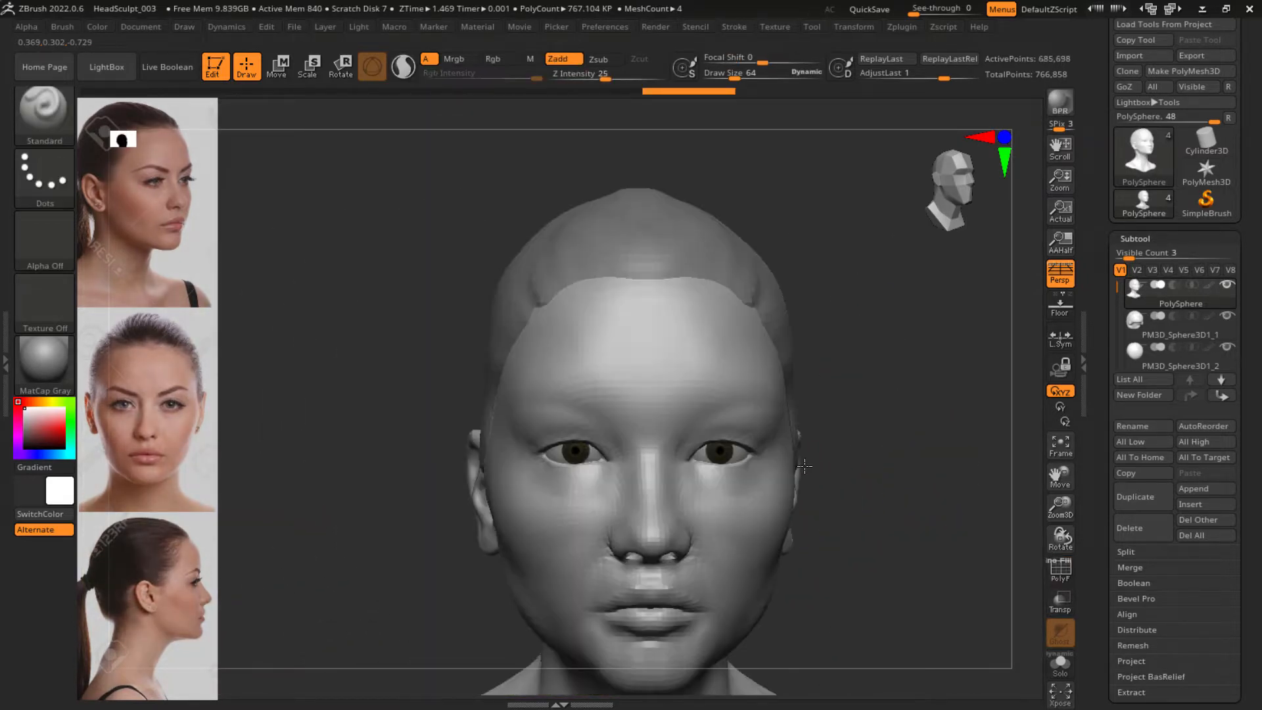
mouse_move(830, 471)
left_mouse_down()
mouse_move(809, 338)
mouse_move(800, 353)
mouse_move(825, 440)
mouse_move(776, 429)
mouse_move(731, 445)
left_mouse_up()
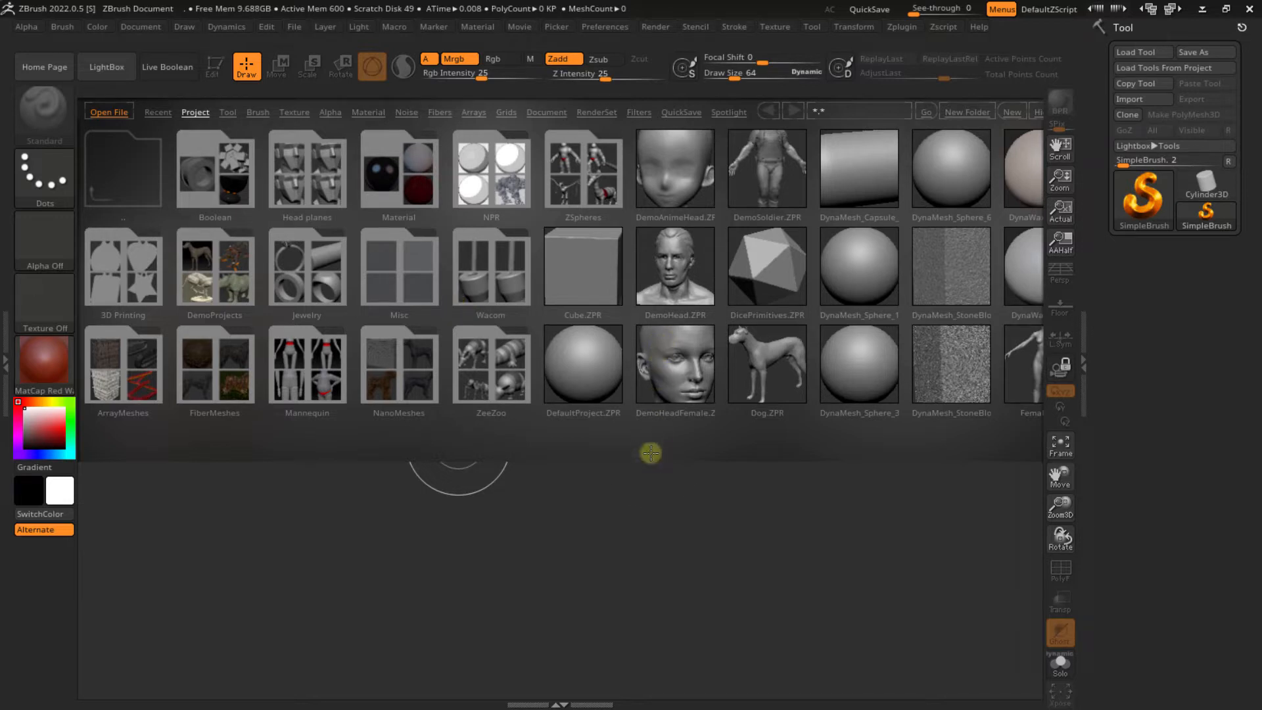
Hide LightBox and dock the Texture palette in the side tray with the Brush palette collapsed
key("comma")
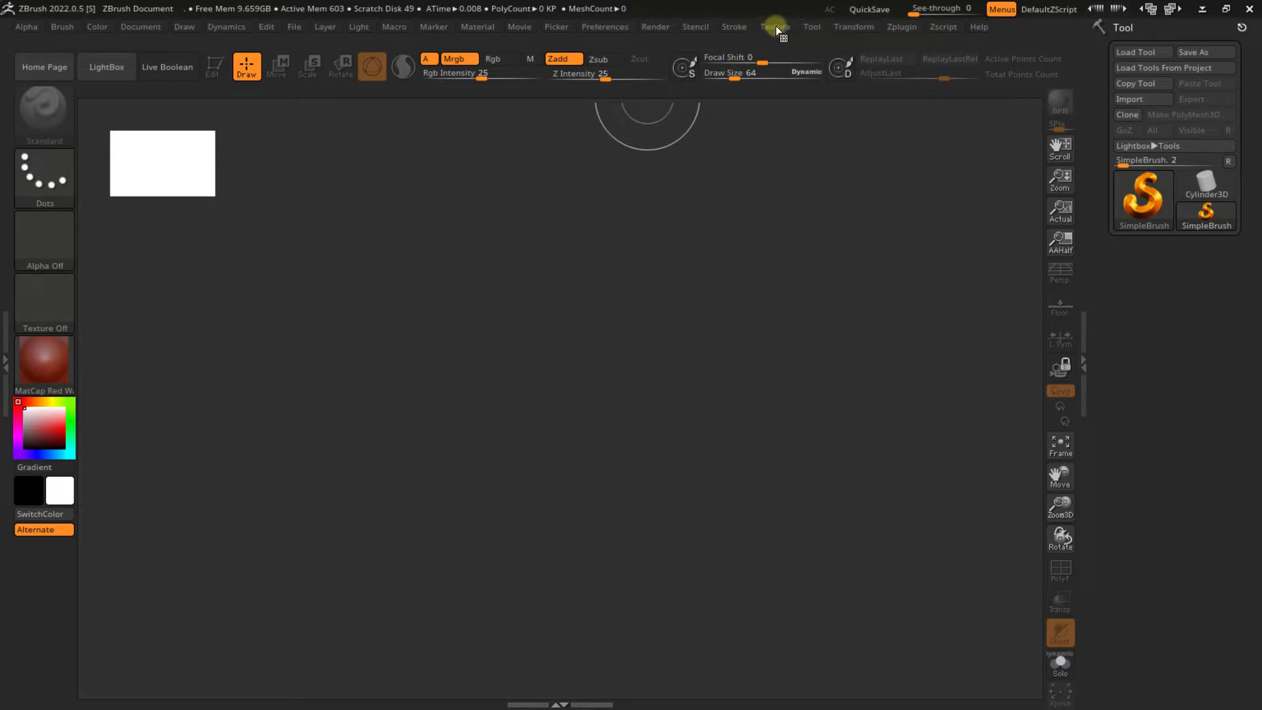
double_click(3, 424)
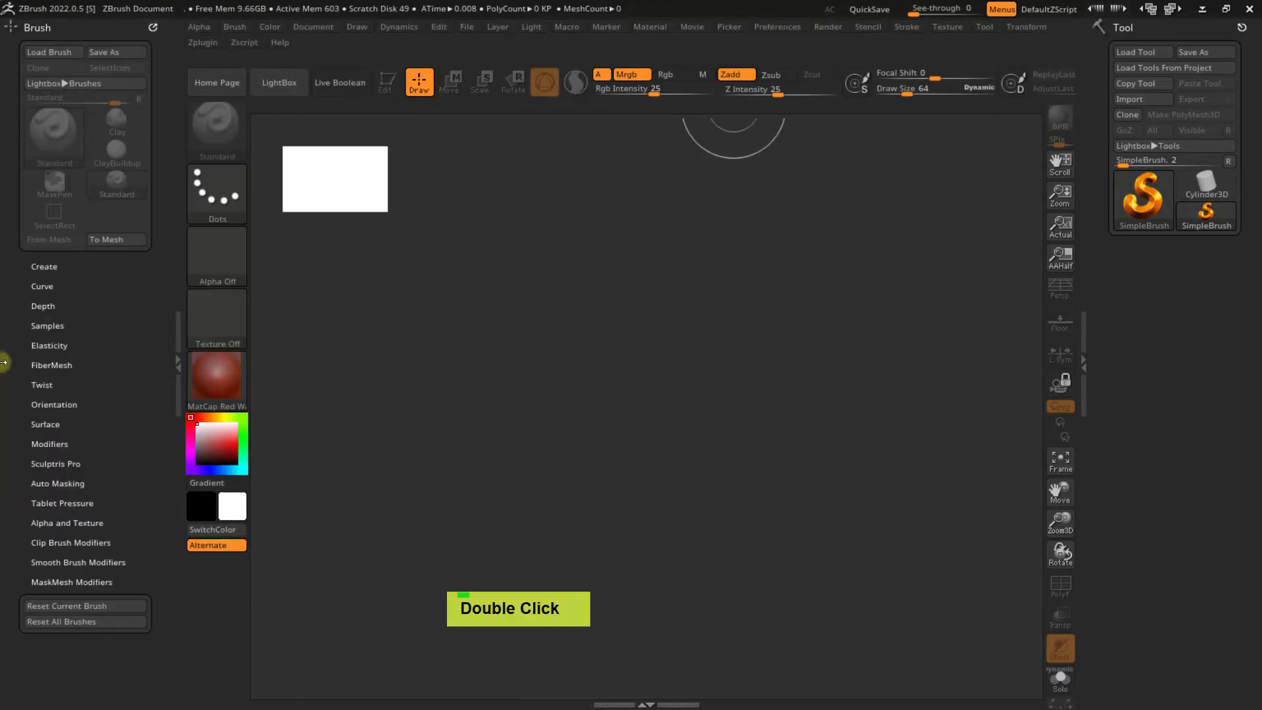
left_click(48, 28)
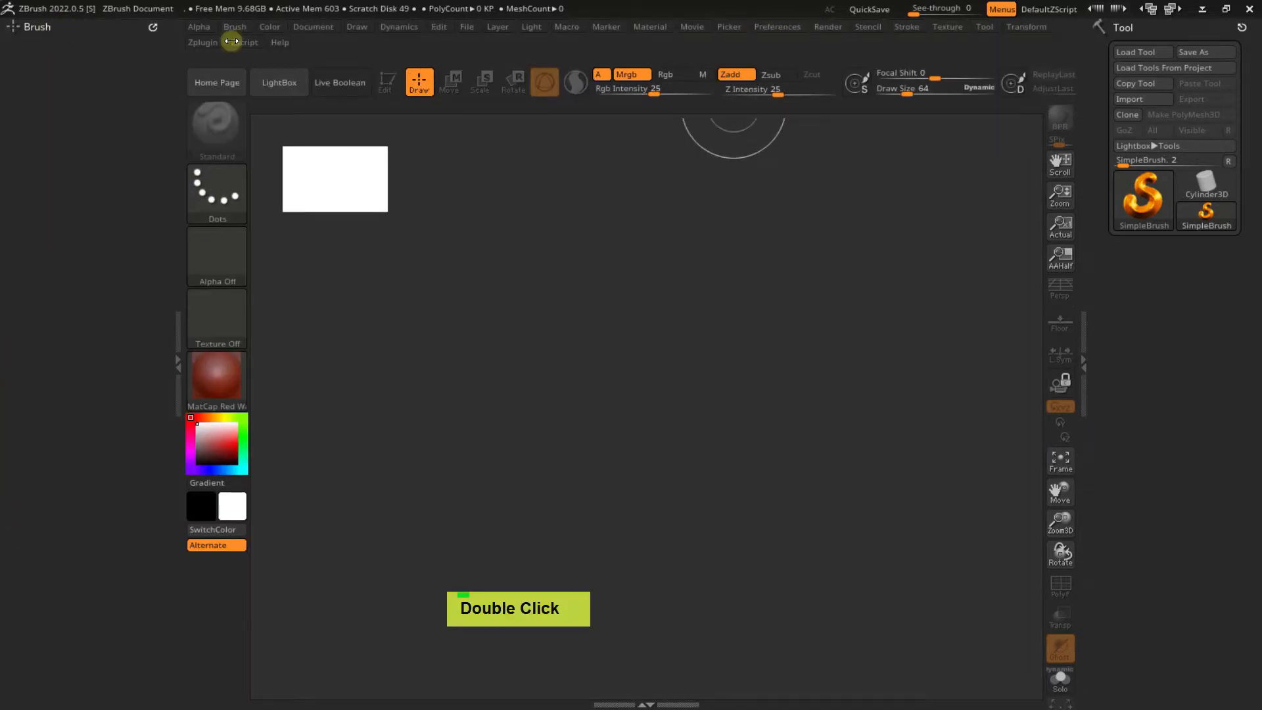
left_click(947, 28)
left_click(938, 45)
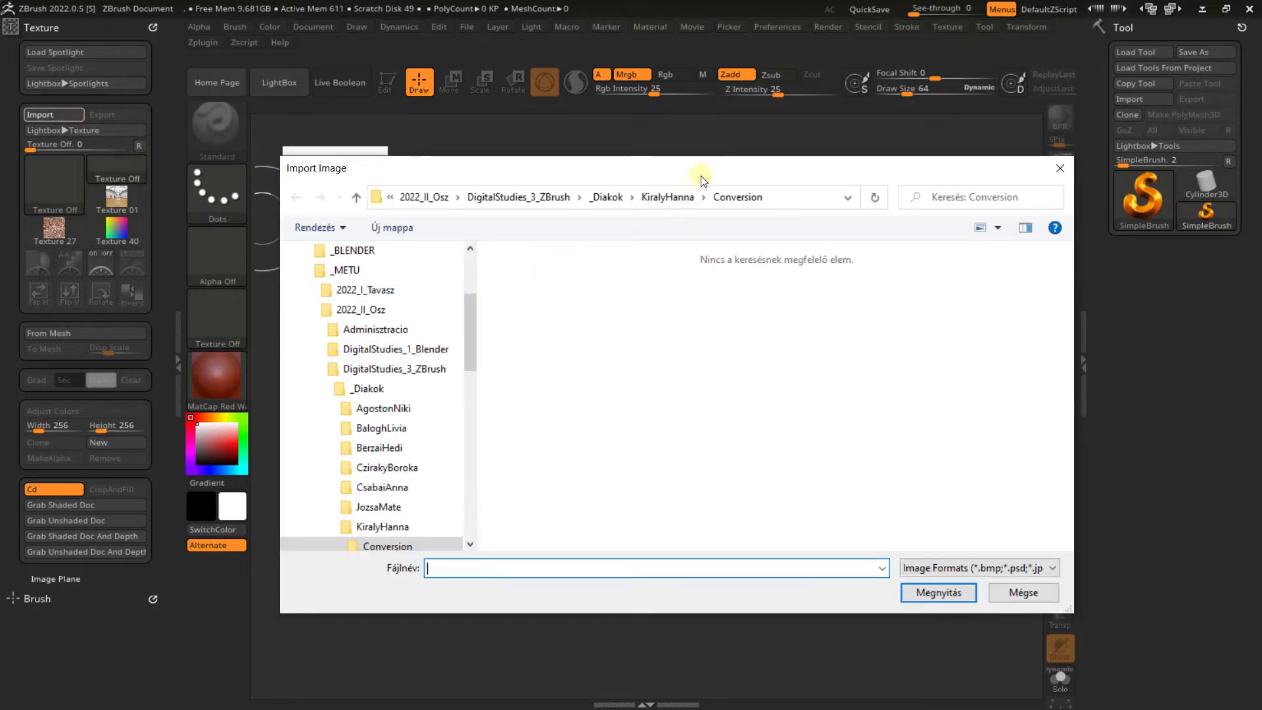
Import Ref_Front.jpg from the HeadSculpt folder on the desktop as a texture and add it to Spotlight
left_click_drag(701, 176, 696, 248)
left_click_drag(469, 372, 468, 330)
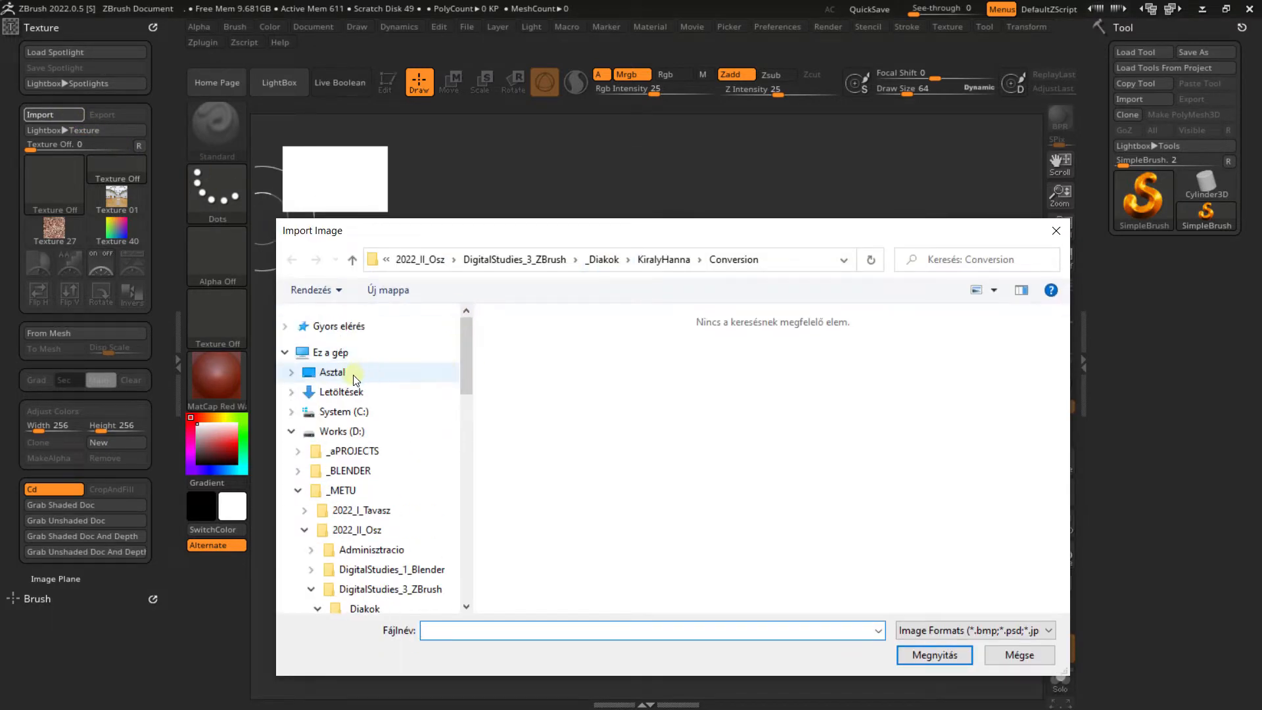
left_click(332, 373)
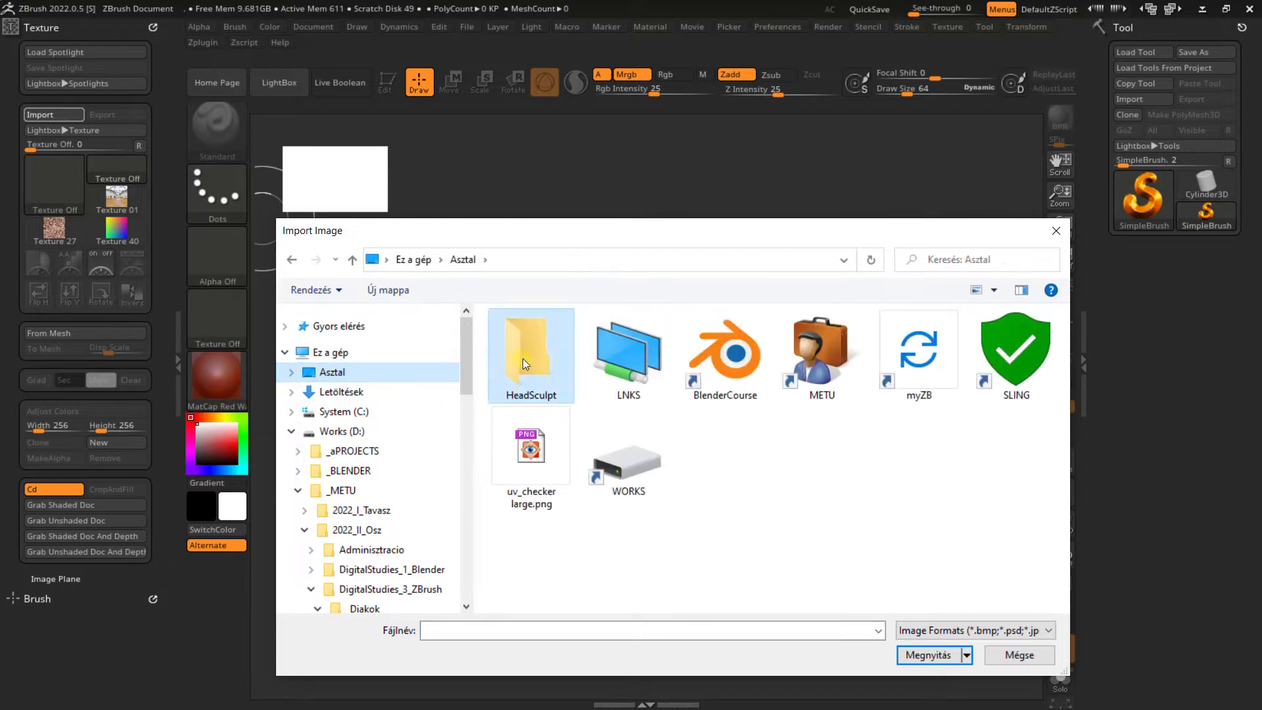
double_click(523, 358)
left_click(532, 368)
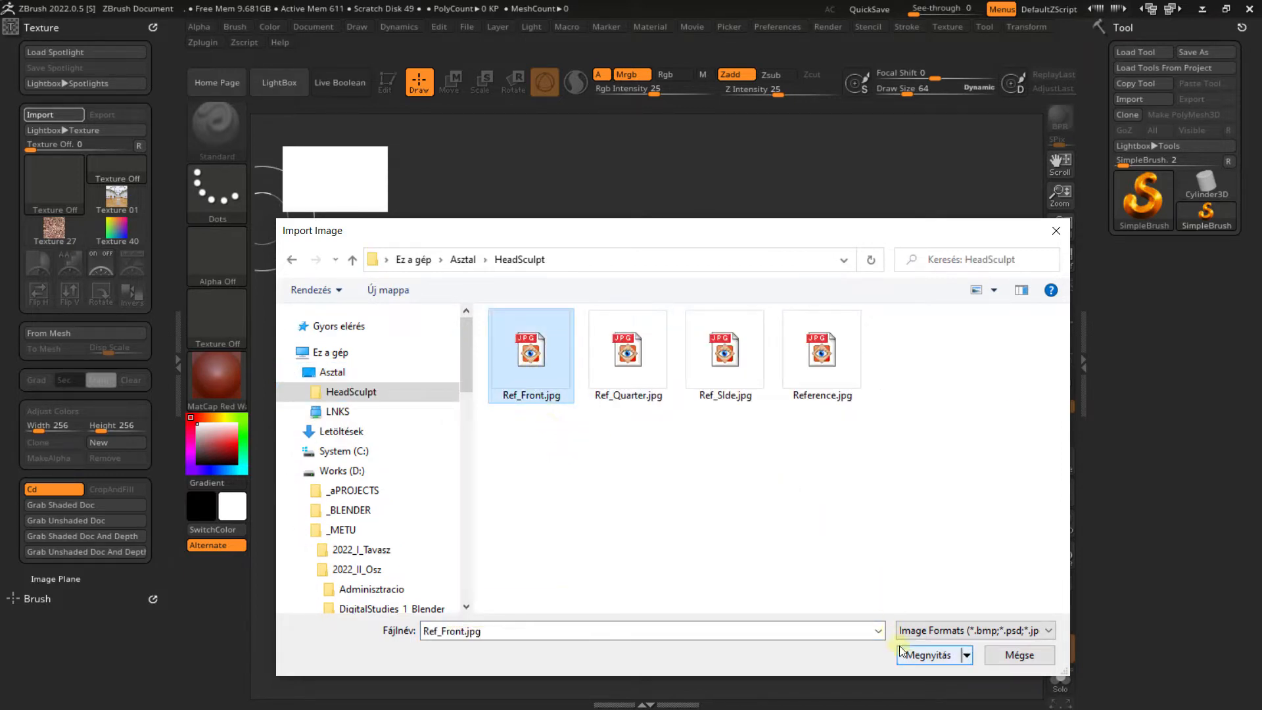
left_click(927, 655)
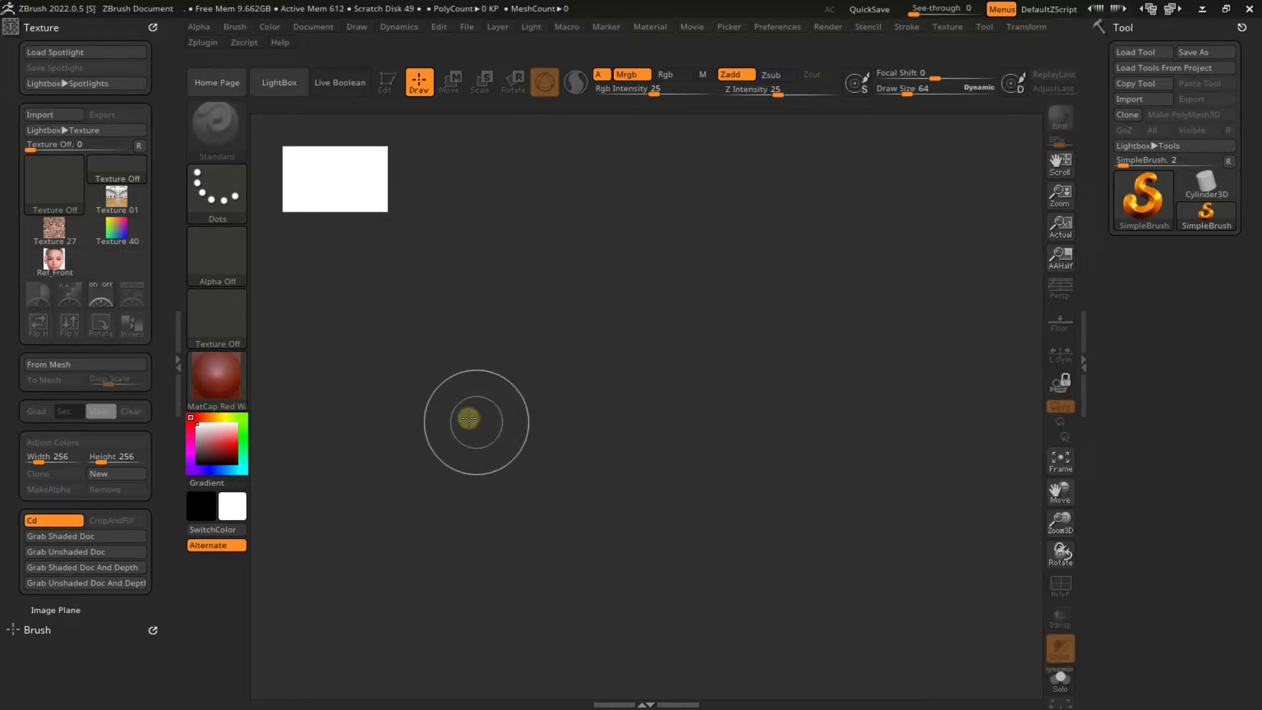
left_click(54, 260)
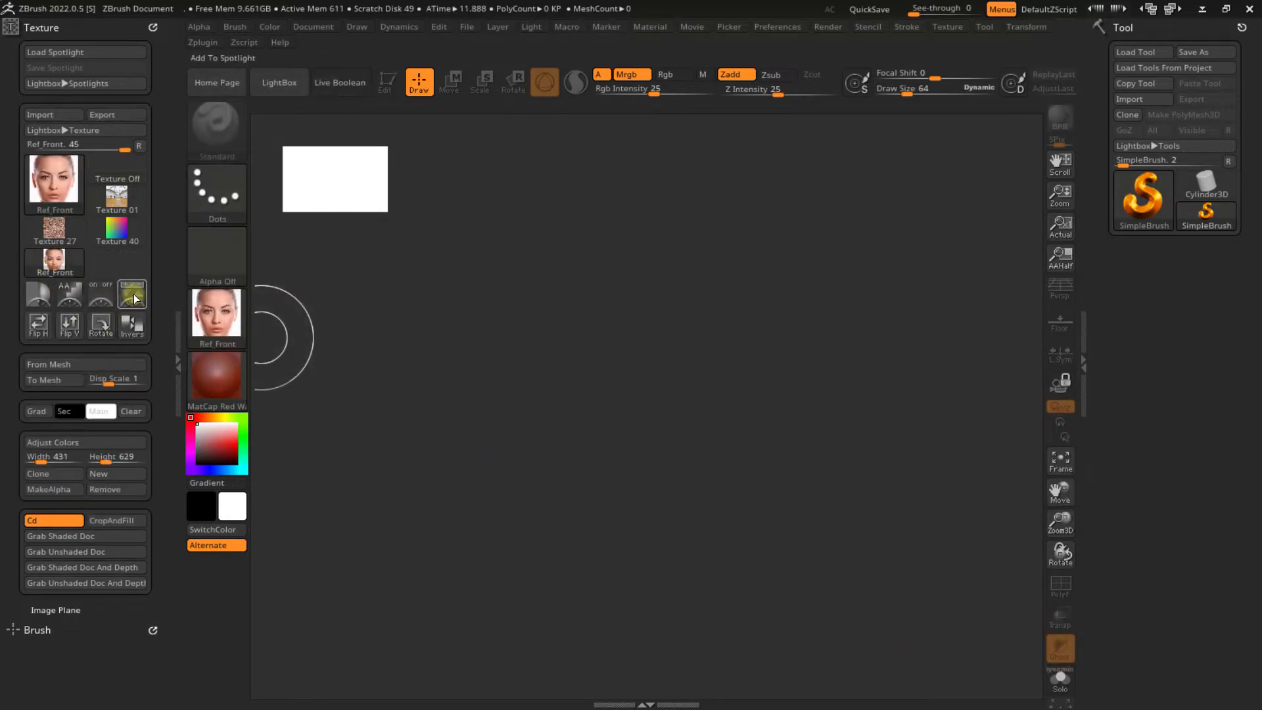
left_click(135, 294)
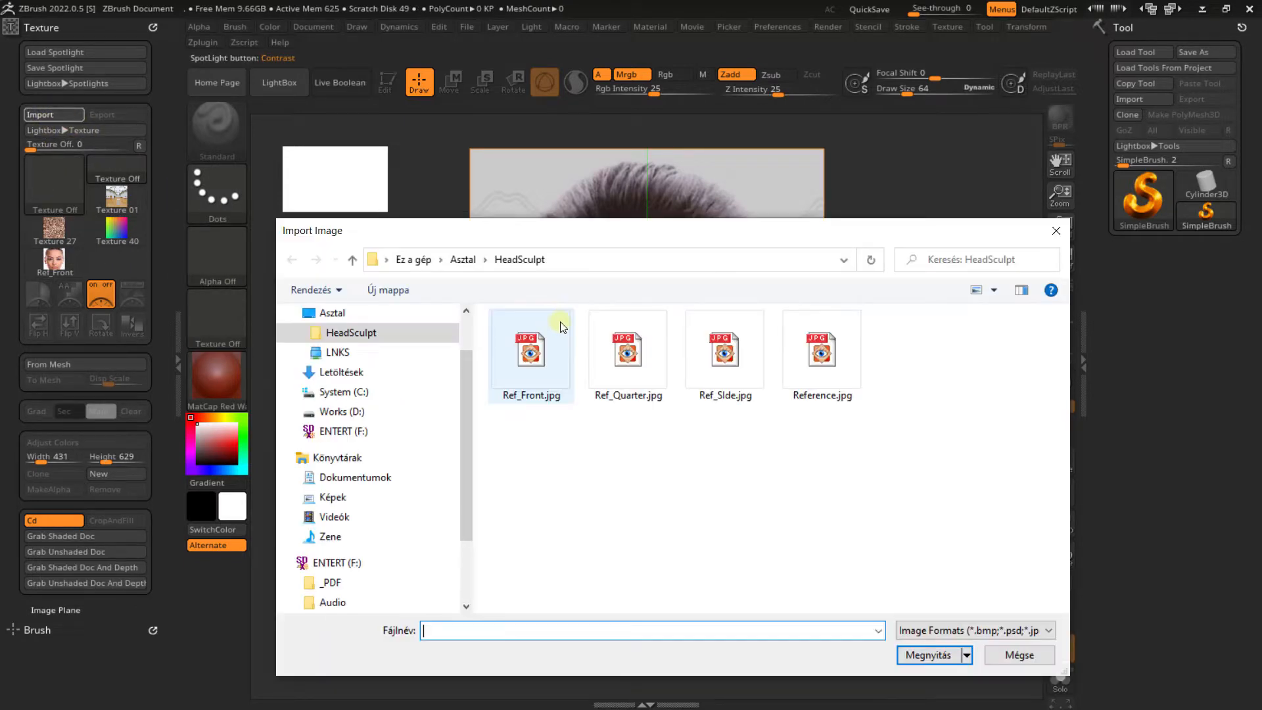
Load Ref_Quarter.jpg and Ref_SIde.jpg into Spotlight and tile all three reference images in an equal-width column
left_click(632, 355)
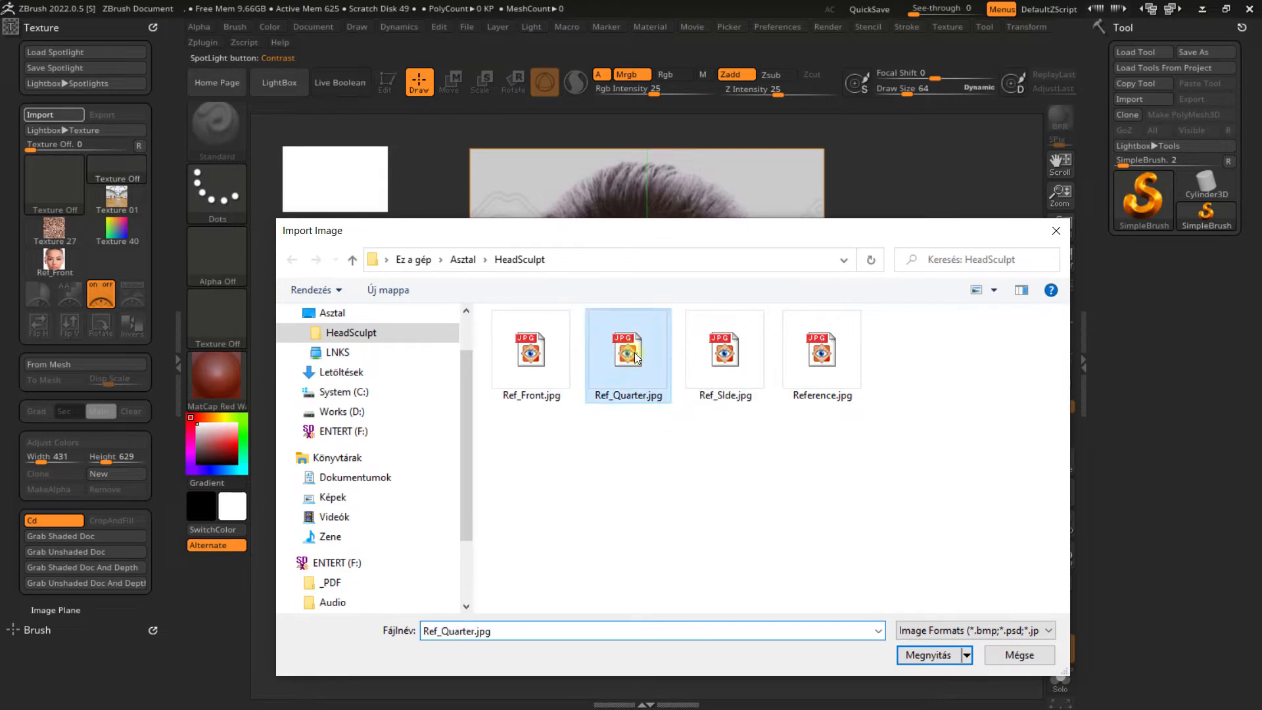
left_click(725, 355, "ctrl")
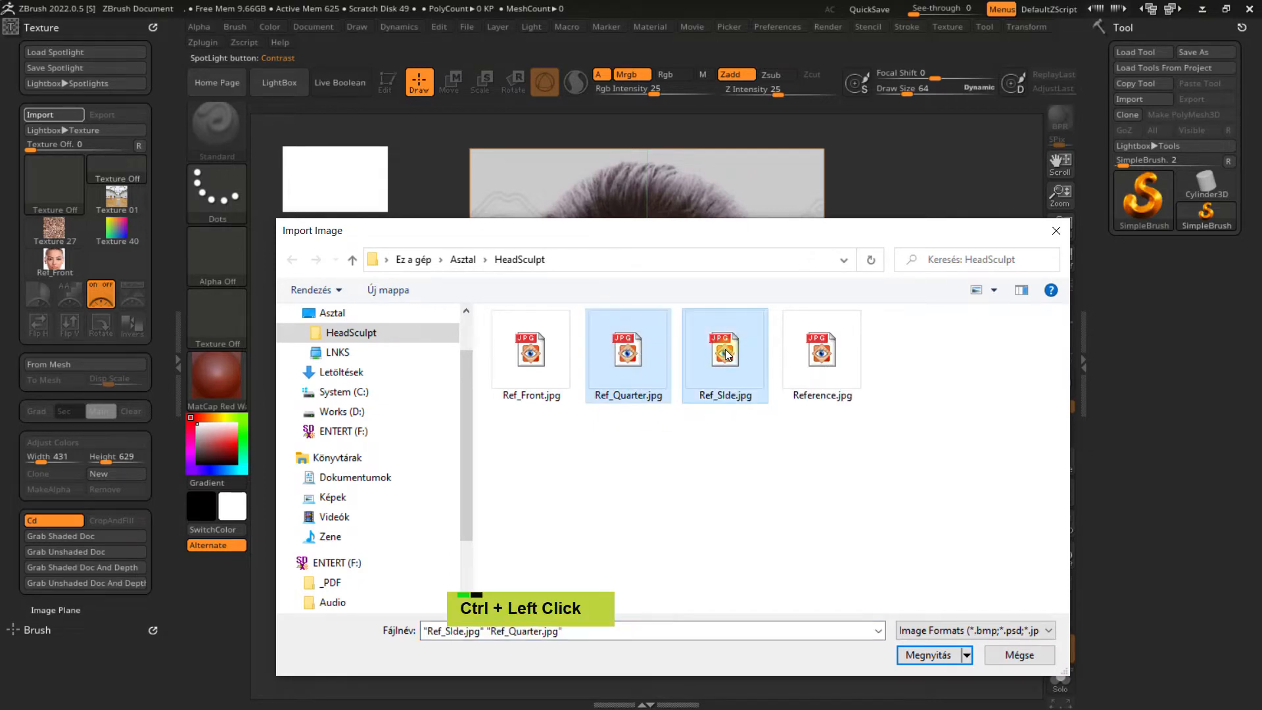
left_click(927, 655)
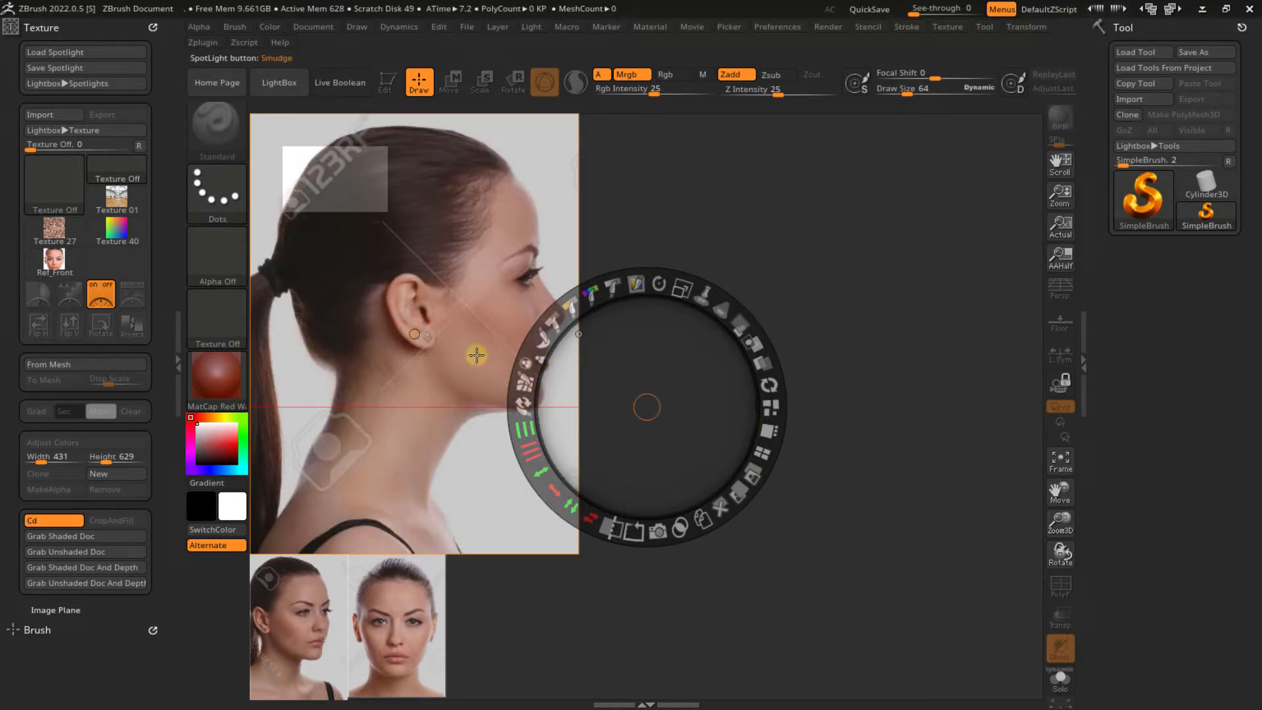
left_click(761, 452)
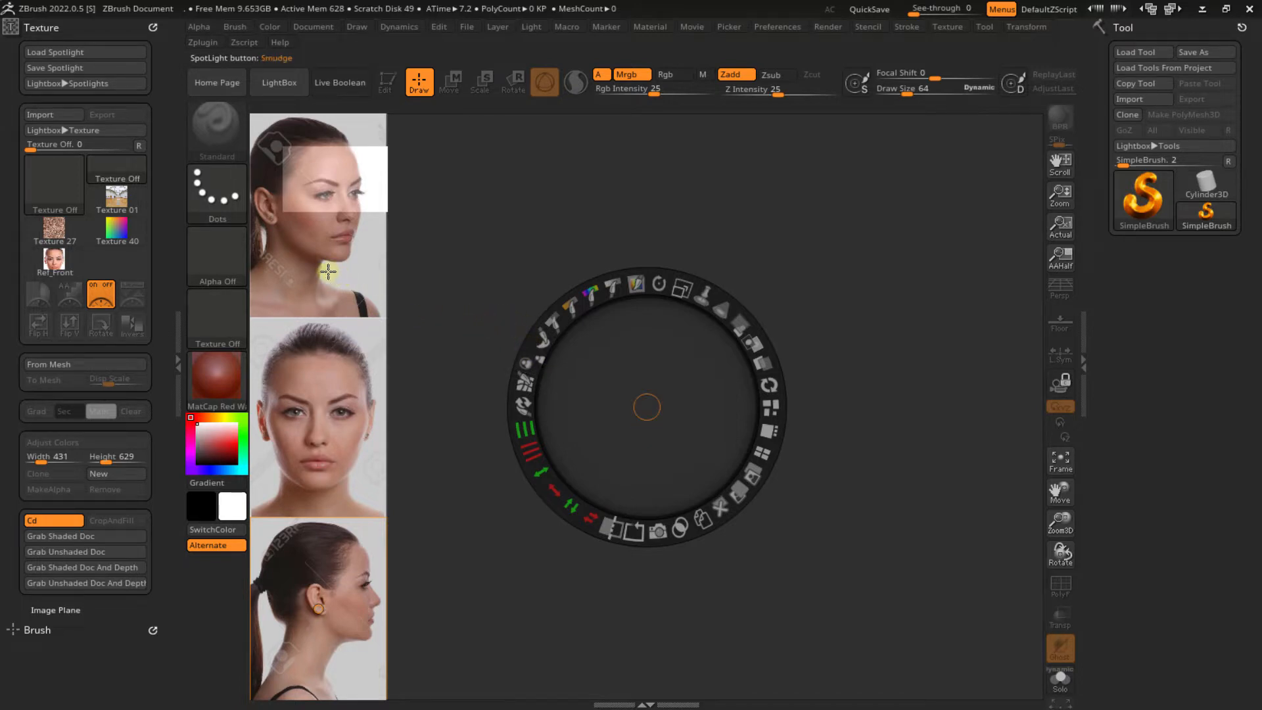
Move the three-quarter reference image to the lower corner on the opposite side of the canvas and leave Spotlight editing
left_click_drag(328, 271, 467, 669)
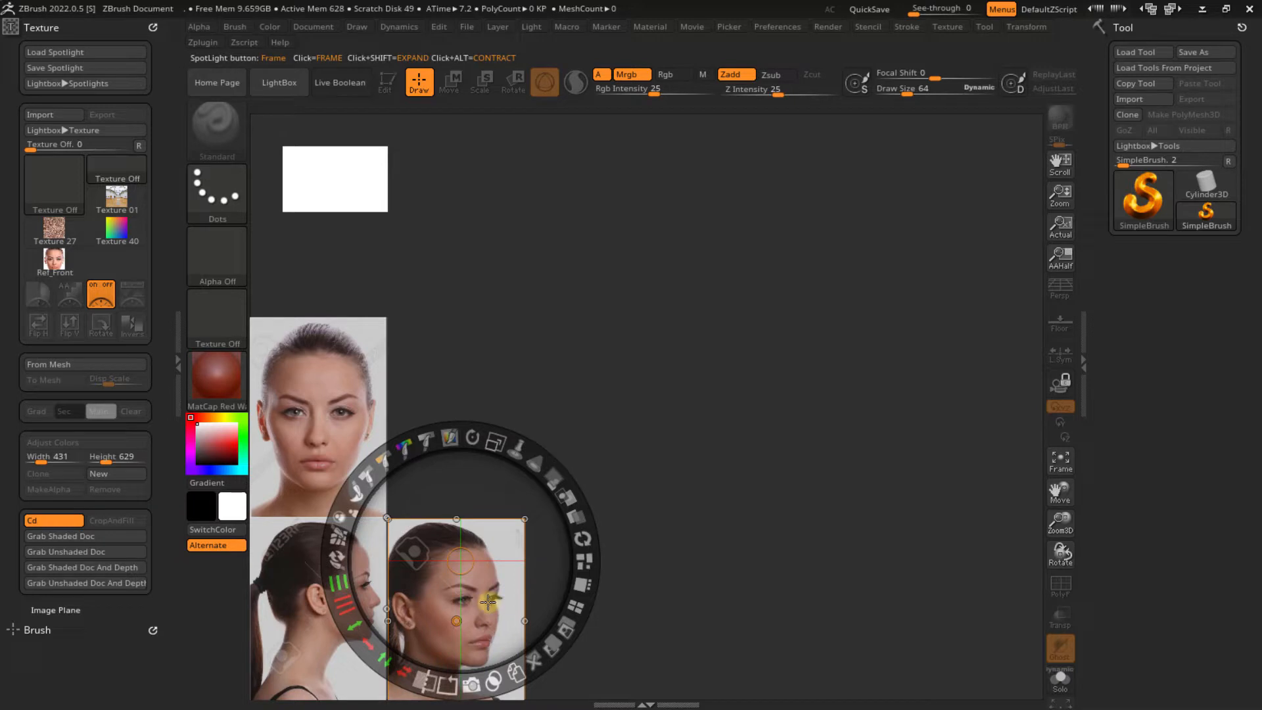
left_click_drag(490, 602, 999, 596)
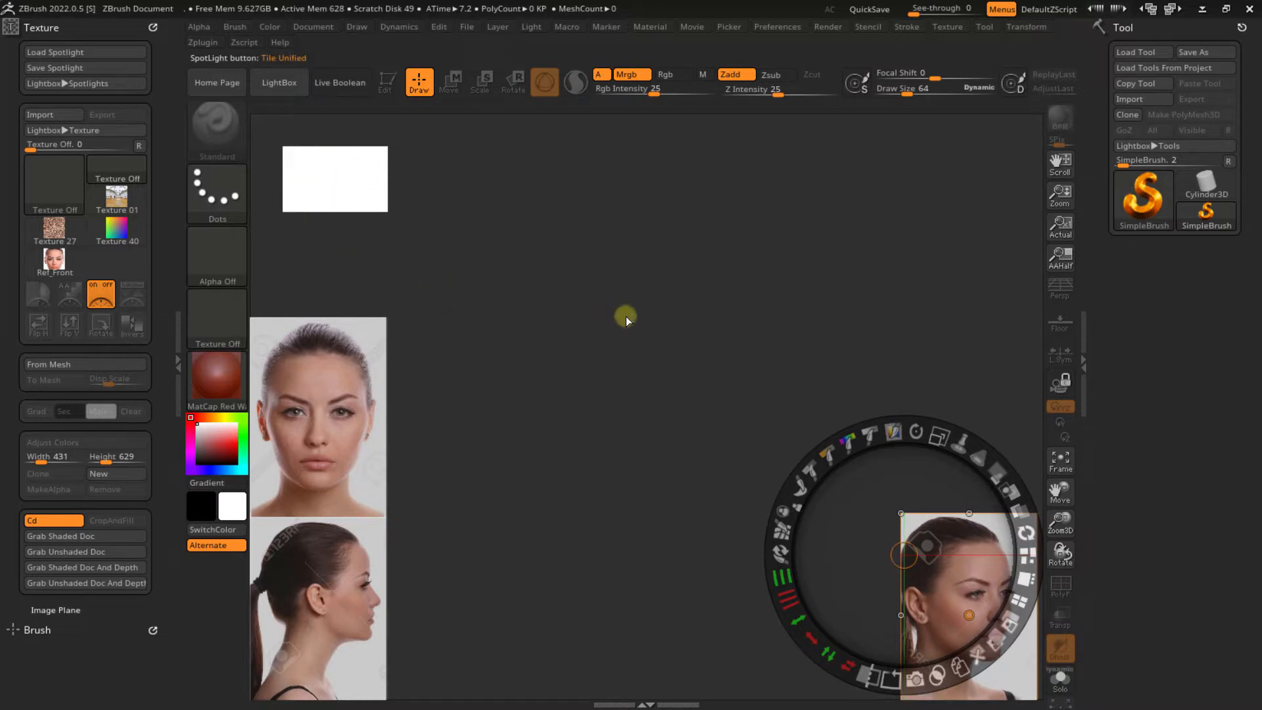
key("z")
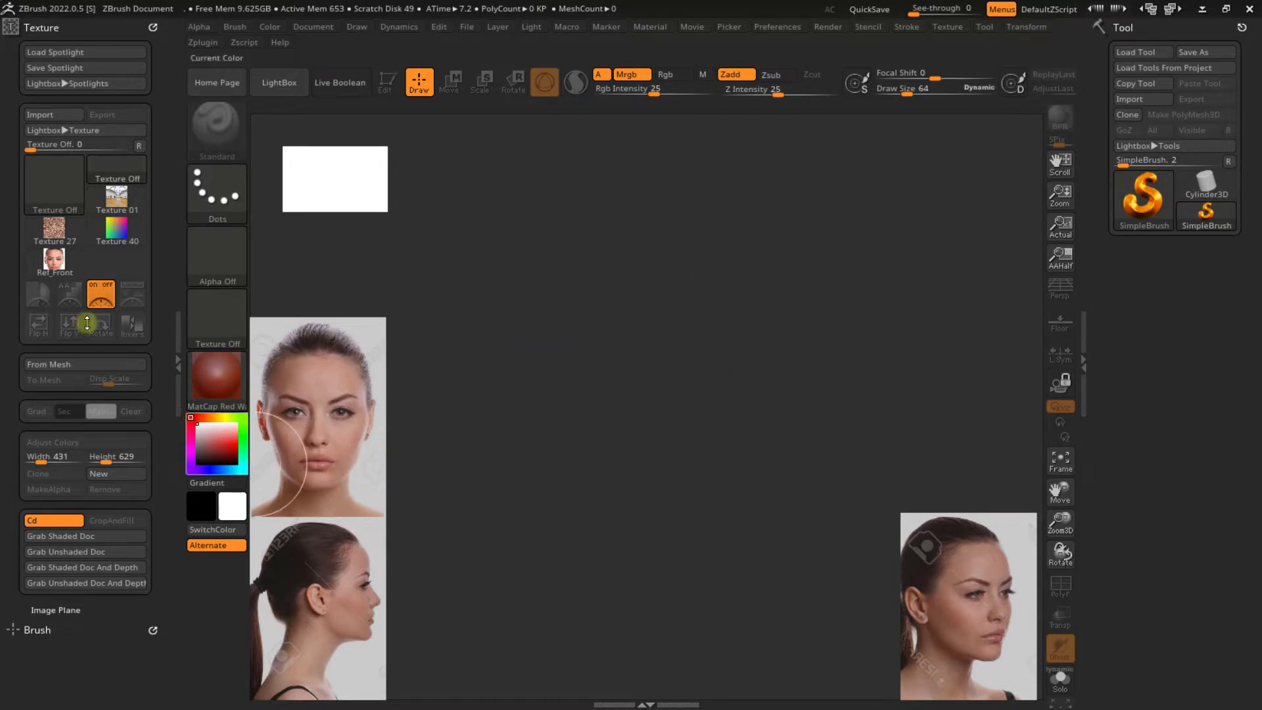
Turn off Spotlight Projection in the brush's Samples settings, collapsing the Texture and Brush palettes
left_click(44, 27)
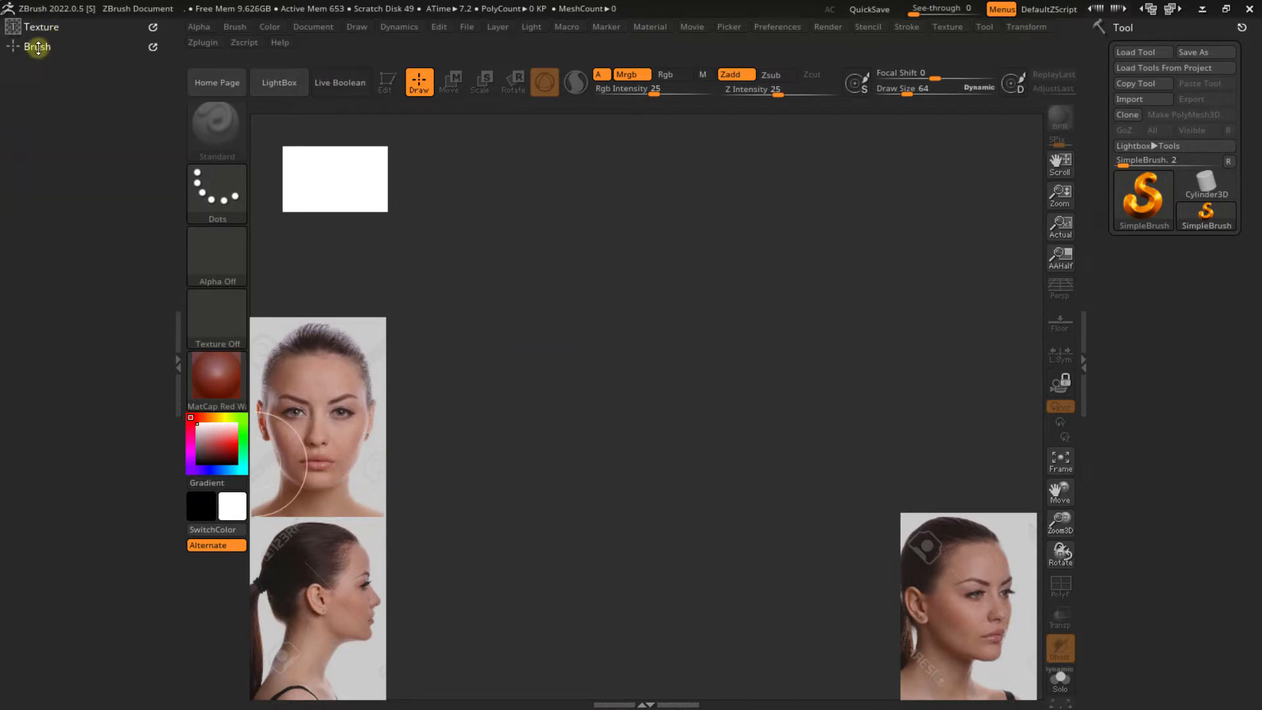
left_click(38, 48)
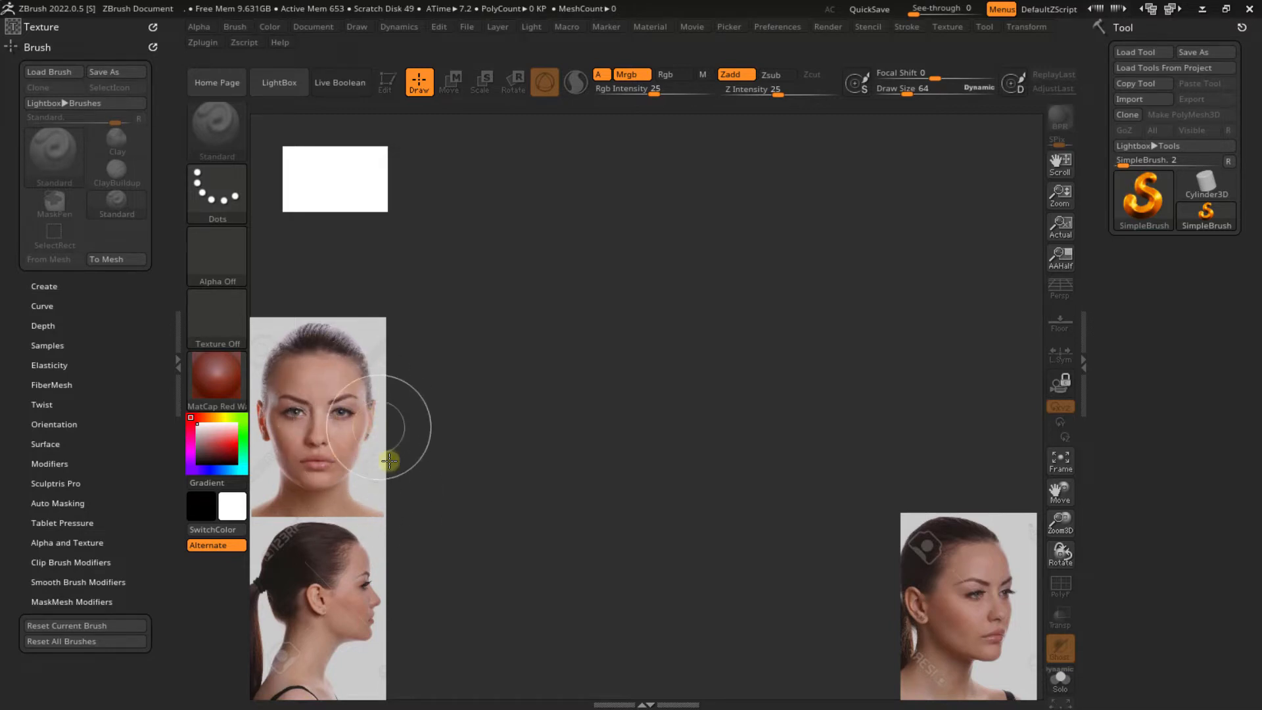
left_click(48, 345)
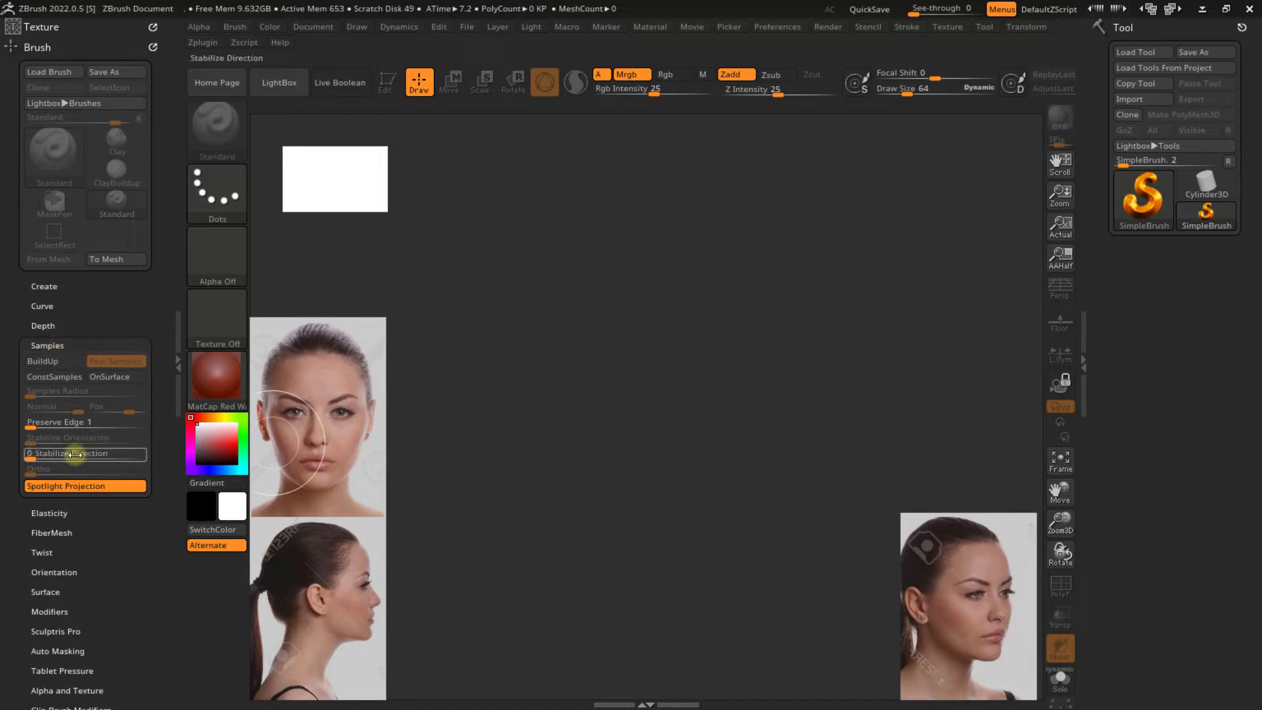
left_click(70, 486)
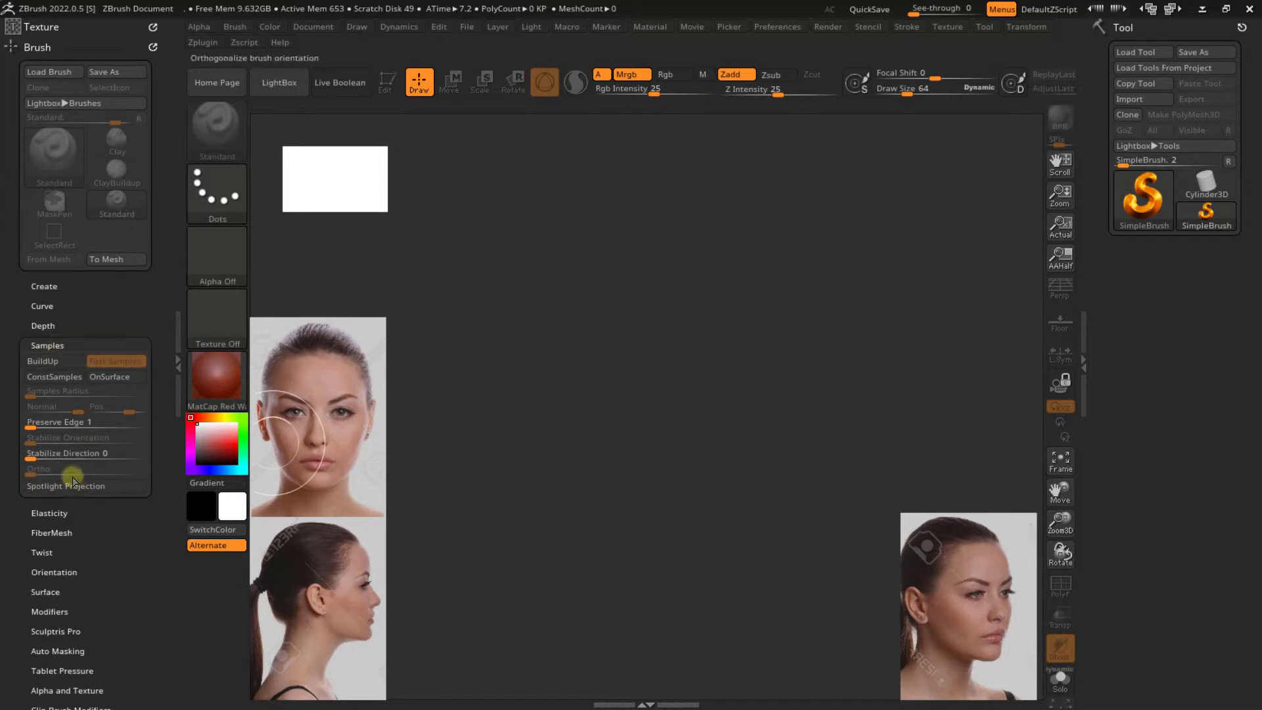
left_click(37, 47)
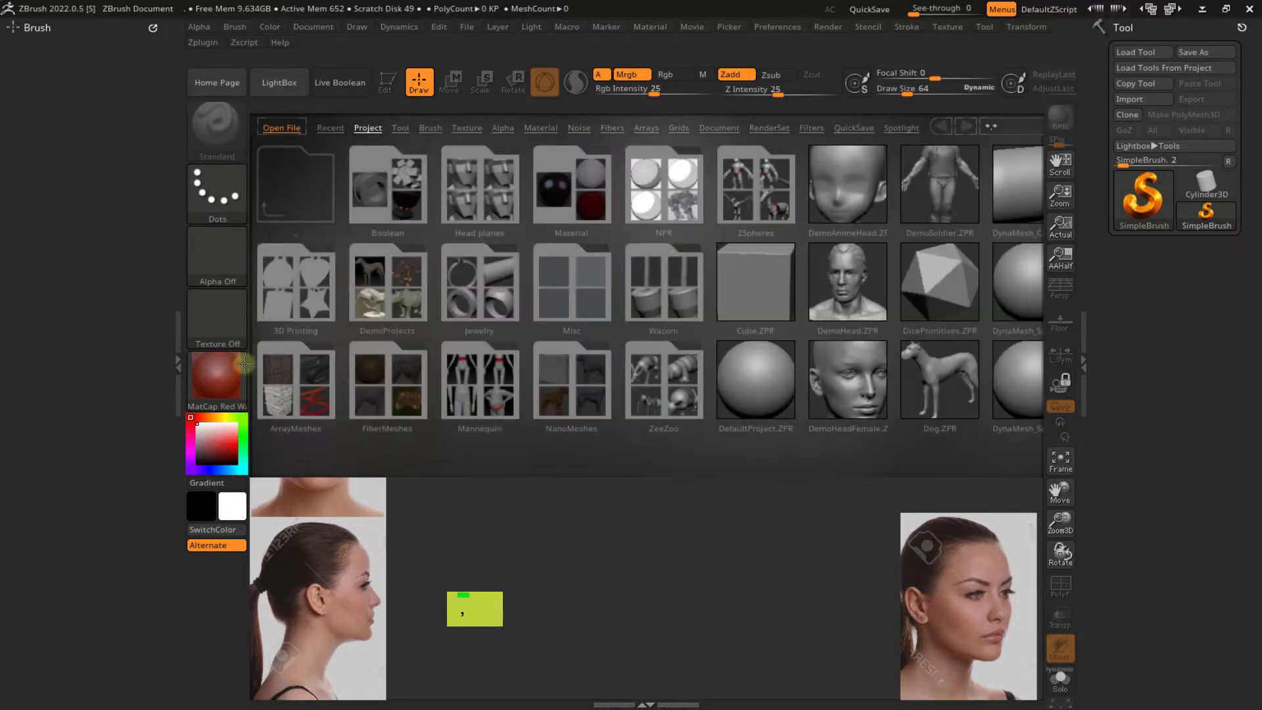
Close the side tray and load the DefaultProject.ZPR sphere project from LightBox
double_click(176, 363)
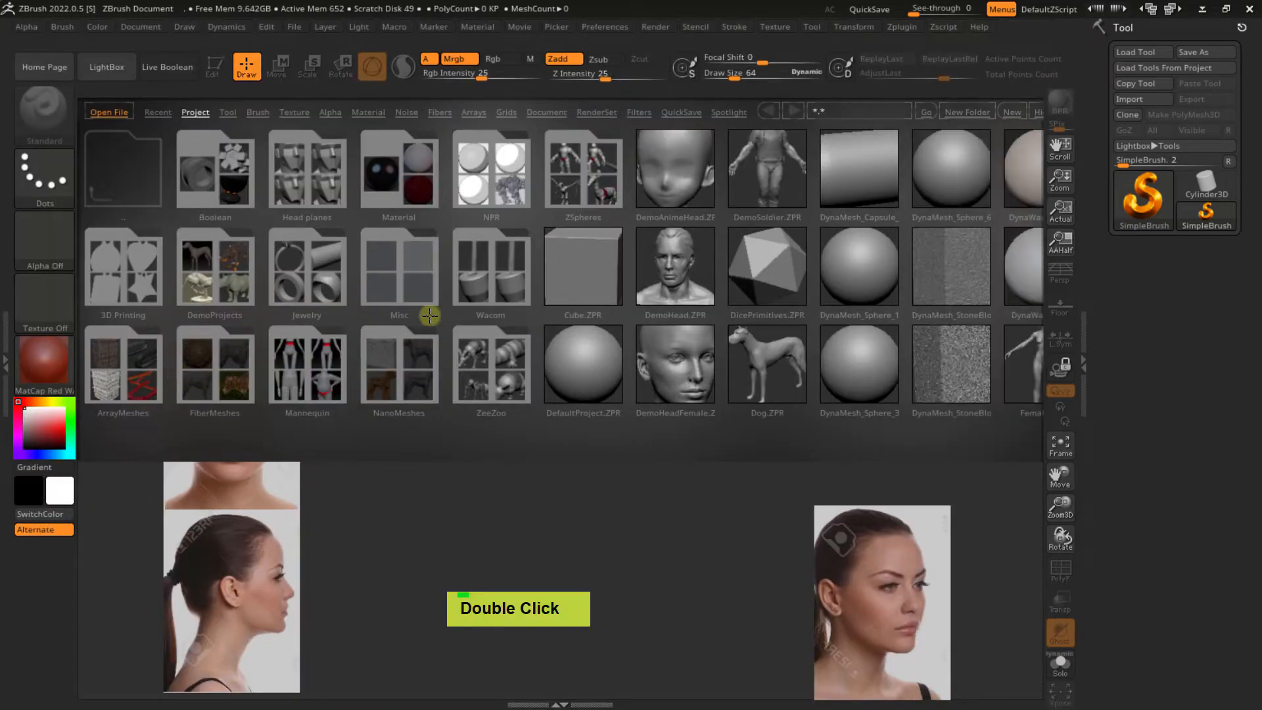
scroll(699, 288, "down", 1)
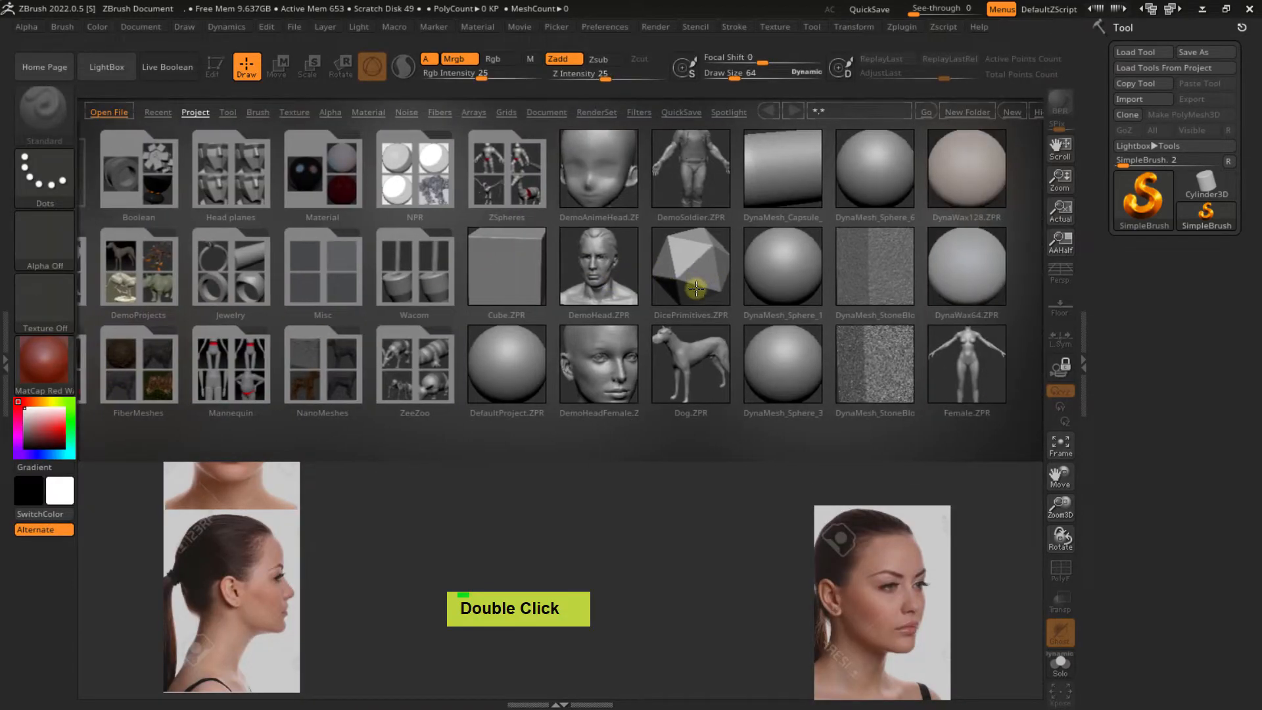
double_click(508, 372)
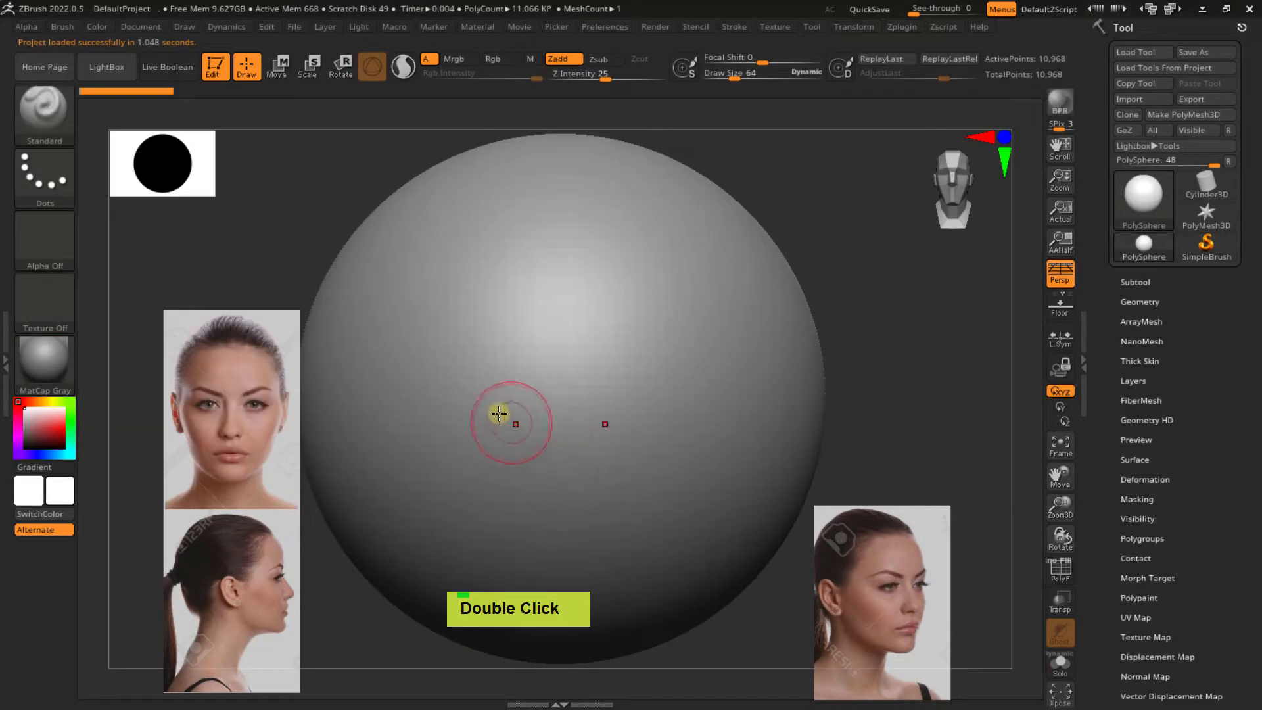
Move the front and side reference images in Spotlight against the canvas edge beside the sphere, then leave Spotlight editing
key("z")
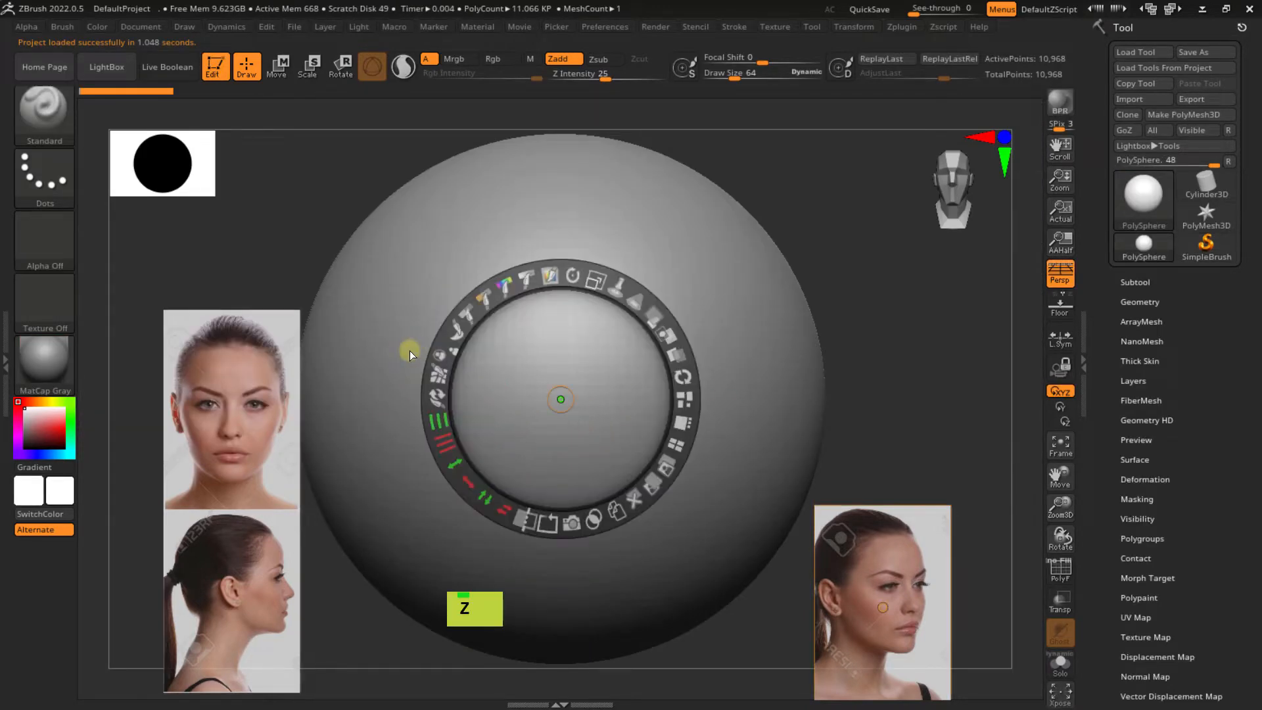
left_click_drag(264, 369, 189, 377)
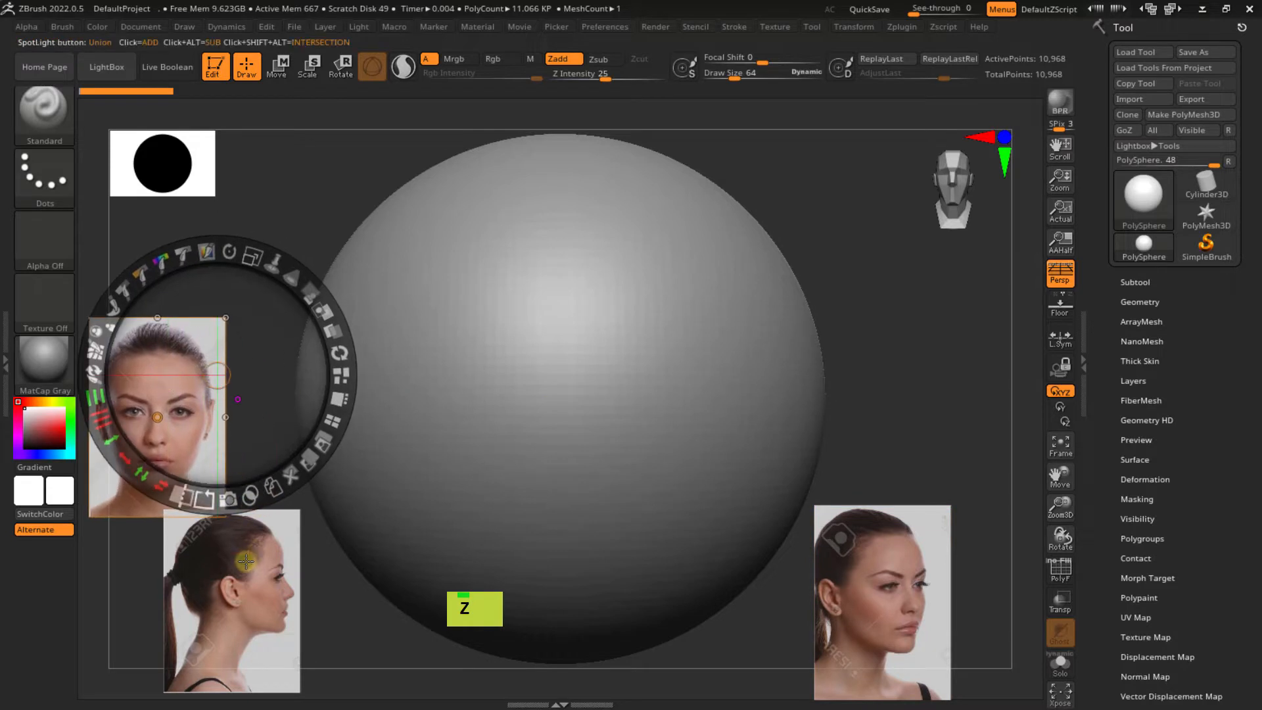
left_click_drag(251, 553, 161, 565)
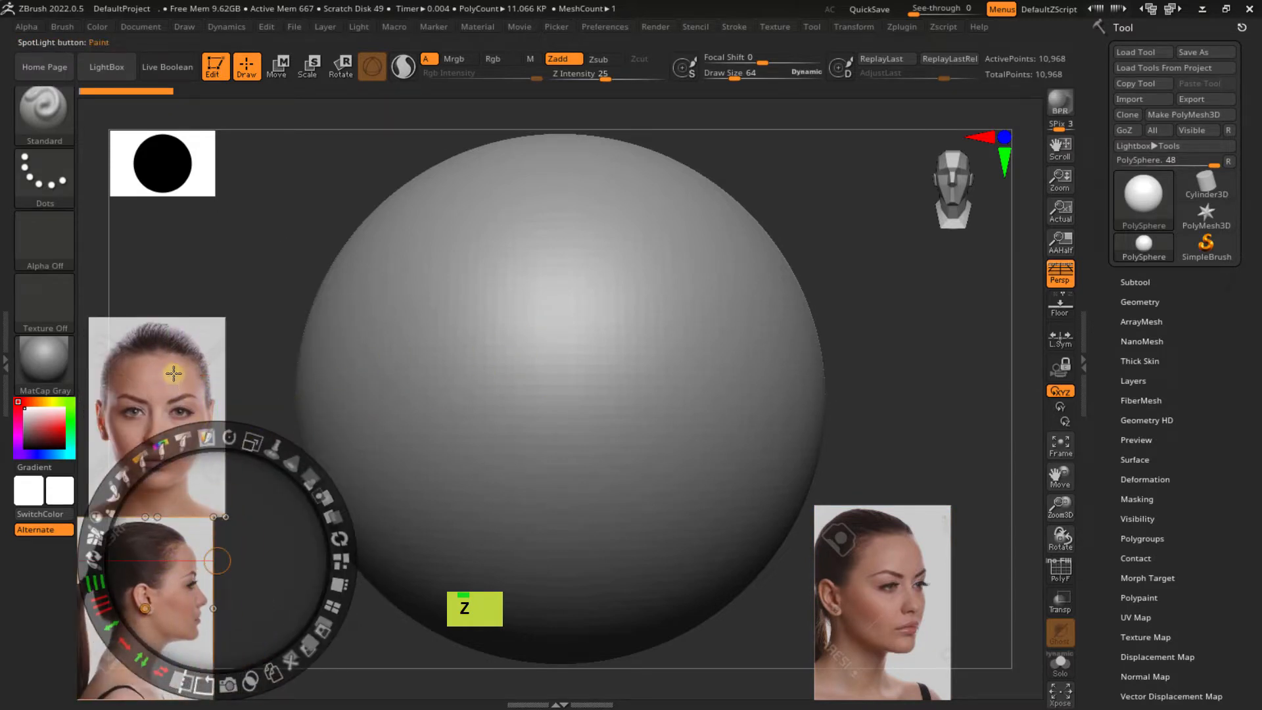
left_click_drag(173, 373, 165, 369)
key("z")
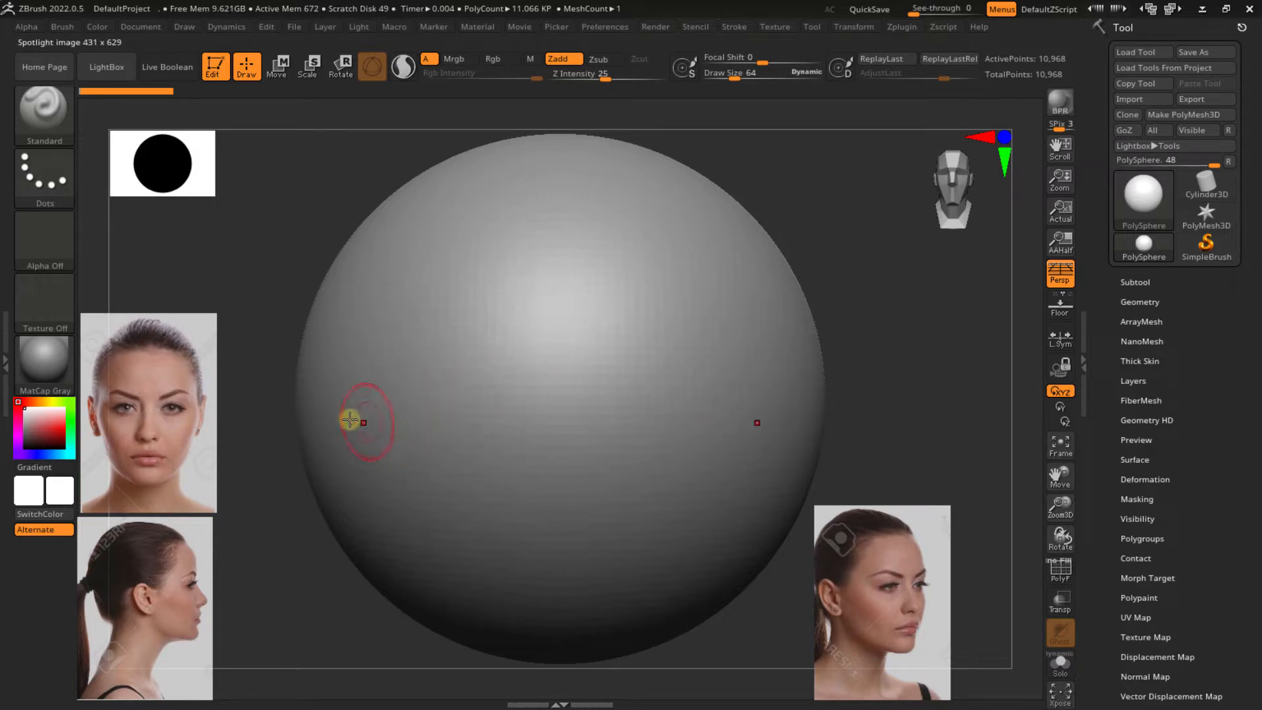
Examine the Draw settings for the floor grid, including its Front-Back reference options
left_click(140, 29)
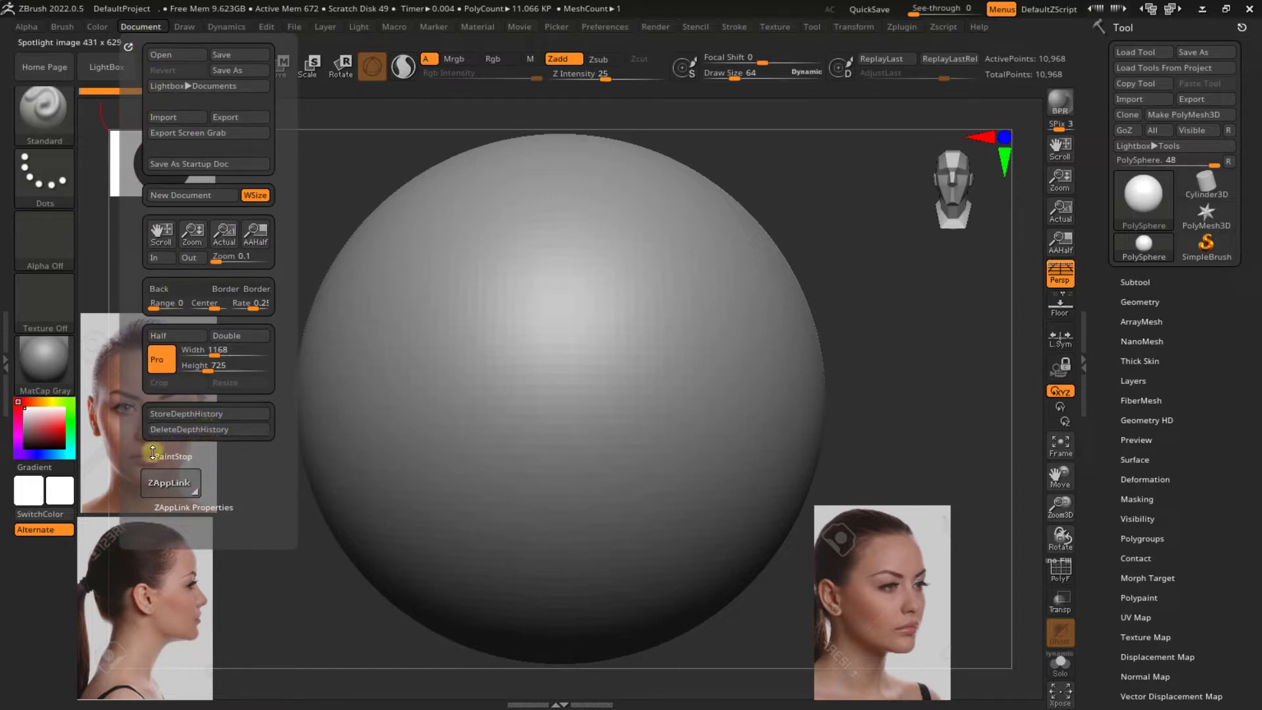
left_click(64, 28)
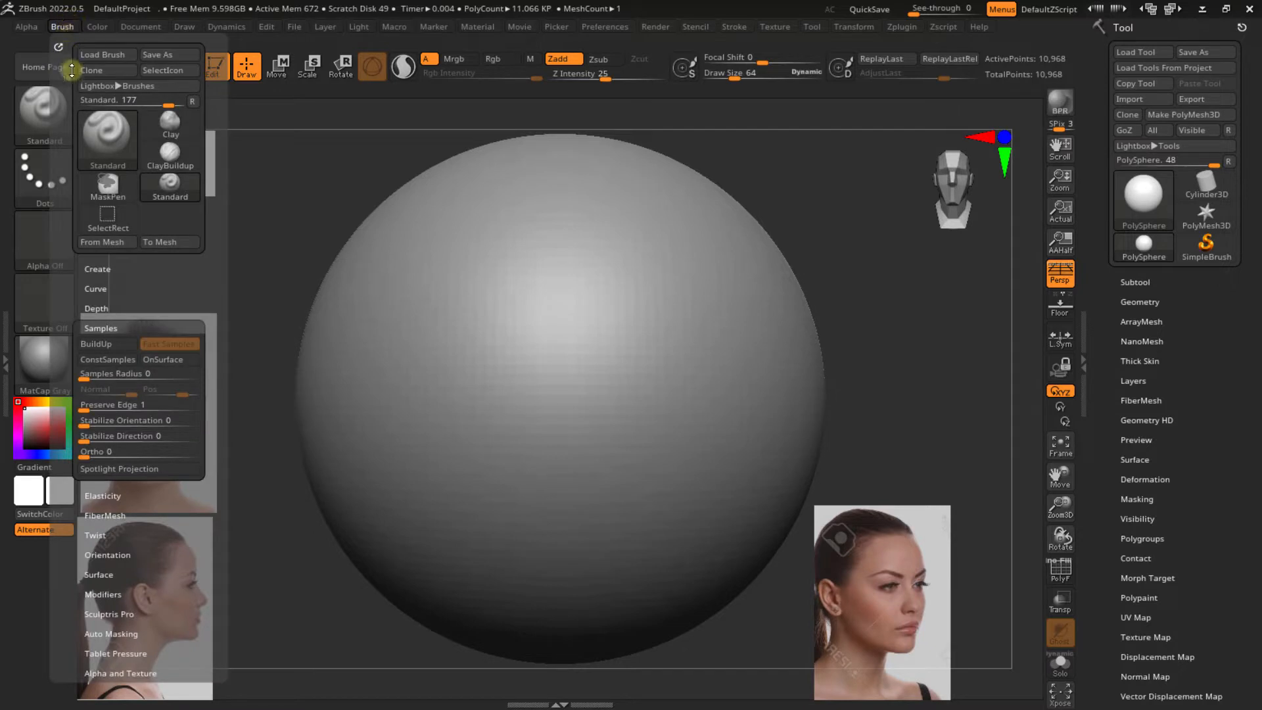
left_click(186, 30)
left_click(187, 31)
left_click(187, 30)
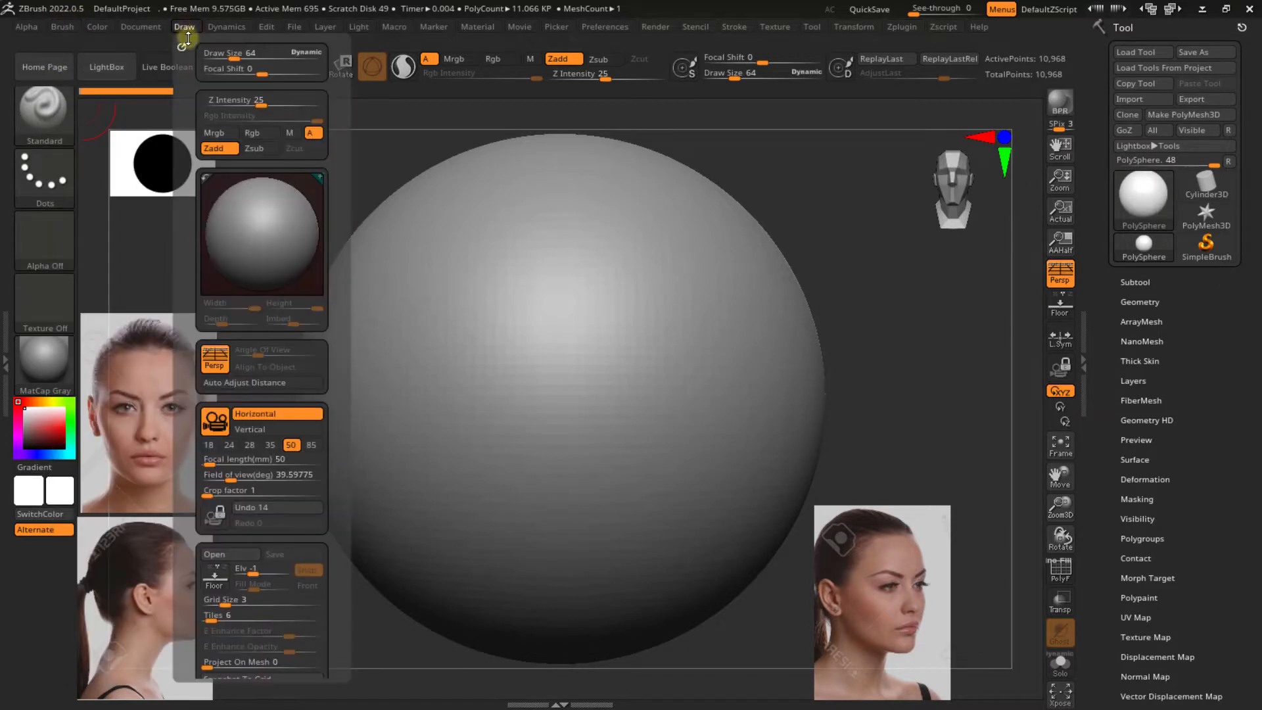
left_click_drag(187, 420, 170, 274)
left_click(226, 360)
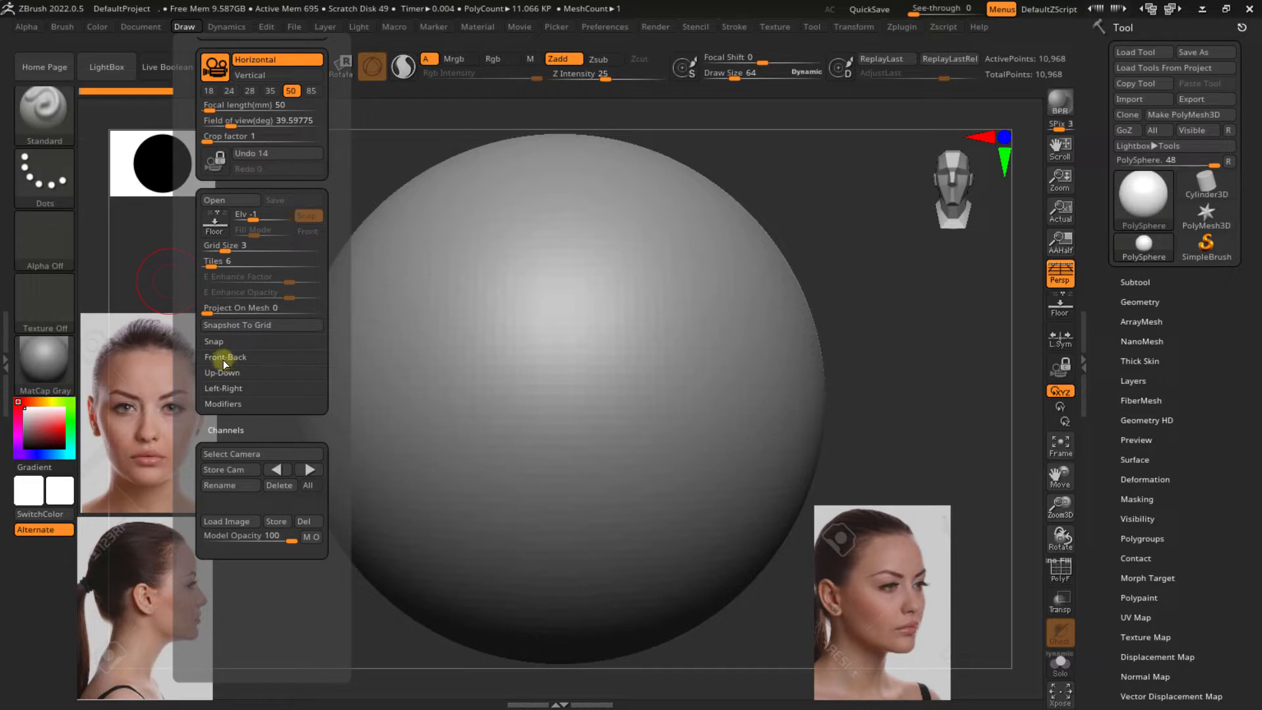
left_click(224, 358)
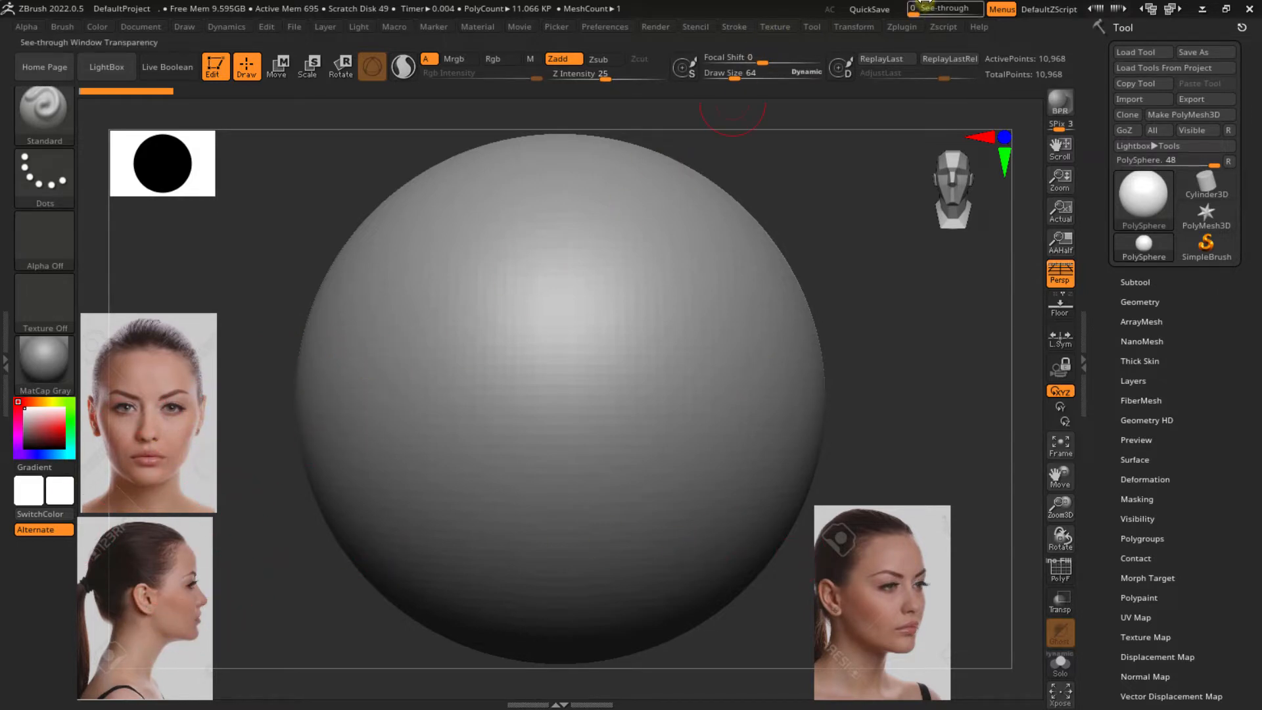
Set the See-through window transparency to 0 and open the DynaMesh settings under the tool's Geometry
mouse_move(915, 9)
left_mouse_down()
mouse_move(930, 11)
mouse_move(907, 11)
left_mouse_up()
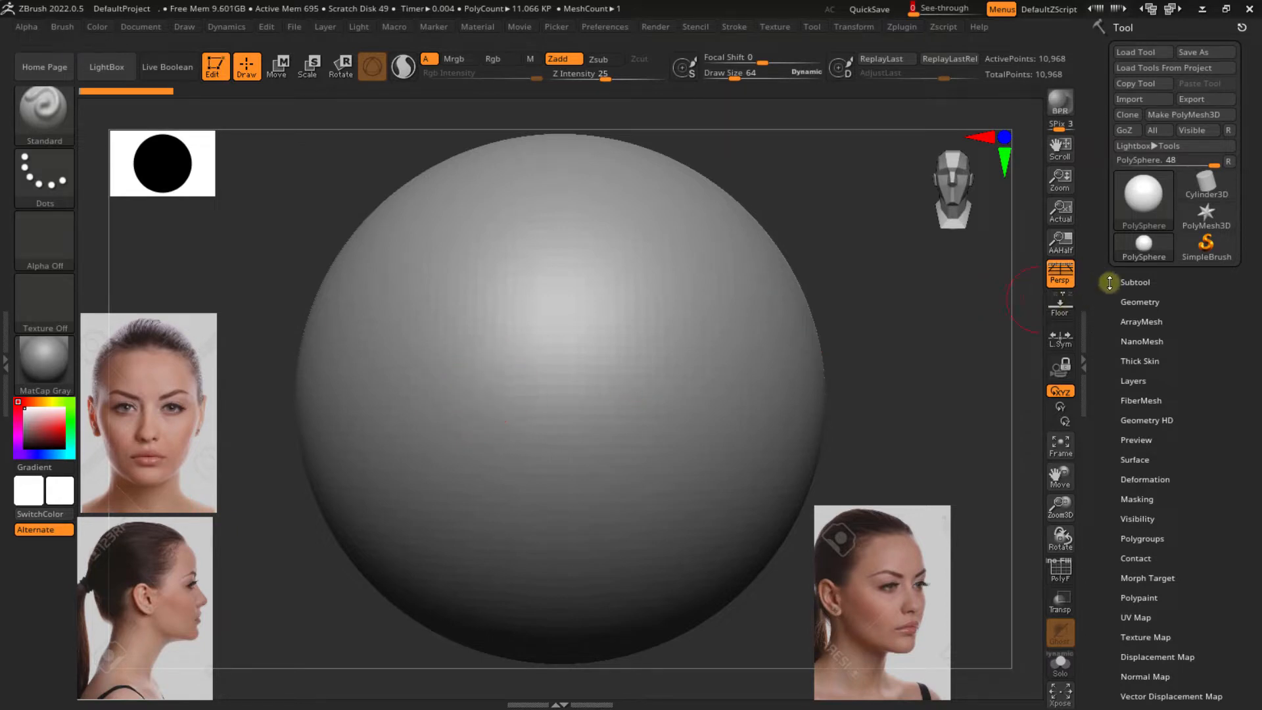
left_click(1139, 301)
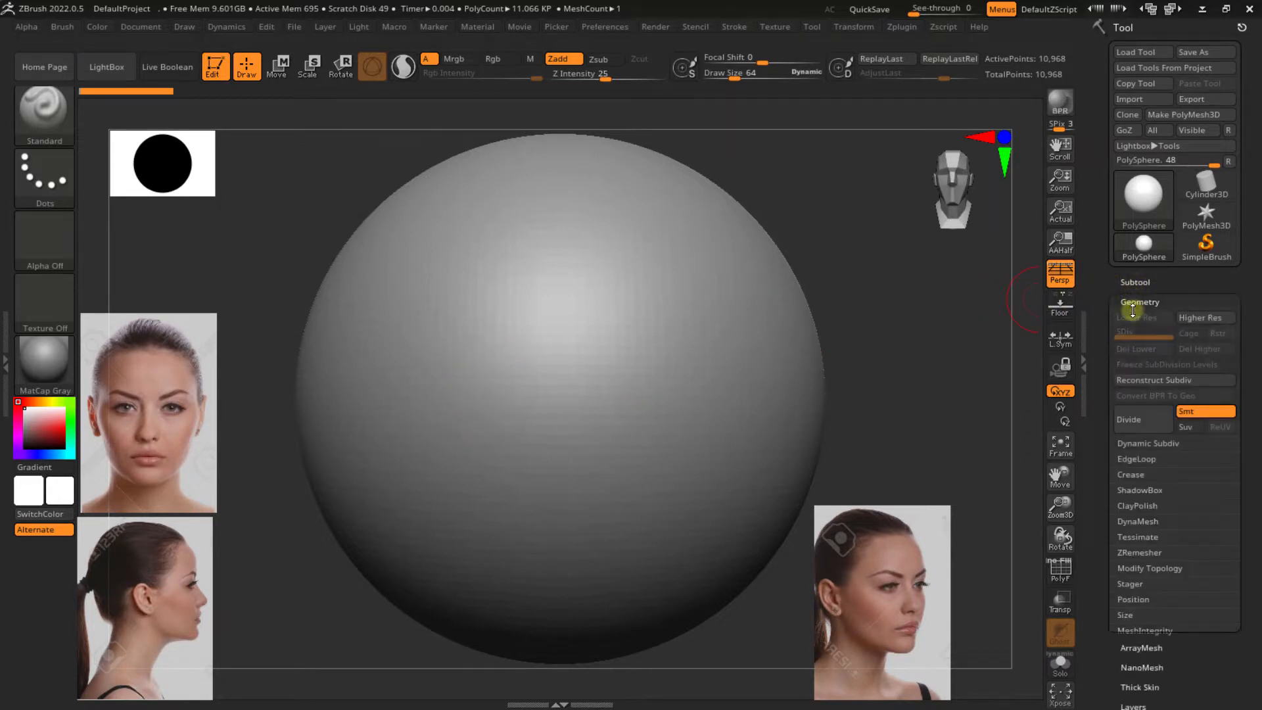
left_click(1123, 521)
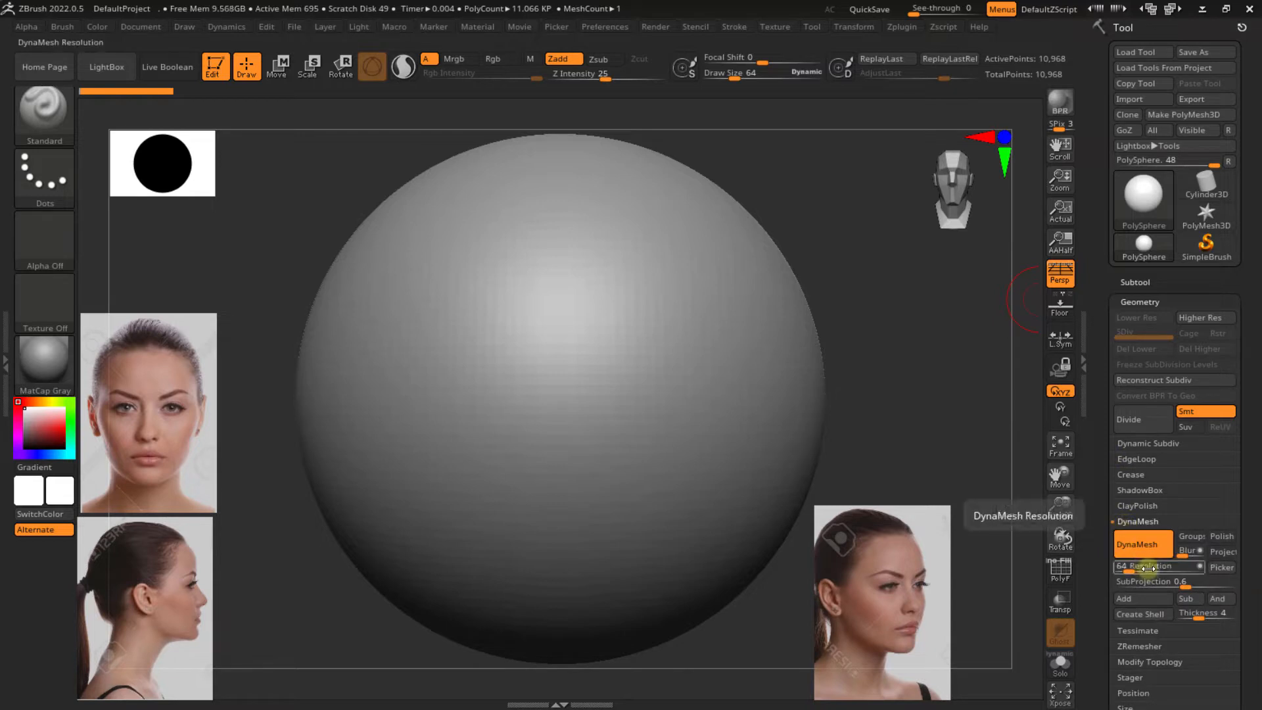
Examine the sphere's topology with the PolyFrame wireframe, then hide the wireframe
key("shift+f")
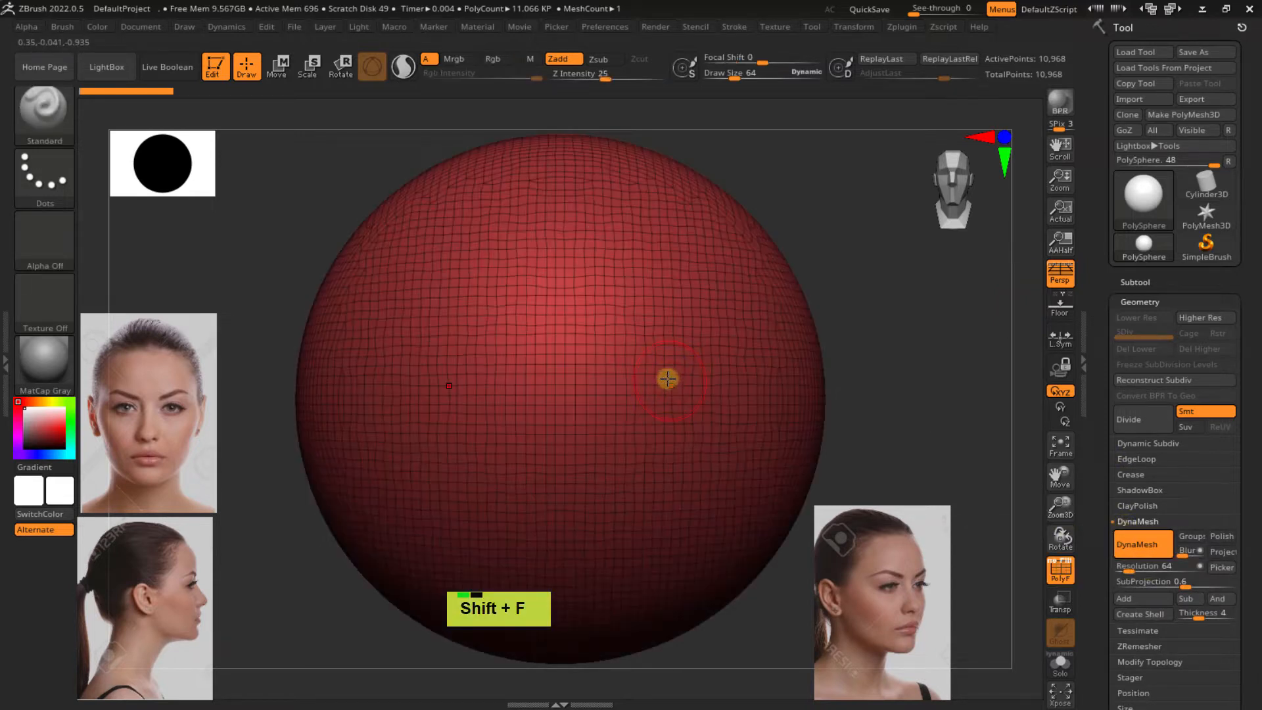
key("shift+f")
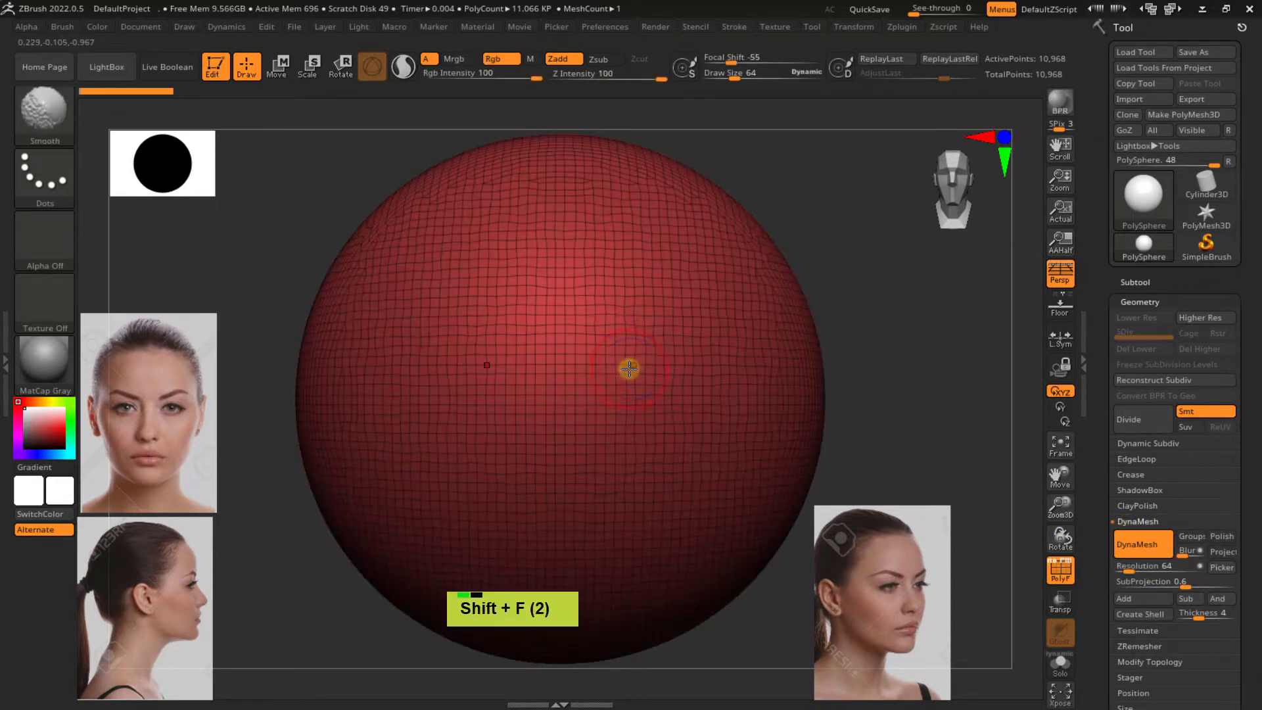
key("shift+f")
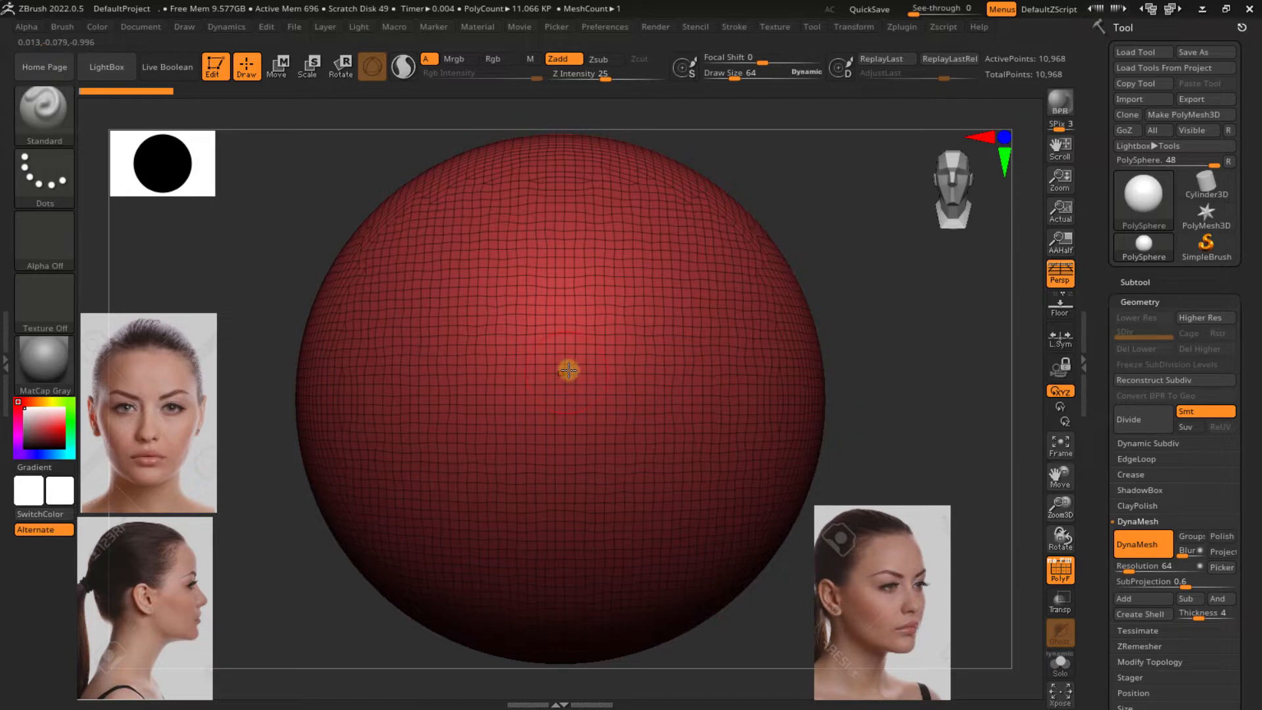
key("shift+f")
Select the Move brush and enlarge its Draw Size to about 432 for reshaping the sphere
right_click_drag(534, 390, 516, 358, "ctrl")
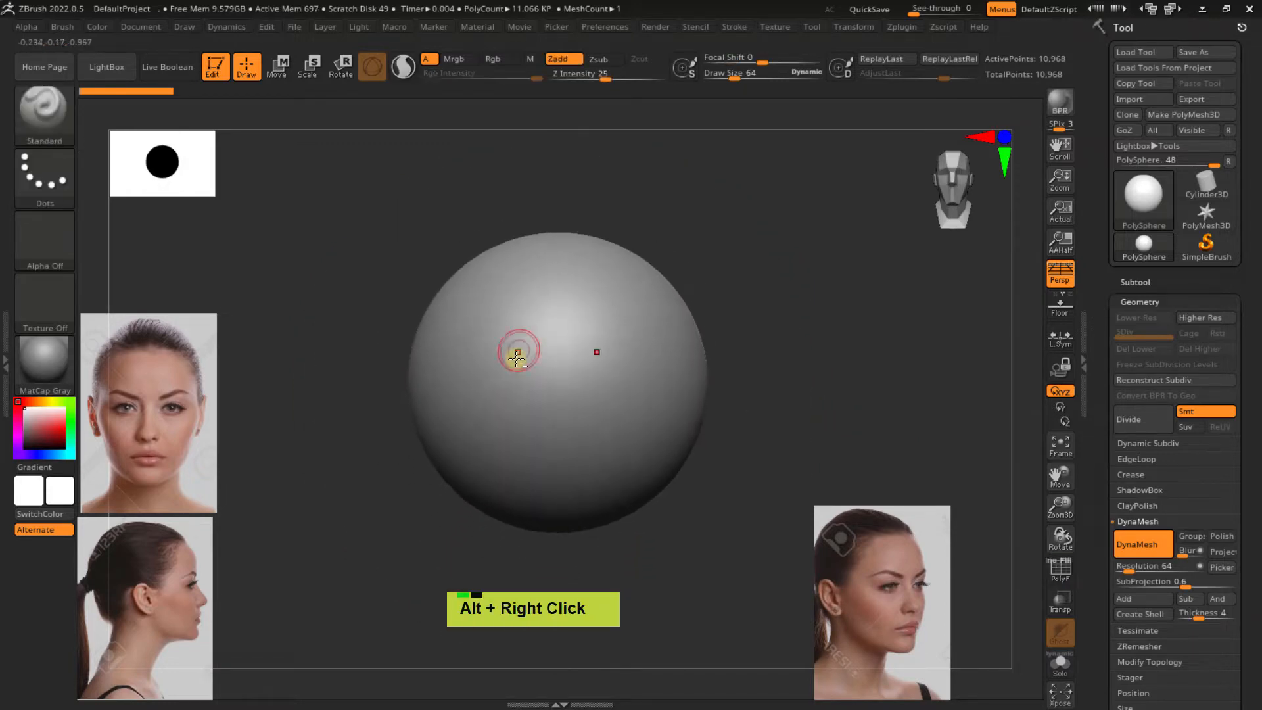
key("b")
key("m")
key("v")
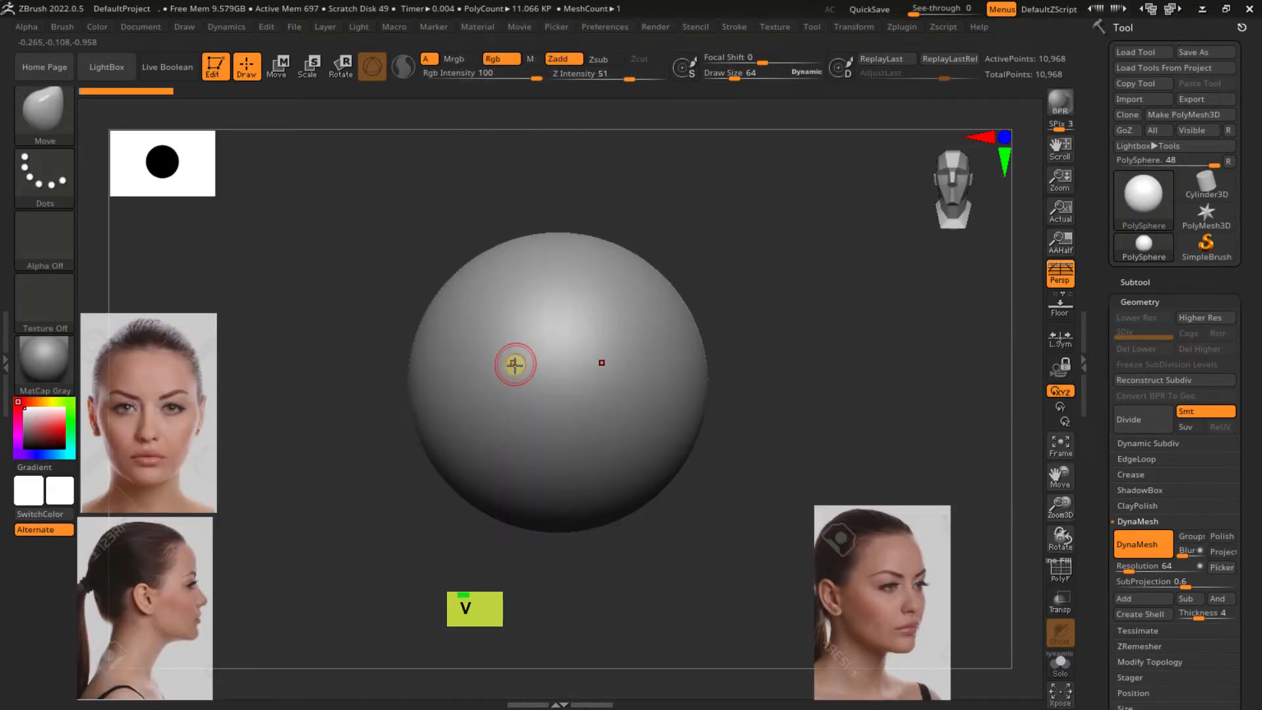
key("s")
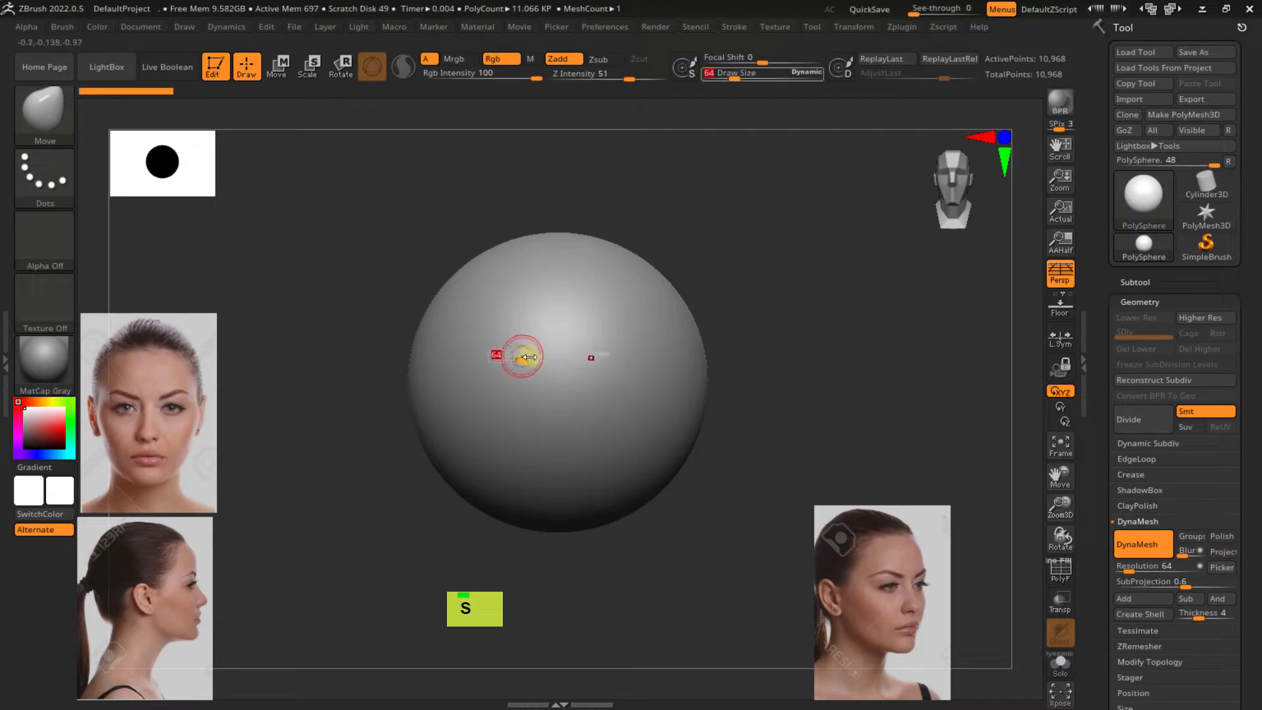
left_click_drag(522, 359, 564, 359)
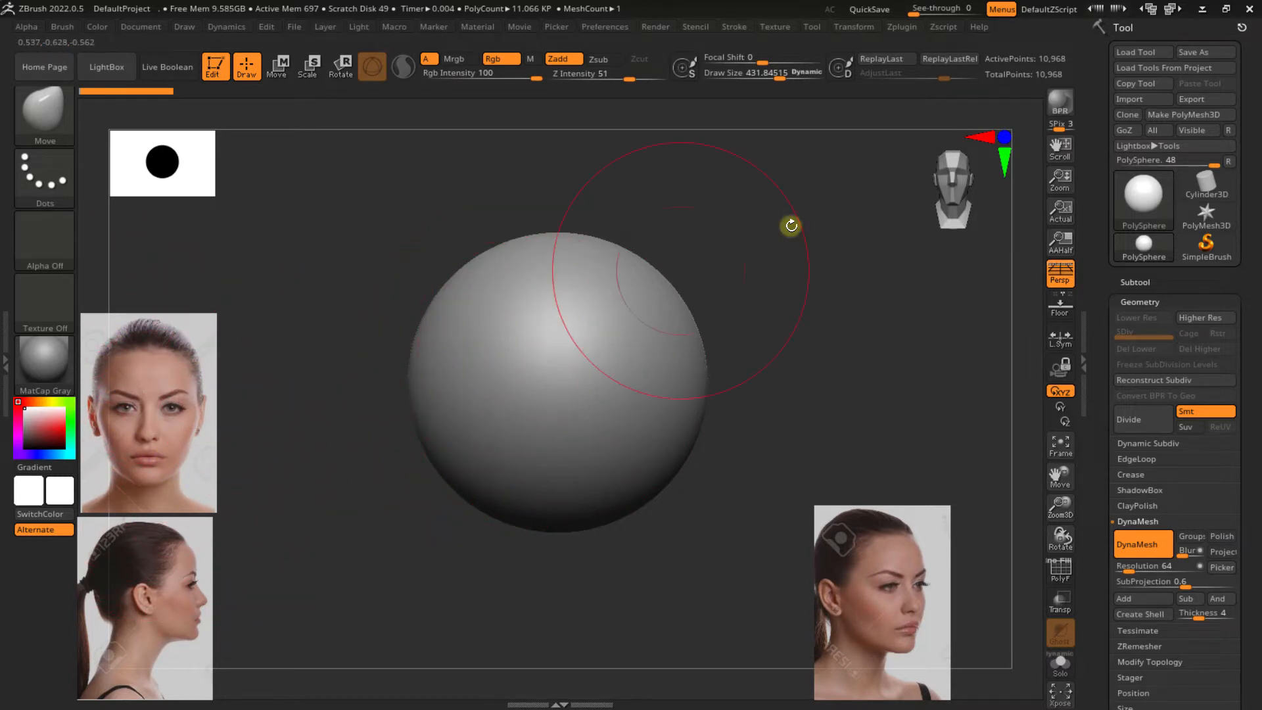
Push in both sides of the sphere with the Move brush to narrow it into an upright block
double_click(416, 375)
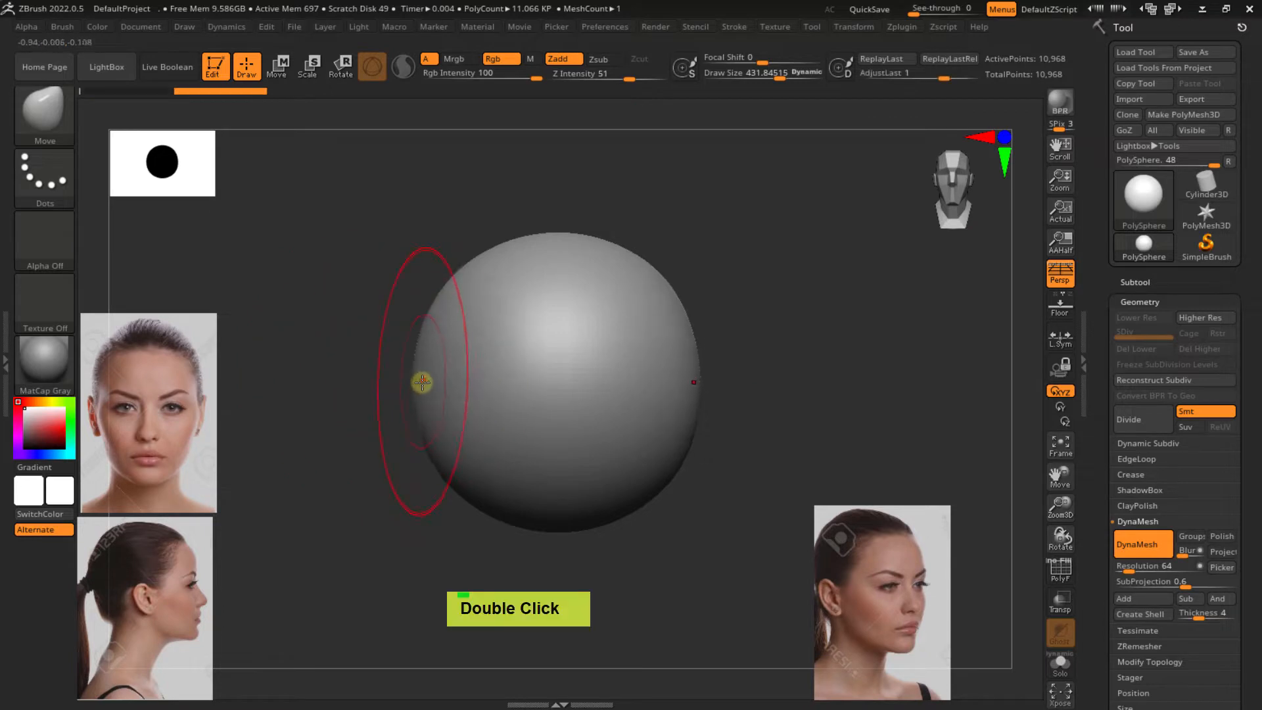
mouse_move(403, 380)
right_mouse_down()
mouse_move(414, 379)
mouse_move(378, 402)
right_mouse_up()
left_click_drag(388, 391, 426, 400)
right_click_drag(431, 396, 424, 385)
left_click_drag(463, 402, 471, 449)
mouse_move(443, 293)
right_mouse_down()
mouse_move(451, 316)
mouse_move(443, 309)
right_mouse_up()
left_click_drag(443, 310, 454, 316)
right_click_drag(464, 352, 487, 355)
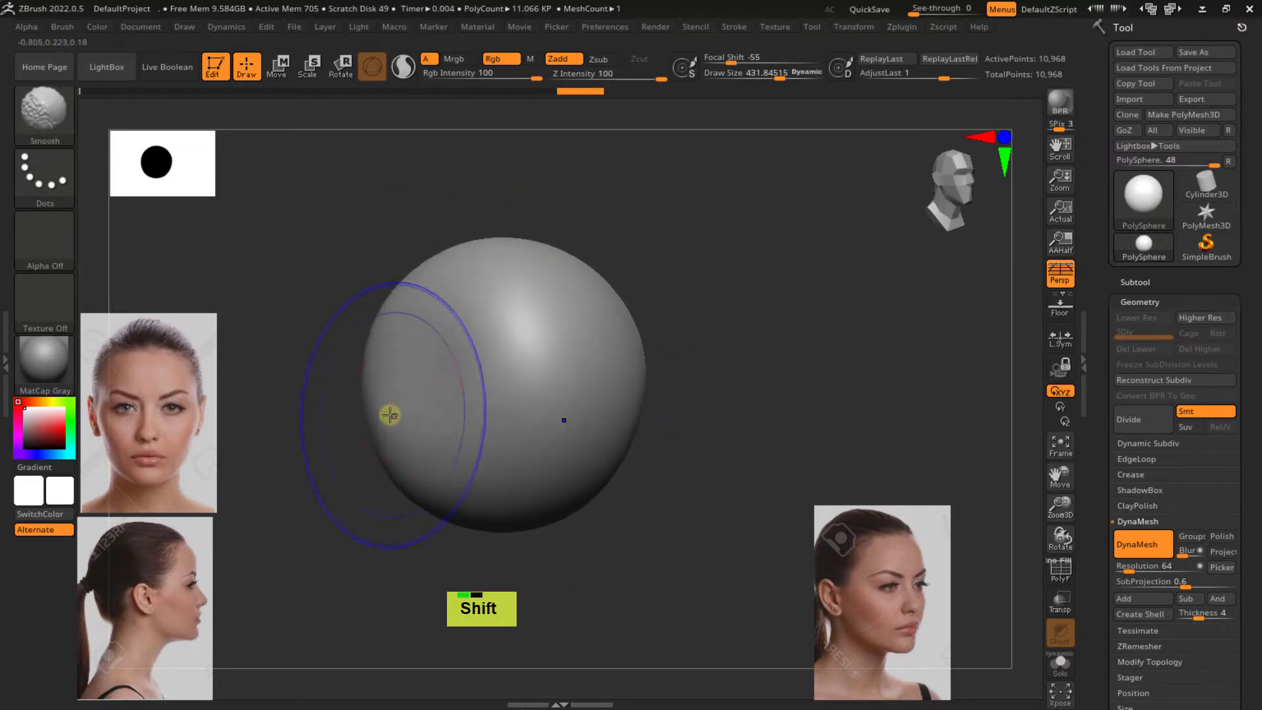
left_click_drag(389, 415, 419, 423, "shift")
right_click_drag(419, 423, 428, 423)
left_click_drag(357, 419, 369, 419)
right_click_drag(426, 416, 403, 408)
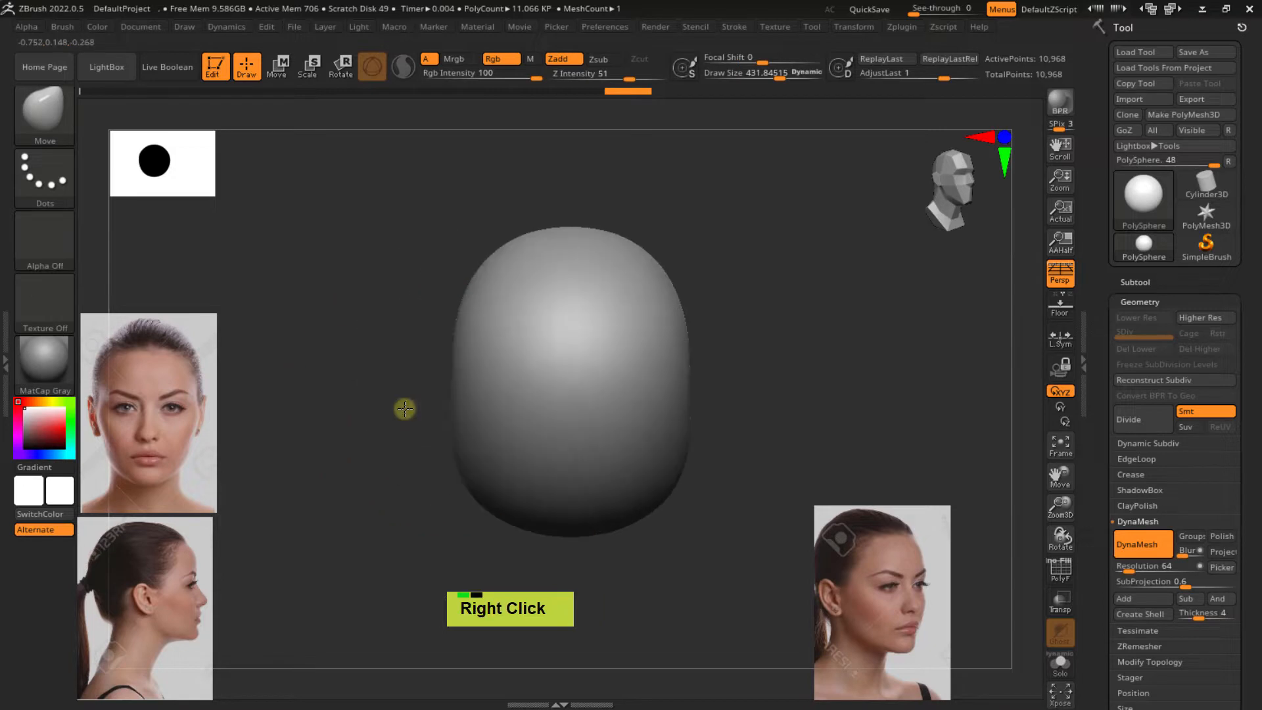
right_click_drag(464, 366, 460, 431)
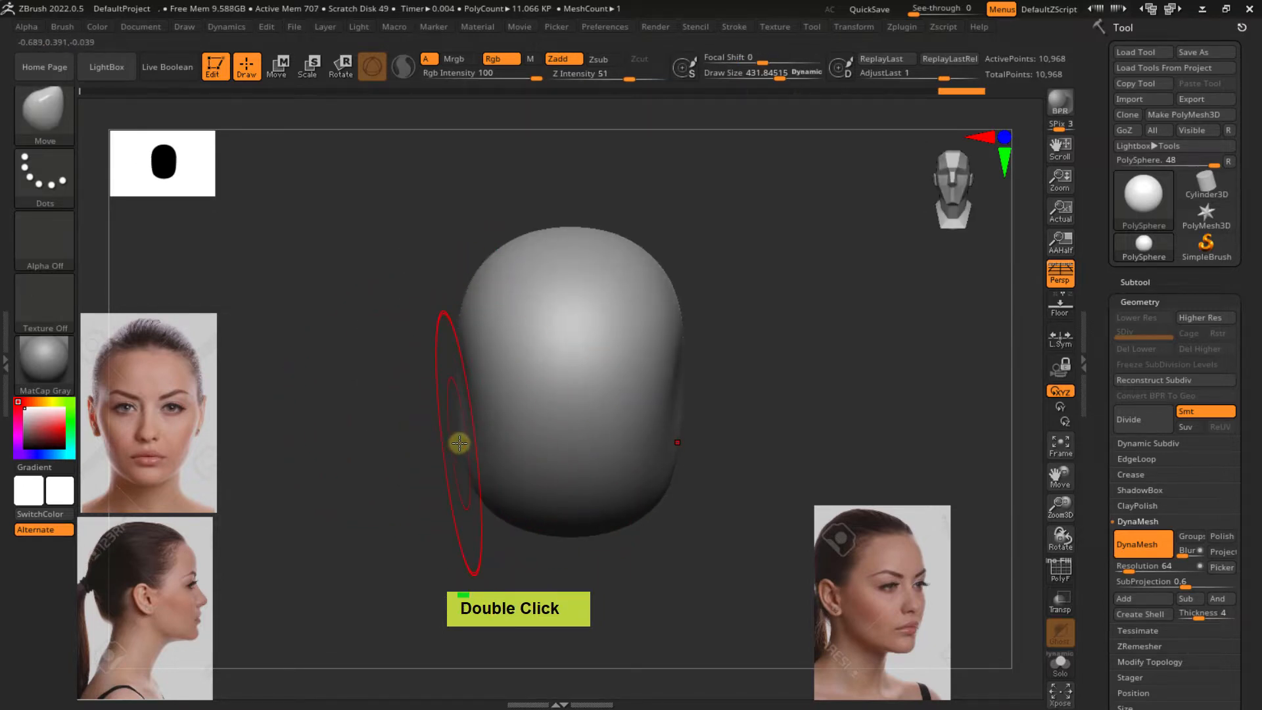
Taper the lower sides of the form inward and pull its underside down to rough out the jaw
left_click_drag(459, 443, 472, 440)
right_click_drag(491, 425, 569, 418)
mouse_move(457, 396)
left_mouse_down("shift")
mouse_move(421, 381)
mouse_move(430, 389)
left_mouse_up("shift")
mouse_move(478, 419)
right_mouse_down()
mouse_move(439, 423)
mouse_move(465, 459)
right_mouse_up()
double_click(479, 496)
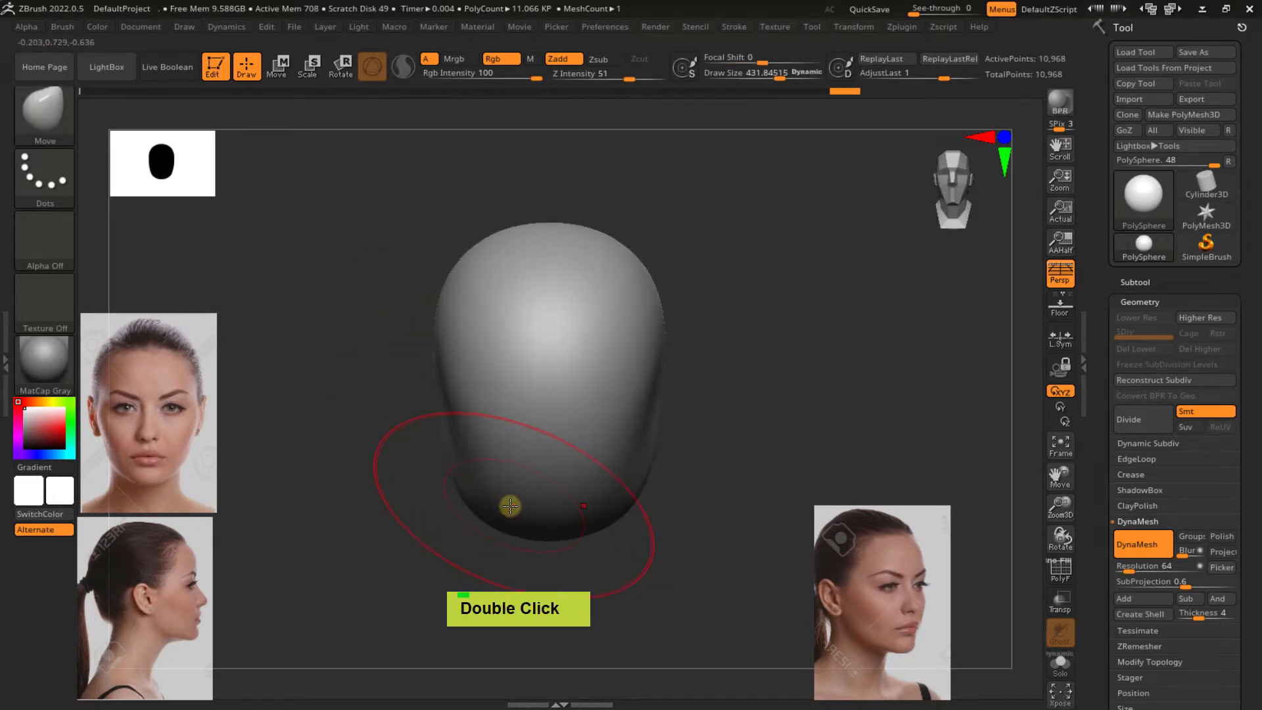
left_click_drag(509, 484, 502, 510)
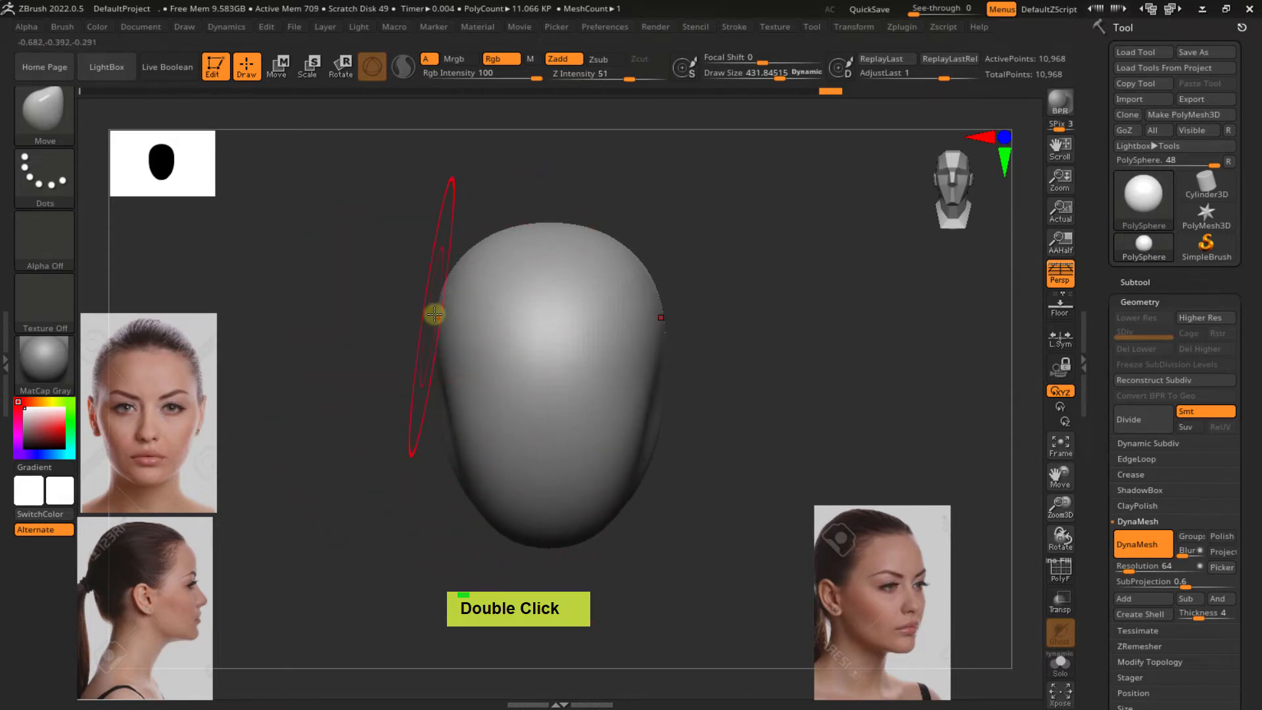
Round the head's sides into an egg shape with a lowered chin, and reduce the Draw Size to about 281
left_click_drag(435, 314, 427, 308)
left_click_drag(430, 294, 448, 305)
mouse_move(447, 402)
left_mouse_down()
mouse_move(431, 411)
mouse_move(439, 394)
left_mouse_up()
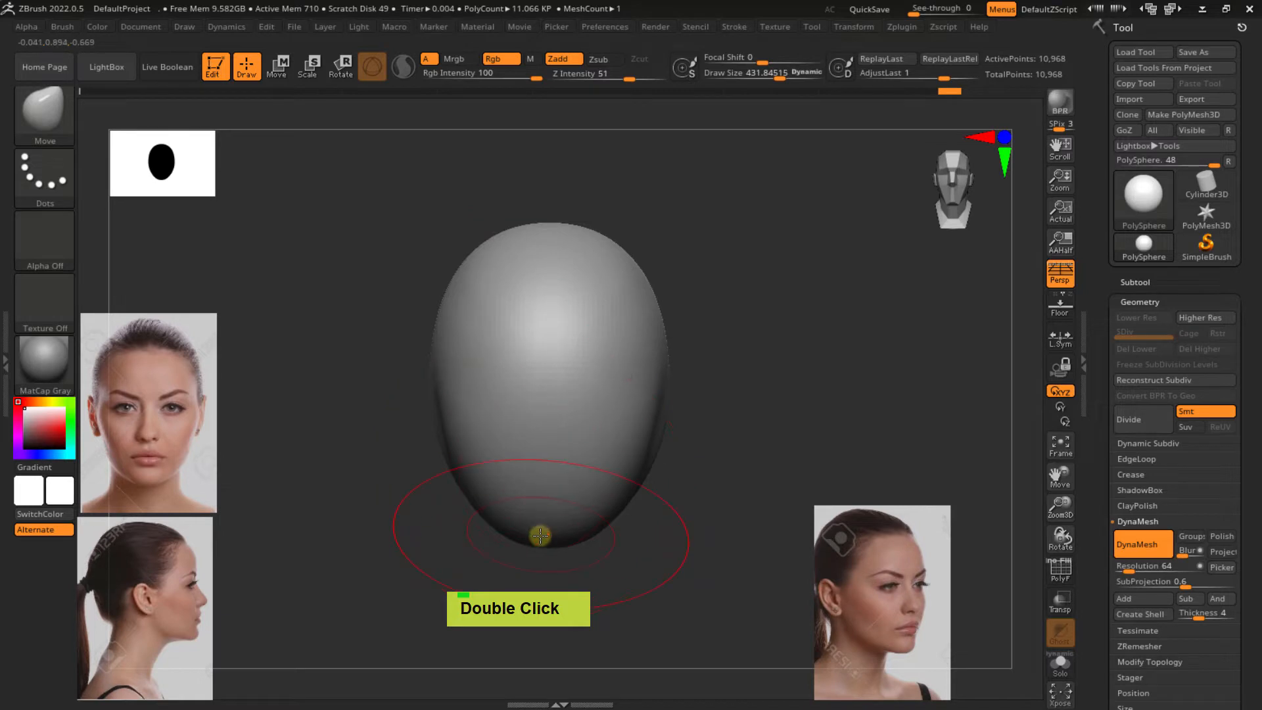
mouse_move(541, 536)
left_mouse_down()
mouse_move(549, 545)
mouse_move(530, 549)
mouse_move(543, 554)
left_mouse_up()
key("s")
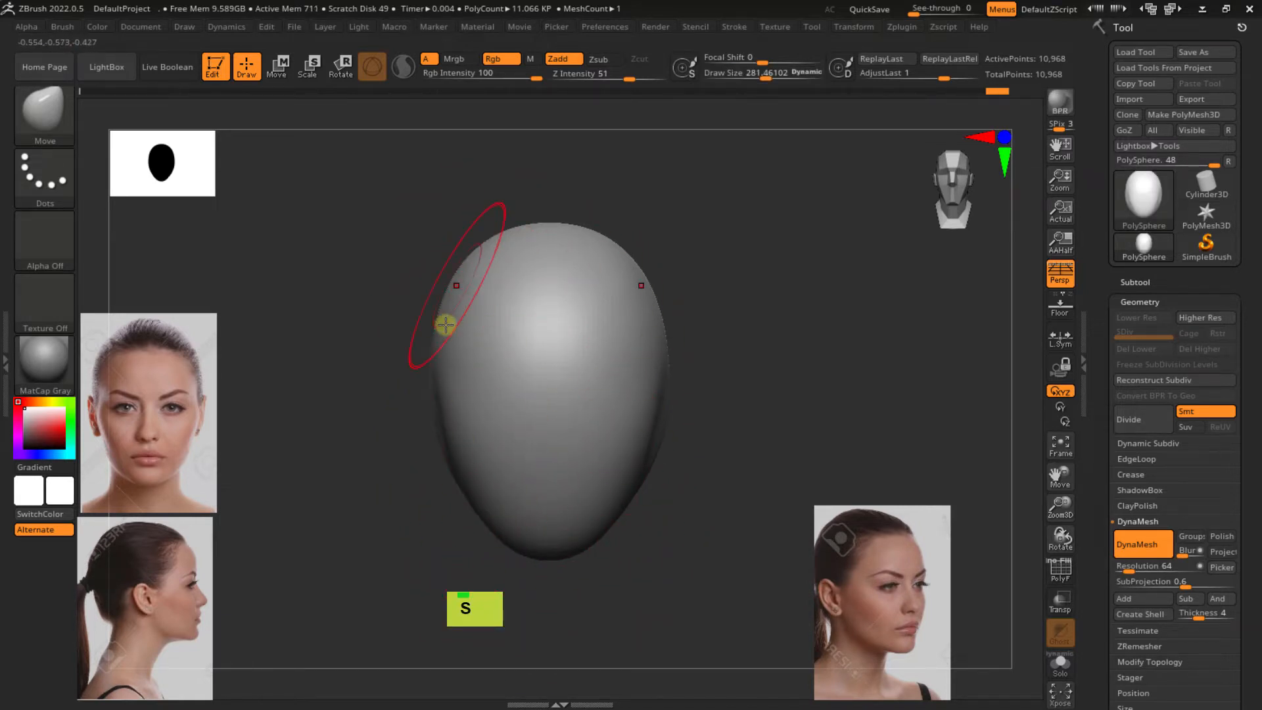
Examine the head form from the front and side against the reference images
mouse_move(394, 441)
right_mouse_down()
mouse_move(412, 451)
mouse_move(404, 440)
mouse_move(485, 427)
right_mouse_up()
left_click_drag(360, 437, 398, 442, "shift")
mouse_move(402, 442)
right_mouse_down()
mouse_move(445, 452)
mouse_move(710, 329)
mouse_move(700, 361)
mouse_move(771, 352)
mouse_move(583, 377)
right_mouse_up()
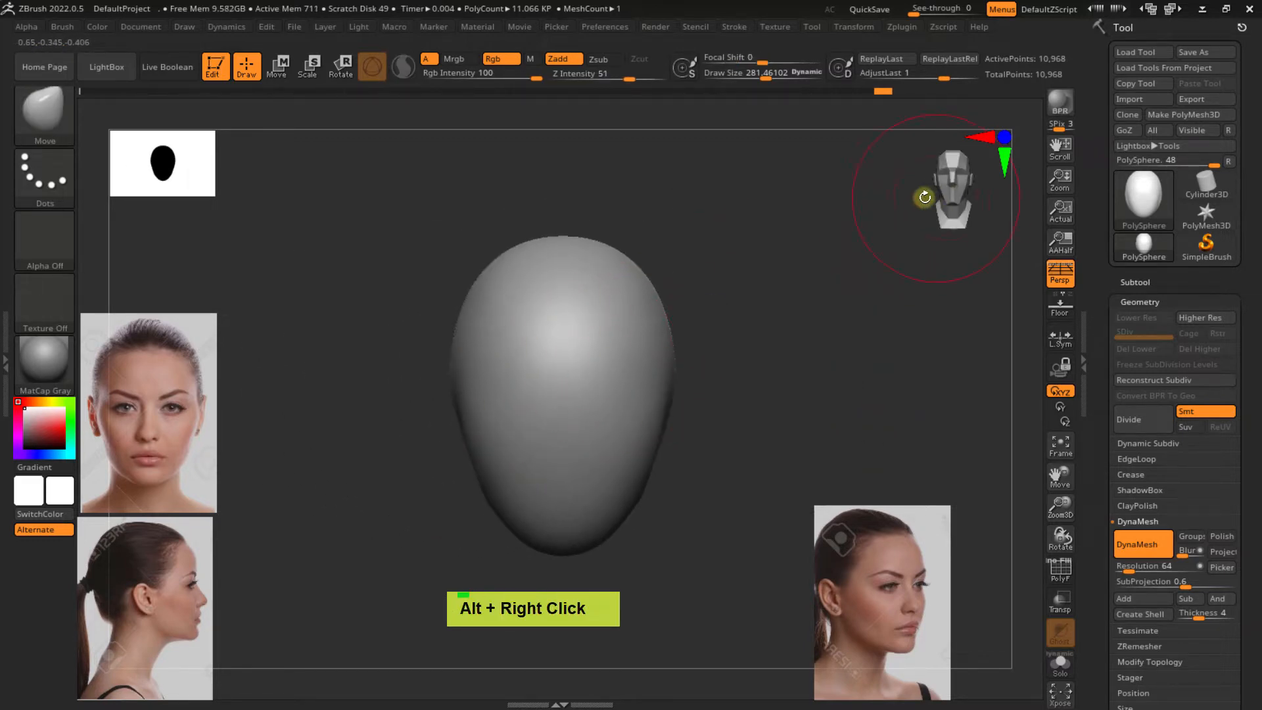
left_click_drag(942, 190, 970, 190)
mouse_move(828, 305)
right_mouse_down()
mouse_move(730, 316)
mouse_move(709, 346)
mouse_move(736, 352)
mouse_move(707, 352)
mouse_move(734, 319)
mouse_move(796, 307)
right_mouse_up()
key("shift")
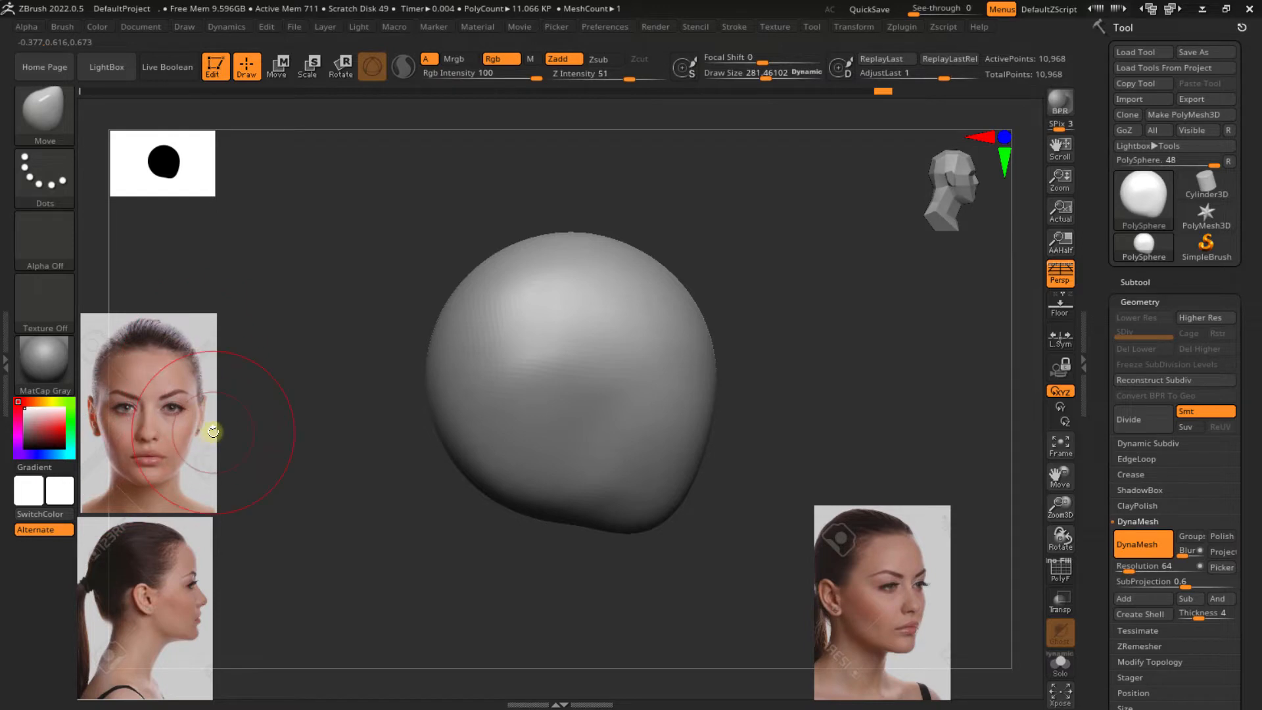
mouse_move(213, 431)
right_mouse_down()
mouse_move(460, 411)
mouse_move(526, 366)
mouse_move(521, 307)
mouse_move(624, 235)
right_mouse_up()
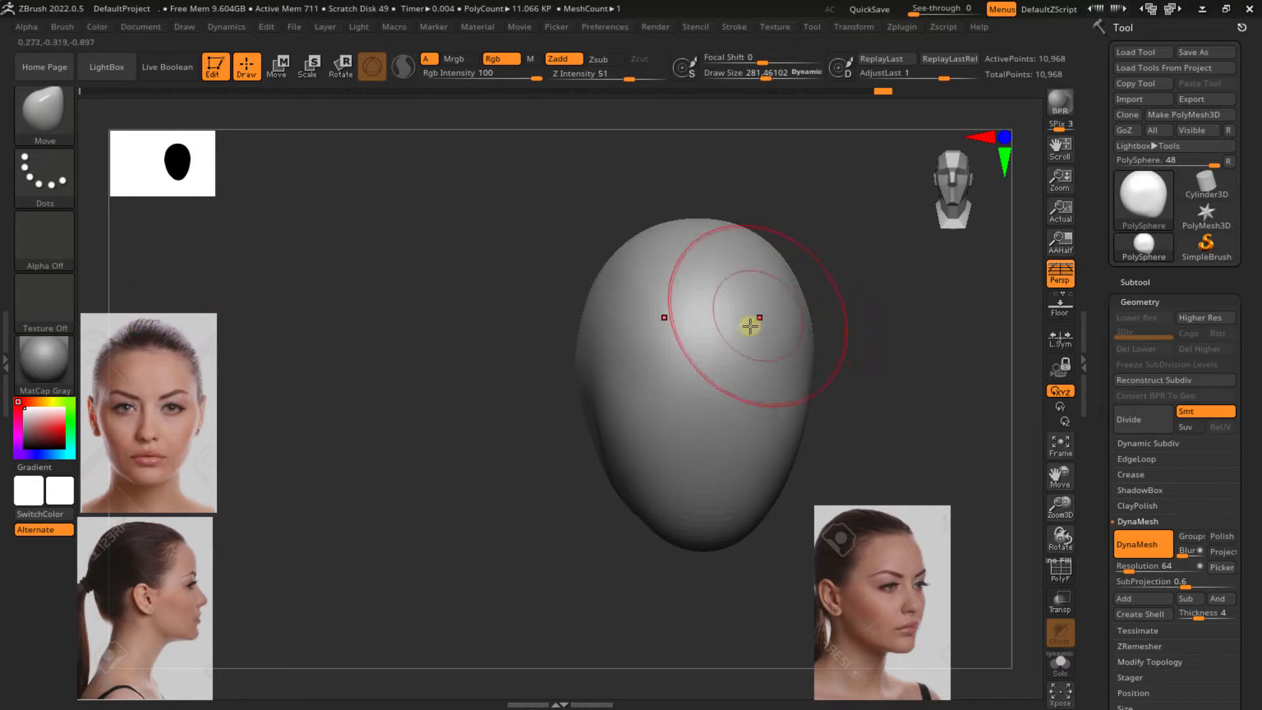
left_click_drag(552, 361, 433, 392, "alt")
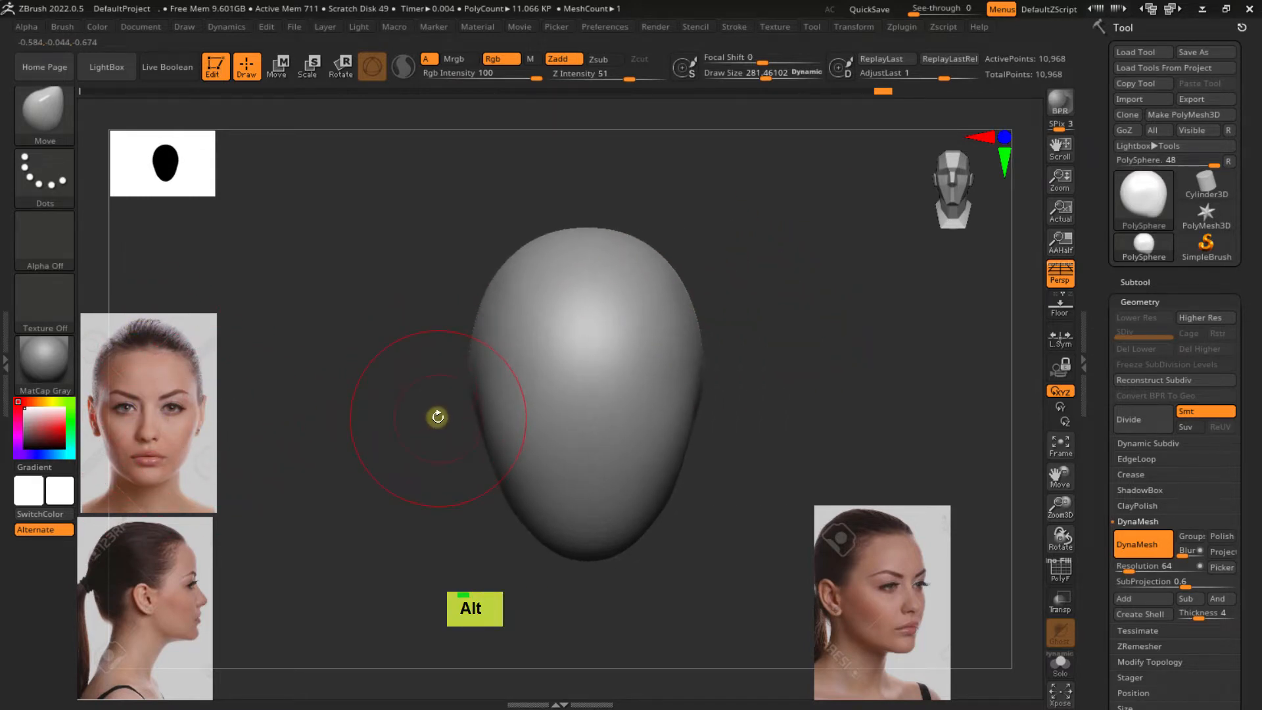
right_click_drag(425, 418, 485, 412)
right_click_drag(594, 351, 624, 341, "alt")
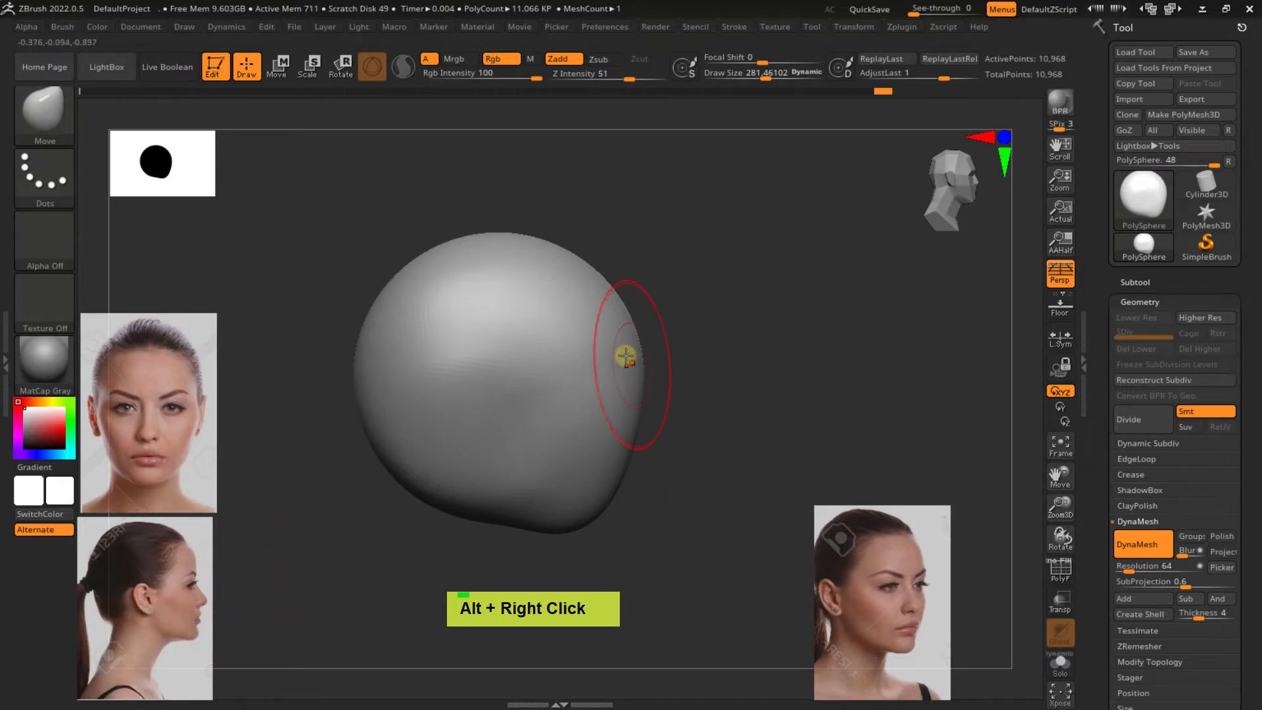
Enlarge the Draw Size to about 580 and push the face front back in side view to flatten the profile
key("s")
mouse_move(645, 356)
left_mouse_down()
mouse_move(673, 357)
mouse_move(638, 367)
left_mouse_up()
right_click_drag(659, 358, 644, 363)
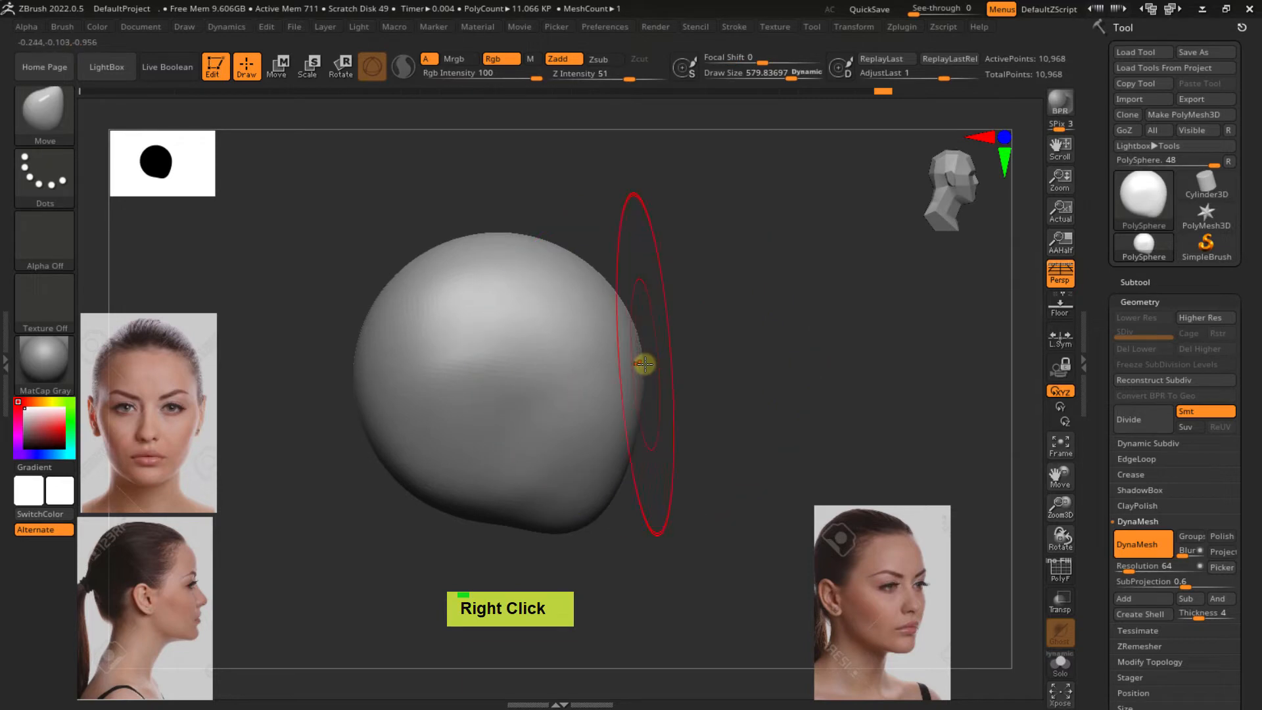
left_click_drag(638, 366, 620, 366)
Reduce the Draw Size to about 306 and refine the chin and face profile in side view
key("s")
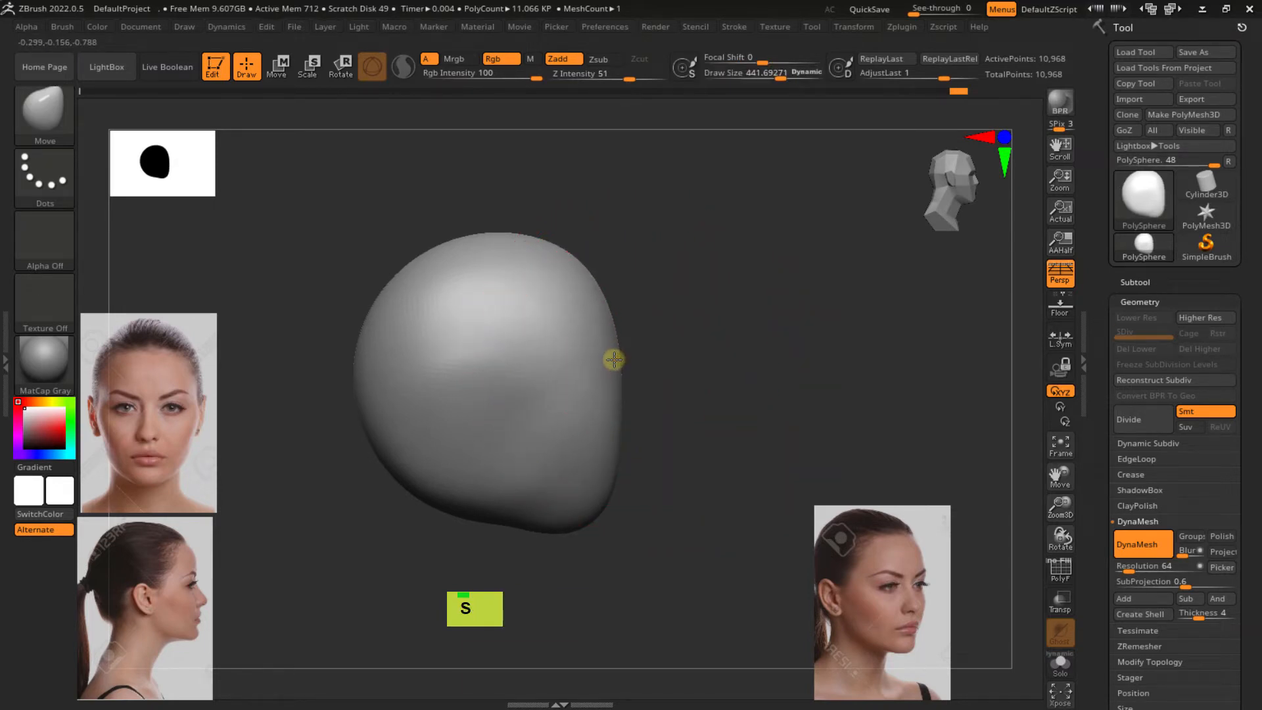
key("s")
key("s")
left_click_drag(605, 363, 591, 363)
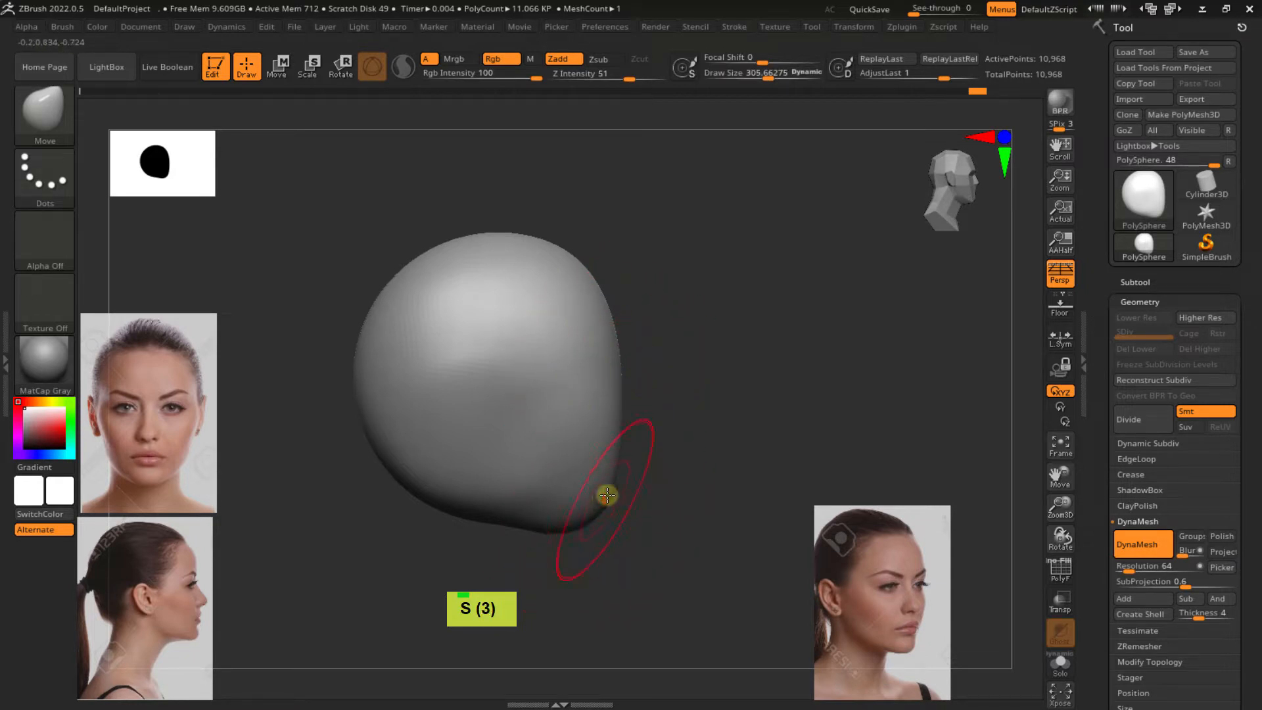
mouse_move(607, 498)
left_mouse_down()
mouse_move(601, 487)
mouse_move(596, 533)
mouse_move(603, 505)
left_mouse_up()
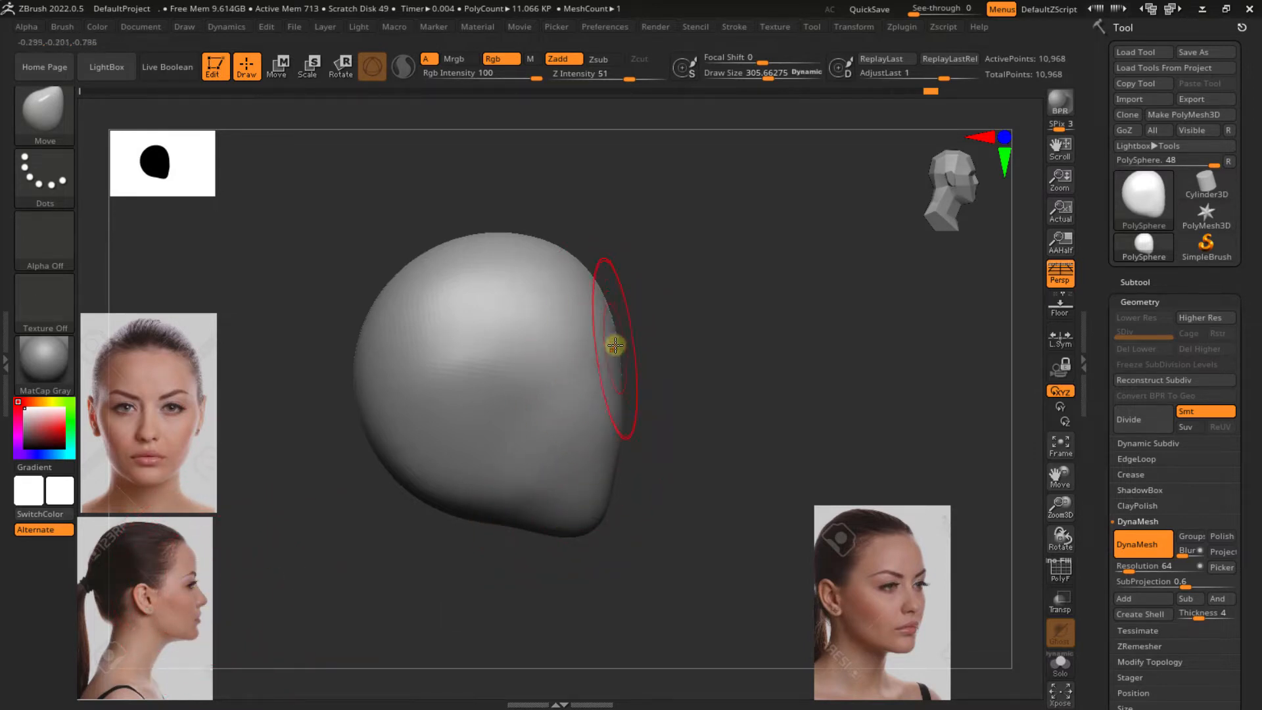
left_click_drag(611, 349, 617, 360)
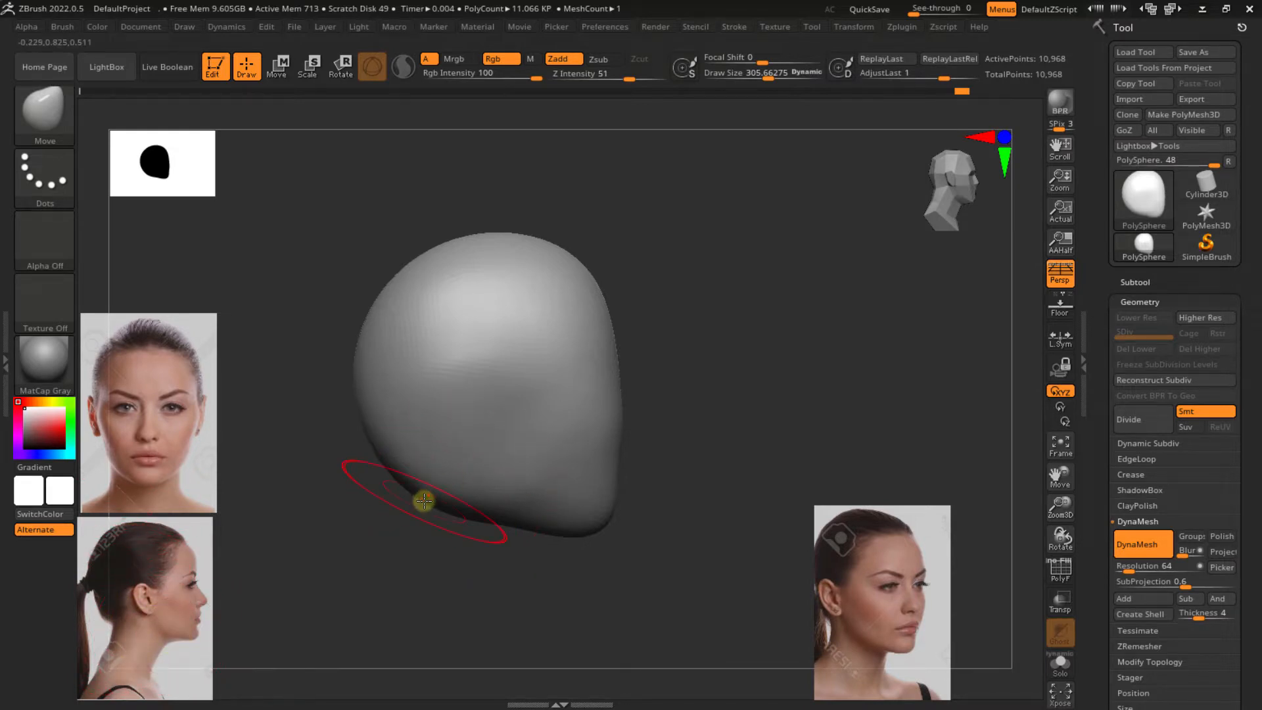
With a Draw Size of about 258, push the underside behind the jaw upward to separate jaw and skull base
key("s")
mouse_move(413, 498)
left_mouse_down()
mouse_move(461, 467)
mouse_move(460, 479)
left_mouse_up()
key("s")
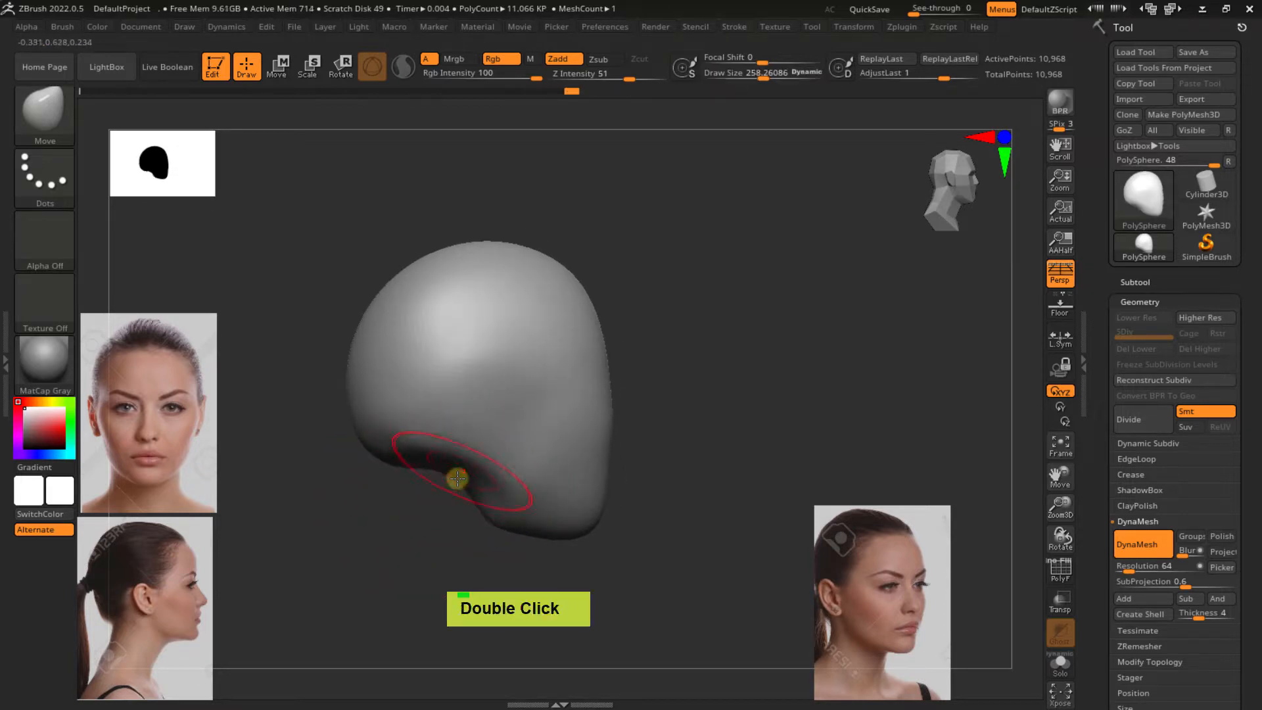
right_click_drag(457, 479, 402, 507)
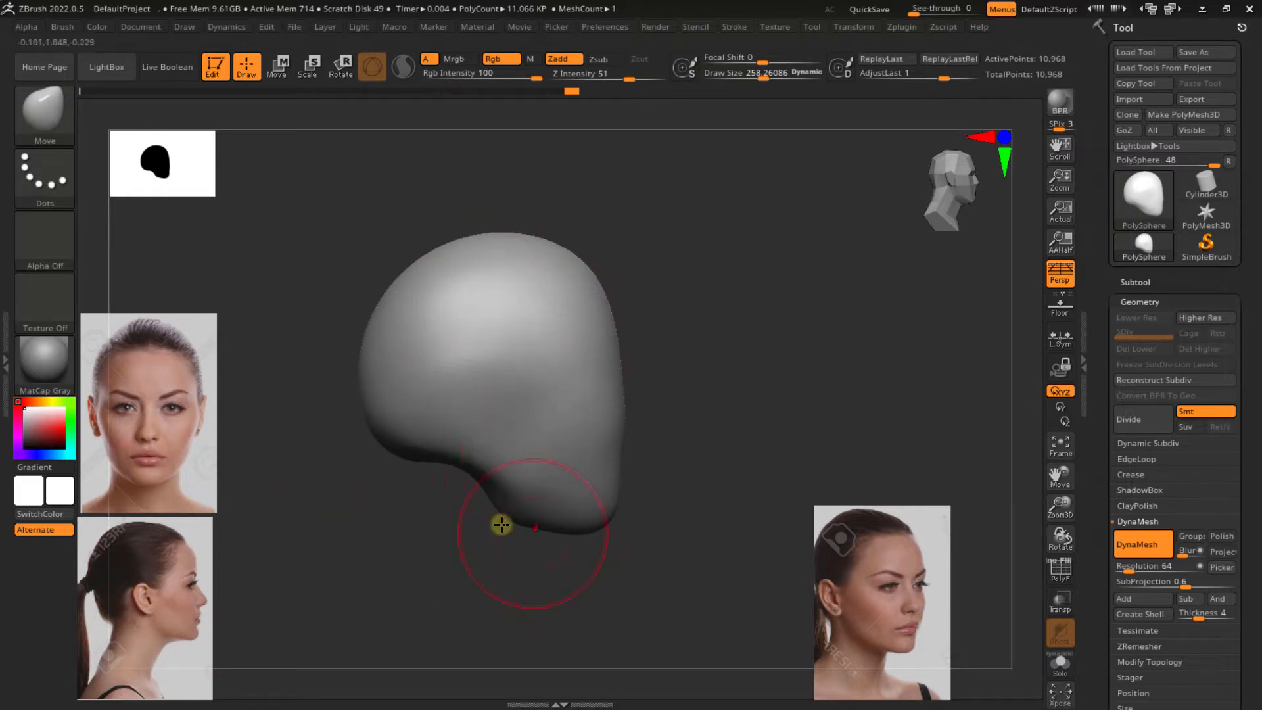
right_click_drag(491, 339, 503, 370, "alt")
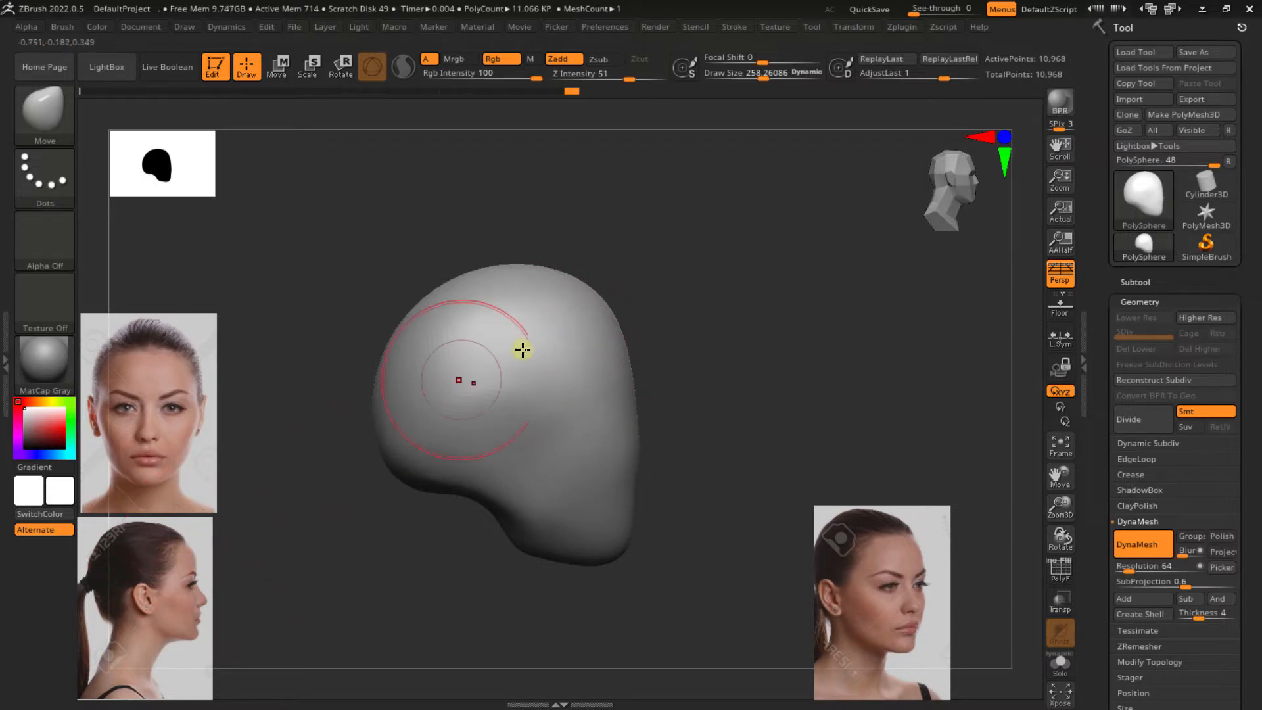
Enlarge the Draw Size to about 322 and flatten the crown while filling out the upper skull in side view
key("s")
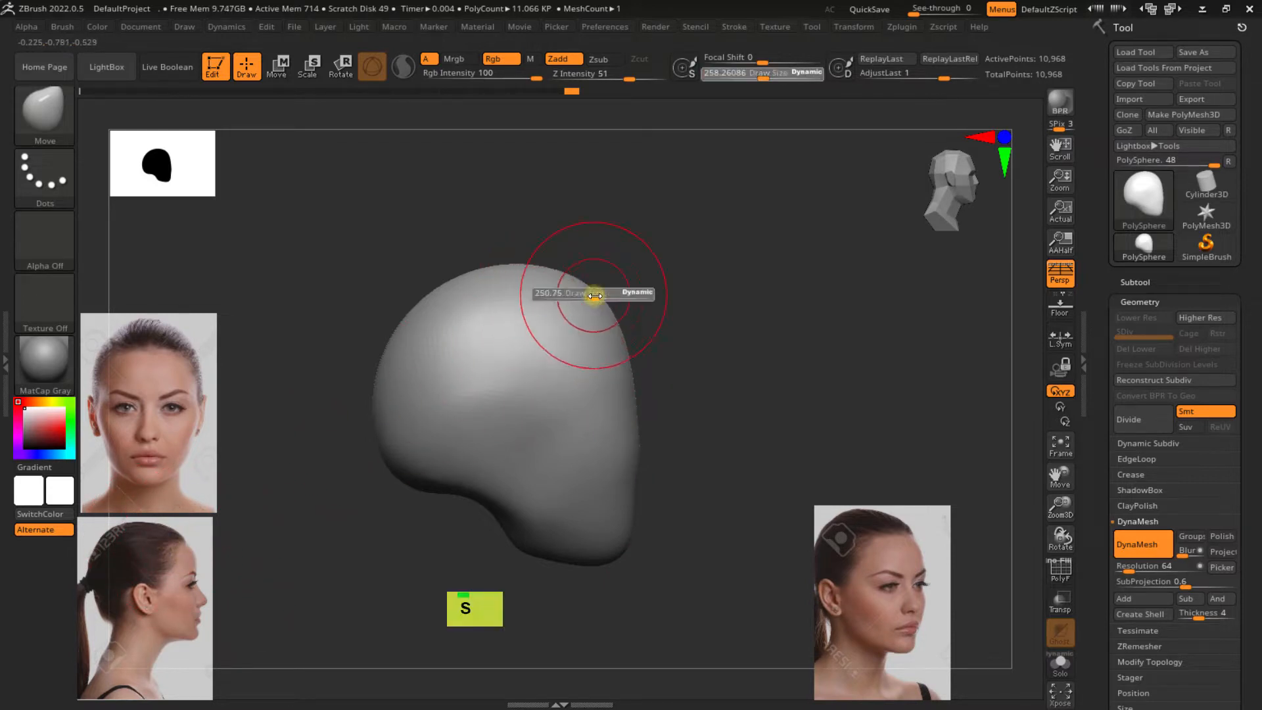
left_click_drag(594, 294, 600, 293)
double_click(553, 276)
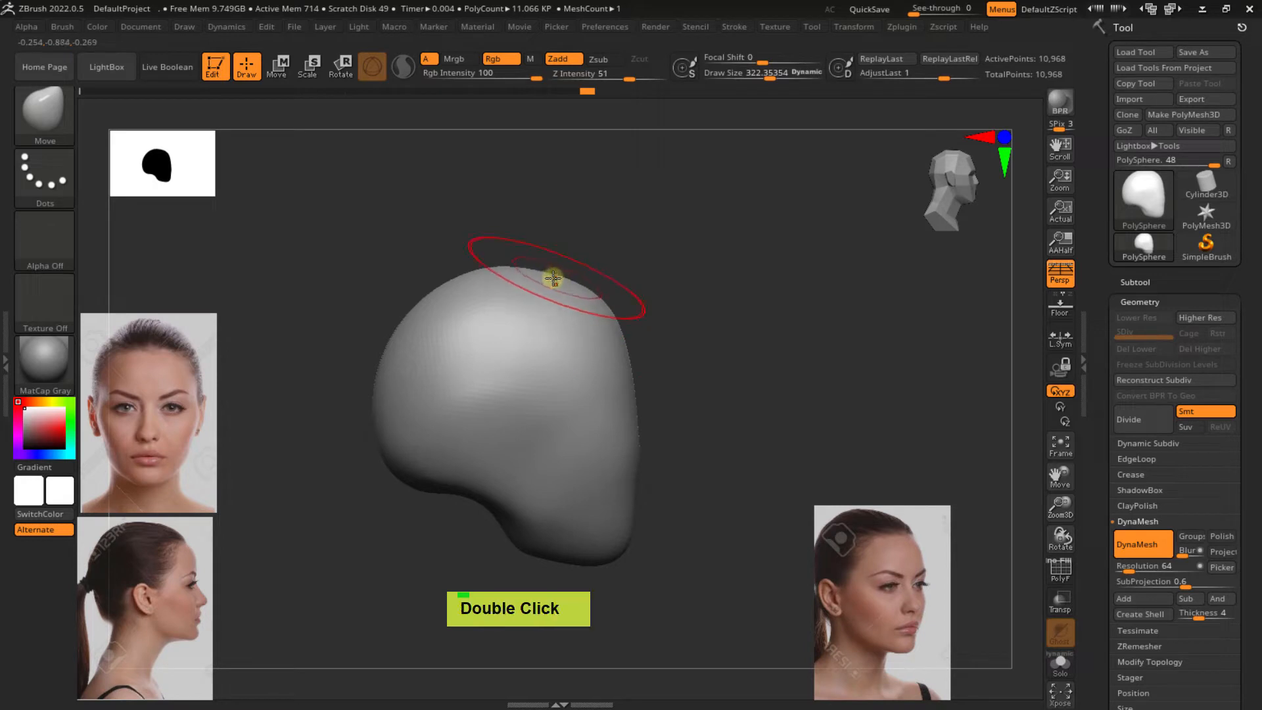
mouse_move(493, 274)
left_mouse_down()
mouse_move(484, 285)
mouse_move(544, 279)
left_mouse_up()
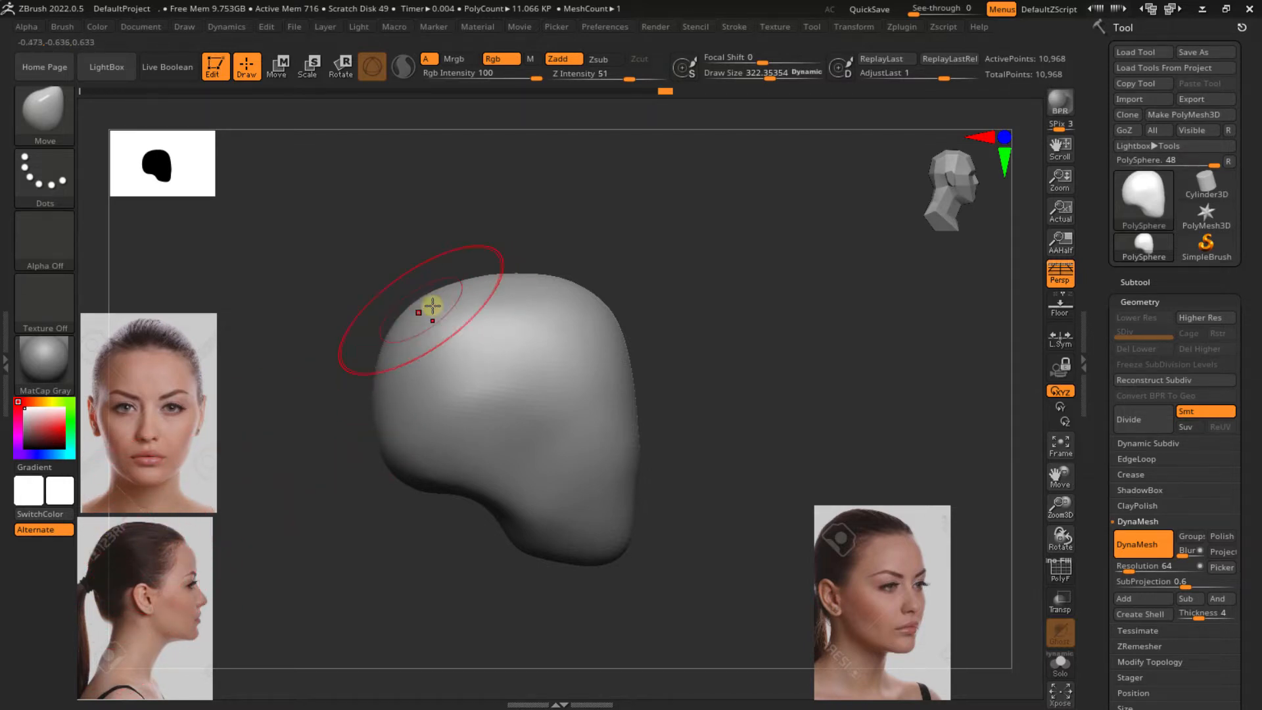
double_click(448, 294)
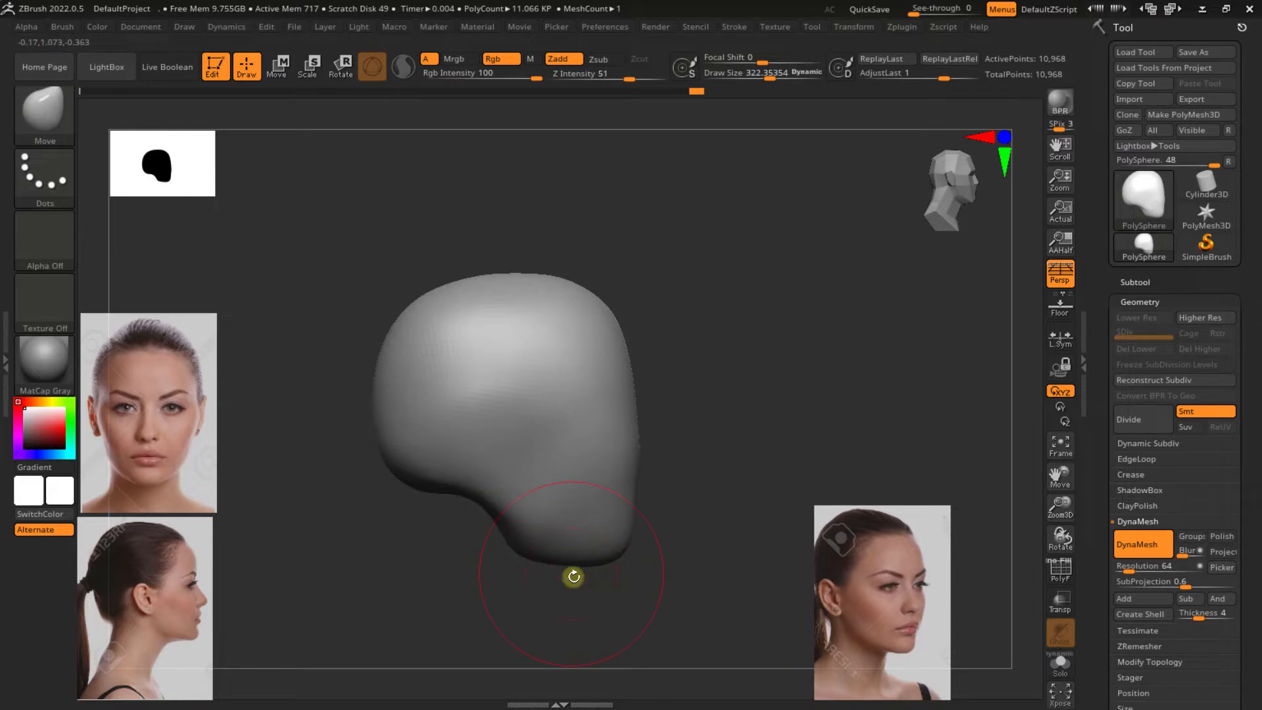
Reshape the chin and the underside of the jaw in side view with the Move brush
right_click_drag(573, 577, 556, 456)
double_click(592, 567)
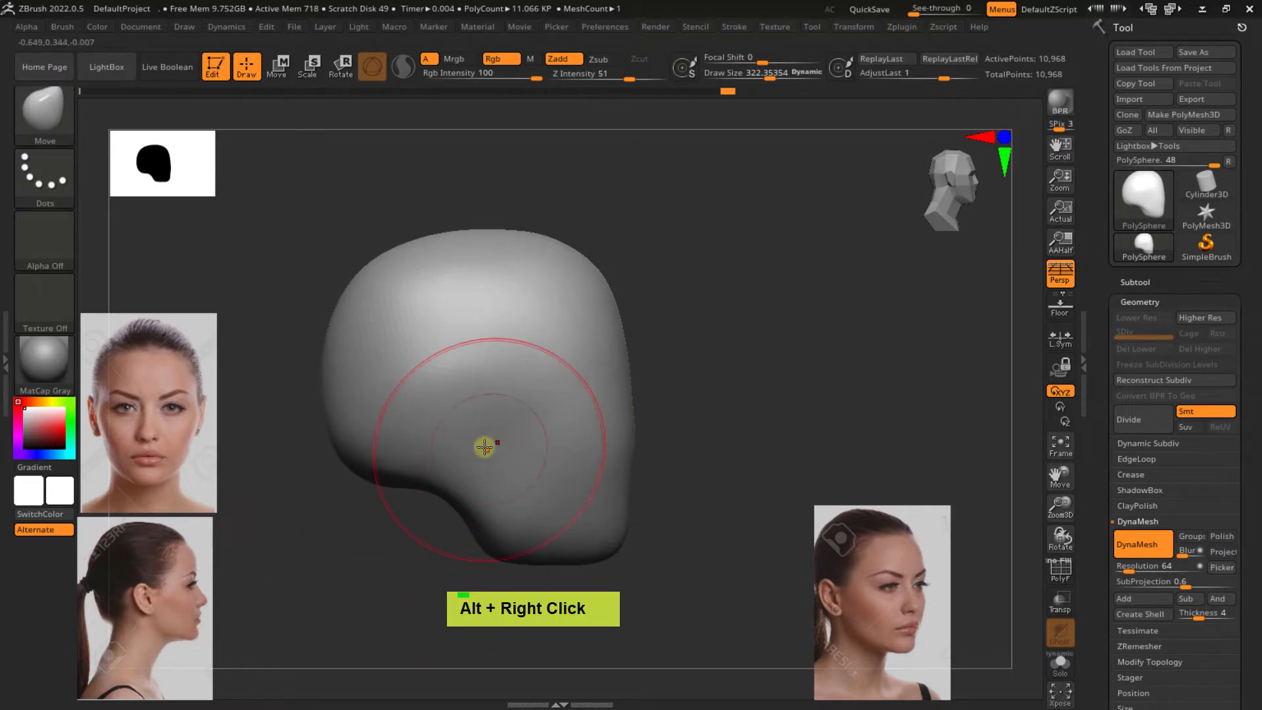
right_click_drag(487, 479, 487, 437, "alt")
Switch to the DamStandard brush with a Draw Size of about 129 and carve a short crease behind the jaw
key("b")
key("d")
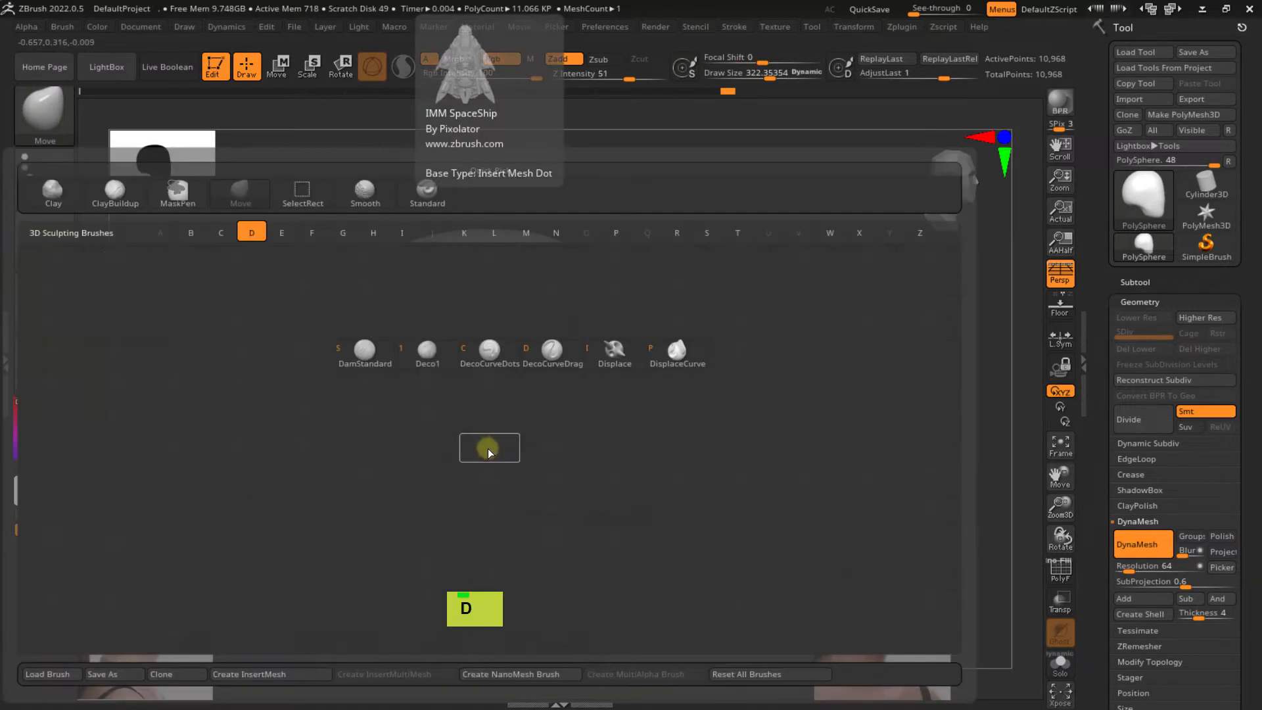
key("s")
key("s")
left_click_drag(496, 467, 470, 473)
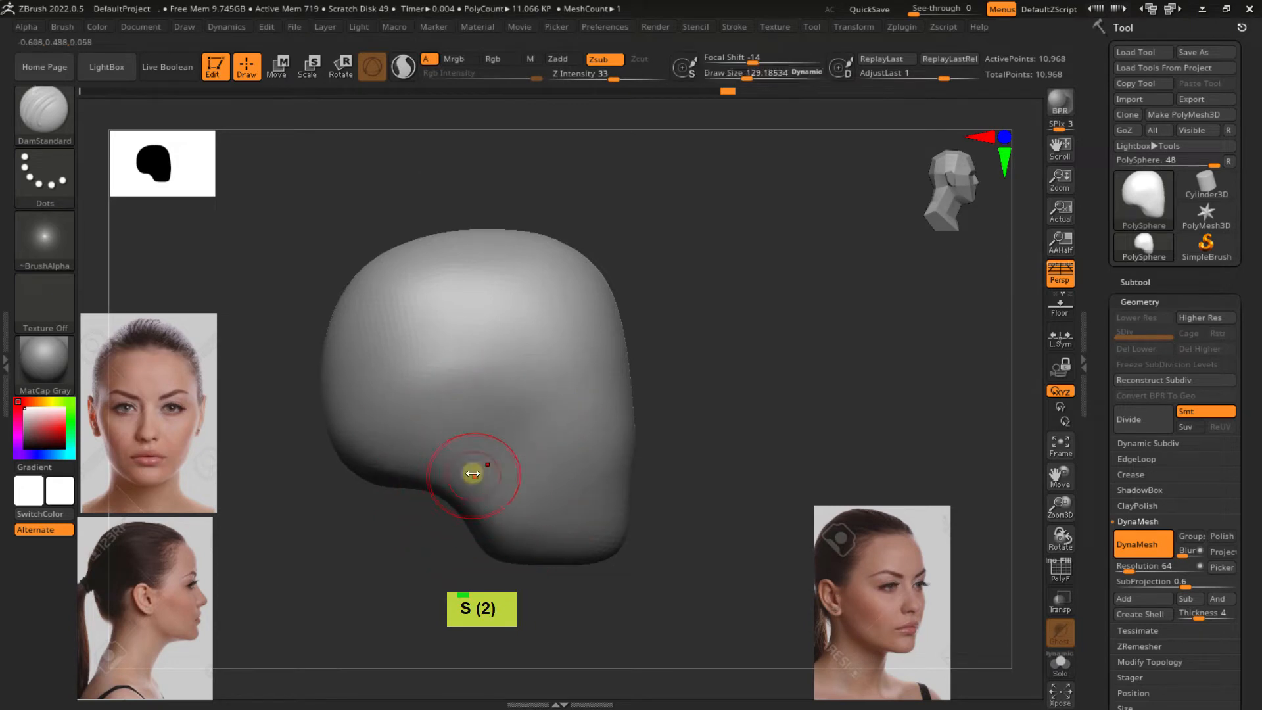
double_click(481, 512)
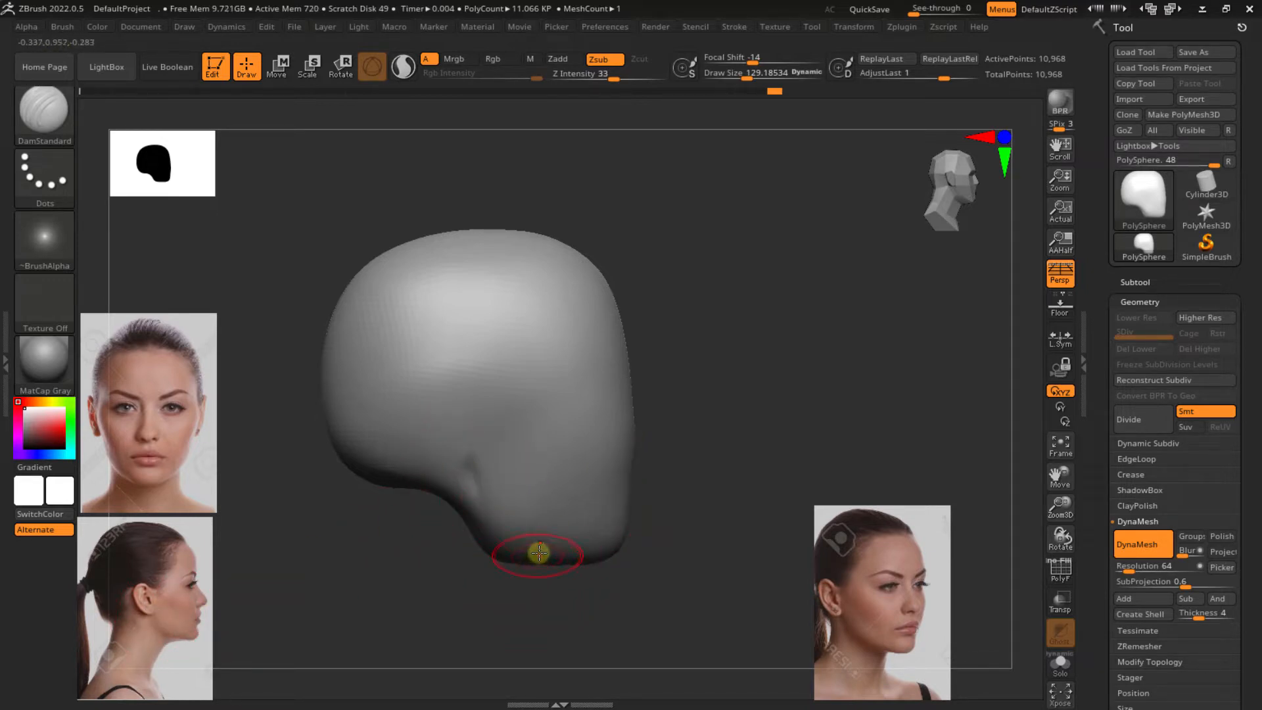
Switch back to the Move brush with a Draw Size of about 322 and reshape the underside of the jaw in side view
key("s")
left_click_drag(541, 553, 571, 531)
key("b")
key("m")
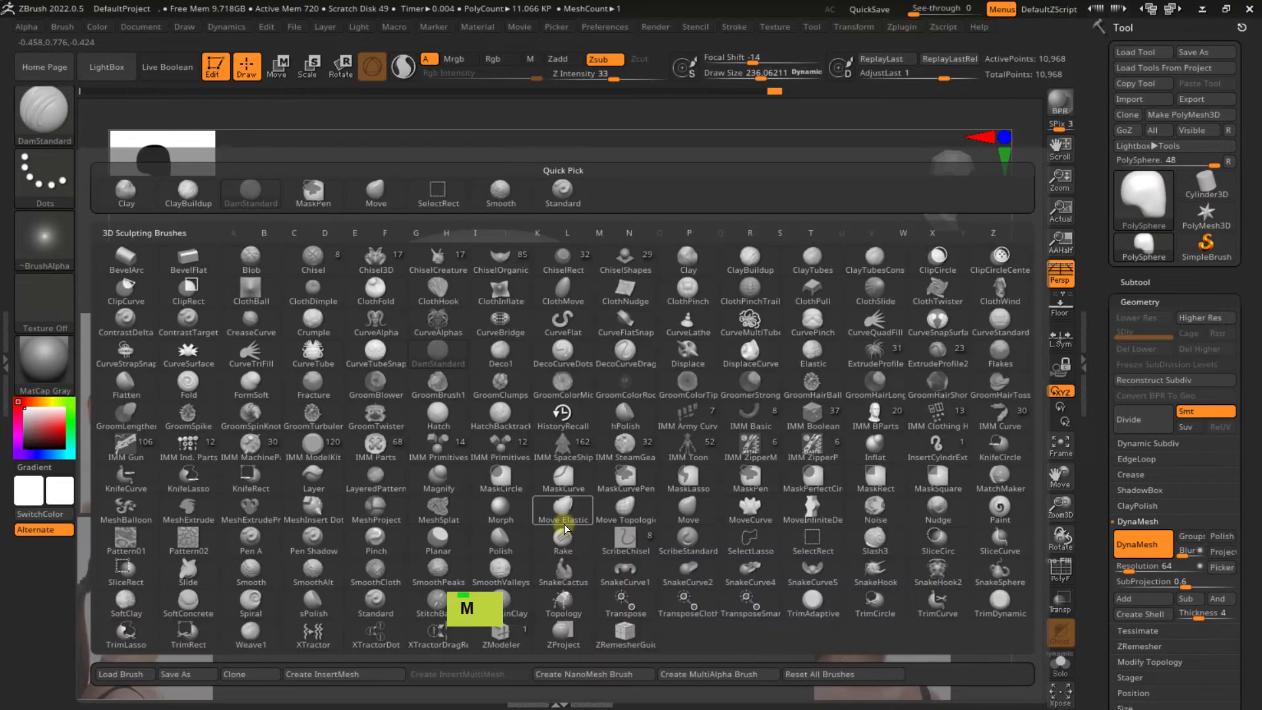
key("v")
key("s")
left_click(501, 556)
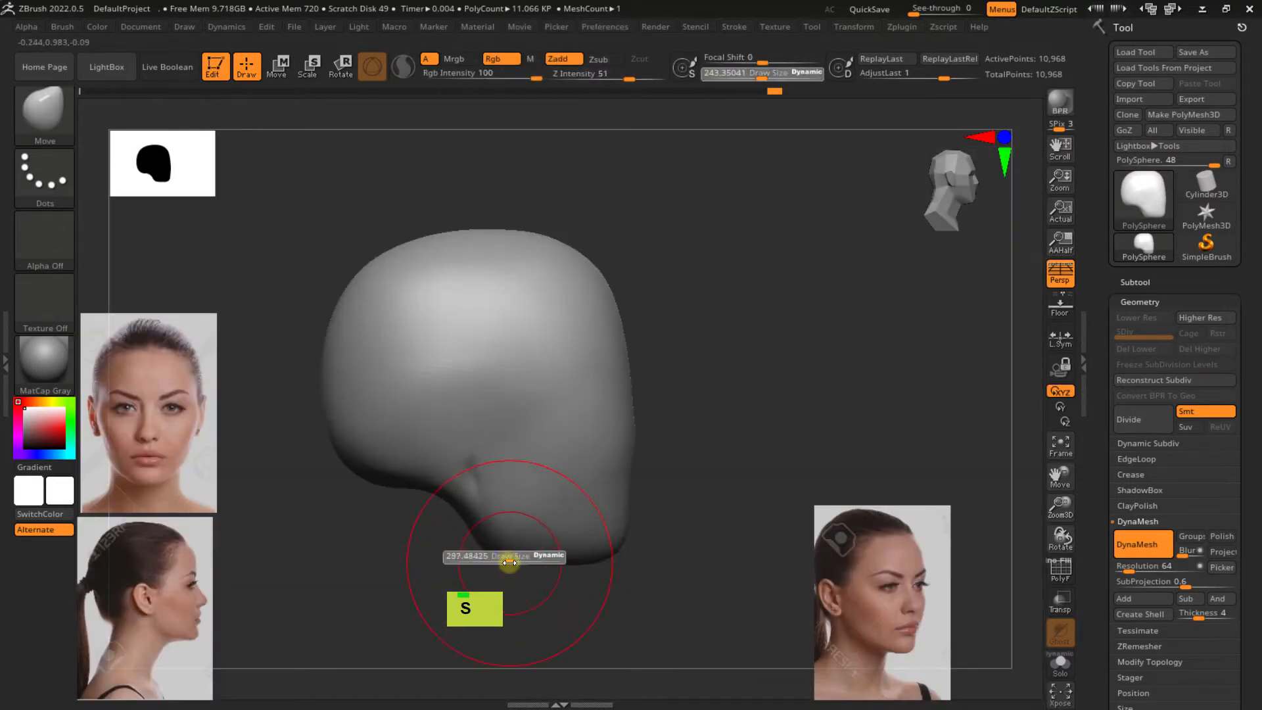
double_click(498, 544)
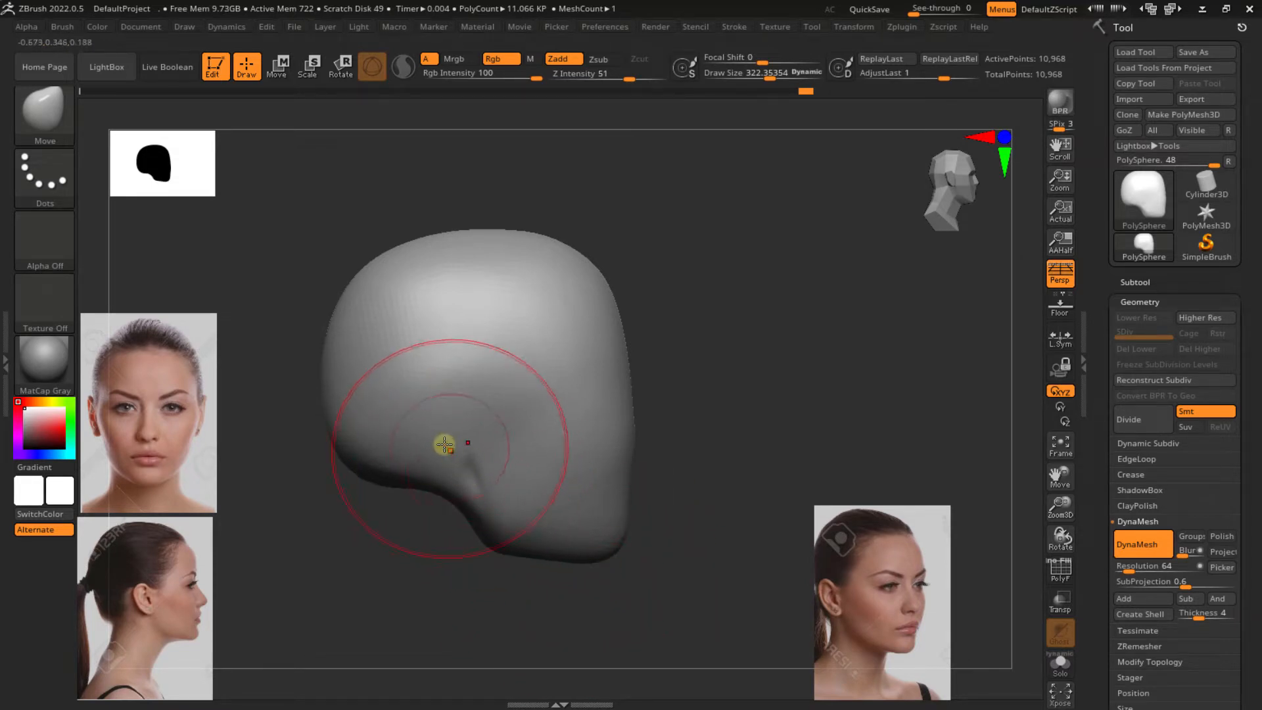
Set the Draw Size to about 281 and push the temples inward in front view to flatten the sides of the head
key("s")
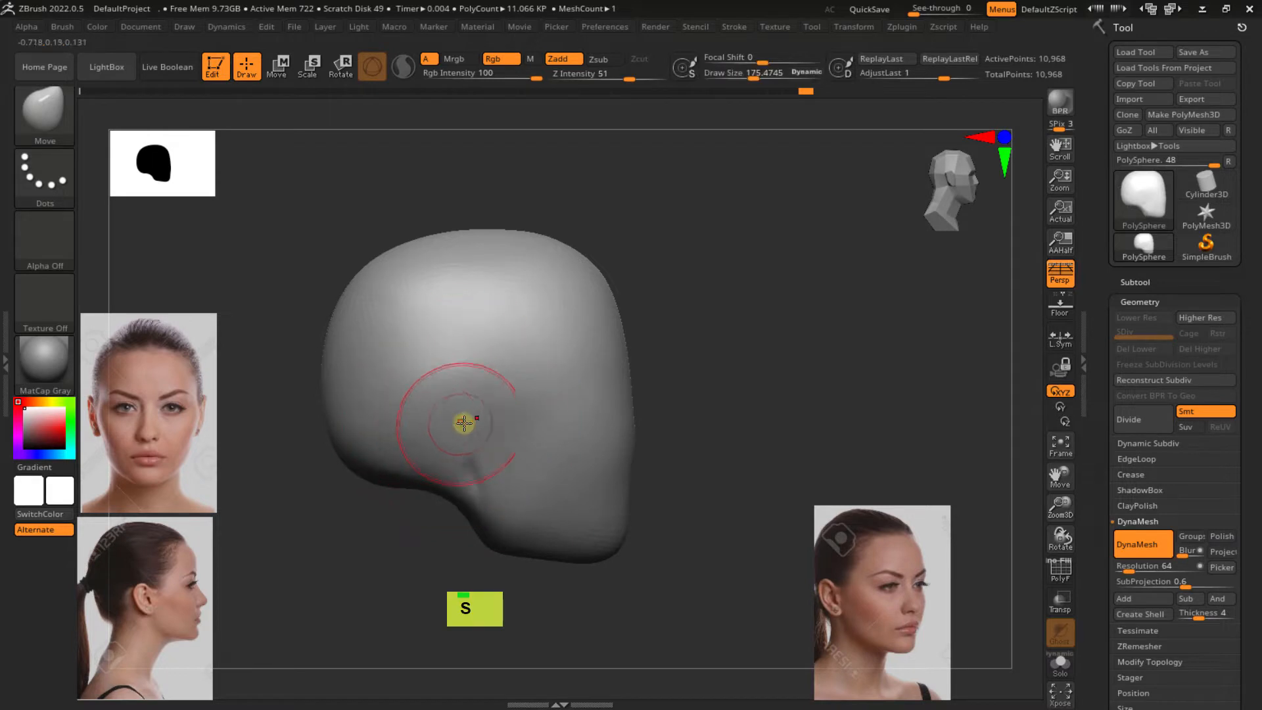
mouse_move(467, 422)
right_mouse_down()
mouse_move(398, 422)
mouse_move(535, 412)
mouse_move(460, 425)
mouse_move(475, 427)
mouse_move(420, 413)
right_mouse_up()
key("shift")
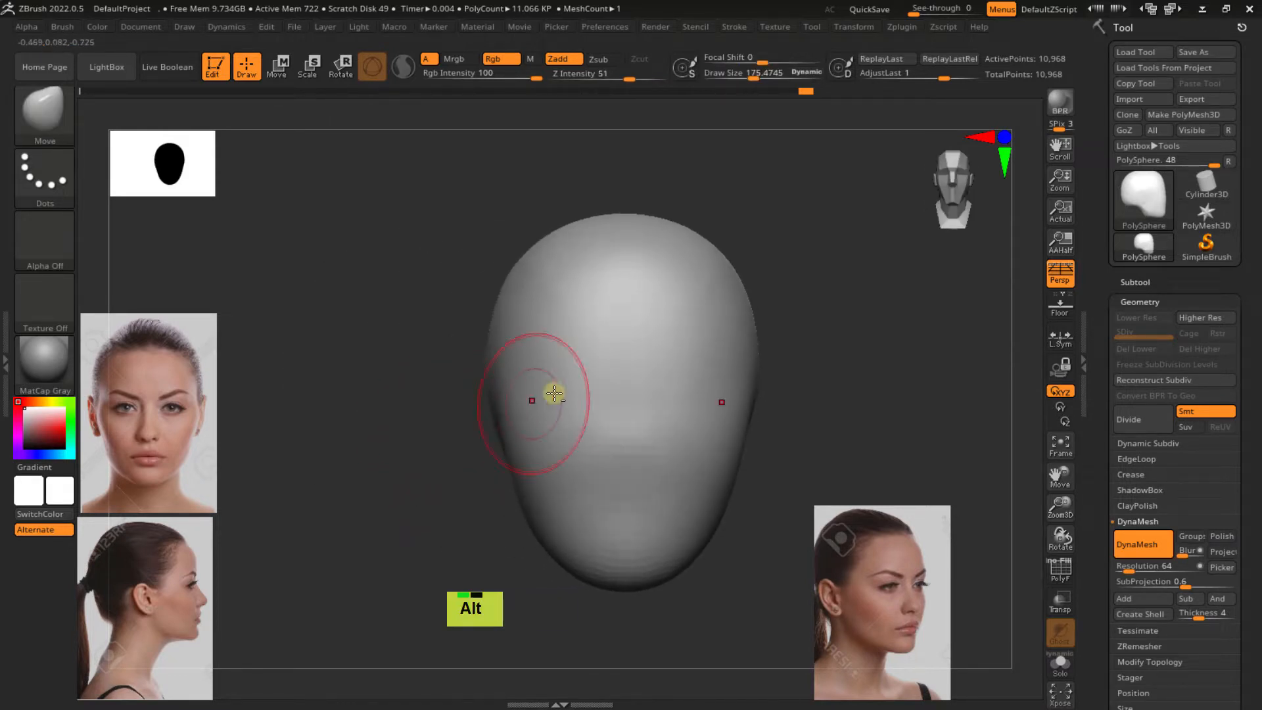
mouse_move(552, 394)
right_mouse_down("alt")
mouse_move(479, 424)
mouse_move(469, 444)
mouse_move(479, 459)
mouse_move(467, 456)
right_mouse_up("alt")
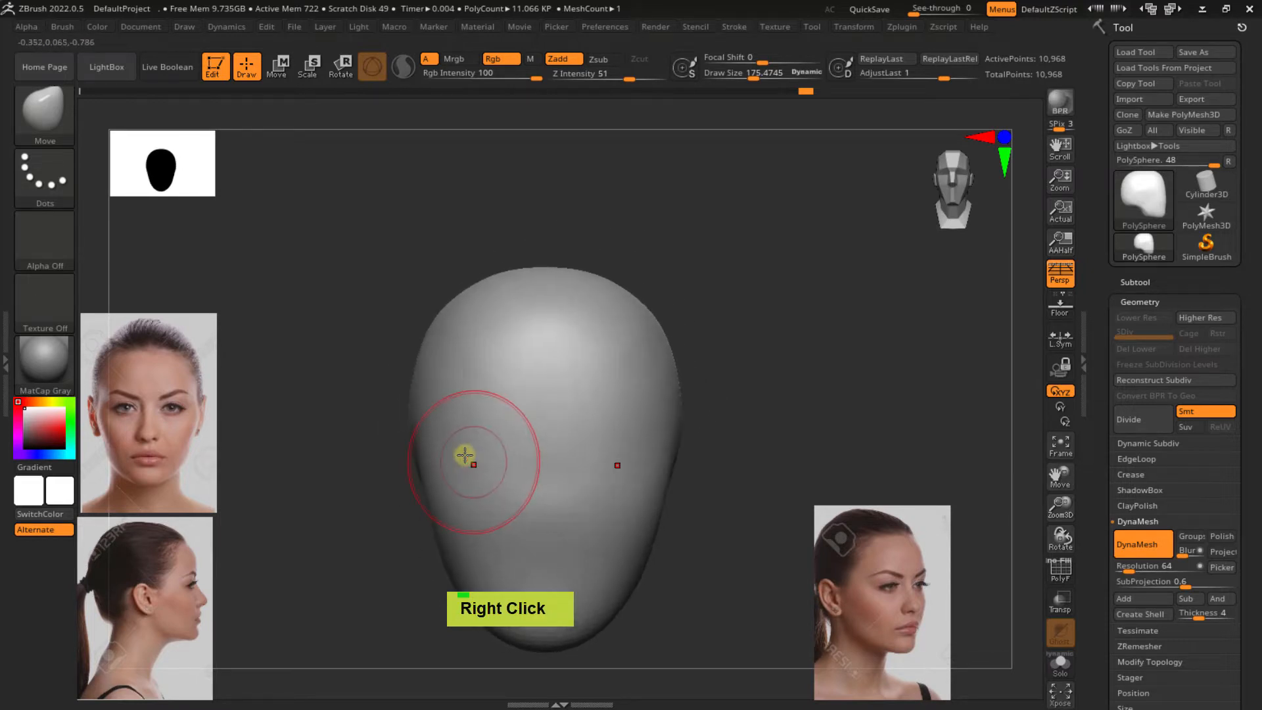
key("s")
left_click_drag(476, 448, 480, 448)
right_click_drag(482, 440, 471, 370, "shift")
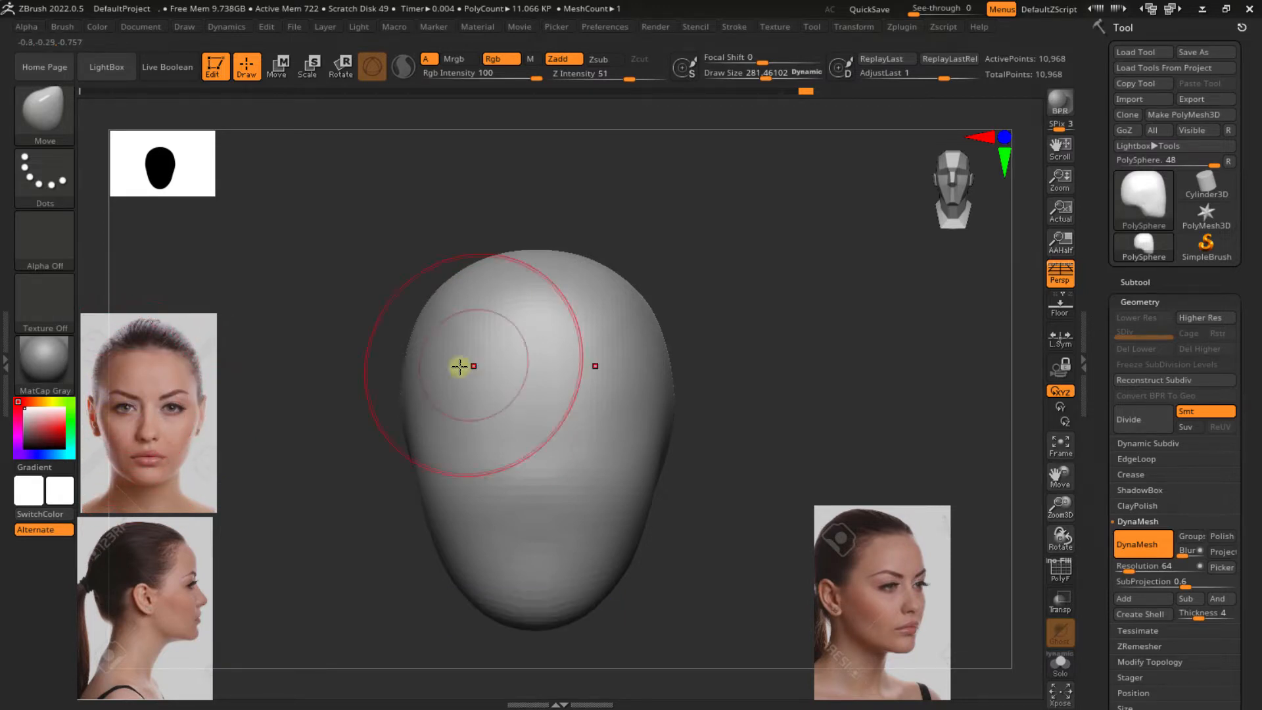
right_click_drag(459, 366, 481, 391)
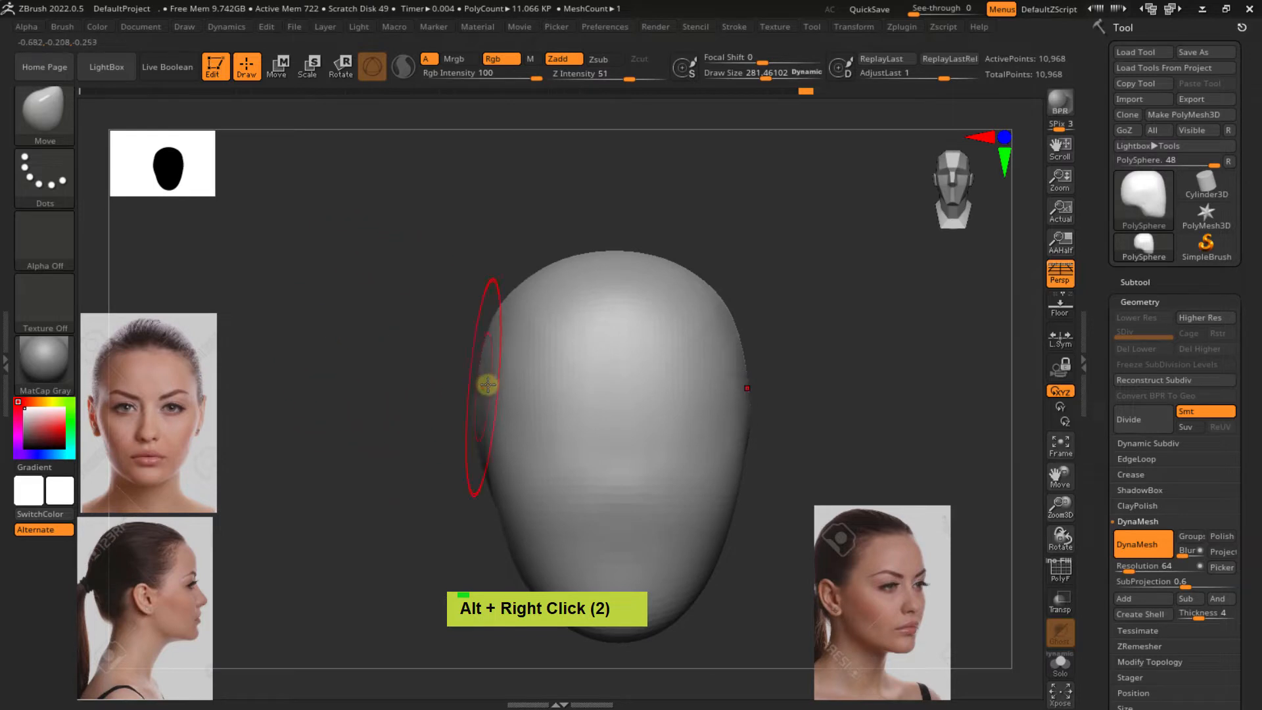
double_click(482, 384)
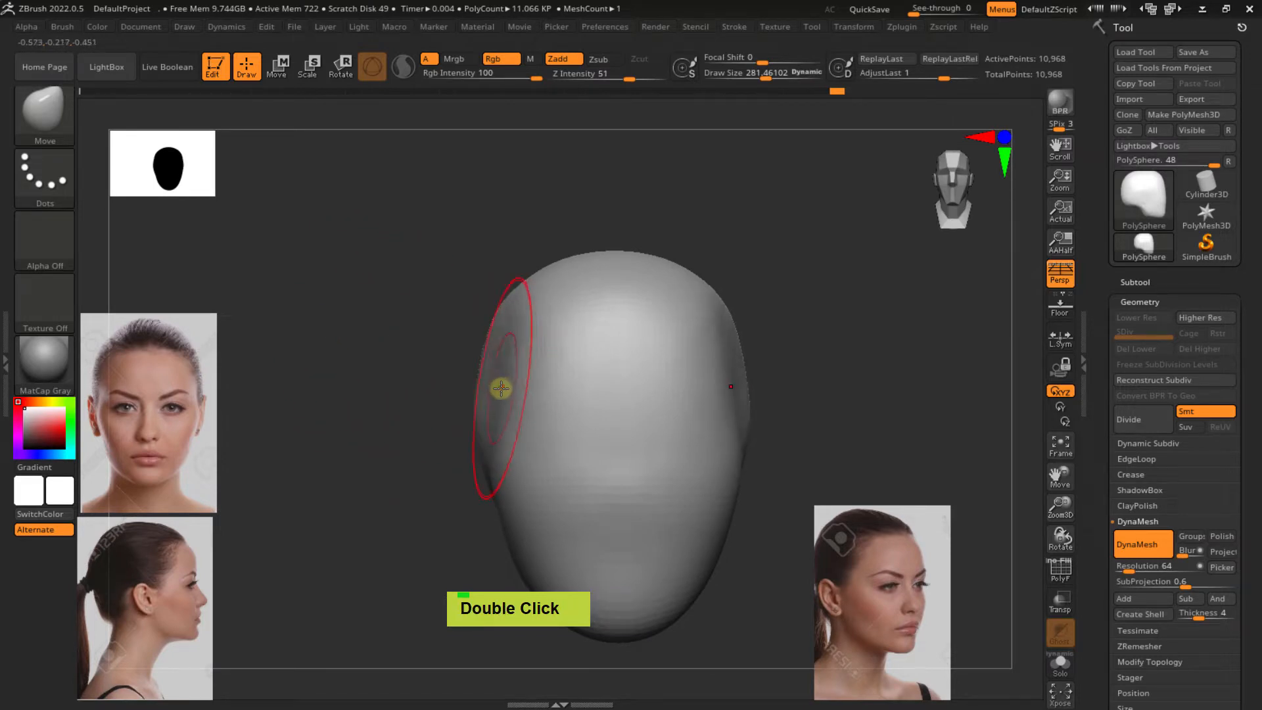
Reduce the Draw Size to about 222 and refine the transition between forehead and temple from three-quarter and side views
right_click_drag(497, 394, 587, 369)
key("s")
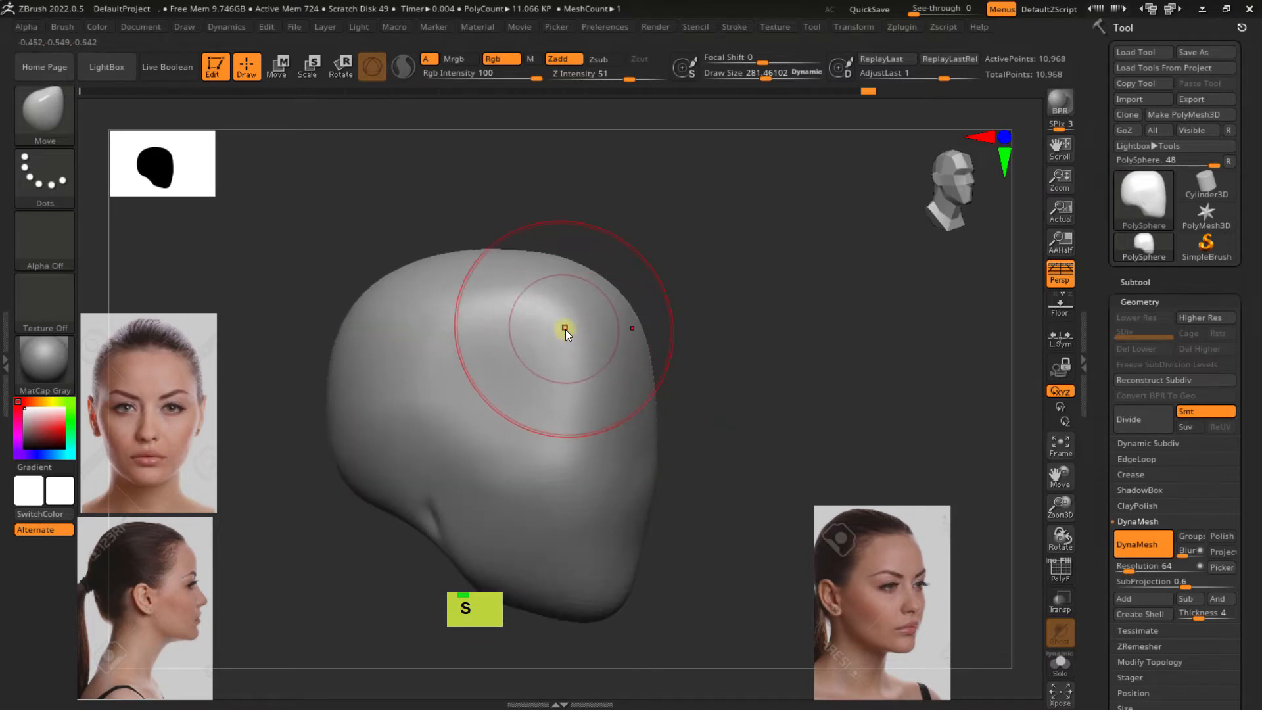
mouse_move(565, 330)
left_mouse_down()
mouse_move(541, 313)
mouse_move(563, 316)
left_mouse_up()
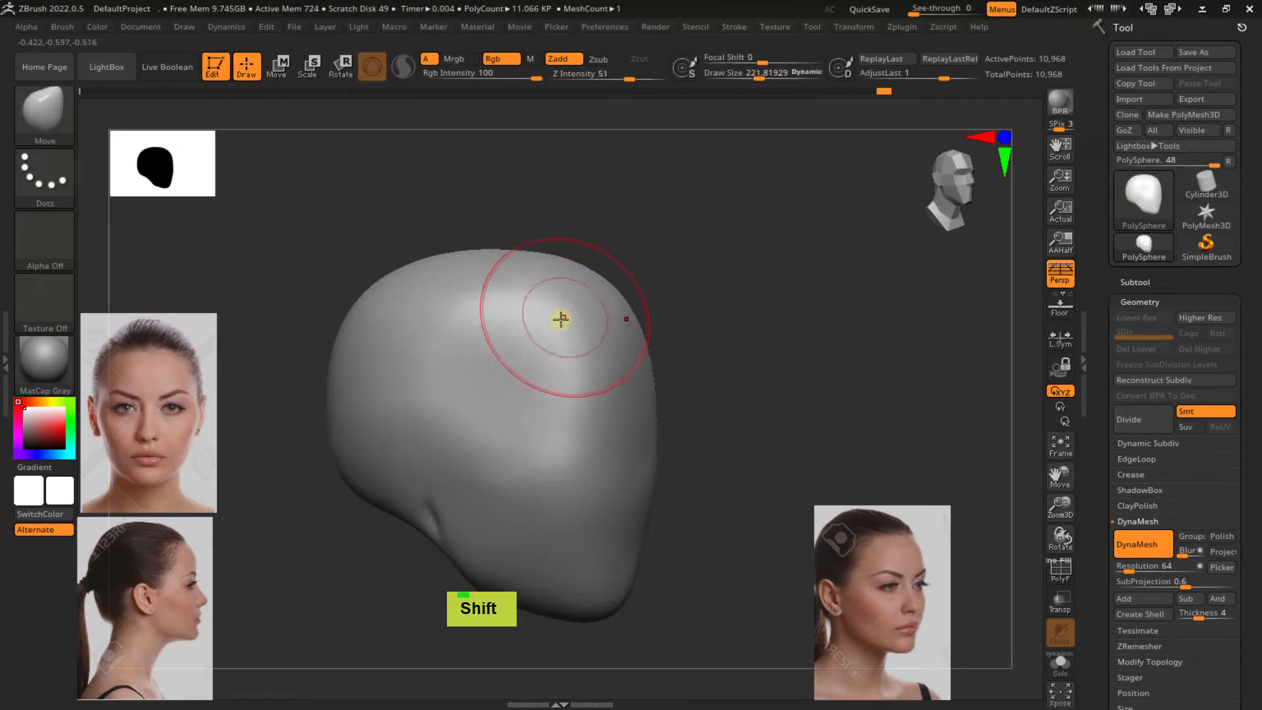
mouse_move(554, 327)
right_mouse_down()
mouse_move(510, 313)
mouse_move(536, 270)
mouse_move(552, 381)
mouse_move(532, 343)
mouse_move(635, 341)
mouse_move(585, 315)
mouse_move(688, 309)
mouse_move(632, 296)
right_mouse_up()
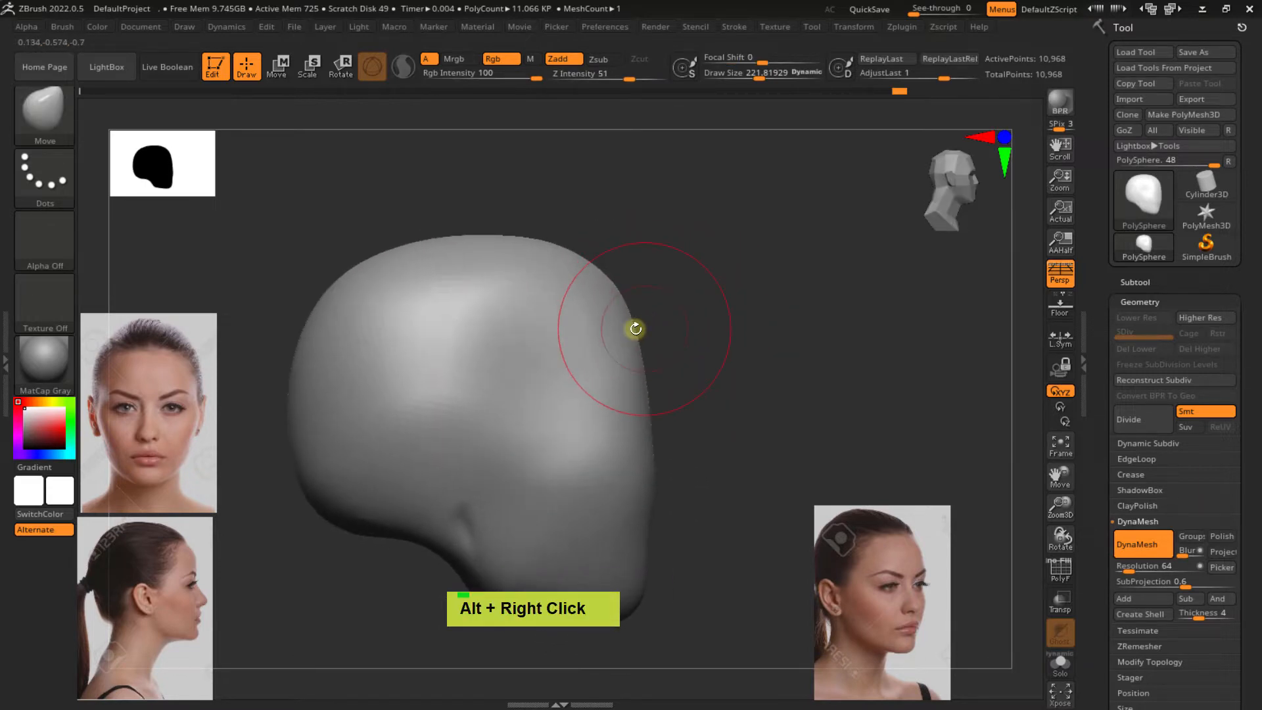
Try the BasicMaterial2 and BasicMaterial materials on the head to examine the forehead and temple planes
left_click(50, 380)
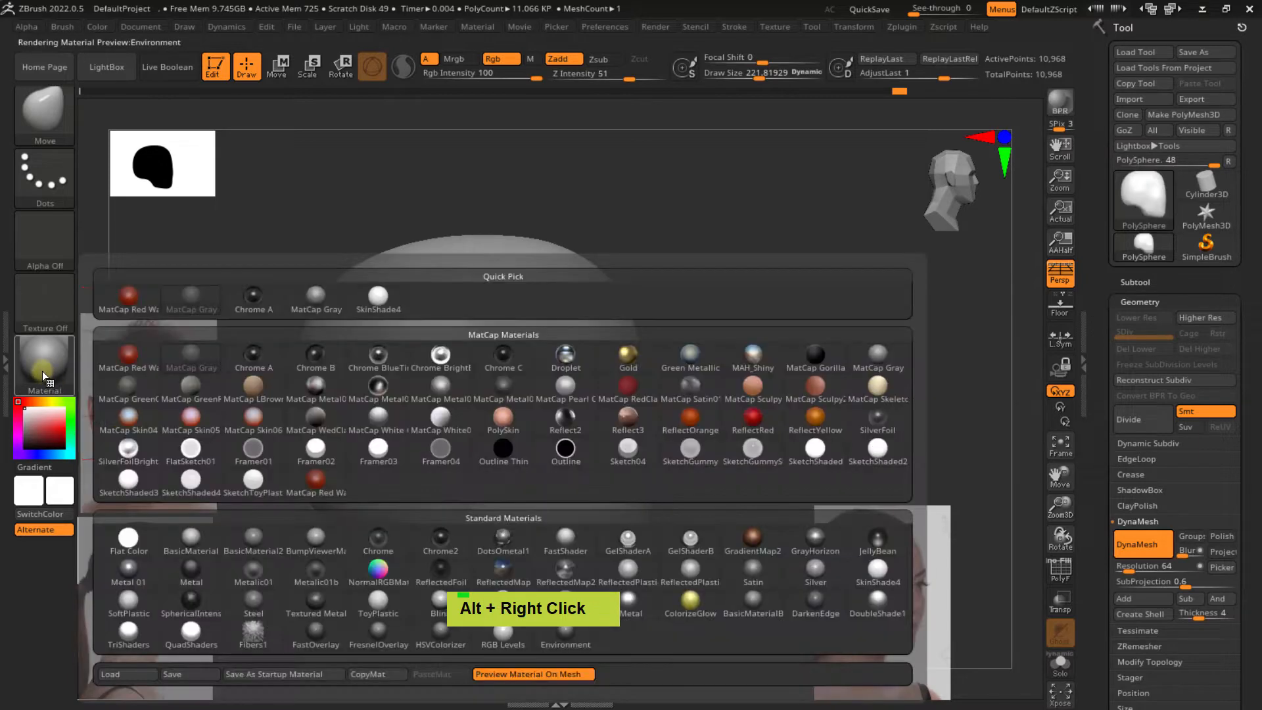
left_click(248, 538)
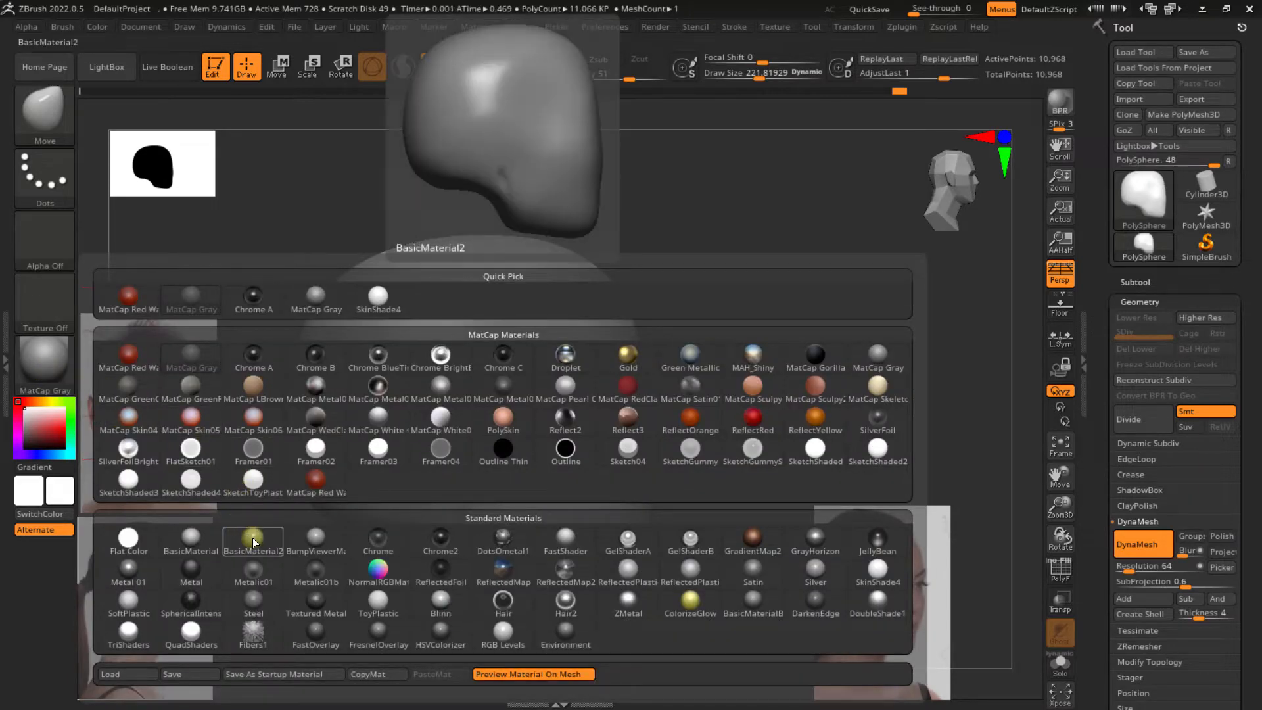
mouse_move(631, 338)
right_mouse_down()
mouse_move(589, 350)
mouse_move(608, 329)
mouse_move(574, 316)
mouse_move(603, 332)
mouse_move(578, 349)
mouse_move(650, 338)
mouse_move(589, 356)
mouse_move(589, 372)
mouse_move(614, 375)
mouse_move(602, 400)
mouse_move(637, 403)
mouse_move(654, 384)
mouse_move(437, 366)
right_mouse_up()
mouse_move(601, 391)
right_mouse_down("shift")
mouse_move(541, 392)
mouse_move(663, 381)
mouse_move(619, 385)
right_mouse_up("shift")
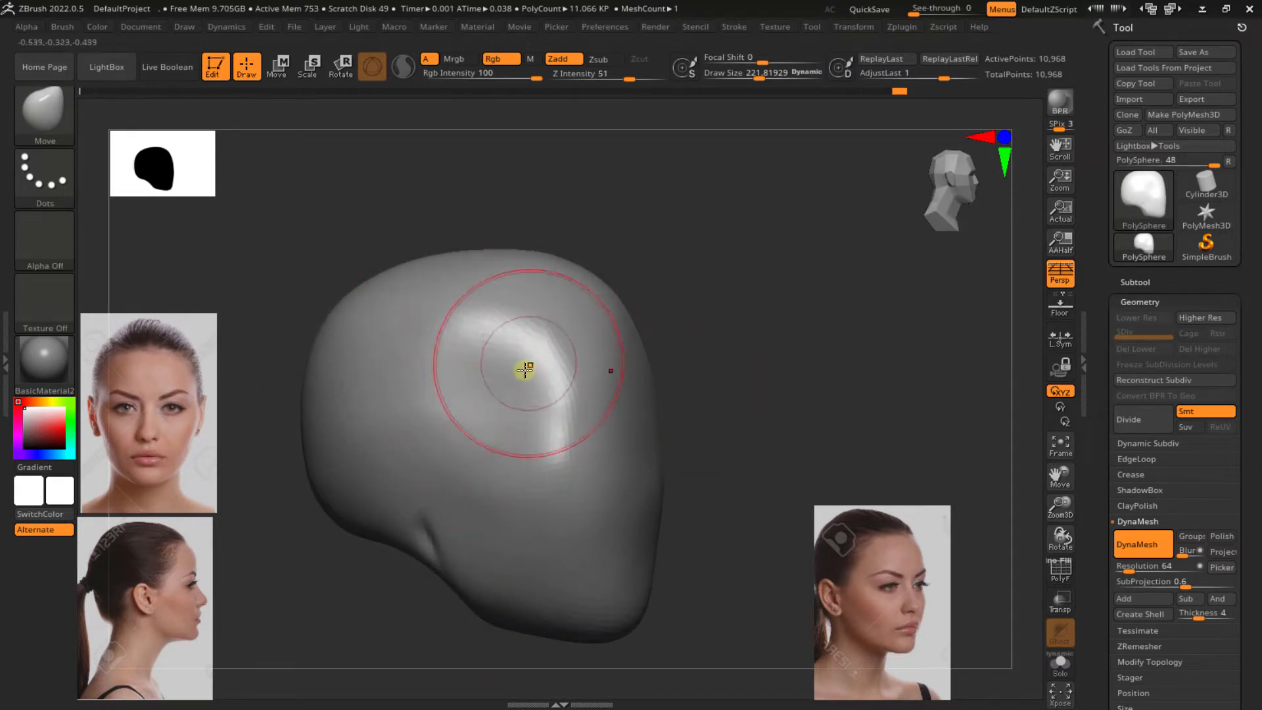
mouse_move(525, 370)
right_mouse_down()
mouse_move(479, 374)
mouse_move(522, 366)
mouse_move(532, 379)
right_mouse_up()
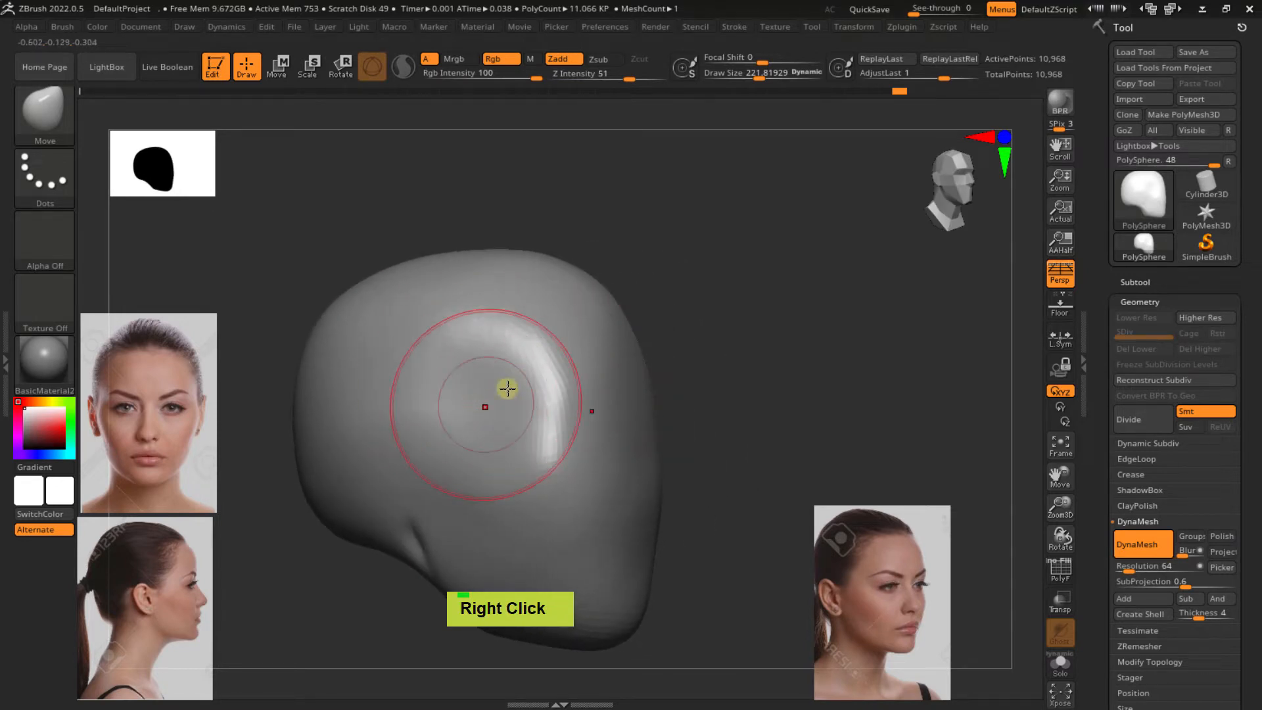
left_click(60, 372)
left_click(194, 534)
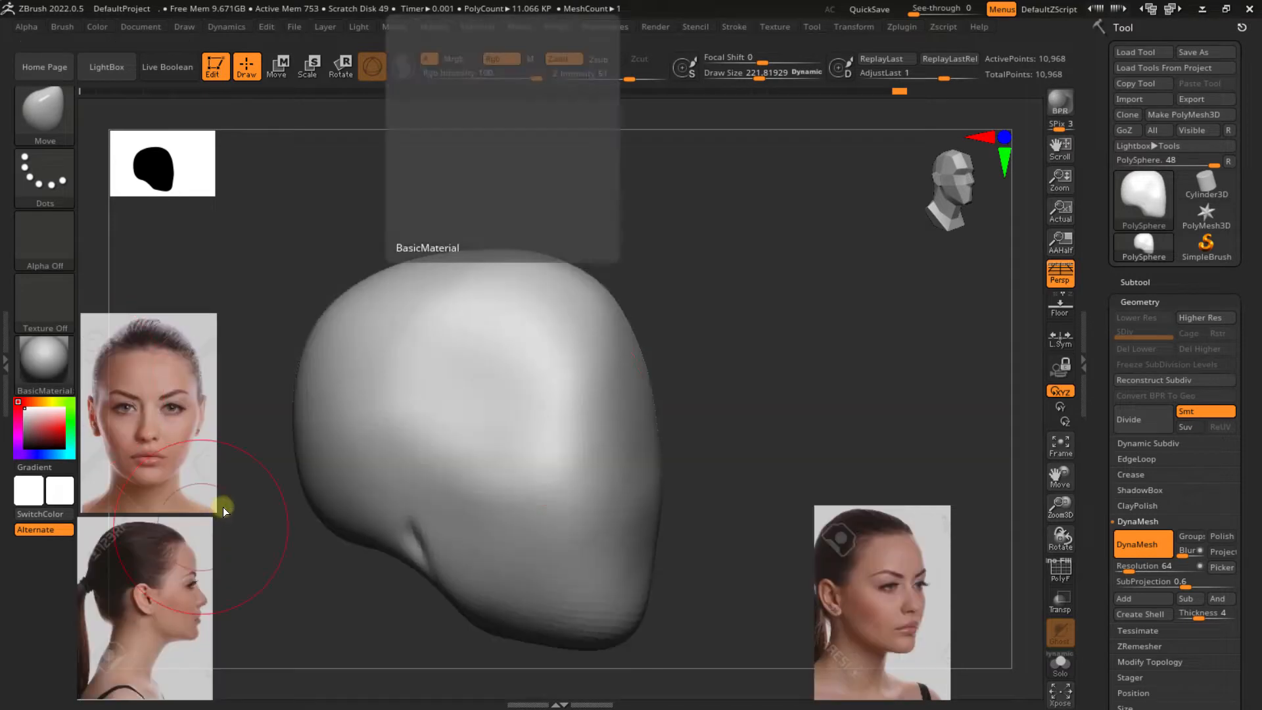
mouse_move(474, 412)
right_mouse_down()
mouse_move(541, 396)
mouse_move(349, 360)
right_mouse_up()
Enlarge the Draw Size to about 266 and restore the MatCap Gray material
key("s")
left_click(60, 372)
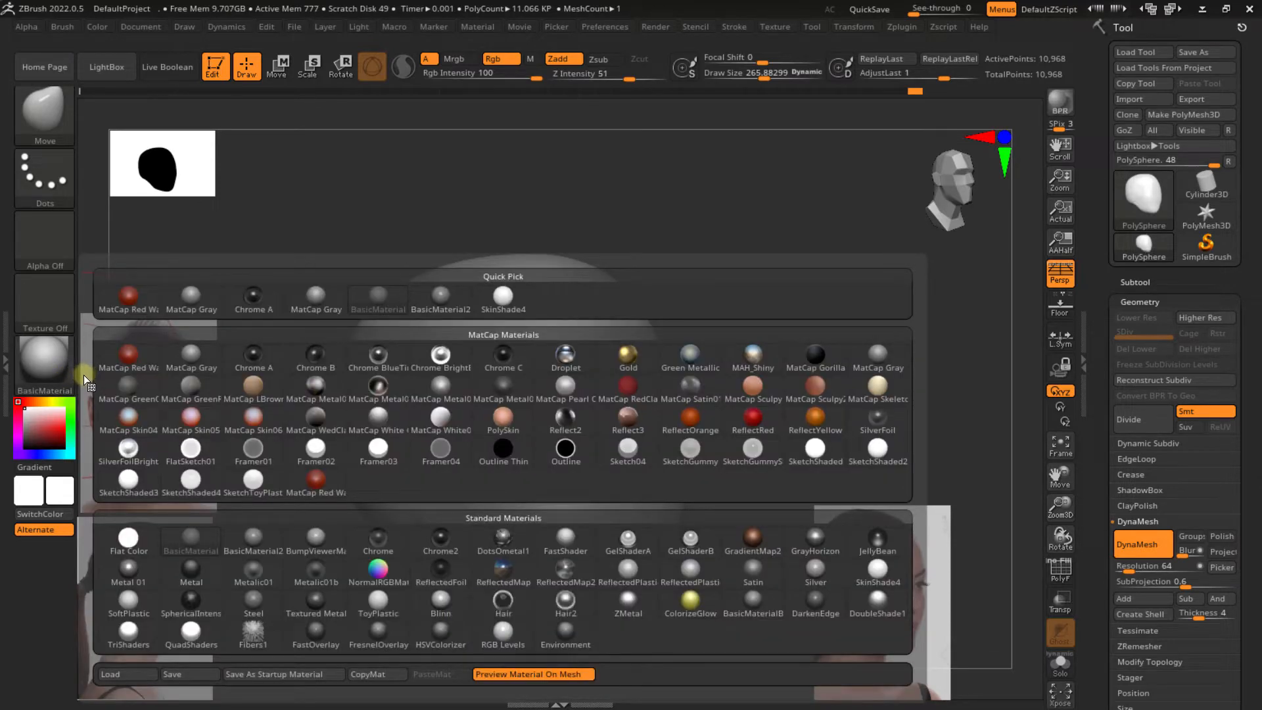
left_click(189, 297)
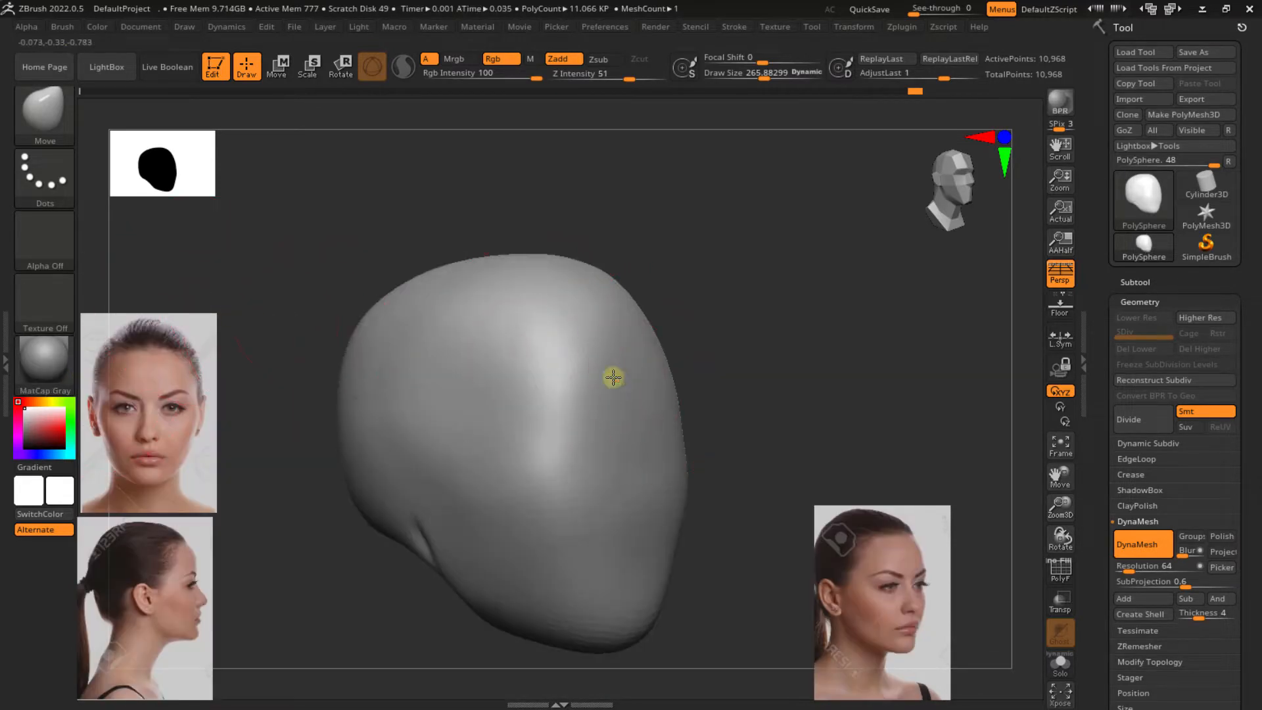
Adjust the width of the skull's sides in front view to follow the front reference
mouse_move(612, 375)
right_mouse_down("shift")
mouse_move(489, 414)
mouse_move(598, 405)
mouse_move(504, 394)
mouse_move(576, 400)
right_mouse_up("shift")
double_click(491, 428)
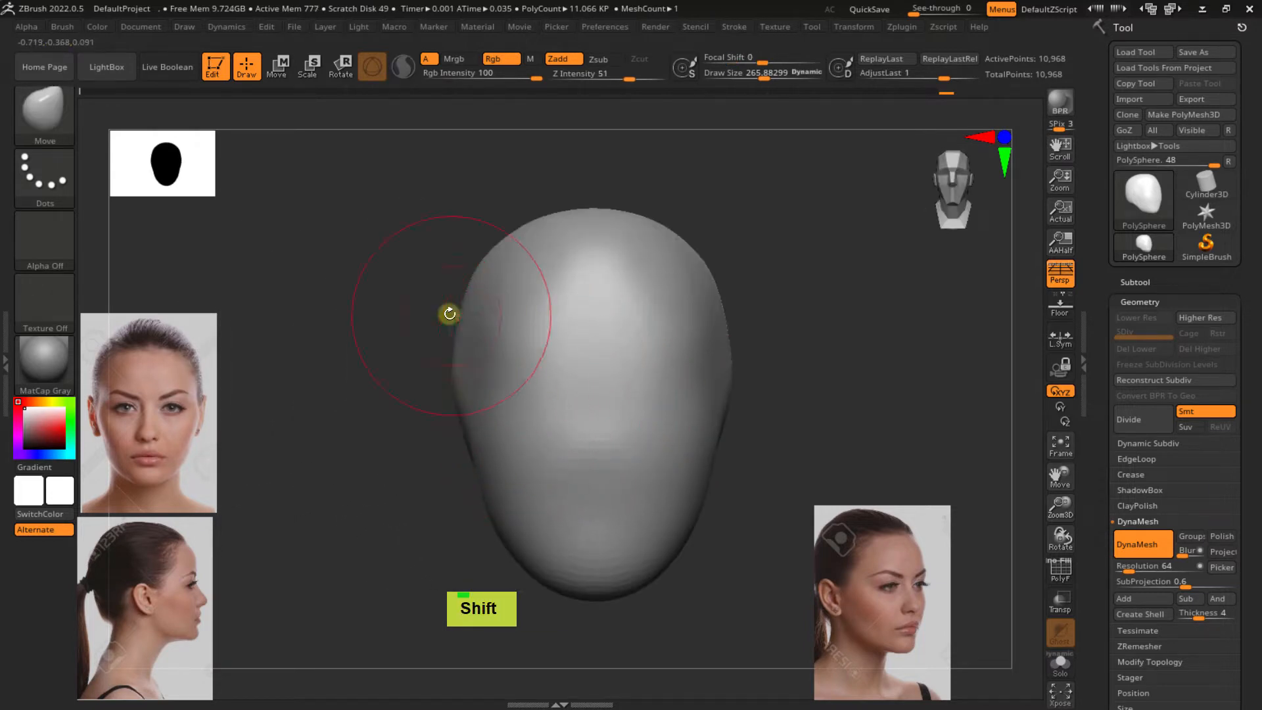
double_click(452, 379)
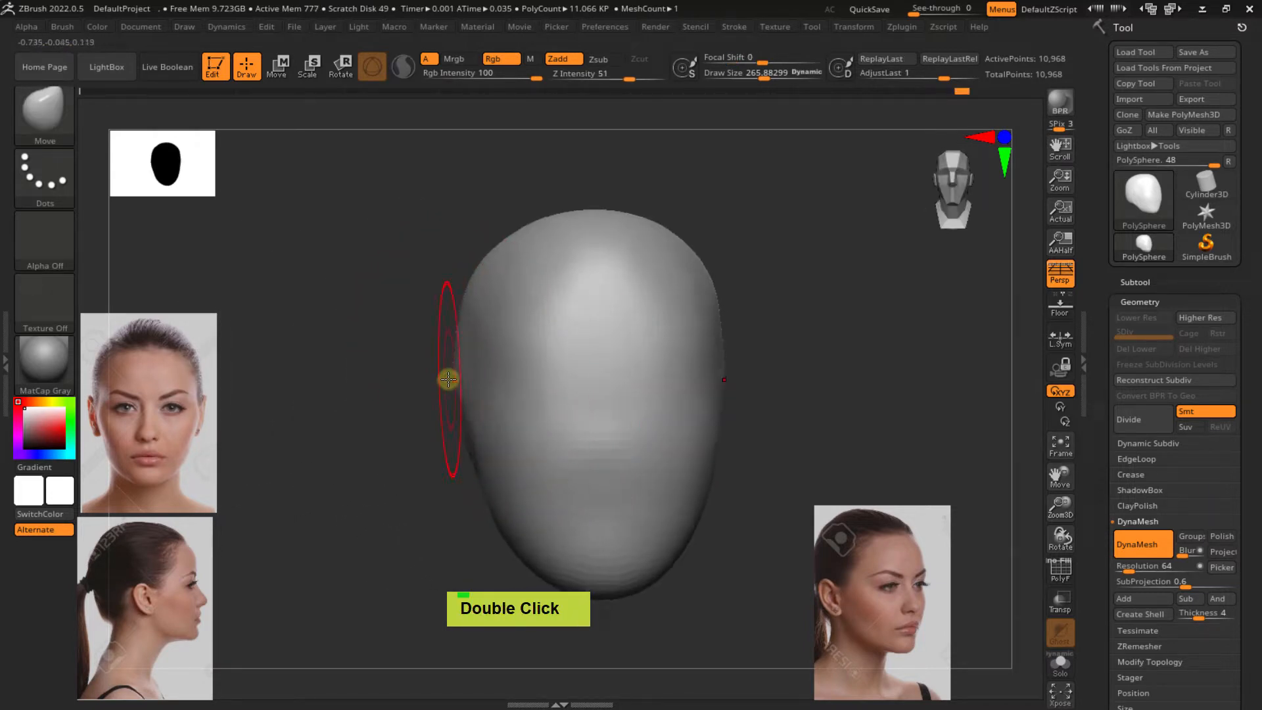
right_click_drag(453, 381, 105, 379)
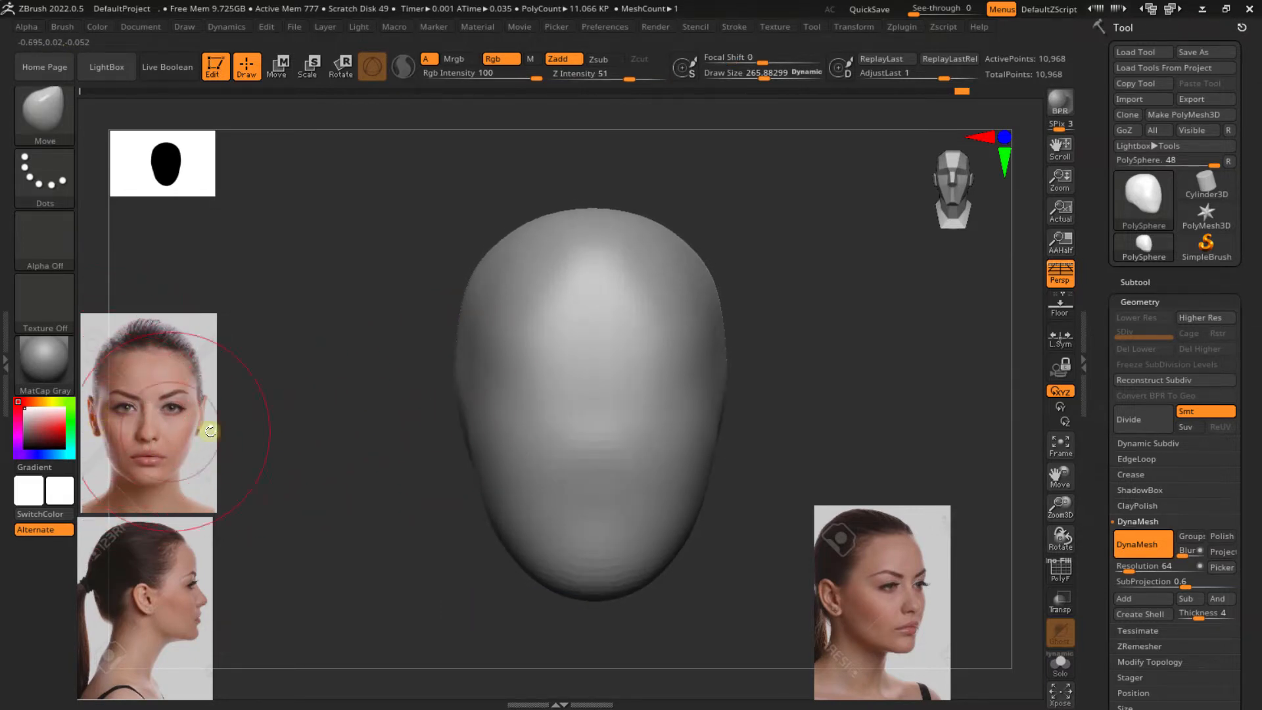
mouse_move(448, 407)
right_mouse_down()
mouse_move(525, 382)
mouse_move(442, 436)
mouse_move(423, 395)
mouse_move(397, 420)
mouse_move(452, 409)
right_mouse_up()
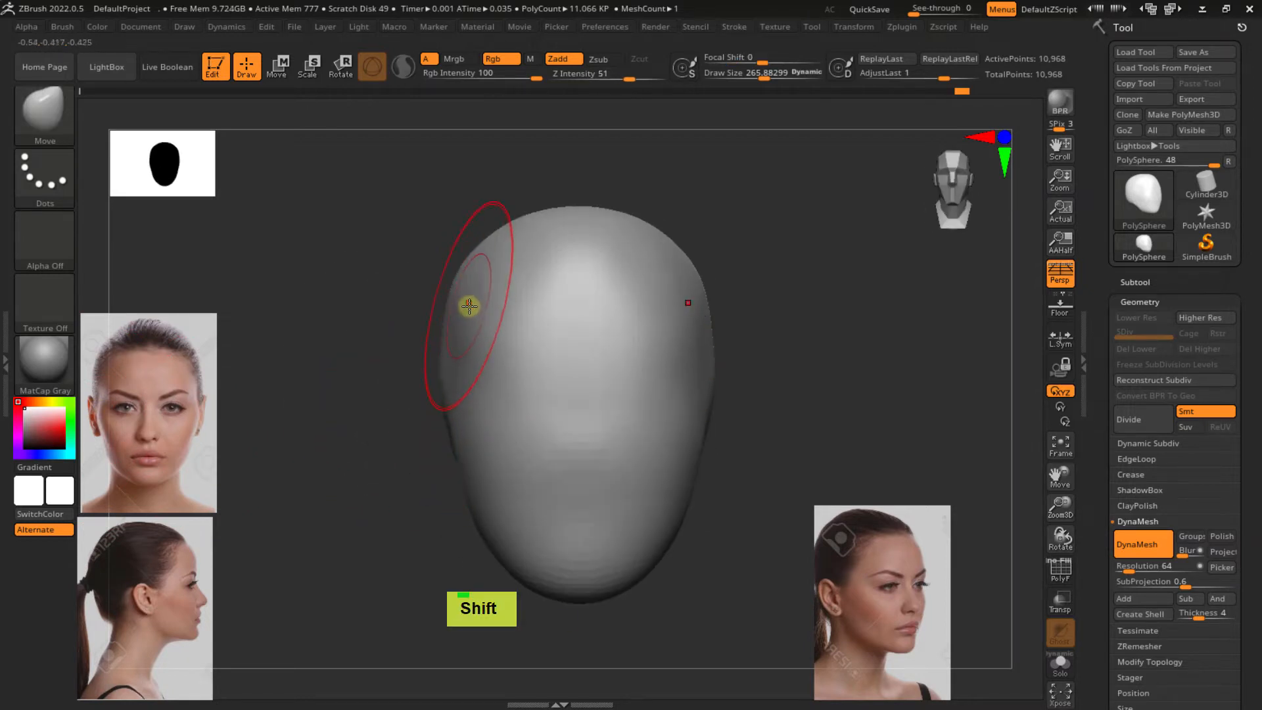
mouse_move(468, 304)
right_mouse_down("alt")
mouse_move(460, 398)
mouse_move(479, 352)
mouse_move(470, 371)
mouse_move(443, 324)
right_mouse_up("alt")
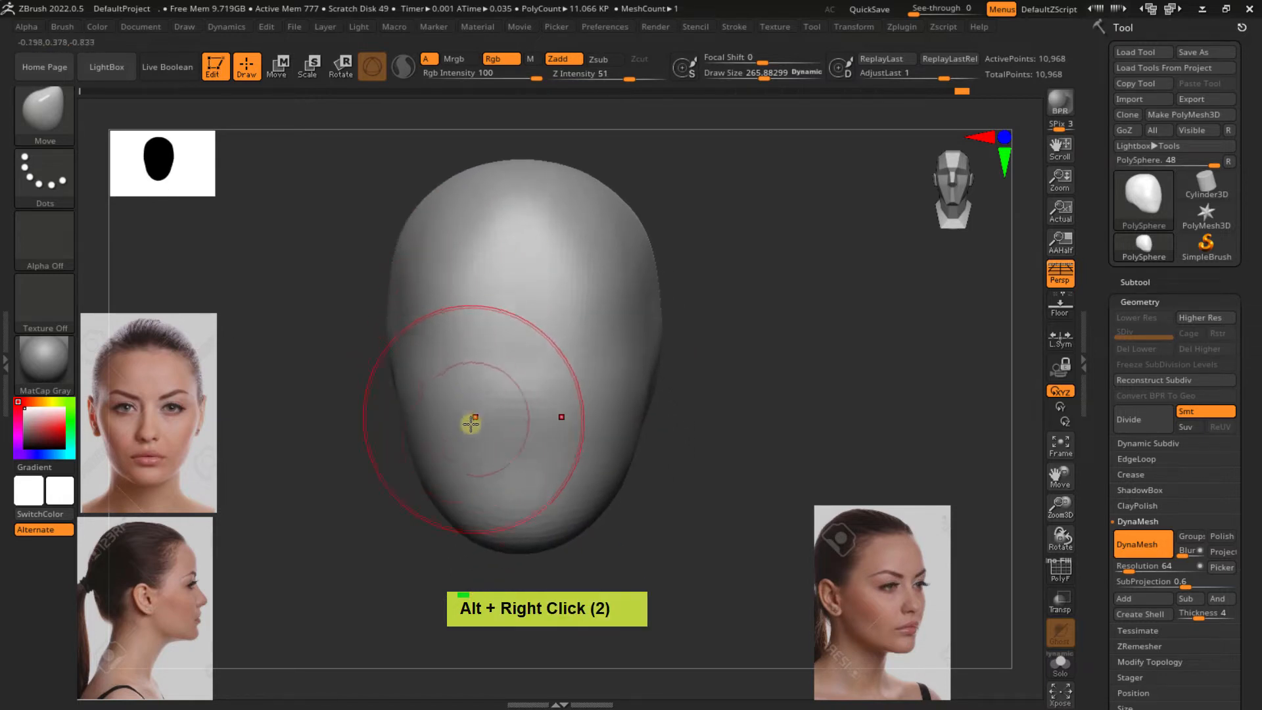
Reduce the Draw Size to about 188 and push the lower jaw sides inward in front view, tapering them toward the chin
key("s")
left_click_drag(447, 478, 438, 478)
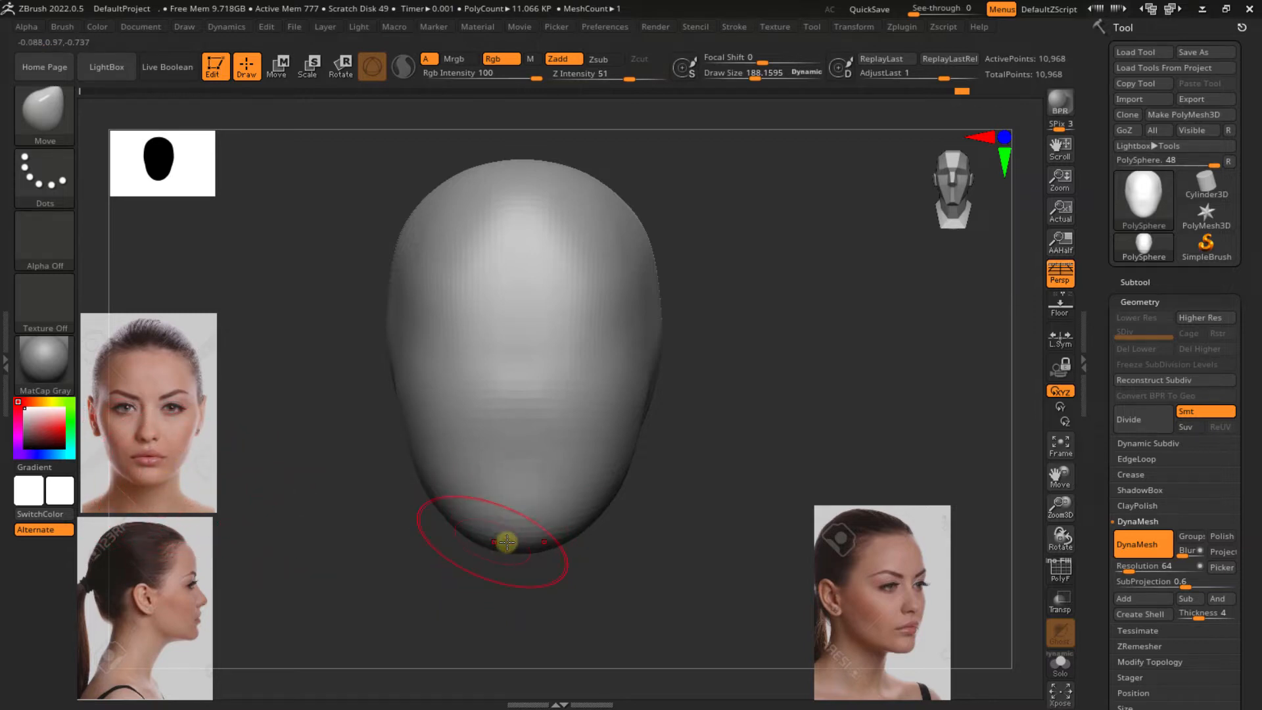
double_click(456, 530)
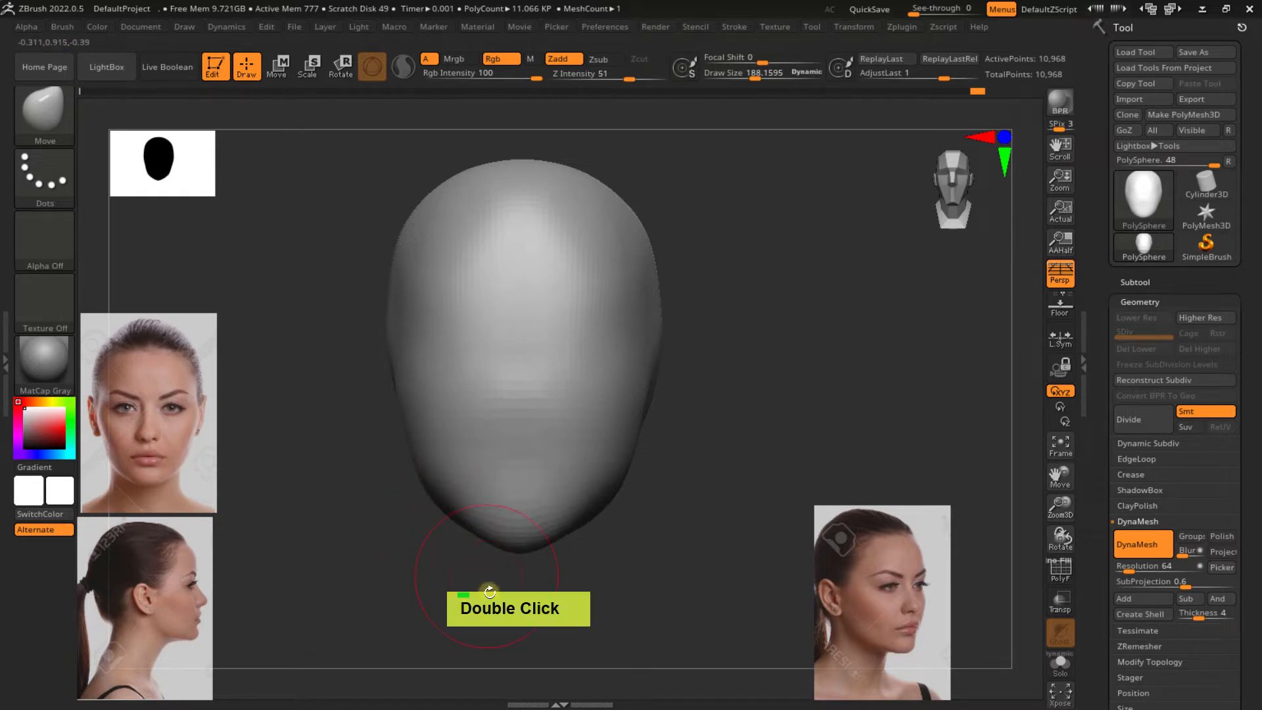
Refine the chin tip with a Draw Size of about 146 and the jaw corners with about 188 in front view
key("s")
left_click_drag(503, 548, 497, 548)
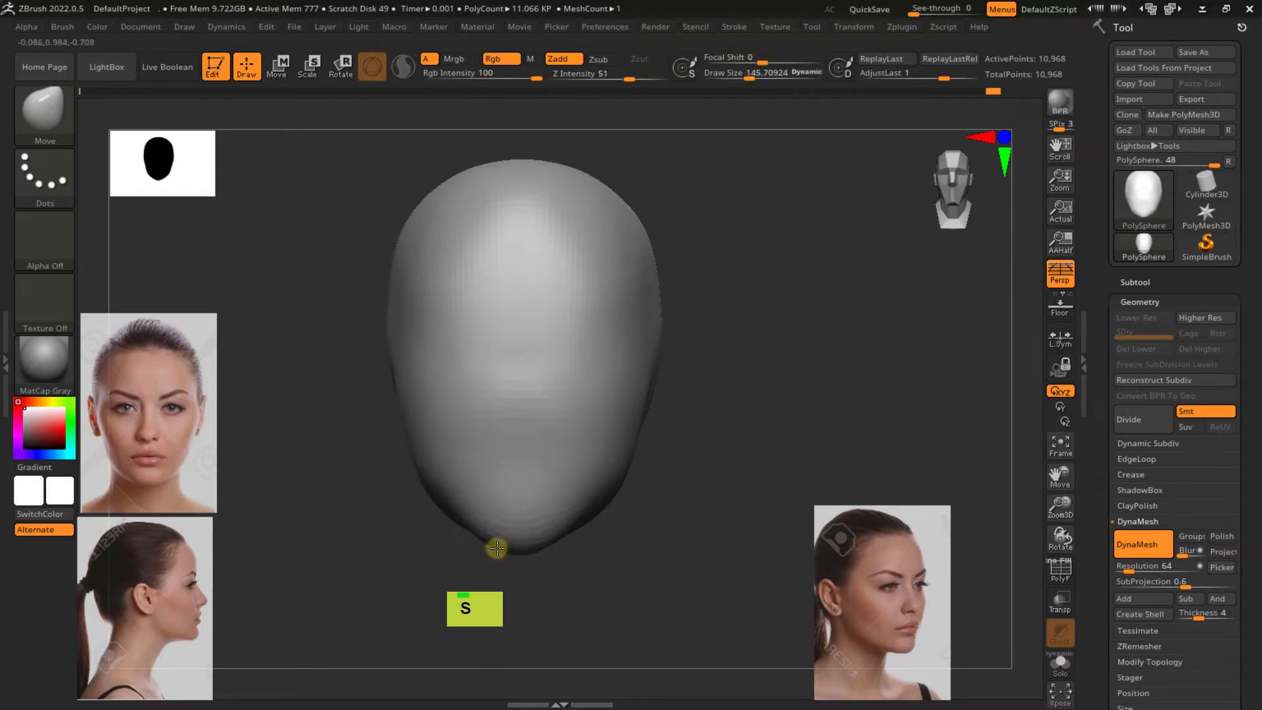
key("s")
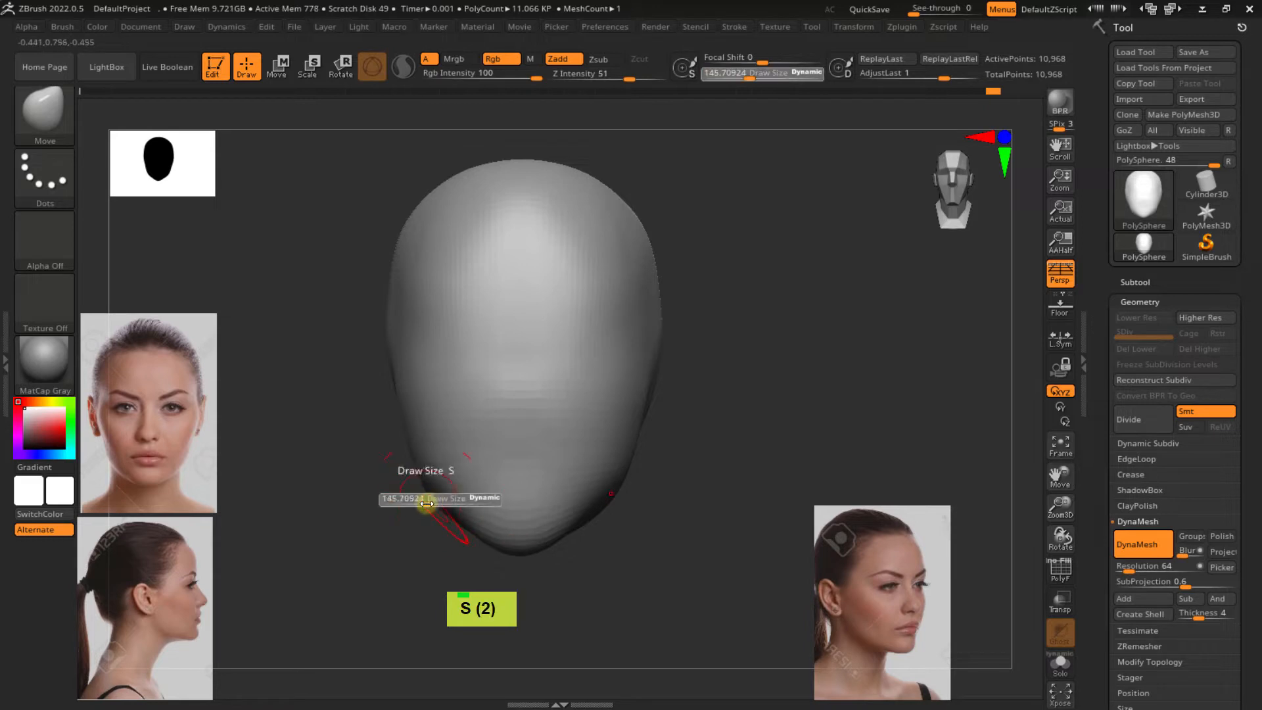
left_click(431, 500)
double_click(431, 492)
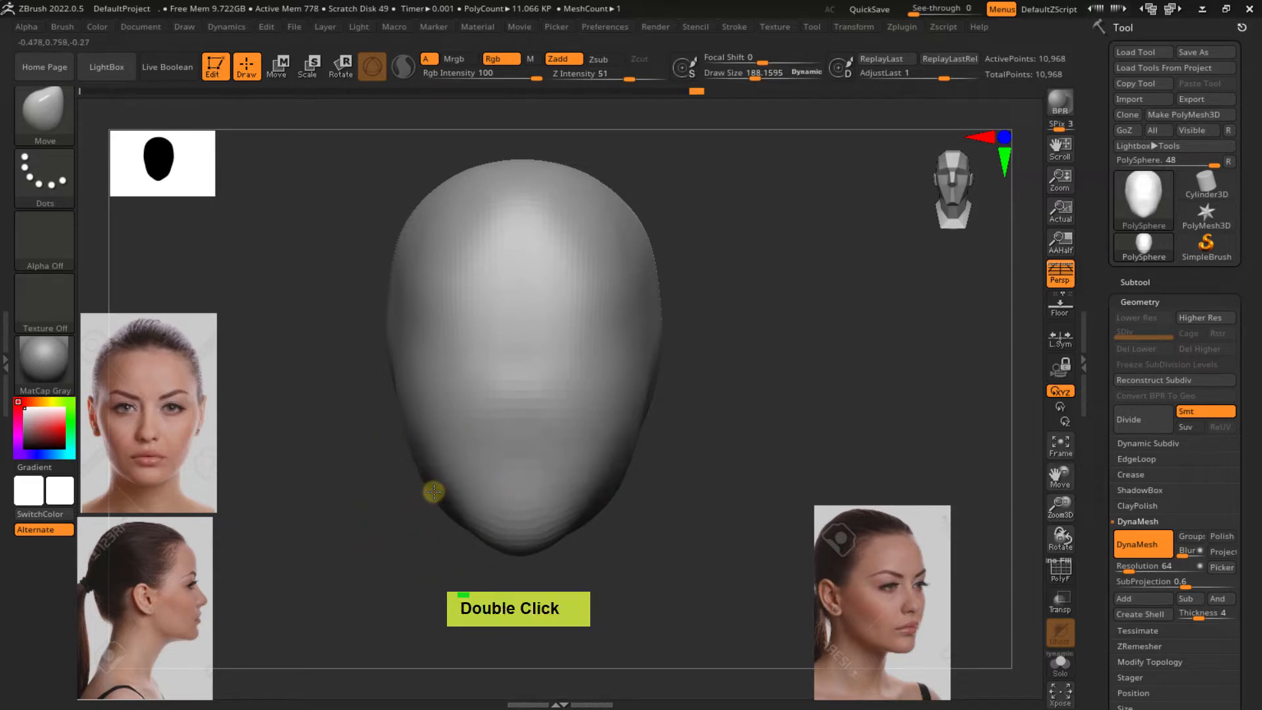
Adjust the jaw's underside with the Move brush at a Draw Size of about 188, working from three-quarter and underside views
mouse_move(434, 492)
right_mouse_down()
mouse_move(451, 493)
mouse_move(432, 503)
right_mouse_up()
right_click(455, 498)
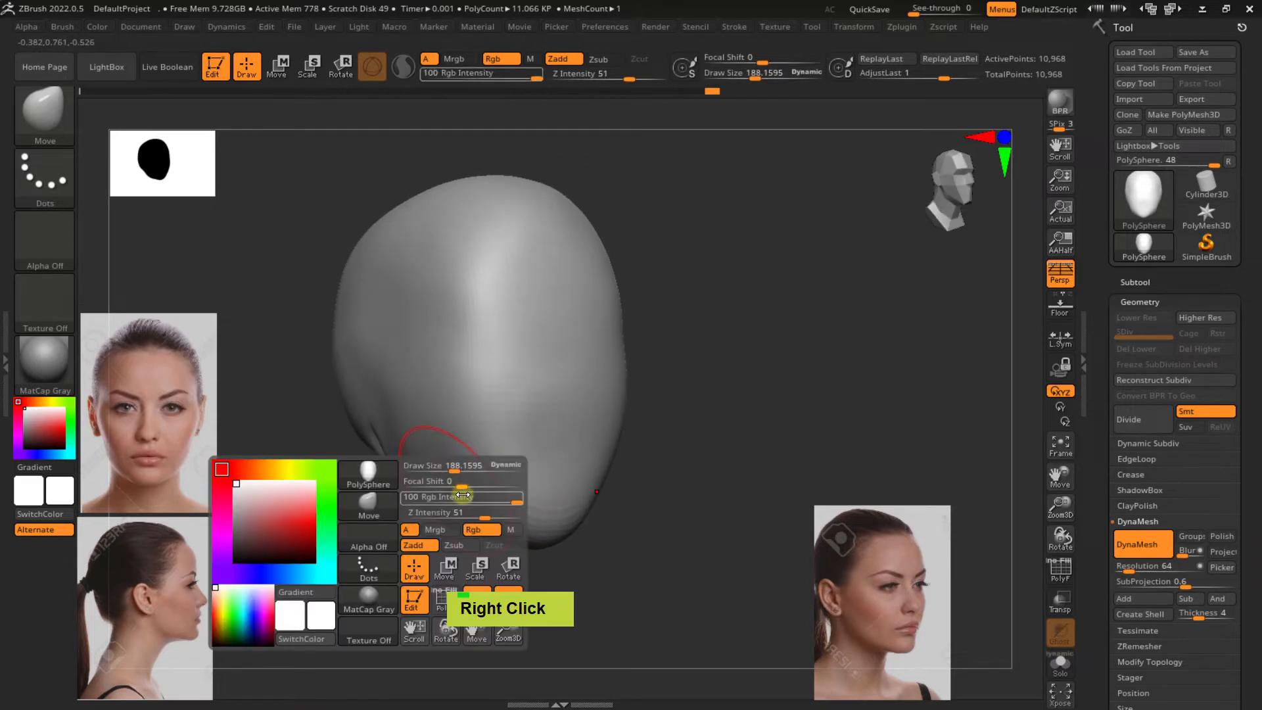
right_click_drag(487, 489, 418, 456, "shift")
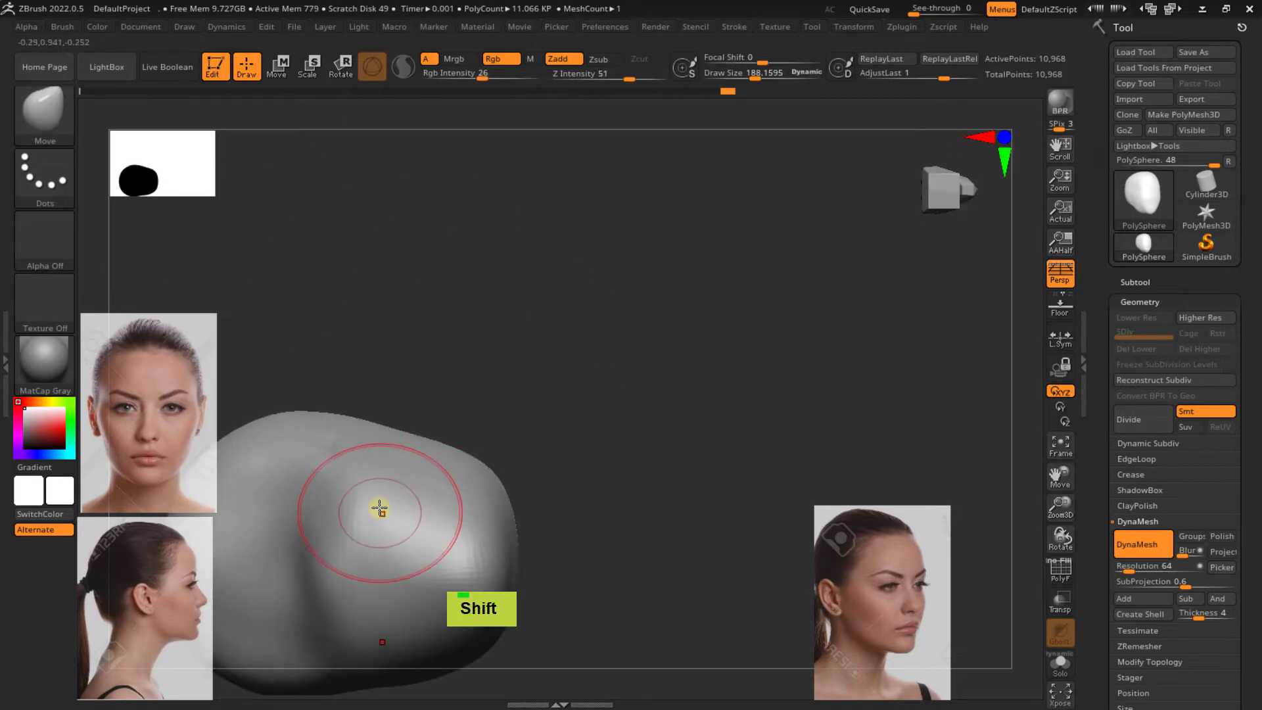
mouse_move(378, 508)
left_mouse_down()
mouse_move(382, 485)
mouse_move(435, 500)
mouse_move(369, 493)
left_mouse_up()
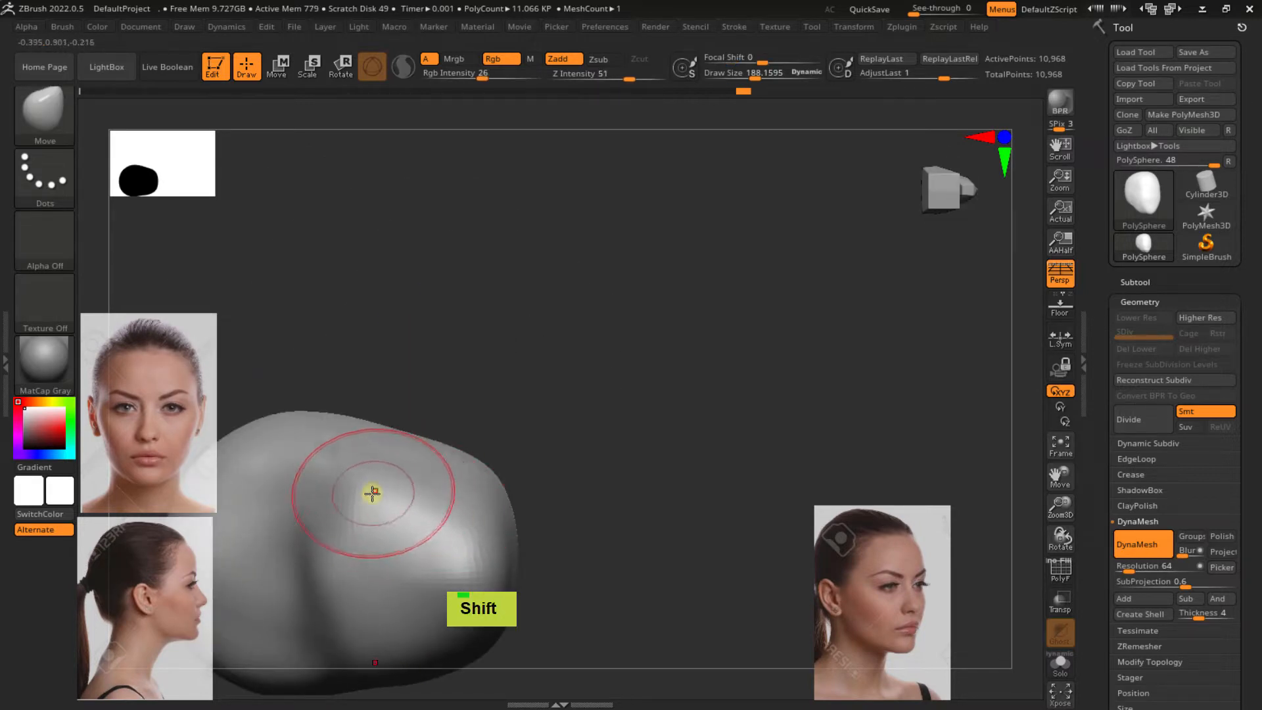
mouse_move(369, 487)
right_mouse_down()
mouse_move(451, 555)
mouse_move(478, 500)
mouse_move(422, 501)
mouse_move(438, 462)
mouse_move(417, 465)
mouse_move(487, 448)
mouse_move(319, 474)
mouse_move(332, 430)
right_mouse_up()
Set the Draw Size to about 201 and smooth the jaw sides, lower face and chin from front and three-quarter views
key("s")
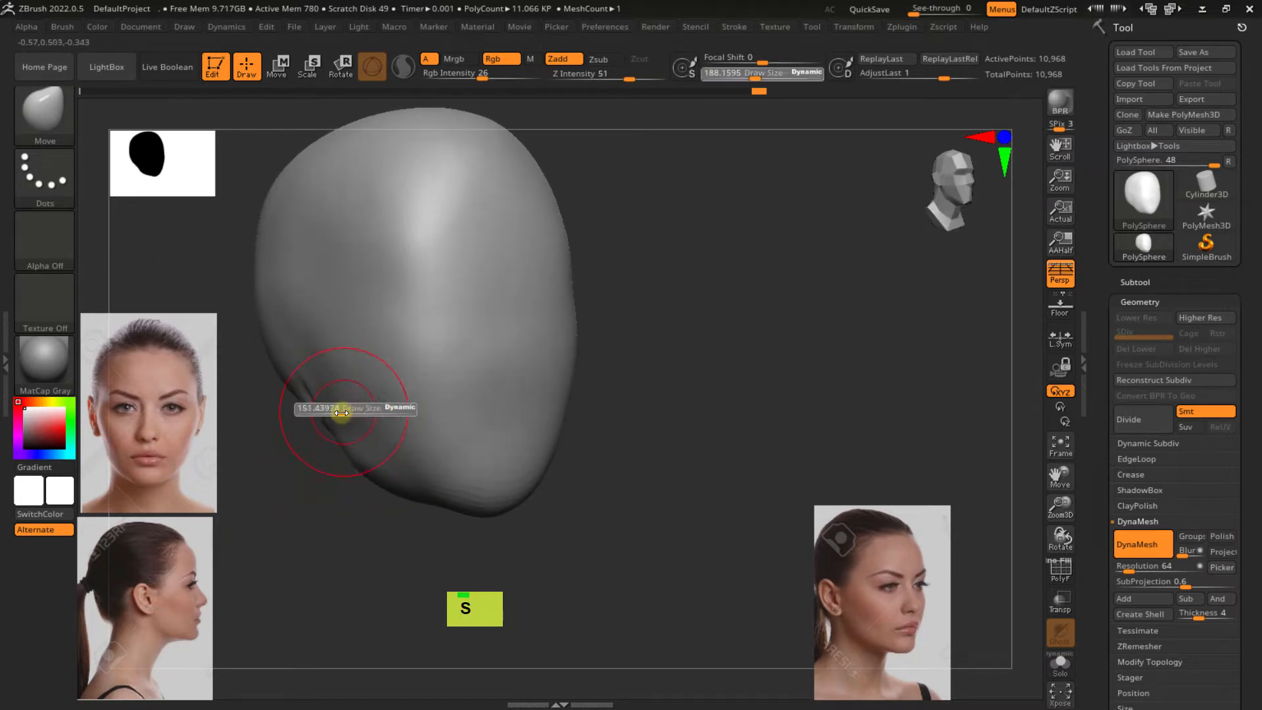
left_click_drag(349, 412, 352, 412)
mouse_move(352, 412)
right_mouse_down()
mouse_move(423, 388)
mouse_move(499, 420)
right_mouse_up()
mouse_move(497, 422)
left_mouse_down("shift")
mouse_move(473, 440)
mouse_move(497, 388)
left_mouse_up("shift")
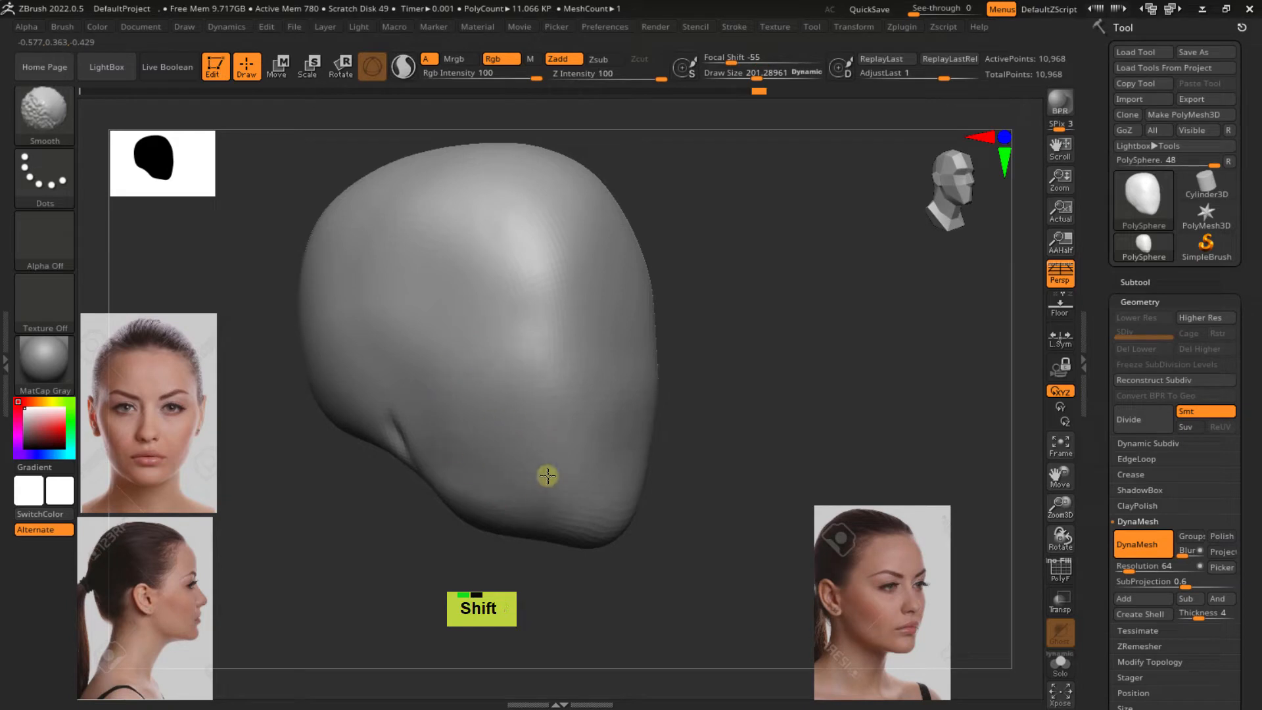
right_click_drag(597, 427, 544, 417, "shift")
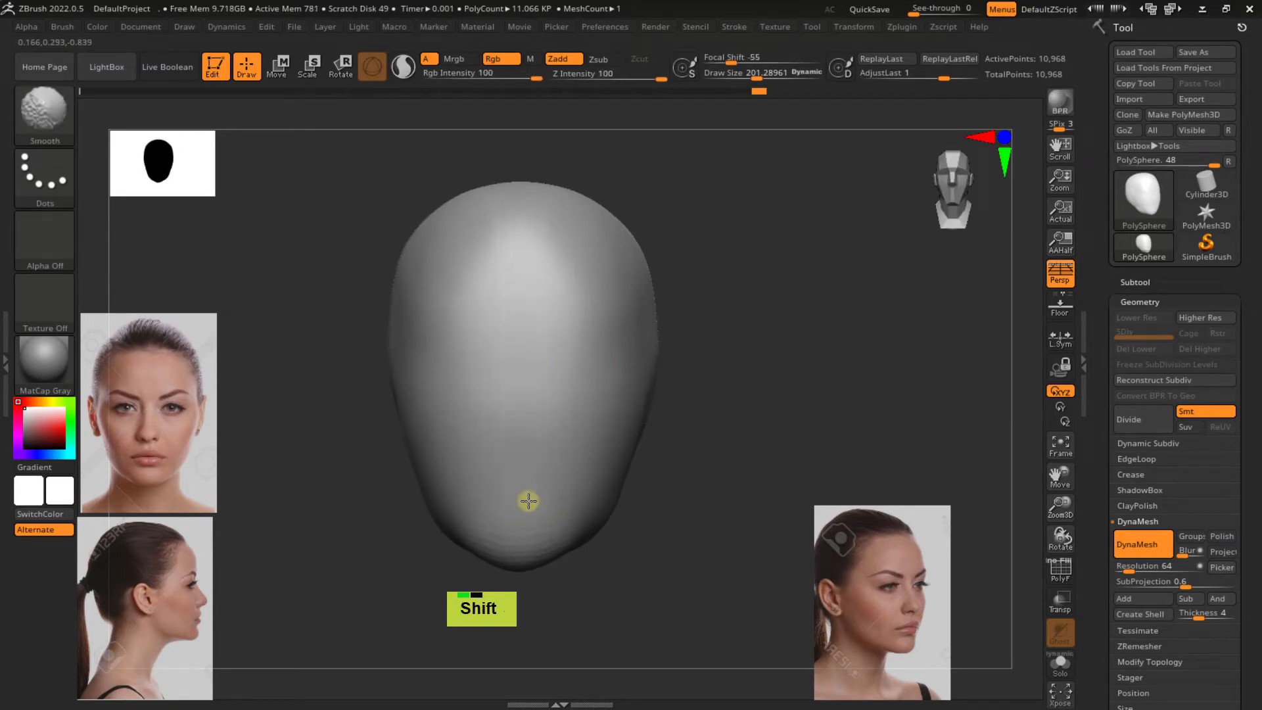
left_click_drag(528, 501, 537, 479, "shift")
right_click_drag(659, 440, 578, 470)
left_click_drag(588, 524, 600, 540, "shift")
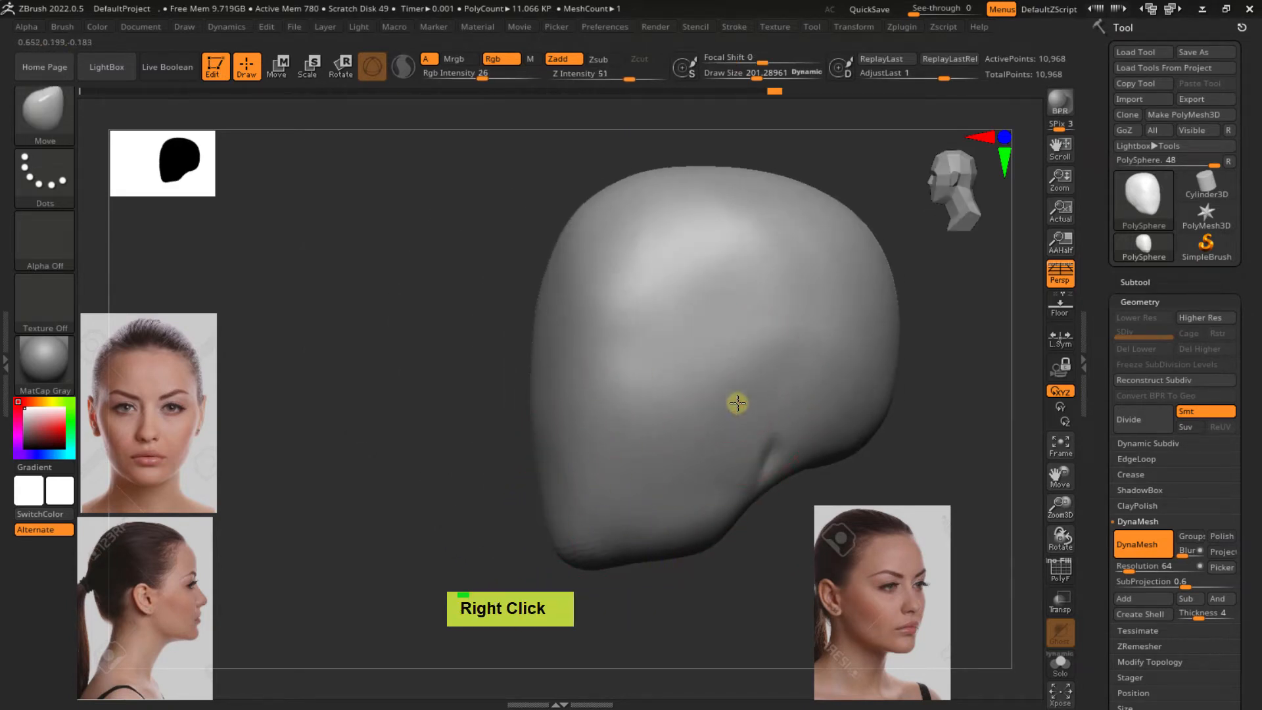
Display the polyframe, remesh the whole head with DynaMesh and hide the polyframe again
right_click_drag(738, 403, 788, 375, "shift")
key("shift+f")
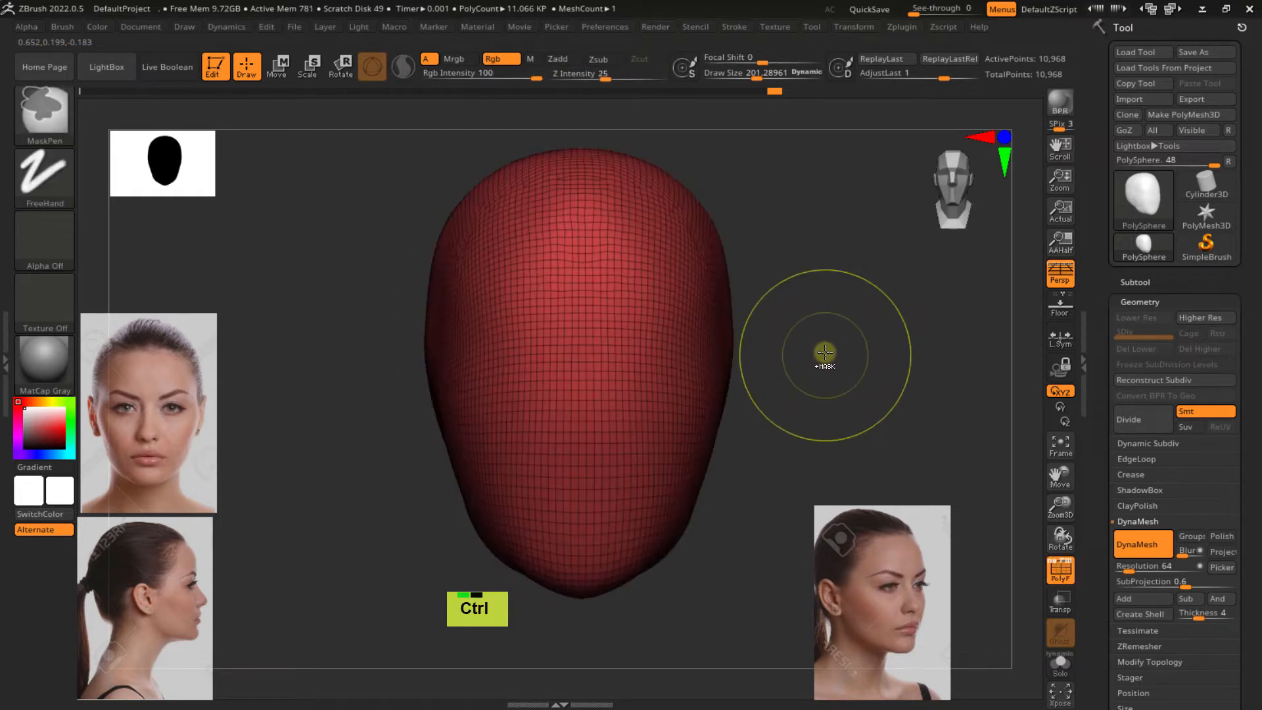
left_click_drag(825, 353, 929, 392, "ctrl")
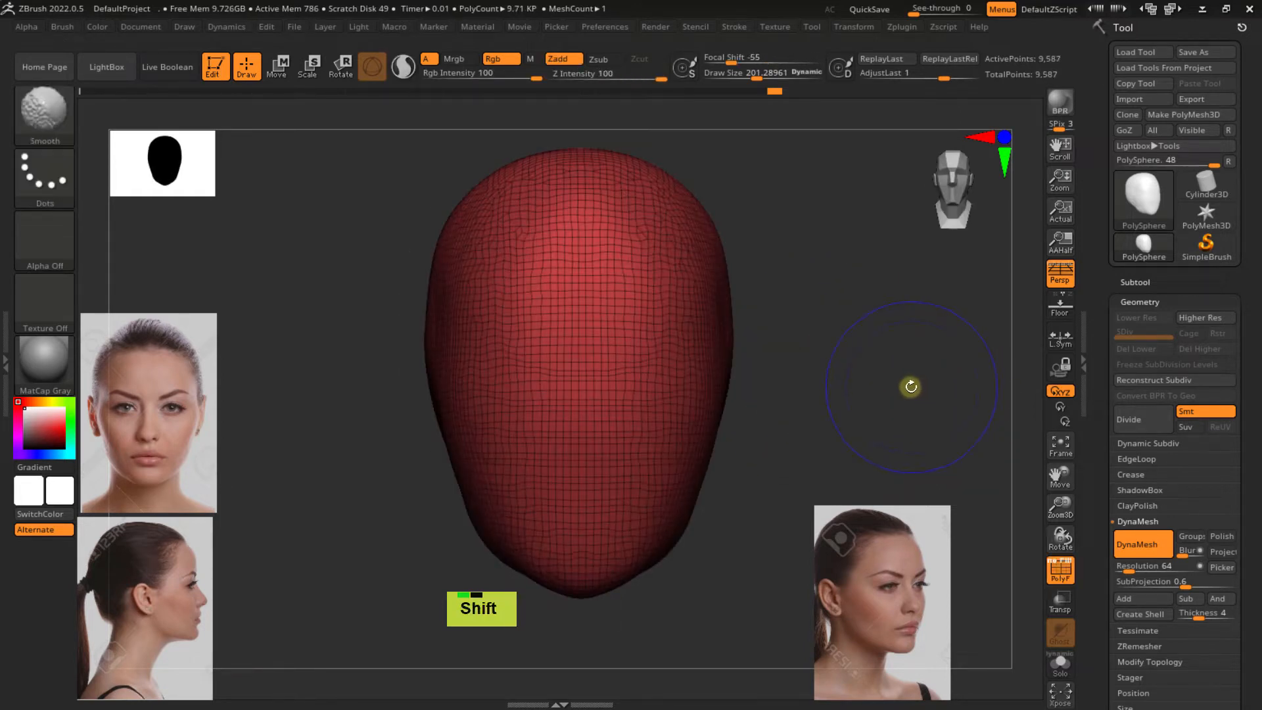
key("shift+f")
Narrow and round the skull's rear sides from below, using Draw Sizes of about 384, 243 and 289
right_click_drag(766, 394, 667, 347)
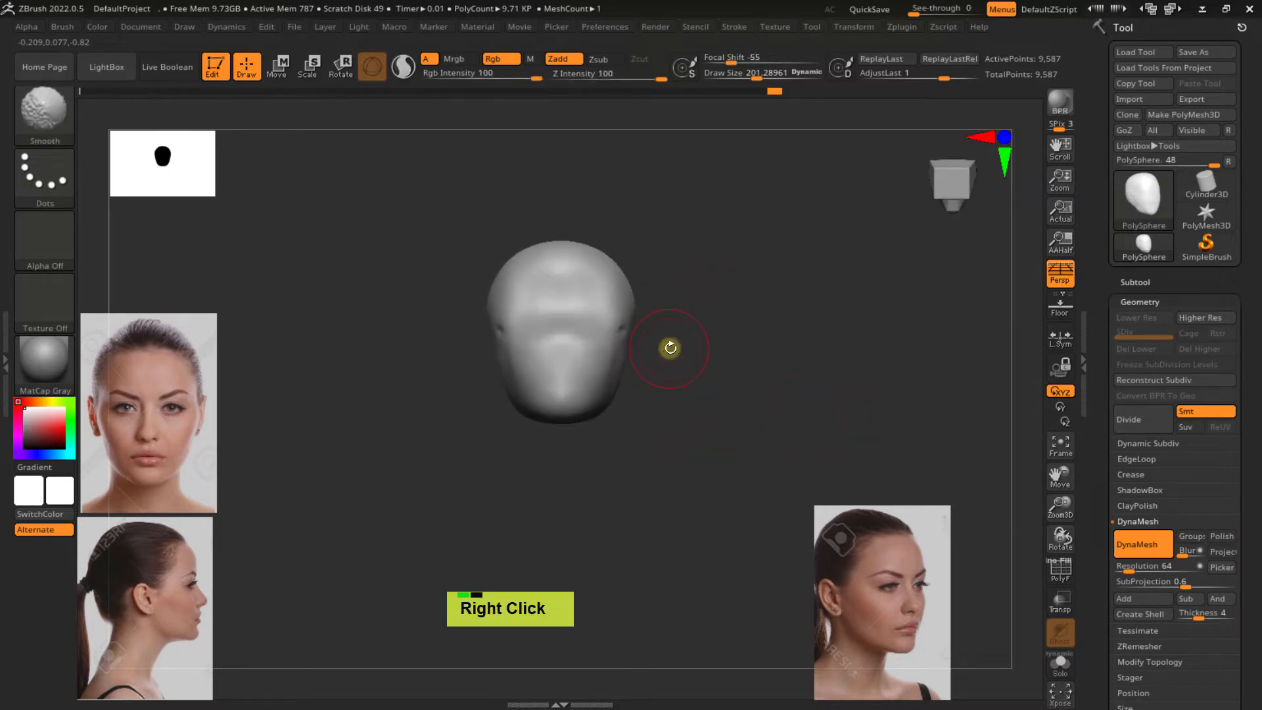
key("s")
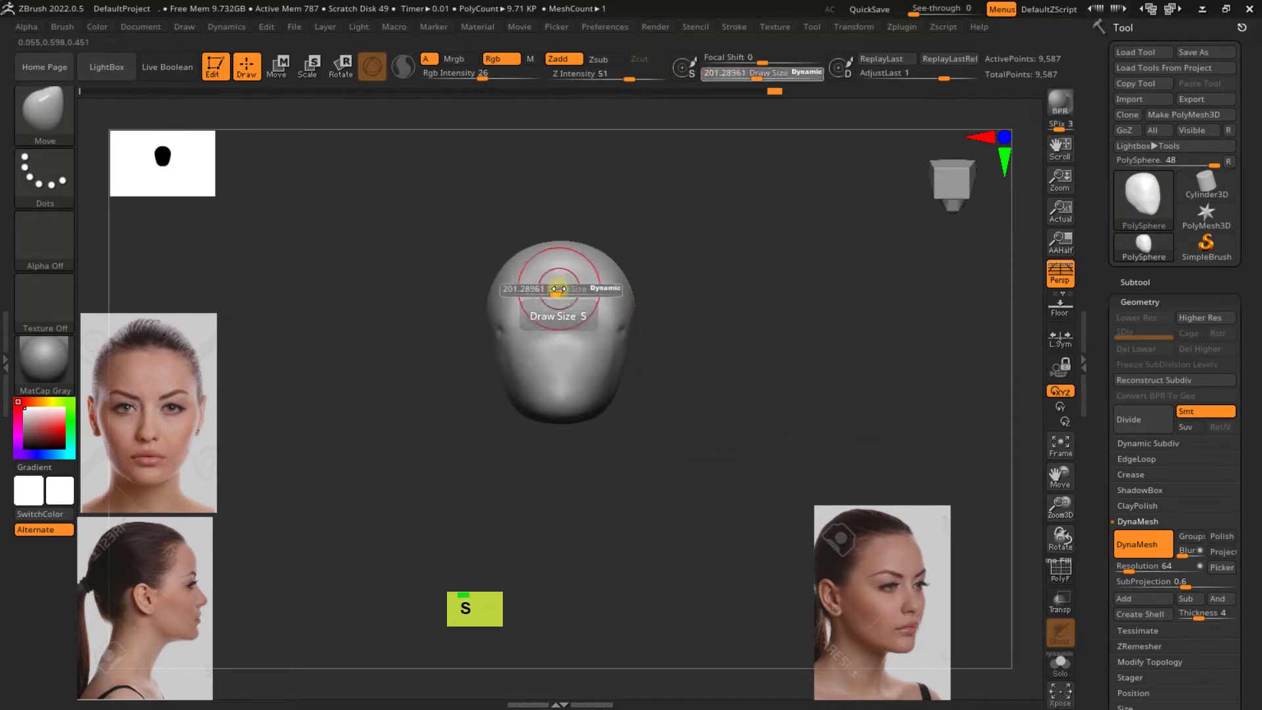
left_click_drag(558, 289, 575, 290)
right_click_drag(575, 293, 619, 352, "ctrl")
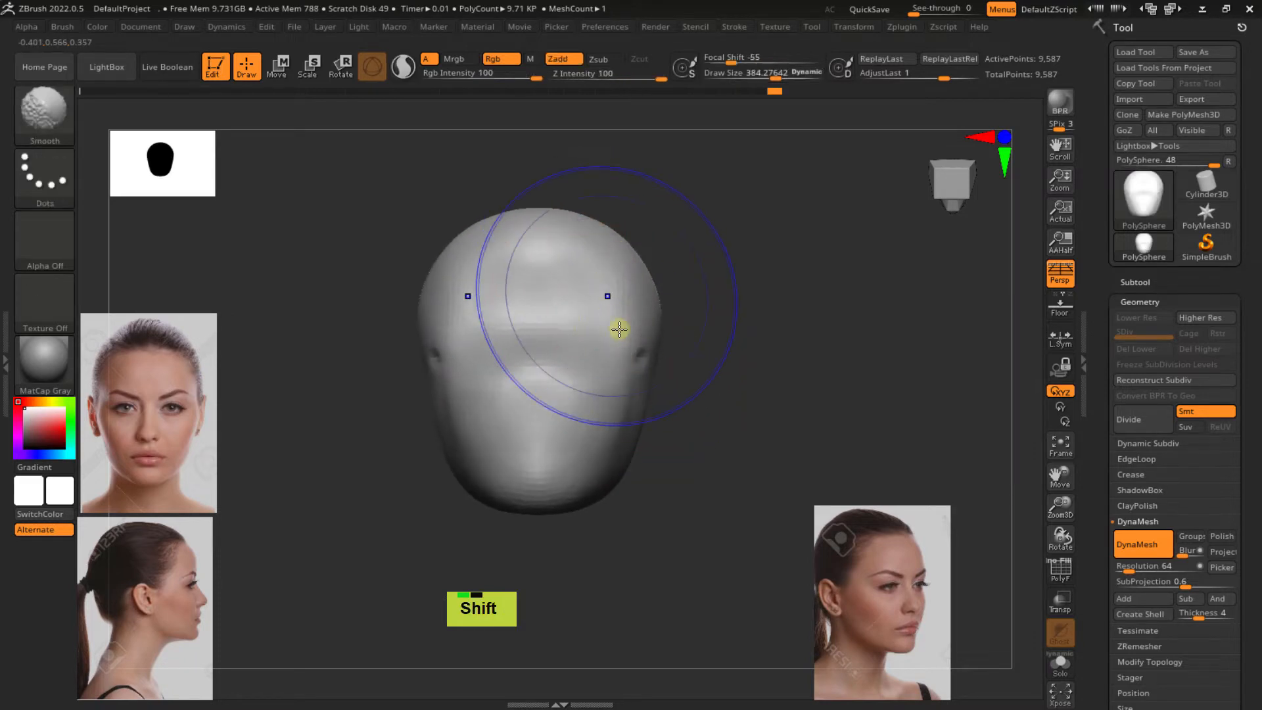
right_click_drag(589, 282, 615, 332, "alt")
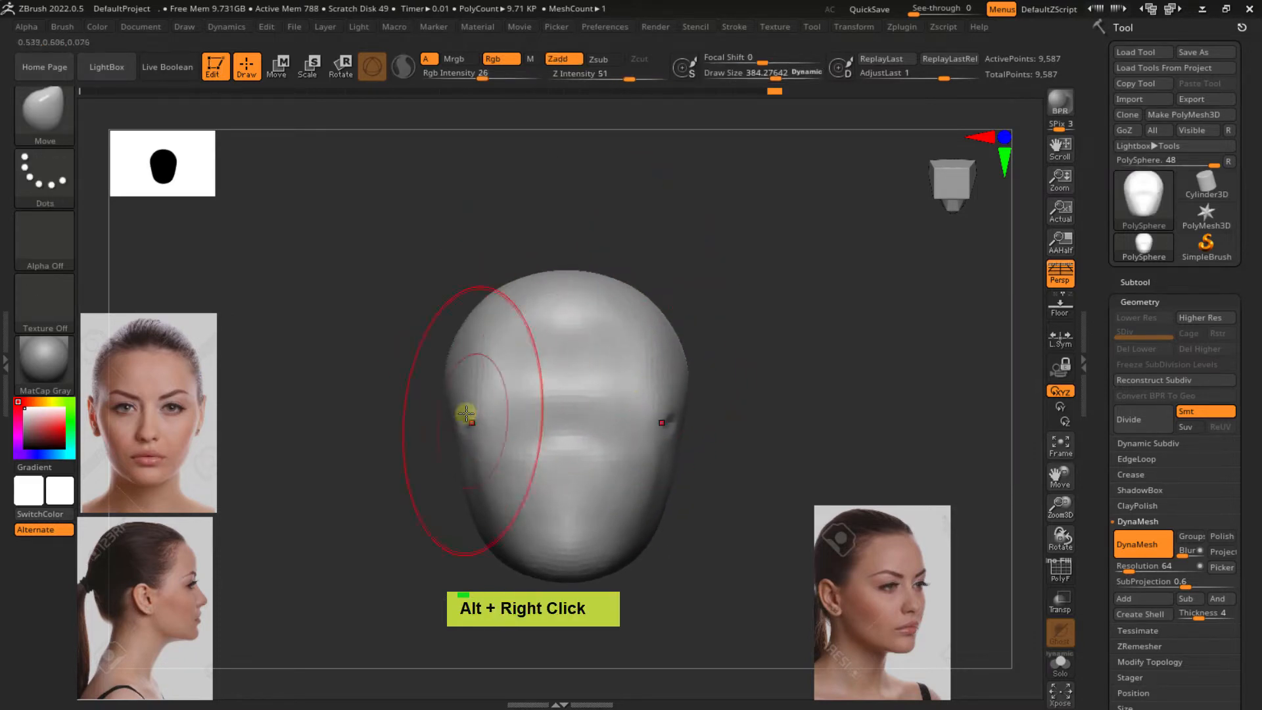
double_click(444, 375)
key("s")
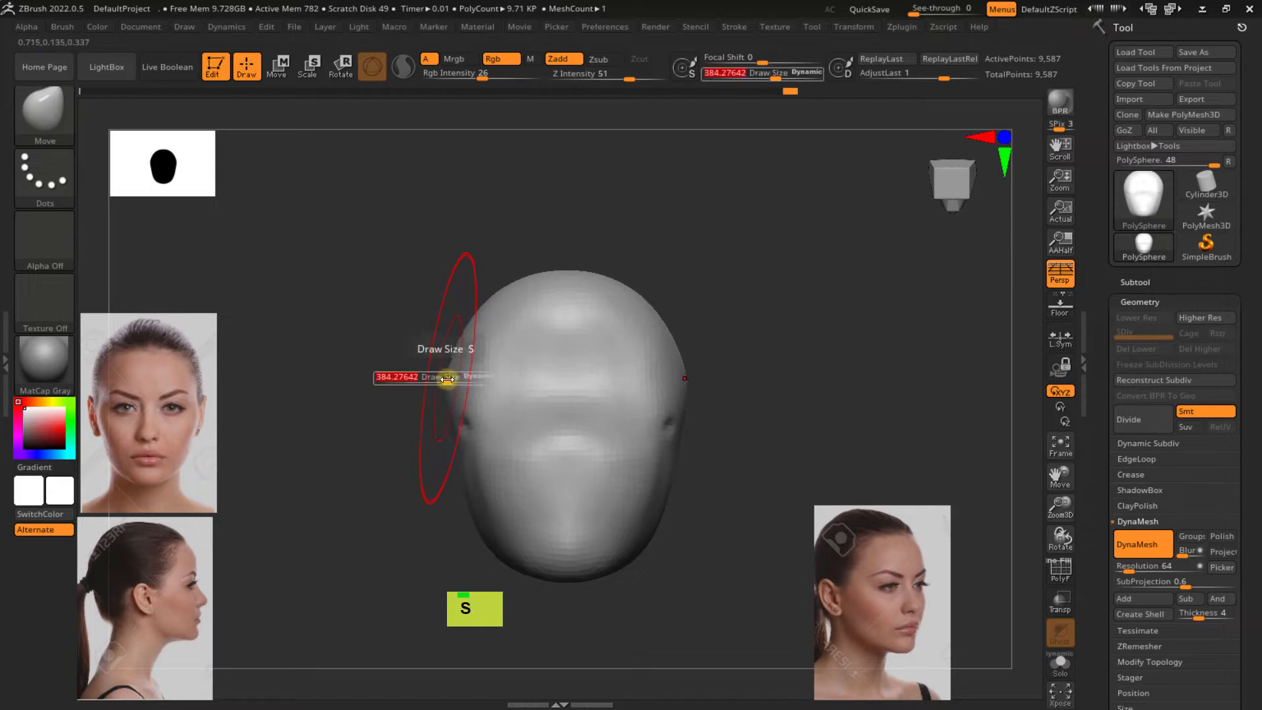
mouse_move(447, 376)
left_mouse_down()
mouse_move(436, 375)
mouse_move(446, 381)
left_mouse_up()
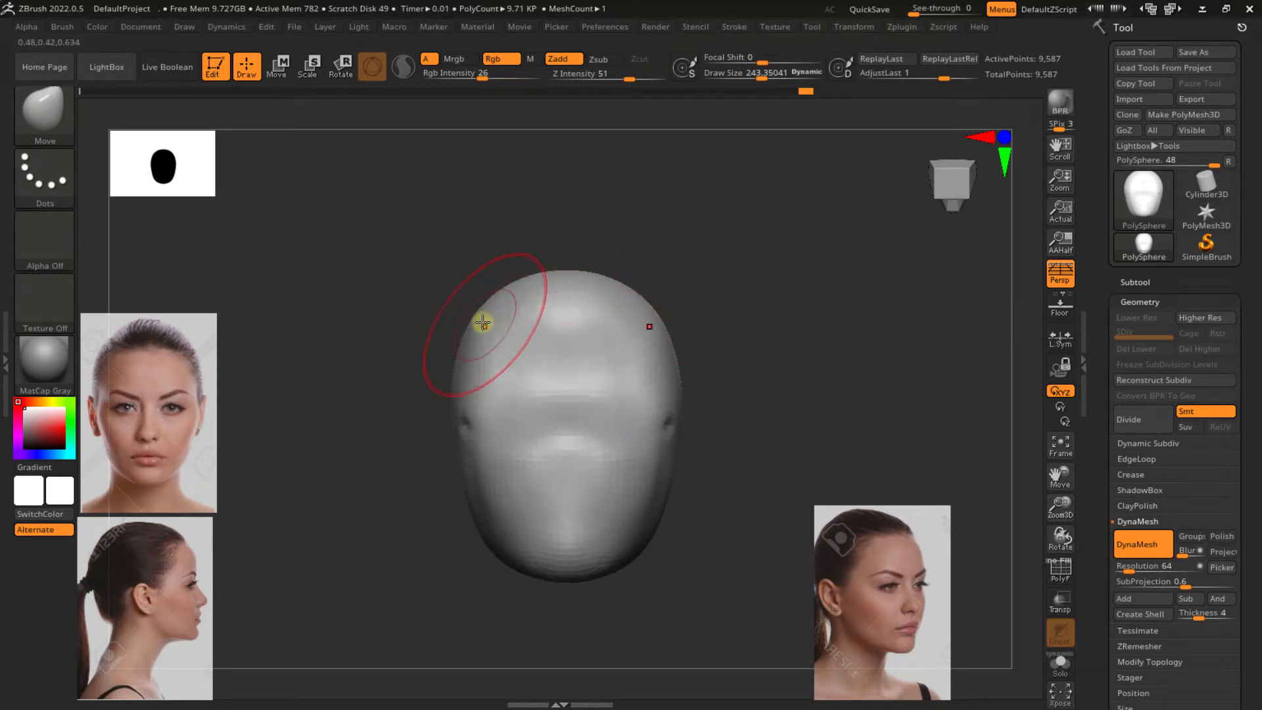
key("s")
left_click_drag(487, 324, 479, 318)
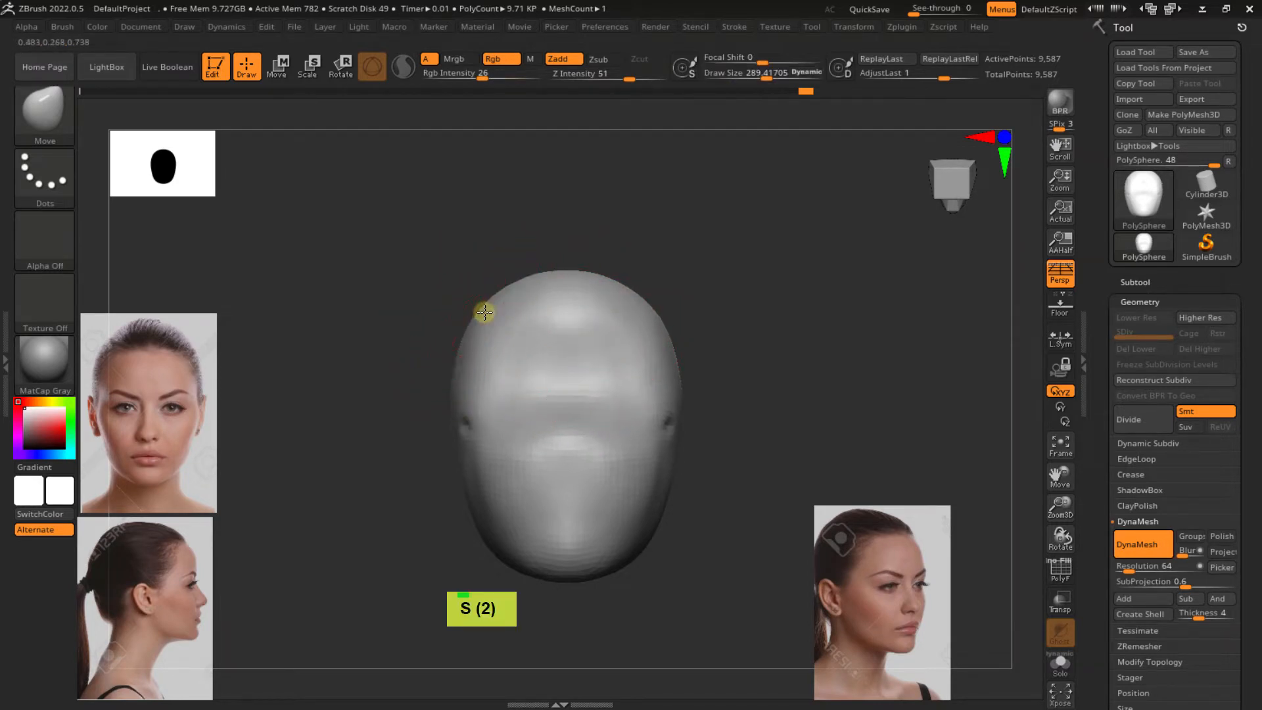
Refine the upper and side contours of the skull in back view, using Draw Sizes of about 348 and 289
right_click_drag(513, 305, 558, 445)
right_click_drag(673, 369, 636, 551, "alt")
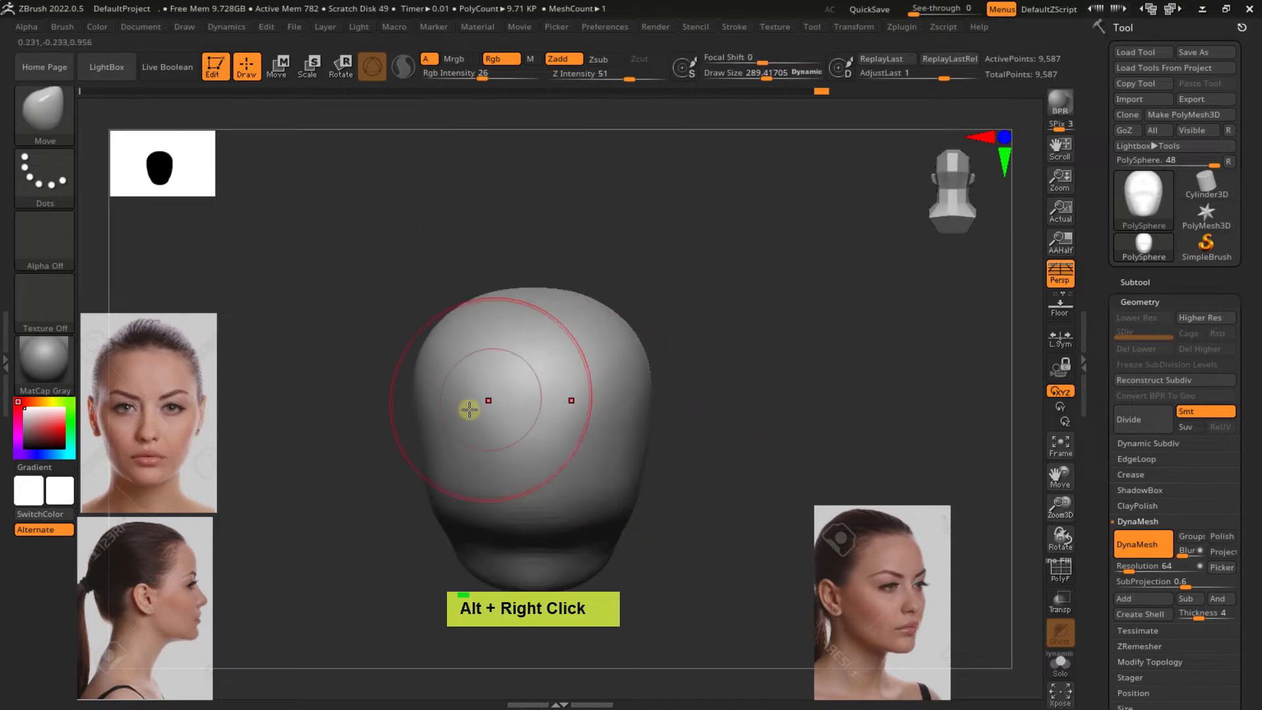
key("s")
left_click_drag(428, 360, 428, 353)
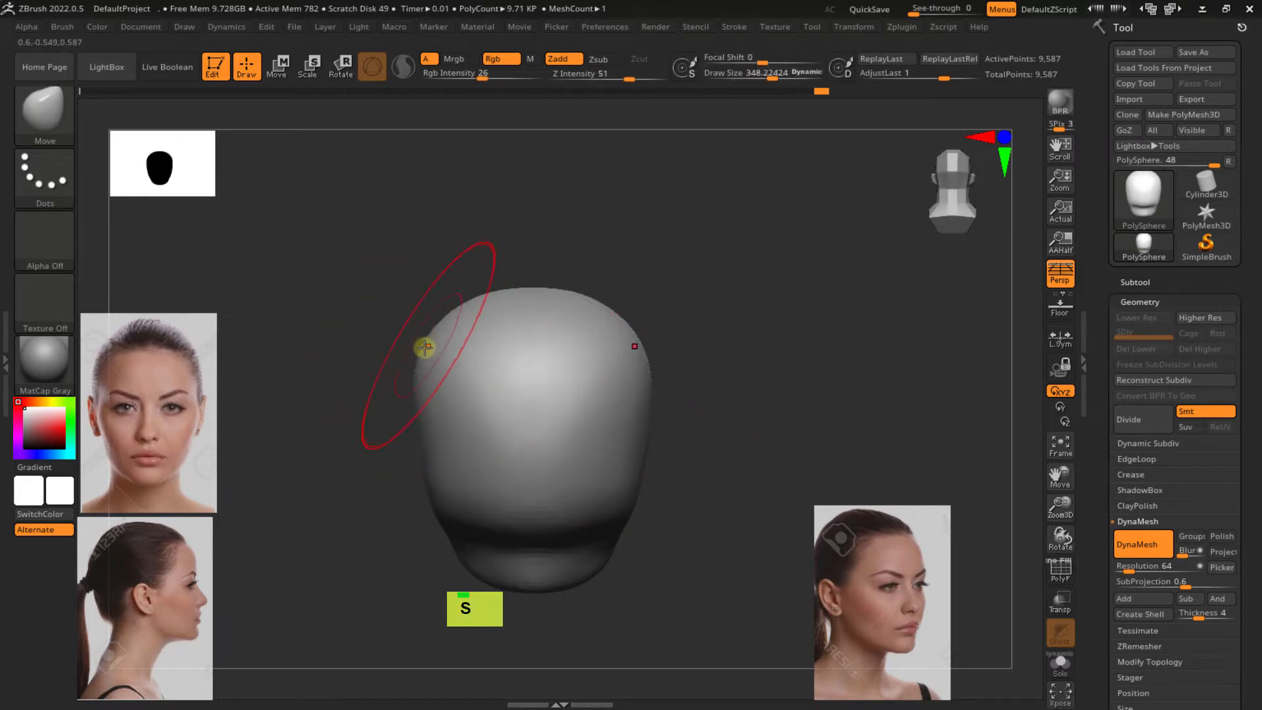
double_click(423, 359)
key("s")
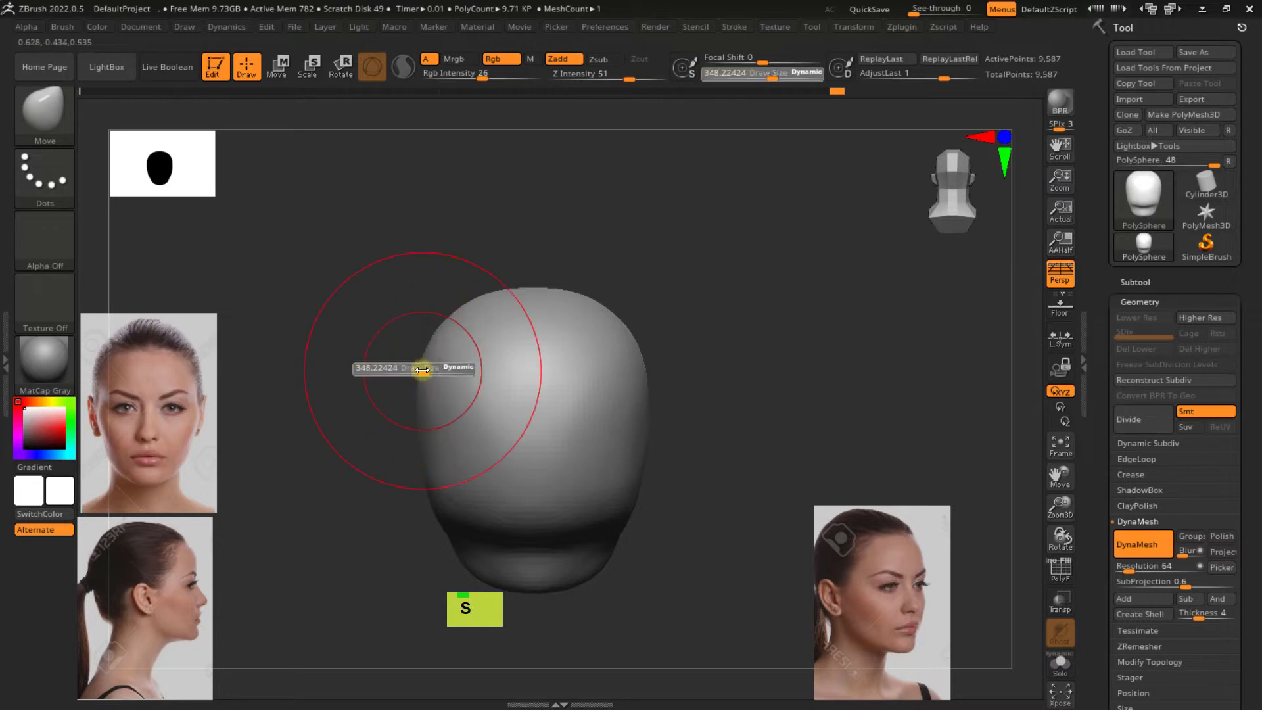
left_click_drag(423, 366, 426, 354)
double_click(426, 423)
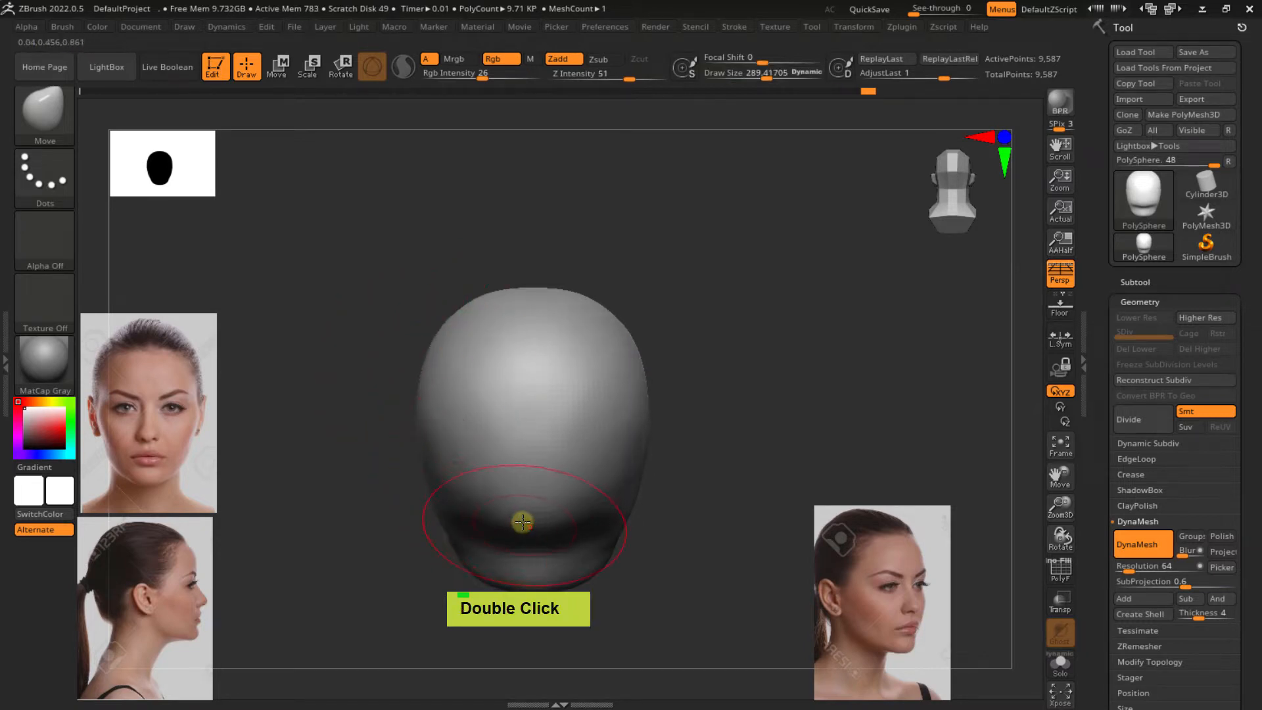
Smooth the side and back of the skull from several angles to even out the cranium
right_click_drag(683, 434, 532, 464)
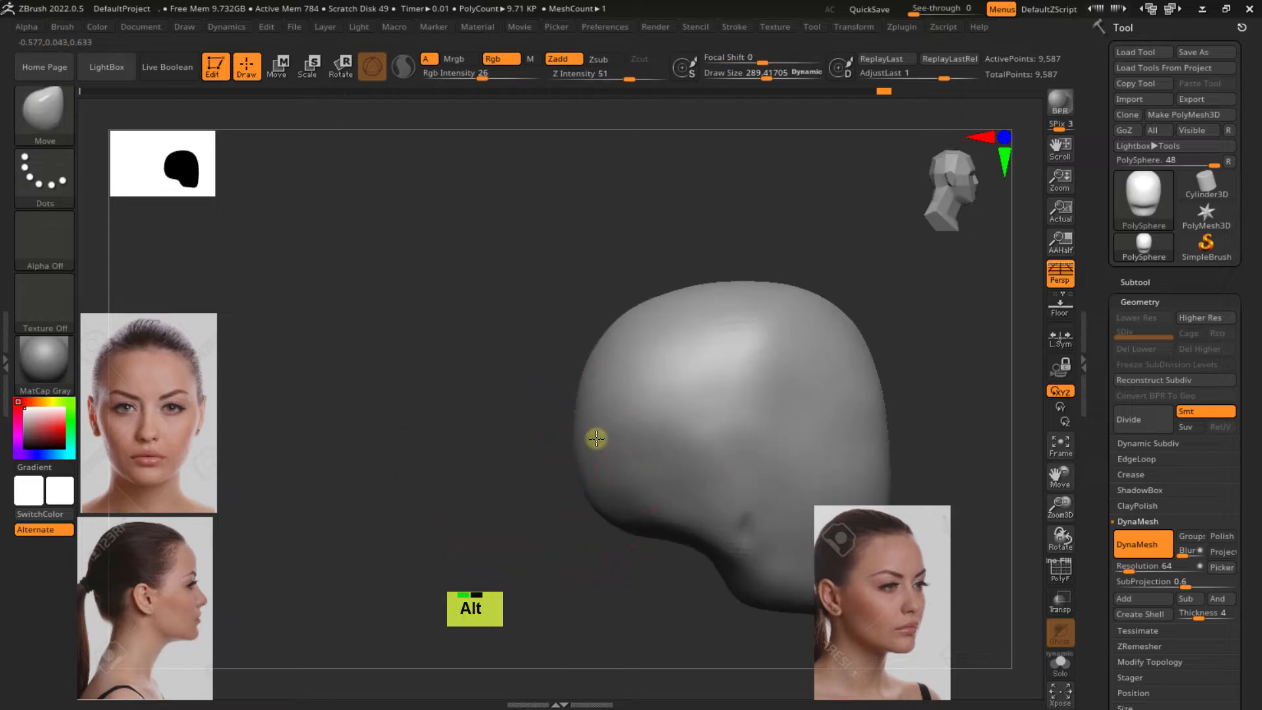
right_click_drag(594, 436, 401, 435, "alt")
right_click_drag(562, 400, 472, 415)
mouse_move(530, 366)
right_mouse_down()
mouse_move(609, 377)
mouse_move(576, 463)
mouse_move(531, 519)
right_mouse_up()
right_click_drag(531, 519, 561, 487, "alt")
left_click_drag(571, 454, 627, 397, "shift")
right_click_drag(502, 369, 550, 301)
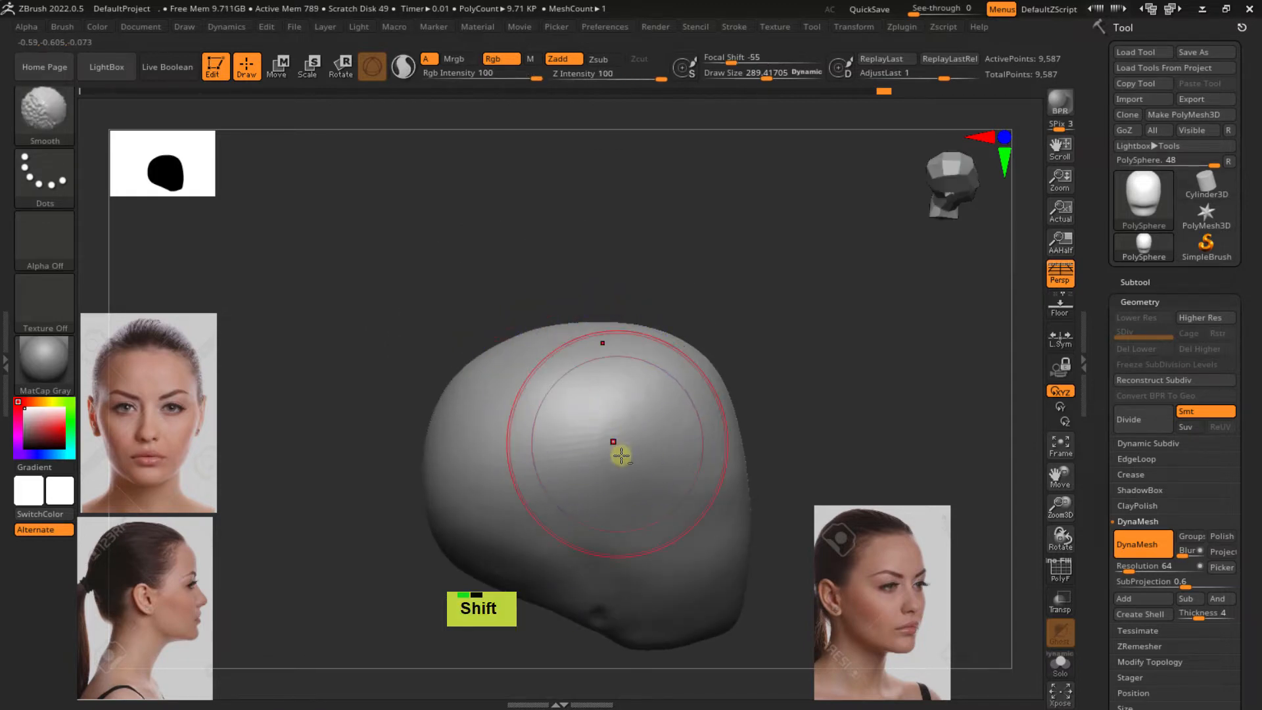
right_click_drag(620, 454, 563, 346, "alt")
left_click_drag(564, 346, 595, 377, "shift")
mouse_move(594, 377)
right_mouse_down()
mouse_move(585, 355)
mouse_move(639, 421)
right_mouse_up()
mouse_move(639, 421)
right_mouse_down("alt")
mouse_move(598, 372)
mouse_move(541, 386)
right_mouse_up("alt")
mouse_move(641, 385)
right_mouse_down("alt")
mouse_move(516, 386)
mouse_move(637, 383)
mouse_move(563, 391)
mouse_move(640, 396)
mouse_move(595, 389)
mouse_move(595, 403)
mouse_move(709, 359)
right_mouse_up("alt")
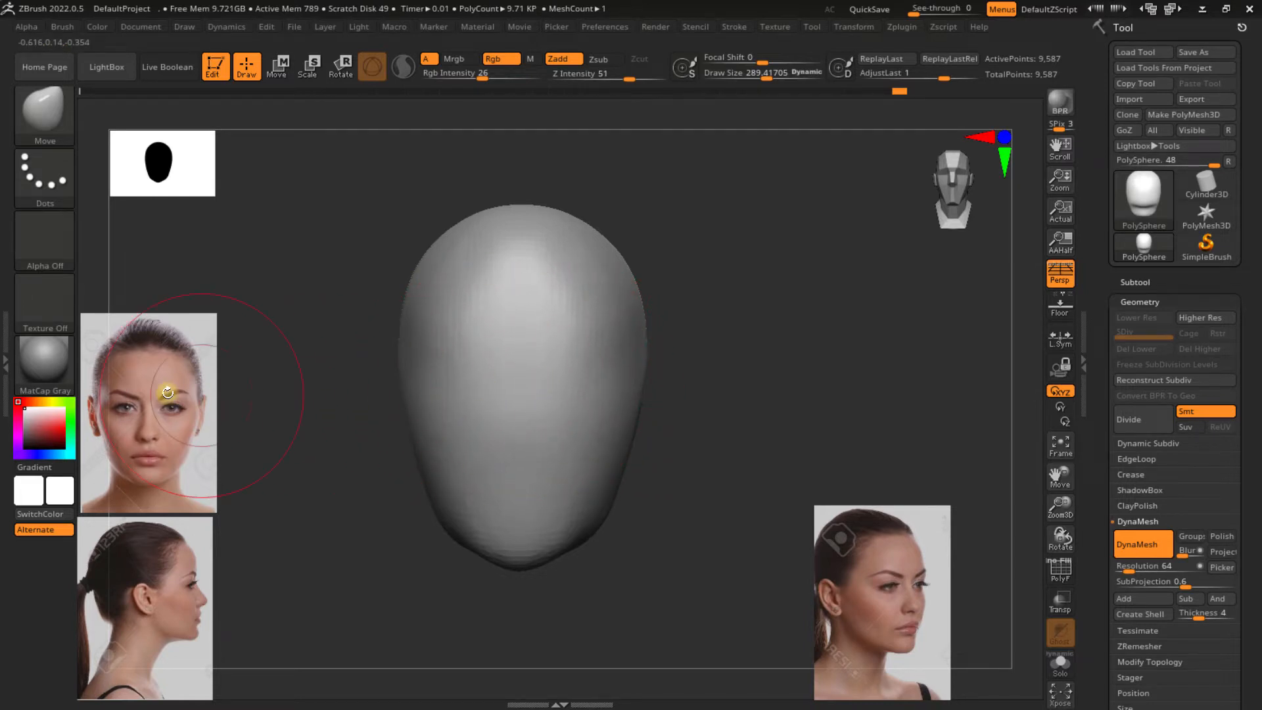
Push the eye sockets inward in front view with the Move brush, ending at a Draw Size of about 169
key("s")
left_click_drag(131, 403, 123, 403)
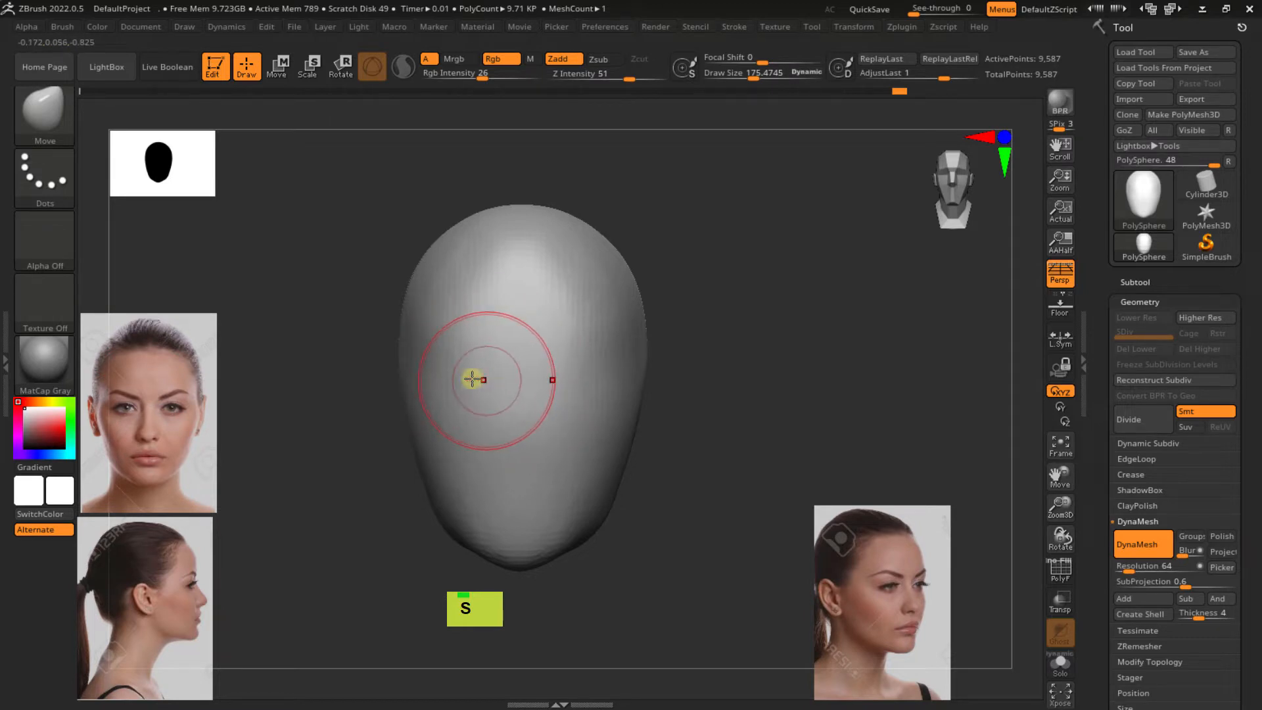
key("s")
left_click_drag(459, 366, 437, 370)
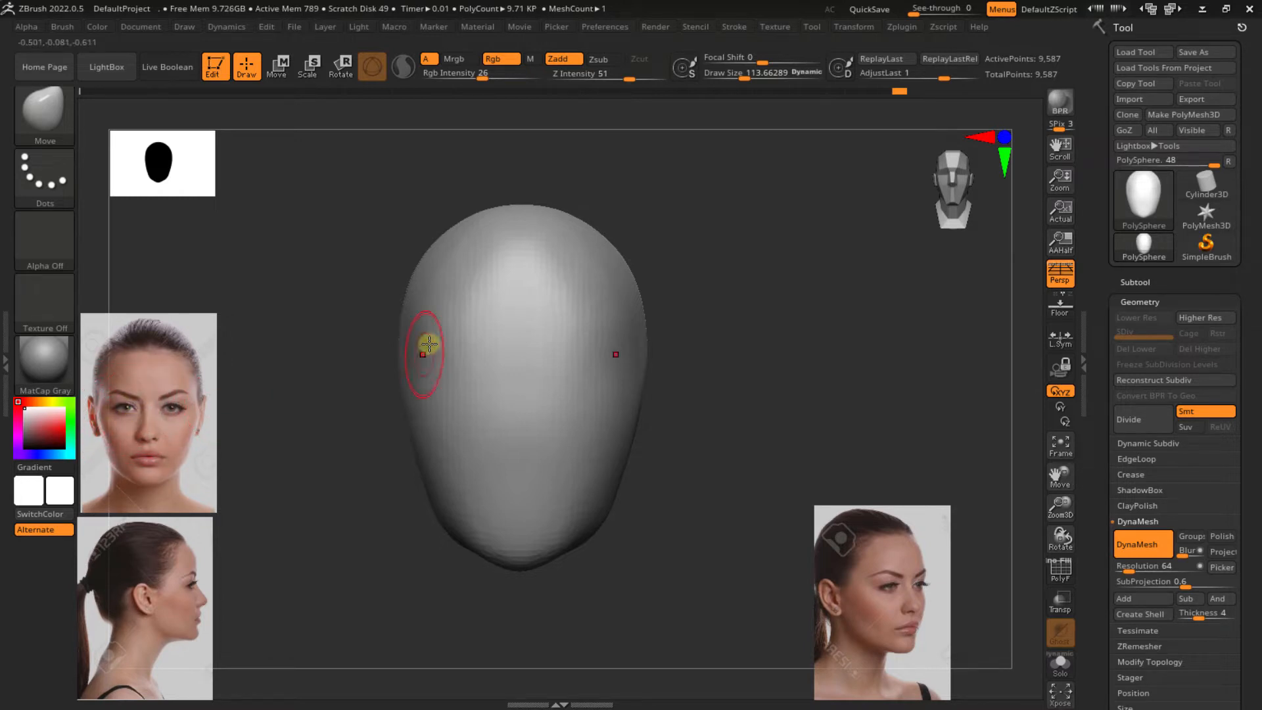
right_click_drag(451, 332, 498, 357)
mouse_move(476, 365)
left_mouse_down("alt")
mouse_move(461, 385)
mouse_move(456, 375)
left_mouse_up("alt")
mouse_move(474, 377)
right_mouse_down()
mouse_move(454, 375)
mouse_move(461, 391)
right_mouse_up()
mouse_move(461, 391)
left_mouse_down("alt")
mouse_move(460, 379)
mouse_move(471, 386)
mouse_move(453, 372)
left_mouse_up("alt")
key("s")
right_click_drag(472, 371, 456, 368)
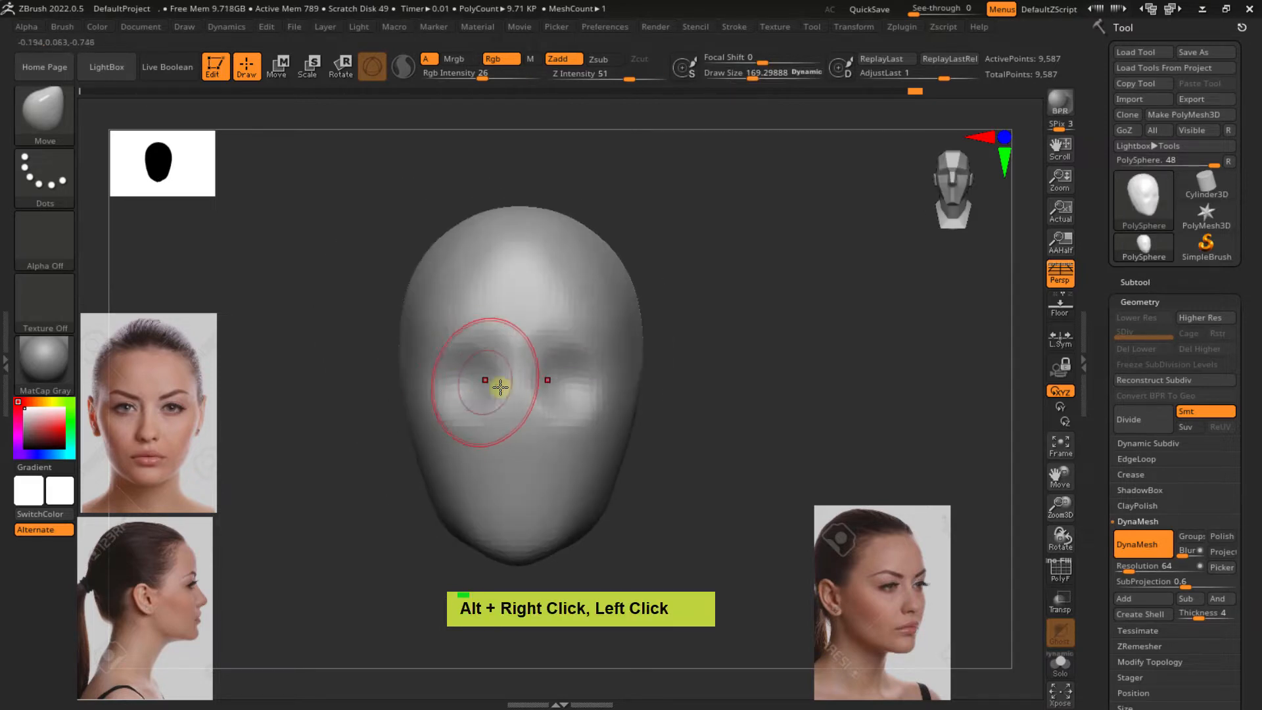
double_click(458, 355)
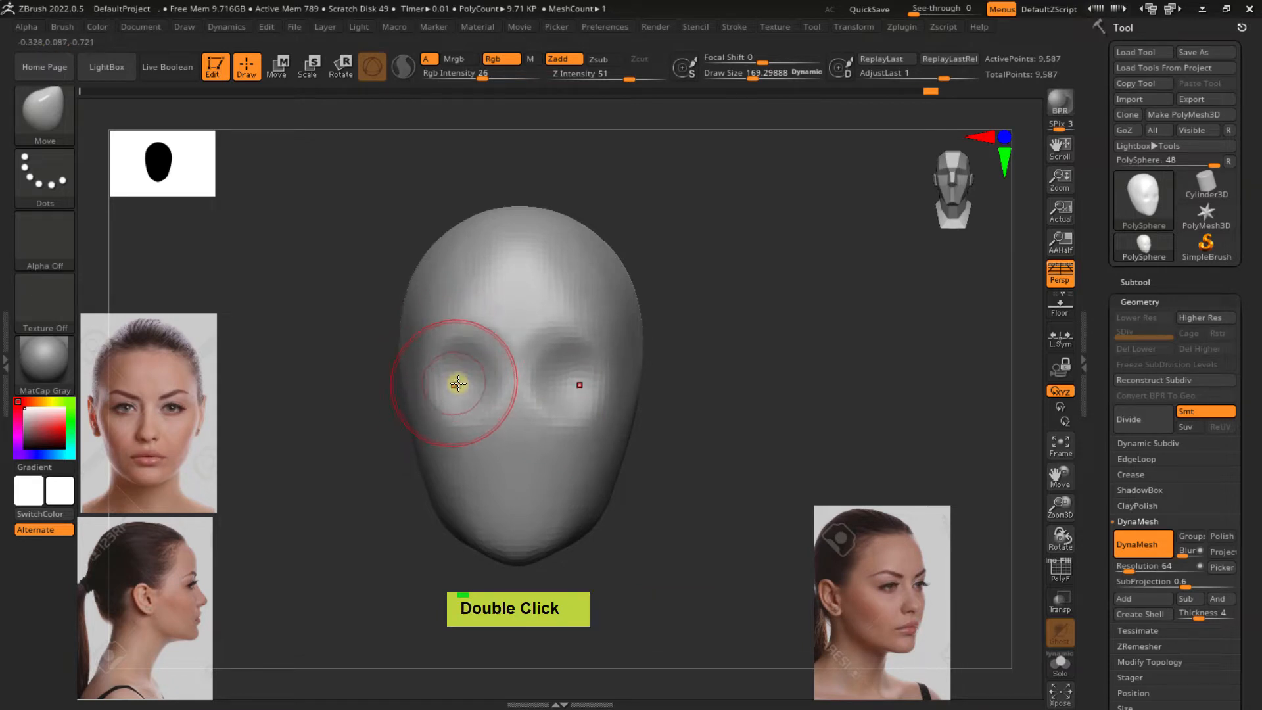
Pull the outer rims of the eye sockets backward in side view, reducing the Draw Size to about 135
right_click_drag(458, 384, 470, 379)
key("s")
mouse_move(509, 368)
left_mouse_down()
mouse_move(495, 369)
mouse_move(493, 348)
mouse_move(473, 375)
left_mouse_up()
right_click_drag(473, 376, 514, 408)
key("s")
left_click_drag(470, 382, 484, 383)
right_click_drag(485, 382, 532, 368)
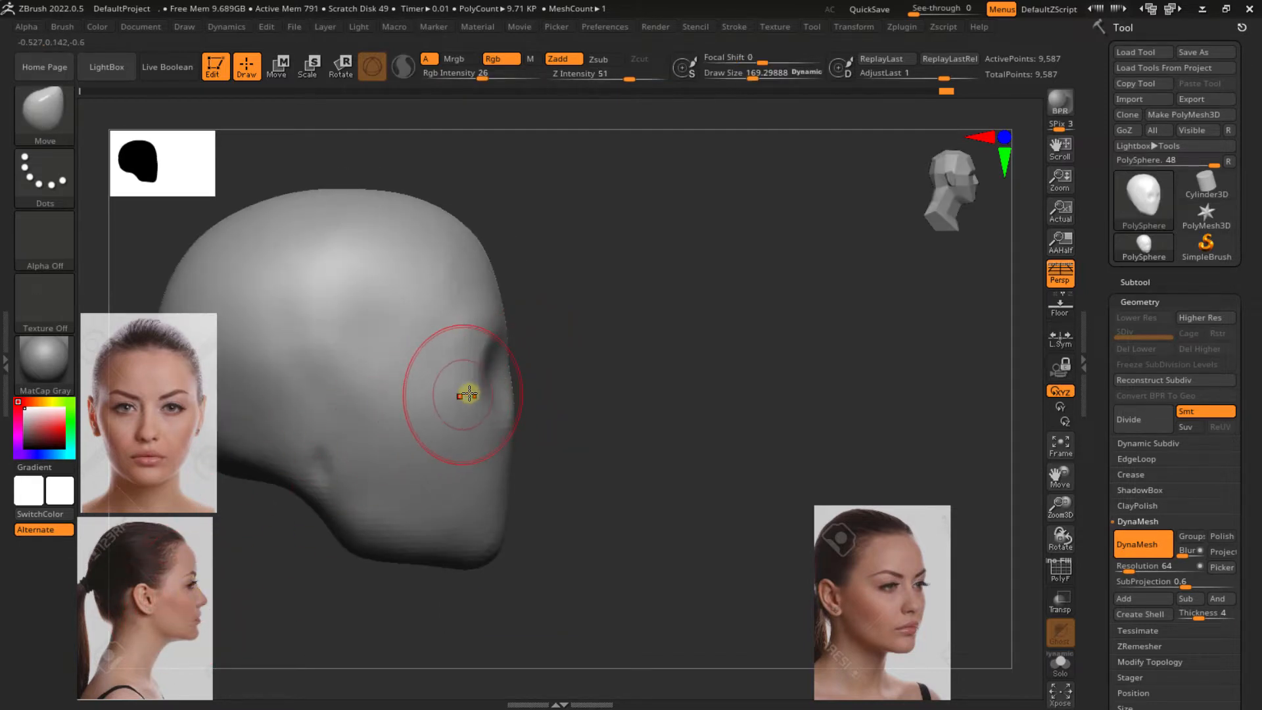
left_click_drag(467, 377, 463, 377)
key("s")
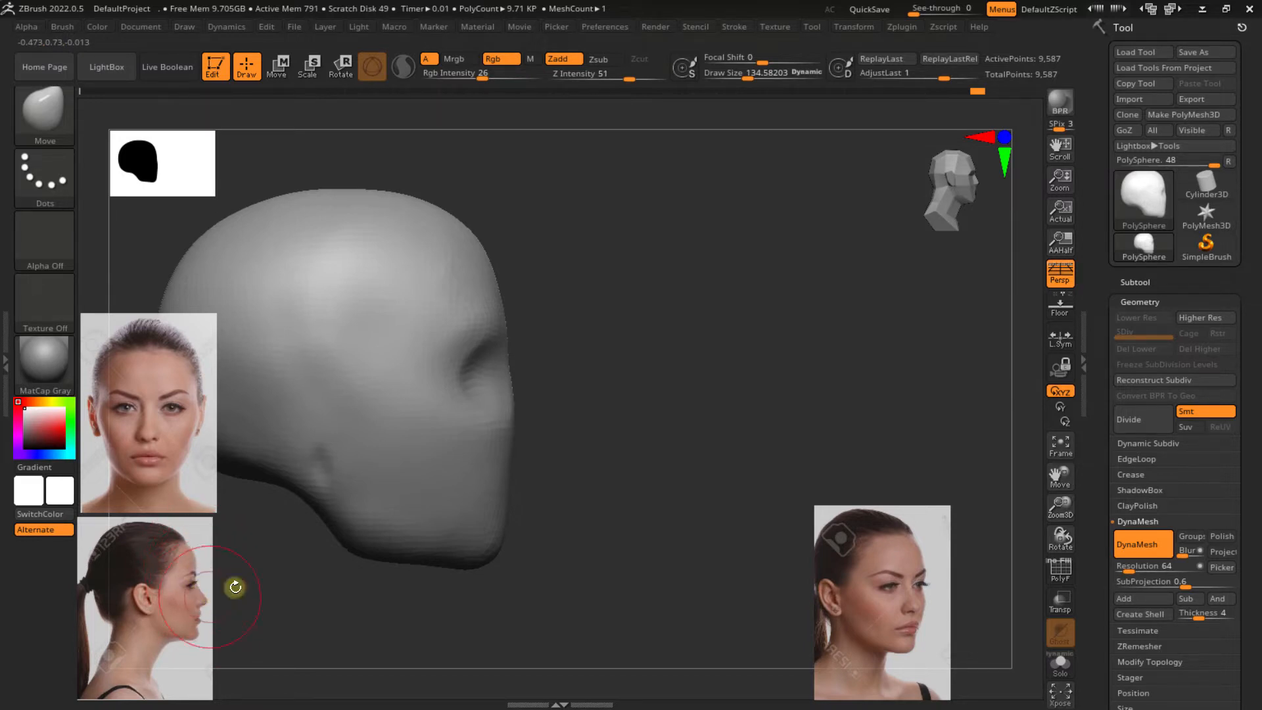
Try to pull the nose forward and slightly down in side view with a Draw Size of about 119
left_click_drag(507, 366, 510, 374)
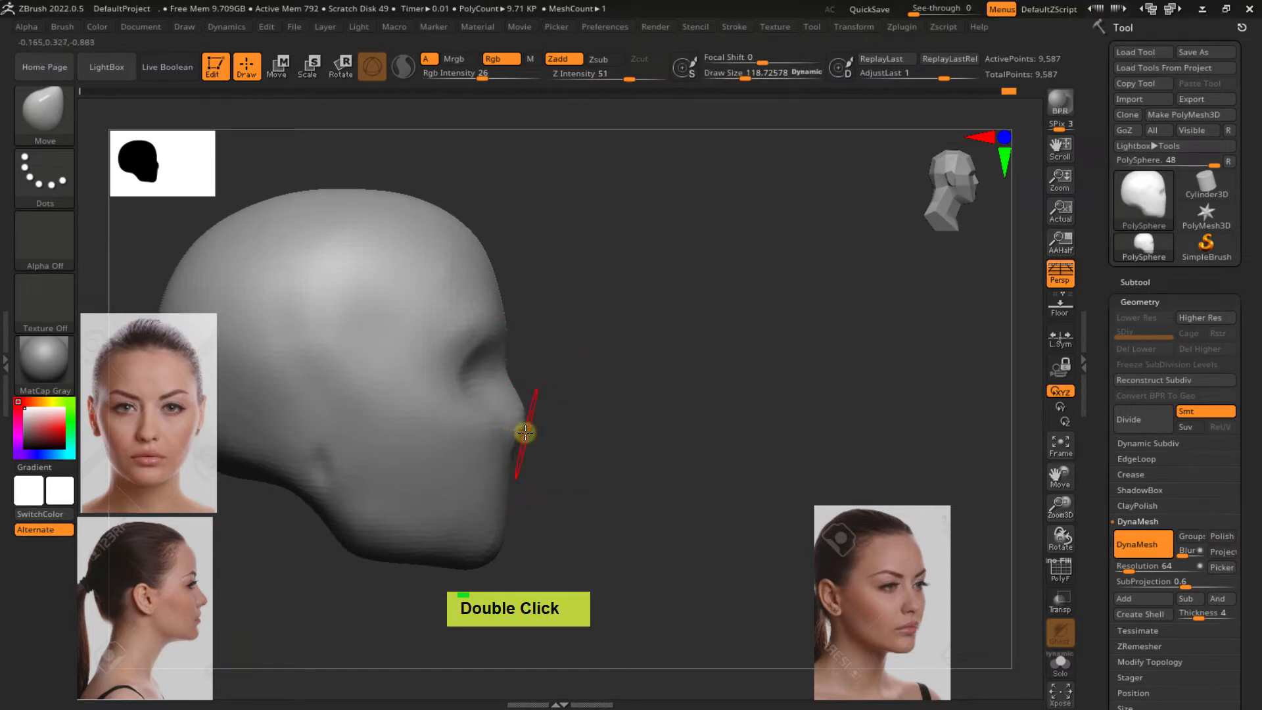
left_click_drag(529, 432, 532, 445)
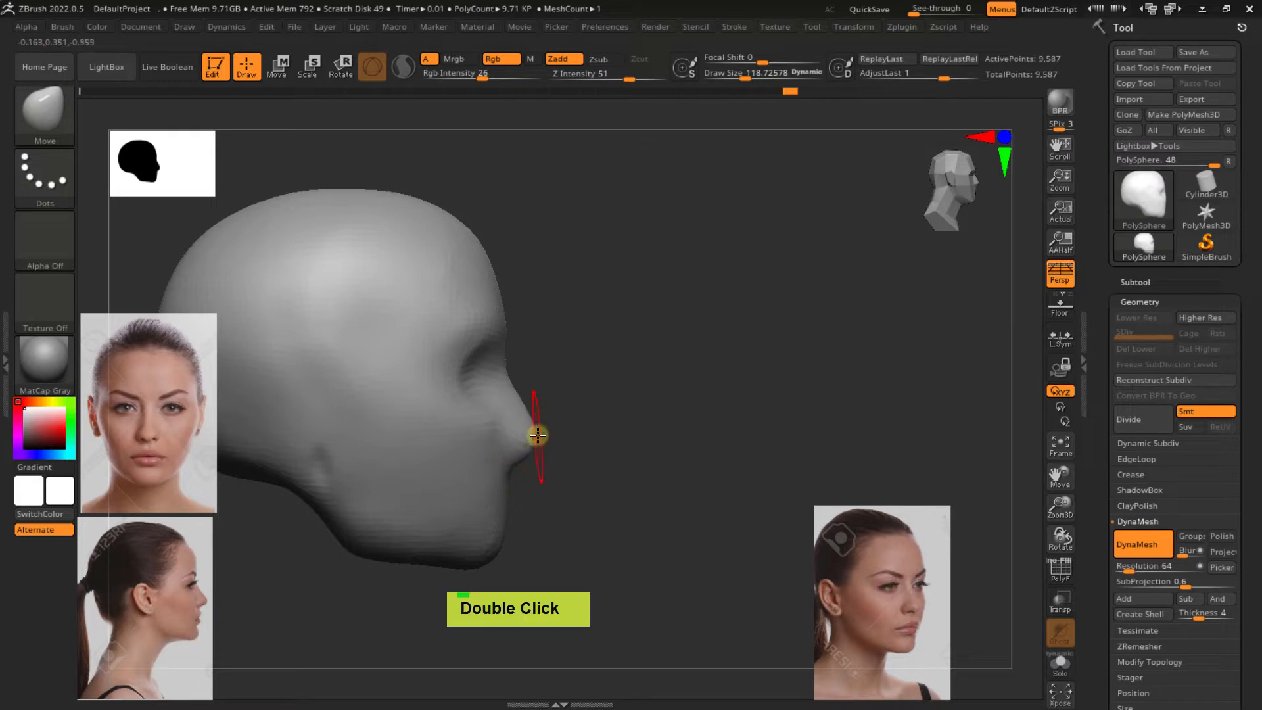
mouse_move(538, 435)
right_mouse_down()
mouse_move(515, 434)
mouse_move(533, 436)
right_mouse_up()
Undo the strokes that pulled the nose forward
key("ctrl+z")
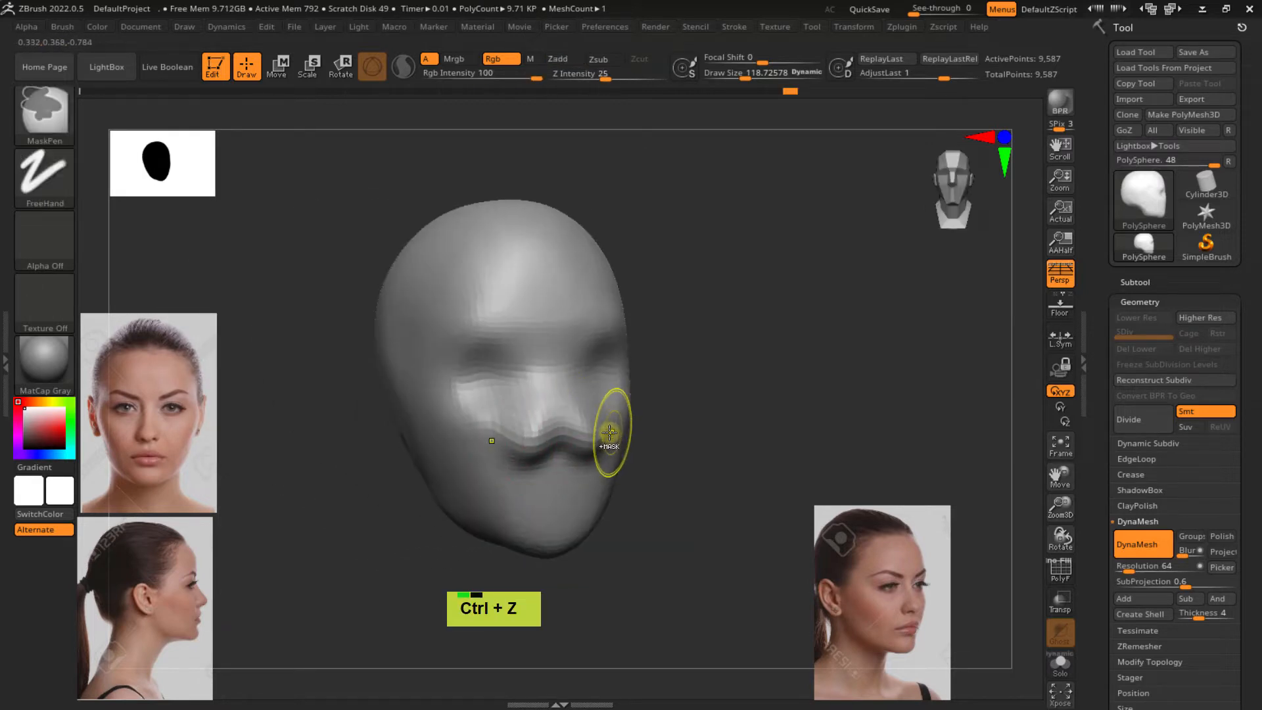
key("ctrl+z")
key("ctrl+z")
key("ctrl+z")
key("ctrl+z")
key("ctrl+z")
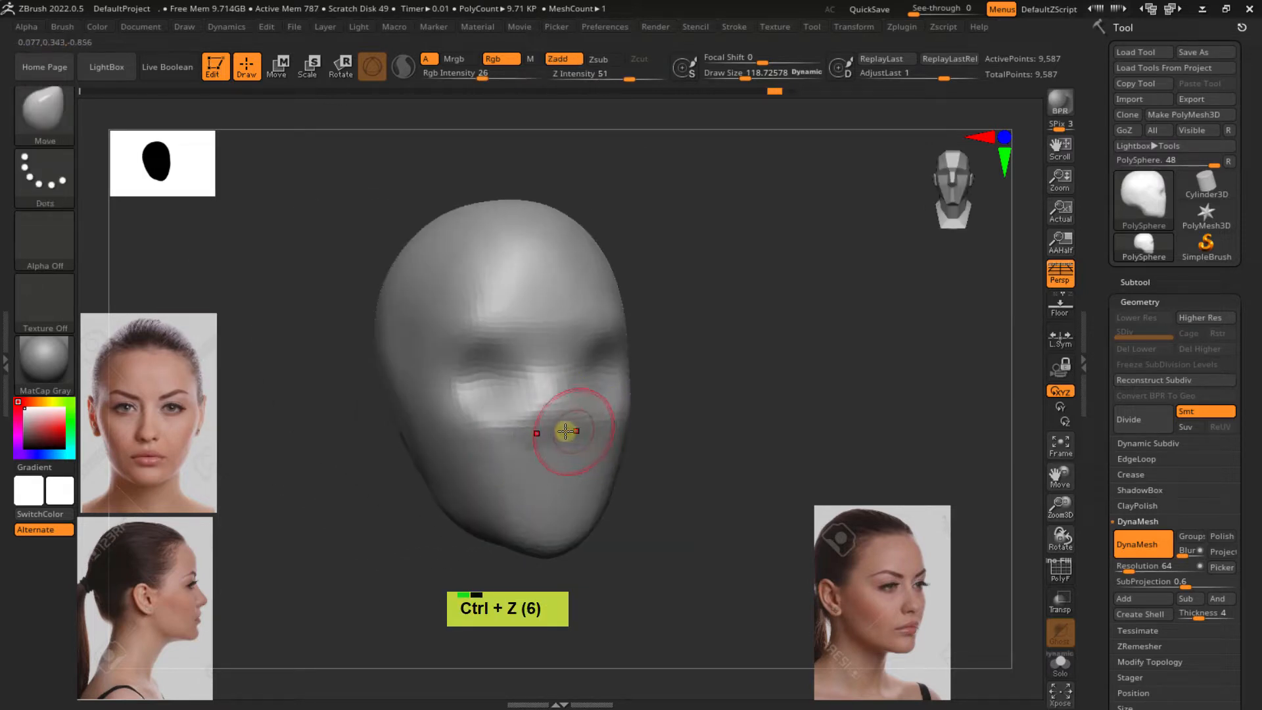
Pull the nose outward along its surface normal in three-quarter view with the Move brush at a Draw Size of about 119
right_click_drag(565, 430, 560, 384)
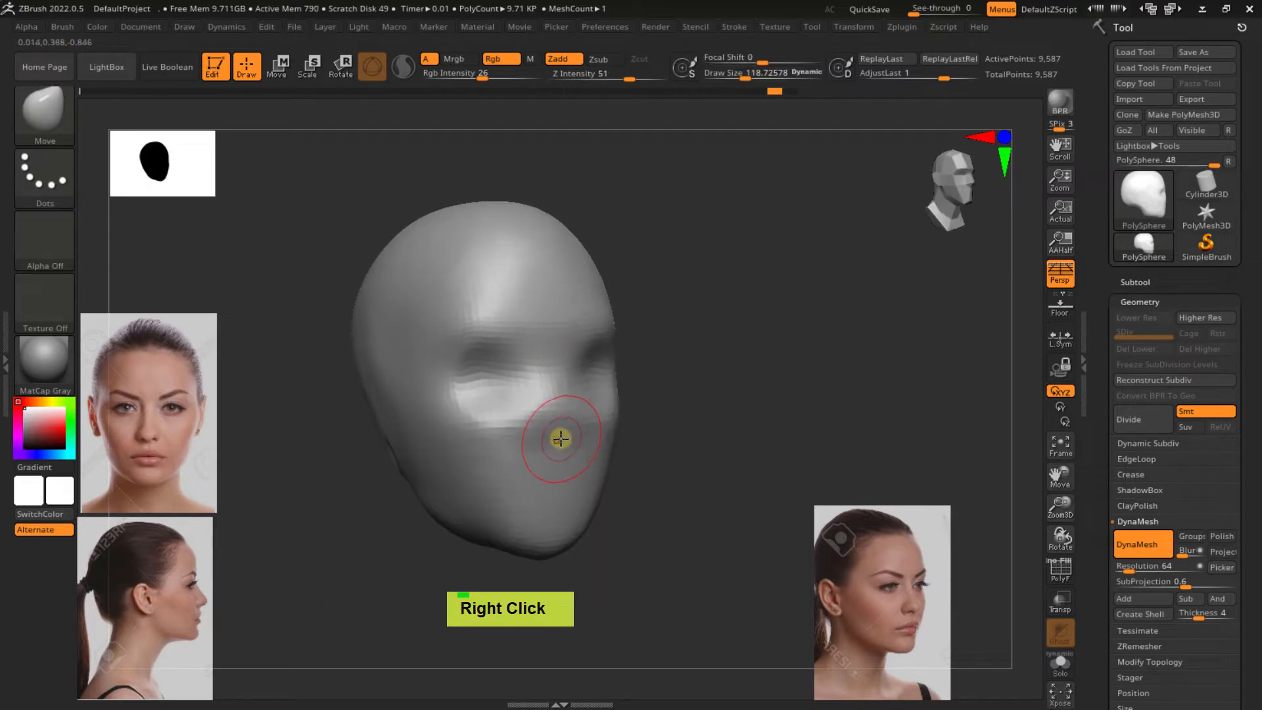
key("alt")
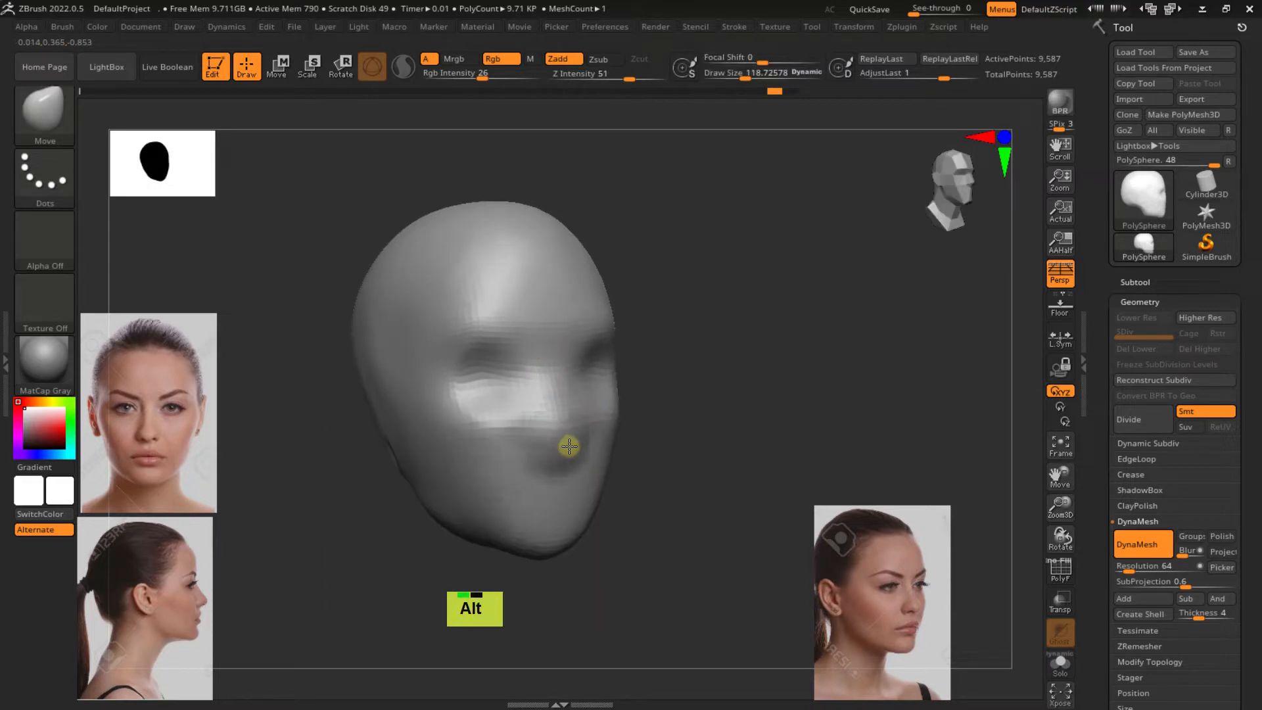
right_click_drag(573, 445, 602, 427, "shift")
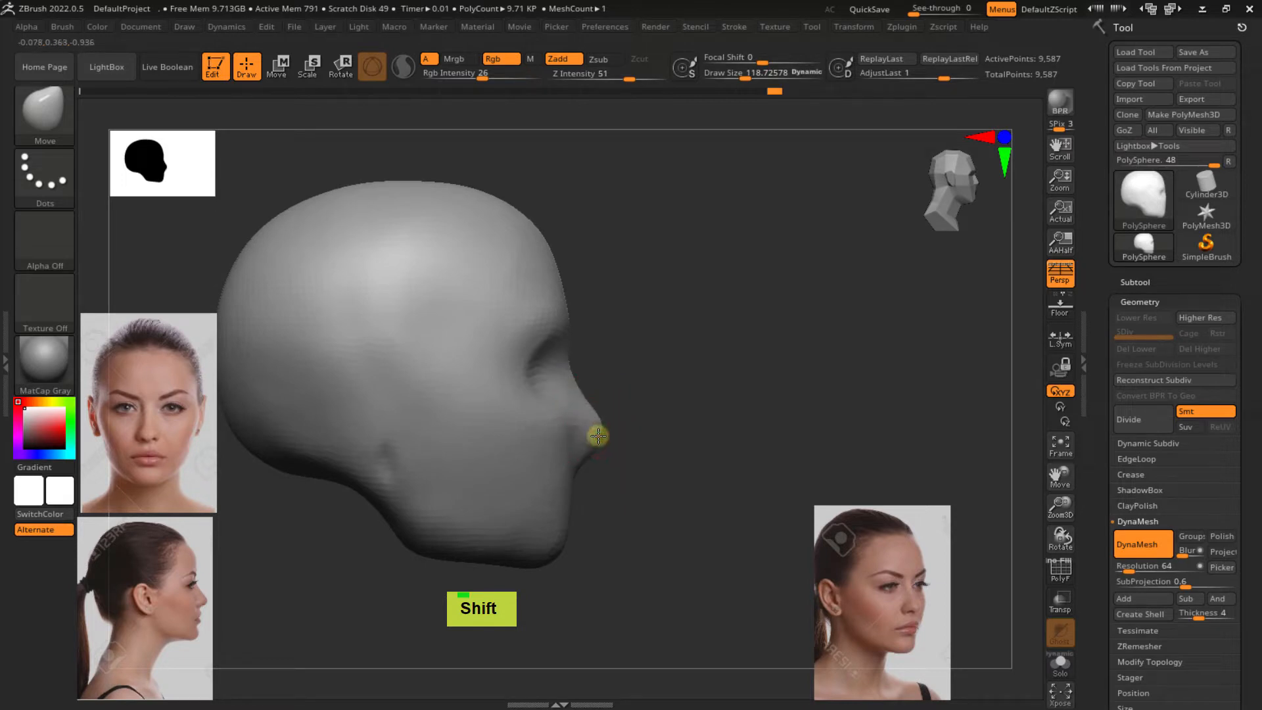
mouse_move(596, 455)
right_mouse_down()
mouse_move(642, 428)
mouse_move(596, 439)
right_mouse_up()
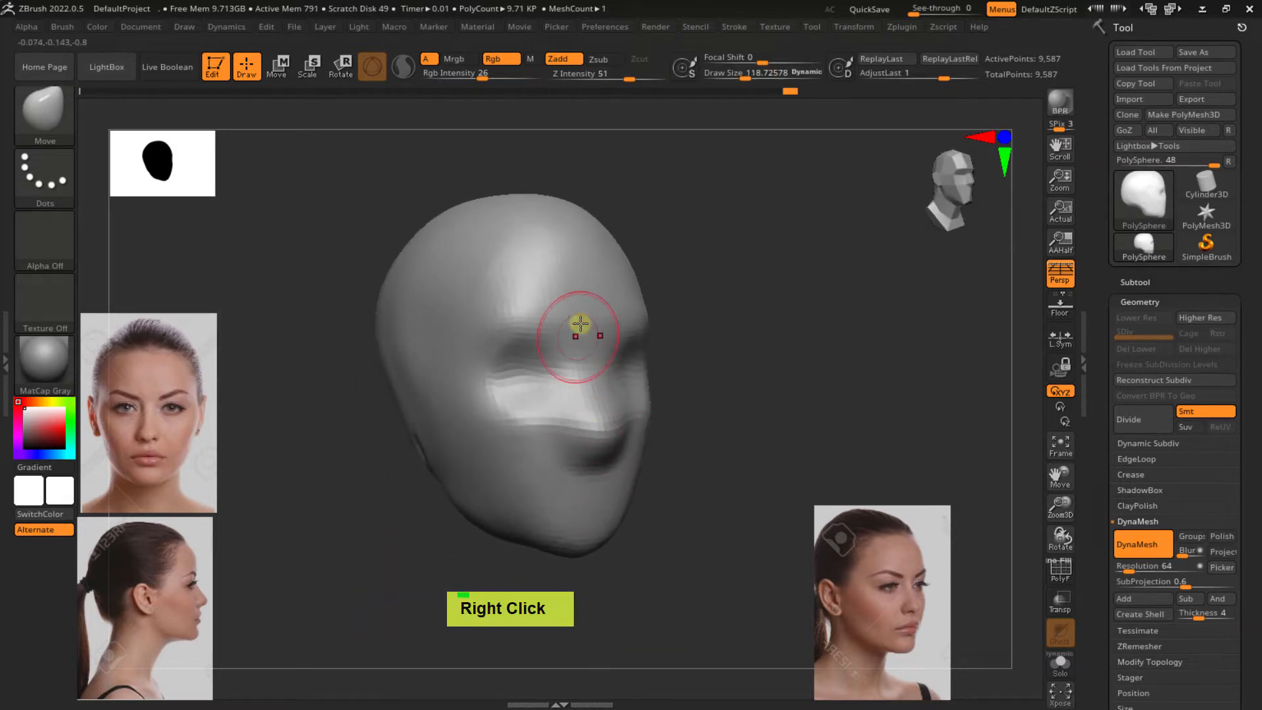
right_click_drag(580, 324, 443, 336)
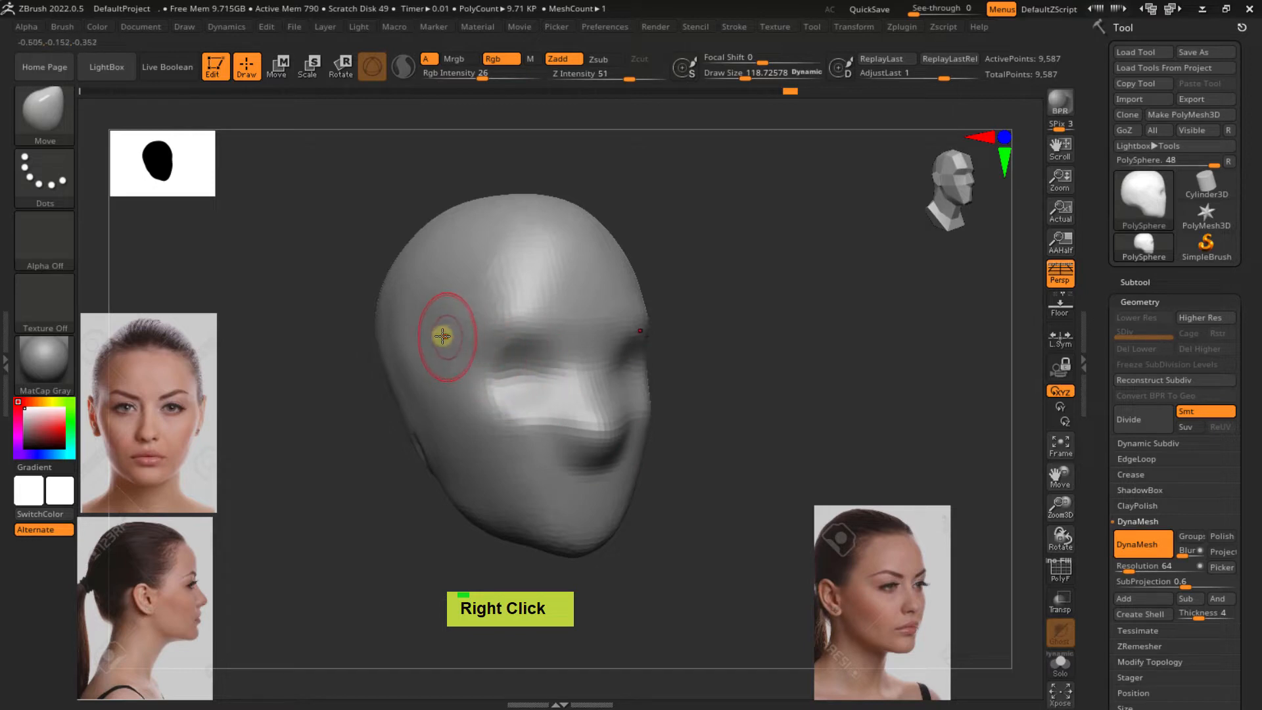
mouse_move(440, 323)
left_mouse_down("alt")
mouse_move(439, 334)
mouse_move(434, 282)
mouse_move(400, 349)
mouse_move(510, 326)
left_mouse_up("alt")
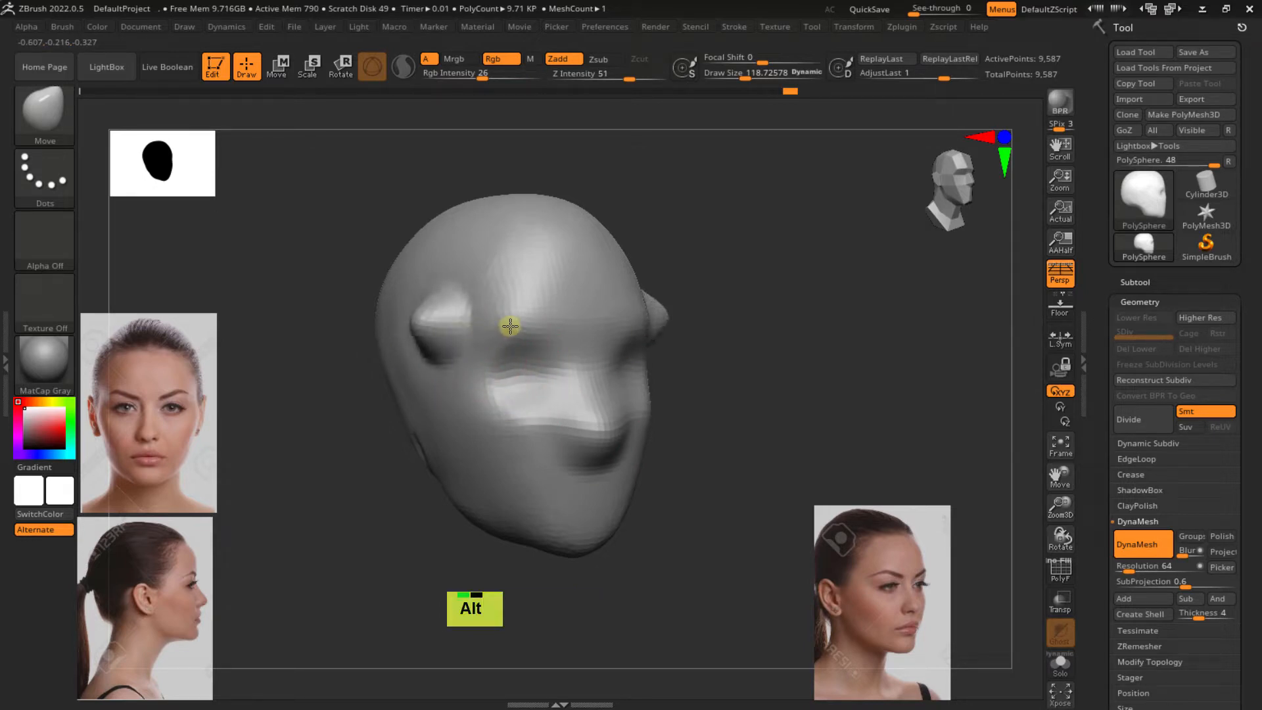
key("ctrl+z")
Push in the sides of the nose from a low front view with the Move brush, using Draw Sizes of about 62 and 73
right_click_drag(566, 366, 627, 383)
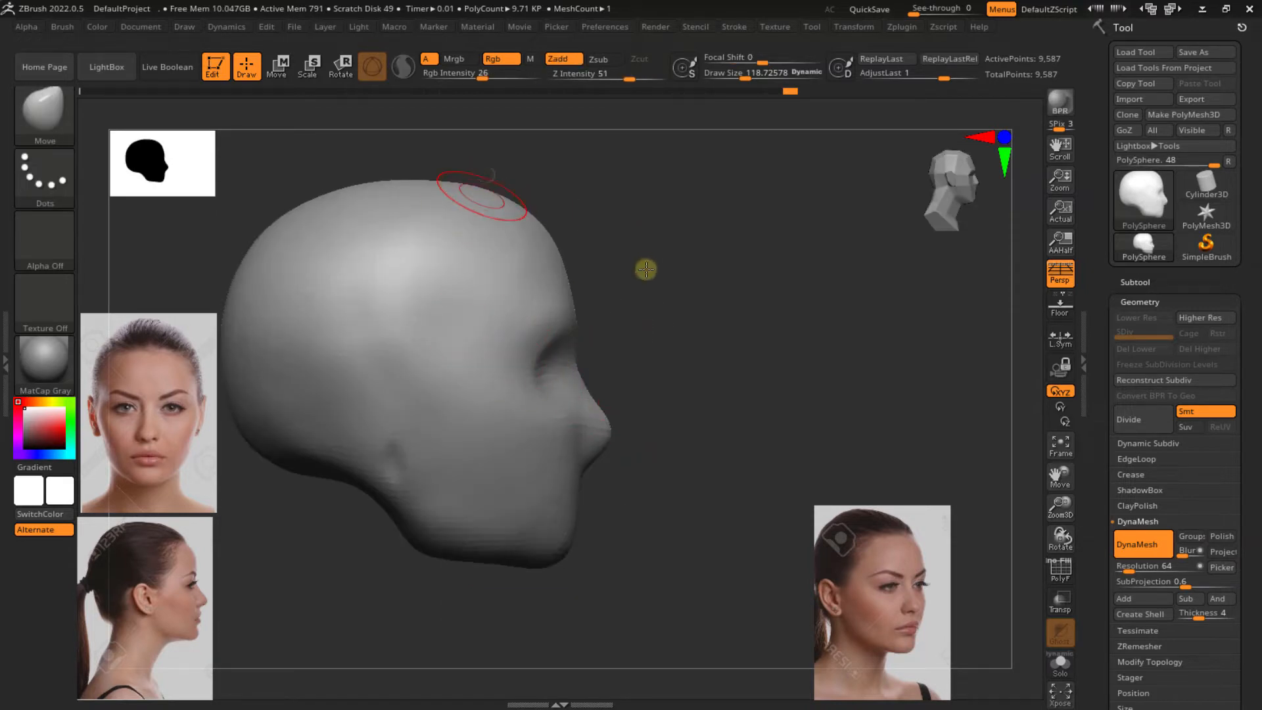
mouse_move(705, 294)
left_mouse_down()
mouse_move(637, 326)
mouse_move(718, 310)
left_mouse_up()
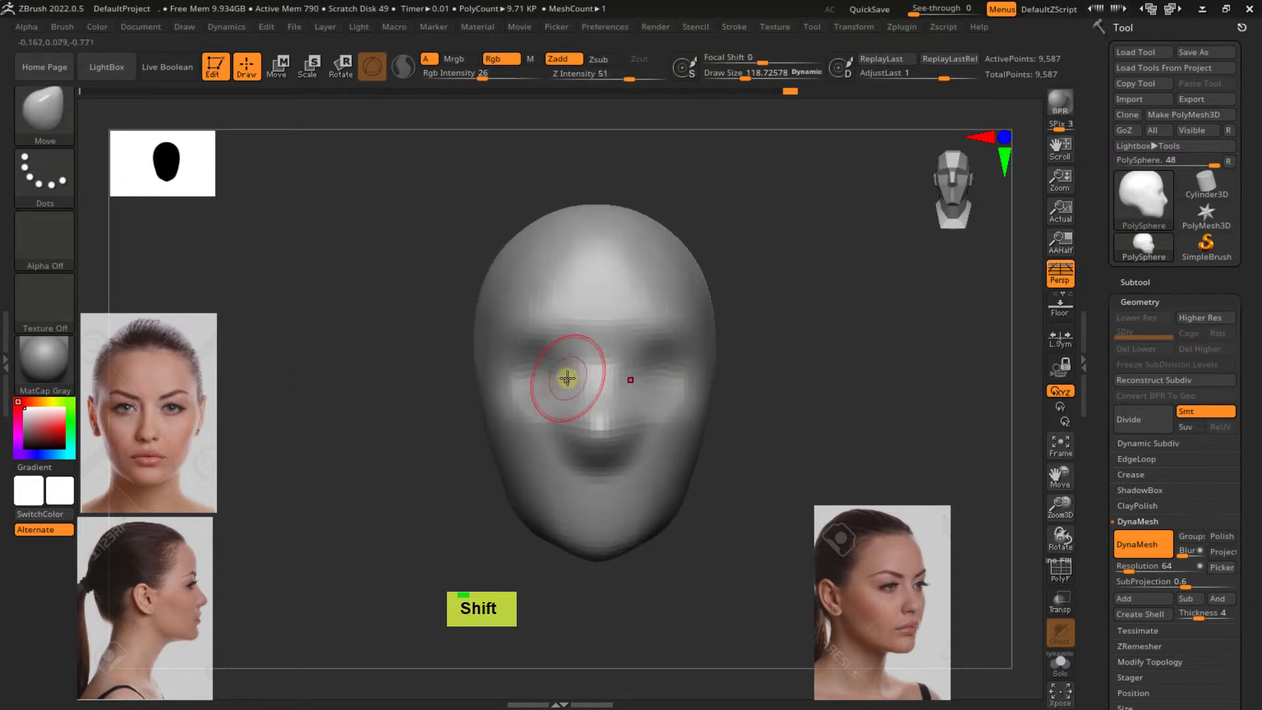
double_click(529, 481)
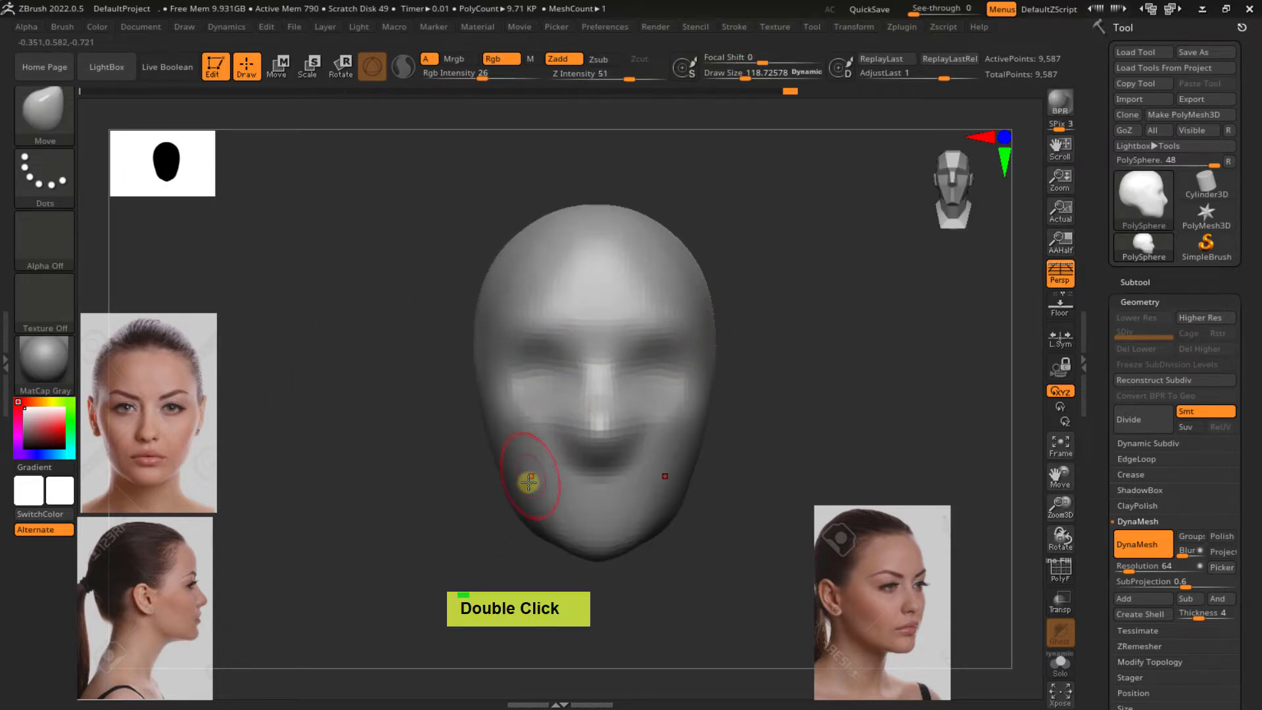
right_click_drag(524, 463, 603, 445)
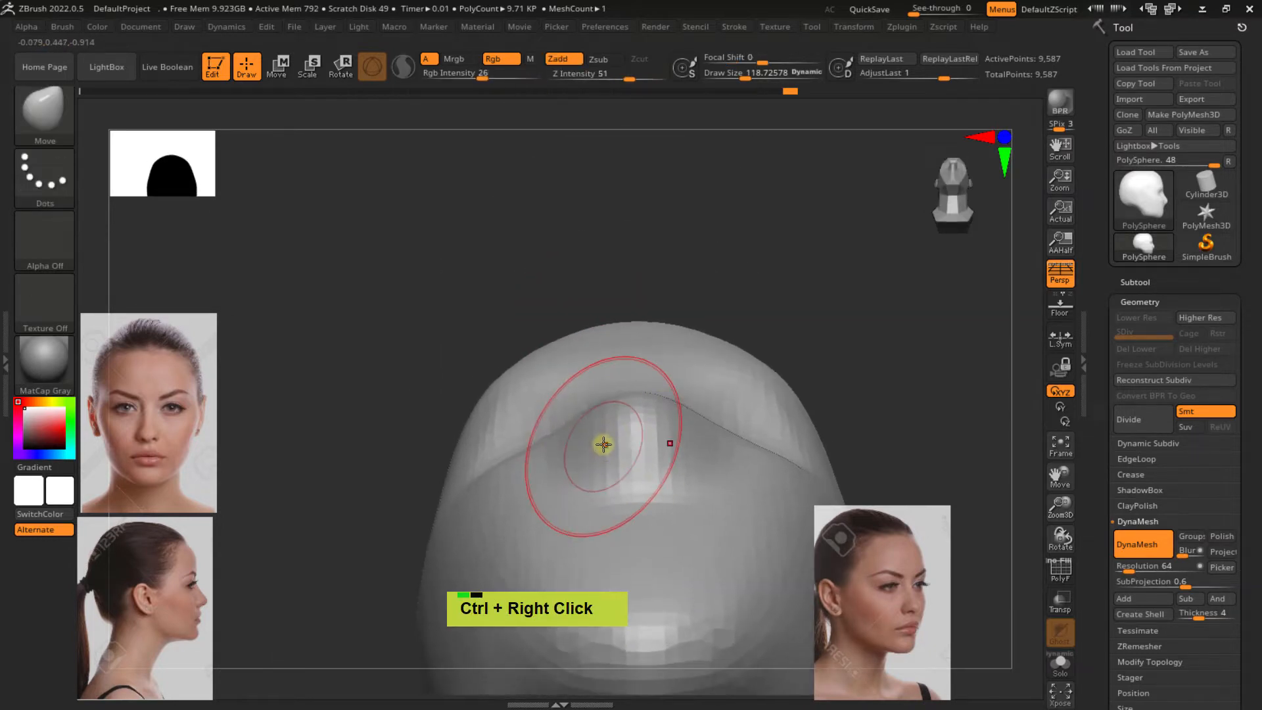
key("s")
left_click_drag(604, 445, 595, 447)
double_click(576, 432)
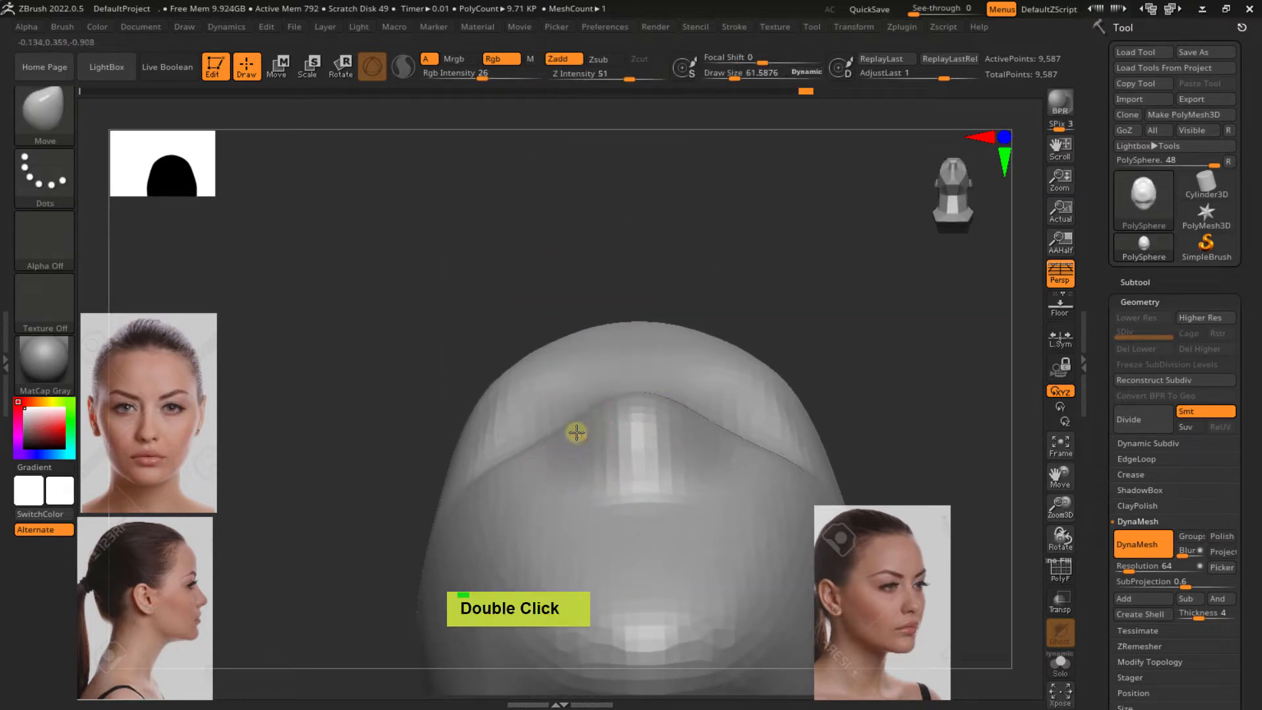
key("s")
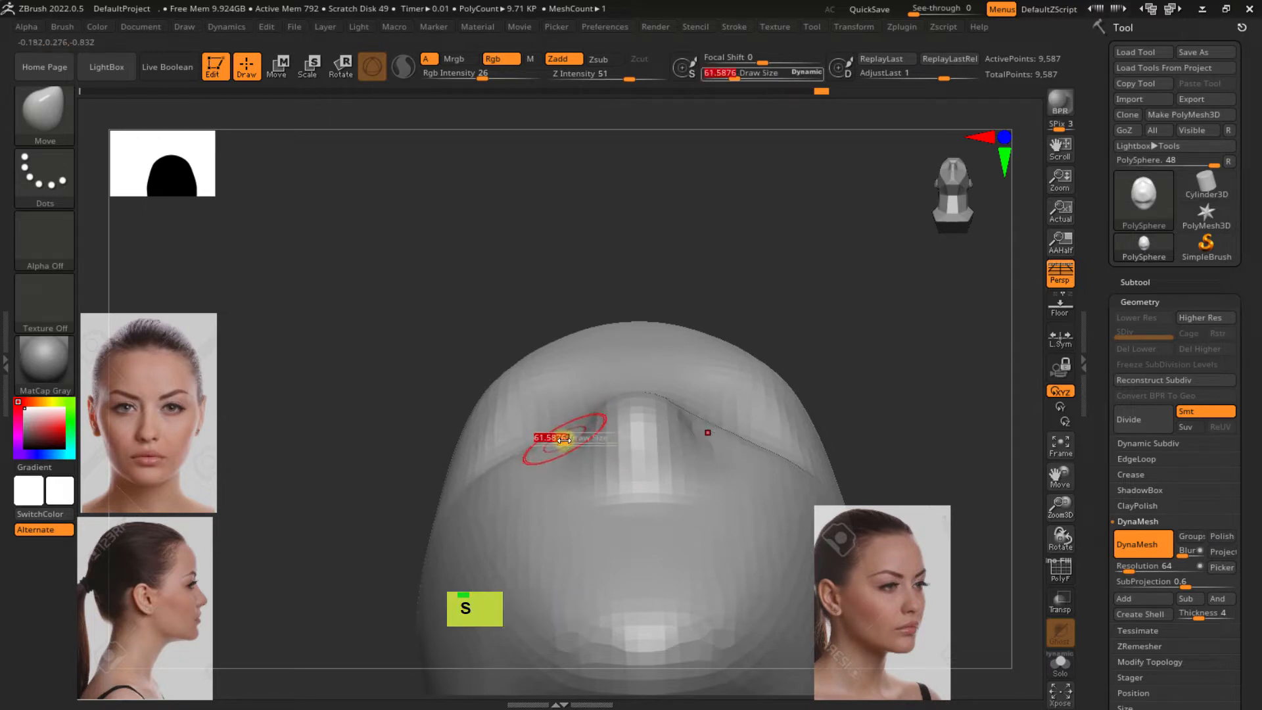
double_click(582, 454)
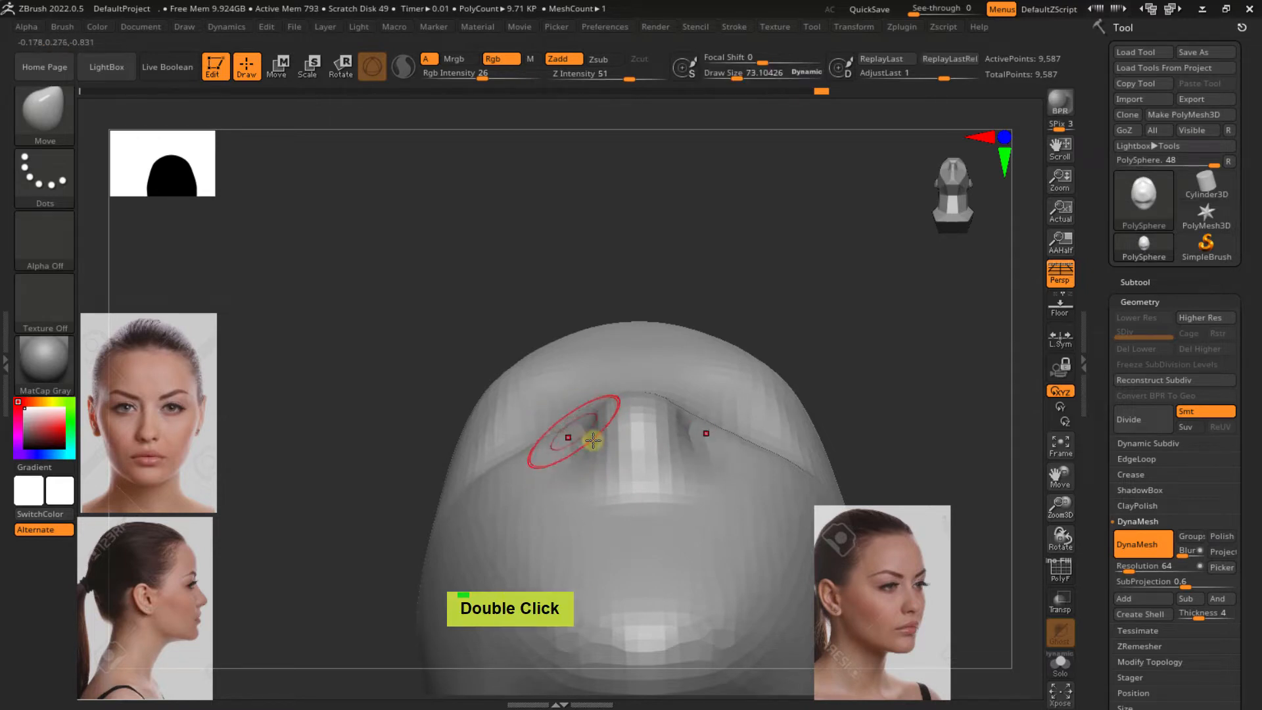
right_click_drag(592, 441, 593, 442)
Shape the side and underside of the nose in side view with the Move brush at a Draw Size of about 86, smoothing the adjoining cheek
key("s")
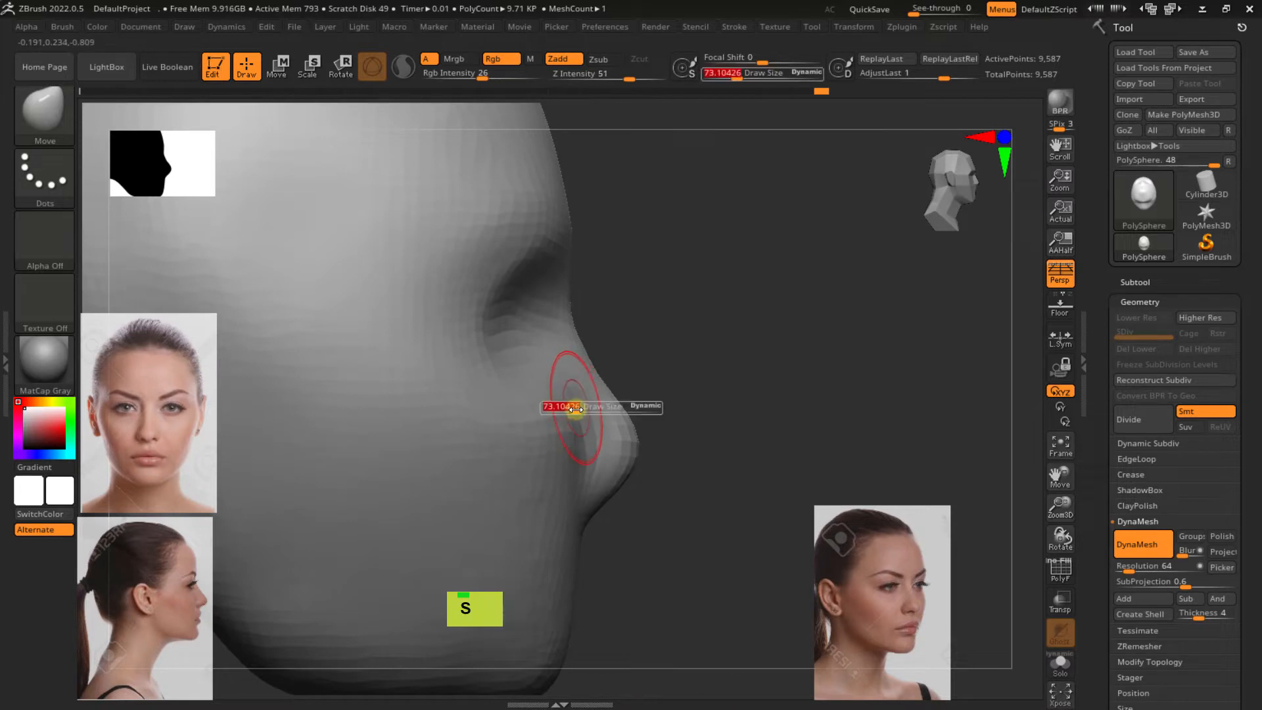
left_click_drag(574, 410, 572, 432)
key("shift")
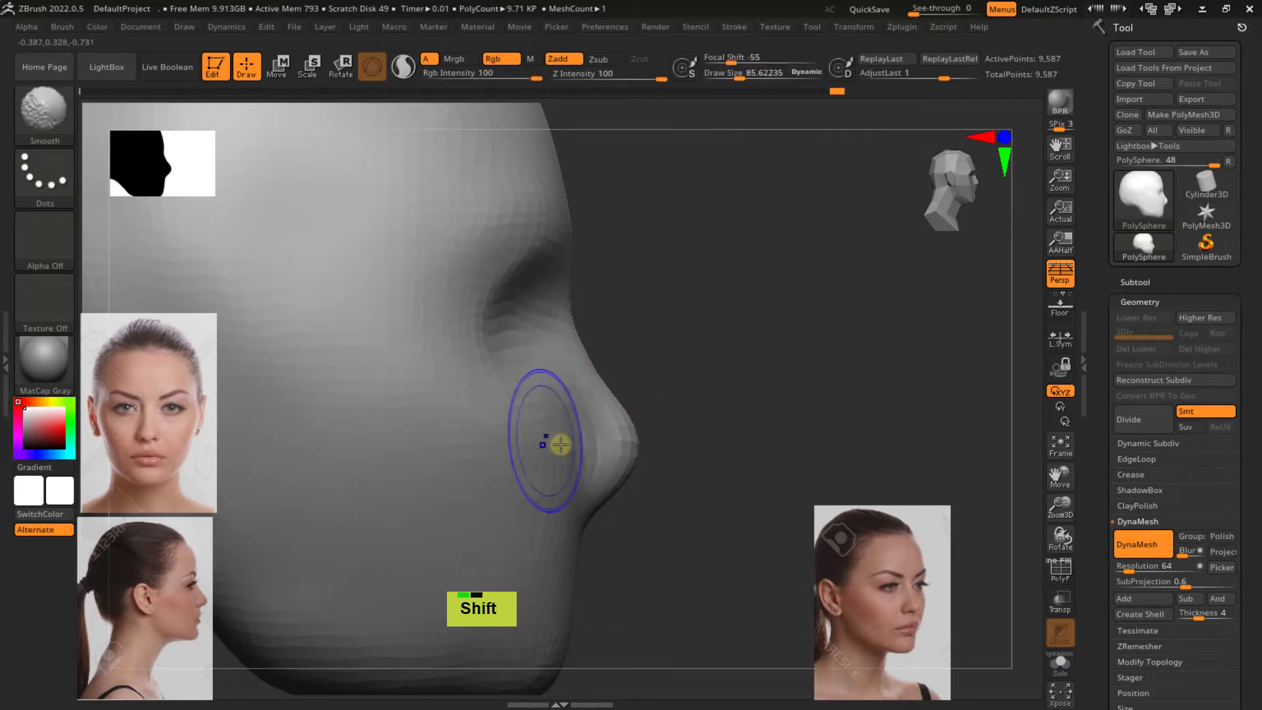
double_click(598, 486, "shift")
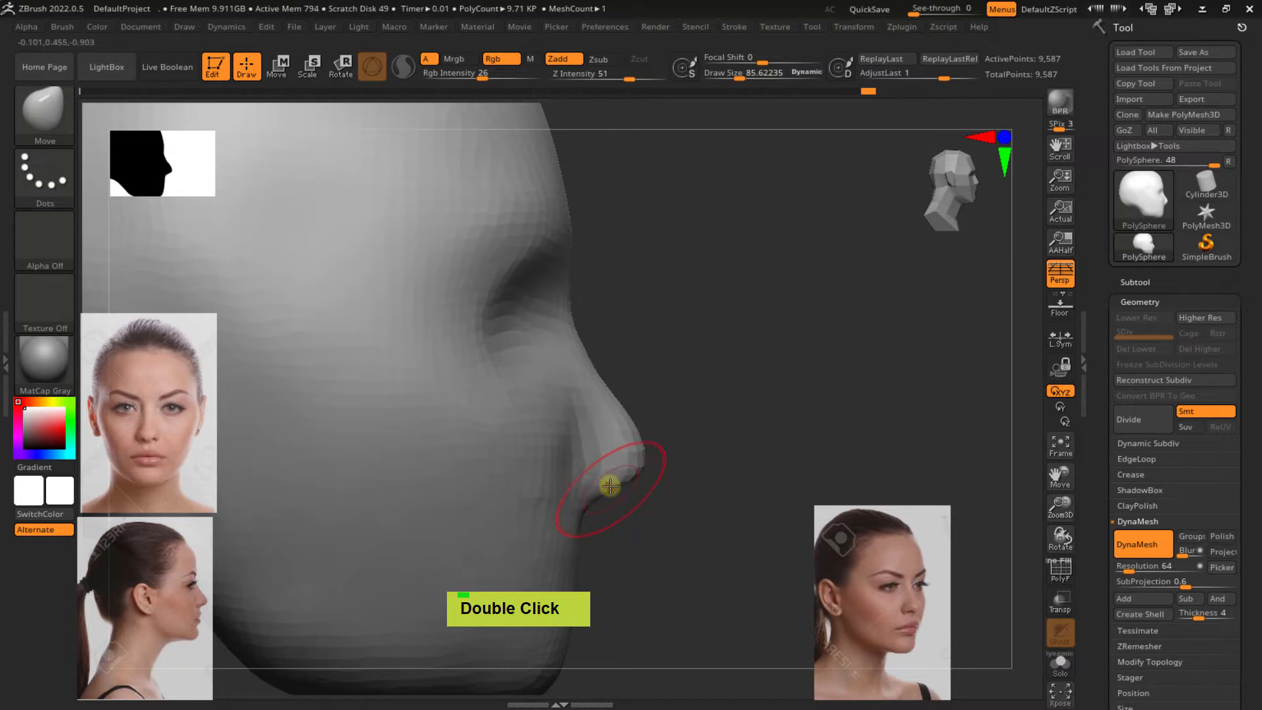
Refine the nose bridge and base in front view with the Move brush, and smooth the area beside and beneath the nose
mouse_move(643, 454)
right_mouse_down()
mouse_move(594, 456)
mouse_move(630, 474)
right_mouse_up()
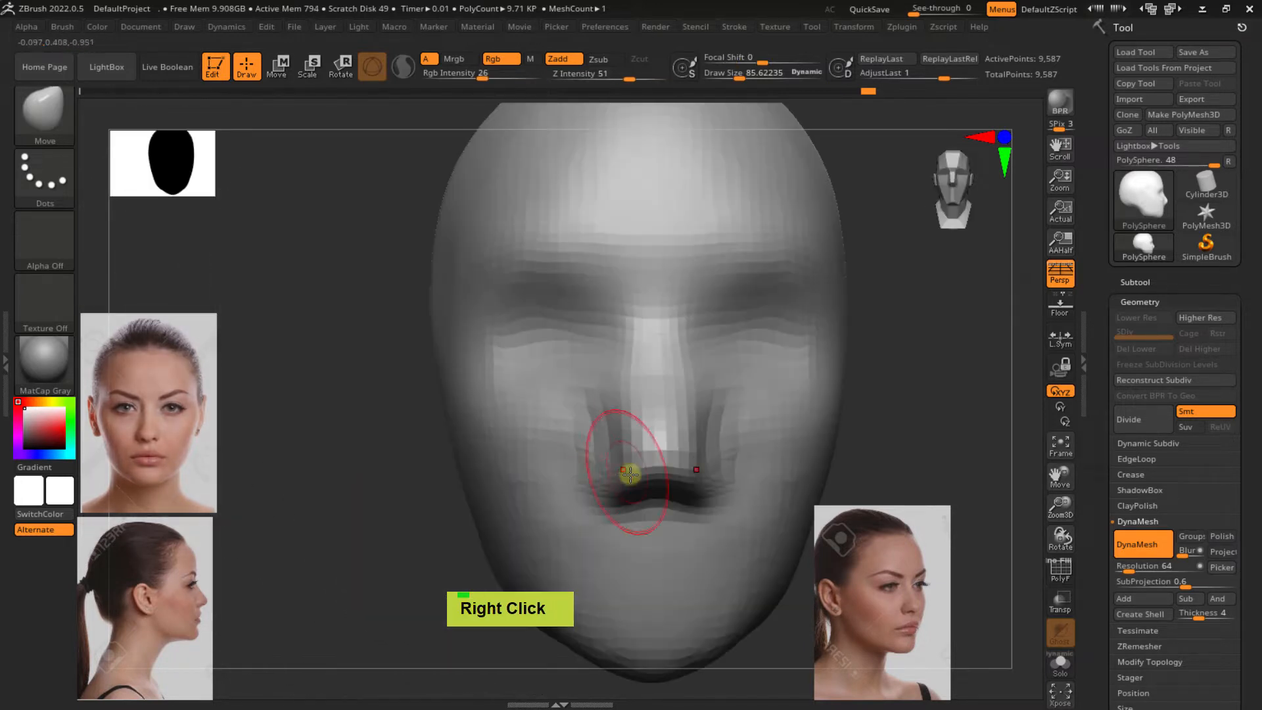
double_click(626, 402)
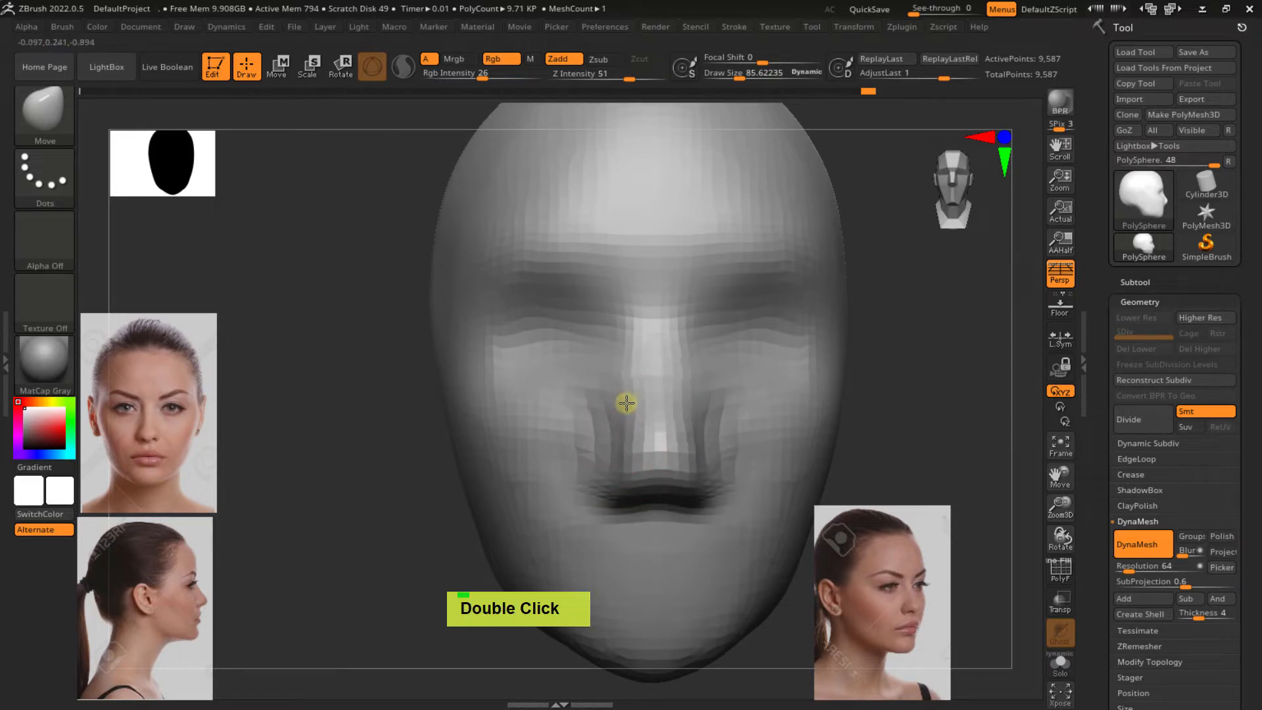
left_click(614, 502, "shift")
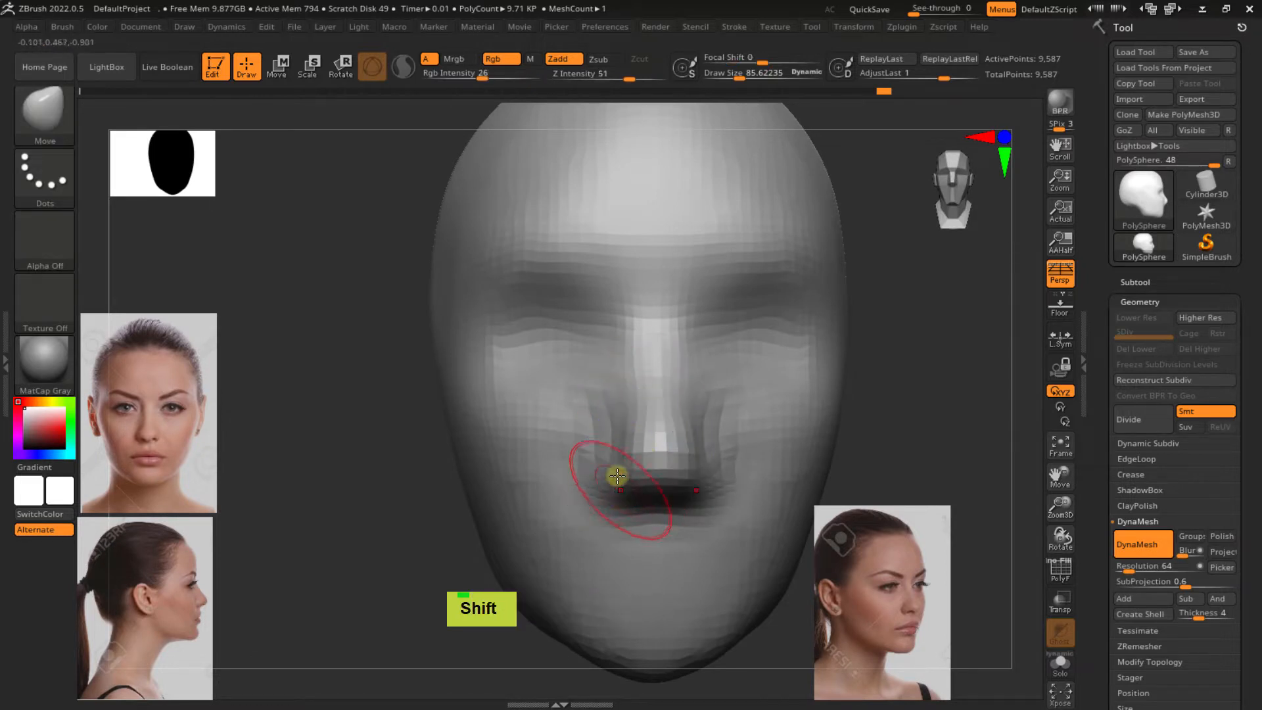
double_click(589, 435, "shift")
Shape the chin in three-quarter view with the Move brush at a Draw Size of about 95
mouse_move(588, 435)
right_mouse_down()
mouse_move(664, 442)
mouse_move(619, 462)
mouse_move(597, 495)
right_mouse_up()
key("s")
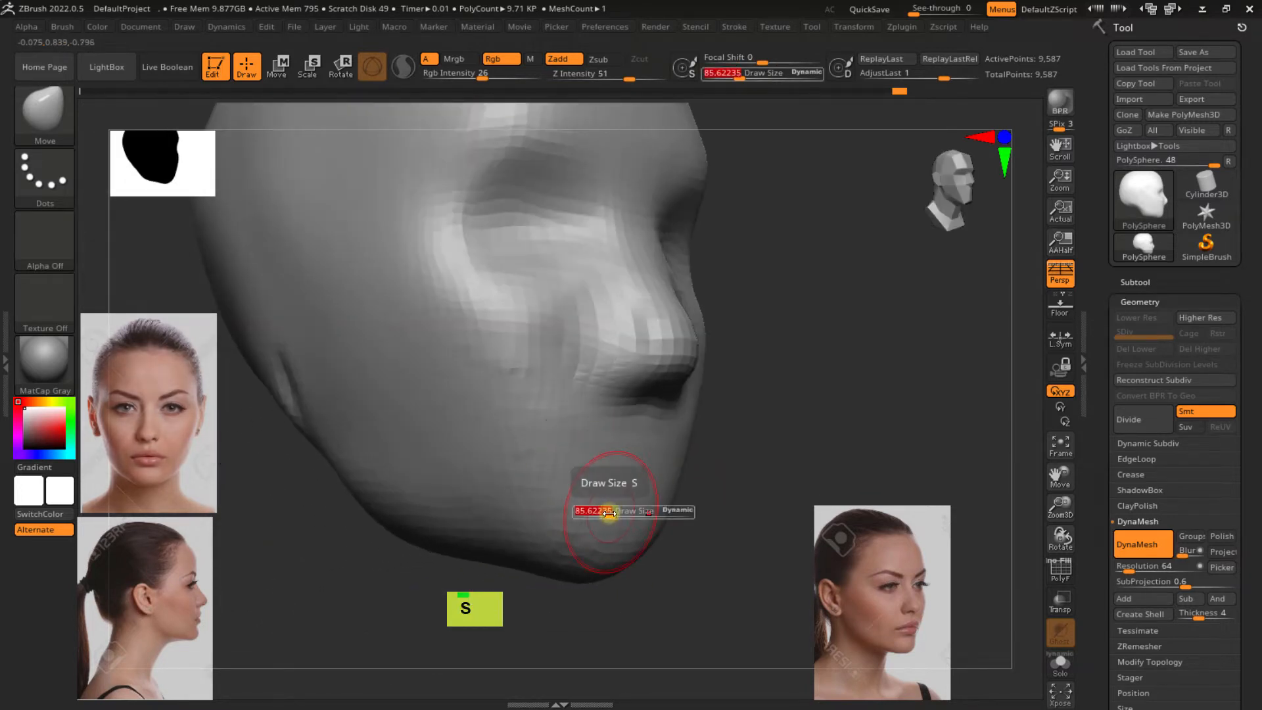
left_click_drag(598, 515, 611, 515)
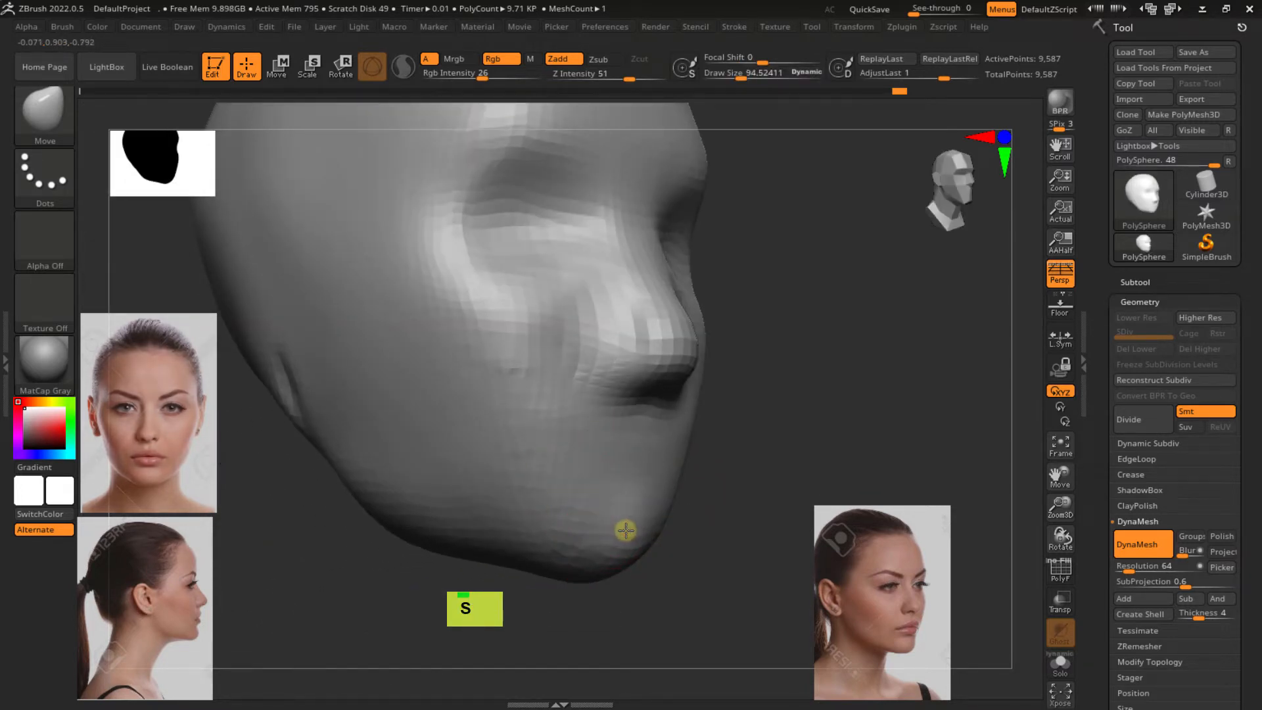
mouse_move(597, 531)
right_mouse_down()
mouse_move(616, 530)
mouse_move(538, 515)
mouse_move(612, 513)
mouse_move(625, 453)
right_mouse_up()
mouse_move(647, 437)
left_mouse_down("shift")
mouse_move(662, 425)
mouse_move(684, 440)
left_mouse_up("shift")
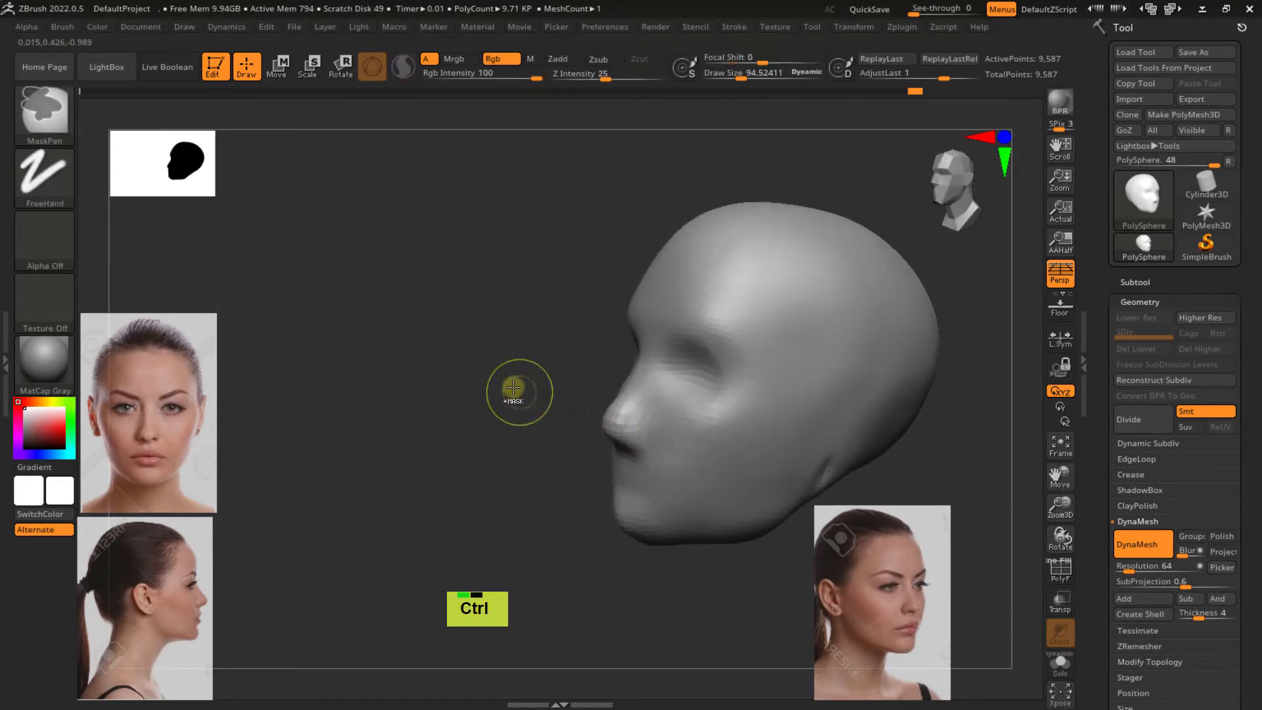
Remesh the head with DynaMesh and narrow the nose in front view with the Move brush
left_click_drag(567, 421, 574, 428, "ctrl")
mouse_move(574, 428)
right_mouse_down()
mouse_move(670, 431)
mouse_move(653, 412)
mouse_move(640, 439)
mouse_move(614, 417)
right_mouse_up()
double_click(577, 452)
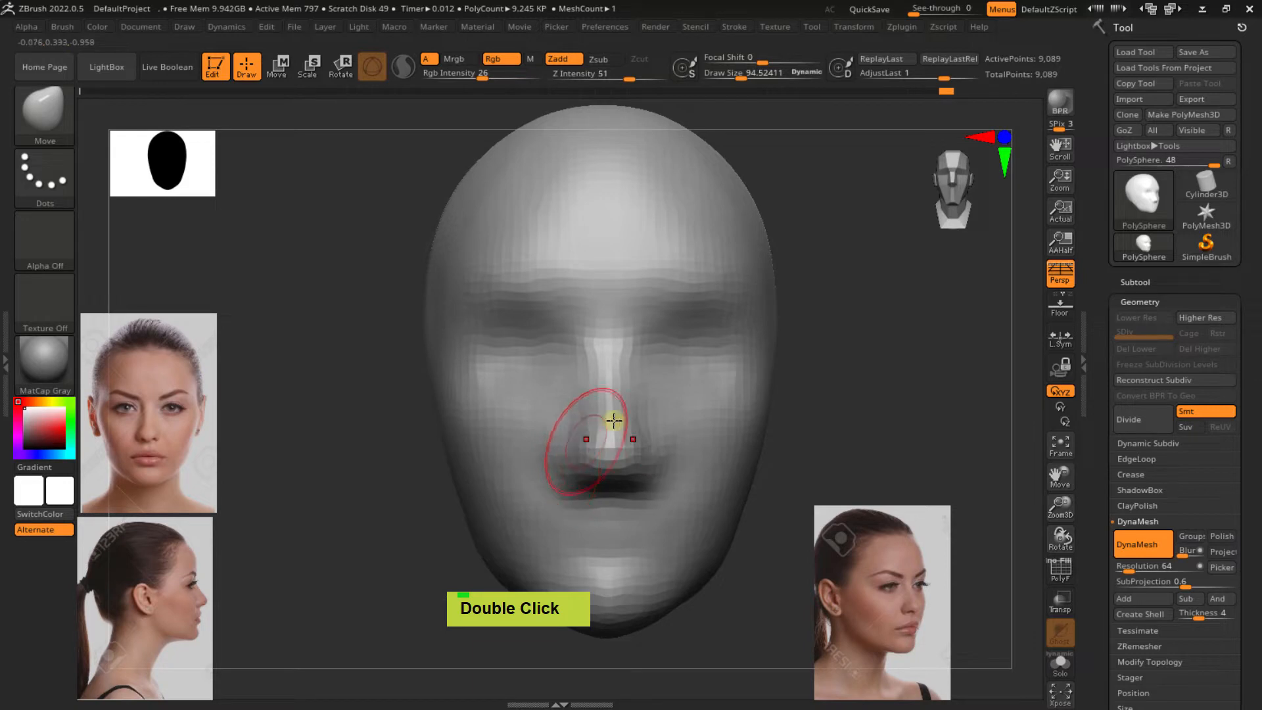
Lower the eye sockets in front view with the Move brush, using Draw Sizes of about 169 and 236
right_click_drag(613, 421, 583, 412, "ctrl")
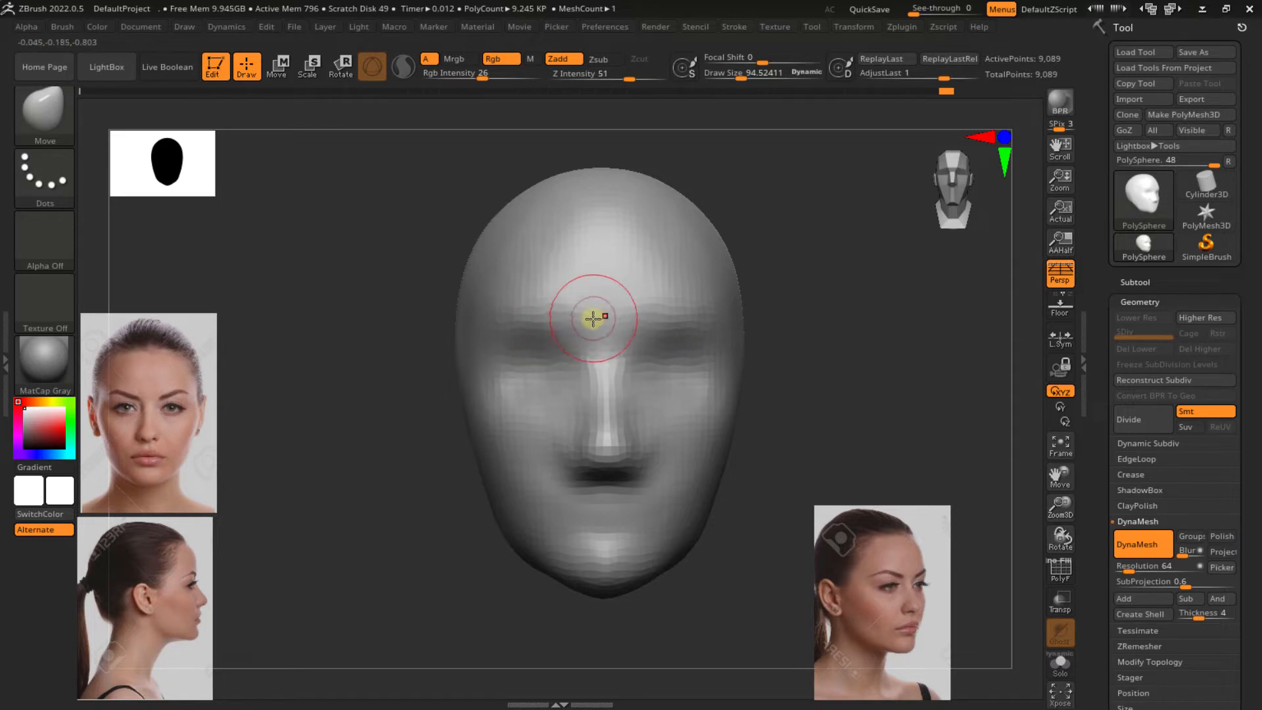
right_click_drag(593, 318, 603, 298, "ctrl")
right_click_drag(634, 247, 603, 321, "alt")
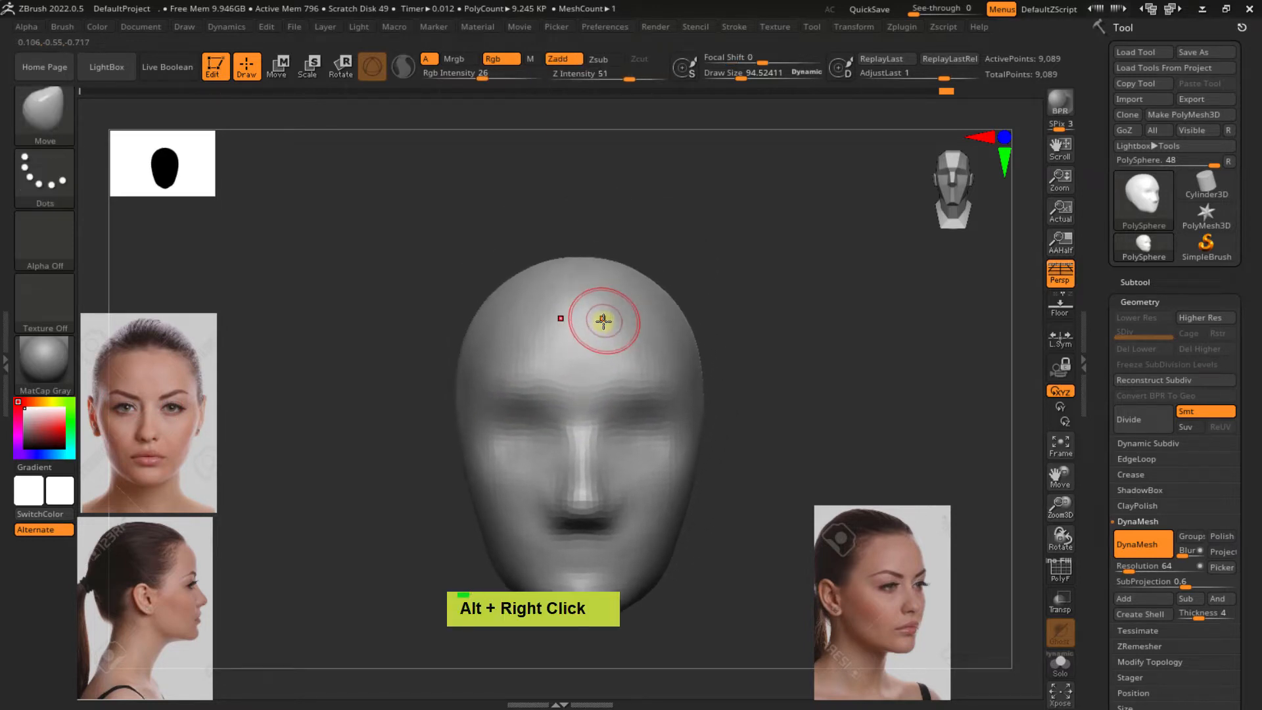
right_click_drag(549, 372, 563, 304, "alt")
key("s")
left_click_drag(555, 323, 578, 324)
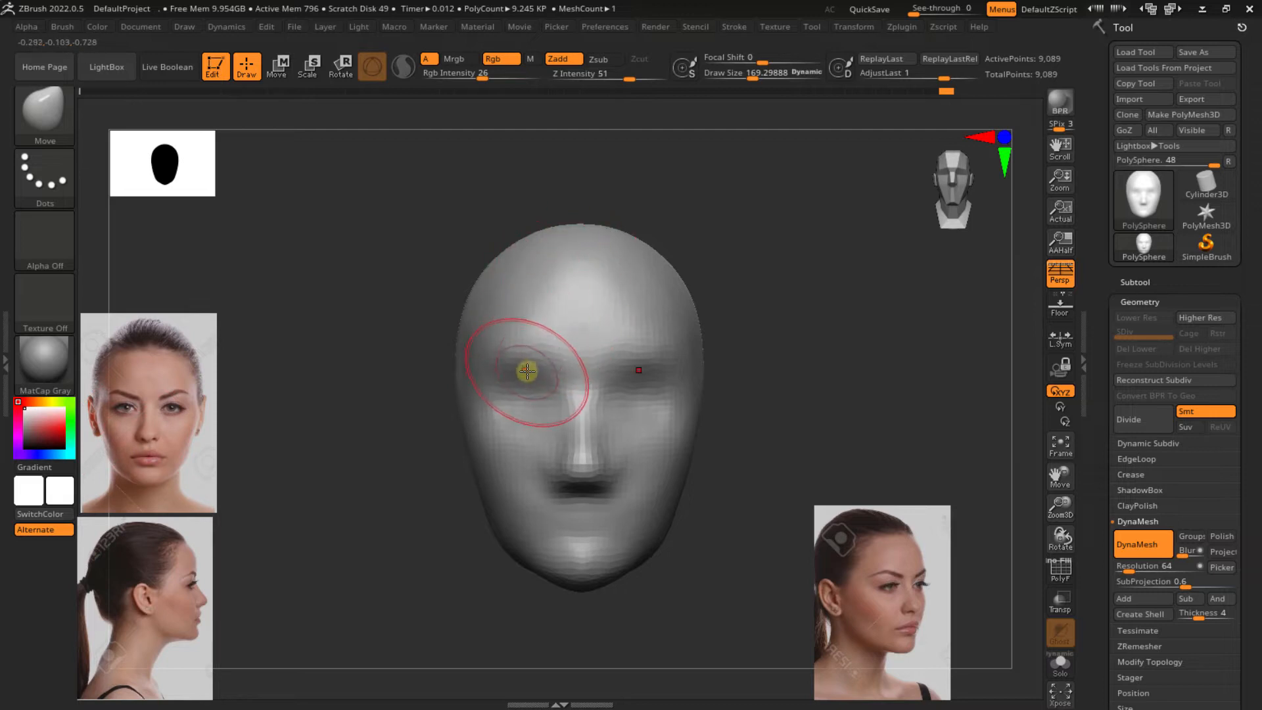
key("s")
mouse_move(527, 371)
left_mouse_down()
mouse_move(548, 372)
mouse_move(483, 388)
left_mouse_up()
key("s")
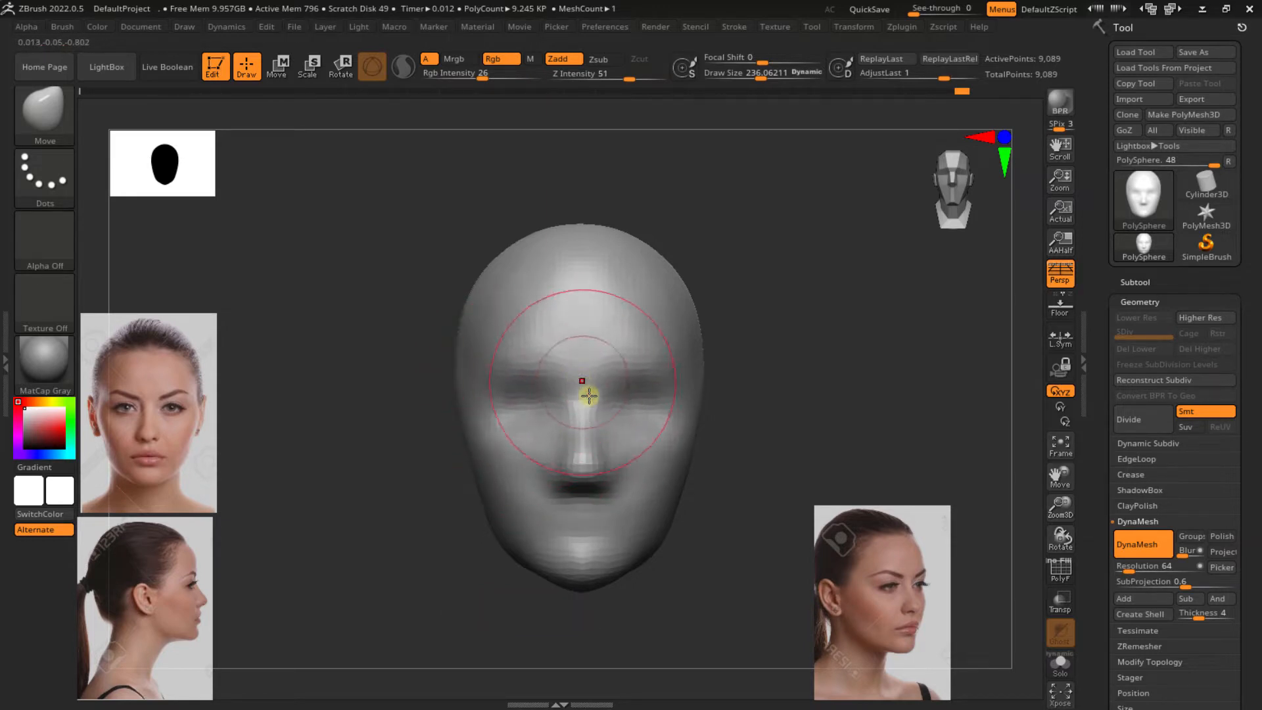
Move the inner brow and nose slightly down at a Draw Size of about 182, and remesh the head with DynaMesh
key("s")
left_click_drag(535, 468, 535, 463)
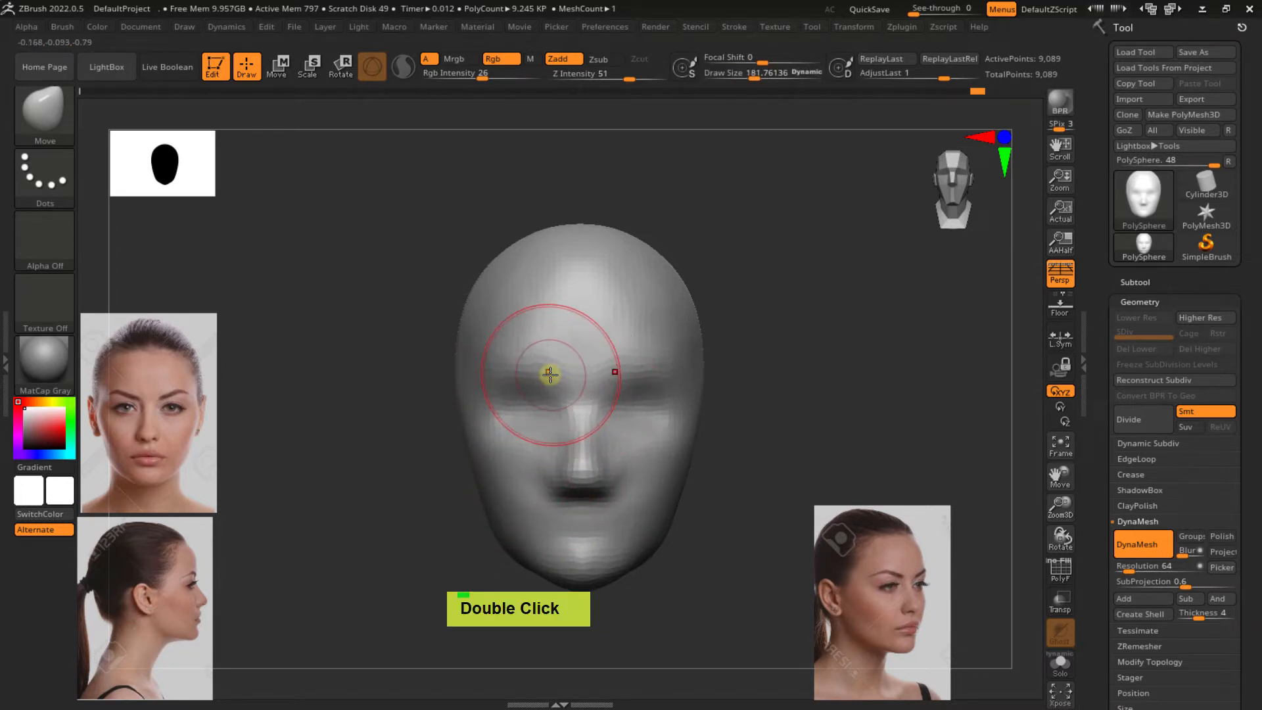
left_click_drag(770, 316, 831, 344, "ctrl")
Shape the chin and lower jaw with the Move brush at a Draw Size of about 124, and smooth the chin's underside
right_click_drag(727, 354, 785, 348)
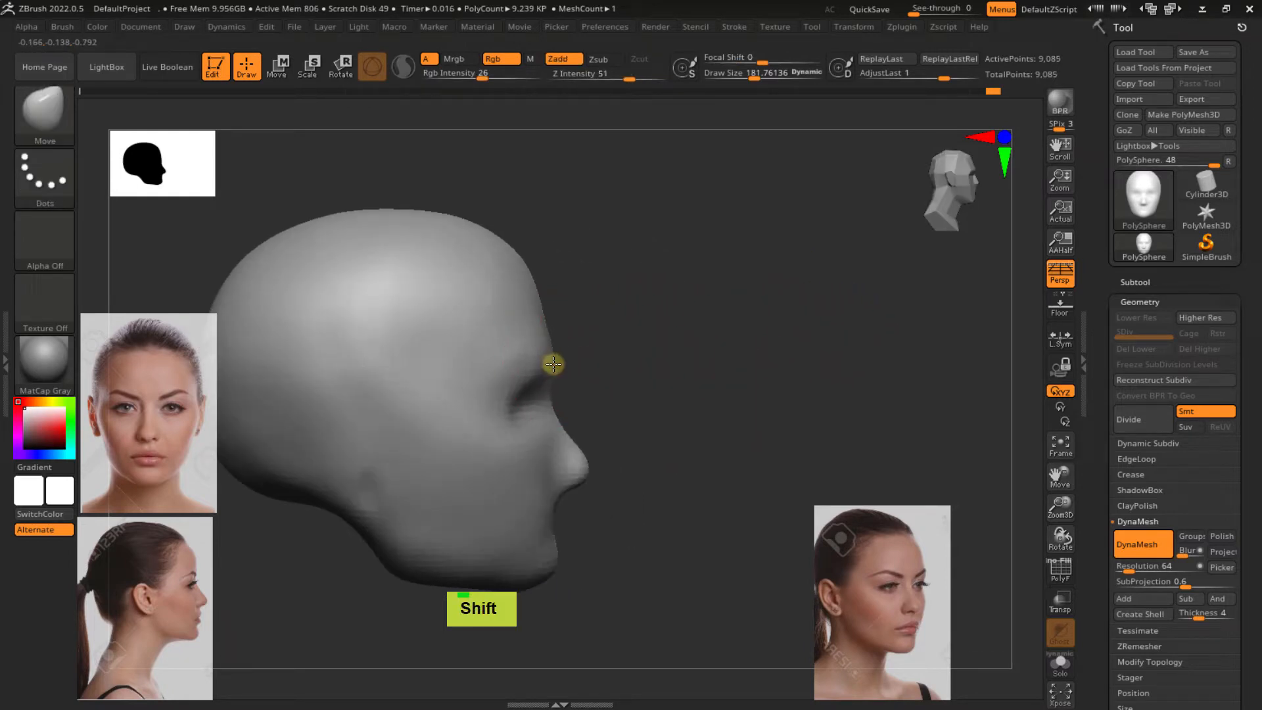
mouse_move(626, 350)
right_mouse_down("alt")
mouse_move(676, 335)
mouse_move(668, 359)
mouse_move(696, 348)
mouse_move(664, 386)
mouse_move(741, 378)
mouse_move(692, 383)
mouse_move(676, 412)
mouse_move(690, 428)
mouse_move(605, 542)
mouse_move(617, 510)
right_mouse_up("alt")
key("s")
left_click_drag(595, 519, 583, 524)
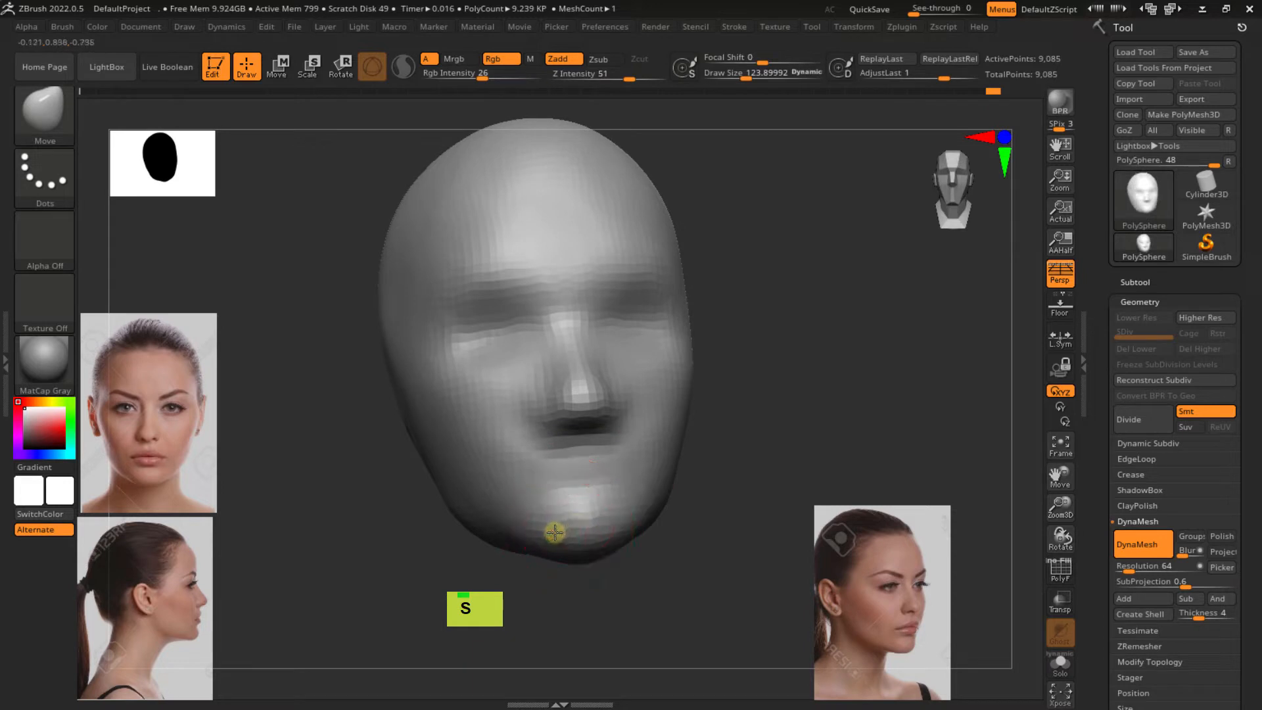
double_click(583, 530, "shift")
left_click(596, 530, "shift")
mouse_move(597, 530)
right_mouse_down()
mouse_move(583, 555)
mouse_move(667, 505)
mouse_move(653, 491)
mouse_move(659, 428)
mouse_move(688, 436)
mouse_move(644, 445)
mouse_move(685, 442)
mouse_move(648, 431)
mouse_move(679, 439)
right_mouse_up()
left_click(587, 542, "shift")
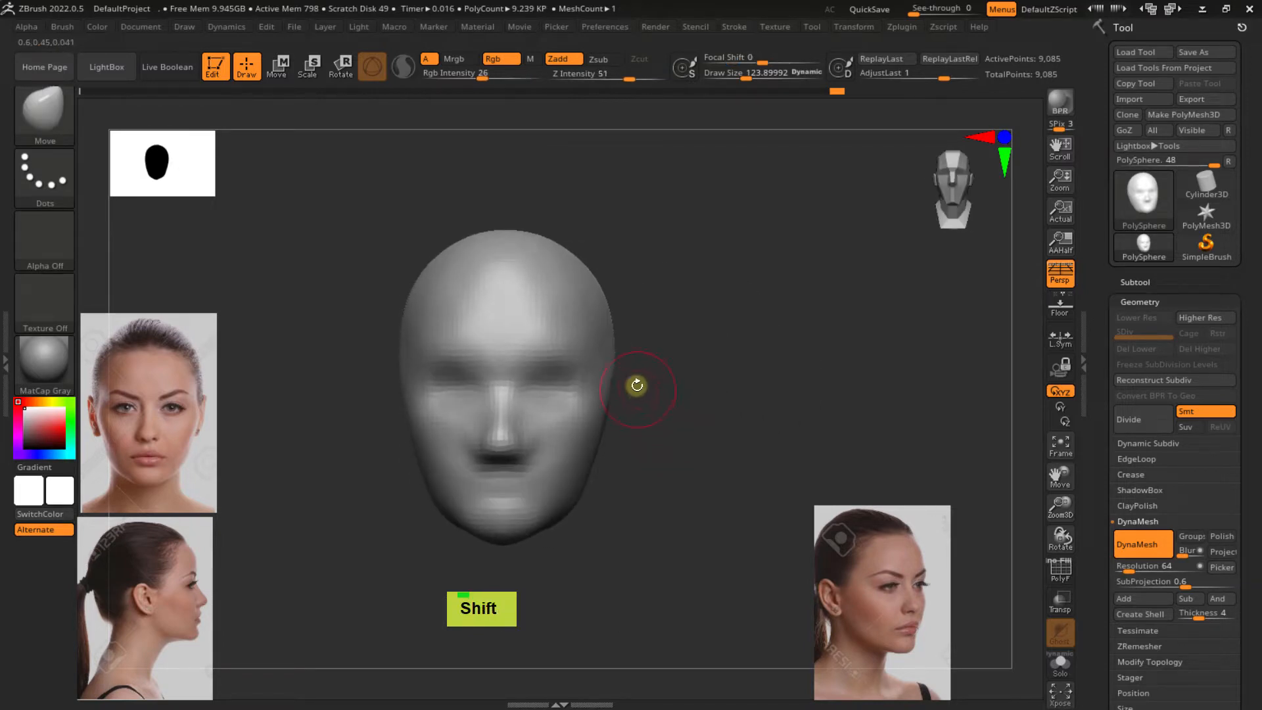
Push in the sides of the skull at the temples with the Move brush at a Draw Size of about 215
right_click_drag(637, 385, 642, 430, "alt")
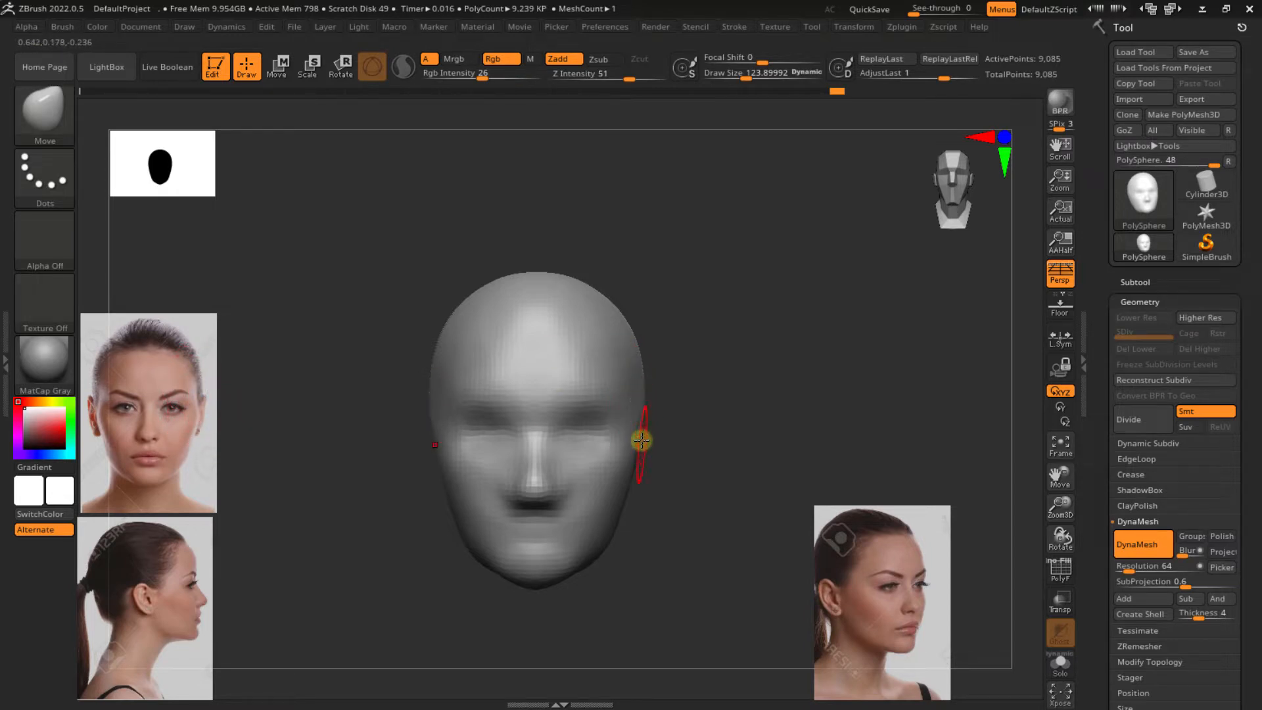
key("s")
double_click(645, 383)
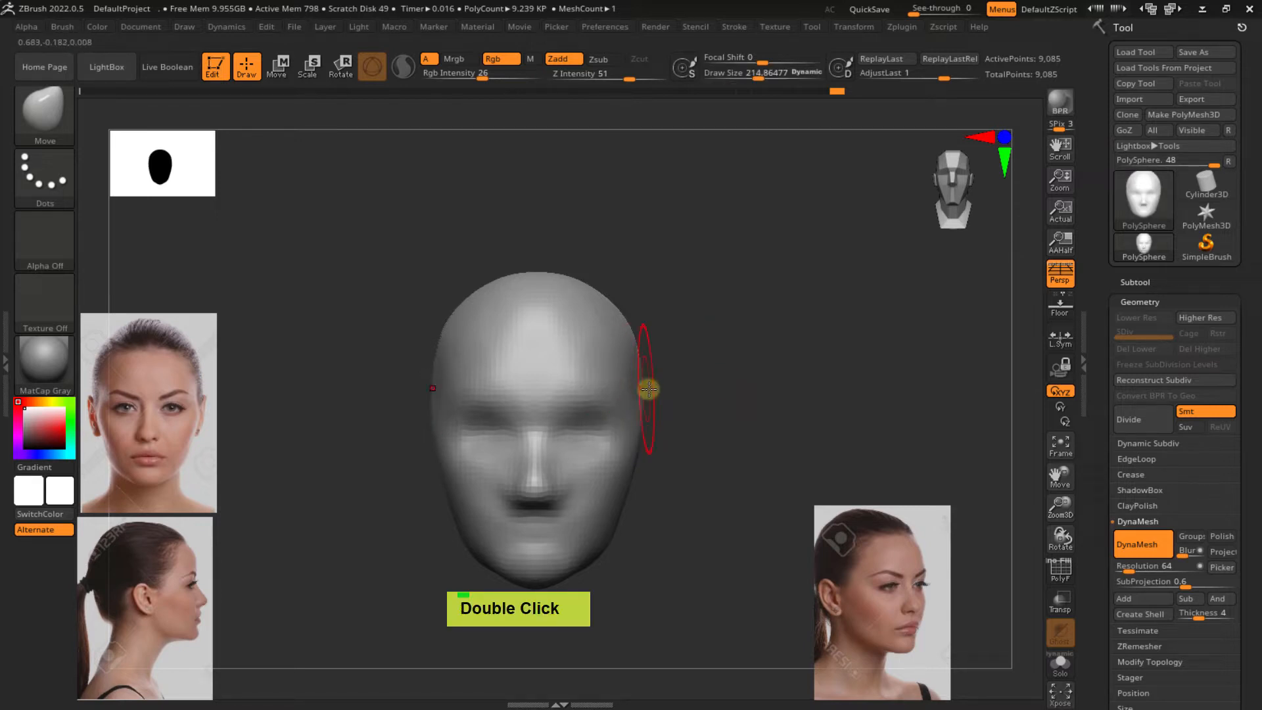
right_click_drag(656, 397, 657, 404)
left_click_drag(657, 400, 651, 397)
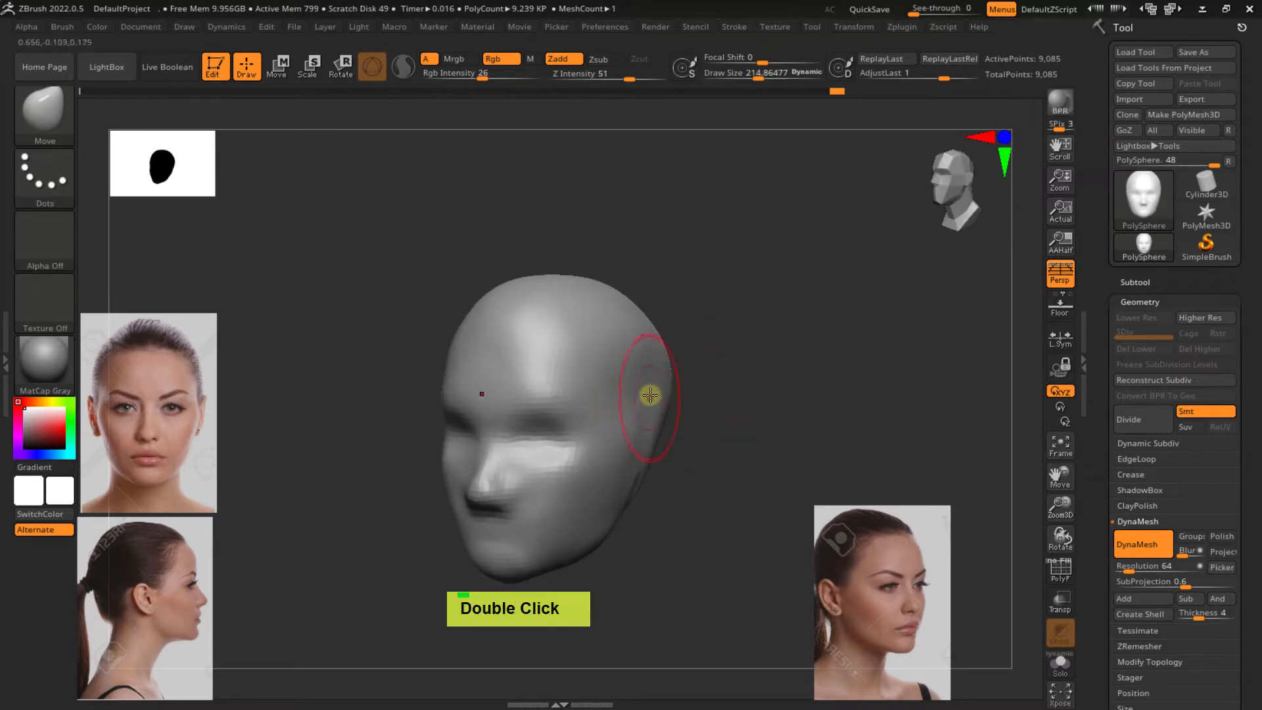
right_click_drag(696, 399, 654, 403)
mouse_move(709, 436)
right_mouse_down()
mouse_move(777, 437)
mouse_move(750, 423)
right_mouse_up()
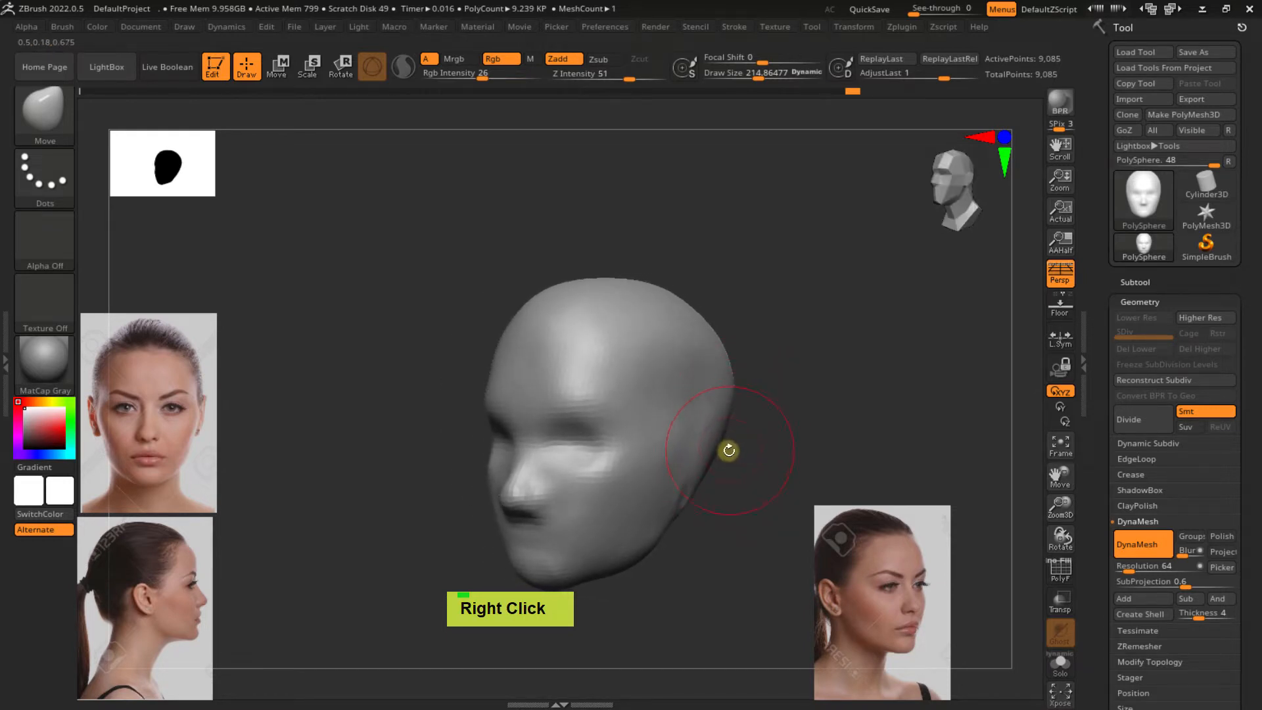
Enlarge the silhouette thumbnail of the head to a Thumbnail Size of 193
mouse_move(724, 444)
right_mouse_down()
mouse_move(730, 414)
mouse_move(709, 450)
right_mouse_up()
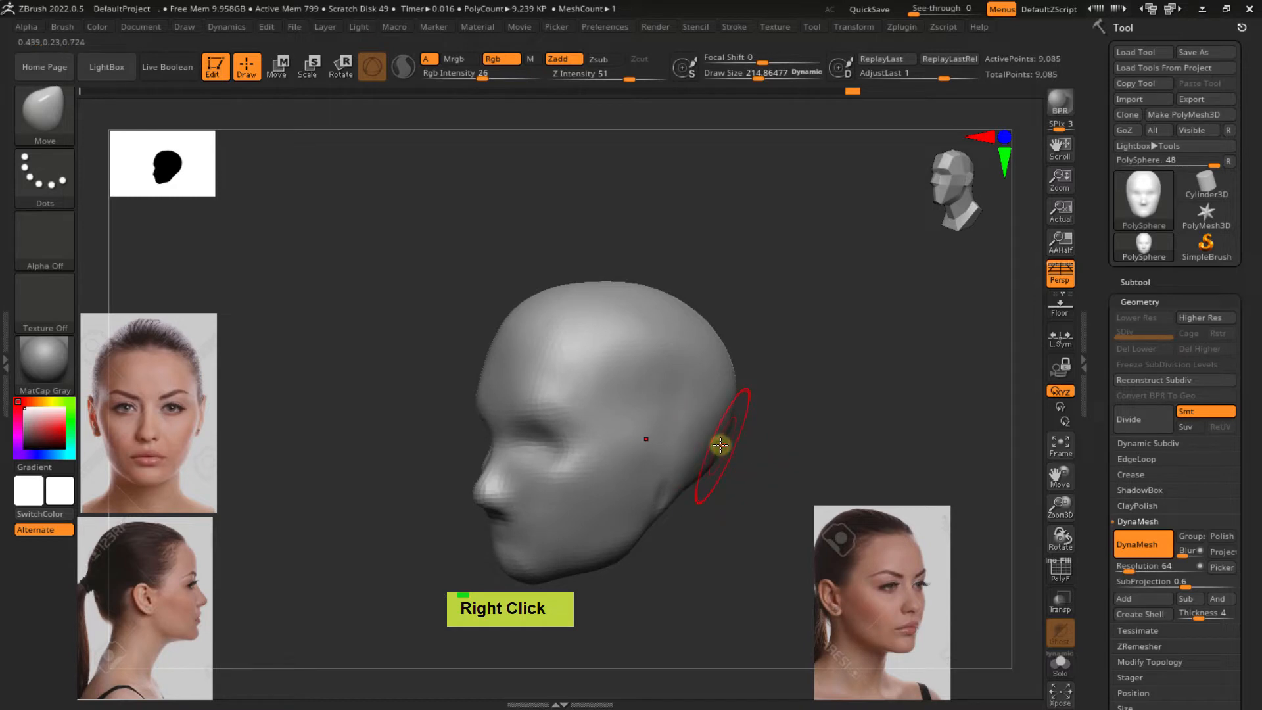
left_click_drag(720, 445, 718, 443, "alt")
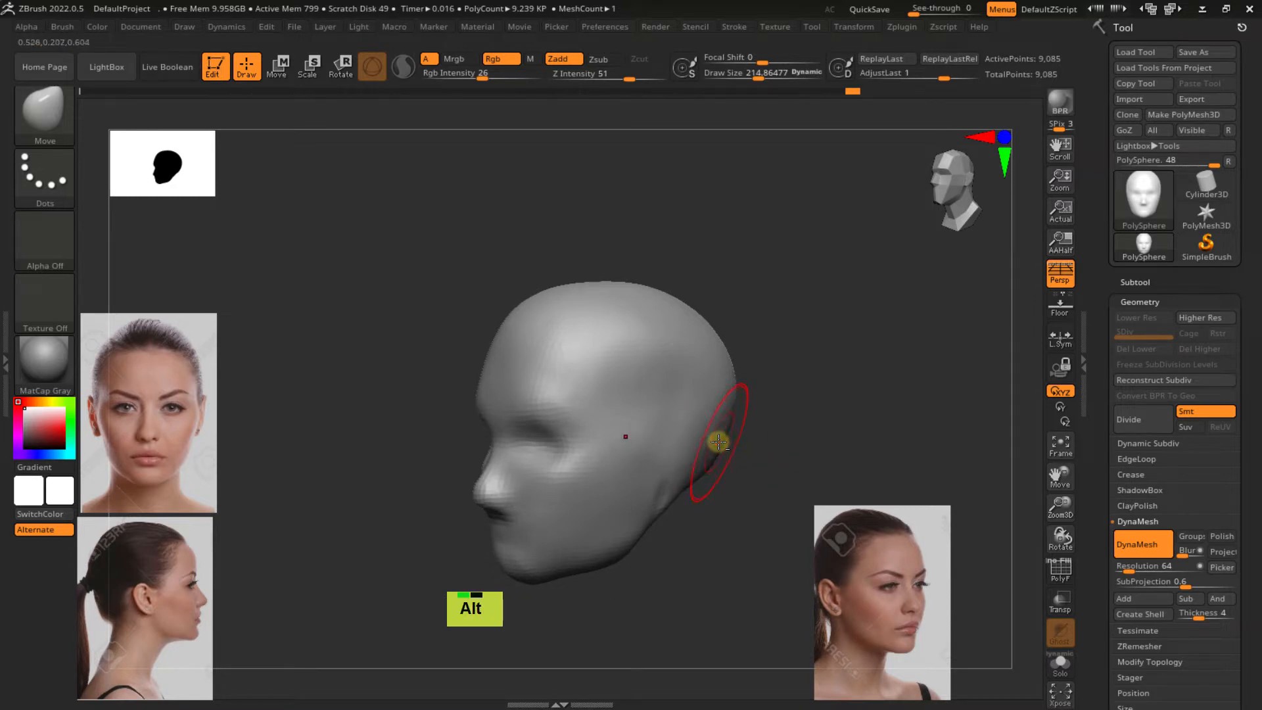
right_click_drag(729, 447, 736, 393)
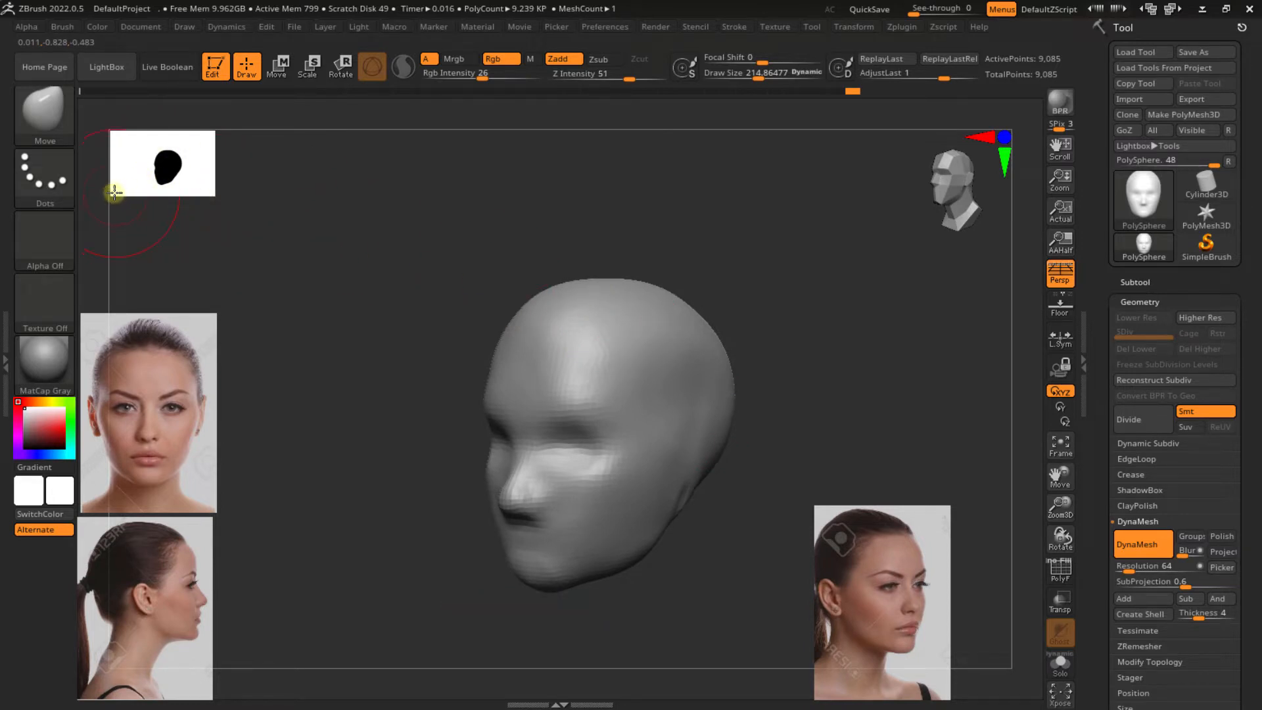
left_click_drag(115, 191, 119, 245)
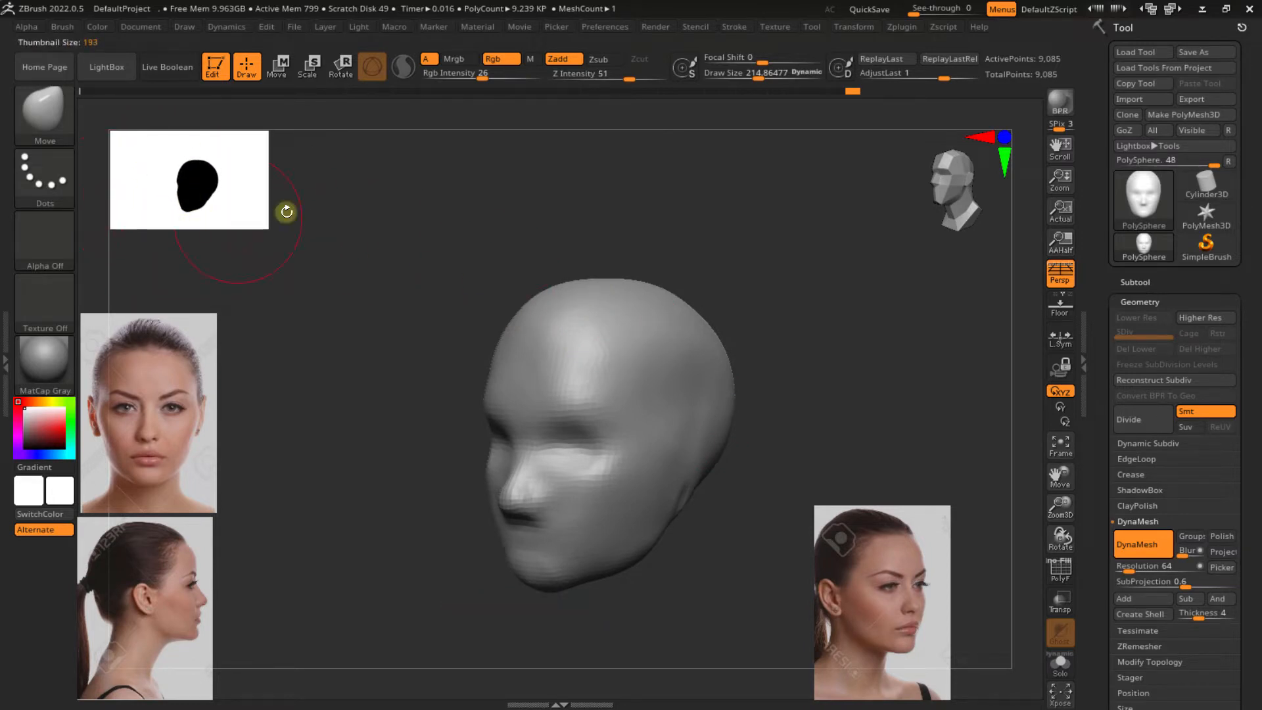
Set the Draw Size to about 188 and smooth the upper forehead
mouse_move(687, 381)
right_mouse_down()
mouse_move(625, 395)
mouse_move(530, 282)
mouse_move(563, 304)
right_mouse_up()
key("s")
key("s")
left_click_drag(562, 306, 572, 309)
mouse_move(524, 266)
left_mouse_down("shift")
mouse_move(513, 265)
mouse_move(530, 271)
left_mouse_up("shift")
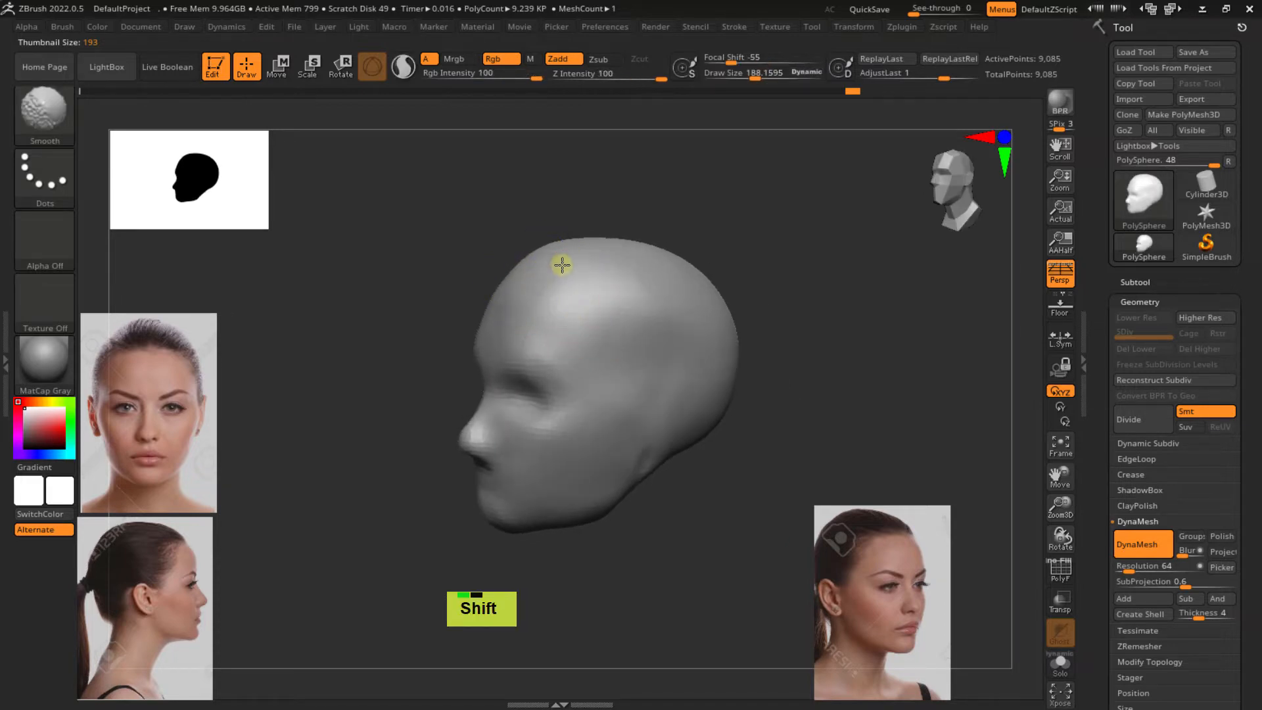
Smooth the side of the skull behind the temple with the Smooth brush at a Draw Size of about 188
right_click_drag(651, 321, 601, 326)
mouse_move(698, 347)
right_mouse_down("alt")
mouse_move(641, 337)
mouse_move(676, 358)
mouse_move(644, 358)
right_mouse_up("alt")
right_click_drag(644, 358, 646, 395, "ctrl")
mouse_move(634, 368)
right_mouse_down()
mouse_move(606, 309)
mouse_move(659, 353)
mouse_move(657, 393)
right_mouse_up()
left_click_drag(629, 344, 626, 376, "shift")
right_click_drag(653, 392, 632, 354, "ctrl")
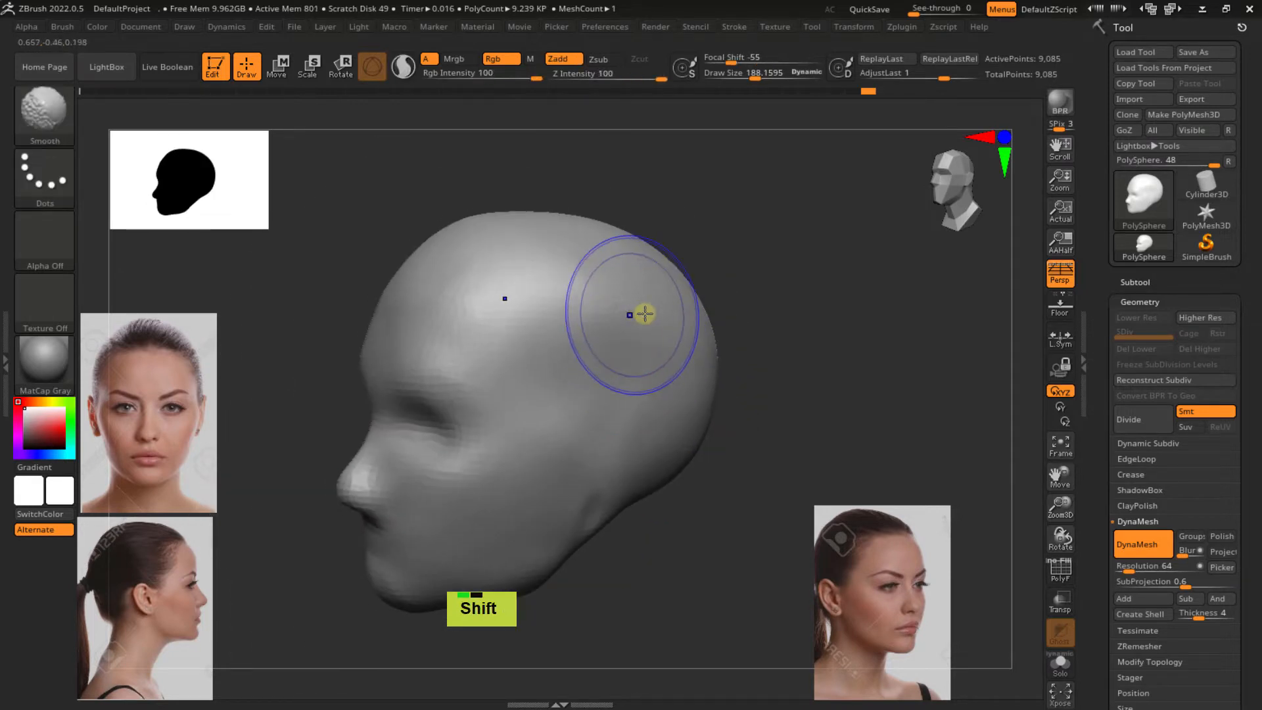
mouse_move(644, 309)
right_mouse_down()
mouse_move(704, 318)
mouse_move(644, 306)
right_mouse_up()
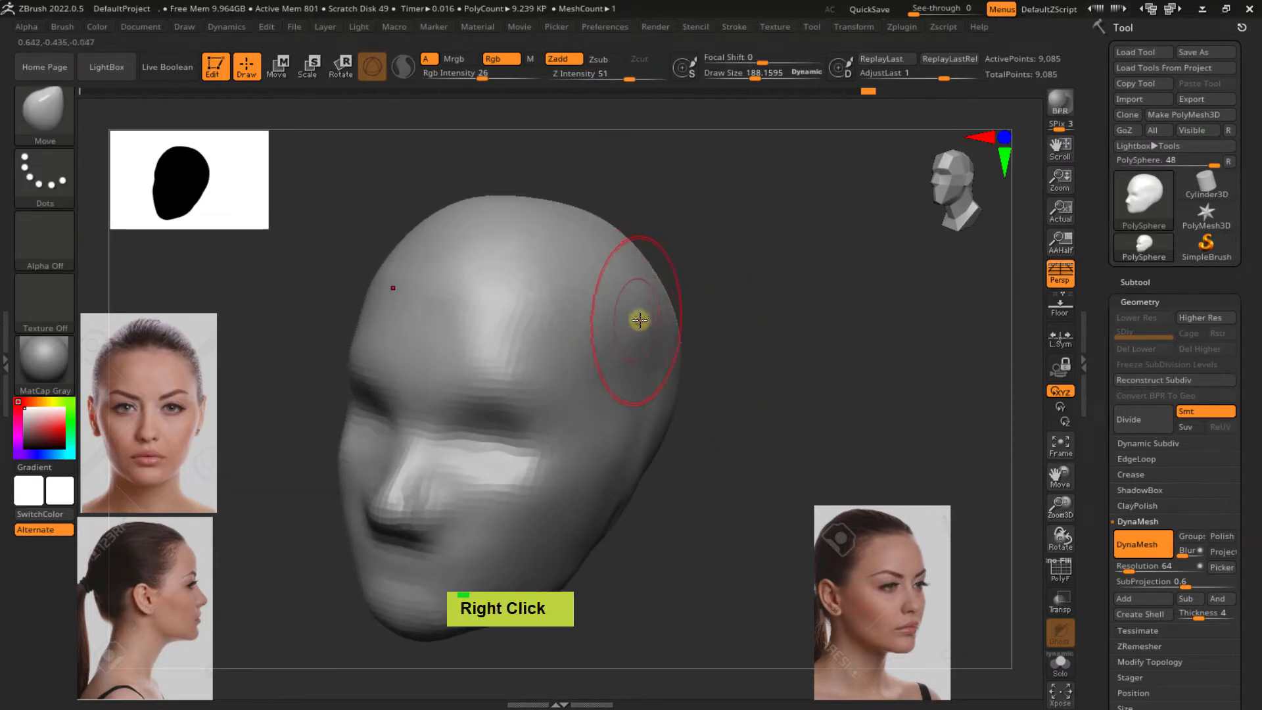
mouse_move(675, 310)
left_mouse_down("shift")
mouse_move(656, 297)
mouse_move(679, 322)
left_mouse_up("shift")
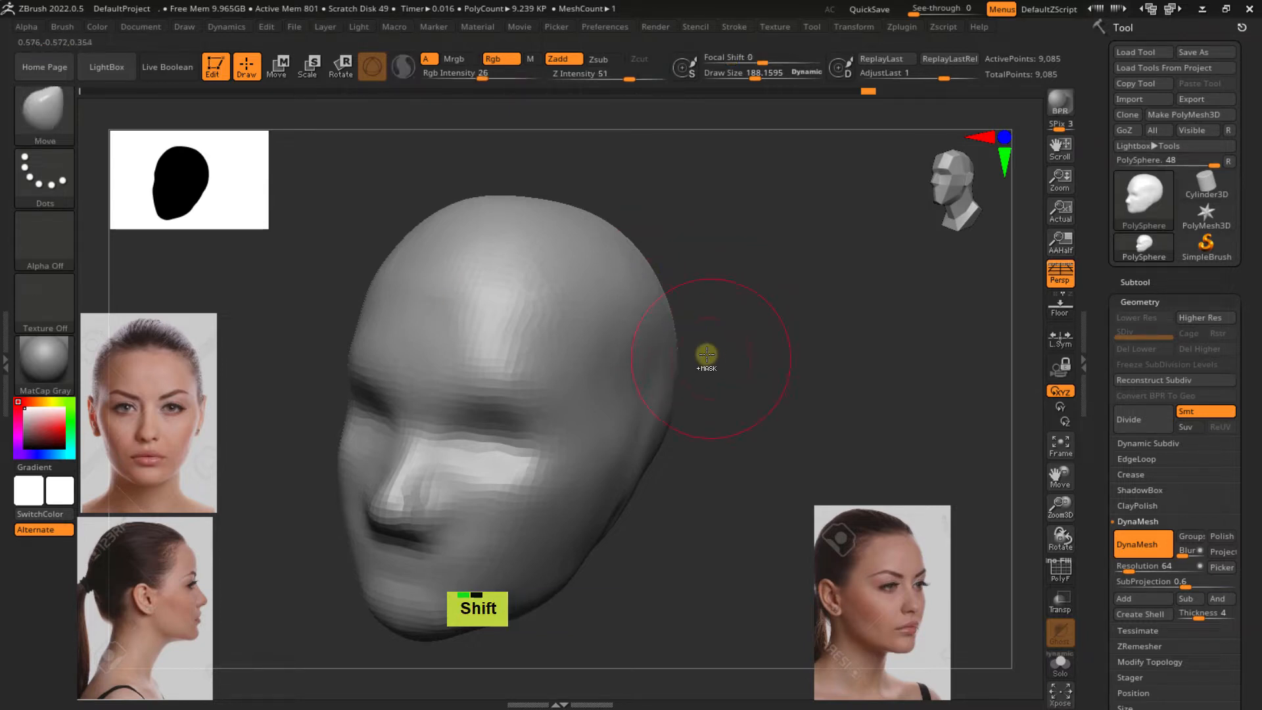
Examine the head's proportions in side and front views, with the Move brush at Draw Sizes of about 306 and 258
mouse_move(706, 356)
right_mouse_down("ctrl")
mouse_move(668, 296)
mouse_move(695, 326)
mouse_move(687, 338)
mouse_move(611, 336)
mouse_move(701, 338)
right_mouse_up("ctrl")
key("s")
left_click_drag(690, 318, 701, 317)
right_click_drag(712, 332, 772, 333)
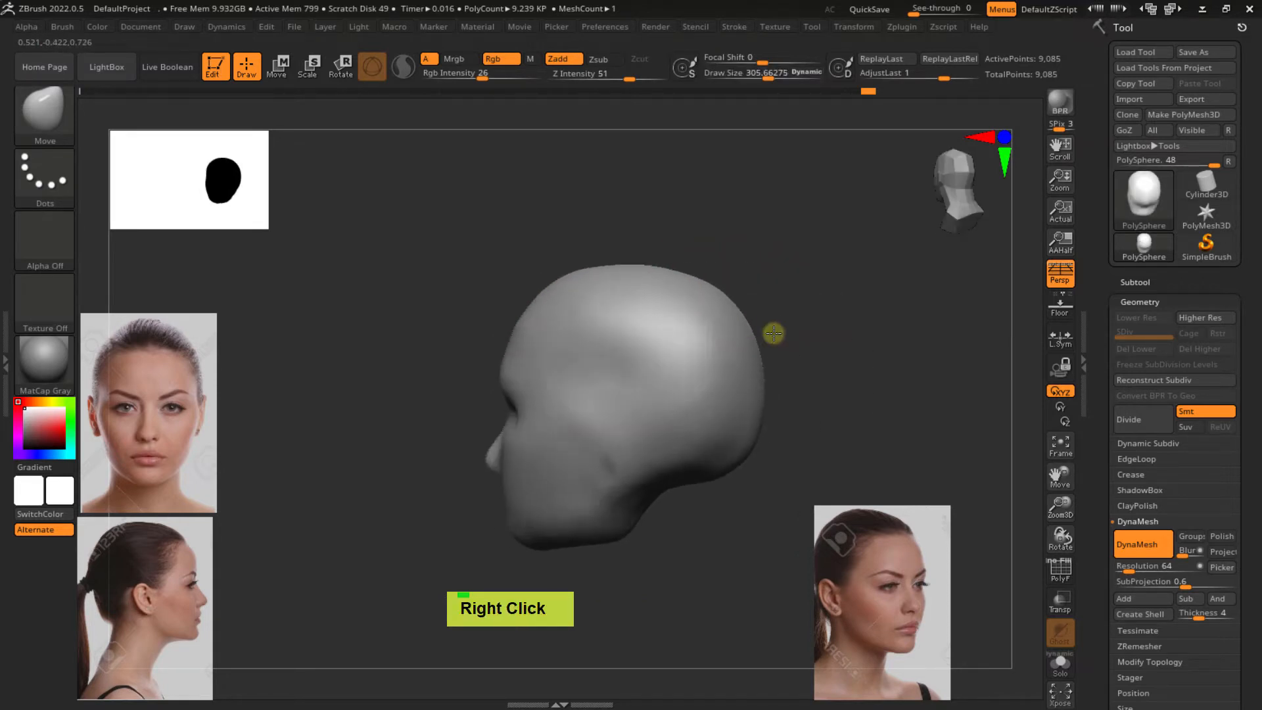
right_click_drag(668, 361, 740, 378)
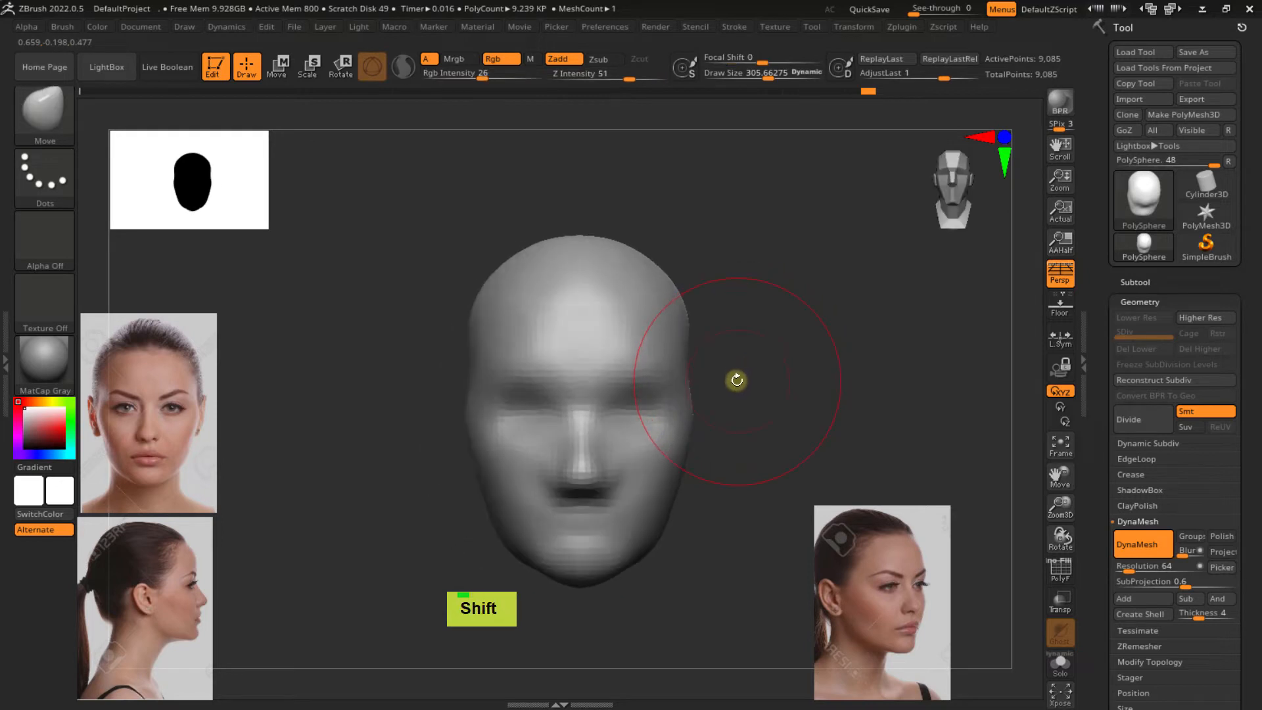
right_click_drag(641, 311, 597, 315, "alt")
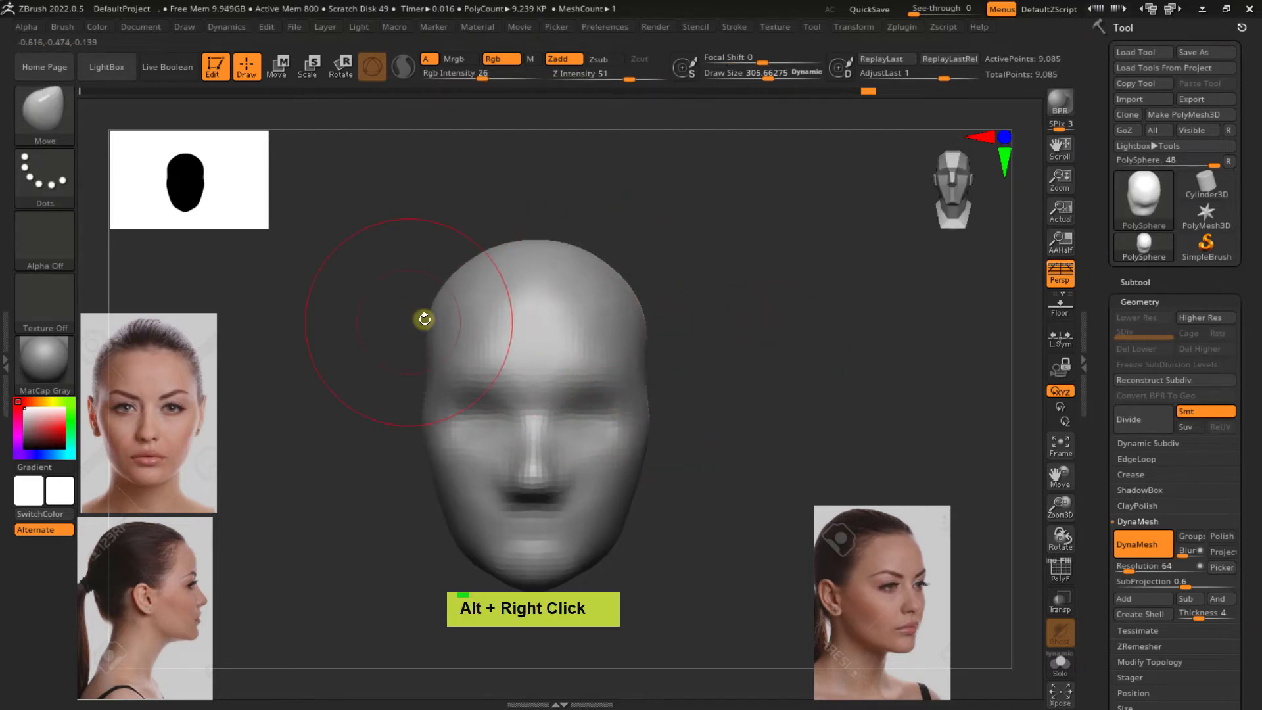
key("s")
left_click_drag(425, 319, 426, 310)
key("s")
mouse_move(425, 309)
right_mouse_down()
mouse_move(437, 324)
mouse_move(419, 316)
mouse_move(468, 316)
mouse_move(471, 329)
mouse_move(455, 269)
right_mouse_up()
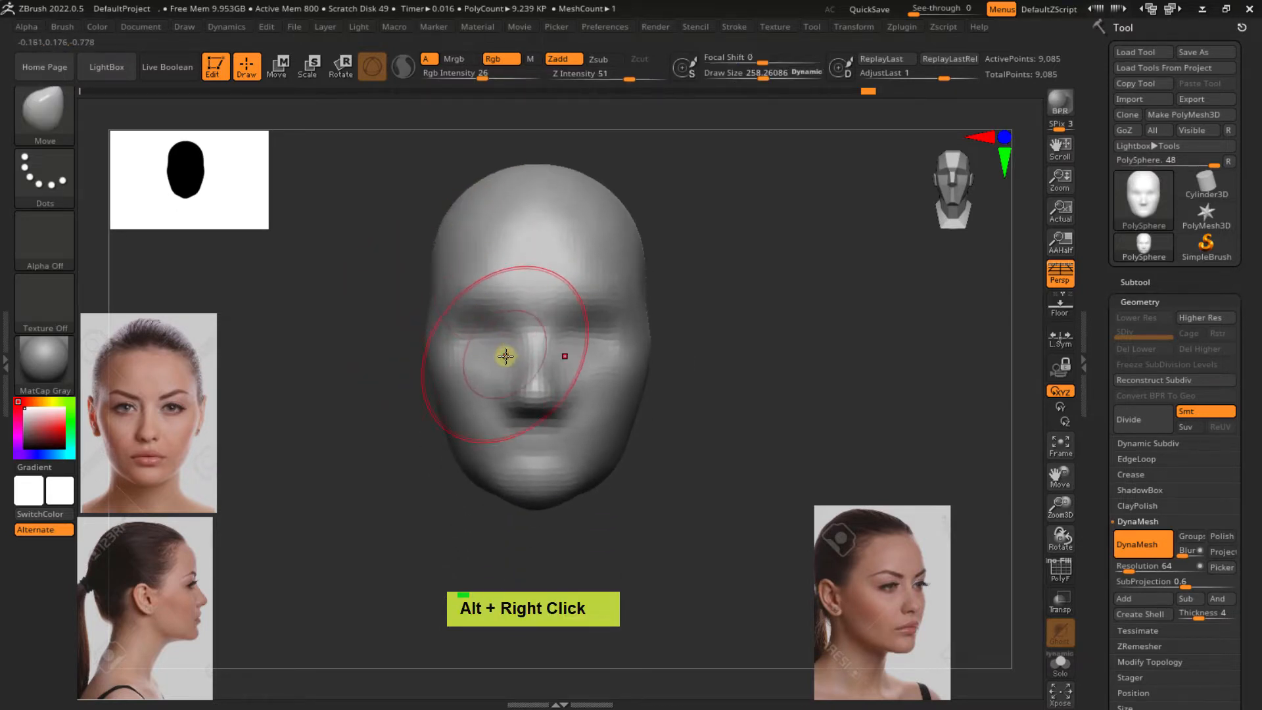
Set the Draw Size to about 129 and smooth the underside of the chin
right_click_drag(559, 493, 552, 411)
right_click_drag(568, 540, 524, 463)
right_click_drag(571, 524, 580, 573, "ctrl")
key("s")
left_click_drag(558, 524, 535, 524)
left_click(530, 524, "shift")
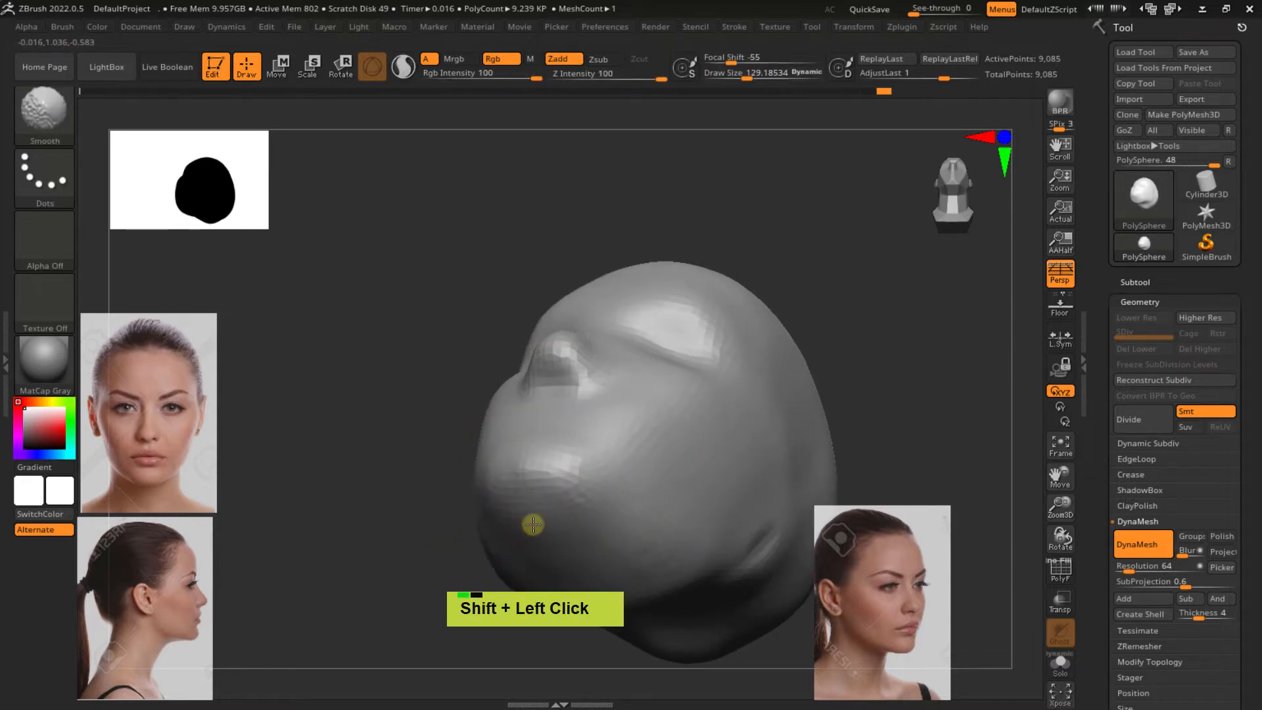
mouse_move(530, 523)
right_mouse_down()
mouse_move(574, 586)
mouse_move(594, 445)
mouse_move(634, 487)
mouse_move(677, 412)
mouse_move(564, 510)
mouse_move(517, 464)
right_mouse_up()
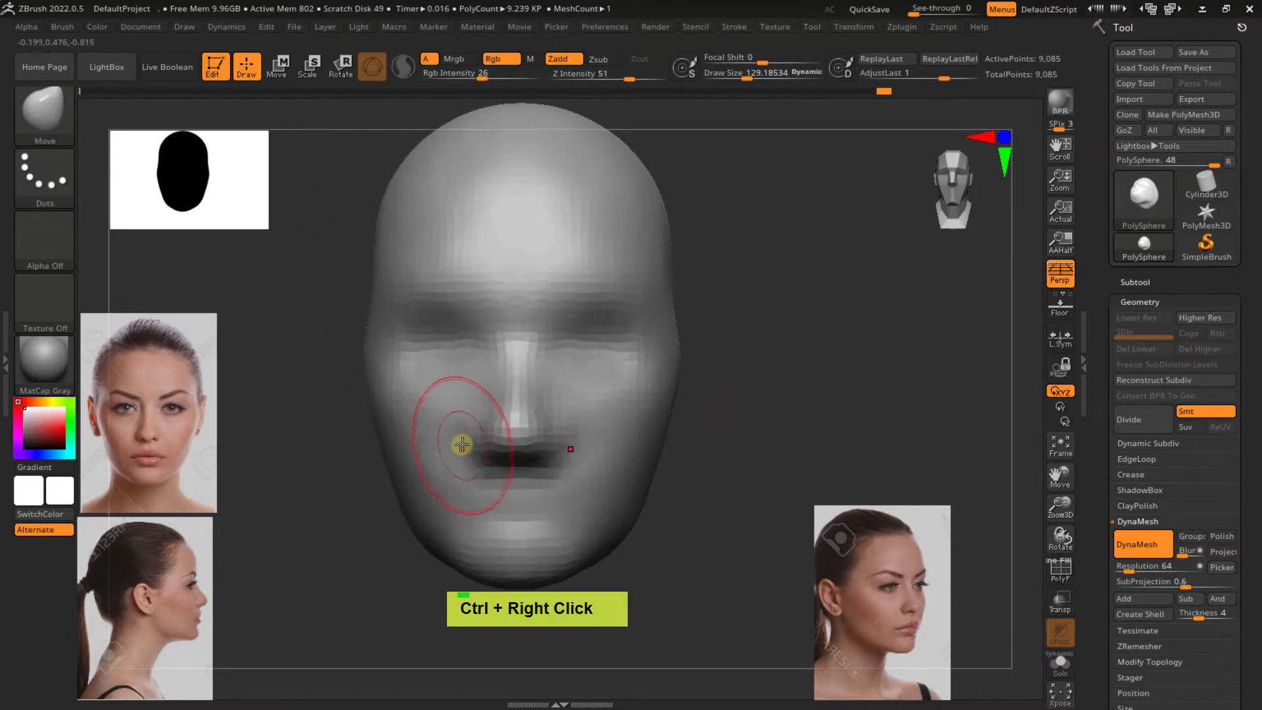
Inspect the mesh density of the face with PolyFrame on, and turn PolyFrame off again
key("shift+f")
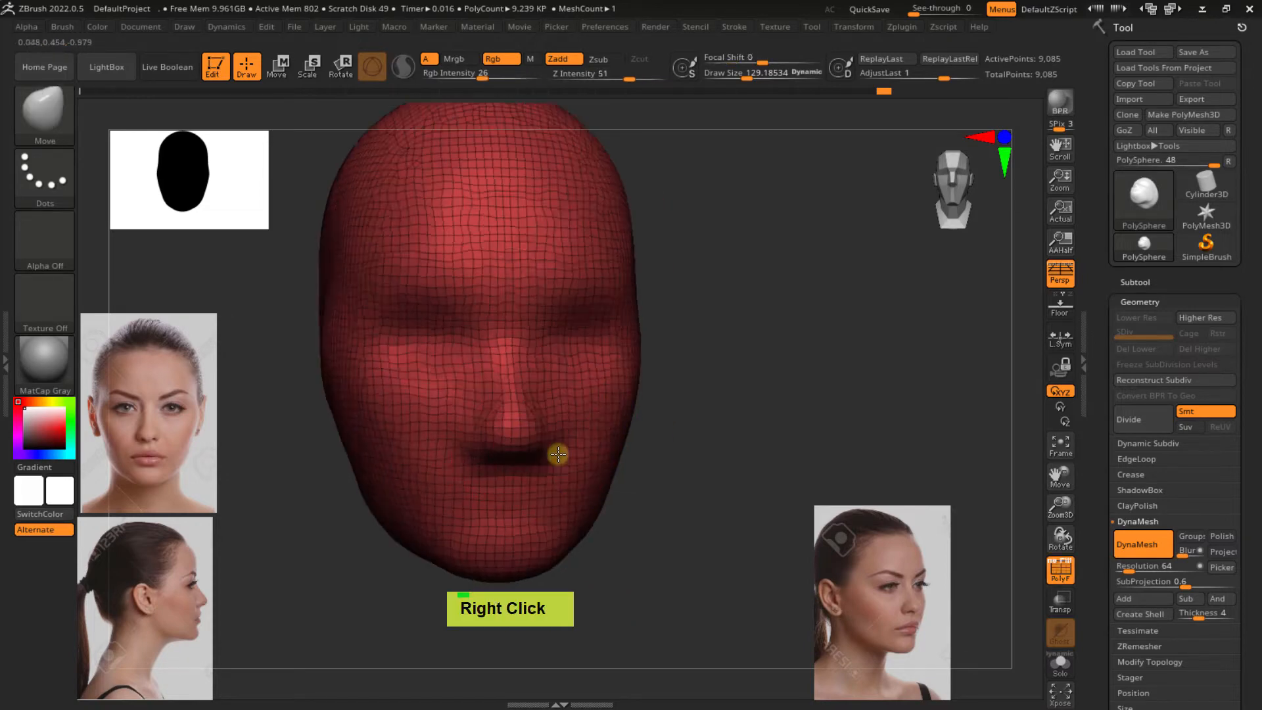
mouse_move(554, 451)
right_mouse_down()
mouse_move(592, 453)
mouse_move(573, 401)
mouse_move(673, 397)
mouse_move(670, 377)
mouse_move(601, 394)
mouse_move(578, 428)
mouse_move(600, 450)
right_mouse_up()
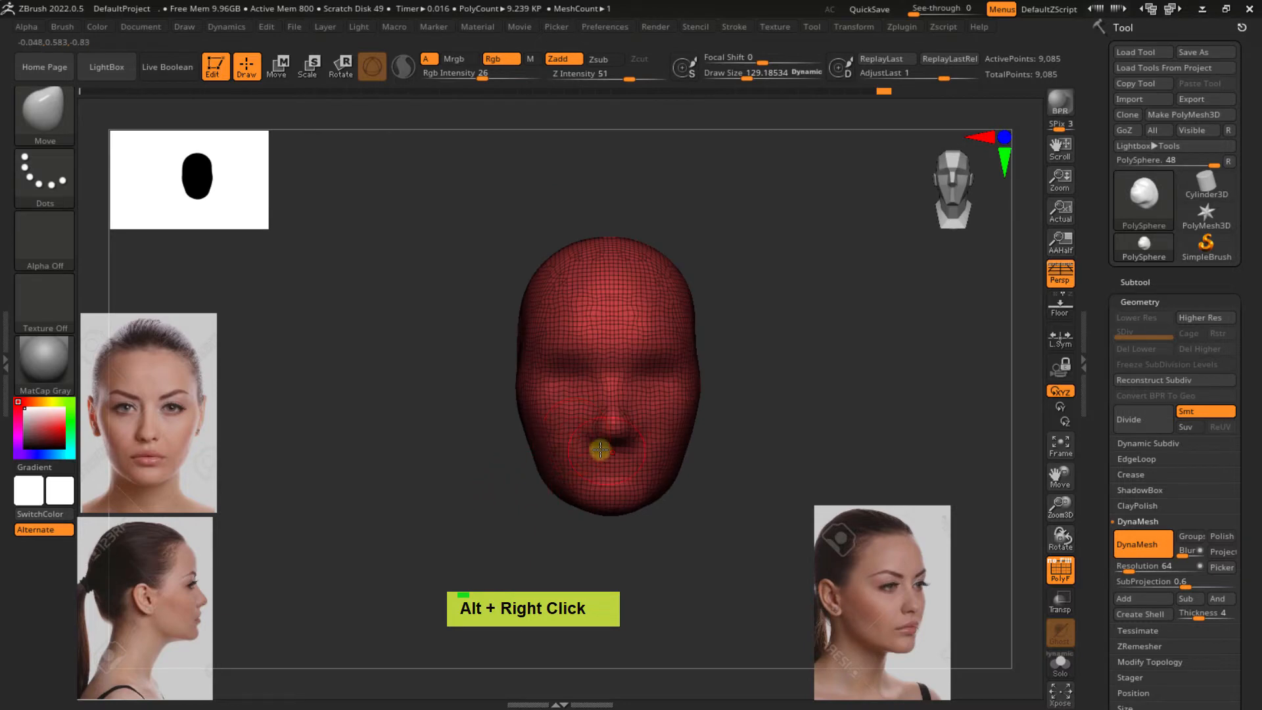
right_click_drag(551, 377, 555, 329, "ctrl")
key("shift+f")
Mask an ear-shaped patch on the side of the head in side view with MaskPen at a Draw Size of about 73
right_click_drag(560, 383, 449, 399)
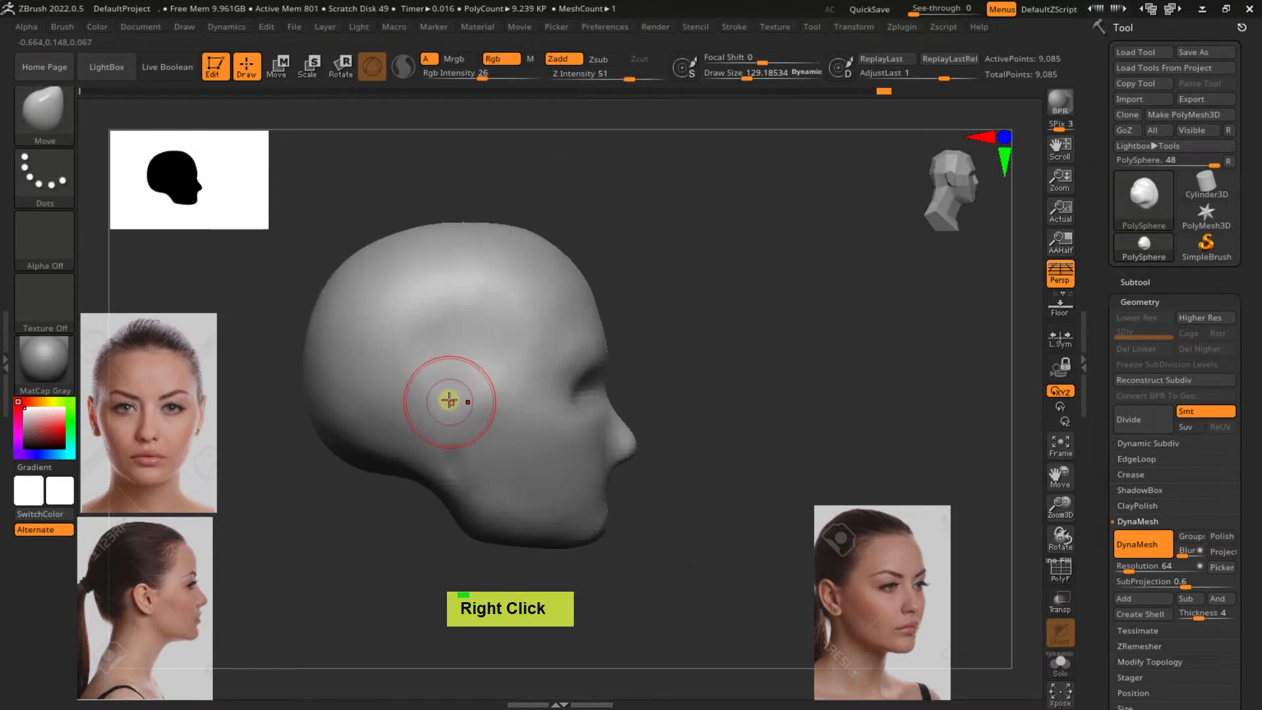
key("s")
left_click_drag(445, 399, 440, 401)
right_click_drag(444, 396, 462, 408, "ctrl")
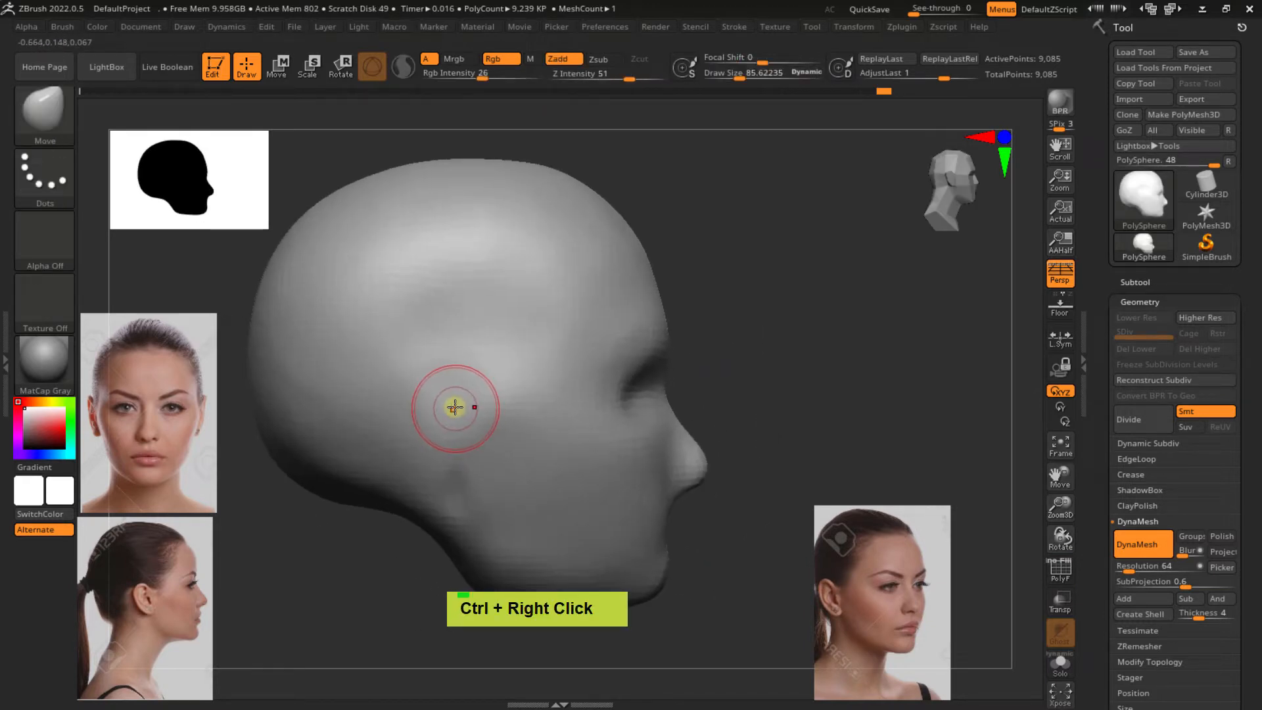
key("s")
mouse_move(464, 399)
left_mouse_down()
mouse_move(428, 408)
mouse_move(450, 406)
mouse_move(411, 437)
mouse_move(434, 451)
left_mouse_up()
key("ctrl")
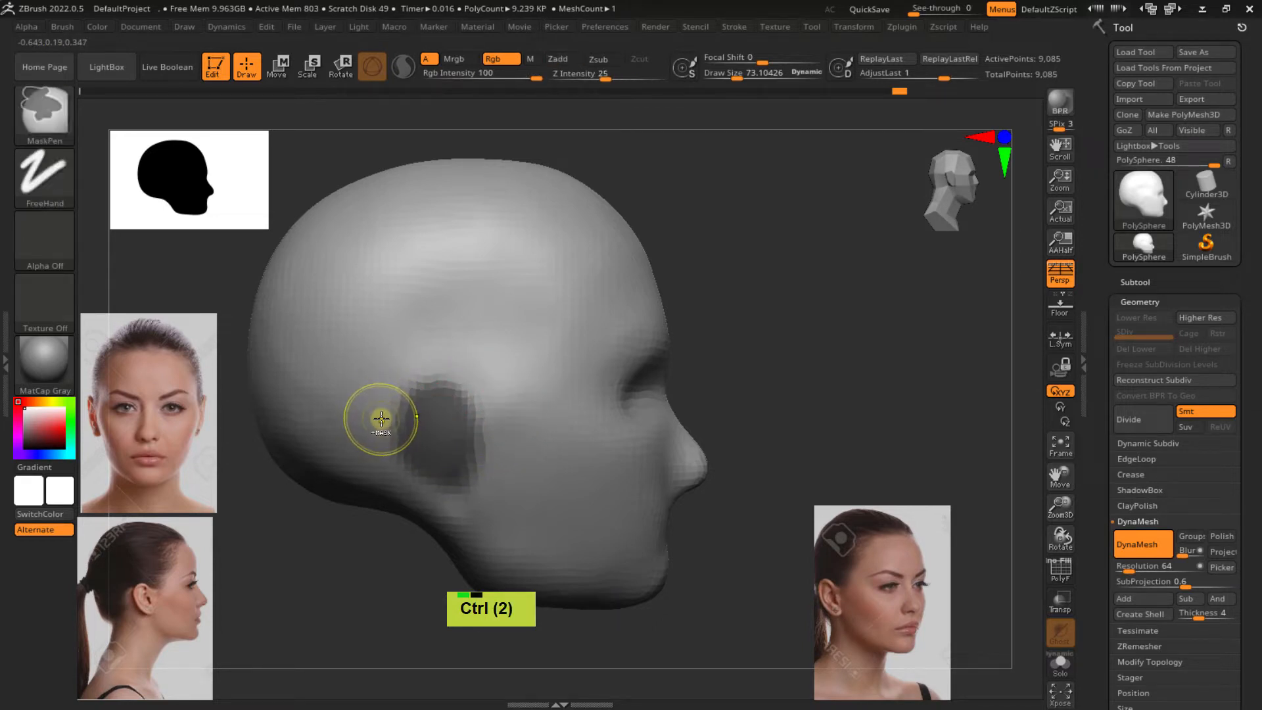
Refine the ear mask by erasing along its rear and front edges
mouse_move(380, 398)
left_mouse_down("ctrl+alt")
mouse_move(385, 460)
mouse_move(385, 447)
left_mouse_up("ctrl+alt")
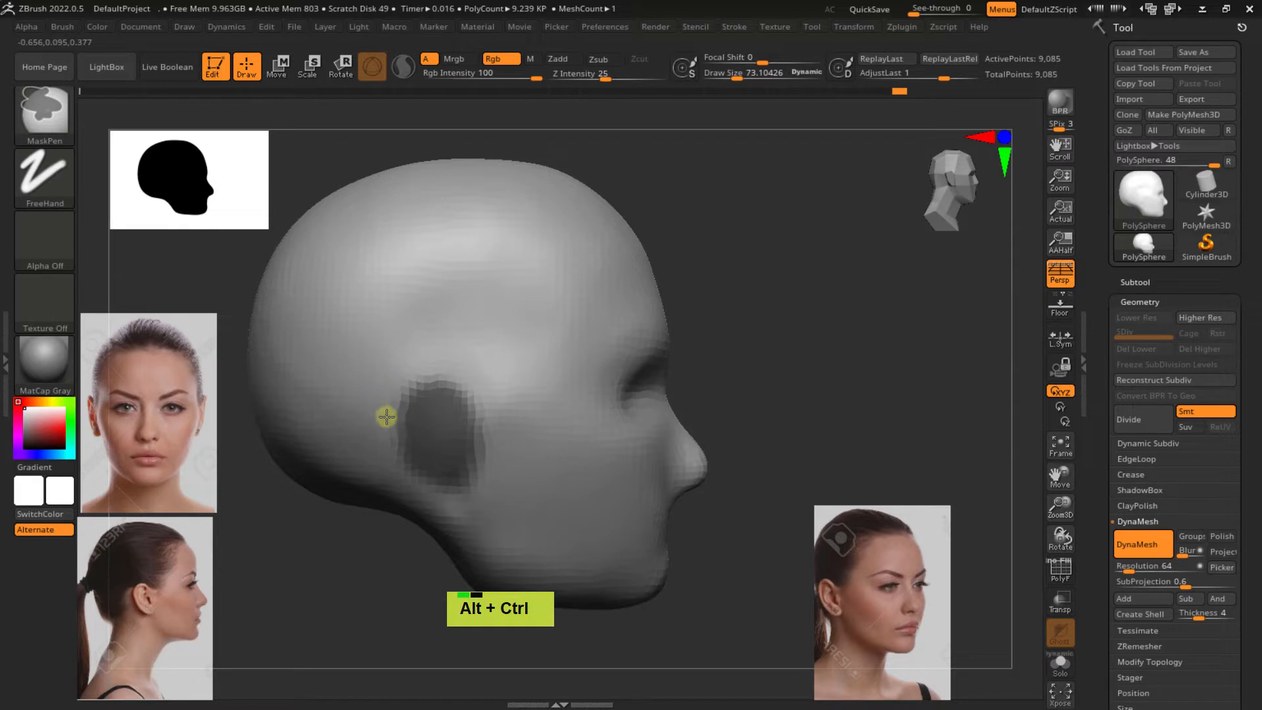
left_click(494, 413, "ctrl")
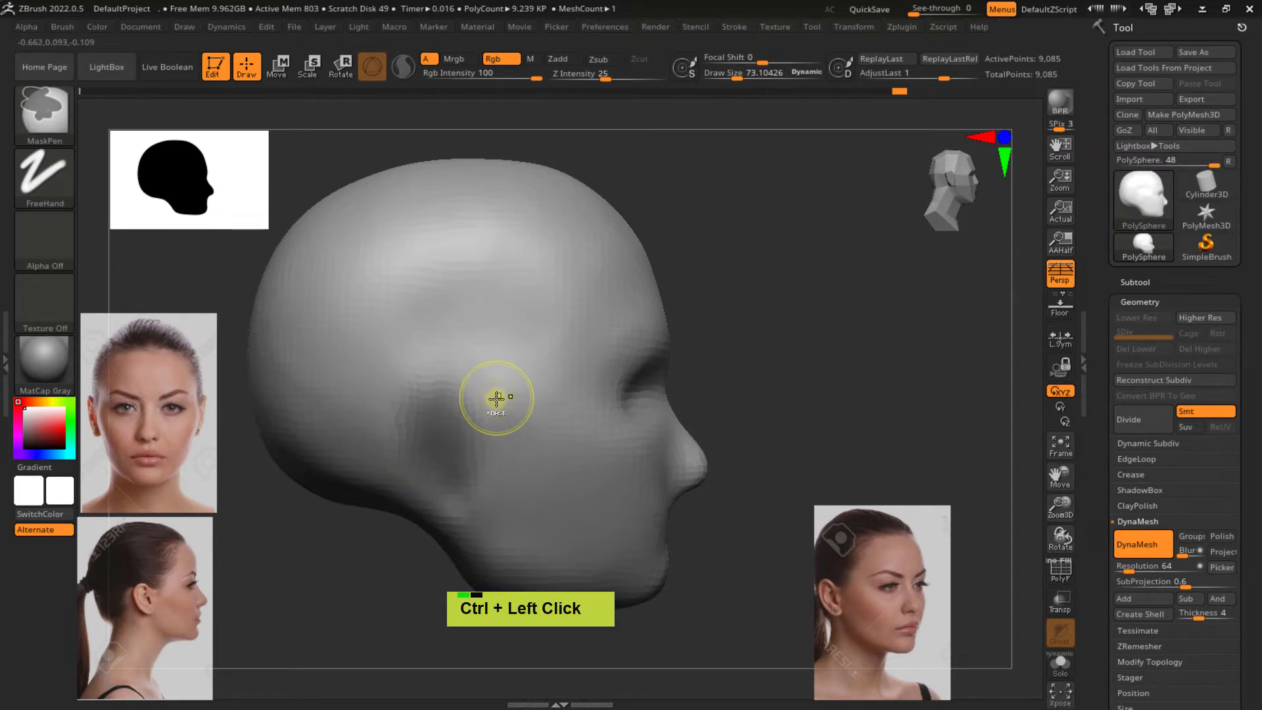
key("ctrl+z")
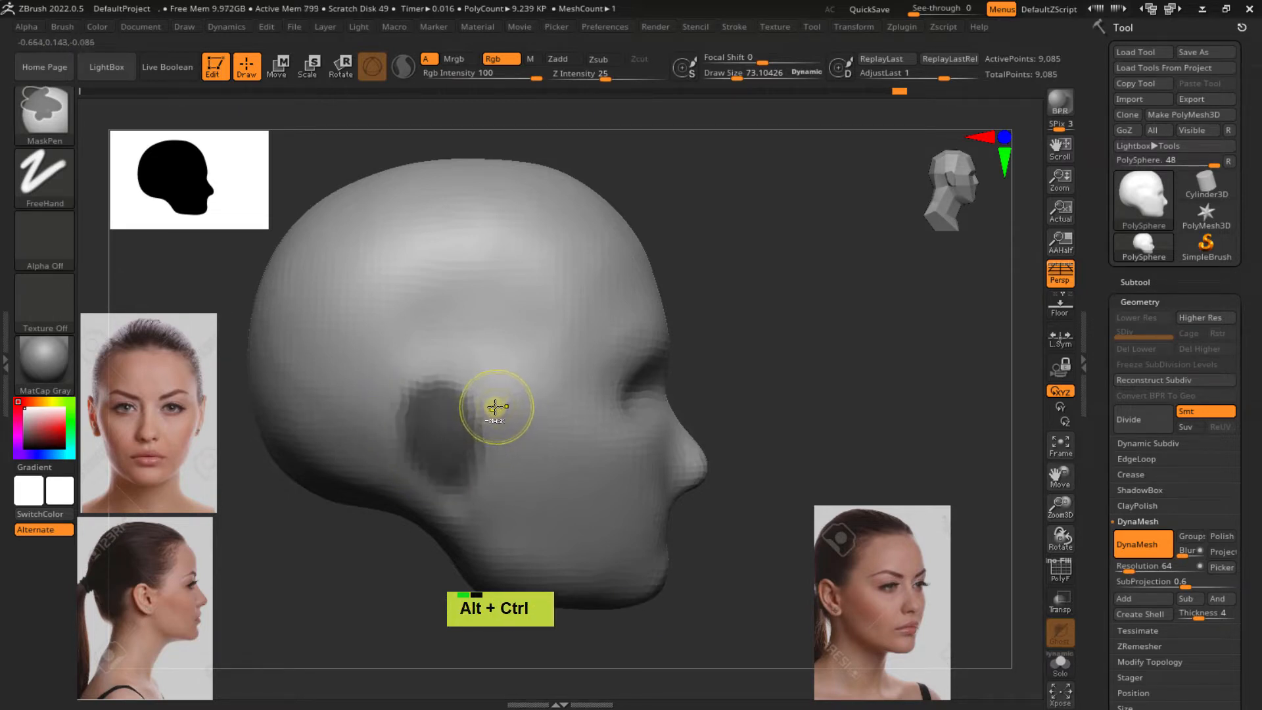
left_click(489, 443, "ctrl+alt")
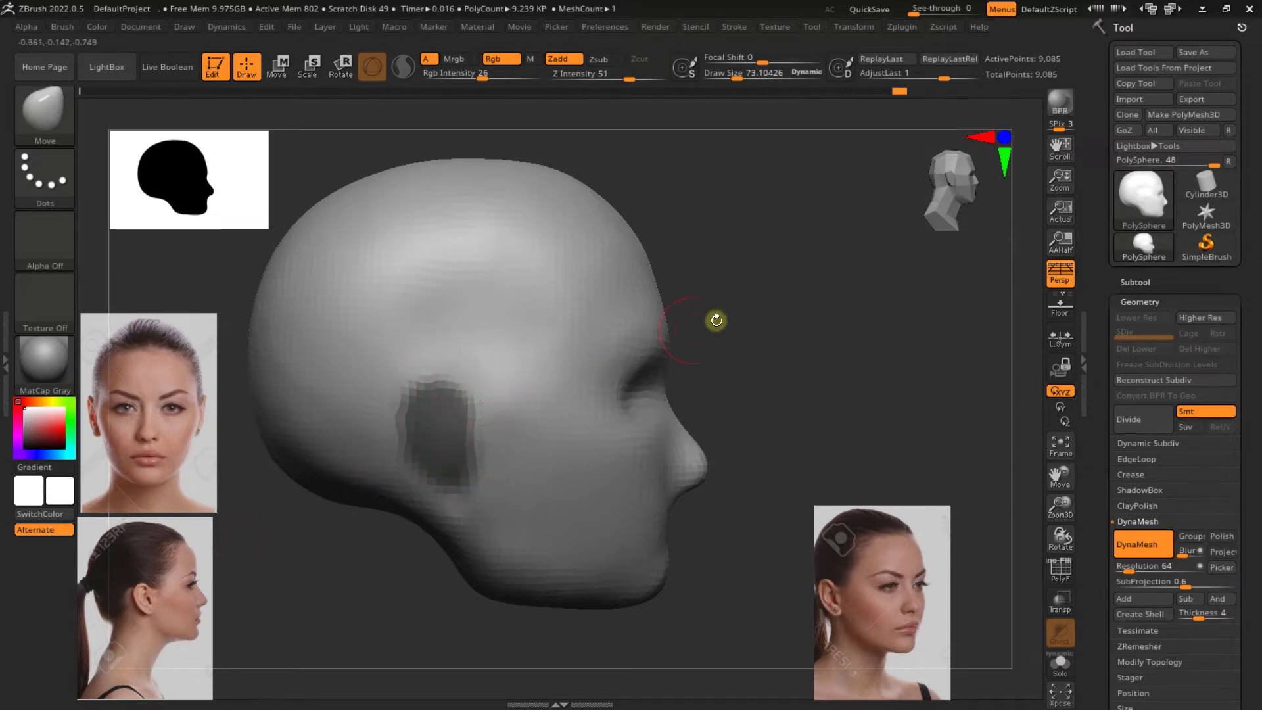
Invert the mask so that only the ear patch is editable, and turn the head to a three-quarter view
left_click(768, 306, "ctrl")
right_click_drag(760, 327, 621, 324)
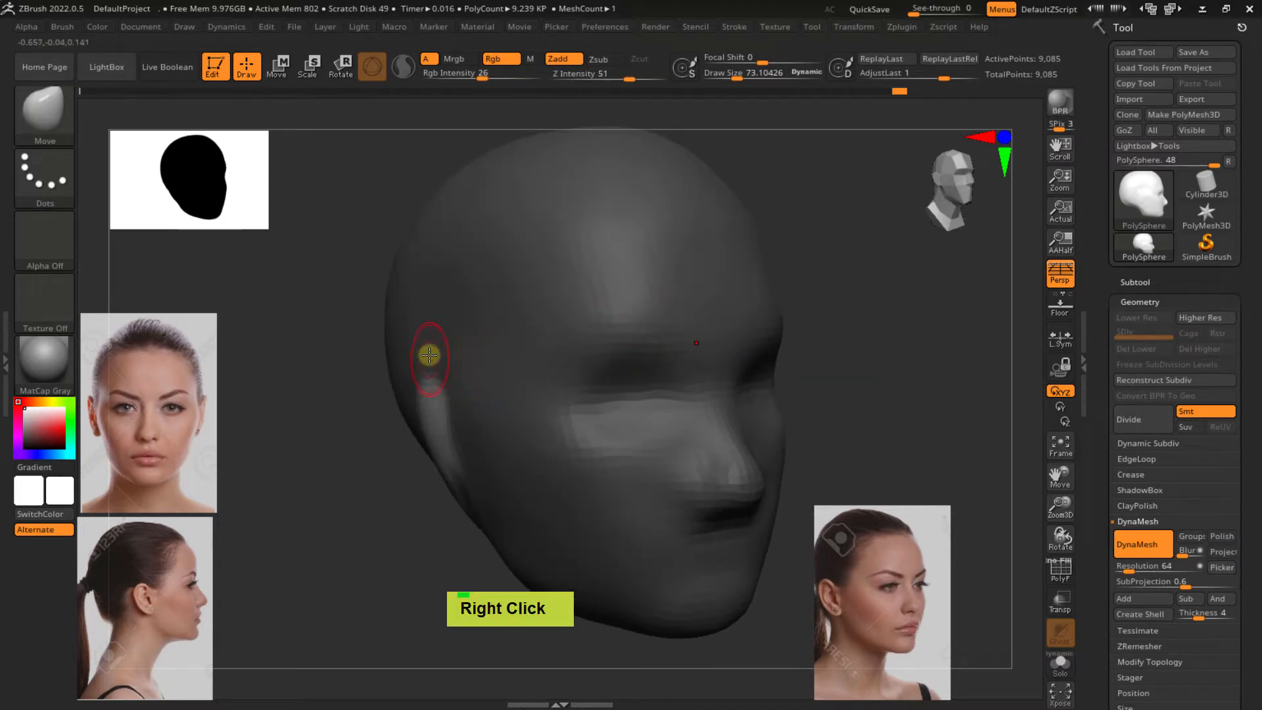
right_click_drag(429, 355, 371, 387)
right_click(371, 391)
right_click_drag(433, 301, 470, 309)
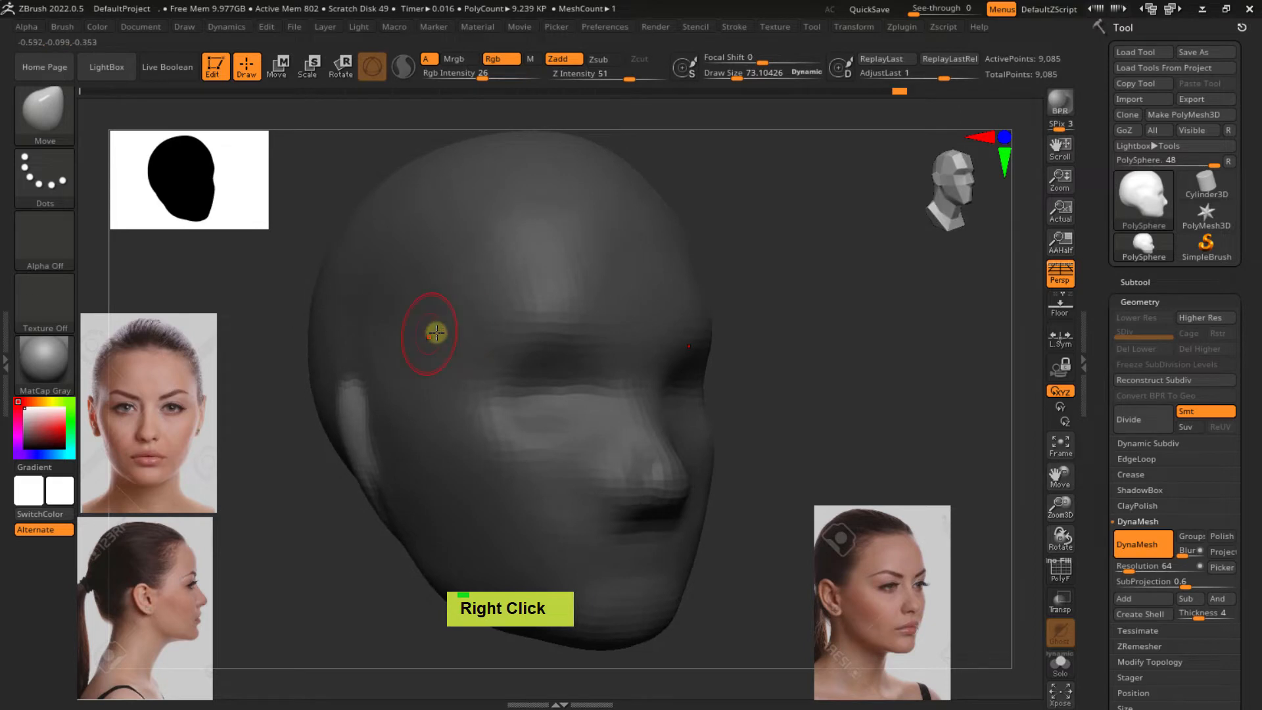
Pull the ear out from the side of the head with the Move brush at a Draw Size of about 208
key("b")
key("m")
key("v")
key("s")
left_click_drag(422, 366, 434, 367)
mouse_move(433, 367)
right_mouse_down()
mouse_move(366, 397)
mouse_move(374, 404)
right_mouse_up()
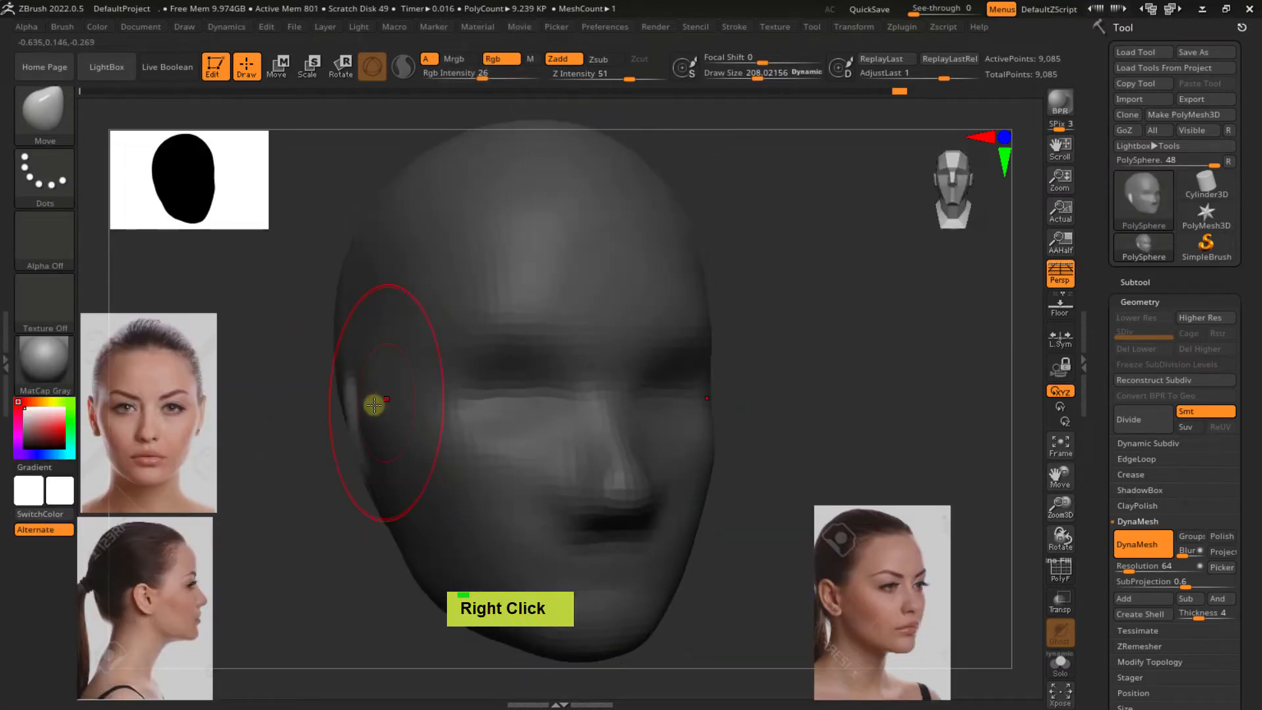
double_click(341, 386)
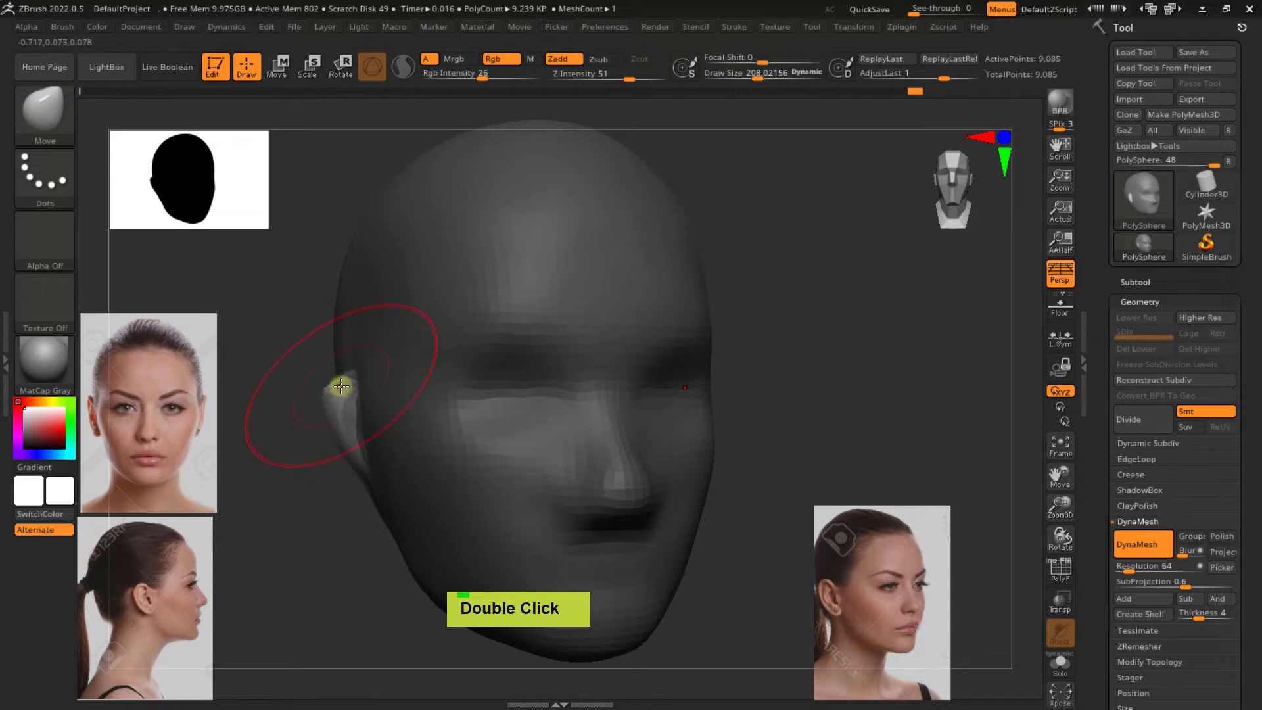
mouse_move(336, 386)
right_mouse_down()
mouse_move(360, 417)
mouse_move(341, 484)
mouse_move(329, 423)
mouse_move(344, 443)
mouse_move(304, 394)
mouse_move(412, 426)
mouse_move(341, 414)
mouse_move(552, 369)
mouse_move(536, 381)
right_mouse_up()
double_click(336, 489)
Reshape the ear's outline, rounding its upper edge and narrowing the lobe, with the Move brush at a Draw Size of about 99
key("s")
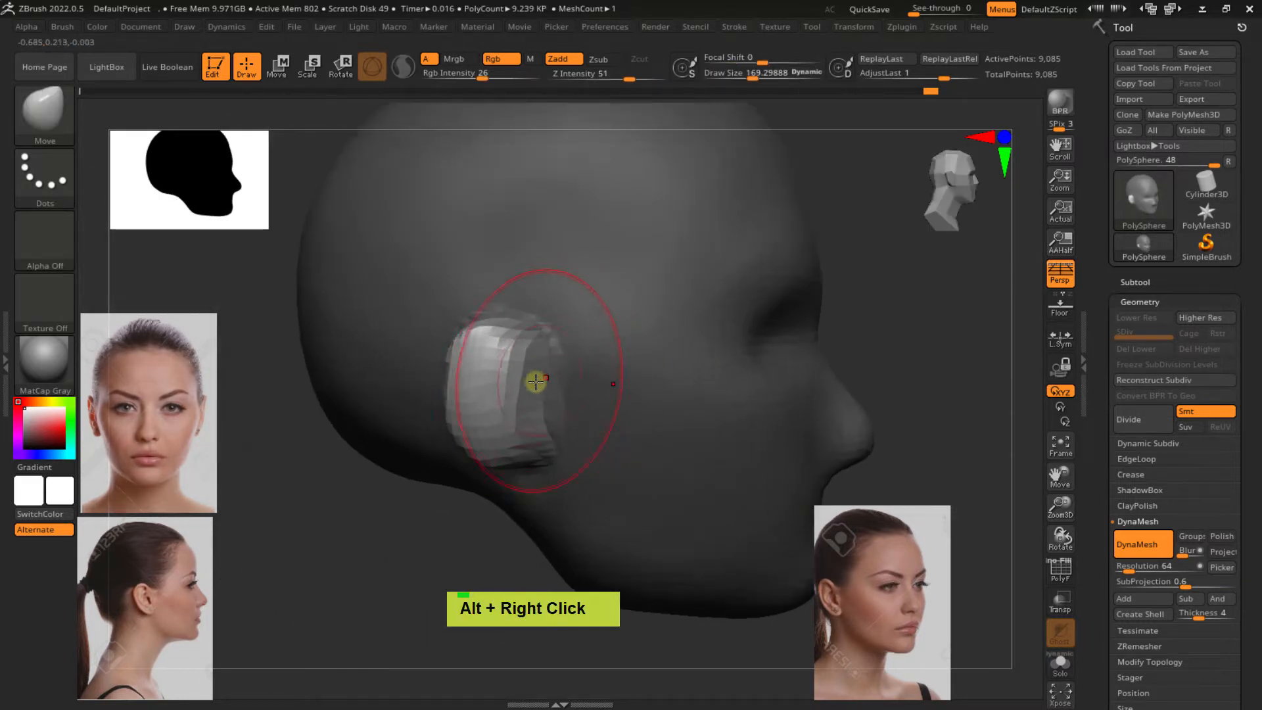
key("s")
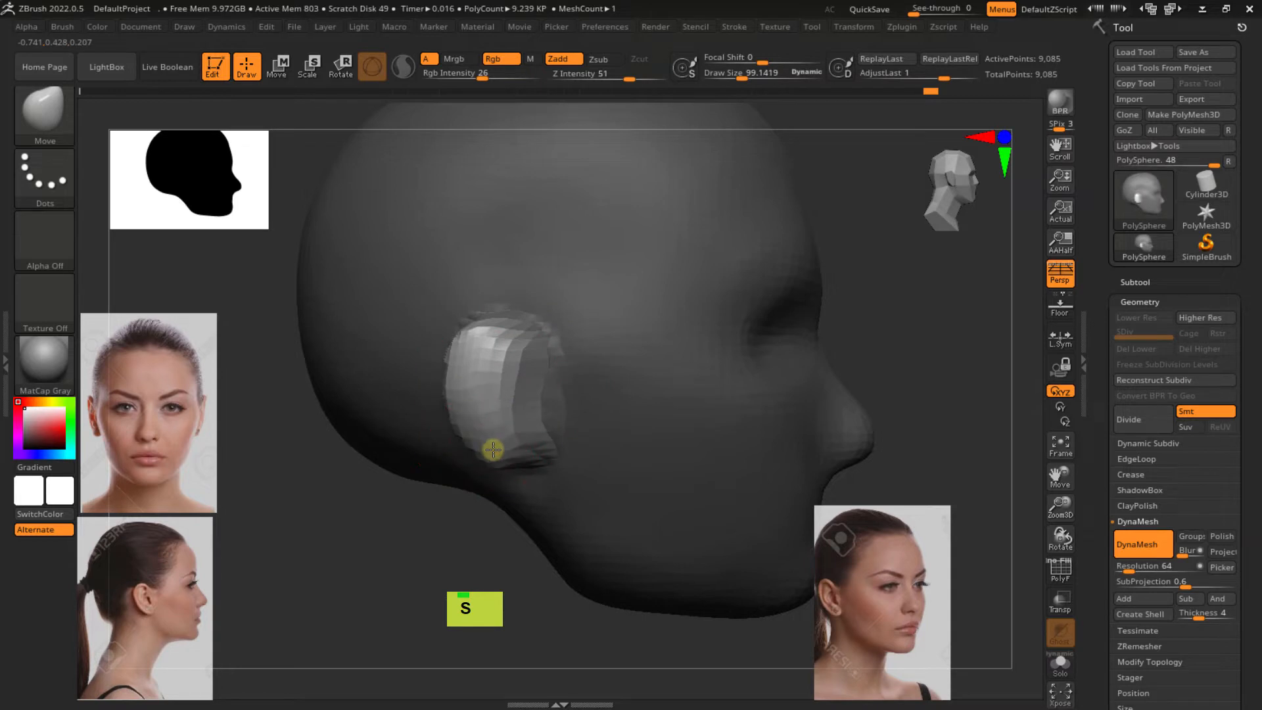
left_click_drag(493, 449, 496, 428)
right_click_drag(495, 428, 551, 422)
left_click_drag(507, 372, 500, 406)
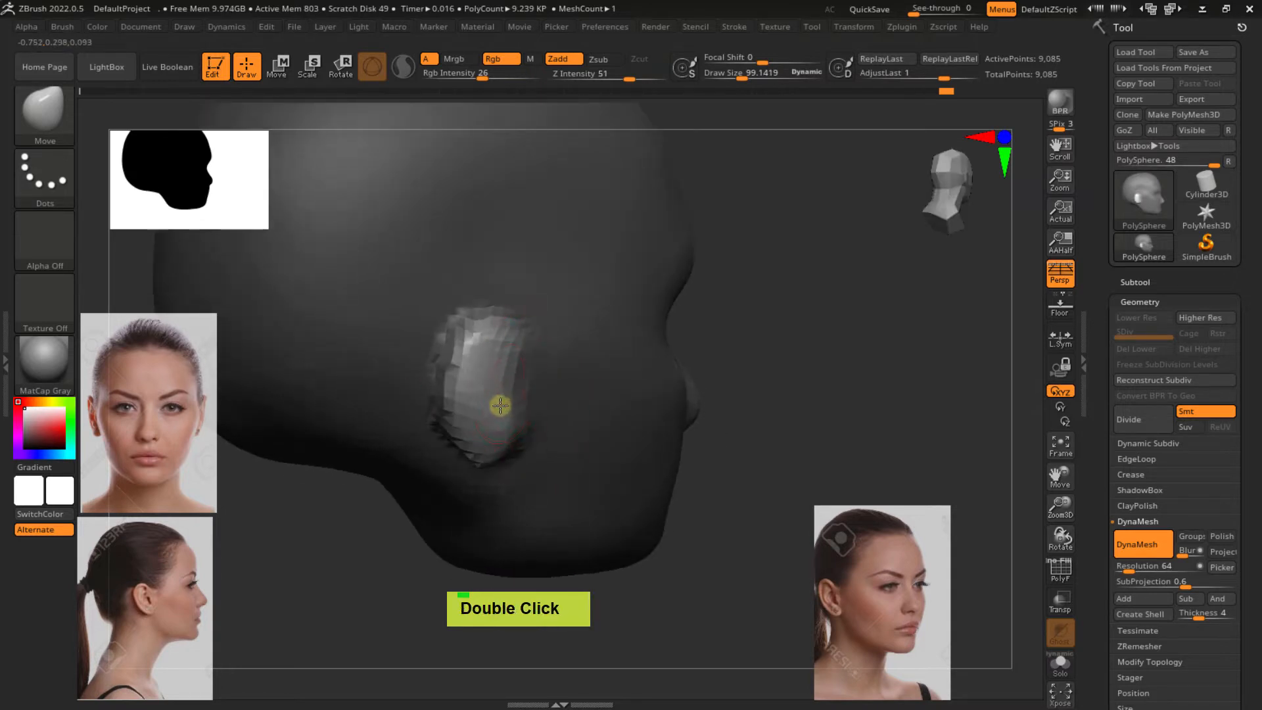
mouse_move(493, 413)
right_mouse_down()
mouse_move(454, 400)
mouse_move(465, 335)
mouse_move(525, 326)
right_mouse_up()
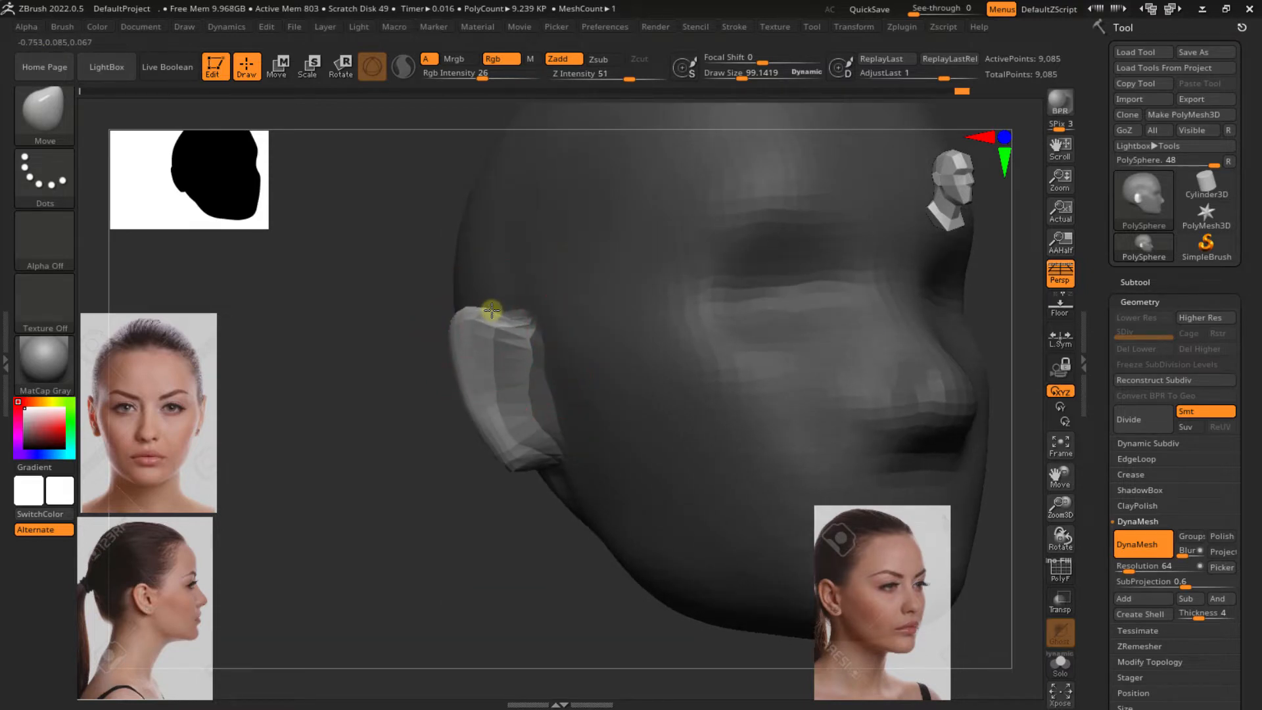
right_click_drag(493, 325, 460, 348)
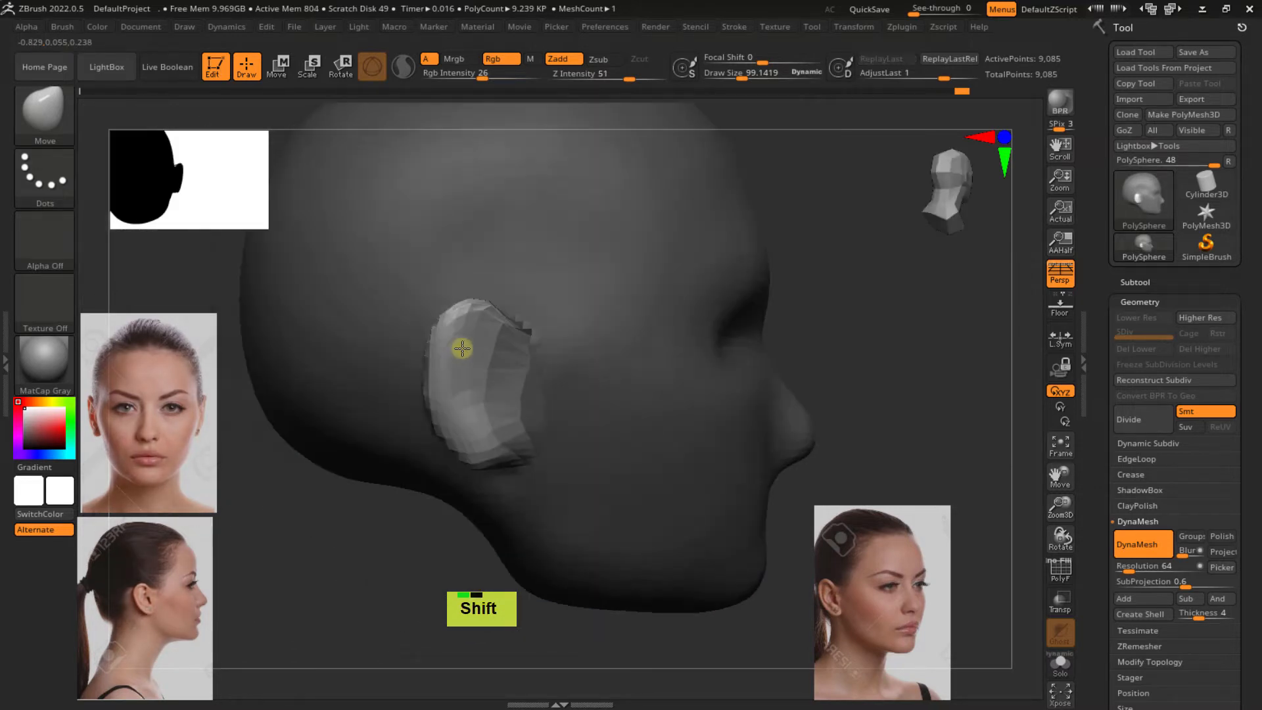
right_click_drag(521, 457, 533, 375)
Clear the mask to remesh the head and ears with DynaMesh in front view, and turn off perspective
right_click_drag(636, 372, 569, 341)
right_click_drag(569, 341, 499, 347, "alt")
mouse_move(696, 290)
right_mouse_down("alt")
mouse_move(710, 274)
mouse_move(689, 287)
right_mouse_up("alt")
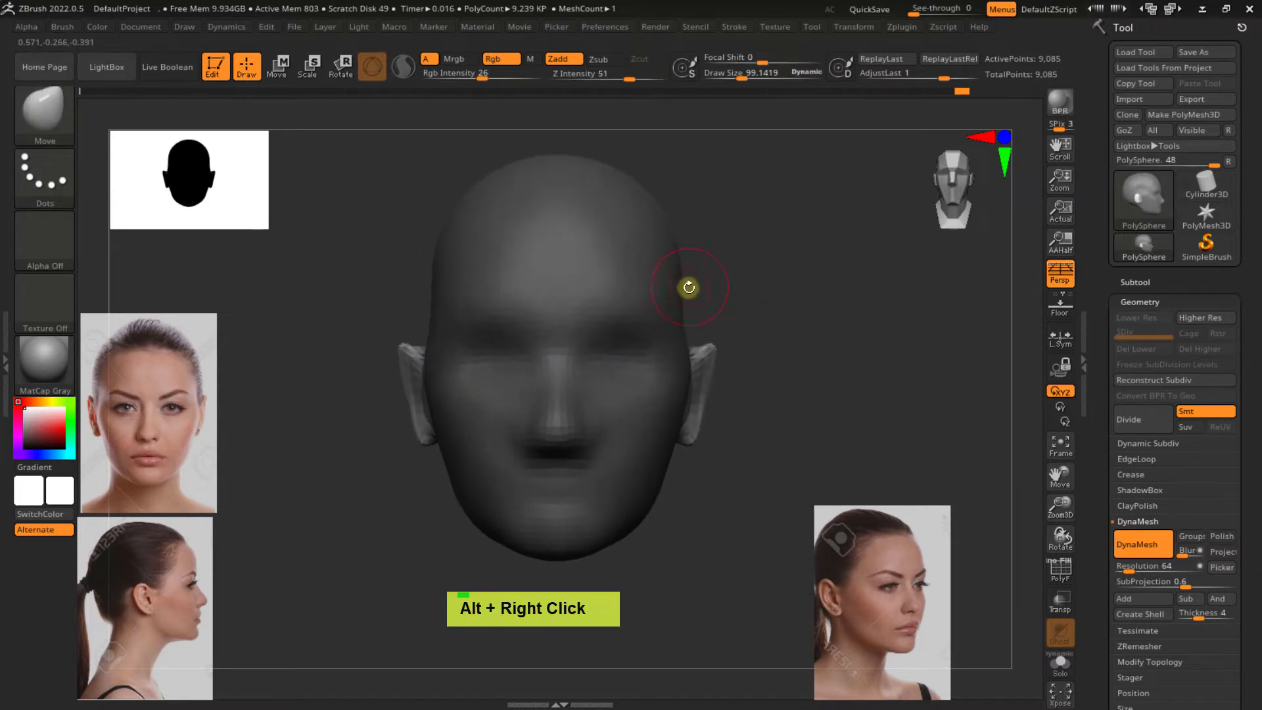
left_click_drag(771, 238, 848, 353, "ctrl")
left_click_drag(725, 232, 844, 343, "ctrl")
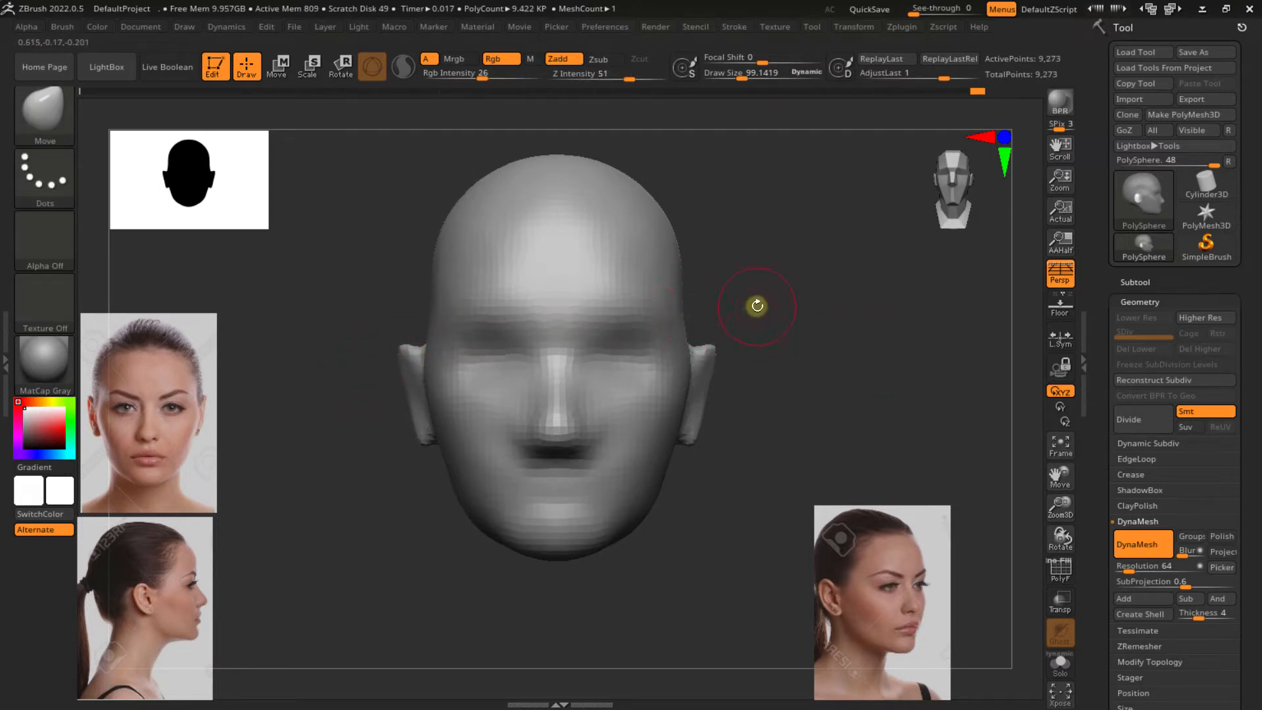
key("p")
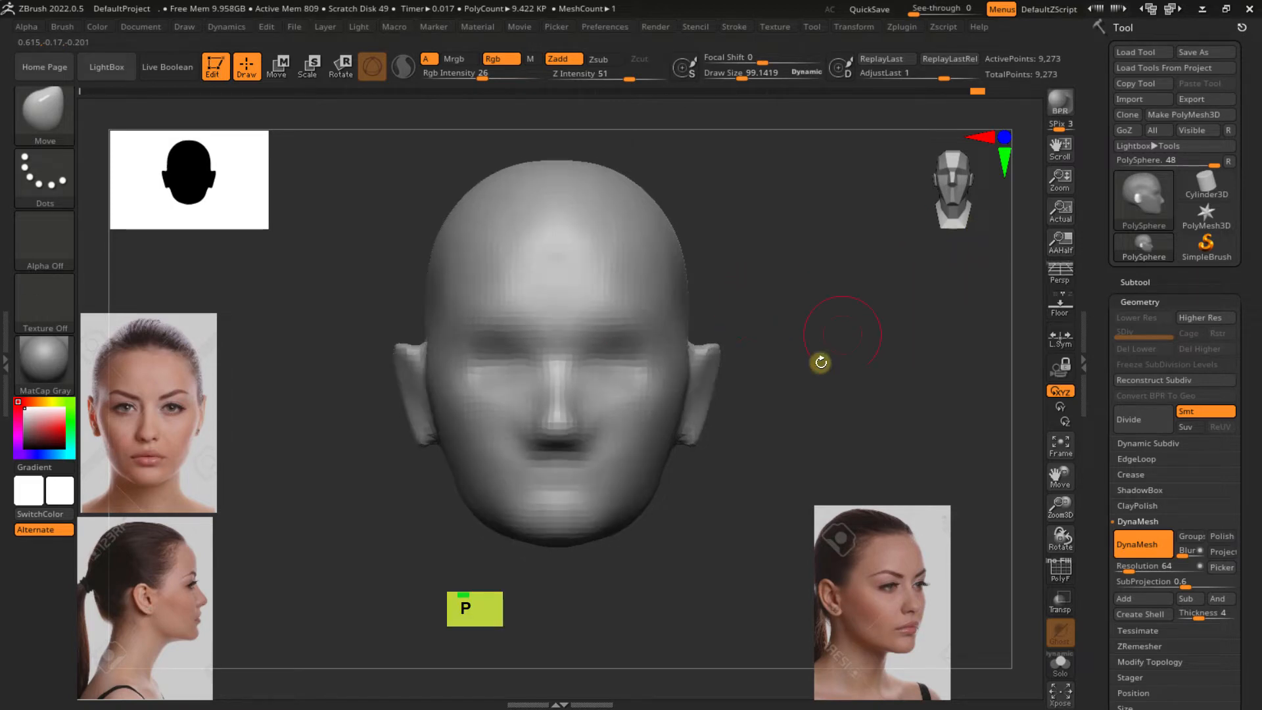
Compare the head's front view with and without perspective, ending with perspective turned on
key("p")
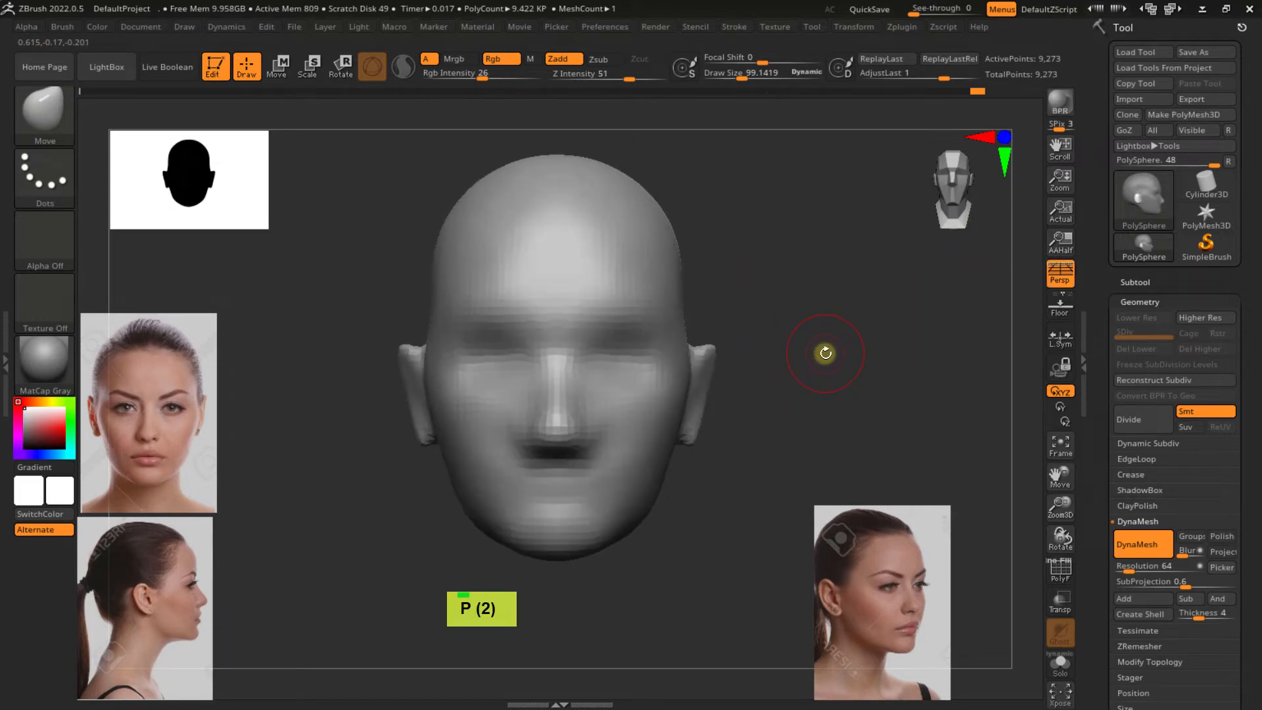
key("p")
key("p")
key("p")
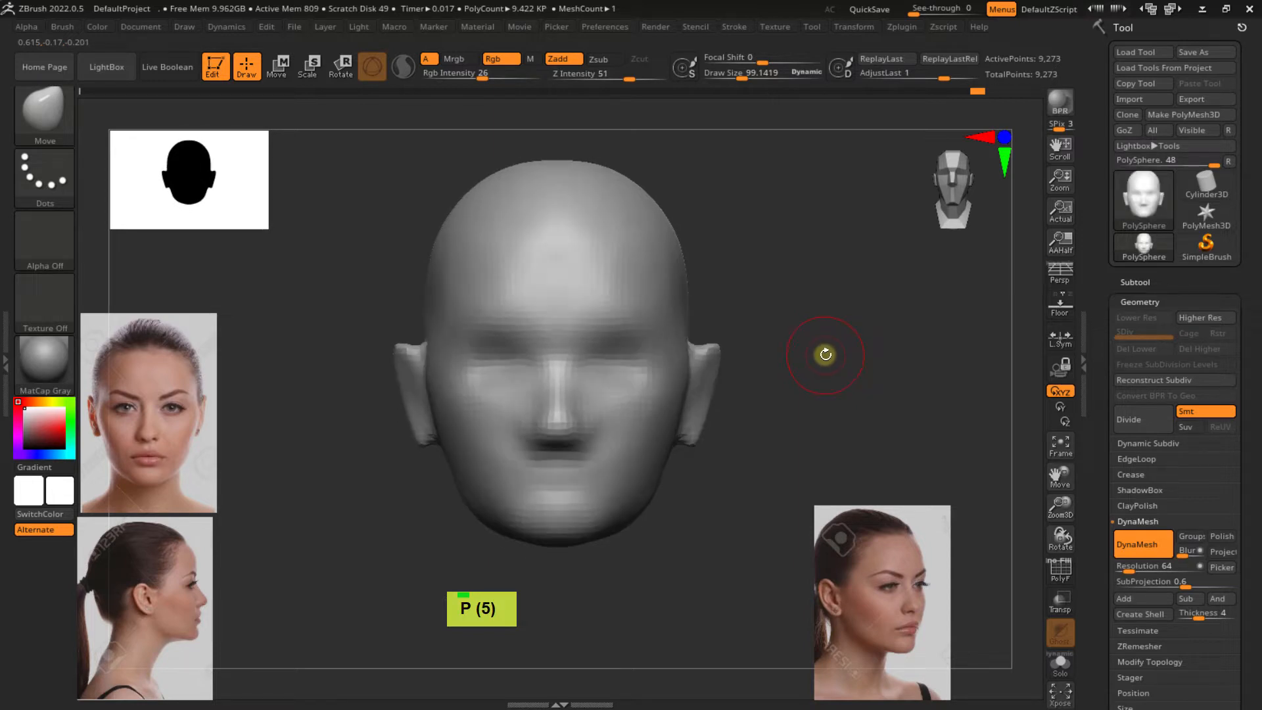
key("p")
key("p")
key("p")
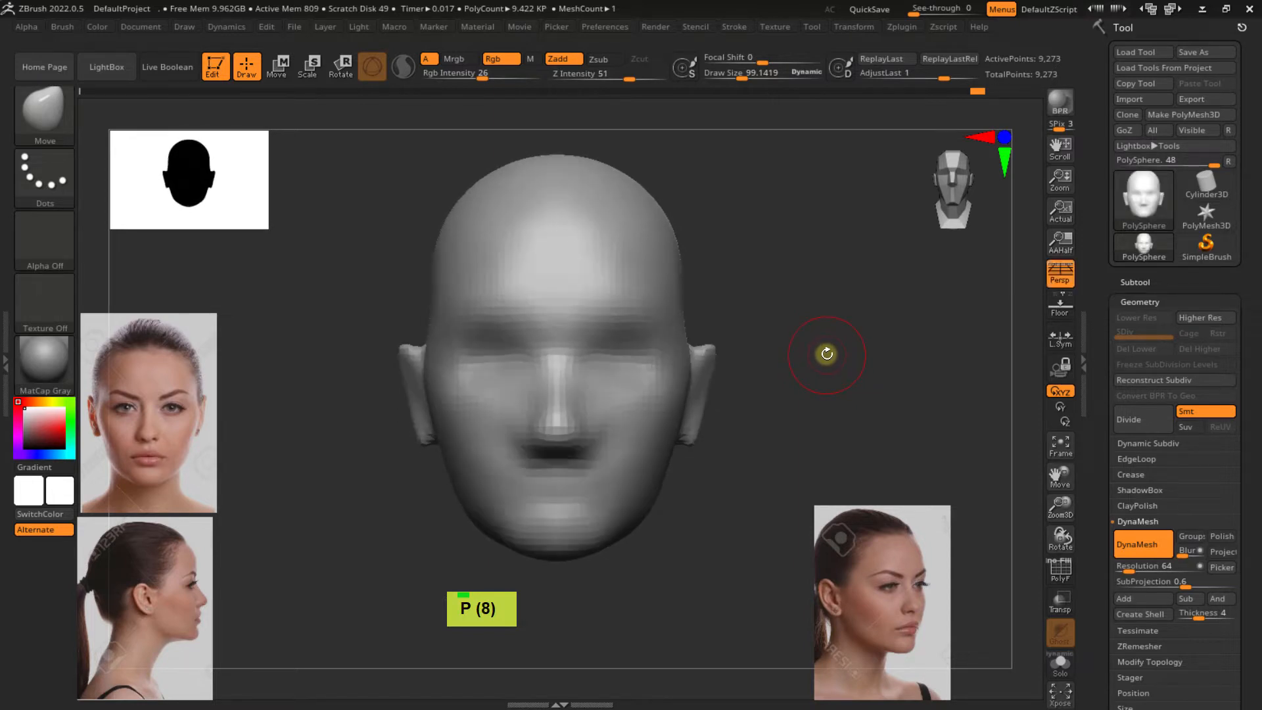
key("p")
key("p")
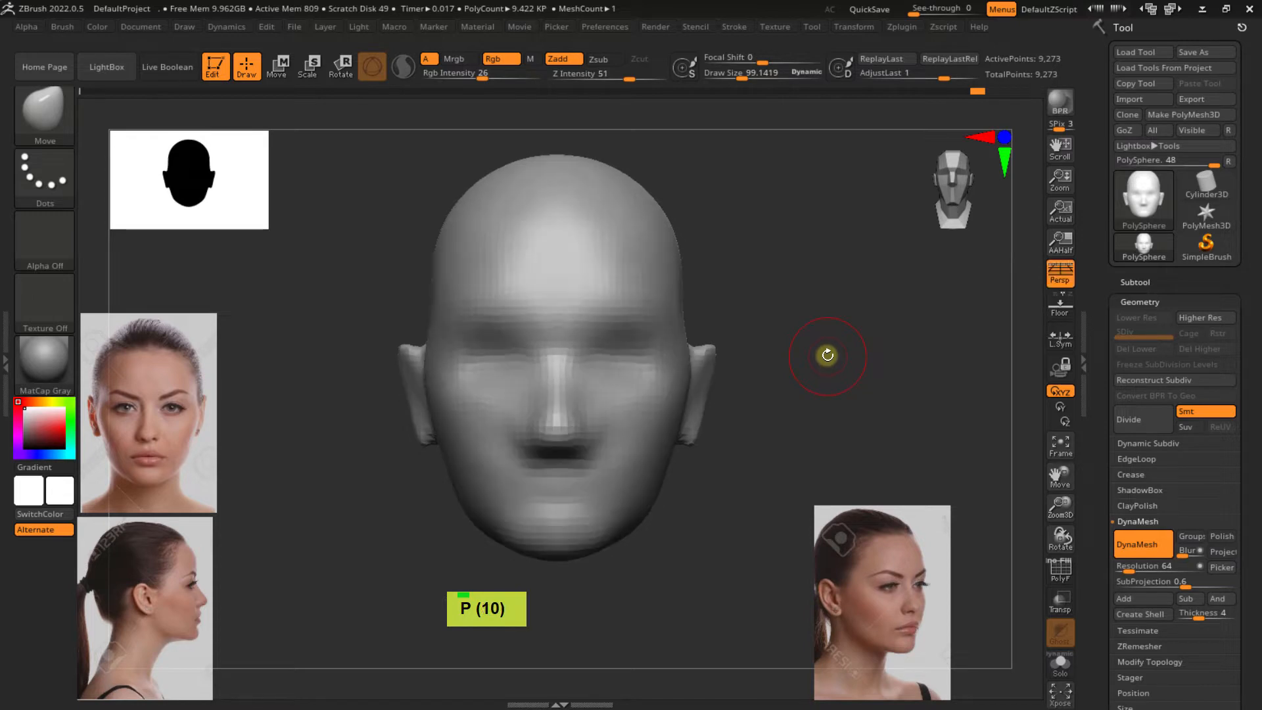
key("p")
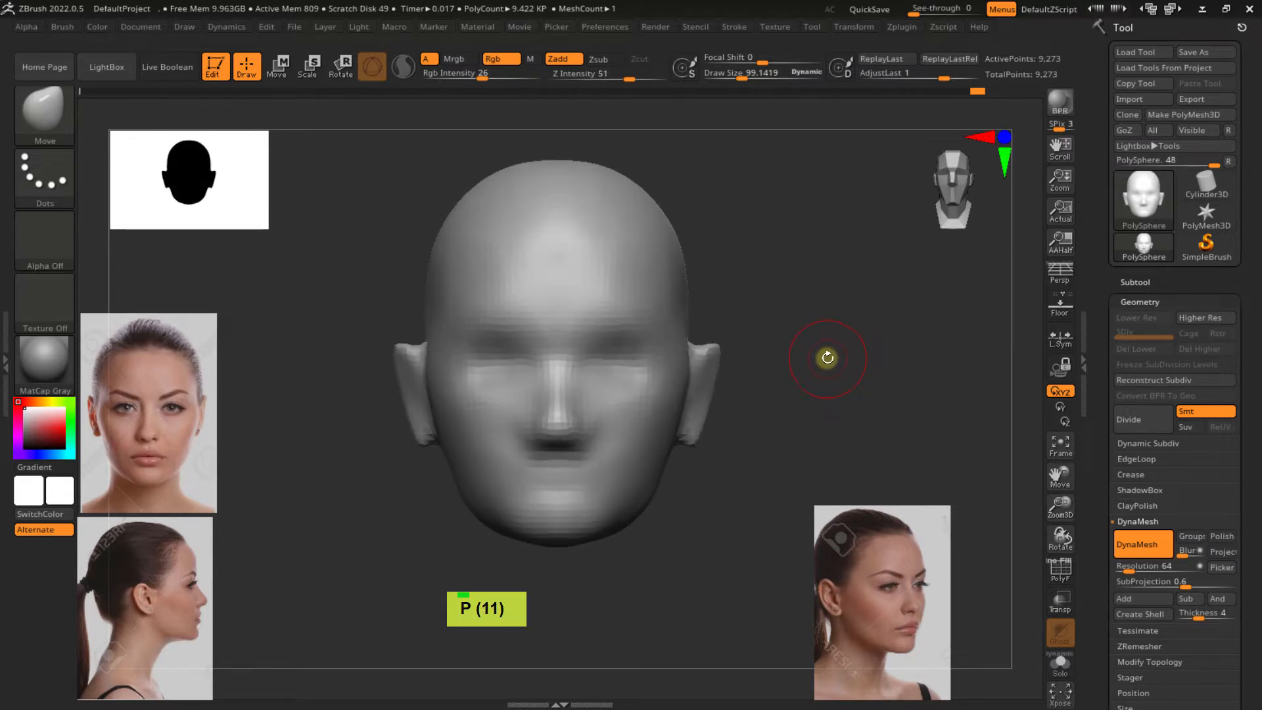
key("p")
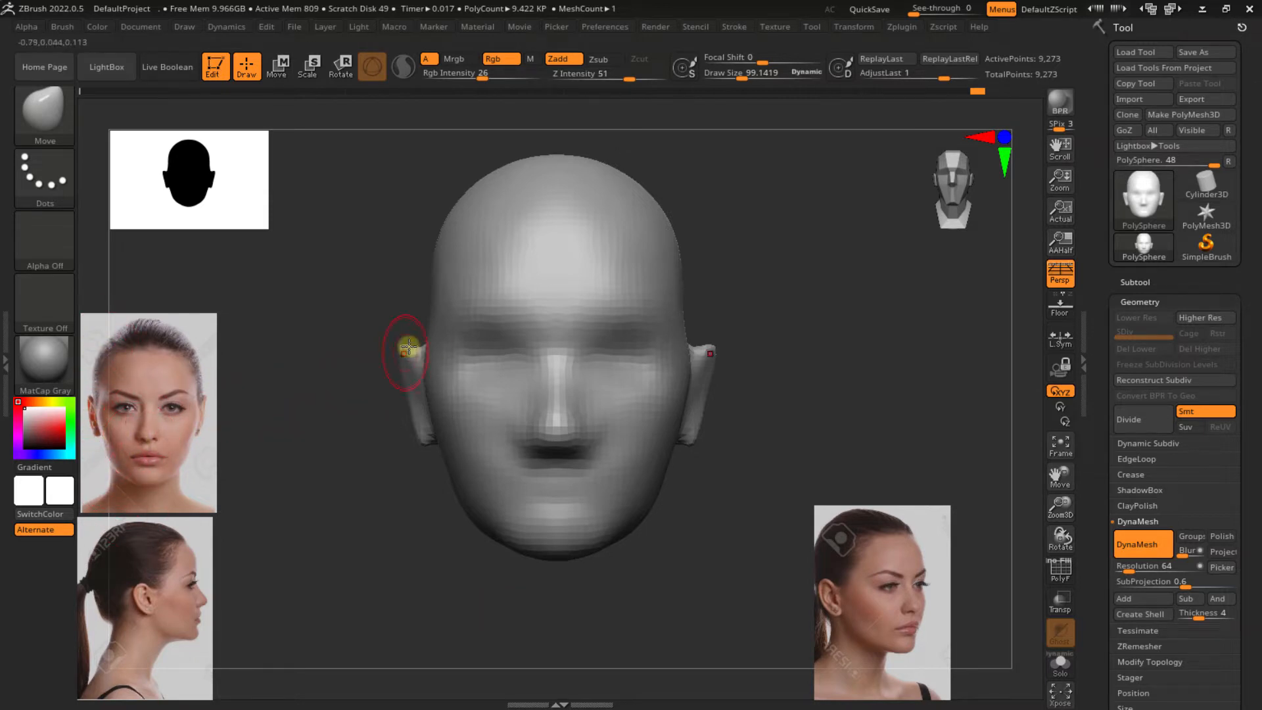
Adjust the upper edge of the ears close up in front view with the Move brush at a Draw Size of about 146
right_click_drag(406, 352, 402, 357, "ctrl")
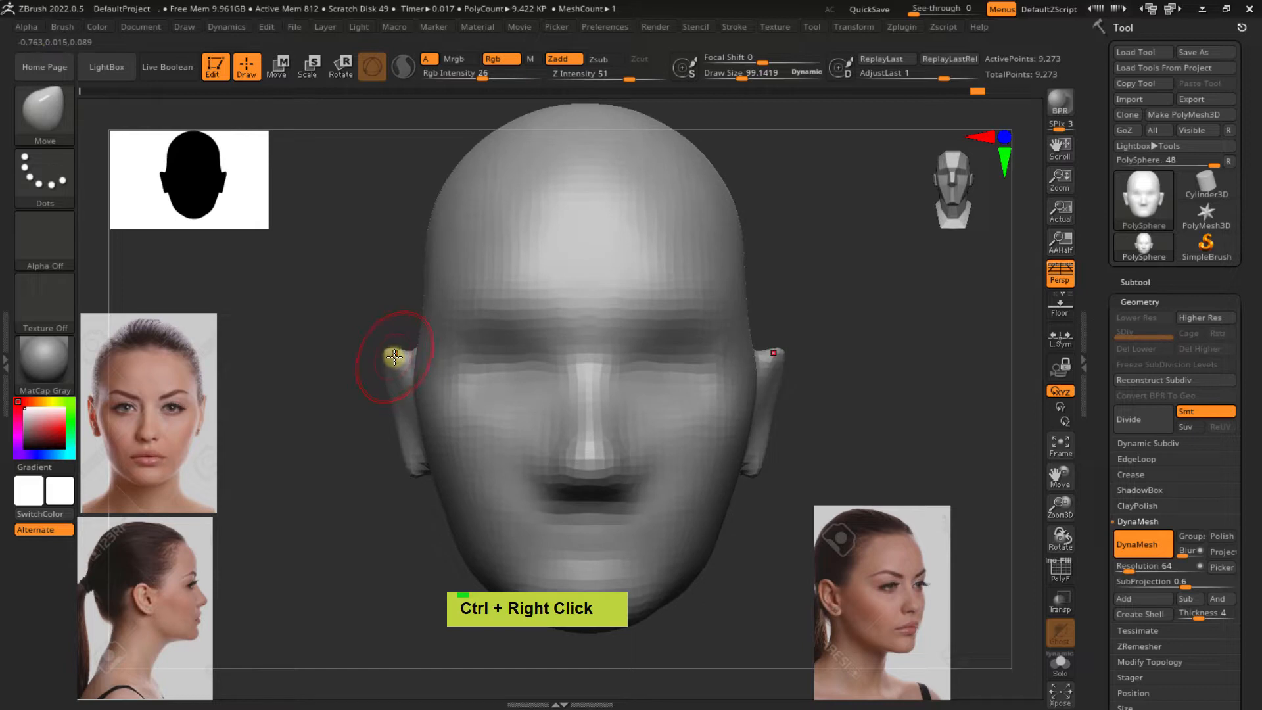
key("s")
left_click_drag(395, 355, 402, 355)
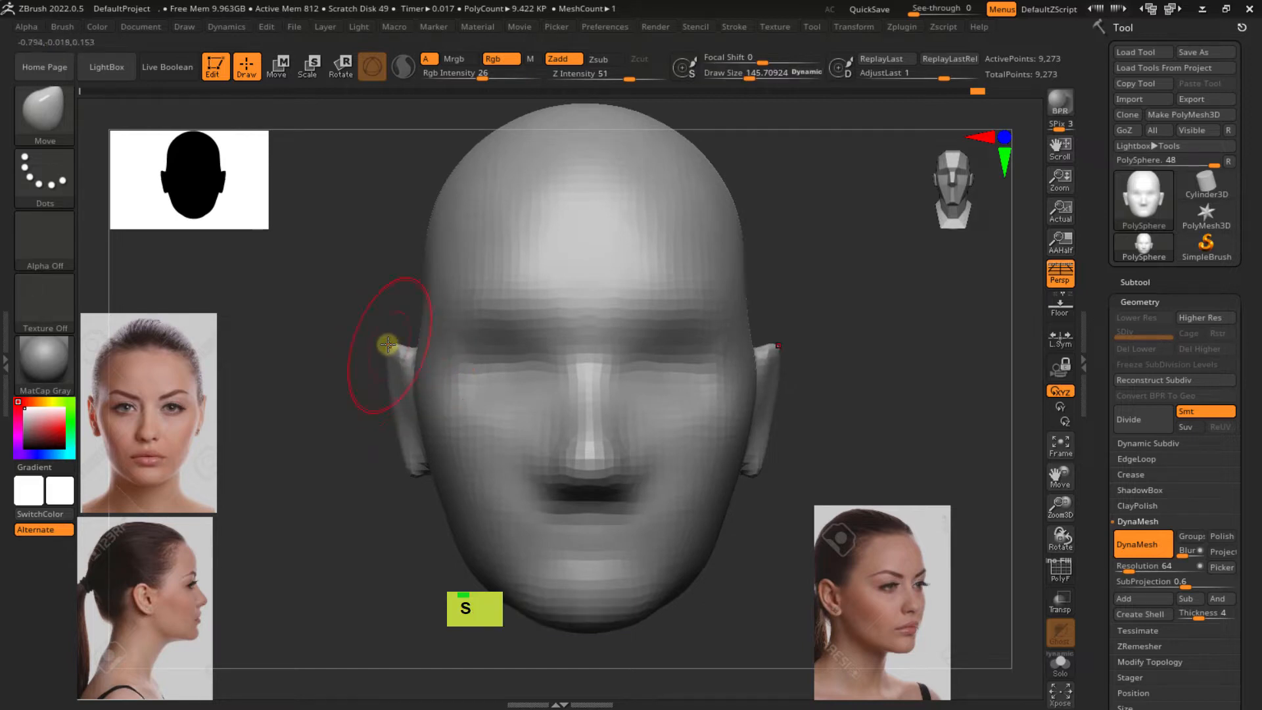
right_click_drag(388, 344, 378, 407)
double_click(386, 345)
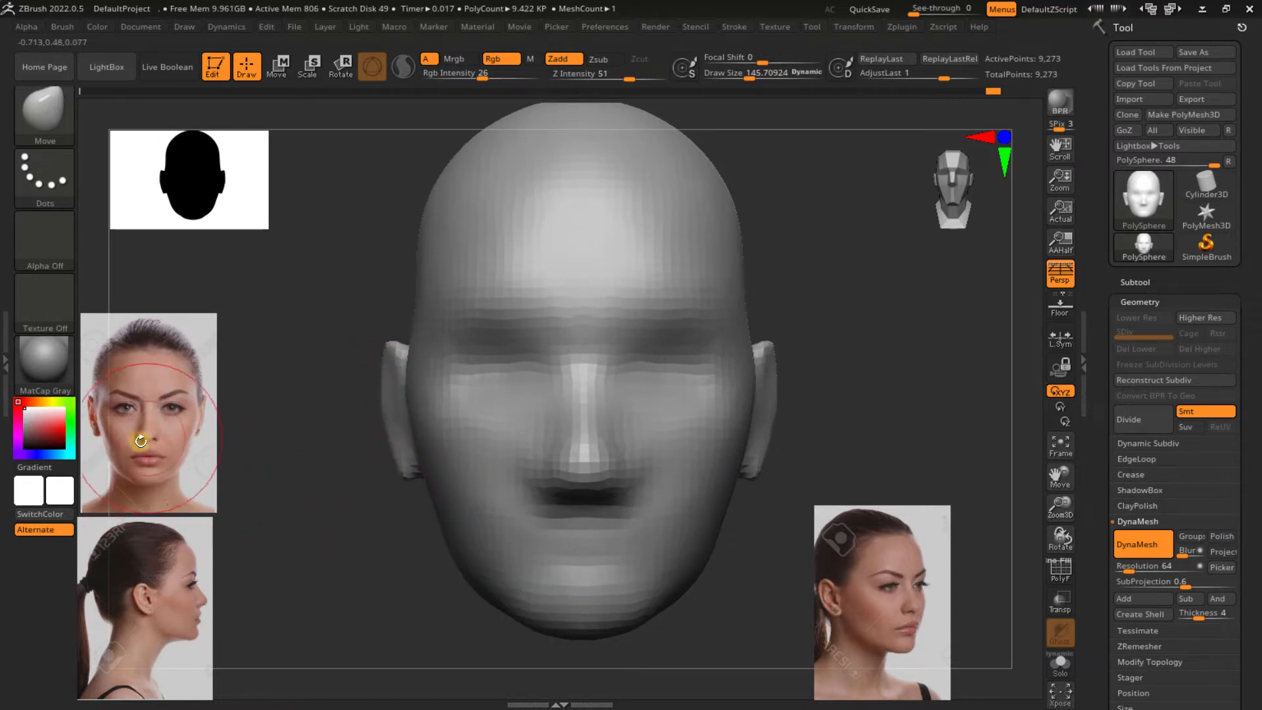
Refine the ear's rim and lobe in side view with the Move brush at Draw Sizes of about 146 to 163, and remesh with DynaMesh
right_click_drag(414, 357, 535, 353)
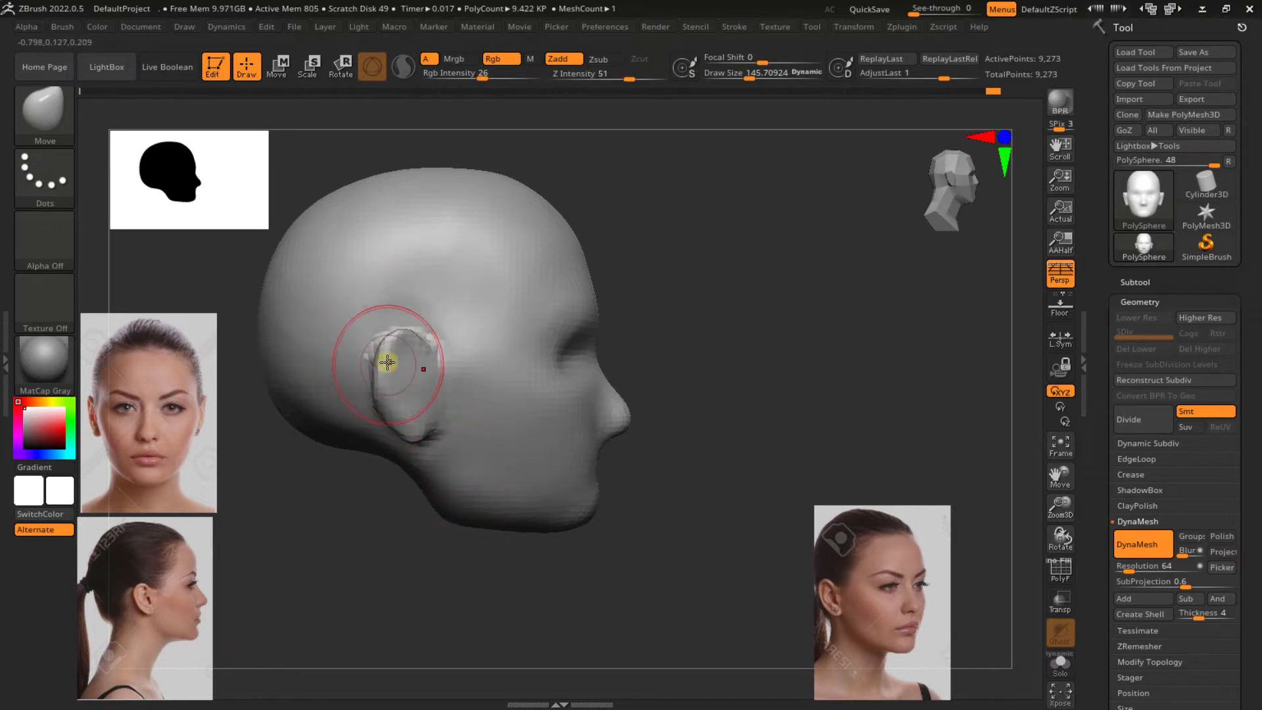
key("s")
mouse_move(389, 355)
left_mouse_down()
mouse_move(378, 360)
mouse_move(410, 347)
left_mouse_up()
key("s")
double_click(426, 356)
left_click_drag(386, 346, 390, 349)
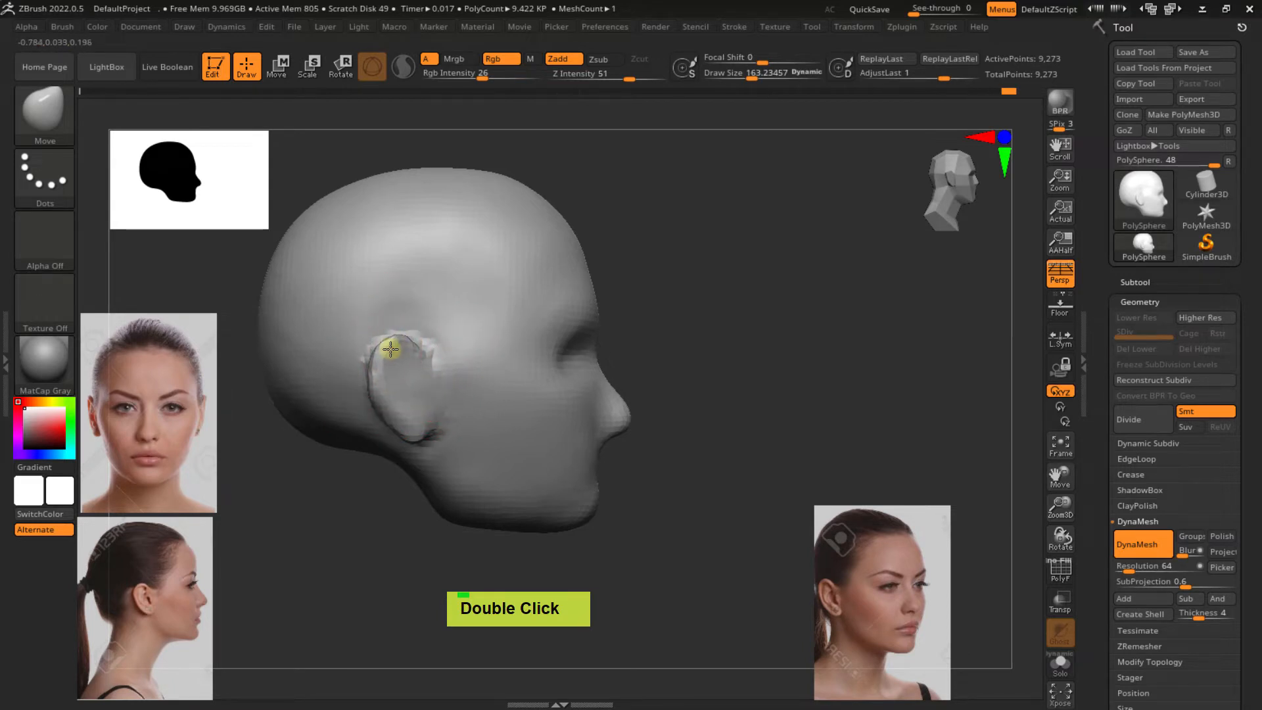
key("s")
left_click(417, 430)
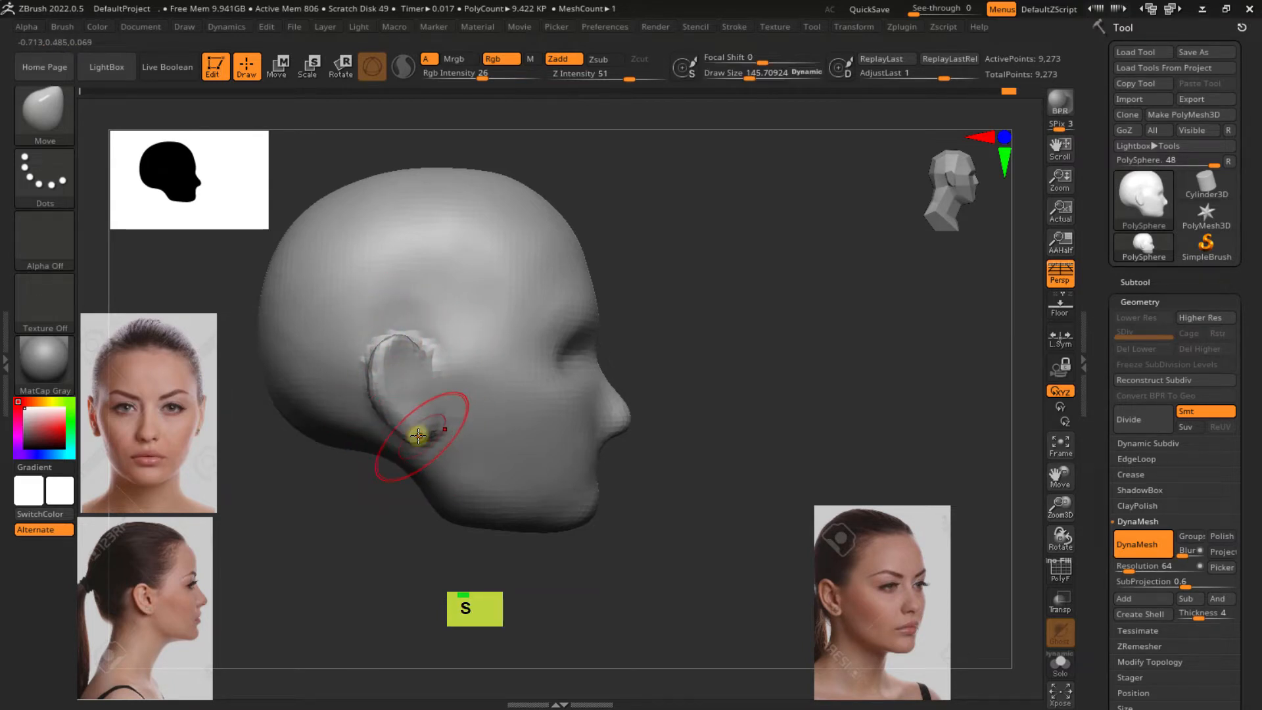
left_click_drag(705, 348, 769, 343, "ctrl")
Push the middle of the ear inward along its normals with the Move brush at a Draw Size of about 99, and remesh with DynaMesh
mouse_move(676, 339)
right_mouse_down()
mouse_move(479, 381)
mouse_move(503, 369)
mouse_move(546, 357)
mouse_move(473, 383)
mouse_move(484, 375)
mouse_move(458, 406)
mouse_move(445, 383)
mouse_move(521, 375)
mouse_move(443, 416)
mouse_move(408, 403)
mouse_move(437, 417)
mouse_move(485, 408)
mouse_move(412, 402)
mouse_move(414, 425)
right_mouse_up()
key("s")
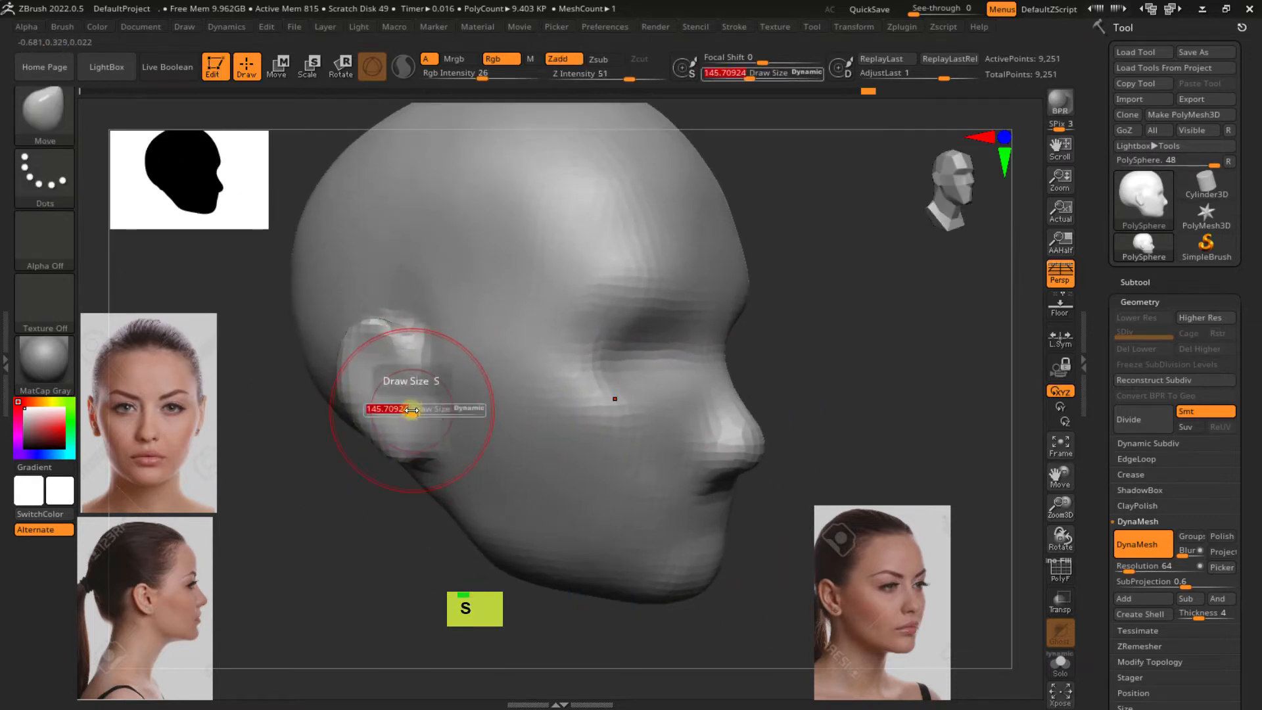
left_click_drag(414, 414, 404, 414)
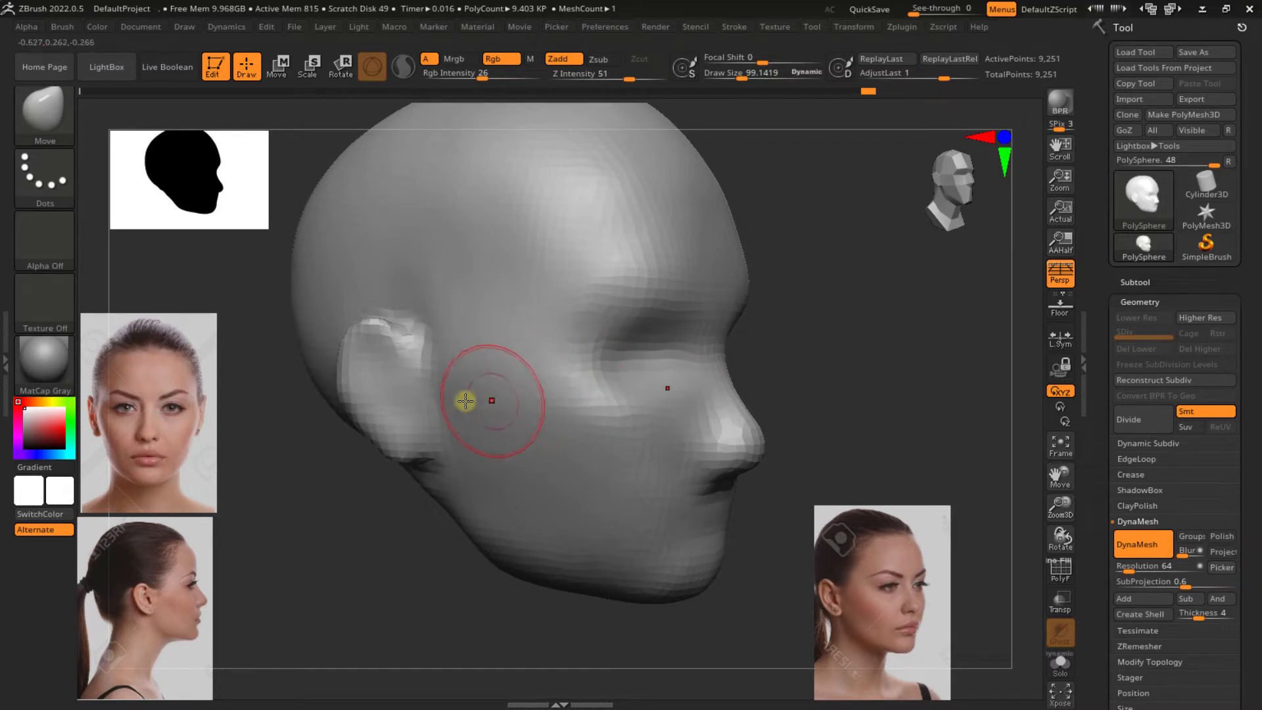
mouse_move(424, 385)
right_mouse_down()
mouse_move(448, 401)
mouse_move(414, 393)
right_mouse_up()
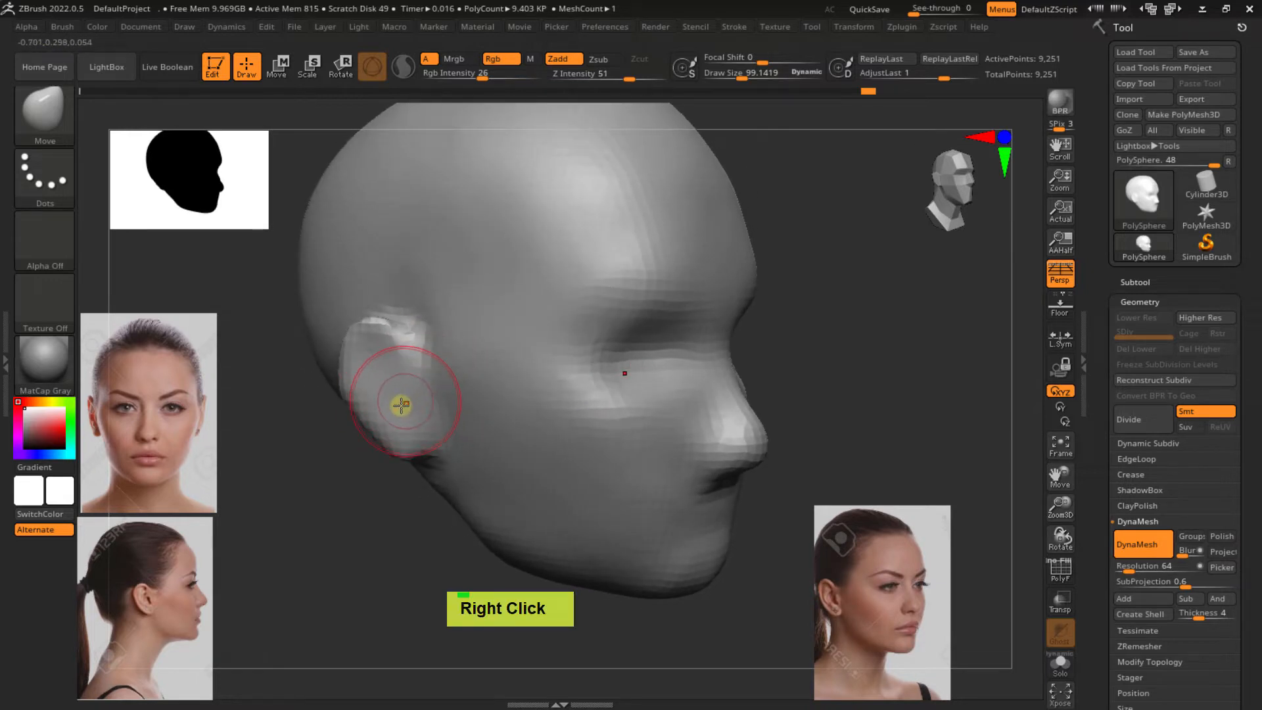
left_click_drag(403, 398, 402, 407, "alt")
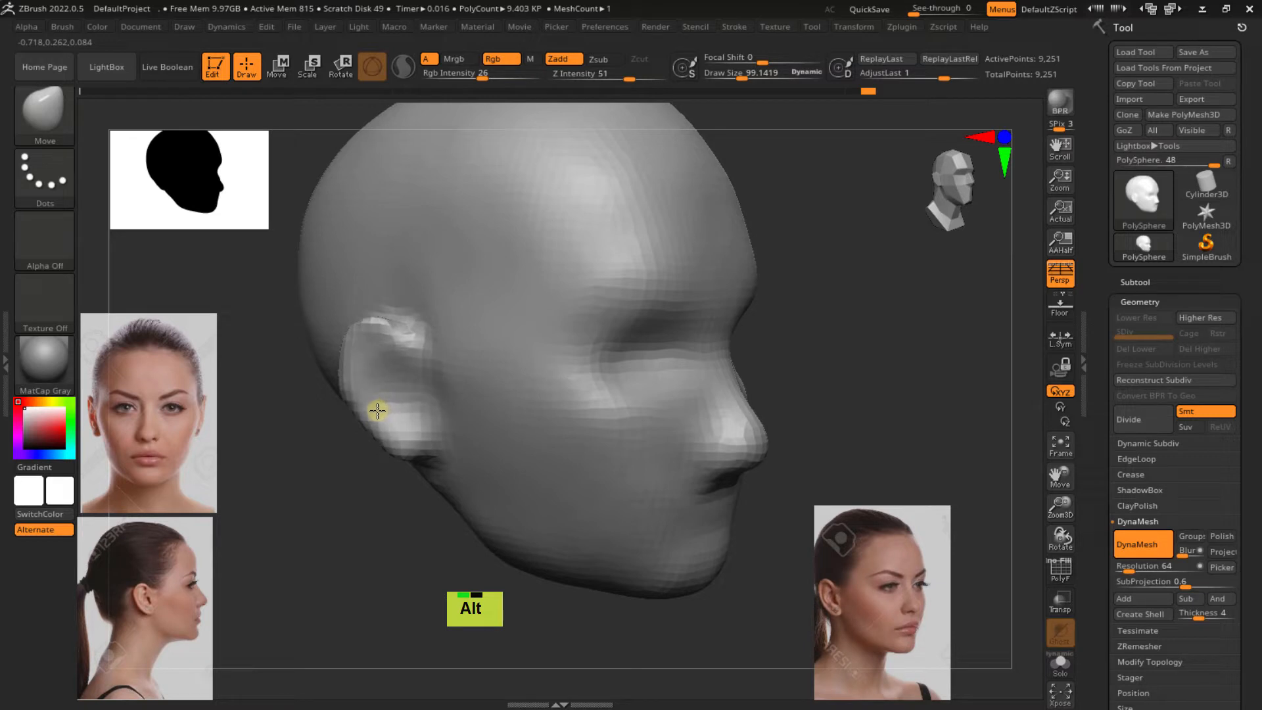
mouse_move(403, 394)
left_mouse_down("alt")
mouse_move(397, 369)
mouse_move(387, 374)
left_mouse_up("alt")
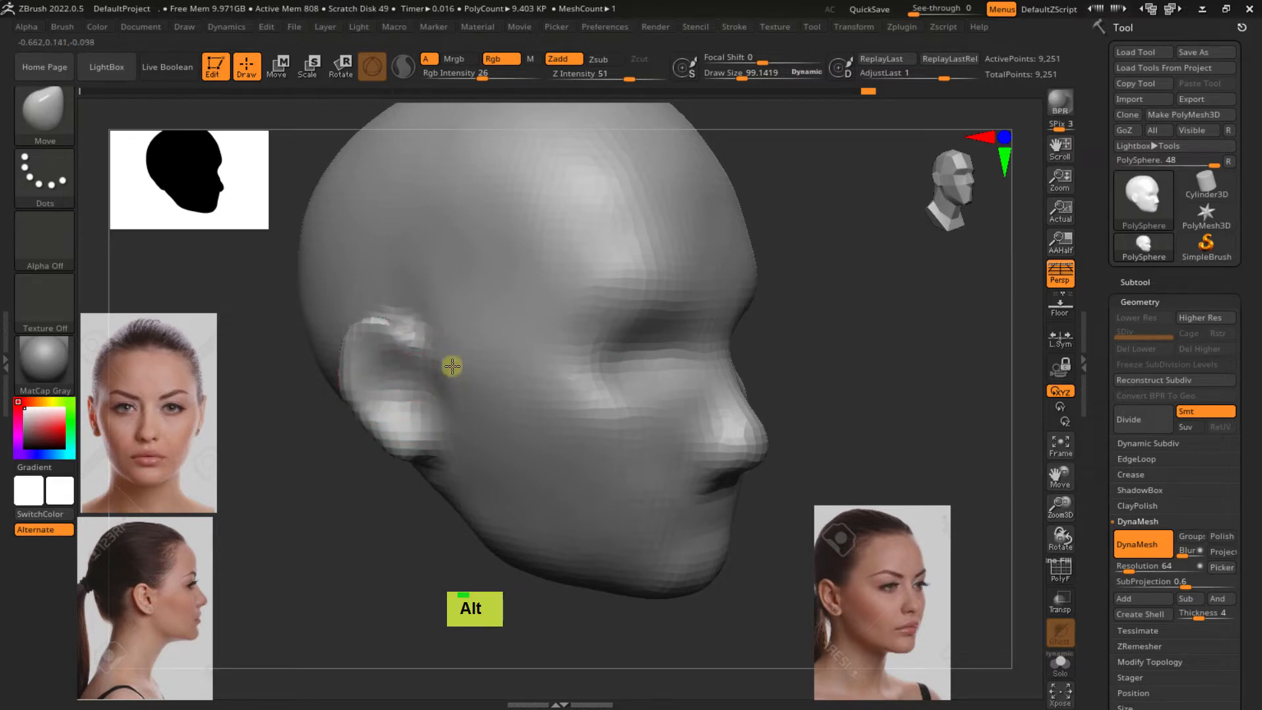
right_click_drag(452, 367, 439, 366)
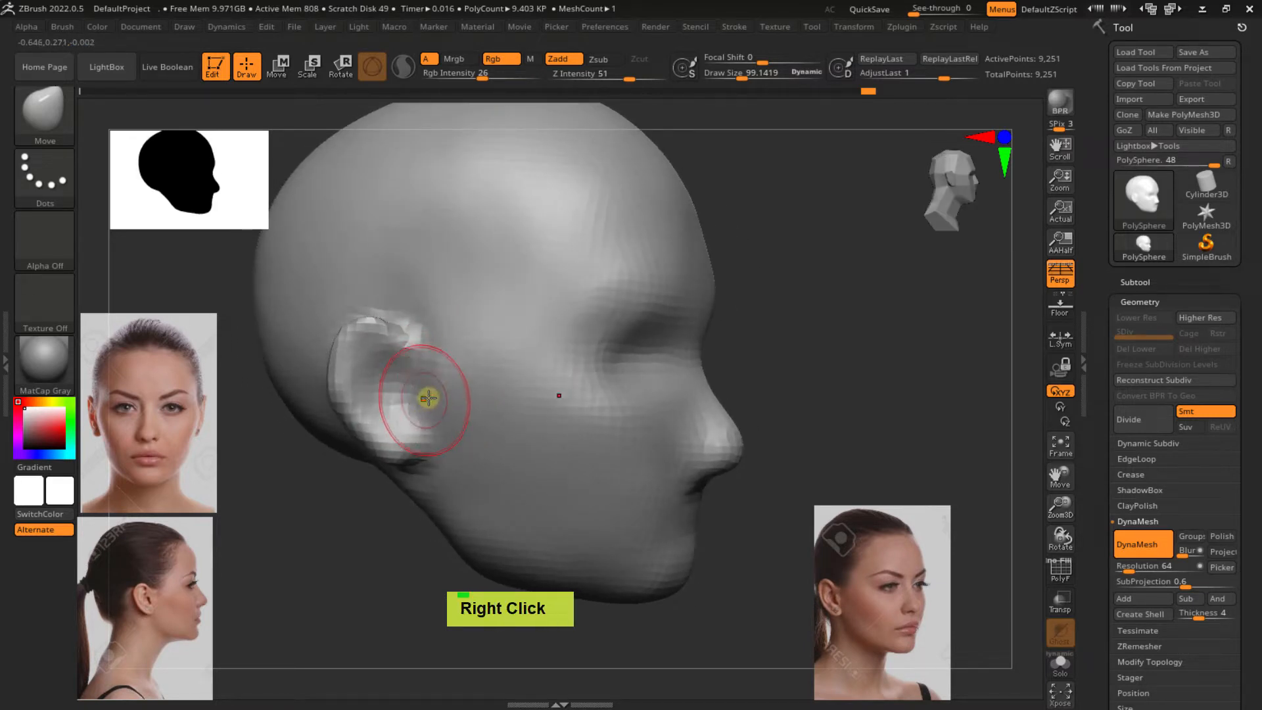
mouse_move(428, 388)
right_mouse_down()
mouse_move(516, 403)
mouse_move(394, 391)
mouse_move(411, 374)
mouse_move(600, 338)
mouse_move(417, 369)
mouse_move(498, 386)
mouse_move(443, 393)
right_mouse_up()
left_click(468, 385, "ctrl")
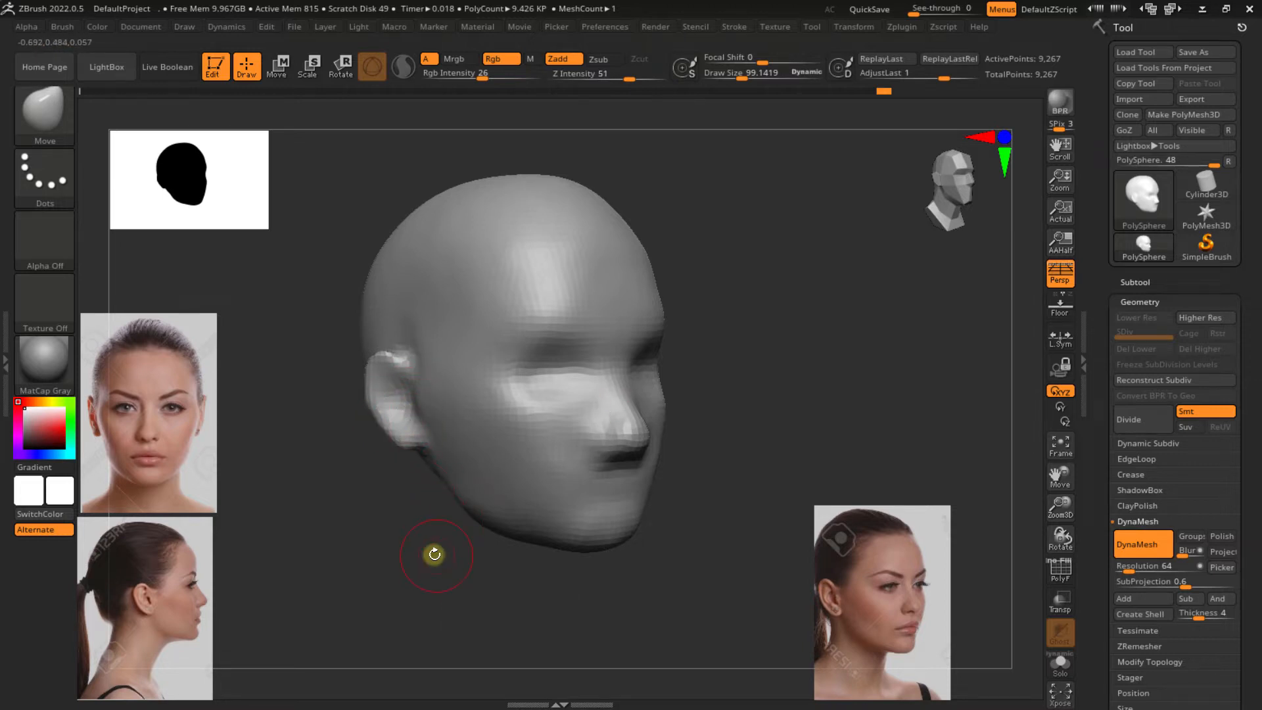
Examine the wireframe of the head and ear from the side and three-quarter views to judge the DynaMesh density
mouse_move(436, 512)
right_mouse_down("ctrl")
mouse_move(699, 344)
mouse_move(664, 344)
mouse_move(679, 334)
mouse_move(721, 319)
mouse_move(554, 352)
mouse_move(657, 349)
mouse_move(628, 339)
mouse_move(527, 397)
right_mouse_up("ctrl")
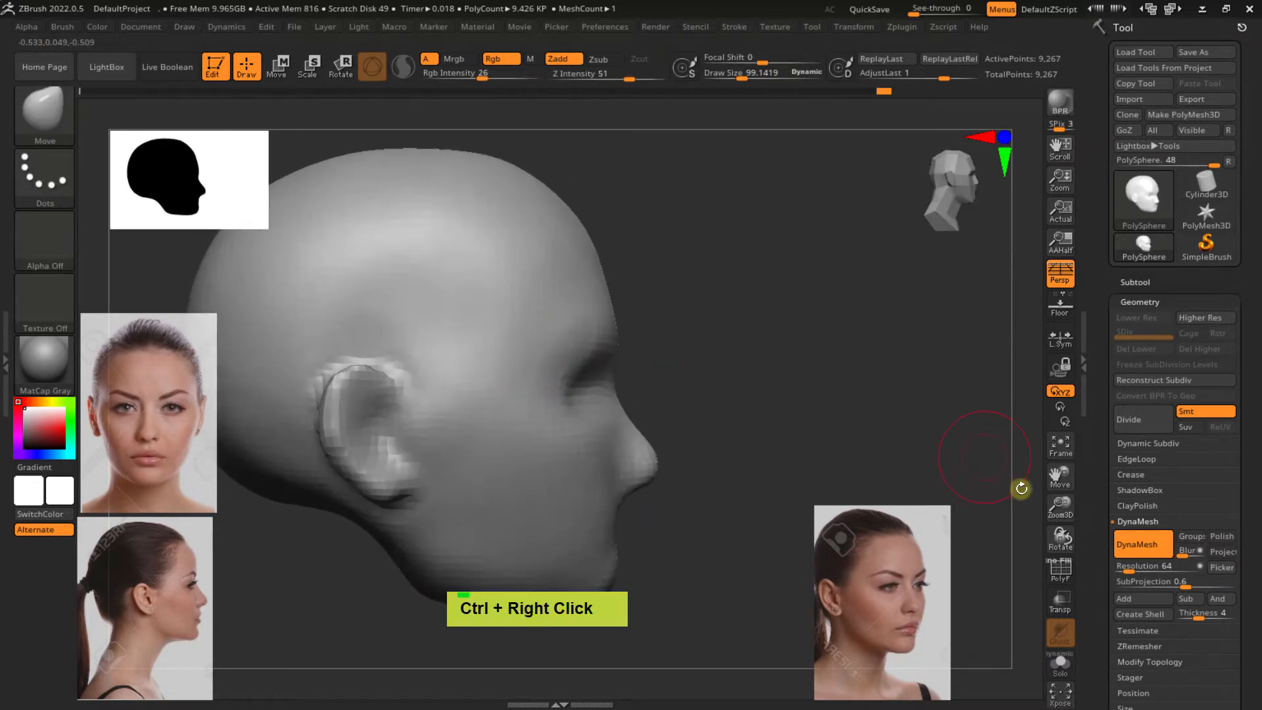
key("shift")
key("shift+f")
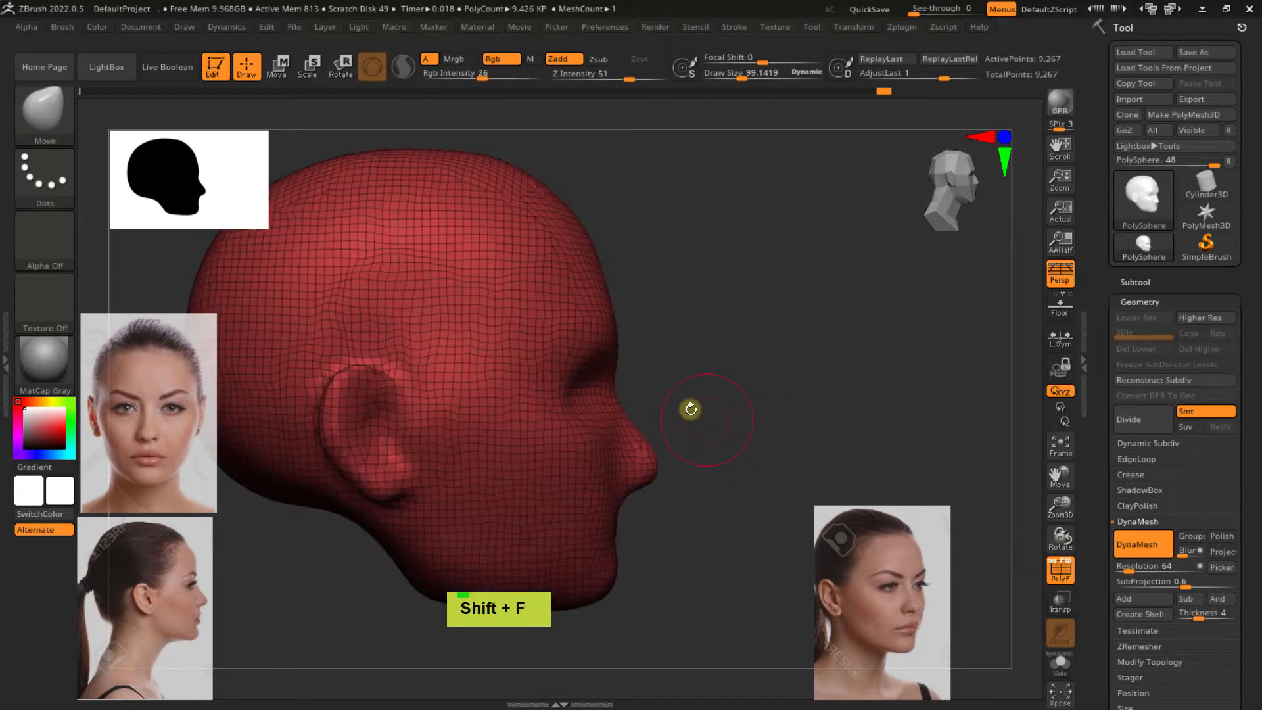
right_click_drag(700, 391, 825, 384, "alt")
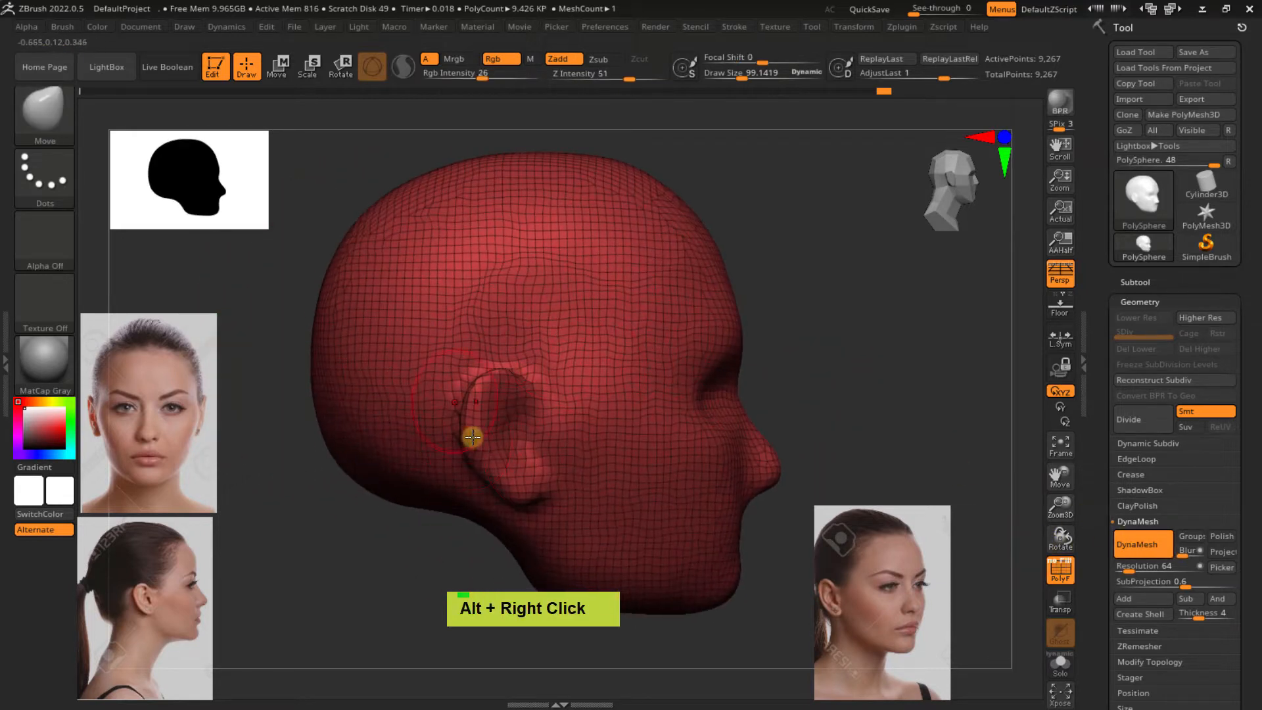
left_click(865, 316, "ctrl")
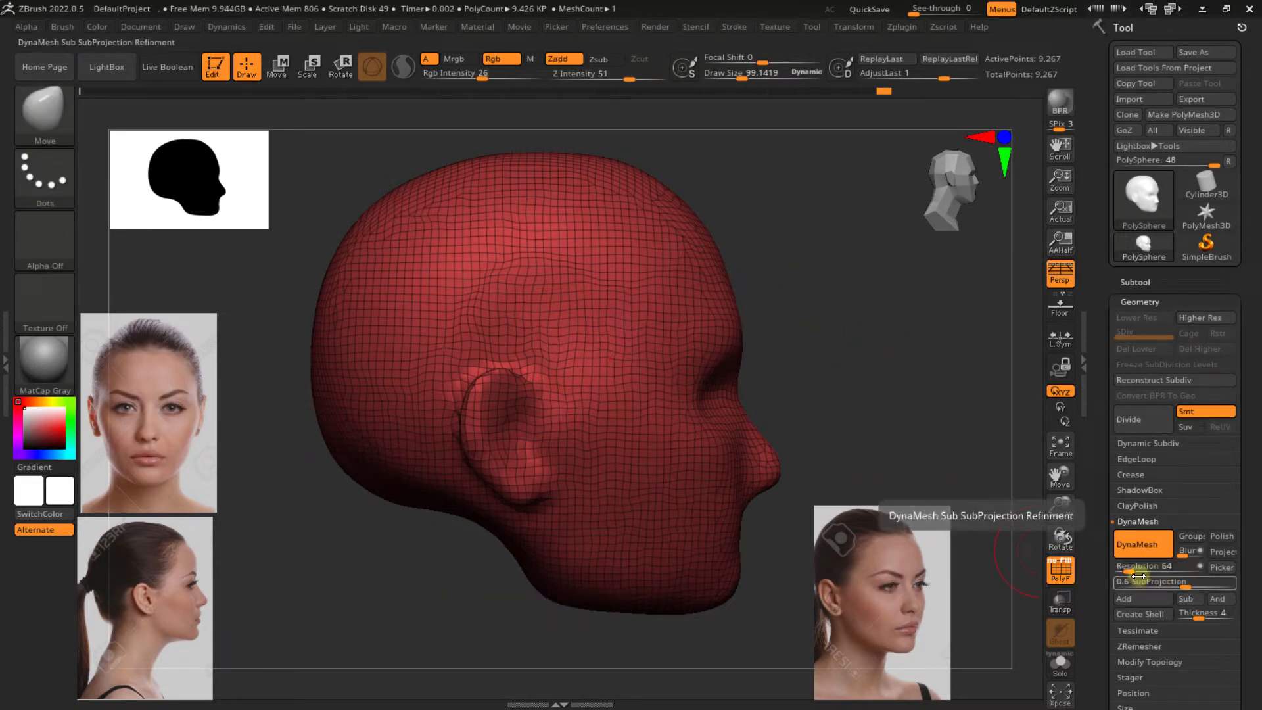
mouse_move(876, 358)
right_mouse_down()
mouse_move(834, 368)
mouse_move(682, 333)
mouse_move(586, 409)
mouse_move(642, 397)
right_mouse_up()
key("shift+f")
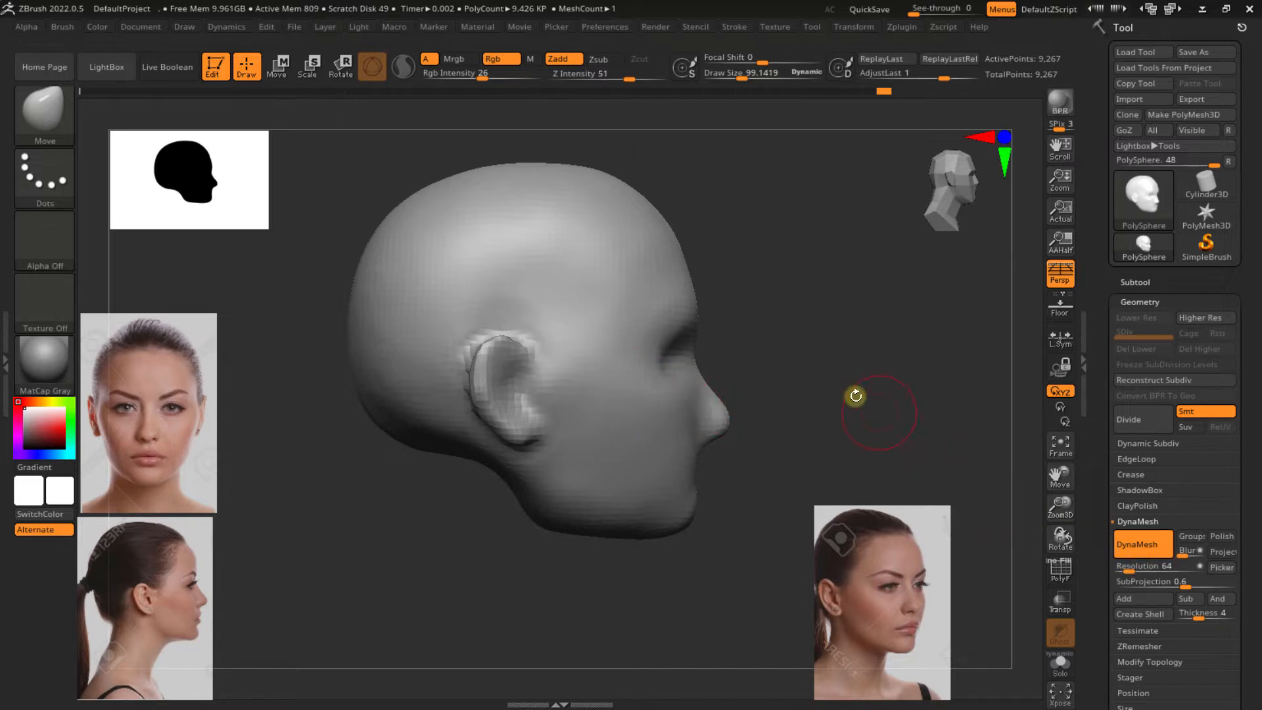
right_click_drag(855, 395, 816, 372)
key("shift+f")
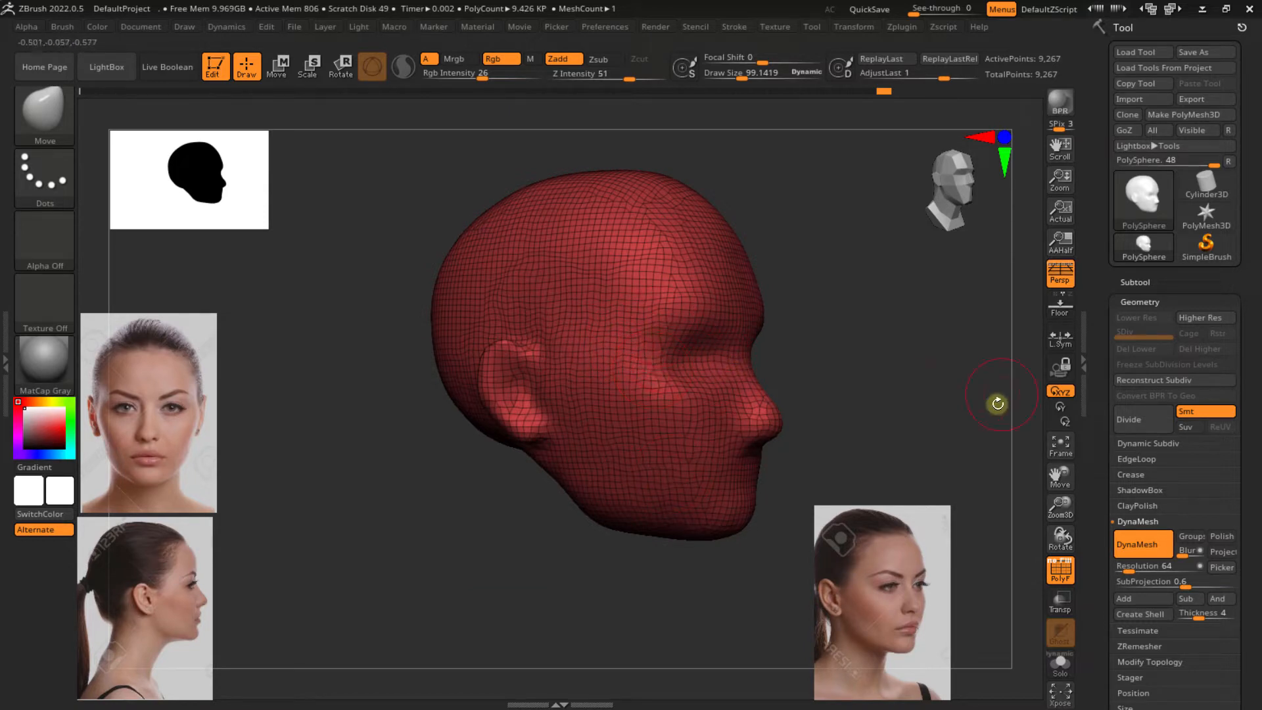
key("shift+f")
right_click_drag(817, 360, 620, 358)
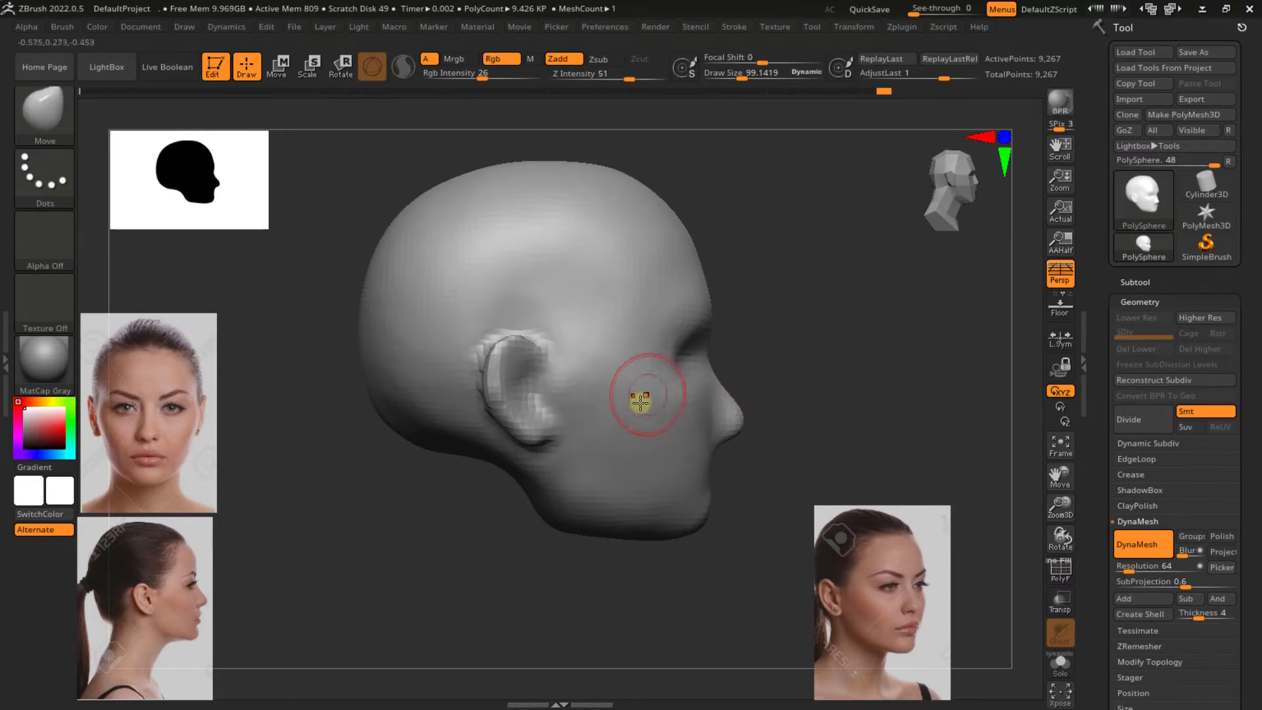
Set the visible subtool count to 3 and insert a Cylinder3D as a new subtool for the neck
left_click(1135, 282)
left_click_drag(1147, 190, 1129, 191)
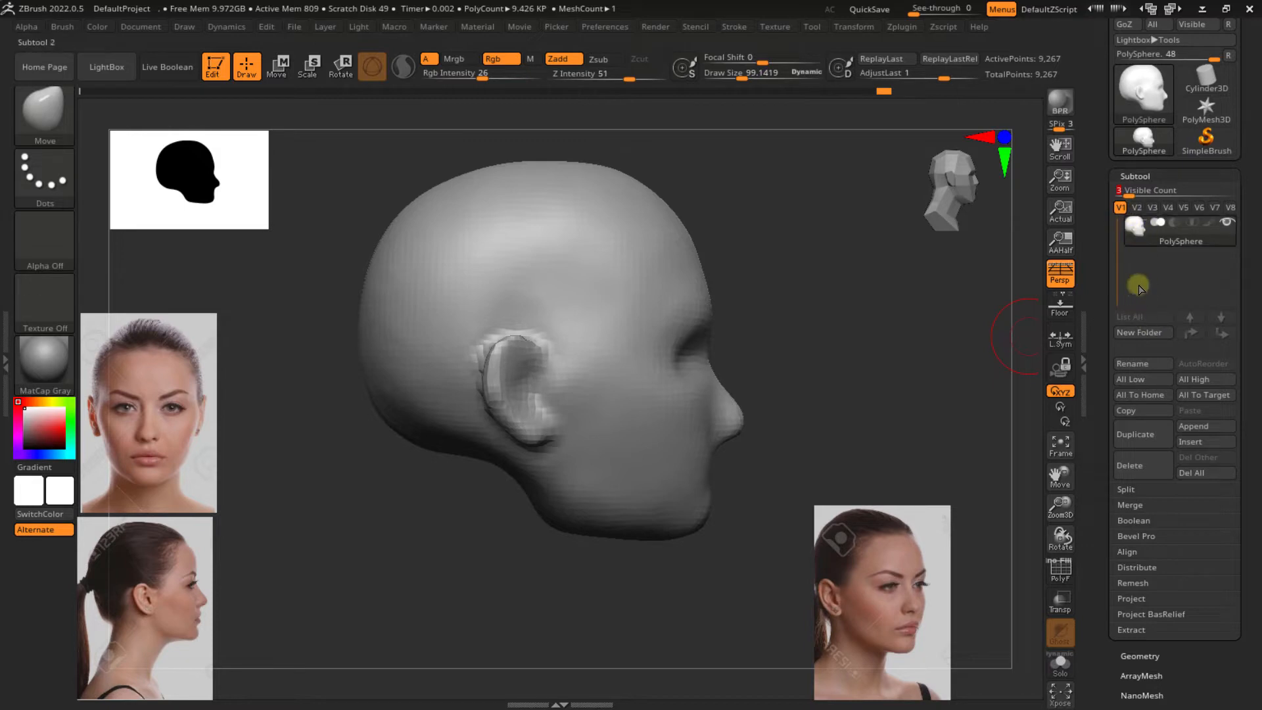
left_click(1203, 443)
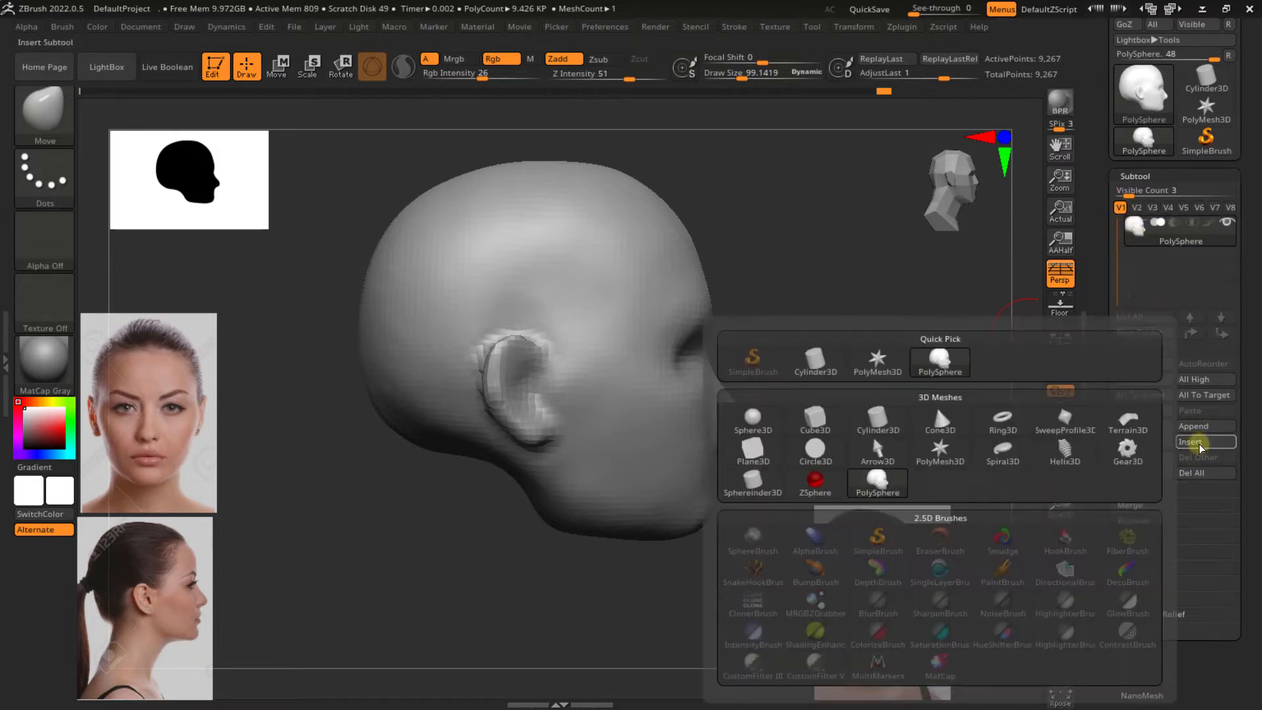
left_click(877, 429)
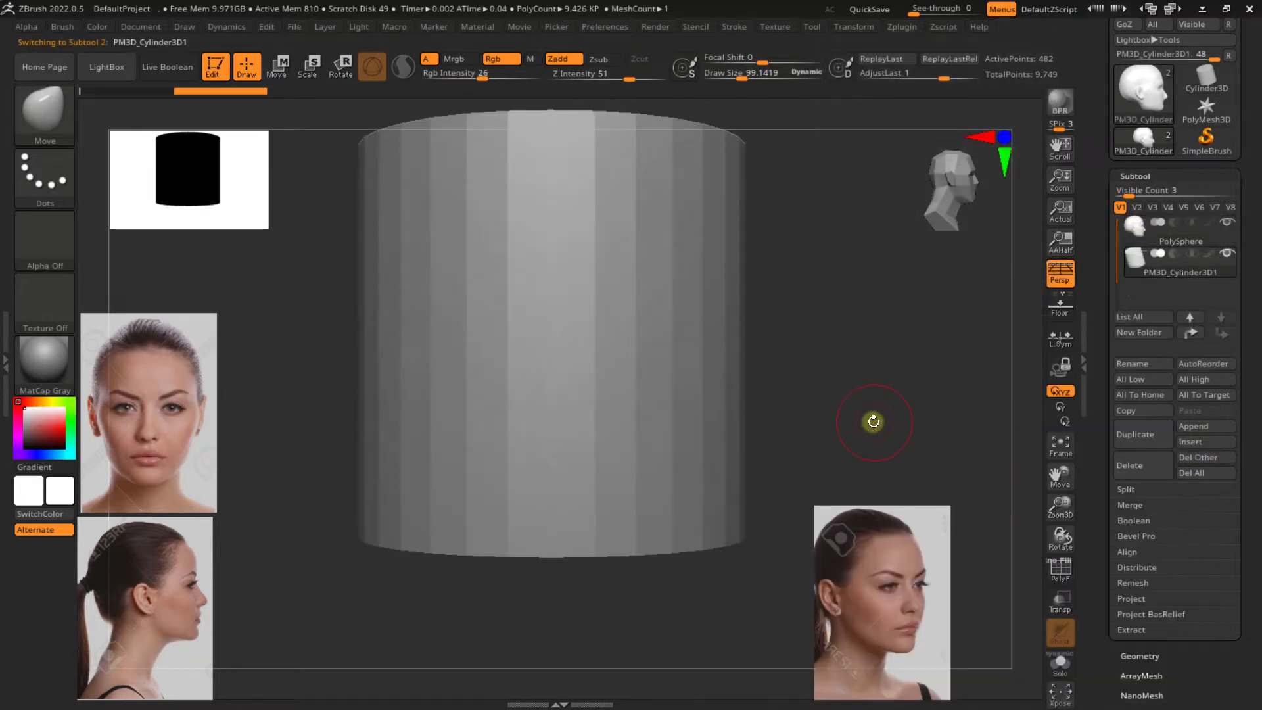
Move the cylinder down below the head in front view and back toward the rear of the skull in side view
right_click_drag(873, 422, 634, 273, "ctrl")
key("w")
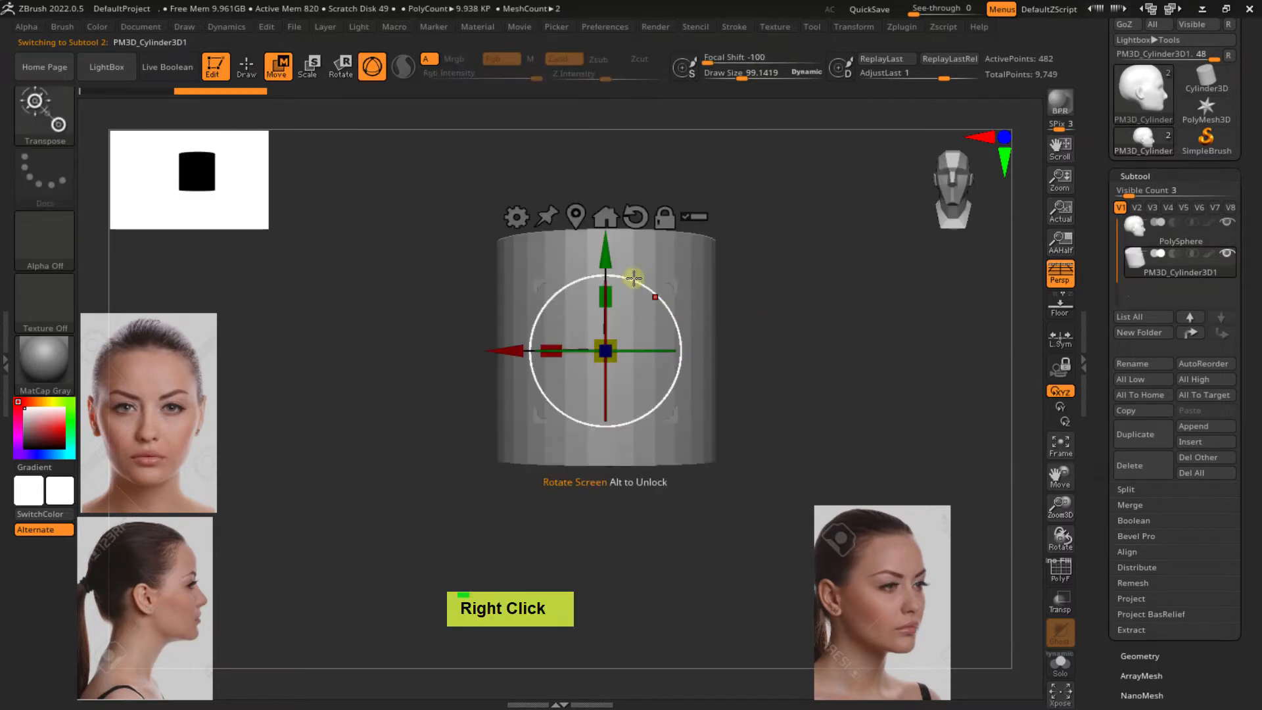
left_click_drag(604, 249, 675, 432)
right_click_drag(674, 432, 720, 453, "shift")
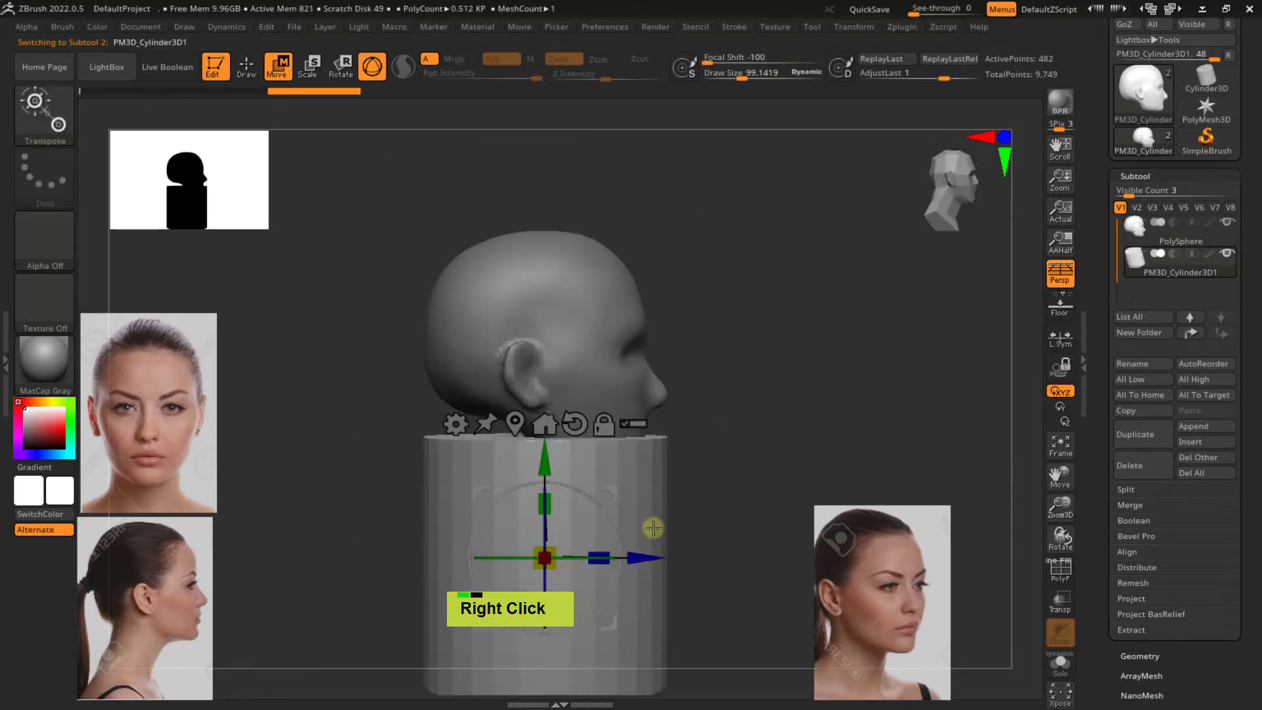
left_click_drag(644, 557, 572, 564)
right_click_drag(575, 489, 668, 399, "alt")
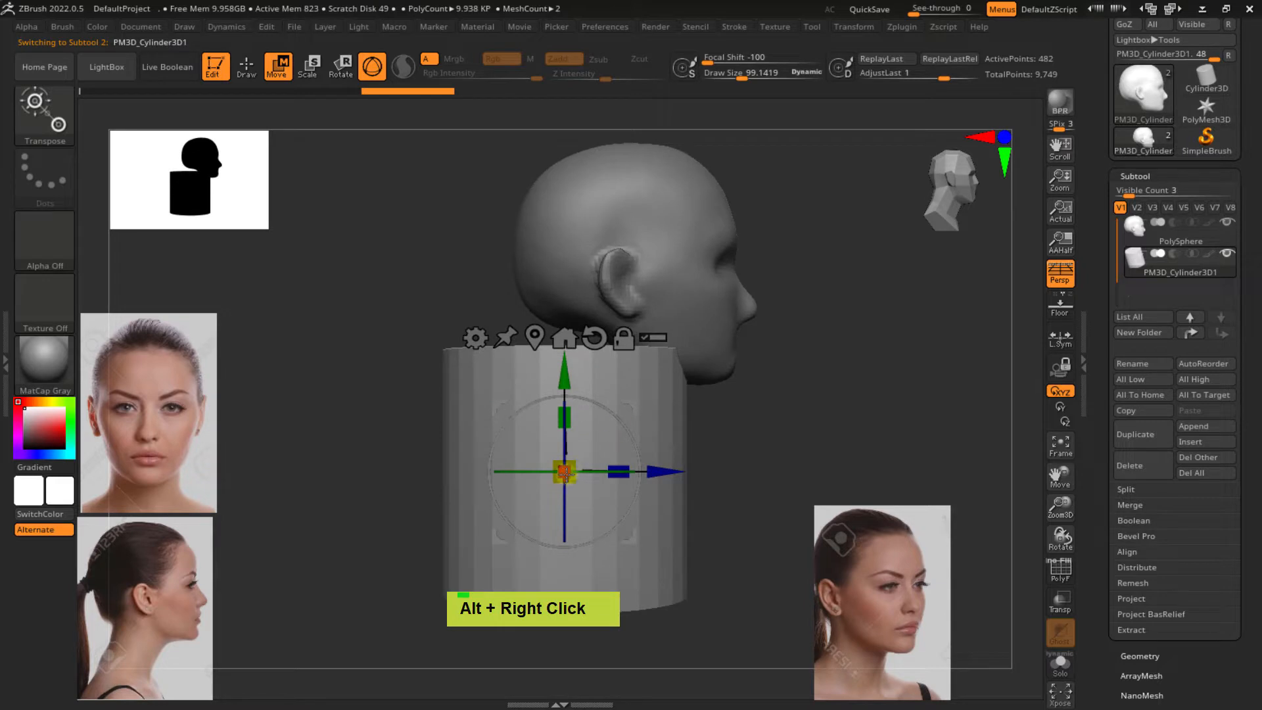
Scale the cylinder down uniformly toward neck thickness and tilt it forward in side view to follow the neck's slope
left_click_drag(573, 465, 577, 555)
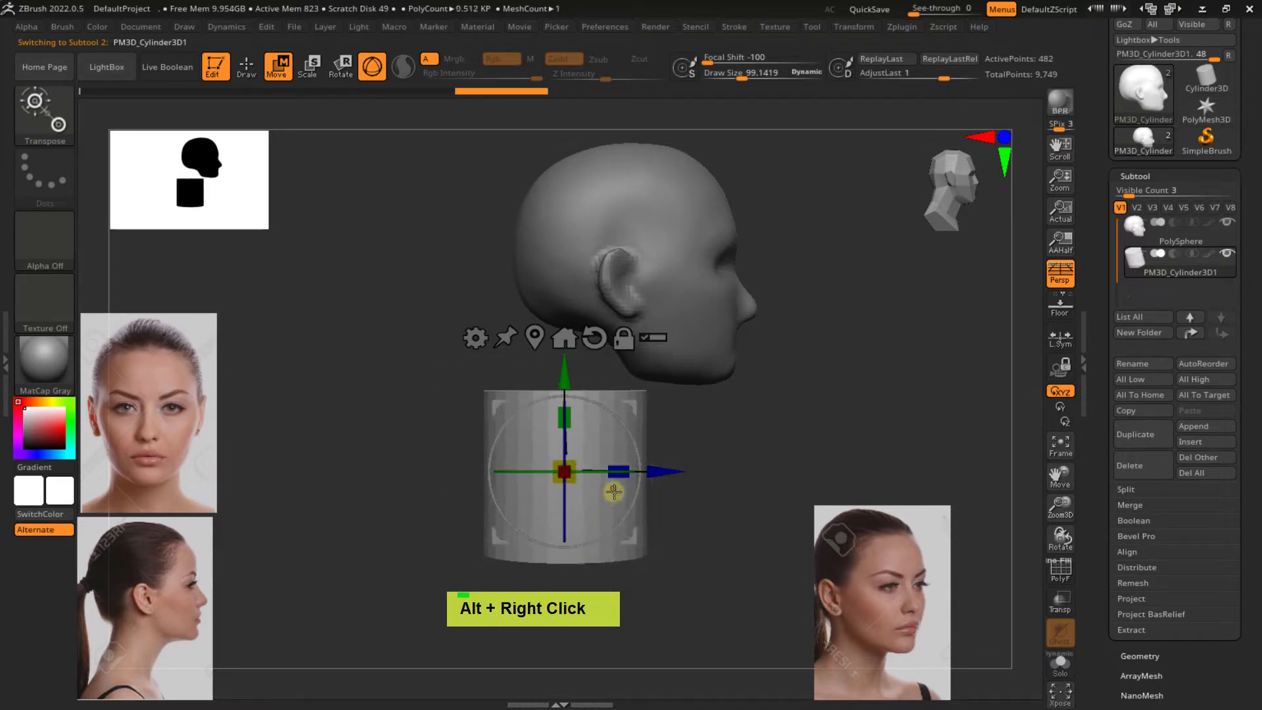
right_click_drag(596, 490, 601, 500, "ctrl")
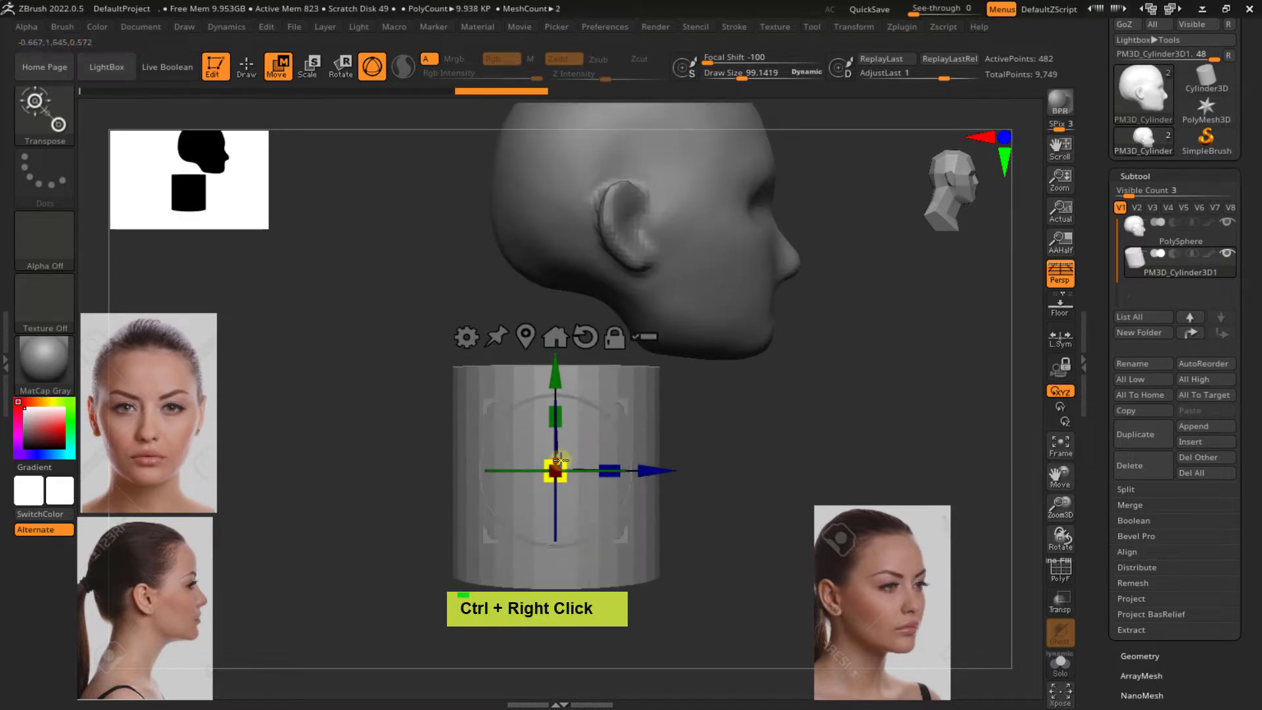
left_click_drag(563, 462, 569, 502)
left_click_drag(622, 438, 637, 467)
left_click_drag(594, 391, 583, 390)
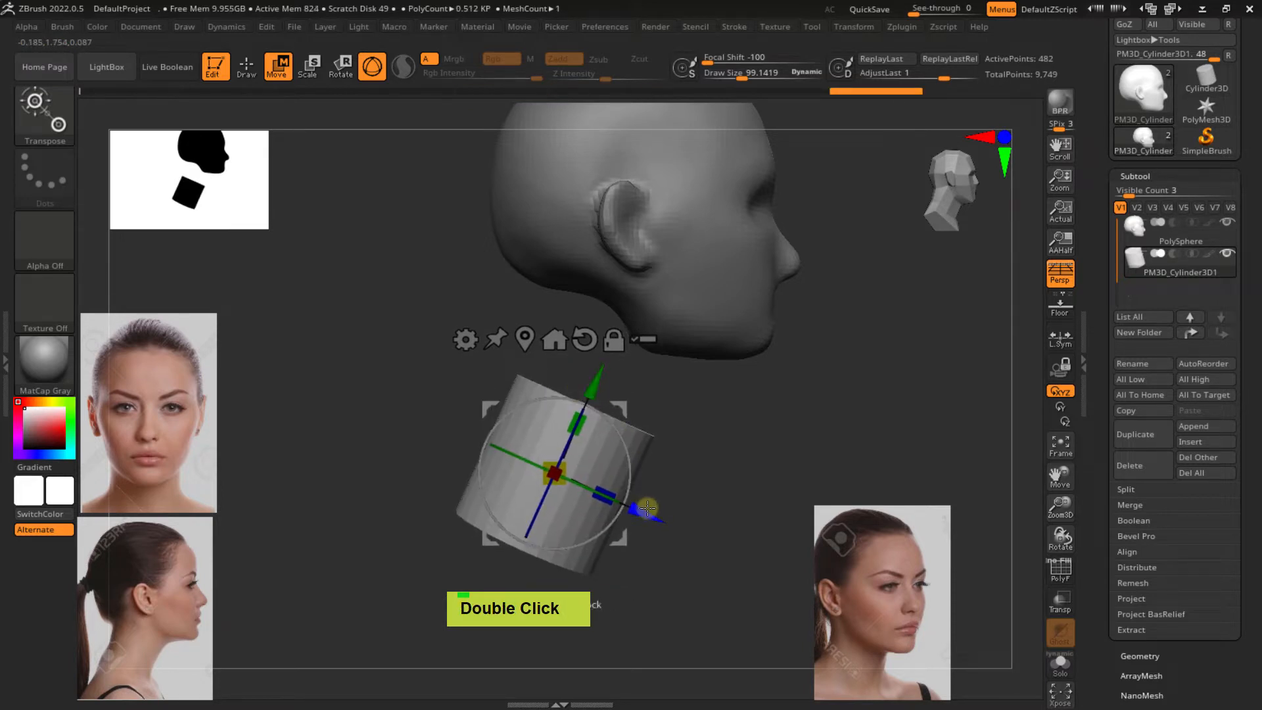
Move the neck cylinder up under the skull and slightly forward in side view, reducing its tilt to follow the reference neck
left_click_drag(645, 509, 619, 467)
left_click_drag(563, 361, 590, 295)
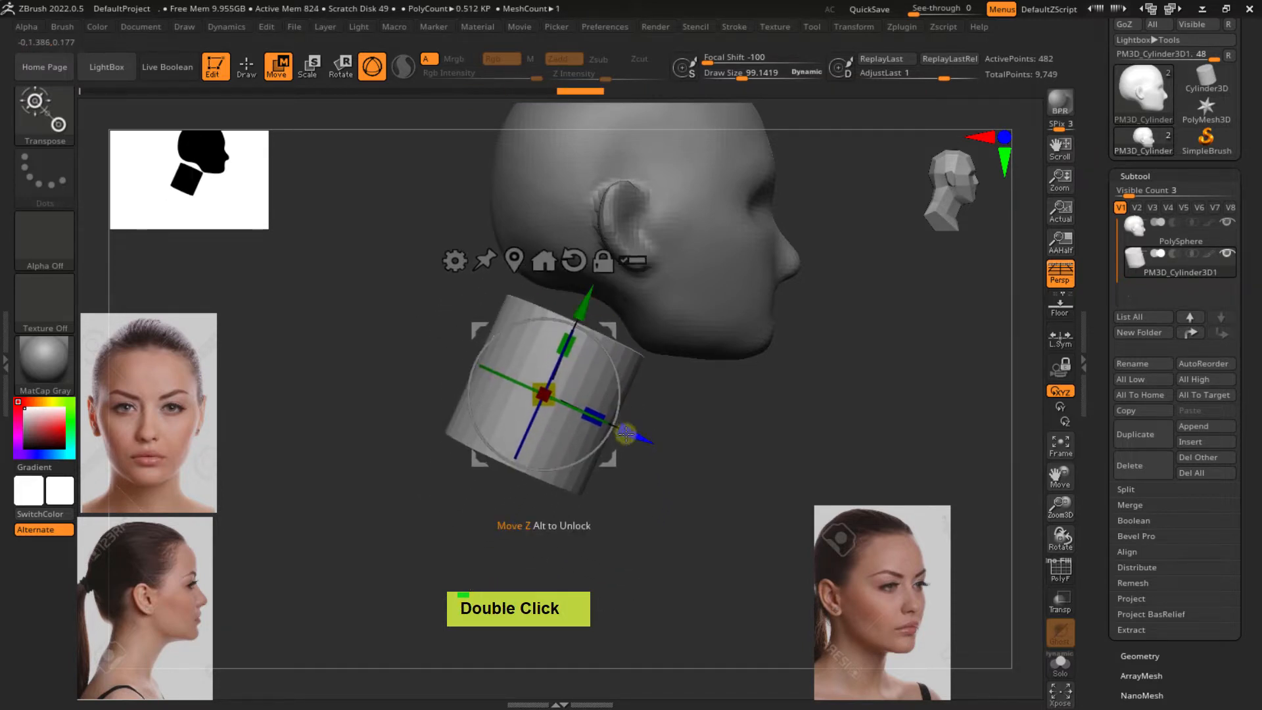
left_click_drag(631, 432, 642, 436)
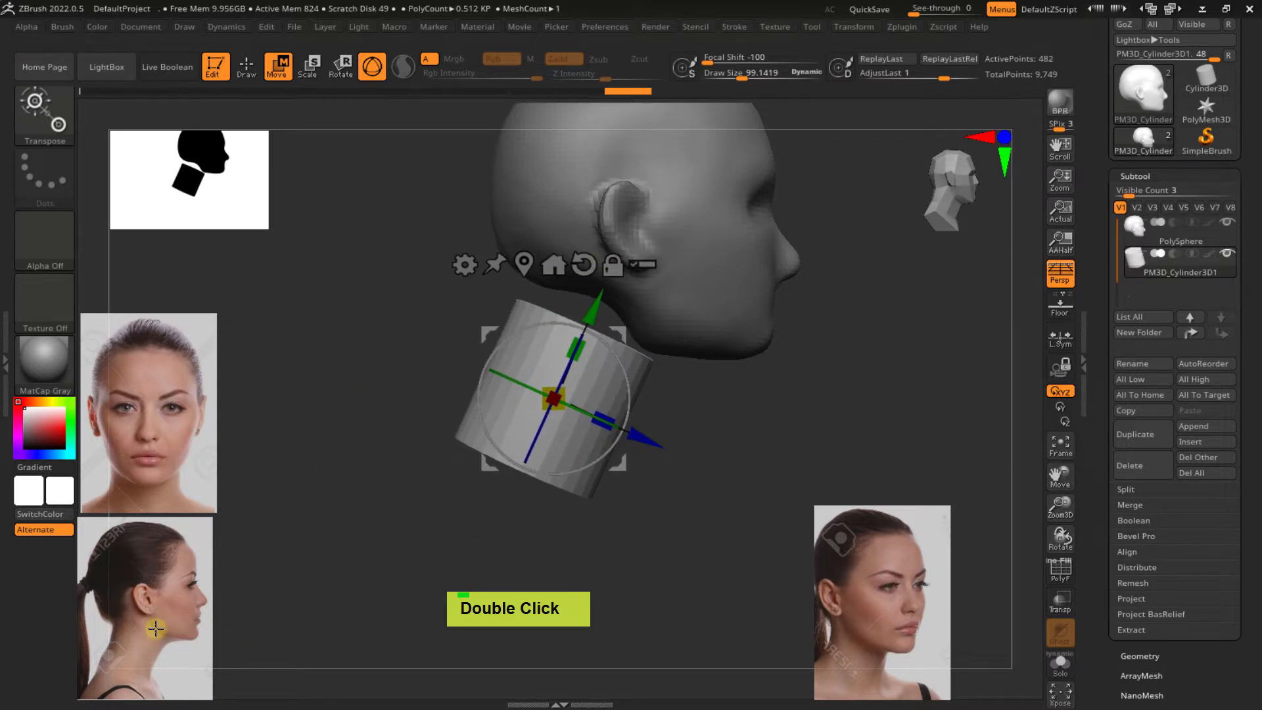
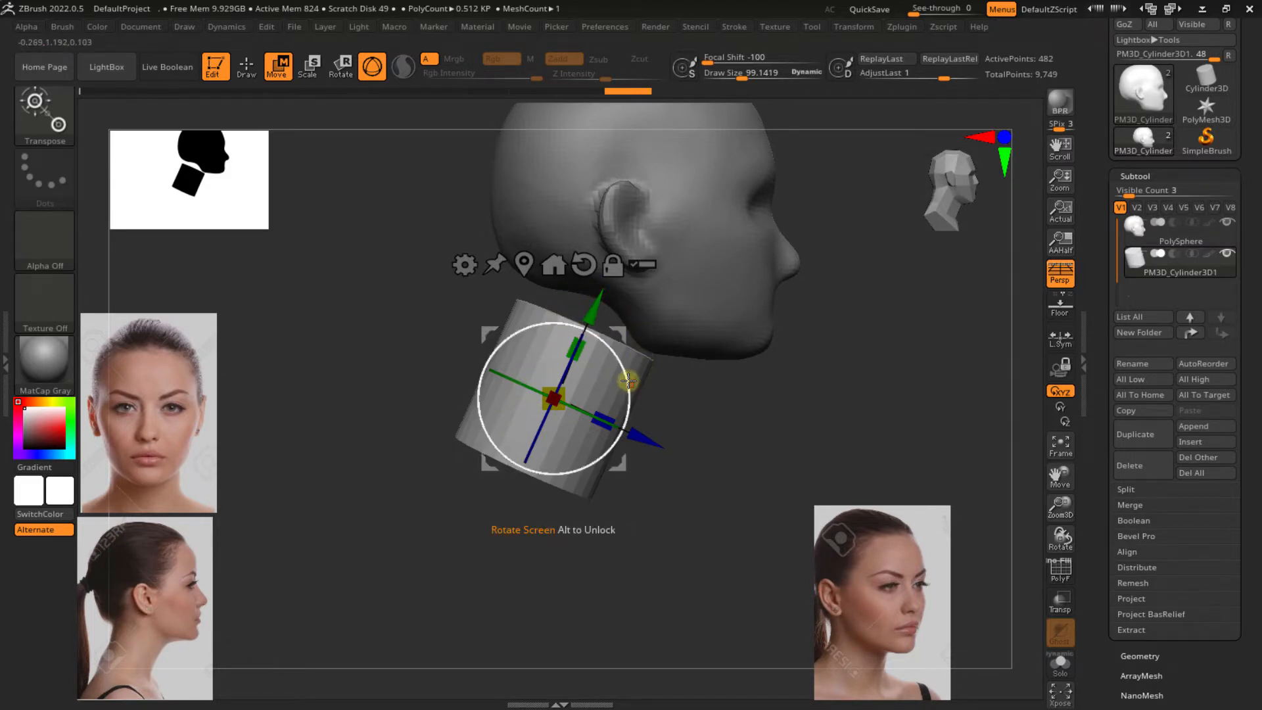
left_click_drag(627, 380, 626, 362)
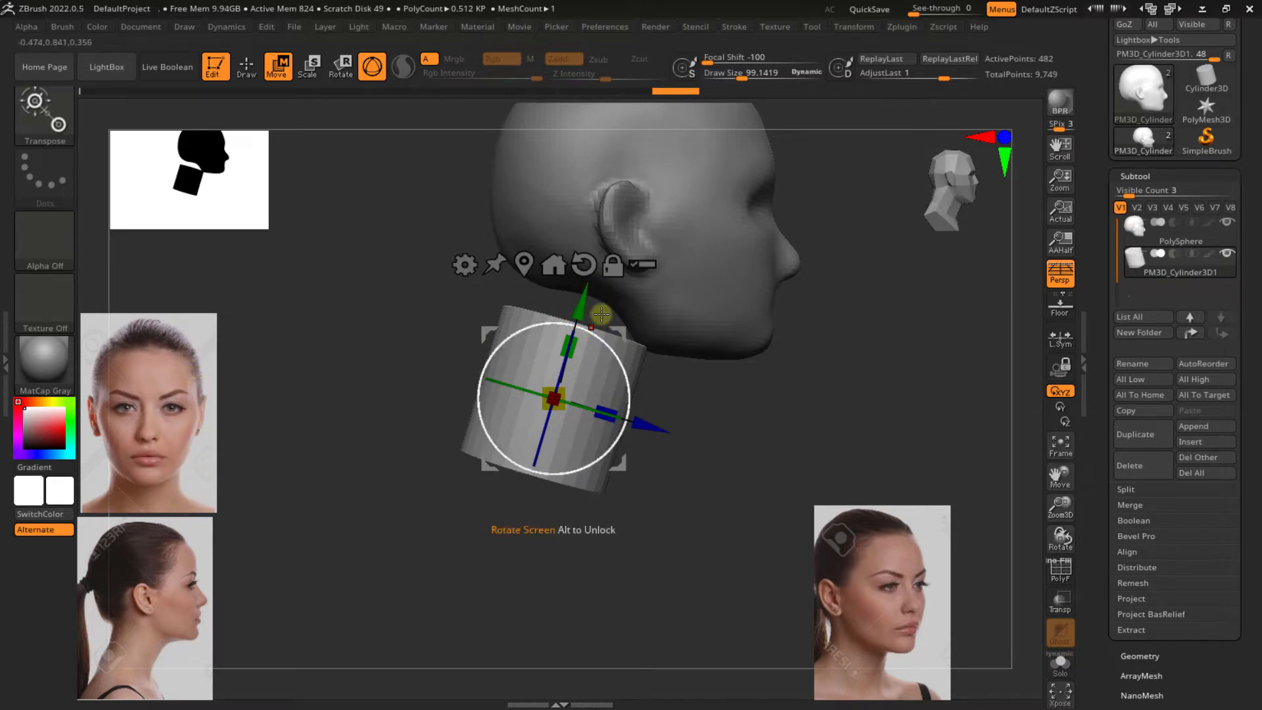
left_click_drag(582, 293, 592, 255)
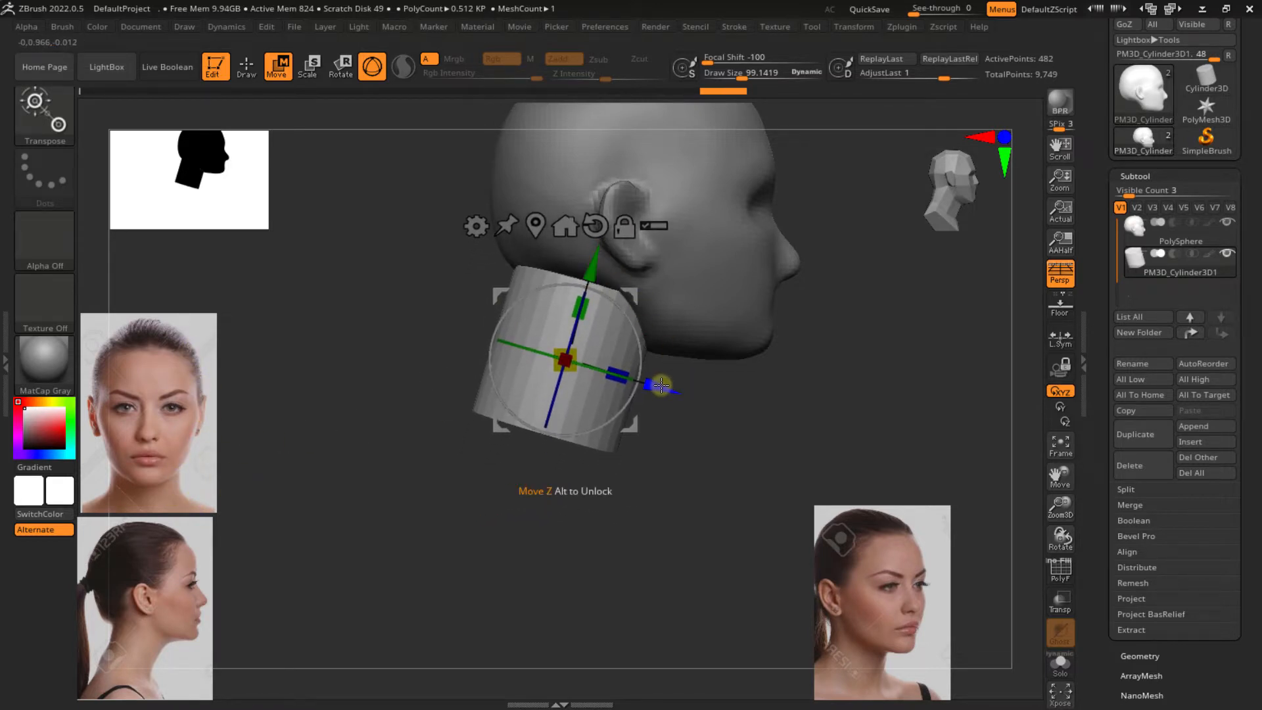
left_click_drag(660, 385, 684, 390)
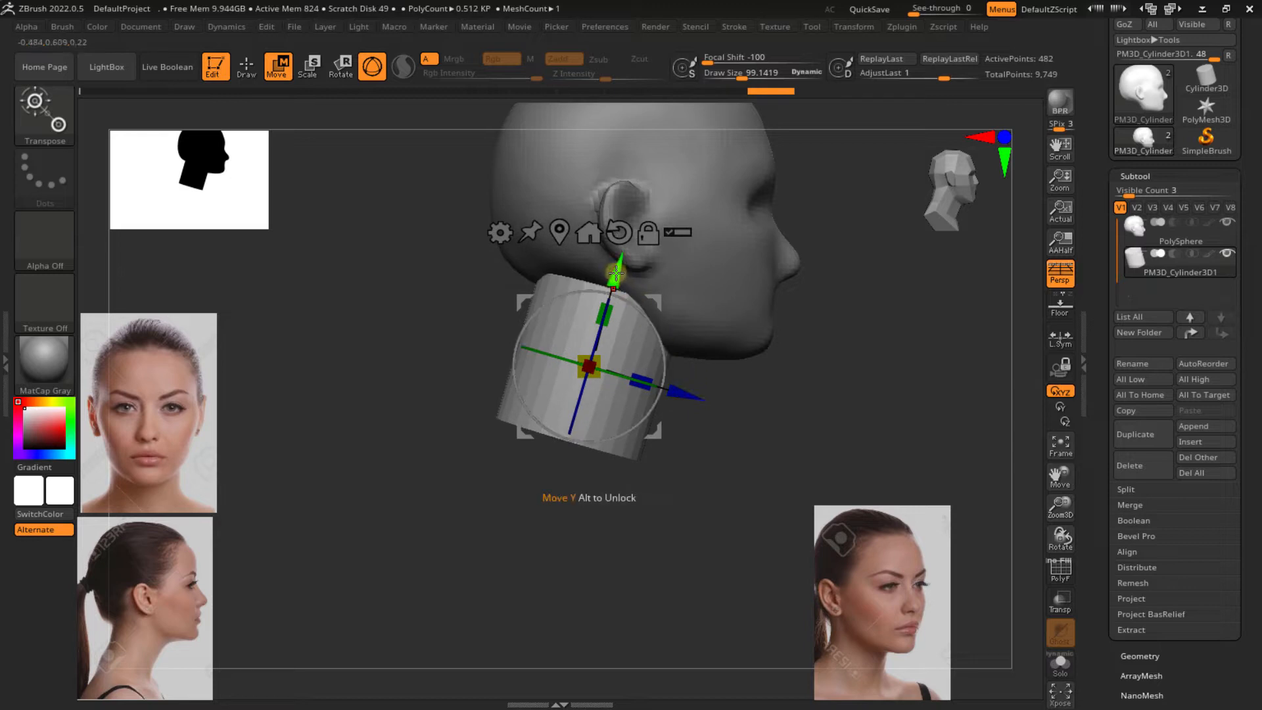
left_click_drag(616, 272, 619, 261)
left_click_drag(659, 316, 655, 311)
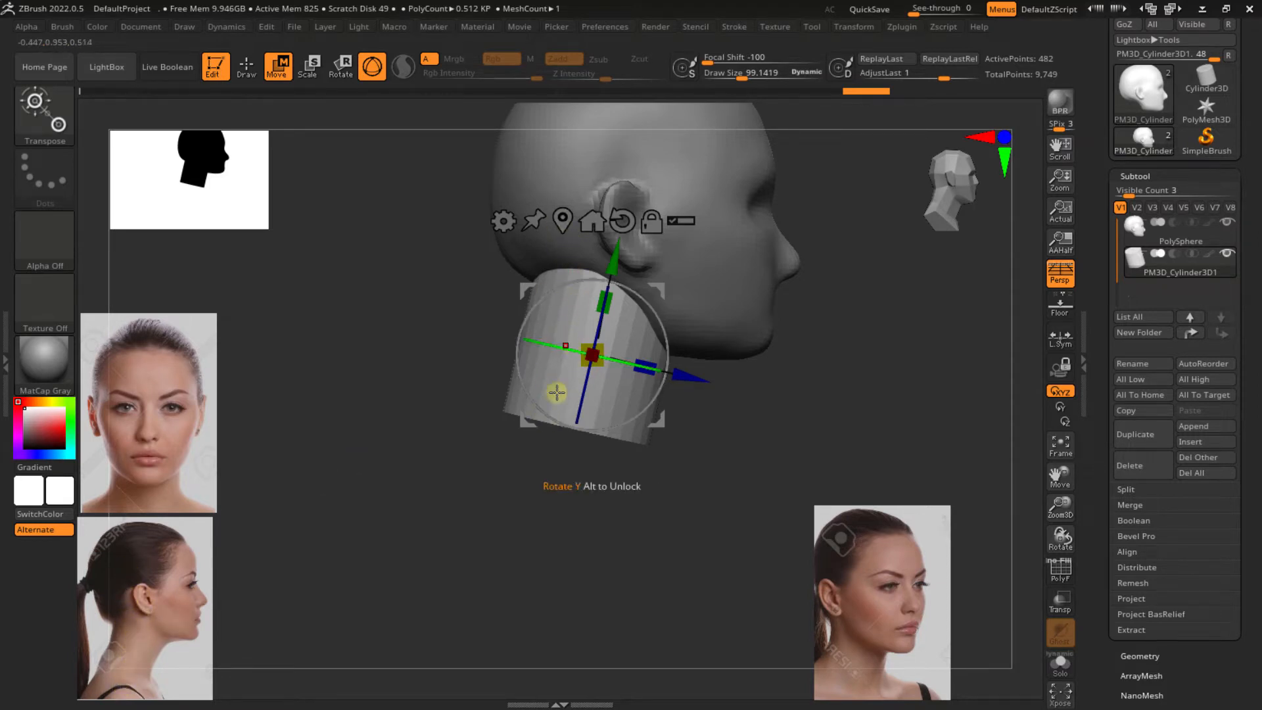
Scale the neck cylinder slightly smaller, lengthen it along its own axis, and return to Draw mode
right_click(481, 404, "ctrl")
right_click_drag(480, 404, 496, 373, "ctrl")
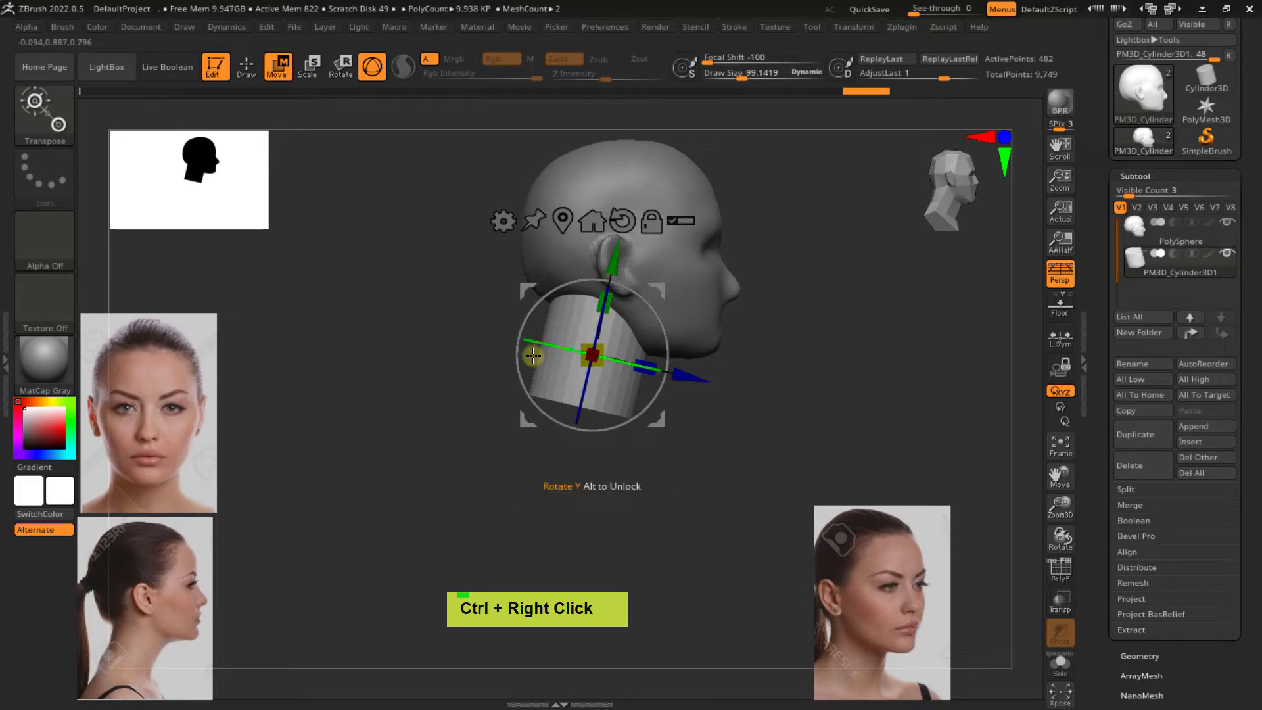
right_click_drag(569, 306, 590, 359, "ctrl")
right_click_drag(675, 299, 605, 322)
right_click_drag(738, 291, 777, 271, "shift")
right_click_drag(777, 270, 639, 345, "alt")
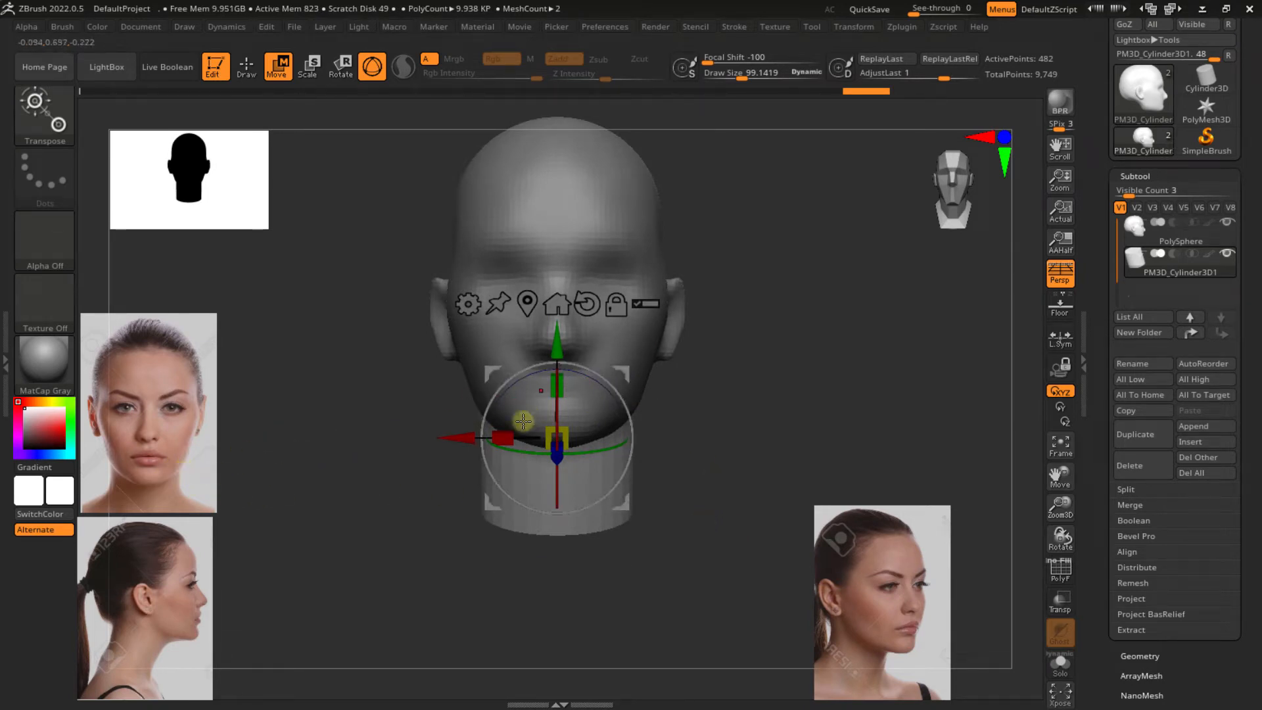
right_click_drag(453, 439, 524, 445)
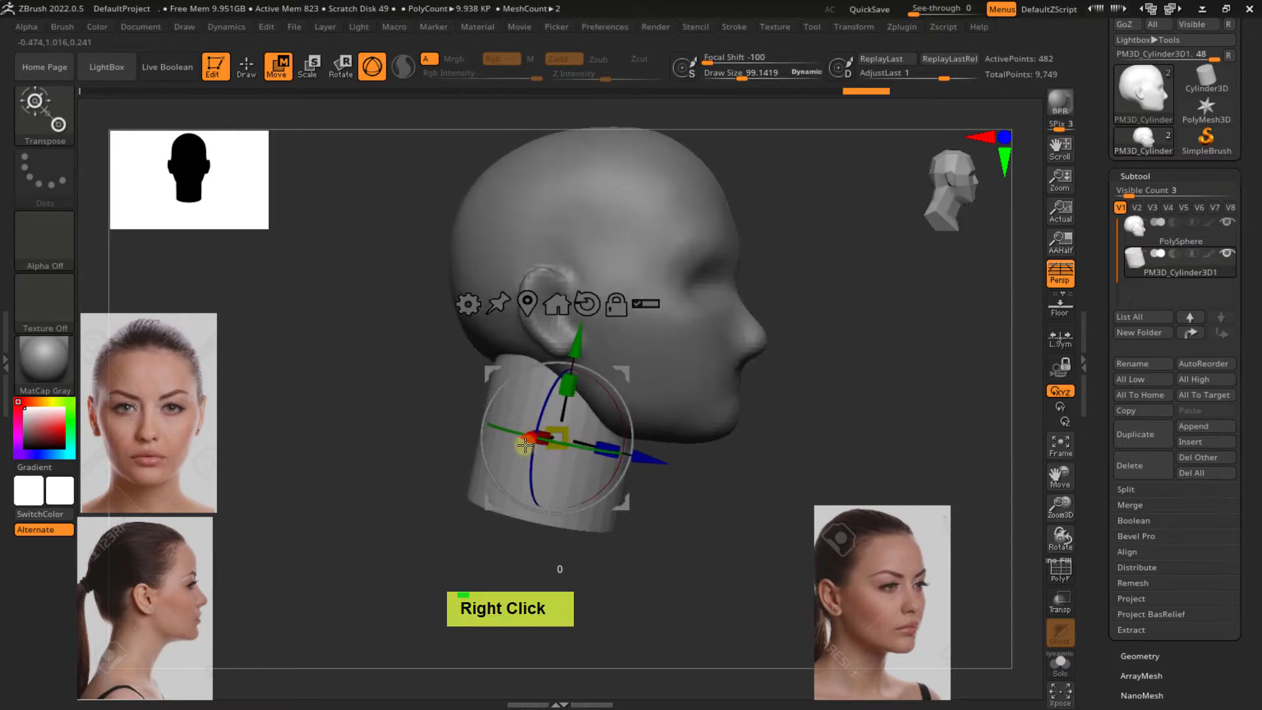
left_click_drag(564, 430, 562, 437)
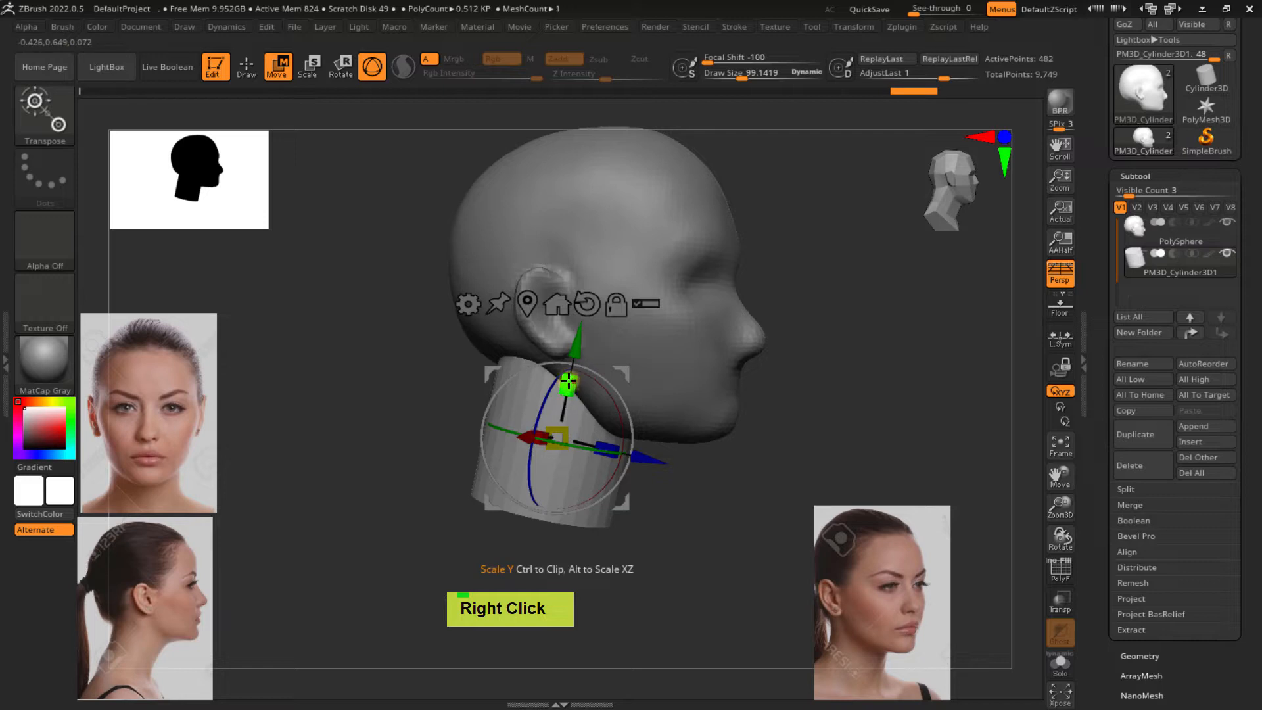
mouse_move(574, 369)
right_mouse_down()
mouse_move(653, 337)
mouse_move(564, 389)
right_mouse_up()
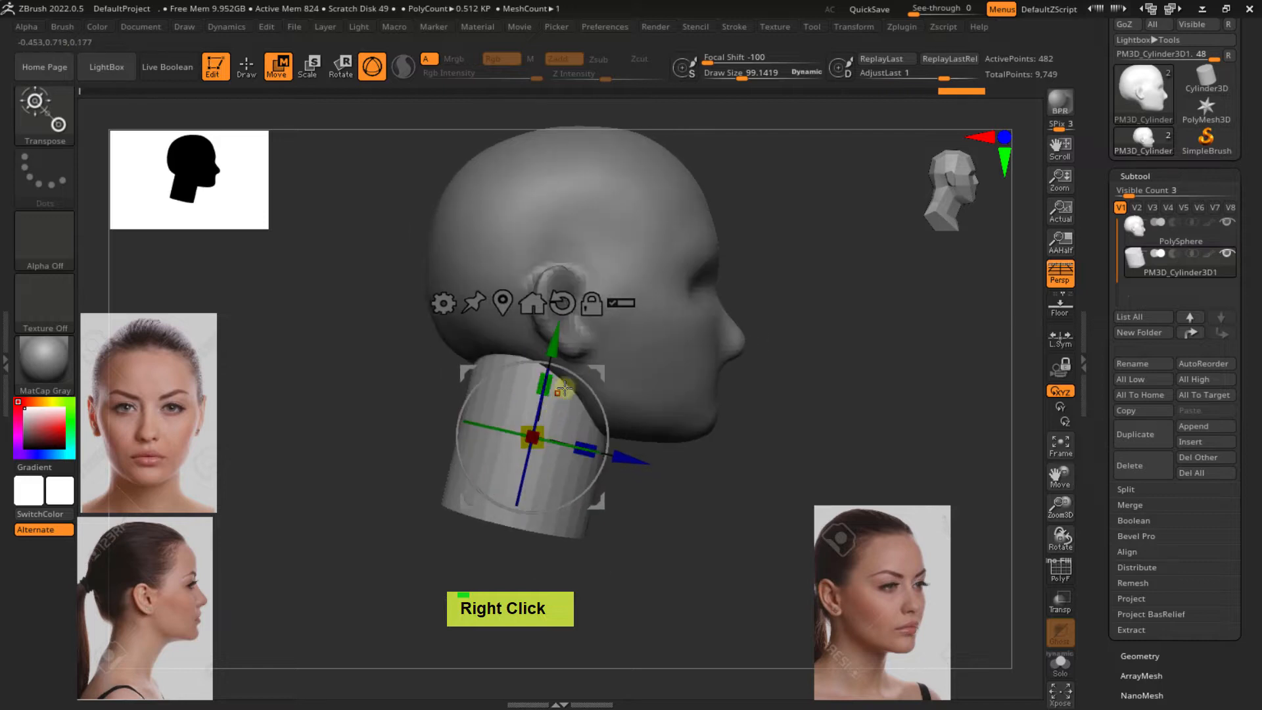
left_click_drag(550, 387, 559, 369)
right_click_drag(630, 369, 580, 371)
key("q")
right_click_drag(535, 414, 569, 418)
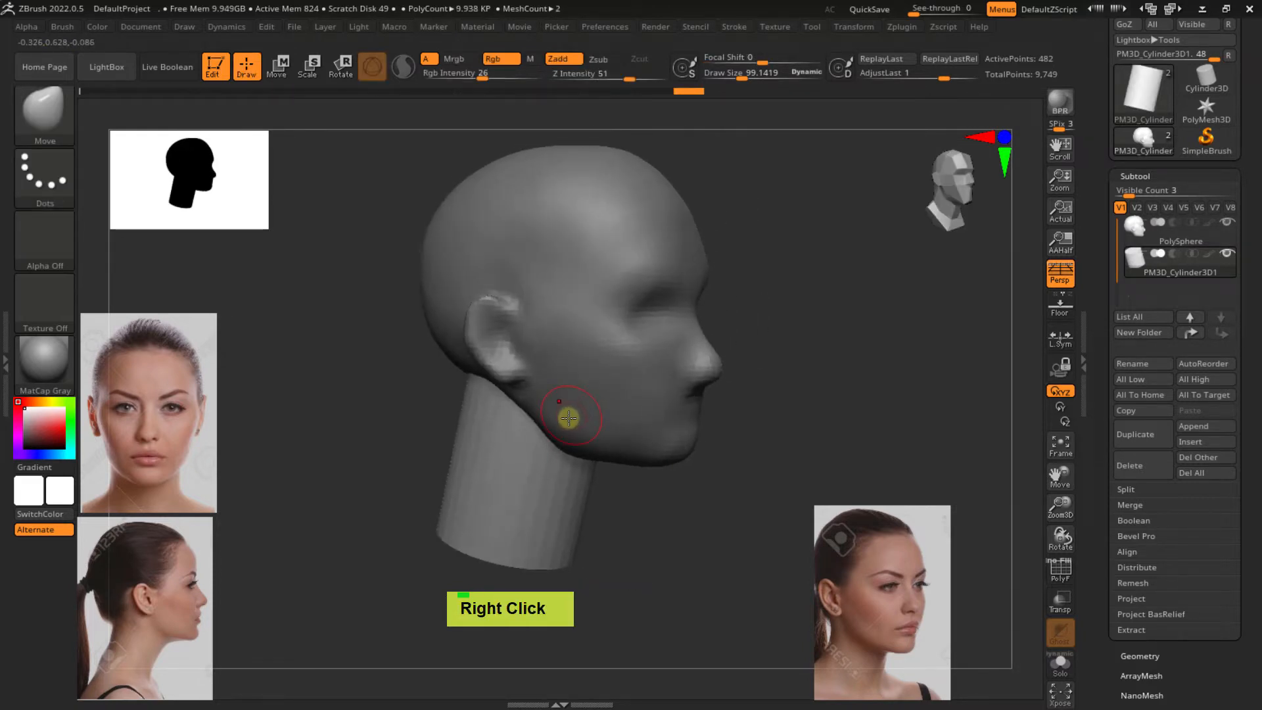
Convert the neck cylinder to DynaMesh at a resolution of 64
left_click(1135, 176)
left_click(1135, 196)
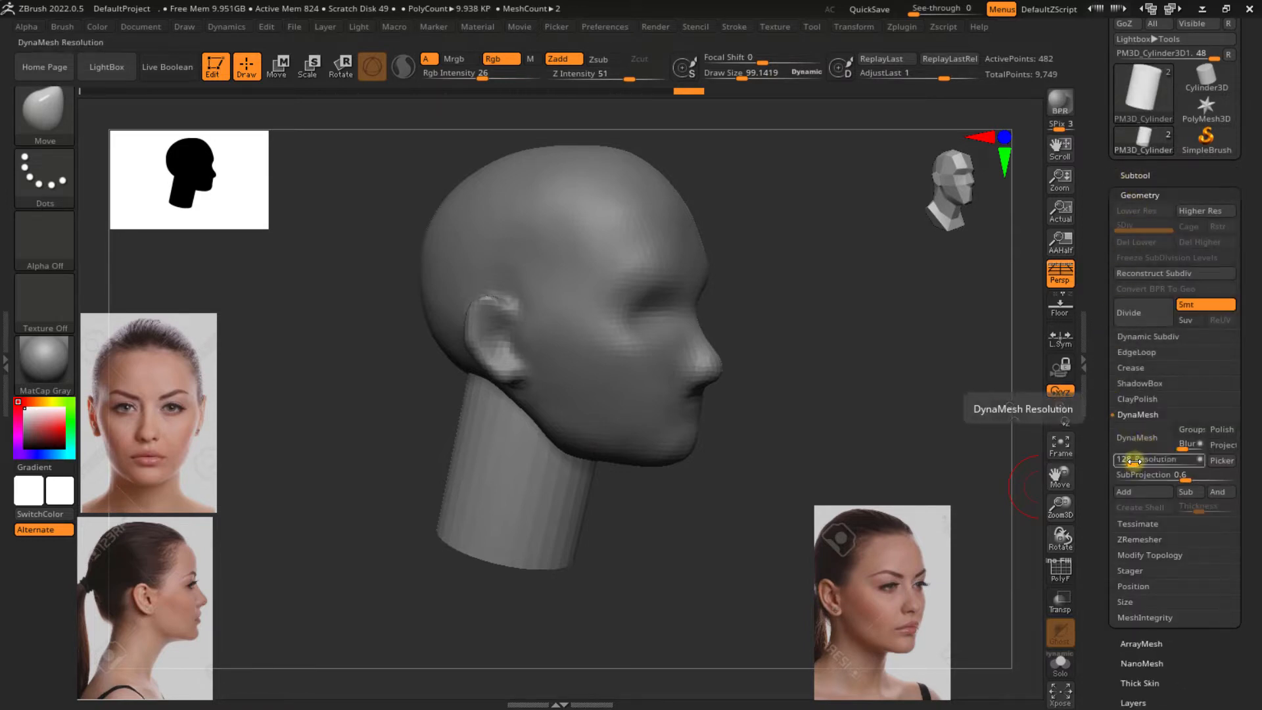
left_click_drag(1138, 460, 1150, 455)
type("64")
key("Return")
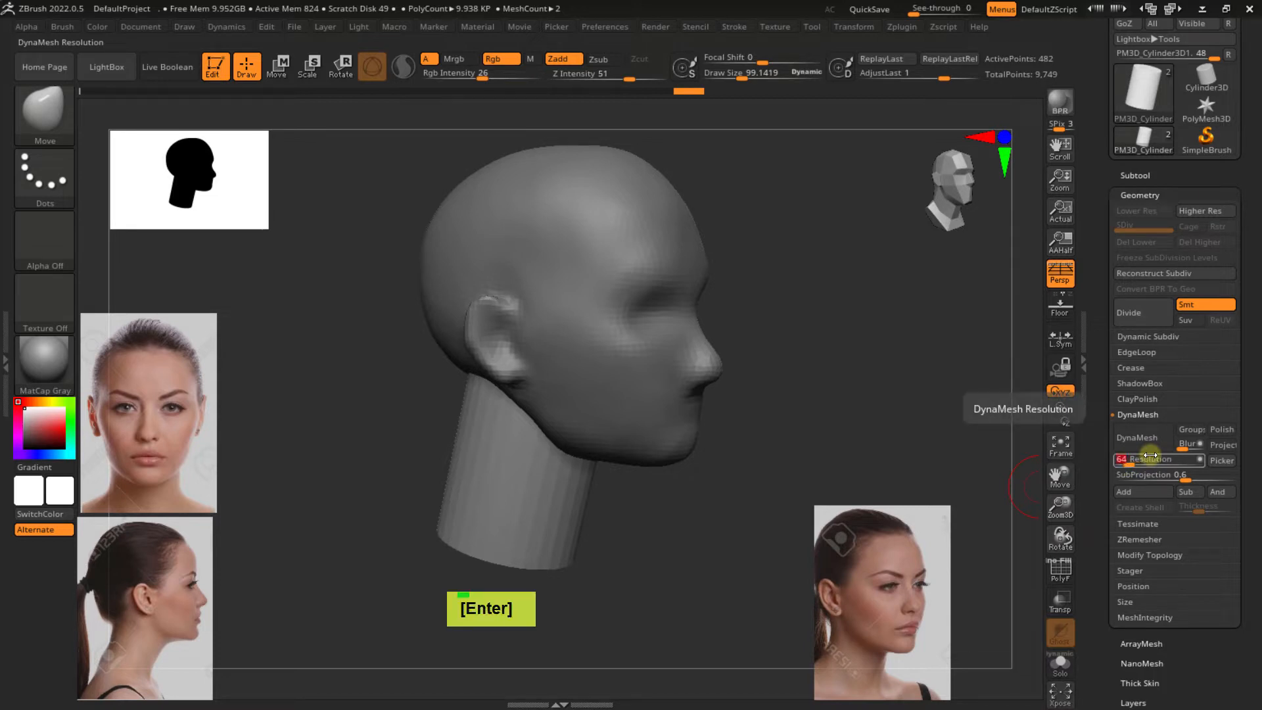
left_click(1147, 444)
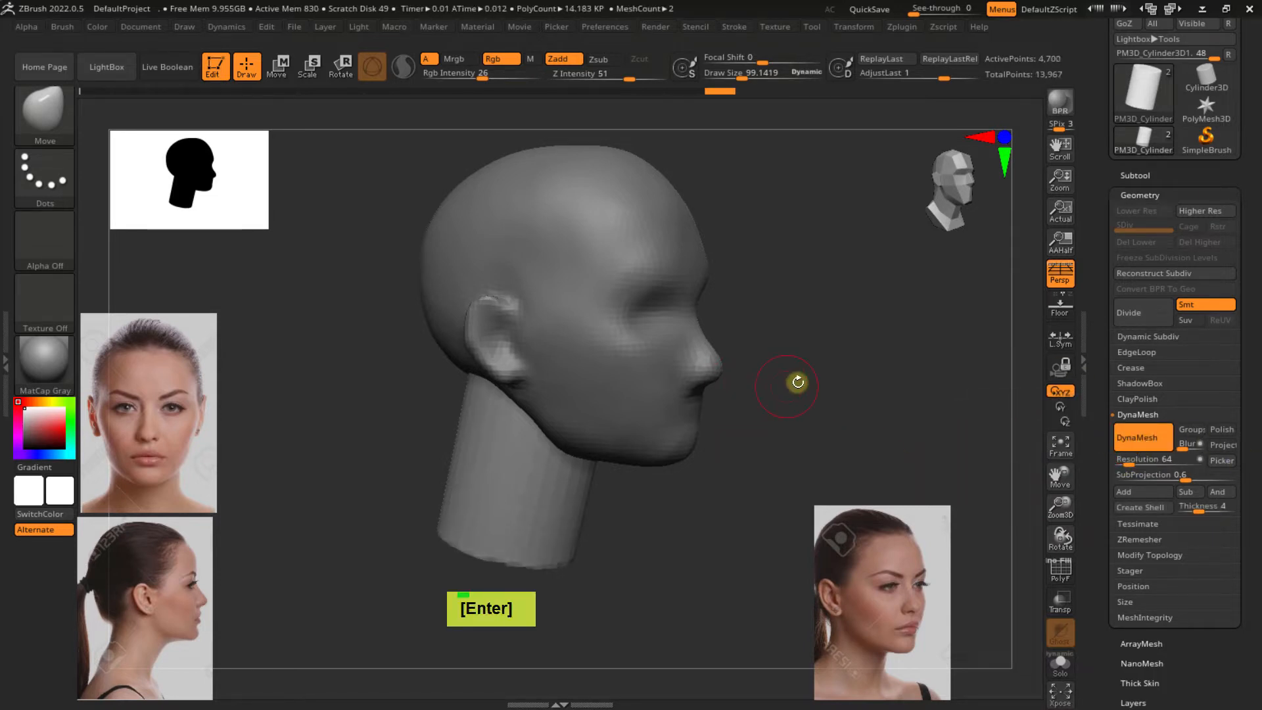
left_click(809, 377, "ctrl")
Enlarge the Move brush to a draw size of about 322 and turn on symmetry for sculpting the neck
mouse_move(531, 406)
right_mouse_down()
mouse_move(456, 392)
mouse_move(442, 430)
mouse_move(459, 436)
right_mouse_up()
key("s")
left_click(469, 436)
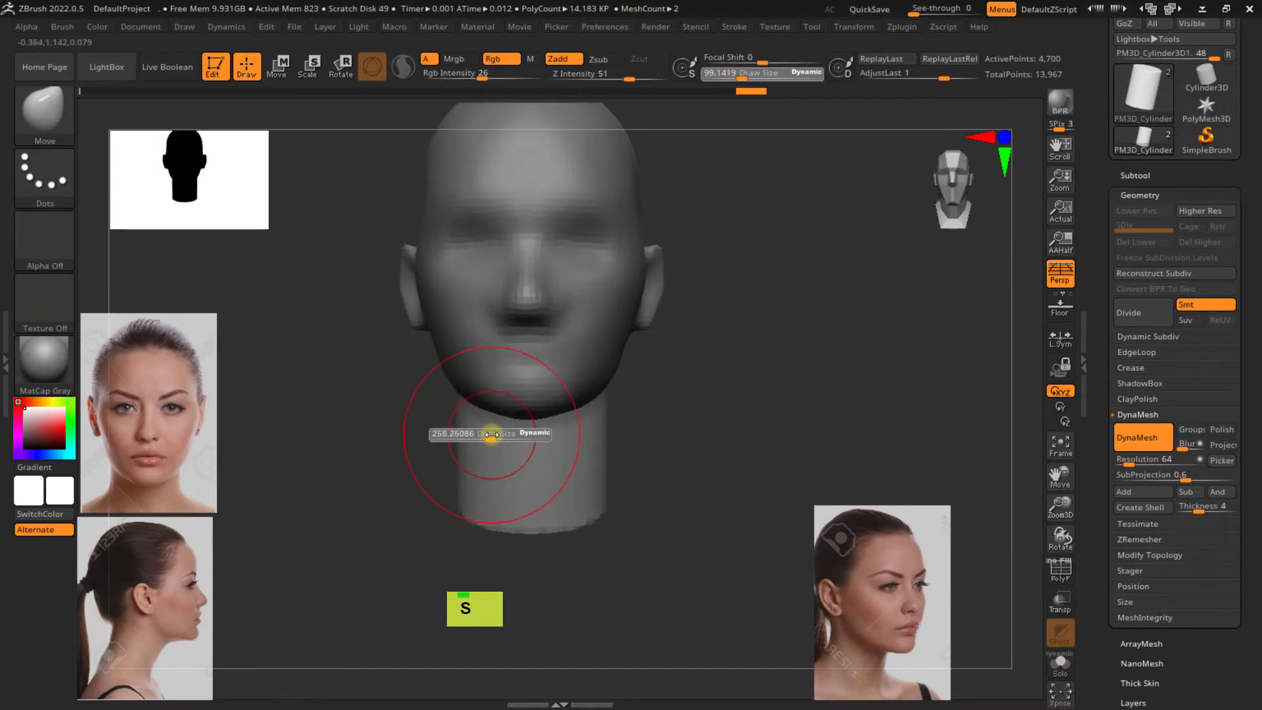
double_click(455, 497)
key("ctrl+z")
key("ctrl+z")
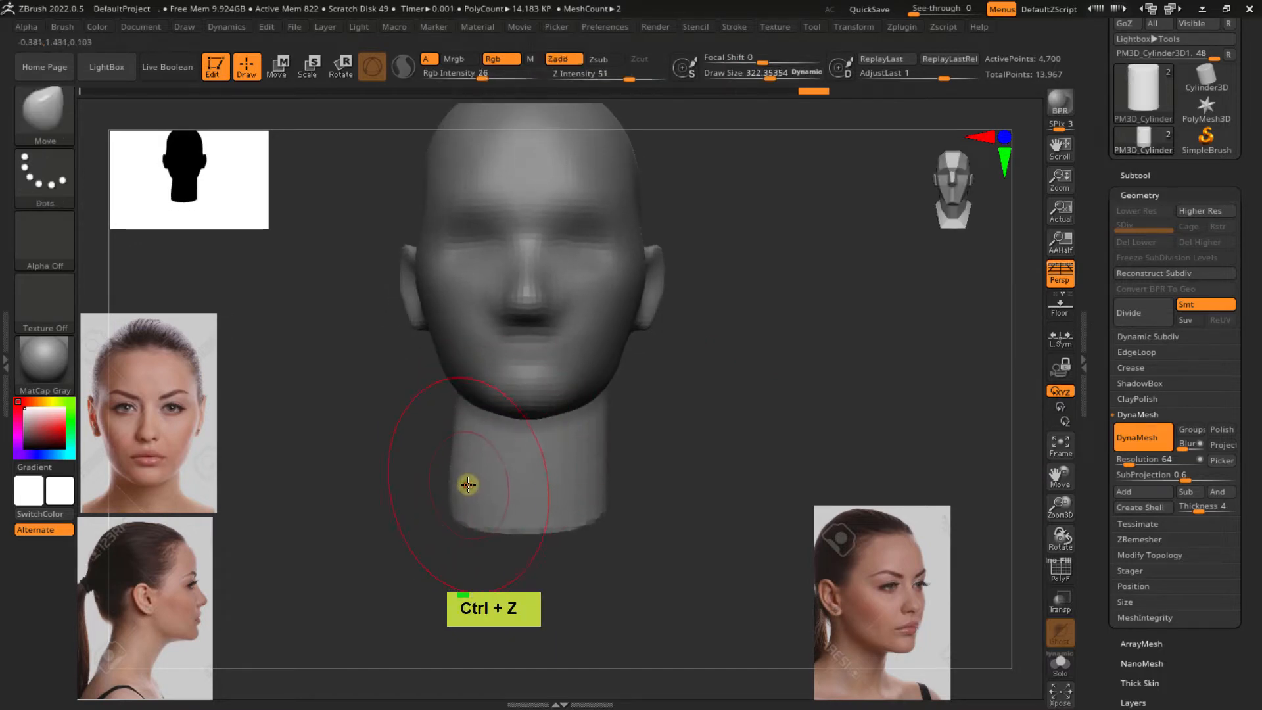
key("x")
Pull the lower edge of the neck outward on both sides and backward with the Move brush to form the shoulders
right_click_drag(465, 487, 440, 506)
double_click(428, 505)
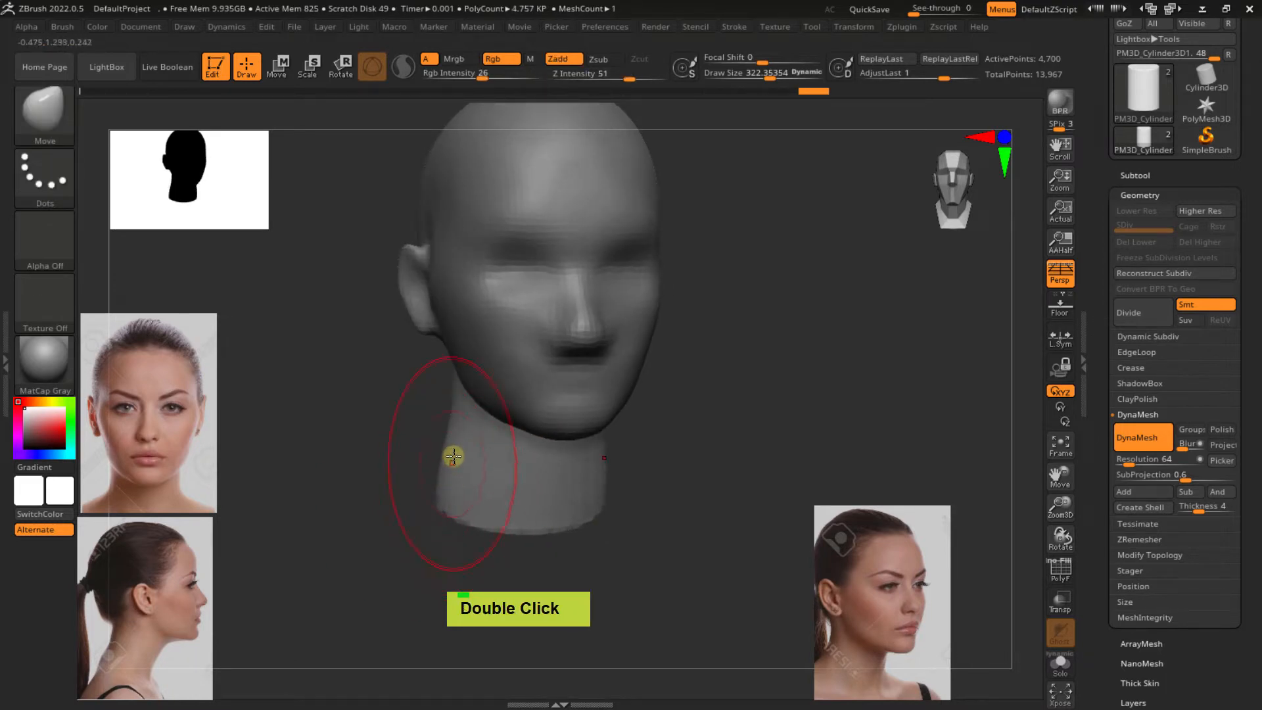
right_click_drag(457, 475, 385, 477)
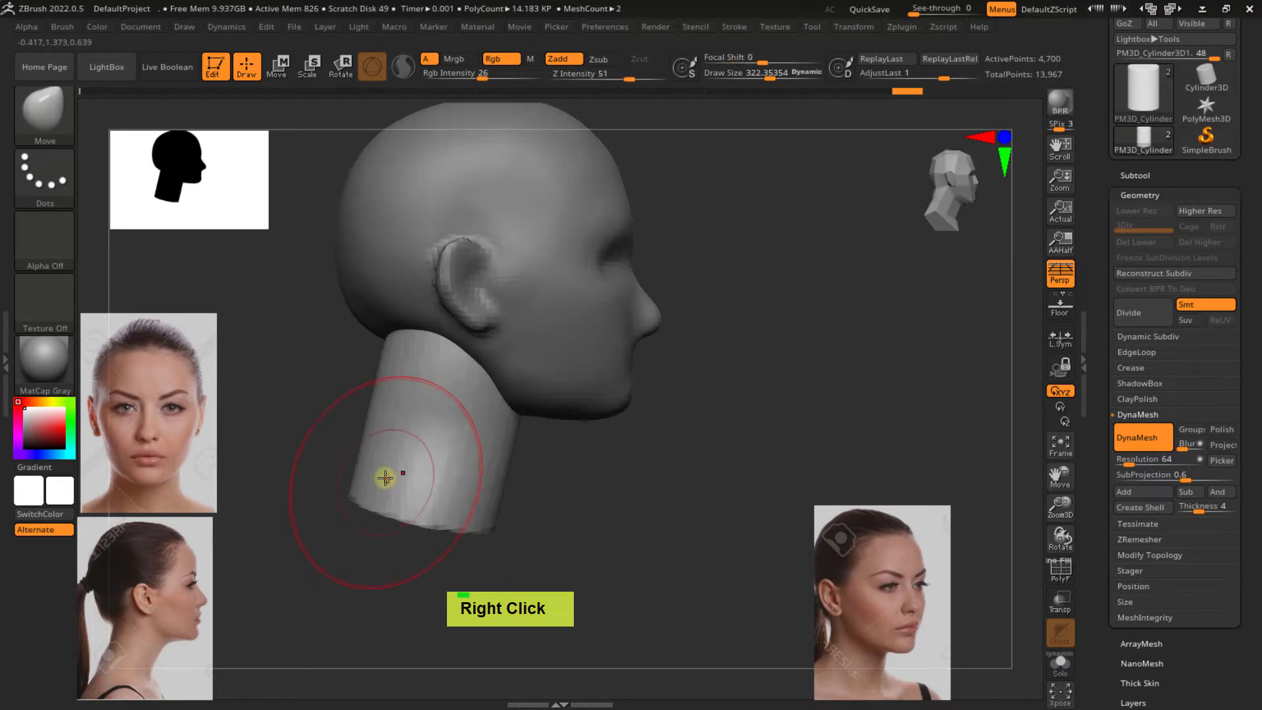
left_click_drag(355, 491, 368, 499)
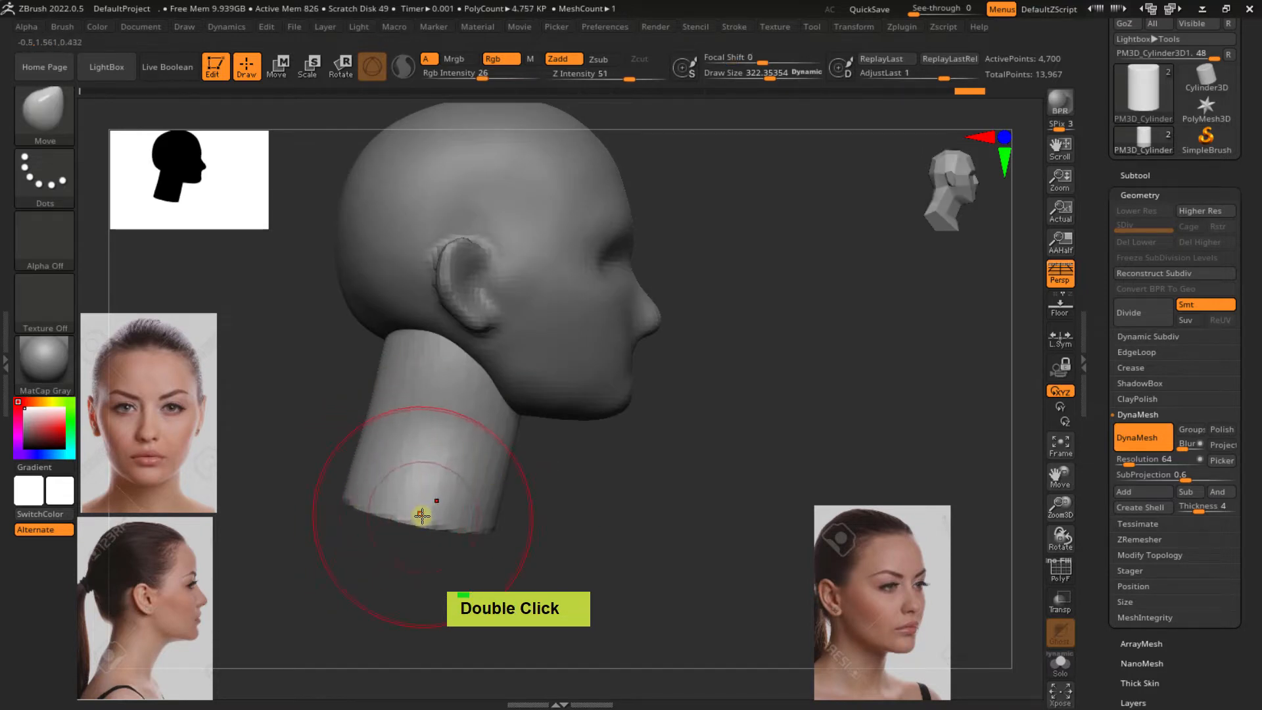
right_click_drag(422, 516, 520, 514)
mouse_move(428, 516)
left_mouse_down()
mouse_move(533, 530)
mouse_move(548, 516)
left_mouse_up()
right_click_drag(447, 512, 468, 396)
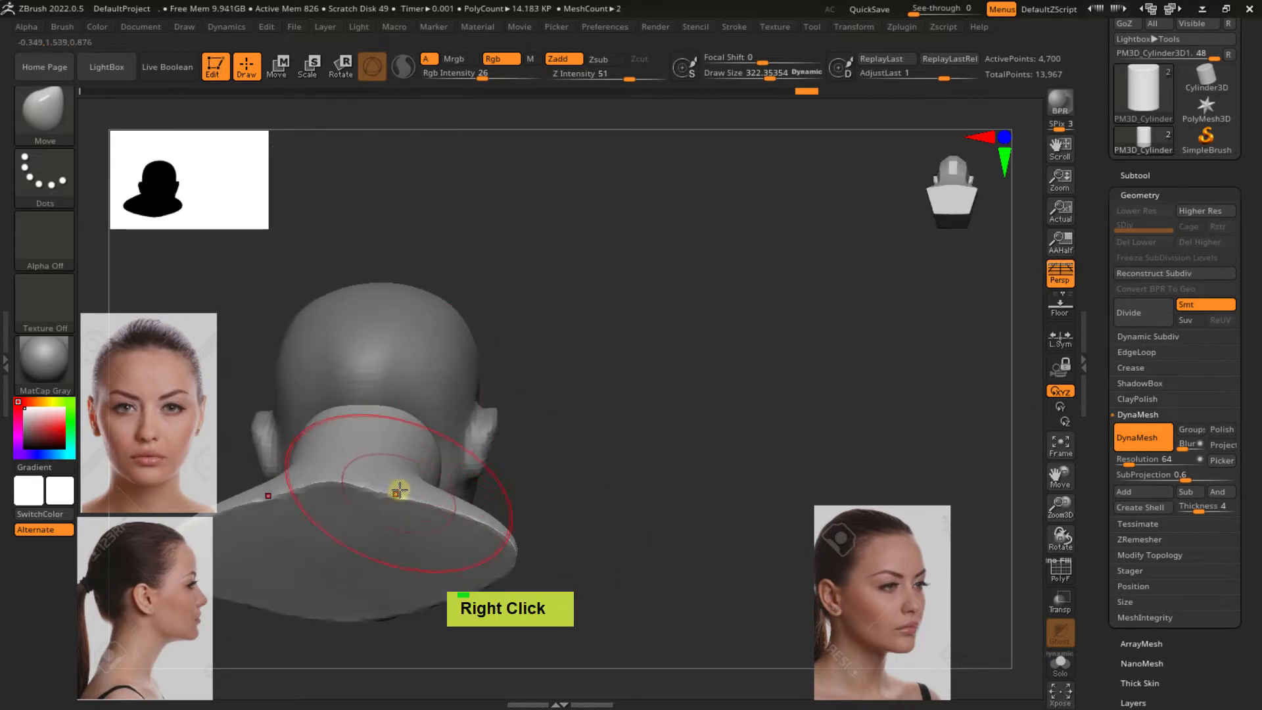
Reduce the draw size to about 266 and shape the slope from neck to shoulders in back and front views
left_click_drag(398, 491, 399, 471)
key("s")
mouse_move(407, 483)
right_mouse_down()
mouse_move(431, 535)
mouse_move(368, 526)
right_mouse_up()
right_click_drag(493, 487, 501, 388, "alt")
right_click_drag(470, 447, 394, 450)
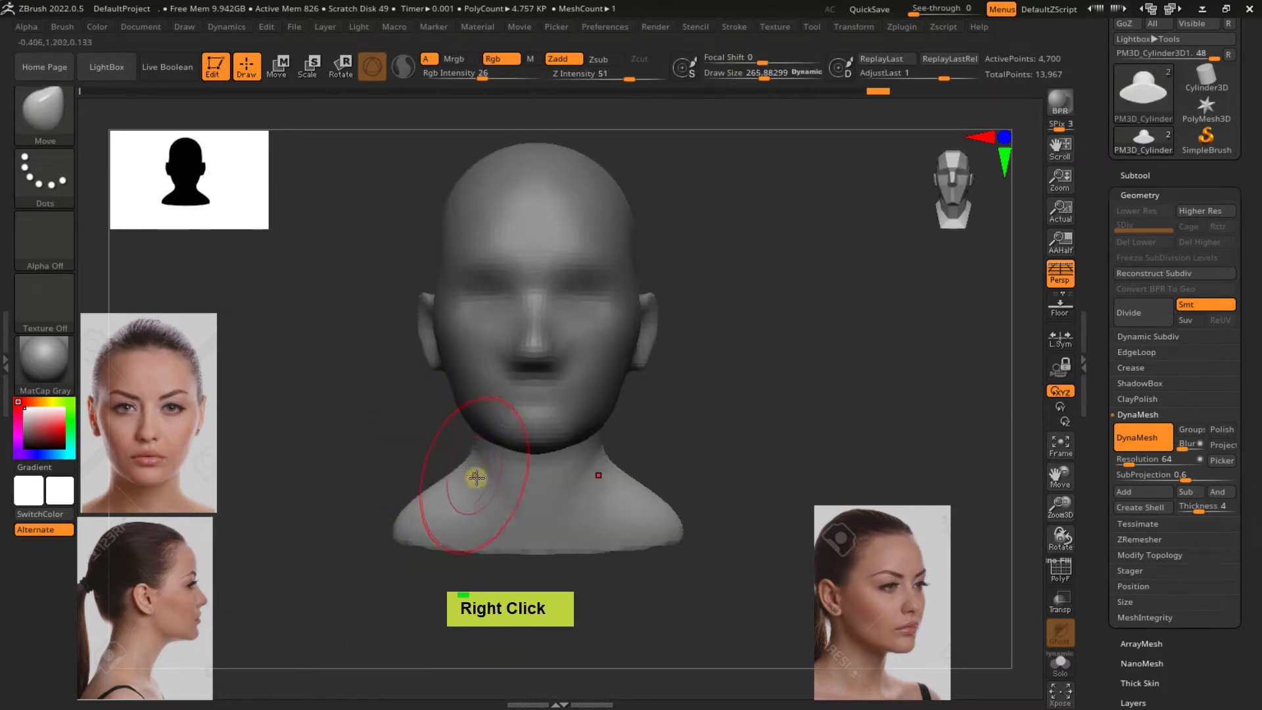
mouse_move(478, 473)
right_mouse_down("alt")
mouse_move(433, 444)
mouse_move(473, 458)
right_mouse_up("alt")
right_click(469, 458)
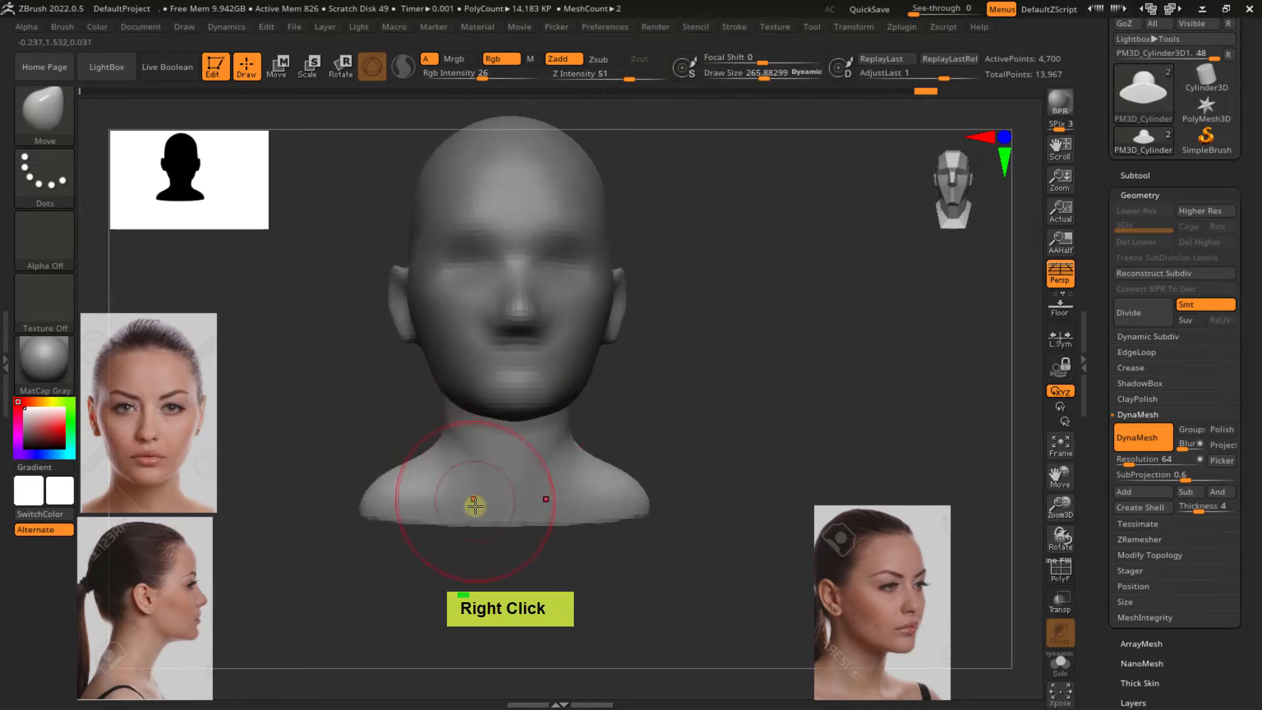
Pull the upper front of the neck forward under the jaw in side view with the Move brush
right_click_drag(475, 507, 516, 512)
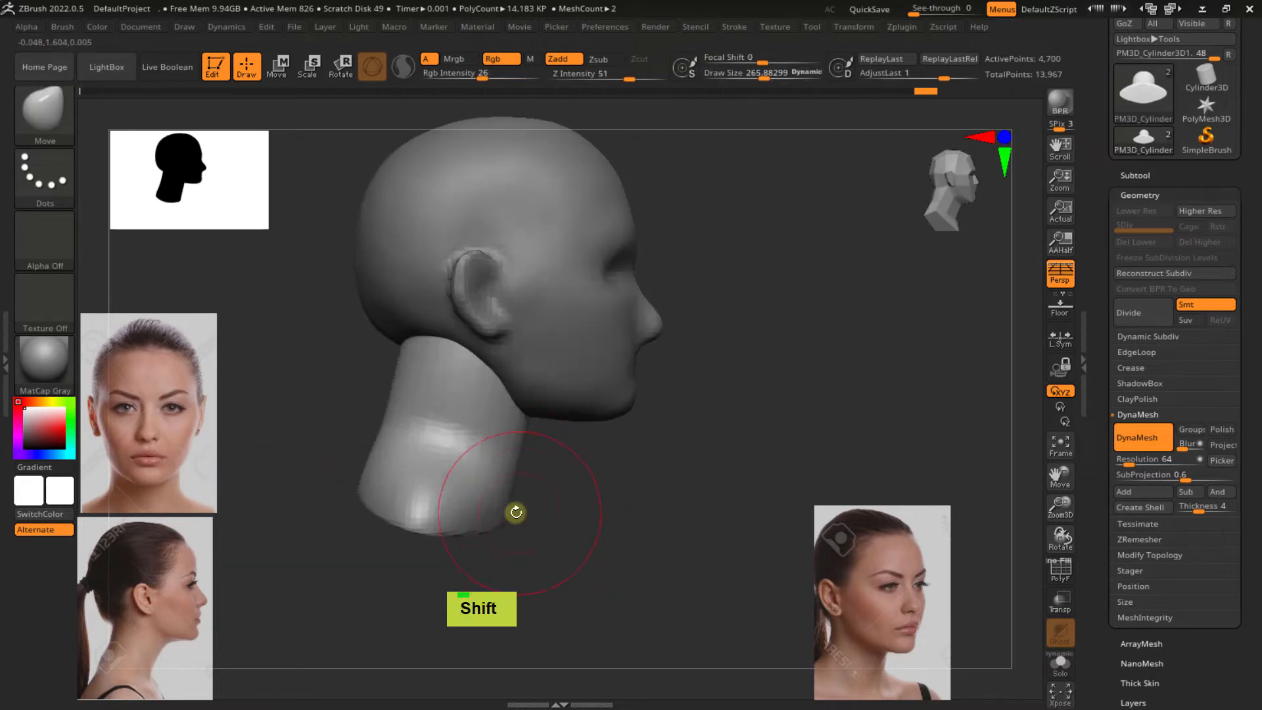
double_click(530, 409)
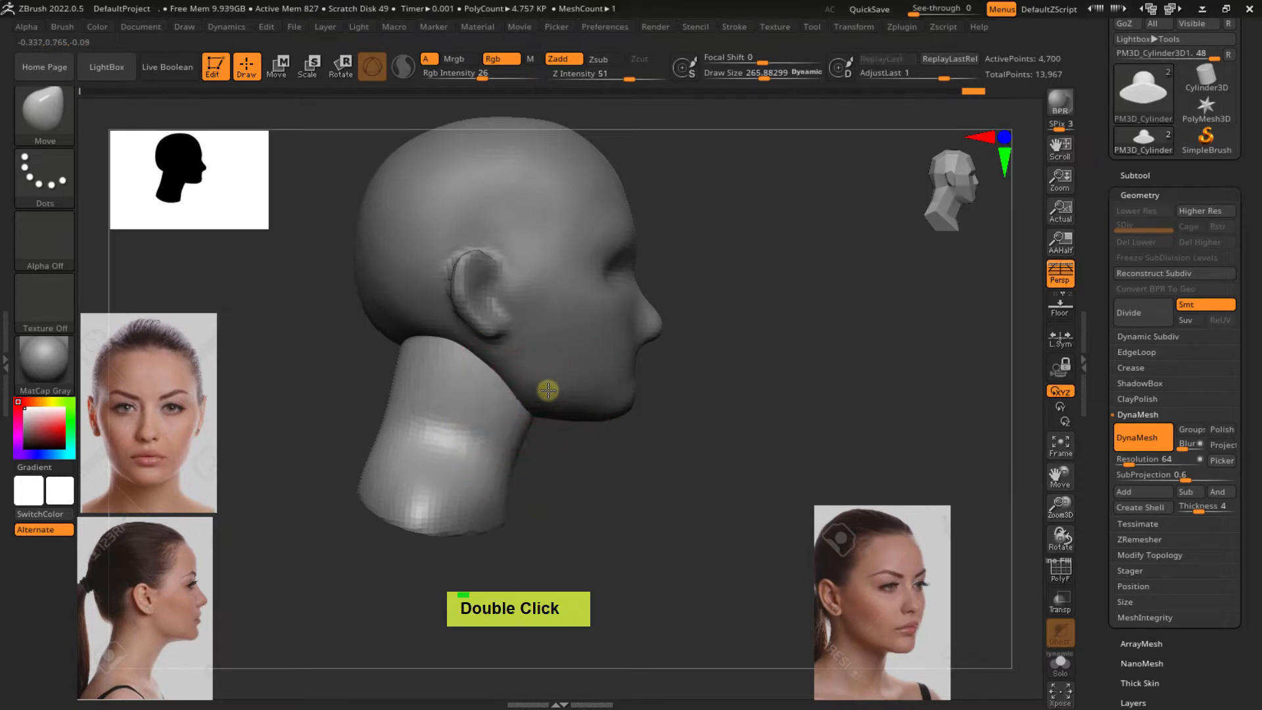
right_click_drag(581, 393, 539, 366)
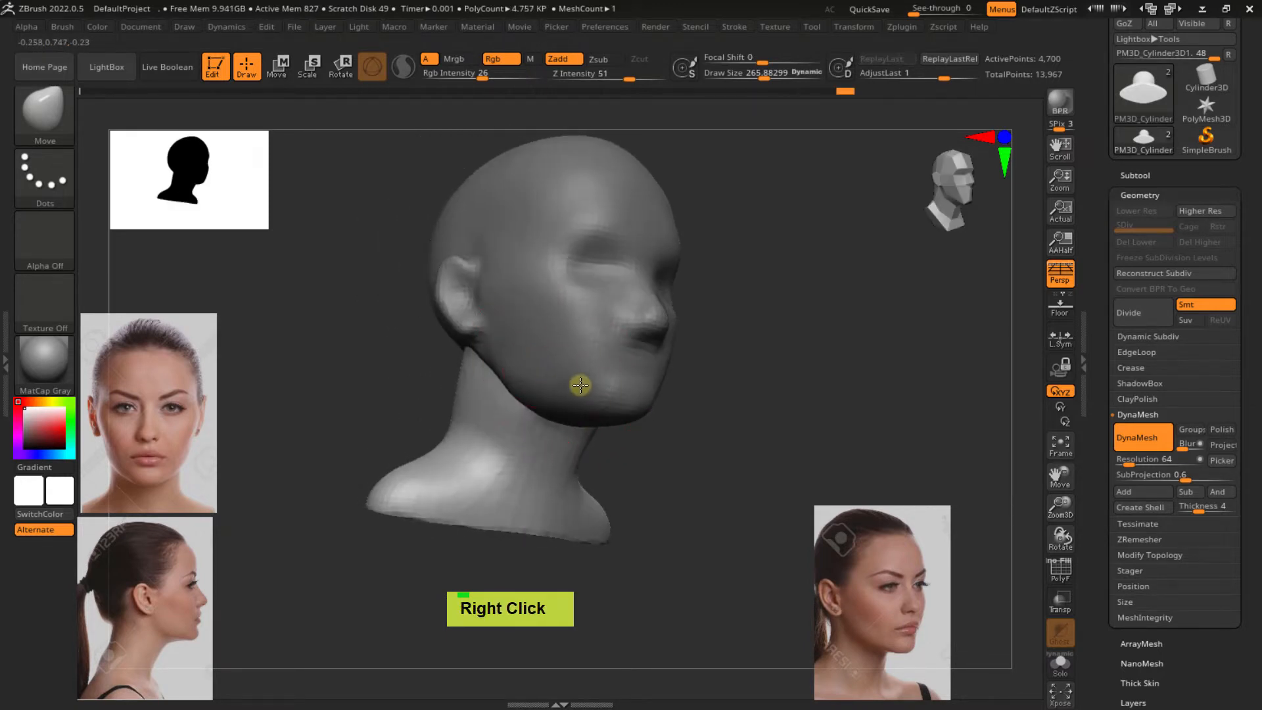
right_click_drag(588, 414, 537, 428, "shift")
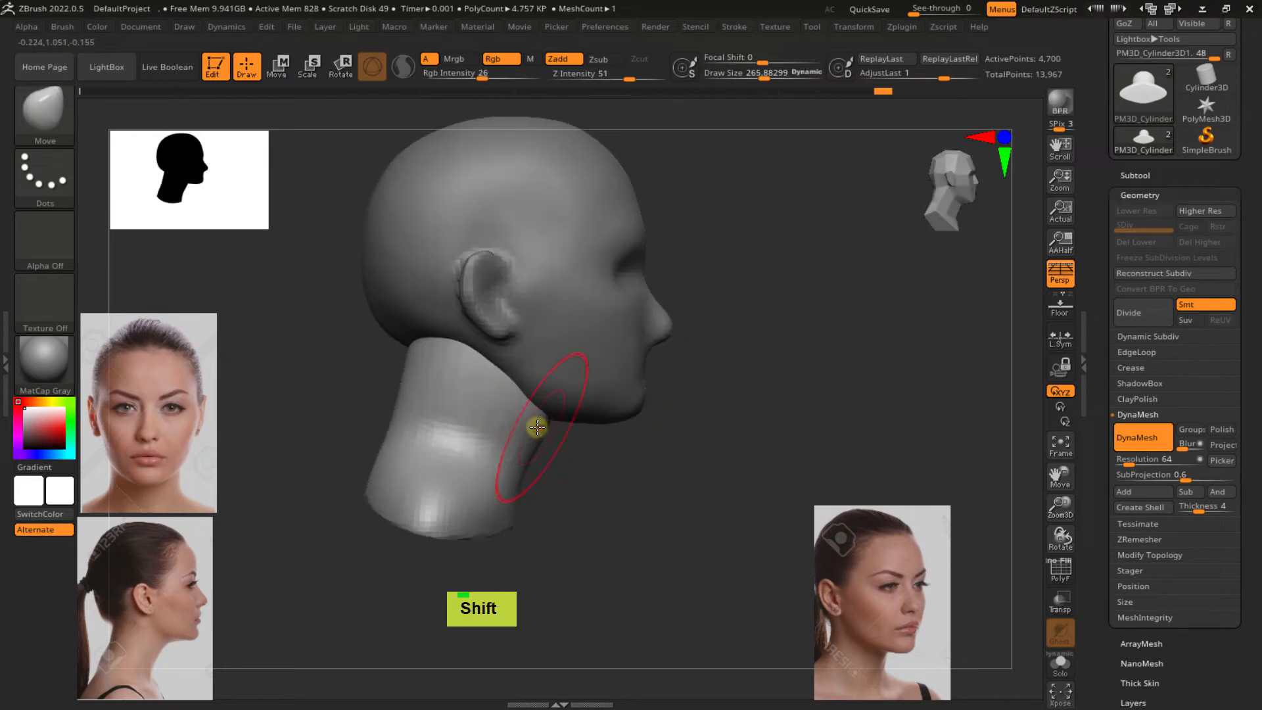
Enlarge the draw size to about 366, turn on ghost transparency, and pull the neck's hidden upper front edge toward the chin
key("s")
left_click_drag(581, 395, 581, 389)
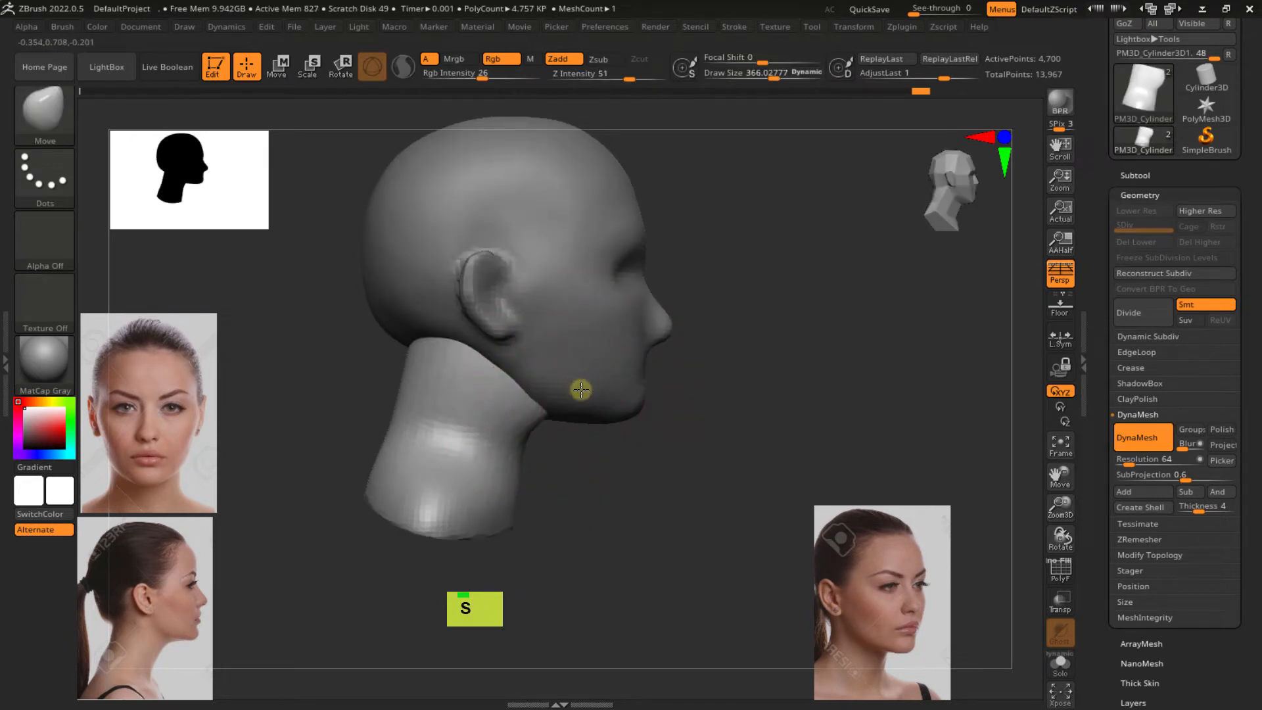
left_click(1060, 599)
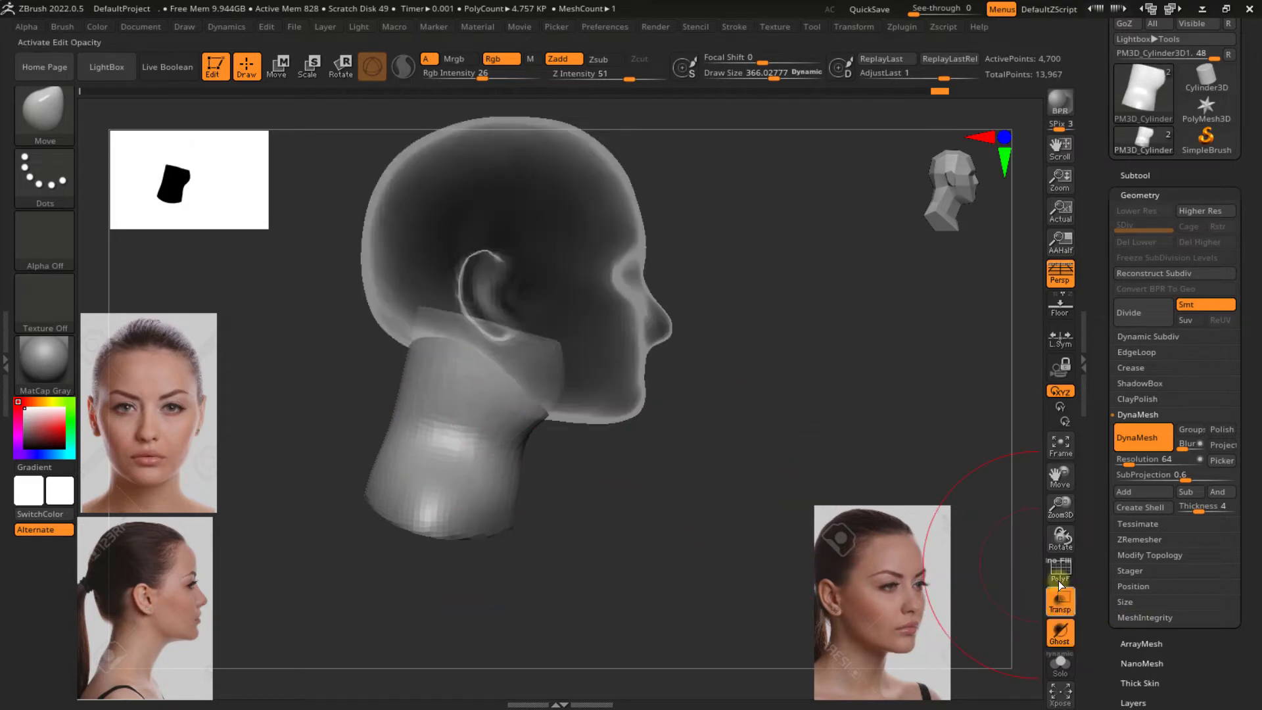
left_click_drag(558, 348, 592, 393)
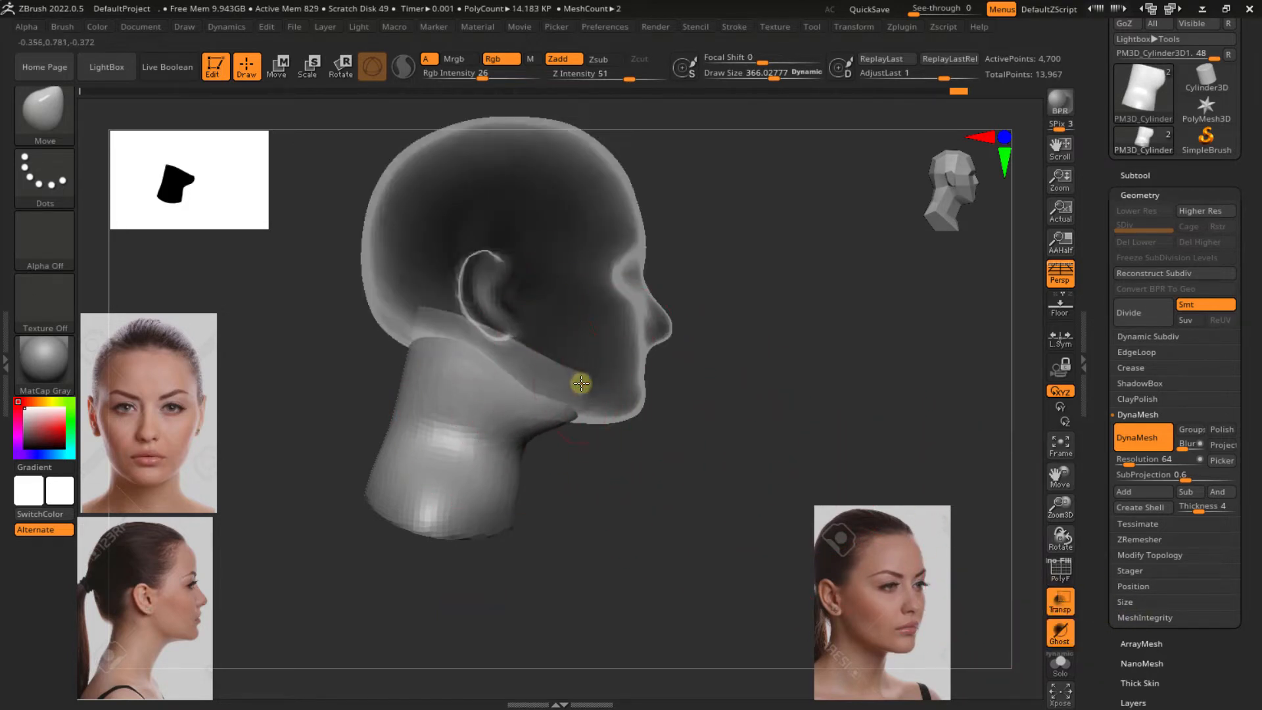
mouse_move(717, 422)
right_mouse_down()
mouse_move(676, 409)
mouse_move(696, 388)
mouse_move(592, 433)
right_mouse_up()
Reduce the draw size to about 258, adjust the neck sides beneath the jaw, and turn off transparency
key("s")
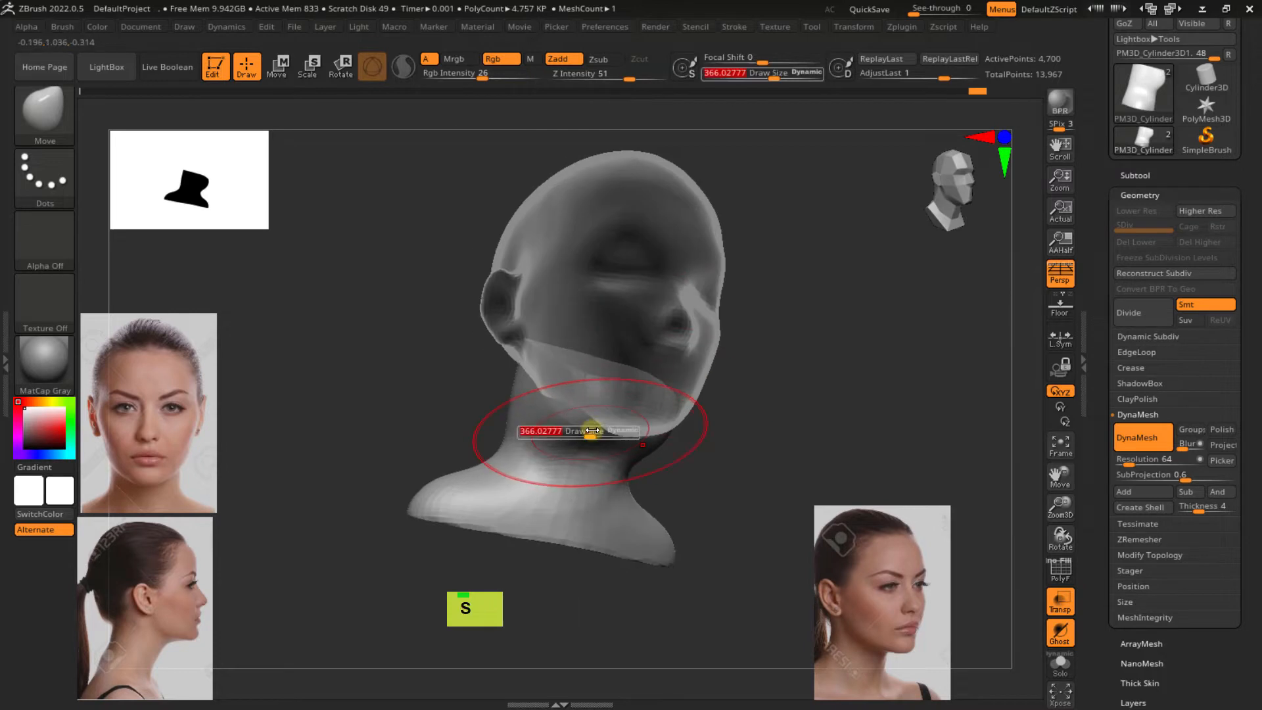
left_click_drag(592, 433, 574, 431)
right_click_drag(574, 432, 564, 378)
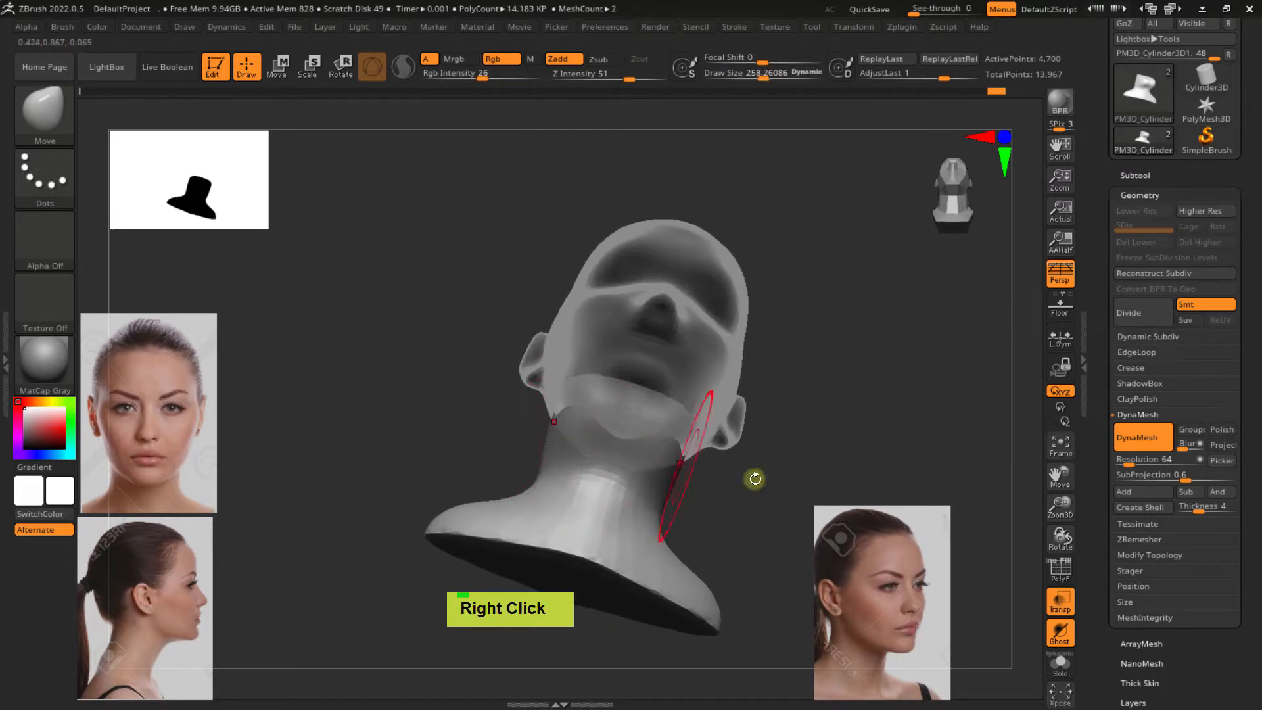
left_click(1051, 600)
right_click_drag(1028, 571, 625, 451)
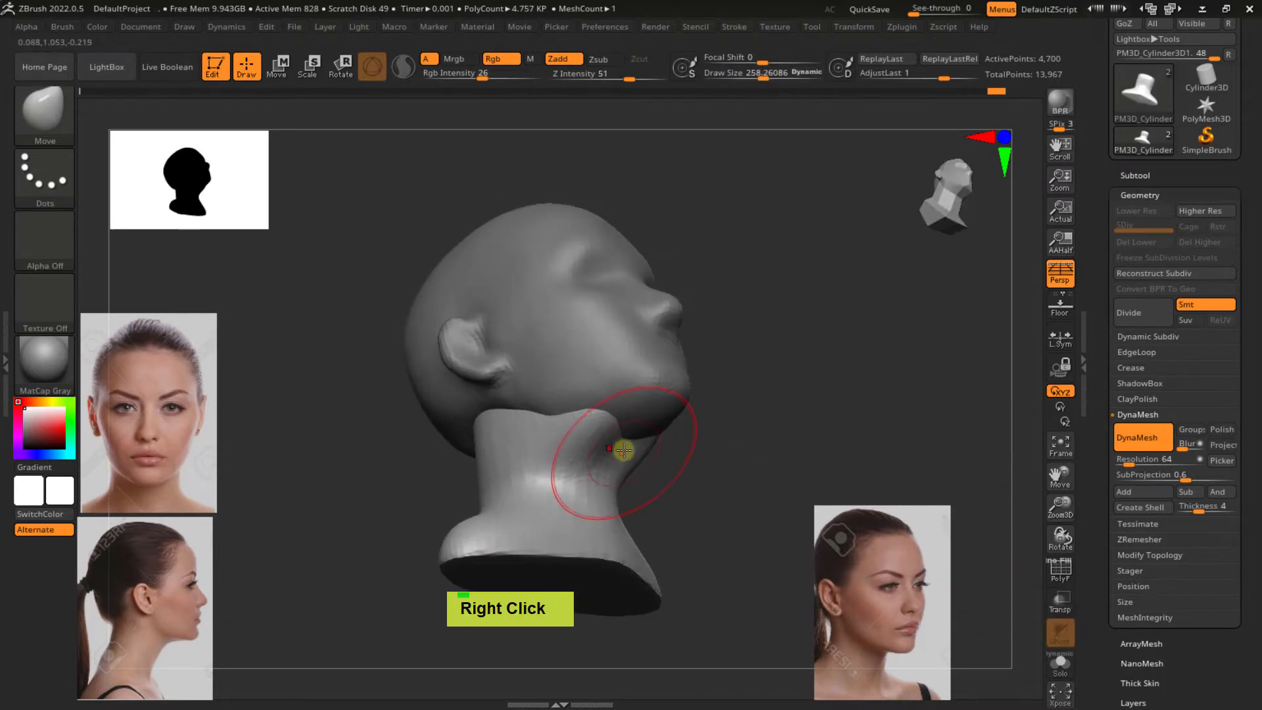
Reduce the draw size to about 163, then reshape and smooth the throat area where the neck meets the underside of the jaw
left_click_drag(632, 447, 599, 448)
key("s")
key("s")
mouse_move(599, 448)
right_mouse_down()
mouse_move(597, 431)
mouse_move(701, 459)
mouse_move(657, 430)
mouse_move(682, 460)
mouse_move(713, 455)
right_mouse_up()
double_click(653, 436)
mouse_move(648, 442)
left_mouse_down("shift")
mouse_move(588, 443)
mouse_move(637, 458)
left_mouse_up("shift")
mouse_move(651, 425)
right_mouse_down()
mouse_move(603, 473)
mouse_move(737, 478)
mouse_move(697, 442)
right_mouse_up()
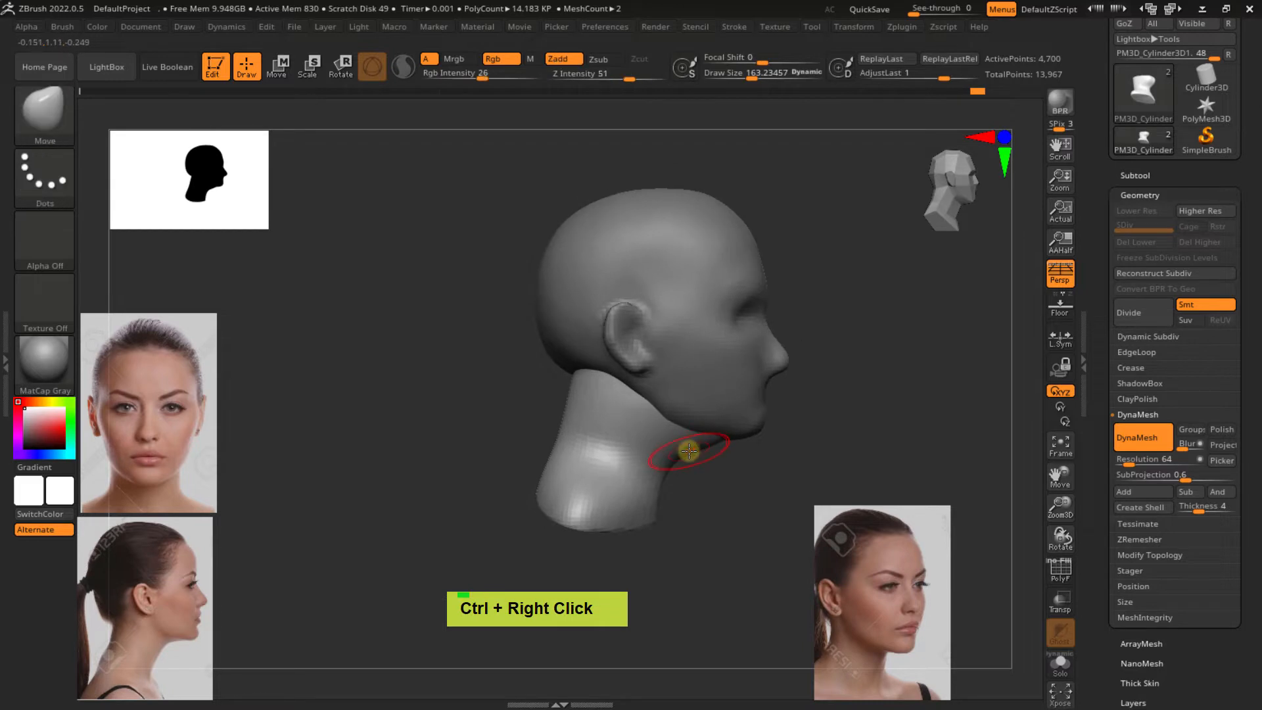
Enlarge the draw size to about 243 and reshape the front of the neck down to its lower edge in side view
key("s")
left_click_drag(688, 454, 703, 454)
mouse_move(704, 454)
right_mouse_down("alt")
mouse_move(600, 451)
mouse_move(620, 493)
mouse_move(603, 456)
right_mouse_up("alt")
key("s")
mouse_move(606, 458)
left_mouse_down()
mouse_move(600, 445)
mouse_move(600, 473)
left_mouse_up()
right_click(600, 473)
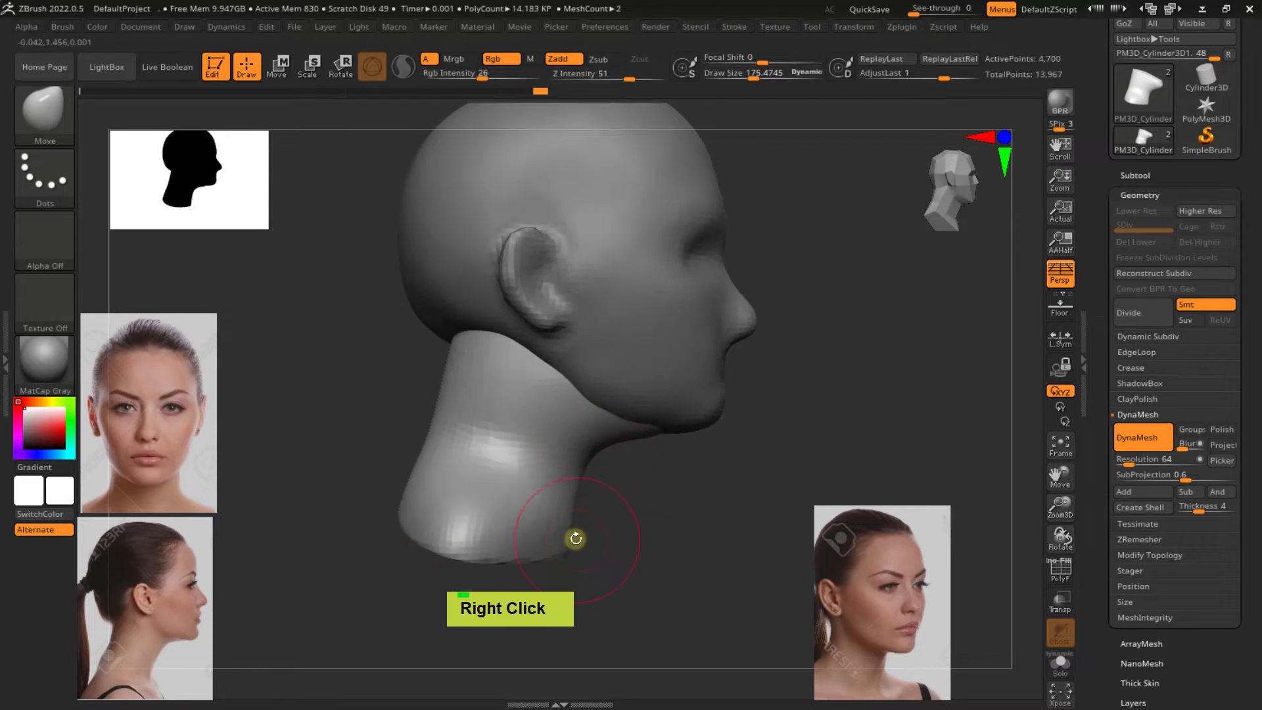
key("s")
left_click_drag(576, 523, 567, 524)
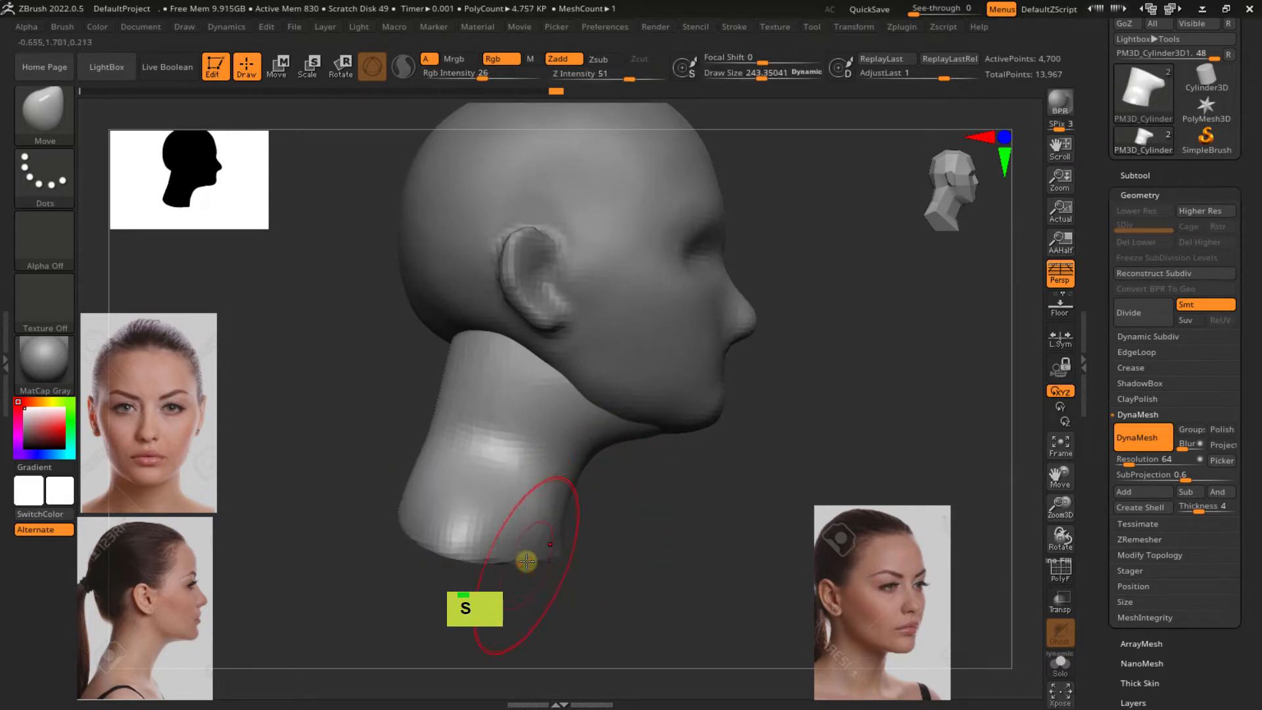
Enlarge the draw size to about 384, then pull the shoulders outward and the chest's lower edge down with the Move brush
mouse_move(526, 561)
right_mouse_down()
mouse_move(473, 549)
mouse_move(504, 510)
right_mouse_up()
key("s")
left_click_drag(510, 521, 522, 530)
left_click_drag(449, 525, 425, 556)
left_click_drag(583, 523, 582, 552)
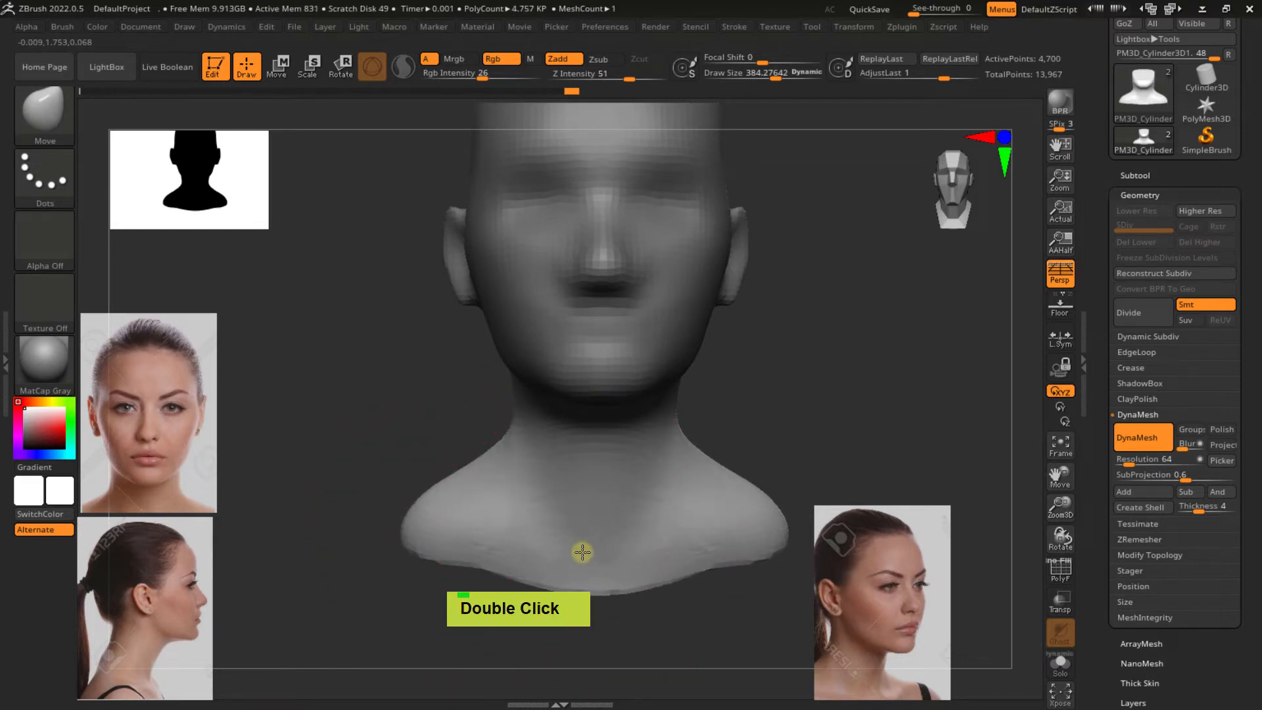
Pull the shoulder ends outward in back view and remesh the neck and shoulders with DynaMesh
right_click_drag(479, 484, 568, 473, "ctrl")
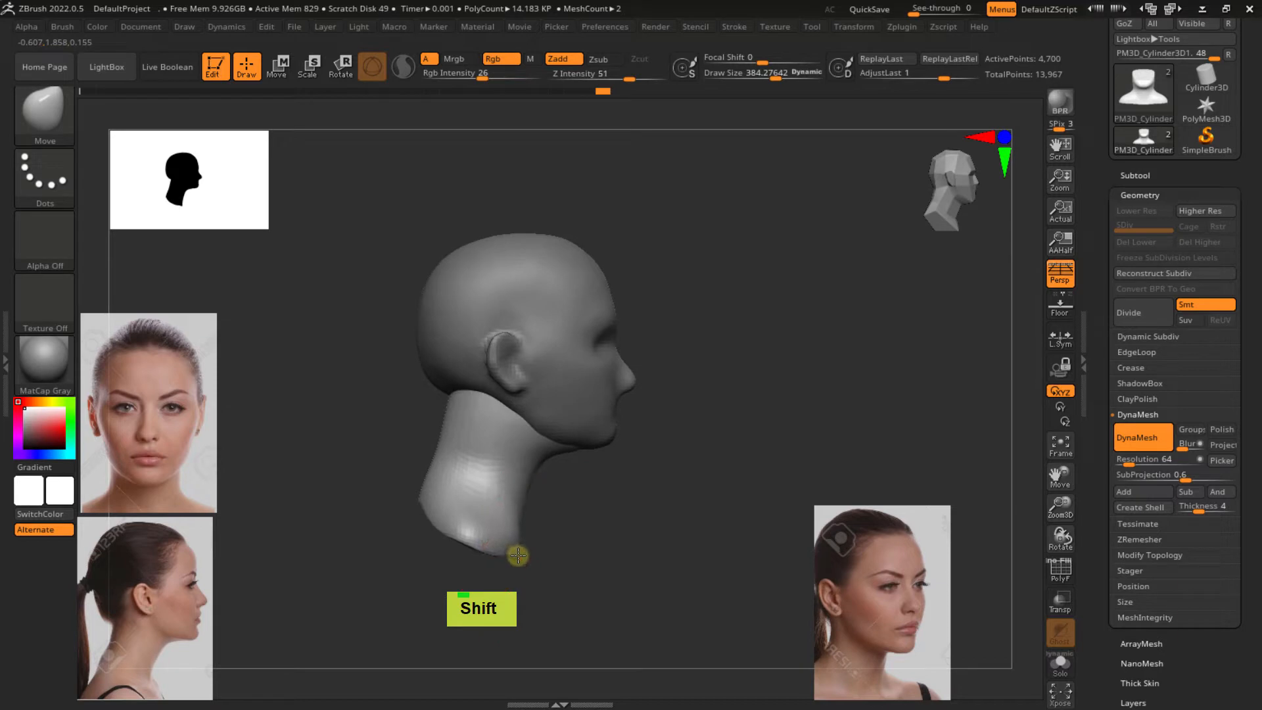
right_click_drag(524, 544, 492, 522)
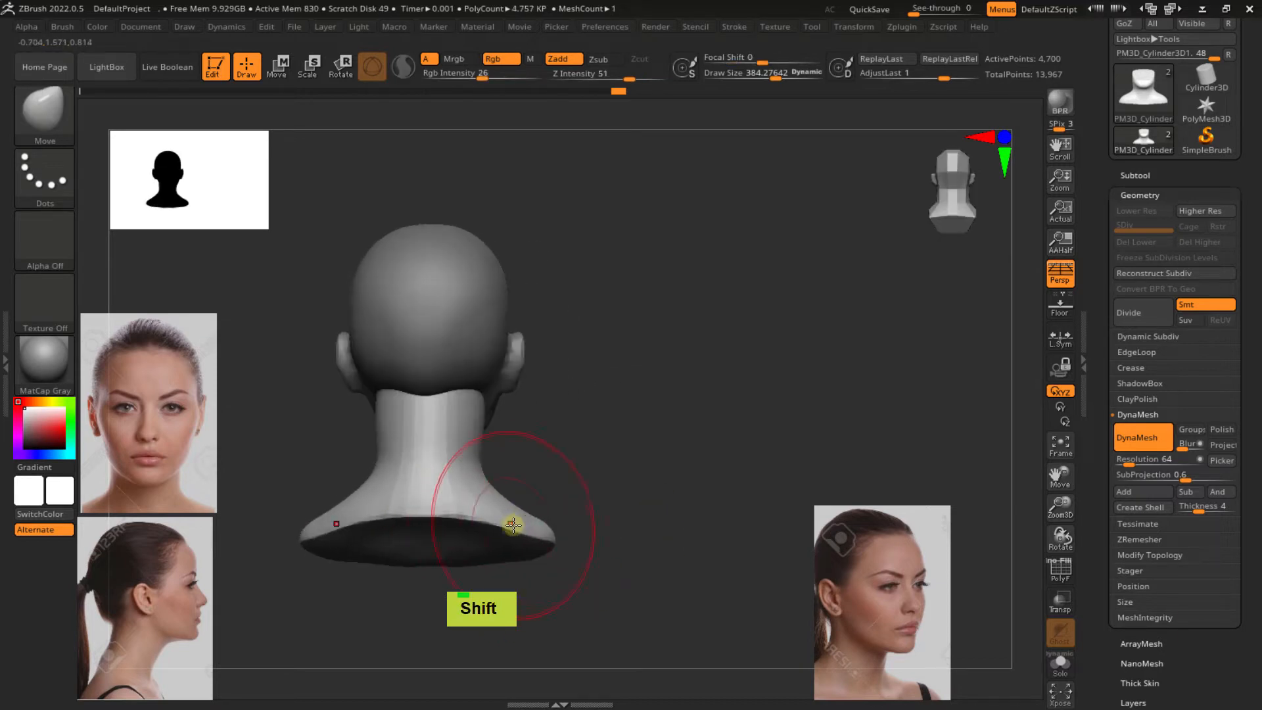
left_click_drag(551, 531, 588, 536)
right_click_drag(647, 537, 579, 536)
left_click_drag(648, 454, 690, 484, "ctrl")
Reduce the draw size to about 236 in stages and shape the neck's side contour to match the profile reference
mouse_move(690, 487)
right_mouse_down()
mouse_move(617, 568)
mouse_move(528, 524)
mouse_move(535, 510)
mouse_move(637, 493)
mouse_move(629, 484)
mouse_move(616, 554)
mouse_move(578, 465)
mouse_move(602, 398)
right_mouse_up()
mouse_move(623, 296)
right_mouse_down()
mouse_move(586, 484)
mouse_move(877, 236)
right_mouse_up()
left_click(961, 183)
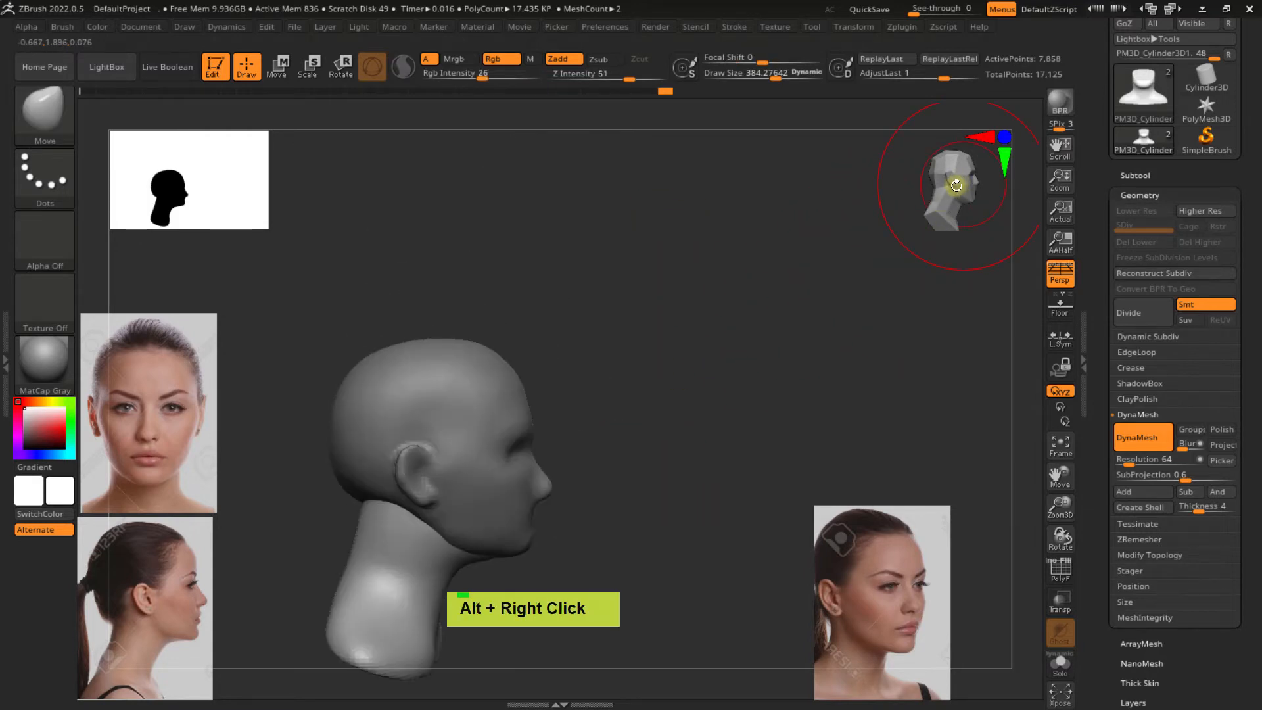
right_click_drag(698, 398, 932, 214, "alt")
right_click_drag(932, 214, 600, 427)
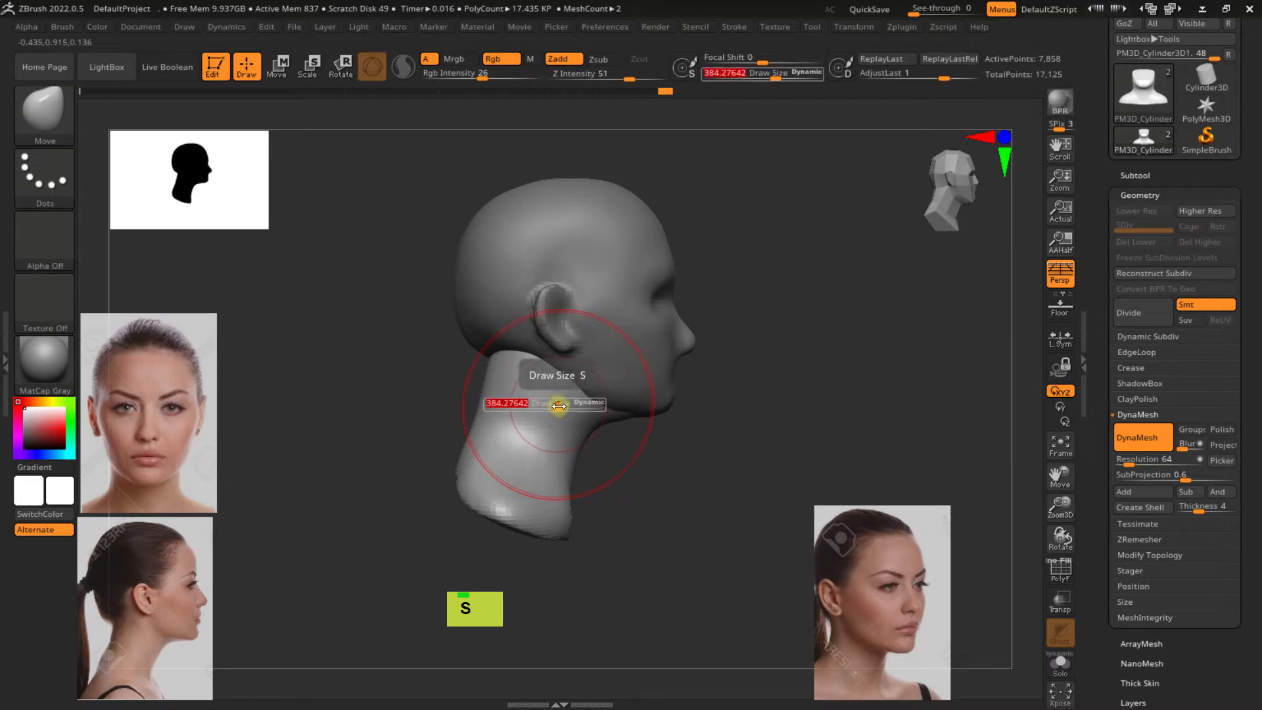
left_click_drag(552, 410, 545, 409)
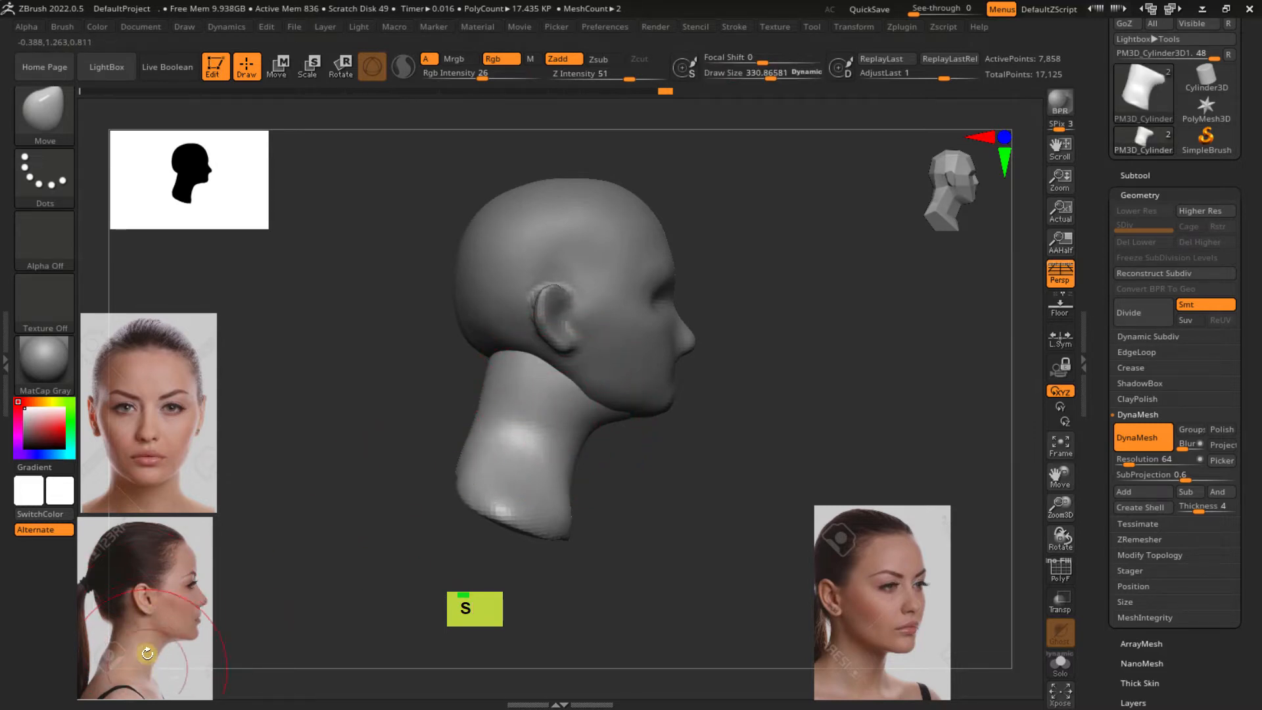
mouse_move(480, 453)
right_mouse_down()
mouse_move(543, 423)
mouse_move(589, 460)
mouse_move(568, 429)
right_mouse_up()
key("s")
left_click_drag(567, 428, 562, 431)
mouse_move(555, 385)
right_mouse_down()
mouse_move(555, 375)
mouse_move(631, 428)
right_mouse_up()
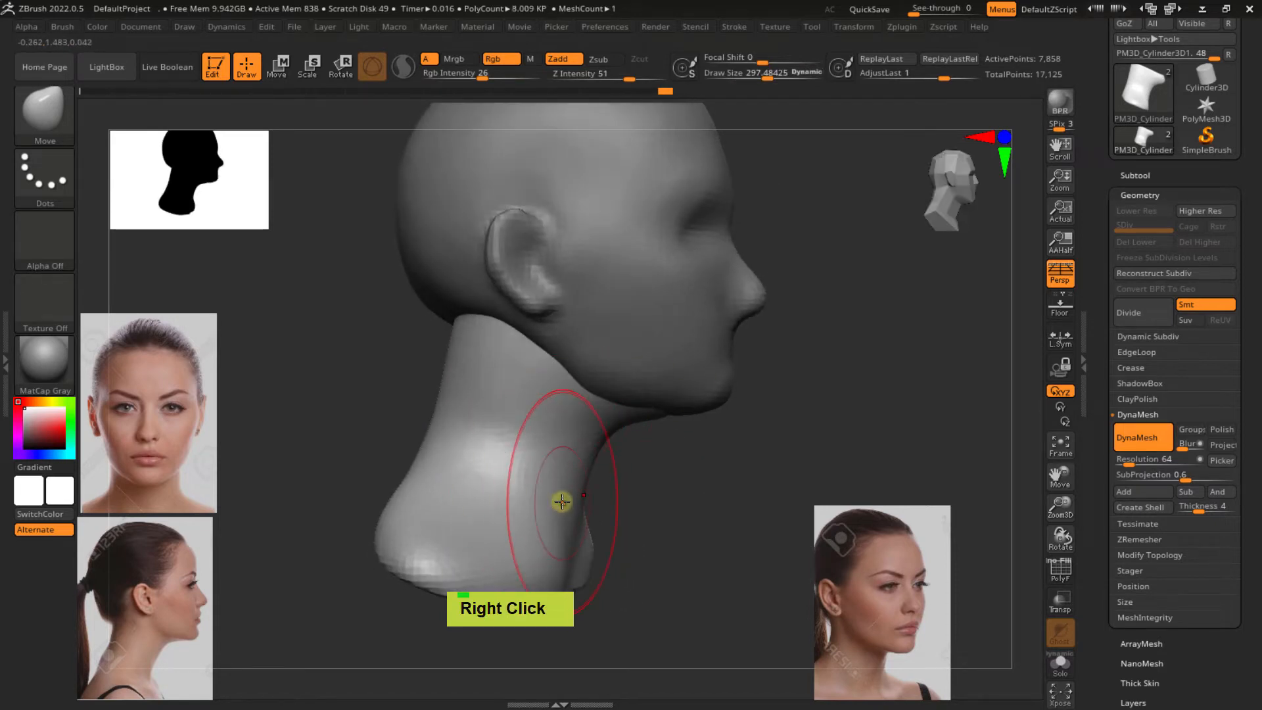
key("s")
left_click_drag(538, 503, 543, 500)
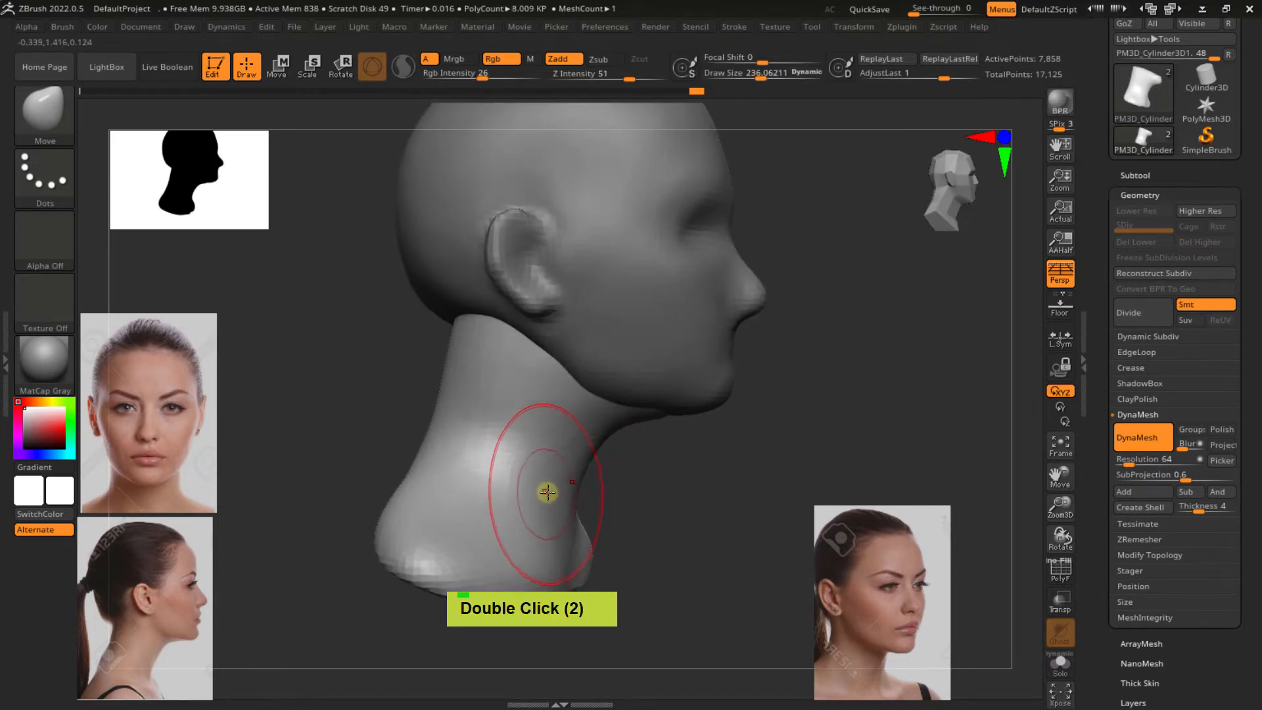
Set the draw size to about 258 and push the sides of the neck inward in back view
mouse_move(548, 491)
right_mouse_down()
mouse_move(533, 491)
mouse_move(529, 457)
mouse_move(564, 454)
mouse_move(562, 485)
mouse_move(541, 422)
mouse_move(487, 456)
mouse_move(491, 488)
mouse_move(617, 470)
mouse_move(482, 450)
mouse_move(566, 454)
mouse_move(458, 380)
right_mouse_up()
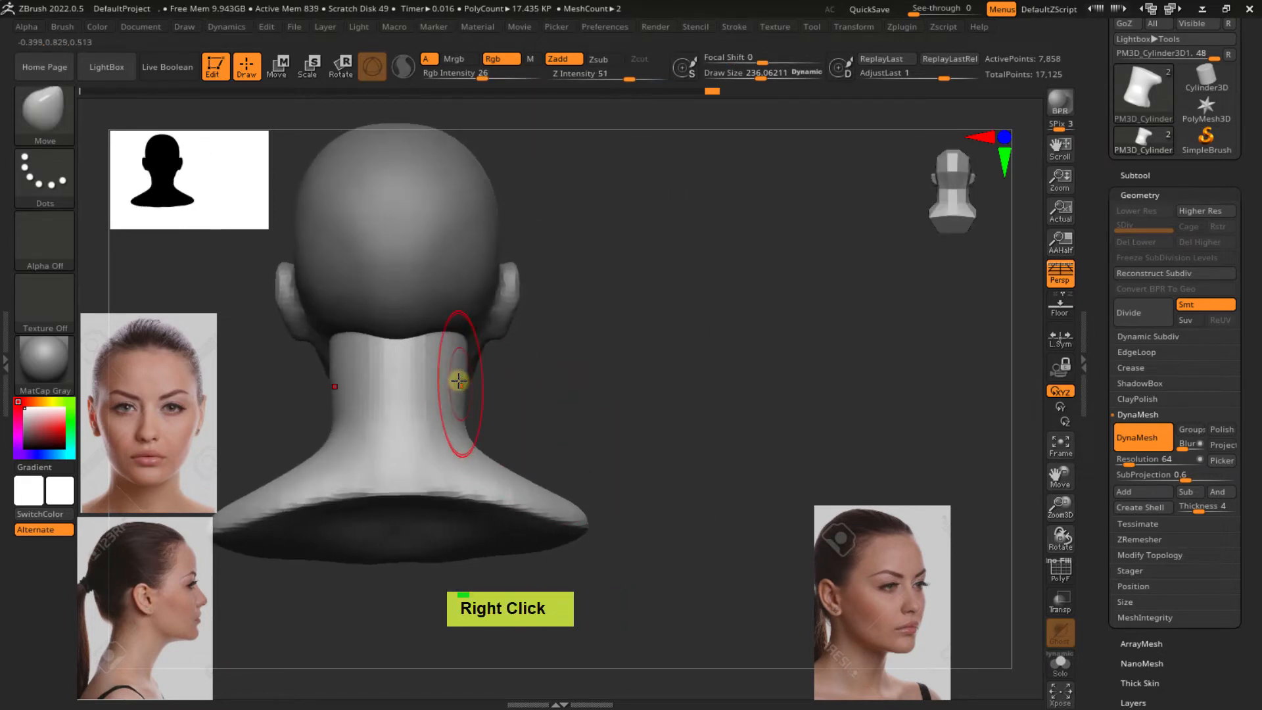
key("s")
left_click_drag(459, 382, 465, 384)
left_click_drag(464, 383, 456, 382)
key("s")
left_click_drag(458, 383, 454, 382)
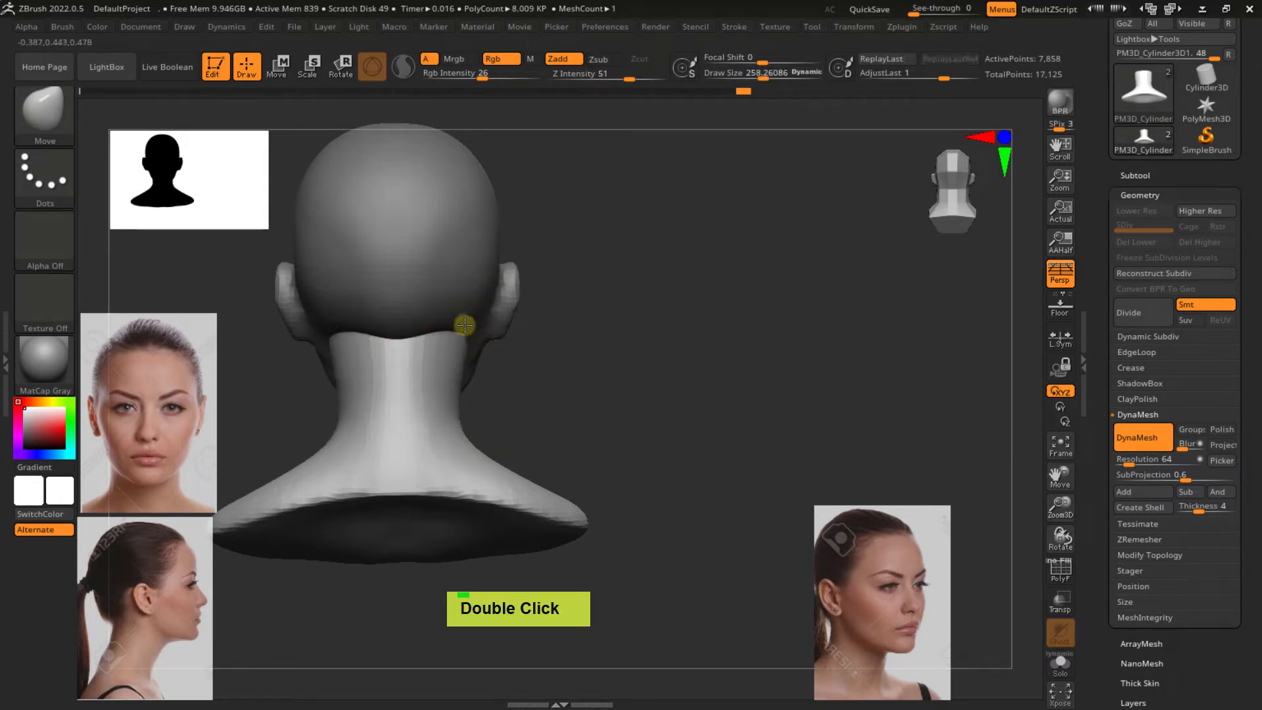
Reduce the draw size to about 243 and refine the transition from neck to shoulder in three-quarter view
mouse_move(492, 329)
right_mouse_down()
mouse_move(399, 357)
mouse_move(561, 467)
mouse_move(510, 485)
mouse_move(463, 466)
mouse_move(504, 401)
mouse_move(578, 467)
mouse_move(466, 437)
mouse_move(473, 465)
mouse_move(577, 460)
right_mouse_up()
key("s")
left_click_drag(576, 456, 573, 456)
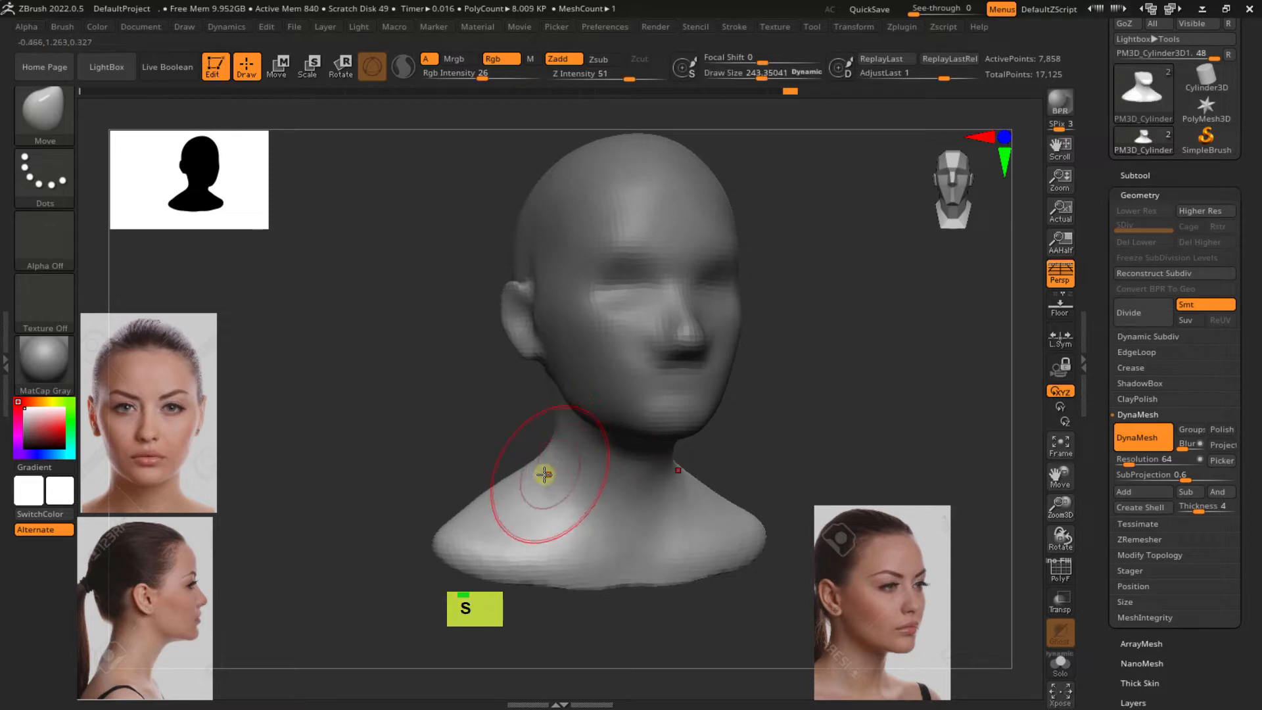
mouse_move(546, 476)
right_mouse_down("ctrl")
mouse_move(496, 431)
mouse_move(469, 437)
mouse_move(569, 465)
mouse_move(556, 493)
right_mouse_up("ctrl")
key("s")
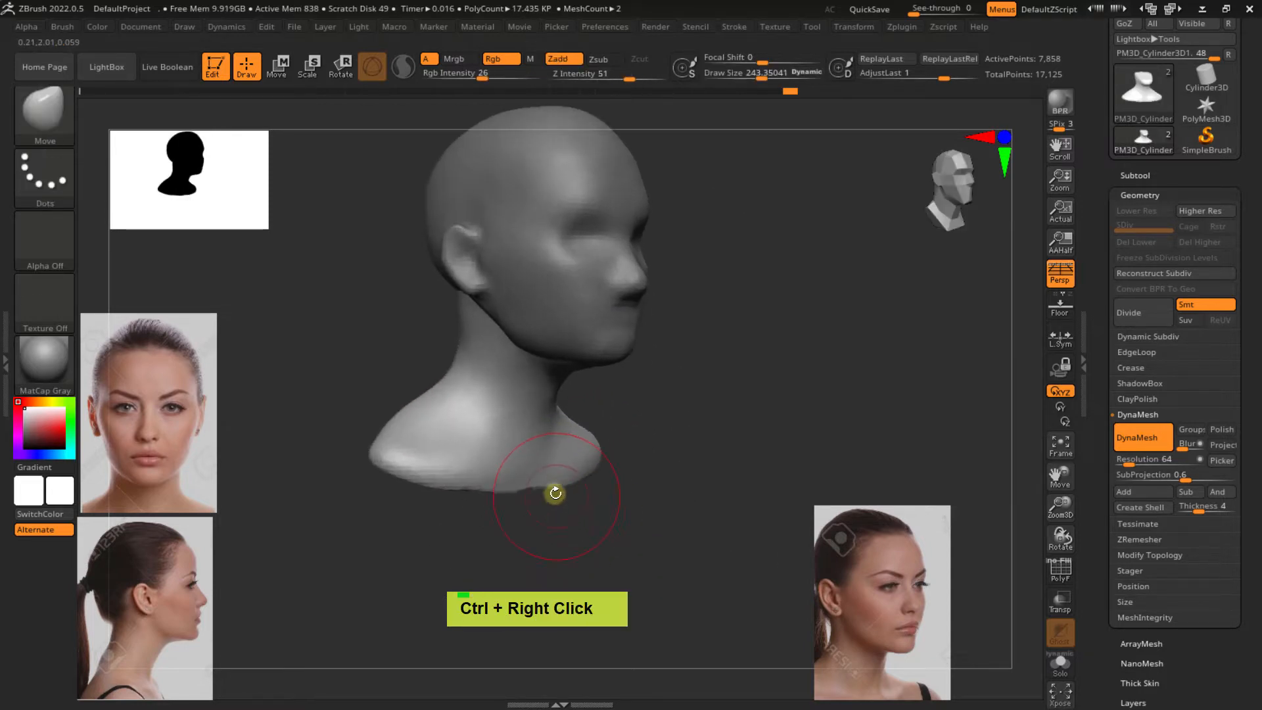
Set the draw size to about 331, then pull the chest's lower edge down and the shoulder ends outward in front view
key("s")
left_click_drag(560, 502, 566, 501)
right_click_drag(566, 501, 519, 502)
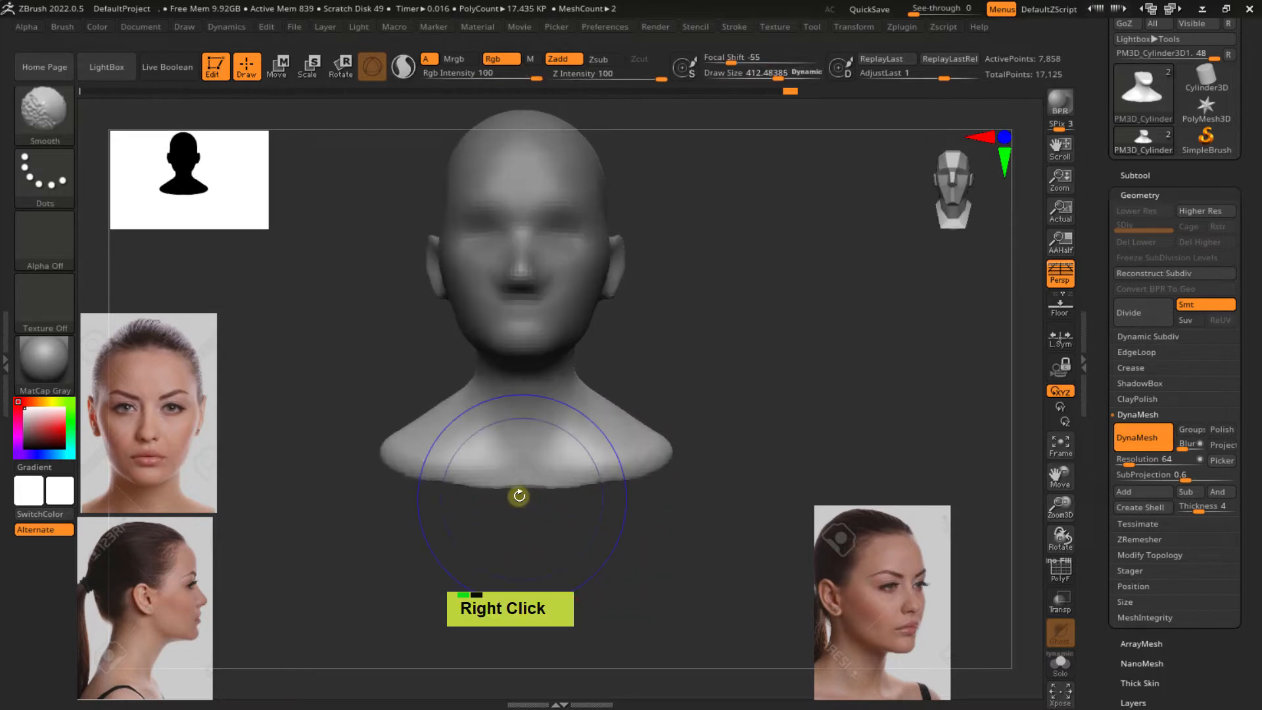
key("s")
left_click(464, 504)
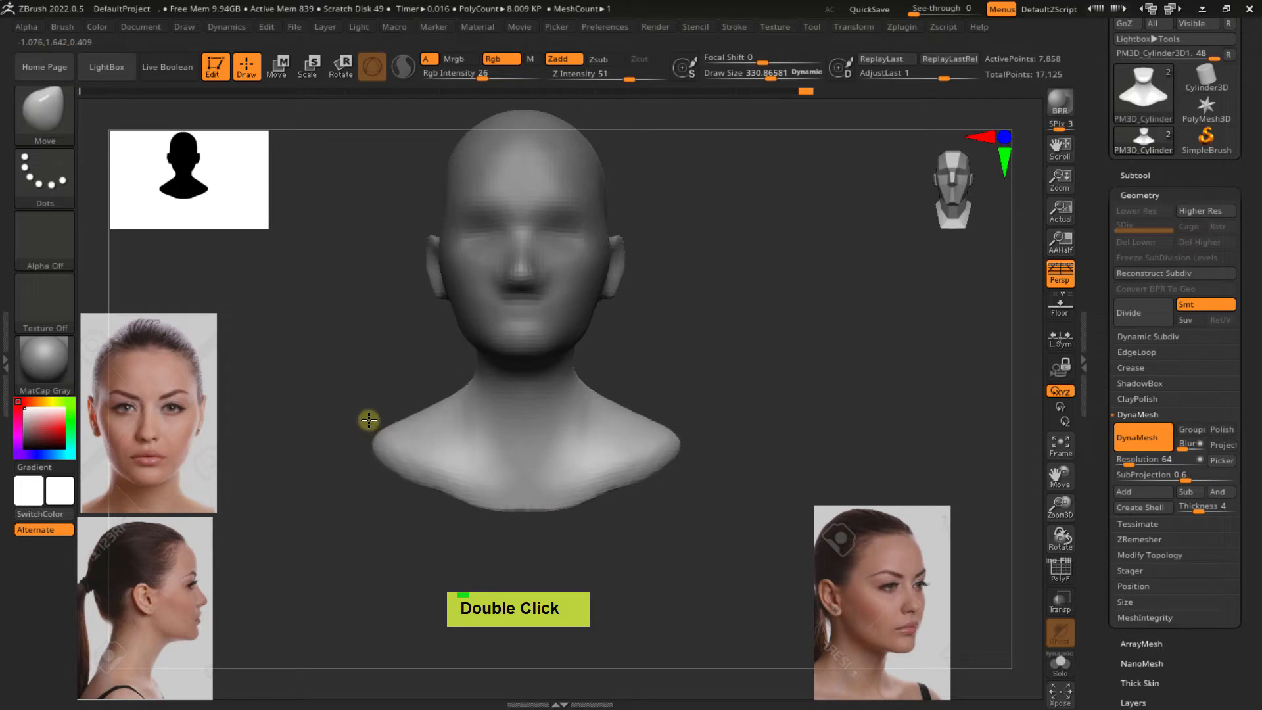
left_click_drag(379, 431, 375, 423)
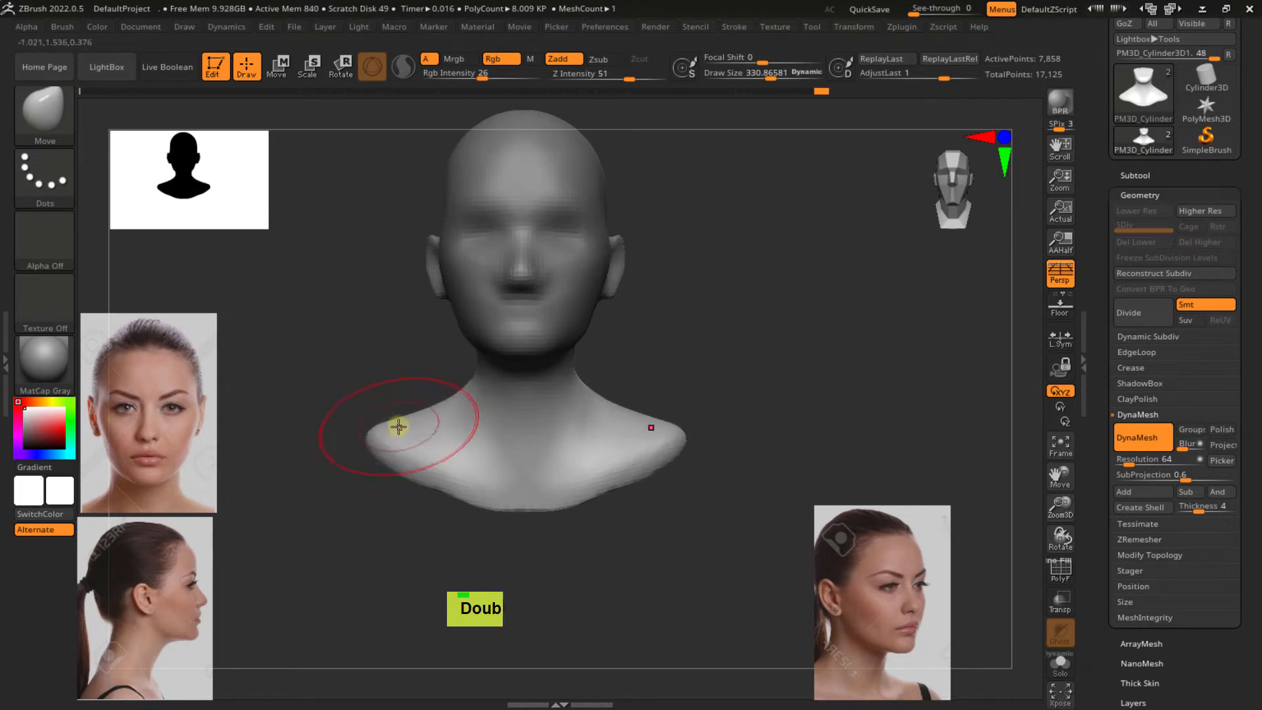
Reduce the draw size to about 322, adjust the shoulder ends and upper slopes, and remesh the neck subtool with DynaMesh
key("s")
left_click(390, 426)
left_click_drag(375, 435, 379, 437)
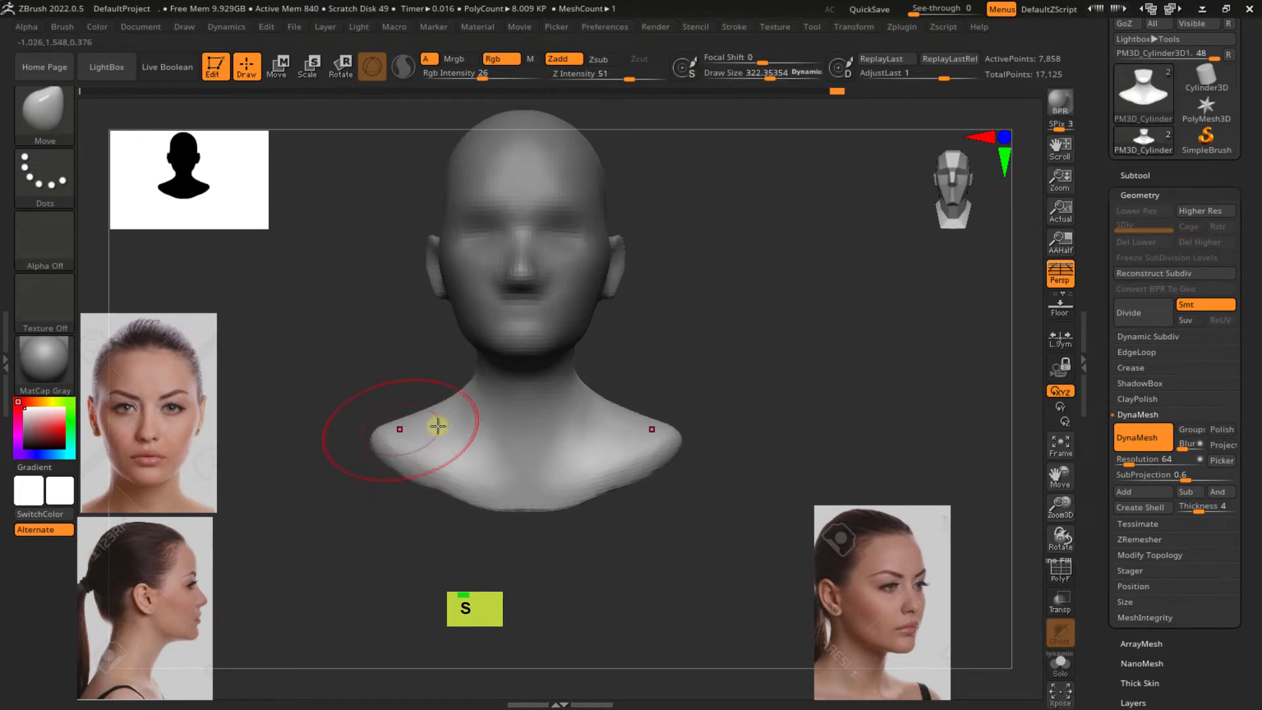
mouse_move(438, 426)
right_mouse_down()
mouse_move(554, 442)
mouse_move(605, 431)
mouse_move(550, 411)
mouse_move(448, 428)
right_mouse_up()
left_click_drag(425, 418, 412, 411)
mouse_move(414, 413)
right_mouse_down()
mouse_move(510, 445)
mouse_move(506, 460)
right_mouse_up()
left_click_drag(610, 344, 629, 354, "ctrl")
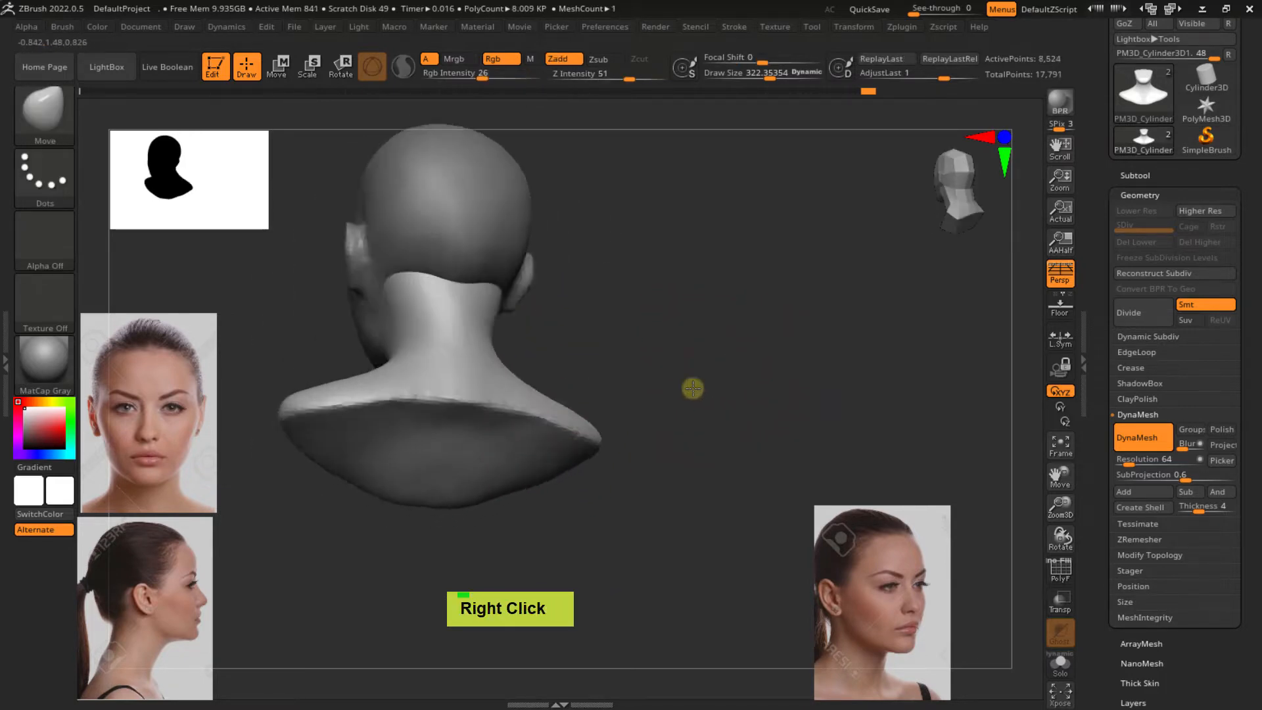
Merge the PolySphere head down with the PM3D_Cylinder3D1 neck subtool and fuse them into one surface with DynaMesh
mouse_move(690, 386)
right_mouse_down()
mouse_move(583, 408)
mouse_move(637, 445)
mouse_move(601, 447)
mouse_move(619, 403)
mouse_move(690, 431)
mouse_move(701, 374)
mouse_move(732, 361)
mouse_move(673, 423)
mouse_move(653, 411)
mouse_move(676, 371)
mouse_move(719, 353)
right_mouse_up()
right_click(762, 333)
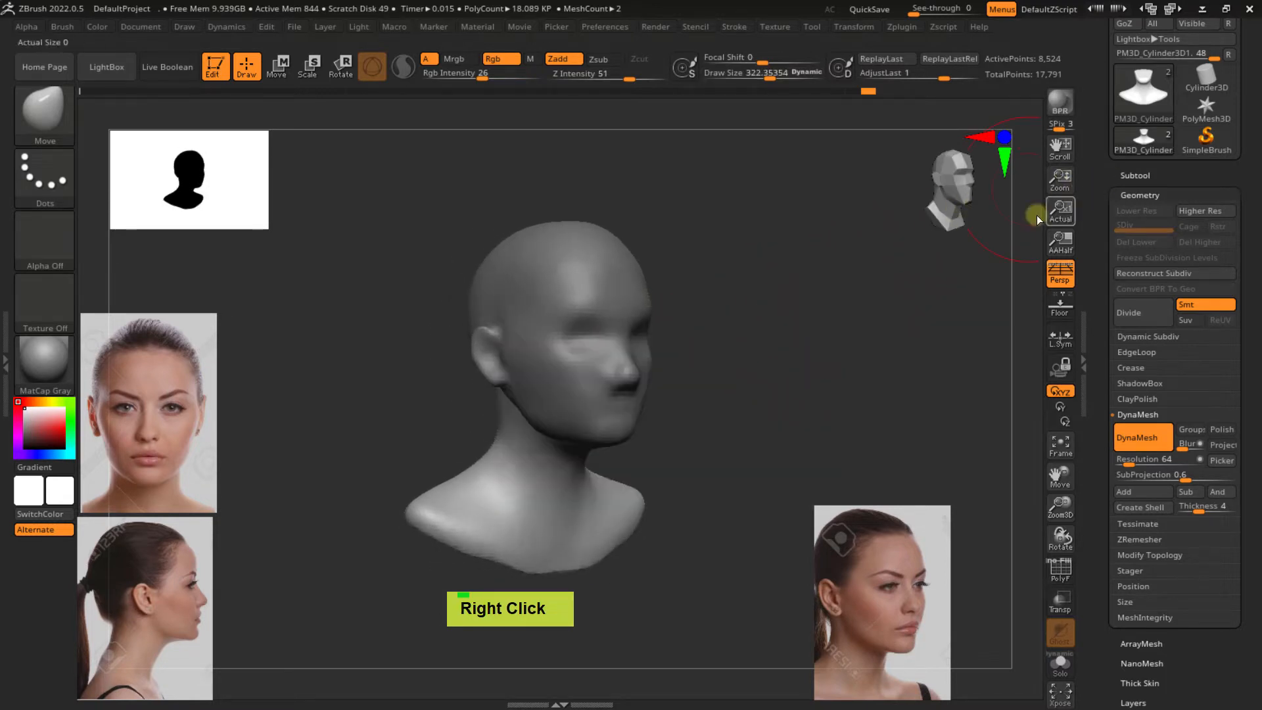
left_click(1137, 175)
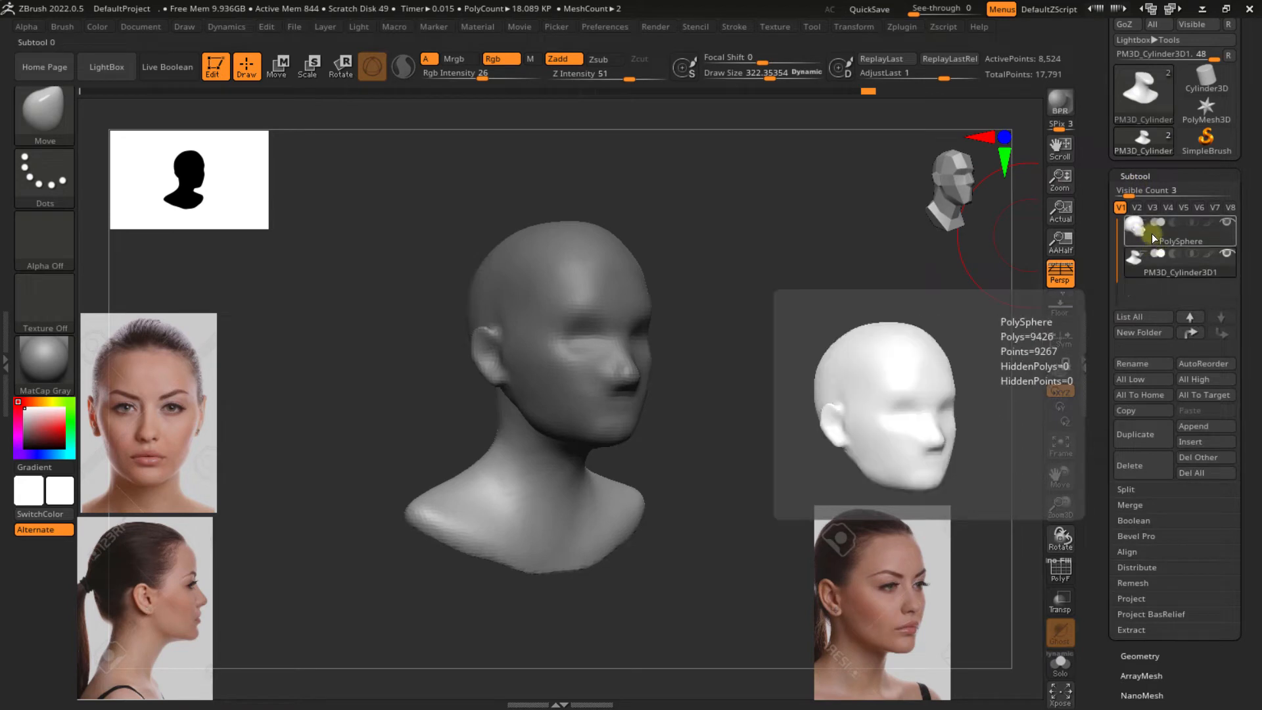
left_click(1140, 275)
left_click(1130, 505)
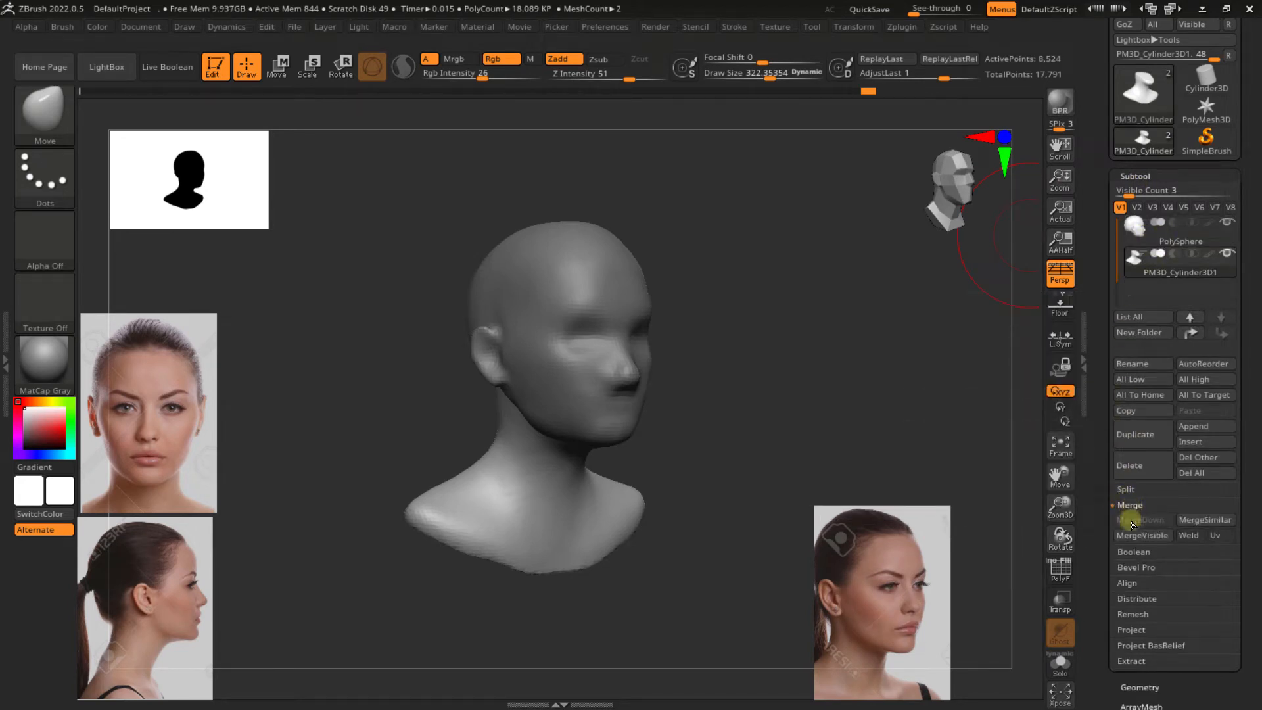
left_click(1151, 247)
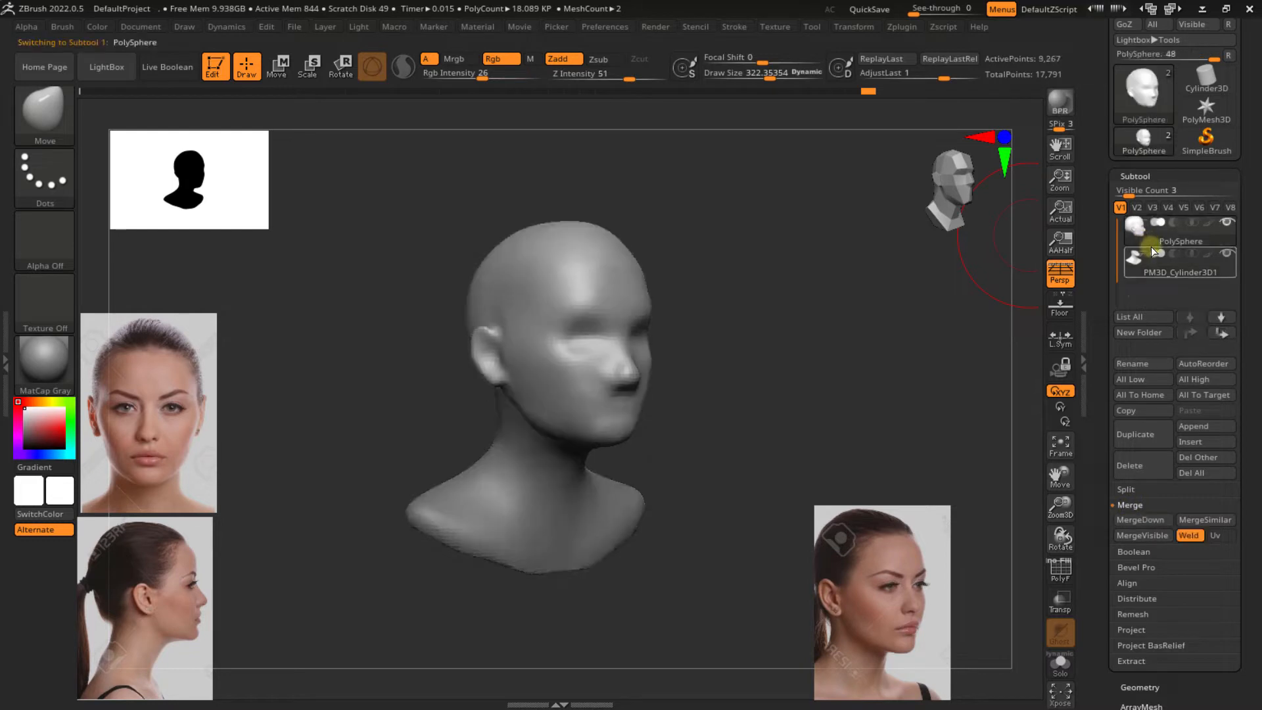
left_click(1143, 520)
left_click(989, 556)
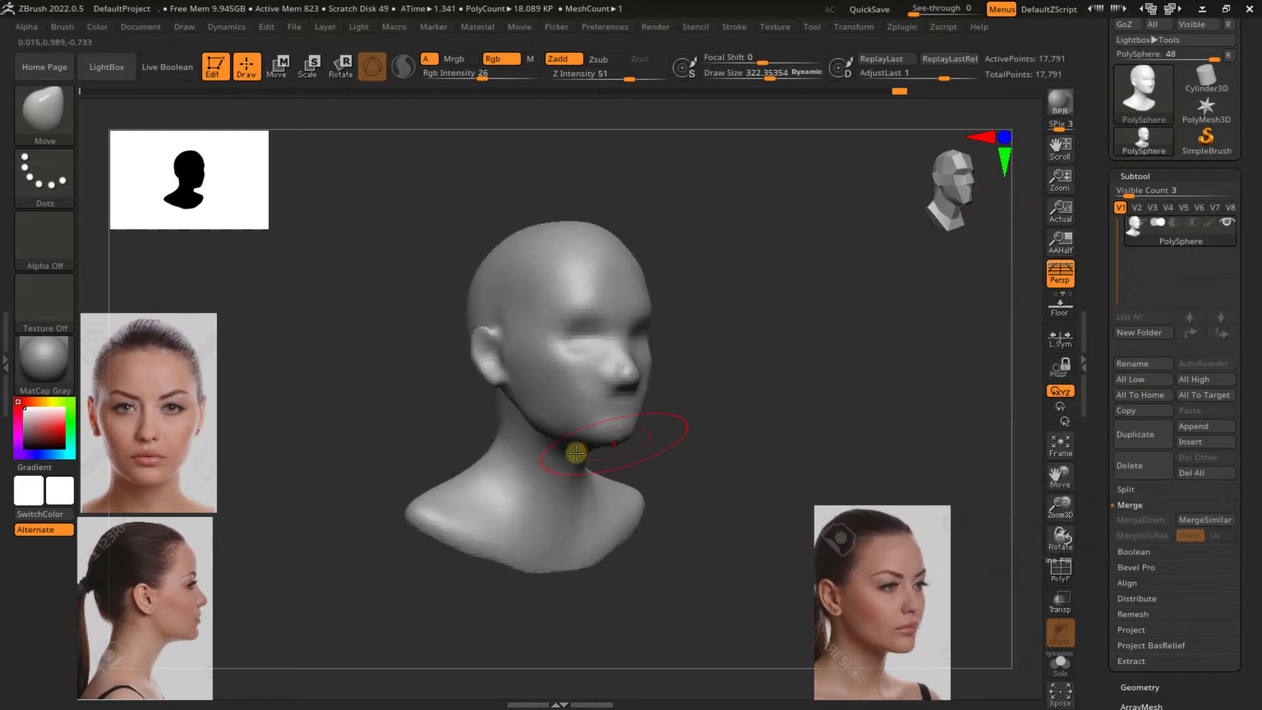
right_click_drag(666, 388, 834, 366)
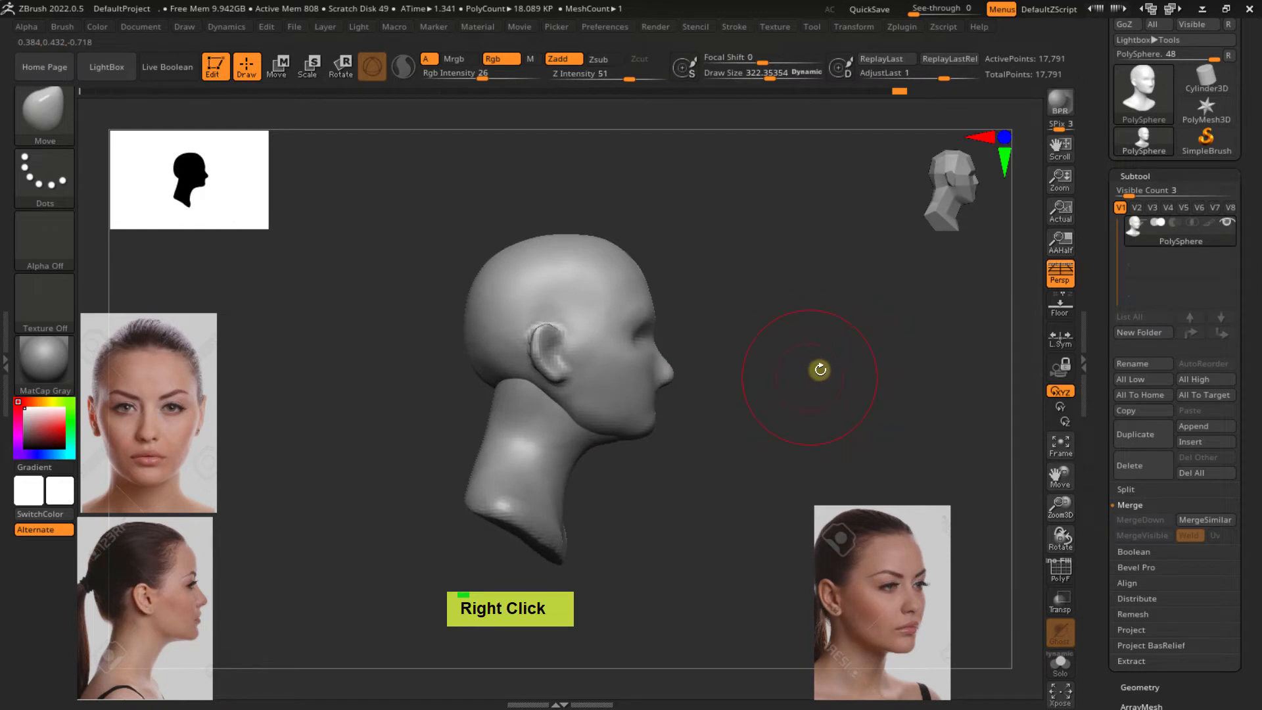
left_click_drag(767, 332, 857, 396, "ctrl")
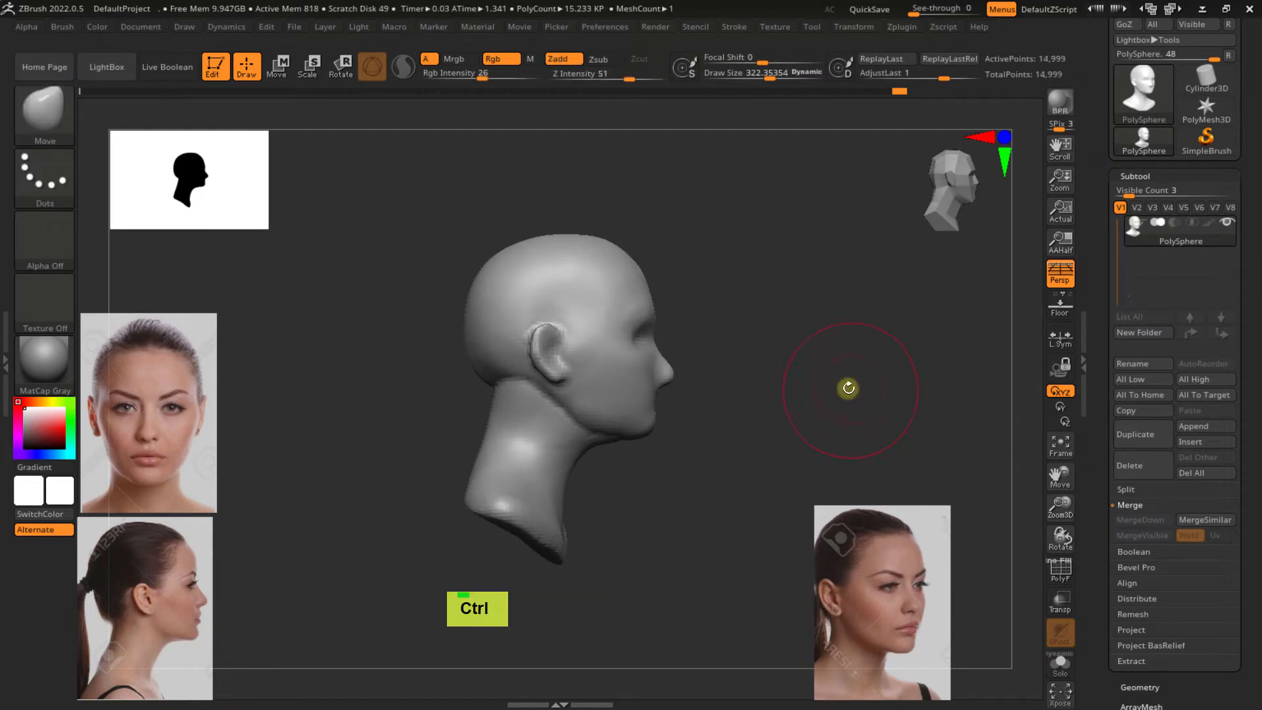
Reduce the draw size to about 135, smooth the seam between jaw and neck, and refine the jaw corner with the Move brush
right_click_drag(534, 397, 580, 454, "ctrl")
key("s")
mouse_move(597, 434)
left_mouse_down()
mouse_move(626, 437)
mouse_move(595, 397)
mouse_move(538, 392)
left_mouse_up()
key("s")
key("s")
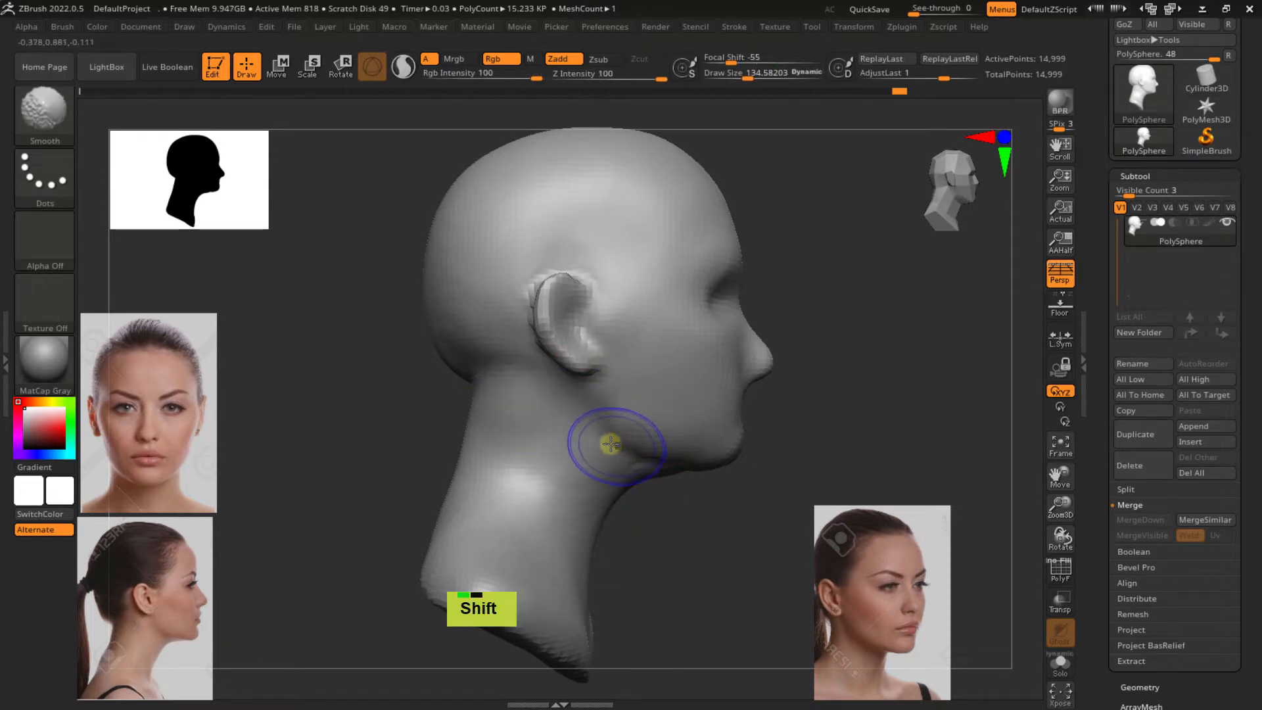
mouse_move(614, 423)
left_mouse_down("shift")
mouse_move(647, 458)
mouse_move(618, 433)
left_mouse_up("shift")
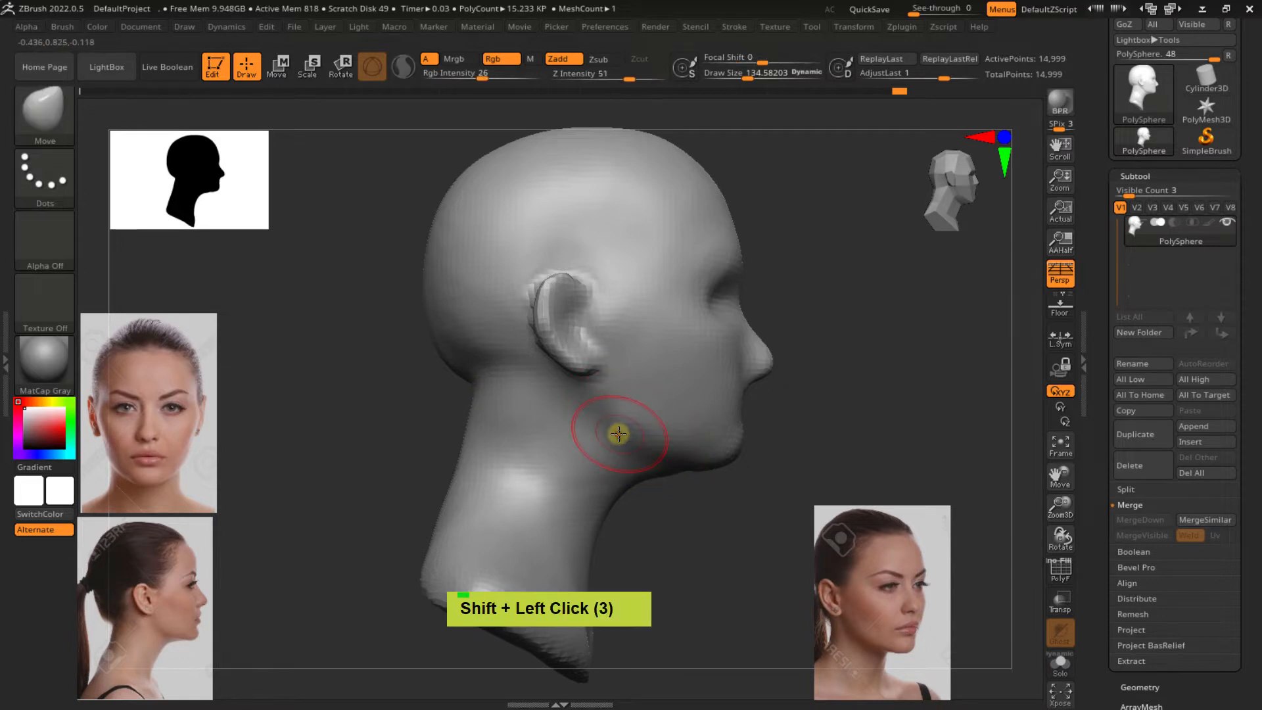
double_click(635, 442)
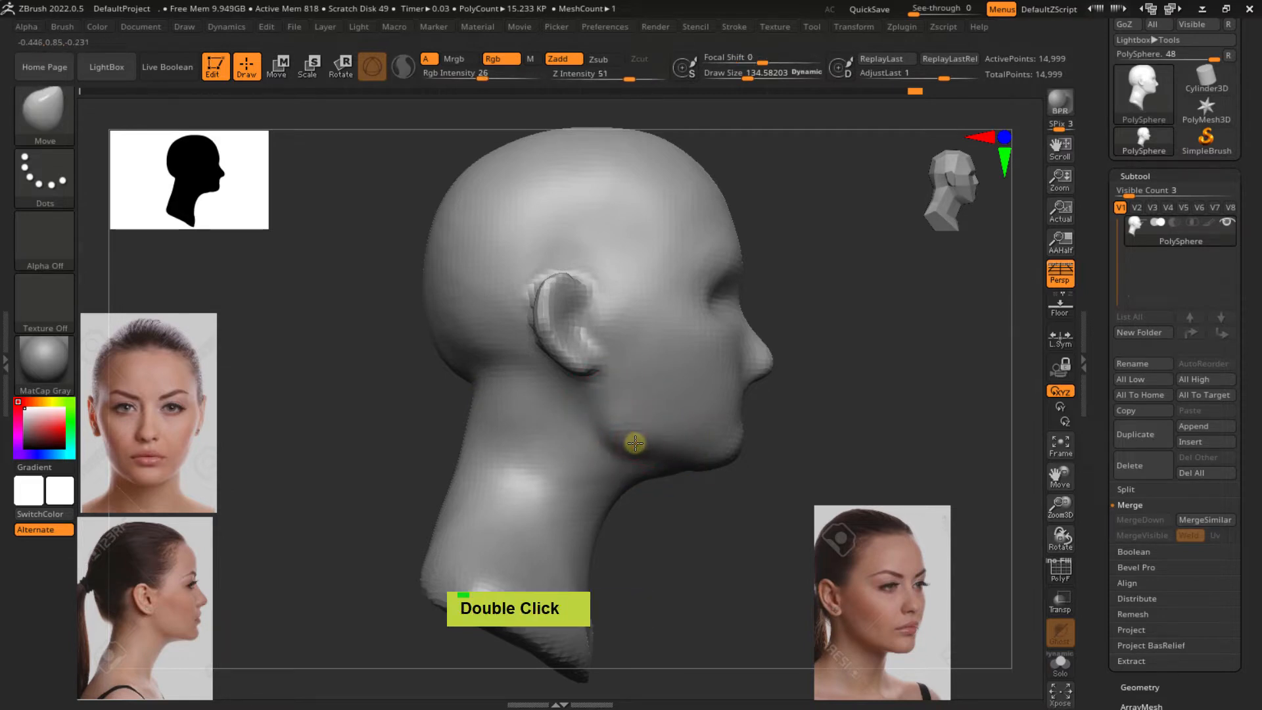
right_click(647, 445)
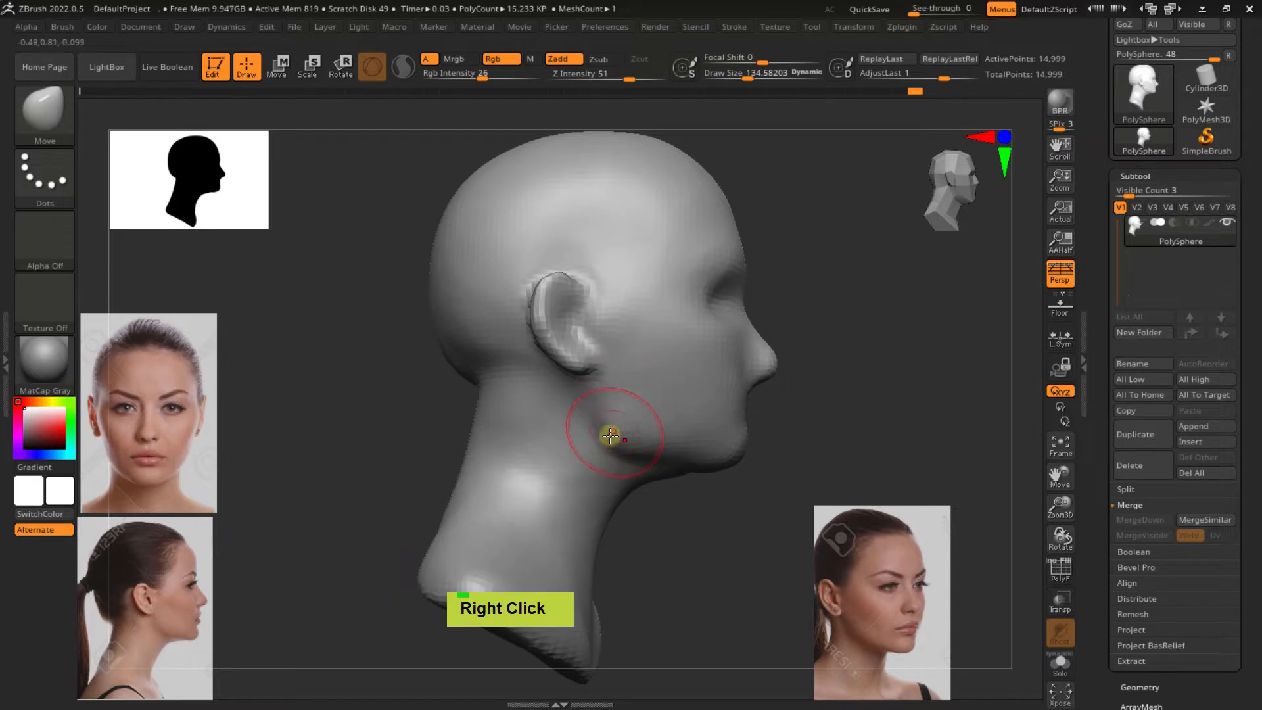
Enlarge the draw size to about 208, then smooth and reshape the nape where the skull meets the neck
mouse_move(705, 451)
right_mouse_down()
mouse_move(664, 470)
mouse_move(628, 462)
mouse_move(698, 487)
mouse_move(600, 502)
mouse_move(633, 458)
mouse_move(669, 480)
right_mouse_up()
key("s")
left_click_drag(495, 416, 503, 420)
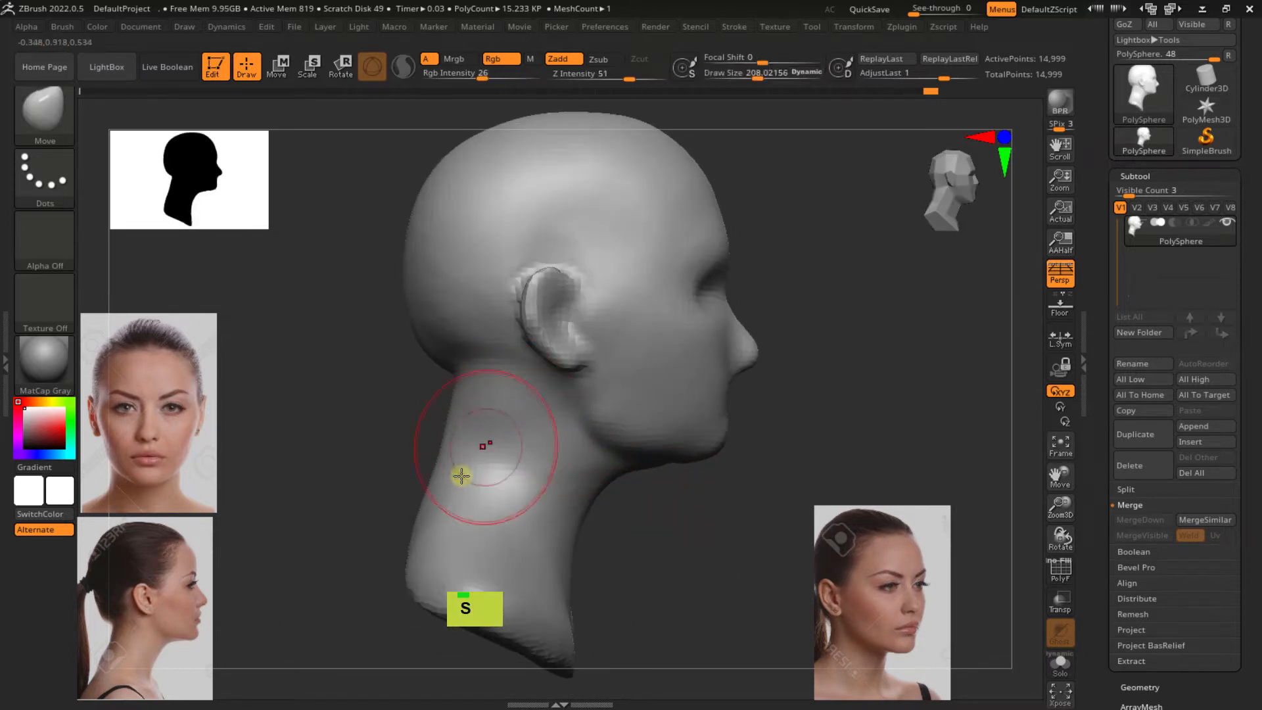
left_click(454, 366, "shift")
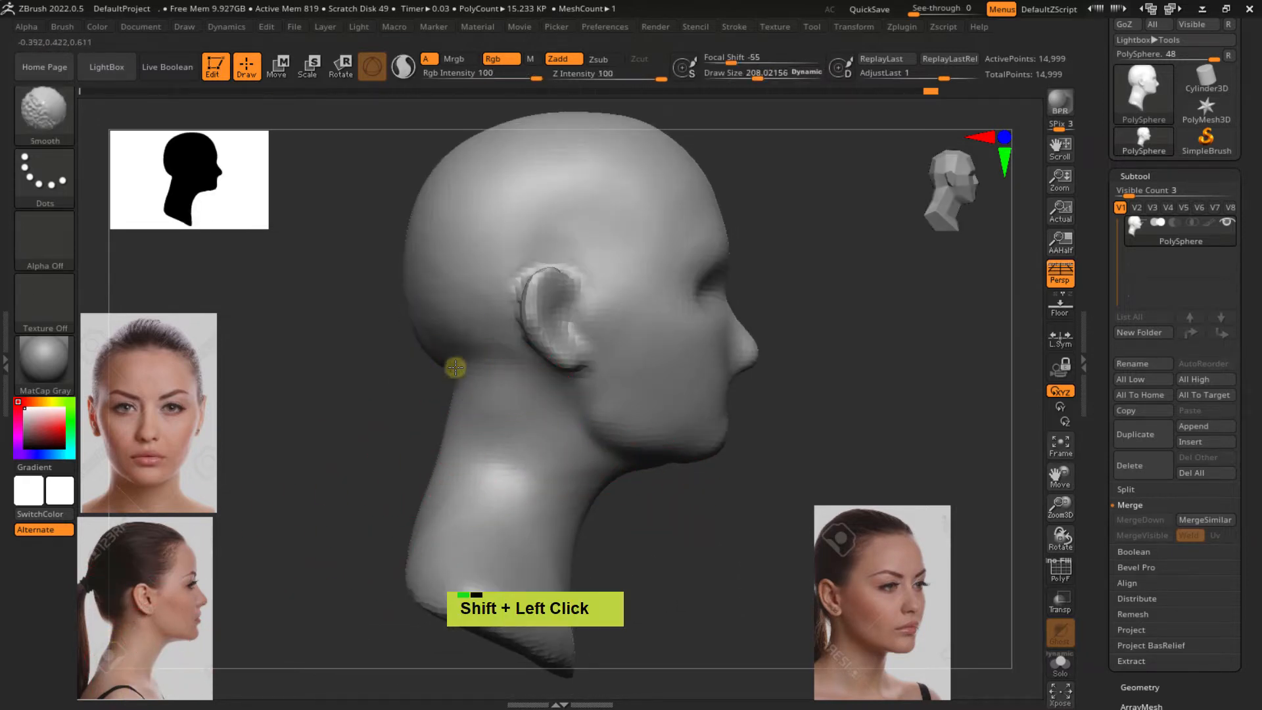
left_click(420, 335, "shift")
mouse_move(420, 335)
right_mouse_down()
mouse_move(399, 358)
mouse_move(445, 402)
right_mouse_up()
right_click(465, 425)
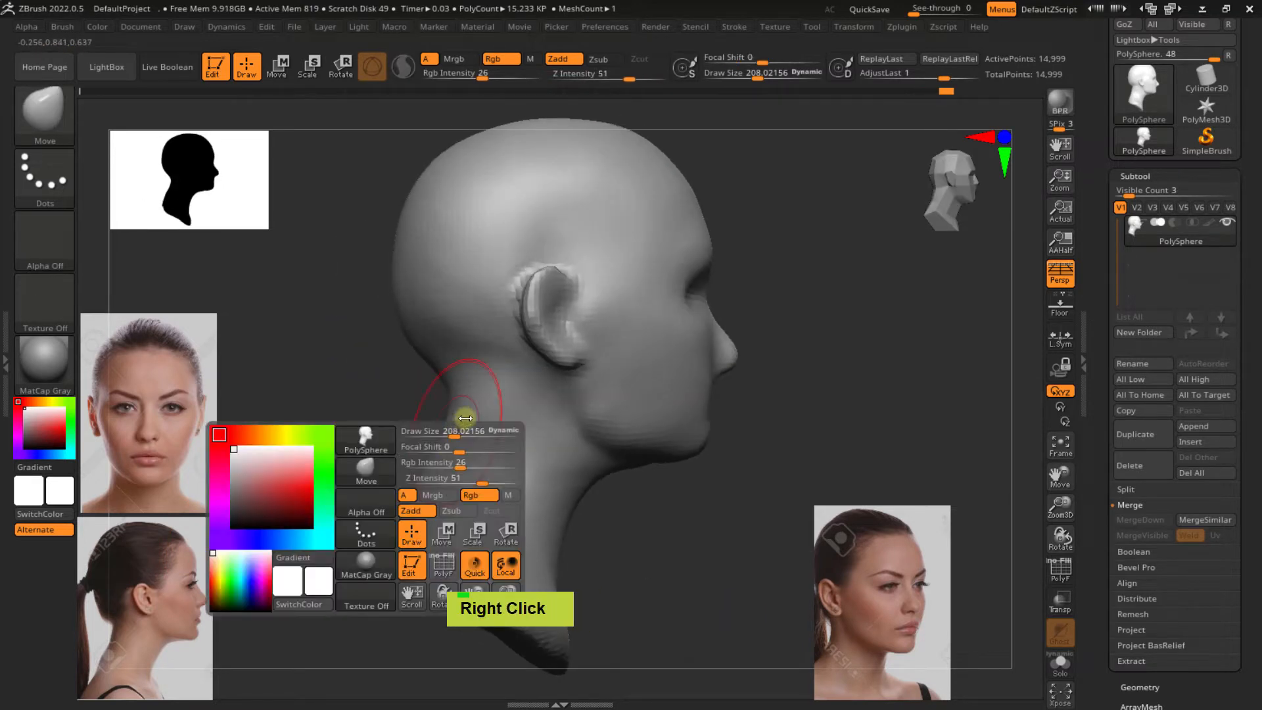
Smooth the side and back of the neck below the ear
mouse_move(422, 484)
right_mouse_down()
mouse_move(524, 414)
mouse_move(487, 403)
right_mouse_up()
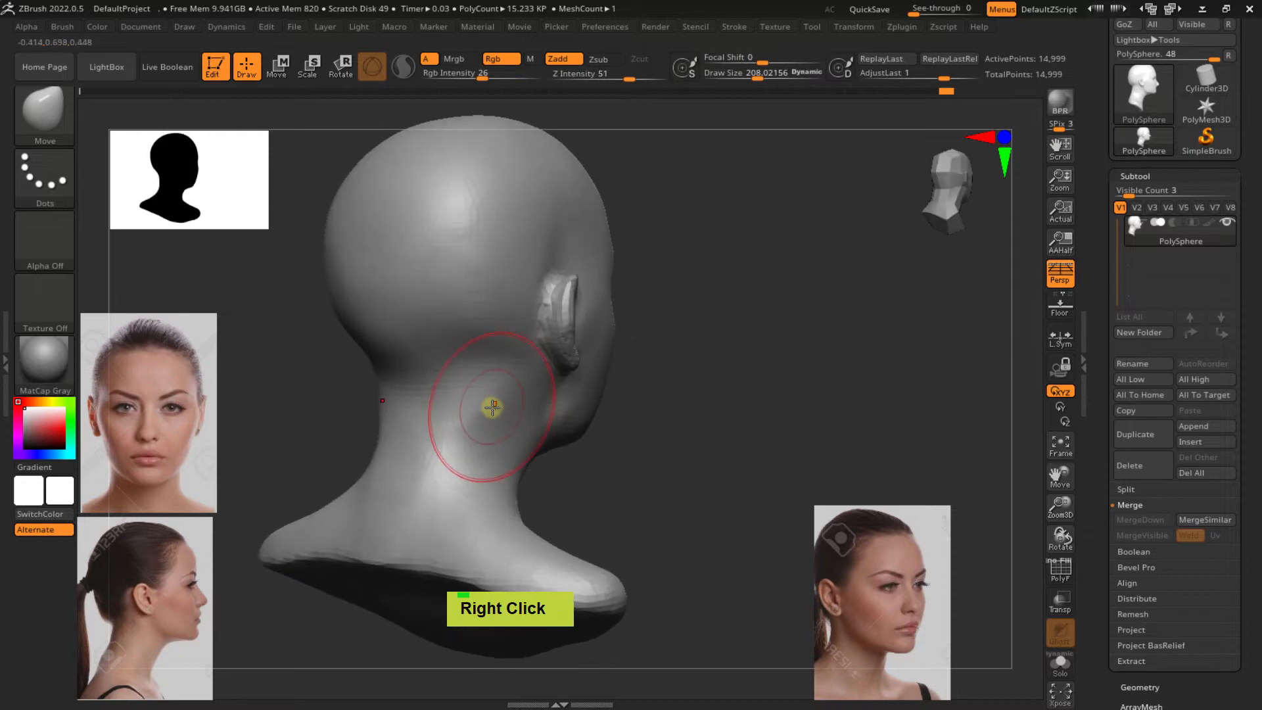
left_click(456, 436, "shift")
mouse_move(461, 362)
right_mouse_down()
mouse_move(519, 377)
mouse_move(470, 397)
mouse_move(464, 425)
mouse_move(423, 420)
mouse_move(478, 432)
mouse_move(487, 454)
mouse_move(470, 445)
mouse_move(554, 432)
right_mouse_up()
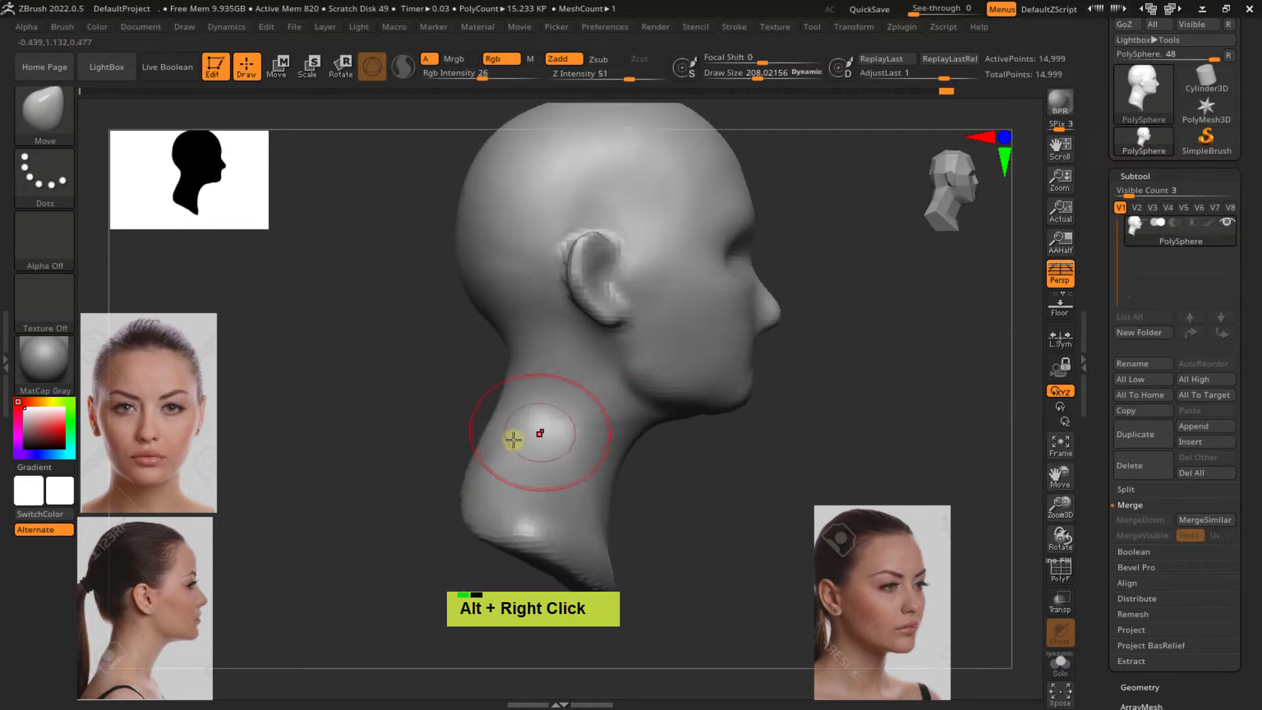
Reduce the draw size to about 182 and shape the base of the throat with the Move brush, undoing the excess stroke
double_click(464, 464)
mouse_move(479, 464)
right_mouse_down()
mouse_move(558, 467)
mouse_move(479, 496)
mouse_move(502, 453)
mouse_move(586, 431)
mouse_move(521, 479)
mouse_move(478, 476)
mouse_move(467, 442)
mouse_move(417, 385)
mouse_move(484, 440)
mouse_move(523, 395)
mouse_move(574, 426)
mouse_move(535, 451)
mouse_move(496, 445)
mouse_move(493, 521)
right_mouse_up()
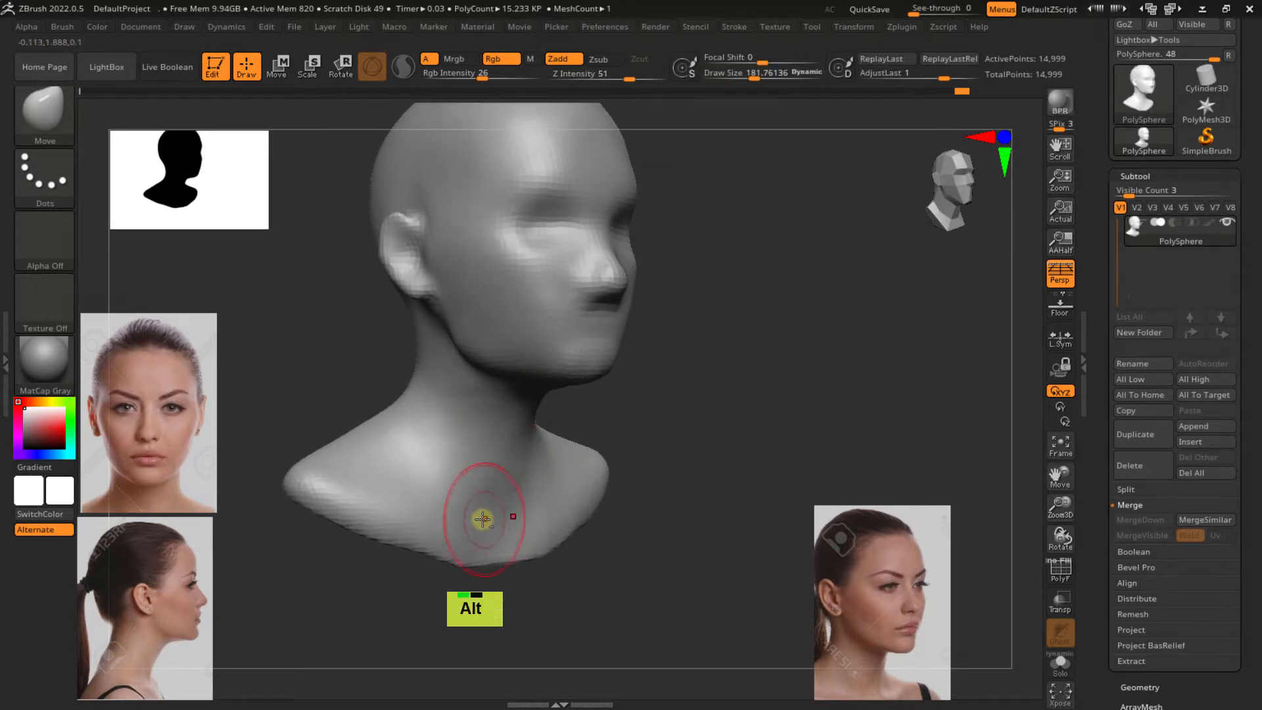
mouse_move(487, 510)
right_mouse_down()
mouse_move(424, 537)
mouse_move(482, 515)
right_mouse_up()
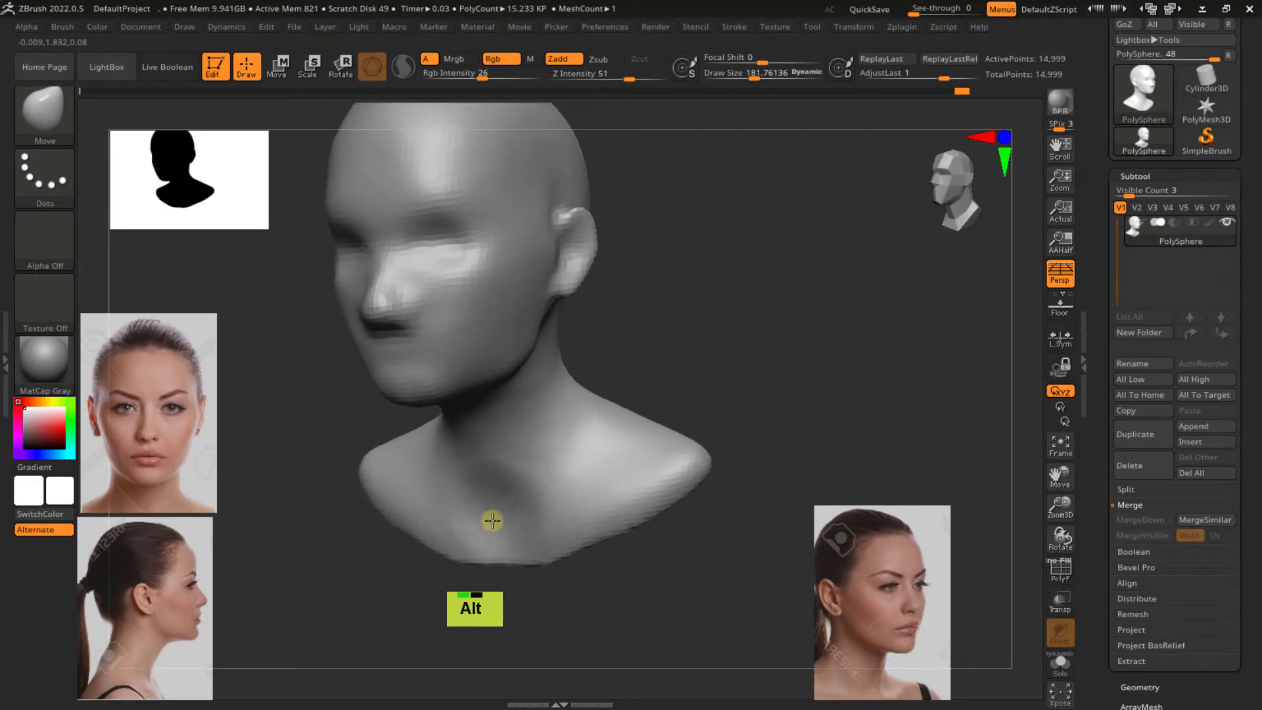
key("ctrl+z")
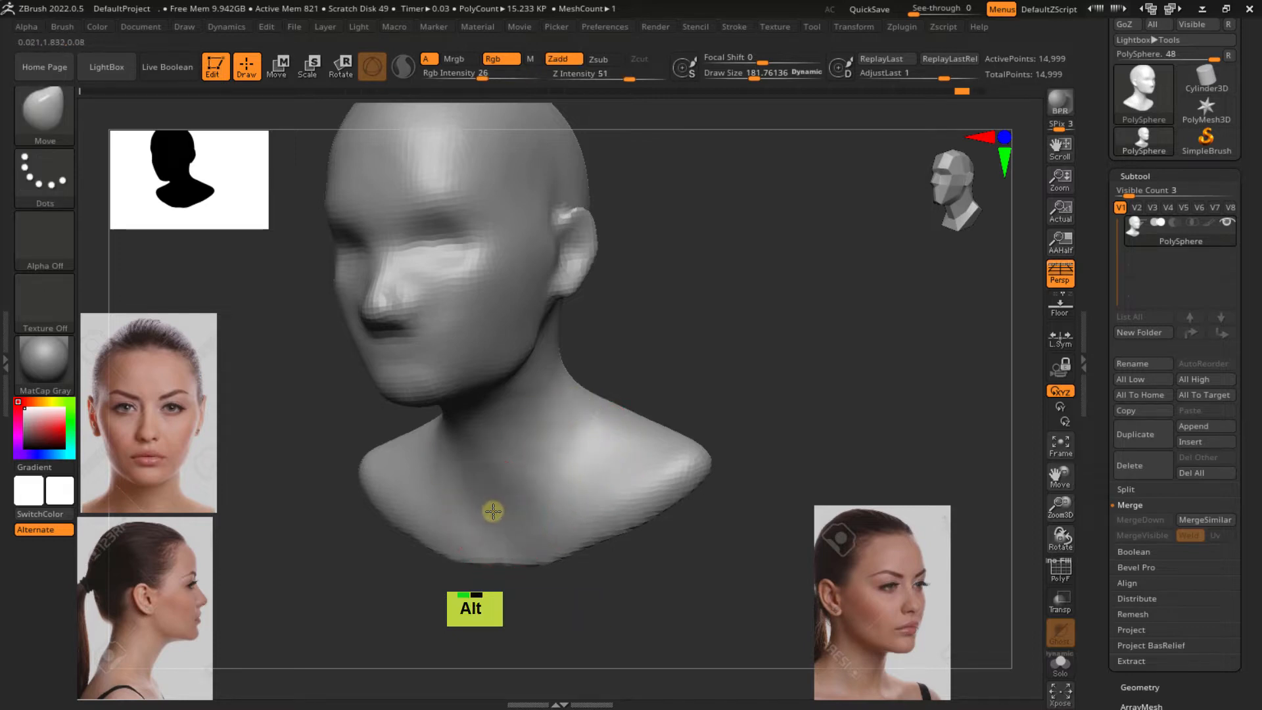
right_click_drag(493, 510, 617, 442)
right_click_drag(473, 515, 402, 471)
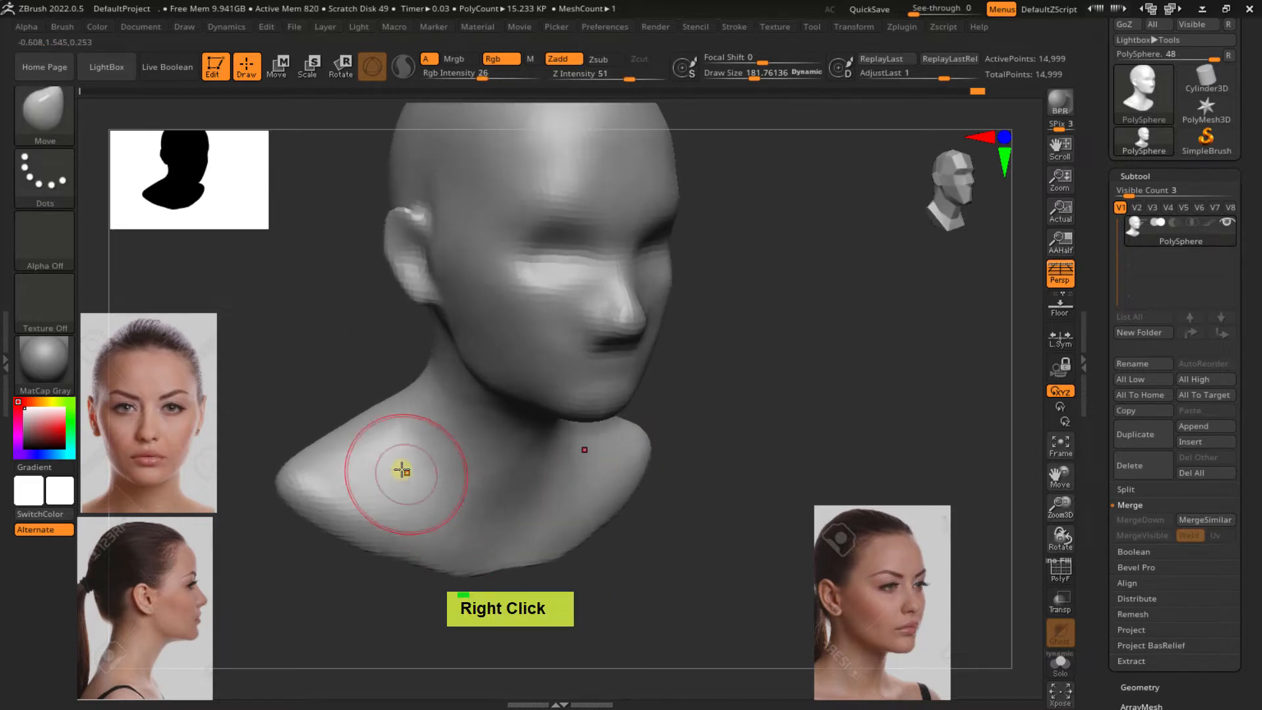
Push in the hollows between neck and shoulders and refine the upper chest with the Move brush
right_click(406, 478, "alt")
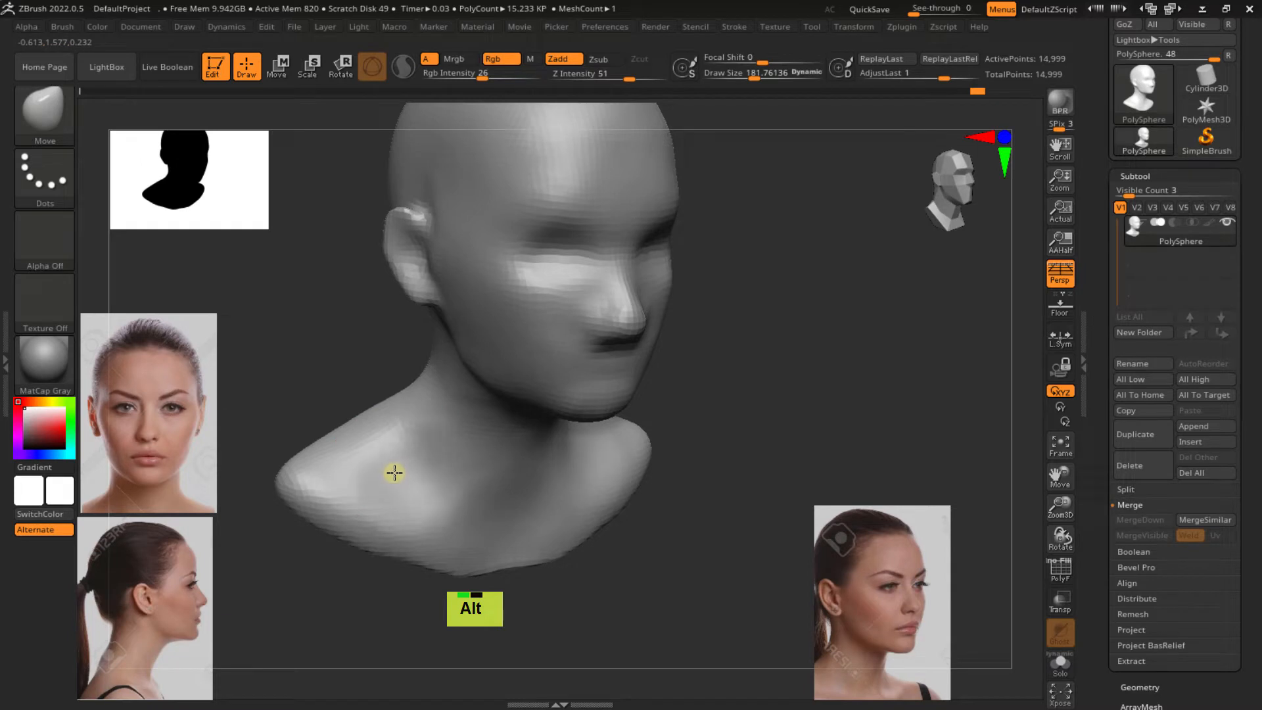
mouse_move(424, 466)
right_mouse_down()
mouse_move(408, 412)
mouse_move(400, 423)
mouse_move(422, 451)
right_mouse_up()
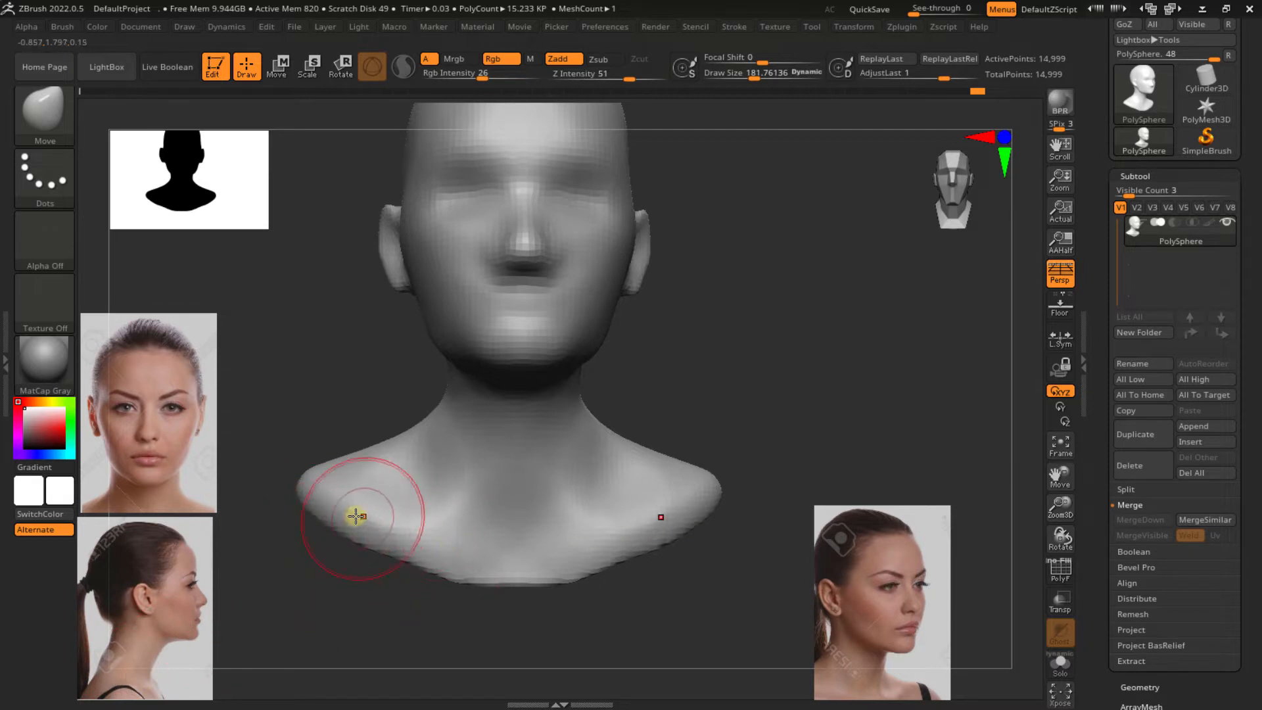
right_click_drag(482, 546, 507, 535)
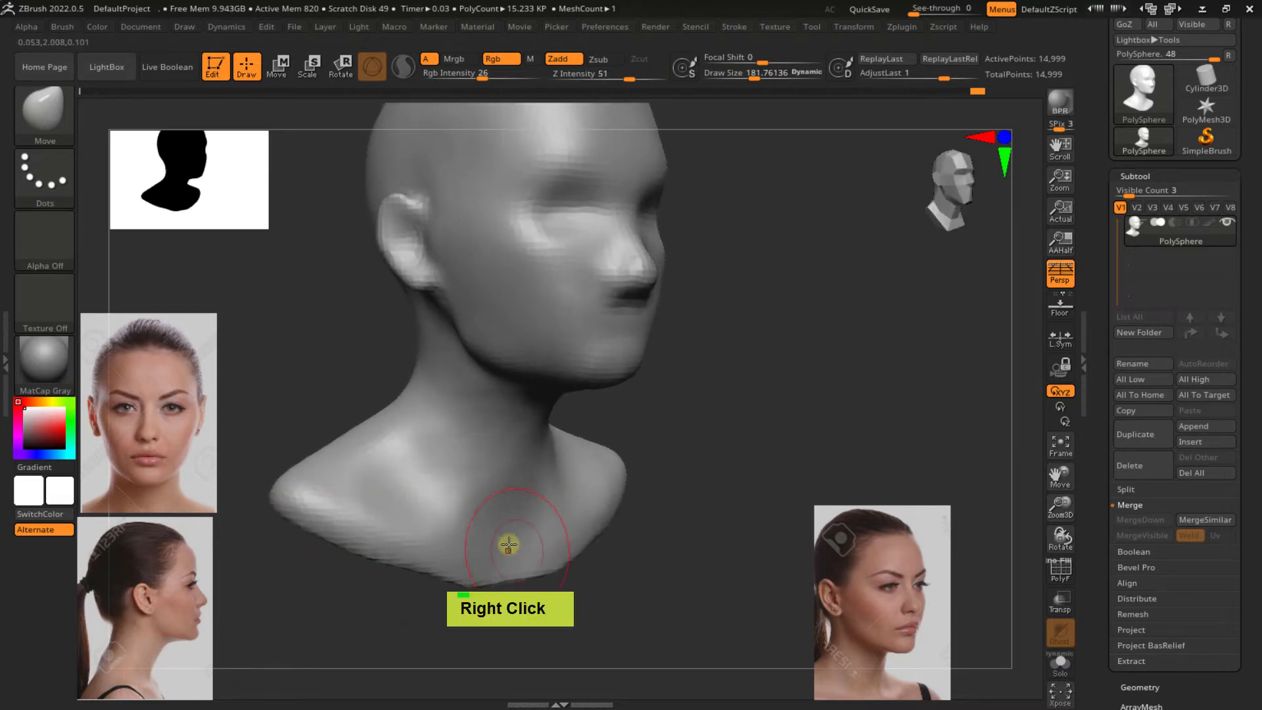
right_click_drag(499, 445, 429, 368, "alt")
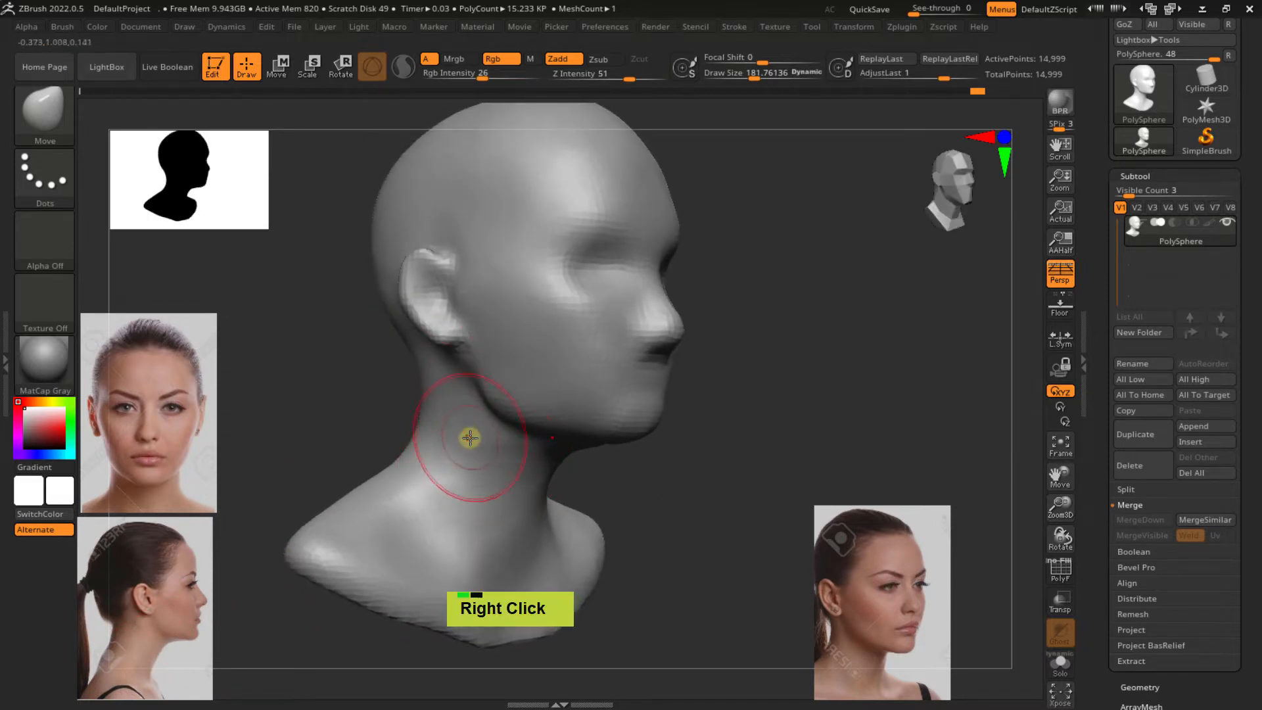
right_click_drag(470, 437, 460, 416, "alt")
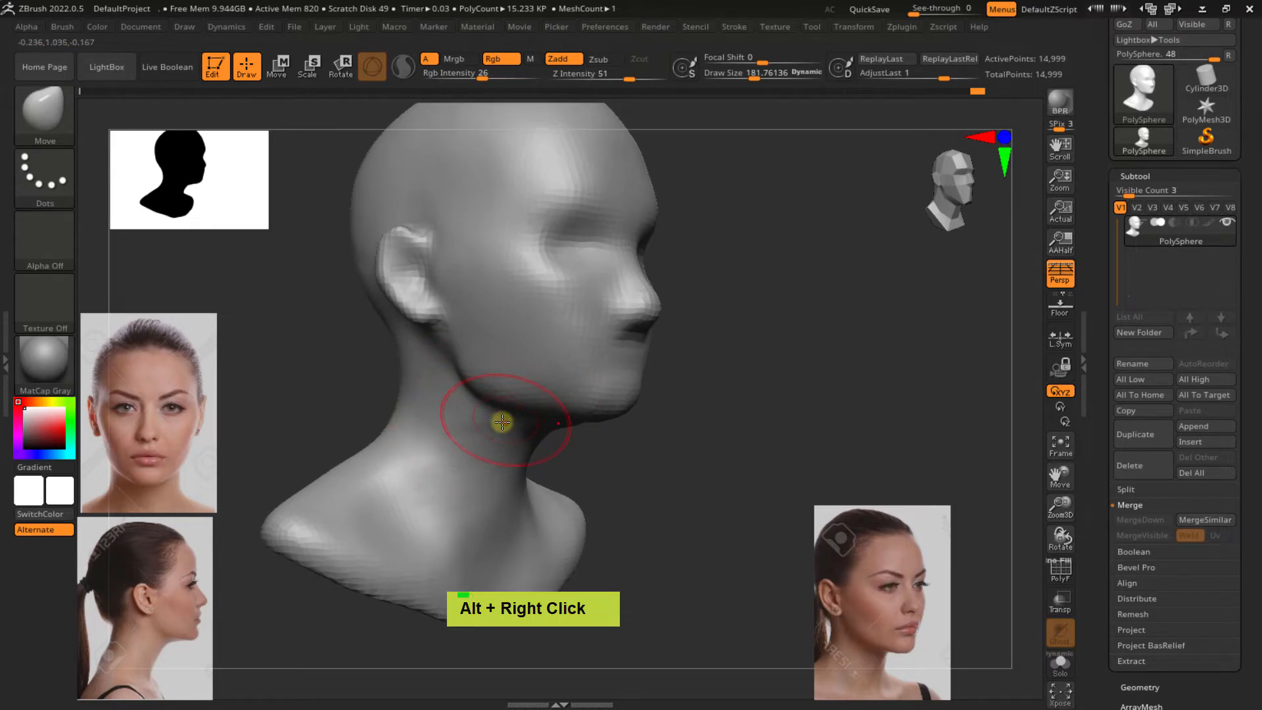
Build up the diagonal neck muscle from behind the ear toward the throat using ClayBuildup at draw size about 119
key("b")
key("c")
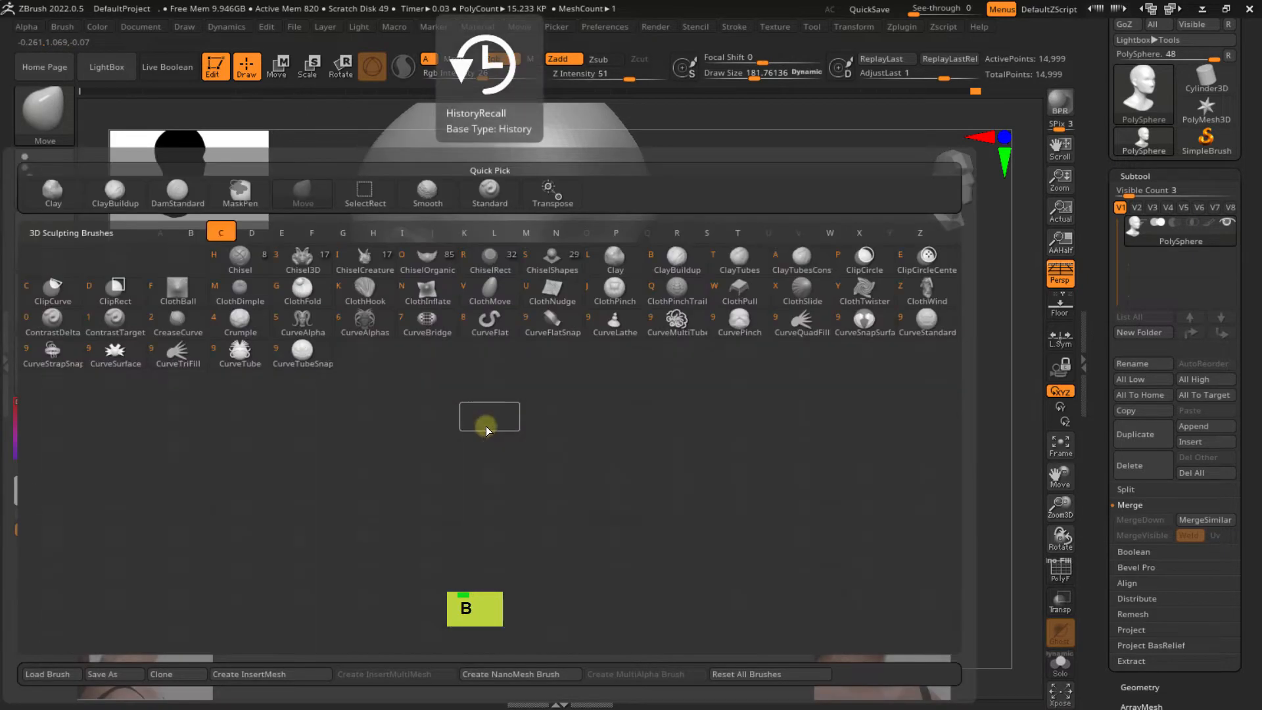
key("b")
left_click_drag(451, 447, 451, 442)
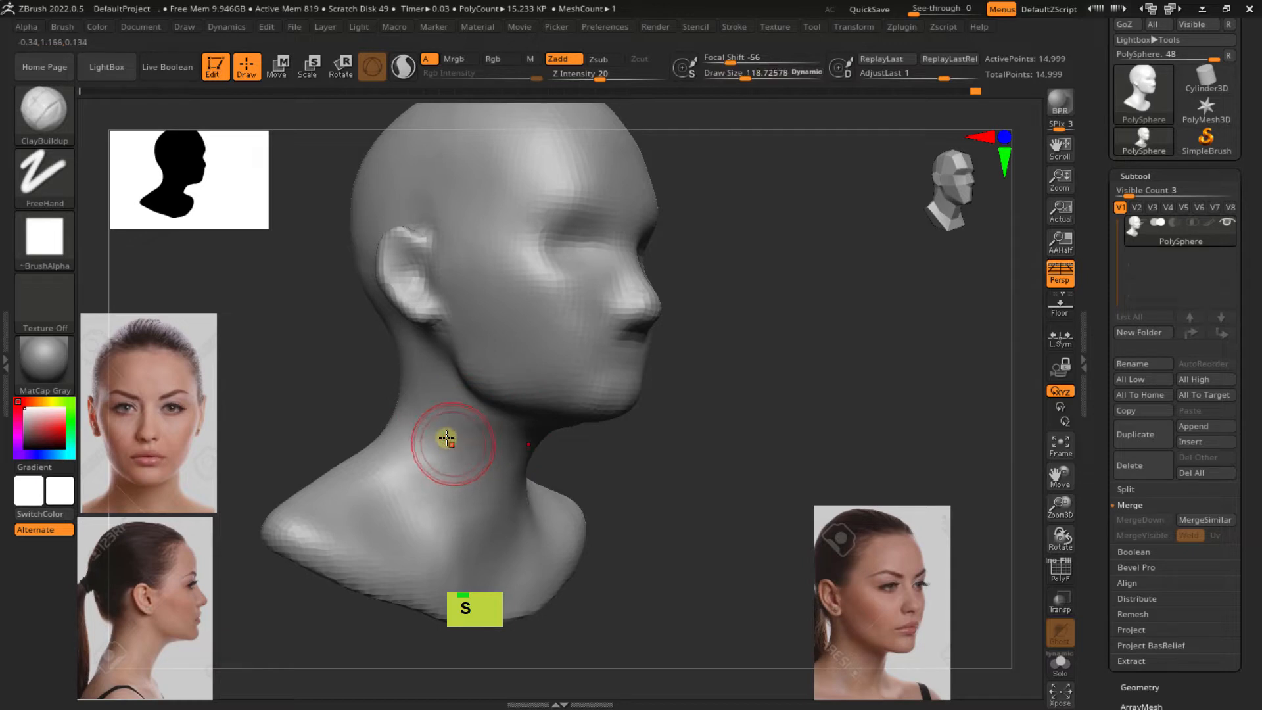
mouse_move(451, 442)
right_mouse_down()
mouse_move(425, 376)
mouse_move(428, 445)
mouse_move(444, 414)
mouse_move(433, 371)
right_mouse_up()
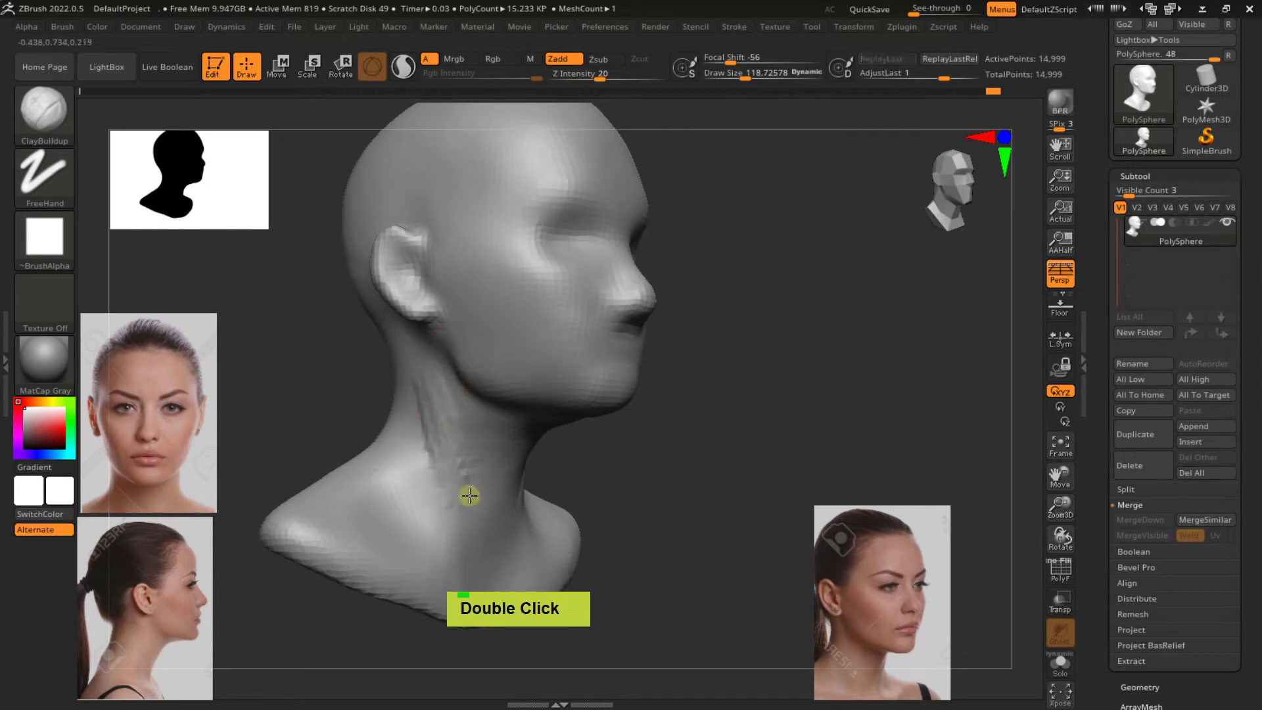
right_click_drag(425, 370, 407, 309)
right_click_drag(427, 376, 416, 366)
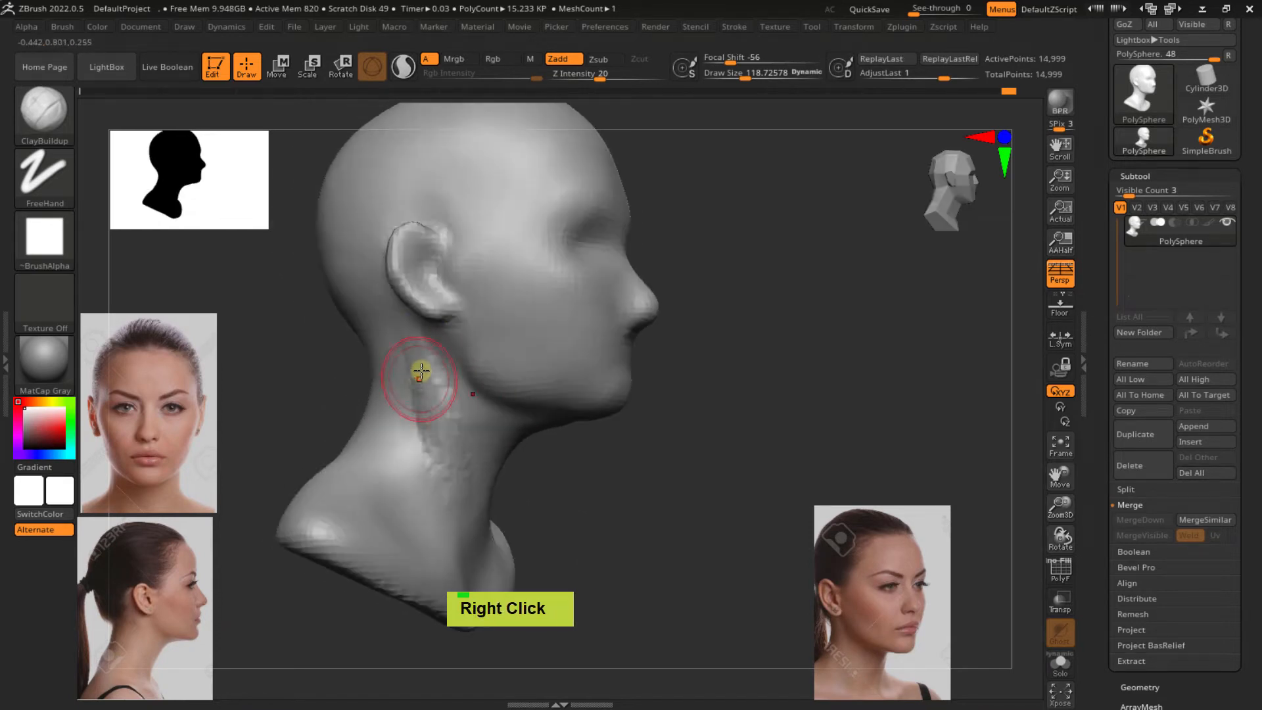
Smooth the clay strokes on the neck muscle and rebuild its line down to the base of the throat
double_click(442, 436, "shift")
right_click_drag(443, 437, 452, 438)
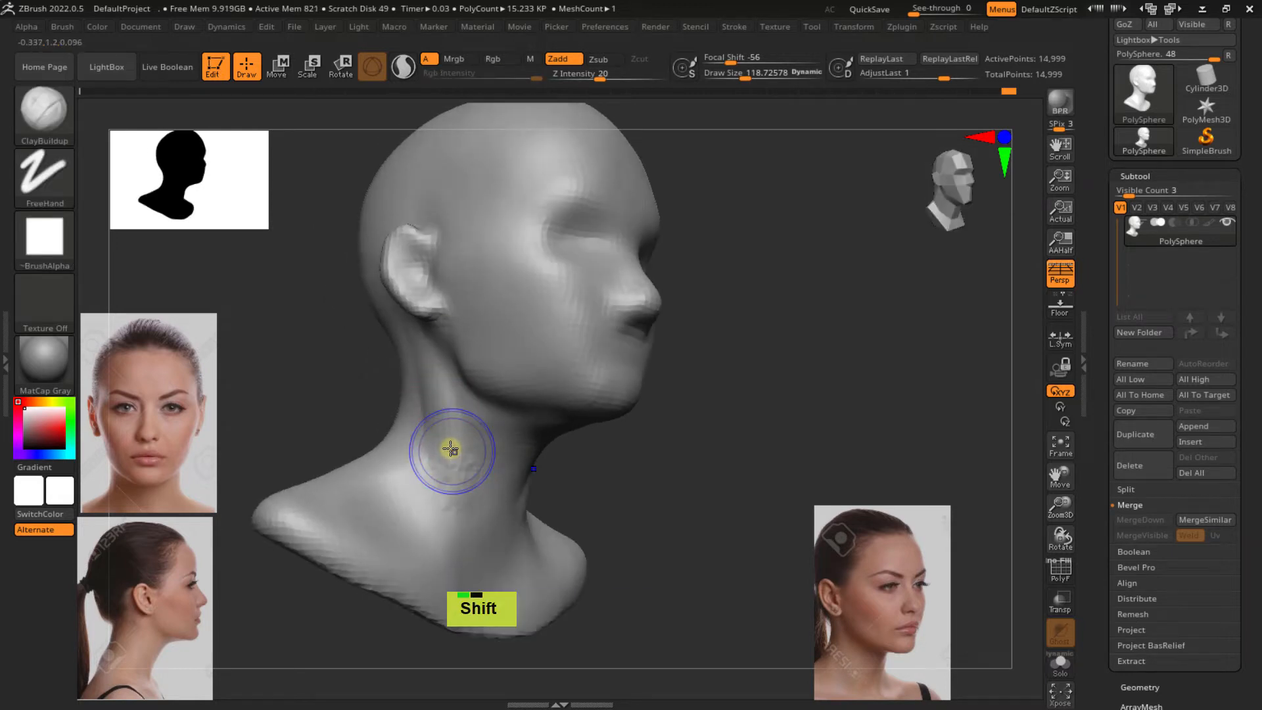
left_click_drag(450, 450, 466, 513, "shift")
mouse_move(430, 381)
left_mouse_down()
mouse_move(473, 545)
mouse_move(471, 525)
left_mouse_up()
right_click_drag(498, 478, 416, 324)
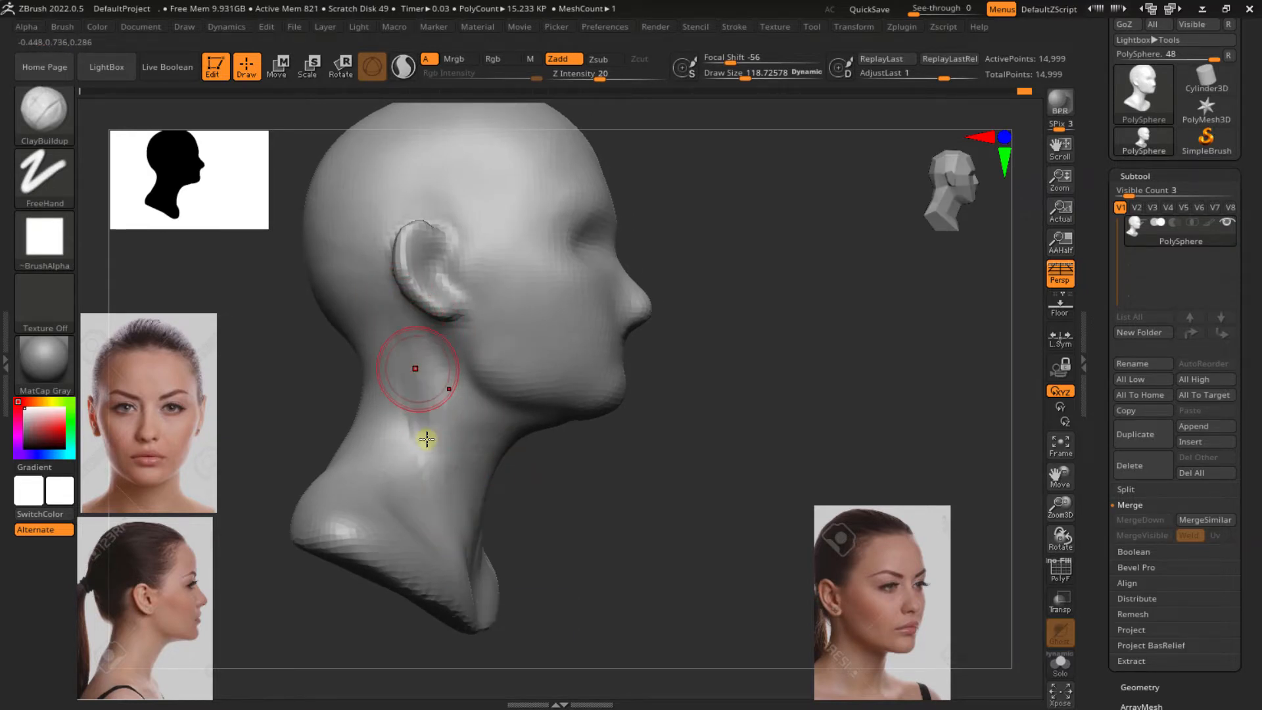
Define the neck muscle's edge with more ClayBuildup strokes and smooth it from below the ear to the collarbone
double_click(443, 453)
right_click_drag(448, 460, 415, 384)
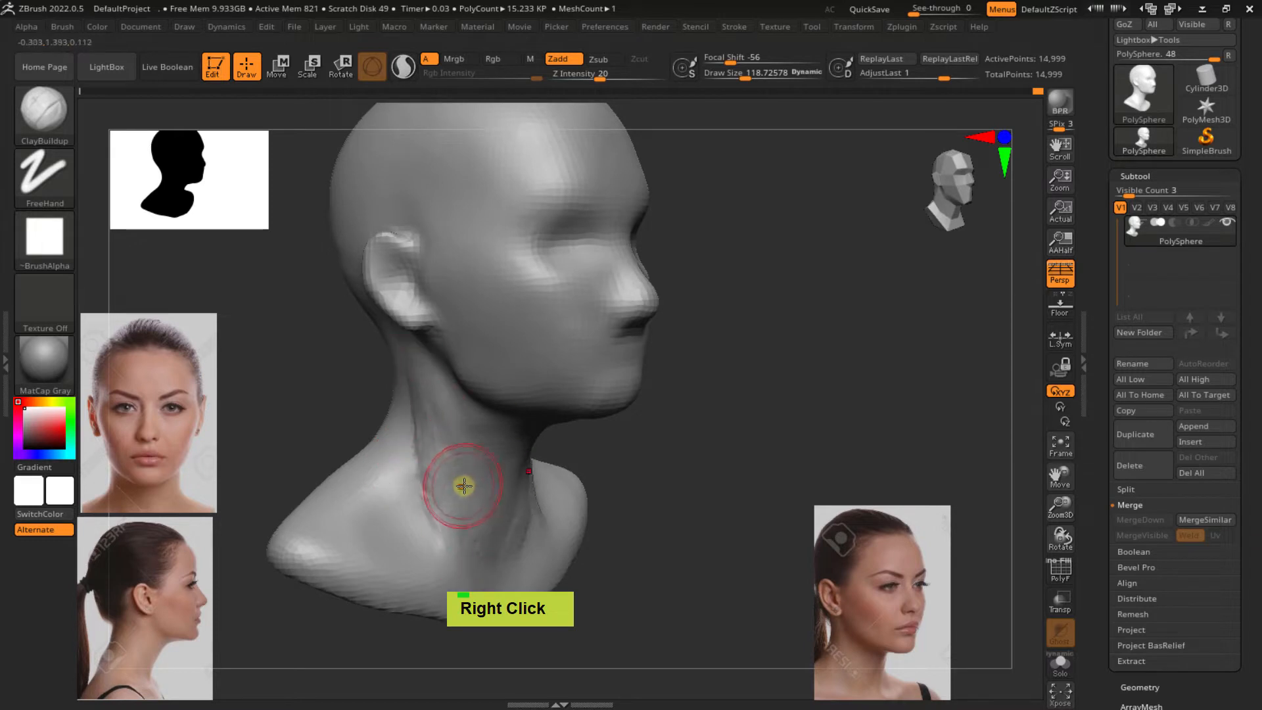
right_click_drag(485, 460, 423, 459)
right_click_drag(529, 484, 531, 497)
mouse_move(448, 449)
left_mouse_down("shift")
mouse_move(465, 538)
mouse_move(483, 540)
mouse_move(469, 454)
mouse_move(460, 461)
left_mouse_up("shift")
right_click_drag(453, 467, 484, 479)
left_click_drag(418, 456, 430, 481, "shift")
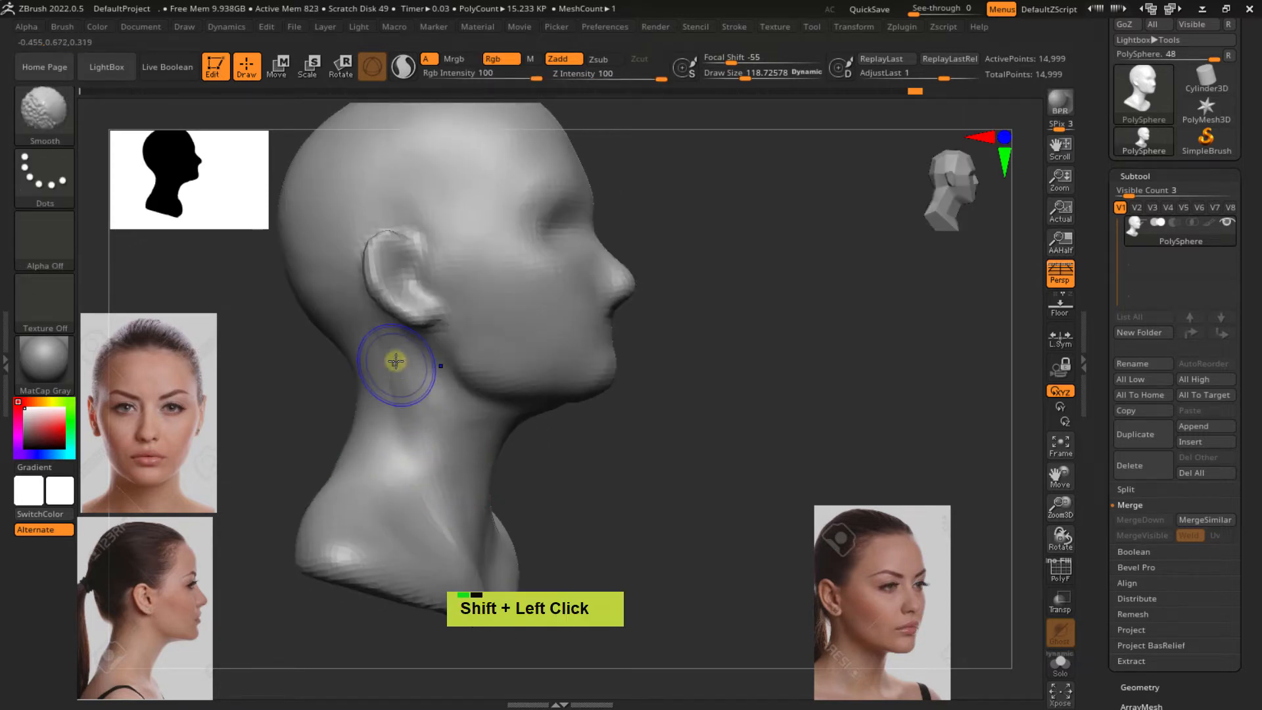
left_click_drag(397, 360, 431, 487, "shift")
Strengthen the neck muscle from the opposite side view and smooth the strokes into the neck
mouse_move(435, 483)
right_mouse_down()
mouse_move(397, 437)
mouse_move(550, 428)
mouse_move(527, 442)
mouse_move(598, 373)
mouse_move(554, 372)
right_mouse_up()
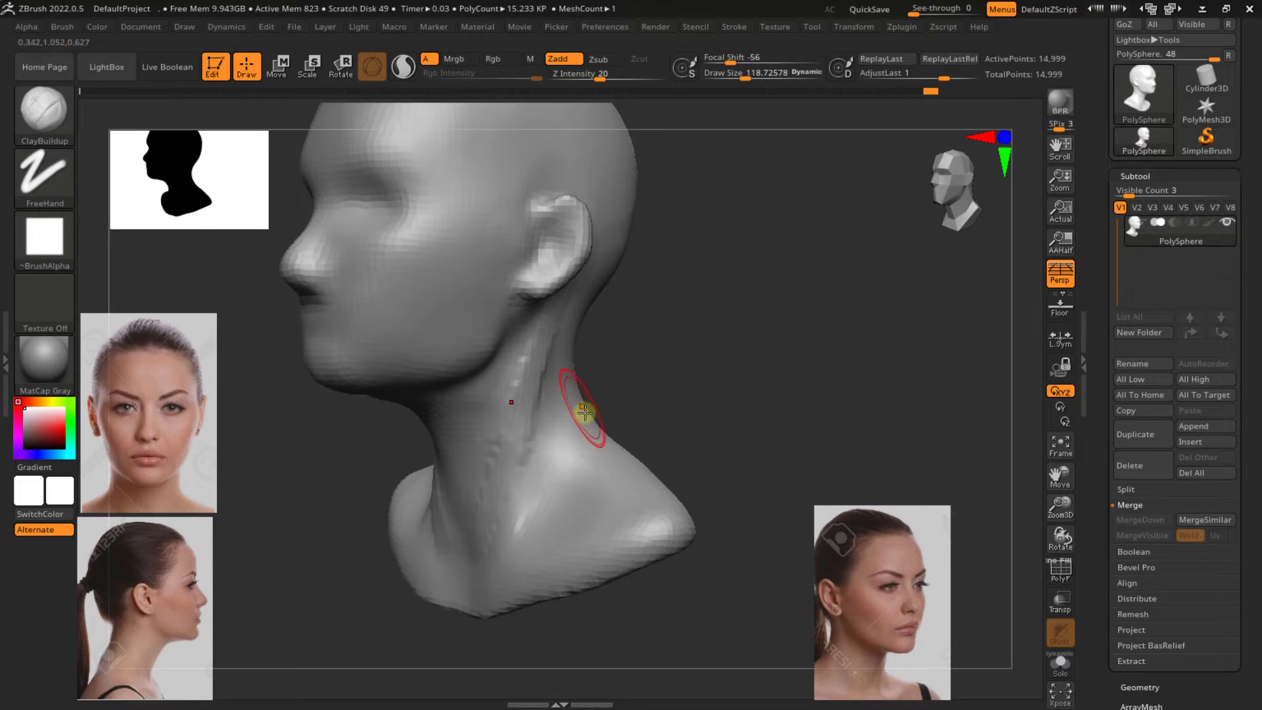
right_click_drag(584, 412, 605, 249)
left_click_drag(549, 315, 487, 533, "shift")
left_click_drag(538, 373, 533, 442, "shift")
mouse_move(533, 442)
right_mouse_down()
mouse_move(643, 355)
mouse_move(597, 380)
mouse_move(569, 367)
mouse_move(605, 332)
mouse_move(645, 319)
mouse_move(690, 397)
mouse_move(723, 366)
mouse_move(706, 370)
right_mouse_up()
right_click_drag(568, 398, 699, 318)
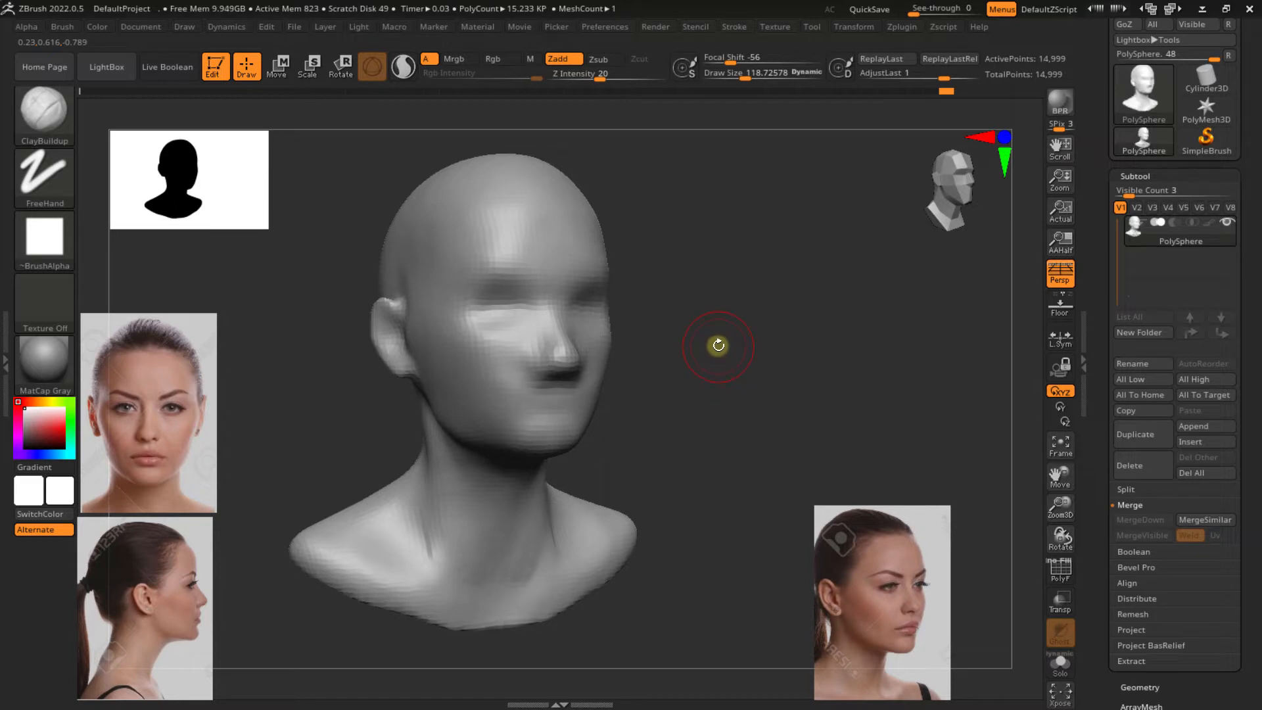
Set the DynaMesh resolution to 128 and remesh the bust with DynaMesh
left_click(1136, 176)
left_click(1135, 194)
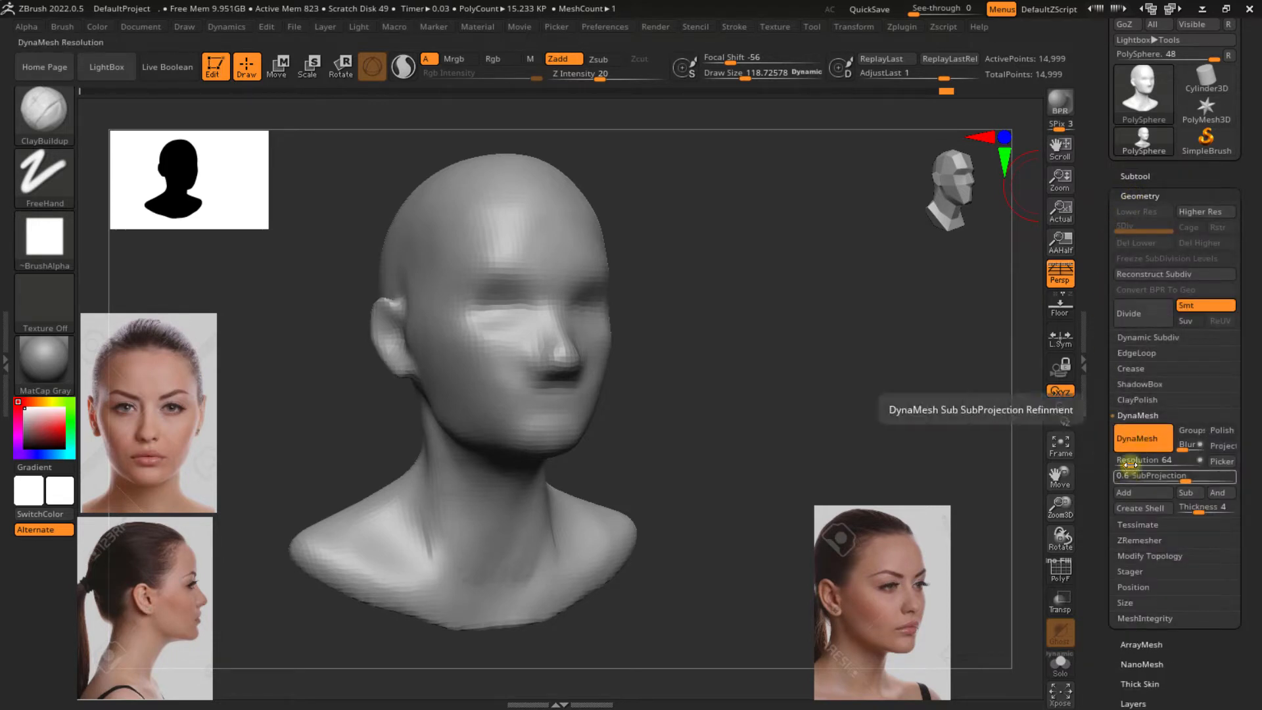
left_click_drag(1127, 463, 1133, 462)
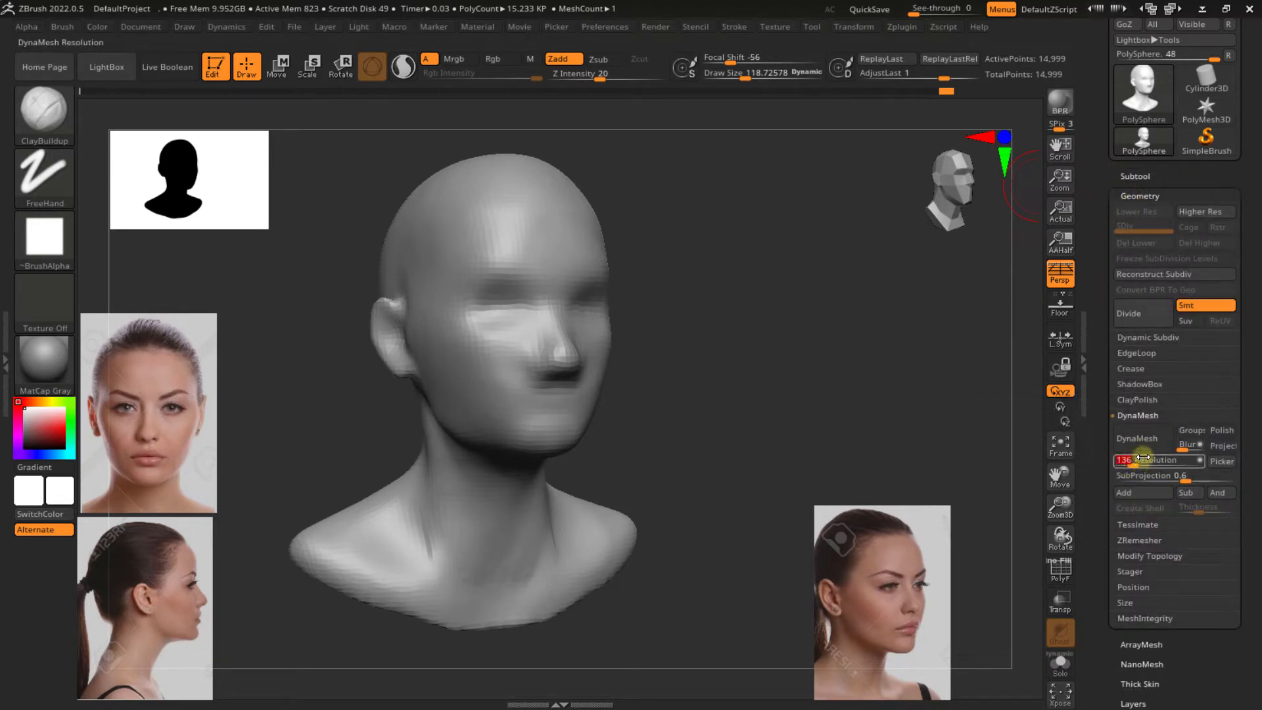
type("128")
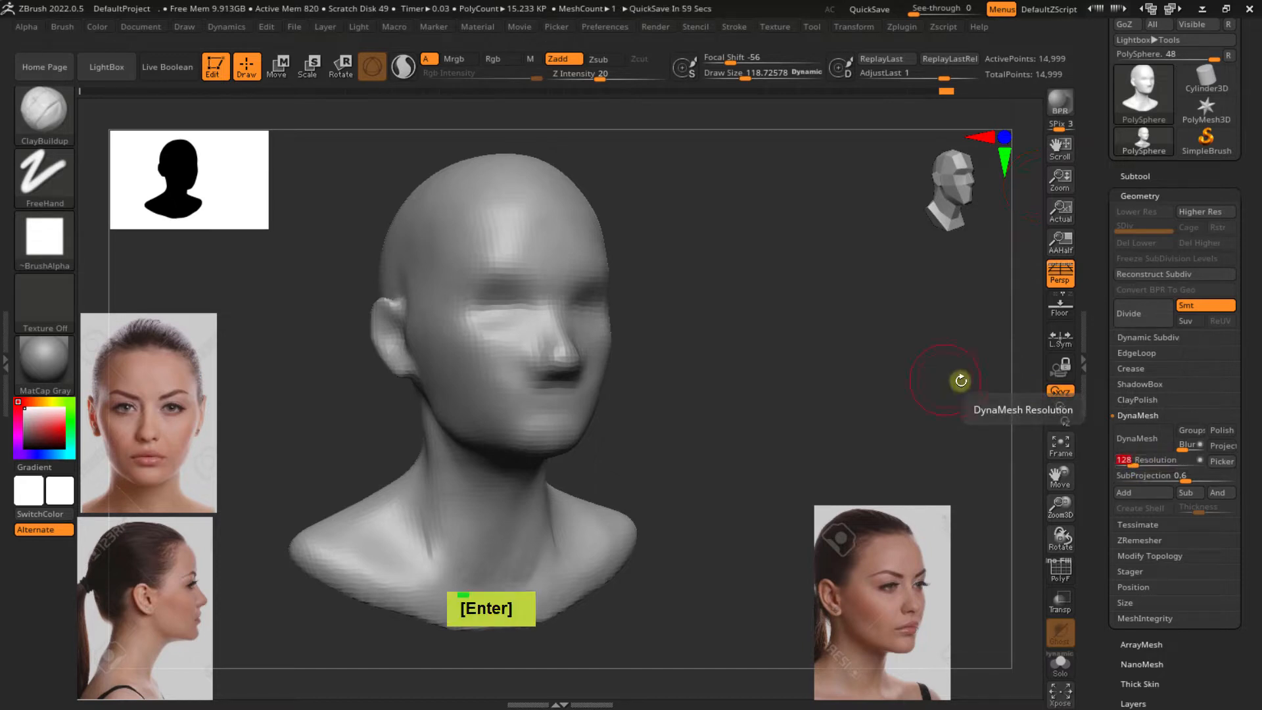
left_click(1137, 441)
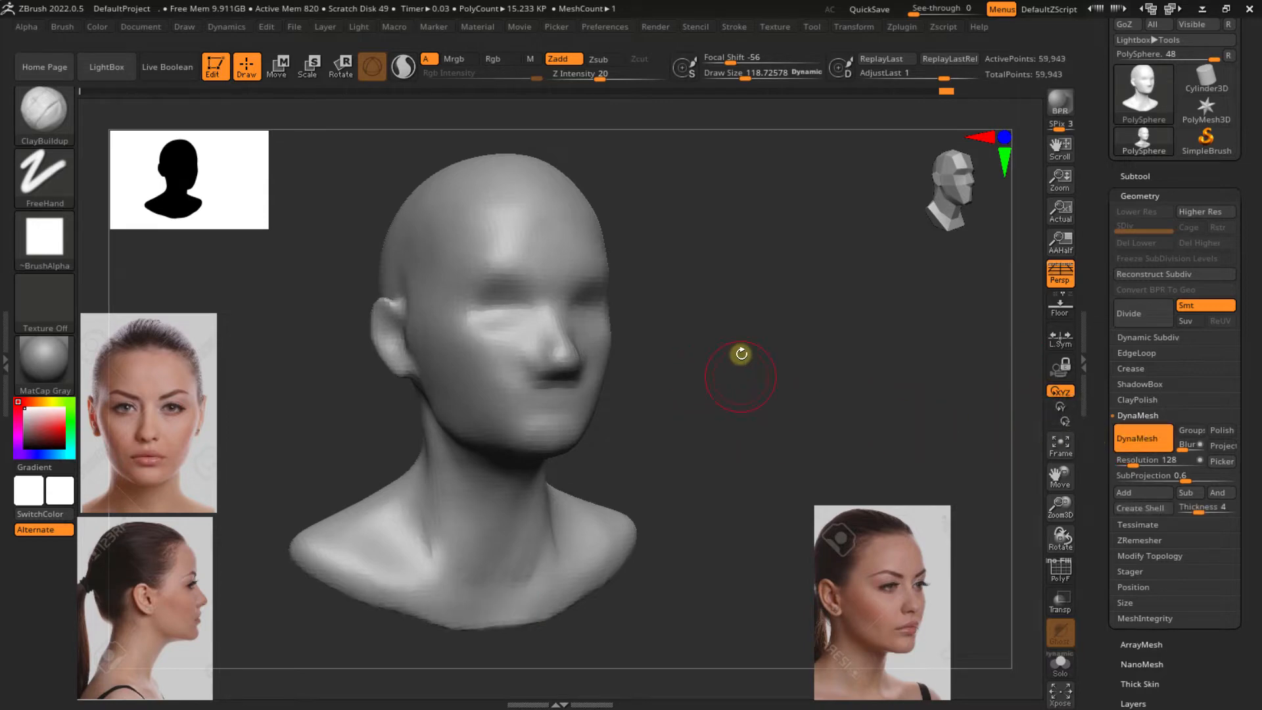
Display the polyframe, smooth the cheek surface, and update the DynaMesh to even out its polygons
key("shift+f")
right_click_drag(610, 363, 715, 403, "ctrl")
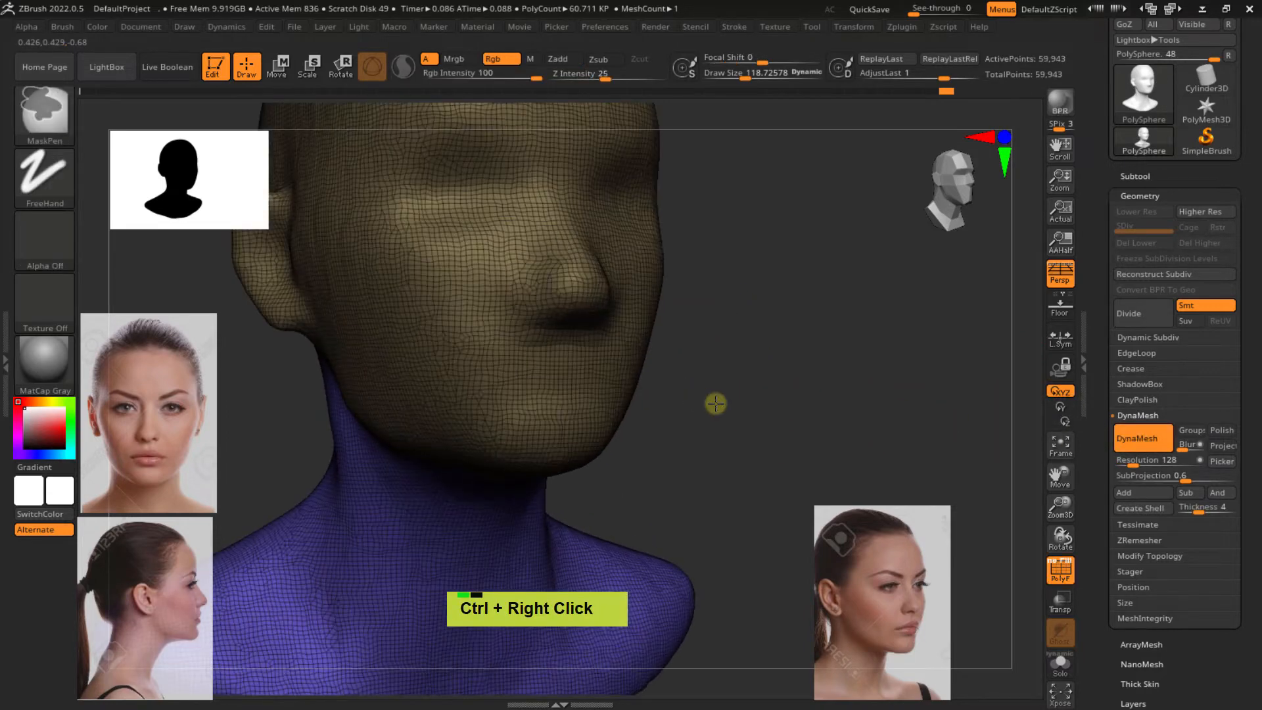
left_click_drag(748, 329, 832, 346, "ctrl")
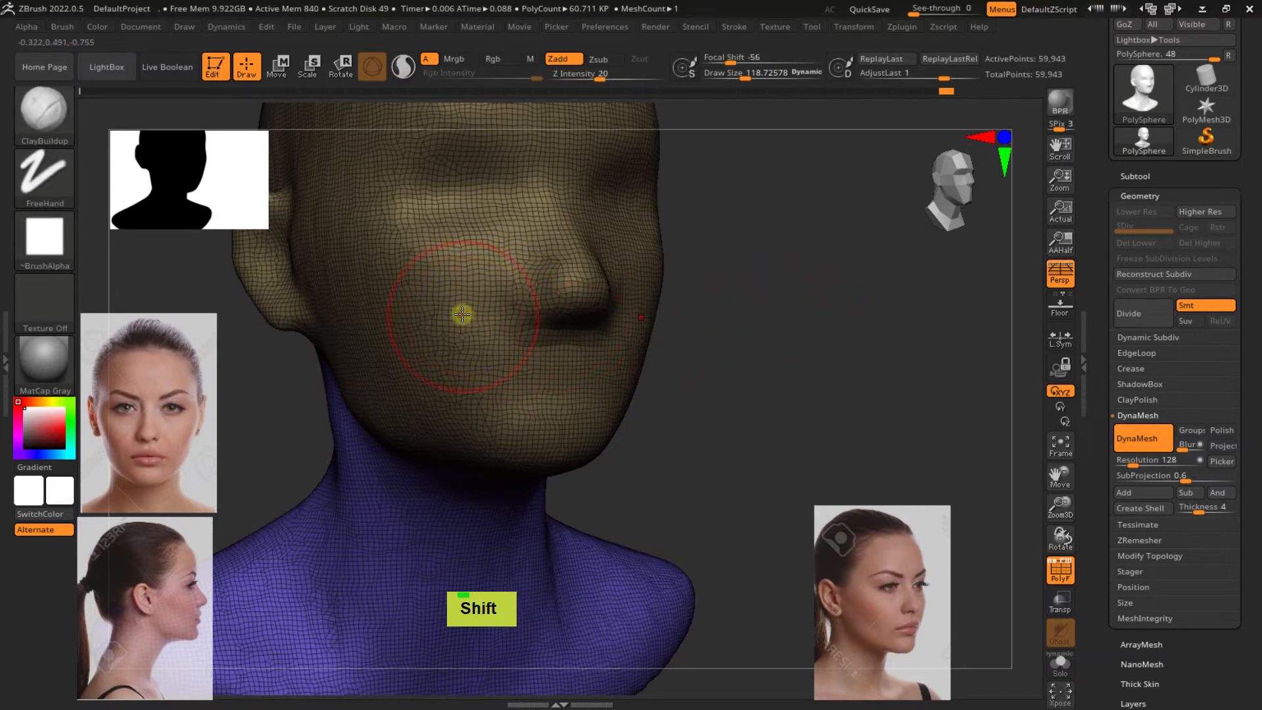
key("shift")
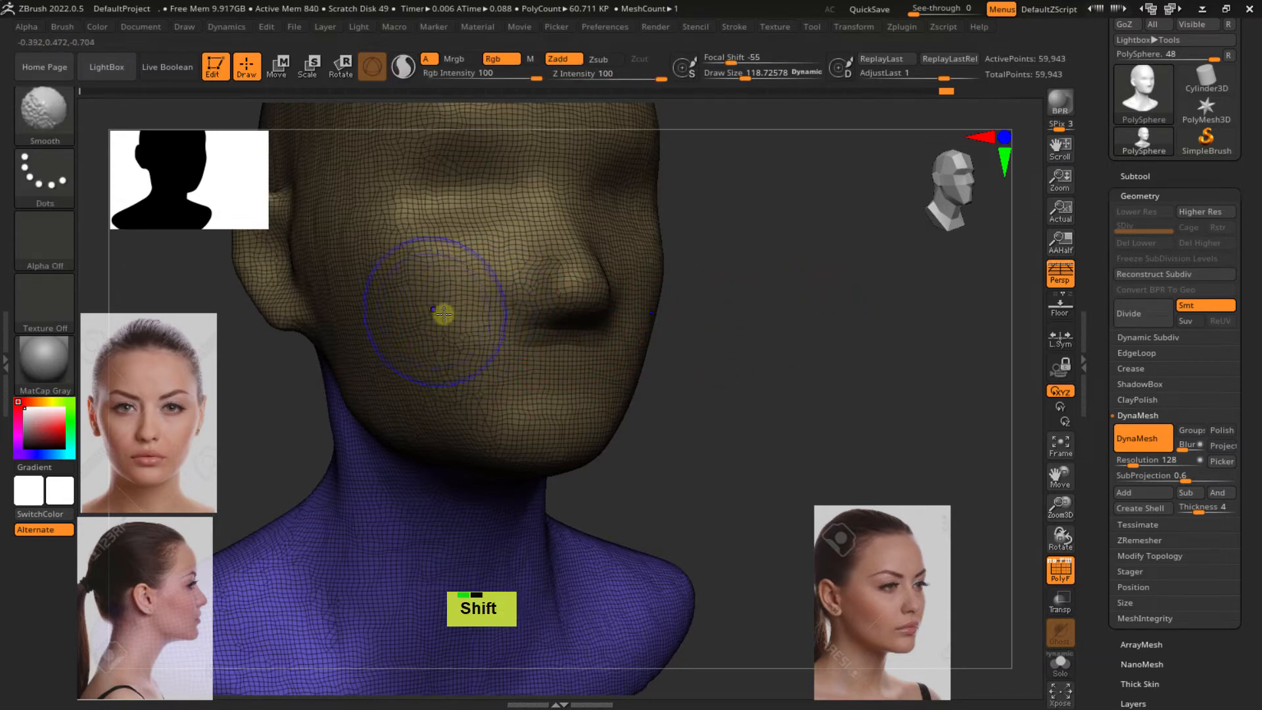
left_click_drag(749, 281, 830, 328, "ctrl")
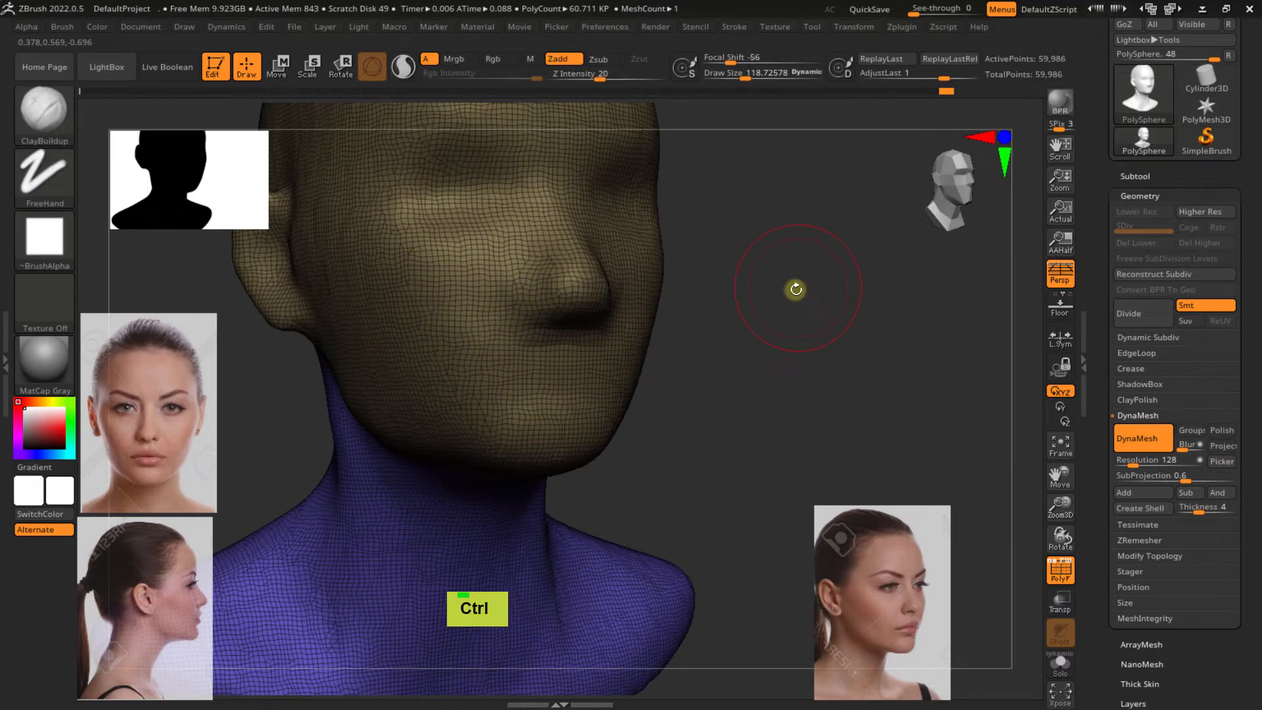
key("shift+f")
key("shift+f")
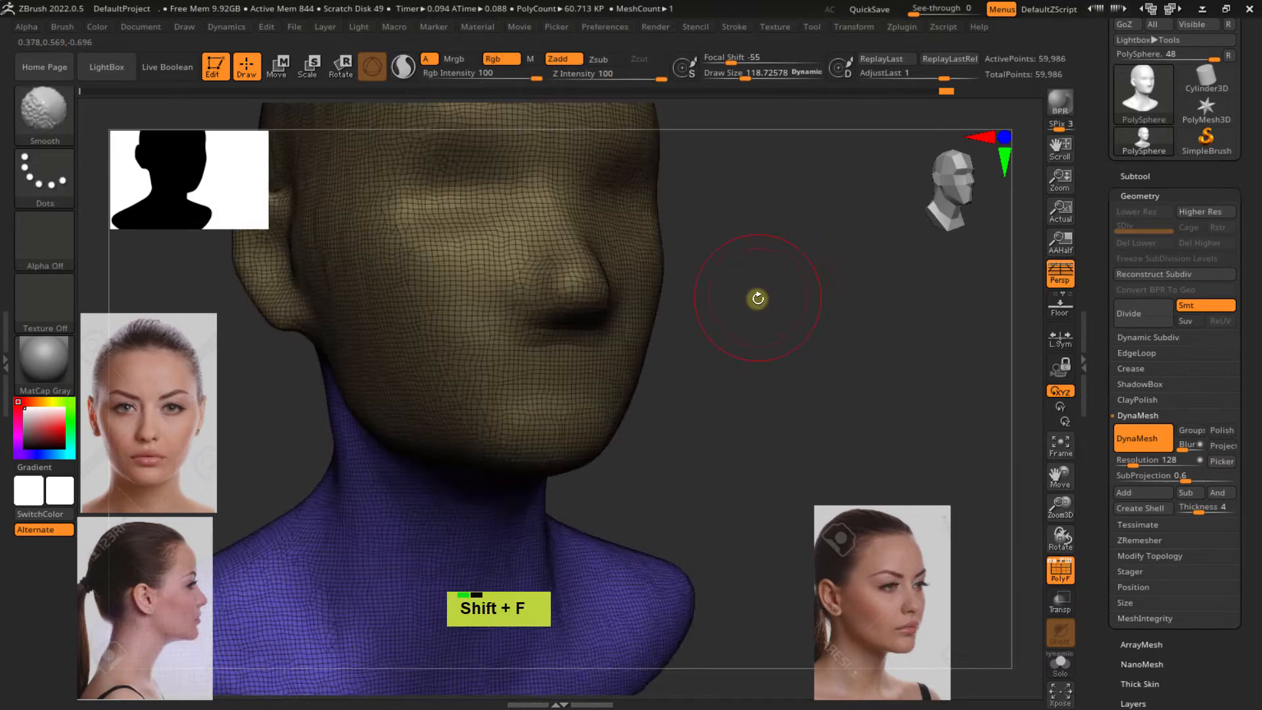
Reduce the draw size to about 39, sculpt the eyelid ridges and crease in the eye socket with ClayBuildup, and hide the polyframe
mouse_move(755, 330)
right_mouse_down("ctrl")
mouse_move(723, 274)
mouse_move(838, 351)
right_mouse_up("ctrl")
right_click_drag(625, 340, 657, 321)
mouse_move(487, 294)
right_mouse_down("ctrl")
mouse_move(544, 405)
mouse_move(545, 366)
mouse_move(518, 341)
mouse_move(463, 330)
right_mouse_up("ctrl")
right_click_drag(544, 308, 560, 338, "ctrl")
key("s")
left_click_drag(573, 318, 557, 323)
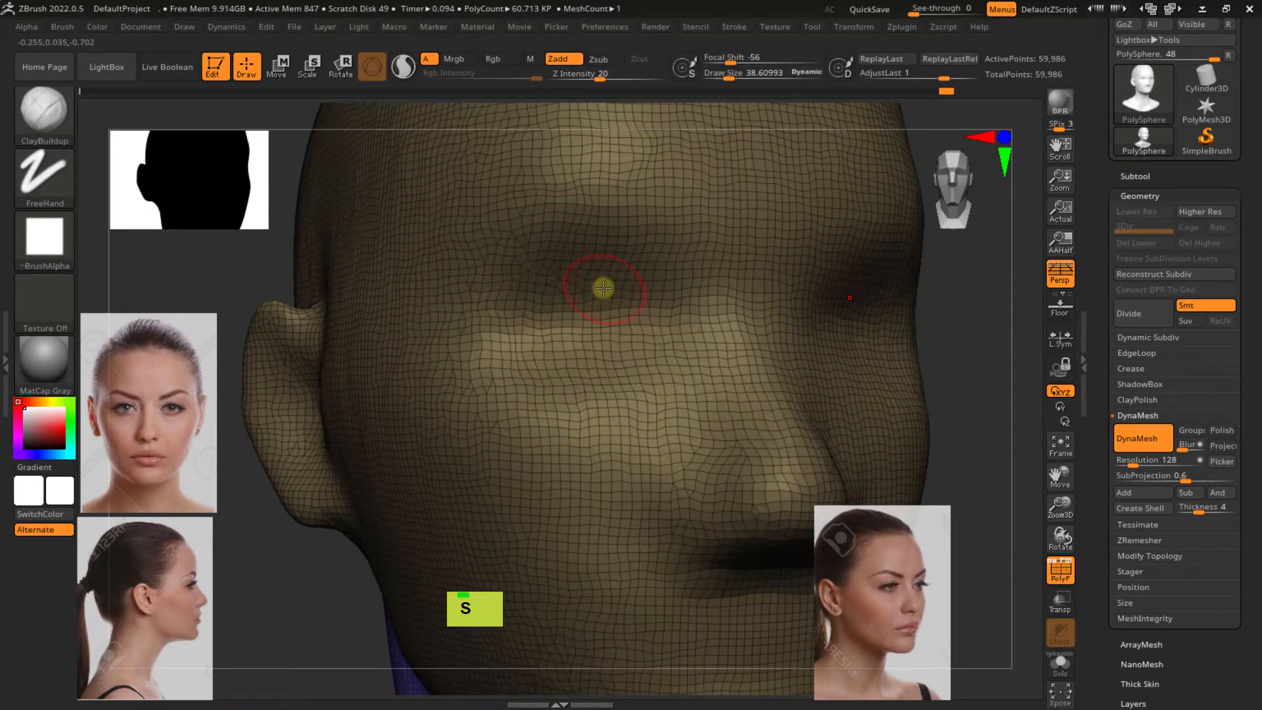
key("shift+f")
key("shift+f")
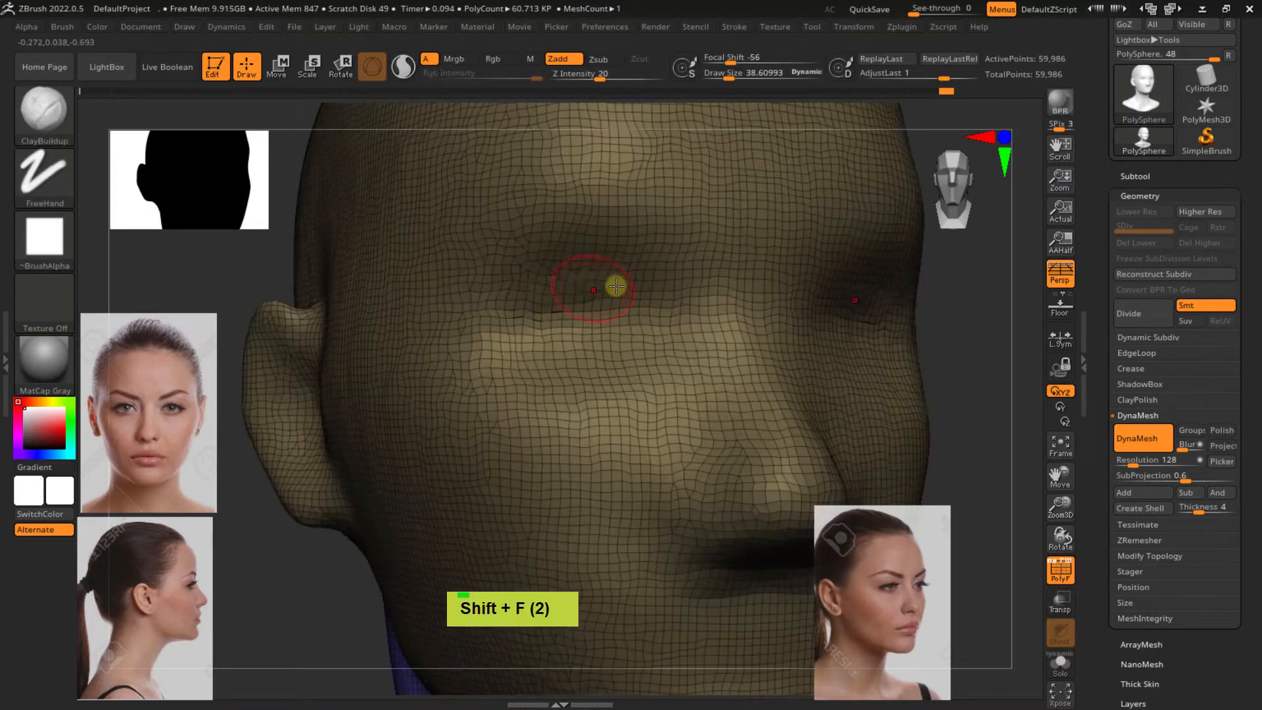
double_click(560, 301)
left_click_drag(656, 294, 505, 331)
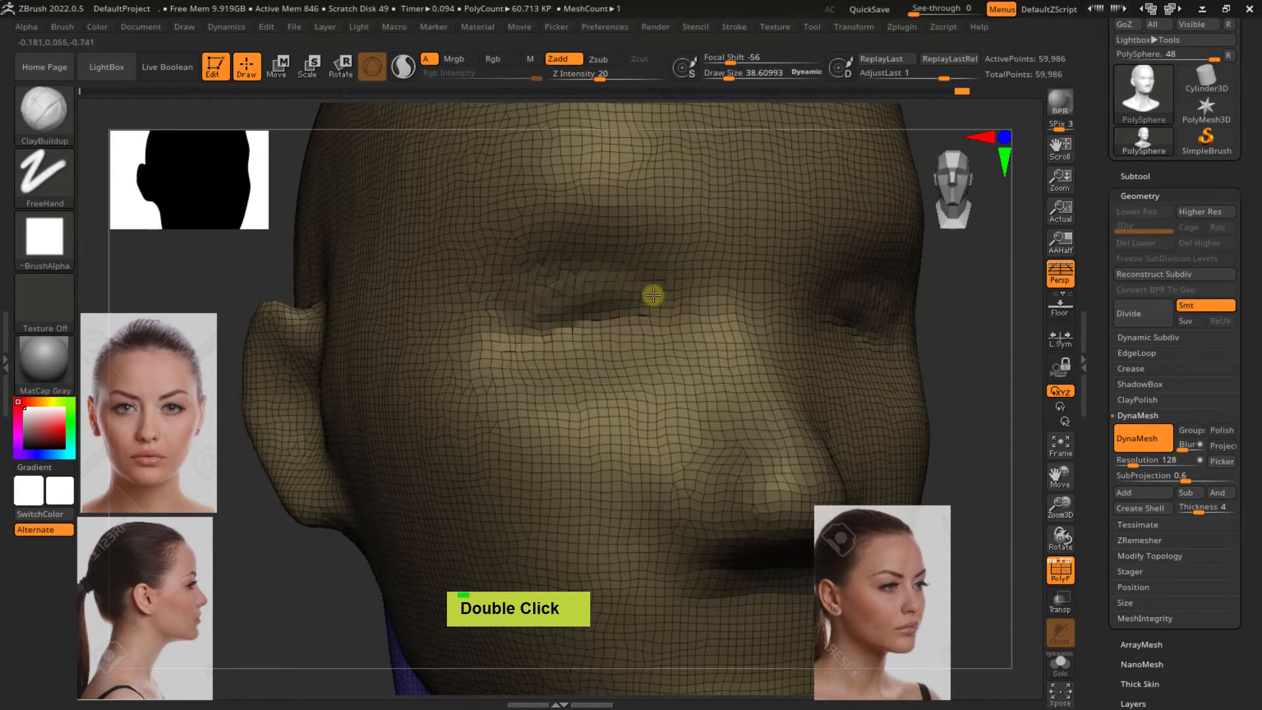
mouse_move(532, 289)
left_mouse_down()
mouse_move(503, 299)
mouse_move(513, 320)
left_mouse_up()
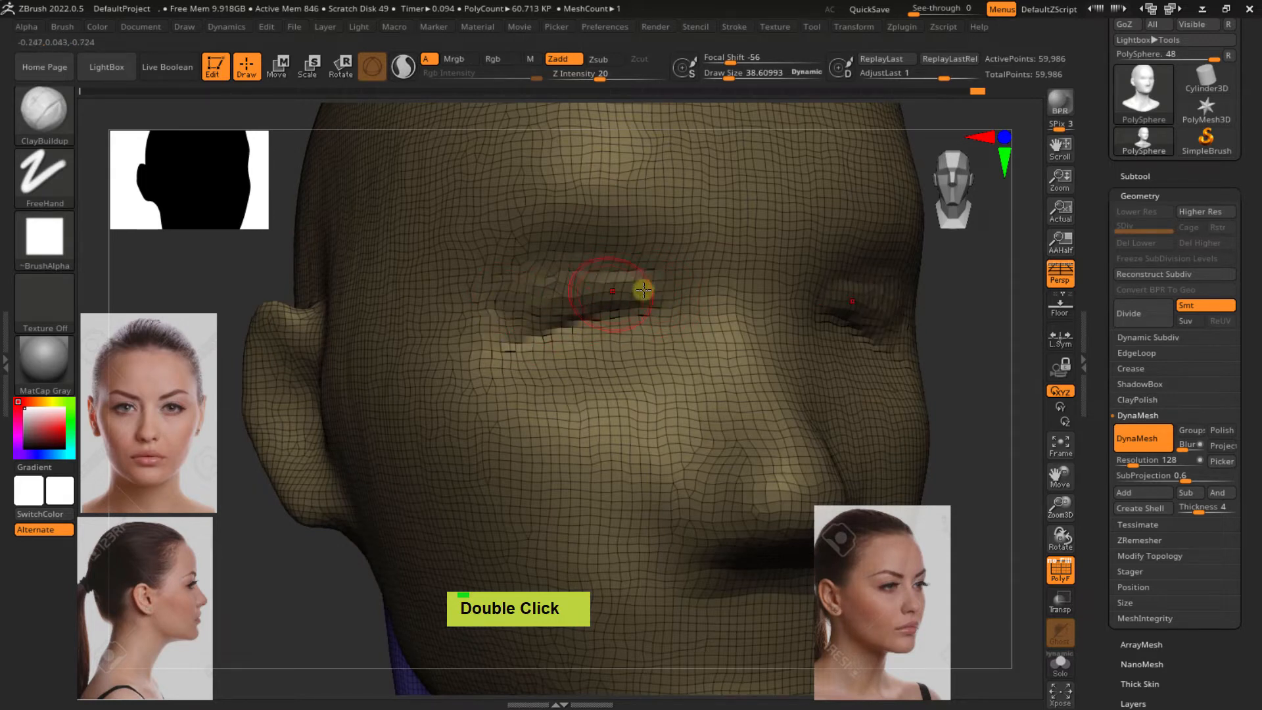
mouse_move(646, 282)
left_mouse_down()
mouse_move(494, 311)
mouse_move(516, 313)
left_mouse_up()
key("shift+f")
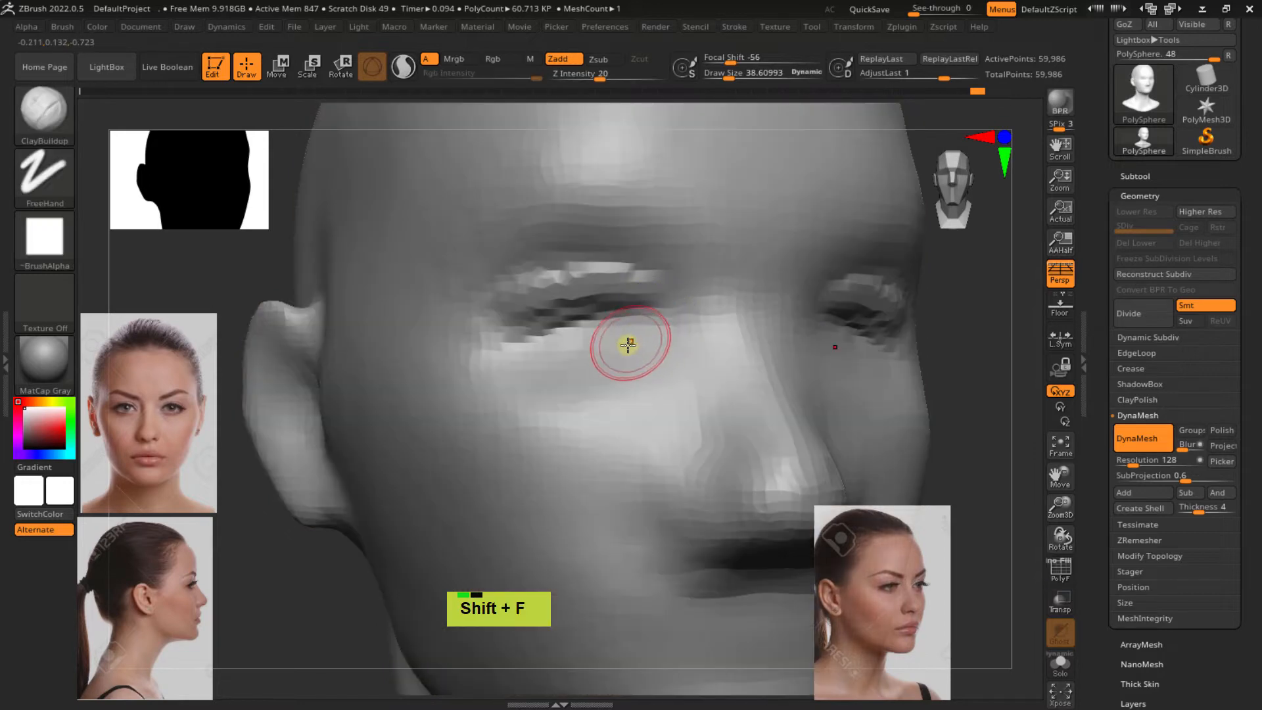
Undo the ClayBuildup eyelid and crease strokes until the eye sockets are smooth again
mouse_move(628, 343)
right_mouse_down()
mouse_move(597, 265)
mouse_move(645, 318)
mouse_move(577, 346)
right_mouse_up()
key("ctrl+z")
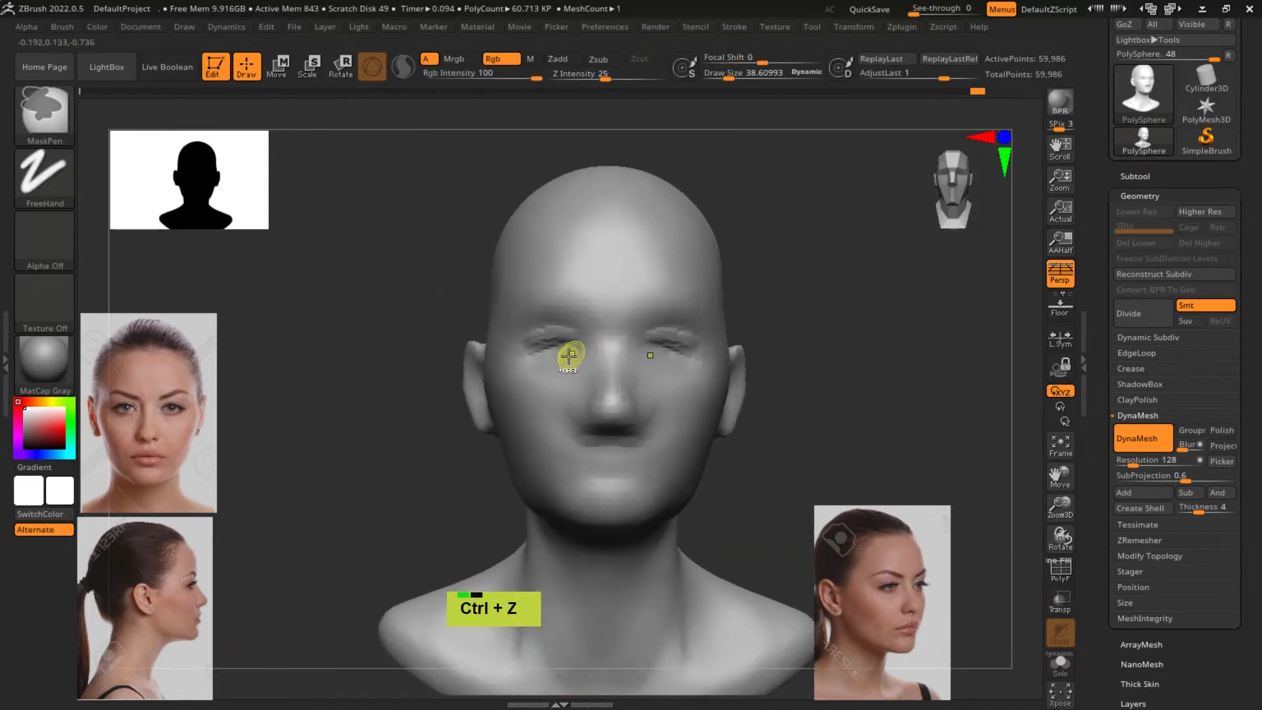
key("ctrl+z")
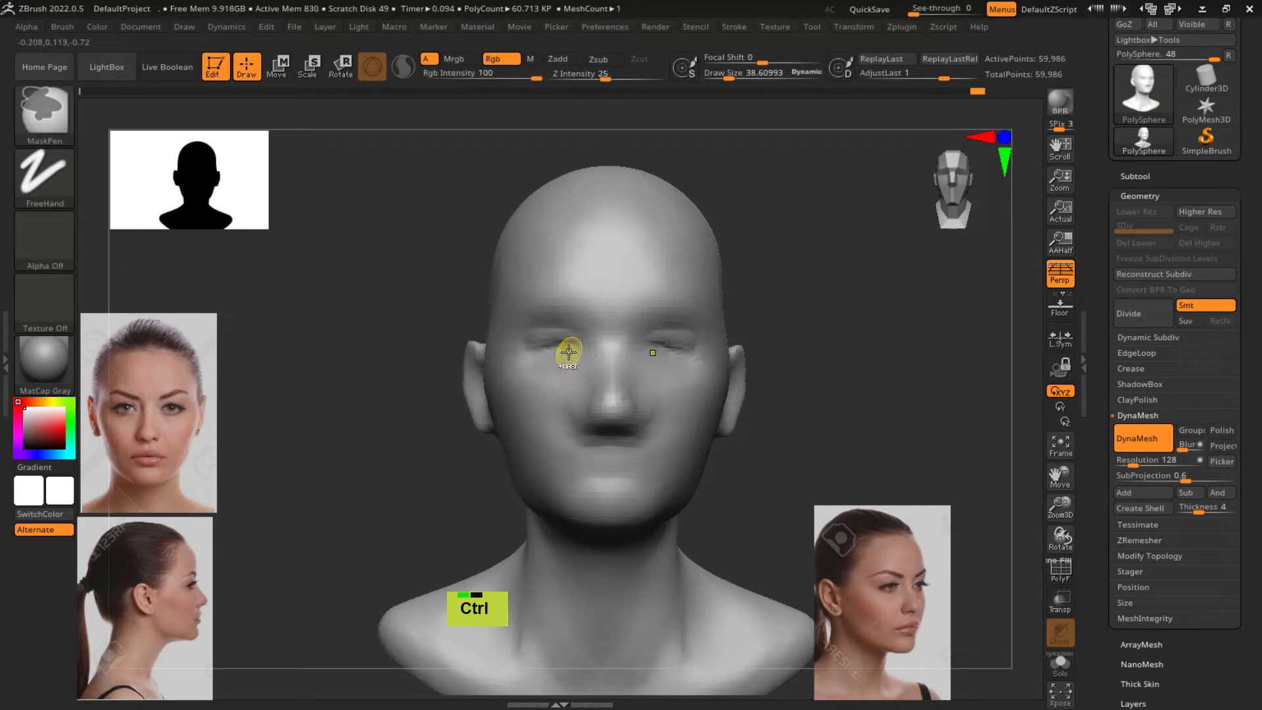
key("ctrl+z")
key("ctrl+z")
key("ctrl+z")
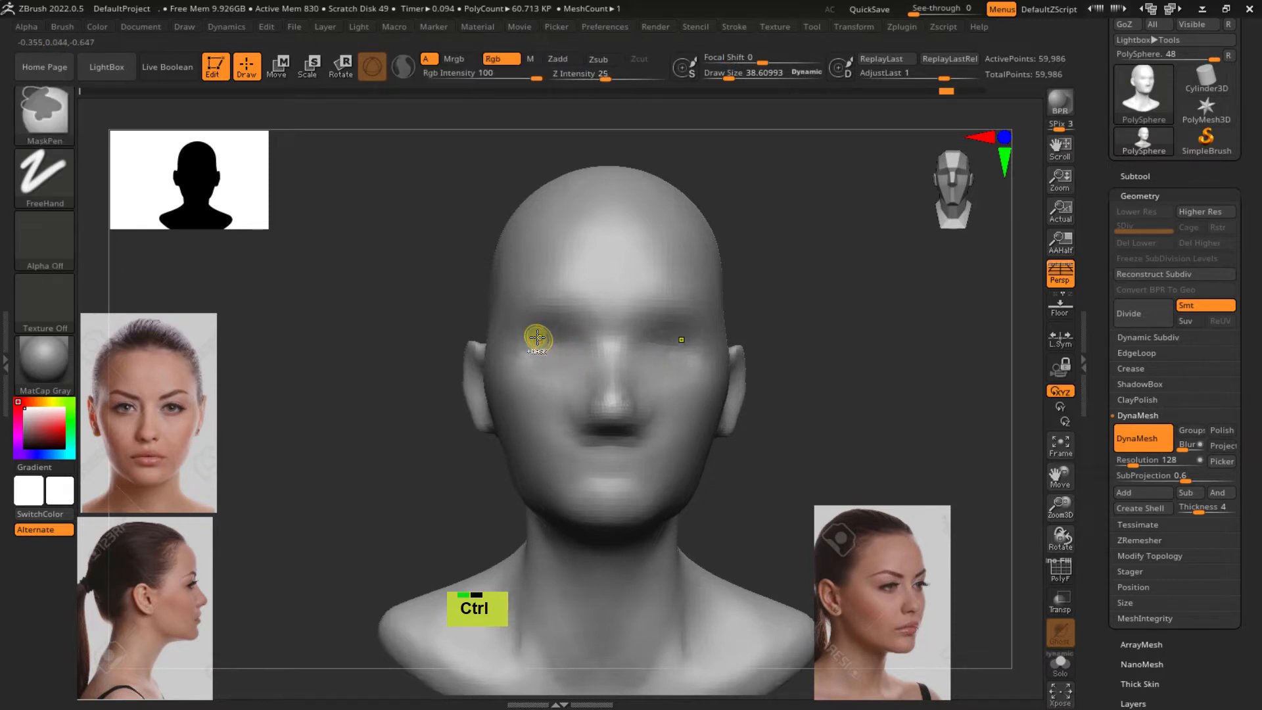
Set the DynaMesh resolution to 256 and remesh the bust with the polyframe displayed around the eye area
mouse_move(535, 338)
right_mouse_down("ctrl")
mouse_move(631, 366)
mouse_move(612, 402)
right_mouse_up("ctrl")
key("shift+f")
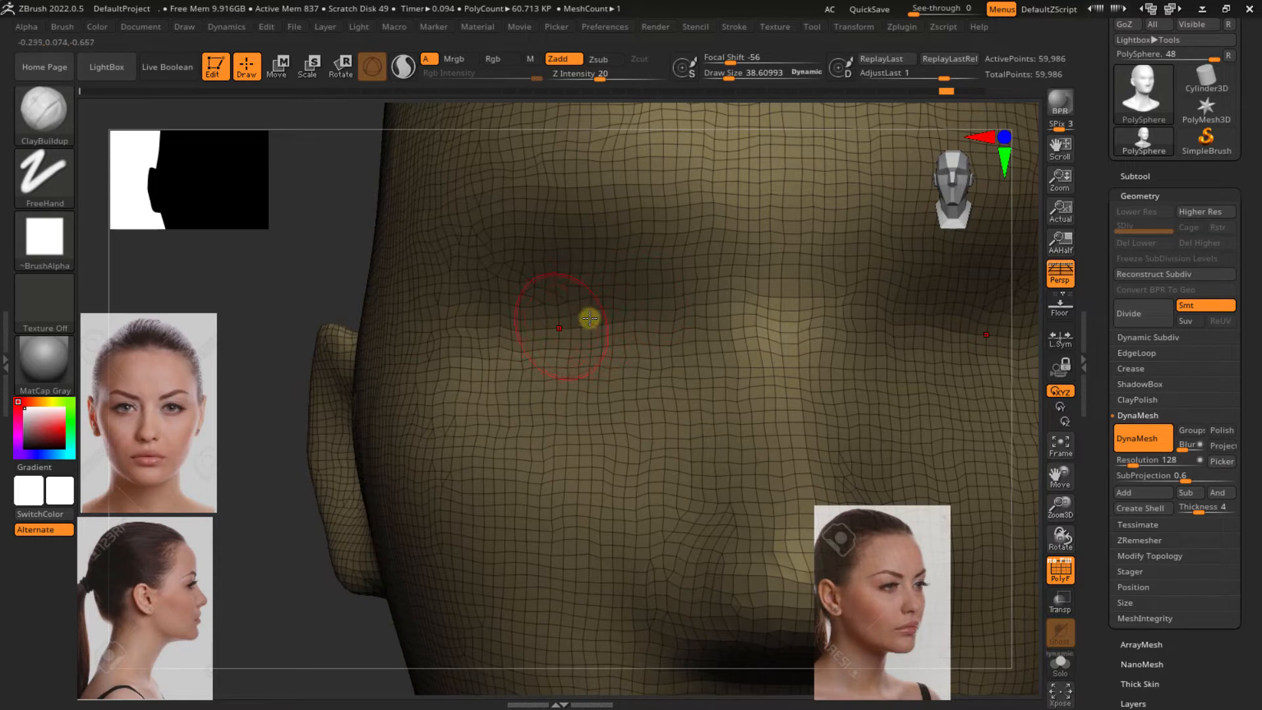
left_click(1145, 460)
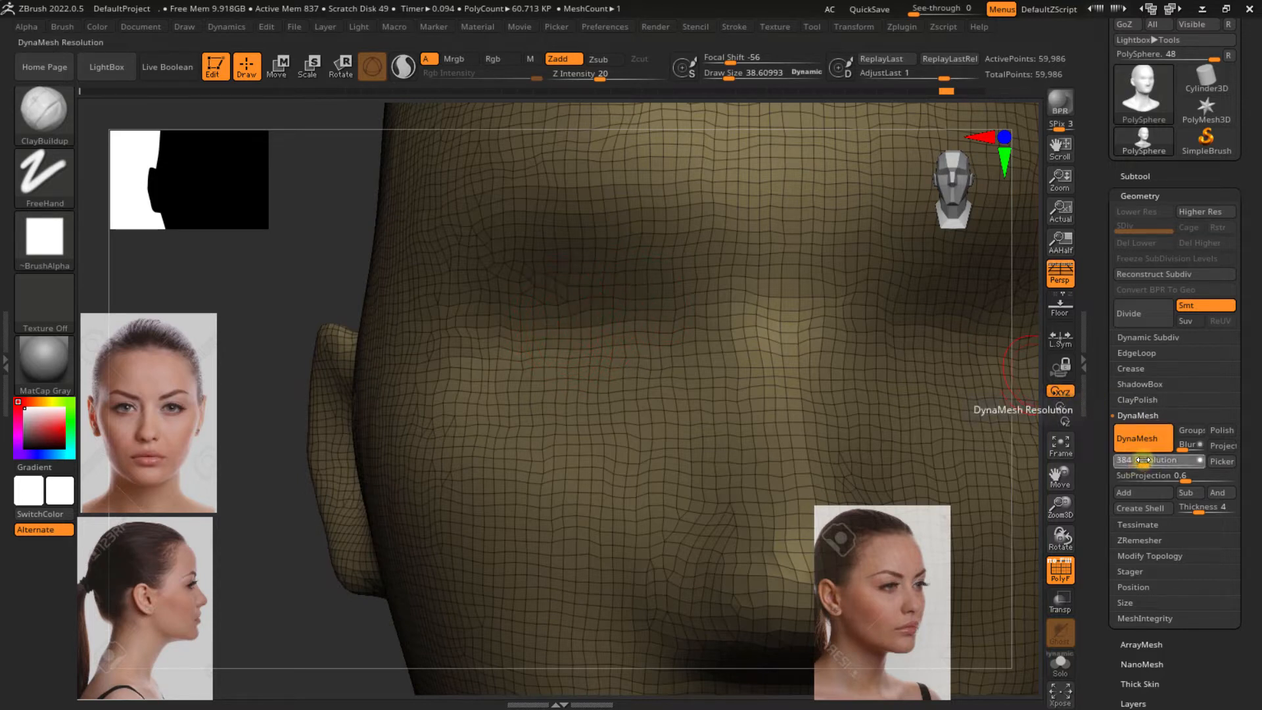
type("384")
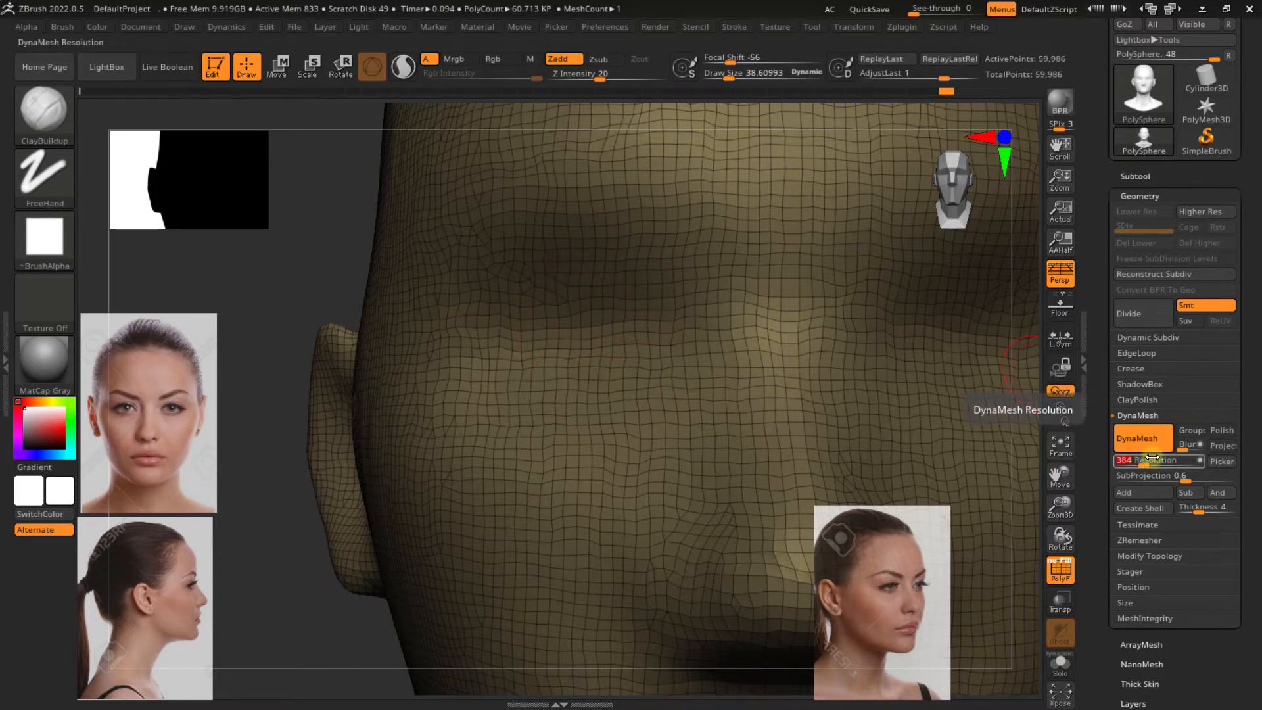
type("256")
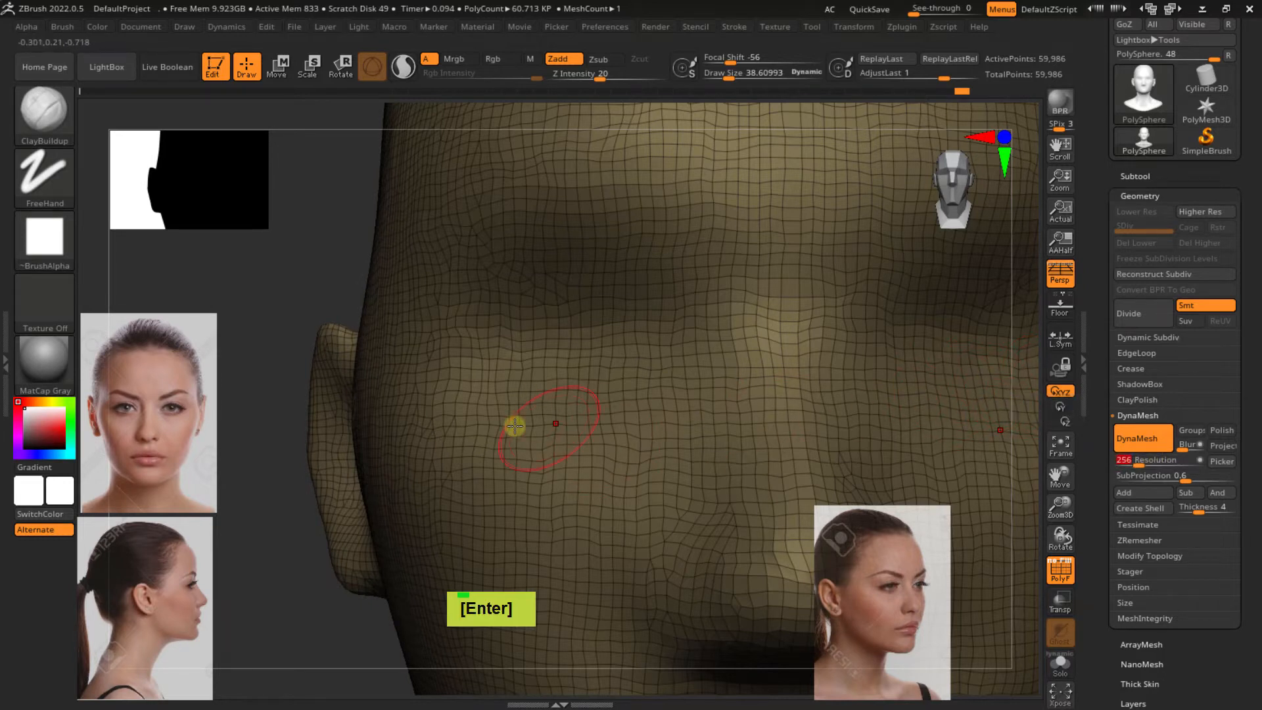
left_click(333, 287, "ctrl")
key("shift")
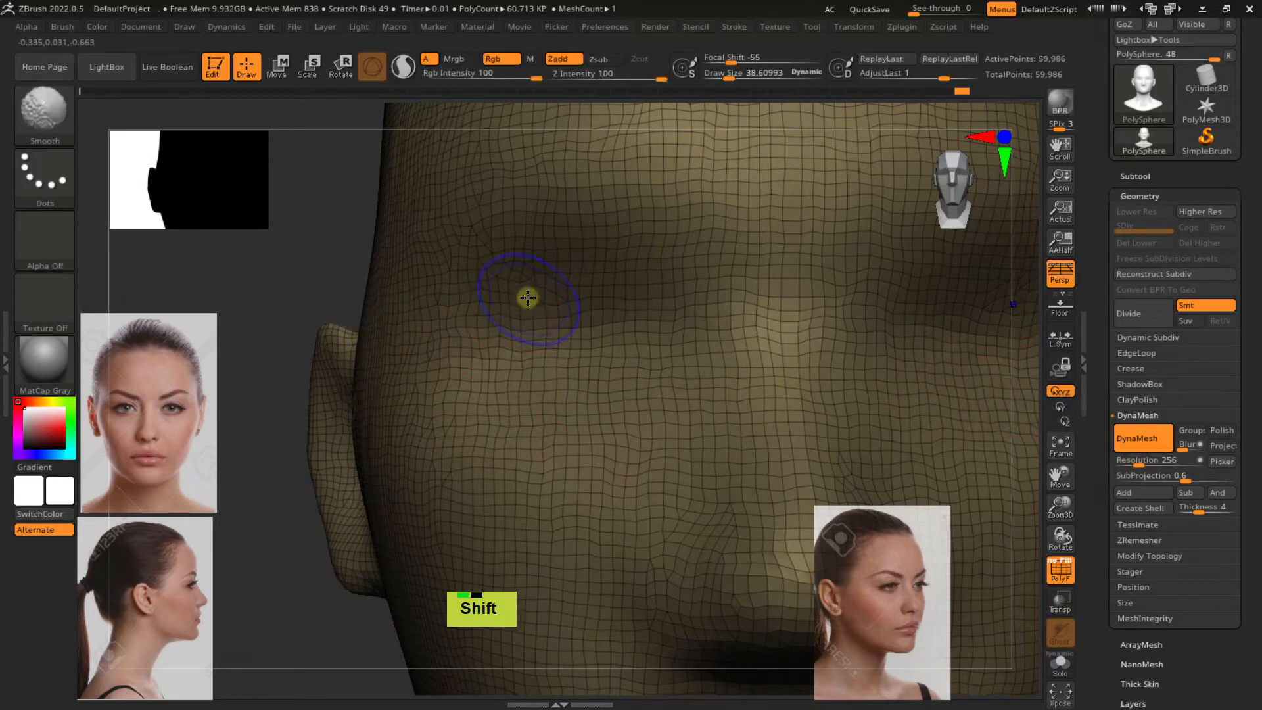
left_click(338, 298, "ctrl")
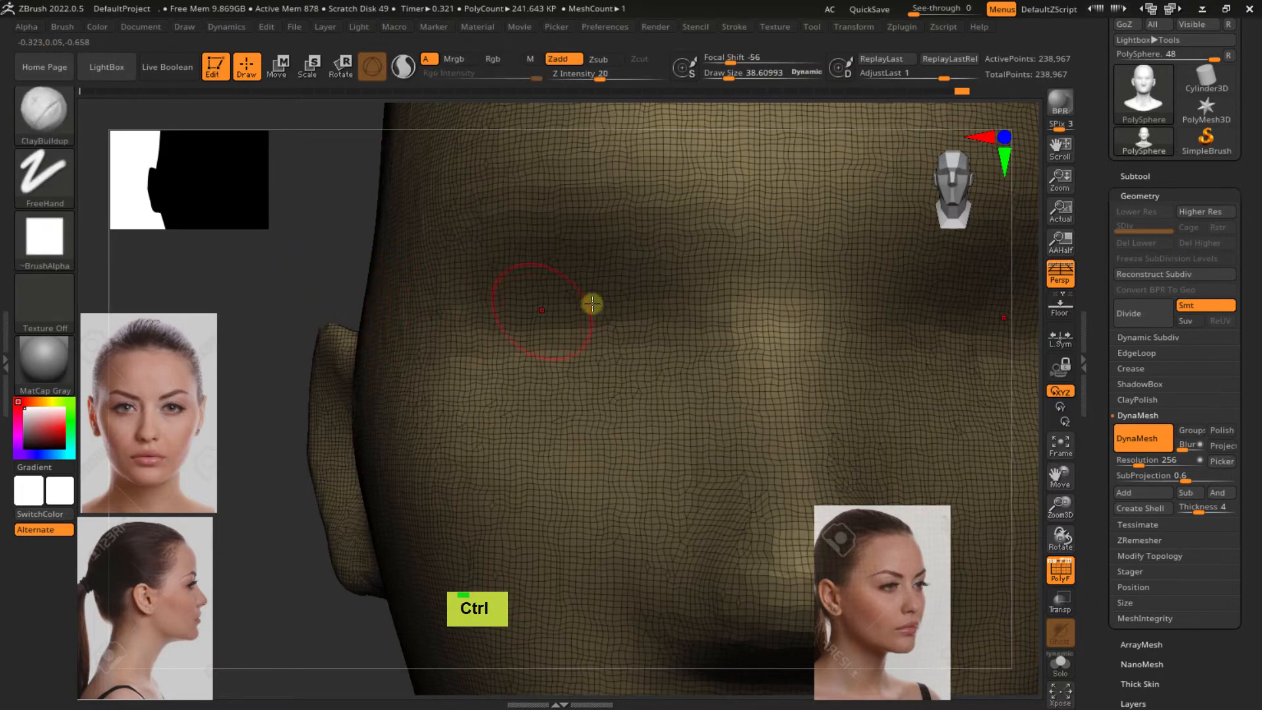
Examine the polygon density of the remeshed face with and without the polyframe, leaving the polyframe hidden
key("shift+f")
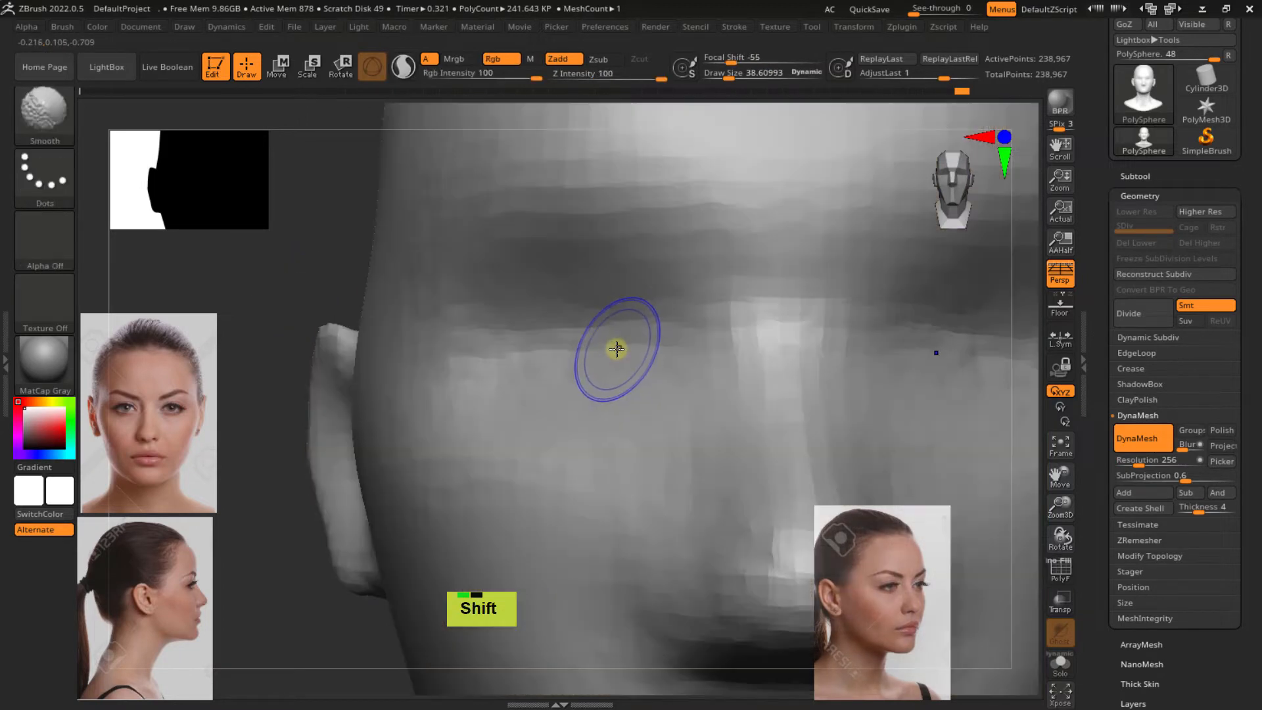
key("shift+f")
key("shift+f")
right_click_drag(615, 353, 600, 293, "ctrl")
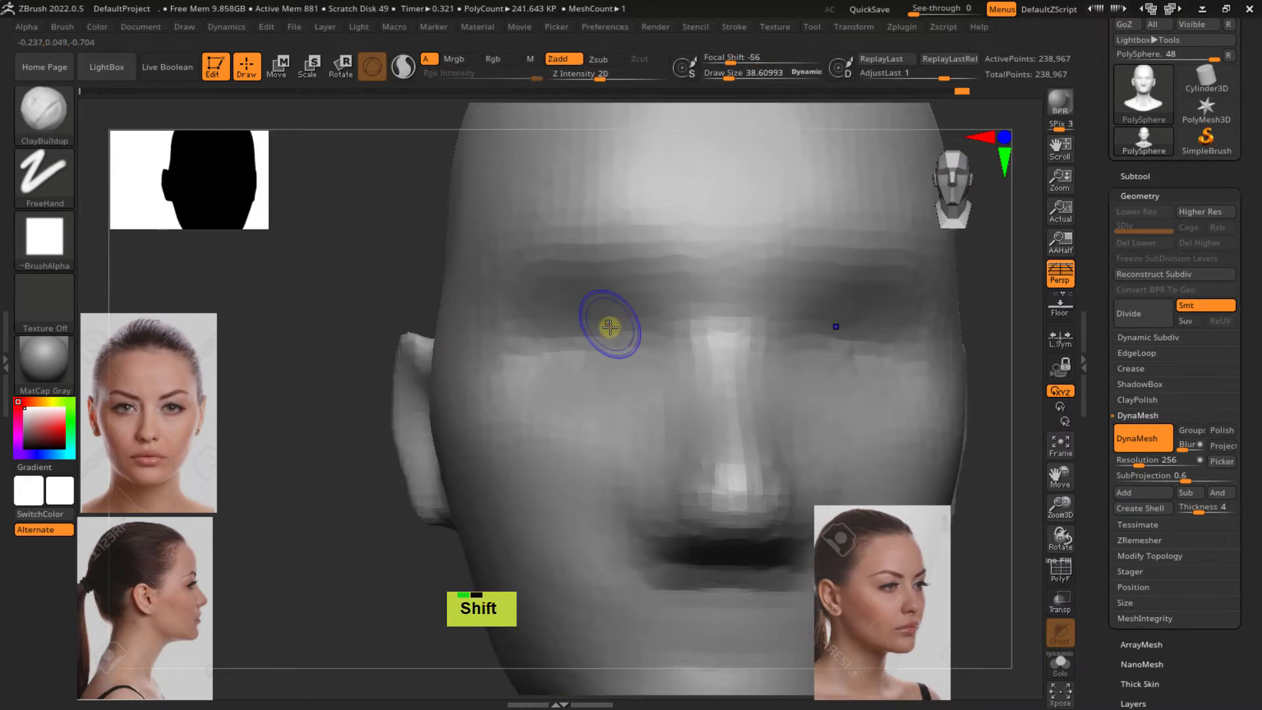
key("shift+f")
key("shift+f")
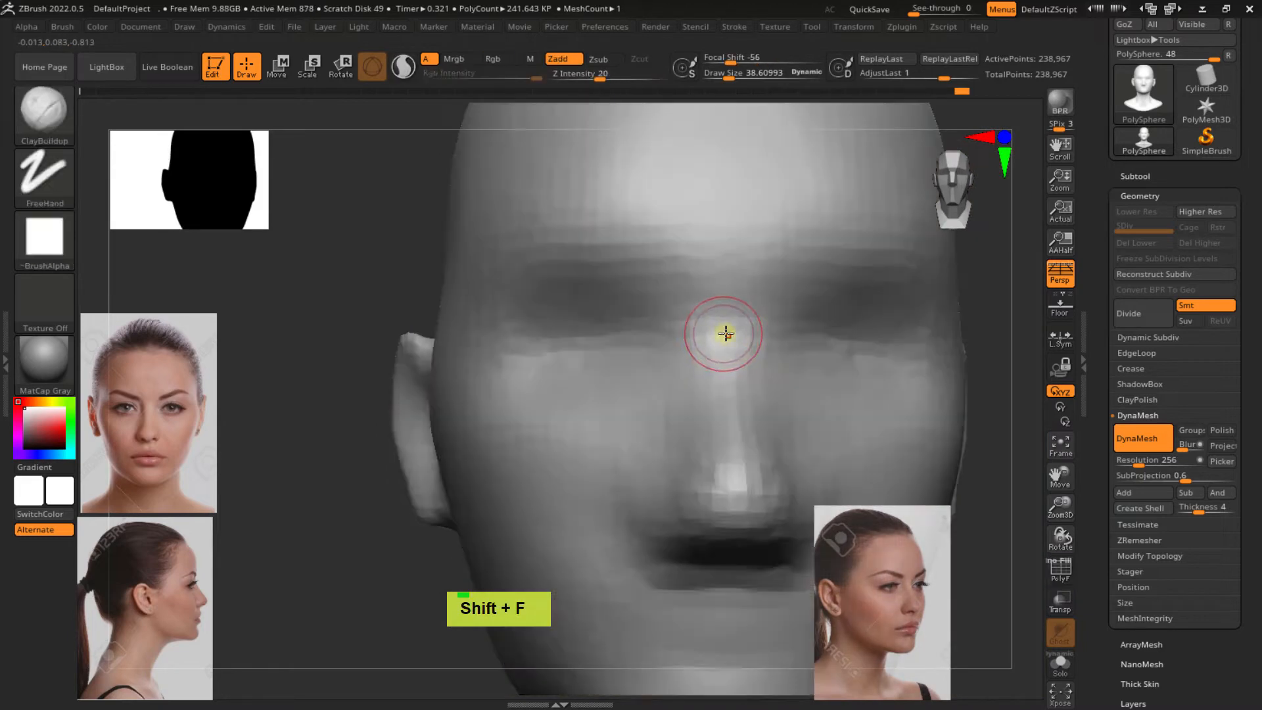
key("shift+f")
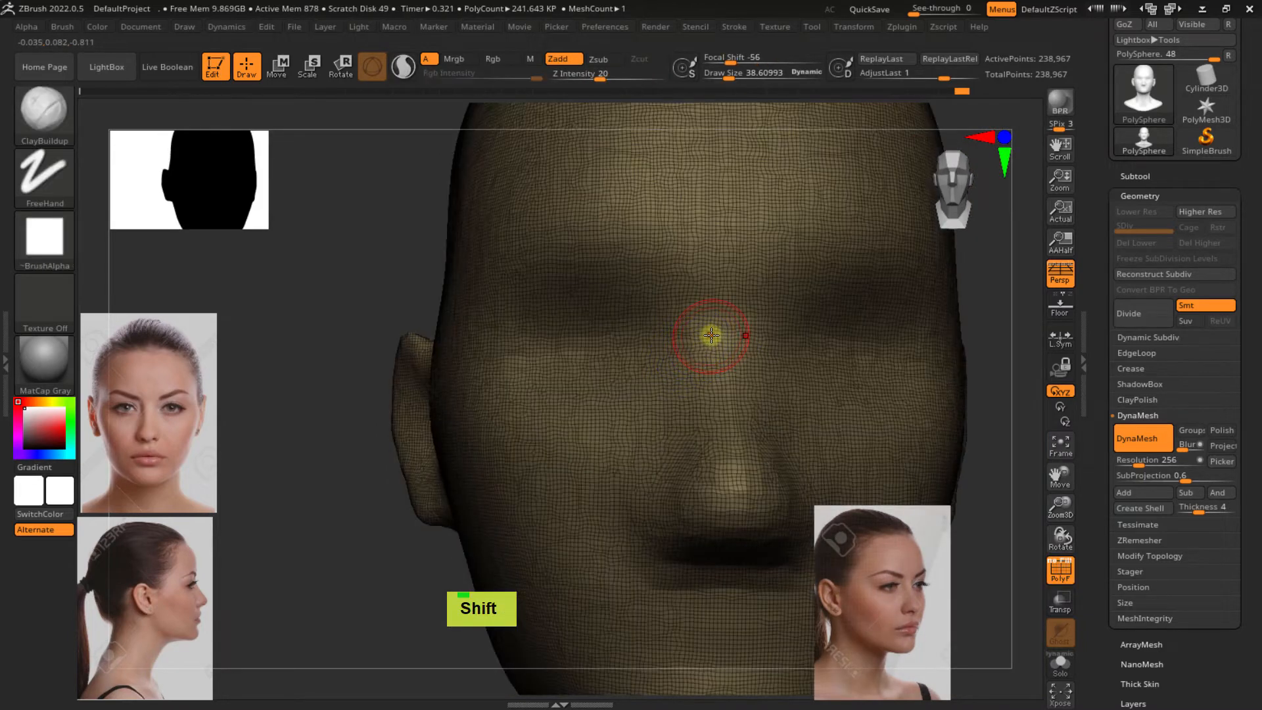
key("shift+f")
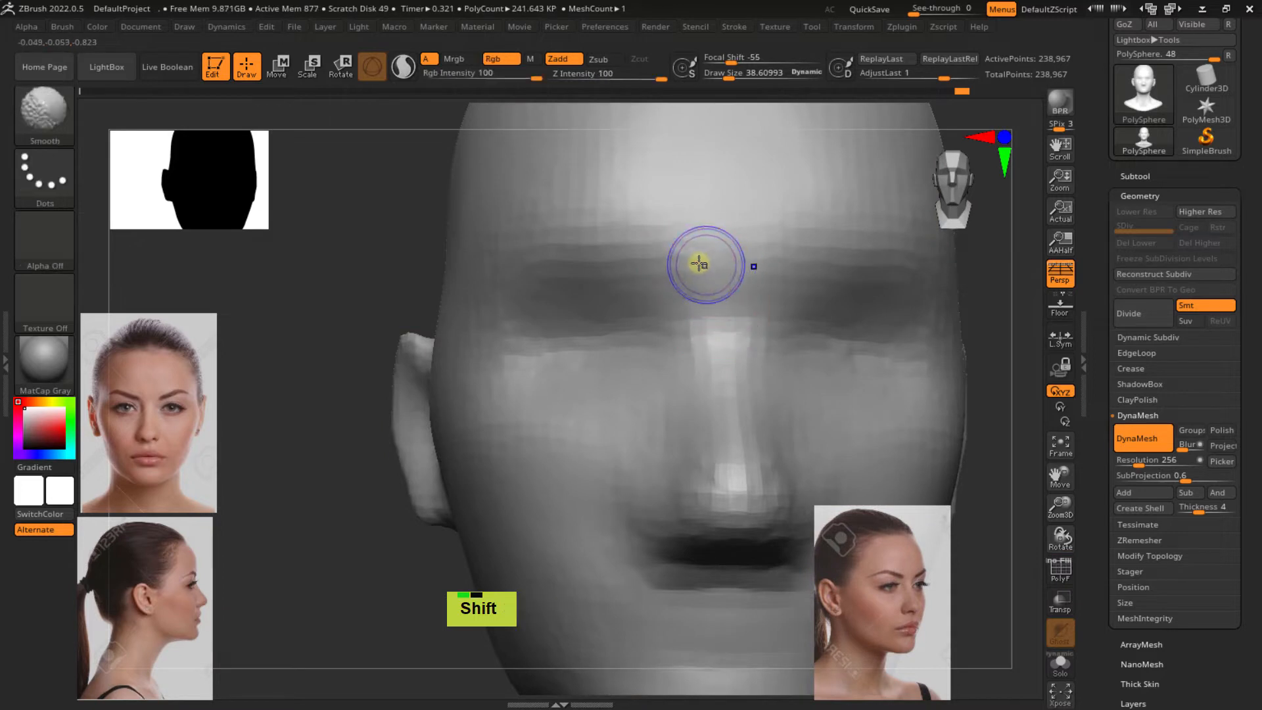
Smooth the area between the brows, the nose bridge, the side of the nostril and the adjoining cheek
mouse_move(708, 262)
left_mouse_down("shift")
mouse_move(679, 248)
mouse_move(701, 276)
mouse_move(717, 339)
mouse_move(704, 349)
left_mouse_up("shift")
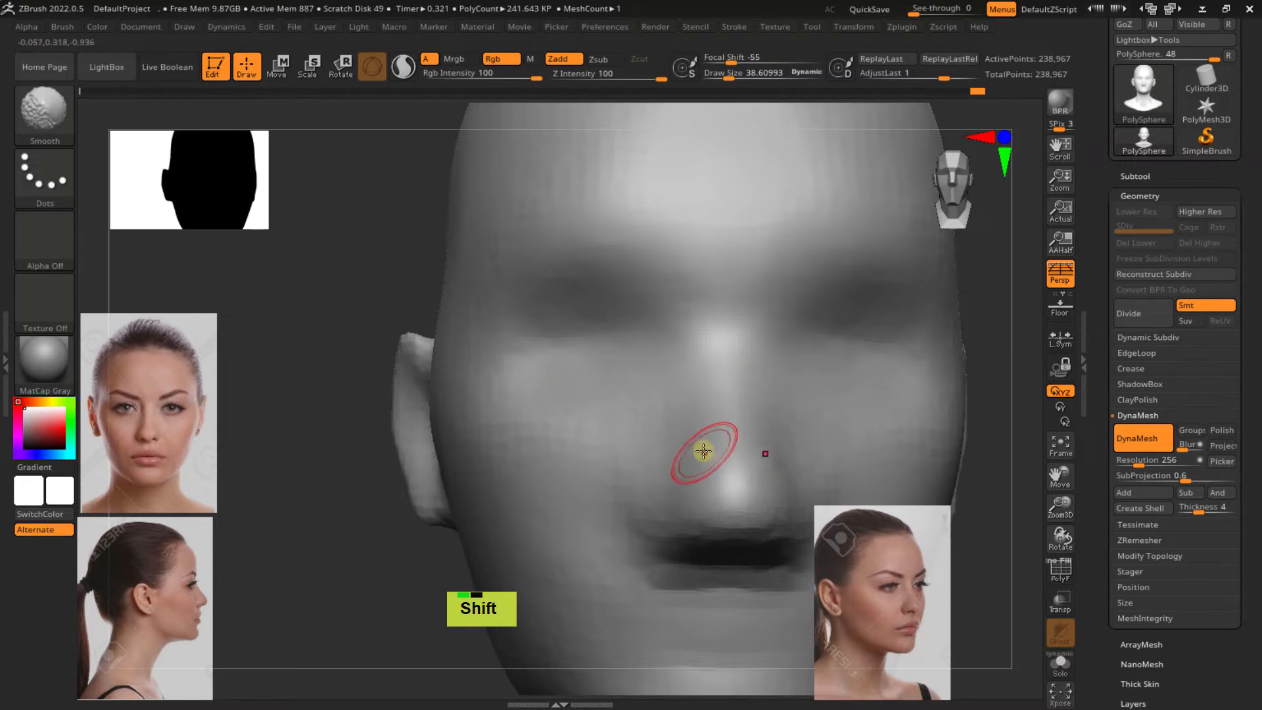
right_click_drag(676, 386, 639, 416)
left_click_drag(638, 415, 613, 433, "shift")
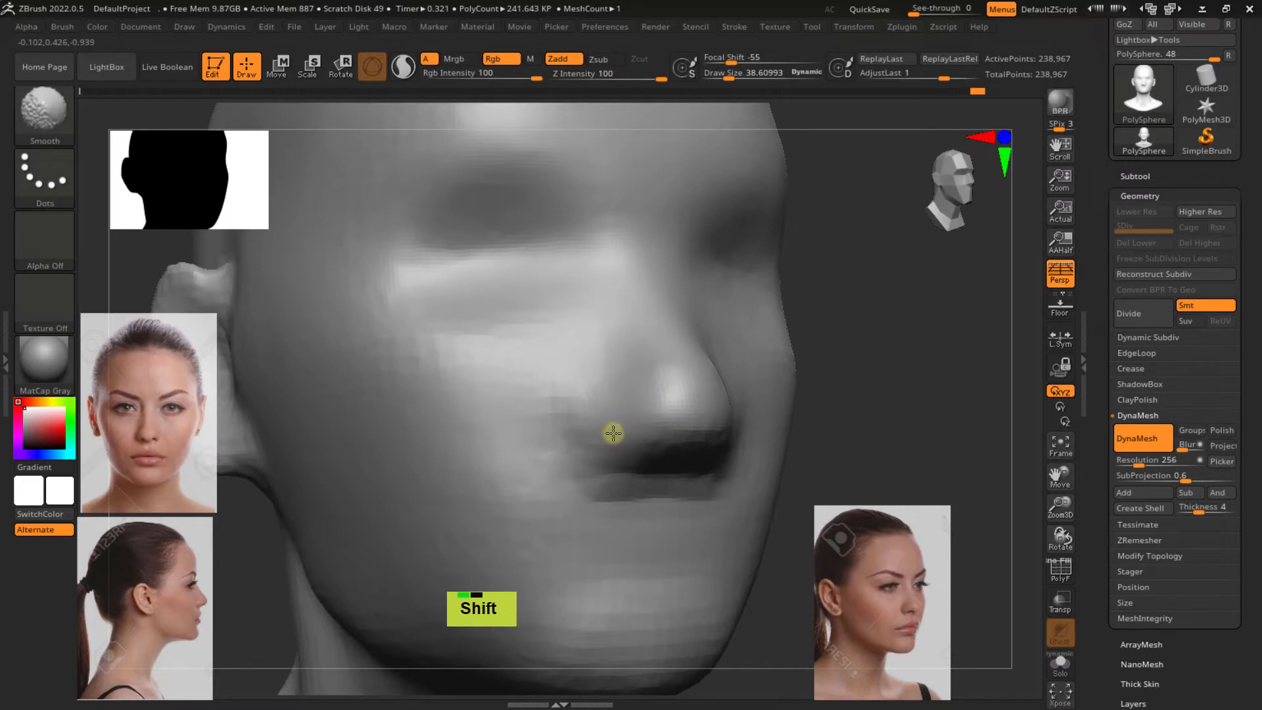
left_click_drag(684, 448, 599, 368, "shift")
mouse_move(581, 373)
right_mouse_down("alt")
mouse_move(648, 448)
mouse_move(628, 380)
mouse_move(681, 465)
mouse_move(625, 357)
right_mouse_up("alt")
key("shift+f")
key("shift+f")
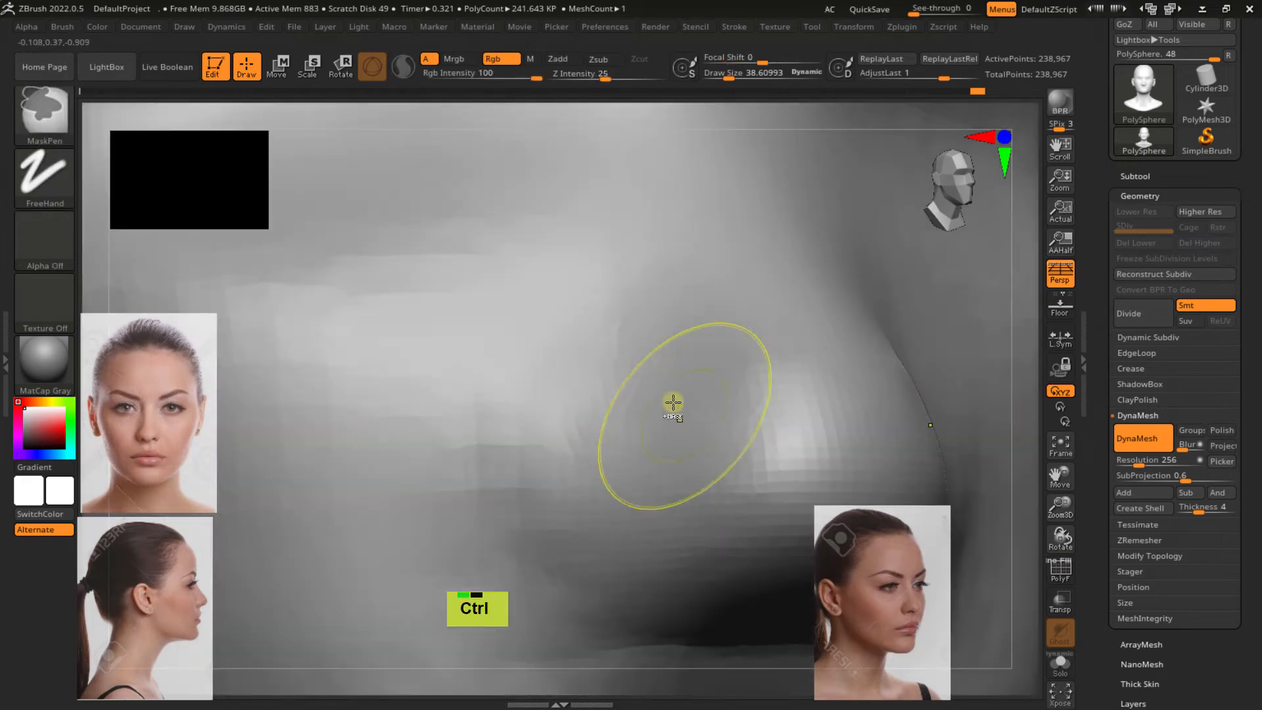
mouse_move(676, 403)
right_mouse_down("ctrl")
mouse_move(611, 287)
mouse_move(645, 386)
mouse_move(577, 372)
right_mouse_up("ctrl")
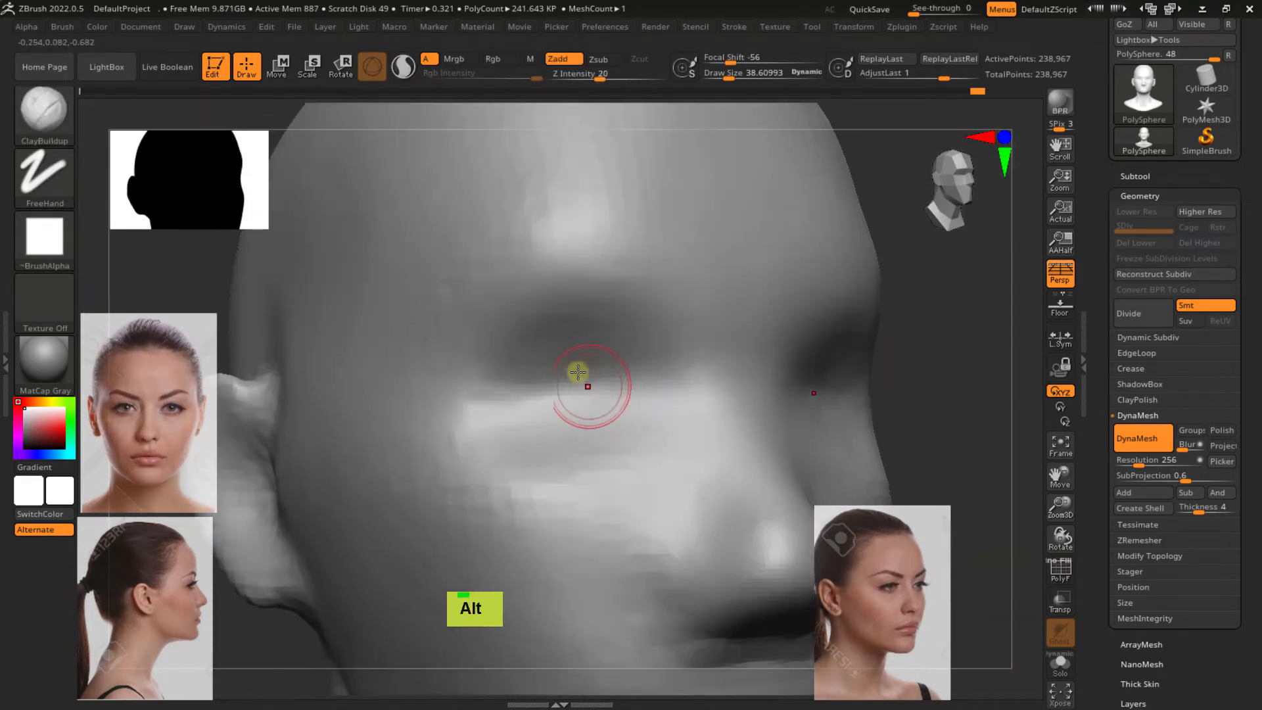
Build up the upper eyelids and the area below the brows with ClayBuildup, using a draw size of about 94.5
mouse_move(580, 359)
left_mouse_down()
mouse_move(534, 371)
mouse_move(592, 360)
left_mouse_up()
key("s")
right_click_drag(667, 363, 622, 364)
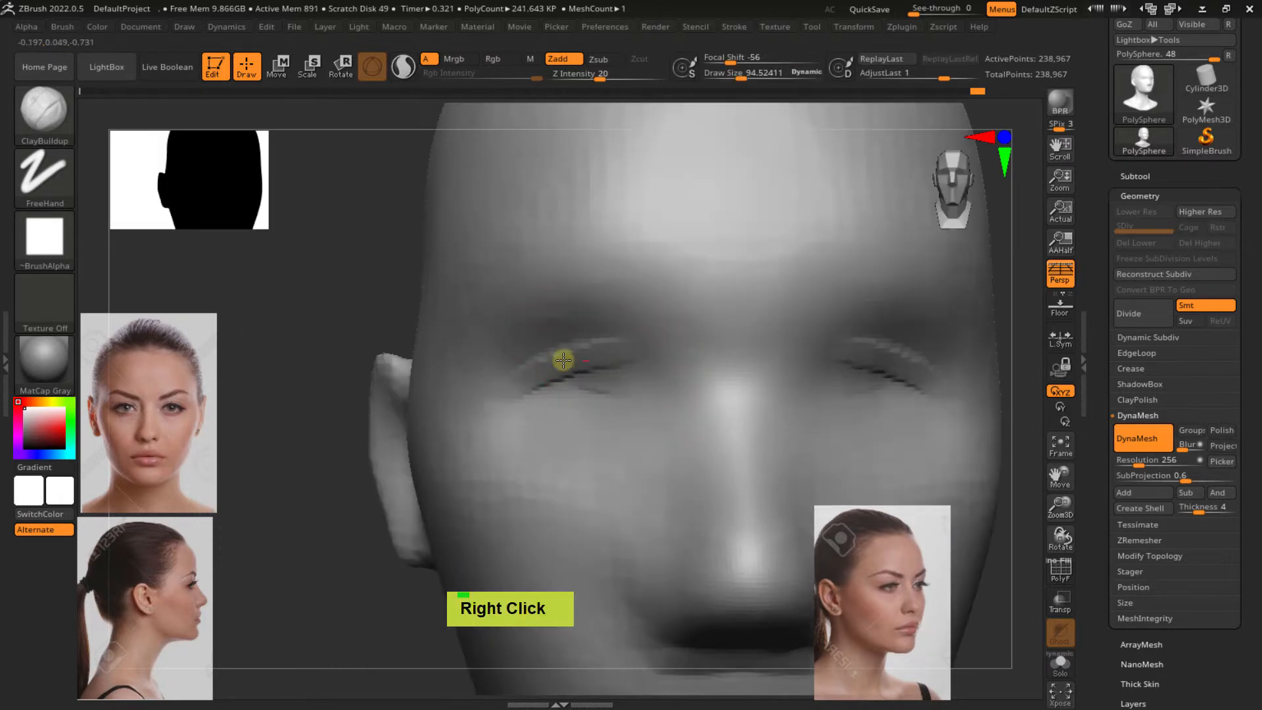
mouse_move(579, 360)
left_mouse_down()
mouse_move(539, 372)
mouse_move(535, 359)
left_mouse_up()
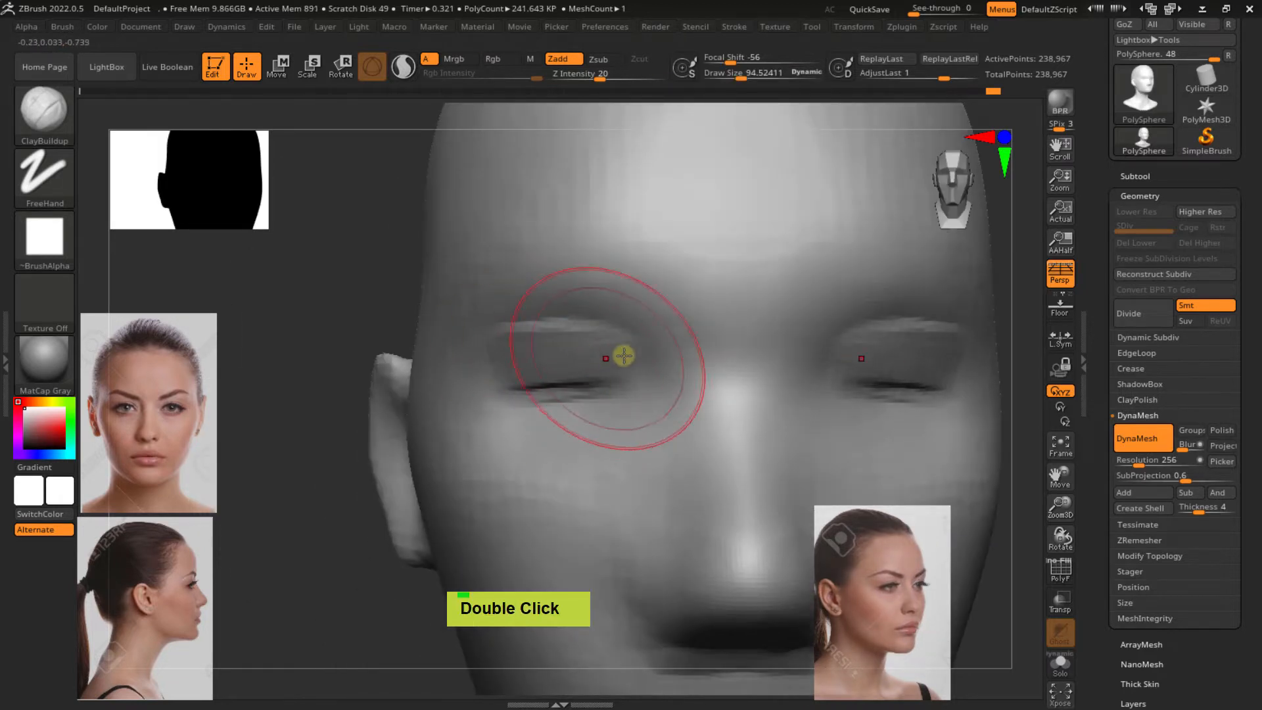
left_click_drag(627, 352, 573, 350)
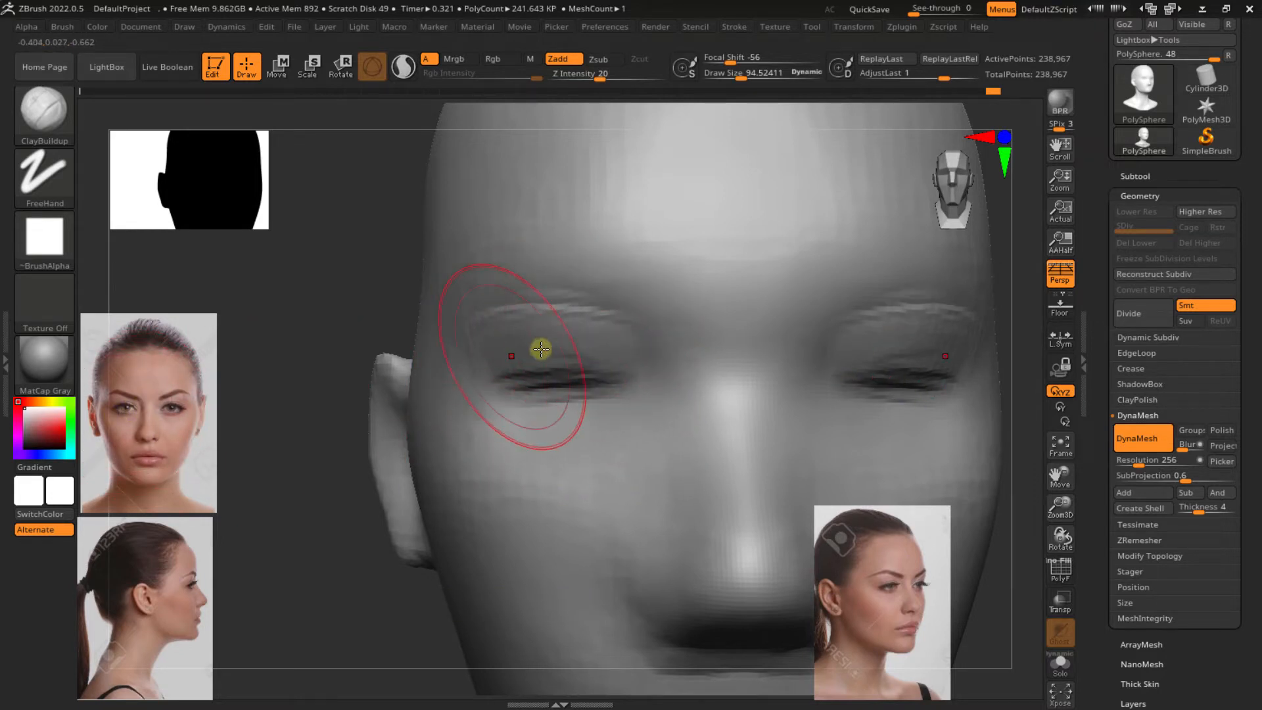
double_click(578, 367)
left_click_drag(660, 365, 446, 382)
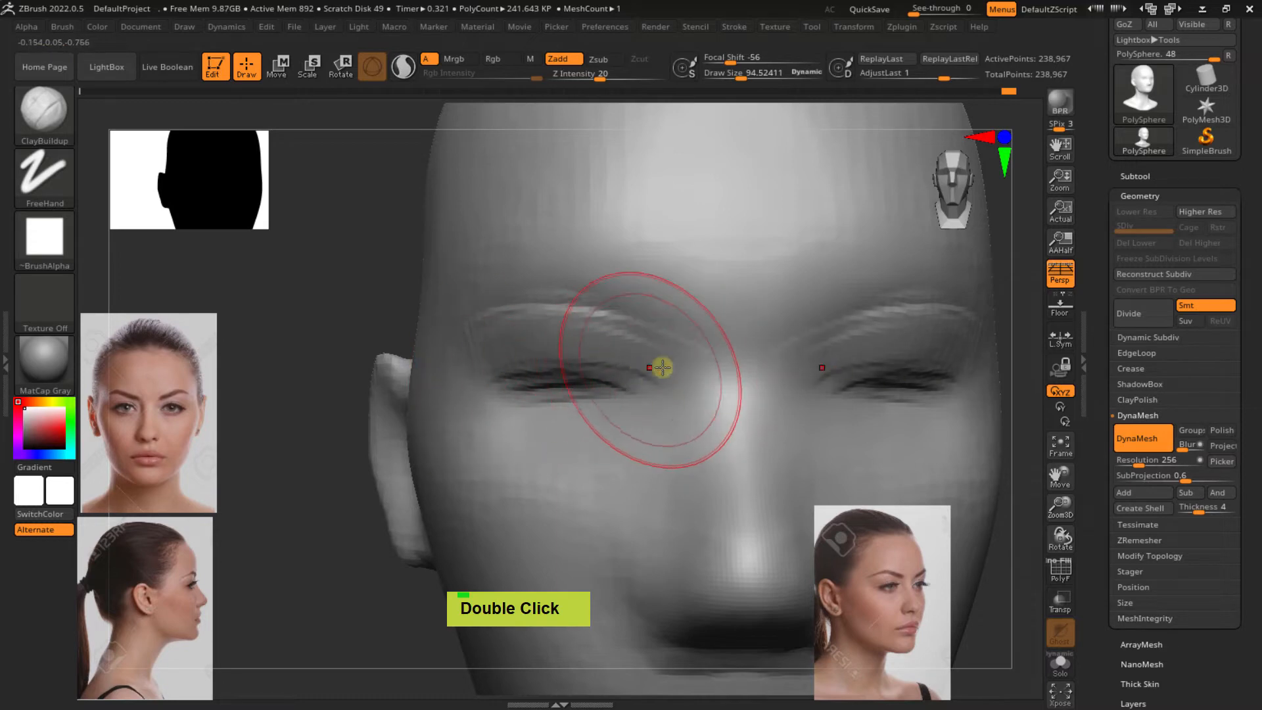
Carve clay away at the inner eye corners and down along both sides of the nose with ClayBuildup
left_click(680, 400, "alt")
mouse_move(678, 417)
right_mouse_down()
mouse_move(732, 395)
mouse_move(671, 394)
right_mouse_up()
left_click_drag(646, 373, 651, 387, "alt")
left_click_drag(654, 378, 682, 450, "alt")
right_click_drag(719, 434, 660, 428)
left_click_drag(656, 396, 618, 471, "alt")
mouse_move(660, 370)
left_mouse_down("alt")
mouse_move(669, 427)
mouse_move(704, 427)
mouse_move(679, 403)
mouse_move(682, 426)
left_mouse_up("alt")
mouse_move(714, 388)
right_mouse_down()
mouse_move(775, 369)
mouse_move(716, 388)
mouse_move(693, 338)
mouse_move(811, 451)
mouse_move(732, 428)
mouse_move(738, 414)
mouse_move(714, 403)
mouse_move(651, 392)
mouse_move(650, 374)
mouse_move(650, 418)
right_mouse_up()
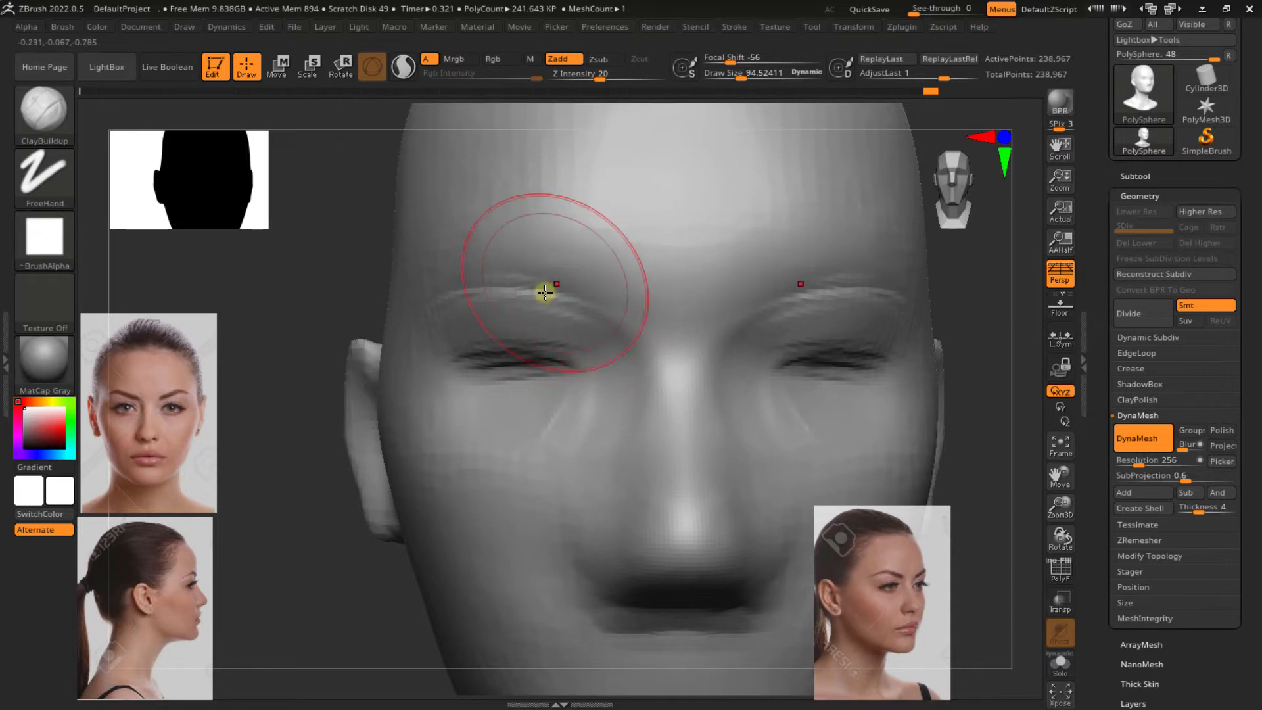
Smooth the clay strokes between the brows and eyes and around the inner eye corners
left_click_drag(526, 313, 480, 307, "shift")
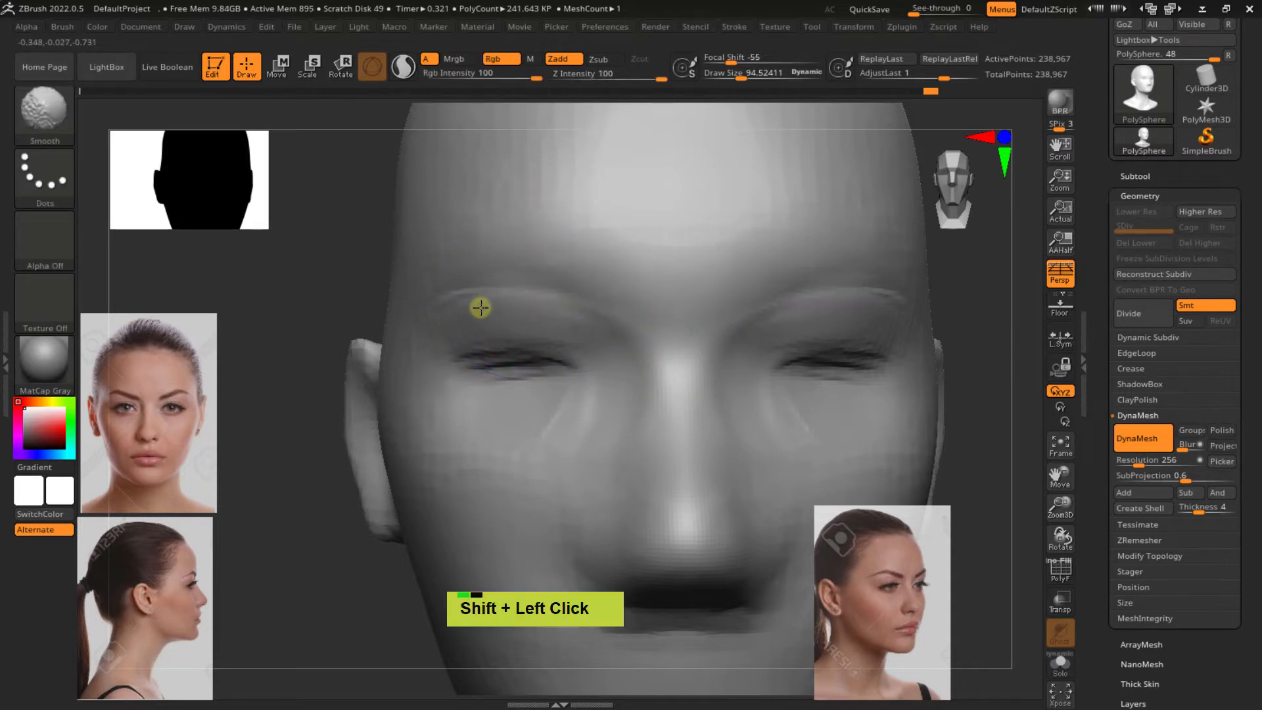
left_click_drag(552, 327, 586, 378, "shift")
right_click_drag(585, 378, 619, 388)
mouse_move(543, 420)
right_mouse_down("ctrl")
mouse_move(583, 388)
mouse_move(510, 376)
mouse_move(556, 378)
right_mouse_up("ctrl")
right_click_drag(543, 411, 542, 358, "ctrl")
right_click_drag(542, 358, 622, 366)
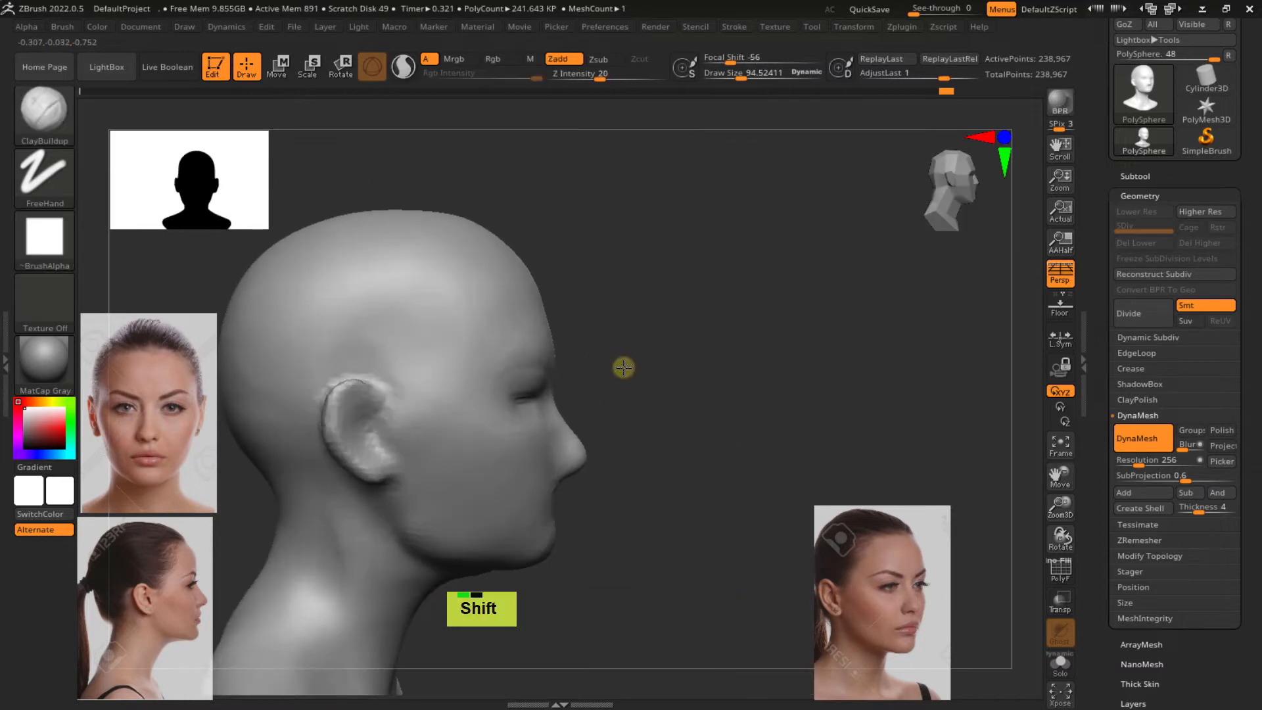
Add clay along the upper eyelids out to the outer eye corners at a draw size of about 33
mouse_move(531, 399)
right_mouse_down("ctrl")
mouse_move(568, 439)
mouse_move(432, 505)
right_mouse_up("ctrl")
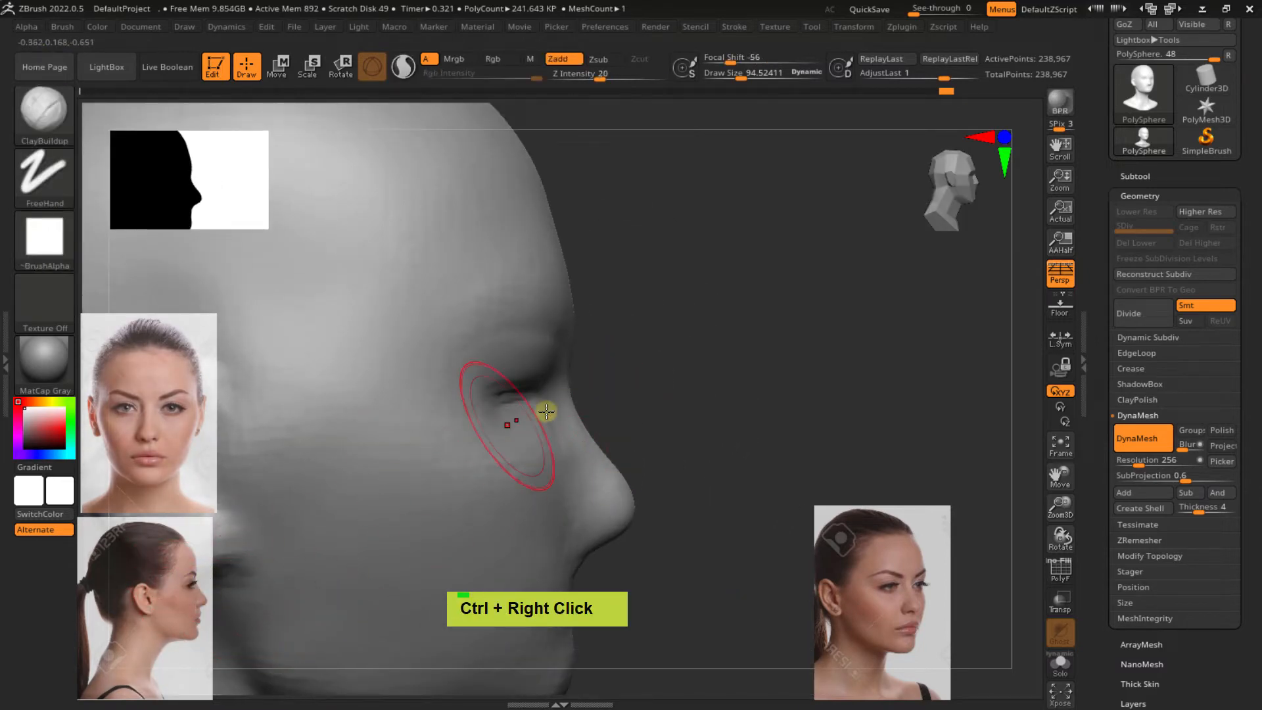
mouse_move(544, 408)
right_mouse_down("ctrl")
mouse_move(572, 408)
mouse_move(499, 374)
mouse_move(677, 357)
mouse_move(651, 341)
mouse_move(605, 349)
mouse_move(623, 365)
right_mouse_up("ctrl")
key("s")
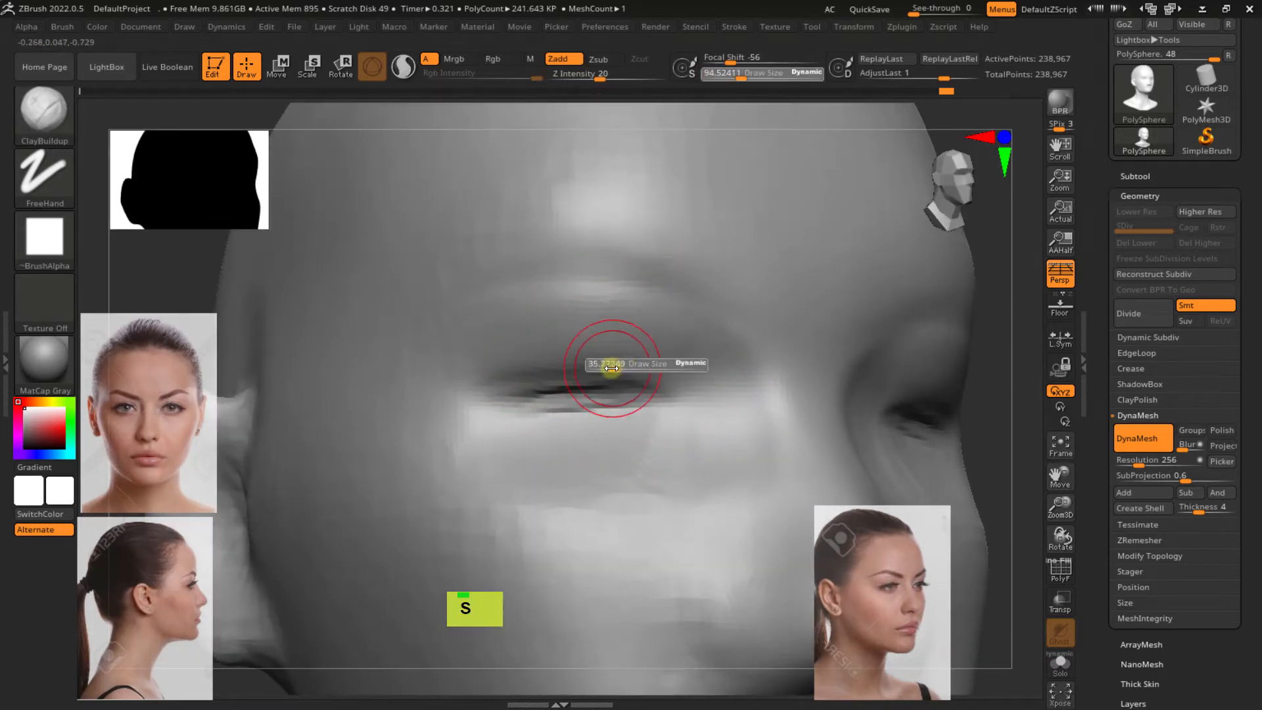
mouse_move(609, 368)
left_mouse_down()
mouse_move(662, 361)
mouse_move(470, 378)
left_mouse_up()
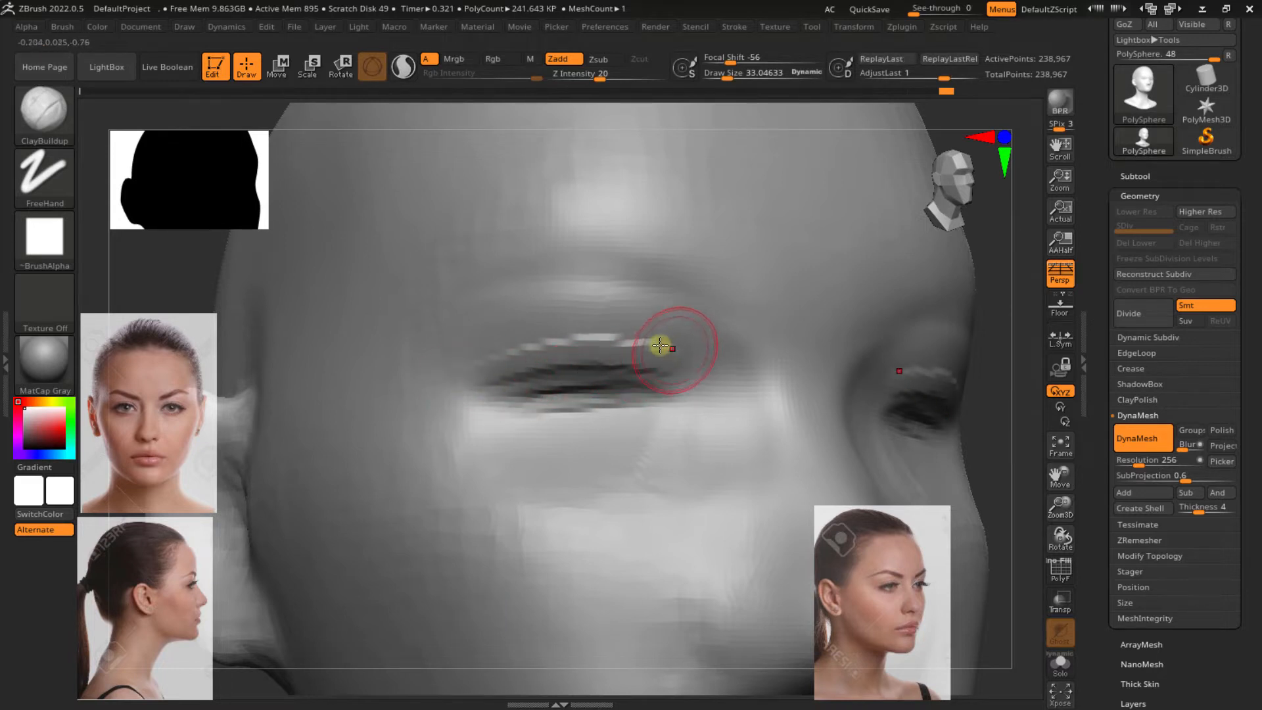
right_click_drag(660, 345, 690, 379)
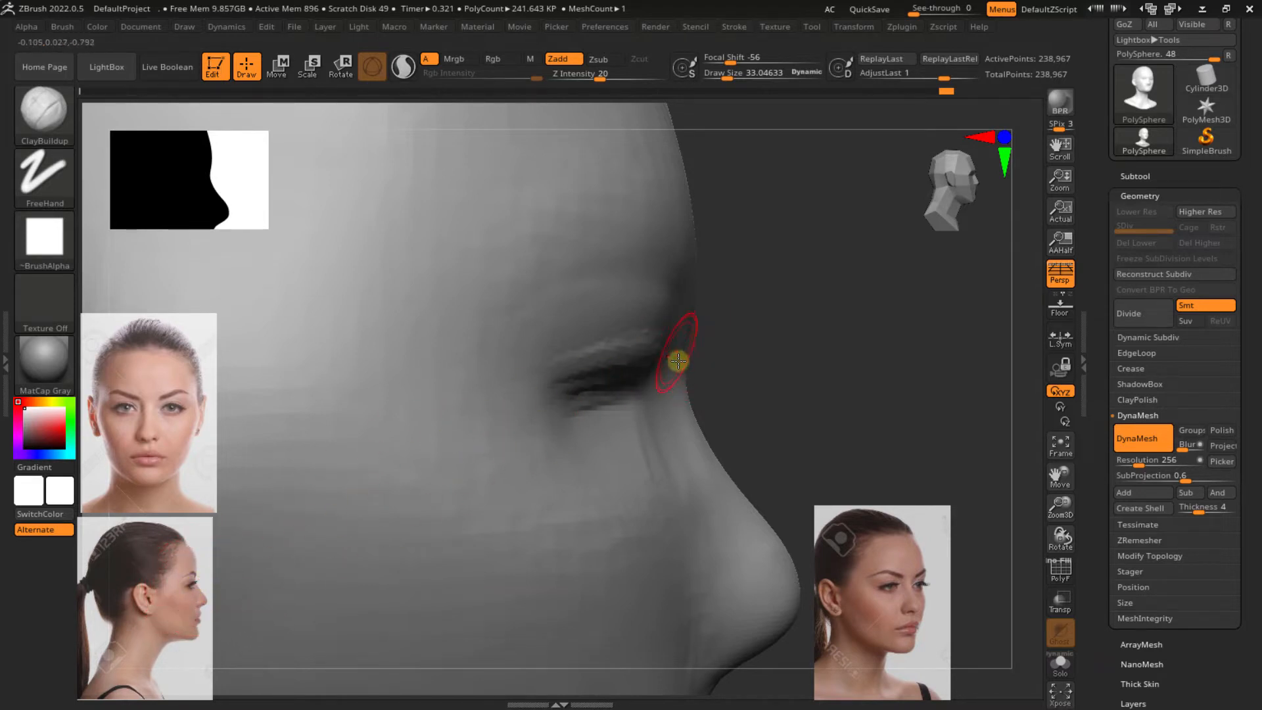
mouse_move(675, 350)
right_mouse_down()
mouse_move(634, 369)
mouse_move(658, 355)
right_mouse_up()
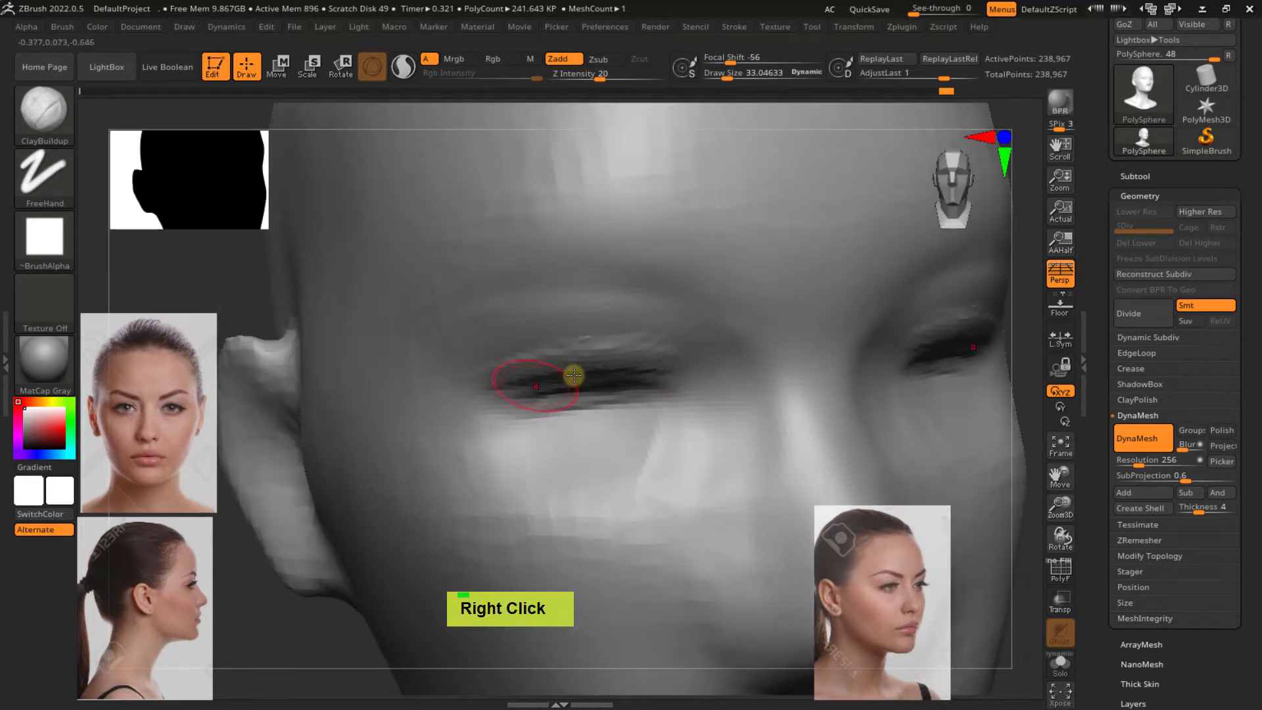
double_click(500, 386)
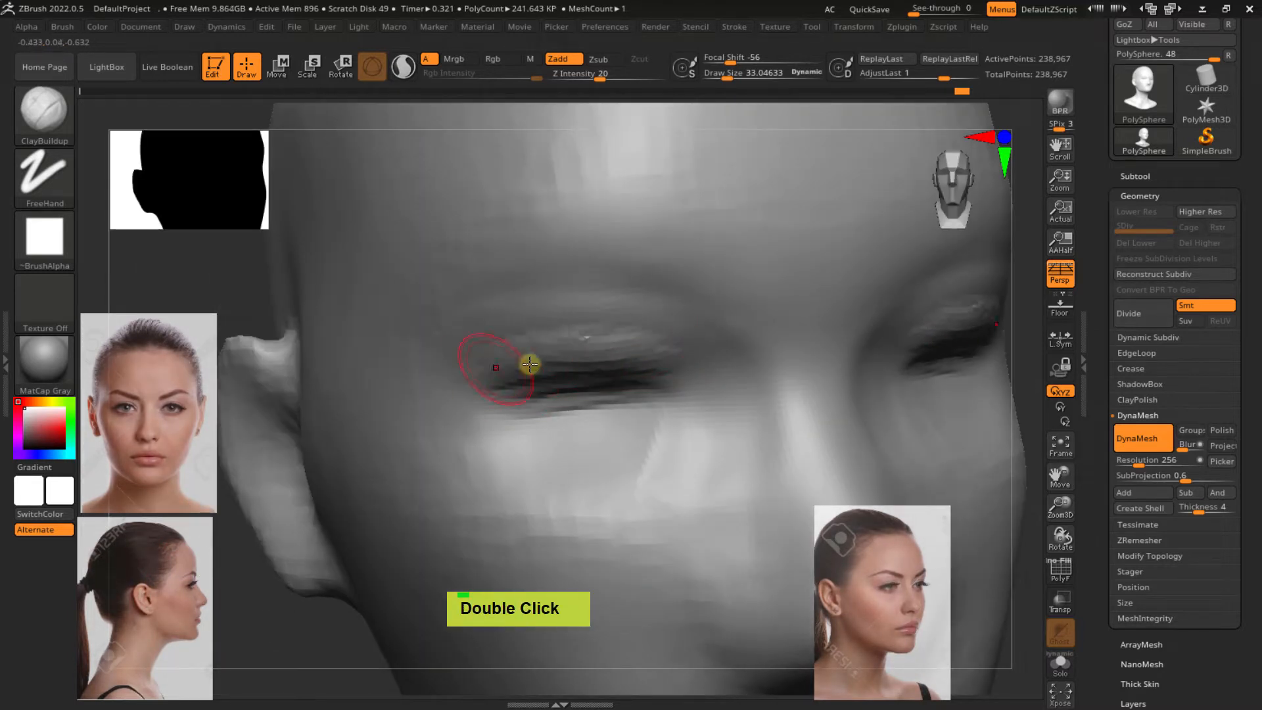
Smooth the upper eyelids and the eye slits, adding a little more clay to the lids in between
left_click_drag(657, 344, 586, 338, "shift")
left_click_drag(508, 367, 555, 352, "shift")
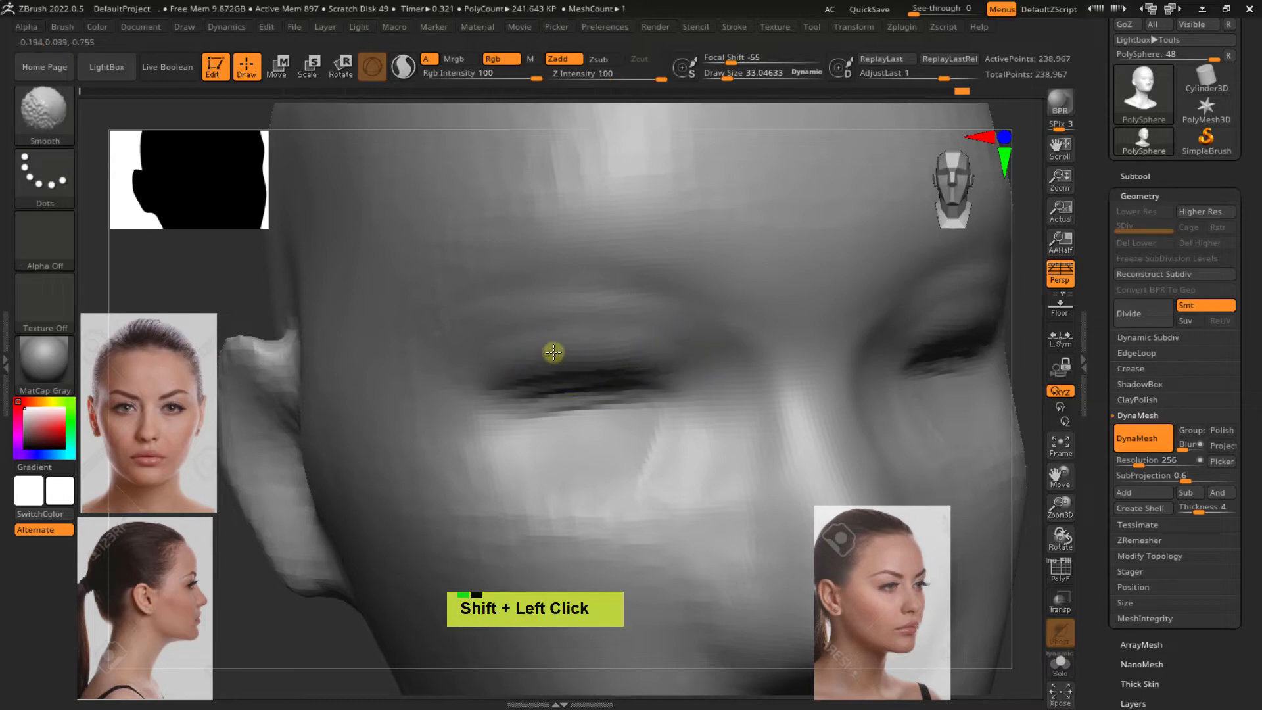
mouse_move(554, 352)
right_mouse_down()
mouse_move(611, 332)
mouse_move(648, 369)
right_mouse_up()
double_click(572, 349)
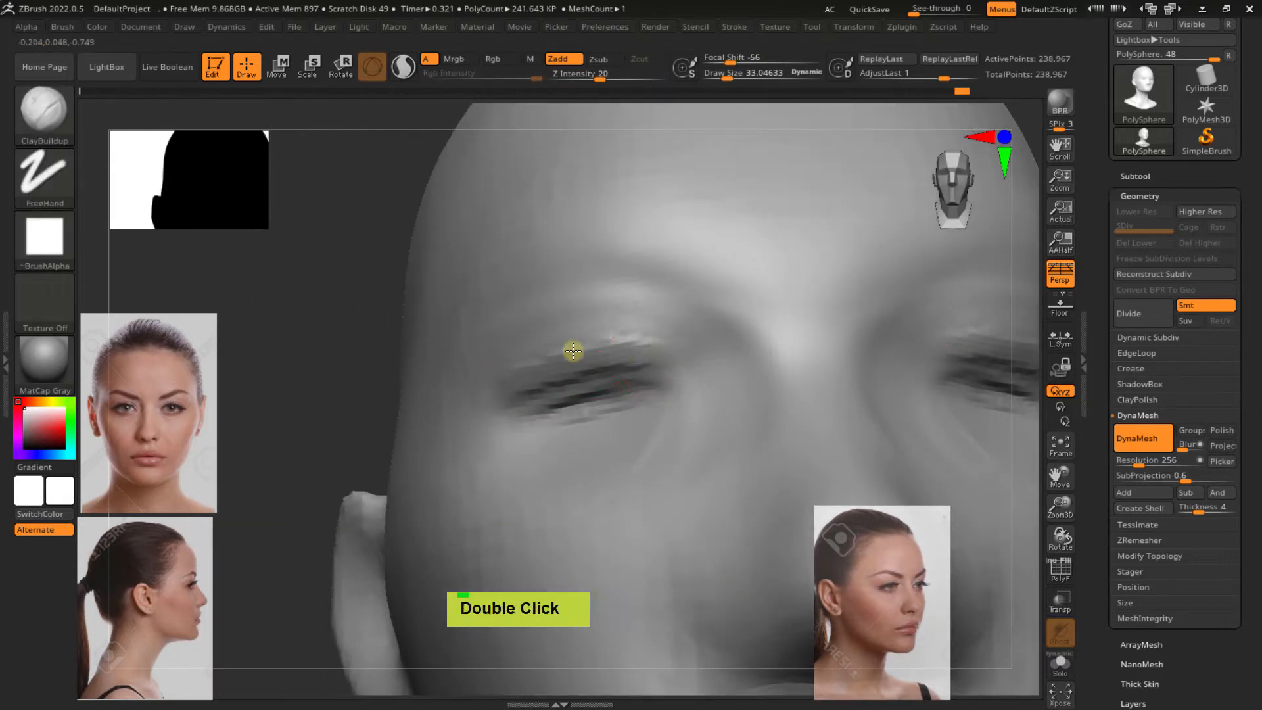
mouse_move(665, 344)
left_mouse_down("shift")
mouse_move(606, 338)
mouse_move(530, 357)
left_mouse_up("shift")
mouse_move(530, 358)
right_mouse_down()
mouse_move(623, 417)
mouse_move(598, 386)
mouse_move(612, 374)
right_mouse_up()
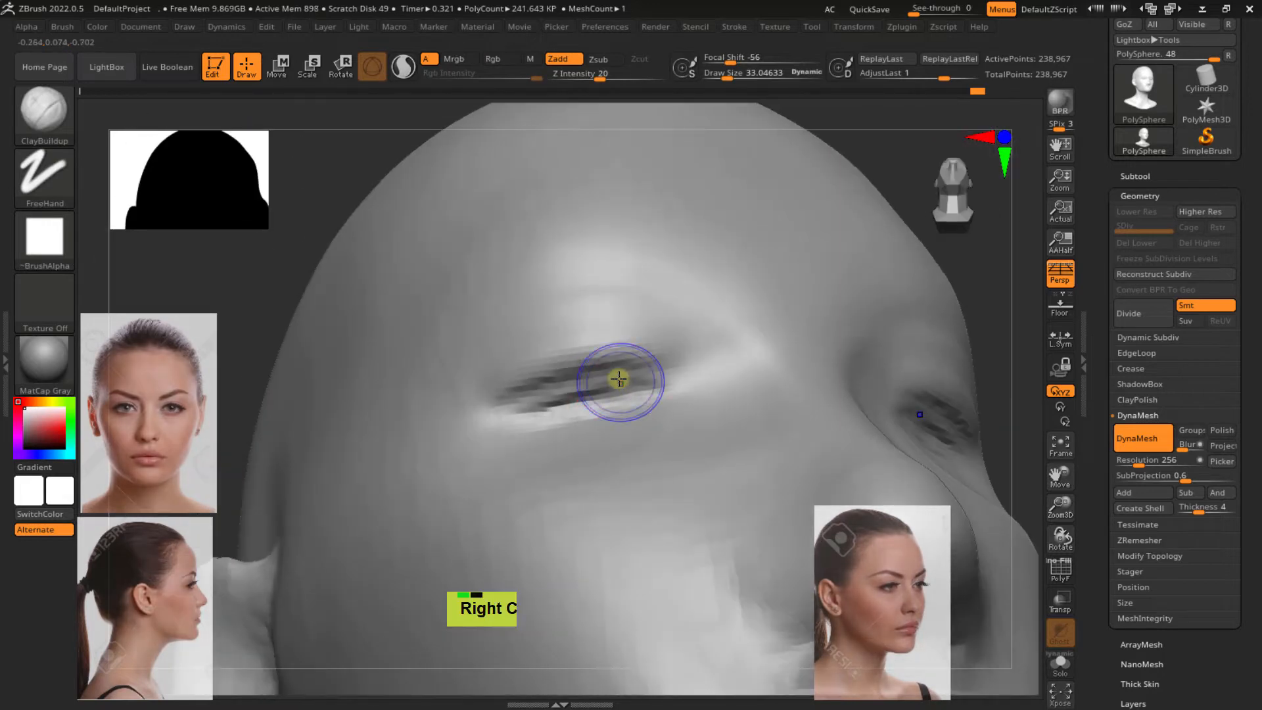
left_click_drag(642, 368, 535, 402, "shift")
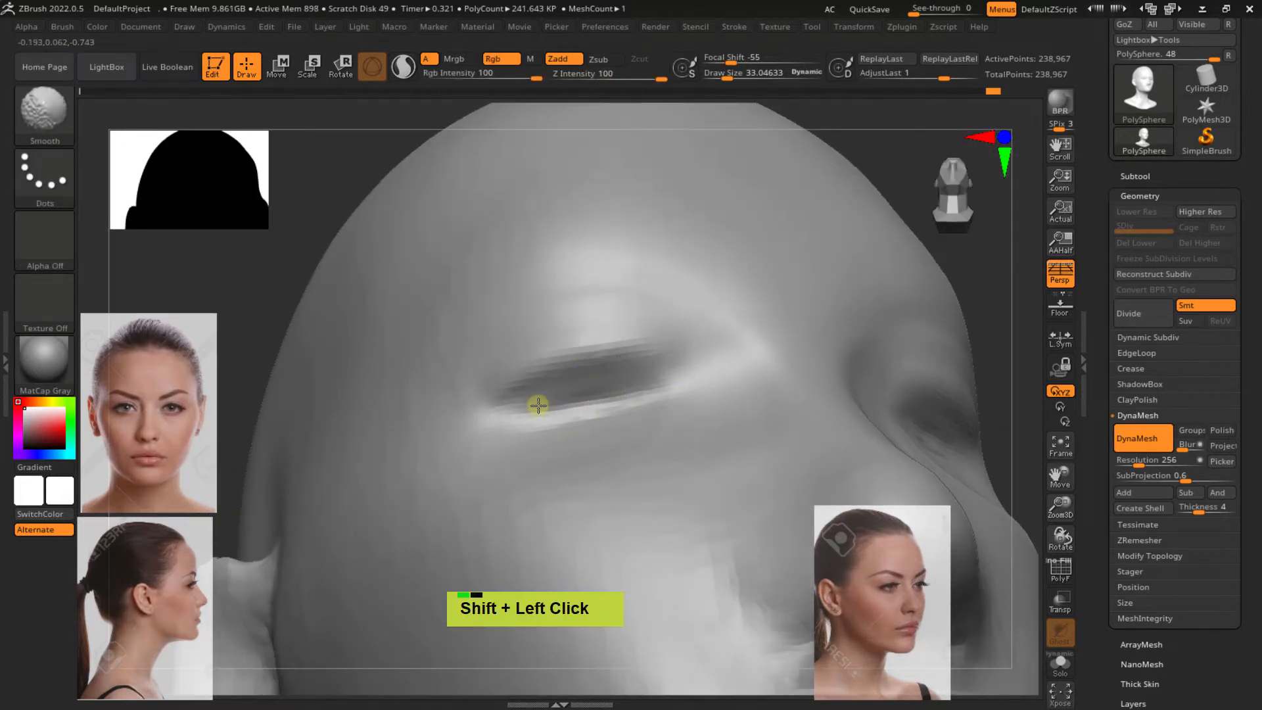
mouse_move(535, 402)
right_mouse_down()
mouse_move(660, 496)
mouse_move(605, 445)
mouse_move(679, 439)
mouse_move(719, 412)
mouse_move(618, 363)
right_mouse_up()
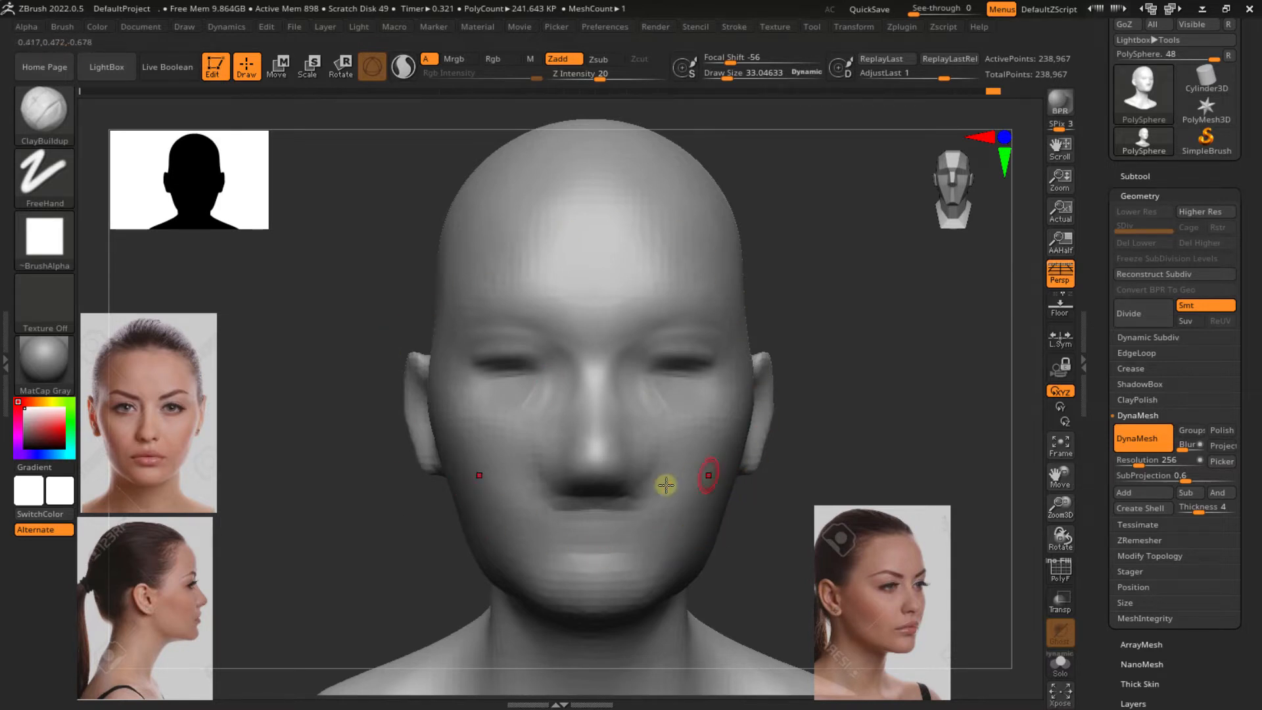
mouse_move(536, 390)
left_mouse_down()
mouse_move(496, 456)
mouse_move(532, 443)
left_mouse_up()
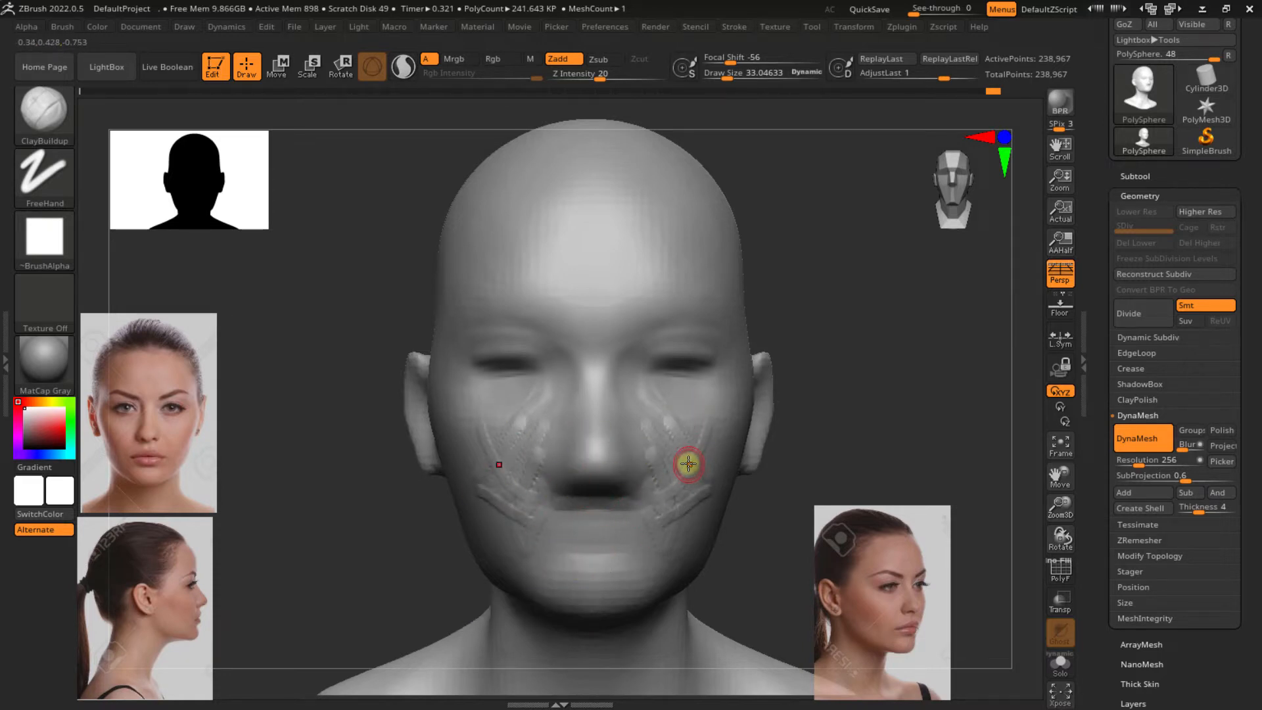
key("ctrl+z")
key("ctrl+z")
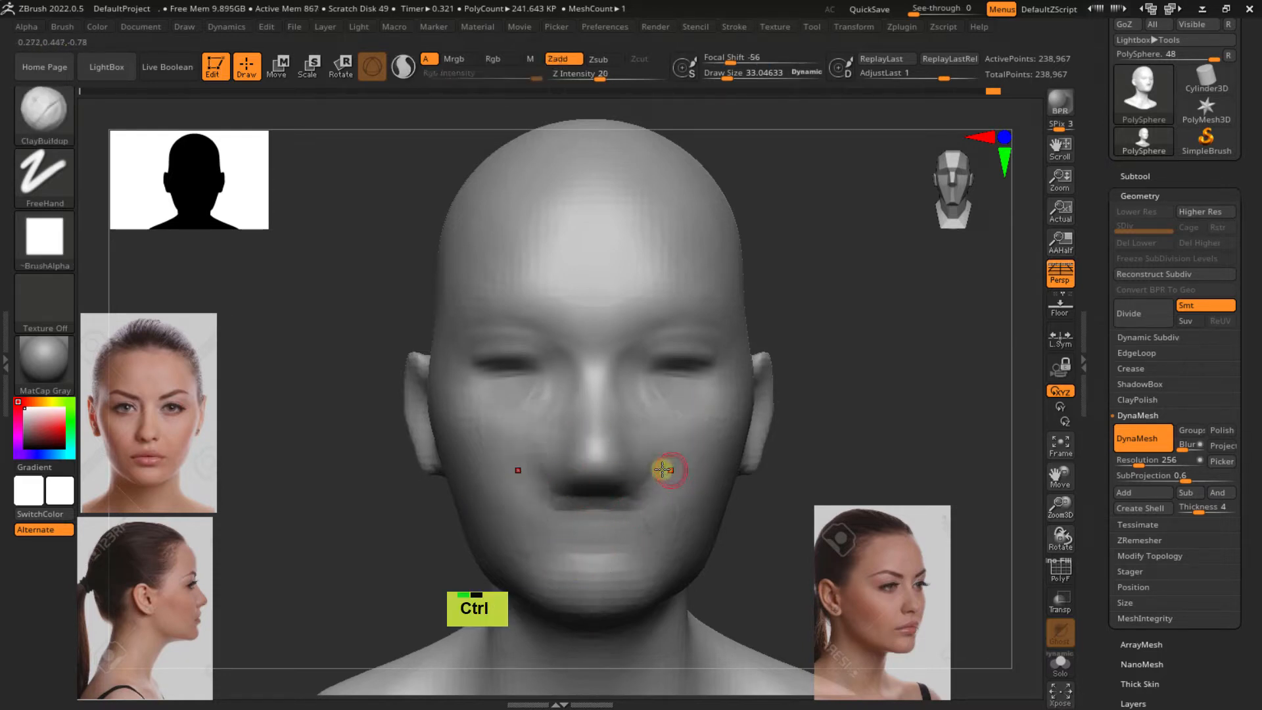
Smooth out the creases under the inner eye corners beside the nose
mouse_move(516, 384)
right_mouse_down("ctrl")
mouse_move(554, 417)
mouse_move(600, 388)
mouse_move(569, 346)
mouse_move(520, 344)
right_mouse_up("ctrl")
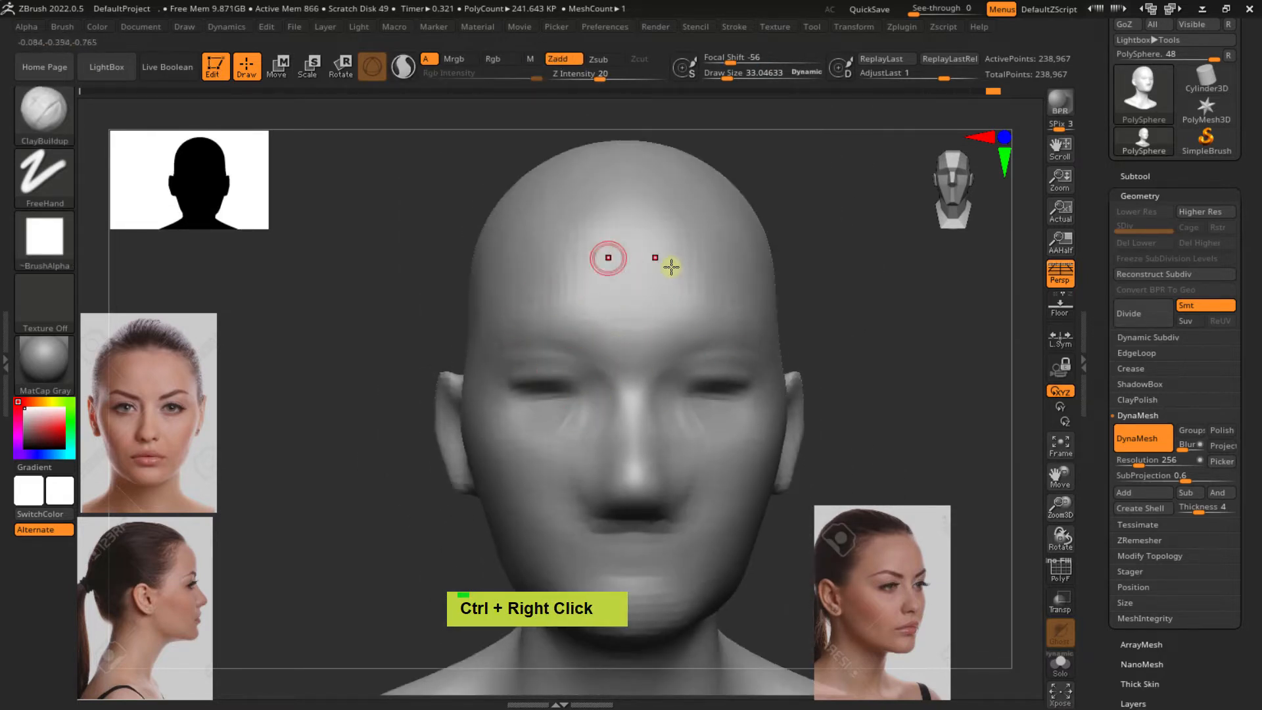
right_click_drag(664, 341, 645, 273)
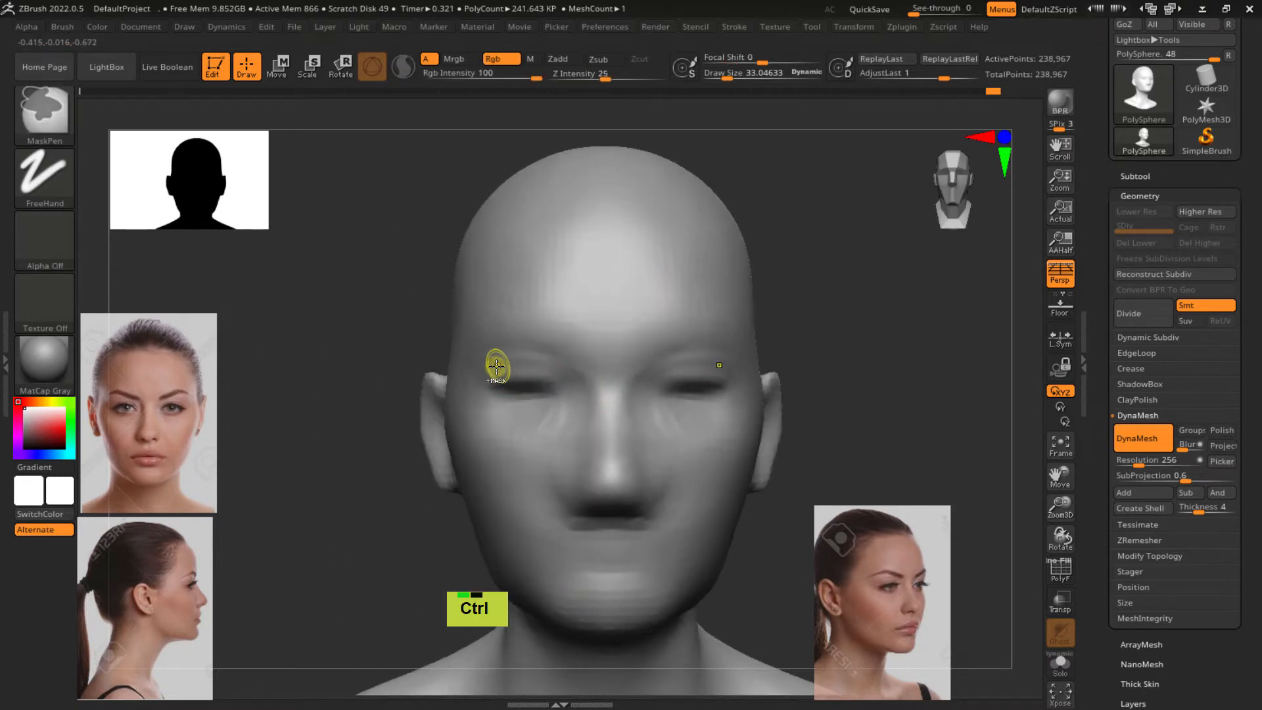
mouse_move(495, 361)
right_mouse_down("ctrl")
mouse_move(580, 436)
mouse_move(583, 414)
mouse_move(636, 403)
mouse_move(581, 416)
right_mouse_up("ctrl")
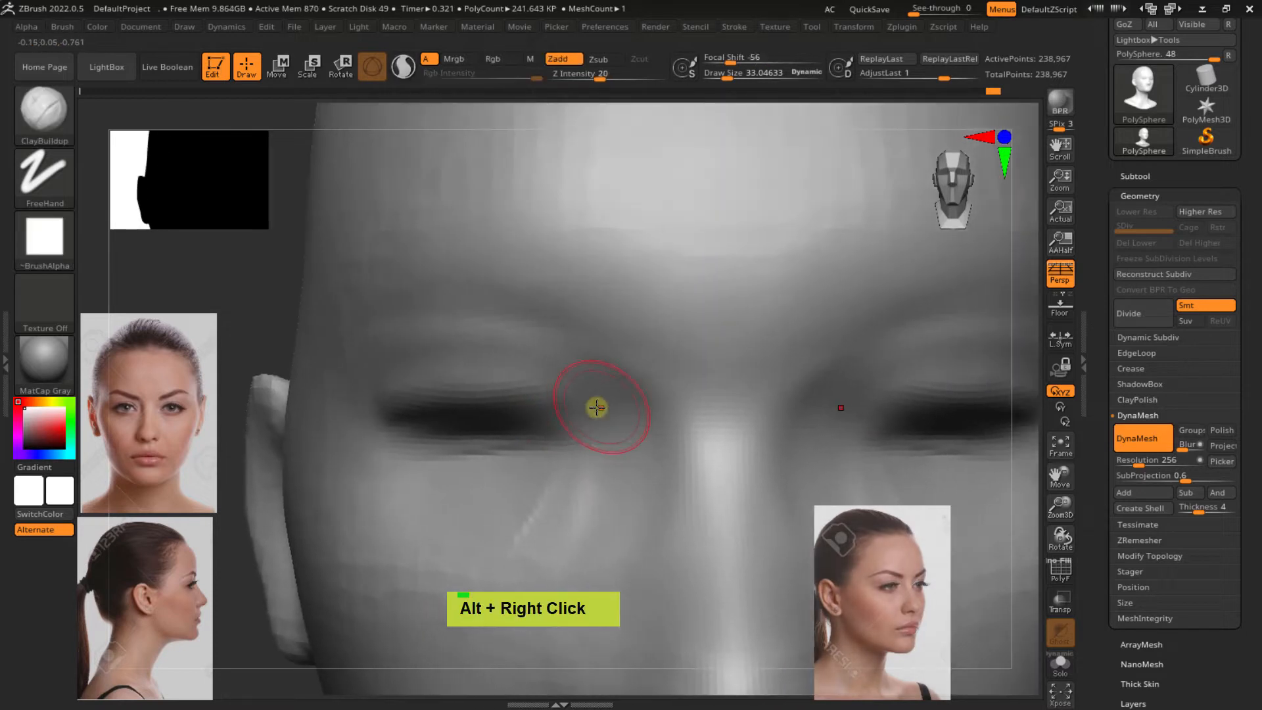
mouse_move(583, 459)
left_mouse_down("shift")
mouse_move(547, 508)
mouse_move(578, 507)
left_mouse_up("shift")
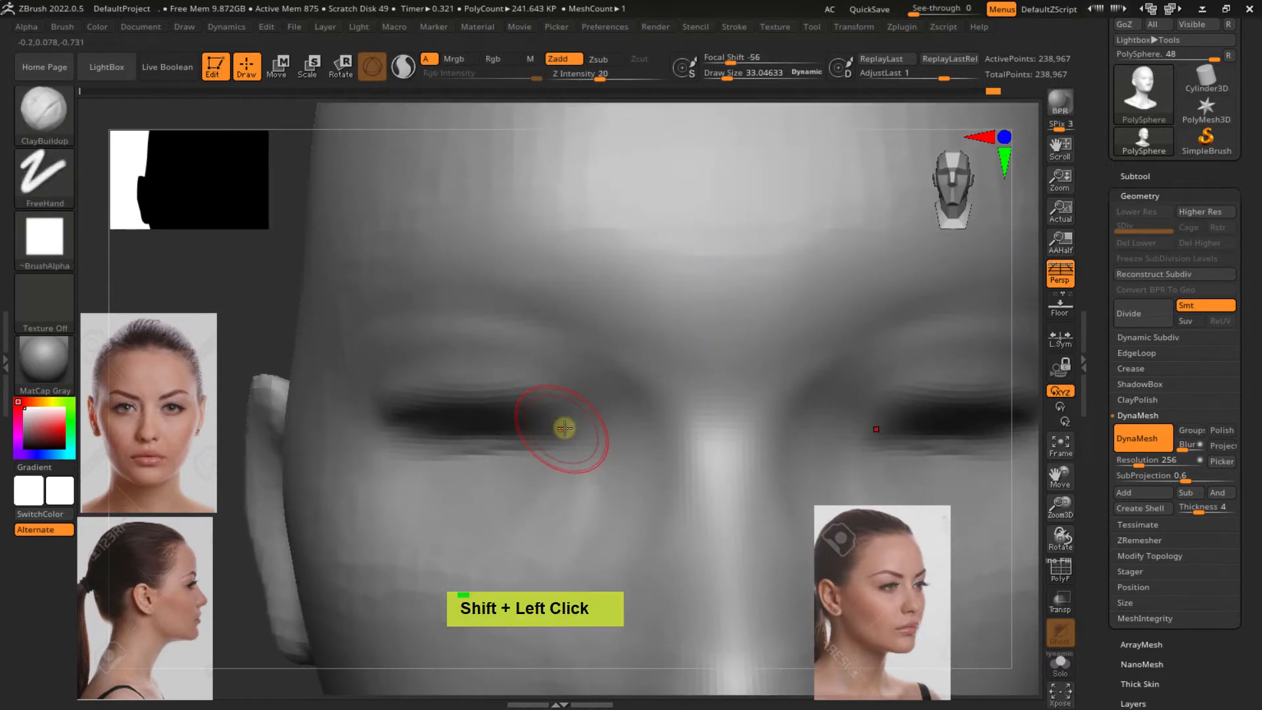
Pull the inner eye corners toward the nose with the Move brush at a draw size of about 47.8
right_click_drag(552, 416, 554, 385, "ctrl")
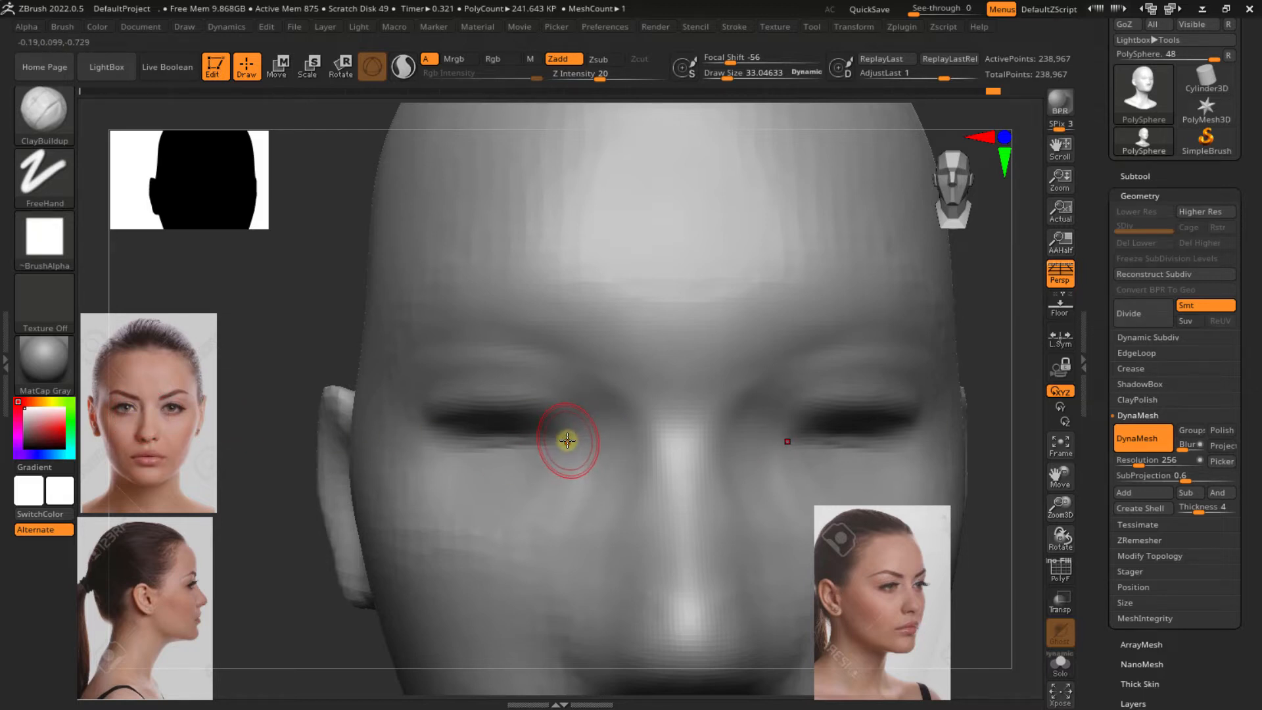
key("b")
key("m")
key("v")
key("s")
left_click_drag(558, 437, 570, 439)
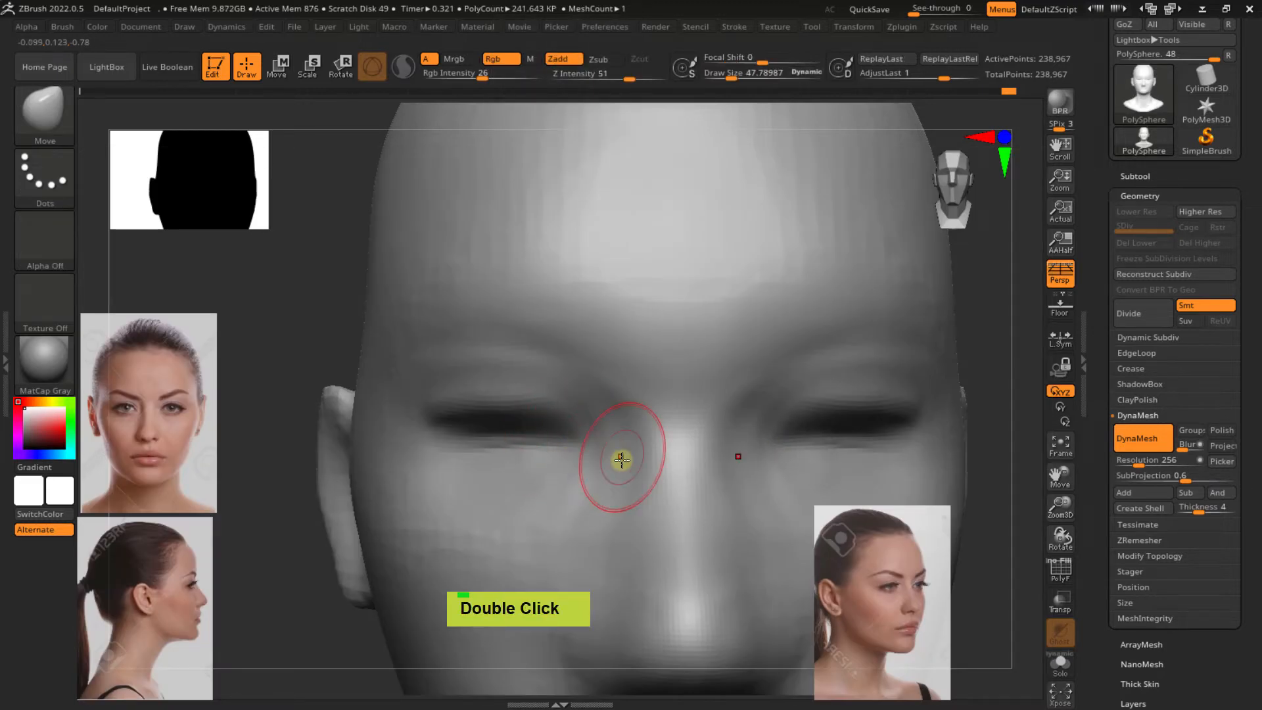
right_click_drag(622, 456, 591, 417, "ctrl")
double_click(590, 443)
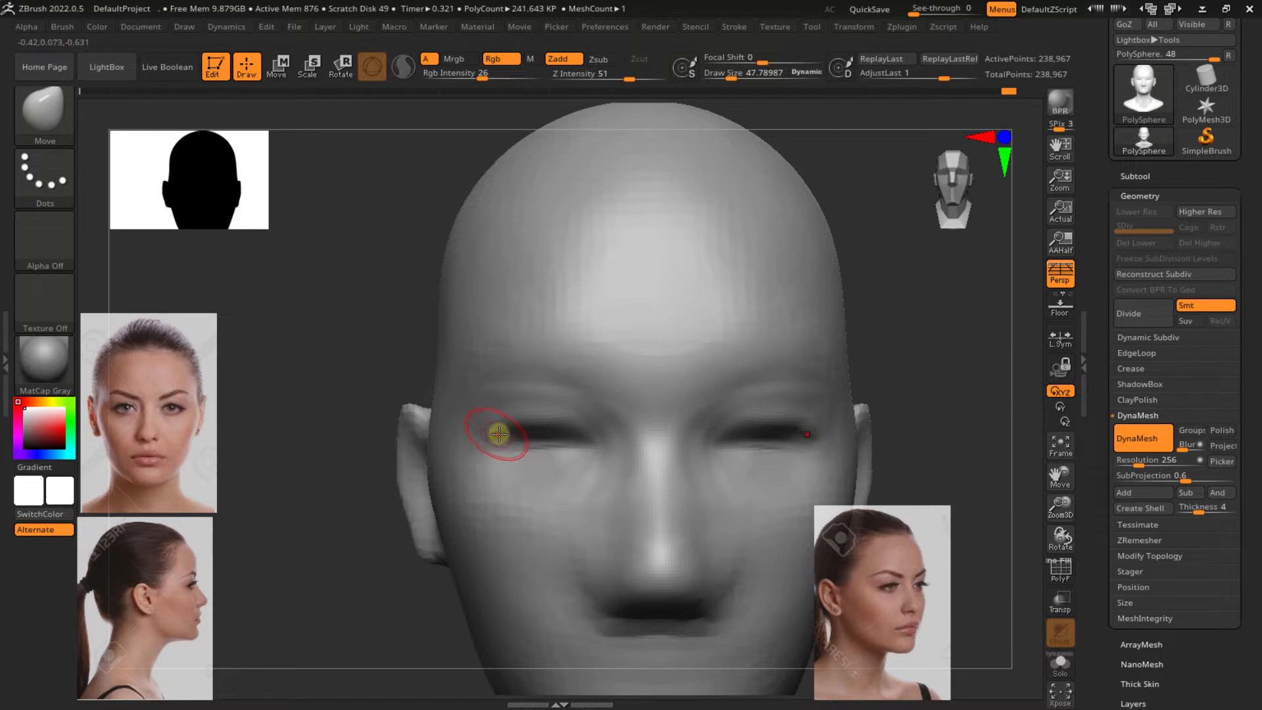
Lift the edges of the upper eyelids over the eye slits with the Move brush at a draw size of about 35.8
right_click_drag(177, 456, 380, 417, "ctrl")
key("s")
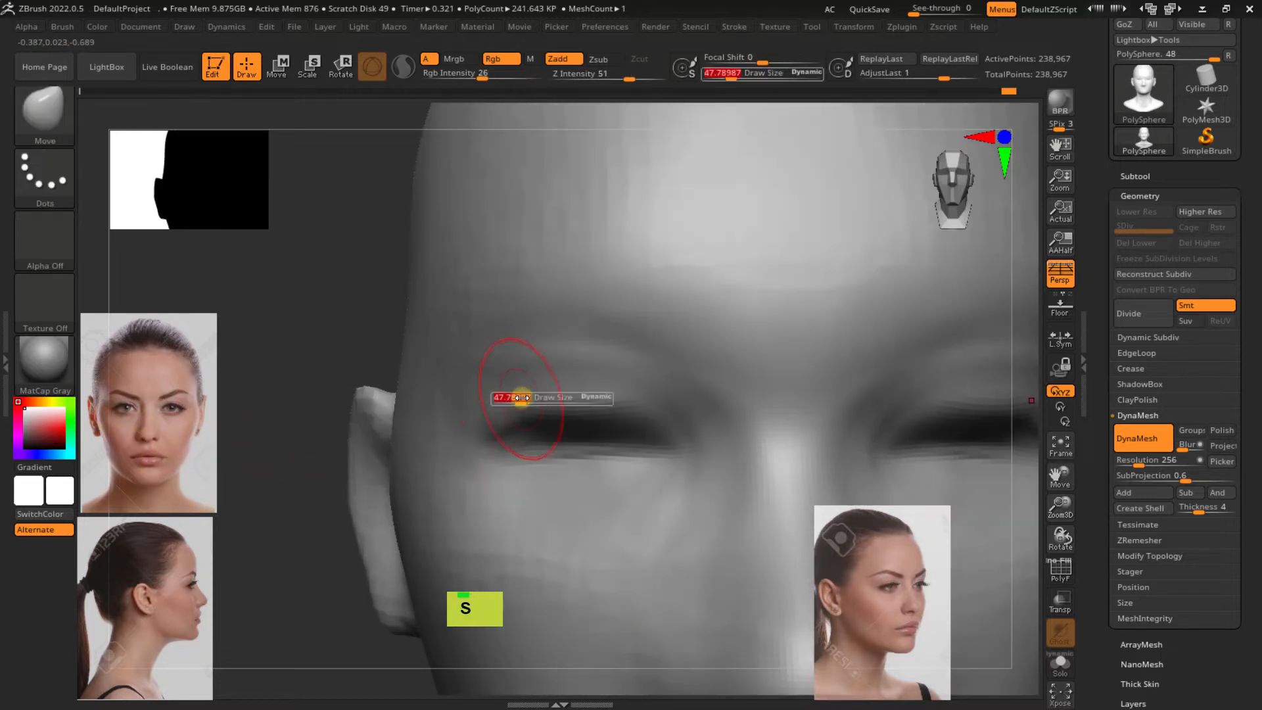
left_click_drag(525, 399, 517, 395)
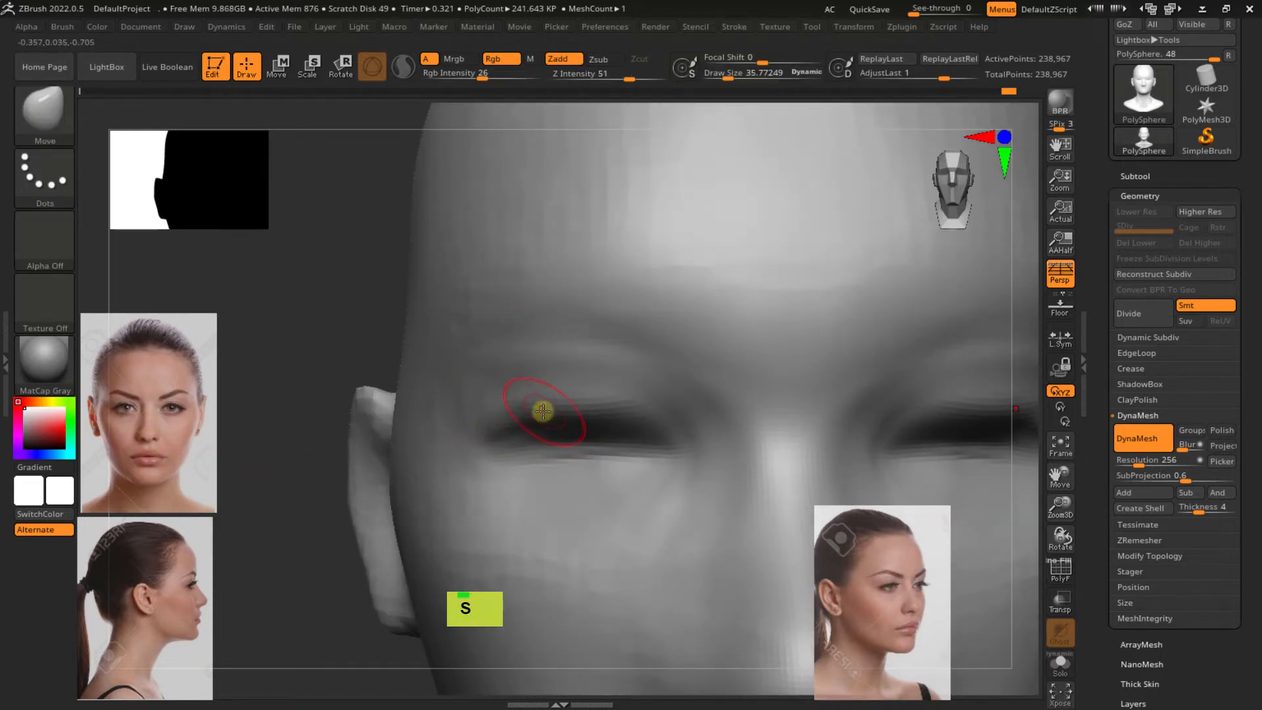
double_click(577, 410)
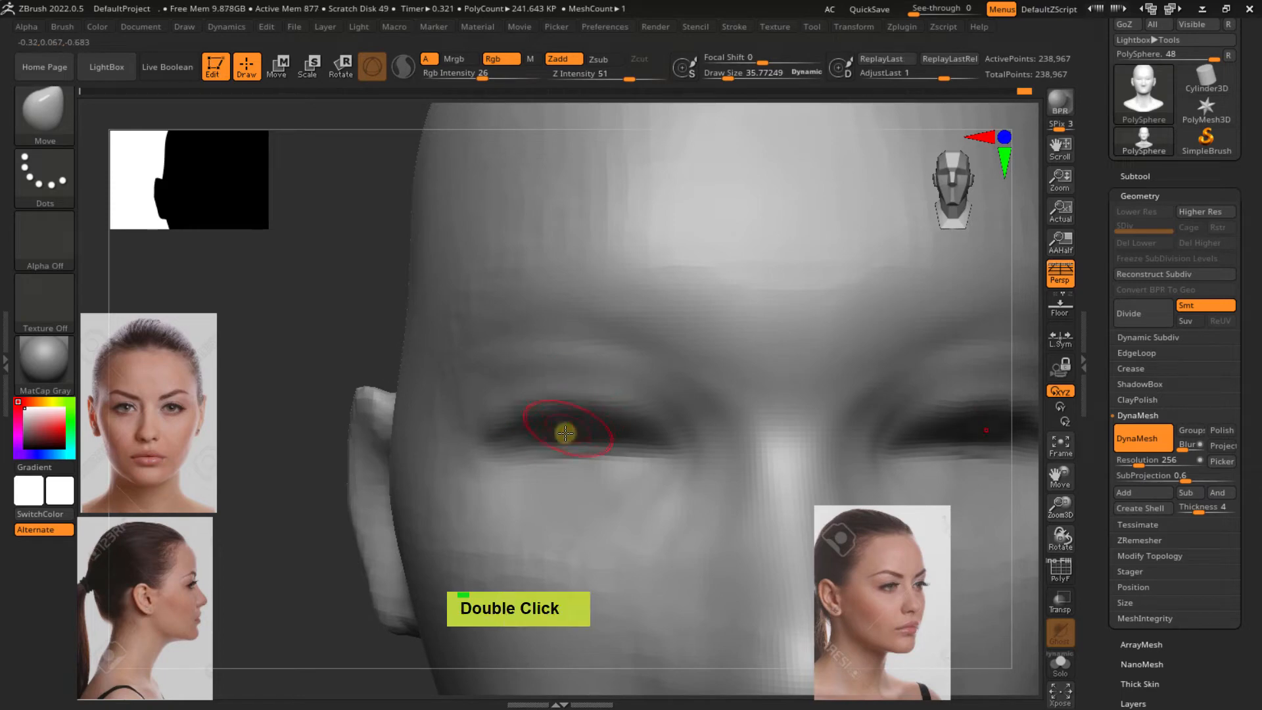
right_click_drag(496, 393, 437, 397)
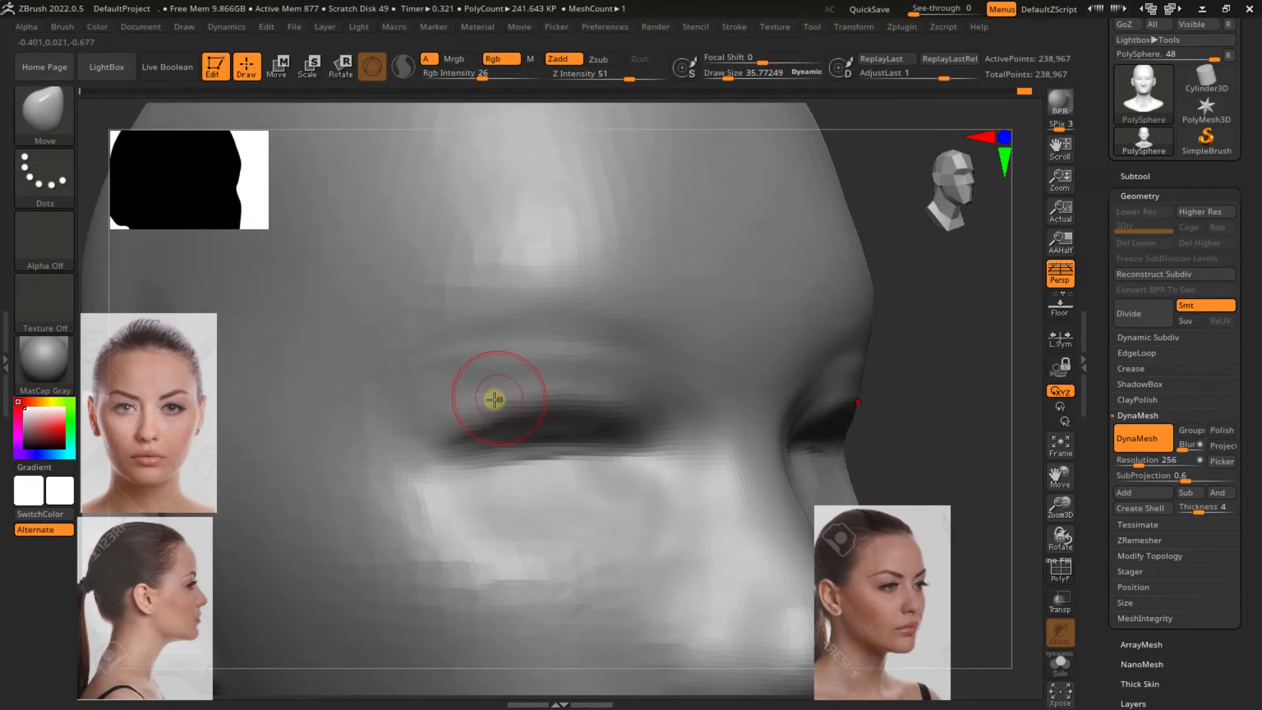
Build up the outer upper eyelids and the area below the brows with ClayBuildup at a draw size of about 69
key("b")
key("c")
key("b")
key("s")
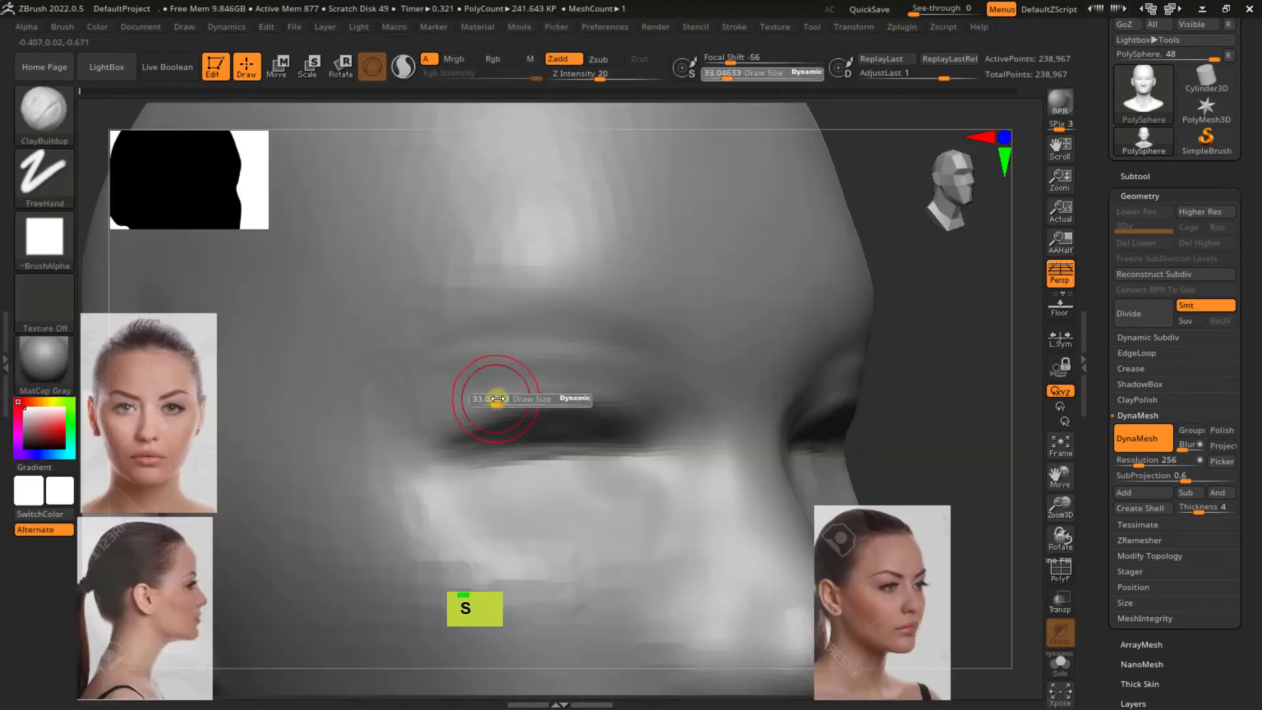
key("s")
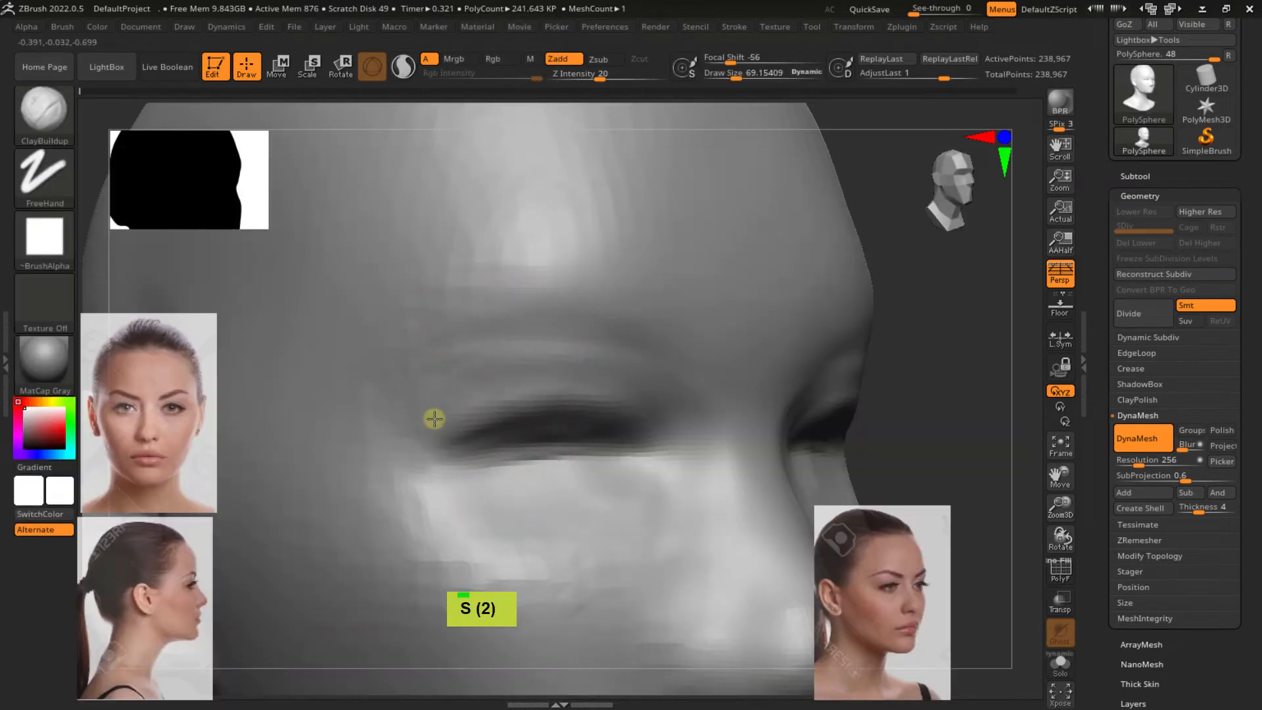
double_click(422, 419)
left_click_drag(422, 419, 549, 366)
mouse_move(439, 422)
left_mouse_down()
mouse_move(529, 352)
mouse_move(560, 345)
mouse_move(578, 366)
mouse_move(564, 380)
mouse_move(475, 372)
mouse_move(512, 346)
left_mouse_up()
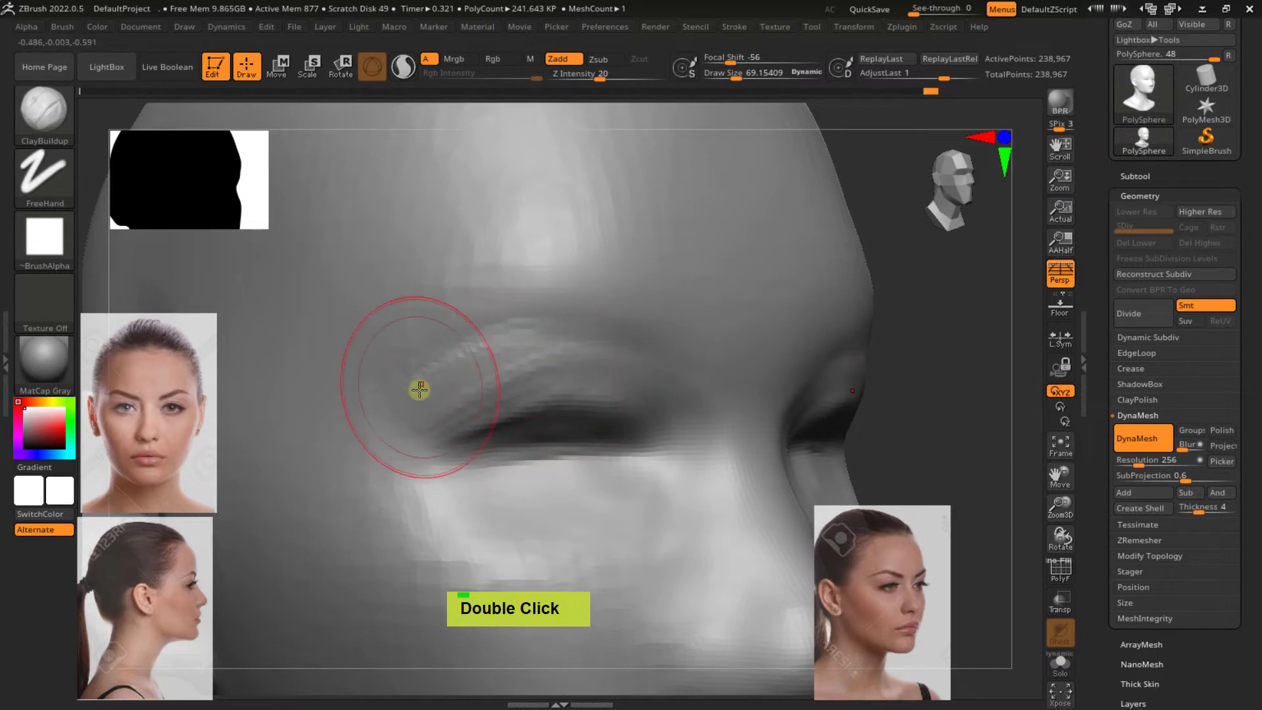
mouse_move(420, 388)
left_mouse_down()
mouse_move(574, 329)
mouse_move(539, 328)
left_mouse_up()
left_click_drag(389, 414, 568, 347)
mouse_move(415, 433)
left_mouse_down()
mouse_move(585, 361)
mouse_move(621, 377)
left_mouse_up()
mouse_move(453, 413)
left_mouse_down()
mouse_move(524, 356)
mouse_move(592, 346)
left_mouse_up()
left_click_drag(421, 398, 589, 329)
left_click_drag(454, 419, 552, 344)
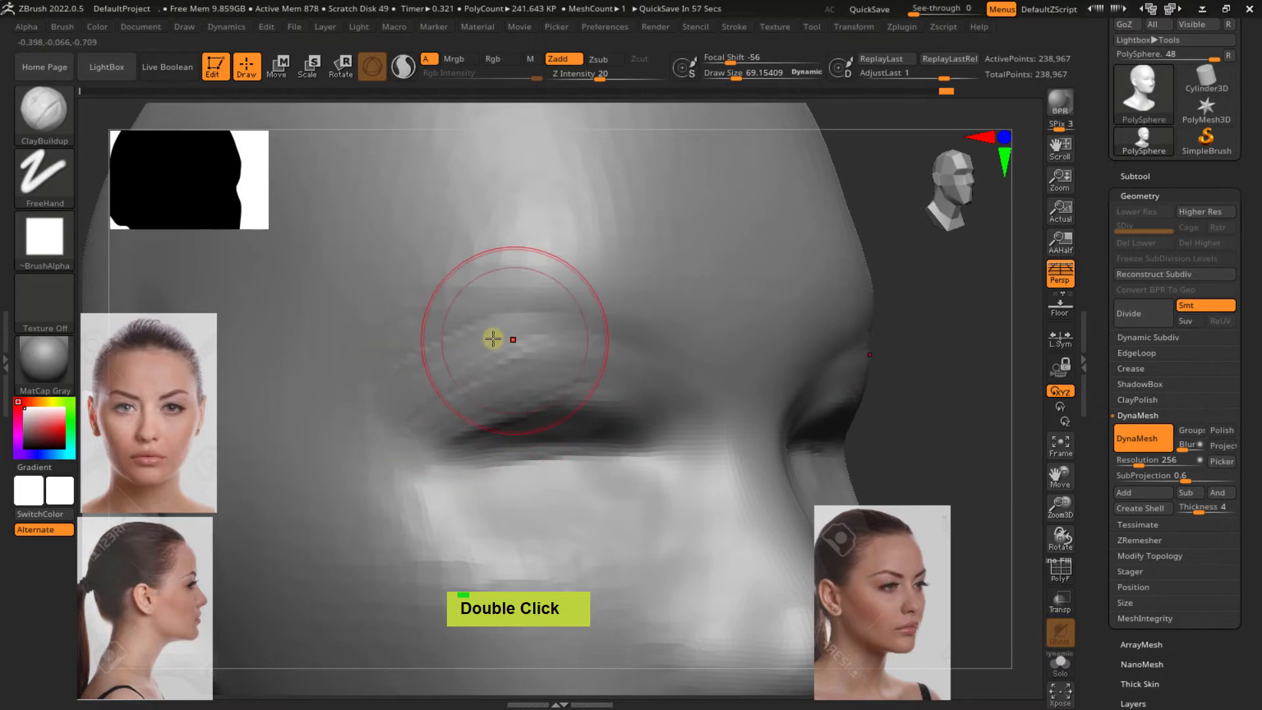
mouse_move(396, 396)
left_mouse_down()
mouse_move(398, 371)
mouse_move(519, 322)
left_mouse_up()
left_click_drag(420, 398, 539, 345)
left_click_drag(437, 405, 559, 348)
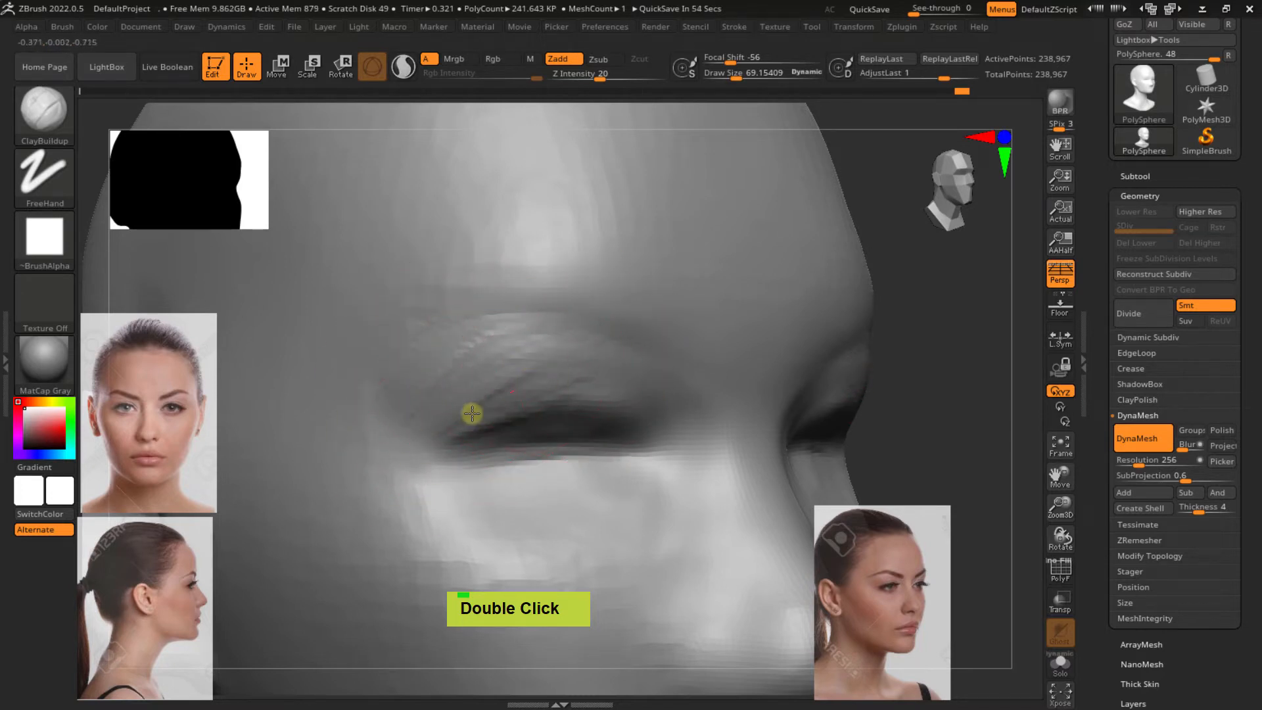
mouse_move(470, 414)
left_mouse_down()
mouse_move(539, 375)
mouse_move(445, 344)
mouse_move(549, 349)
mouse_move(526, 371)
mouse_move(535, 396)
left_mouse_up()
Carve the creases around the nose wings with the DamStandard brush at a draw size of about 69
mouse_move(618, 398)
right_mouse_down()
mouse_move(543, 408)
mouse_move(527, 321)
mouse_move(551, 362)
right_mouse_up()
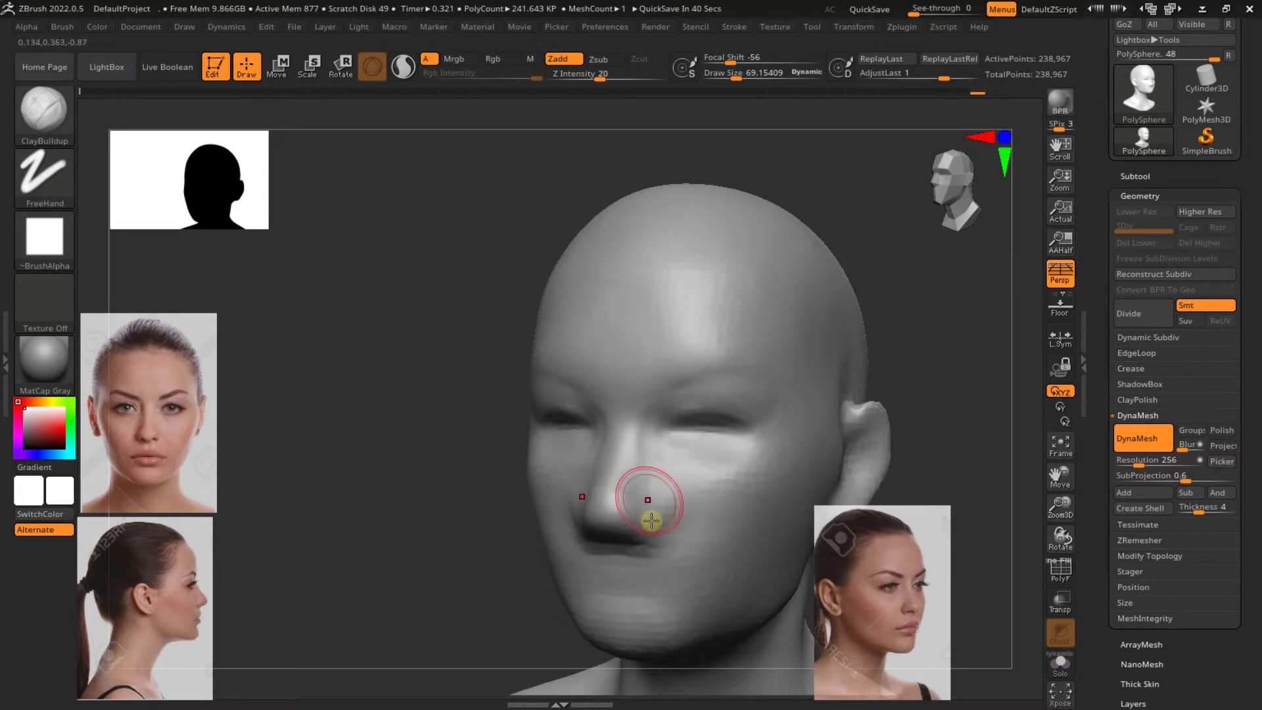
right_click(676, 449, "alt")
mouse_move(676, 450)
right_mouse_down("alt")
mouse_move(608, 462)
mouse_move(657, 442)
mouse_move(691, 447)
mouse_move(642, 414)
mouse_move(575, 397)
mouse_move(642, 465)
mouse_move(578, 408)
right_mouse_up("alt")
key("b")
key("d")
key("s")
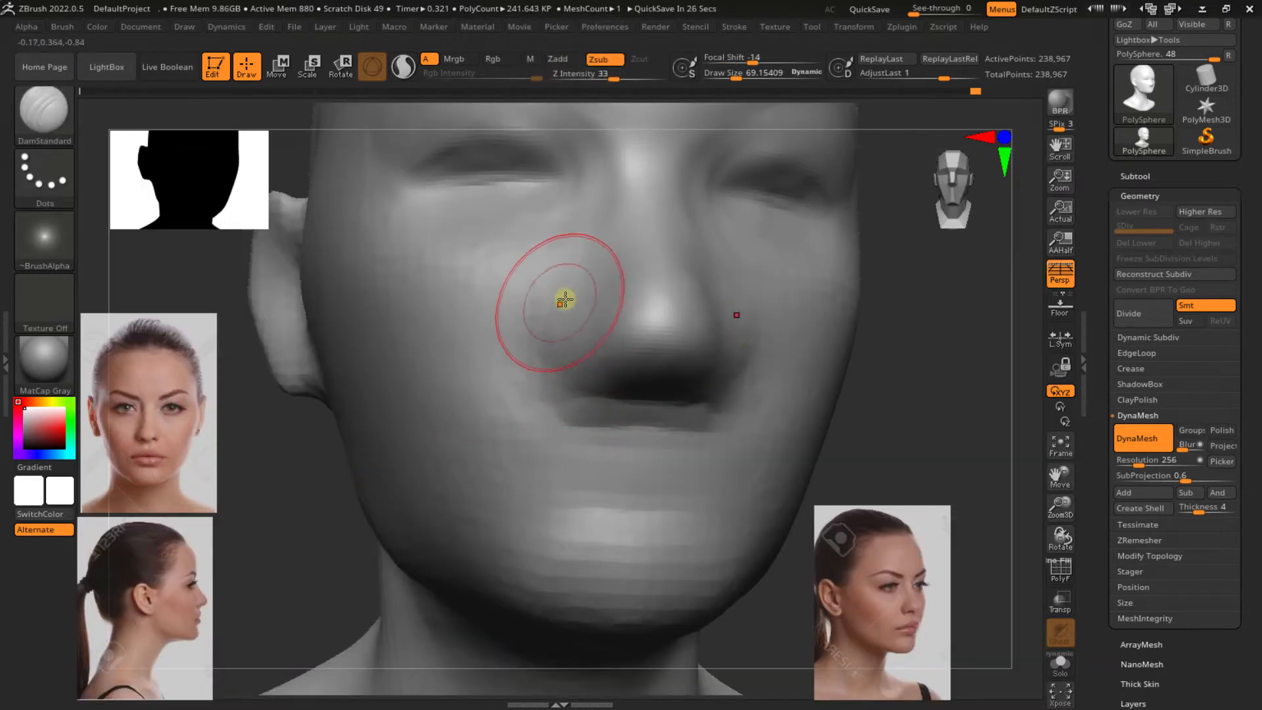
left_click_drag(568, 292, 551, 365)
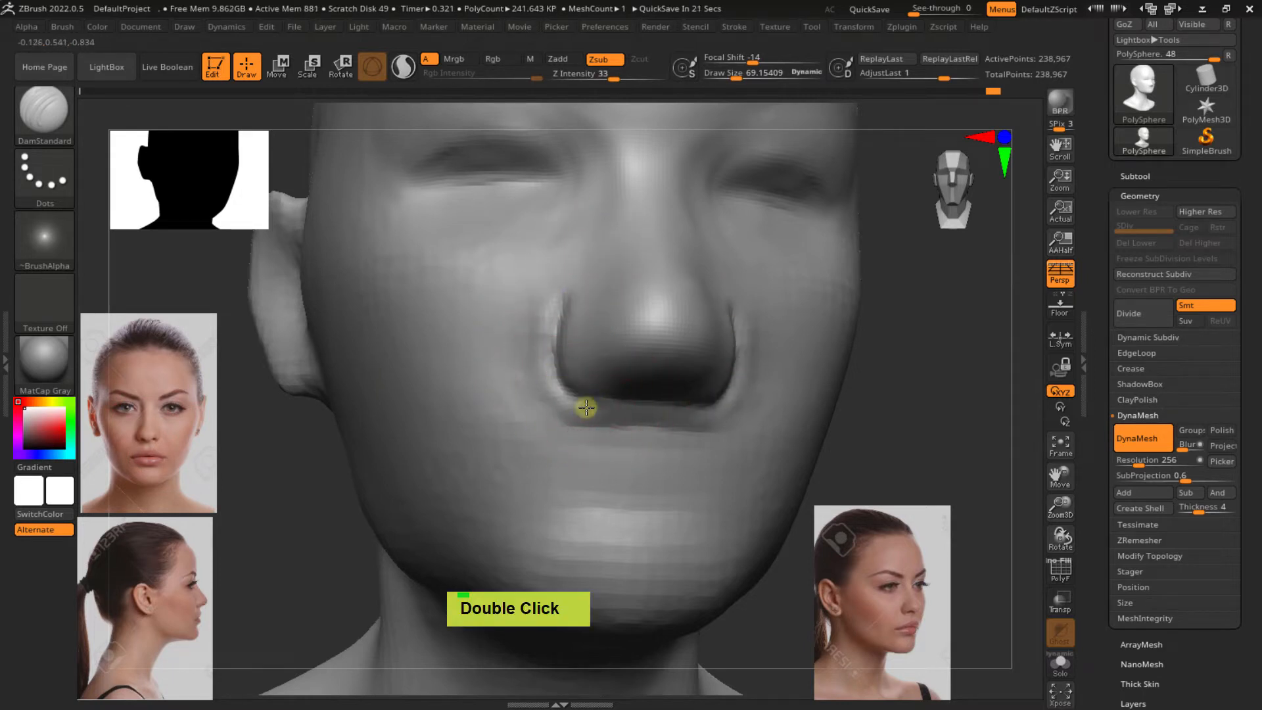
Reduce the draw size to about 33 and smooth the creases around the nose wings and nose base
right_click_drag(612, 403, 565, 309)
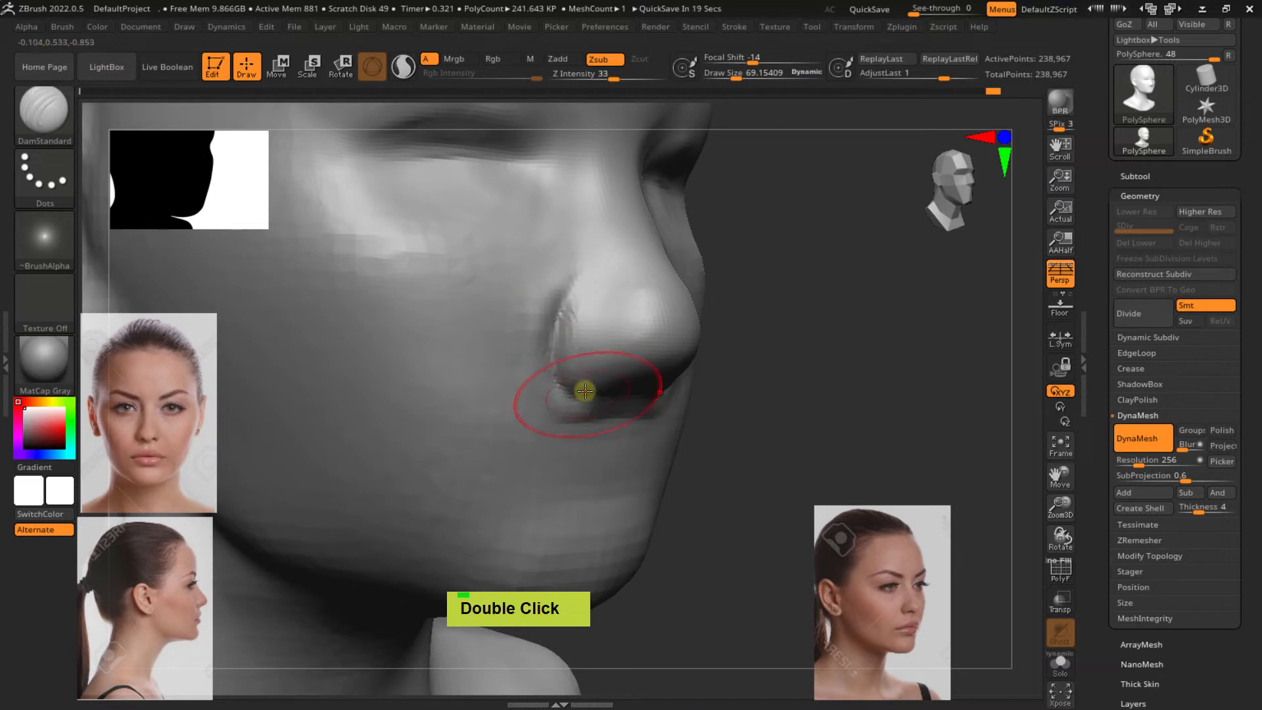
key("s")
left_click_drag(550, 315, 541, 317)
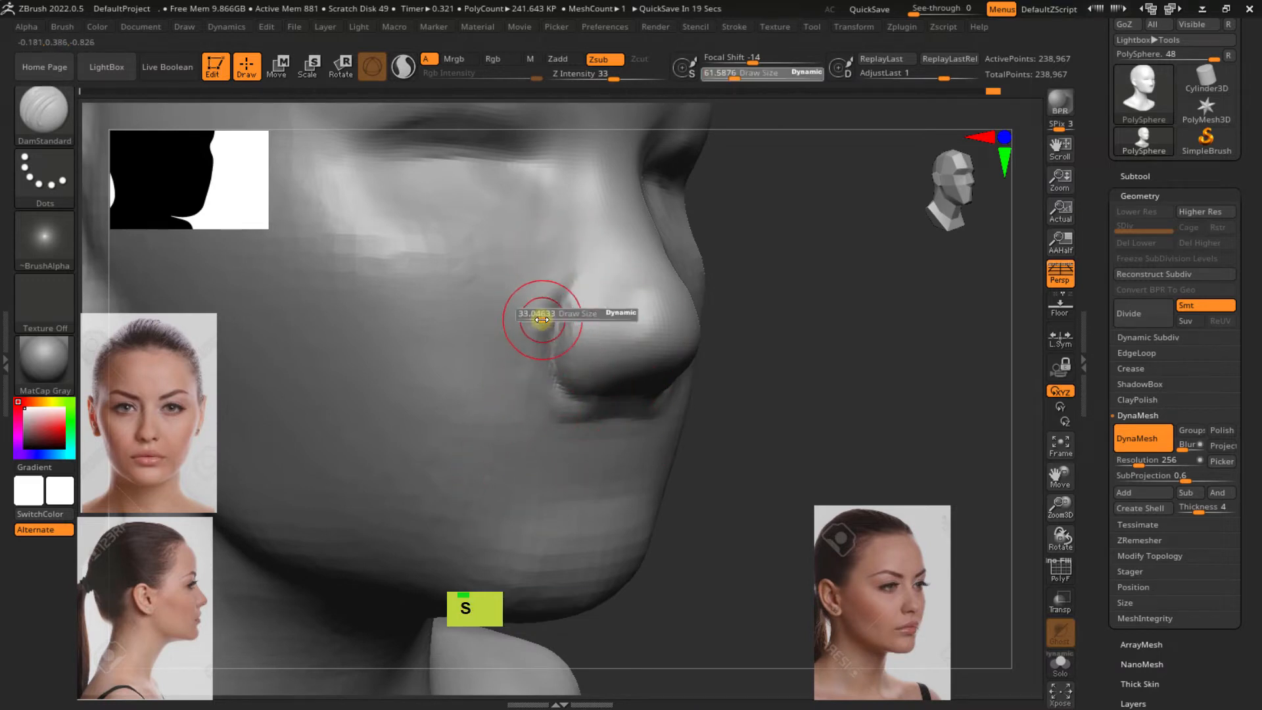
right_click_drag(553, 319, 600, 335)
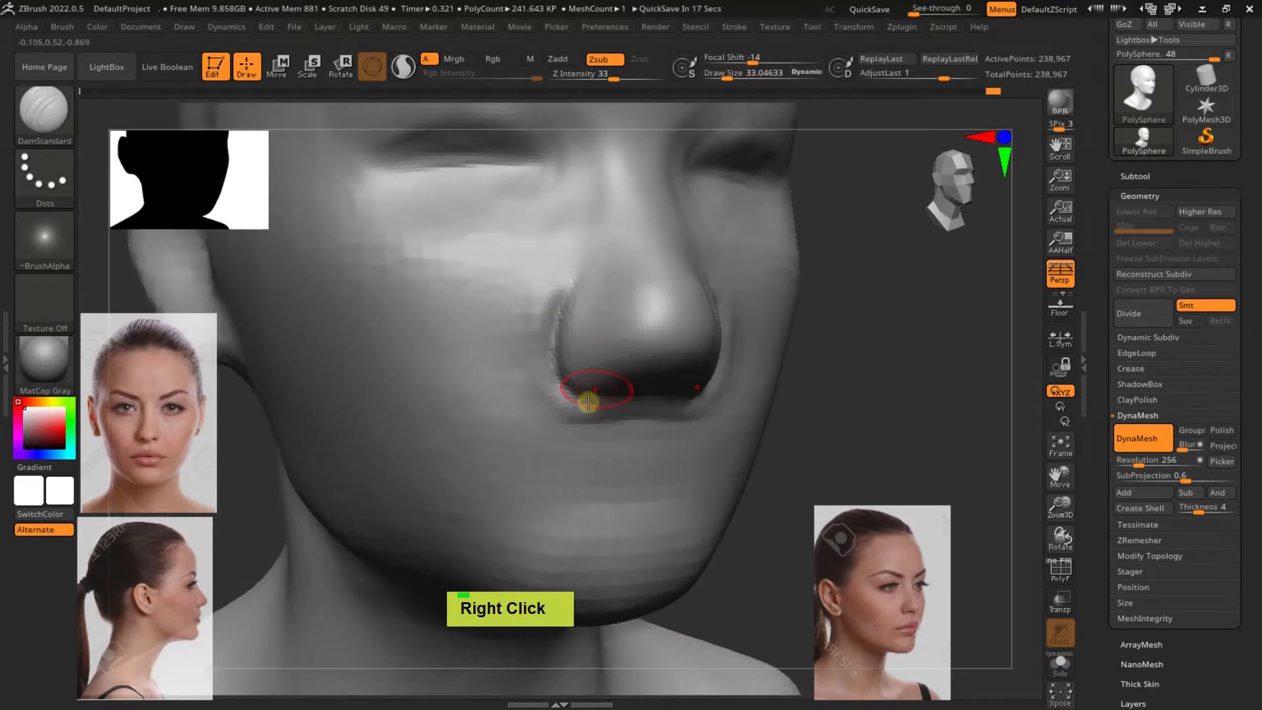
right_click_drag(618, 397, 593, 342)
mouse_move(620, 404)
left_mouse_down("shift")
mouse_move(577, 419)
mouse_move(532, 324)
mouse_move(546, 396)
mouse_move(625, 454)
mouse_move(524, 422)
mouse_move(516, 382)
left_mouse_up("shift")
left_click(533, 324, "shift")
Reshape the nose bridge in profile with the Move brush at a draw size of about 69
key("s")
mouse_move(516, 383)
right_mouse_down()
mouse_move(600, 465)
mouse_move(622, 372)
right_mouse_up()
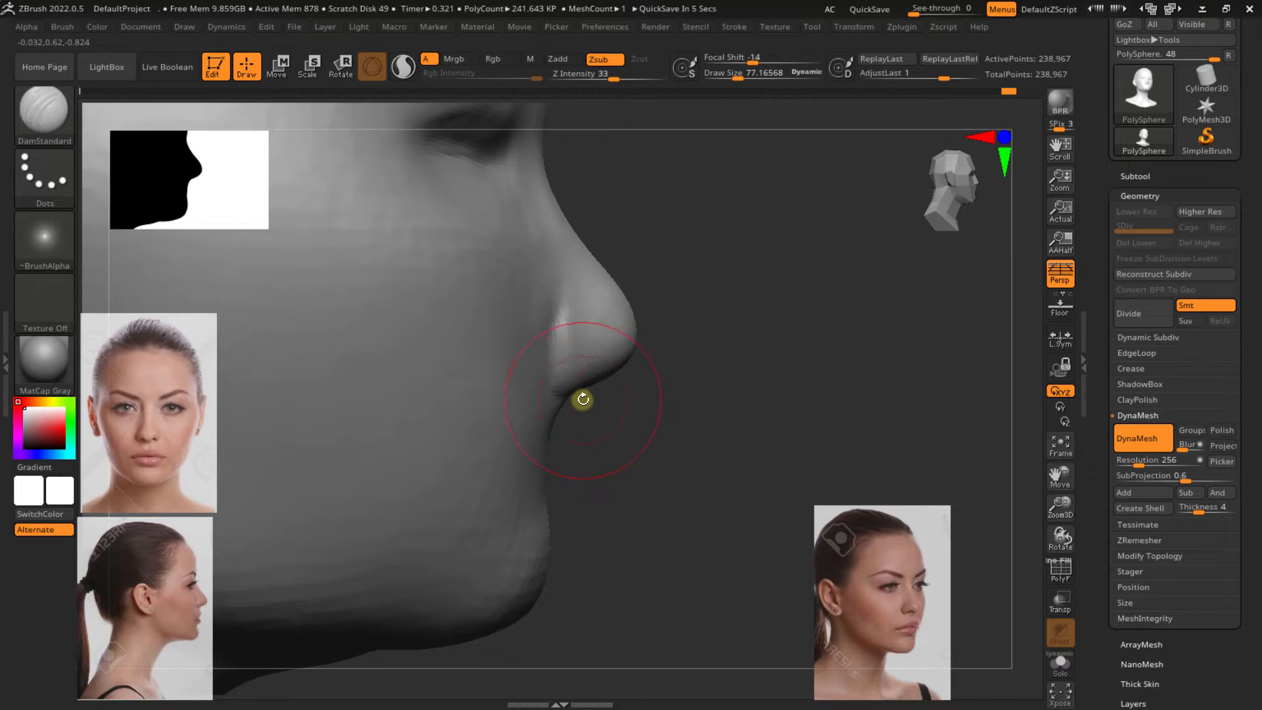
key("s")
mouse_move(581, 397)
left_mouse_down()
mouse_move(591, 381)
mouse_move(609, 389)
mouse_move(574, 389)
left_mouse_up()
key("s")
key("b")
key("m")
key("v")
key("s")
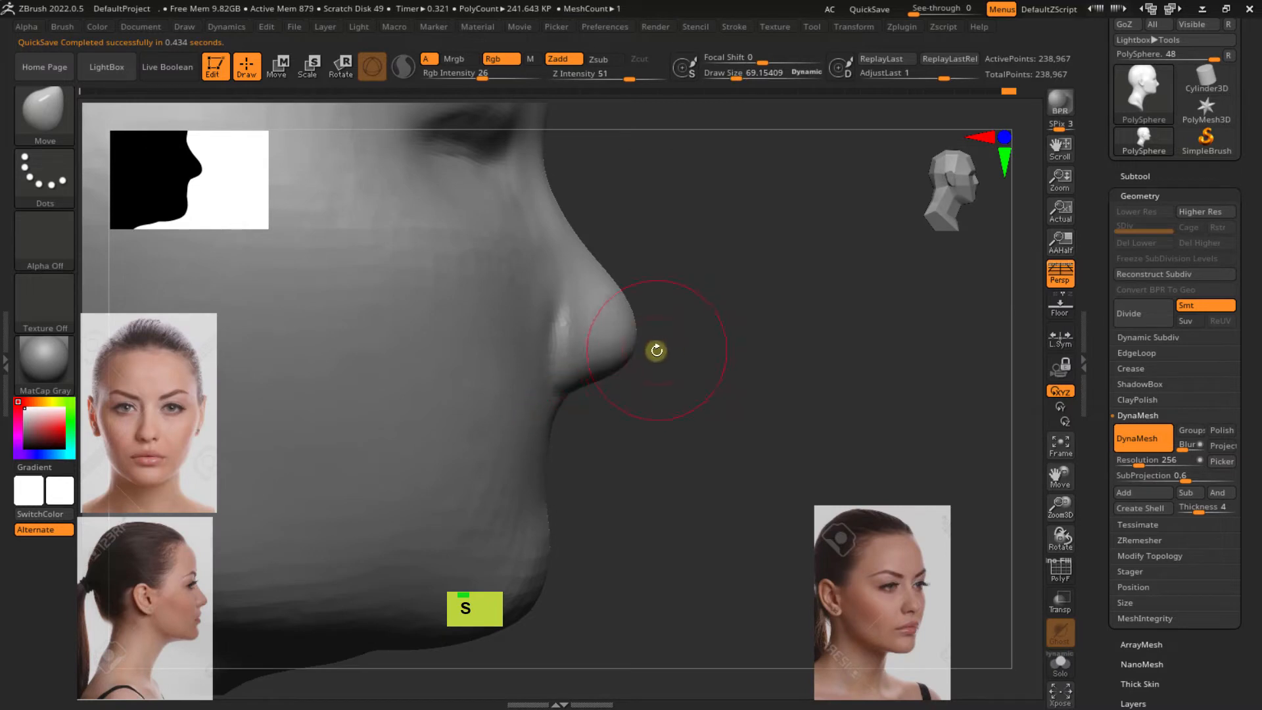
right_click_drag(659, 309, 588, 380, "shift")
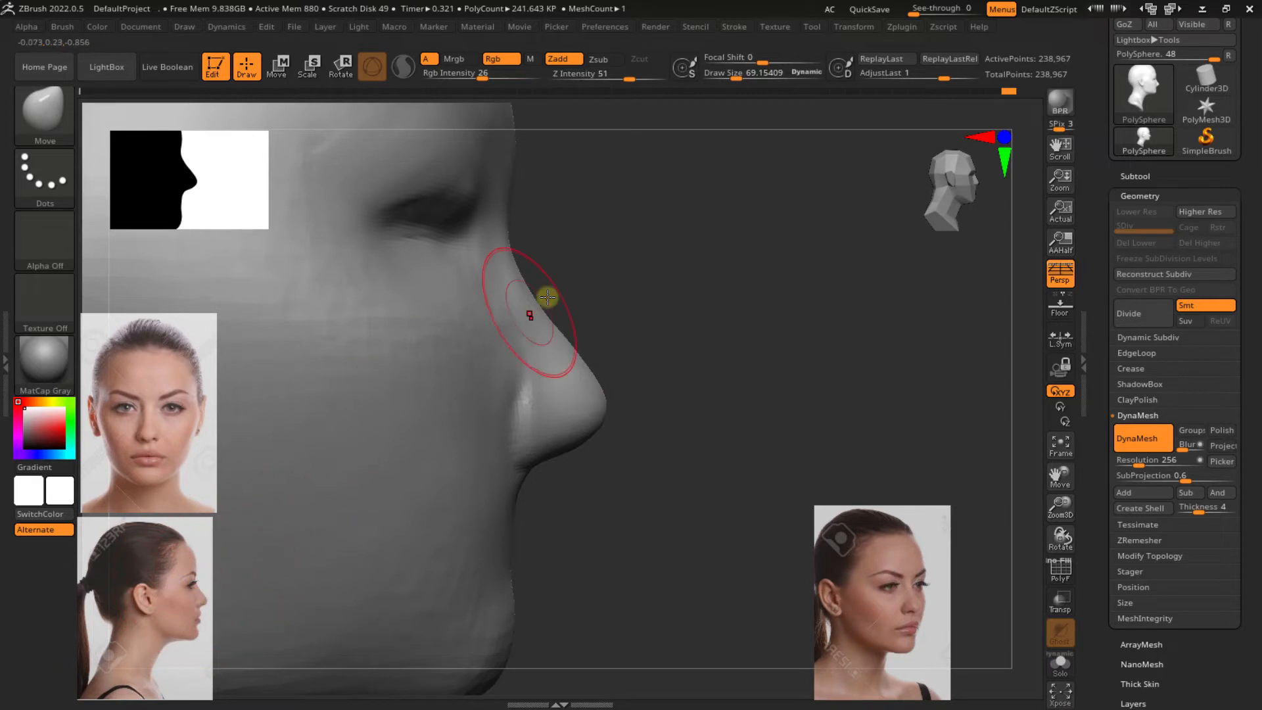
right_click_drag(550, 295, 537, 373, "alt")
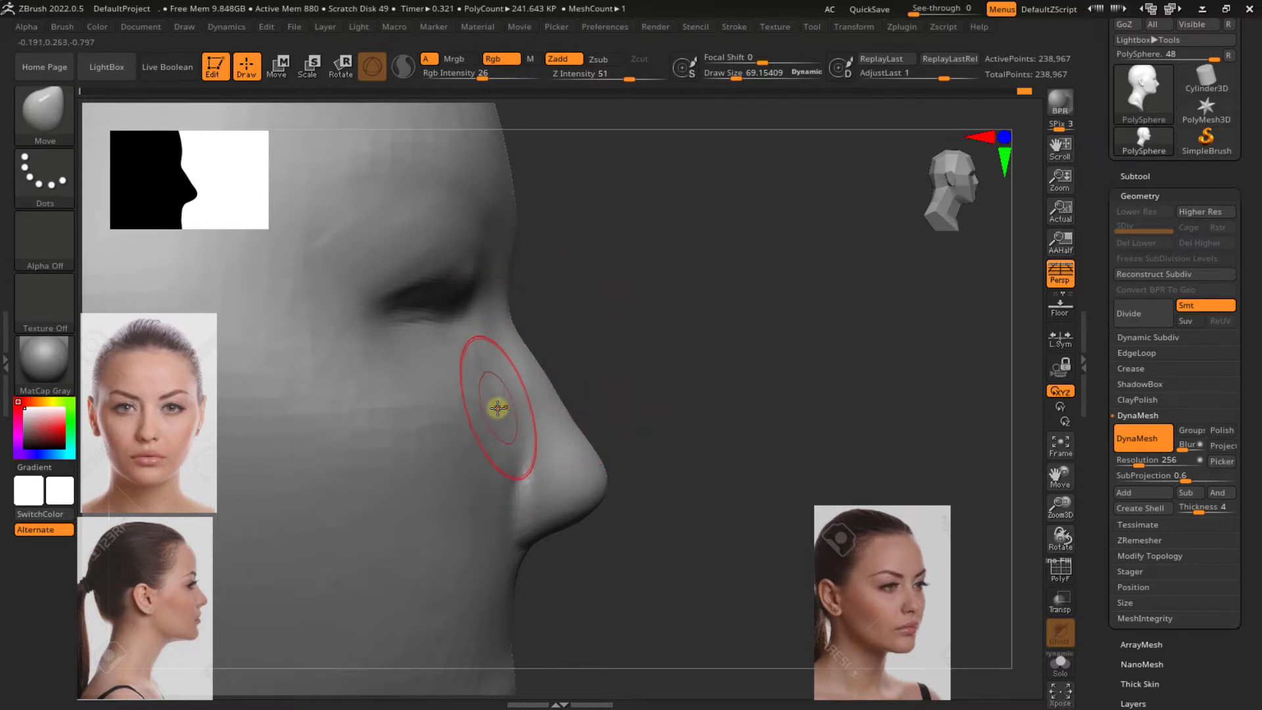
Adjust the cheek area below the eyes and beside the nose with the Move brush at a draw size of about 77
key("s")
left_click_drag(498, 409, 477, 413)
key("s")
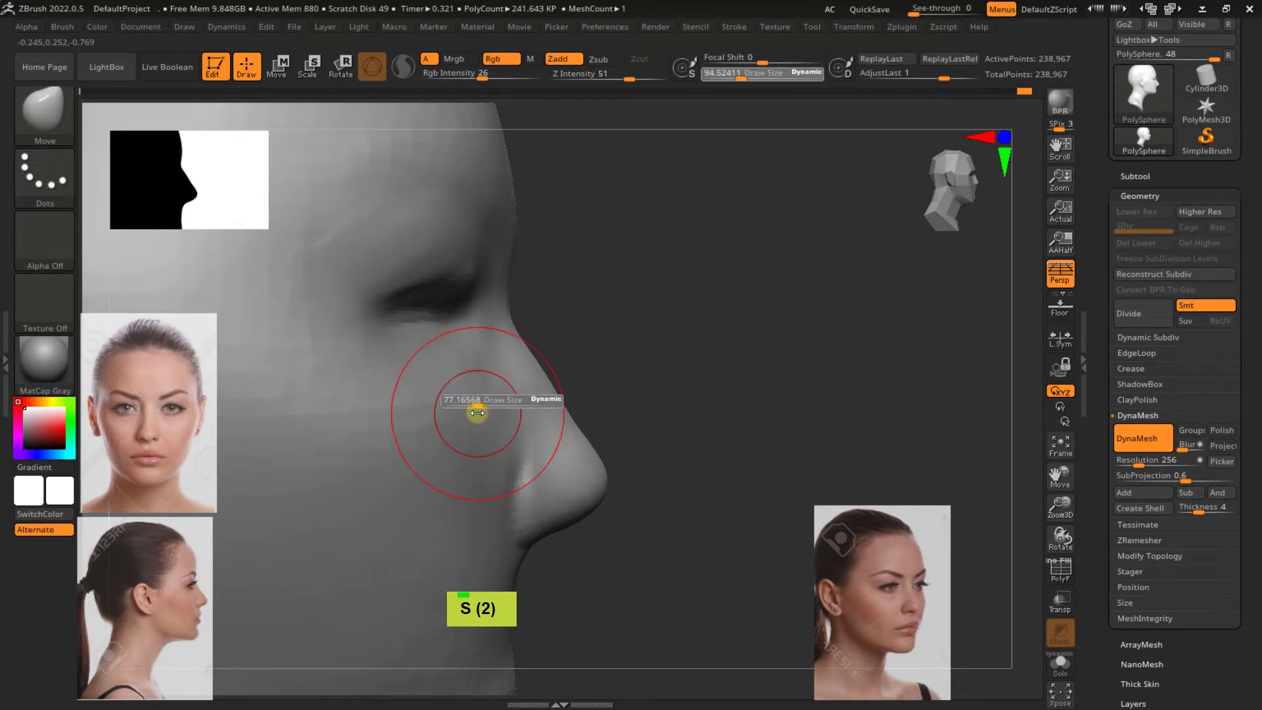
key("s")
left_click_drag(451, 368, 456, 366)
key("s")
double_click(450, 366)
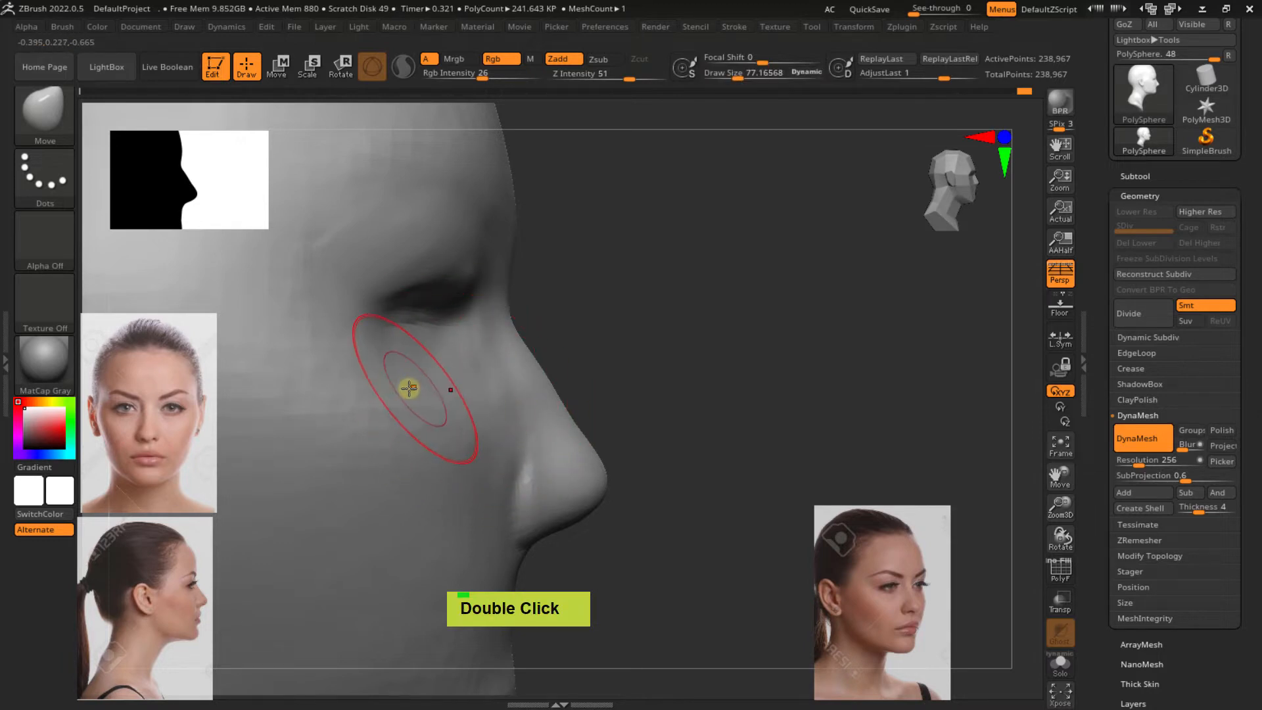
mouse_move(424, 376)
right_mouse_down()
mouse_move(490, 396)
mouse_move(458, 381)
mouse_move(349, 405)
mouse_move(368, 386)
mouse_move(487, 374)
mouse_move(431, 375)
right_mouse_up()
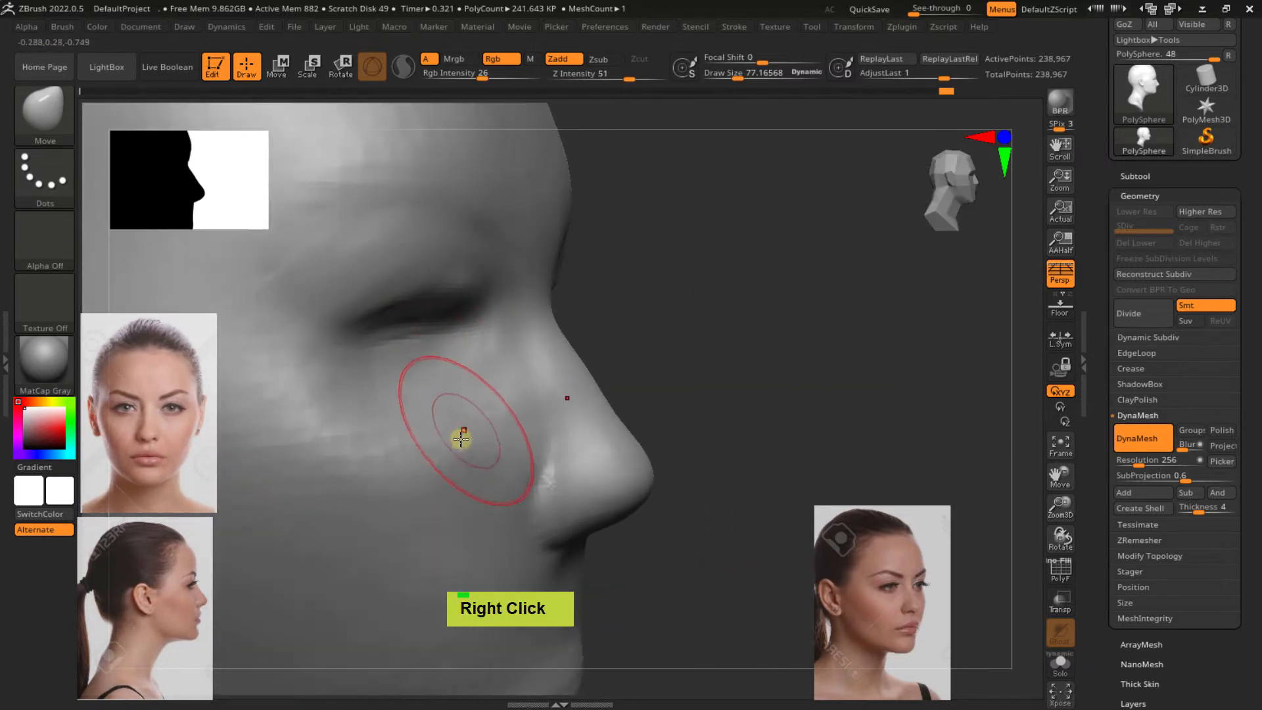
mouse_move(434, 421)
right_mouse_down()
mouse_move(487, 411)
mouse_move(493, 422)
right_mouse_up()
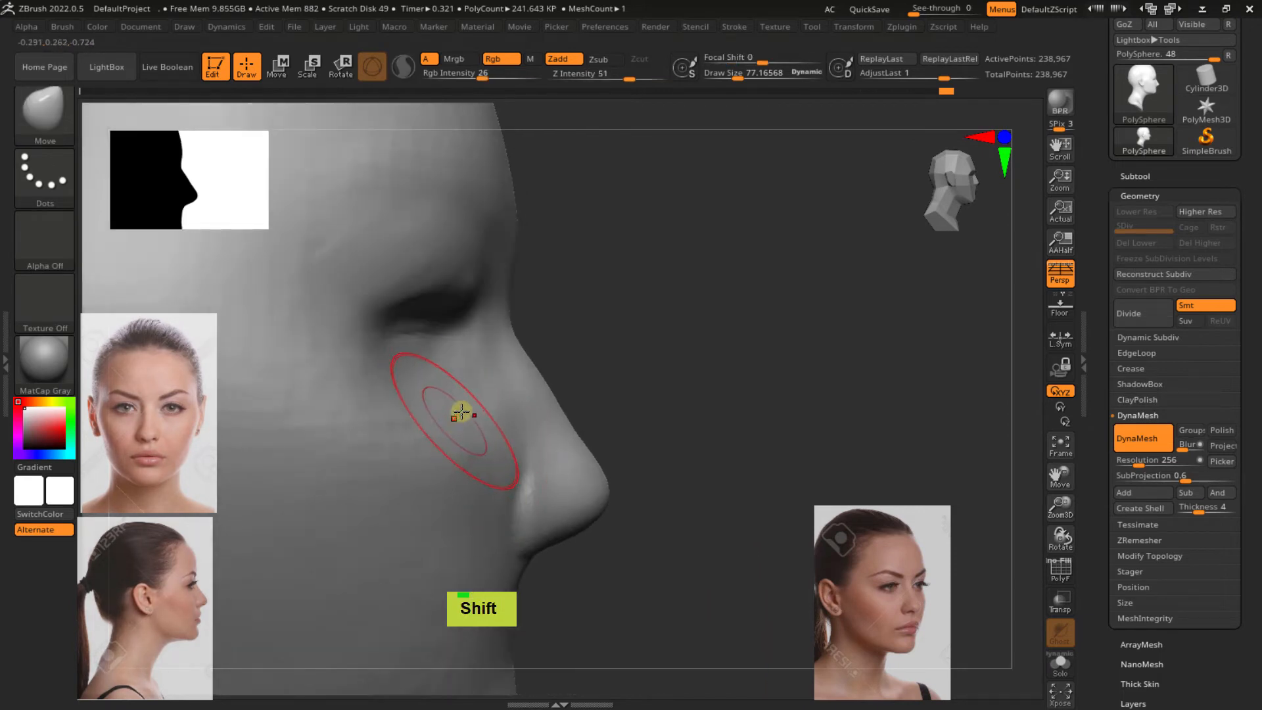
Build up the cheekbones from the nose wings toward the ears with ClayBuildup at a draw size of about 77, and smooth the strokes
right_click_drag(493, 515, 420, 513, "ctrl")
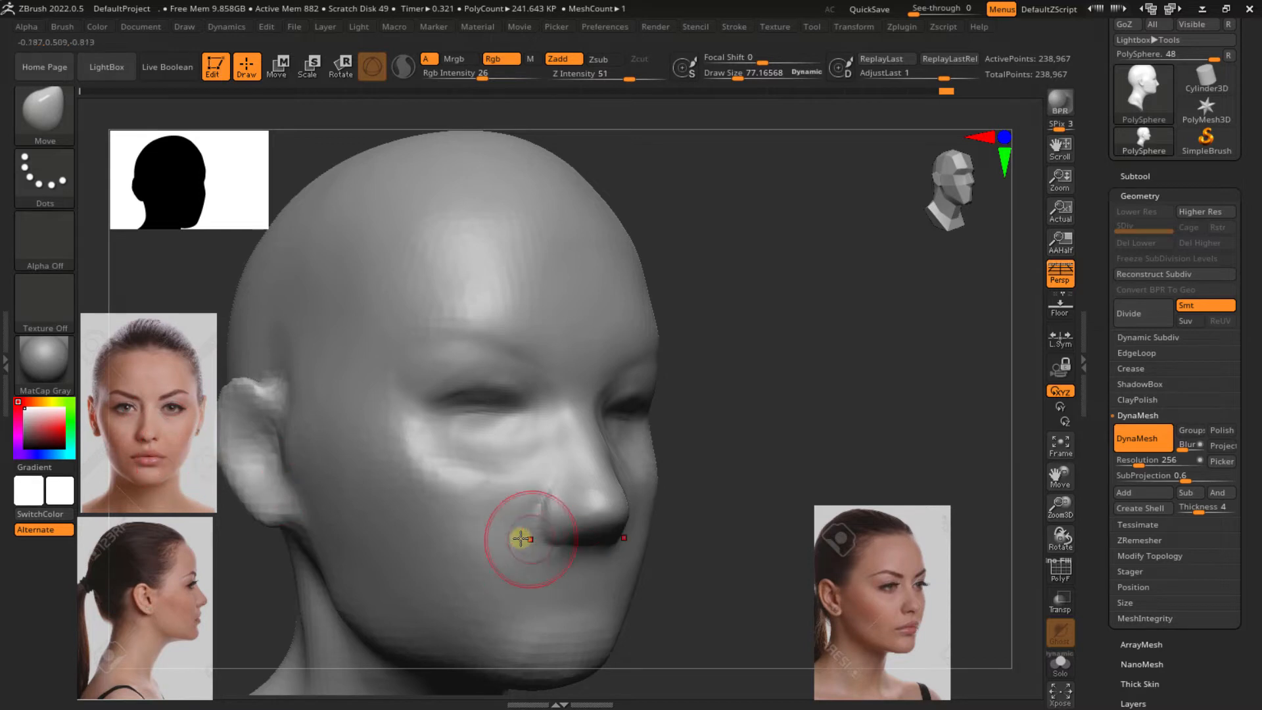
right_click_drag(501, 512, 533, 476)
left_click_drag(504, 481, 493, 479, "shift")
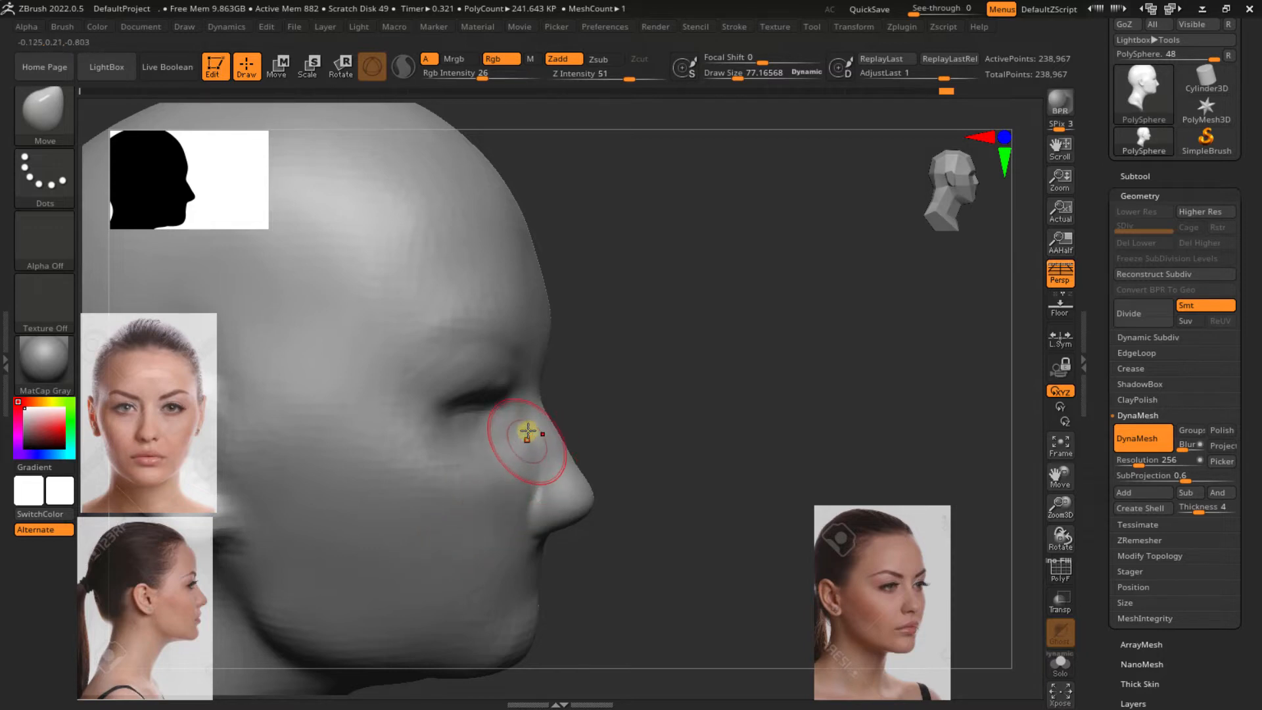
right_click_drag(528, 430, 518, 422)
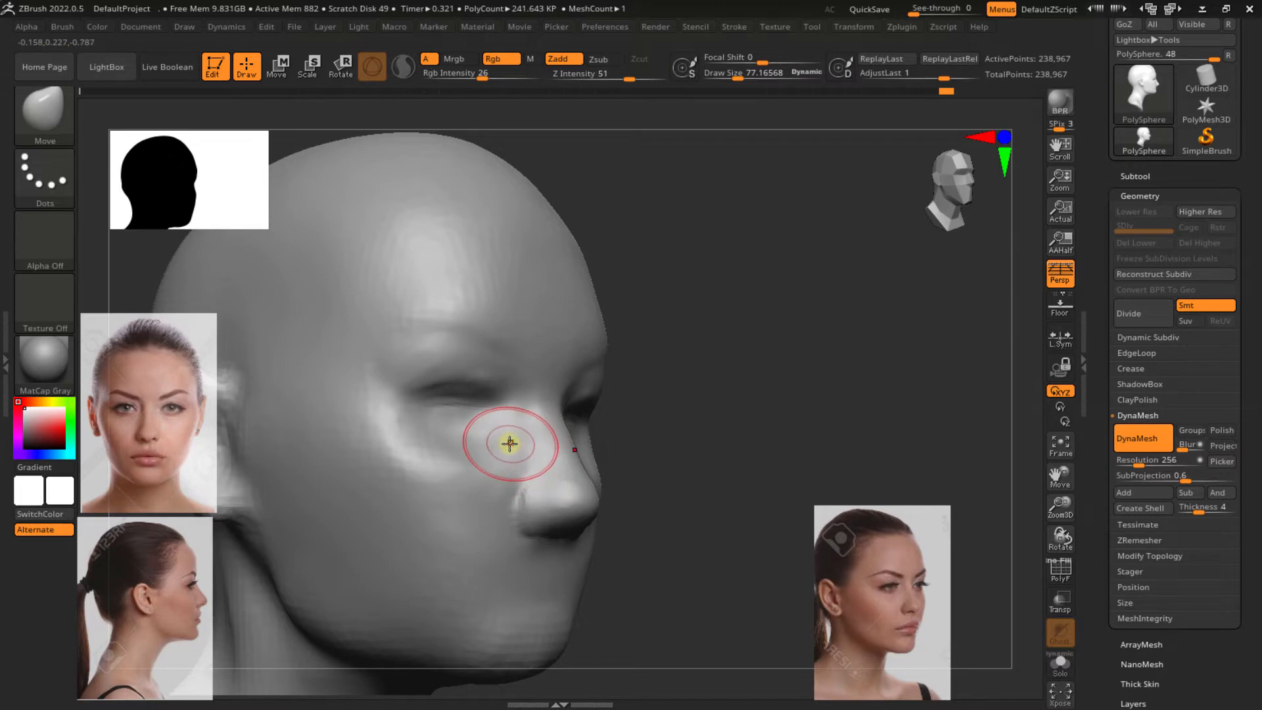
key("b")
key("c")
key("b")
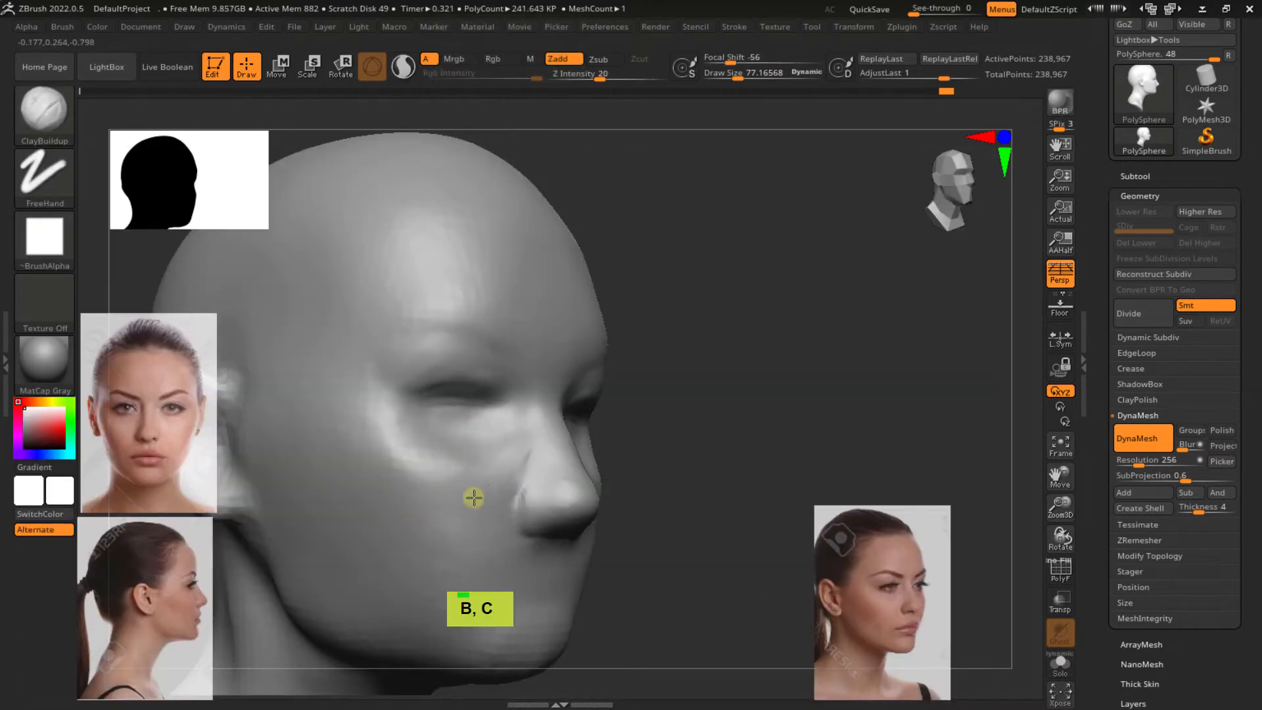
double_click(417, 501)
left_click_drag(486, 478, 529, 446)
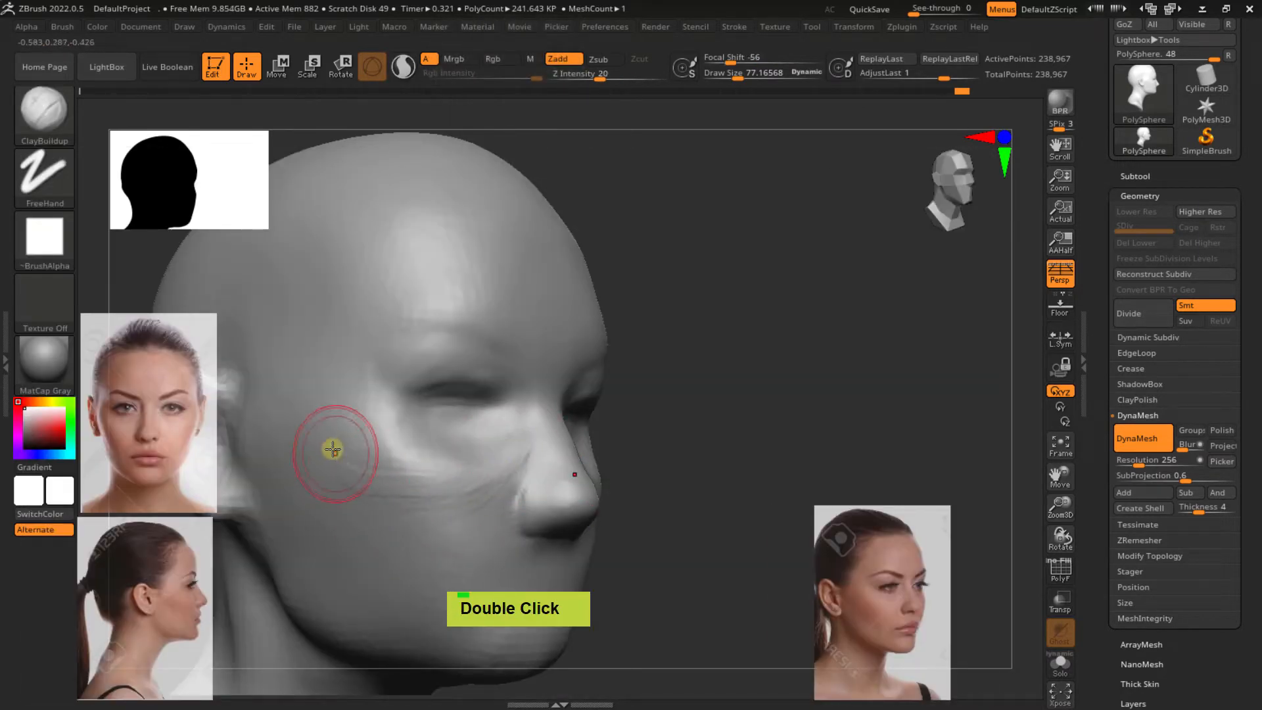
left_click_drag(333, 451, 509, 458)
left_click_drag(349, 504, 535, 465)
left_click_drag(387, 543, 519, 494)
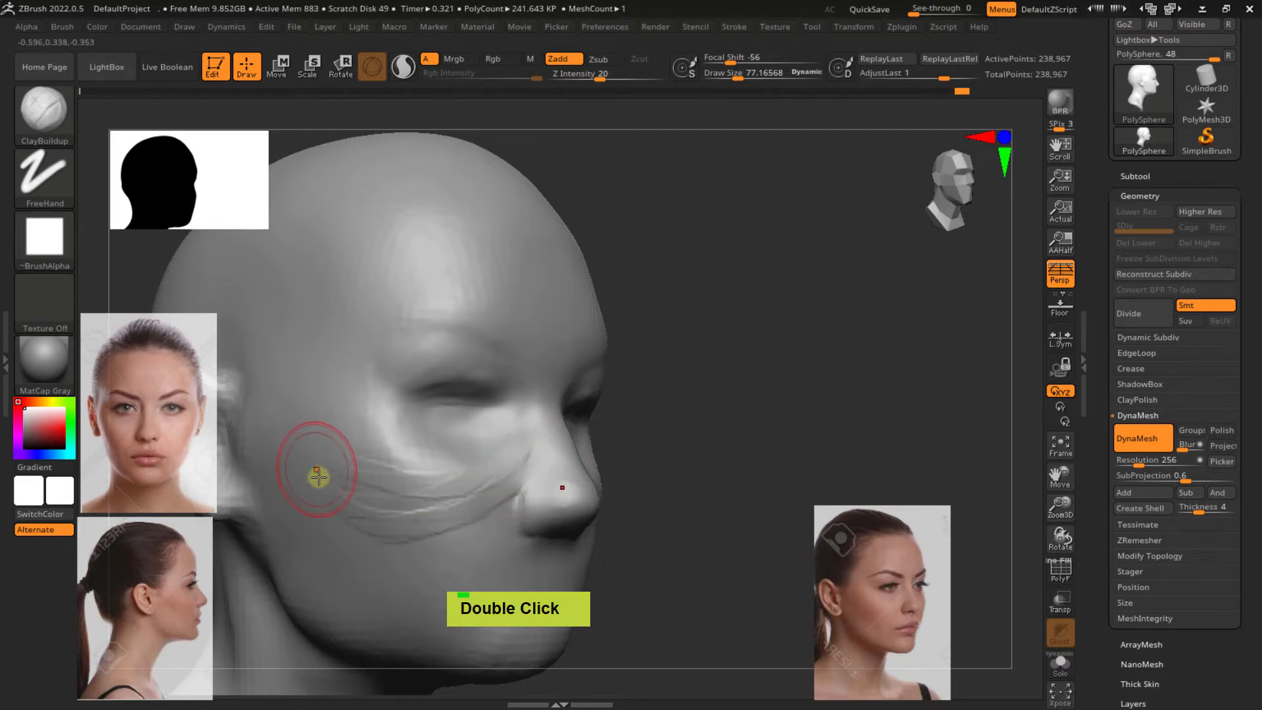
left_click_drag(318, 470, 494, 512)
left_click_drag(413, 545, 496, 501)
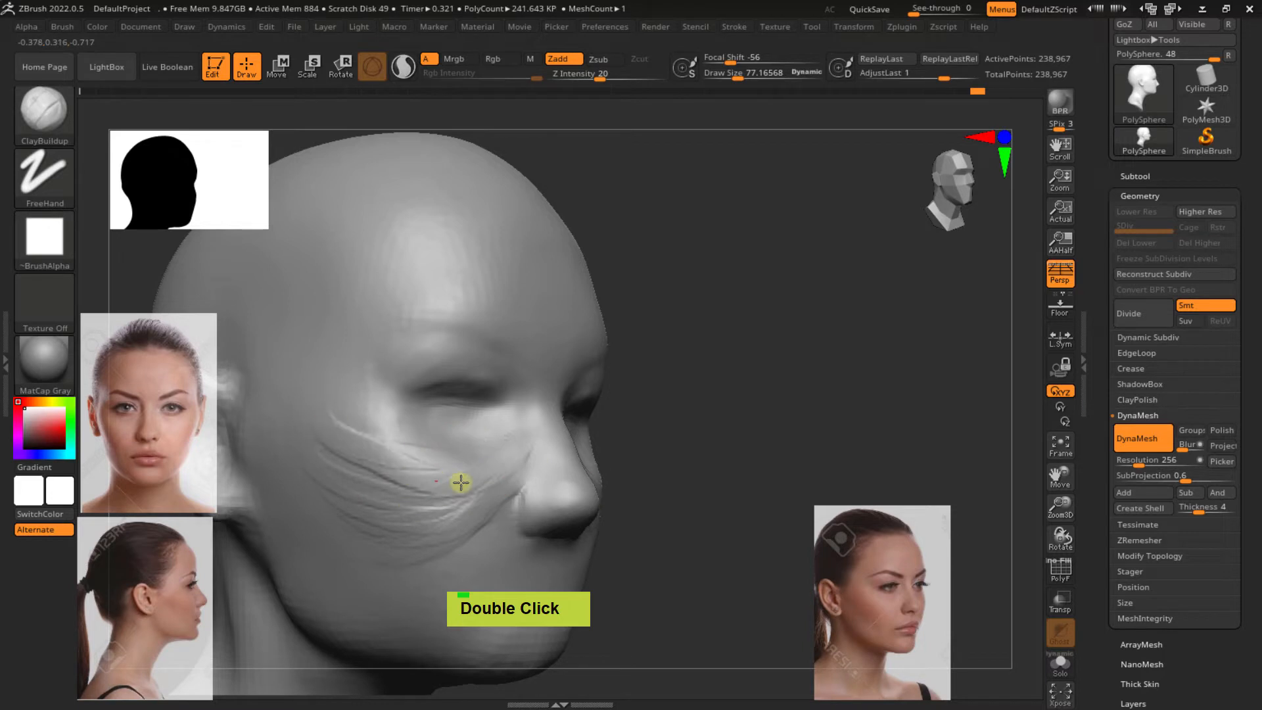
mouse_move(461, 483)
left_mouse_down()
mouse_move(329, 465)
mouse_move(305, 448)
left_mouse_up()
mouse_move(340, 494)
left_mouse_down()
mouse_move(431, 493)
mouse_move(343, 493)
left_mouse_up()
mouse_move(451, 473)
left_mouse_down("shift")
mouse_move(506, 451)
mouse_move(397, 525)
mouse_move(318, 507)
mouse_move(345, 478)
left_mouse_up("shift")
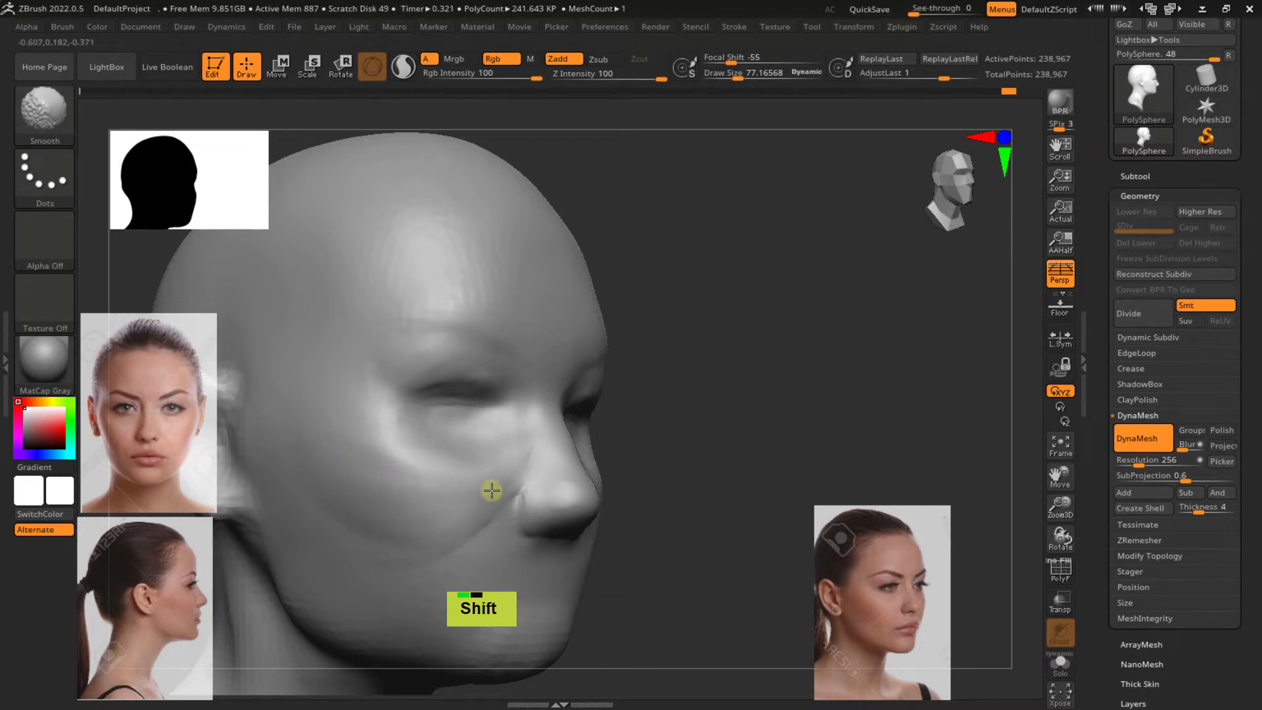
Add clay under the lower eyelids with ClayBuildup at a draw size of about 58, and smooth it into the cheeks
mouse_move(496, 472)
right_mouse_down()
mouse_move(474, 491)
mouse_move(485, 481)
right_mouse_up()
mouse_move(653, 403)
right_mouse_down("alt")
mouse_move(574, 402)
mouse_move(569, 383)
mouse_move(621, 390)
right_mouse_up("alt")
right_click_drag(416, 392, 537, 426, "ctrl")
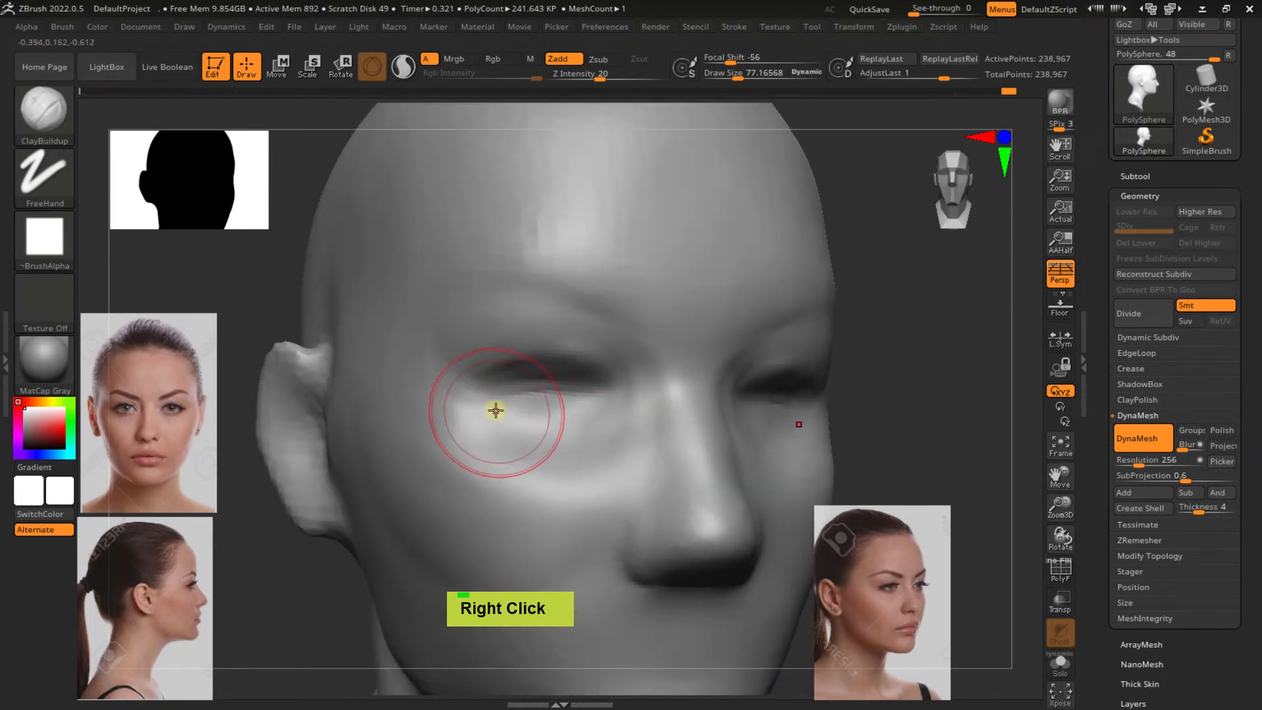
key("s")
mouse_move(505, 413)
left_mouse_down()
mouse_move(532, 422)
mouse_move(506, 417)
left_mouse_up()
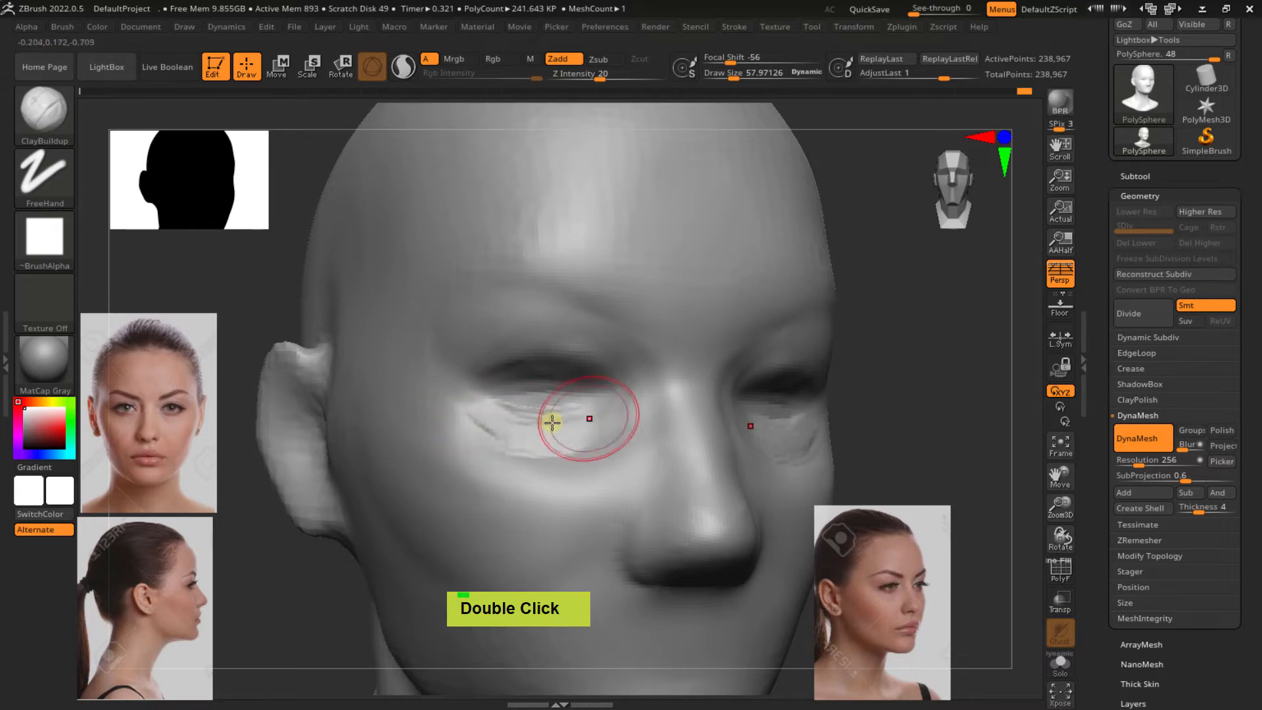
right_click_drag(537, 425, 484, 414)
double_click(528, 406)
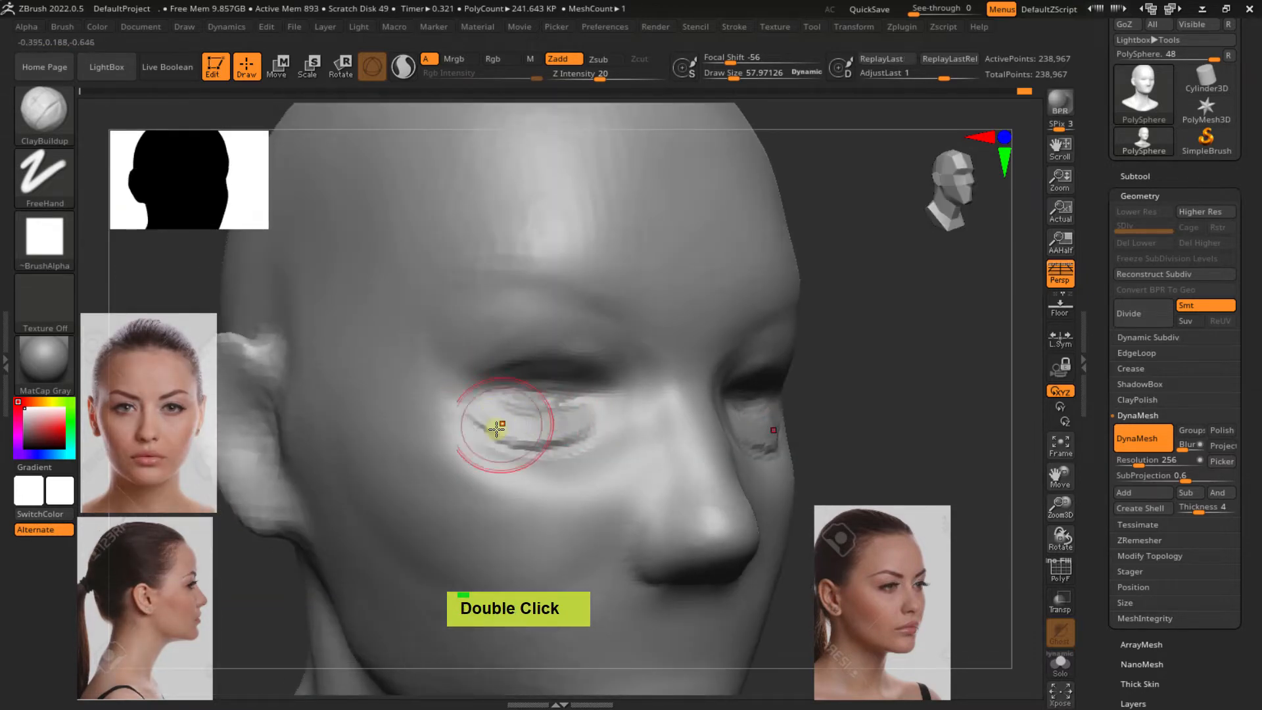
left_click_drag(527, 427, 523, 434, "shift")
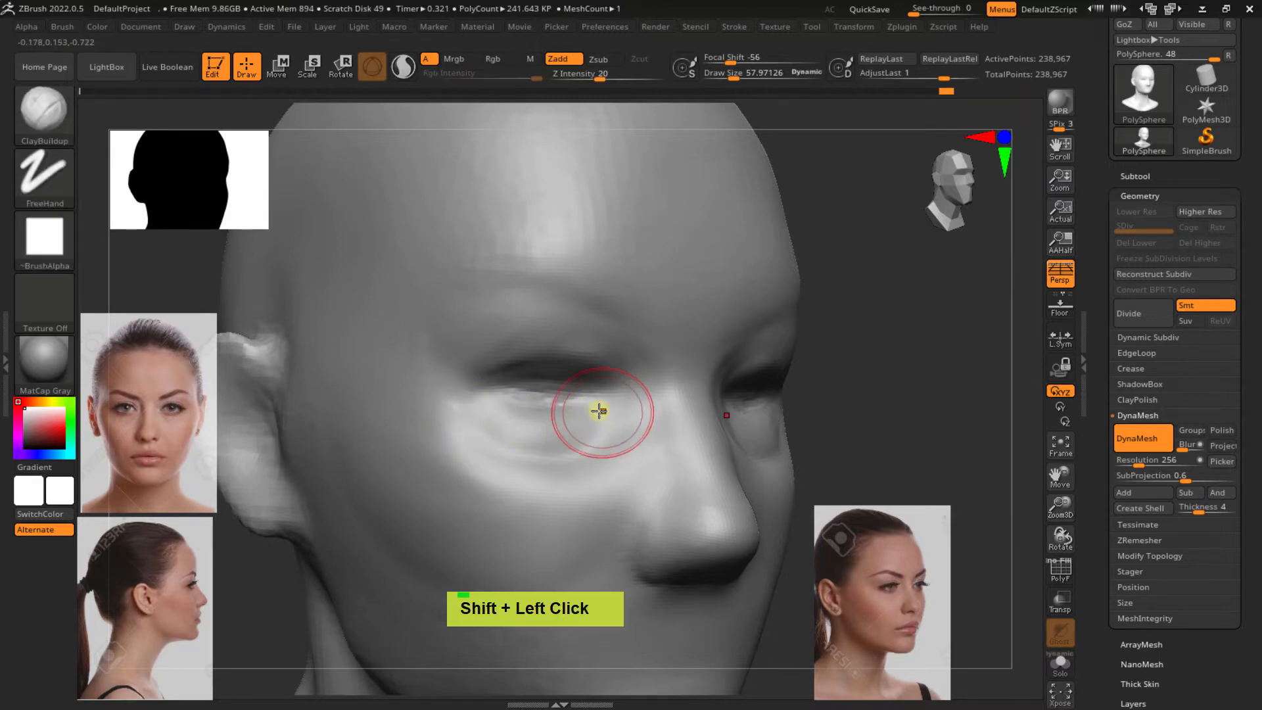
Build up the clay under the lower eyelid with ClayBuildup at a draw size of about 58, and smooth it
mouse_move(600, 408)
right_mouse_down()
mouse_move(569, 389)
mouse_move(598, 445)
mouse_move(616, 409)
right_mouse_up()
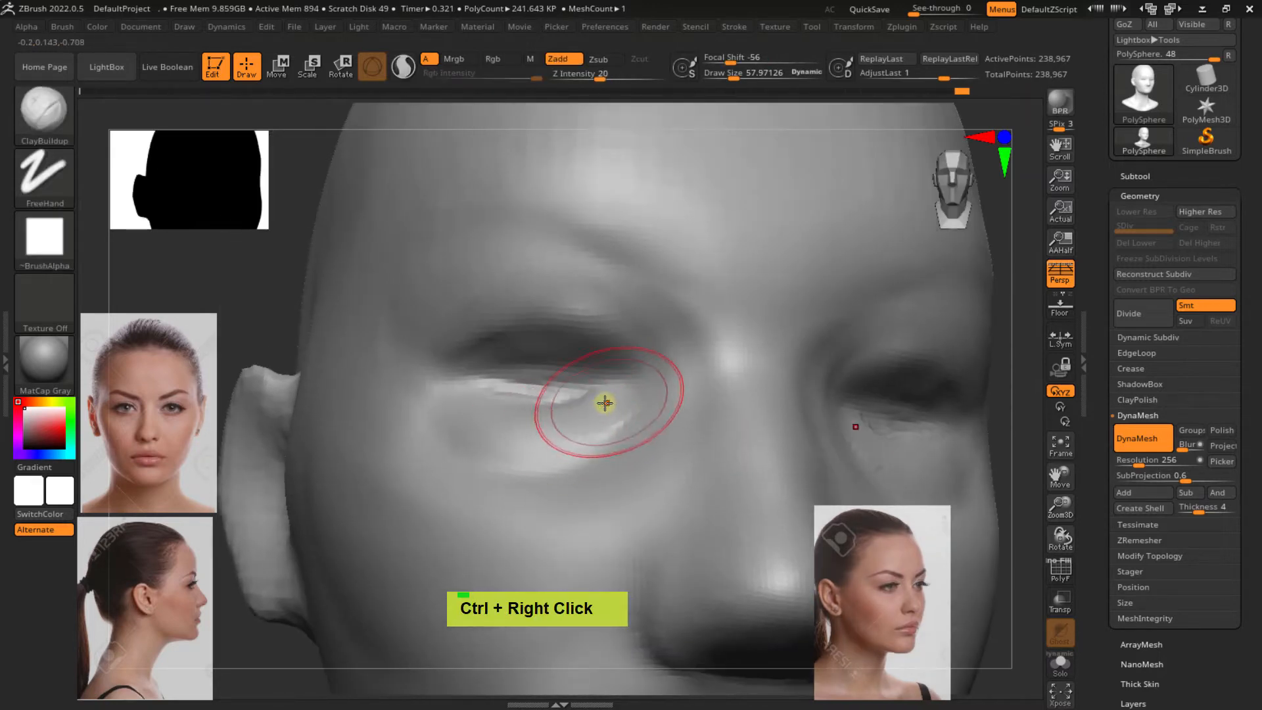
double_click(516, 410)
right_click_drag(539, 398, 580, 421)
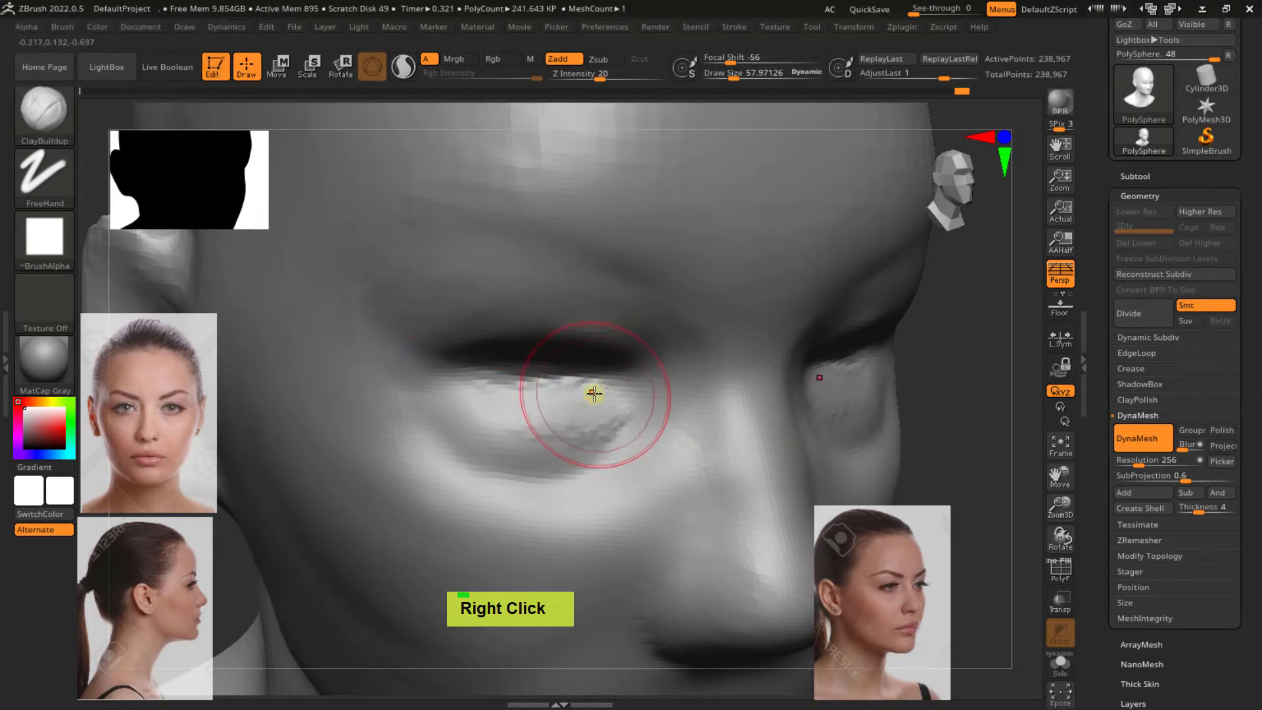
mouse_move(501, 400)
left_mouse_down()
mouse_move(614, 426)
mouse_move(561, 439)
mouse_move(480, 415)
left_mouse_up()
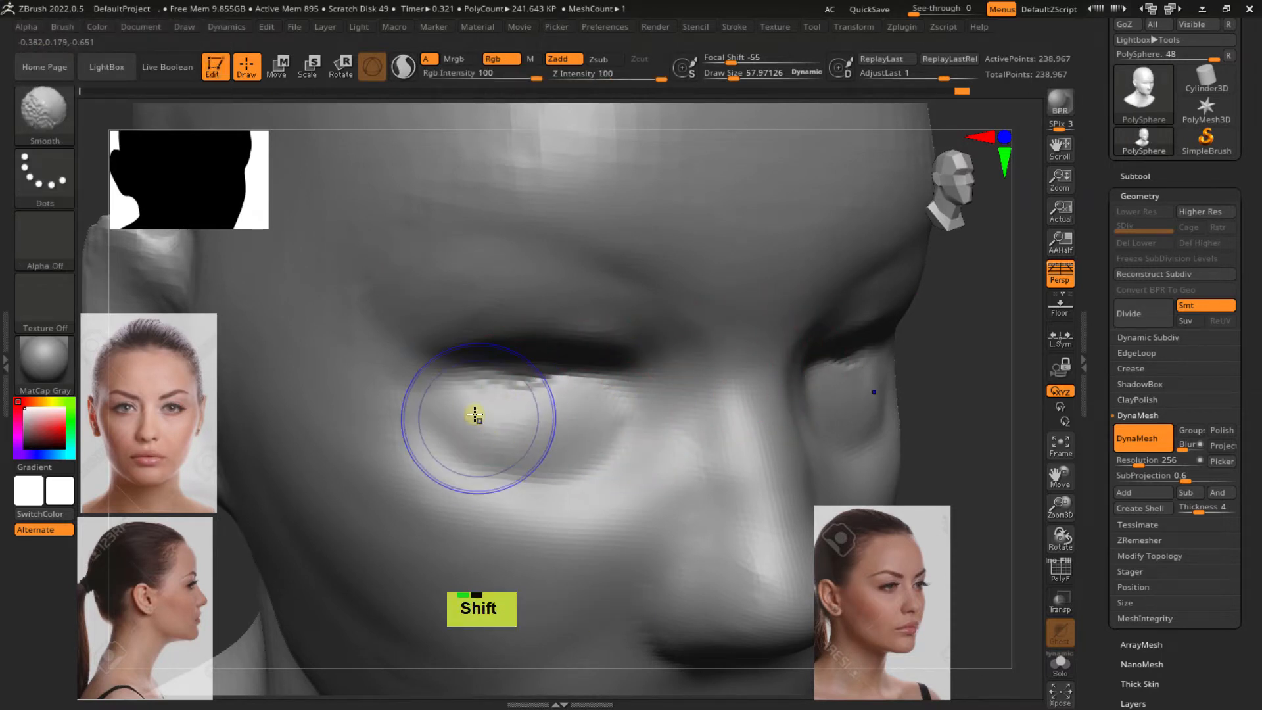
mouse_move(610, 404)
right_mouse_down("ctrl")
mouse_move(543, 323)
mouse_move(610, 394)
mouse_move(608, 453)
right_mouse_up("ctrl")
right_click_drag(608, 454, 669, 442)
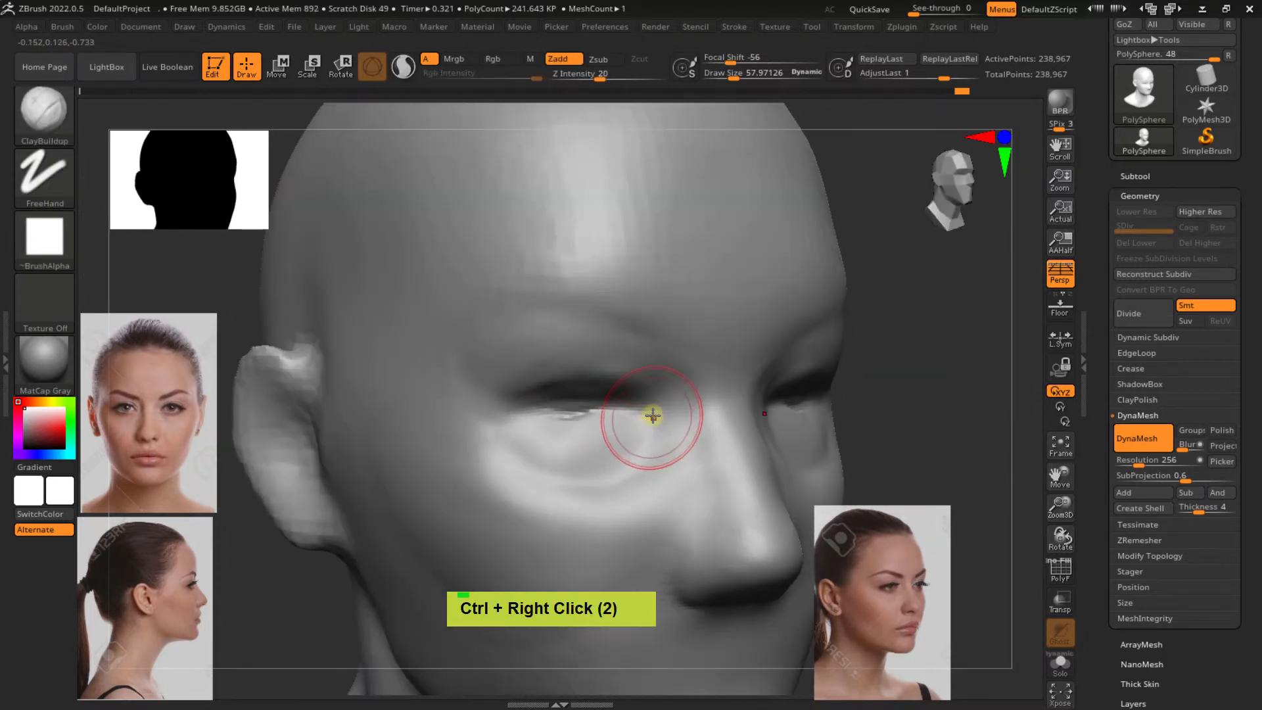
Add ClayBuildup strokes below the inner eye corner to fill the transition between the under-eye area and the nose
left_click_drag(650, 421, 593, 432)
left_click_drag(657, 426, 638, 438)
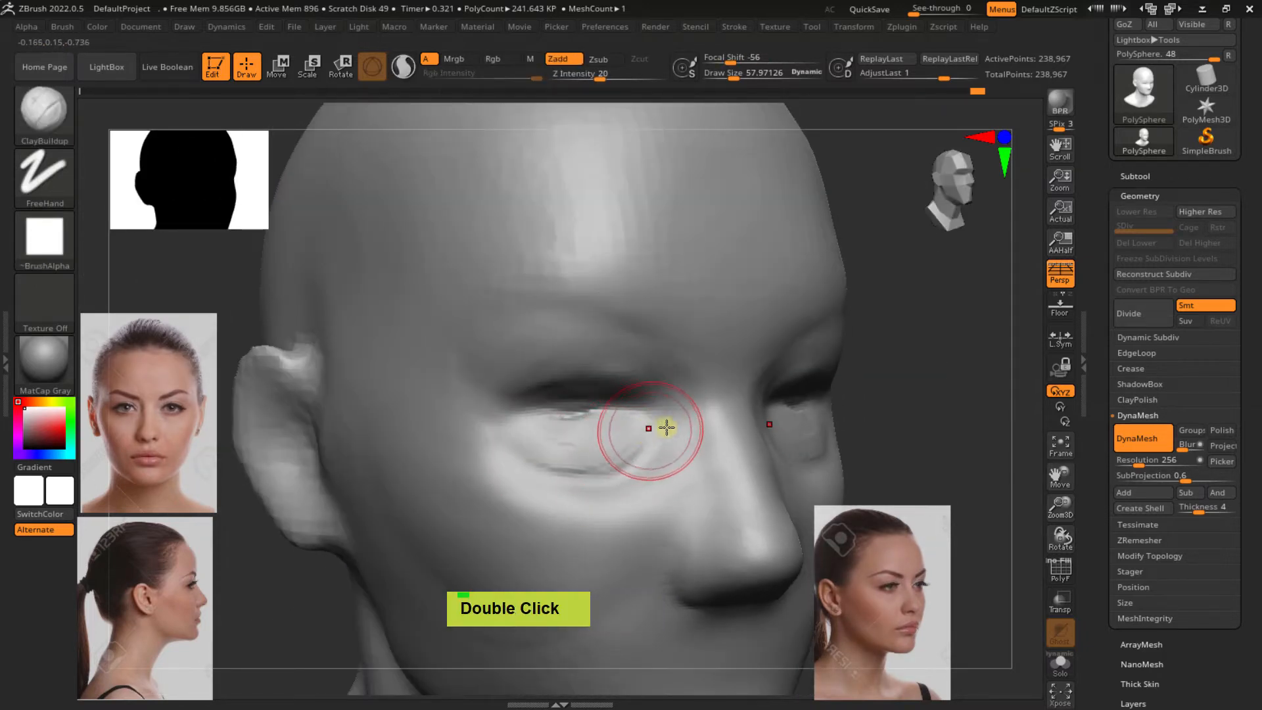
right_click_drag(667, 428, 641, 421)
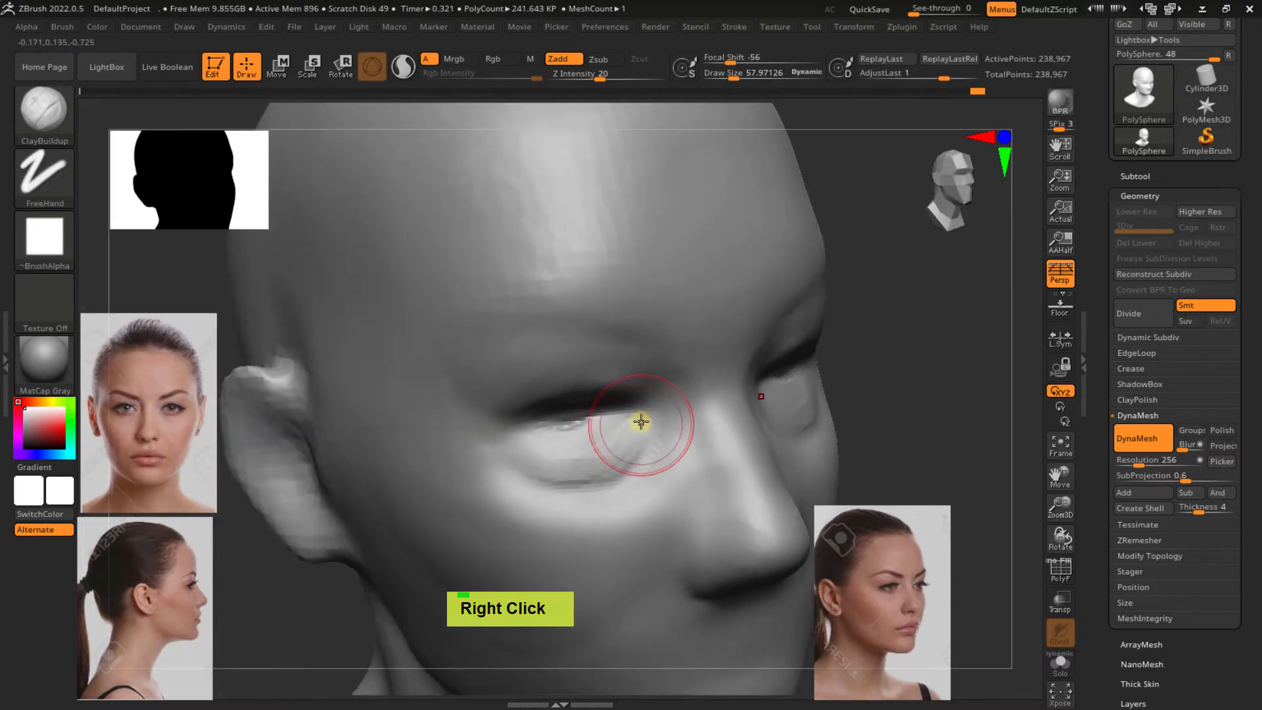
mouse_move(628, 436)
left_mouse_down()
mouse_move(589, 472)
mouse_move(578, 460)
mouse_move(664, 449)
left_mouse_up()
mouse_move(650, 455)
right_mouse_down()
mouse_move(679, 420)
mouse_move(620, 392)
mouse_move(665, 415)
mouse_move(638, 444)
right_mouse_up()
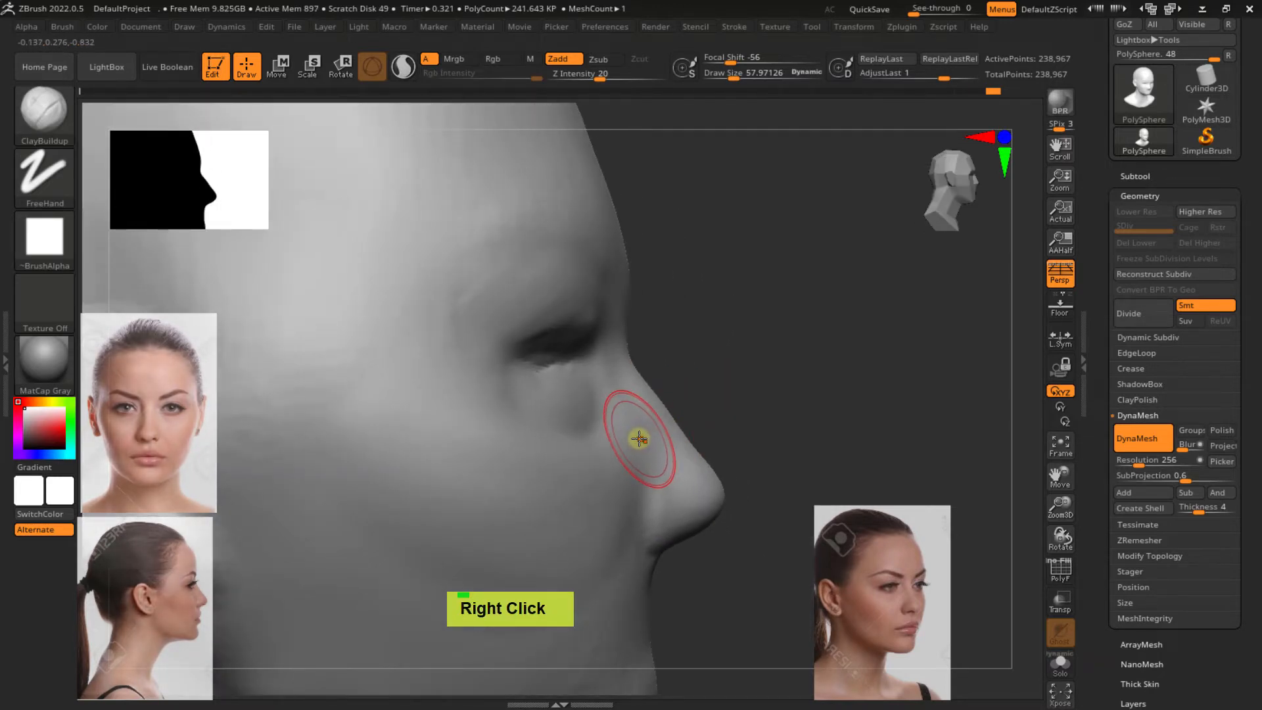
Adjust the cheek beside the nose in near-profile with the Move brush at a draw size of about 81, and smooth it
key("b")
key("m")
key("v")
key("s")
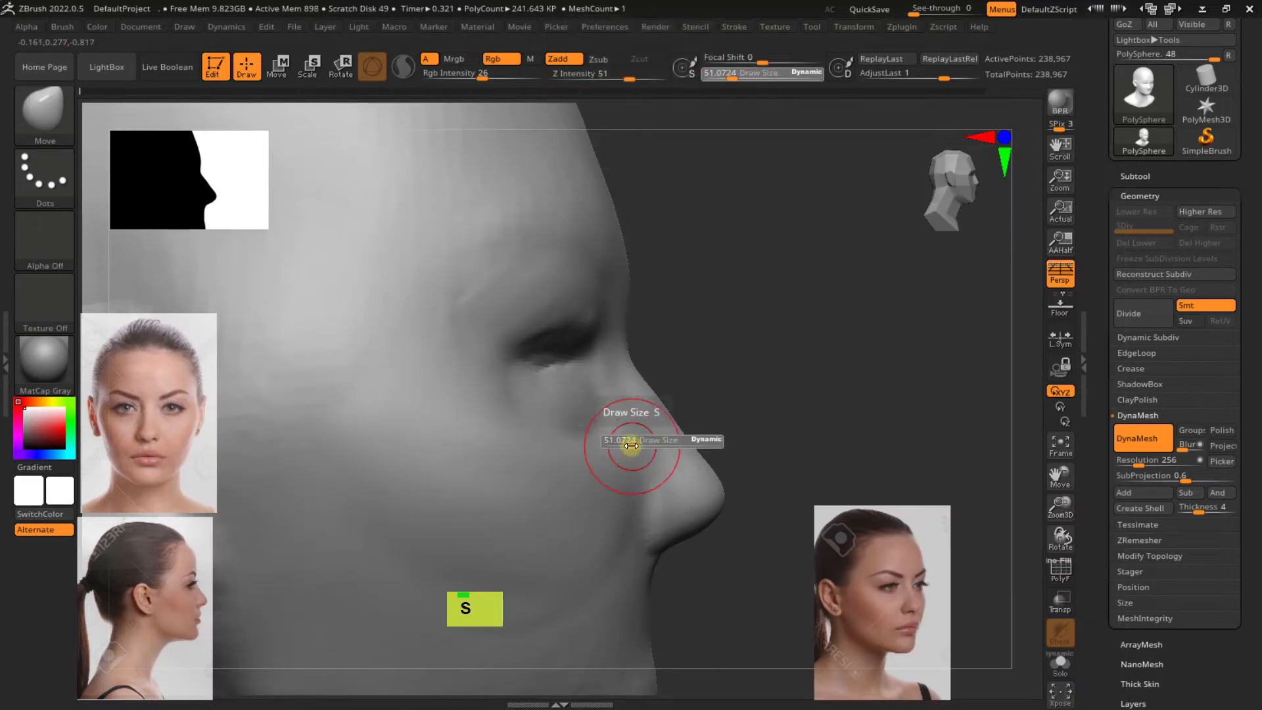
left_click_drag(636, 445, 619, 425)
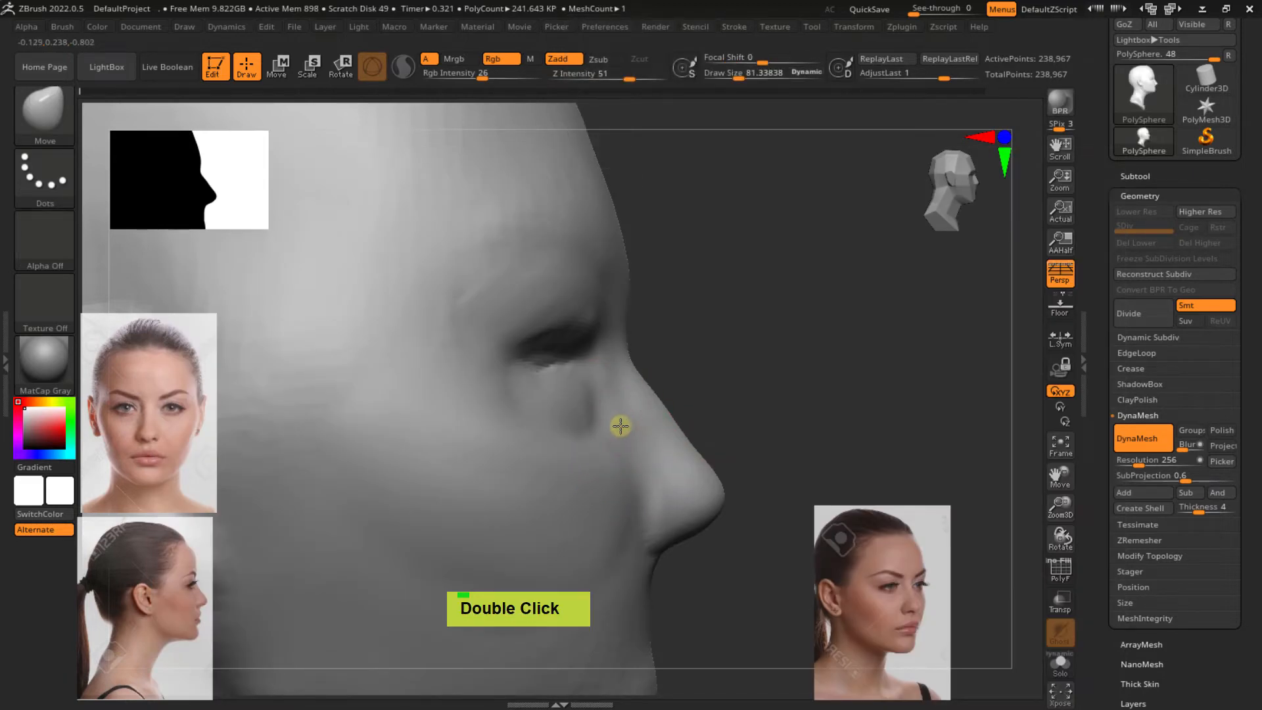
right_click_drag(619, 427, 570, 454)
mouse_move(602, 452)
right_mouse_down("ctrl")
mouse_move(589, 418)
mouse_move(600, 487)
mouse_move(603, 462)
right_mouse_up("ctrl")
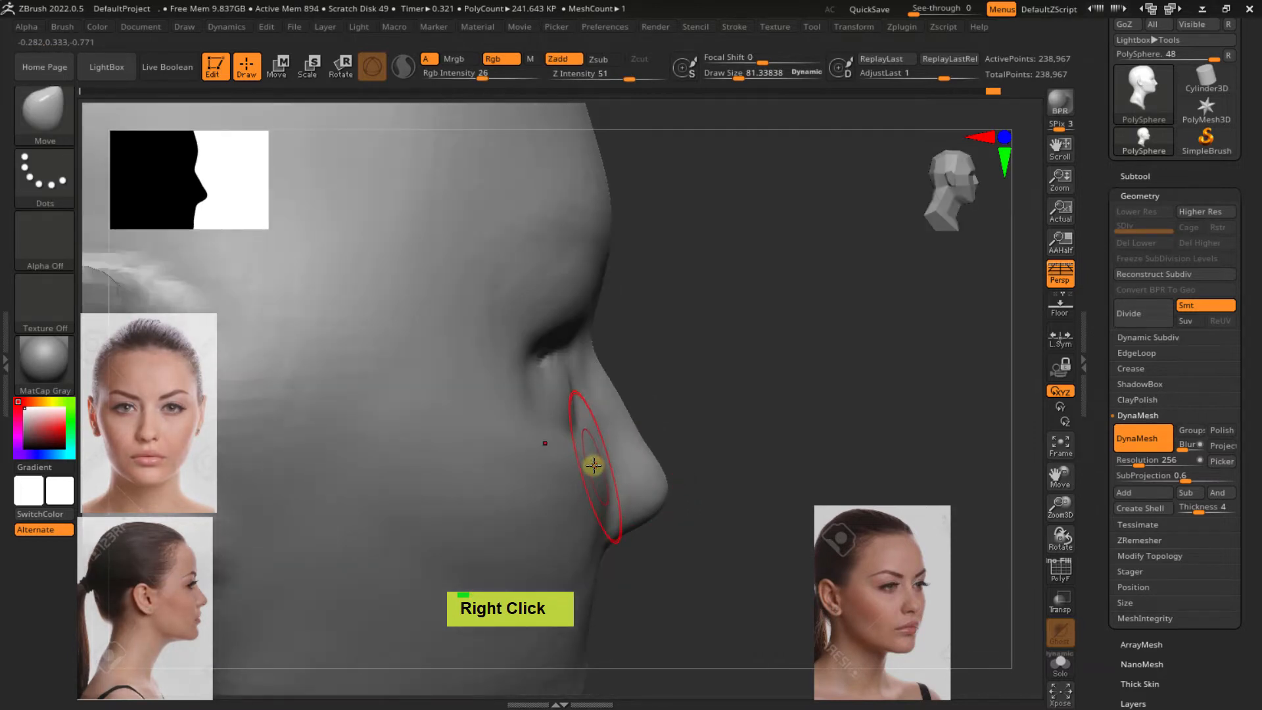
left_click_drag(576, 446, 578, 440, "shift")
mouse_move(581, 440)
right_mouse_down()
mouse_move(555, 436)
mouse_move(578, 397)
mouse_move(586, 409)
mouse_move(555, 401)
mouse_move(555, 346)
mouse_move(583, 437)
mouse_move(530, 454)
right_mouse_up()
key("s")
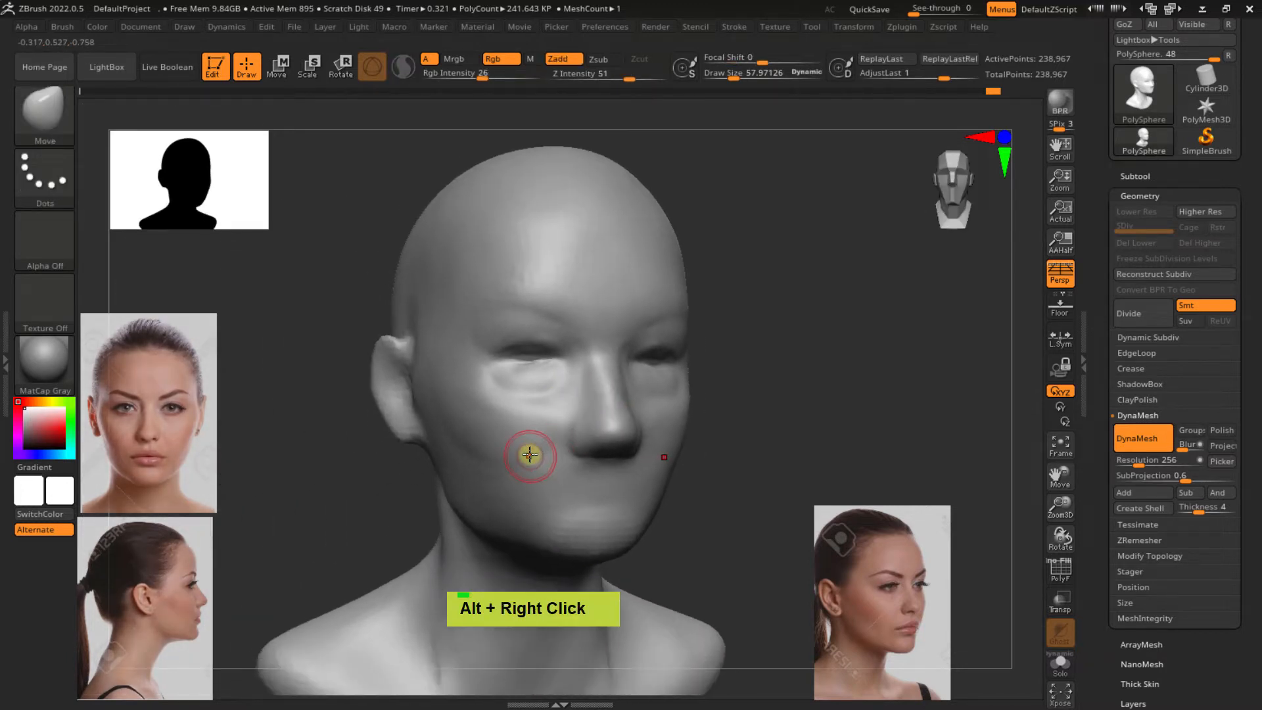
key("s")
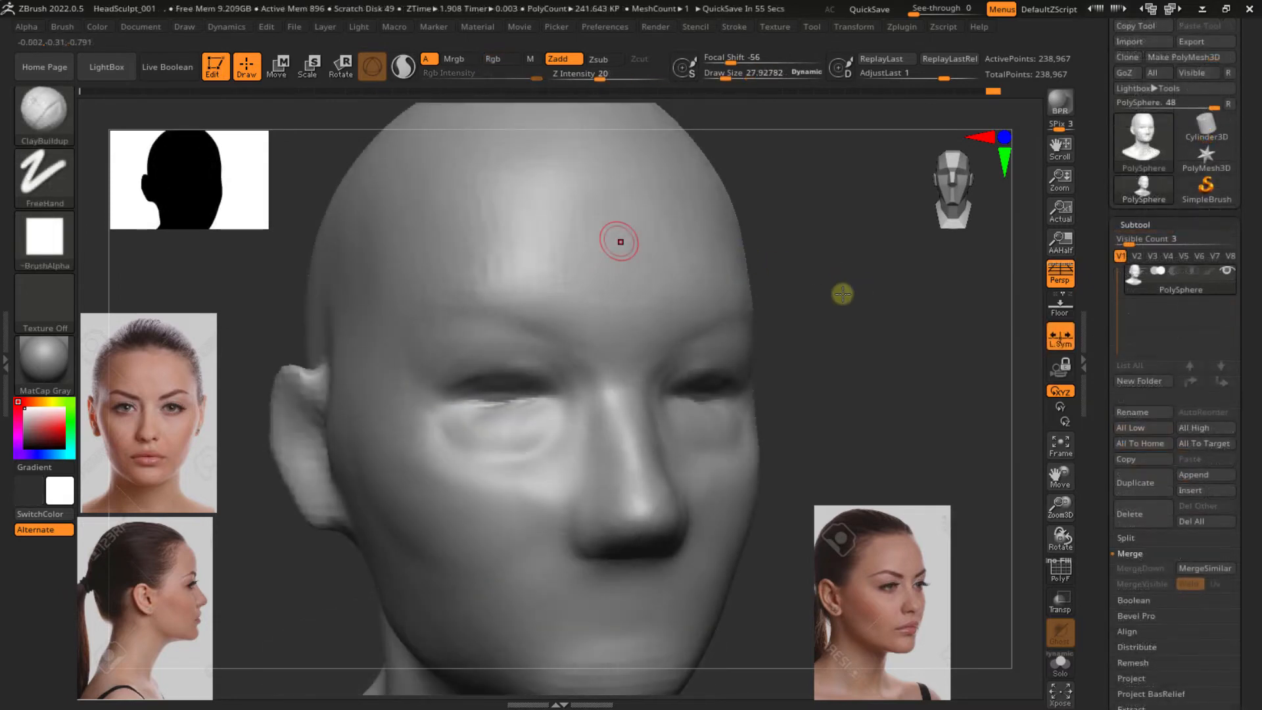
Insert a Sphere3D as a new subtool, scale it down and move it in front of the face
left_click(1190, 491)
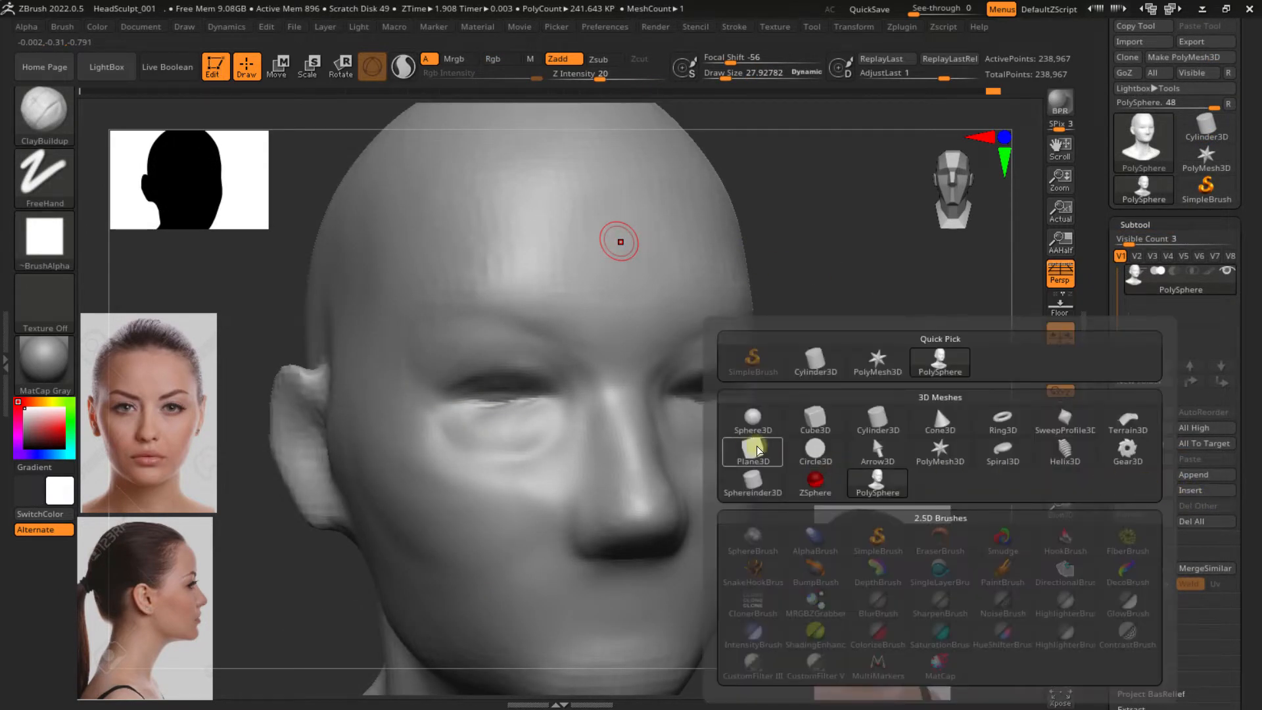
left_click(747, 428)
mouse_move(718, 388)
right_mouse_down("ctrl")
mouse_move(677, 333)
mouse_move(575, 406)
right_mouse_up("ctrl")
key("w")
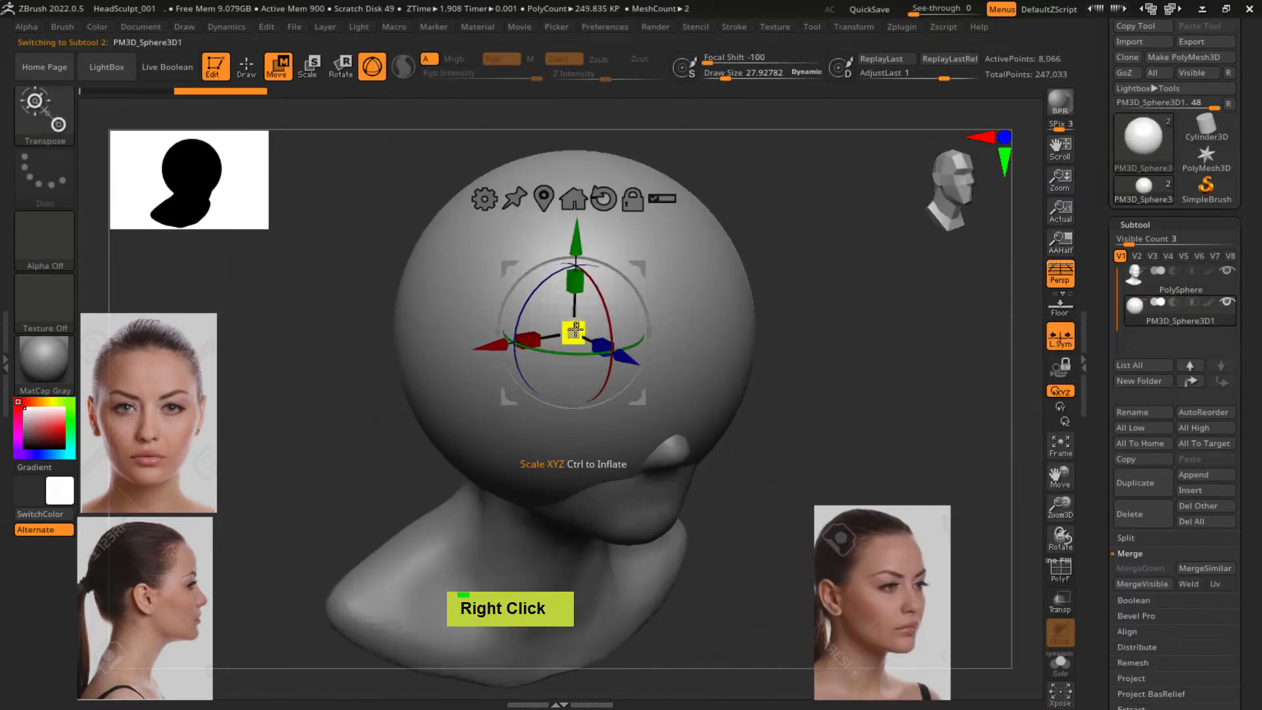
left_click_drag(575, 405, 732, 436)
right_click_drag(735, 427, 756, 367)
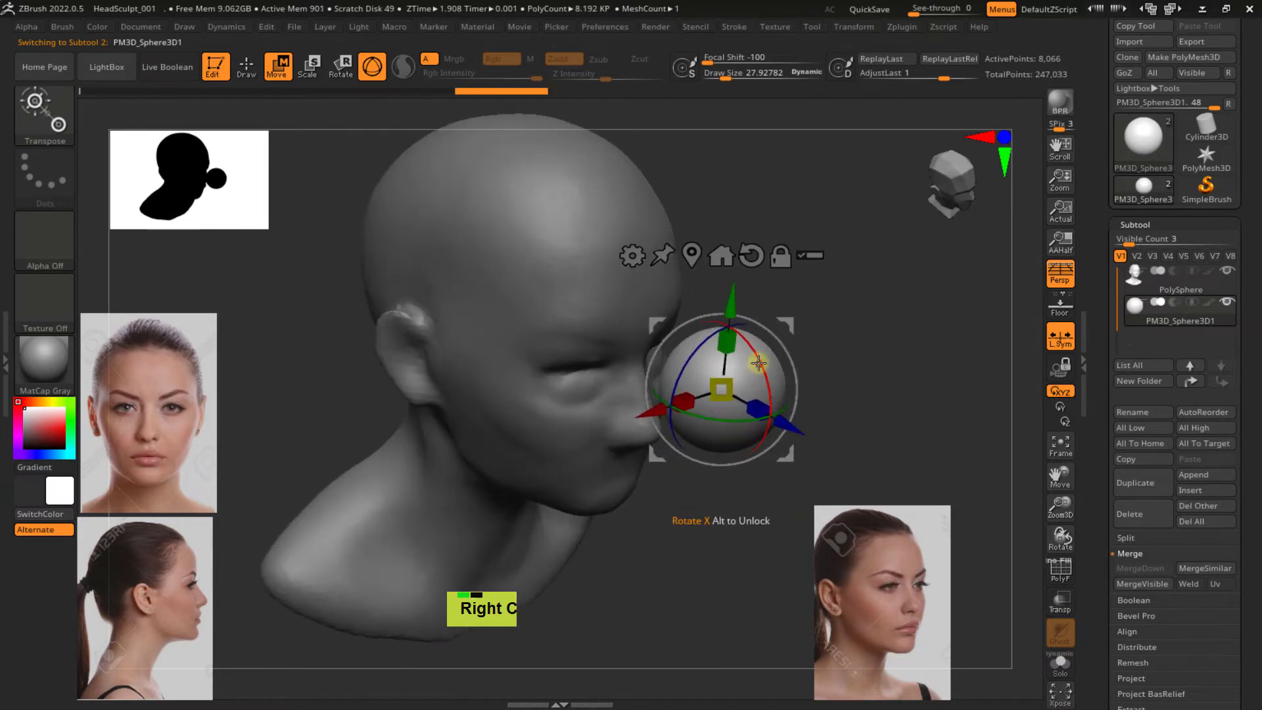
Rotate the sphere a quarter turn about X so its pole faces forward, and move it sideways over the eye
left_click_drag(757, 365, 648, 570, "shift")
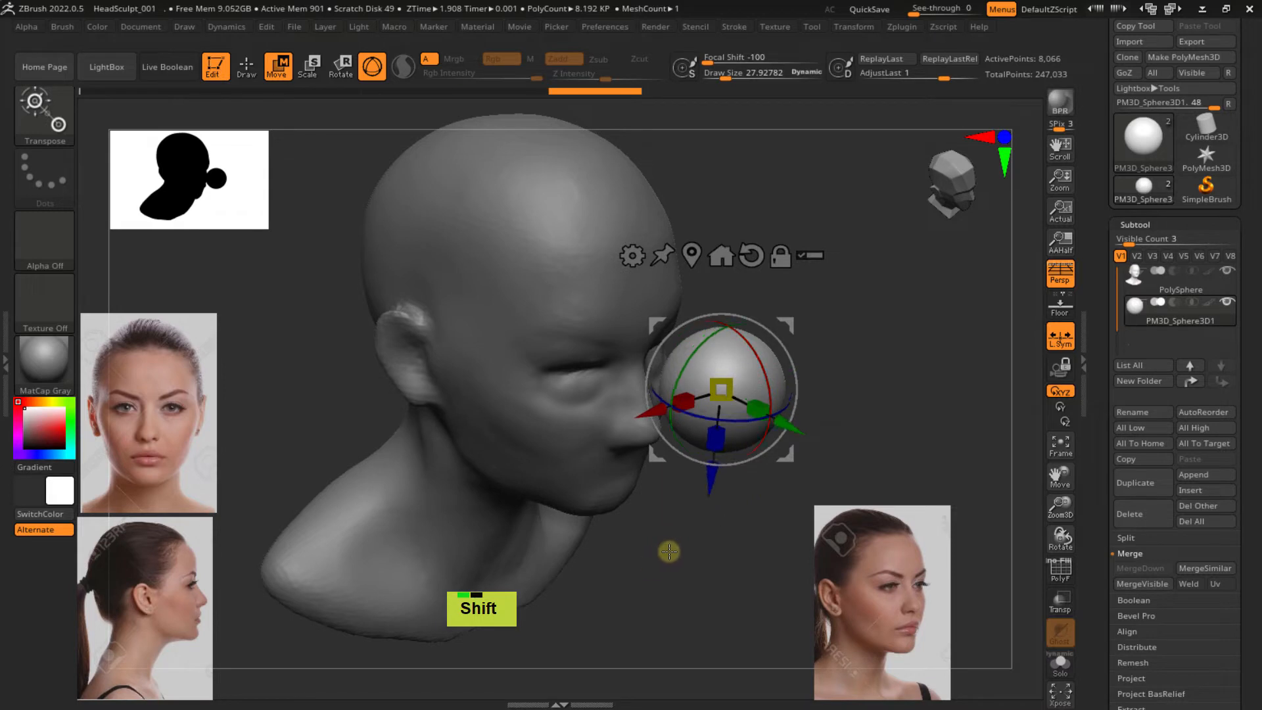
right_click_drag(668, 550, 744, 454)
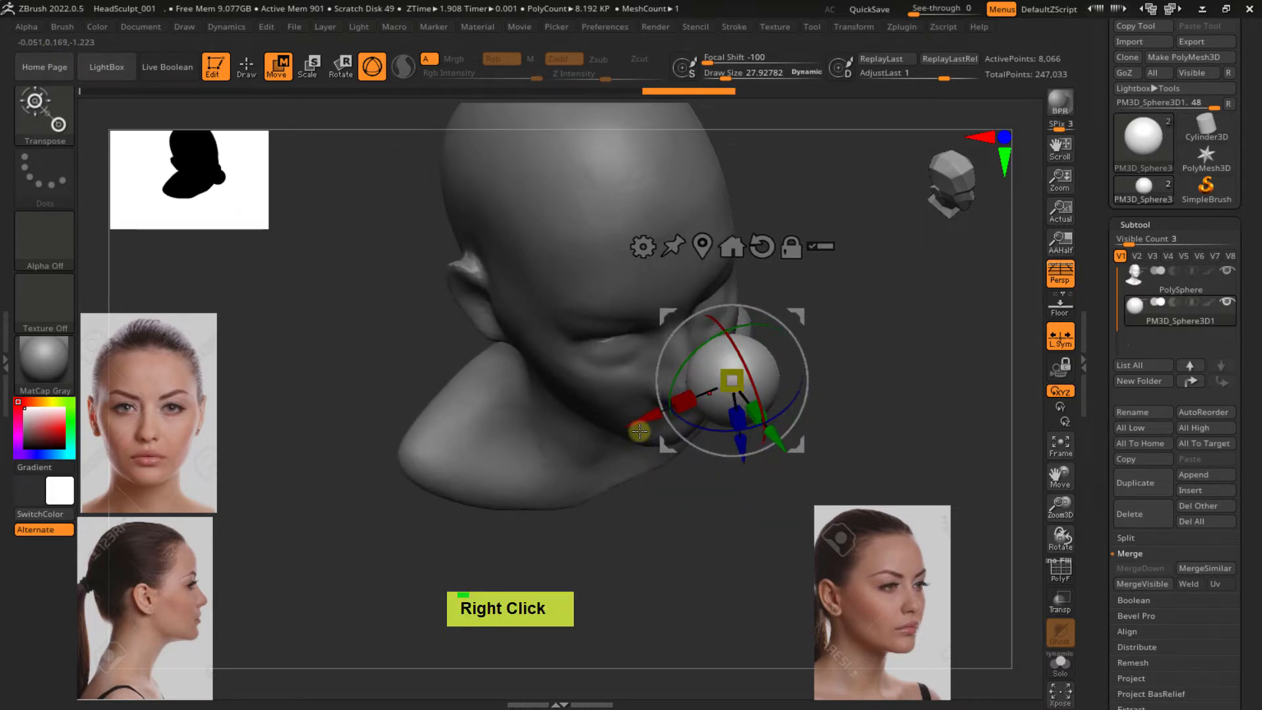
left_click_drag(653, 424, 583, 457)
left_click_drag(702, 487, 648, 417)
right_click_drag(647, 417, 639, 342, "shift")
right_click_drag(648, 388, 644, 408, "ctrl")
right_click_drag(644, 408, 552, 496, "alt")
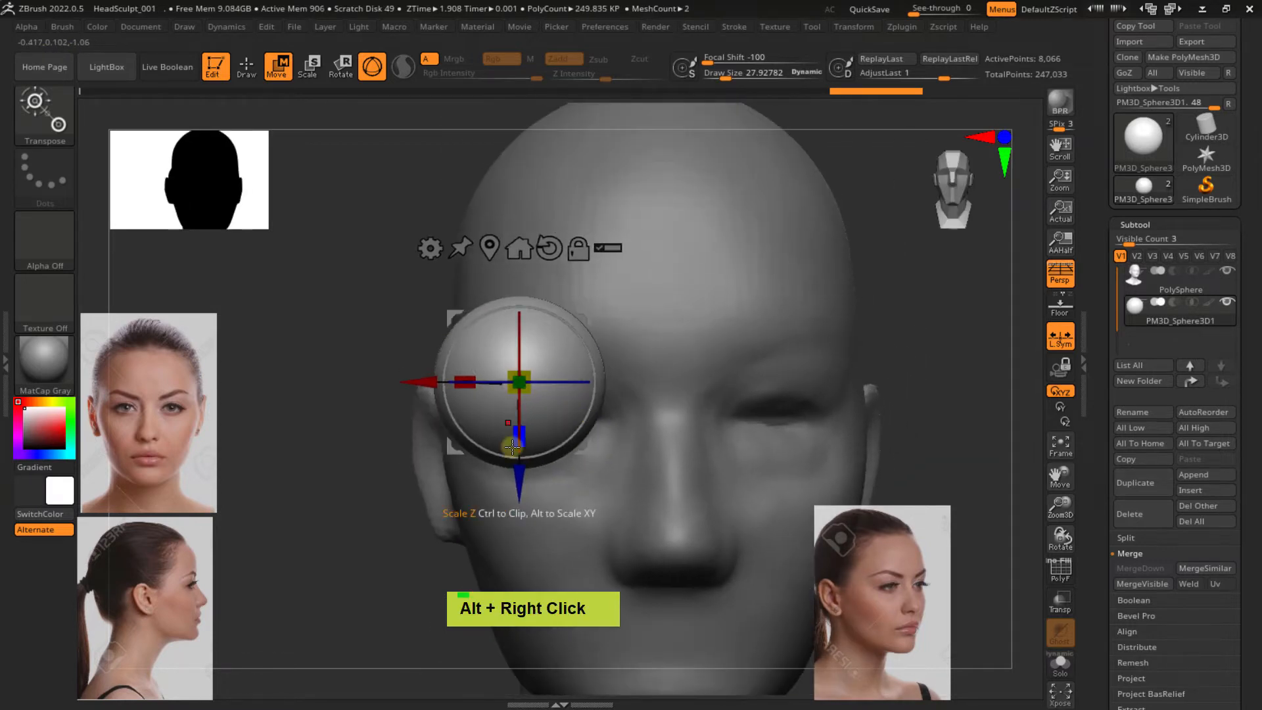
Scale the sphere down to eyeball size, align it with the eye opening and push it back into the socket
left_click_drag(530, 370, 532, 410)
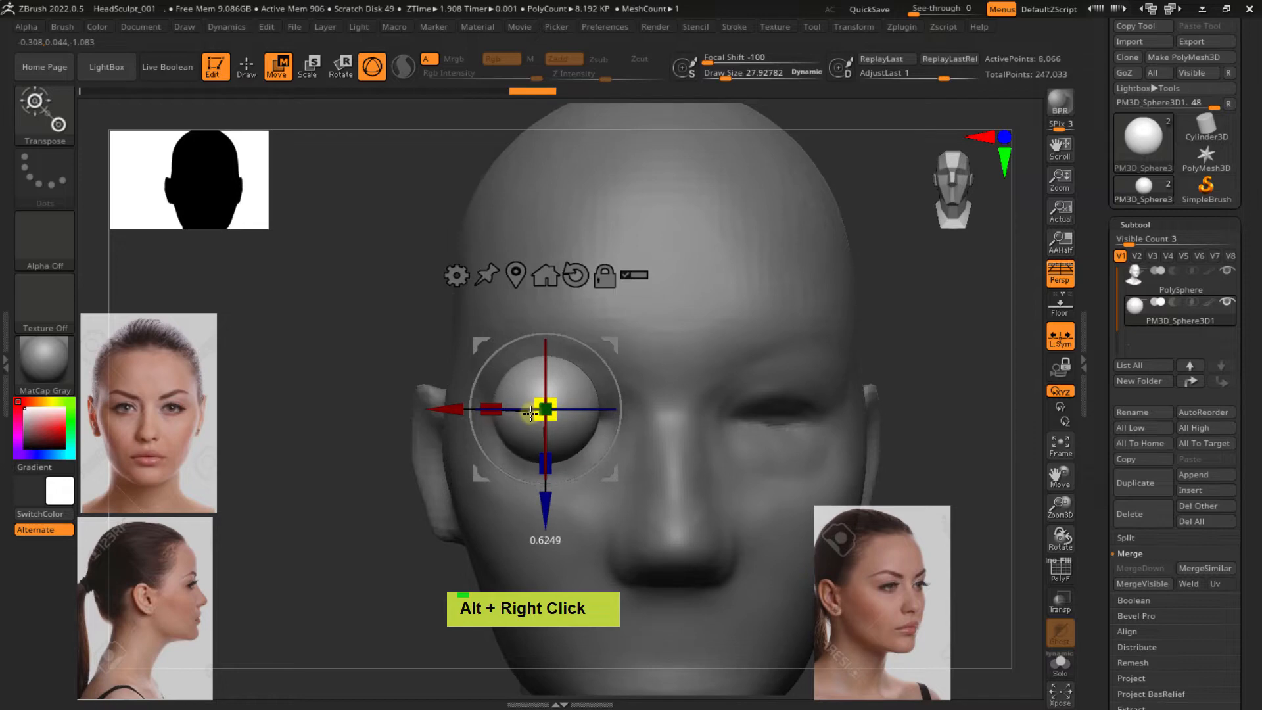
right_click_drag(578, 411, 641, 414)
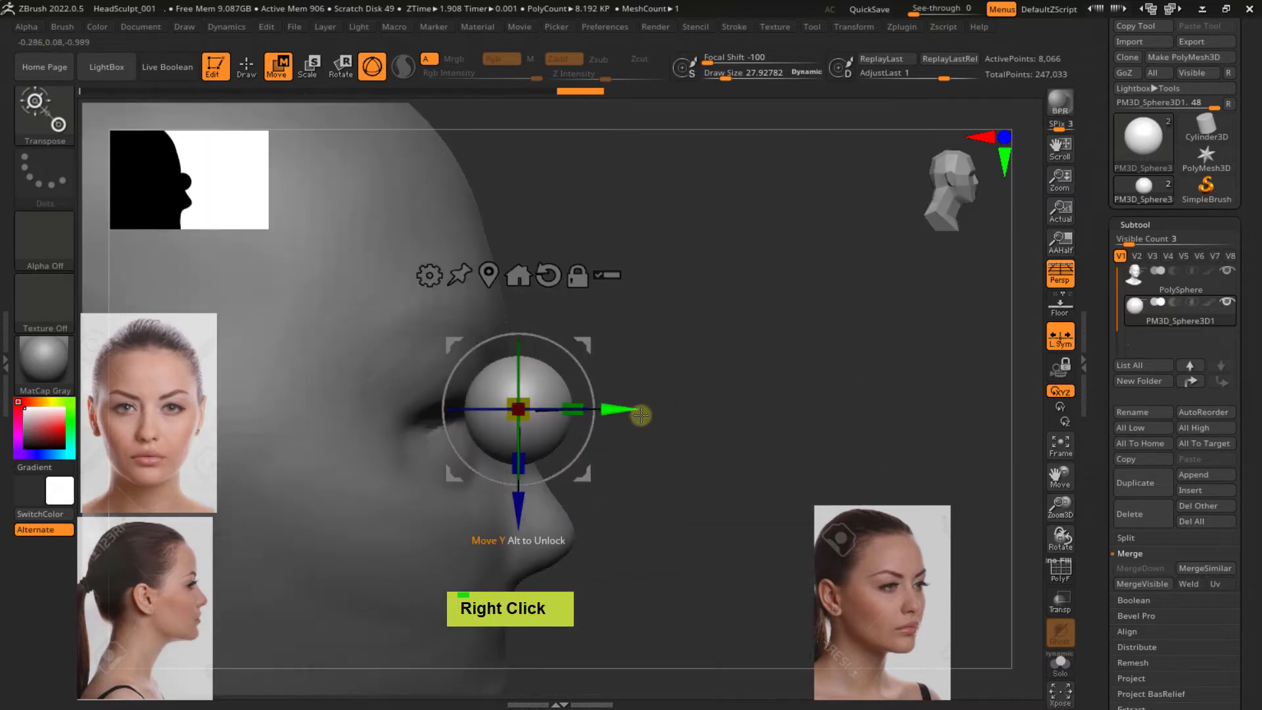
left_click_drag(641, 414, 509, 407)
Display the wireframe on the eyeball and fine-tune its depth in the socket in profile
right_click_drag(557, 391, 574, 367)
key("shift+f")
left_click_drag(584, 317, 632, 329)
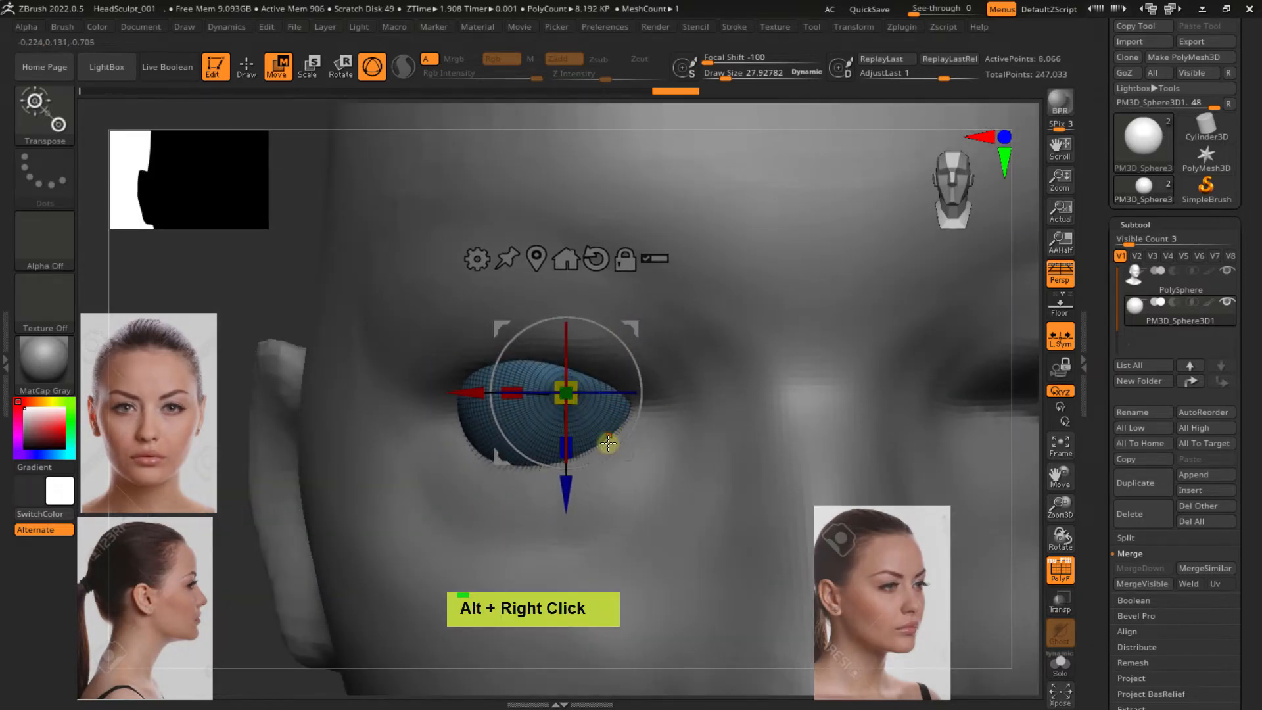
right_click_drag(609, 435, 684, 437)
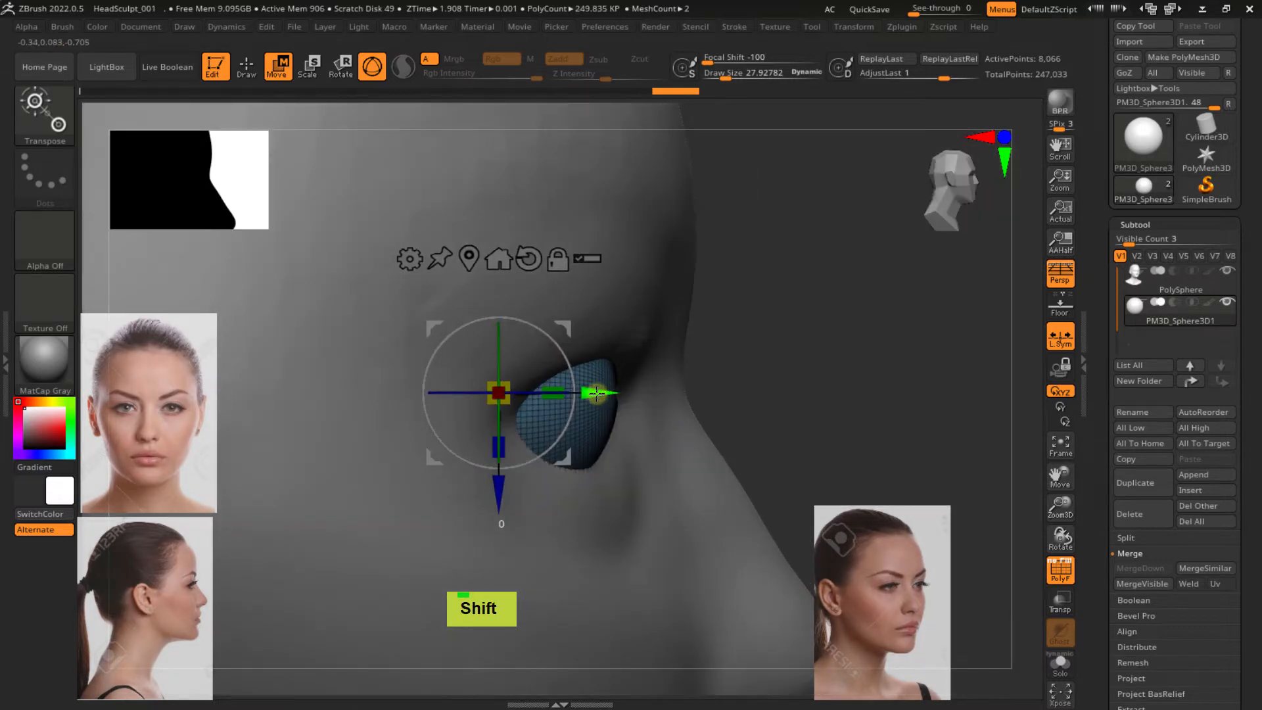
left_click_drag(597, 393, 591, 393)
right_click_drag(630, 409, 615, 388, "ctrl")
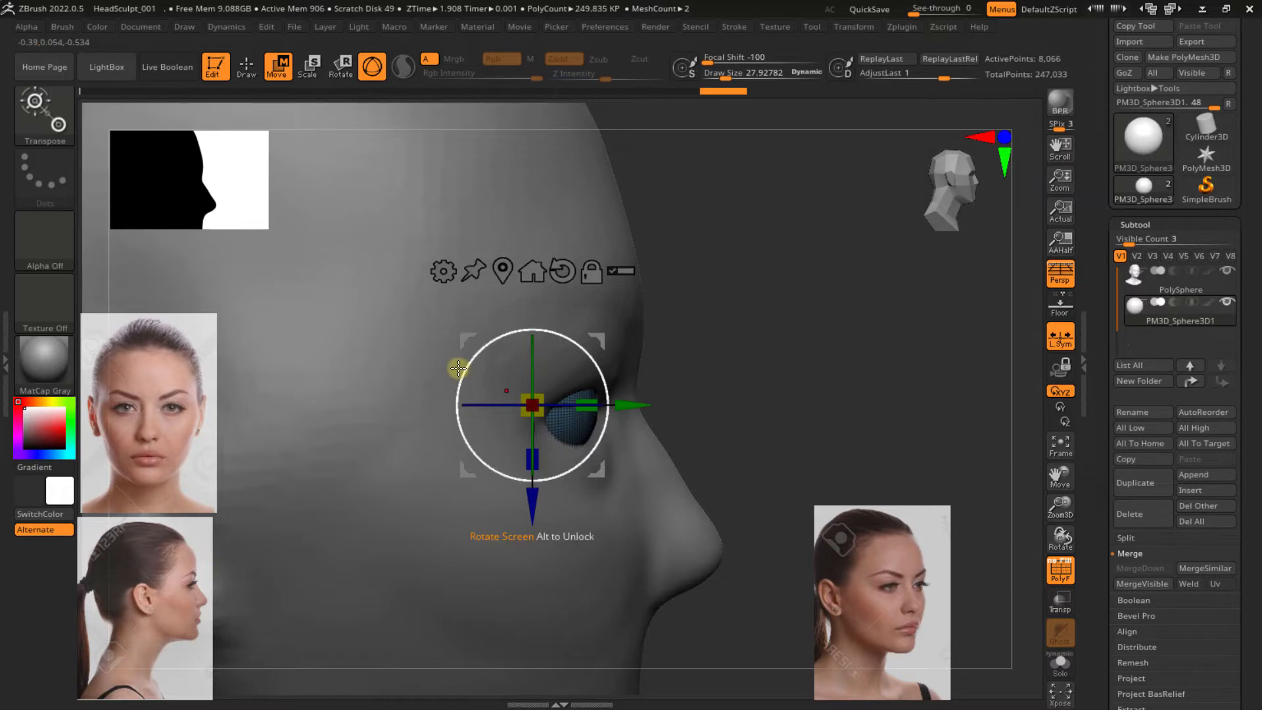
Enlarge the front and profile reference photos in Spotlight and reposition them beside the model
key("z")
left_click_drag(189, 354, 193, 279)
left_click_drag(255, 168, 292, 186)
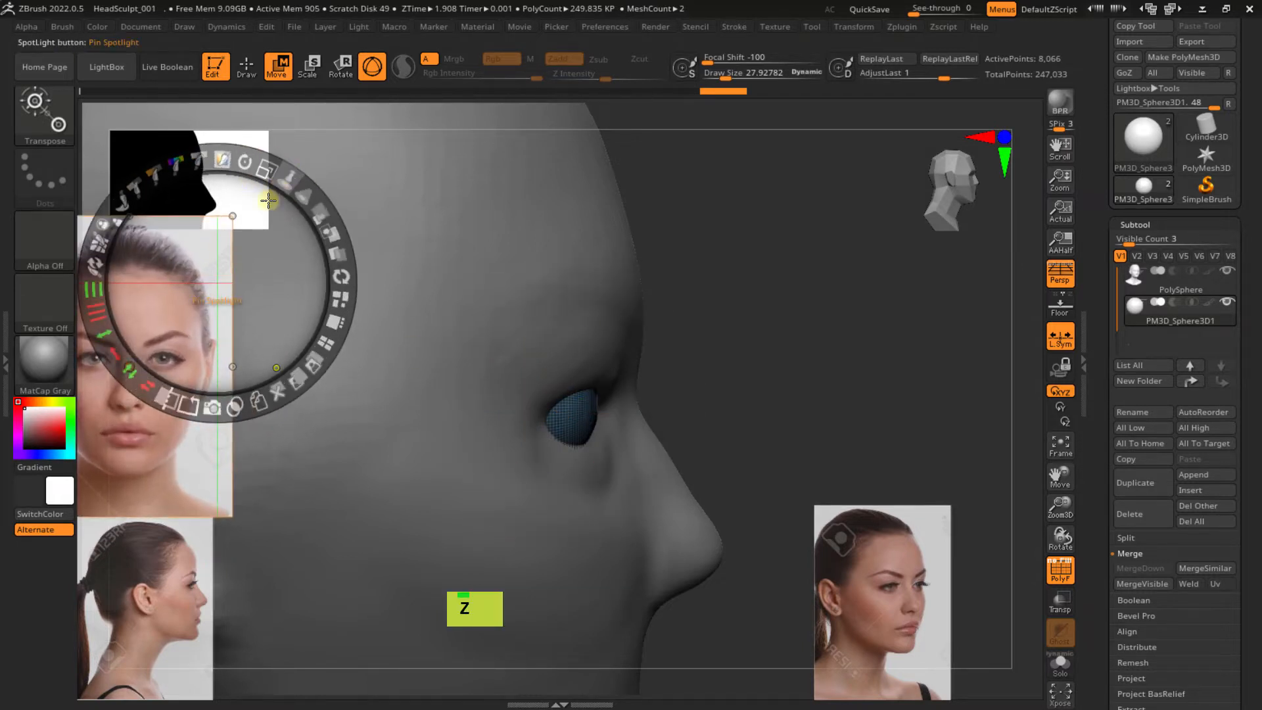
left_click_drag(185, 253, 219, 253)
left_click(217, 535)
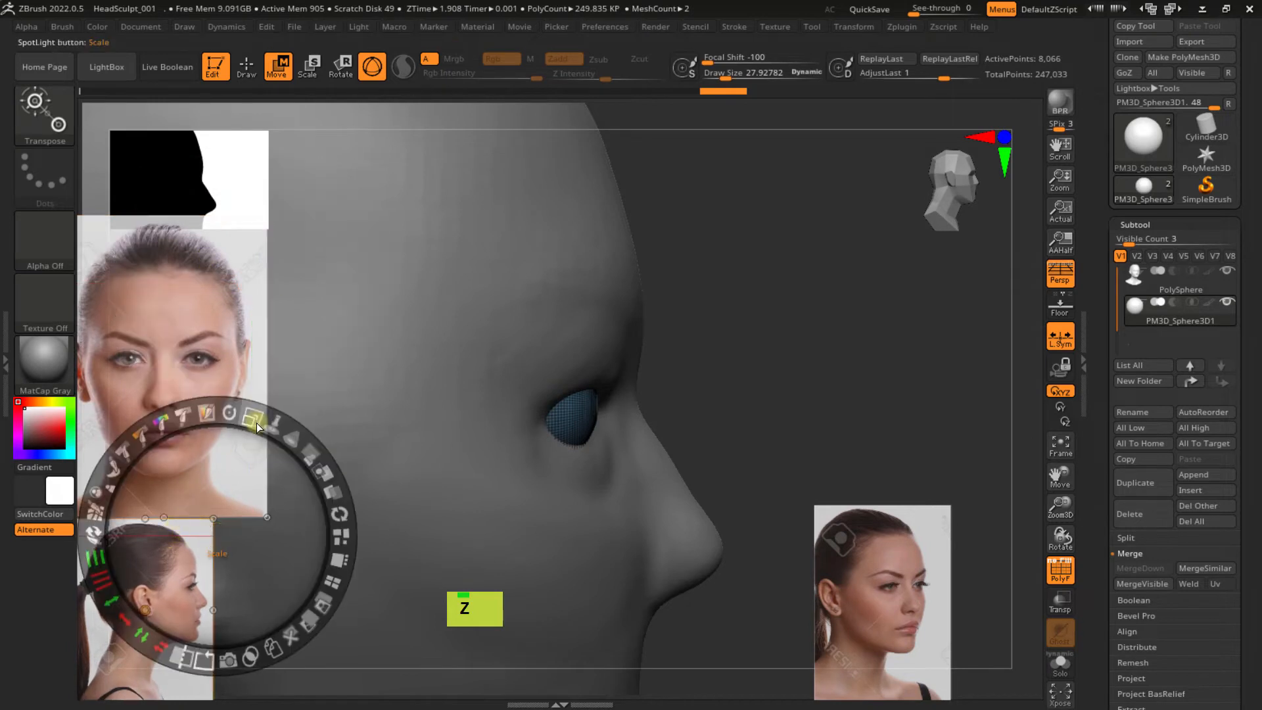
left_click_drag(257, 428, 296, 440)
left_click_drag(171, 574, 227, 547)
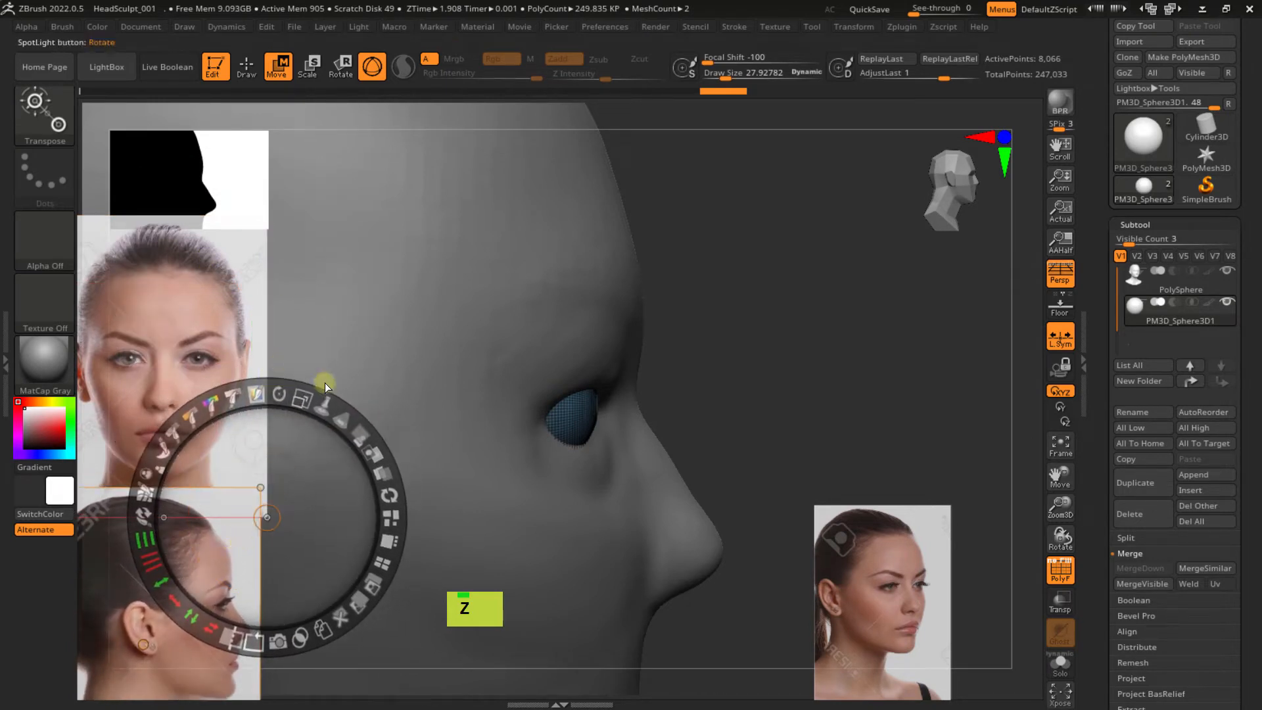
key("z")
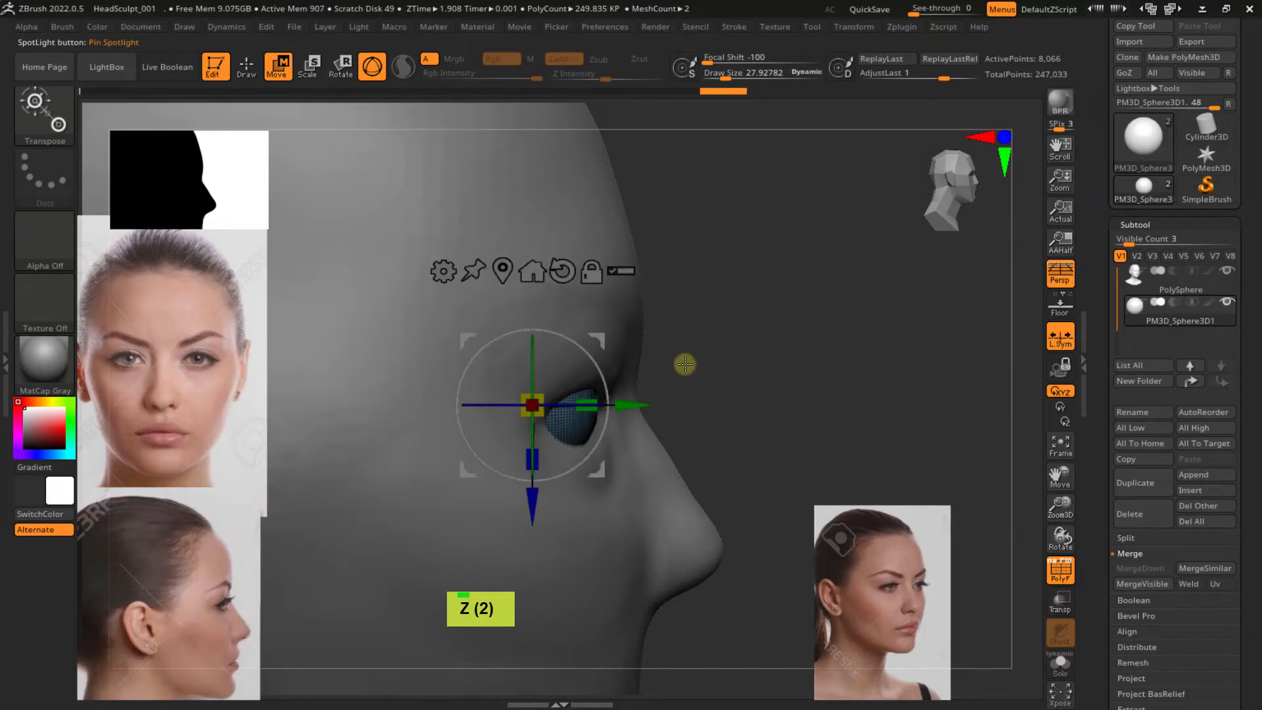
Turn off the eyeball's wireframe, return to Draw mode and select the Paint brush
right_click_drag(759, 341, 663, 368, "shift")
right_click_drag(585, 479, 645, 392, "ctrl")
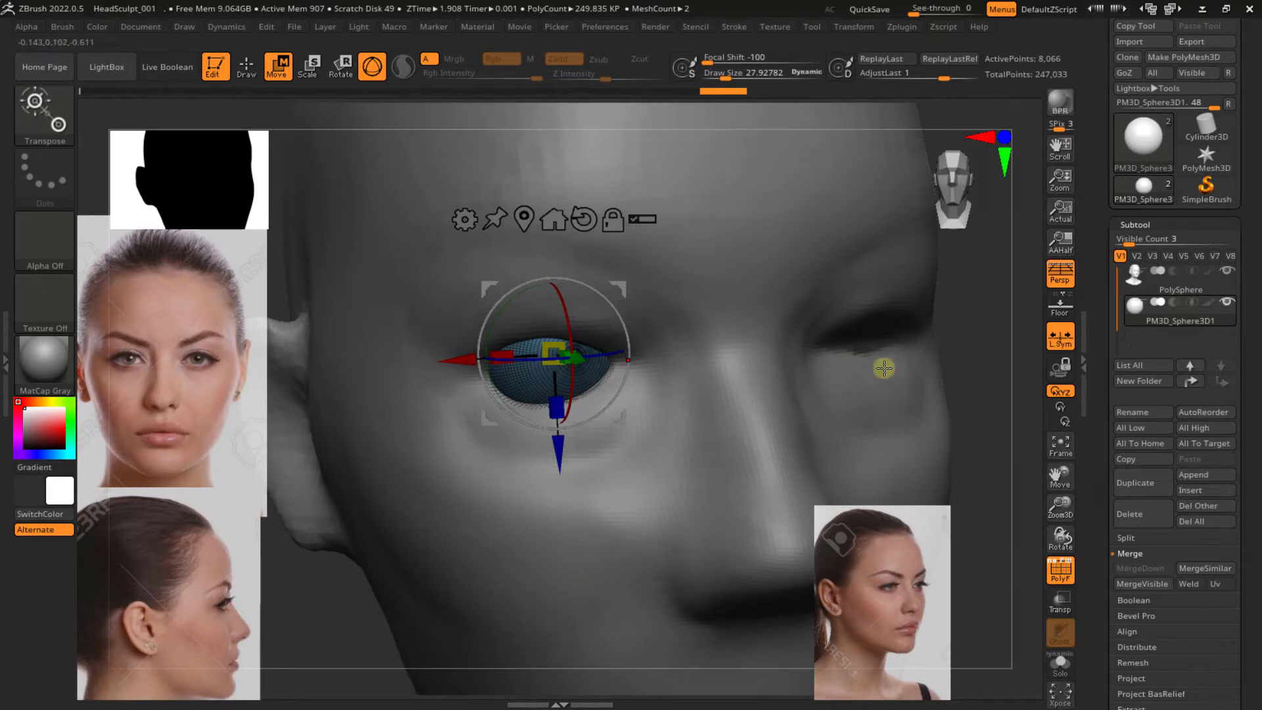
mouse_move(617, 363)
right_mouse_down()
mouse_move(700, 358)
mouse_move(578, 372)
mouse_move(552, 351)
mouse_move(597, 369)
right_mouse_up()
key("shift+f")
key("q")
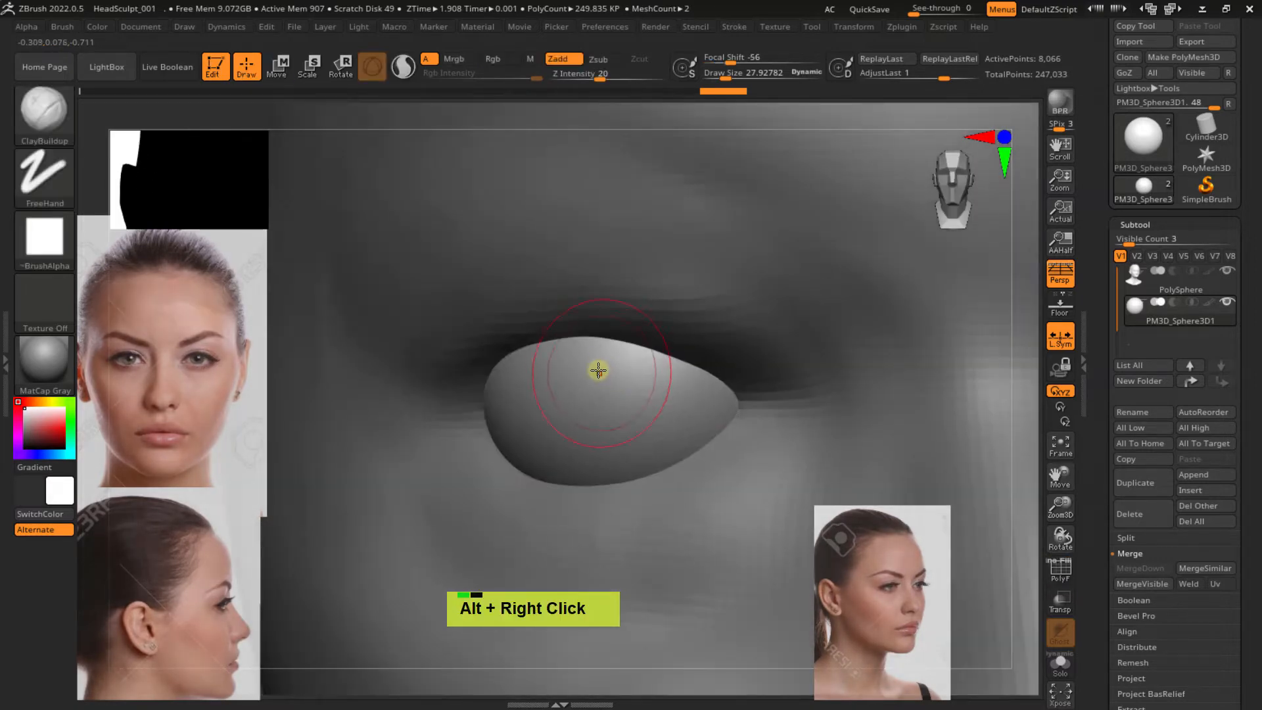
key("b")
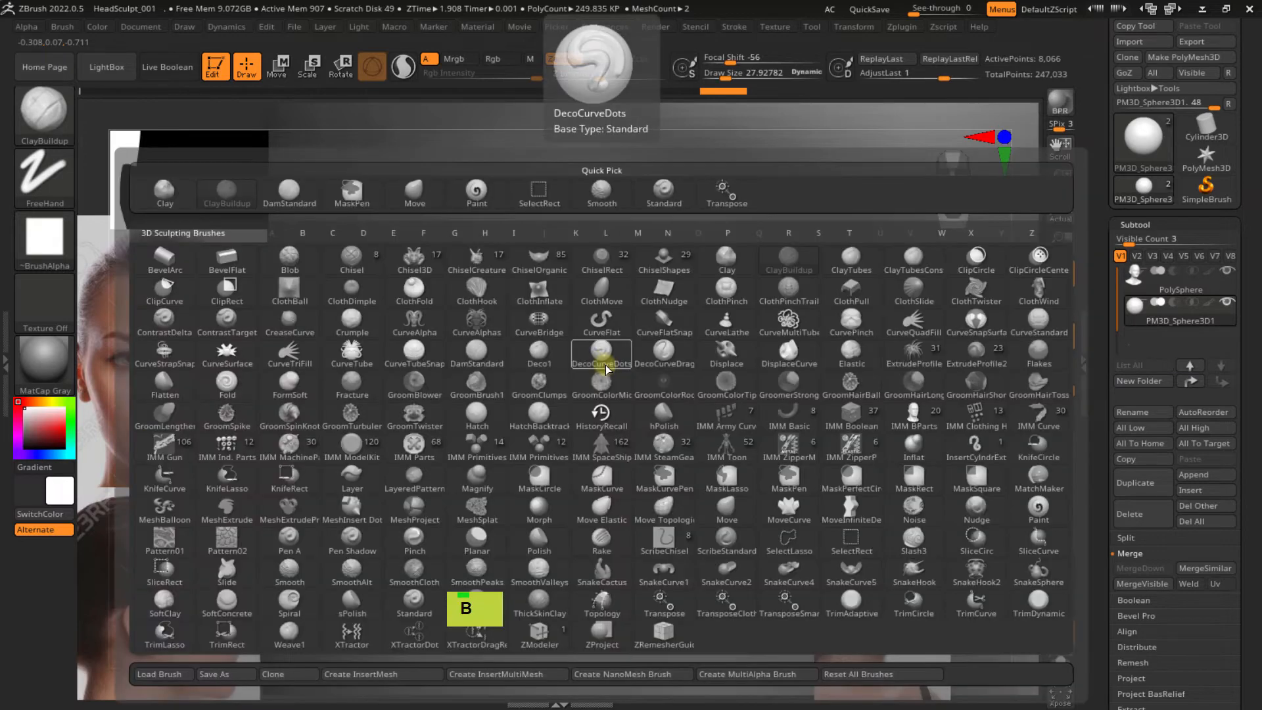
key("p")
key("a")
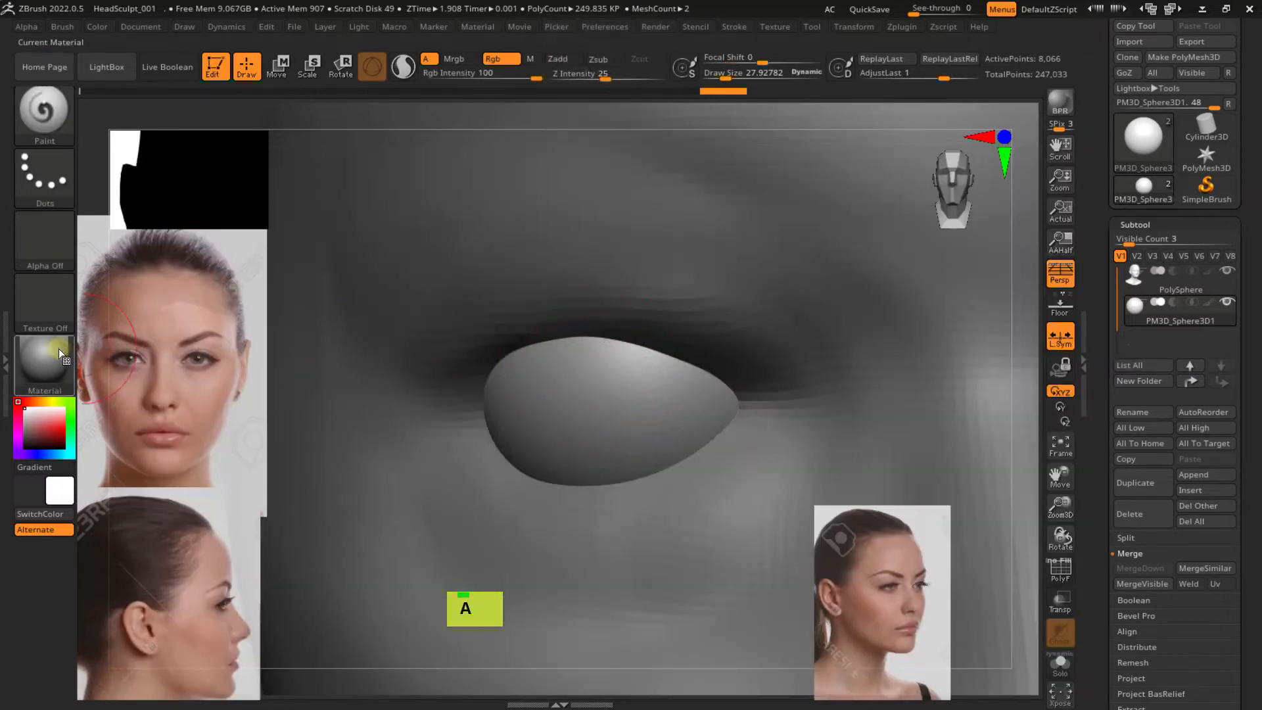
Dock the Transform palette in the side tray and activate X symmetry with the radial option for the eyeball
double_click(5, 363)
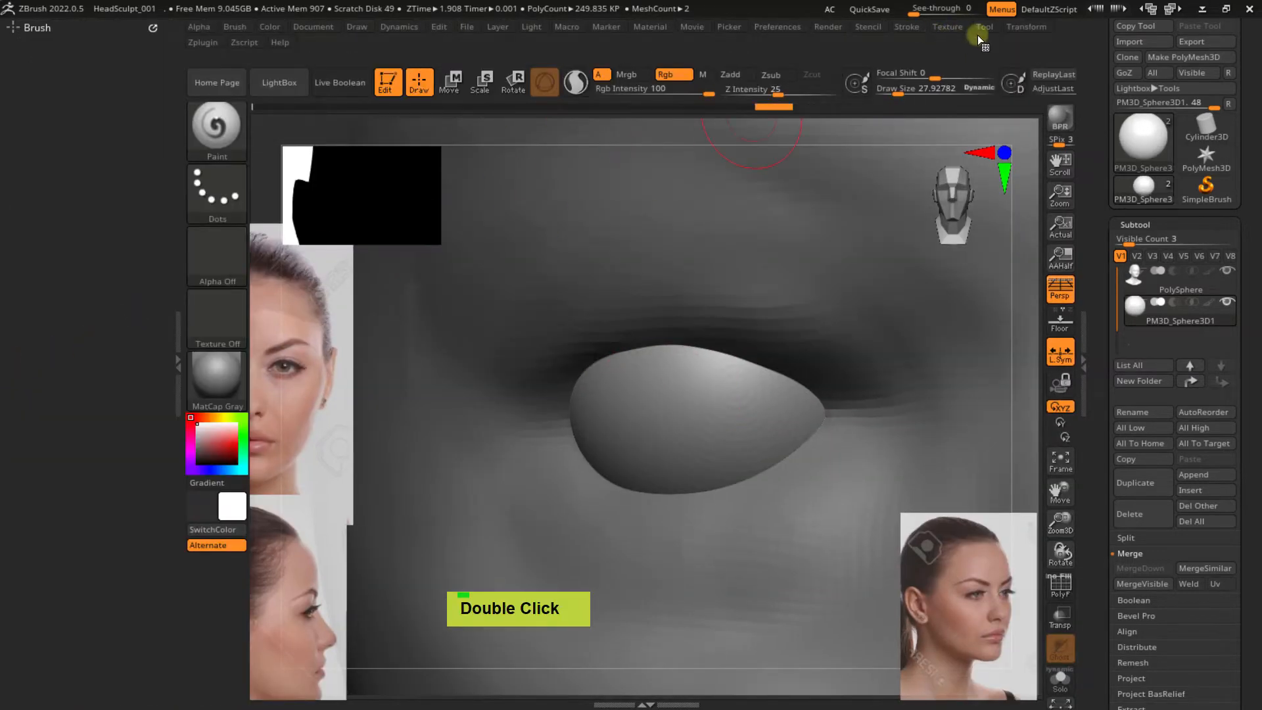
left_click(1022, 27)
left_click_drag(1013, 47, 247, 242)
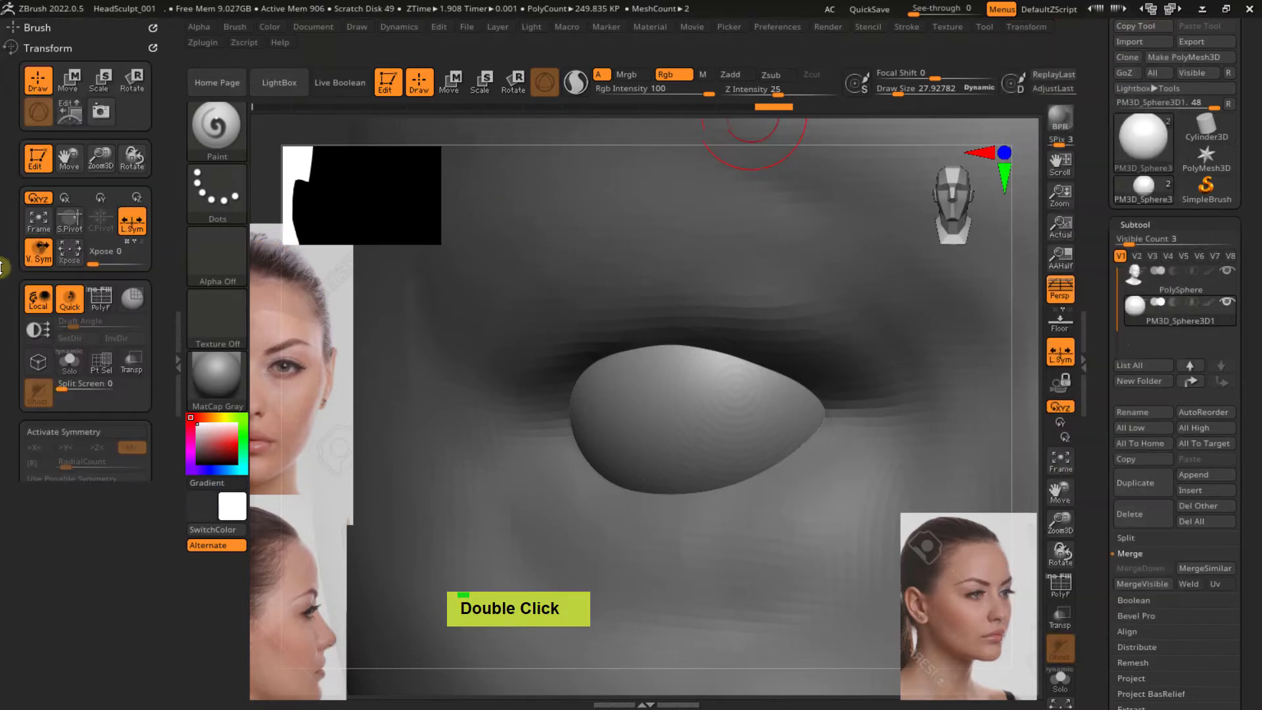
left_click(65, 432)
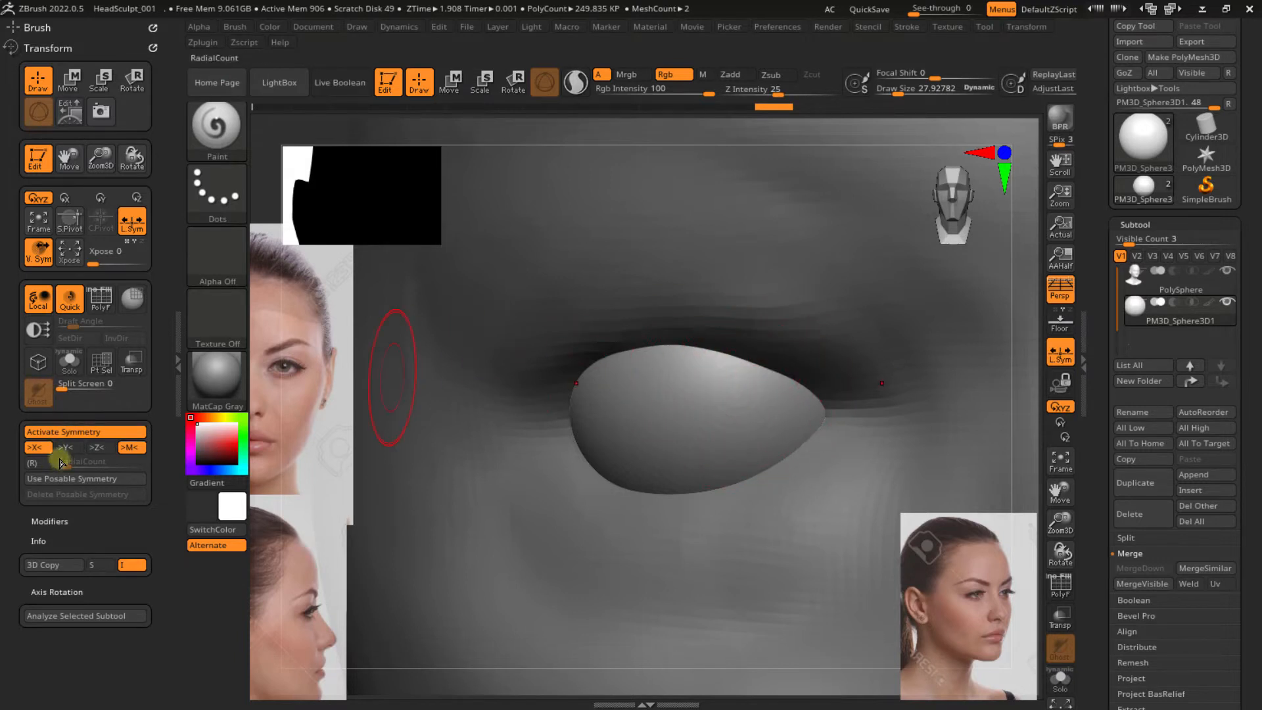
left_click(36, 464)
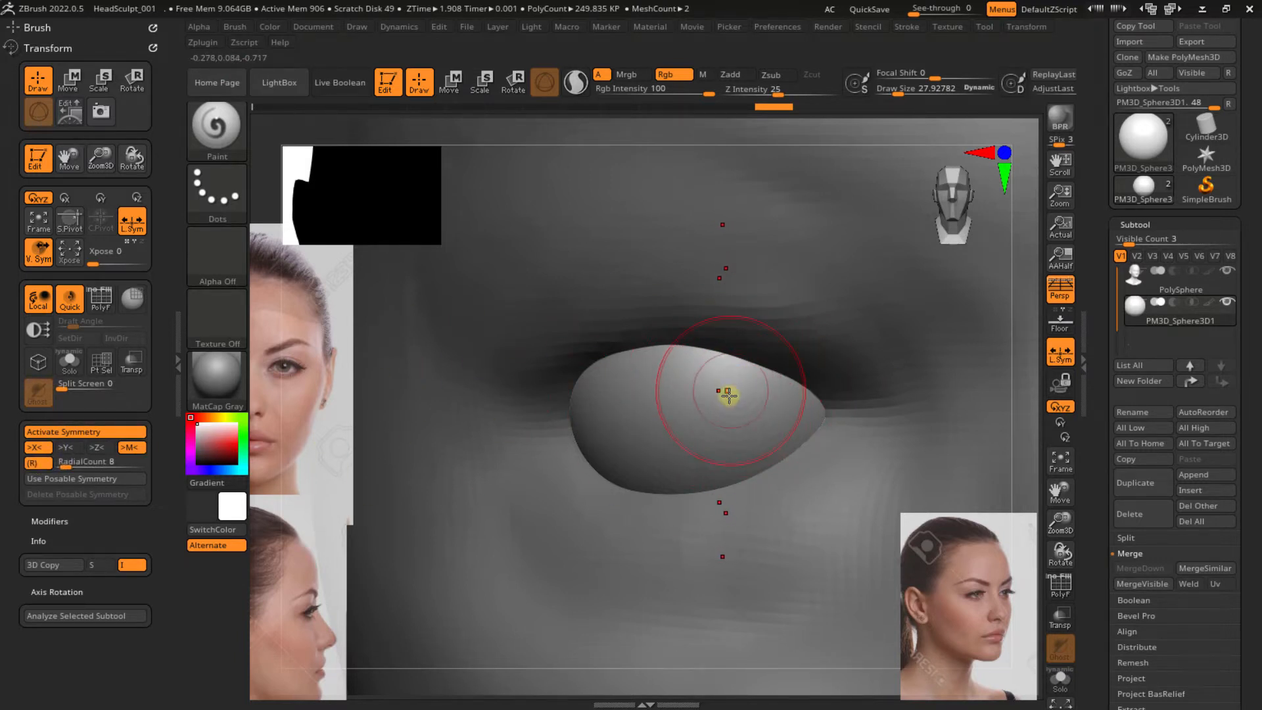
Switch the eyeball's radial symmetry from the X axis to Z and set the brush draw size to about 11.9
double_click(63, 449)
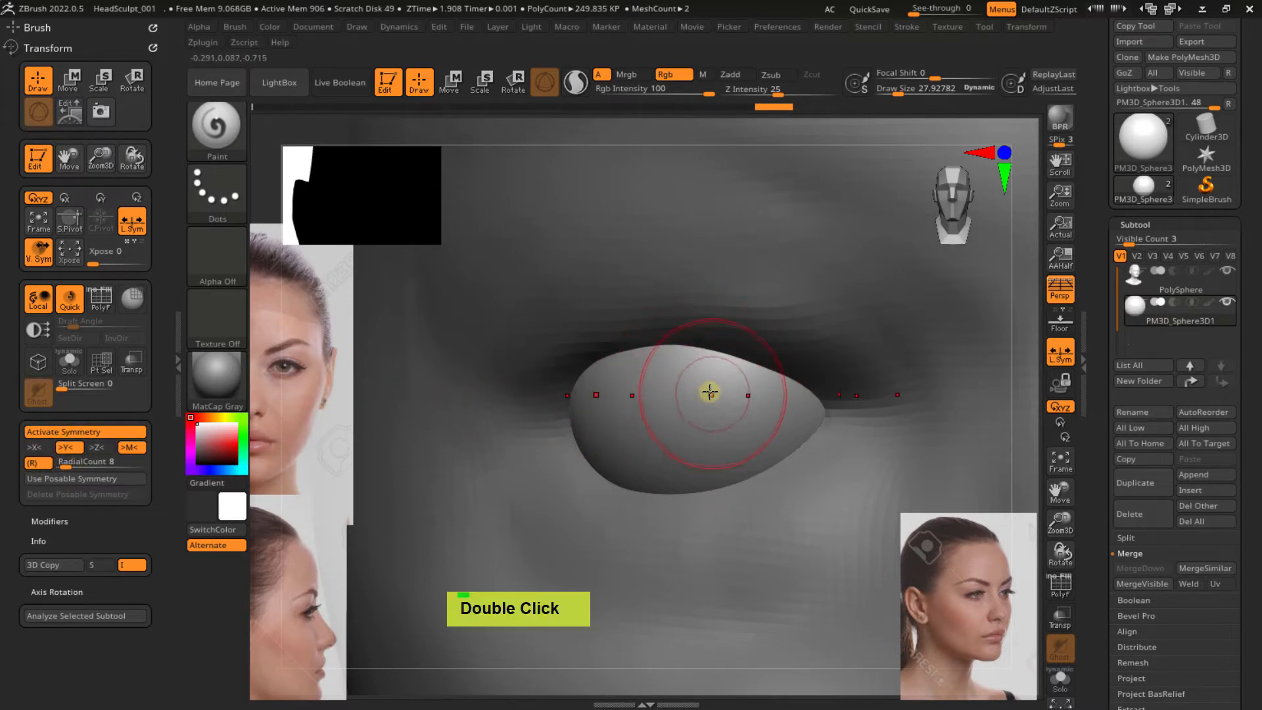
double_click(97, 447)
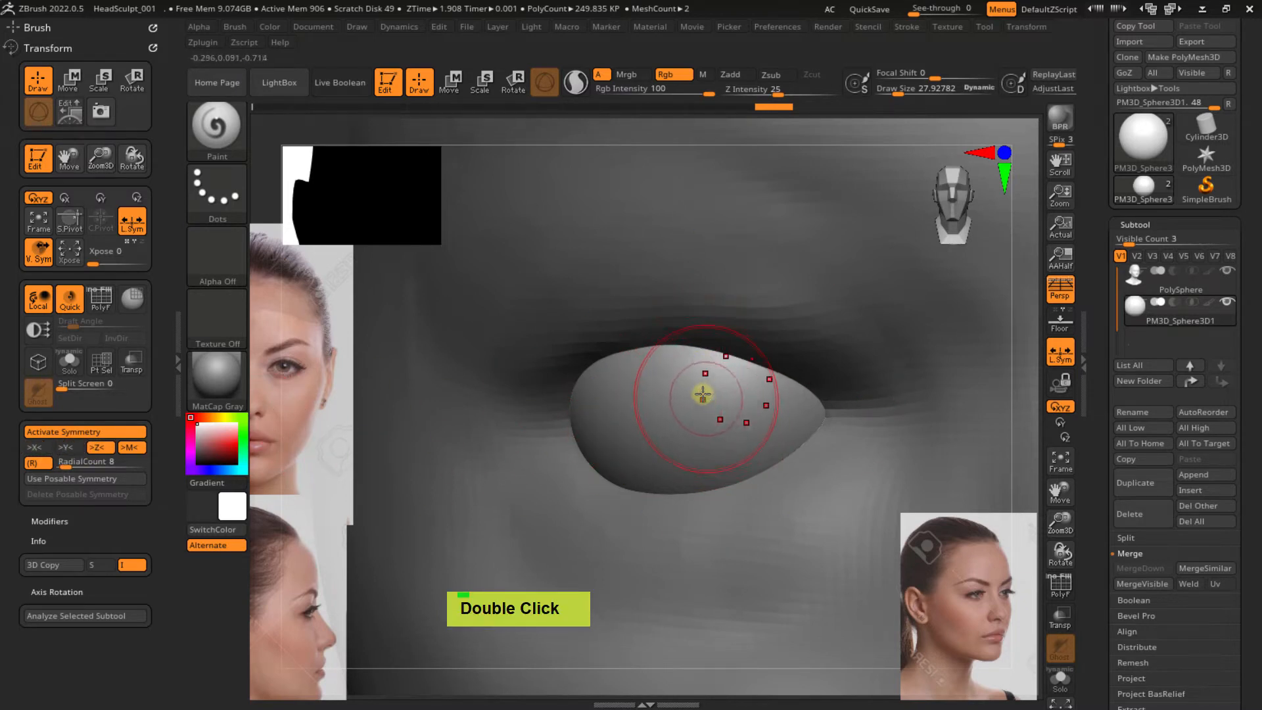
key("s")
left_click_drag(706, 381, 707, 386)
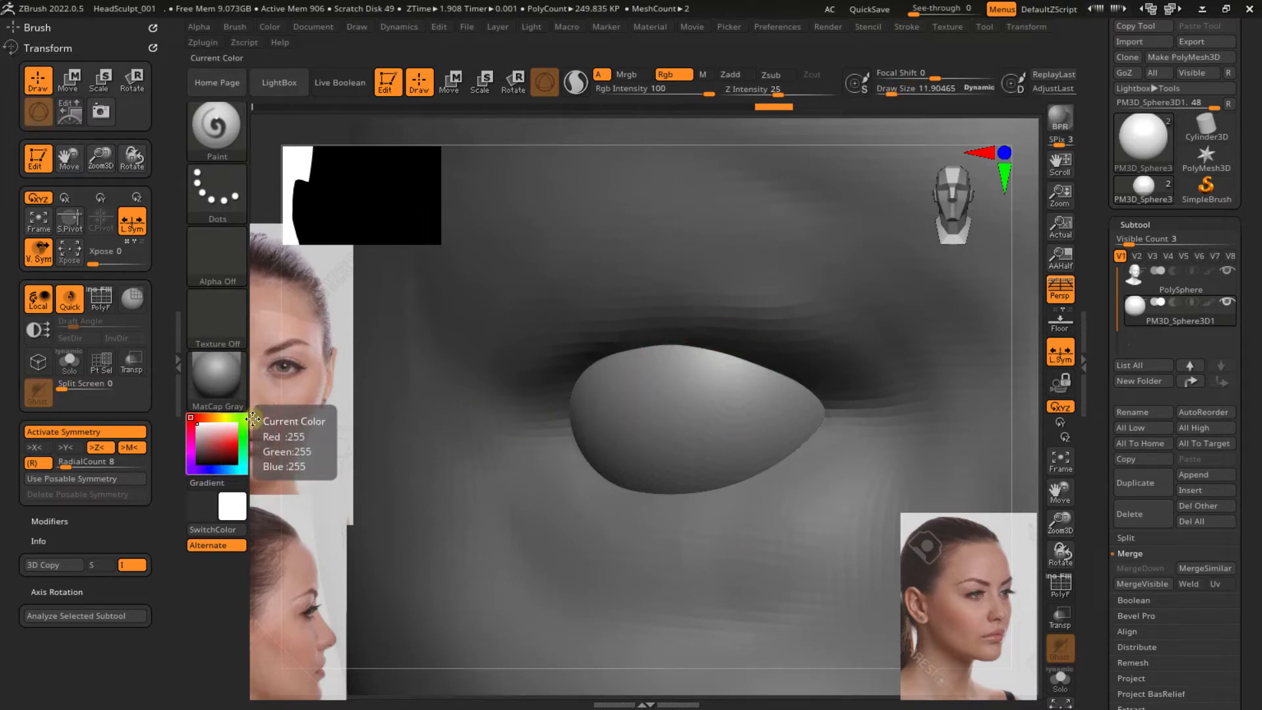
Choose a dark brown colour and paint the round iris on the eyeball with radial symmetry
left_click(207, 450)
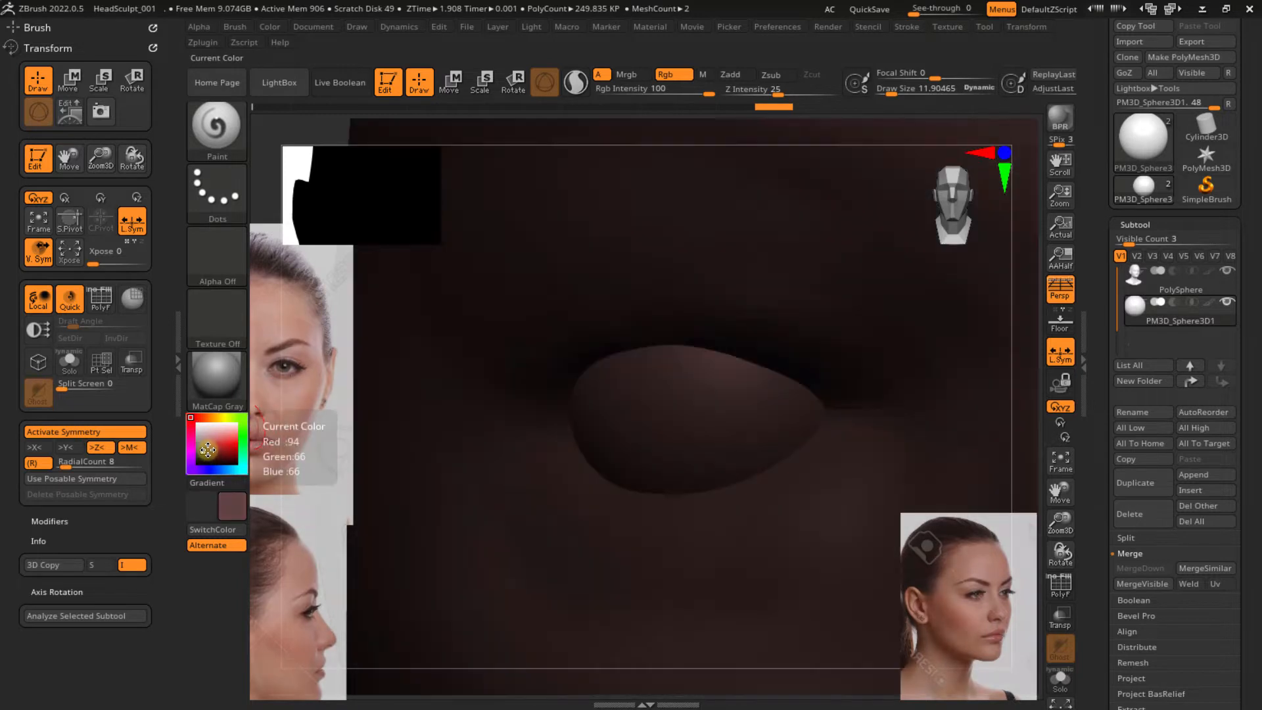
left_click(205, 452)
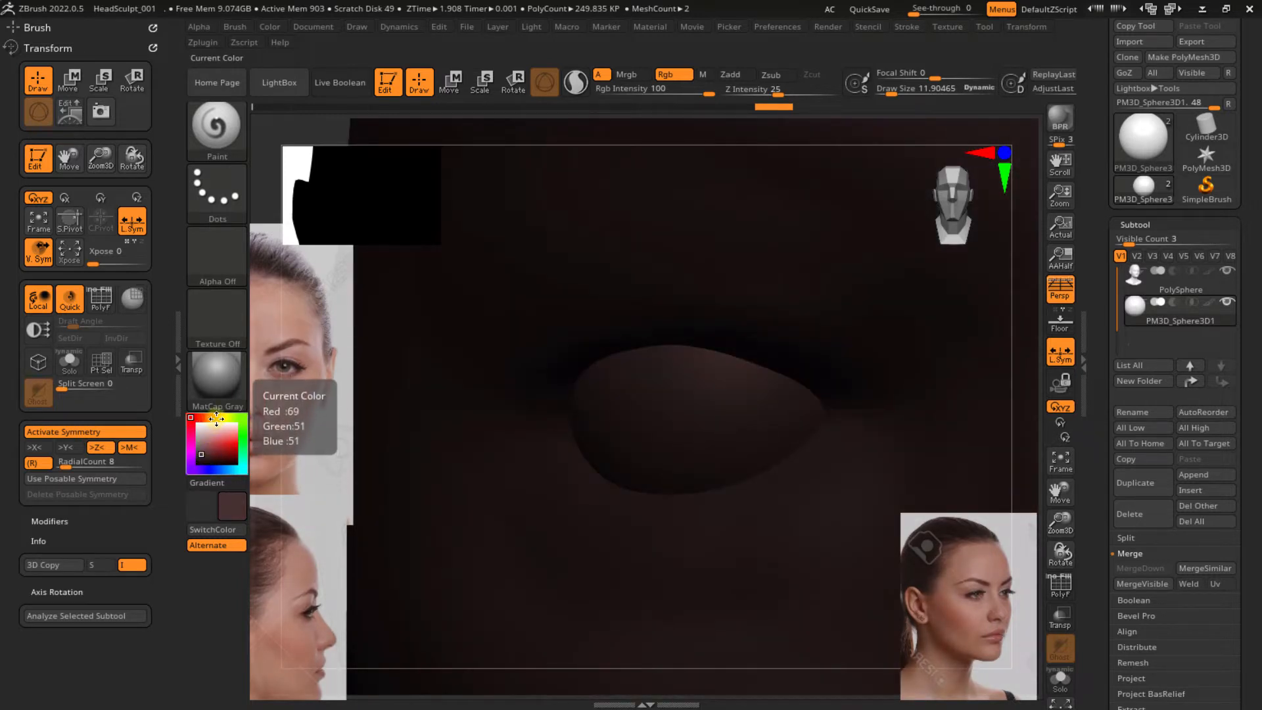
left_click(207, 418)
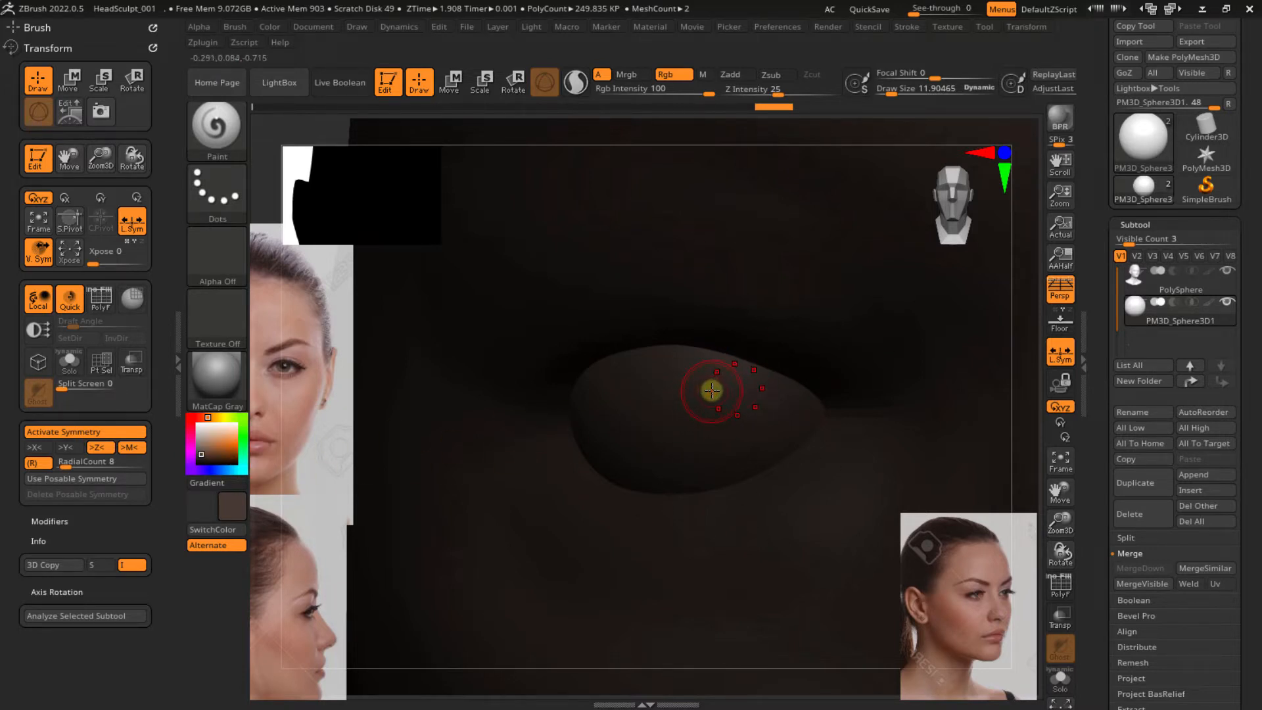
left_click_drag(707, 382, 724, 403)
right_click_drag(736, 391, 721, 322, "ctrl")
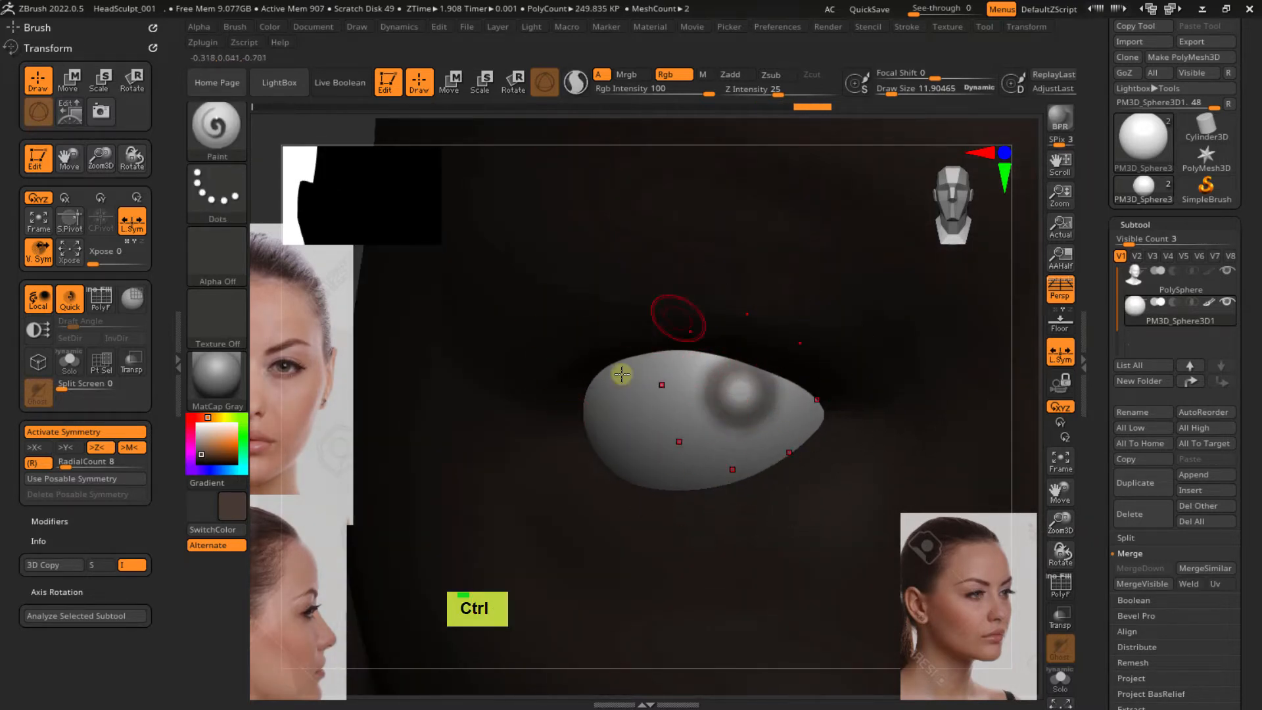
mouse_move(717, 376)
left_mouse_down()
mouse_move(710, 408)
mouse_move(710, 366)
mouse_move(700, 404)
mouse_move(690, 392)
mouse_move(708, 371)
left_mouse_up()
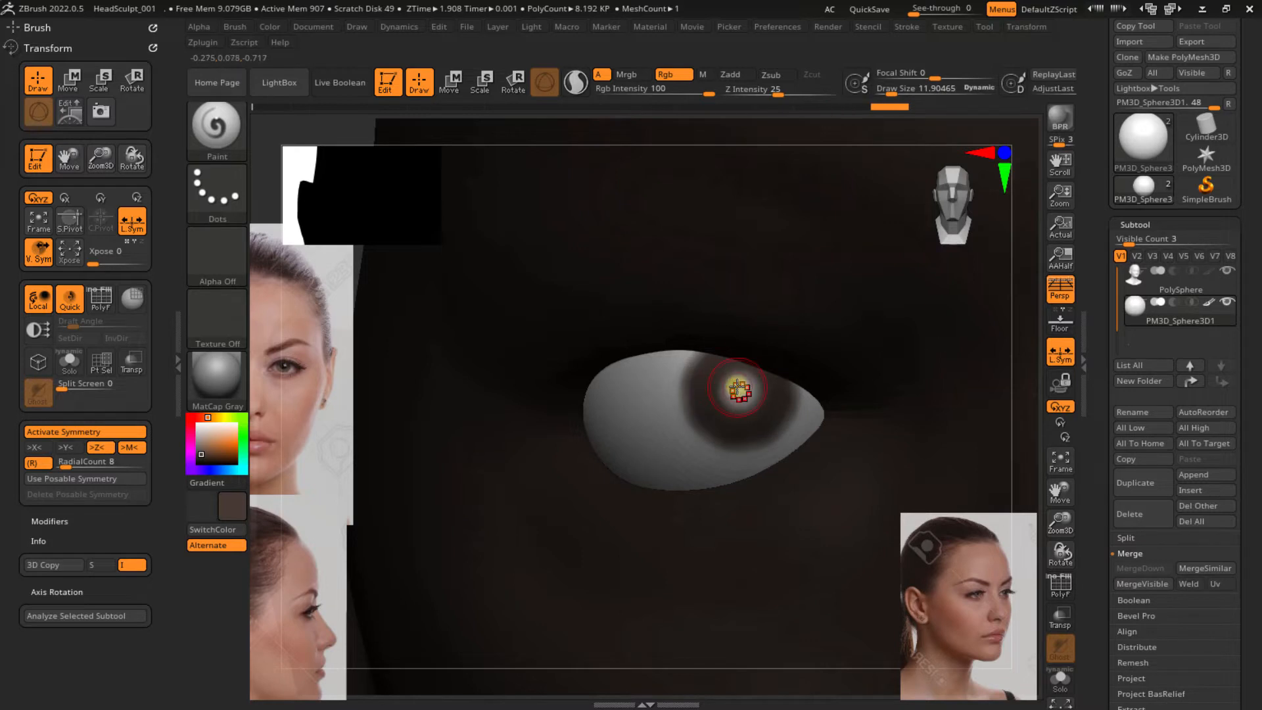
Choose black and paint the pupil at the centre of the iris
right_click_drag(738, 388, 682, 257, "ctrl")
right_click_drag(698, 364, 687, 260, "ctrl")
right_click_drag(778, 378, 671, 341, "alt")
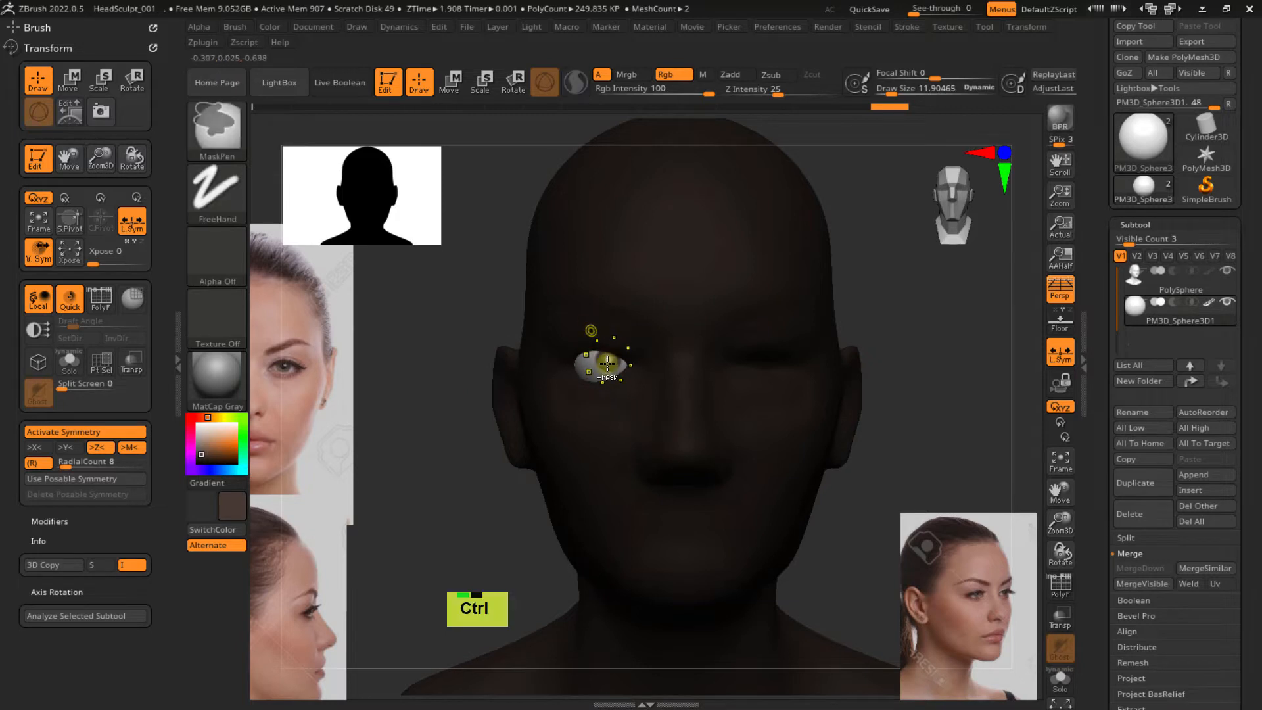
right_click_drag(602, 358, 639, 472, "ctrl")
right_click_drag(617, 358, 642, 431, "alt")
left_click(197, 462)
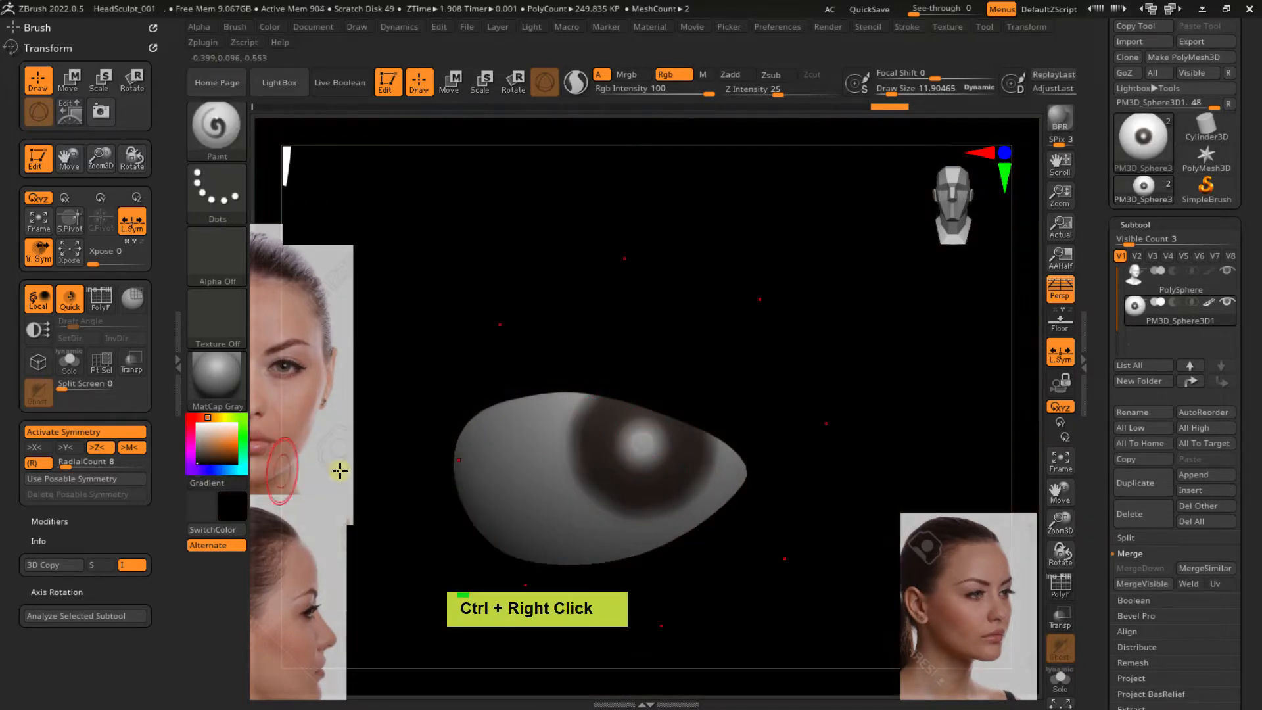
left_click(636, 441)
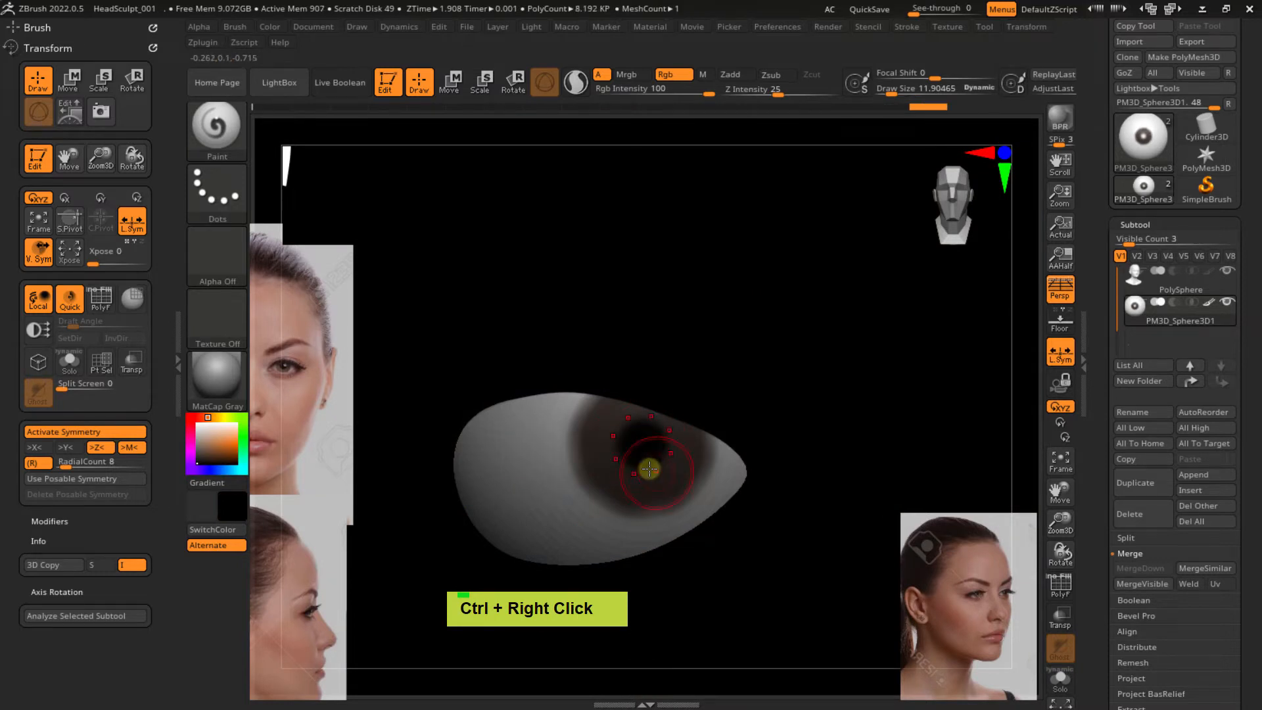
Choose a dark green colour and paint over the brown iris around the pupil
left_click(237, 424)
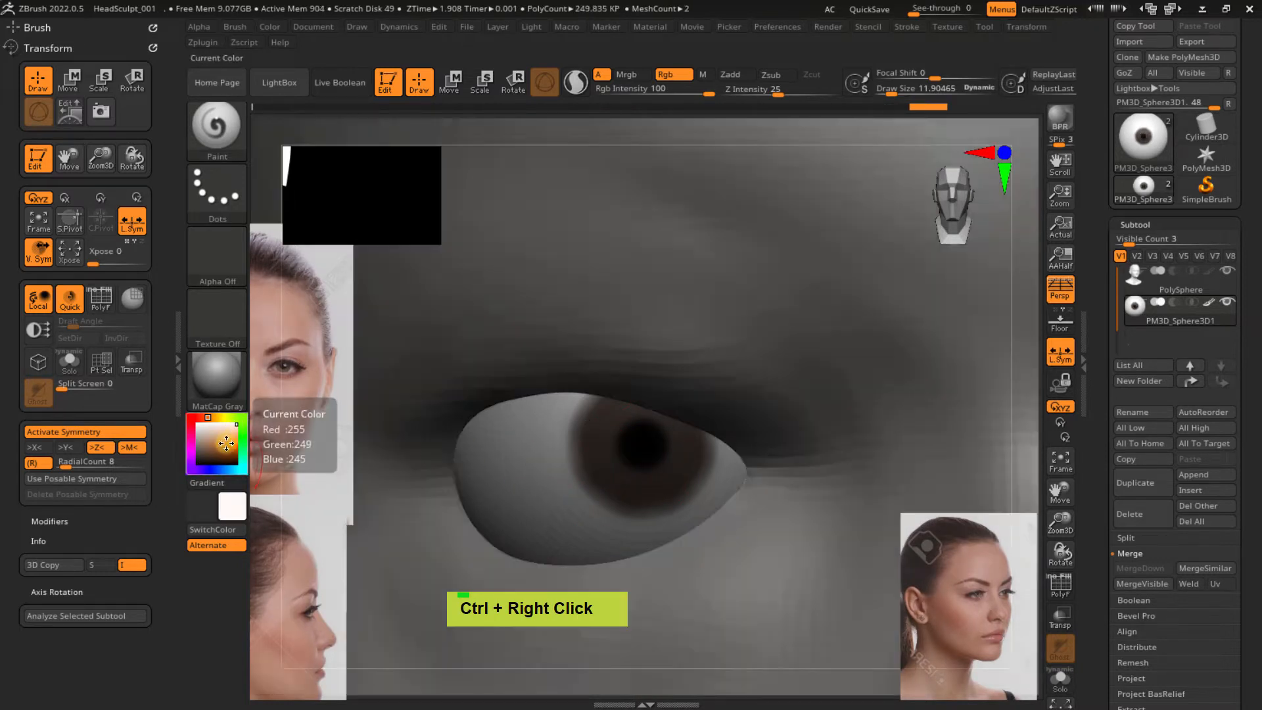
left_click(238, 437)
double_click(240, 439)
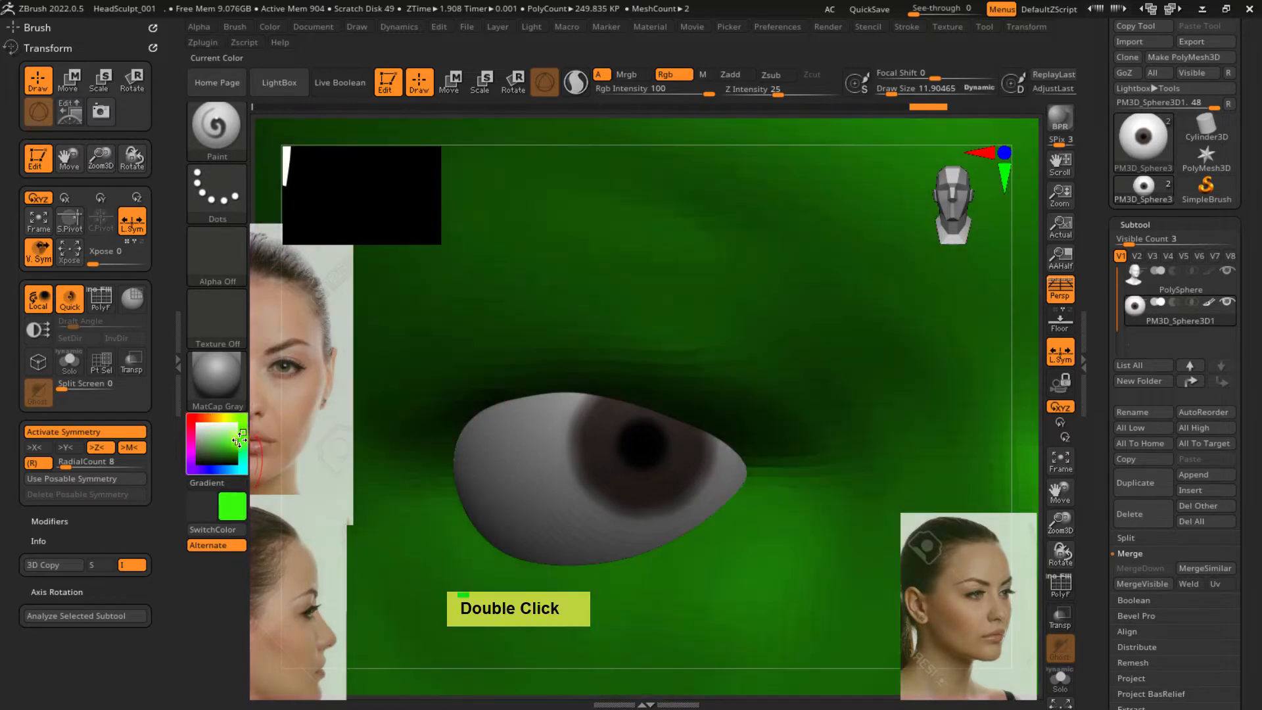
left_click(208, 453)
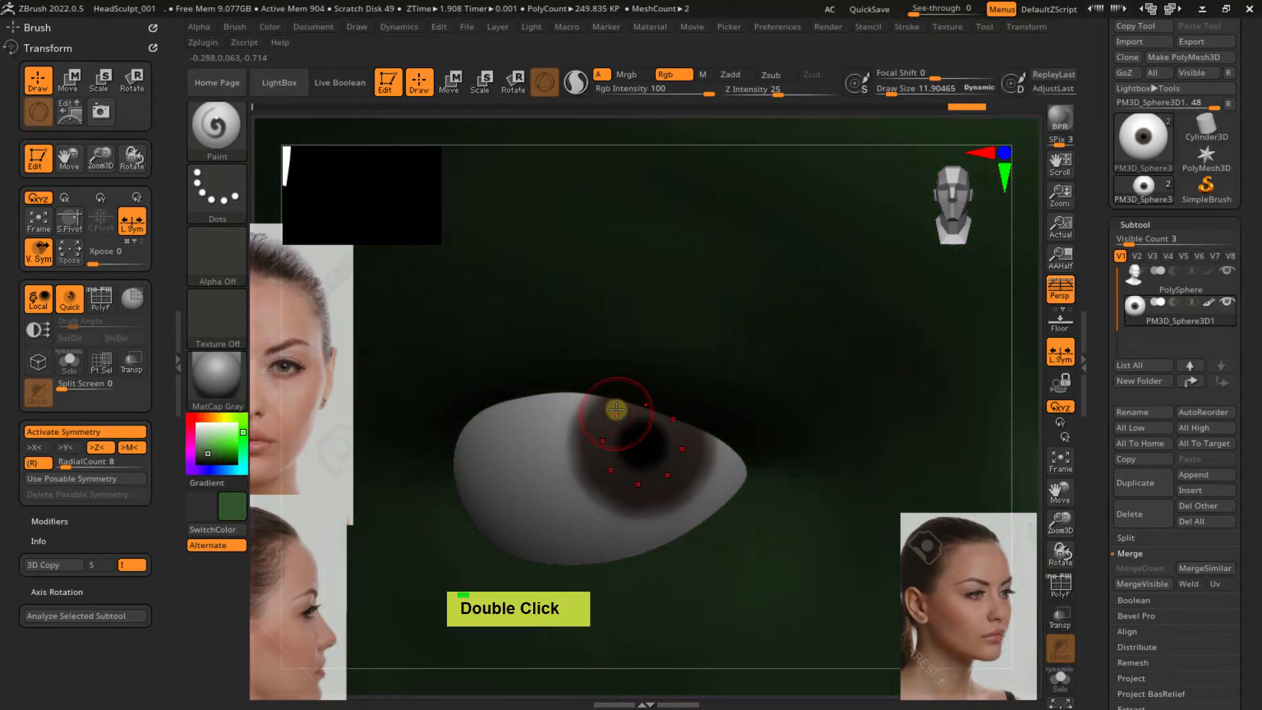
mouse_move(637, 464)
left_mouse_down()
mouse_move(585, 425)
mouse_move(637, 493)
mouse_move(637, 516)
left_mouse_up()
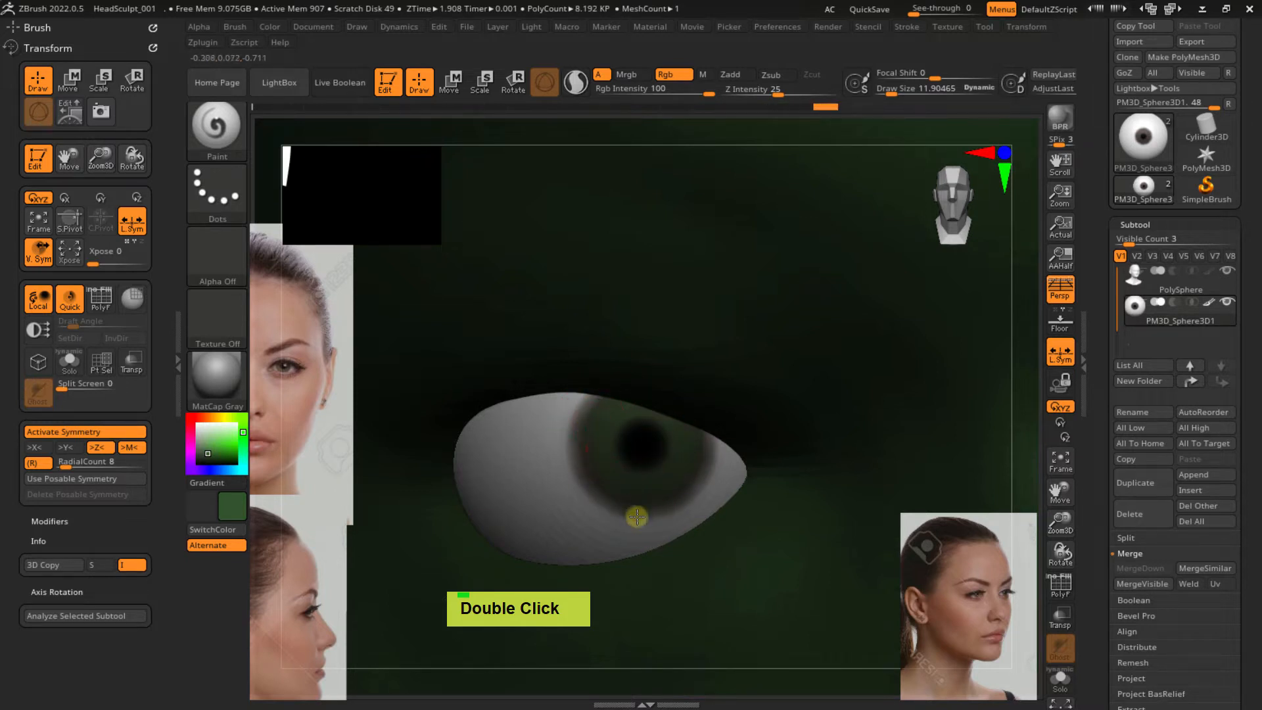
Paint a near-black ring around the iris's outer edge at draw size about 3.7, subdividing the eyeball once for a sharper ring
left_click(203, 460)
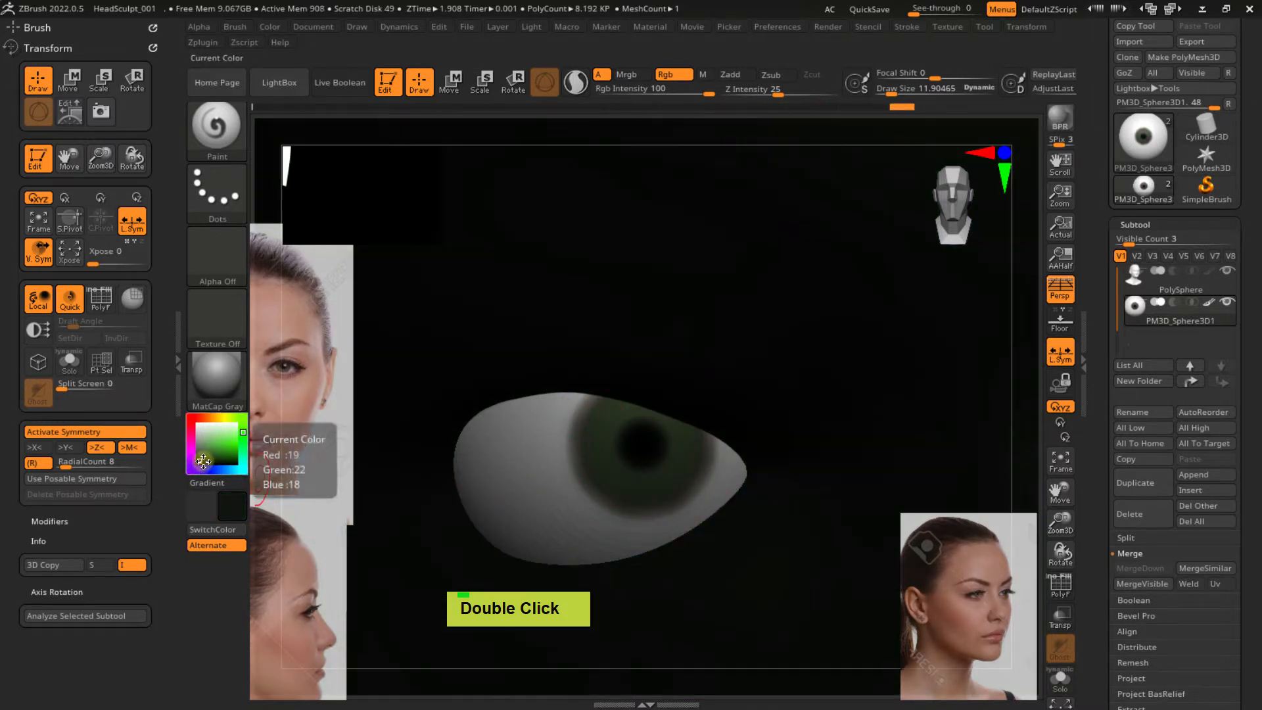
key("s")
left_click(575, 429)
mouse_move(577, 405)
left_mouse_down()
mouse_move(565, 432)
mouse_move(580, 403)
mouse_move(580, 471)
mouse_move(571, 456)
left_mouse_up()
left_click_drag(577, 404, 572, 463)
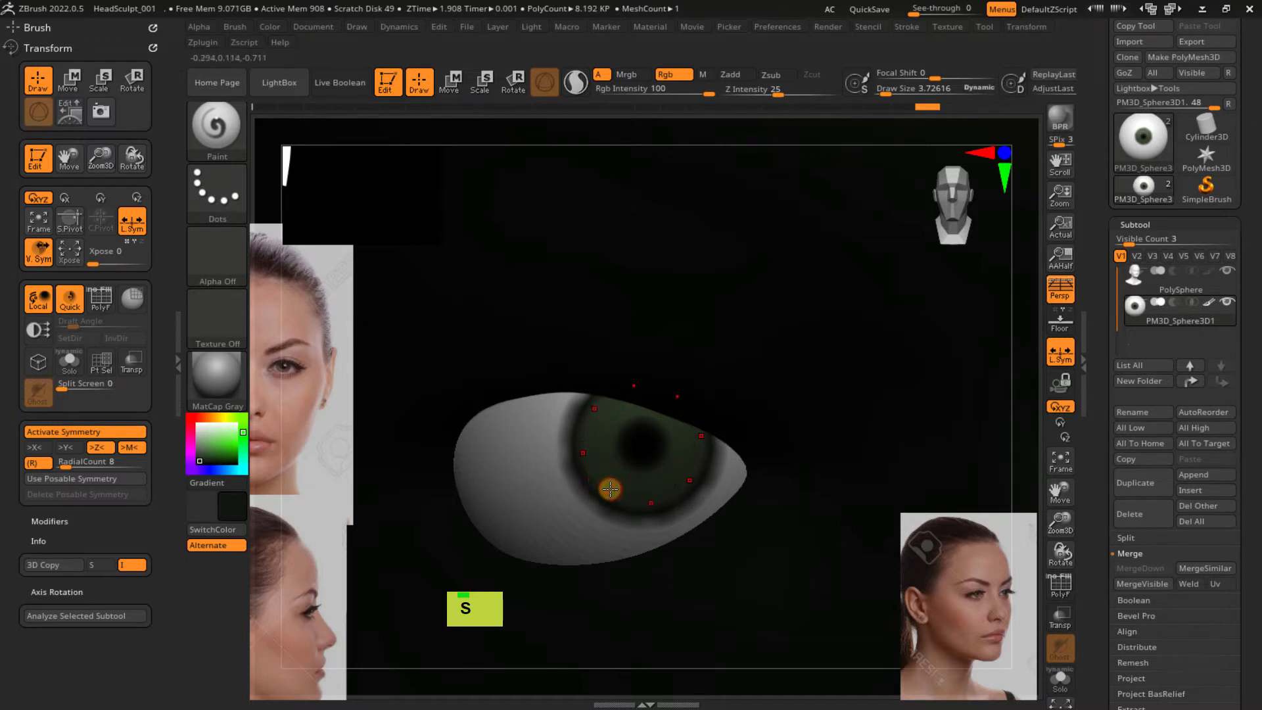
key("ctrl+d")
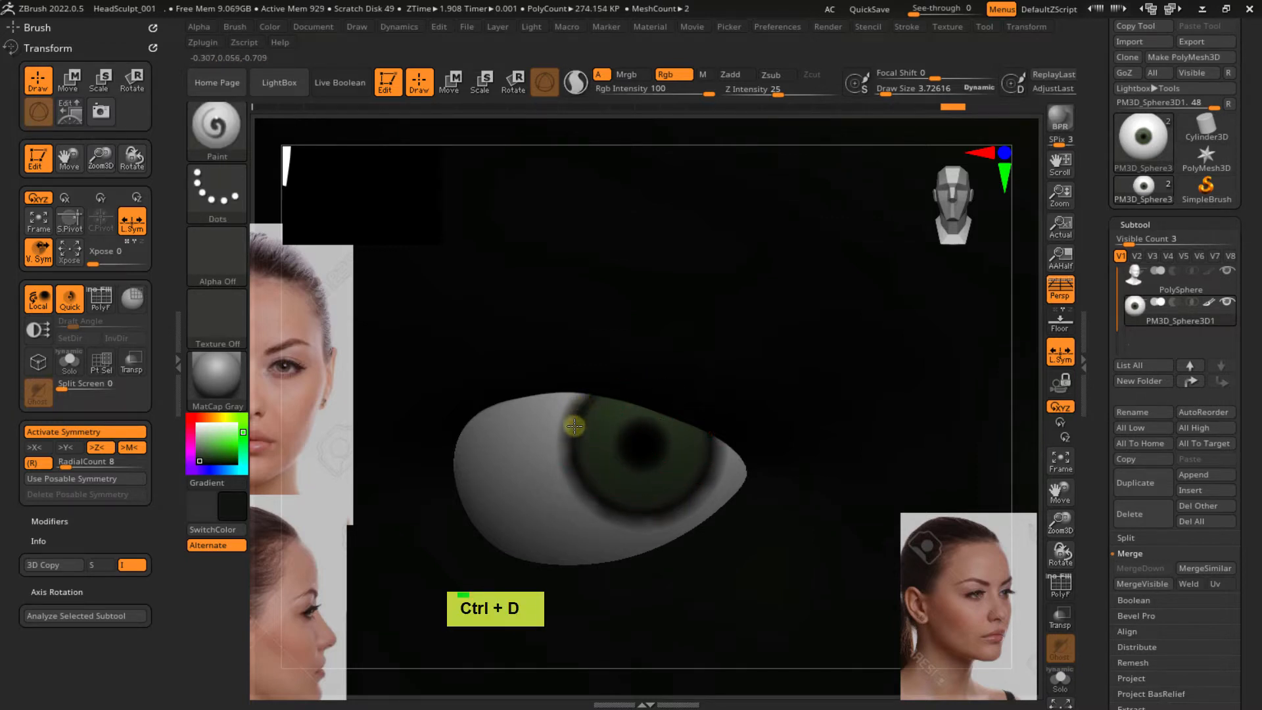
left_click_drag(571, 416, 566, 460)
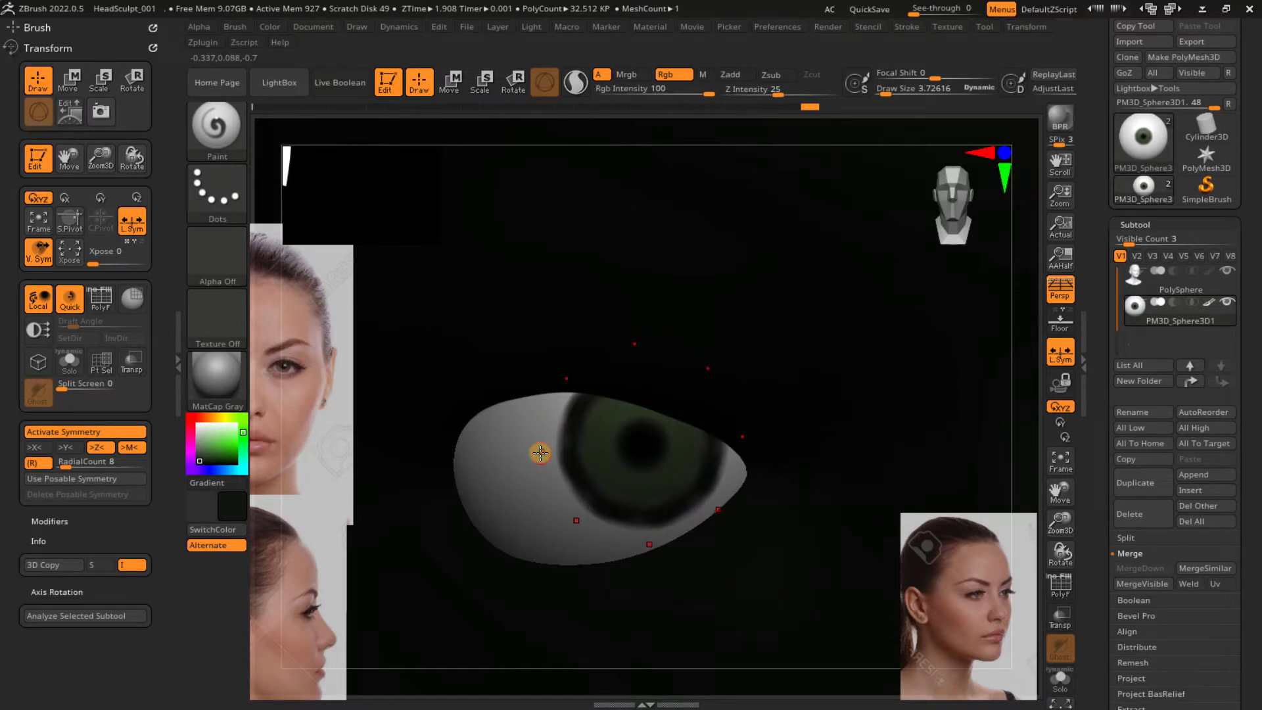
Sample the eyeball's white, set the radial count to 18 and trim the outer edge of the dark iris ring
key("c")
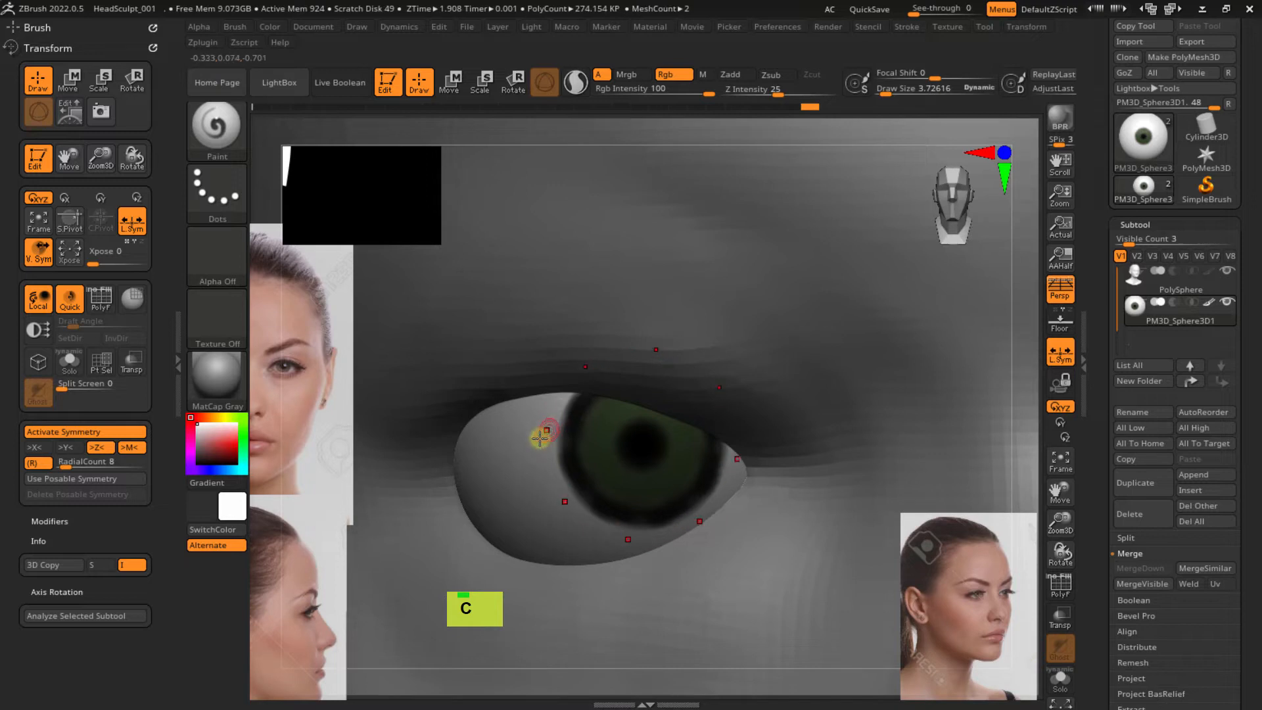
left_click_drag(65, 464, 88, 468)
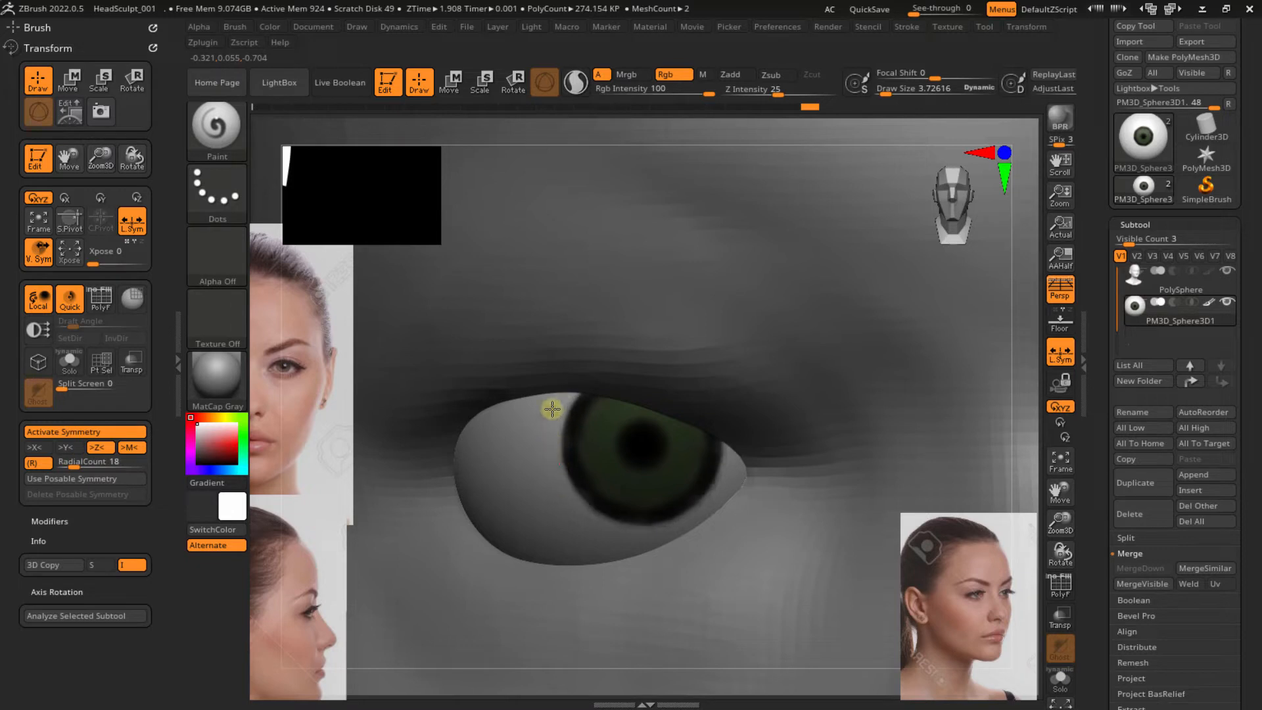
left_click_drag(562, 412, 562, 465)
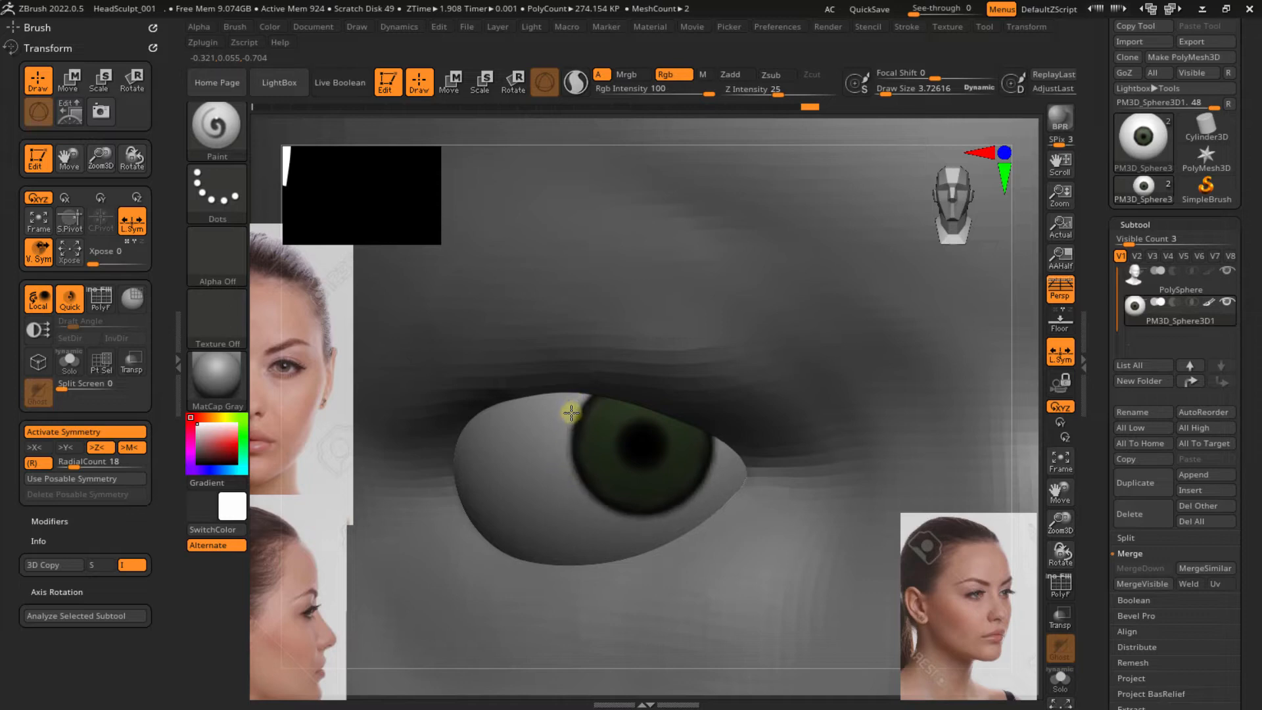
left_click_drag(571, 412, 575, 481)
Sample the iris green and paint around the pupil's edge to make the pupil smaller
mouse_move(634, 478)
right_mouse_down("ctrl")
mouse_move(626, 454)
mouse_move(676, 523)
right_mouse_up("ctrl")
key("c")
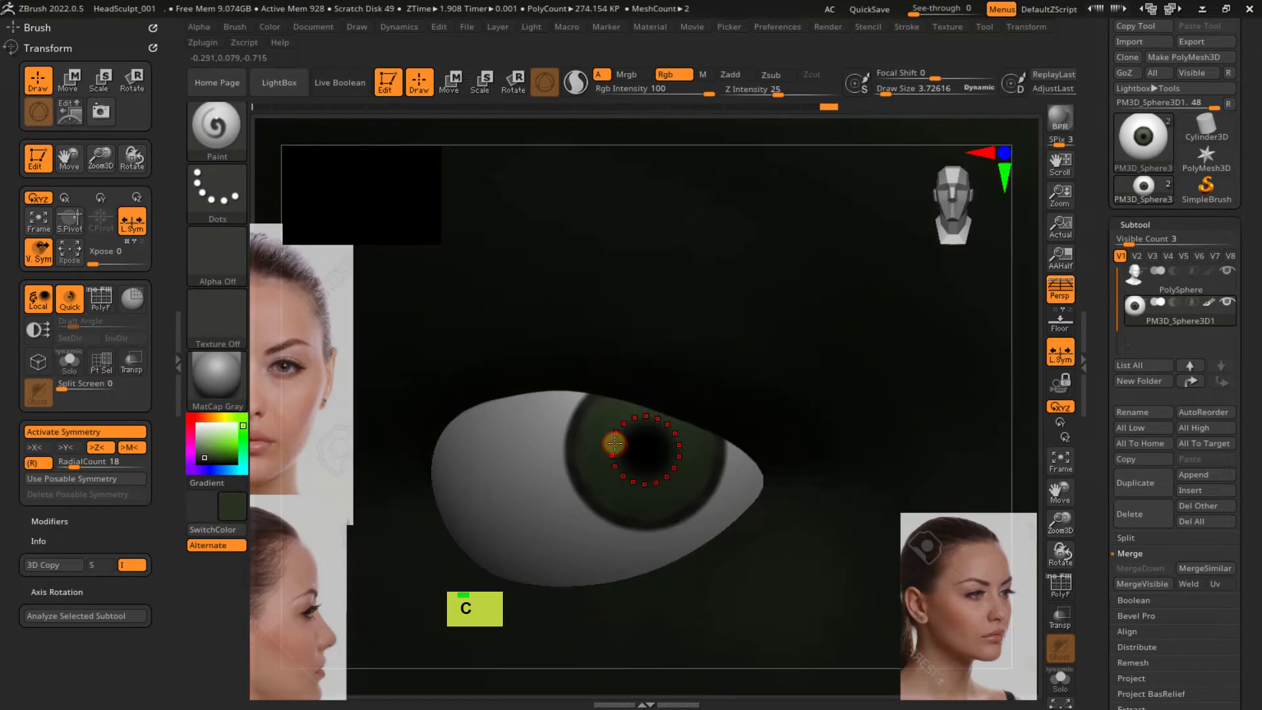
key("c")
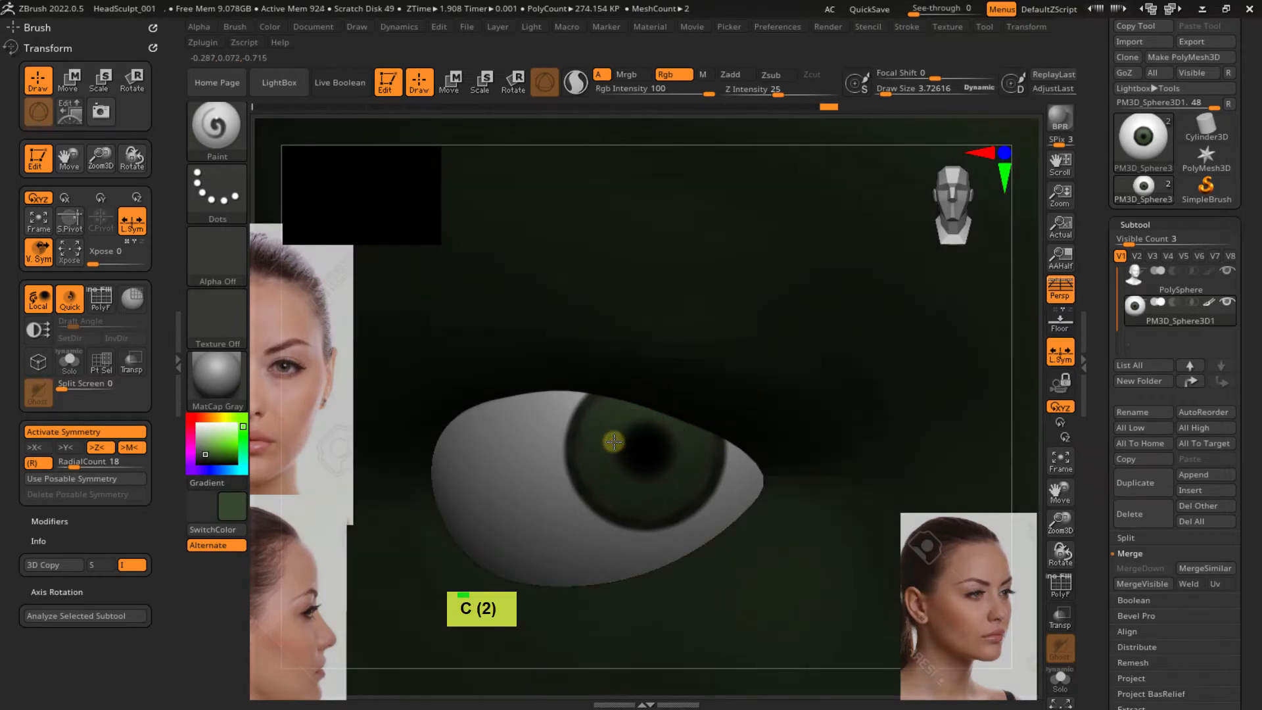
right_click_drag(657, 485, 665, 535, "ctrl")
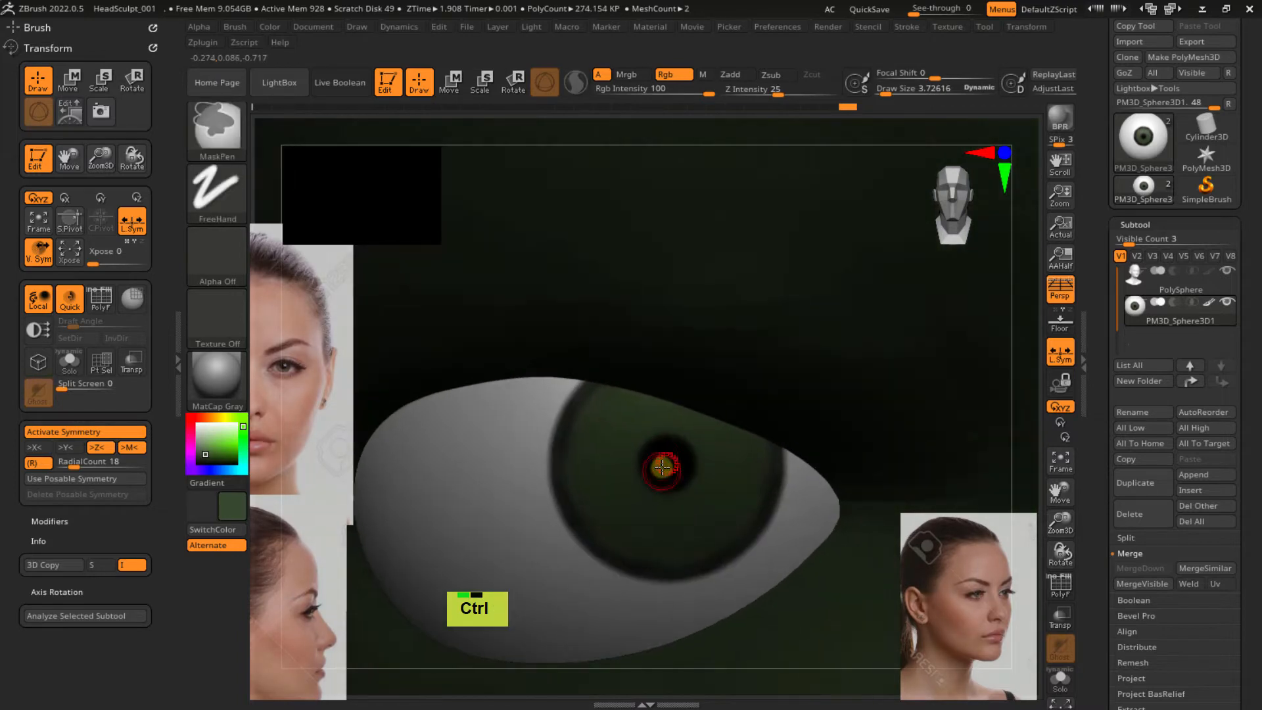
mouse_move(697, 475)
right_mouse_down("ctrl")
mouse_move(656, 412)
mouse_move(642, 342)
right_mouse_up("ctrl")
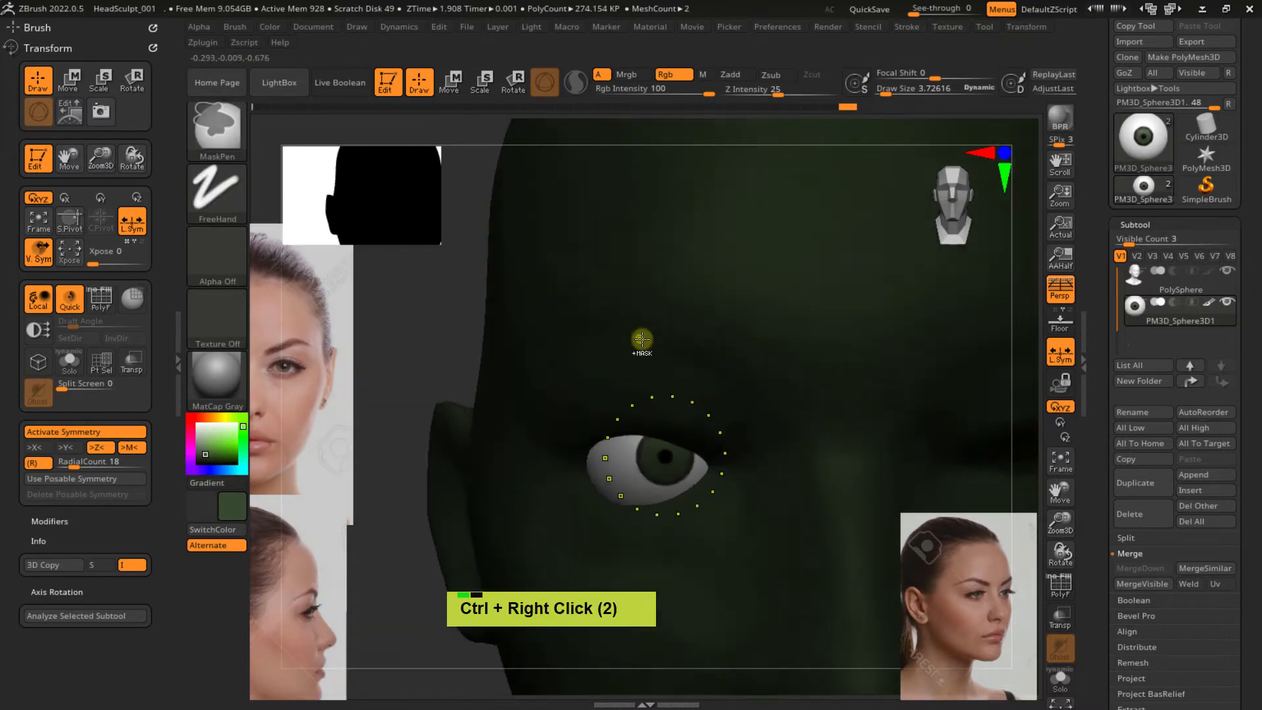
Sample the pupil's black and repaint its edge to make the pupil slightly larger
mouse_move(664, 403)
right_mouse_down("ctrl")
mouse_move(668, 479)
mouse_move(642, 416)
right_mouse_up("ctrl")
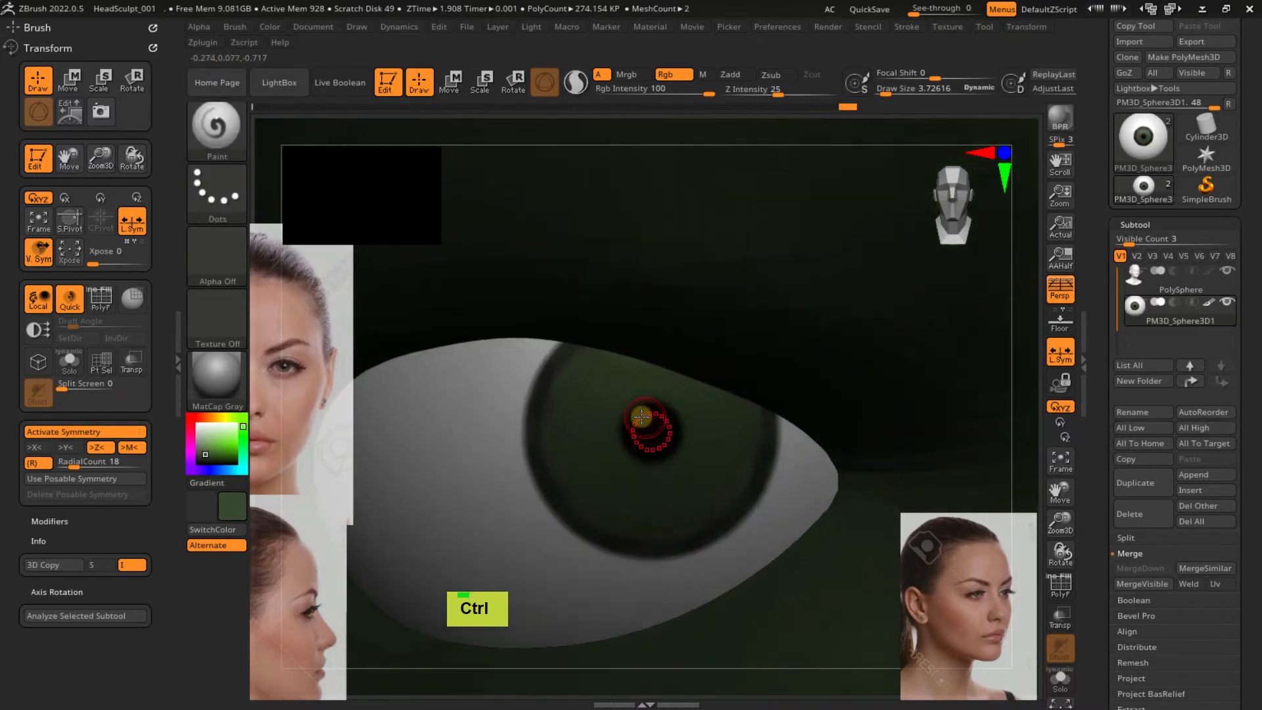
key("c")
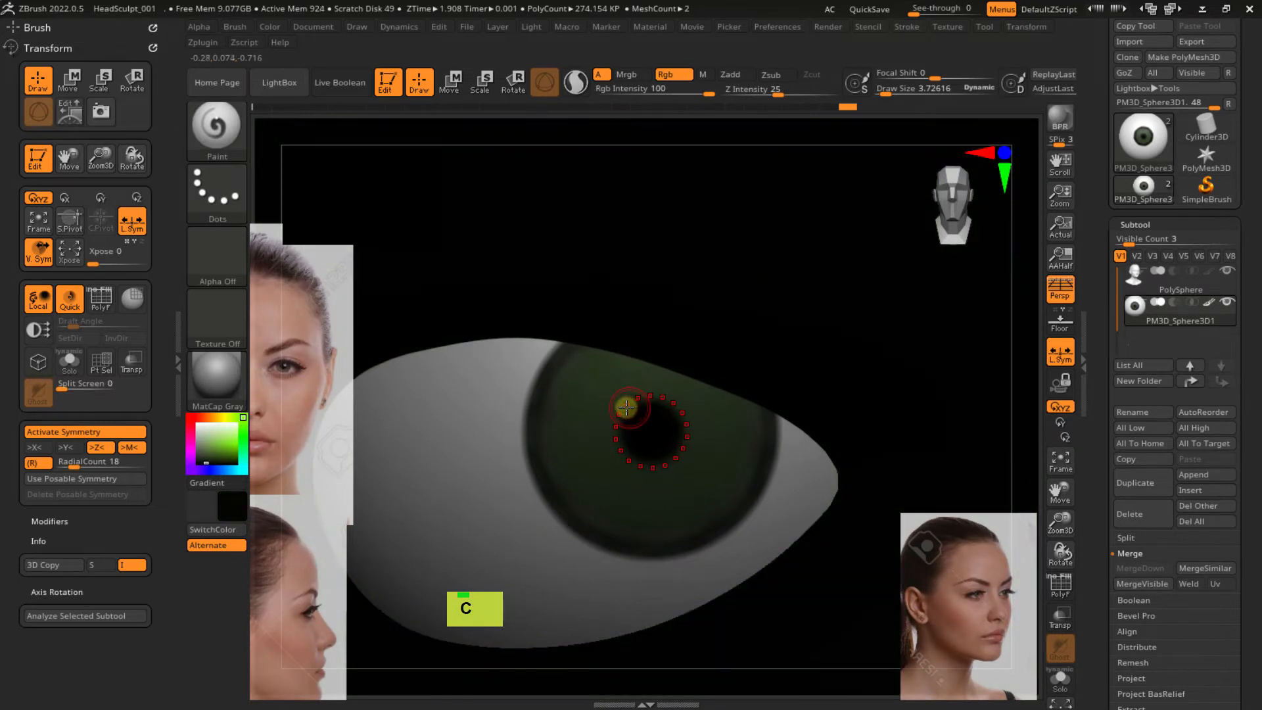
mouse_move(659, 485)
right_mouse_down("ctrl")
mouse_move(626, 429)
mouse_move(634, 466)
mouse_move(648, 450)
mouse_move(620, 429)
right_mouse_up("ctrl")
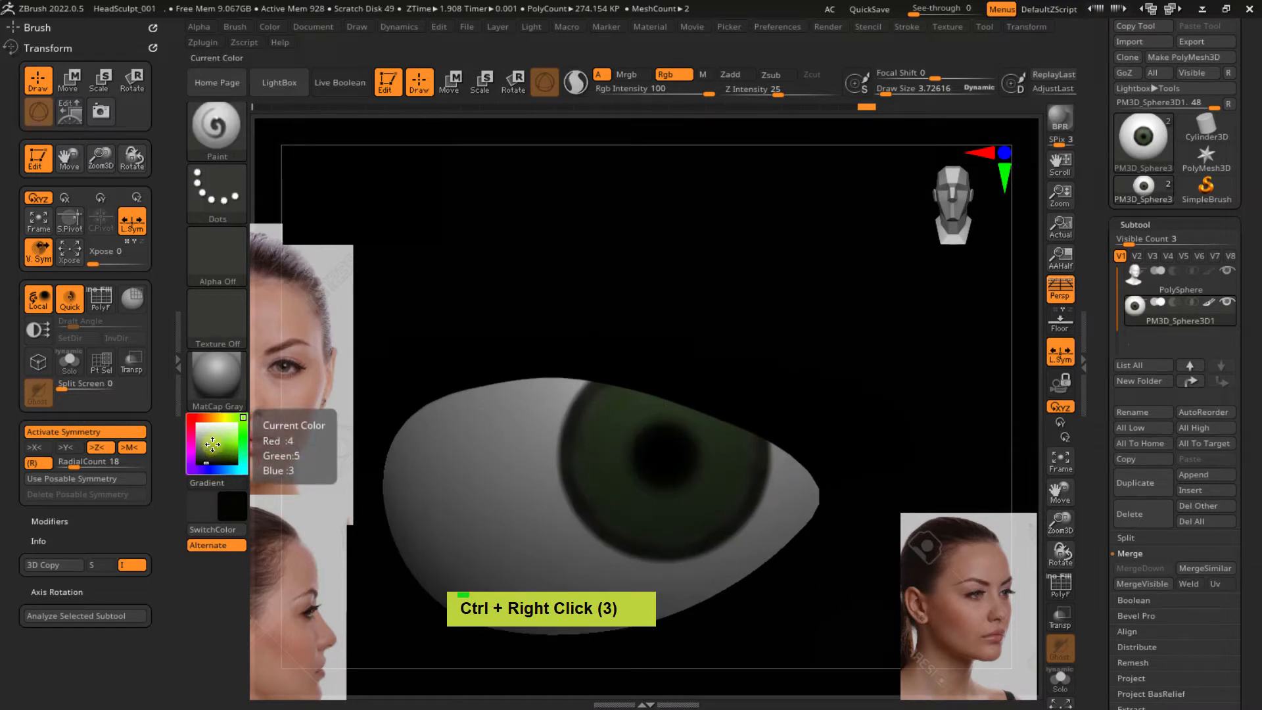
Choose a brown-orange colour, set the draw size to about 1.5 and paint radial streaks across the green iris
left_click(212, 418)
left_click_drag(211, 449, 213, 454)
key("s")
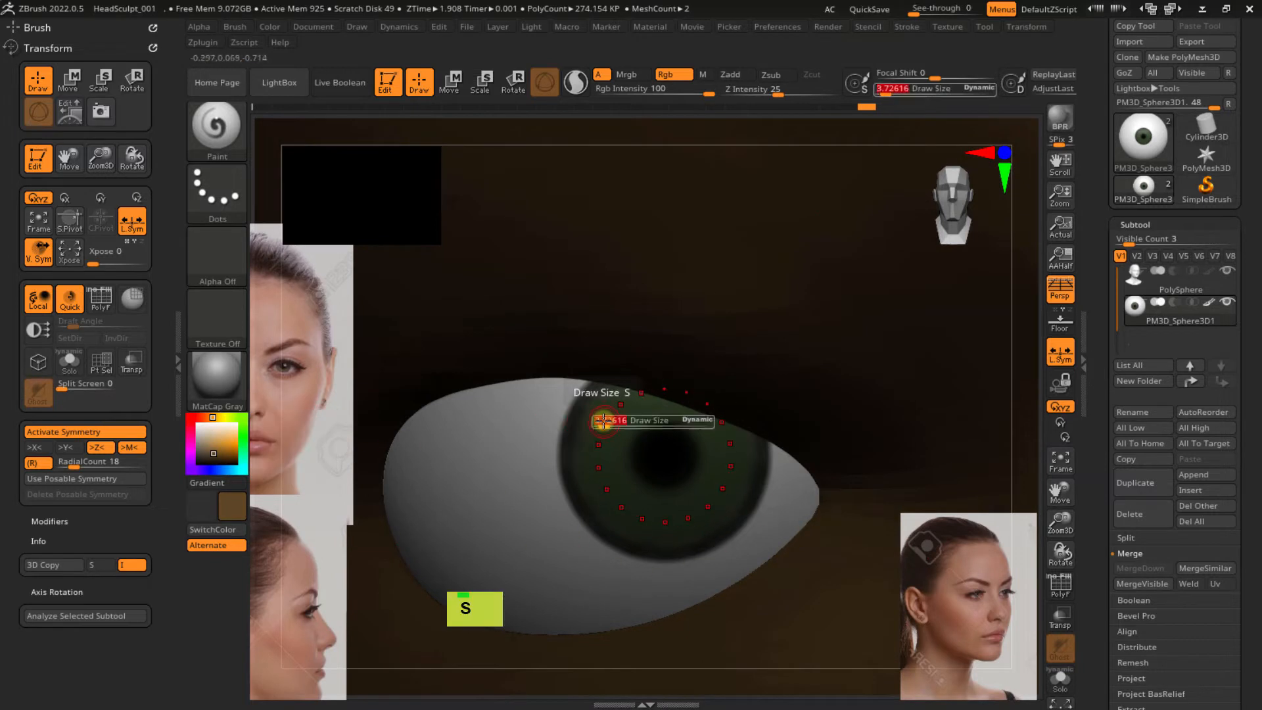
mouse_move(596, 418)
left_mouse_down()
mouse_move(608, 418)
mouse_move(583, 411)
left_mouse_up()
key("s")
double_click(603, 424)
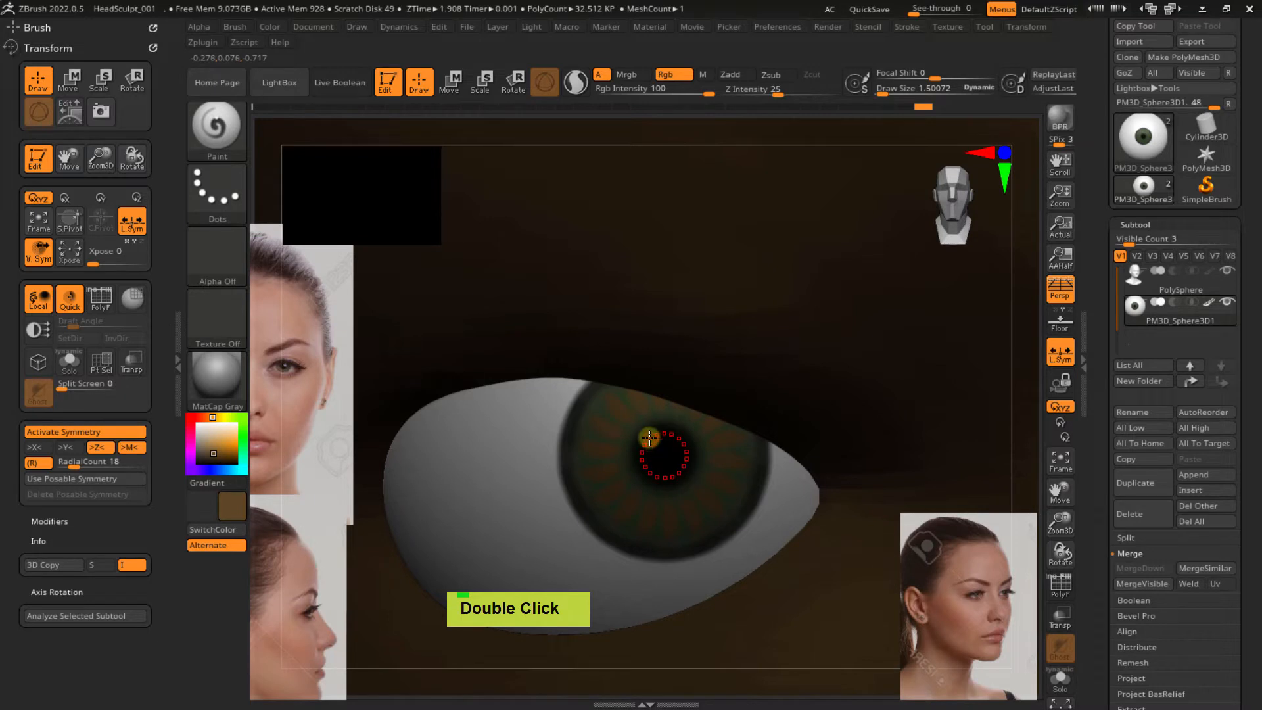
Add fine dark and brown strokes to the iris streaks using colours sampled from the eye, and reset the colour to white
key("c")
double_click(600, 414)
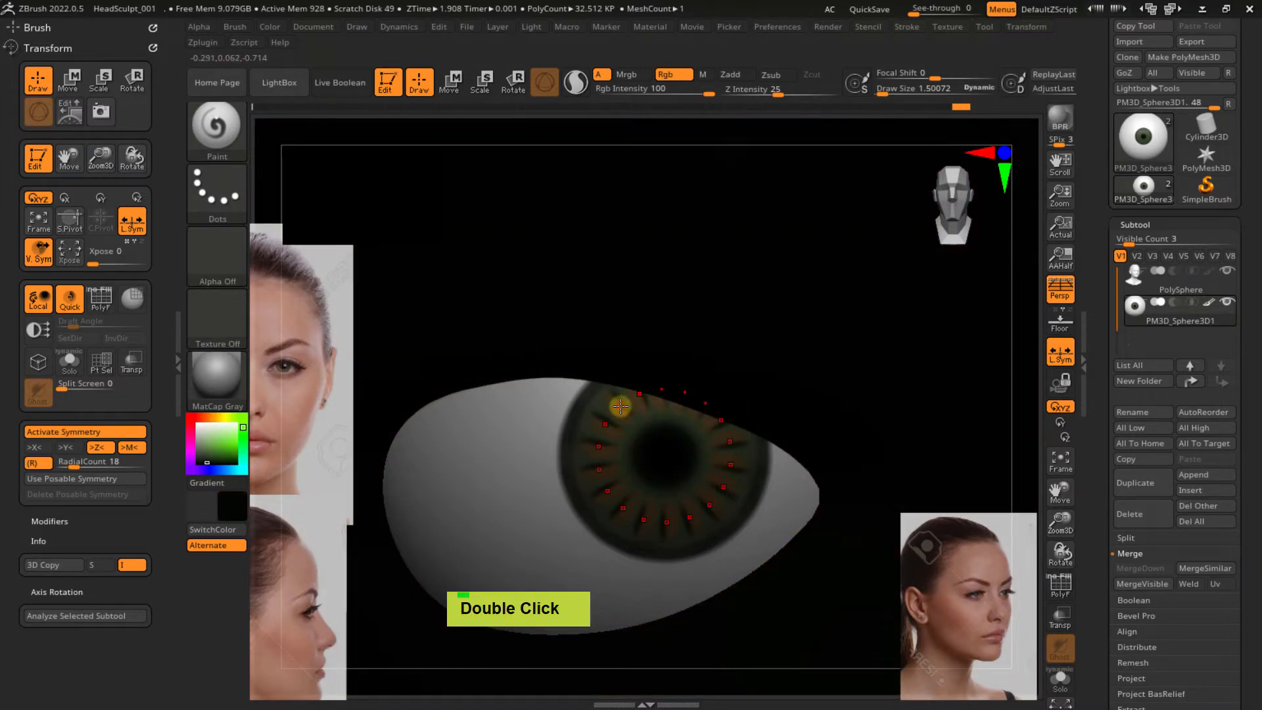
key("c")
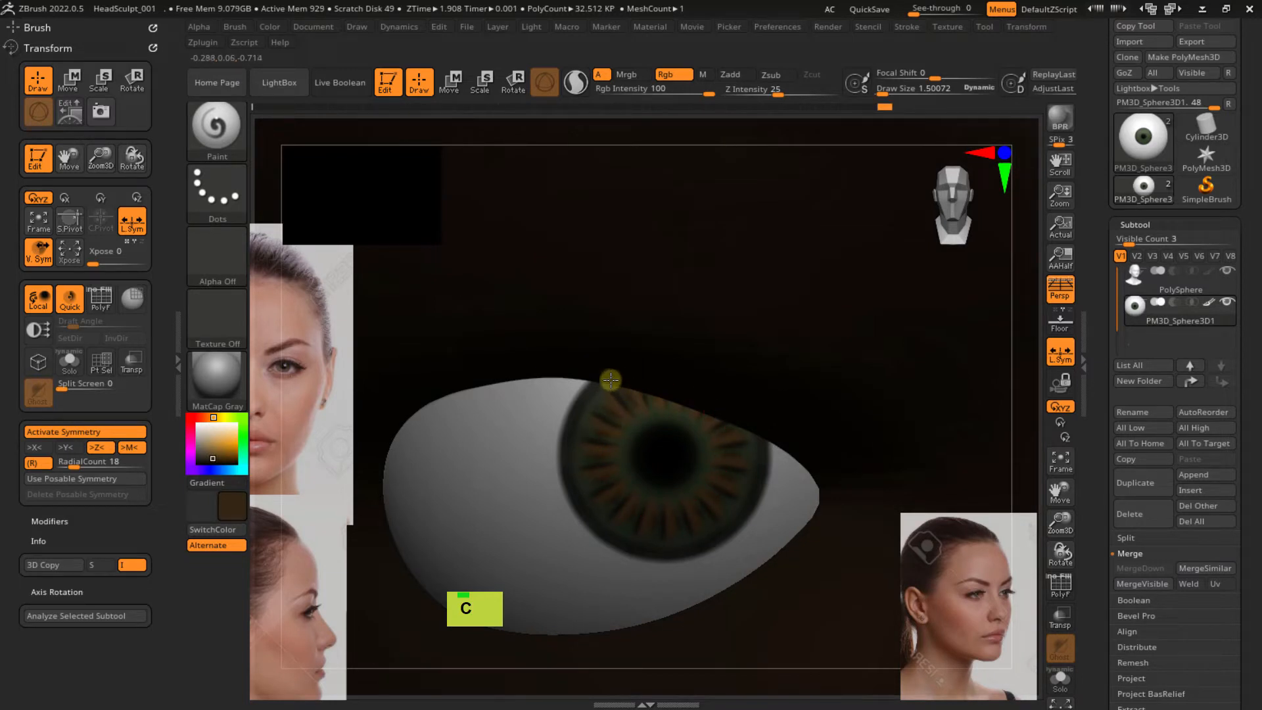
right_click_drag(690, 423, 653, 397, "ctrl")
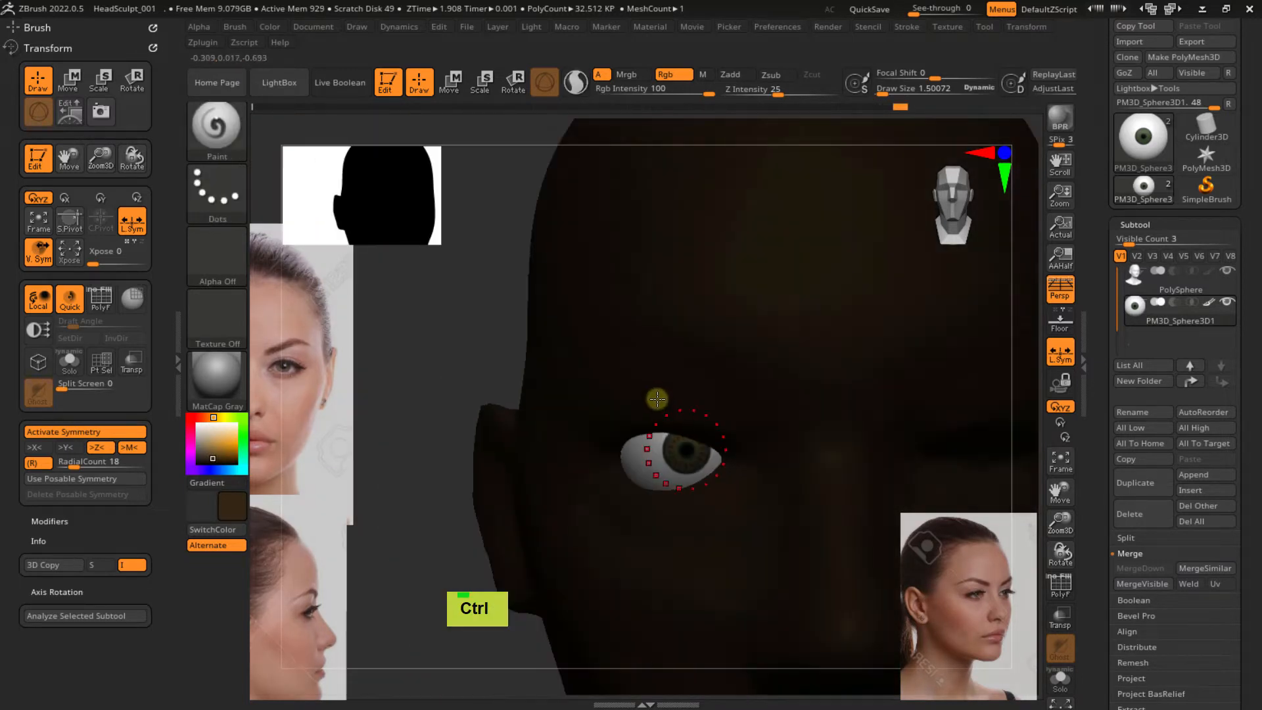
left_click_drag(204, 441, 193, 420)
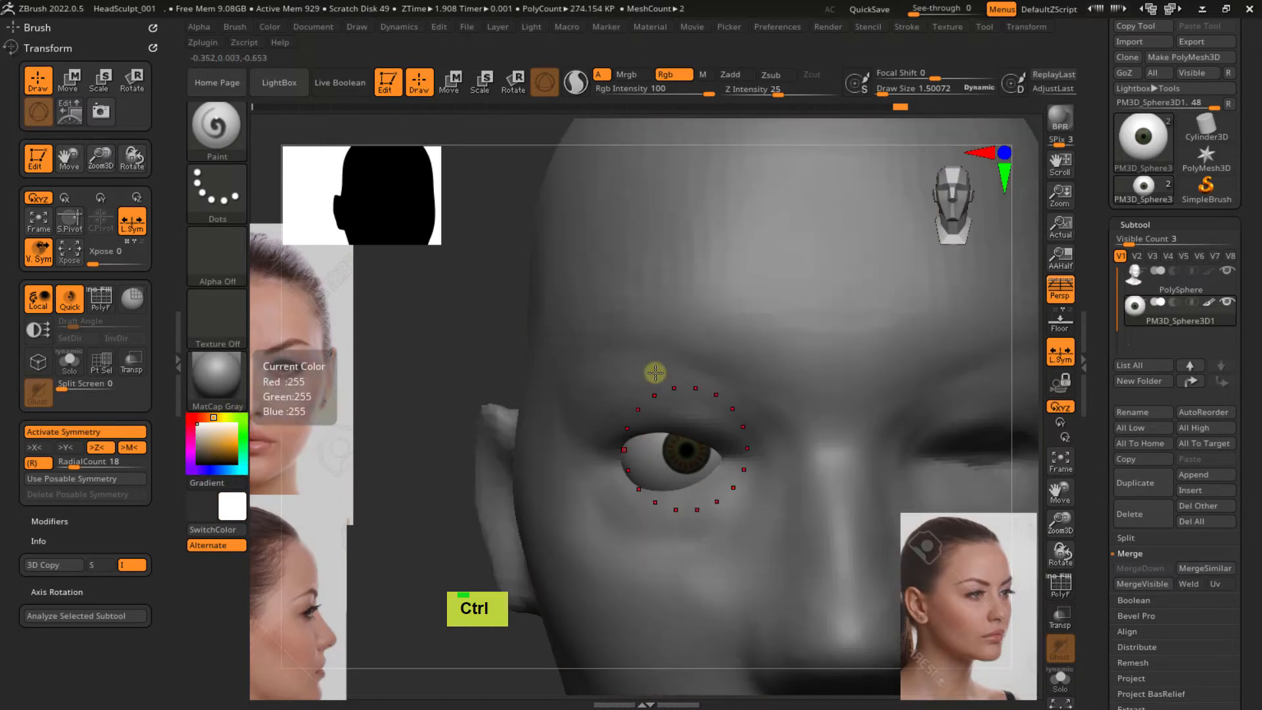
Set the draw size to about 4.6, sample the dark green of the iris rim and paint over the iris's outer edge
right_click_drag(653, 373, 713, 338, "ctrl")
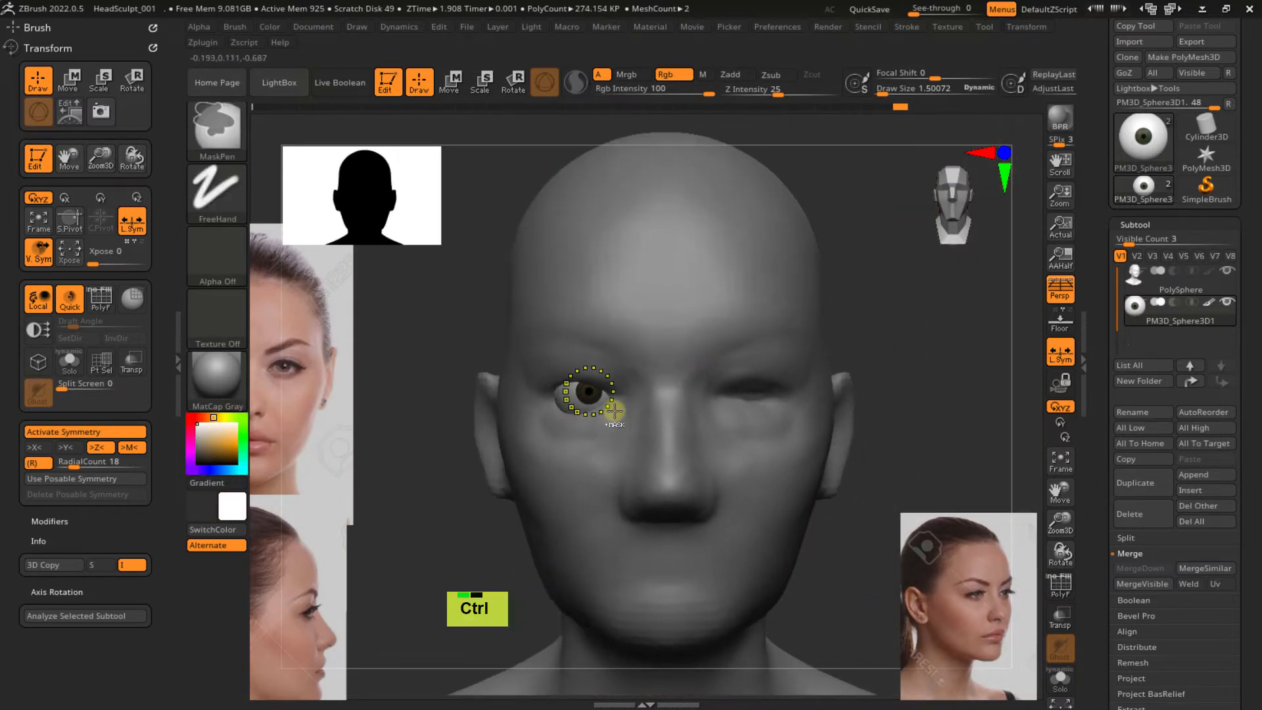
right_click_drag(591, 403, 584, 360, "ctrl")
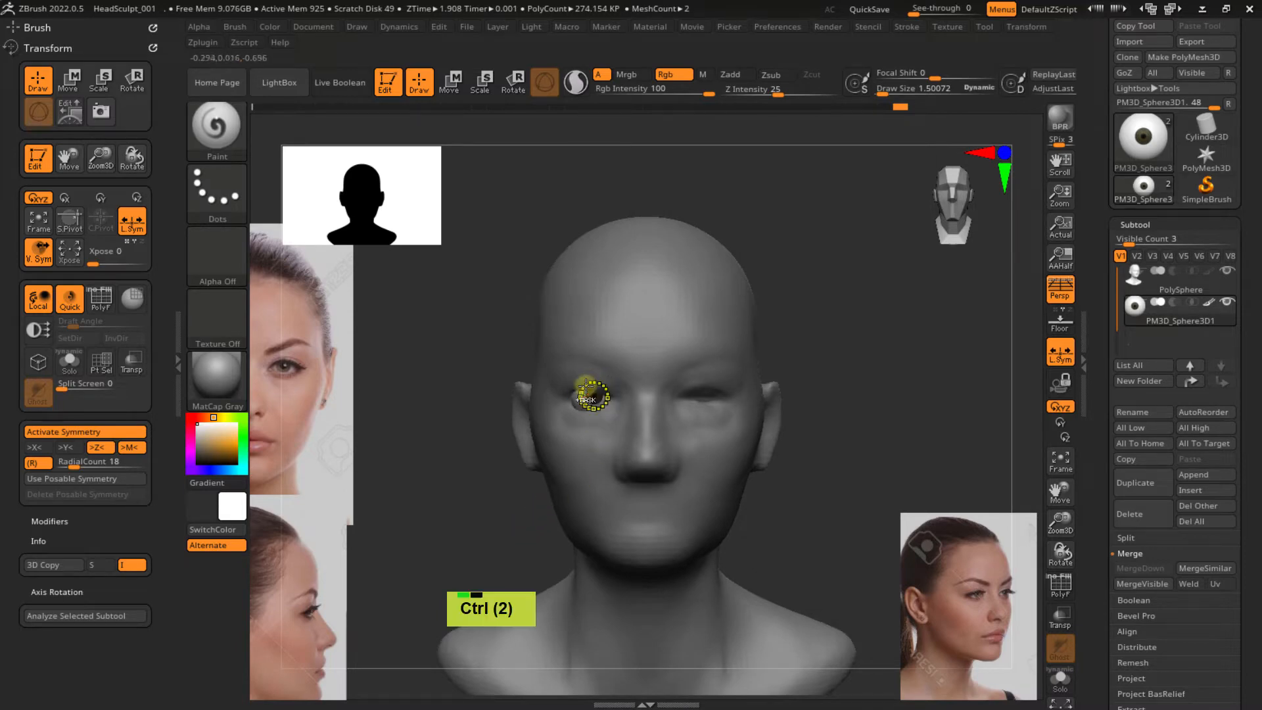
mouse_move(586, 388)
right_mouse_down("ctrl")
mouse_move(578, 361)
mouse_move(587, 369)
mouse_move(535, 346)
right_mouse_up("ctrl")
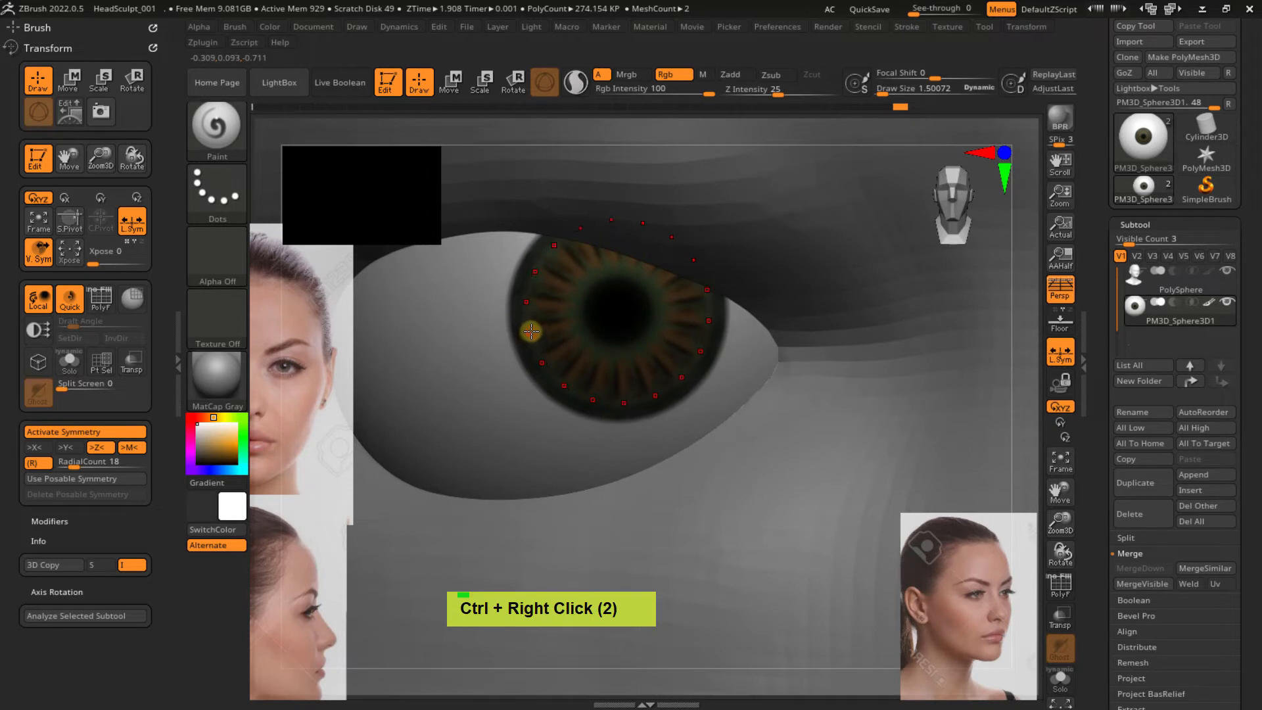
key("s")
left_click_drag(532, 331, 537, 330)
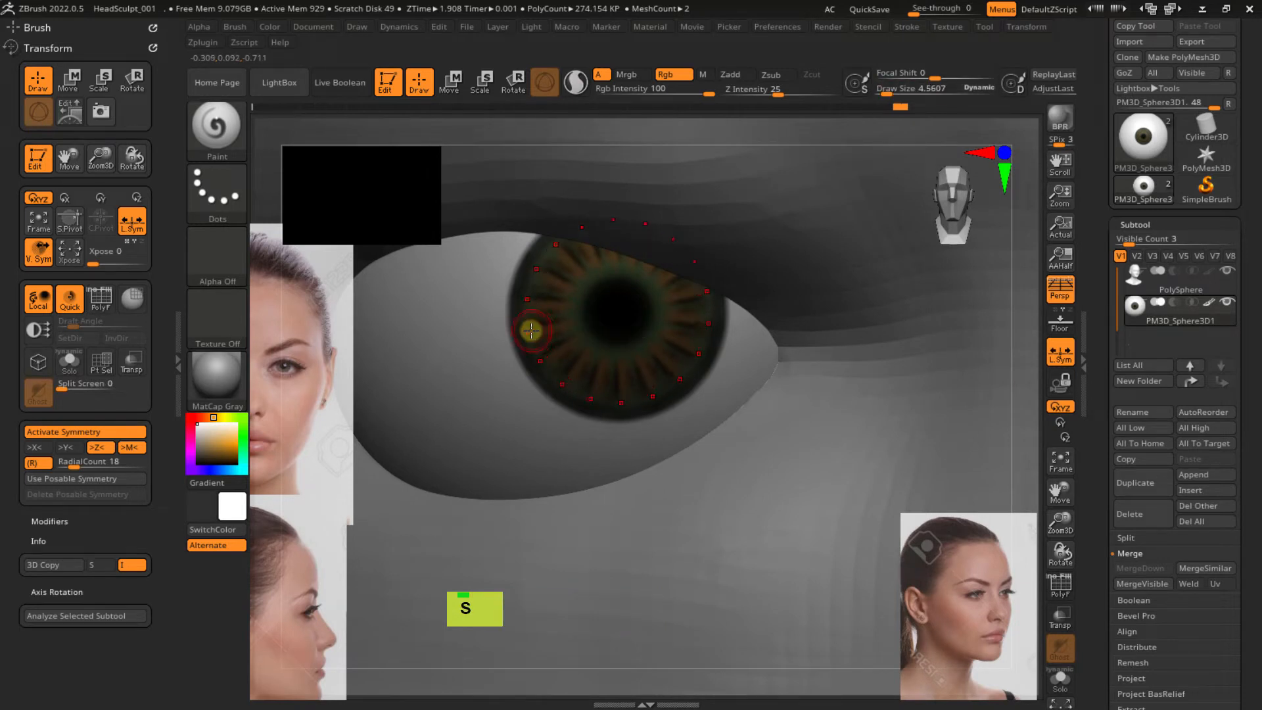
key("c")
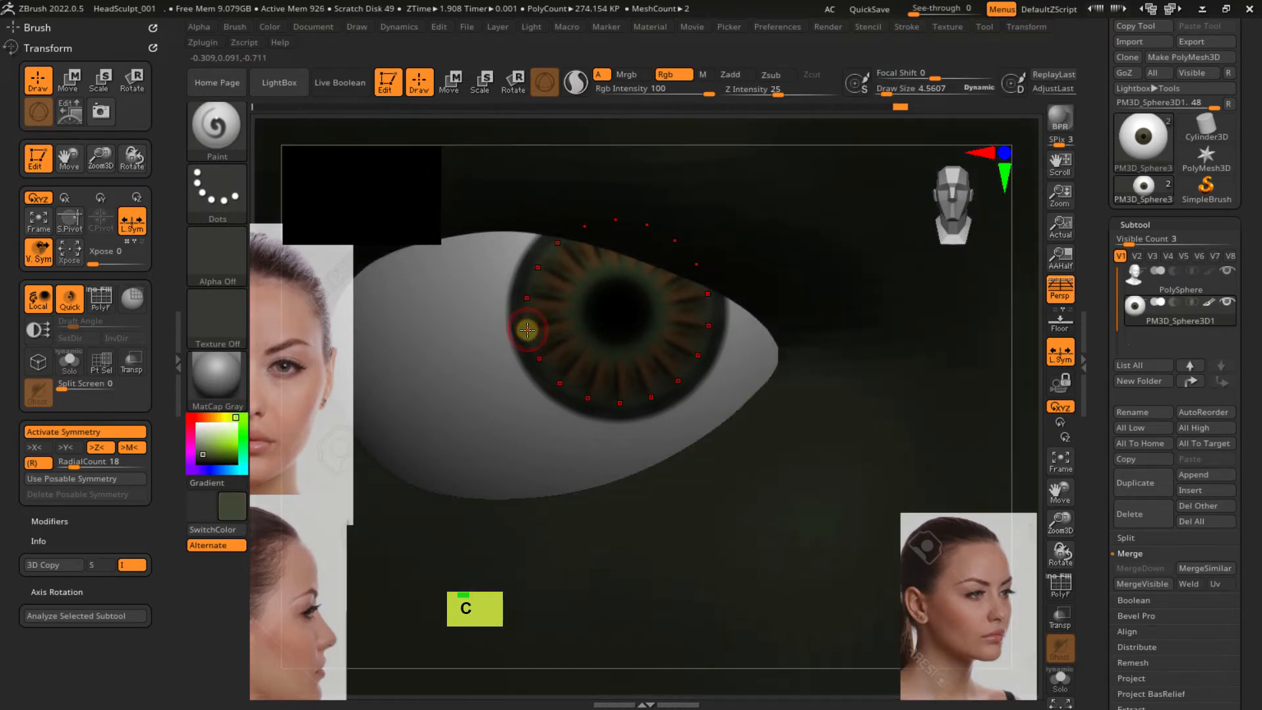
left_click_drag(510, 317, 513, 300)
Reset the colour to white, replace the eyeball's radial Z symmetry with X symmetry and deactivate symmetry
right_click_drag(523, 315, 583, 347, "ctrl")
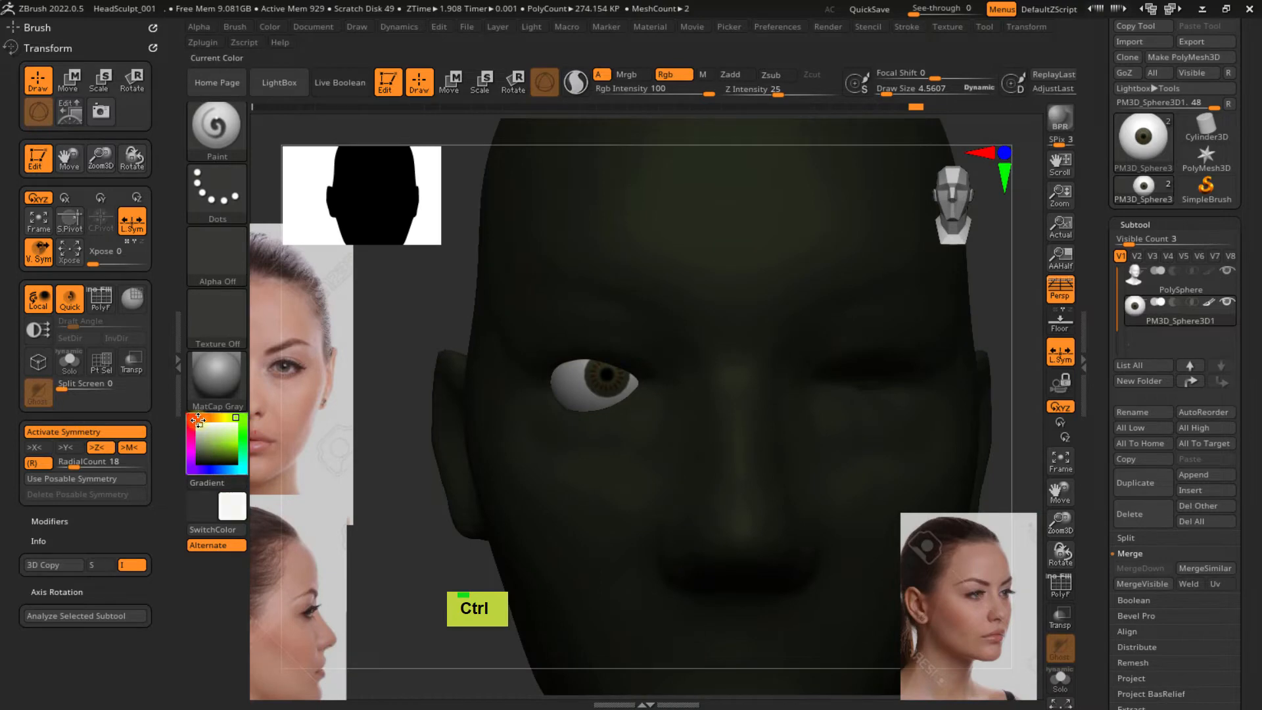
left_click_drag(198, 420, 197, 402)
right_click_drag(648, 326, 642, 255, "ctrl")
right_click_drag(687, 347, 669, 324, "ctrl")
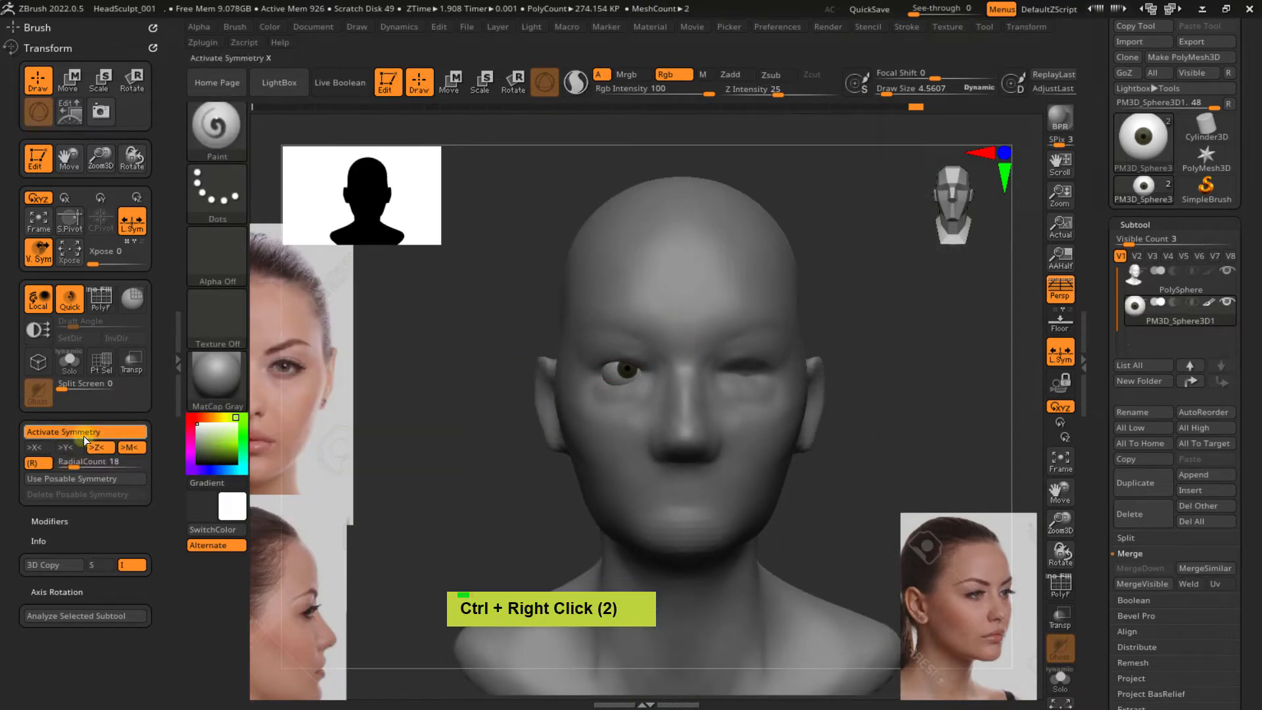
left_click(96, 447)
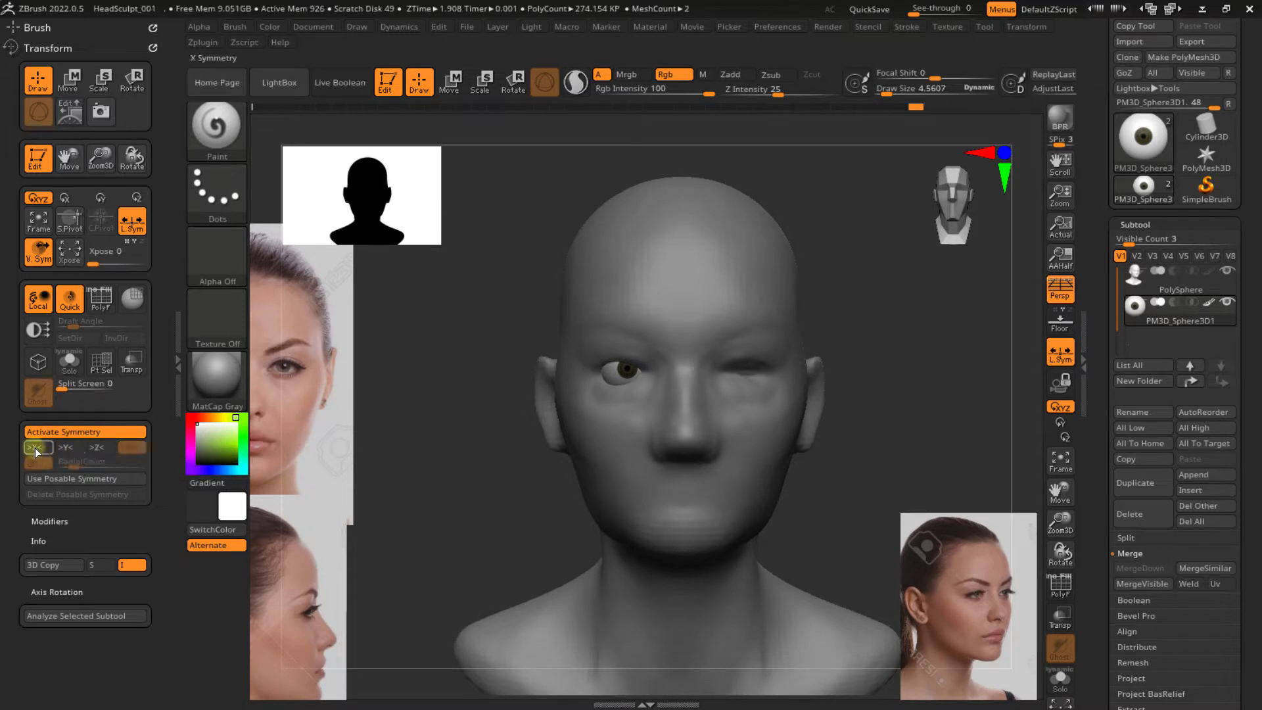
left_click(34, 447)
left_click(77, 432)
Select the head mesh and choose the ClayBuildup brush with a draw size of about 45
right_click_drag(616, 351, 612, 411, "ctrl")
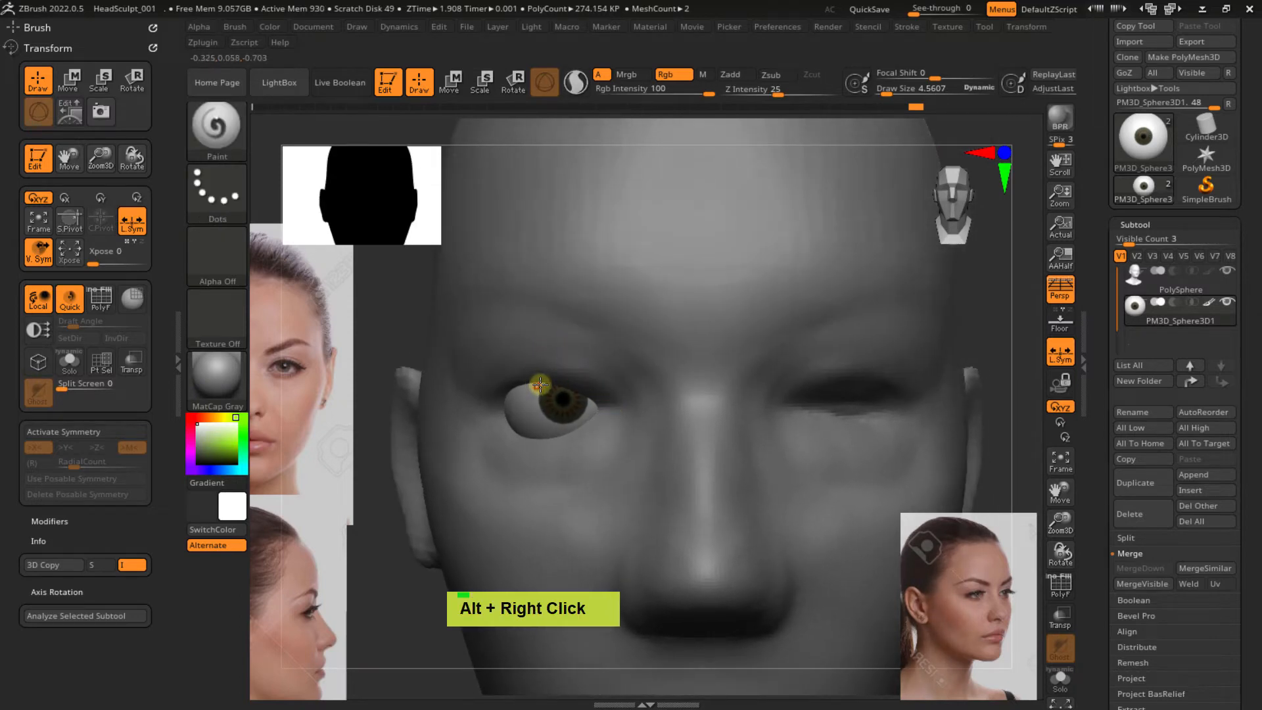
right_click_drag(539, 385, 536, 388, "alt")
right_click(535, 388)
left_click(672, 279, "alt")
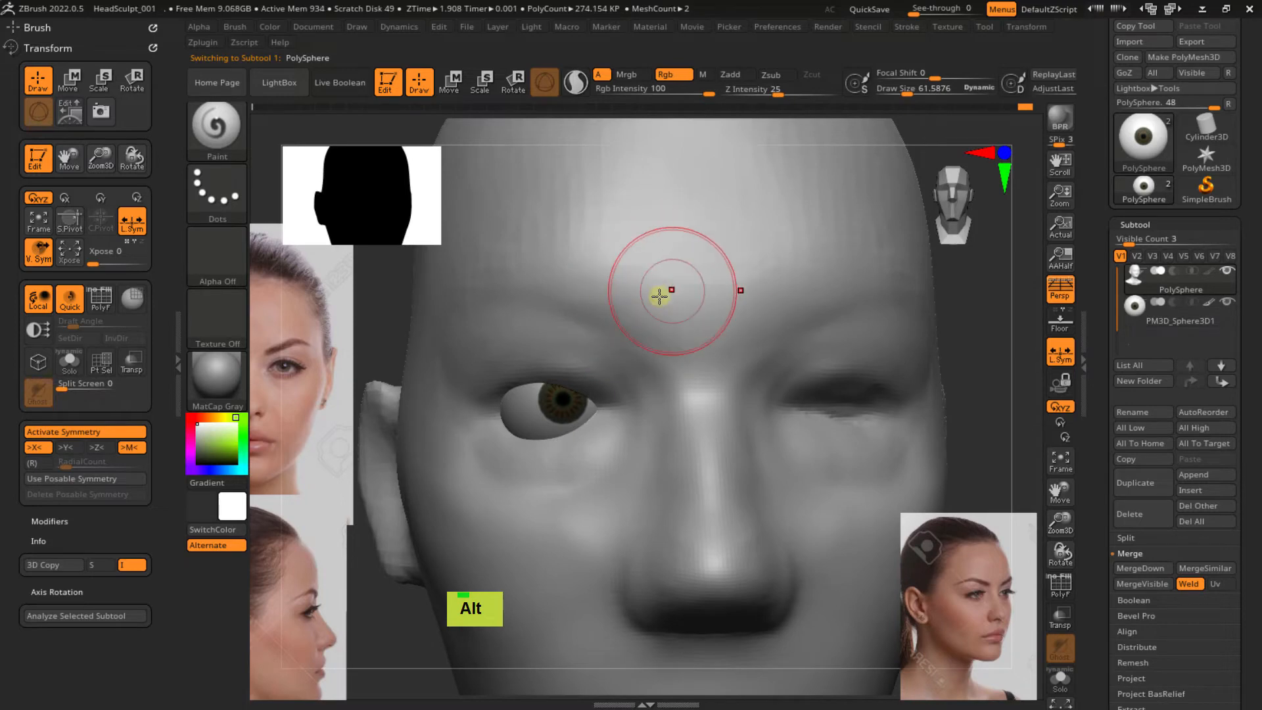
right_click_drag(625, 368, 731, 238, "ctrl")
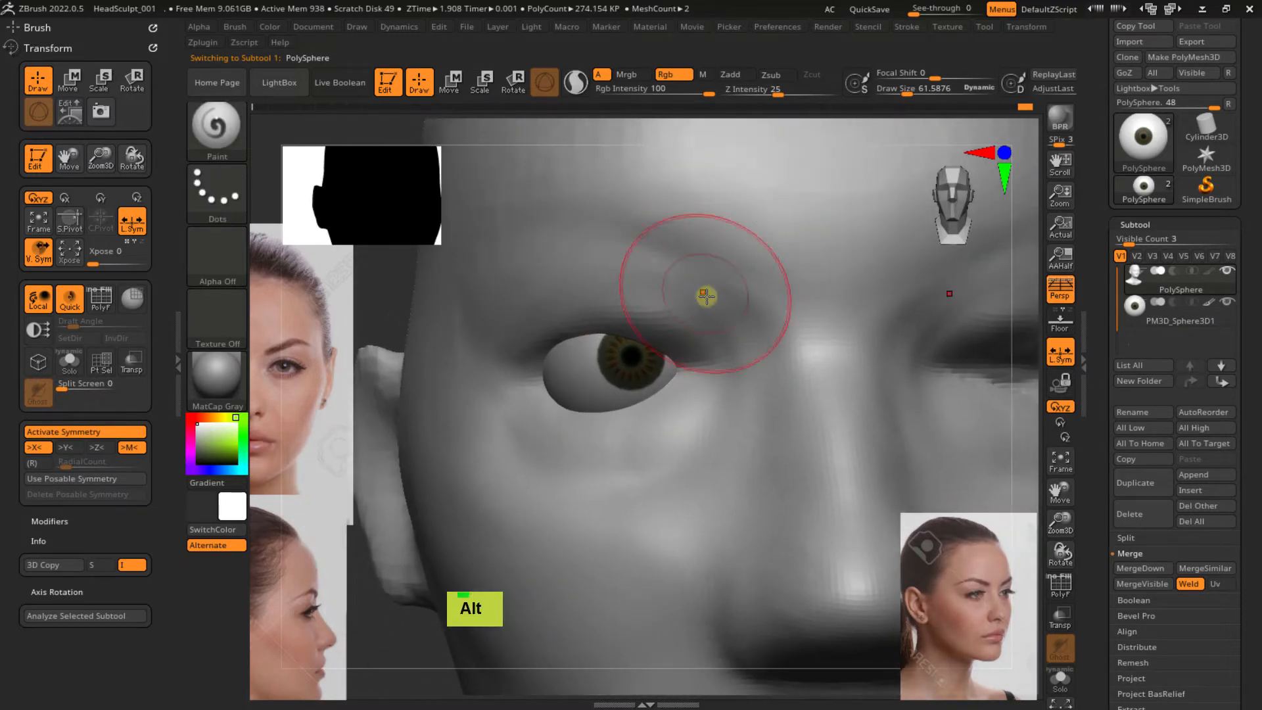
mouse_move(704, 290)
right_mouse_down("ctrl")
mouse_move(642, 290)
mouse_move(651, 312)
right_mouse_up("ctrl")
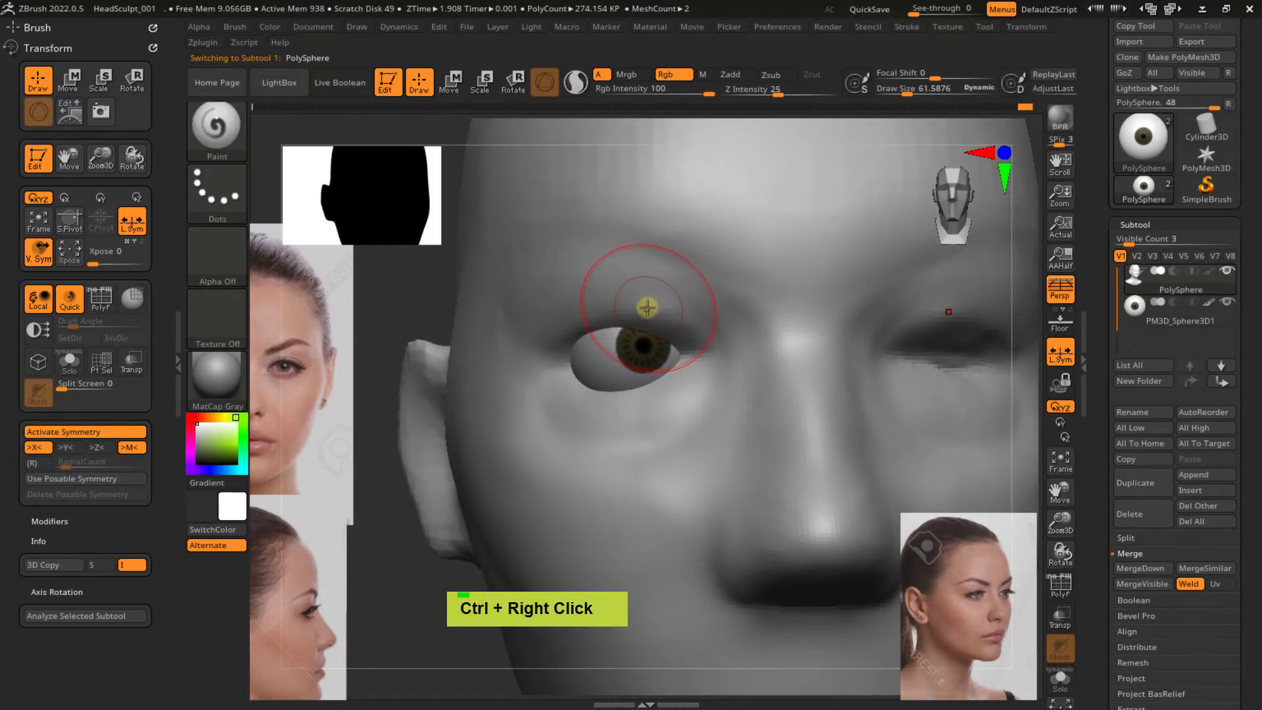
key("b")
key("c")
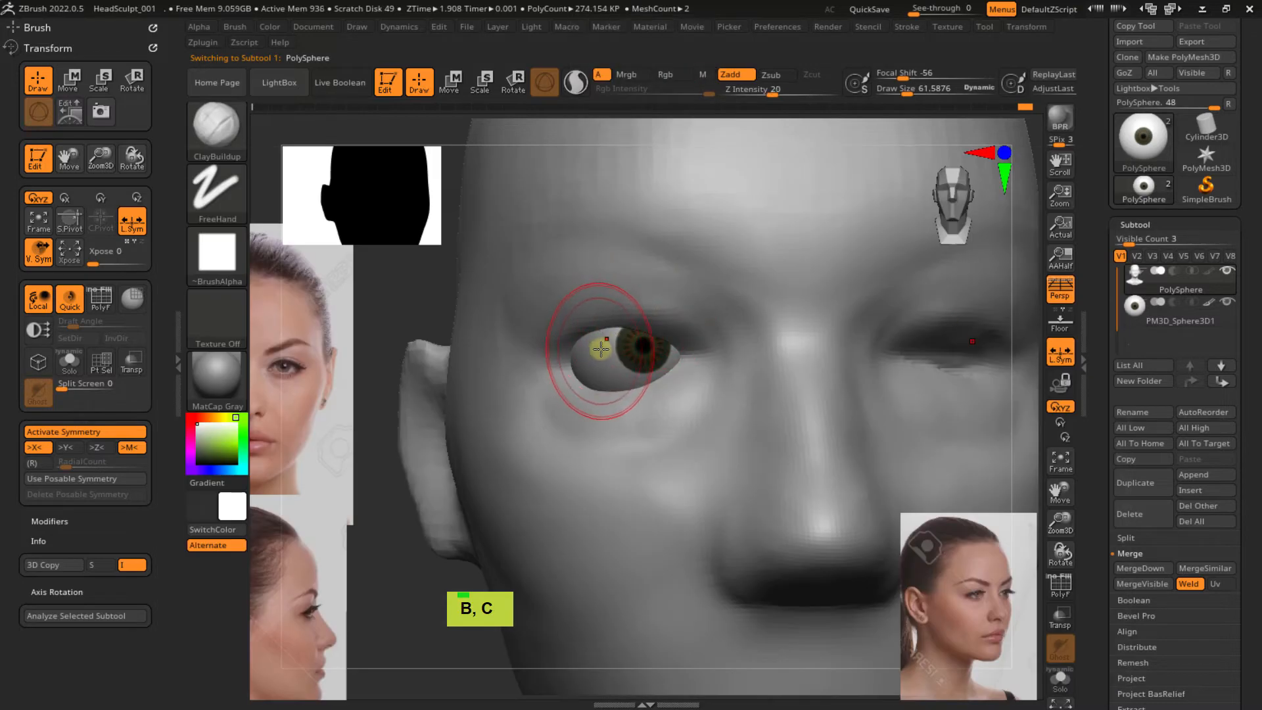
left_click_drag(598, 351, 593, 352)
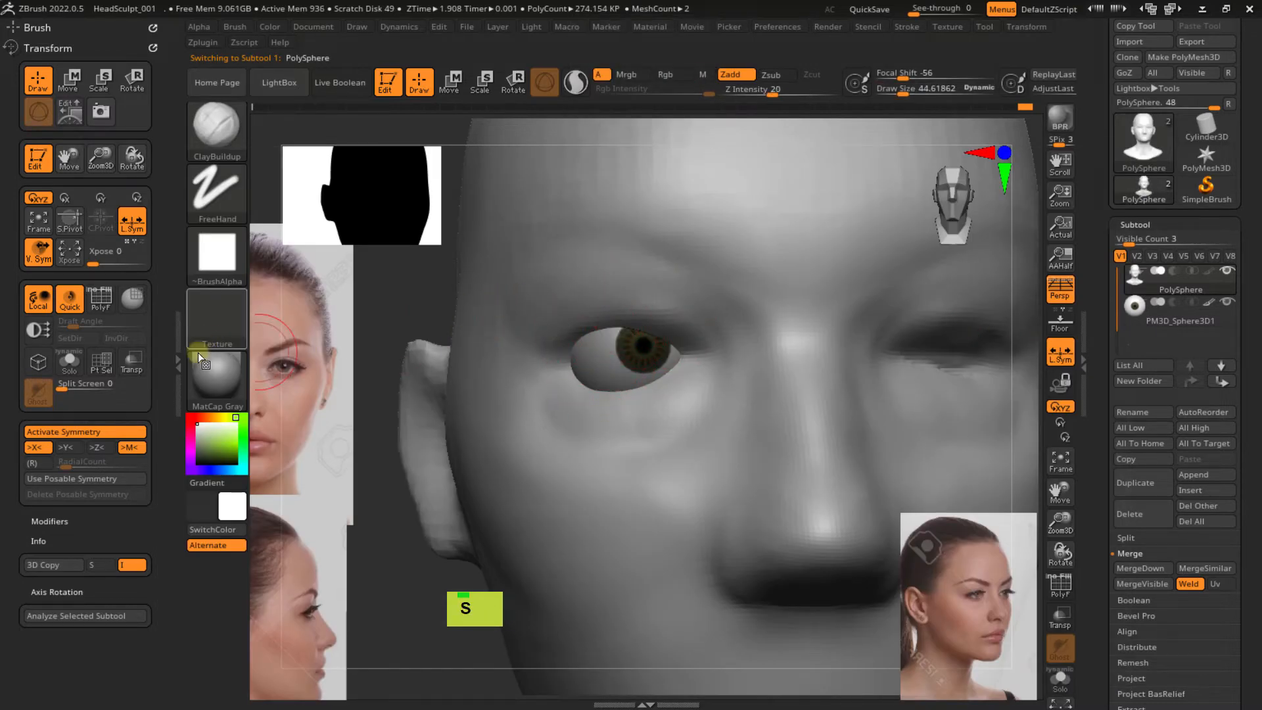
Collapse the left tray and sculpt the eye socket and lower eyelid with ClayBuildup at a draw size of about 36
double_click(177, 362)
mouse_move(572, 336)
right_mouse_down()
mouse_move(546, 348)
mouse_move(589, 342)
mouse_move(603, 403)
mouse_move(575, 338)
right_mouse_up()
key("s")
left_click(573, 336, "alt")
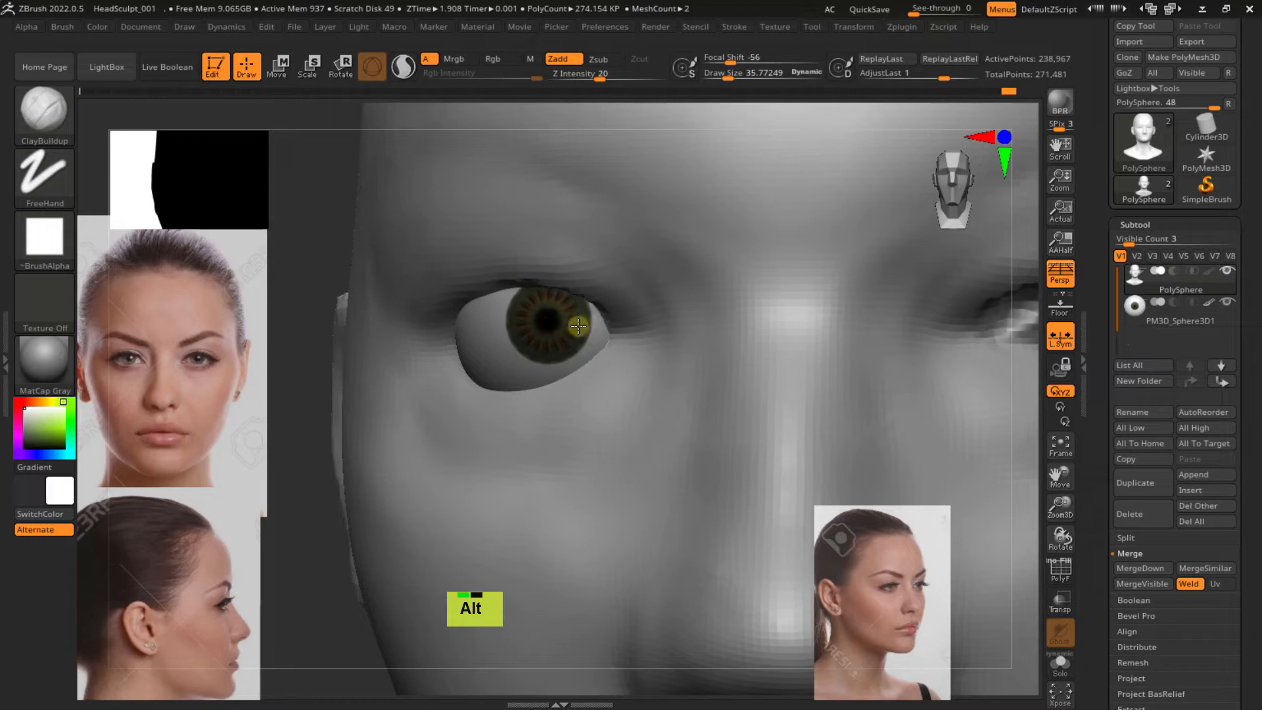
right_click_drag(593, 341, 462, 369)
left_click_drag(451, 387, 521, 402)
mouse_move(577, 405)
right_mouse_down("ctrl")
mouse_move(515, 296)
mouse_move(573, 388)
mouse_move(580, 375)
mouse_move(545, 400)
mouse_move(521, 358)
mouse_move(518, 388)
mouse_move(497, 370)
right_mouse_up("ctrl")
Select the eyeball and move it slightly toward the nose
left_click(500, 374, "alt")
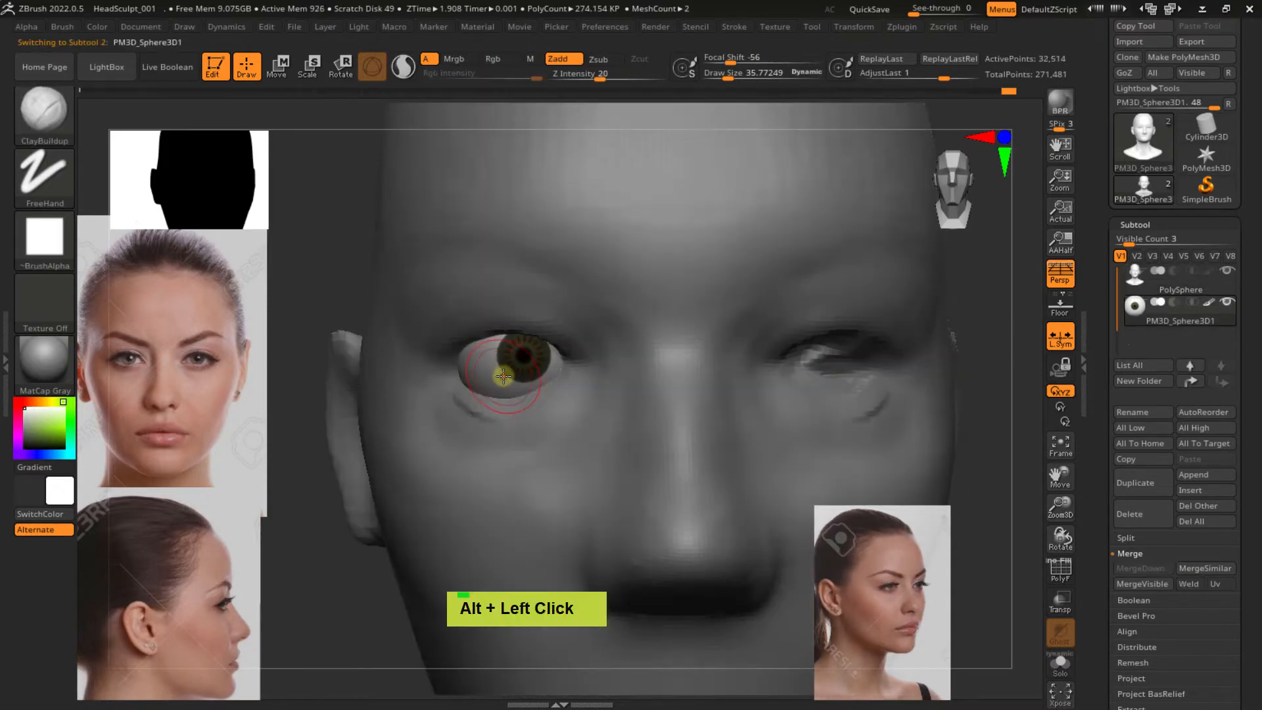
key("w")
left_click_drag(440, 356, 452, 359)
key("q")
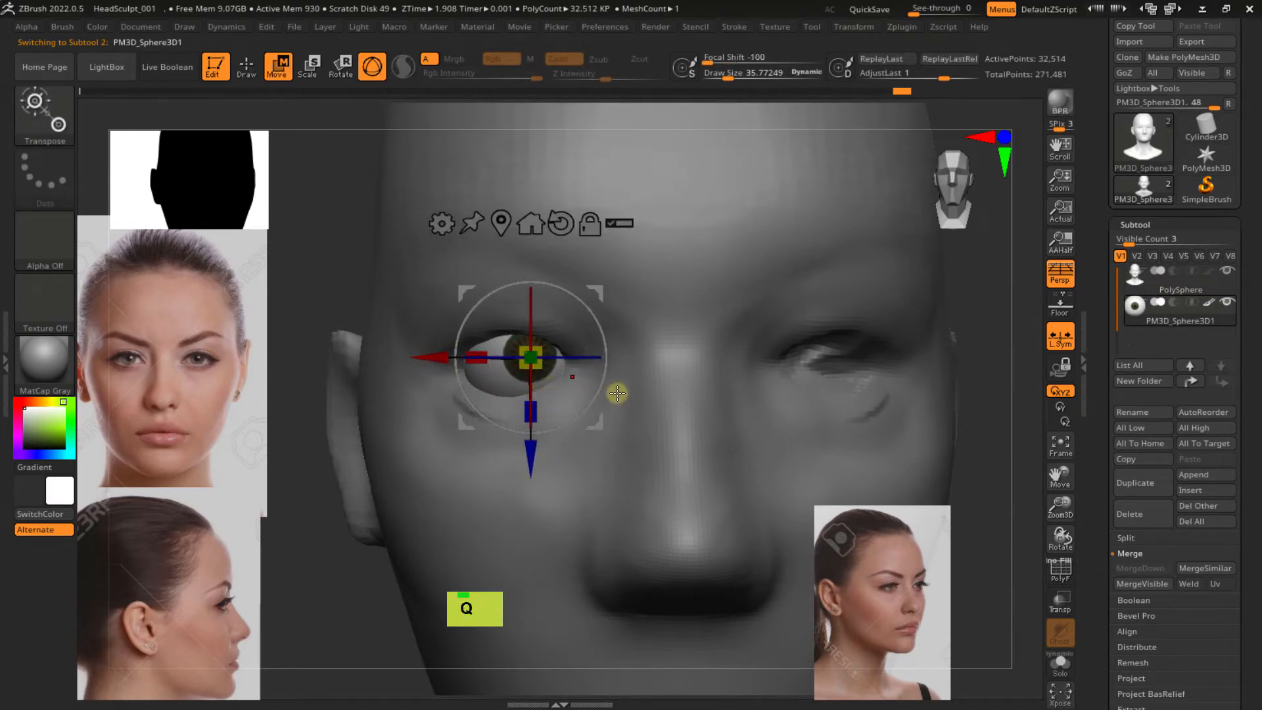
Select the head and pull the inner eye corner toward the nose with the Move brush, reducing its draw size from about 69 to 51
left_click(657, 332, "alt")
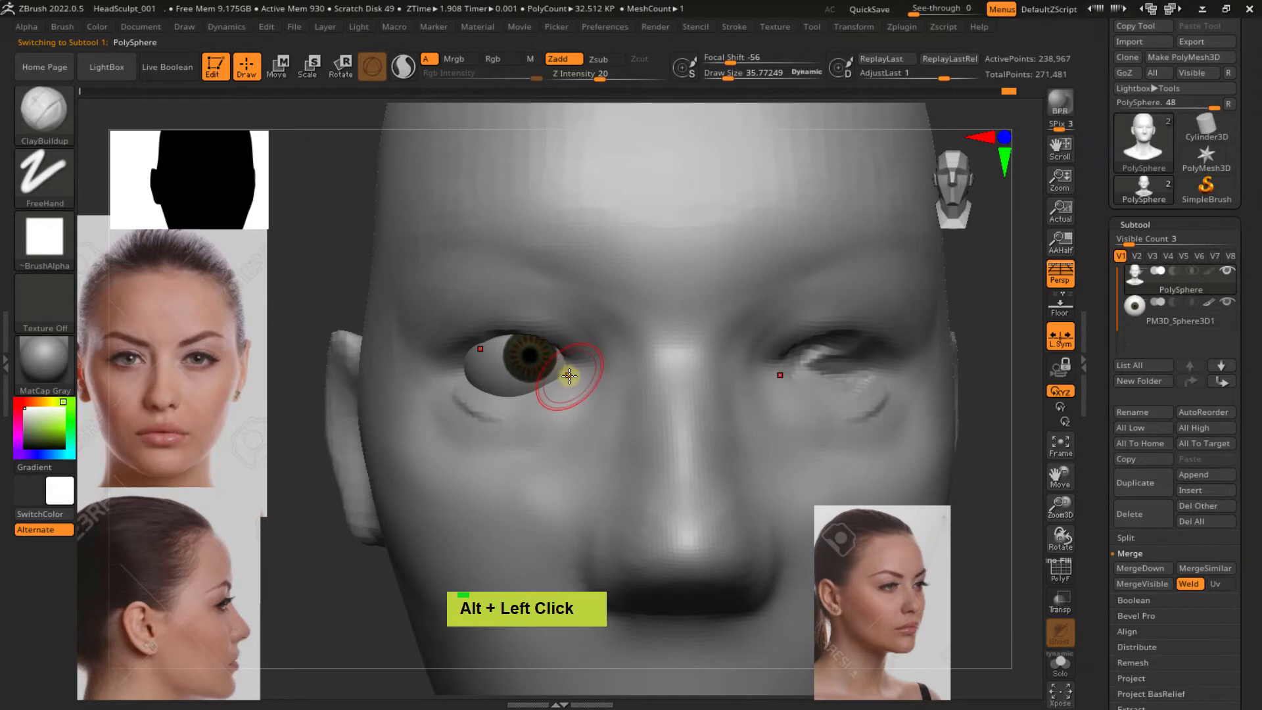
key("b")
key("m")
key("v")
key("s")
left_click_drag(569, 376, 575, 373)
double_click(574, 372)
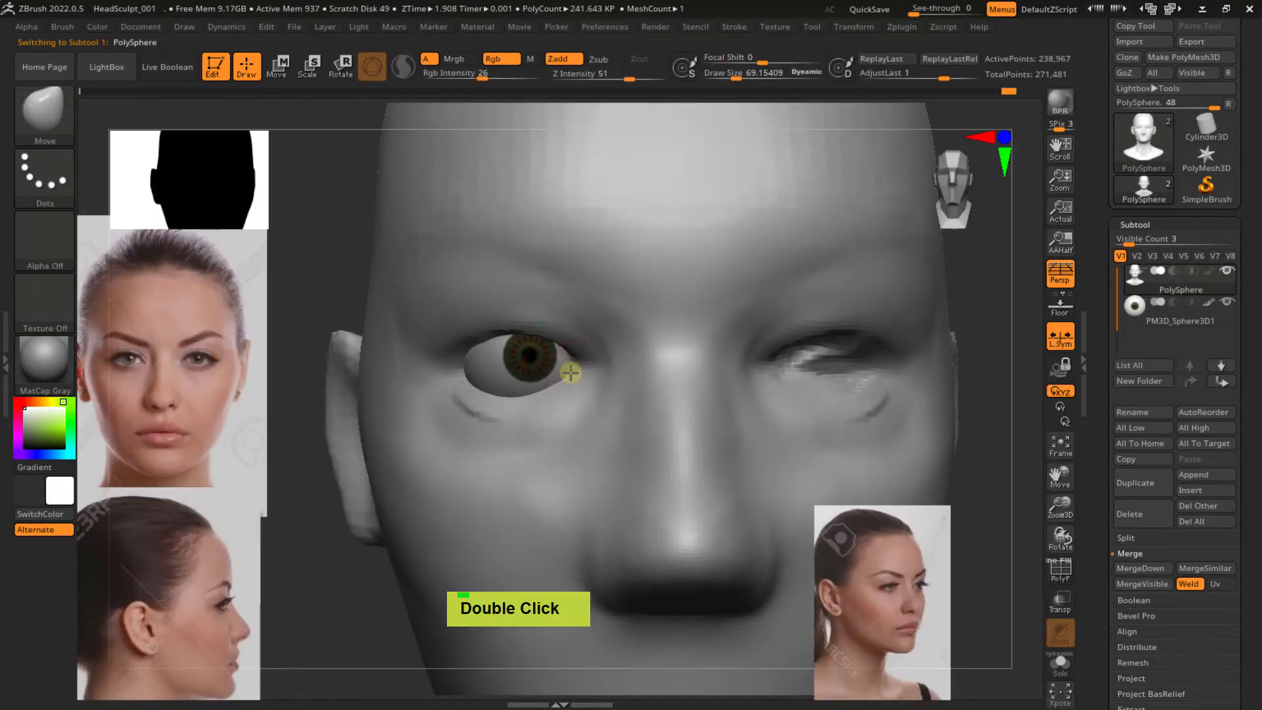
key("s")
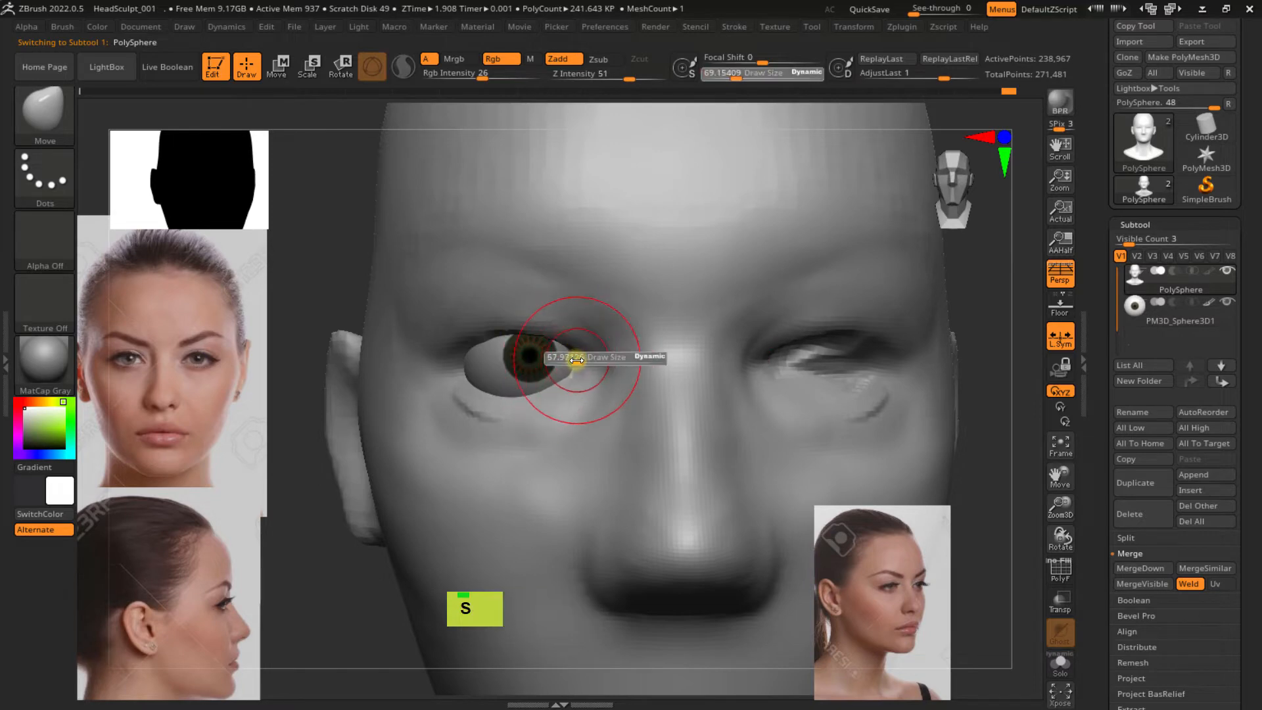
left_click_drag(575, 372, 573, 369)
mouse_move(576, 370)
right_mouse_down()
mouse_move(639, 386)
mouse_move(564, 375)
mouse_move(543, 389)
mouse_move(592, 349)
right_mouse_up()
key("s")
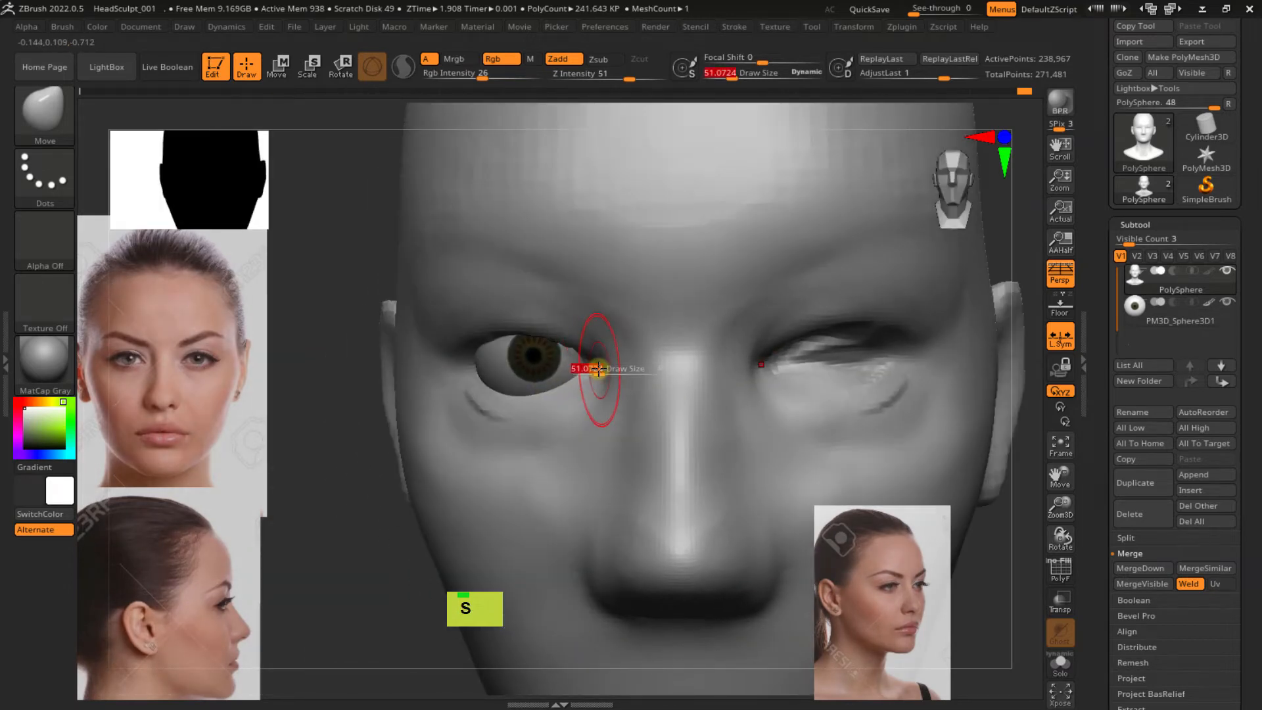
left_click_drag(598, 368, 589, 366)
Reshape the lower eyelid from several angles with the Move brush at a draw size of about 48 and smooth the crease under the eye
mouse_move(594, 355)
right_mouse_down()
mouse_move(571, 360)
mouse_move(555, 414)
right_mouse_up()
key("s")
left_click_drag(535, 416, 539, 417)
right_click_drag(539, 416, 483, 407)
key("s")
left_click_drag(484, 414, 510, 413)
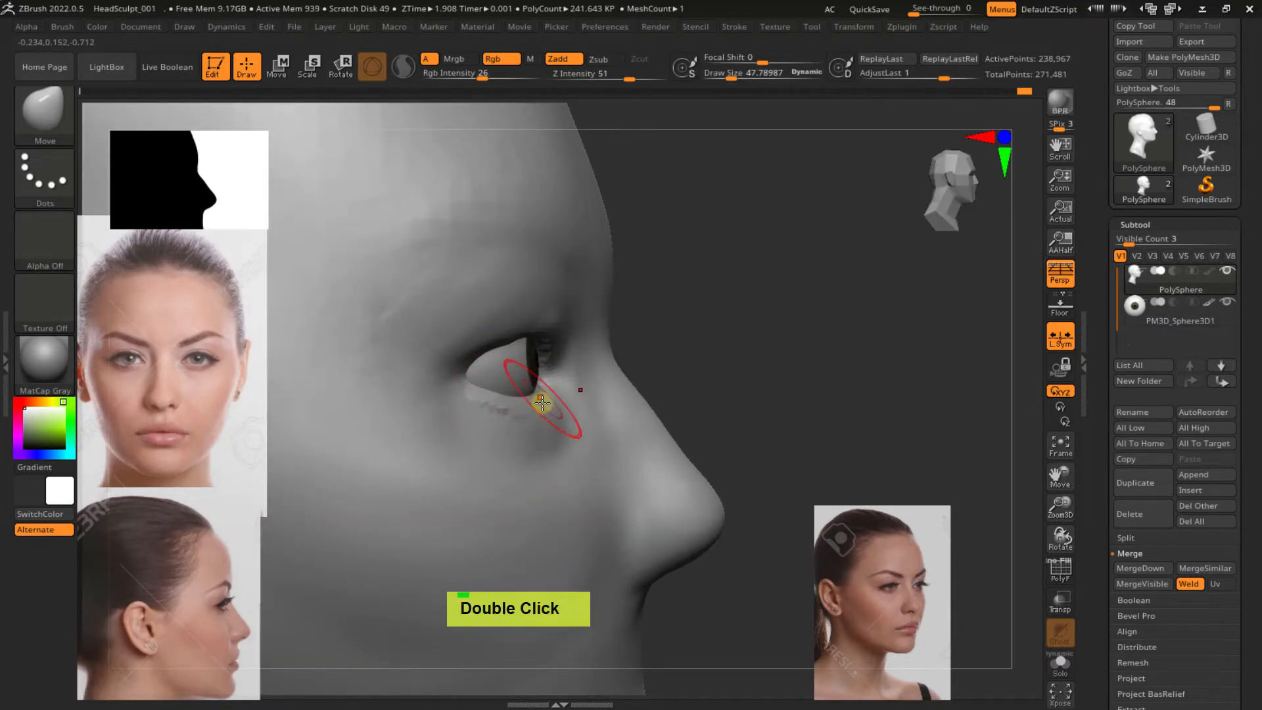
right_click_drag(557, 399, 463, 394, "shift")
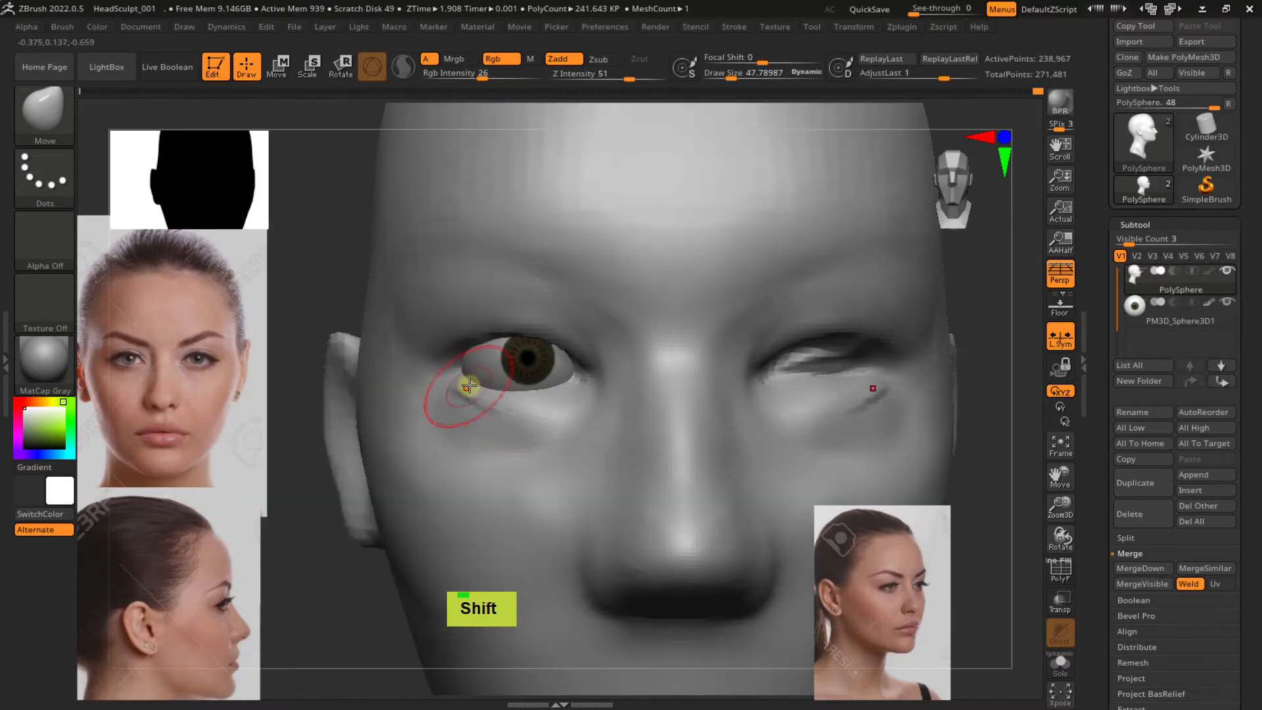
left_click_drag(461, 398, 479, 402, "shift")
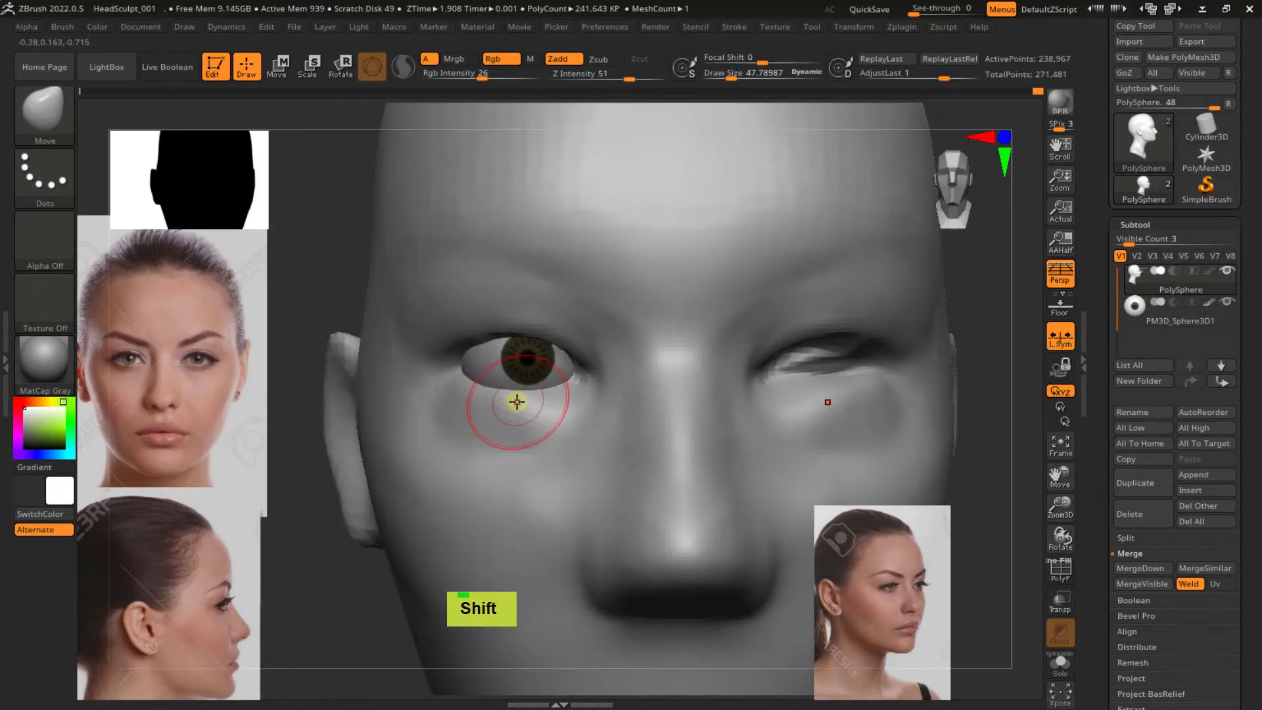
Adjust and smooth the upper eyelid at a draw size of about 36, and remesh the head with DynaMesh
mouse_move(566, 403)
right_mouse_down()
mouse_move(614, 394)
mouse_move(530, 316)
right_mouse_up()
key("s")
left_click(553, 338)
mouse_move(550, 327)
left_mouse_down("shift")
mouse_move(561, 335)
mouse_move(546, 330)
mouse_move(551, 312)
mouse_move(559, 332)
left_mouse_up("shift")
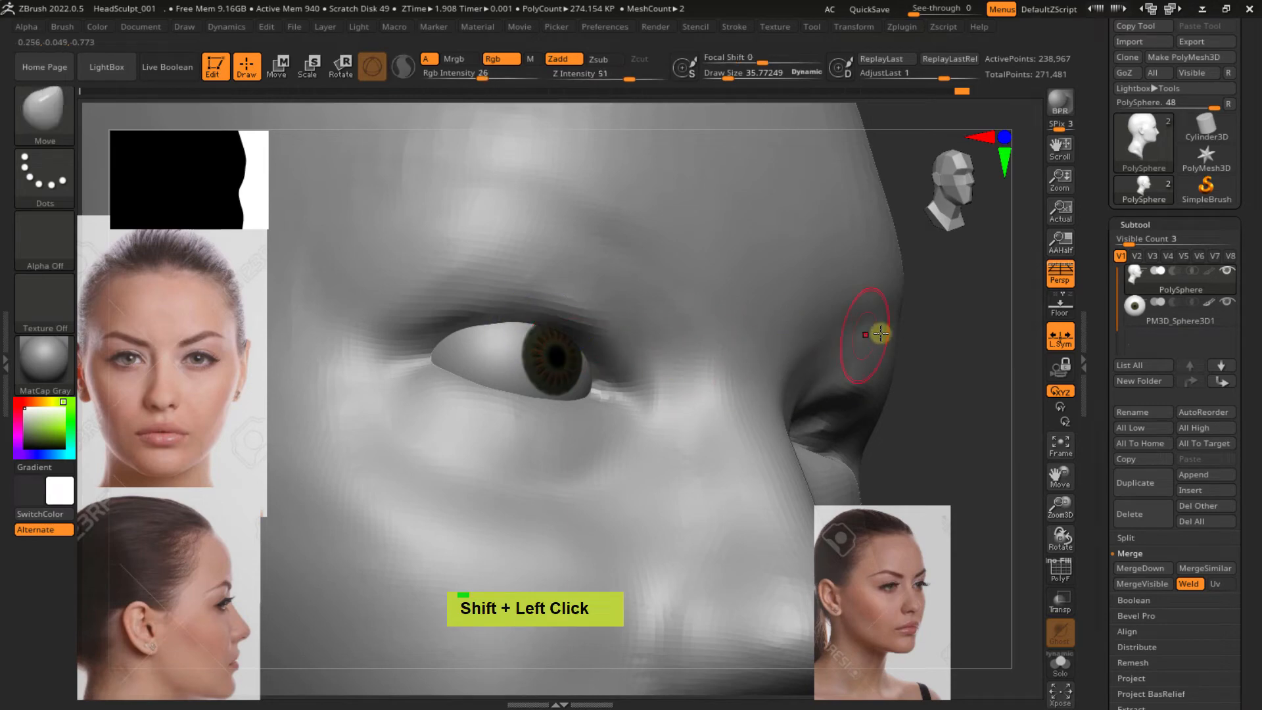
left_click_drag(936, 326, 993, 372, "ctrl")
Reshape the outer eye corner and upper eyelid with the Move brush, ending in side view with a draw size of about 39
right_click_drag(569, 322, 513, 345)
left_click_drag(443, 384, 451, 375)
right_click_drag(454, 375, 566, 387, "shift")
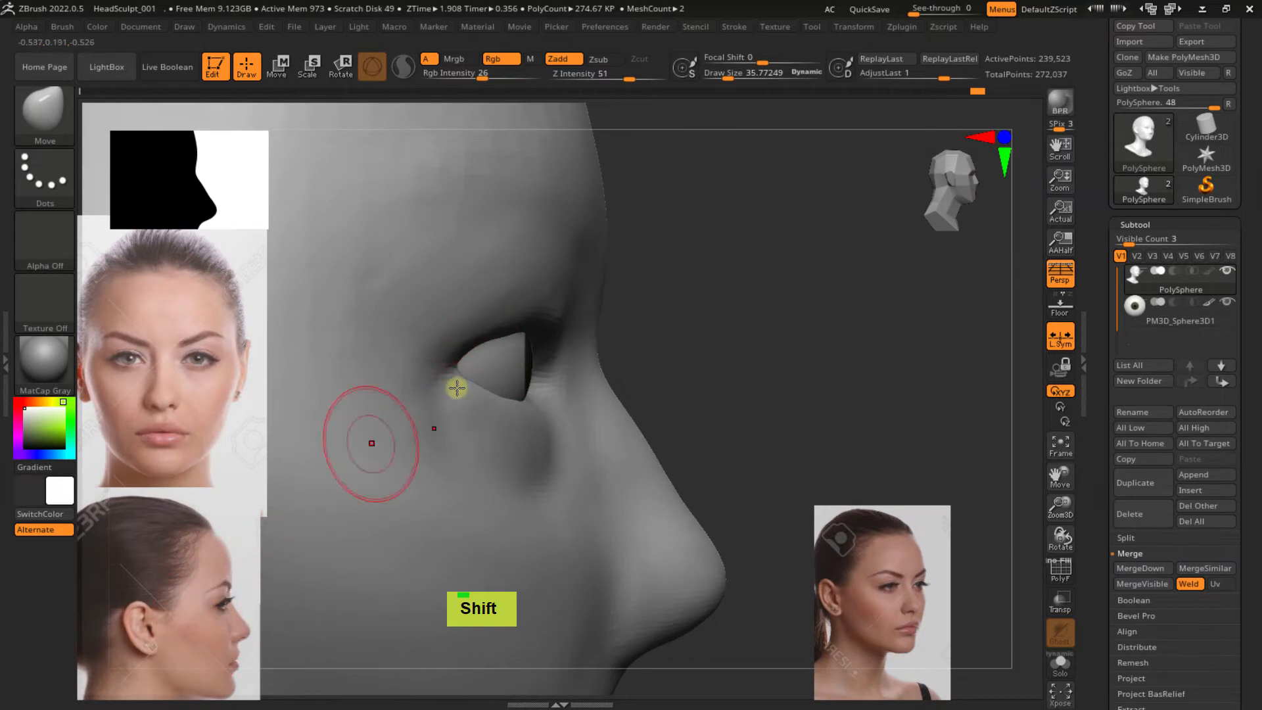
key("s")
left_click_drag(470, 333, 542, 312)
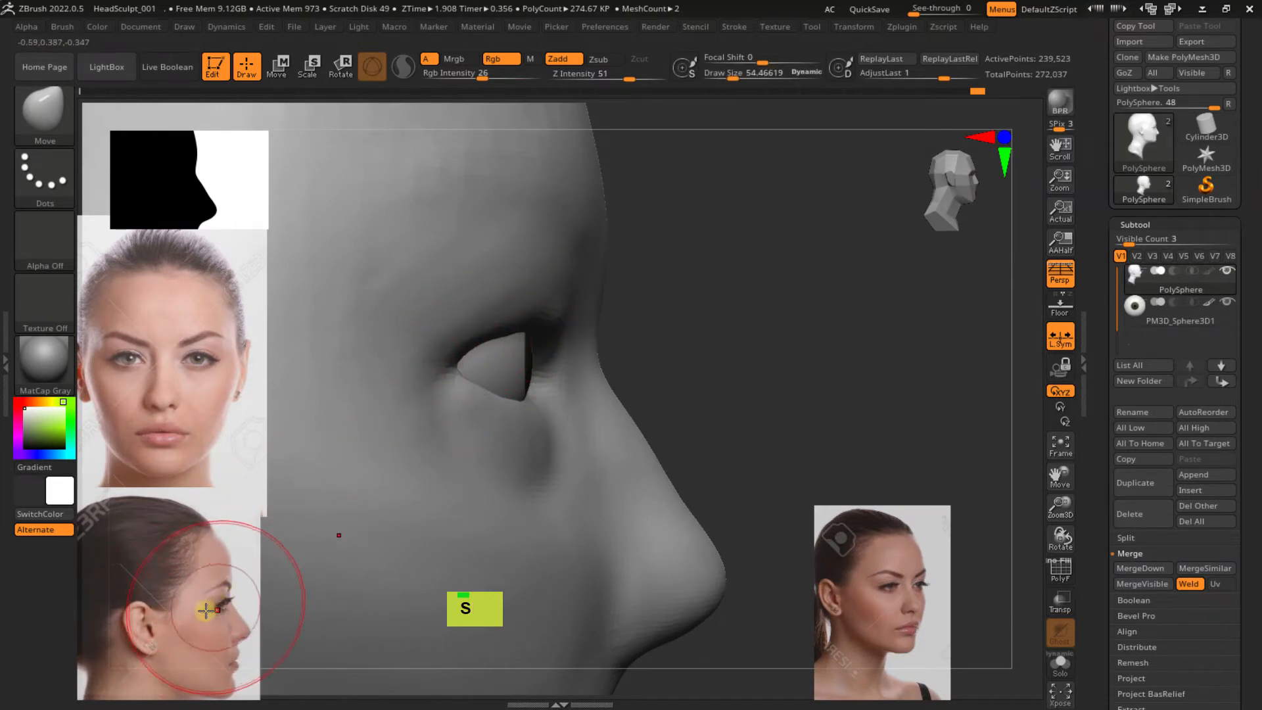
key("s")
left_click_drag(478, 339, 474, 342)
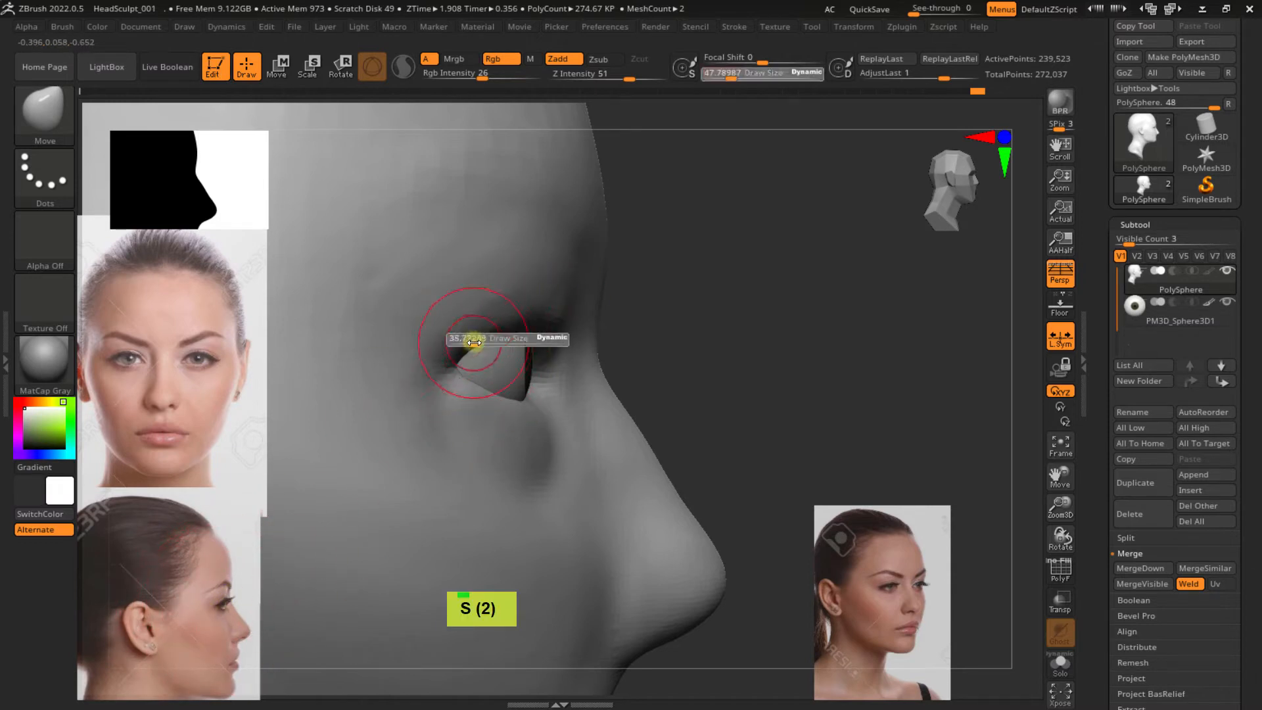
double_click(511, 336)
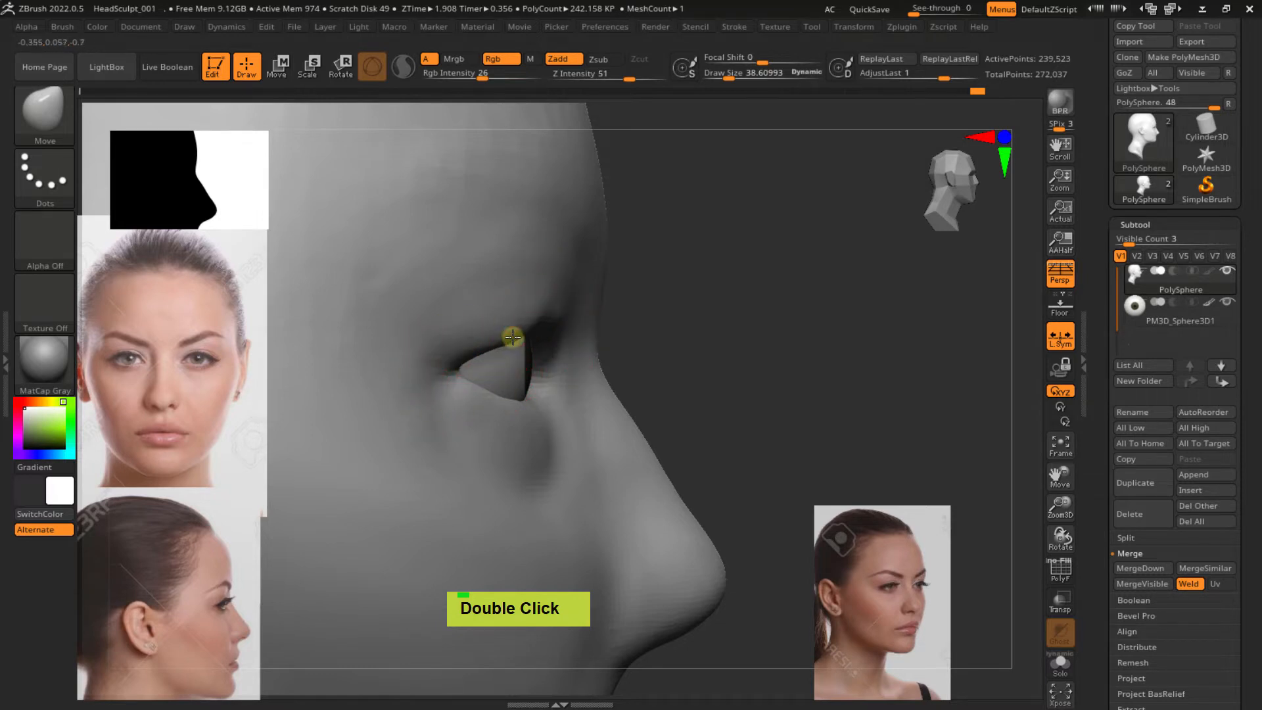
mouse_move(514, 340)
left_mouse_down()
mouse_move(473, 408)
mouse_move(445, 408)
mouse_move(436, 366)
left_mouse_up()
Set the draw size to about 21, and enlarge and reposition the front reference photo so its eye sits beside the model's eye
key("s")
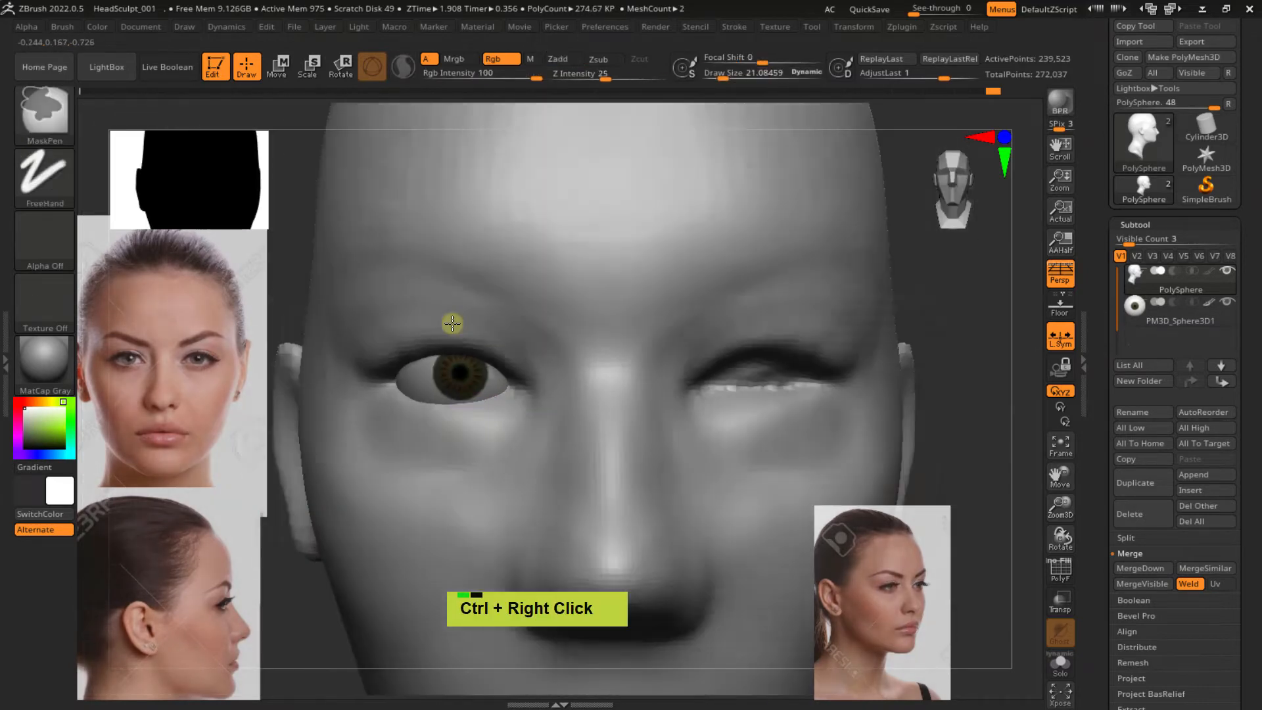
mouse_move(452, 323)
right_mouse_down("ctrl")
mouse_move(470, 377)
mouse_move(491, 297)
mouse_move(502, 366)
right_mouse_up("ctrl")
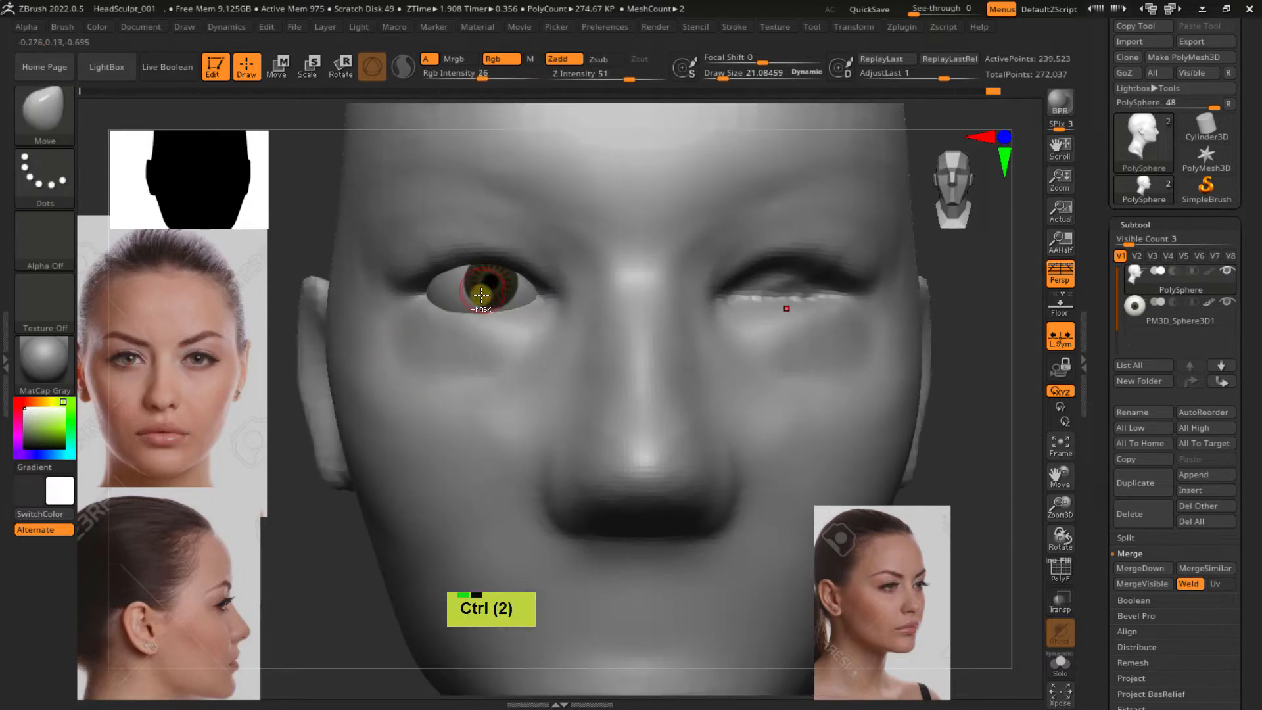
right_click_drag(484, 281, 568, 315, "ctrl")
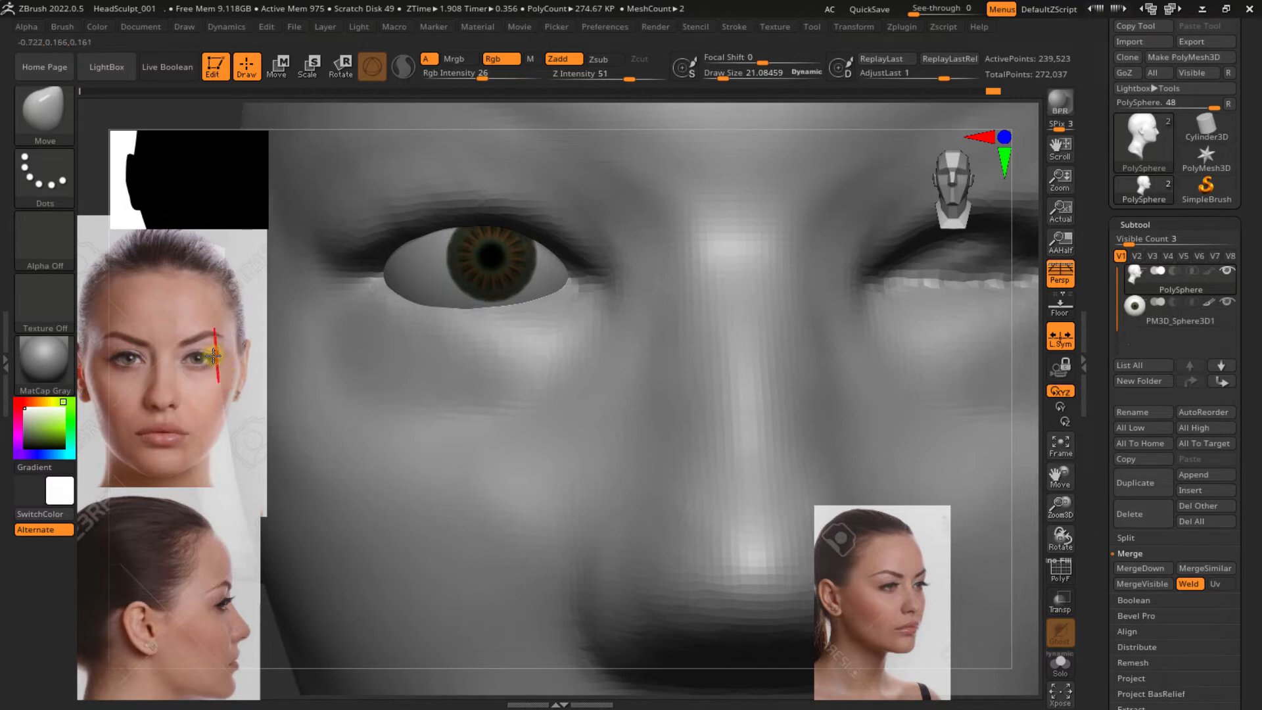
key("z")
left_click_drag(176, 327, 198, 353)
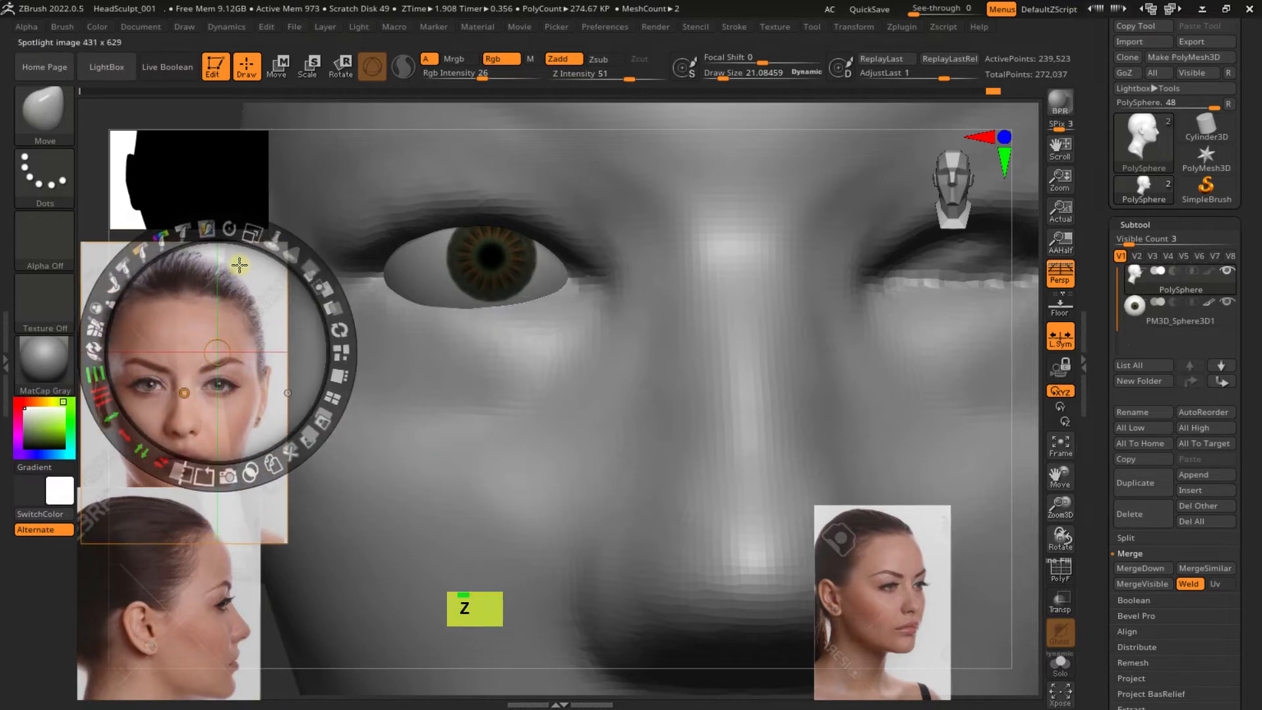
left_click_drag(253, 242, 456, 401)
left_click_drag(268, 365, 237, 324)
key("z")
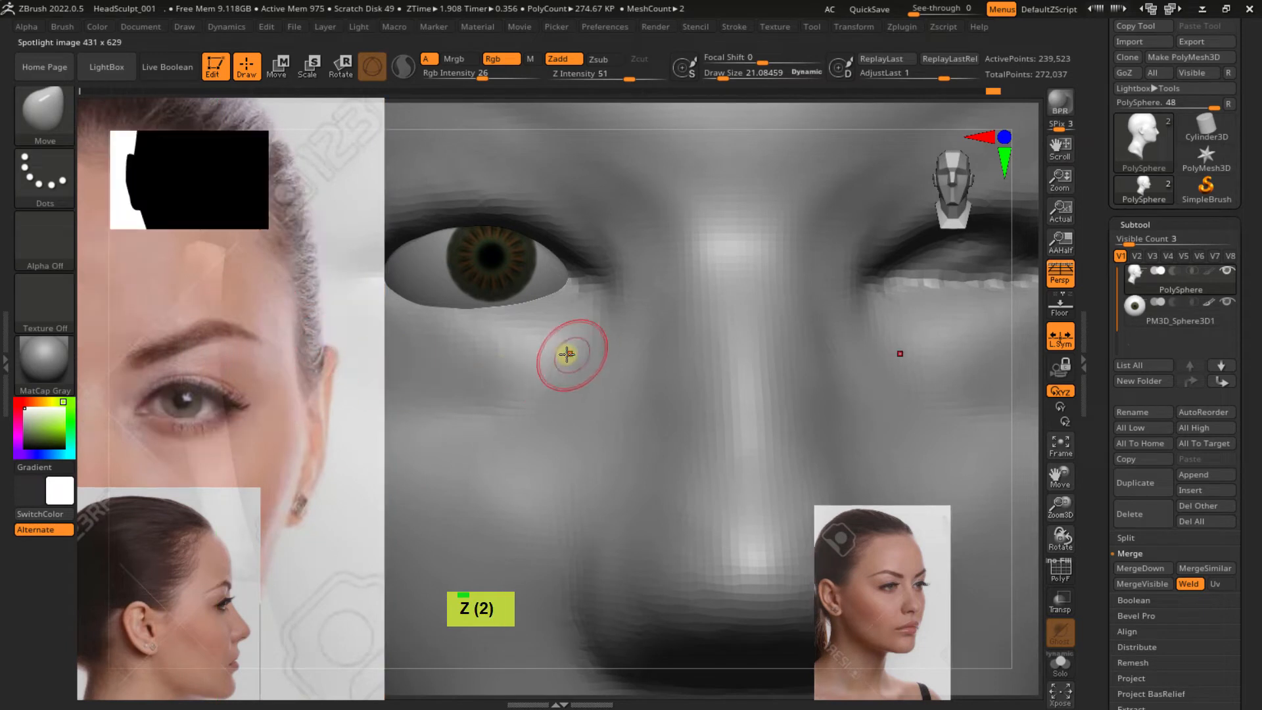
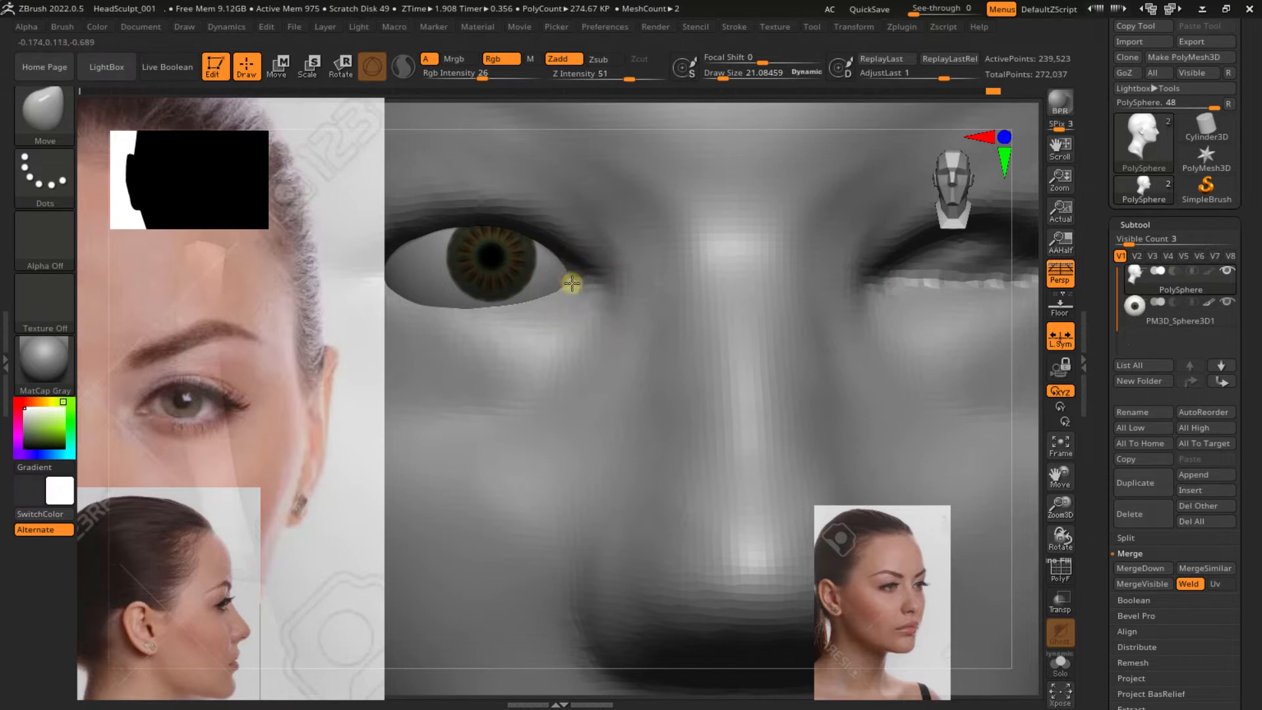
Reshape the inner eye corner with the Move brush at a draw size of about 21, smoothing it lightly
double_click(575, 292)
left_click_drag(568, 287, 570, 285)
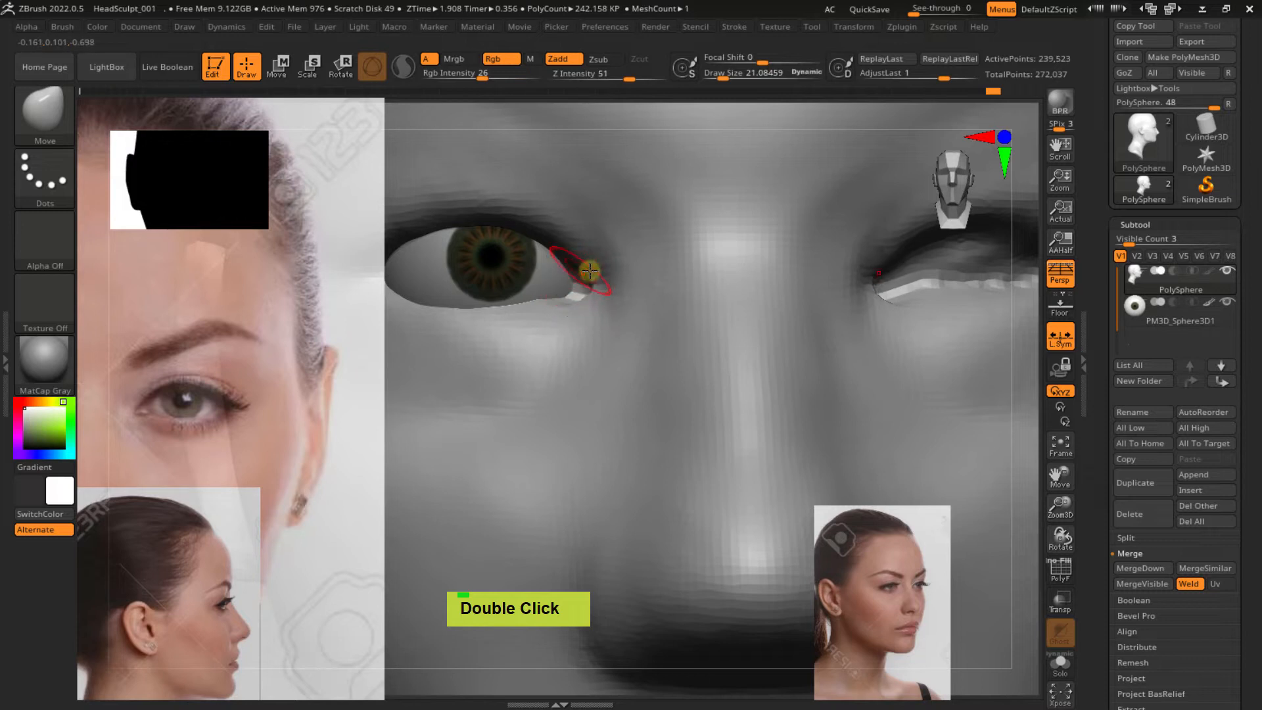
left_click(579, 283, "shift")
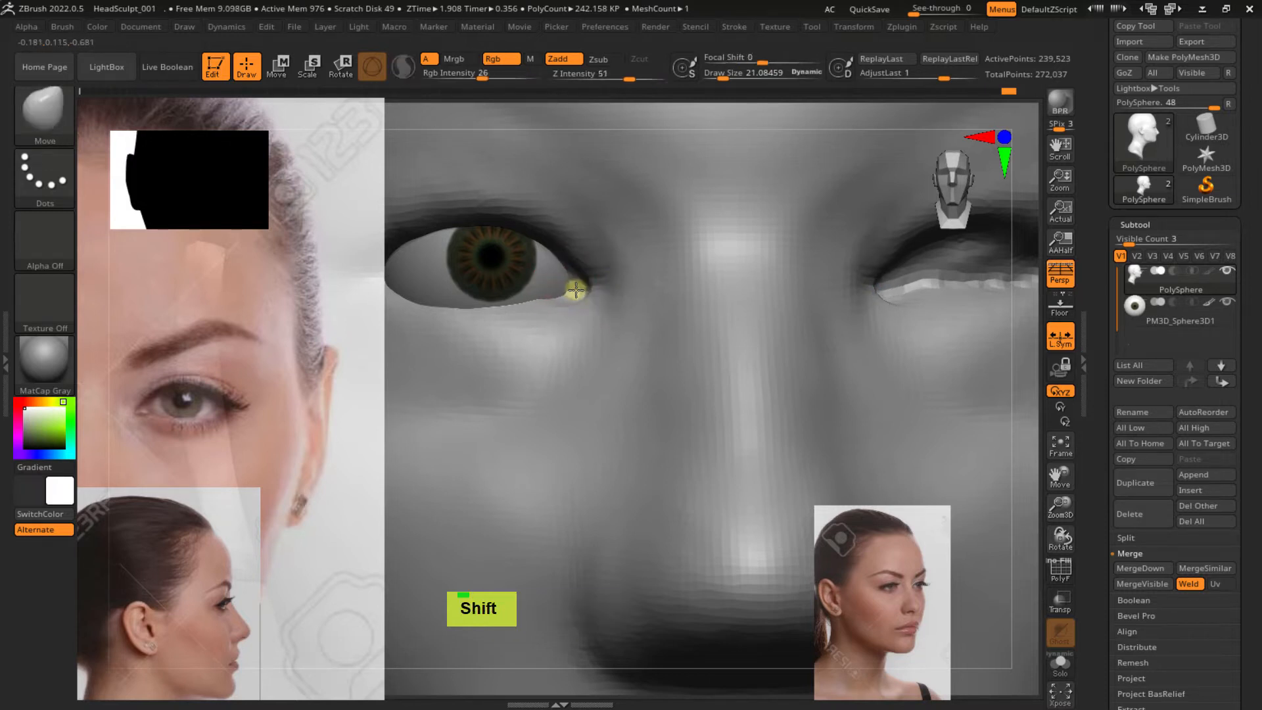
double_click(582, 300)
Adjust the lower eyelid edge from front and angled views with the Move brush at a draw size of about 36
key("s")
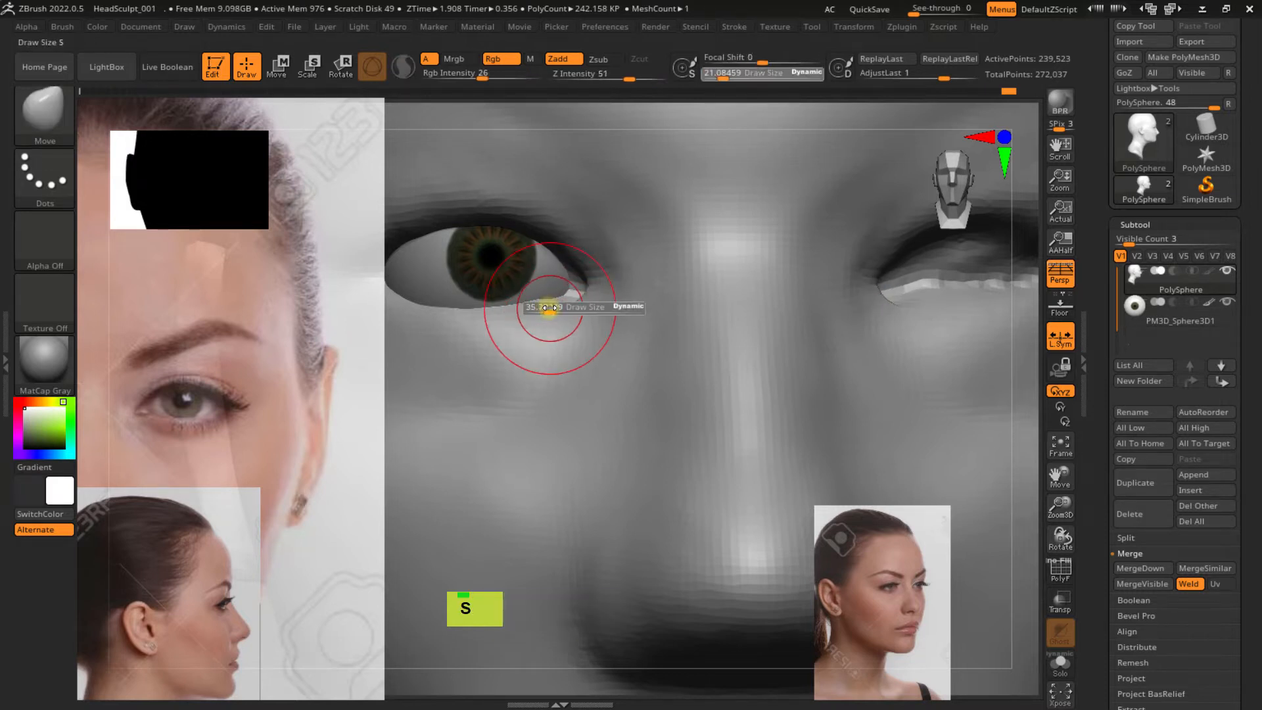
left_click(550, 308)
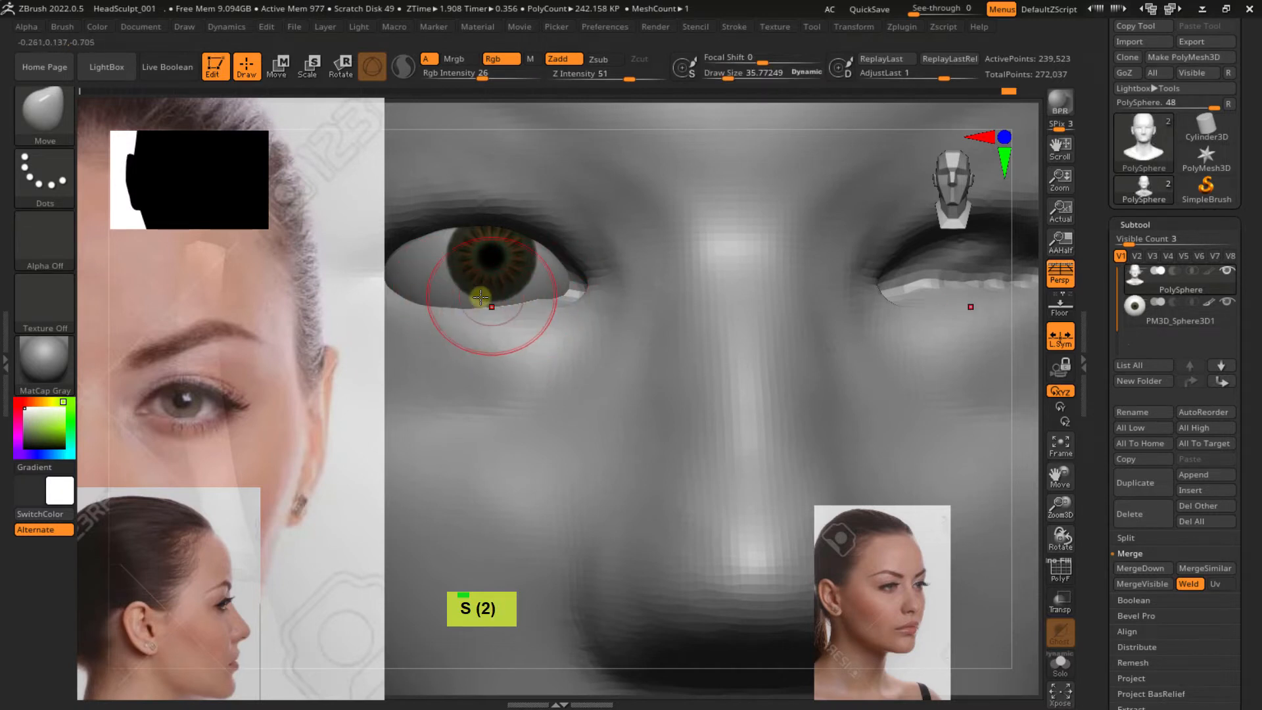
double_click(523, 307)
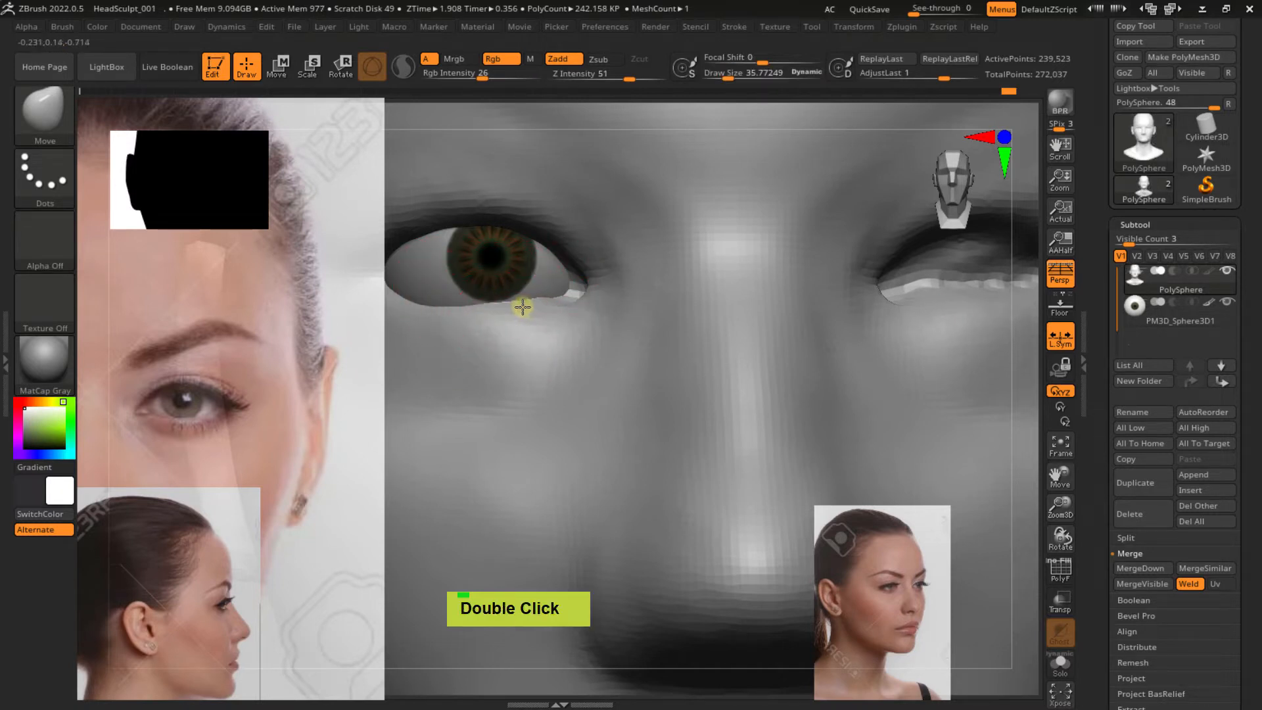
right_click_drag(618, 319, 853, 347, "alt")
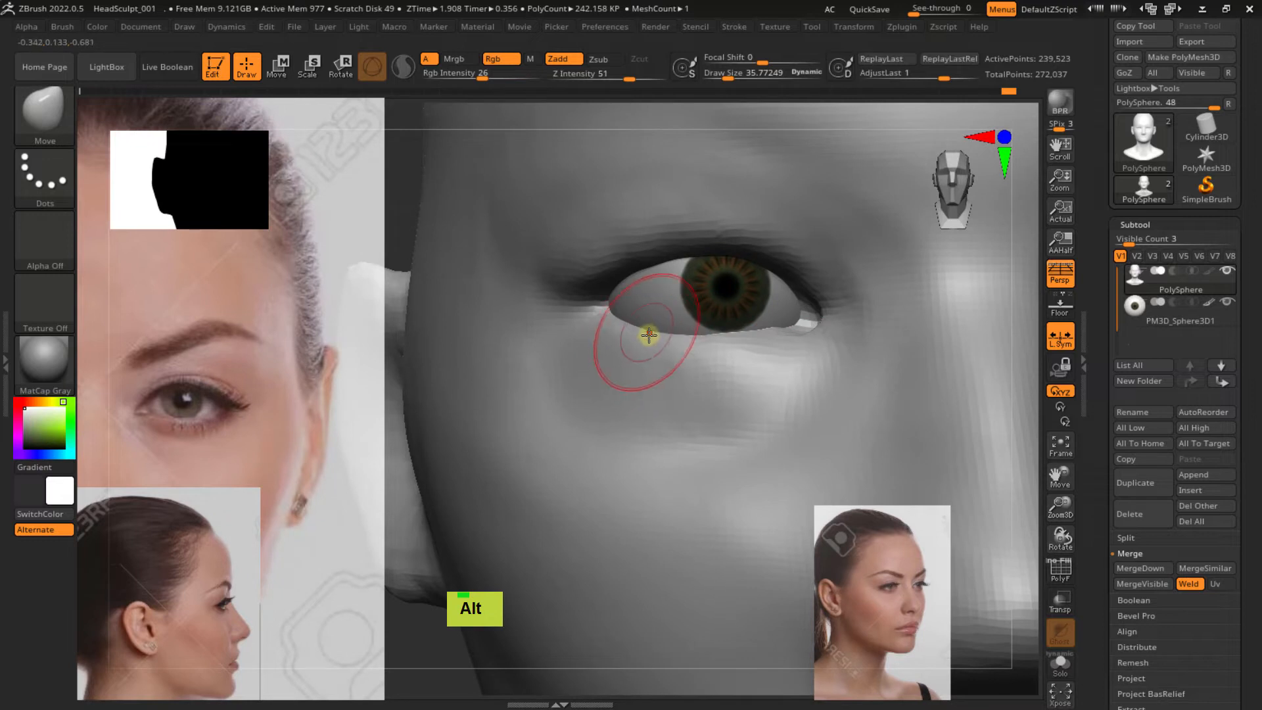
double_click(650, 337)
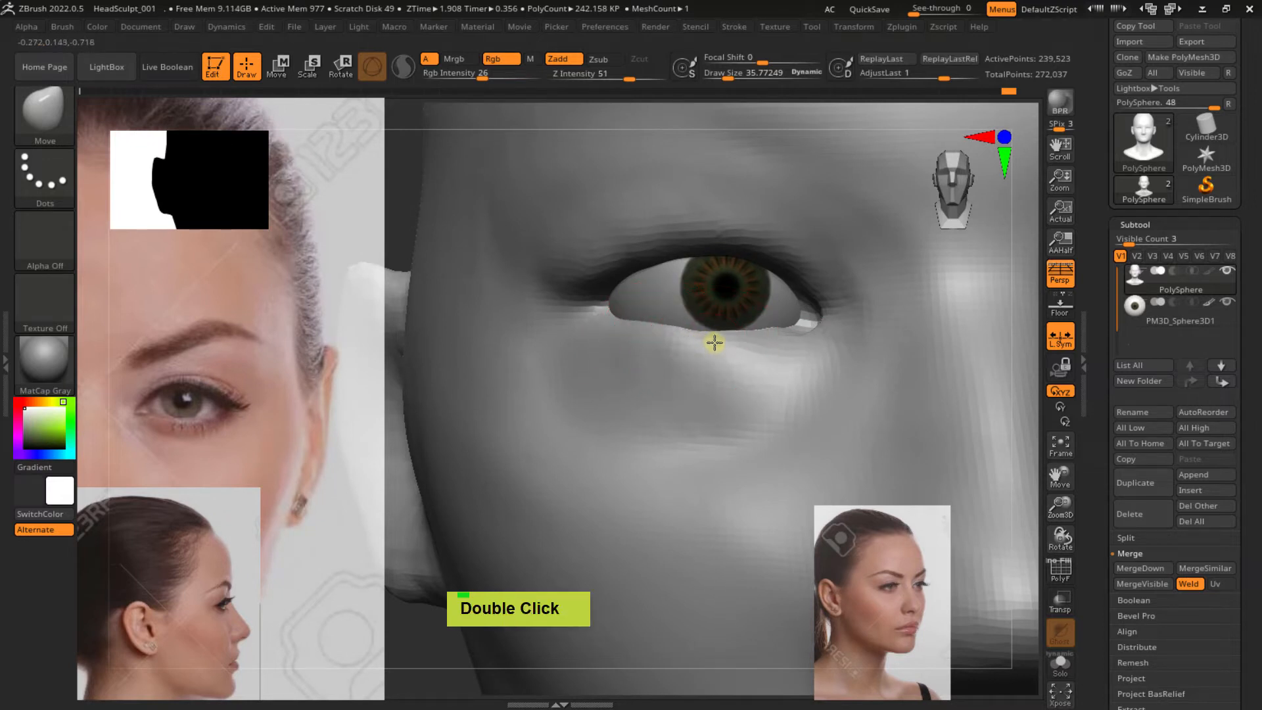
left_click(600, 332, "shift")
Refine and smooth the lower eyelid toward the outer eye corner, using draw sizes of about 30 and 36
key("s")
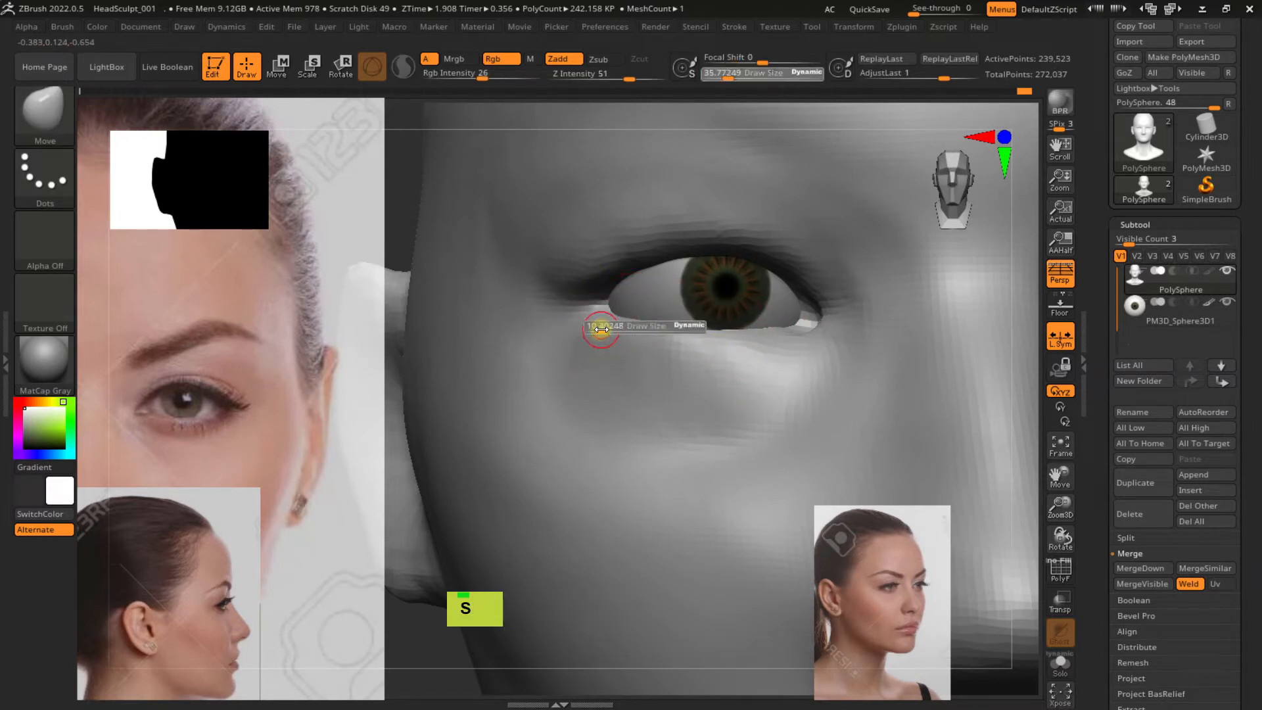
left_click_drag(601, 329, 627, 333)
key("s")
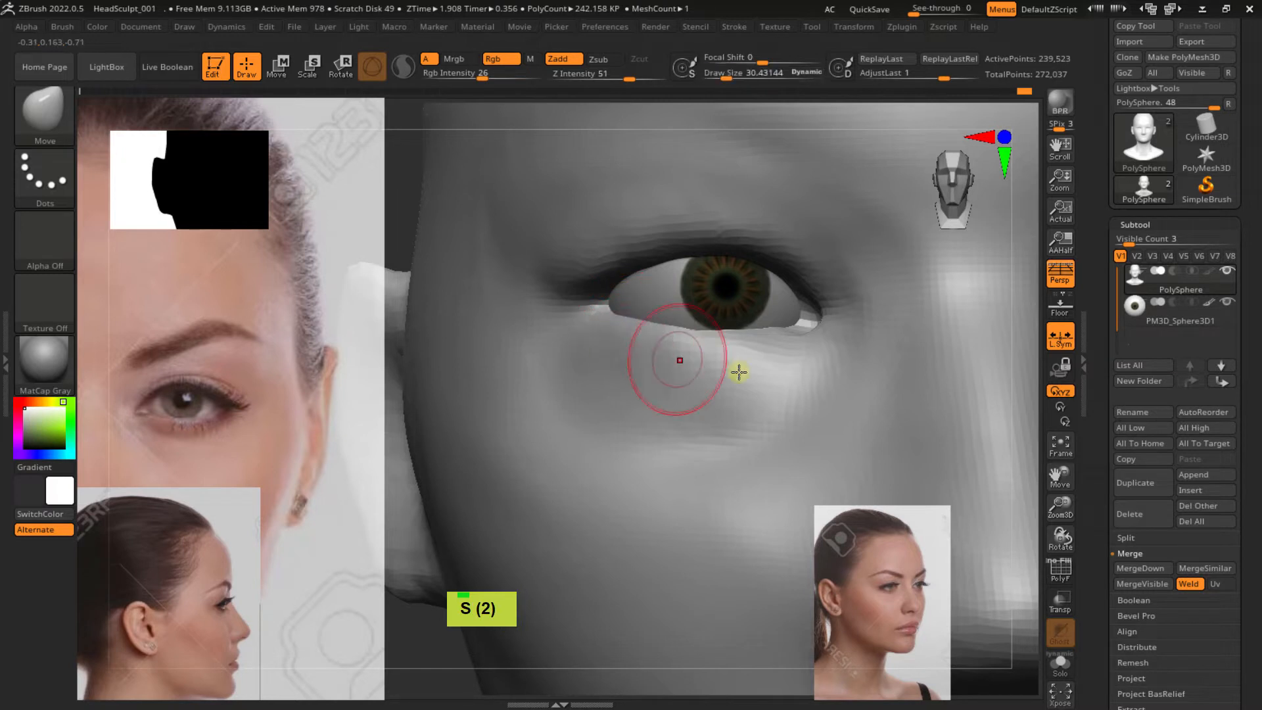
right_click_drag(775, 361, 623, 339, "ctrl")
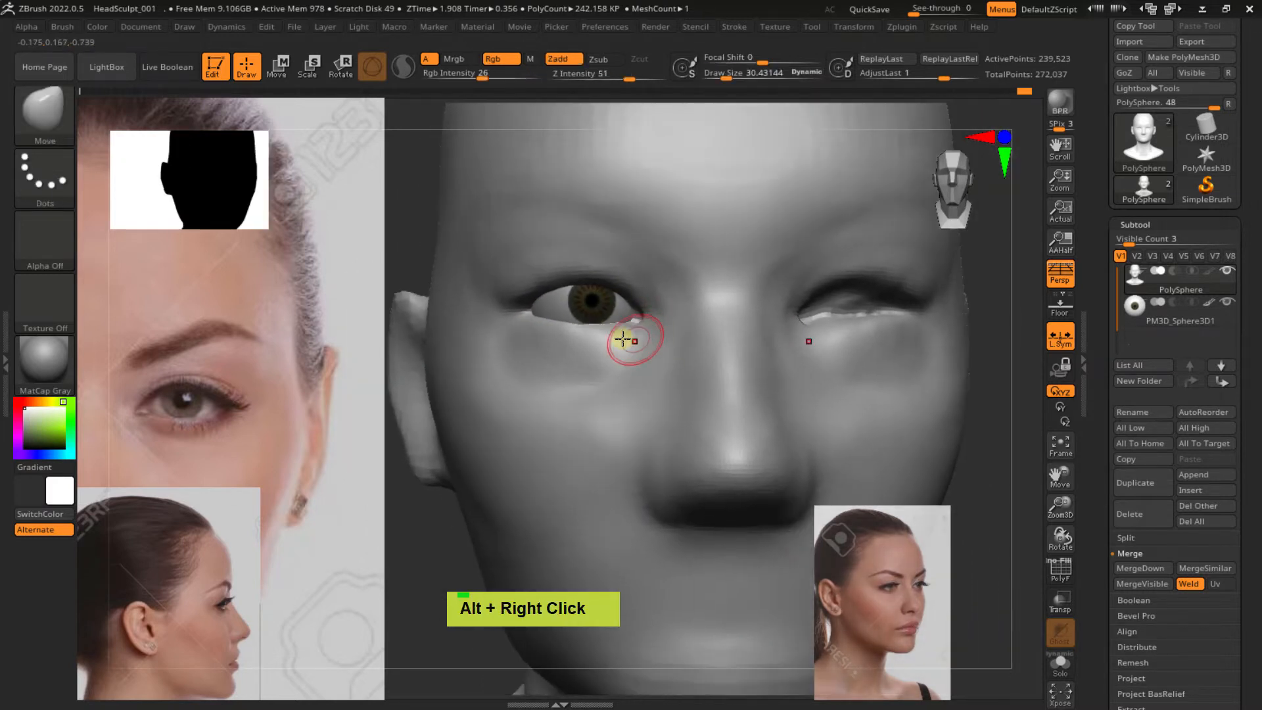
left_click(563, 324, "shift")
key("s")
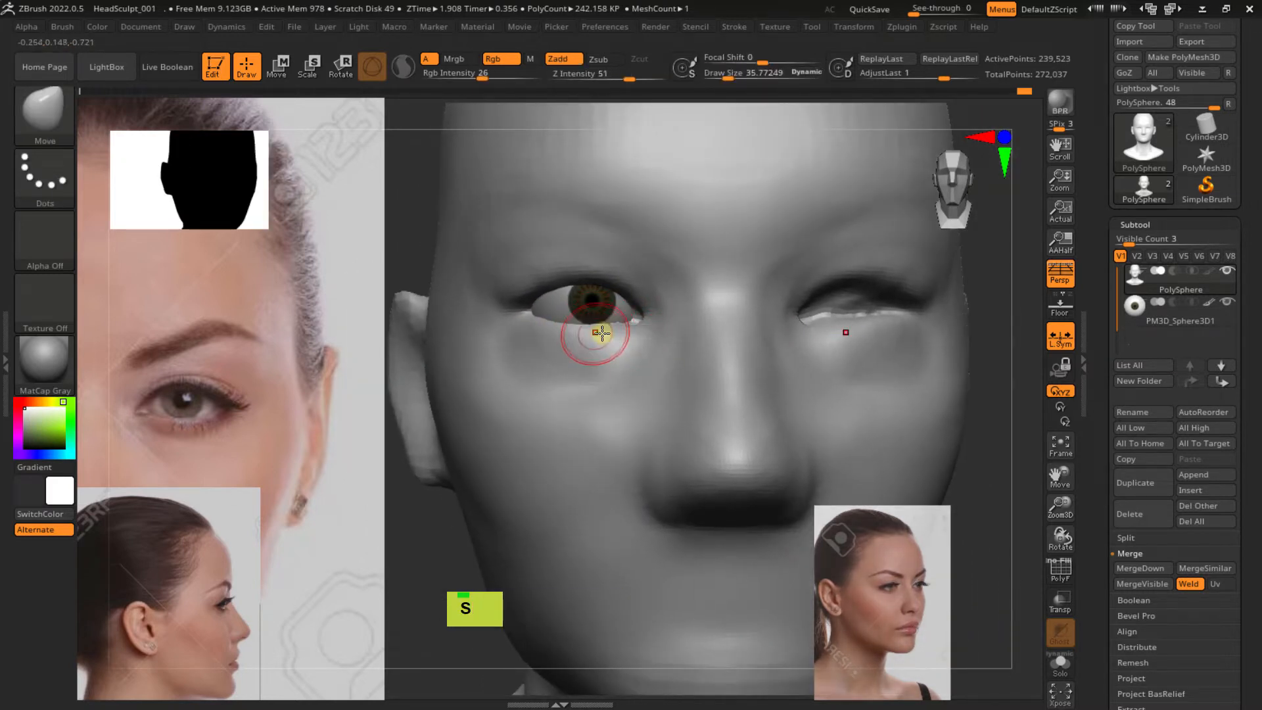
right_click_drag(643, 340, 562, 322)
left_click(536, 312, "shift")
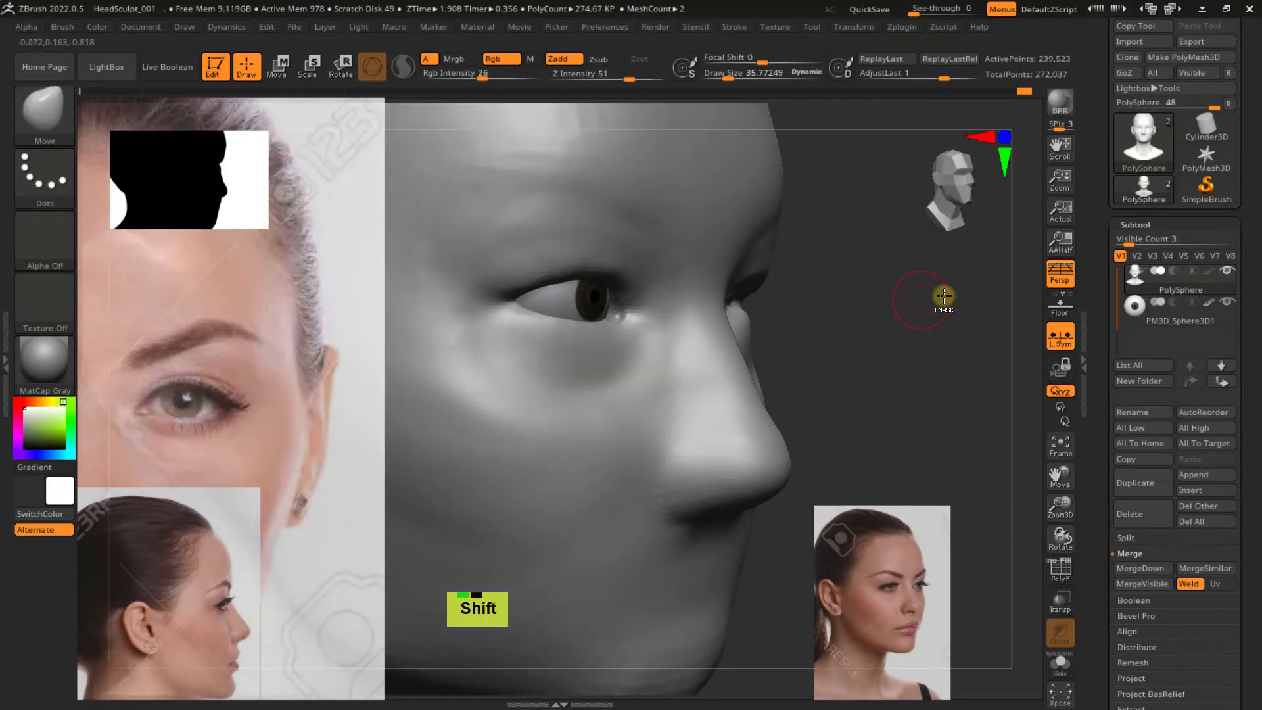
Remesh the head with DynaMesh and check the polygon wireframe around the eye
left_click(896, 341, "ctrl")
right_click_drag(896, 341, 705, 290, "ctrl")
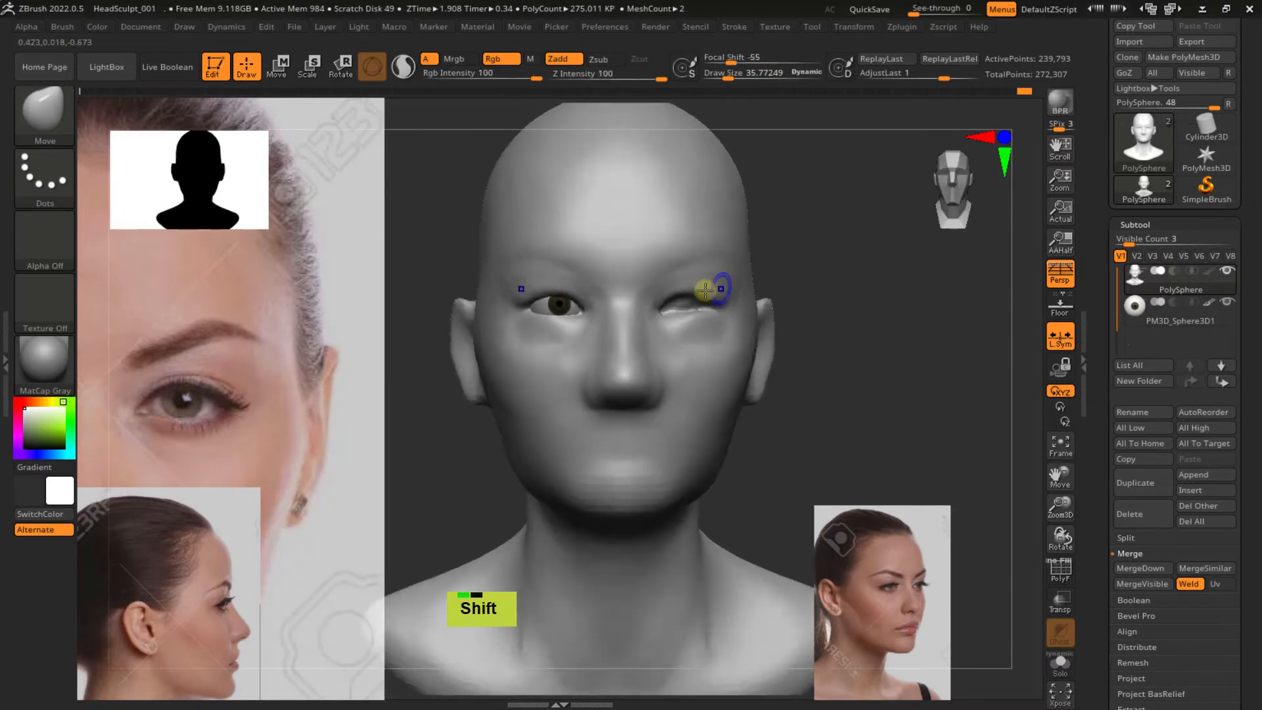
right_click_drag(510, 325, 642, 345)
key("shift+f")
key("shift+f")
mouse_move(634, 395)
right_mouse_down("ctrl")
mouse_move(644, 368)
mouse_move(656, 383)
mouse_move(640, 417)
mouse_move(670, 495)
mouse_move(675, 388)
right_mouse_up("ctrl")
Raise a crisp rim along the lower eyelid with the inverted DamStandard brush at a draw size of about 17
key("b")
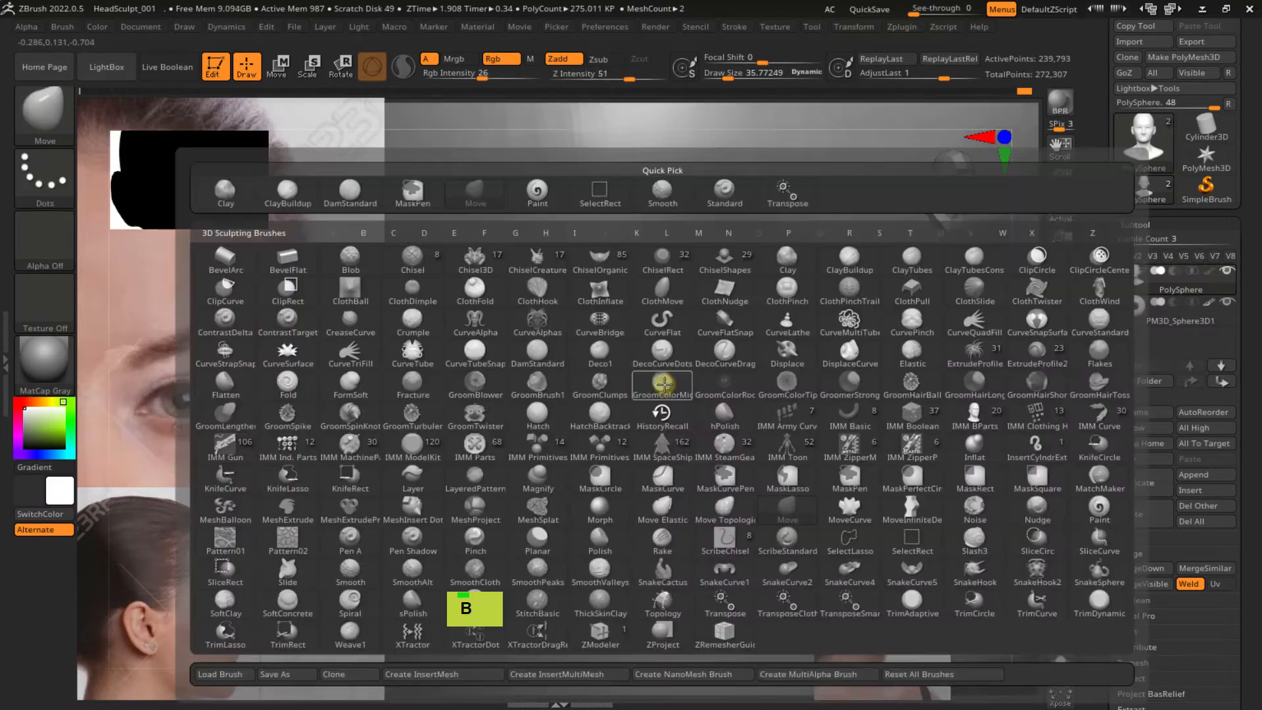
key("d")
key("s")
key("s")
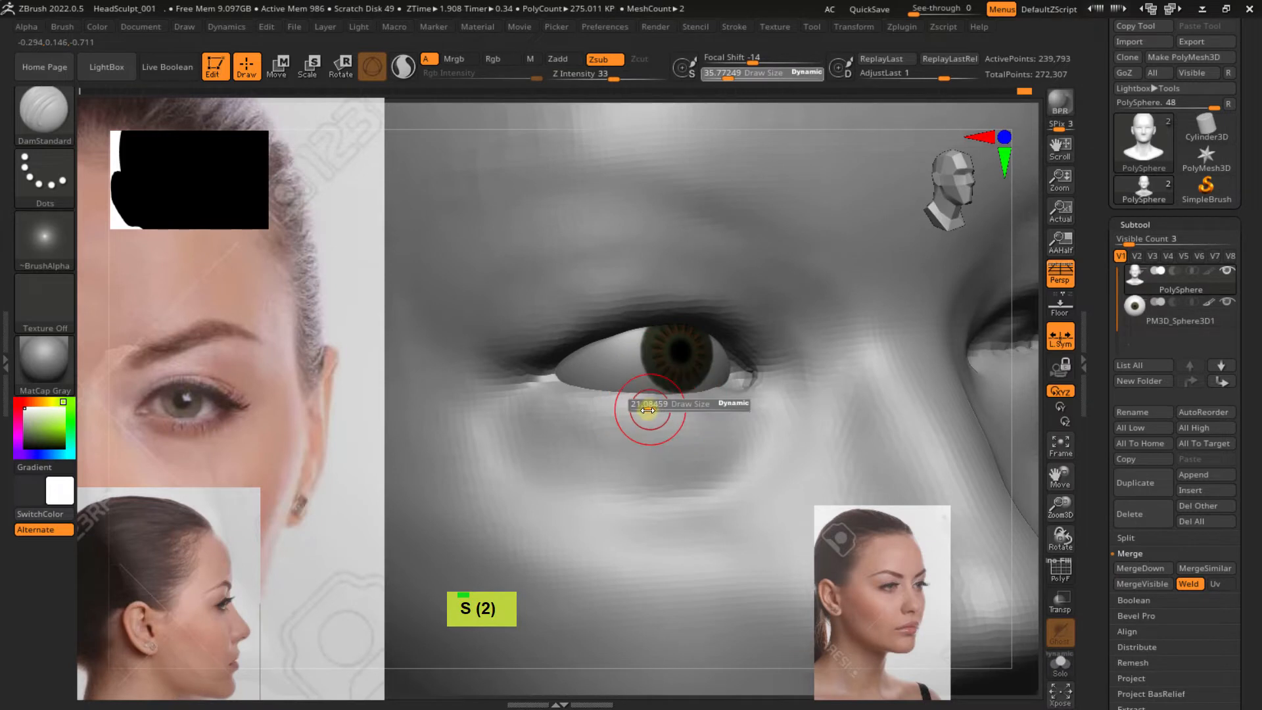
right_click(654, 413)
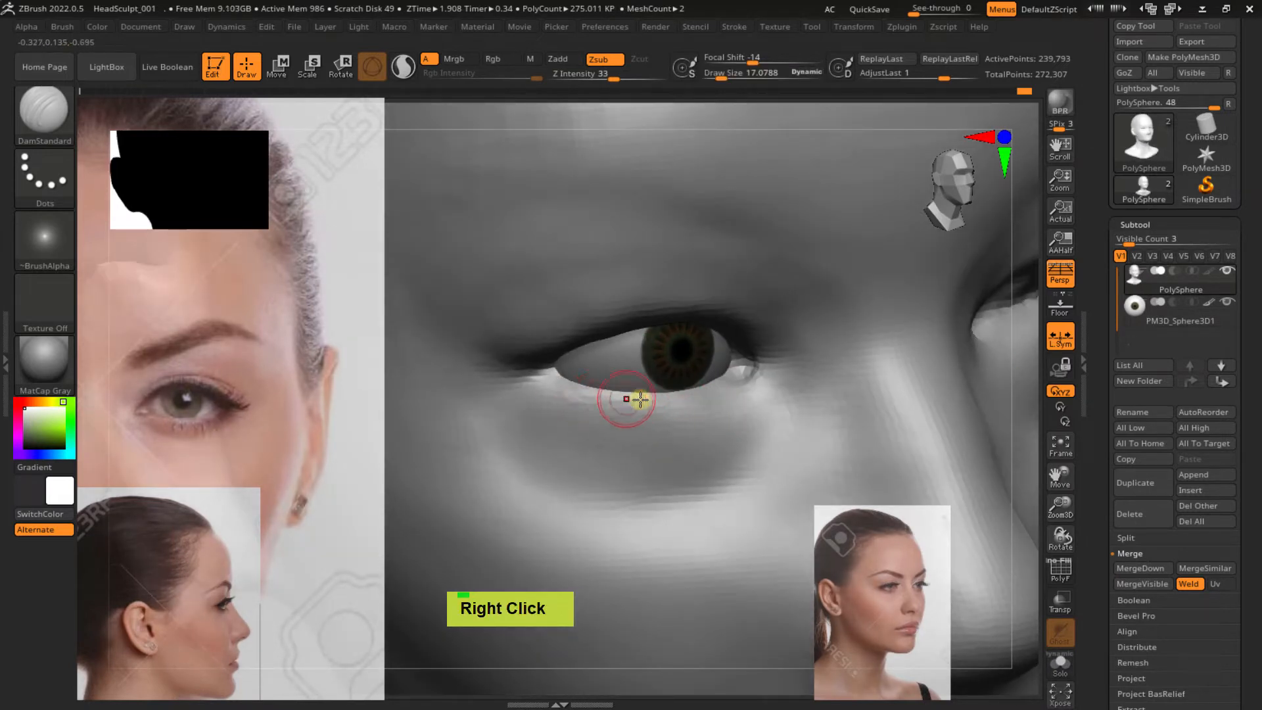
mouse_move(604, 399)
left_mouse_down("alt")
mouse_move(746, 383)
mouse_move(670, 403)
left_mouse_up("alt")
left_click_drag(560, 391, 625, 403, "alt")
Raise a matching crisp rim along the upper eyelid edge with the inverted DamStandard brush
right_click_drag(756, 390, 751, 329)
left_click_drag(558, 346, 685, 306, "alt")
mouse_move(592, 316)
left_mouse_down("alt")
mouse_move(627, 305)
mouse_move(746, 330)
left_mouse_up("alt")
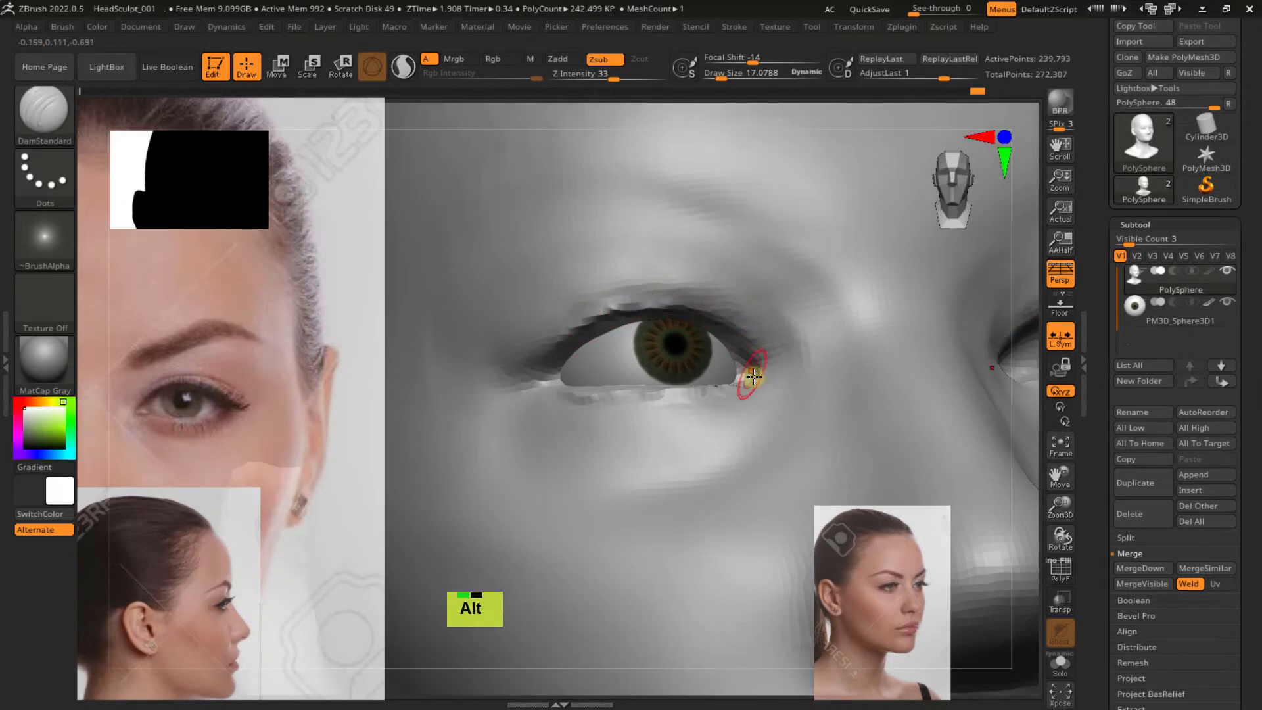
Set the draw size to about 39 and smooth the raised upper and lower eyelid rims
right_click_drag(754, 377, 712, 315, "ctrl")
right_click_drag(712, 315, 653, 364, "alt")
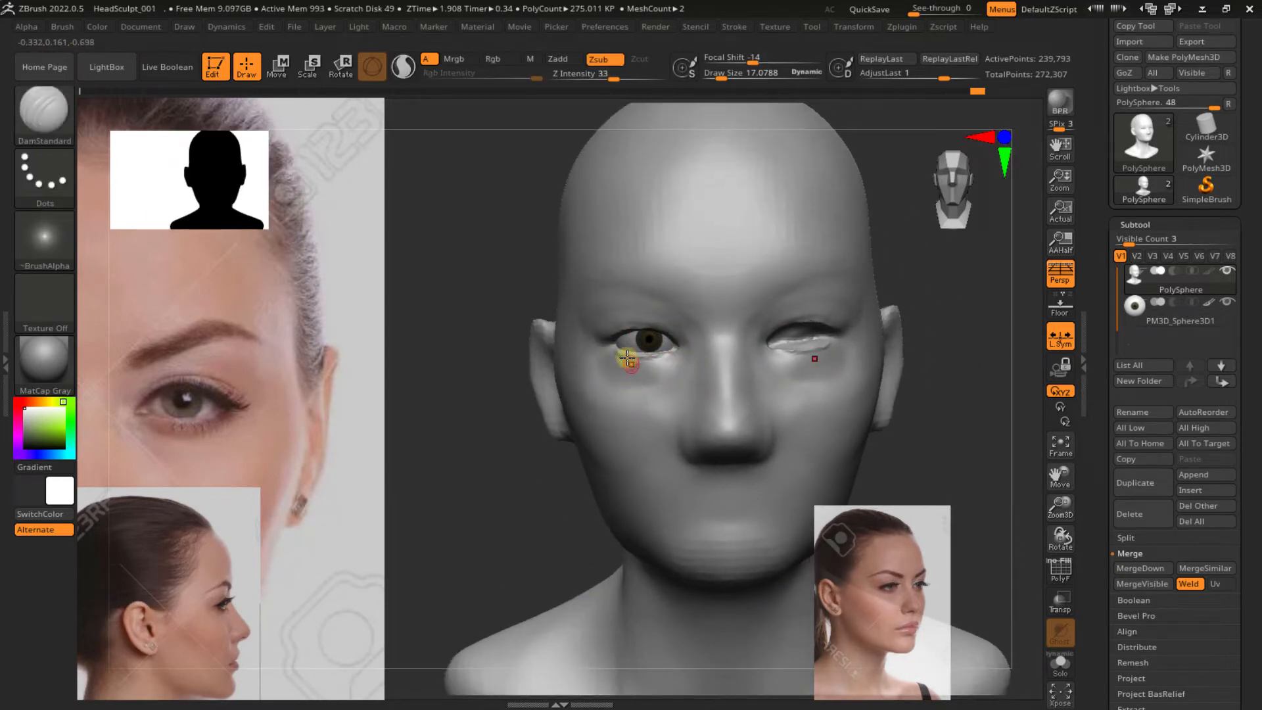
right_click_drag(691, 369, 595, 349, "alt")
right_click_drag(579, 335, 630, 375, "ctrl")
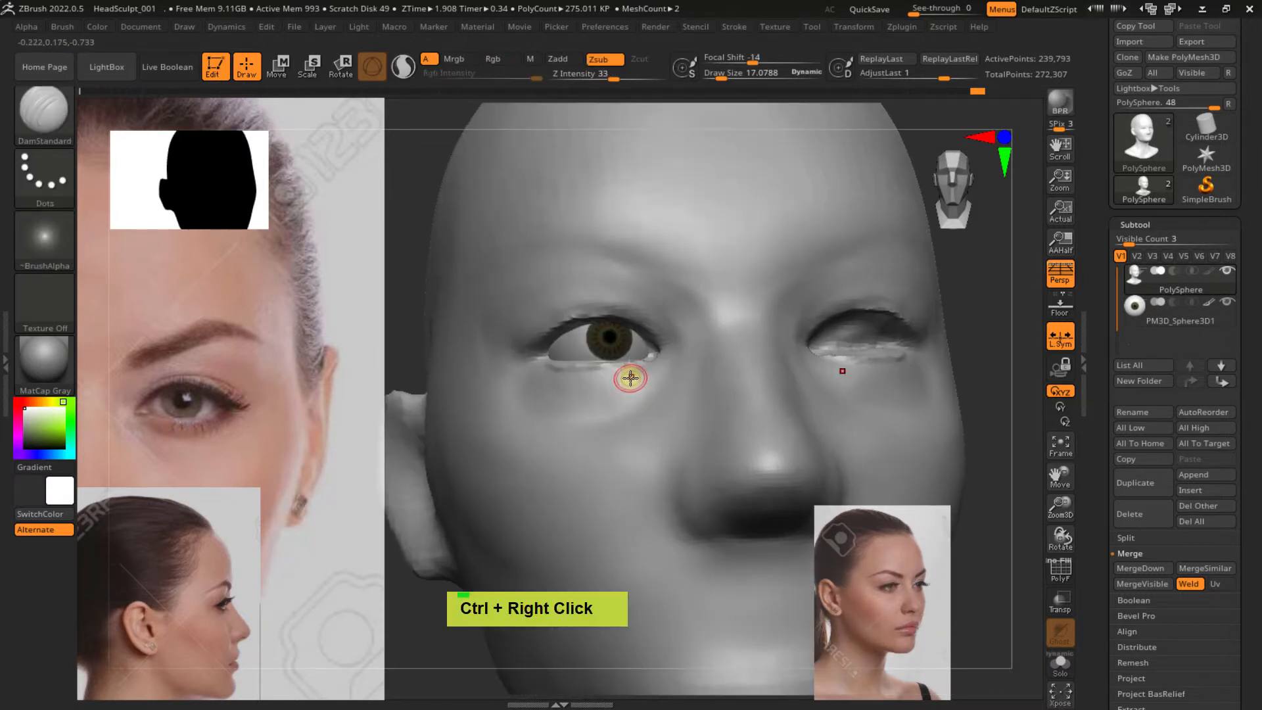
key("s")
key("shift")
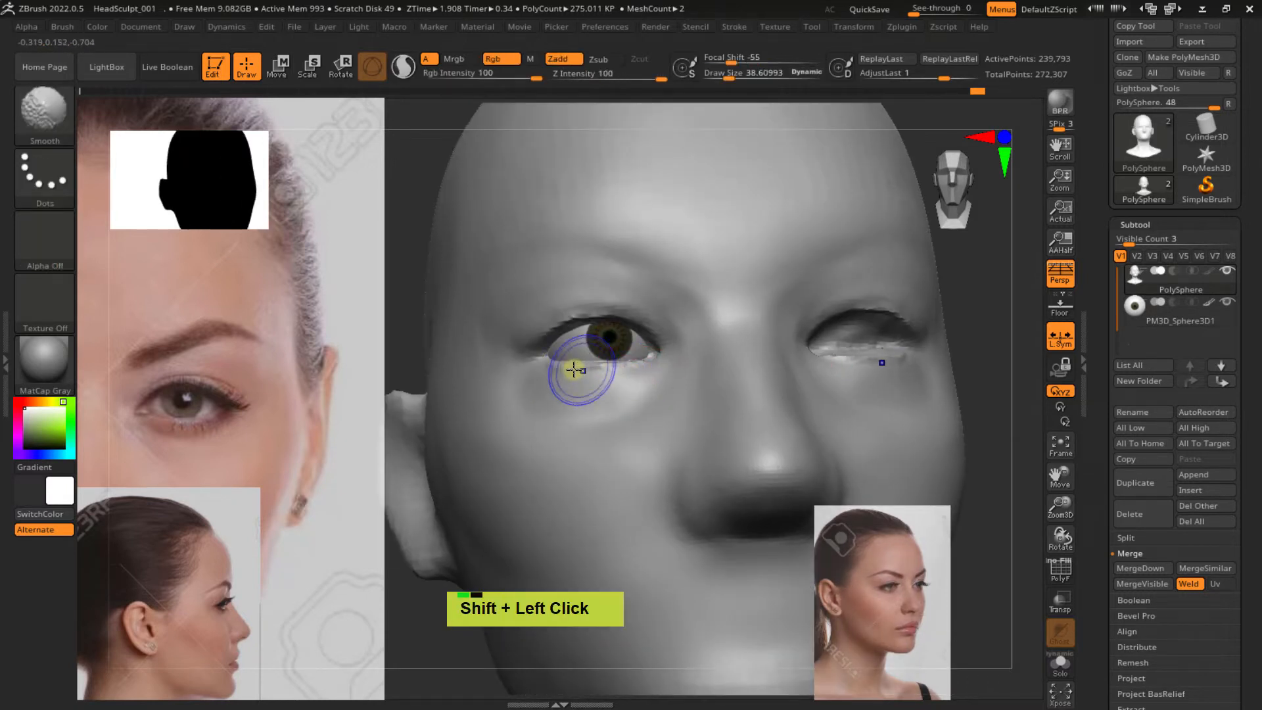
left_click_drag(594, 312, 575, 313, "shift")
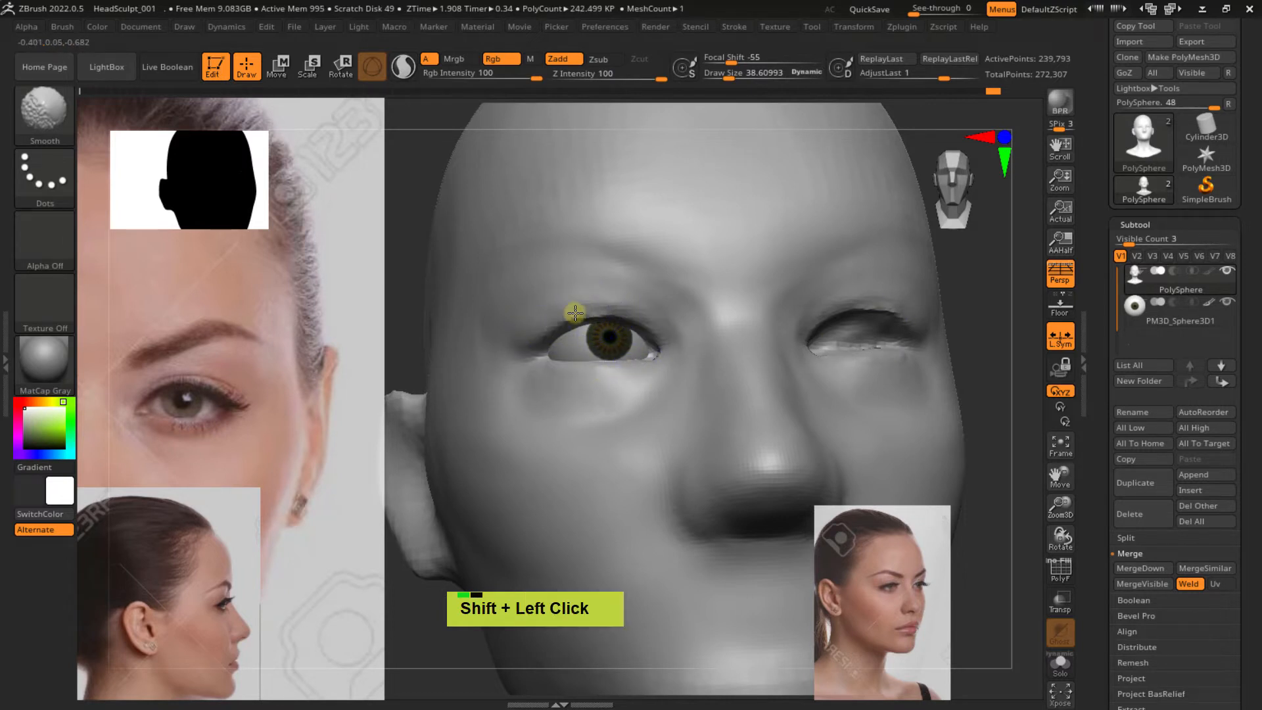
left_click_drag(649, 328, 659, 334, "shift")
Remesh the head with DynaMesh and smooth the area just below the eye
right_click_drag(853, 326, 776, 263, "ctrl")
left_click_drag(572, 260, 611, 293, "ctrl")
mouse_move(800, 346)
right_mouse_down()
mouse_move(822, 394)
mouse_move(814, 375)
mouse_move(741, 375)
mouse_move(684, 357)
mouse_move(673, 378)
mouse_move(719, 349)
mouse_move(641, 358)
right_mouse_up()
left_click_drag(641, 358, 636, 356, "shift")
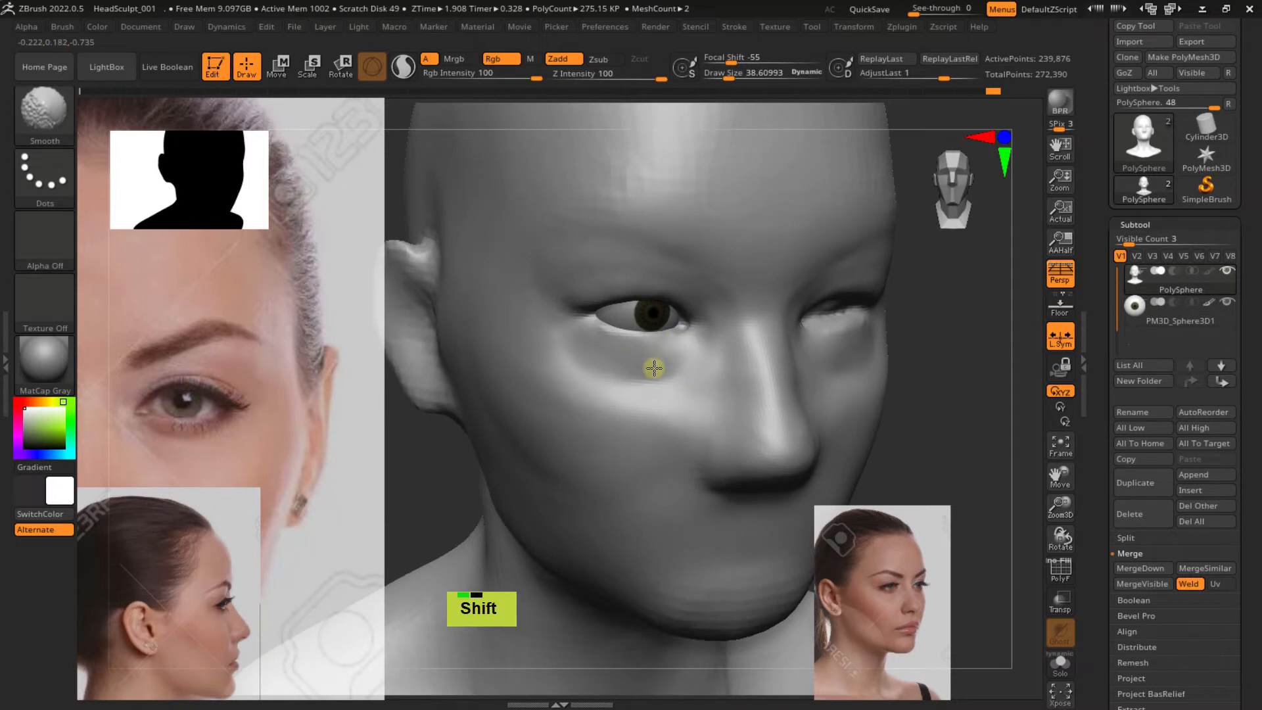
Set the draw size to about 95 and smooth the cheek and under-eye area from several angles
mouse_move(654, 368)
right_mouse_down("alt")
mouse_move(668, 349)
mouse_move(679, 357)
mouse_move(662, 372)
right_mouse_up("alt")
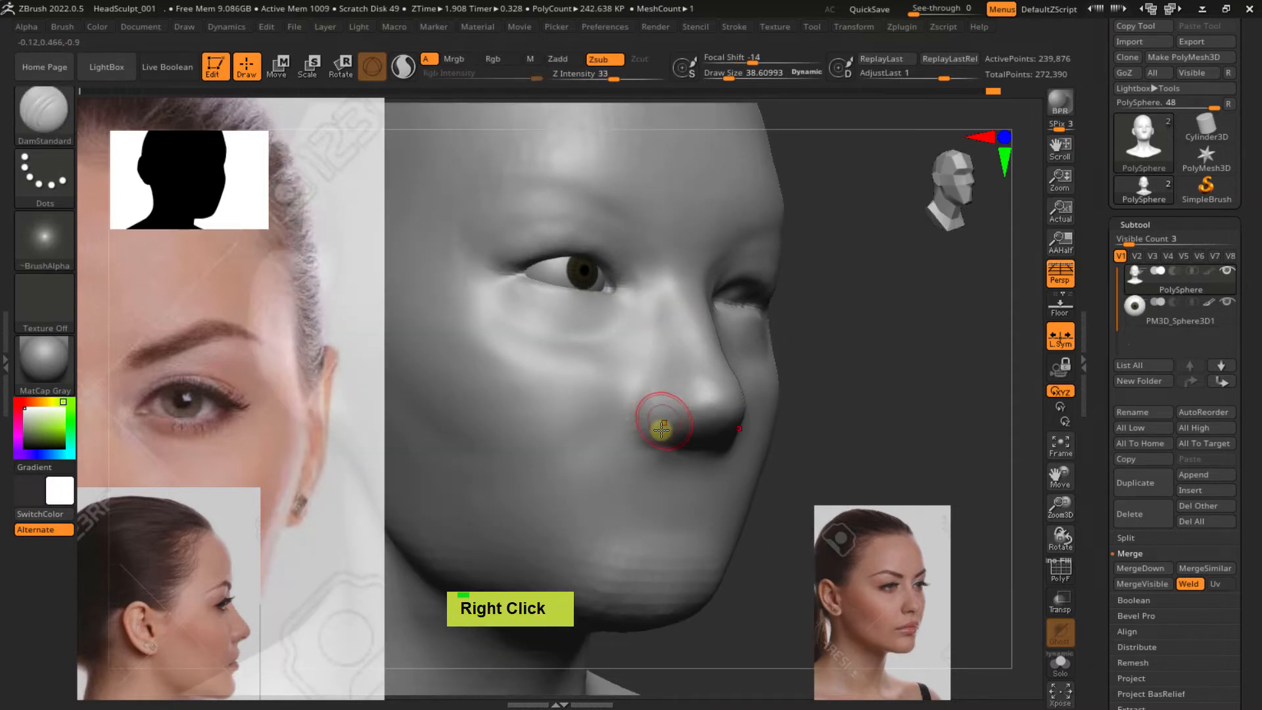
right_click_drag(662, 429, 553, 373, "ctrl")
key("5")
key("shift")
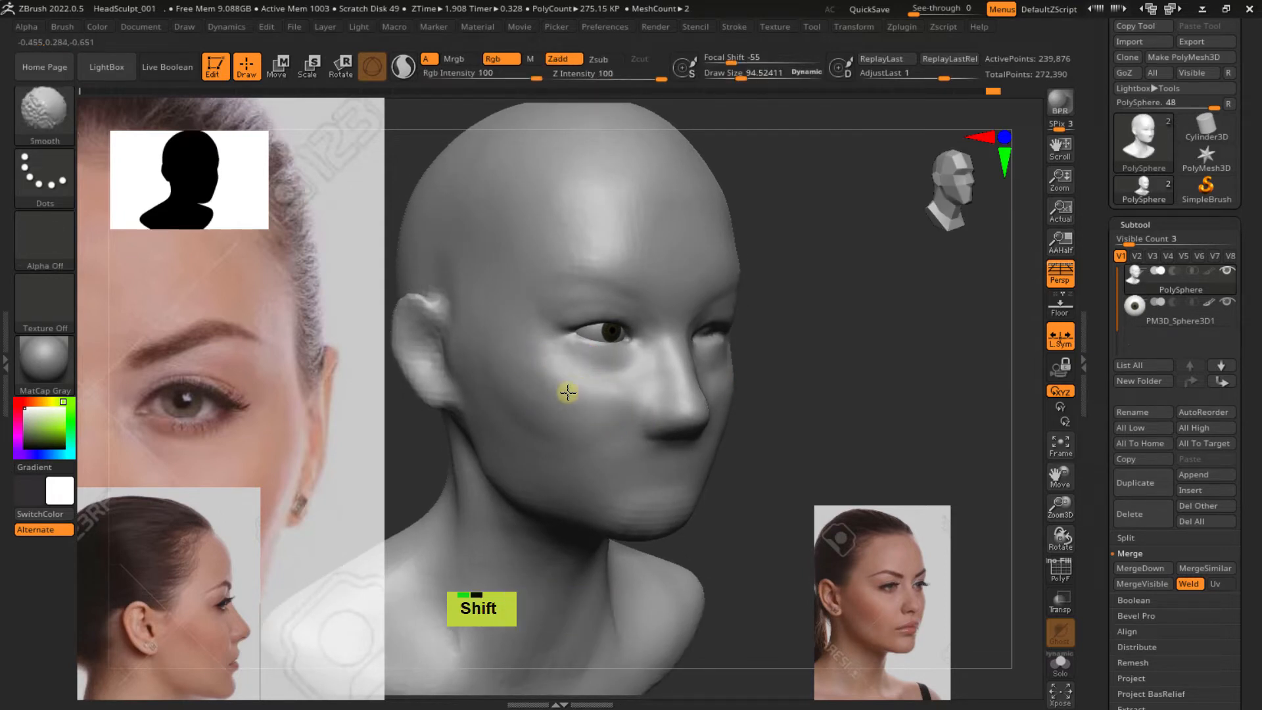
right_click_drag(603, 386, 589, 392)
left_click_drag(589, 392, 615, 392, "shift")
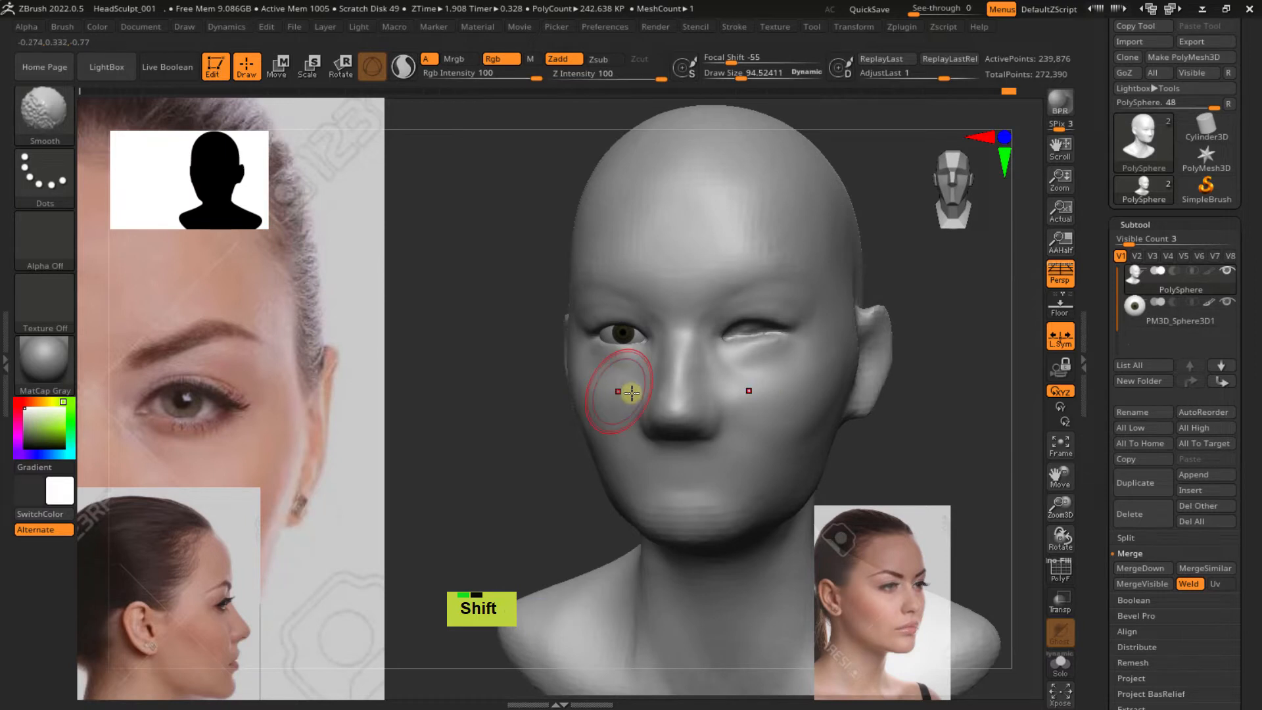
right_click_drag(631, 392, 642, 394)
left_click_drag(625, 366, 631, 366, "shift")
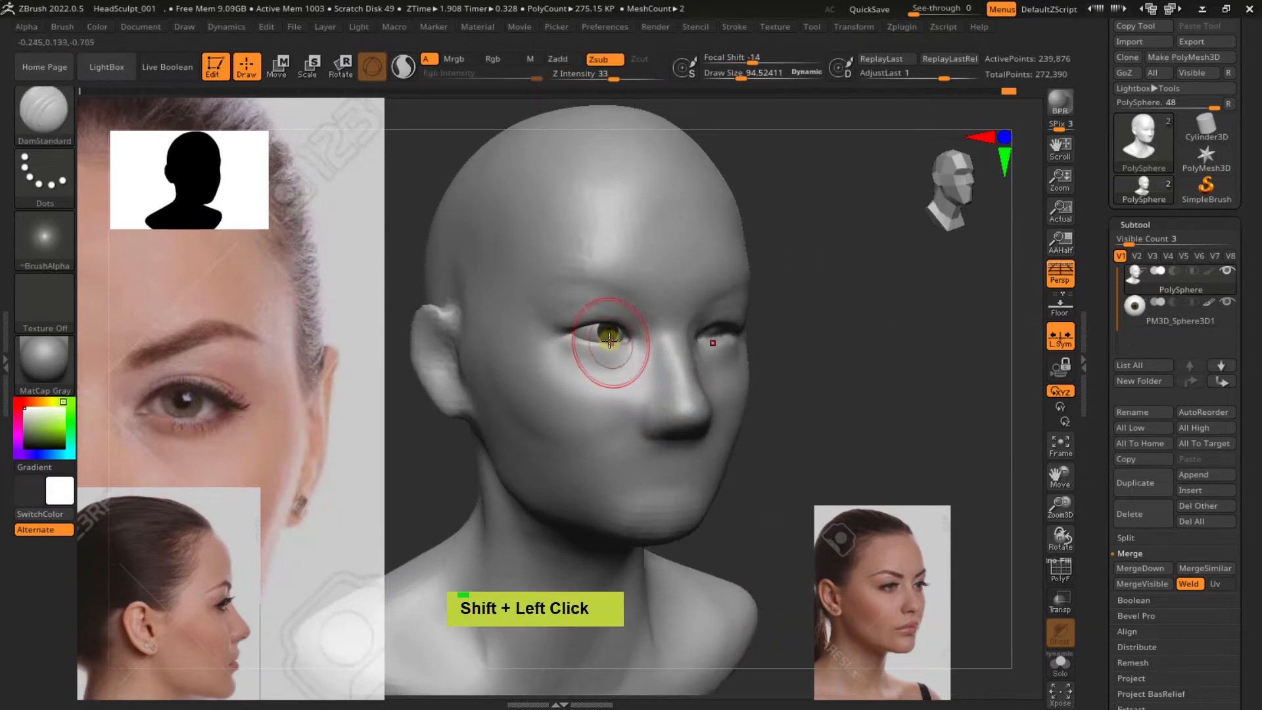
Set the draw size to about 77 and switch to the Move brush with the under-eye area in view
right_click_drag(611, 353, 620, 408, "ctrl")
key("5")
left_click_drag(601, 391, 598, 390)
right_click_drag(595, 391, 578, 378)
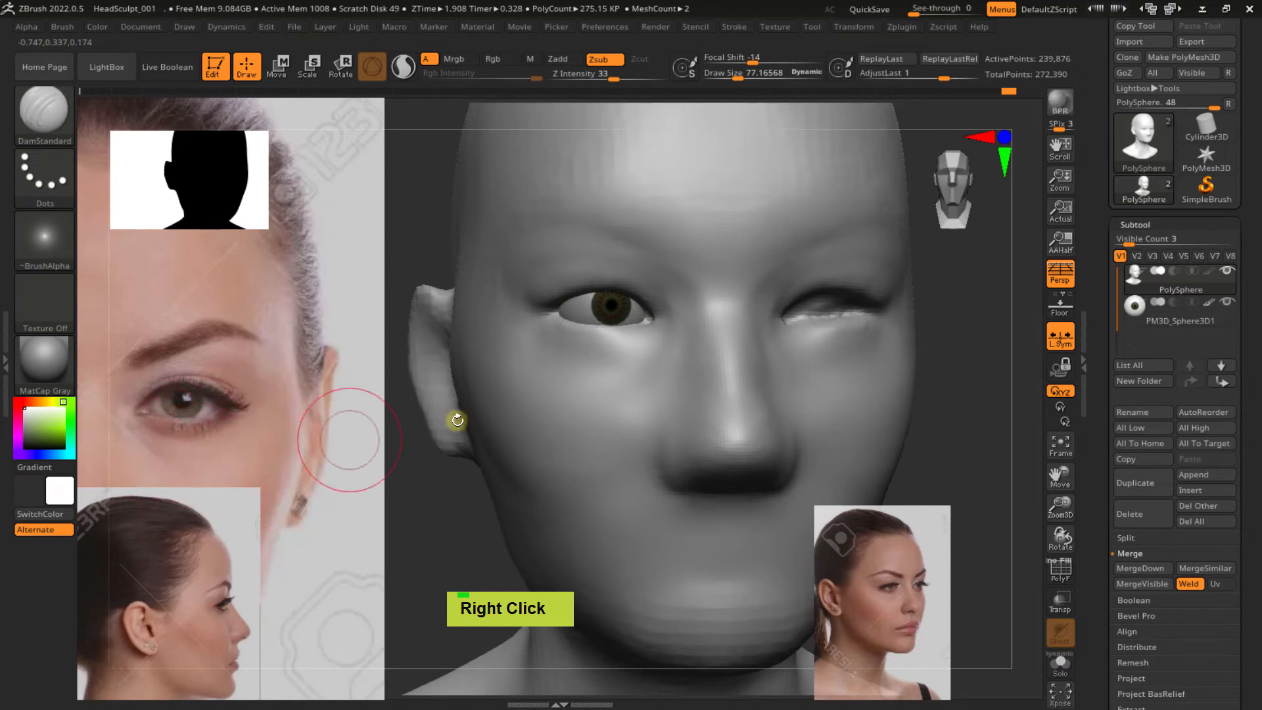
mouse_move(600, 359)
right_mouse_down()
mouse_move(608, 421)
mouse_move(600, 289)
mouse_move(619, 416)
mouse_move(591, 357)
right_mouse_up()
key("b")
key("m")
key("v")
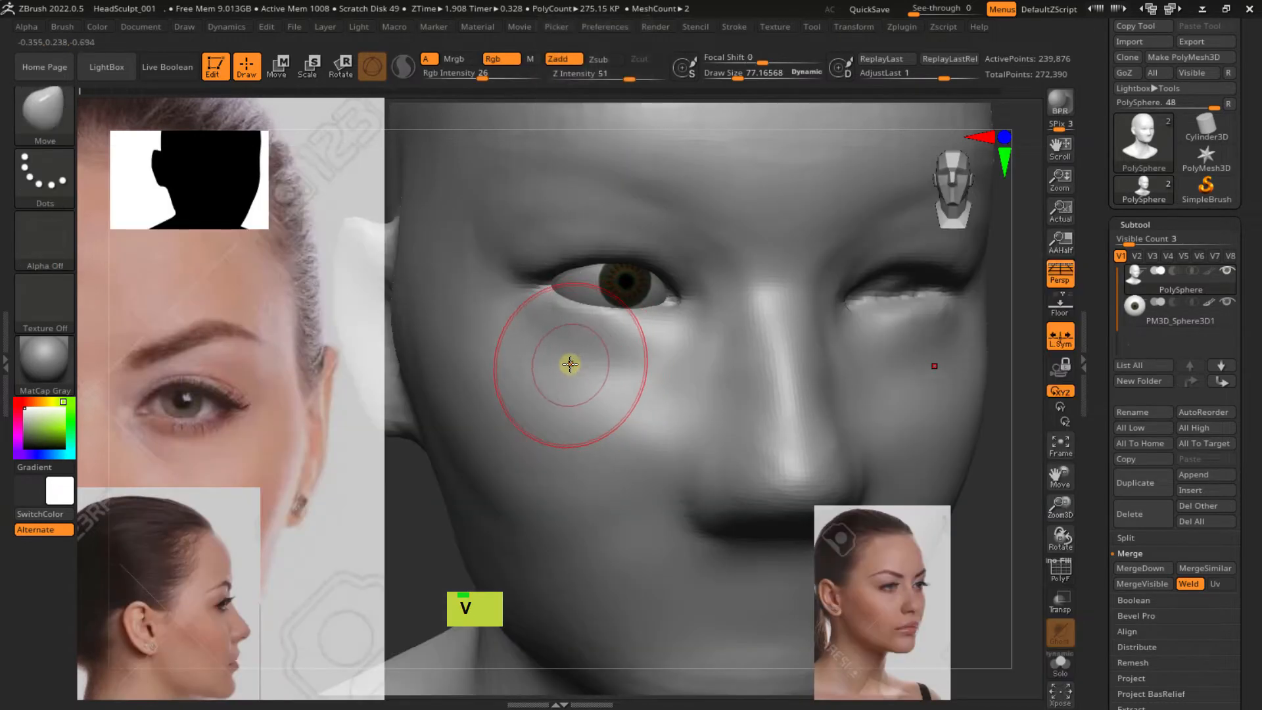
Adjust the surface below the eye and beside the nose along its normals with the Move brush
left_click(578, 360, "alt")
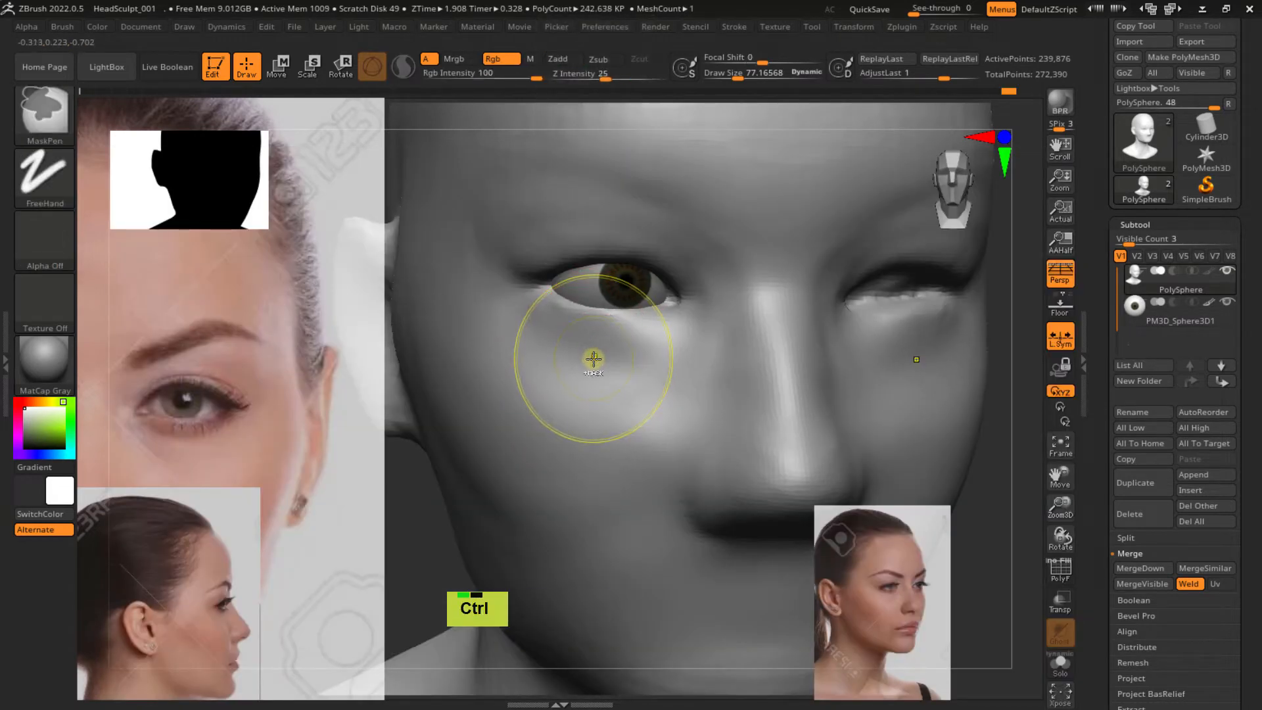
key("ctrl+z")
left_click(583, 356, "alt")
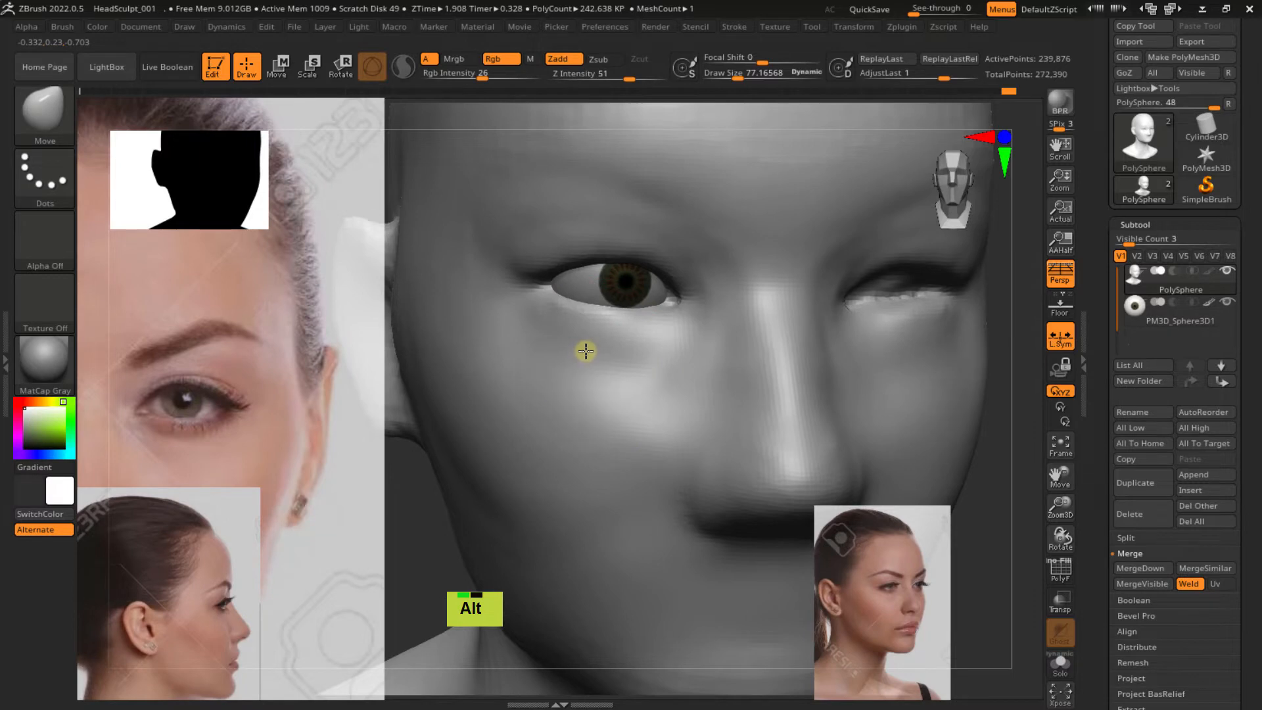
right_click_drag(586, 351, 631, 360)
left_click(618, 373, "alt")
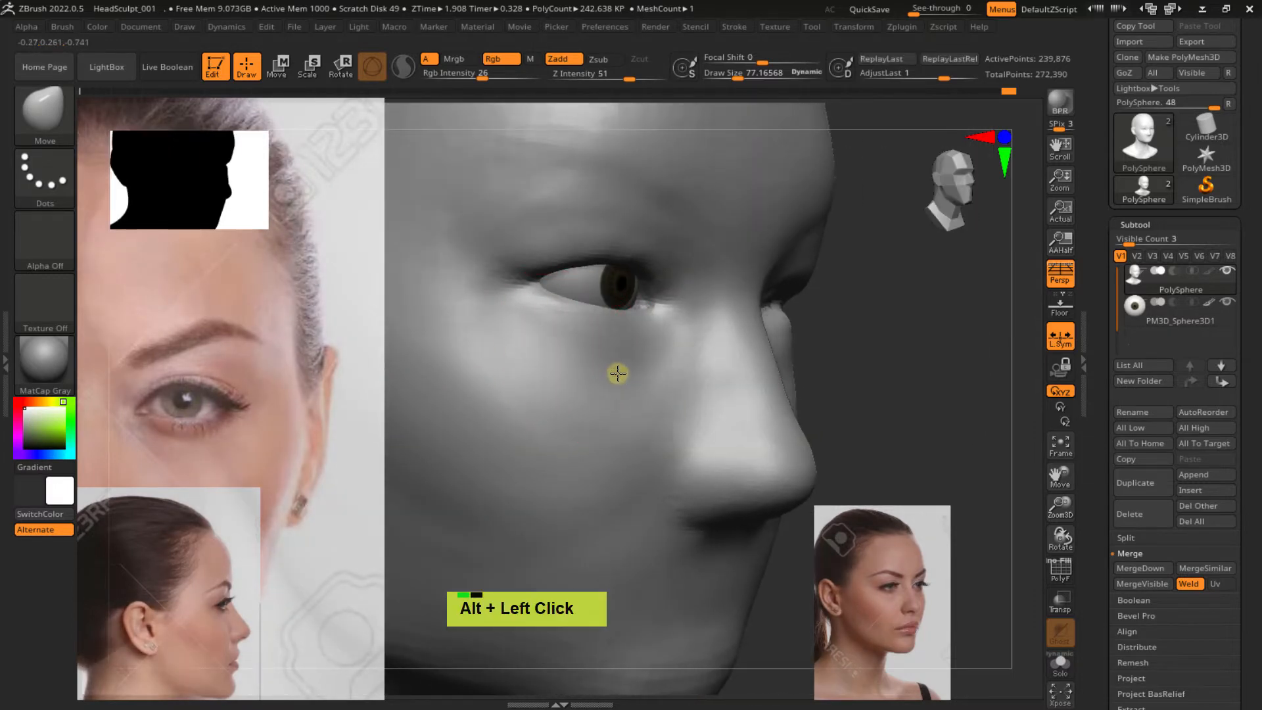
mouse_move(664, 366)
right_mouse_down()
mouse_move(611, 358)
mouse_move(651, 369)
mouse_move(650, 381)
right_mouse_up()
left_click(648, 436, "alt")
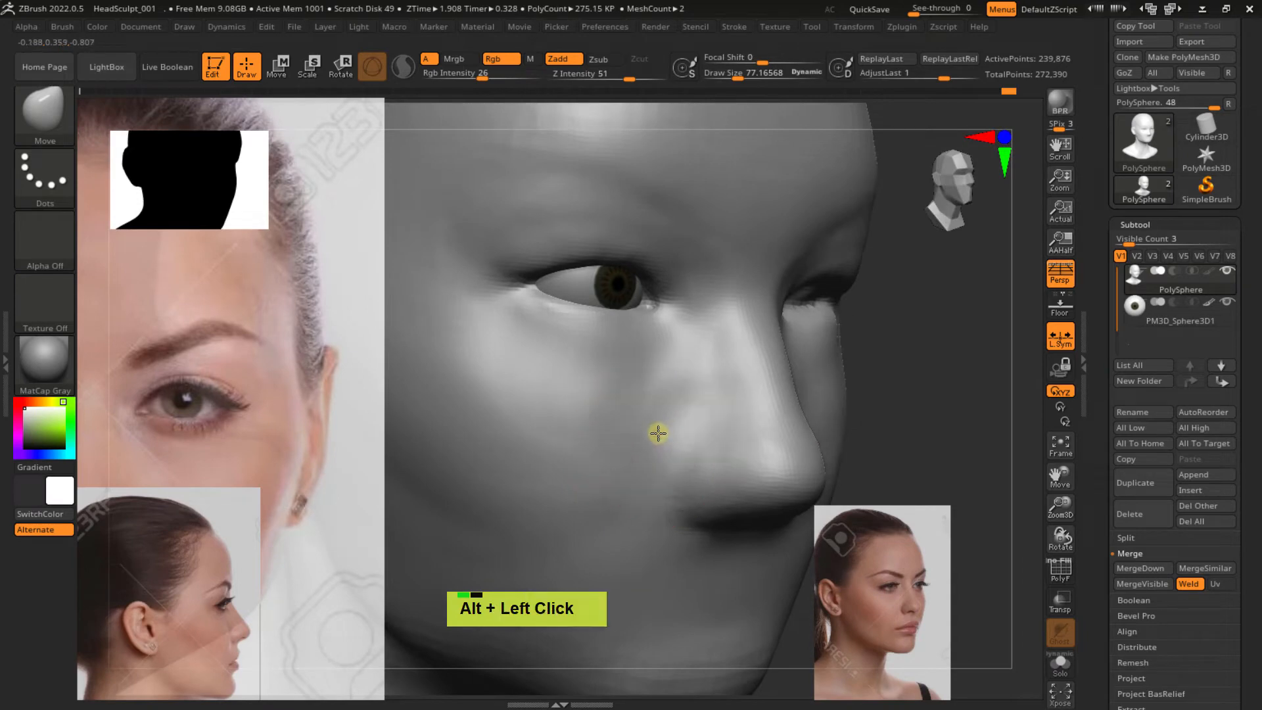
Switch to the DamStandard brush, set the draw size to about 28 and carve the crease around the nostril wing
mouse_move(681, 428)
right_mouse_down("alt")
mouse_move(677, 361)
mouse_move(648, 353)
right_mouse_up("alt")
key("b")
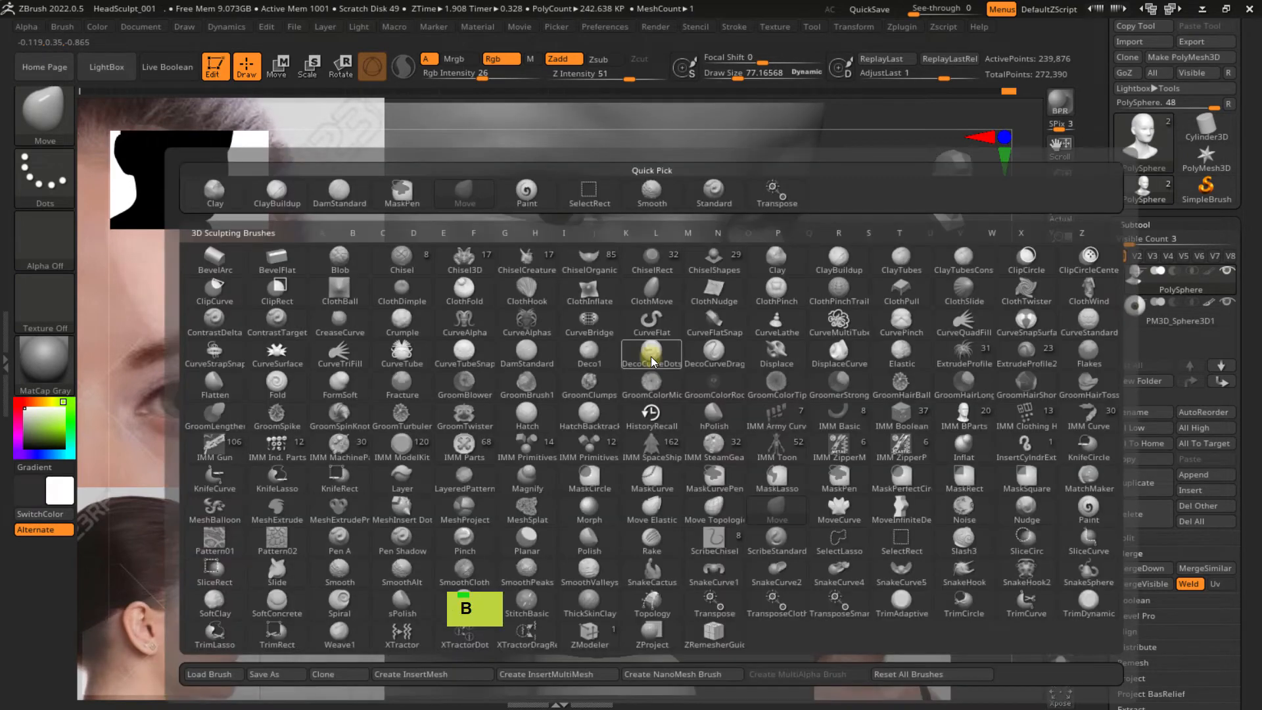
key("d")
key("a")
key("s")
key("s")
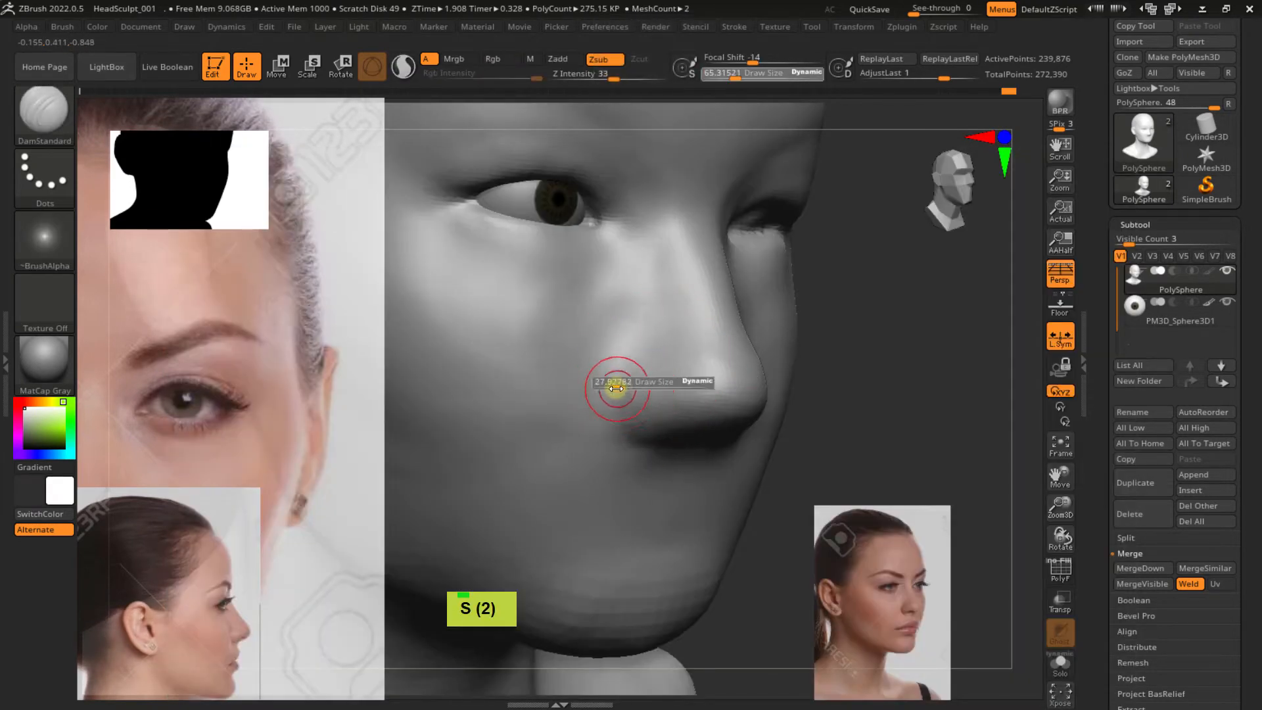
double_click(614, 389)
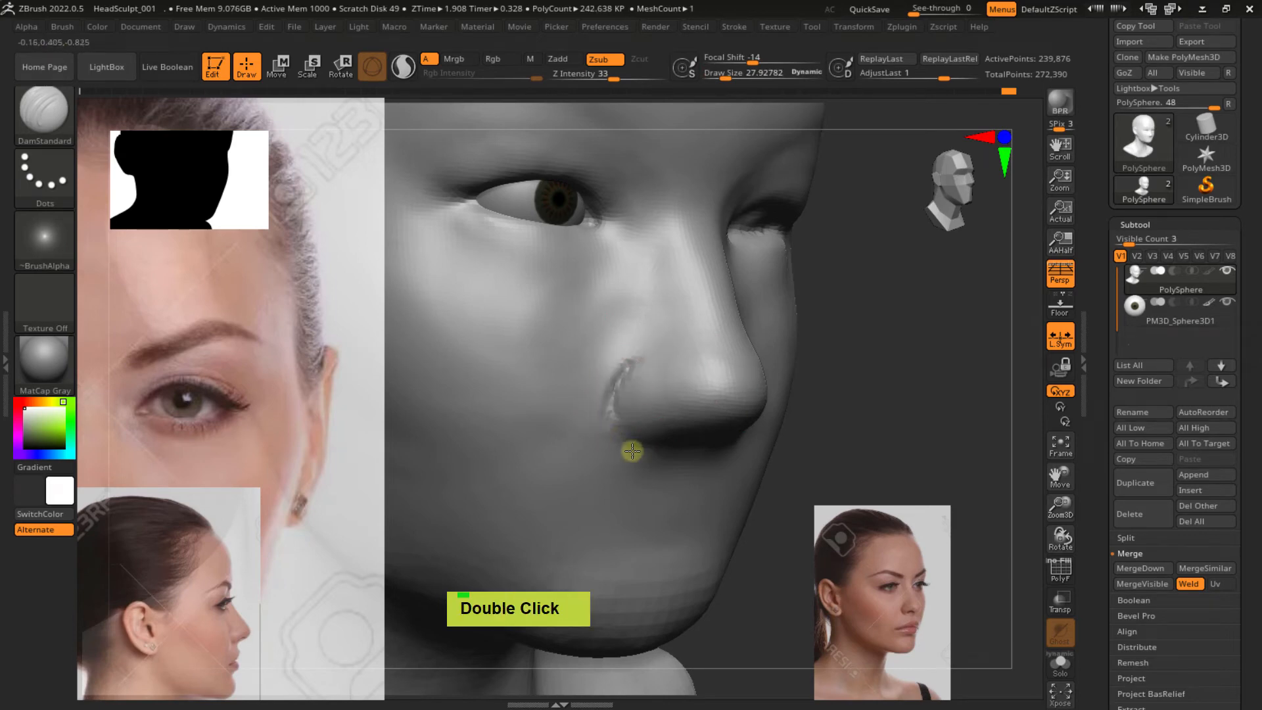
Rotate the head to profile and rearrange the Spotlight references so the enlarged side photo sits beside the model
mouse_move(668, 366)
right_mouse_down()
mouse_move(710, 377)
mouse_move(308, 379)
right_mouse_up()
key("z")
left_click_drag(254, 357, 293, 566)
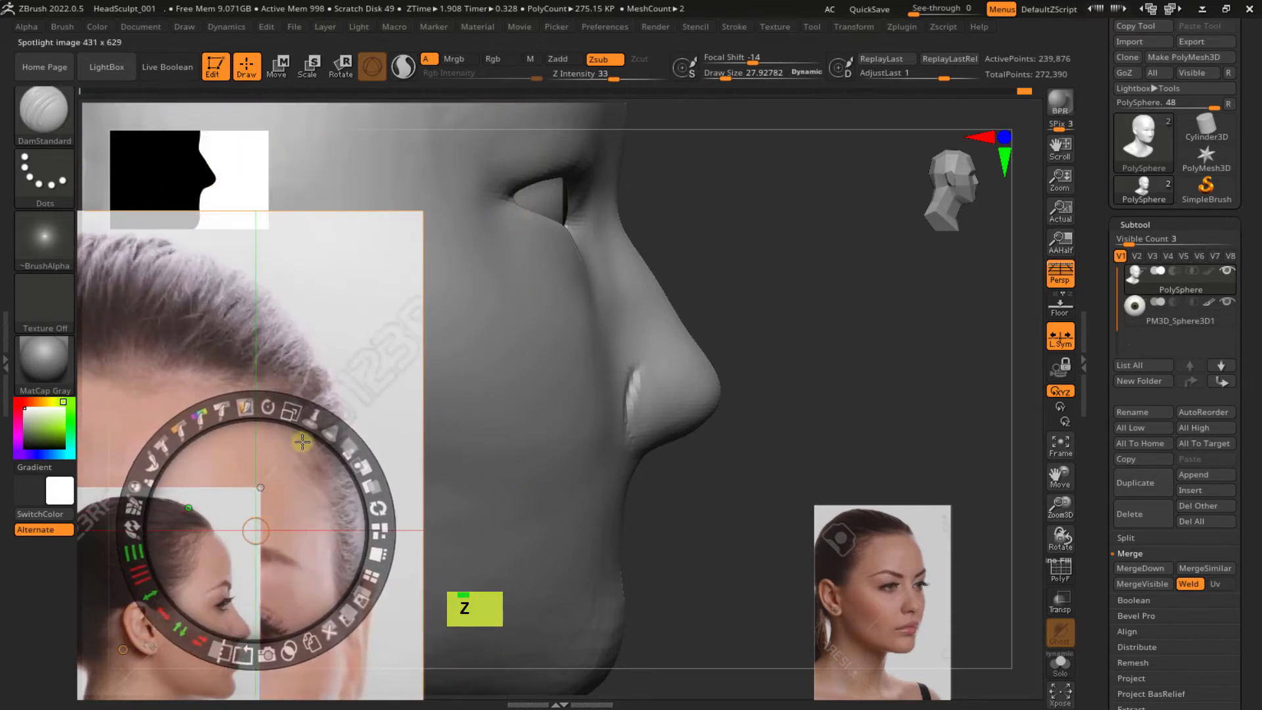
left_click_drag(288, 416, 193, 422)
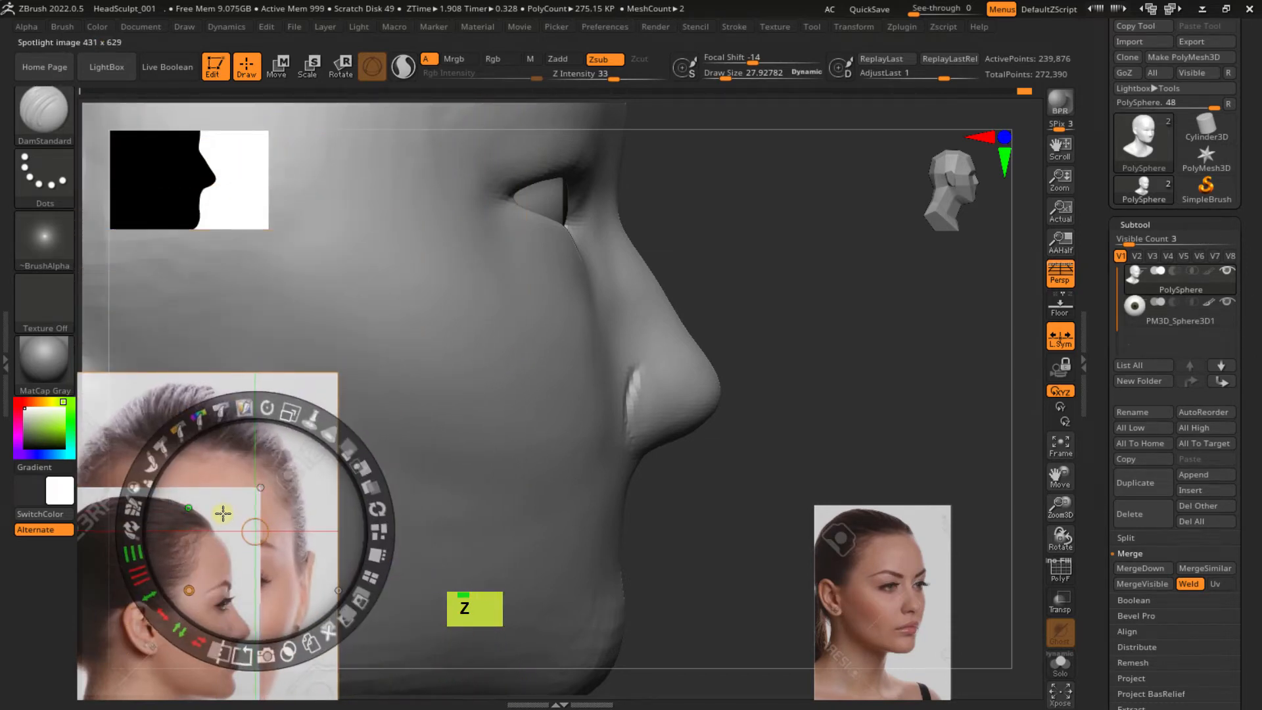
left_click_drag(220, 514, 241, 394)
left_click(189, 626)
left_click_drag(196, 597, 284, 460)
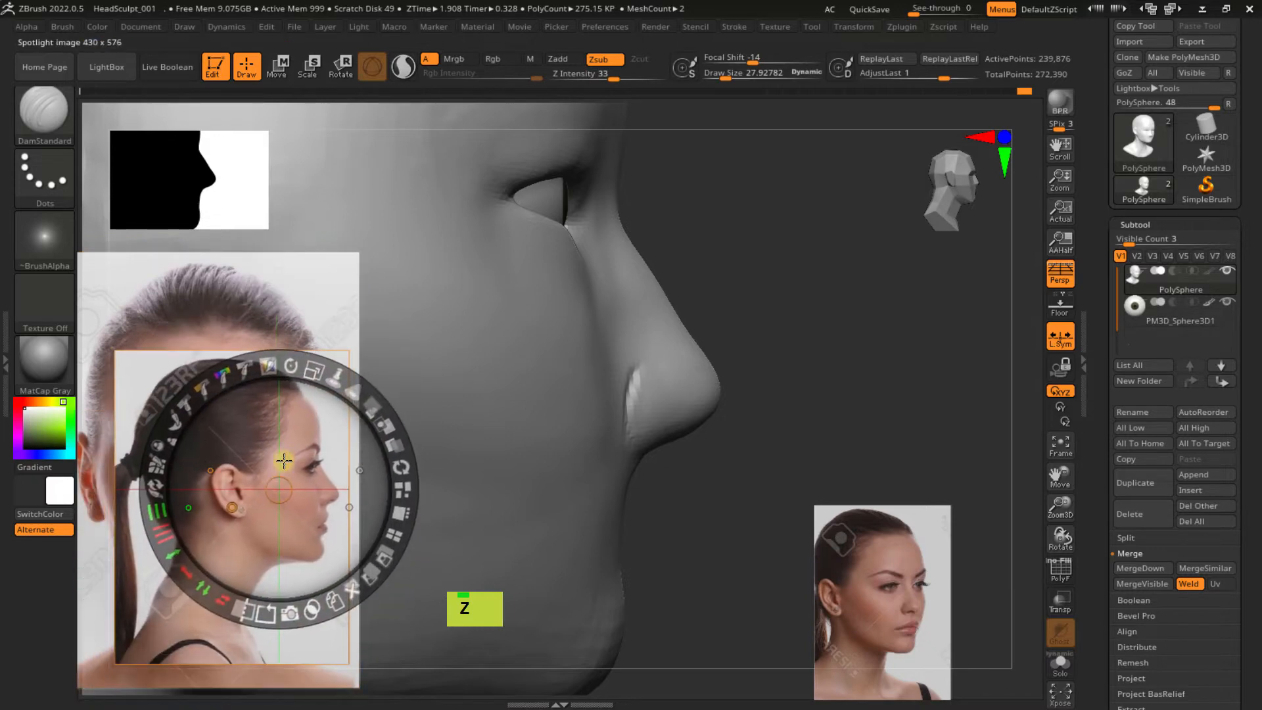
left_click_drag(318, 370, 429, 419)
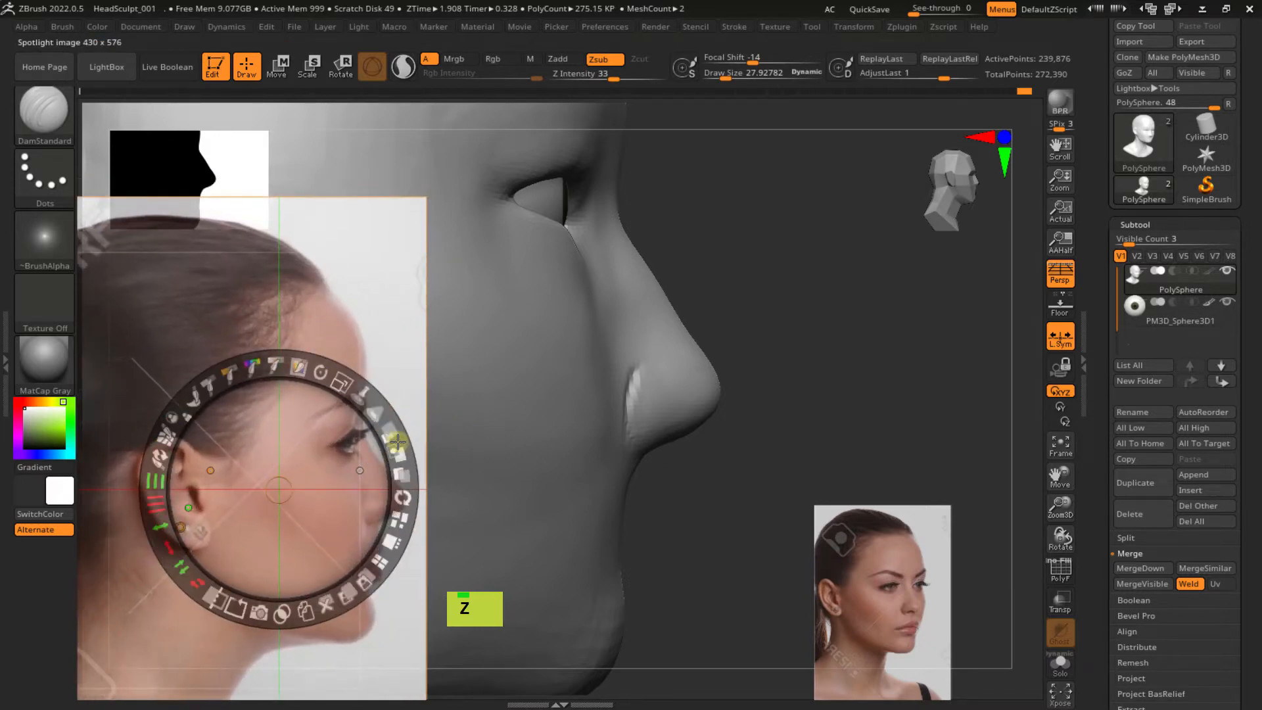
mouse_move(303, 476)
left_mouse_down()
mouse_move(282, 483)
mouse_move(290, 474)
left_mouse_up()
key("z")
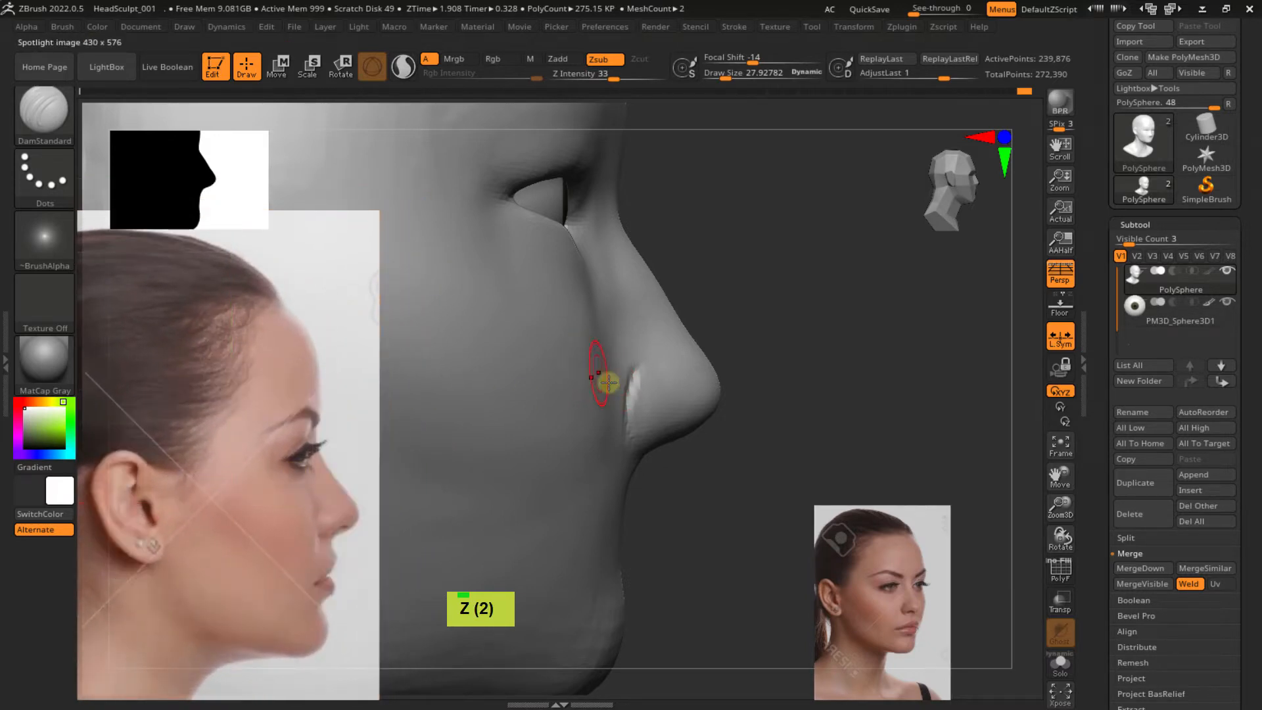
Carve the upper edge of the nostril wing with DamStandard and smooth the crease around it
mouse_move(608, 382)
right_mouse_down("alt")
mouse_move(622, 380)
mouse_move(630, 417)
mouse_move(612, 368)
right_mouse_up("alt")
double_click(603, 365)
left_click(594, 356, "shift")
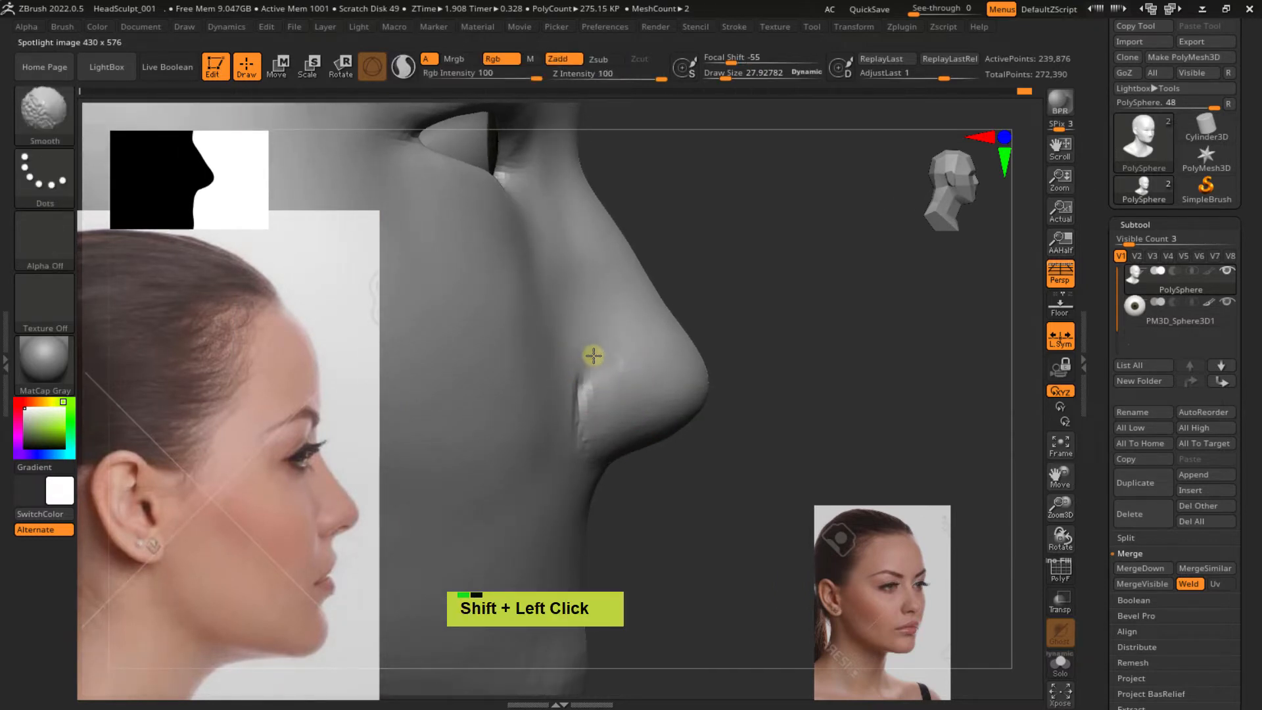
double_click(604, 391)
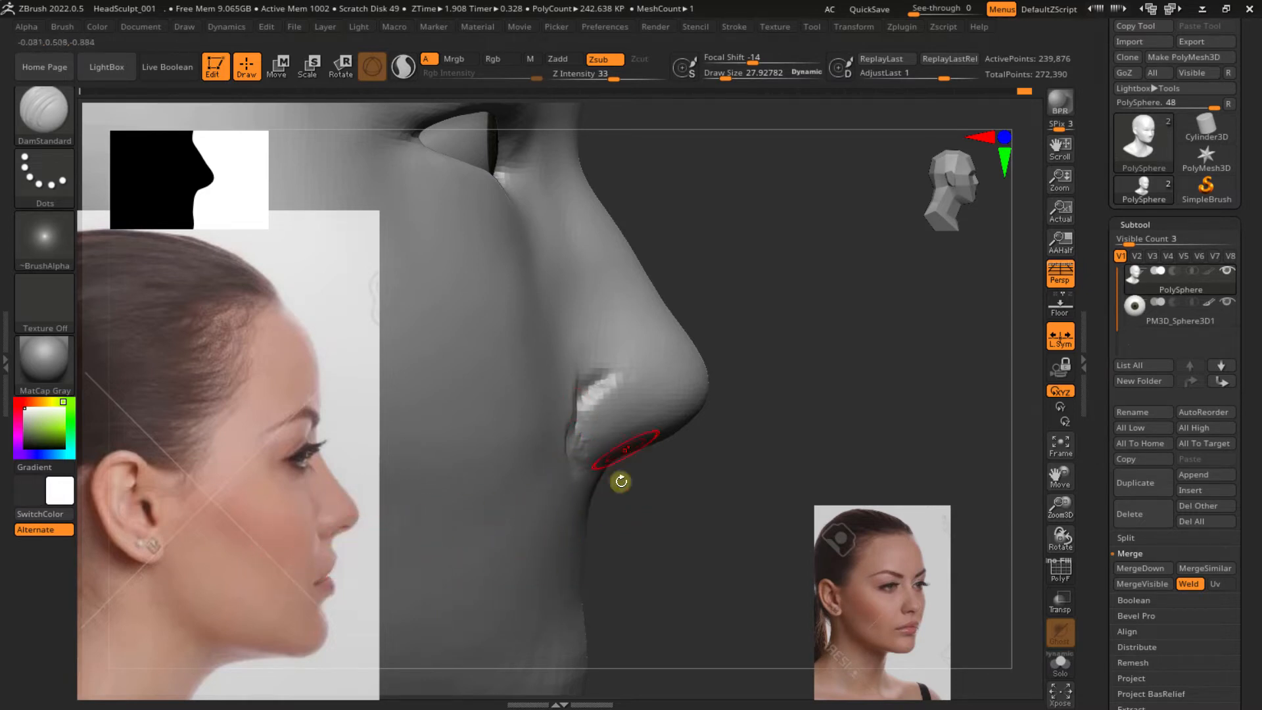
mouse_move(565, 435)
right_mouse_down()
mouse_move(484, 439)
mouse_move(634, 392)
right_mouse_up()
left_click_drag(633, 391, 635, 433, "shift")
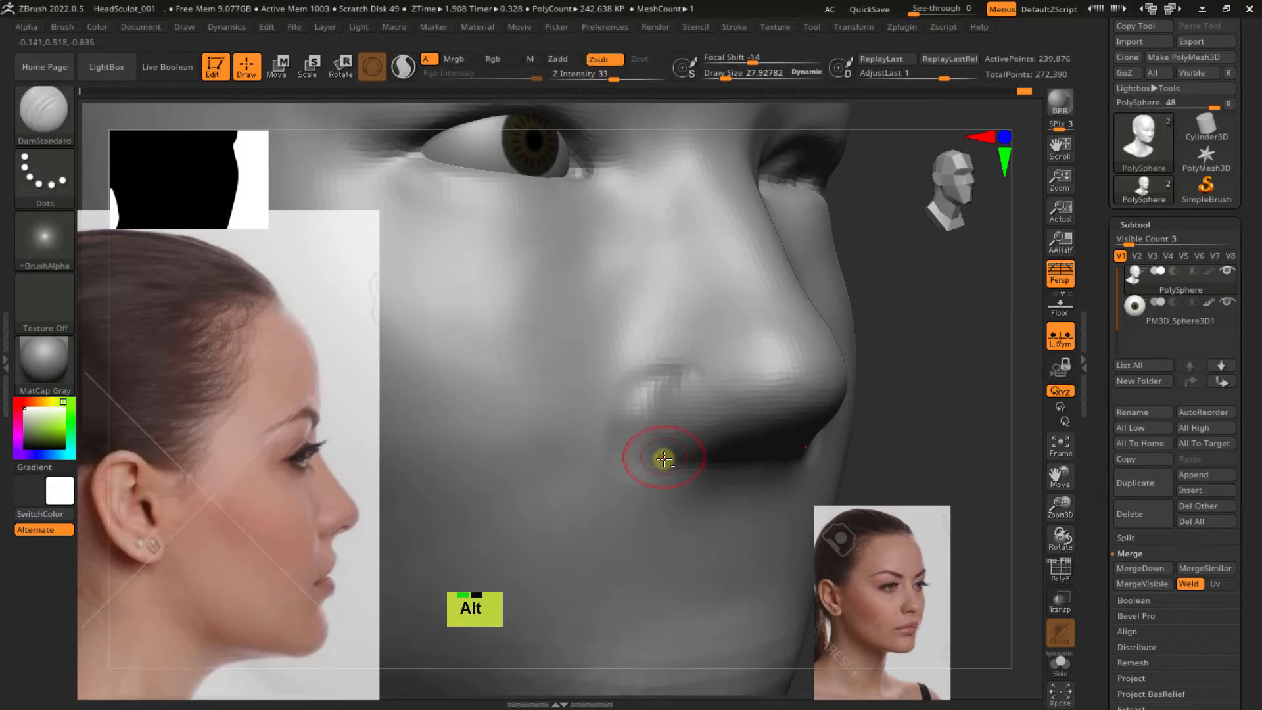
Switch to ClayBuildup at a draw size of about 48, add volume below the nose for the upper lip and smooth it
mouse_move(659, 450)
right_mouse_down("alt")
mouse_move(648, 400)
mouse_move(624, 424)
right_mouse_up("alt")
key("b")
key("c")
key("b")
key("s")
left_click_drag(648, 416, 645, 453)
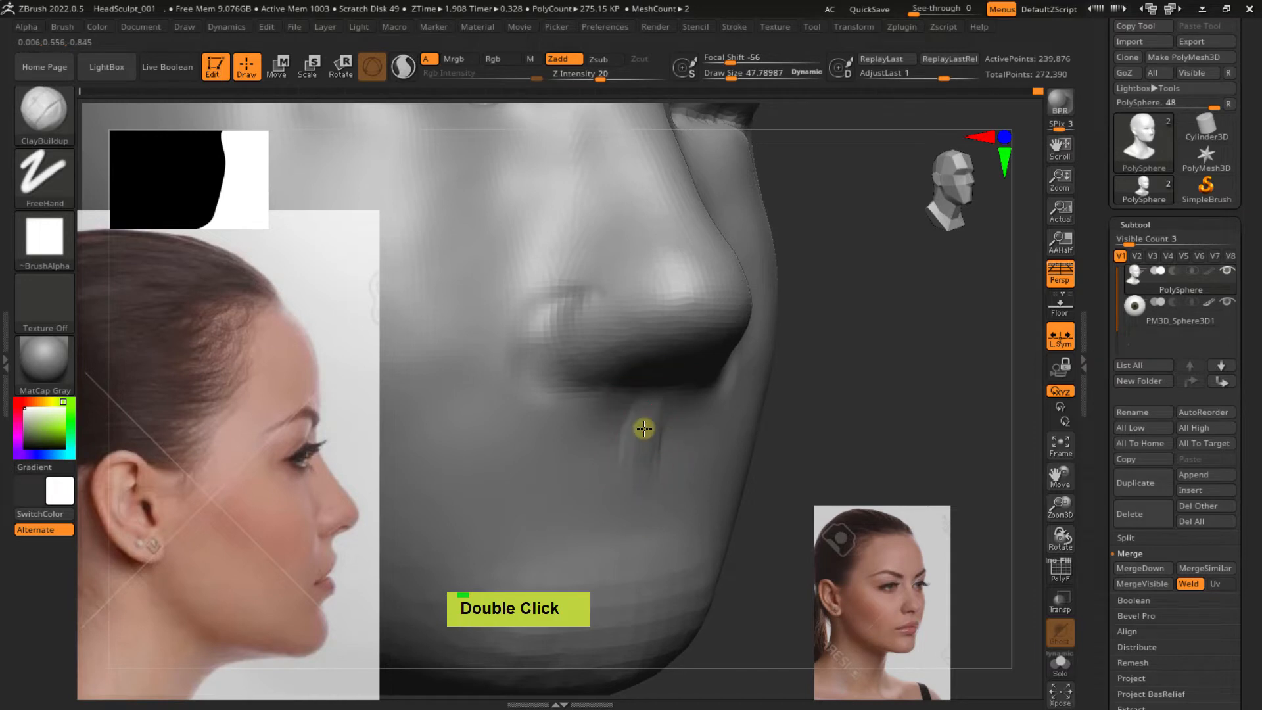
right_click_drag(642, 429, 642, 421, "ctrl")
double_click(624, 427)
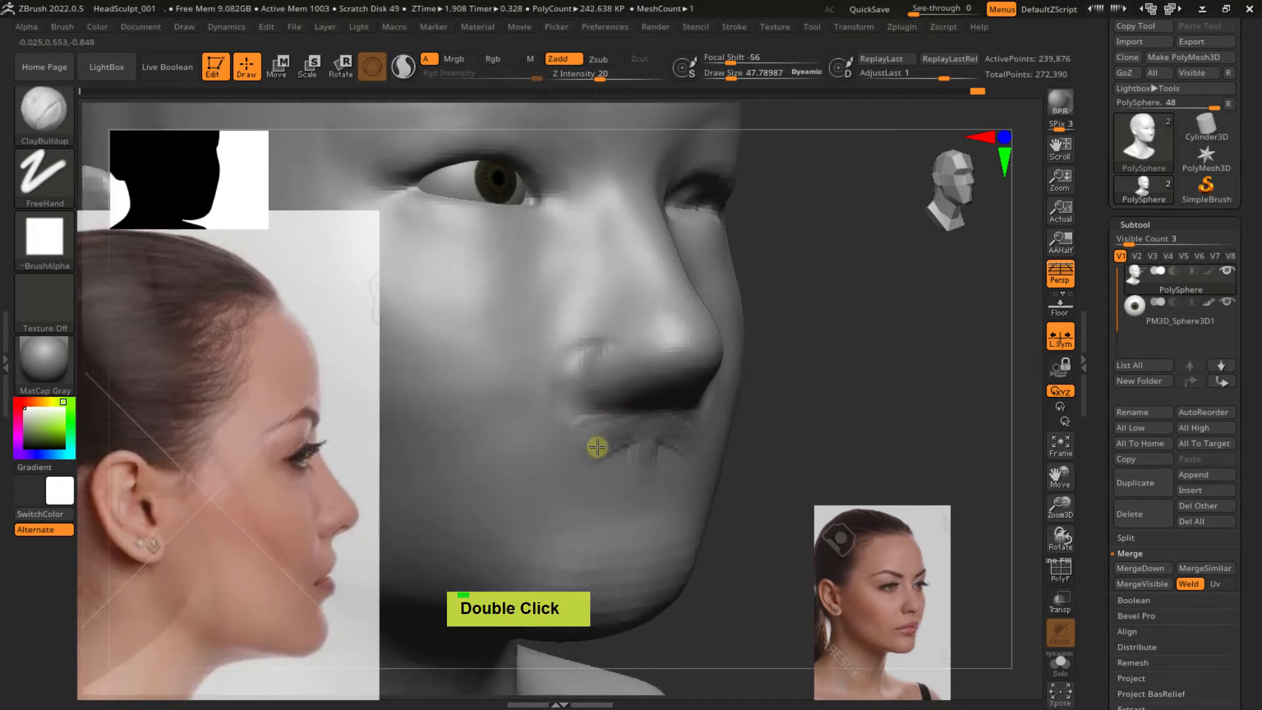
left_click_drag(618, 438, 536, 460, "shift")
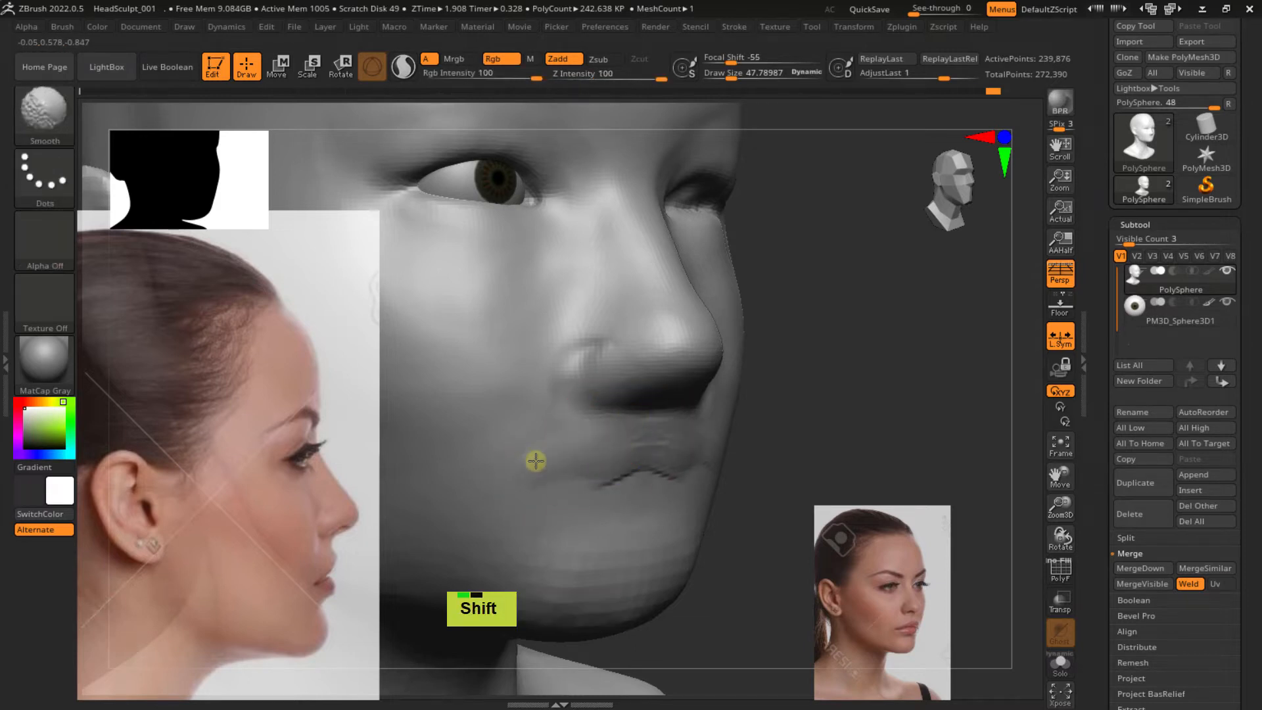
Build up more upper-lip volume from the front and smooth it out toward the mouth corners
mouse_move(653, 443)
right_mouse_down("shift")
mouse_move(698, 433)
mouse_move(657, 442)
mouse_move(639, 426)
right_mouse_up("shift")
double_click(634, 421)
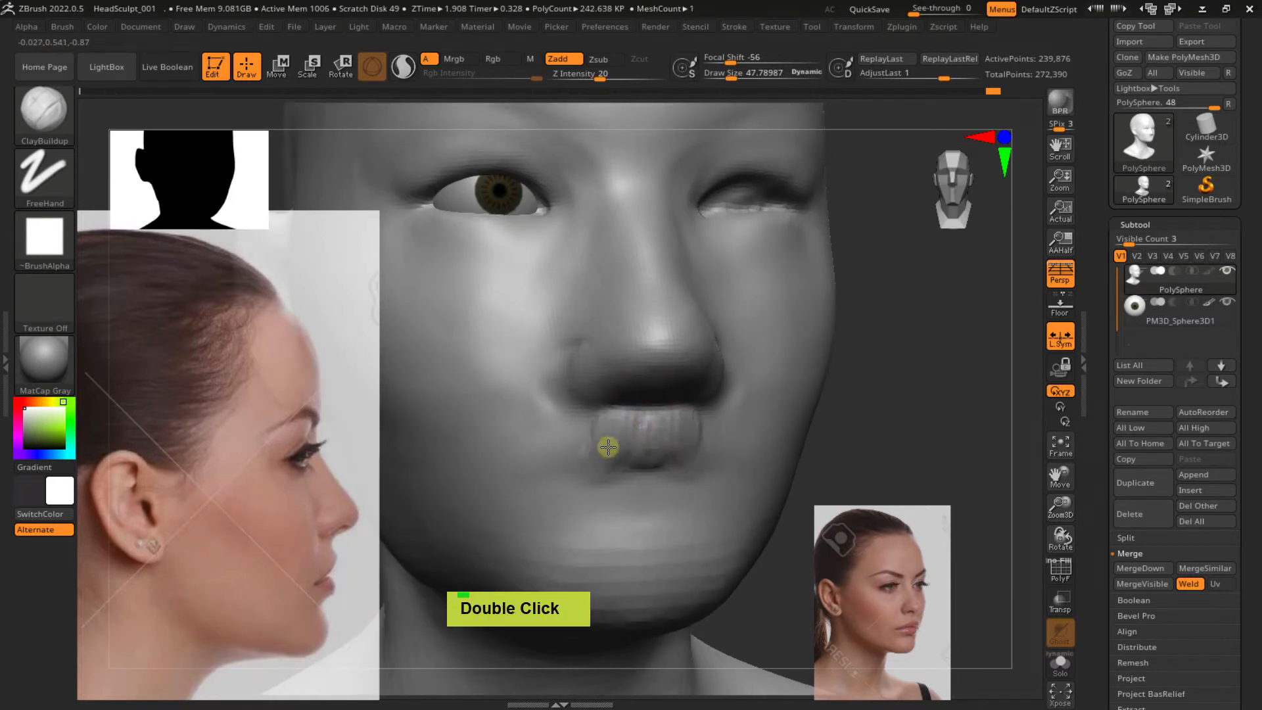
mouse_move(670, 447)
left_mouse_down("shift")
mouse_move(552, 432)
mouse_move(611, 456)
mouse_move(617, 479)
left_mouse_up("shift")
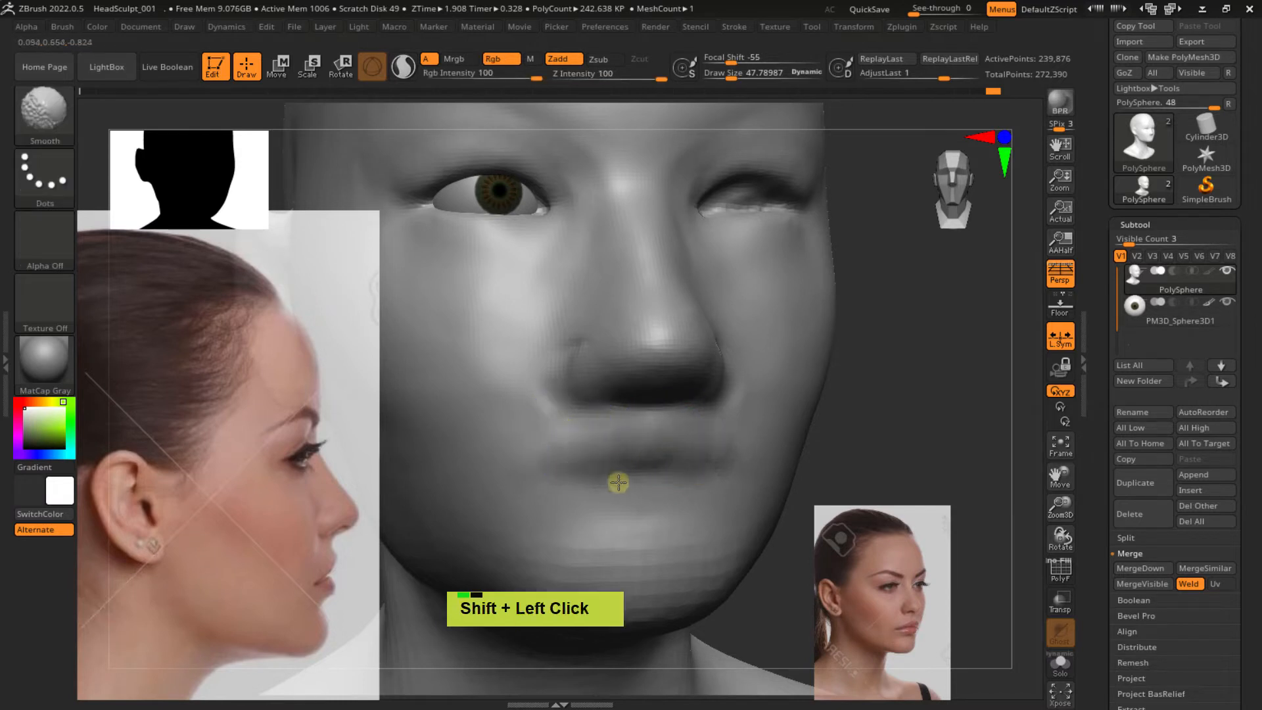
double_click(633, 451)
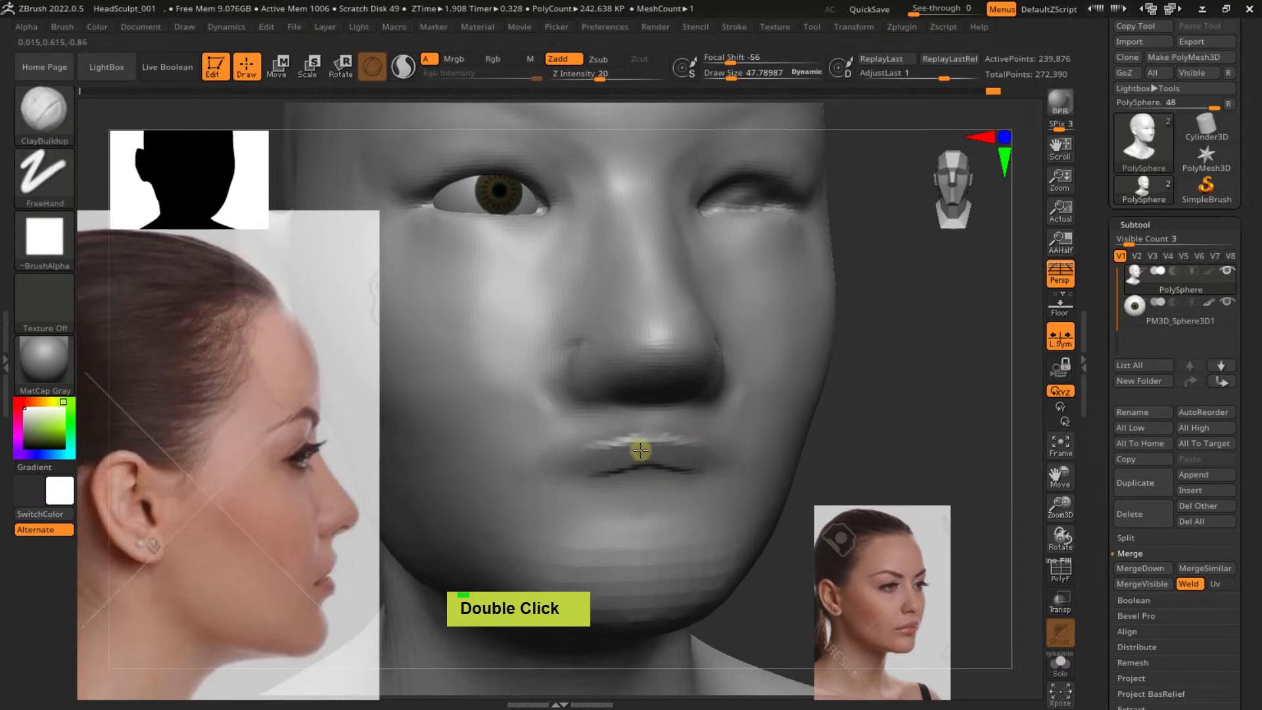
mouse_move(614, 466)
left_mouse_down("shift")
mouse_move(648, 436)
mouse_move(589, 451)
mouse_move(666, 464)
left_mouse_up("shift")
Switch to the Move brush and pull the upper lip forward in profile, using draw sizes of about 51 and 86
mouse_move(551, 467)
right_mouse_down("shift")
mouse_move(769, 456)
mouse_move(624, 444)
right_mouse_up("shift")
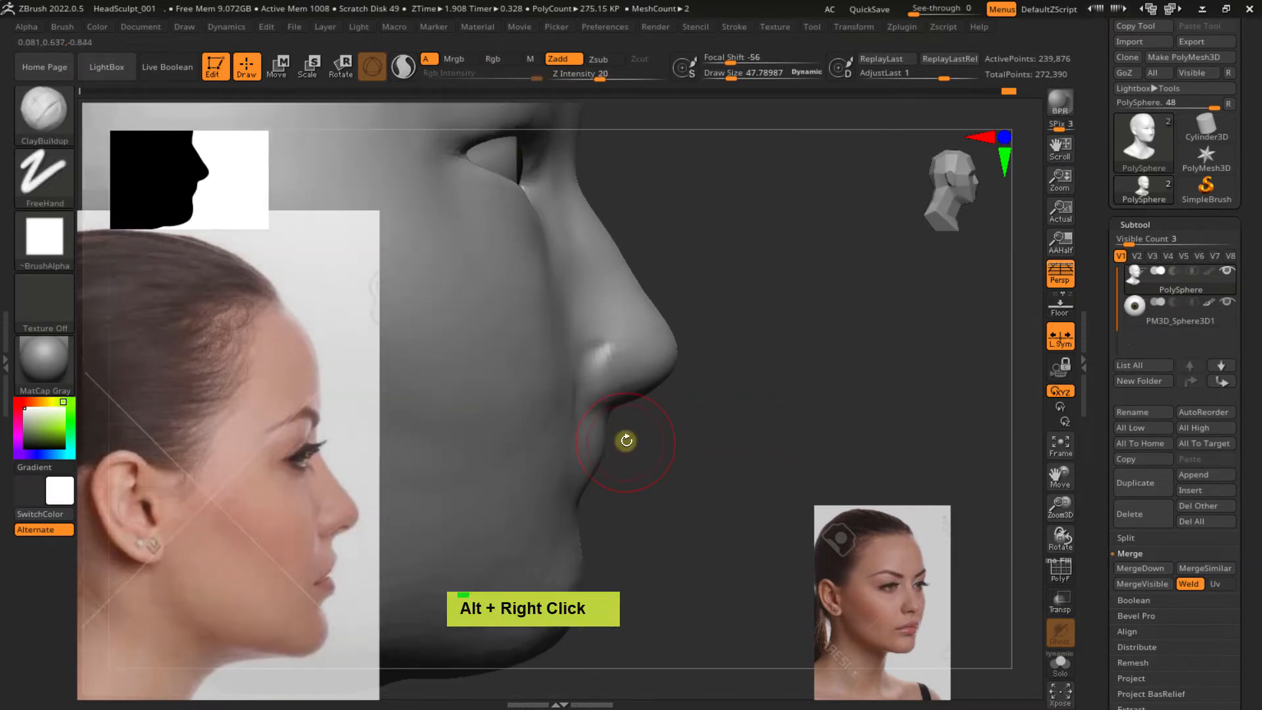
key("b")
key("c")
key("Escape")
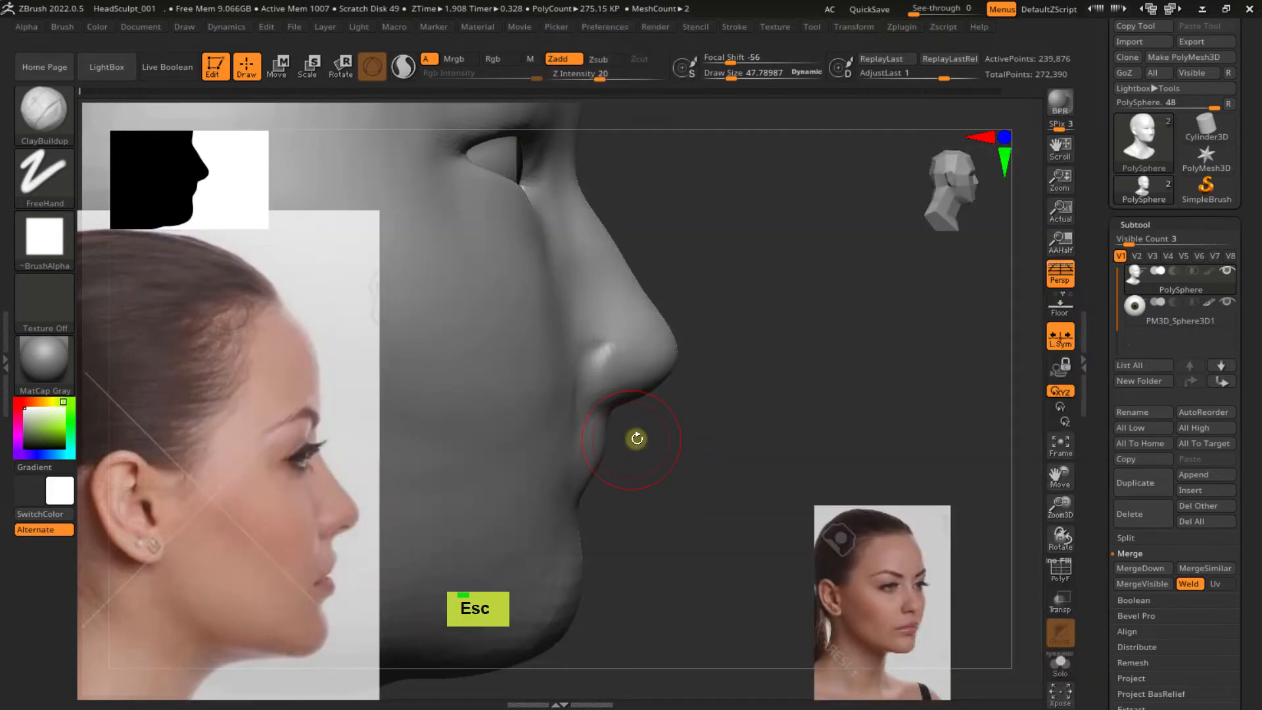
key("b")
key("m")
key("v")
key("s")
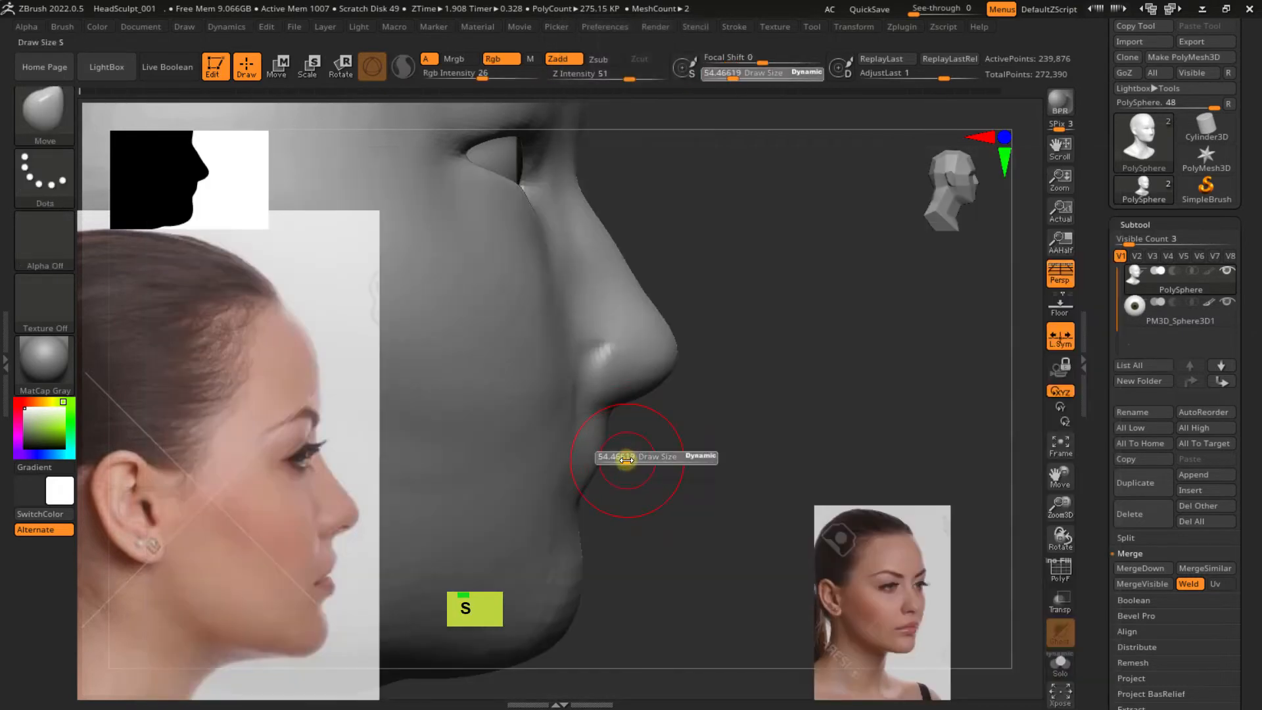
left_click_drag(627, 460, 625, 461)
left_click_drag(600, 452, 606, 451)
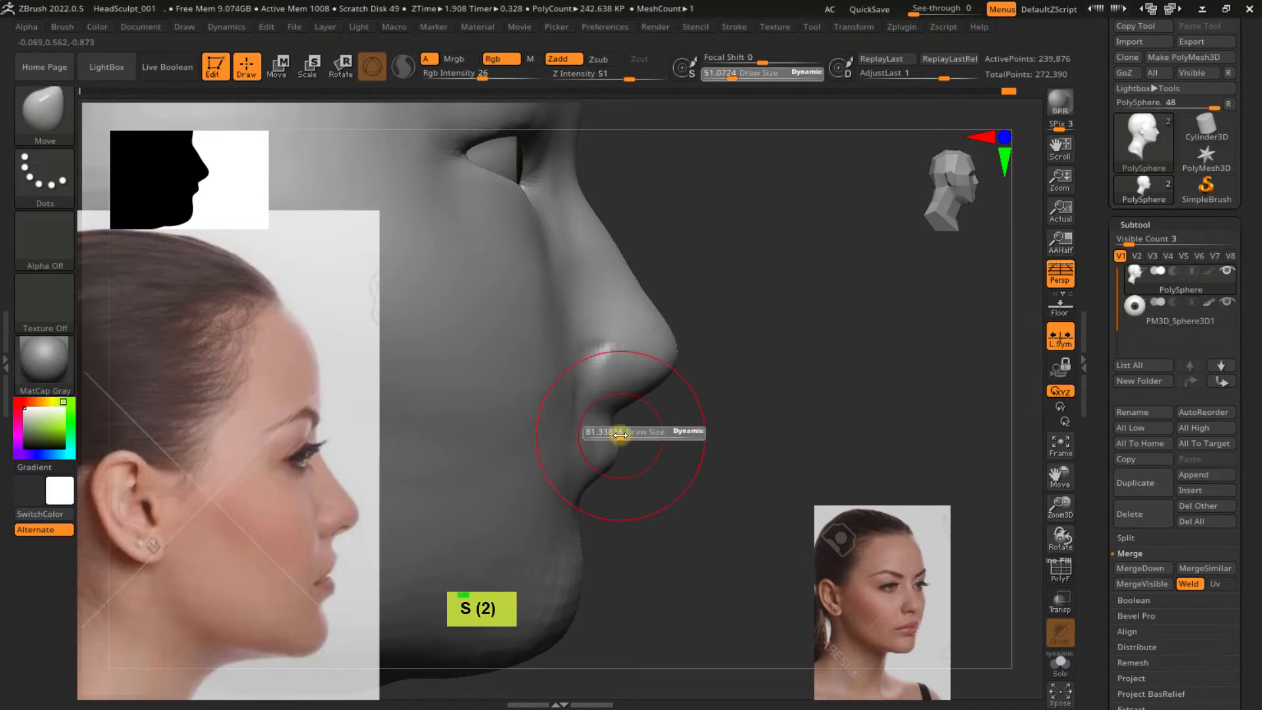
left_click_drag(620, 435, 618, 417)
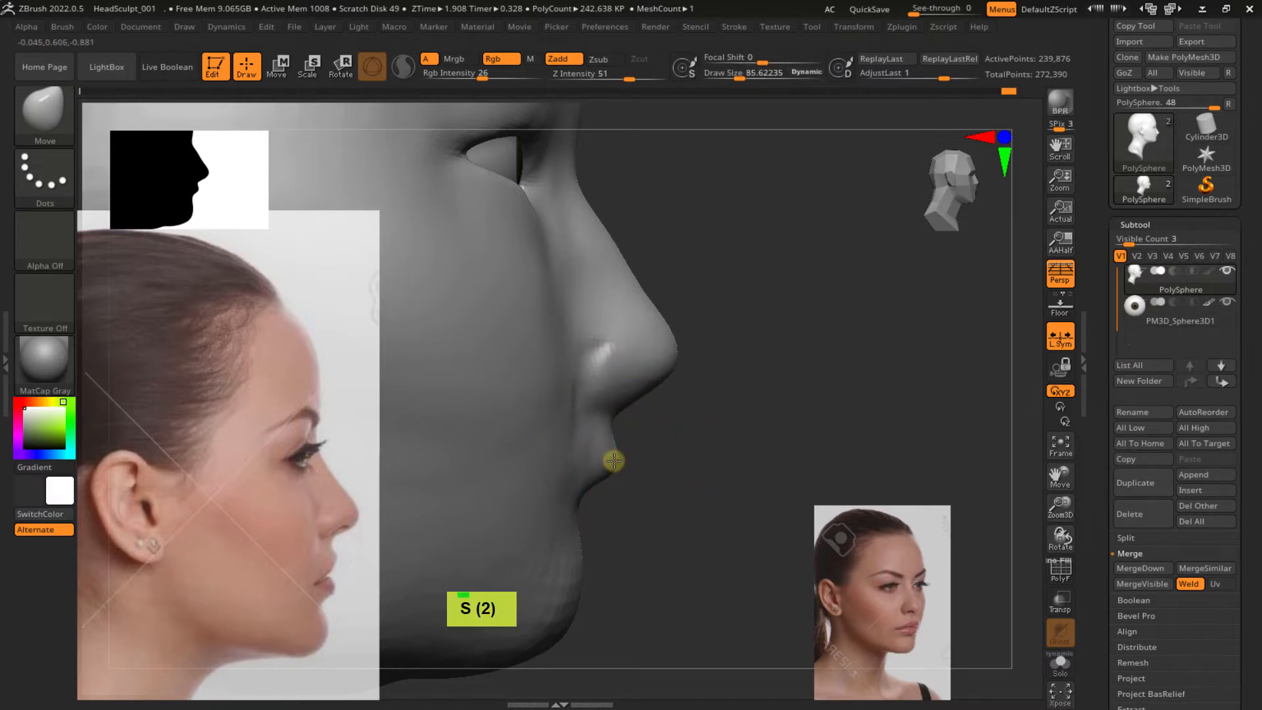
Switch to ClayBuildup at a draw size of about 42 and build up the lower lip in front view
mouse_move(575, 526)
right_mouse_down()
mouse_move(591, 496)
mouse_move(613, 489)
mouse_move(631, 428)
right_mouse_up()
mouse_move(622, 479)
right_mouse_down("shift")
mouse_move(630, 431)
mouse_move(619, 428)
mouse_move(609, 470)
mouse_move(606, 456)
mouse_move(635, 474)
mouse_move(597, 516)
mouse_move(608, 465)
right_mouse_up("shift")
key("s")
mouse_move(610, 473)
left_mouse_down()
mouse_move(600, 463)
mouse_move(612, 465)
left_mouse_up()
key("c")
key("b")
key("s")
key("s")
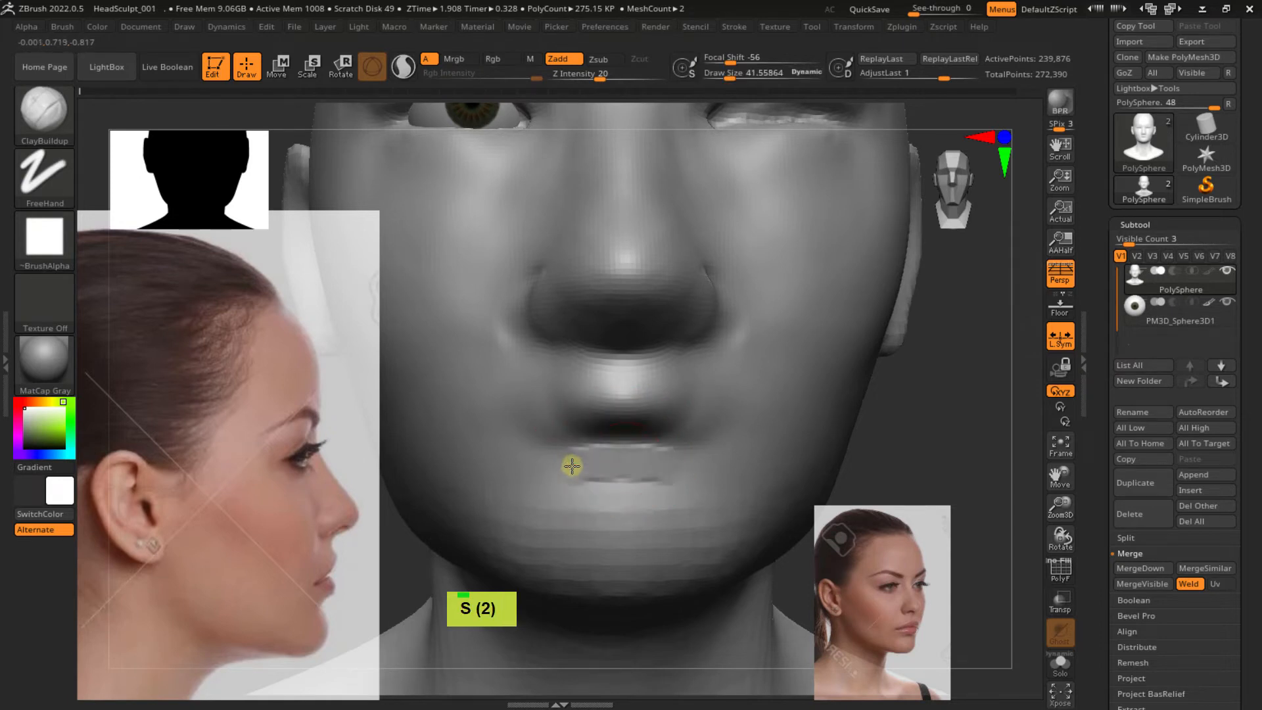
double_click(613, 466)
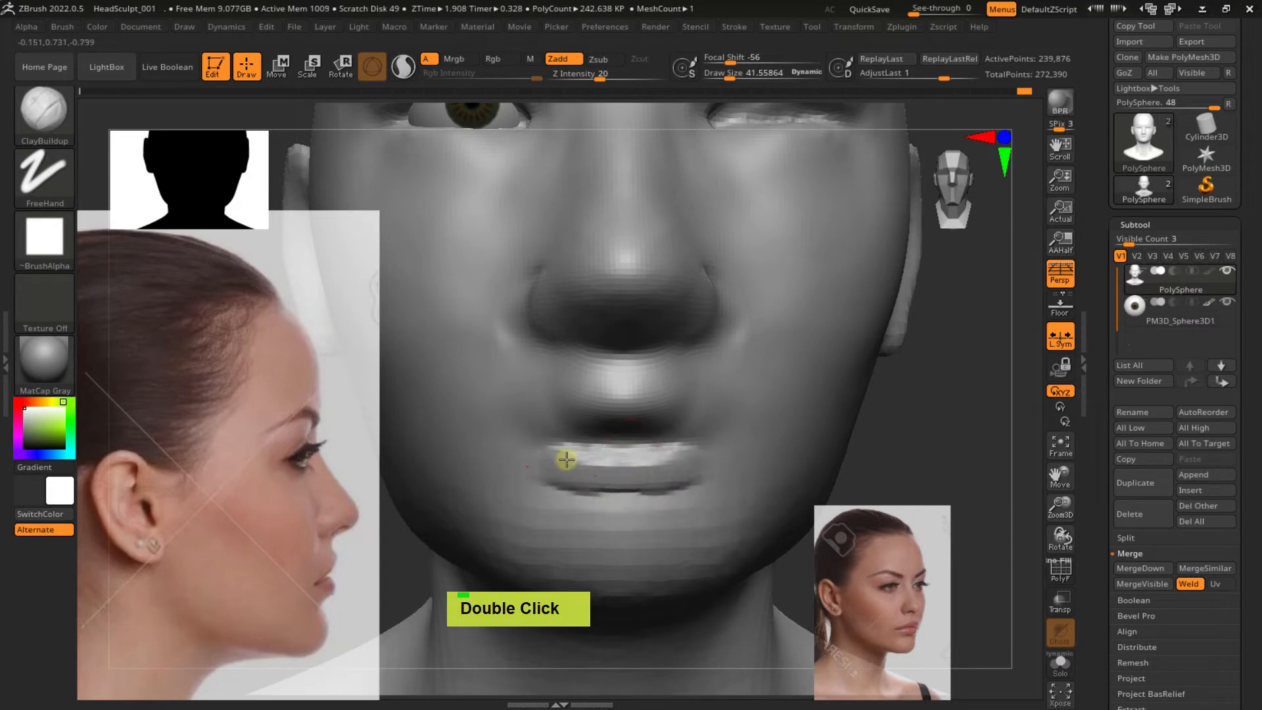
Smooth the lower lip and its corners after checking the mouth against the whole face
mouse_move(548, 464)
left_mouse_down("shift")
mouse_move(623, 455)
mouse_move(554, 476)
left_mouse_up("shift")
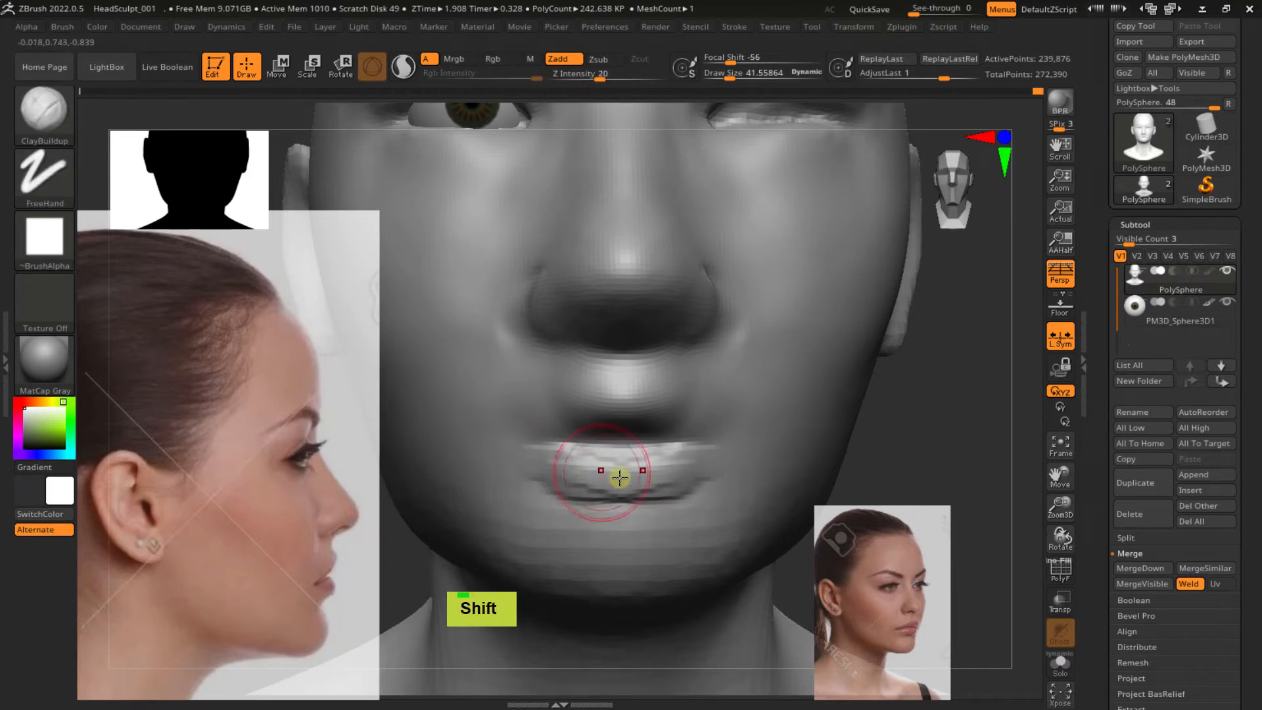
right_click_drag(620, 478, 597, 381, "ctrl")
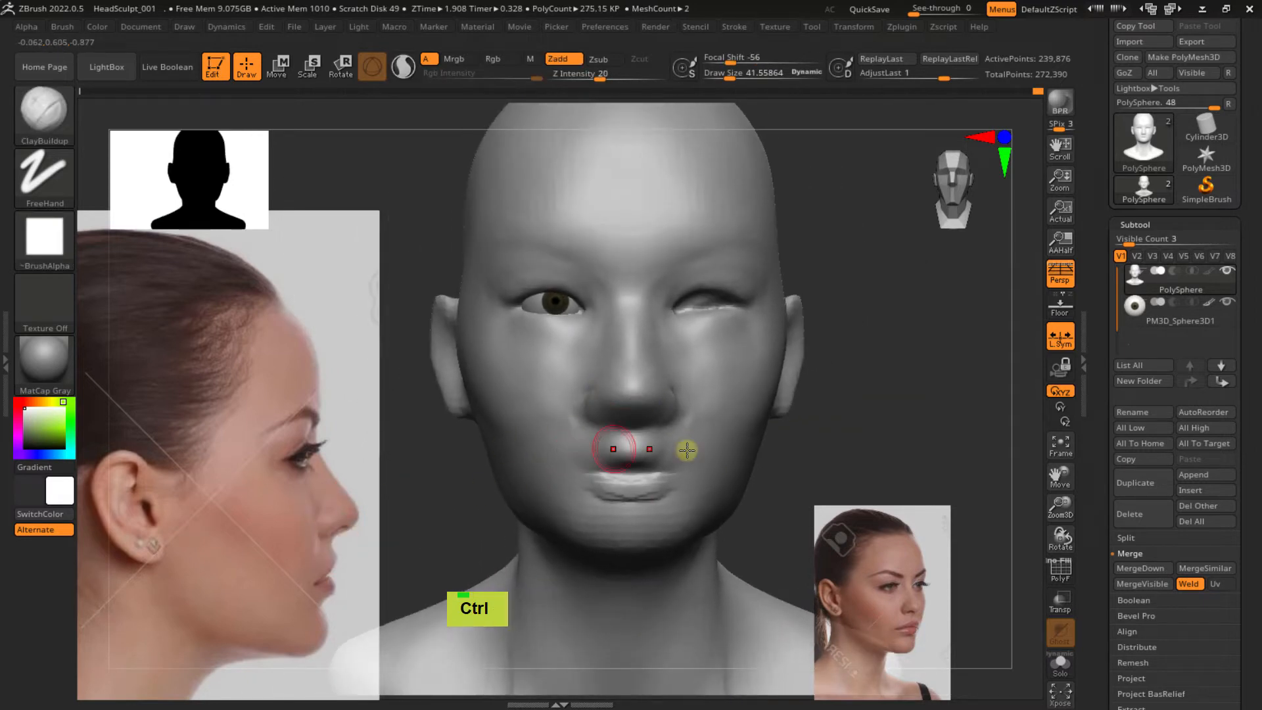
right_click_drag(661, 494, 548, 422, "ctrl")
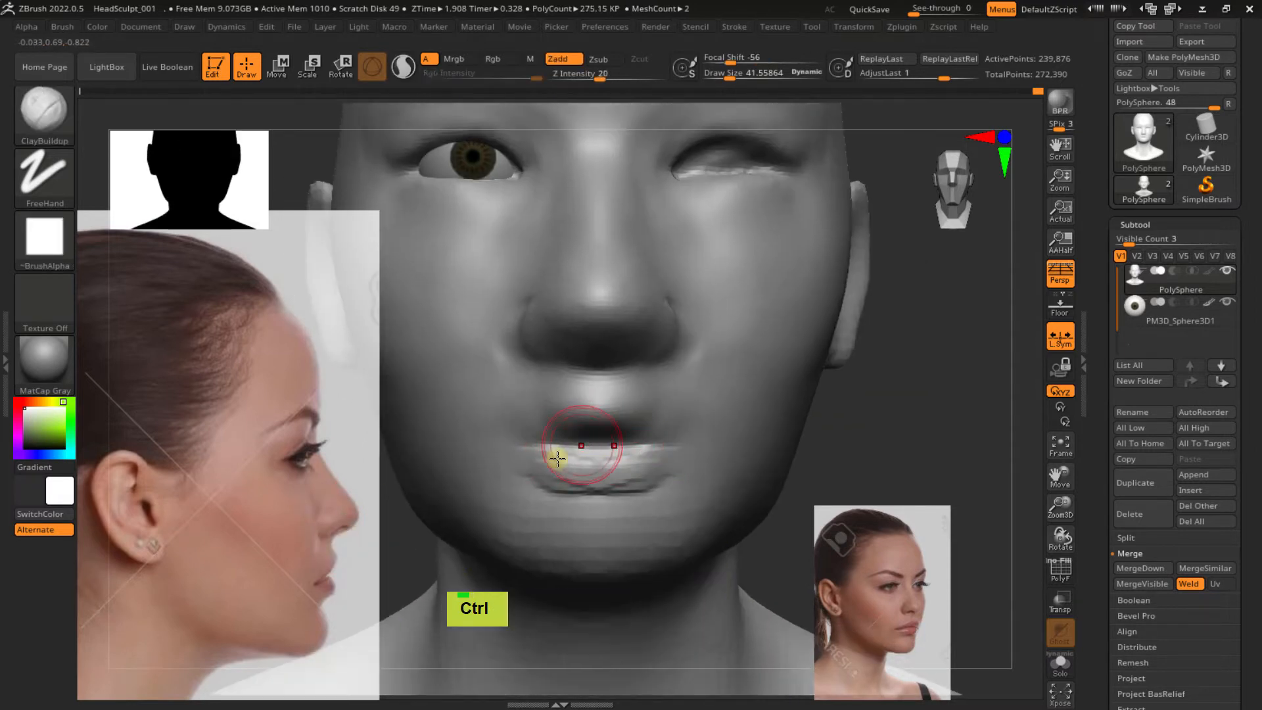
mouse_move(578, 471)
left_mouse_down("shift")
mouse_move(596, 467)
mouse_move(557, 481)
left_mouse_up("shift")
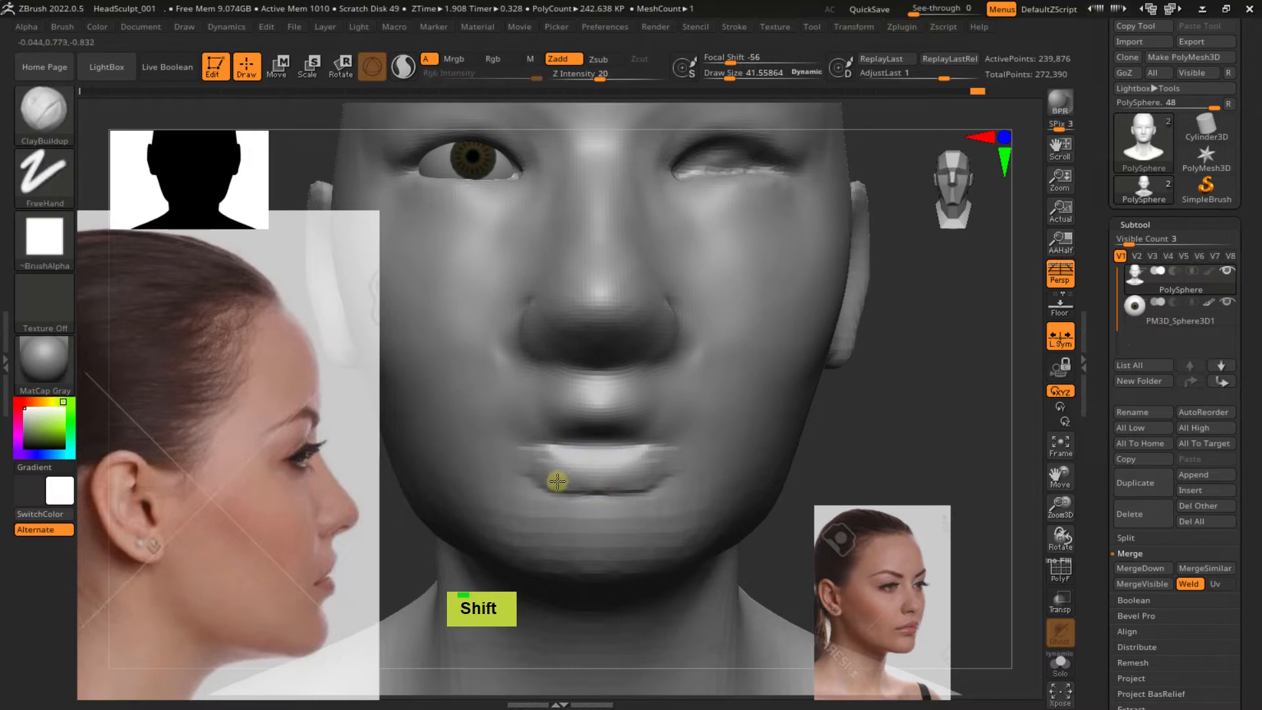
Move the side photo down and enlarge the front-view Spotlight reference beside the model
key("z")
left_click_drag(288, 375, 288, 621)
left_click_drag(260, 376, 293, 355)
left_click_drag(274, 529, 269, 645)
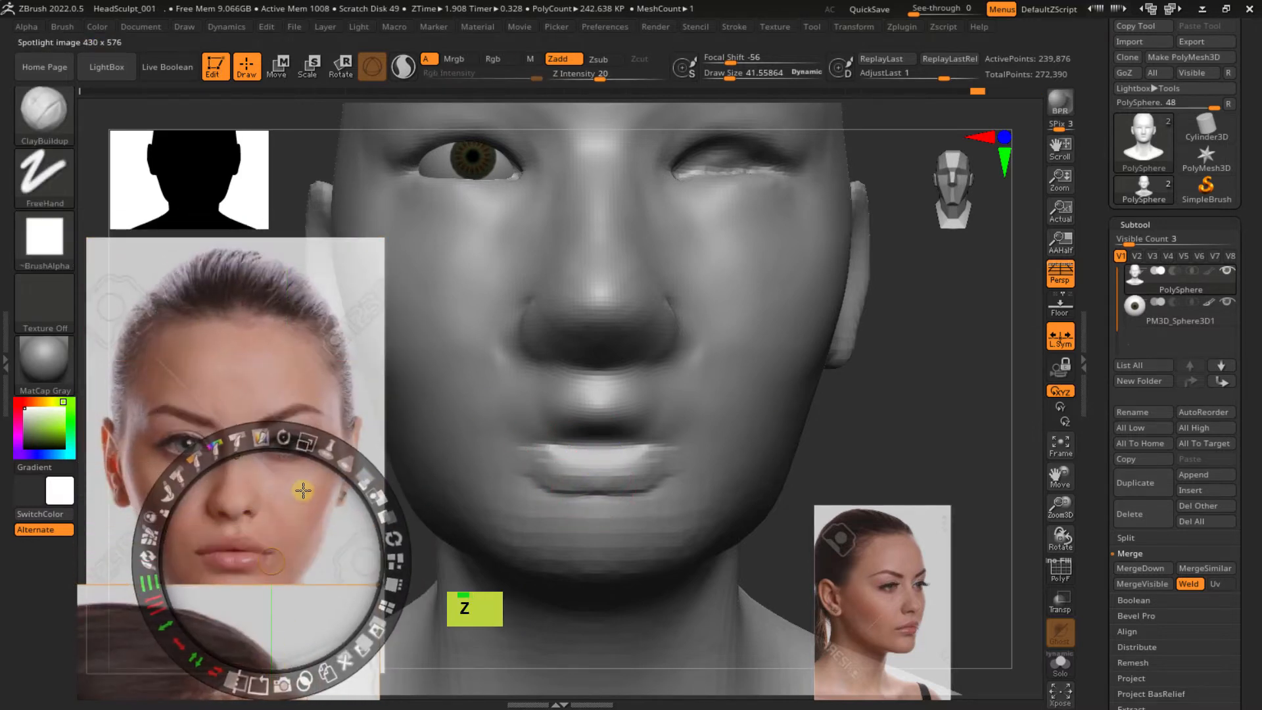
mouse_move(249, 508)
left_mouse_down()
mouse_move(271, 480)
mouse_move(270, 506)
left_mouse_up()
left_click_drag(276, 375, 294, 355)
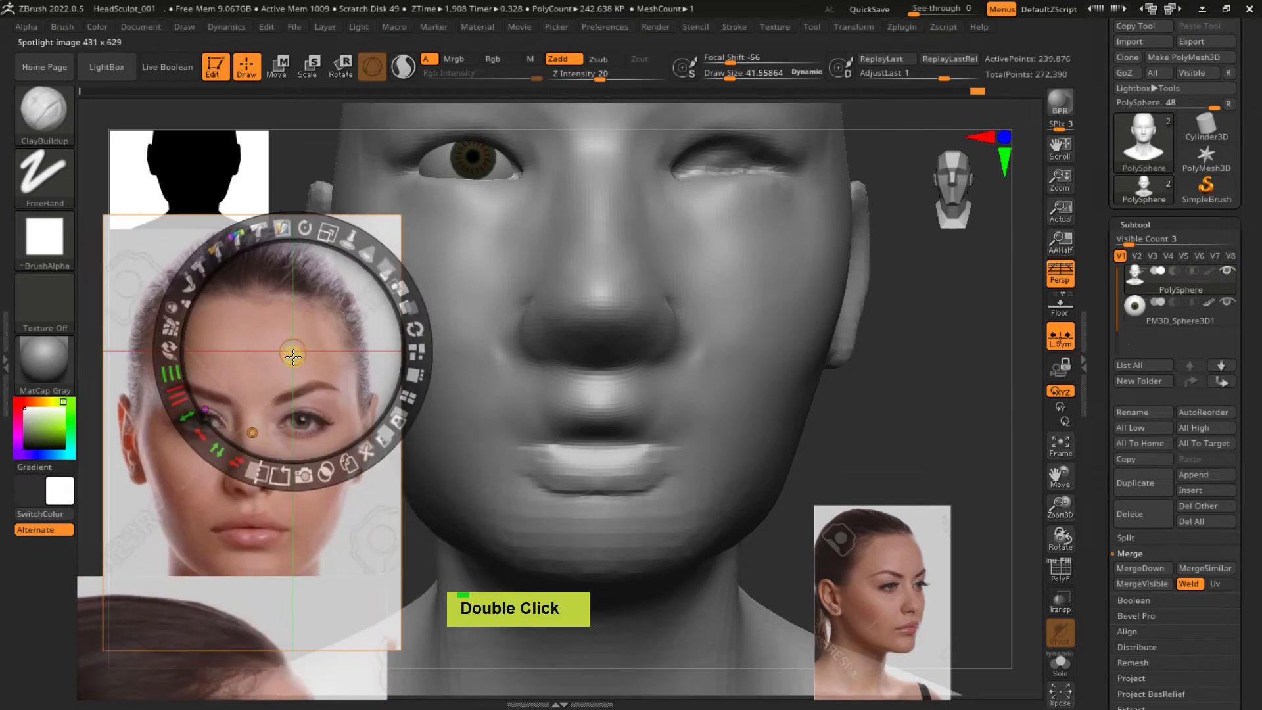
left_click_drag(328, 237, 381, 268)
left_click_drag(326, 343, 319, 225)
key("z")
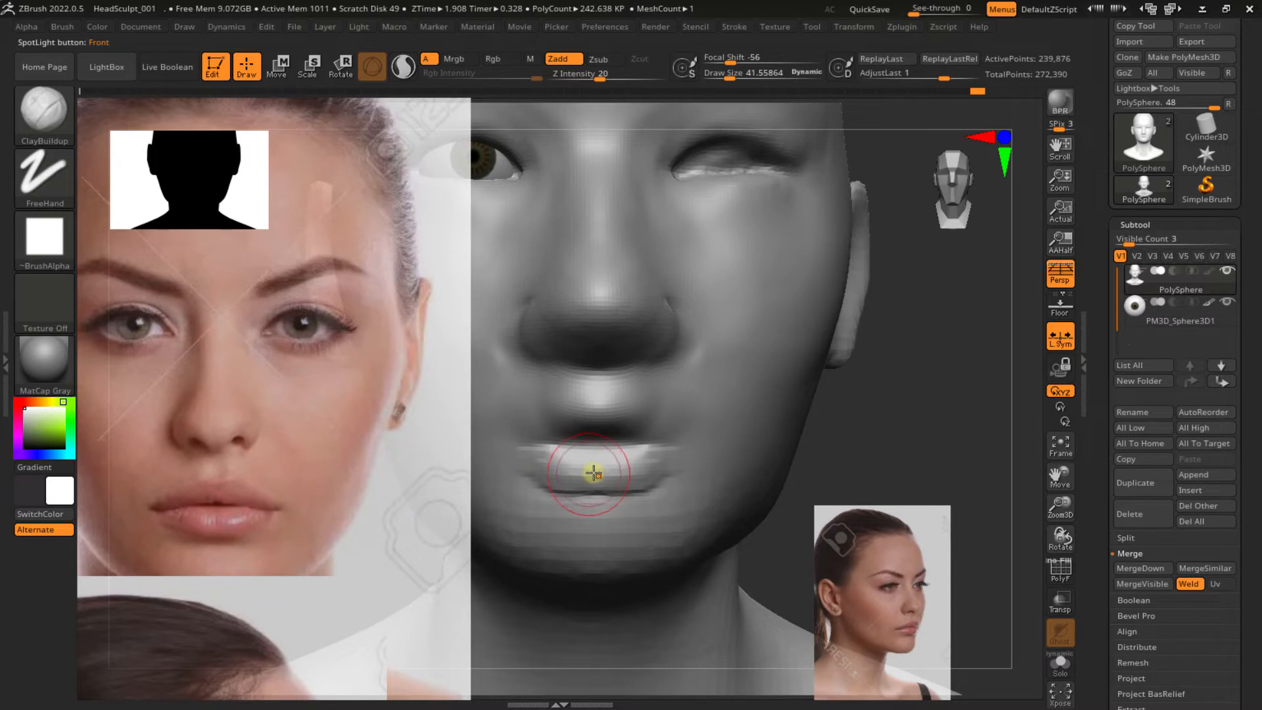
Set the draw size to about 39 and refine and smooth the lower lip with ClayBuildup
right_click_drag(579, 455, 593, 479, "ctrl")
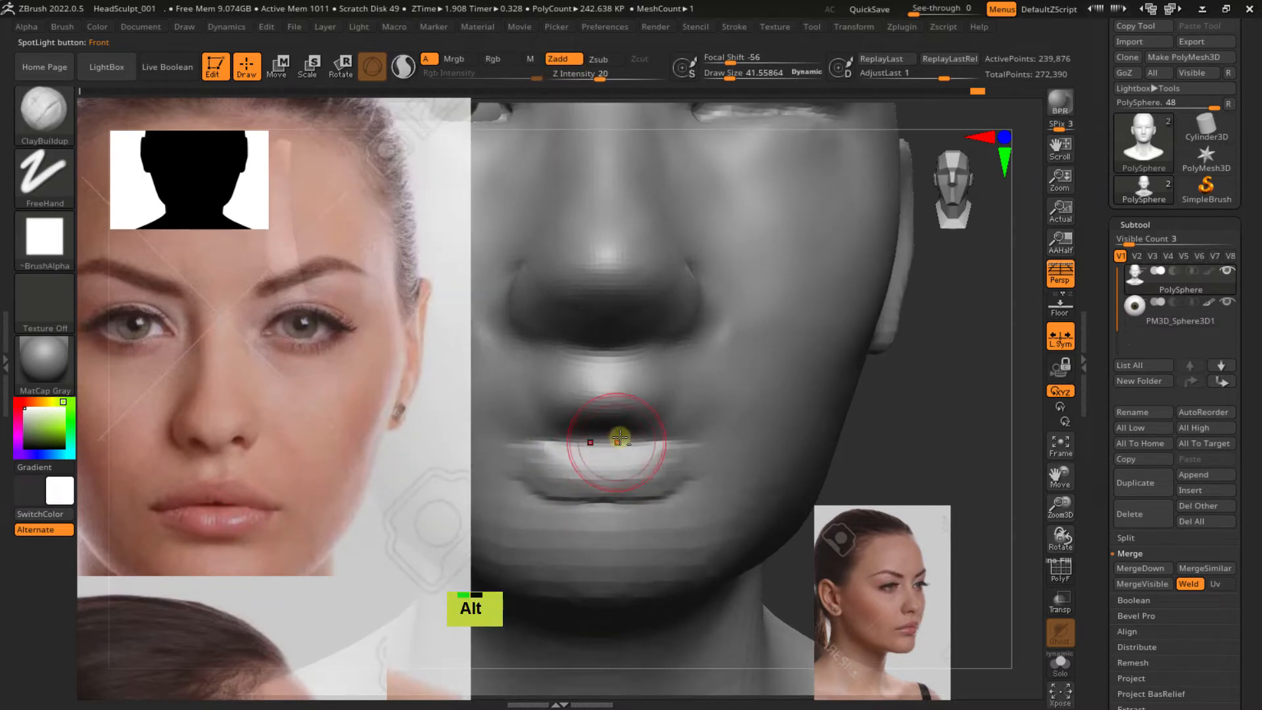
mouse_move(621, 434)
right_mouse_down("shift")
mouse_move(651, 434)
mouse_move(633, 432)
mouse_move(709, 394)
right_mouse_up("shift")
key("s")
mouse_move(687, 456)
left_mouse_down()
mouse_move(625, 436)
mouse_move(659, 469)
left_mouse_up()
Switch to the Move brush at a draw size of about 62, adjust the lower lip's lower edge and dismiss the Dynamic Subdiv prompt
key("b")
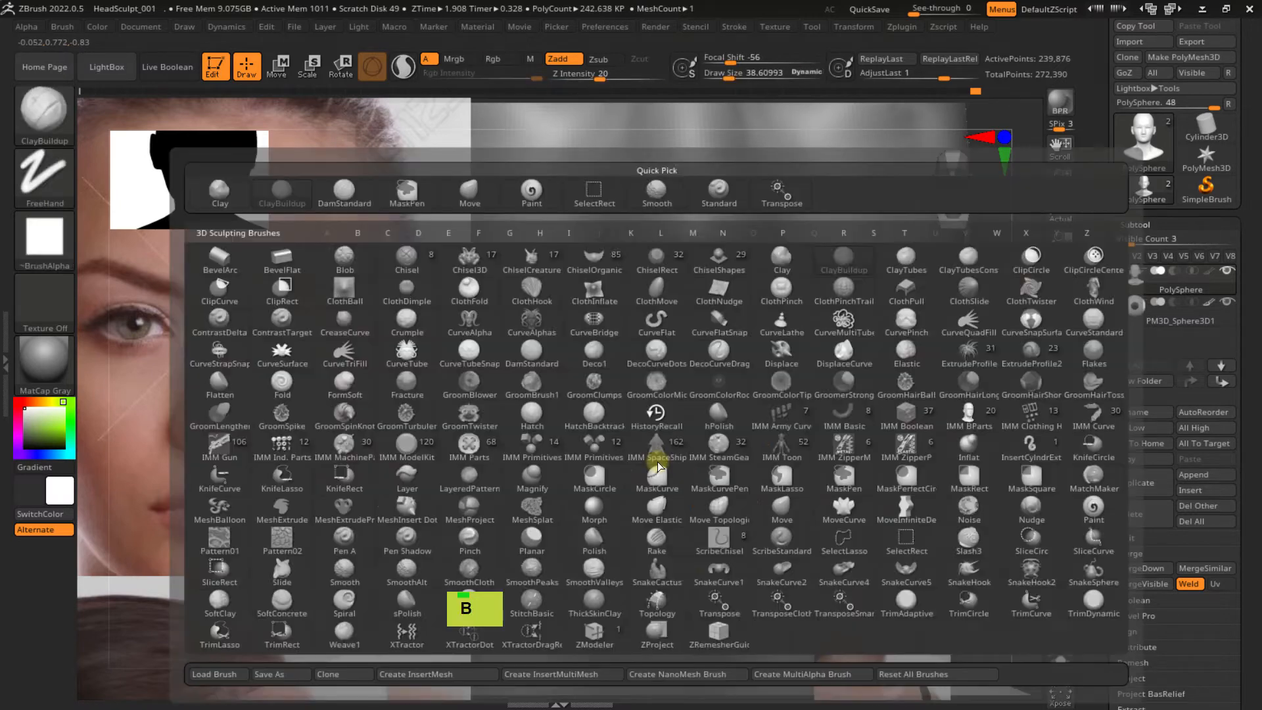
key("m")
key("v")
key("s")
left_click_drag(660, 469, 653, 467)
key("d")
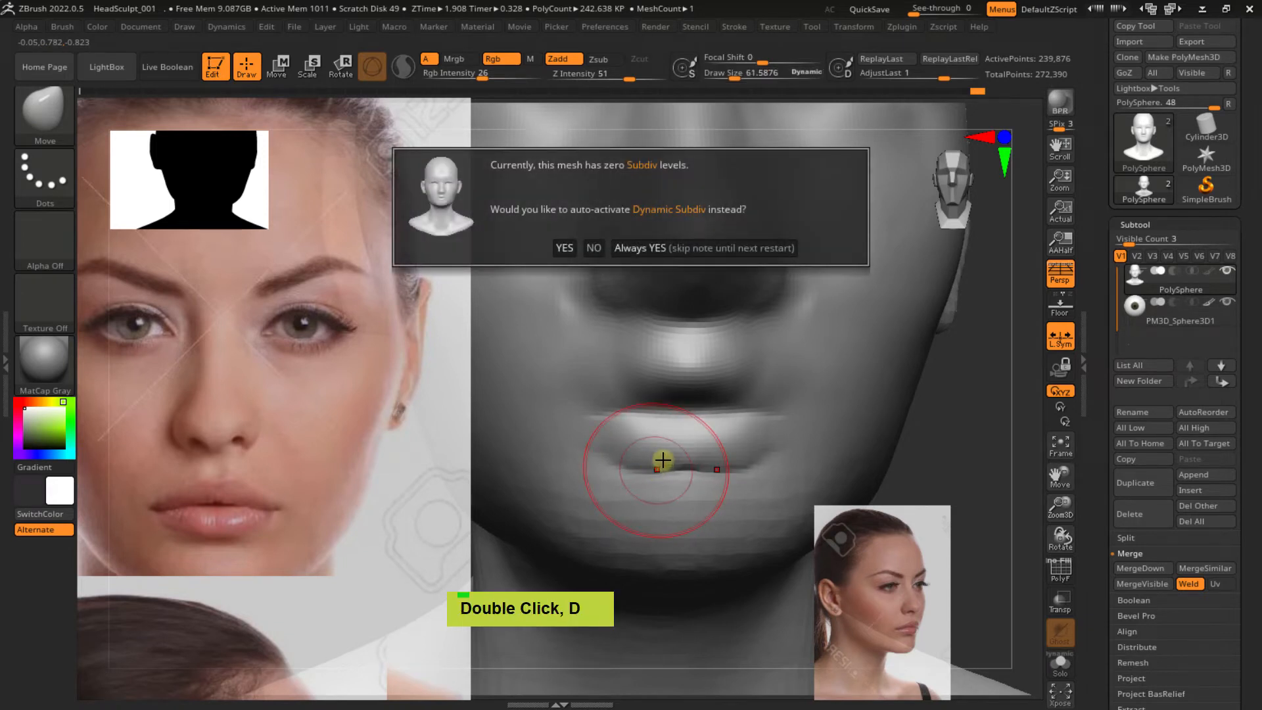
key("Escape")
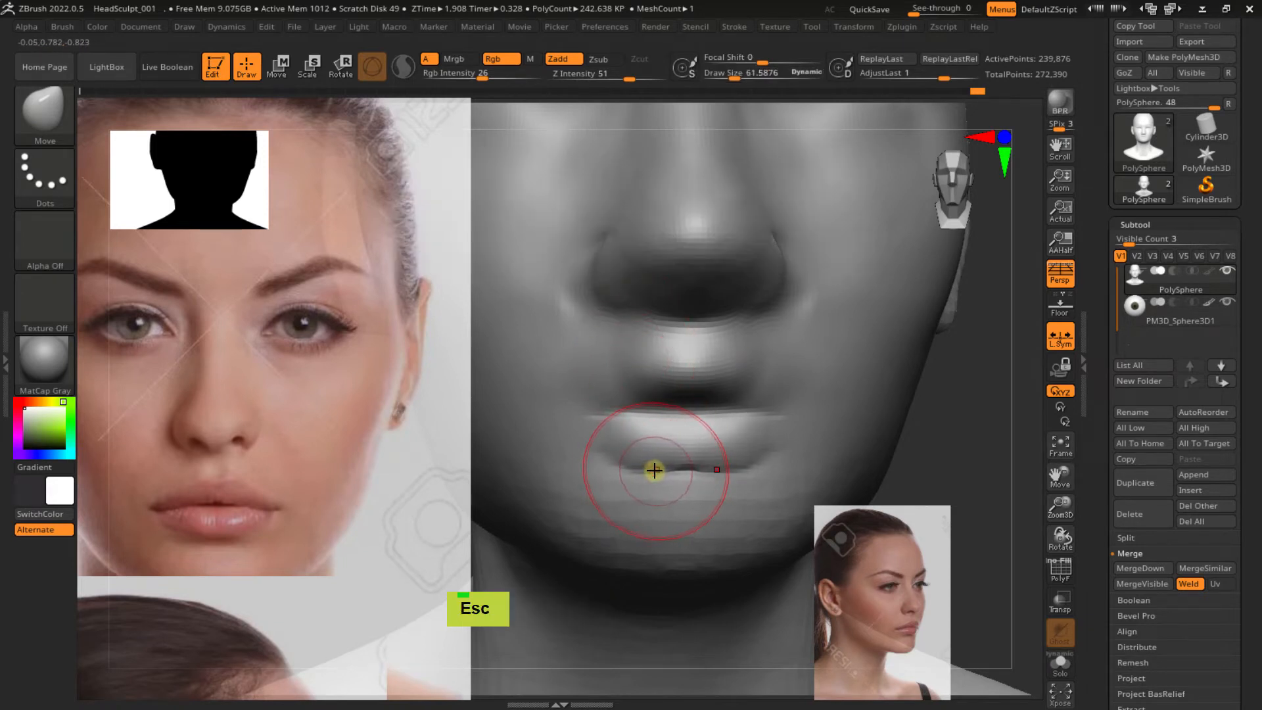
Set the Move brush's draw size to about 54 and adjust the lower lip's lower edge
key("s")
left_click_drag(648, 473, 645, 468)
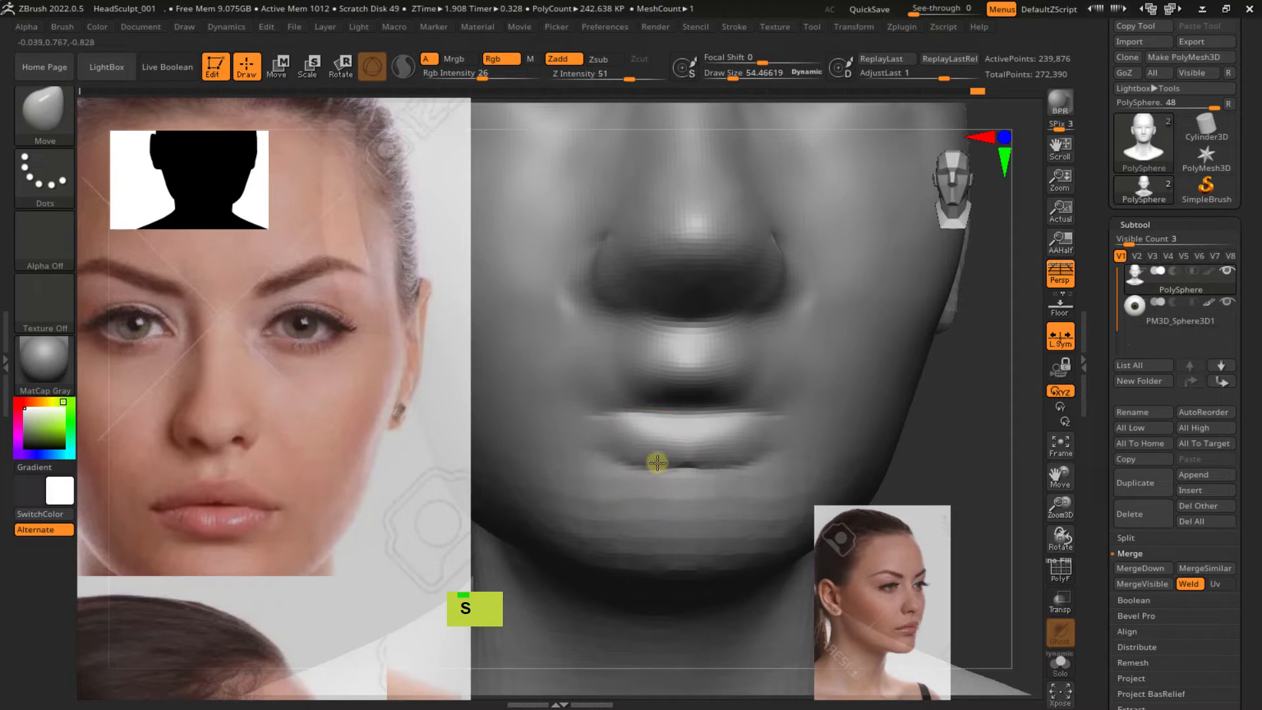
With ClayBuildup at a draw size of about 30, build up the upper lip's outer edge and carve in the mouth corners
mouse_move(573, 388)
right_mouse_down()
mouse_move(664, 400)
mouse_move(676, 380)
right_mouse_up()
key("b")
key("c")
key("b")
key("s")
left_click_drag(610, 409, 631, 392)
double_click(591, 401)
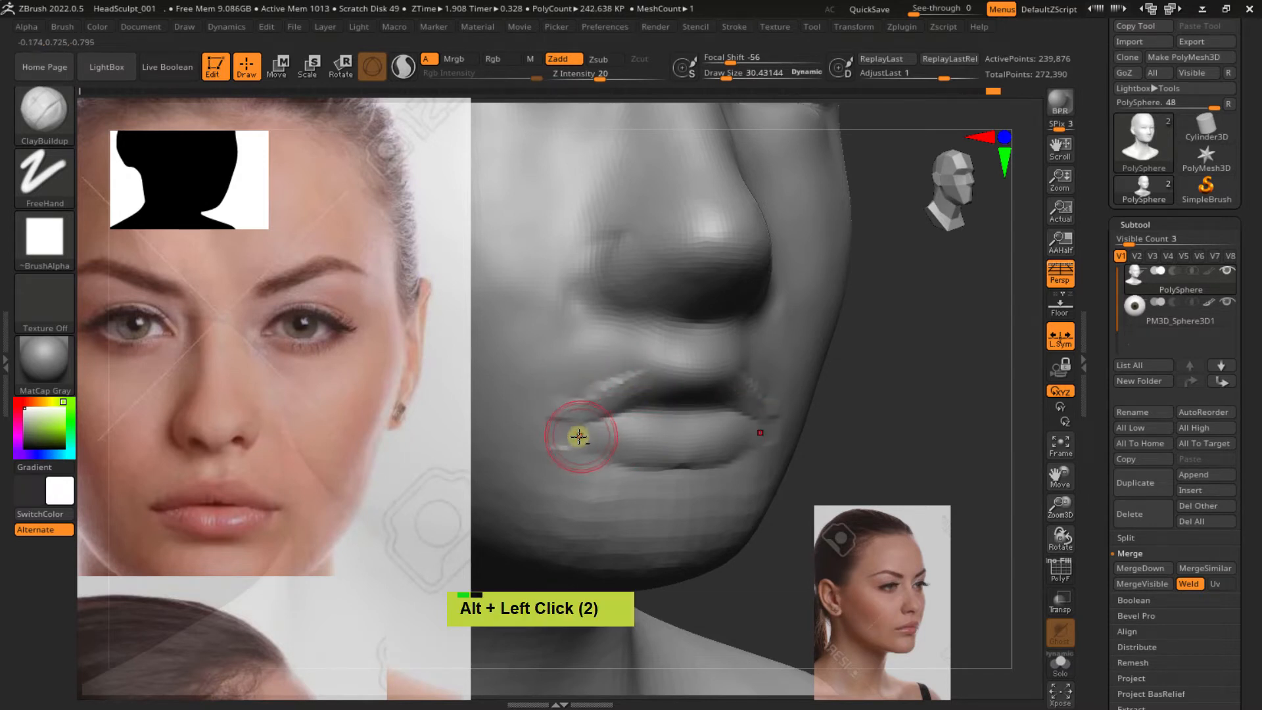
left_click_drag(583, 431, 544, 436, "alt")
left_click_drag(631, 444, 573, 433, "alt")
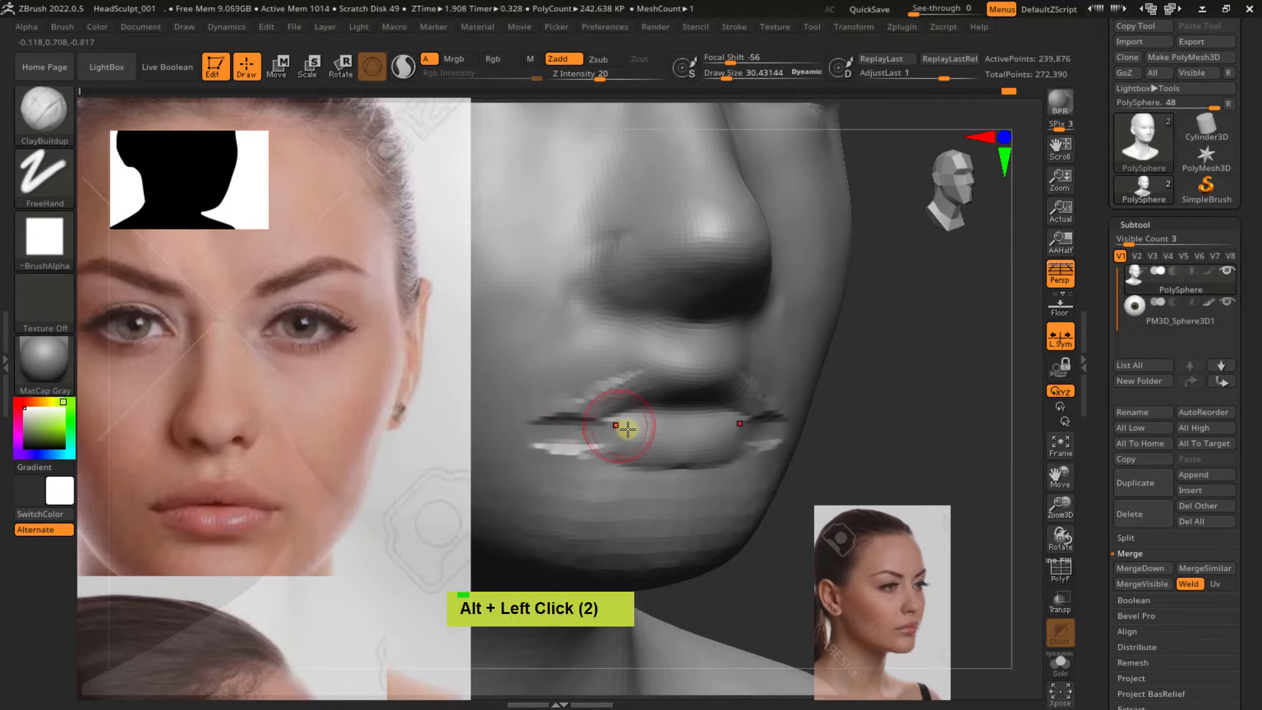
Smooth the mouth corners, the upper lip's edge and the lower lip
mouse_move(628, 428)
right_mouse_down()
mouse_move(614, 431)
mouse_move(603, 337)
right_mouse_up()
mouse_move(670, 437)
right_mouse_down("alt")
mouse_move(653, 451)
mouse_move(625, 437)
mouse_move(603, 393)
mouse_move(620, 442)
mouse_move(631, 400)
mouse_move(650, 428)
mouse_move(586, 504)
right_mouse_up("alt")
double_click(579, 493, "shift")
left_click_drag(580, 492, 591, 504, "shift")
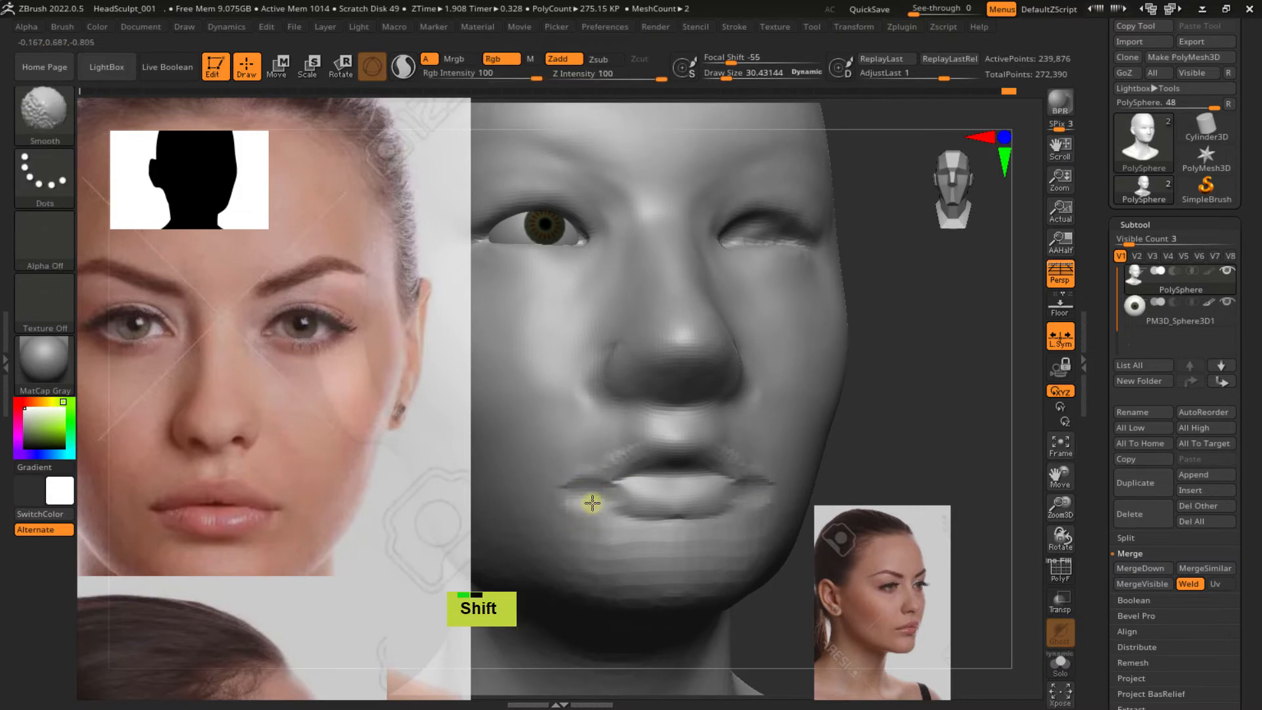
mouse_move(614, 461)
left_mouse_down("shift")
mouse_move(577, 479)
mouse_move(618, 503)
mouse_move(667, 501)
left_mouse_up("shift")
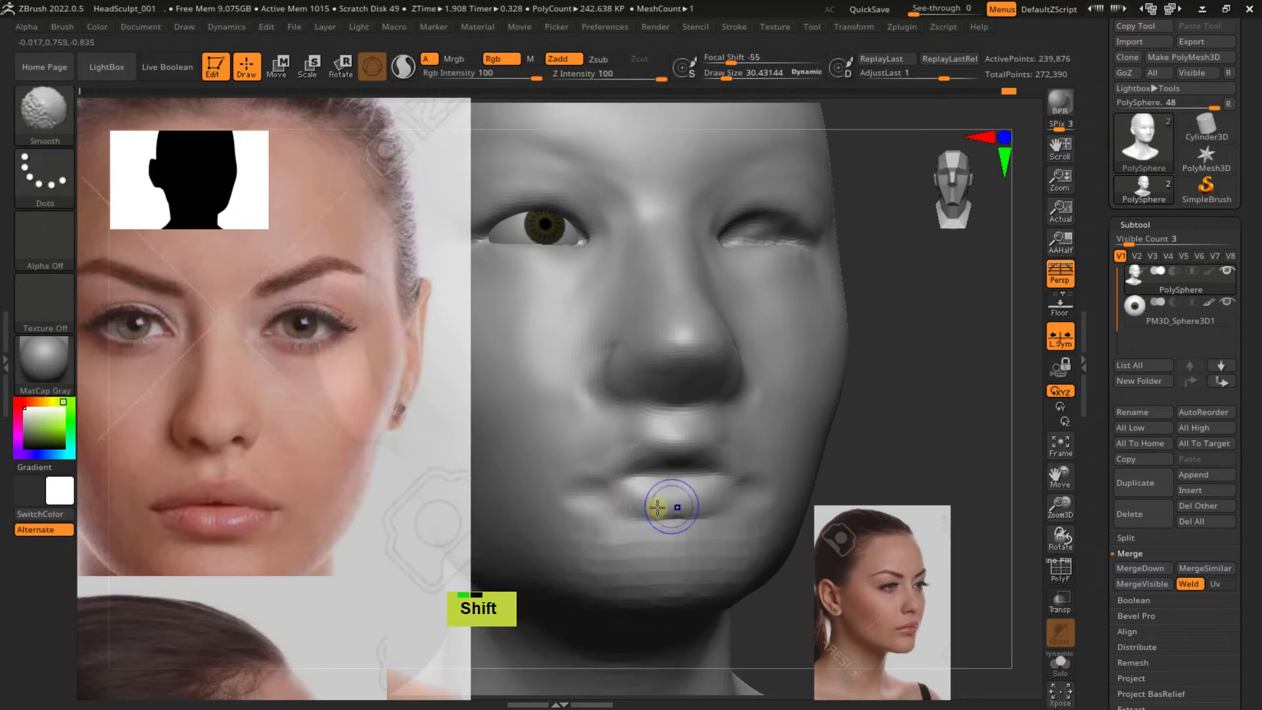
Carve the line between the lips out to the mouth corners with the DamStandard brush
mouse_move(634, 506)
right_mouse_down()
mouse_move(600, 484)
mouse_move(682, 487)
right_mouse_up()
mouse_move(595, 494)
right_mouse_down("ctrl")
mouse_move(614, 524)
mouse_move(637, 454)
right_mouse_up("ctrl")
key("b")
key("s")
key("d")
key("s")
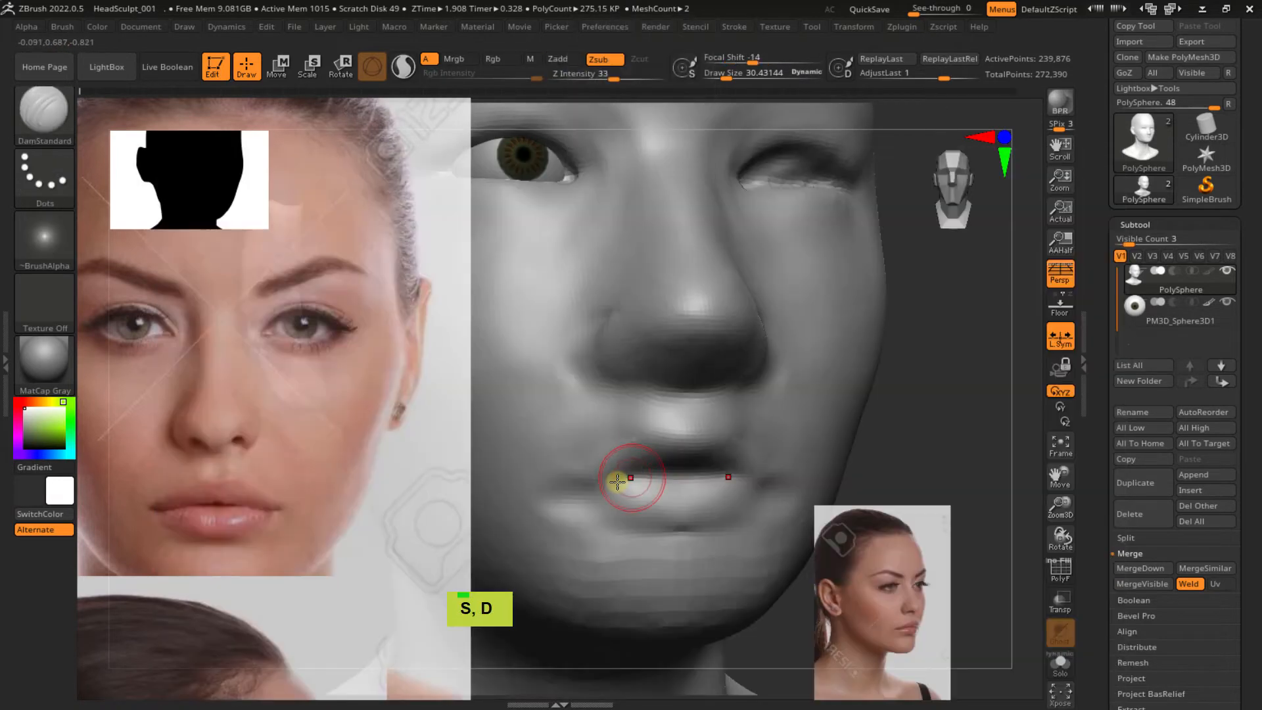
double_click(614, 475)
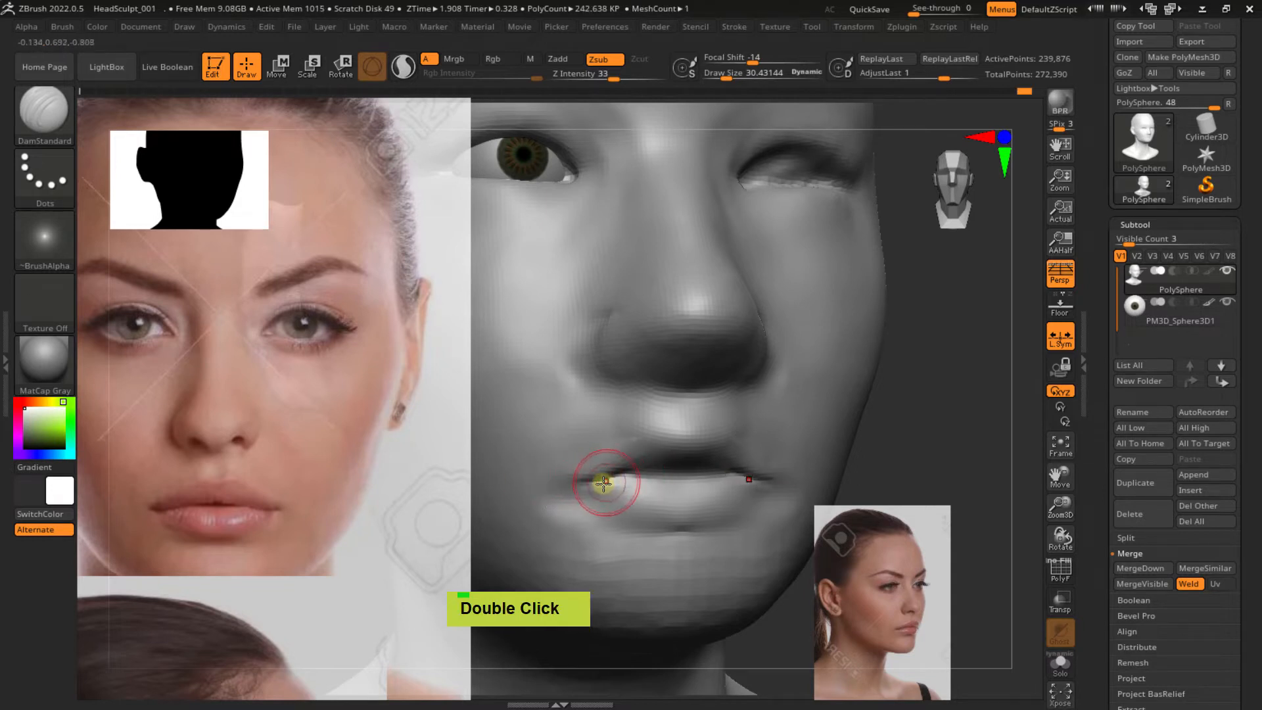
left_click_drag(603, 483, 564, 487)
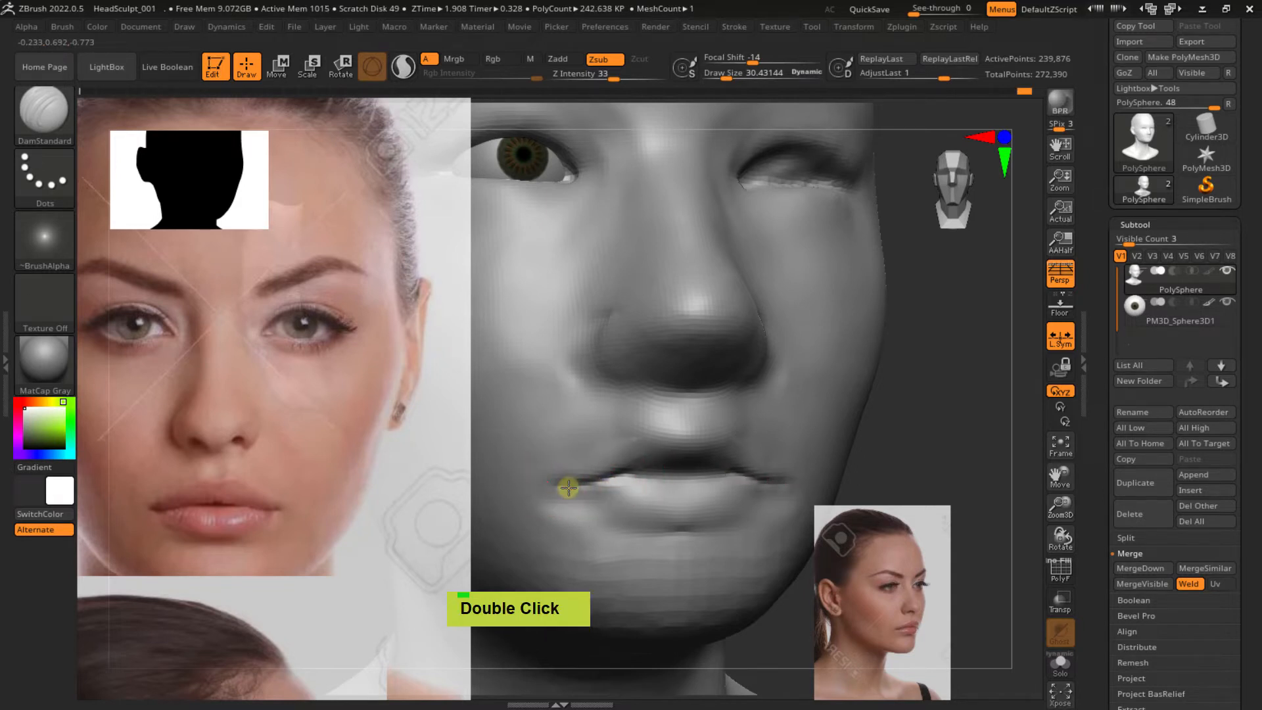
Compare the mouth with the whole face and smooth the outer ends of the mouth line
mouse_move(569, 487)
right_mouse_down("ctrl")
mouse_move(643, 473)
mouse_move(612, 429)
mouse_move(589, 327)
mouse_move(604, 430)
right_mouse_up("ctrl")
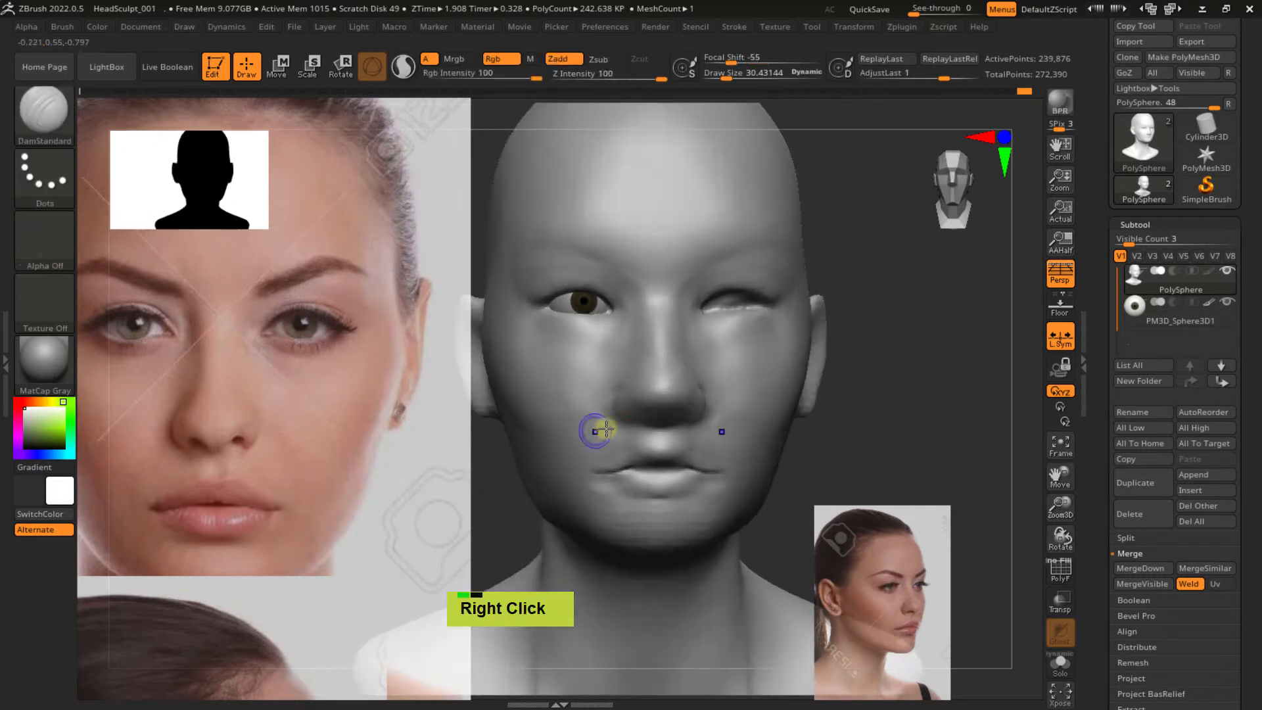
mouse_move(660, 480)
right_mouse_down("ctrl")
mouse_move(639, 501)
mouse_move(597, 442)
mouse_move(589, 487)
mouse_move(560, 443)
right_mouse_up("ctrl")
left_click(560, 444, "shift")
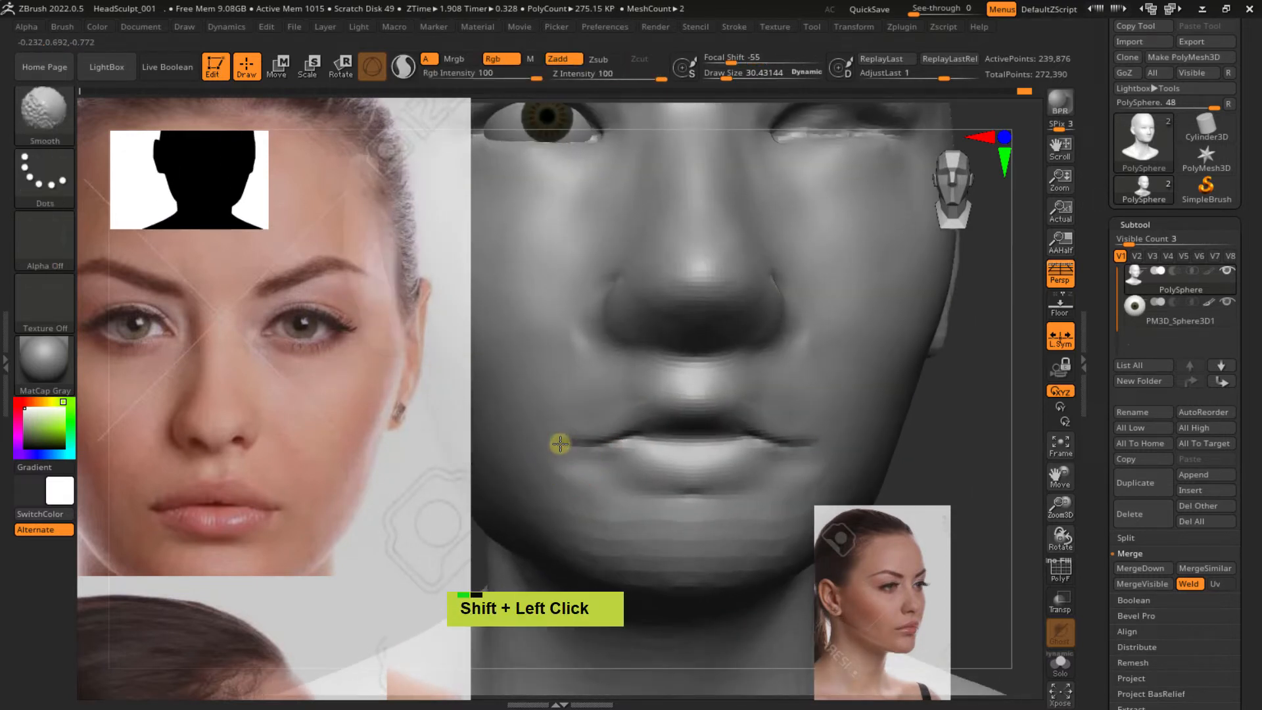
left_click_drag(560, 443, 566, 443, "shift")
Carve a short crease beneath the centre of the lower lip with DamStandard and soften it
mouse_move(584, 458)
right_mouse_down("ctrl")
mouse_move(564, 425)
mouse_move(616, 441)
mouse_move(585, 457)
mouse_move(592, 400)
right_mouse_up("ctrl")
right_click_drag(595, 445, 626, 498, "alt")
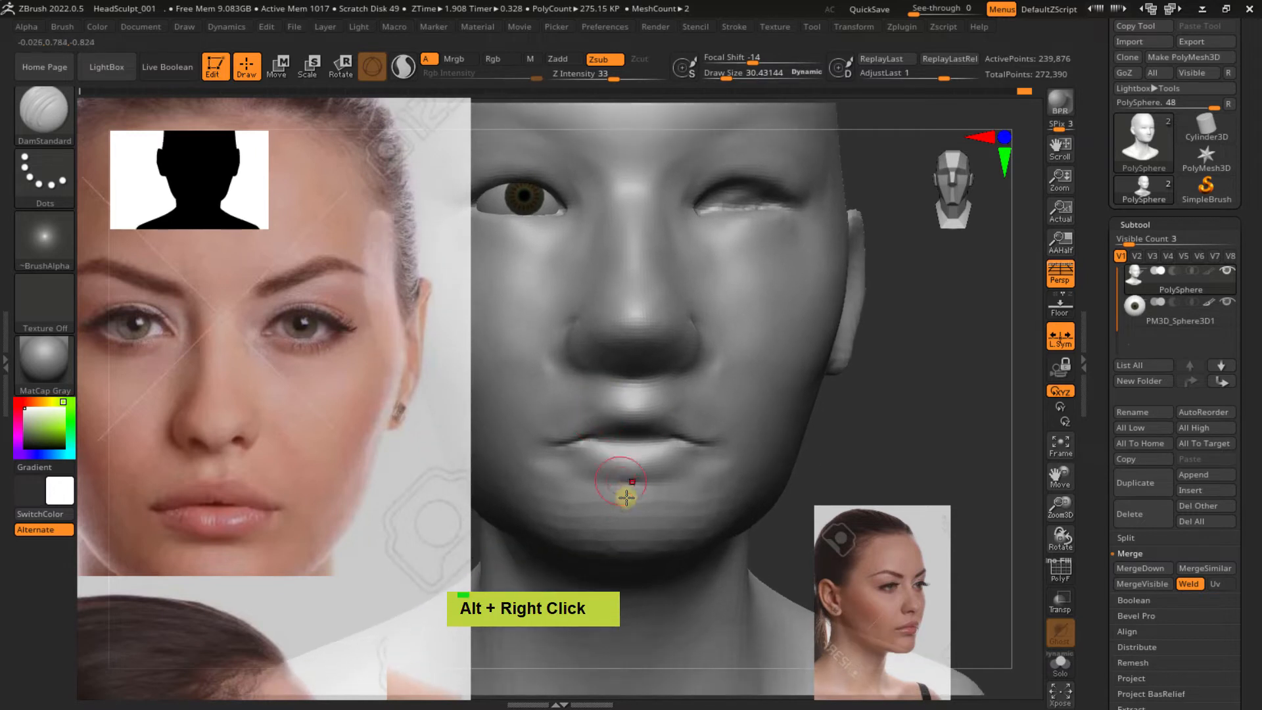
double_click(640, 480)
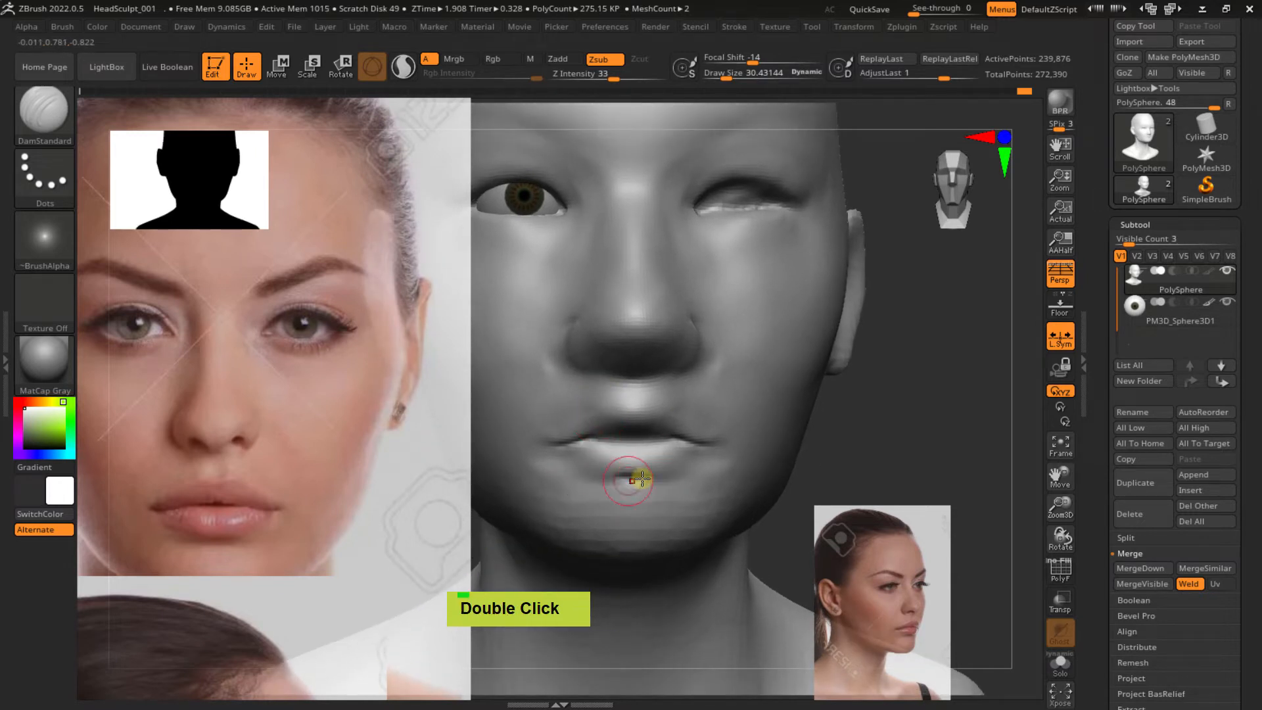
left_click(611, 486, "shift")
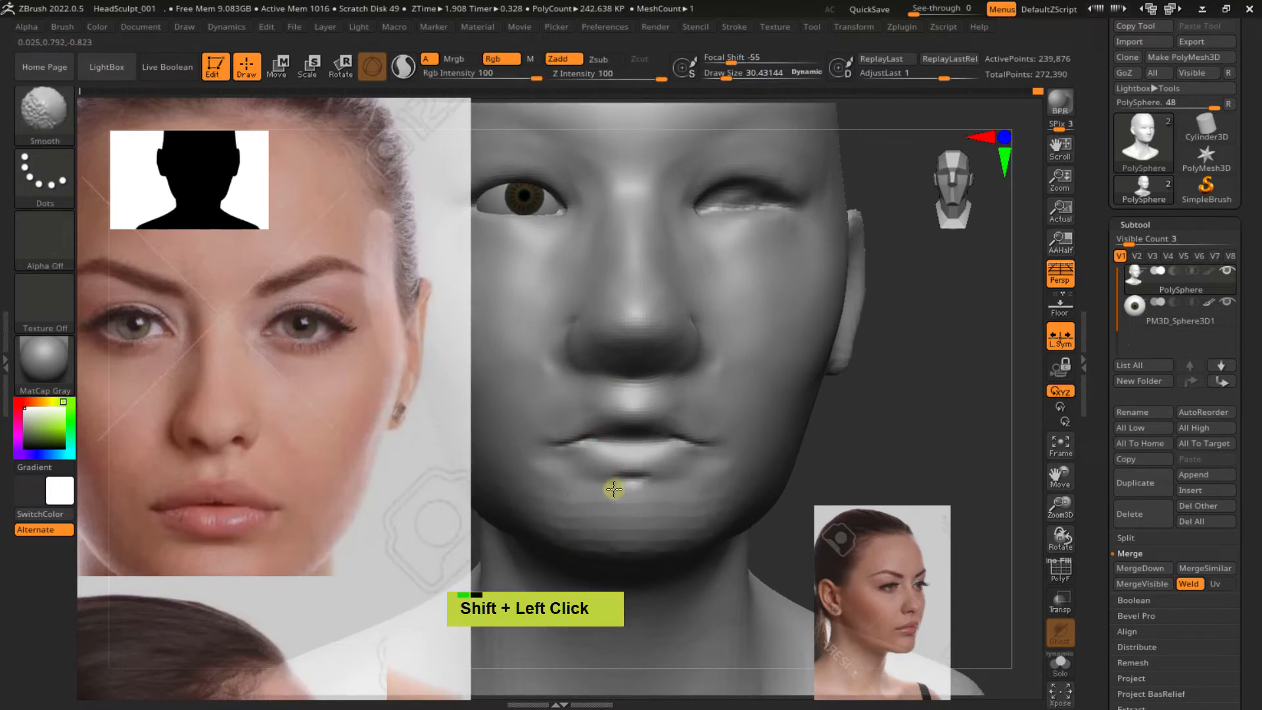
Set the draw size to about 77 and smooth the chin and the area below the lower lip
key("s")
left_click_drag(629, 491, 631, 490)
mouse_move(547, 501)
left_mouse_down("shift")
mouse_move(619, 532)
mouse_move(682, 516)
left_mouse_up("shift")
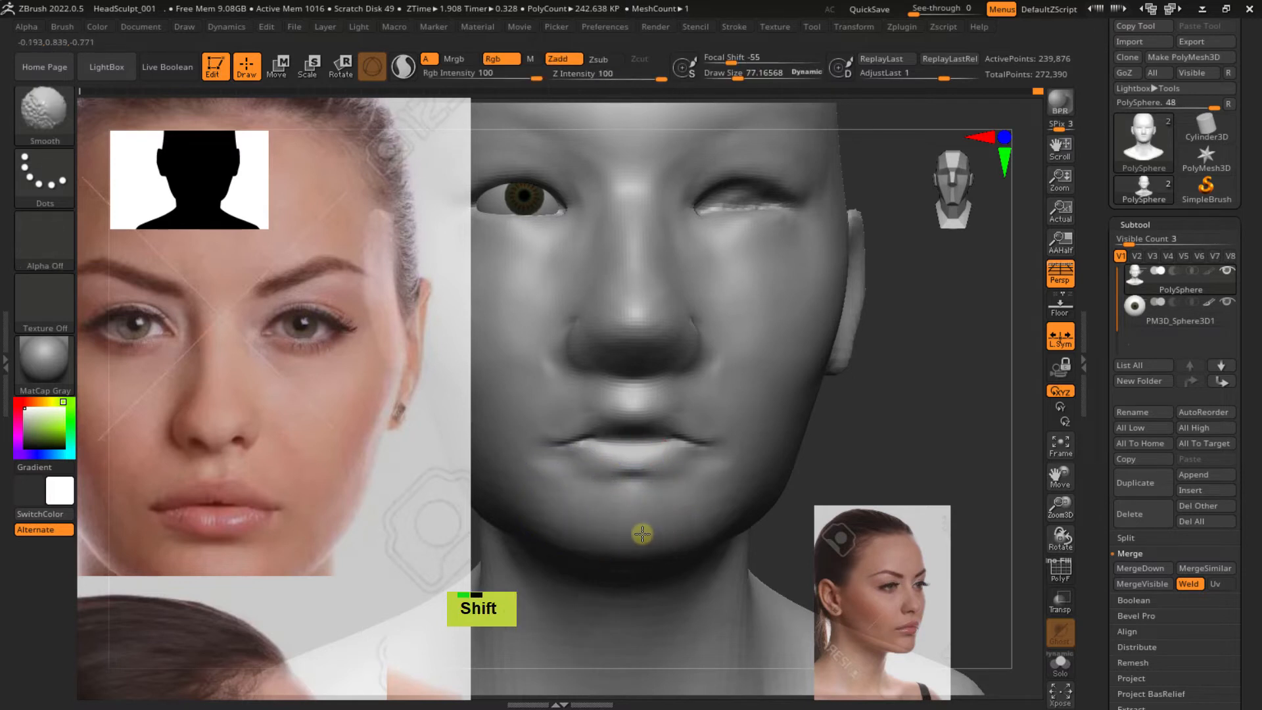
mouse_move(588, 538)
left_mouse_down("shift")
mouse_move(591, 552)
mouse_move(649, 534)
left_mouse_up("shift")
Switch to the Move brush at a draw size of about 69 and adjust the nostril wings' upper edges
mouse_move(628, 439)
right_mouse_down("ctrl")
mouse_move(629, 462)
mouse_move(712, 504)
mouse_move(648, 464)
mouse_move(610, 460)
right_mouse_up("ctrl")
key("b")
key("m")
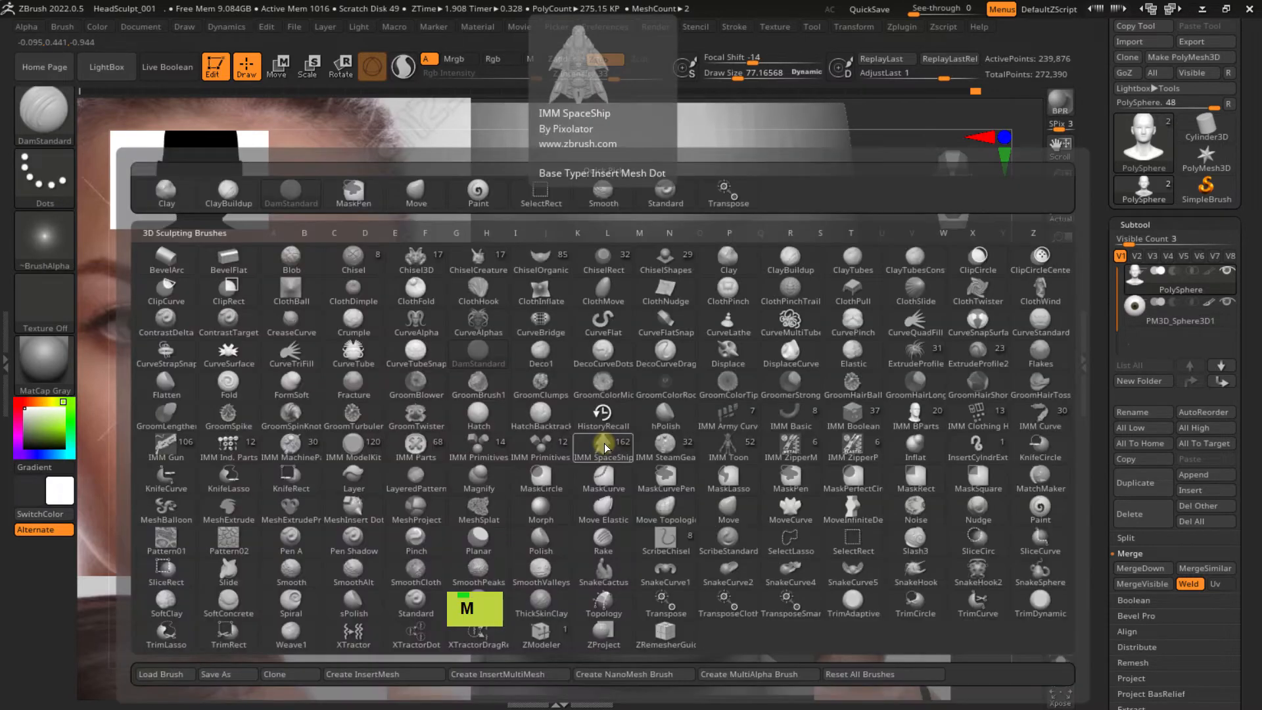
key("v")
key("s")
left_click_drag(587, 451, 590, 441)
key("s")
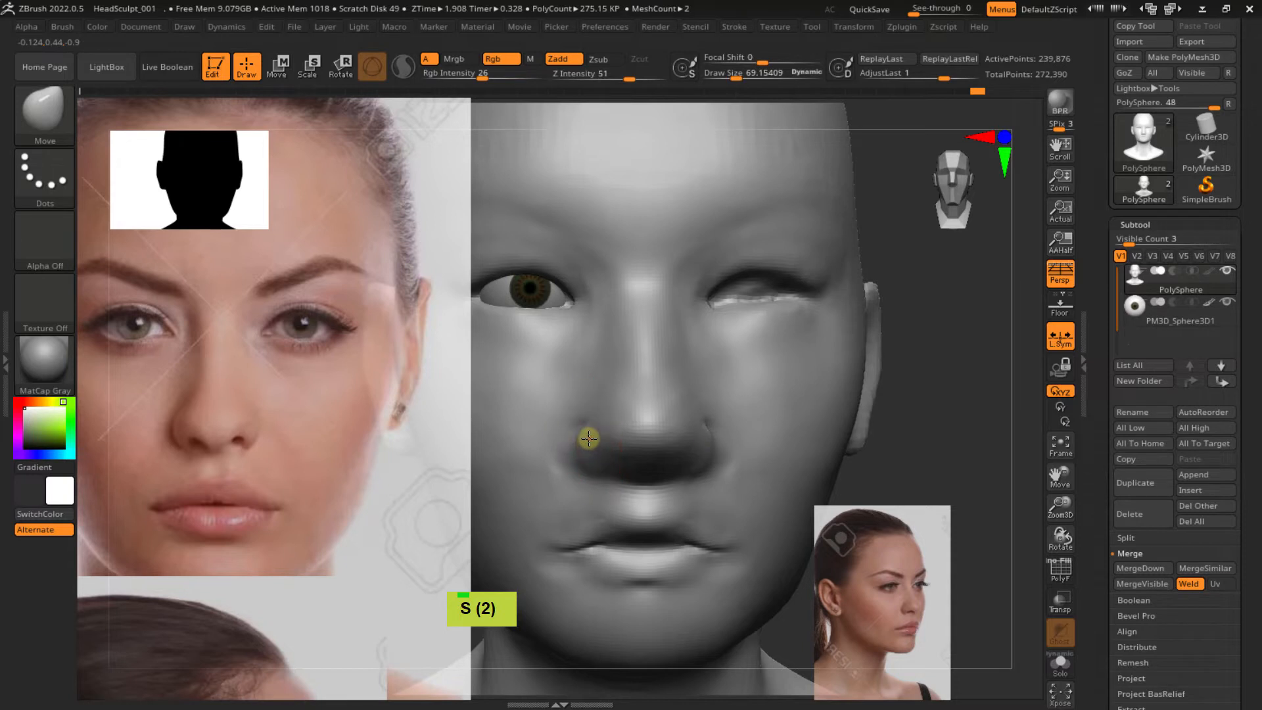
double_click(589, 434)
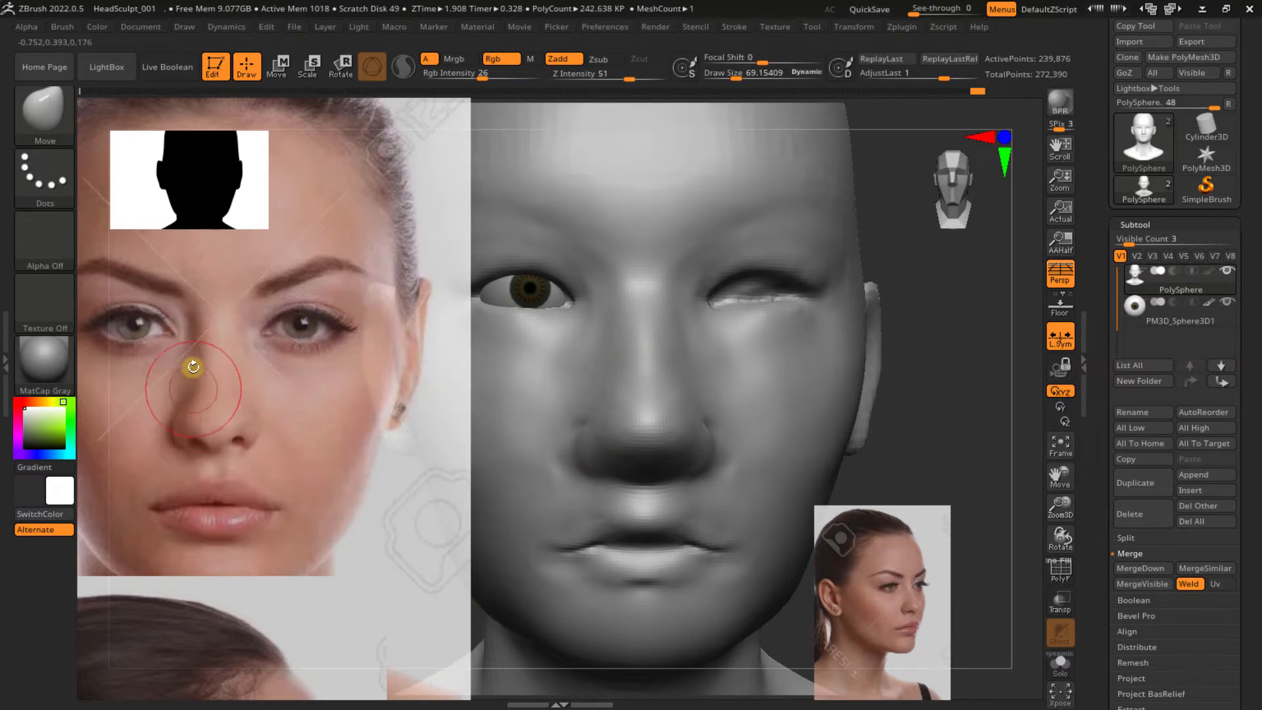
Set the Move brush's draw size to about 65 and narrow the sides of the nose bridge
mouse_move(642, 361)
right_mouse_down()
mouse_move(653, 417)
mouse_move(630, 398)
mouse_move(668, 395)
right_mouse_up()
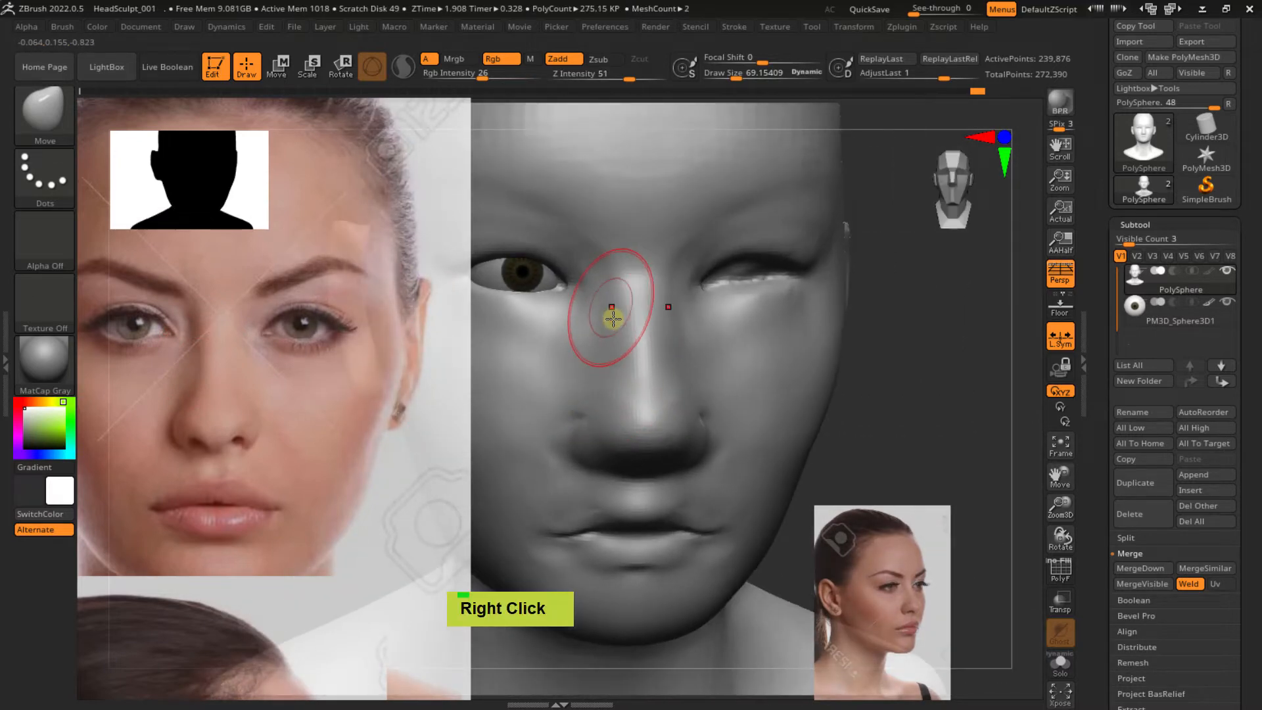
right_click_drag(605, 366, 611, 395)
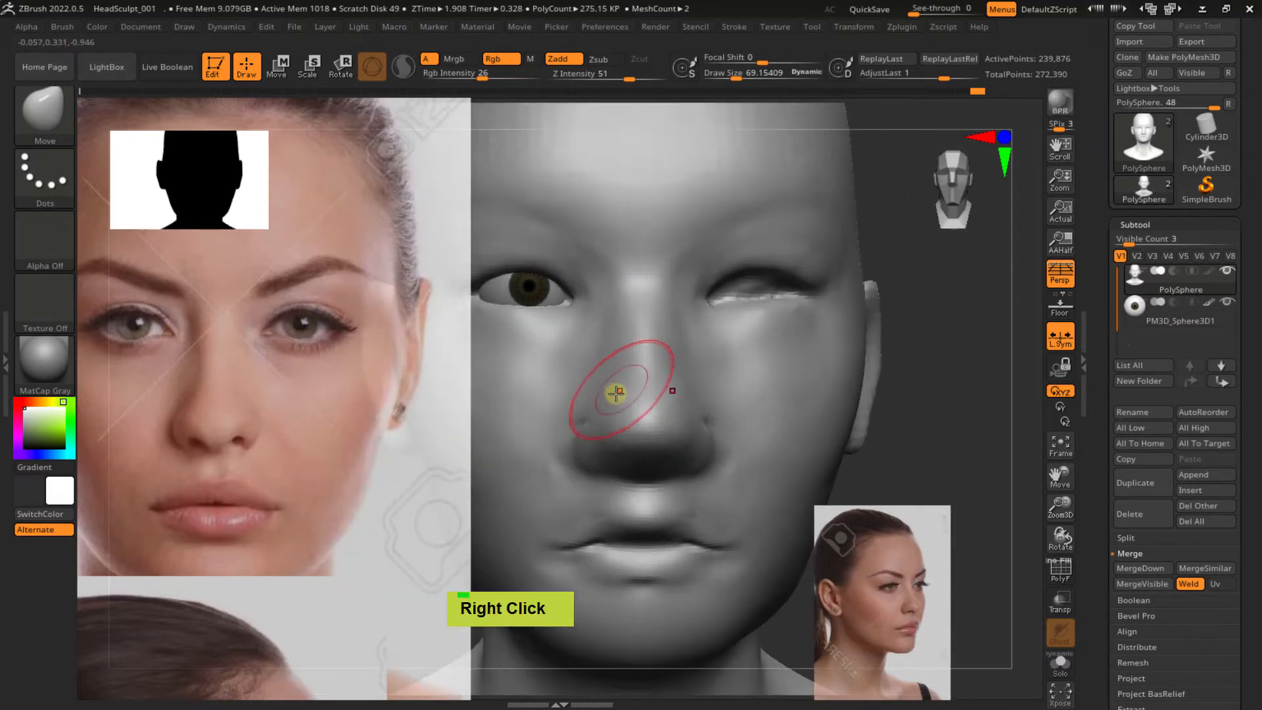
key("s")
left_click_drag(614, 397, 611, 397)
right_click_drag(594, 366, 610, 393, "ctrl")
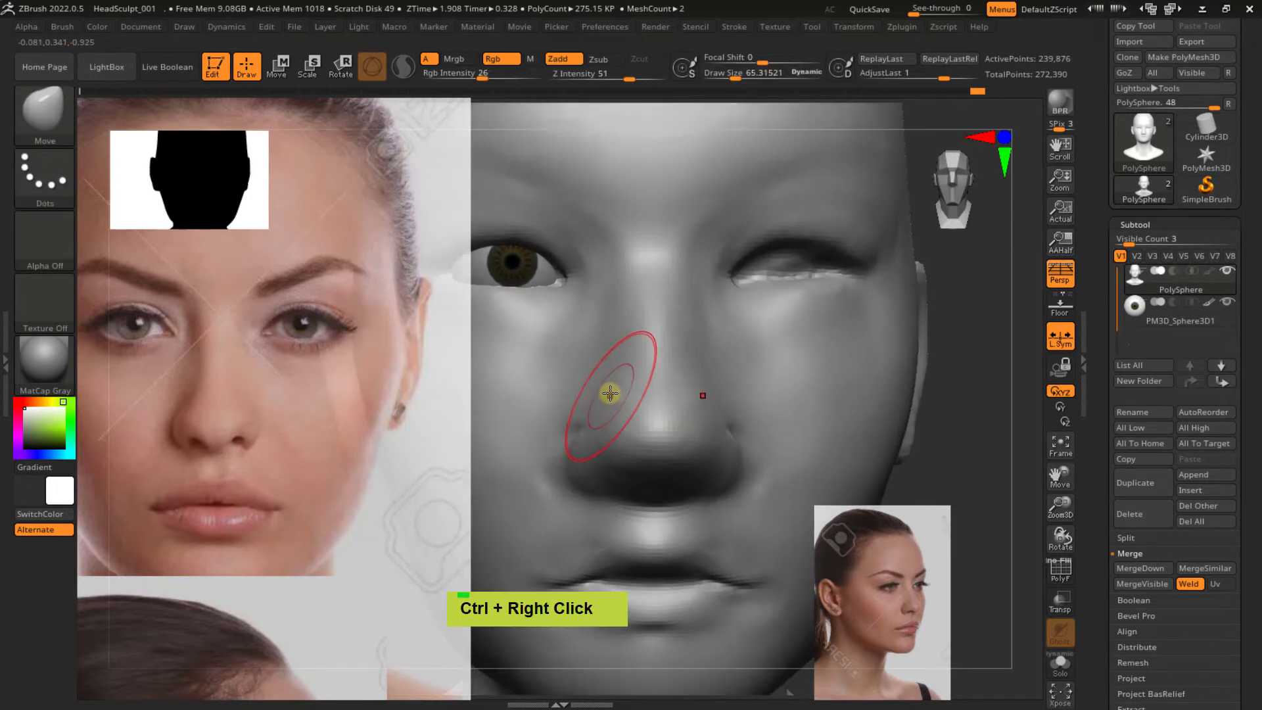
double_click(606, 395)
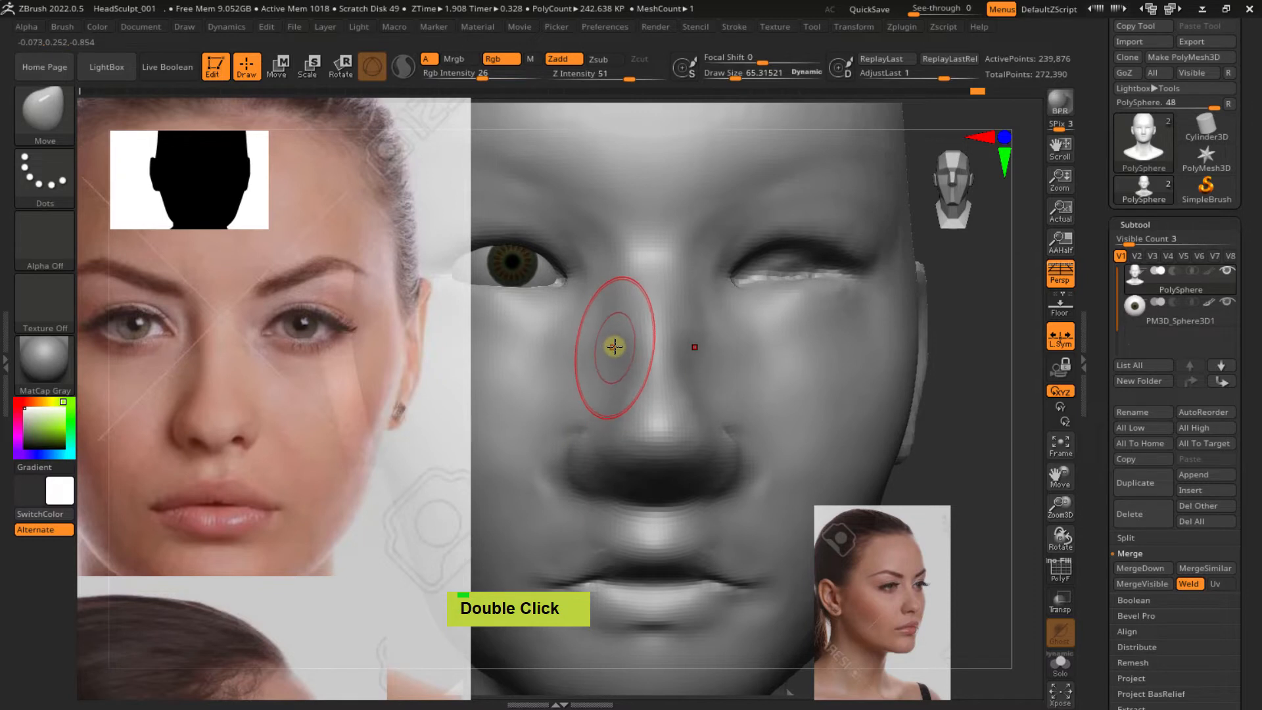
Refine the sides of the nose tip above the nostril wings with the Move brush at draw sizes of about 33 and 48
key("s")
left_click_drag(603, 444, 603, 432)
key("s")
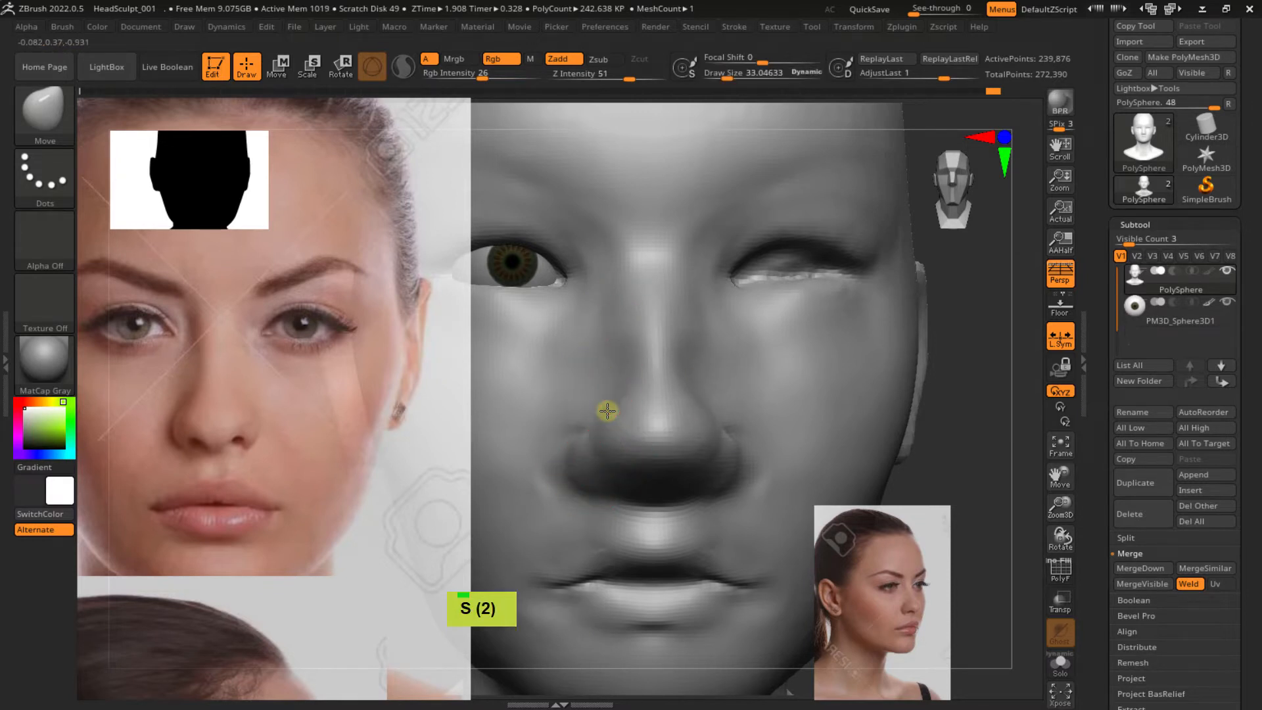
mouse_move(597, 447)
right_mouse_down()
mouse_move(578, 450)
mouse_move(608, 411)
mouse_move(592, 451)
mouse_move(605, 427)
right_mouse_up()
key("s")
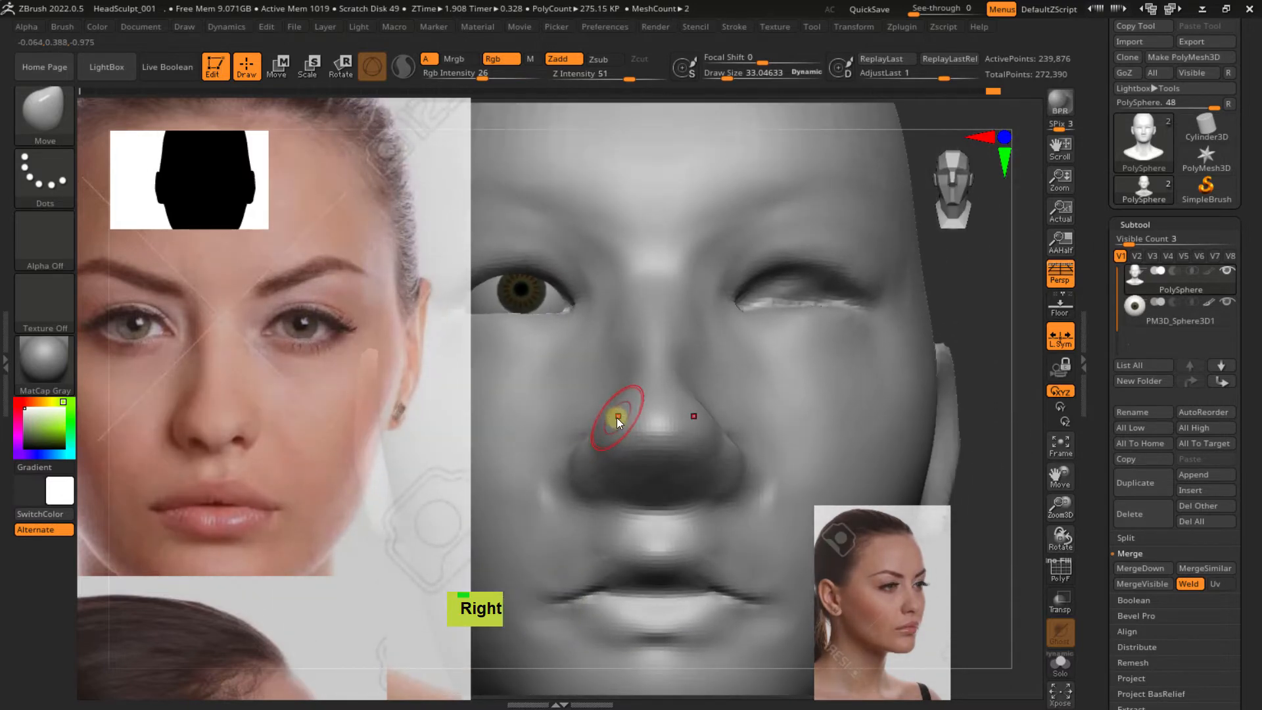
left_click_drag(619, 420, 613, 425)
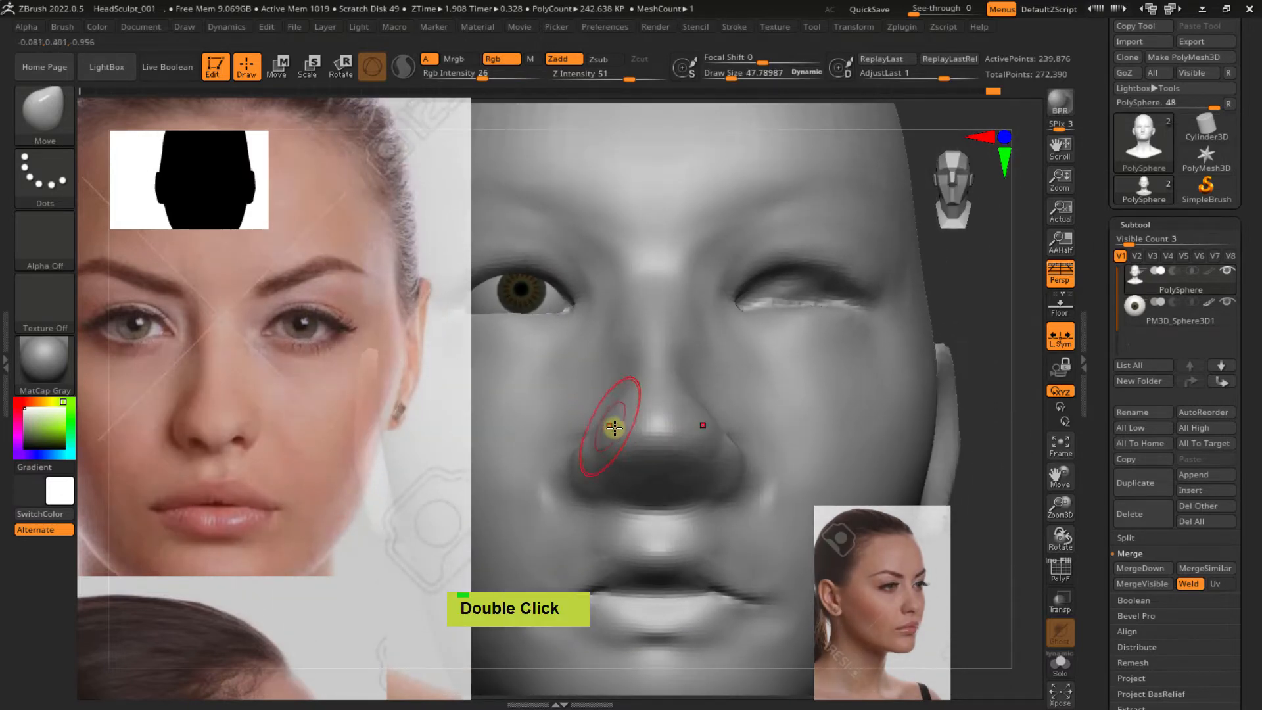
right_click_drag(614, 428, 589, 445)
left_click(589, 446)
Reshape the nostril wings from below with the Move brush at draw sizes of about 58 and 77
key("s")
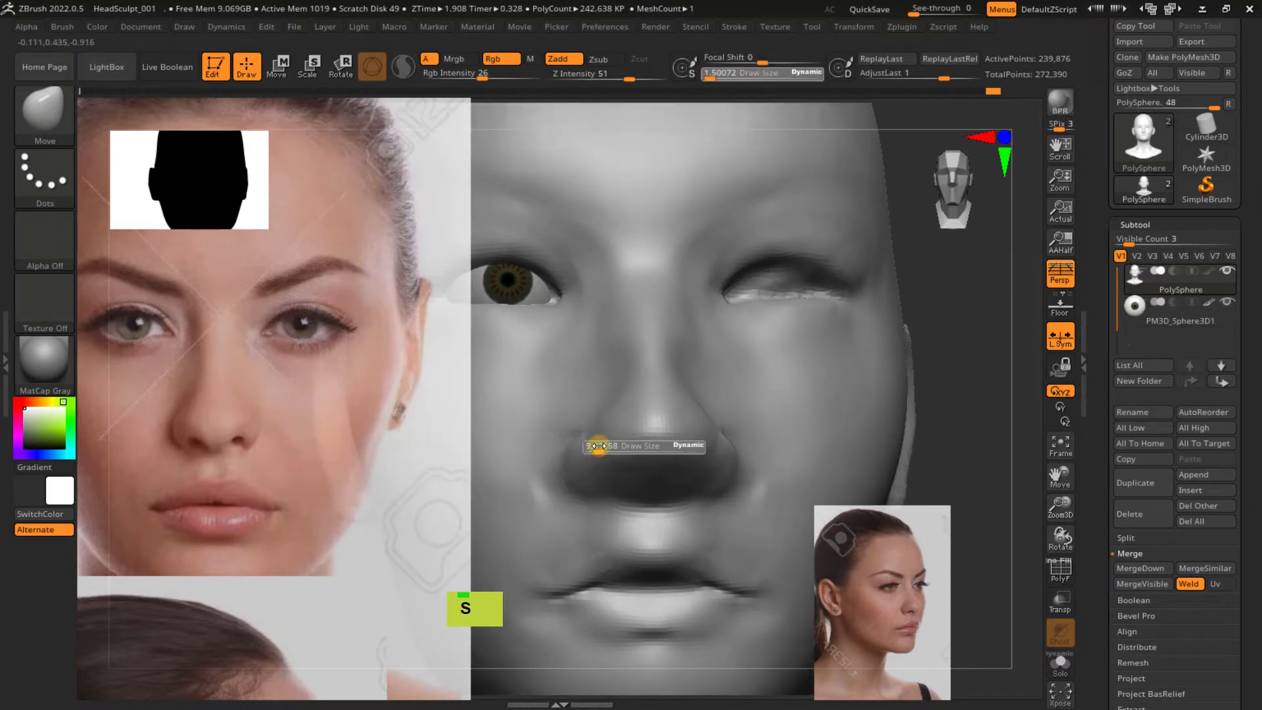
left_click_drag(591, 446, 602, 453)
key("s")
mouse_move(601, 453)
right_mouse_down("ctrl")
mouse_move(577, 394)
mouse_move(578, 472)
right_mouse_up("ctrl")
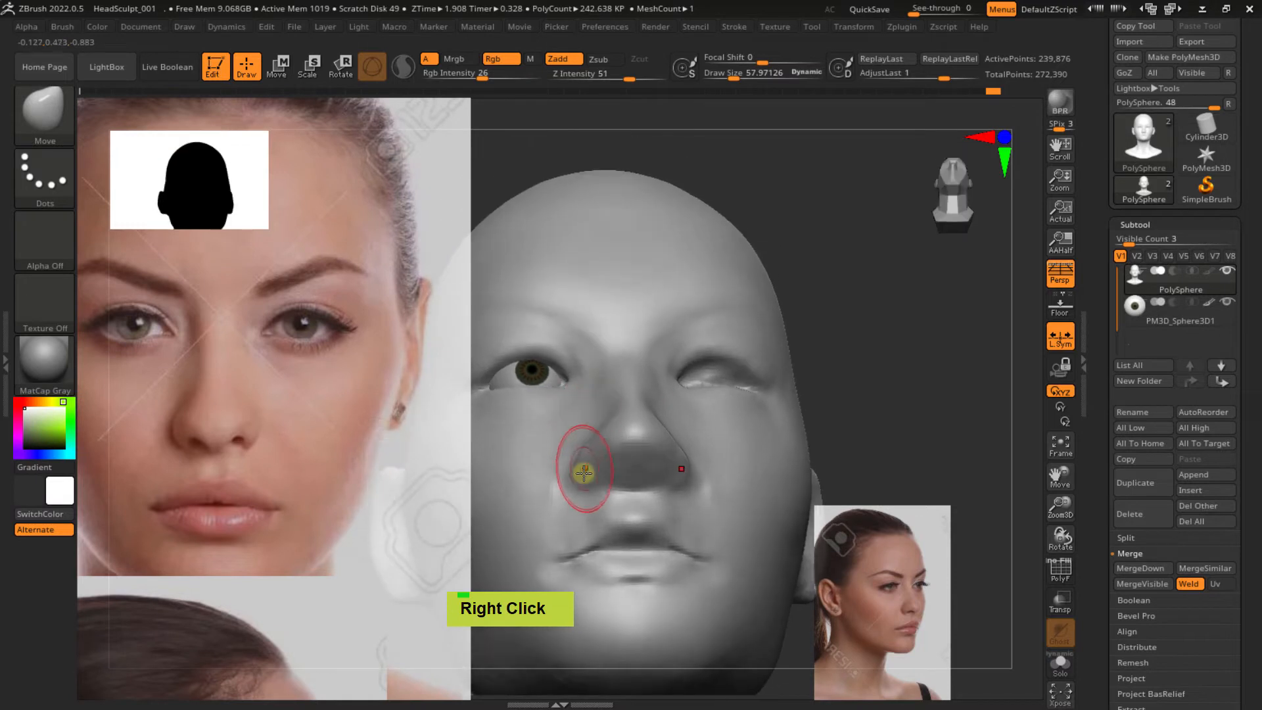
key("s")
left_click_drag(578, 470, 584, 473)
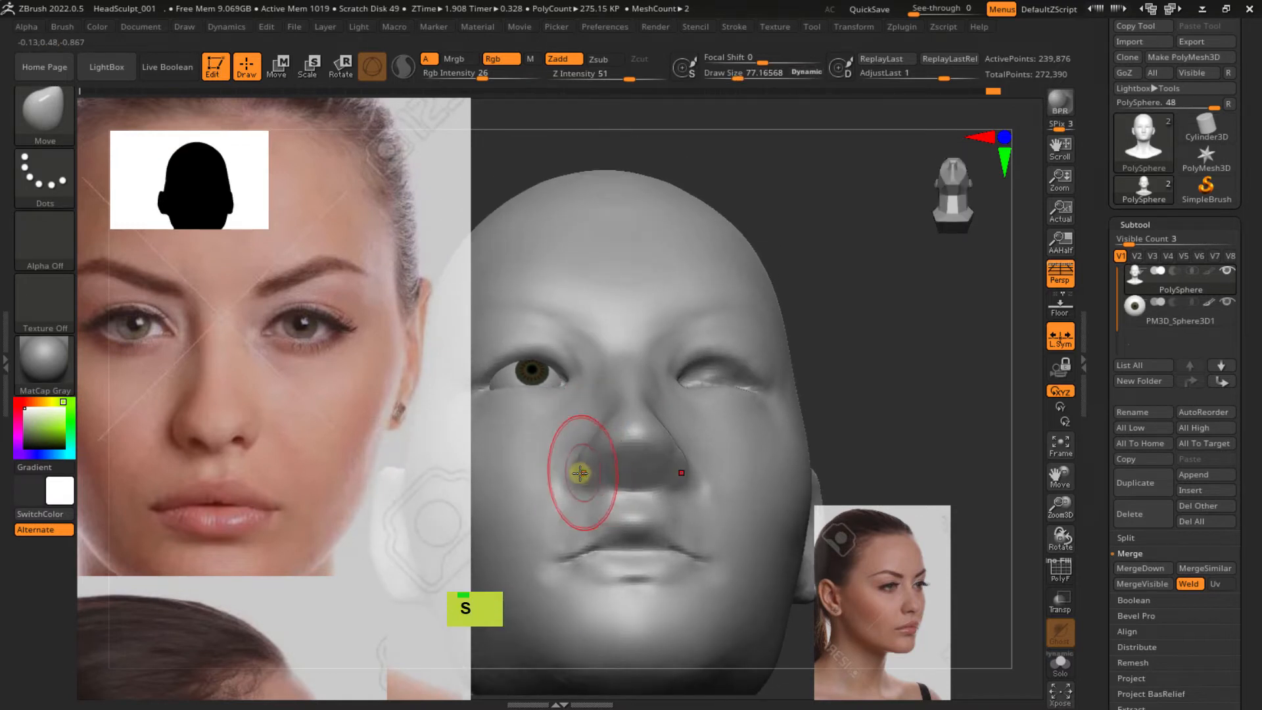
double_click(584, 471)
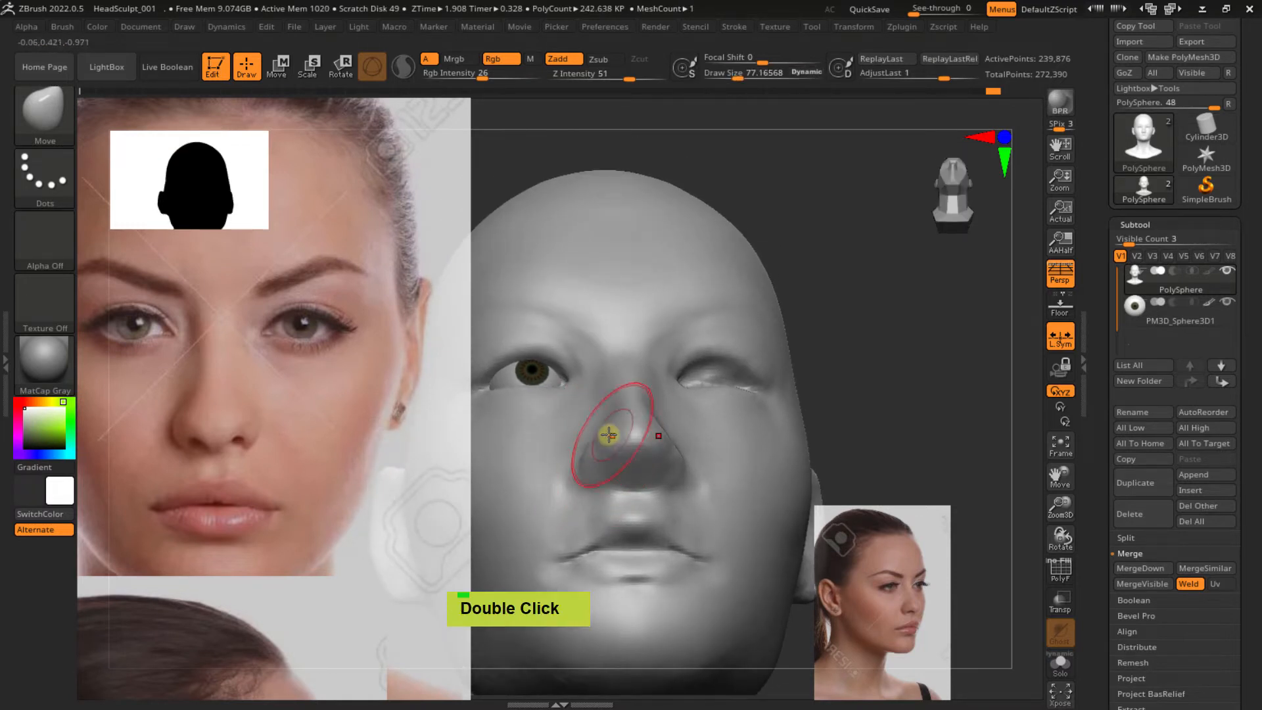
Adjust the nose's overall shape from three-quarter angles with the Move brush at draw sizes of about 109 and 73
right_click_drag(663, 428, 626, 428)
key("s")
left_click_drag(625, 429, 599, 416)
key("s")
key("s")
left_click_drag(593, 412, 573, 444)
right_click_drag(577, 443, 554, 422)
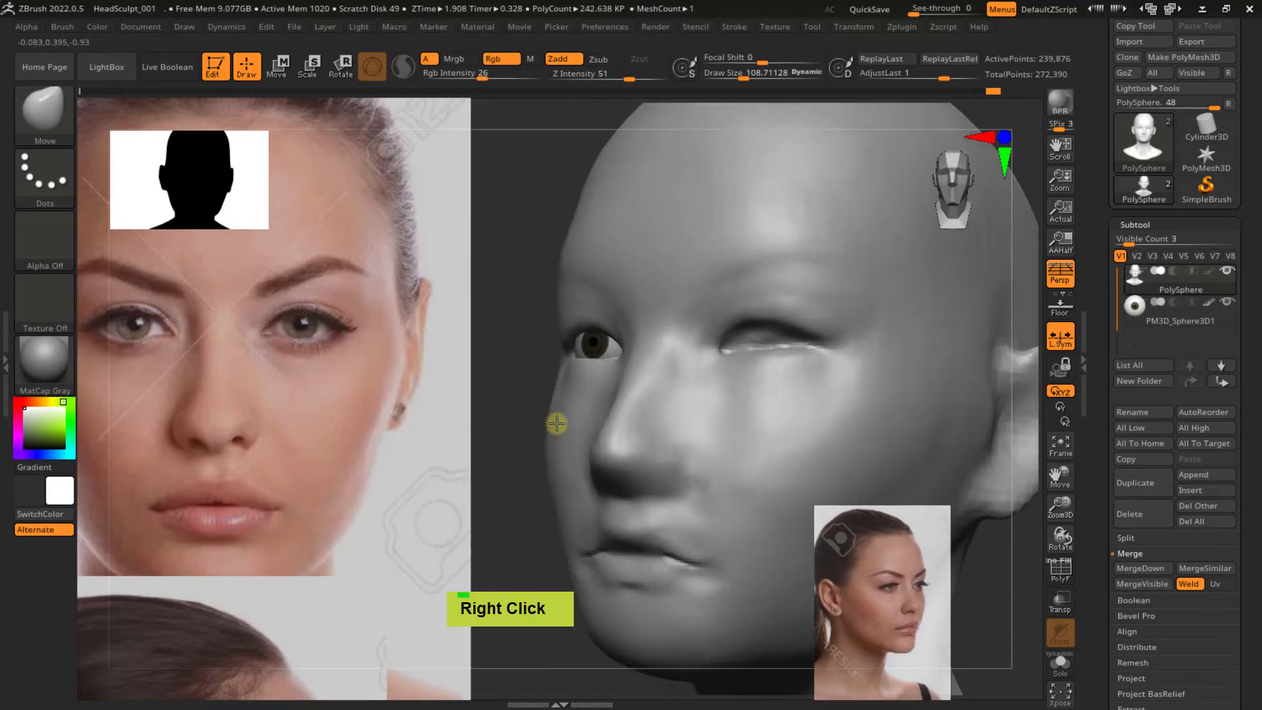
mouse_move(657, 449)
right_mouse_down("alt")
mouse_move(668, 381)
mouse_move(662, 423)
mouse_move(605, 389)
mouse_move(645, 432)
mouse_move(637, 406)
right_mouse_up("alt")
key("s")
left_click_drag(643, 406, 635, 408)
mouse_move(660, 411)
right_mouse_down("ctrl")
mouse_move(657, 422)
mouse_move(653, 374)
right_mouse_up("ctrl")
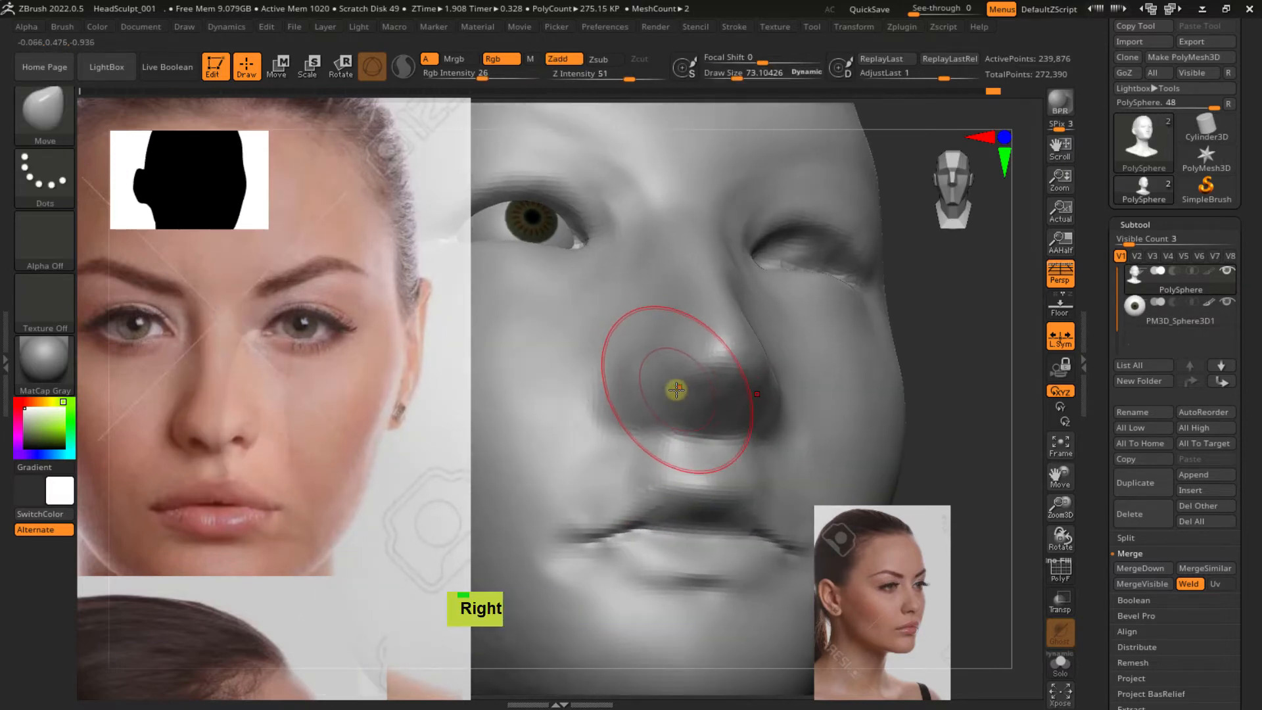
key("b")
key("c")
key("Escape")
Carve the nostril openings under the nose with the DamStandard brush at a draw size of about 39
key("b")
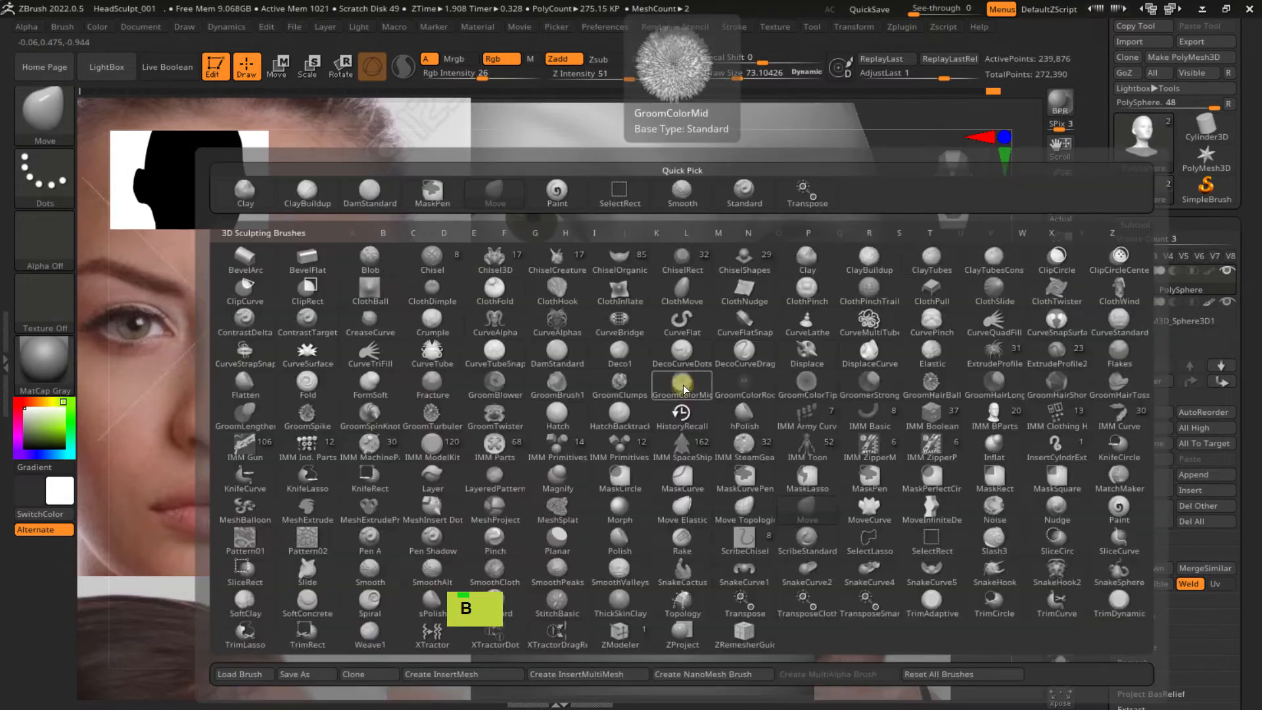
key("d")
key("s")
right_click(697, 388)
right_click_drag(698, 388, 693, 383)
key("s")
mouse_move(690, 396)
left_mouse_down()
mouse_move(668, 412)
mouse_move(683, 405)
left_mouse_up()
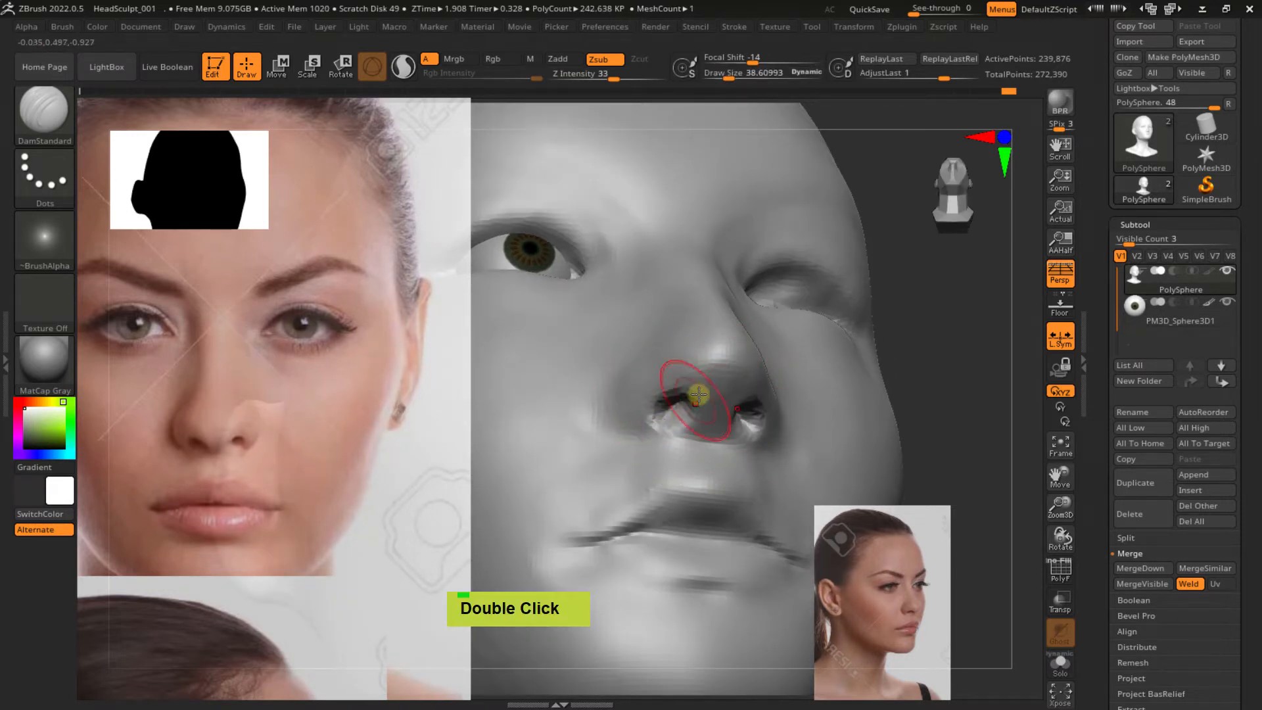
mouse_move(698, 404)
right_mouse_down()
mouse_move(744, 436)
mouse_move(690, 352)
mouse_move(712, 379)
mouse_move(698, 384)
right_mouse_up()
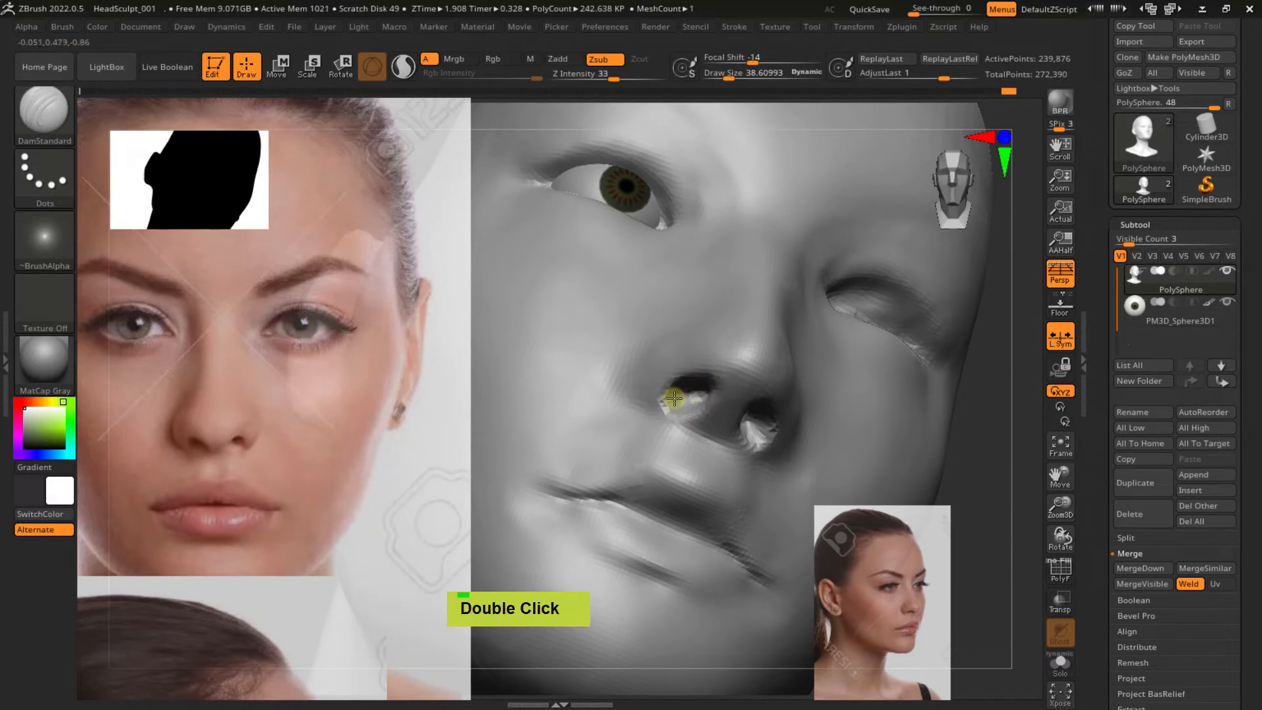
Remesh the head with DynaMesh to even out the topology around the carved nostrils
right_click_drag(741, 397, 698, 295, "ctrl")
left_click(854, 342, "ctrl")
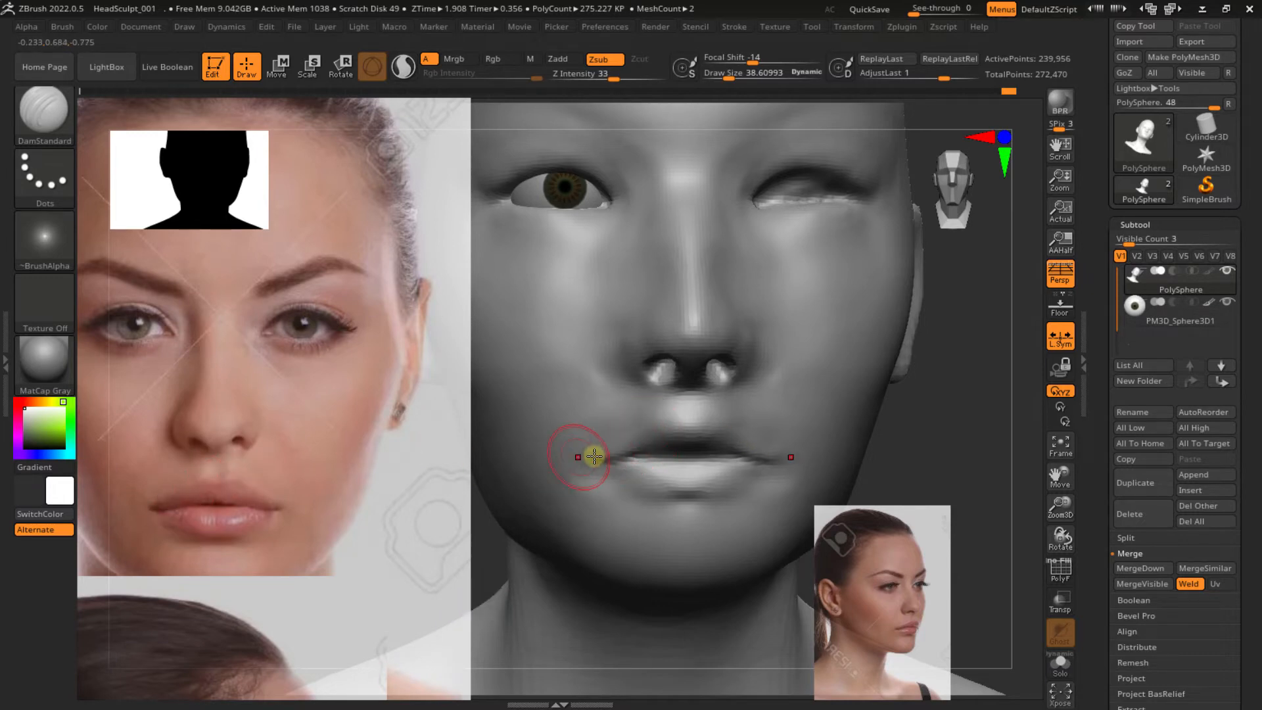
right_click_drag(613, 428, 640, 450, "ctrl")
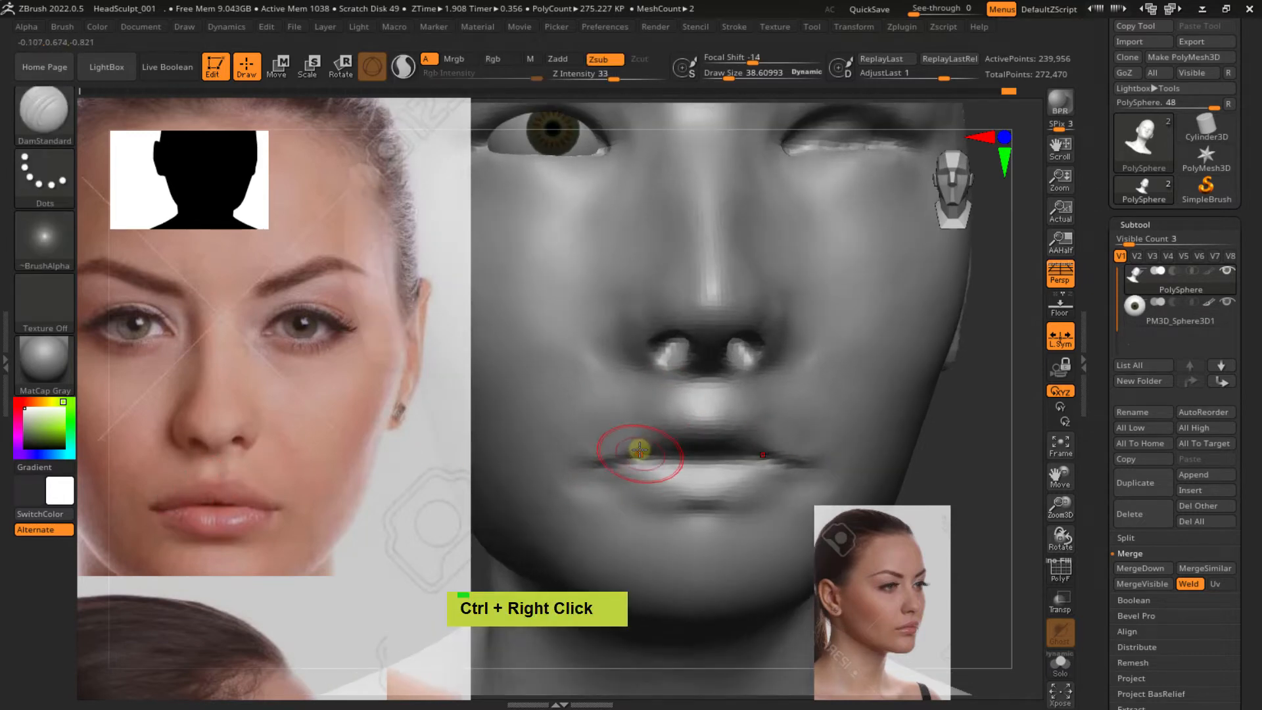
Reshape the upper lip line with the Move brush at a draw size of about 36 and remesh the head with DynaMesh
key("b")
key("m")
key("v")
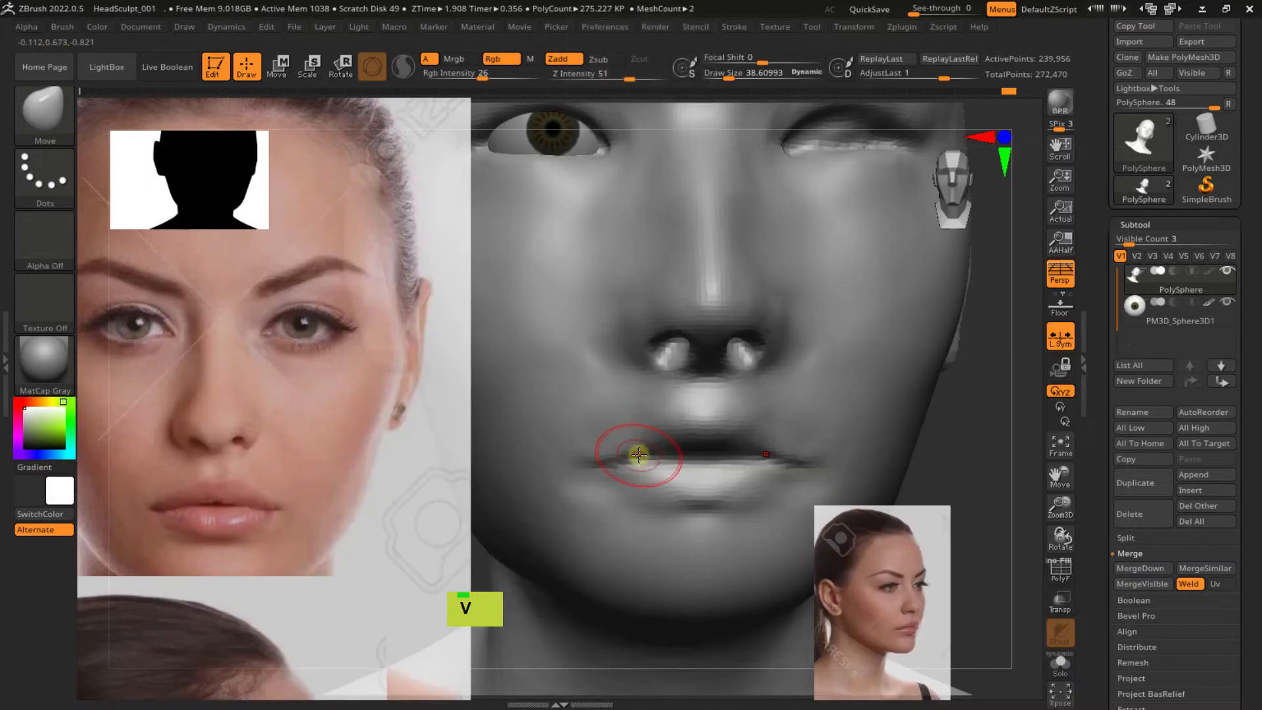
key("s")
left_click_drag(642, 457, 634, 446)
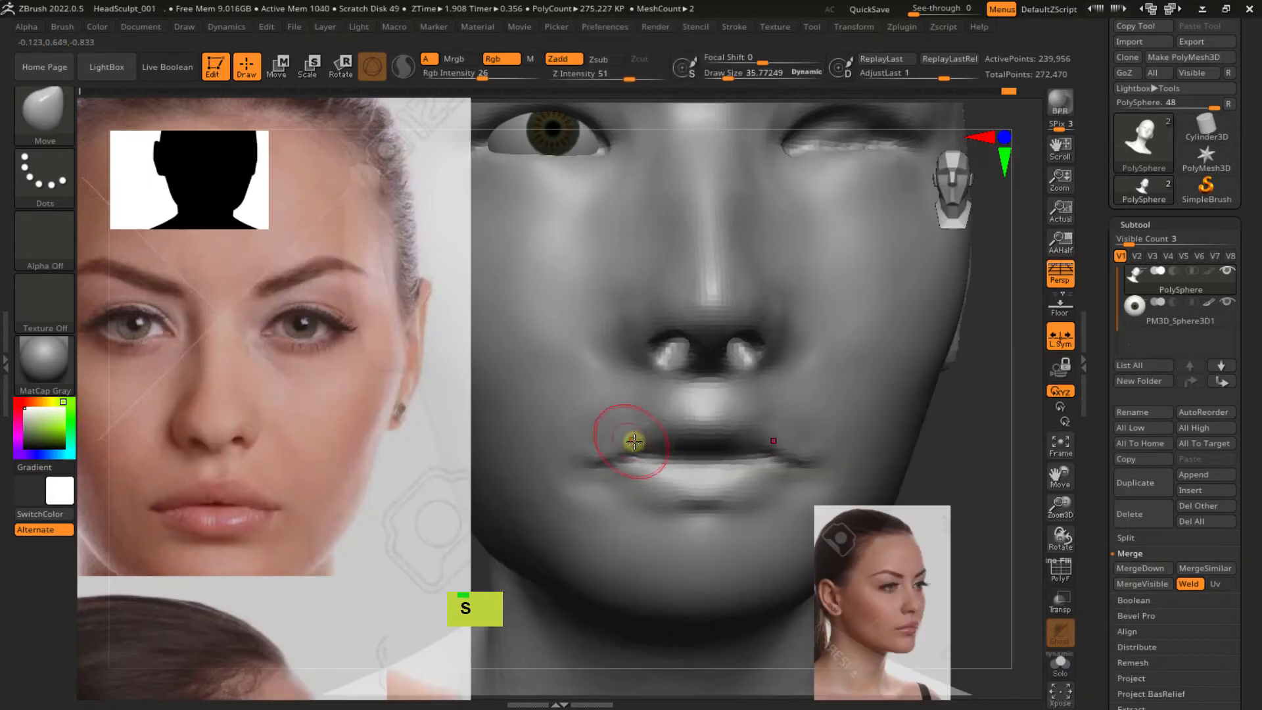
double_click(634, 439)
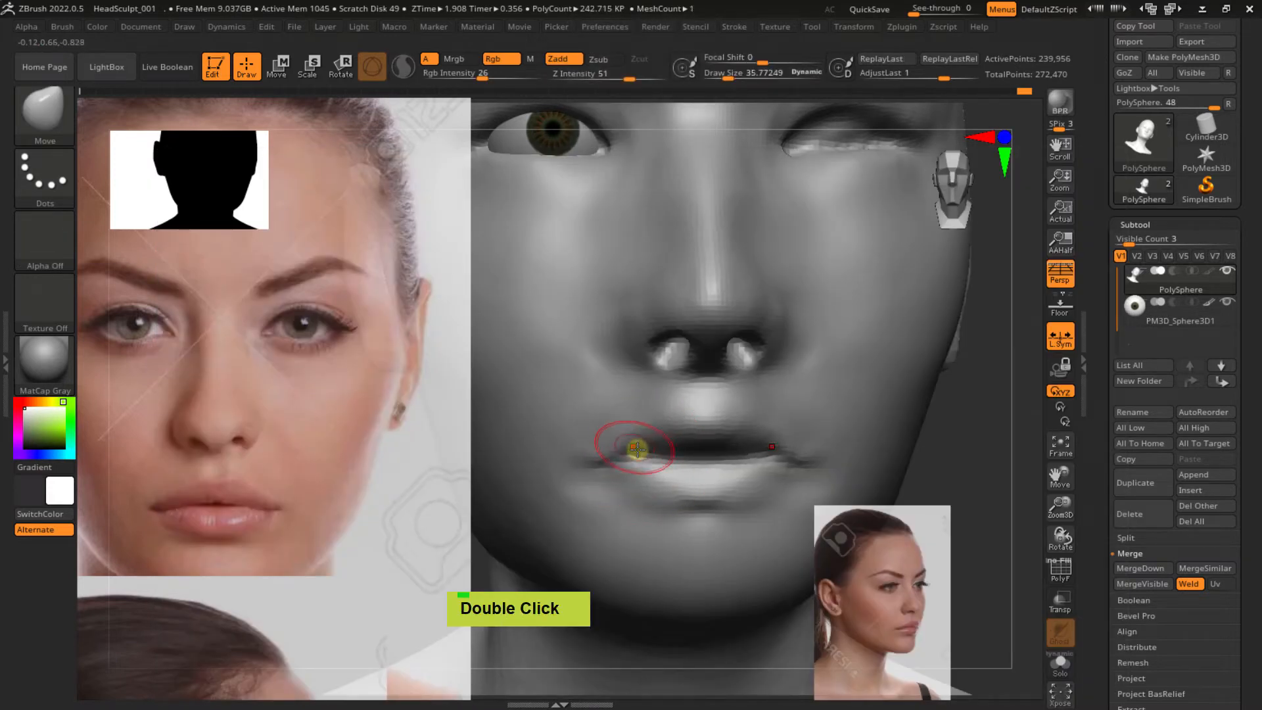
left_click_drag(952, 430, 992, 463, "ctrl")
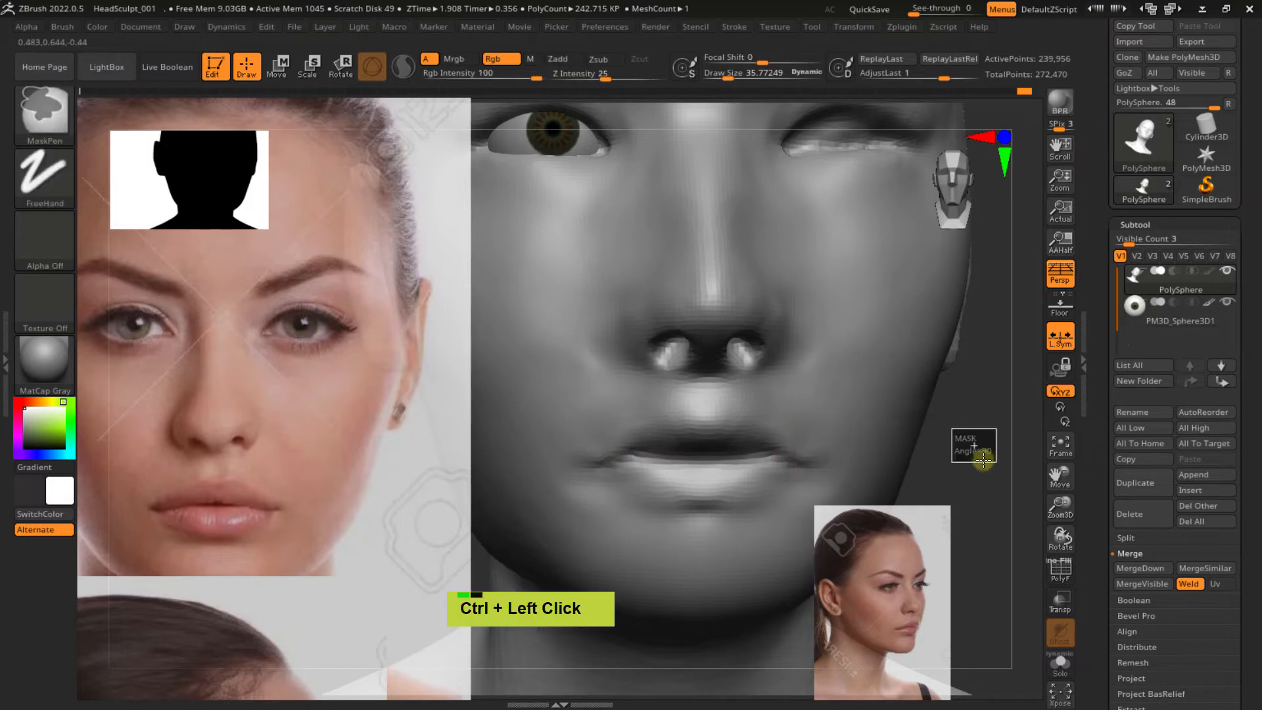
Define the mouth corners and the upper lip border with the DamStandard brush at a draw size of about 36
key("b")
key("d")
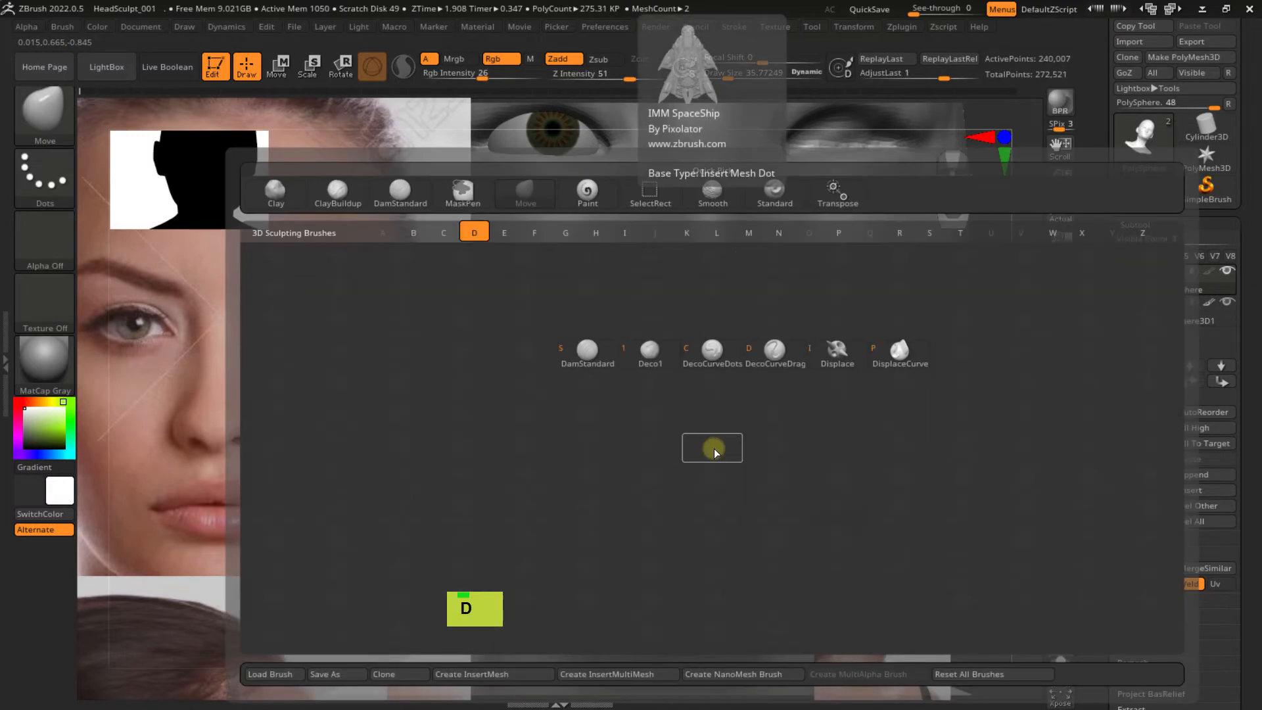
key("s")
double_click(620, 468)
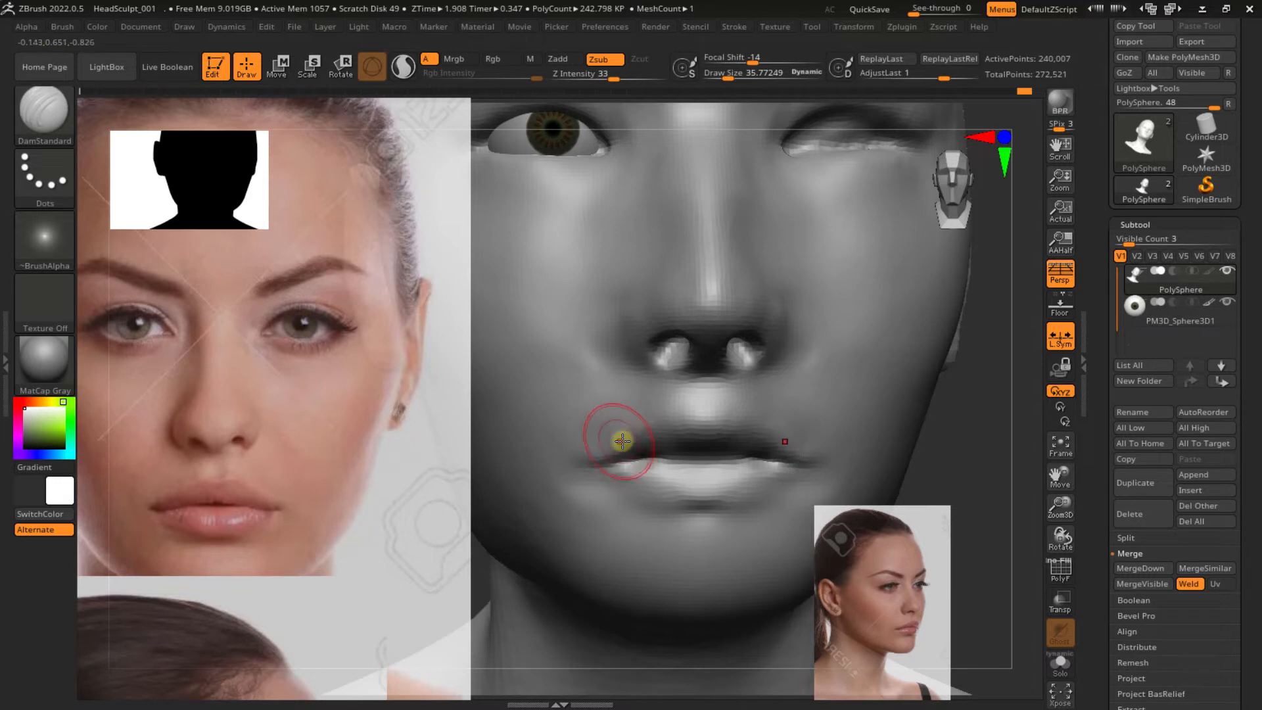
key("alt")
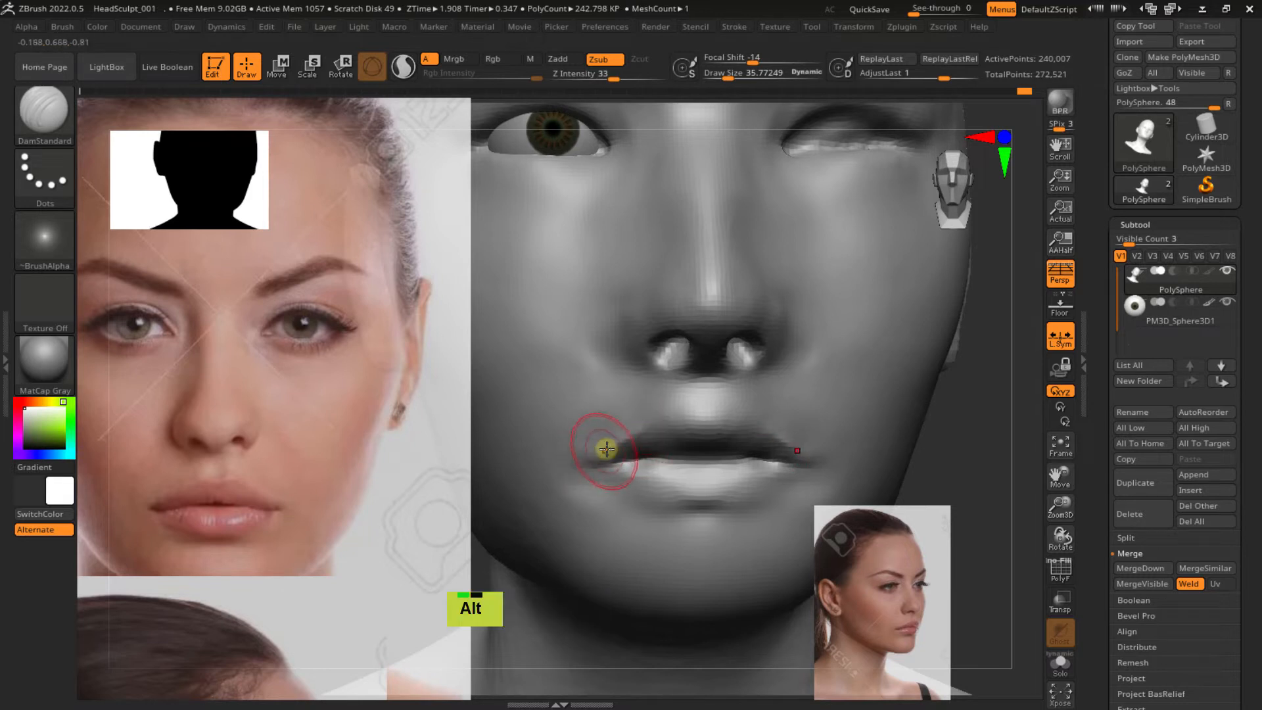
mouse_move(650, 428)
left_mouse_down("alt")
mouse_move(703, 427)
mouse_move(664, 417)
mouse_move(702, 422)
mouse_move(689, 421)
left_mouse_up("alt")
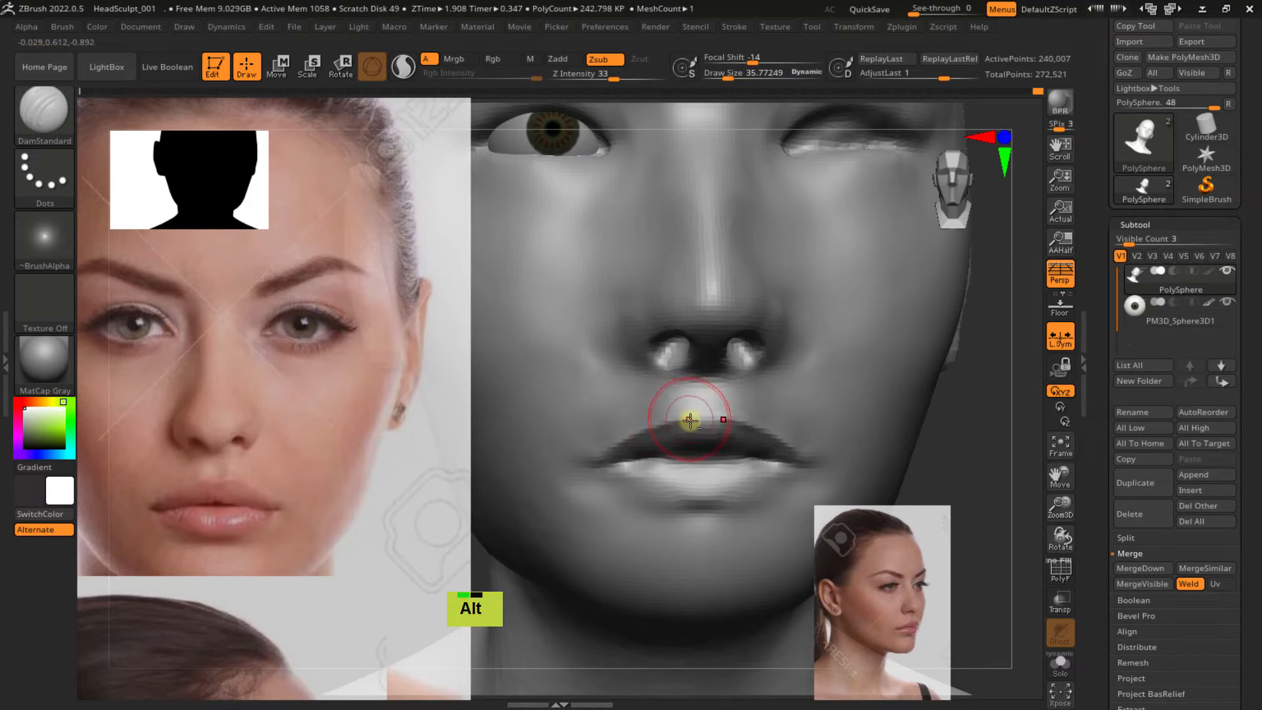
Inflate the lower lip with the Inflat brush at a draw size of about 42 and remesh with DynaMesh
mouse_move(744, 432)
right_mouse_down()
mouse_move(747, 451)
mouse_move(738, 388)
mouse_move(692, 427)
mouse_move(660, 411)
mouse_move(639, 433)
mouse_move(660, 439)
mouse_move(698, 507)
right_mouse_up()
right_click_drag(669, 461, 661, 413, "alt")
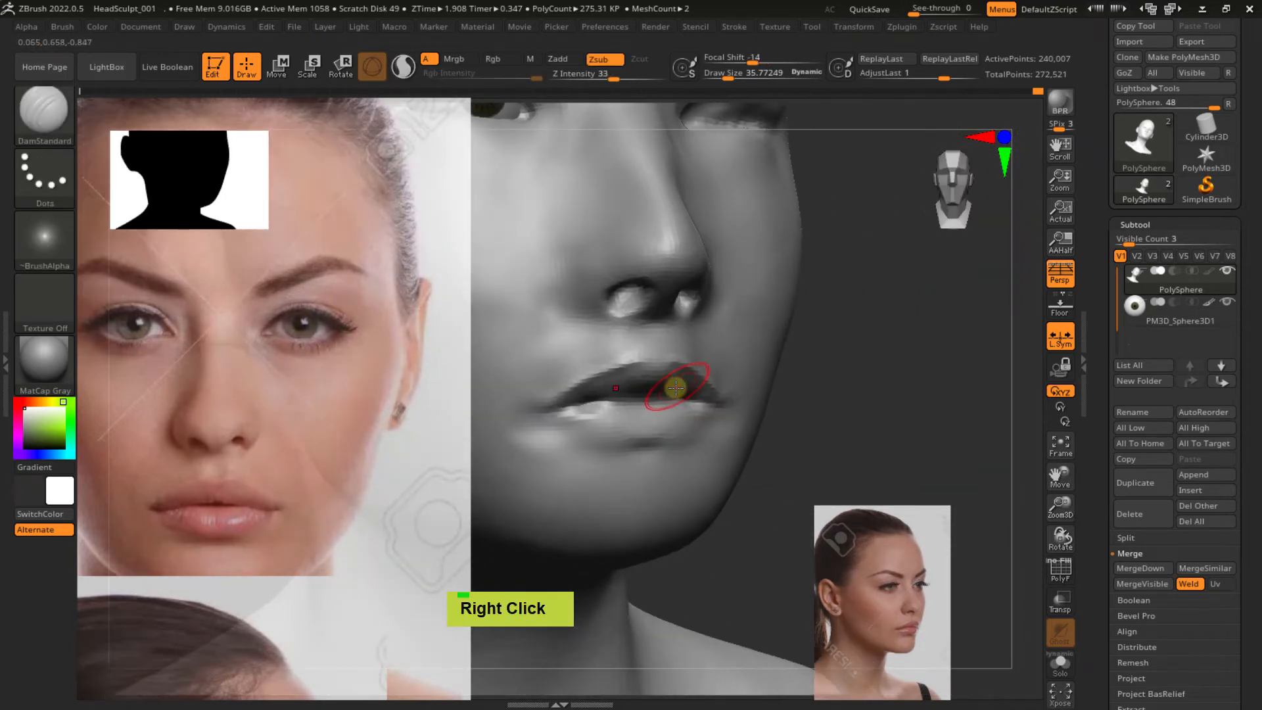
key("b")
key("i")
key("n")
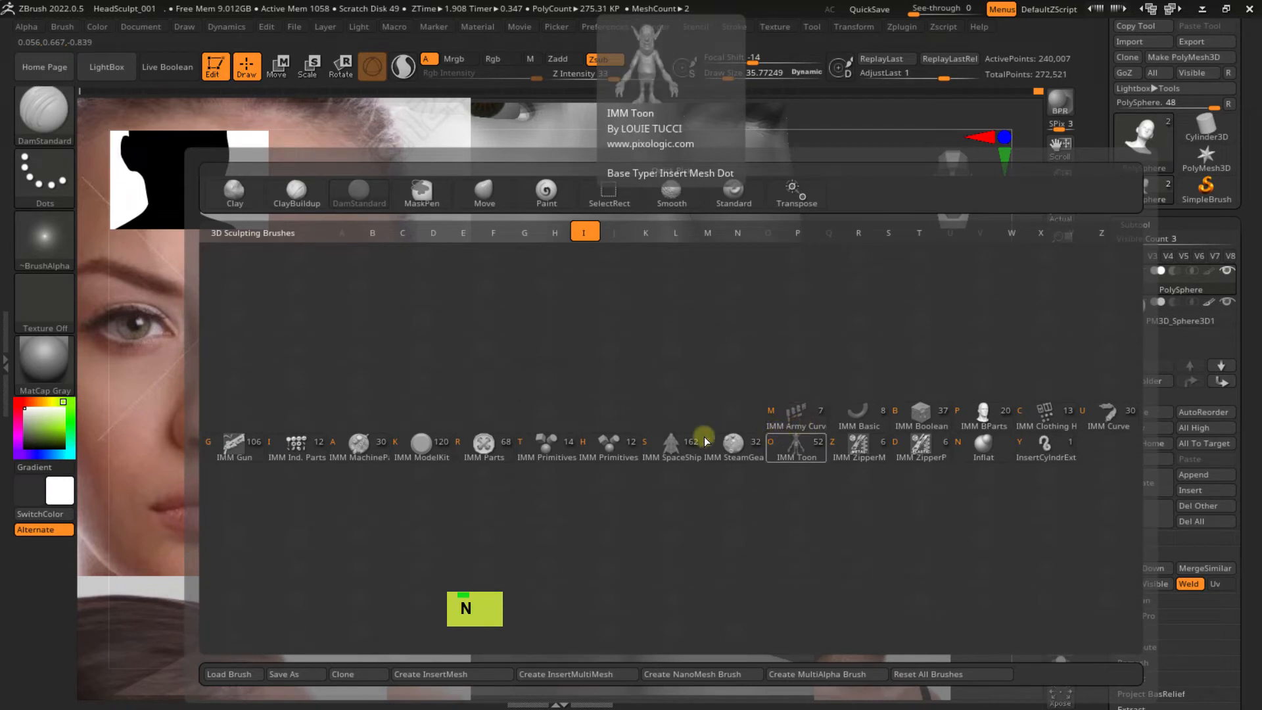
key("s")
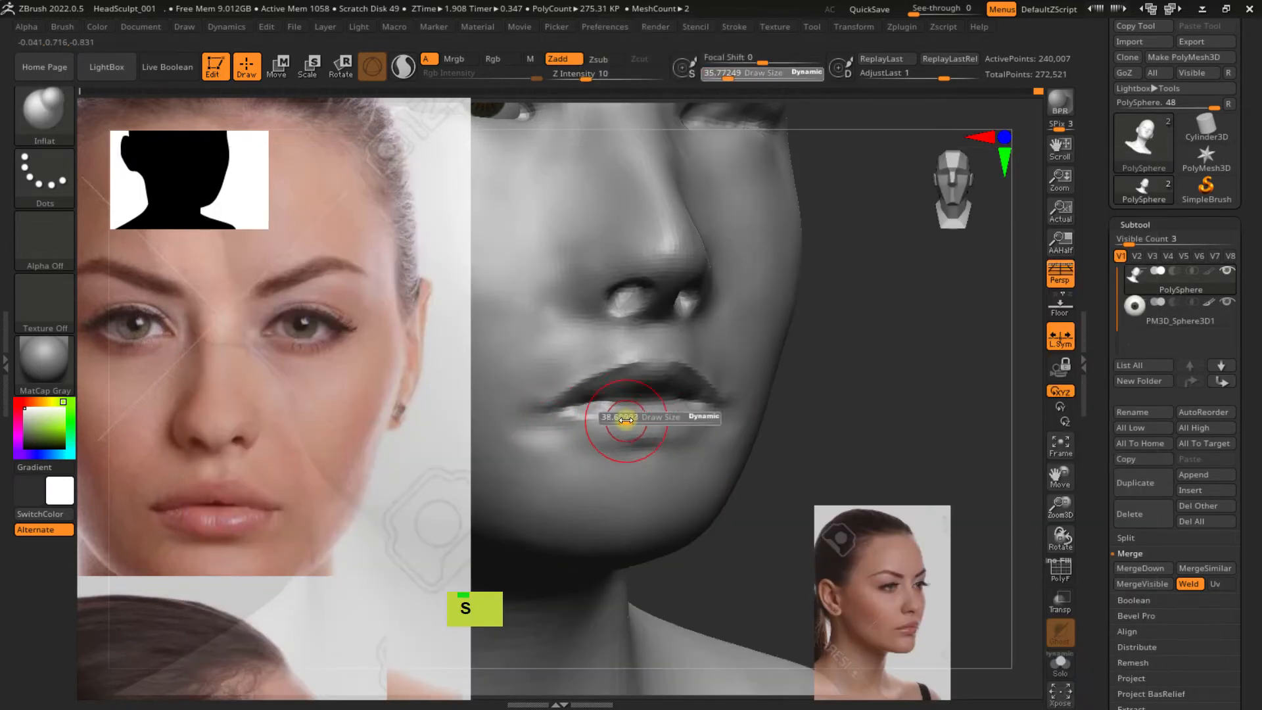
left_click_drag(625, 419, 629, 421)
right_click_drag(630, 421, 628, 426, "ctrl")
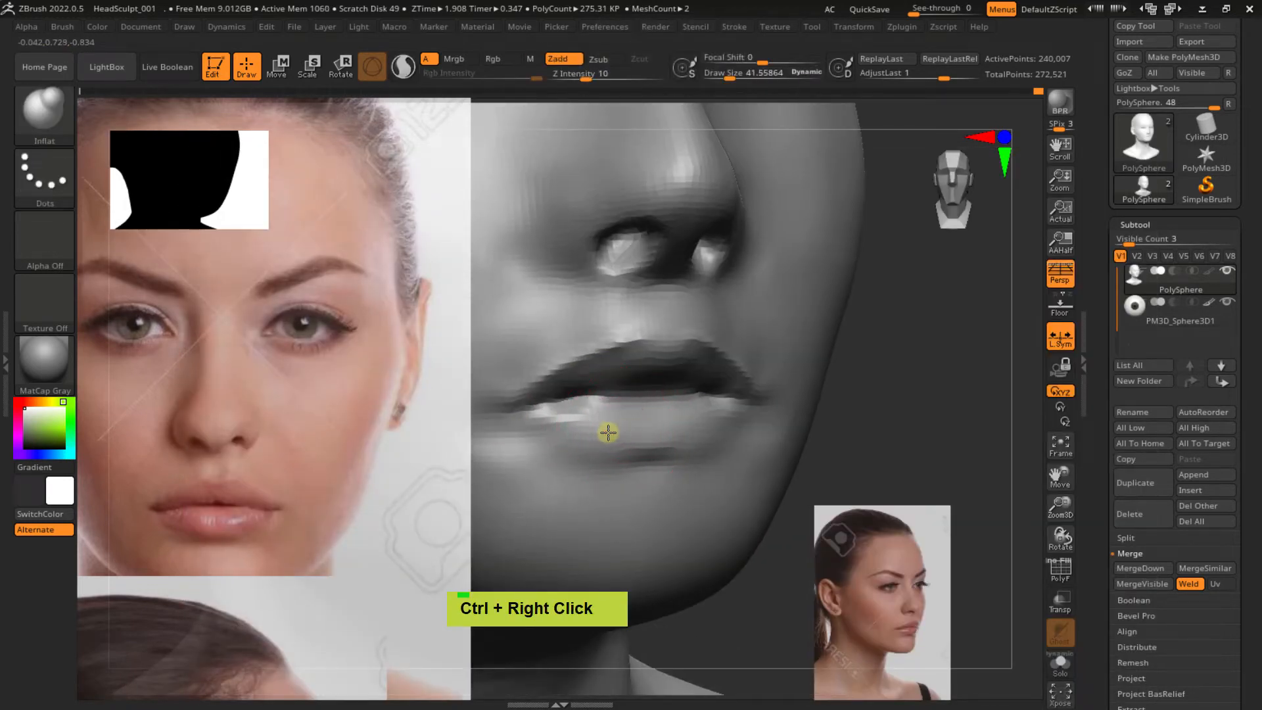
double_click(646, 434)
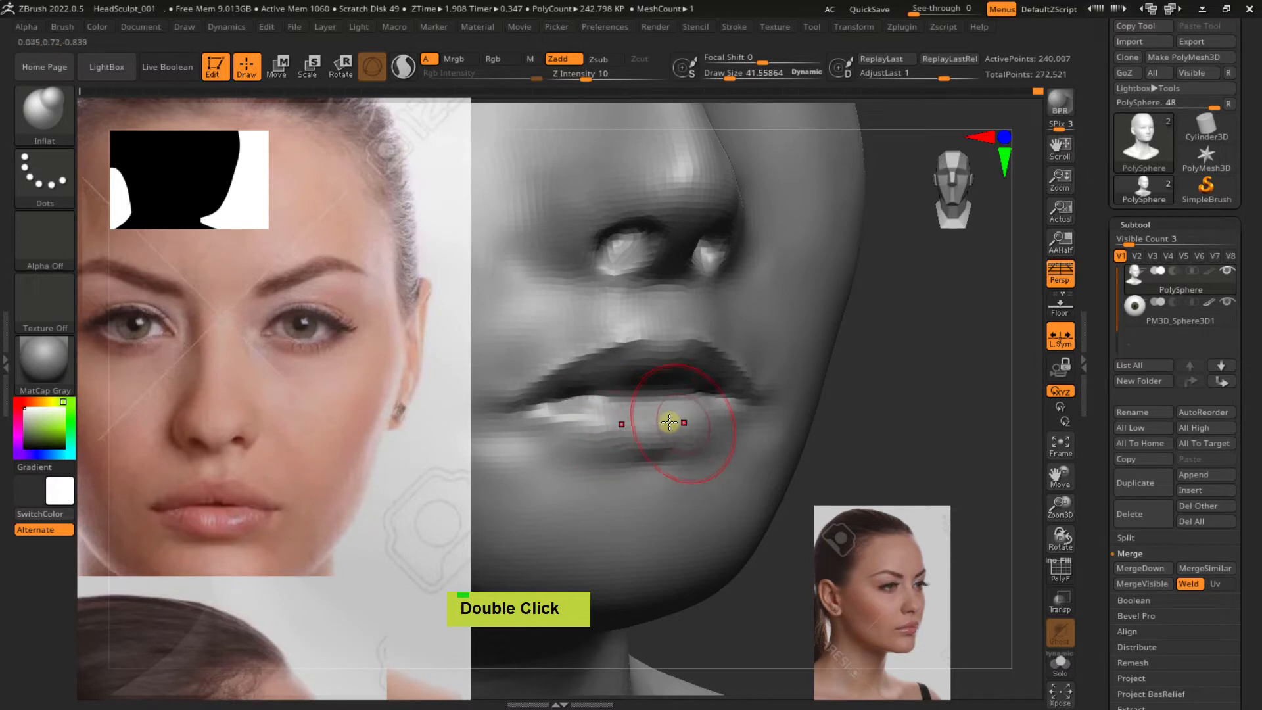
left_click_drag(922, 409, 891, 427, "ctrl")
Smooth and further fill out both lips with the Inflat brush, remeshing the head with DynaMesh between passes
mouse_move(595, 424)
left_mouse_down("shift")
mouse_move(634, 414)
mouse_move(599, 448)
left_mouse_up("shift")
double_click(616, 421)
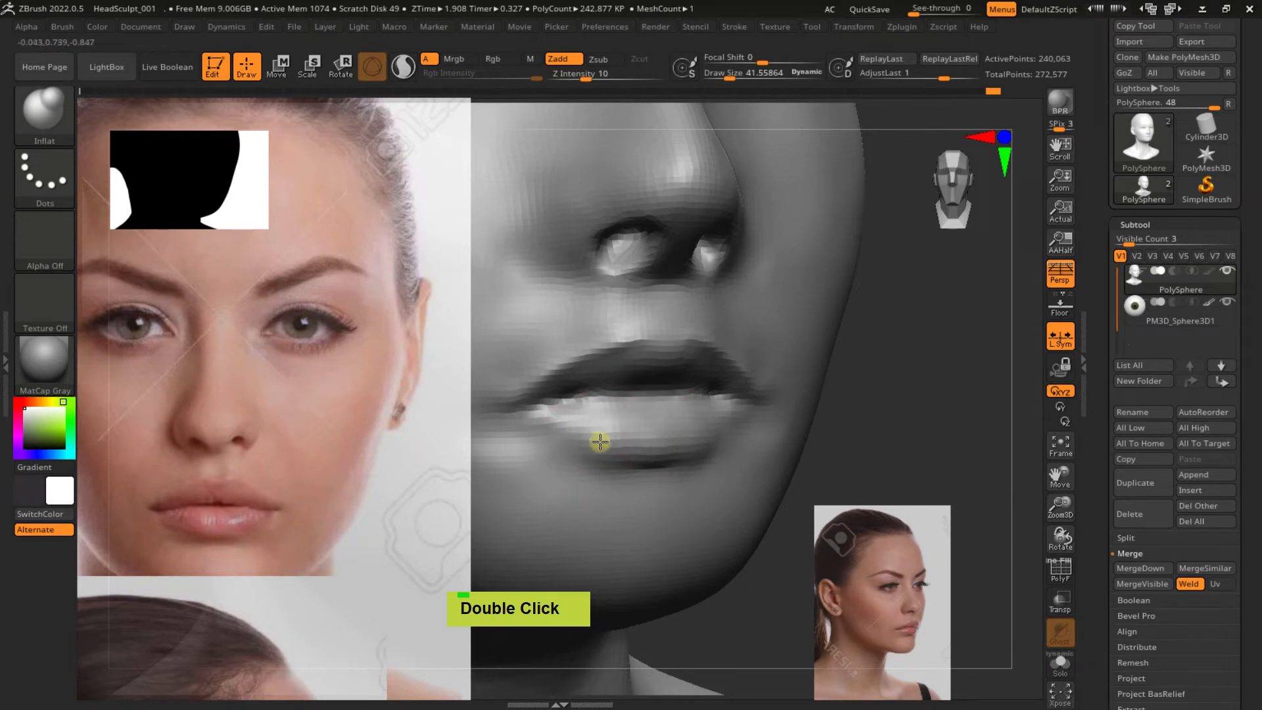
mouse_move(662, 432)
left_mouse_down("shift")
mouse_move(598, 436)
mouse_move(641, 428)
left_mouse_up("shift")
left_click(974, 425, "ctrl")
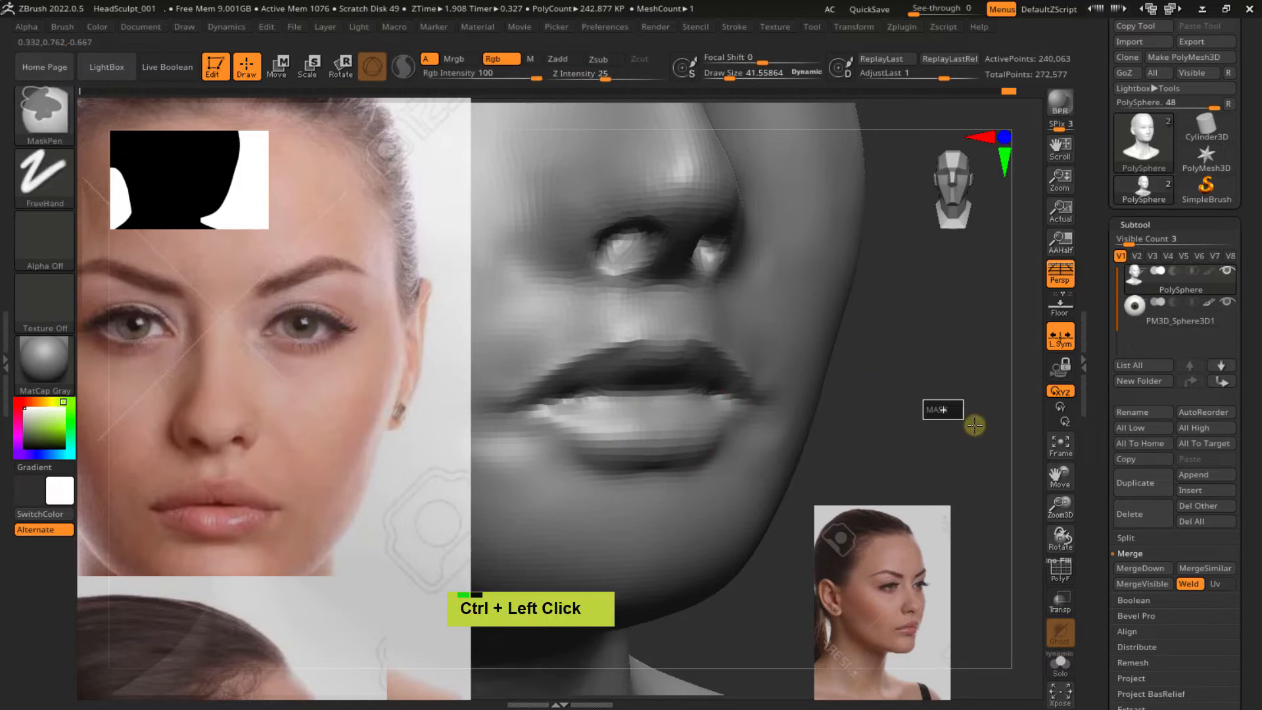
mouse_move(726, 393)
right_mouse_down()
mouse_move(611, 386)
mouse_move(671, 440)
mouse_move(616, 409)
right_mouse_up()
double_click(581, 382)
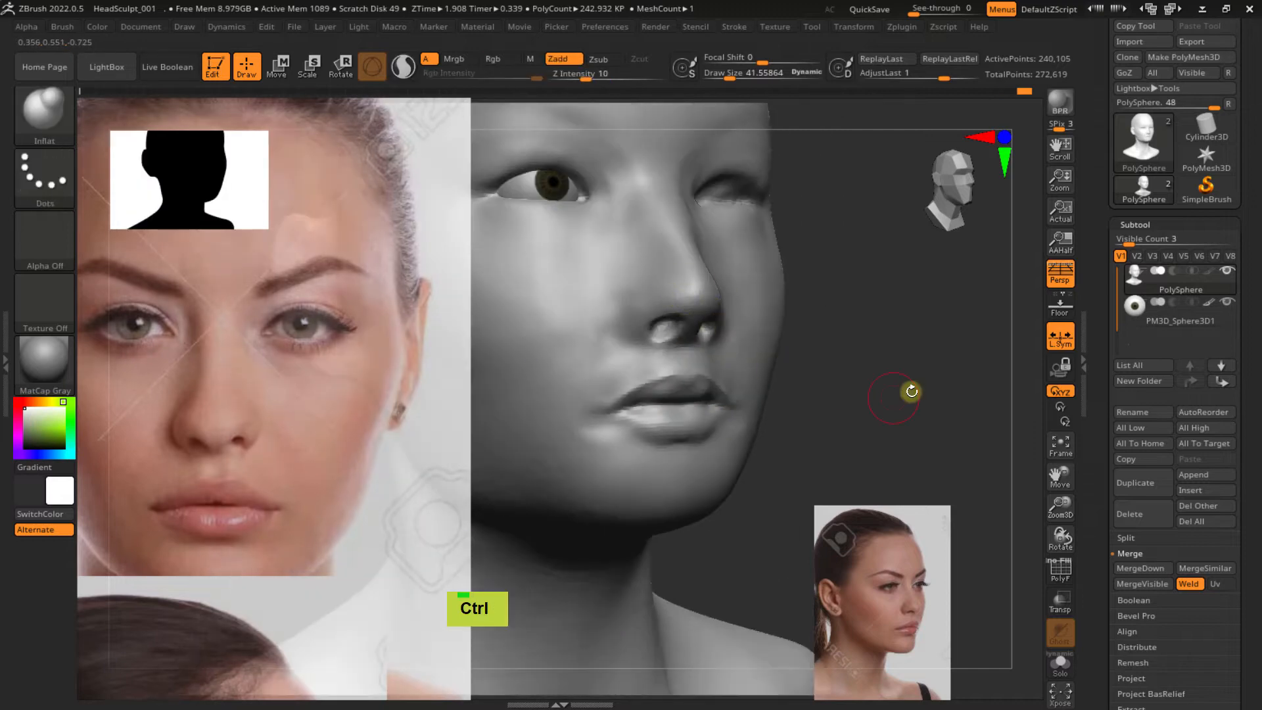
left_click(865, 406, "ctrl")
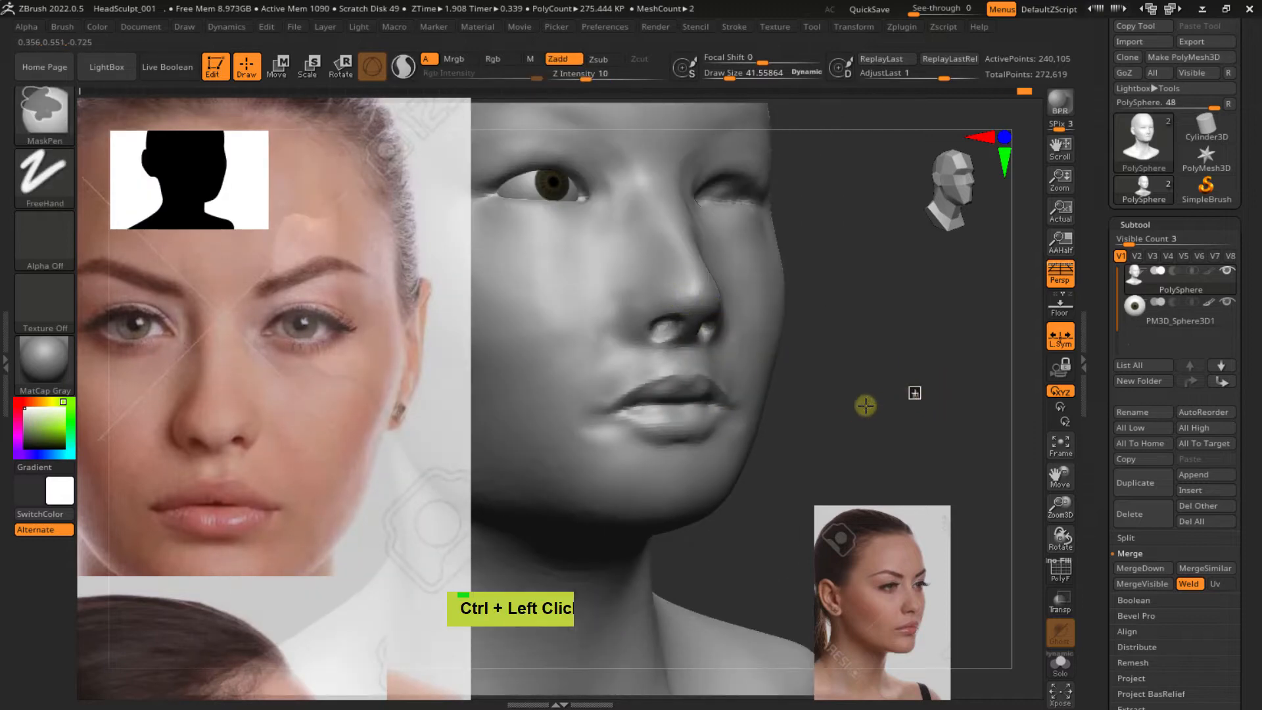
Carve the crease around the nostril wings with the DamStandard brush at a draw size of about 42
mouse_move(865, 405)
right_mouse_down()
mouse_move(755, 408)
mouse_move(696, 339)
mouse_move(741, 369)
mouse_move(683, 385)
mouse_move(712, 377)
mouse_move(673, 372)
mouse_move(648, 402)
mouse_move(684, 464)
mouse_move(645, 354)
mouse_move(636, 388)
right_mouse_up()
key("b")
key("m")
key("p")
mouse_move(629, 303)
left_mouse_down()
mouse_move(611, 352)
mouse_move(611, 328)
mouse_move(629, 389)
mouse_move(624, 379)
mouse_move(656, 384)
left_mouse_up()
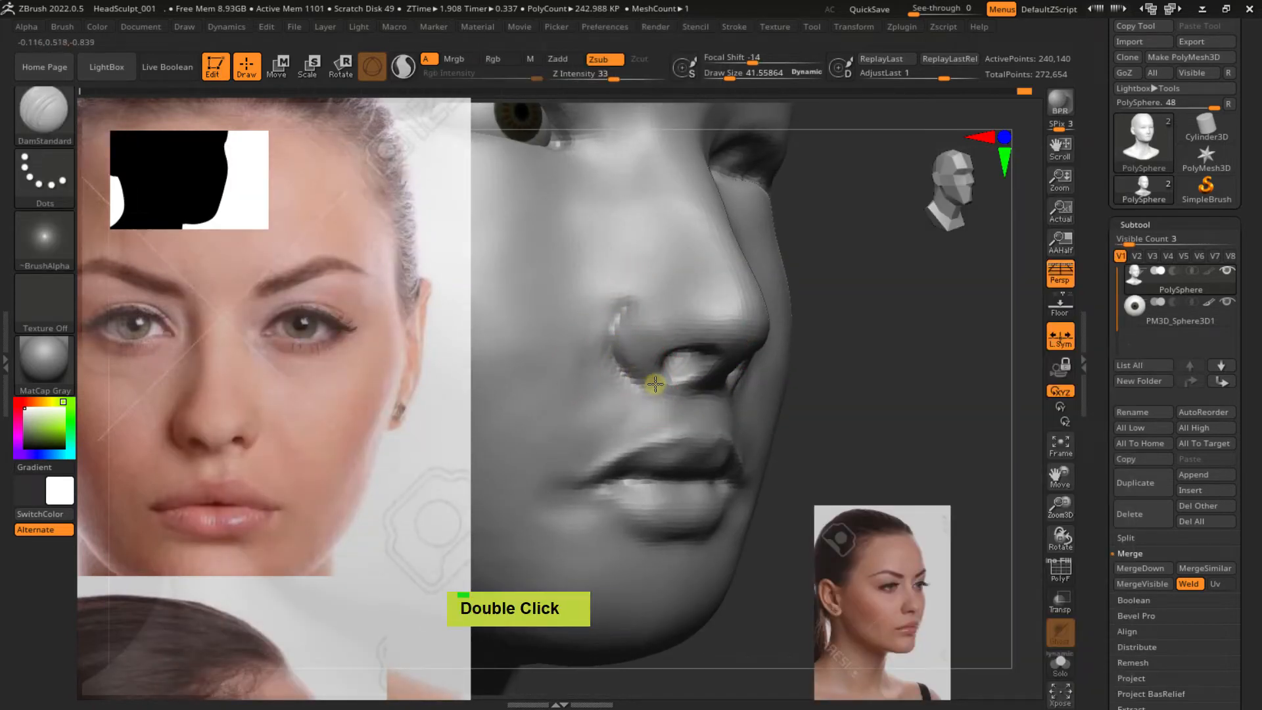
Carve the nasolabial folds from the nostril wings down past the mouth corners with the DamStandard brush
mouse_move(615, 336)
right_mouse_down()
mouse_move(612, 367)
mouse_move(738, 338)
mouse_move(746, 283)
right_mouse_up()
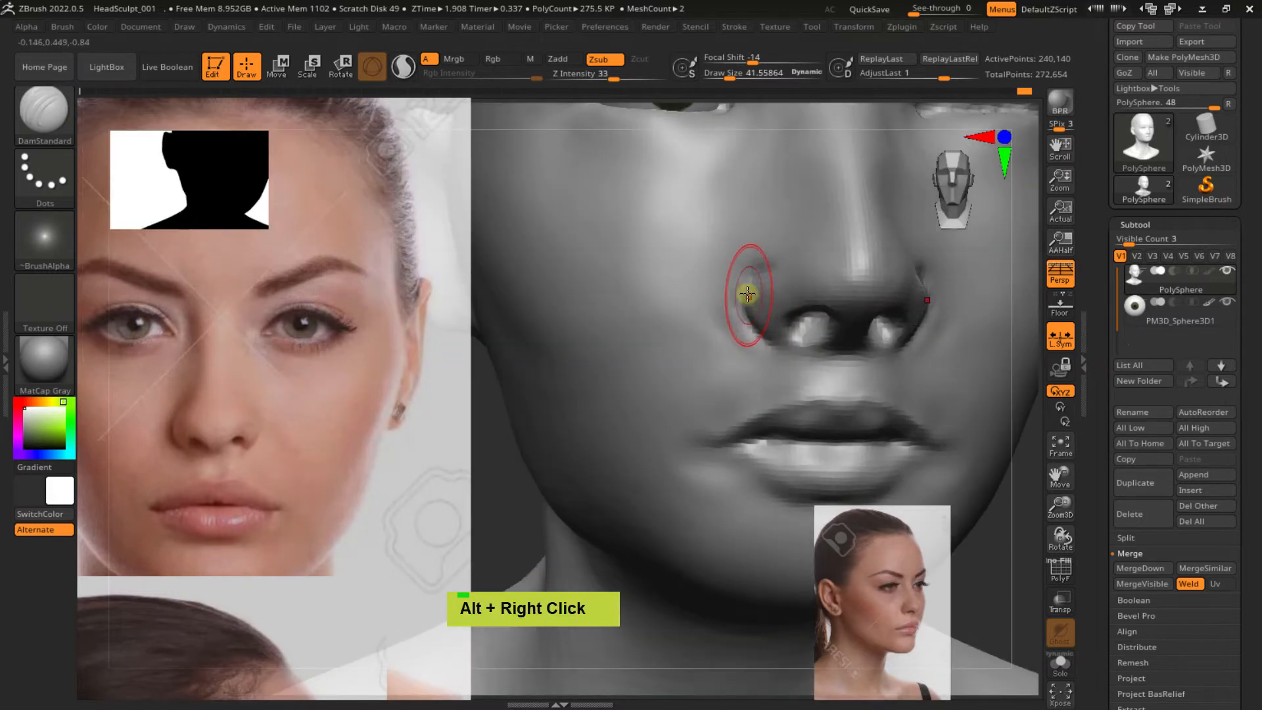
left_click_drag(738, 299, 716, 348)
left_click_drag(735, 302, 680, 397)
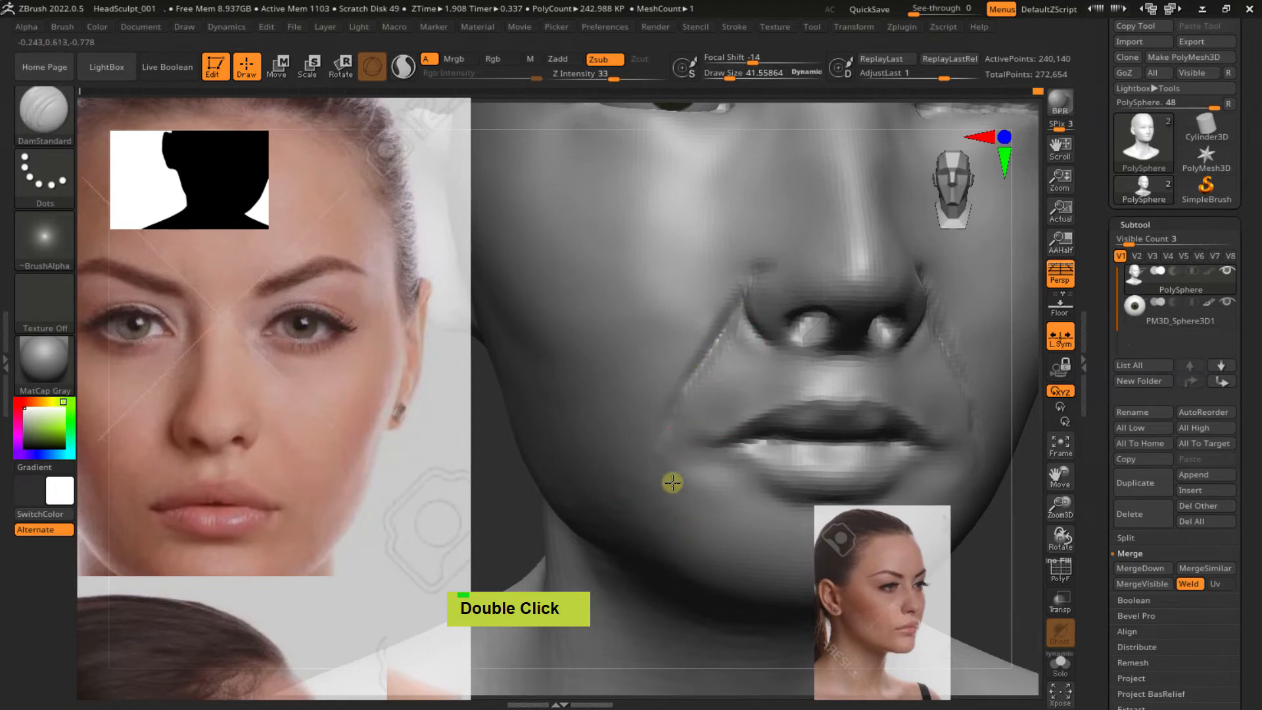
Adjust the nostril rims and wings with the Move brush, using draw sizes up to about 51
mouse_move(676, 445)
right_mouse_down("ctrl")
mouse_move(699, 403)
mouse_move(605, 430)
mouse_move(684, 423)
mouse_move(684, 374)
mouse_move(701, 371)
right_mouse_up("ctrl")
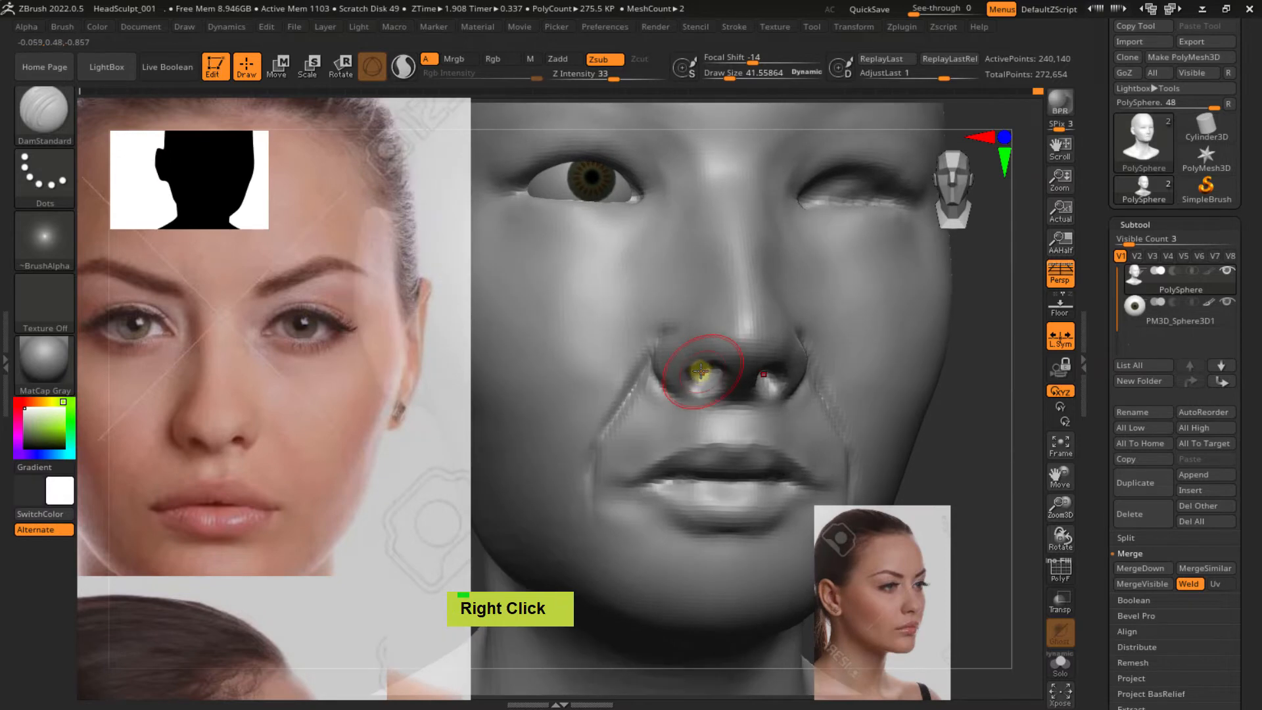
key("b")
key("m")
key("v")
key("s")
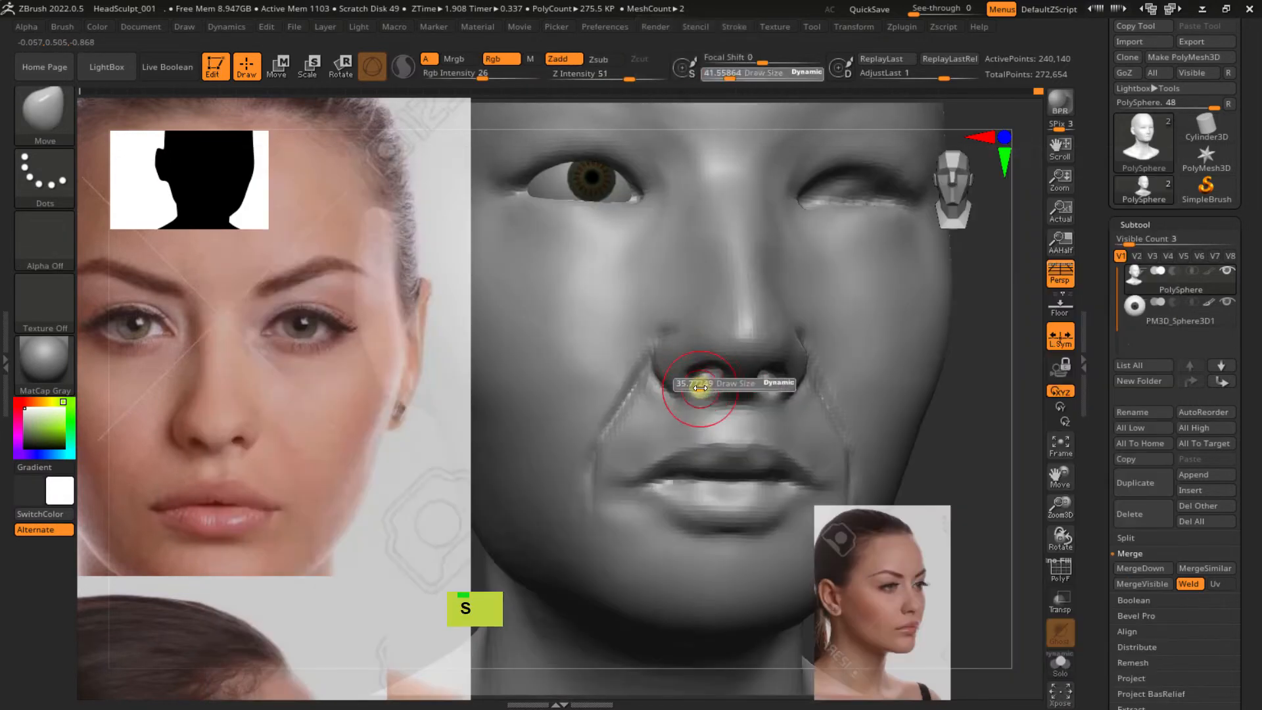
key("s")
left_click_drag(685, 395, 691, 387)
key("s")
key("s")
key("s")
Soften the nasolabial folds between nose and mouth corners with the Smooth brush at a draw size of about 51
mouse_move(667, 365)
right_mouse_down()
mouse_move(738, 381)
mouse_move(676, 366)
right_mouse_up()
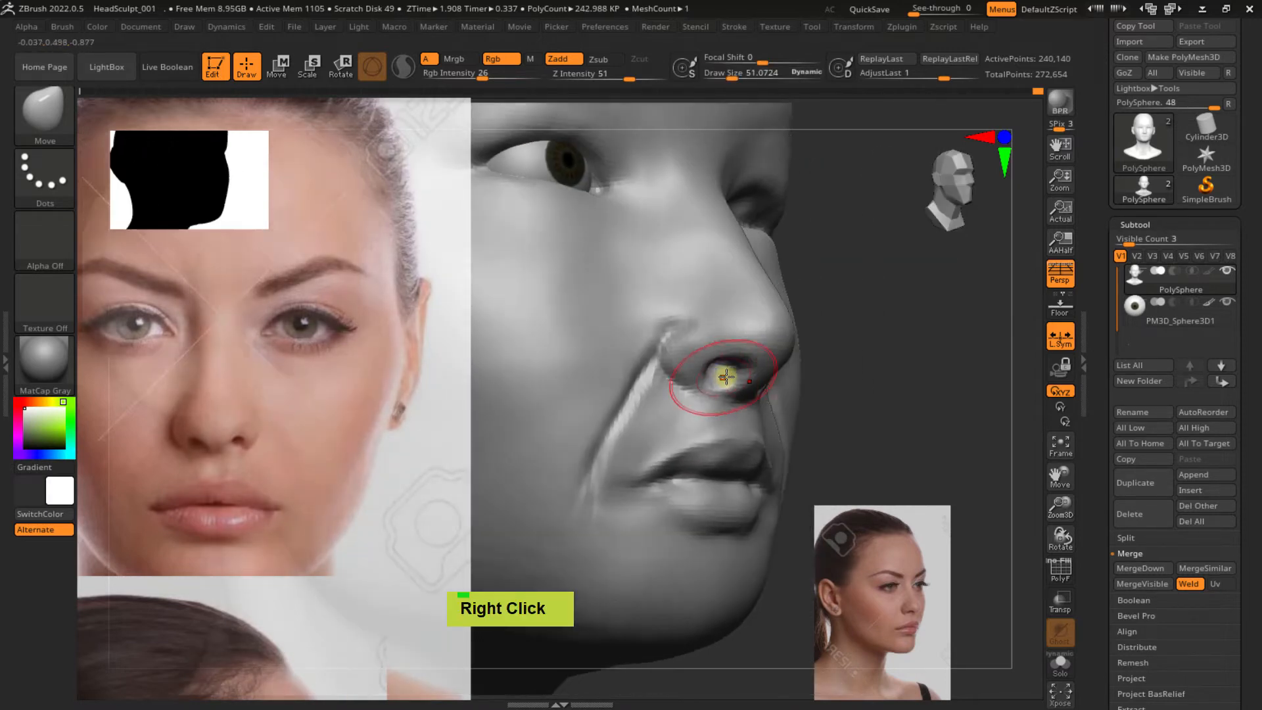
left_click_drag(668, 346, 636, 406, "shift")
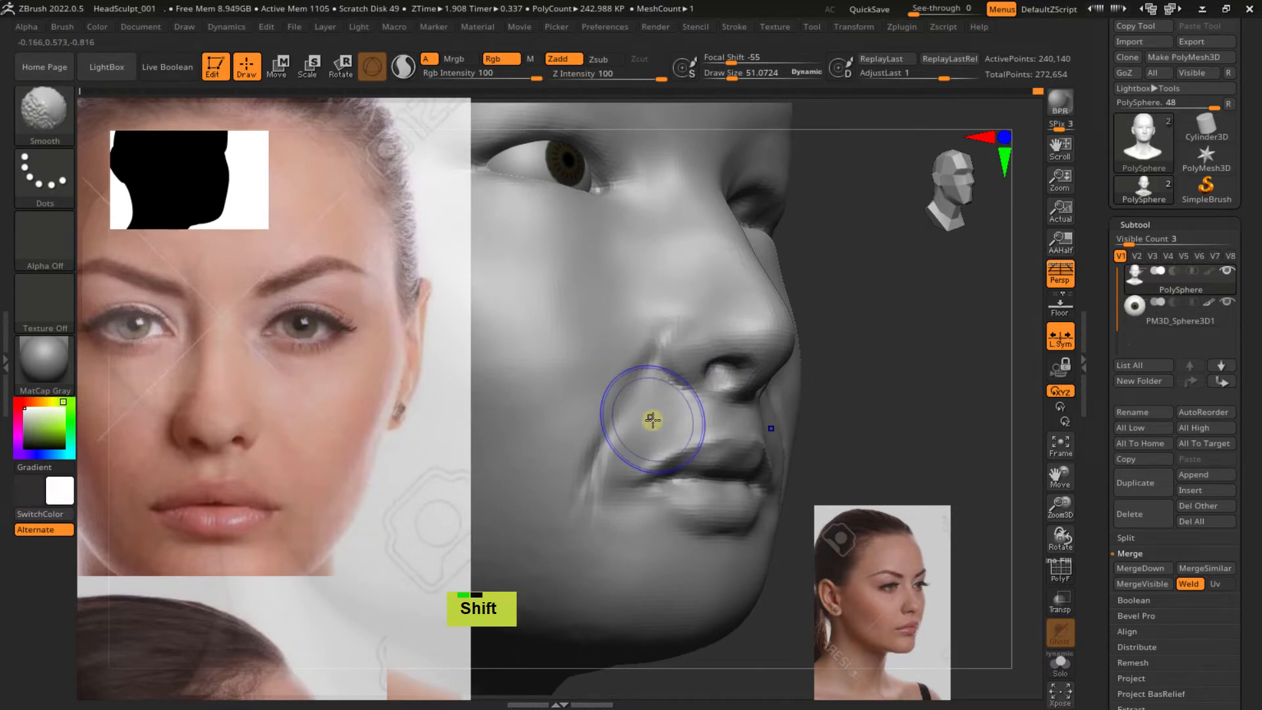
mouse_move(669, 417)
right_mouse_down("ctrl")
mouse_move(670, 385)
mouse_move(627, 355)
right_mouse_up("ctrl")
mouse_move(619, 387)
left_mouse_down("shift")
mouse_move(566, 440)
mouse_move(617, 322)
mouse_move(565, 396)
left_mouse_up("shift")
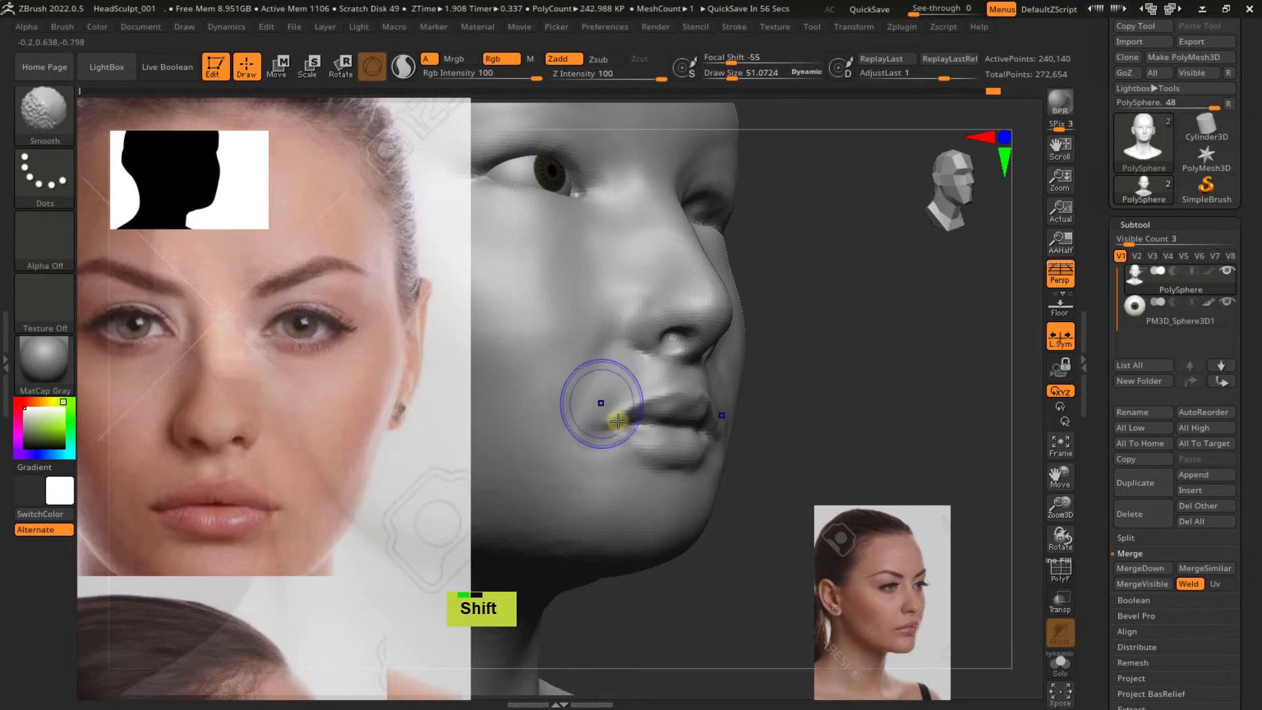
right_click_drag(616, 427, 675, 356, "alt")
left_click_drag(605, 405, 665, 431, "shift")
Blend the cheek and mouth-corner area into the face with the Smooth brush at a draw size of about 65
key("s")
mouse_move(664, 431)
right_mouse_down()
mouse_move(690, 442)
mouse_move(721, 421)
mouse_move(744, 378)
mouse_move(684, 336)
mouse_move(727, 369)
mouse_move(736, 447)
right_mouse_up()
key("s")
key("s")
left_click(741, 442, "alt")
mouse_move(741, 441)
left_mouse_down("alt")
mouse_move(714, 467)
mouse_move(707, 457)
left_mouse_up("alt")
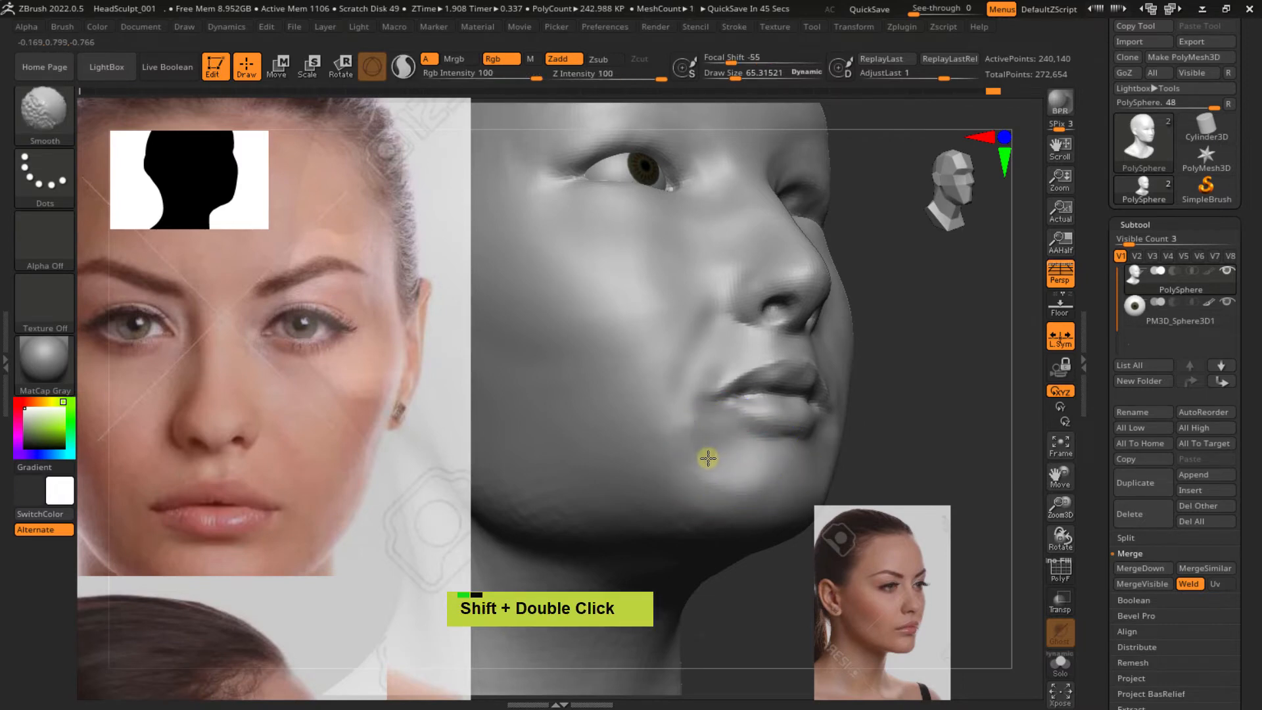
Adjust the chin's contour in profile view with the Move brush at a draw size of about 86
right_click_drag(792, 420, 700, 395)
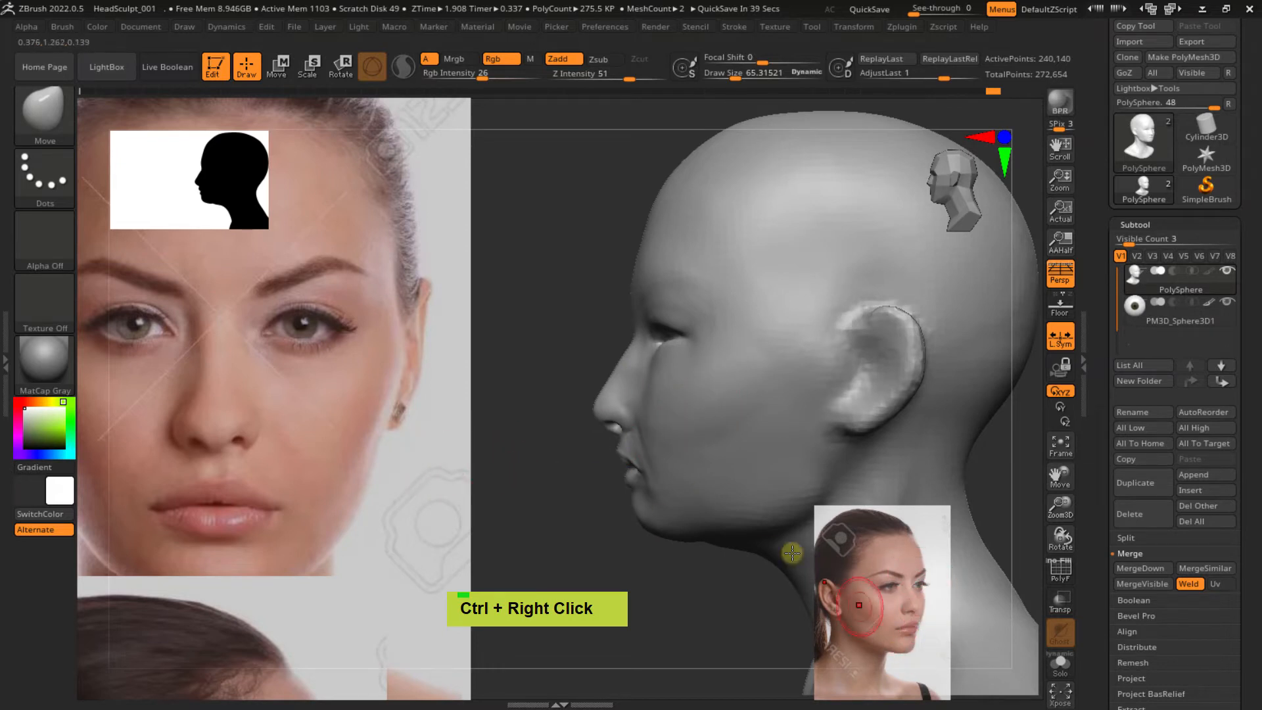
right_click_drag(792, 552, 594, 495)
mouse_move(650, 458)
right_mouse_down("shift")
mouse_move(752, 459)
mouse_move(750, 473)
mouse_move(673, 411)
mouse_move(686, 451)
right_mouse_up("shift")
key("s")
left_click(687, 409)
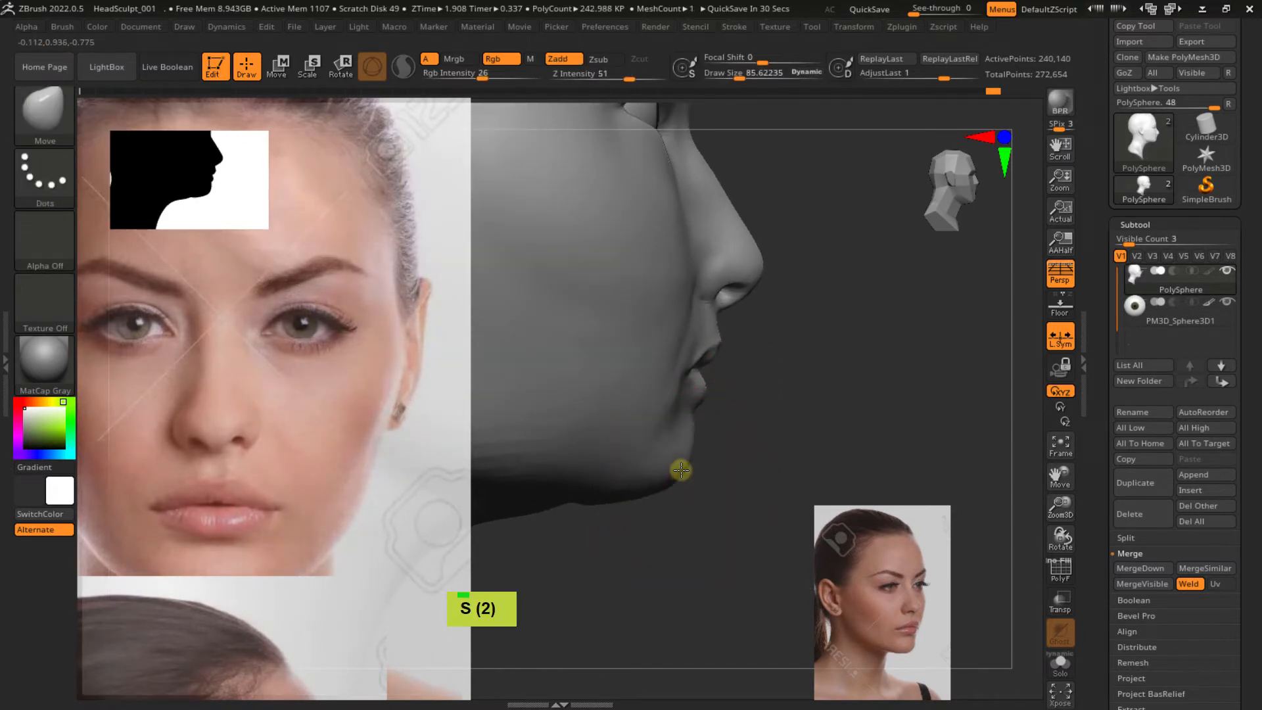
double_click(681, 470)
Refine the chin's volume from three-quarter and front angles by moving its surface along the normals with the Move brush
mouse_move(693, 453)
right_mouse_down()
mouse_move(679, 443)
mouse_move(718, 473)
right_mouse_up()
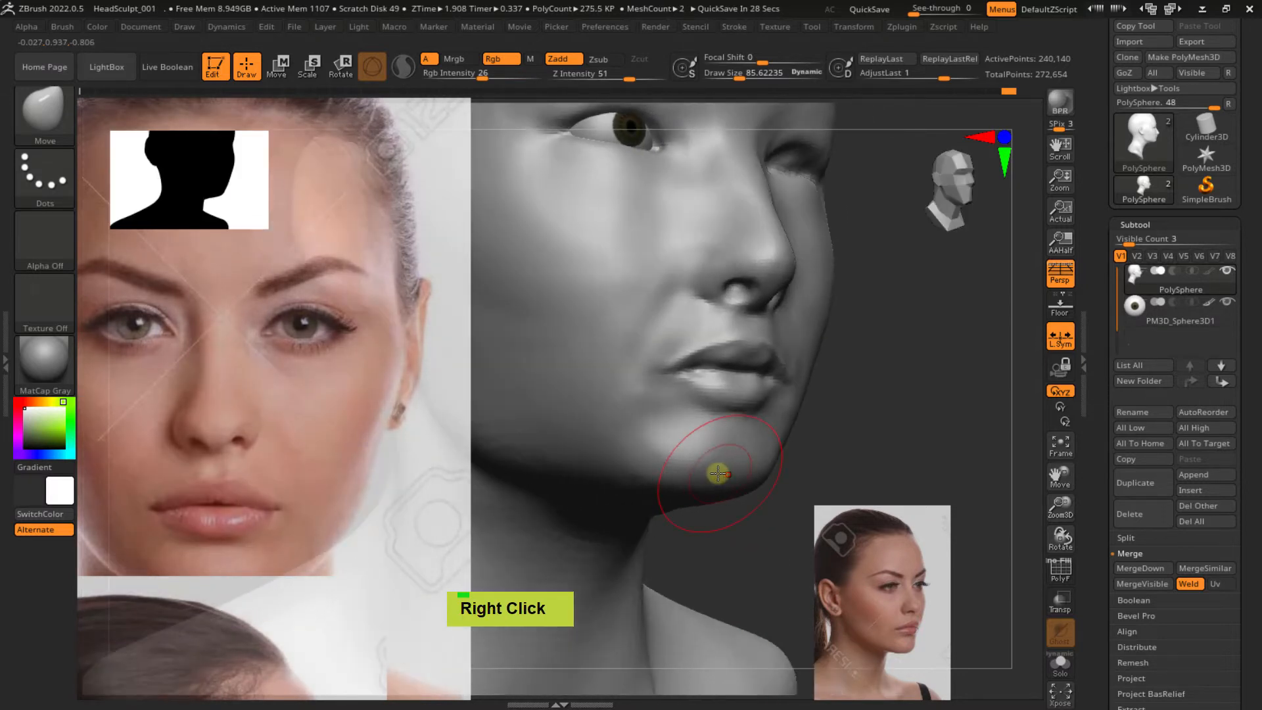
mouse_move(695, 460)
left_mouse_down("alt")
mouse_move(687, 470)
mouse_move(732, 451)
left_mouse_up("alt")
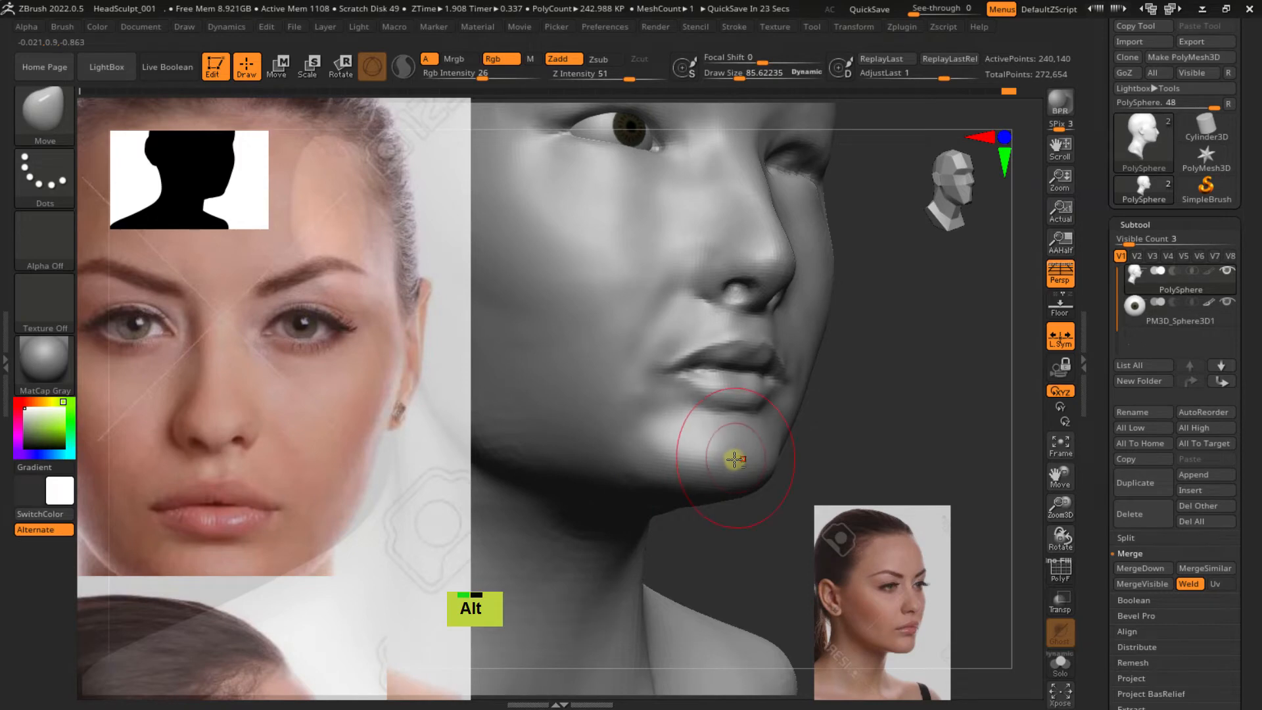
mouse_move(727, 485)
right_mouse_down("ctrl")
mouse_move(727, 465)
mouse_move(741, 484)
mouse_move(780, 446)
right_mouse_up("ctrl")
left_click_drag(780, 446, 793, 437, "alt")
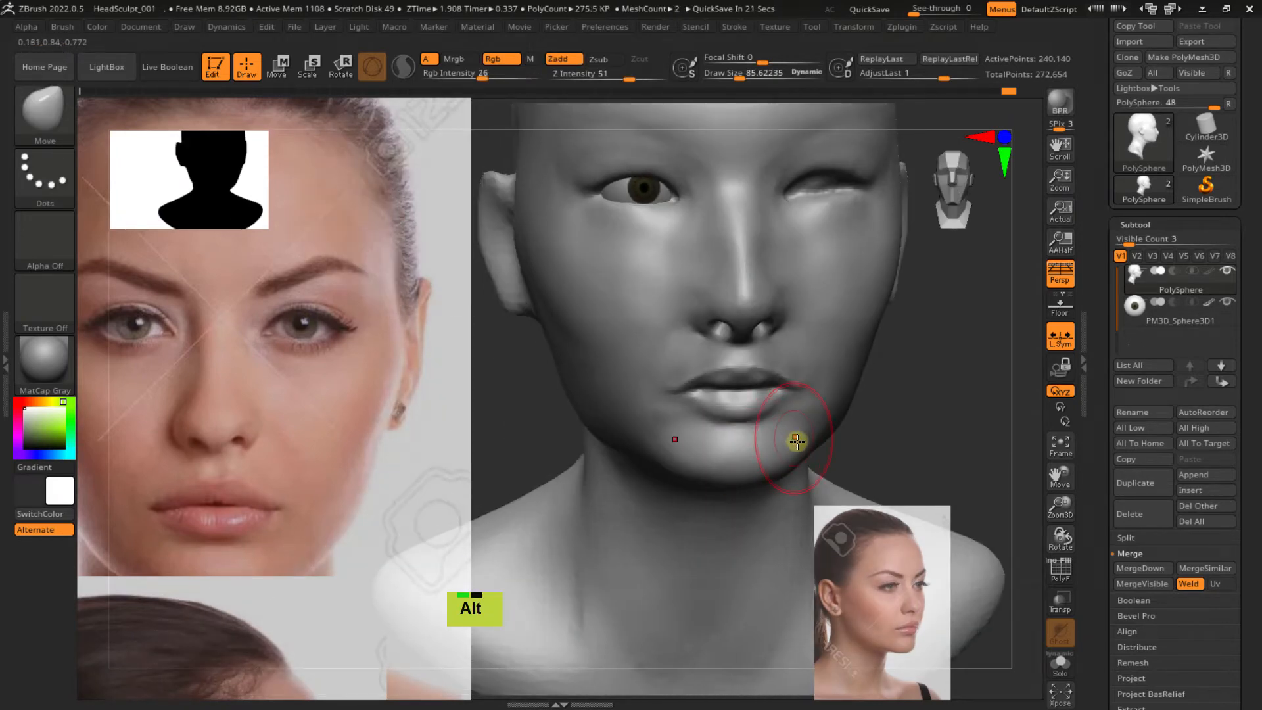
Reshape the upper lip and mouth corners from the front with the Move brush at draw sizes of about 86 and 73
mouse_move(798, 455)
right_mouse_down("ctrl")
mouse_move(771, 344)
mouse_move(800, 368)
mouse_move(721, 372)
mouse_move(696, 455)
mouse_move(666, 414)
mouse_move(618, 406)
right_mouse_up("ctrl")
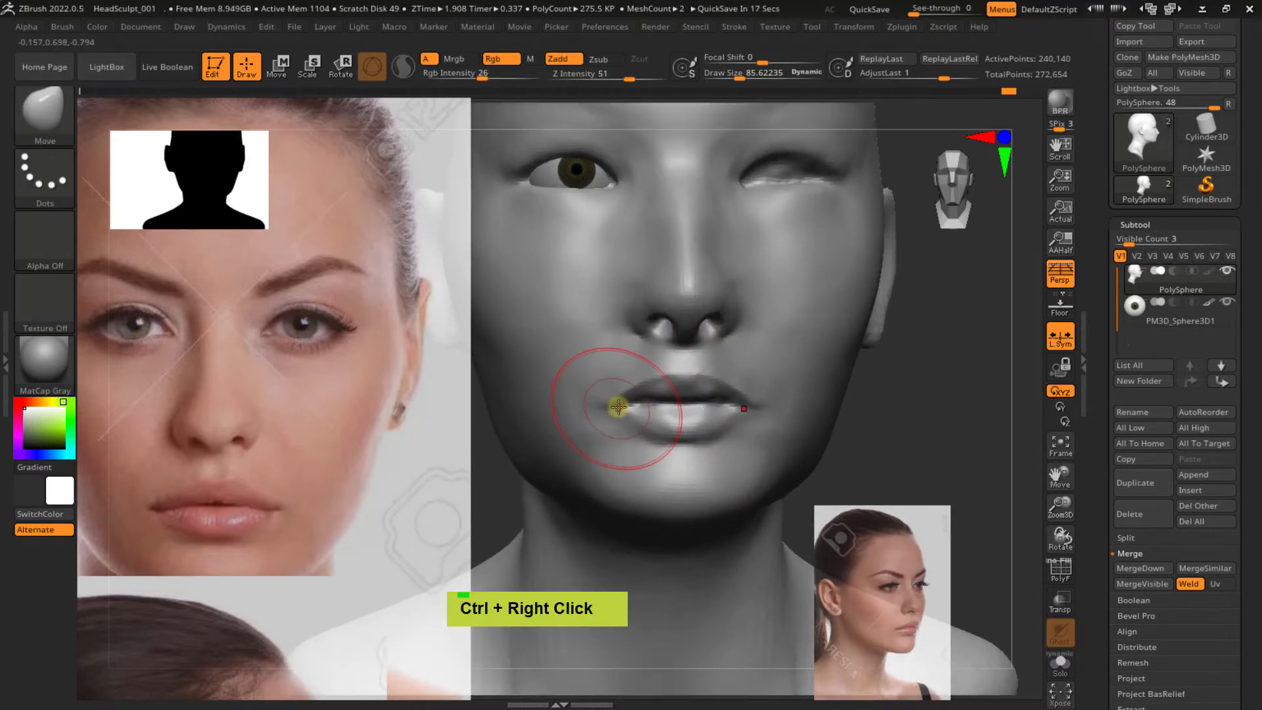
key("b")
key("m")
key("v")
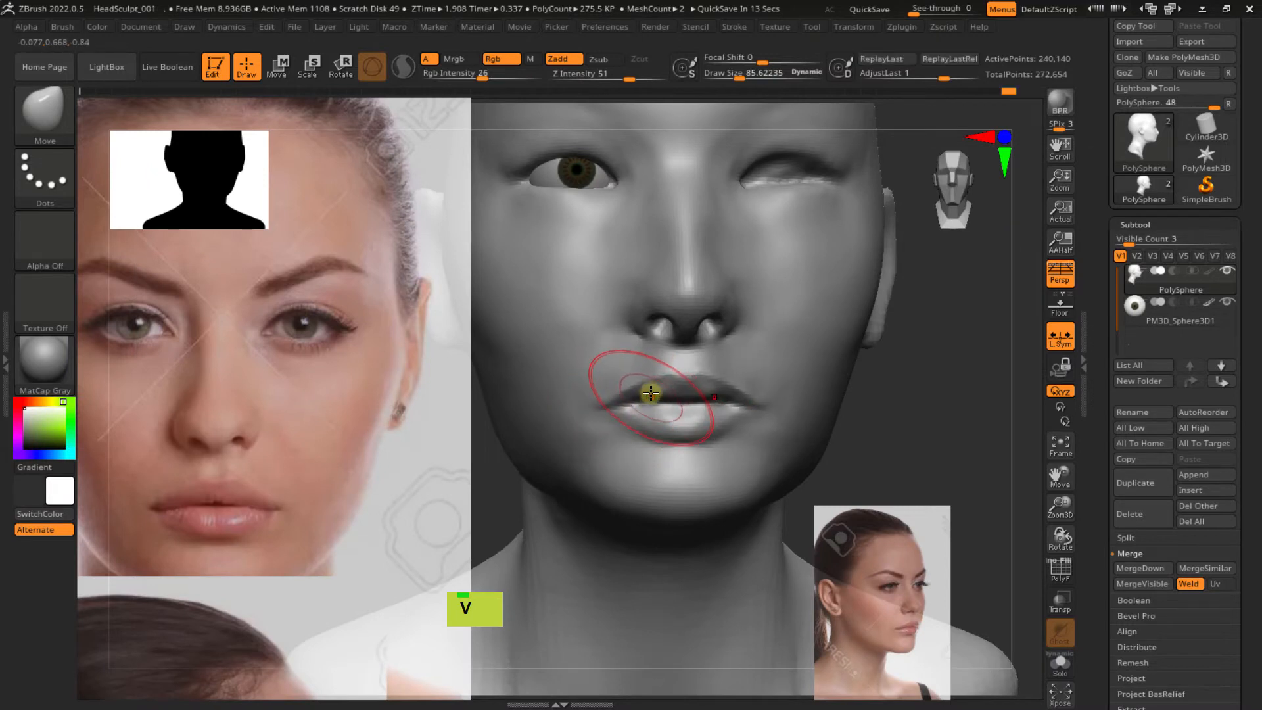
left_click_drag(650, 393, 645, 387)
key("s")
key("ctrl")
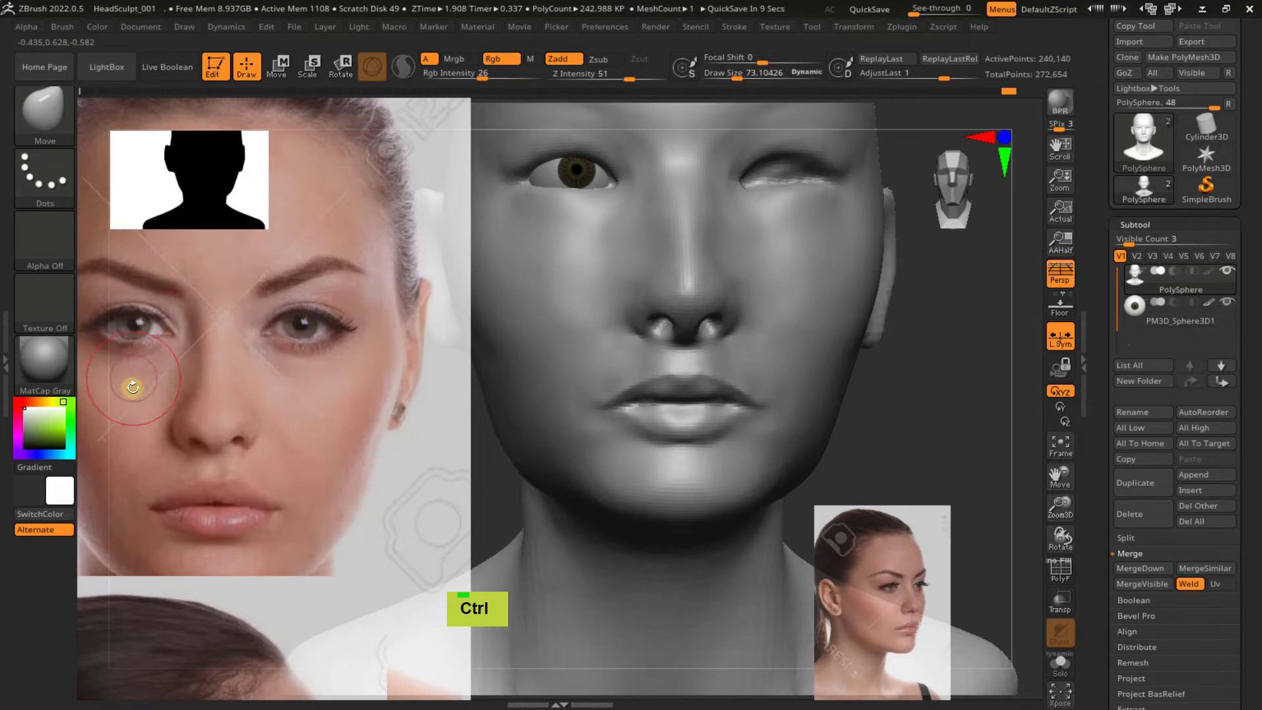
Show the whole face from the front and turn off perspective
mouse_move(676, 394)
right_mouse_down("ctrl")
mouse_move(674, 355)
mouse_move(738, 366)
mouse_move(615, 299)
right_mouse_up("ctrl")
key("p")
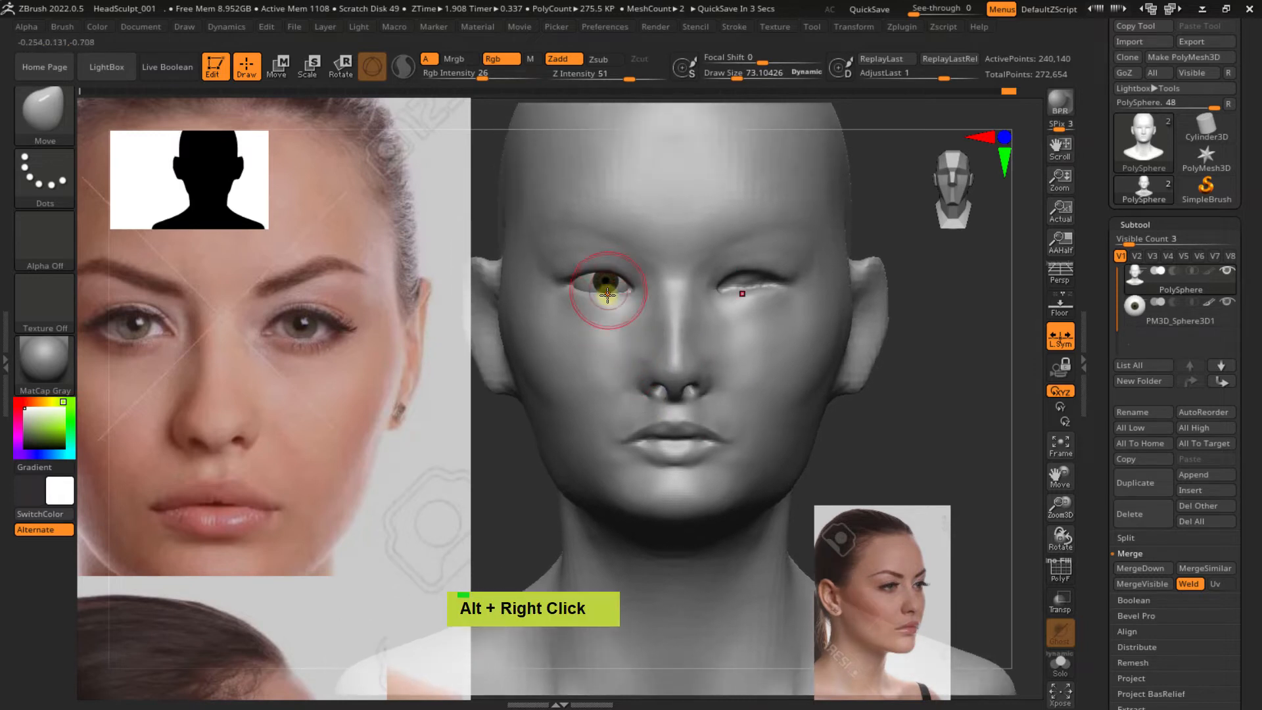
Turn perspective on and refine the upper lip area from three-quarter and profile views with the Move brush at a draw size of about 86
right_click_drag(625, 436, 663, 445, "ctrl")
key("p")
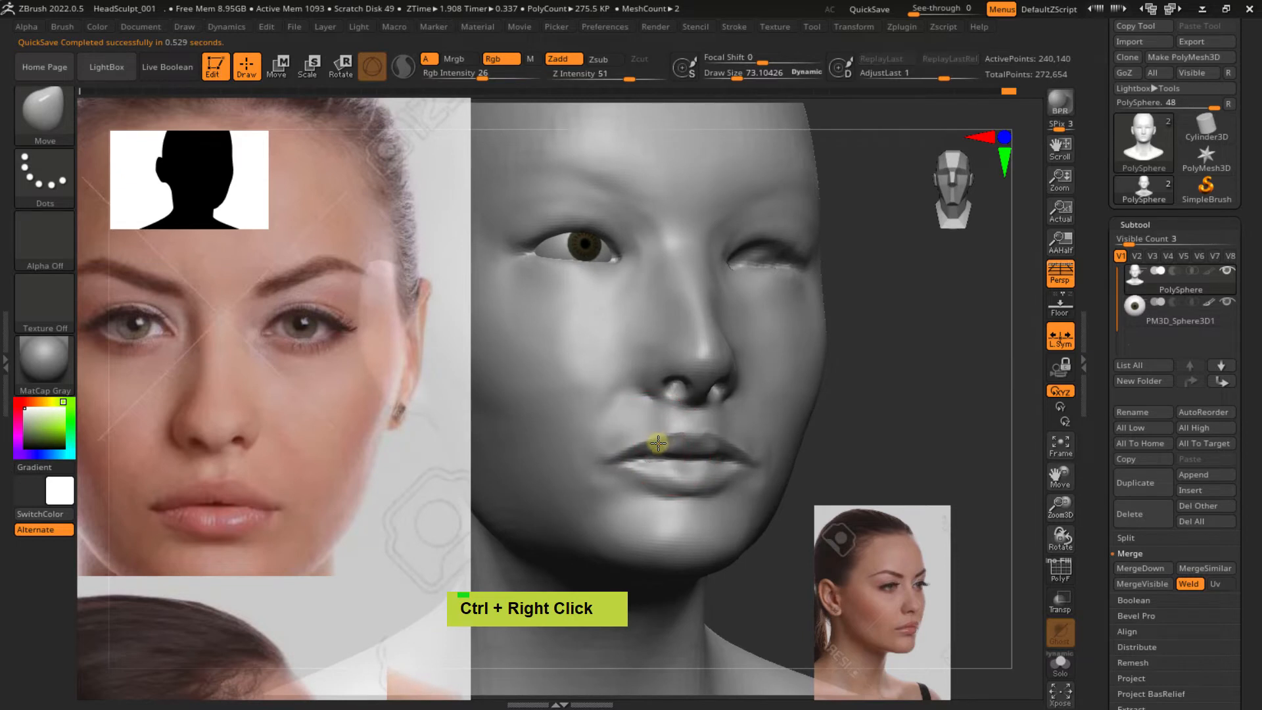
double_click(677, 433)
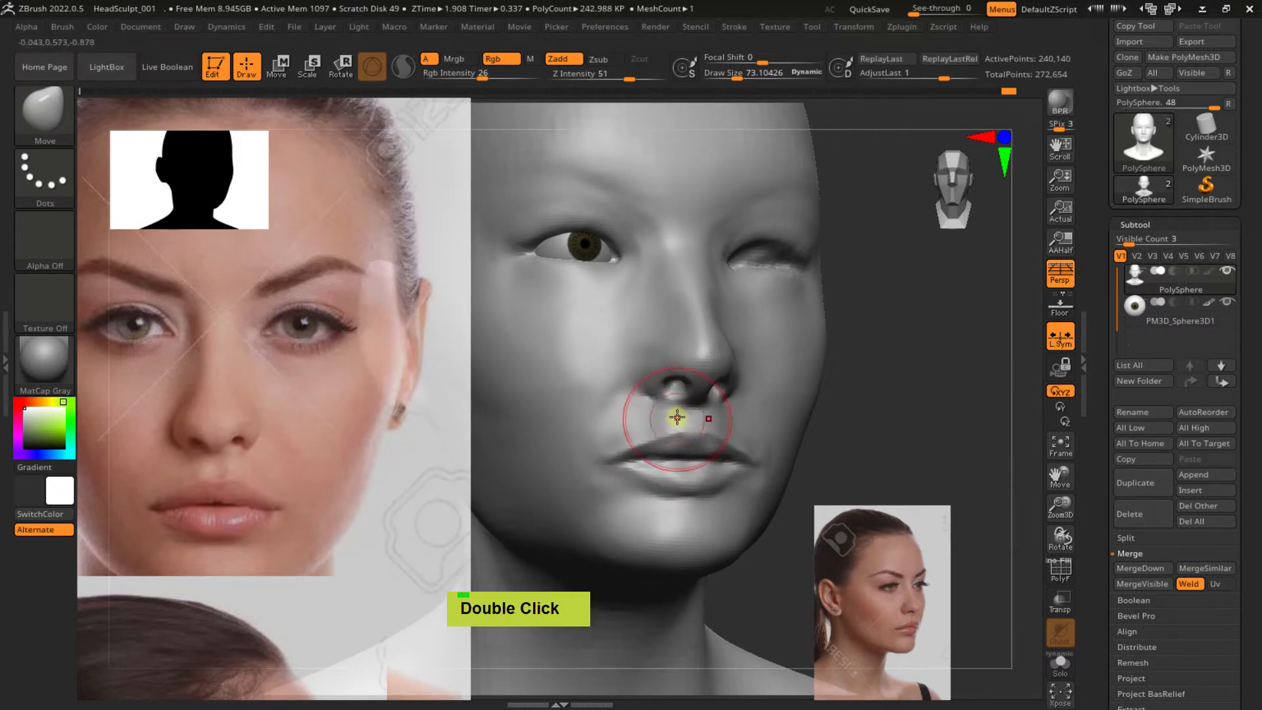
key("s")
left_click_drag(668, 436, 675, 437)
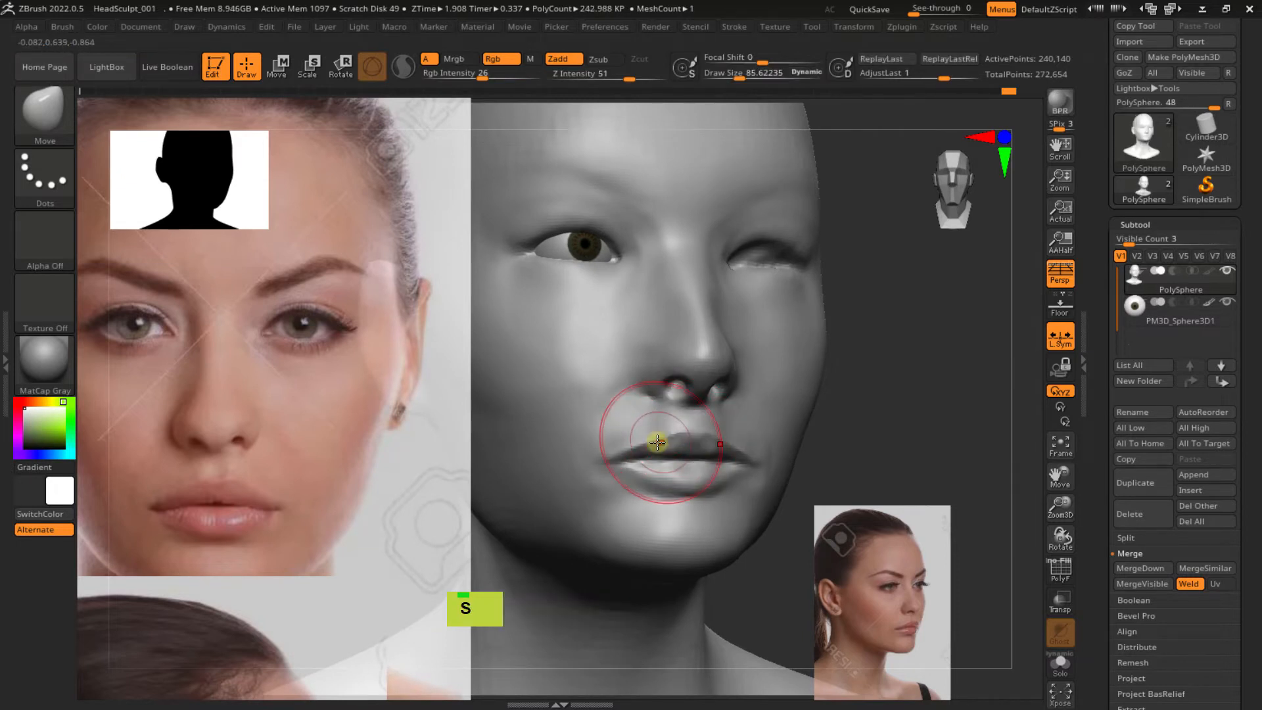
mouse_move(654, 436)
right_mouse_down()
mouse_move(718, 459)
mouse_move(685, 447)
mouse_move(727, 428)
mouse_move(709, 431)
right_mouse_up()
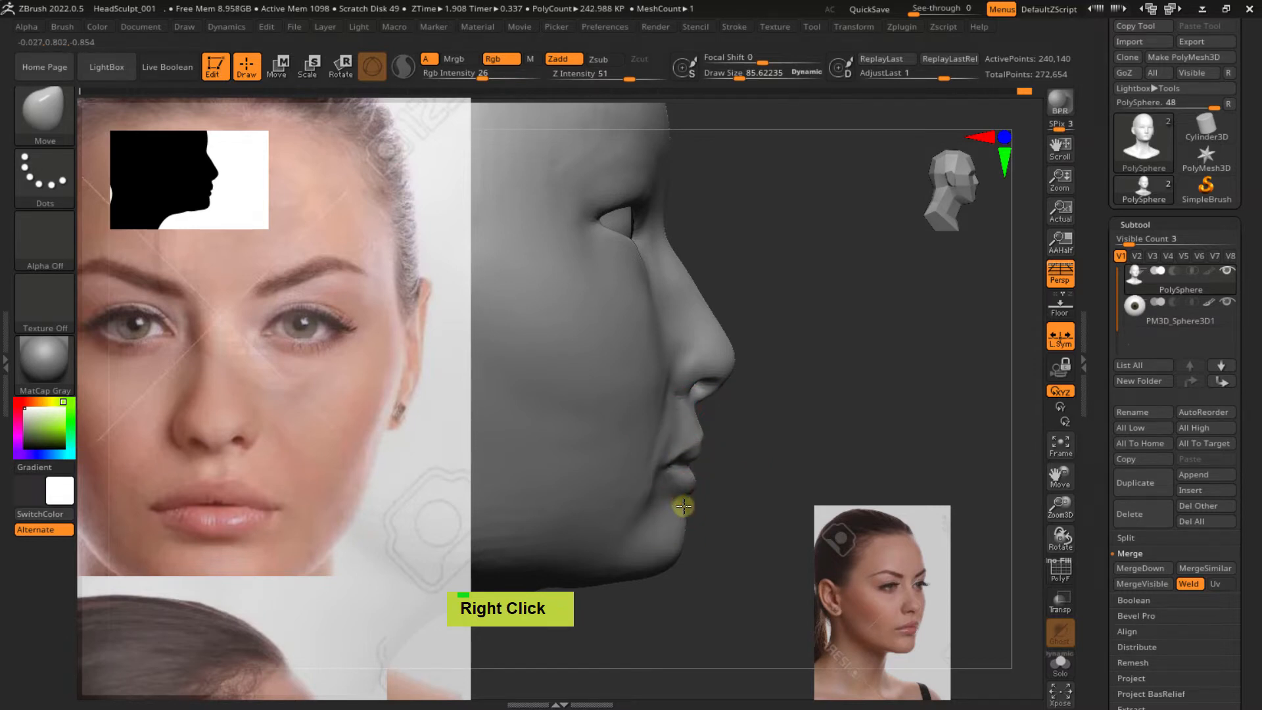
mouse_move(684, 506)
right_mouse_down()
mouse_move(692, 439)
mouse_move(707, 510)
mouse_move(585, 497)
mouse_move(660, 480)
right_mouse_up()
key("s")
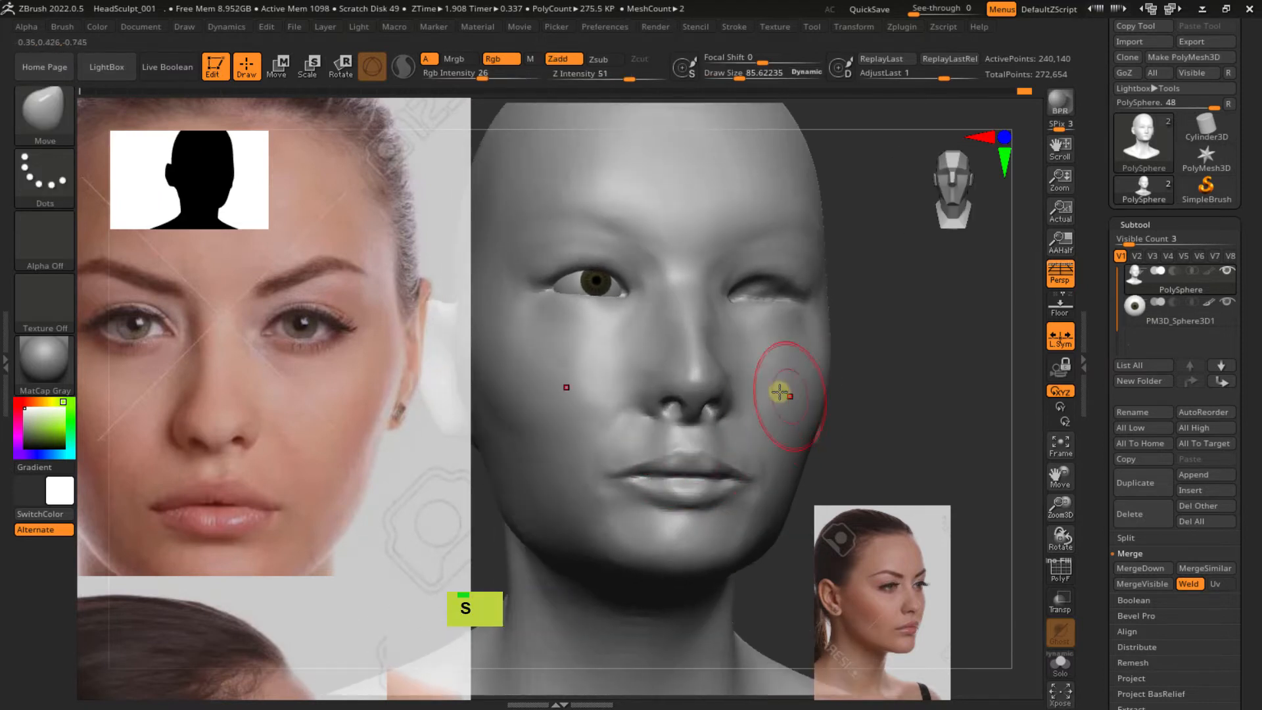
Remesh the head with DynaMesh, showing the polygon wireframe only while remeshing
right_click(742, 368, "ctrl")
key("shift")
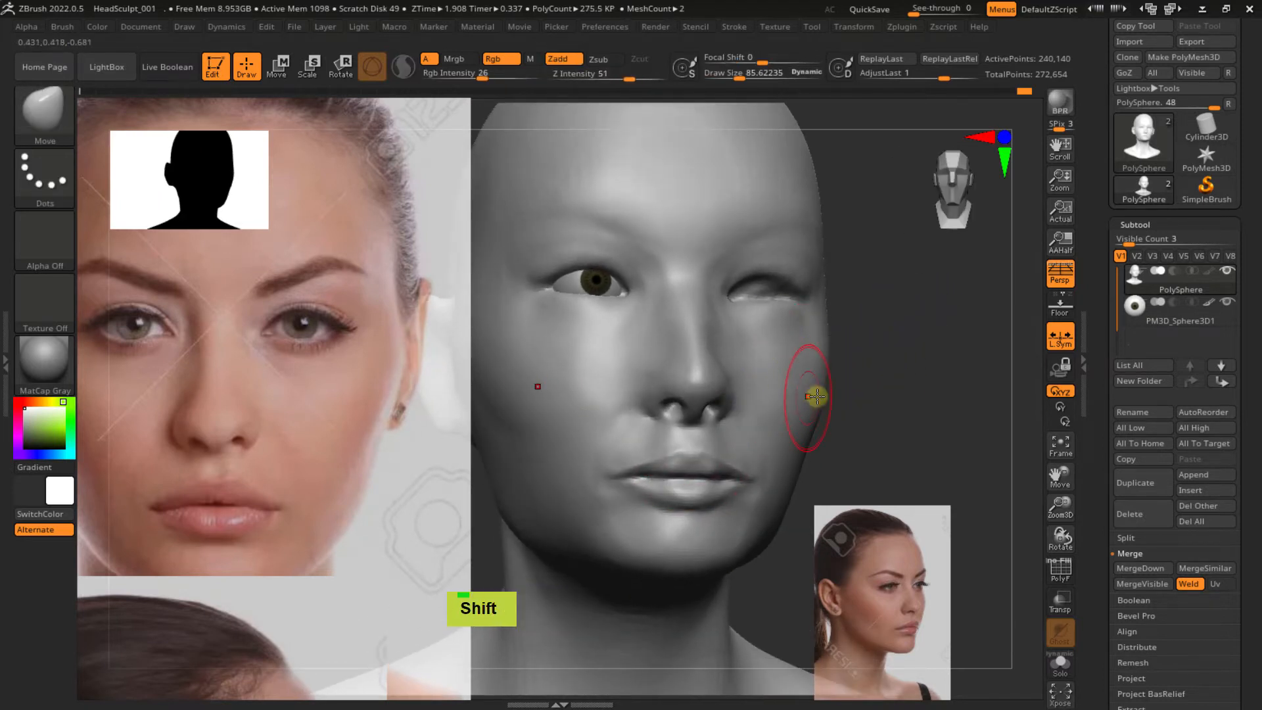
key("shift+f")
right_click_drag(815, 395, 972, 335, "ctrl")
left_click_drag(961, 339, 991, 394, "ctrl")
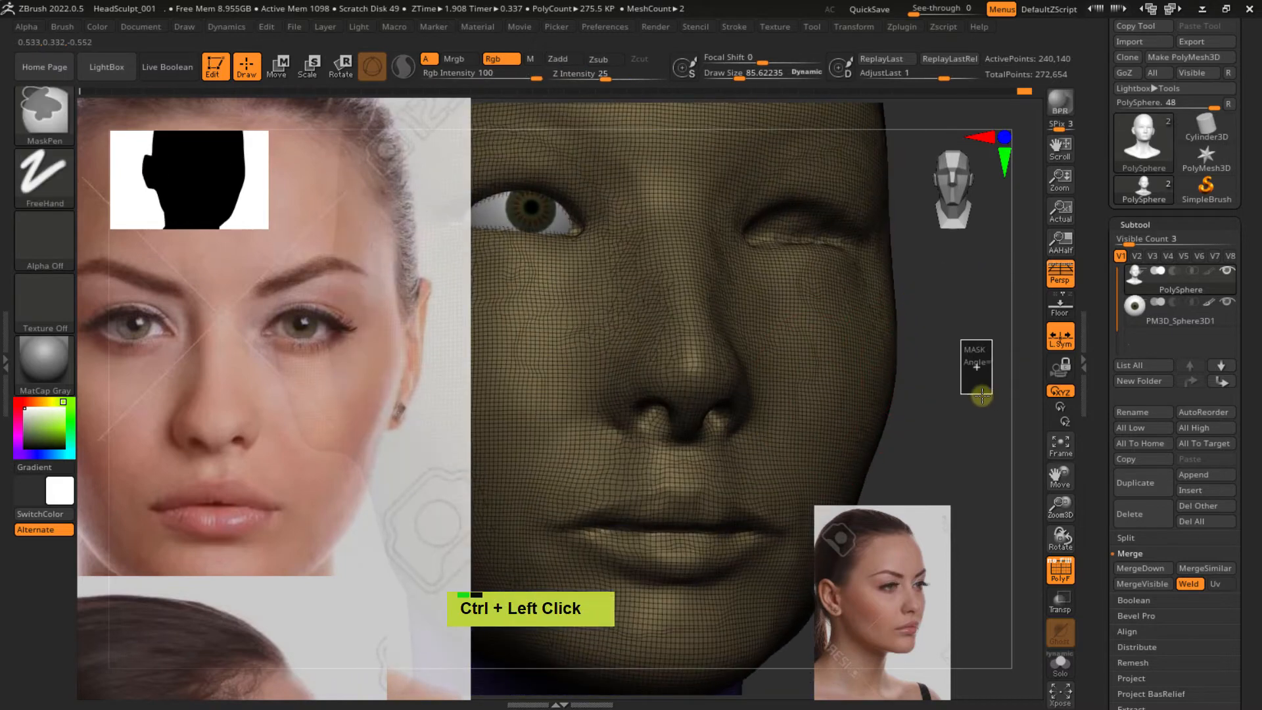
right_click_drag(915, 358, 868, 335, "ctrl")
key("shift+f")
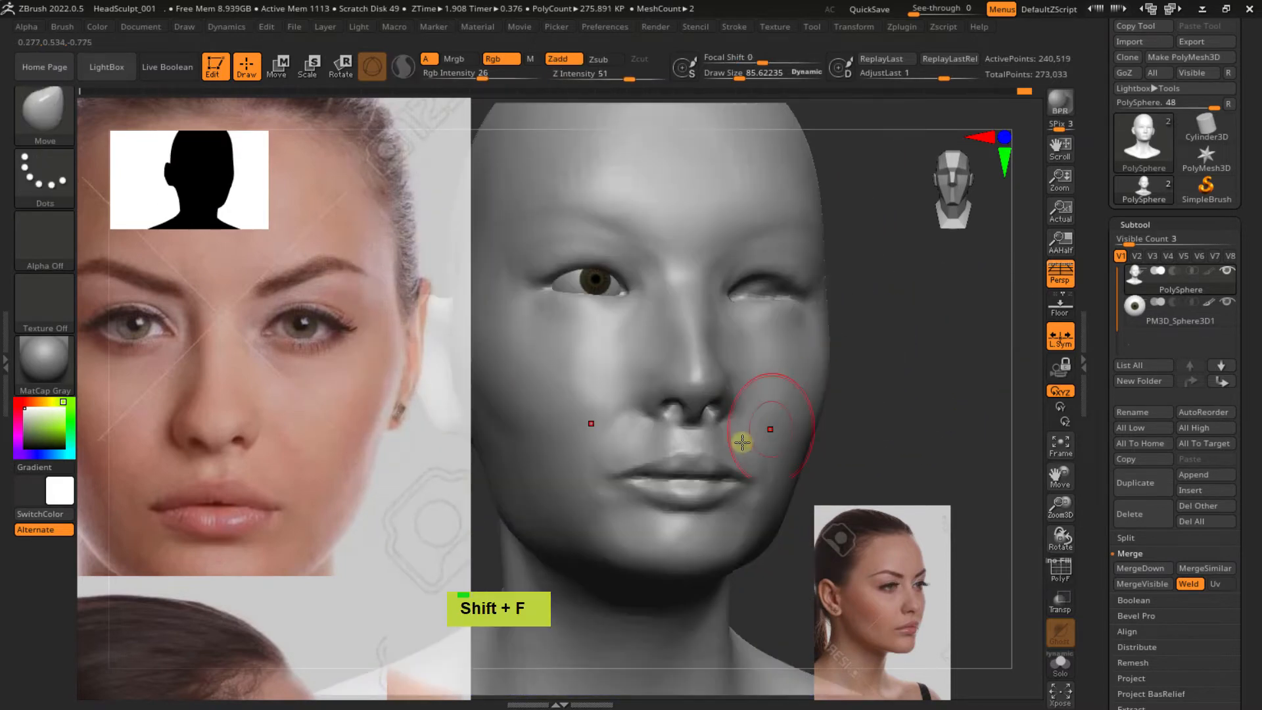
Smooth the area above the upper lip, and the temple, cheek and skin around the ear at a draw size of about 140
left_click_drag(684, 467, 655, 467, "shift")
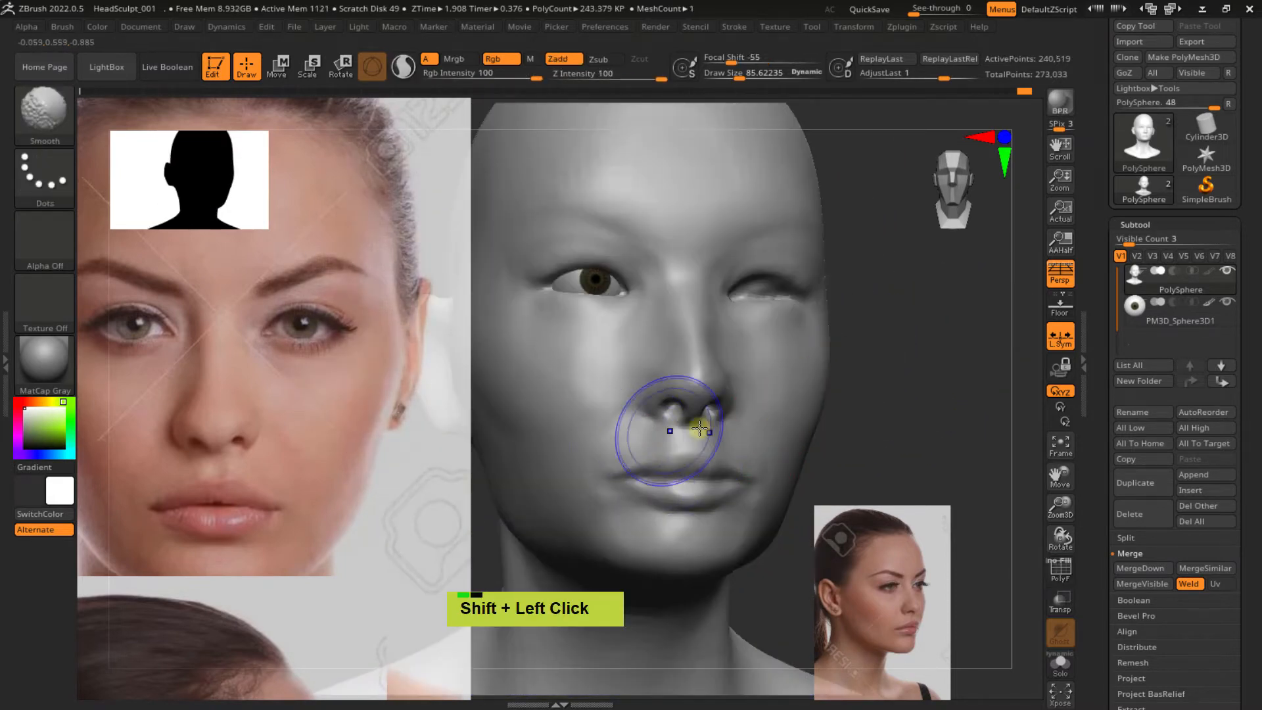
mouse_move(700, 428)
right_mouse_down()
mouse_move(738, 445)
mouse_move(583, 423)
mouse_move(662, 428)
mouse_move(617, 436)
right_mouse_up()
key("s")
left_click_drag(695, 461, 702, 460)
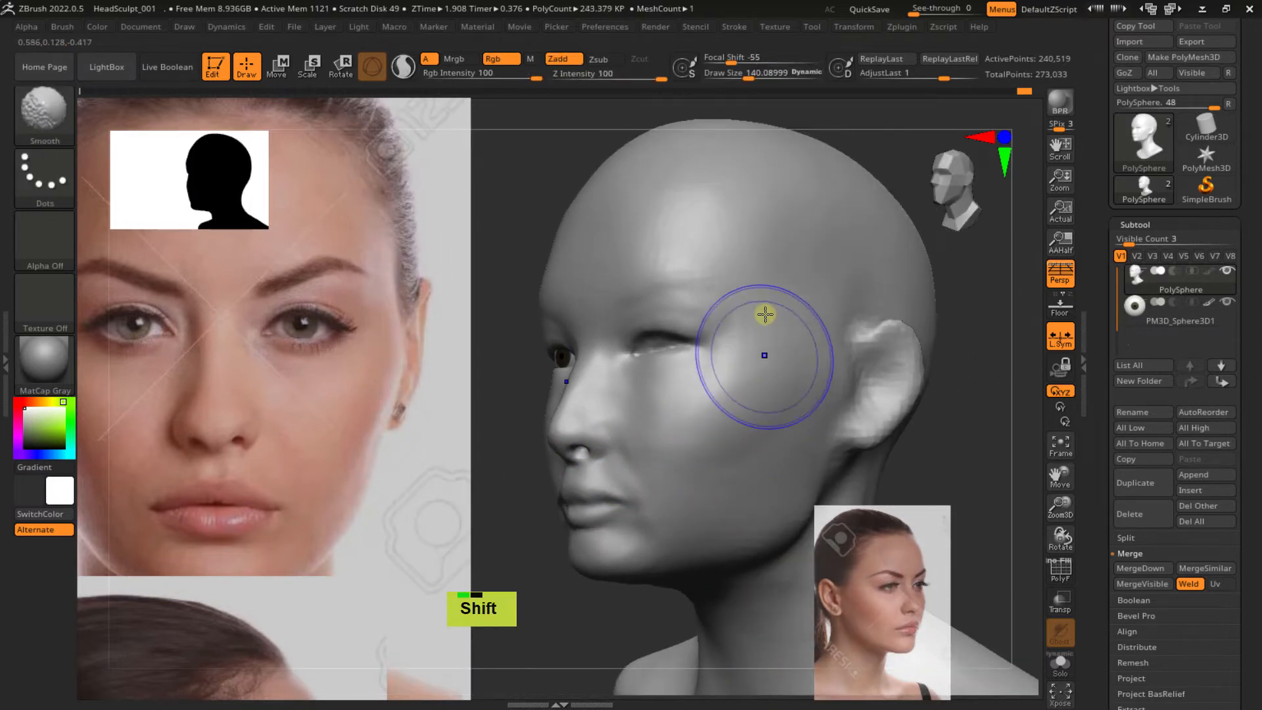
mouse_move(763, 316)
left_mouse_down("shift")
mouse_move(696, 211)
mouse_move(743, 247)
left_mouse_up("shift")
right_click_drag(713, 323, 615, 369, "alt")
left_click_drag(772, 393, 781, 399, "shift")
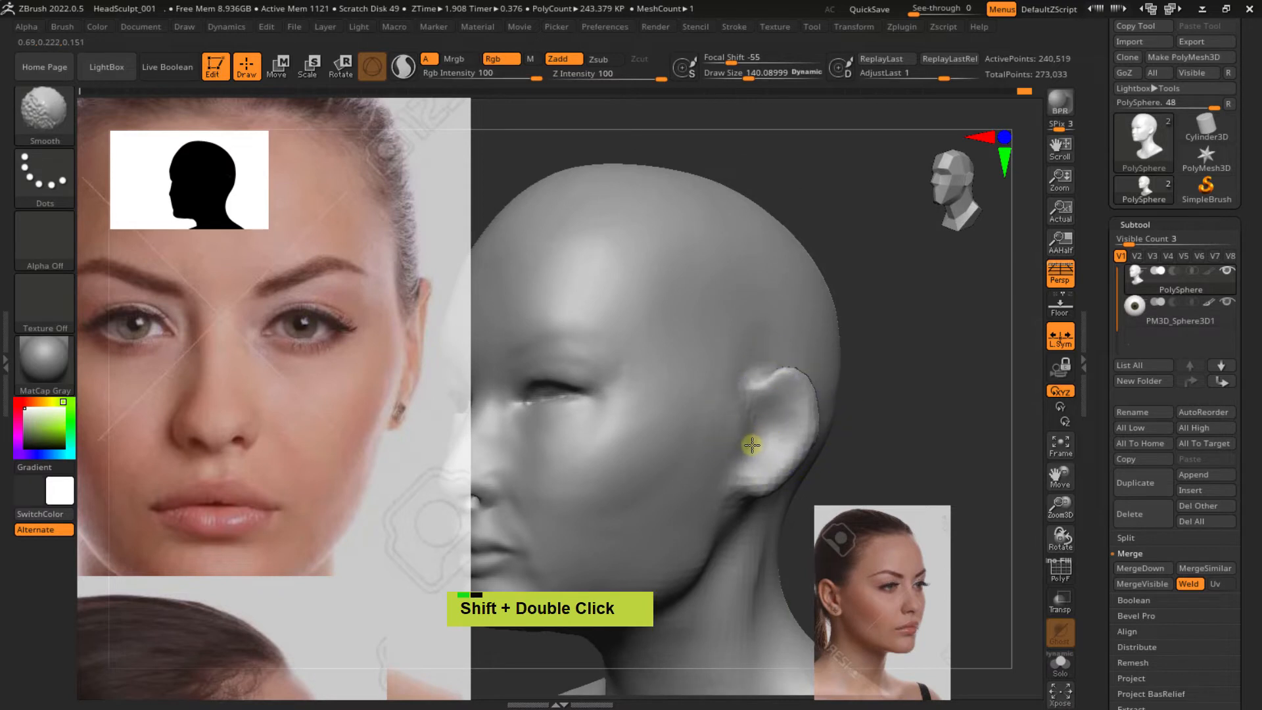
left_click_drag(752, 445, 737, 439, "shift")
right_click_drag(728, 439, 678, 434, "ctrl")
left_click_drag(656, 454, 660, 488, "shift")
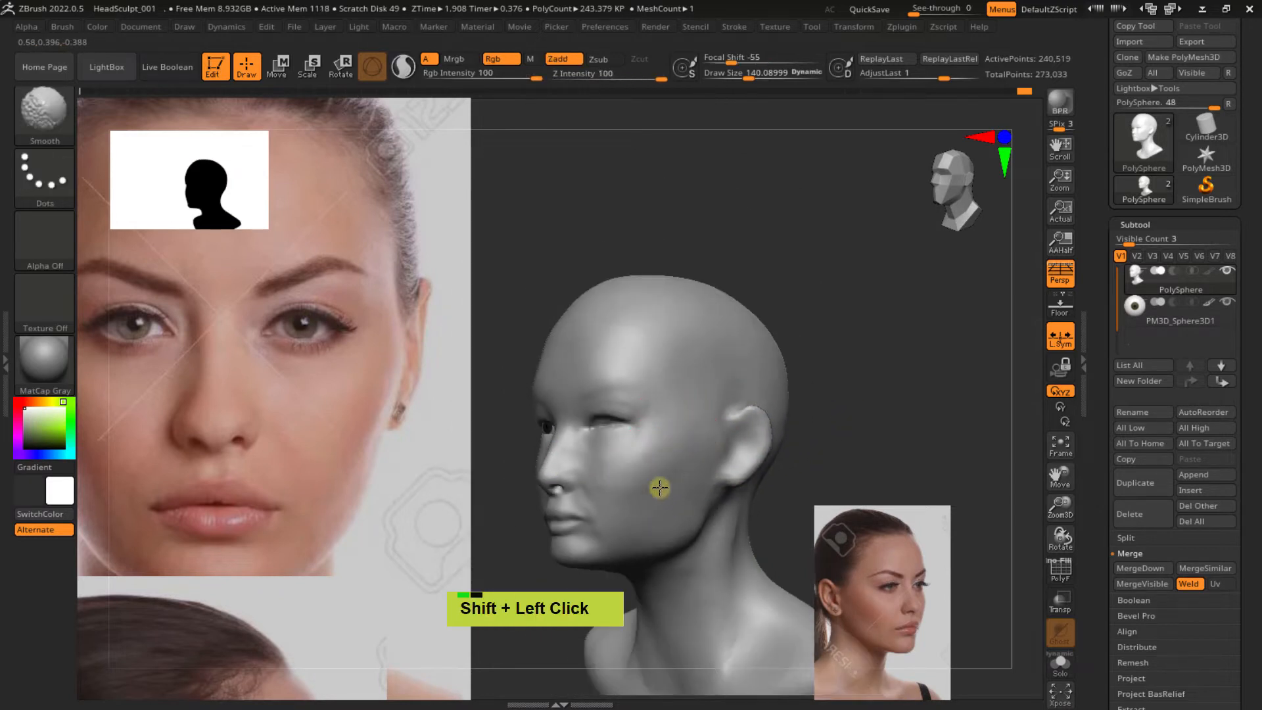
Smooth the other side of the head behind the ear and down the neck and shoulder in profile view
right_click_drag(719, 491, 770, 449)
mouse_move(674, 444)
right_mouse_down("alt")
mouse_move(625, 361)
mouse_move(567, 315)
right_mouse_up("alt")
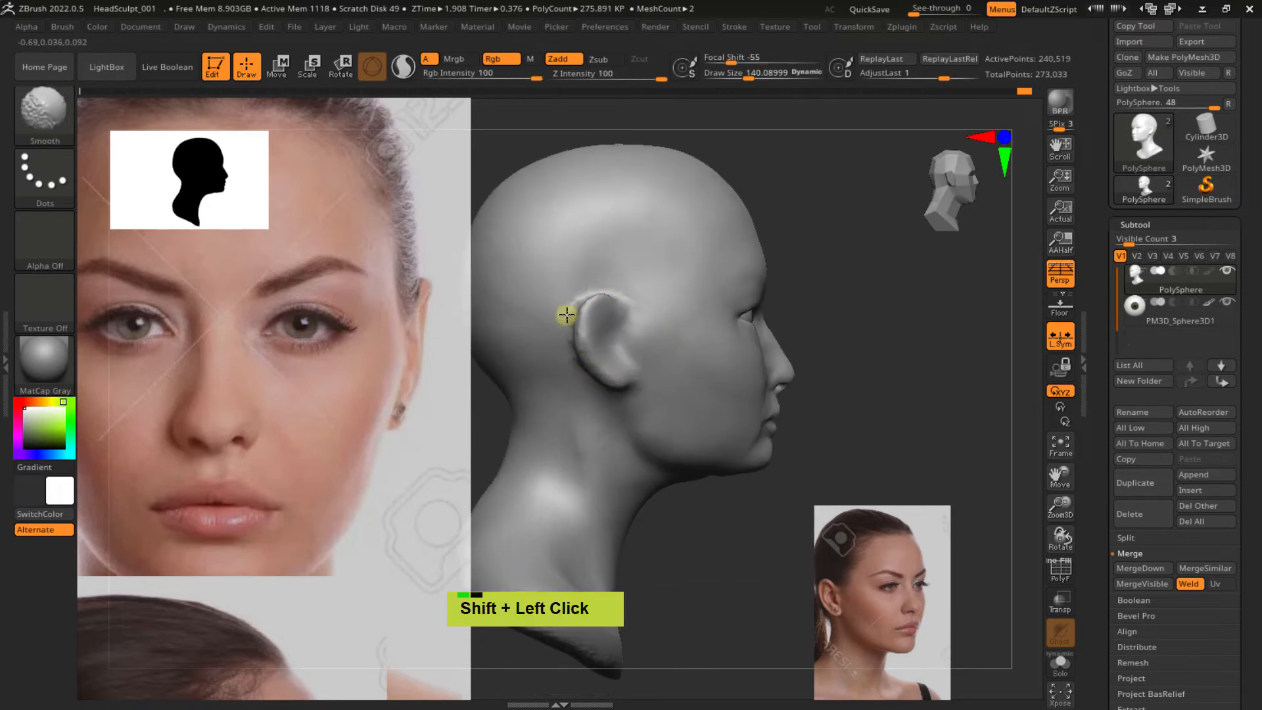
right_click_drag(581, 455, 653, 406, "alt")
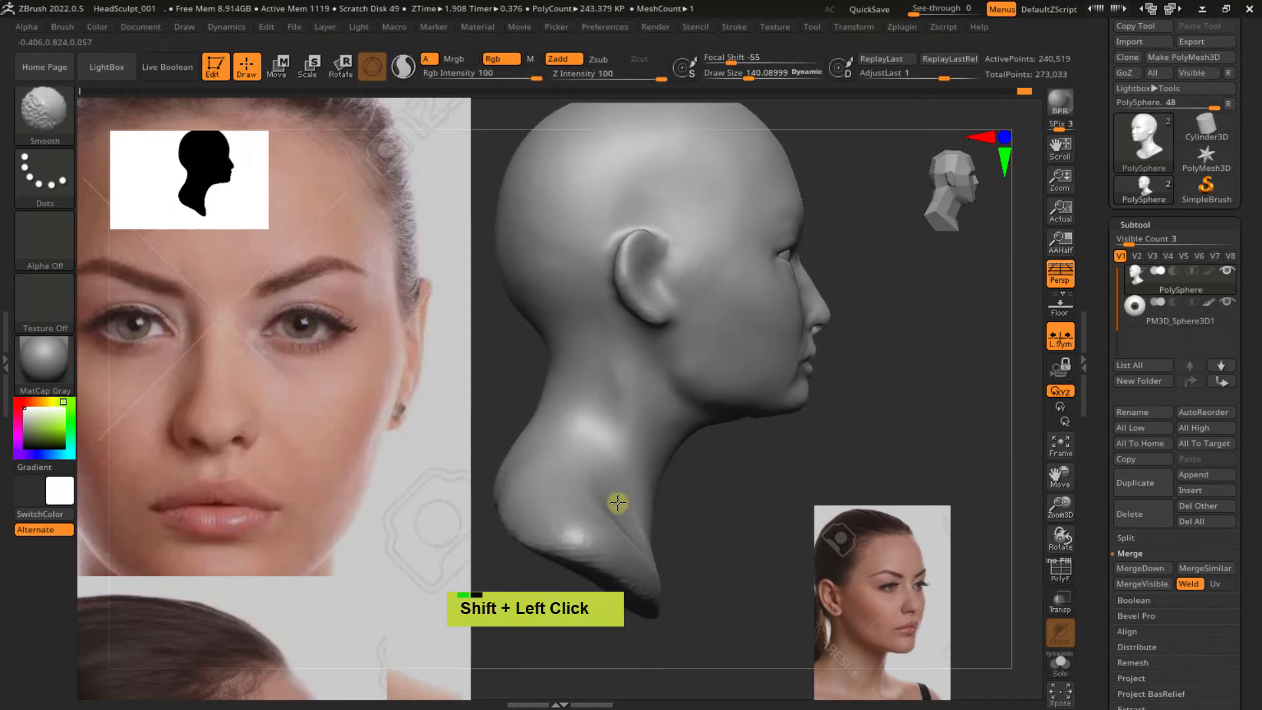
right_click_drag(651, 530, 723, 447, "shift")
right_click_drag(684, 383, 720, 587, "alt")
right_click_drag(676, 414, 799, 321, "alt")
left_click_drag(816, 306, 811, 287, "shift")
mouse_move(811, 287)
right_mouse_down("ctrl")
mouse_move(760, 372)
mouse_move(653, 333)
right_mouse_up("ctrl")
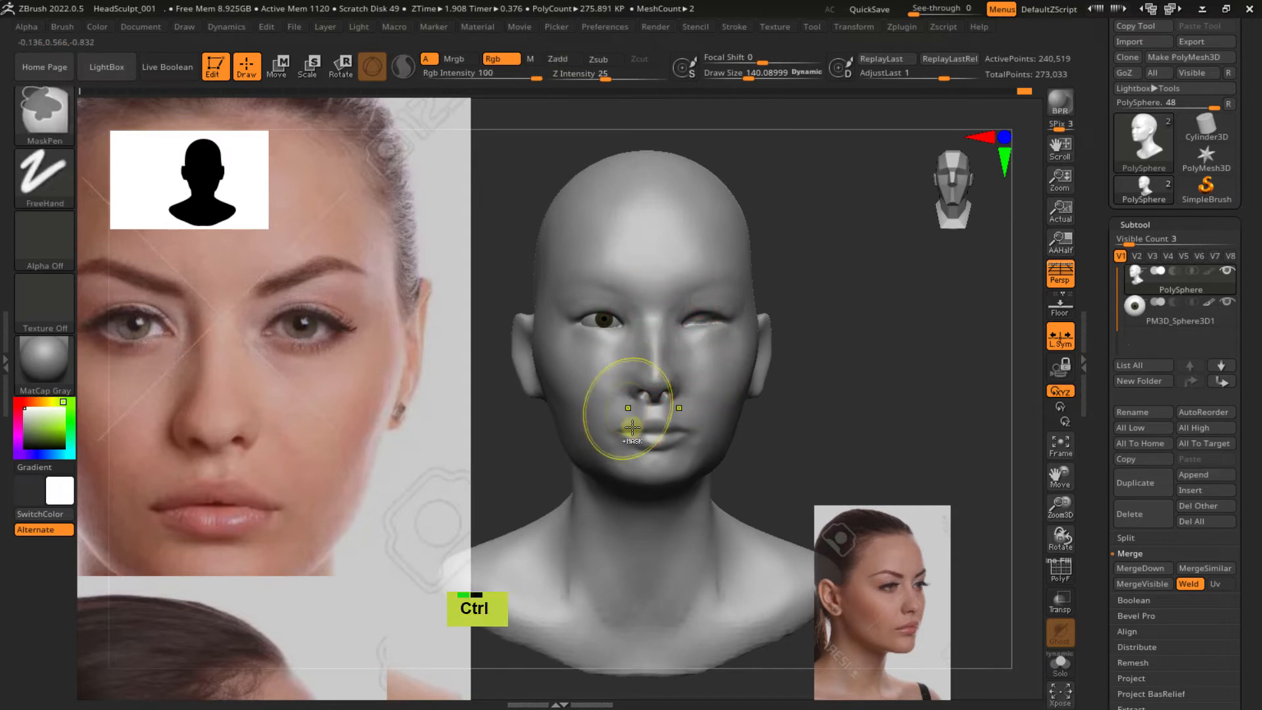
Rearrange and shrink the Spotlight reference photos so the front and profile portraits show side by side next to the head
right_click_drag(628, 417, 668, 437, "ctrl")
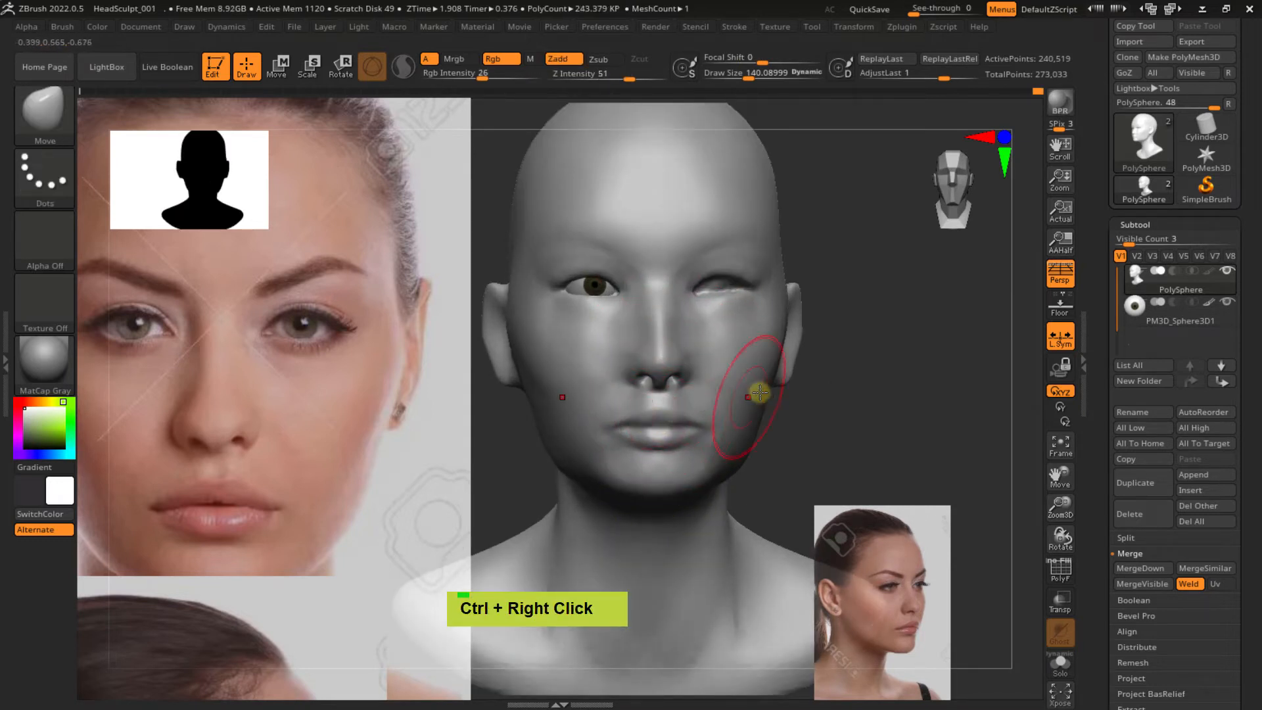
right_click_drag(301, 414, 478, 414)
key("z")
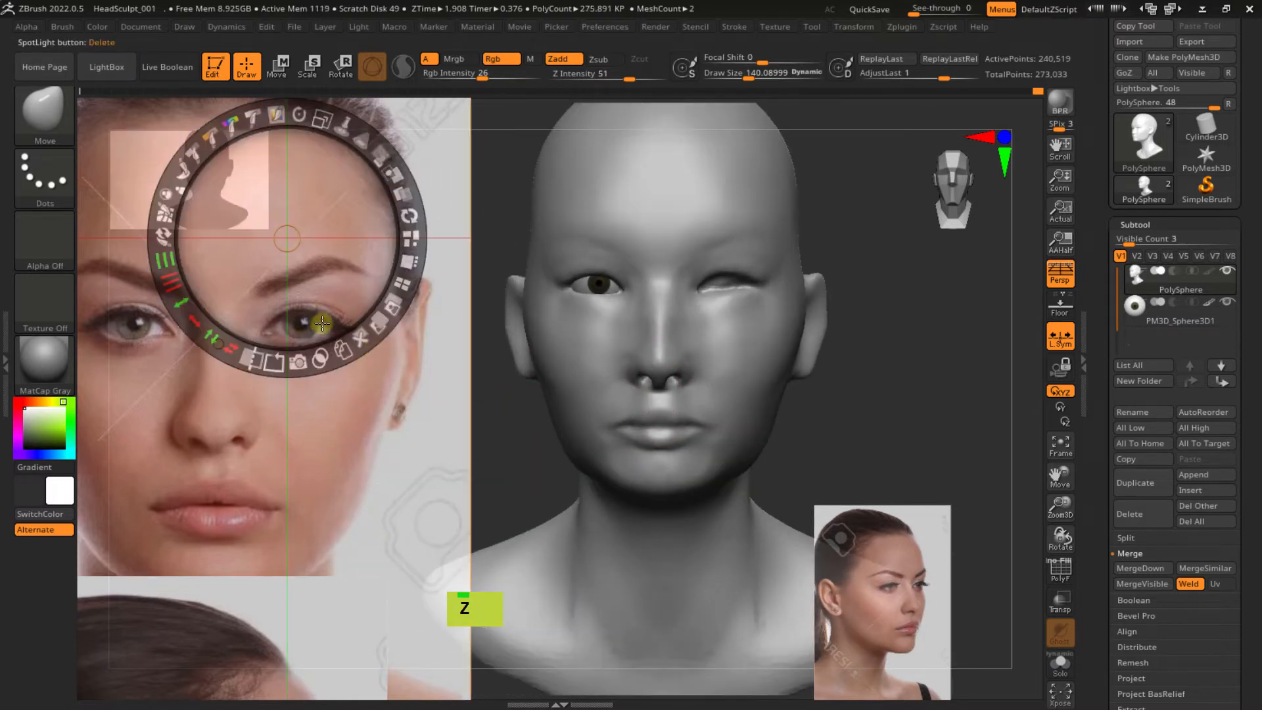
left_click(315, 462)
left_click_drag(343, 345, 284, 344)
left_click_drag(329, 426, 316, 395)
left_click_drag(192, 628, 907, 246)
left_click_drag(834, 452, 223, 448)
left_click_drag(299, 341, 280, 363)
left_click_drag(436, 356, 199, 348)
left_click_drag(357, 488, 495, 612)
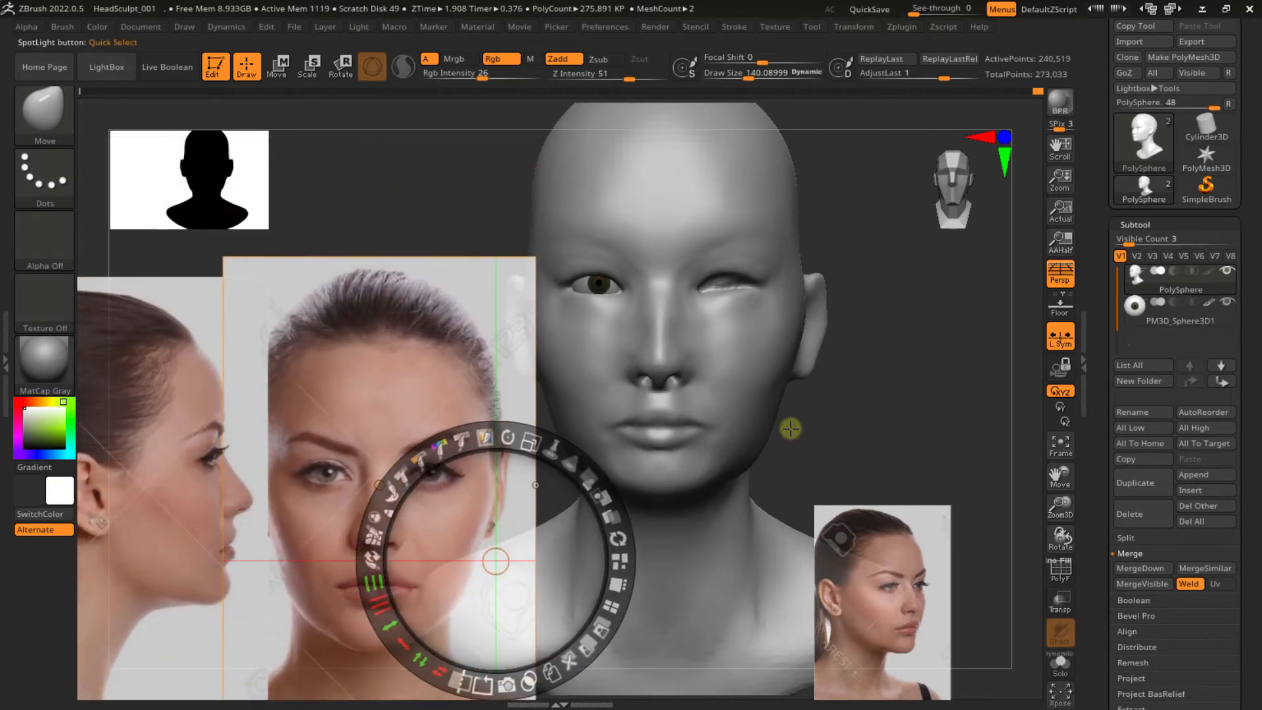
key("z")
Adjust the base of the nose and the upper lip with the Move brush at draw sizes of about 77 and 51
right_click_drag(710, 395, 681, 329, "ctrl")
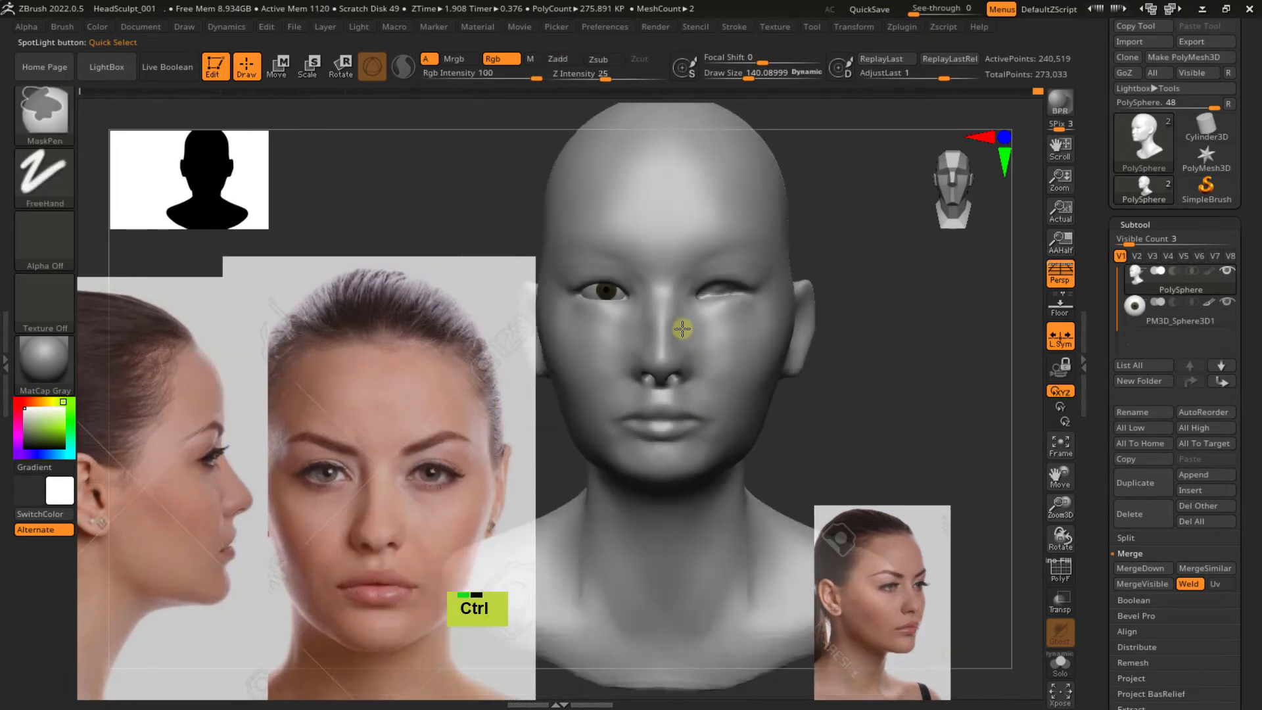
right_click_drag(619, 359, 656, 411, "ctrl")
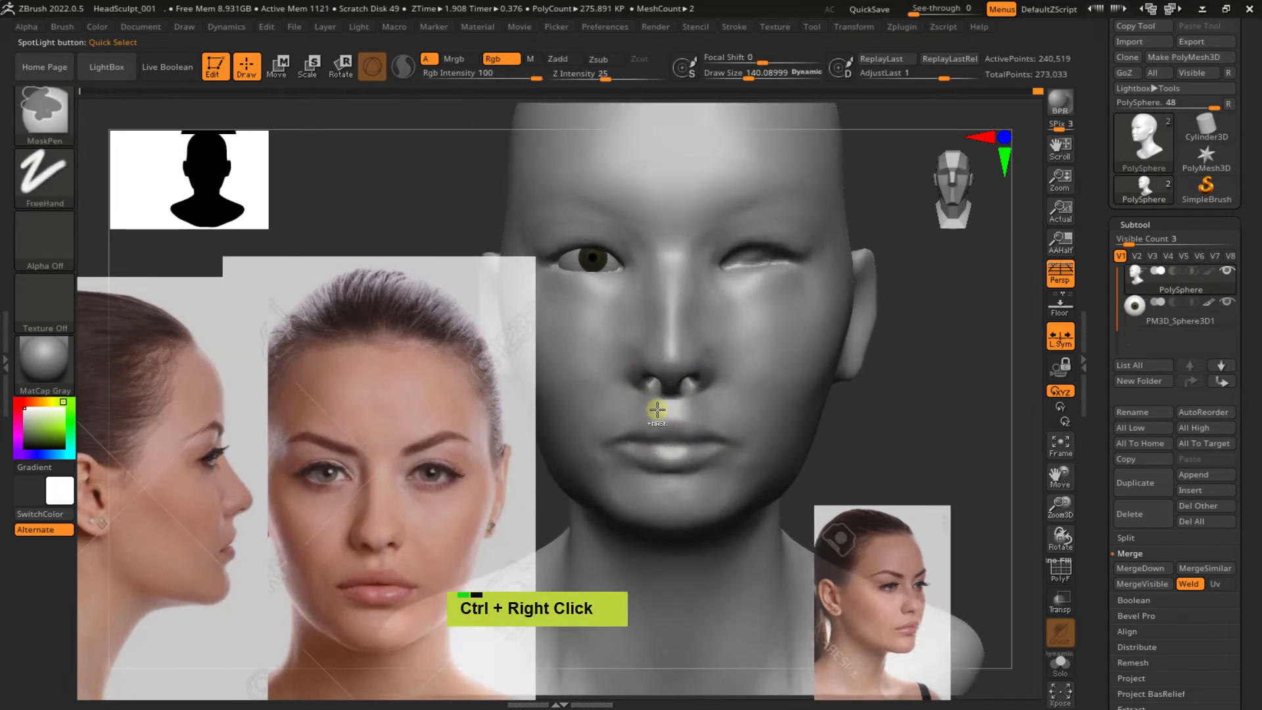
key("s")
left_click_drag(667, 370, 663, 370)
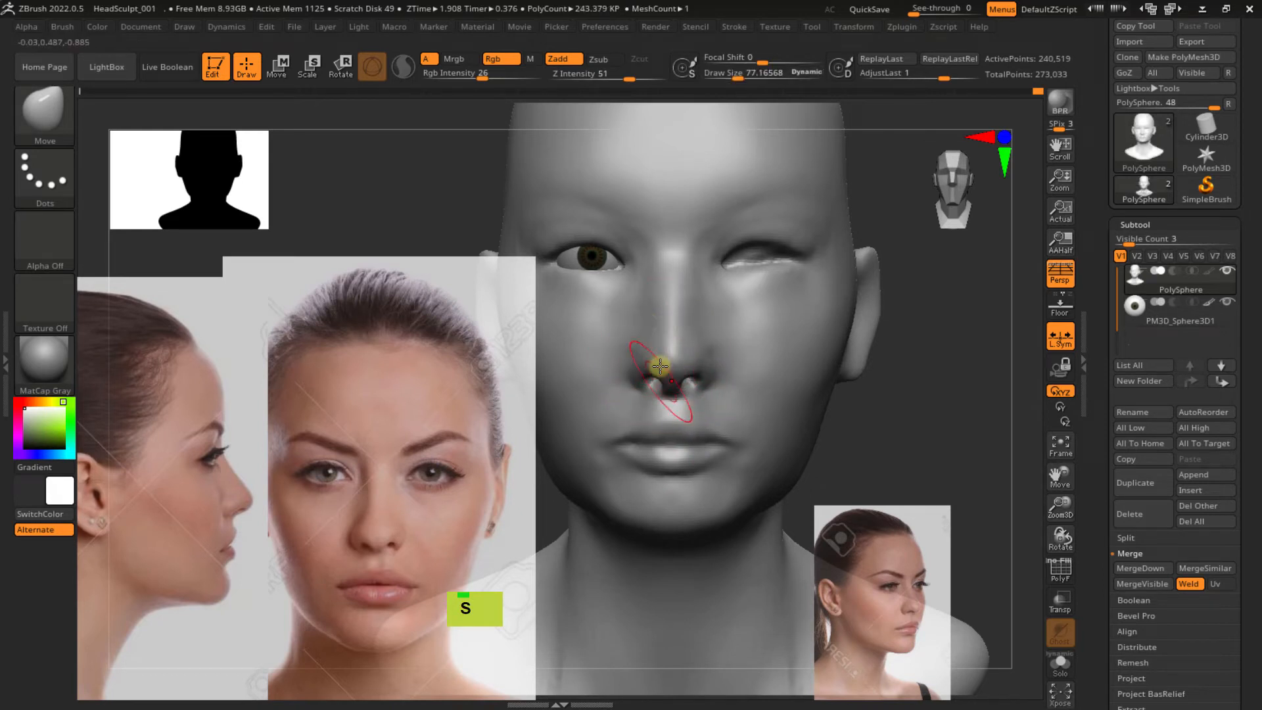
right_click_drag(653, 426, 696, 456)
key("s")
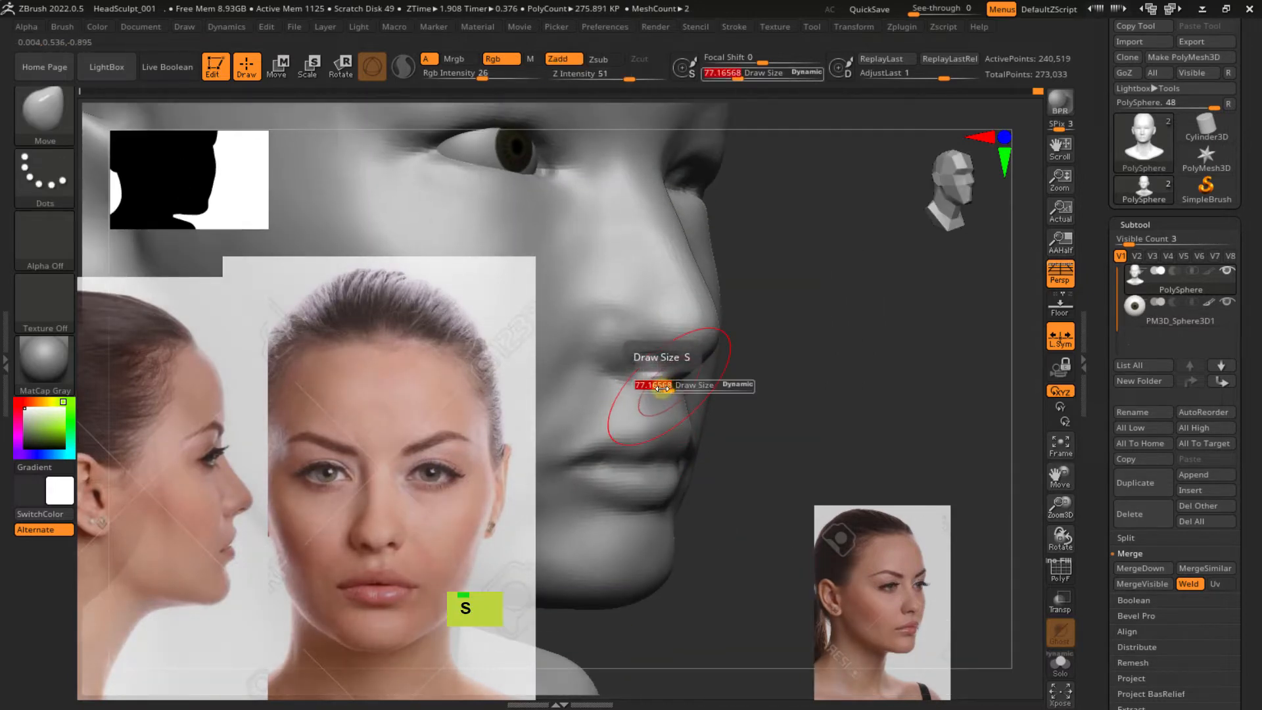
left_click_drag(668, 384, 665, 385)
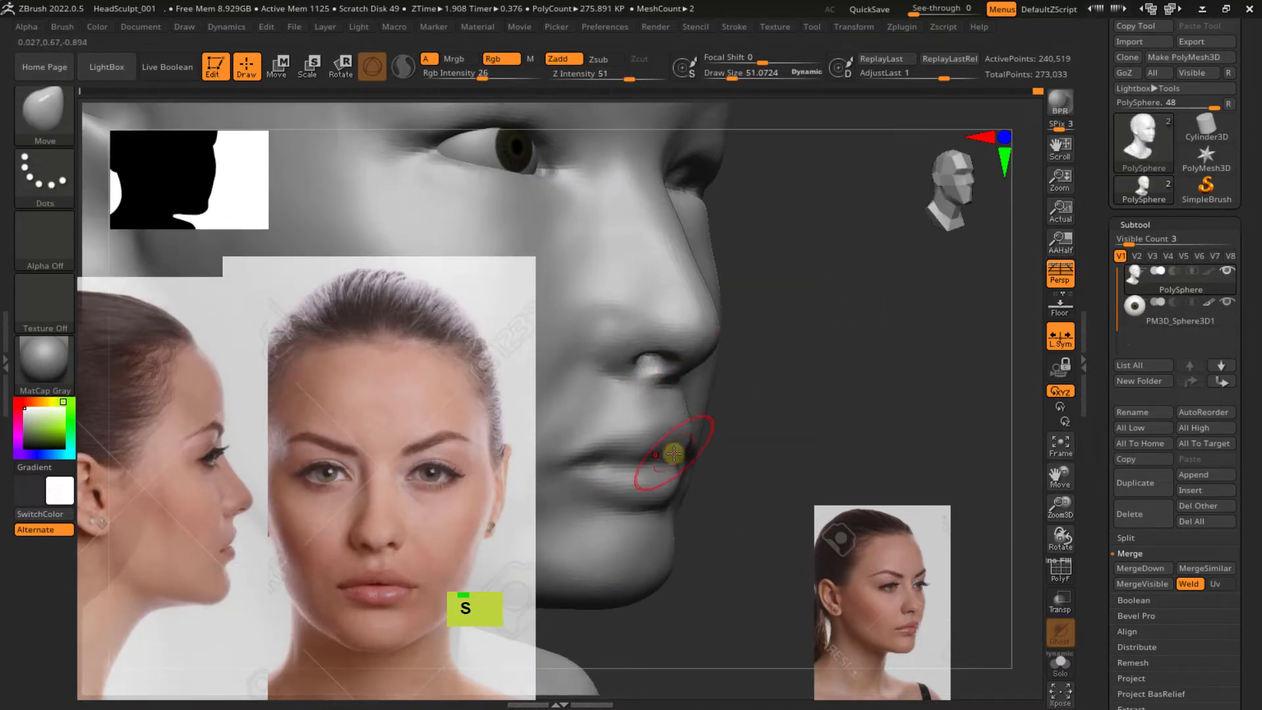
right_click_drag(674, 454, 676, 401)
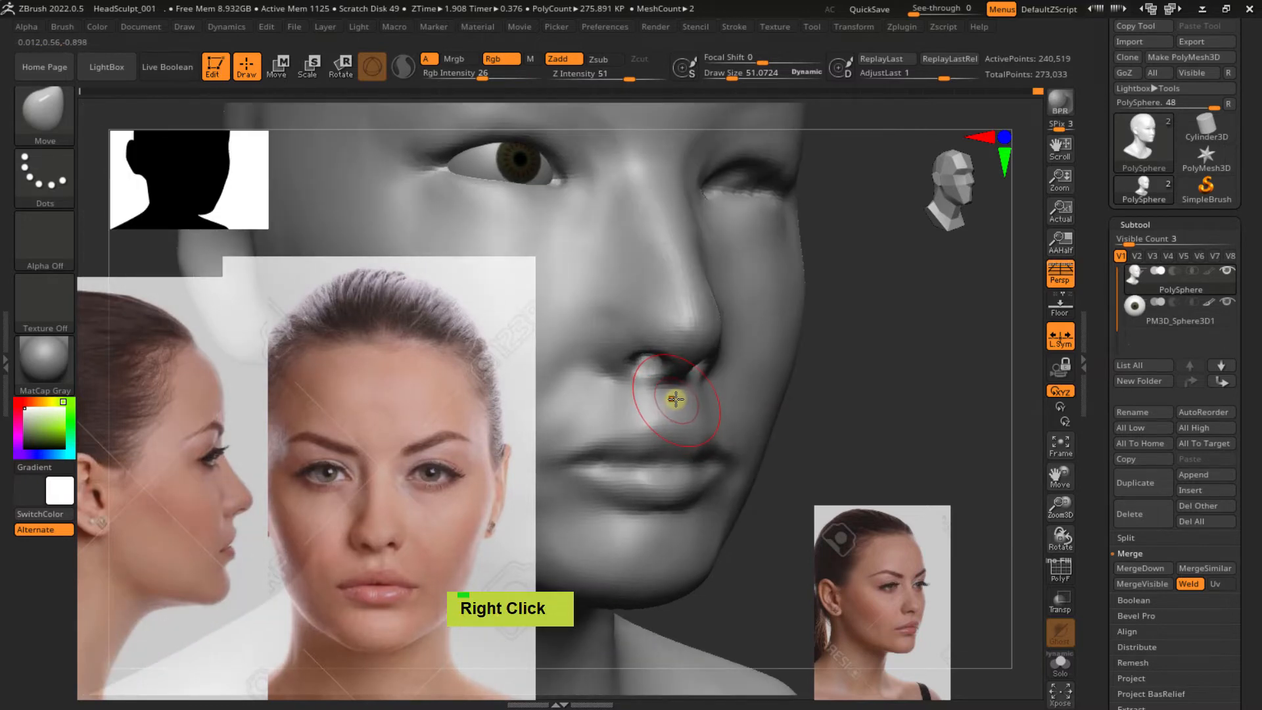
Carve the philtrum groove between the nose and upper lip with subtractive ClayBuildup strokes at a reduced draw size
key("b")
key("c")
key("b")
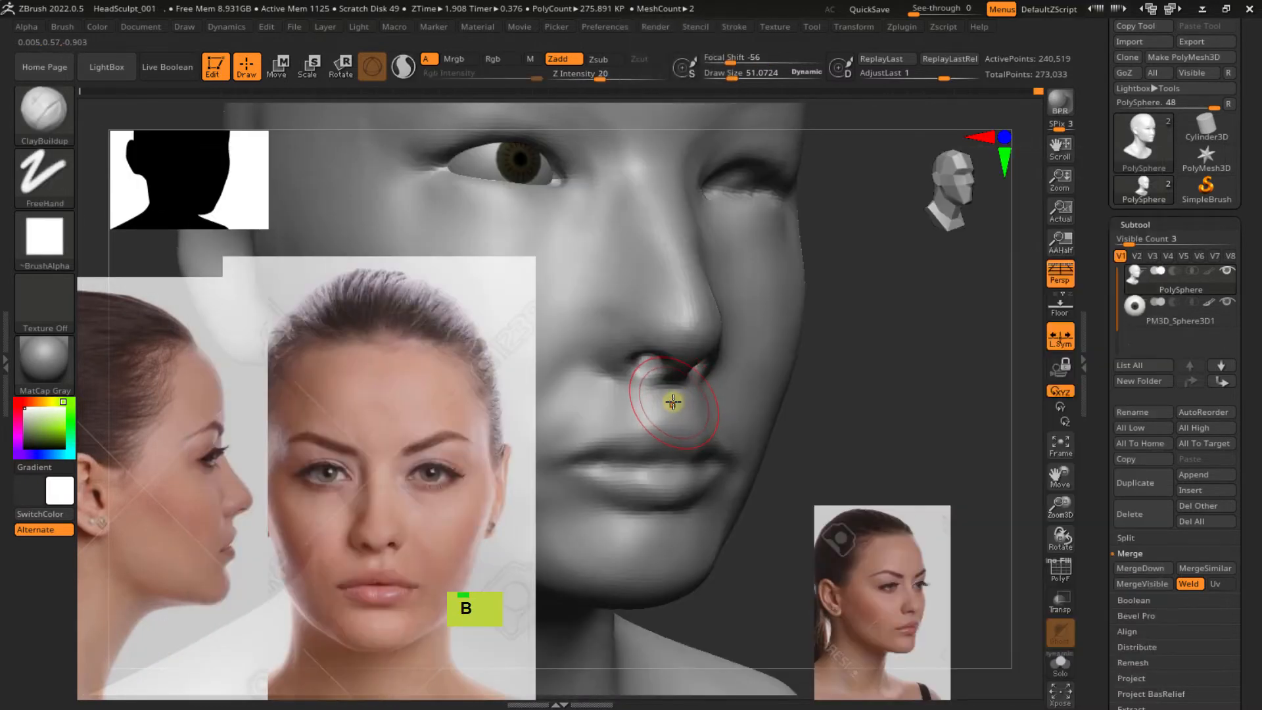
key("s")
left_click_drag(673, 401, 675, 426)
key("s")
mouse_move(675, 401)
left_mouse_down("alt")
mouse_move(673, 423)
mouse_move(671, 378)
mouse_move(685, 405)
left_mouse_up("alt")
right_click_drag(685, 405, 647, 388)
left_click_drag(636, 372, 639, 393, "alt")
mouse_move(646, 401)
right_mouse_down()
mouse_move(687, 409)
mouse_move(605, 392)
right_mouse_up()
Build up the philtrum ridges and the skin above the upper lip with ClayBuildup at a draw size of about 26, and smooth them
key("s")
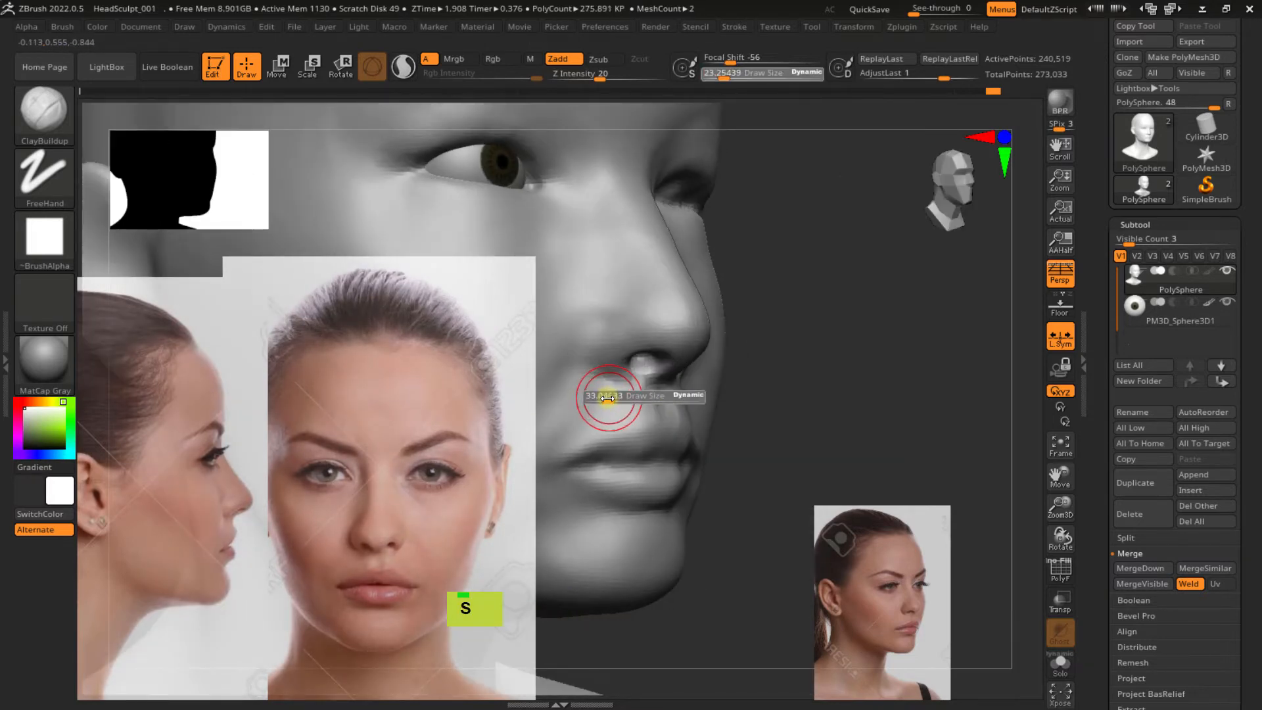
left_click_drag(605, 398, 589, 394)
double_click(602, 393)
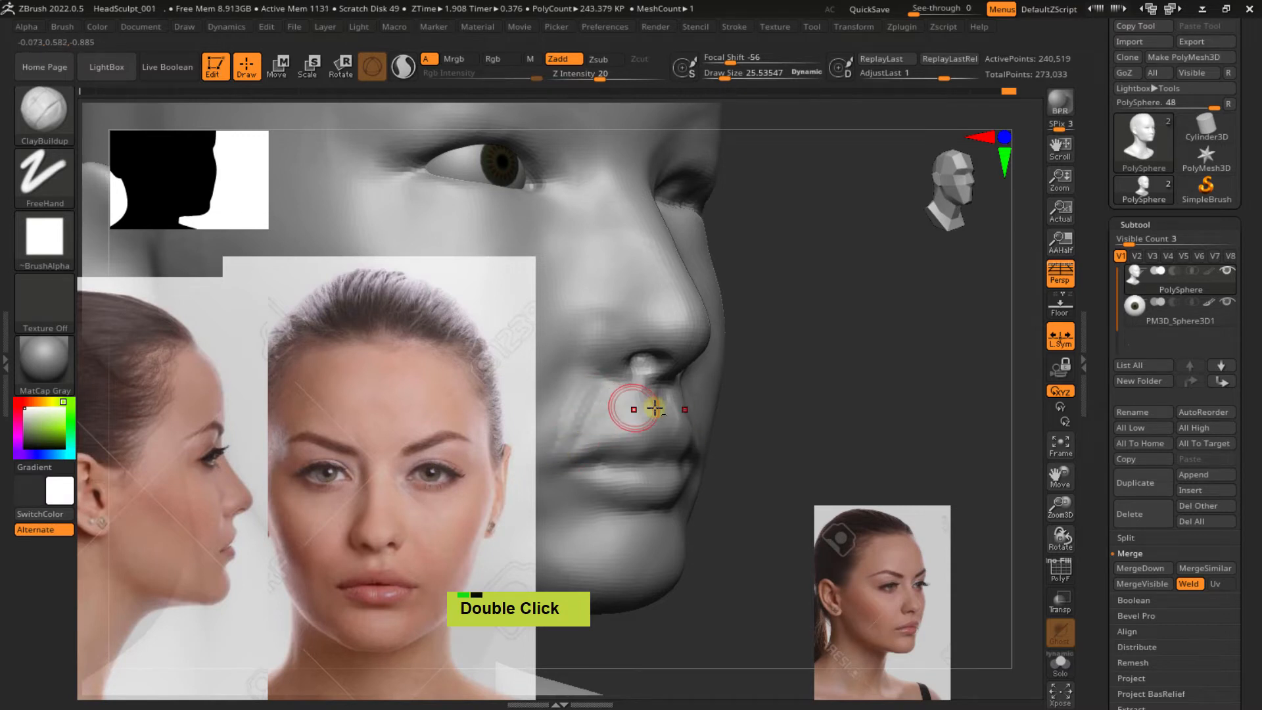
right_click_drag(655, 408, 770, 377, "alt")
mouse_move(726, 358)
left_mouse_down()
mouse_move(703, 402)
mouse_move(717, 401)
mouse_move(697, 376)
left_mouse_up()
right_click_drag(728, 327, 708, 355)
left_click_drag(708, 365, 727, 389, "shift")
right_click_drag(740, 388, 683, 377, "alt")
mouse_move(684, 376)
left_mouse_down("shift")
mouse_move(631, 396)
mouse_move(678, 391)
left_mouse_up("shift")
right_click_drag(678, 391, 653, 358)
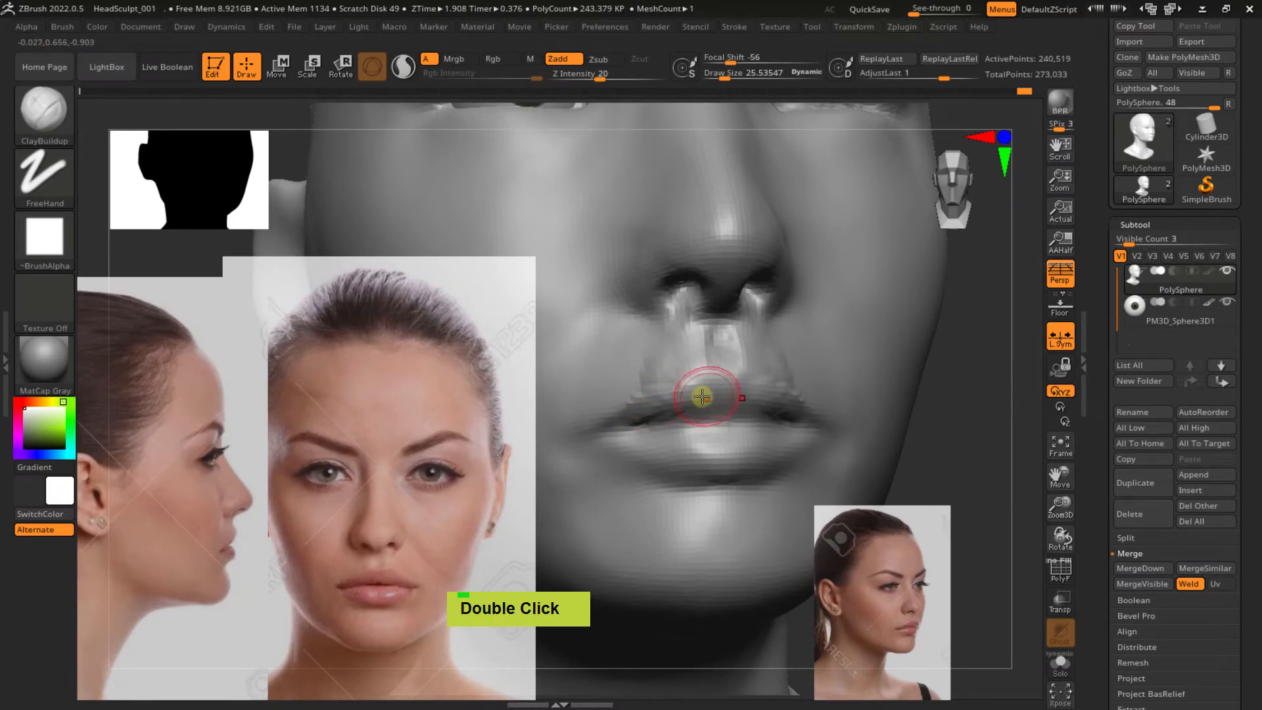
mouse_move(670, 422)
right_mouse_down("ctrl")
mouse_move(701, 338)
mouse_move(716, 394)
right_mouse_up("ctrl")
left_click_drag(691, 383, 710, 388, "shift")
Extend the nose tip and reshape the bridge in profile with the Move brush at draw sizes of about 58 and 65
right_click_drag(715, 388, 795, 366, "ctrl")
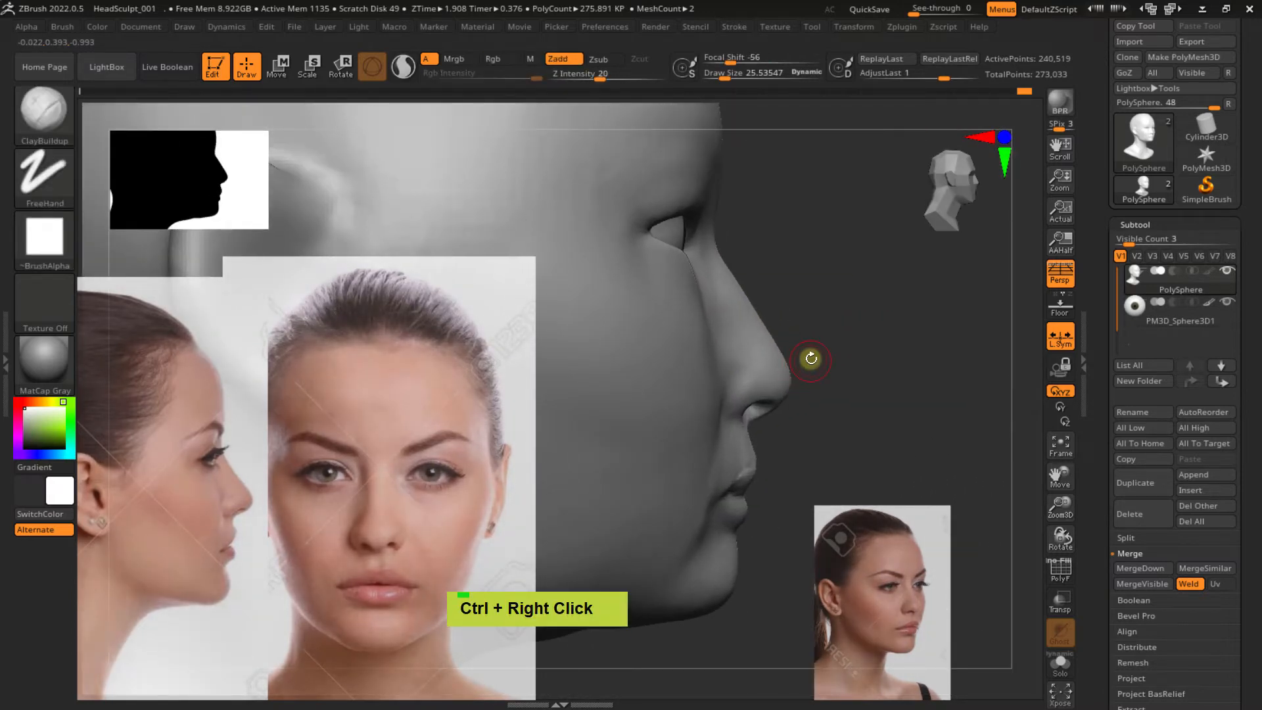
key("b")
key("m")
key("v")
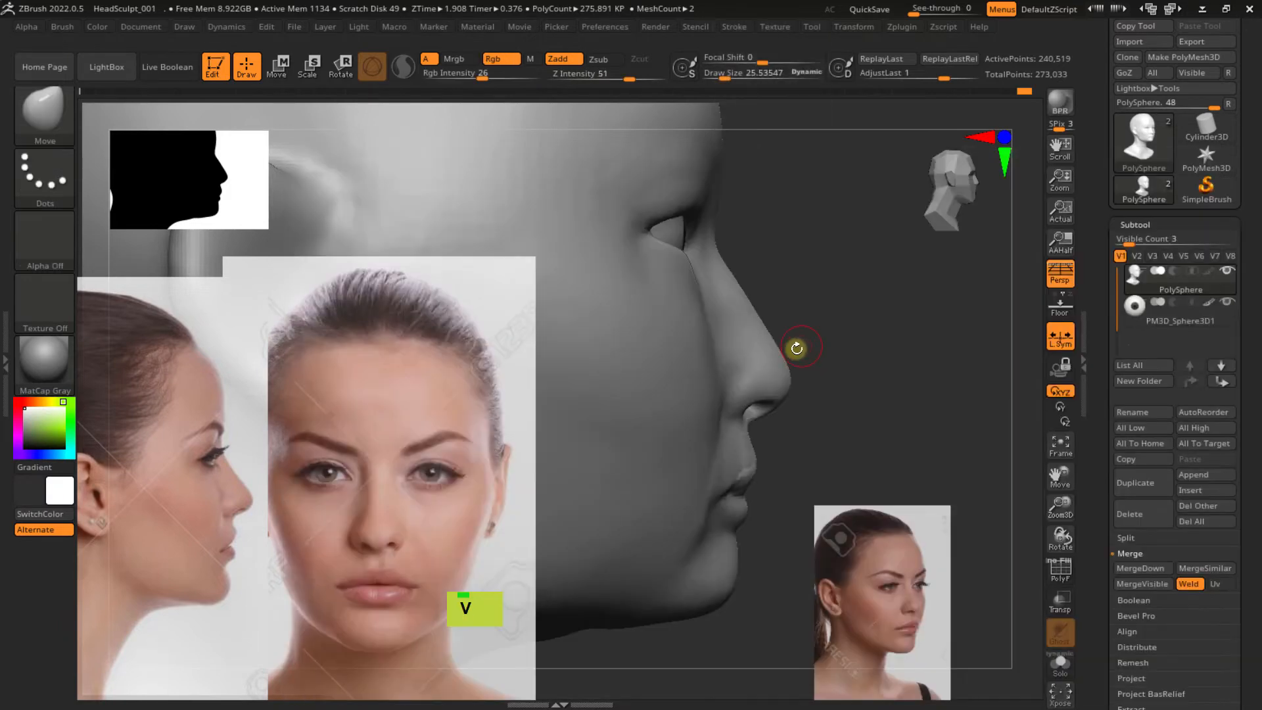
key("s")
left_click_drag(797, 358, 812, 363)
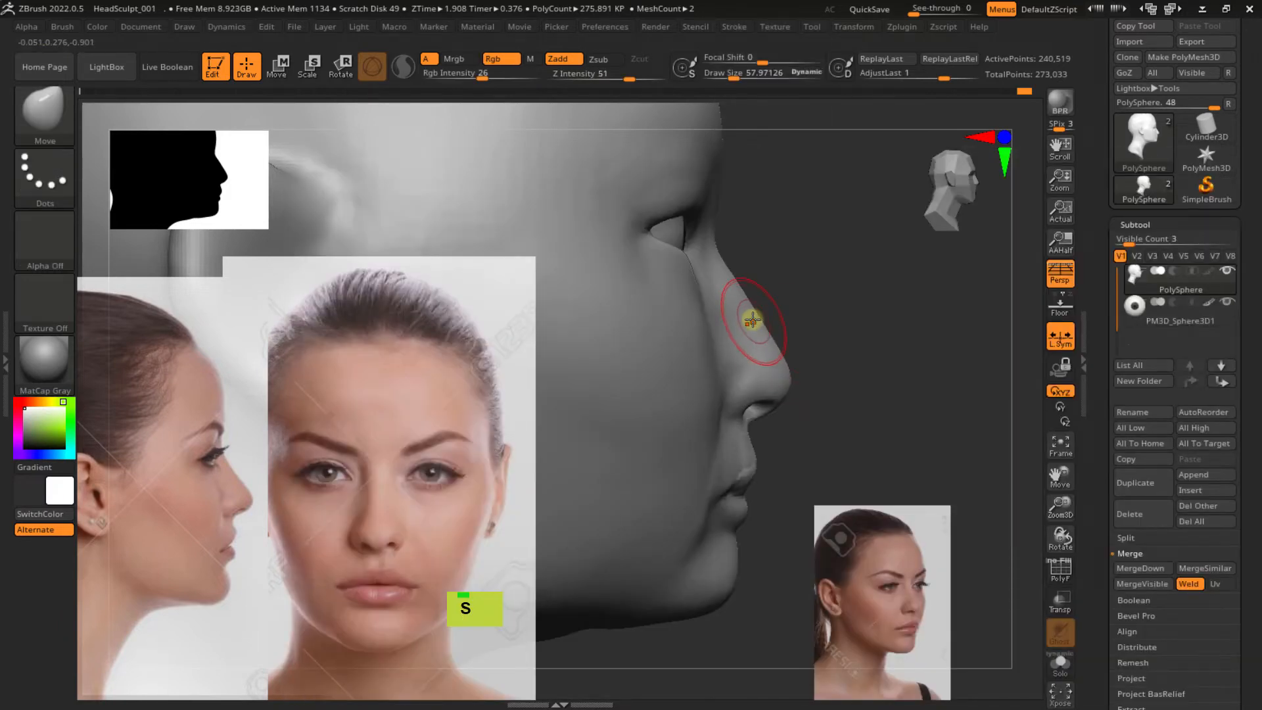
key("s")
left_click_drag(748, 303, 757, 322)
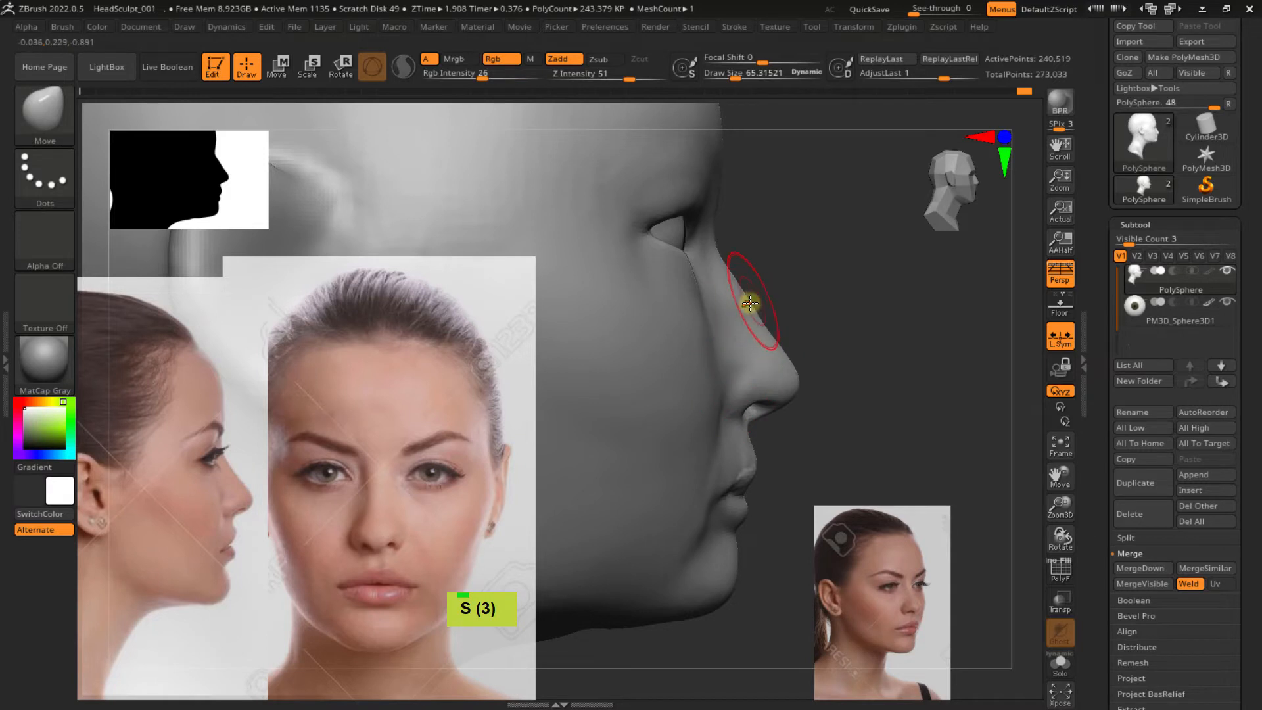
Refine the contour from the nose bridge to the tip in profile with the Move brush at draw sizes of about 81 and 73
key("s")
left_click_drag(743, 302, 750, 307)
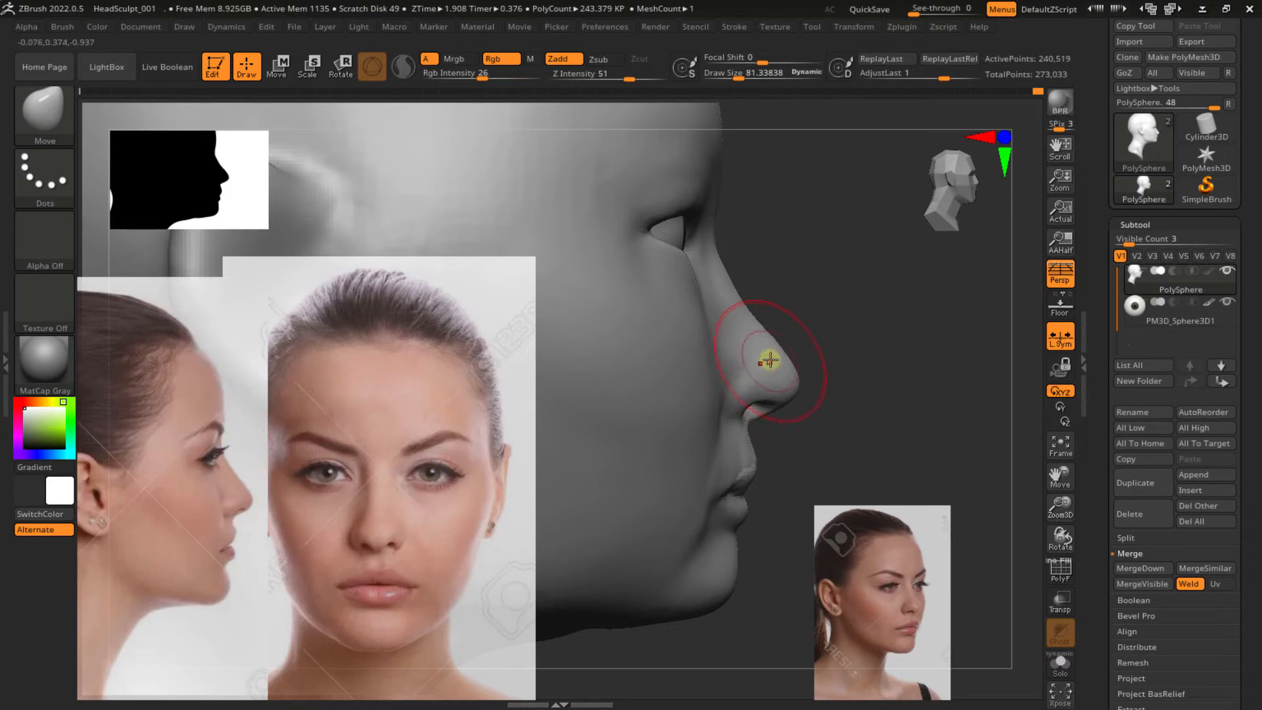
key("s")
left_click_drag(778, 366, 775, 366)
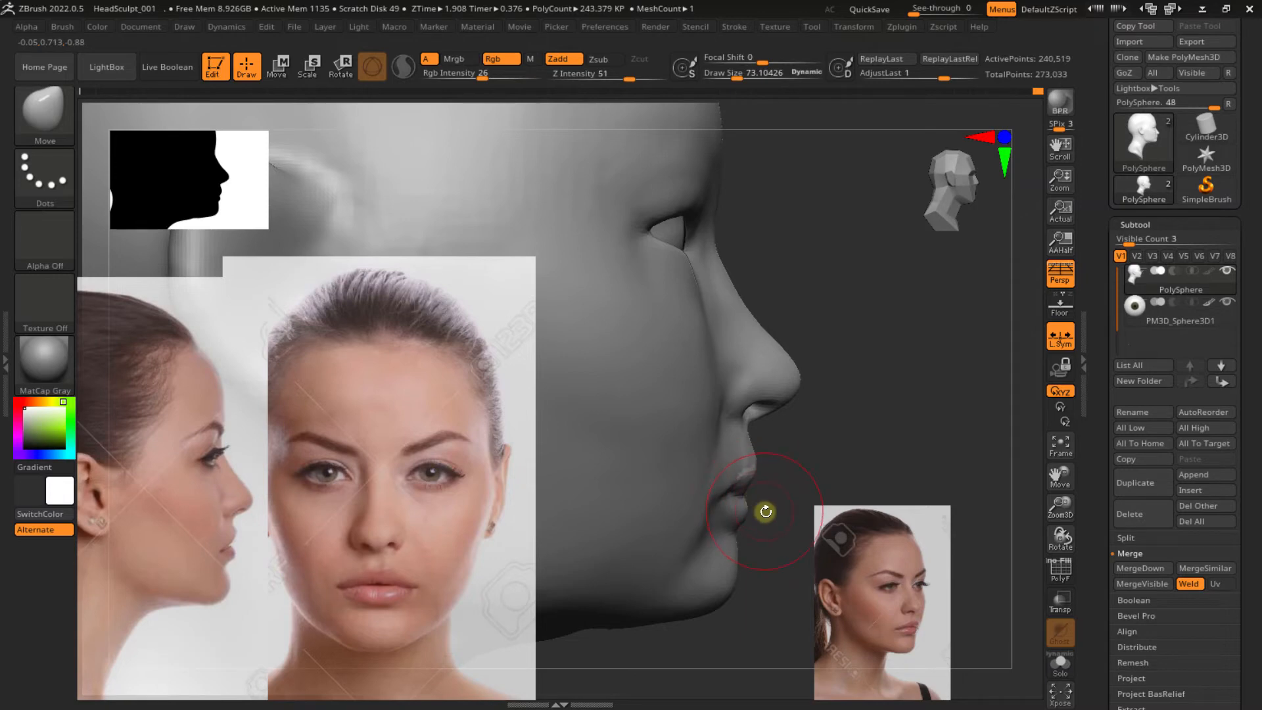
right_click_drag(766, 509, 693, 498)
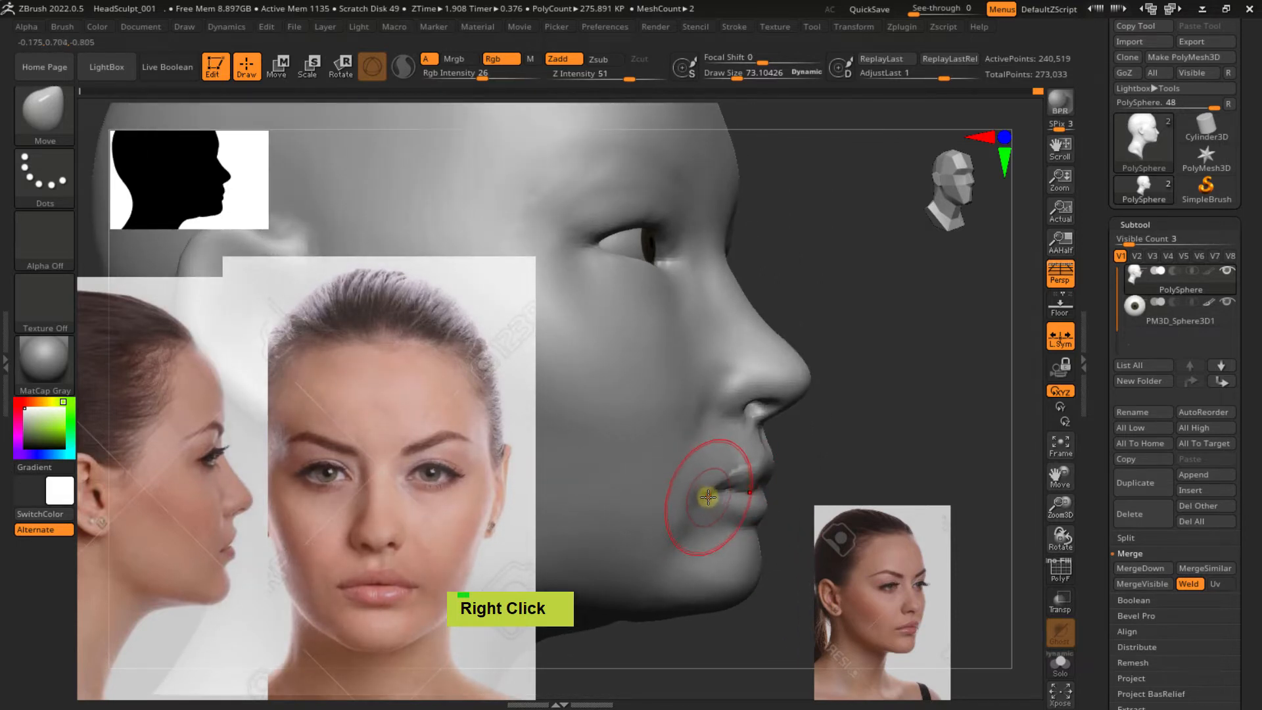
Adjust the mouth corner and the nose tip's profile with the Move brush at draw sizes of about 73 and 99
left_click_drag(699, 498, 724, 488)
mouse_move(724, 488)
right_mouse_down("shift")
mouse_move(736, 501)
mouse_move(645, 451)
mouse_move(676, 423)
mouse_move(650, 452)
mouse_move(692, 445)
mouse_move(752, 470)
right_mouse_up("shift")
right_click_drag(780, 408, 773, 459, "alt")
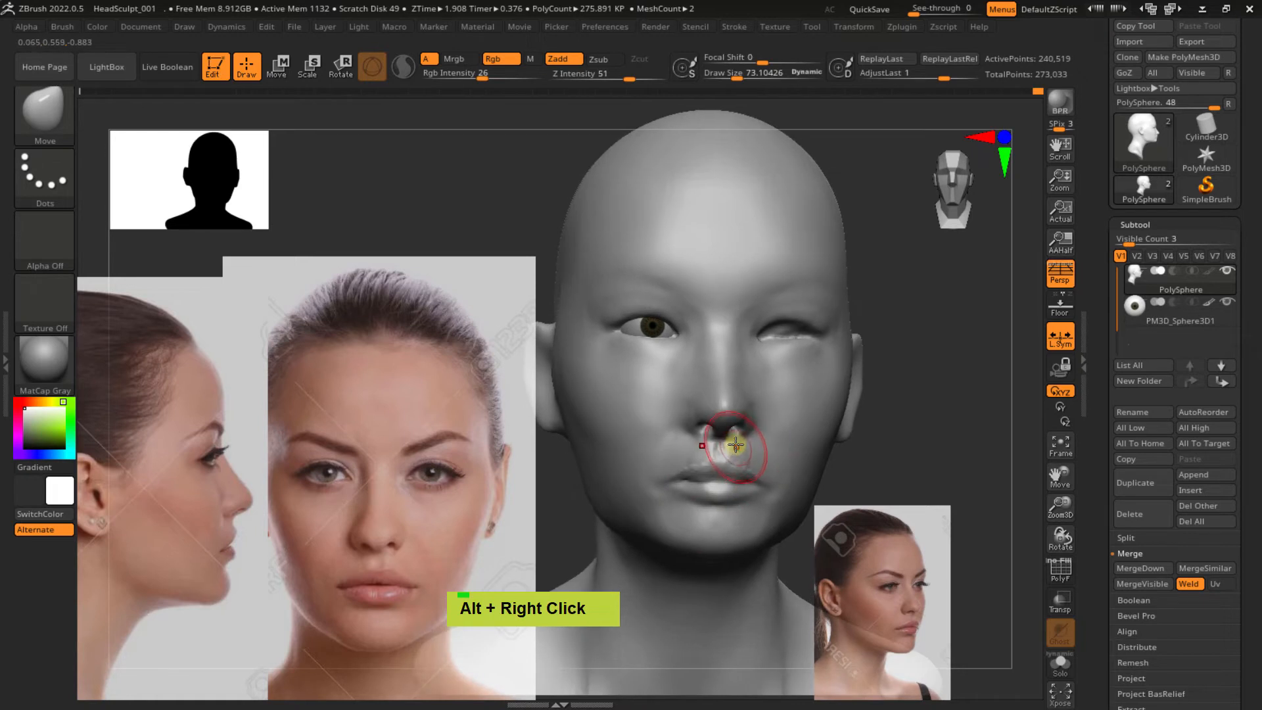
right_click_drag(736, 409, 794, 430, "alt")
right_click_drag(657, 380, 873, 357)
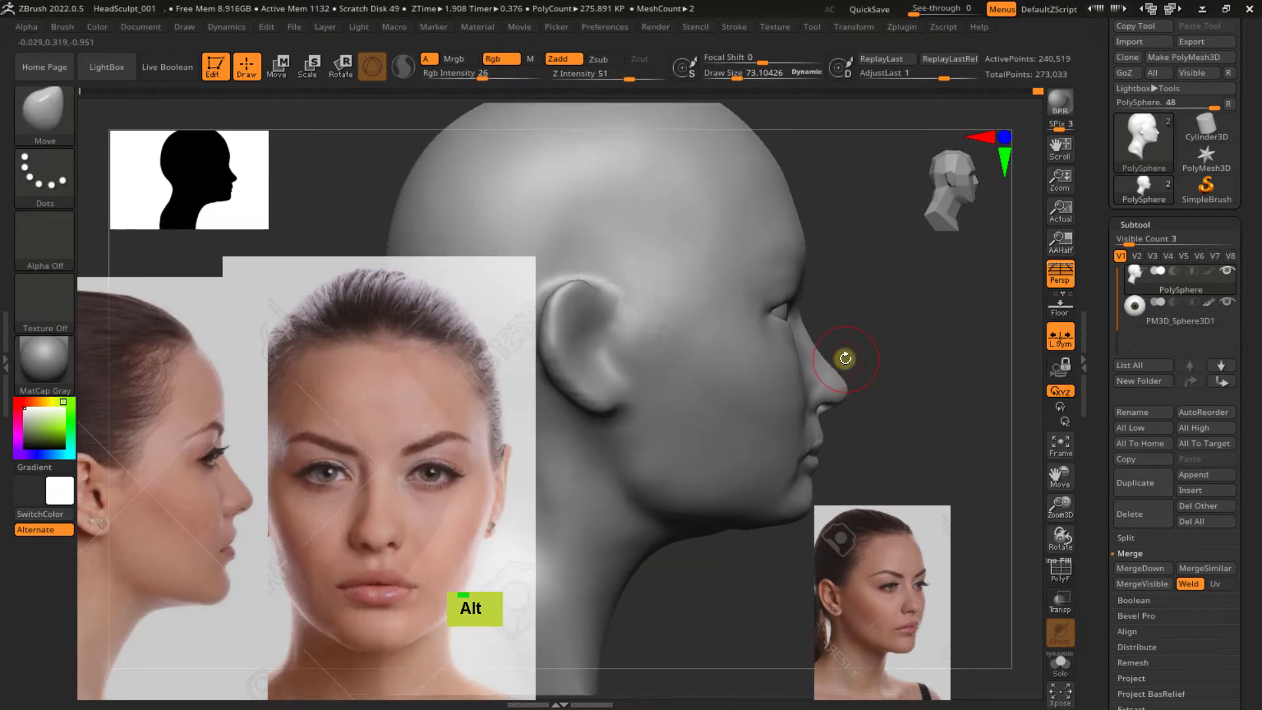
key("s")
left_click_drag(846, 359, 850, 361)
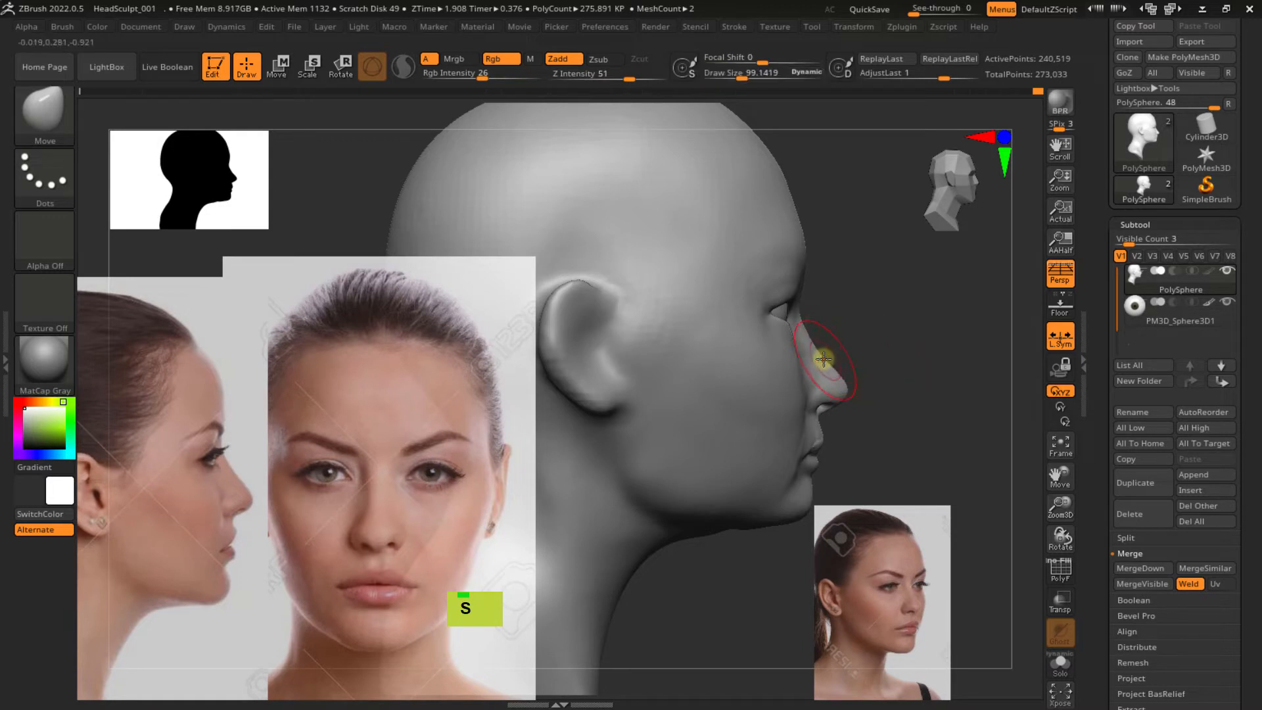
double_click(843, 382)
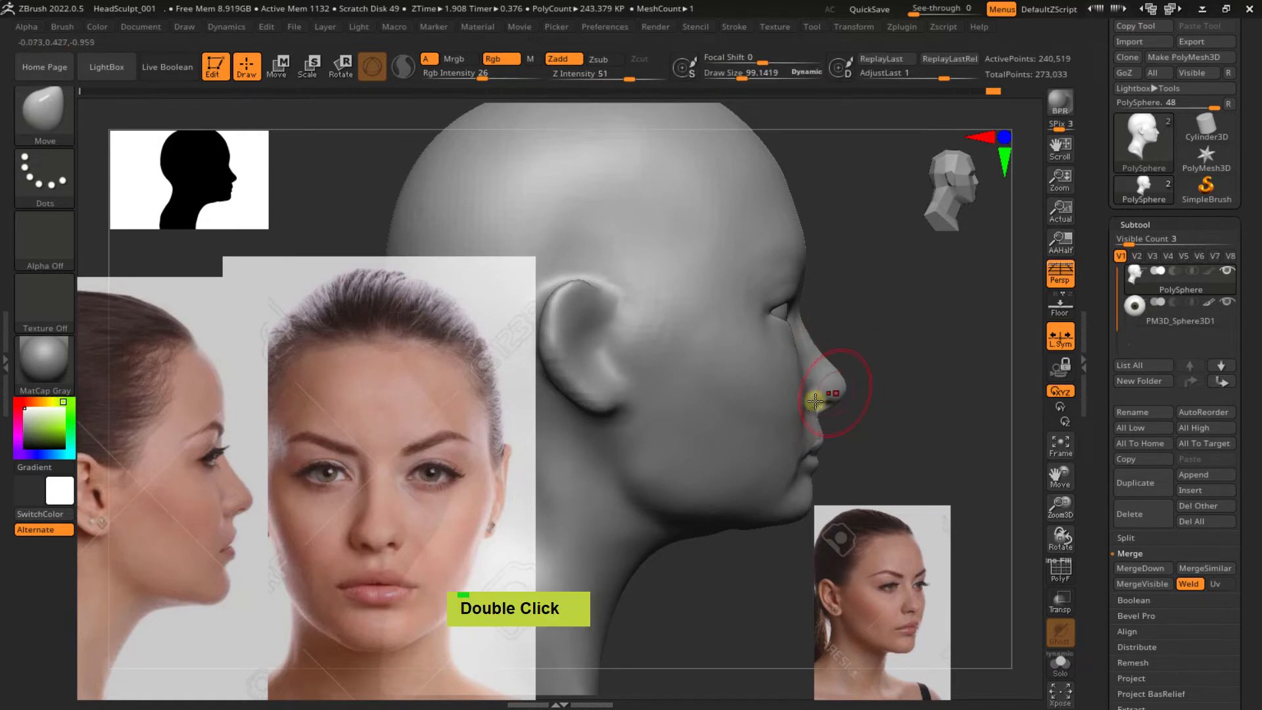
Carve the front edge of the ear's inner hollow with subtractive ClayBuildup strokes at a draw size of about 30
right_click_drag(670, 388, 808, 359, "alt")
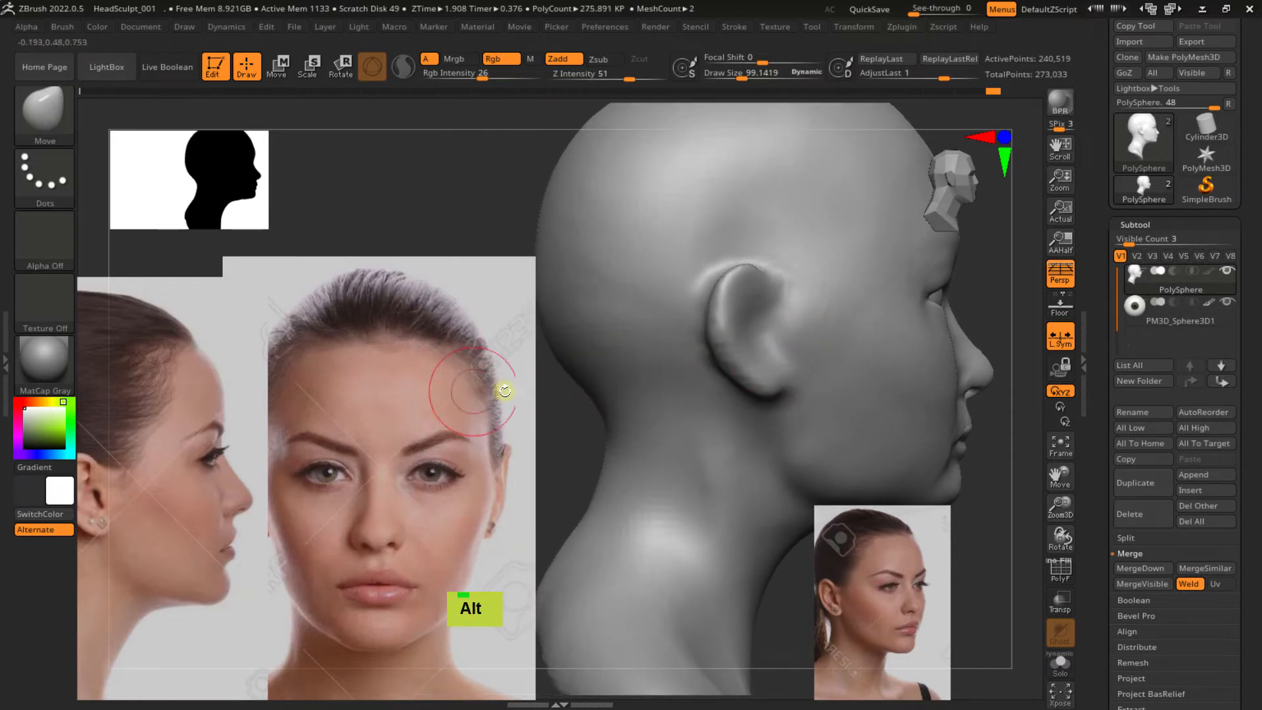
right_click_drag(775, 303, 774, 344, "ctrl")
key("s")
left_click_drag(771, 343, 762, 349)
mouse_move(781, 320)
right_mouse_down("alt")
mouse_move(727, 333)
mouse_move(747, 361)
right_mouse_up("alt")
key("s")
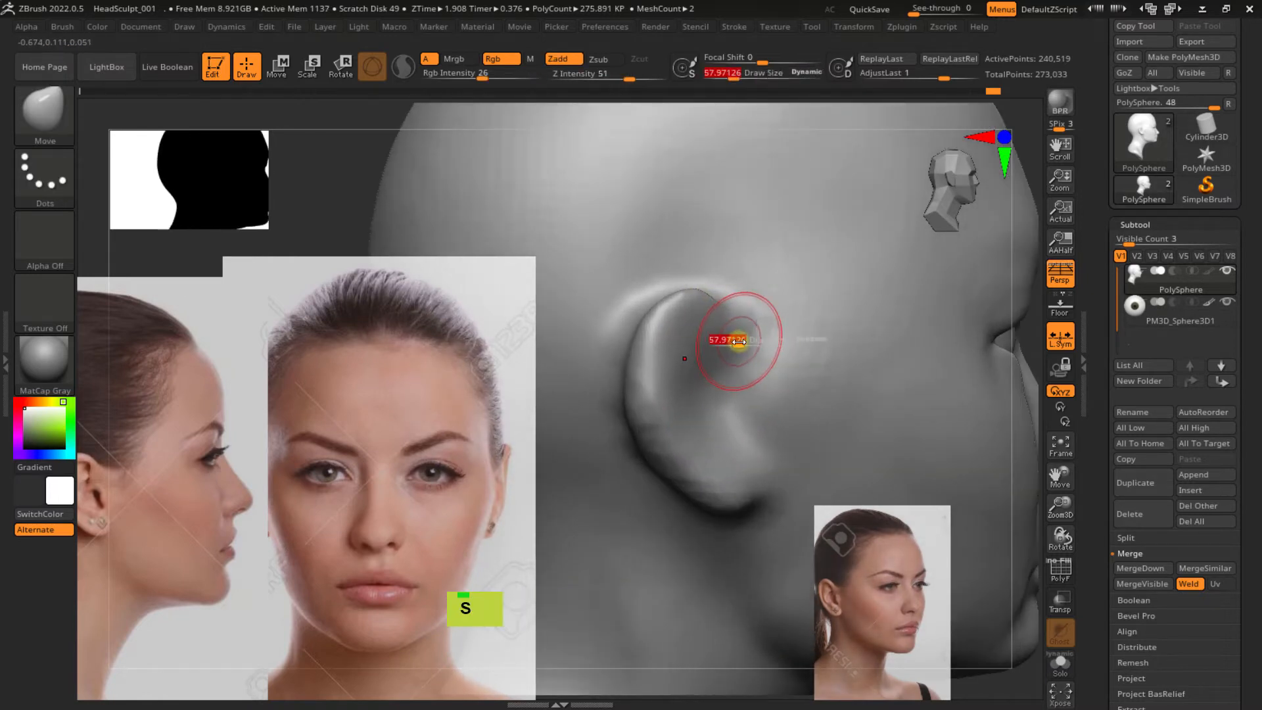
left_click_drag(738, 344, 733, 344)
key("b")
key("c")
key("b")
mouse_move(737, 349)
right_mouse_down()
mouse_move(707, 349)
mouse_move(714, 334)
right_mouse_up()
mouse_move(718, 330)
left_mouse_down("alt")
mouse_move(729, 381)
mouse_move(738, 368)
mouse_move(721, 363)
mouse_move(731, 368)
left_mouse_up("alt")
mouse_move(731, 366)
right_mouse_down()
mouse_move(766, 353)
mouse_move(745, 359)
right_mouse_up()
left_click_drag(743, 360, 717, 397, "alt")
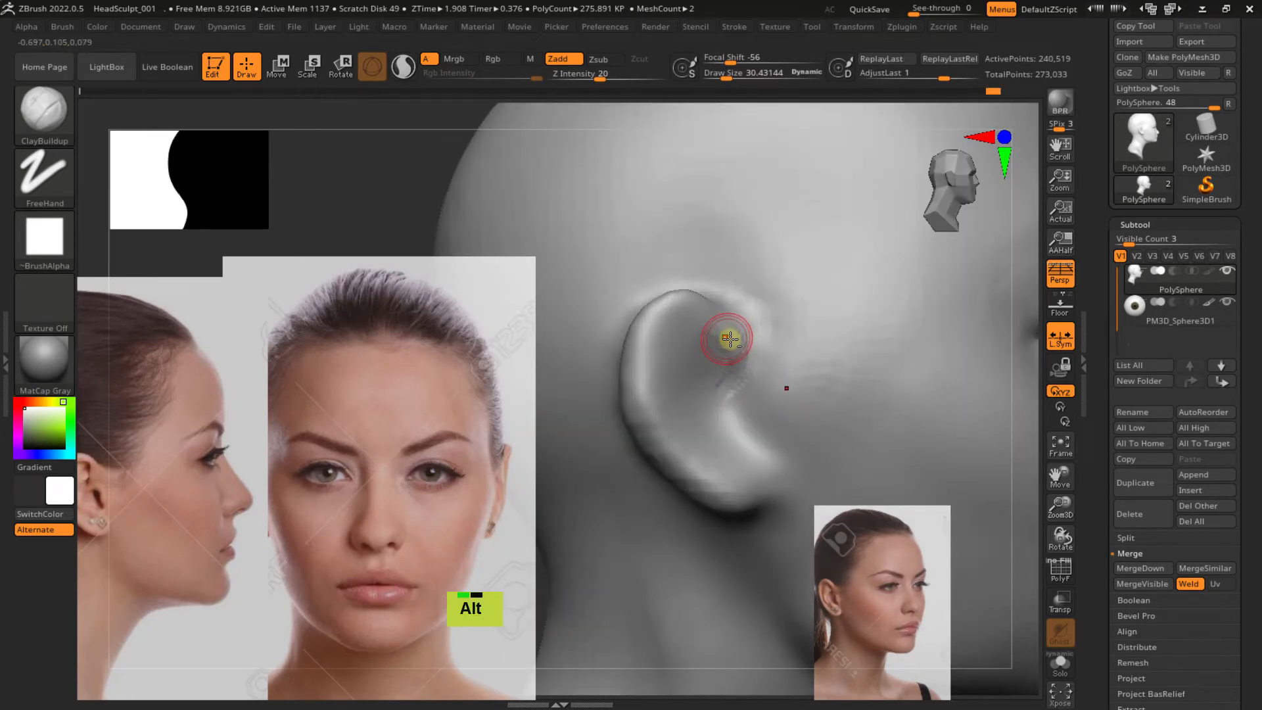
left_click_drag(728, 338, 726, 387, "alt")
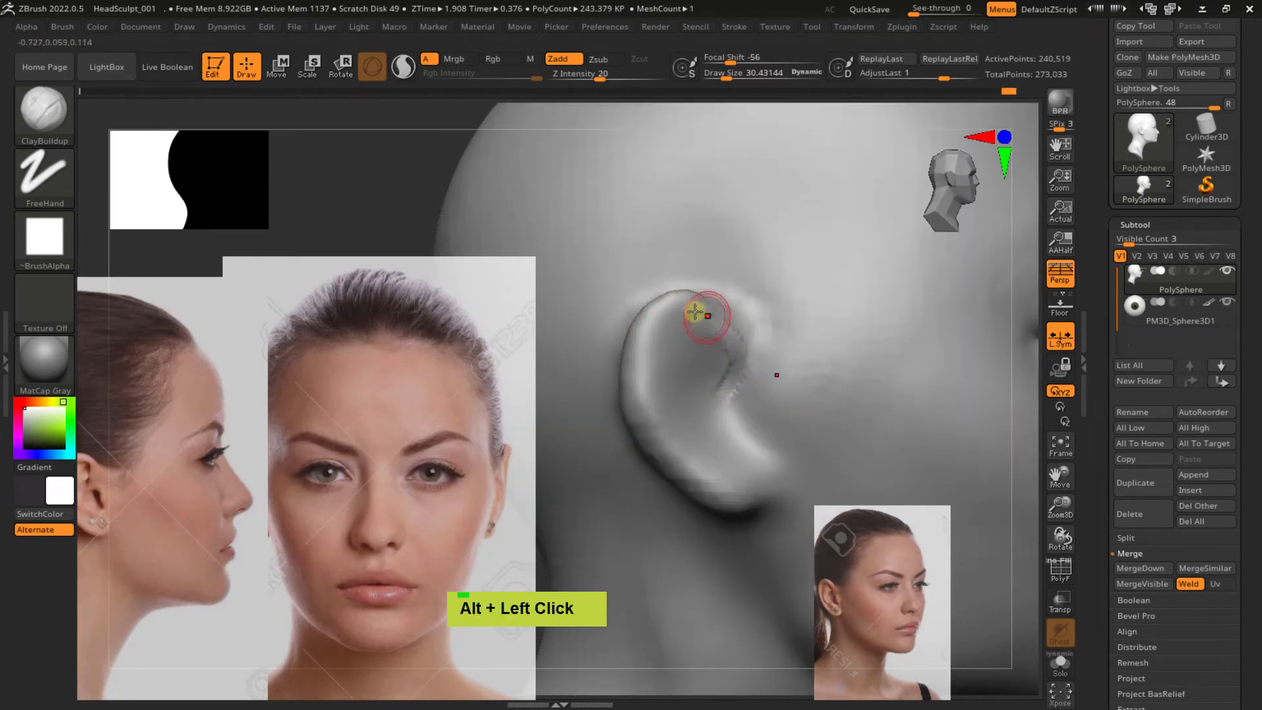
Continue the ClayBuildup groove beneath the ear's upper rim and down the inner hollow to the ear canal
double_click(687, 305)
mouse_move(714, 307)
left_mouse_down()
mouse_move(733, 361)
mouse_move(720, 399)
left_mouse_up()
mouse_move(731, 382)
left_mouse_down("alt")
mouse_move(711, 431)
mouse_move(726, 432)
left_mouse_up("alt")
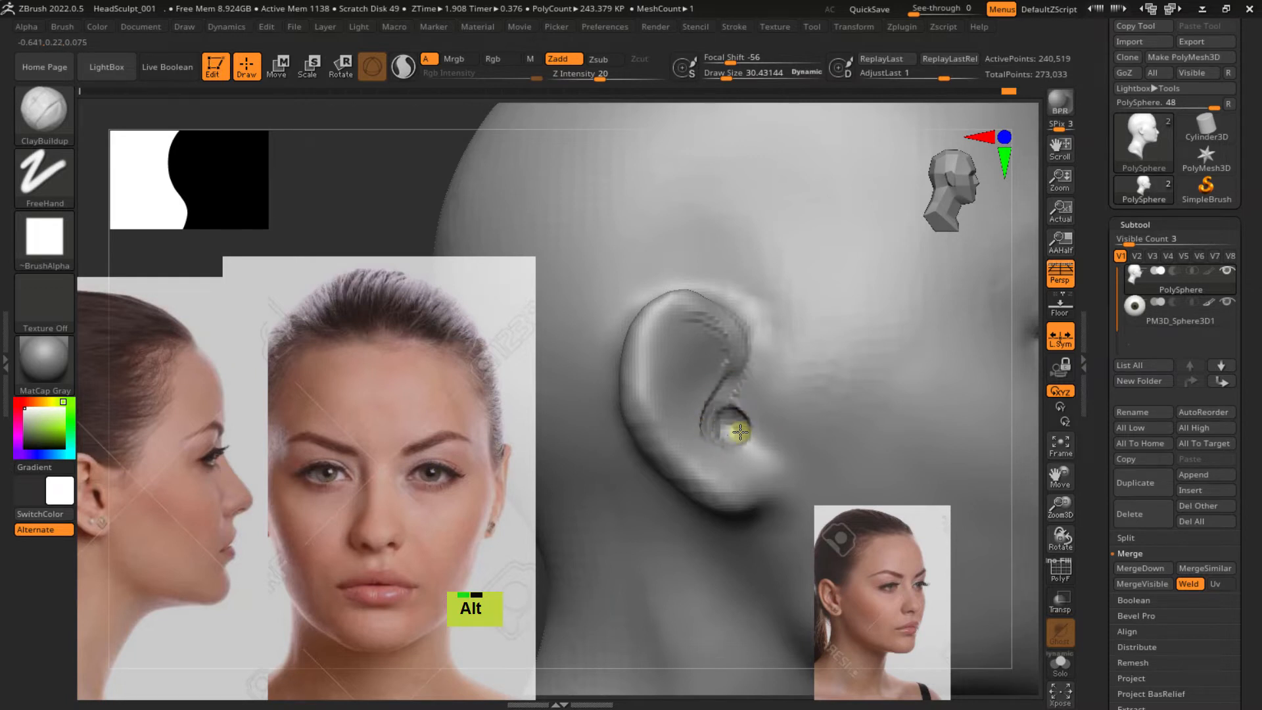
Deepen the ear canal hollow with subtractive ClayBuildup strokes and remesh the head with DynaMesh
mouse_move(740, 431)
right_mouse_down()
mouse_move(789, 443)
mouse_move(738, 423)
right_mouse_up()
mouse_move(738, 423)
left_mouse_down("alt")
mouse_move(734, 396)
mouse_move(727, 431)
left_mouse_up("alt")
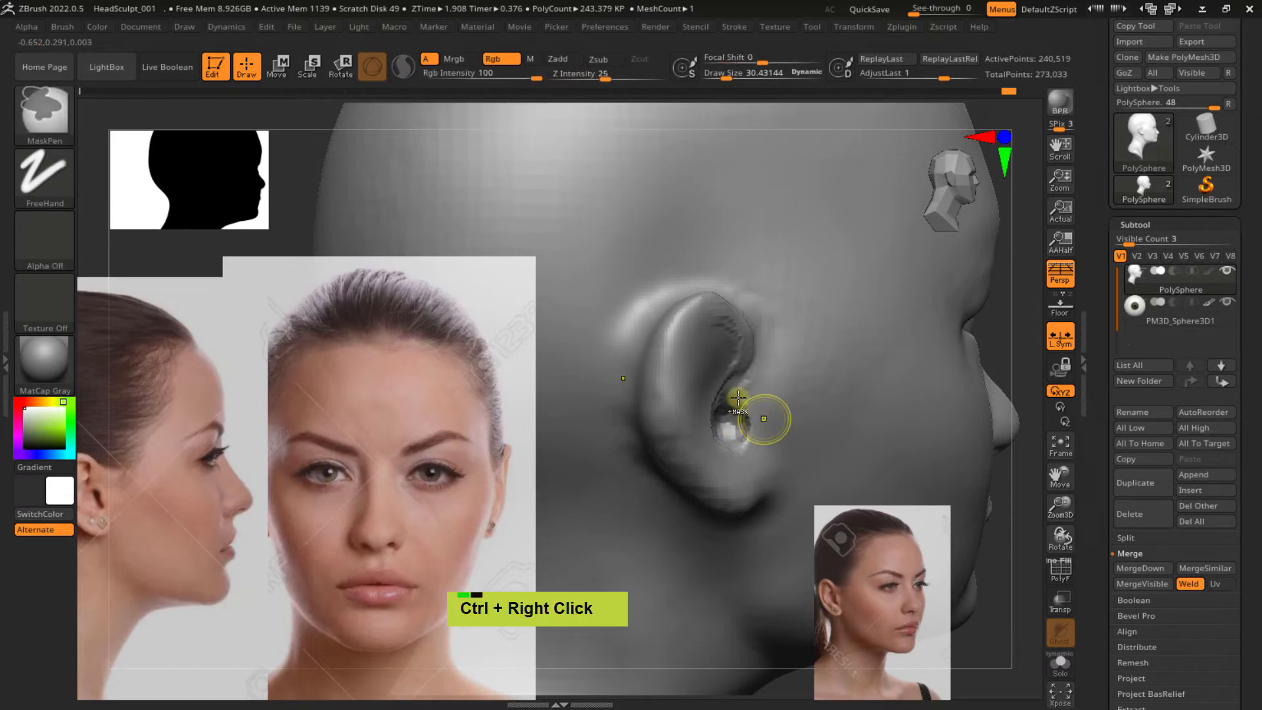
right_click_drag(766, 414, 945, 330, "ctrl")
left_click_drag(953, 311, 975, 336, "ctrl")
Carve the lower bowl of the ear and the notch above the earlobe with subtractive ClayBuildup strokes
right_click_drag(733, 409, 771, 463)
left_click_drag(760, 448, 682, 416, "alt")
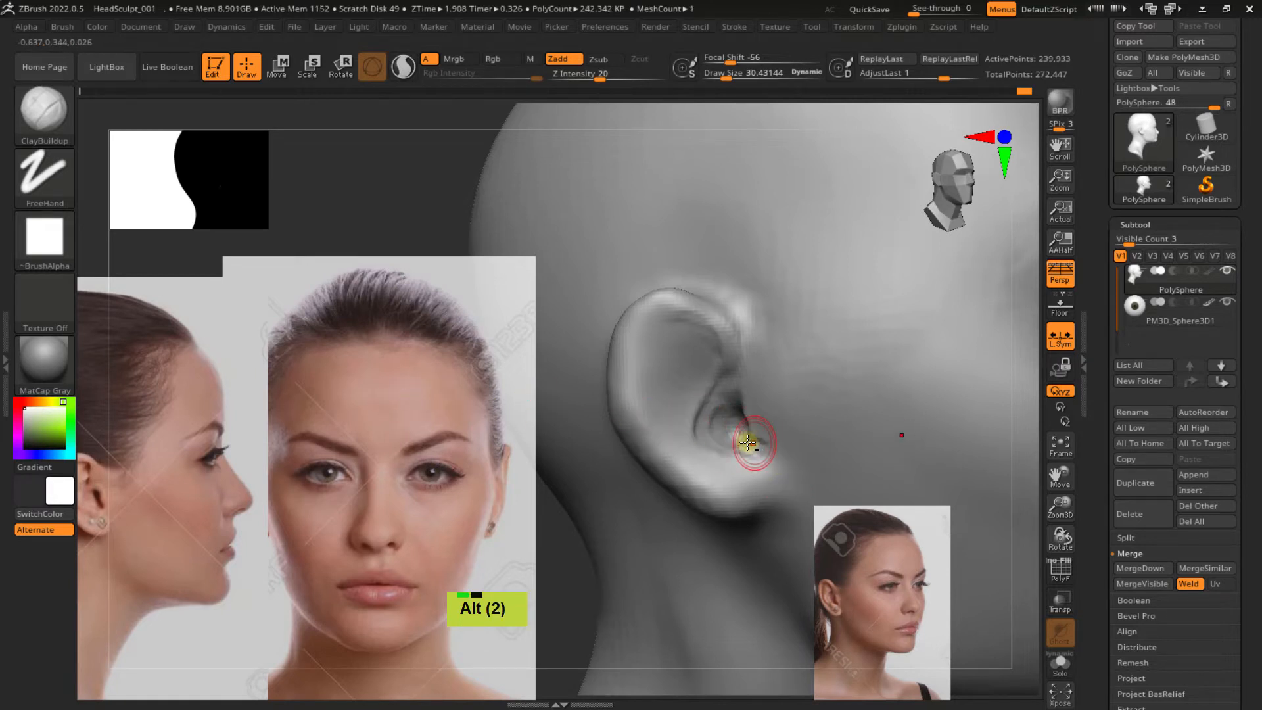
left_click_drag(747, 443, 746, 445, "alt")
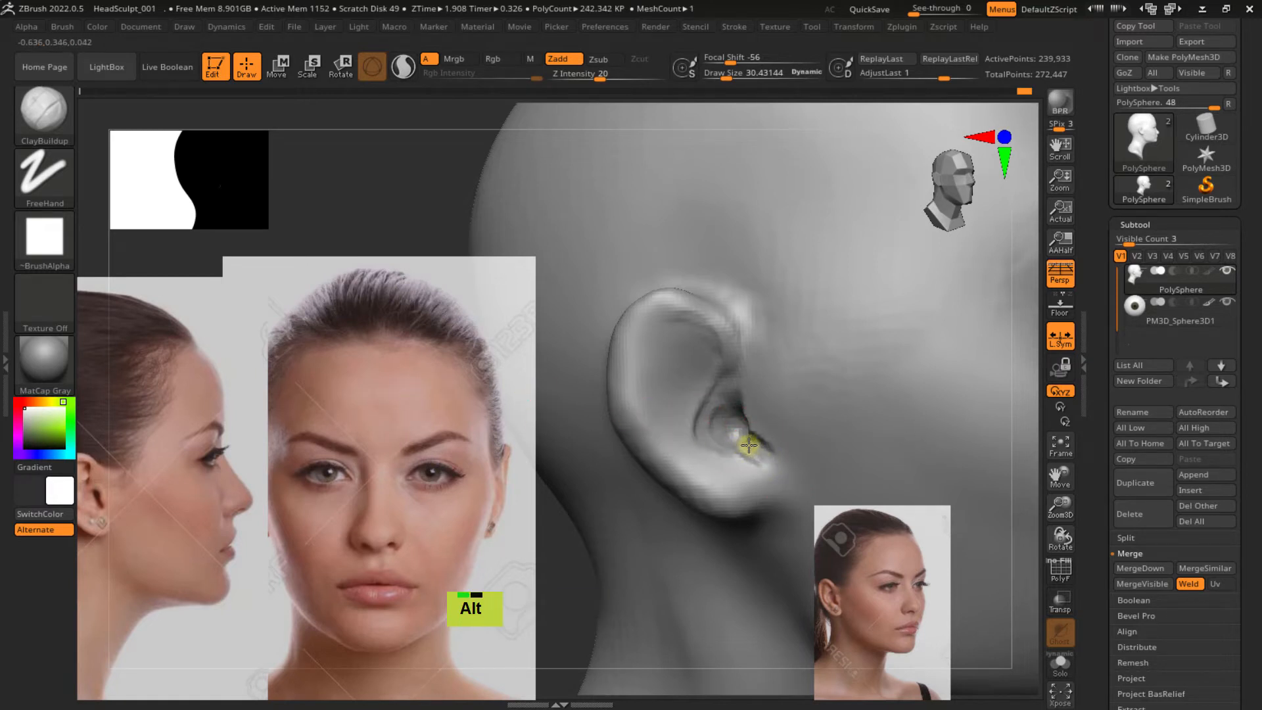
right_click_drag(780, 431, 759, 433)
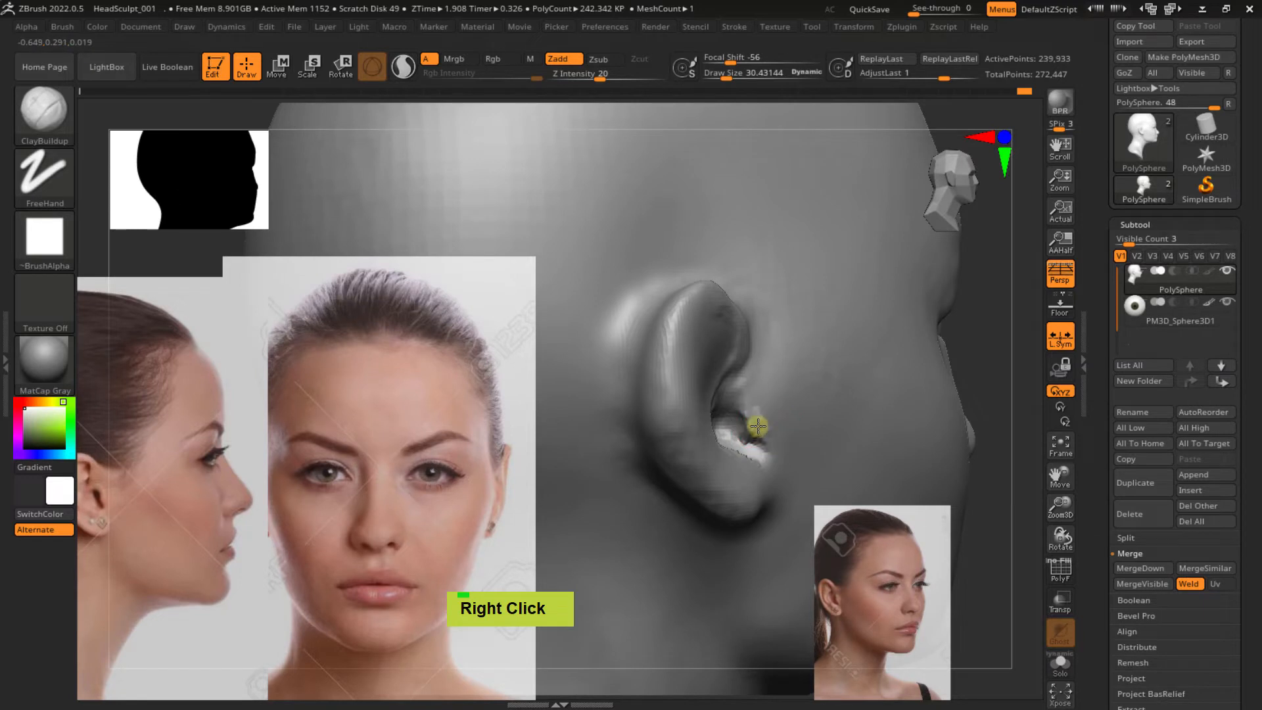
Build up the tragus in front of the ear canal with ClayBuildup at a draw size of about 42
key("s")
left_click_drag(758, 421, 766, 420)
right_click_drag(789, 428, 754, 427)
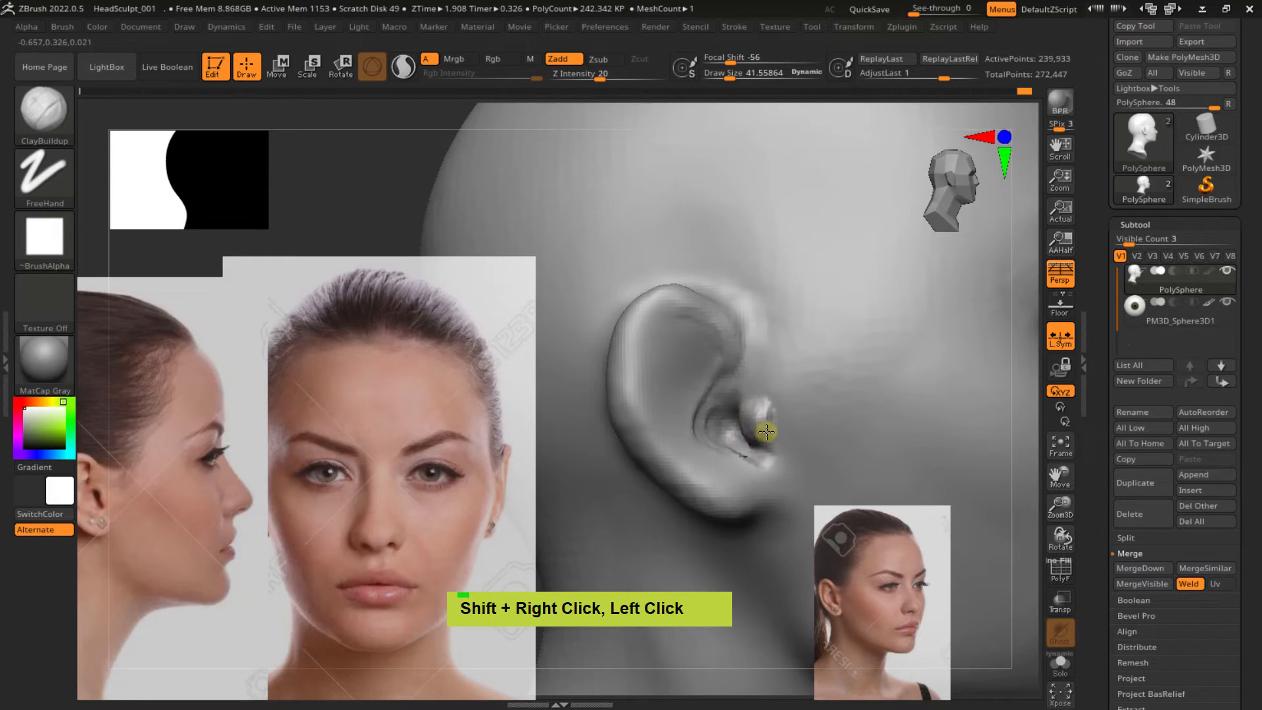
Smooth the tragus and shape the ear bowl beside it by building up and carving with ClayBuildup
left_click_drag(770, 447, 756, 428, "shift")
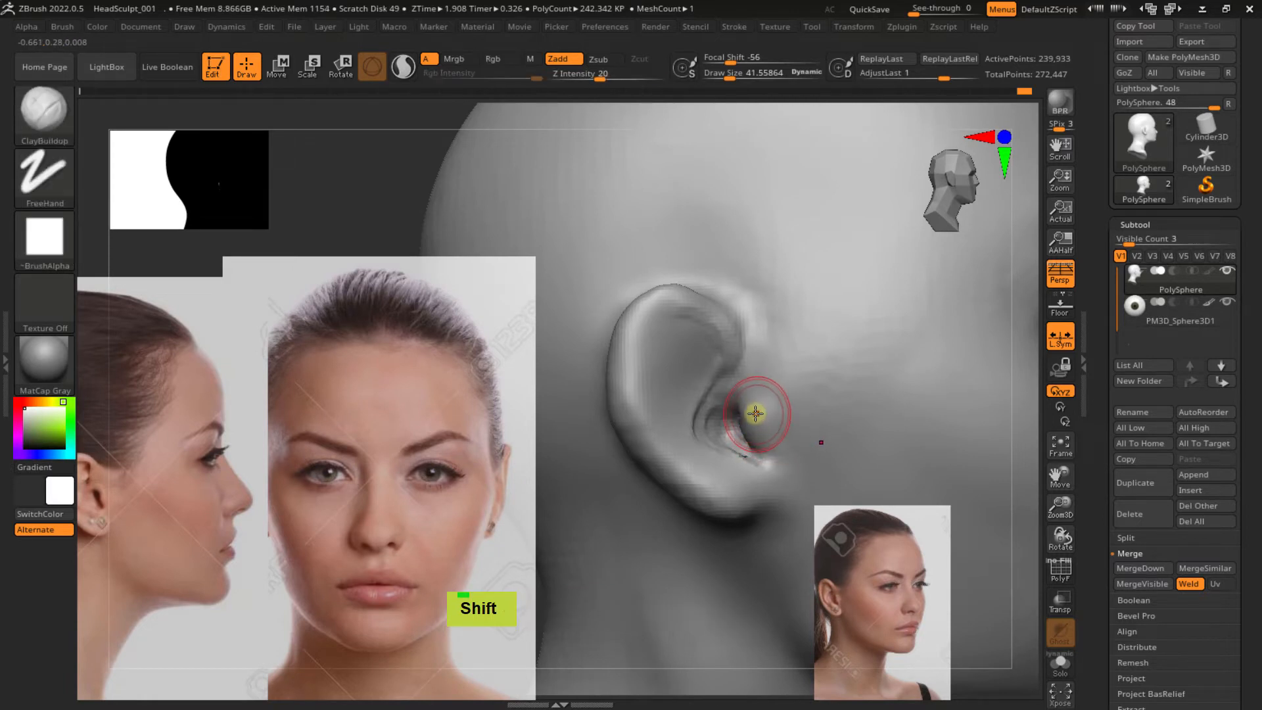
left_click_drag(764, 413, 767, 408, "shift")
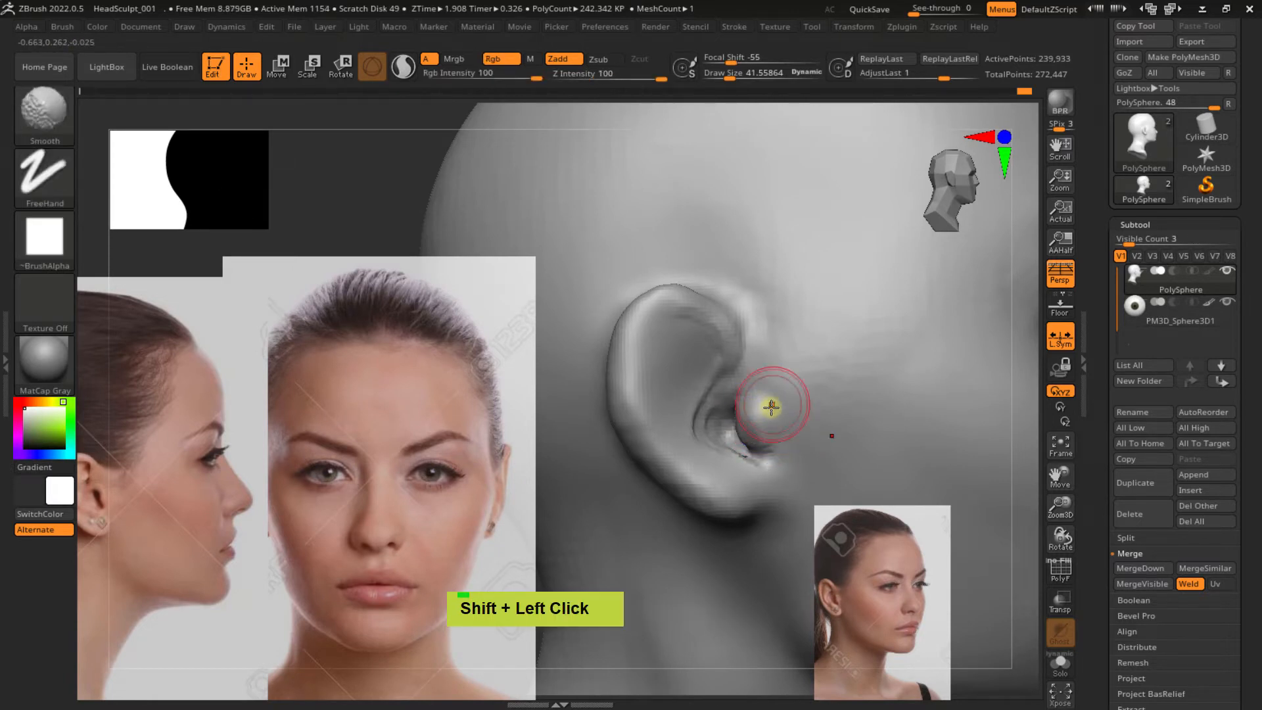
right_click_drag(767, 408, 723, 358)
double_click(734, 379)
left_click_drag(714, 375, 713, 415)
mouse_move(715, 409)
left_mouse_down("alt")
mouse_move(708, 430)
mouse_move(677, 421)
left_mouse_up("alt")
double_click(708, 395)
right_click_drag(739, 406, 715, 416)
mouse_move(718, 419)
left_mouse_down("alt")
mouse_move(715, 439)
mouse_move(713, 419)
left_mouse_up("alt")
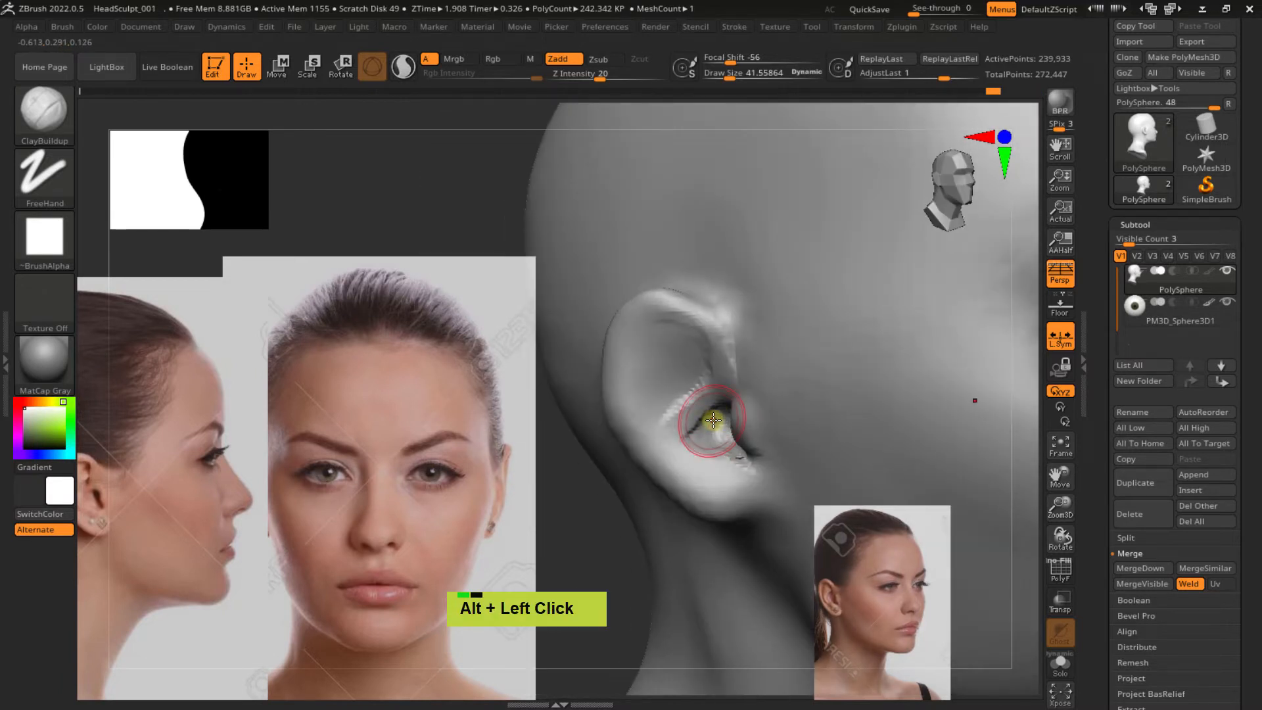
Carve the inner ear hollow deeper with ClayBuildup and remesh the head with DynaMesh
right_click_drag(713, 419, 731, 421)
mouse_move(694, 419)
left_mouse_down("alt")
mouse_move(692, 355)
mouse_move(673, 342)
mouse_move(680, 409)
left_mouse_up("alt")
left_click_drag(675, 334, 655, 378, "alt")
key("ctrl")
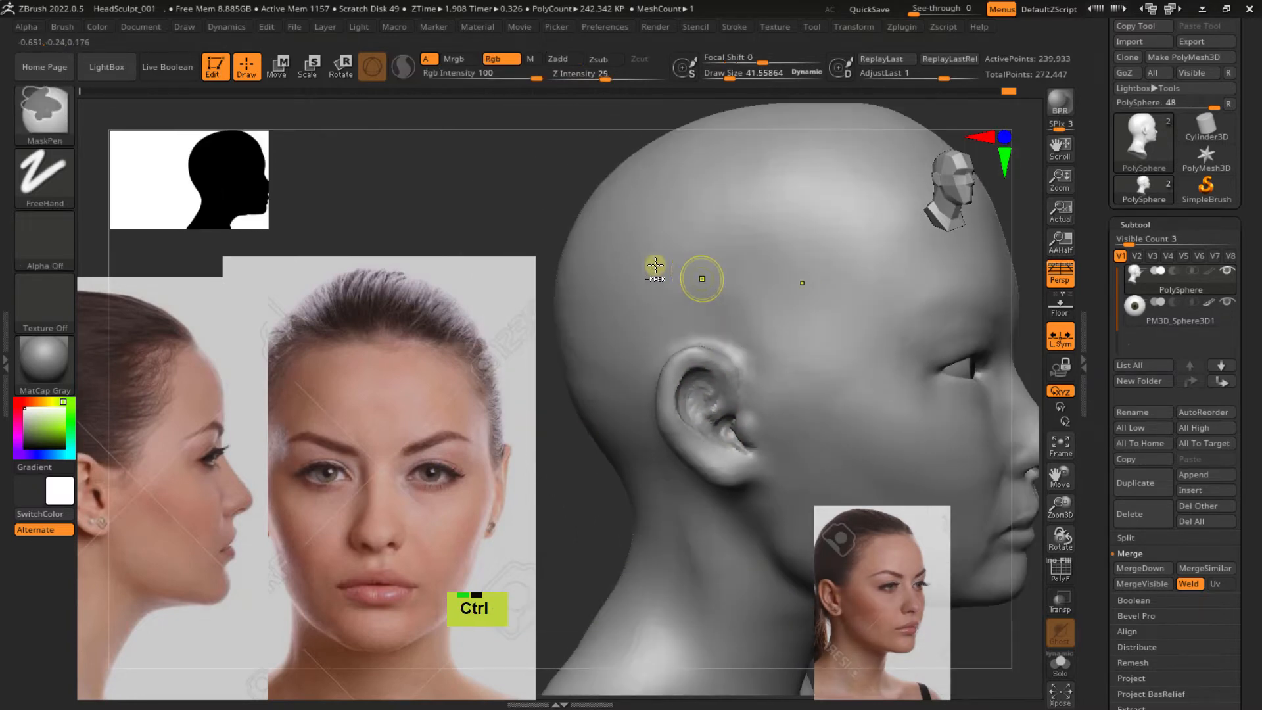
left_click(532, 205, "ctrl")
Carve out the upper hollow inside the ear rim with ClayBuildup and update the DynaMesh
mouse_move(697, 328)
right_mouse_down()
mouse_move(740, 421)
mouse_move(755, 416)
mouse_move(727, 423)
mouse_move(712, 514)
mouse_move(691, 377)
right_mouse_up()
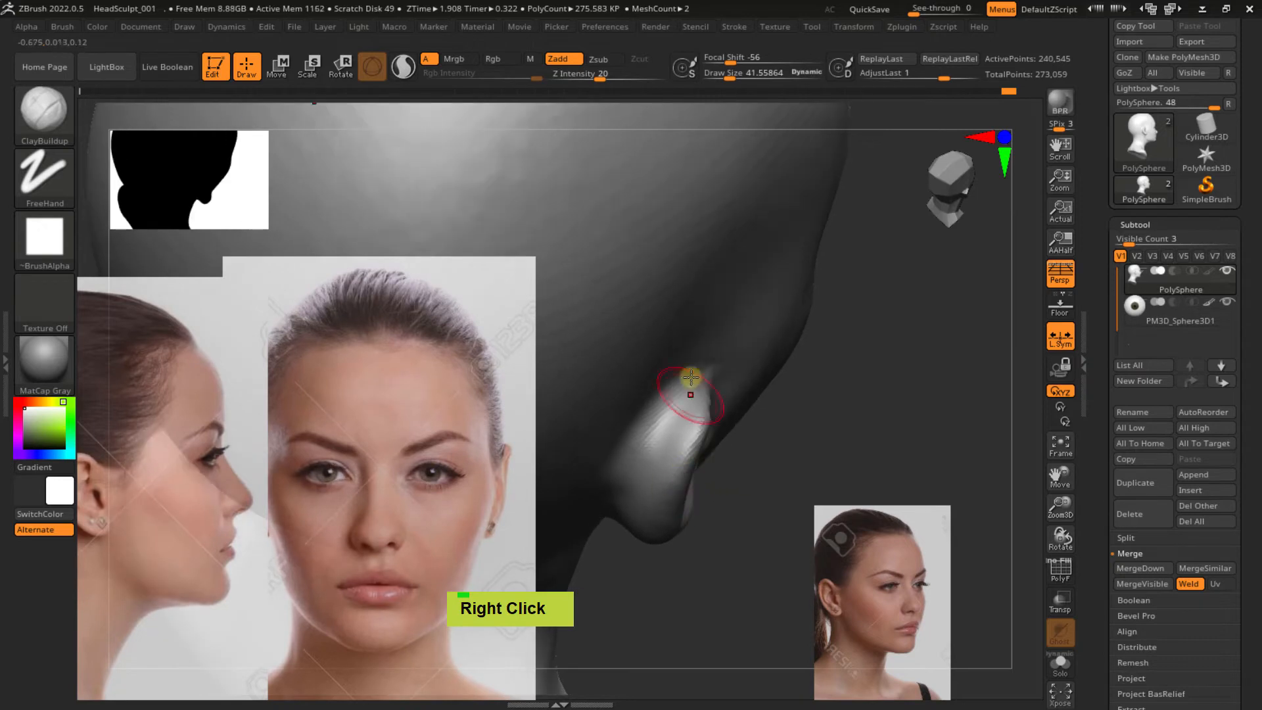
mouse_move(647, 452)
right_mouse_down()
mouse_move(642, 492)
mouse_move(617, 420)
mouse_move(704, 361)
mouse_move(738, 460)
mouse_move(710, 417)
mouse_move(670, 403)
mouse_move(676, 357)
right_mouse_up()
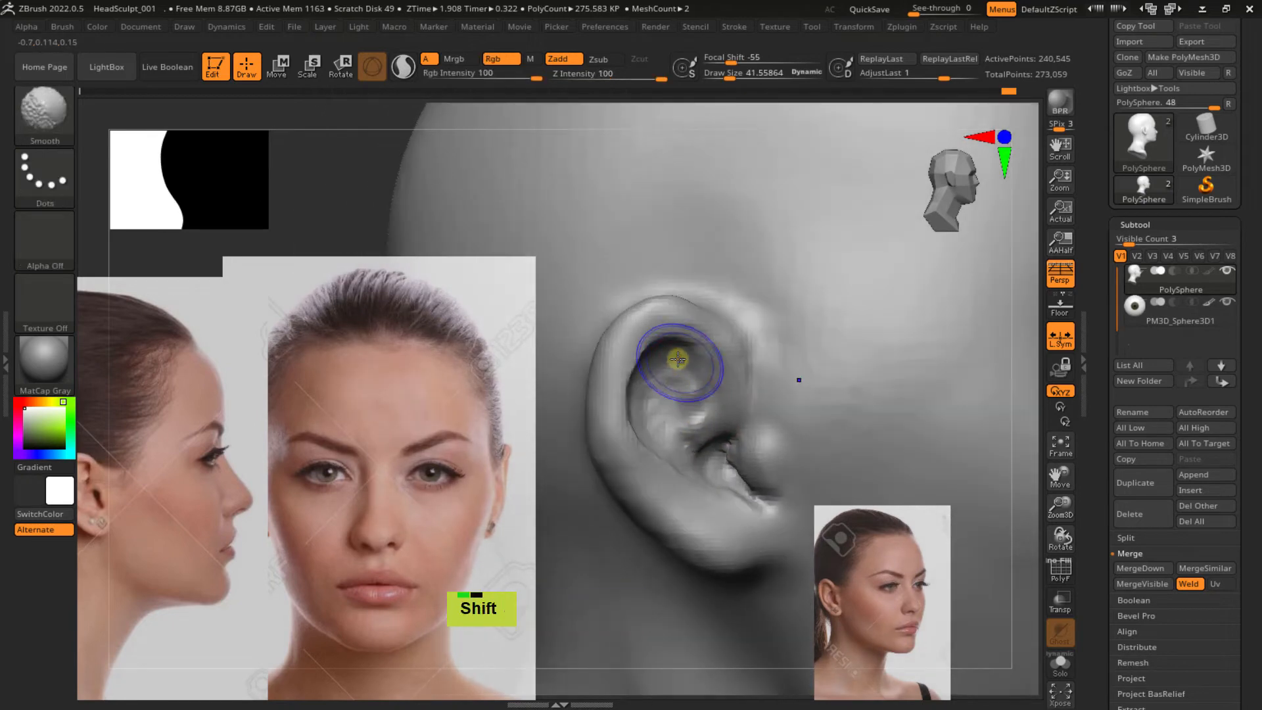
left_click(677, 360, "alt")
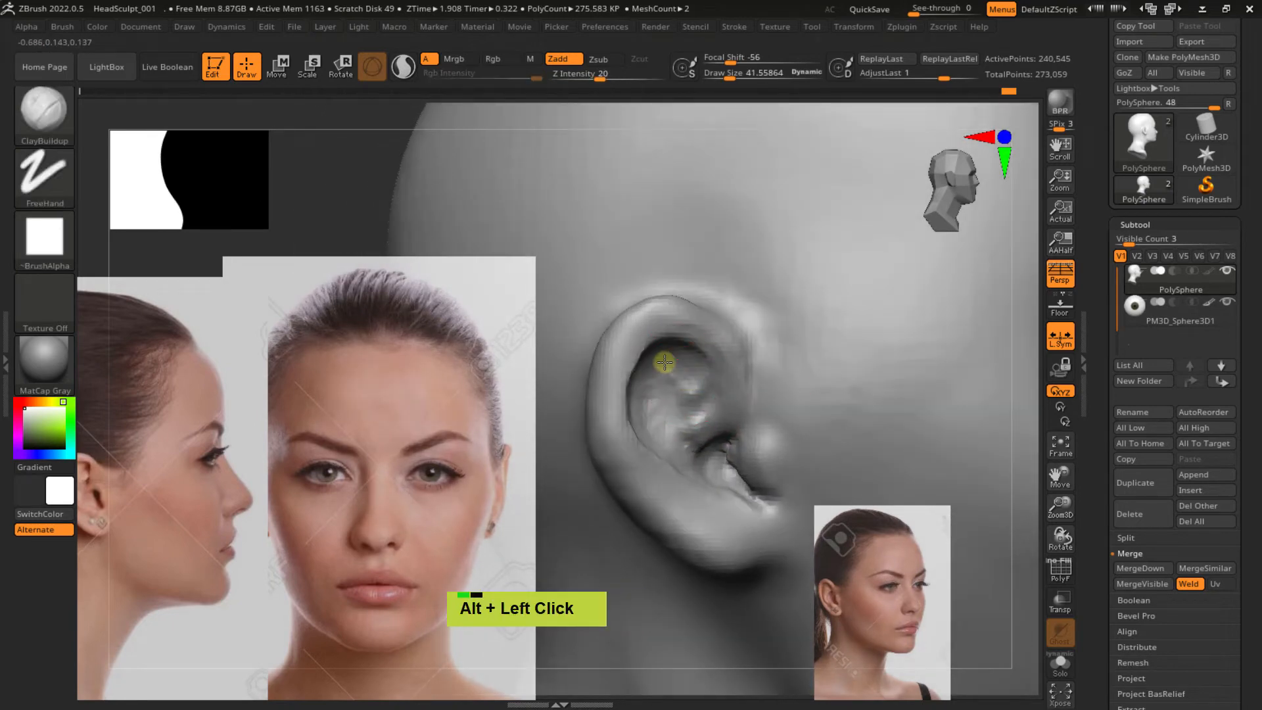
left_click_drag(664, 362, 677, 382, "alt")
mouse_move(679, 403)
right_mouse_down()
mouse_move(662, 389)
mouse_move(677, 335)
right_mouse_up()
mouse_move(663, 349)
left_mouse_down("alt")
mouse_move(650, 361)
mouse_move(670, 369)
left_mouse_up("alt")
mouse_move(671, 369)
right_mouse_down()
mouse_move(658, 374)
mouse_move(657, 361)
right_mouse_up()
mouse_move(657, 361)
left_mouse_down("alt")
mouse_move(671, 380)
mouse_move(663, 371)
mouse_move(646, 436)
mouse_move(675, 393)
left_mouse_up("alt")
left_click_drag(614, 262, 641, 305, "ctrl")
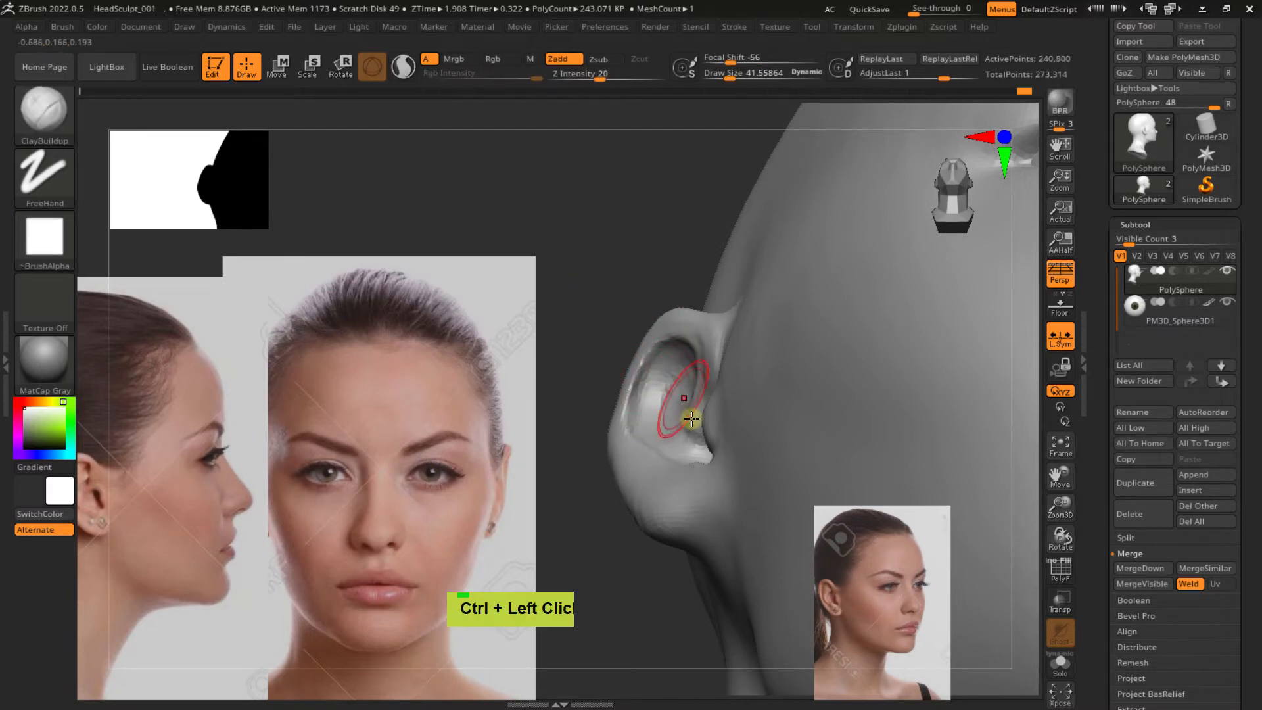
Enter Spotlight editing, shift the side reference photo toward the model and move the front photo down
right_click_drag(691, 418, 529, 374)
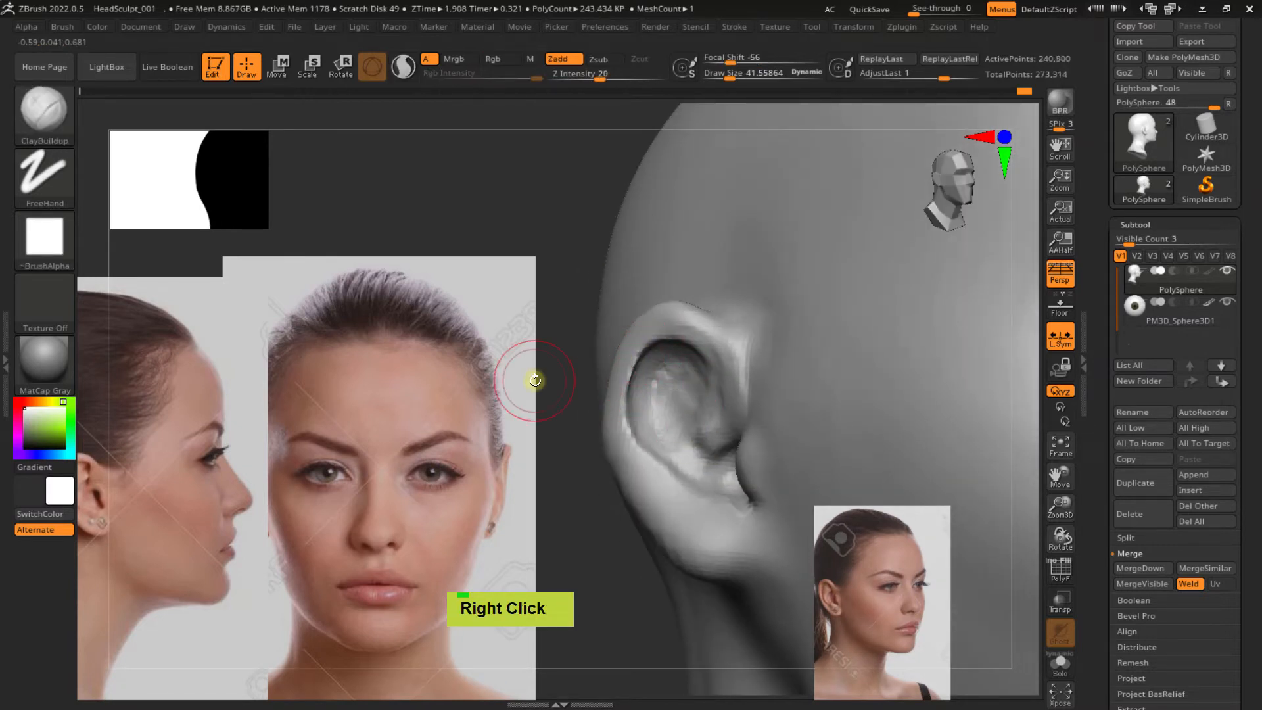
key("z")
left_click(221, 387)
left_click_drag(222, 381, 308, 386)
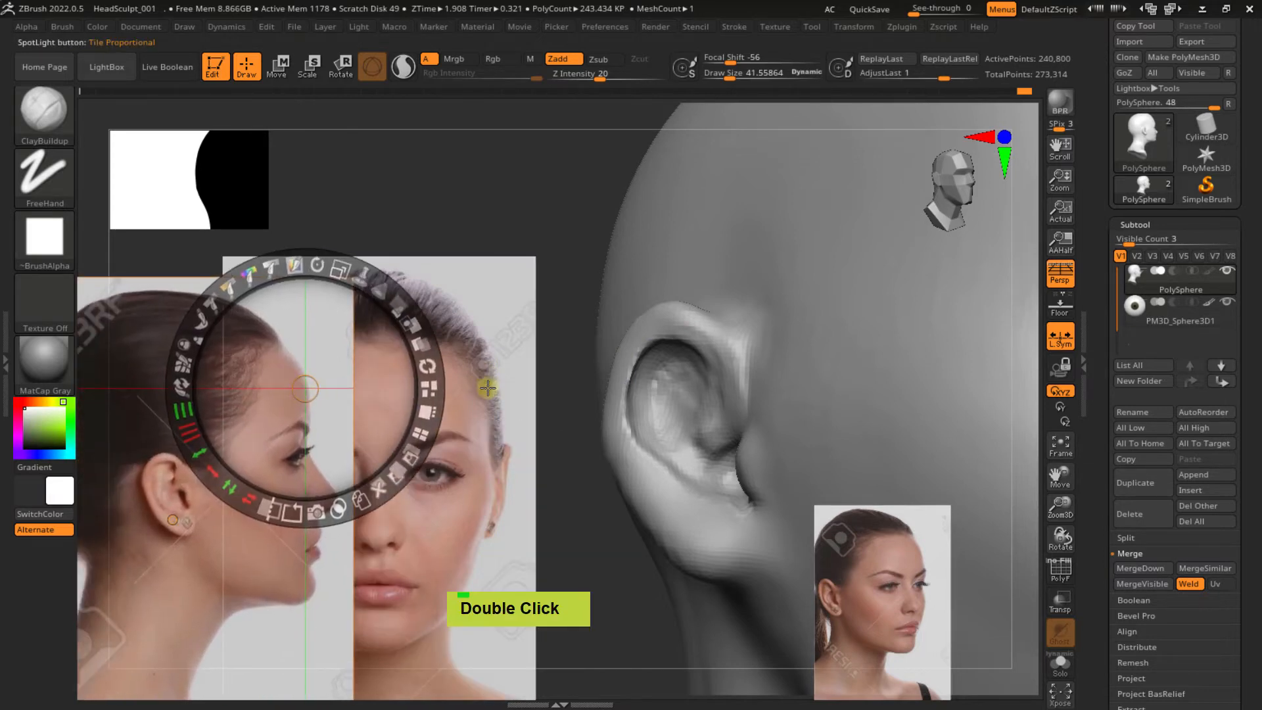
left_click(484, 386)
left_click_drag(484, 387, 383, 664)
Enlarge the side profile photo, position its ear near the sculpted ear, and exit Spotlight editing
left_click(203, 401)
left_click_drag(203, 401, 289, 443)
left_click_drag(321, 328, 457, 399)
left_click(457, 396)
left_click_drag(492, 287, 453, 275)
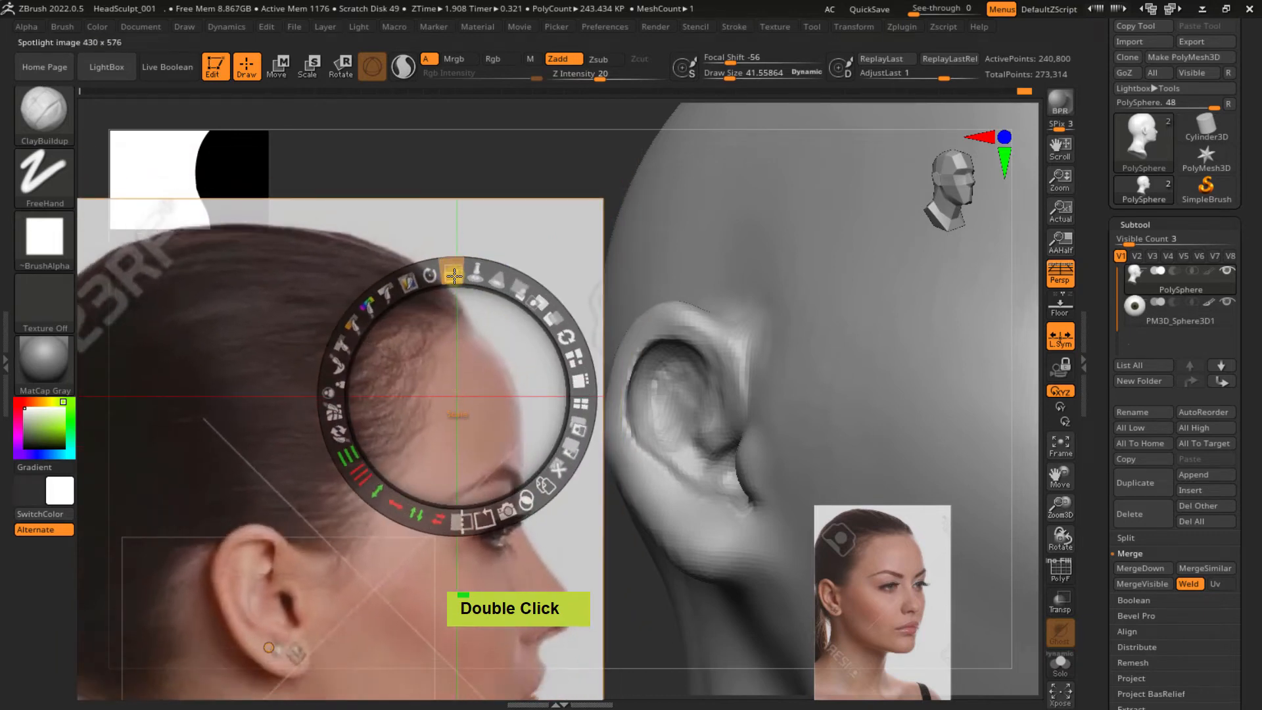
left_click_drag(457, 396, 419, 319)
left_click_drag(257, 488, 224, 385)
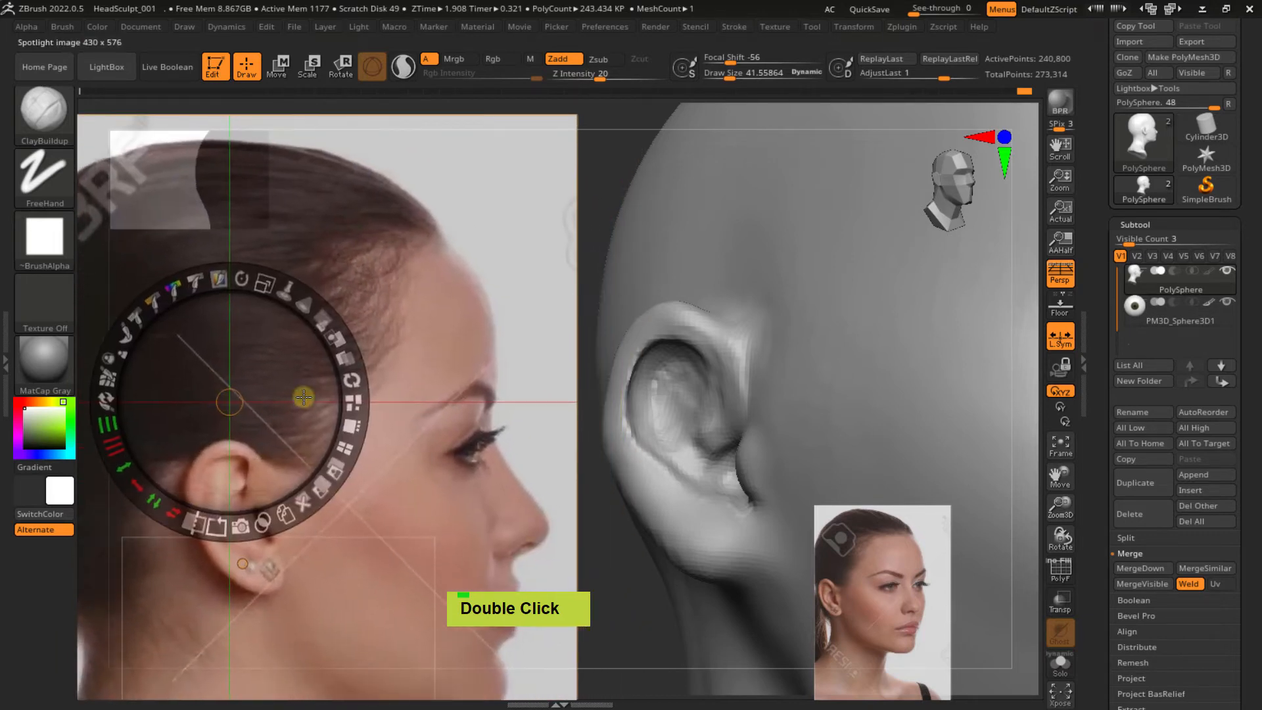
key("z")
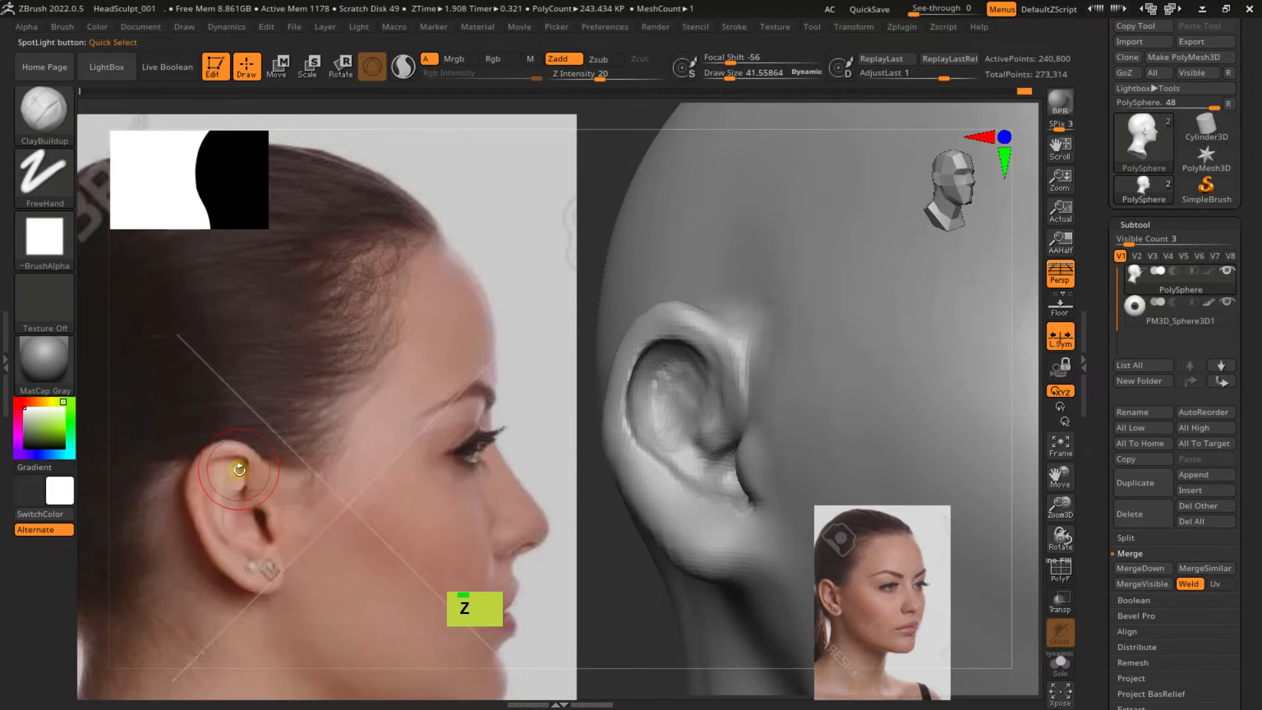
Refine the inner ear folds using ClayBuildup at a draw size of about 19, and update the DynaMesh
mouse_move(726, 376)
right_mouse_down()
mouse_move(778, 393)
mouse_move(721, 370)
right_mouse_up()
key("s")
mouse_move(723, 369)
left_mouse_down()
mouse_move(701, 392)
mouse_move(704, 374)
mouse_move(702, 404)
mouse_move(687, 386)
left_mouse_up()
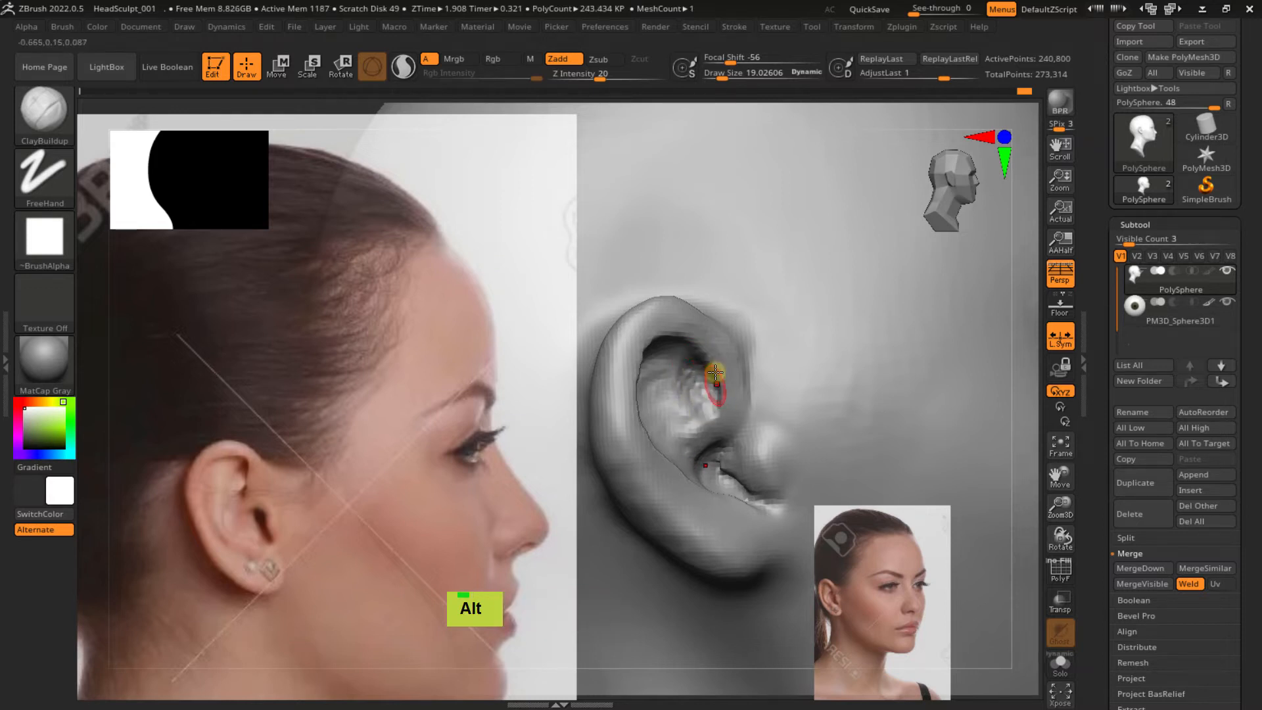
left_click_drag(687, 369, 700, 383, "alt")
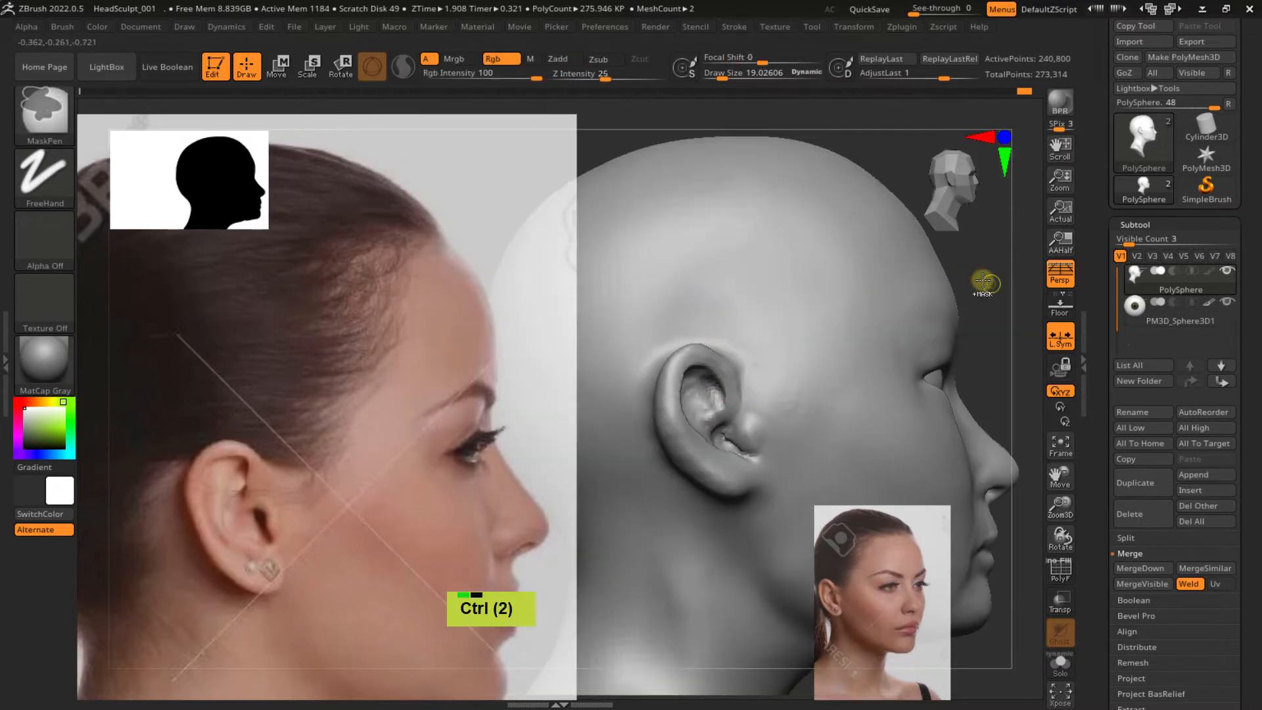
left_click(797, 361, "ctrl")
Build up and smooth the surface inside the upper ear with a draw size of about 33
mouse_move(797, 361)
right_mouse_down()
mouse_move(695, 392)
mouse_move(716, 402)
right_mouse_up()
right_click_drag(716, 402, 738, 425, "ctrl")
key("s")
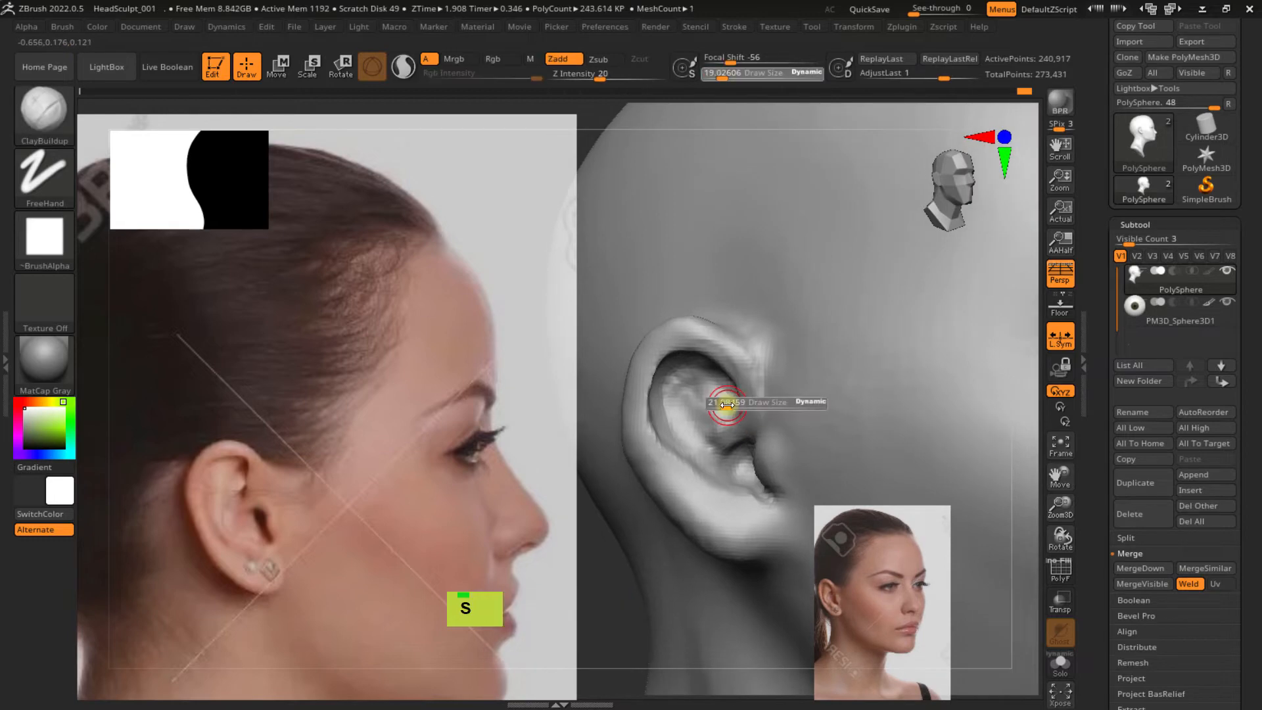
left_click_drag(724, 403, 730, 403)
mouse_move(749, 402)
right_mouse_down()
mouse_move(770, 360)
mouse_move(699, 428)
mouse_move(763, 400)
mouse_move(712, 400)
mouse_move(772, 409)
right_mouse_up()
mouse_move(705, 395)
left_mouse_down("shift")
mouse_move(696, 383)
mouse_move(688, 393)
mouse_move(699, 402)
left_mouse_up("shift")
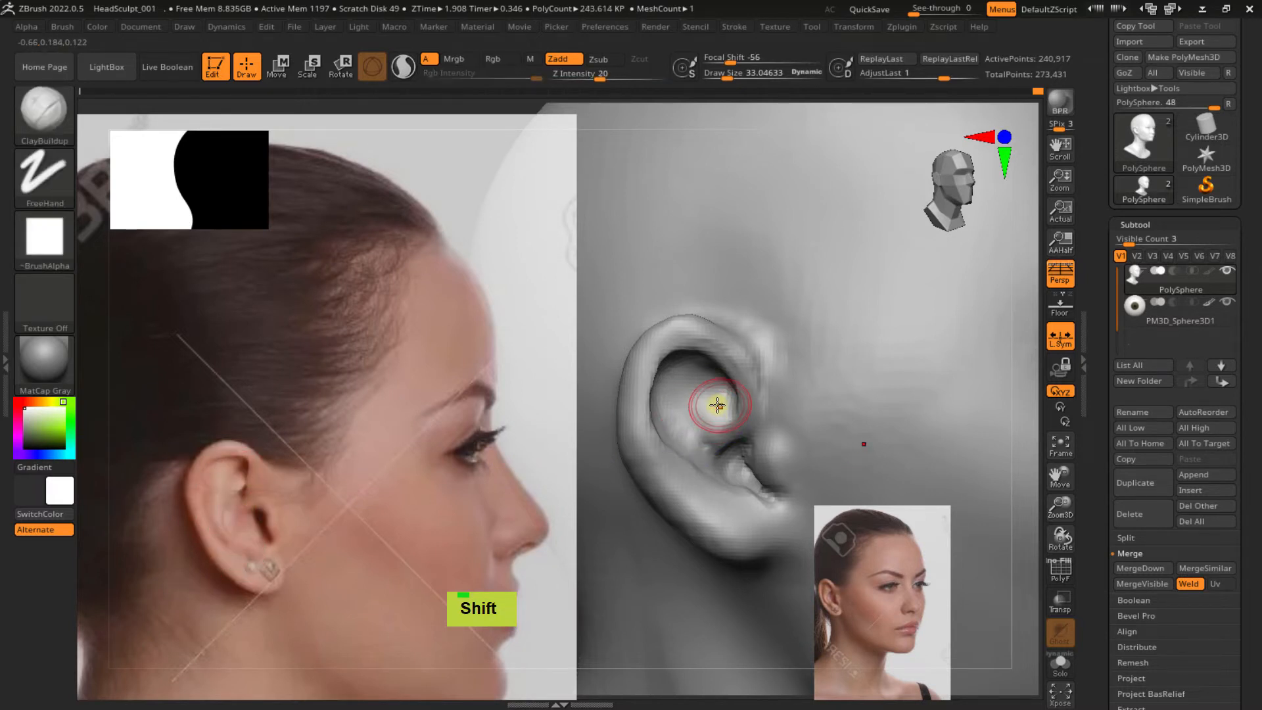
left_click(674, 404, "shift")
Sculpt the lower inner edge of the ear rim with a draw size of about 23
mouse_move(673, 404)
right_mouse_down("alt")
mouse_move(668, 375)
mouse_move(704, 423)
mouse_move(682, 431)
mouse_move(638, 397)
right_mouse_up("alt")
key("s")
left_click_drag(628, 415, 650, 434)
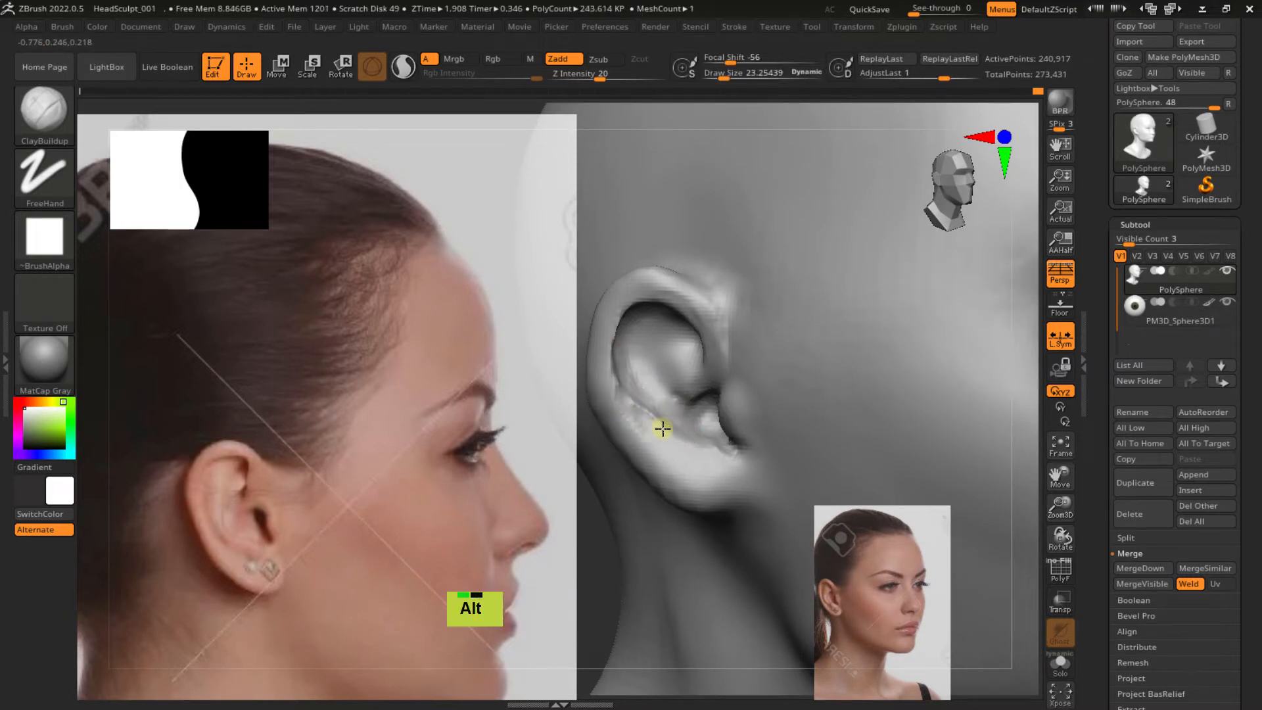
Pull the earlobe downward with the Move brush at a draw size of about 45
mouse_move(705, 439)
right_mouse_down()
mouse_move(720, 480)
mouse_move(736, 487)
mouse_move(767, 428)
mouse_move(684, 388)
mouse_move(696, 403)
right_mouse_up()
key("b")
key("m")
key("v")
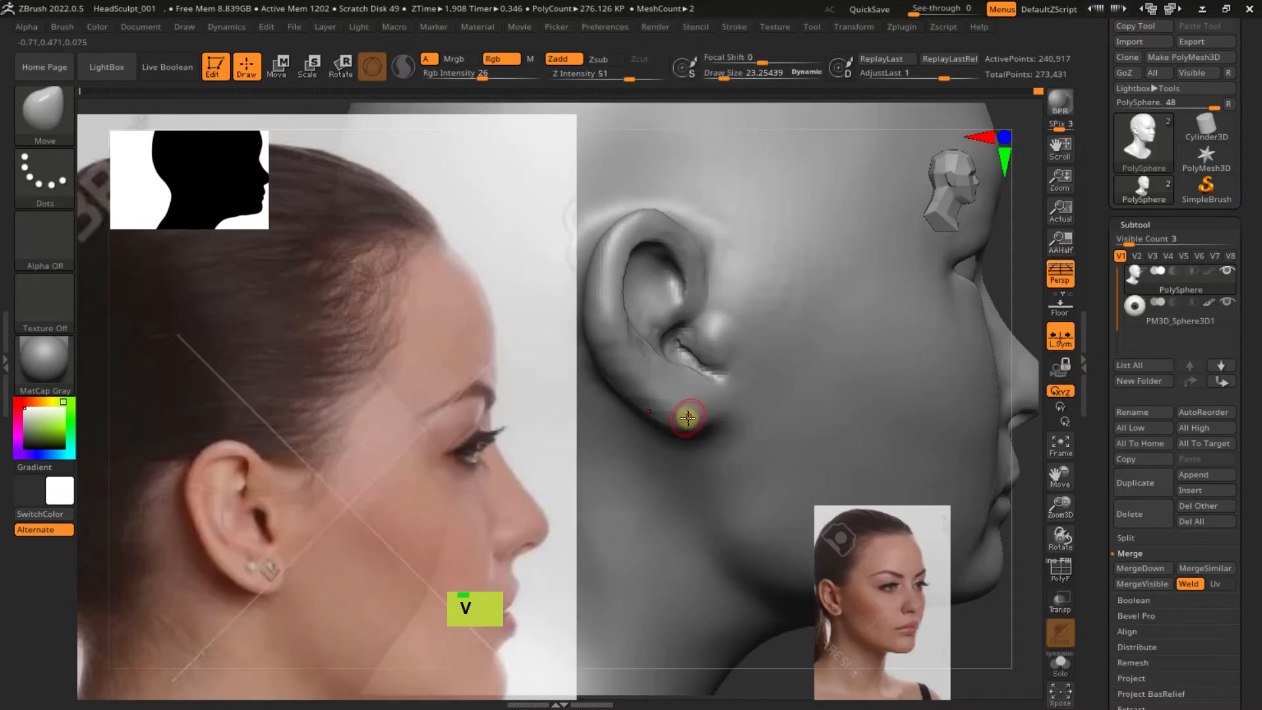
left_click_drag(733, 428, 727, 423)
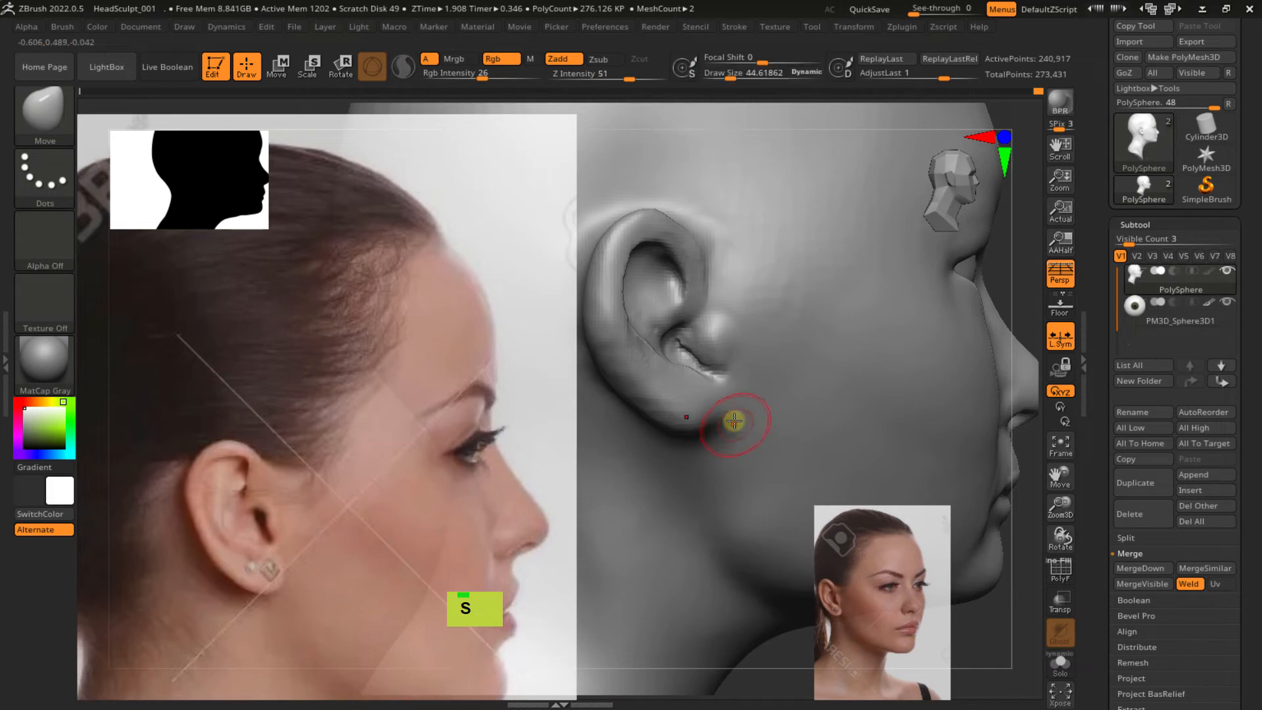
mouse_move(727, 423)
right_mouse_down("ctrl")
mouse_move(732, 442)
mouse_move(688, 431)
right_mouse_up("ctrl")
key("s")
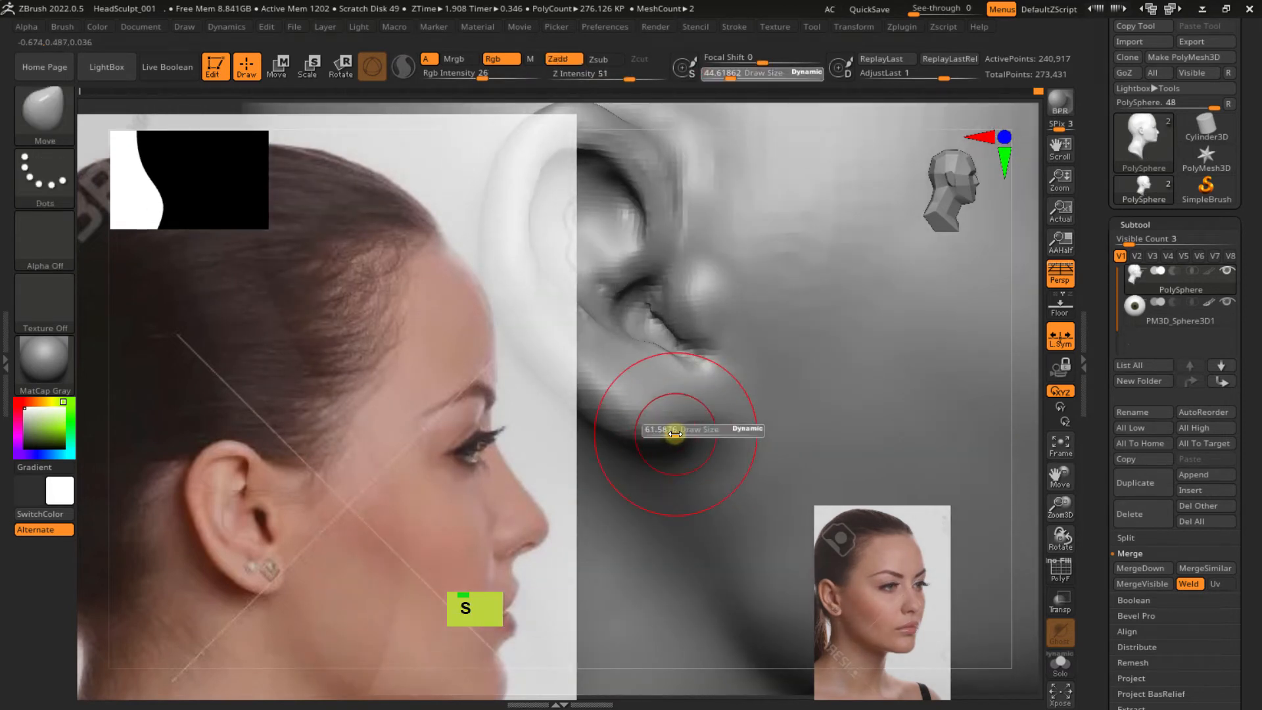
left_click_drag(675, 434, 678, 446)
double_click(684, 441)
key("s")
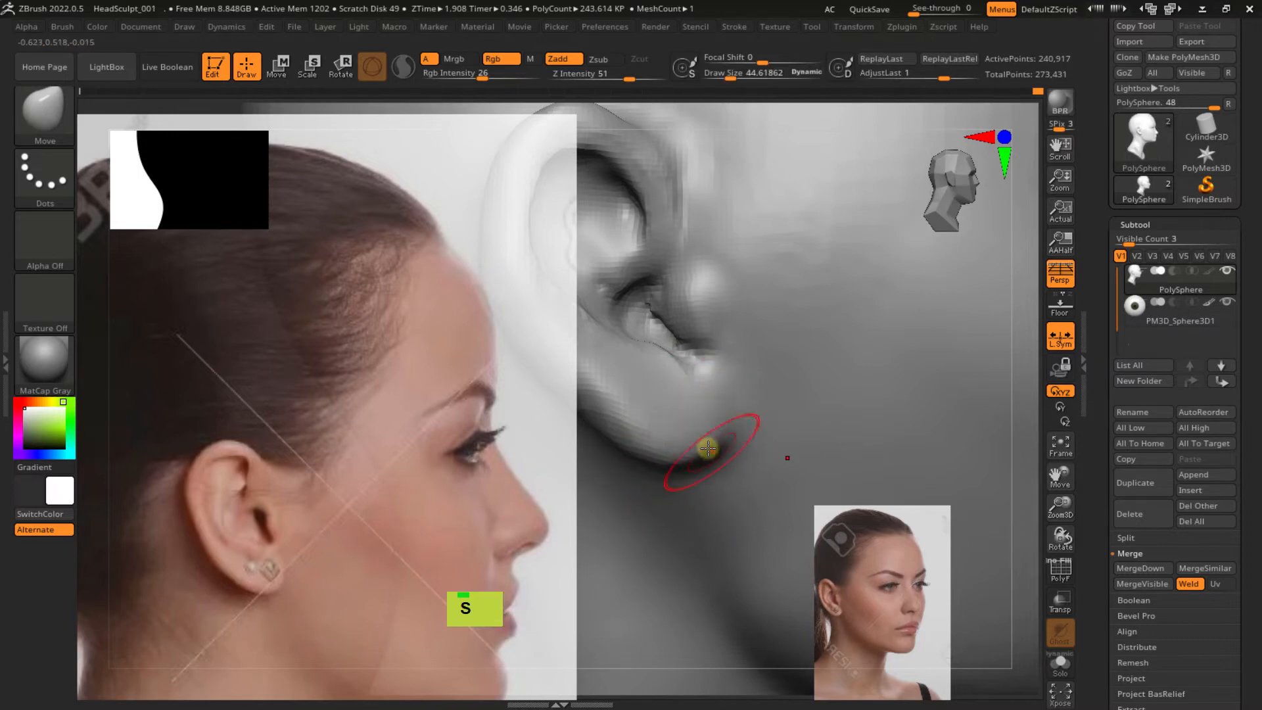
double_click(684, 451)
Update the DynaMesh on the head after reshaping the earlobe
right_click_drag(714, 445, 759, 414, "ctrl")
right_click_drag(765, 411, 826, 352, "ctrl")
left_click_drag(901, 333, 905, 369, "ctrl")
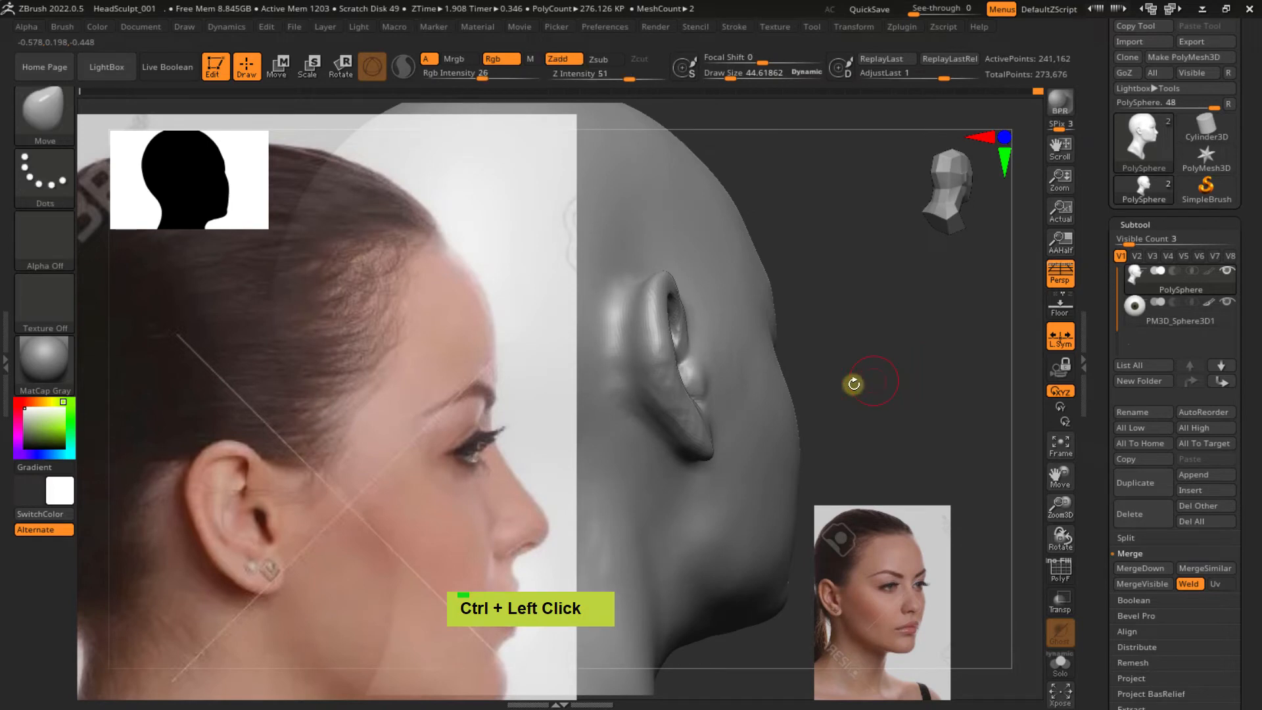
Carve a crease where the earlobe meets the cheek using DamStandard, and update the DynaMesh
right_click_drag(848, 381, 682, 494)
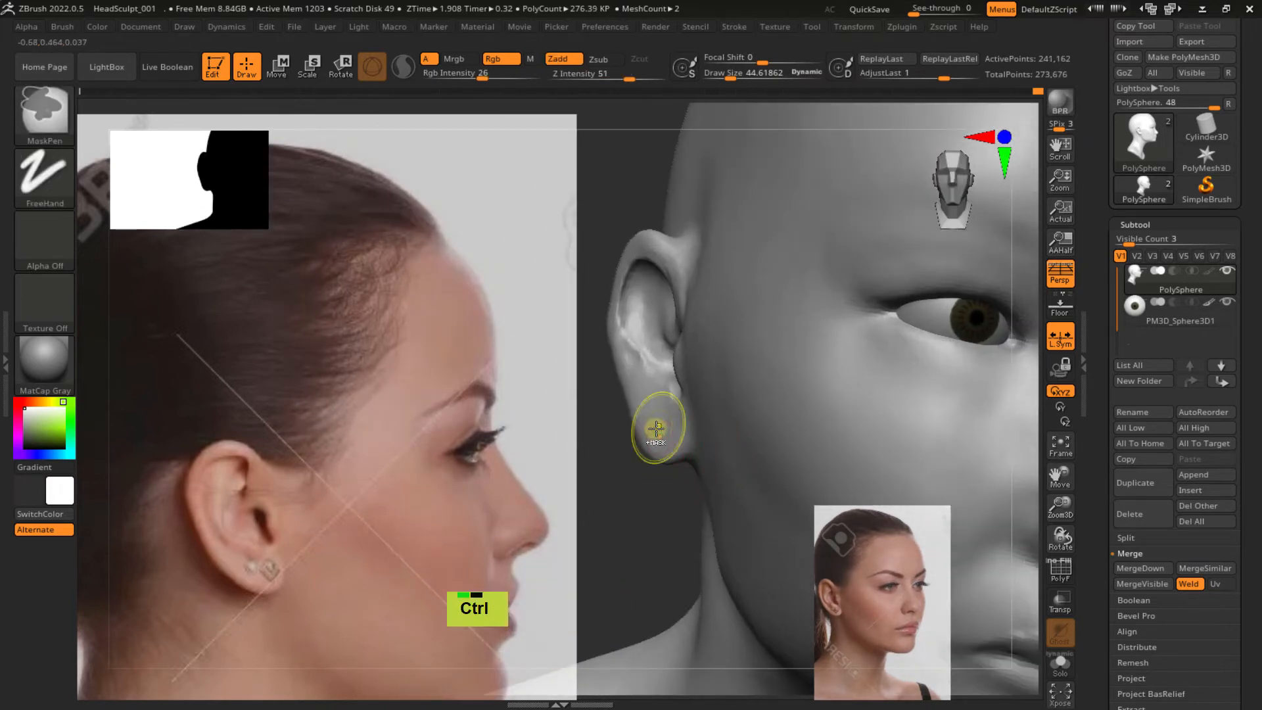
right_click_drag(654, 432, 701, 471, "ctrl")
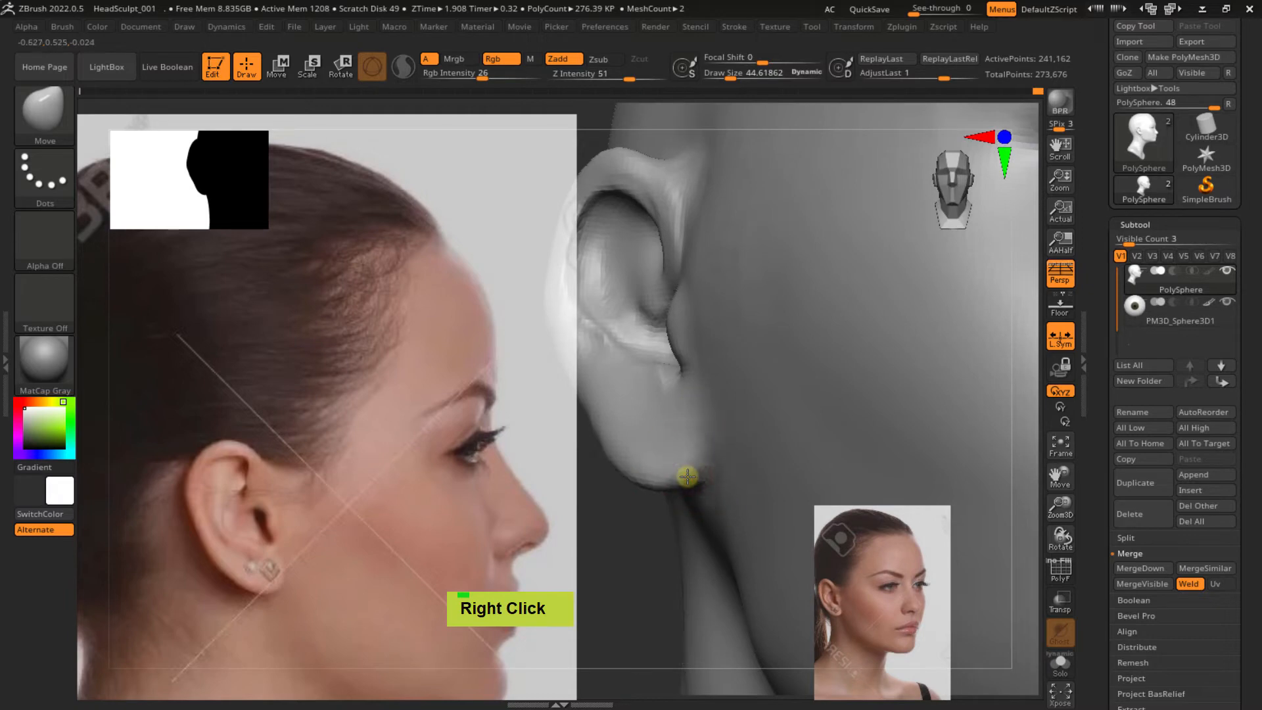
key("b")
key("s")
key("d")
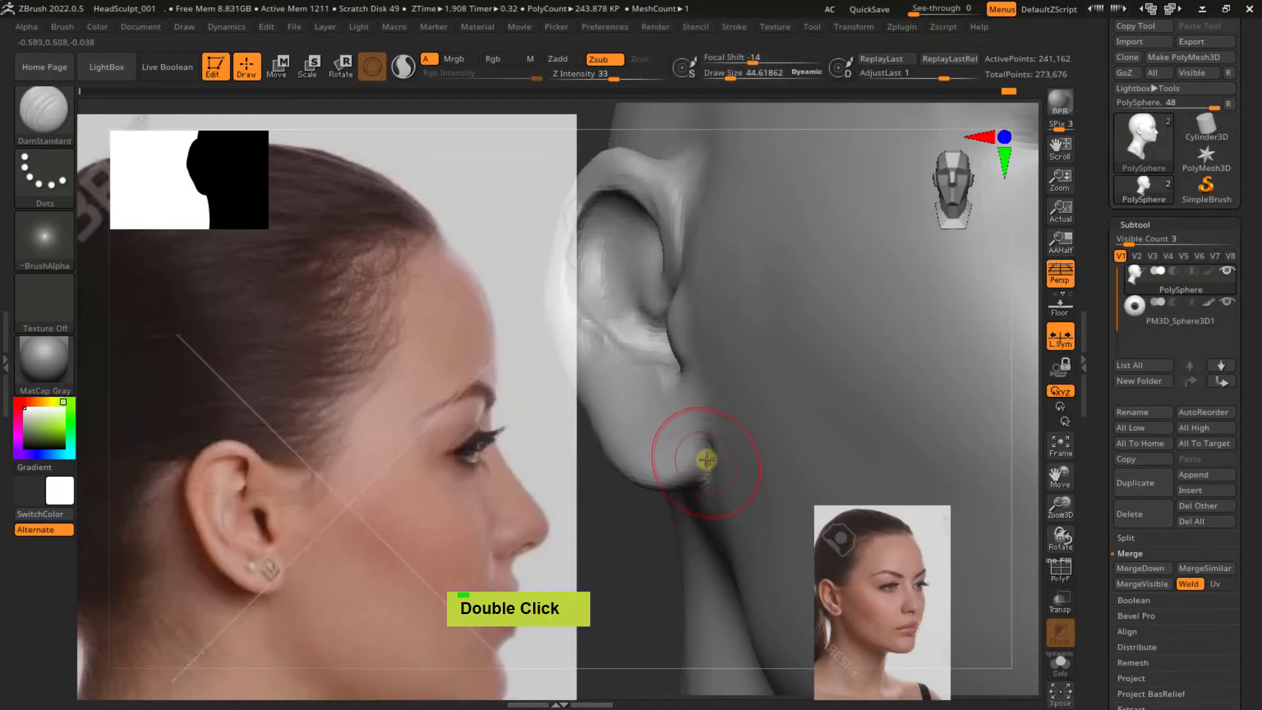
right_click_drag(703, 473, 711, 314)
left_click_drag(962, 276, 950, 327, "ctrl")
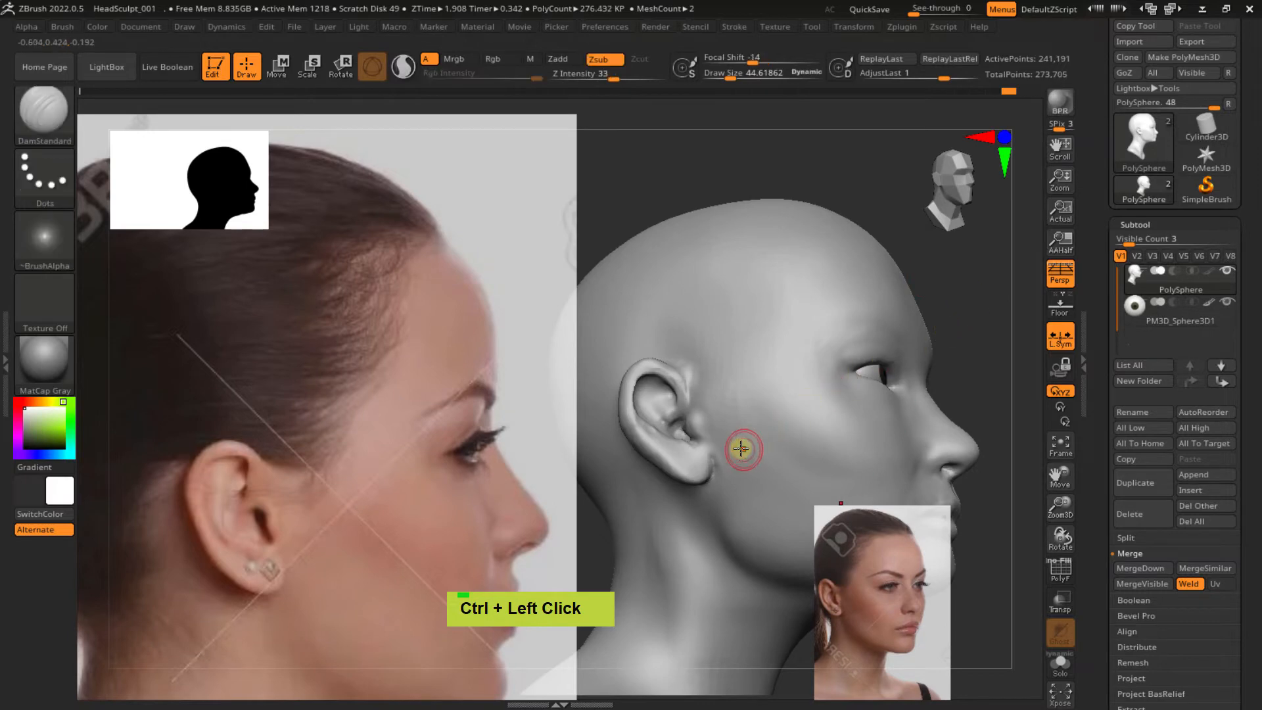
Smooth the crease beside the earlobe and define the underside of its attachment with DamStandard
mouse_move(741, 448)
right_mouse_down("ctrl")
mouse_move(747, 517)
mouse_move(699, 456)
mouse_move(718, 486)
right_mouse_up("ctrl")
left_click_drag(718, 485, 740, 467, "shift")
mouse_move(740, 467)
right_mouse_down()
mouse_move(733, 506)
mouse_move(746, 423)
mouse_move(765, 390)
mouse_move(776, 393)
right_mouse_up()
left_click_drag(777, 396, 731, 417)
left_click_drag(759, 410, 695, 419)
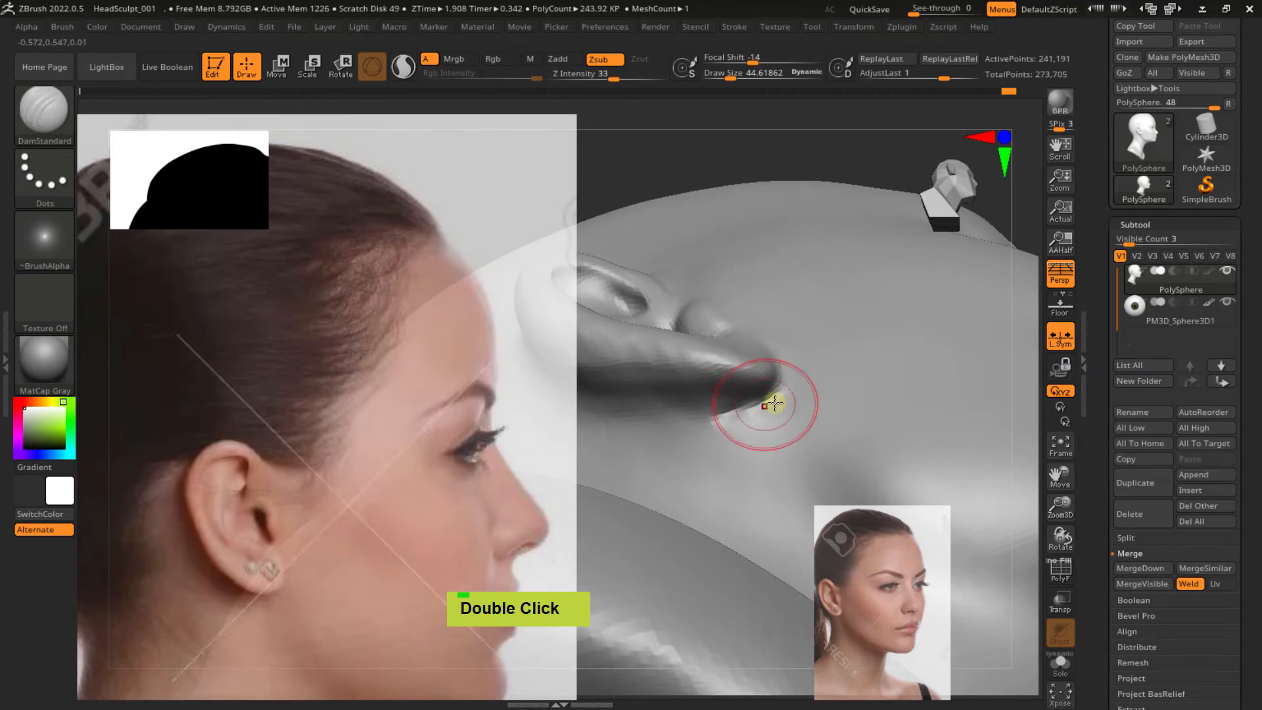
right_click_drag(767, 403, 729, 453, "ctrl")
right_click_drag(749, 333, 782, 408, "ctrl")
key("b")
key("i")
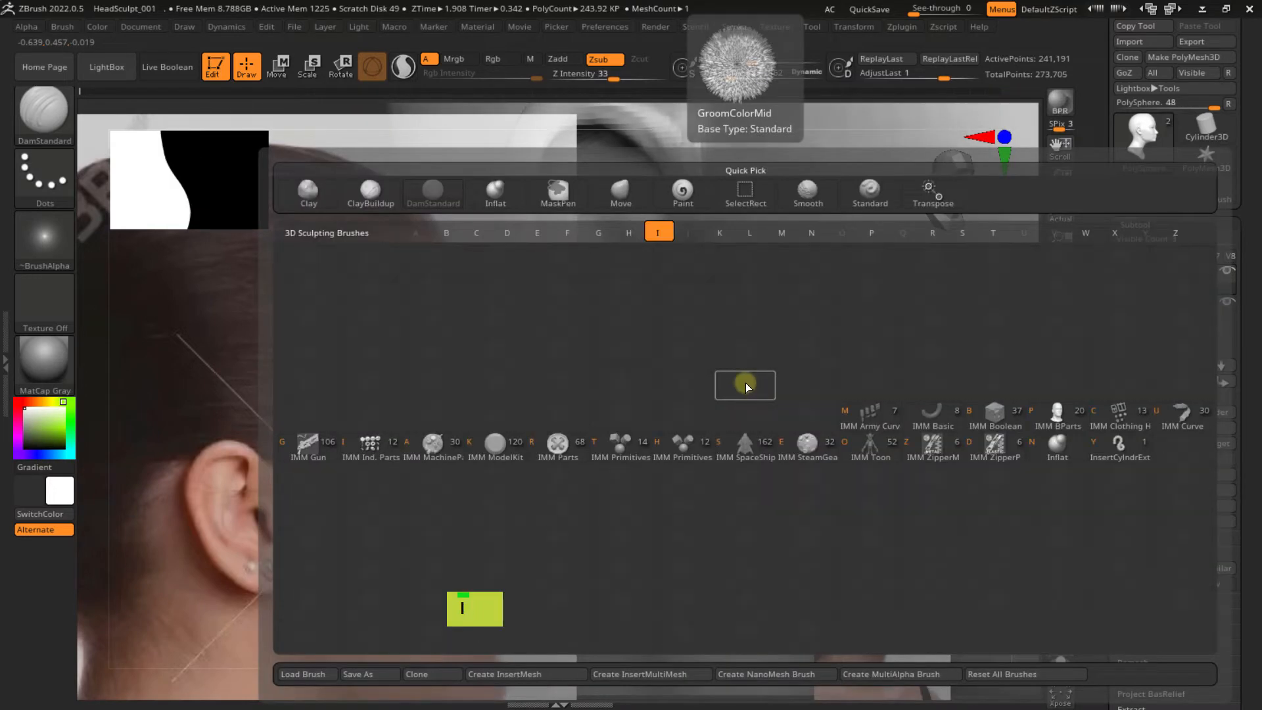
key("p")
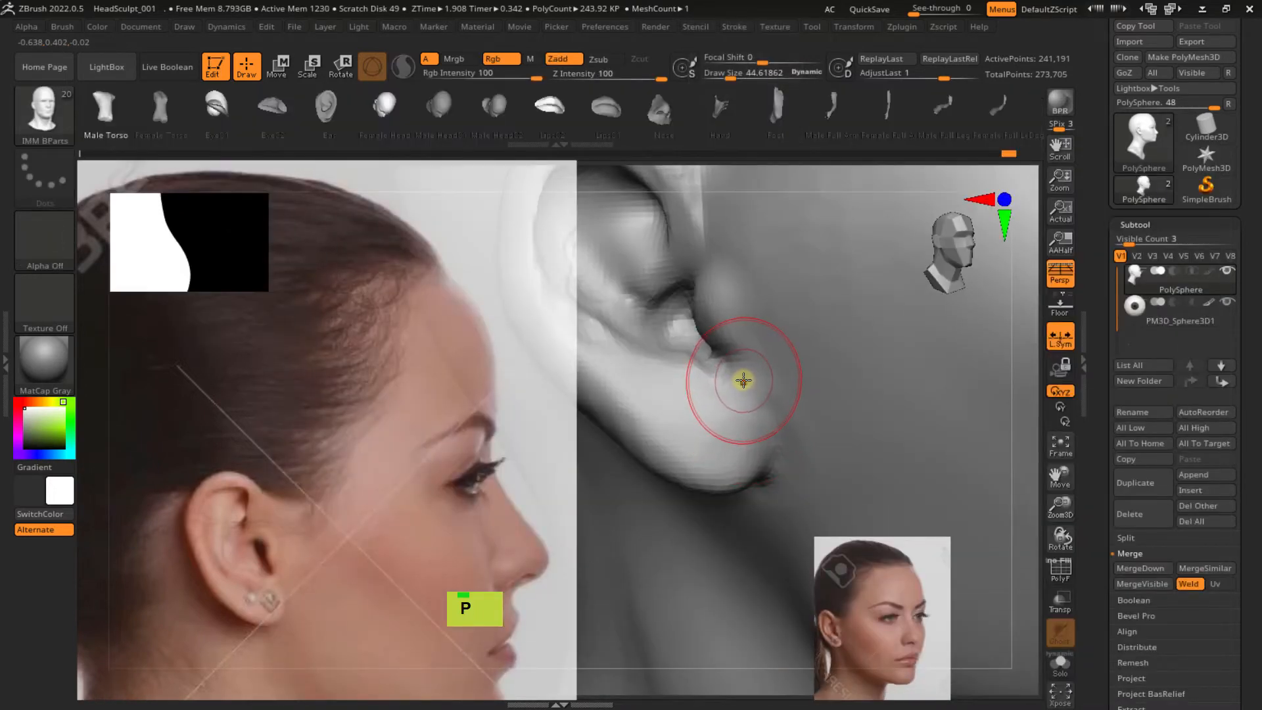
Inflate the earlobe with the Inflat brush at intensity 10 to give it more volume
key("b")
key("i")
key("n")
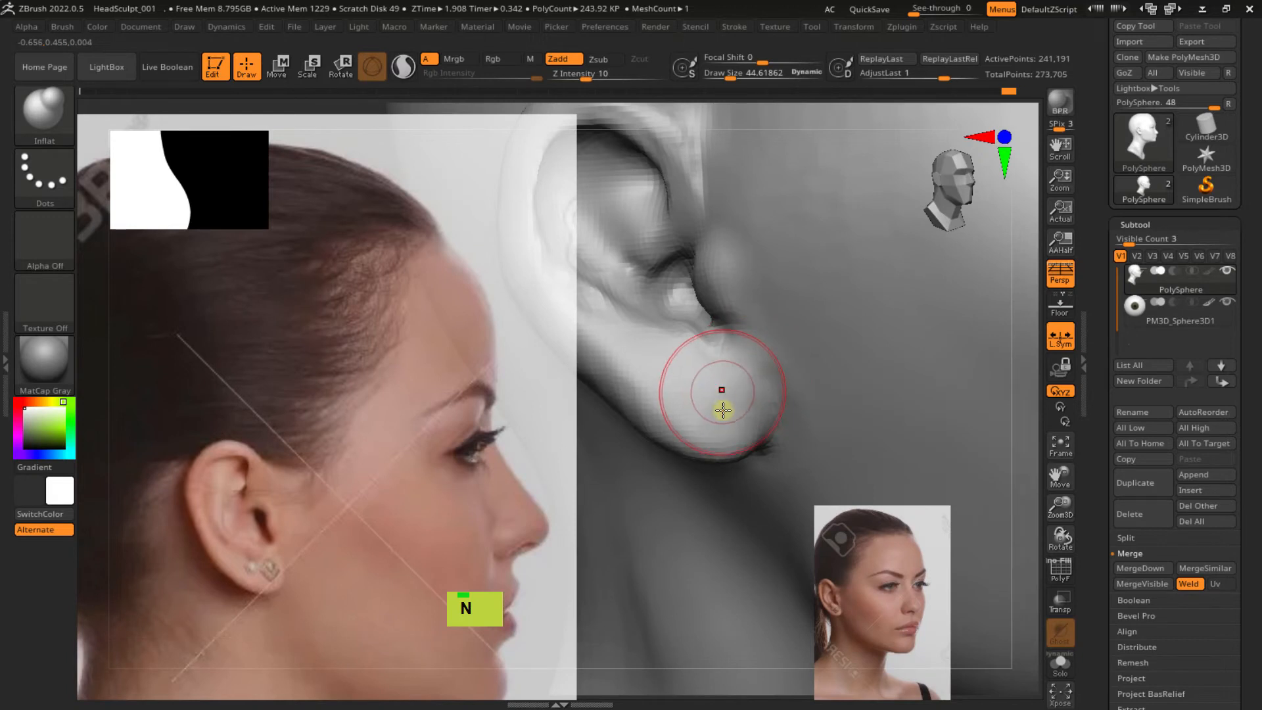
right_click_drag(723, 410, 712, 411)
mouse_move(713, 411)
left_mouse_down()
mouse_move(710, 384)
mouse_move(689, 407)
left_mouse_up()
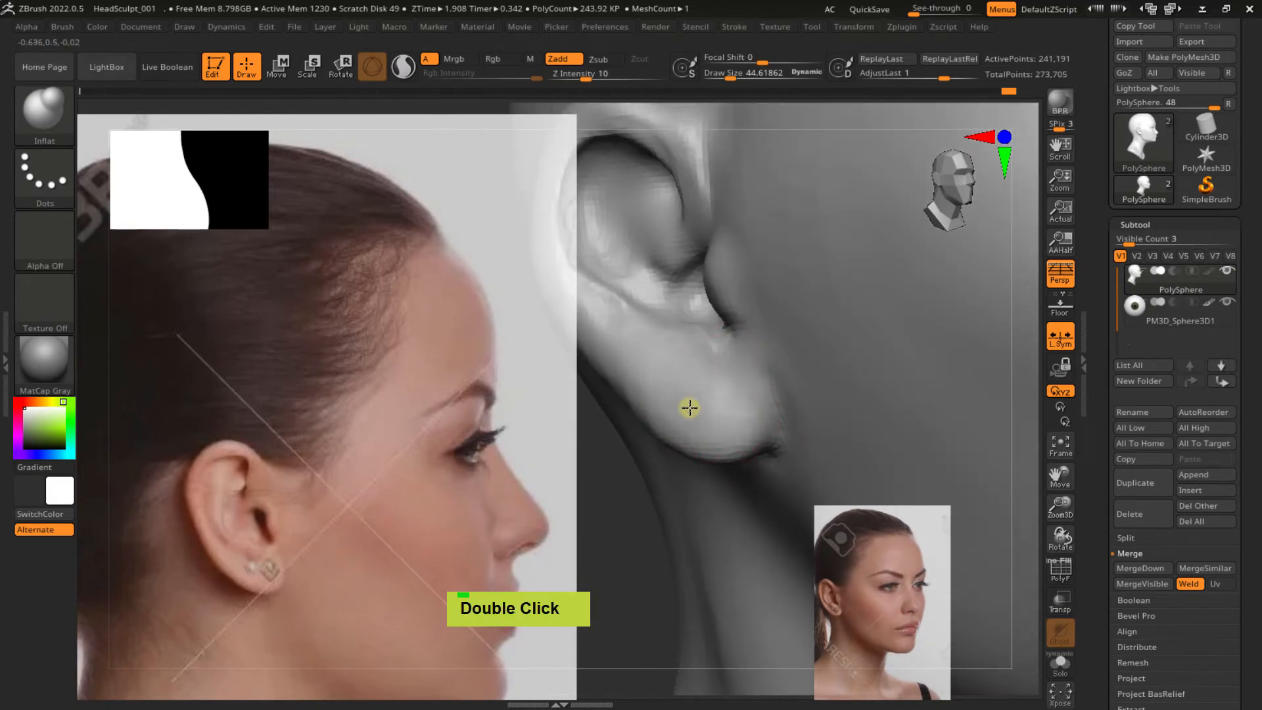
mouse_move(710, 397)
right_mouse_down()
mouse_move(783, 414)
mouse_move(721, 337)
right_mouse_up()
mouse_move(712, 391)
right_mouse_down()
mouse_move(755, 341)
mouse_move(726, 361)
mouse_move(740, 404)
mouse_move(633, 414)
right_mouse_up()
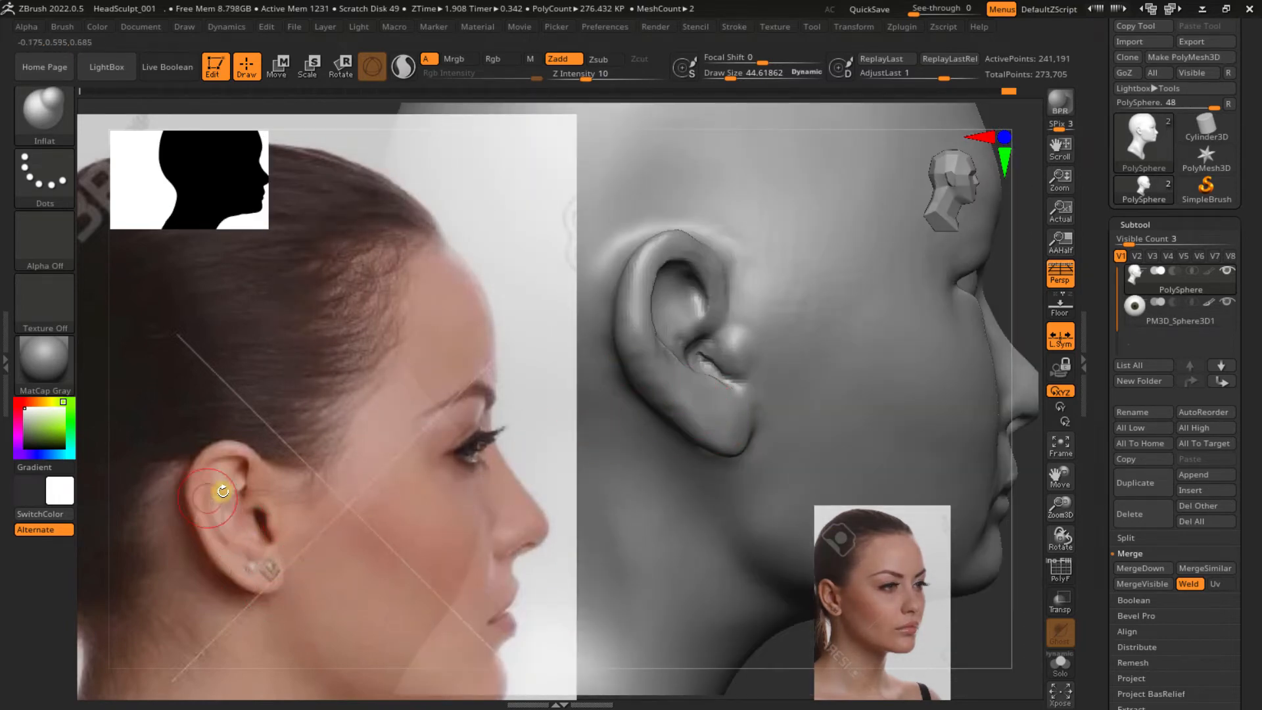
mouse_move(700, 273)
left_mouse_down()
mouse_move(685, 239)
mouse_move(641, 247)
left_mouse_up()
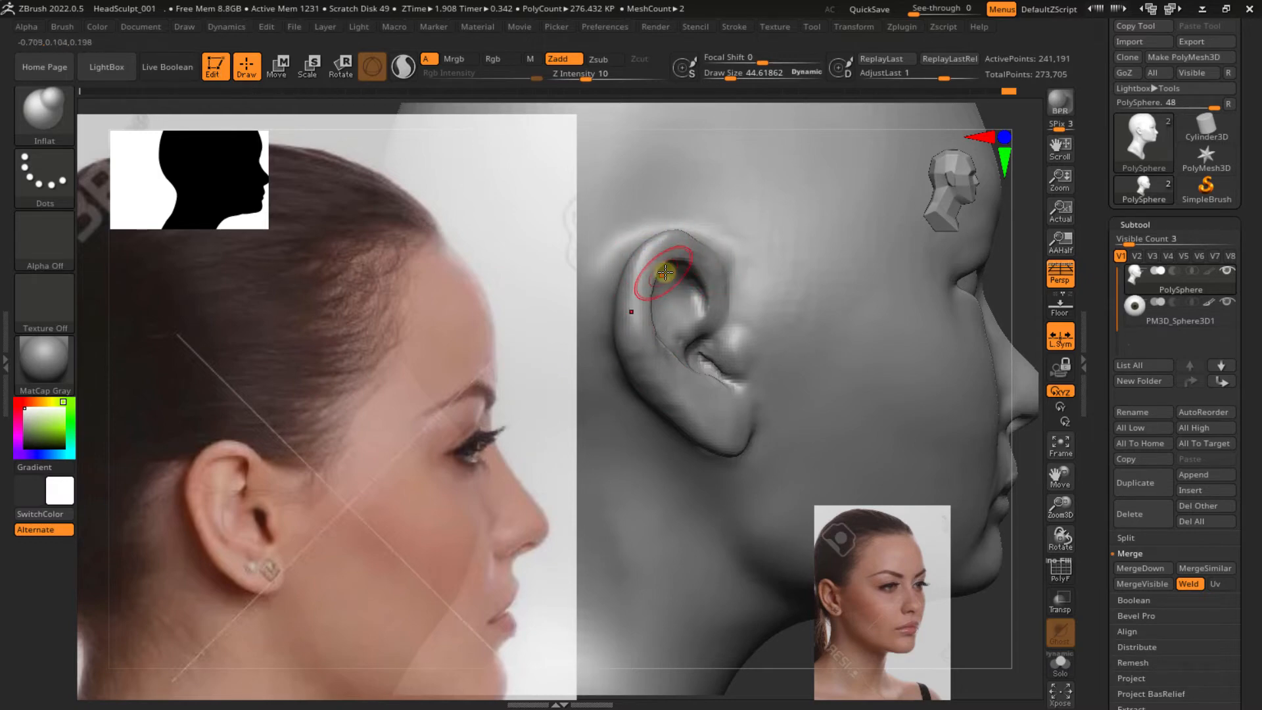
Pull the ear's upper rear rim outward with the Move brush at a draw size of about 73
key("b")
key("m")
key("v")
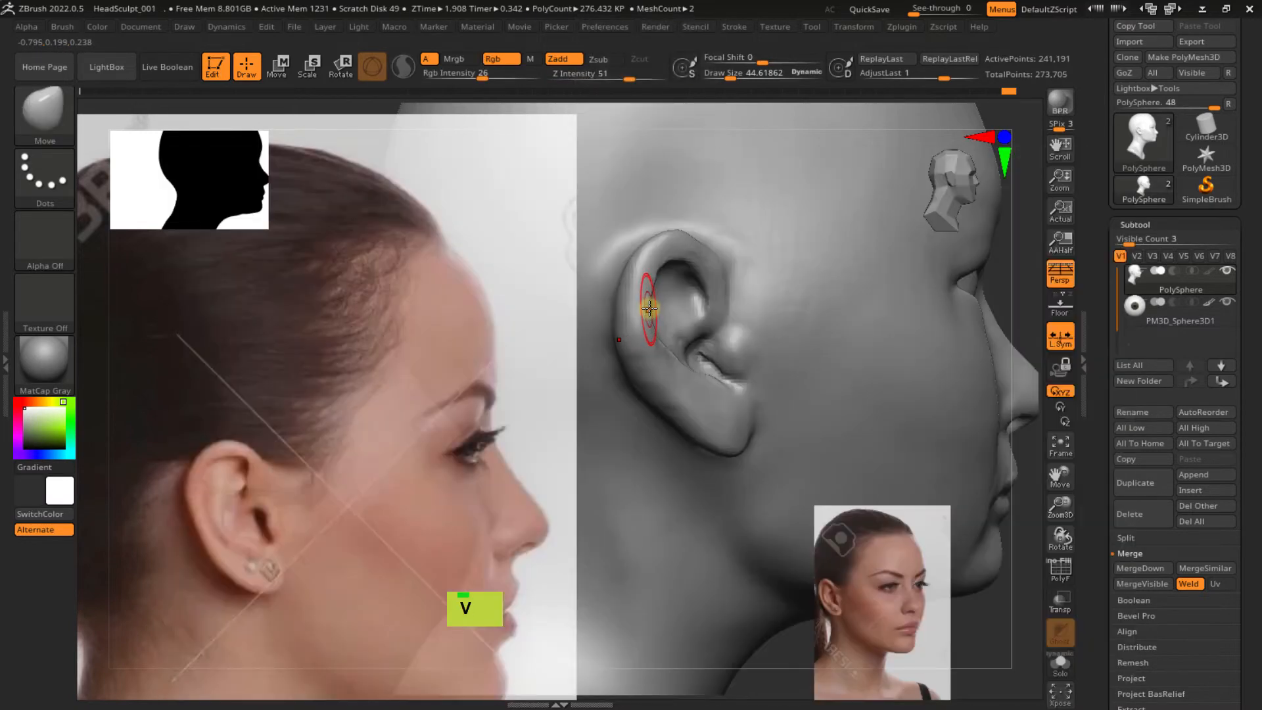
key("s")
left_click_drag(661, 313, 668, 310)
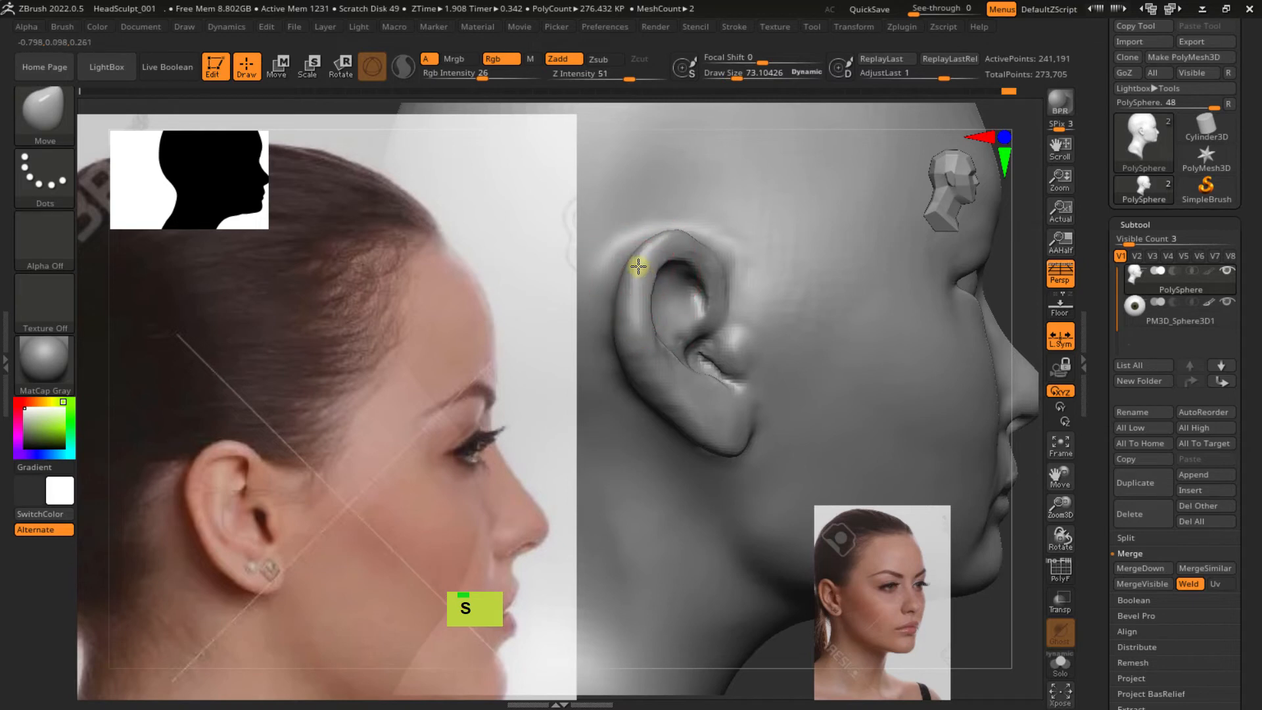
double_click(615, 272)
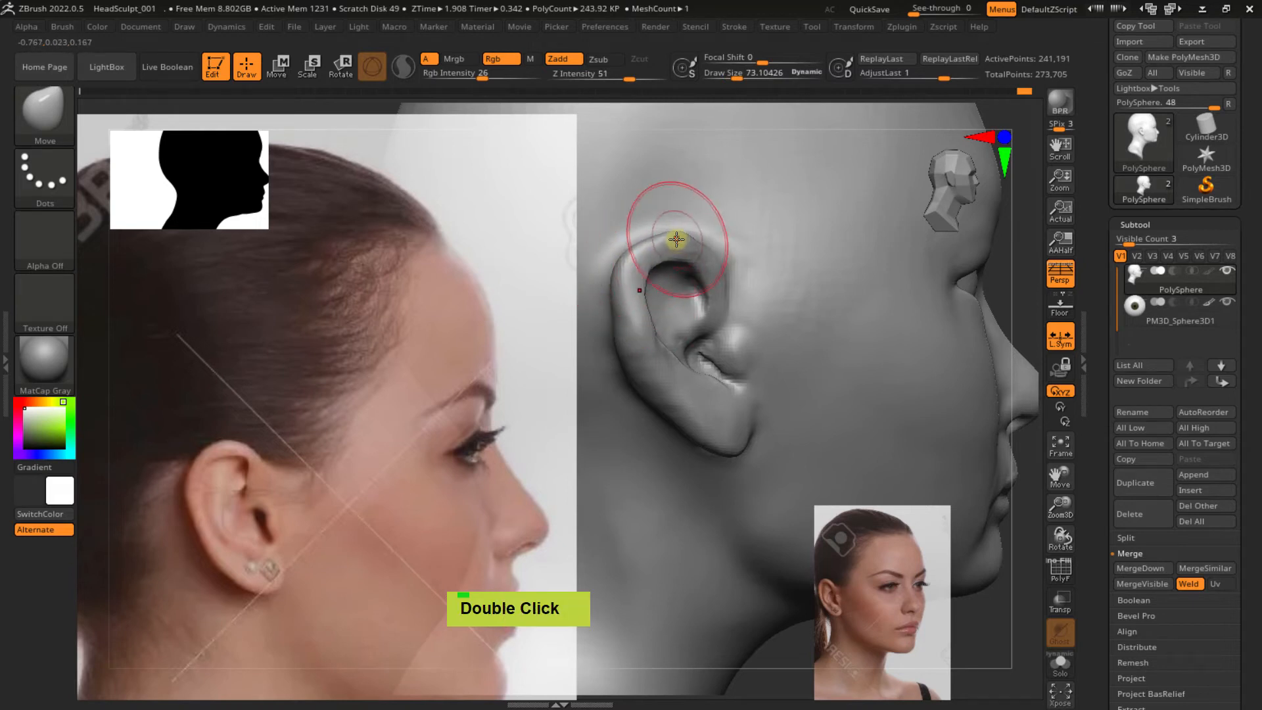
Refine the ear's top rim and lower rear edge with the Move brush at a draw size of about 58
key("s")
left_click_drag(666, 249, 659, 252)
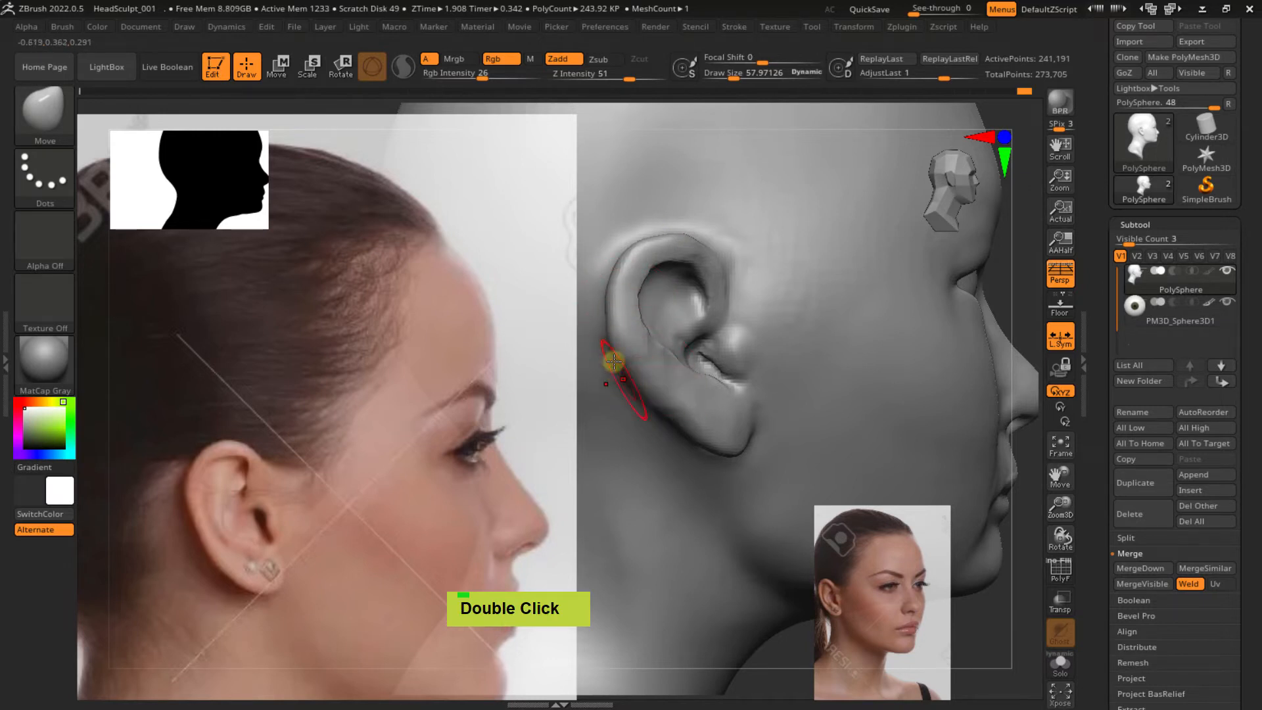
left_click_drag(669, 415, 686, 423)
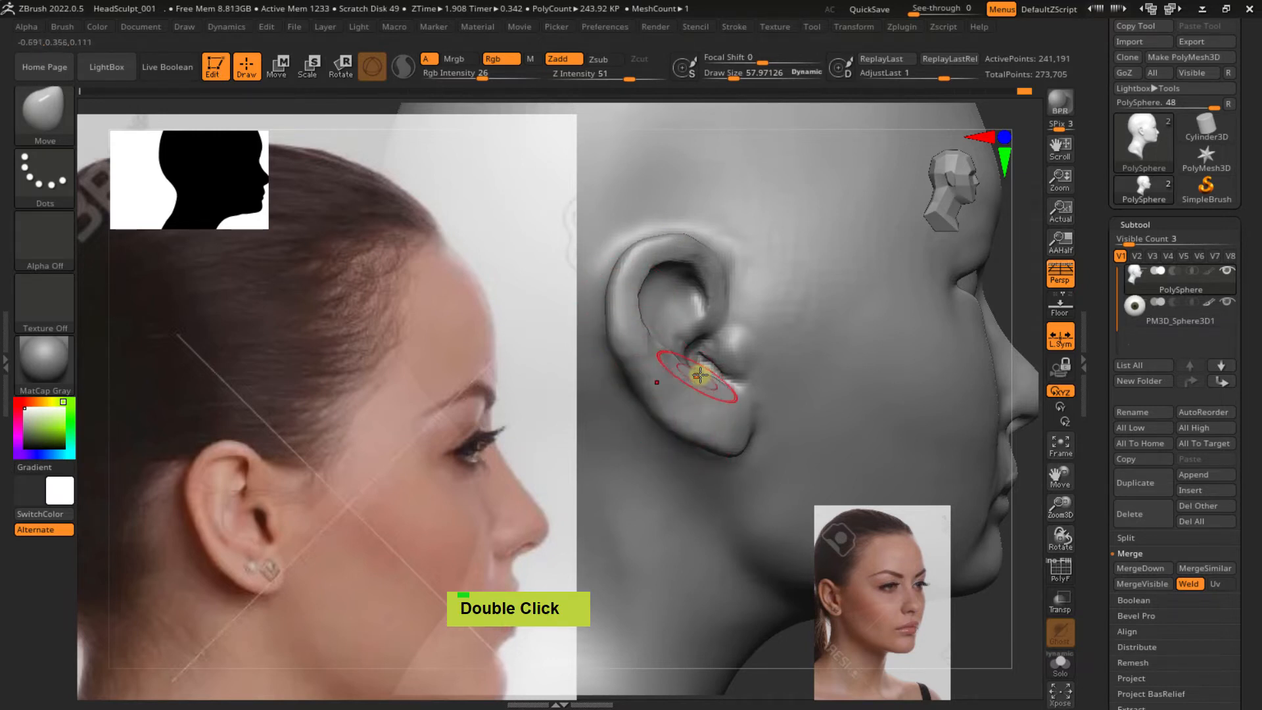
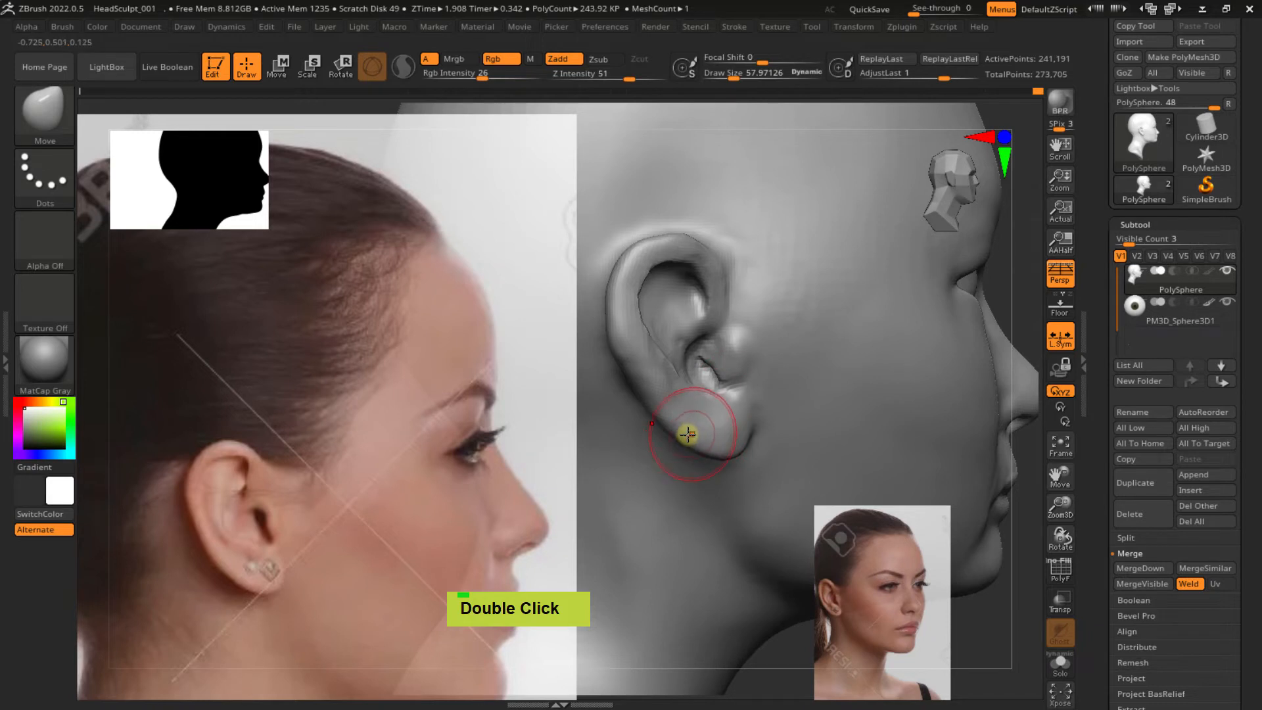
Reshape the ear's outer contour and lobe from the front with the Move brush, and smooth the lobe
mouse_move(687, 434)
right_mouse_down()
mouse_move(657, 428)
mouse_move(668, 341)
right_mouse_up()
key("s")
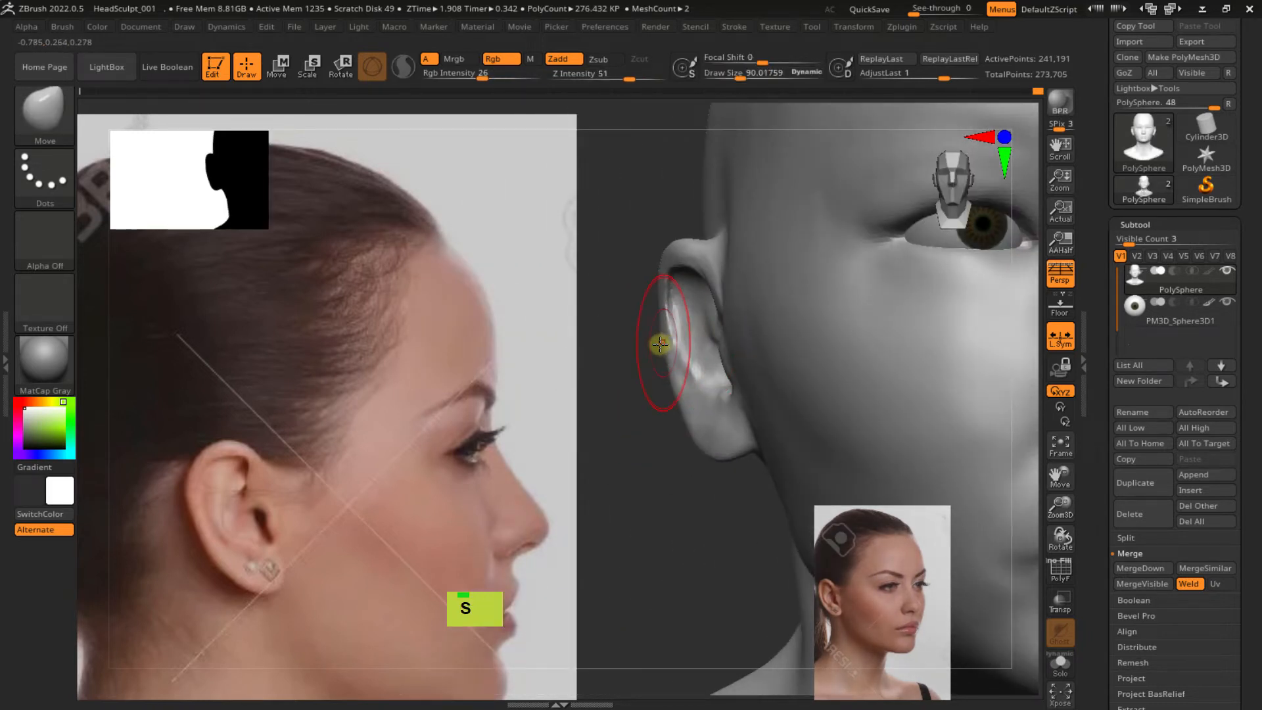
double_click(670, 345)
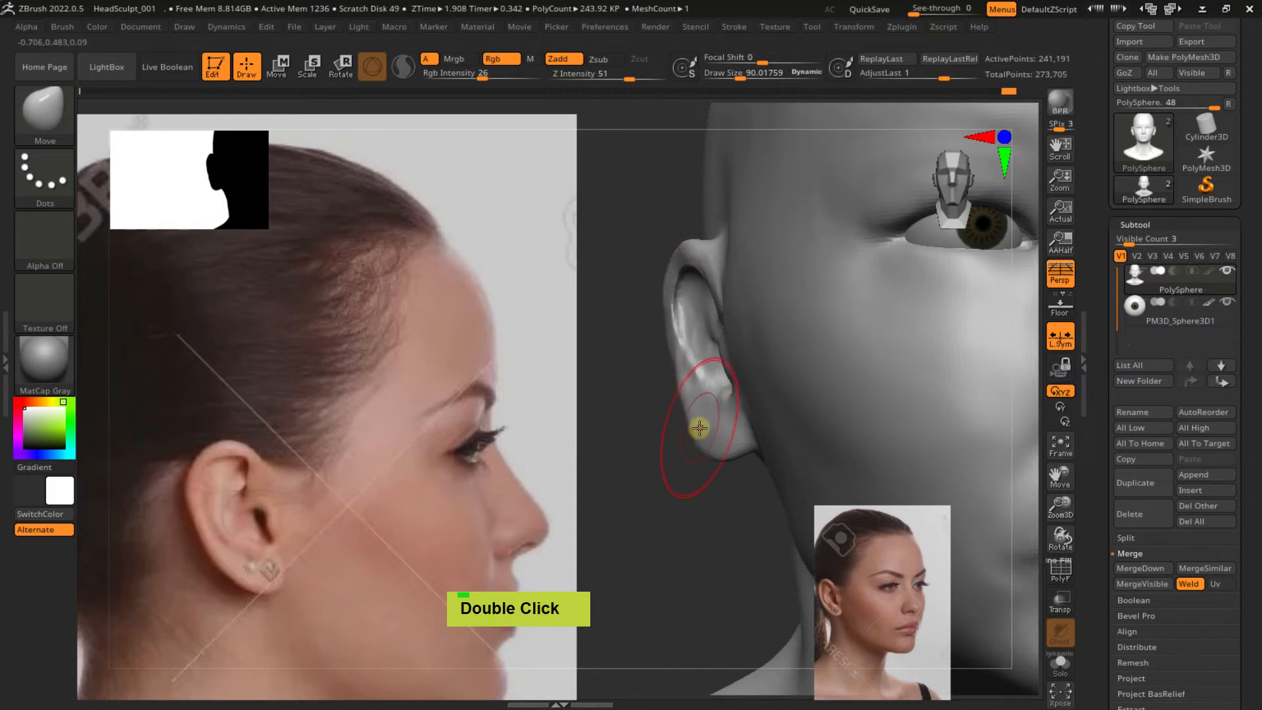
key("s")
left_click_drag(699, 428, 692, 430)
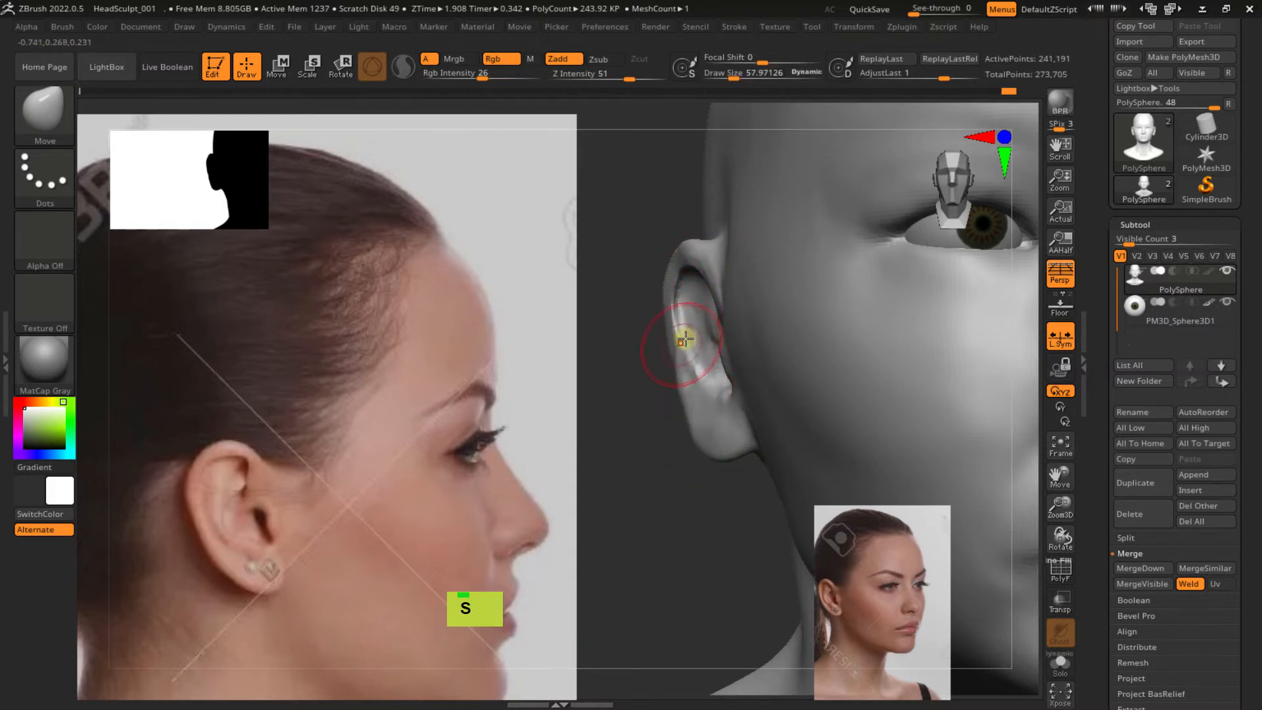
double_click(695, 420)
left_click(716, 428, "shift")
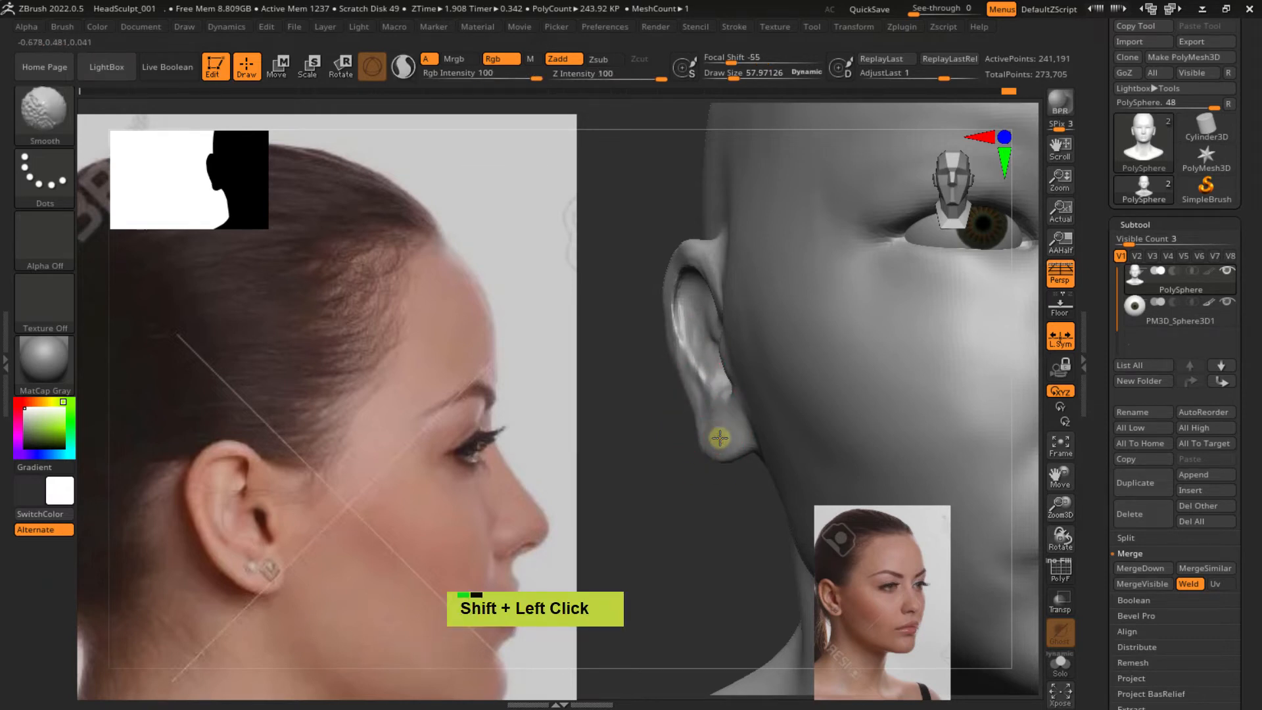
Thicken the earlobe's underside with the Inflat brush at a draw size of about 33, and update the DynaMesh
mouse_move(716, 429)
right_mouse_down()
mouse_move(726, 455)
mouse_move(873, 329)
mouse_move(775, 422)
mouse_move(723, 414)
mouse_move(709, 480)
mouse_move(738, 422)
mouse_move(713, 447)
mouse_move(713, 388)
mouse_move(715, 440)
mouse_move(705, 435)
right_mouse_up()
key("b")
key("i")
key("n")
key("s")
left_click_drag(706, 436, 699, 436)
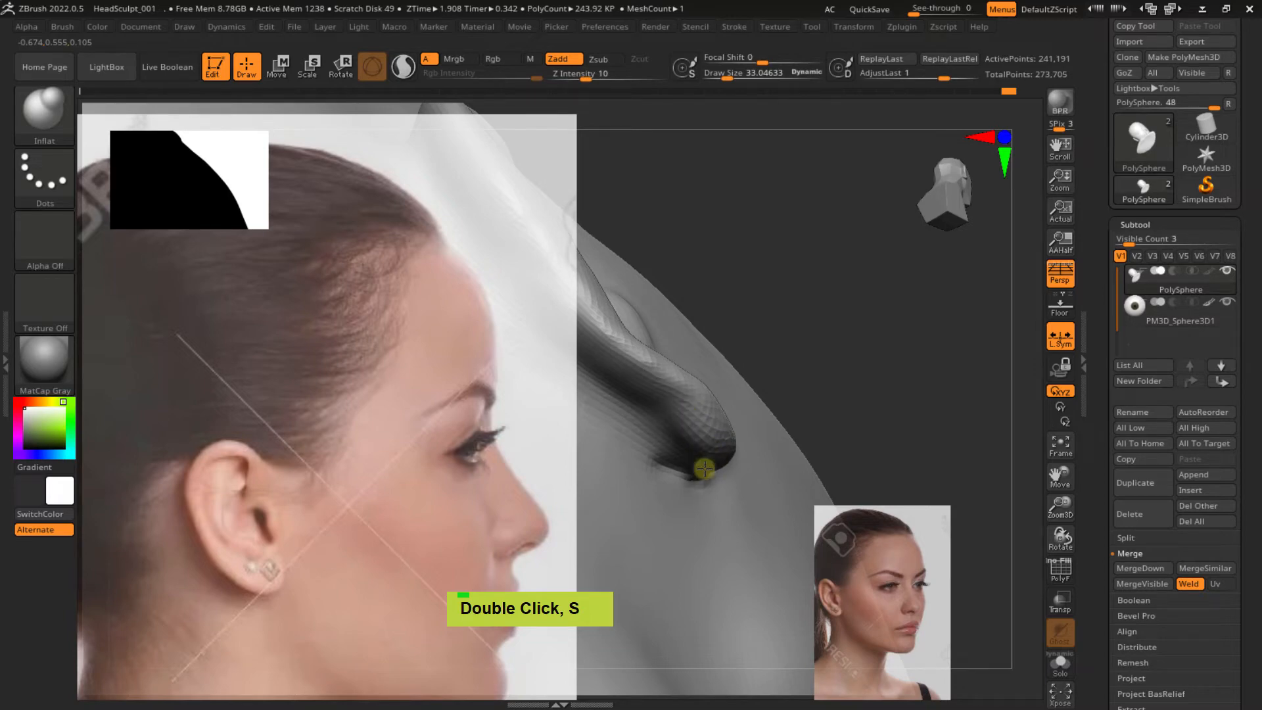
left_click(842, 341, "ctrl")
right_click_drag(820, 368, 787, 499)
right_click_drag(780, 316, 802, 423, "alt")
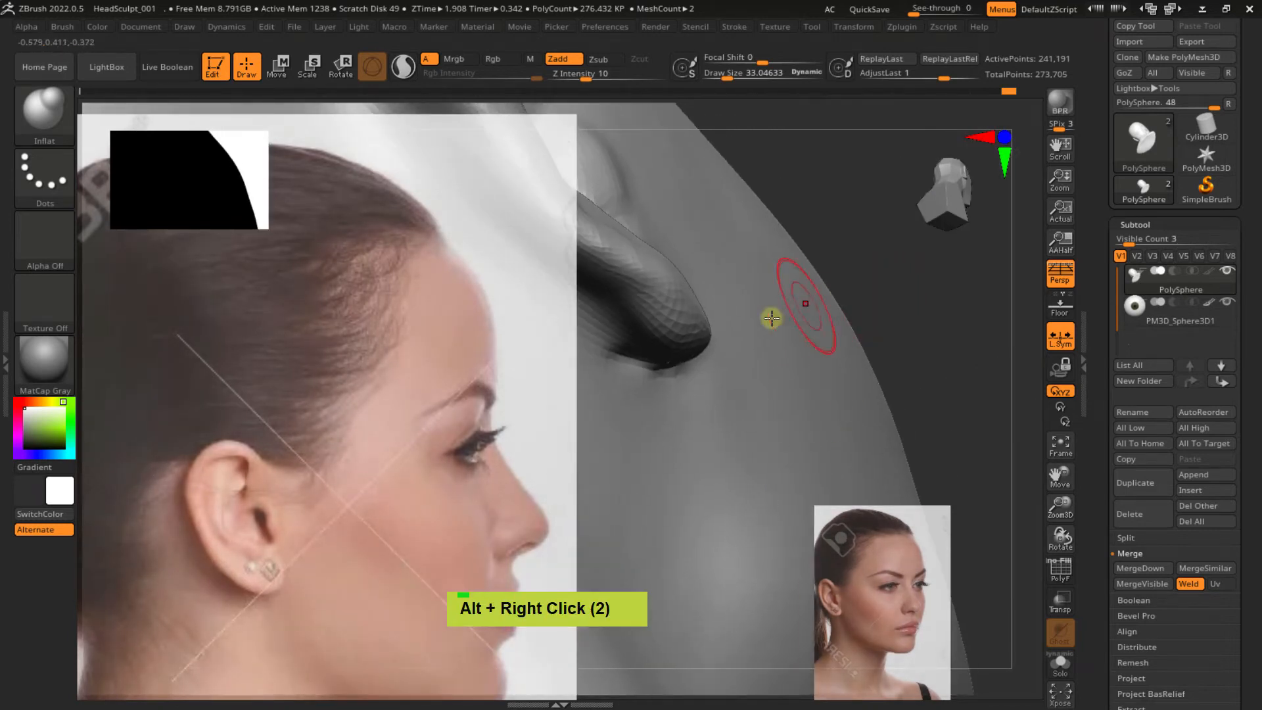
double_click(679, 345)
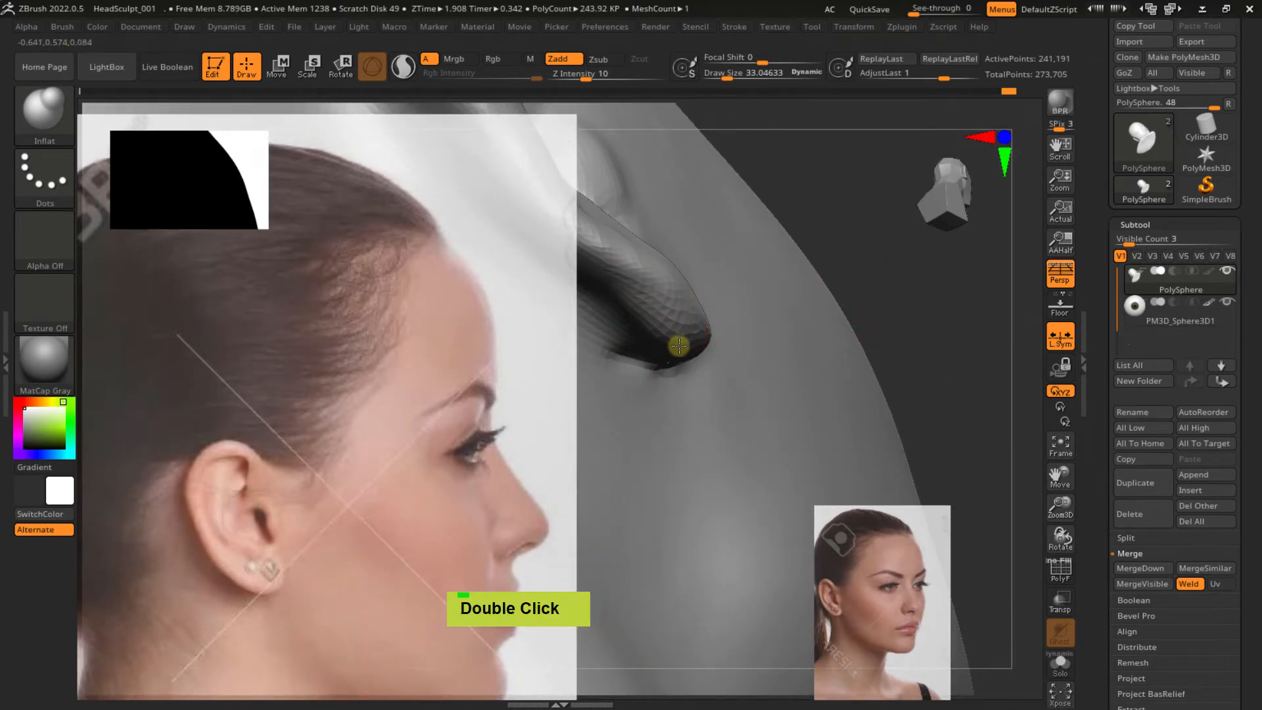
left_click_drag(902, 264, 885, 279, "ctrl")
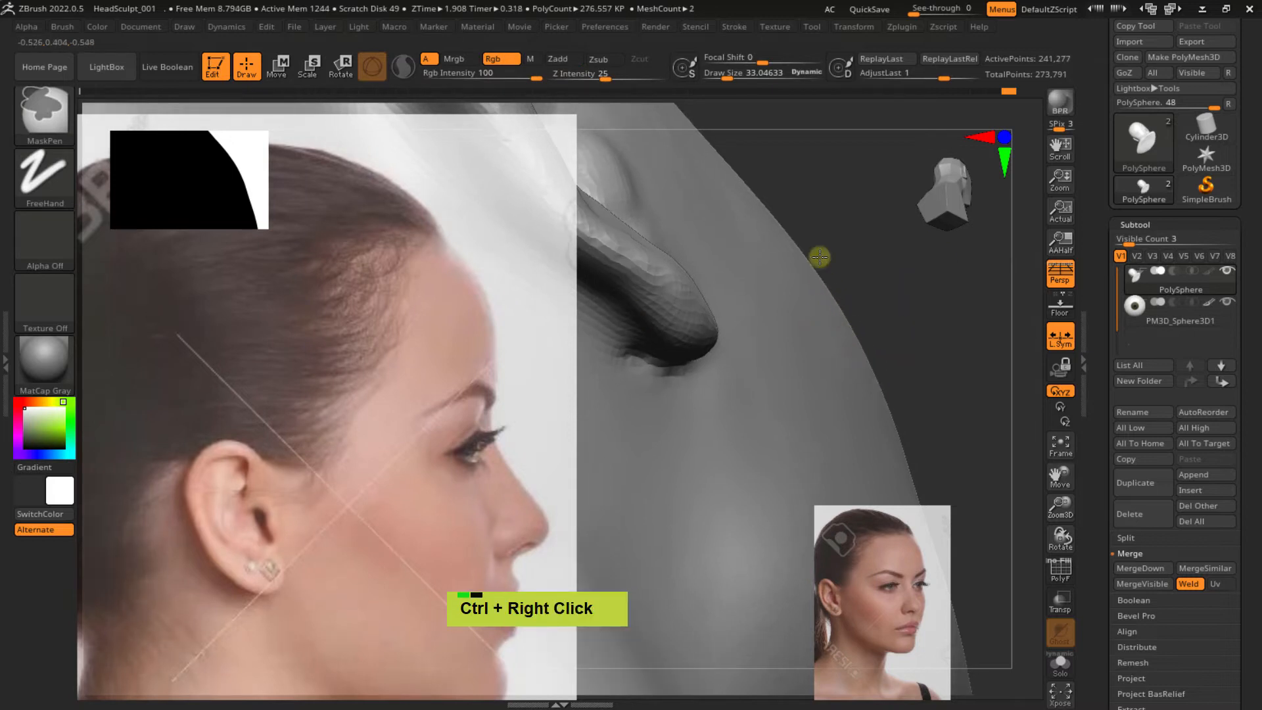
Push the ear canal opening deeper behind the tragus with an inverted Inflat brush at a draw size of about 30
mouse_move(820, 256)
right_mouse_down("ctrl")
mouse_move(808, 367)
mouse_move(752, 400)
right_mouse_up("ctrl")
mouse_move(744, 355)
right_mouse_down("alt")
mouse_move(775, 392)
mouse_move(748, 414)
right_mouse_up("alt")
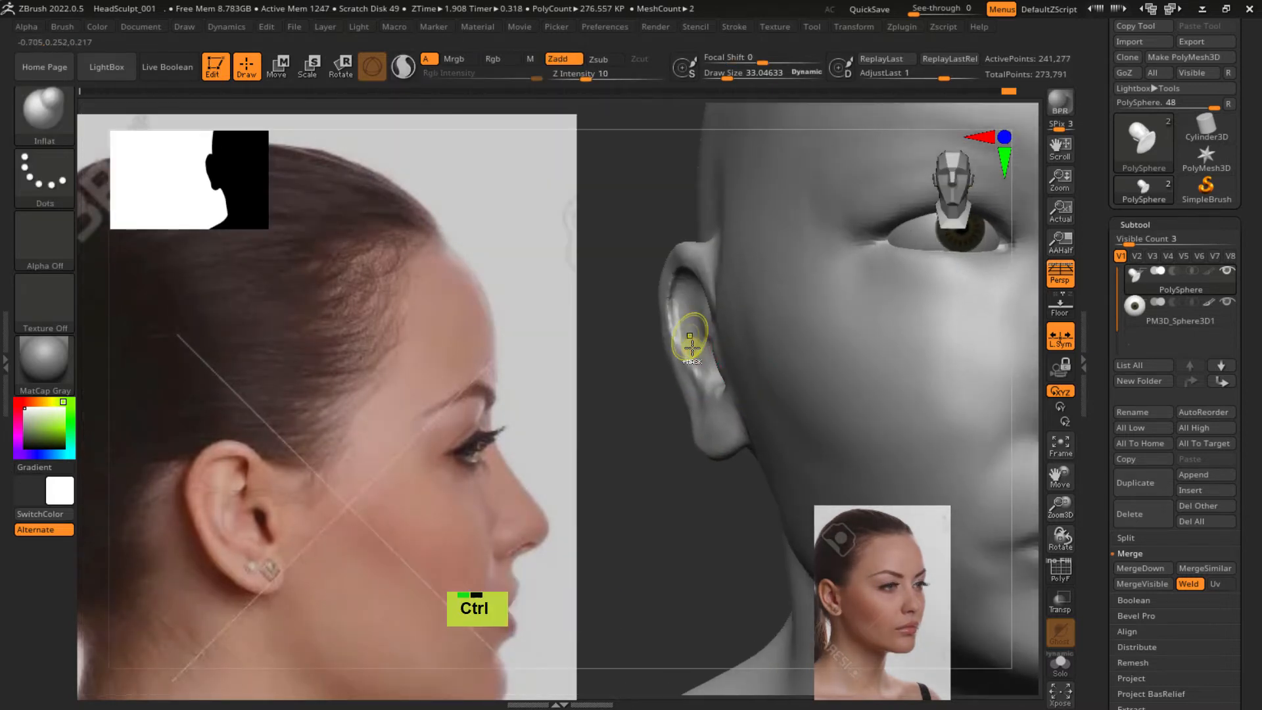
right_click_drag(690, 337, 721, 383, "ctrl")
key("s")
left_click_drag(721, 382, 725, 385)
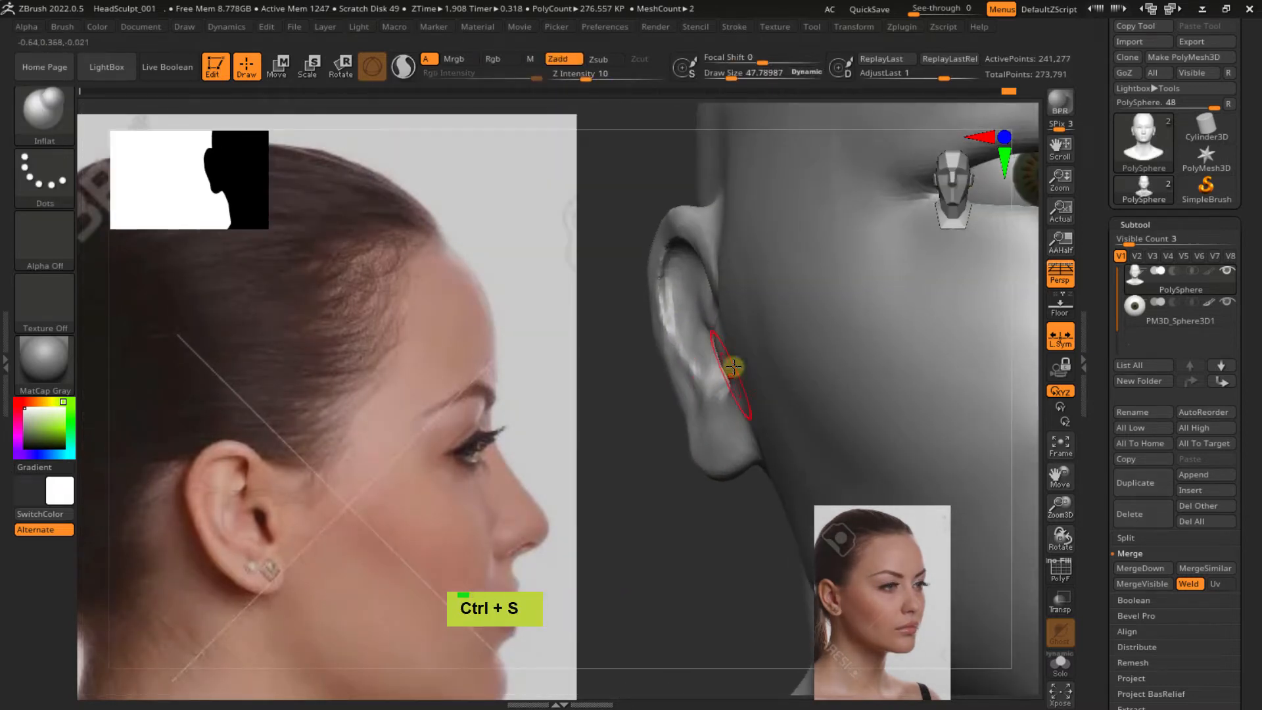
mouse_move(727, 363)
right_mouse_down("alt")
mouse_move(718, 394)
mouse_move(703, 385)
mouse_move(795, 352)
mouse_move(786, 408)
mouse_move(783, 355)
right_mouse_up("alt")
key("s")
left_click_drag(780, 353, 776, 353)
mouse_move(776, 353)
right_mouse_down("ctrl")
mouse_move(786, 391)
mouse_move(767, 395)
right_mouse_up("ctrl")
left_click_drag(760, 345, 761, 318, "alt")
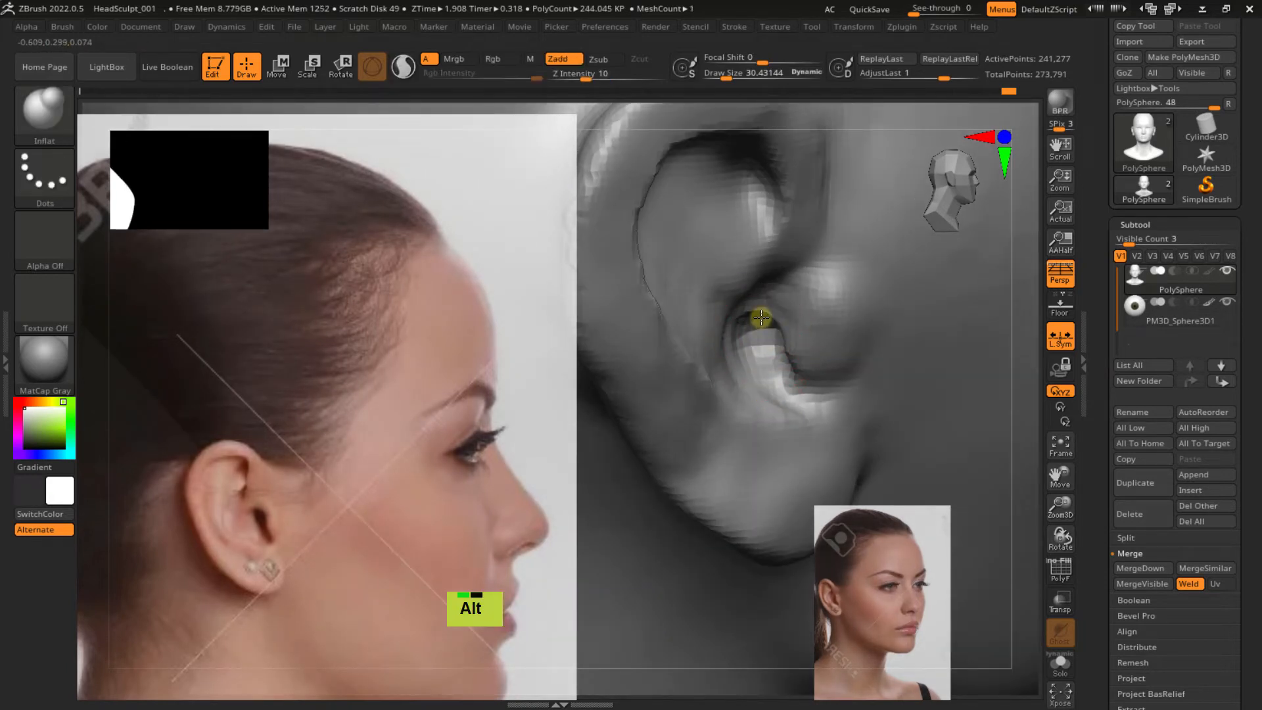
mouse_move(761, 365)
left_mouse_down("alt")
mouse_move(760, 348)
mouse_move(758, 361)
left_mouse_up("alt")
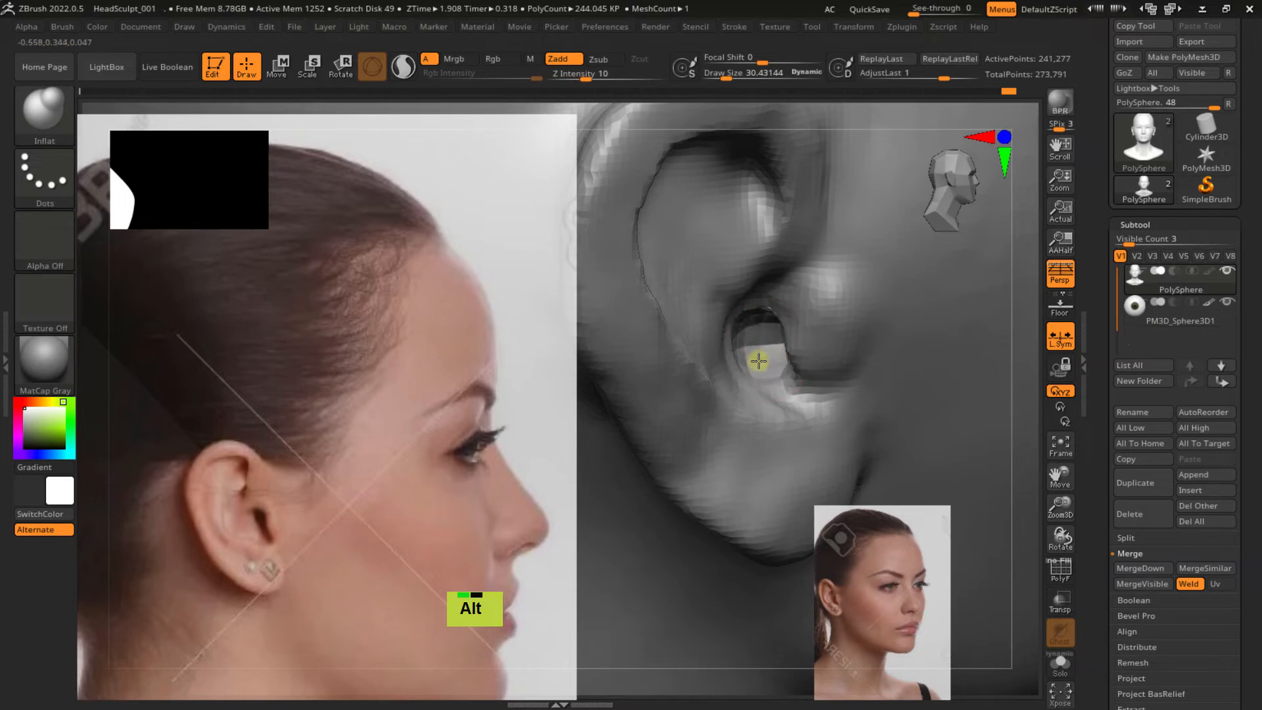
Build up the antihelix fold along the inner rear of the ear with ClayBuildup at intensity 20
right_click_drag(784, 338, 811, 377)
double_click(693, 306)
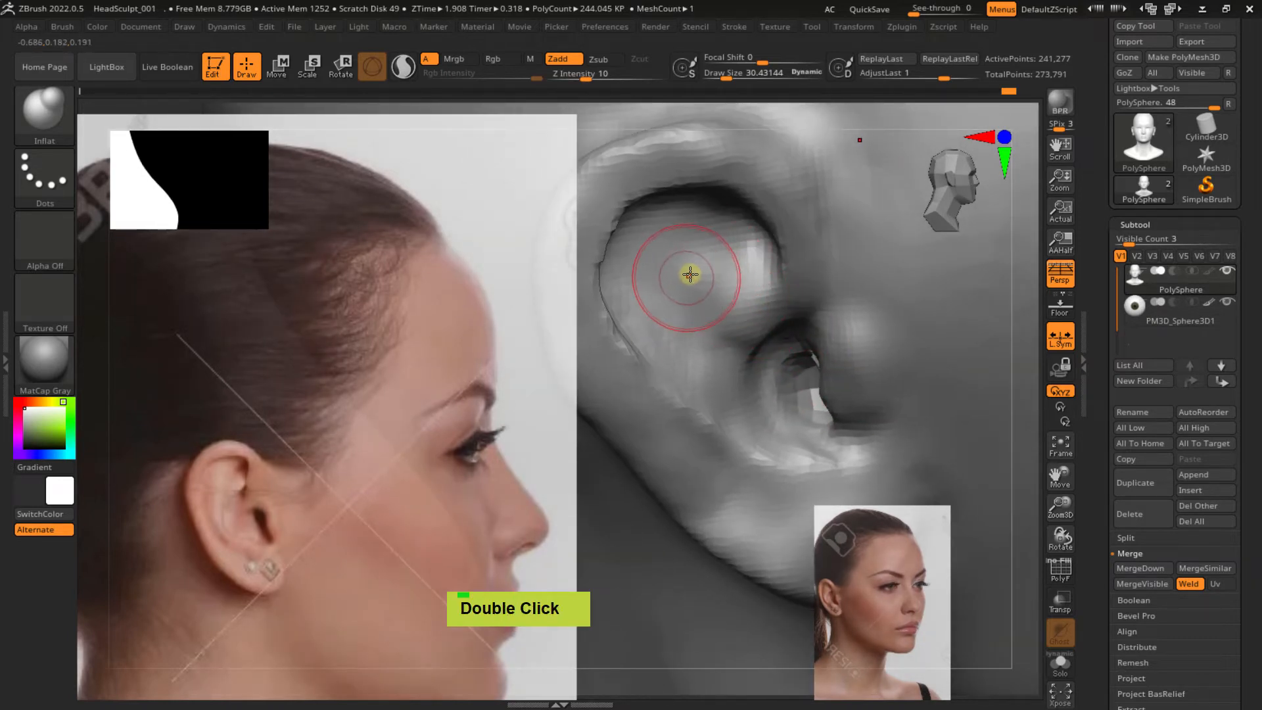
key("b")
key("c")
key("b")
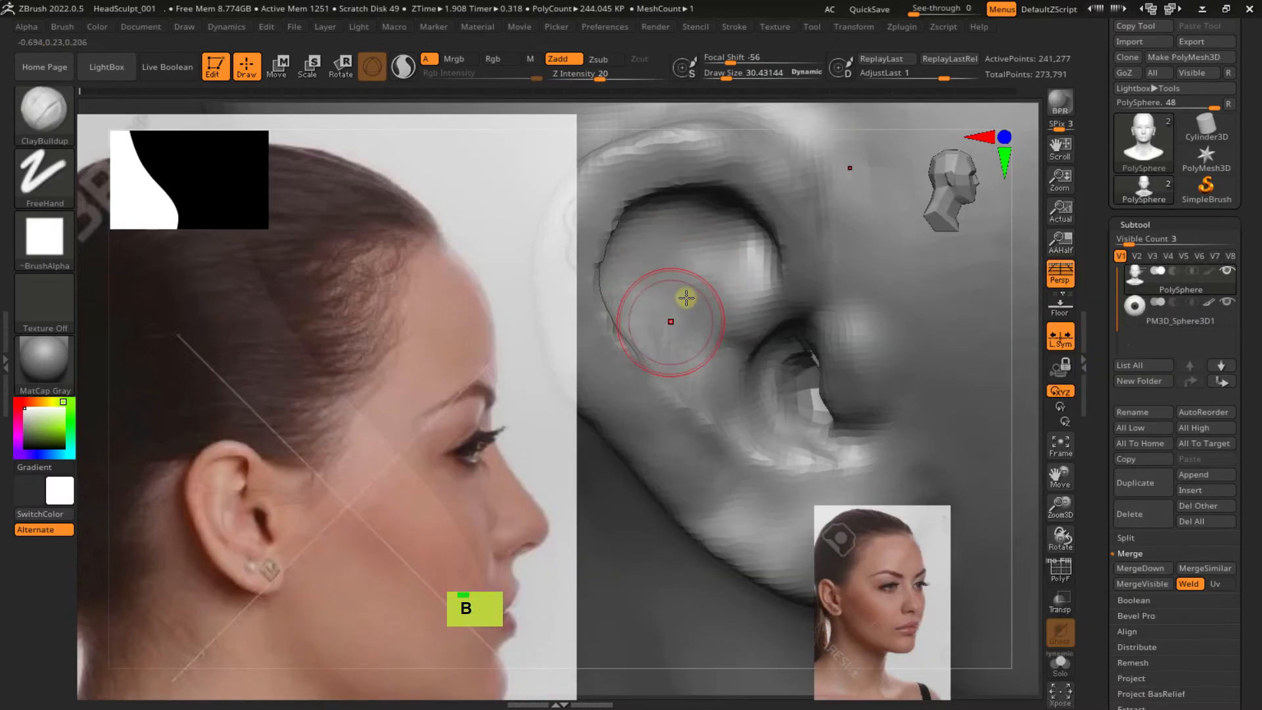
double_click(681, 299)
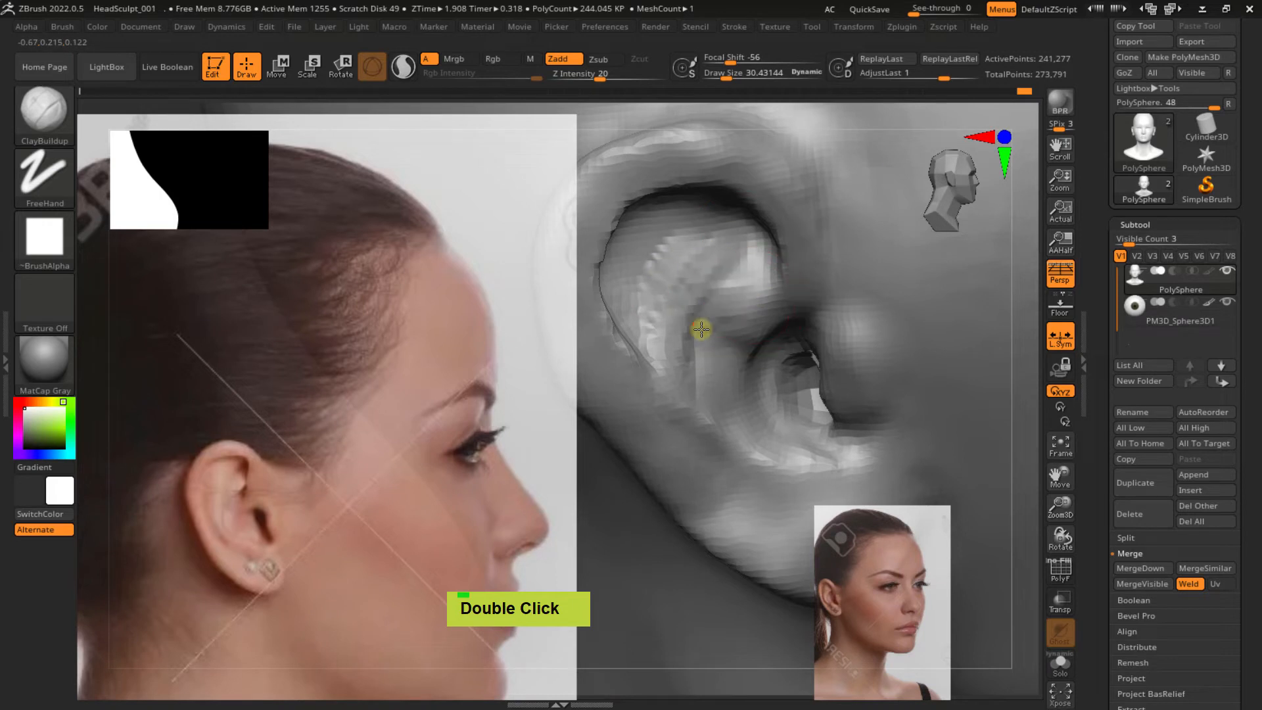
Build the antihelix's lower fork toward the front rim with ClayBuildup at a draw size of about 28
key("s")
mouse_move(730, 308)
left_mouse_down()
mouse_move(698, 333)
mouse_move(720, 320)
left_mouse_up()
key("s")
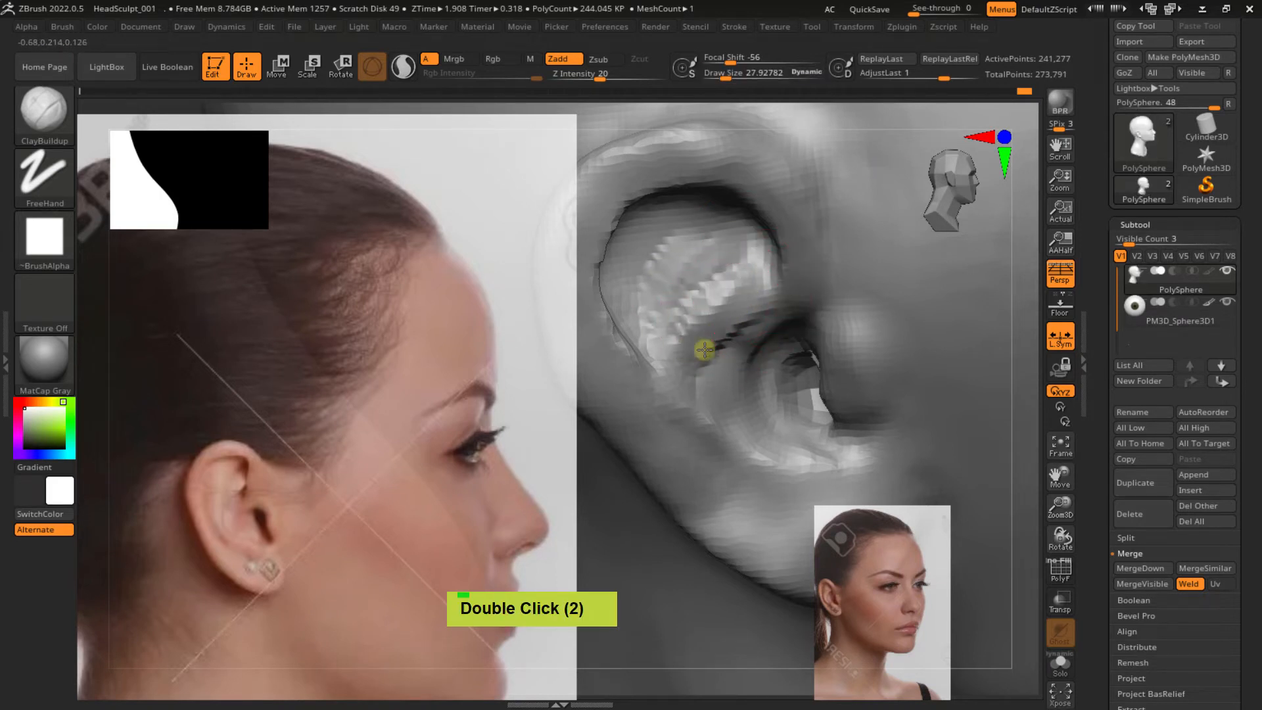
right_click_drag(780, 277, 811, 252)
double_click(804, 304)
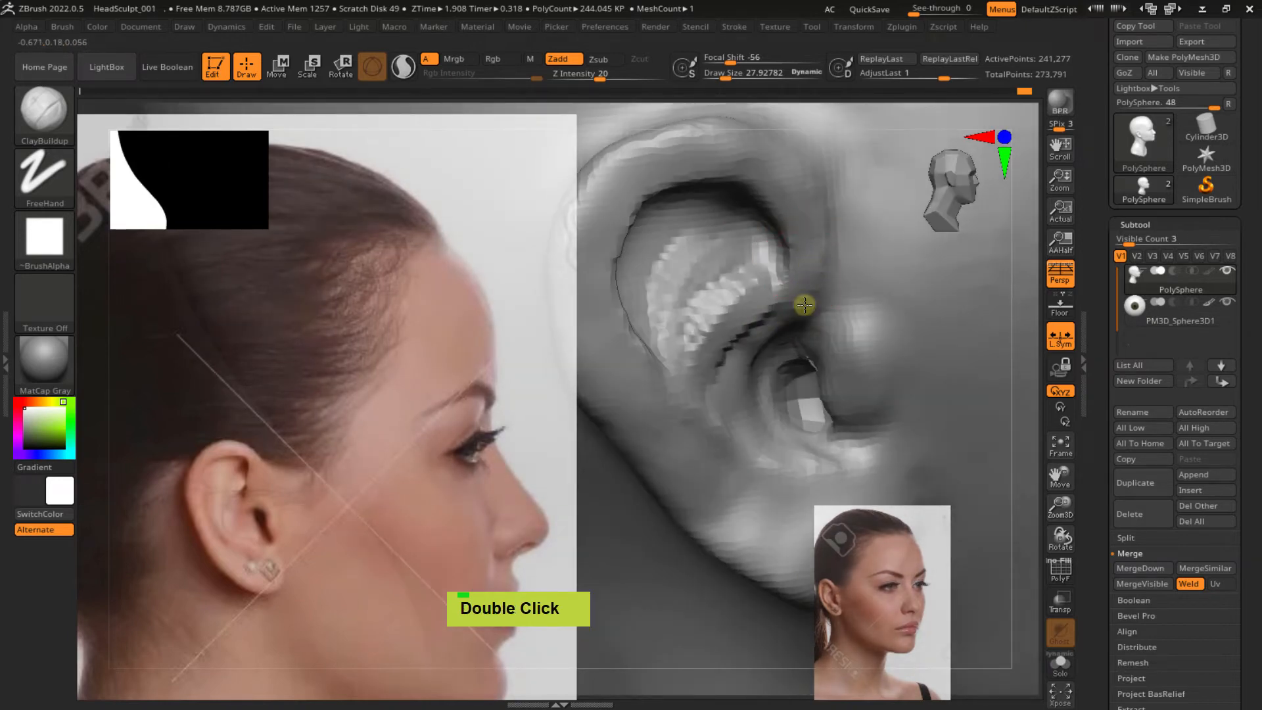
Carve the hollow between the two antihelix forks and build up the upper fork and rear ridge with ClayBuildup
left_click(769, 282, "alt")
double_click(761, 289, "alt")
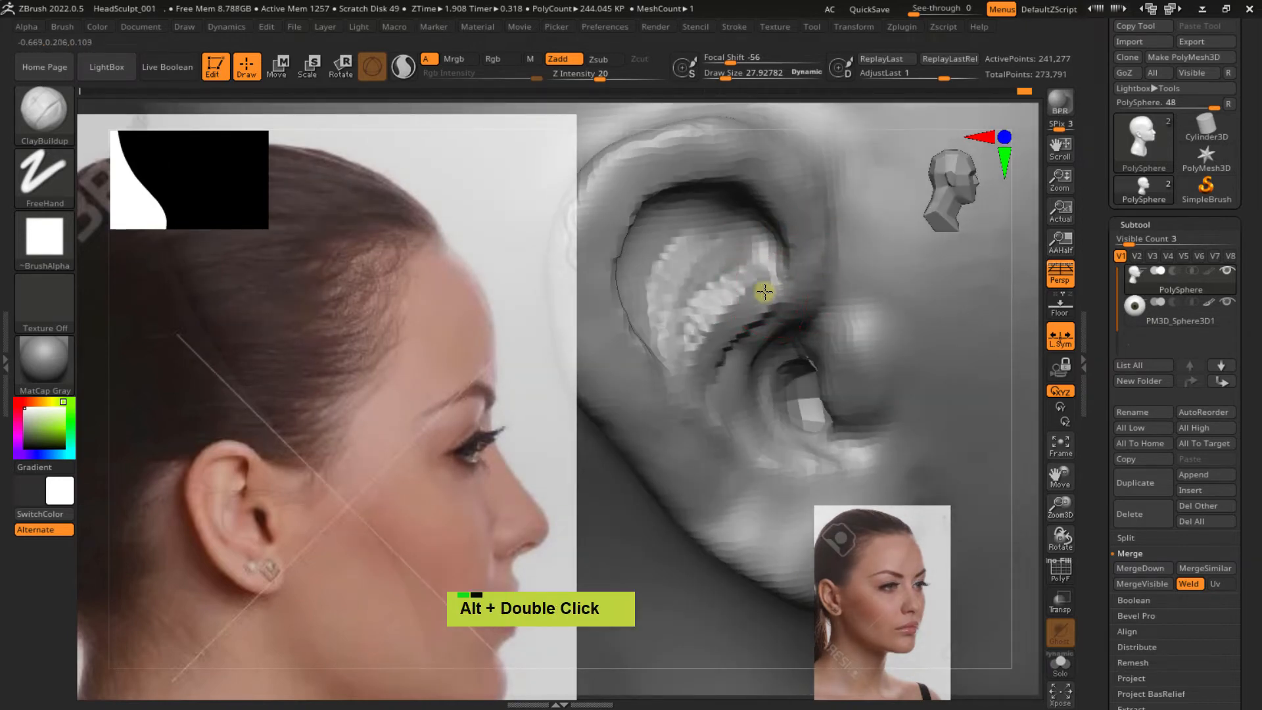
left_click_drag(761, 290, 711, 282, "alt")
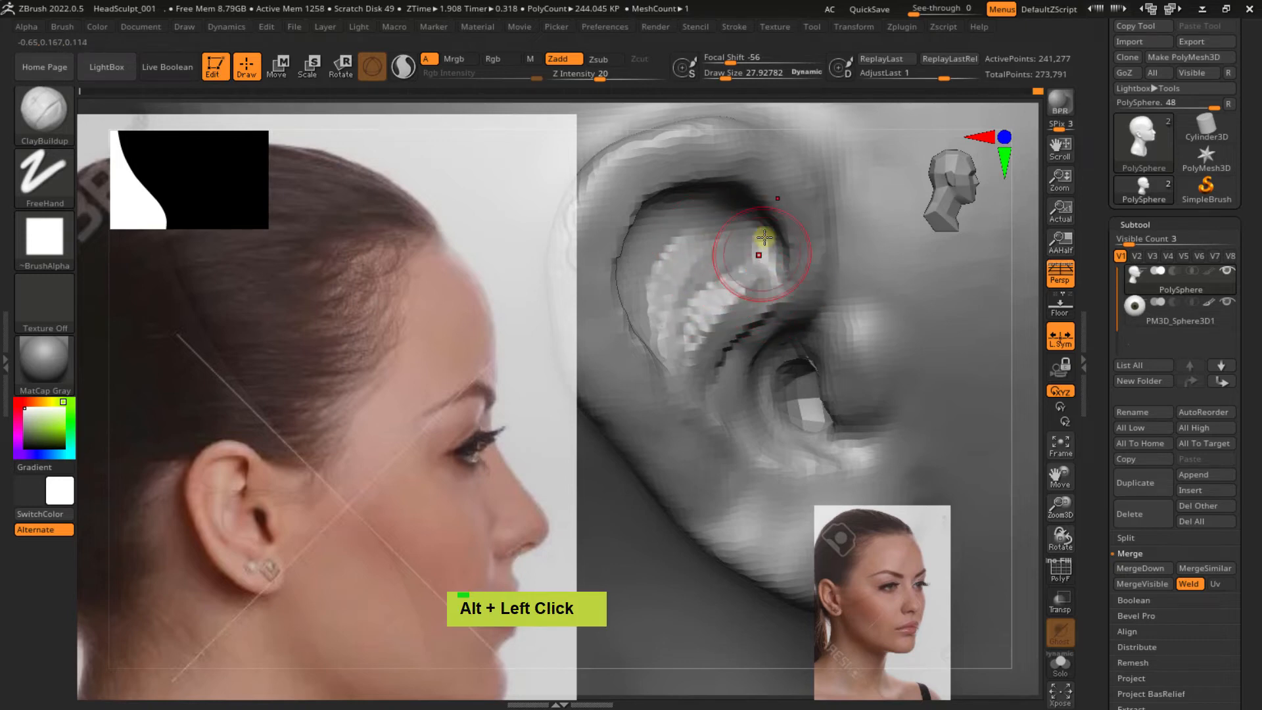
right_click_drag(806, 279, 790, 265)
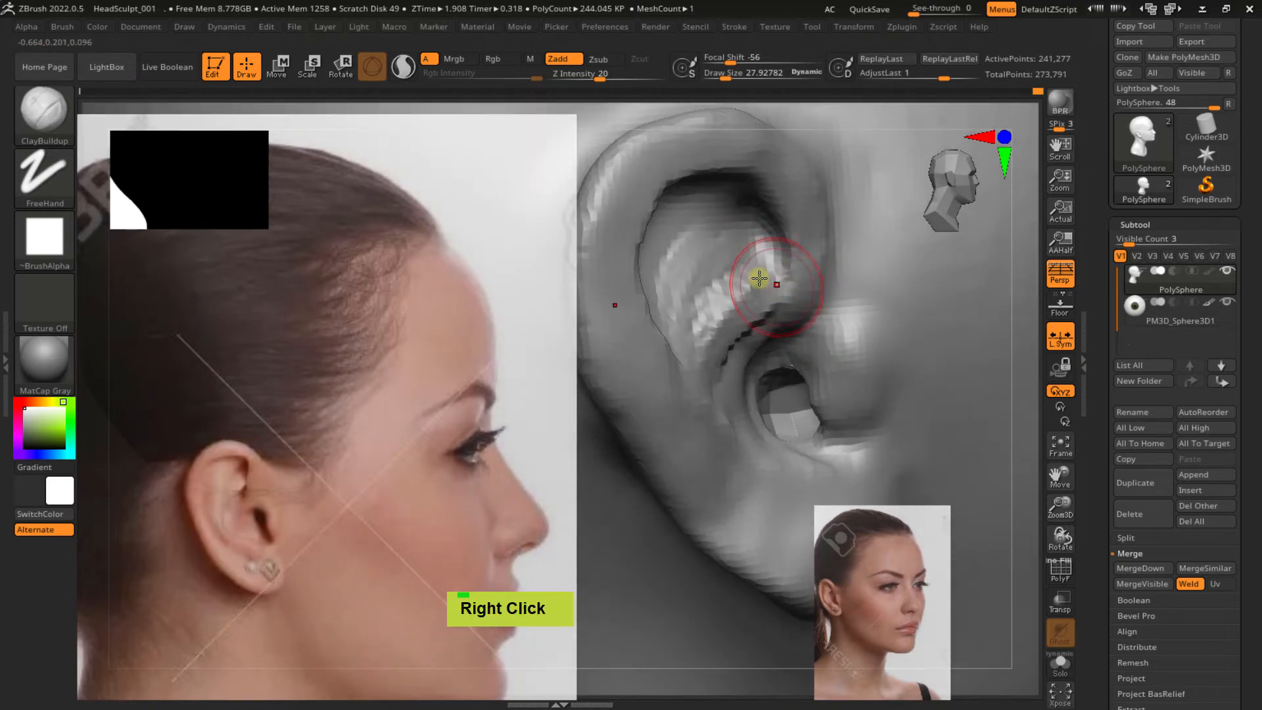
right_click_drag(708, 252, 731, 225)
left_click_drag(723, 221, 674, 257)
left_click_drag(699, 227, 683, 249)
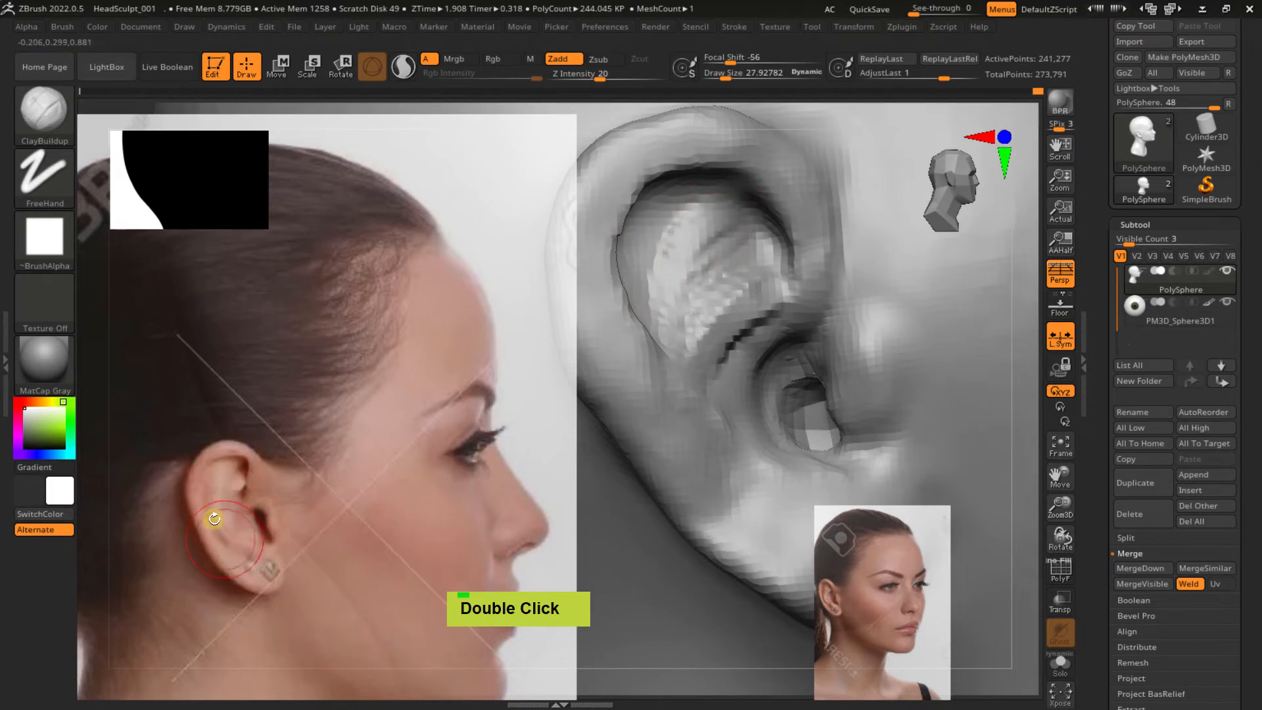
mouse_move(662, 263)
left_mouse_down()
mouse_move(715, 217)
mouse_move(694, 256)
mouse_move(736, 204)
mouse_move(677, 293)
mouse_move(682, 369)
mouse_move(677, 349)
left_mouse_up()
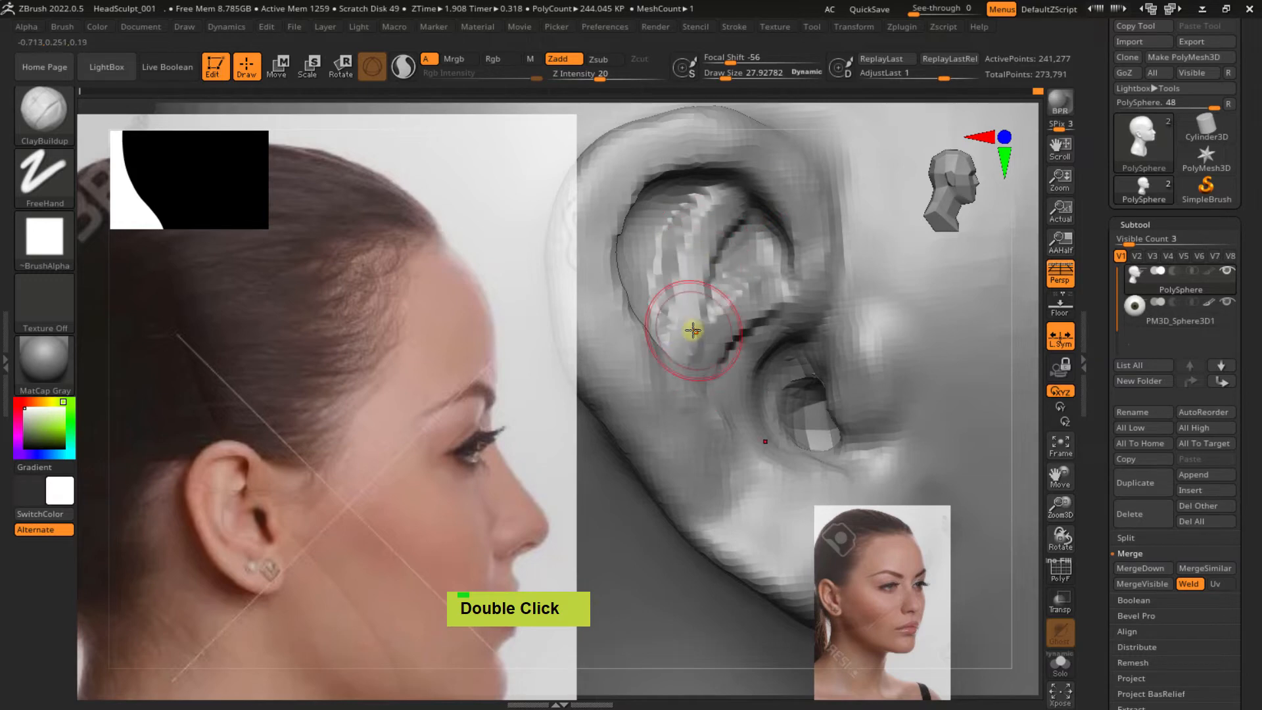
Update the DynaMesh on the head and smooth the newly built inner ear folds
right_click_drag(724, 318, 713, 238, "ctrl")
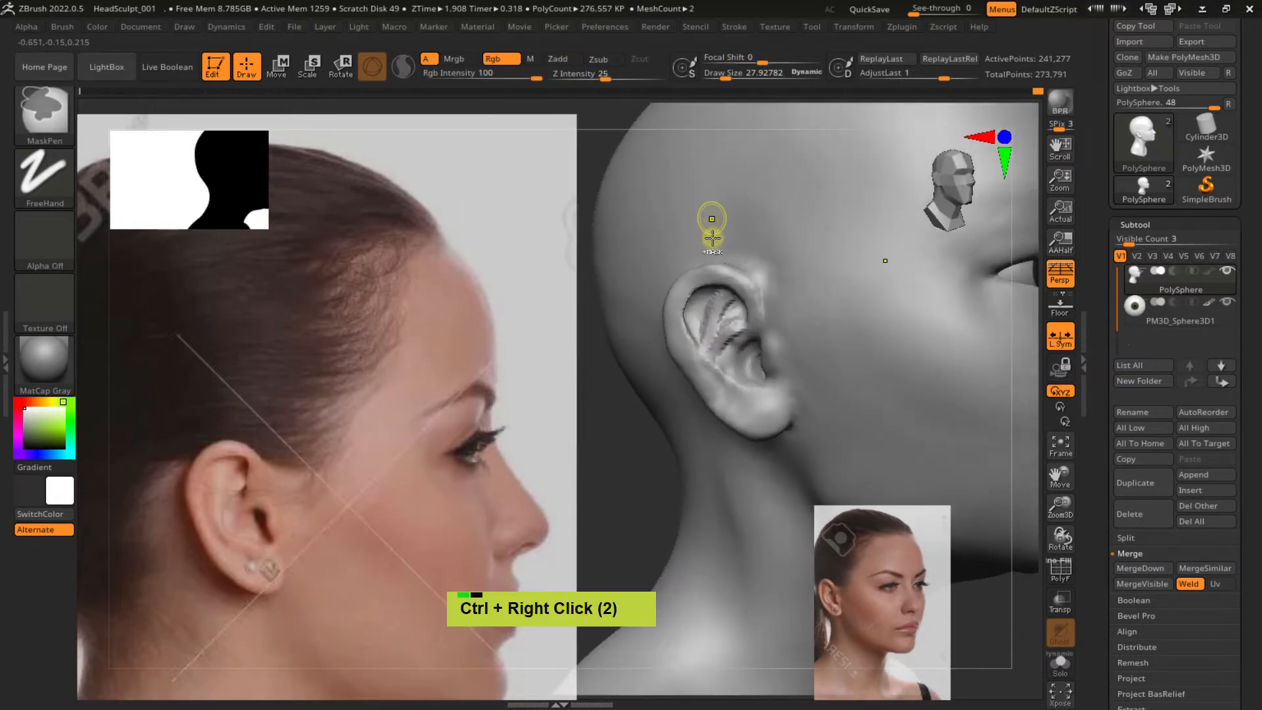
right_click_drag(716, 388, 772, 339, "ctrl")
left_click_drag(633, 344, 745, 357, "ctrl")
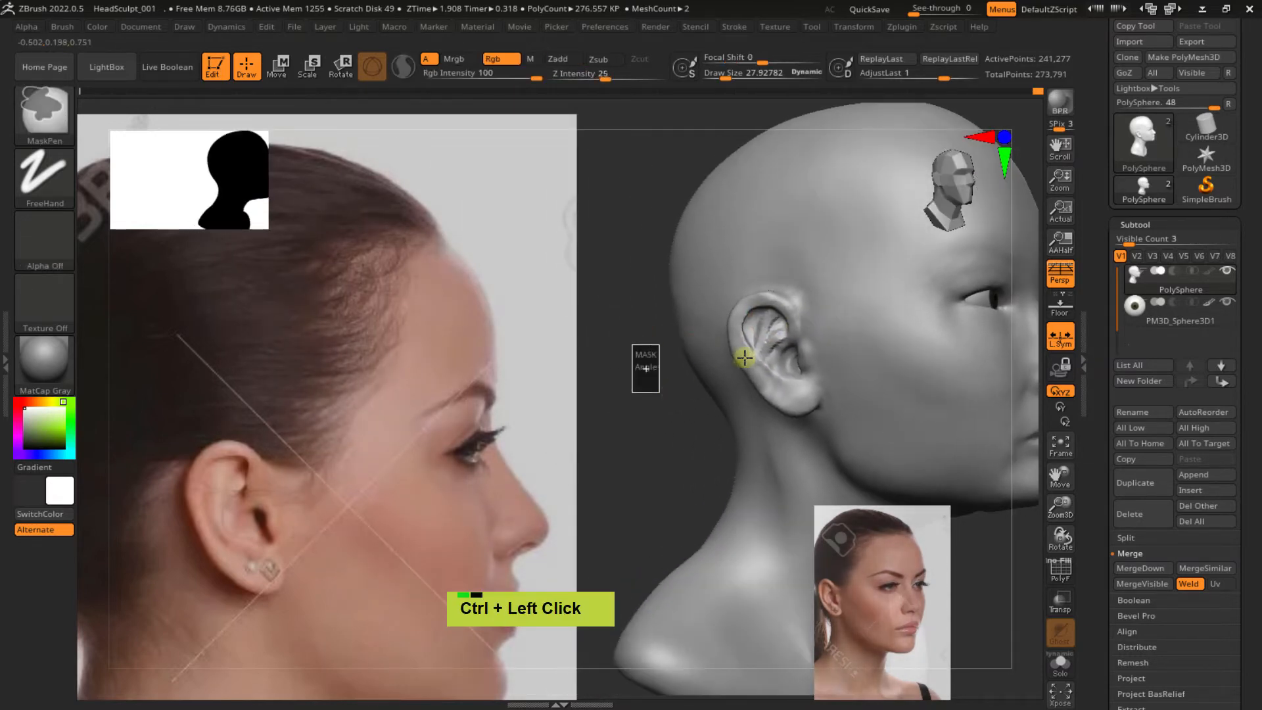
right_click_drag(778, 296, 723, 321, "ctrl")
left_click_drag(724, 321, 718, 328, "shift")
mouse_move(761, 338)
right_mouse_down("alt")
mouse_move(716, 335)
mouse_move(730, 355)
mouse_move(715, 333)
right_mouse_up("alt")
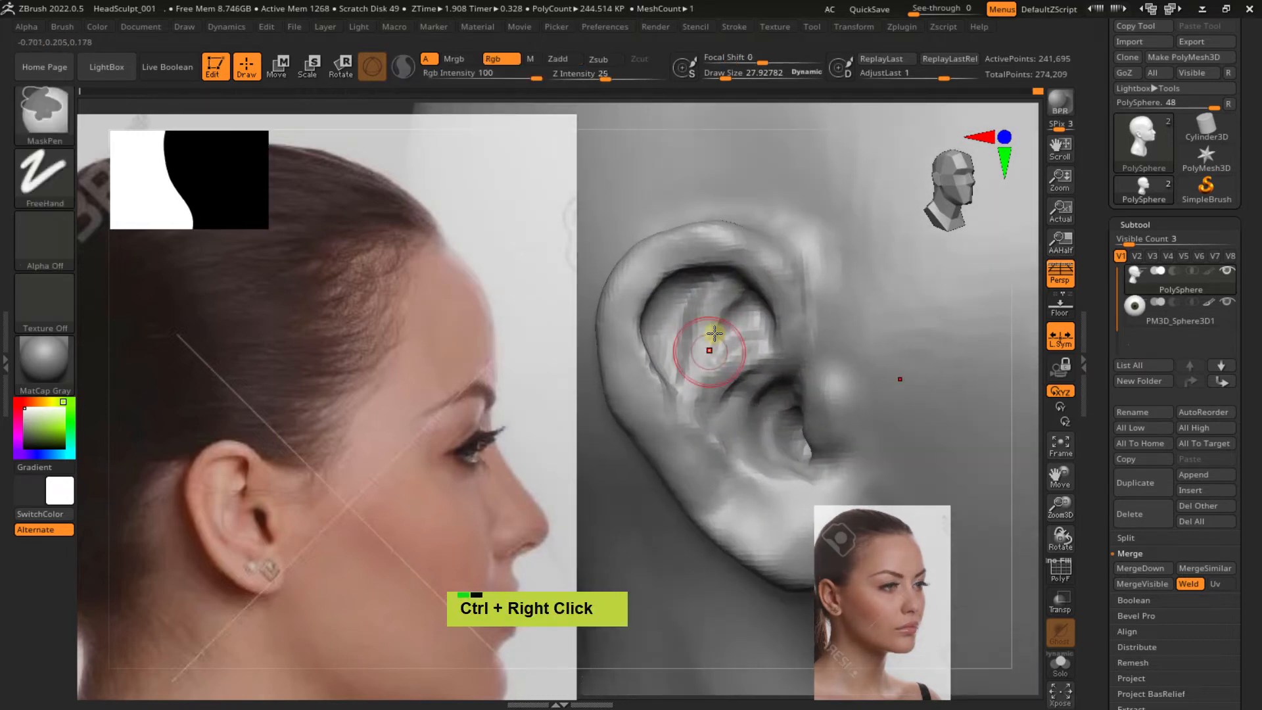
Strengthen the antihelix ridge from its upper fork down the inner ear with ClayBuildup
left_click_drag(713, 314, 691, 380)
left_click_drag(708, 326, 686, 392)
mouse_move(711, 320)
left_mouse_down()
mouse_move(695, 401)
mouse_move(709, 459)
left_mouse_up()
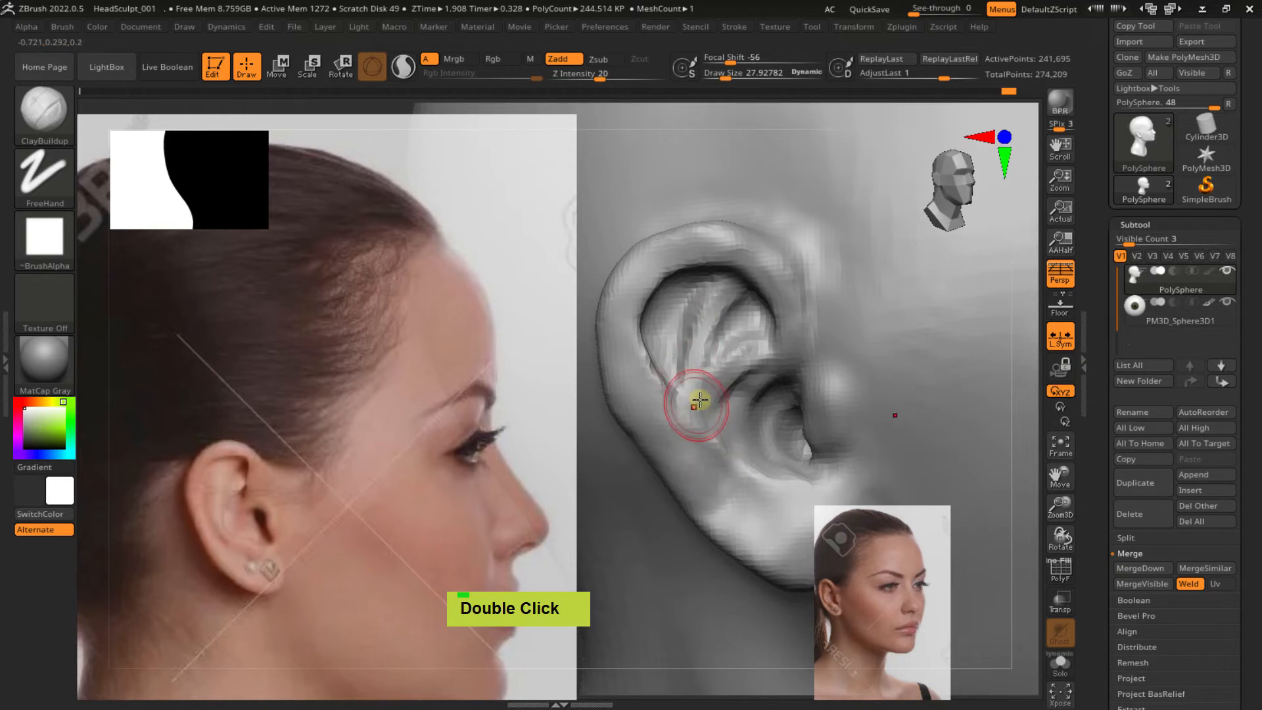
Extend the antihelix ridge down and around to the antitragus above the earlobe with ClayBuildup
right_click_drag(672, 407, 632, 374, "alt")
left_click_drag(640, 352, 682, 449)
left_click_drag(660, 391, 684, 451)
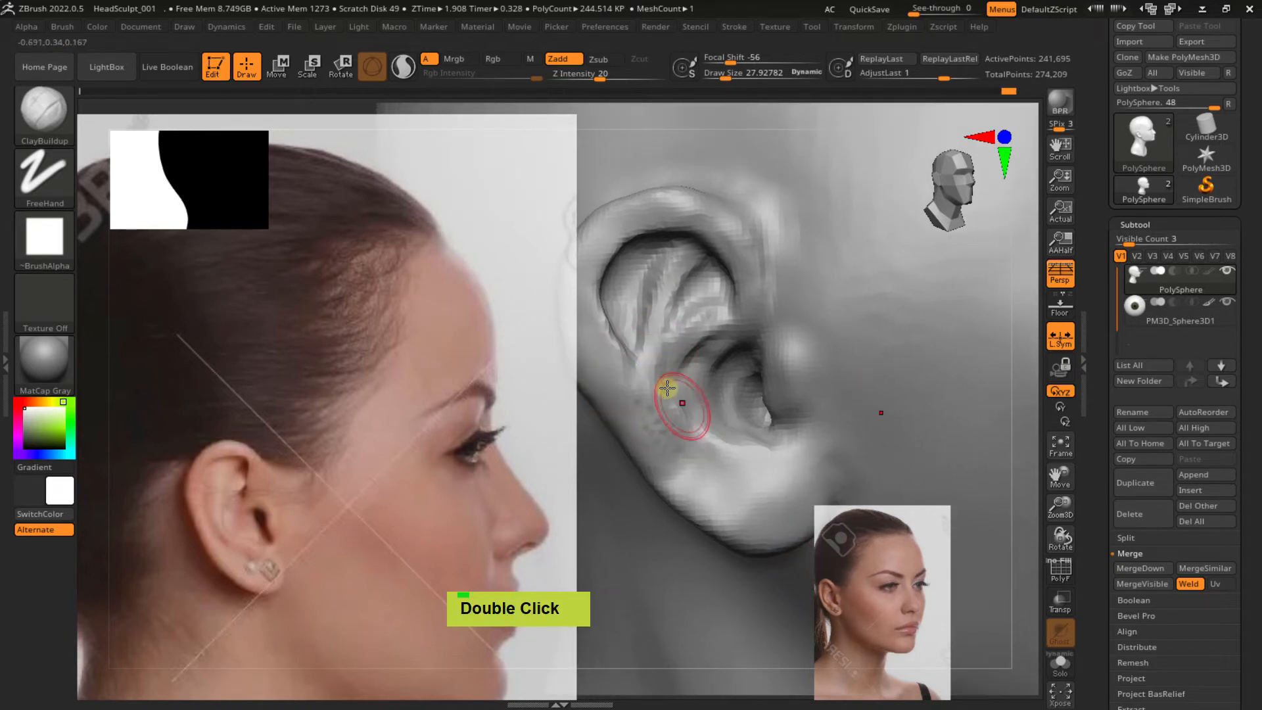
left_click_drag(657, 383, 707, 445)
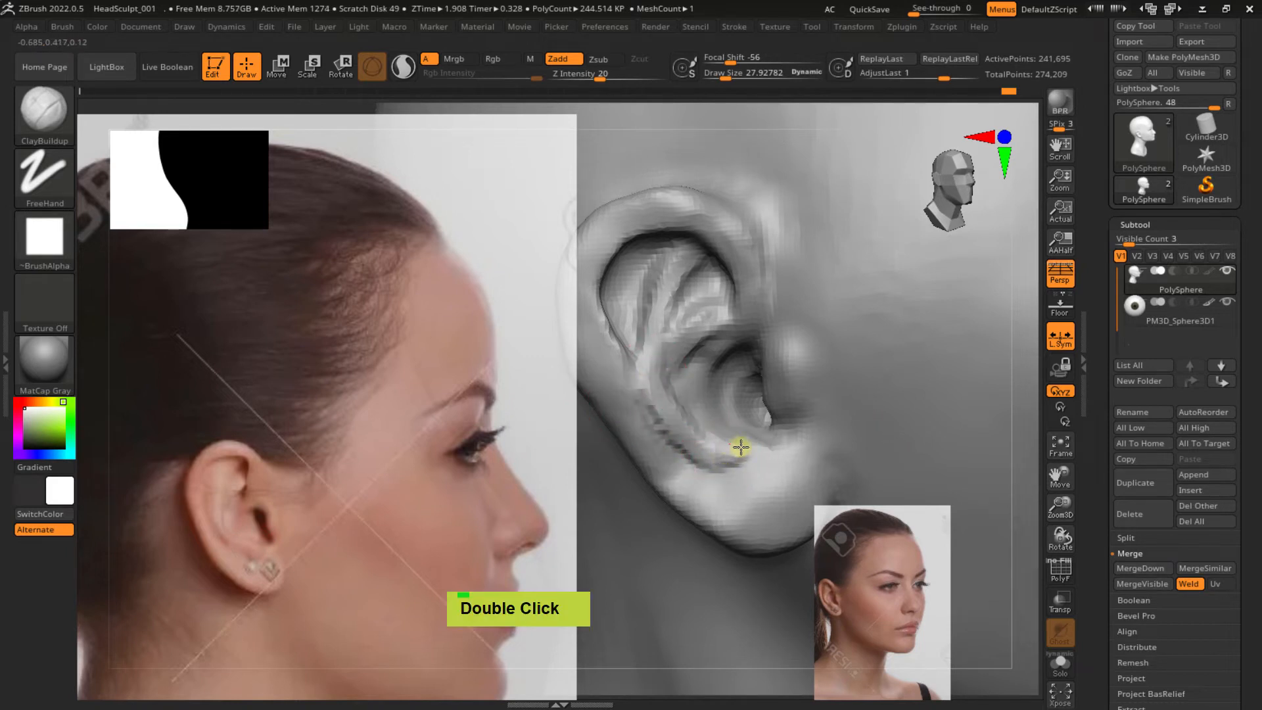
left_click_drag(763, 458, 741, 460)
Smooth the lower antihelix ridge and the area above the earlobe into the surrounding ear surface
left_click_drag(731, 462, 762, 453, "shift")
right_click_drag(766, 451, 752, 453)
left_click_drag(752, 459, 684, 450, "shift")
left_click_drag(672, 442, 647, 401, "shift")
left_click_drag(643, 395, 670, 435, "shift")
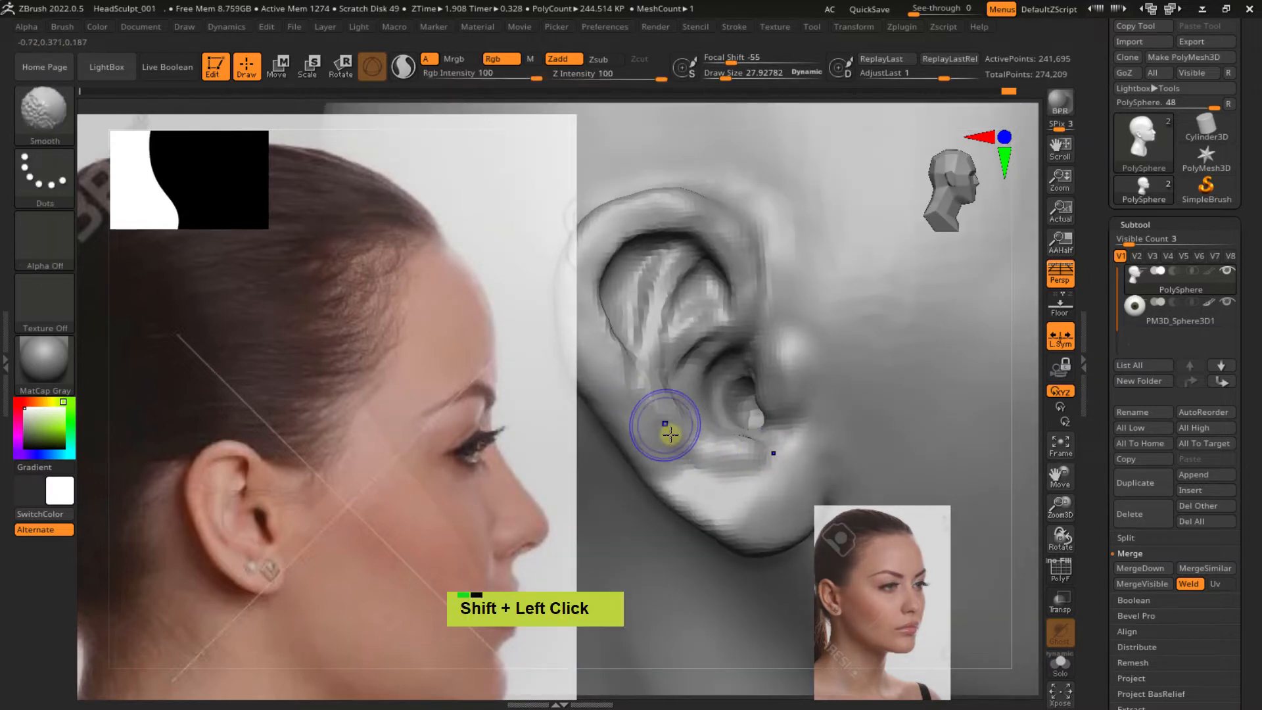
Carve the groove between the antihelix and the outer ear rim with the DamStandard brush
key("b")
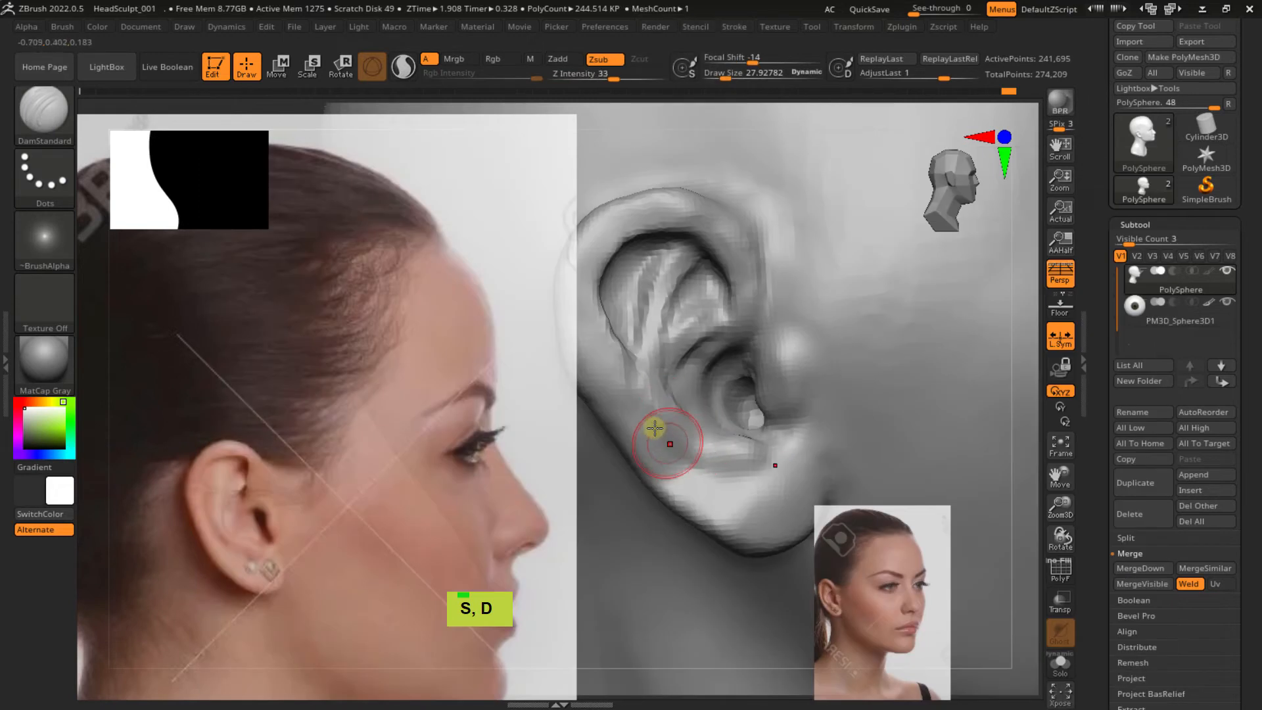
double_click(669, 443)
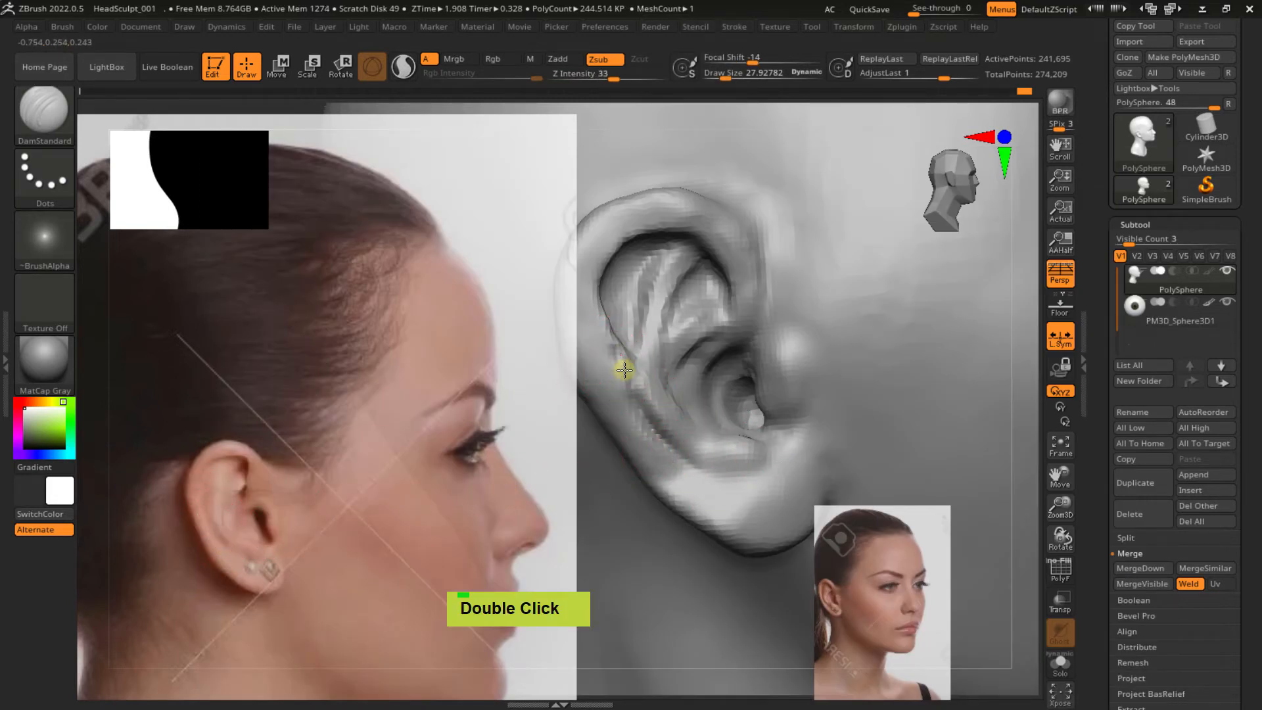
left_click(614, 344, "shift")
left_click(625, 366, "shift")
double_click(618, 328)
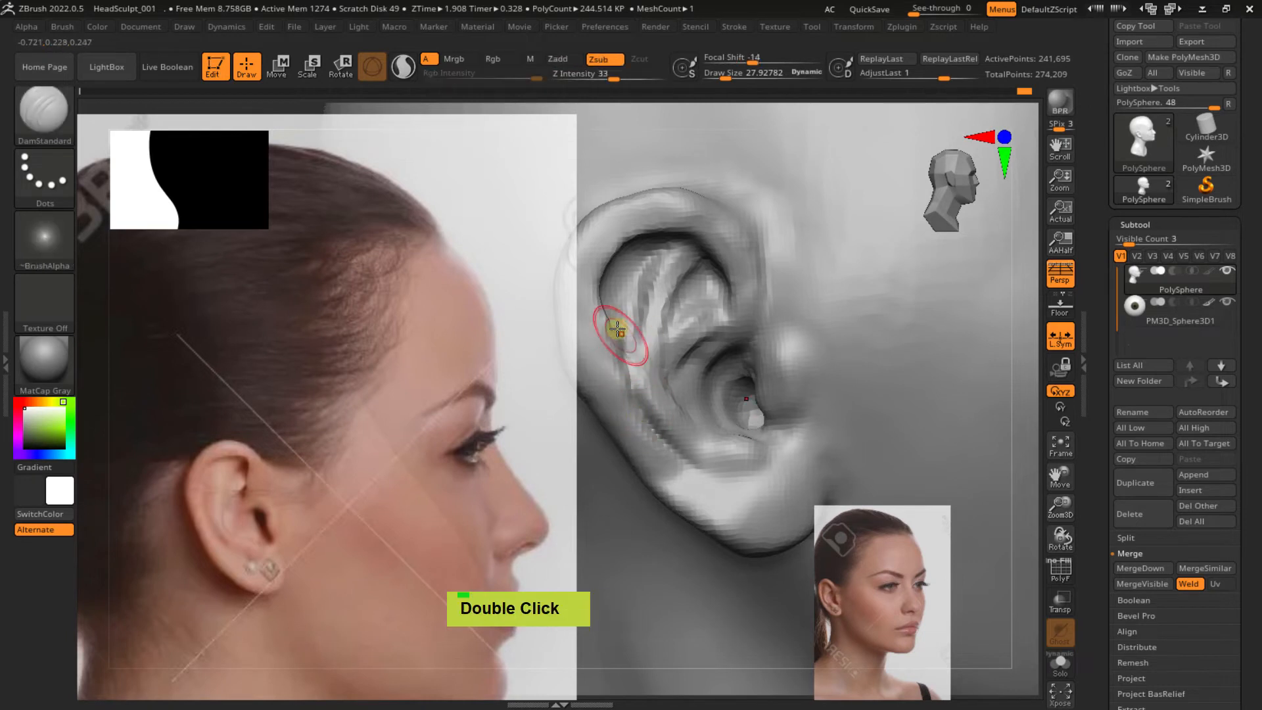
Smooth the carved groove along the inner side of the ear's back rim
mouse_move(636, 375)
right_mouse_down()
mouse_move(625, 357)
mouse_move(656, 333)
right_mouse_up()
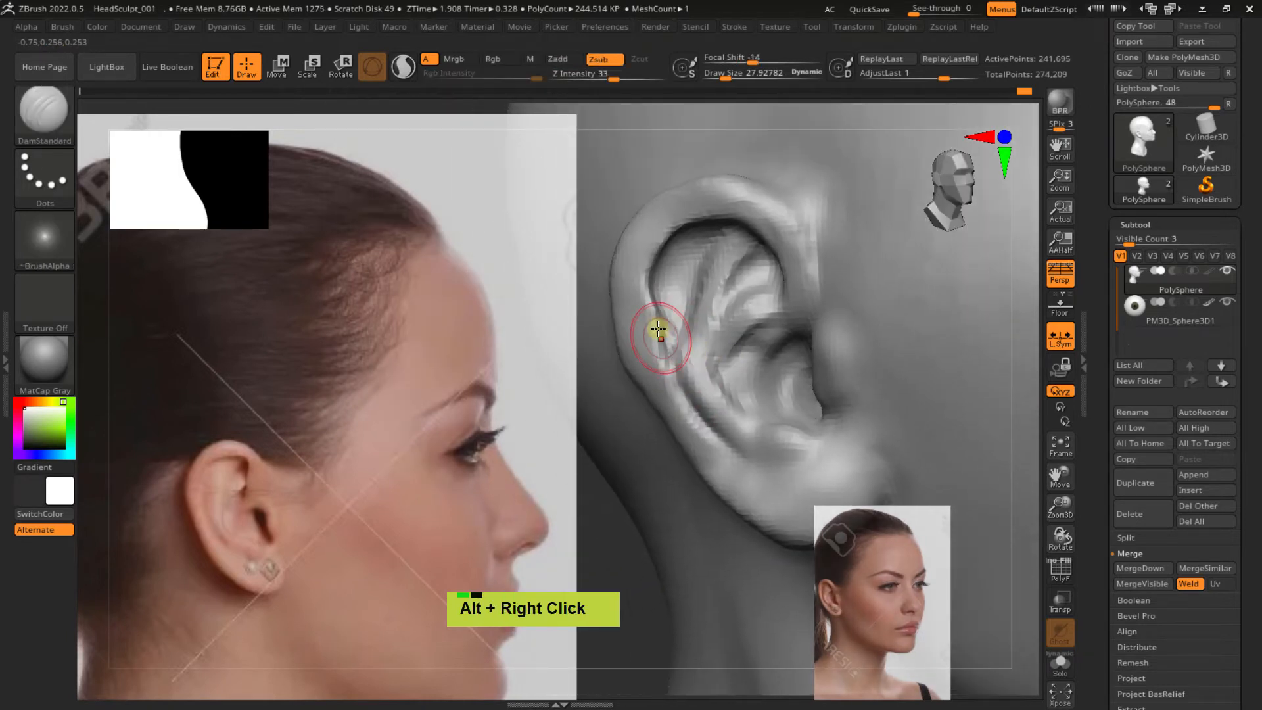
left_click(651, 307, "shift")
left_click_drag(651, 308, 690, 388, "shift")
left_click_drag(677, 342, 681, 372, "shift")
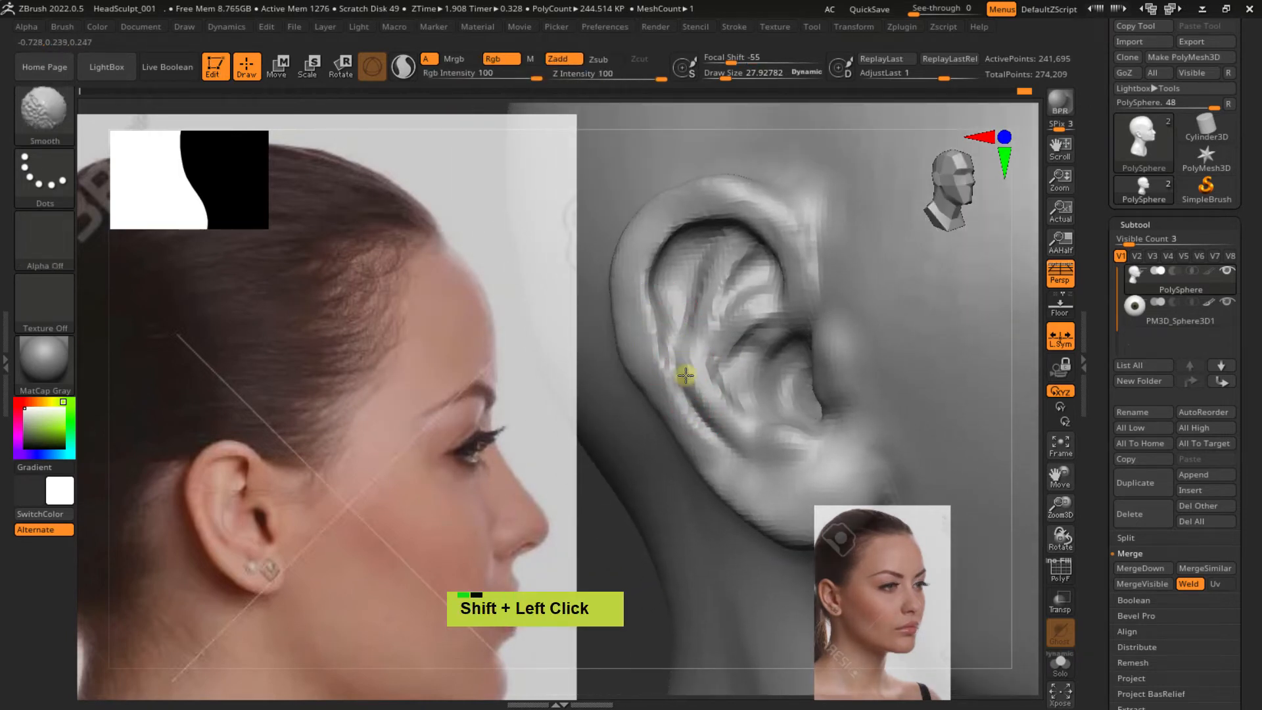
Adjust the back edge of the ear as seen from the front, using the Move brush at draw size 47.79
mouse_move(681, 372)
right_mouse_down()
mouse_move(678, 424)
mouse_move(727, 383)
mouse_move(688, 393)
right_mouse_up()
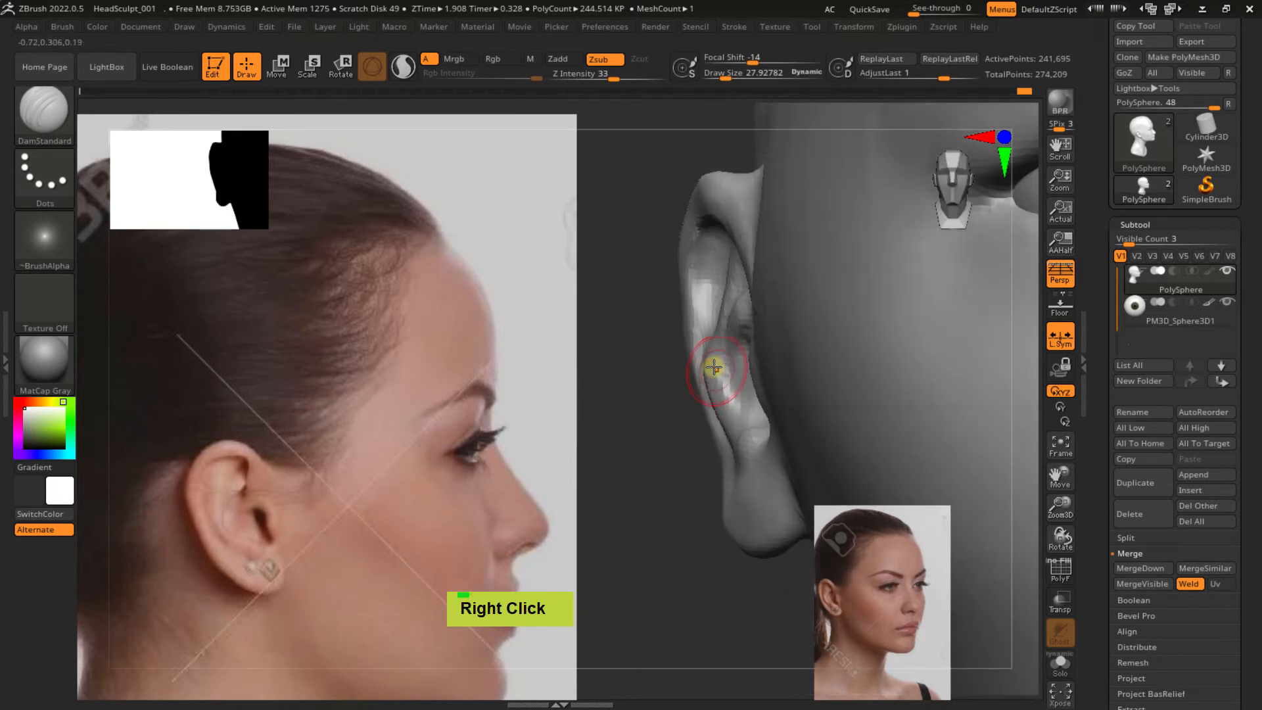
key("s")
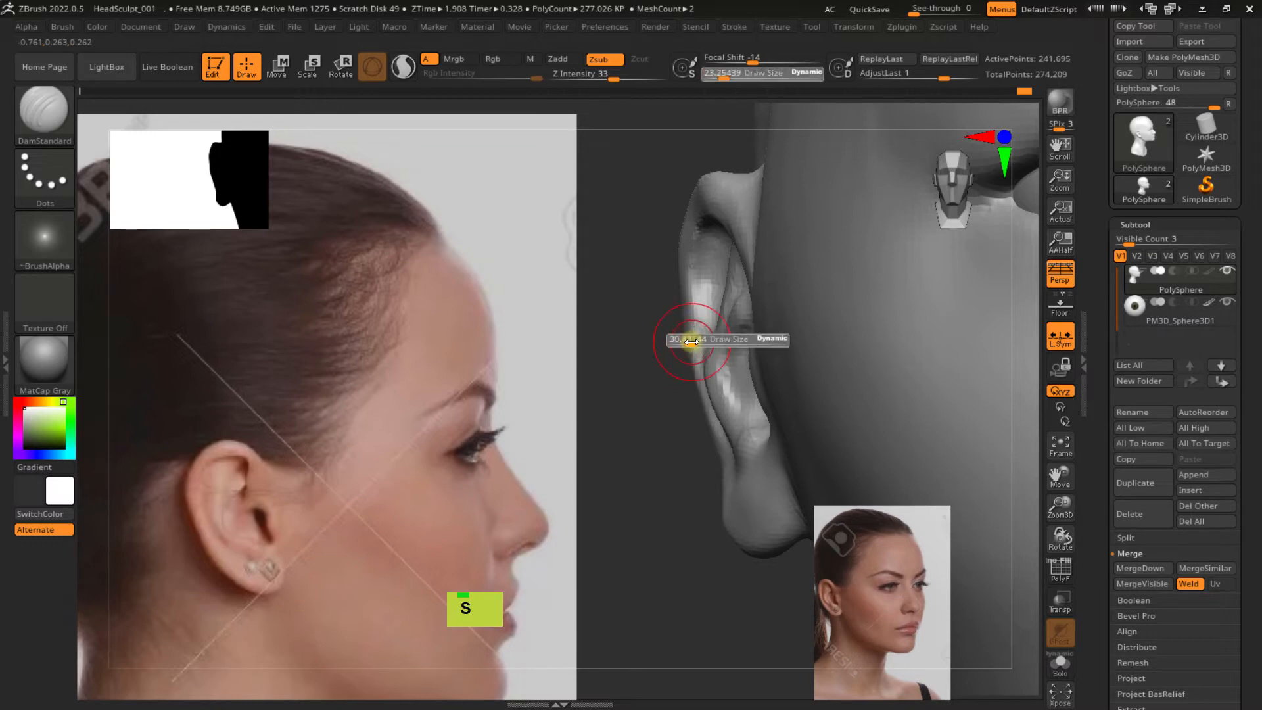
left_click_drag(693, 342, 697, 341)
key("b")
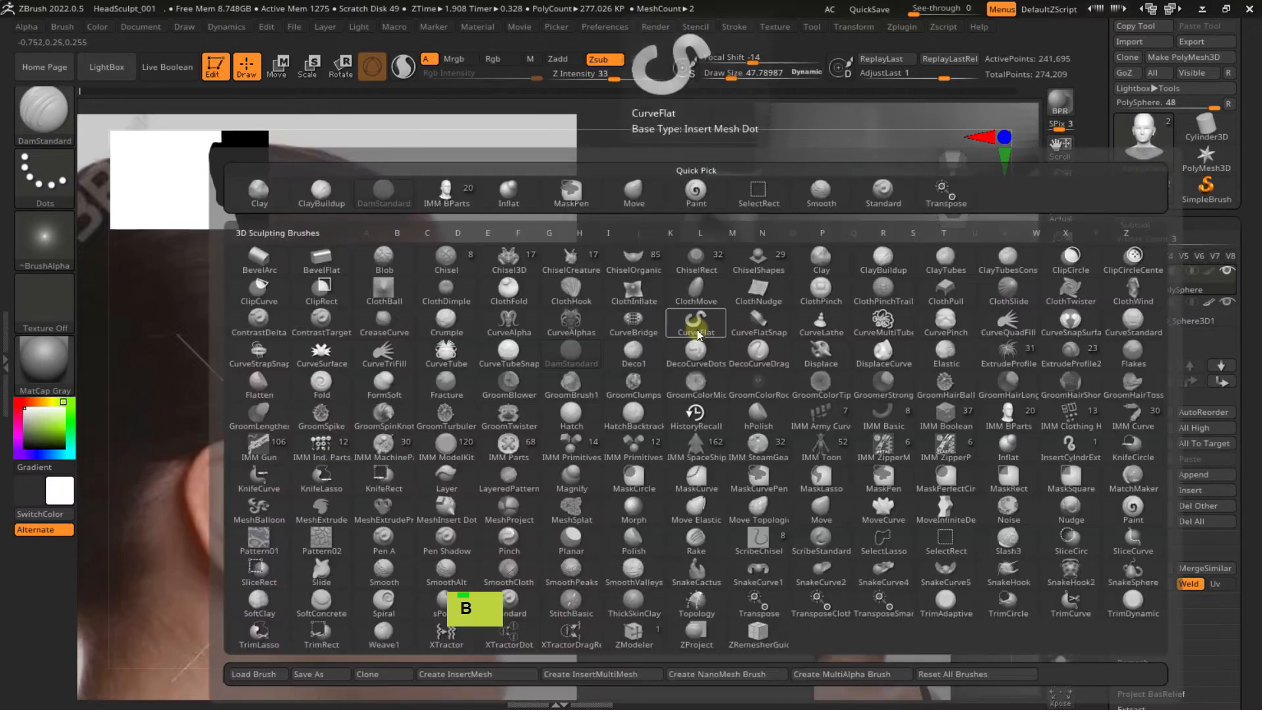
key("m")
key("v")
key("s")
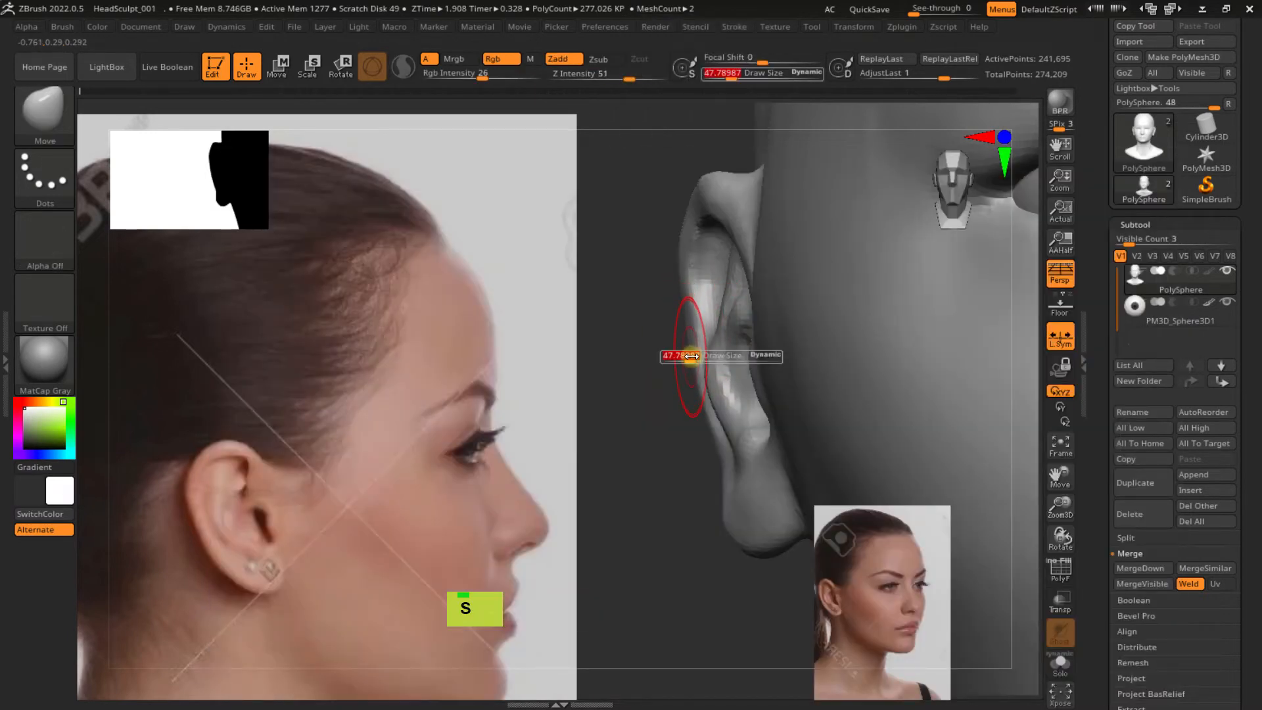
double_click(695, 369)
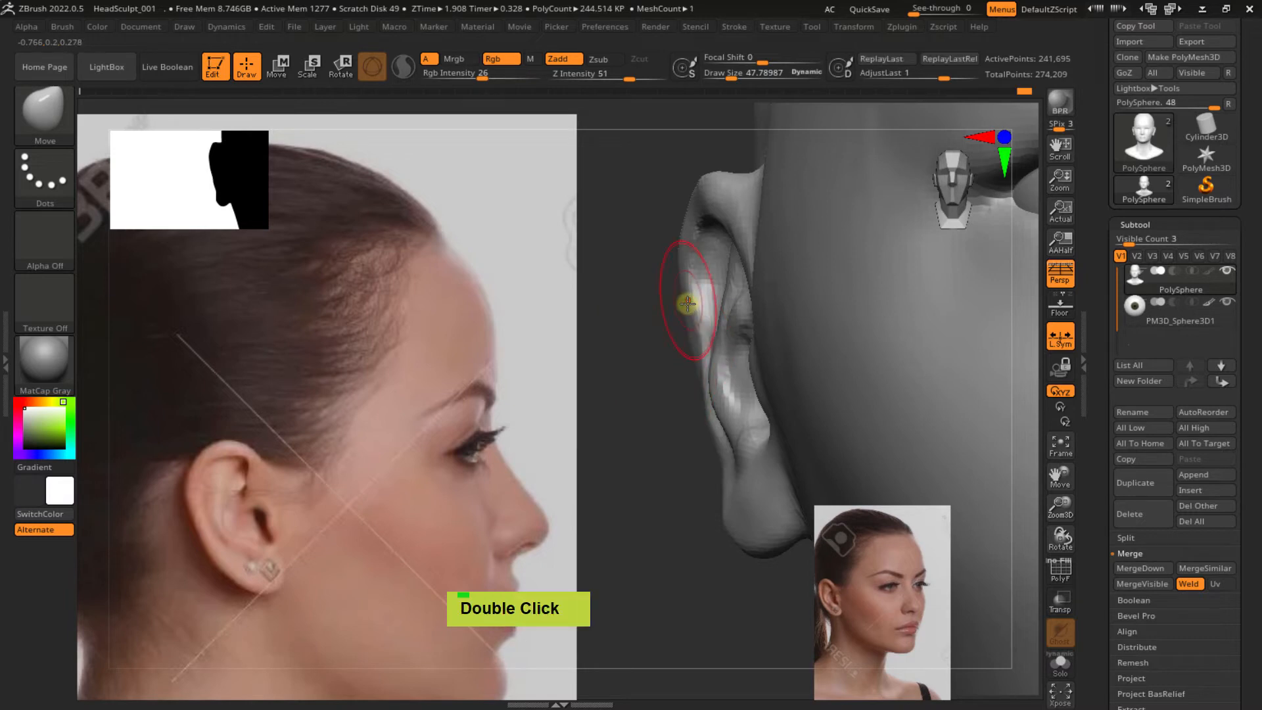
Smooth the upper ear rim and reshape its top back curve with the Move brush
right_click_drag(683, 272, 707, 312)
left_click_drag(683, 230, 670, 273, "shift")
mouse_move(671, 273)
right_mouse_down()
mouse_move(778, 313)
mouse_move(848, 309)
right_mouse_up()
mouse_move(692, 238)
right_mouse_down()
mouse_move(755, 262)
mouse_move(701, 267)
mouse_move(679, 301)
mouse_move(712, 217)
mouse_move(686, 222)
right_mouse_up()
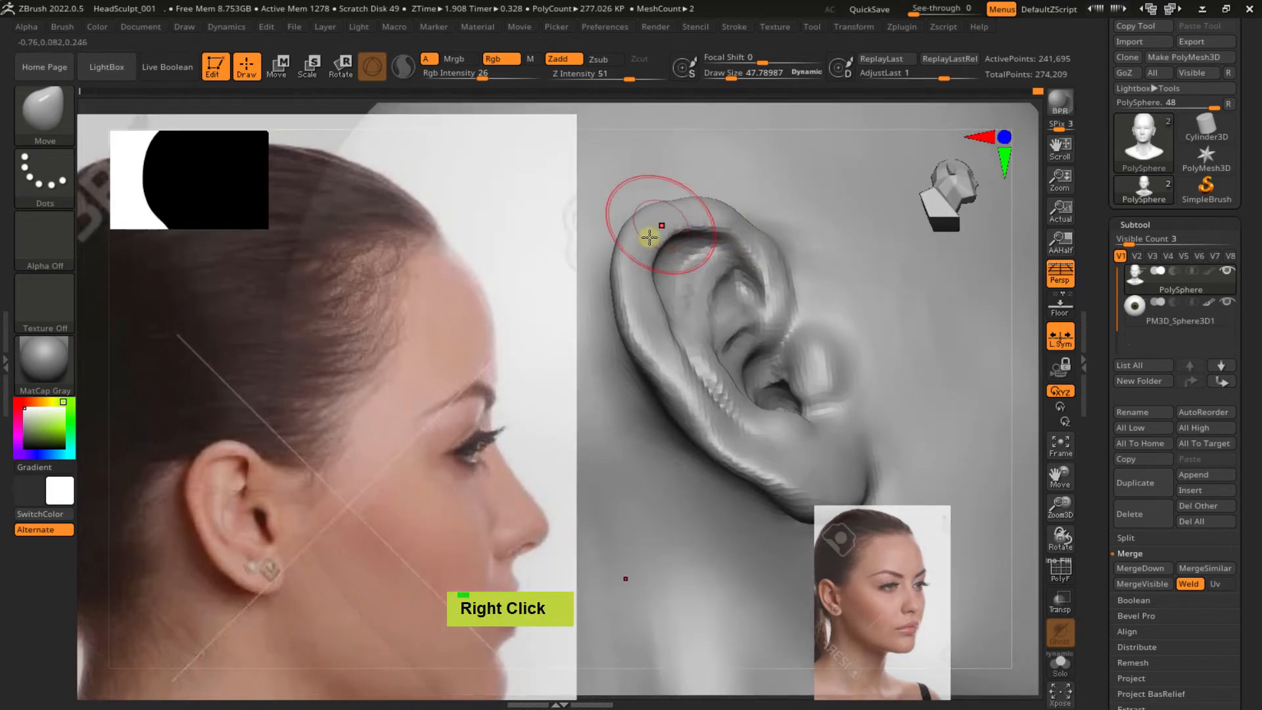
left_click_drag(648, 237, 665, 255)
Build up the lower antihelix with ClayBuildup at draw size 25.5 and update the DynaMesh
right_click_drag(698, 378, 676, 374)
key("b")
key("c")
key("b")
key("s")
left_click_drag(676, 374, 673, 381)
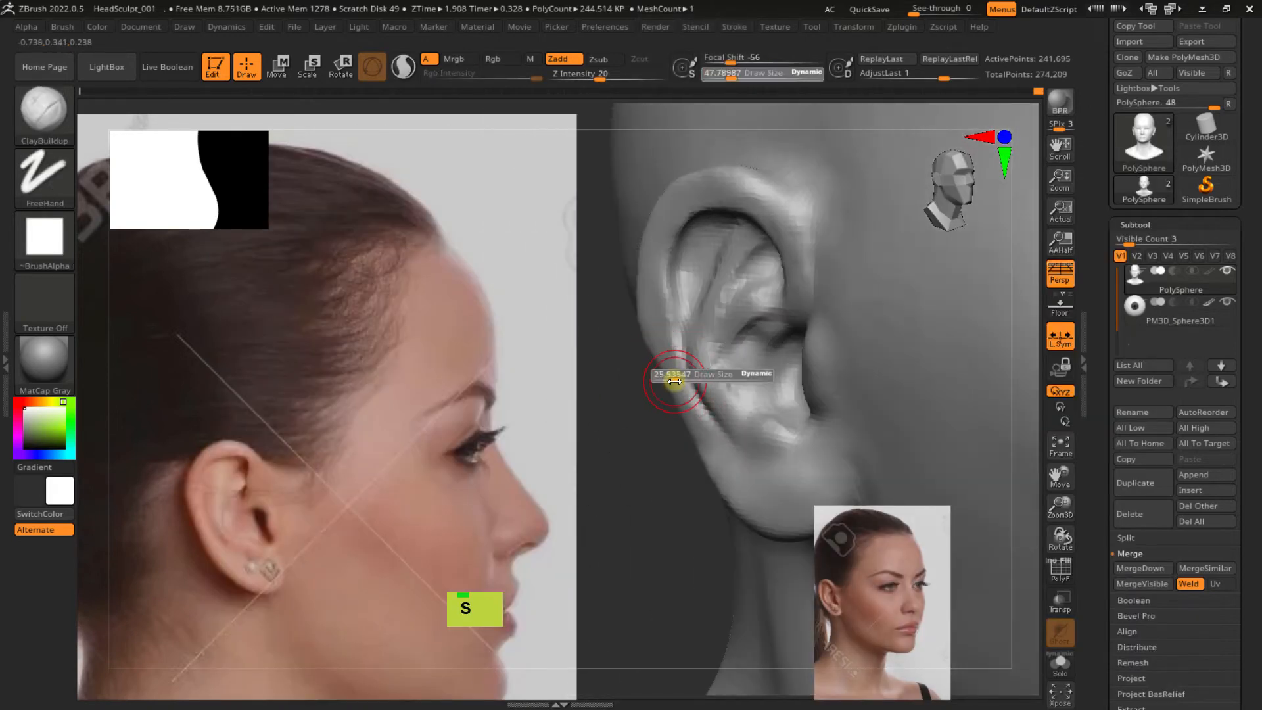
mouse_move(674, 381)
right_mouse_down()
mouse_move(690, 383)
mouse_move(708, 349)
right_mouse_up()
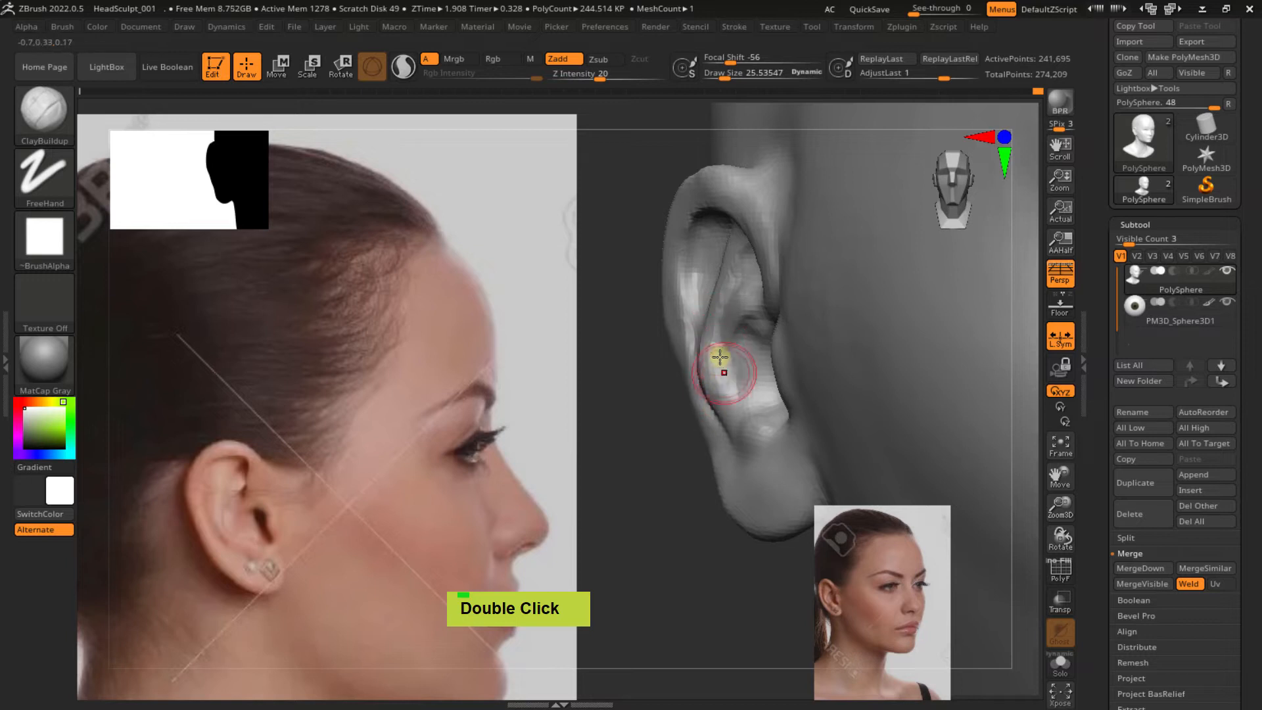
left_click(727, 366, "ctrl")
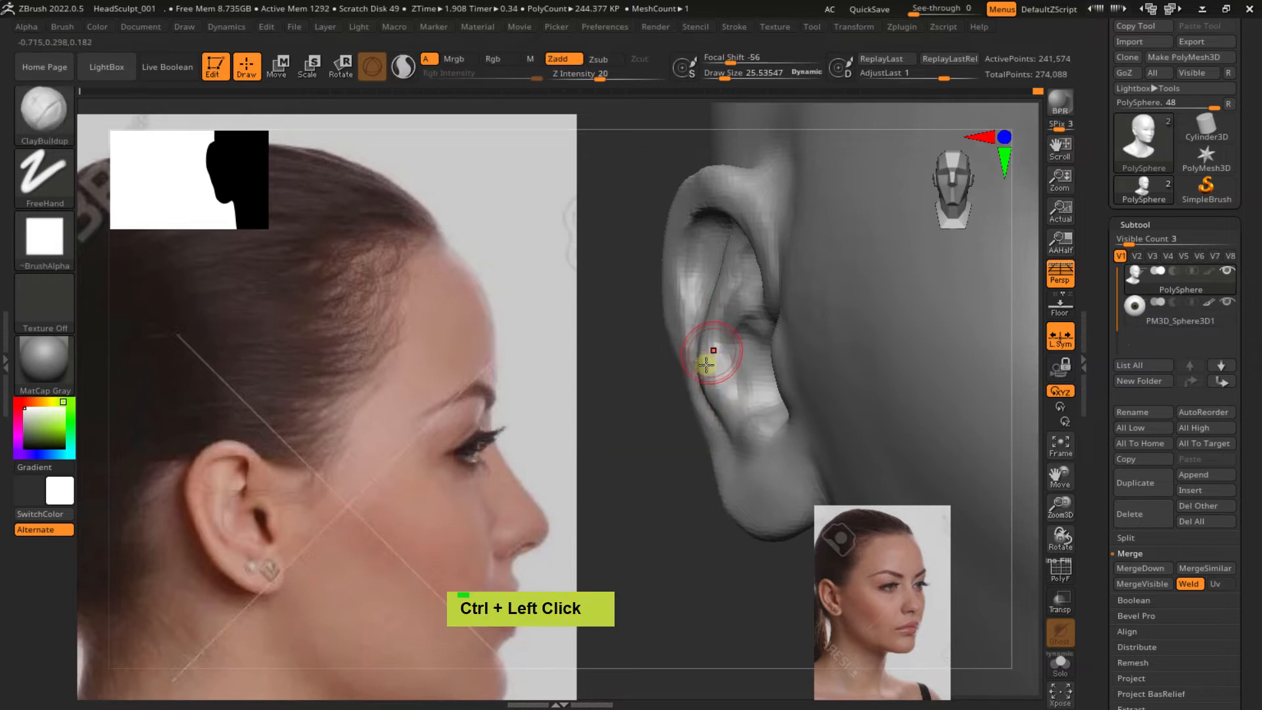
Carve and smooth the hollow between the lower antihelix and back rim, and touch up the upper ear with ClayBuildup
mouse_move(706, 366)
right_mouse_down()
mouse_move(671, 383)
mouse_move(721, 377)
mouse_move(676, 389)
mouse_move(681, 426)
right_mouse_up()
left_click(681, 426, "alt")
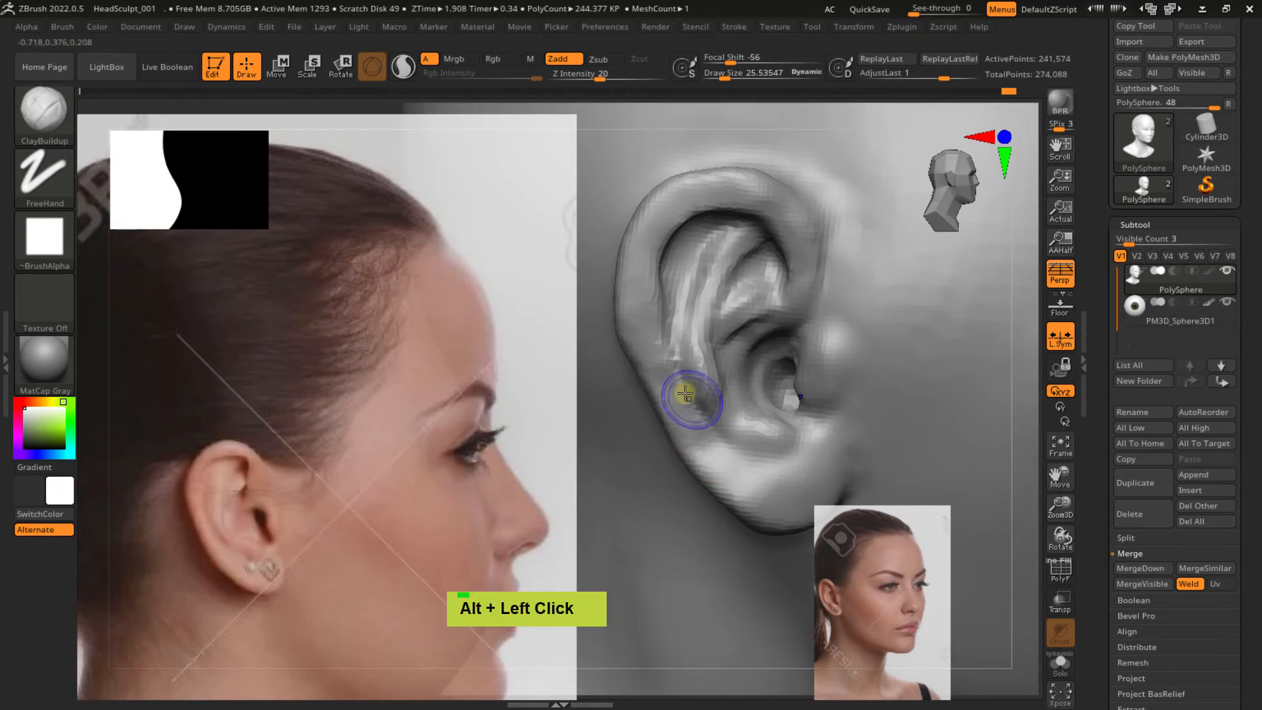
left_click_drag(685, 393, 676, 284, "shift")
mouse_move(703, 316)
right_mouse_down("alt")
mouse_move(713, 377)
mouse_move(743, 321)
mouse_move(647, 347)
mouse_move(755, 316)
mouse_move(727, 341)
mouse_move(746, 276)
mouse_move(728, 350)
mouse_move(722, 299)
right_mouse_up("alt")
double_click(715, 281)
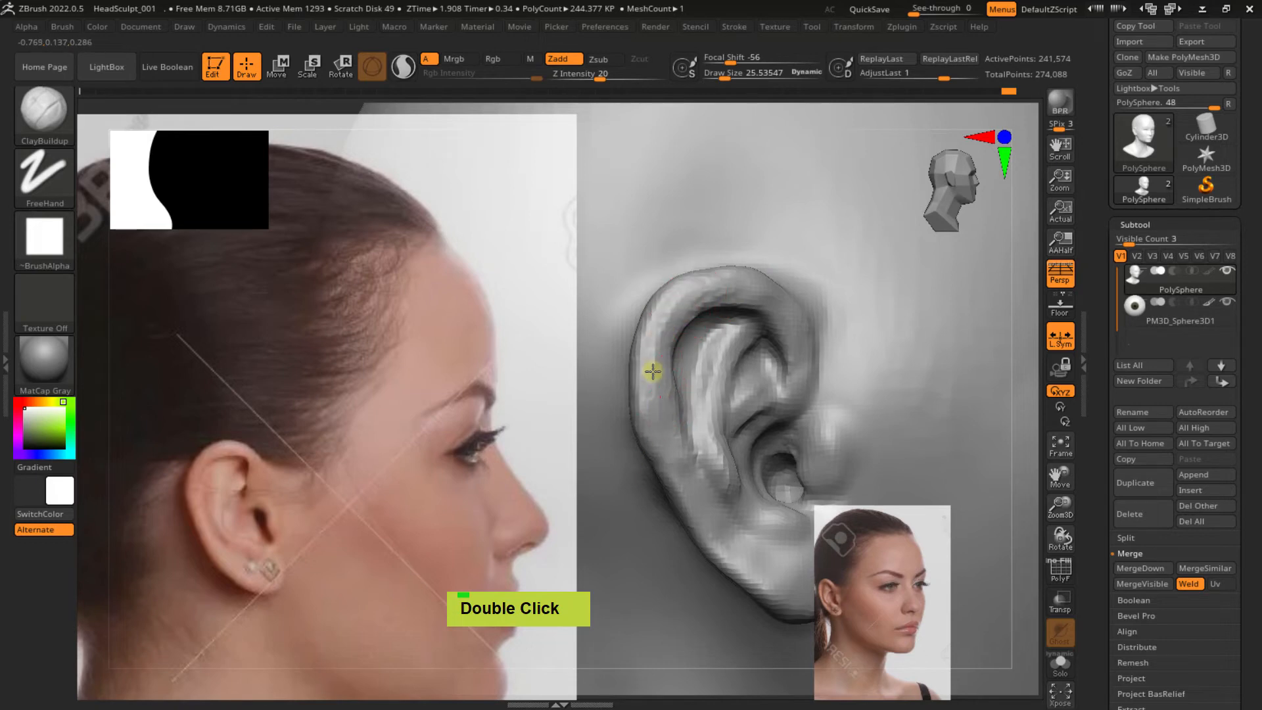
Fill and smooth the outer ear rim from its back edge up to the top curve
mouse_move(657, 315)
left_mouse_down("shift")
mouse_move(690, 290)
mouse_move(662, 353)
left_mouse_up("shift")
left_click_drag(674, 460, 686, 476)
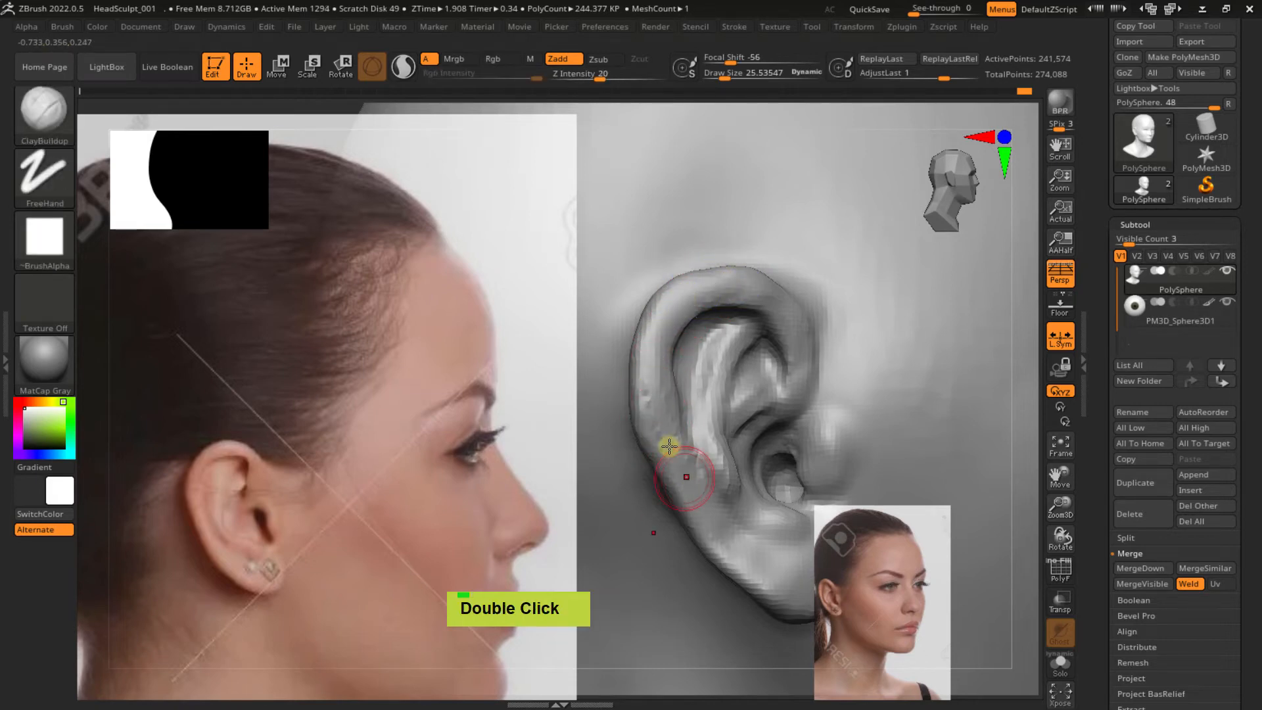
left_click_drag(649, 378, 660, 417, "shift")
mouse_move(693, 395)
right_mouse_down()
mouse_move(738, 313)
mouse_move(684, 391)
mouse_move(759, 323)
mouse_move(769, 301)
mouse_move(751, 285)
right_mouse_up()
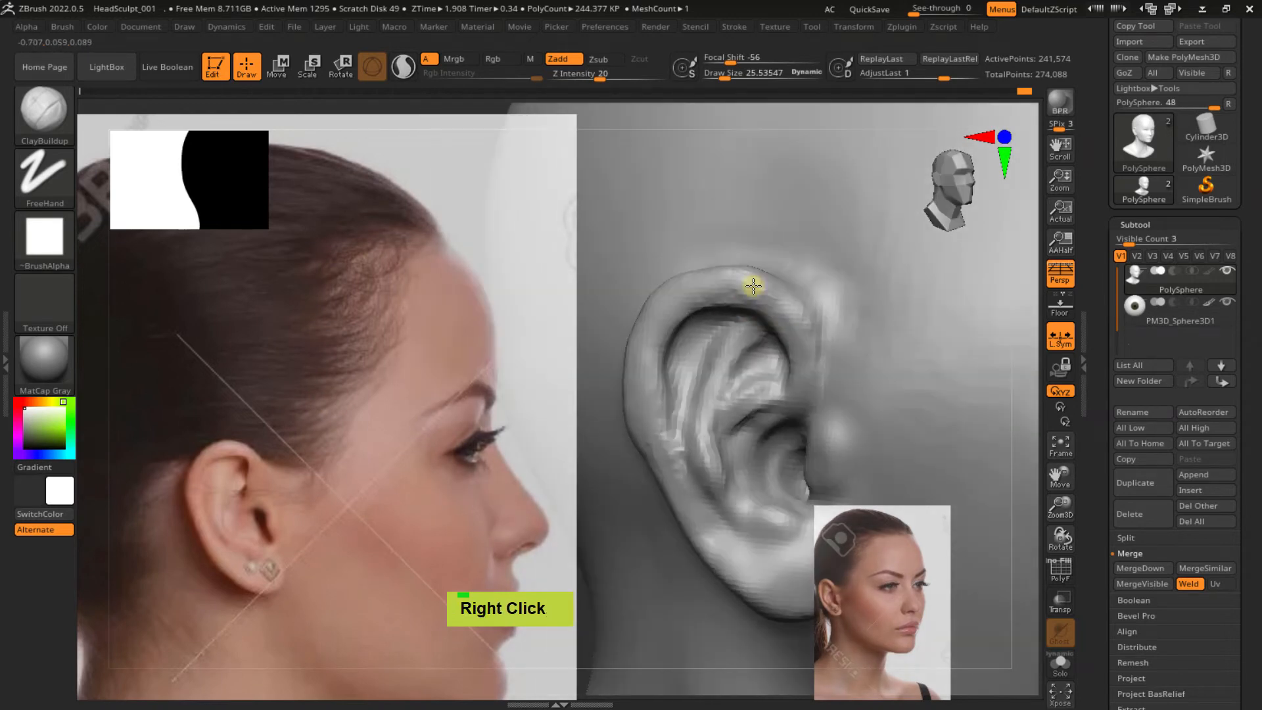
double_click(698, 273, "shift")
double_click(701, 264)
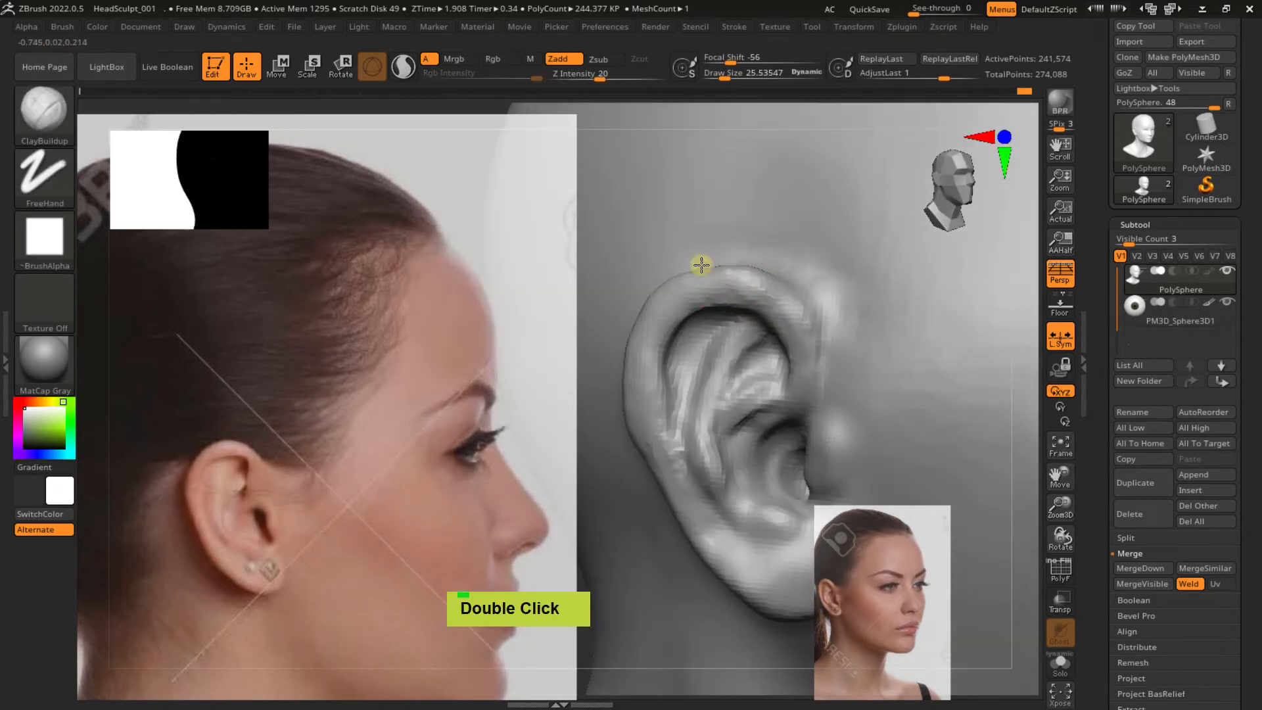
Smooth the antihelix and the hollow beside it down toward the lower ear
right_click_drag(735, 293, 700, 430, "ctrl")
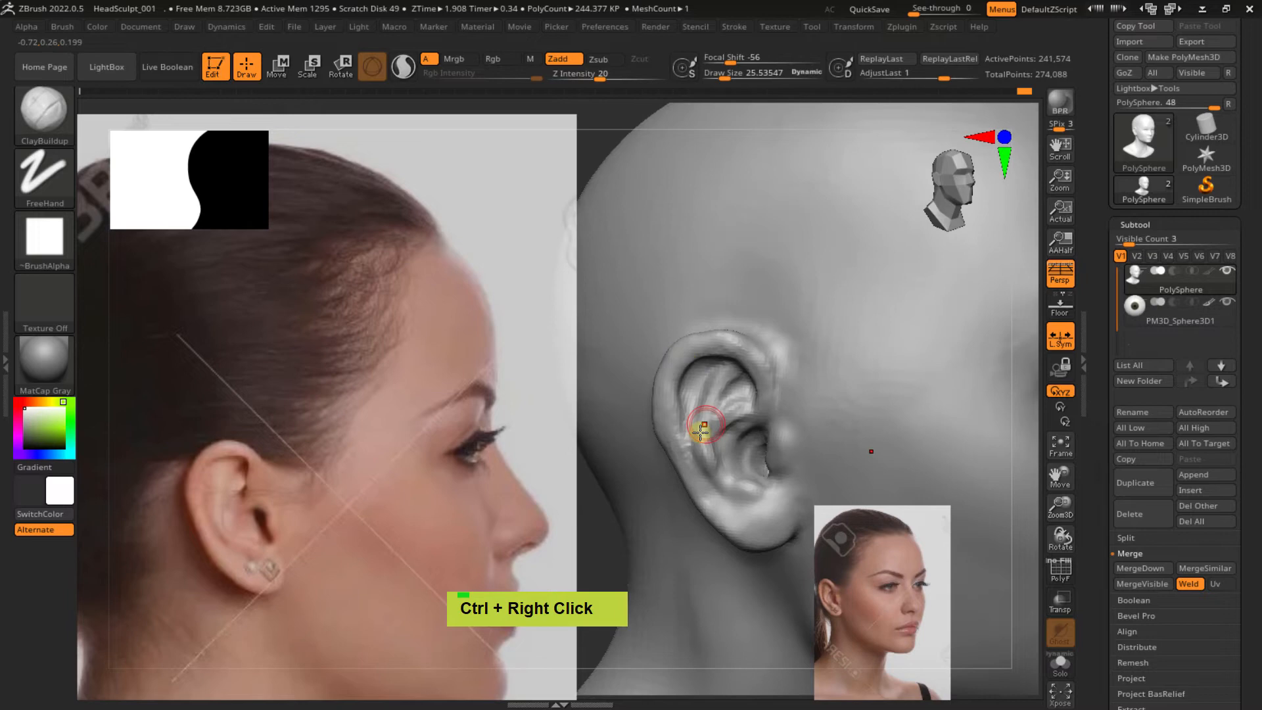
right_click(753, 410)
left_click_drag(726, 403, 698, 464, "shift")
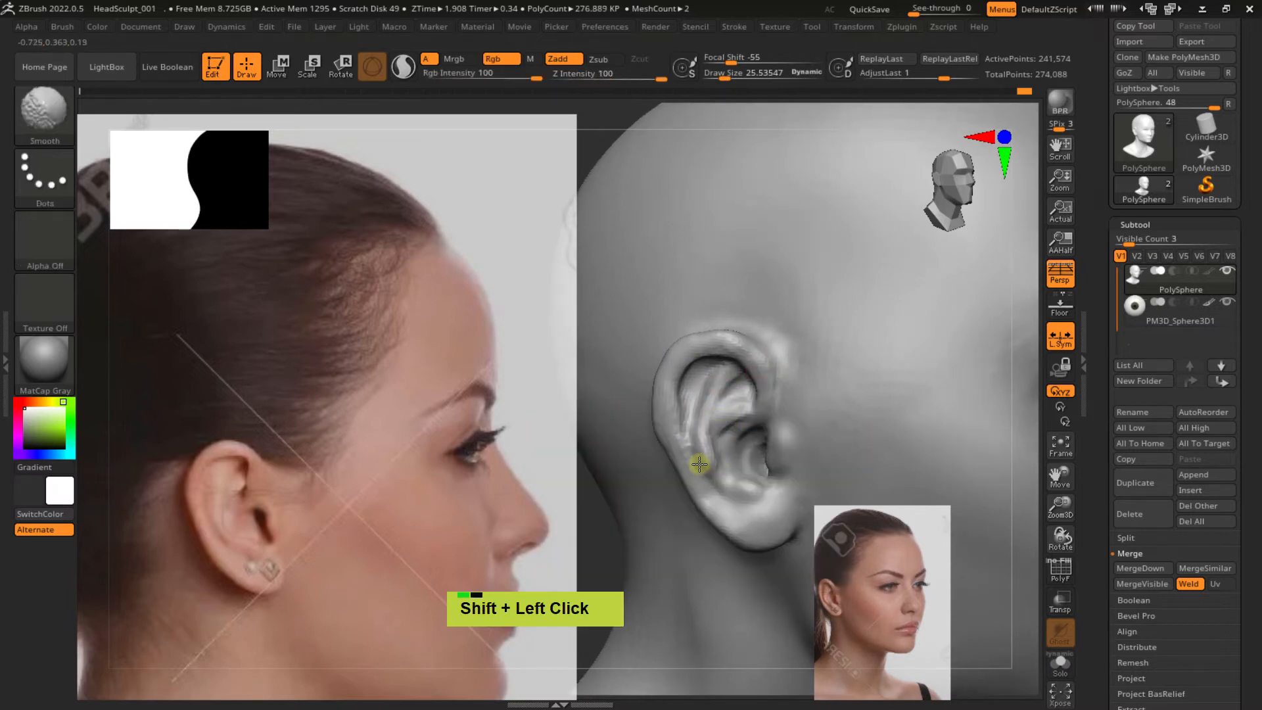
Shape the fold above the ear canal with ClayBuildup and deepen the hollow beneath it
mouse_move(746, 451)
right_mouse_down()
mouse_move(740, 374)
mouse_move(712, 354)
right_mouse_up()
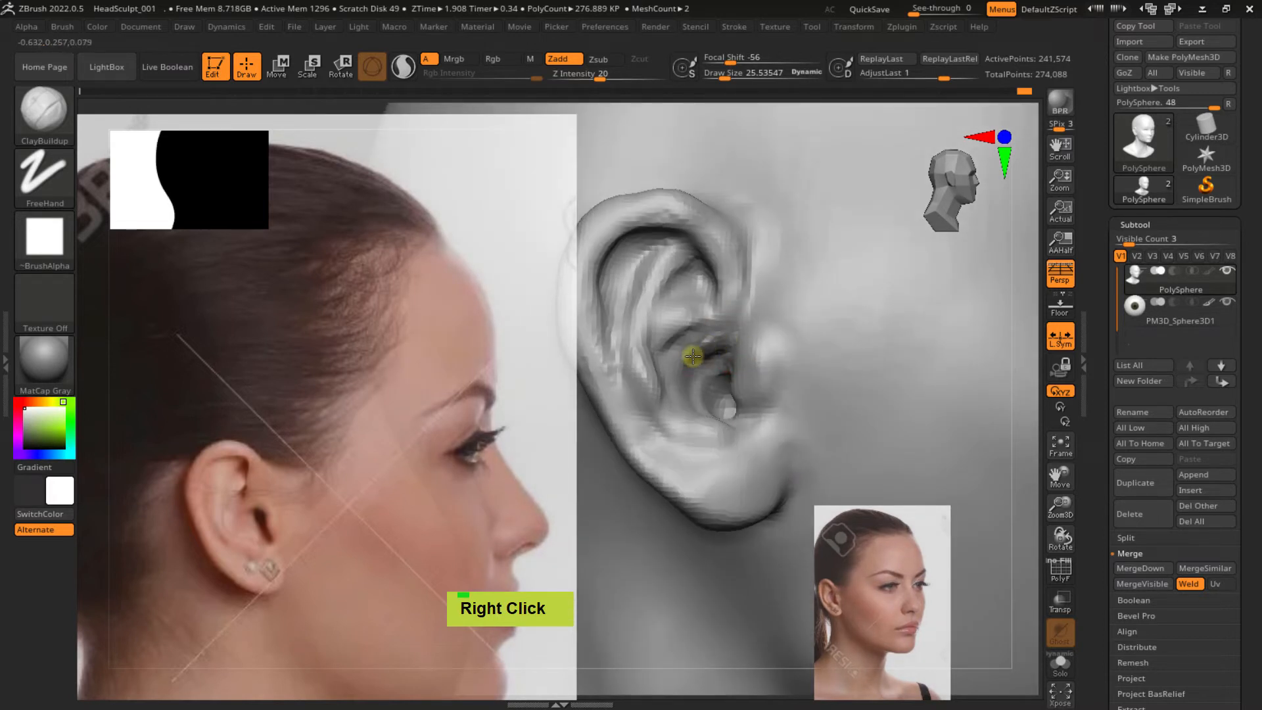
left_click_drag(719, 343, 721, 337)
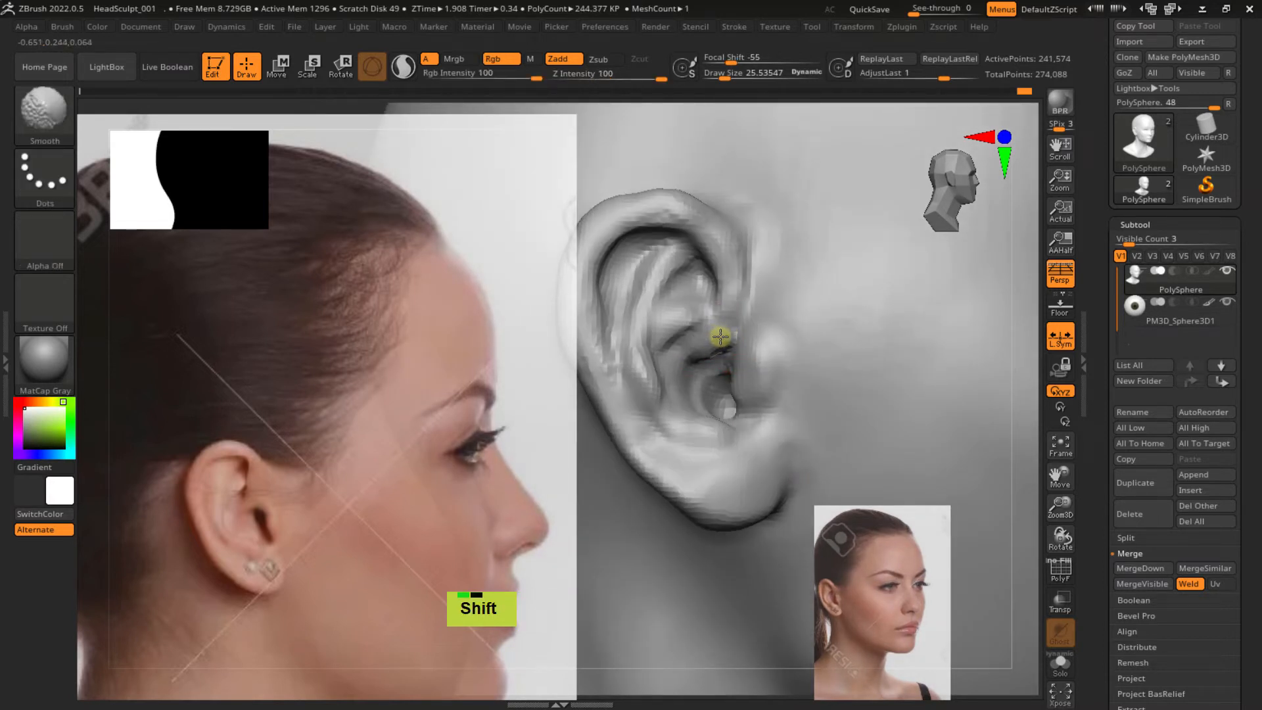
mouse_move(764, 356)
right_mouse_down()
mouse_move(817, 376)
mouse_move(795, 379)
right_mouse_up()
left_click_drag(706, 369, 720, 362, "alt")
mouse_move(747, 353)
right_mouse_down()
mouse_move(743, 367)
mouse_move(775, 367)
mouse_move(760, 374)
right_mouse_up()
Flatten the front of the tragus, define its edge over the ear canal and smooth it into the cheek
mouse_move(786, 423)
right_mouse_down()
mouse_move(794, 400)
mouse_move(756, 368)
mouse_move(778, 368)
right_mouse_up()
mouse_move(780, 359)
left_mouse_down("alt")
mouse_move(775, 375)
mouse_move(778, 349)
mouse_move(786, 378)
left_mouse_up("alt")
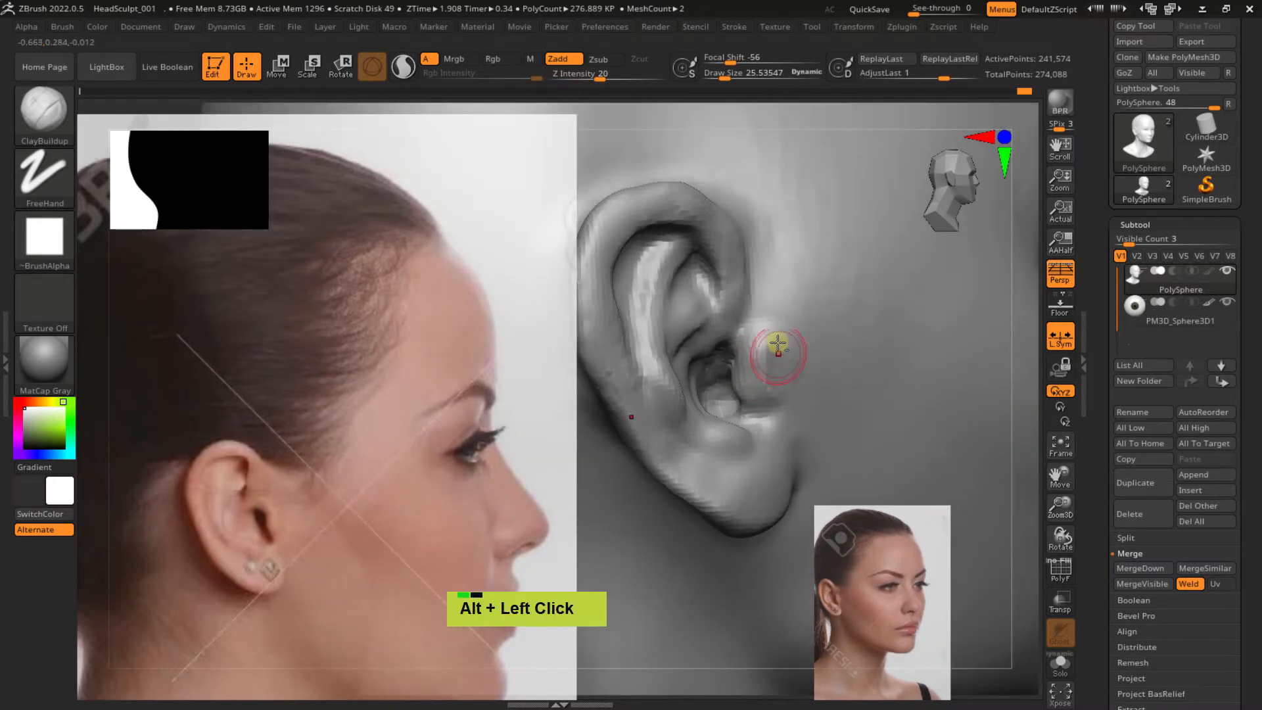
double_click(746, 369)
mouse_move(786, 355)
left_mouse_down("shift")
mouse_move(764, 357)
mouse_move(796, 351)
left_mouse_up("shift")
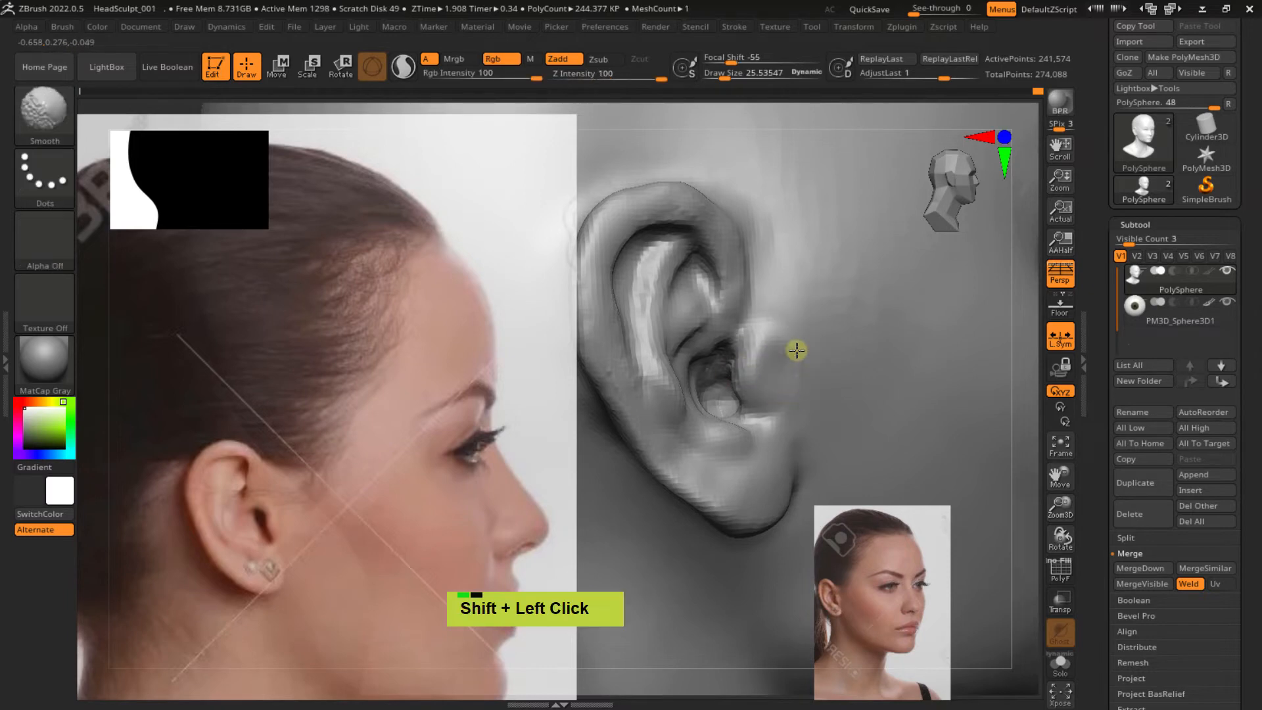
Carve the notch between the tragus and antitragus above the earlobe with ClayBuildup
right_click_drag(798, 383, 762, 430)
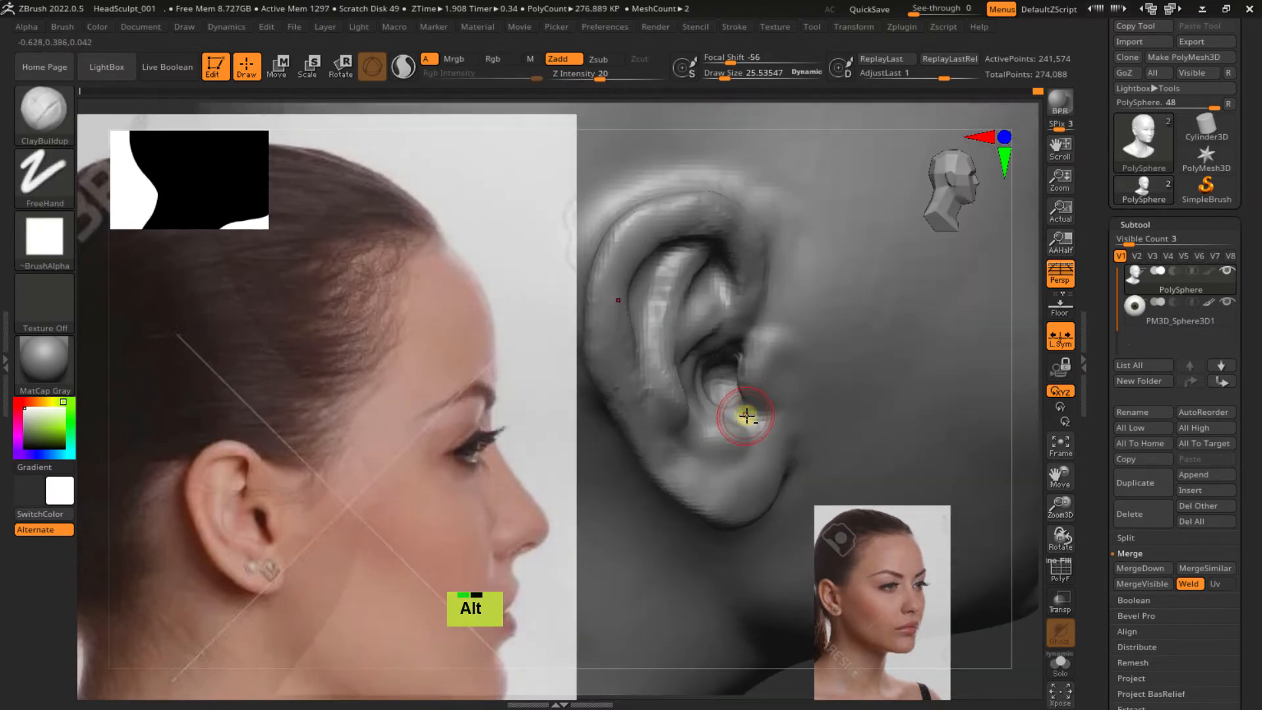
left_click_drag(747, 416, 738, 413, "alt")
right_click_drag(703, 396, 676, 383)
left_click_drag(677, 381, 701, 409, "alt")
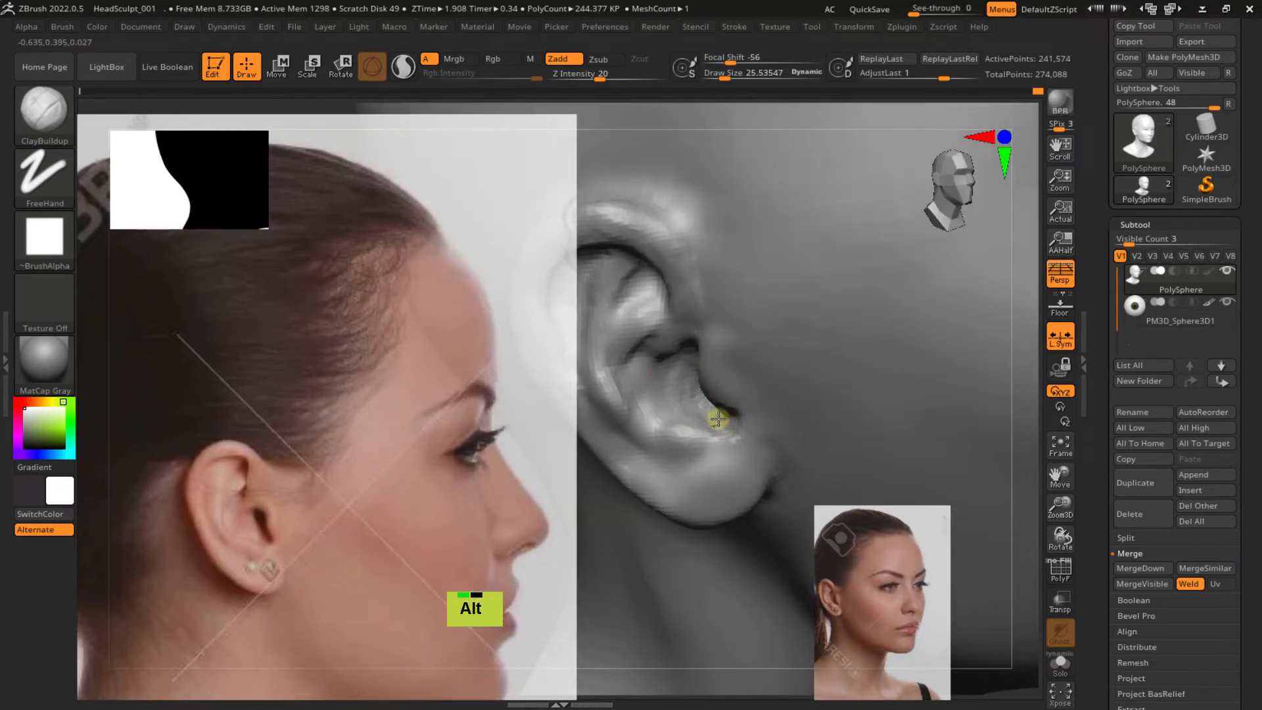
Update the DynaMesh on the head and check the ear against the whole head from side and front
right_click_drag(773, 423, 761, 278, "ctrl")
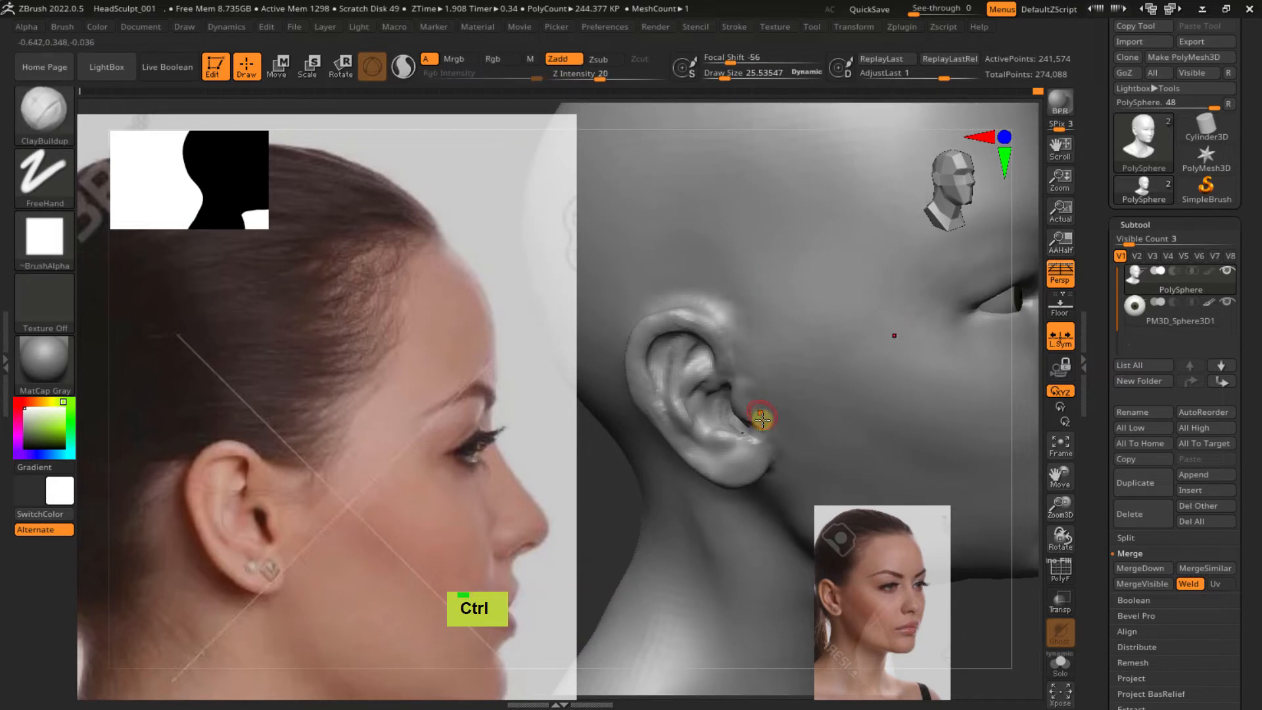
right_click_drag(755, 386, 680, 342, "ctrl")
left_click_drag(638, 443, 676, 425, "ctrl")
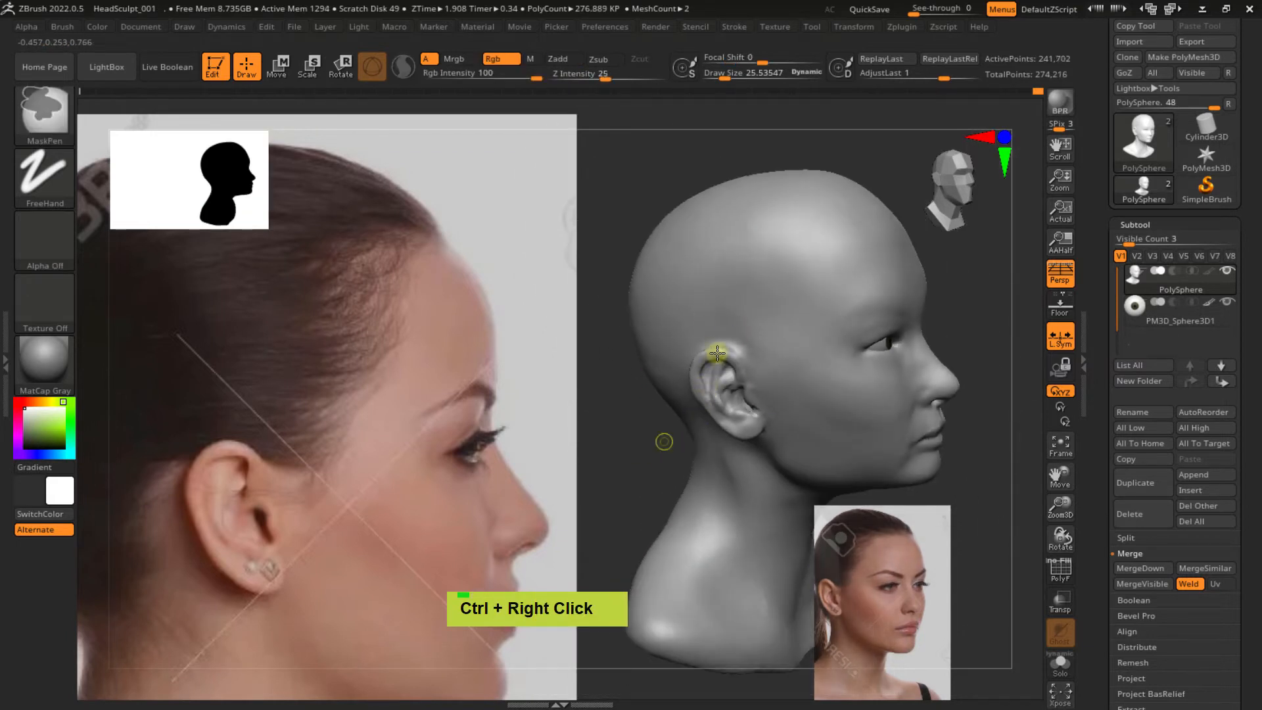
right_click_drag(664, 440, 730, 424)
right_click_drag(783, 361, 708, 289, "alt")
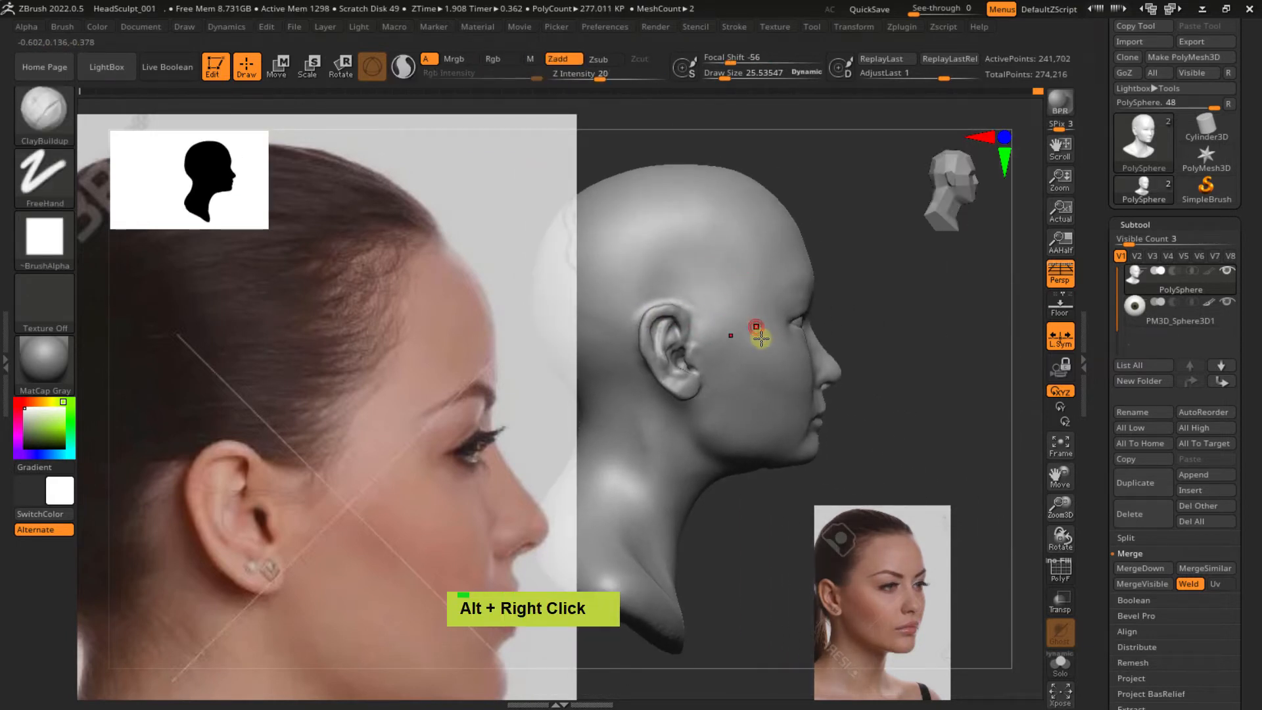
mouse_move(749, 326)
right_mouse_down("alt")
mouse_move(797, 358)
mouse_move(796, 344)
mouse_move(747, 353)
mouse_move(775, 361)
mouse_move(739, 349)
mouse_move(771, 359)
mouse_move(713, 361)
mouse_move(727, 338)
mouse_move(755, 366)
mouse_move(727, 380)
mouse_move(825, 369)
mouse_move(802, 349)
mouse_move(770, 386)
right_mouse_up("alt")
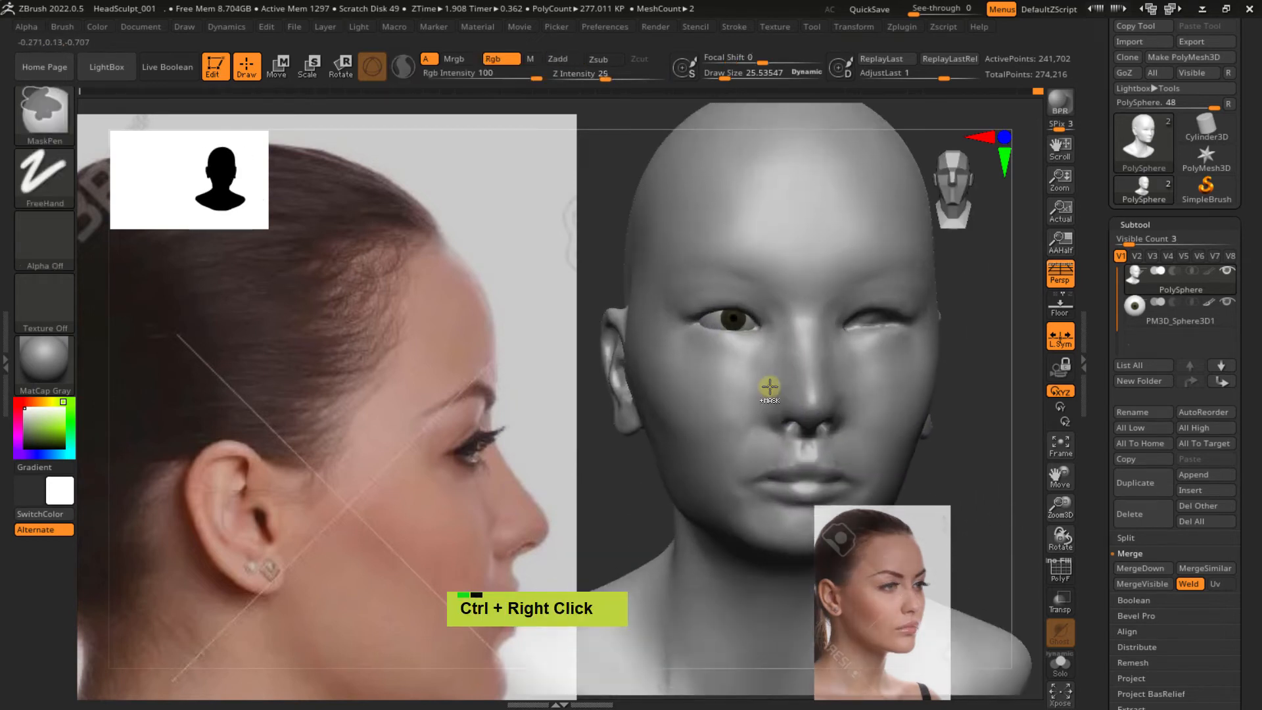
Carve the area around the inner corner of the eye using ClayBuildup at draw size 61.6
key("s")
left_click_drag(755, 352, 757, 353)
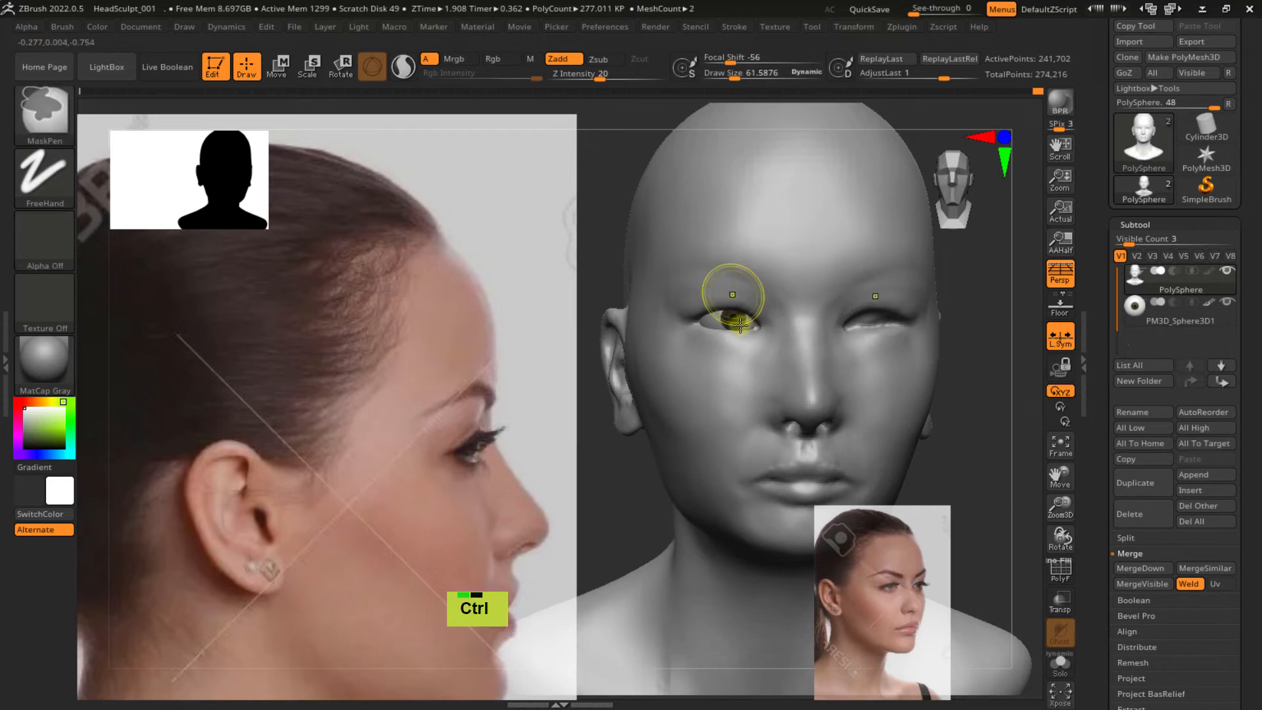
mouse_move(738, 320)
right_mouse_down("ctrl")
mouse_move(763, 351)
mouse_move(762, 326)
right_mouse_up("ctrl")
left_click(766, 312, "alt")
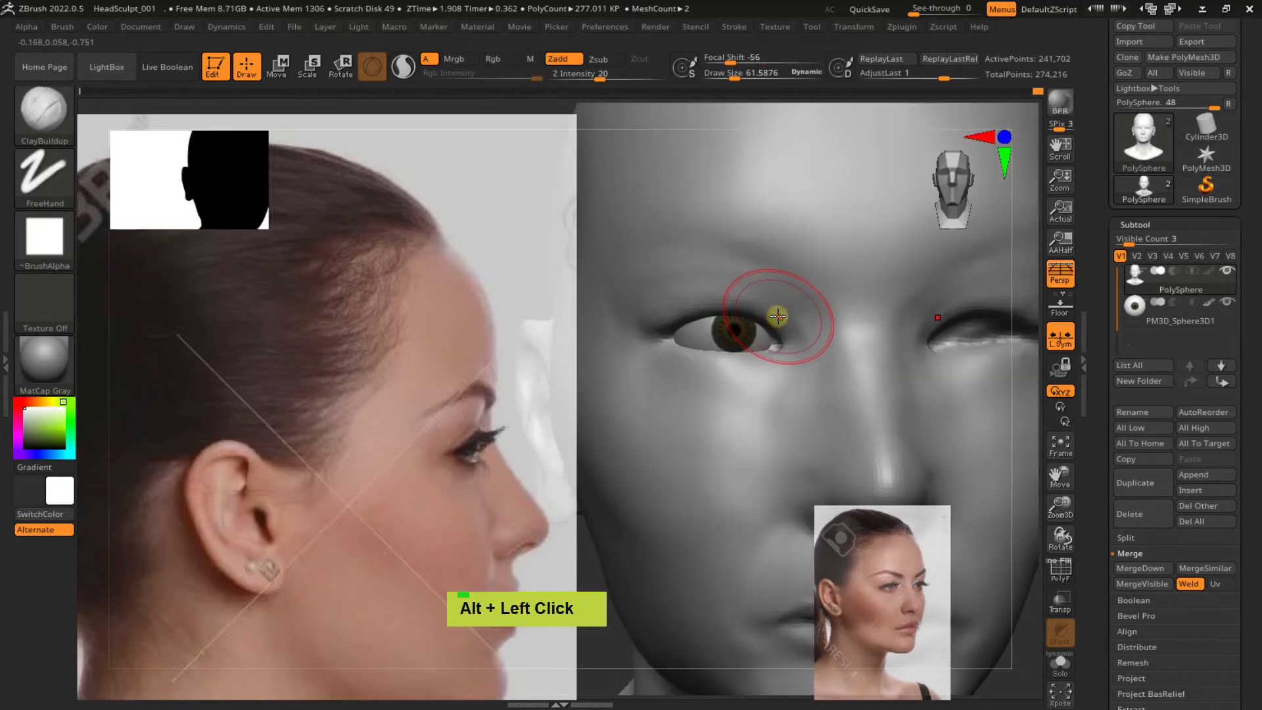
Switch to the Move brush and smooth the area below the inner corner of the eye
key("b")
key("m")
key("v")
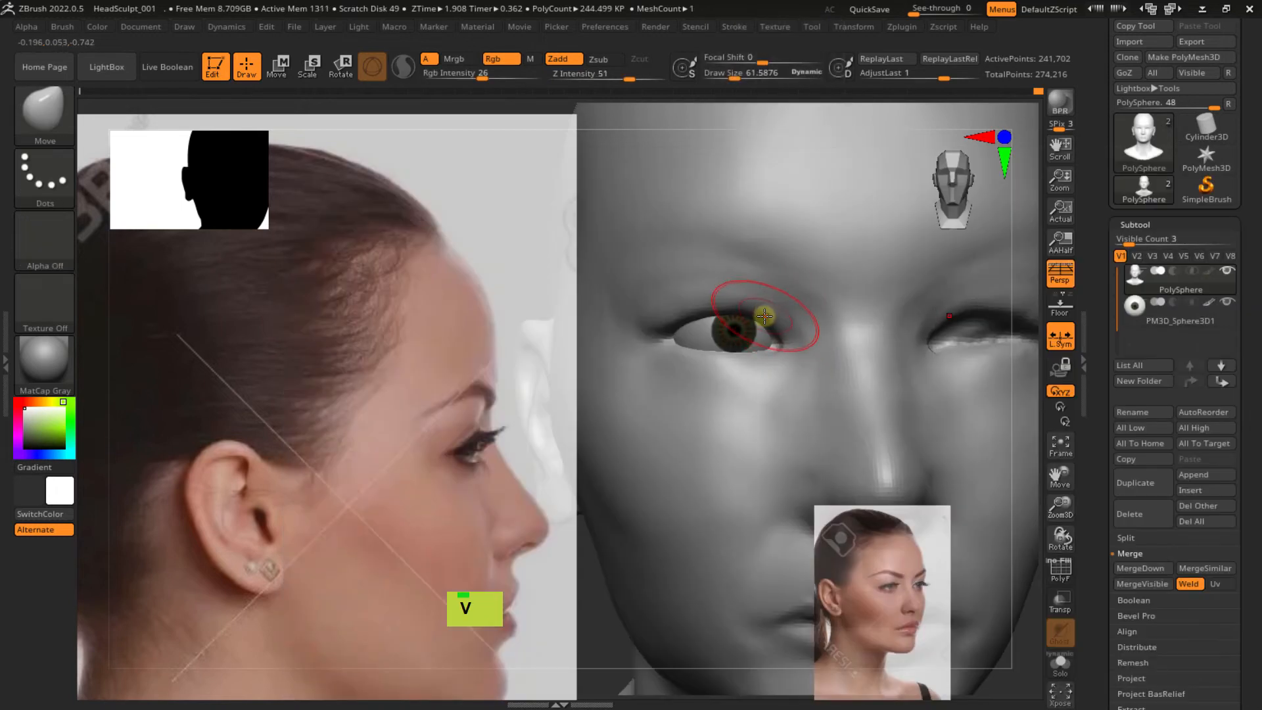
mouse_move(761, 339)
right_mouse_down("ctrl")
mouse_move(744, 336)
mouse_move(744, 354)
right_mouse_up("ctrl")
left_click_drag(745, 355, 762, 361, "shift")
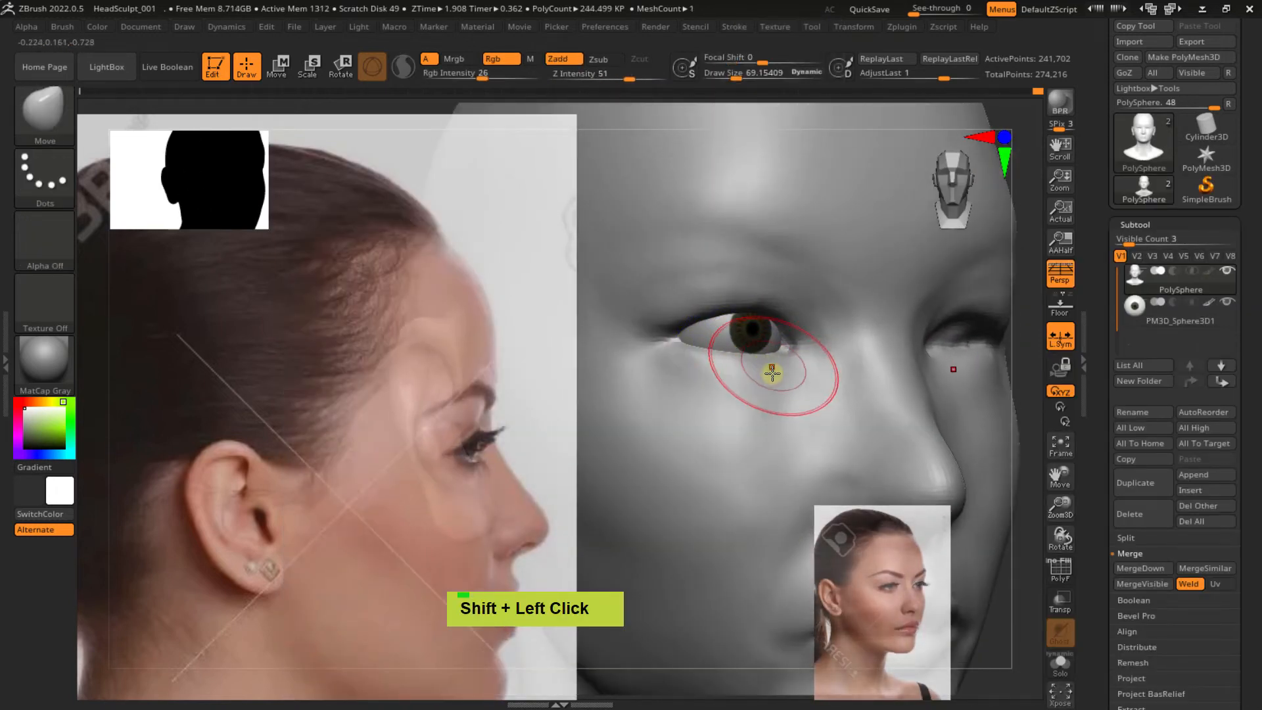
mouse_move(772, 373)
right_mouse_down("ctrl")
mouse_move(746, 347)
mouse_move(771, 355)
right_mouse_up("ctrl")
right_click_drag(772, 354, 763, 336, "ctrl")
mouse_move(755, 374)
right_mouse_down("alt")
mouse_move(738, 347)
mouse_move(783, 358)
mouse_move(755, 374)
mouse_move(763, 408)
mouse_move(739, 323)
mouse_move(736, 397)
mouse_move(741, 352)
mouse_move(745, 376)
mouse_move(719, 369)
mouse_move(752, 338)
mouse_move(731, 412)
mouse_move(744, 411)
mouse_move(741, 426)
mouse_move(718, 358)
mouse_move(741, 472)
right_mouse_up("alt")
left_click_drag(723, 486, 707, 485)
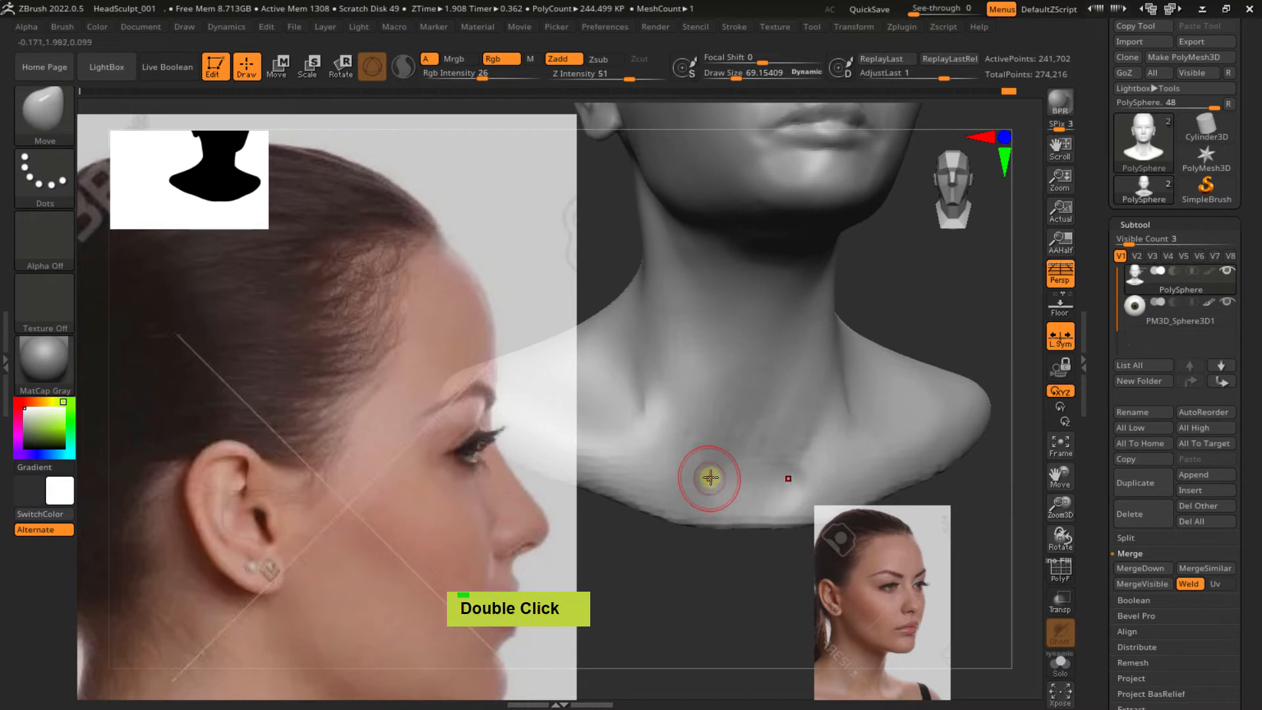
key("ctrl+z")
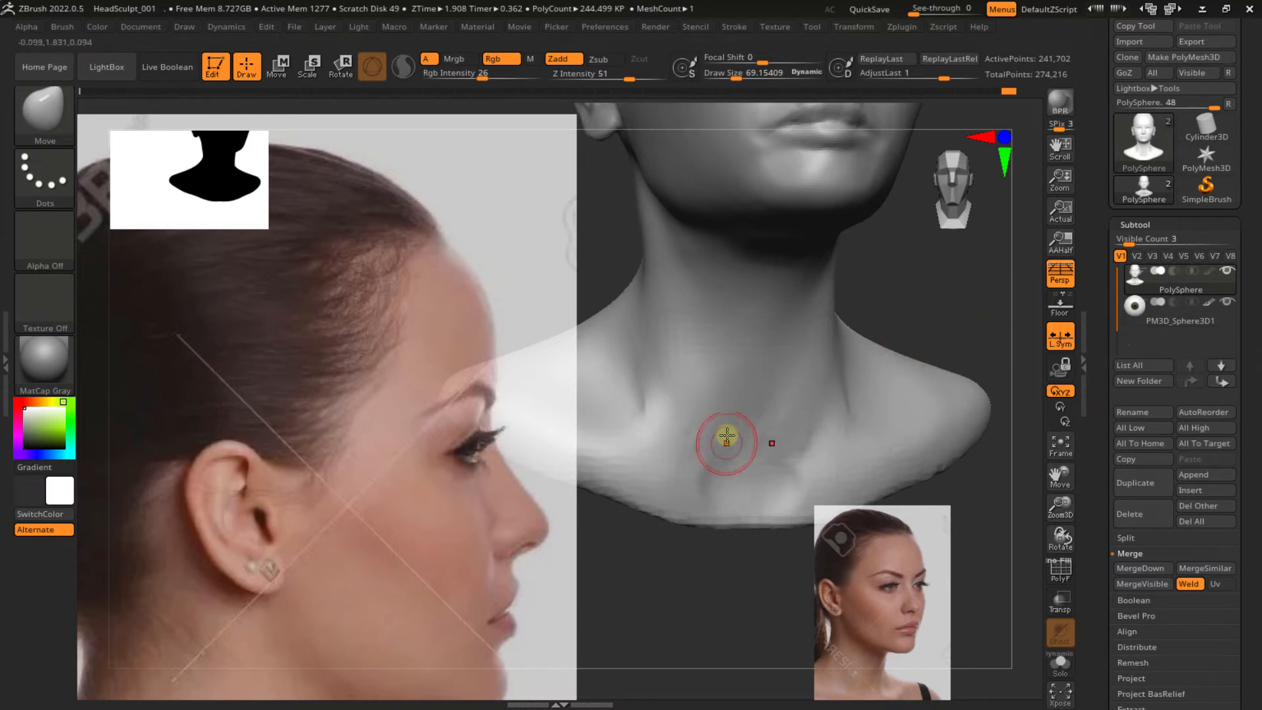
Build up the inner ends of the collarbones around the pit of the neck using ClayBuildup at draw size 99.1, and smooth them
key("b")
key("c")
key("b")
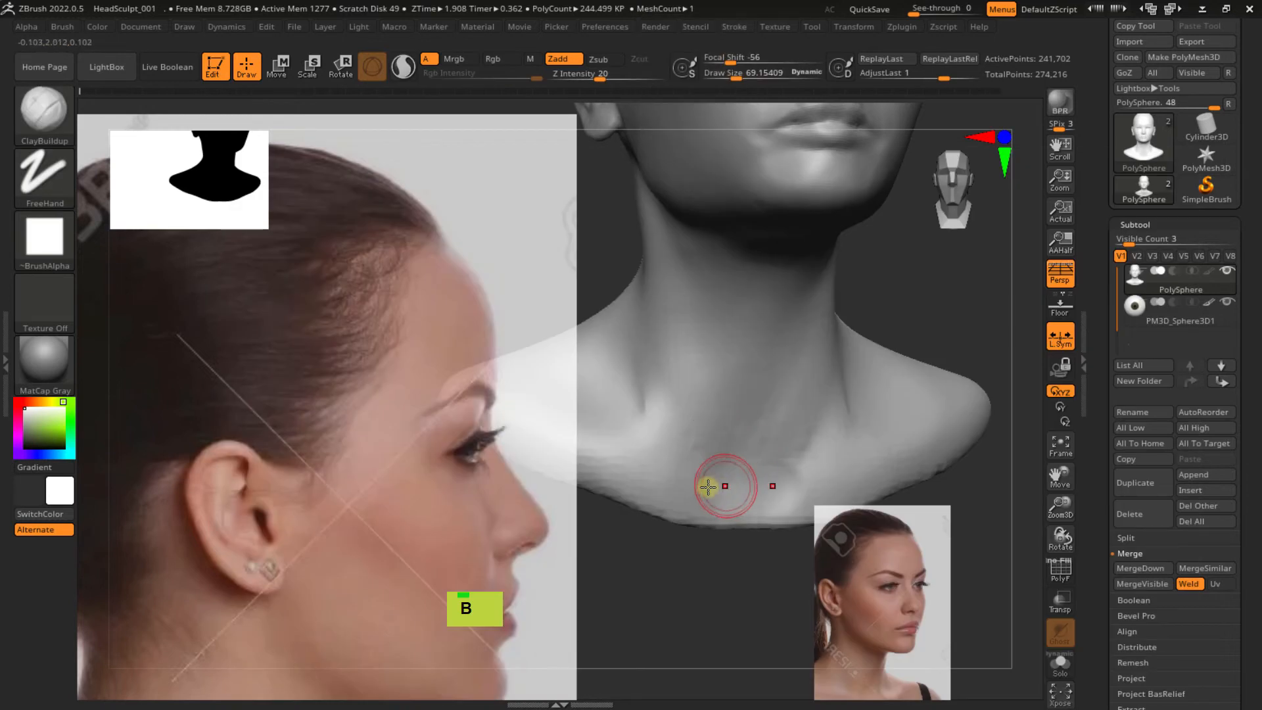
double_click(722, 489)
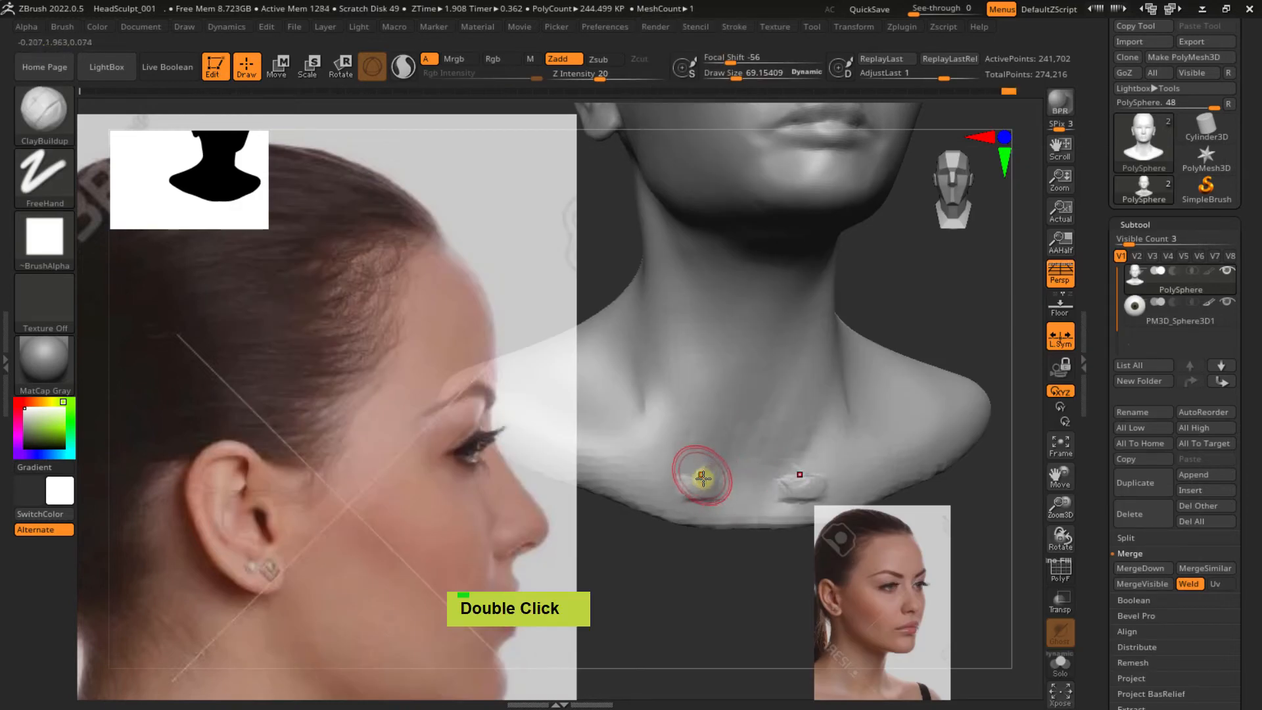
key("s")
mouse_move(703, 479)
left_mouse_down()
mouse_move(722, 490)
mouse_move(631, 476)
mouse_move(716, 499)
mouse_move(673, 462)
mouse_move(701, 487)
left_mouse_up()
right_click_drag(737, 466, 762, 497, "alt")
left_click_drag(723, 476, 731, 516)
left_click_drag(711, 472, 735, 510)
right_click_drag(752, 517, 735, 442, "alt")
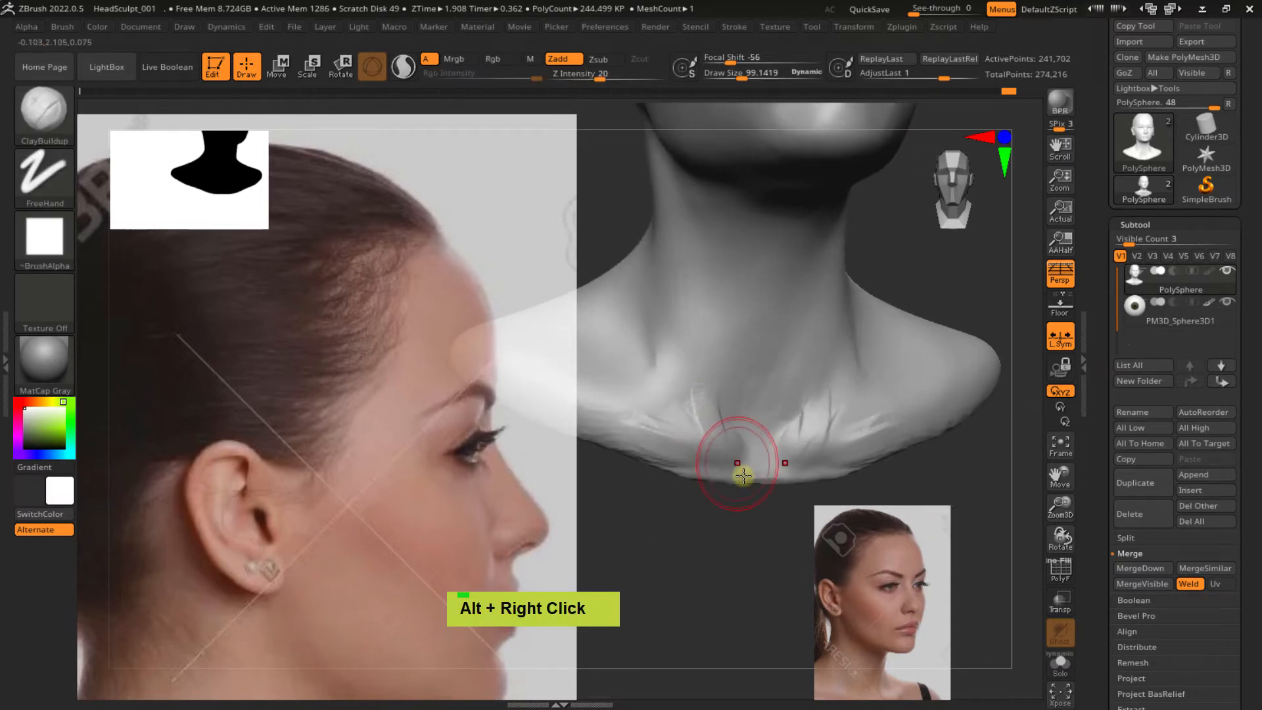
mouse_move(743, 475)
left_mouse_down("shift")
mouse_move(721, 471)
mouse_move(705, 413)
left_mouse_up("shift")
right_click_drag(739, 394, 710, 451, "alt")
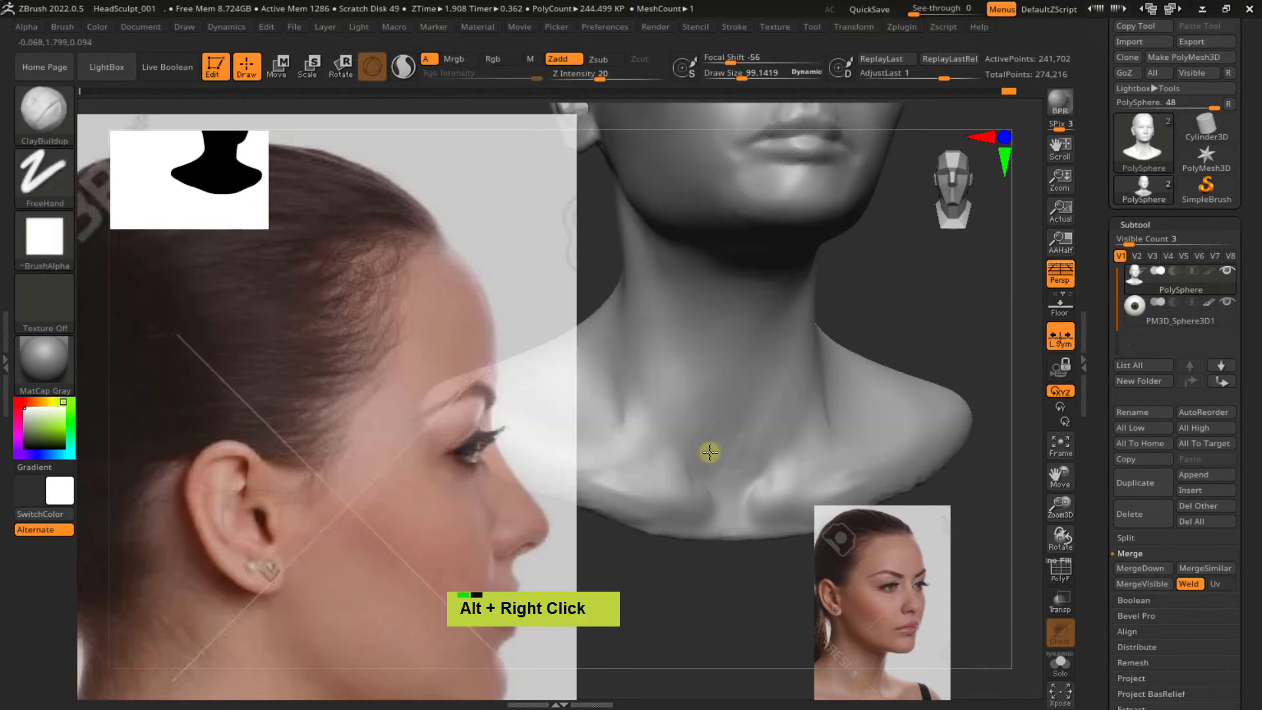
Carve the grooves on the front of the neck running down to the pit between the collarbones, and soften them
left_click_drag(685, 365, 712, 460, "alt")
left_click_drag(687, 369, 710, 445, "alt")
left_click_drag(713, 352, 747, 397, "shift")
mouse_move(747, 397)
right_mouse_down("alt")
mouse_move(726, 410)
mouse_move(740, 333)
right_mouse_up("alt")
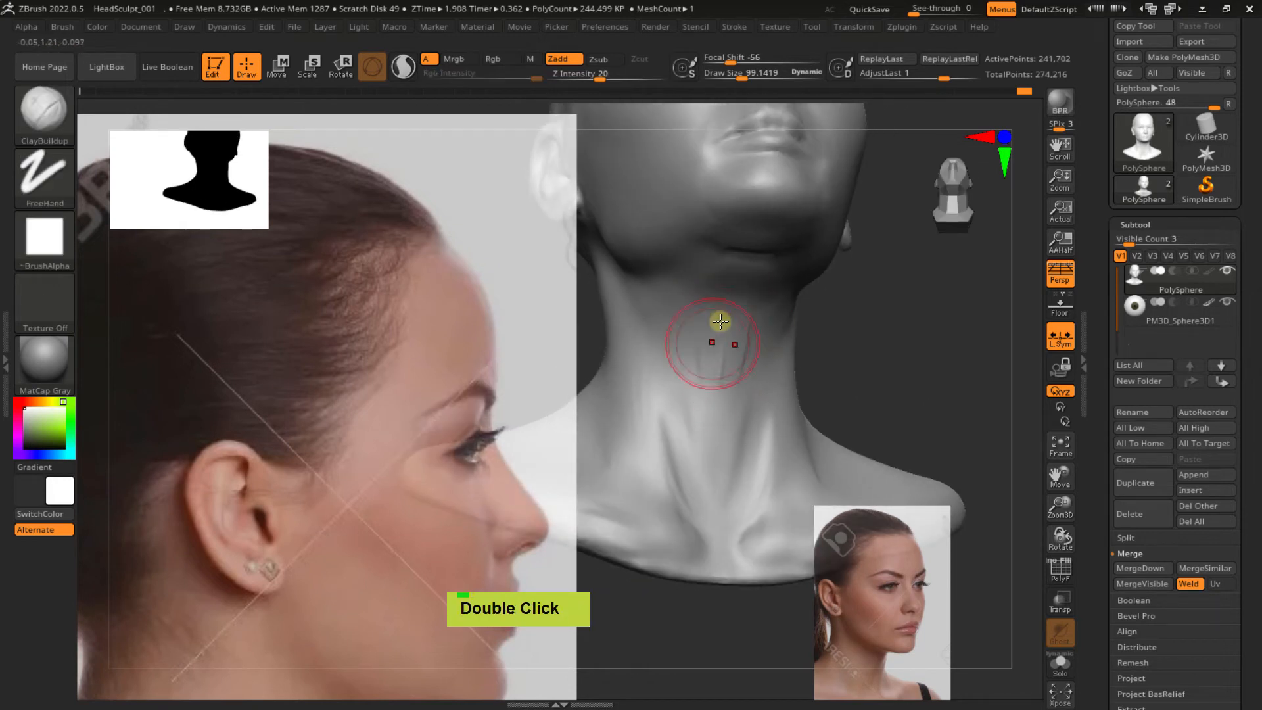
Add volume across the middle of the throat with ClayBuildup and smooth it into the neck muscles
left_click_drag(722, 304, 750, 305)
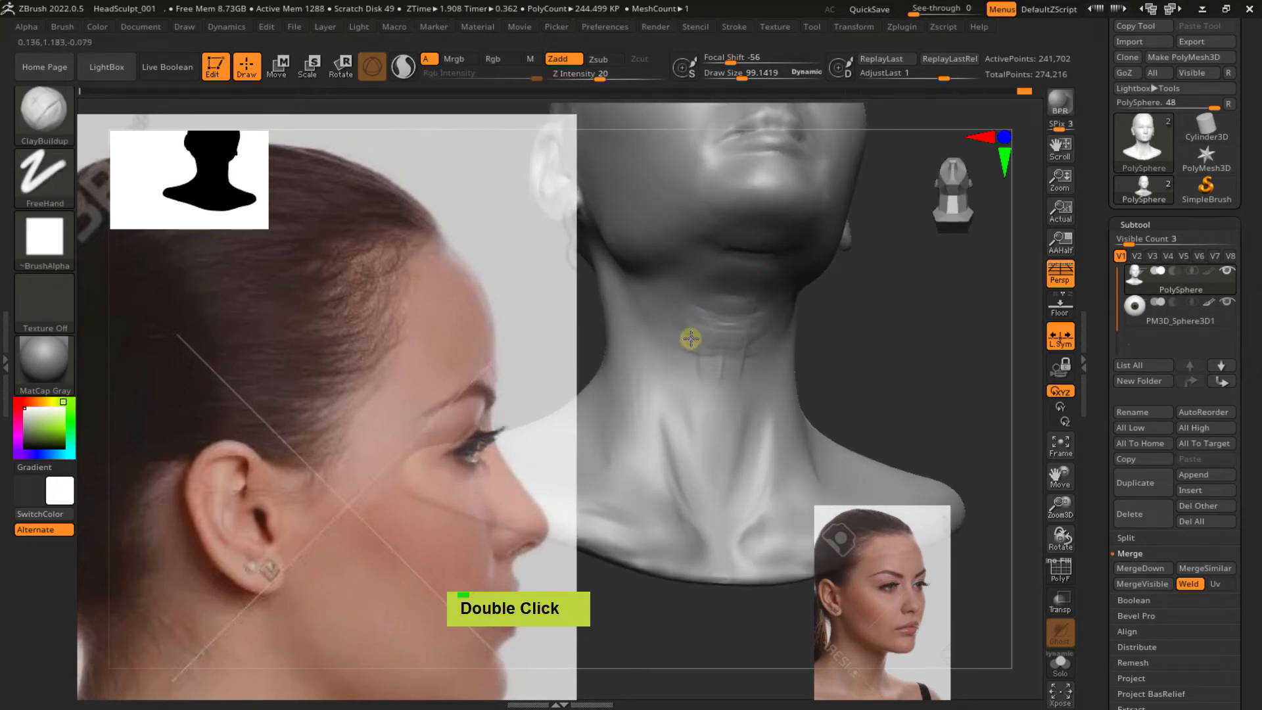
left_click_drag(746, 366, 710, 369, "shift")
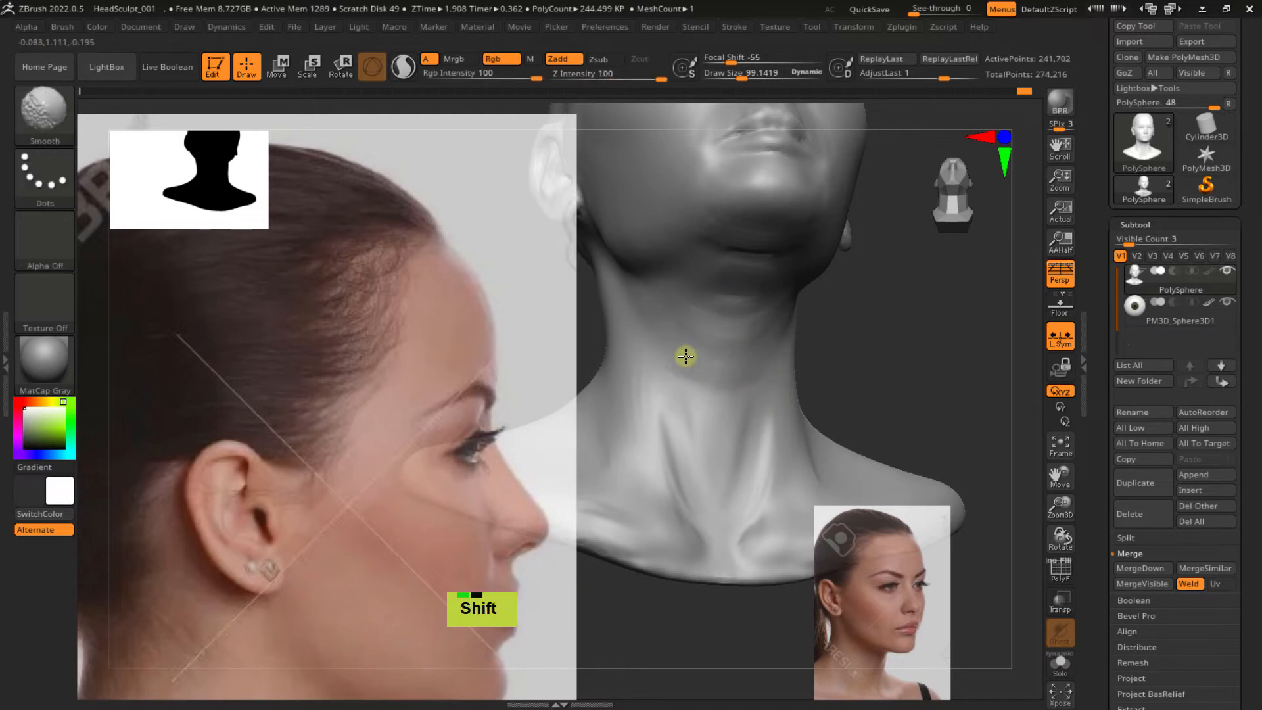
right_click_drag(736, 468, 716, 481)
left_click_drag(665, 424, 685, 468, "shift")
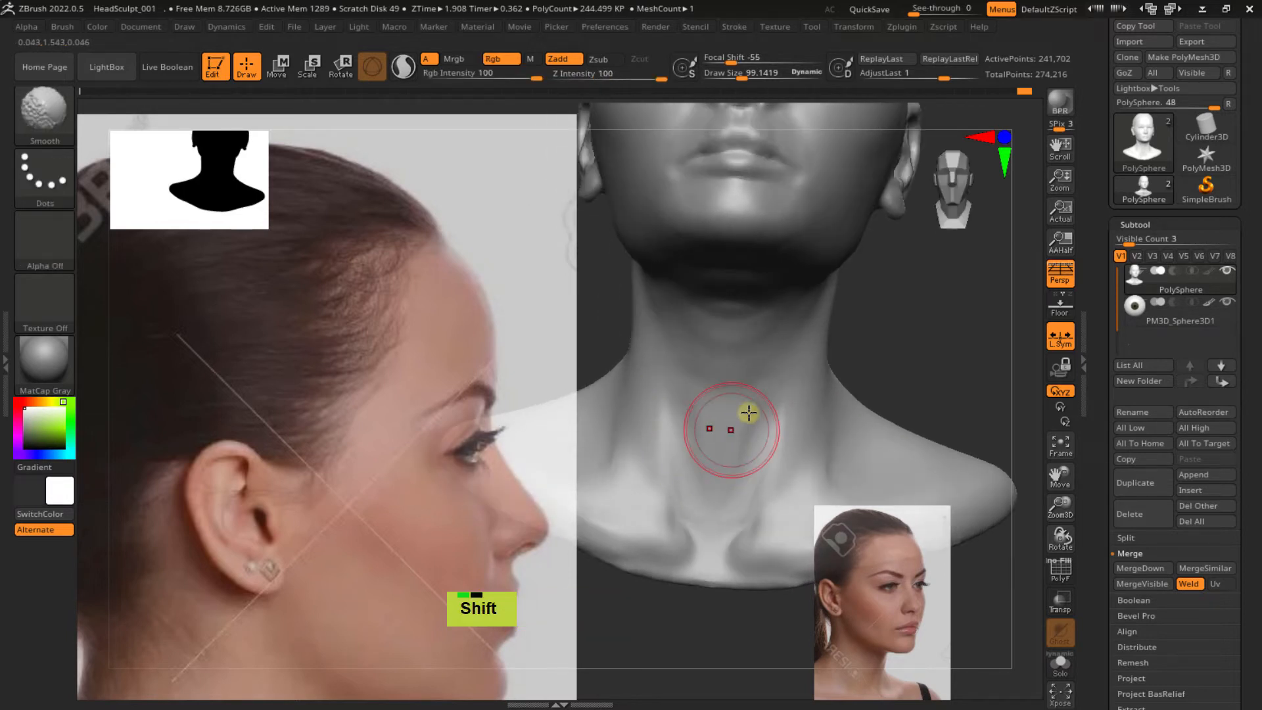
Build up the side of the upper neck below the jaw with ClayBuildup and smooth the strokes
right_click_drag(749, 416, 719, 455)
mouse_move(721, 332)
right_mouse_down("alt")
mouse_move(783, 402)
mouse_move(824, 395)
mouse_move(828, 366)
mouse_move(777, 302)
right_mouse_up("alt")
mouse_move(778, 289)
left_mouse_down("shift")
mouse_move(806, 276)
mouse_move(755, 319)
mouse_move(766, 276)
mouse_move(780, 313)
mouse_move(818, 278)
mouse_move(796, 268)
left_mouse_up("shift")
double_click(779, 268)
mouse_move(796, 268)
right_mouse_down()
mouse_move(842, 355)
mouse_move(803, 344)
mouse_move(763, 361)
mouse_move(747, 262)
right_mouse_up()
double_click(739, 287)
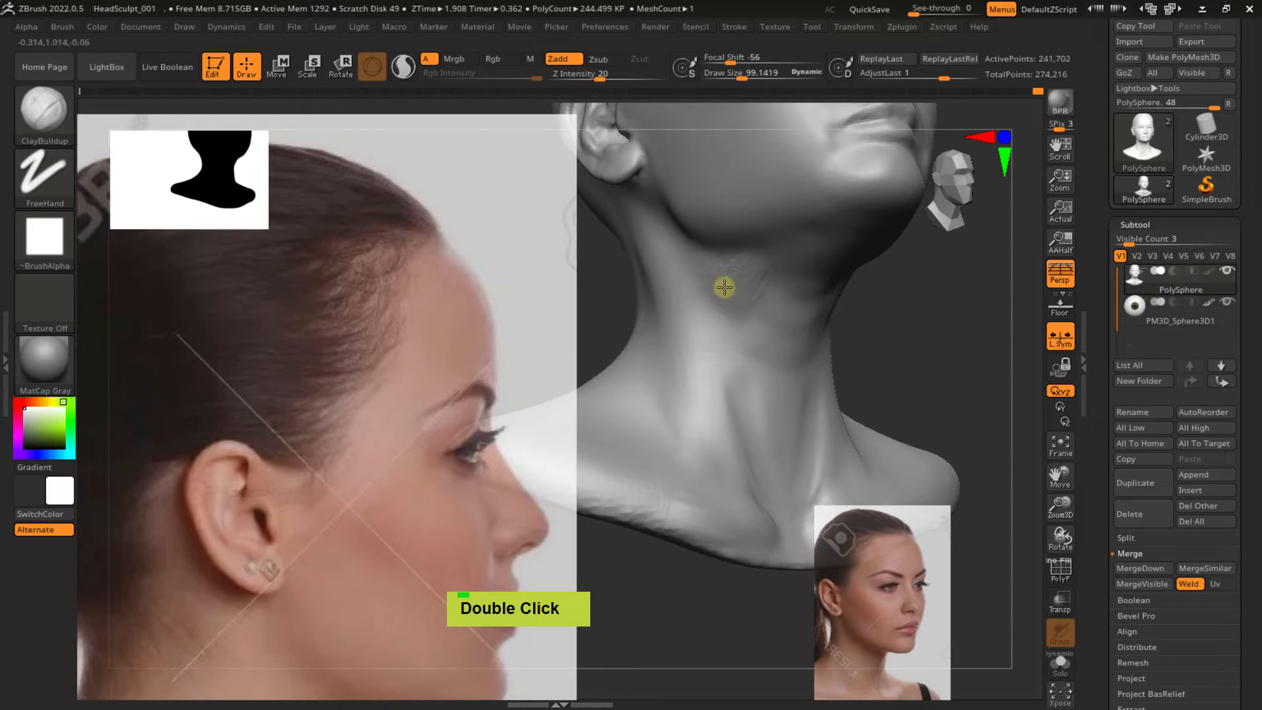
key("shift")
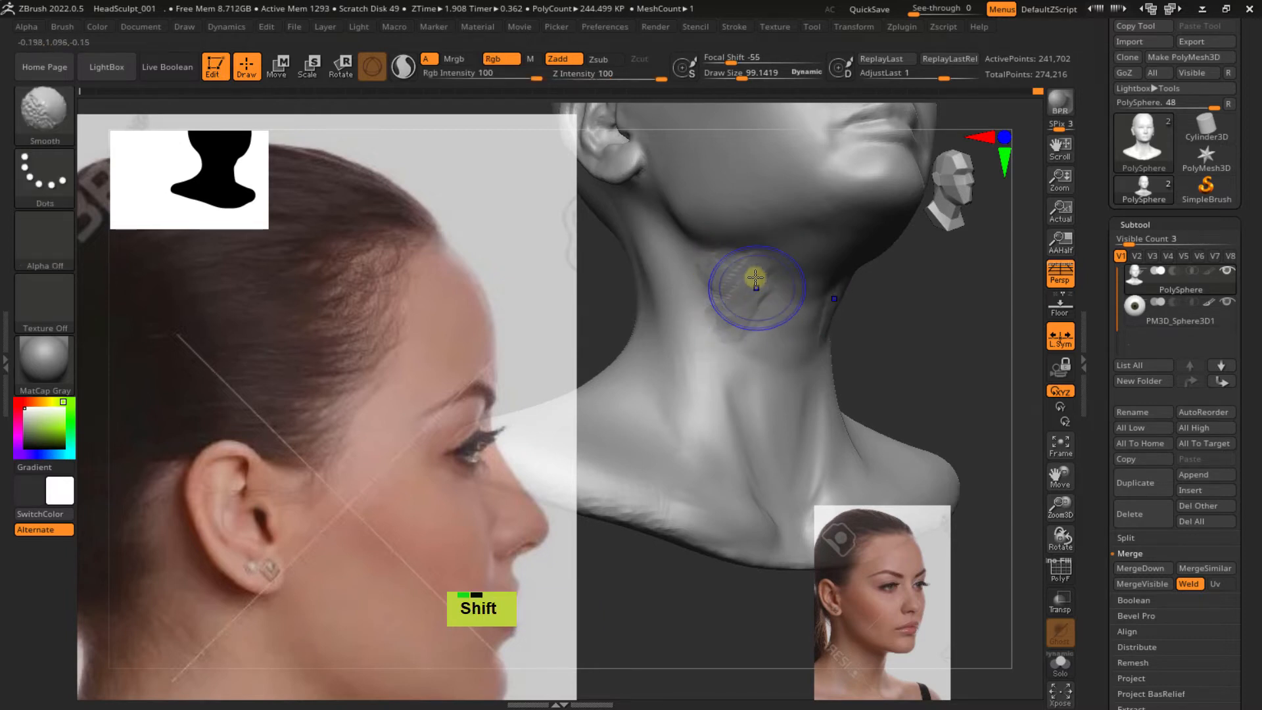
right_click_drag(751, 313, 803, 349)
mouse_move(776, 290)
left_mouse_down("shift")
mouse_move(771, 270)
mouse_move(749, 293)
left_mouse_up("shift")
Build up the trapezius from the side of the neck down to the shoulder with ClayBuildup
right_click_drag(769, 308, 780, 366)
right_click_drag(736, 325, 756, 348)
right_click_drag(751, 351, 732, 290, "ctrl")
right_click_drag(742, 299, 726, 345, "alt")
right_click_drag(726, 345, 755, 360, "alt")
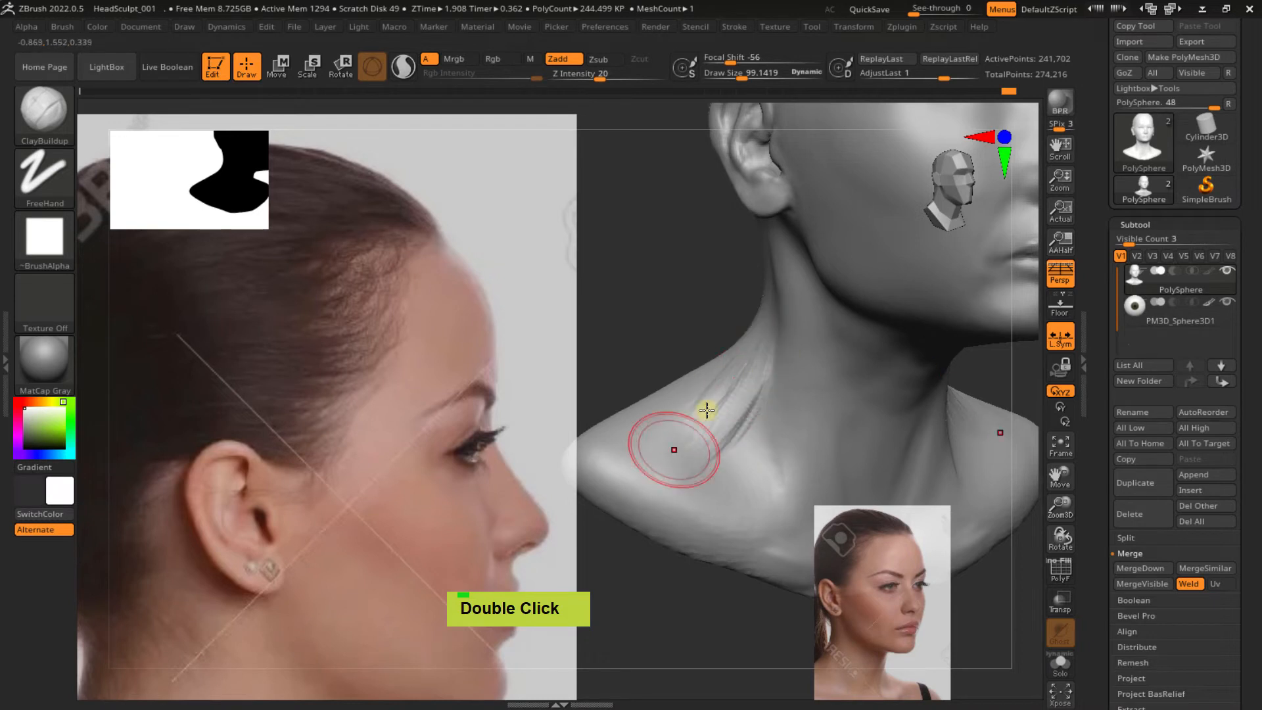
right_click_drag(706, 393, 712, 345)
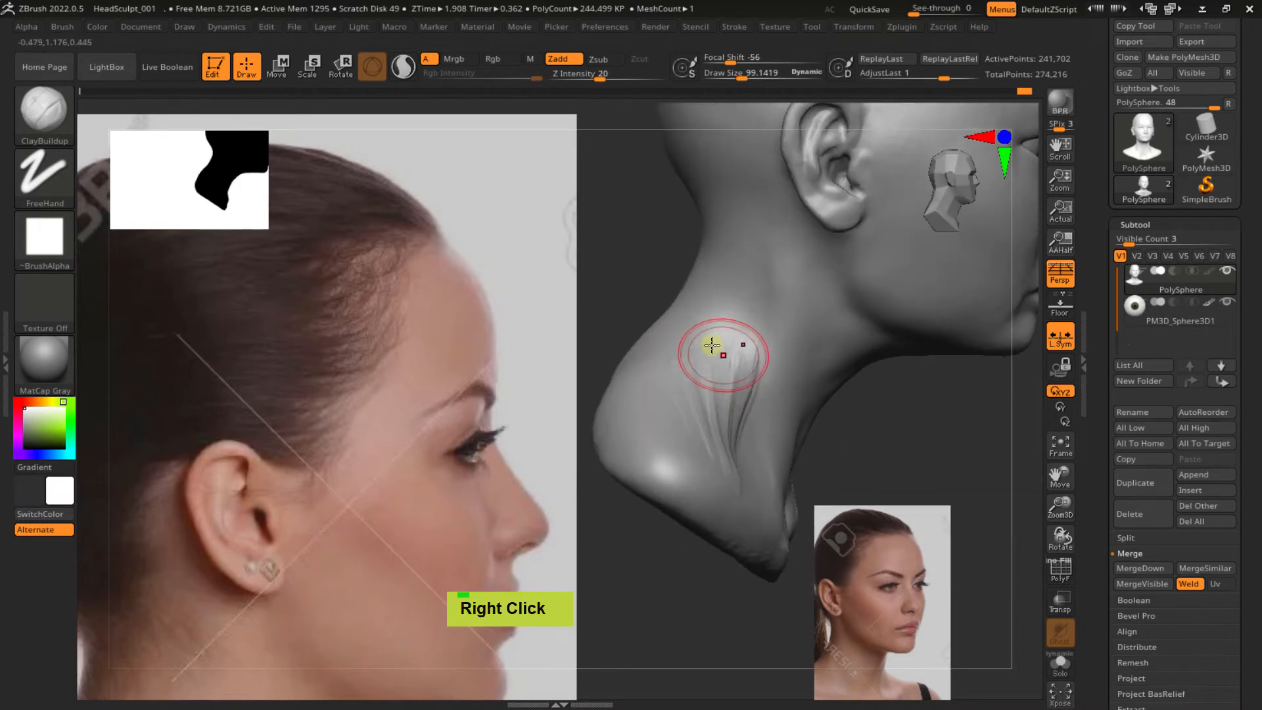
double_click(649, 429)
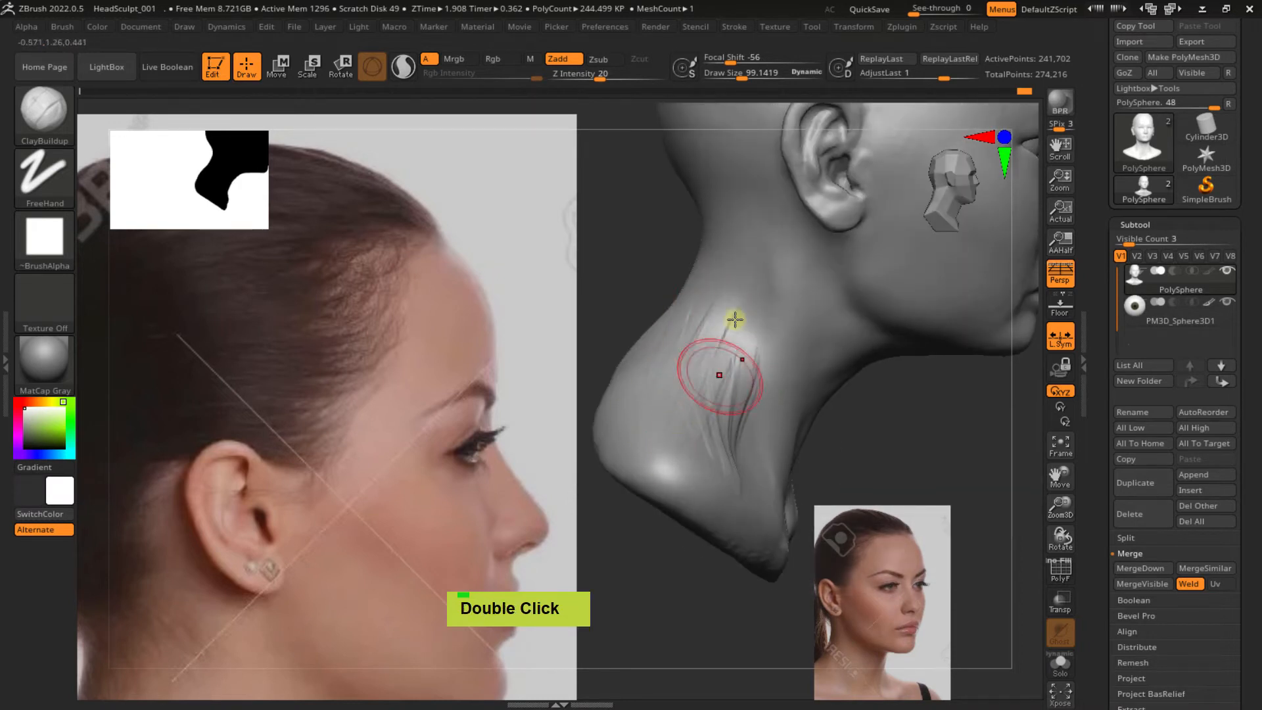
left_click_drag(735, 319, 691, 351)
Smooth the trapezius strokes into the neck and shoulder
right_click_drag(647, 408, 710, 388)
mouse_move(732, 397)
left_mouse_down("shift")
mouse_move(747, 369)
mouse_move(732, 441)
left_mouse_up("shift")
mouse_move(757, 375)
left_mouse_down("shift")
mouse_move(687, 428)
mouse_move(756, 419)
left_mouse_up("shift")
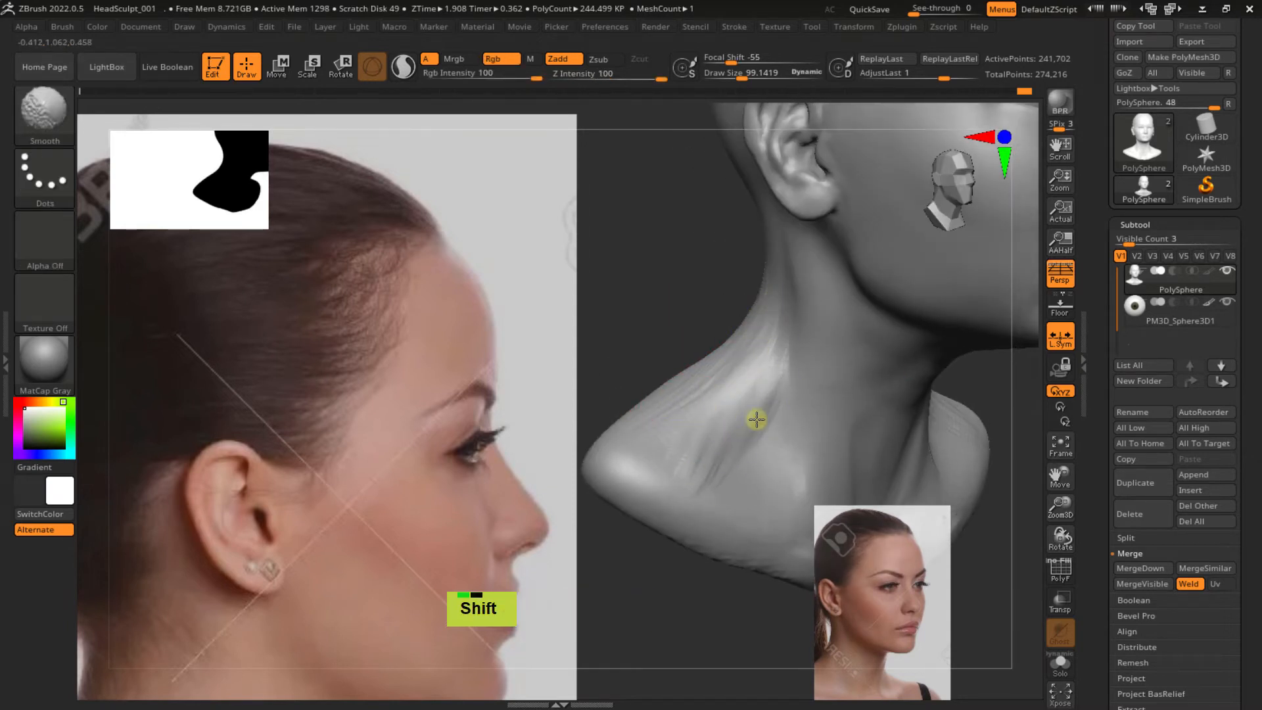
right_click_drag(799, 420, 756, 401, "alt")
mouse_move(670, 388)
left_mouse_down("shift")
mouse_move(620, 437)
mouse_move(664, 401)
left_mouse_up("shift")
Carve a hollow above the outer part of the collarbone with ClayBuildup
right_click_drag(805, 401, 824, 329, "alt")
mouse_move(706, 429)
left_mouse_down("alt")
mouse_move(769, 448)
mouse_move(786, 462)
mouse_move(744, 459)
mouse_move(775, 465)
left_mouse_up("alt")
right_click_drag(877, 468, 825, 471)
mouse_move(713, 424)
left_mouse_down("alt")
mouse_move(820, 468)
mouse_move(776, 447)
mouse_move(789, 452)
left_mouse_up("alt")
mouse_move(708, 420)
left_mouse_down("alt")
mouse_move(805, 441)
mouse_move(769, 442)
mouse_move(792, 430)
left_mouse_up("alt")
mouse_move(730, 439)
left_mouse_down("alt")
mouse_move(788, 440)
mouse_move(740, 403)
mouse_move(809, 419)
mouse_move(830, 450)
left_mouse_up("alt")
mouse_move(859, 448)
right_mouse_down("alt")
mouse_move(760, 425)
mouse_move(756, 368)
mouse_move(844, 396)
right_mouse_up("alt")
left_click_drag(703, 372, 634, 380, "alt")
mouse_move(690, 379)
left_mouse_down("alt")
mouse_move(638, 378)
mouse_move(648, 363)
mouse_move(738, 411)
mouse_move(737, 427)
left_mouse_up("alt")
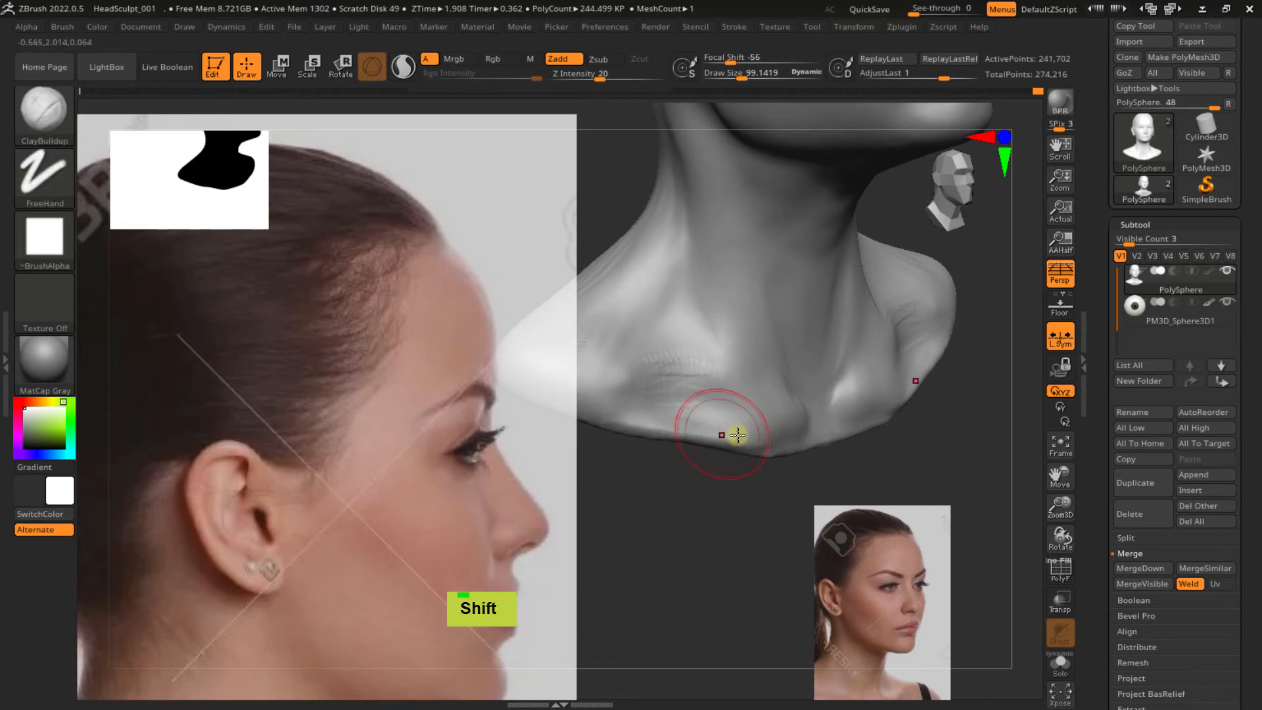
Reshape the bust's front edge along the collarbone using the Move brush at draw size 163.2
mouse_move(703, 440)
right_mouse_down()
mouse_move(684, 499)
mouse_move(699, 456)
right_mouse_up()
key("b")
key("m")
key("v")
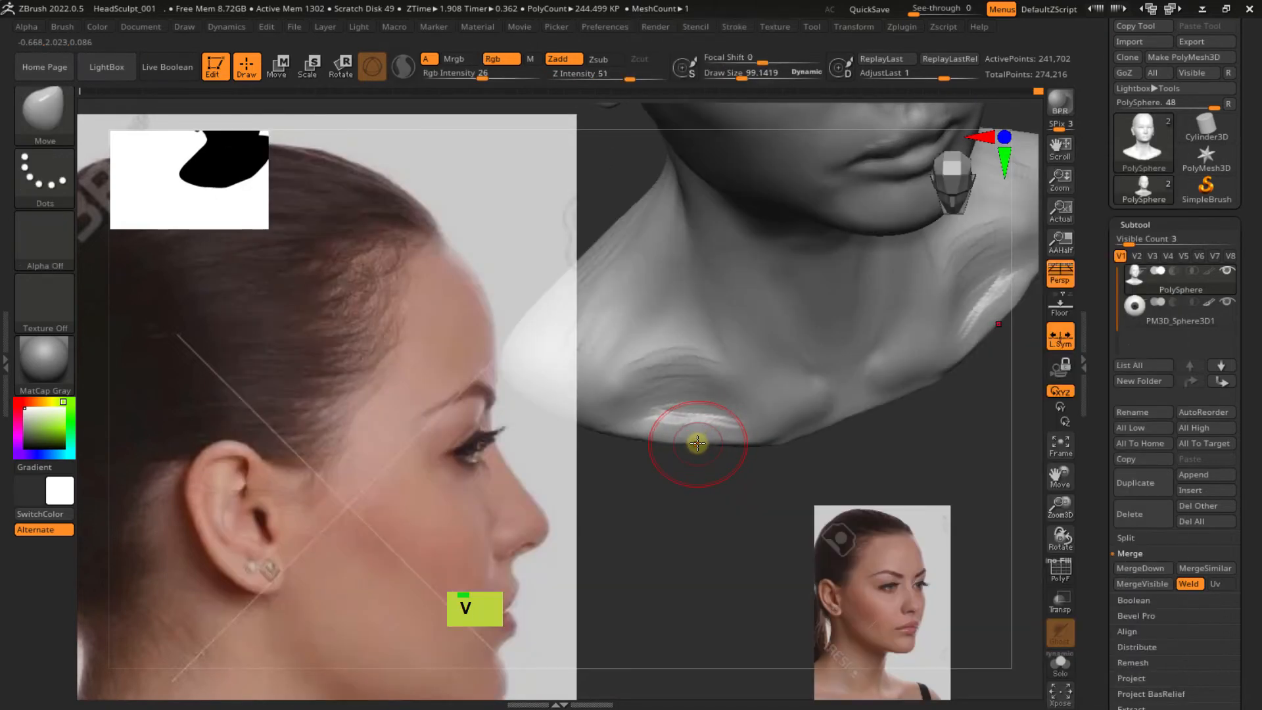
key("s")
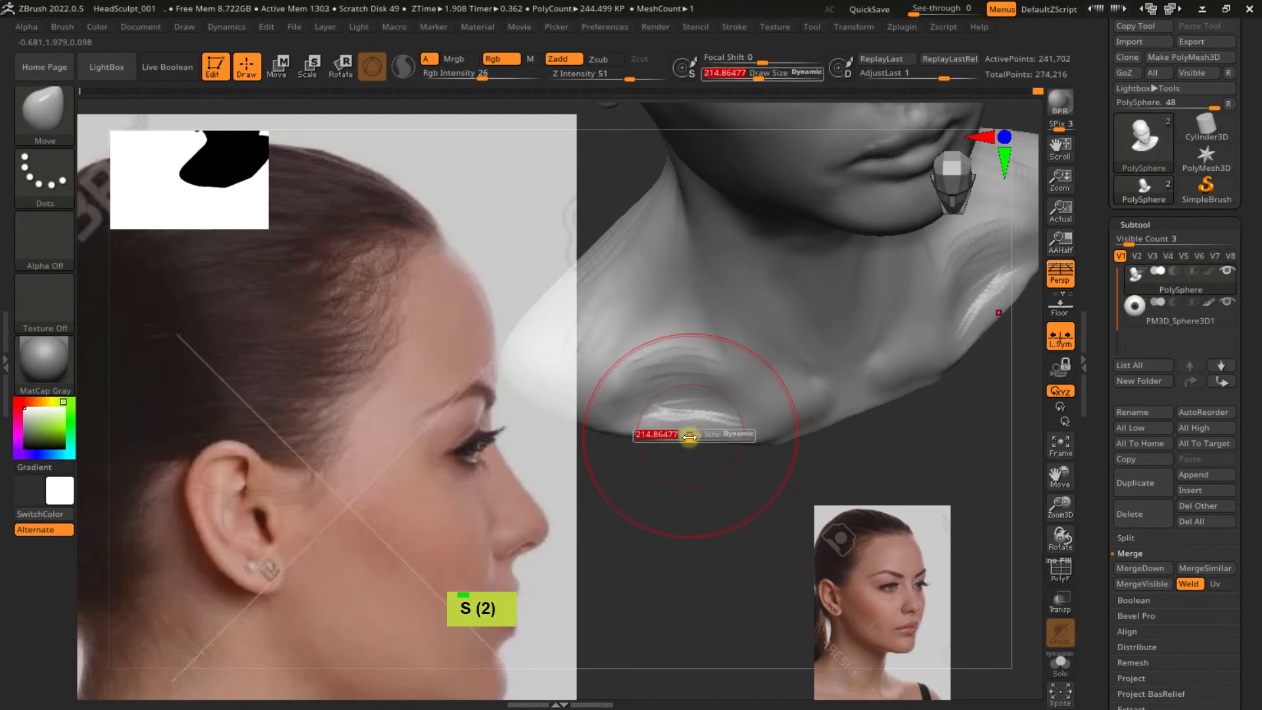
mouse_move(687, 437)
left_mouse_down()
mouse_move(683, 389)
mouse_move(682, 408)
left_mouse_up()
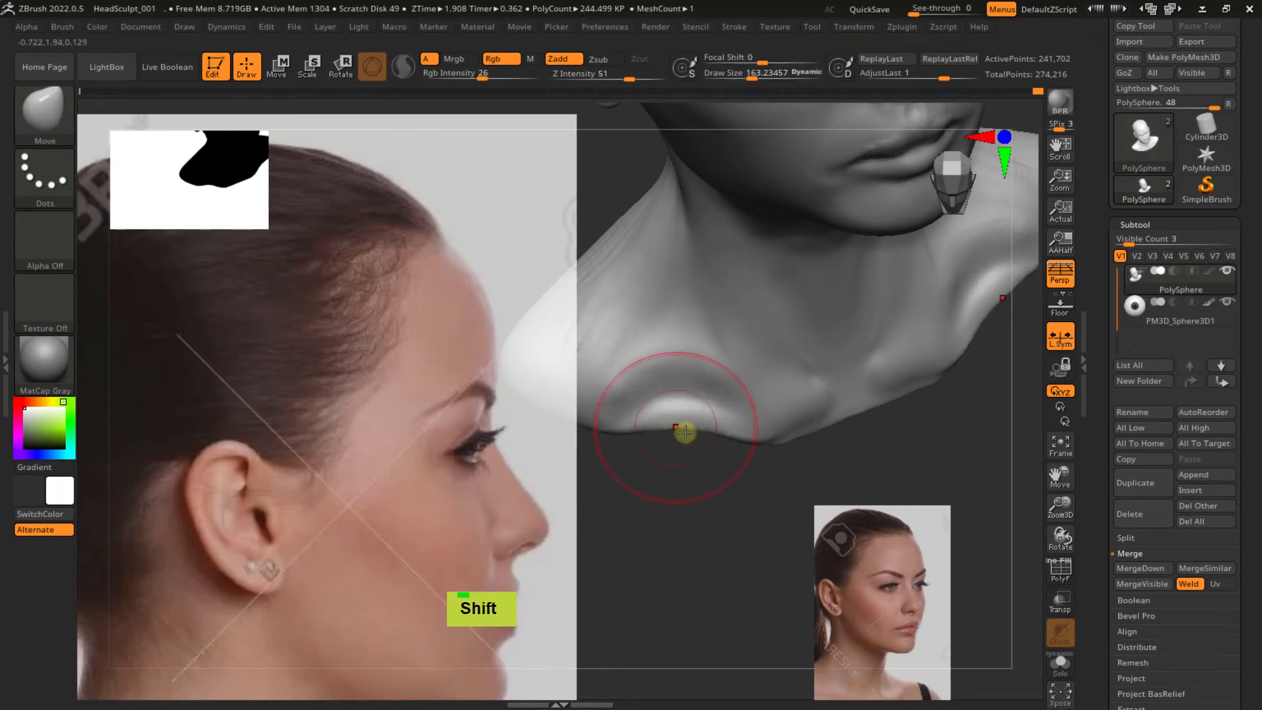
mouse_move(774, 420)
right_mouse_down()
mouse_move(814, 397)
mouse_move(811, 434)
mouse_move(772, 422)
mouse_move(749, 385)
right_mouse_up()
mouse_move(749, 384)
right_mouse_down()
mouse_move(732, 372)
mouse_move(771, 392)
mouse_move(730, 461)
mouse_move(746, 507)
mouse_move(732, 521)
right_mouse_up()
mouse_move(760, 436)
right_mouse_down()
mouse_move(718, 435)
mouse_move(727, 465)
mouse_move(748, 458)
right_mouse_up()
Build up the collarbone ridge along the bust's front edge using ClayBuildup at draw size 94.5, and smooth it
key("s")
left_click_drag(727, 457, 716, 460)
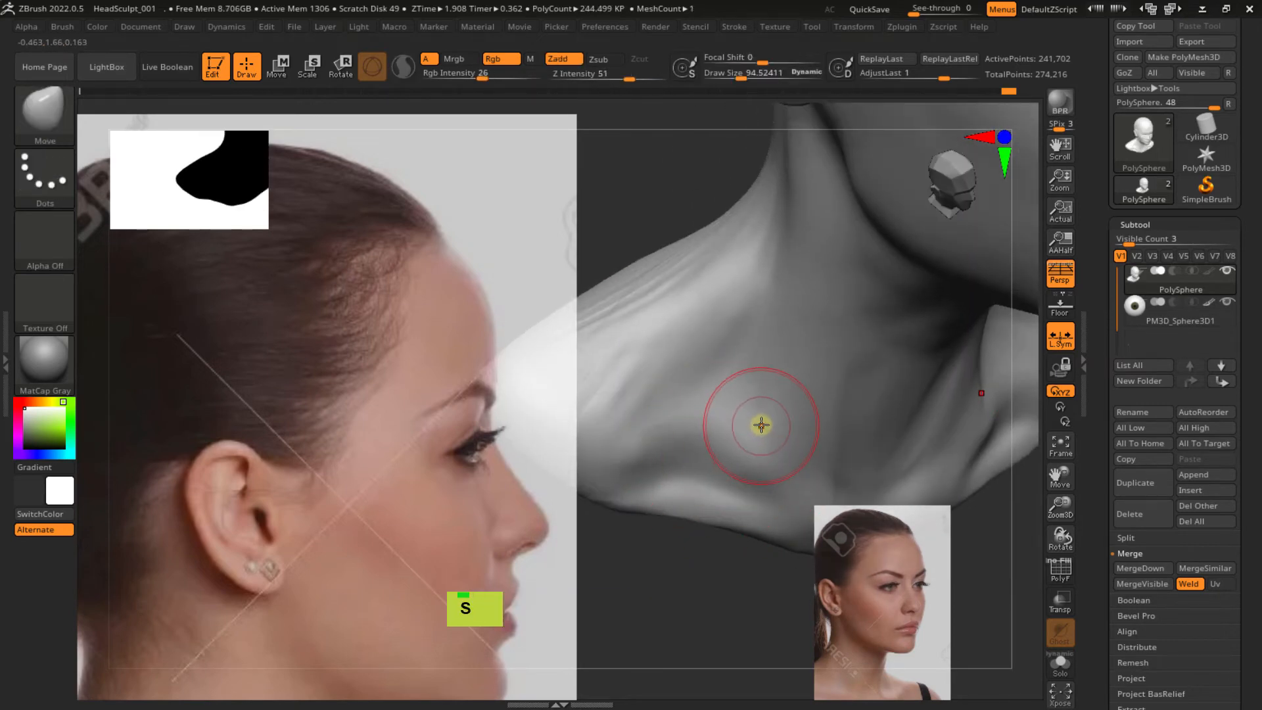
key("b")
key("c")
key("b")
right_click_drag(744, 428, 681, 445, "alt")
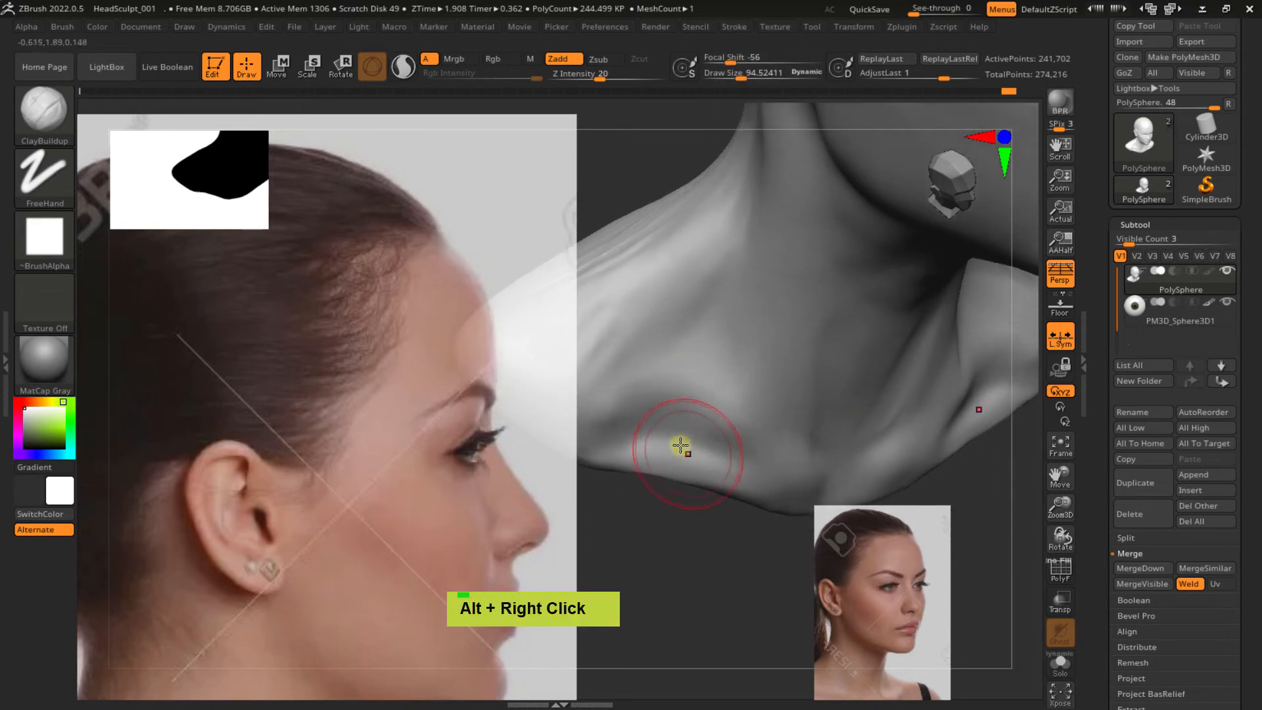
left_click_drag(725, 454, 732, 456)
left_click_drag(696, 449, 638, 437)
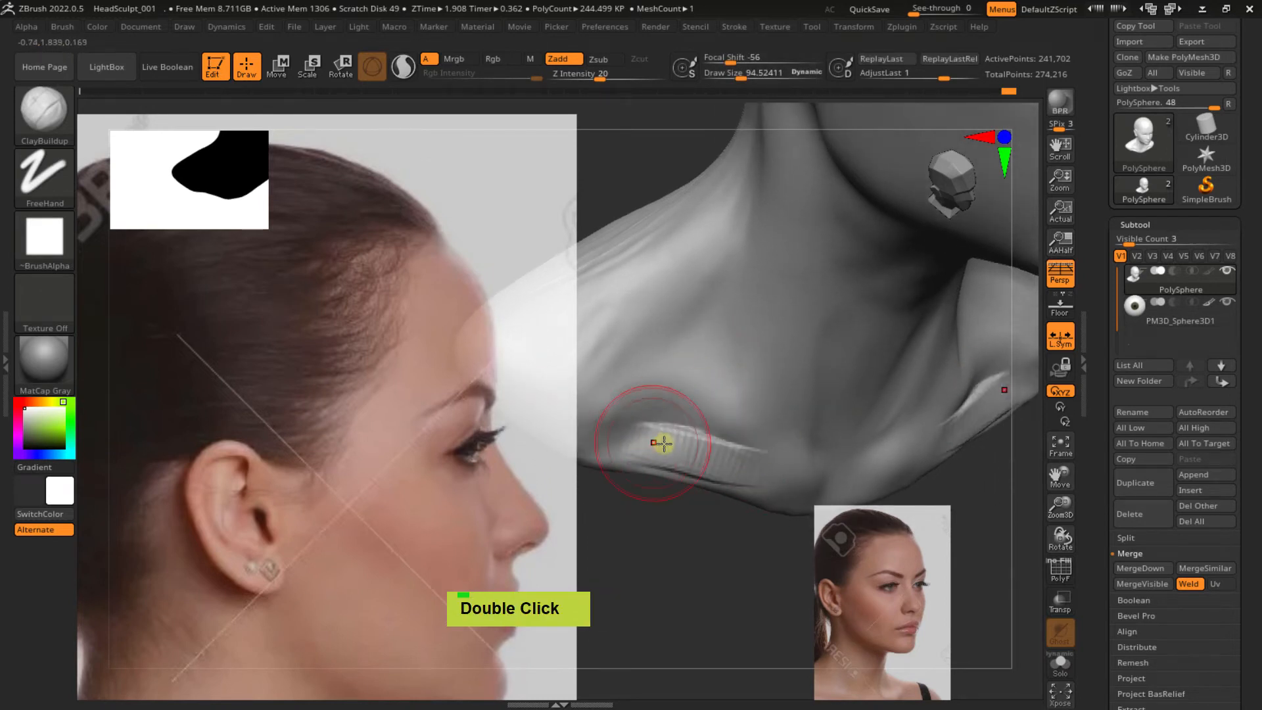
mouse_move(621, 443)
left_mouse_down("shift")
mouse_move(747, 465)
mouse_move(707, 454)
left_mouse_up("shift")
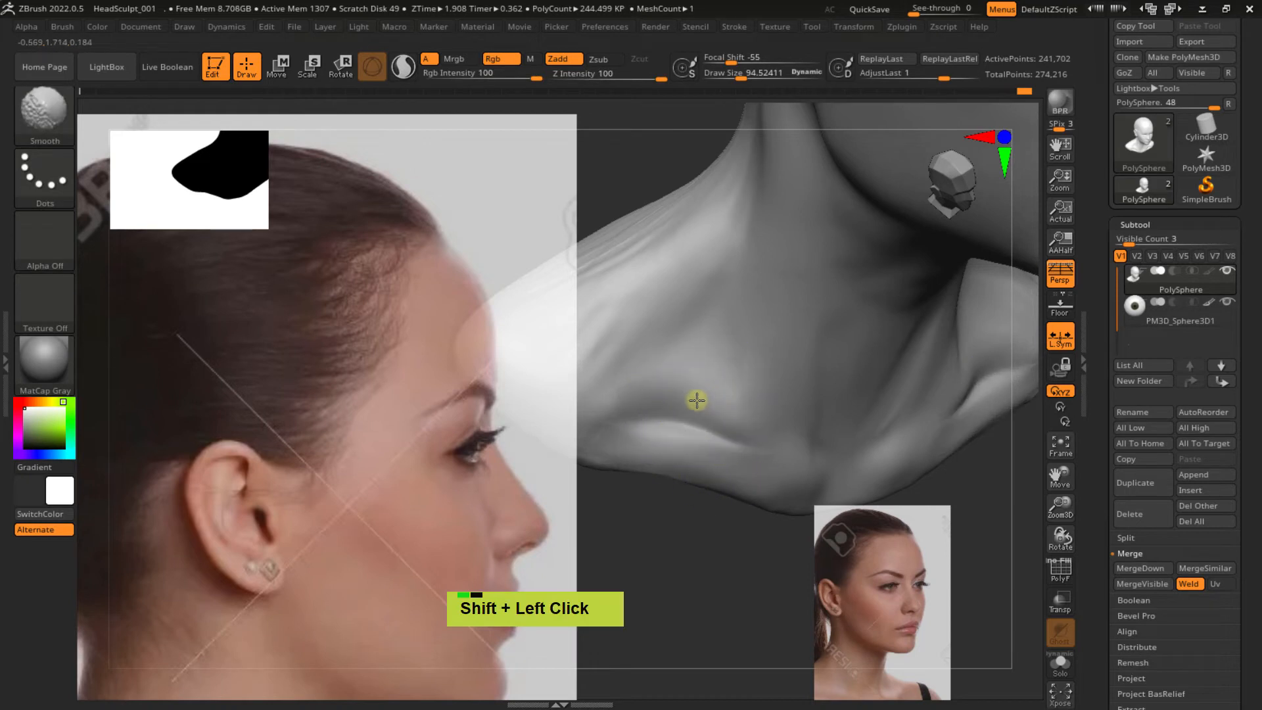
Deepen the hollow between the collarbone and the trapezius with ClayBuildup, and smooth its surface
mouse_move(696, 401)
left_mouse_down("alt")
mouse_move(668, 392)
mouse_move(704, 368)
mouse_move(637, 388)
left_mouse_up("alt")
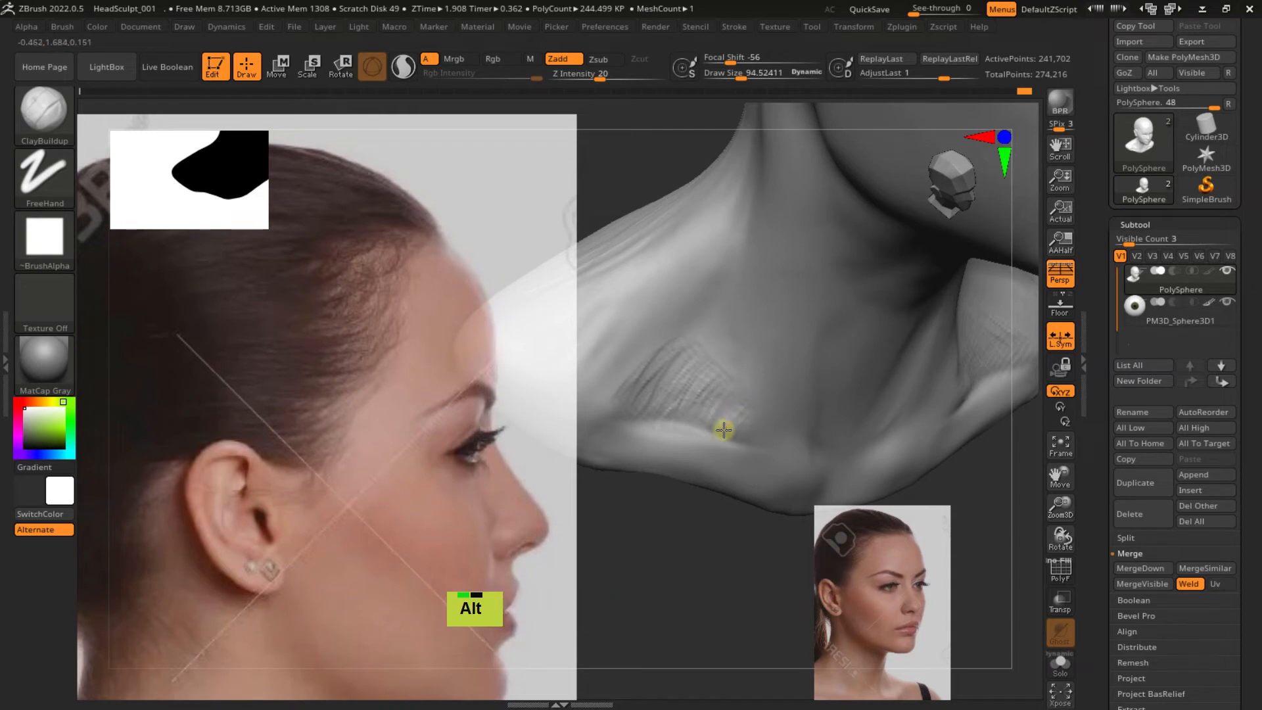
left_click_drag(724, 422, 706, 340, "alt")
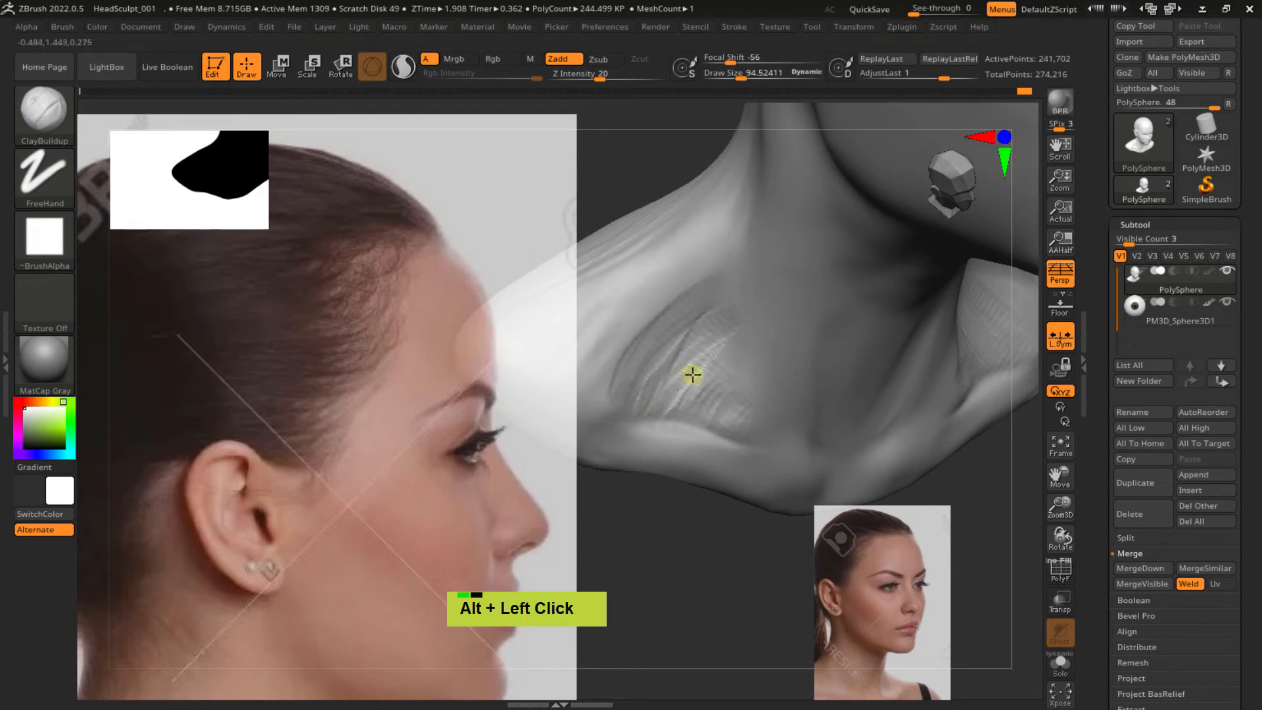
left_click_drag(721, 394, 740, 405, "alt")
left_click_drag(734, 301, 681, 282, "alt")
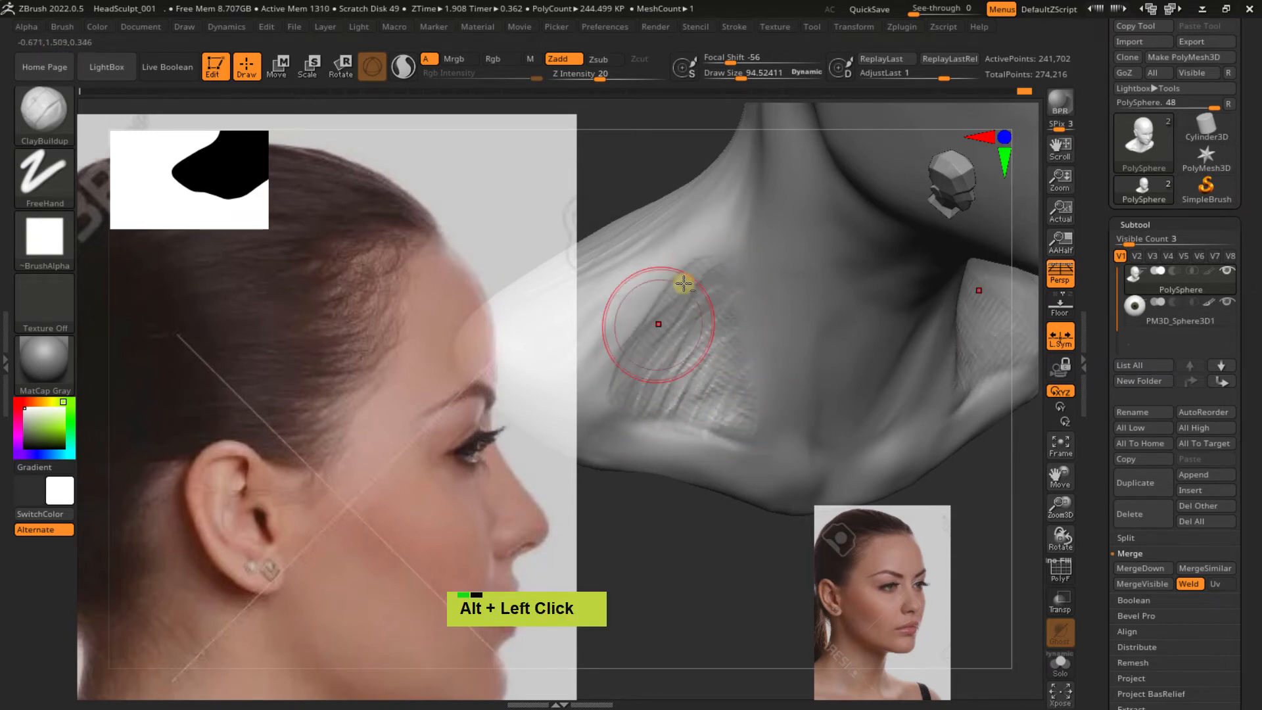
mouse_move(643, 355)
left_mouse_down("shift")
mouse_move(657, 330)
mouse_move(728, 334)
left_mouse_up("shift")
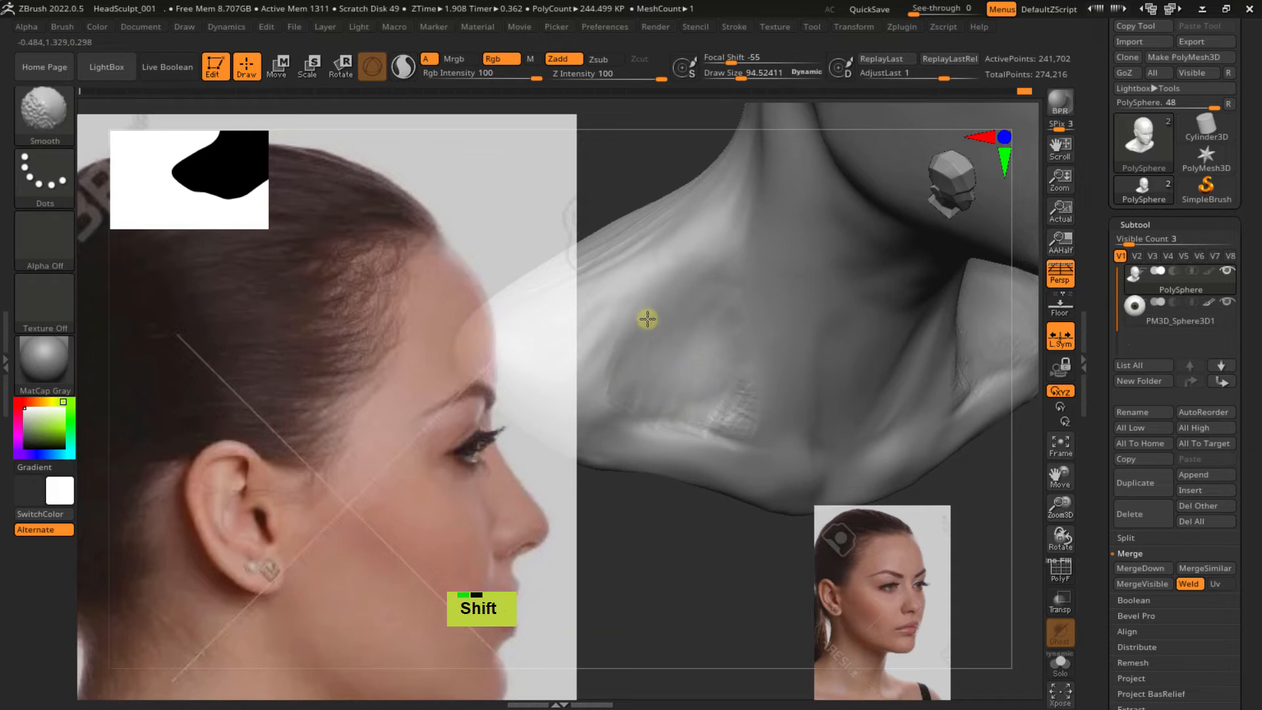
left_click_drag(638, 405, 731, 403, "shift")
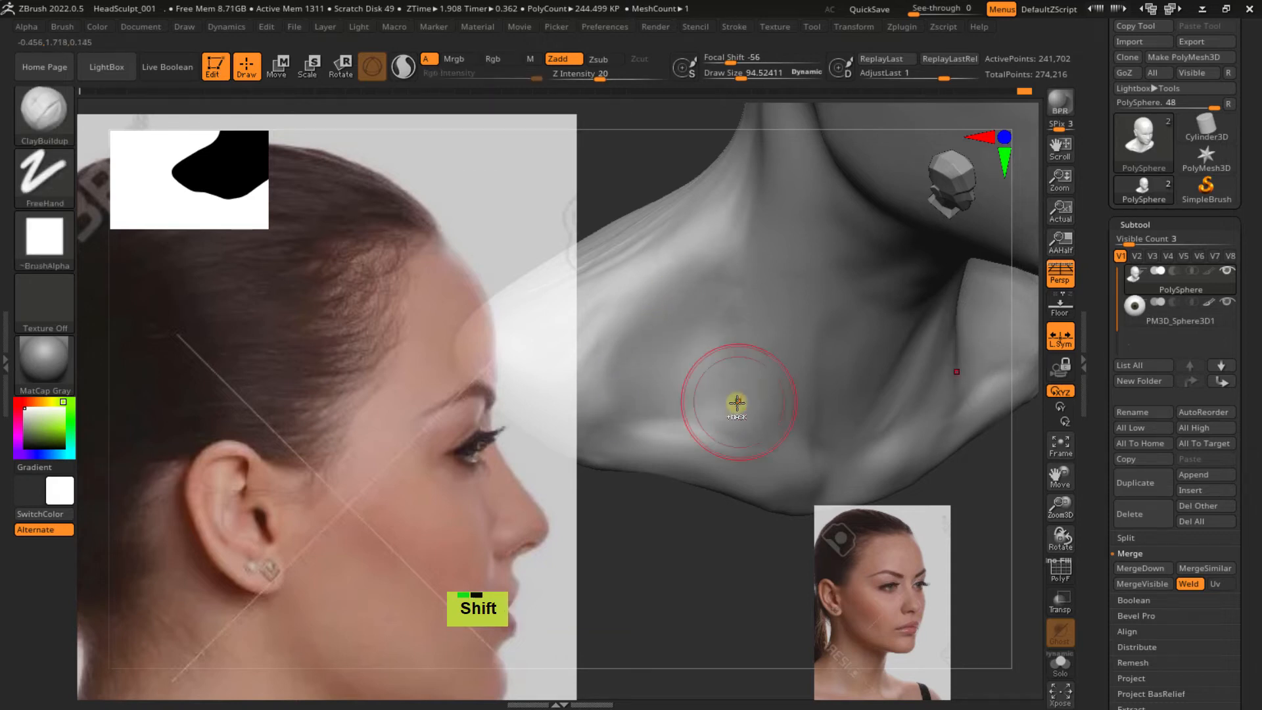
Smooth the outer end of the shoulder
right_click_drag(735, 403, 808, 403, "ctrl")
mouse_move(658, 395)
right_mouse_down()
mouse_move(696, 380)
mouse_move(671, 378)
mouse_move(657, 408)
right_mouse_up()
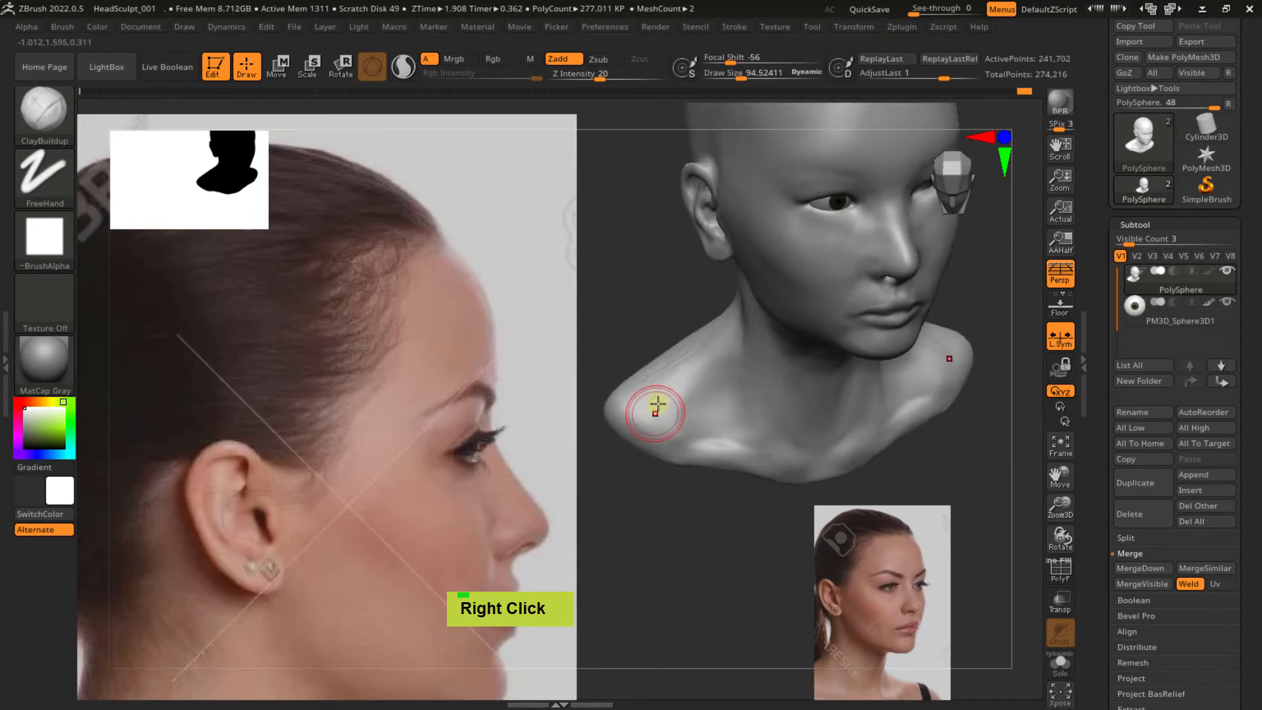
left_click_drag(656, 408, 667, 376, "shift")
Check the neck and shoulders against the whole head from the side and three-quarter views
right_click_drag(740, 378, 671, 393, "alt")
right_click_drag(868, 377, 915, 373, "alt")
right_click_drag(914, 373, 825, 369)
right_click_drag(743, 388, 786, 391, "alt")
right_click_drag(786, 391, 878, 395)
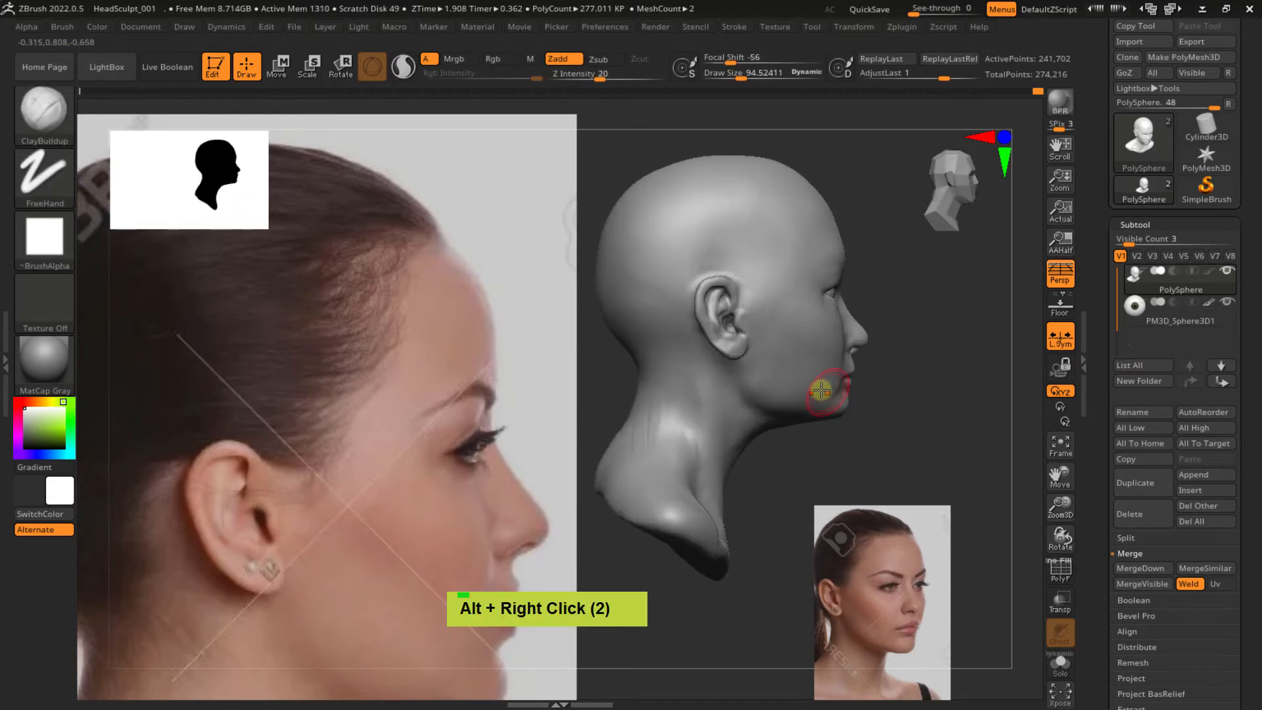
mouse_move(802, 372)
right_mouse_down("alt")
mouse_move(783, 392)
mouse_move(825, 371)
right_mouse_up("alt")
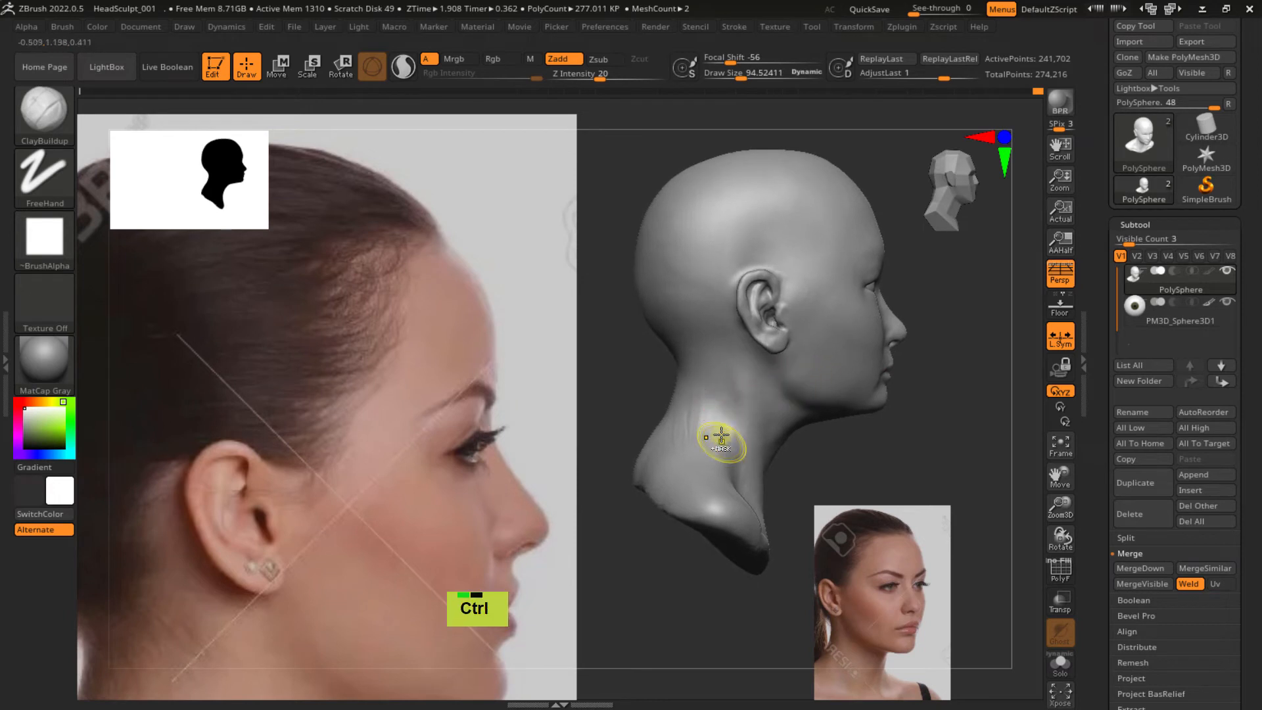
right_click_drag(721, 435, 784, 430, "ctrl")
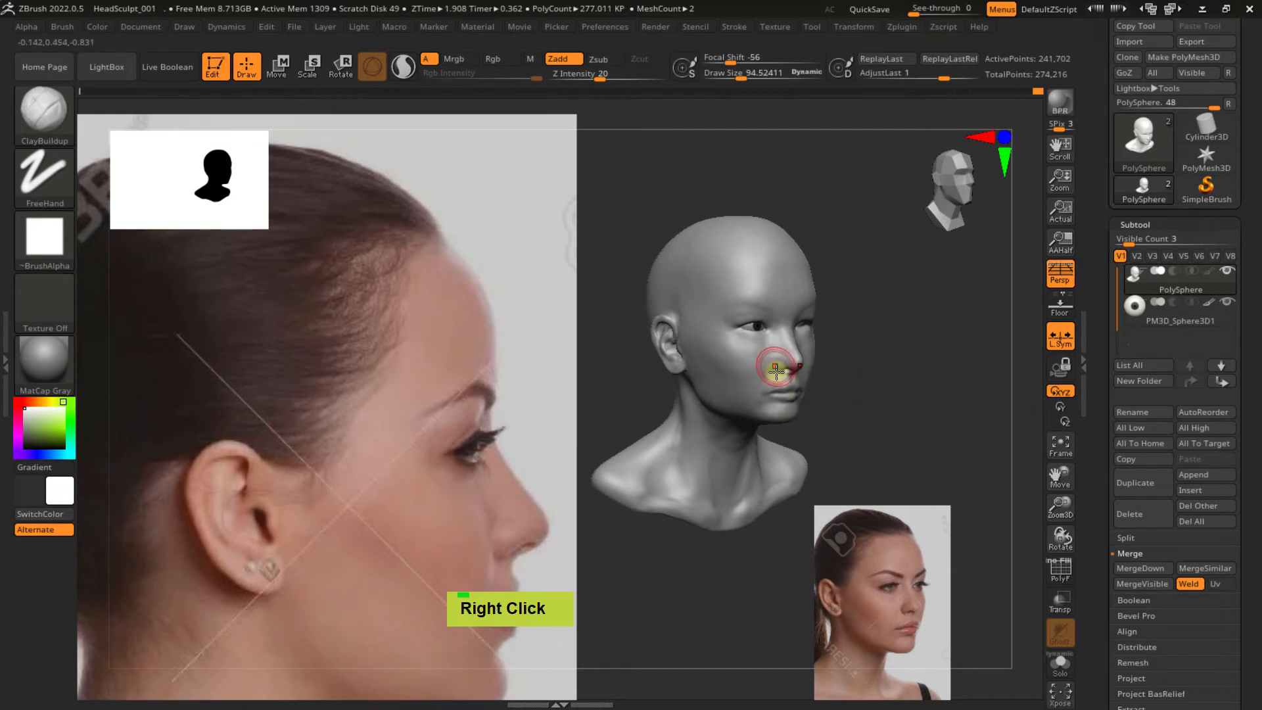
Fill out the underside of the chin with ClayBuildup at draw size 94.5 and smooth it
right_click_drag(776, 372, 782, 450, "ctrl")
mouse_move(782, 449)
right_mouse_down()
mouse_move(650, 373)
mouse_move(712, 366)
mouse_move(684, 394)
mouse_move(708, 385)
mouse_move(698, 309)
mouse_move(718, 408)
mouse_move(760, 414)
mouse_move(734, 392)
mouse_move(704, 519)
mouse_move(679, 293)
mouse_move(710, 336)
mouse_move(803, 358)
mouse_move(791, 369)
mouse_move(761, 324)
mouse_move(791, 361)
mouse_move(790, 410)
mouse_move(797, 400)
mouse_move(751, 319)
right_mouse_up()
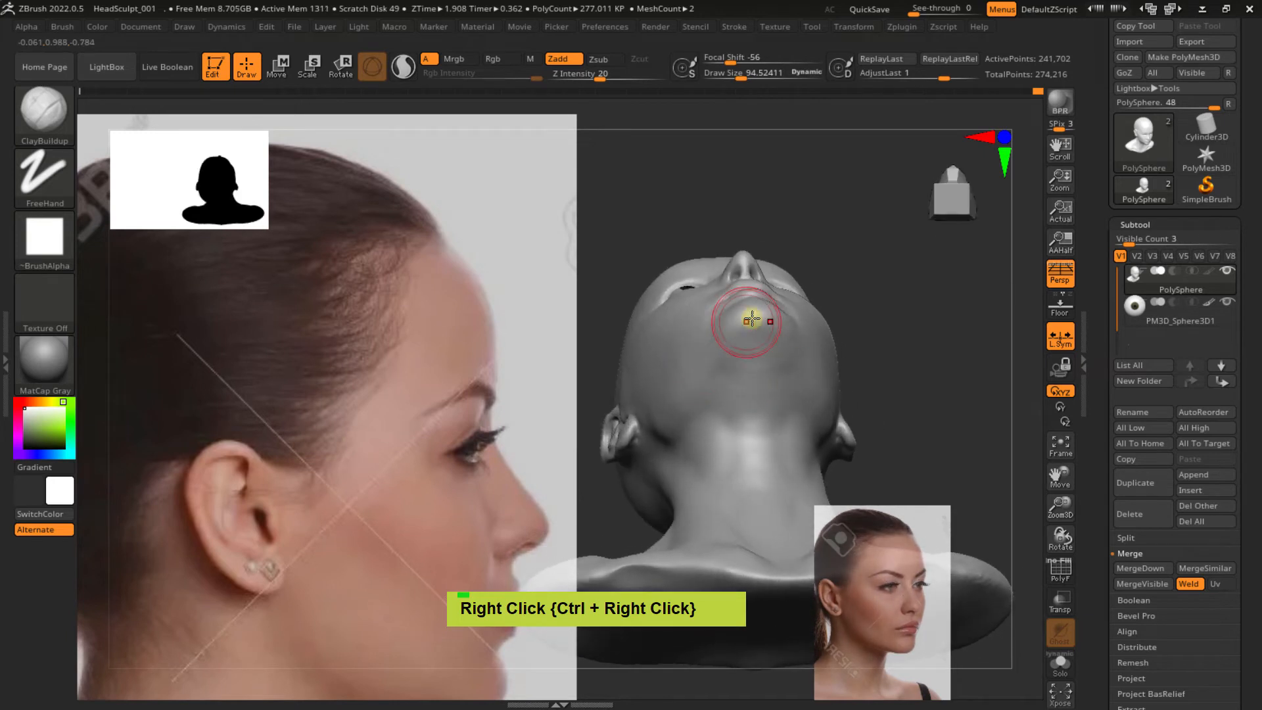
left_click_drag(722, 342, 769, 355)
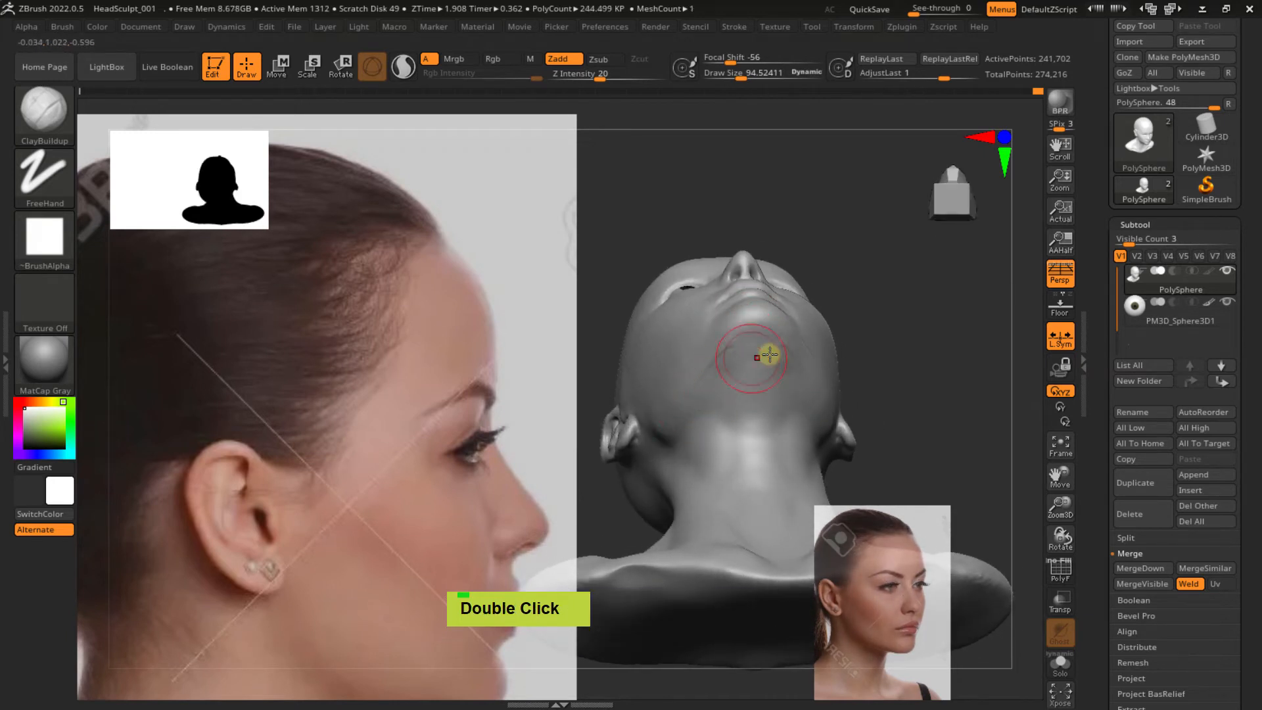
mouse_move(769, 355)
right_mouse_down()
mouse_move(799, 426)
mouse_move(739, 400)
right_mouse_up()
left_click_drag(673, 372, 729, 367, "shift")
right_click_drag(712, 407, 740, 270)
left_click_drag(720, 353, 750, 360, "shift")
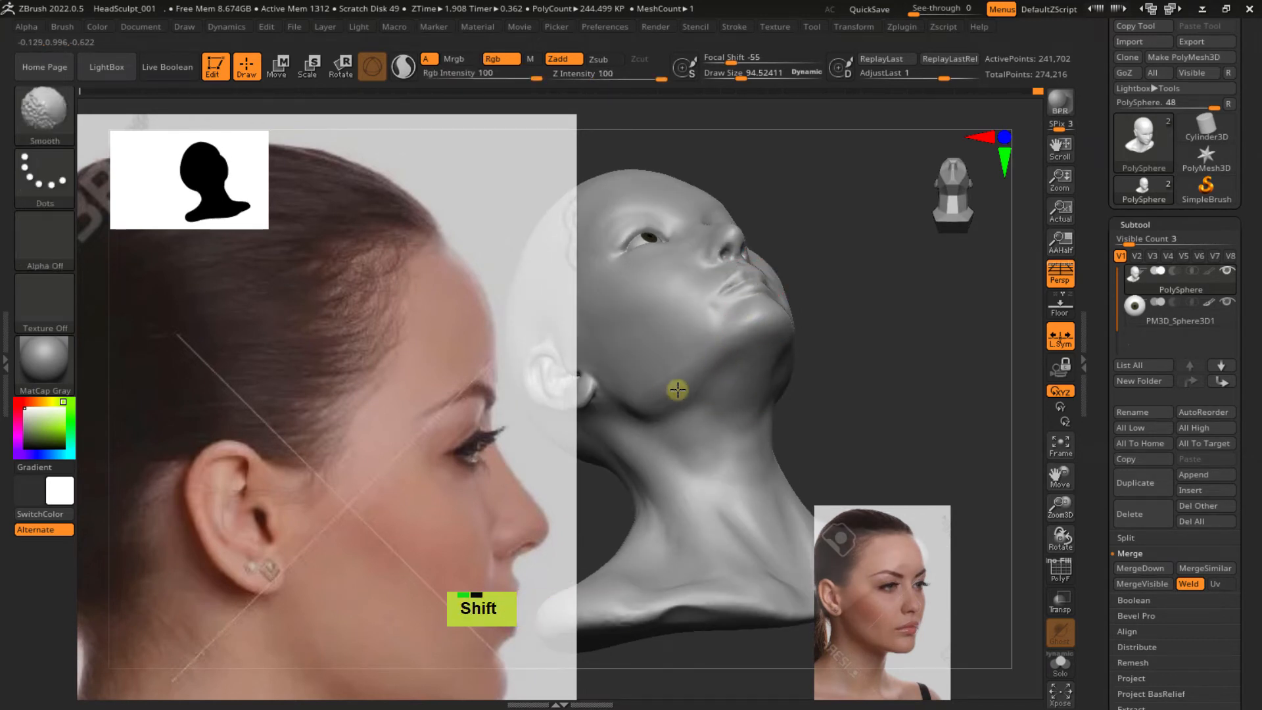
Smooth the throat below the jaw, and build up the chin's lower edge with a smoothed ClayBuildup layer
mouse_move(677, 390)
right_mouse_down("shift")
mouse_move(684, 416)
mouse_move(727, 403)
mouse_move(730, 332)
right_mouse_up("shift")
double_click(741, 353)
left_click_drag(727, 368, 736, 378, "shift")
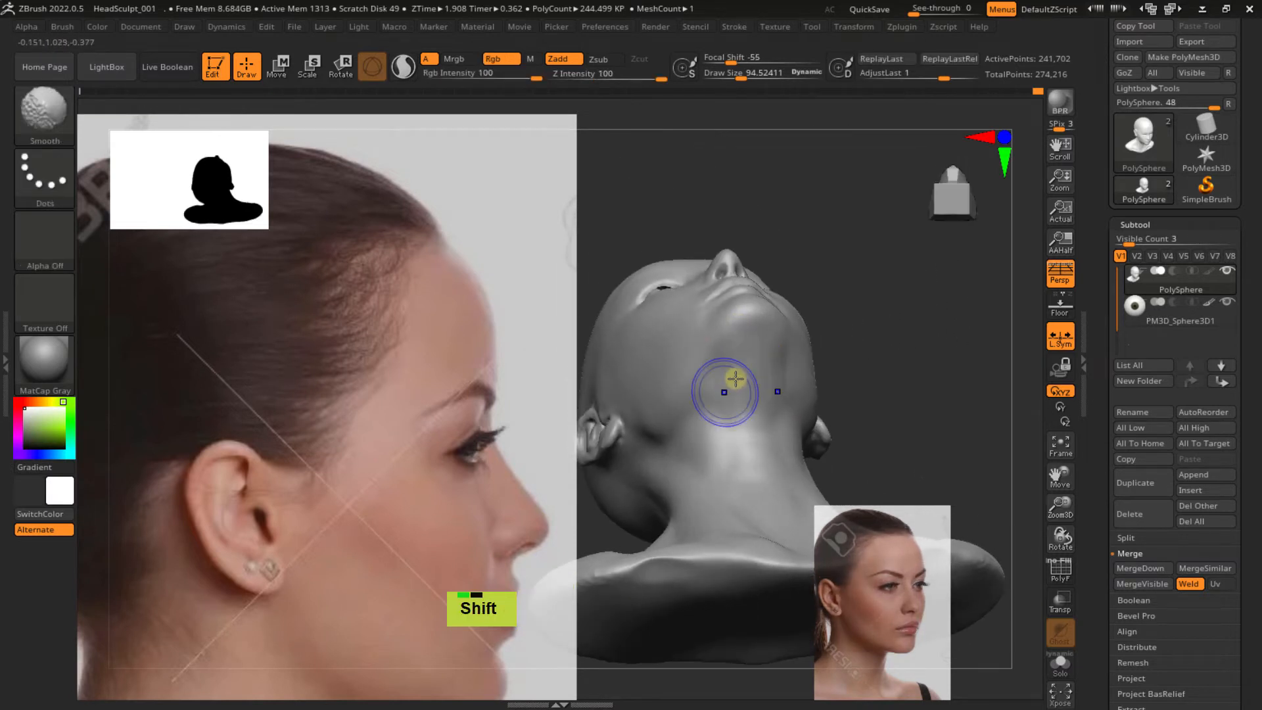
mouse_move(735, 378)
right_mouse_down()
mouse_move(751, 453)
mouse_move(758, 400)
mouse_move(809, 374)
mouse_move(758, 451)
mouse_move(701, 414)
mouse_move(718, 437)
mouse_move(690, 394)
mouse_move(713, 386)
mouse_move(662, 394)
right_mouse_up()
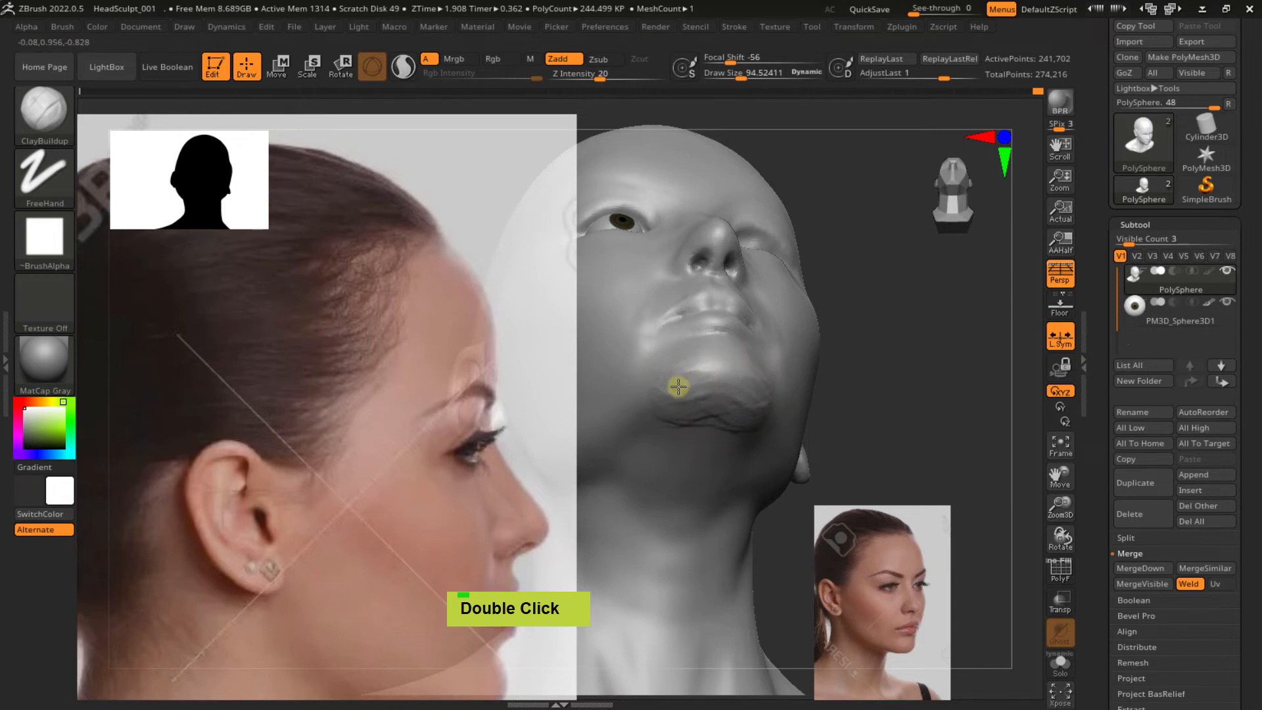
left_click_drag(664, 400, 706, 419, "shift")
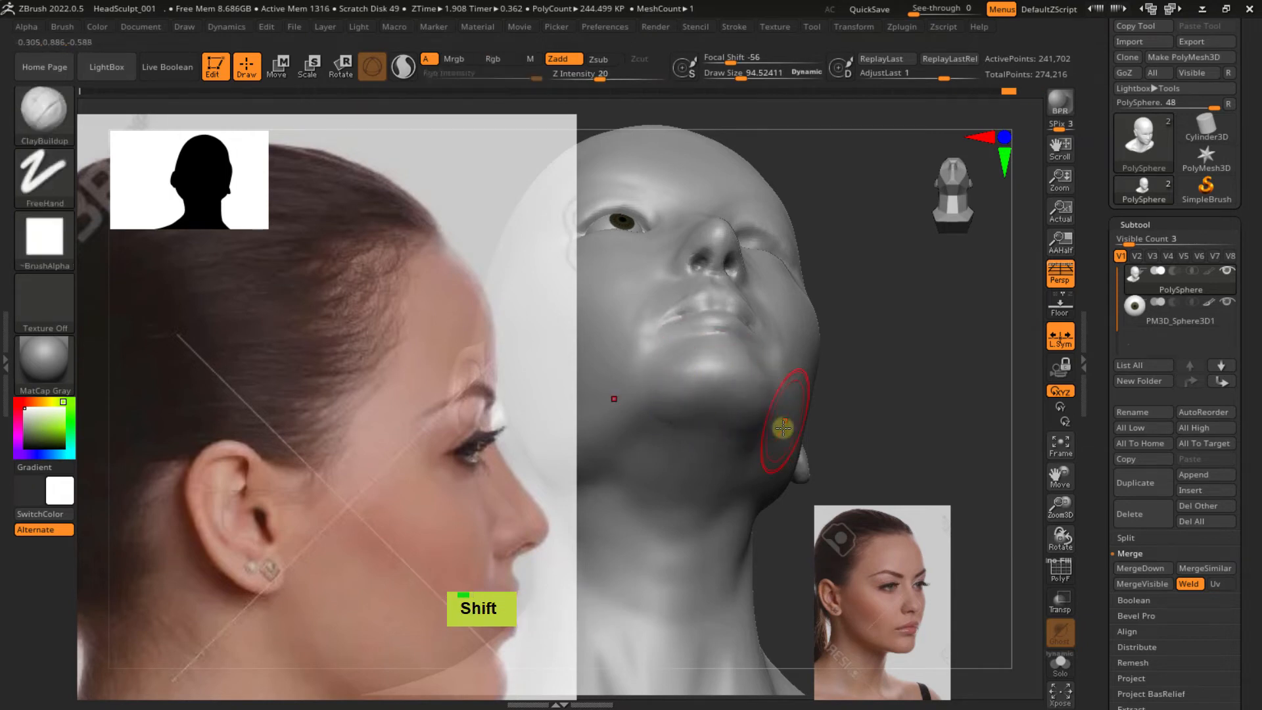
right_click_drag(782, 428, 719, 393)
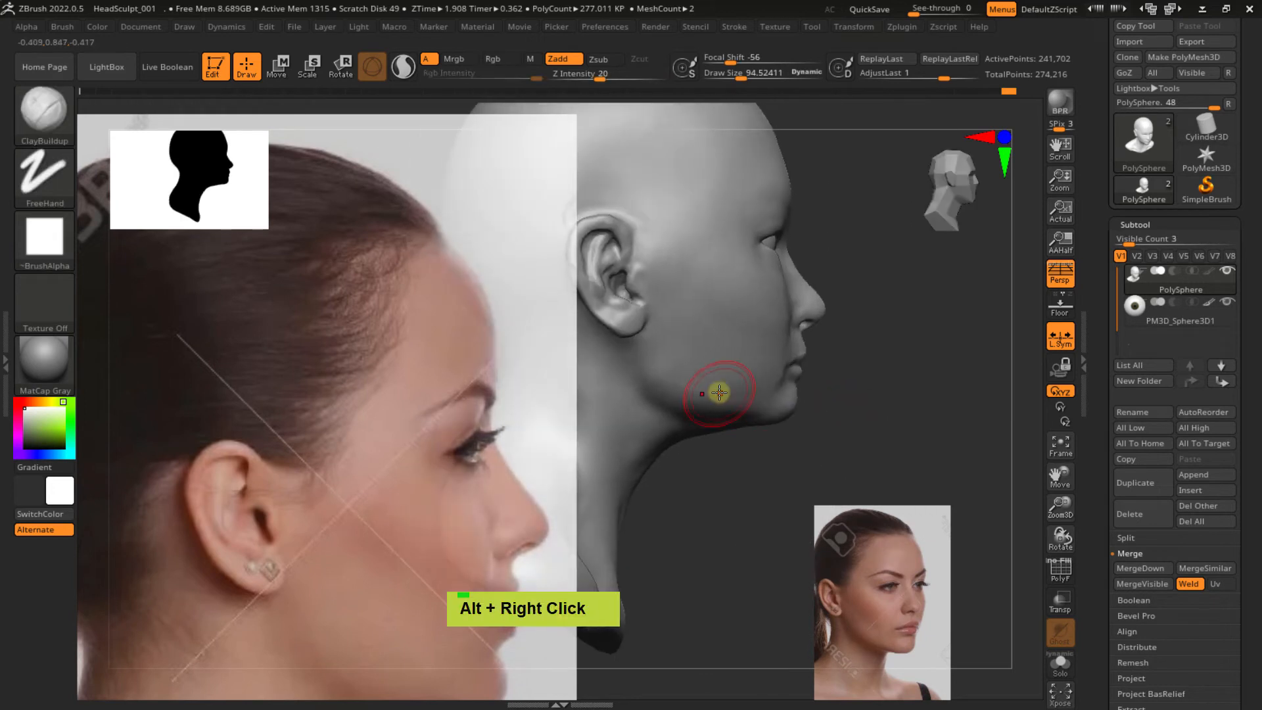
Adjust the jaw angle below the ear using the Move brush at draw size 221.8
key("s")
left_click_drag(719, 392, 729, 392)
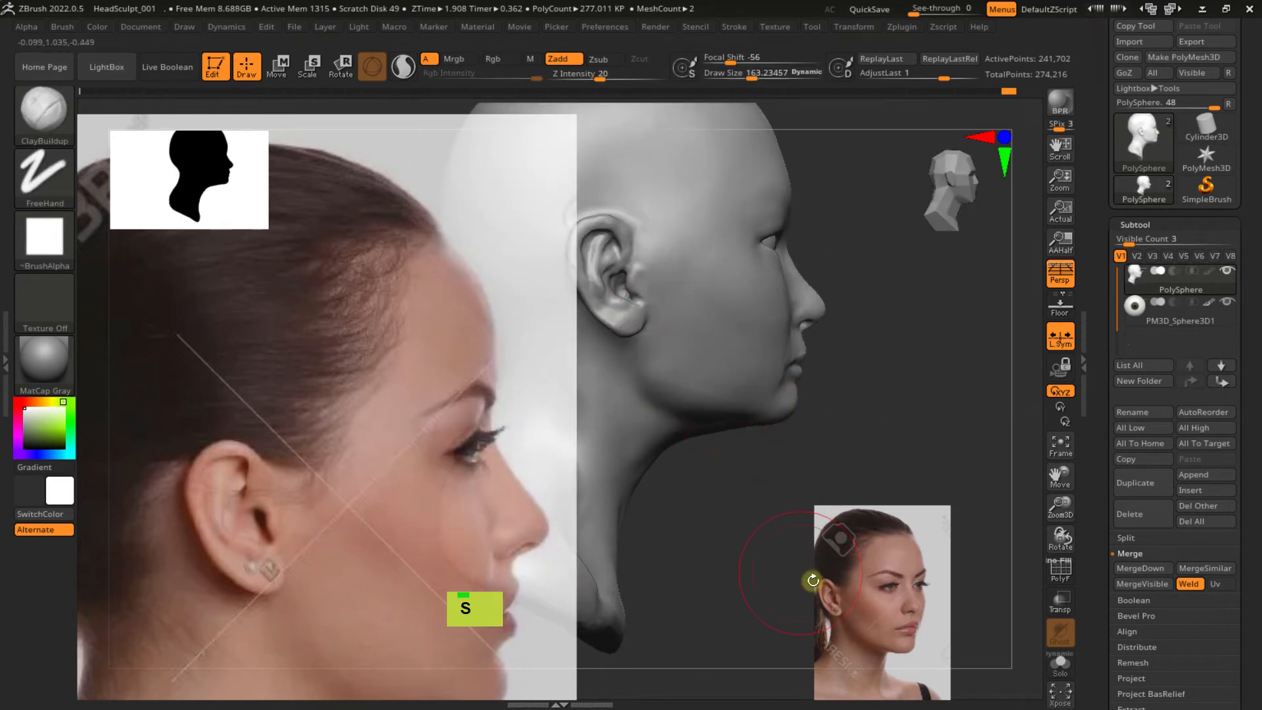
right_click_drag(688, 375, 658, 277)
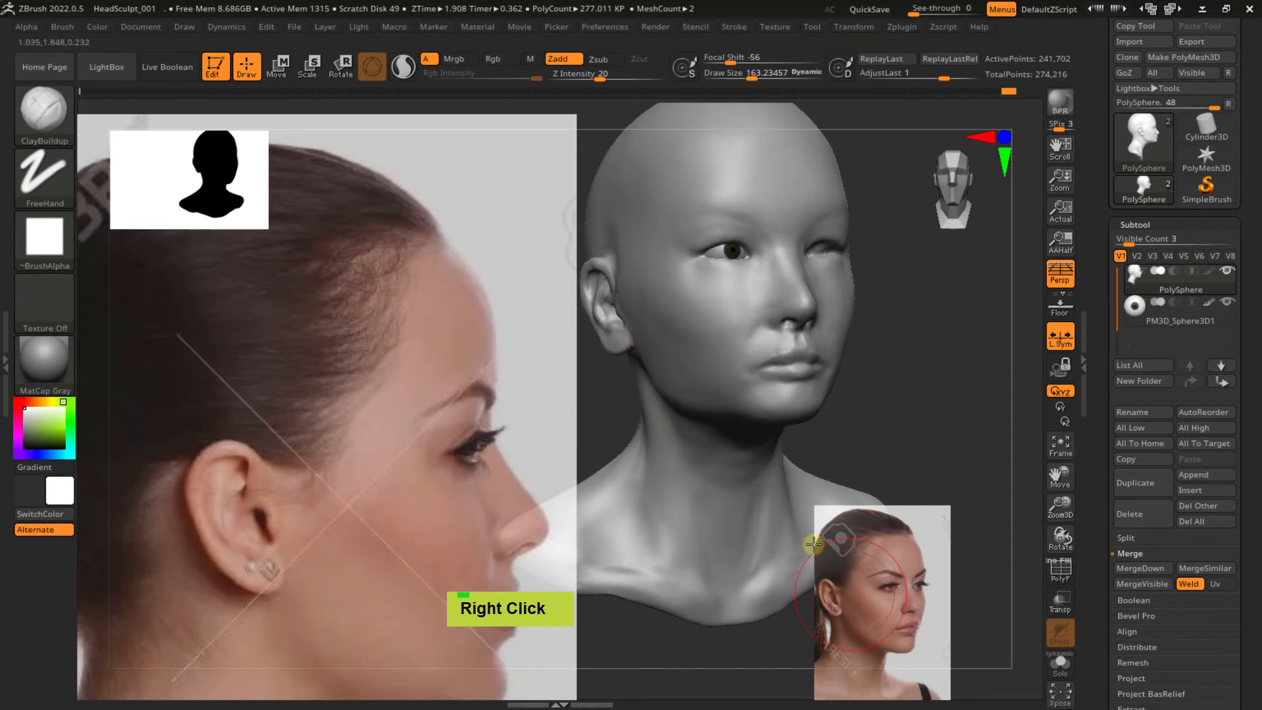
mouse_move(817, 529)
right_mouse_down()
mouse_move(718, 408)
mouse_move(717, 391)
mouse_move(755, 401)
mouse_move(749, 369)
right_mouse_up()
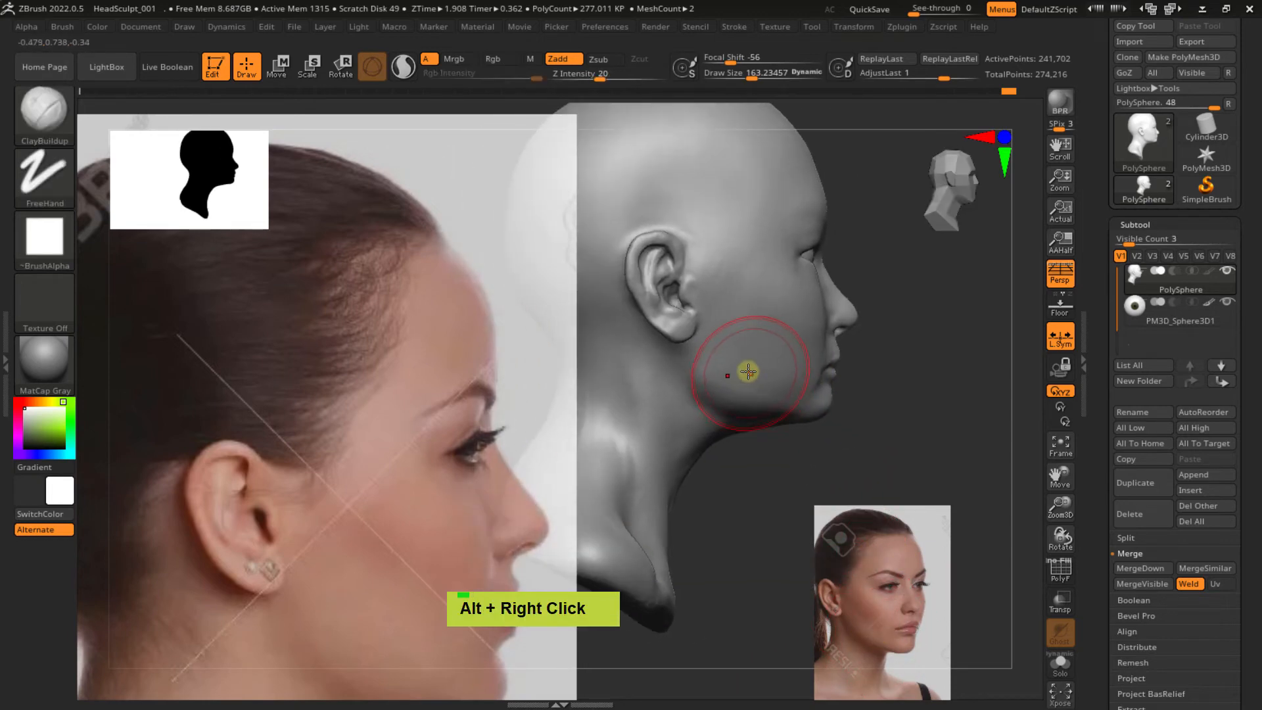
key("b")
key("m")
key("v")
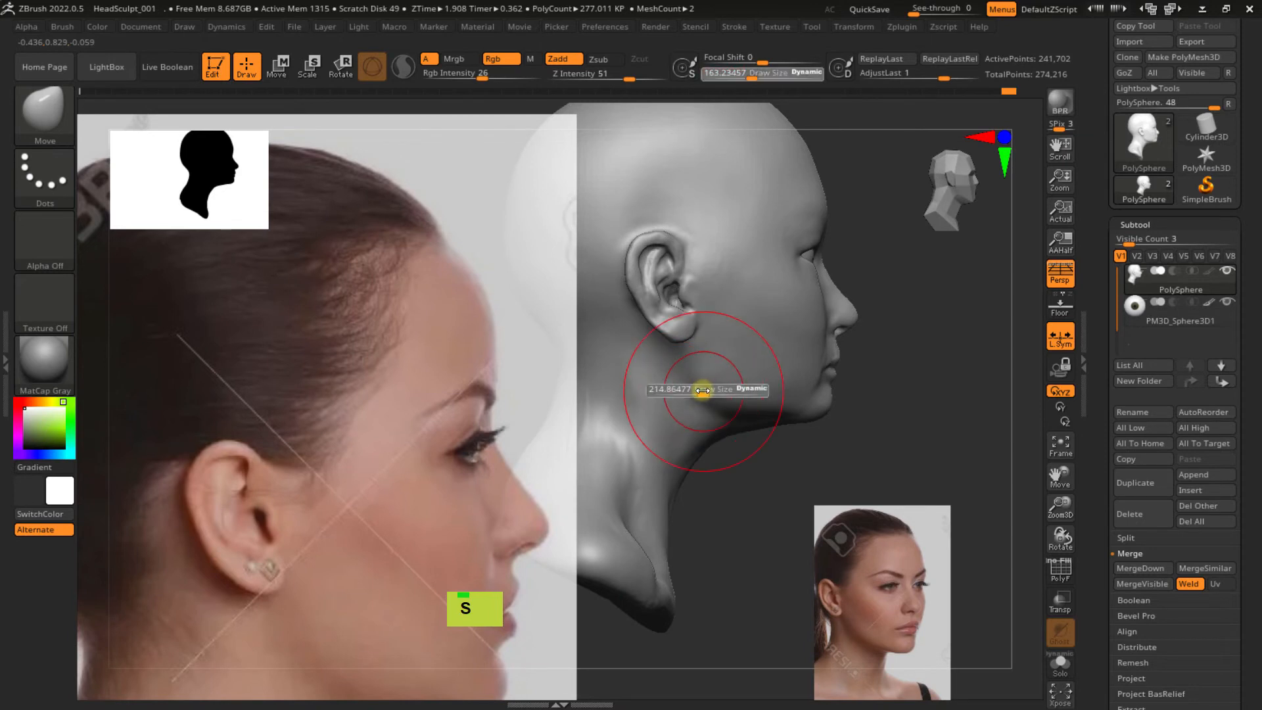
left_click_drag(702, 390, 719, 390)
mouse_move(721, 383)
right_mouse_down()
mouse_move(704, 372)
mouse_move(752, 425)
mouse_move(769, 408)
mouse_move(769, 377)
mouse_move(799, 389)
mouse_move(732, 355)
mouse_move(799, 368)
mouse_move(738, 369)
mouse_move(842, 388)
mouse_move(774, 375)
right_mouse_up()
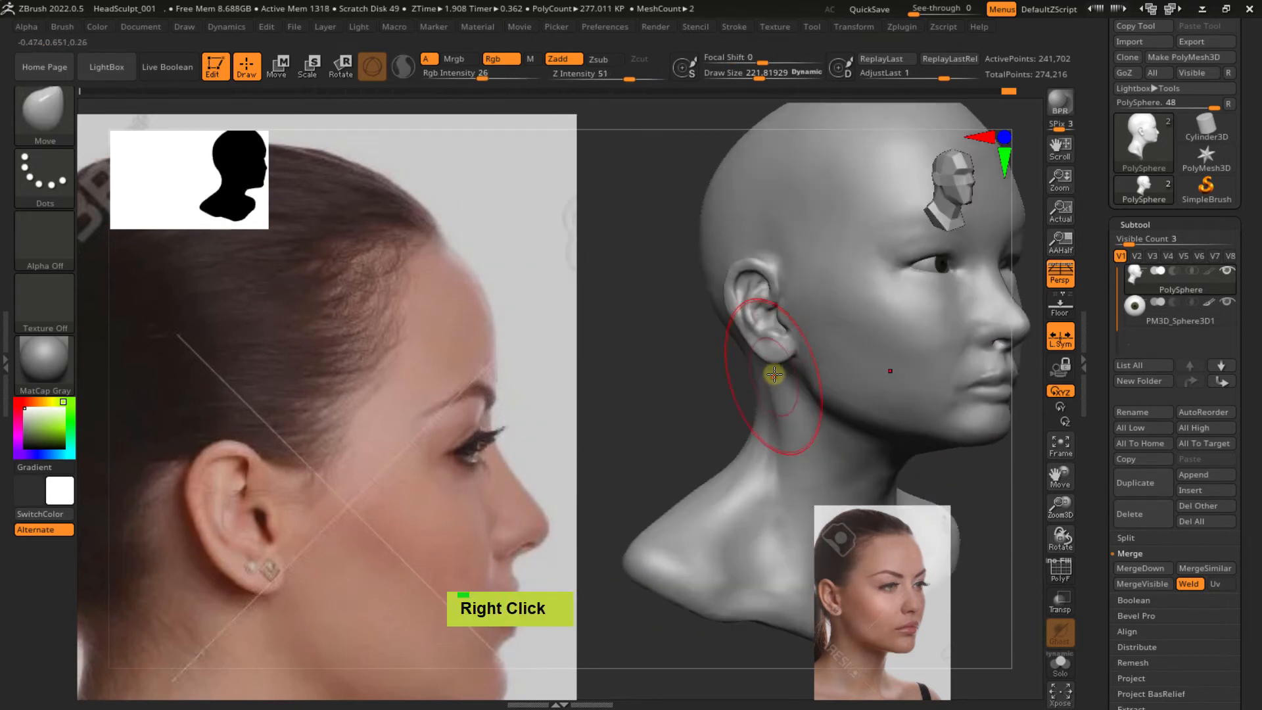
Refine the ear's outline and lobe with the Move brush, reducing the draw size to 151.4
key("s")
left_click_drag(782, 373, 777, 374)
mouse_move(791, 372)
right_mouse_down("ctrl")
mouse_move(756, 354)
mouse_move(834, 347)
mouse_move(802, 321)
right_mouse_up("ctrl")
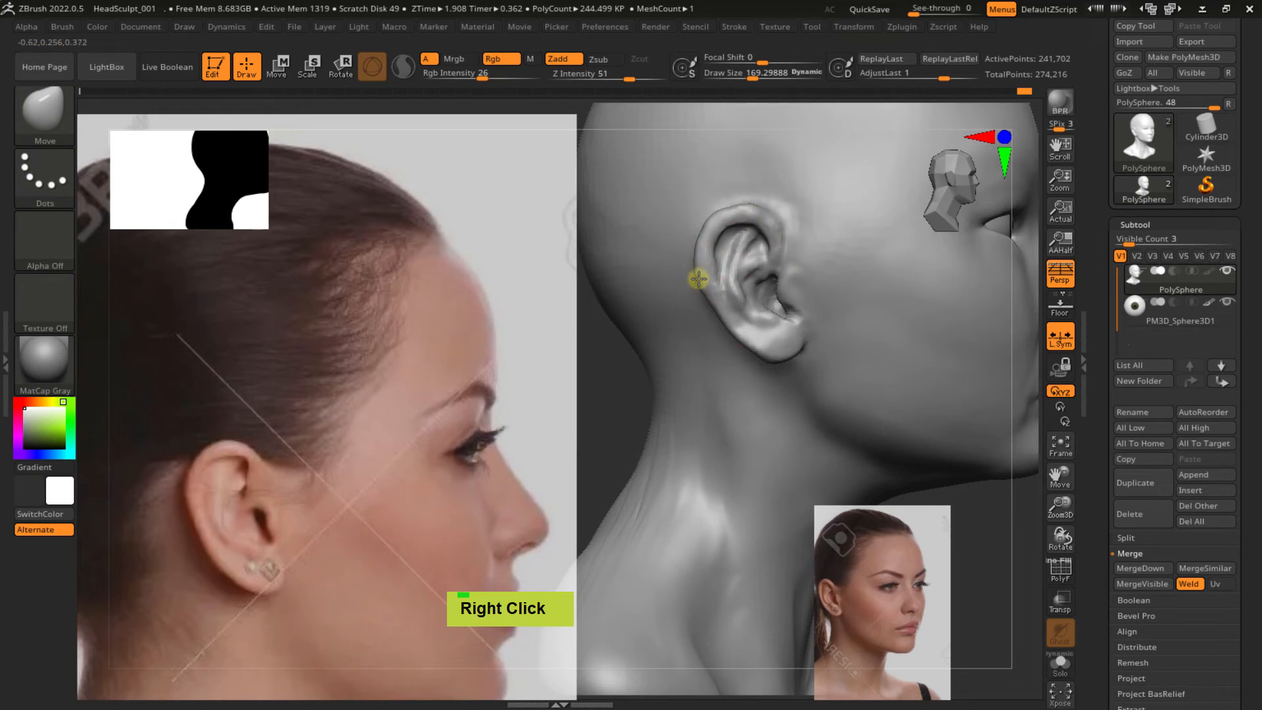
key("s")
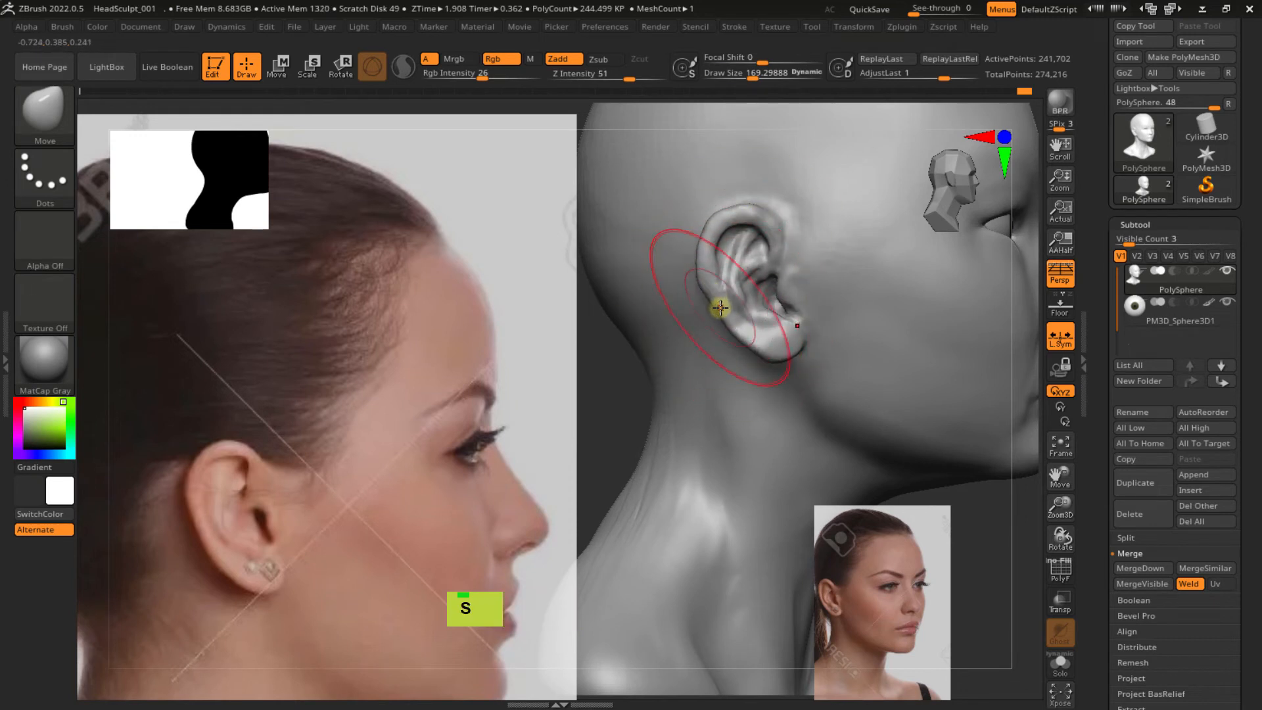
left_click_drag(722, 309, 718, 309)
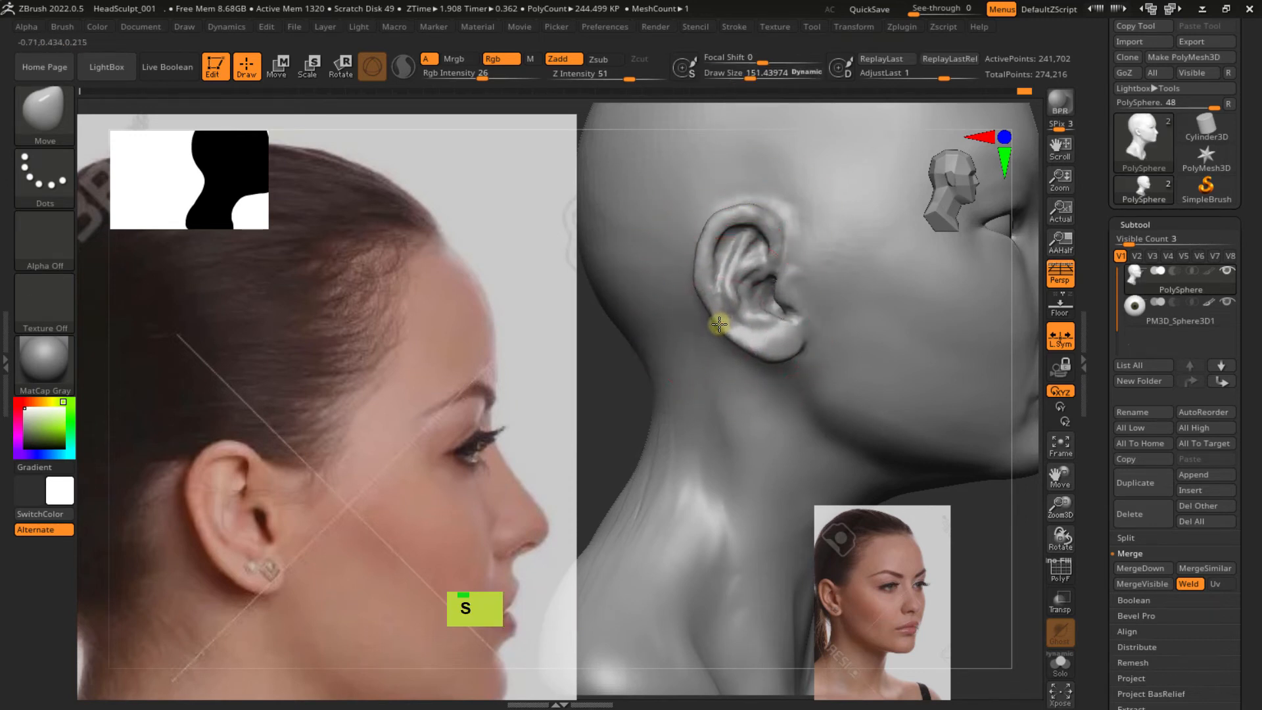
right_click_drag(783, 369, 736, 362, "ctrl")
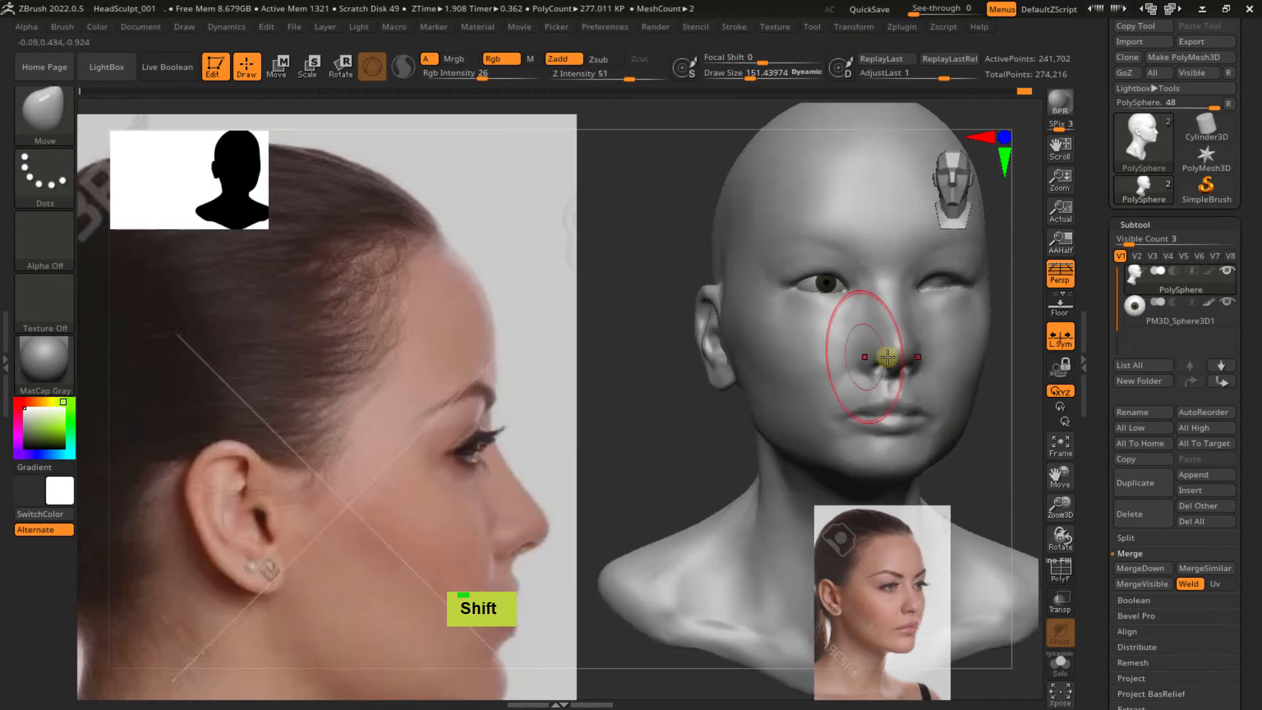
Adjust the nostrils and the base of the nose from below with the Move brush at draw size 77.2
mouse_move(905, 355)
right_mouse_down("alt")
mouse_move(843, 354)
mouse_move(845, 425)
mouse_move(808, 296)
mouse_move(887, 446)
mouse_move(791, 358)
mouse_move(797, 389)
mouse_move(783, 361)
right_mouse_up("alt")
key("s")
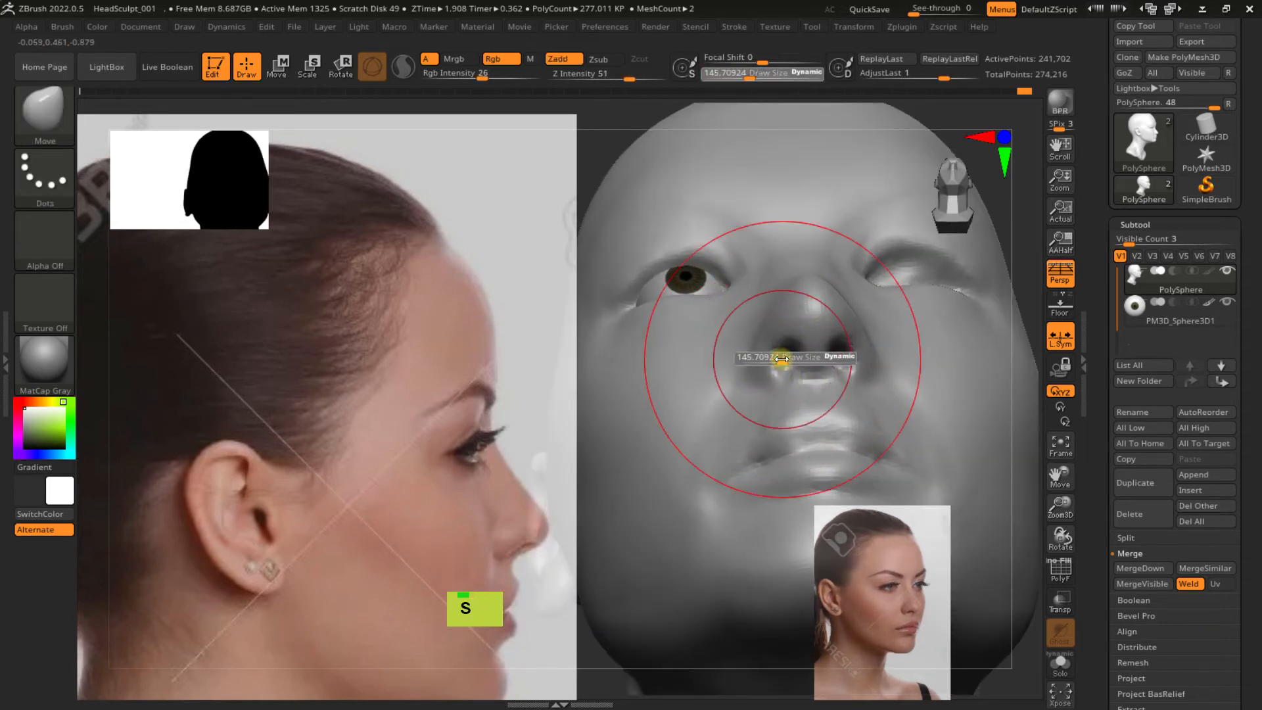
left_click_drag(782, 361, 758, 357)
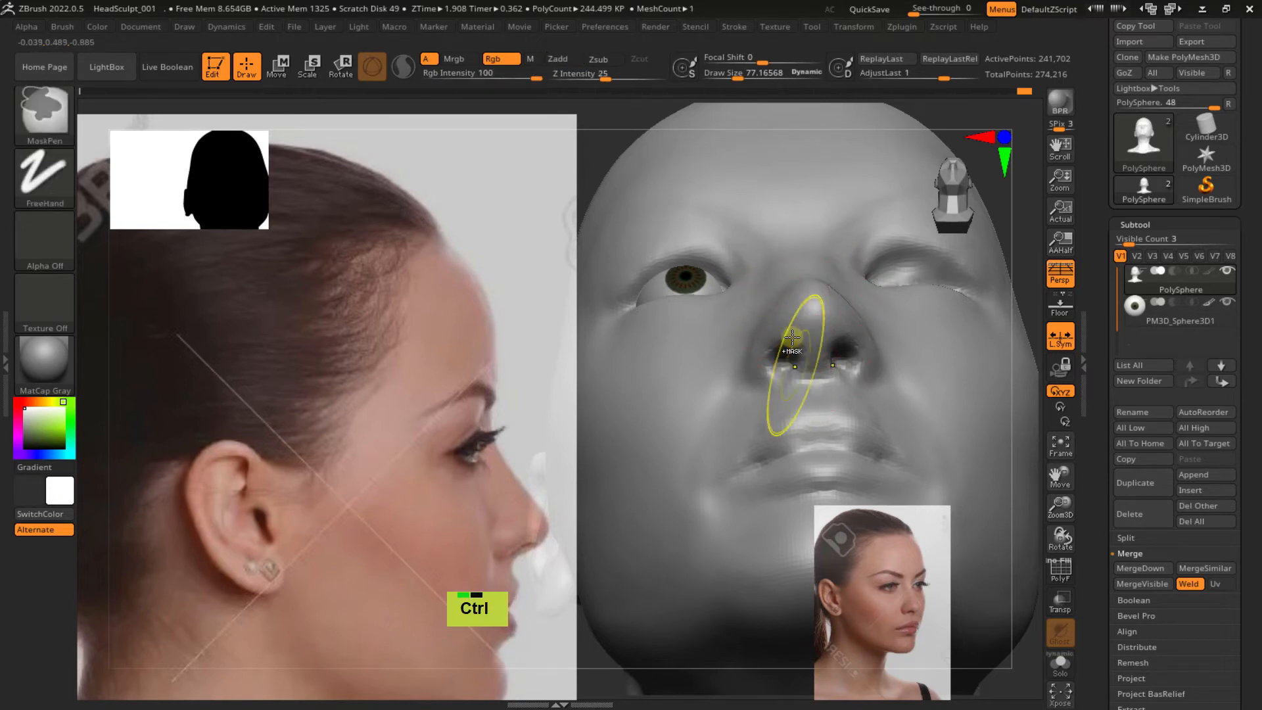
right_click_drag(794, 338, 828, 414, "ctrl")
mouse_move(756, 366)
right_mouse_down()
mouse_move(809, 352)
mouse_move(750, 278)
mouse_move(834, 351)
mouse_move(790, 346)
mouse_move(834, 343)
mouse_move(811, 380)
mouse_move(786, 380)
mouse_move(844, 379)
mouse_move(822, 380)
mouse_move(834, 357)
mouse_move(893, 349)
mouse_move(820, 296)
mouse_move(782, 341)
right_mouse_up()
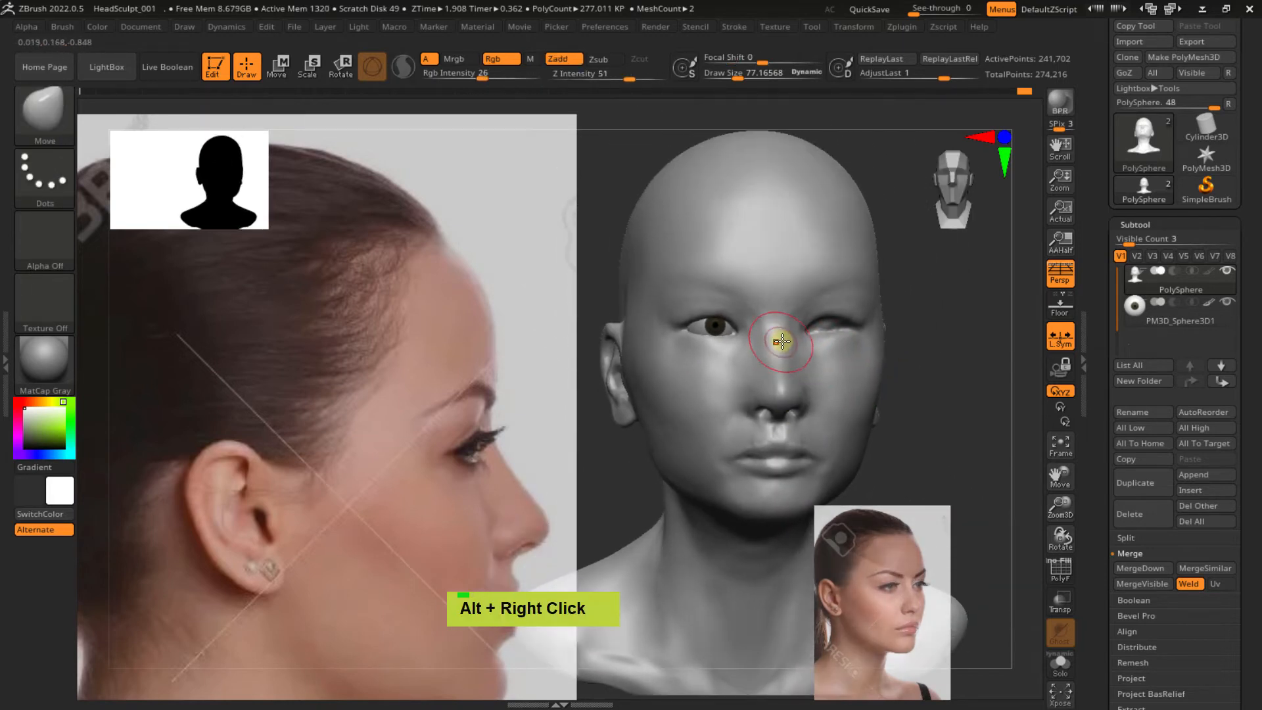
Mirror the eyeball subtool across the X axis with SubTool Master, merging both eyes into one subtool
left_click(1165, 325)
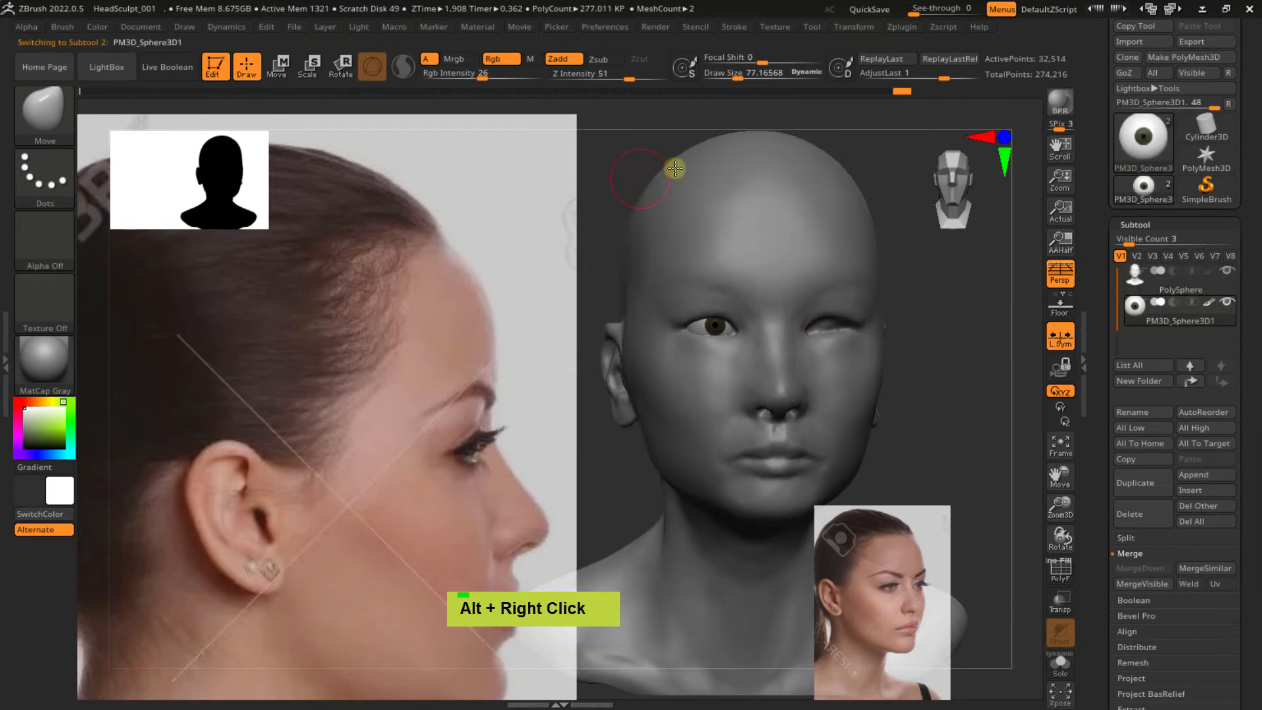
left_click(900, 28)
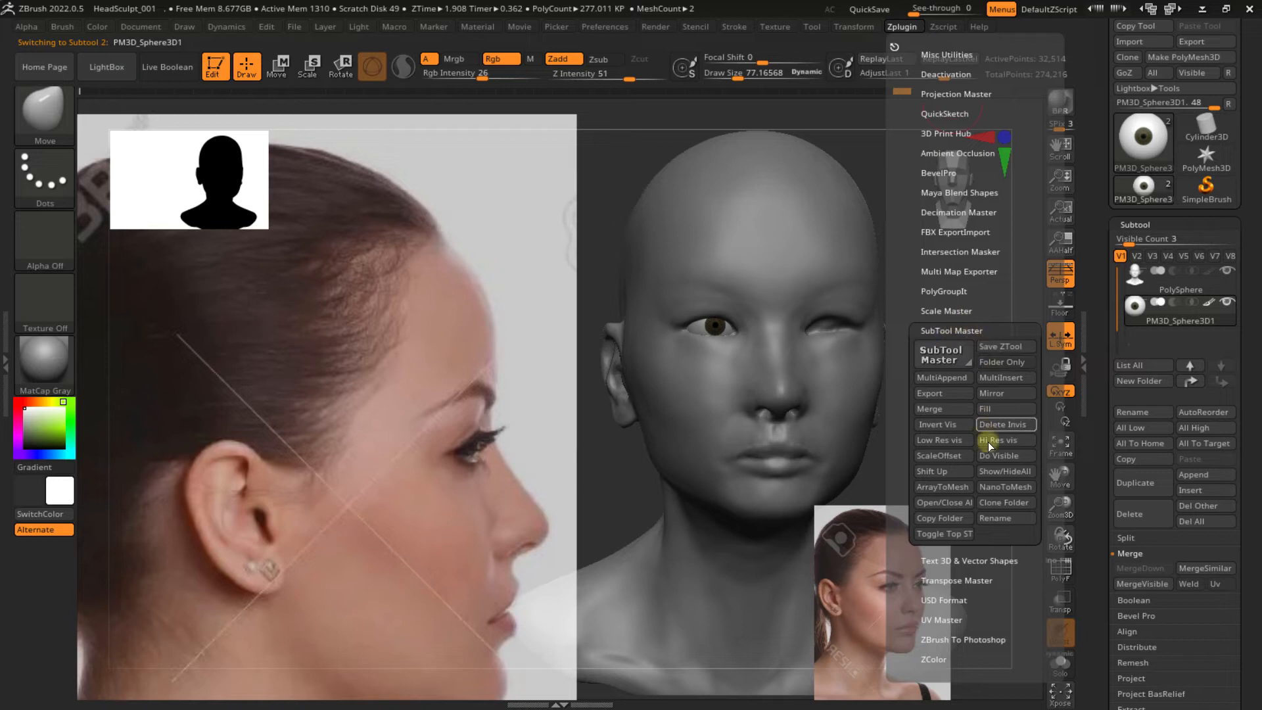
left_click(1008, 393)
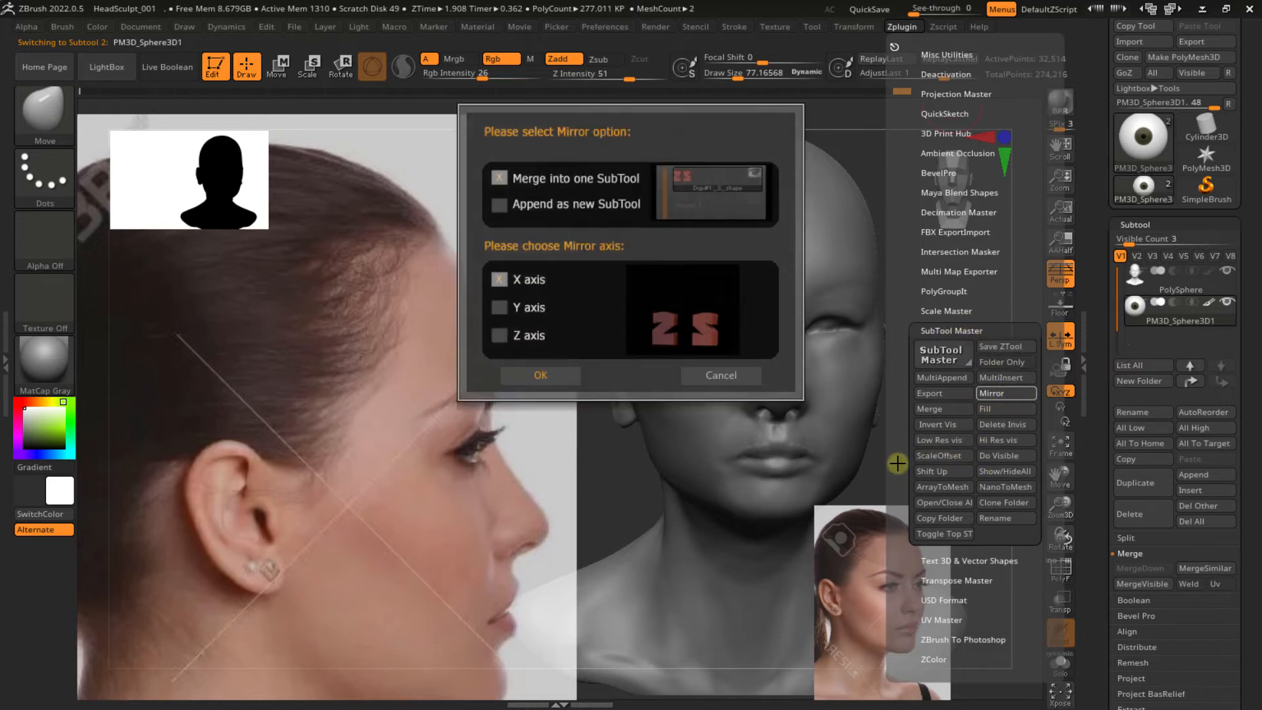
left_click(512, 375)
right_click_drag(916, 303, 878, 335, "alt")
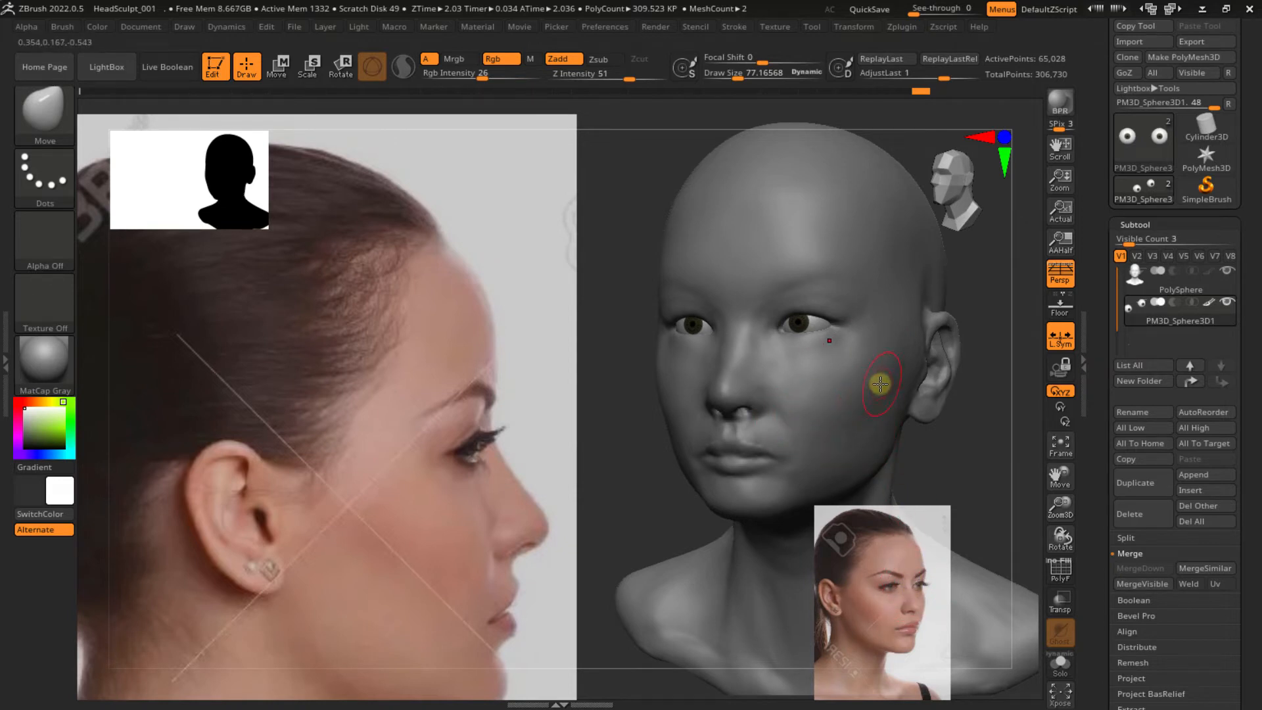
right_click_drag(817, 406, 856, 401)
mouse_move(816, 418)
right_mouse_down()
mouse_move(791, 411)
mouse_move(868, 380)
mouse_move(845, 397)
mouse_move(817, 366)
mouse_move(876, 372)
mouse_move(853, 374)
right_mouse_up()
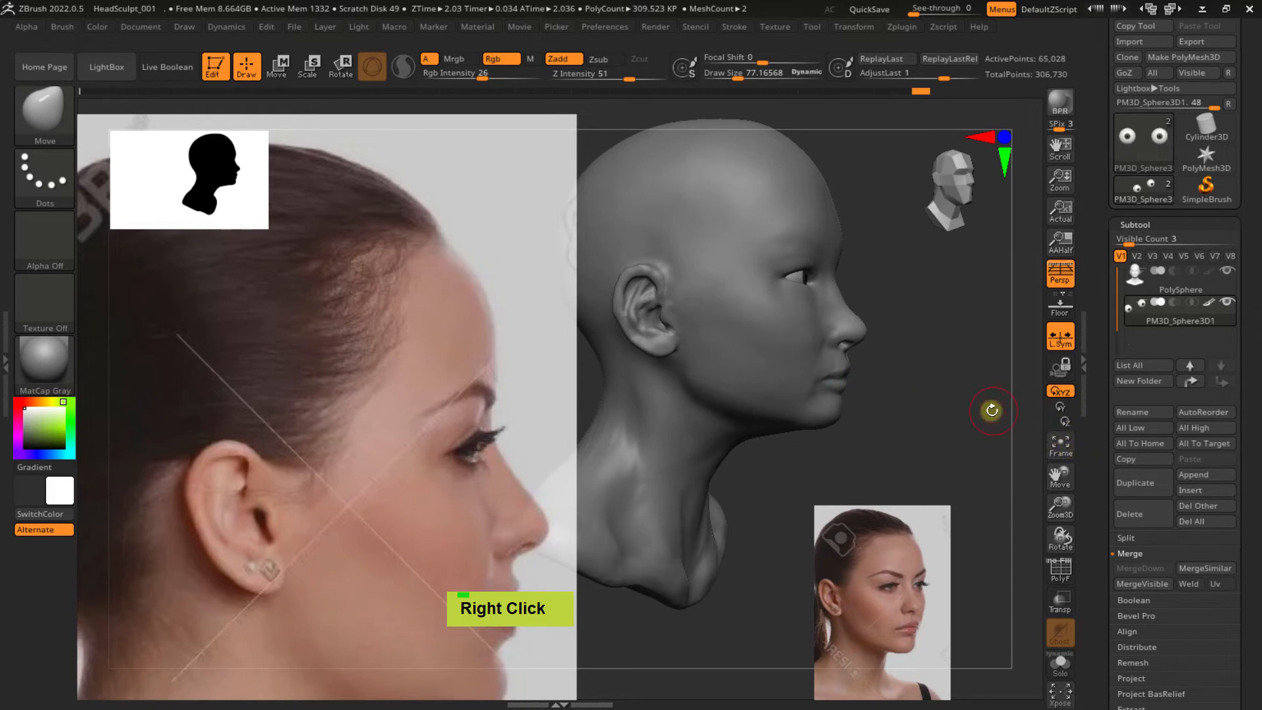
Open the Geometry settings and make the head the active subtool
left_click_drag(1108, 490, 1112, 397)
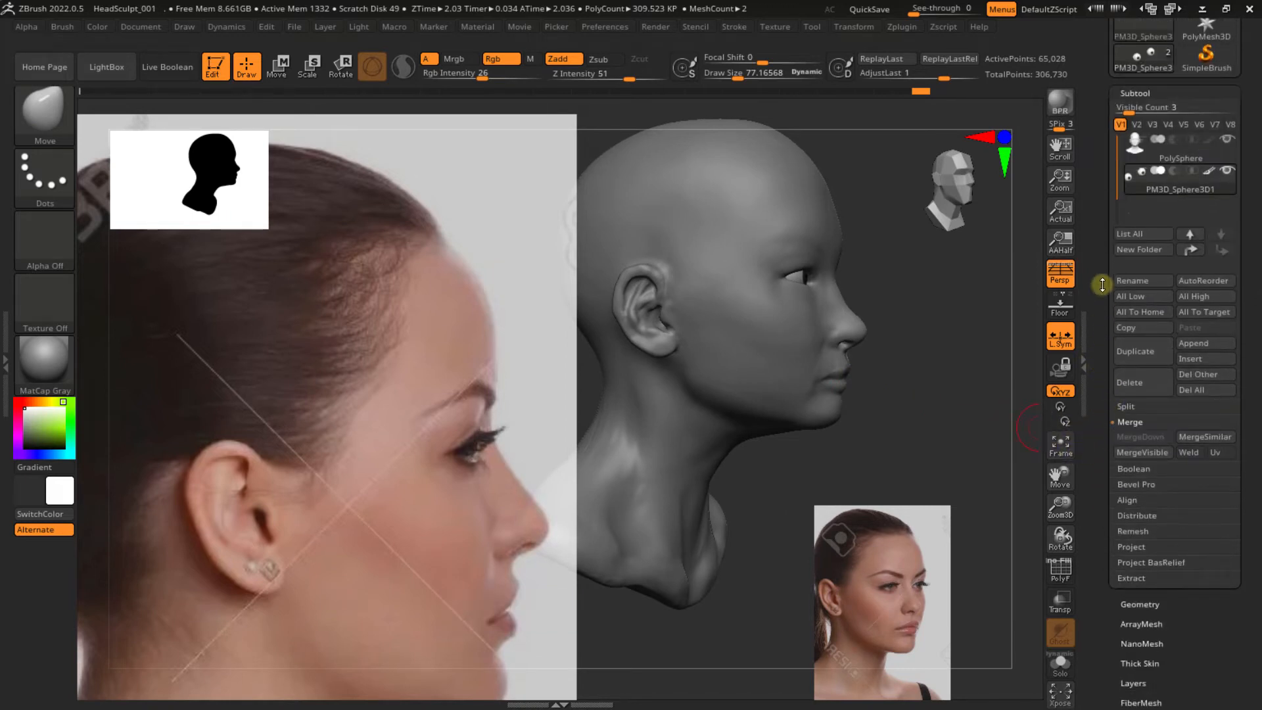
left_click(1135, 94)
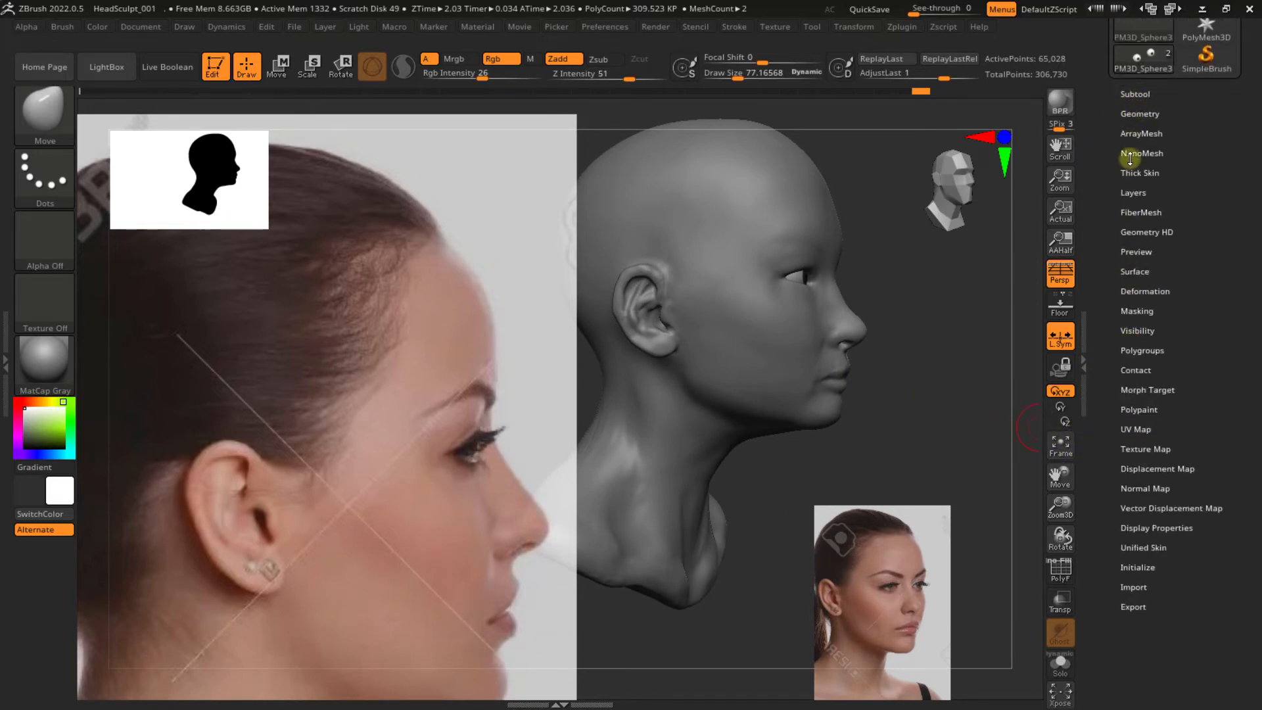
left_click(1134, 115)
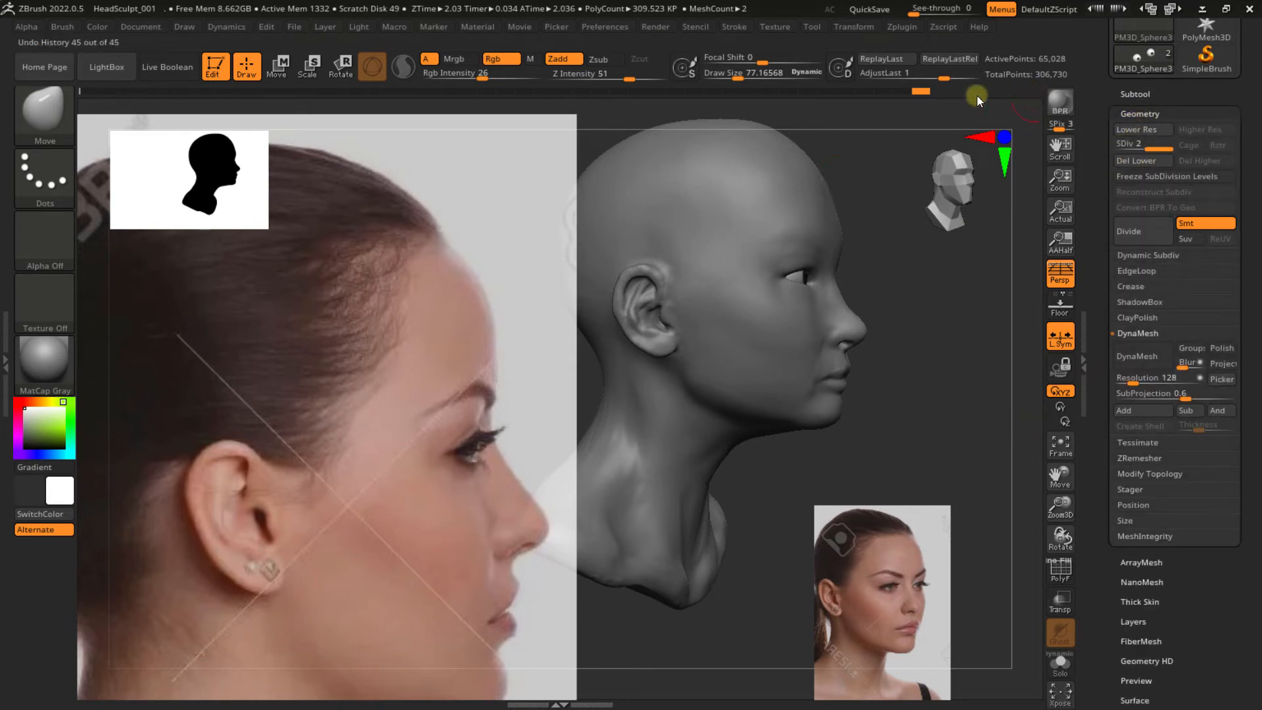
right_click_drag(915, 233, 851, 262)
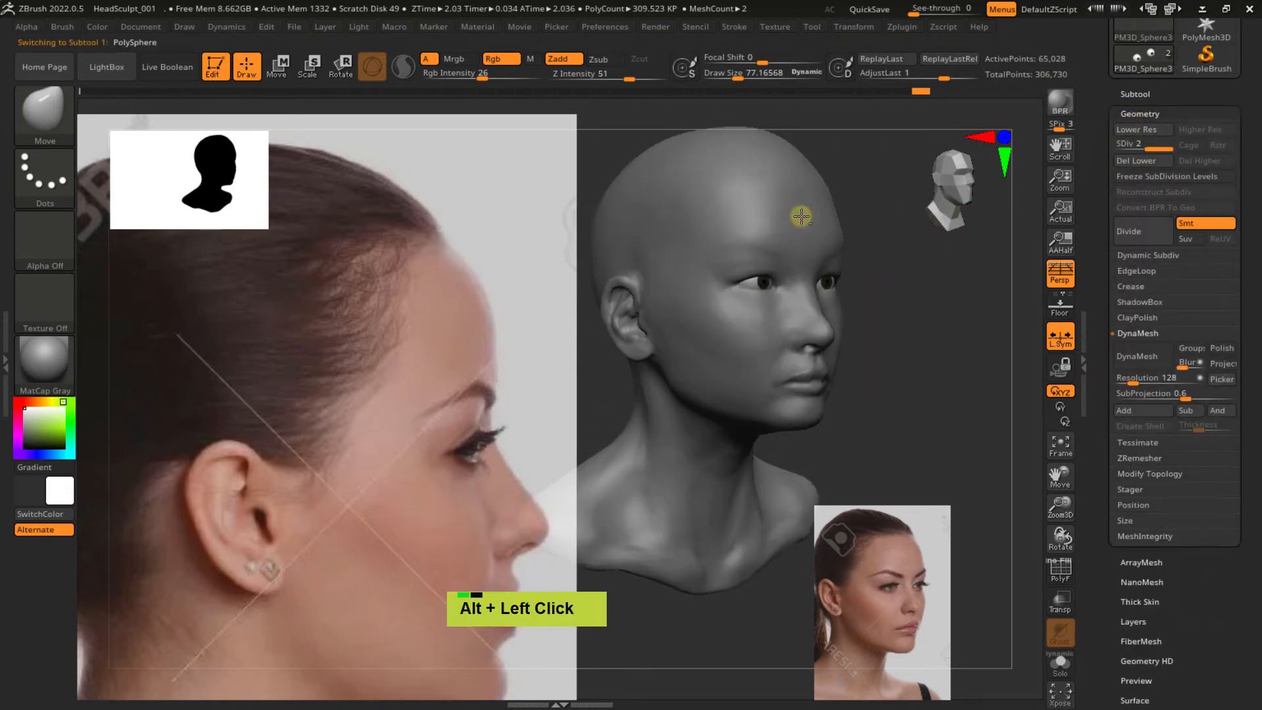
left_click(800, 211, "alt")
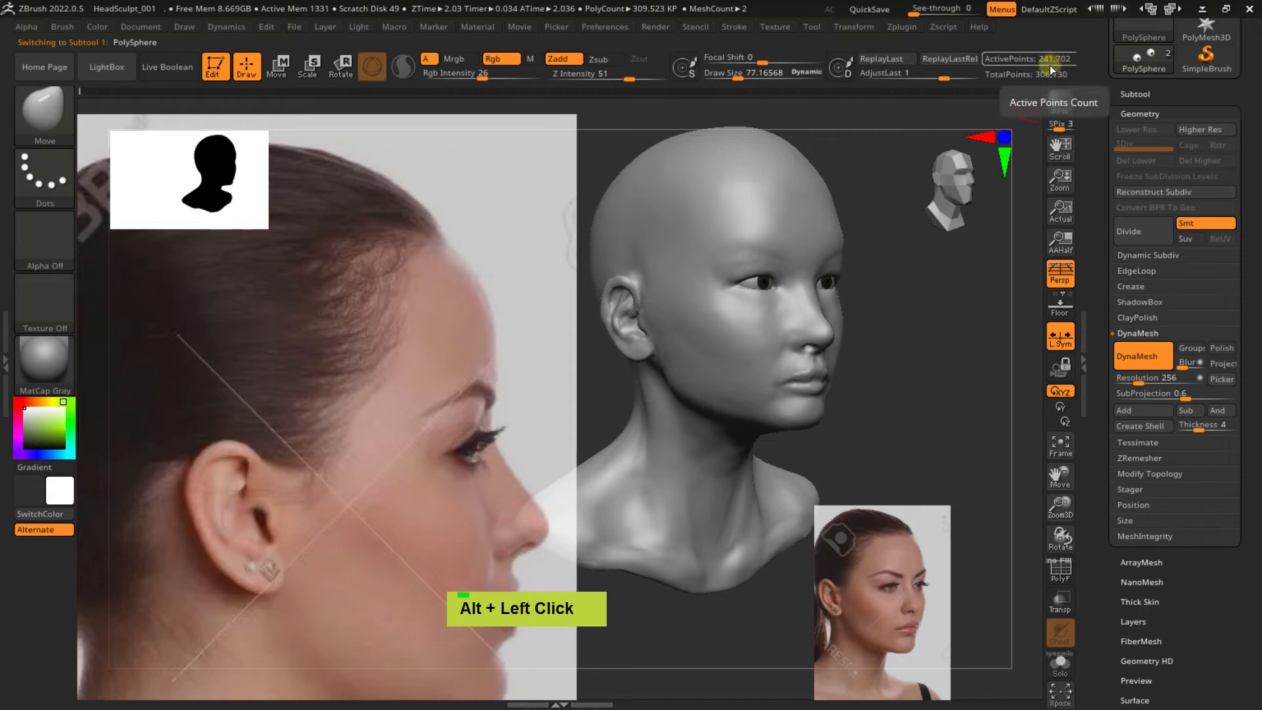
Arrange the three reference photos in one column beside the head using Spotlight
right_click_drag(896, 276, 969, 178, "ctrl")
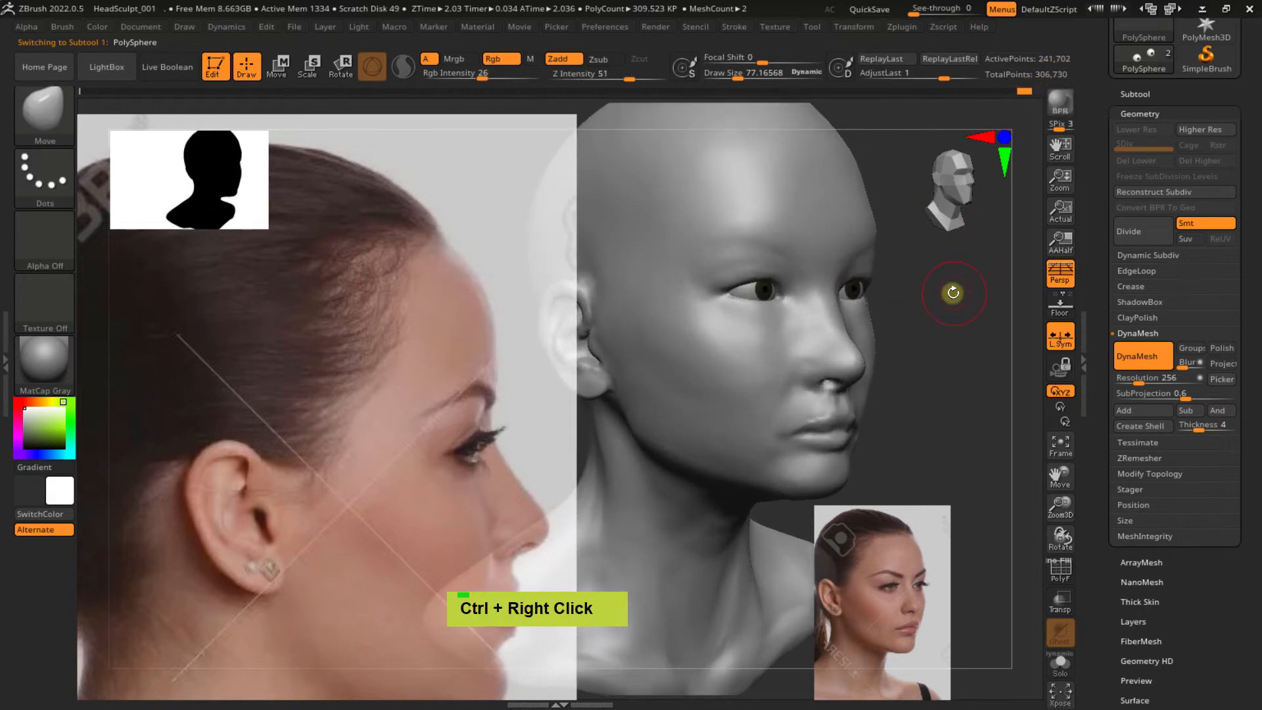
mouse_move(953, 292)
right_mouse_down()
mouse_move(916, 282)
mouse_move(909, 333)
mouse_move(949, 307)
right_mouse_up()
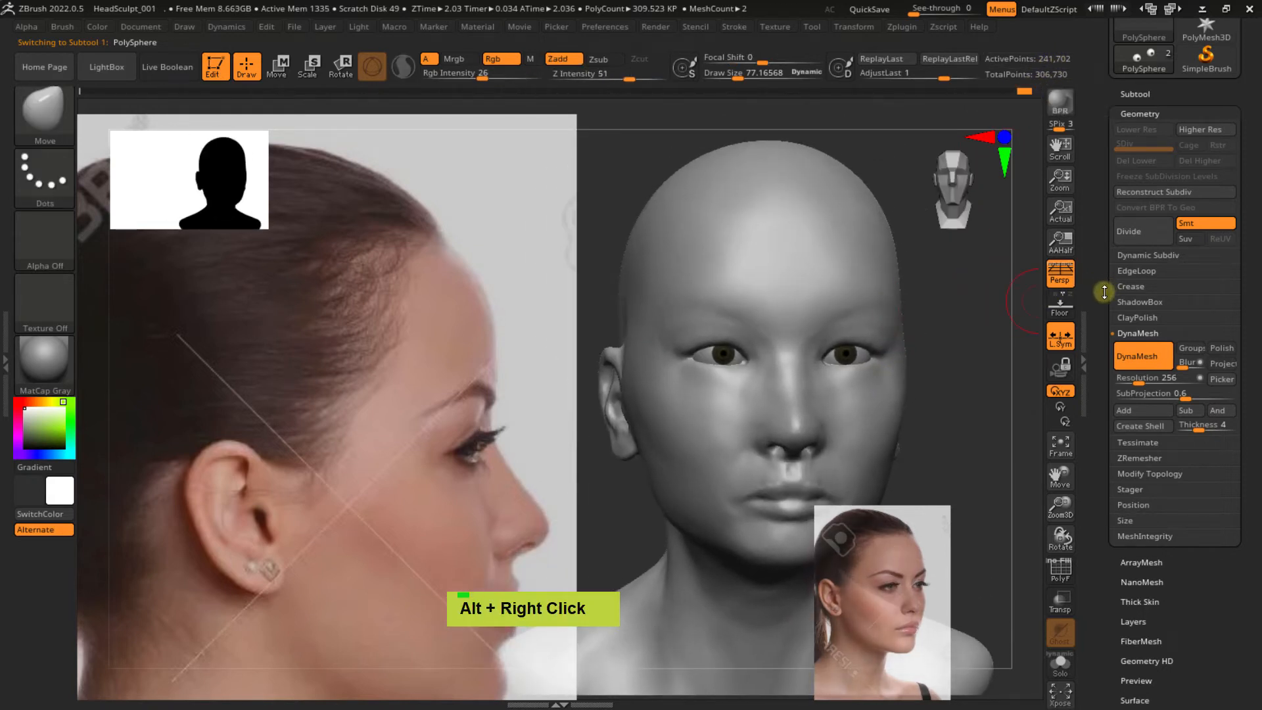
right_click_drag(501, 321, 484, 341, "alt")
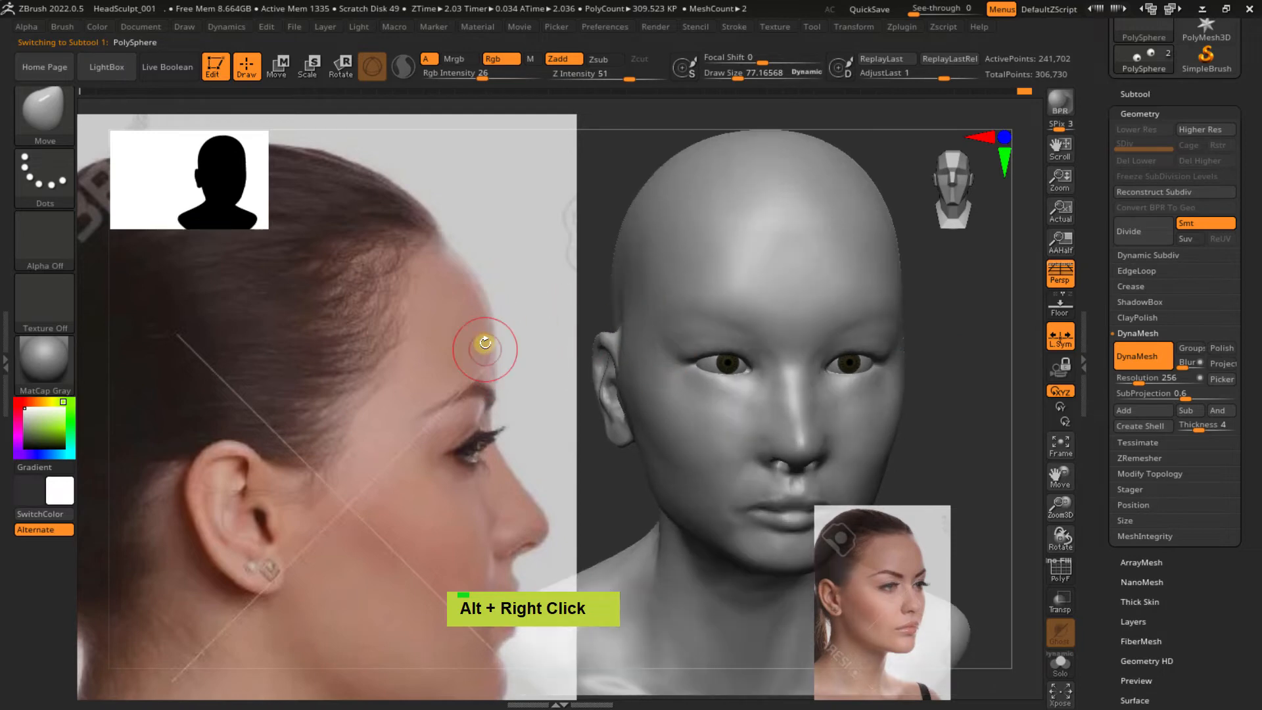
key("z")
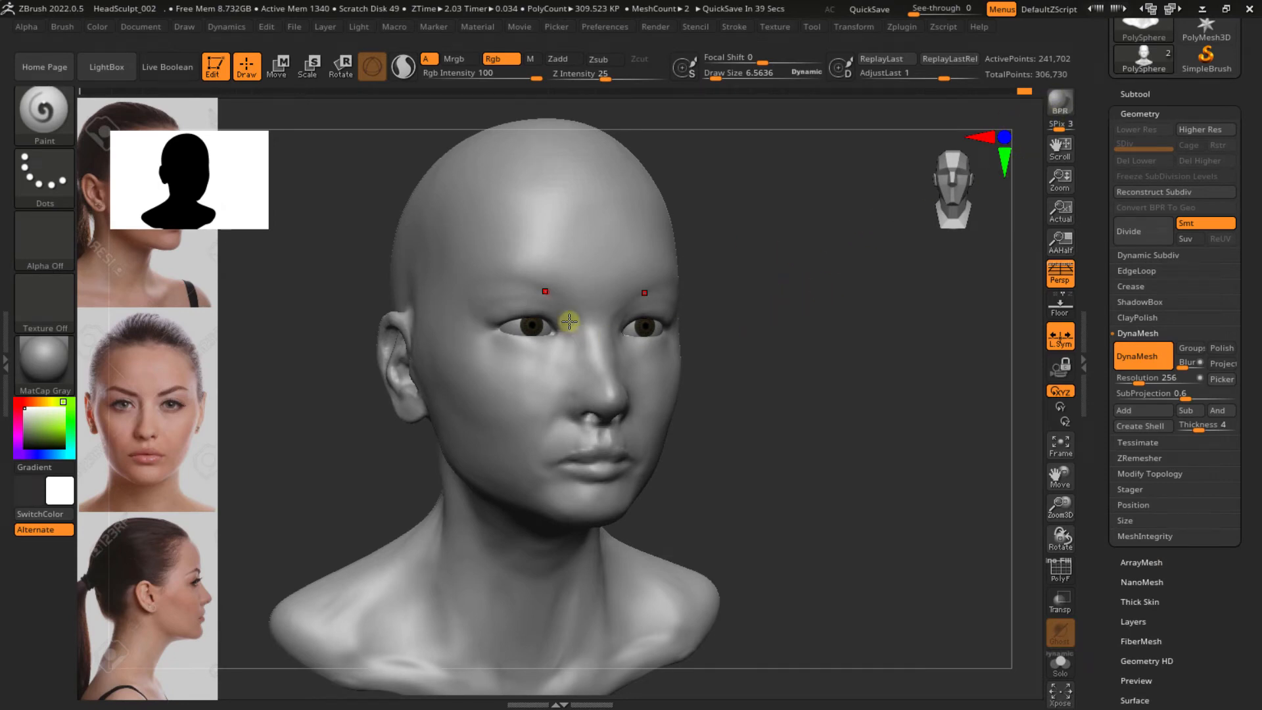
Examine the face's mesh density with the polyframe shown, and hide the polyframe again
left_click(600, 332, "ctrl")
mouse_move(569, 278)
right_mouse_down()
mouse_move(581, 285)
mouse_move(568, 284)
right_mouse_up()
right_click_drag(568, 284, 605, 287, "ctrl")
key("shift+f")
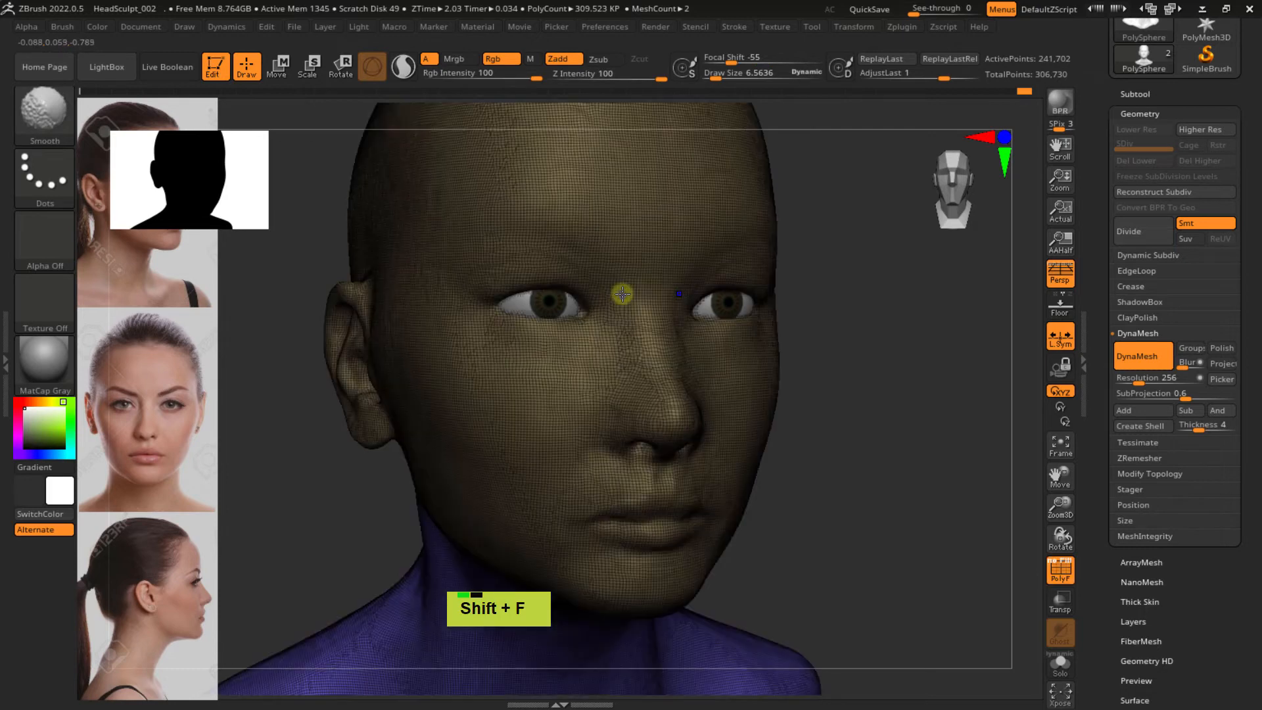
key("shift+f")
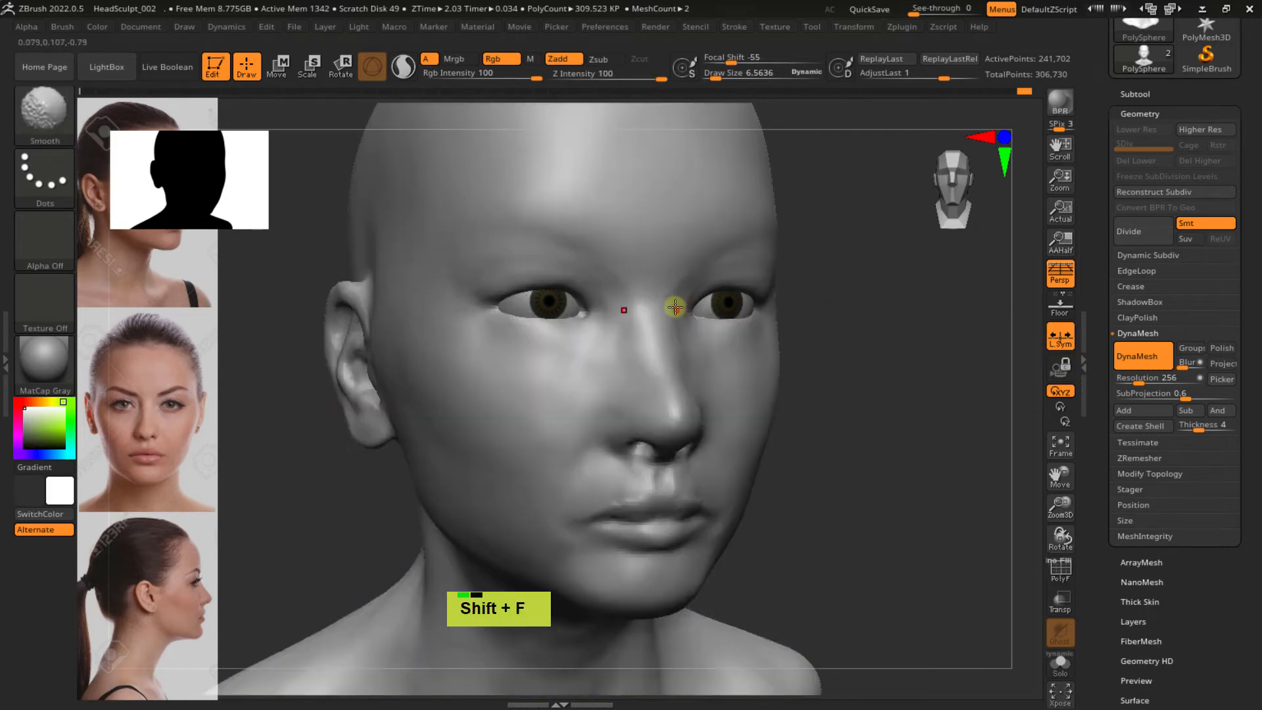
Mark the head's current undo history state as the source for projecting detail
right_click_drag(676, 310, 684, 289, "alt")
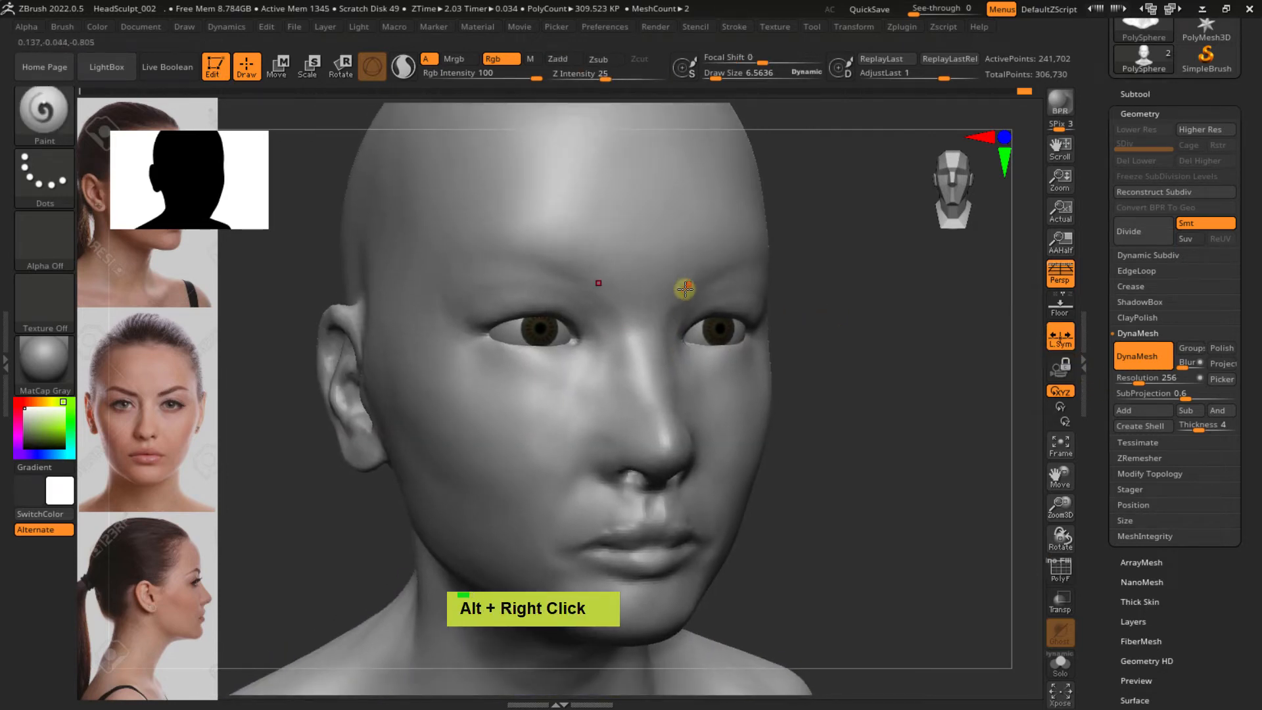
left_click(1128, 97)
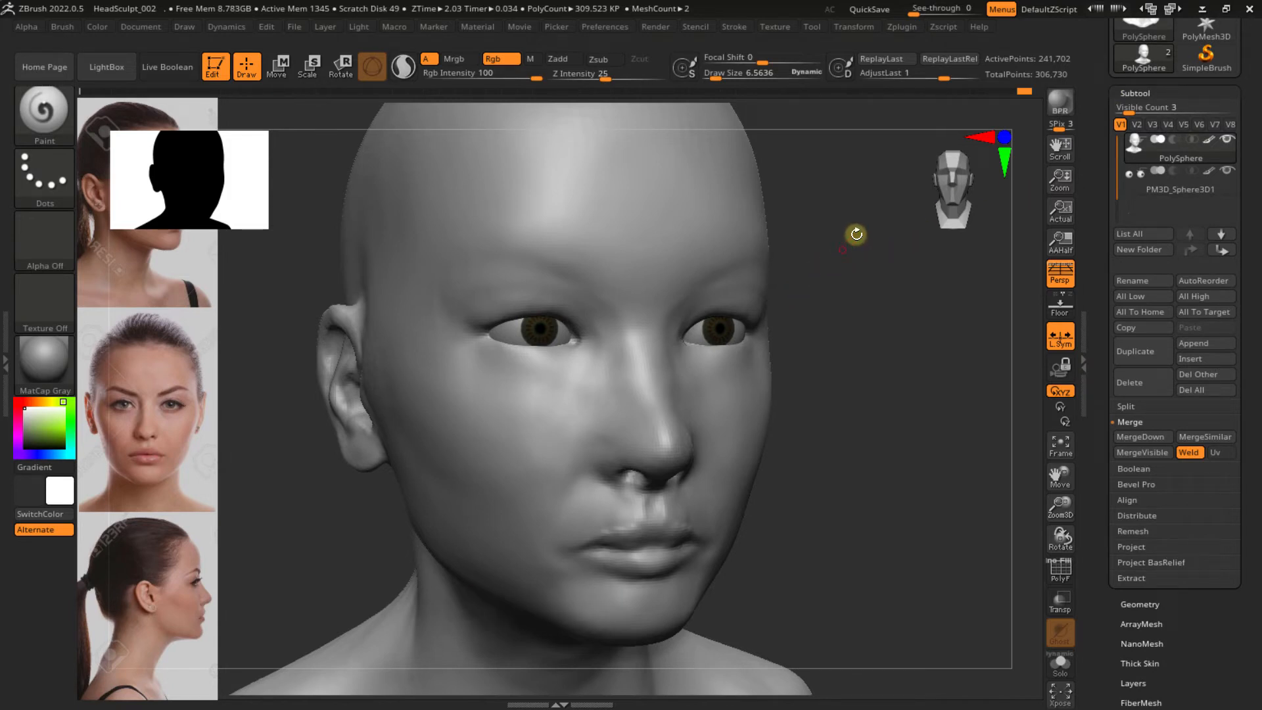
left_click(1026, 91, "ctrl")
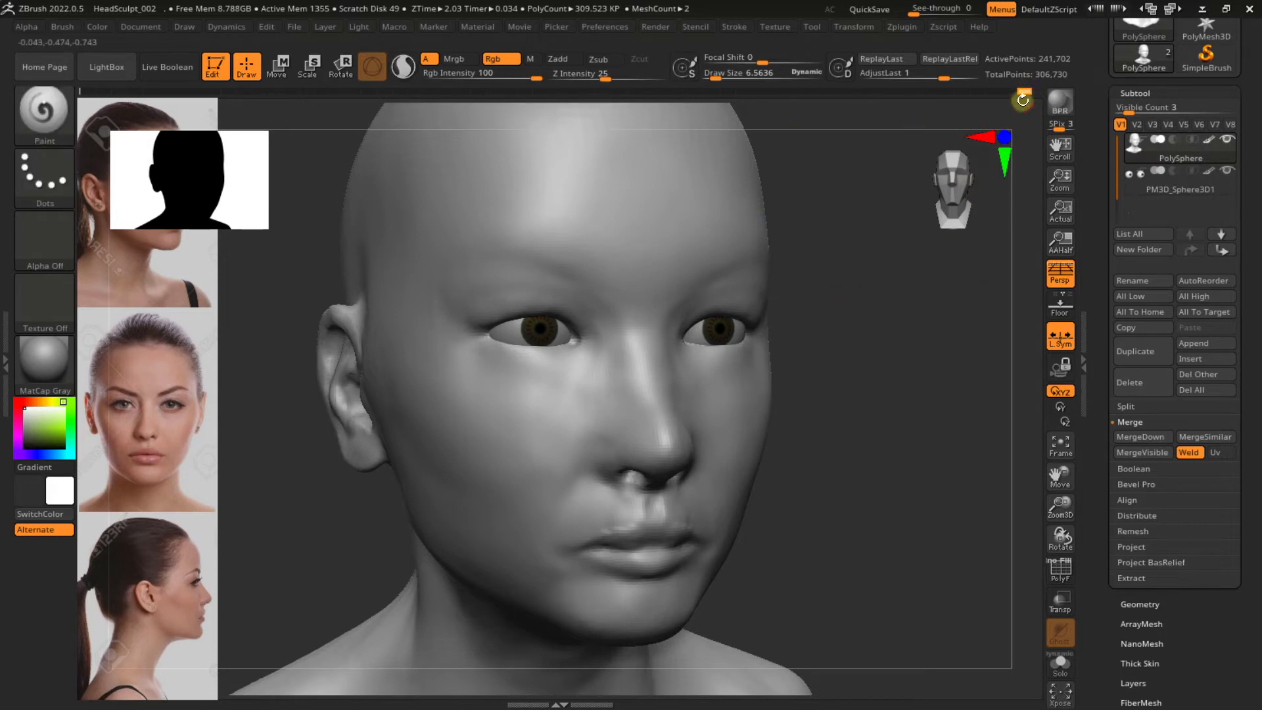
Turn off DynaMesh for the head and open the ZRemesher settings
scroll(1104, 294, "down", 2)
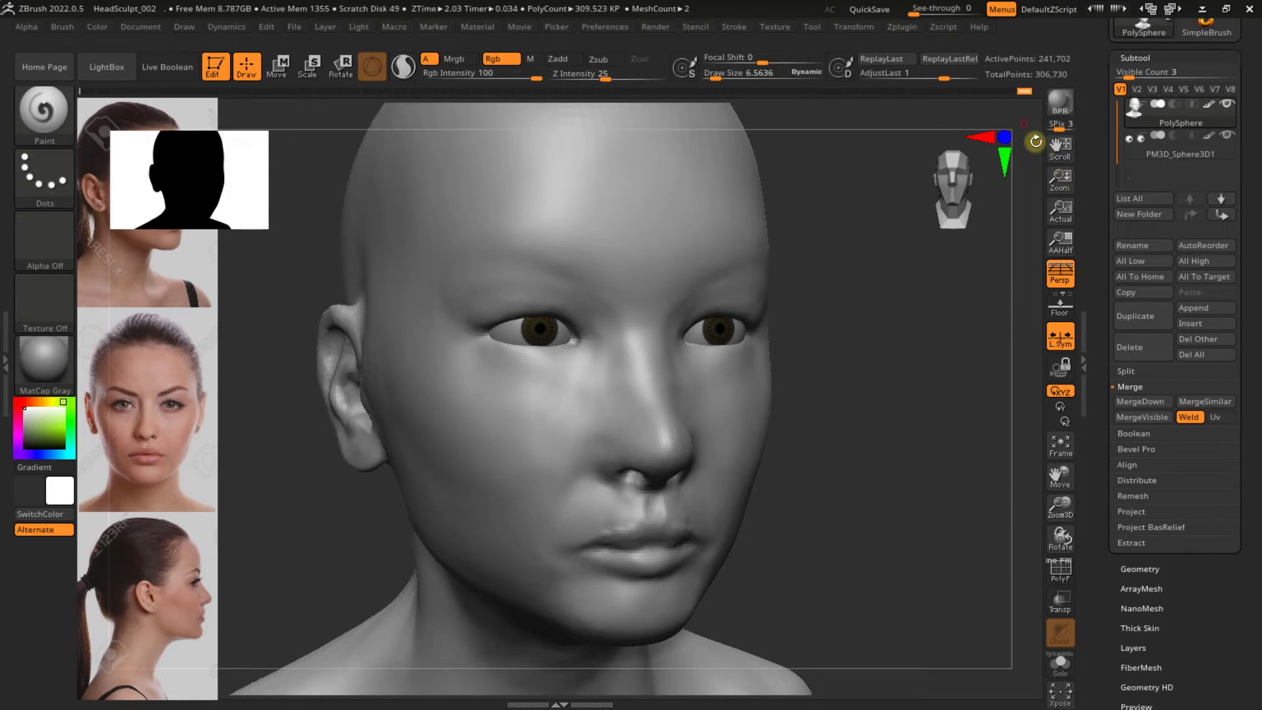
scroll(1106, 279, "down", 3)
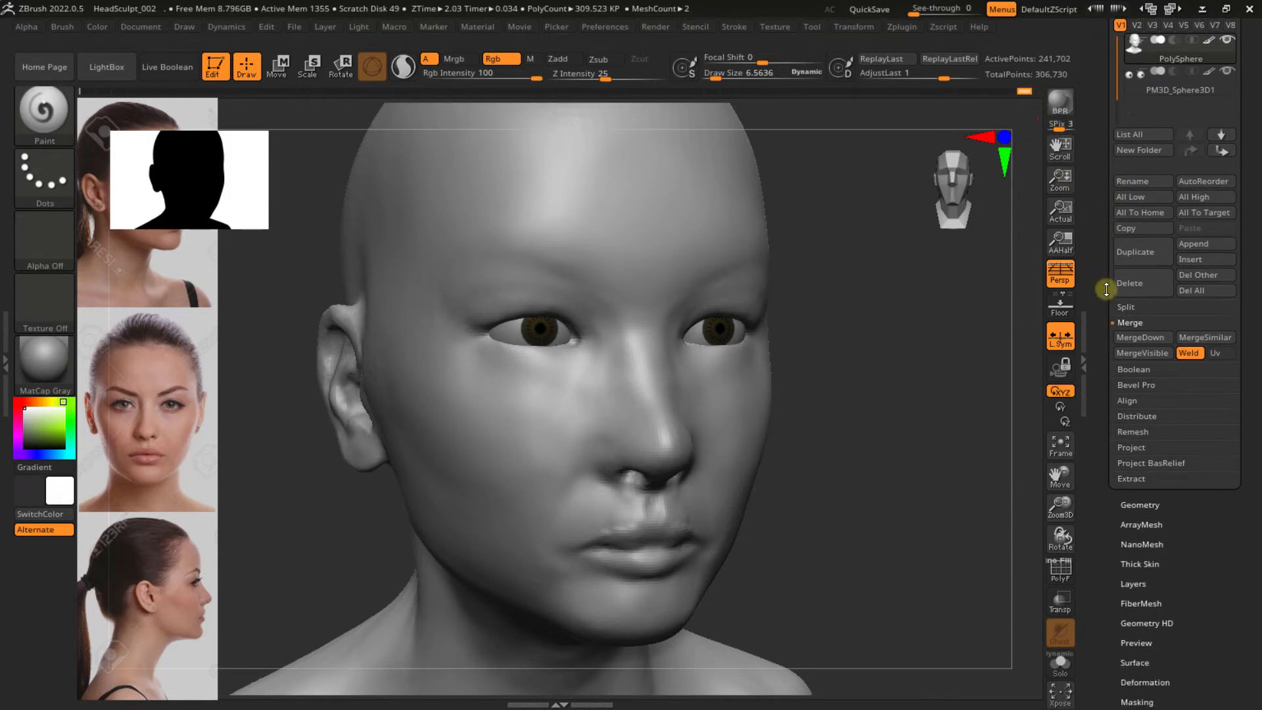
scroll(1105, 288, "down", 2)
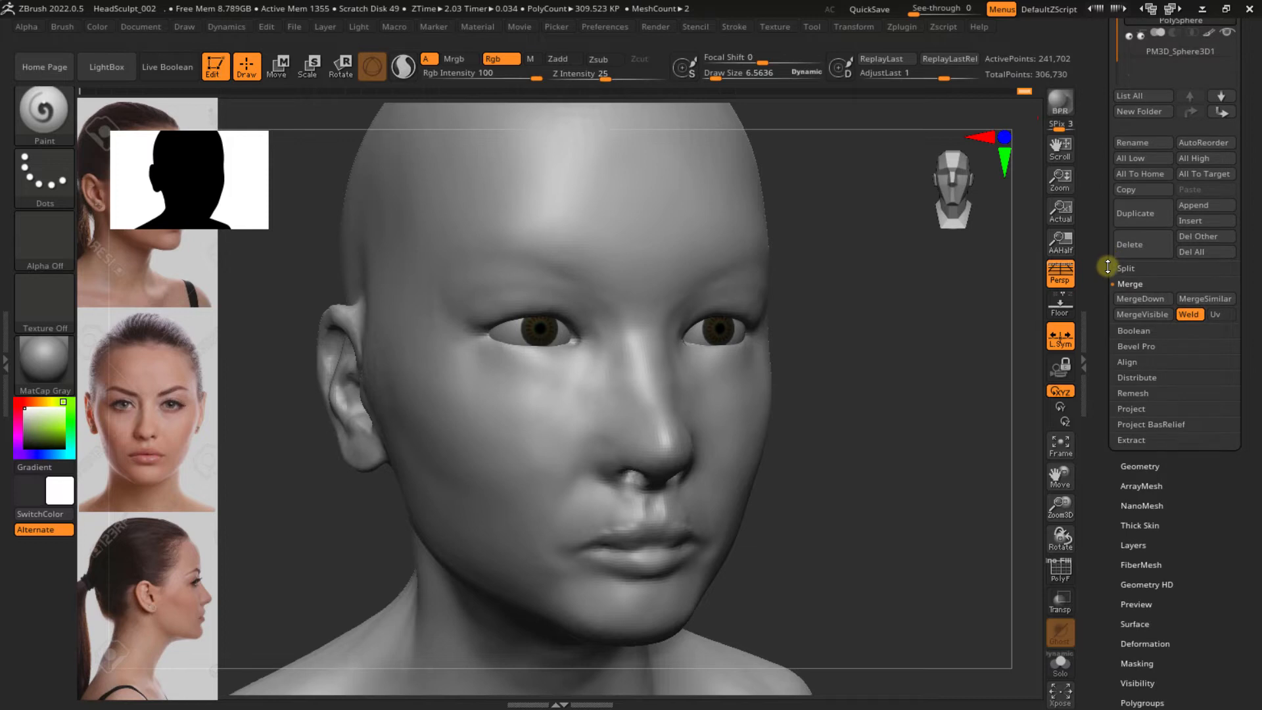
left_click(1131, 467)
left_click(1141, 290)
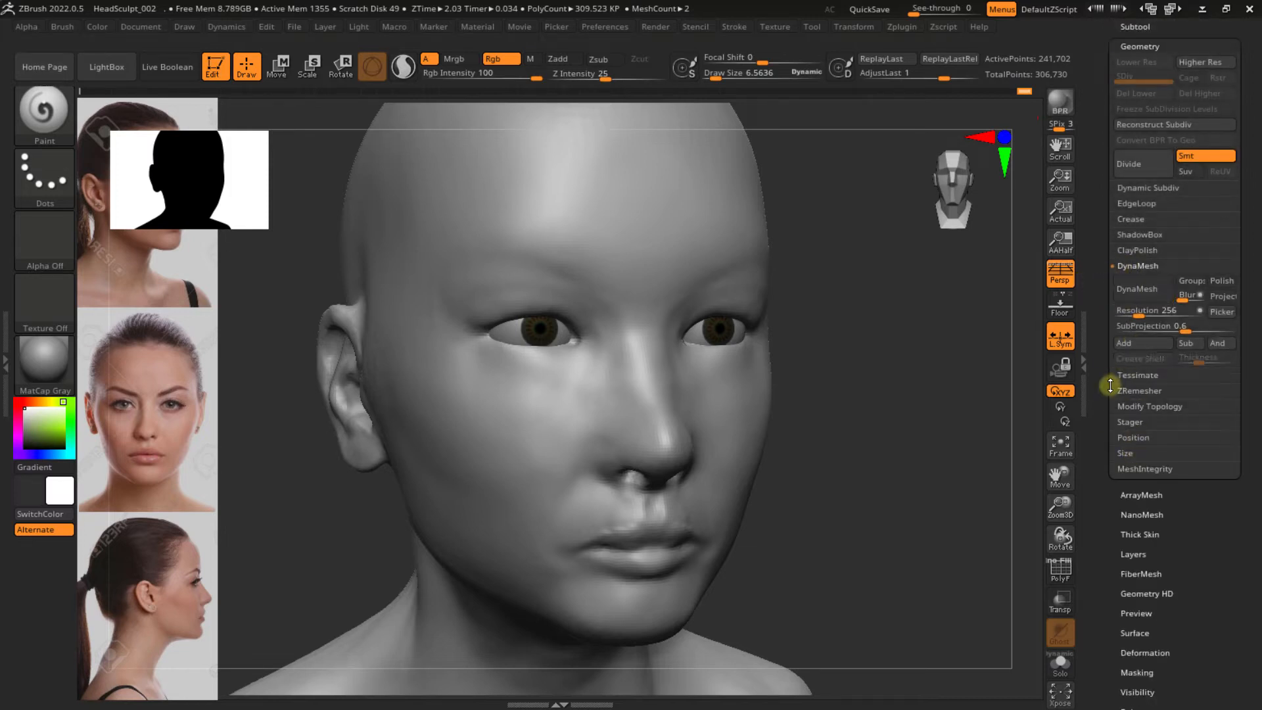
left_click(1140, 392)
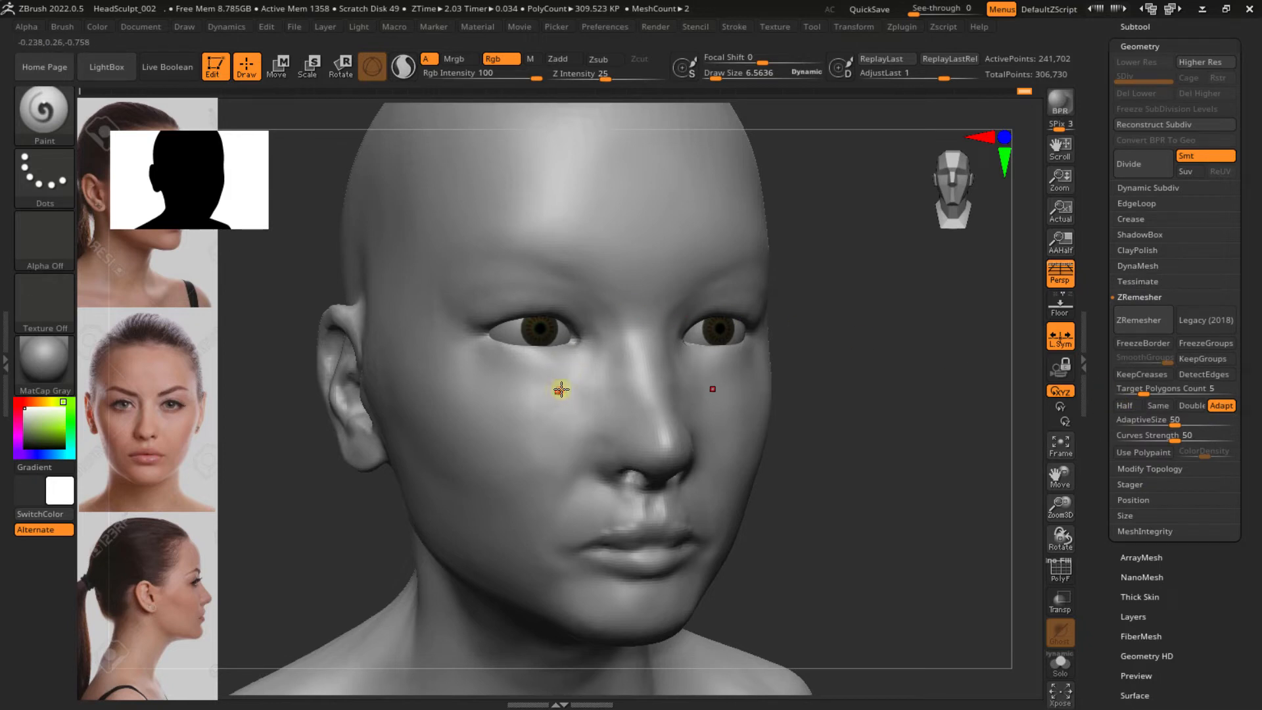
Set the draw size to about 65 and ZRemesh the head with a target polygons count of 5 and Adapt enabled
key("s")
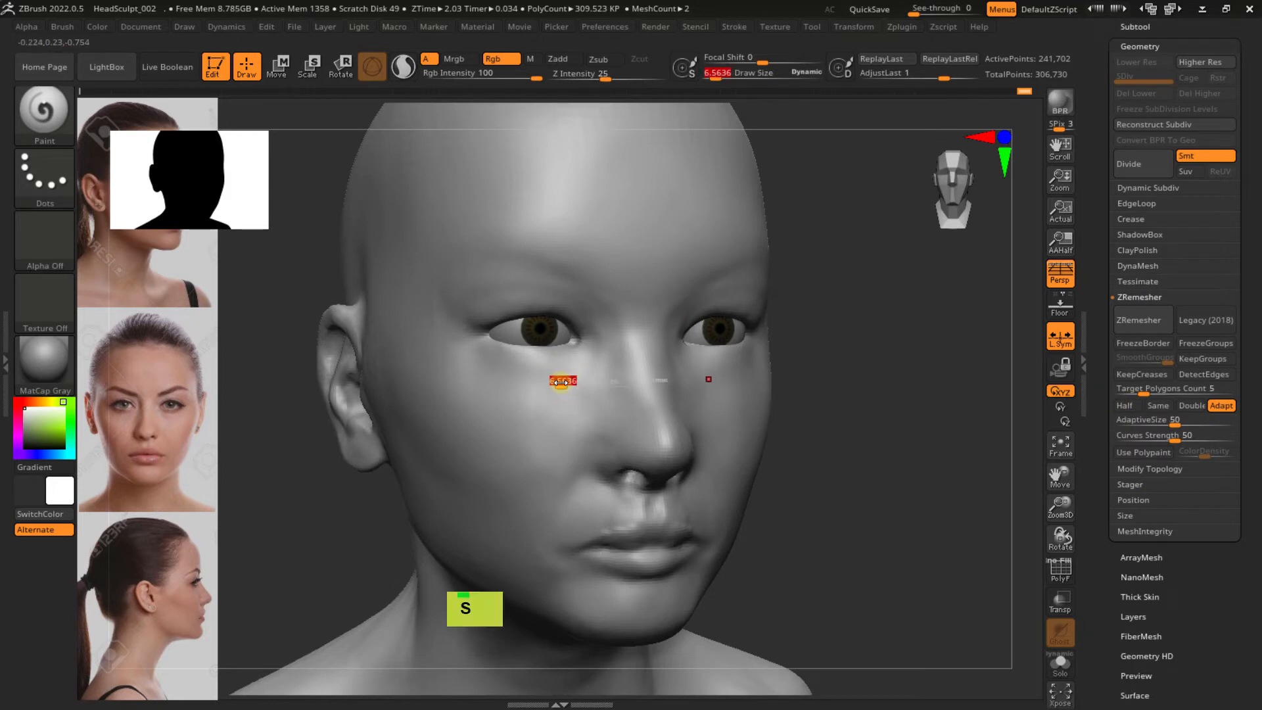
left_click_drag(560, 383, 571, 376)
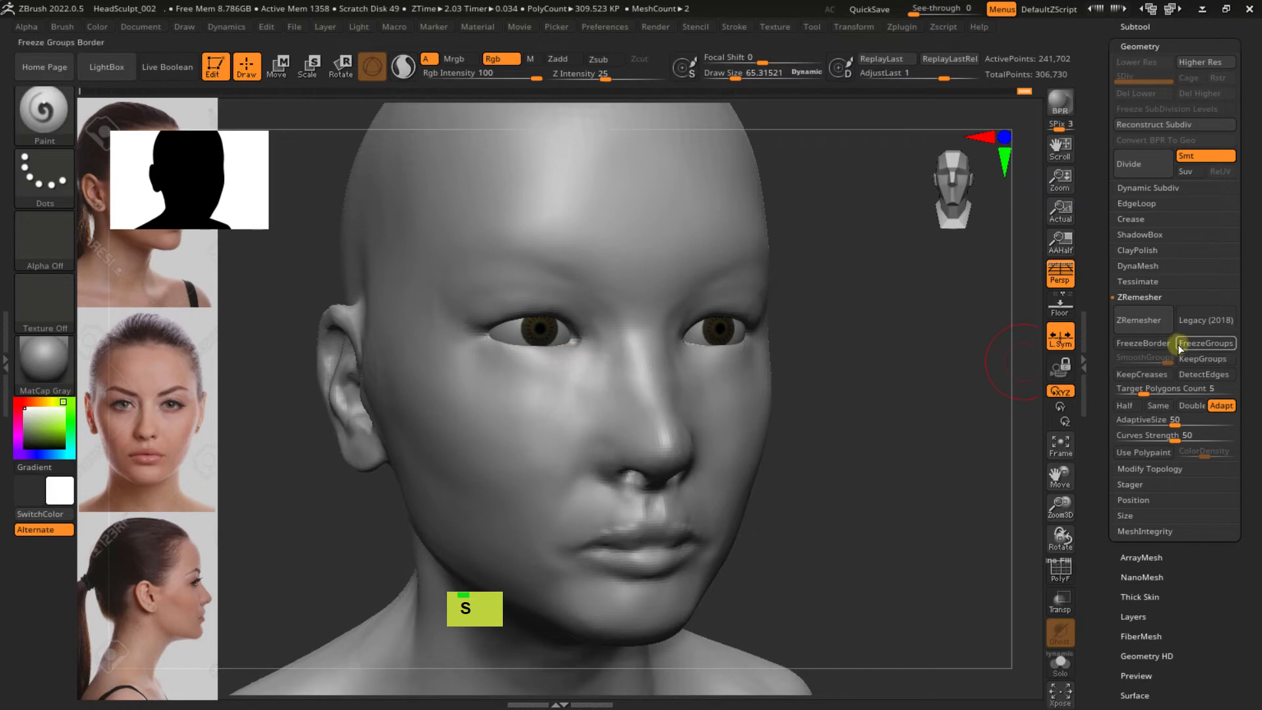
left_click(1142, 393)
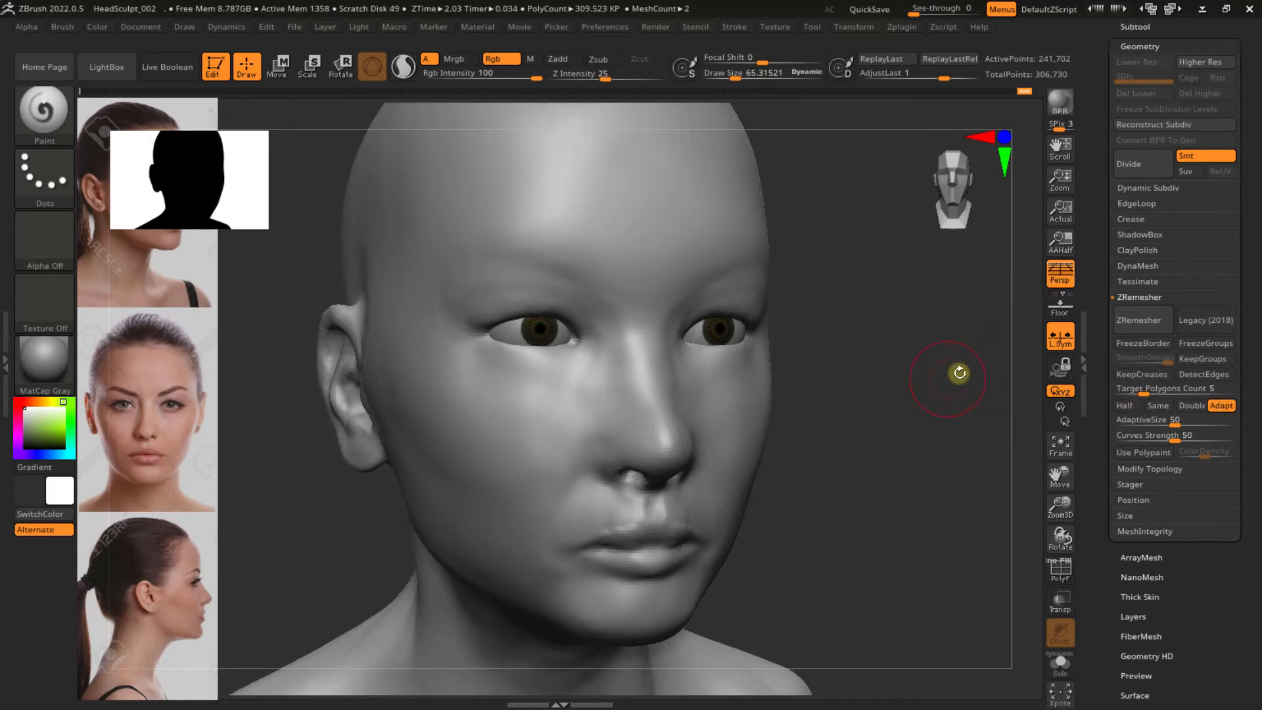
left_click(1135, 390)
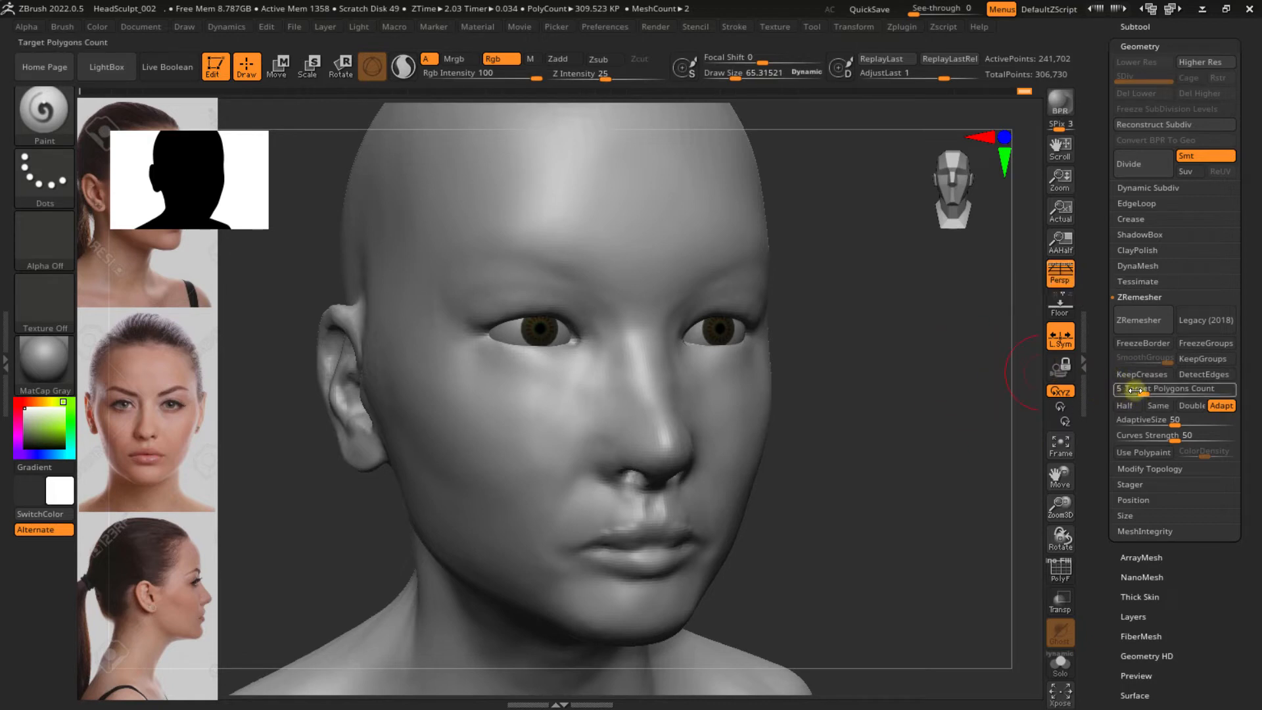
left_click(1133, 325)
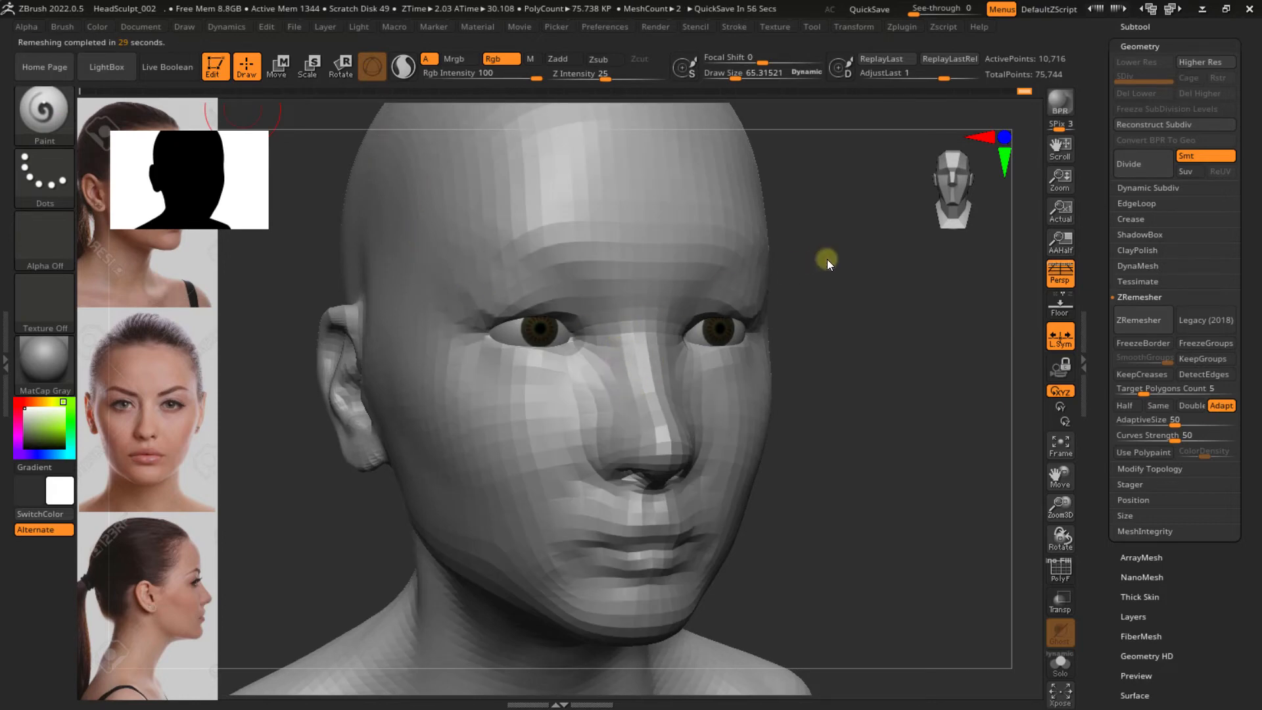
Show the polyframe to inspect the remeshed topology around the eyes and nose, and select the Move brush
key("shift+f")
mouse_move(834, 254)
right_mouse_down()
mouse_move(792, 274)
mouse_move(822, 242)
mouse_move(760, 258)
mouse_move(817, 262)
mouse_move(822, 285)
mouse_move(797, 248)
mouse_move(807, 288)
mouse_move(802, 271)
right_mouse_up()
mouse_move(804, 271)
left_mouse_down("shift")
mouse_move(806, 261)
mouse_move(831, 284)
left_mouse_up("shift")
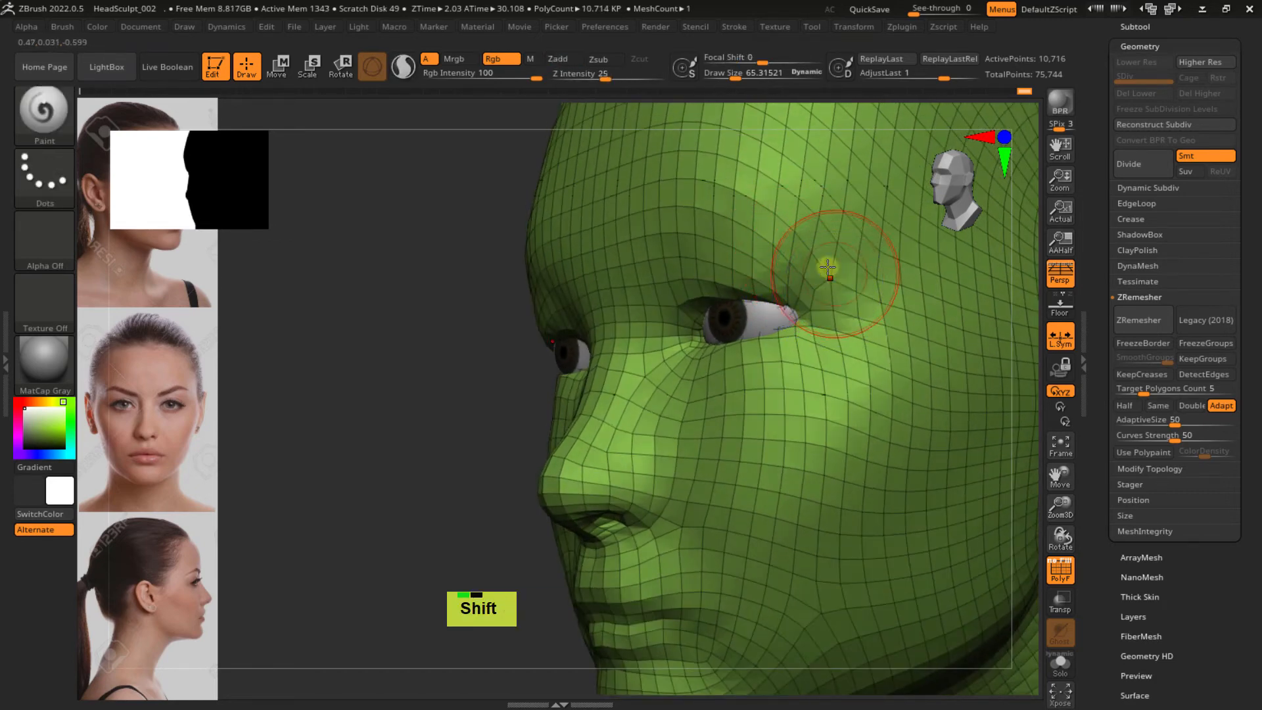
mouse_move(831, 270)
right_mouse_down()
mouse_move(870, 281)
mouse_move(831, 278)
right_mouse_up()
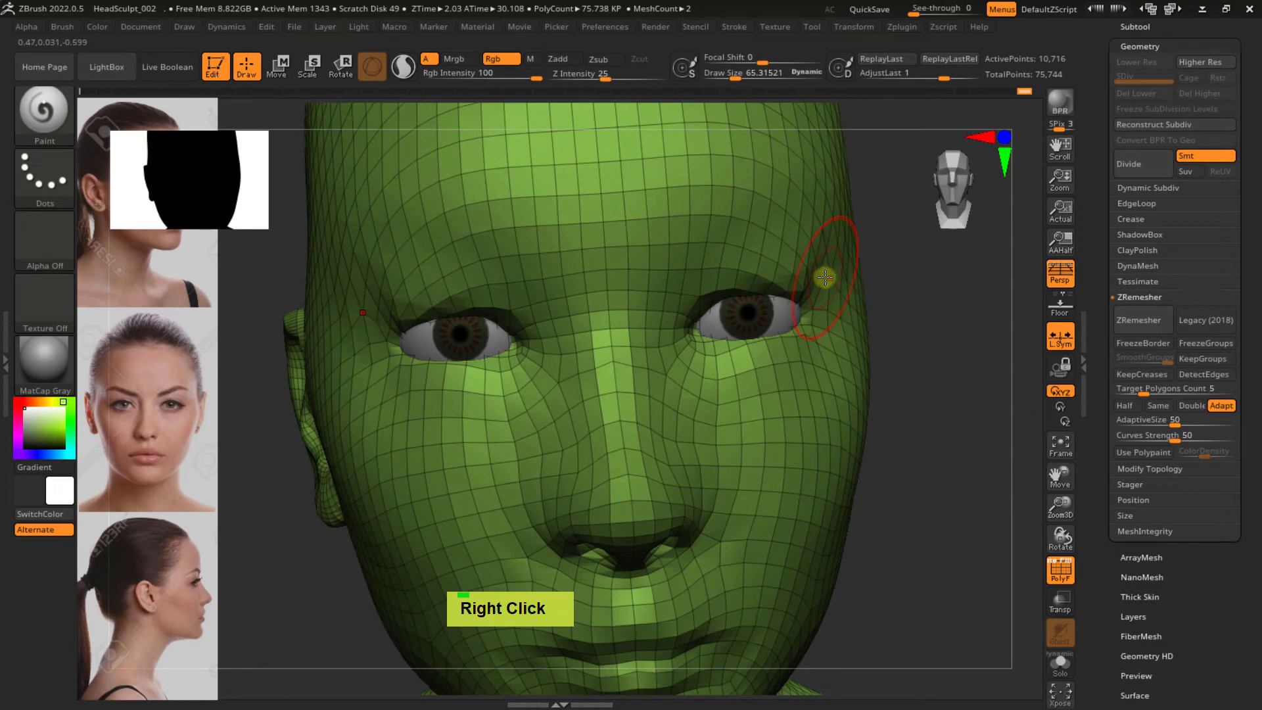
key("b")
key("m")
key("v")
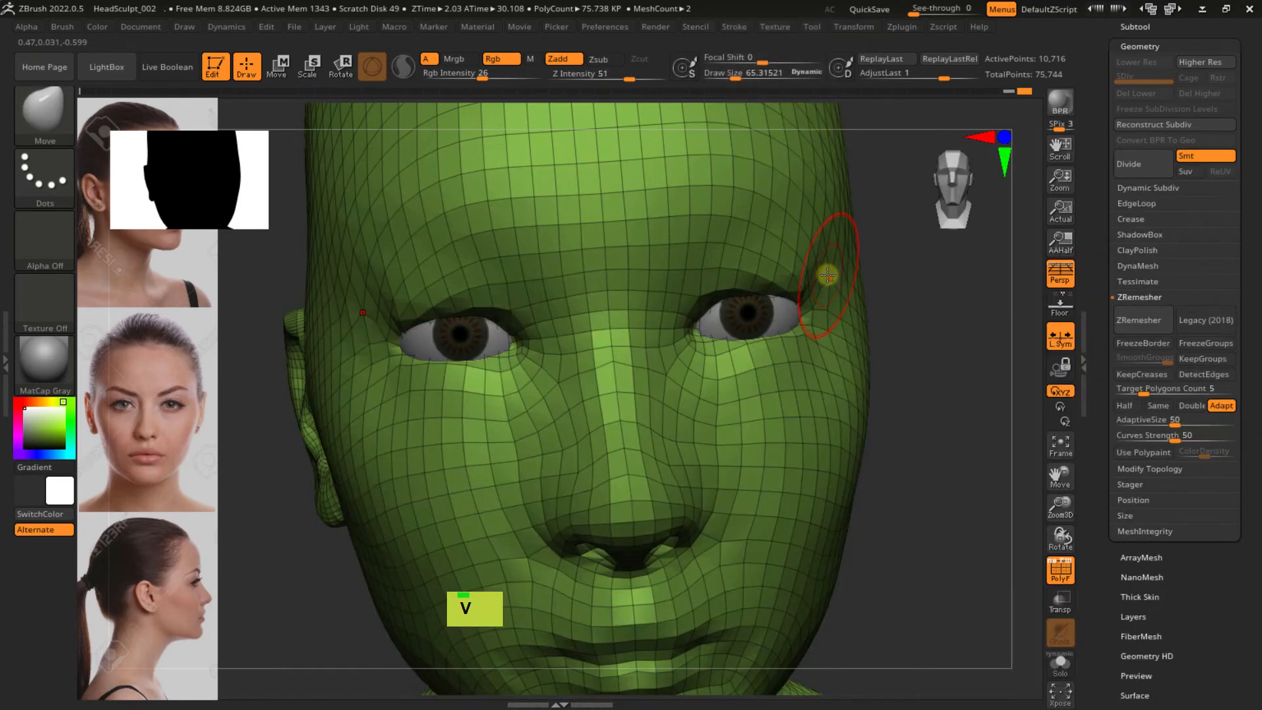
Divide the remeshed head once to subdivision level 2 and hide the polyframe
mouse_move(826, 273)
right_mouse_down()
mouse_move(817, 282)
mouse_move(809, 242)
mouse_move(833, 246)
mouse_move(782, 273)
right_mouse_up()
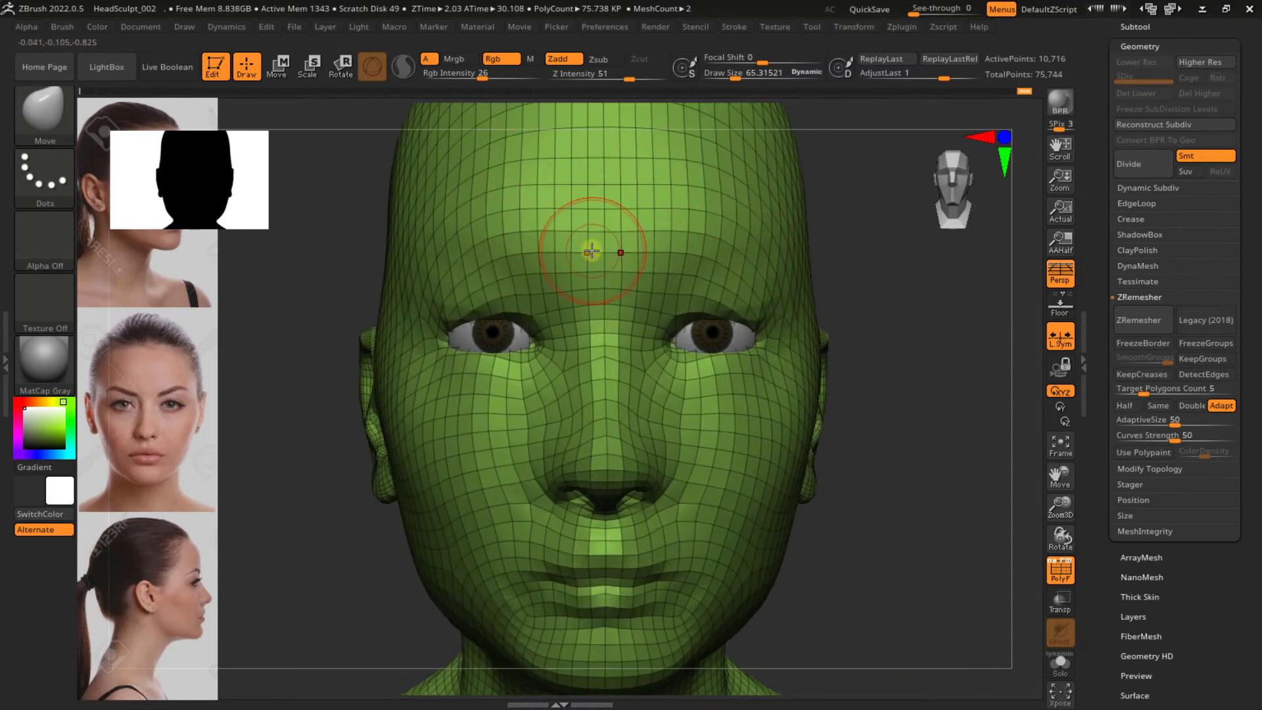
key("ctrl+d")
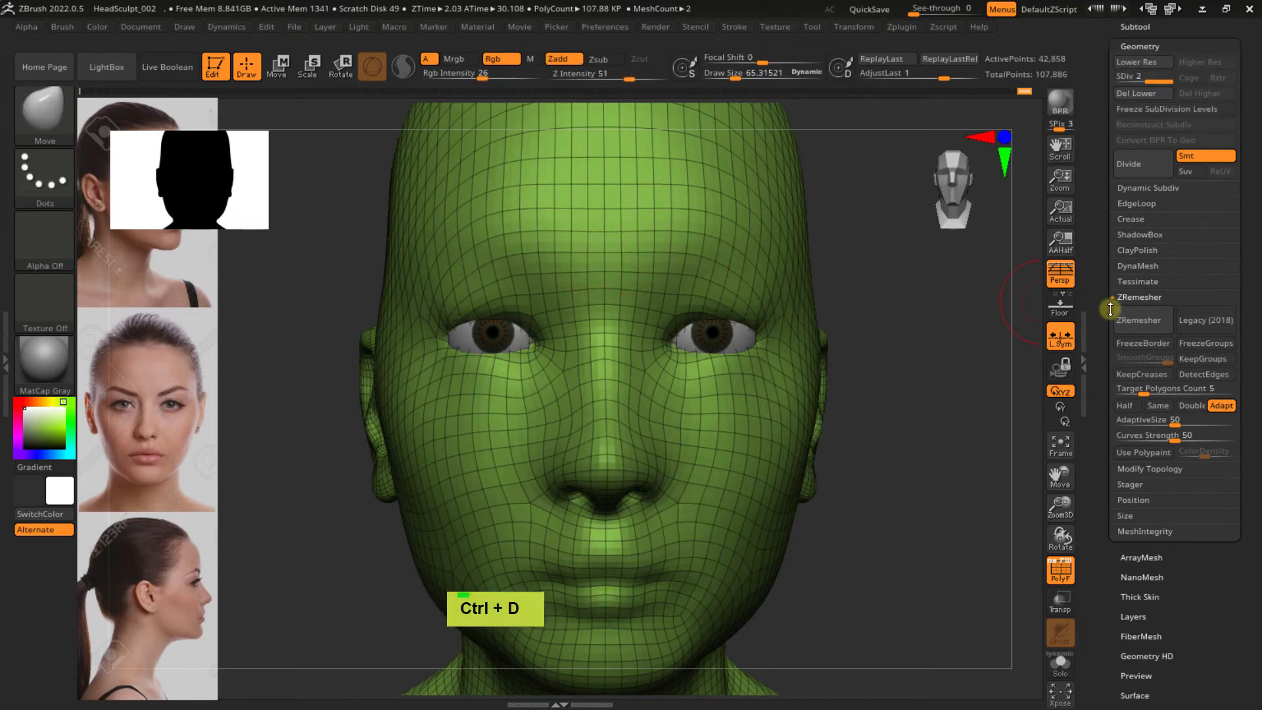
key("shift+f")
Project the marked history detail onto the head with Project History, declining the PolyPaint projection
scroll(1095, 151, "up", 3)
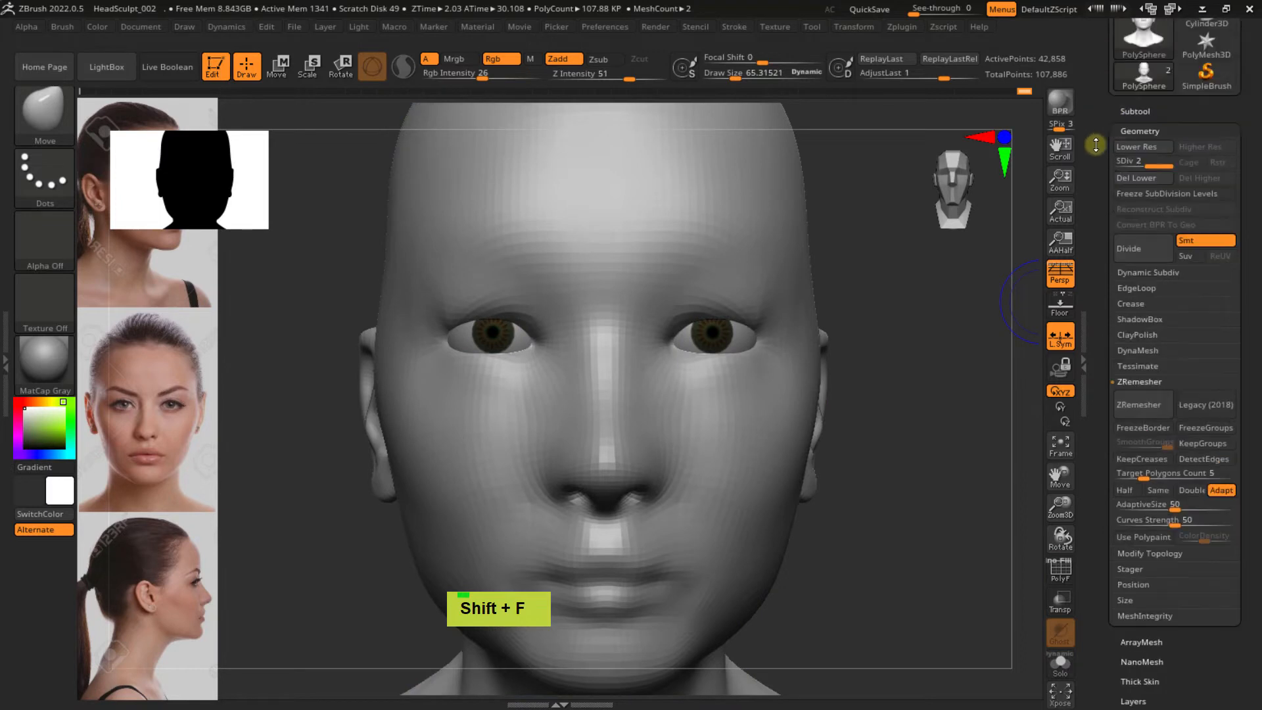
left_click(1126, 110)
scroll(1101, 393, "down", 3)
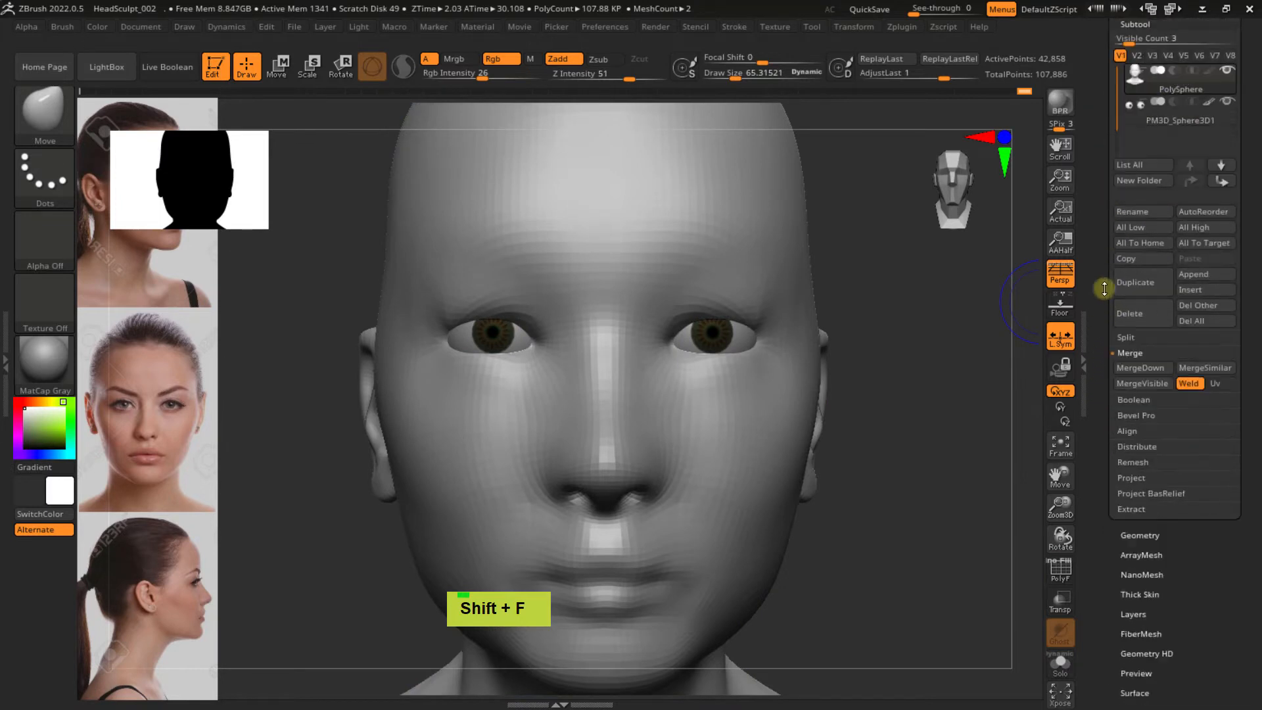
left_click(1133, 427)
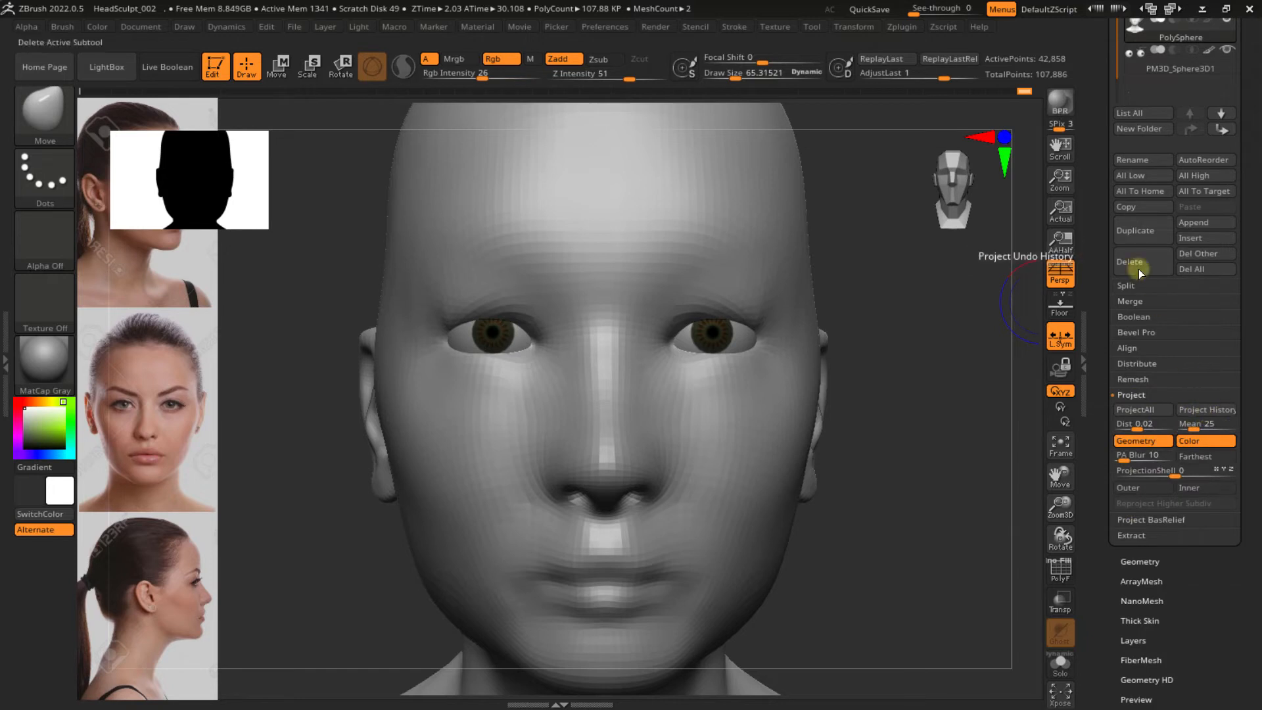
left_click(1193, 413)
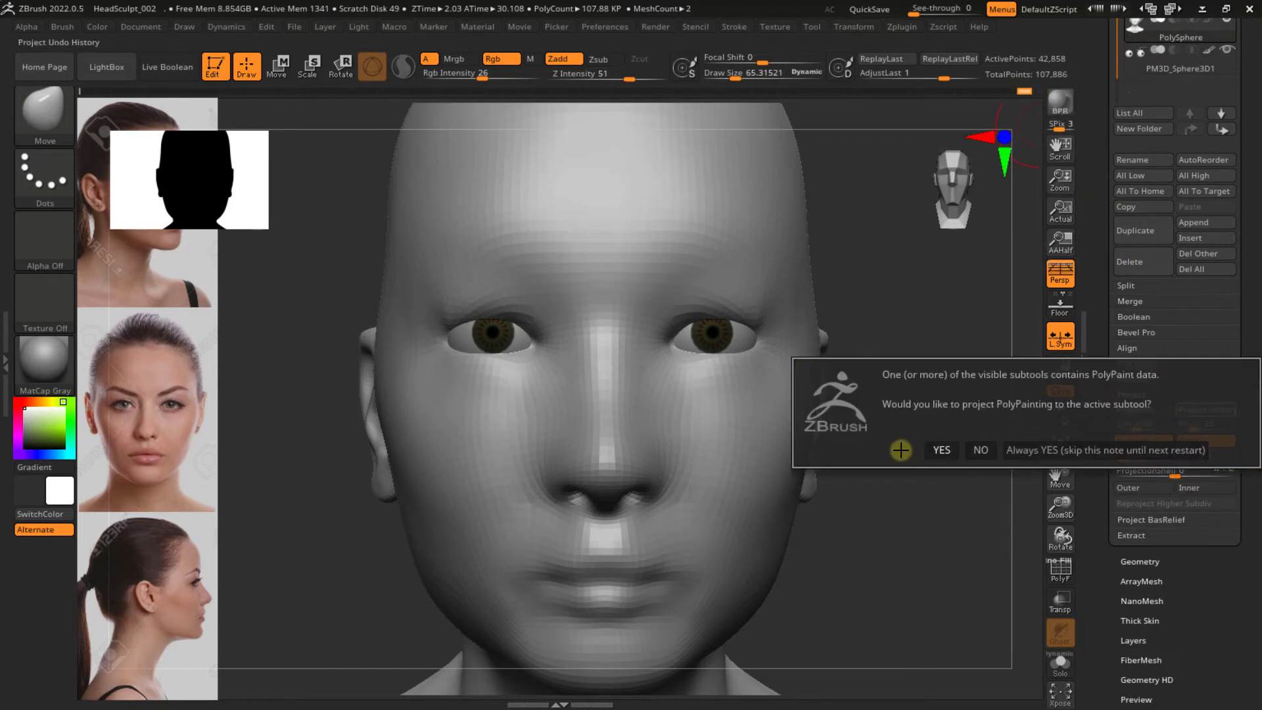
left_click(982, 450)
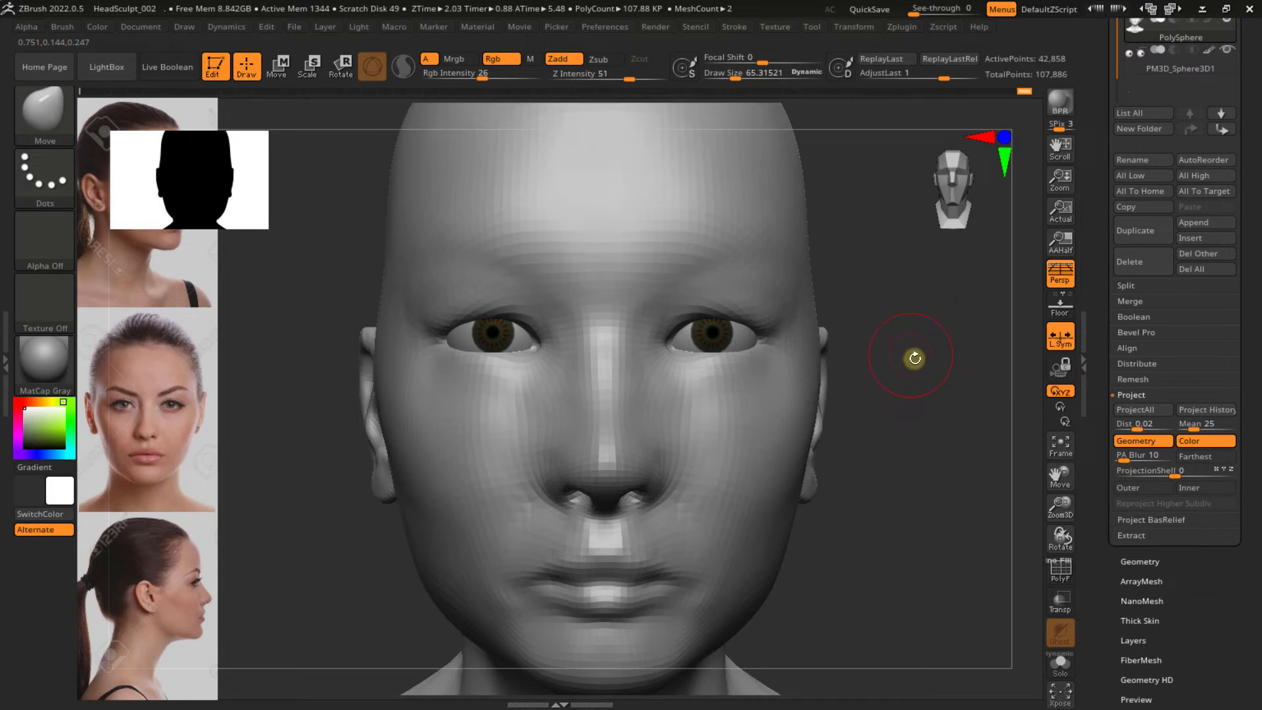
Divide the head once more and project the history detail onto it again without PolyPaint
right_click_drag(915, 358, 932, 352)
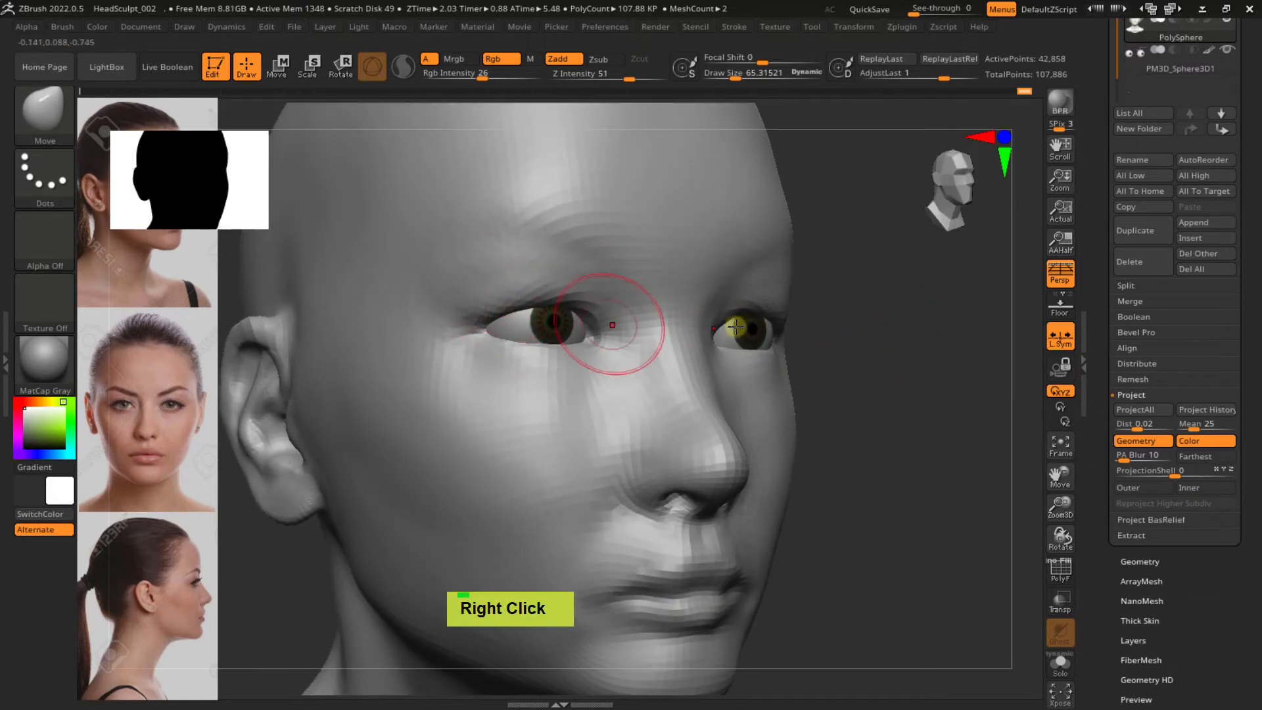
right_click_drag(735, 326, 785, 327)
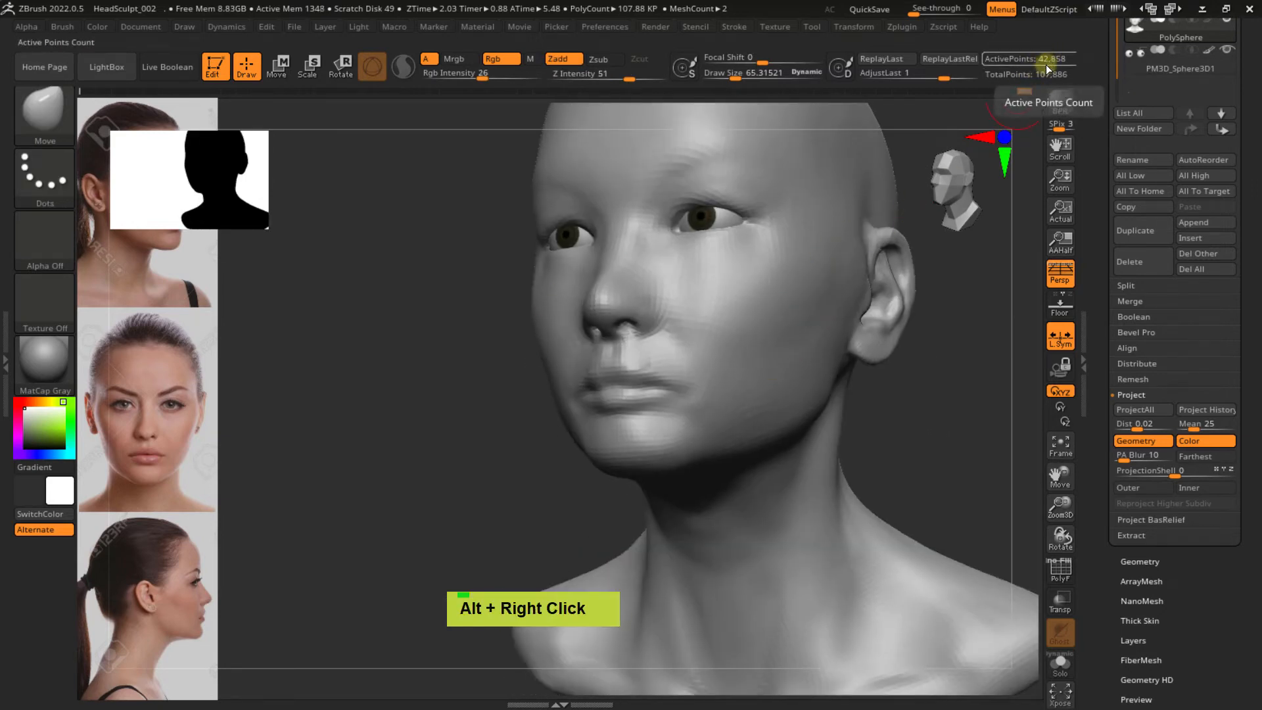
mouse_move(901, 248)
right_mouse_down()
mouse_move(865, 242)
mouse_move(845, 278)
right_mouse_up()
key("ctrl")
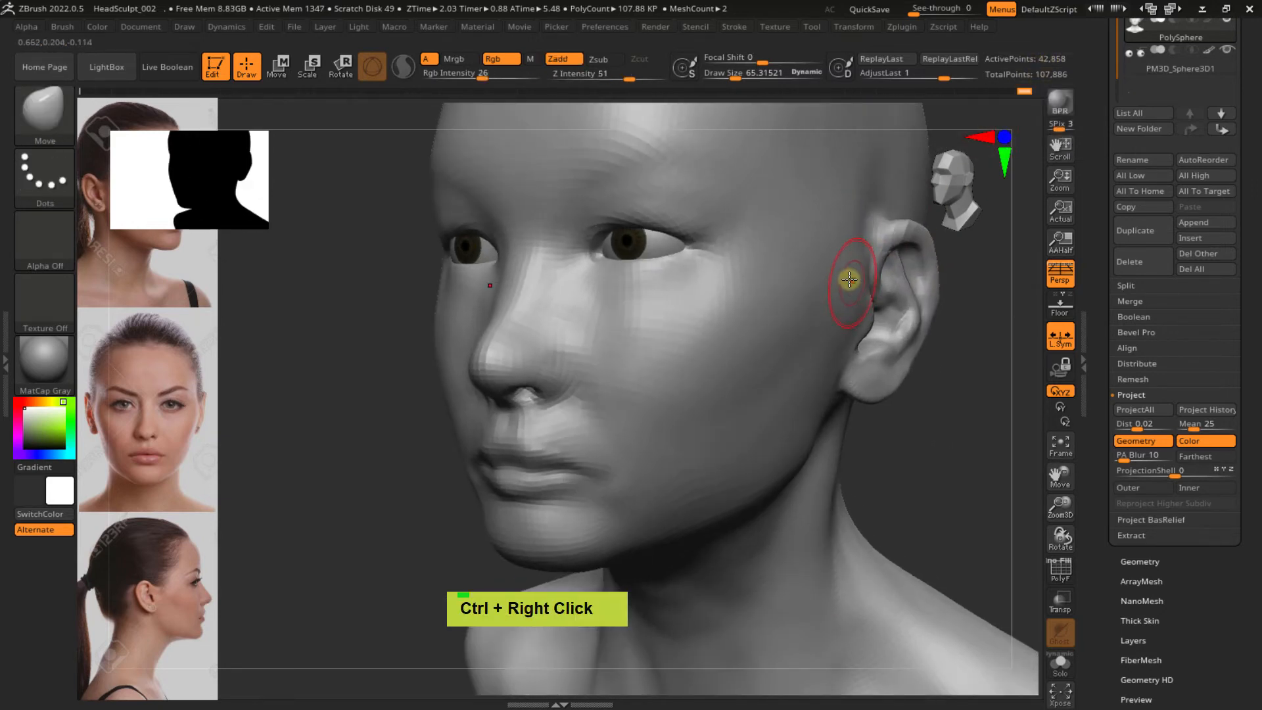
key("shift")
right_click_drag(836, 228, 909, 311, "ctrl")
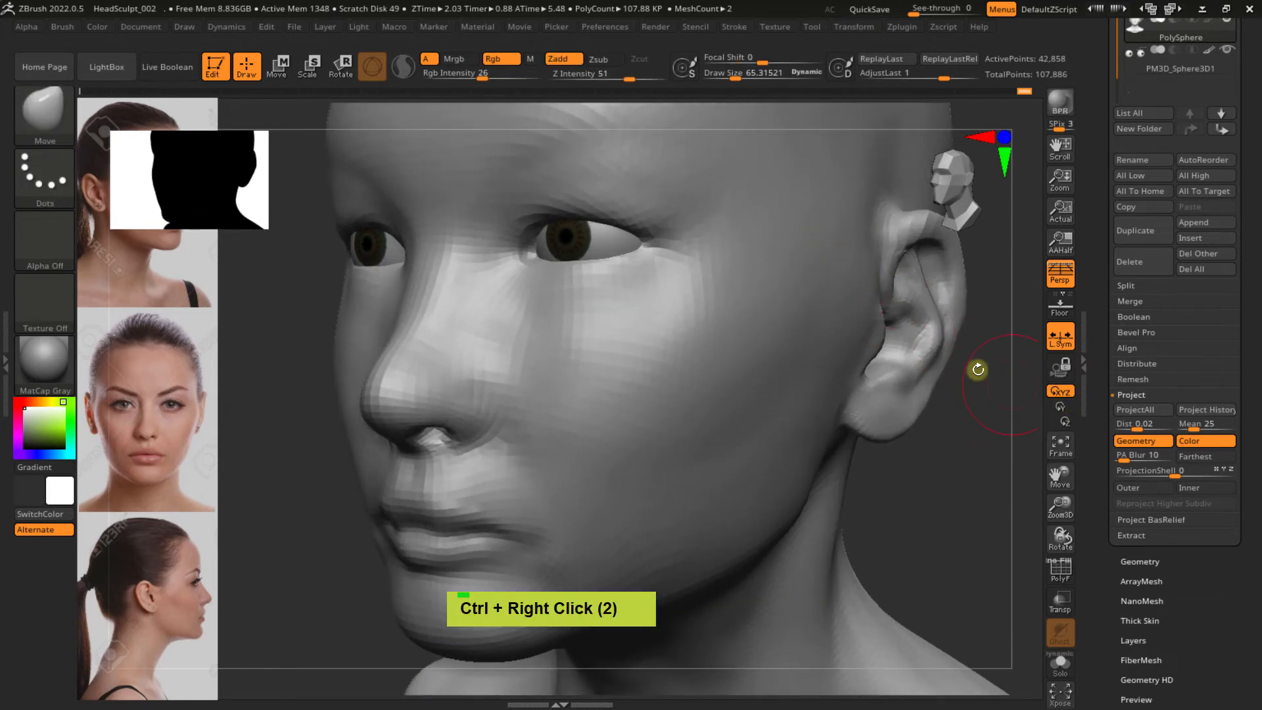
key("ctrl+d")
right_click(901, 358, "ctrl")
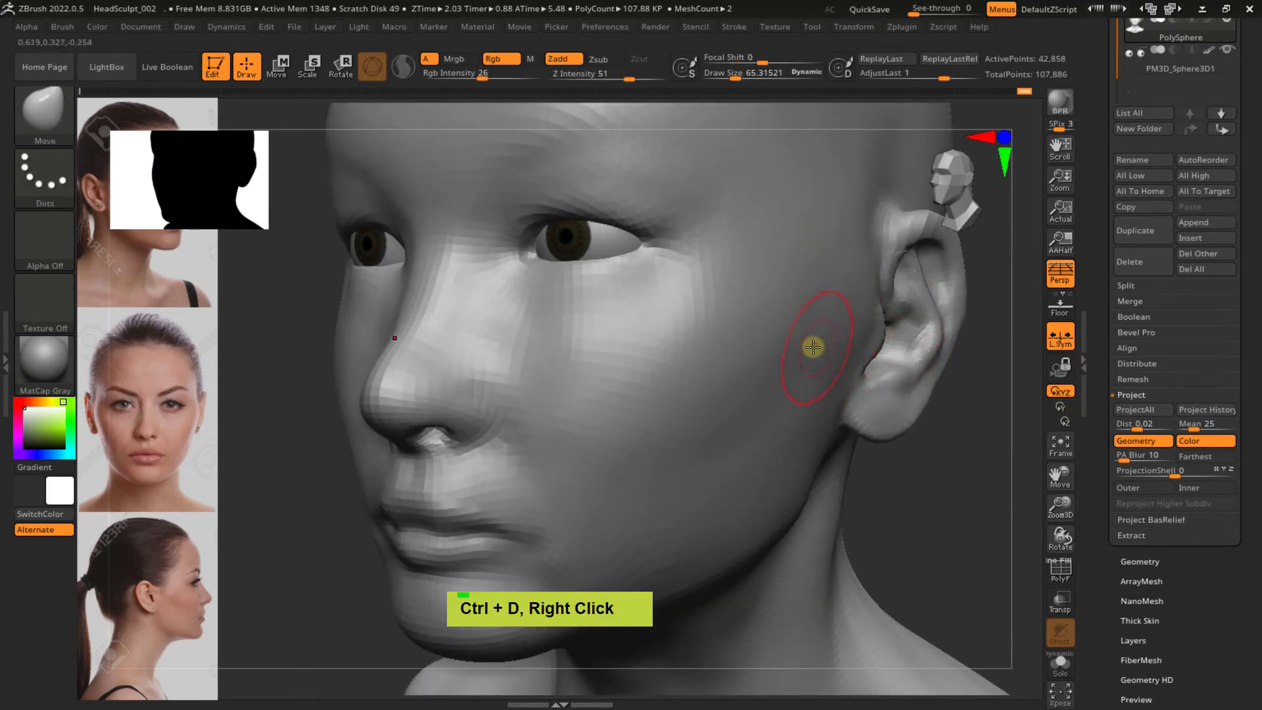
key("ctrl+d")
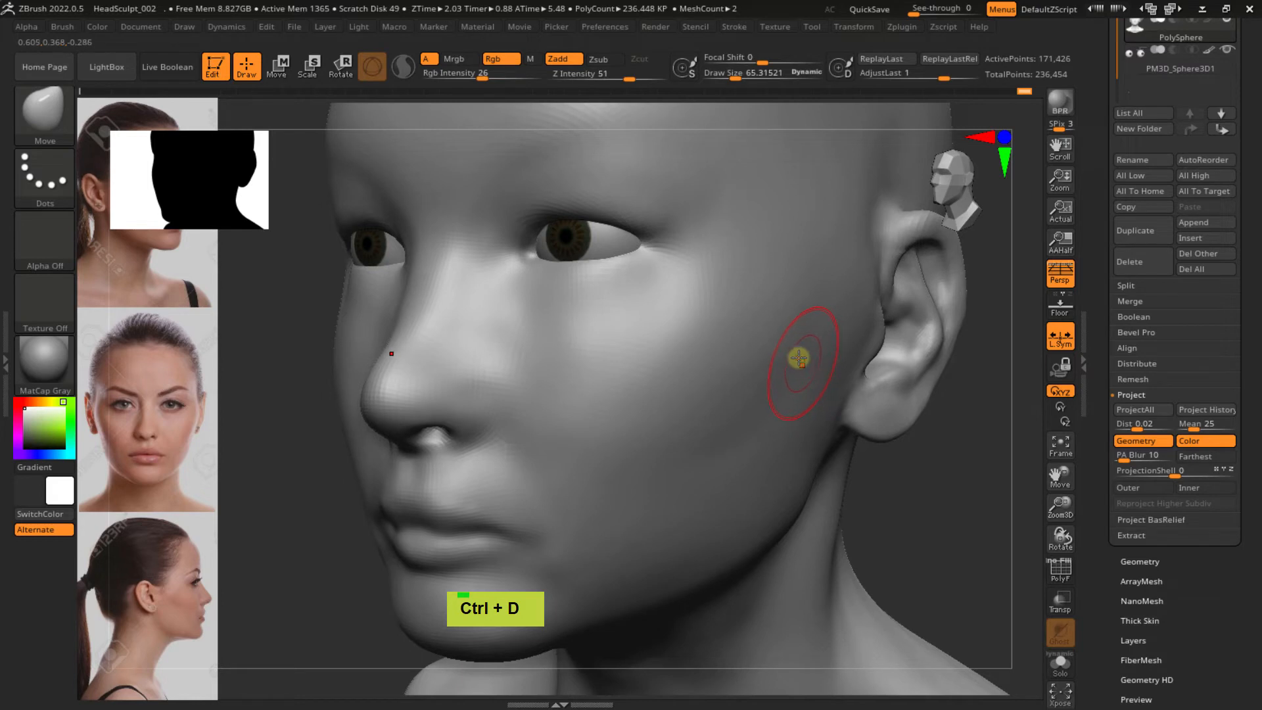
left_click(1190, 409)
left_click(988, 443)
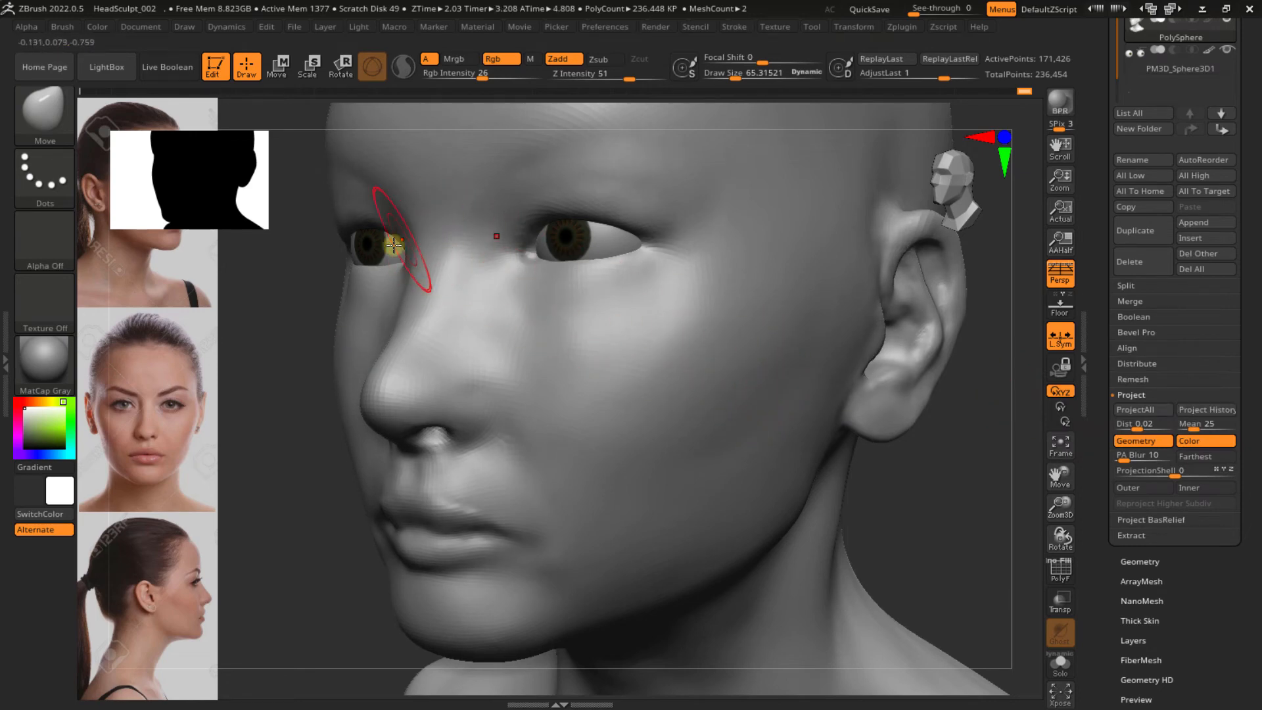
Examine the projected surface of the face around the nose, lips and eyes, toggling the polyframe
mouse_move(642, 316)
right_mouse_down()
mouse_move(659, 330)
mouse_move(605, 277)
mouse_move(630, 289)
mouse_move(597, 341)
mouse_move(578, 329)
mouse_move(755, 287)
right_mouse_up()
key("shift+f")
mouse_move(607, 376)
right_mouse_down("ctrl")
mouse_move(613, 493)
mouse_move(591, 363)
mouse_move(600, 332)
mouse_move(642, 397)
mouse_move(621, 349)
mouse_move(642, 344)
mouse_move(663, 364)
right_mouse_up("ctrl")
key("shift+f")
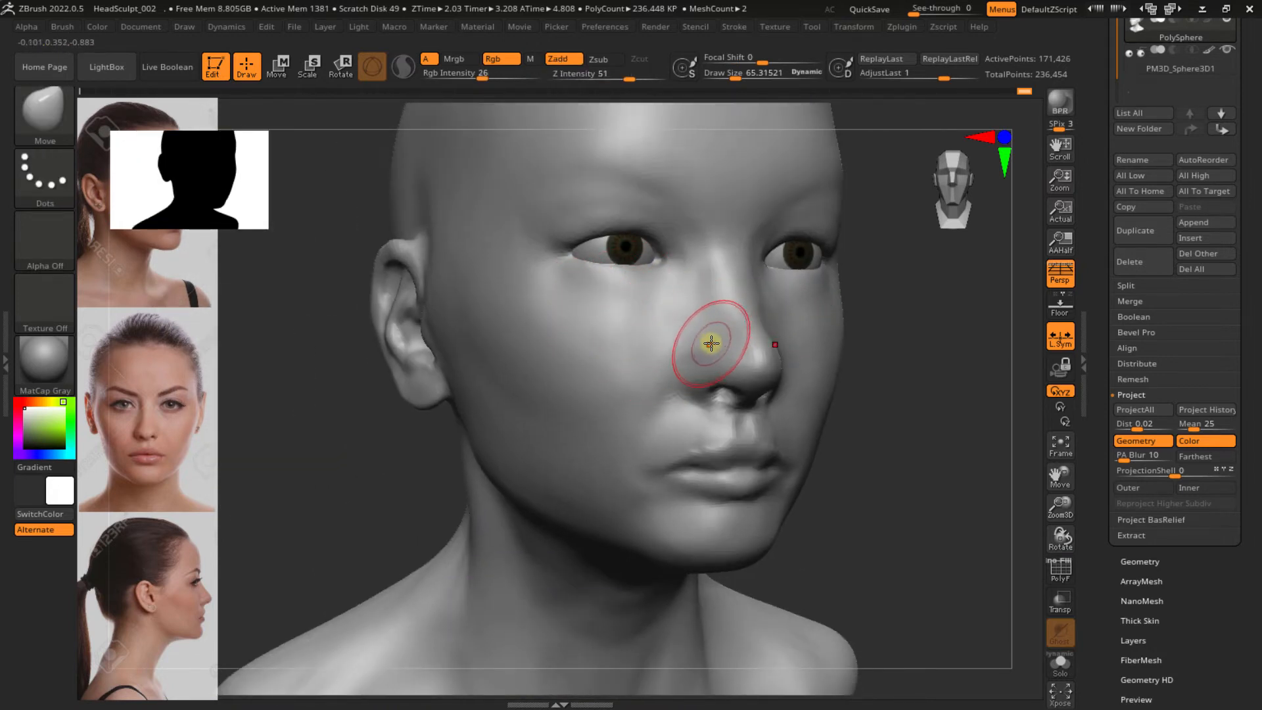
mouse_move(726, 339)
right_mouse_down()
mouse_move(679, 332)
mouse_move(701, 332)
mouse_move(712, 360)
right_mouse_up()
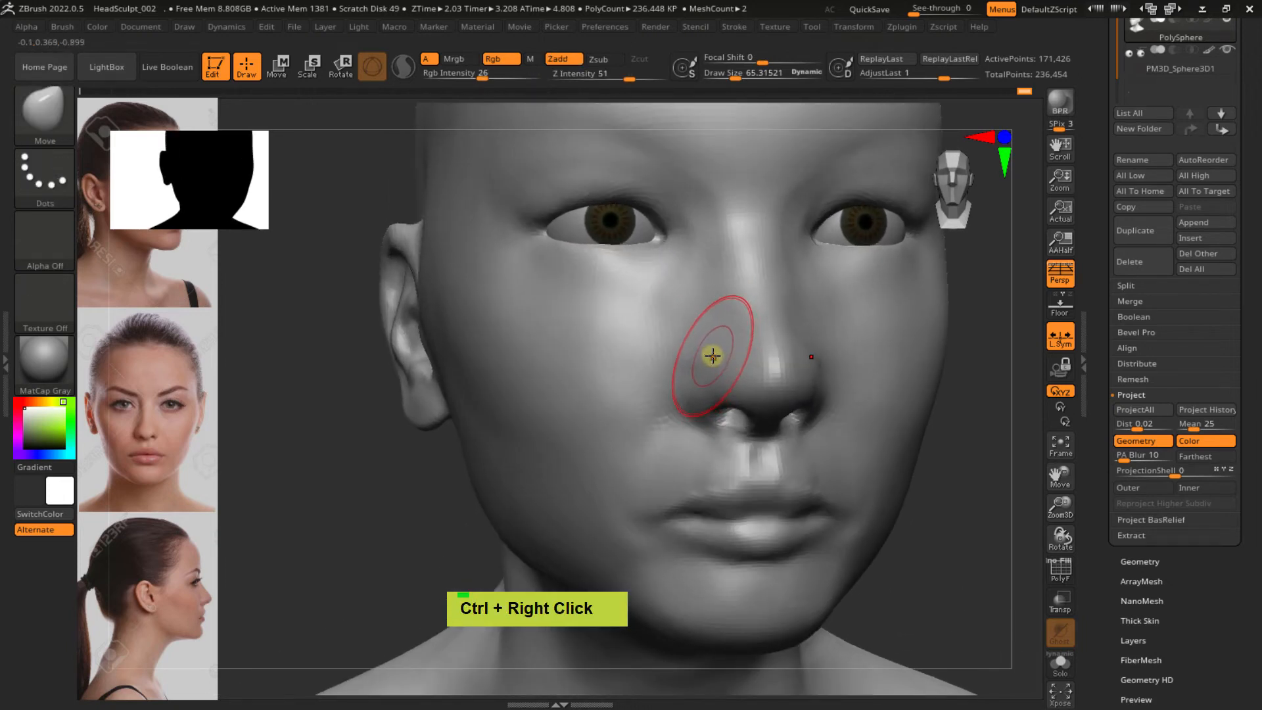
right_click_drag(692, 289, 694, 419, "alt")
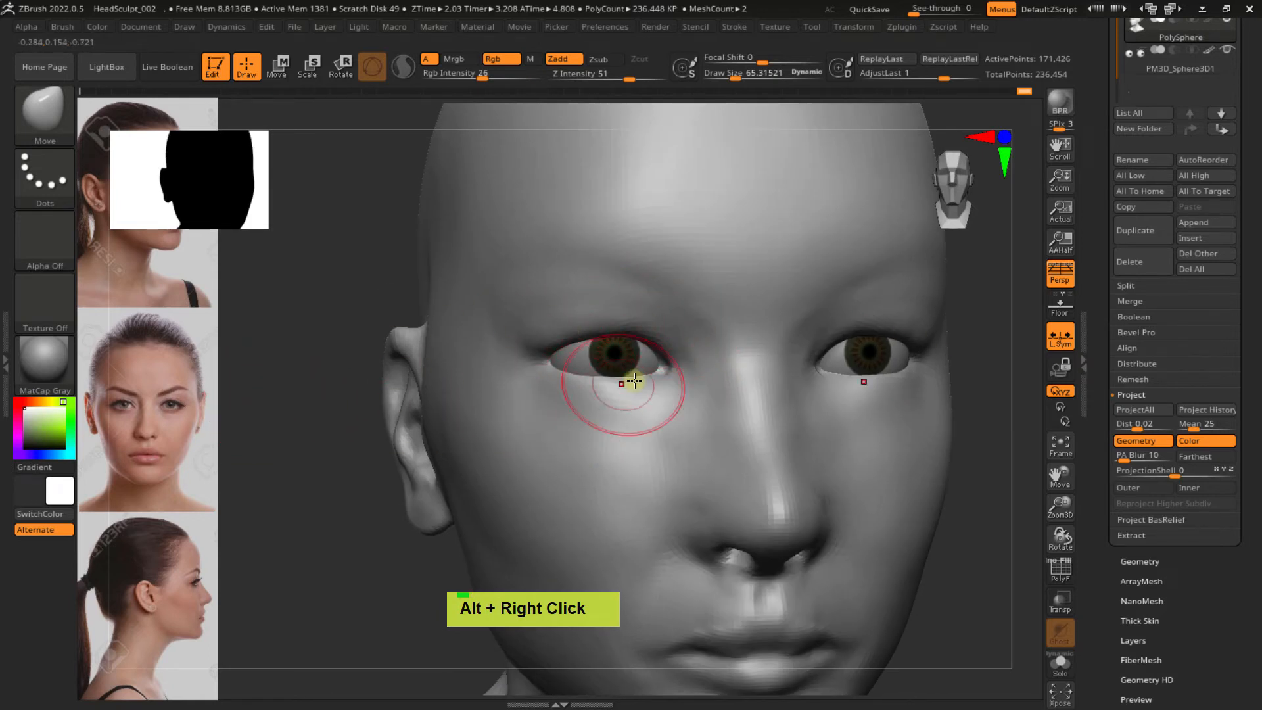
right_click_drag(756, 544, 590, 447, "alt")
right_click_drag(589, 447, 611, 371, "alt")
Enlarge the front-view reference photo in Spotlight and position it to show one eye beside the model's matching eye
key("z")
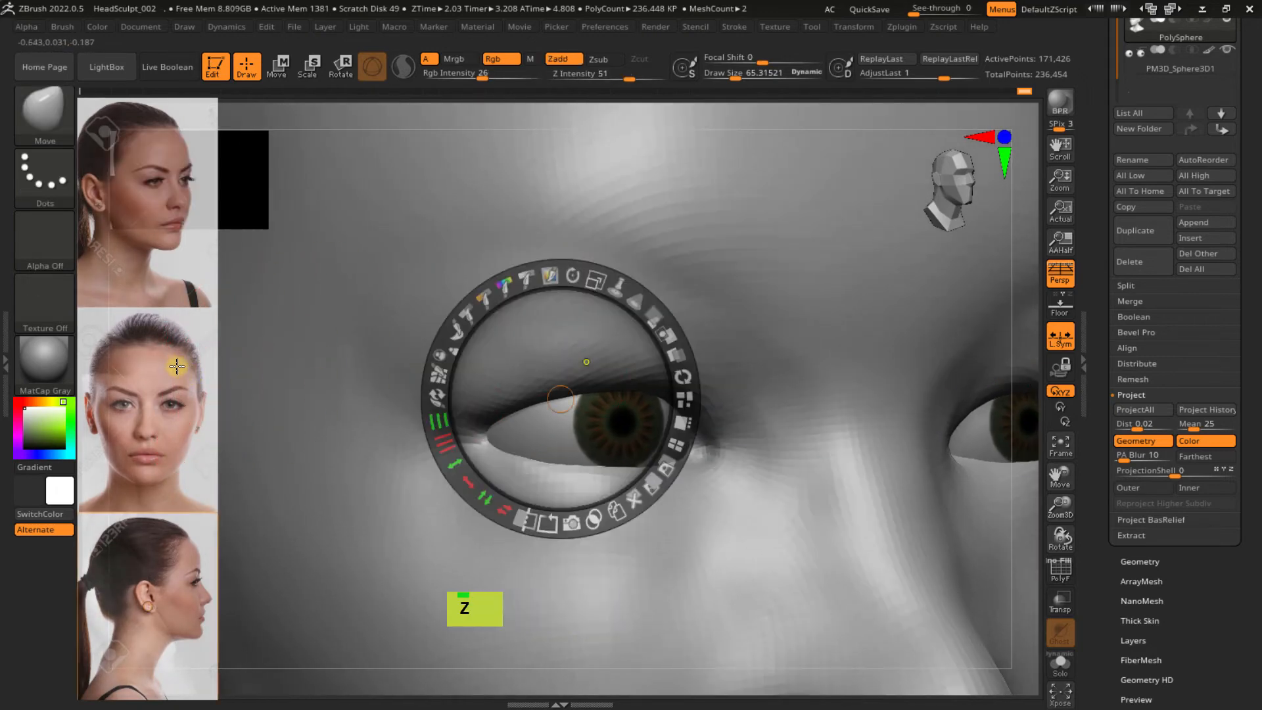
left_click_drag(155, 361, 266, 429)
mouse_move(298, 309)
left_mouse_down()
mouse_move(496, 397)
mouse_move(310, 394)
mouse_move(302, 315)
left_mouse_up()
left_click_drag(278, 264, 202, 287)
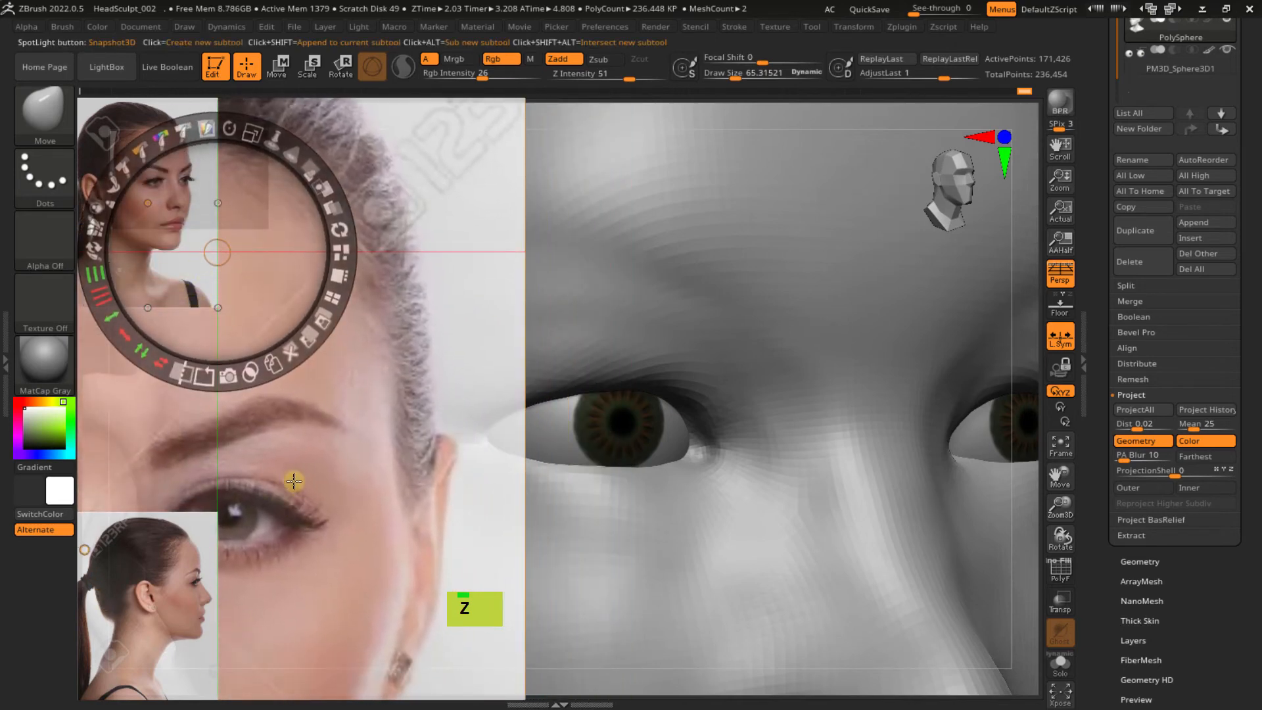
left_click_drag(290, 484, 329, 372)
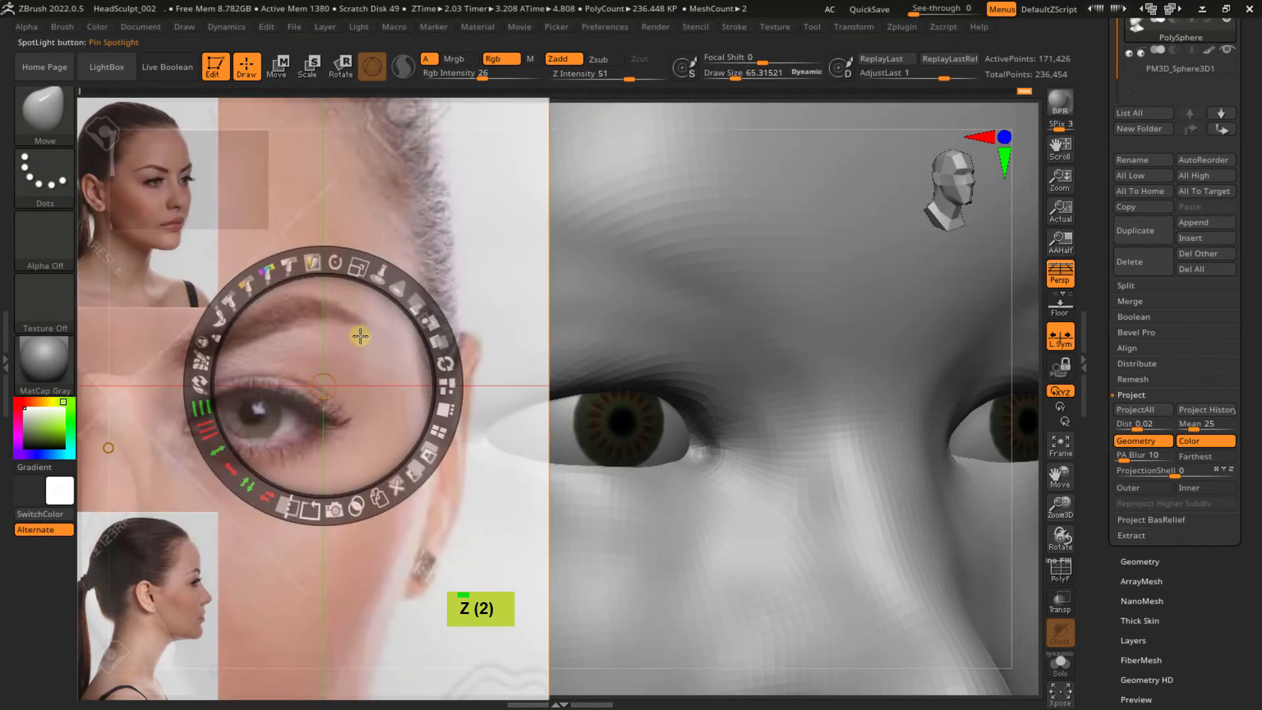
key("z")
right_click_drag(649, 335, 800, 337, "alt")
right_click_drag(801, 337, 727, 328, "alt")
right_click_drag(828, 322, 813, 349, "alt")
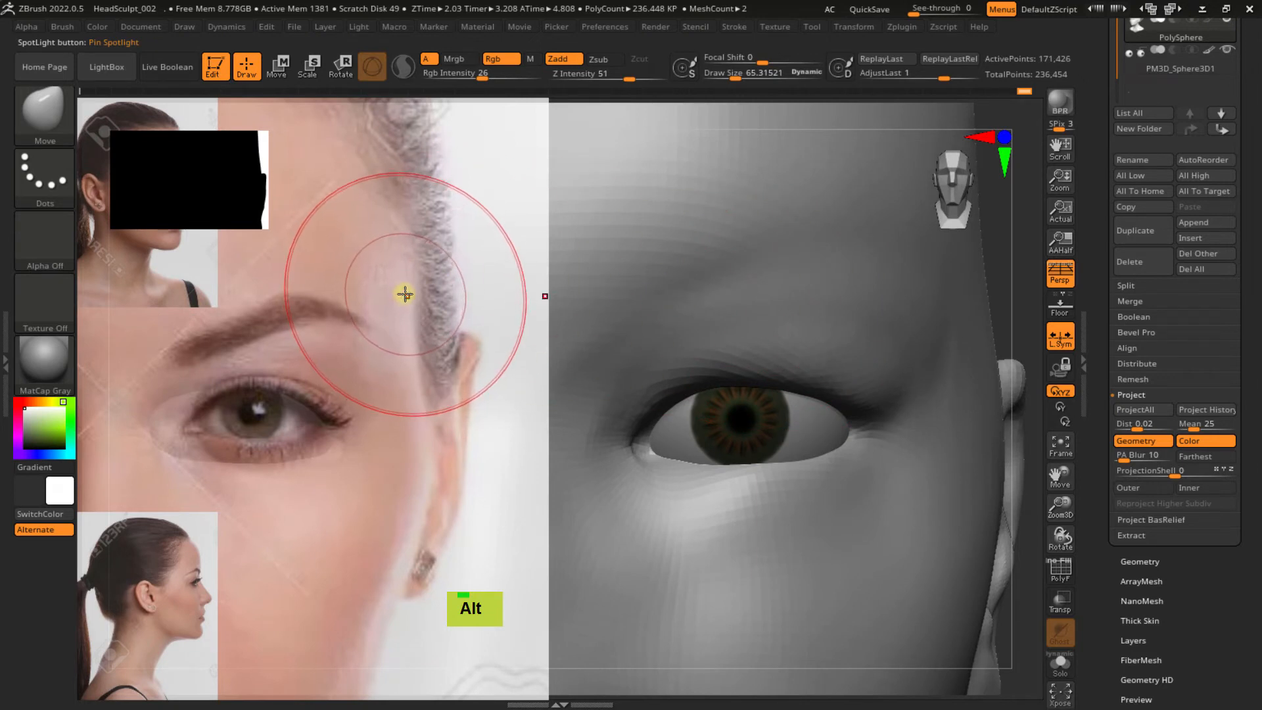
Shift the enlarged reference photo away from the modelled eye and raise the reference opacity to full in Spotlight
key("z")
left_click(426, 264)
left_click_drag(426, 264, 397, 267)
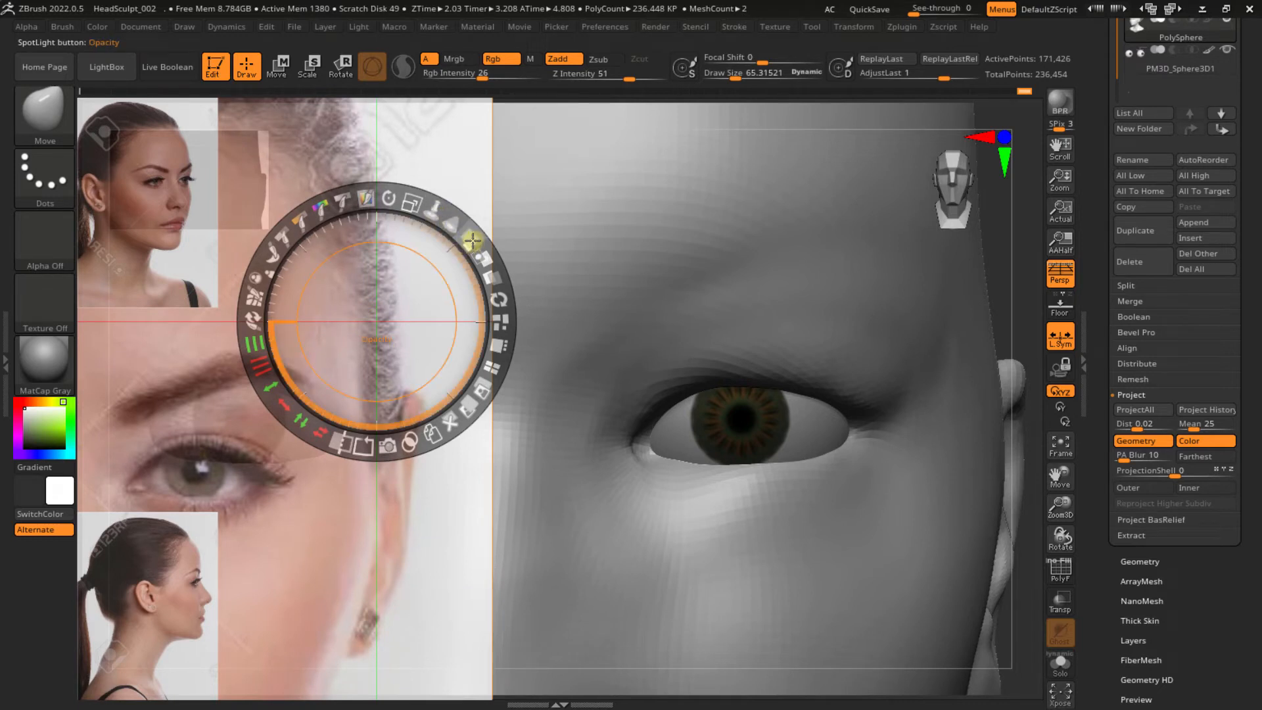
left_click_drag(473, 240, 385, 428)
key("z")
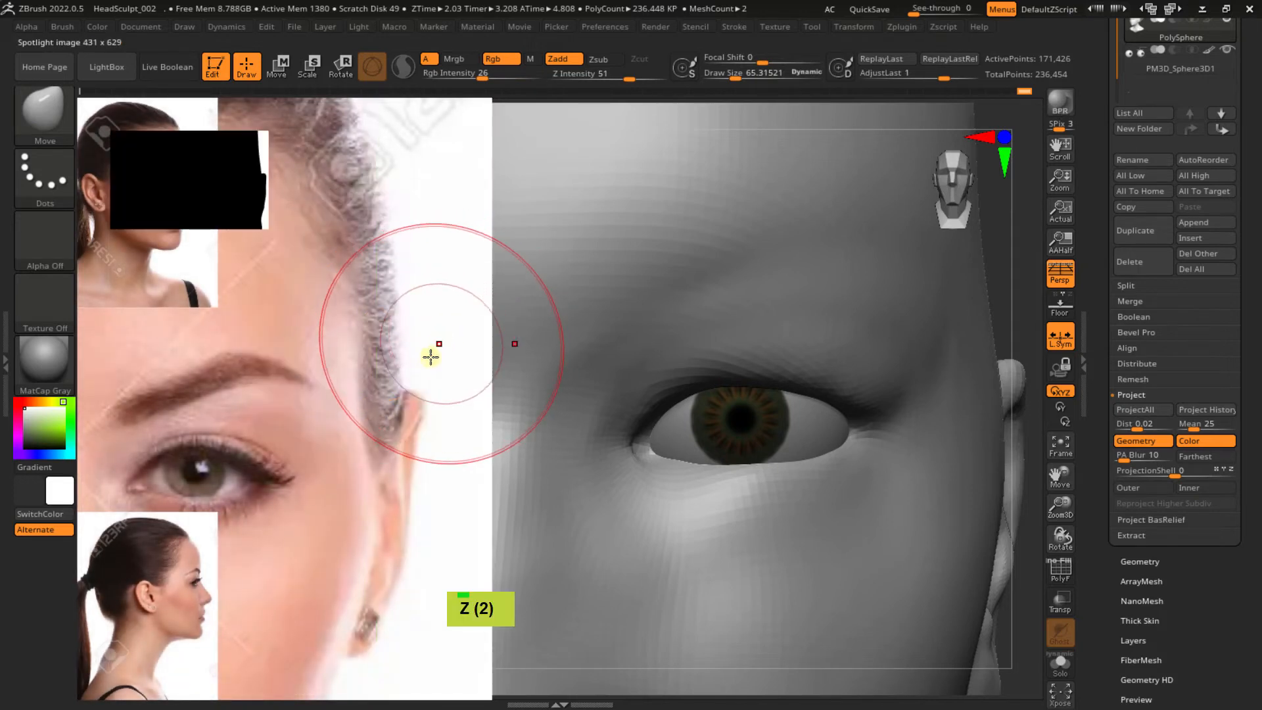
right_click_drag(763, 358, 744, 335, "alt")
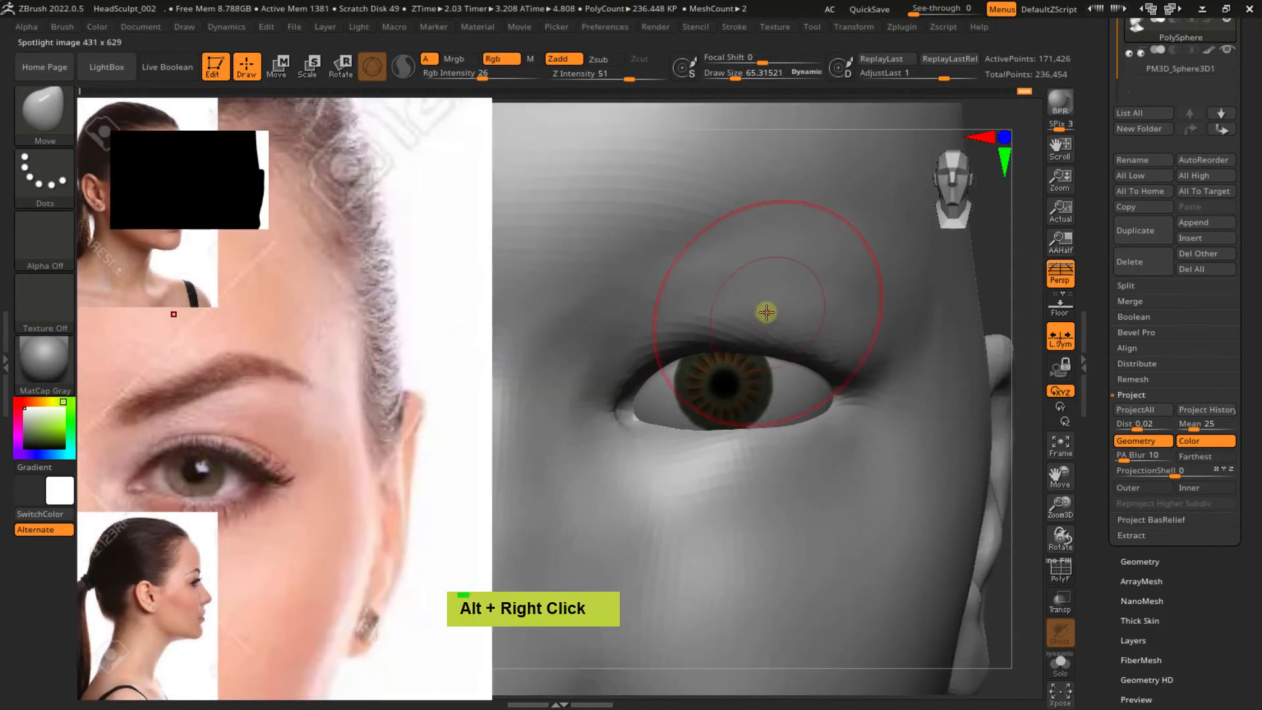
Raise the rim of the upper eyelid along the whole eye with an inverted DamStandard brush at draw size about 28
key("b")
key("d")
key("s")
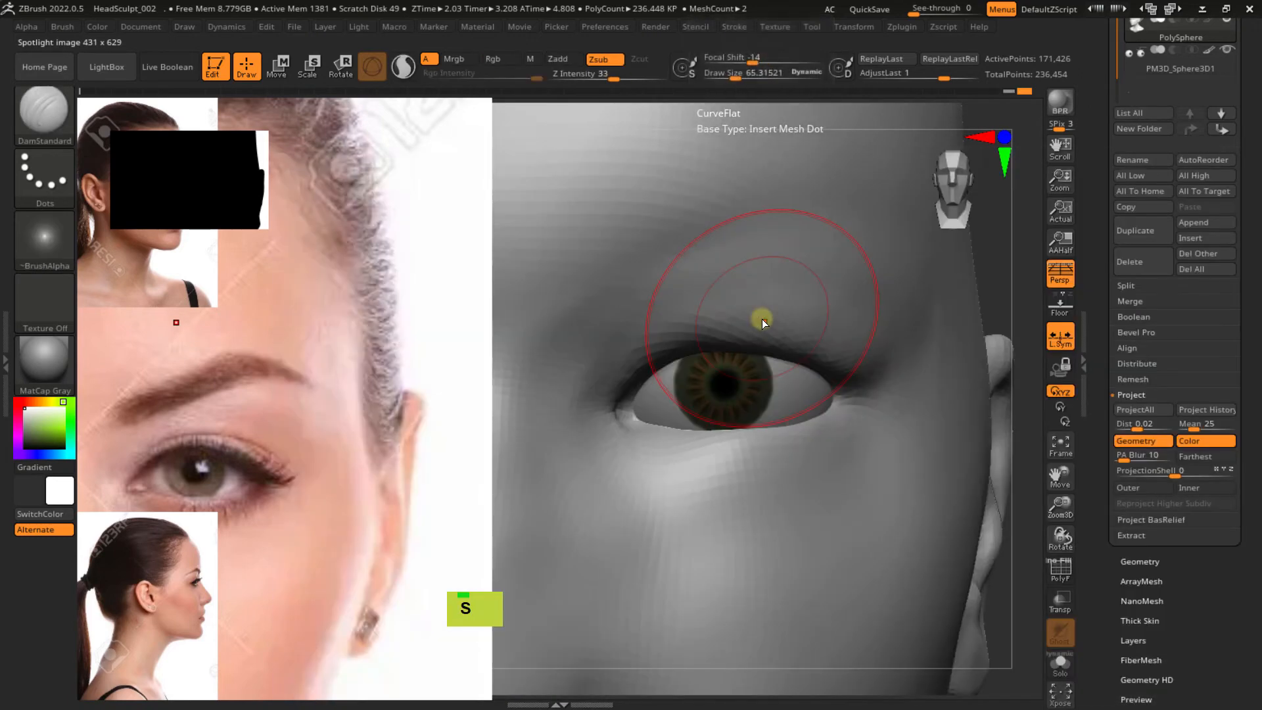
key("s")
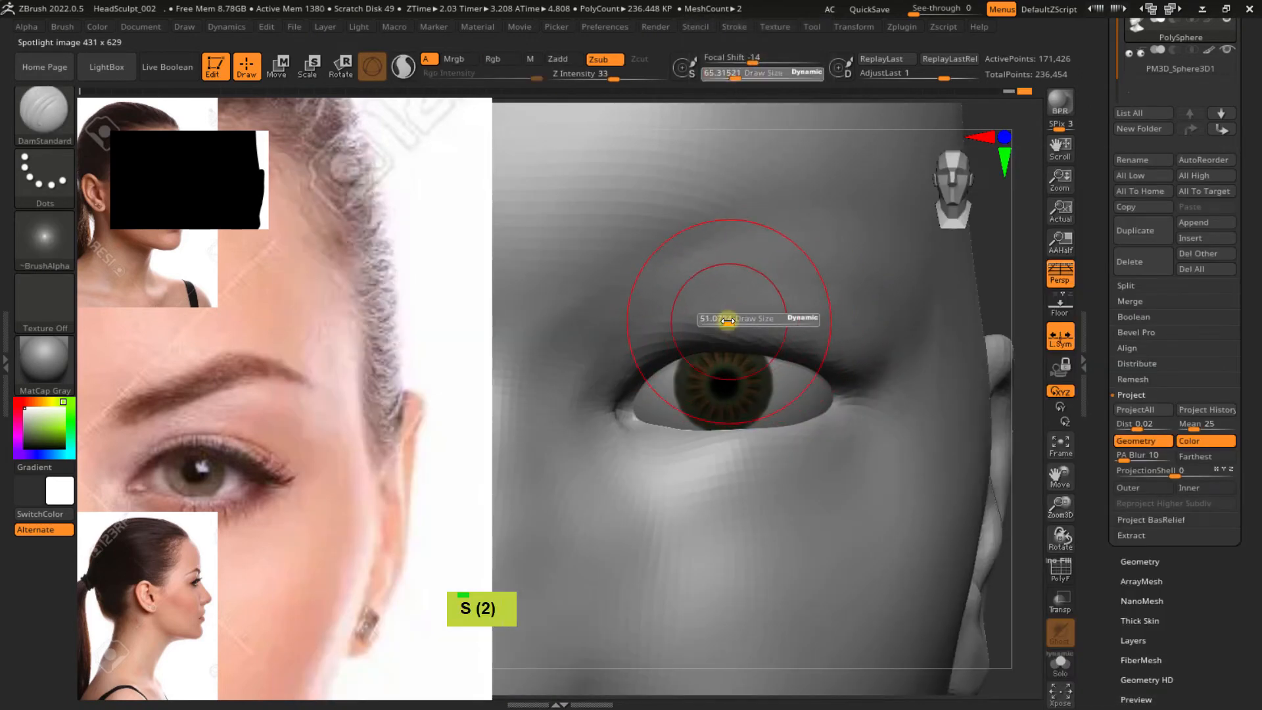
left_click_drag(727, 318, 719, 319)
mouse_move(753, 302)
right_mouse_down()
mouse_move(744, 278)
mouse_move(733, 282)
right_mouse_up()
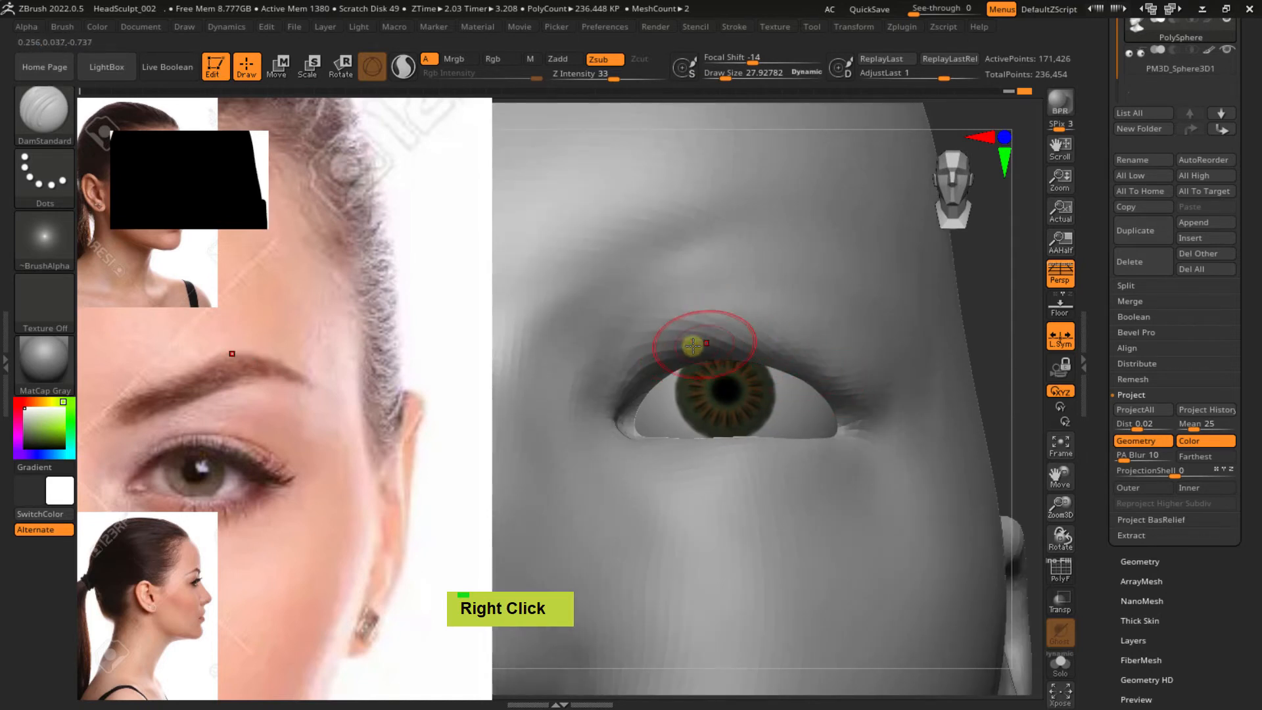
left_click_drag(692, 345, 766, 341, "alt")
mouse_move(766, 340)
left_mouse_down("alt")
mouse_move(822, 364)
mouse_move(873, 411)
left_mouse_up("alt")
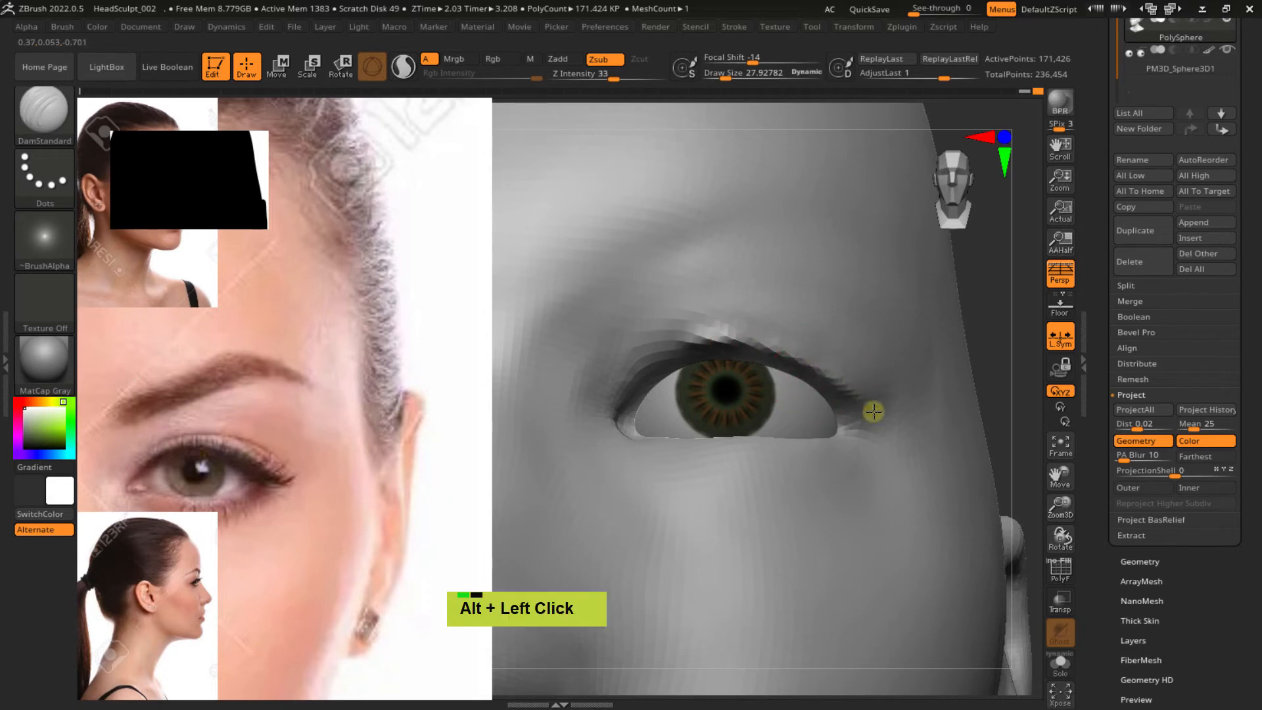
left_click_drag(744, 339, 756, 341, "alt")
left_click_drag(635, 373, 684, 347, "alt")
mouse_move(746, 402)
right_mouse_down("ctrl")
mouse_move(728, 338)
mouse_move(775, 386)
mouse_move(775, 276)
right_mouse_up("ctrl")
right_click_drag(778, 355, 799, 395)
mouse_move(799, 394)
right_mouse_down("ctrl")
mouse_move(810, 438)
mouse_move(797, 381)
mouse_move(786, 385)
mouse_move(839, 388)
right_mouse_up("ctrl")
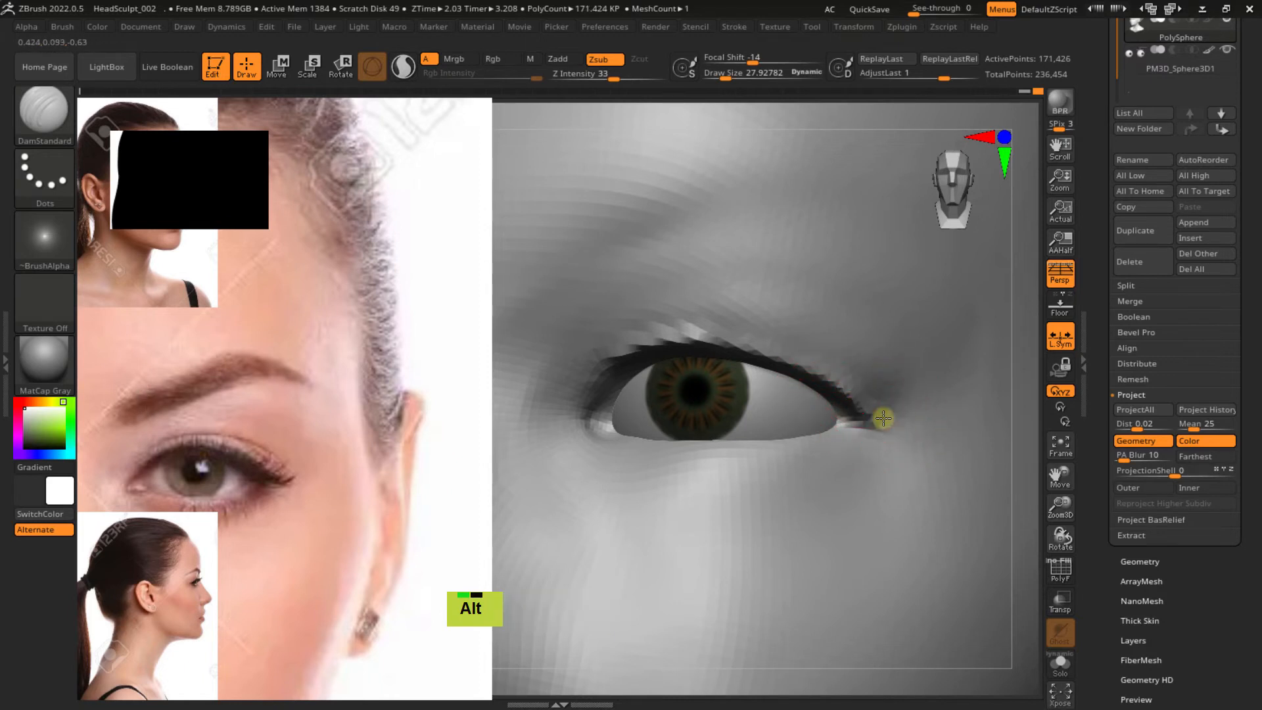
right_click_drag(904, 423, 822, 381)
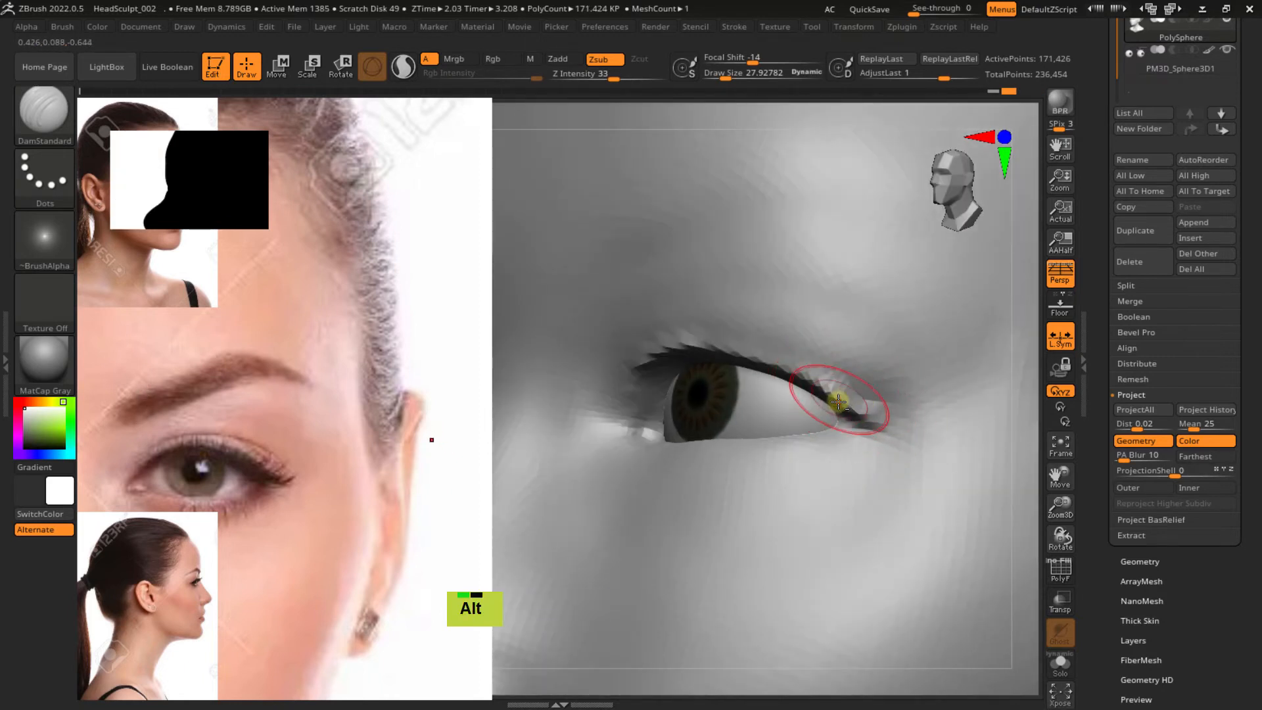
left_click_drag(869, 394, 887, 407, "alt")
mouse_move(887, 406)
left_mouse_down("shift")
mouse_move(867, 392)
mouse_move(844, 400)
left_mouse_up("shift")
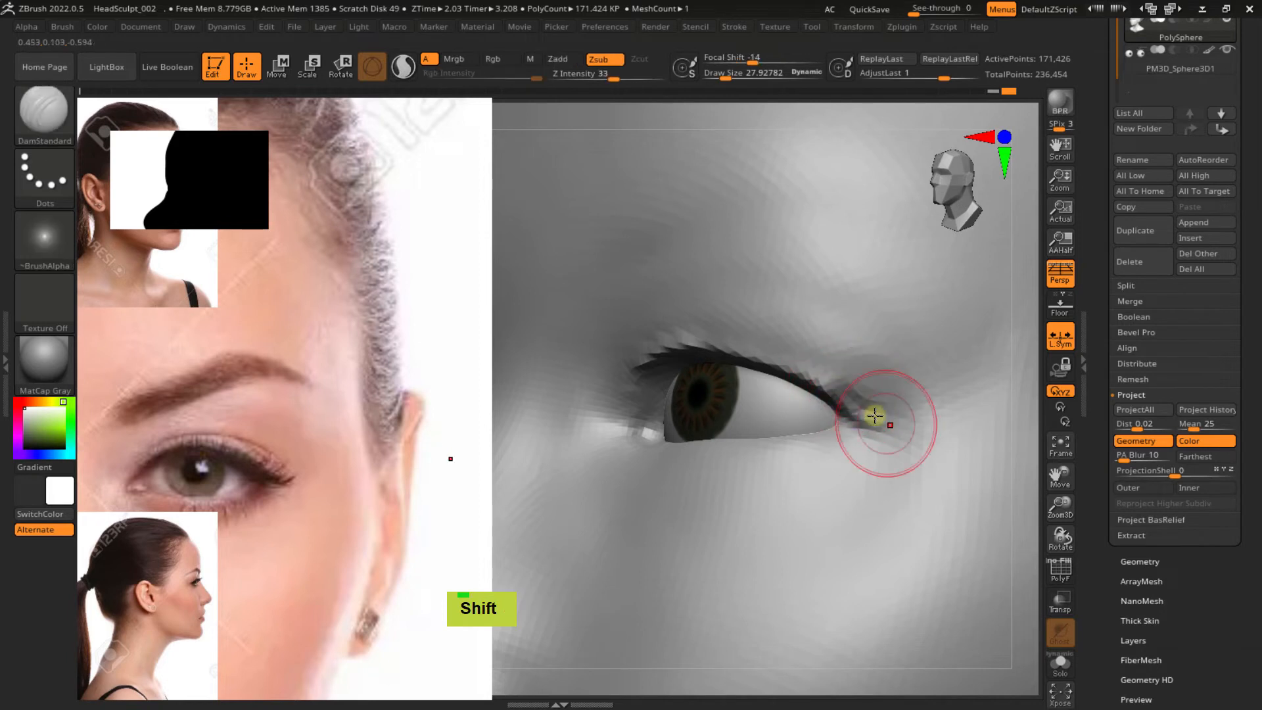
key("ctrl+z")
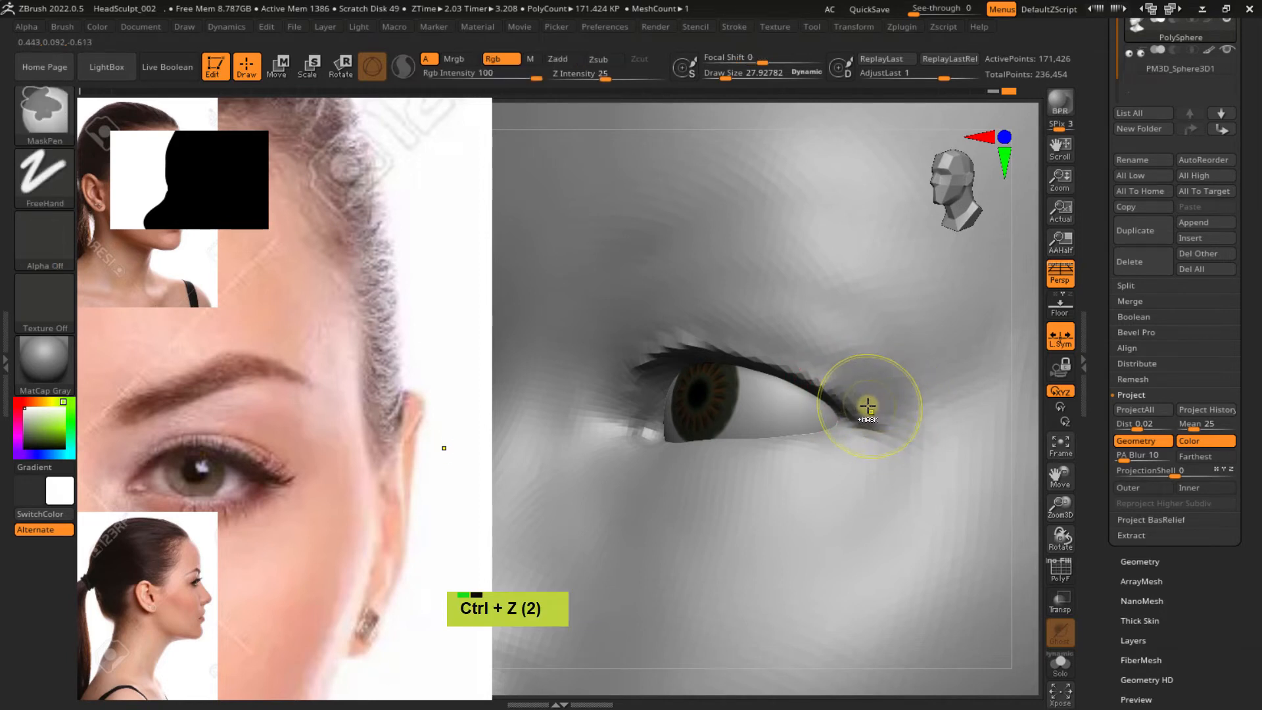
Divide the head mesh once more and smooth the skin just above the upper eyelid
key("alt")
mouse_move(841, 389)
right_mouse_down()
mouse_move(830, 335)
mouse_move(838, 349)
mouse_move(792, 313)
right_mouse_up()
key("ctrl+d")
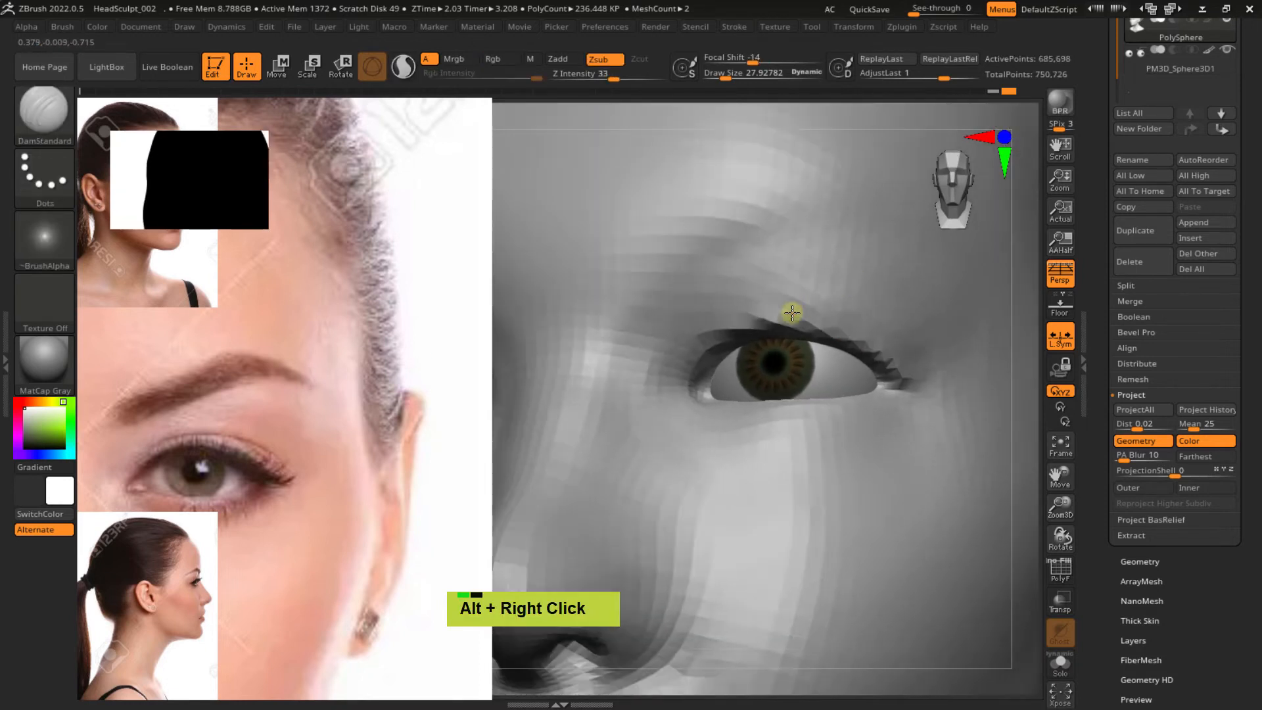
mouse_move(766, 312)
left_mouse_down("shift")
mouse_move(836, 311)
mouse_move(769, 304)
left_mouse_up("shift")
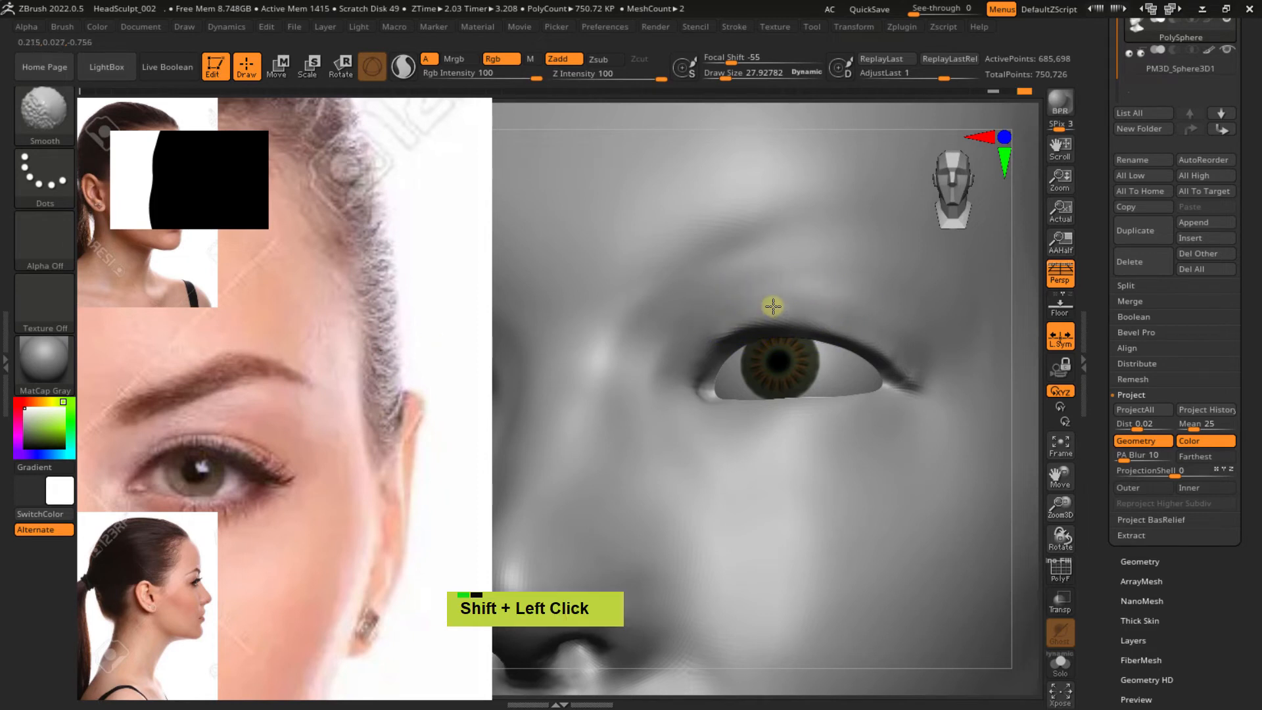
right_click_drag(885, 355, 817, 328)
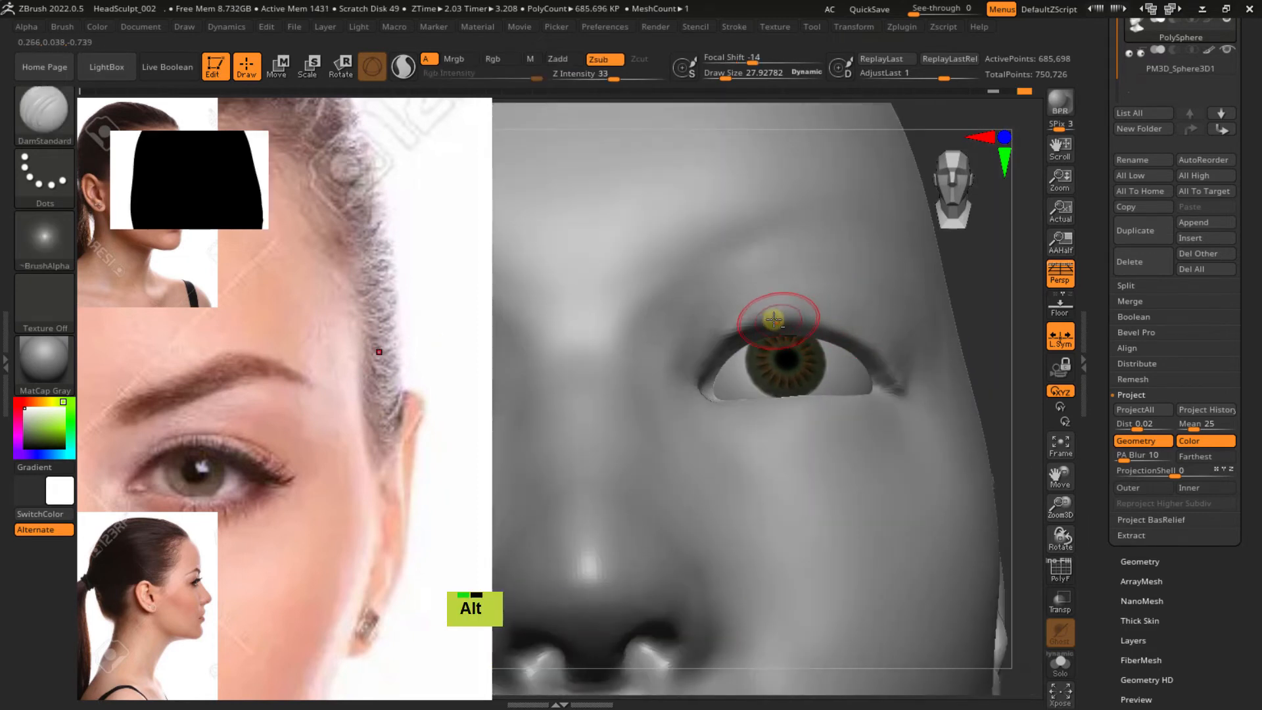
Strengthen the upper eyelid rim with repeated inverted DamStandard strokes and smooth the area above it
mouse_move(741, 332)
left_mouse_down("alt")
mouse_move(815, 323)
mouse_move(843, 334)
left_mouse_up("alt")
mouse_move(735, 338)
left_mouse_down("alt")
mouse_move(758, 327)
mouse_move(848, 338)
left_mouse_up("alt")
left_click_drag(735, 330, 875, 345, "alt")
mouse_move(763, 317)
left_mouse_down("shift")
mouse_move(728, 326)
mouse_move(742, 320)
left_mouse_up("shift")
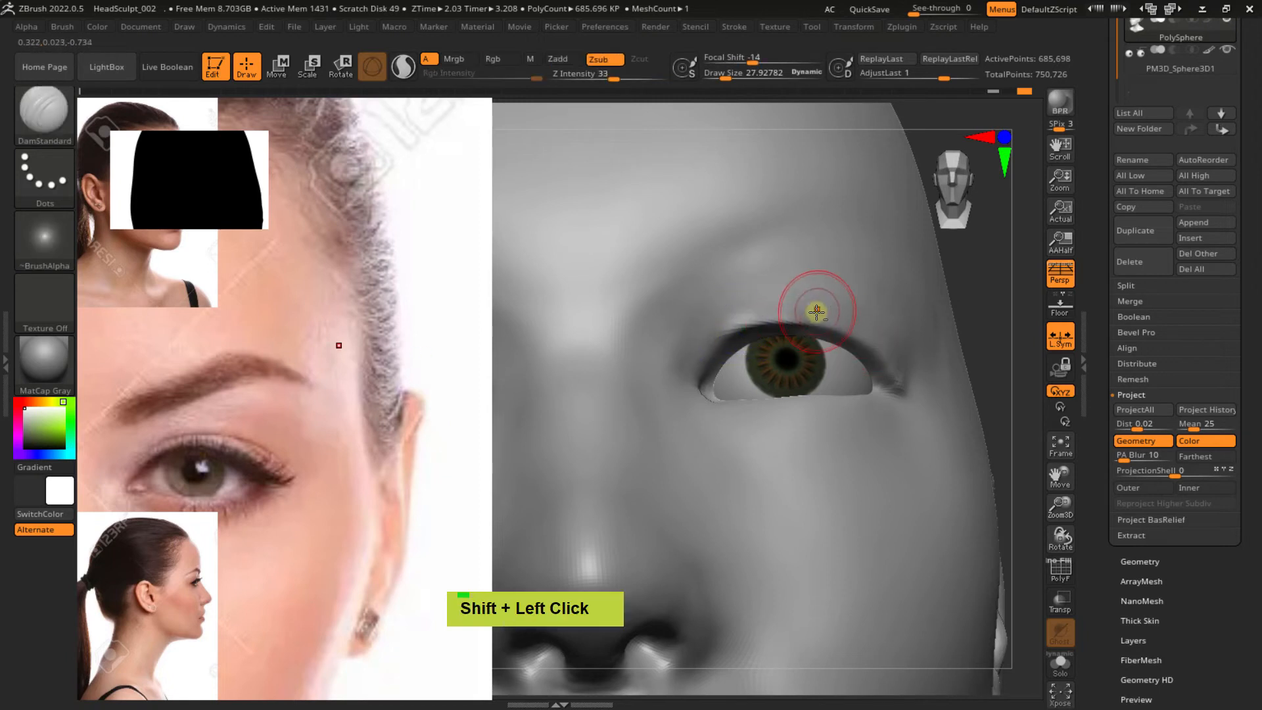
mouse_move(817, 293)
right_mouse_down("alt")
mouse_move(766, 316)
mouse_move(778, 302)
right_mouse_up("alt")
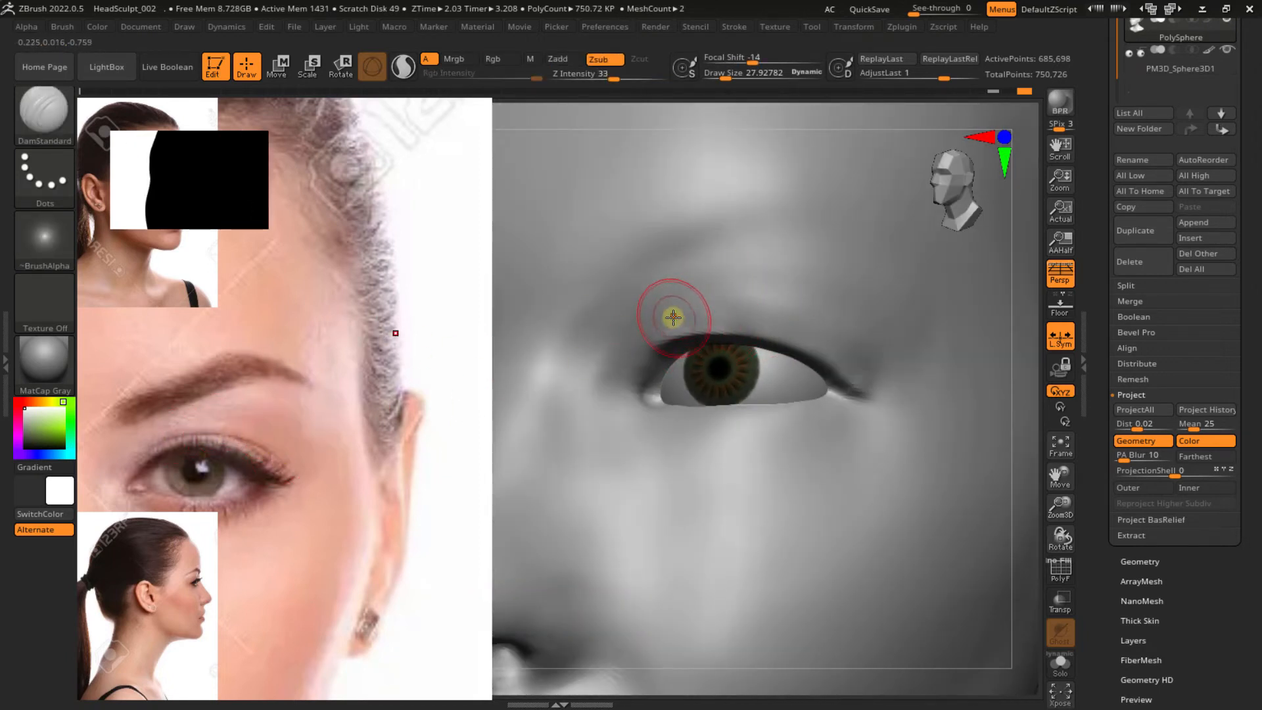
Carve the eyelid crease above the eye out to its outer corner with DamStandard, and soften it by smoothing
left_click_drag(679, 317, 741, 313)
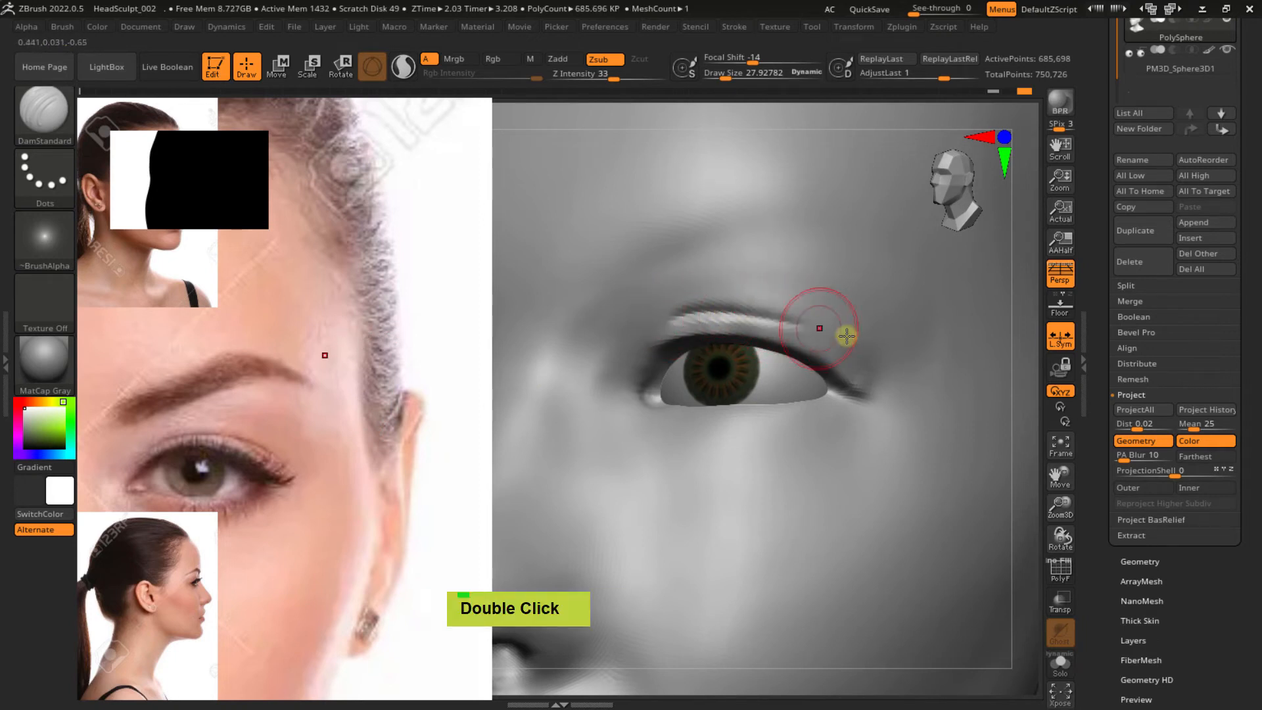
left_click_drag(804, 326, 842, 344)
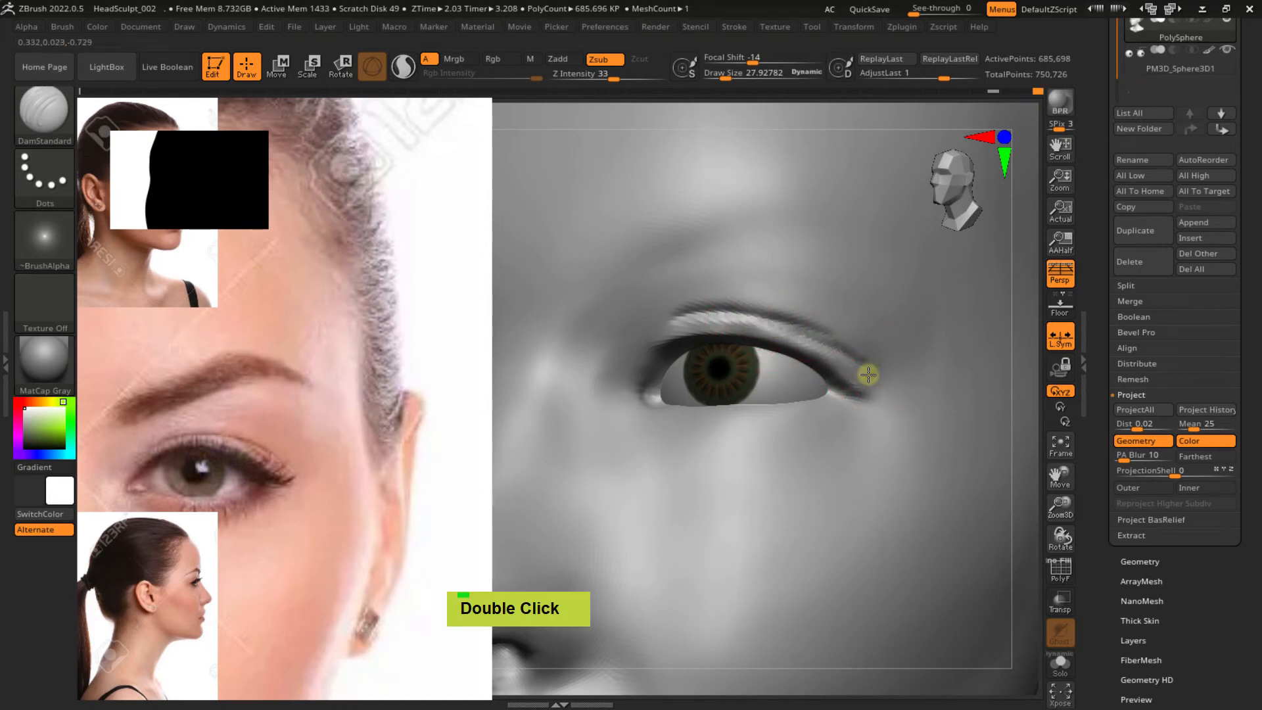
left_click_drag(789, 332, 858, 360)
left_click_drag(797, 325, 852, 358, "shift")
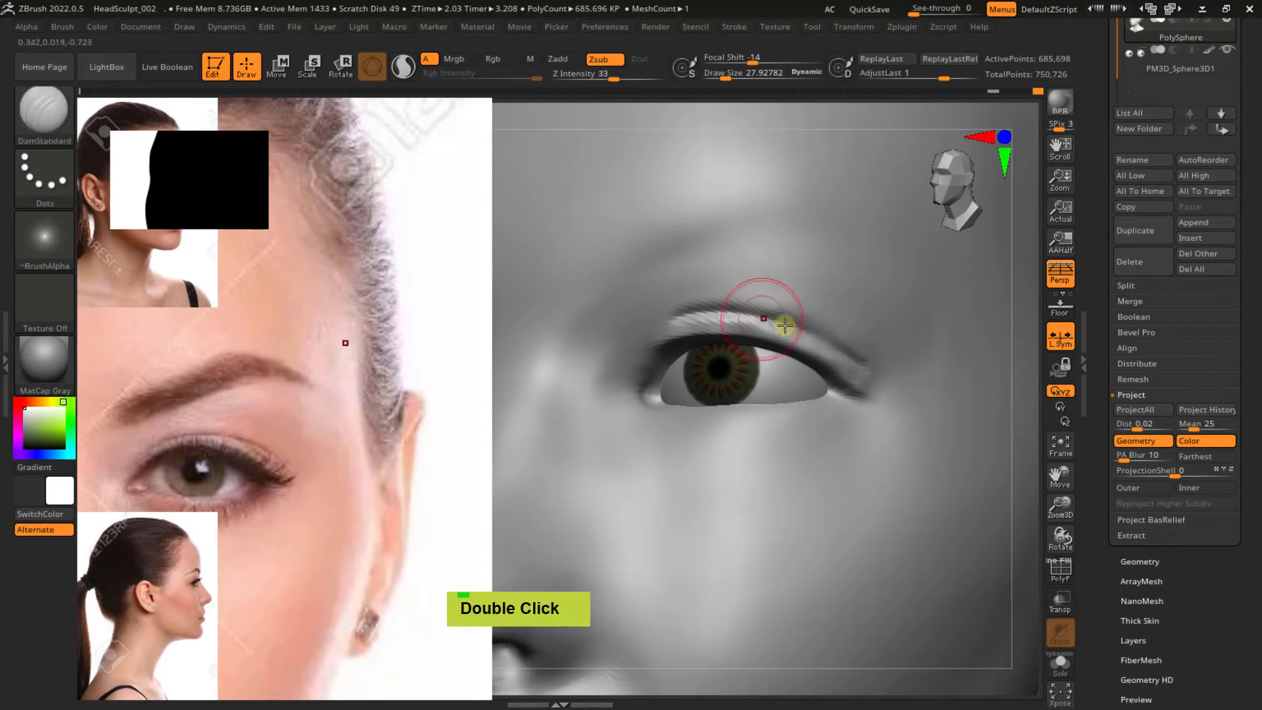
mouse_move(747, 316)
left_mouse_down("shift")
mouse_move(842, 340)
mouse_move(858, 360)
left_mouse_up("shift")
mouse_move(690, 312)
left_mouse_down("shift")
mouse_move(756, 314)
mouse_move(743, 316)
left_mouse_up("shift")
Deepen the inner and middle parts of the upper eyelid crease with DamStandard and smooth its upper edge
right_click_drag(752, 316, 762, 203, "ctrl")
mouse_move(807, 338)
right_mouse_down()
mouse_move(800, 304)
mouse_move(817, 374)
mouse_move(870, 319)
mouse_move(760, 302)
mouse_move(738, 328)
right_mouse_up()
key("shift")
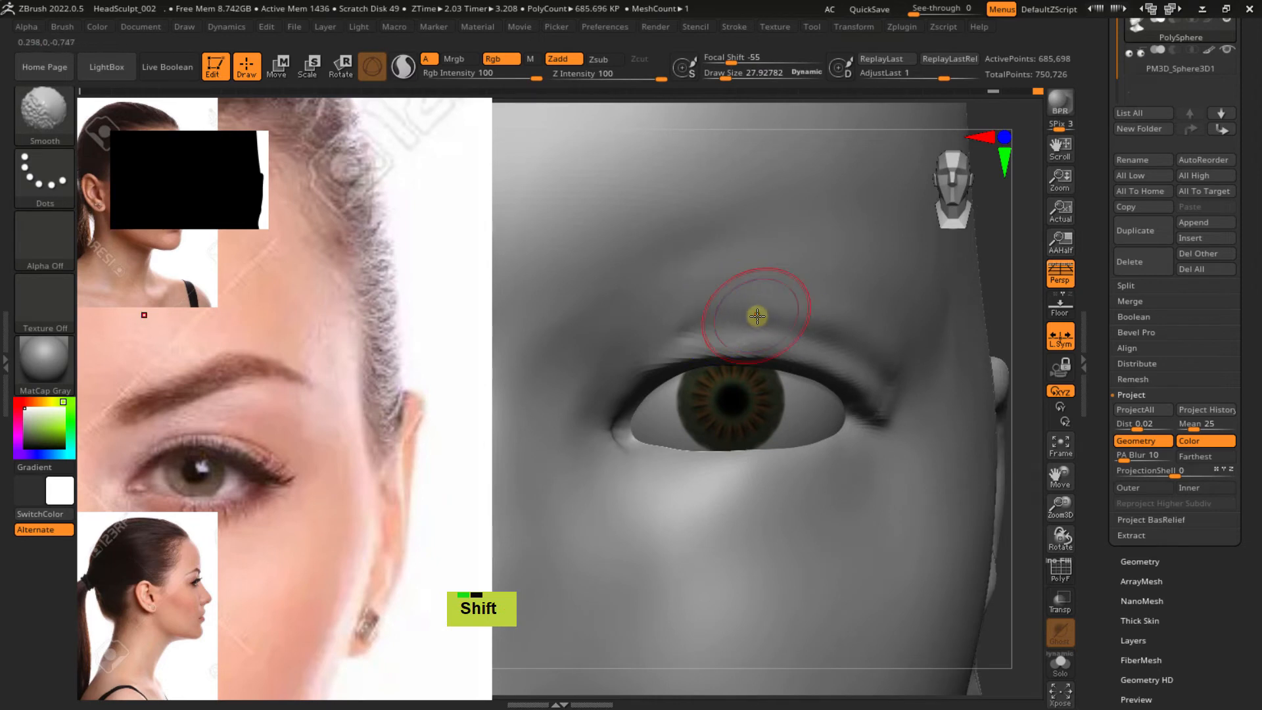
left_click_drag(687, 336, 774, 336)
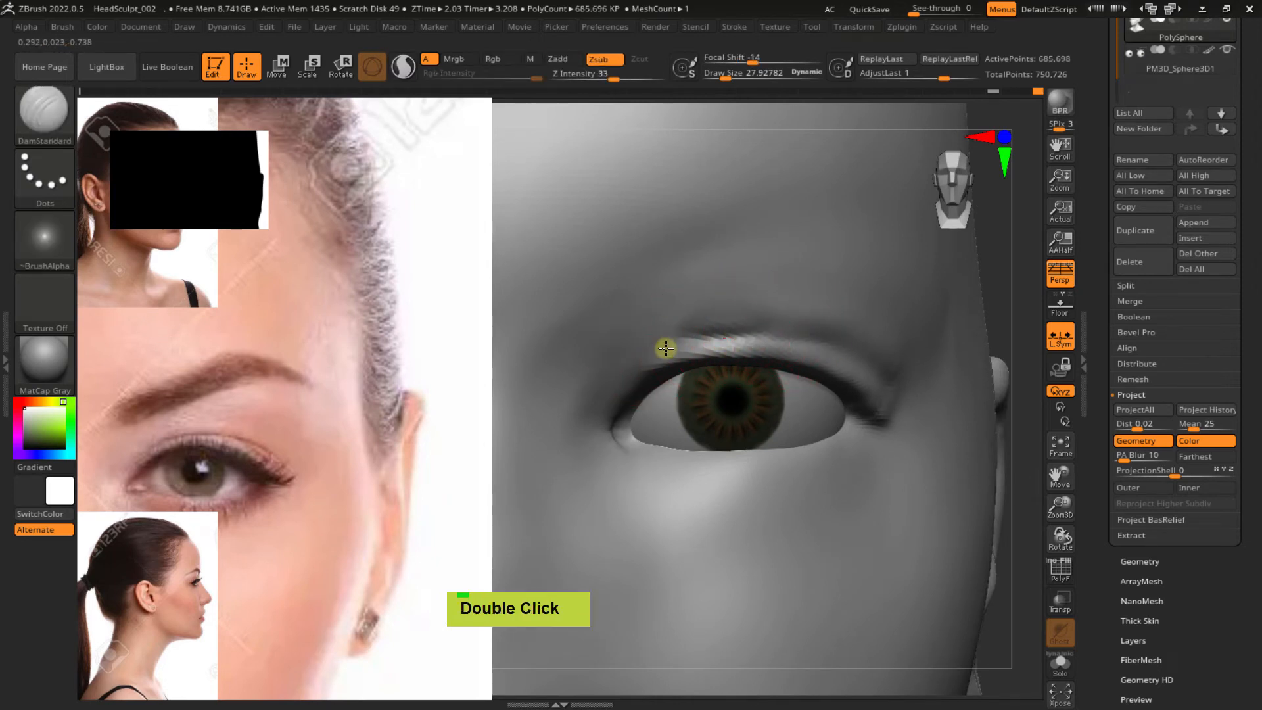
left_click_drag(724, 342, 778, 336)
mouse_move(766, 331)
left_mouse_down("shift")
mouse_move(713, 324)
mouse_move(794, 327)
left_mouse_up("shift")
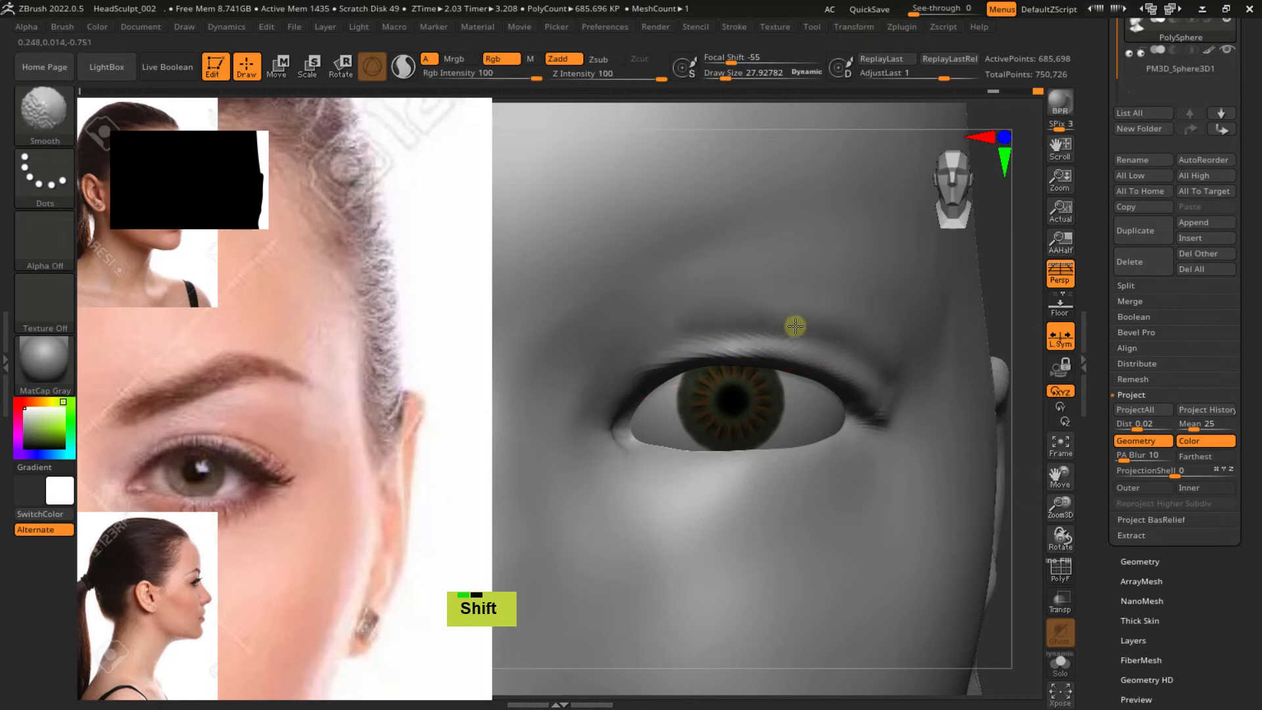
left_click_drag(689, 346, 696, 342)
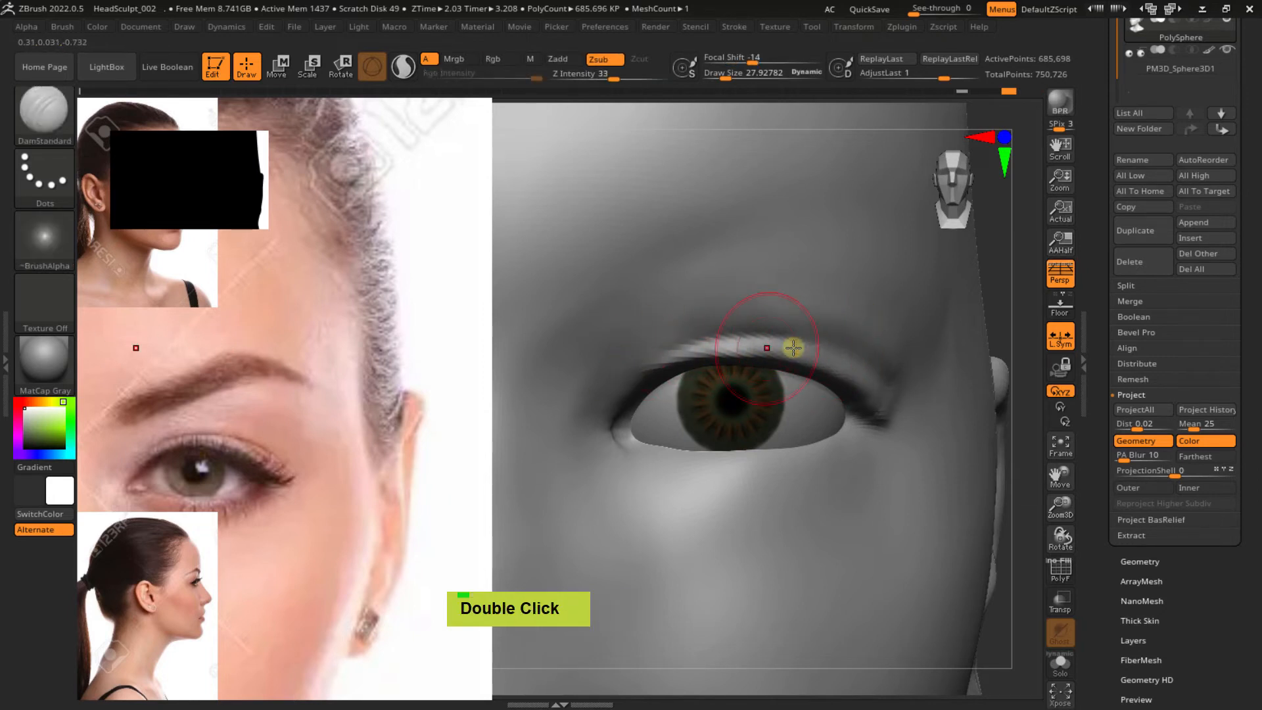
right_click_drag(793, 348, 808, 281, "ctrl")
mouse_move(867, 355)
right_mouse_down("alt")
mouse_move(780, 344)
mouse_move(749, 356)
mouse_move(800, 343)
right_mouse_up("alt")
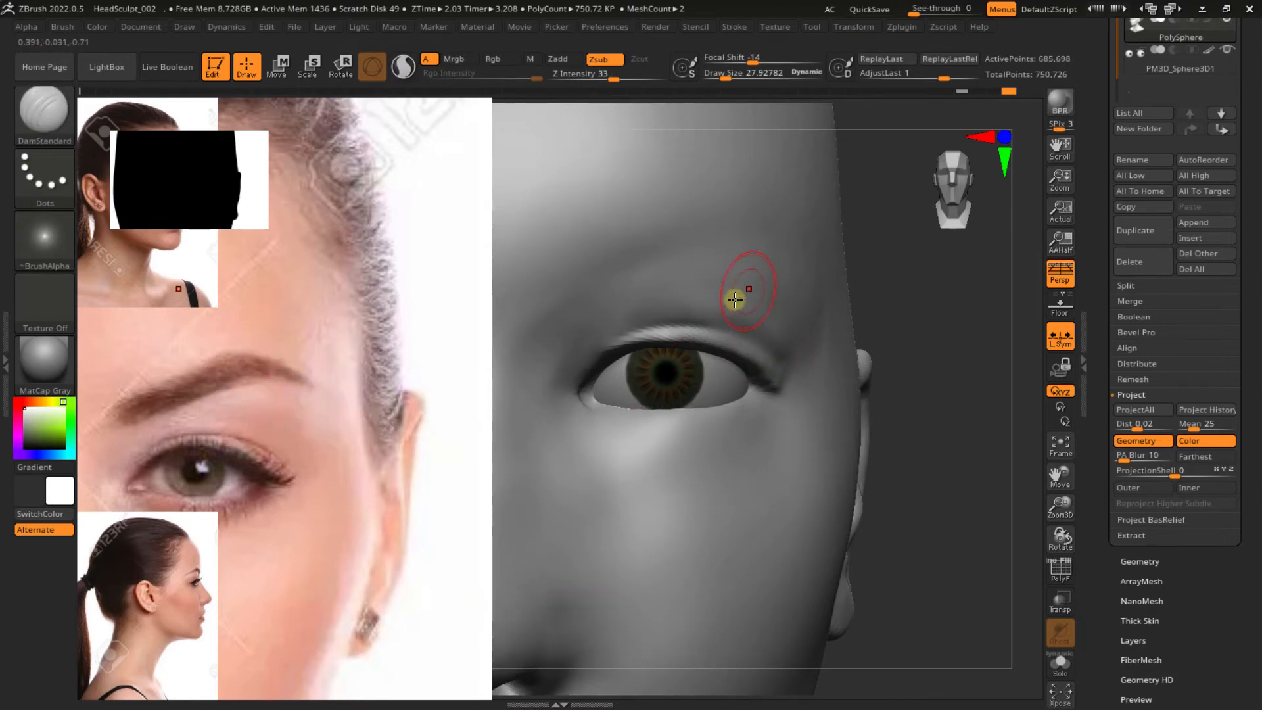
right_click_drag(735, 299, 783, 276)
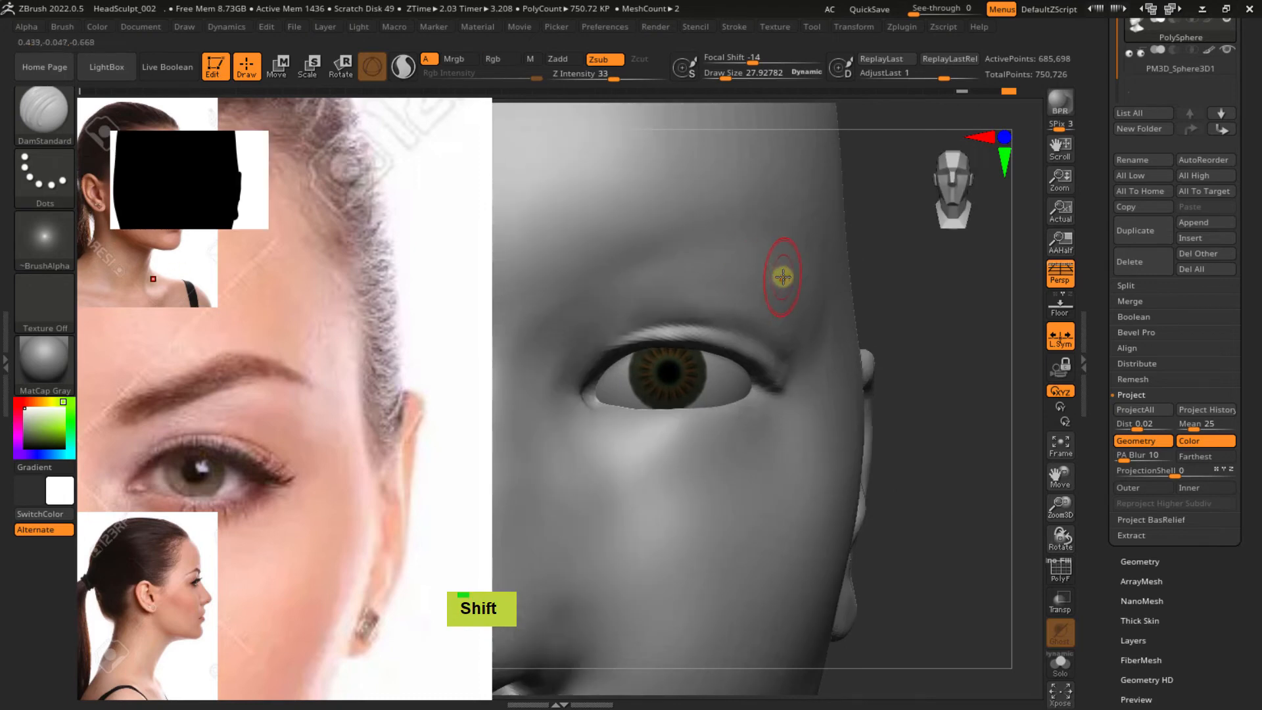
Build up the brow area above the eyelid crease with the ClayBuildup brush and smooth the strokes
key("b")
key("c")
key("b")
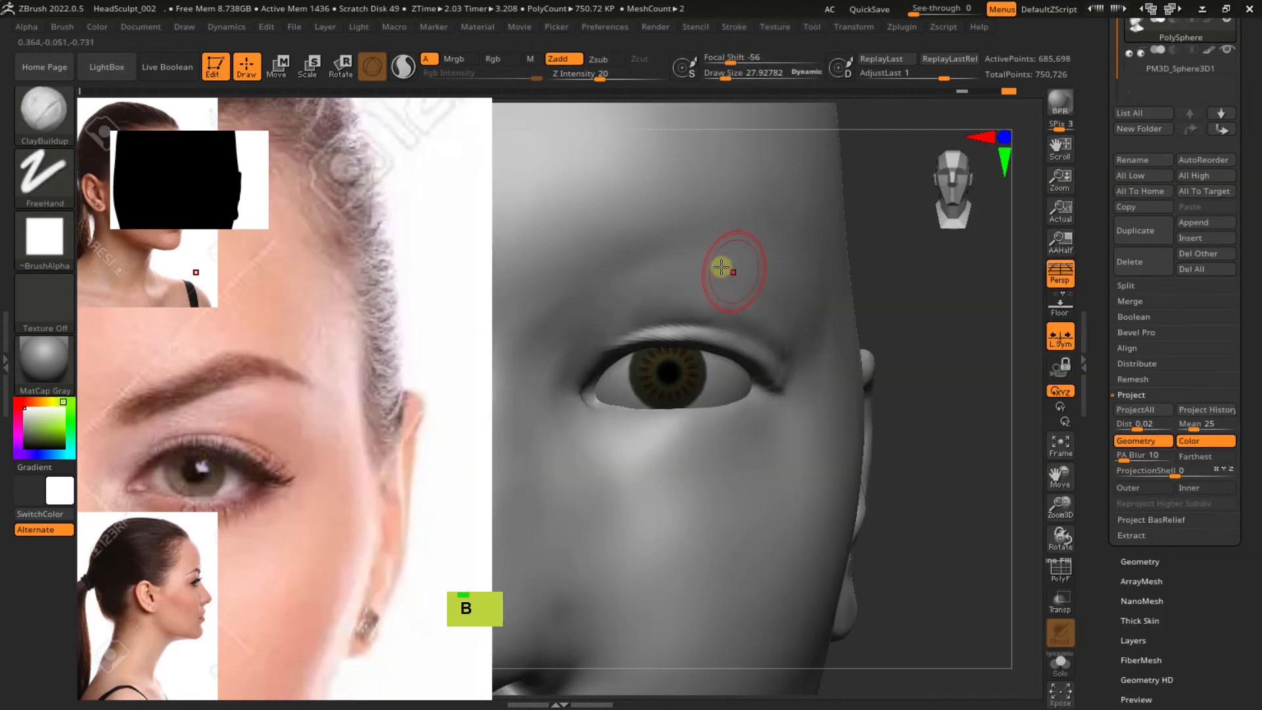
right_click_drag(771, 267, 704, 265)
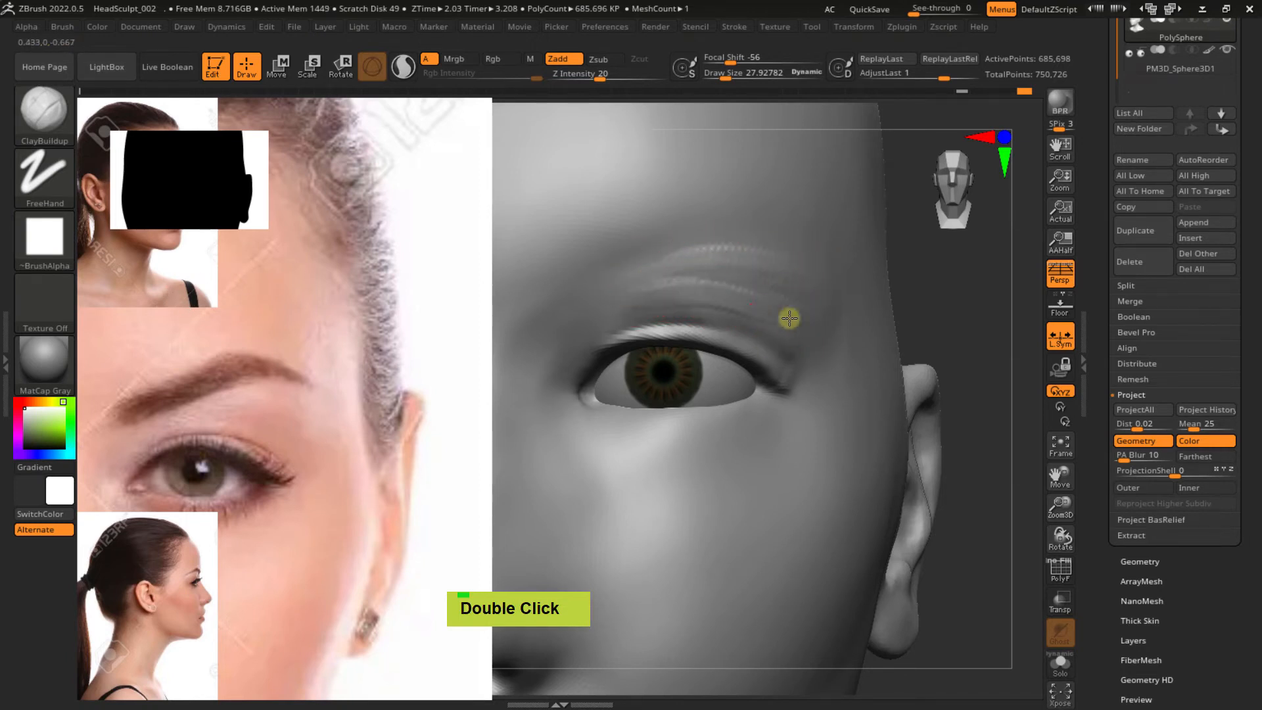
mouse_move(784, 303)
left_mouse_down("shift")
mouse_move(645, 282)
mouse_move(712, 263)
left_mouse_up("shift")
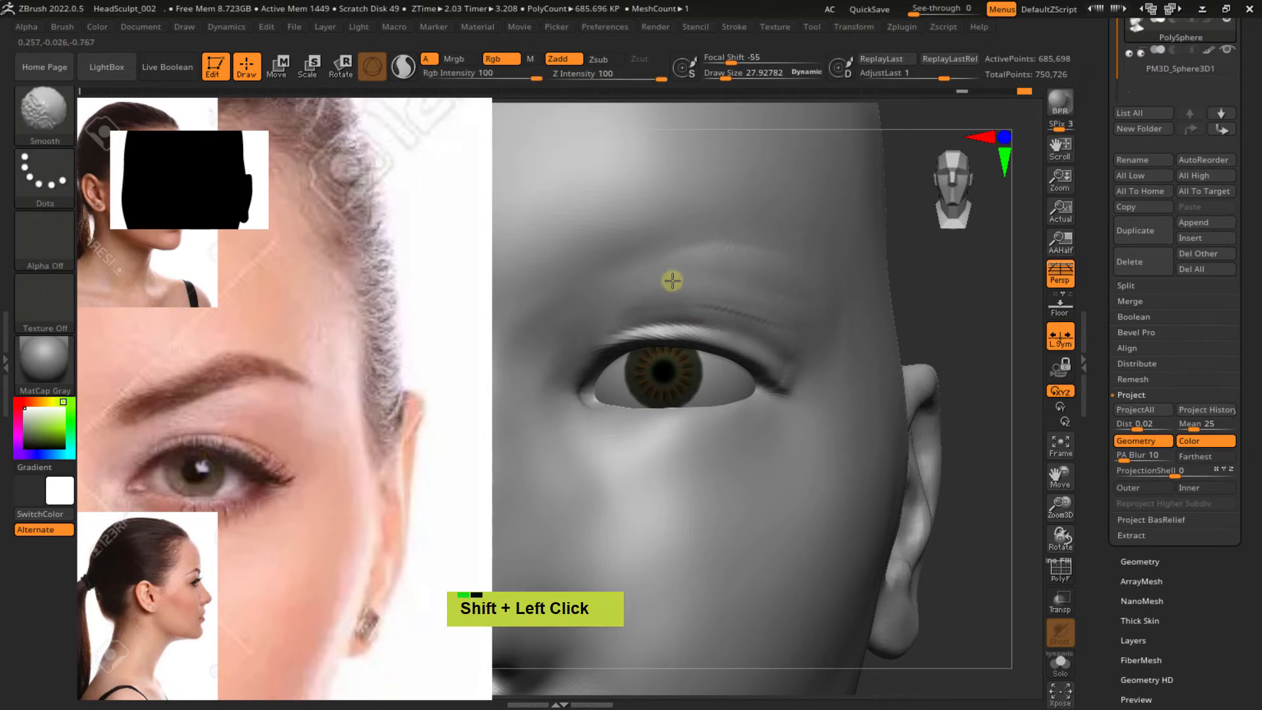
Add more ClayBuildup volume to the fold between the eyelid crease and the brow
left_click_drag(648, 287, 707, 295)
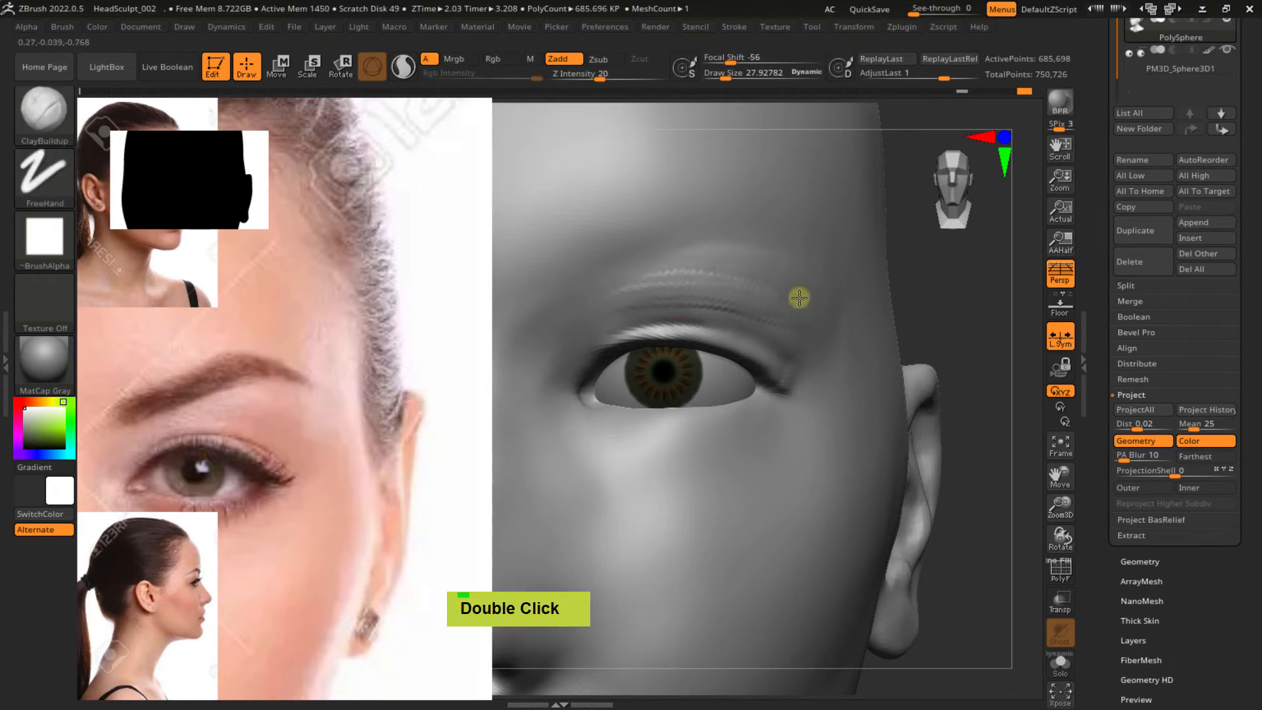
right_click_drag(765, 279, 854, 263, "alt")
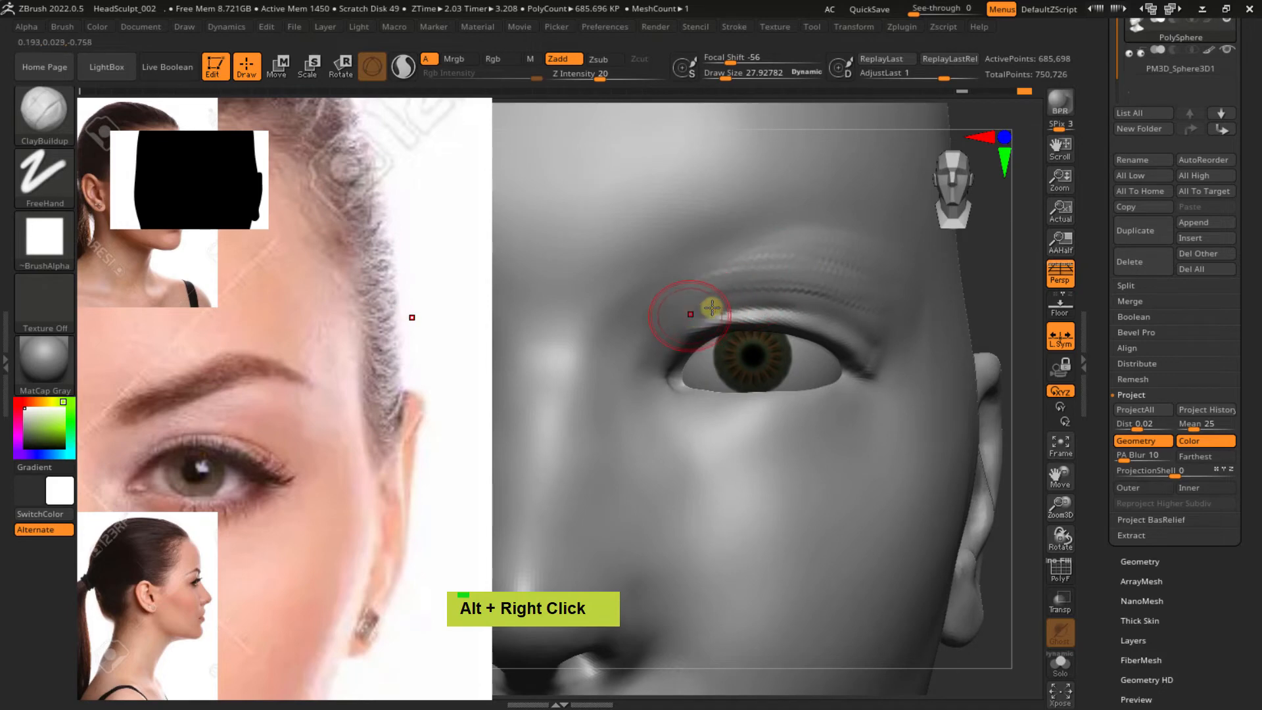
double_click(791, 290)
right_click_drag(755, 292, 869, 272, "alt")
right_click_drag(761, 342, 751, 356)
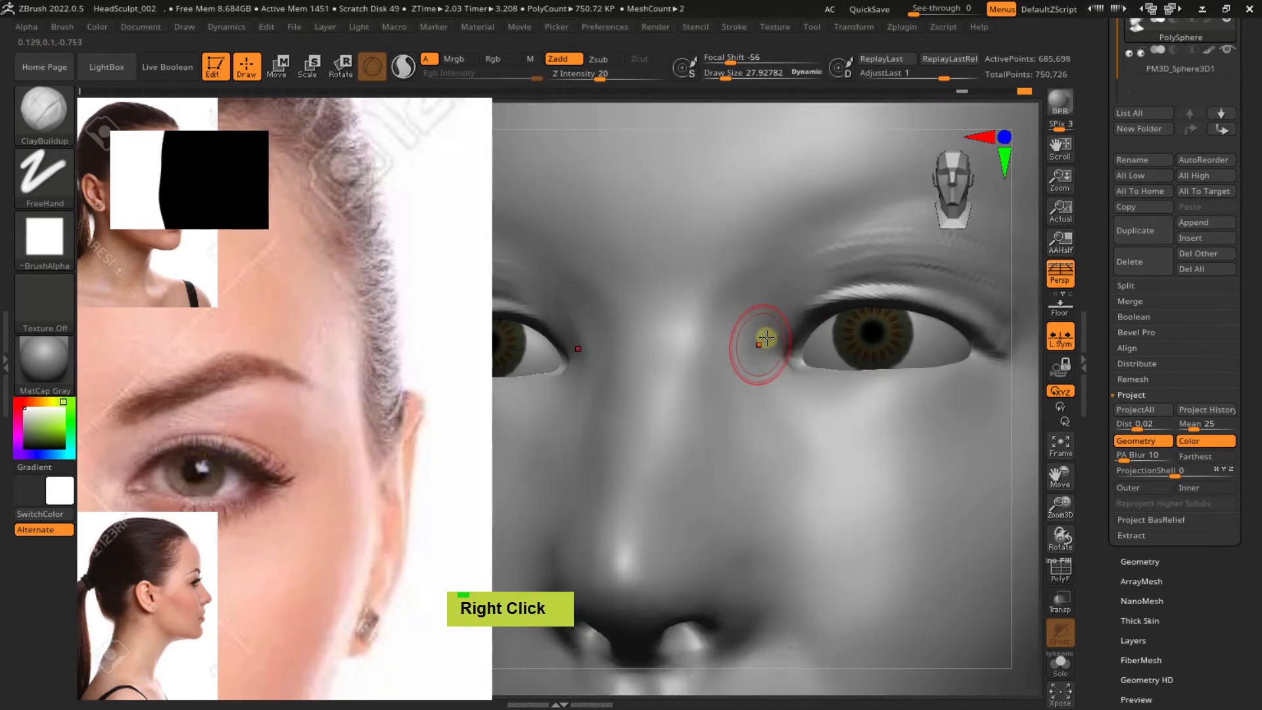
Carve down the area between the inner eye corner and the nose bridge with ClayBuildup, and smooth the strokes
left_click_drag(759, 335, 755, 386, "alt")
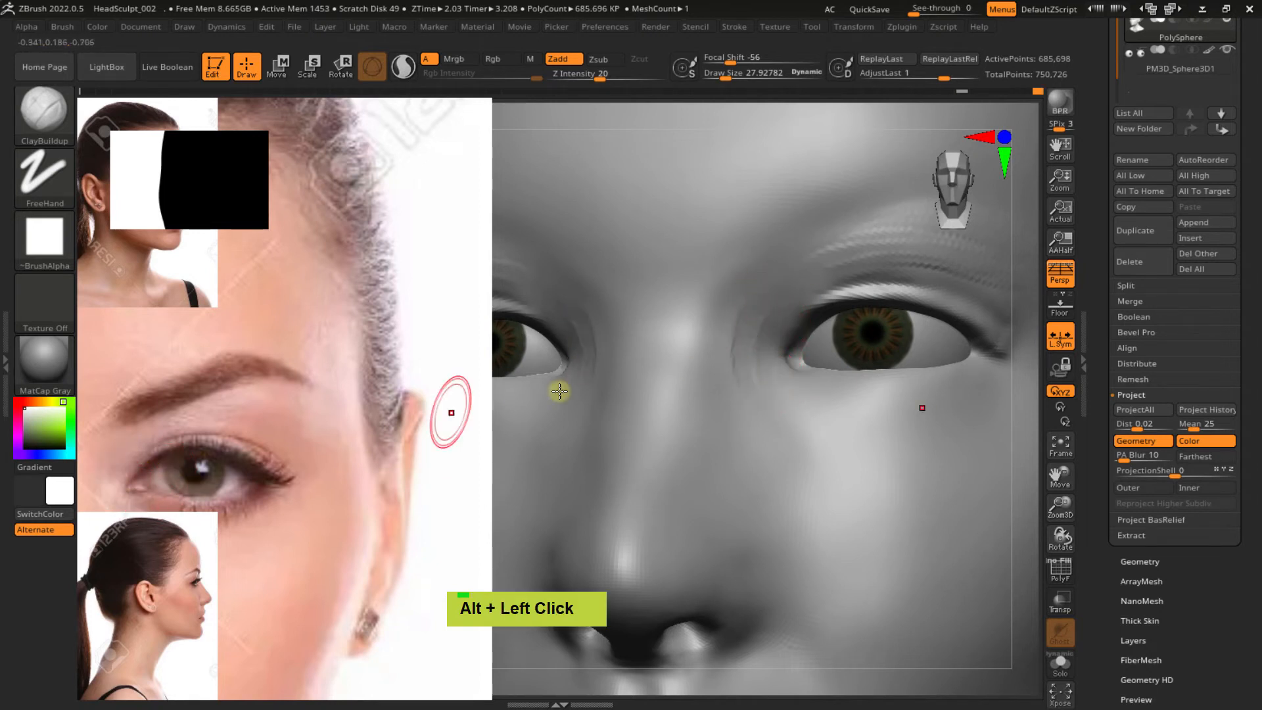
left_click_drag(778, 305, 767, 315, "alt")
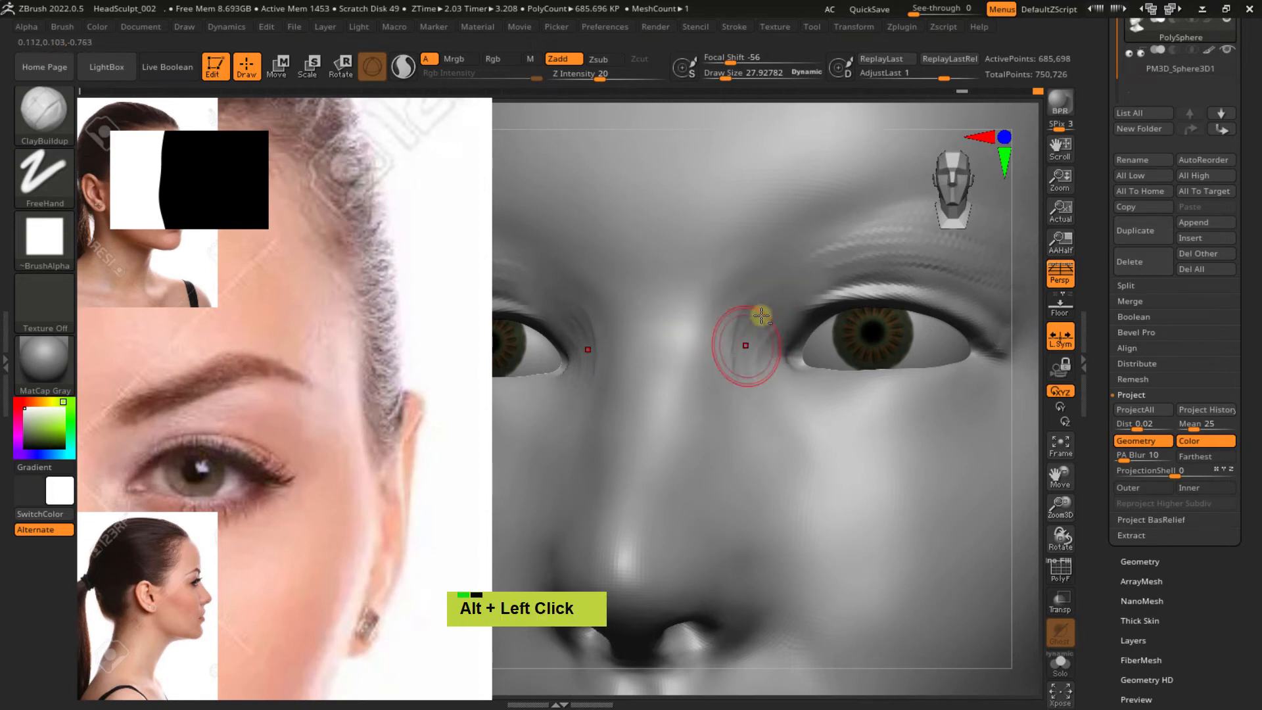
left_click_drag(722, 368, 727, 383, "alt")
mouse_move(760, 315)
left_mouse_down("alt")
mouse_move(751, 364)
mouse_move(735, 341)
mouse_move(746, 349)
mouse_move(745, 323)
mouse_move(741, 357)
left_mouse_up("alt")
mouse_move(751, 361)
right_mouse_down()
mouse_move(812, 376)
mouse_move(760, 353)
right_mouse_up()
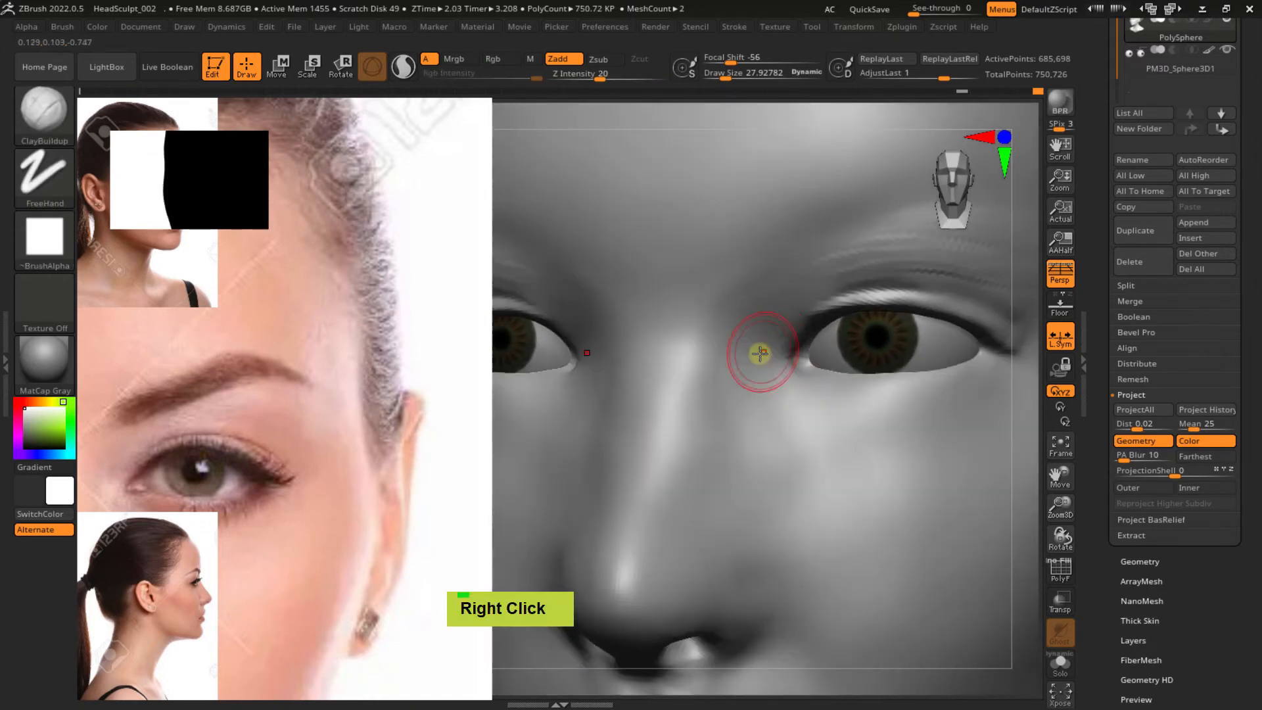
left_click_drag(760, 354, 767, 384, "alt")
mouse_move(777, 324)
left_mouse_down("alt")
mouse_move(755, 328)
mouse_move(786, 368)
left_mouse_up("alt")
left_click_drag(764, 322, 745, 353, "shift")
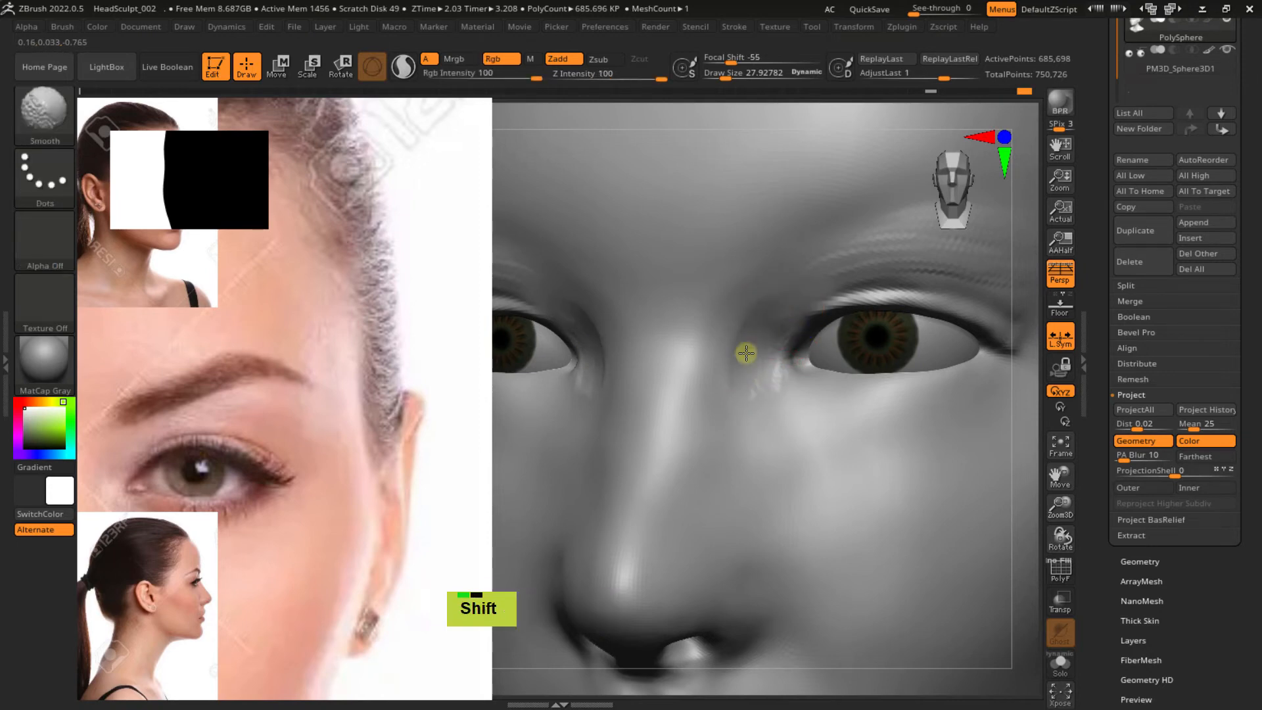
Smooth the built-up strokes between the upper eyelid crease and the brow
mouse_move(773, 324)
right_mouse_down("shift")
mouse_move(817, 293)
mouse_move(789, 360)
mouse_move(761, 366)
mouse_move(761, 339)
mouse_move(789, 389)
mouse_move(876, 299)
mouse_move(833, 288)
right_mouse_up("shift")
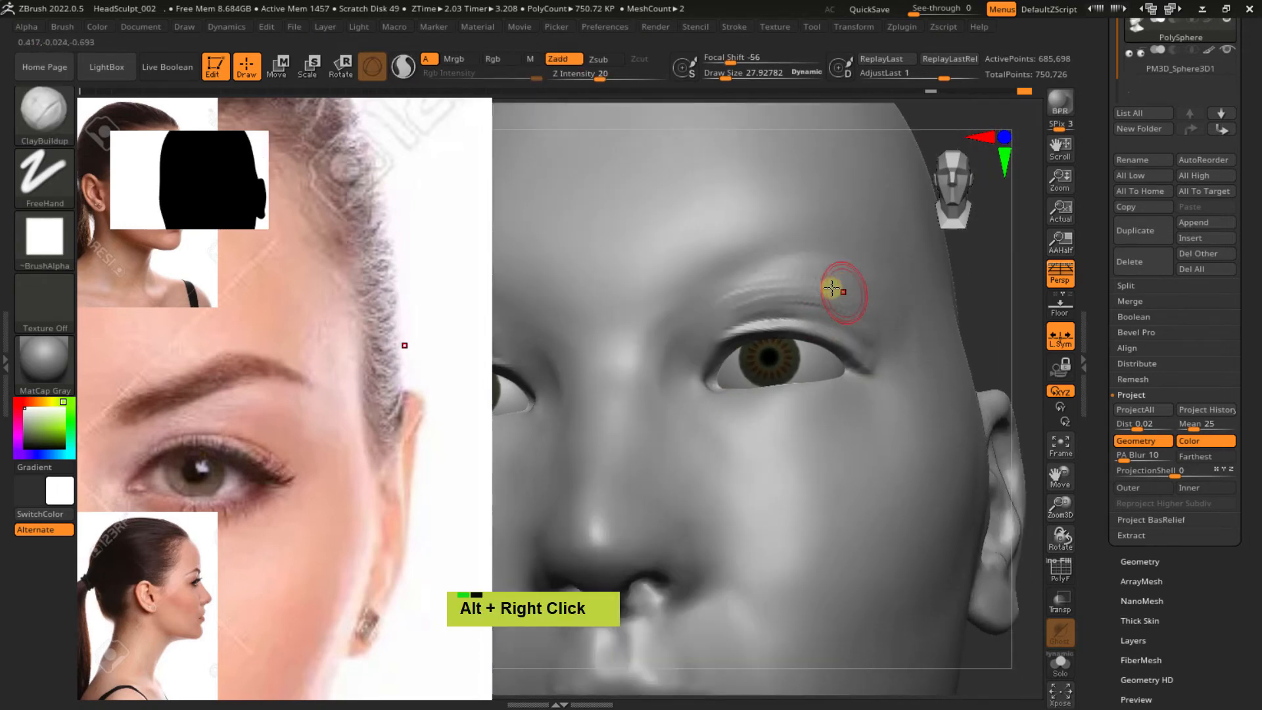
left_click_drag(793, 287, 789, 285, "shift")
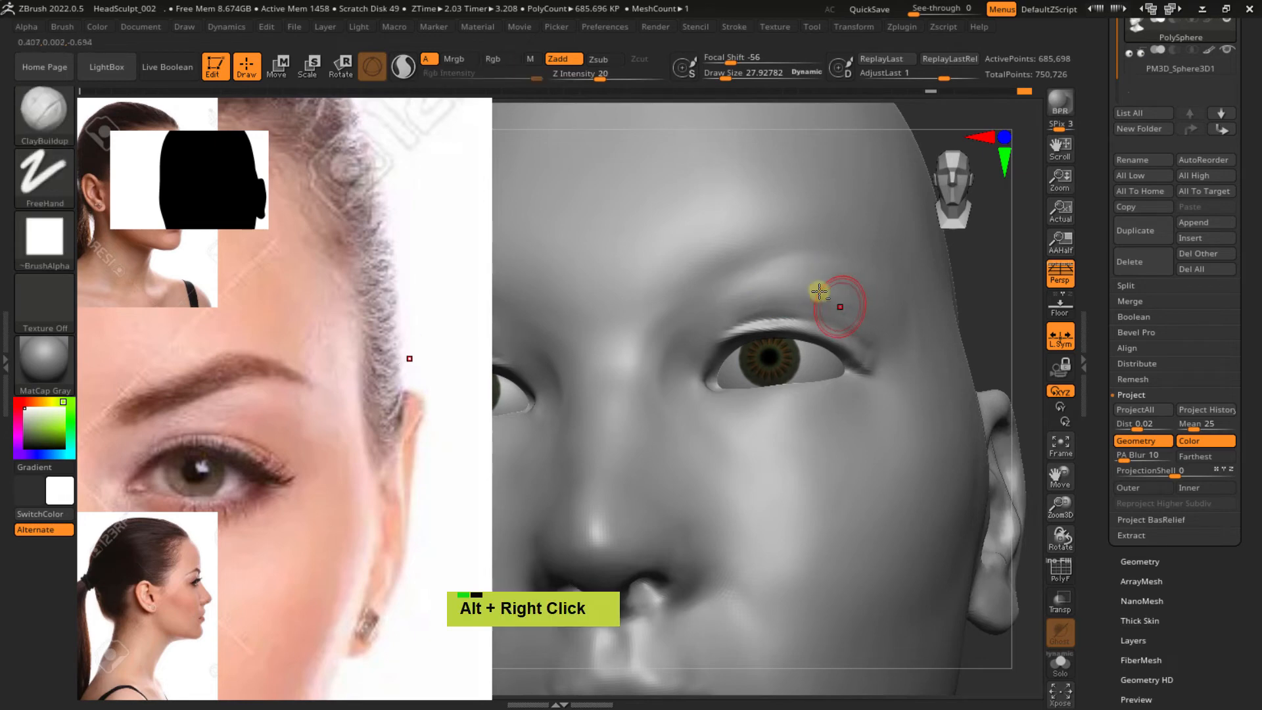
mouse_move(817, 290)
right_mouse_down("alt")
mouse_move(845, 290)
mouse_move(822, 302)
mouse_move(850, 347)
right_mouse_up("alt")
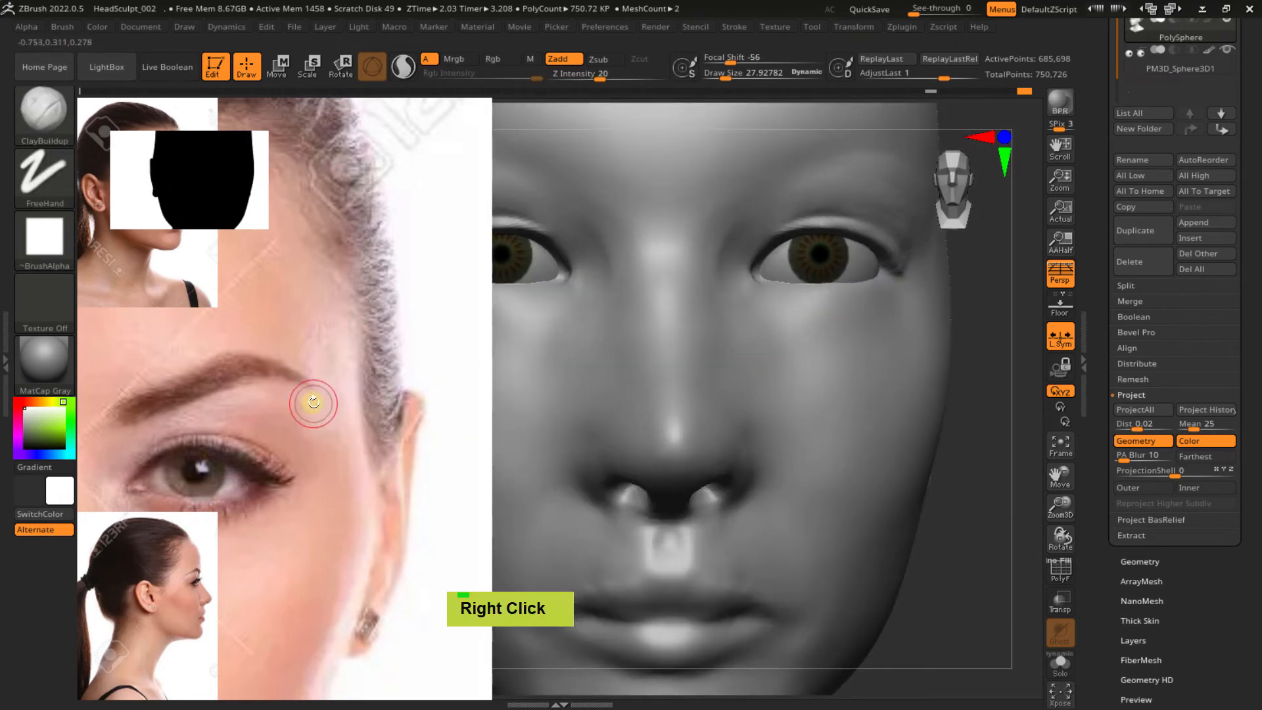
Shift the enlarged eye reference photo up and to the right in Spotlight, clear of the smaller head photos
key("z")
left_click_drag(315, 370, 381, 321)
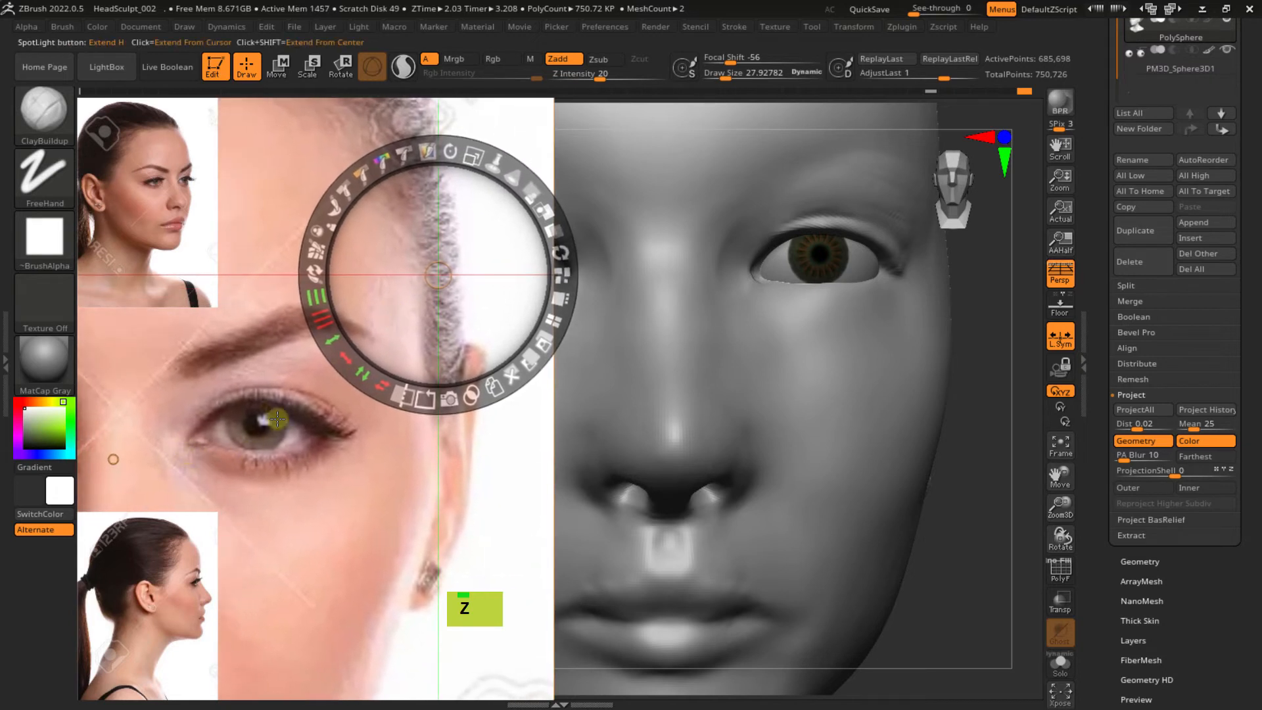
key("z")
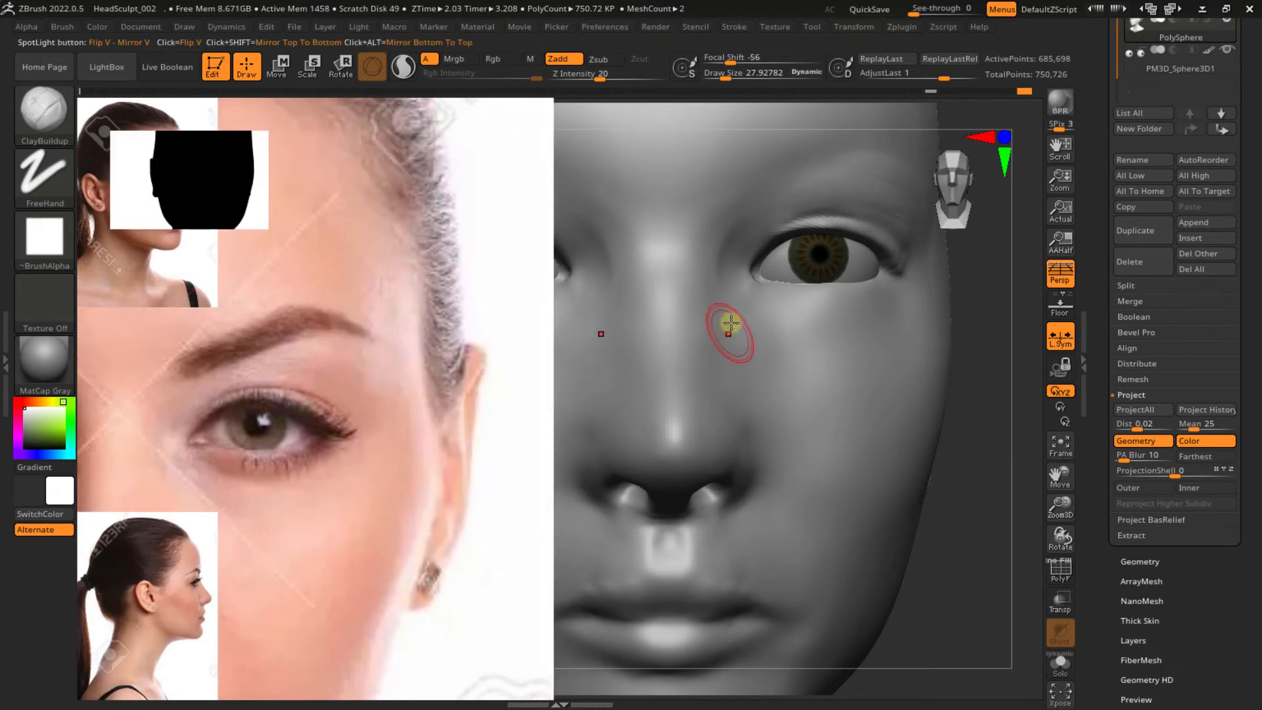
mouse_move(868, 318)
right_mouse_down("alt")
mouse_move(814, 352)
mouse_move(857, 361)
mouse_move(803, 388)
mouse_move(791, 381)
mouse_move(796, 348)
right_mouse_up("alt")
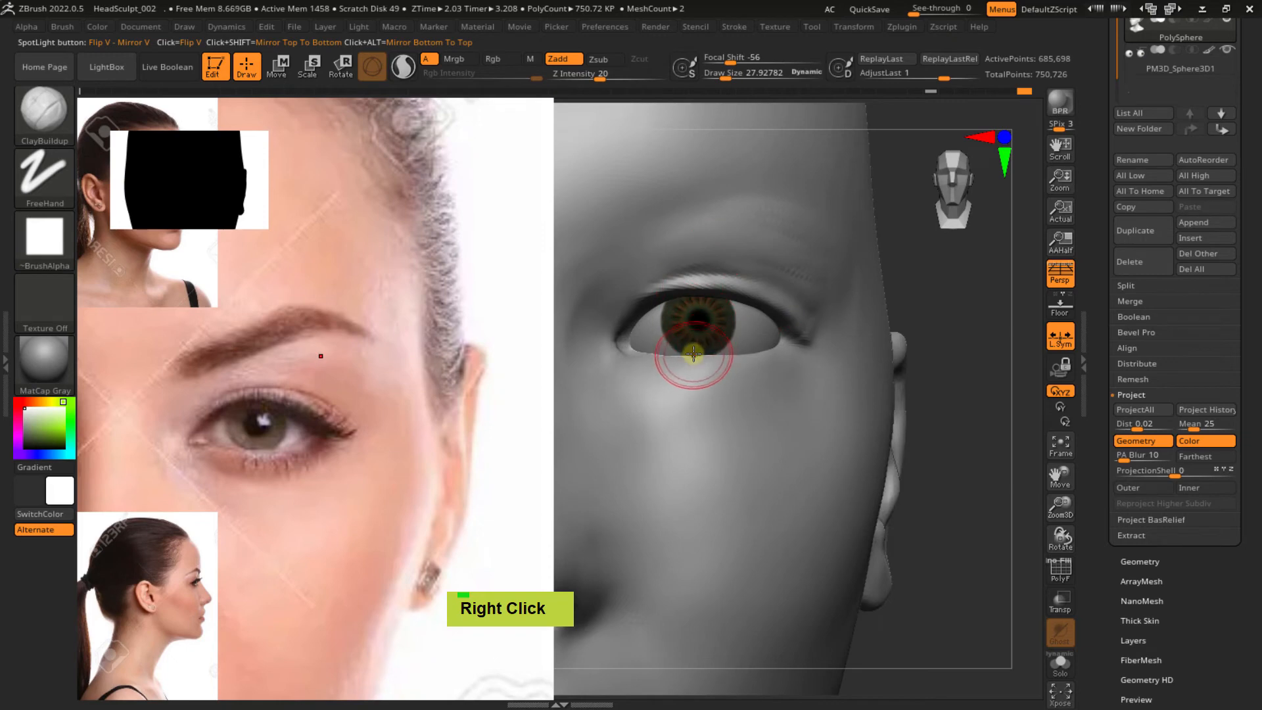
Carve a crease below the lower eyelid from the inner eye corner to under the iris with DamStandard
key("b")
key("d")
key("s")
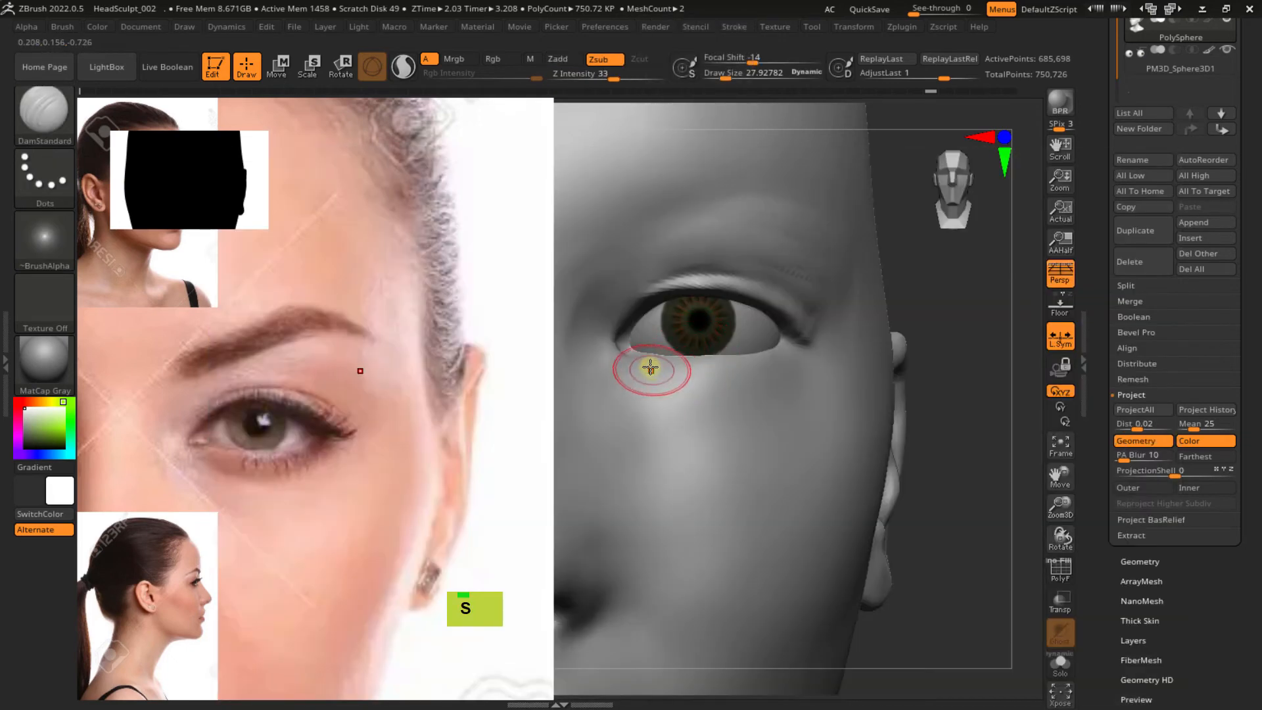
double_click(643, 364)
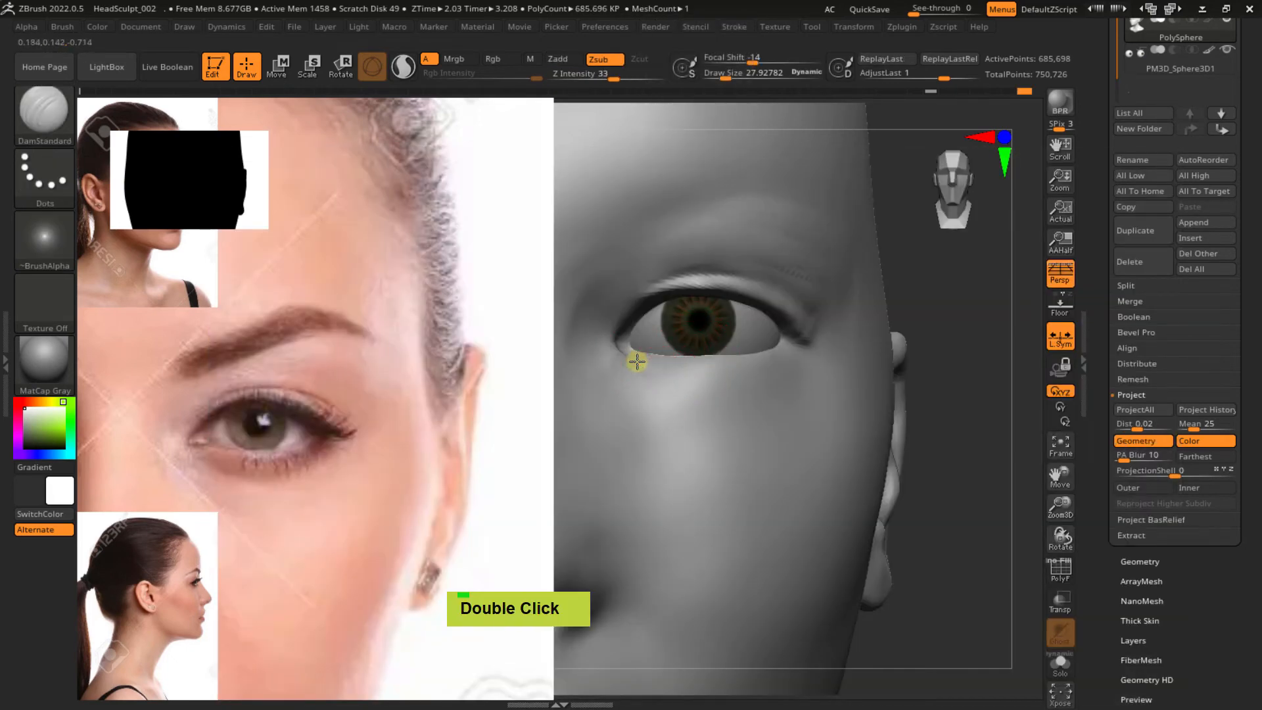
left_click_drag(637, 361, 672, 382)
left_click_drag(644, 362, 684, 385)
mouse_move(657, 372)
left_mouse_down()
mouse_move(709, 390)
mouse_move(704, 381)
mouse_move(760, 386)
left_mouse_up()
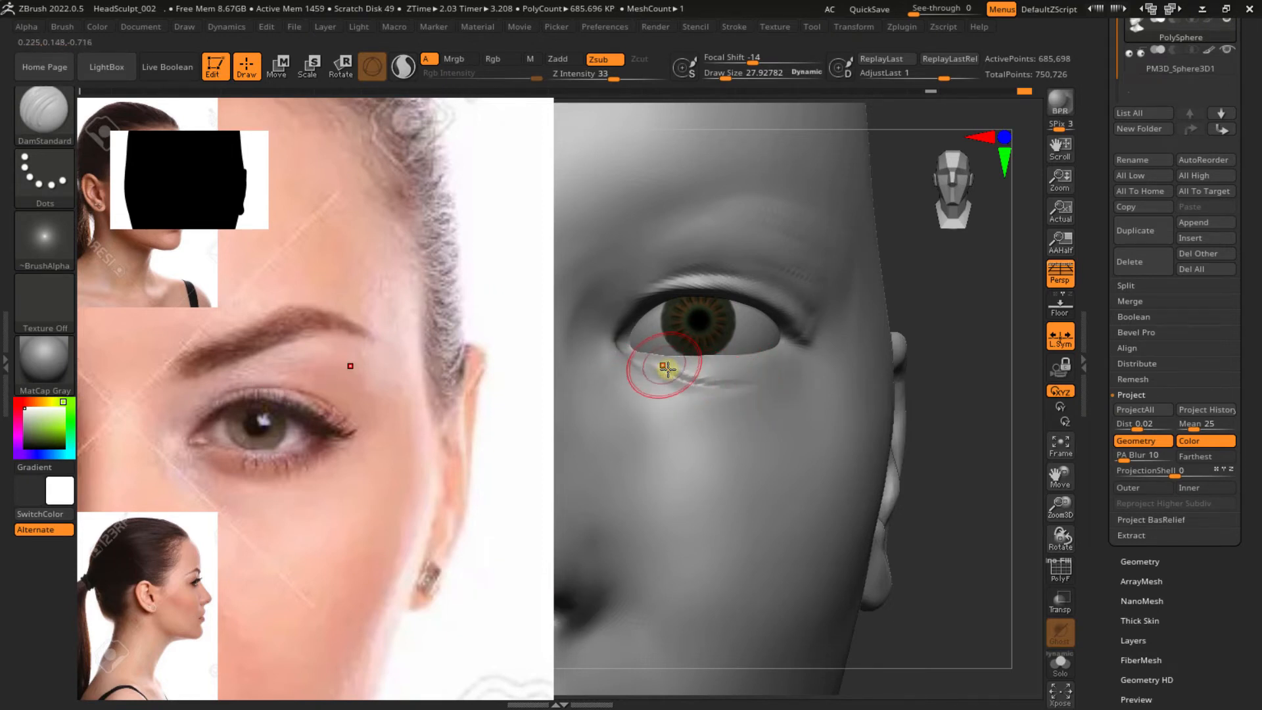
Extend the lower eyelid crease toward the outer eye corner and deepen its middle and outer parts with DamStandard
mouse_move(645, 362)
left_mouse_down()
mouse_move(721, 386)
mouse_move(788, 376)
left_mouse_up()
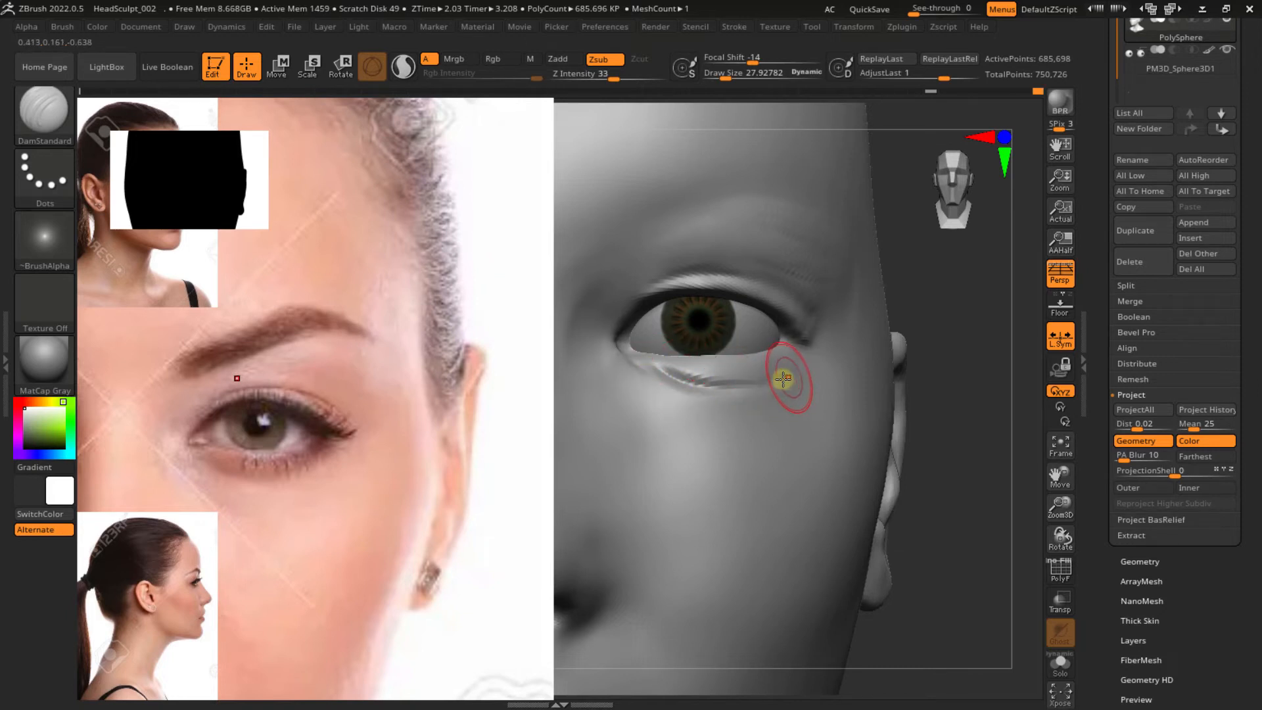
left_click_drag(697, 385, 763, 373)
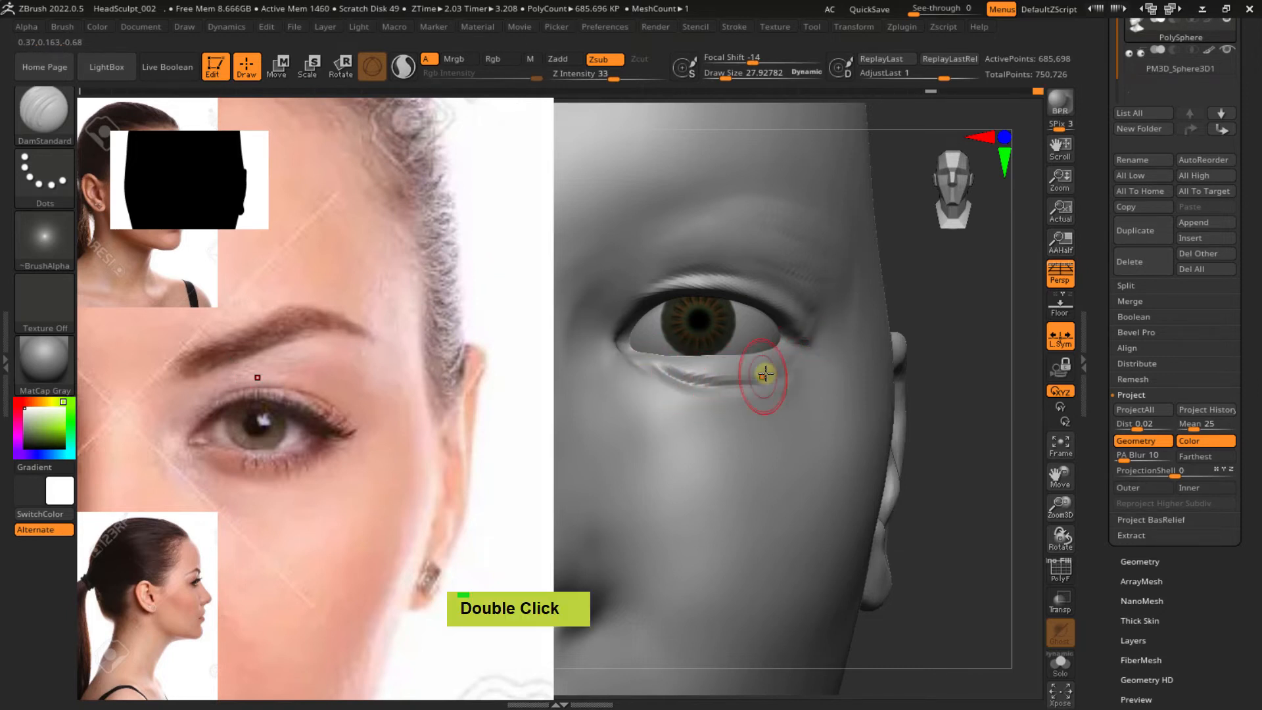
mouse_move(763, 373)
right_mouse_down()
mouse_move(718, 380)
mouse_move(803, 359)
right_mouse_up()
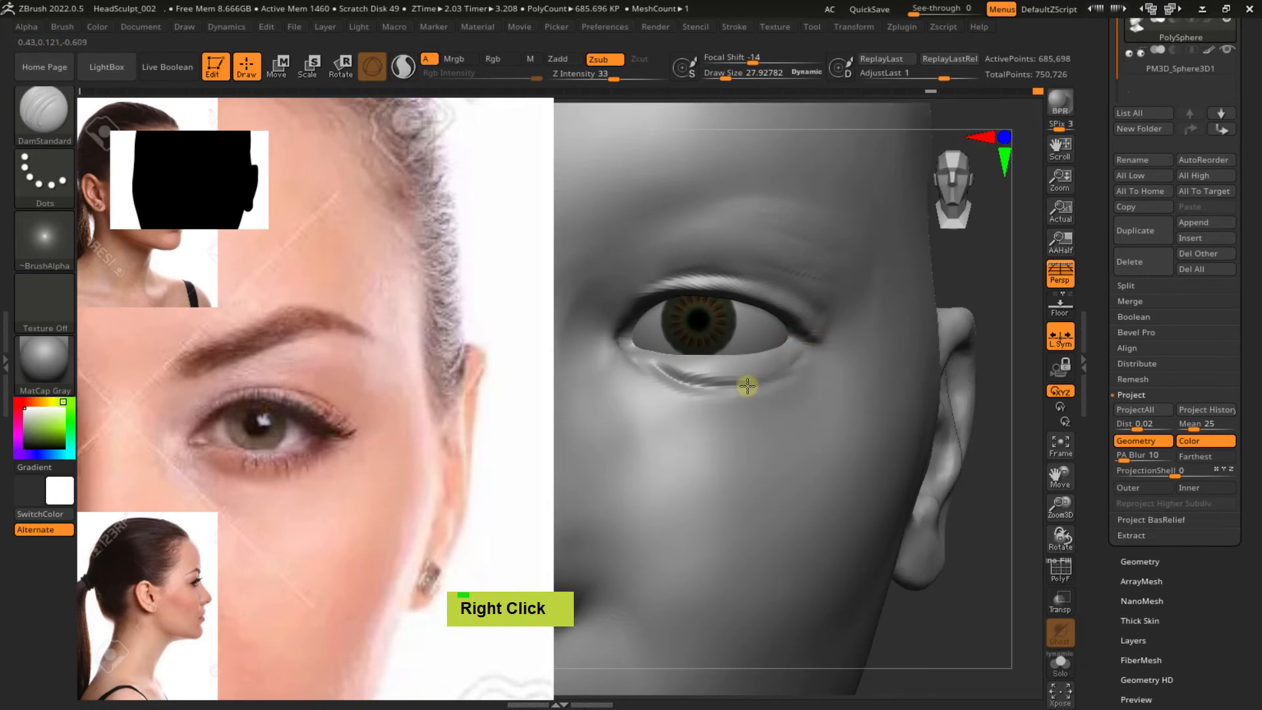
left_click_drag(747, 386, 780, 372)
left_click_drag(741, 387, 776, 376)
mouse_move(721, 388)
left_mouse_down()
mouse_move(771, 377)
mouse_move(676, 368)
mouse_move(744, 378)
left_mouse_up()
Soften the lower eyelid crease with the Flatten brush and smooth it from the outer to the inner corner
key("b")
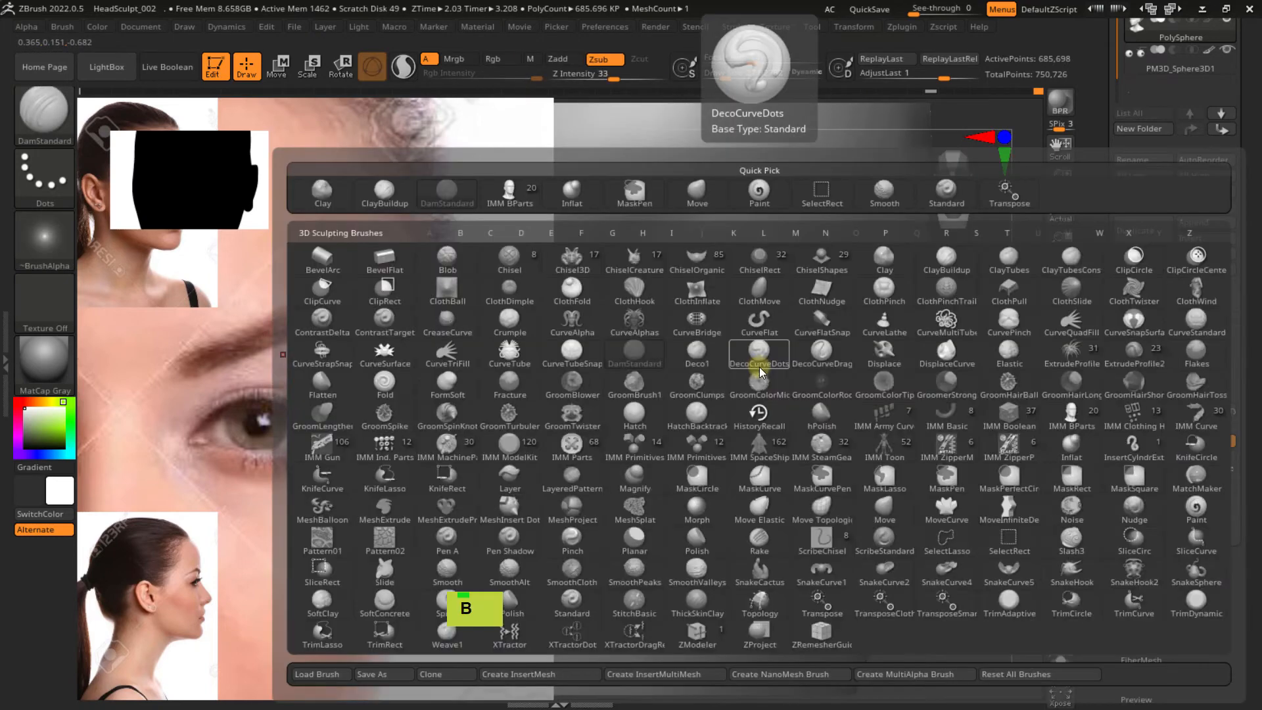
key("f")
key("a")
double_click(695, 374)
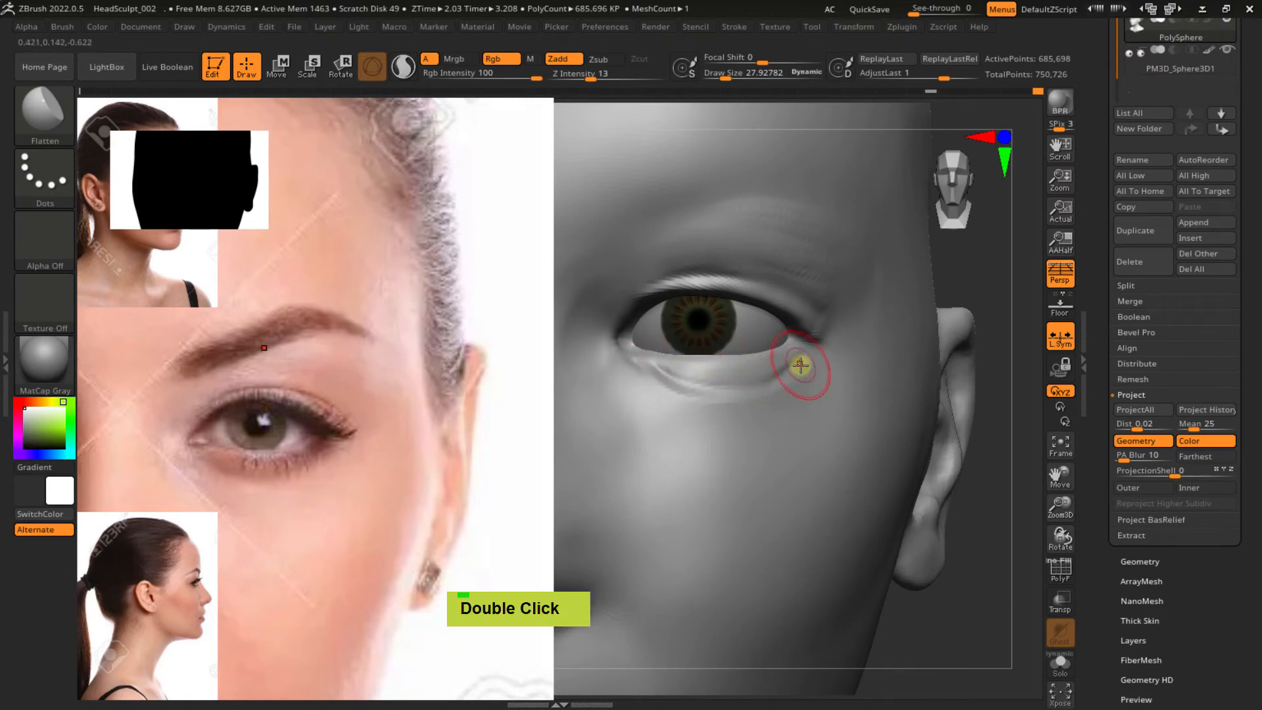
right_click_drag(801, 366, 708, 369)
left_click_drag(791, 364, 758, 376)
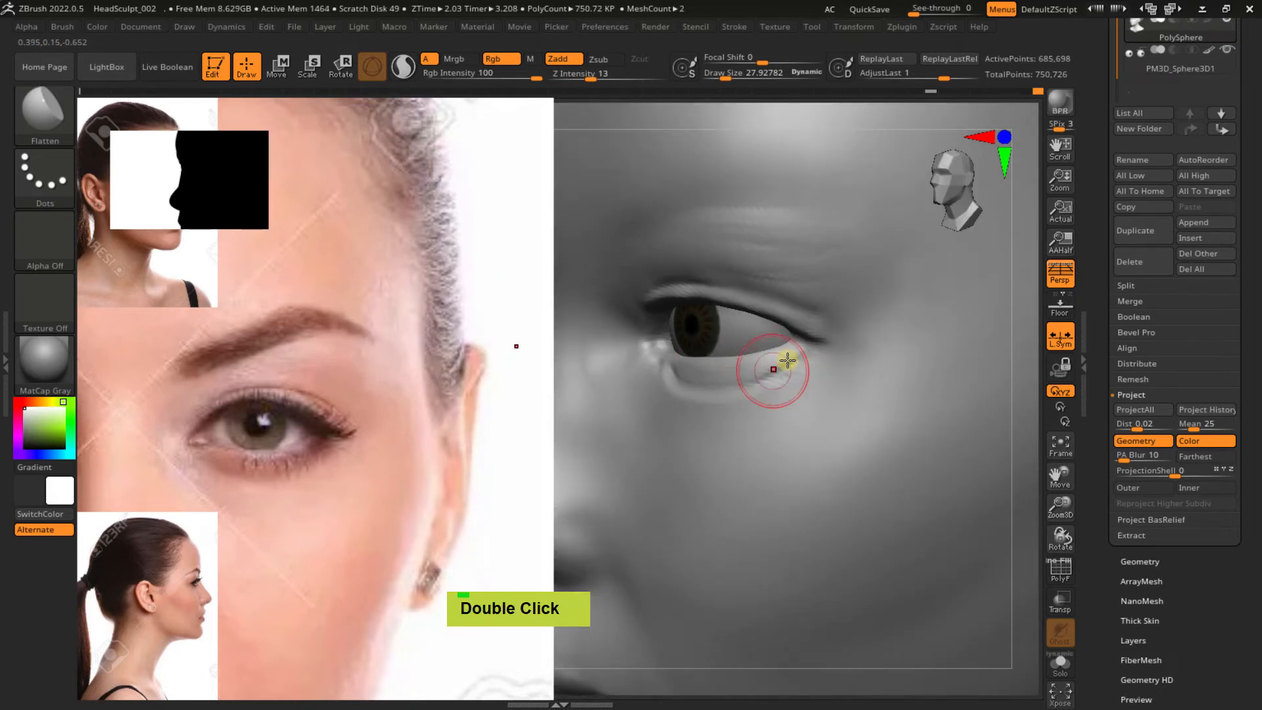
right_click_drag(780, 365, 835, 371)
left_click_drag(791, 361, 755, 387, "shift")
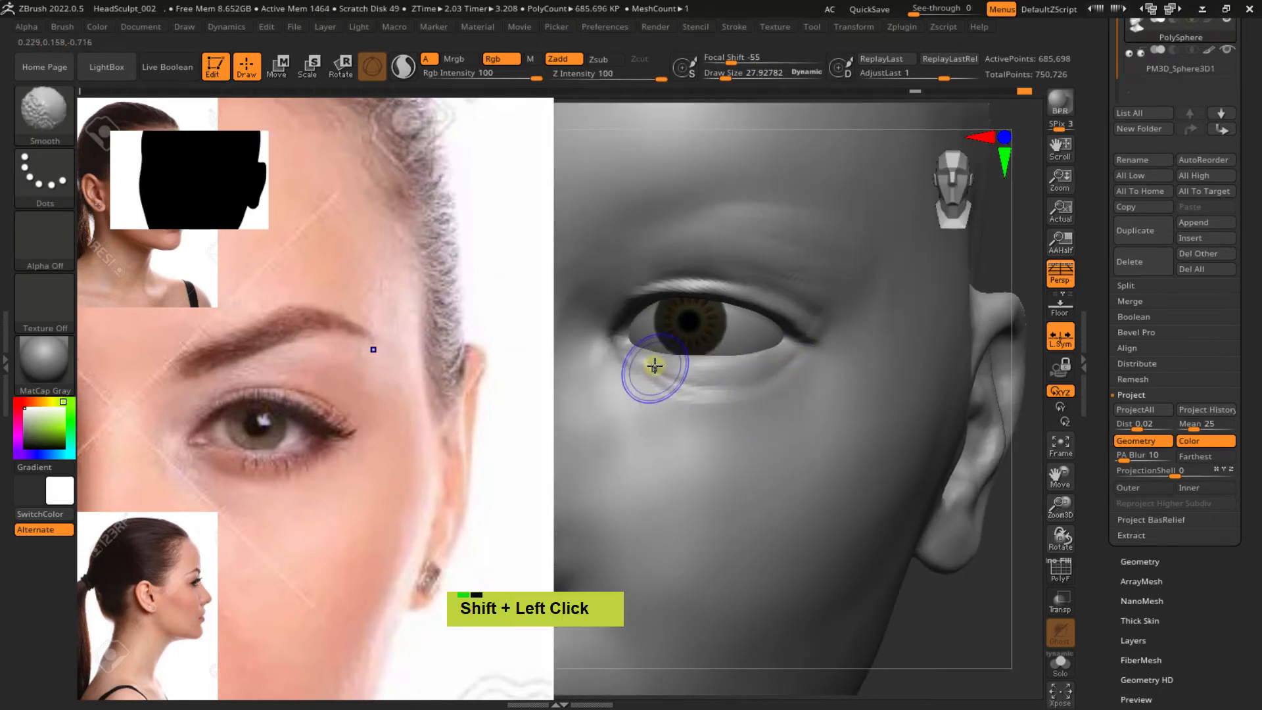
left_click_drag(662, 387, 712, 399, "shift")
Set the draw size to about 36 and flatten the skin beneath the inner part of the lower eyelid
mouse_move(737, 327)
right_mouse_down("alt")
mouse_move(710, 388)
mouse_move(738, 358)
mouse_move(723, 324)
mouse_move(723, 354)
mouse_move(757, 372)
right_mouse_up("alt")
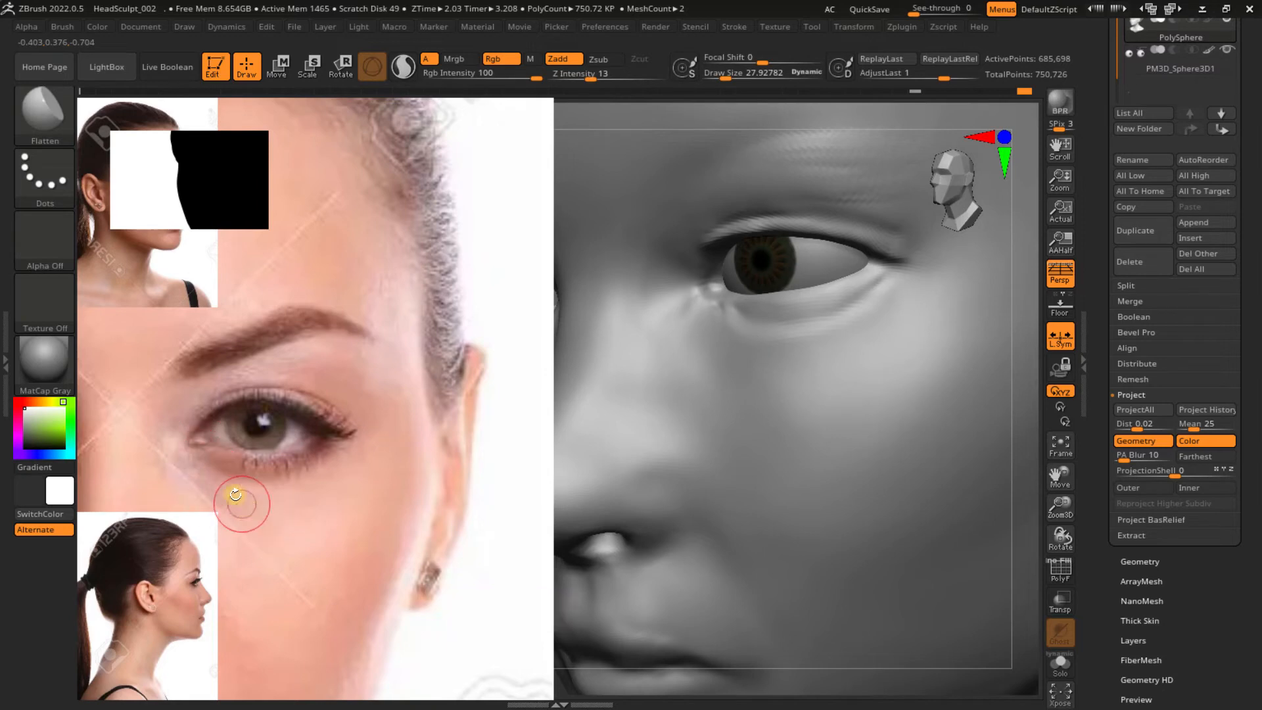
mouse_move(749, 381)
right_mouse_down()
mouse_move(740, 406)
mouse_move(727, 342)
right_mouse_up()
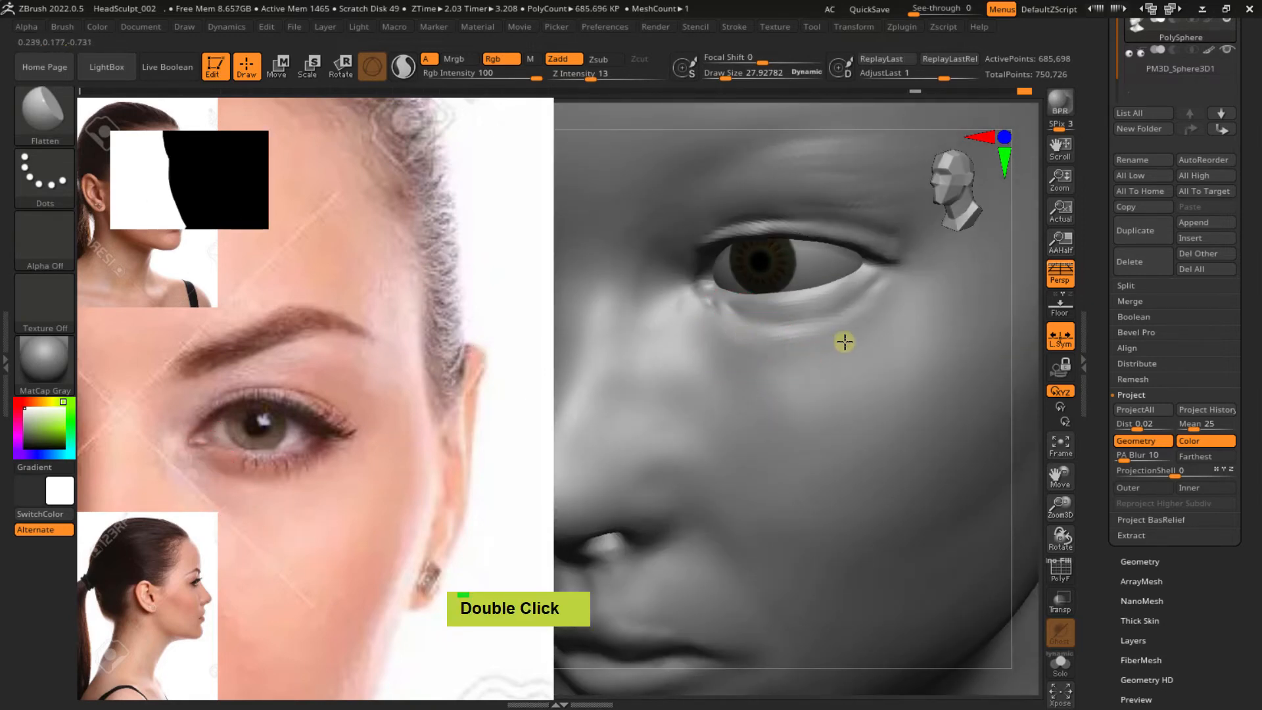
key("s")
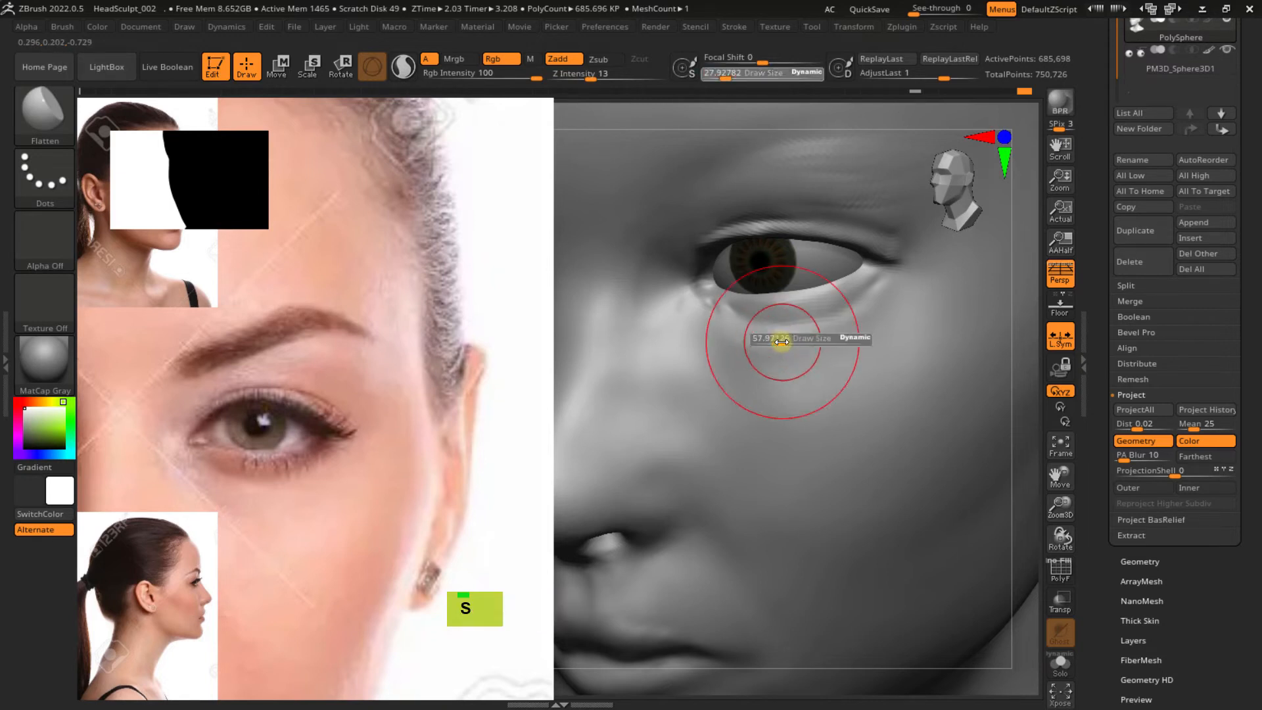
double_click(746, 332)
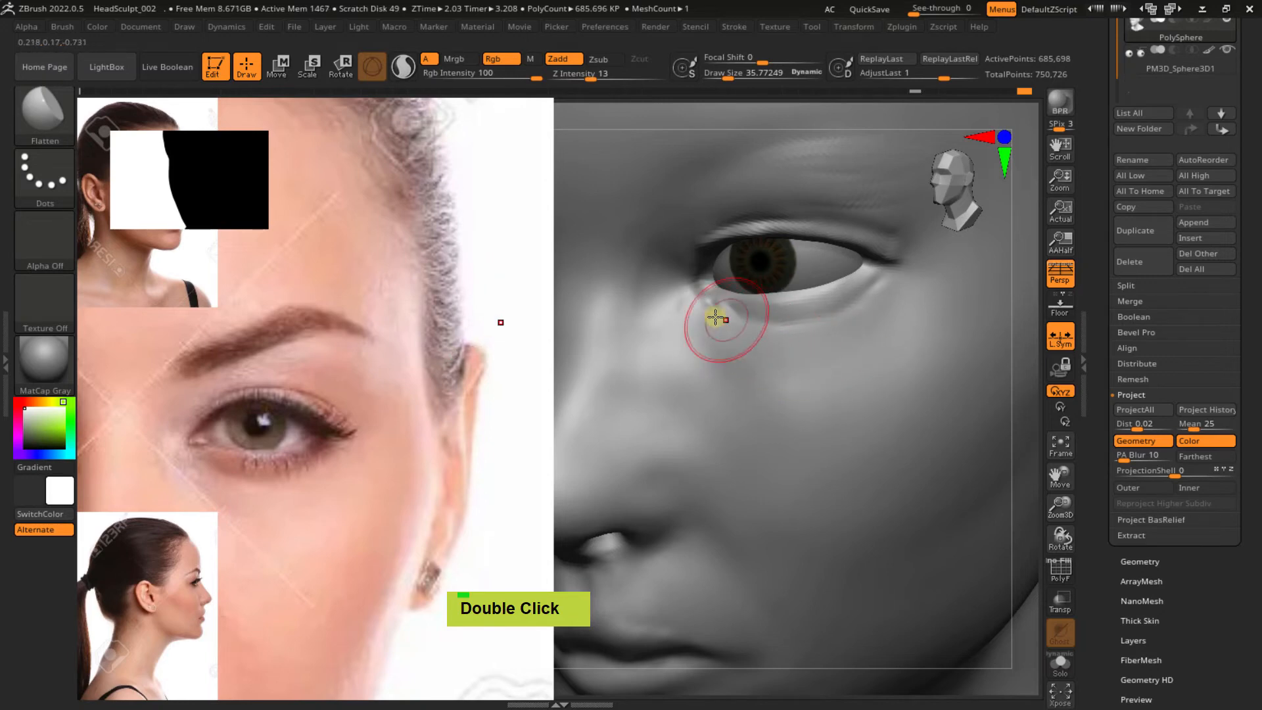
mouse_move(820, 337)
right_mouse_down()
mouse_move(729, 314)
mouse_move(755, 318)
right_mouse_up()
Carve the eye-bag outline with DamStandard, curving from the inner eye corner across the upper cheek toward the outer corner
key("b")
key("d")
key("s")
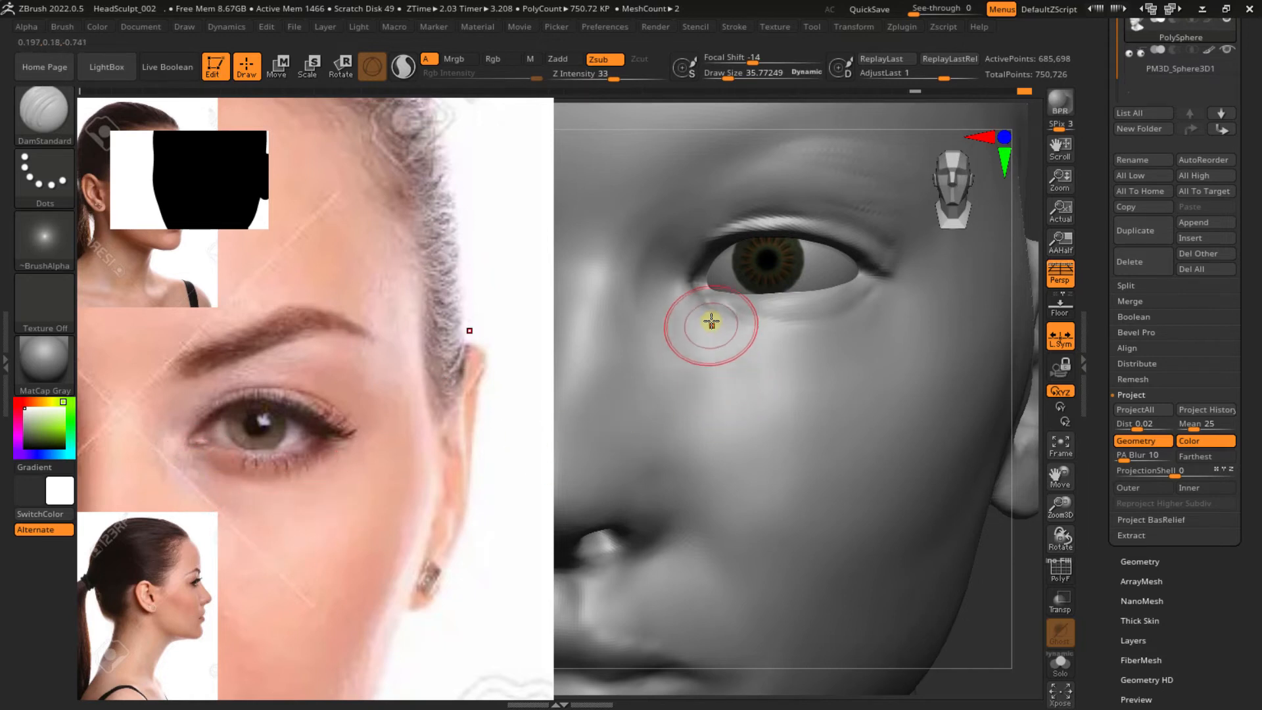
double_click(730, 346)
mouse_move(706, 306)
left_mouse_down()
mouse_move(727, 344)
mouse_move(828, 397)
mouse_move(896, 360)
mouse_move(909, 304)
left_mouse_up()
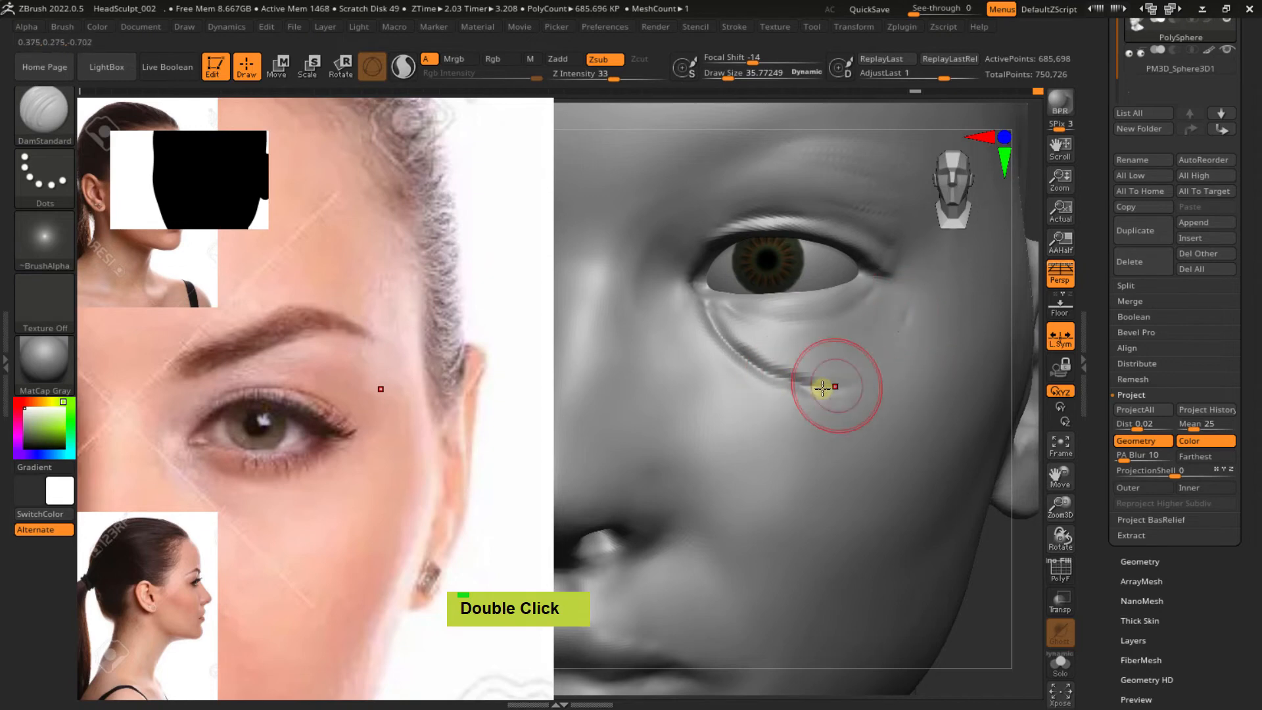
left_click_drag(825, 389, 889, 328)
mouse_move(903, 306)
left_mouse_down()
mouse_move(859, 370)
mouse_move(823, 387)
left_mouse_up()
mouse_move(846, 389)
right_mouse_down("ctrl")
mouse_move(893, 333)
mouse_move(829, 345)
mouse_move(819, 400)
mouse_move(811, 293)
mouse_move(856, 361)
mouse_move(845, 436)
mouse_move(814, 402)
mouse_move(817, 431)
mouse_move(760, 416)
right_mouse_up("ctrl")
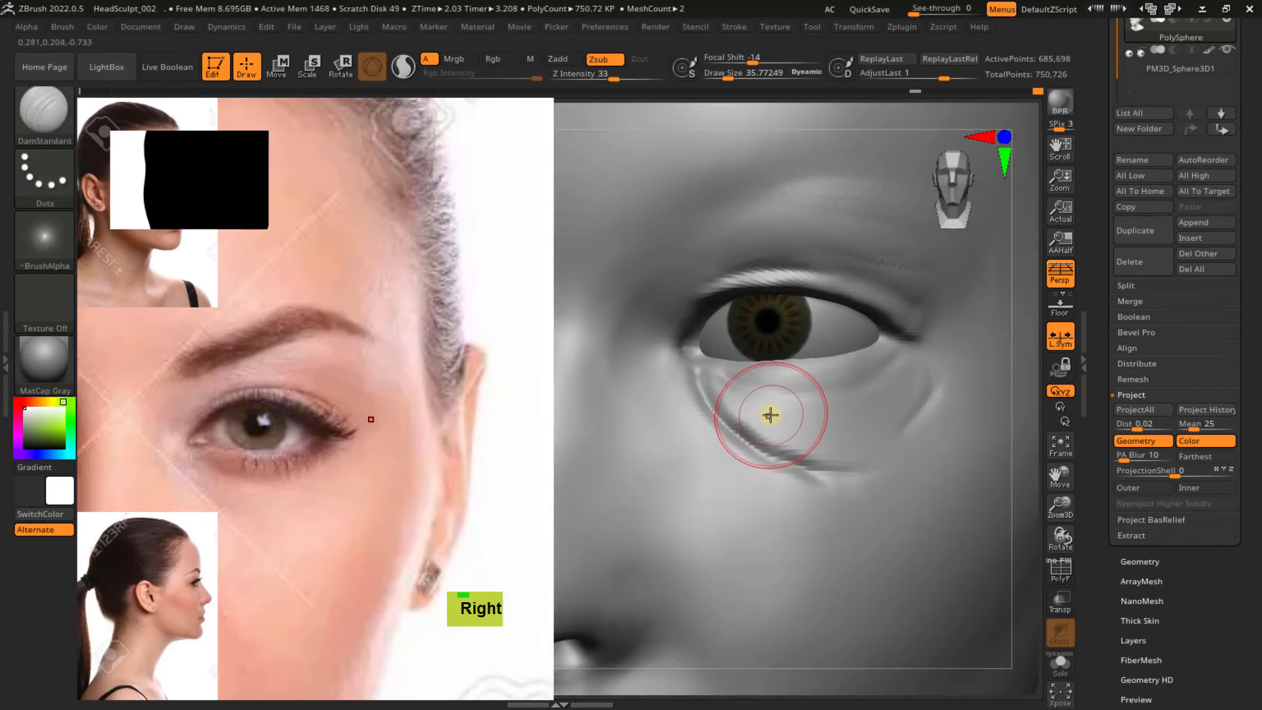
Flatten the inner and lower edge of the eye-bag crease with the Flatten brush at a draw size of about 28
key("b")
key("f")
key("a")
key("s")
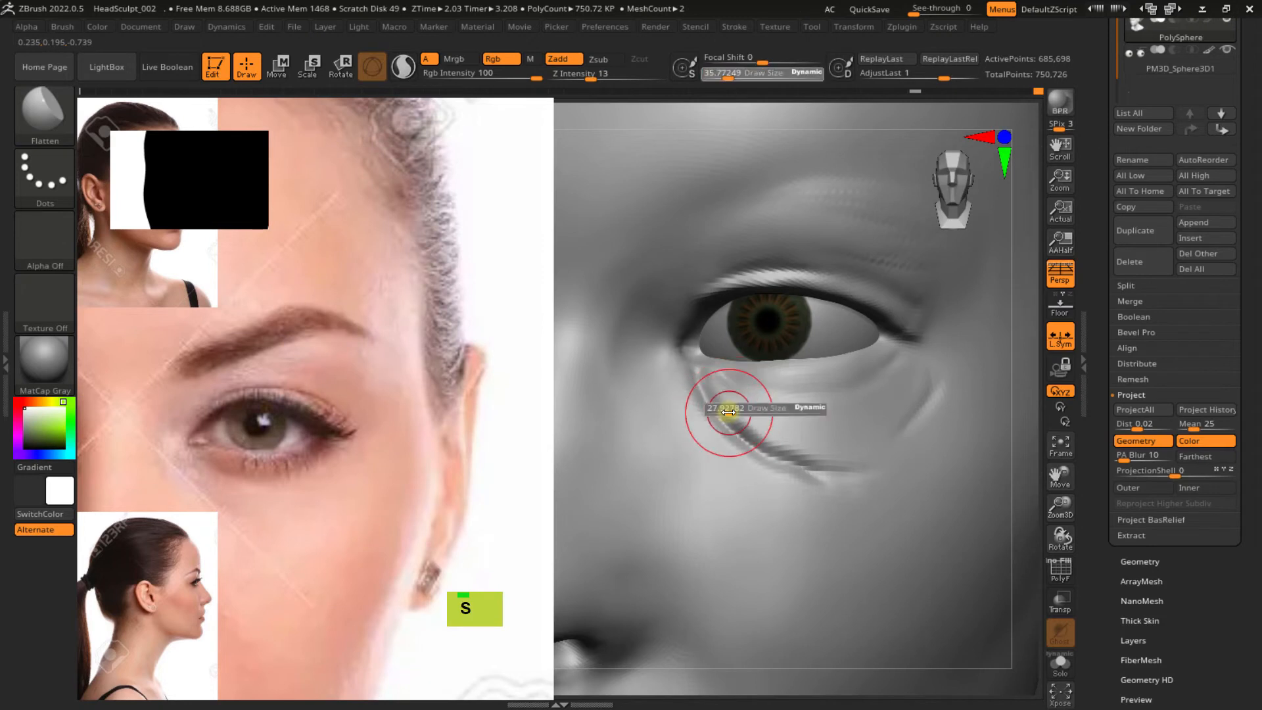
double_click(724, 392)
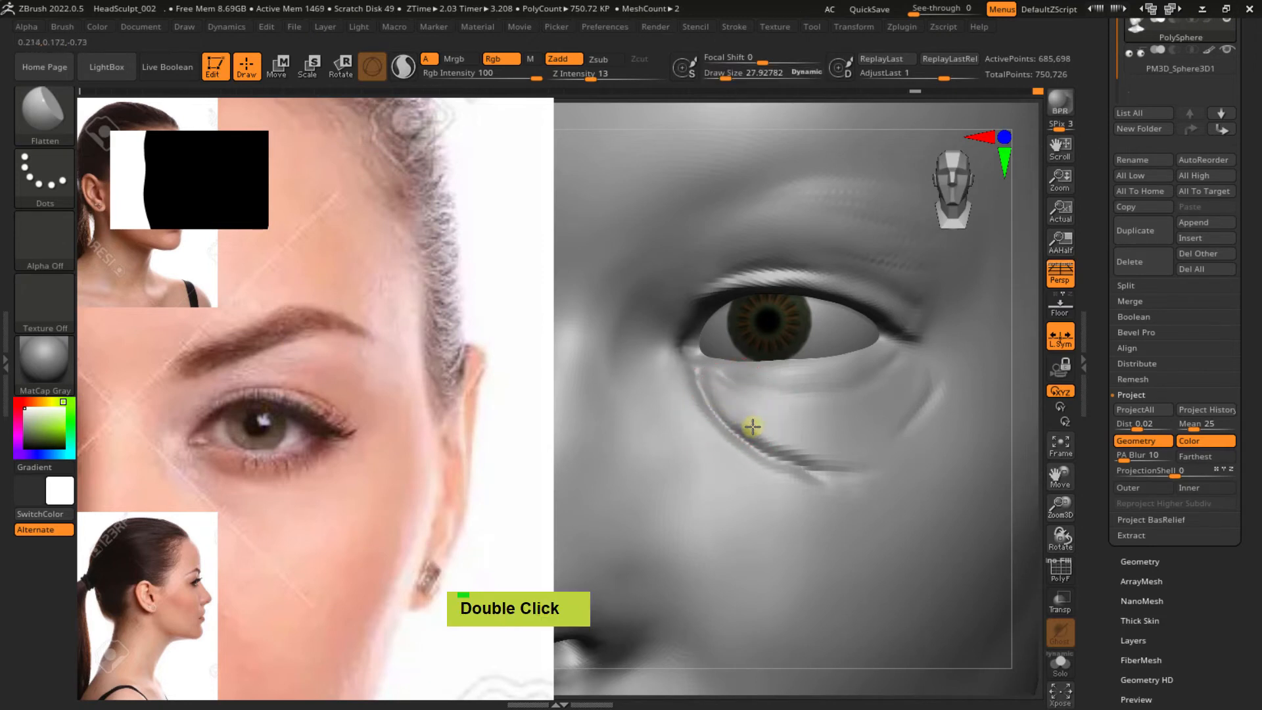
mouse_move(711, 380)
left_mouse_down()
mouse_move(727, 417)
mouse_move(848, 471)
left_mouse_up()
Enlarge the Flatten brush to about 42 and blend the lower part of the eye-bag crease into the cheek
key("s")
mouse_move(787, 435)
left_mouse_down()
mouse_move(831, 450)
mouse_move(799, 450)
left_mouse_up()
left_click_drag(737, 419, 817, 460)
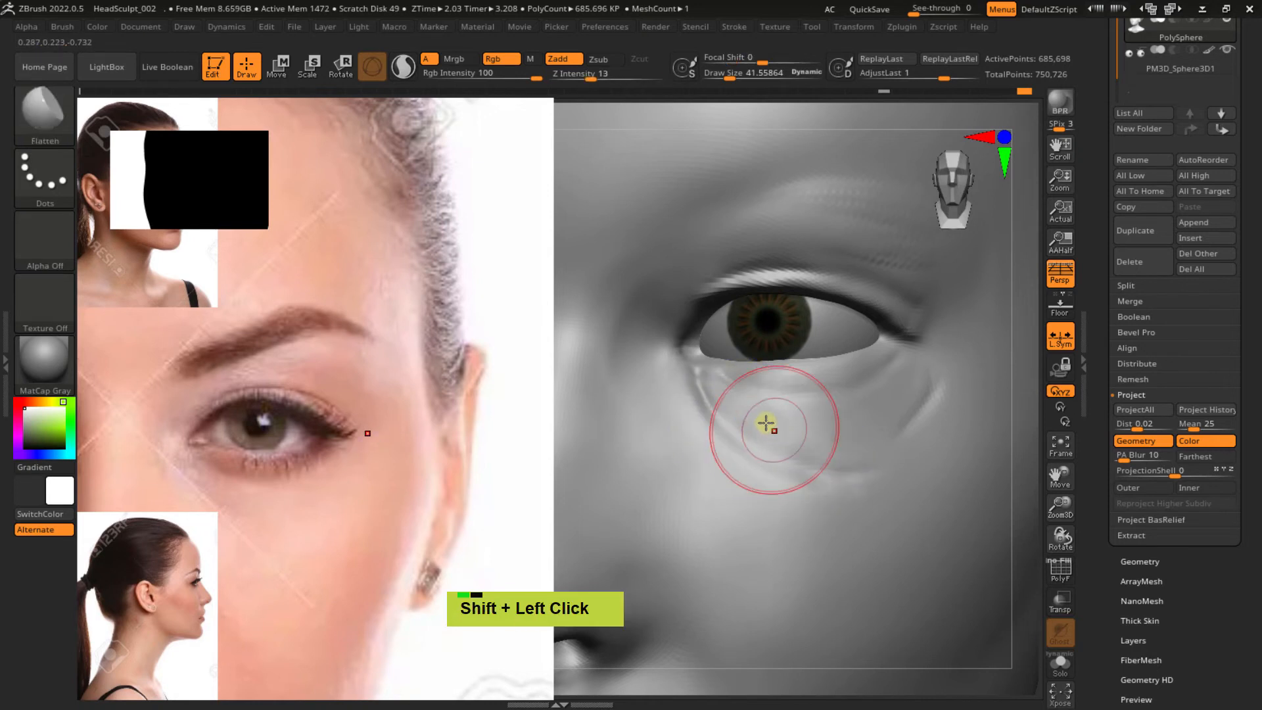
left_click_drag(760, 422, 817, 448)
double_click(863, 459)
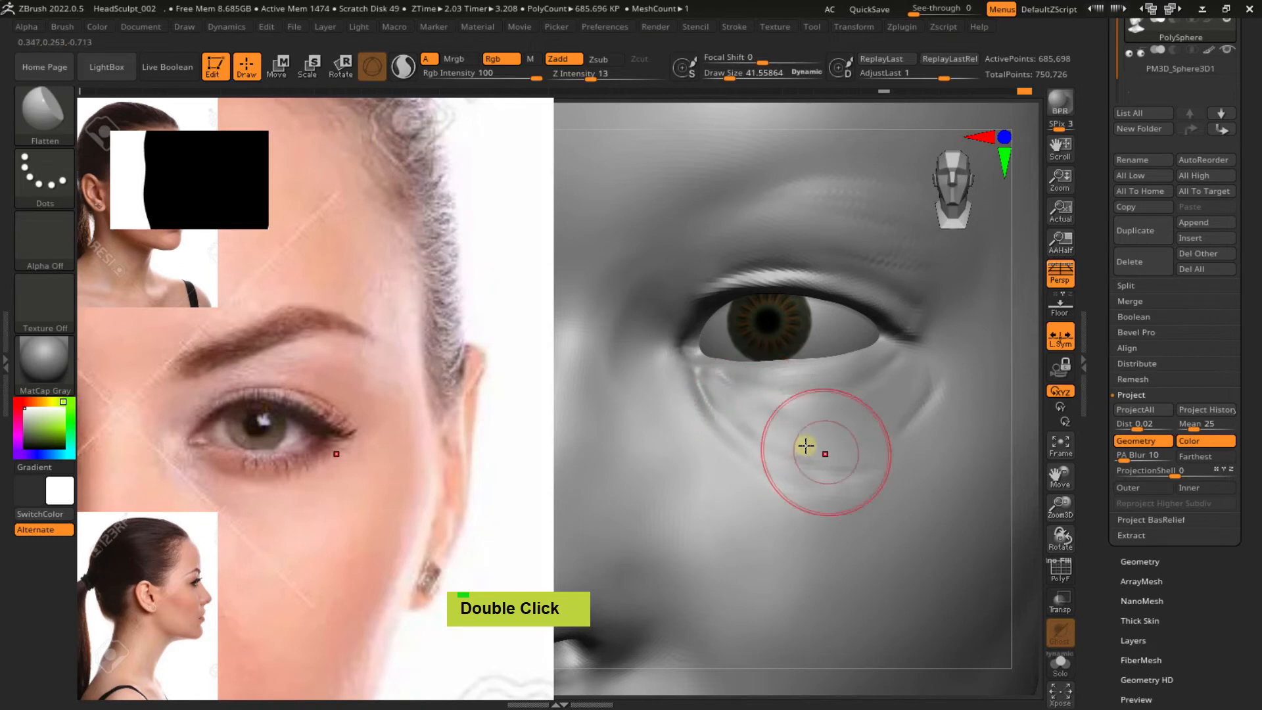
Fill out the under-eye area with ClayBuildup at a draw size of about 36 and smooth the eye-bag crease on both ends
key("s")
left_click_drag(767, 429, 763, 432)
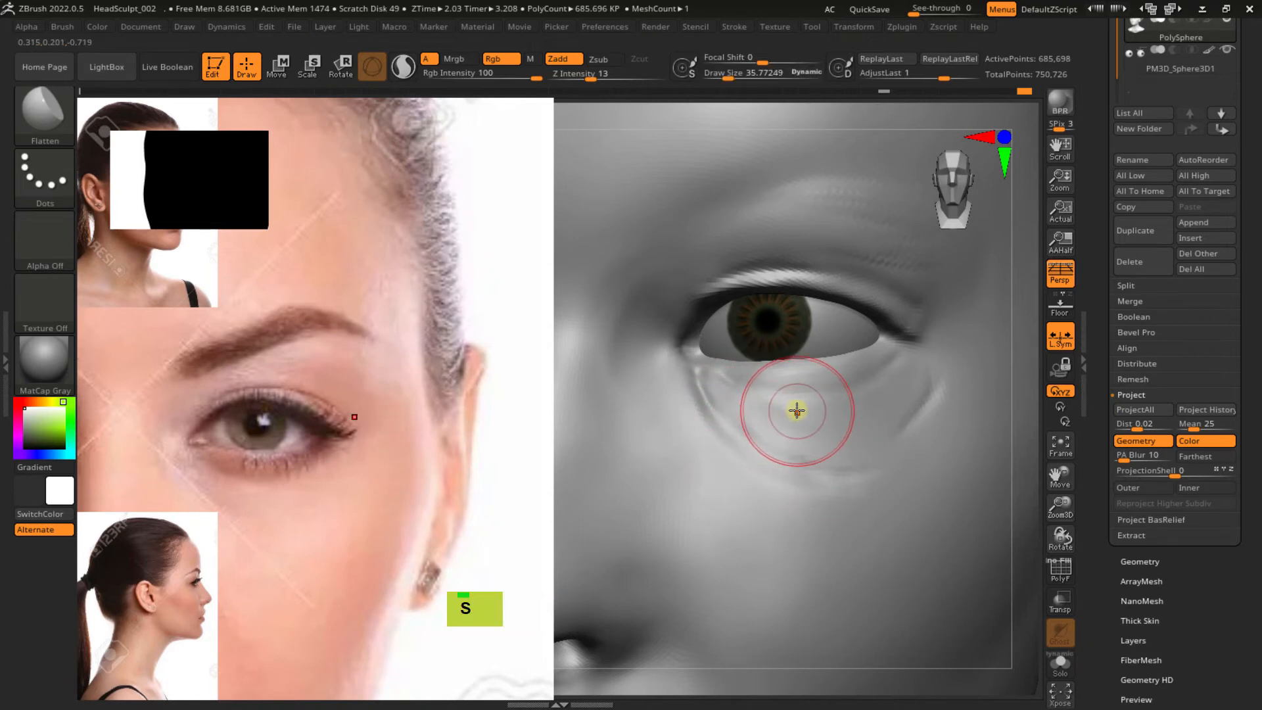
key("b")
key("c")
key("b")
left_click_drag(707, 392, 749, 434, "shift")
mouse_move(730, 416)
left_mouse_down("shift")
mouse_move(780, 451)
mouse_move(774, 414)
left_mouse_up("shift")
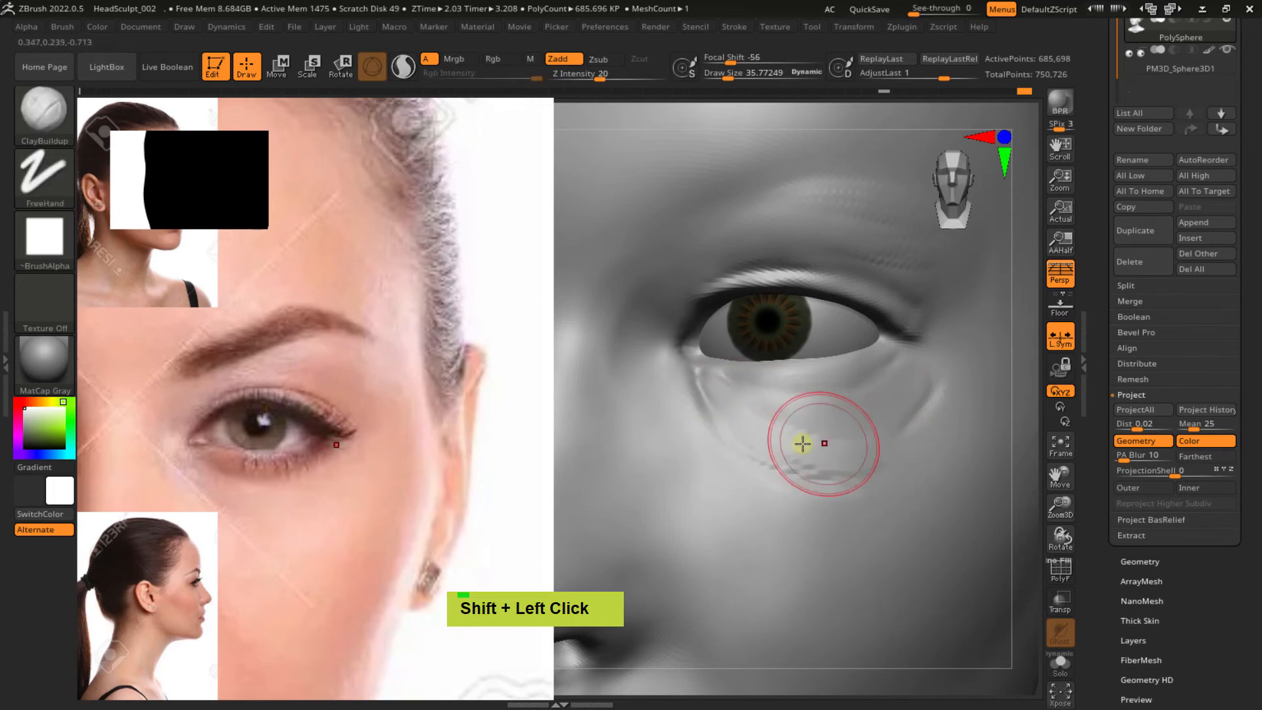
mouse_move(806, 444)
left_mouse_down()
mouse_move(833, 448)
mouse_move(759, 427)
left_mouse_up()
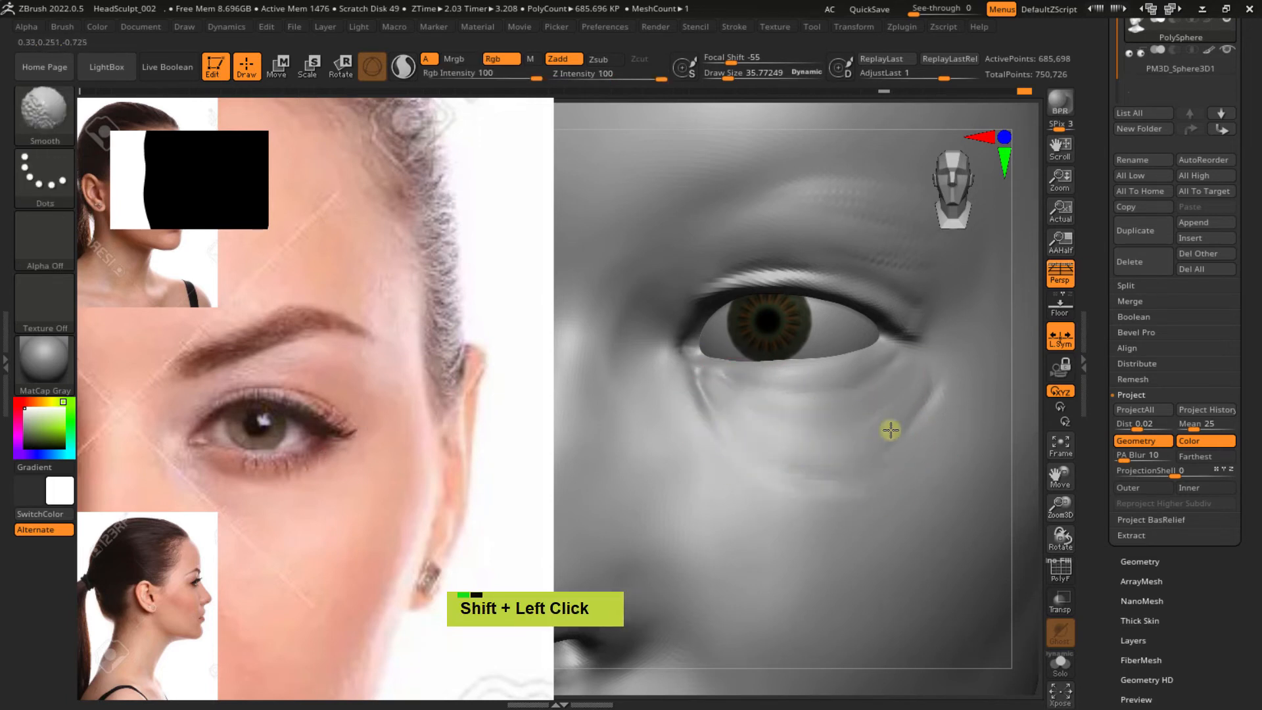
left_click_drag(922, 416, 939, 387, "shift")
left_click_drag(783, 459, 754, 448, "shift")
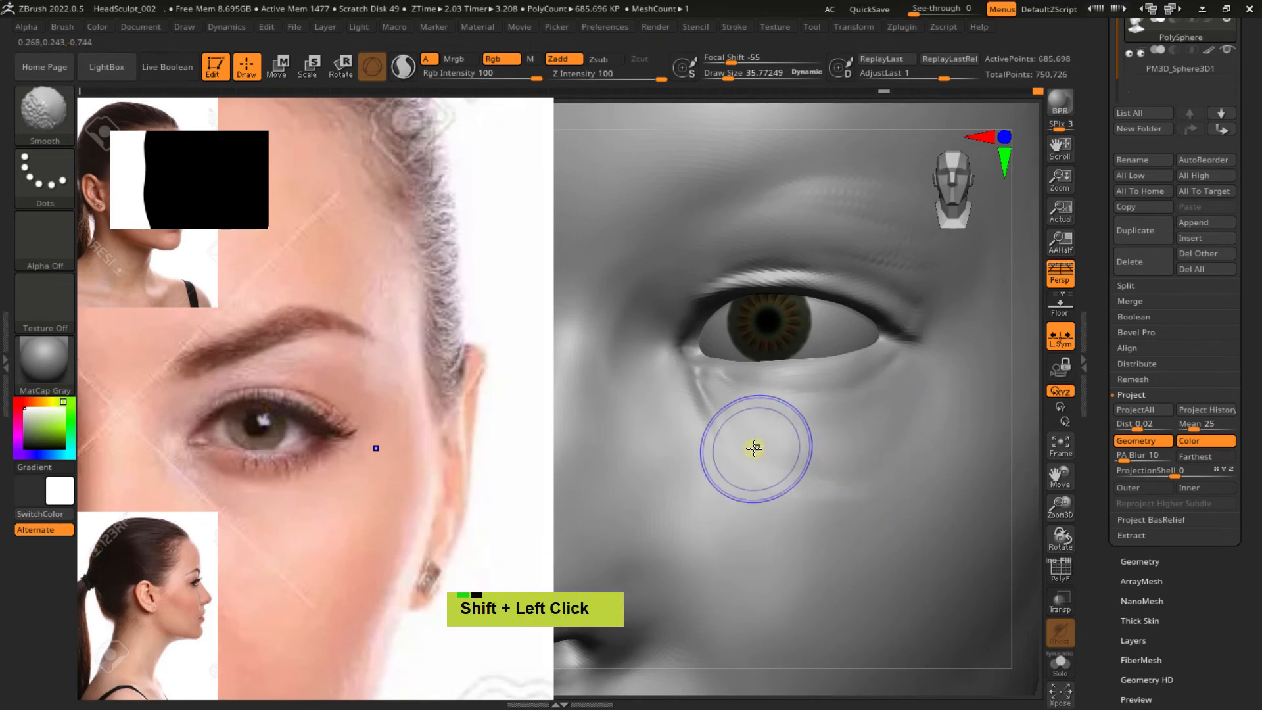
Smooth the upper end of the eye-bag crease just below the inner eye corner
mouse_move(812, 495)
right_mouse_down("ctrl")
mouse_move(806, 412)
mouse_move(775, 456)
mouse_move(822, 467)
mouse_move(790, 449)
mouse_move(896, 436)
mouse_move(814, 375)
mouse_move(826, 431)
mouse_move(775, 368)
right_mouse_up("ctrl")
key("shift")
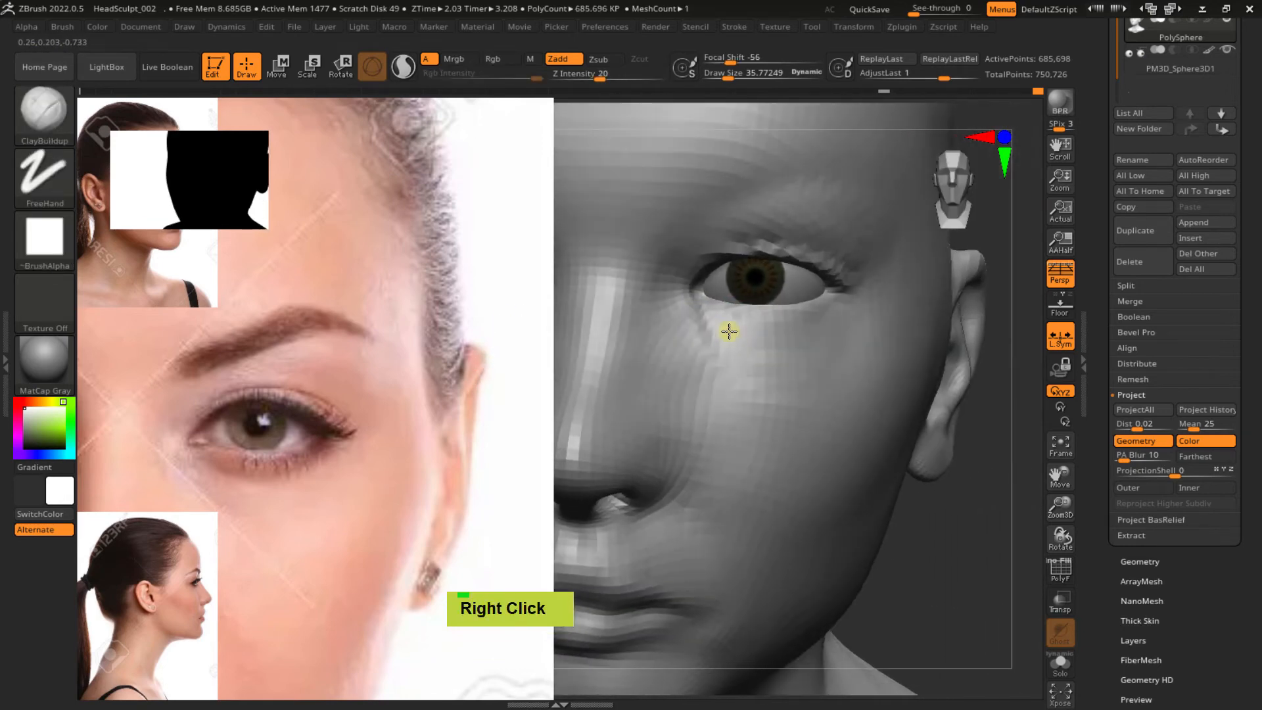
mouse_move(727, 329)
right_mouse_down("ctrl")
mouse_move(747, 353)
mouse_move(723, 360)
mouse_move(729, 302)
mouse_move(722, 317)
right_mouse_up("ctrl")
left_click_drag(712, 337, 725, 324, "shift")
Carve below the inner lower eyelid with inverted ClayBuildup at a draw size of about 19 and smooth the result
key("s")
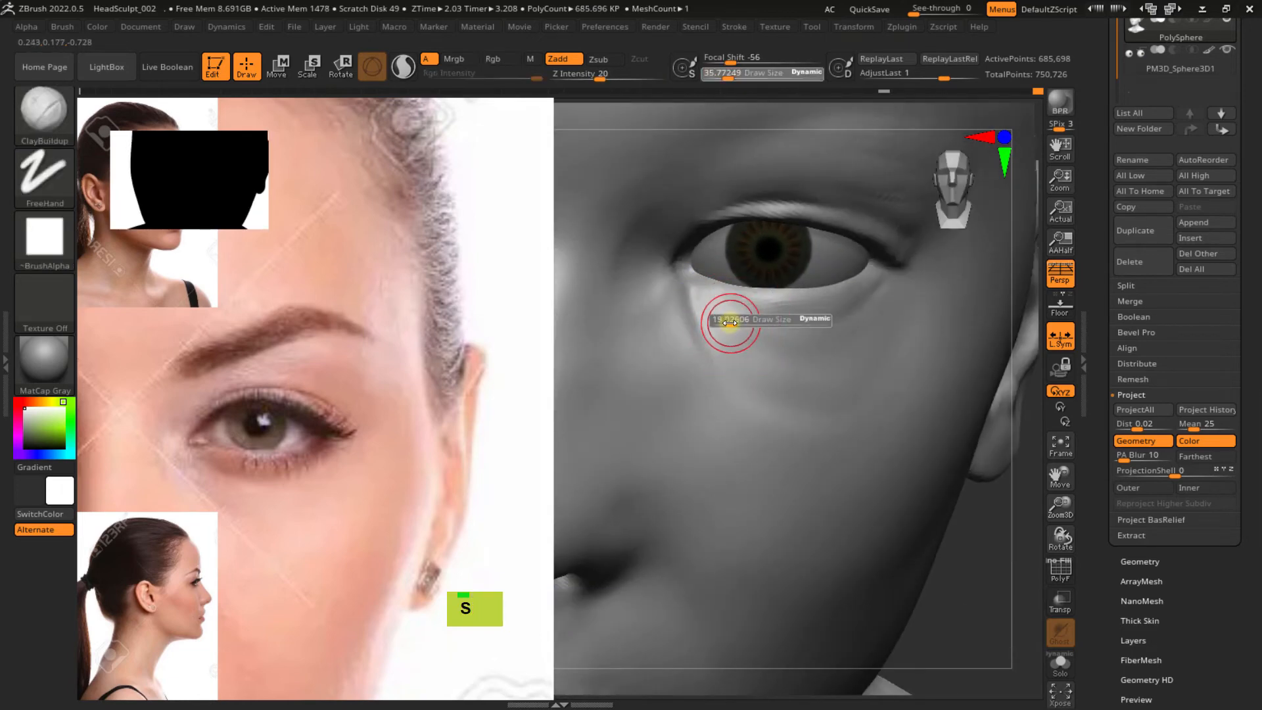
key("alt")
left_click_drag(712, 293, 746, 297, "alt")
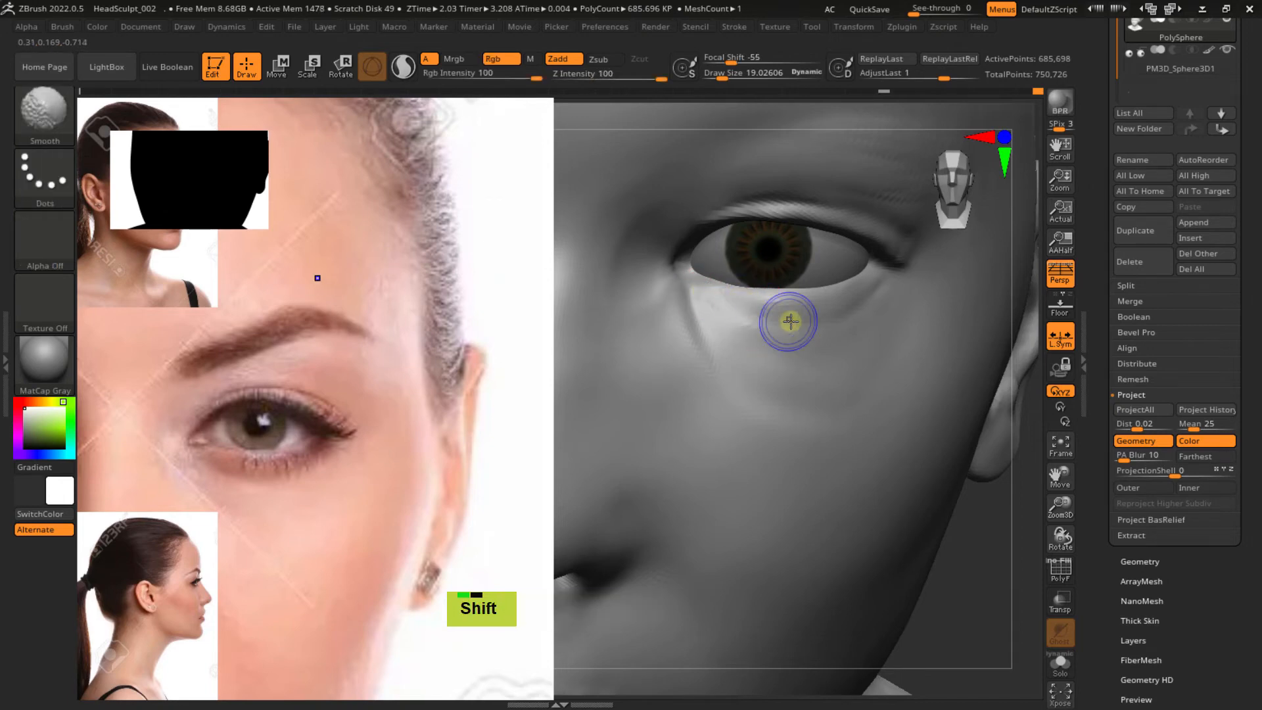
left_click(762, 316, "shift")
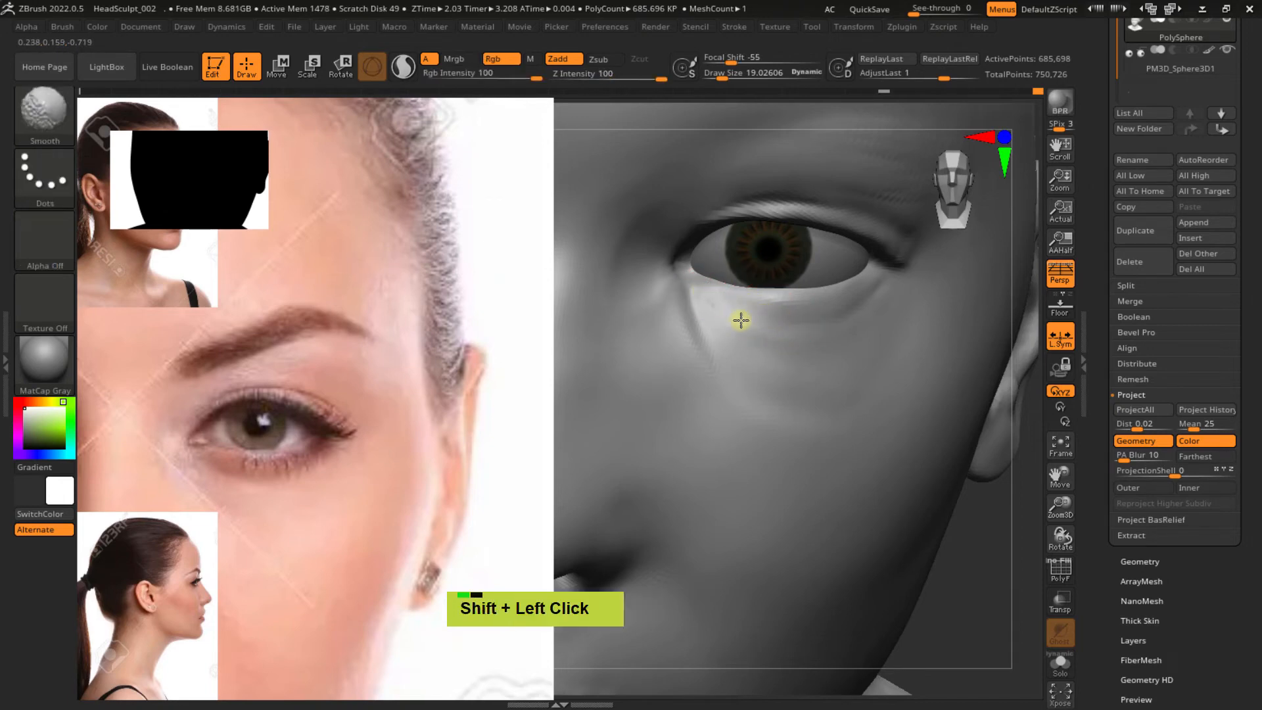
left_click_drag(741, 320, 765, 329, "shift")
Carve between the nose and inner eye corner with inverted ClayBuildup at a draw size of about 30, smoothing down along the crease
mouse_move(802, 364)
right_mouse_down()
mouse_move(780, 369)
mouse_move(757, 349)
mouse_move(780, 386)
mouse_move(752, 372)
mouse_move(732, 381)
mouse_move(726, 343)
mouse_move(711, 337)
right_mouse_up()
key("s")
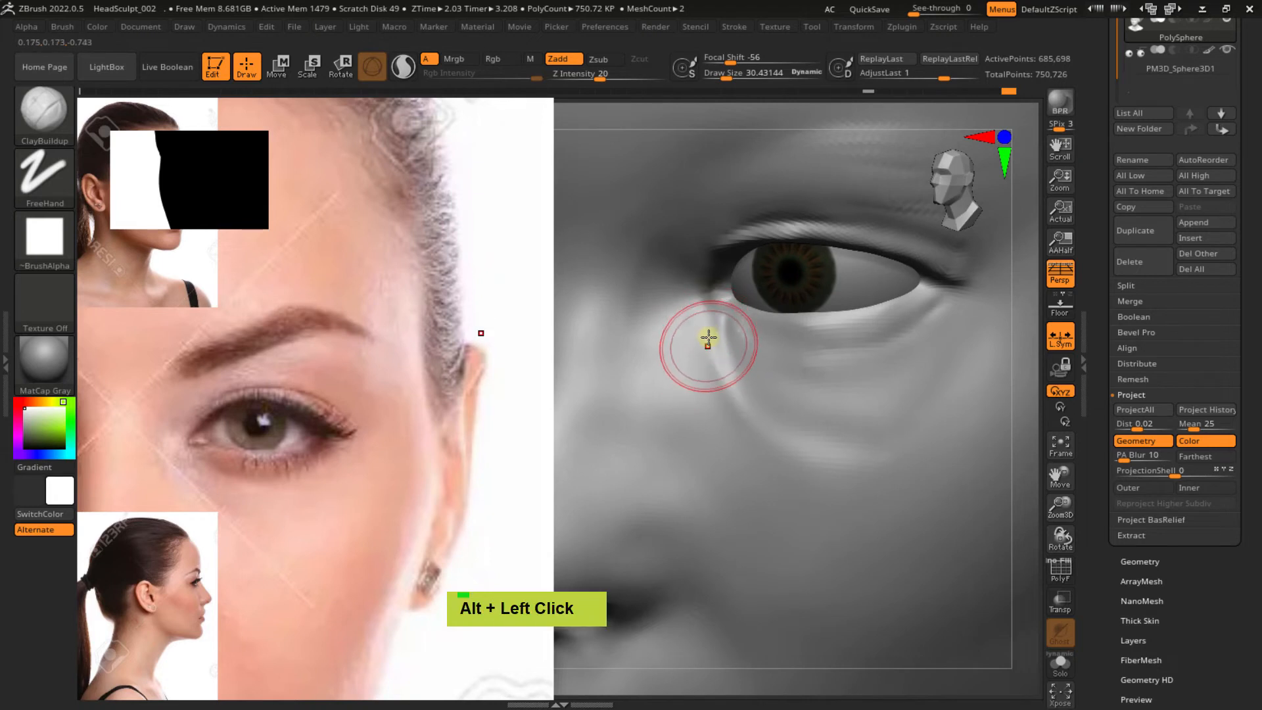
double_click(706, 340, "alt")
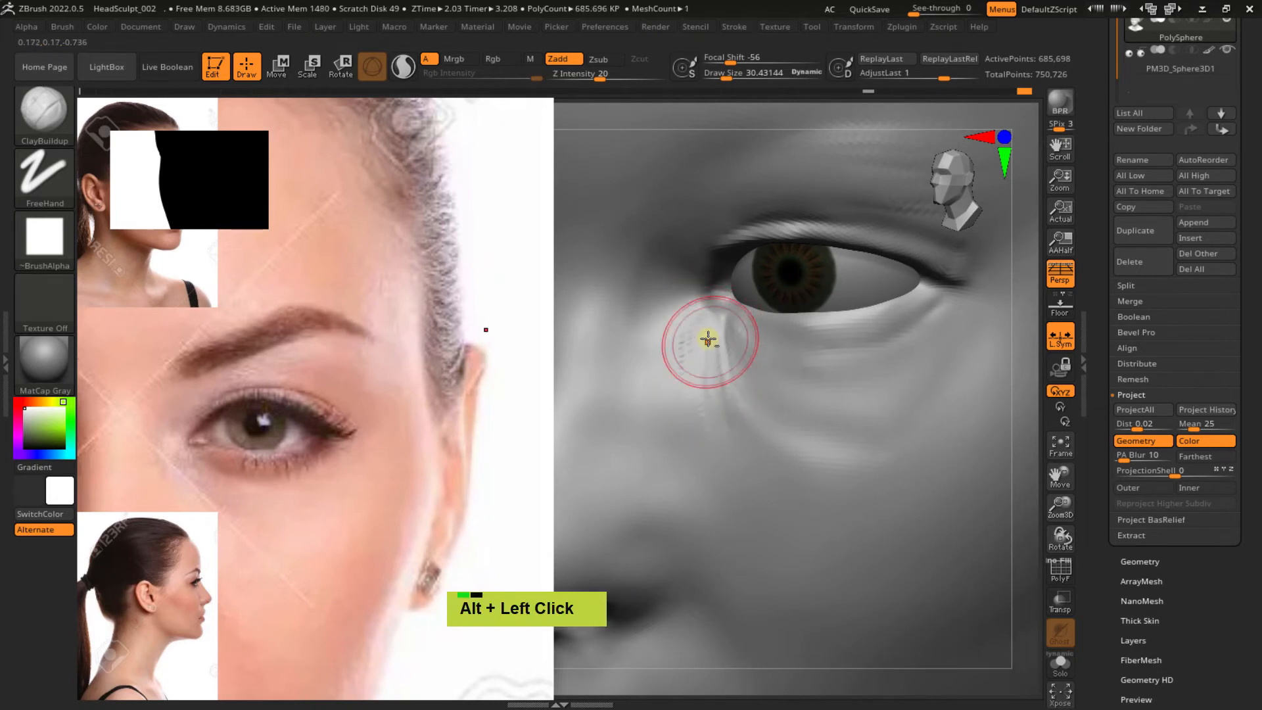
key("shift")
left_click_drag(697, 339, 729, 426, "shift")
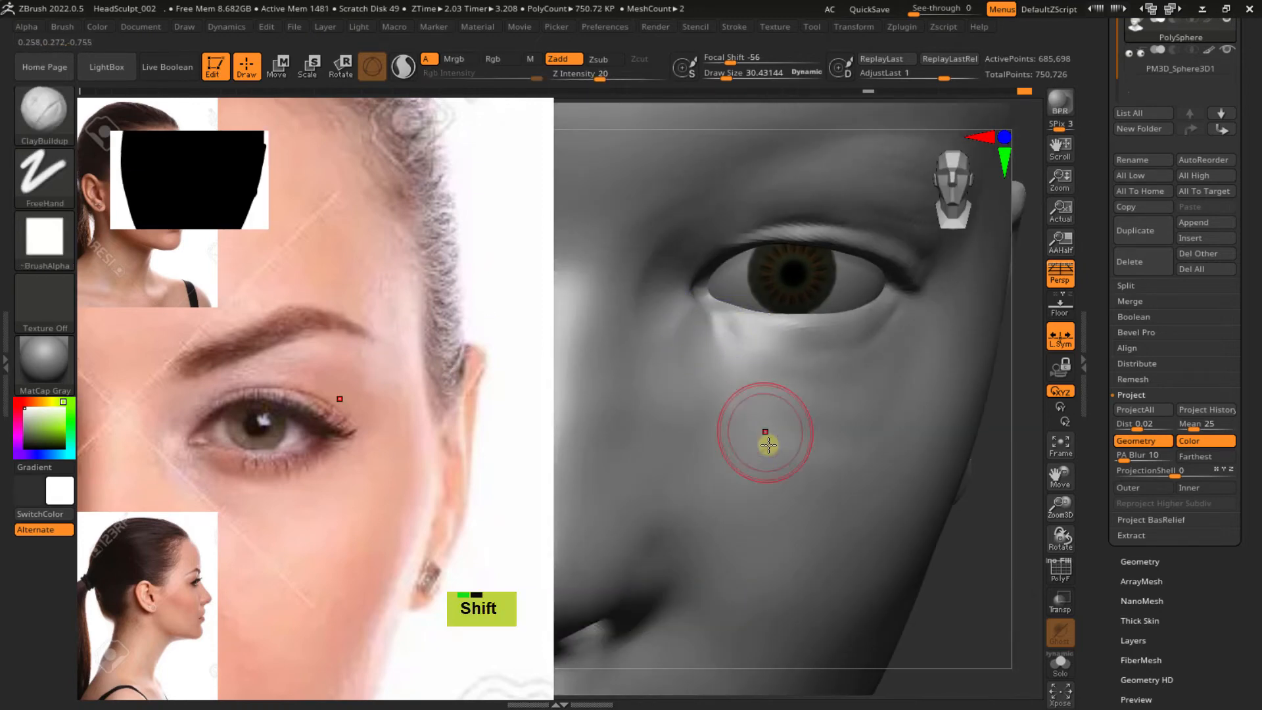
Reshape the inner eye corner and adjoining upper lid edge with the Move brush at a draw size of about 30
right_click_drag(769, 445, 845, 374, "ctrl")
right_click_drag(823, 332, 720, 402, "ctrl")
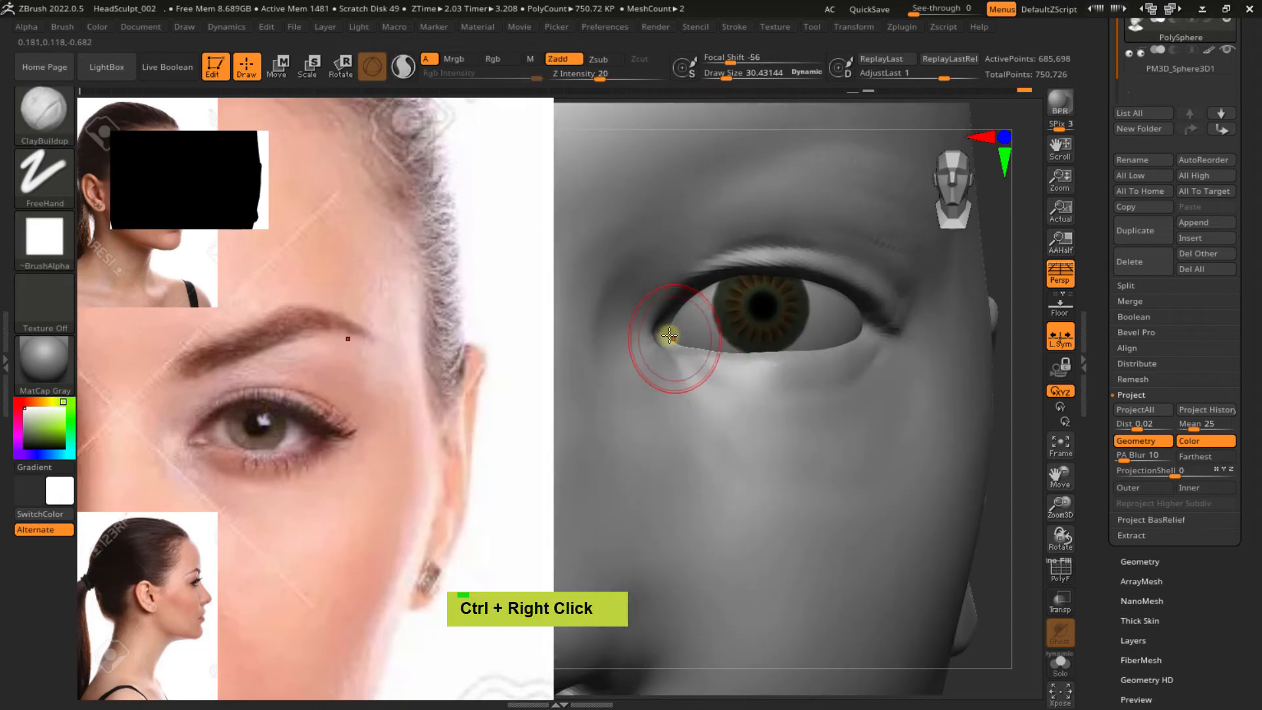
right_click_drag(680, 339, 729, 340, "alt")
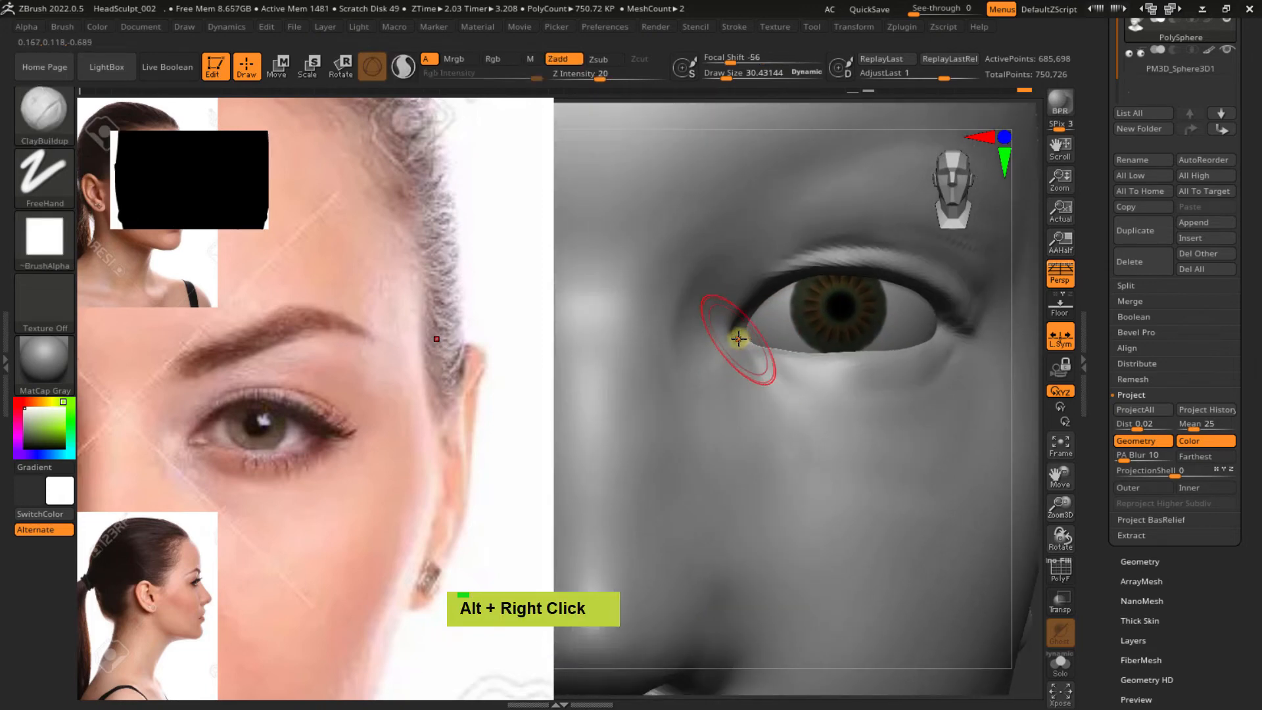
key("b")
key("m")
key("v")
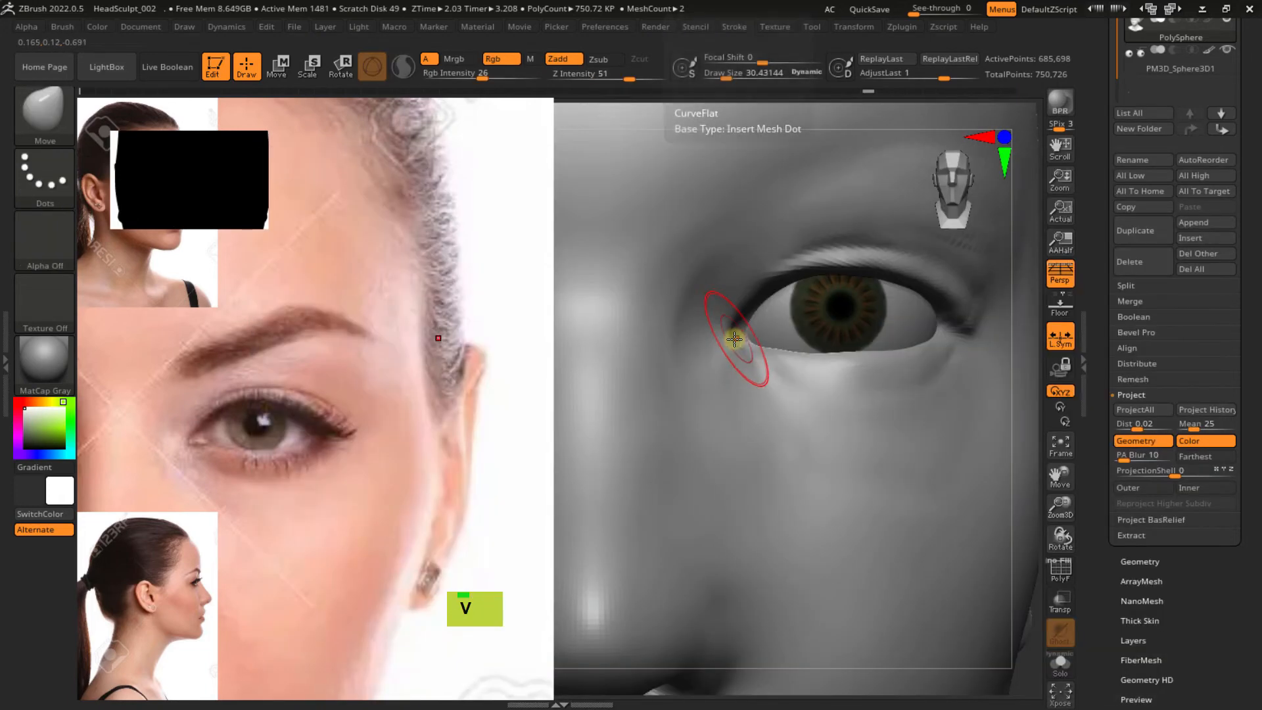
key("s")
key("s")
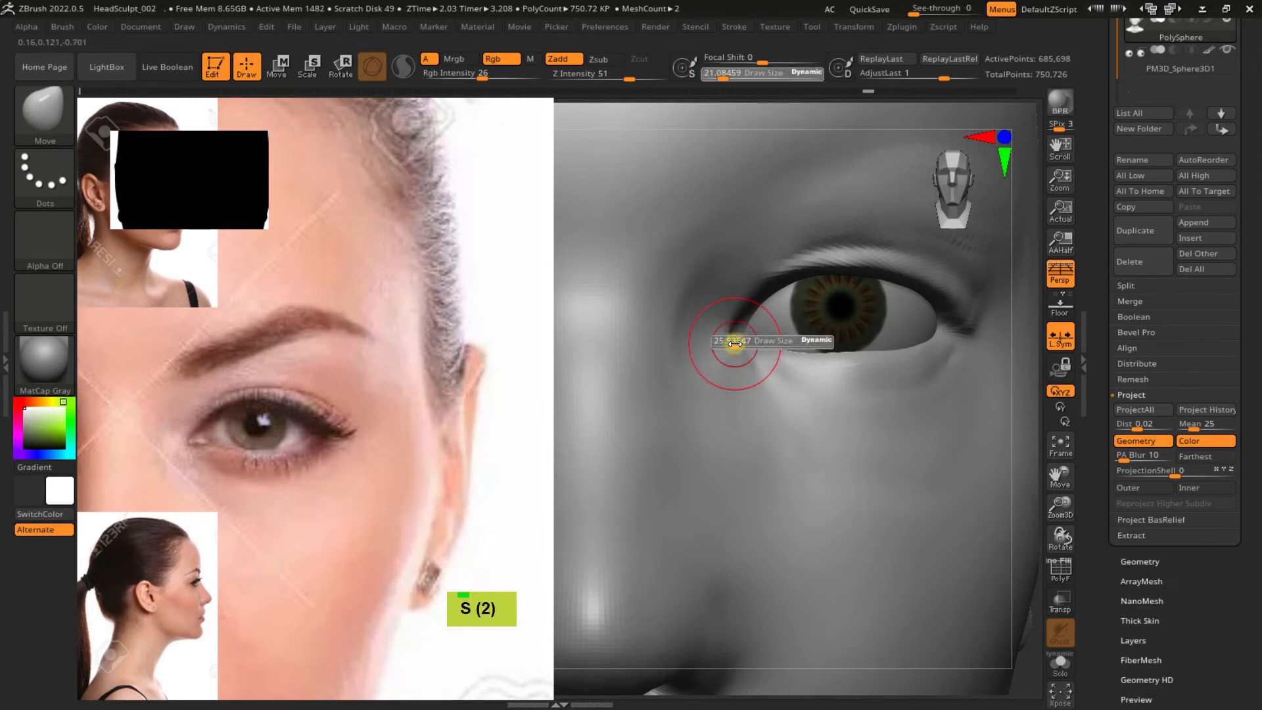
double_click(721, 340)
left_click_drag(721, 340, 743, 308)
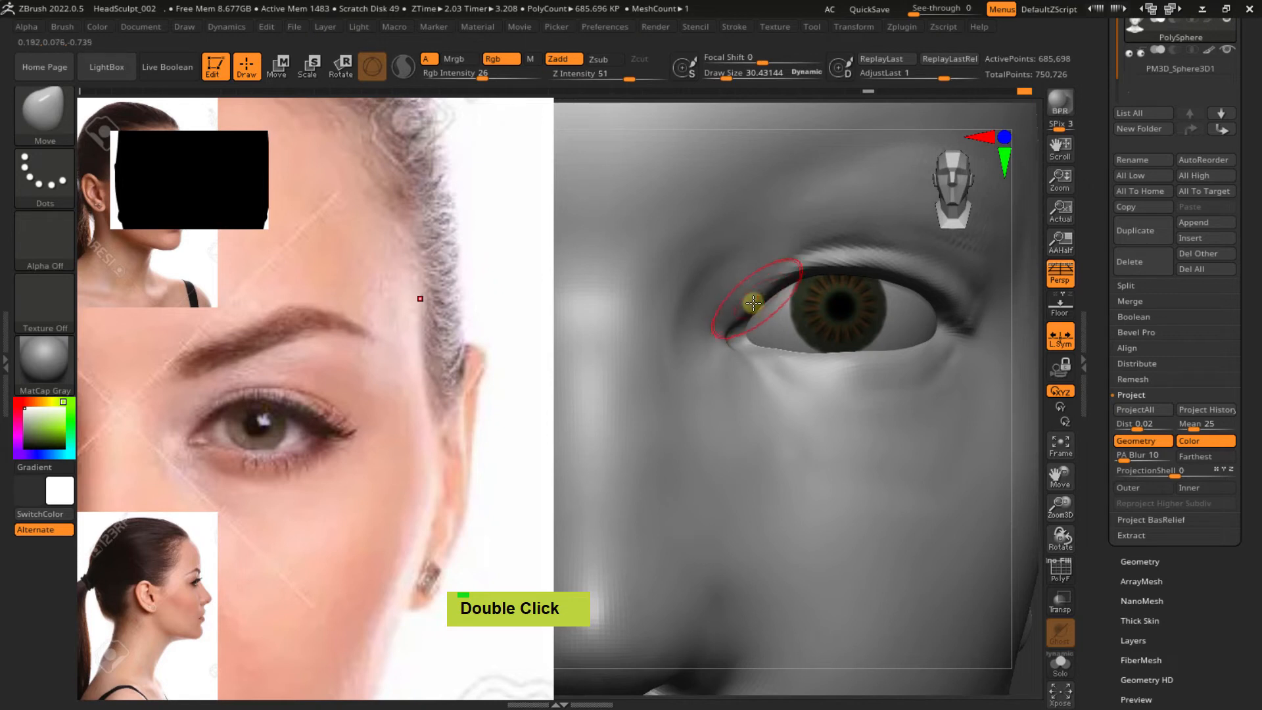
Enlarge the Move brush to about 42 and adjust the upper lid, outer eye corner and lower lid line
key("s")
left_click_drag(840, 270, 857, 271)
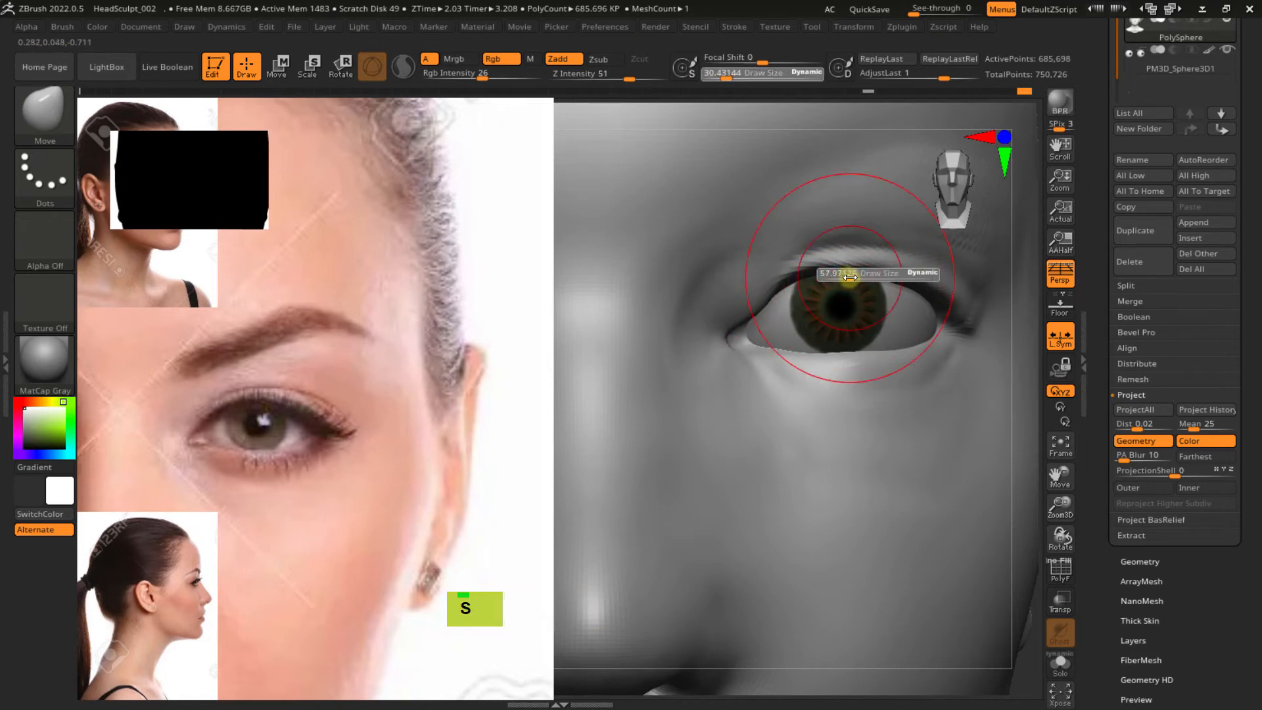
double_click(938, 295)
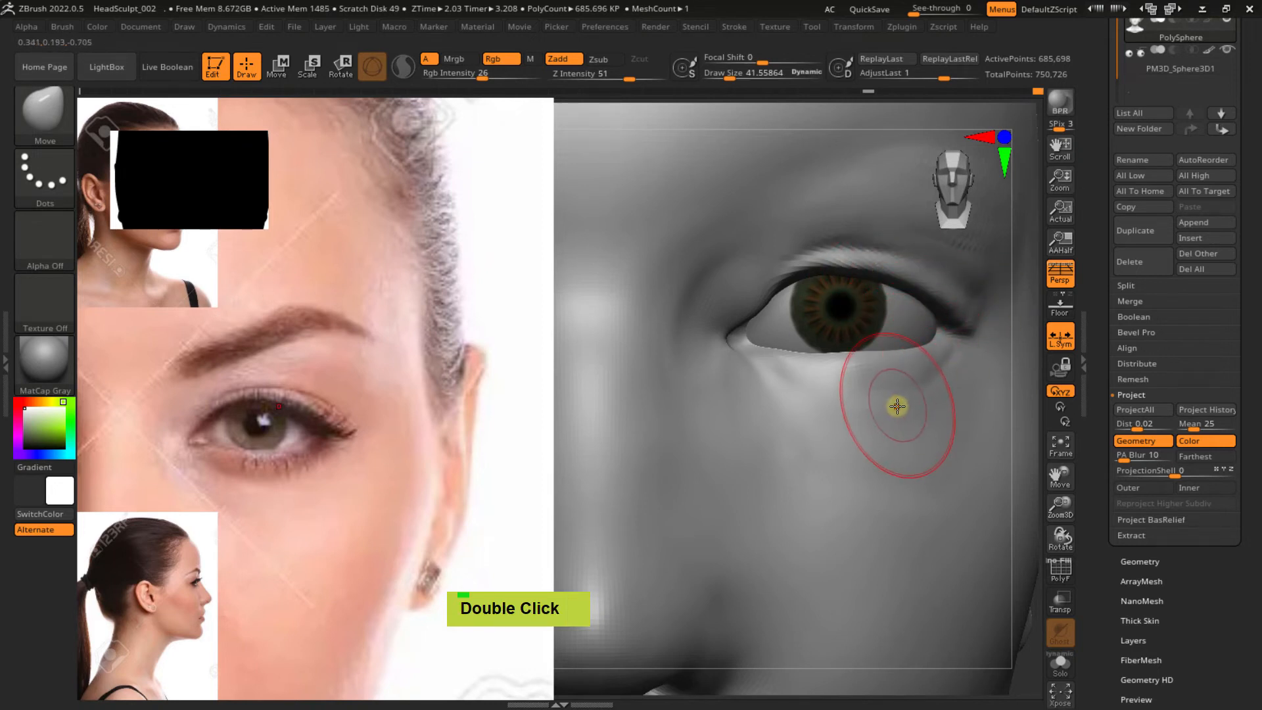
left_click_drag(855, 354, 785, 350)
Reduce the Move brush to about 26 and nudge the tip of the inner eye corner
key("s")
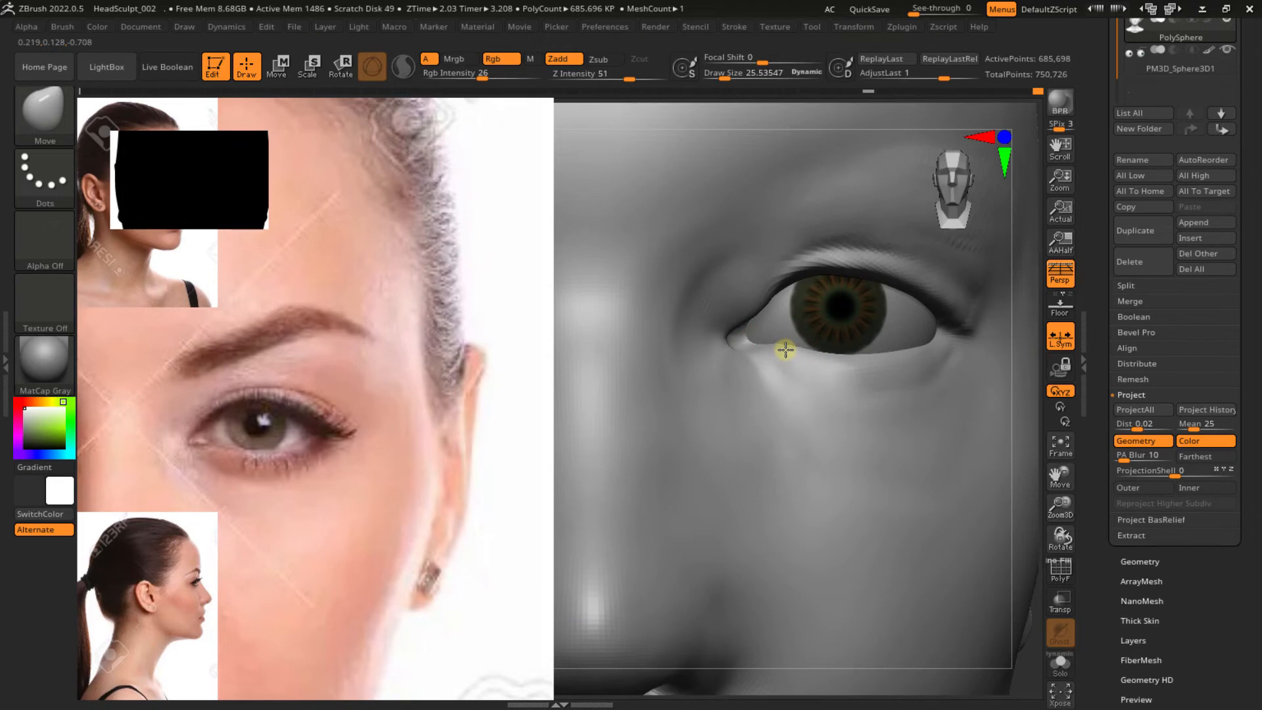
key("s")
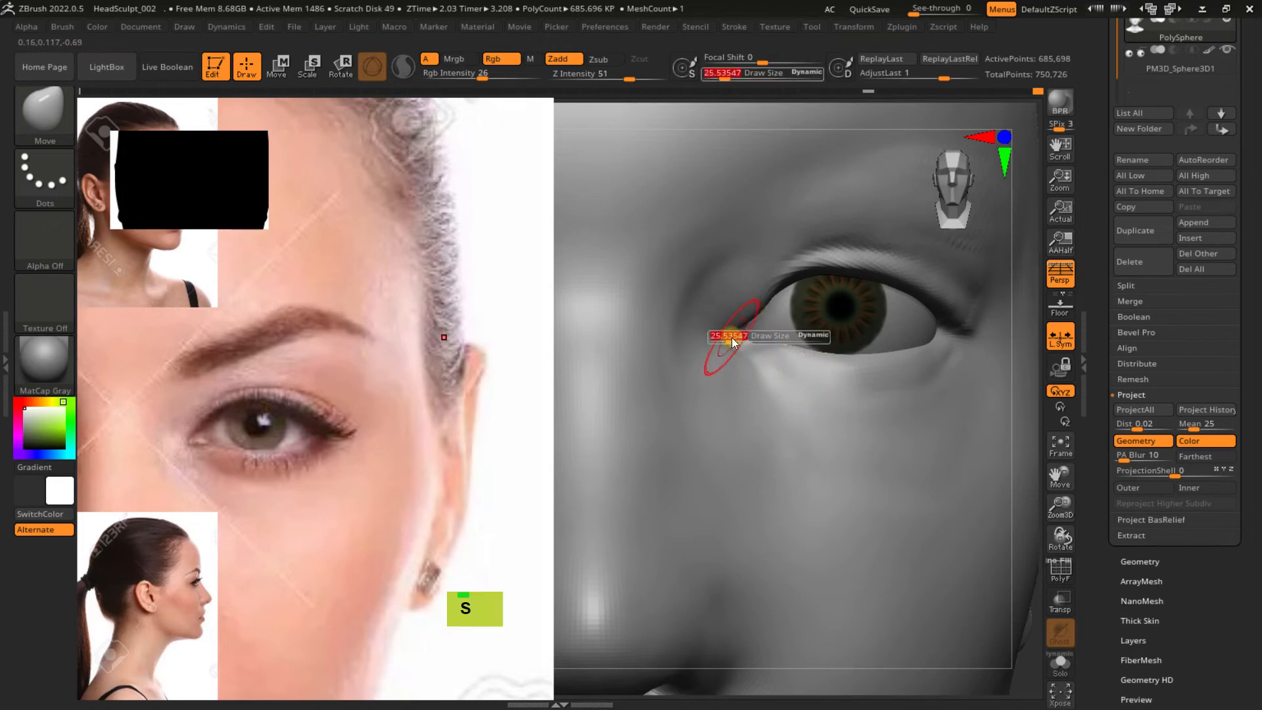
mouse_move(728, 334)
left_mouse_down()
mouse_move(770, 332)
mouse_move(726, 342)
left_mouse_up()
Tighten the edges of the inner eye corner with the Pinch brush
key("b")
key("p")
key("i")
key("s")
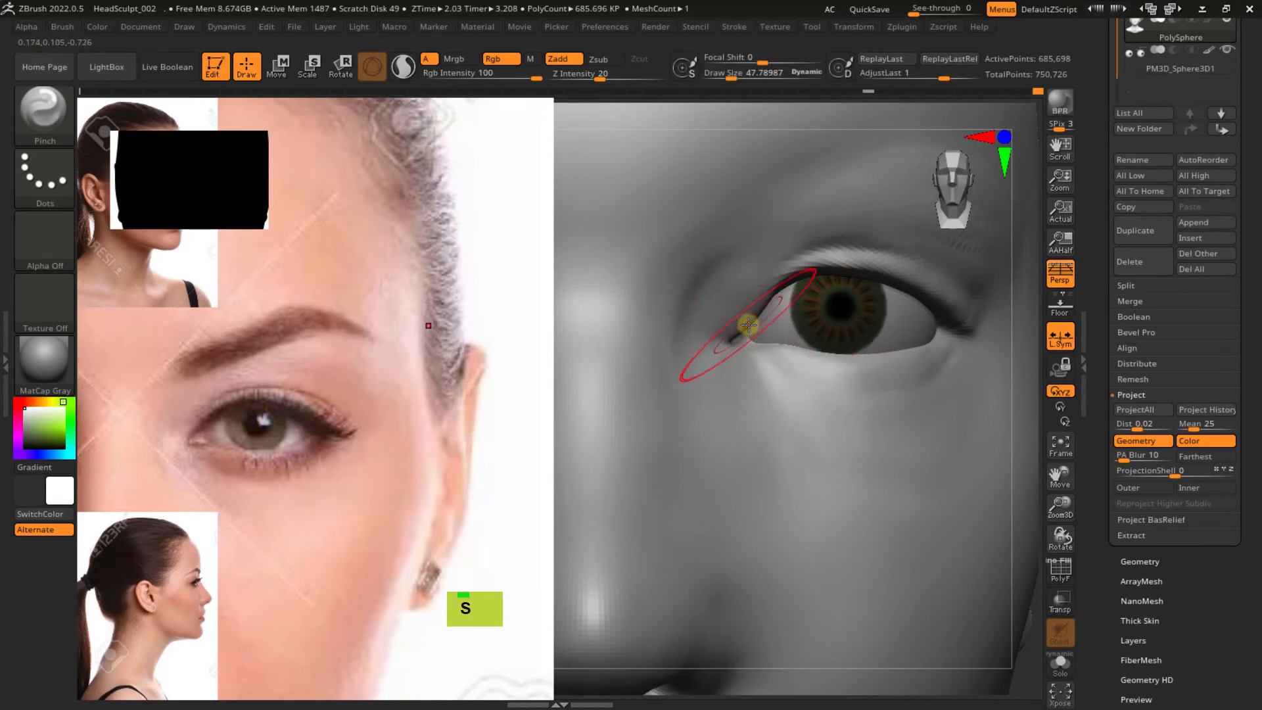
key("s")
left_click_drag(751, 327, 751, 315)
Return to the Move brush and adjust the outer eye corner at a draw size of about 45
key("b")
key("m")
key("v")
key("s")
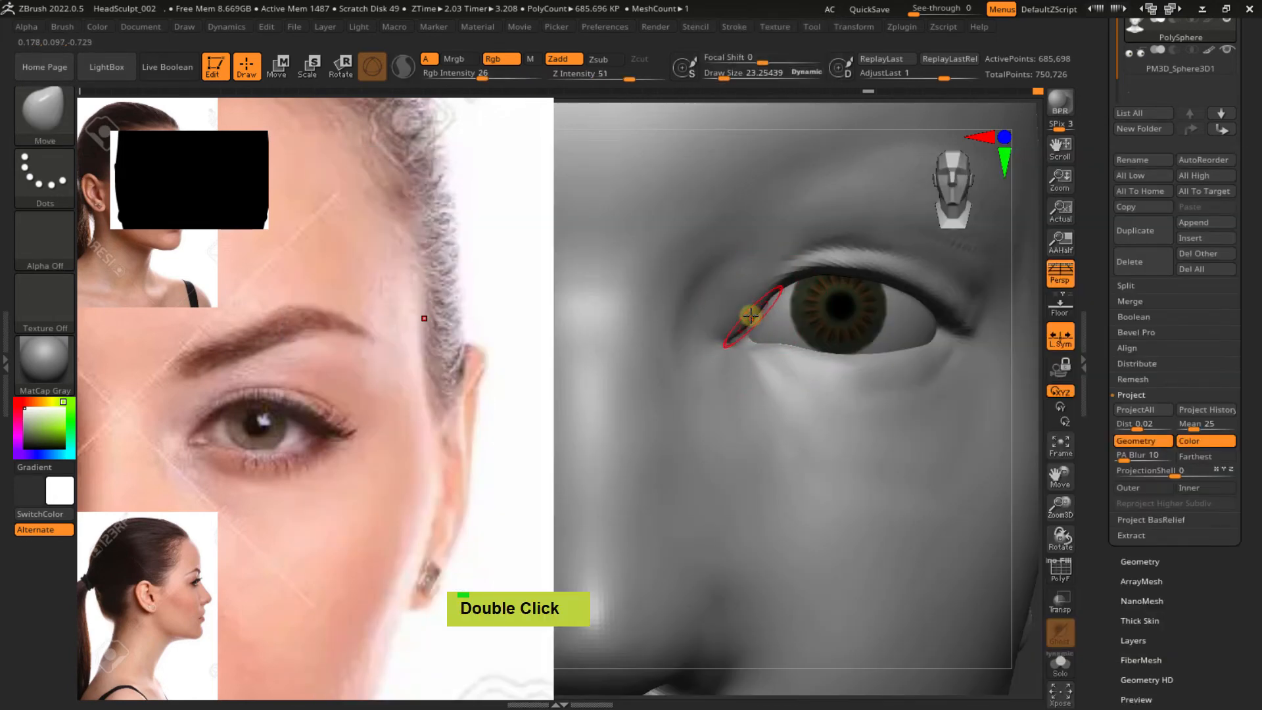
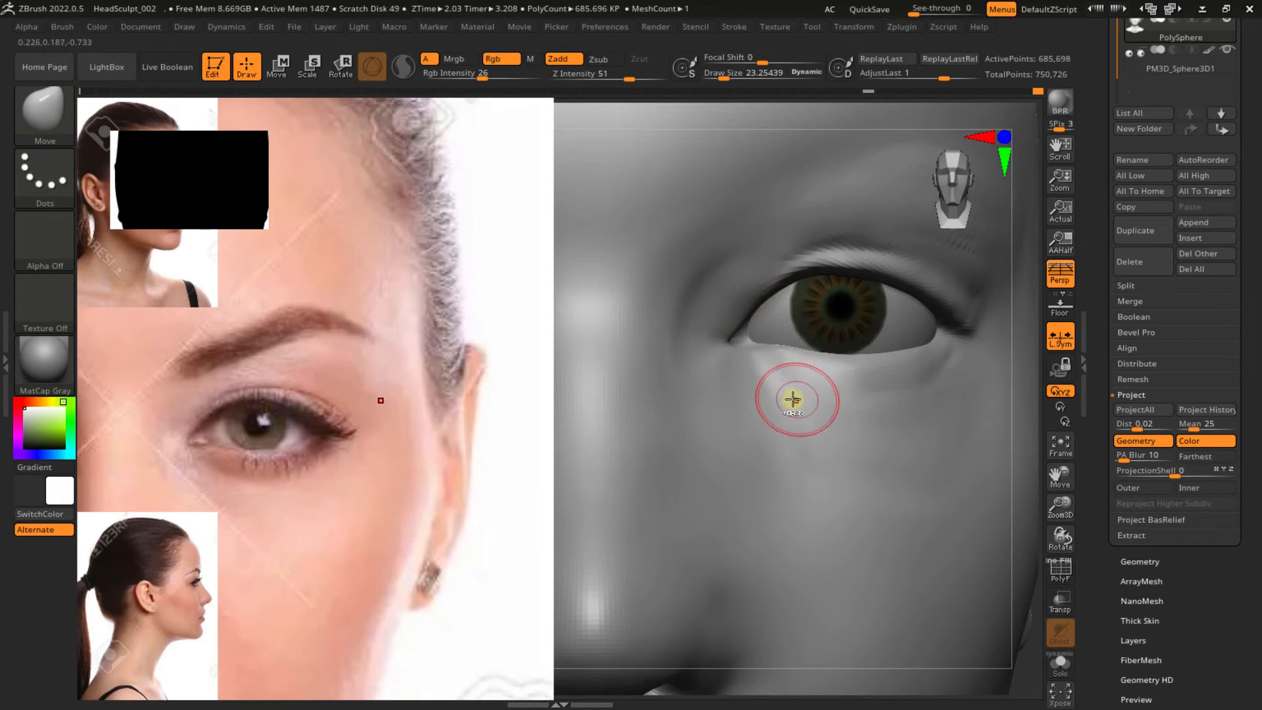
right_click_drag(794, 400, 767, 307, "ctrl")
mouse_move(772, 439)
right_mouse_down("alt")
mouse_move(829, 382)
mouse_move(811, 318)
mouse_move(819, 361)
mouse_move(839, 304)
mouse_move(837, 340)
right_mouse_up("alt")
right_click(820, 361)
key("s")
left_click_drag(842, 344, 890, 333)
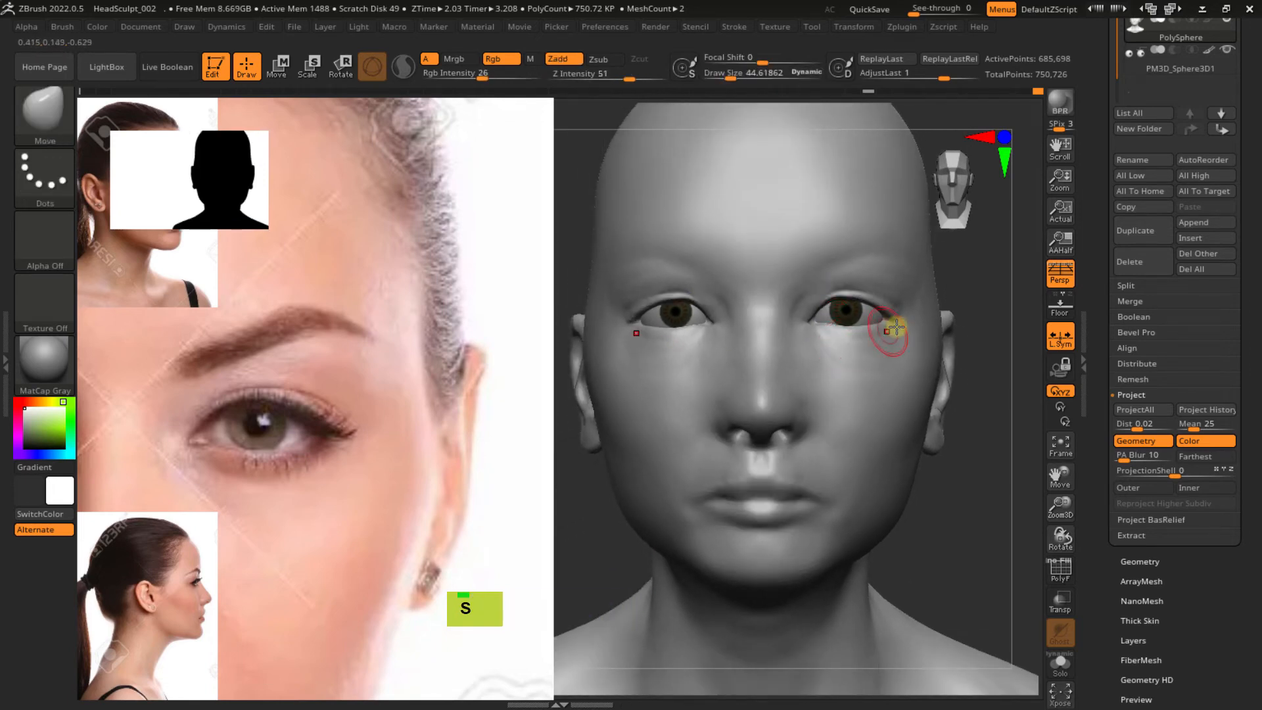
Smooth the upper eyelid and the area between it and the brow at a draw size of about 36, finishing at about 23
mouse_move(889, 332)
right_mouse_down()
mouse_move(865, 327)
mouse_move(856, 291)
mouse_move(859, 321)
mouse_move(843, 299)
right_mouse_up()
mouse_move(843, 300)
right_mouse_down("ctrl")
mouse_move(879, 357)
mouse_move(881, 256)
right_mouse_up("ctrl")
key("s")
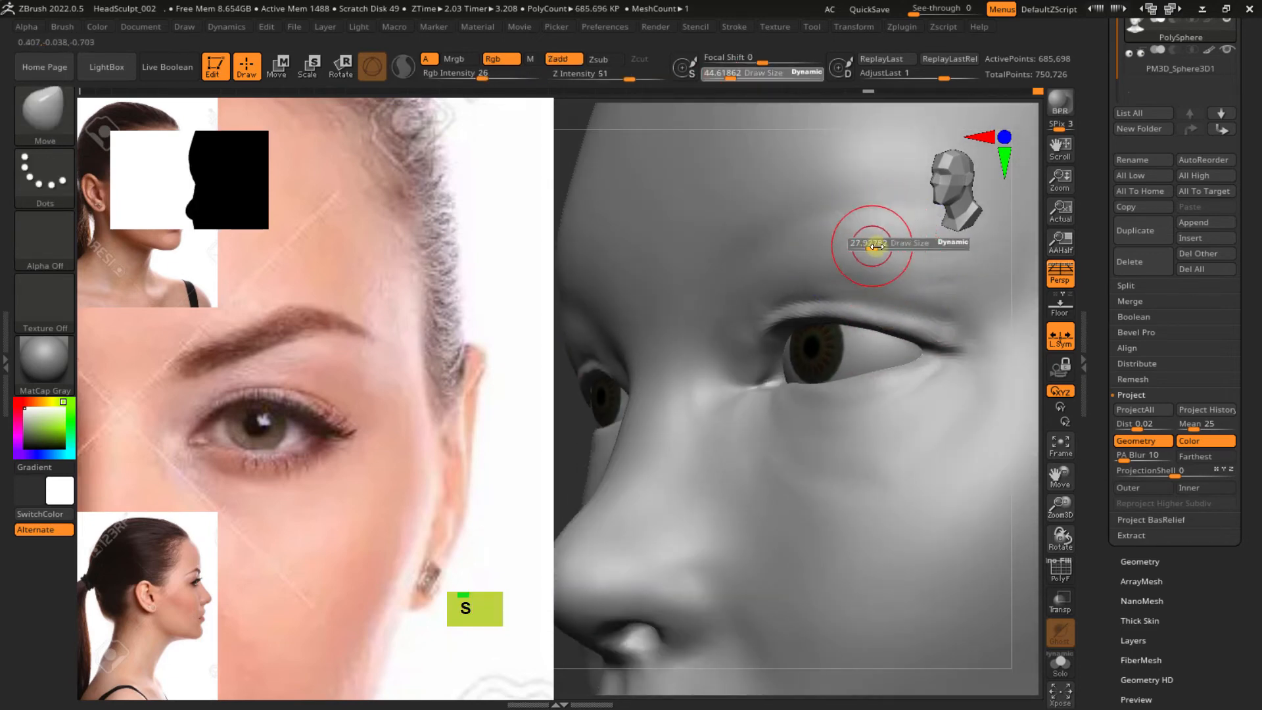
left_click(913, 257, "shift")
left_click_drag(822, 259, 831, 272, "shift")
right_click_drag(831, 272, 748, 287)
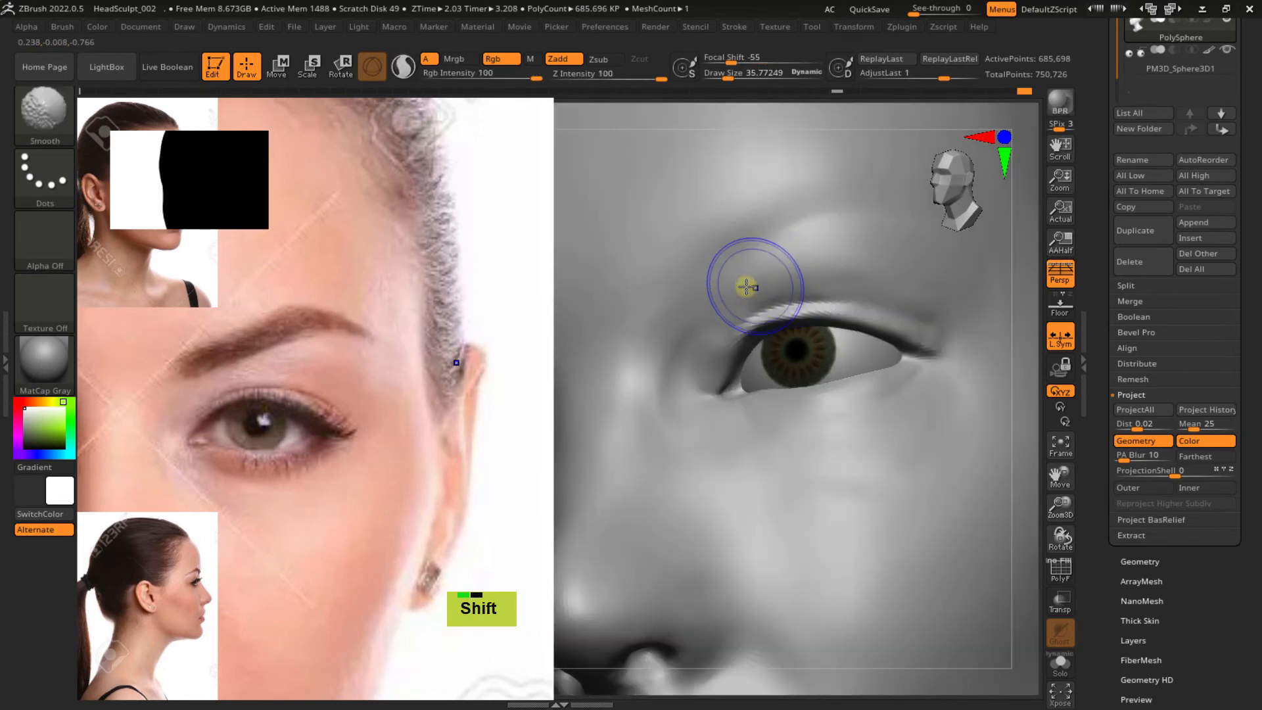
left_click_drag(747, 288, 737, 301, "shift")
key("s")
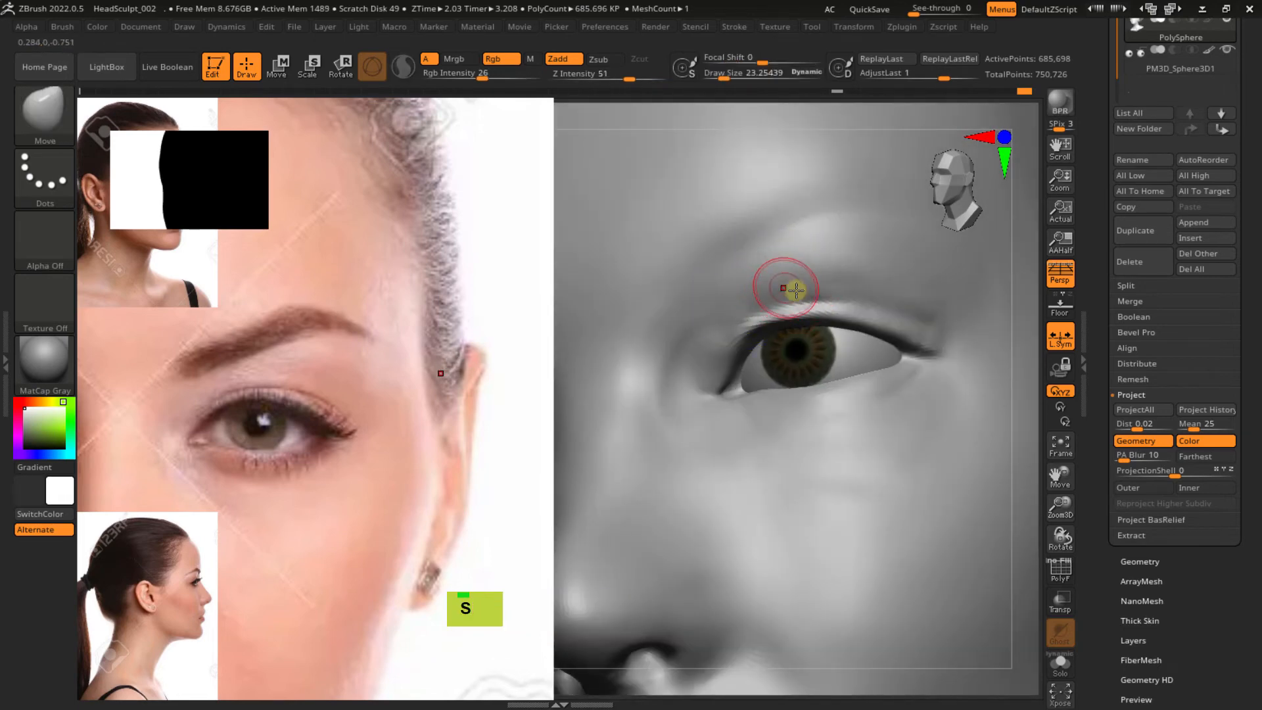
double_click(755, 295, "shift")
Raise a crisp rim along the inner part of the lower eyelid with inverted DamStandard at a draw size of about 23
right_click_drag(783, 332, 844, 390, "shift")
right_click_drag(844, 390, 830, 433, "ctrl")
right_click_drag(830, 434, 723, 396, "alt")
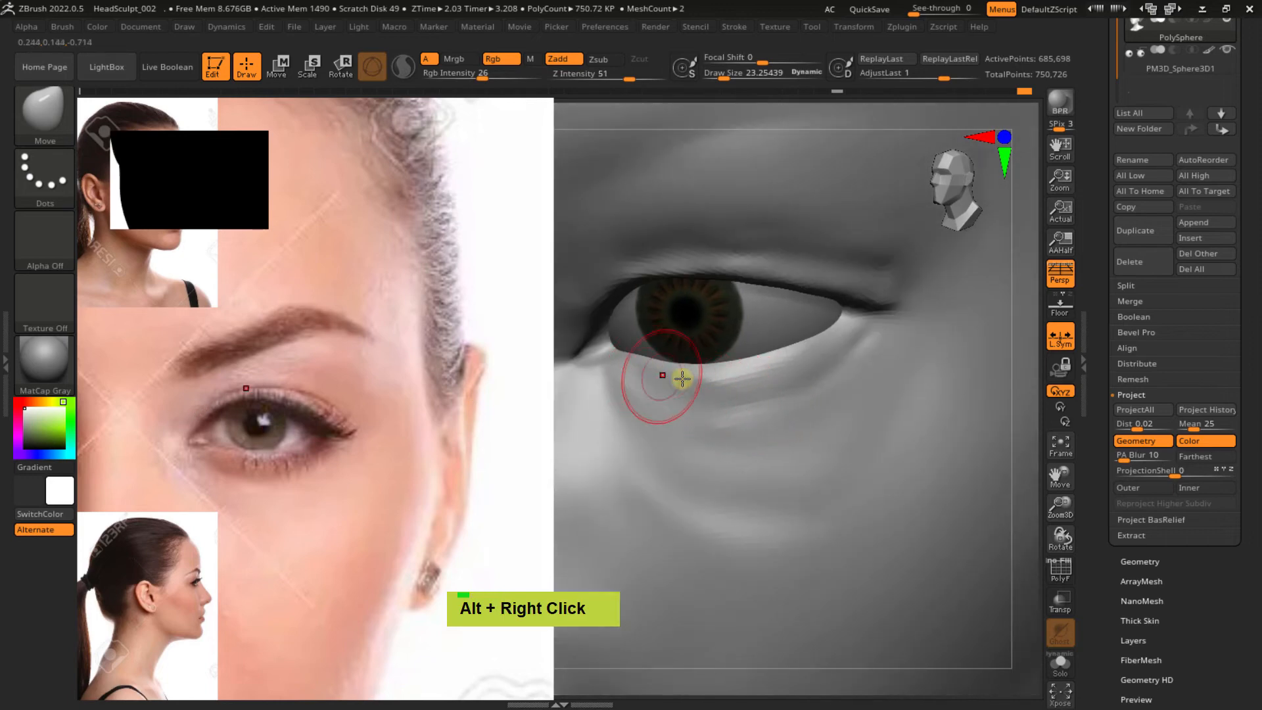
key("b")
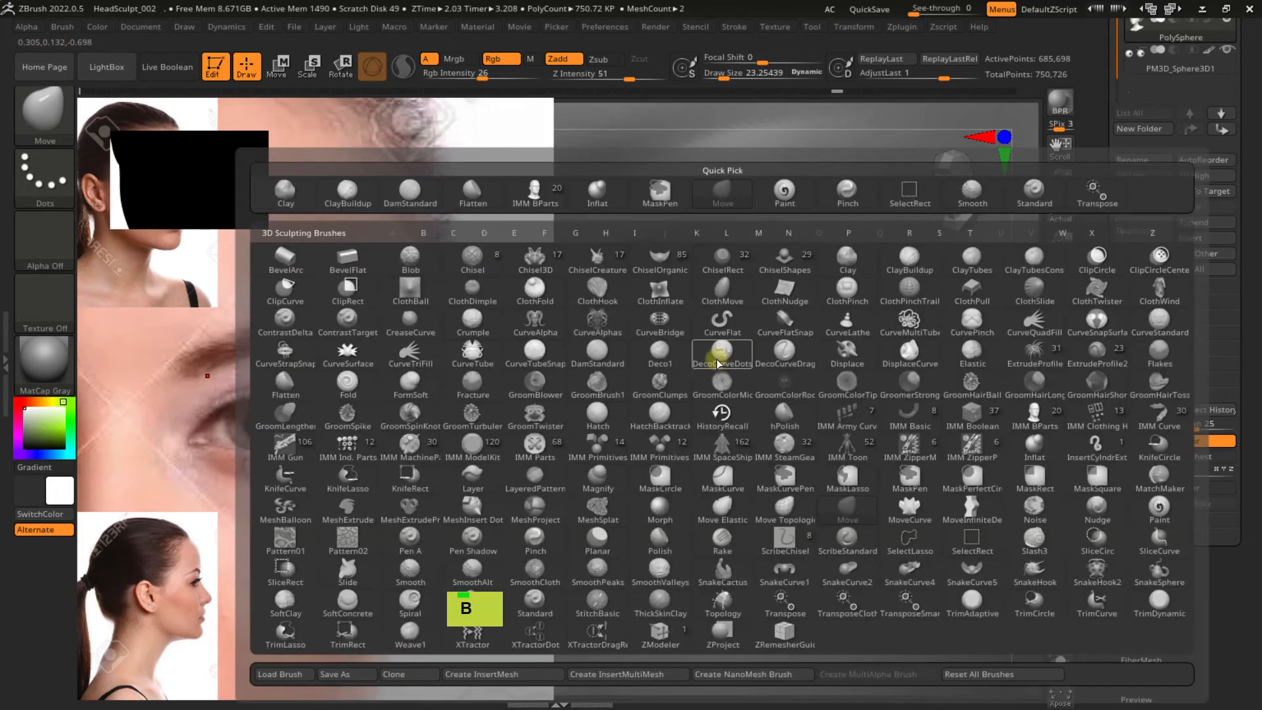
key("d")
key("s")
left_click(644, 369, "ctrl")
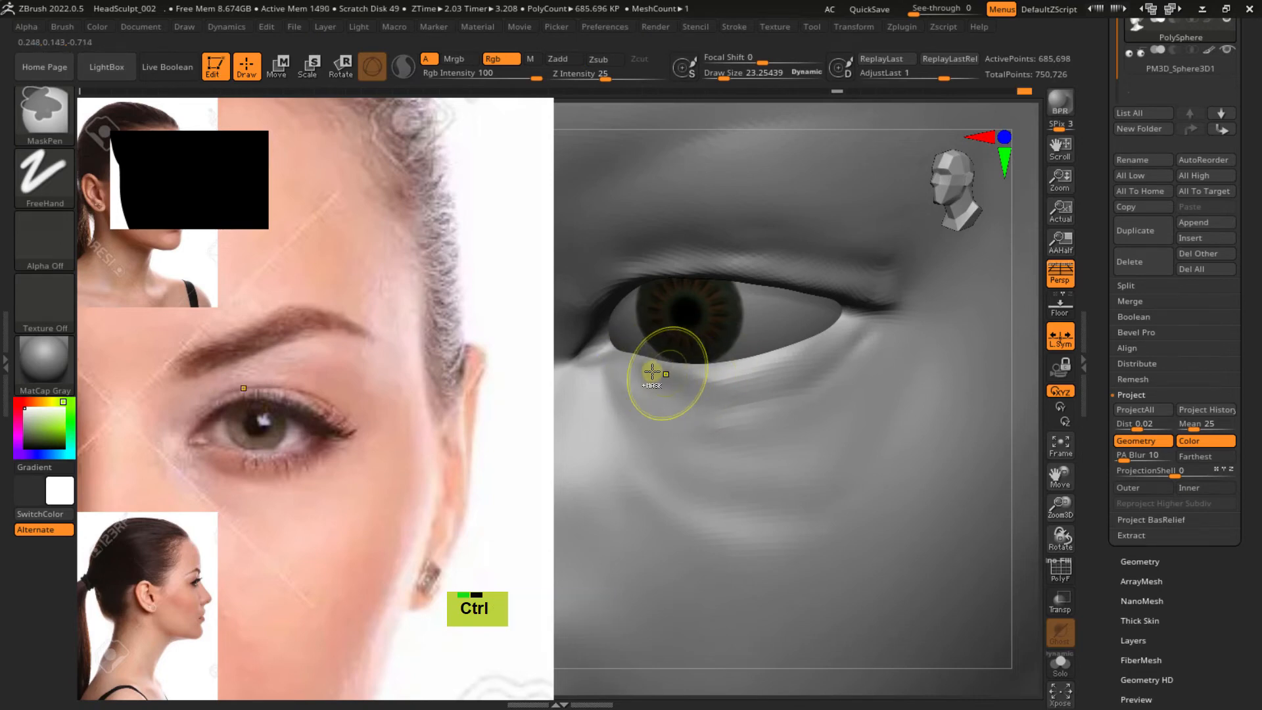
key("ctrl")
mouse_move(761, 380)
right_mouse_down("ctrl")
mouse_move(727, 316)
mouse_move(859, 341)
mouse_move(948, 307)
mouse_move(837, 400)
mouse_move(766, 353)
right_mouse_up("ctrl")
key("alt")
left_click_drag(699, 306, 848, 335, "alt")
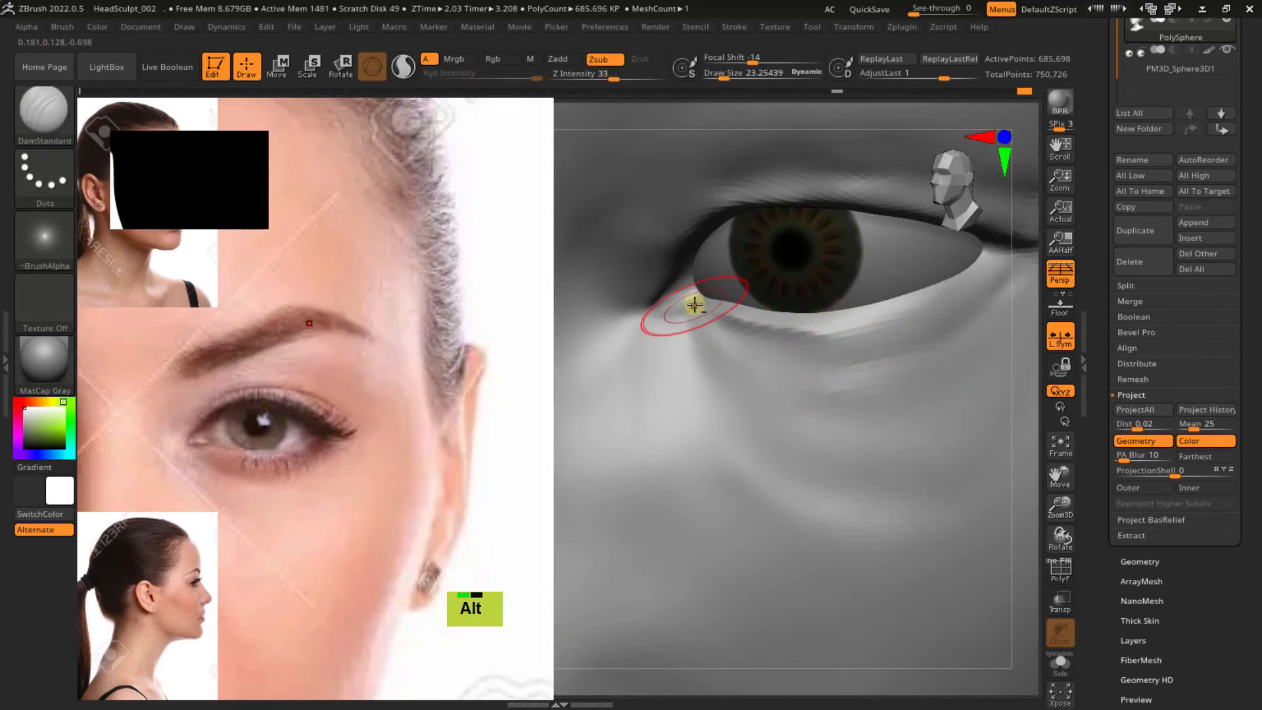
mouse_move(697, 308)
left_mouse_down("alt")
mouse_move(846, 325)
mouse_move(823, 326)
mouse_move(888, 319)
left_mouse_up("alt")
Extend the raised lower eyelid rim toward the outer eye corner with inverted DamStandard strokes
left_click_drag(778, 329, 904, 310, "alt")
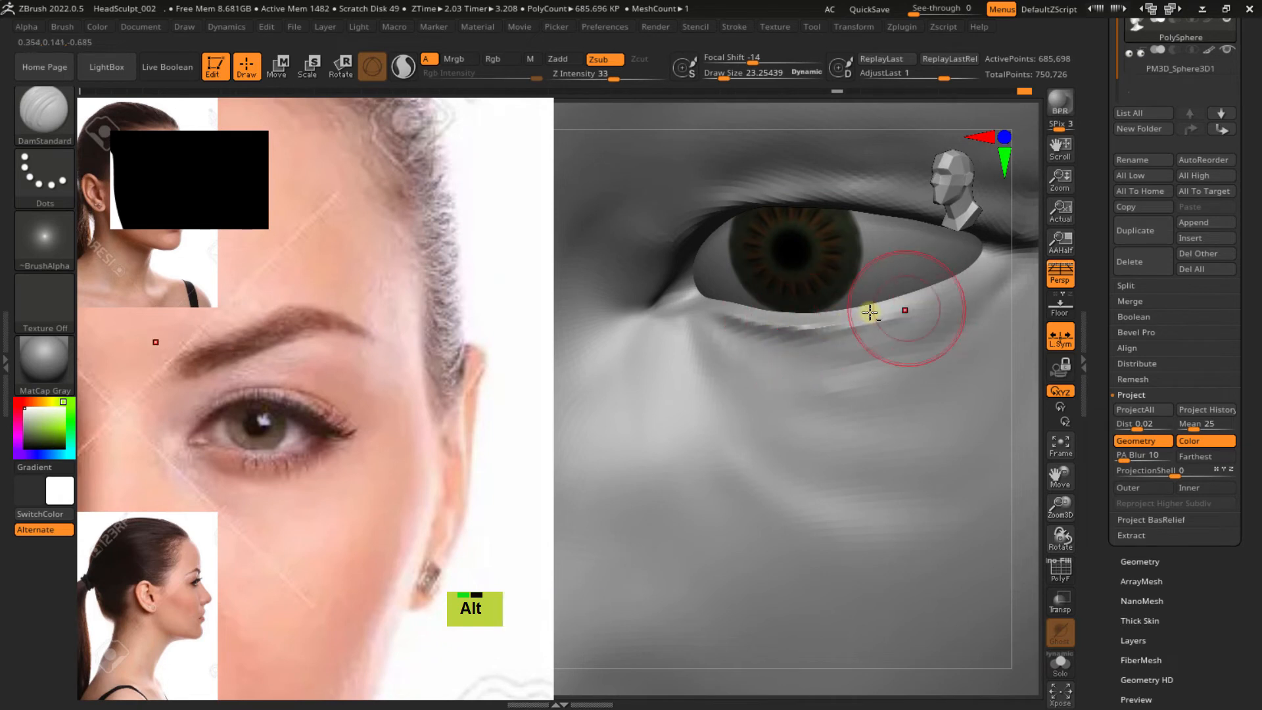
mouse_move(821, 326)
left_mouse_down("alt")
mouse_move(951, 285)
mouse_move(941, 296)
mouse_move(967, 276)
left_mouse_up("alt")
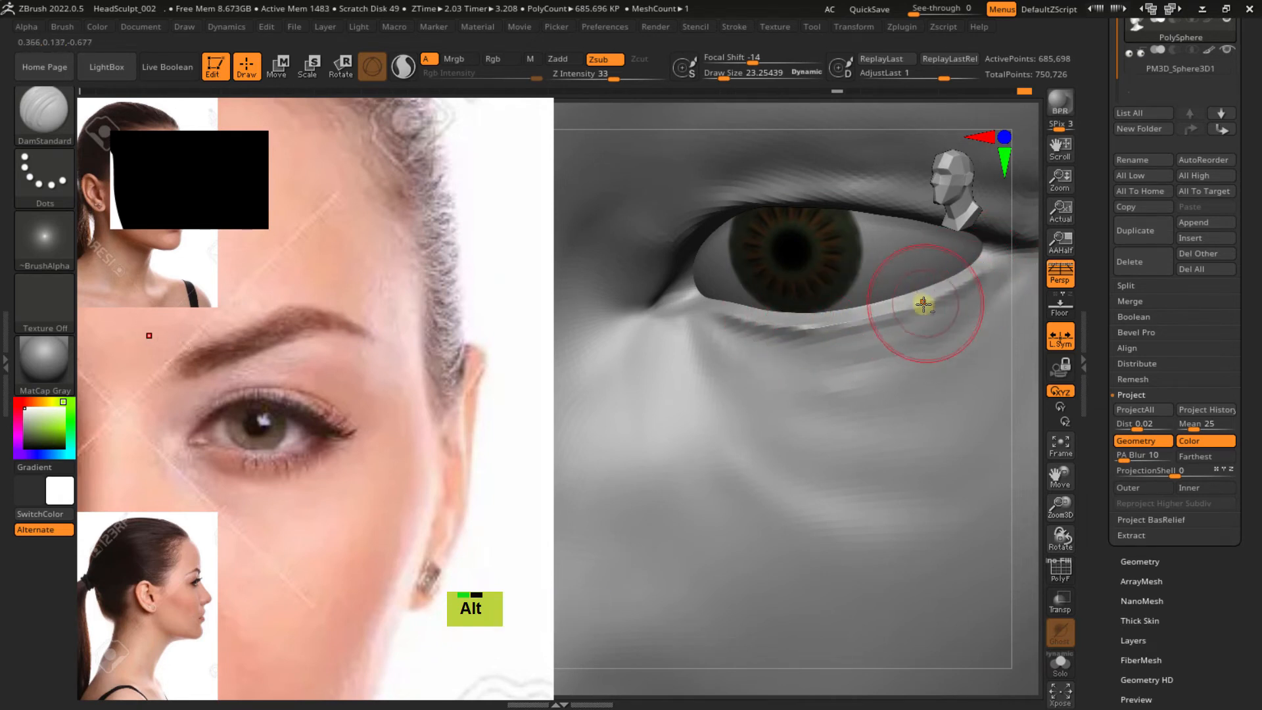
mouse_move(841, 319)
left_mouse_down("alt")
mouse_move(780, 330)
mouse_move(794, 344)
mouse_move(904, 342)
left_mouse_up("alt")
Sharpen the outer part of the lower eyelid rim with the Pinch brush at a draw size of about 19
right_click_drag(919, 352, 842, 346, "alt")
key("b")
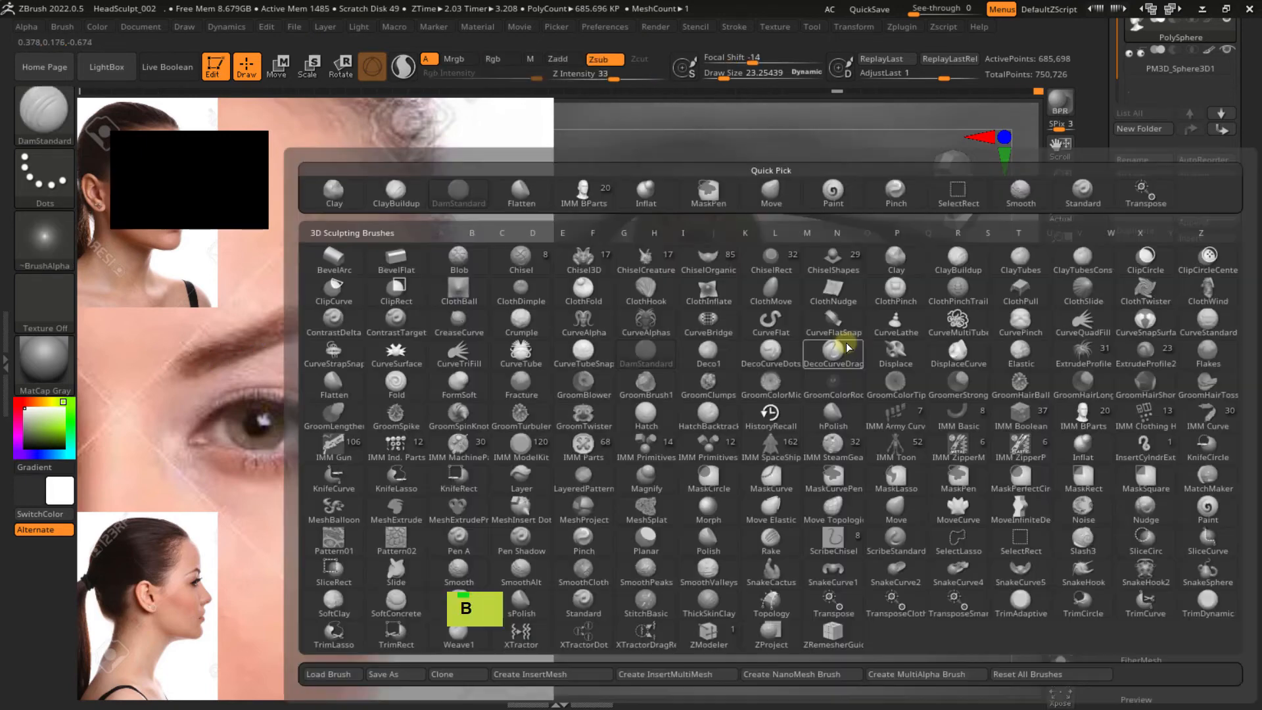
key("p")
key("i")
left_click_drag(884, 276, 852, 294)
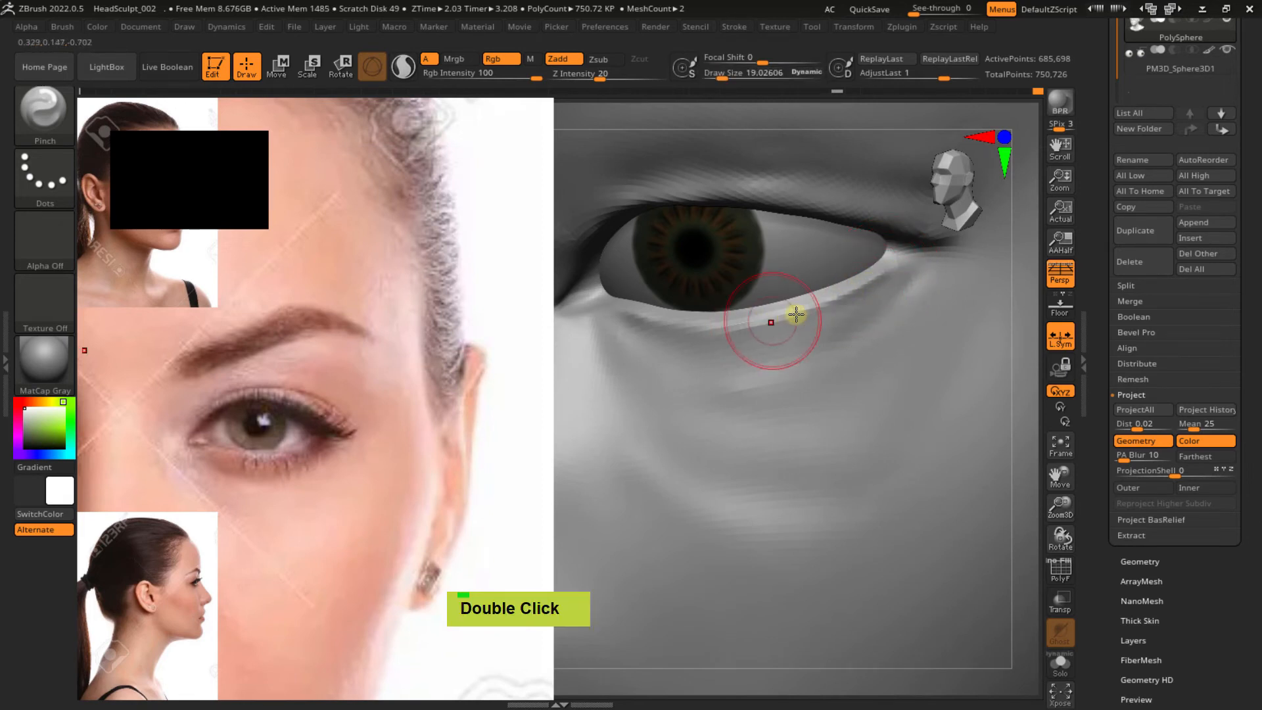
Enlarge the Pinch brush to about 28 and tighten the lower eyelid rim, showing the wireframe for the final stroke
key("s")
left_click_drag(803, 314, 813, 314)
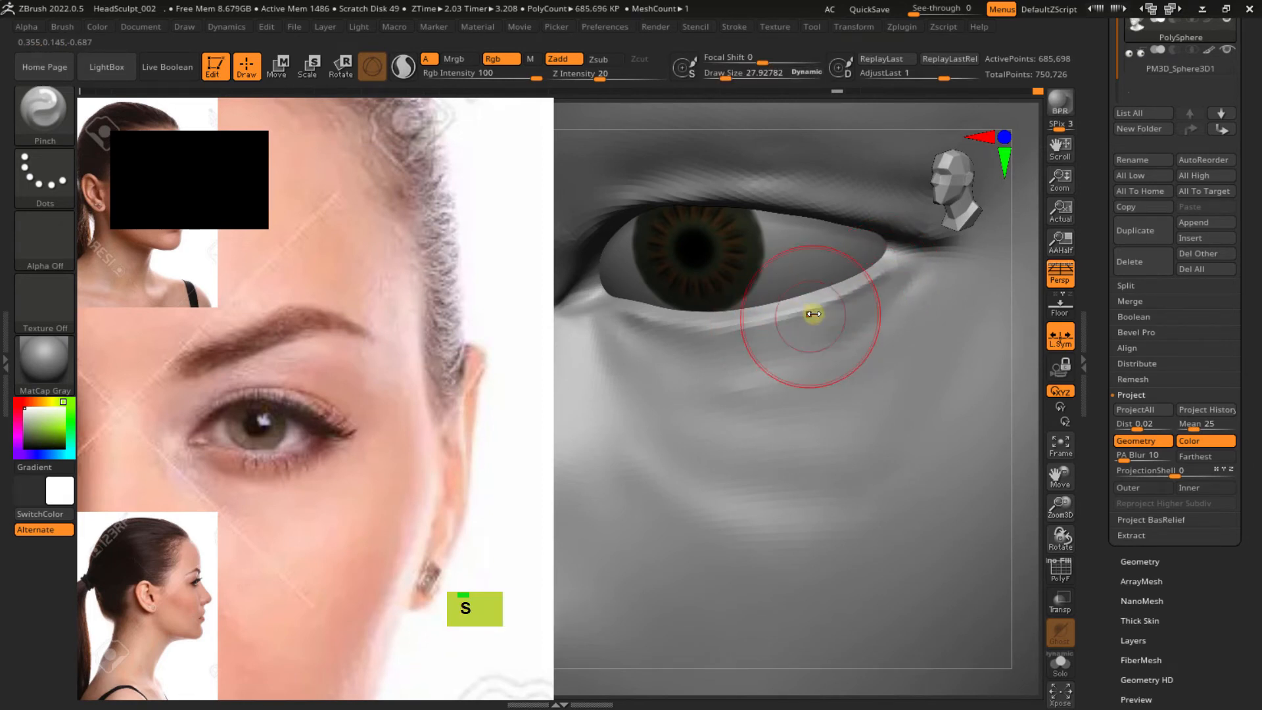
left_click_drag(706, 326, 646, 322)
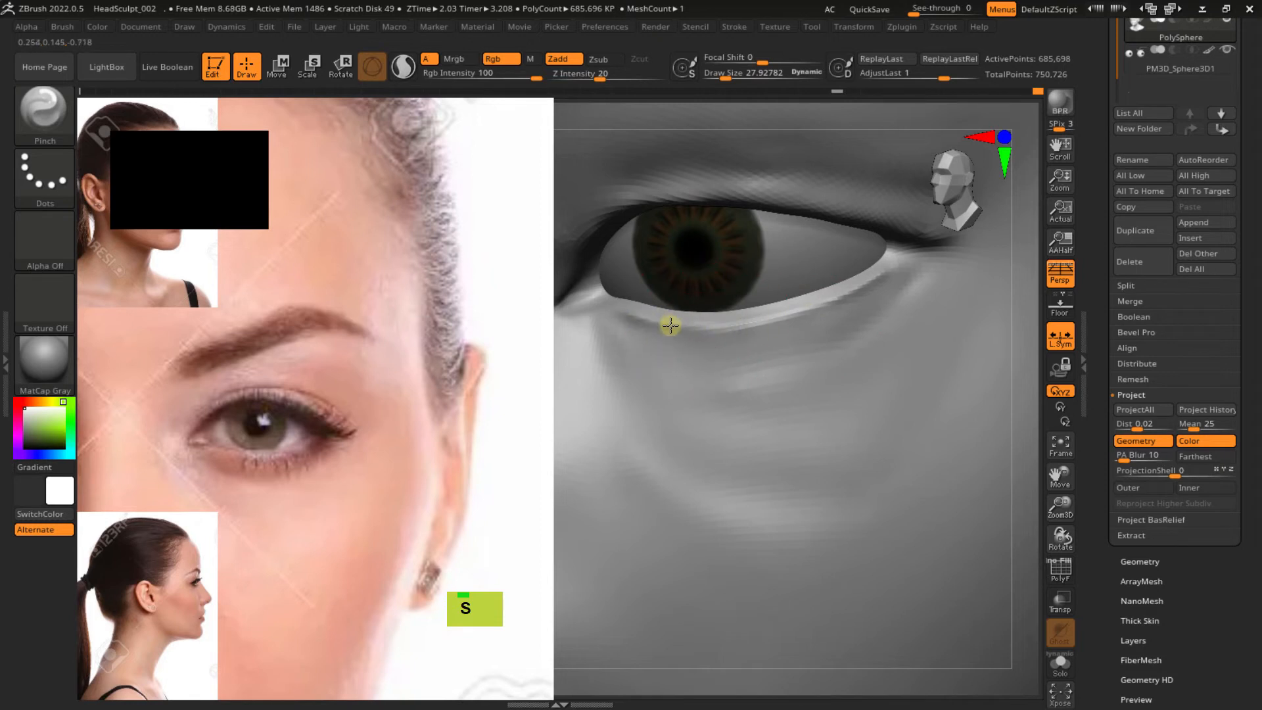
key("shift+f")
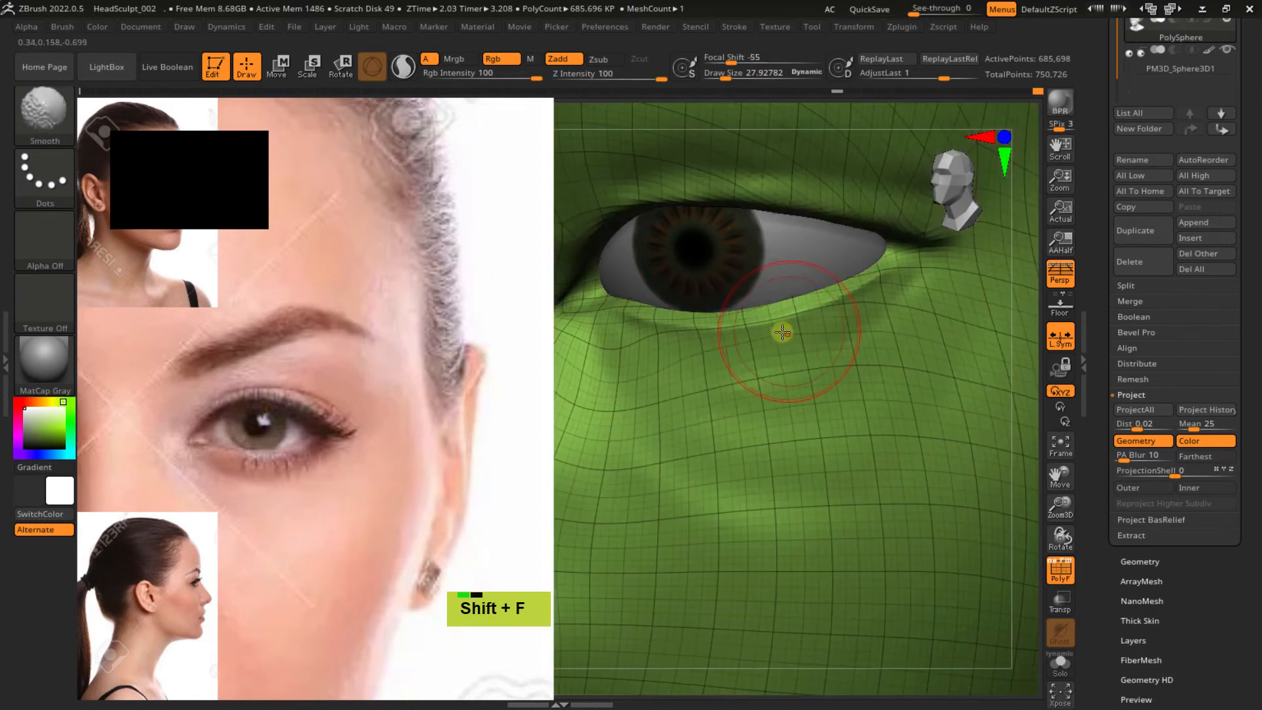
left_click_drag(726, 326, 827, 302)
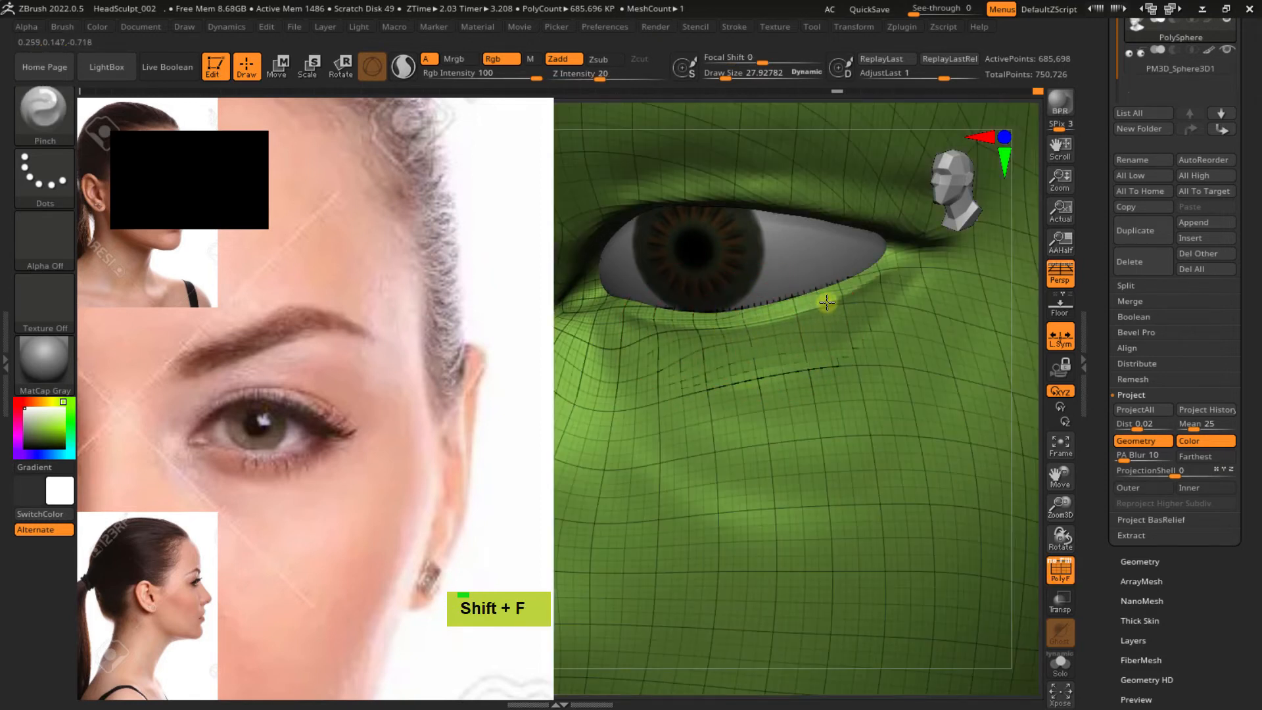
Hide the wireframe and tighten the outer part of the lower eyelid rim with the Pinch brush
key("shift")
key("shift+f")
double_click(864, 284)
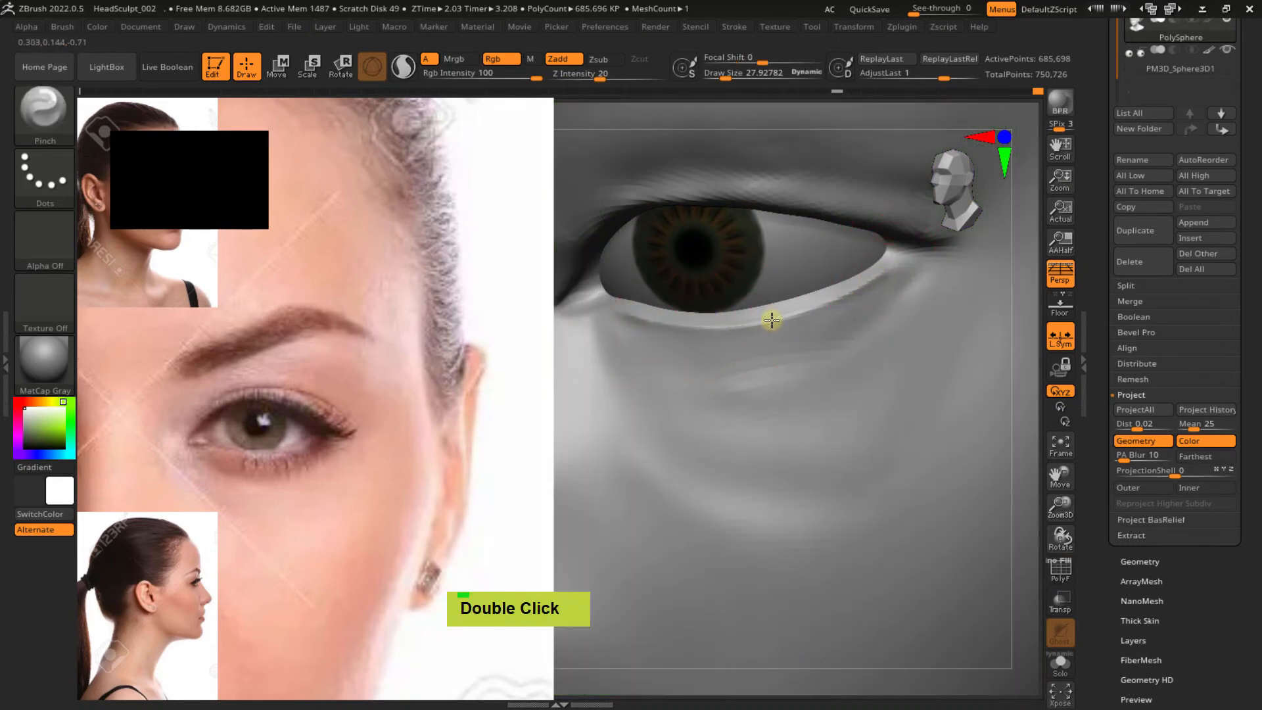
Sharpen the upper eyelid edge above the iris with the Pinch brush at a draw size of about 28
mouse_move(811, 335)
right_mouse_down()
mouse_move(797, 354)
mouse_move(786, 265)
right_mouse_up()
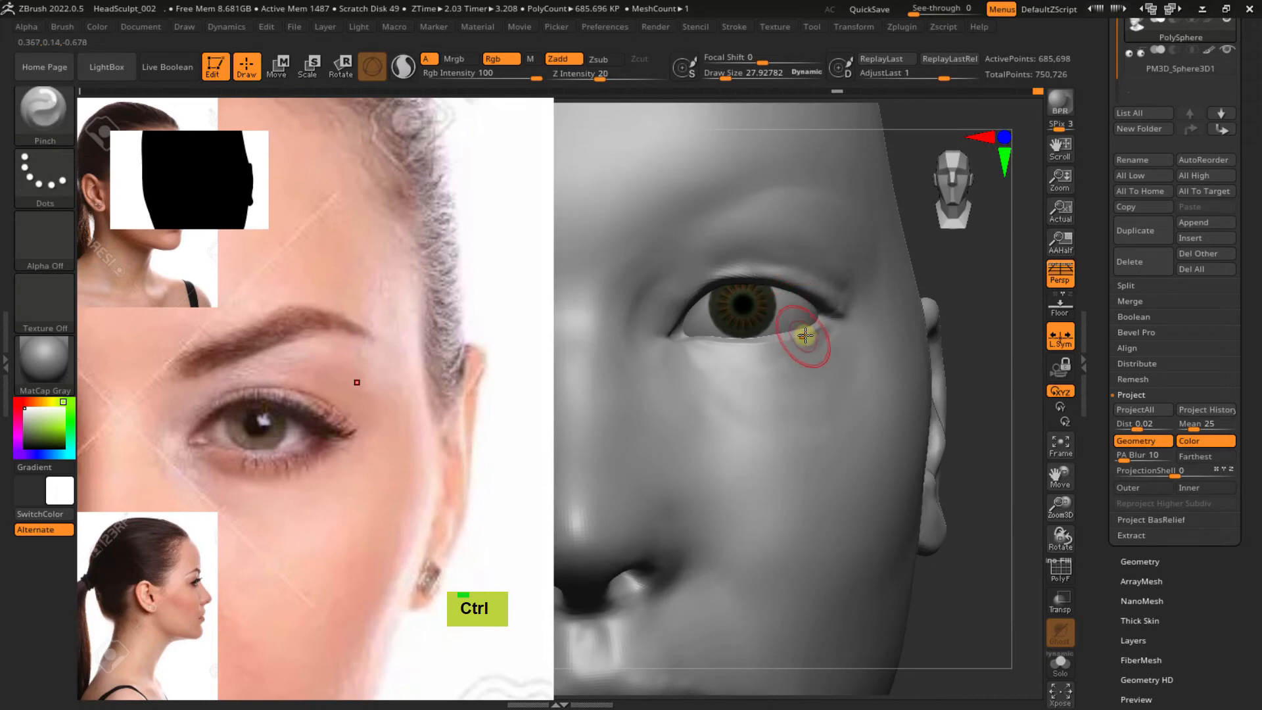
mouse_move(807, 340)
right_mouse_down()
mouse_move(775, 331)
mouse_move(777, 388)
mouse_move(780, 284)
right_mouse_up()
mouse_move(801, 365)
right_mouse_down("alt")
mouse_move(886, 326)
mouse_move(879, 310)
mouse_move(868, 361)
mouse_move(854, 337)
mouse_move(801, 420)
mouse_move(766, 369)
mouse_move(789, 414)
mouse_move(784, 398)
right_mouse_up("alt")
left_click_drag(662, 385, 689, 378)
double_click(679, 381)
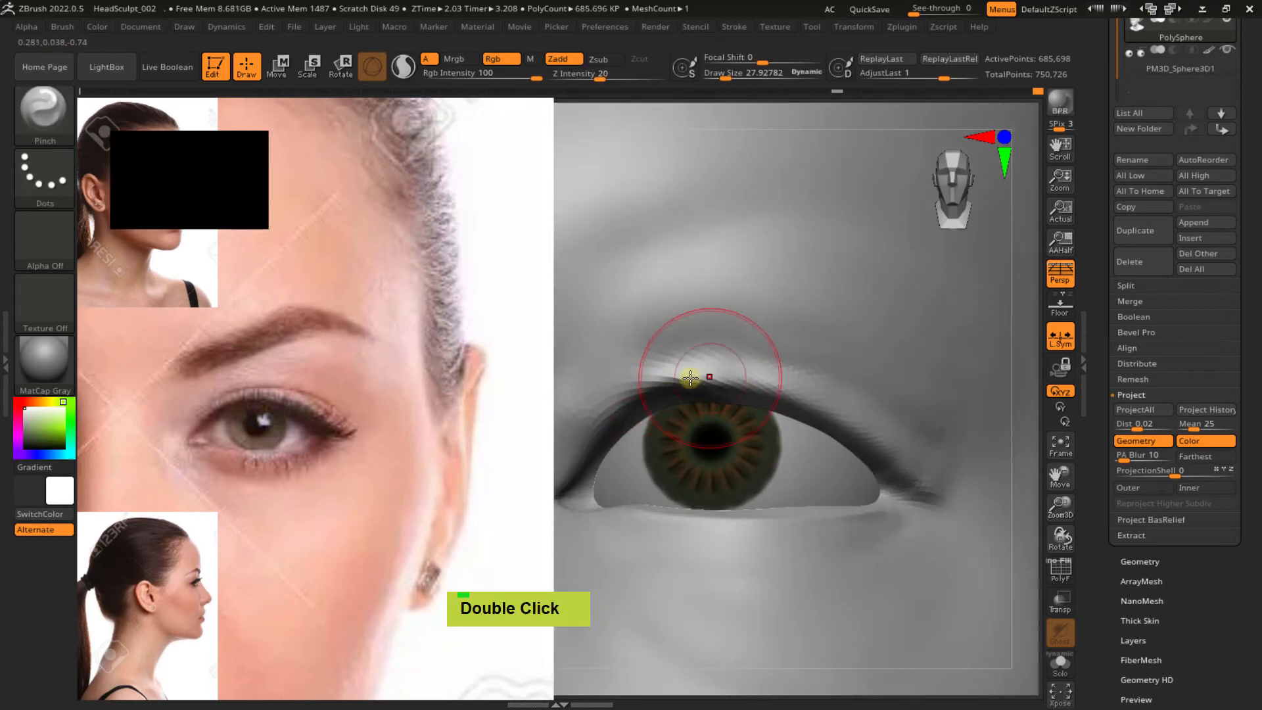
Pinch the upper eyelid edge out to the outer eye corner and along its inner half
mouse_move(778, 388)
right_mouse_down("alt")
mouse_move(774, 357)
mouse_move(762, 357)
right_mouse_up("alt")
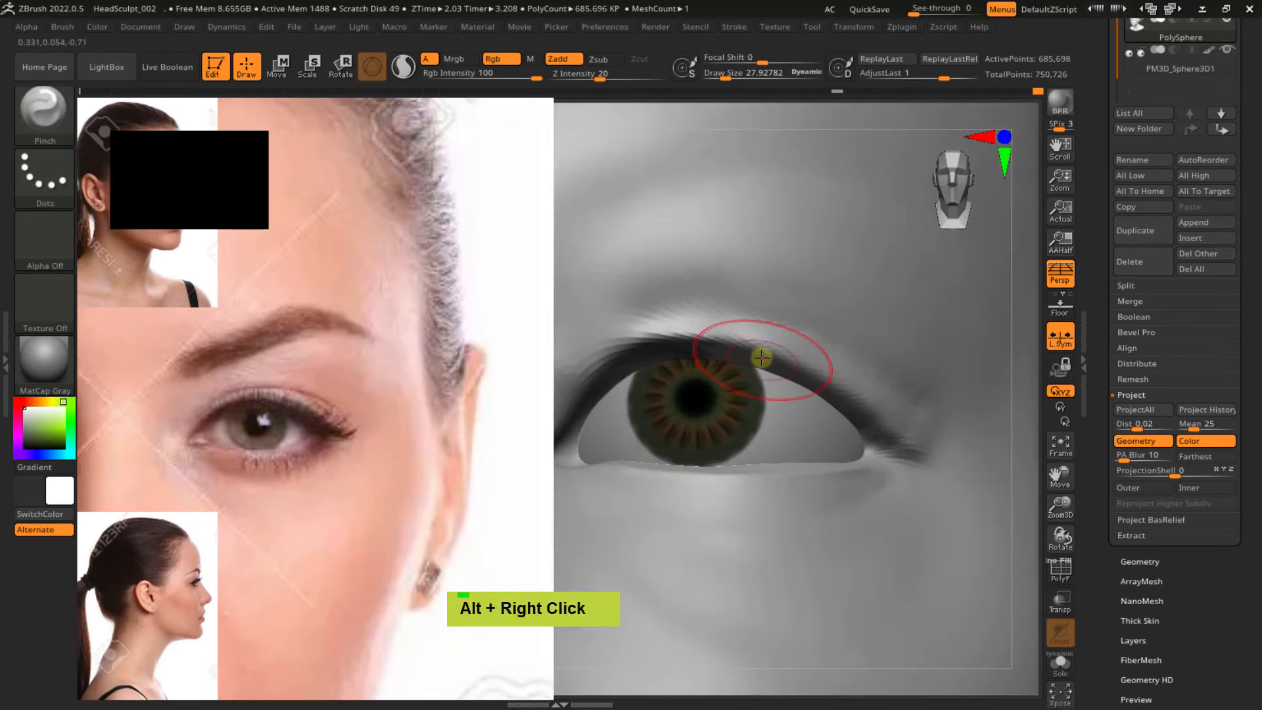
double_click(760, 346)
left_click_drag(760, 346, 856, 397)
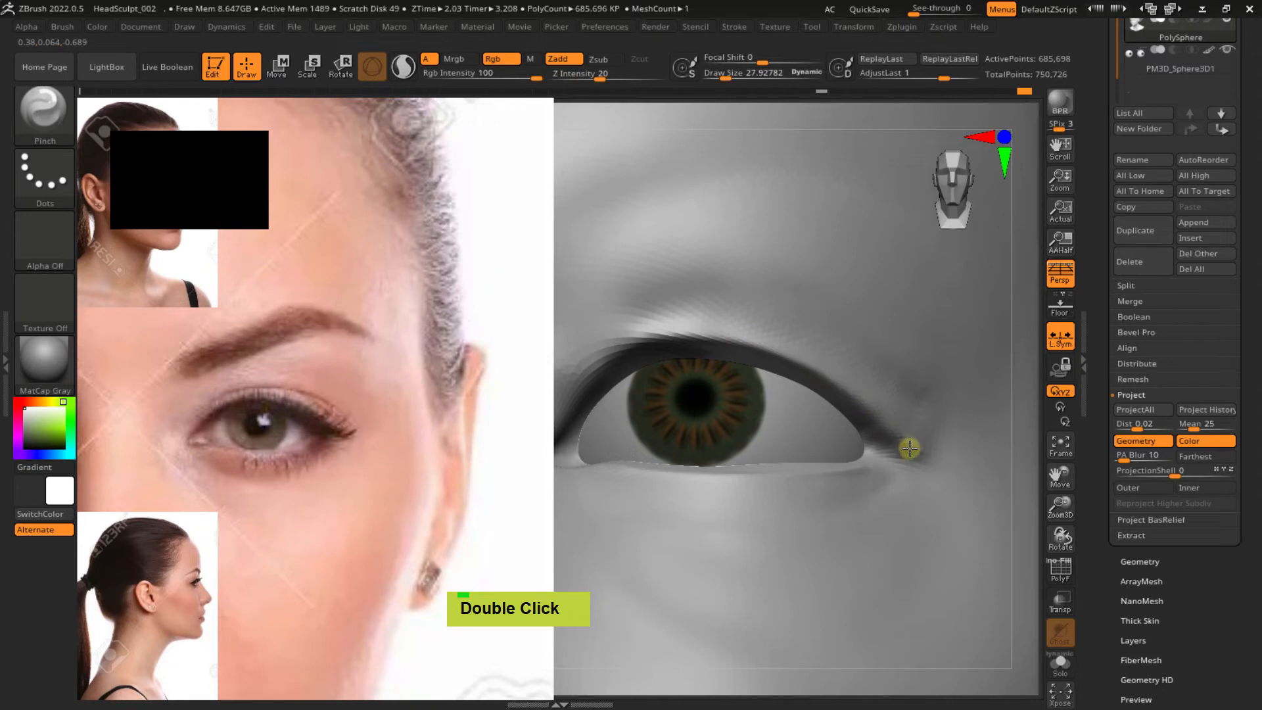
mouse_move(907, 449)
left_mouse_down()
mouse_move(919, 452)
mouse_move(887, 427)
left_mouse_up()
right_click_drag(865, 372, 990, 350, "alt")
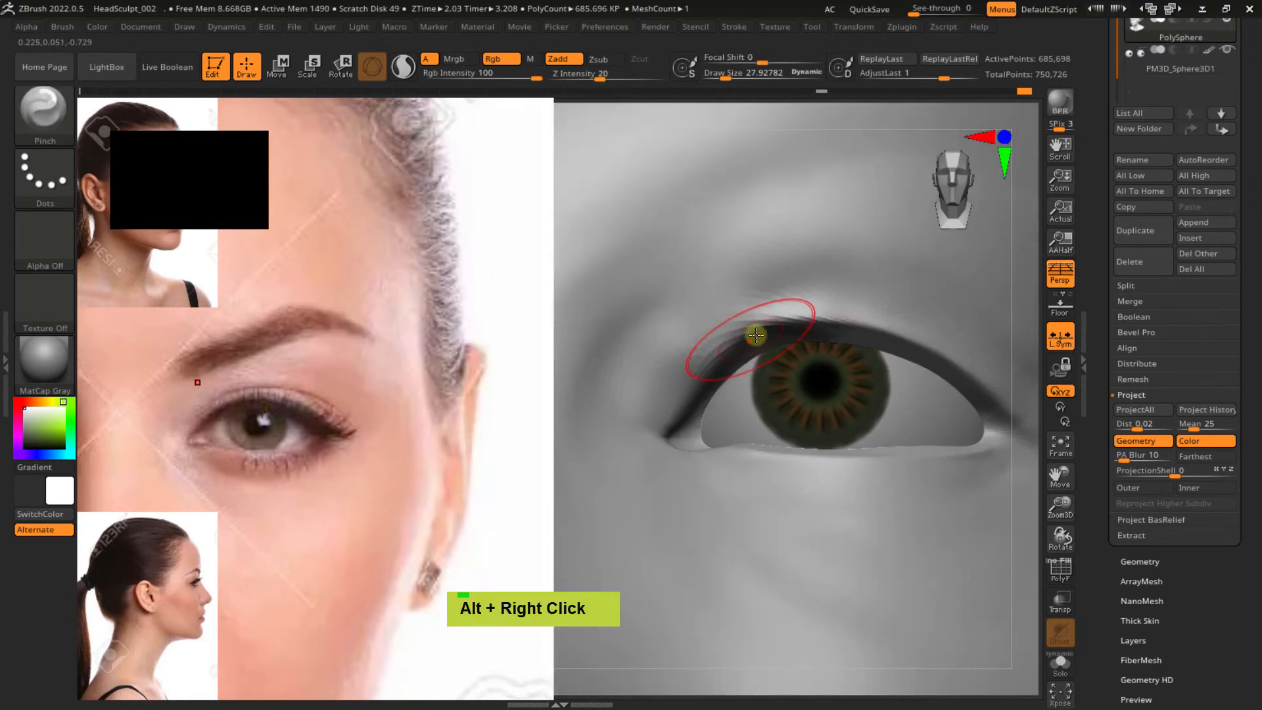
double_click(779, 324)
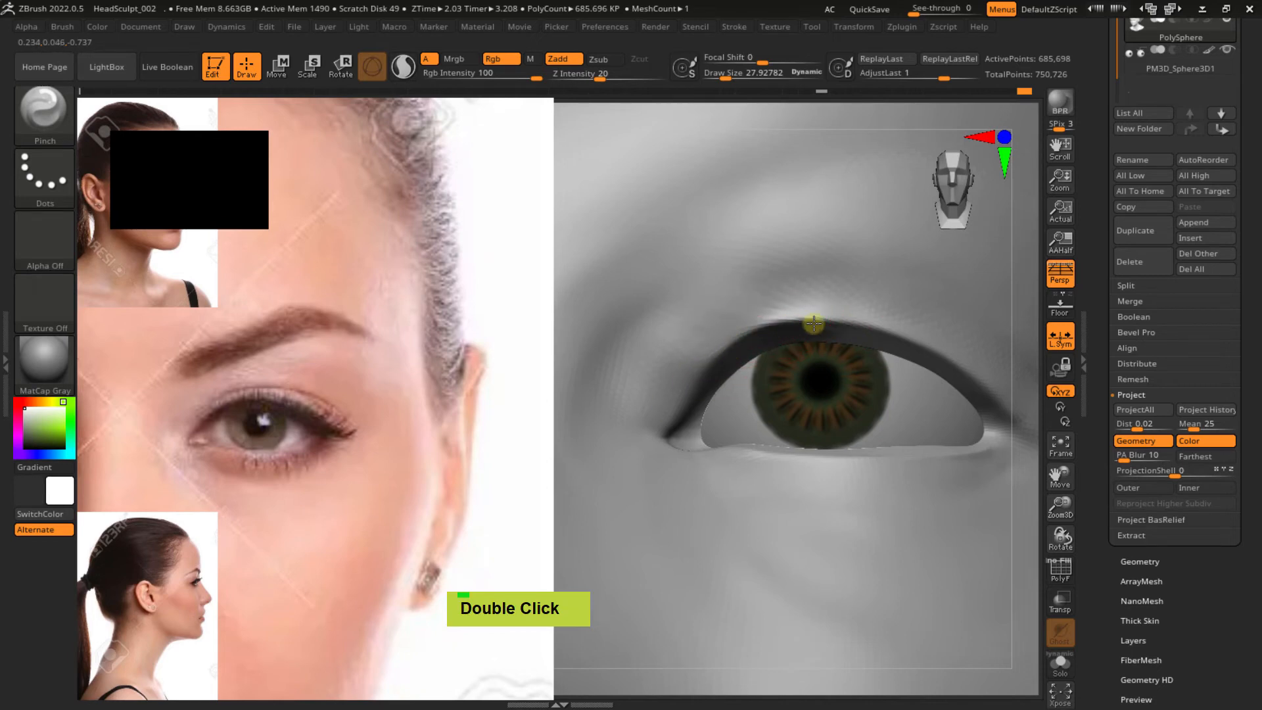
Reshape the upper eyelid curve above the outer half of the eye with the Move brush at a draw size of about 36
mouse_move(879, 386)
right_mouse_down("ctrl")
mouse_move(839, 295)
mouse_move(822, 307)
mouse_move(843, 387)
mouse_move(830, 352)
mouse_move(822, 414)
mouse_move(800, 400)
right_mouse_up("ctrl")
key("b")
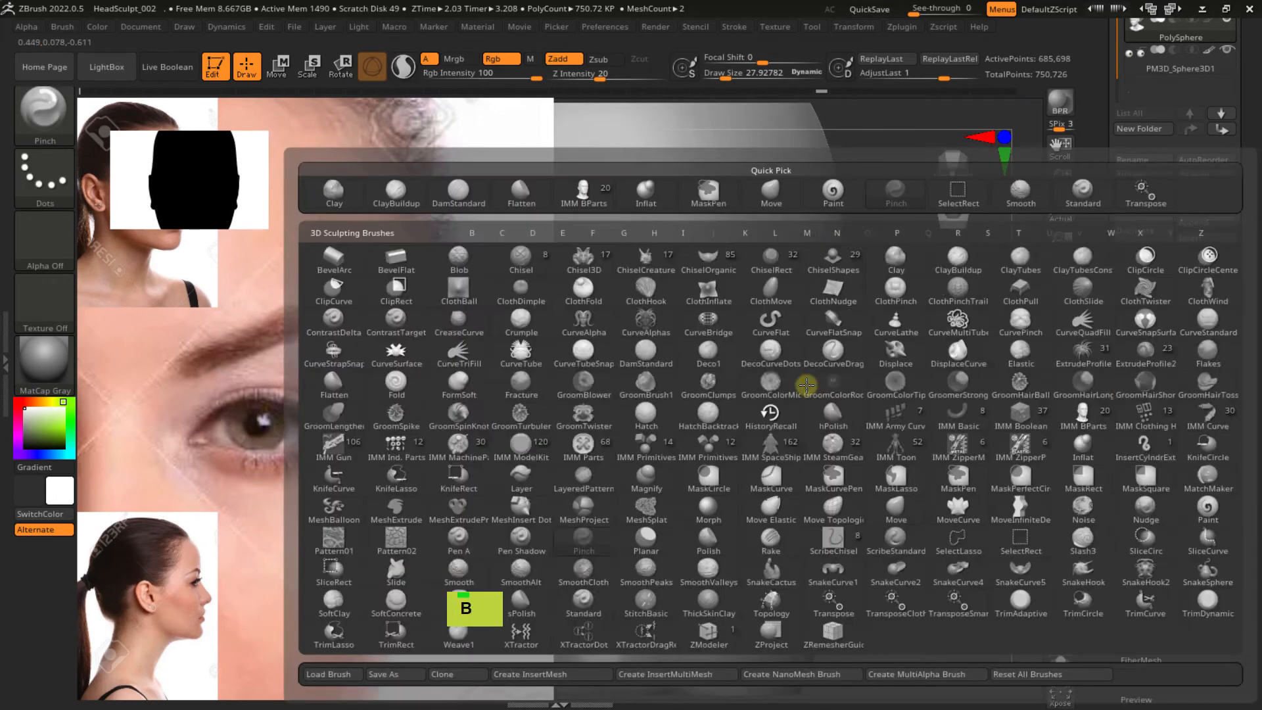
key("m")
key("v")
key("s")
left_click_drag(803, 385, 811, 387)
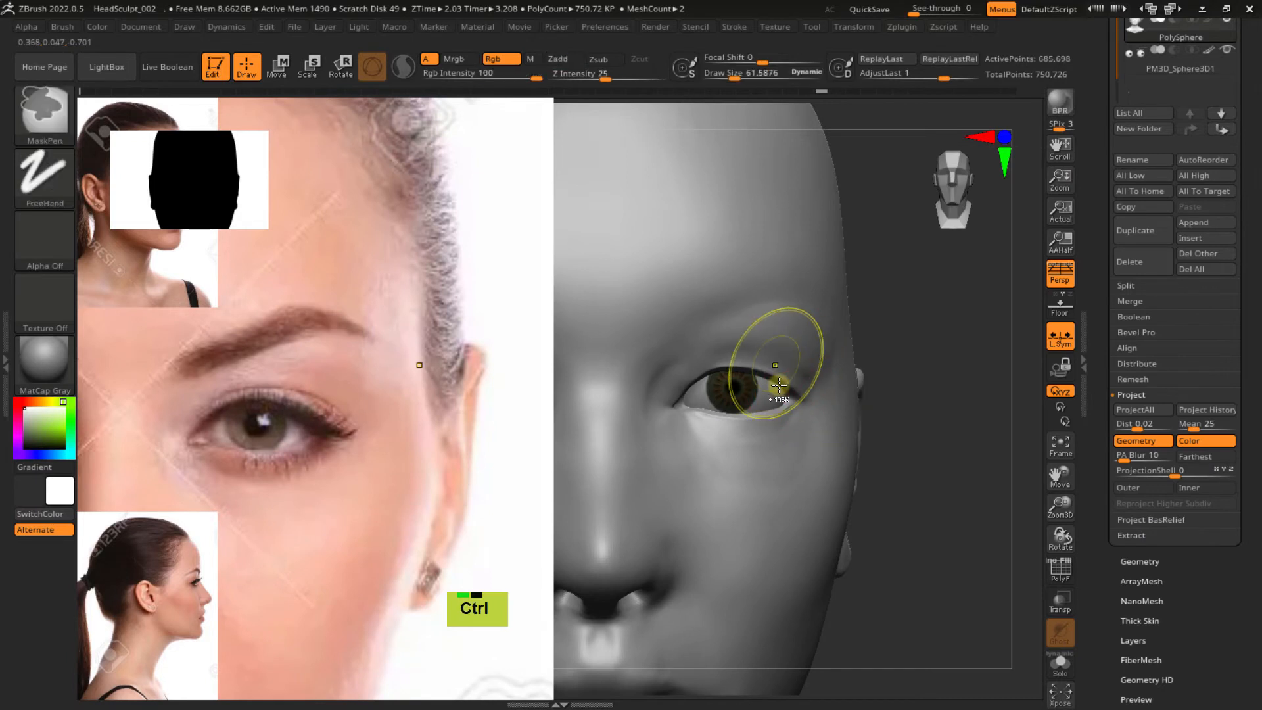
mouse_move(779, 384)
right_mouse_down("ctrl")
mouse_move(769, 411)
mouse_move(780, 375)
right_mouse_up("ctrl")
key("s")
left_click_drag(777, 392, 767, 373)
key("s")
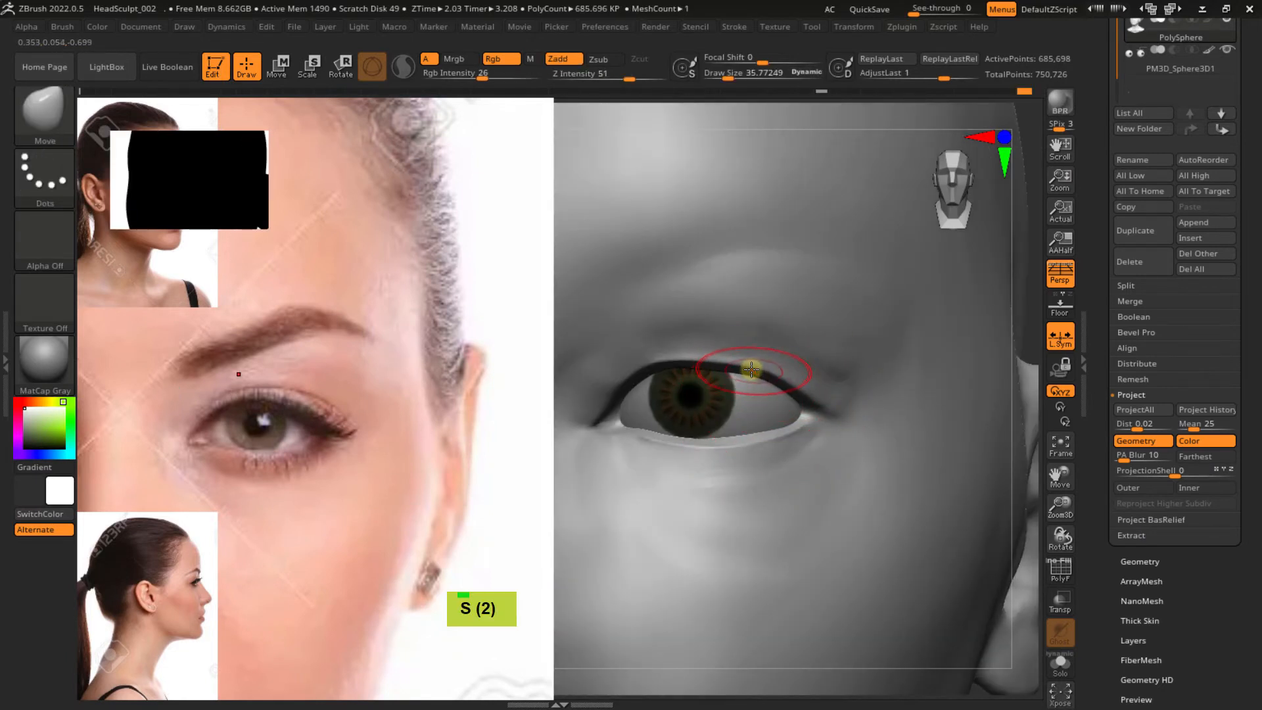
double_click(738, 365)
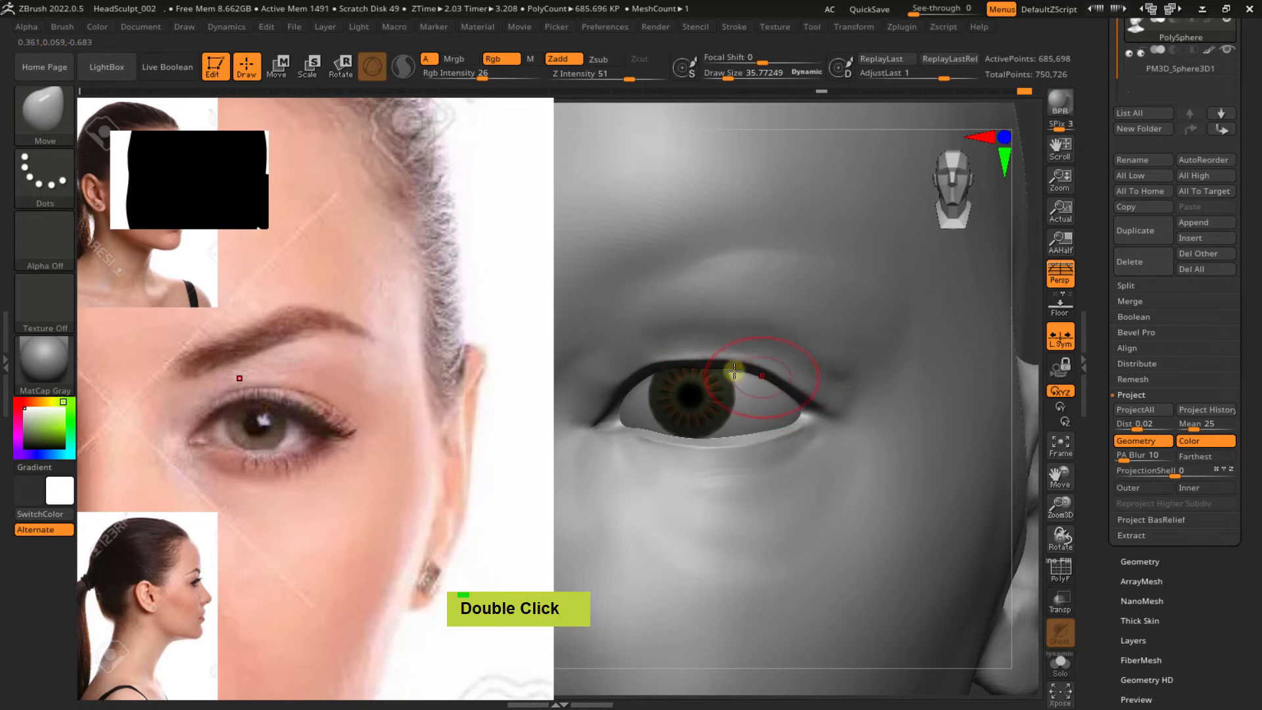
Enlarge the Move brush to a draw size of about 69 and undo the latest eyelid edits
mouse_move(699, 360)
right_mouse_down("ctrl")
mouse_move(752, 403)
mouse_move(761, 333)
mouse_move(780, 416)
mouse_move(772, 306)
mouse_move(782, 326)
mouse_move(826, 248)
mouse_move(851, 231)
mouse_move(821, 275)
right_mouse_up("ctrl")
right_click(784, 329)
key("s")
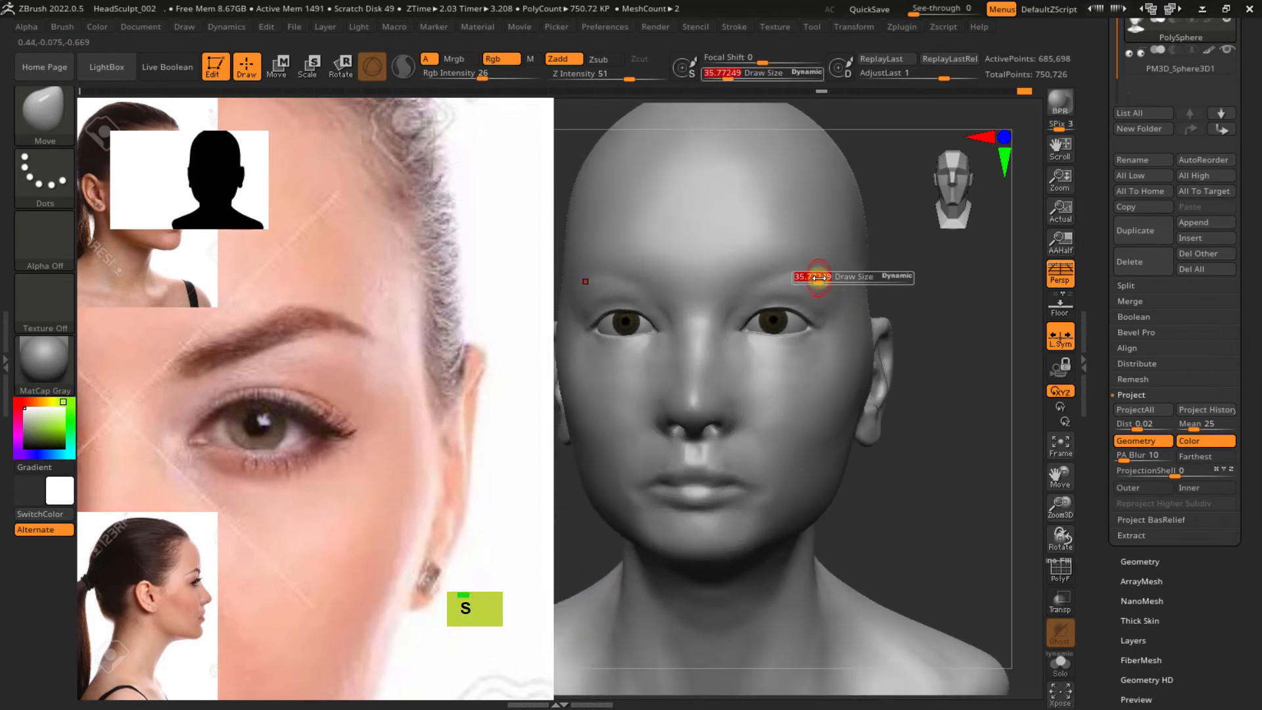
left_click_drag(820, 276, 827, 277)
key("ctrl+z")
key("ctrl+z")
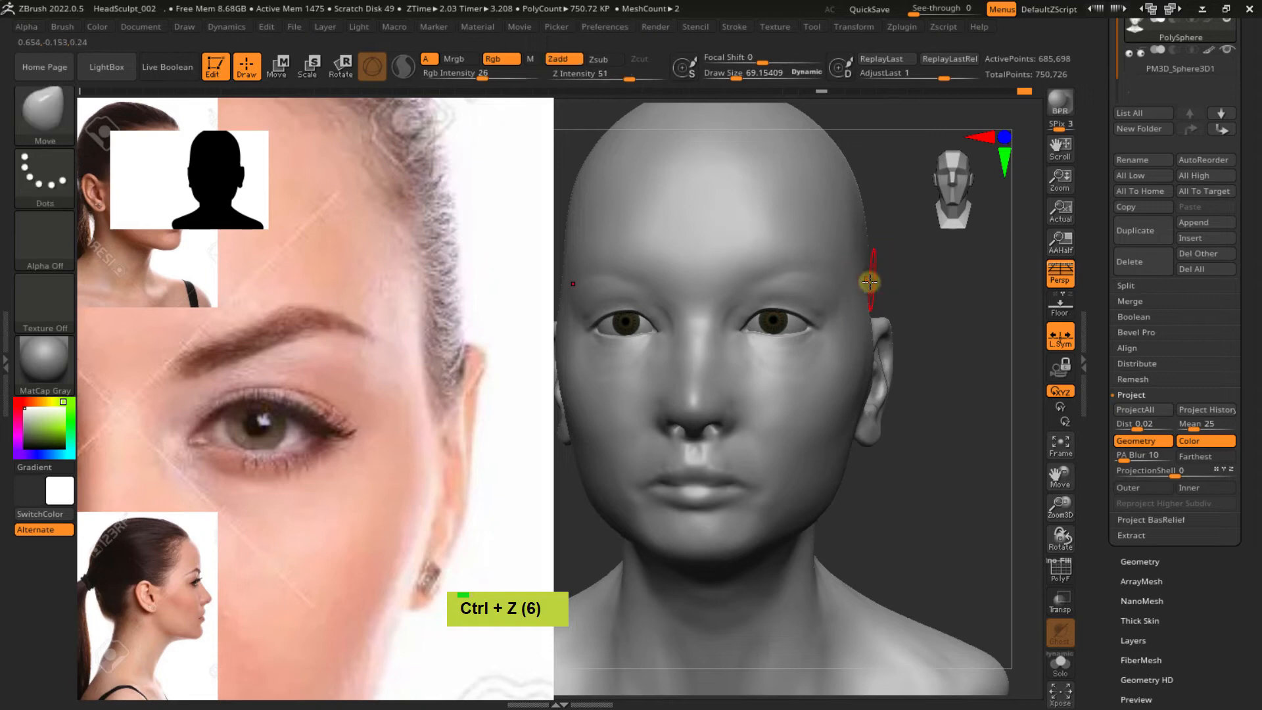
Shrink the eye close-up reference in Spotlight and enlarge the three-quarter portrait to frame the eyes, nose and lips
mouse_move(808, 318)
right_mouse_down()
mouse_move(799, 309)
mouse_move(819, 375)
mouse_move(799, 352)
mouse_move(820, 340)
mouse_move(814, 290)
mouse_move(834, 316)
mouse_move(790, 337)
mouse_move(806, 411)
mouse_move(791, 356)
mouse_move(760, 364)
mouse_move(782, 351)
mouse_move(865, 361)
mouse_move(776, 347)
mouse_move(795, 293)
mouse_move(829, 339)
mouse_move(854, 327)
mouse_move(793, 391)
mouse_move(802, 362)
mouse_move(797, 392)
mouse_move(766, 324)
mouse_move(817, 371)
mouse_move(800, 369)
mouse_move(834, 370)
mouse_move(755, 344)
mouse_move(760, 375)
mouse_move(797, 375)
mouse_move(778, 370)
right_mouse_up()
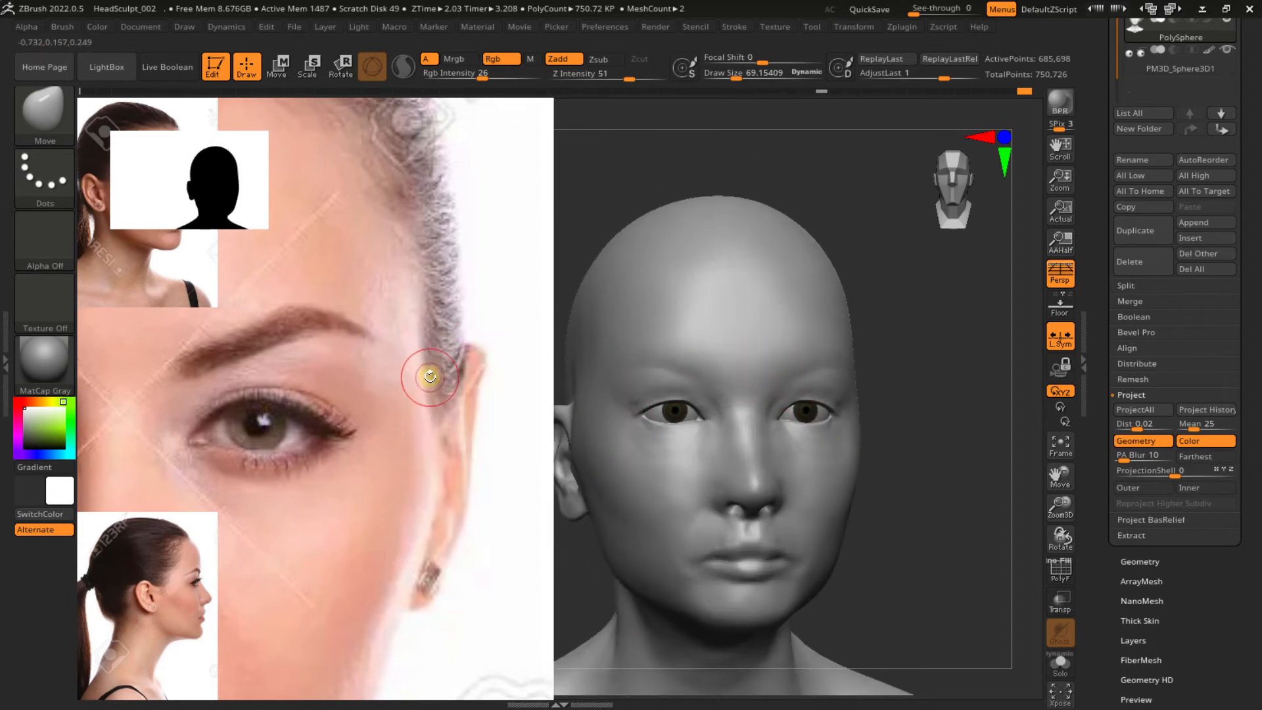
key("z")
left_click_drag(437, 295, 294, 634)
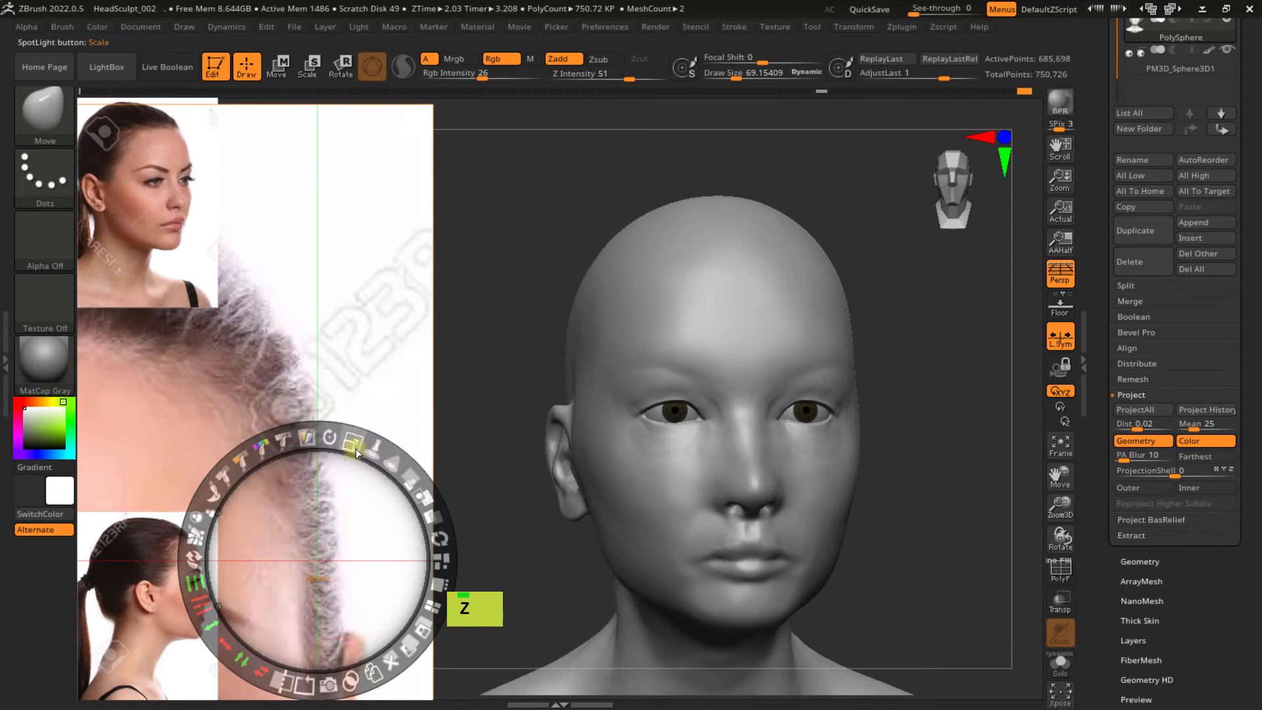
left_click_drag(352, 442, 224, 479)
left_click_drag(186, 272, 332, 549)
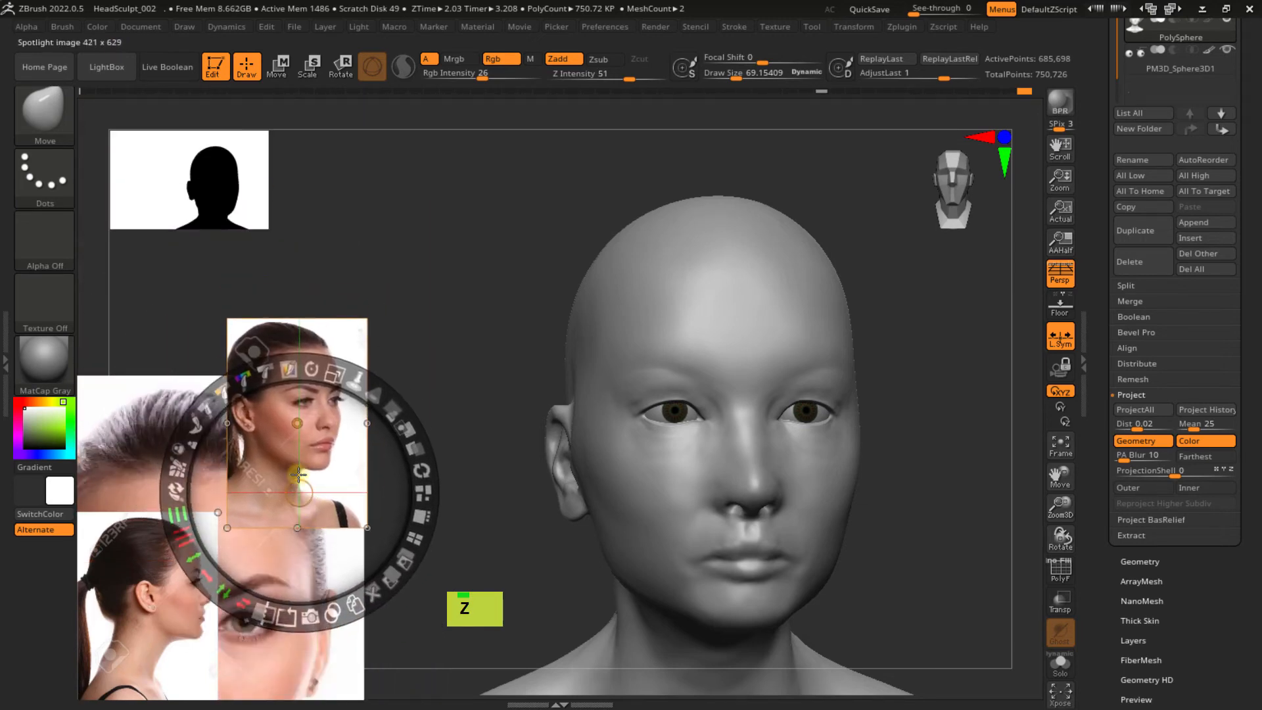
left_click_drag(337, 378, 431, 504)
left_click_drag(421, 331, 397, 401)
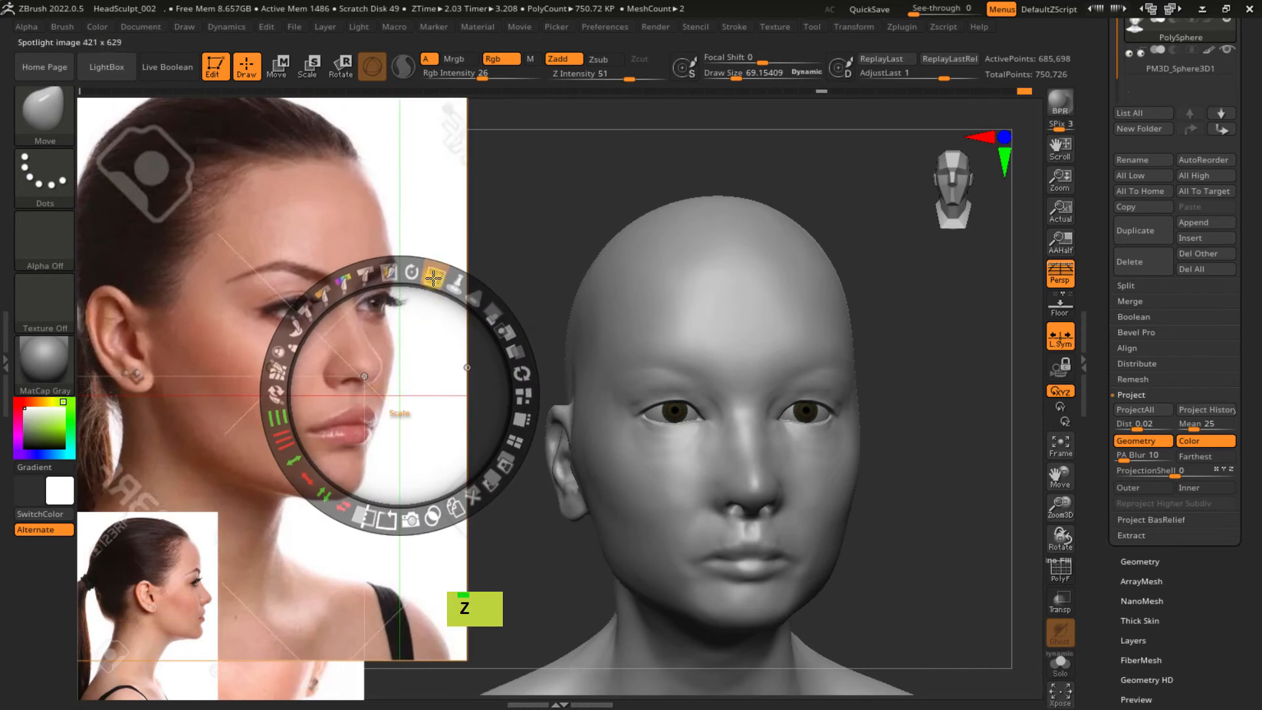
left_click_drag(433, 278, 377, 406)
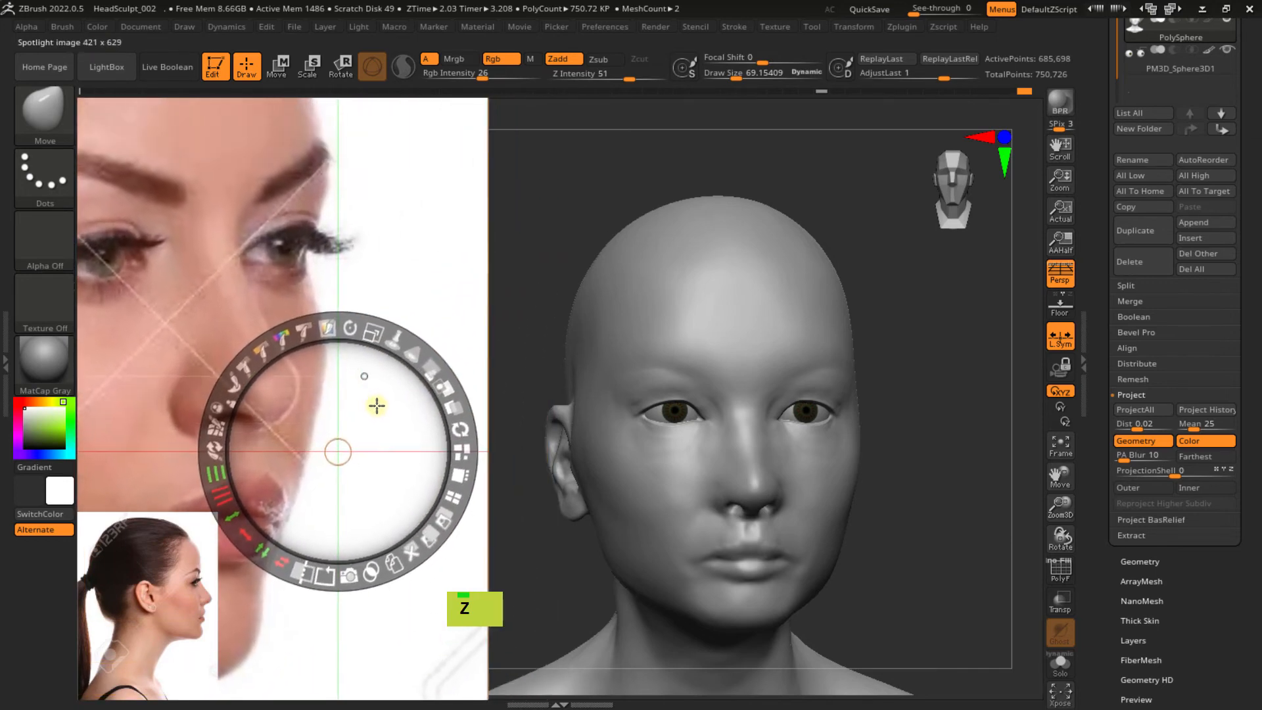
key("z")
Adjust the side contour of the nose in three-quarter view with the Move brush at a draw size of about 69
right_click_drag(726, 369, 804, 337, "alt")
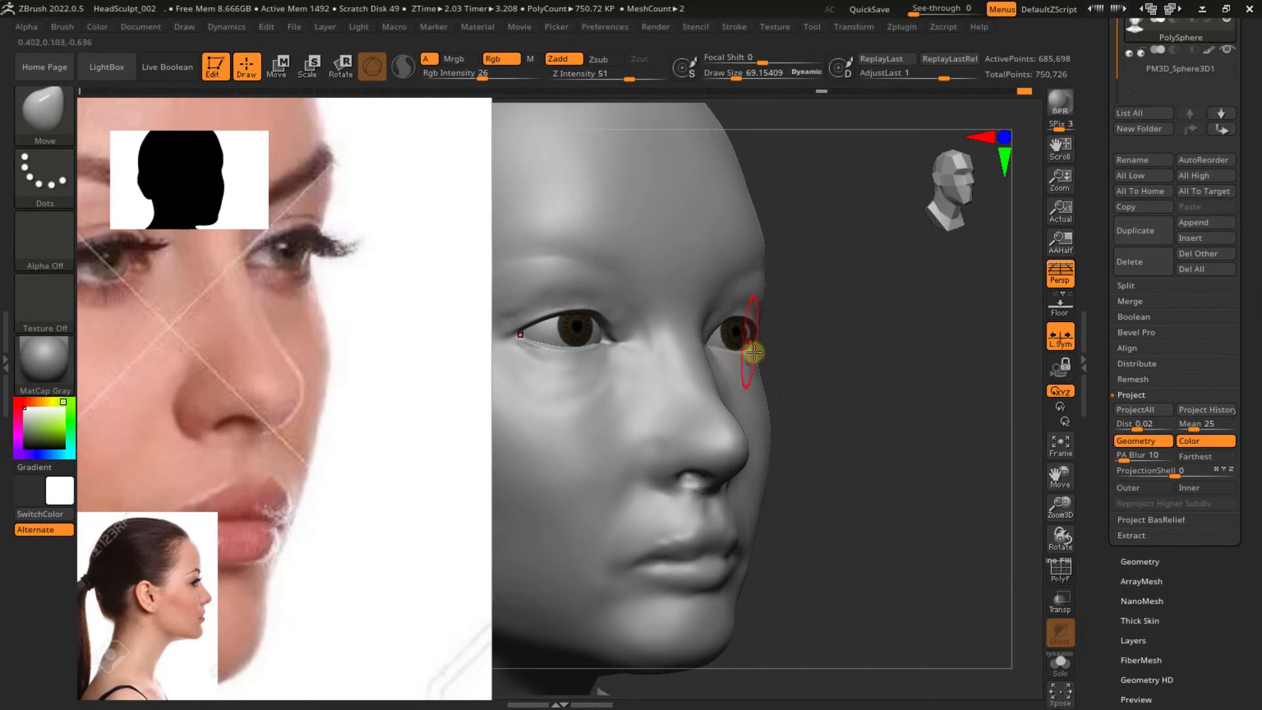
right_click_drag(726, 368, 669, 422, "ctrl")
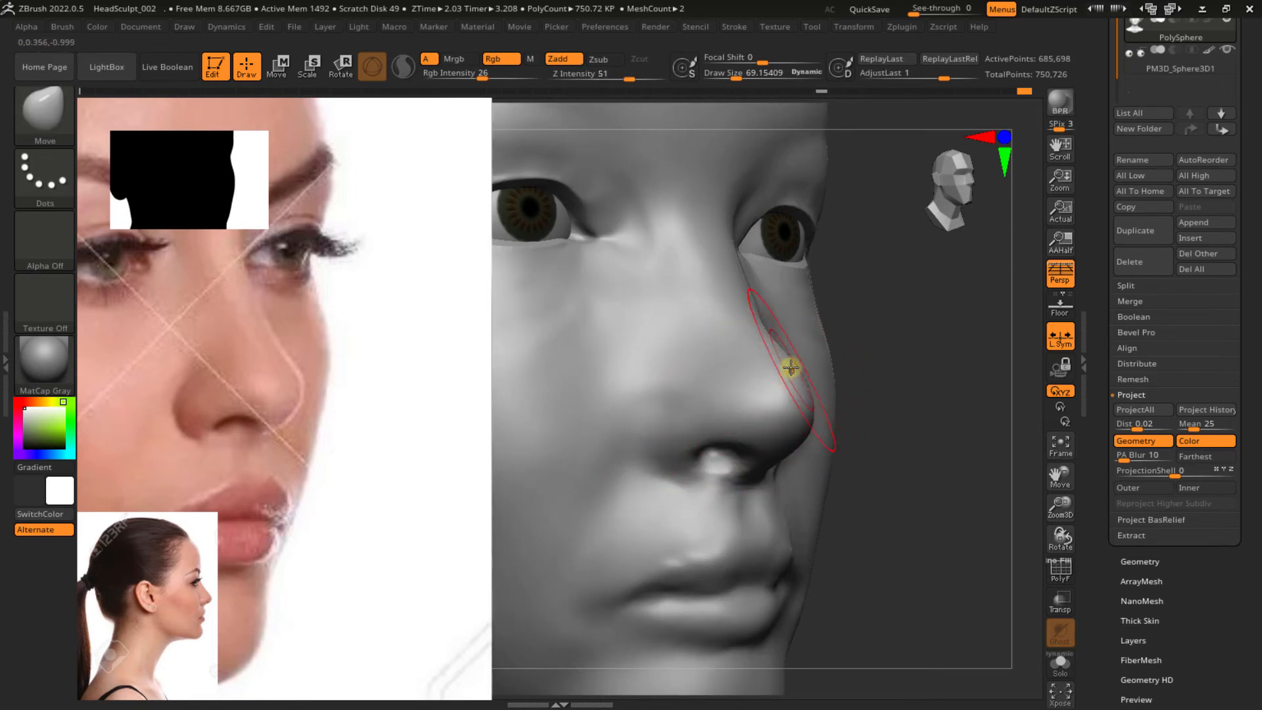
double_click(787, 363)
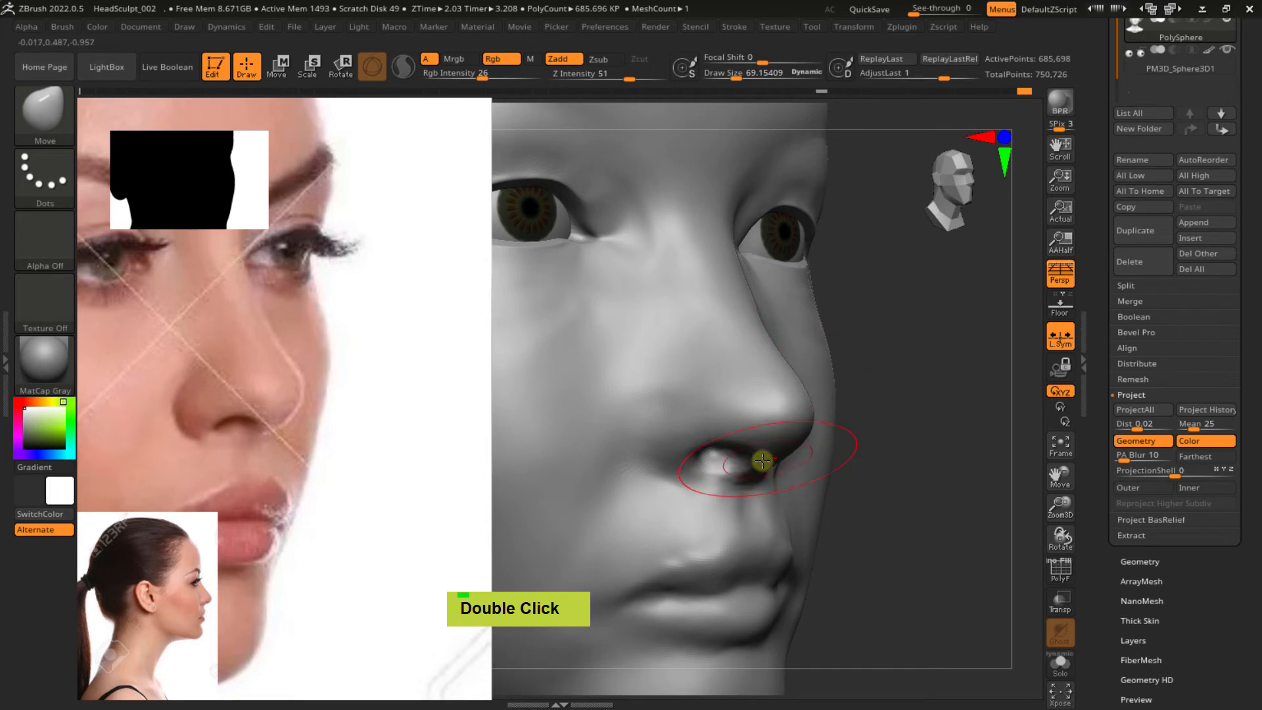
Carve the nostril opening from below with the DamStandard brush at a draw size of about 42
mouse_move(738, 459)
right_mouse_down()
mouse_move(760, 383)
mouse_move(746, 451)
mouse_move(727, 457)
mouse_move(749, 456)
right_mouse_up()
key("b")
key("d")
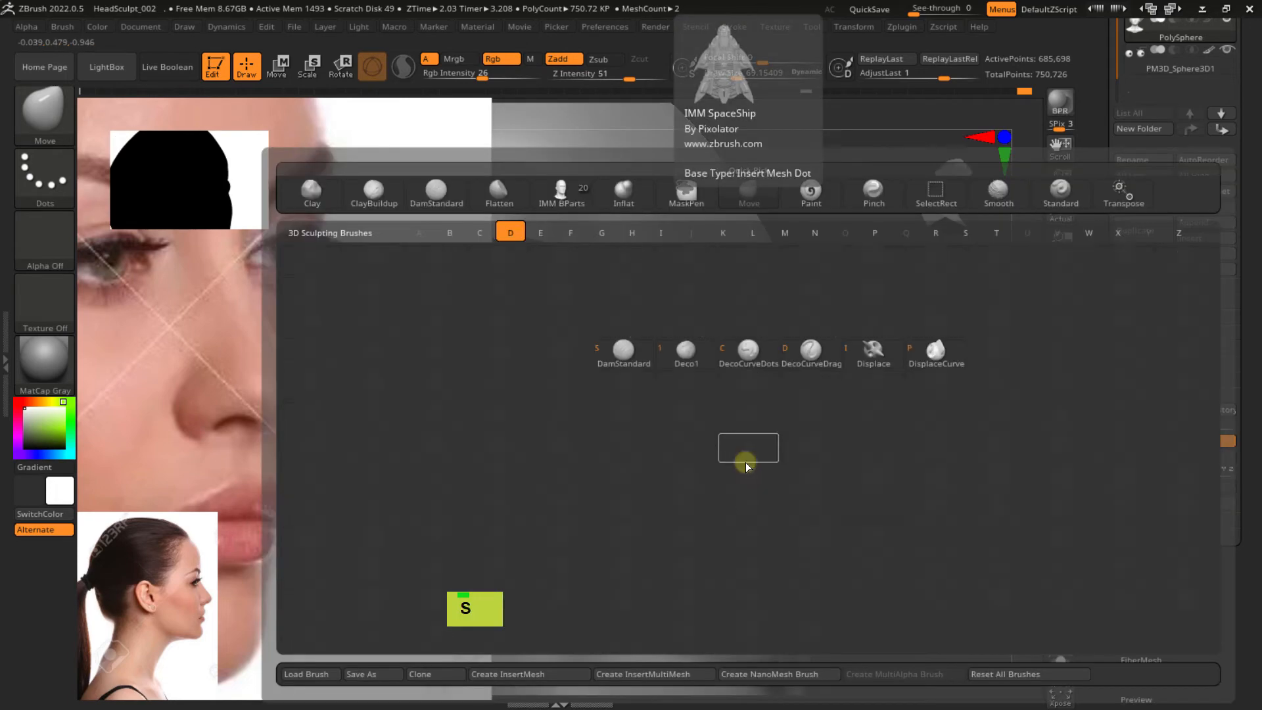
key("s")
key("s")
left_click_drag(746, 467, 734, 450)
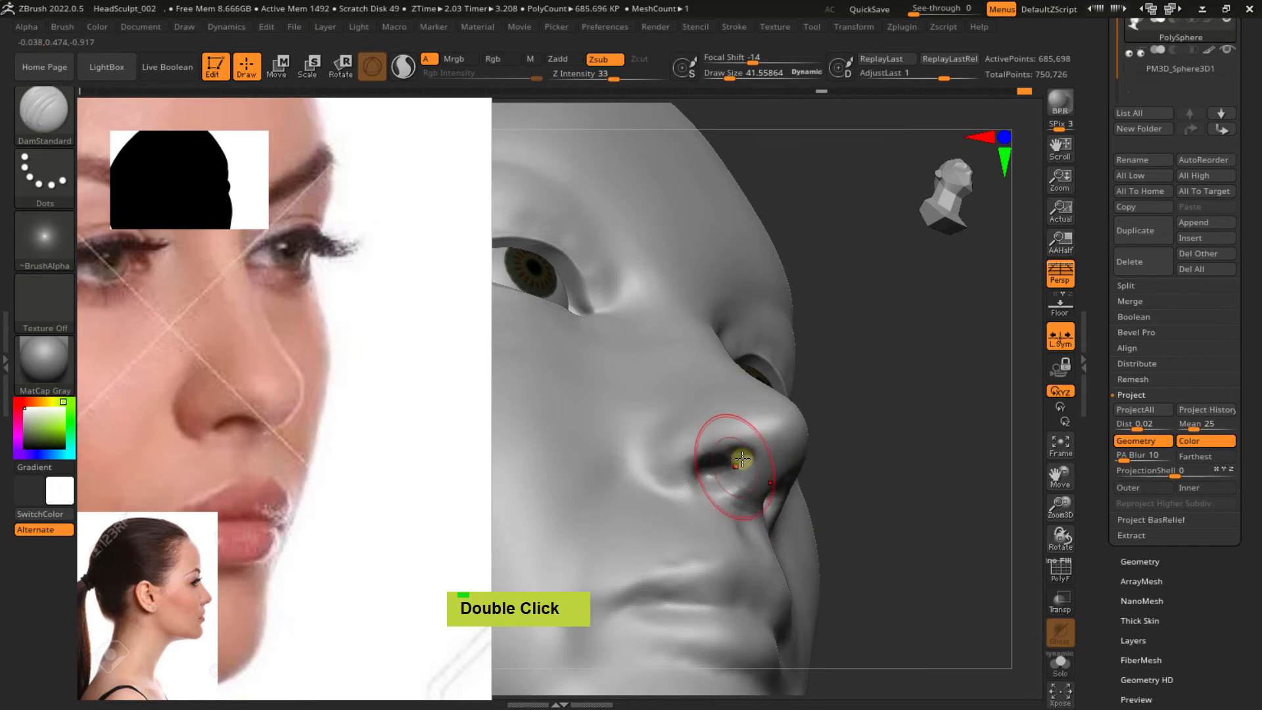
mouse_move(741, 458)
right_mouse_down()
mouse_move(738, 445)
mouse_move(738, 460)
right_mouse_up()
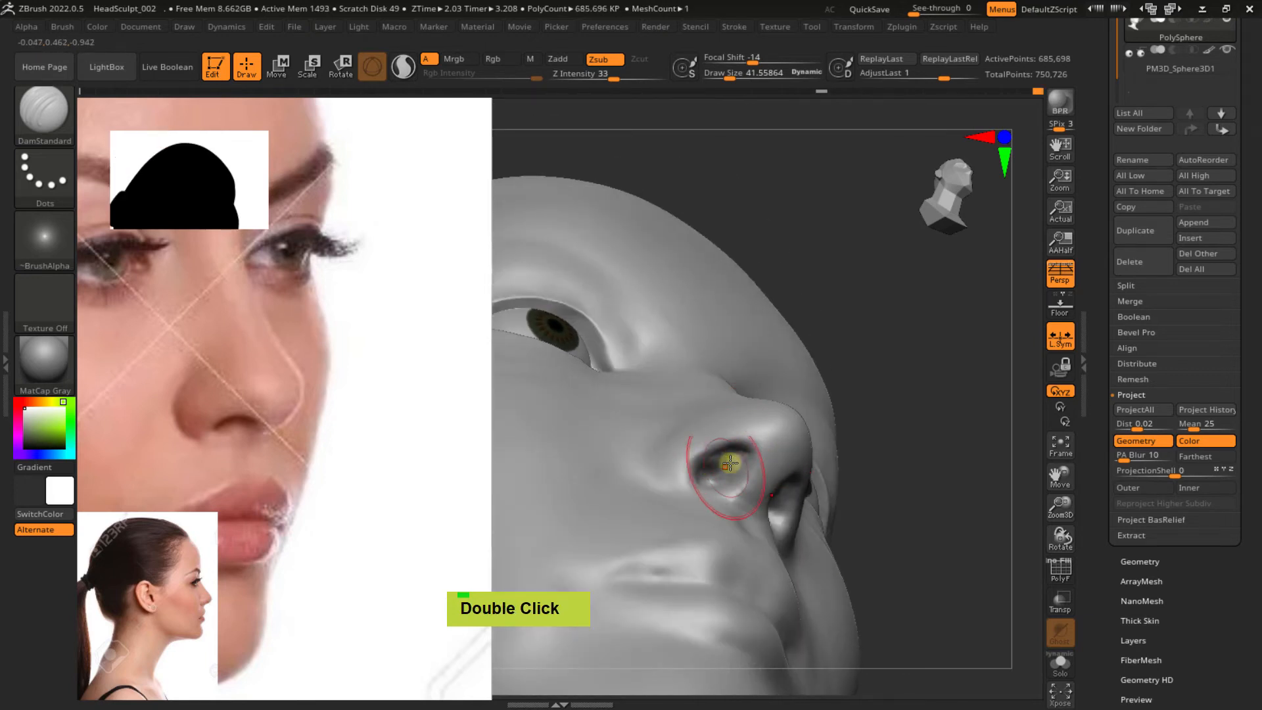
Cut the crease around the back of the nostril wing with DamStandard and smooth it where it meets the cheek
right_click_drag(768, 441, 705, 441)
left_click_drag(703, 426, 701, 456)
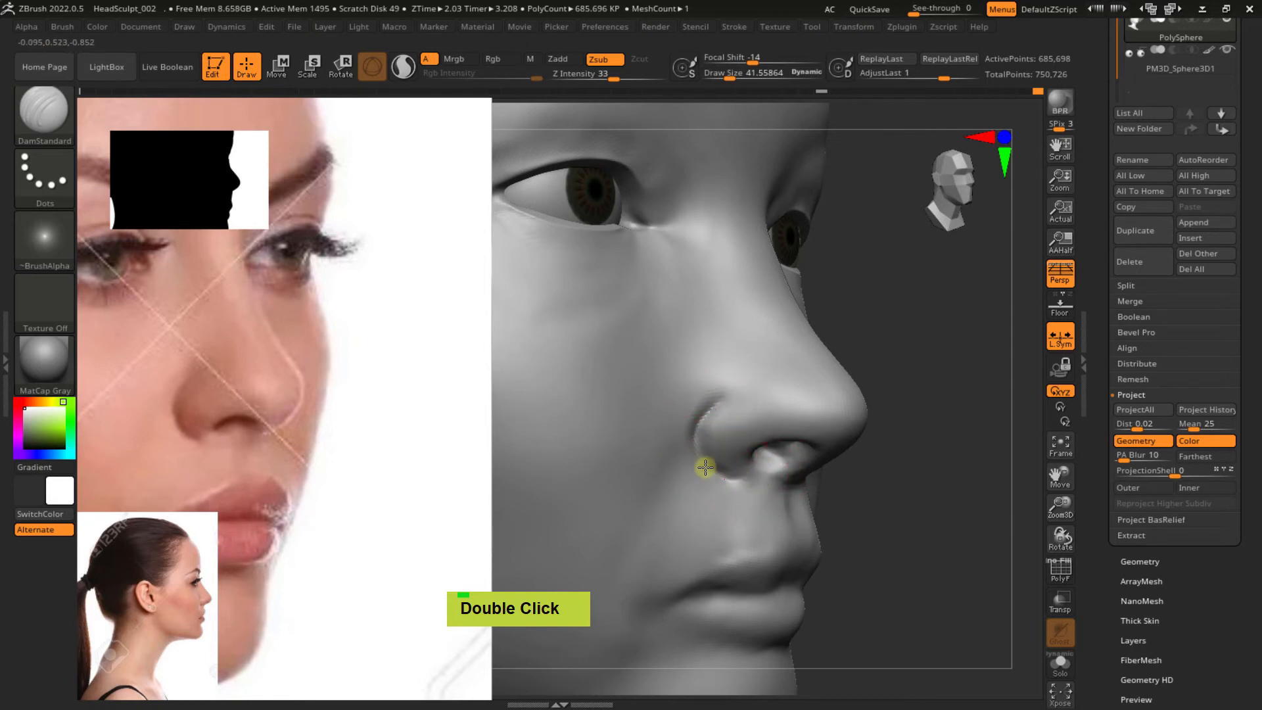
left_click_drag(705, 467, 728, 480)
mouse_move(712, 403)
left_mouse_down("shift")
mouse_move(684, 427)
mouse_move(694, 439)
left_mouse_up("shift")
Refine the nostril wing crease with DamStandard at a draw size of about 21, smoothing between strokes
key("s")
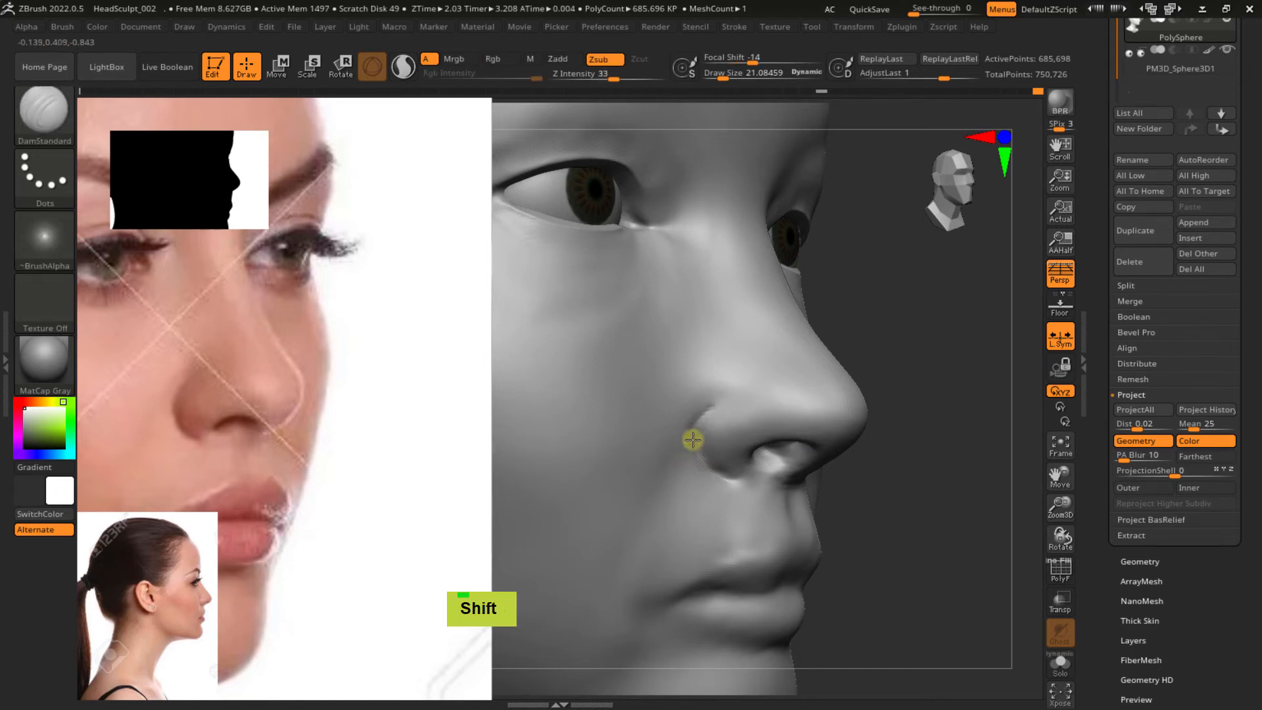
double_click(700, 460)
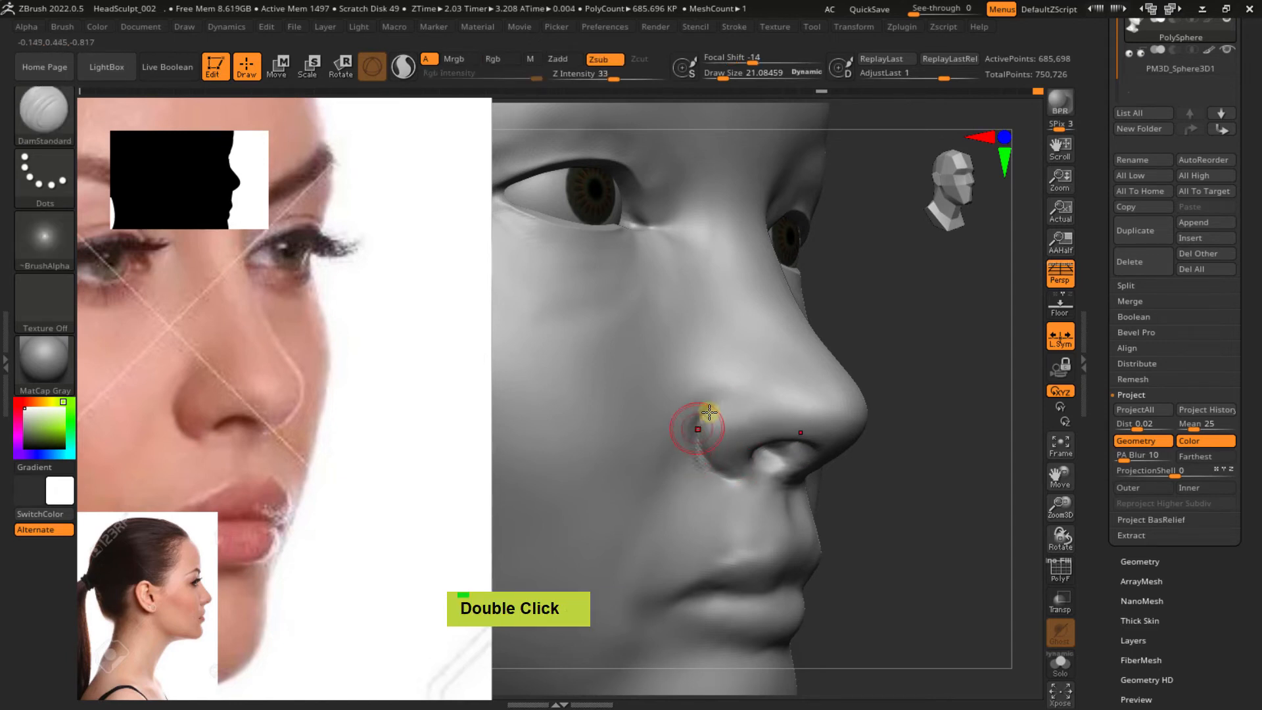
left_click_drag(709, 412, 713, 404)
mouse_move(707, 406)
left_mouse_down("shift")
mouse_move(684, 422)
mouse_move(704, 450)
left_mouse_up("shift")
right_click_drag(672, 449, 707, 403, "alt")
left_click_drag(711, 418, 722, 373)
mouse_move(677, 454)
right_mouse_down("alt")
mouse_move(608, 519)
mouse_move(704, 471)
right_mouse_up("alt")
right_click_drag(670, 435, 631, 404, "alt")
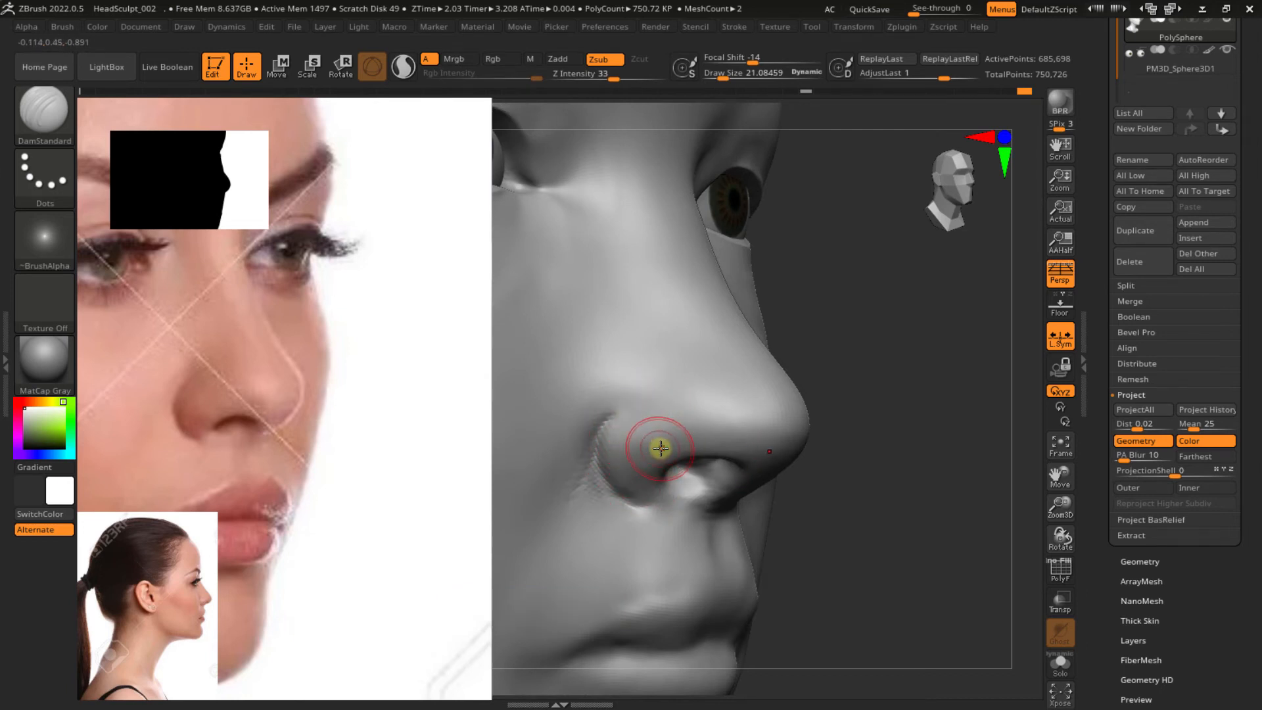
Build up volume on the nostril wing with the ClayBuildup brush at a draw size of about 33
mouse_move(653, 458)
right_mouse_down()
mouse_move(625, 431)
mouse_move(688, 480)
right_mouse_up()
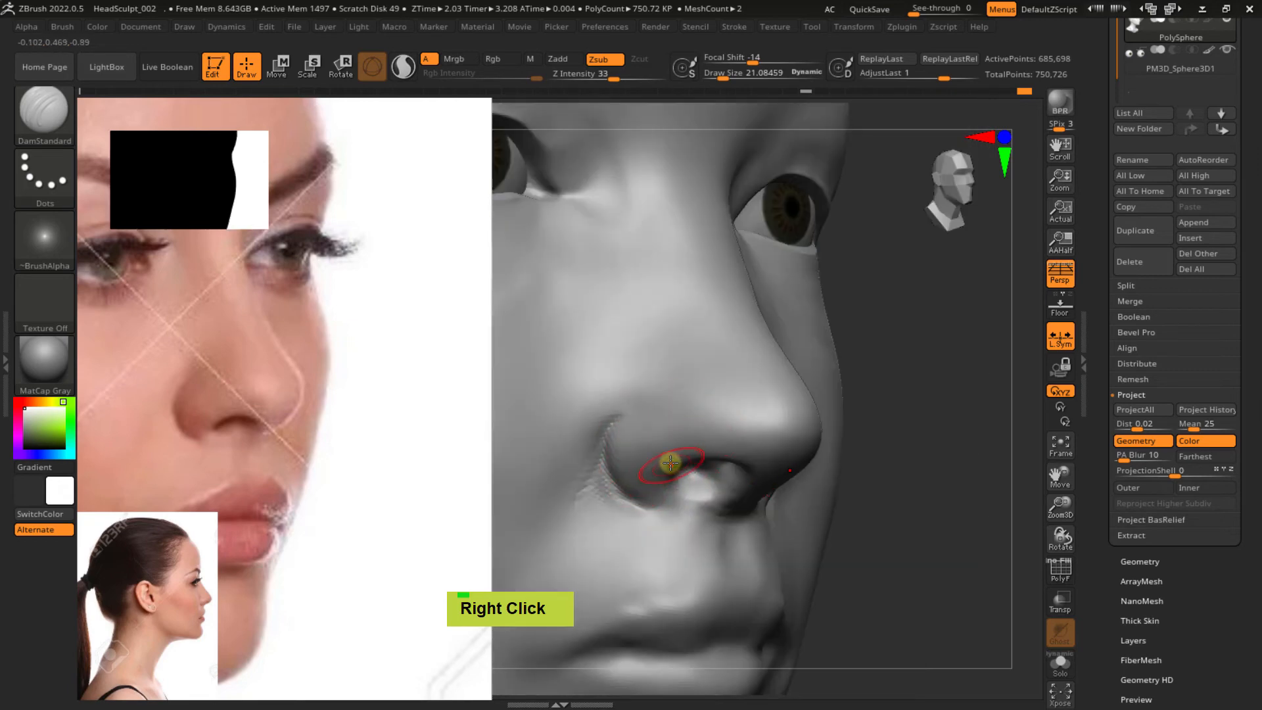
key("b")
key("c")
key("b")
key("s")
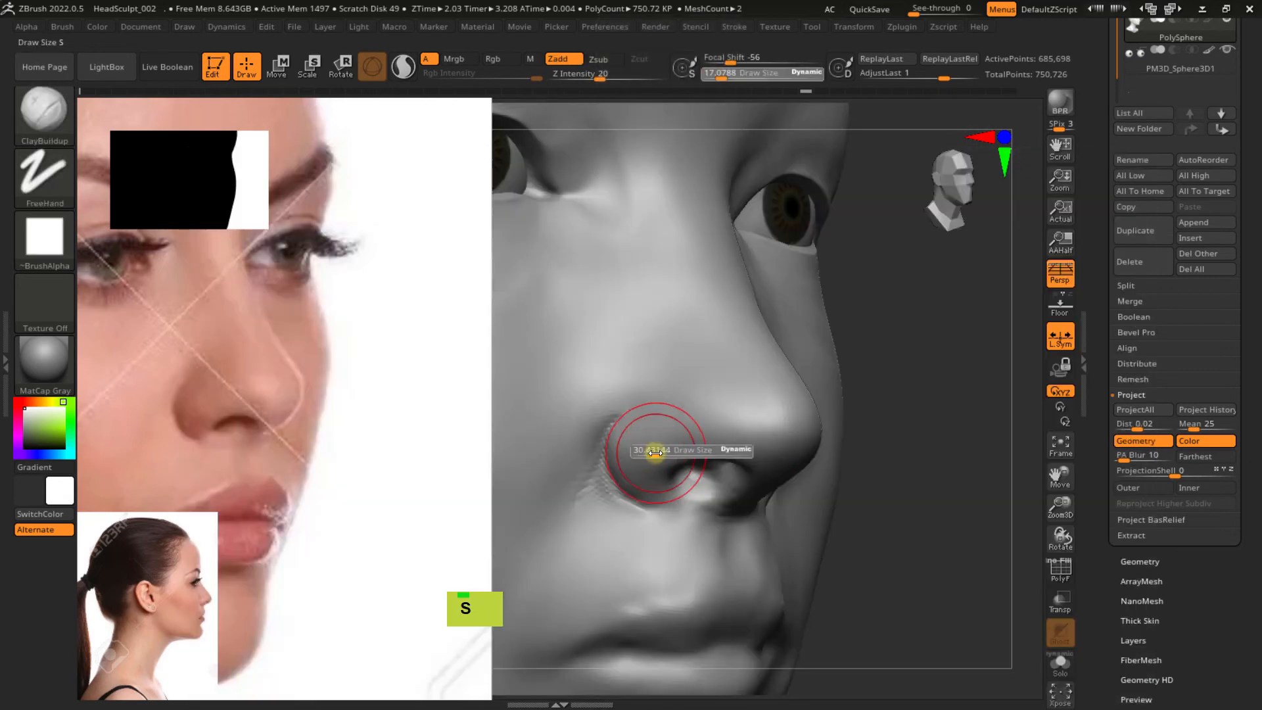
left_click_drag(655, 453, 635, 475)
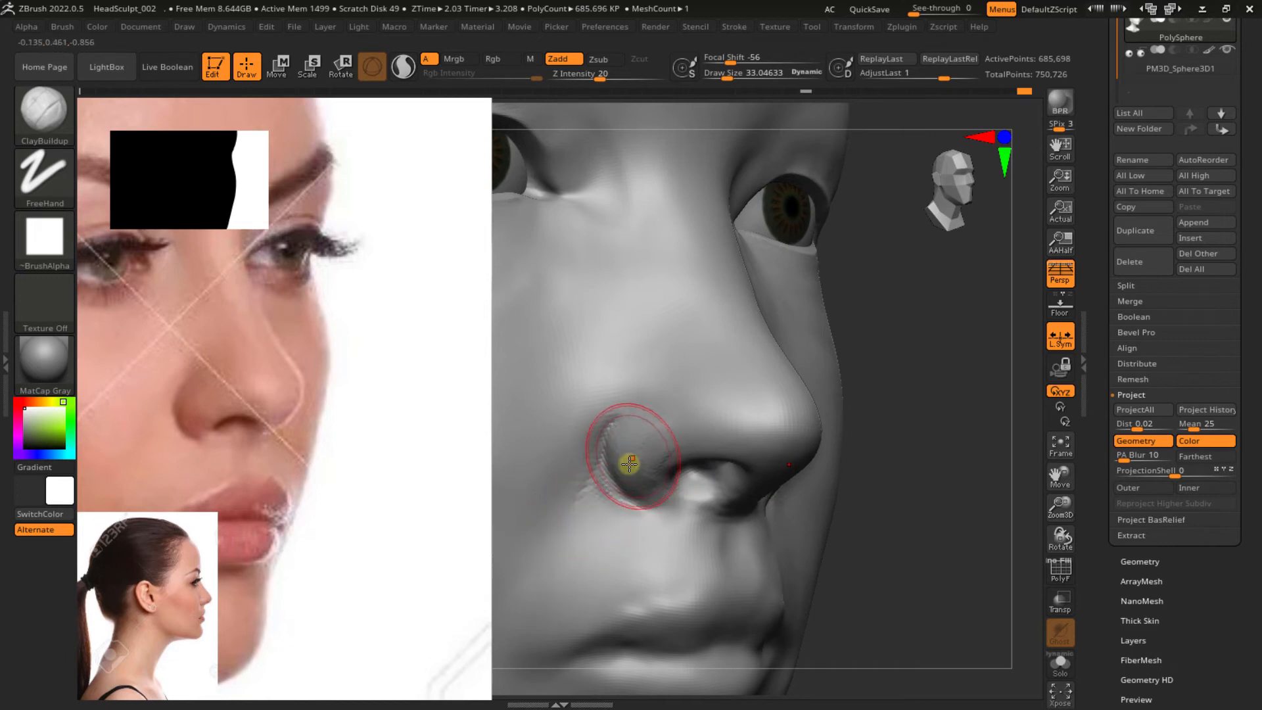
double_click(666, 416)
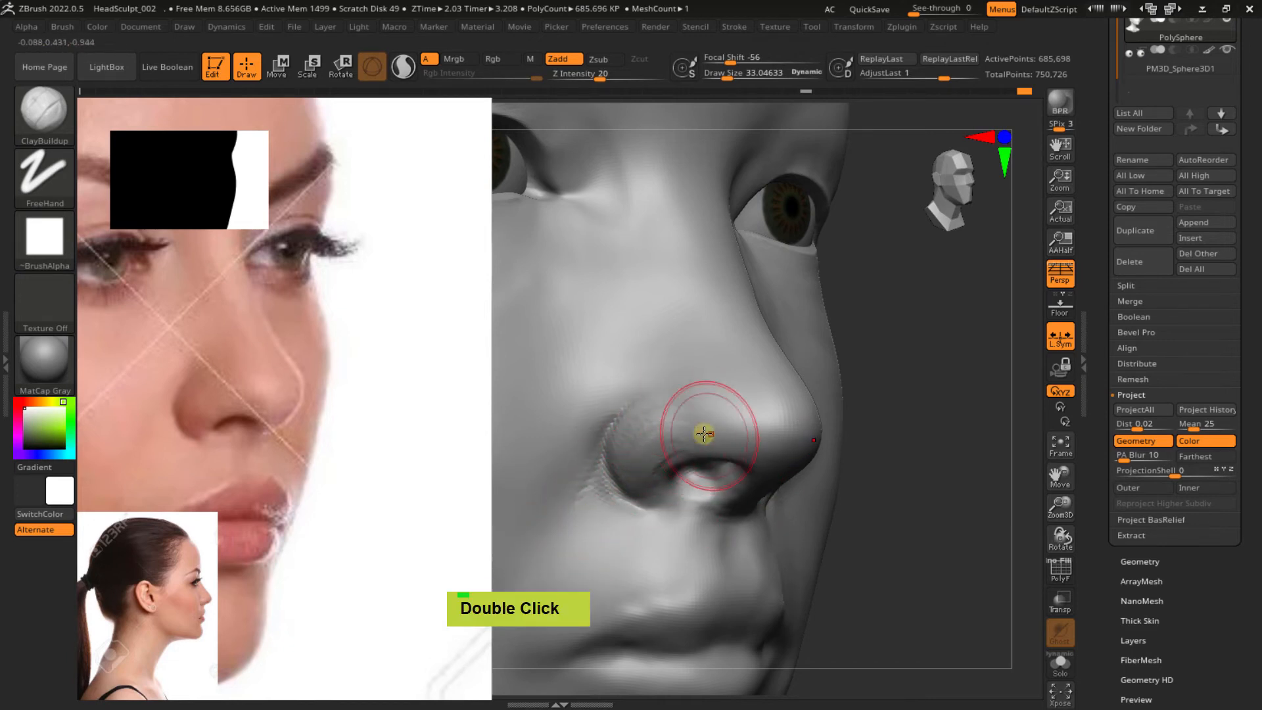
right_click_drag(676, 397, 636, 425)
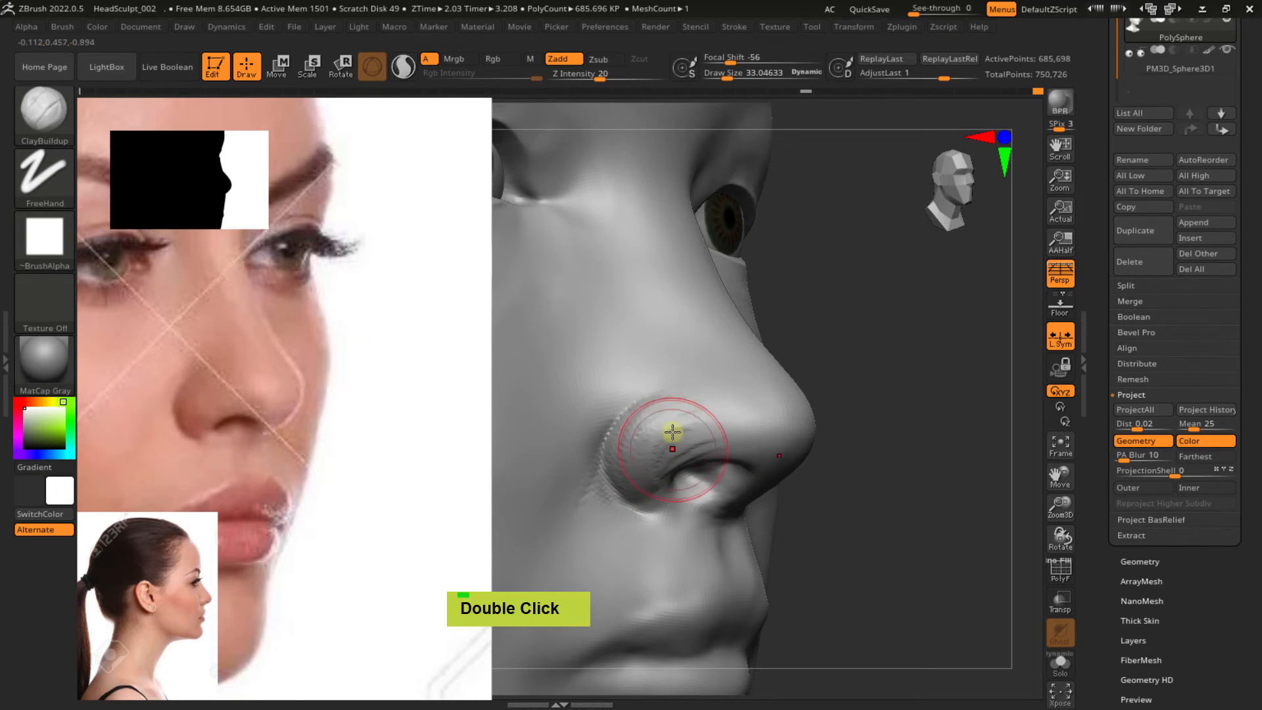
Smooth the added clay over the nostril wing and toward the nose tip
left_click_drag(632, 469, 666, 406, "shift")
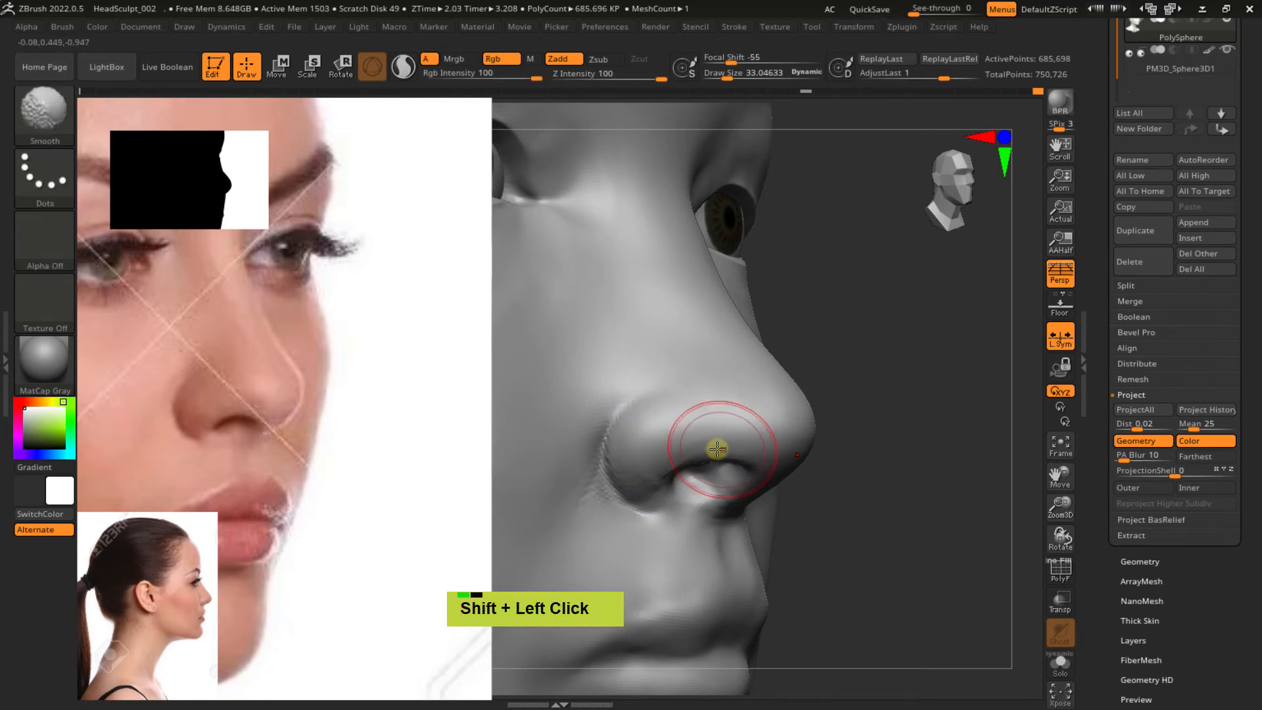
mouse_move(717, 449)
right_mouse_down()
mouse_move(686, 461)
mouse_move(729, 473)
mouse_move(746, 463)
mouse_move(724, 442)
right_mouse_up()
double_click(700, 442, "shift")
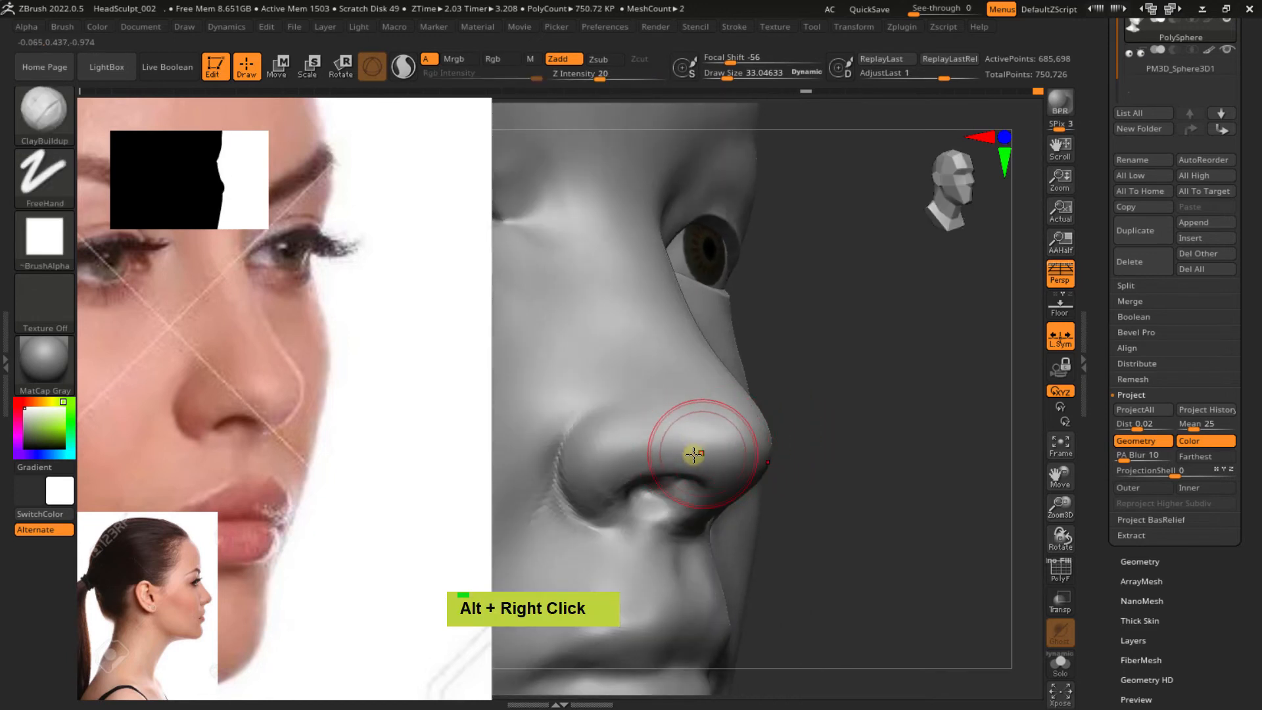
Carve down the nose tip and the area above the nostril with ClayBuildup at a draw size of about 33, smoothing between strokes
left_click(713, 453, "alt")
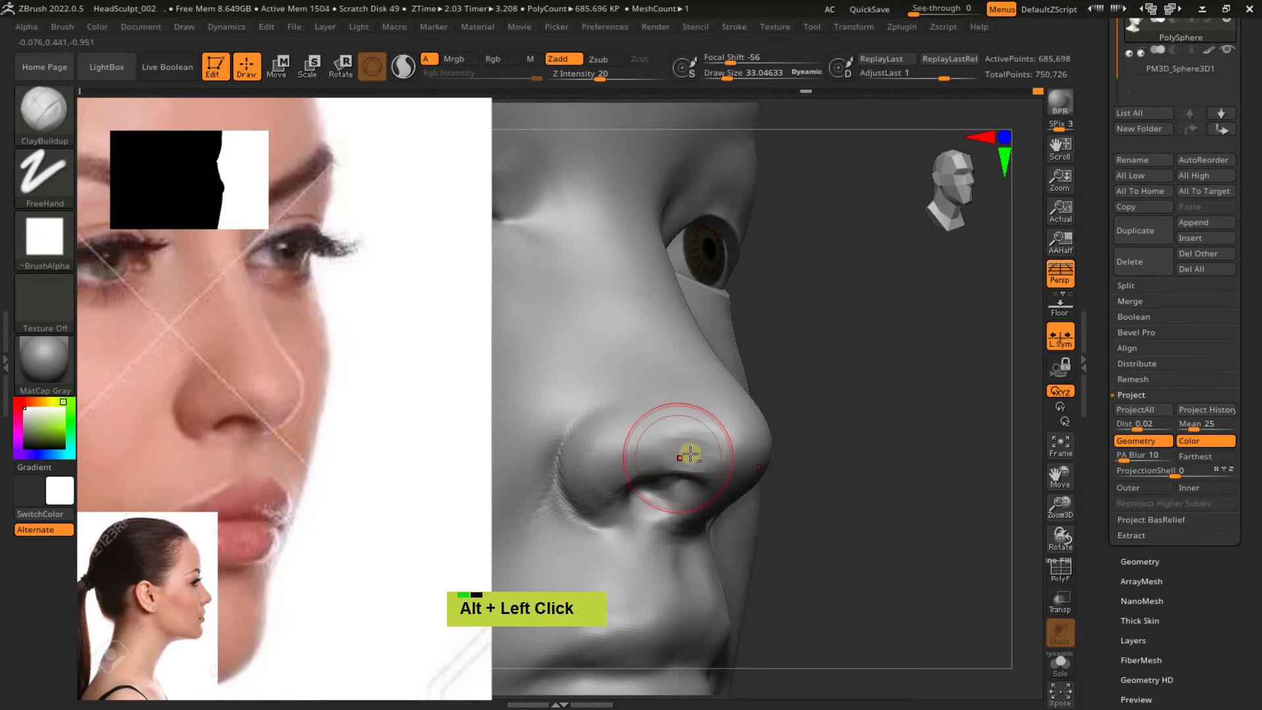
left_click(690, 440, "shift")
right_click_drag(747, 442, 696, 453, "shift")
left_click(690, 414, "alt")
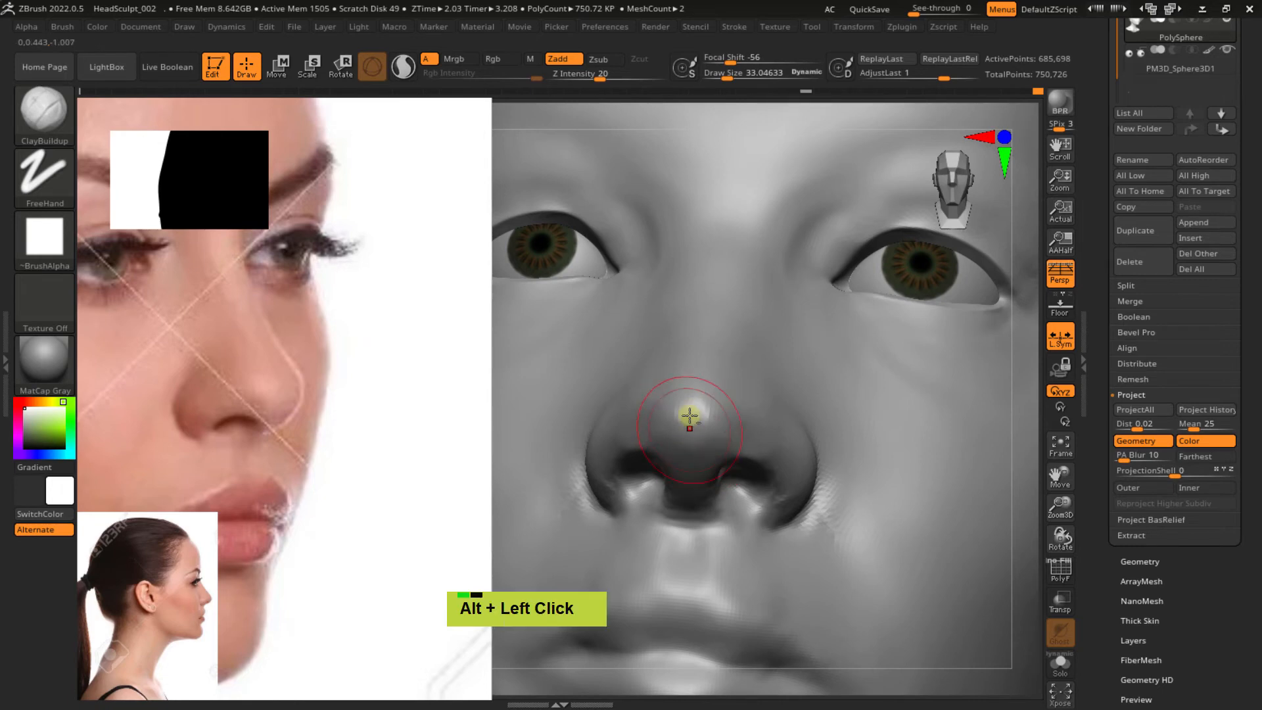
left_click_drag(687, 445, 685, 455, "alt")
left_click_drag(685, 402, 680, 454, "alt")
right_click_drag(679, 453, 729, 448)
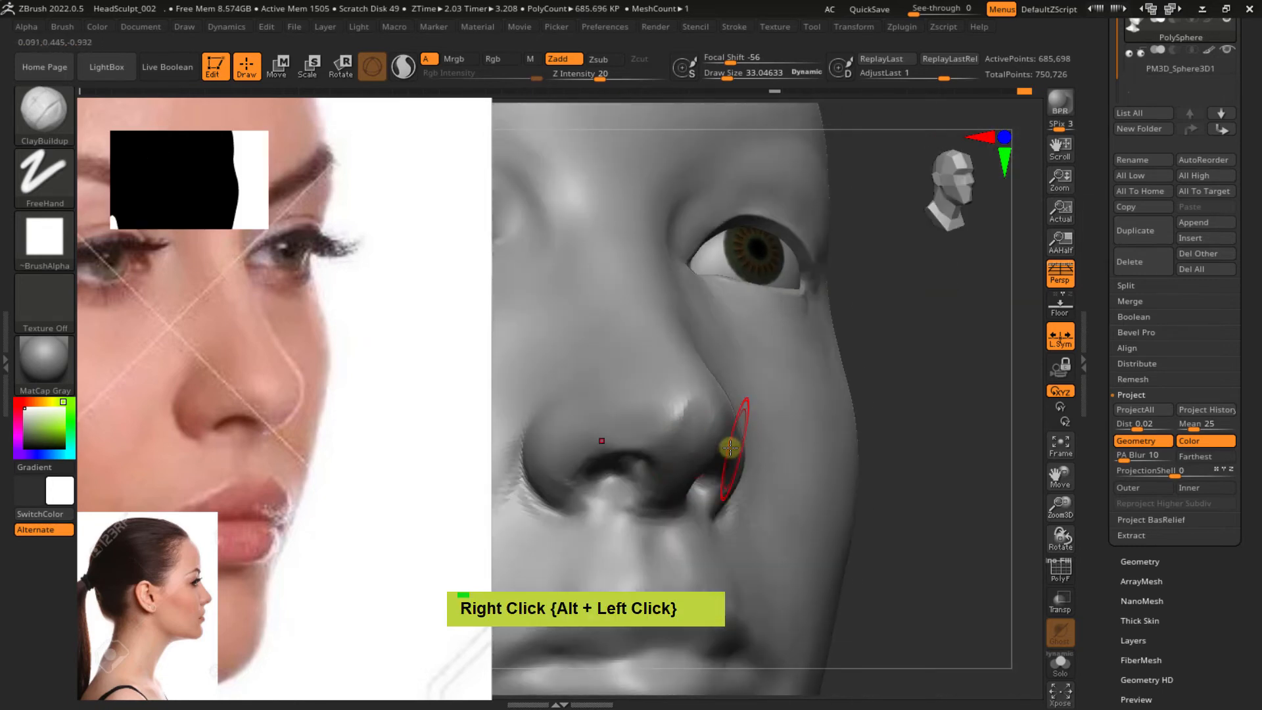
left_click_drag(689, 404, 683, 407, "shift")
Build up the side of the nose tip above the nostril wing with ClayBuildup and smooth it into the surrounding surface
mouse_move(692, 421)
right_mouse_down()
mouse_move(749, 473)
mouse_move(758, 397)
mouse_move(713, 437)
mouse_move(656, 436)
mouse_move(761, 431)
mouse_move(716, 474)
mouse_move(685, 400)
mouse_move(719, 416)
mouse_move(699, 394)
right_mouse_up()
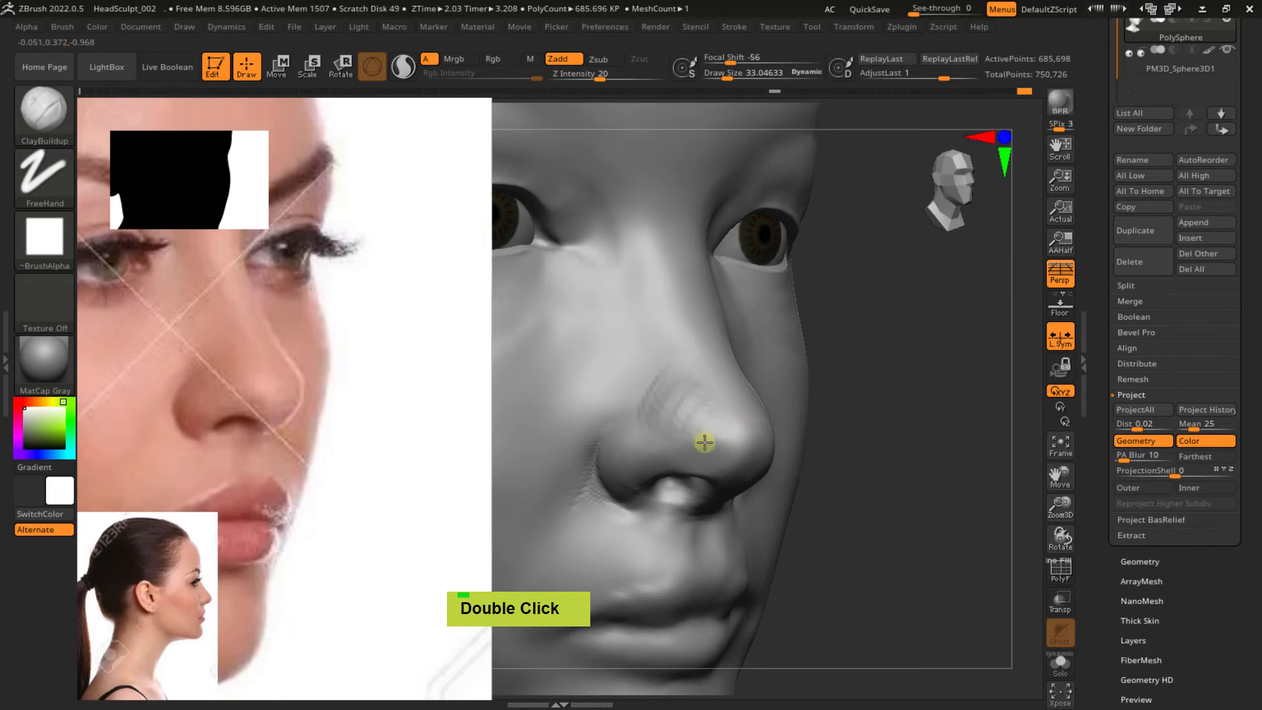
mouse_move(660, 390)
left_mouse_down("shift")
mouse_move(661, 405)
mouse_move(687, 393)
mouse_move(651, 392)
mouse_move(686, 398)
left_mouse_up("shift")
mouse_move(706, 397)
right_mouse_down("shift")
mouse_move(721, 336)
mouse_move(765, 488)
mouse_move(752, 502)
mouse_move(686, 414)
right_mouse_up("shift")
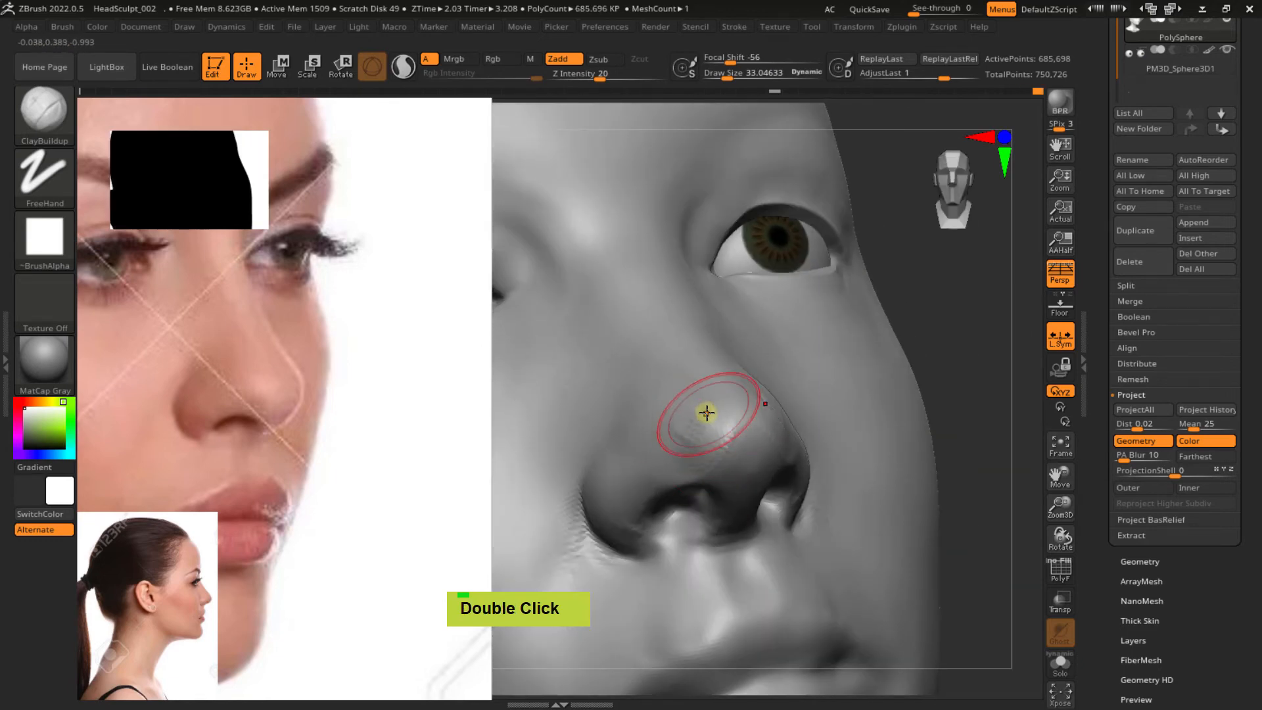
left_click_drag(702, 426, 688, 433, "shift")
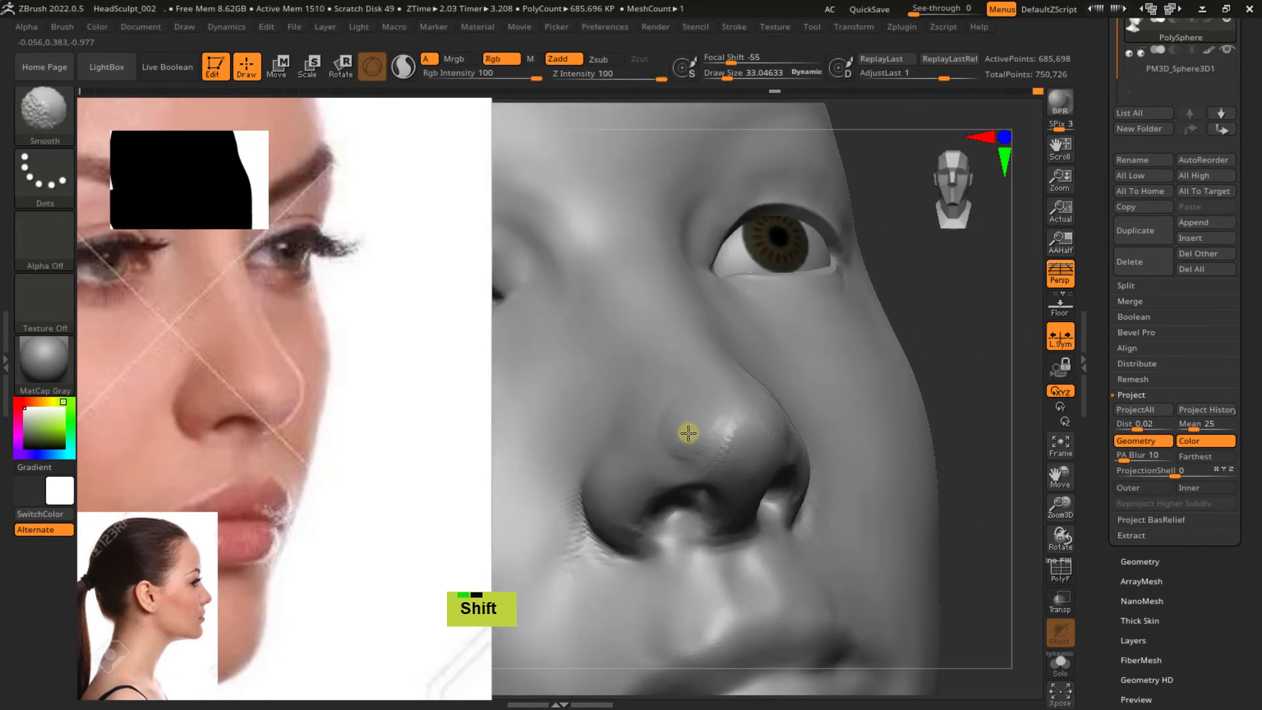
mouse_move(725, 440)
right_mouse_down()
mouse_move(681, 368)
mouse_move(738, 412)
mouse_move(720, 446)
mouse_move(664, 405)
right_mouse_up()
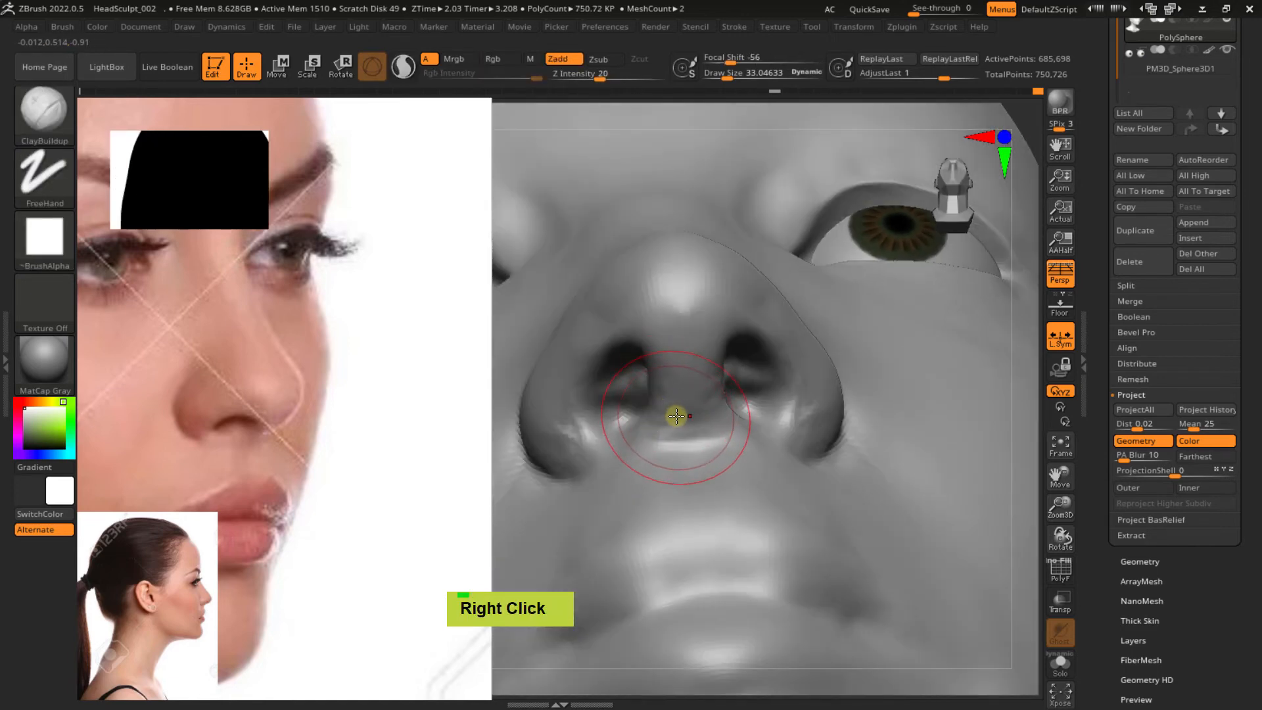
Reshape the base of the columella between the nostrils with the Move brush at a draw size of about 33
key("b")
key("m")
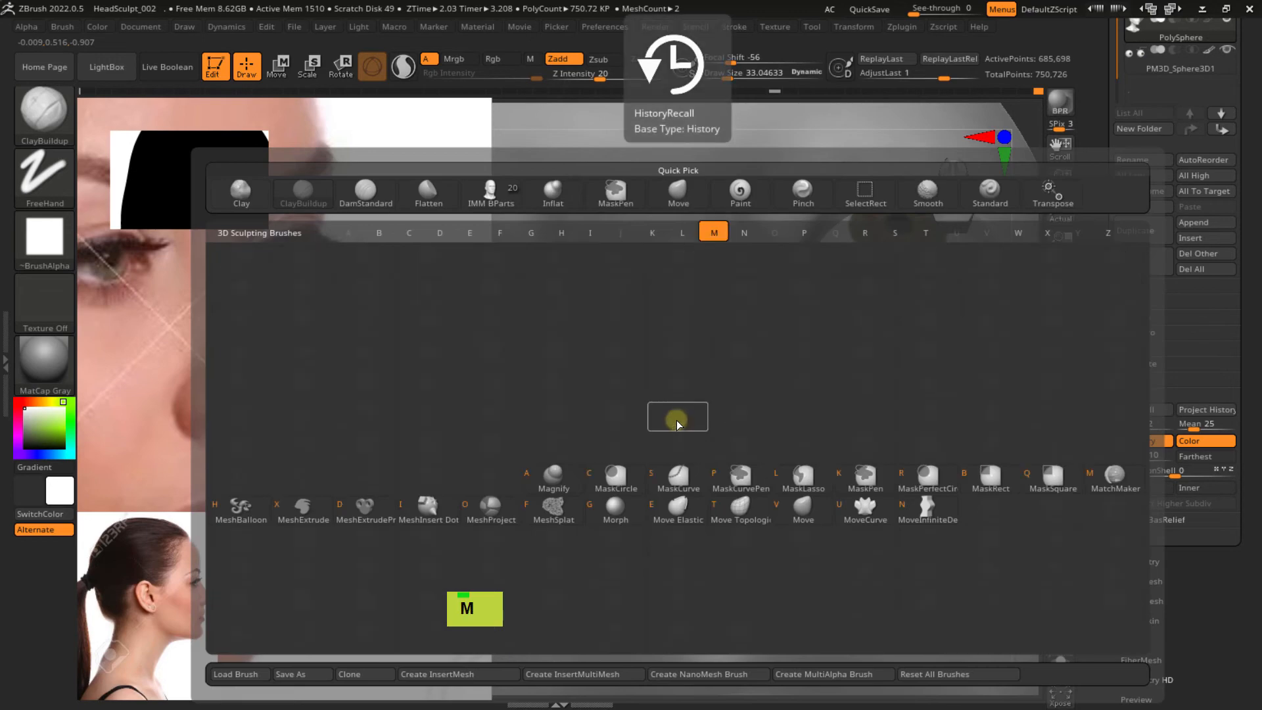
key("v")
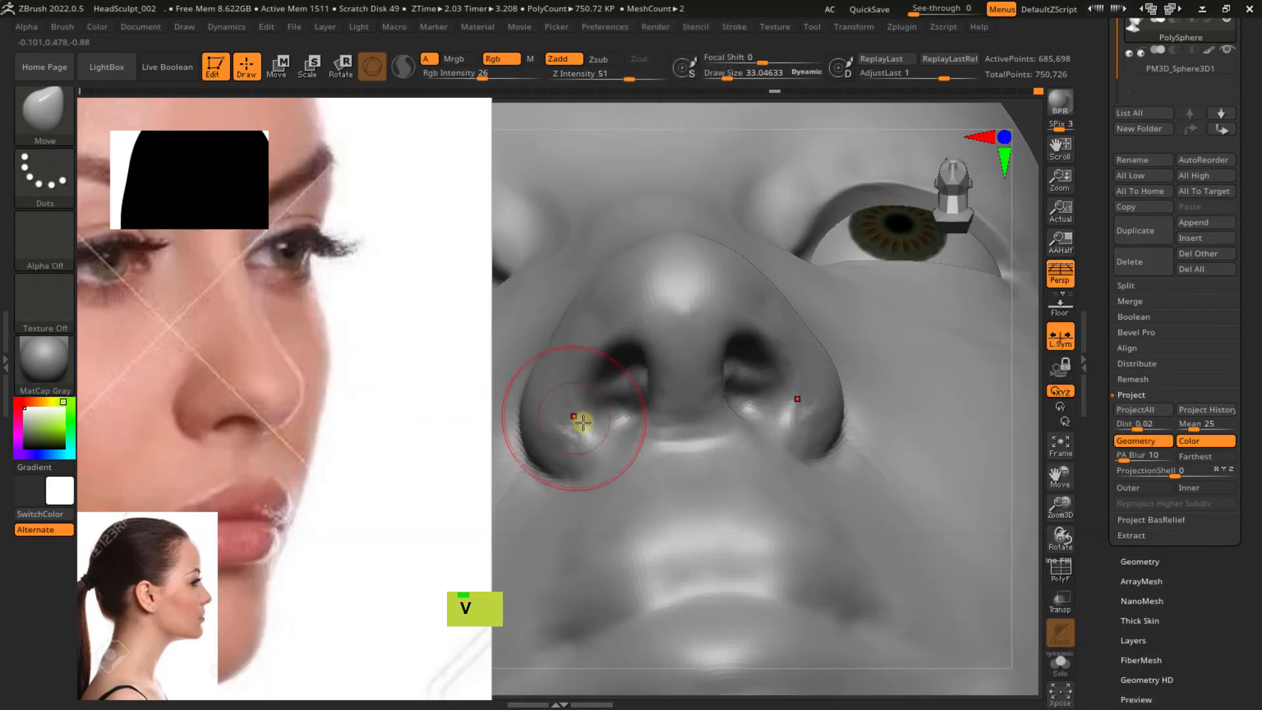
right_click_drag(583, 422, 642, 445)
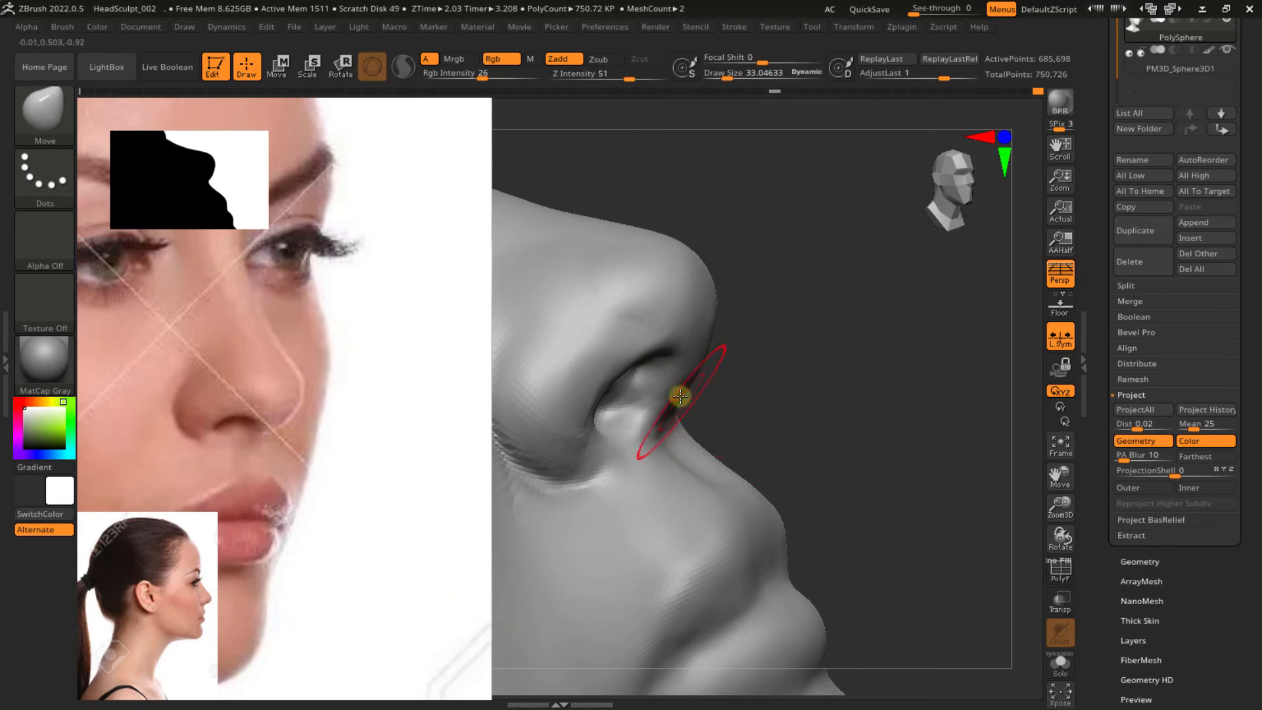
right_click_drag(703, 376, 717, 347)
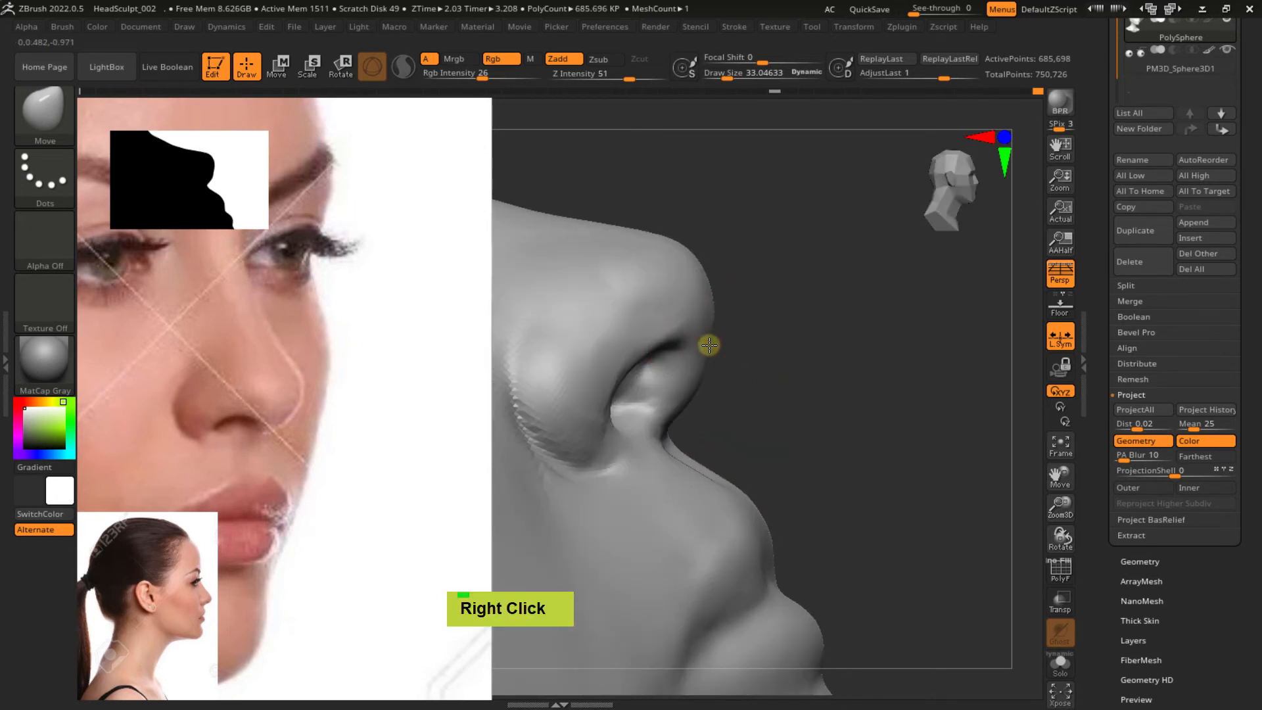
left_click(652, 426)
left_click_drag(655, 430, 698, 414)
Nudge the columella's edge beside the nostril with the Move brush at a draw size of about 28
mouse_move(713, 388)
right_mouse_down("ctrl")
mouse_move(721, 363)
mouse_move(662, 443)
mouse_move(725, 434)
mouse_move(644, 414)
mouse_move(665, 431)
mouse_move(655, 416)
right_mouse_up("ctrl")
key("s")
left_click_drag(655, 416, 656, 415)
double_click(659, 416)
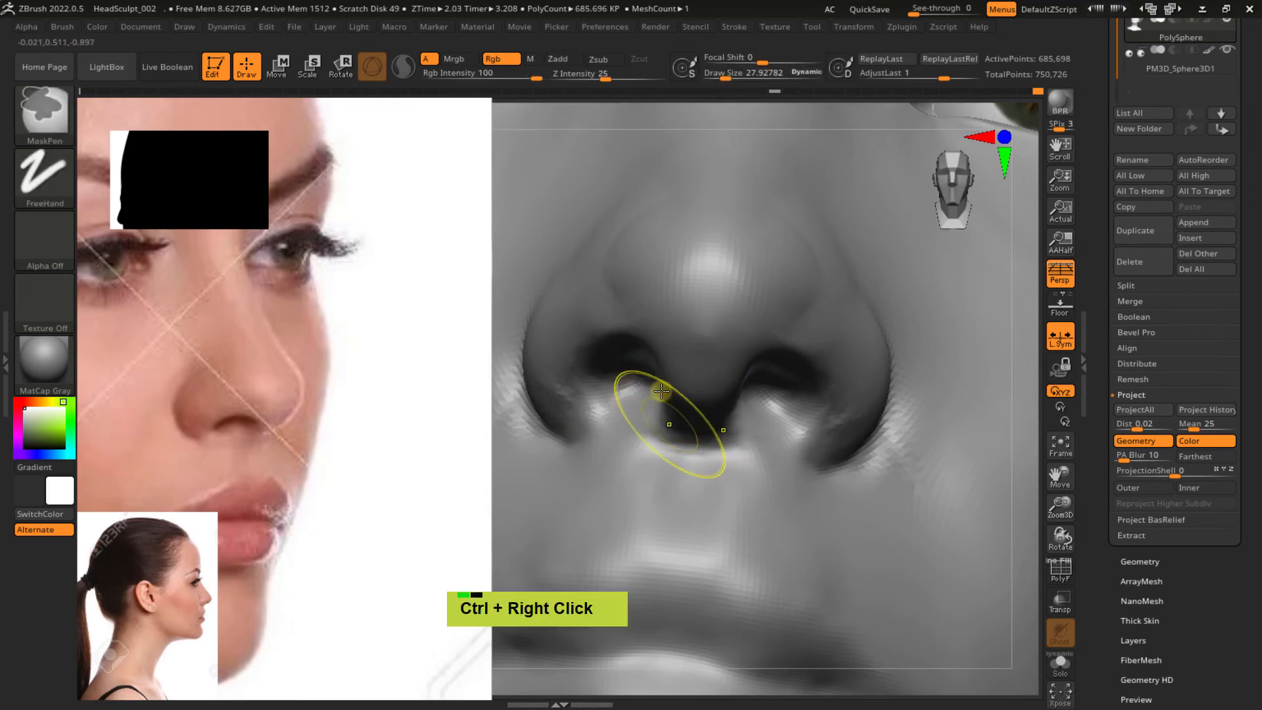
Smooth the surface around the lower edge of the nostril opening
mouse_move(660, 414)
right_mouse_down("ctrl")
mouse_move(704, 392)
mouse_move(611, 366)
mouse_move(609, 344)
mouse_move(627, 472)
right_mouse_up("ctrl")
mouse_move(581, 393)
left_mouse_down("shift")
mouse_move(569, 386)
mouse_move(594, 378)
left_mouse_up("shift")
right_click_drag(619, 384, 605, 358)
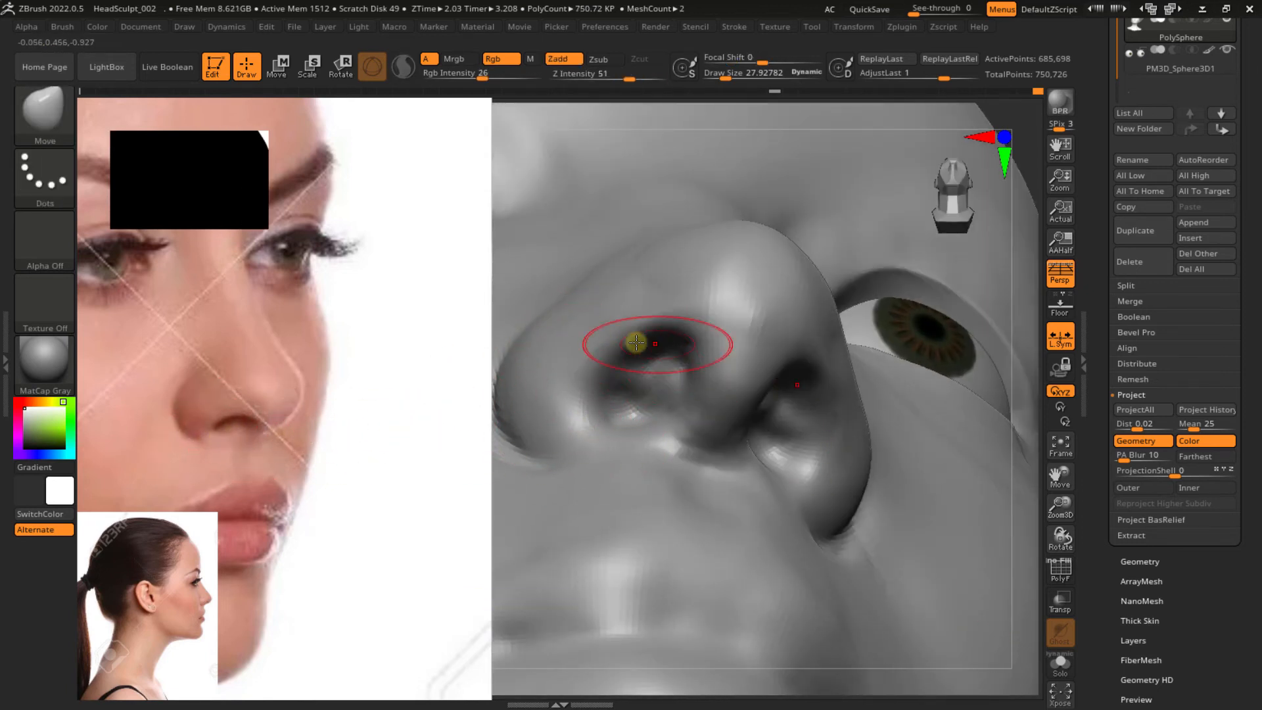
Raise a crisp rim along the outer edge of the nostril with inverted DamStandard brush strokes
key("b")
key("d")
key("s")
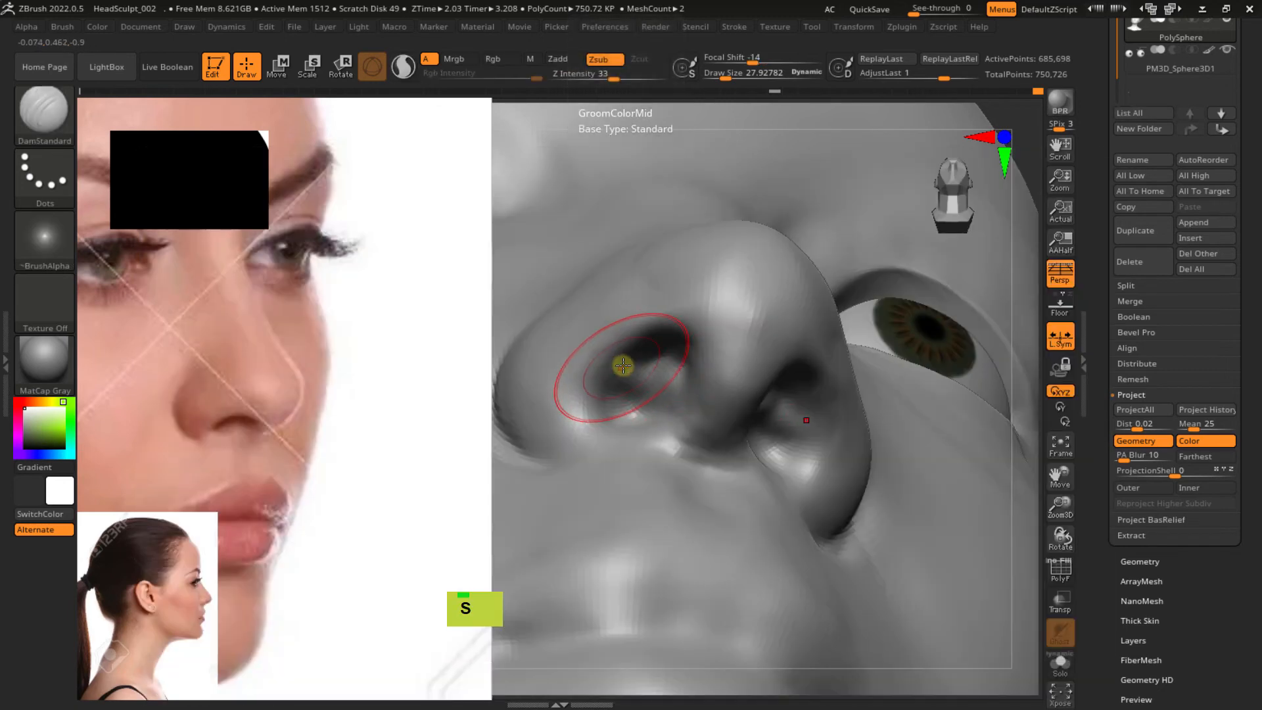
right_click_drag(621, 361, 623, 342)
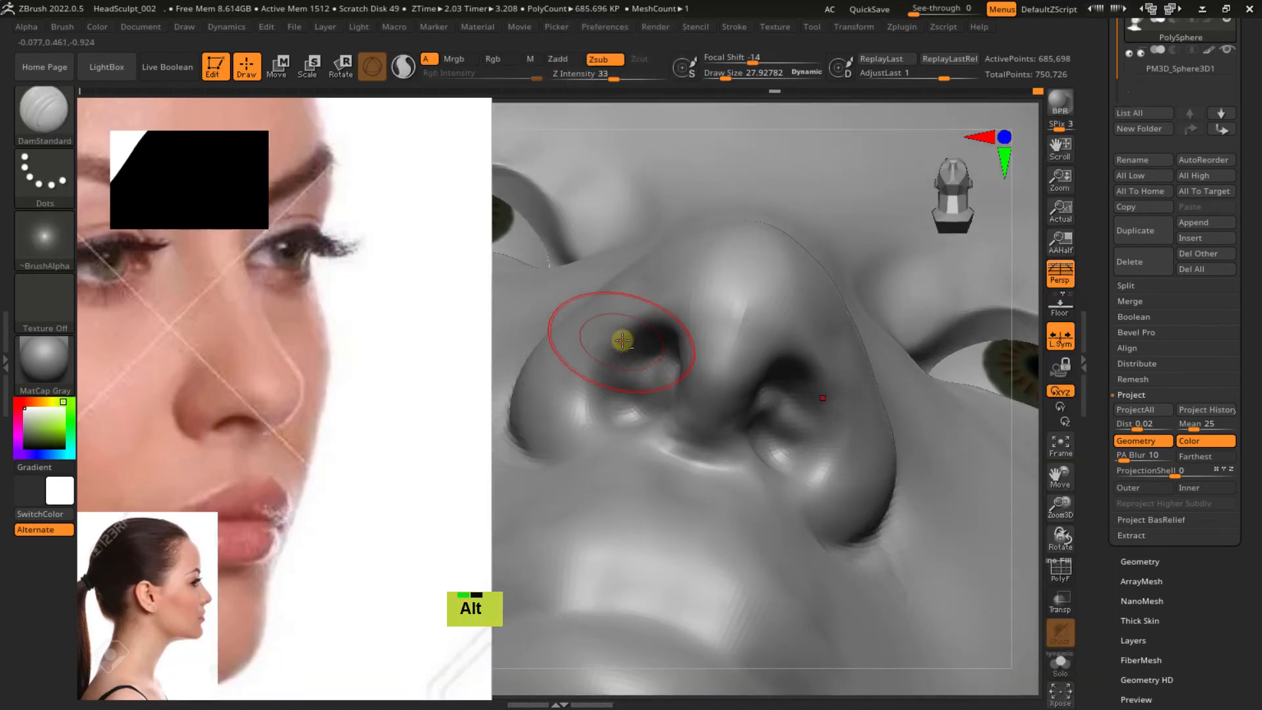
left_click_drag(611, 354, 632, 330, "alt")
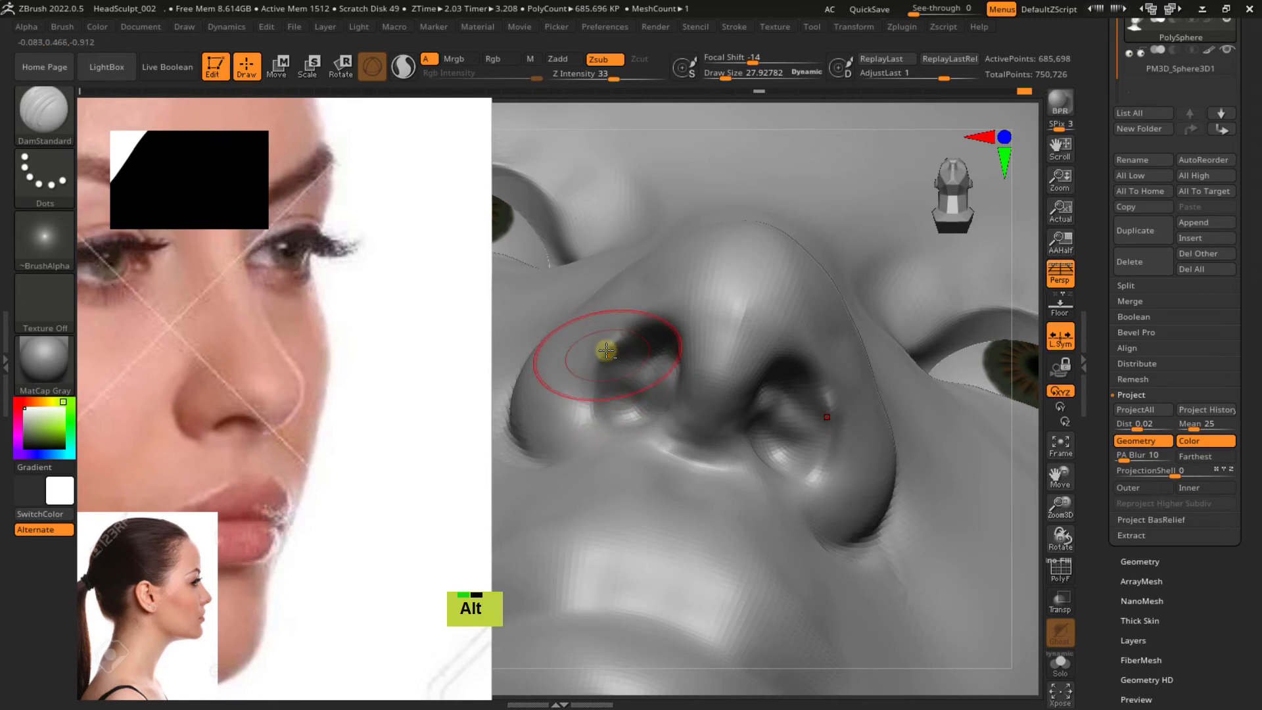
left_click_drag(589, 366, 601, 422, "alt")
mouse_move(594, 382)
left_mouse_down("alt")
mouse_move(617, 431)
mouse_move(586, 397)
mouse_move(614, 431)
mouse_move(599, 386)
mouse_move(619, 337)
mouse_move(643, 324)
left_mouse_up("alt")
Smooth the nostril rim and the upper inside edge of the opening
right_click_drag(642, 478, 648, 398)
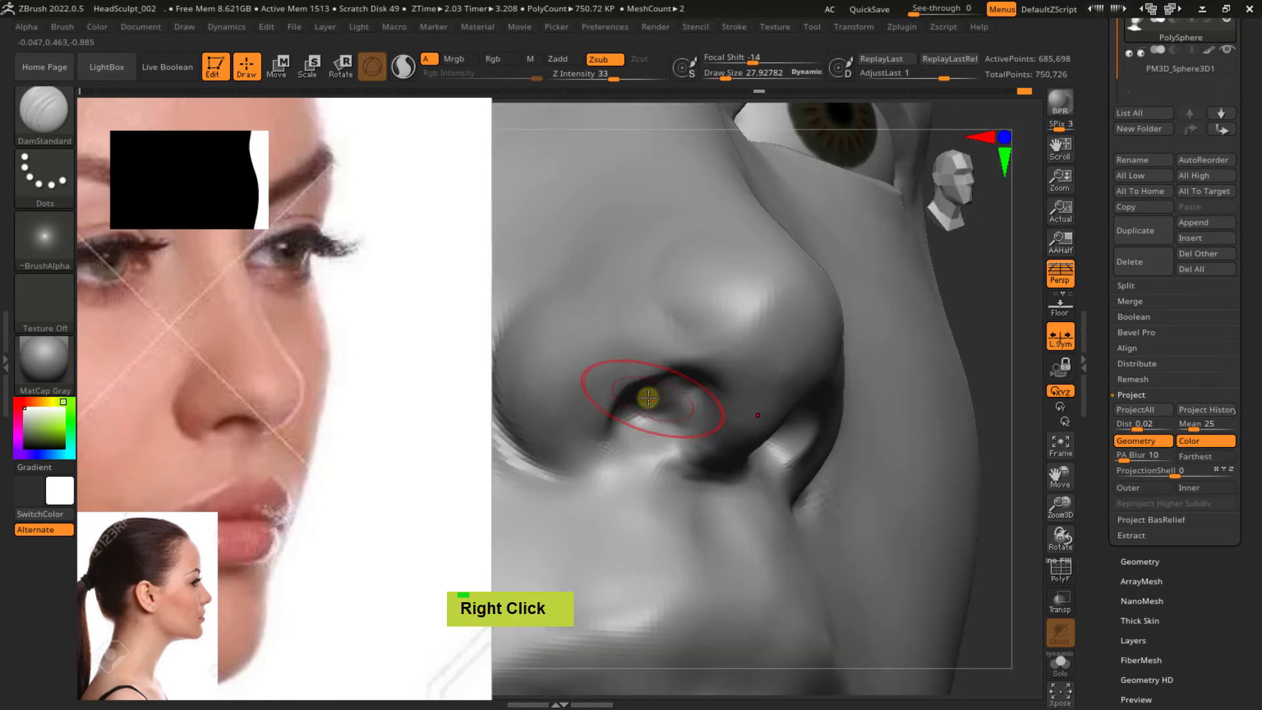
left_click_drag(672, 374, 625, 400, "shift")
right_click_drag(636, 411, 654, 314)
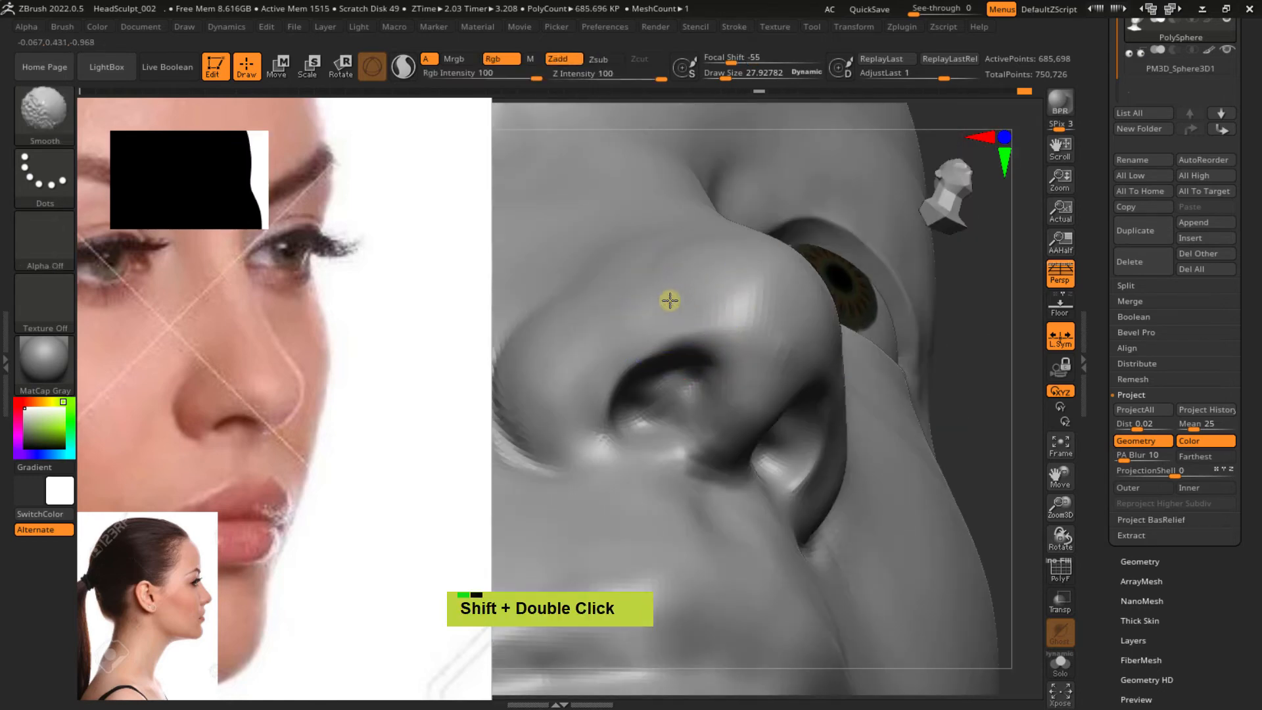
left_click_drag(671, 302, 625, 411, "shift")
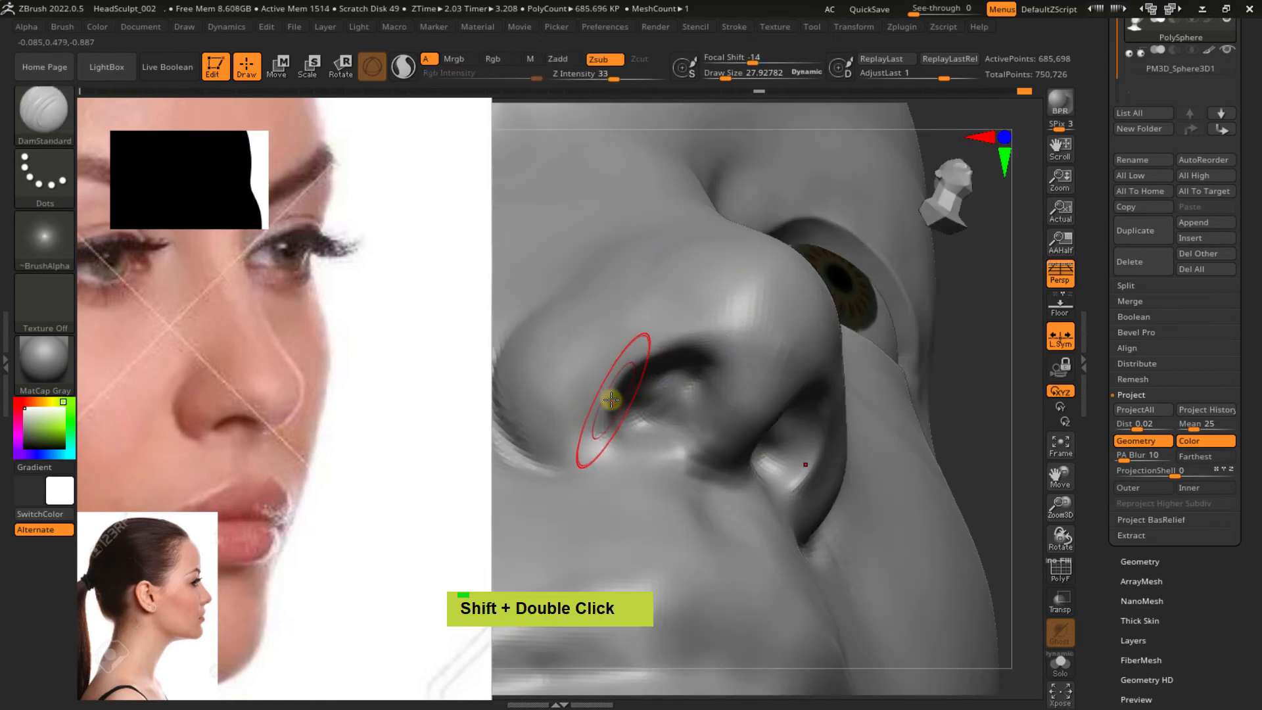
Reshape the outer corner of the nostril opening with the Move brush
right_click_drag(636, 378, 616, 387)
key("b")
key("m")
key("v")
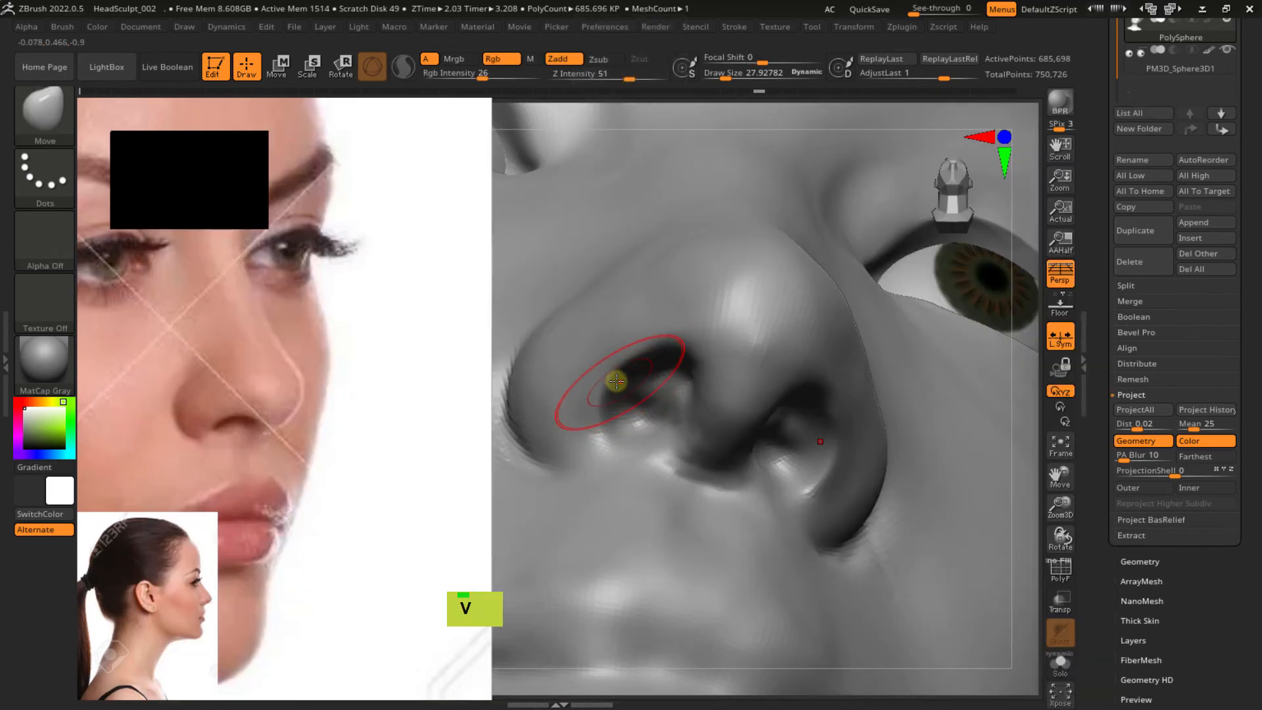
double_click(589, 414)
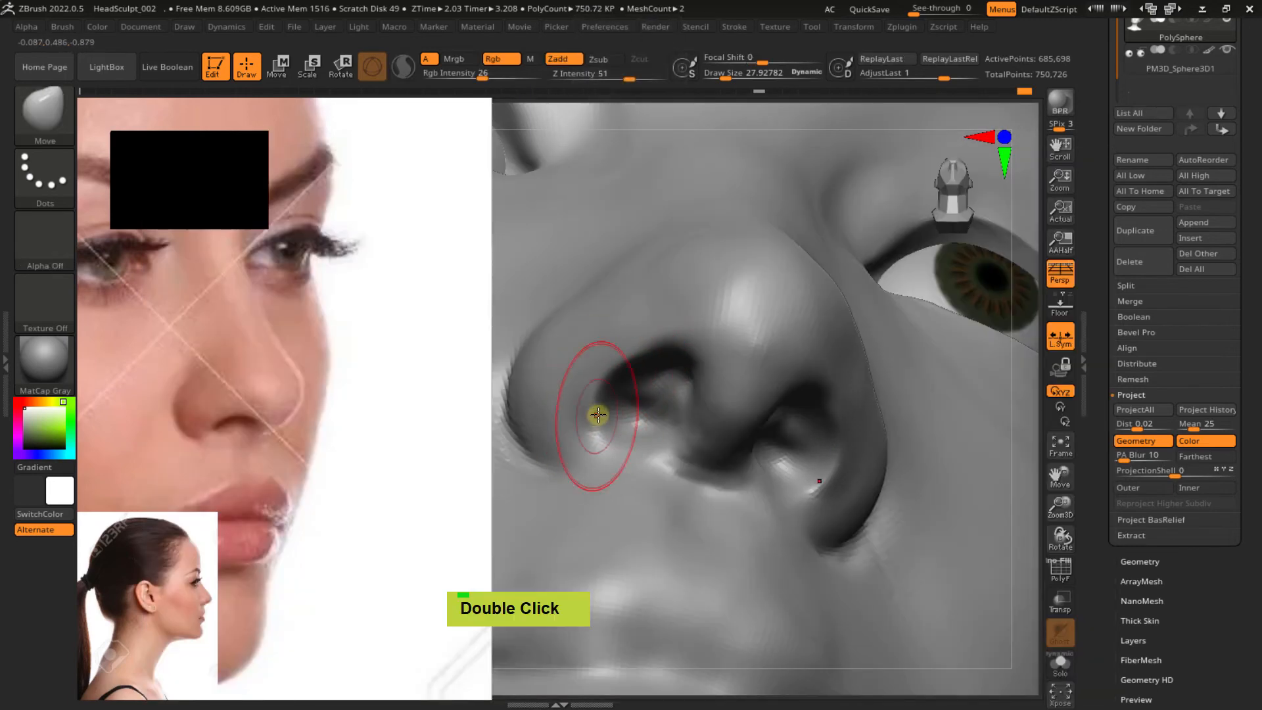
Carve the inside of the nostril deeper and define its inner edge with the DamStandard brush
mouse_move(598, 414)
right_mouse_down()
mouse_move(593, 431)
mouse_move(651, 439)
mouse_move(637, 456)
mouse_move(644, 426)
mouse_move(631, 421)
right_mouse_up()
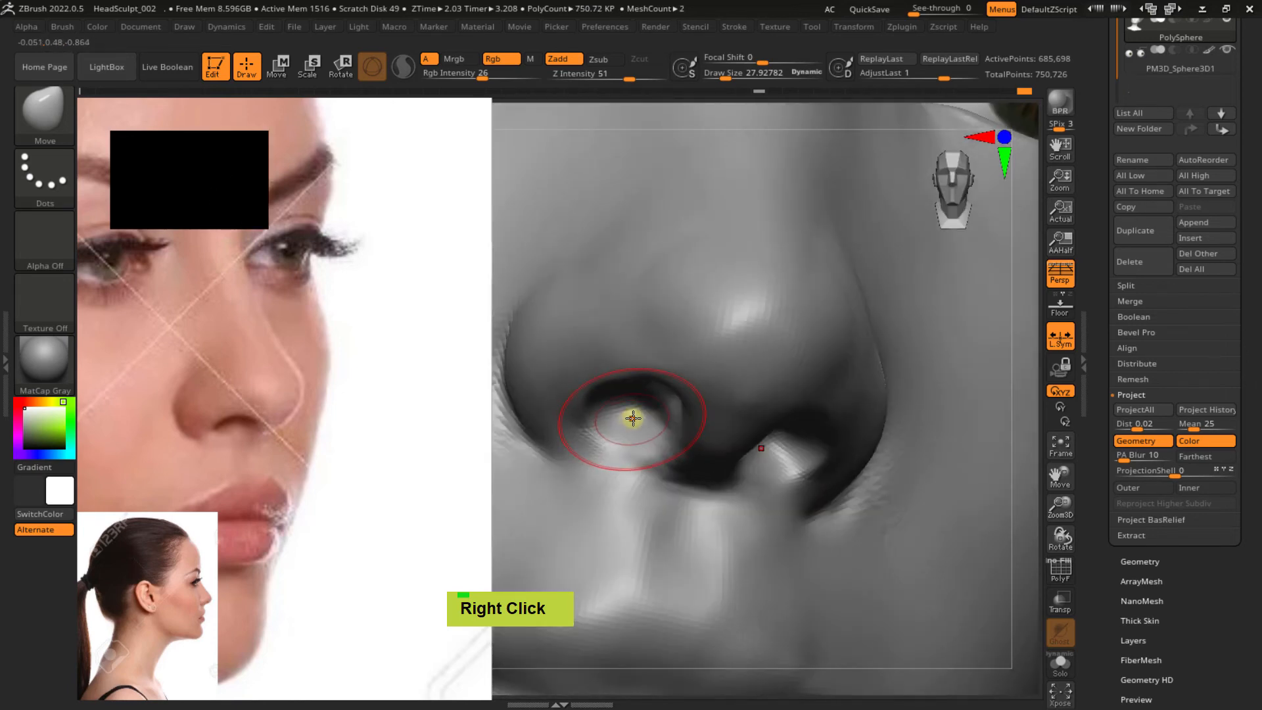
key("b")
key("d")
key("s")
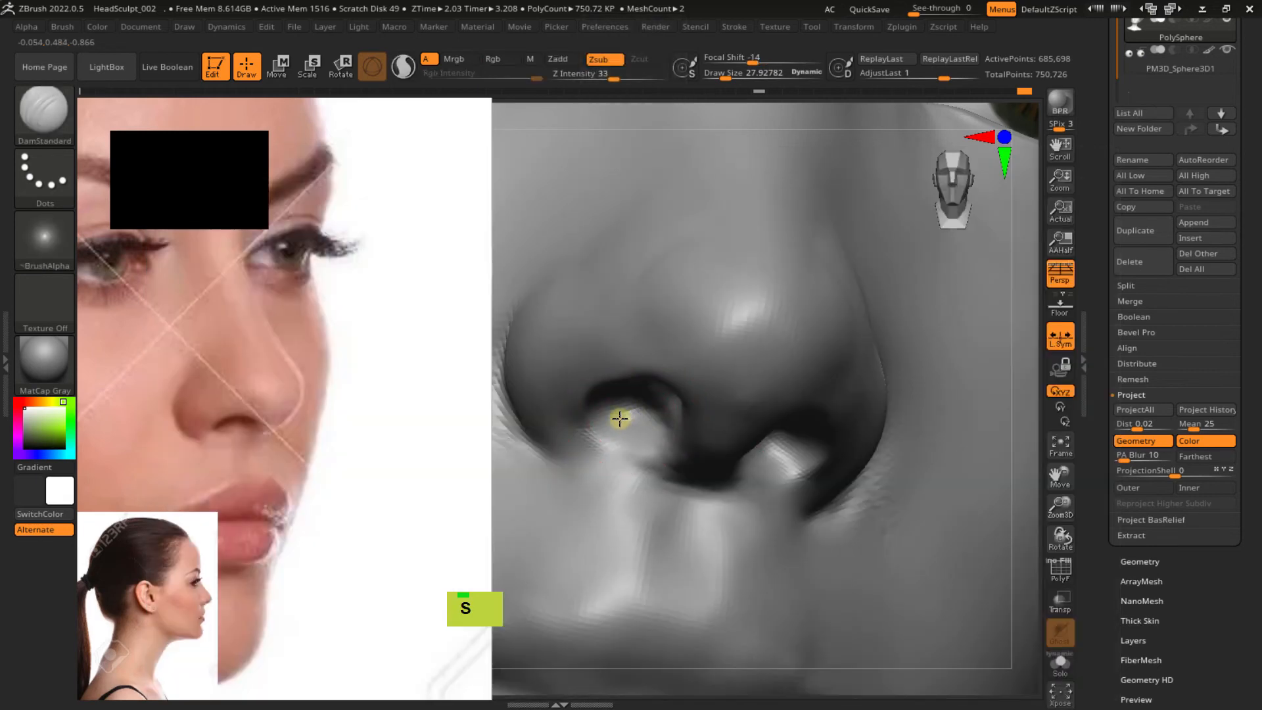
mouse_move(610, 407)
right_mouse_down()
mouse_move(614, 377)
mouse_move(588, 412)
mouse_move(591, 377)
mouse_move(639, 403)
mouse_move(598, 395)
right_mouse_up()
double_click(587, 428)
double_click(596, 386)
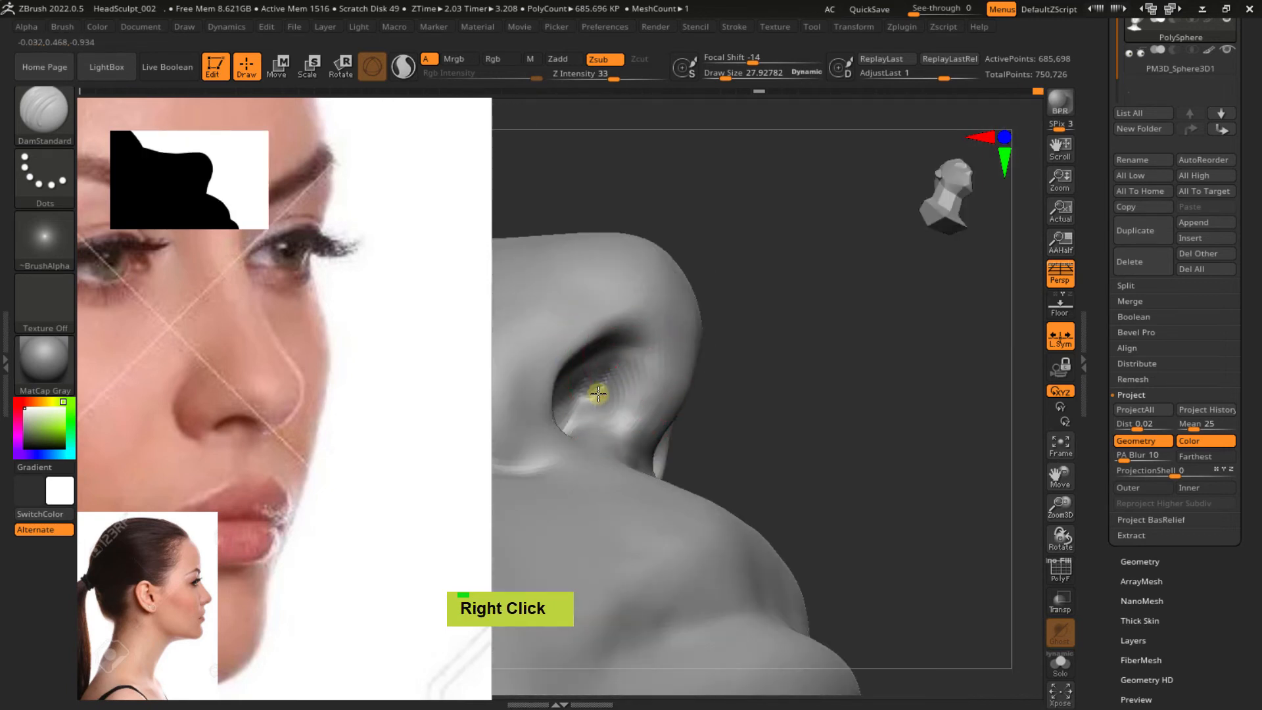
double_click(599, 368)
left_click_drag(577, 409, 588, 387)
Soften the carved marks inside the nostril cavity with smoothing strokes and small DamStandard touches
right_click_drag(612, 424, 592, 391)
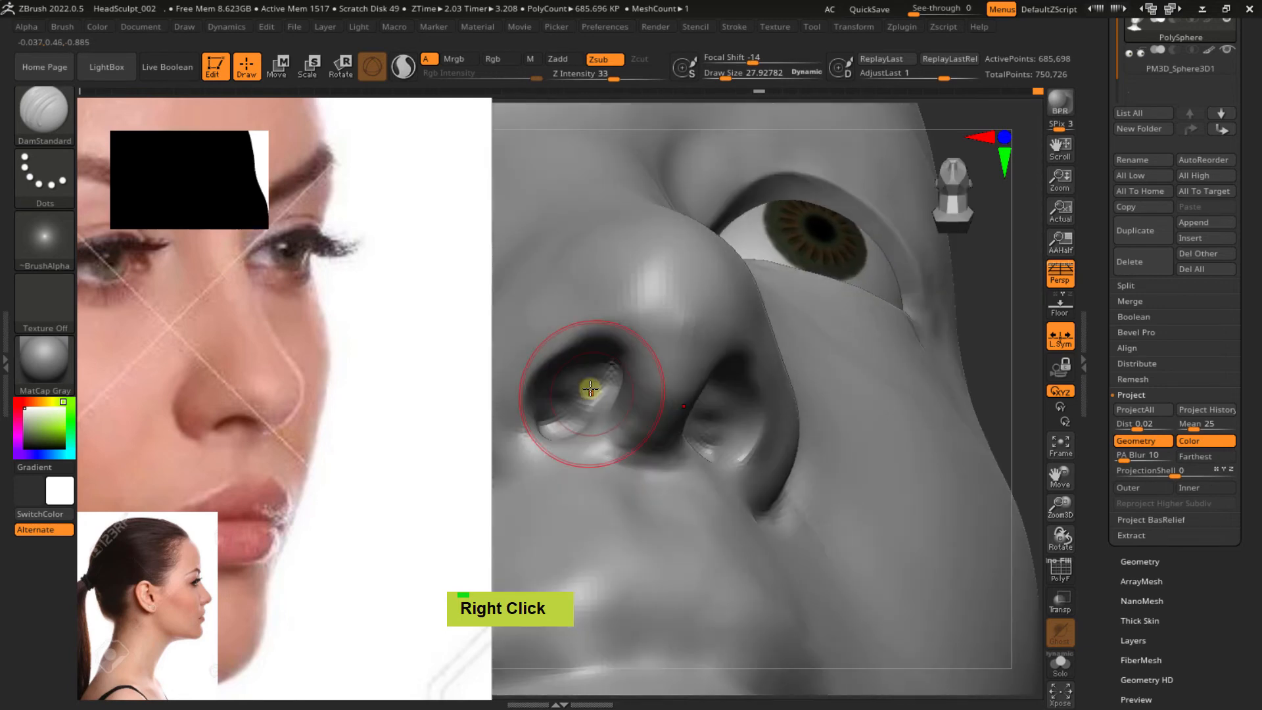
mouse_move(591, 388)
left_mouse_down("shift")
mouse_move(585, 374)
mouse_move(586, 388)
left_mouse_up("shift")
mouse_move(584, 398)
right_mouse_down()
mouse_move(578, 442)
mouse_move(583, 417)
mouse_move(567, 388)
right_mouse_up()
double_click(591, 417)
mouse_move(559, 389)
left_mouse_down("shift")
mouse_move(540, 416)
mouse_move(569, 388)
left_mouse_up("shift")
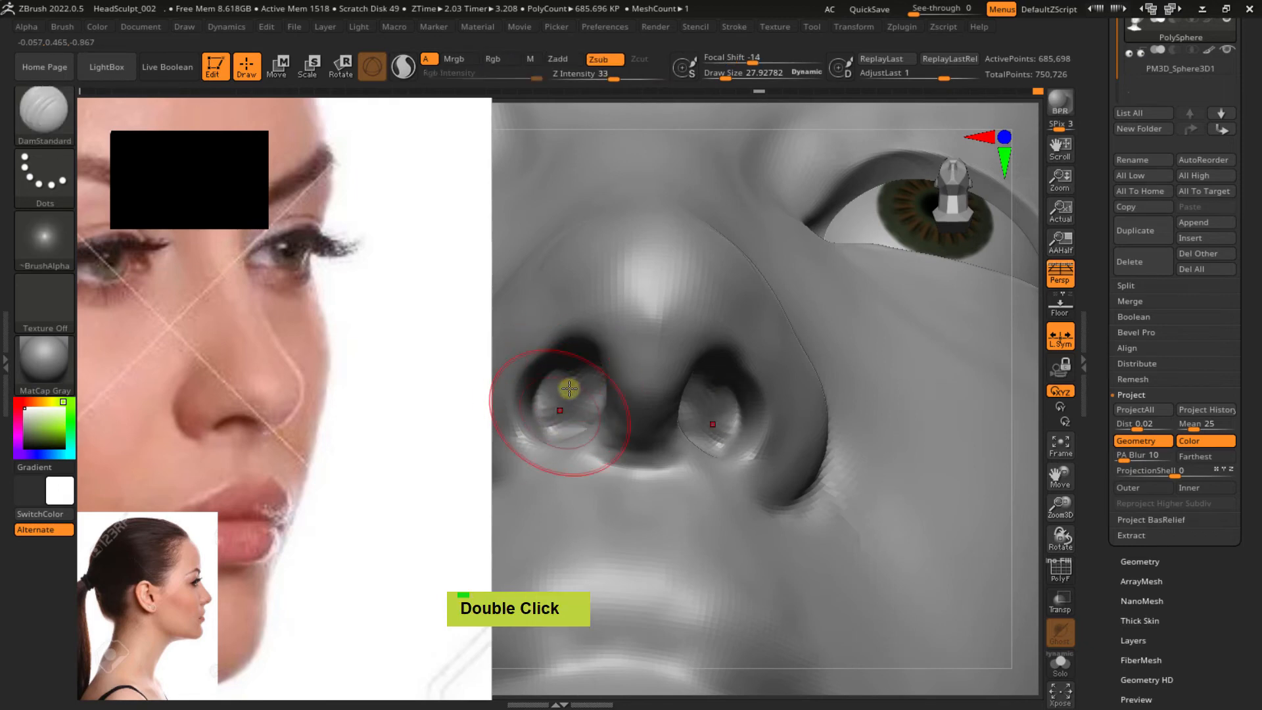
Adjust the side of the nose above the nostril wing with the Move brush at a draw size of about 42, and smooth it
mouse_move(577, 423)
right_mouse_down()
mouse_move(600, 459)
mouse_move(585, 327)
mouse_move(591, 416)
mouse_move(704, 431)
mouse_move(696, 439)
mouse_move(659, 391)
mouse_move(800, 383)
mouse_move(752, 428)
mouse_move(713, 416)
mouse_move(684, 425)
mouse_move(766, 428)
mouse_move(765, 378)
mouse_move(693, 479)
mouse_move(670, 439)
mouse_move(719, 459)
mouse_move(629, 429)
right_mouse_up()
key("b")
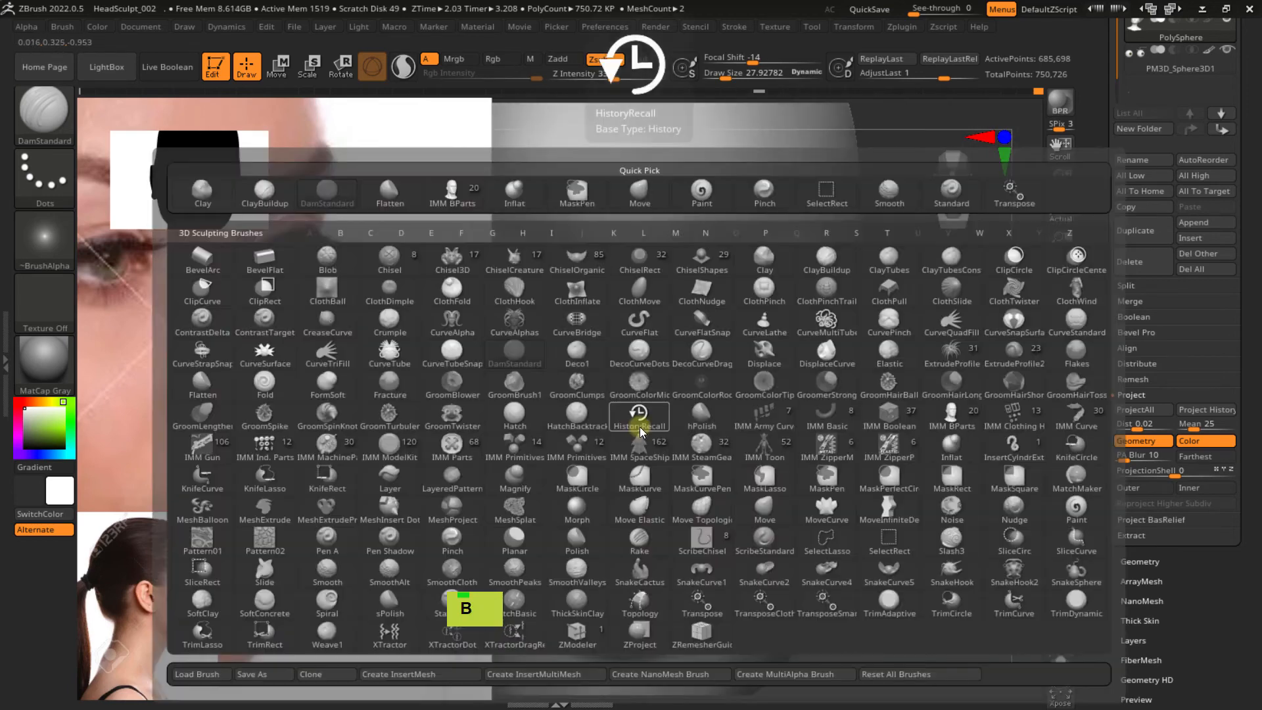
key("m")
key("v")
key("s")
left_click_drag(630, 427, 634, 428)
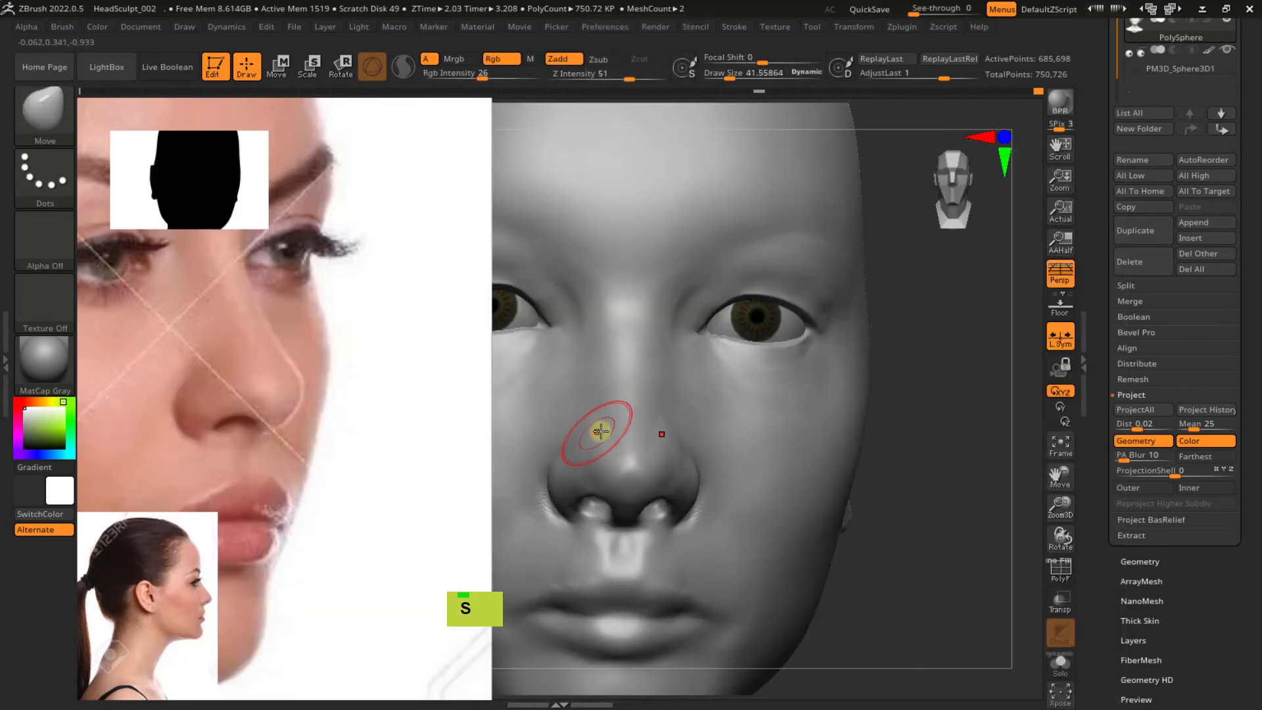
double_click(606, 440)
left_click(603, 443, "shift")
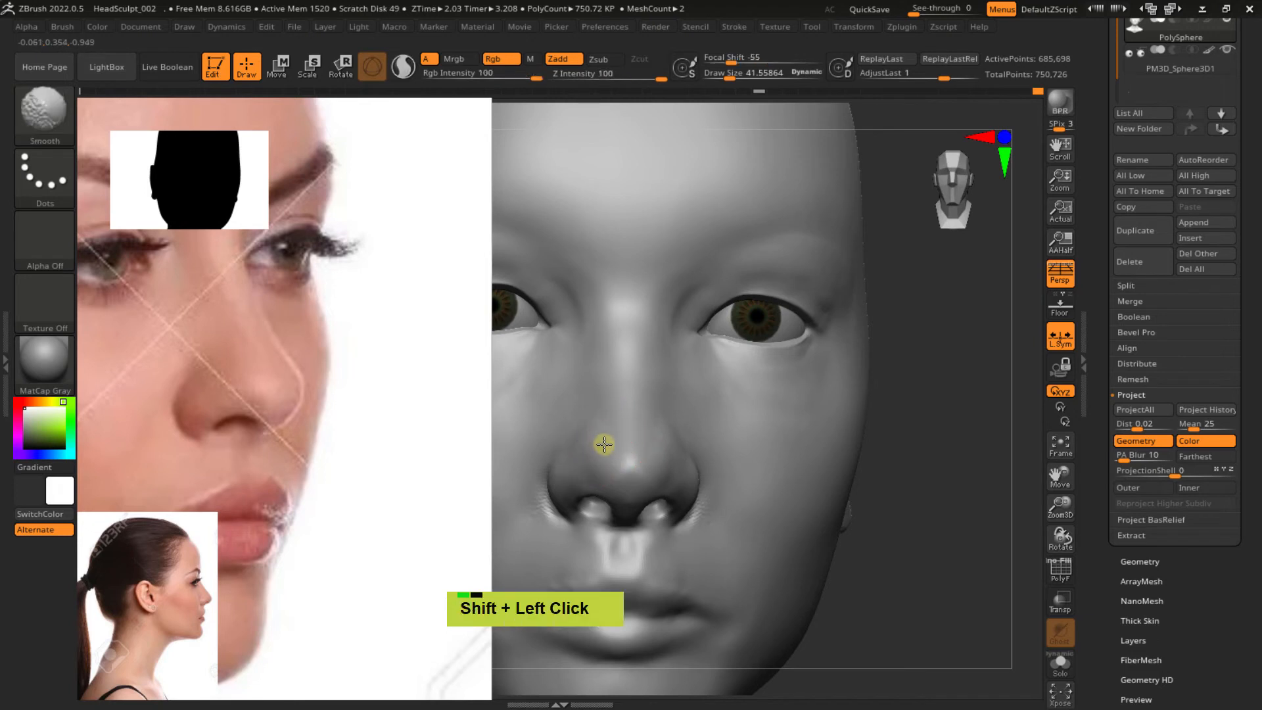
mouse_move(619, 457)
right_mouse_down()
mouse_move(643, 469)
mouse_move(739, 460)
mouse_move(589, 506)
mouse_move(786, 454)
mouse_move(774, 396)
mouse_move(802, 445)
mouse_move(782, 391)
mouse_move(796, 420)
mouse_move(760, 451)
mouse_move(811, 450)
mouse_move(802, 431)
right_mouse_up()
left_click(789, 453, "shift")
Carve down the side of the nose bridge below the inner eye corner with inverted ClayBuildup strokes, following the reference photo
right_click_drag(739, 399, 743, 374)
right_click_drag(684, 338, 690, 405, "ctrl")
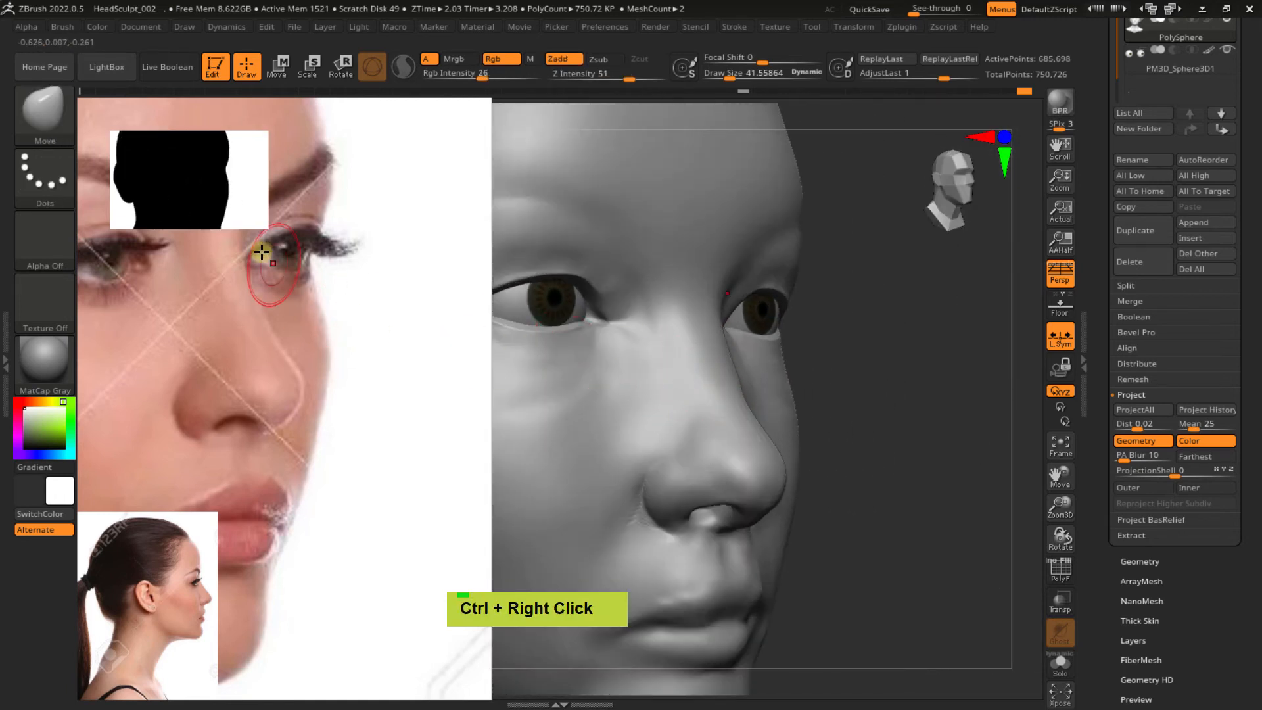
right_click_drag(712, 353, 701, 344)
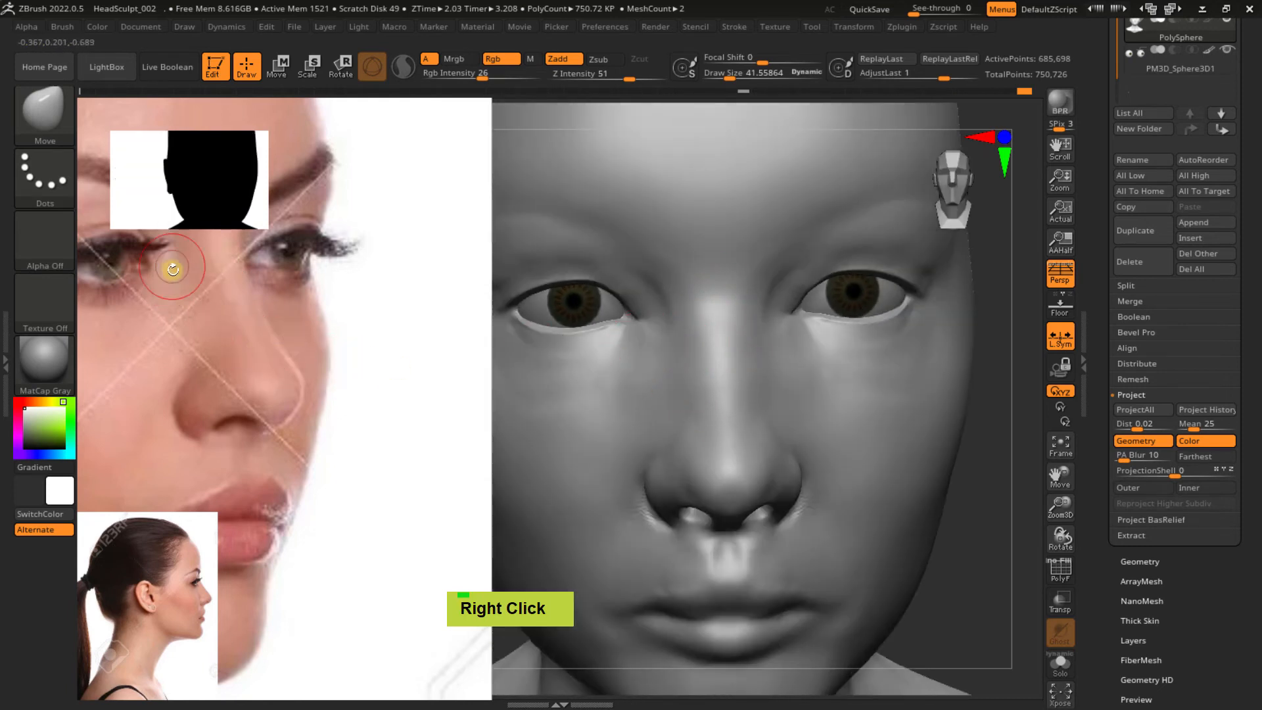
mouse_move(641, 351)
right_mouse_down()
mouse_move(664, 388)
mouse_move(688, 368)
mouse_move(669, 355)
right_mouse_up()
key("b")
key("c")
key("b")
mouse_move(666, 336)
left_mouse_down("alt")
mouse_move(685, 420)
mouse_move(676, 442)
left_mouse_up("alt")
left_click_drag(667, 326, 676, 343, "alt")
mouse_move(676, 344)
right_mouse_down()
mouse_move(648, 414)
mouse_move(688, 343)
right_mouse_up()
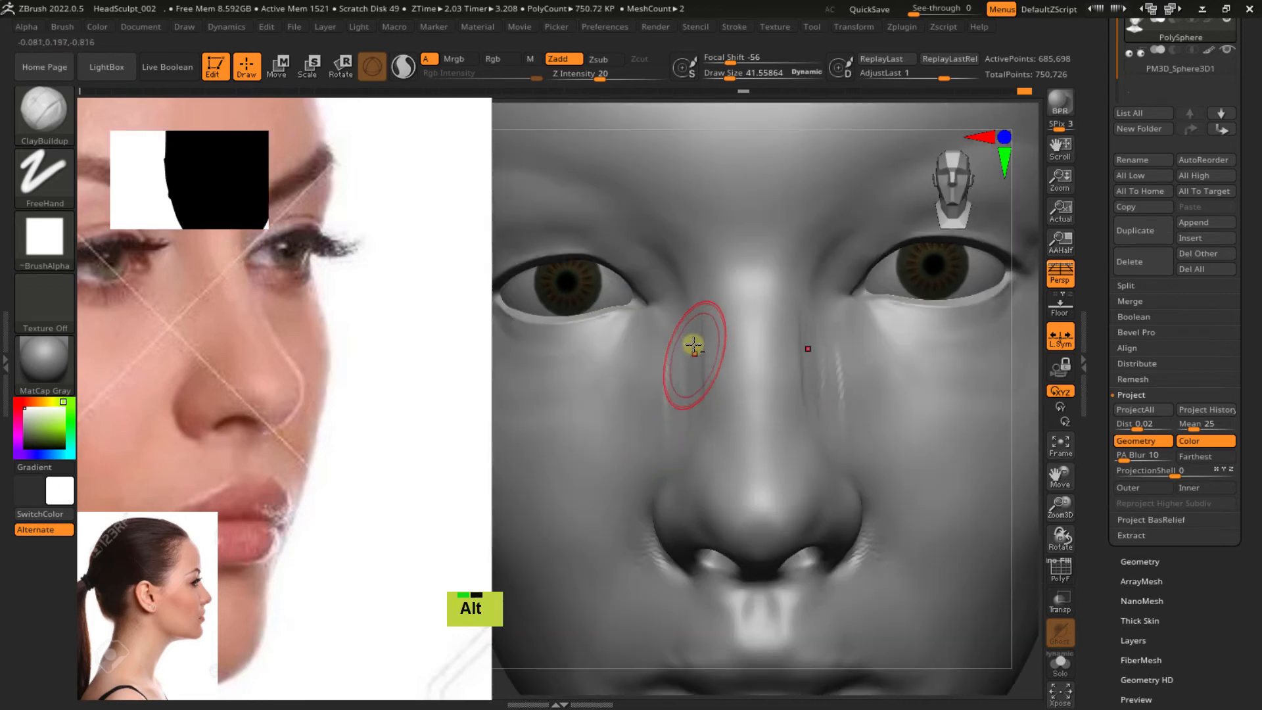
mouse_move(694, 325)
left_mouse_down("alt")
mouse_move(699, 428)
mouse_move(681, 375)
mouse_move(685, 420)
mouse_move(694, 411)
left_mouse_up("alt")
Extend the inverted ClayBuildup strokes down the slope between the nose bridge and the cheek
mouse_move(690, 401)
right_mouse_down()
mouse_move(706, 392)
mouse_move(693, 378)
right_mouse_up()
left_click_drag(681, 335, 693, 405, "alt")
left_click_drag(671, 321, 687, 414, "alt")
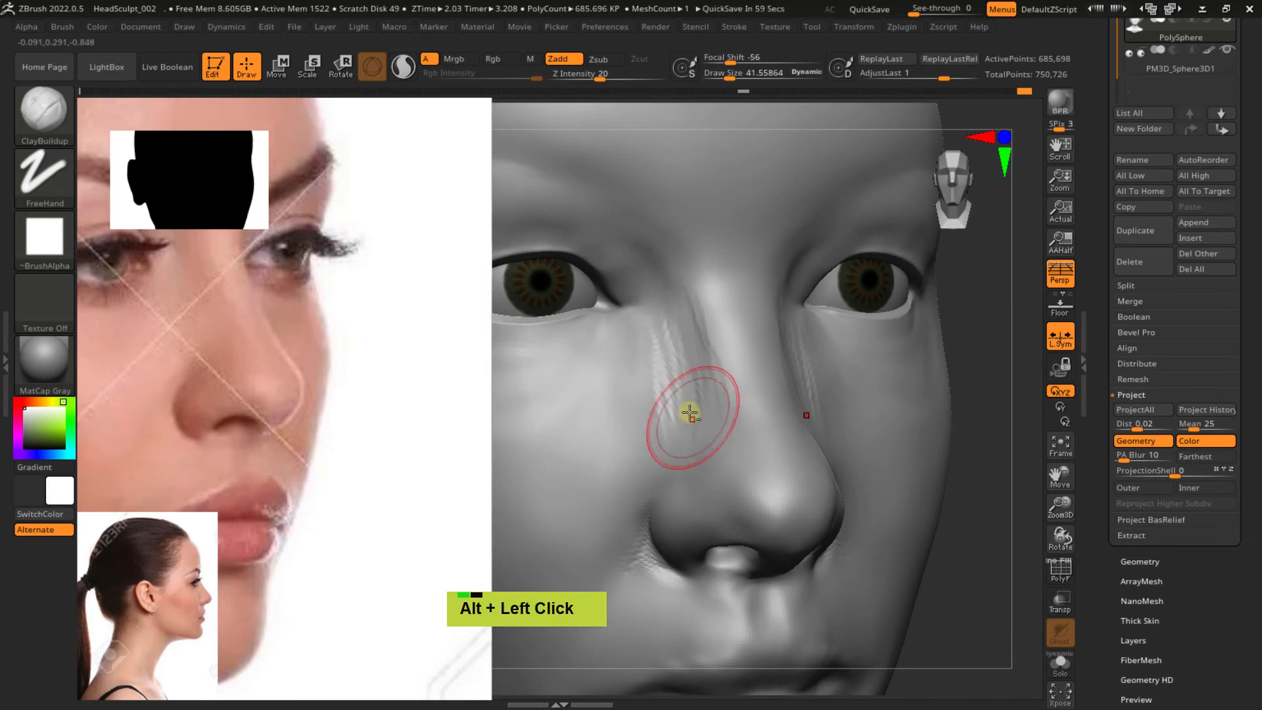
left_click_drag(673, 361, 668, 431, "alt")
left_click_drag(657, 332, 645, 451, "alt")
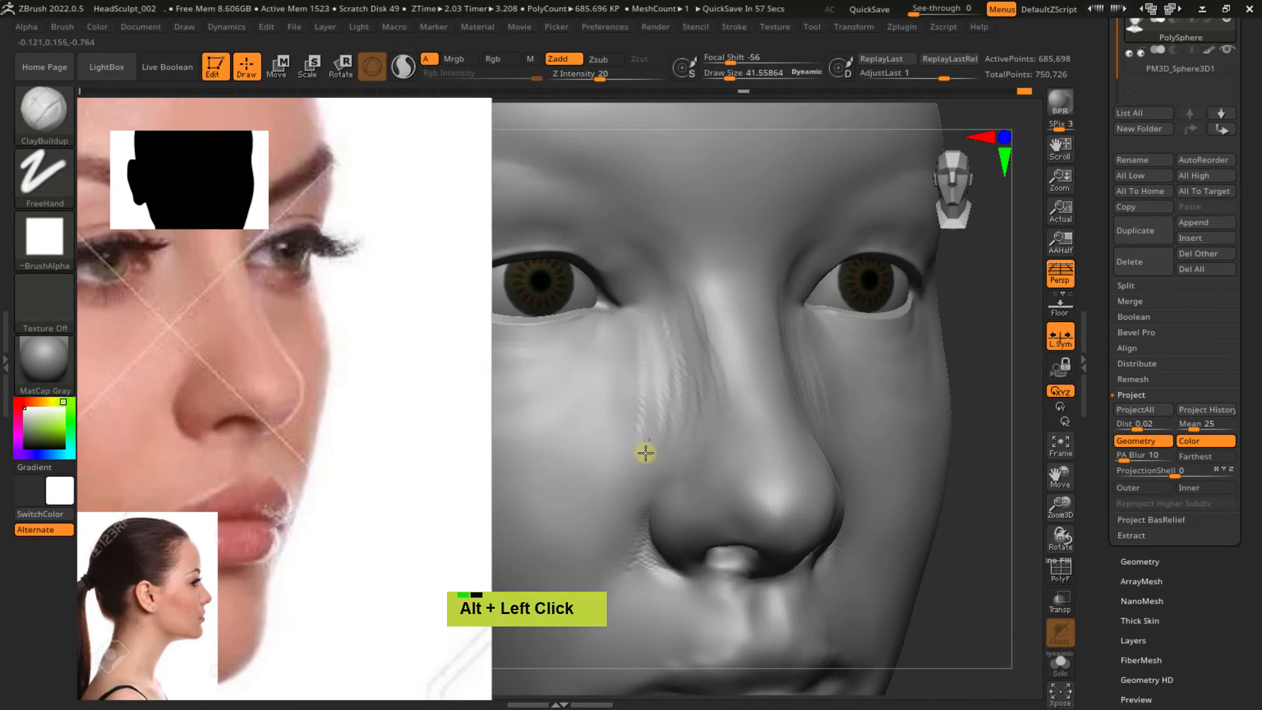
left_click_drag(642, 332, 637, 472, "alt")
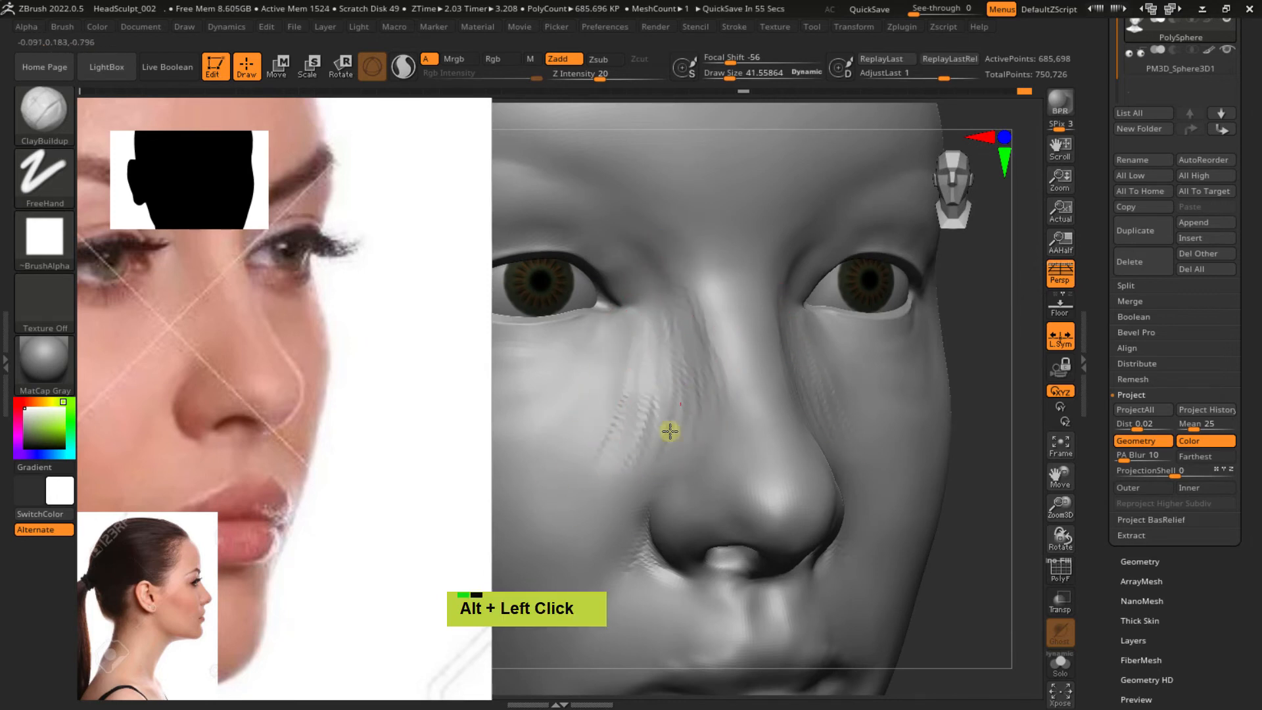
Smooth the stroke marks along the side of the nose bridge and the adjoining cheek
key("shift")
left_click_drag(706, 342, 676, 397, "shift")
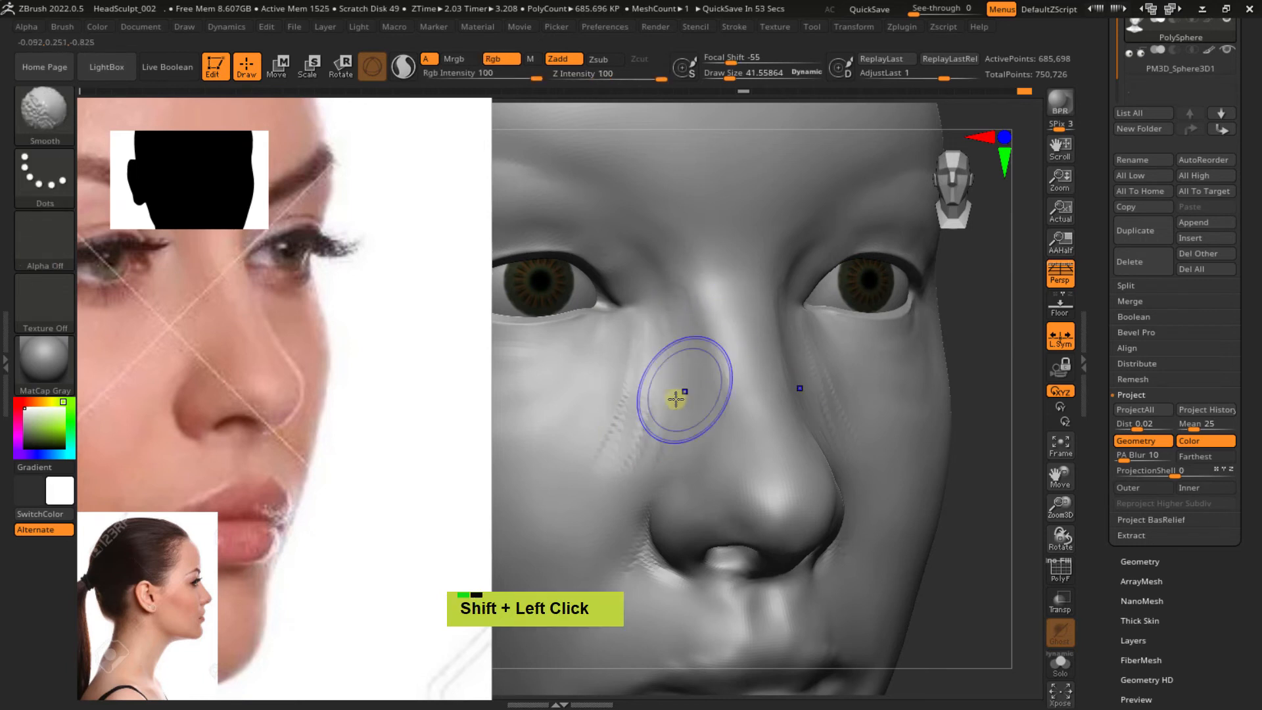
left_click_drag(658, 340, 621, 403, "alt")
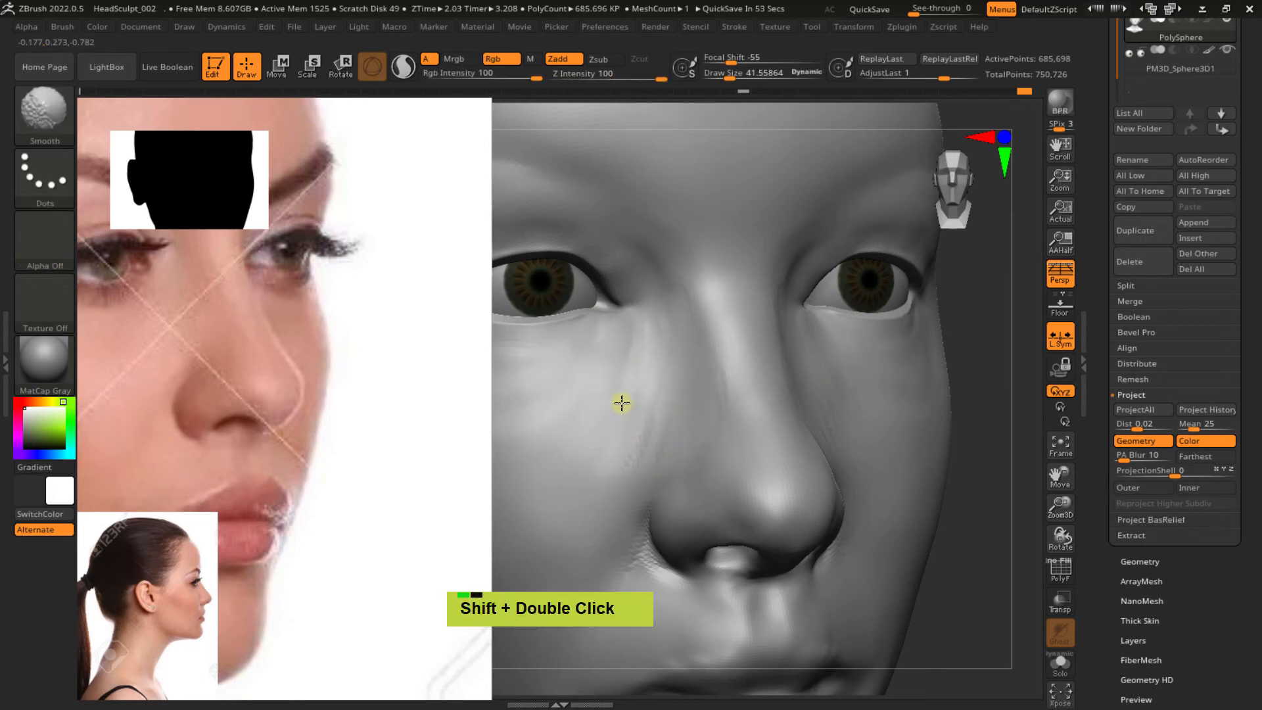
left_click(686, 301, "shift")
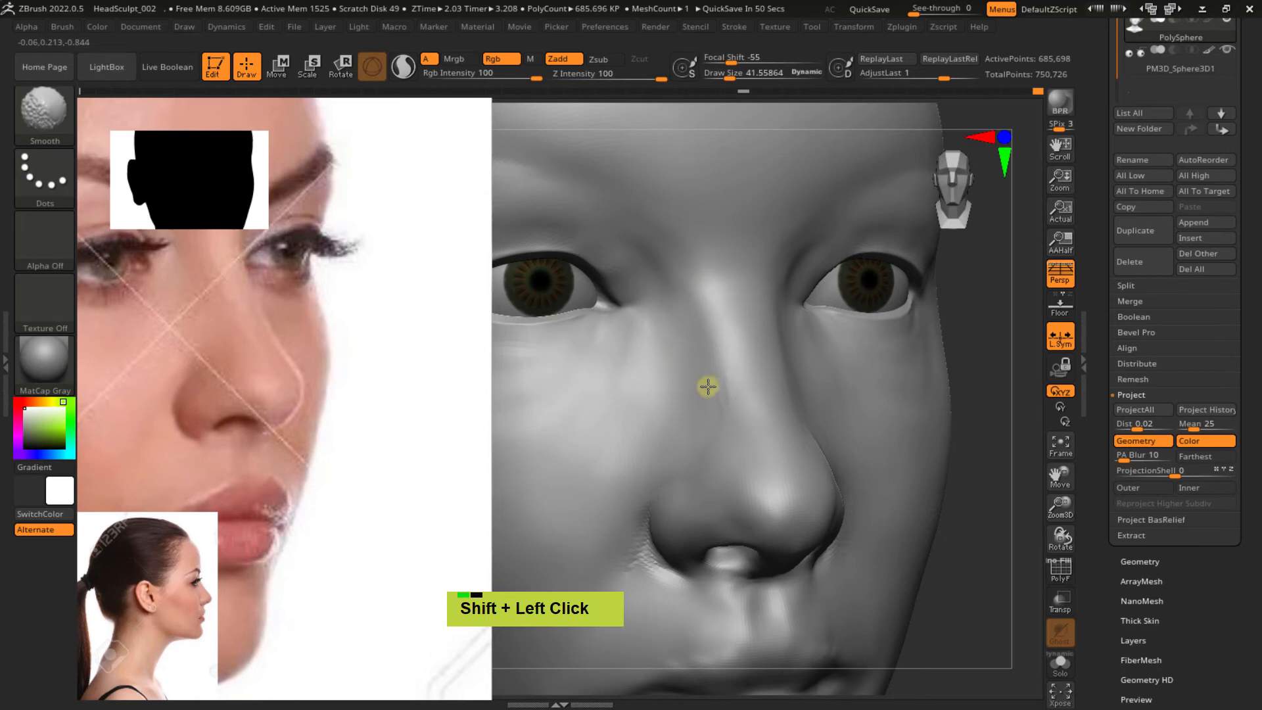
left_click_drag(708, 387, 699, 431, "shift")
right_click_drag(696, 440, 693, 400, "ctrl")
Carve the side of the nose bridge from the opposite three-quarter view and smooth the strokes
mouse_move(776, 396)
right_mouse_down()
mouse_move(696, 402)
mouse_move(732, 374)
mouse_move(711, 375)
mouse_move(730, 412)
mouse_move(702, 399)
right_mouse_up()
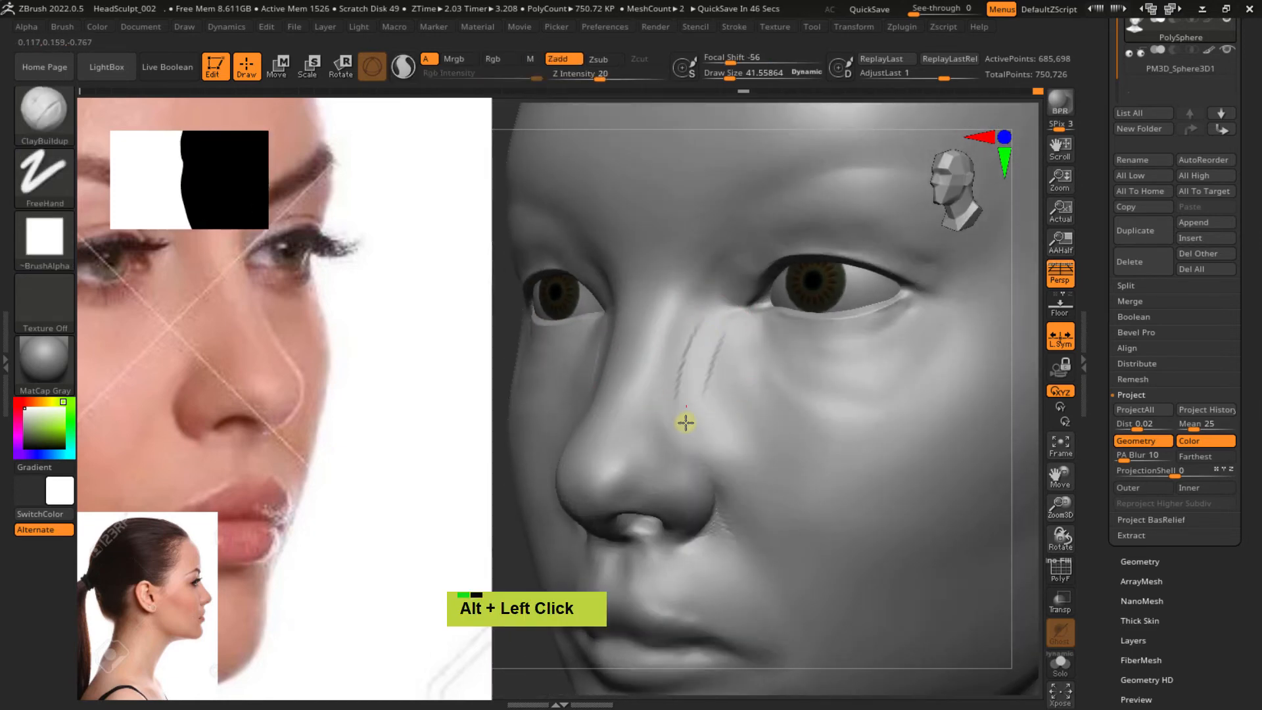
left_click(695, 348, "shift")
right_click(696, 395, "alt")
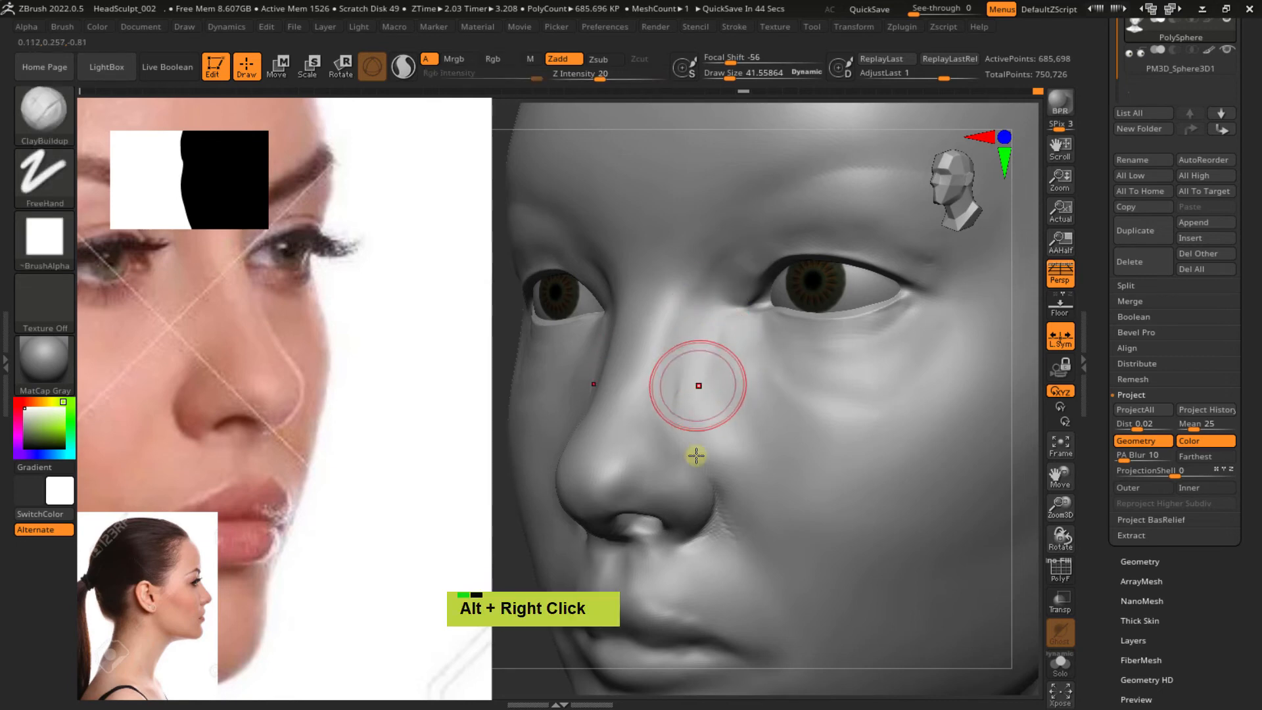
Carve the upper nose bridge beside the inner eye corner with inverted ClayBuildup strokes and smooth the area
mouse_move(696, 395)
right_mouse_down()
mouse_move(727, 436)
mouse_move(686, 389)
right_mouse_up()
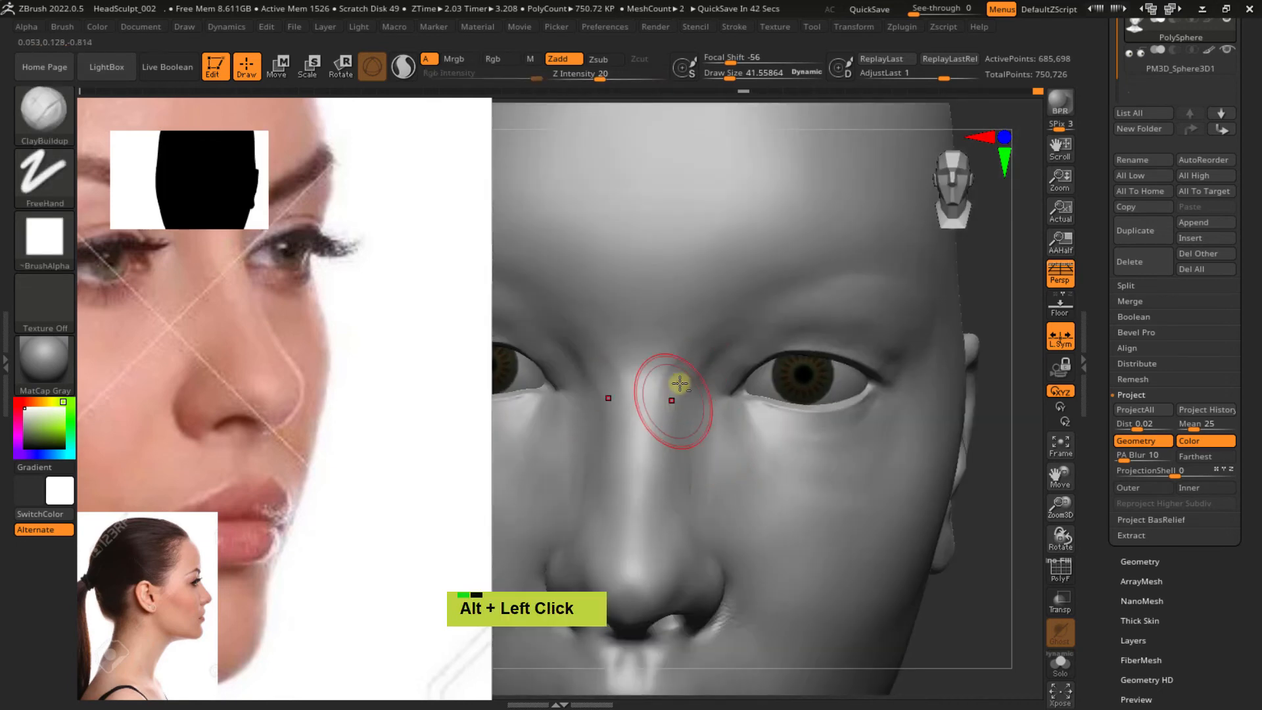
mouse_move(686, 404)
left_mouse_down("alt")
mouse_move(690, 371)
mouse_move(676, 408)
left_mouse_up("alt")
mouse_move(678, 414)
right_mouse_down("ctrl")
mouse_move(693, 389)
mouse_move(671, 408)
mouse_move(696, 513)
right_mouse_up("ctrl")
right_click_drag(698, 451, 629, 361, "alt")
left_click_drag(629, 369, 629, 398, "shift")
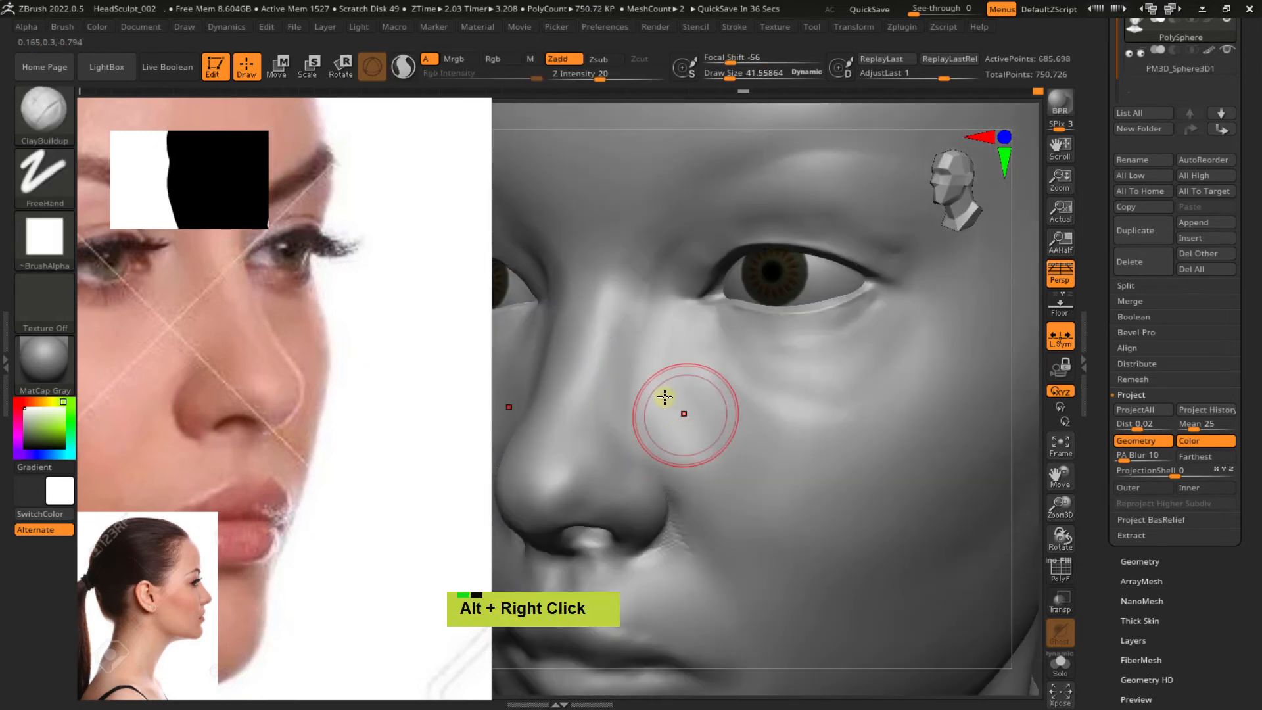
Build up the cheek beside the nose and below the eye with ClayBuildup strokes
mouse_move(667, 397)
right_mouse_down("alt")
mouse_move(639, 381)
mouse_move(688, 416)
mouse_move(692, 437)
mouse_move(713, 429)
mouse_move(713, 313)
mouse_move(755, 416)
mouse_move(734, 422)
mouse_move(743, 370)
right_mouse_up("alt")
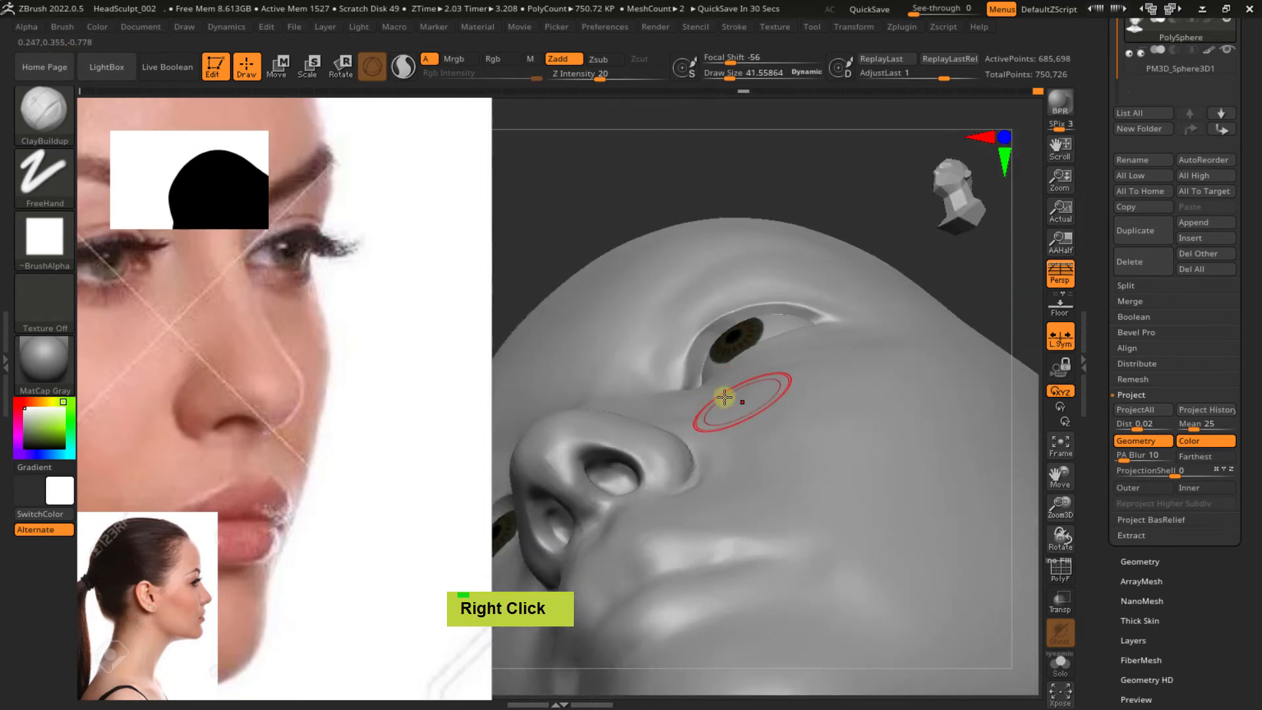
right_click_drag(754, 430, 724, 387)
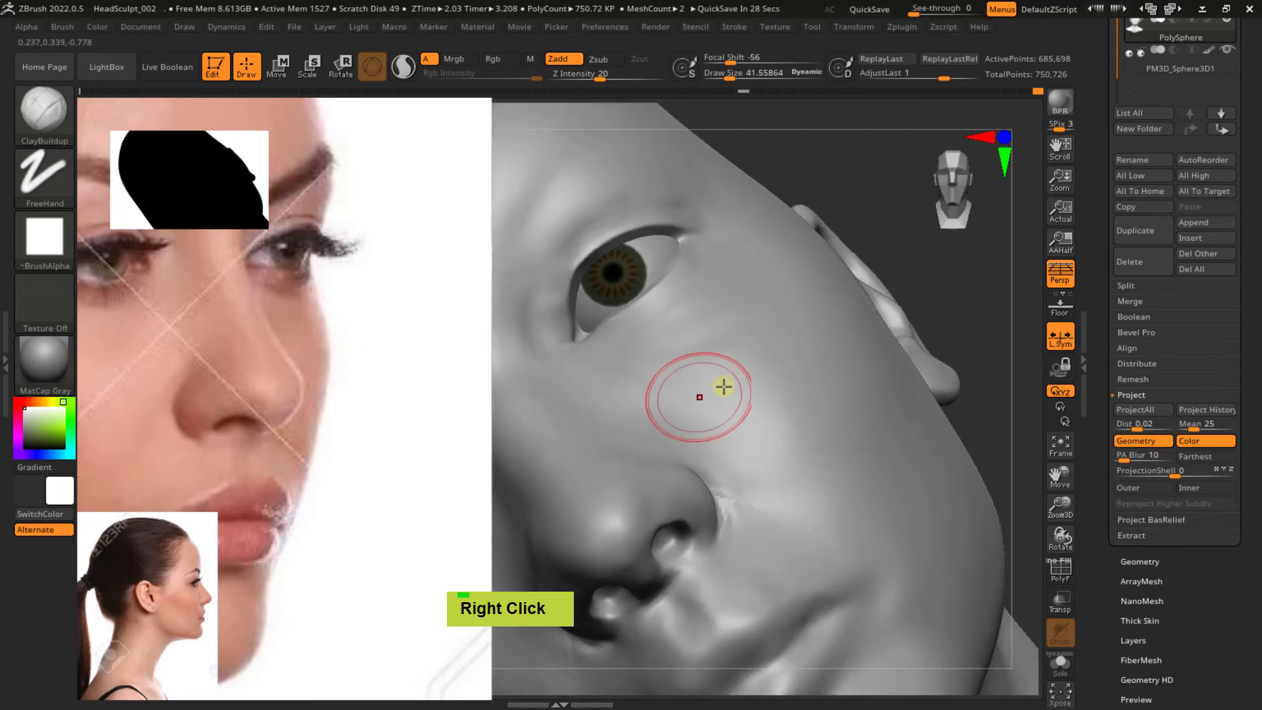
double_click(637, 388)
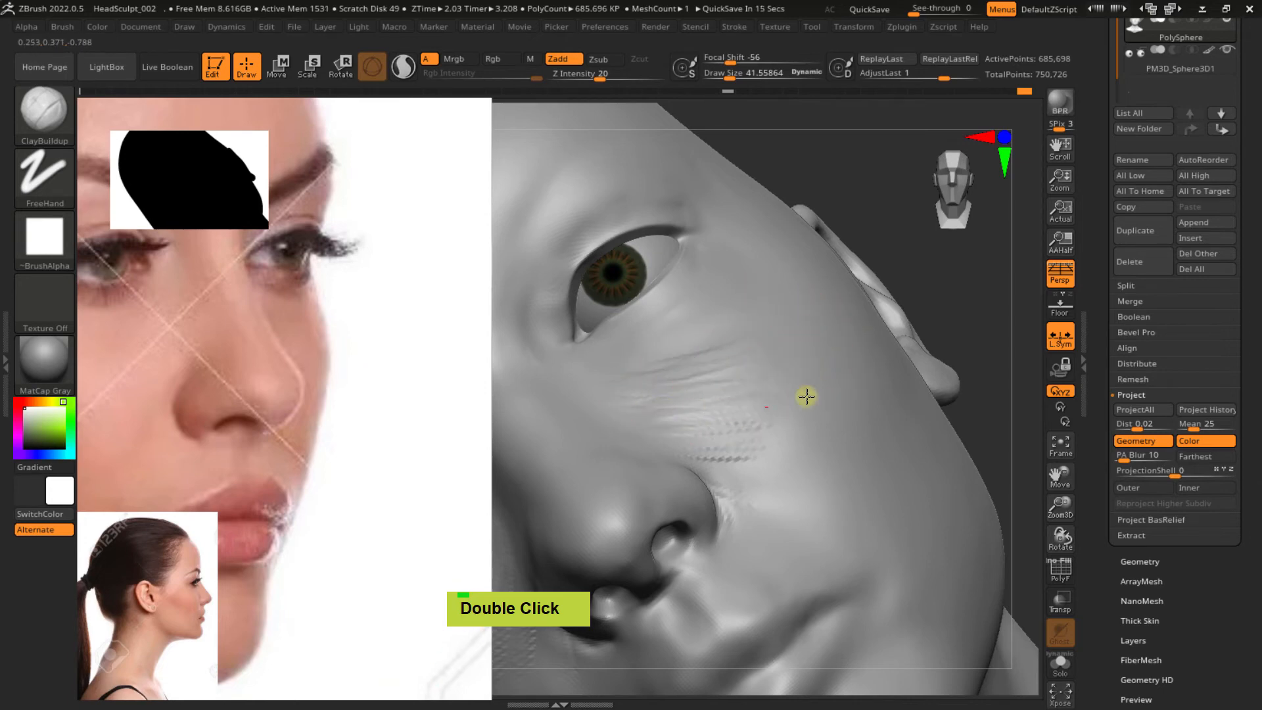
mouse_move(684, 424)
right_mouse_down()
mouse_move(845, 318)
mouse_move(870, 326)
mouse_move(823, 315)
mouse_move(837, 415)
mouse_move(958, 226)
mouse_move(964, 183)
mouse_move(967, 226)
mouse_move(802, 218)
mouse_move(654, 457)
mouse_move(754, 388)
mouse_move(789, 411)
mouse_move(773, 417)
right_mouse_up()
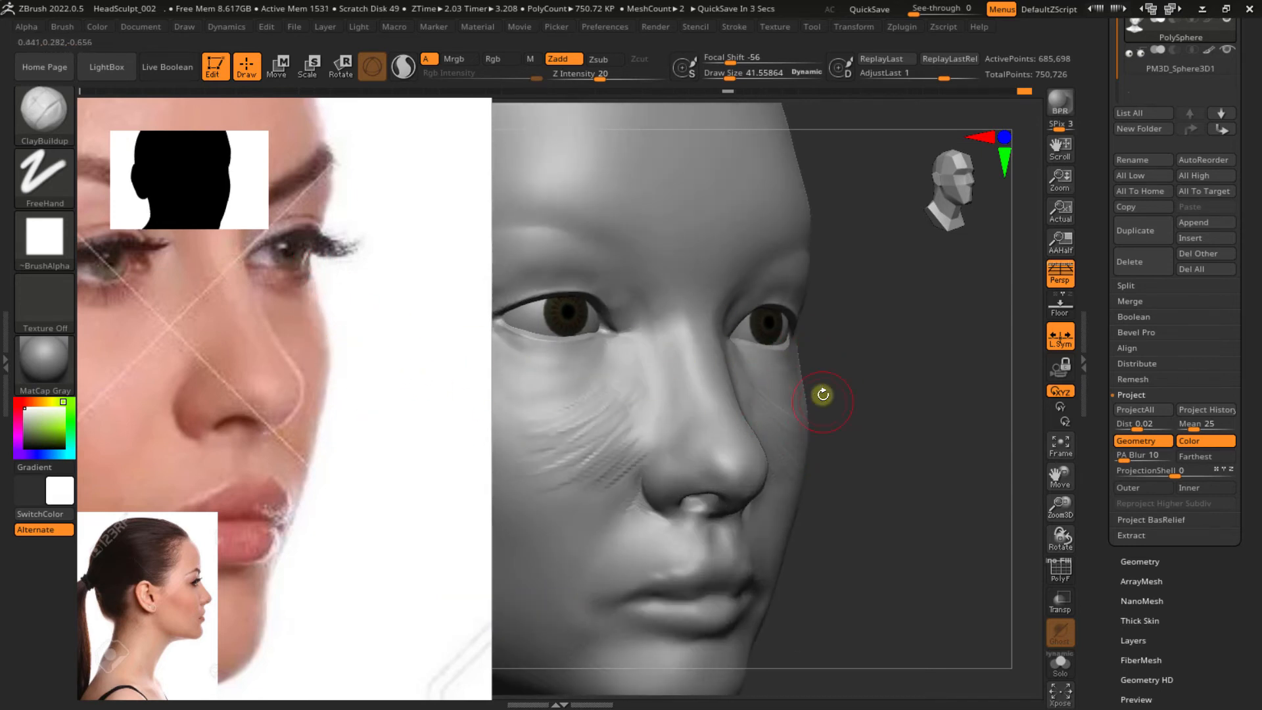
right_click_drag(814, 467, 826, 461)
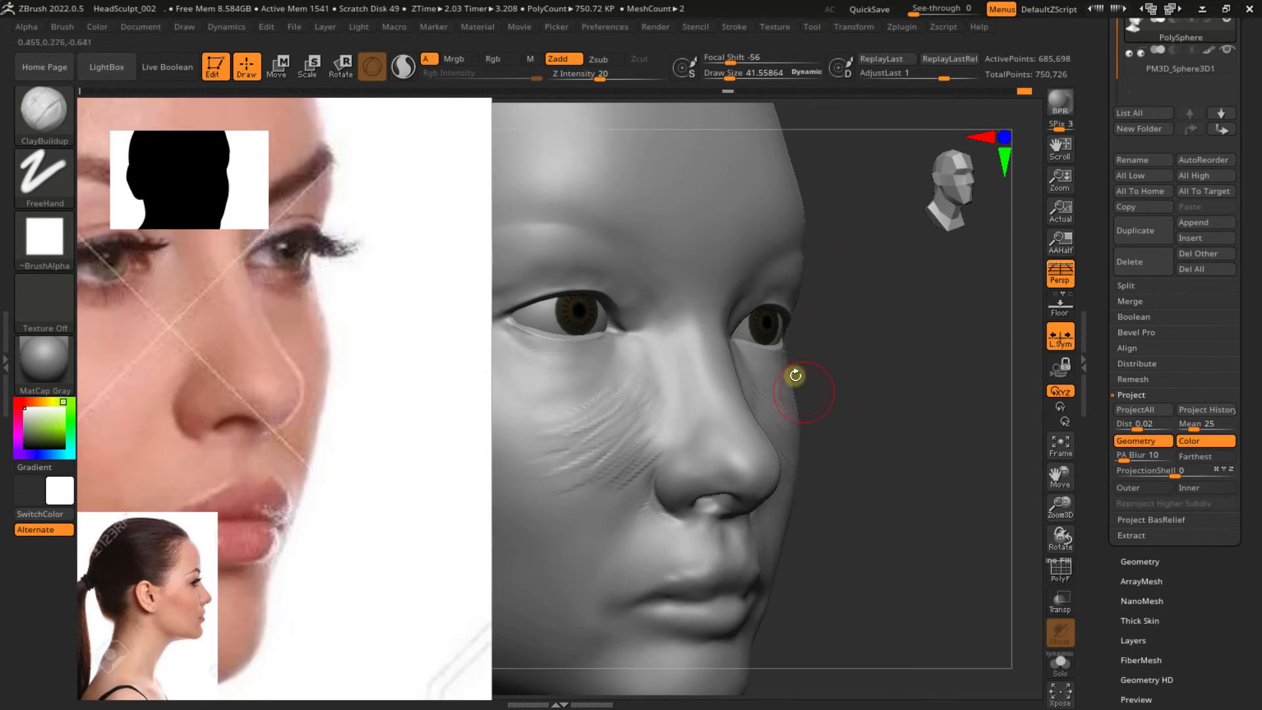
Set the draw size to about 65 and build up the cheek below the eye toward the cheekbone with ClayBuildup strokes
right_click_drag(806, 388, 778, 402)
double_click(851, 350)
key("s")
left_click_drag(772, 383, 810, 371)
left_click_drag(728, 381, 847, 327)
left_click_drag(847, 327, 783, 386)
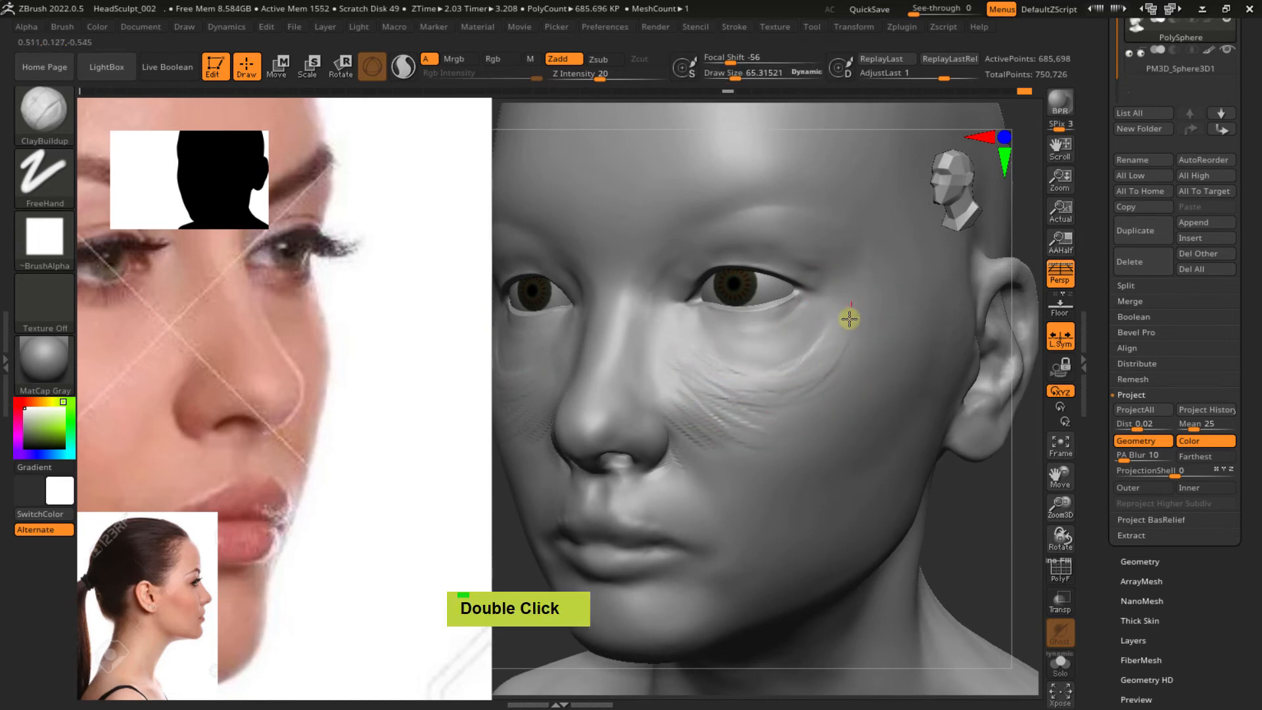
mouse_move(845, 318)
left_mouse_down()
mouse_move(832, 349)
mouse_move(733, 398)
mouse_move(753, 413)
mouse_move(882, 353)
left_mouse_up()
mouse_move(840, 408)
left_mouse_down()
mouse_move(815, 420)
mouse_move(822, 403)
mouse_move(802, 440)
mouse_move(819, 389)
mouse_move(821, 476)
left_mouse_up()
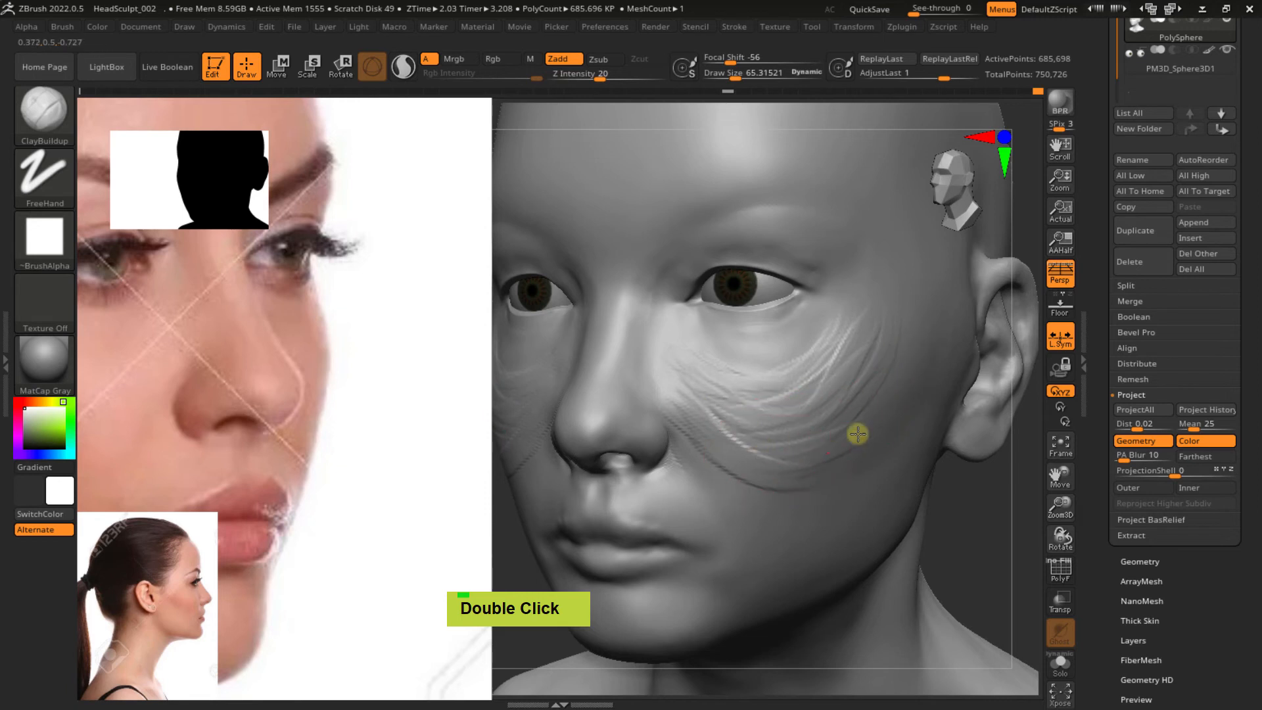
mouse_move(858, 434)
right_mouse_down()
mouse_move(823, 428)
mouse_move(875, 419)
right_mouse_up()
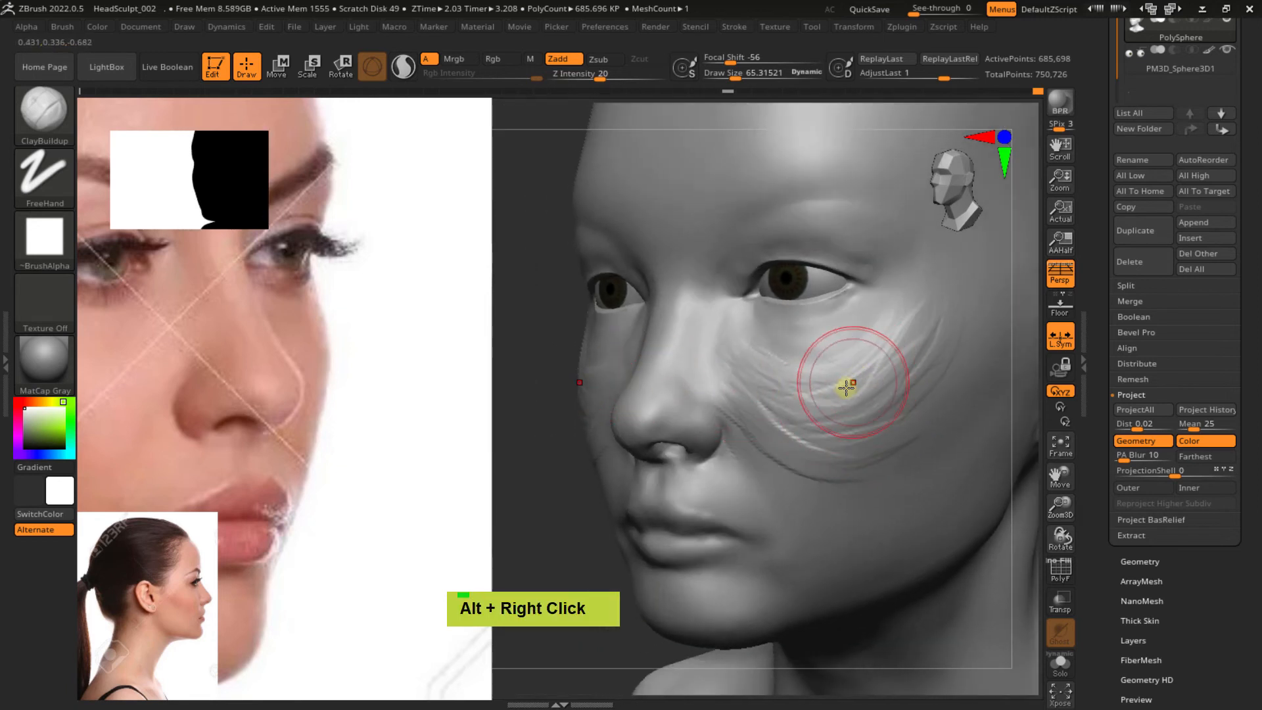
double_click(756, 362)
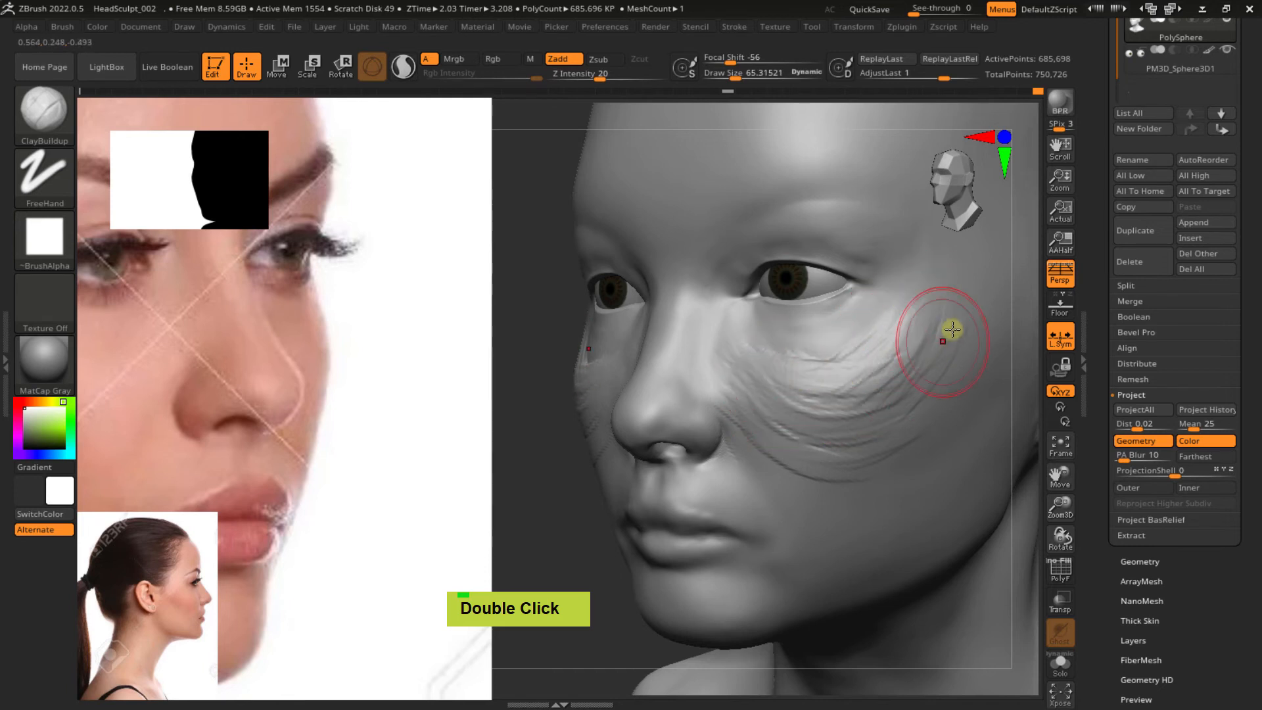
Smooth the clay strokes across the cheek from beside the nose to the outer cheekbone
mouse_move(896, 412)
right_mouse_down("ctrl")
mouse_move(834, 375)
mouse_move(929, 378)
mouse_move(876, 375)
mouse_move(865, 424)
right_mouse_up("ctrl")
key("shift")
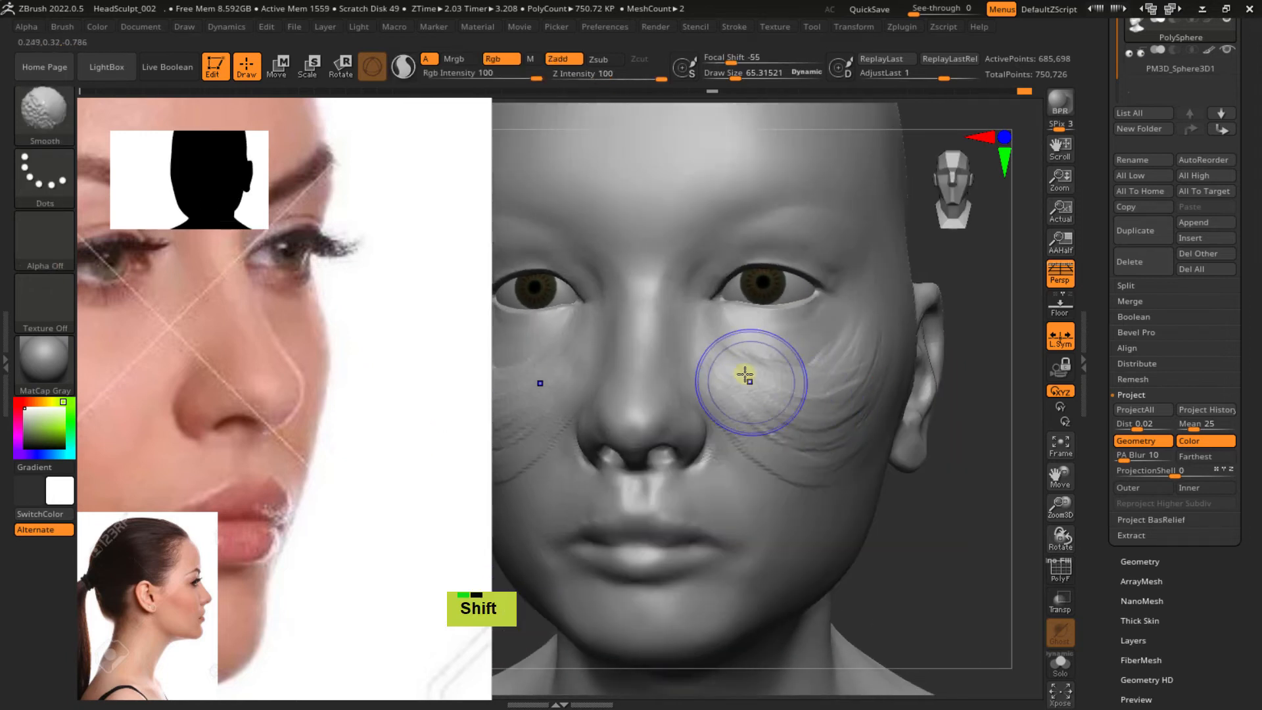
left_click_drag(745, 374, 808, 387, "shift")
mouse_move(850, 336)
left_mouse_down("shift")
mouse_move(726, 376)
mouse_move(782, 435)
mouse_move(854, 438)
left_mouse_up("shift")
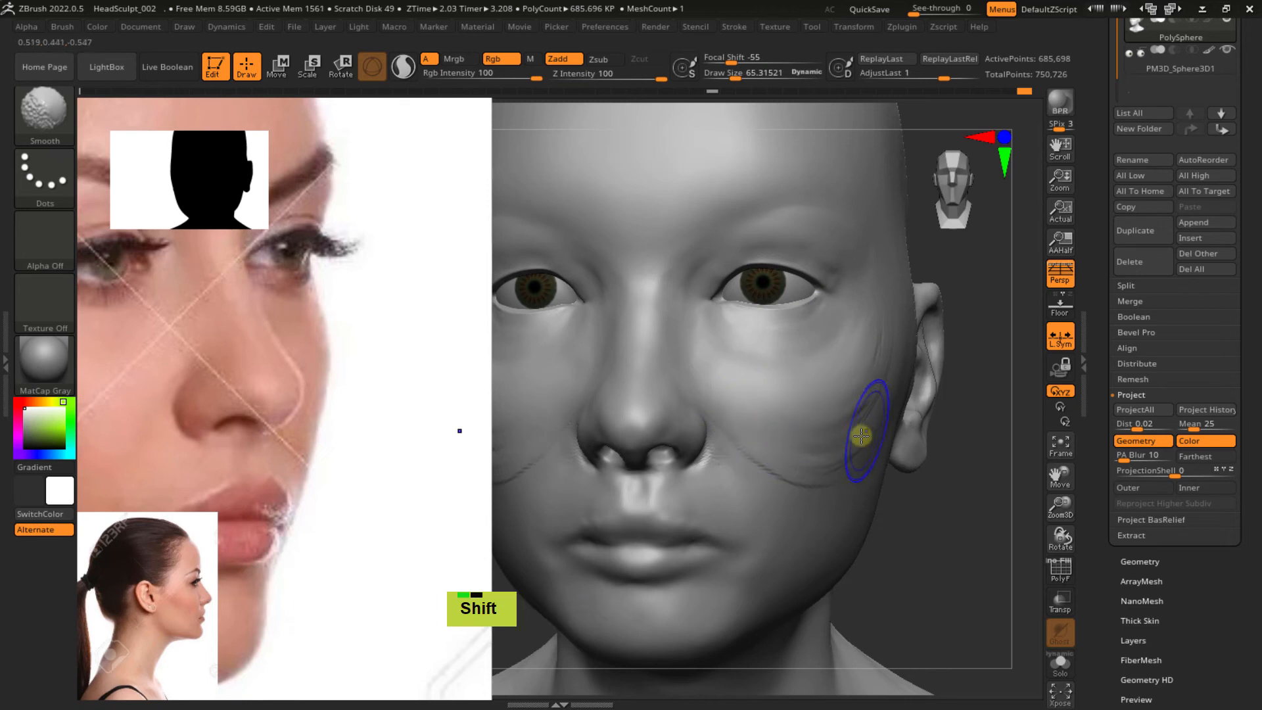
mouse_move(854, 440)
right_mouse_down("ctrl")
mouse_move(817, 420)
mouse_move(838, 417)
right_mouse_up("ctrl")
mouse_move(838, 417)
left_mouse_down("shift")
mouse_move(905, 369)
mouse_move(786, 414)
left_mouse_up("shift")
mouse_move(825, 458)
left_mouse_down("shift")
mouse_move(772, 436)
mouse_move(836, 484)
mouse_move(890, 442)
left_mouse_up("shift")
right_click(875, 418, "alt")
right_click_drag(875, 418, 772, 442, "alt")
left_click_drag(853, 372, 845, 391, "shift")
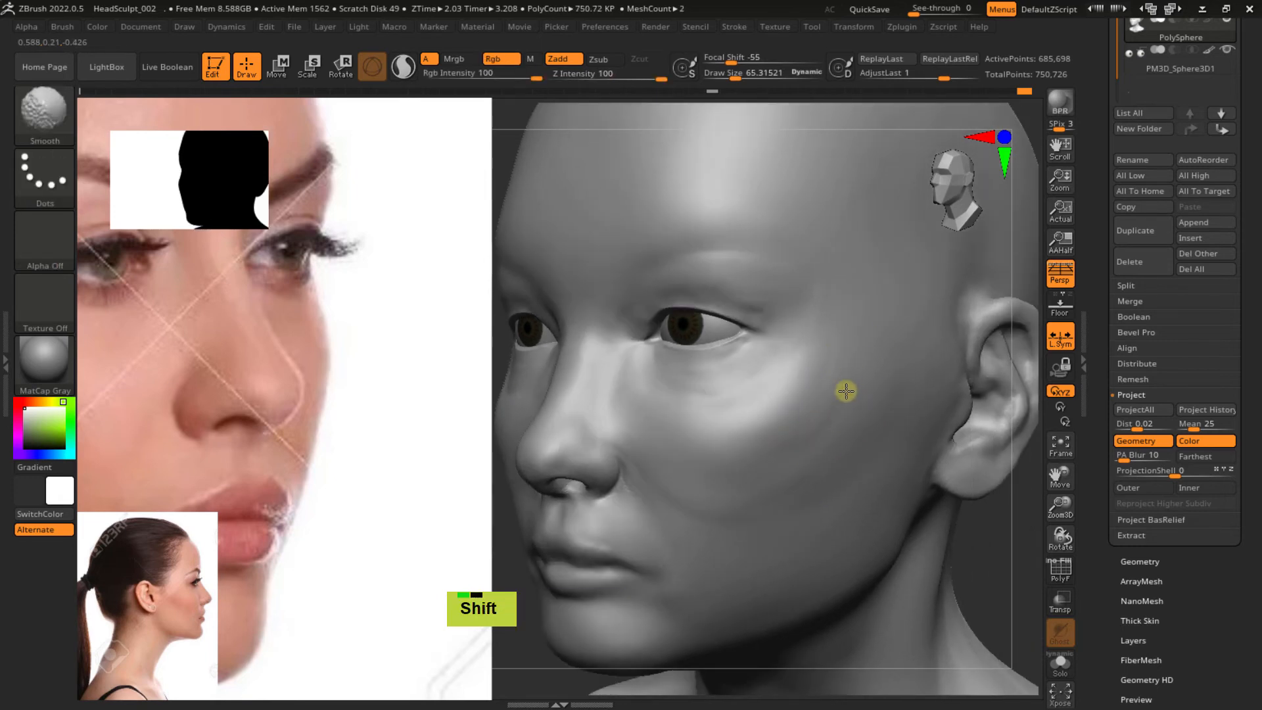
left_click_drag(813, 453, 813, 405, "shift")
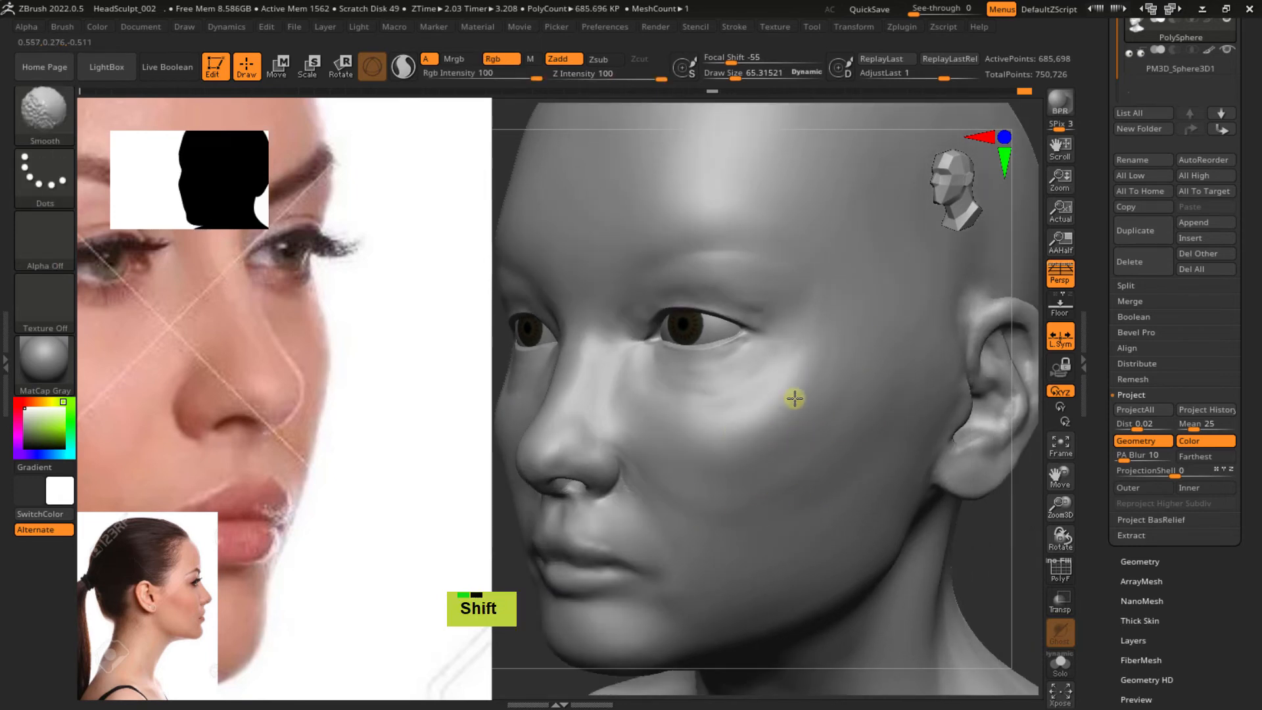
Build up the cheek from beside the nostril down past the mouth corner with ClayBuildup strokes
mouse_move(808, 428)
right_mouse_down()
mouse_move(842, 372)
mouse_move(831, 417)
mouse_move(809, 397)
mouse_move(766, 445)
mouse_move(789, 428)
mouse_move(831, 431)
mouse_move(801, 424)
mouse_move(795, 338)
right_mouse_up()
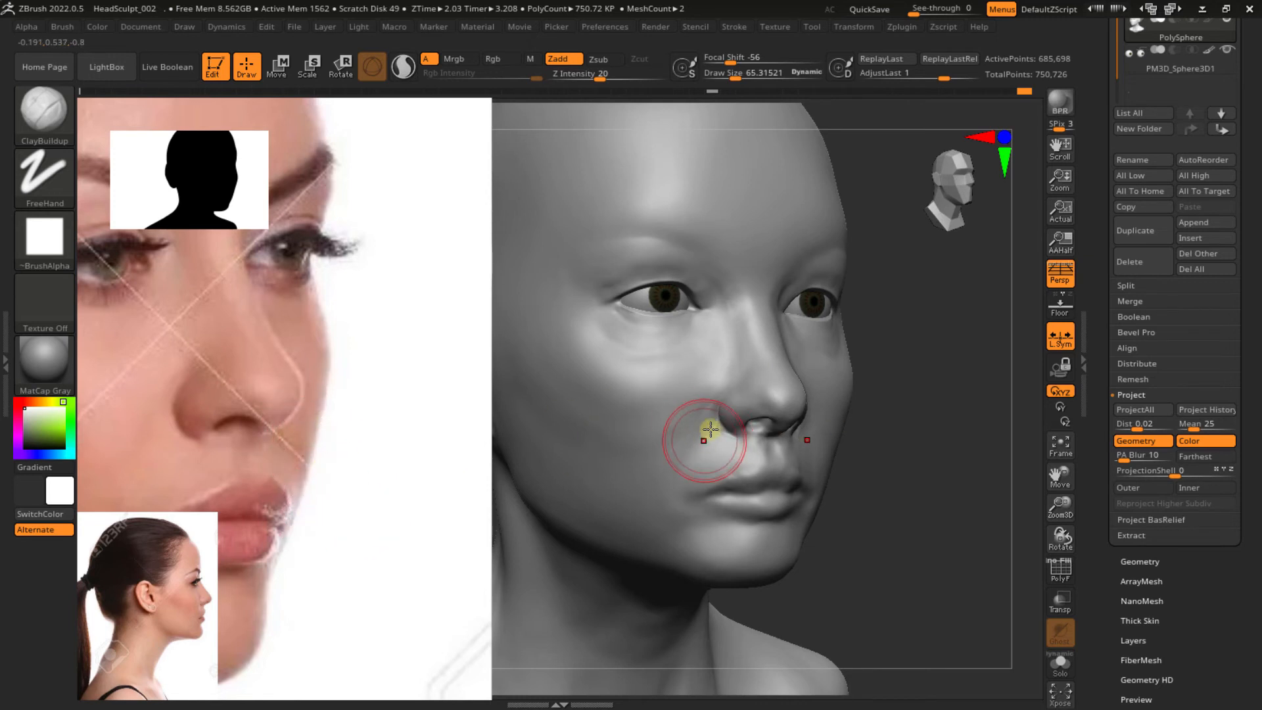
right_click_drag(898, 458, 913, 445)
right_click_drag(909, 401, 915, 465)
right_click_drag(879, 404, 831, 384, "alt")
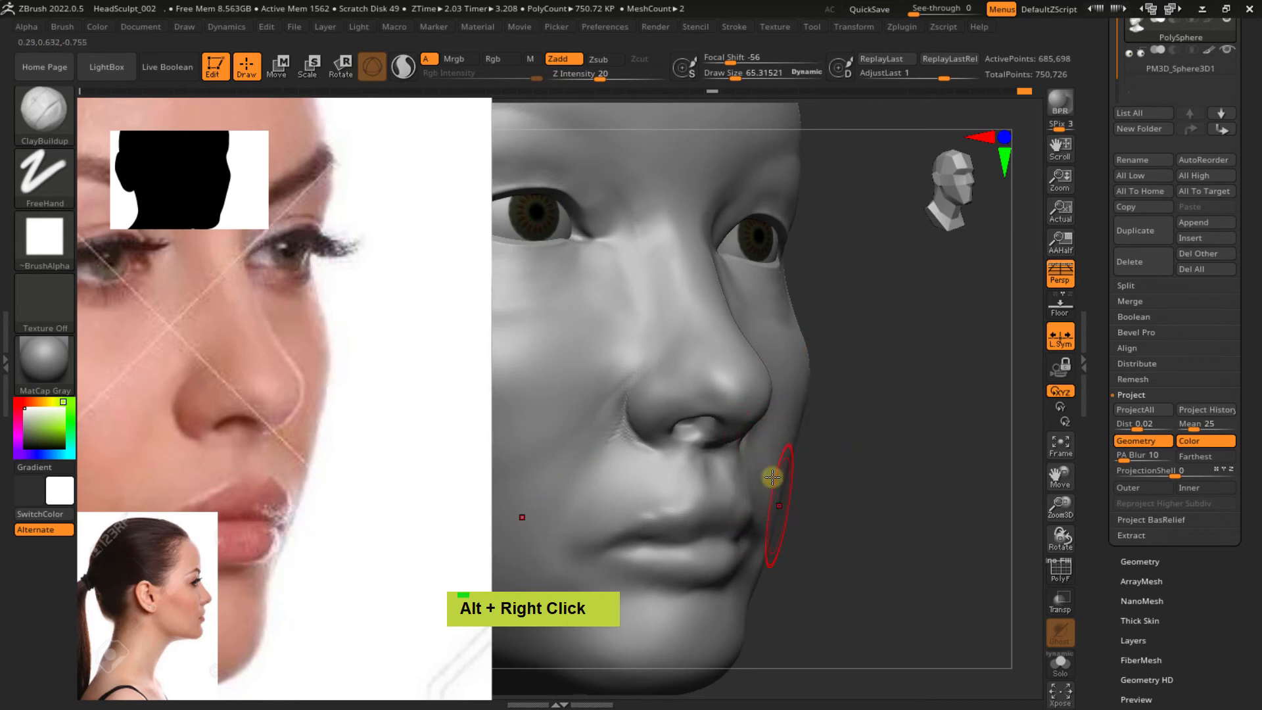
right_click_drag(803, 456, 674, 397)
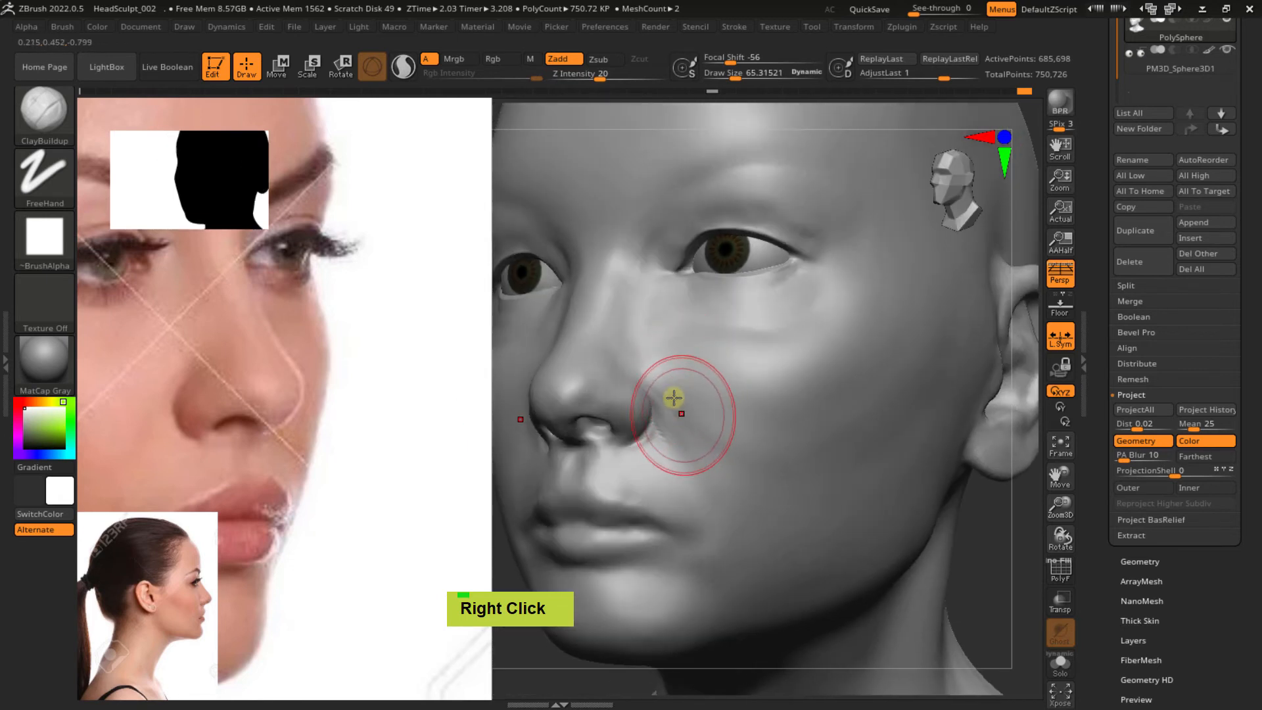
double_click(704, 457)
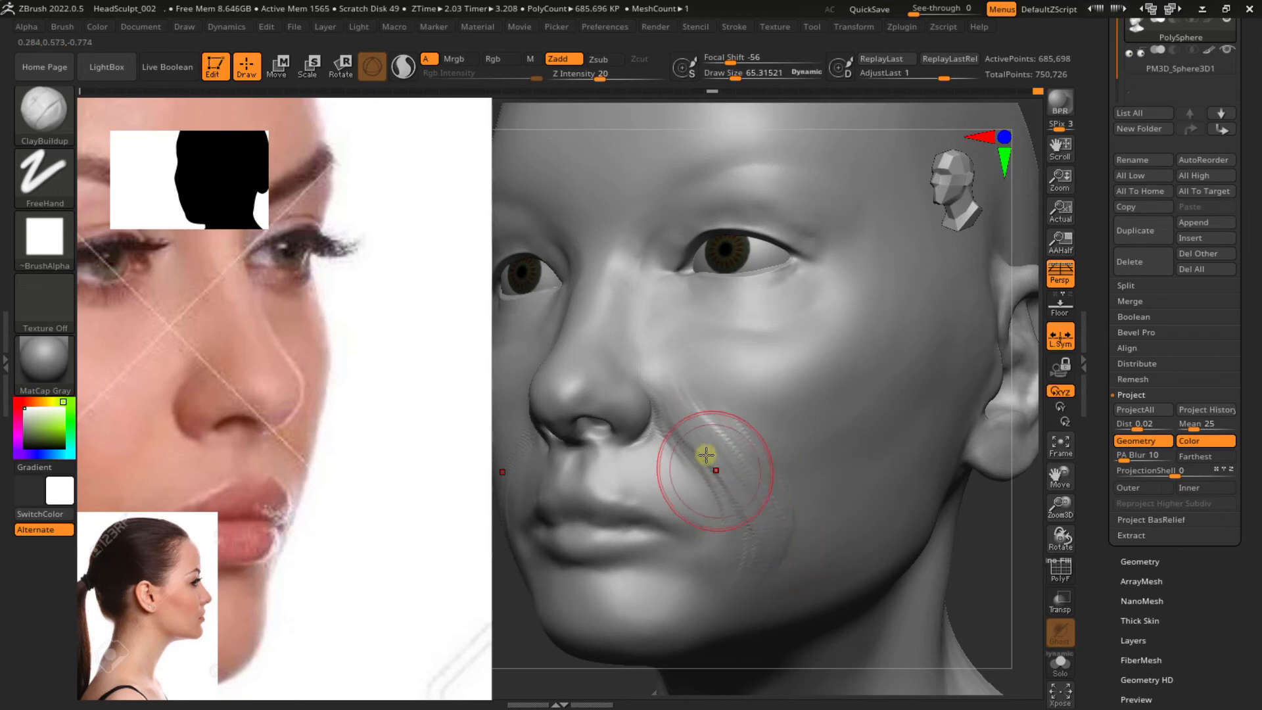
double_click(729, 460)
right_click_drag(800, 421, 829, 393)
right_click_drag(829, 393, 862, 397)
right_click_drag(791, 412, 789, 444, "ctrl")
mouse_move(778, 428)
right_mouse_down("ctrl")
mouse_move(747, 314)
mouse_move(763, 433)
mouse_move(736, 425)
mouse_move(769, 457)
right_mouse_up("ctrl")
right_click_drag(769, 457, 729, 447)
left_click_drag(736, 394, 782, 477)
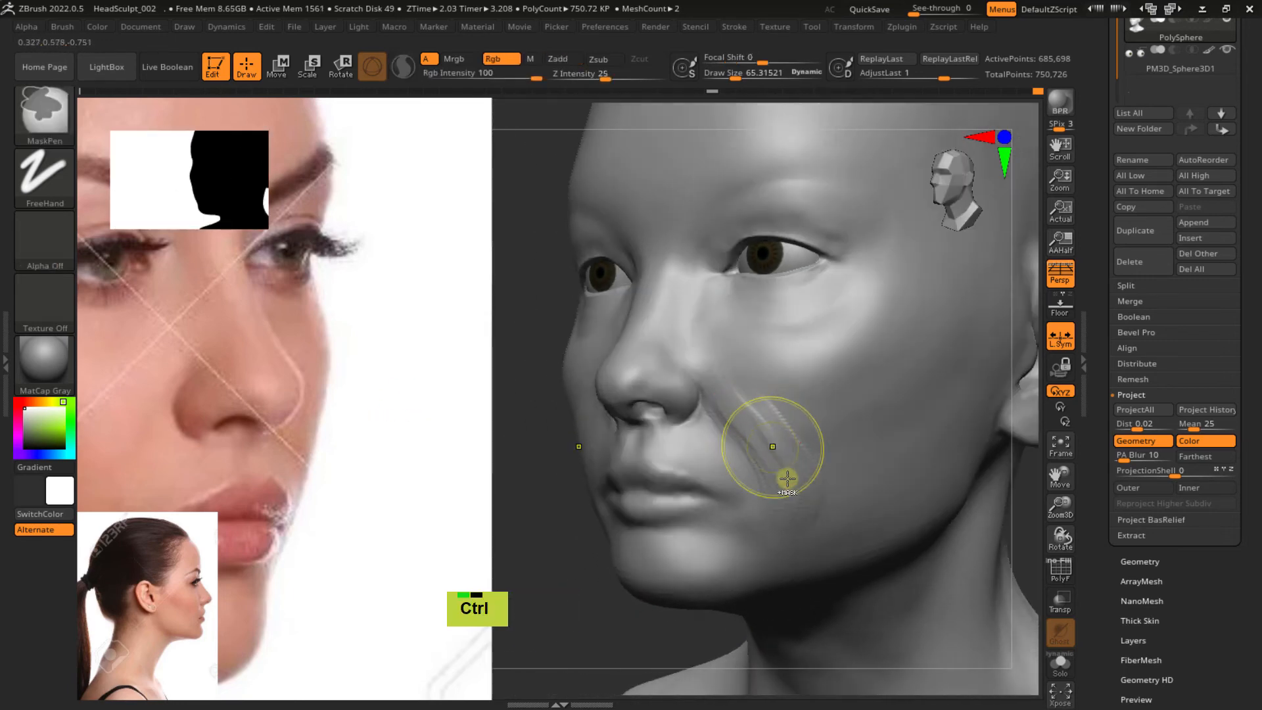
Smooth the strokes between the nostril and the mouth corner into a soft fold
right_click_drag(786, 479, 787, 516, "ctrl")
mouse_move(721, 372)
left_mouse_down("shift")
mouse_move(732, 392)
mouse_move(758, 391)
left_mouse_up("shift")
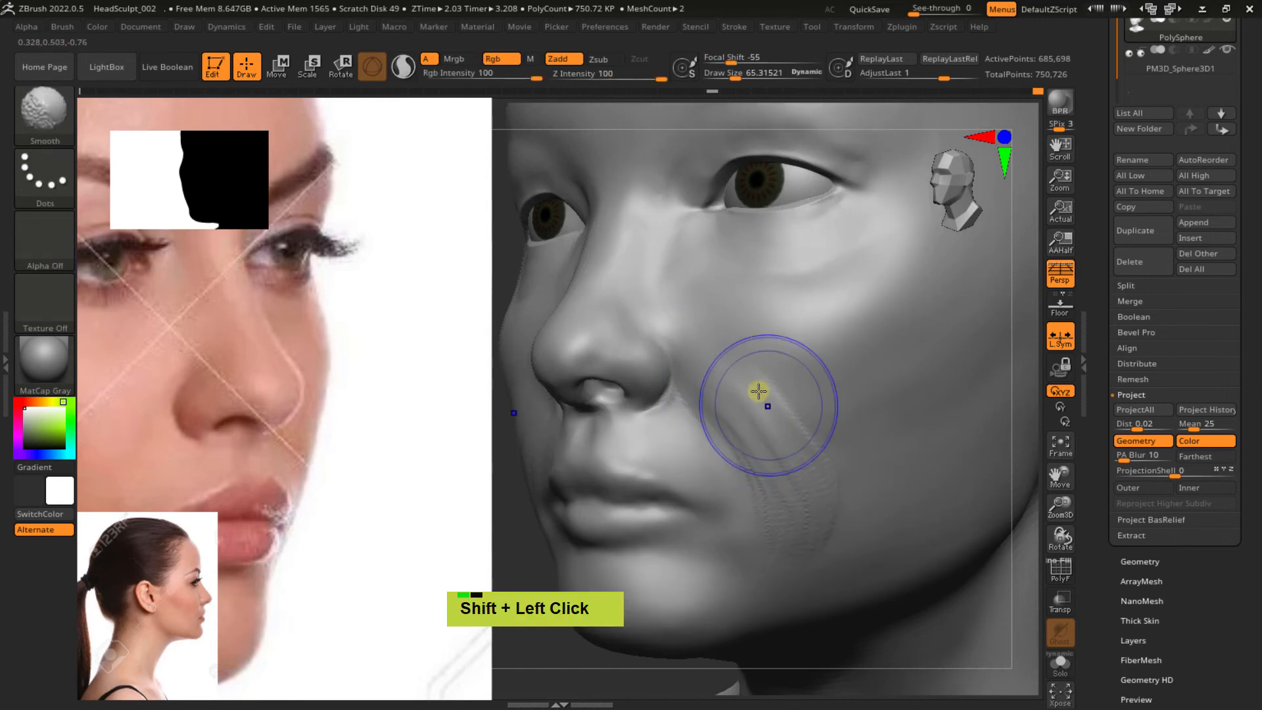
left_click_drag(766, 482, 774, 509, "shift")
mouse_move(740, 408)
left_mouse_down()
mouse_move(765, 508)
mouse_move(751, 423)
mouse_move(772, 457)
left_mouse_up()
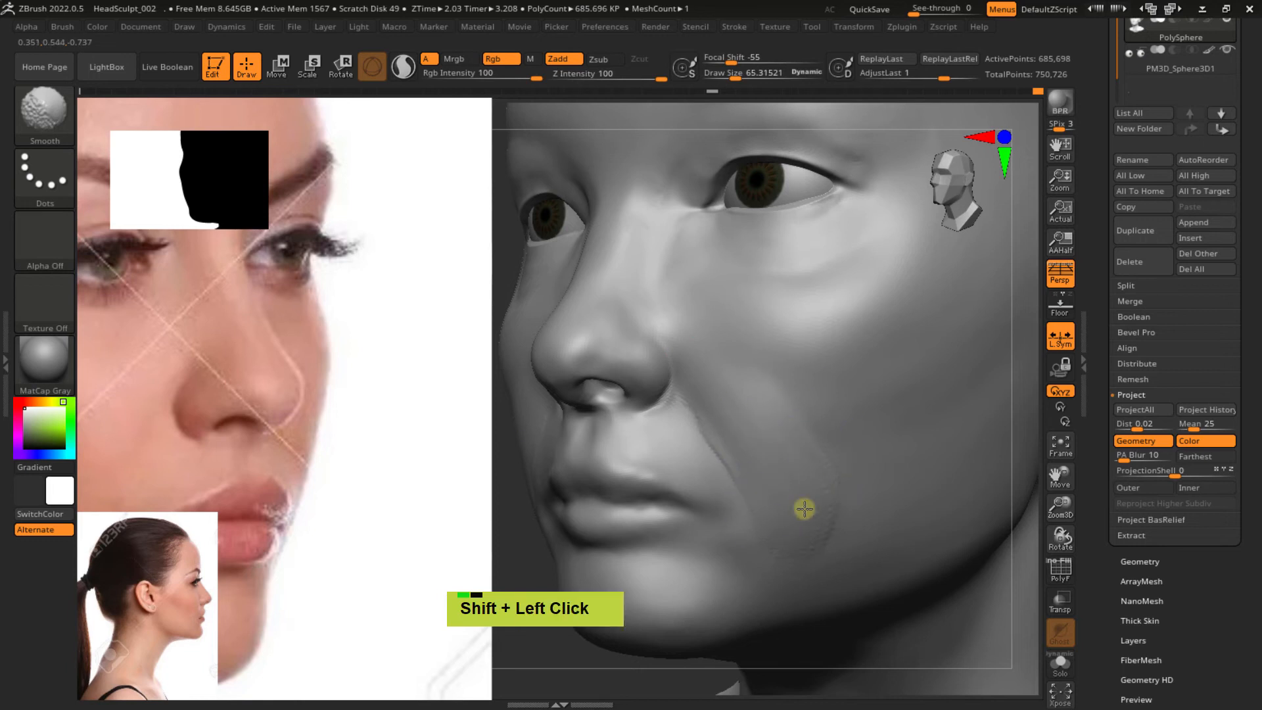
left_click_drag(804, 508, 808, 527, "shift")
left_click_drag(775, 468, 782, 498, "shift")
right_click_drag(794, 487, 778, 427, "ctrl")
mouse_move(778, 434)
right_mouse_down()
mouse_move(758, 460)
mouse_move(782, 447)
right_mouse_up()
mouse_move(777, 436)
left_mouse_down("shift")
mouse_move(791, 459)
mouse_move(841, 471)
left_mouse_up("shift")
Set the draw size to about 90 and build up the jawline from below the ear toward the chin
mouse_move(854, 454)
right_mouse_down("alt")
mouse_move(800, 417)
mouse_move(881, 368)
right_mouse_up("alt")
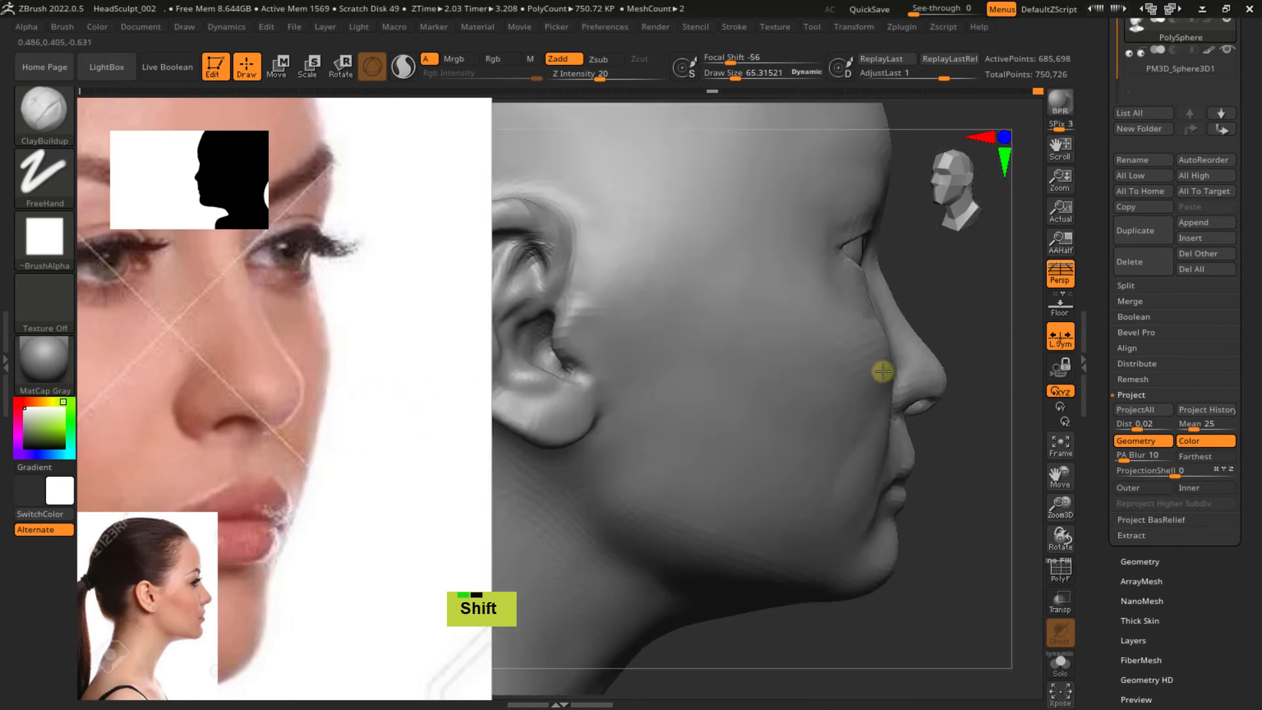
right_click_drag(749, 388, 655, 363, "alt")
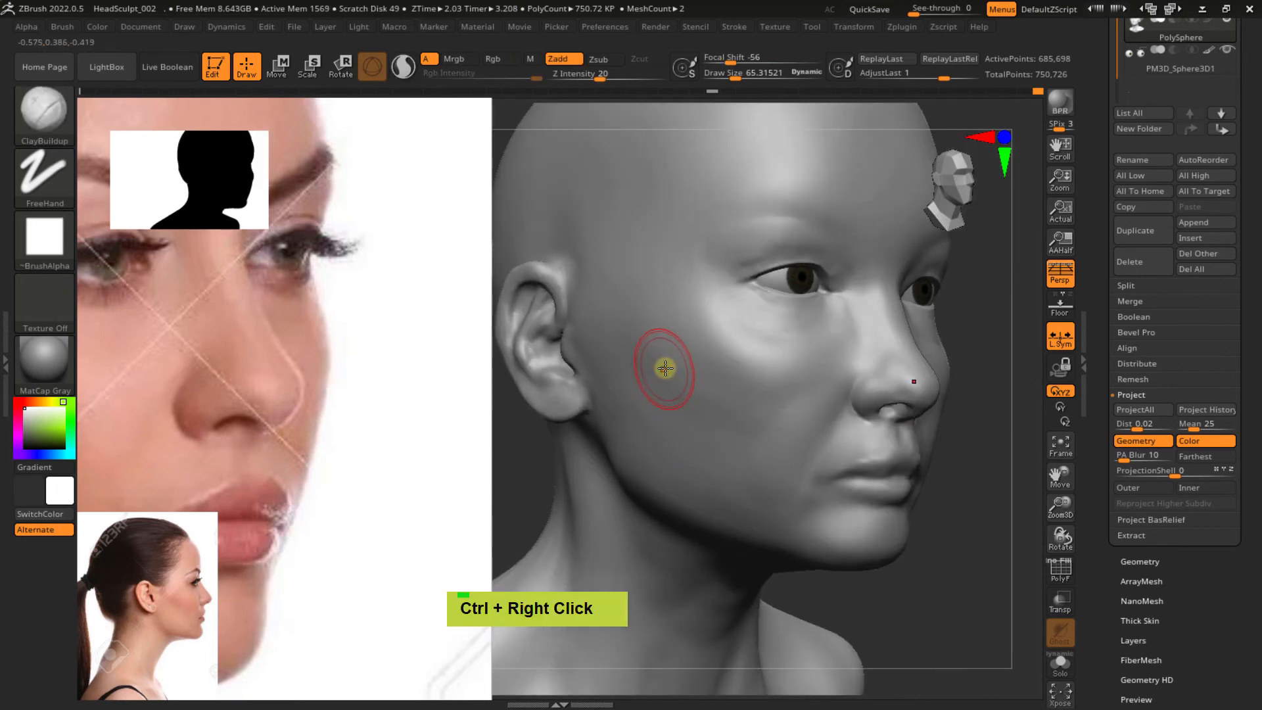
right_click_drag(692, 417, 671, 363, "alt")
key("s")
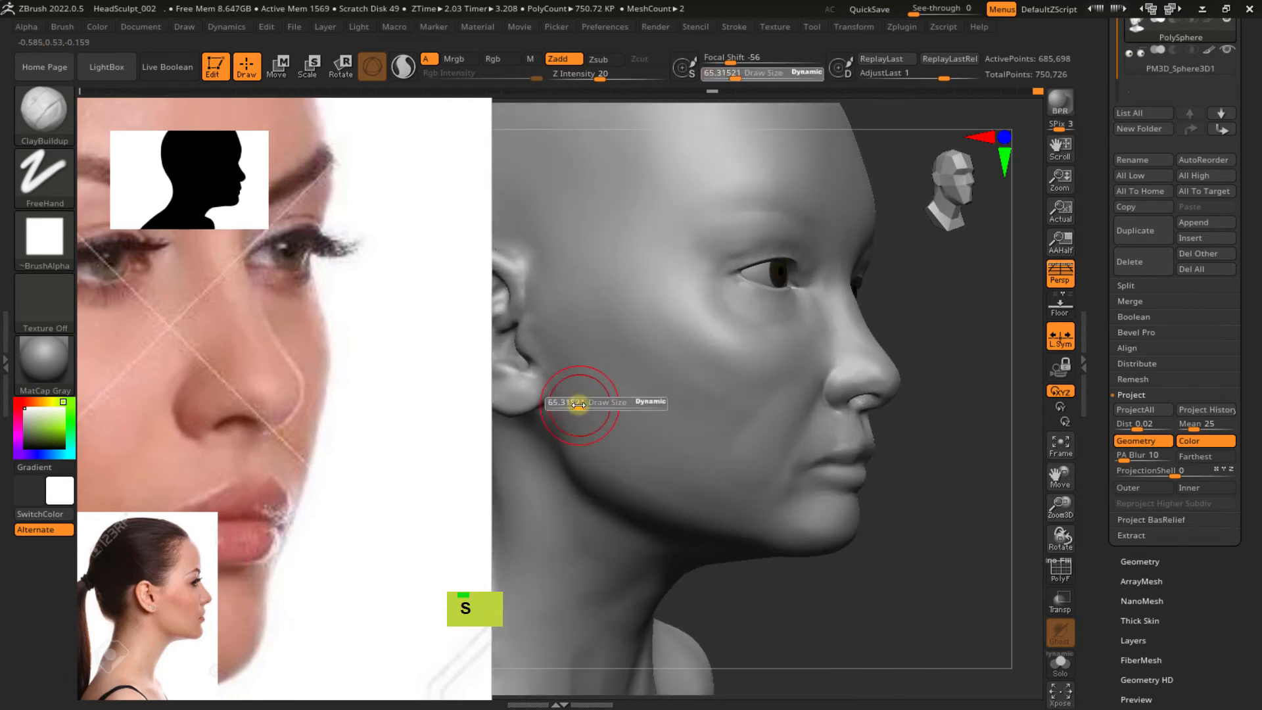
left_click_drag(584, 407, 585, 407)
left_click_drag(602, 451, 572, 391)
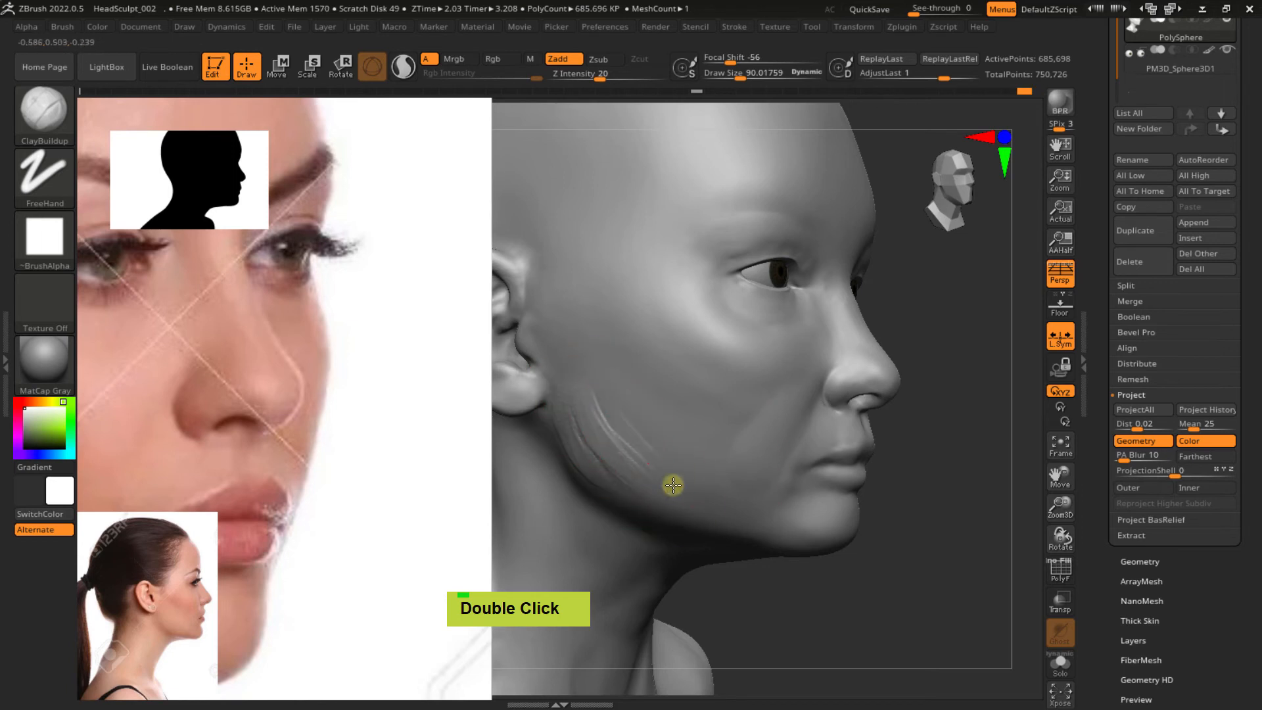
left_click_drag(575, 377, 592, 418)
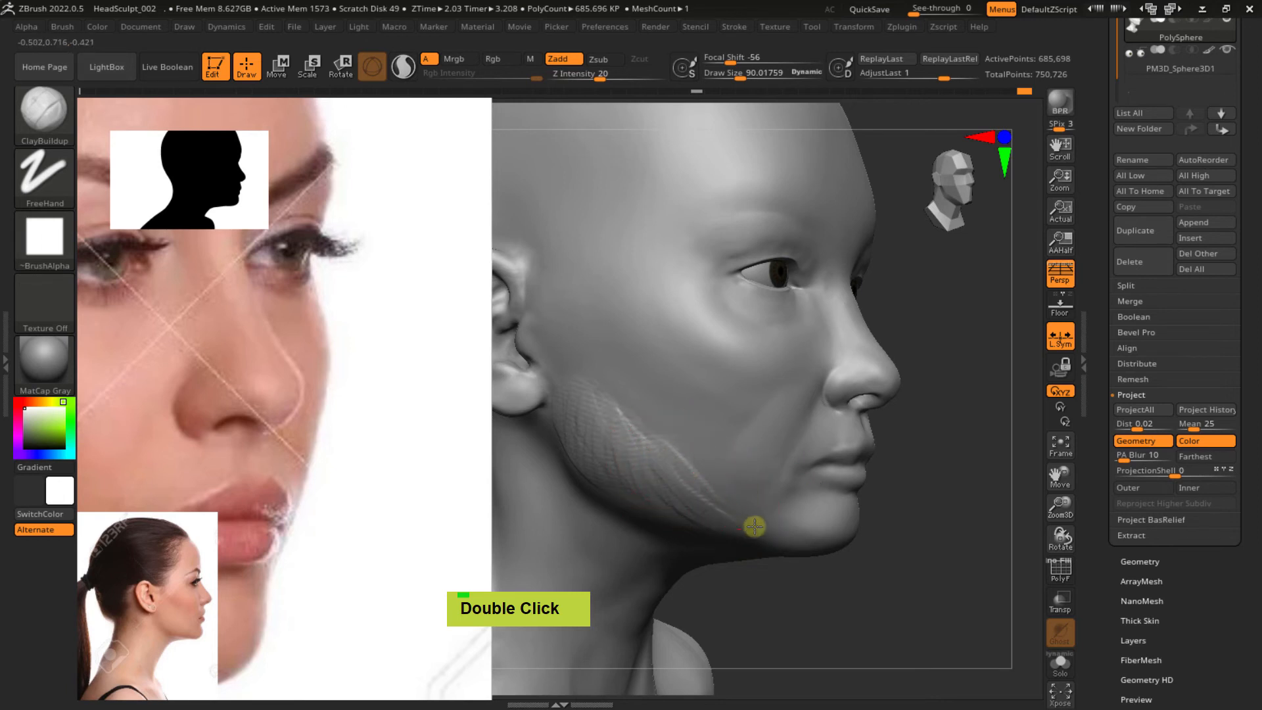
Carve the lower cheek just above the jawline with inverted ClayBuildup strokes
mouse_move(751, 523)
right_mouse_down()
mouse_move(684, 484)
mouse_move(714, 466)
right_mouse_up()
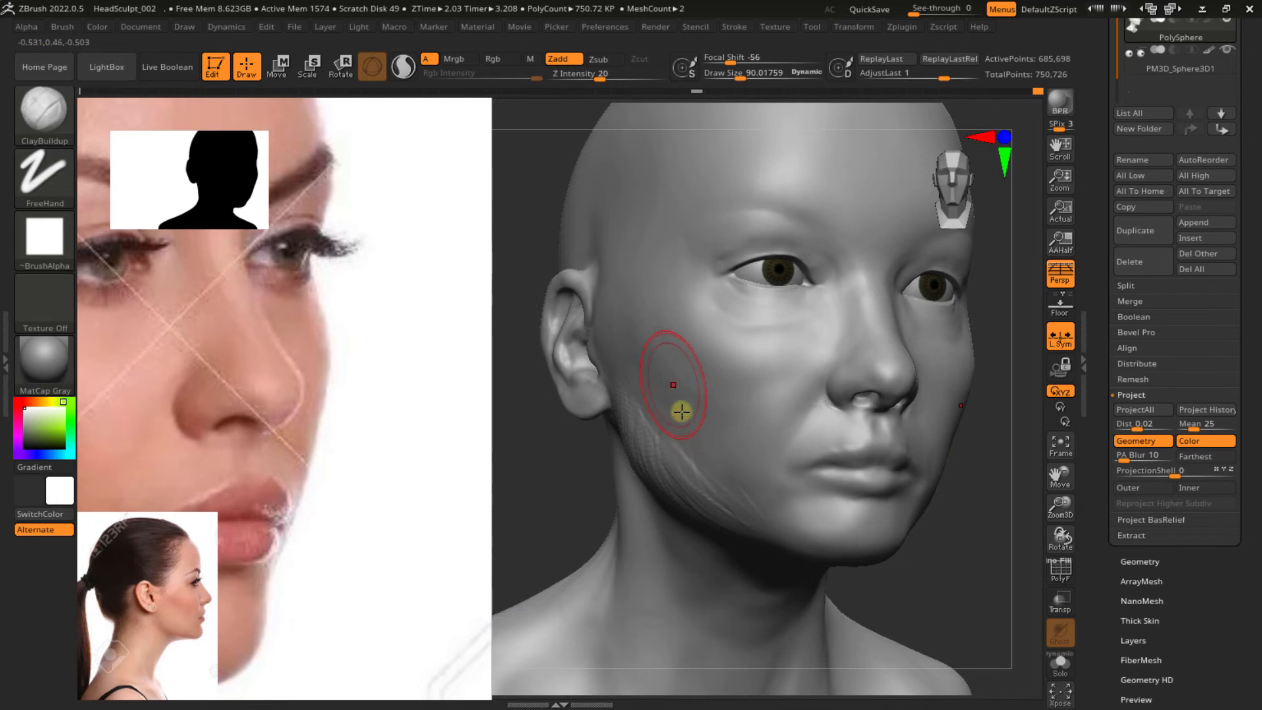
right_click_drag(667, 393, 690, 400)
mouse_move(633, 381)
left_mouse_down("alt")
mouse_move(695, 428)
mouse_move(677, 415)
mouse_move(728, 418)
left_mouse_up("alt")
mouse_move(649, 374)
left_mouse_down("alt")
mouse_move(681, 412)
mouse_move(647, 398)
left_mouse_up("alt")
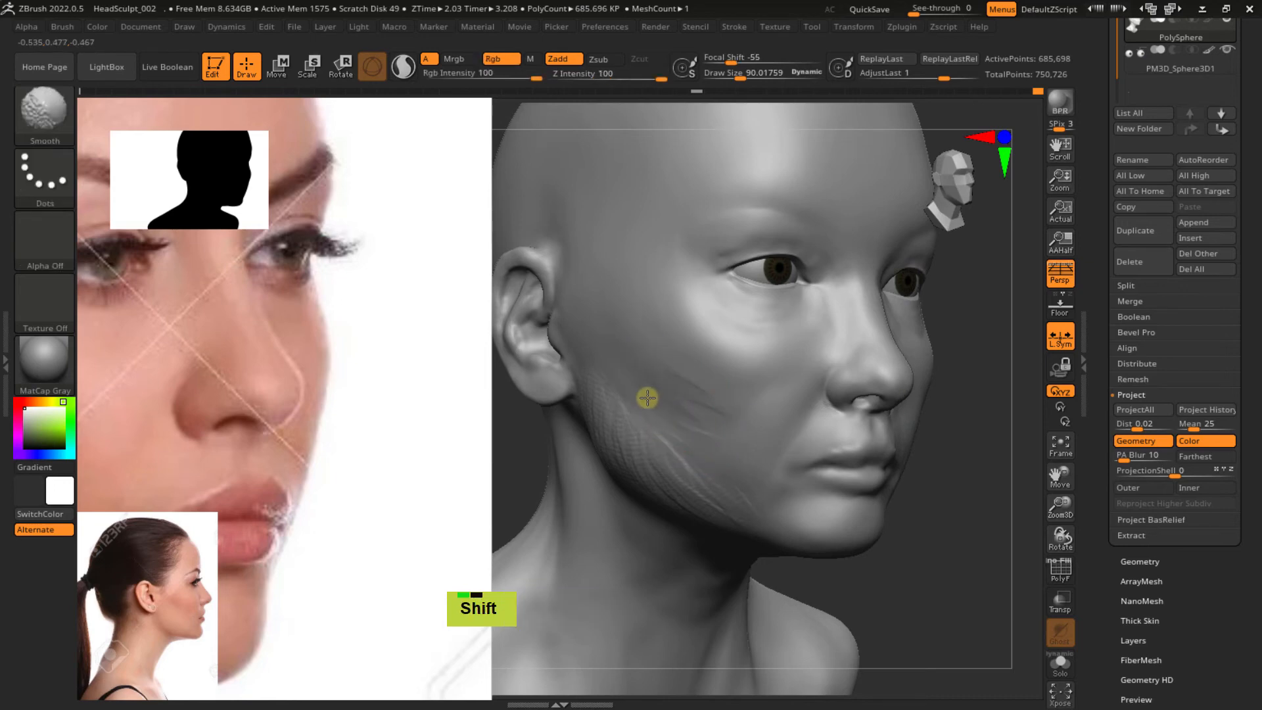
Smooth the strokes along the jawline and lower cheek from the ear toward the chin
right_click_drag(695, 411, 631, 418)
right_click_drag(631, 418, 782, 421, "alt")
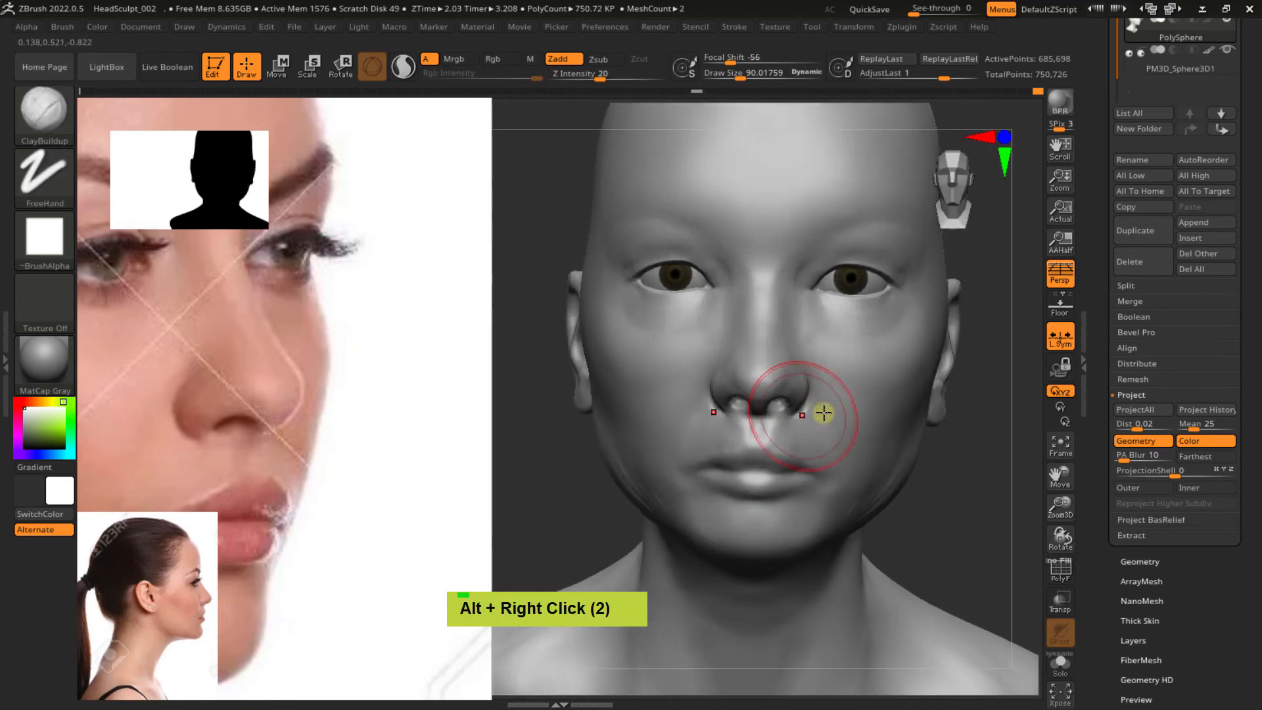
right_click_drag(846, 394, 860, 402, "ctrl")
right_click_drag(860, 402, 766, 368)
mouse_move(766, 368)
right_mouse_down("alt")
mouse_move(755, 364)
mouse_move(817, 388)
mouse_move(819, 377)
right_mouse_up("alt")
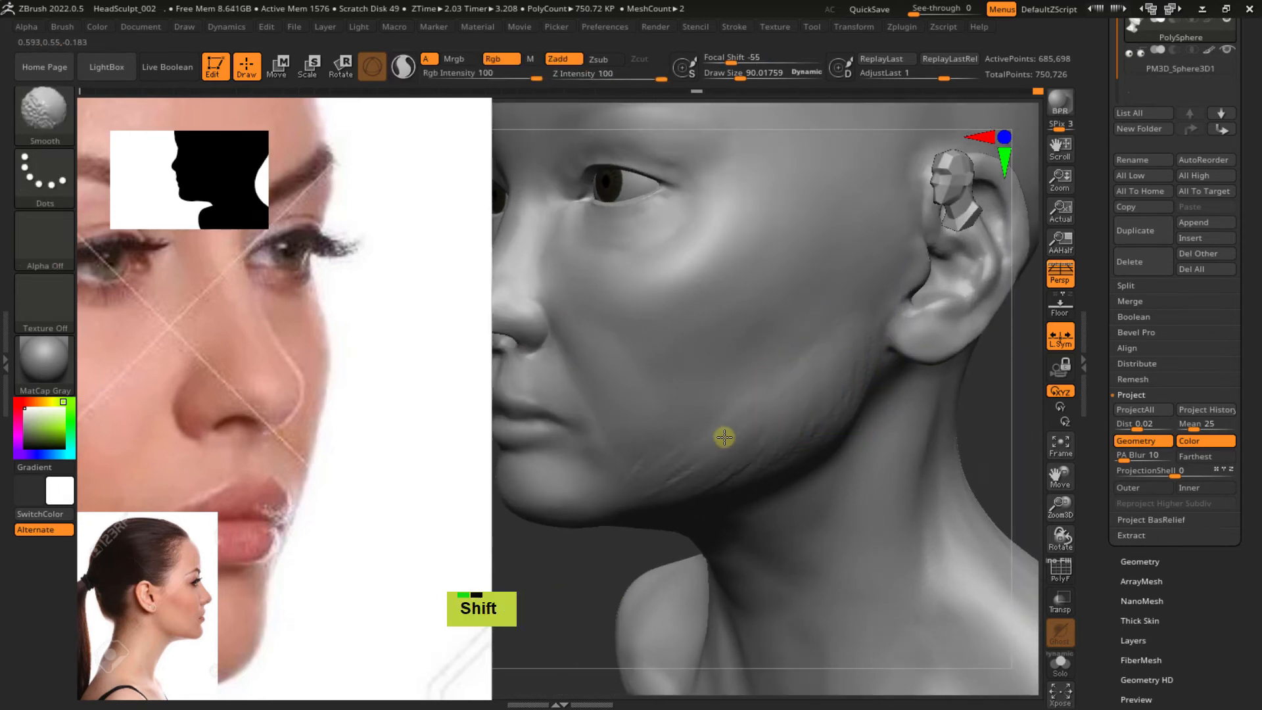
mouse_move(845, 340)
left_mouse_down("shift")
mouse_move(757, 355)
mouse_move(752, 441)
left_mouse_up("shift")
right_click_drag(756, 434, 769, 406)
left_click_drag(769, 405, 651, 491, "shift")
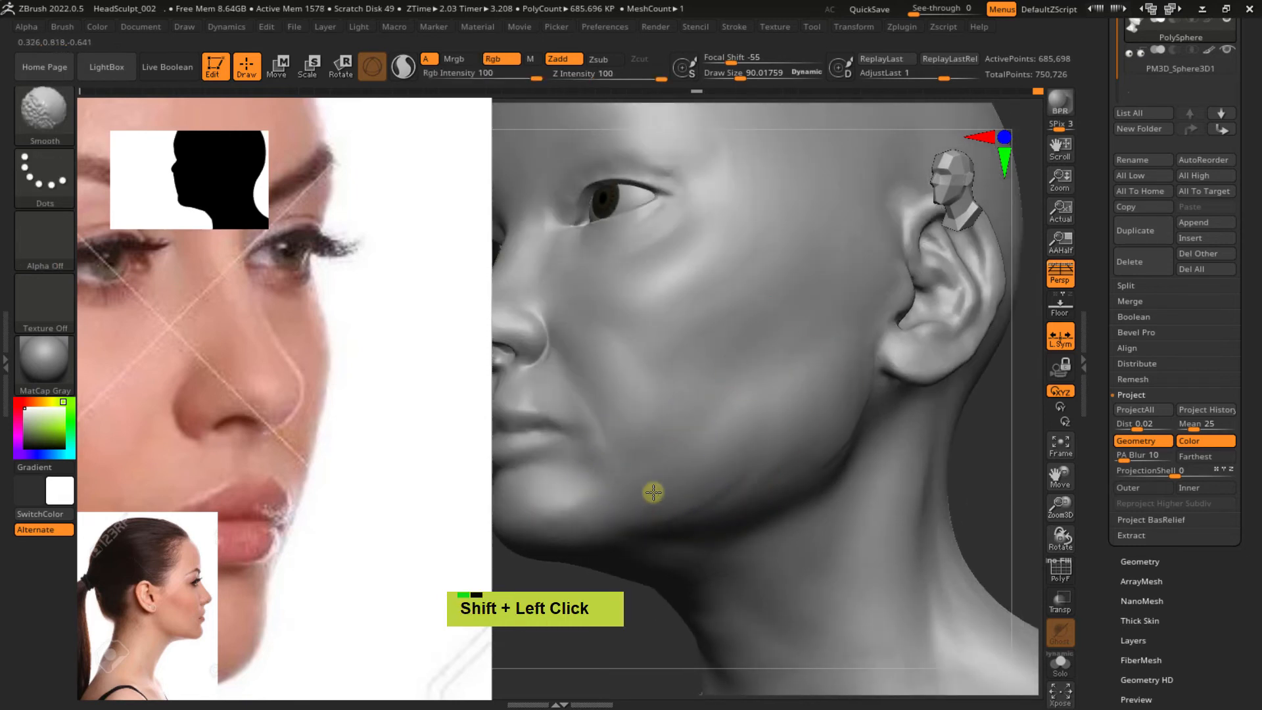
left_click_drag(871, 401, 840, 442, "shift")
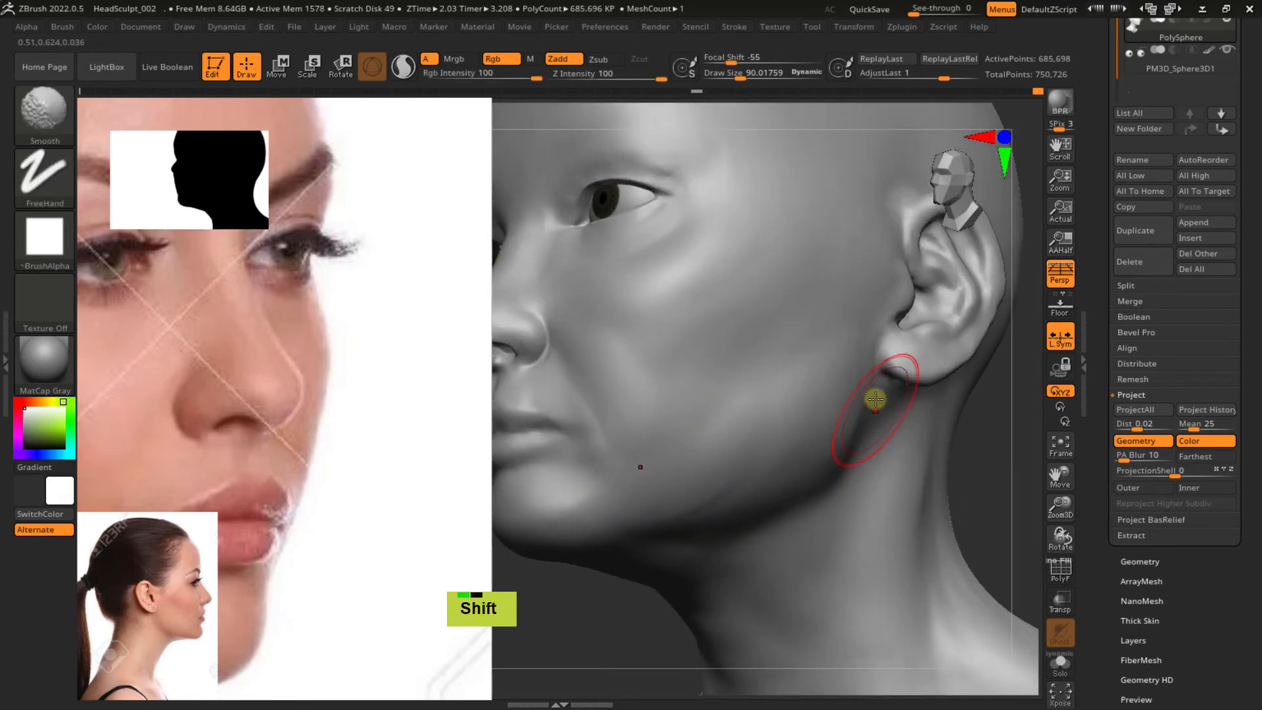
mouse_move(874, 400)
right_mouse_down("alt")
mouse_move(840, 305)
mouse_move(848, 344)
right_mouse_up("alt")
left_click(845, 341, "shift")
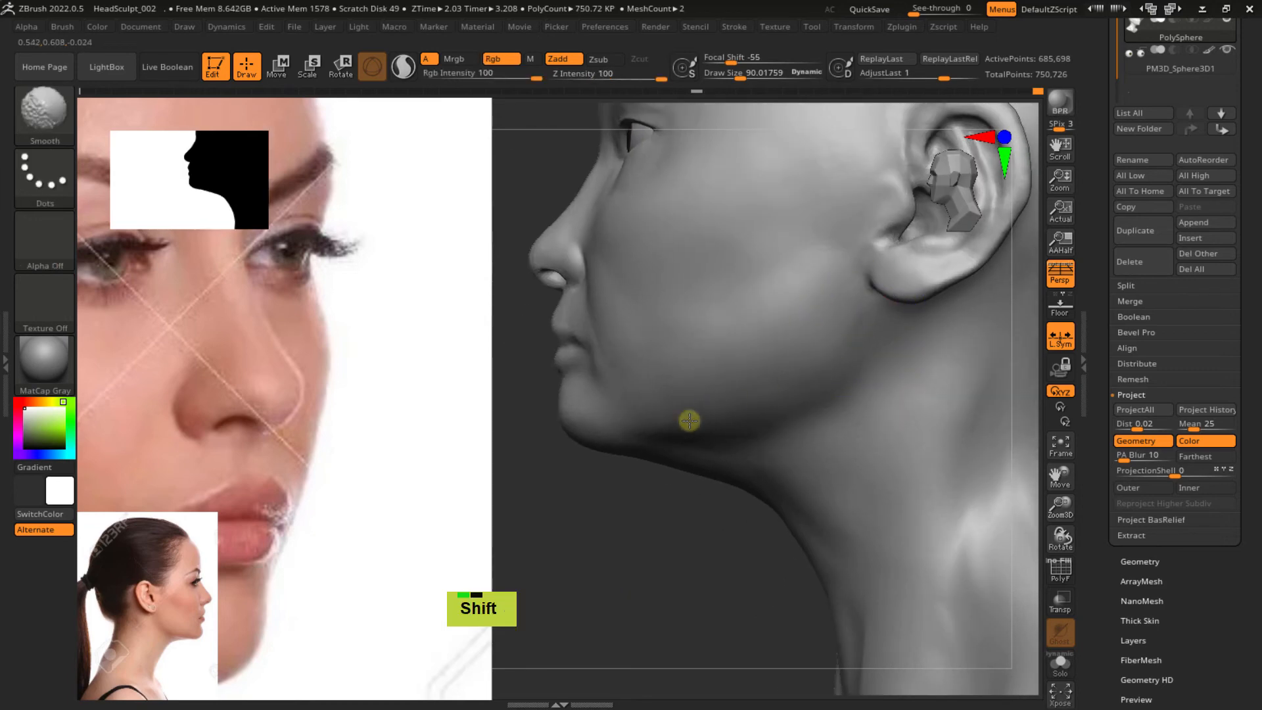
Define the side and lower edges of the philtrum with DamStandard strokes at a draw size of about 23
right_click_drag(748, 415, 755, 442)
right_click_drag(798, 484, 809, 405)
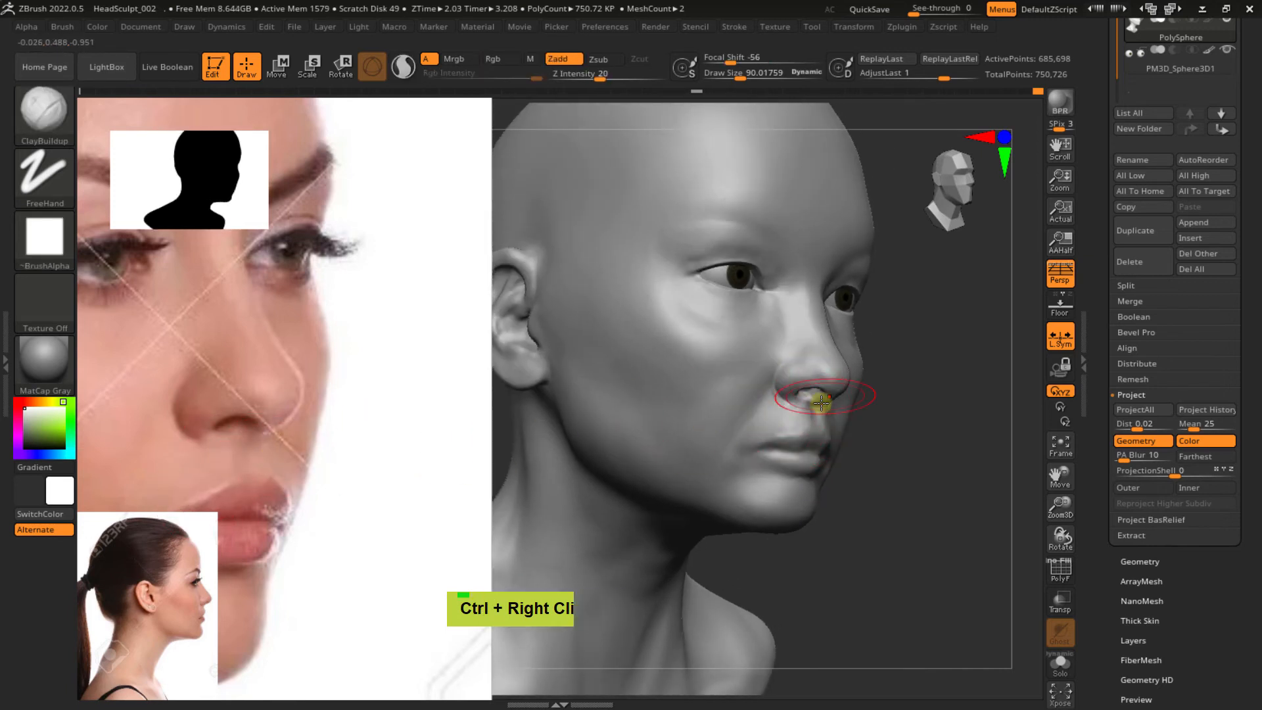
mouse_move(817, 394)
right_mouse_down()
mouse_move(839, 450)
mouse_move(832, 401)
mouse_move(763, 383)
mouse_move(770, 428)
mouse_move(766, 397)
right_mouse_up()
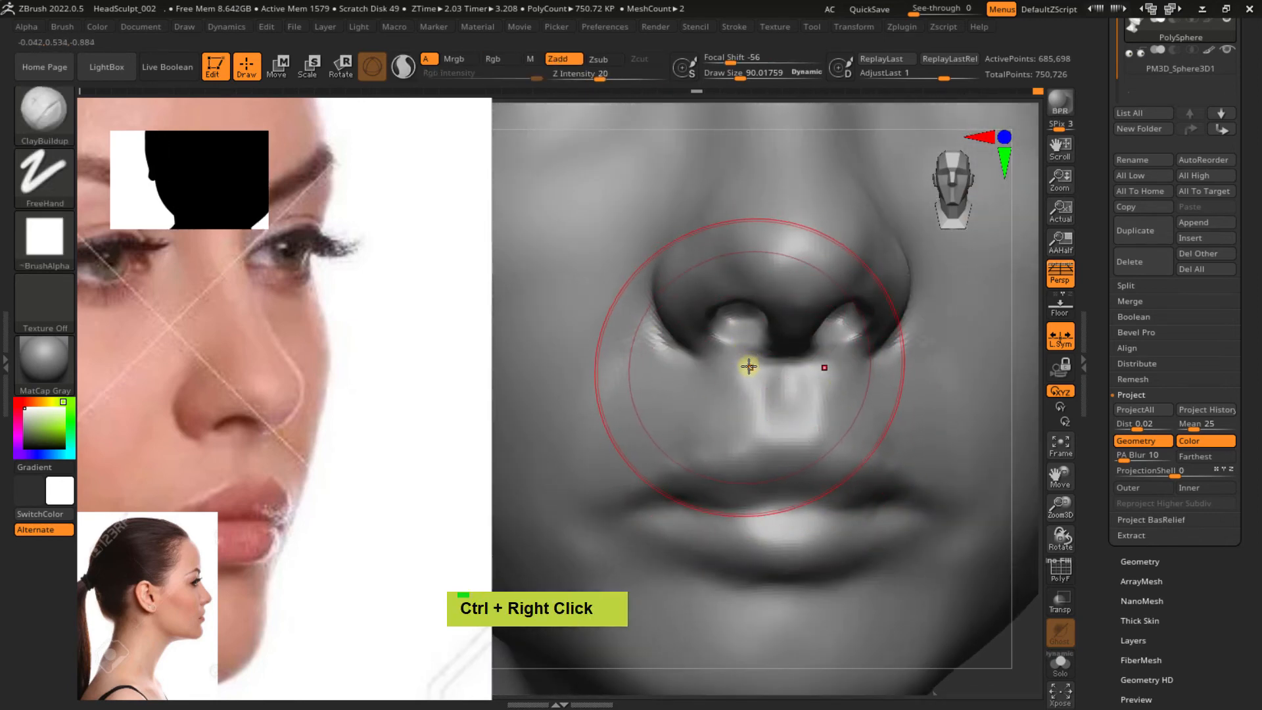
key("b")
key("d")
key("s")
key("s")
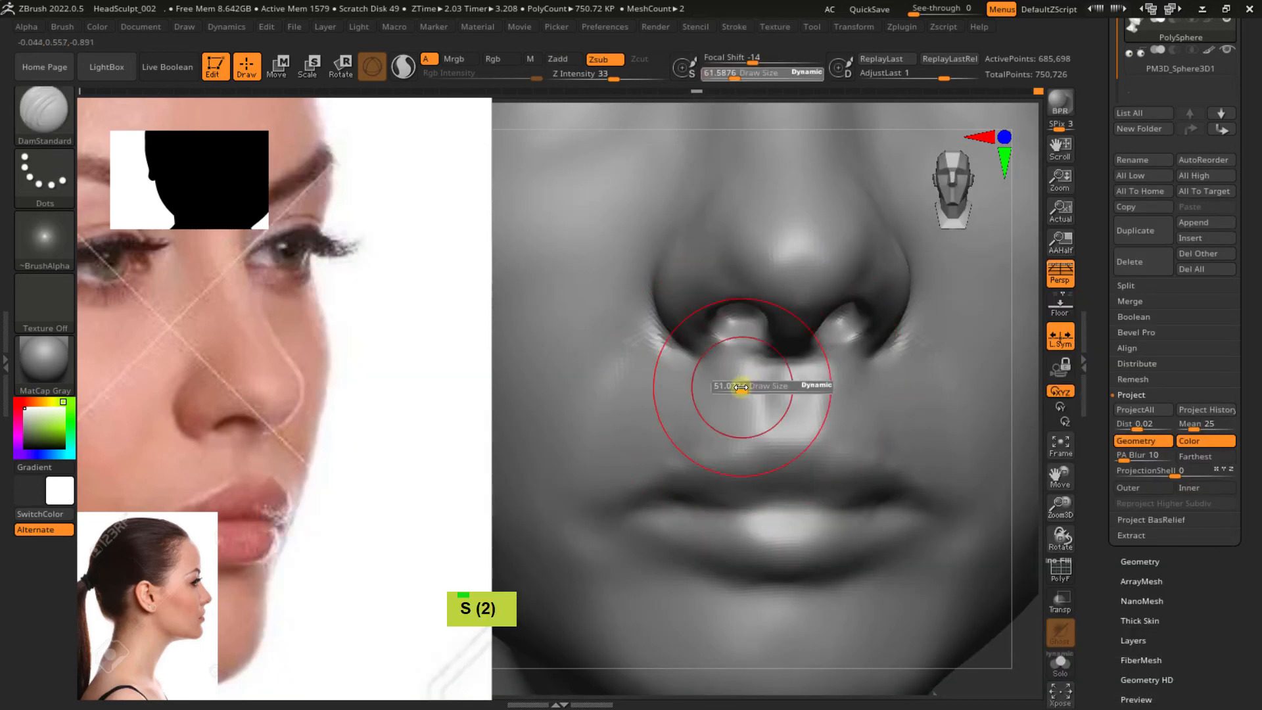
left_click_drag(734, 391, 756, 410)
right_click_drag(756, 373, 678, 360, "alt")
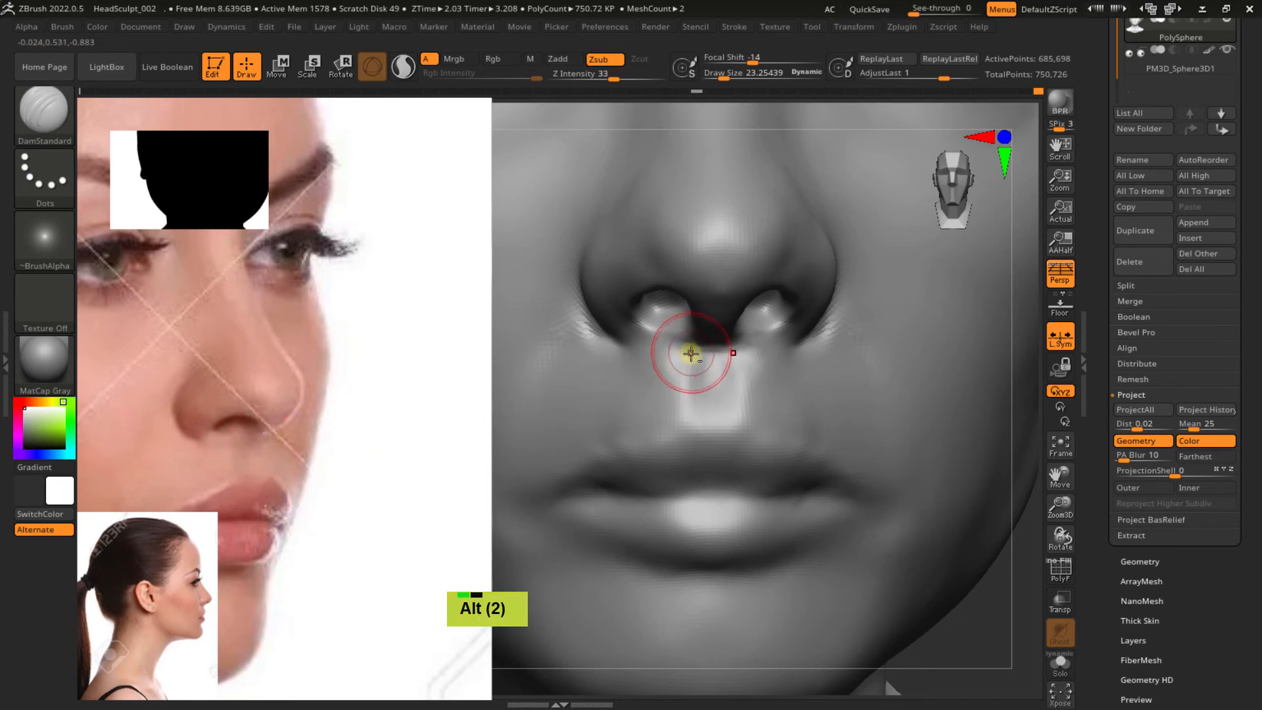
left_click_drag(687, 357, 681, 416, "alt")
mouse_move(694, 357)
left_mouse_down("alt")
mouse_move(688, 430)
mouse_move(701, 428)
mouse_move(685, 406)
mouse_move(719, 436)
left_mouse_up("alt")
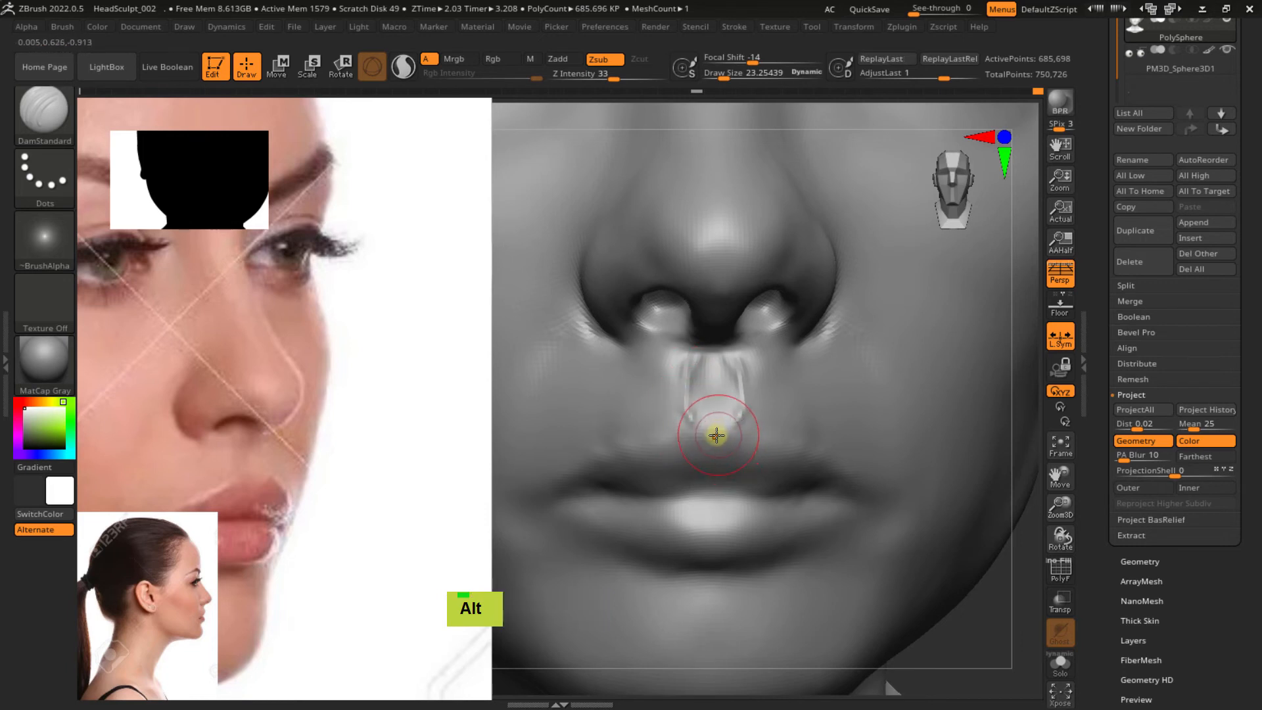
double_click(724, 430)
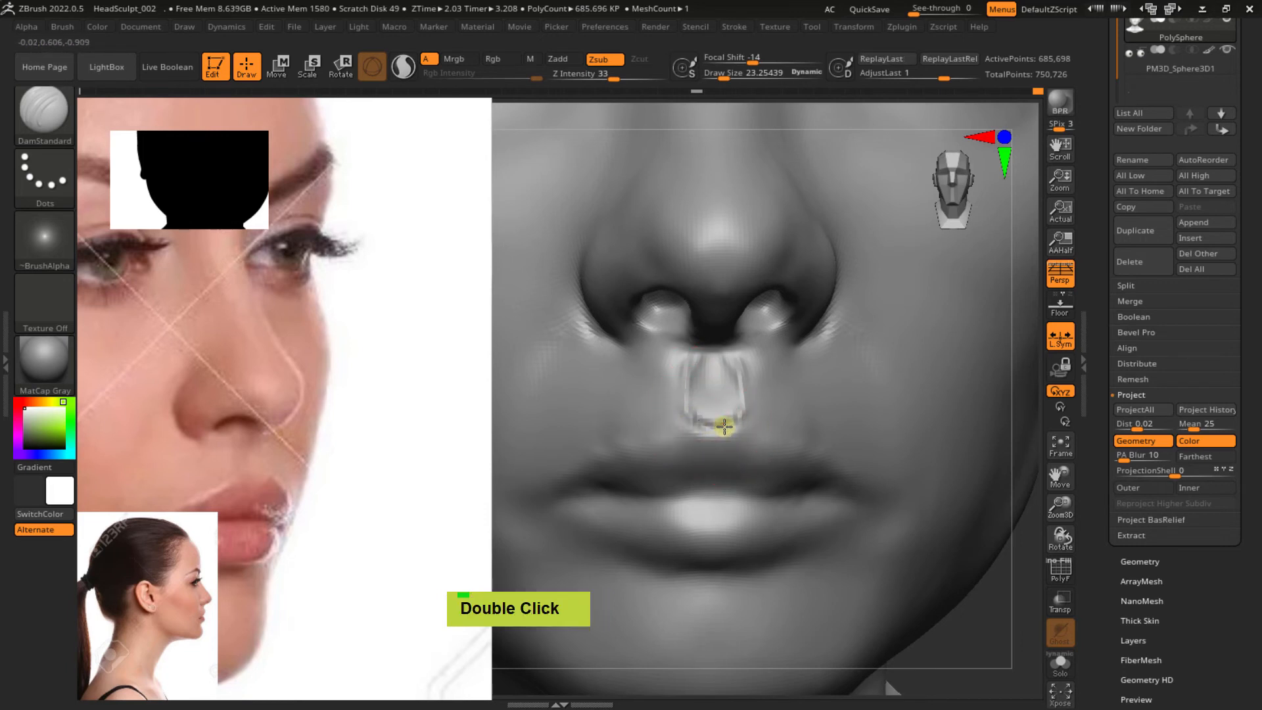
Smooth the DamStandard strokes inside the philtrum and along its lower edge
left_click_drag(704, 417, 706, 418, "shift")
left_click(715, 372, "shift")
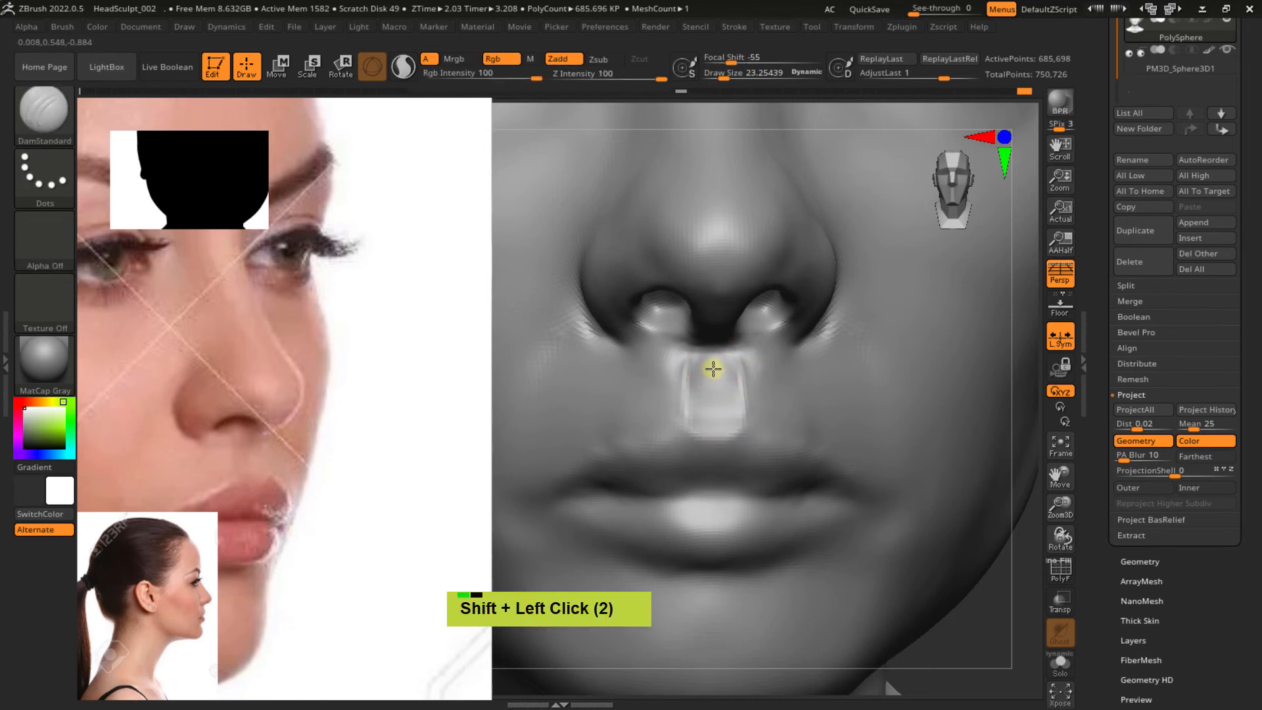
mouse_move(712, 385)
right_mouse_down()
mouse_move(746, 411)
mouse_move(702, 398)
right_mouse_up()
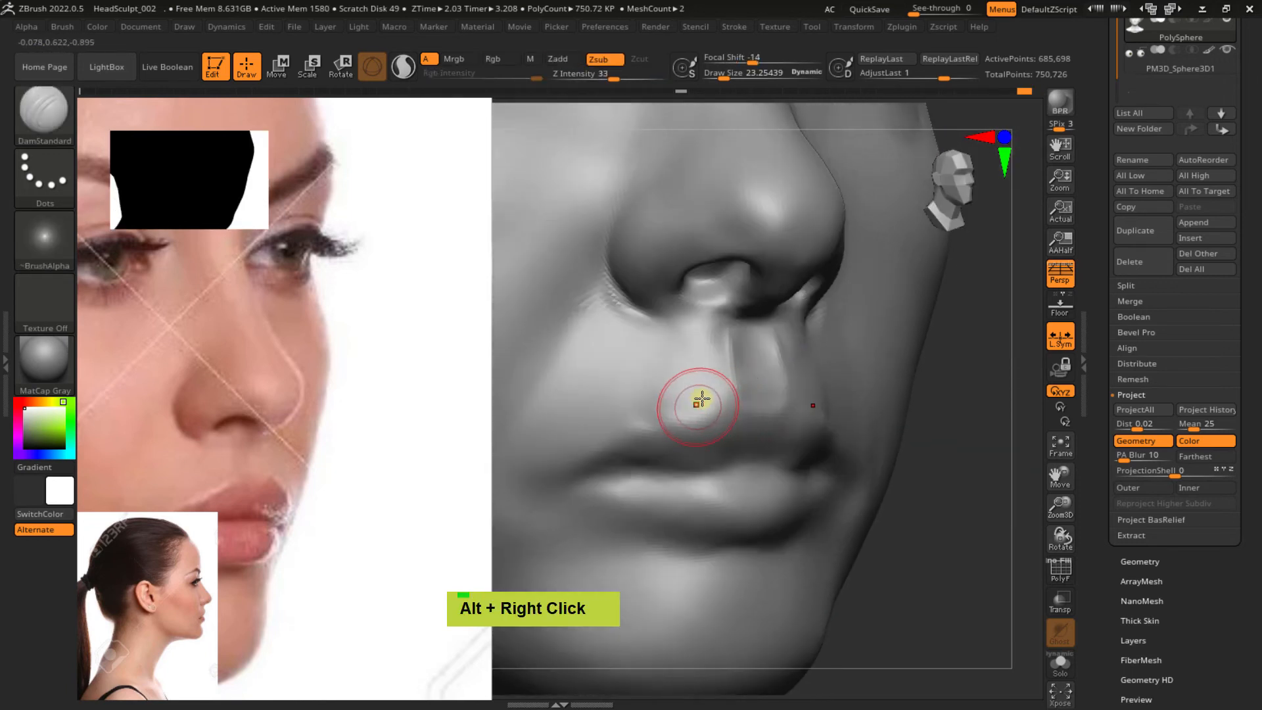
Define the upper lip's border with inverted DamStandard strokes and shift the reference photo so the lips show fully
mouse_move(725, 397)
left_mouse_down("alt")
mouse_move(681, 420)
mouse_move(722, 398)
left_mouse_up("alt")
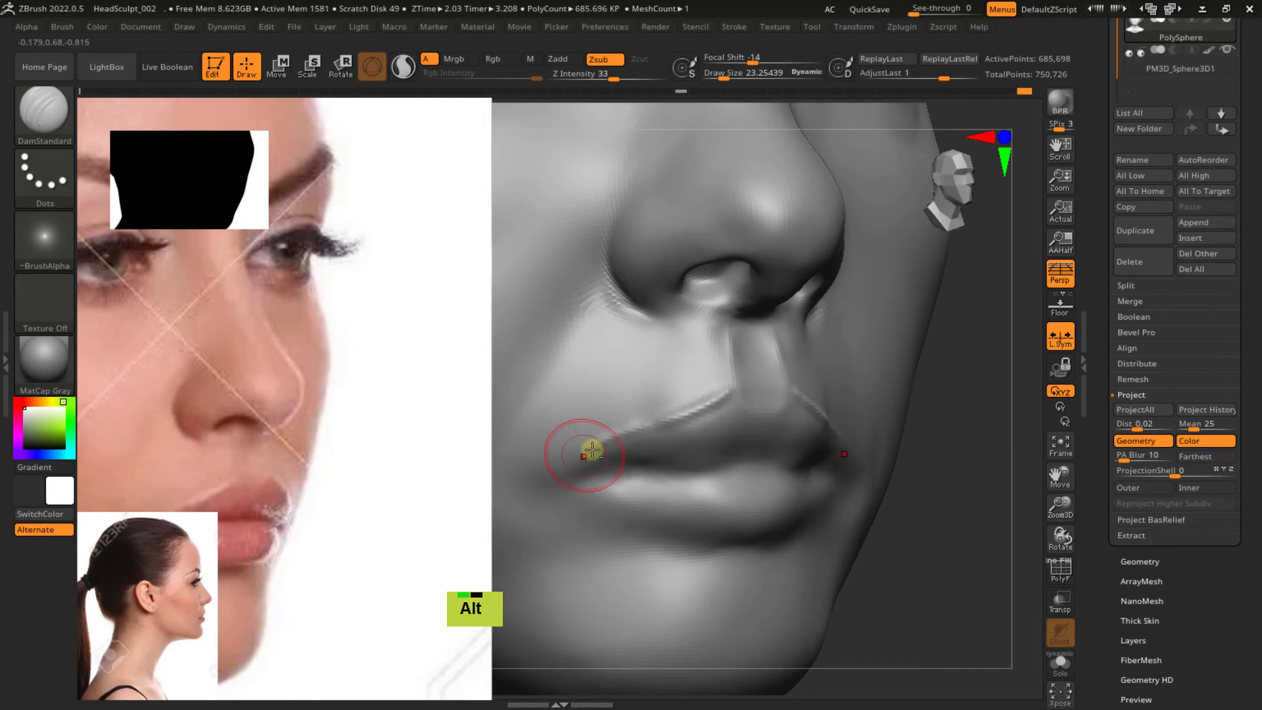
right_click_drag(766, 411, 719, 381, "ctrl")
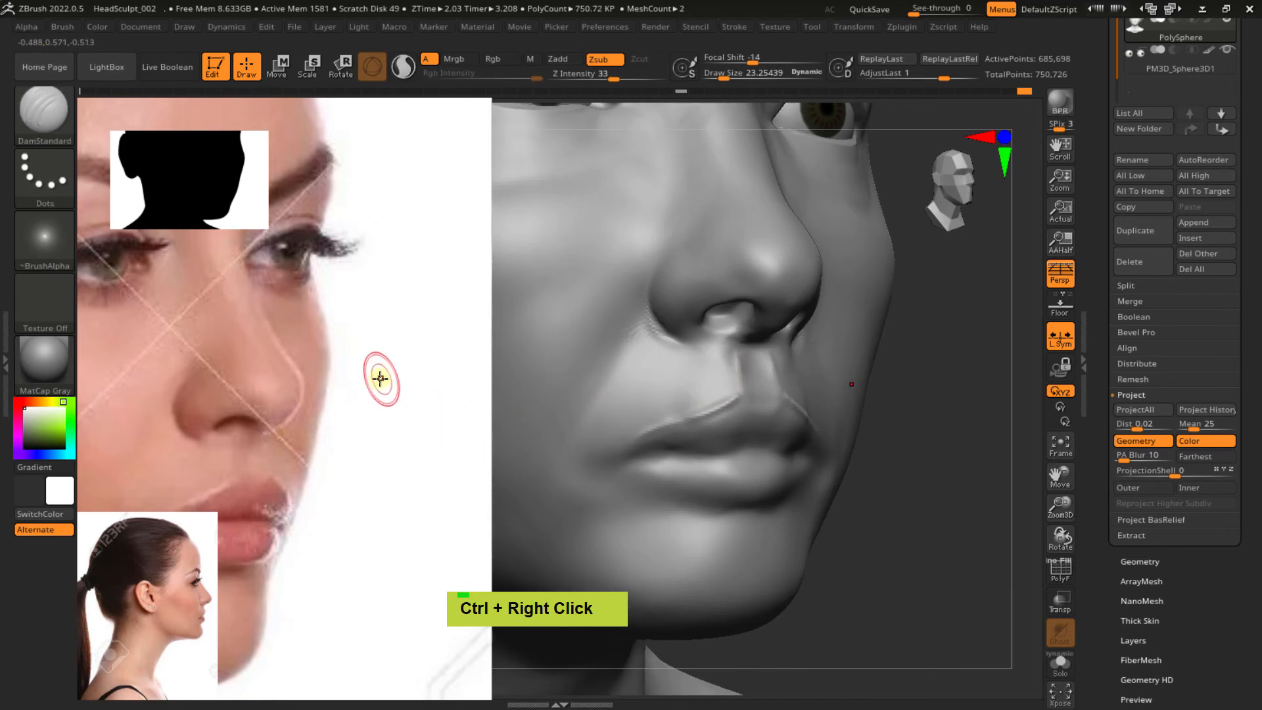
key("z")
left_click_drag(379, 378, 408, 355)
key("z")
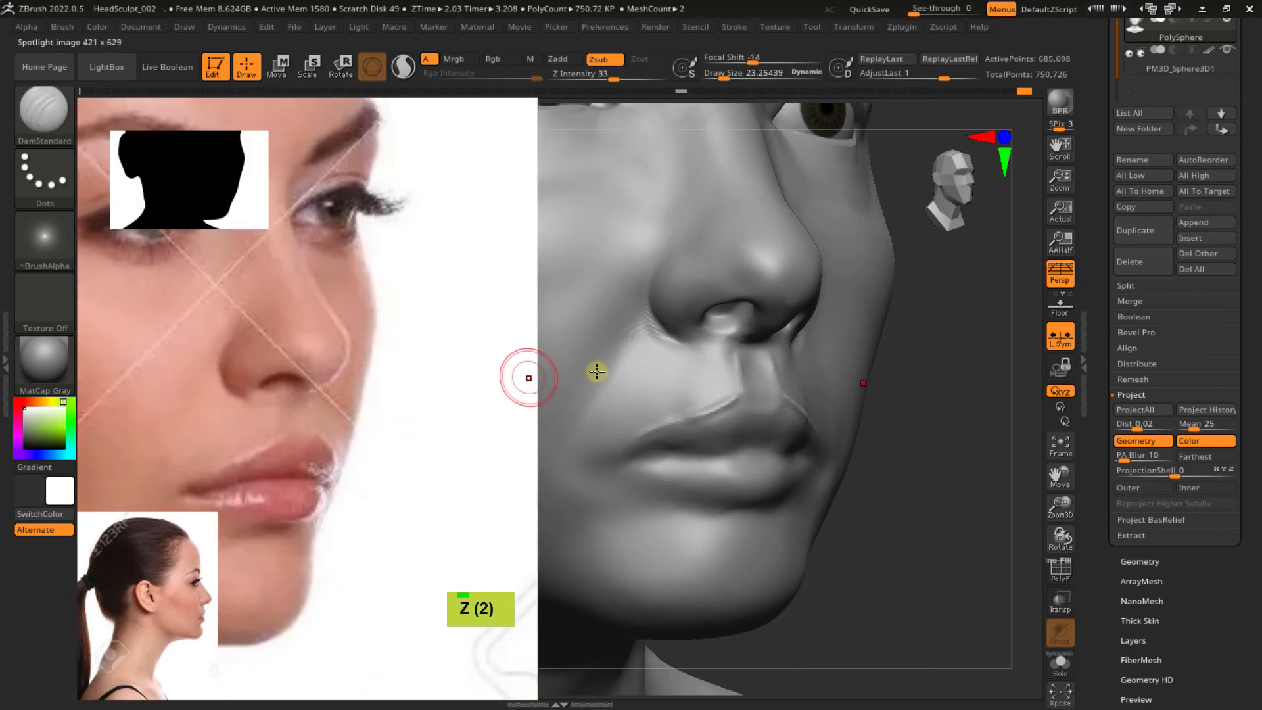
Carve the mouth corner with DamStandard strokes and smooth the upper lip beside it
mouse_move(766, 386)
right_mouse_down()
mouse_move(783, 385)
mouse_move(755, 408)
mouse_move(780, 392)
right_mouse_up()
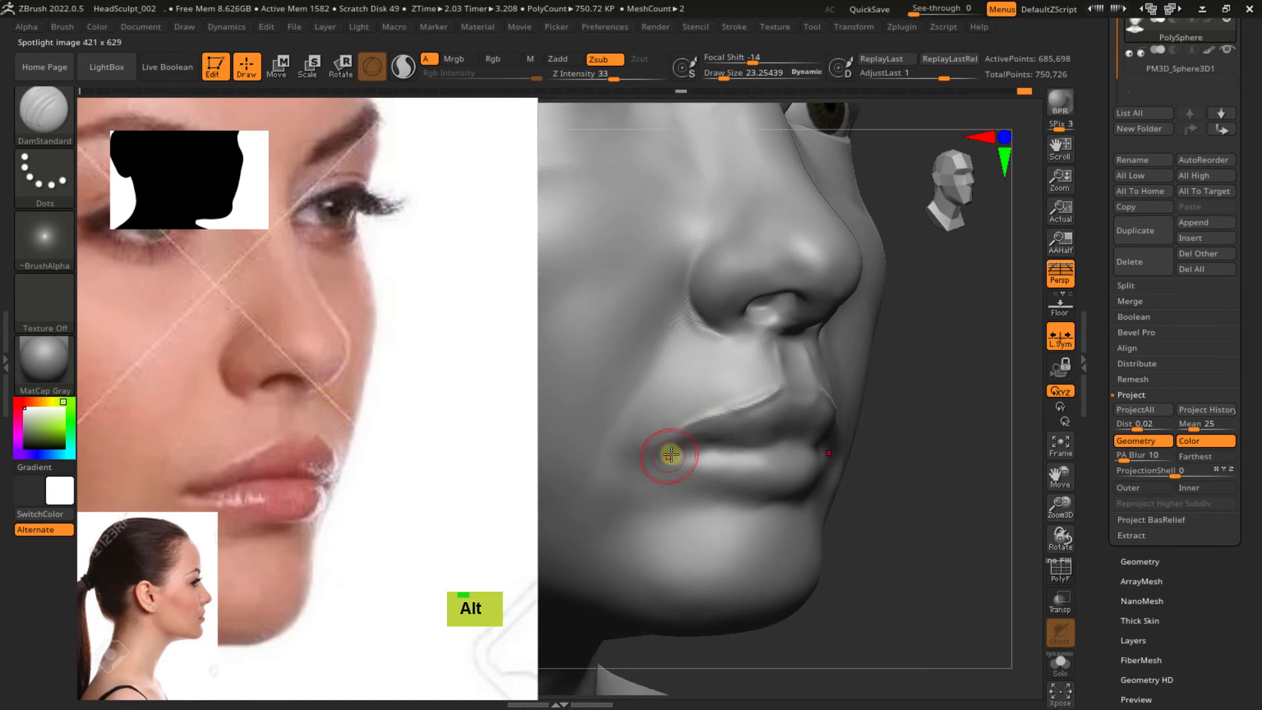
double_click(668, 451)
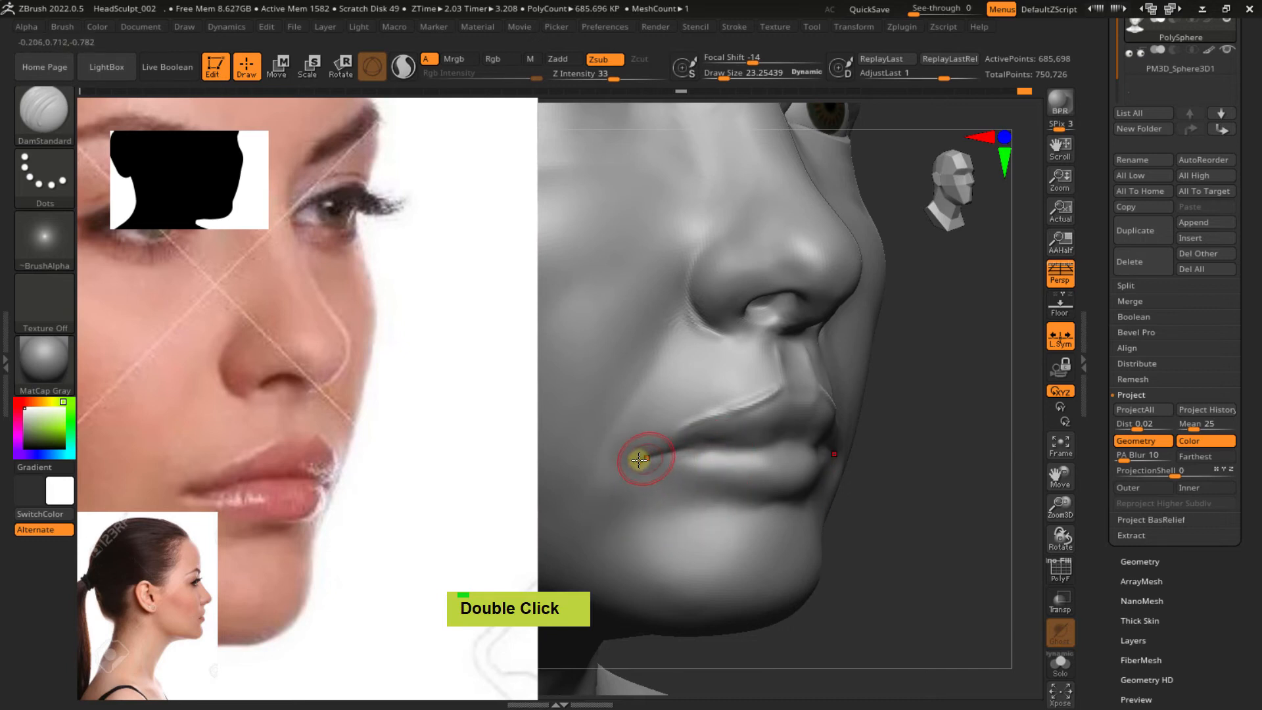
left_click_drag(649, 459, 627, 456)
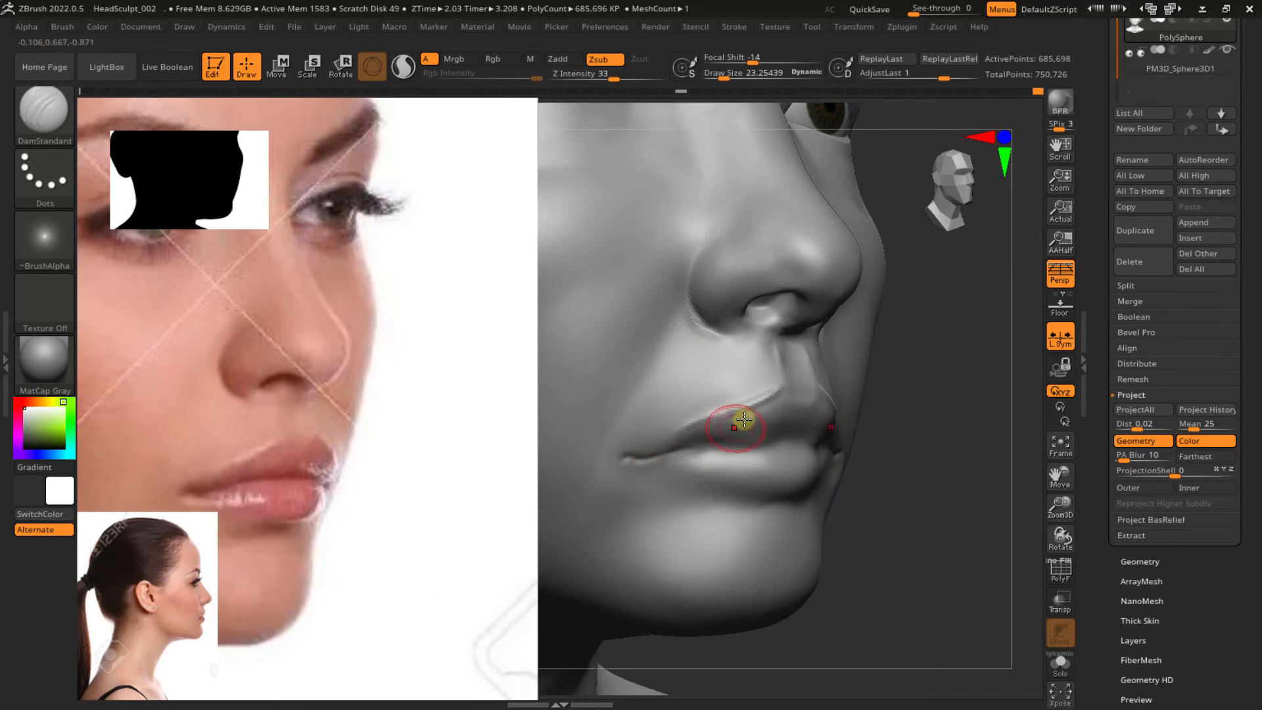
left_click_drag(702, 415, 711, 424, "shift")
mouse_move(714, 429)
right_mouse_down()
mouse_move(693, 418)
mouse_move(714, 437)
mouse_move(746, 375)
mouse_move(776, 410)
mouse_move(807, 410)
mouse_move(797, 341)
mouse_move(809, 315)
mouse_move(859, 386)
mouse_move(821, 364)
mouse_move(792, 369)
mouse_move(813, 410)
right_mouse_up()
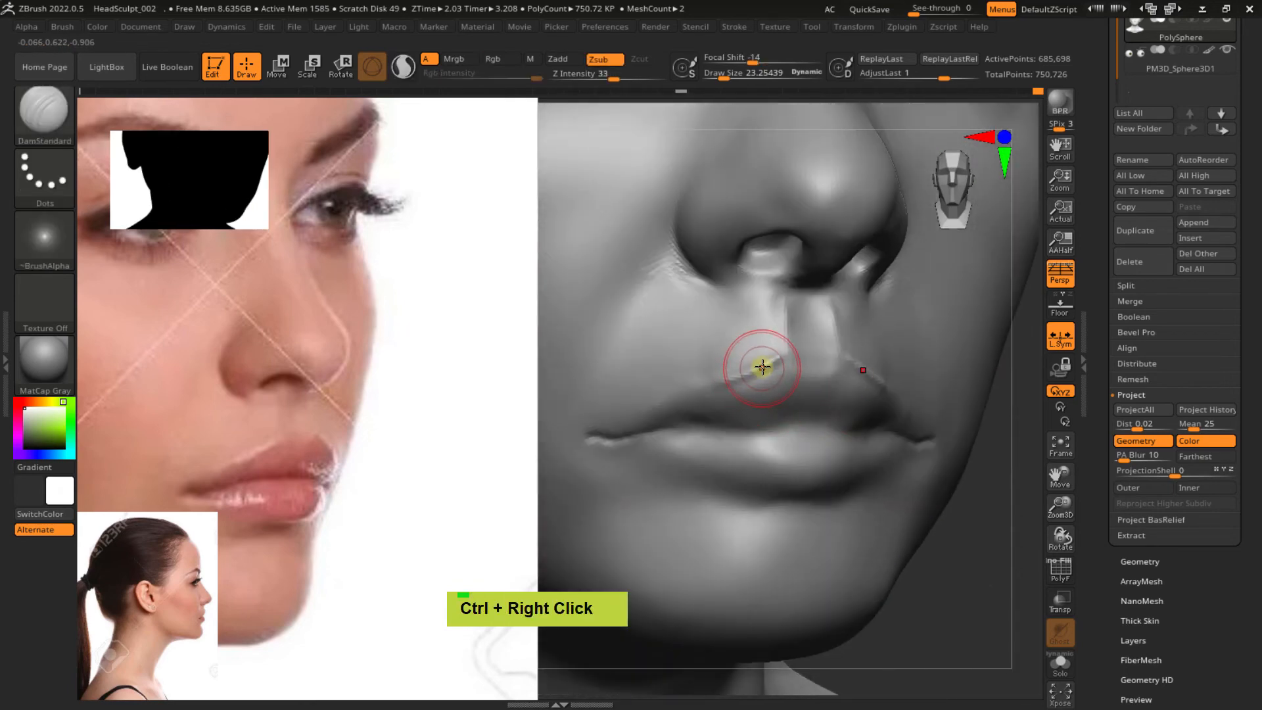
Raise the peaks of the upper lip's border beside the philtrum with inverted DamStandard strokes and smooth them
right_click_drag(719, 381, 767, 366)
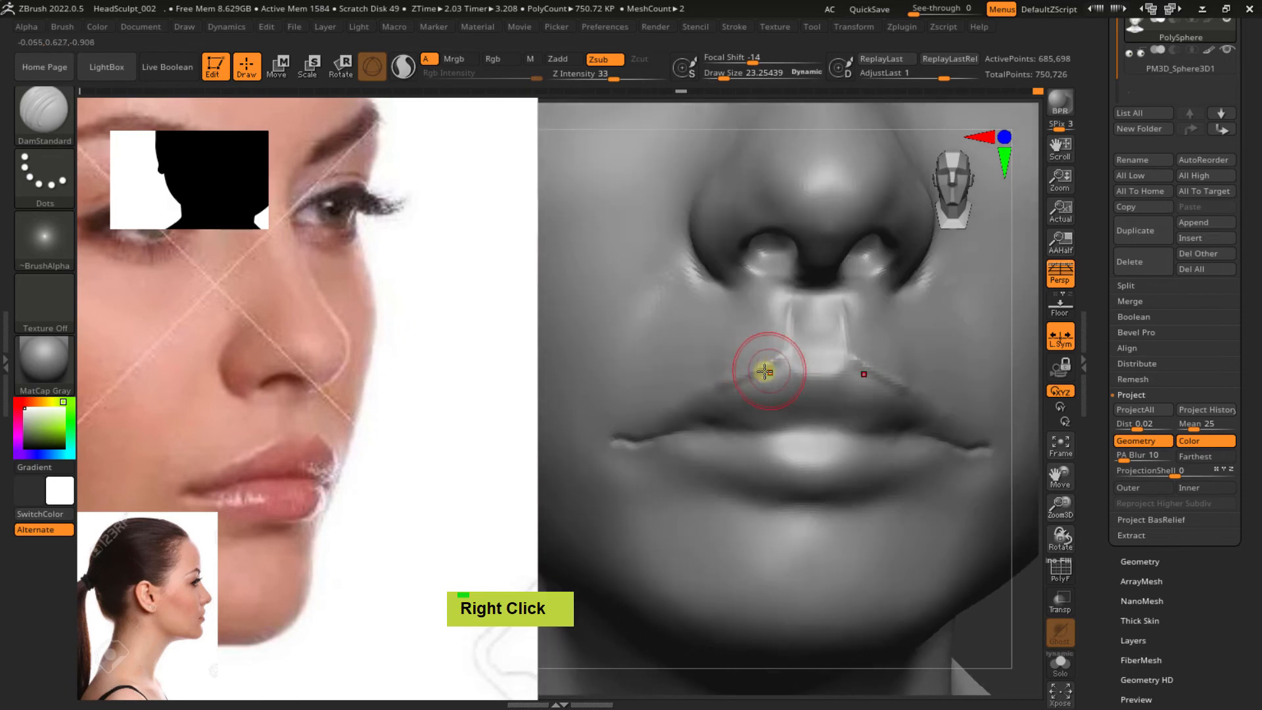
left_click(732, 374, "alt")
left_click(756, 361, "alt")
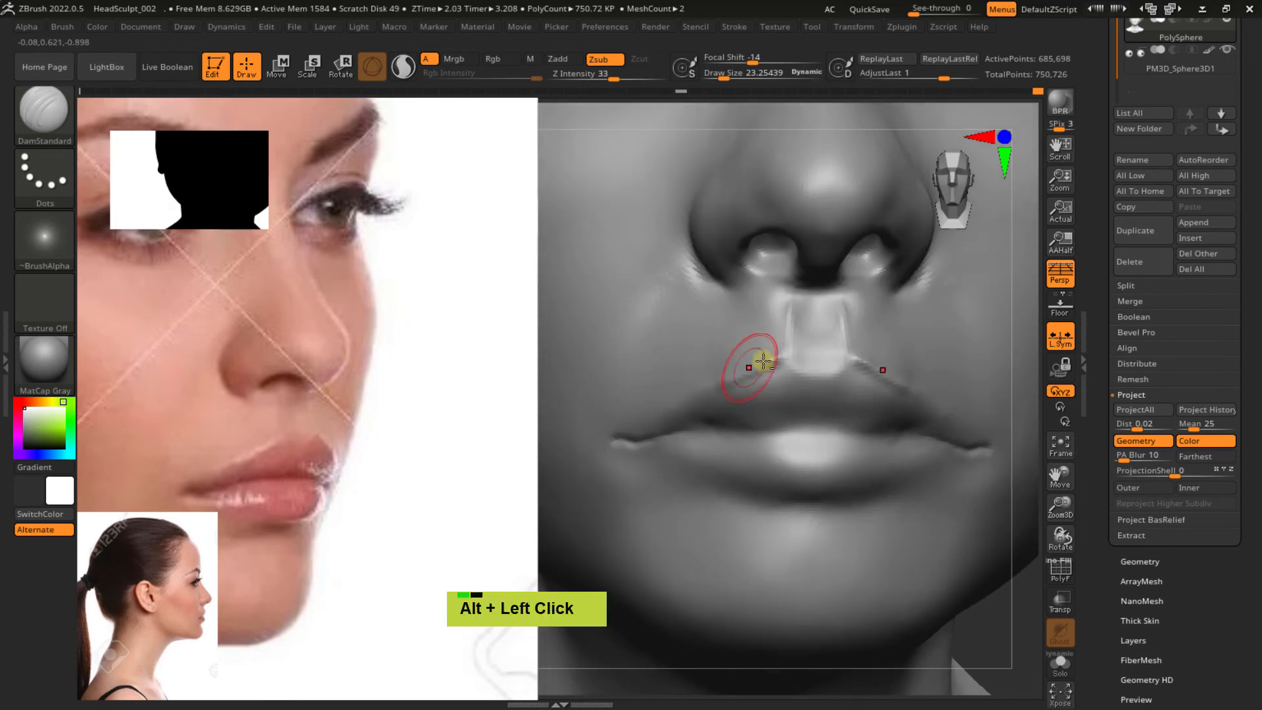
left_click(749, 360, "alt")
left_click(782, 367, "shift")
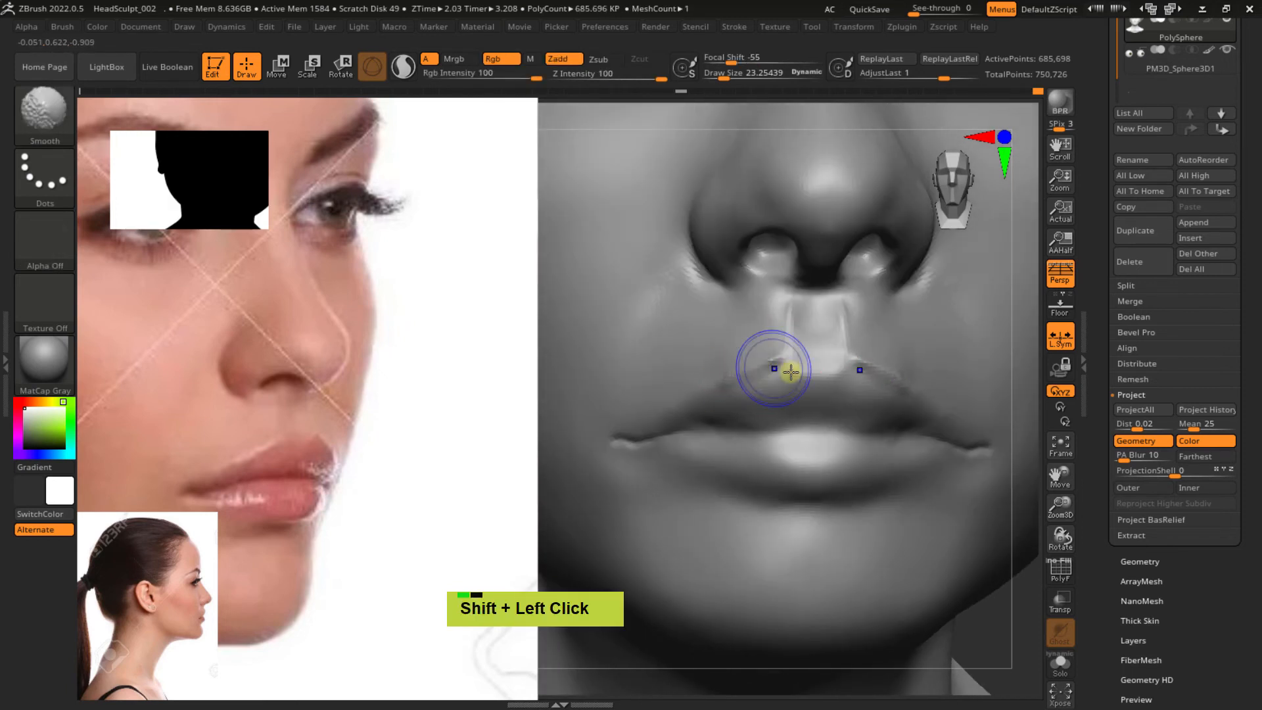
Build up the upper lip with ClayBuildup strokes from the base of the philtrum toward the mouth corner
key("b")
key("c")
key("b")
double_click(762, 377)
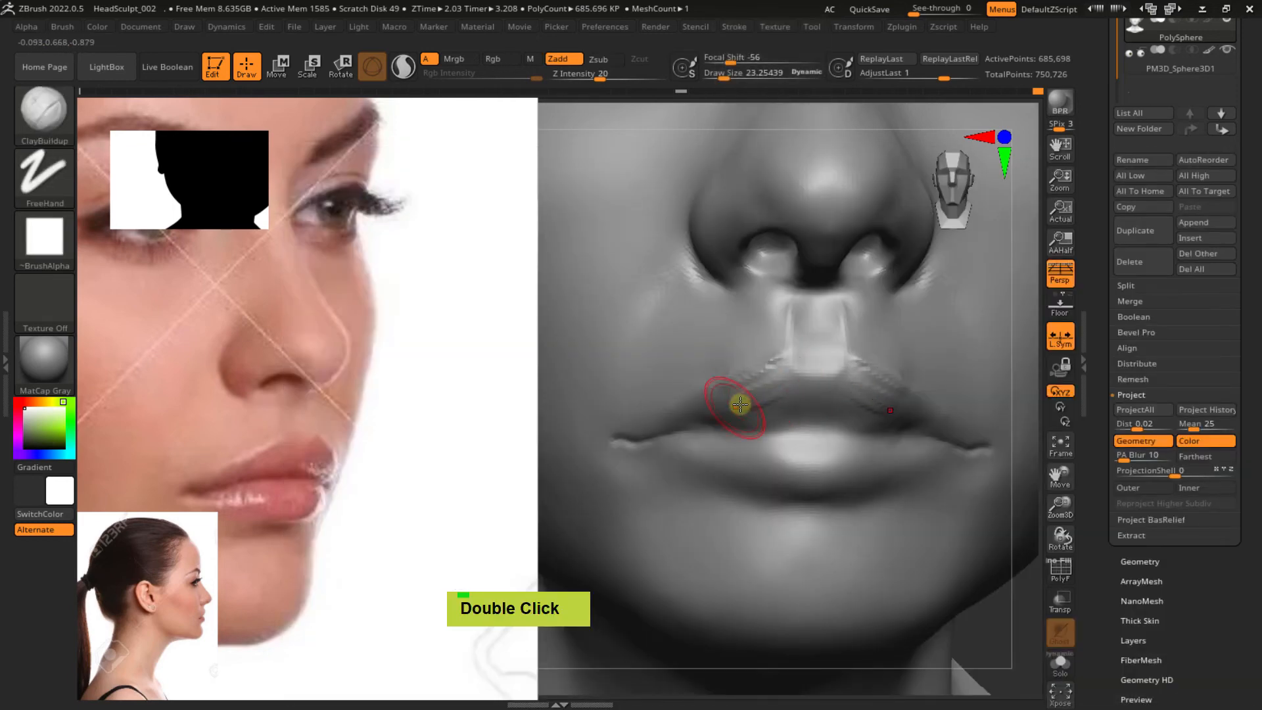
right_click_drag(783, 403, 804, 404)
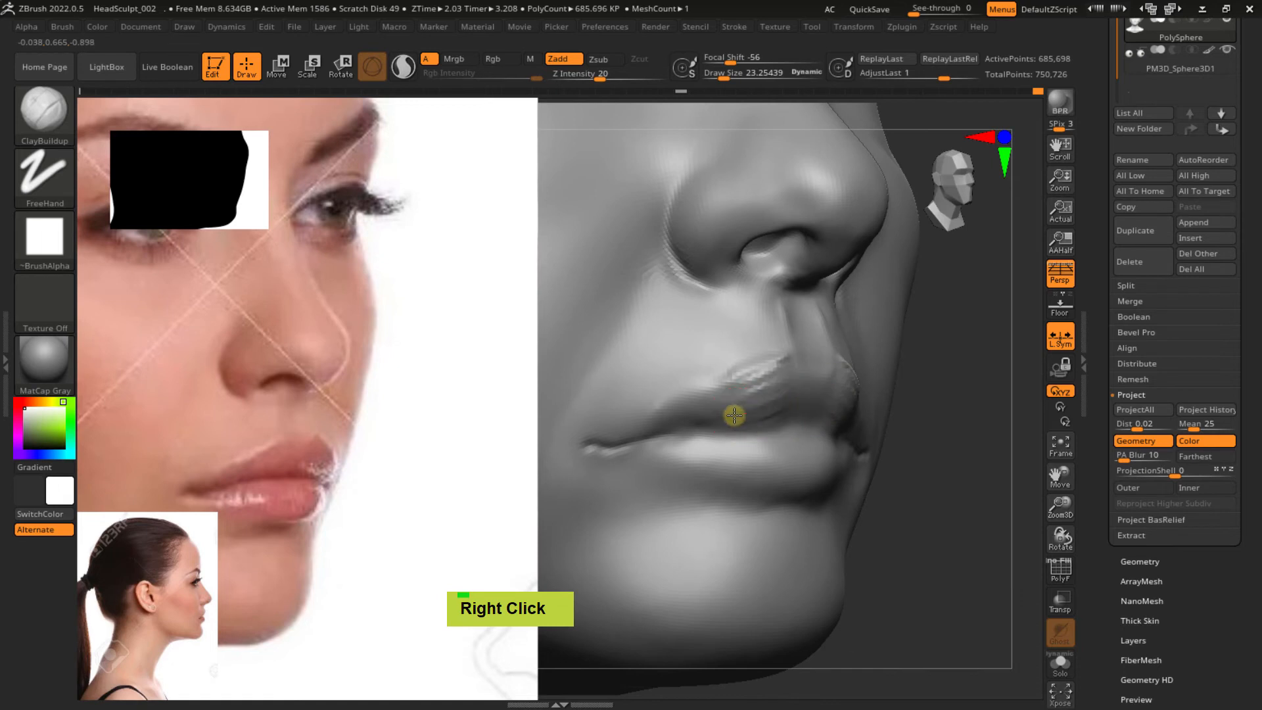
double_click(762, 405)
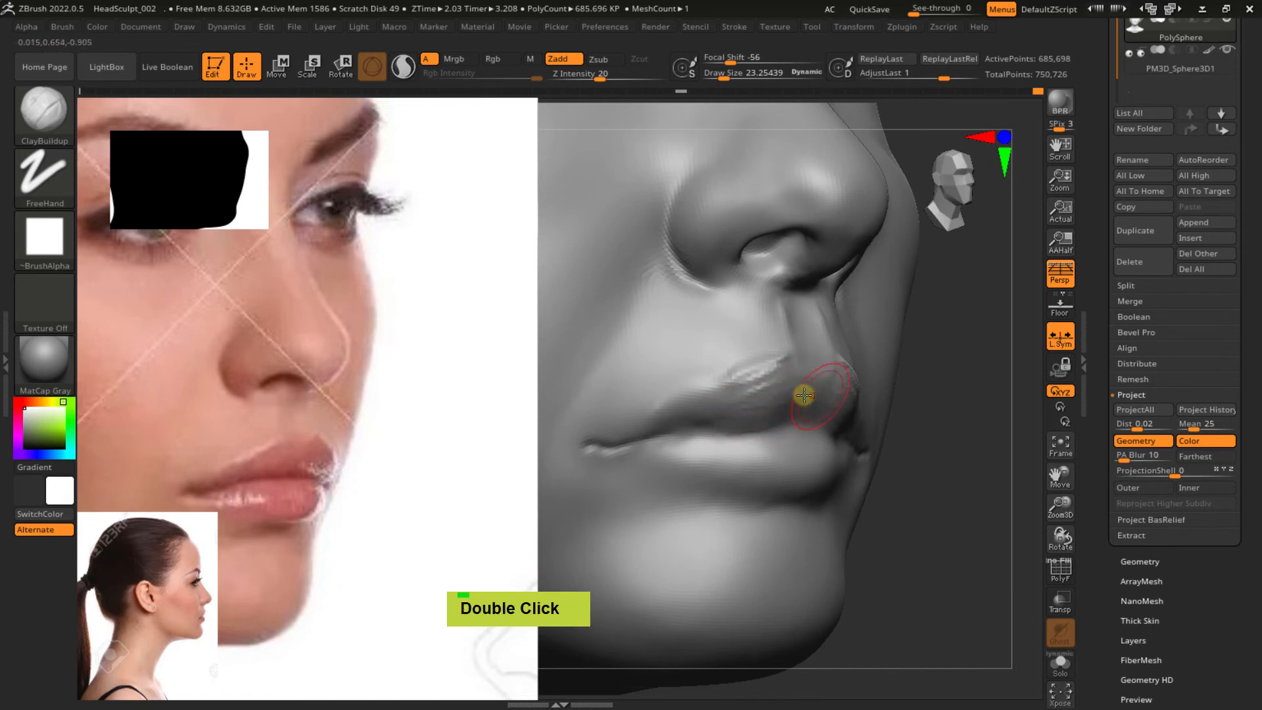
mouse_move(782, 378)
left_mouse_down("shift")
mouse_move(777, 408)
mouse_move(749, 425)
left_mouse_up("shift")
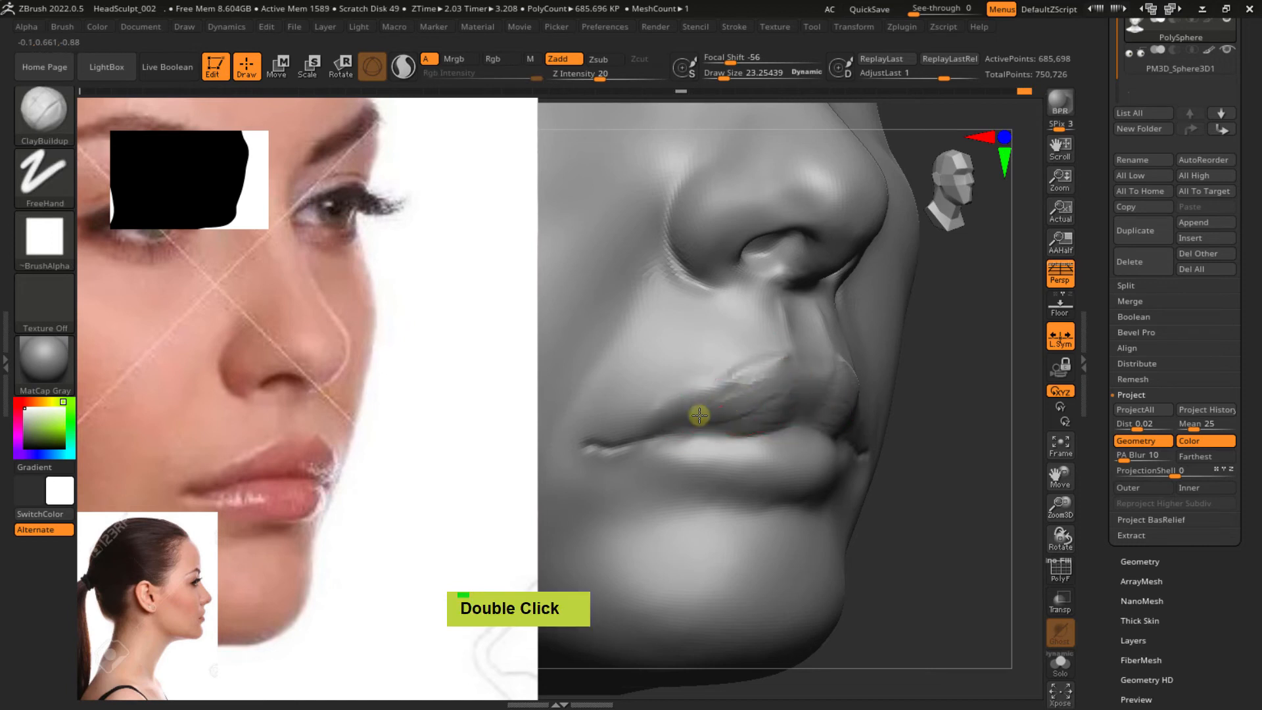
left_click_drag(684, 409, 649, 437)
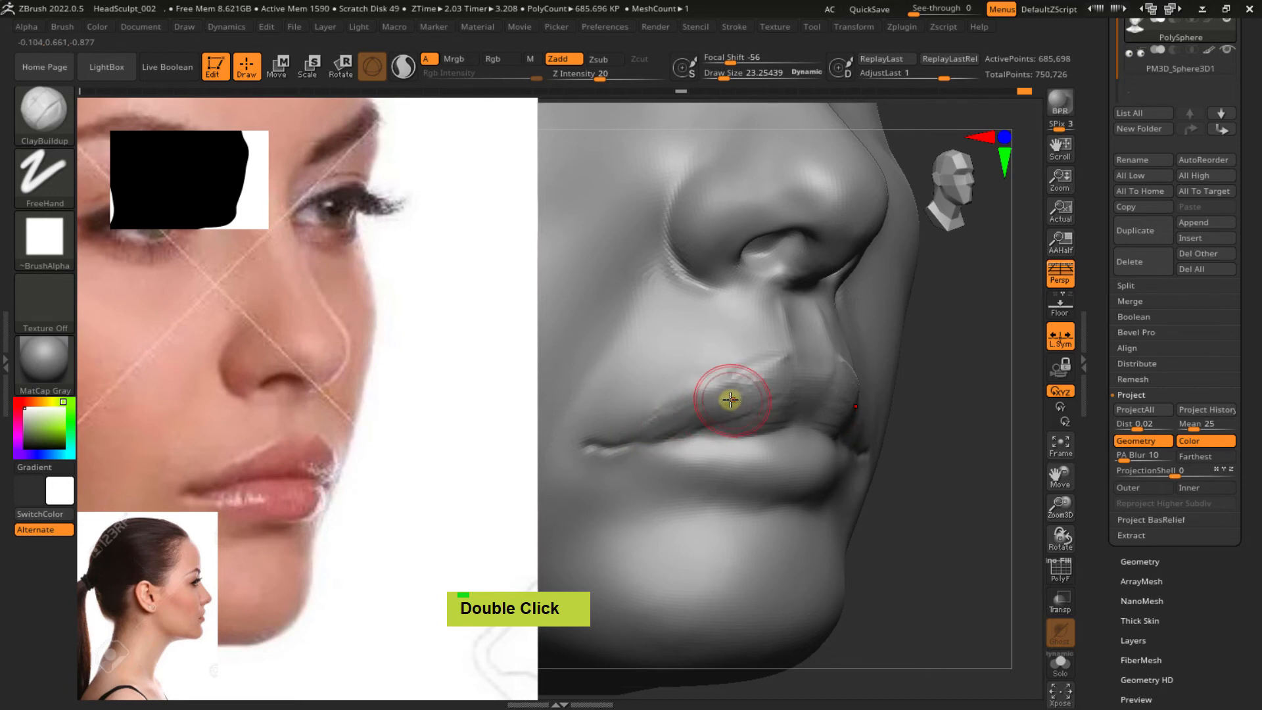
Soften the side of the upper lip and add more ClayBuildup volume to its side and centre
mouse_move(730, 400)
left_mouse_down("shift")
mouse_move(680, 411)
mouse_move(659, 432)
mouse_move(763, 397)
mouse_move(739, 414)
left_mouse_up("shift")
right_click_drag(737, 417, 797, 412)
left_click_drag(703, 426, 696, 432, "shift")
double_click(693, 433)
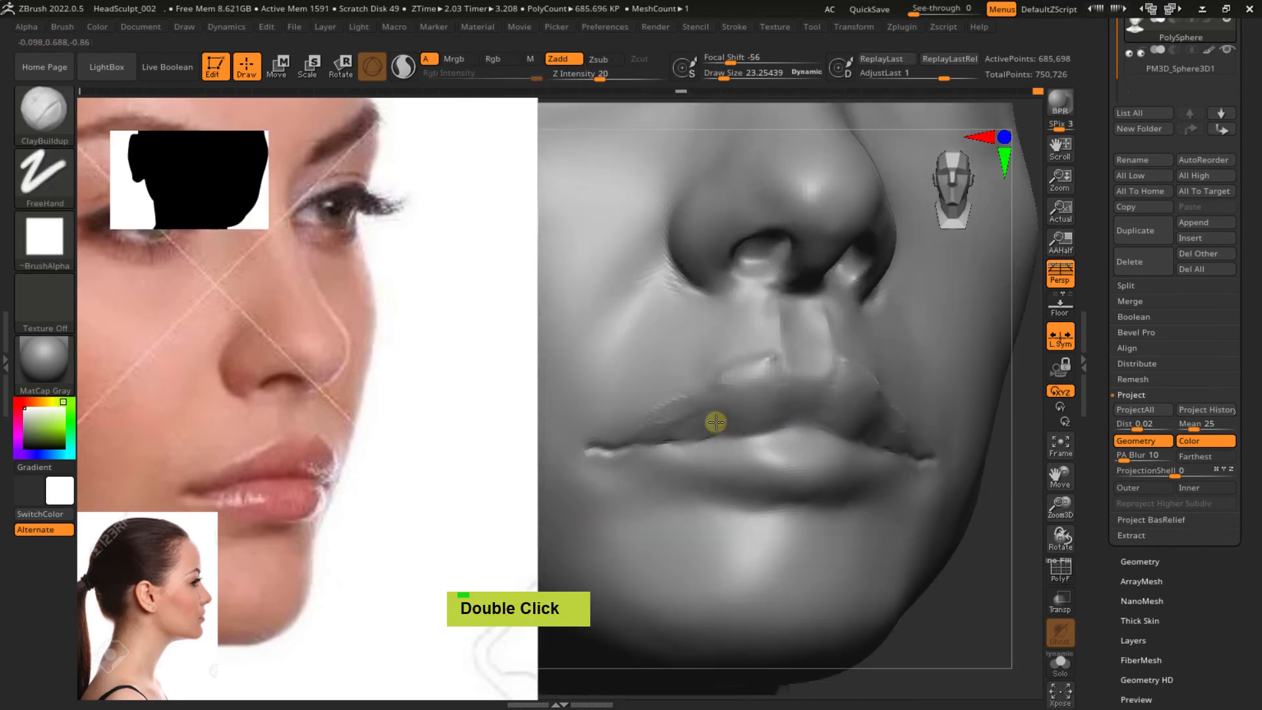
right_click_drag(834, 411, 796, 395)
double_click(801, 407)
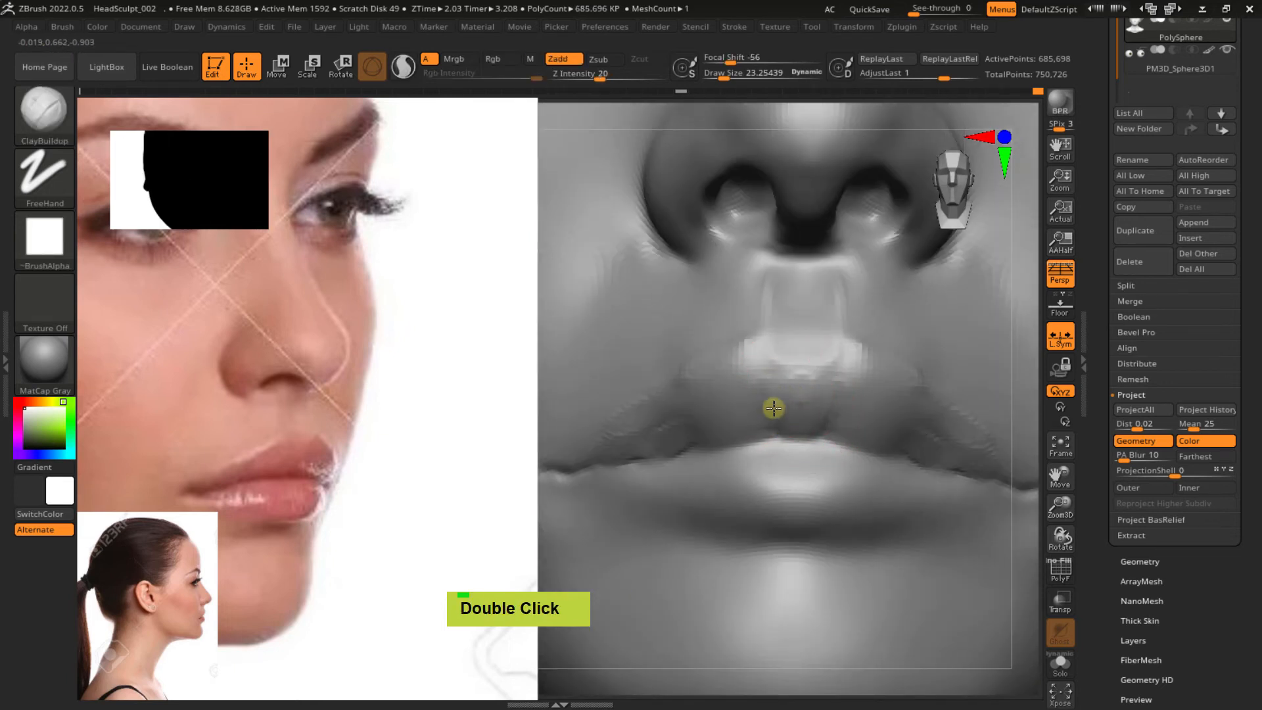
Smooth the ClayBuildup strokes across the upper lip, filling remaining hollows above the mouth line
double_click(789, 416, "shift")
mouse_move(803, 437)
right_mouse_down()
mouse_move(809, 458)
mouse_move(792, 423)
mouse_move(848, 437)
right_mouse_up()
mouse_move(771, 440)
right_mouse_down("ctrl")
mouse_move(740, 428)
mouse_move(788, 427)
mouse_move(796, 412)
right_mouse_up("ctrl")
double_click(727, 436, "shift")
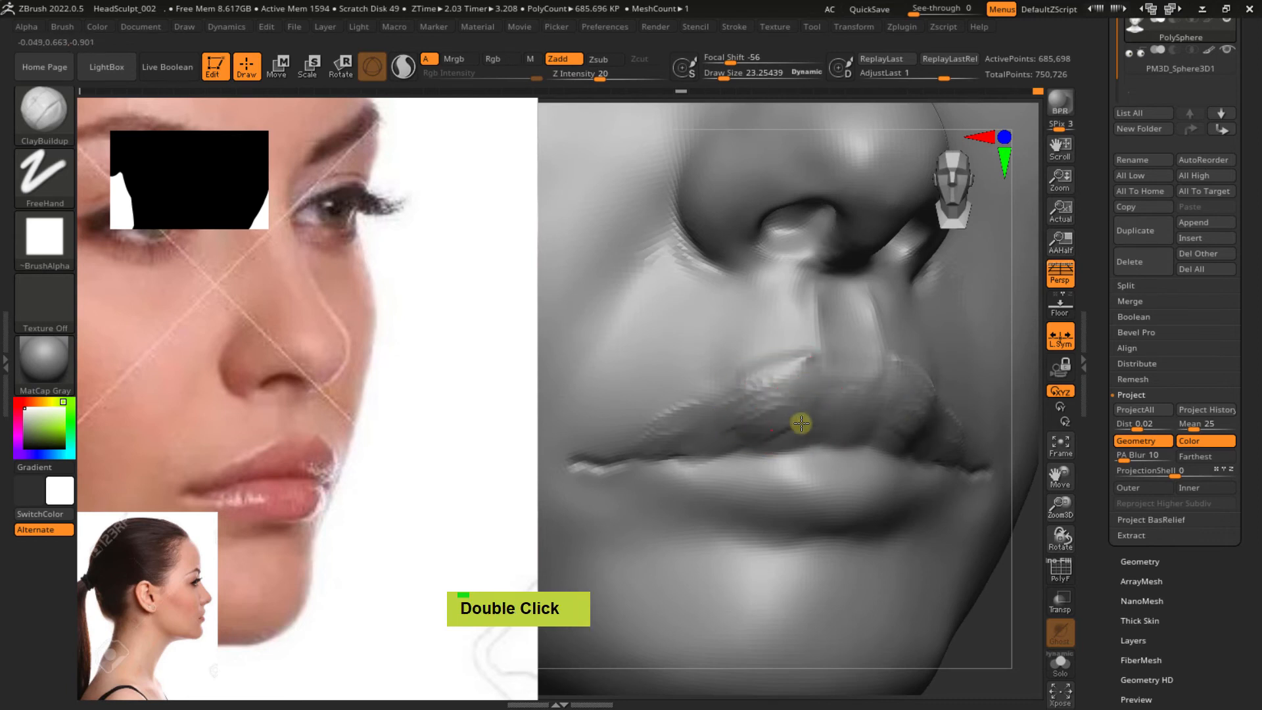
mouse_move(801, 423)
left_mouse_down()
mouse_move(781, 413)
mouse_move(699, 431)
mouse_move(746, 430)
mouse_move(729, 411)
mouse_move(738, 425)
mouse_move(789, 424)
left_mouse_up()
right_click_drag(818, 422, 817, 386)
left_click_drag(817, 386, 820, 370, "shift")
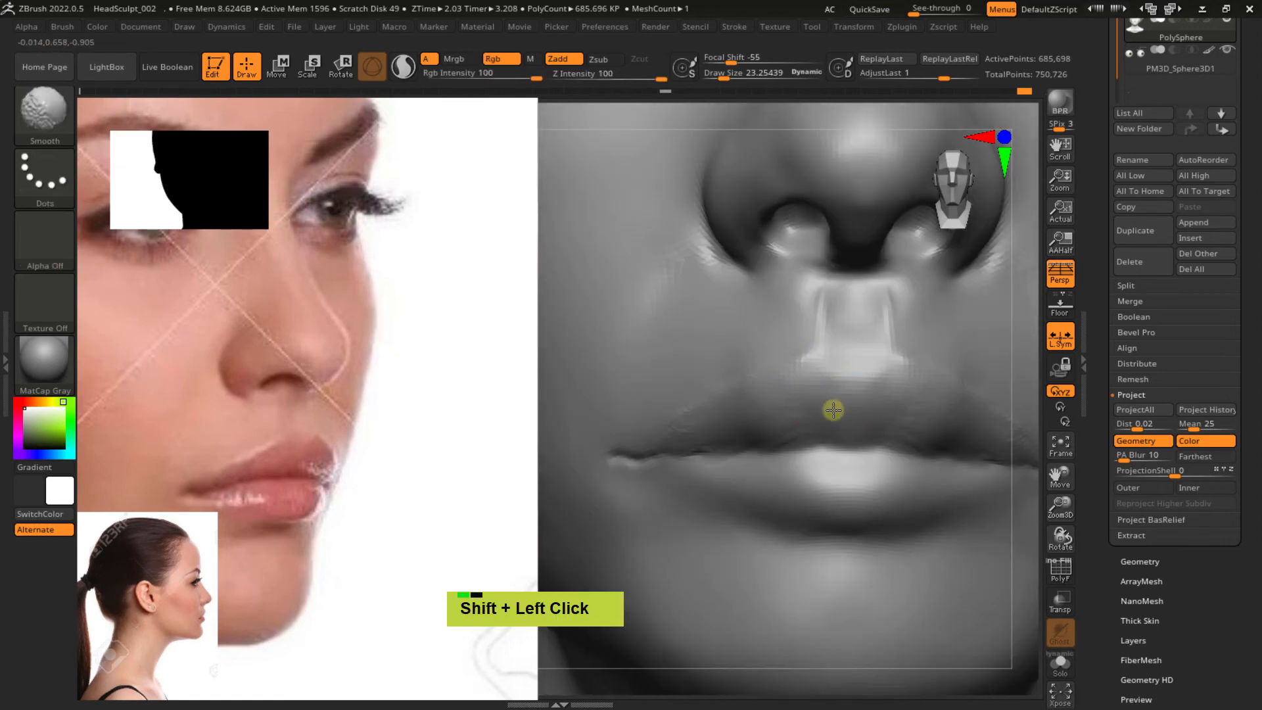
left_click_drag(692, 423, 818, 424, "shift")
right_click_drag(848, 428, 809, 445)
mouse_move(809, 445)
right_mouse_down("ctrl")
mouse_move(783, 388)
mouse_move(752, 425)
mouse_move(783, 445)
mouse_move(865, 395)
mouse_move(859, 445)
right_mouse_up("ctrl")
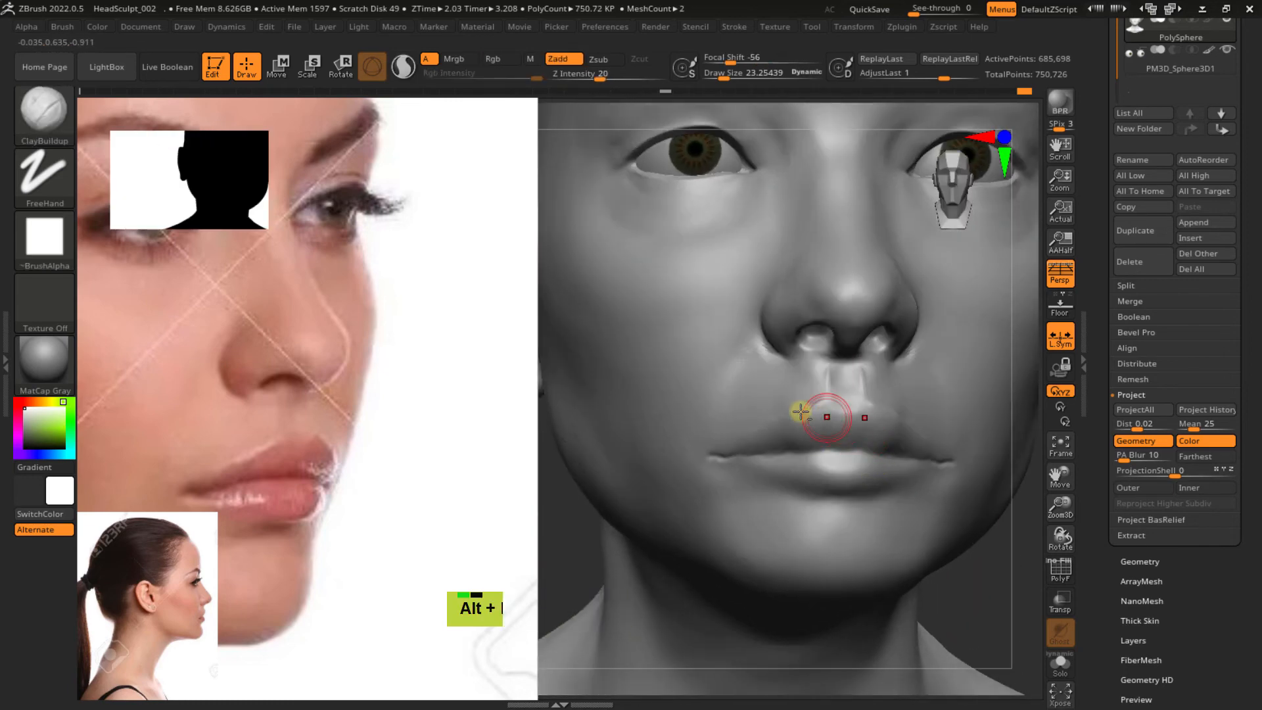
Deepen the line between the lips with DamStandard strokes from the centre toward the mouth corners
mouse_move(802, 409)
right_mouse_down("ctrl")
mouse_move(771, 430)
mouse_move(752, 402)
mouse_move(763, 434)
mouse_move(832, 401)
right_mouse_up("ctrl")
key("b")
key("d")
key("s")
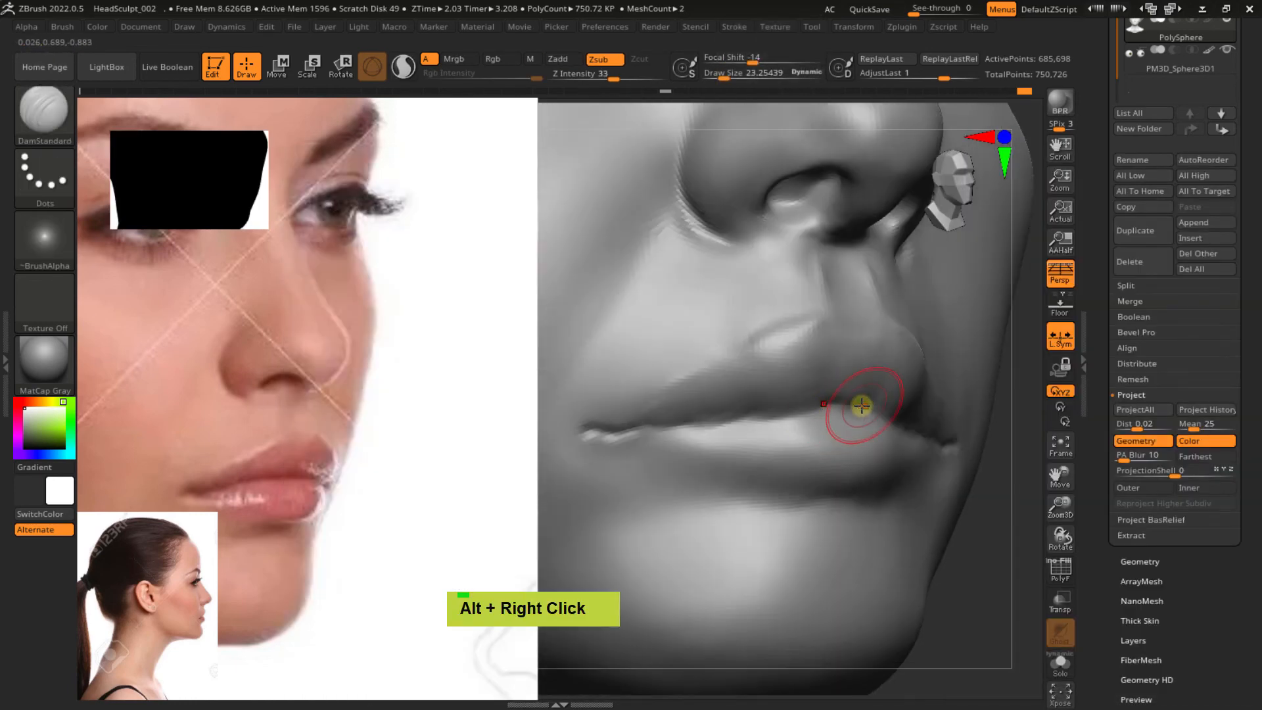
double_click(846, 404)
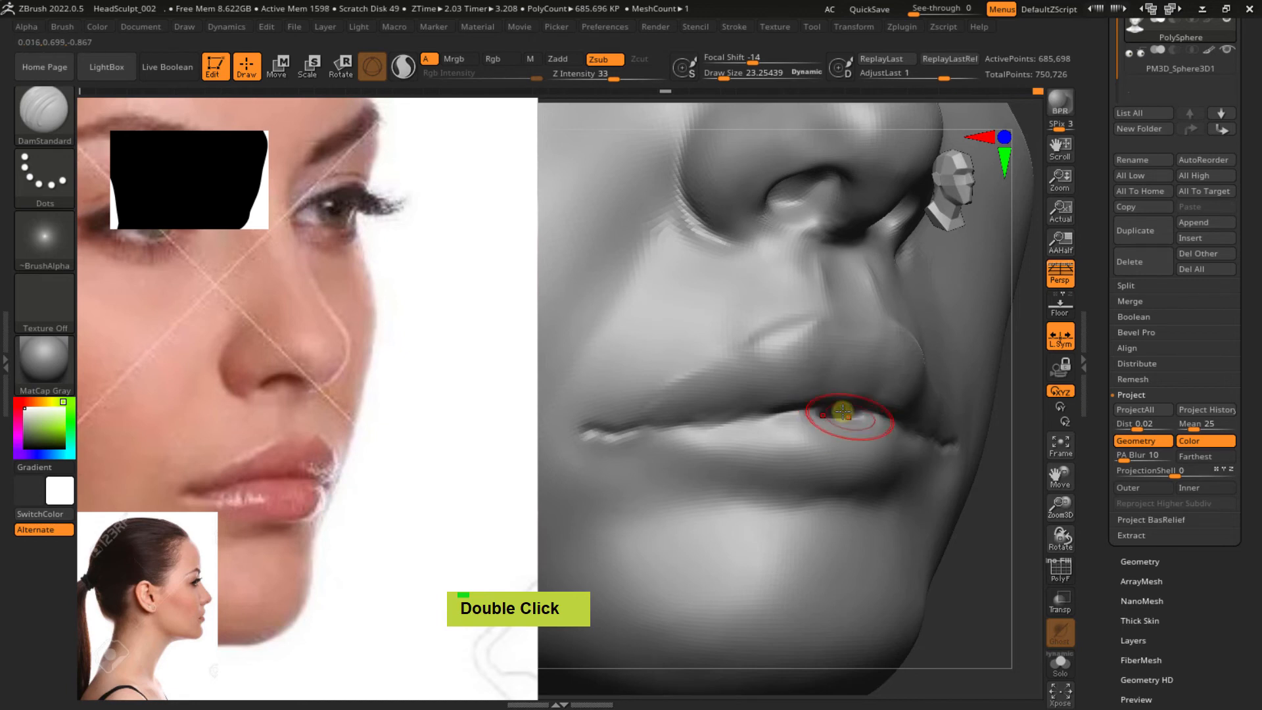
right_click_drag(843, 411, 845, 407)
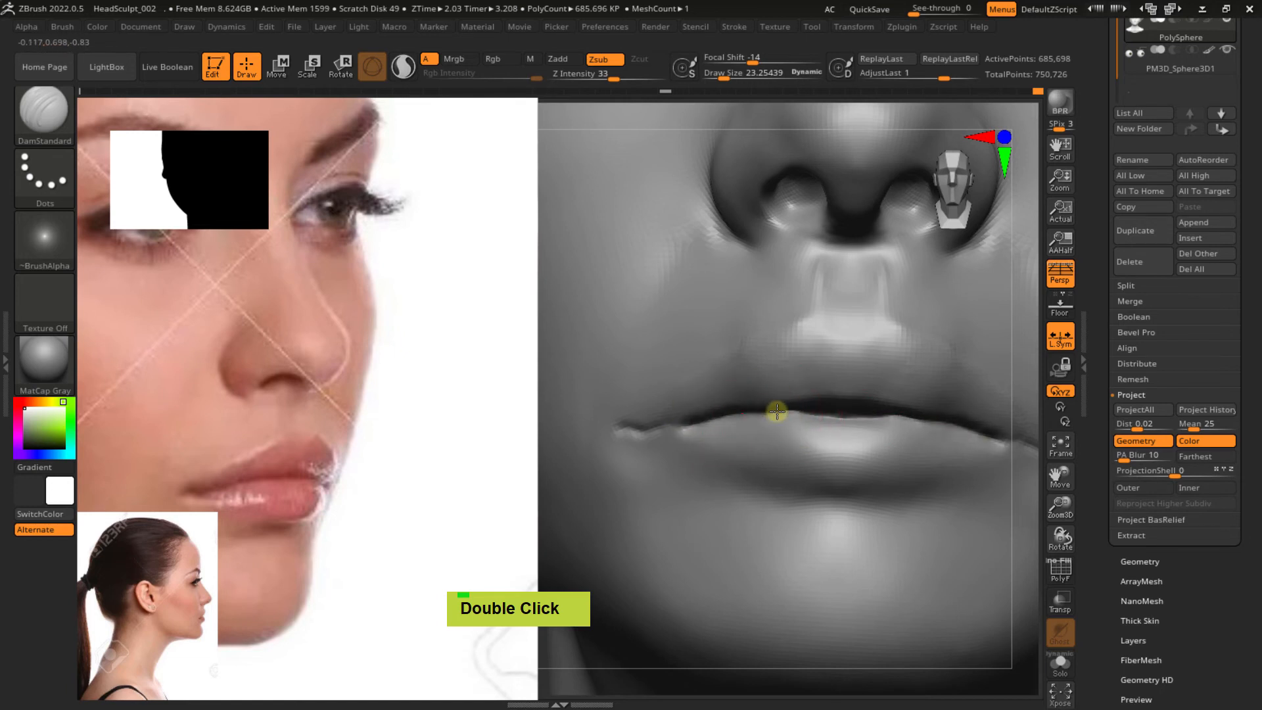
Show the face in side profile and switch to the Move brush with a draw size of about 69
mouse_move(752, 422)
right_mouse_down("ctrl")
mouse_move(763, 402)
mouse_move(775, 425)
mouse_move(798, 308)
mouse_move(834, 397)
mouse_move(822, 431)
mouse_move(838, 368)
right_mouse_up("ctrl")
mouse_move(838, 368)
right_mouse_down()
mouse_move(874, 410)
mouse_move(834, 451)
mouse_move(845, 397)
mouse_move(809, 429)
mouse_move(825, 434)
mouse_move(763, 383)
mouse_move(809, 397)
mouse_move(808, 374)
mouse_move(817, 406)
right_mouse_up()
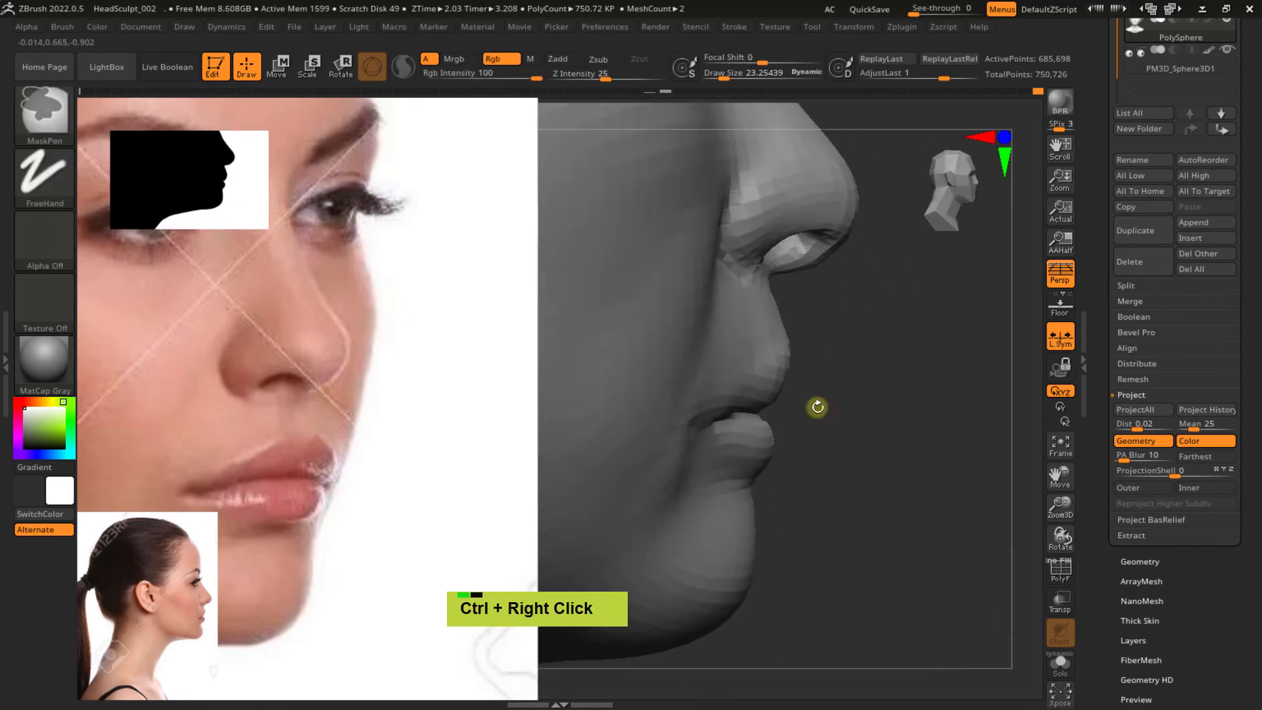
key("b")
key("m")
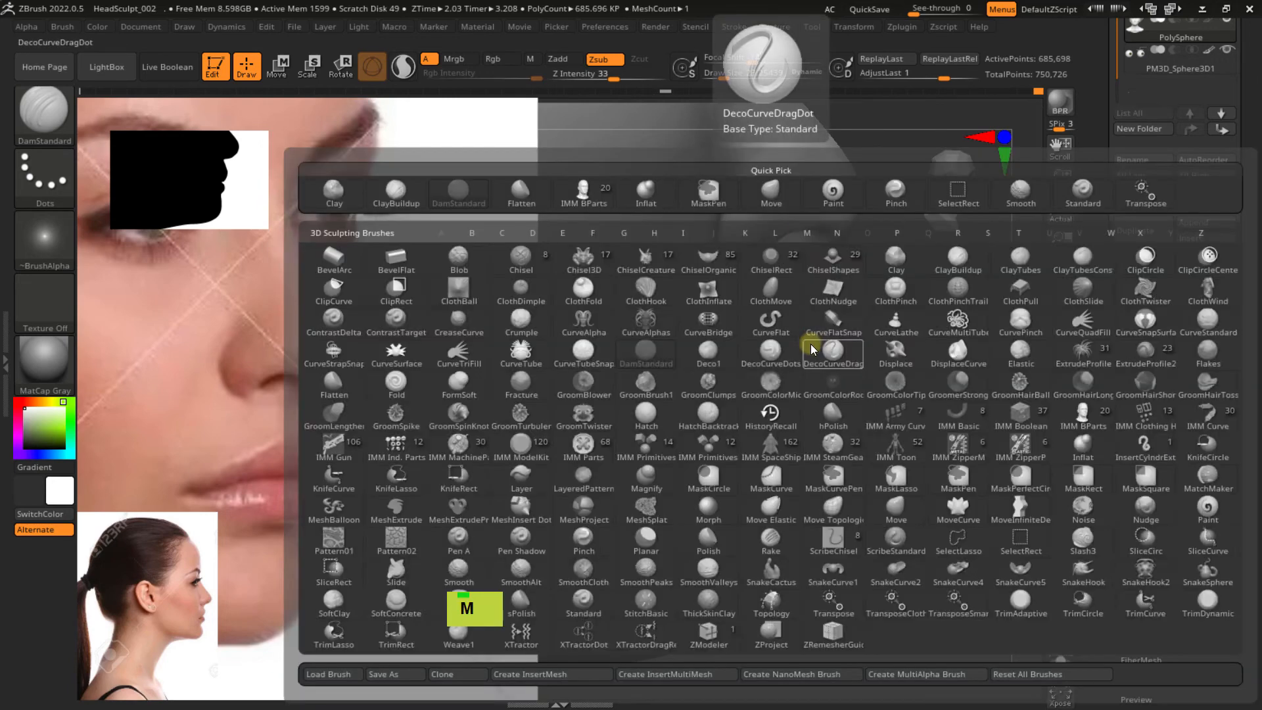
key("v")
key("s")
left_click_drag(812, 346, 822, 348)
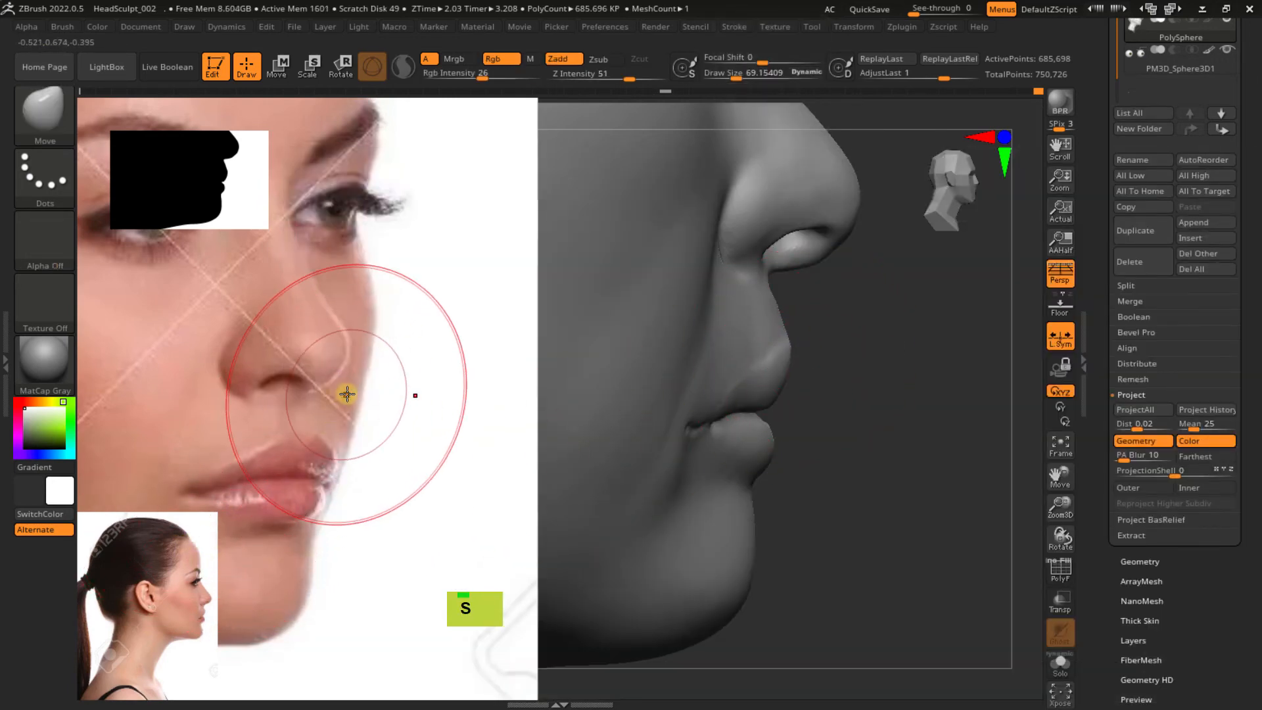
Tile the reference photos in Spotlight, then enlarge and position the side-profile photo beside the sculpted face
key("shift+z")
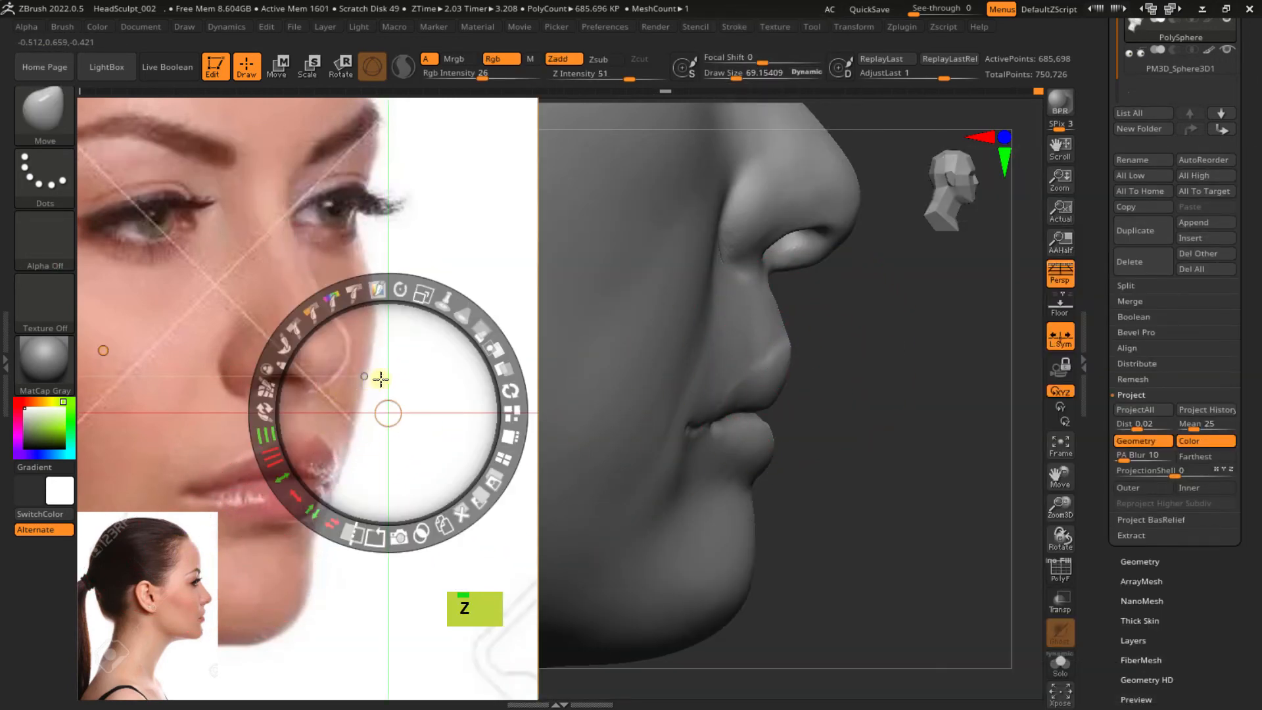
left_click(502, 457)
left_click_drag(179, 577, 347, 408)
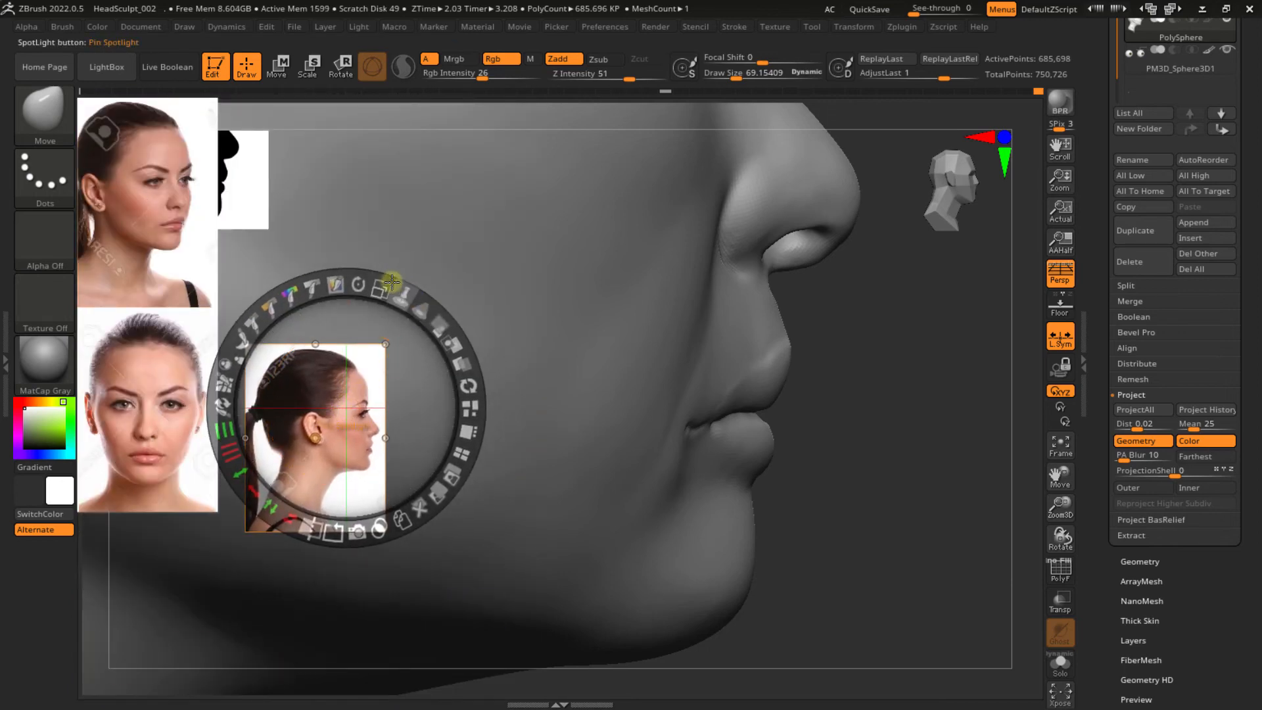
left_click_drag(392, 281, 289, 657)
left_click_drag(375, 410, 326, 304)
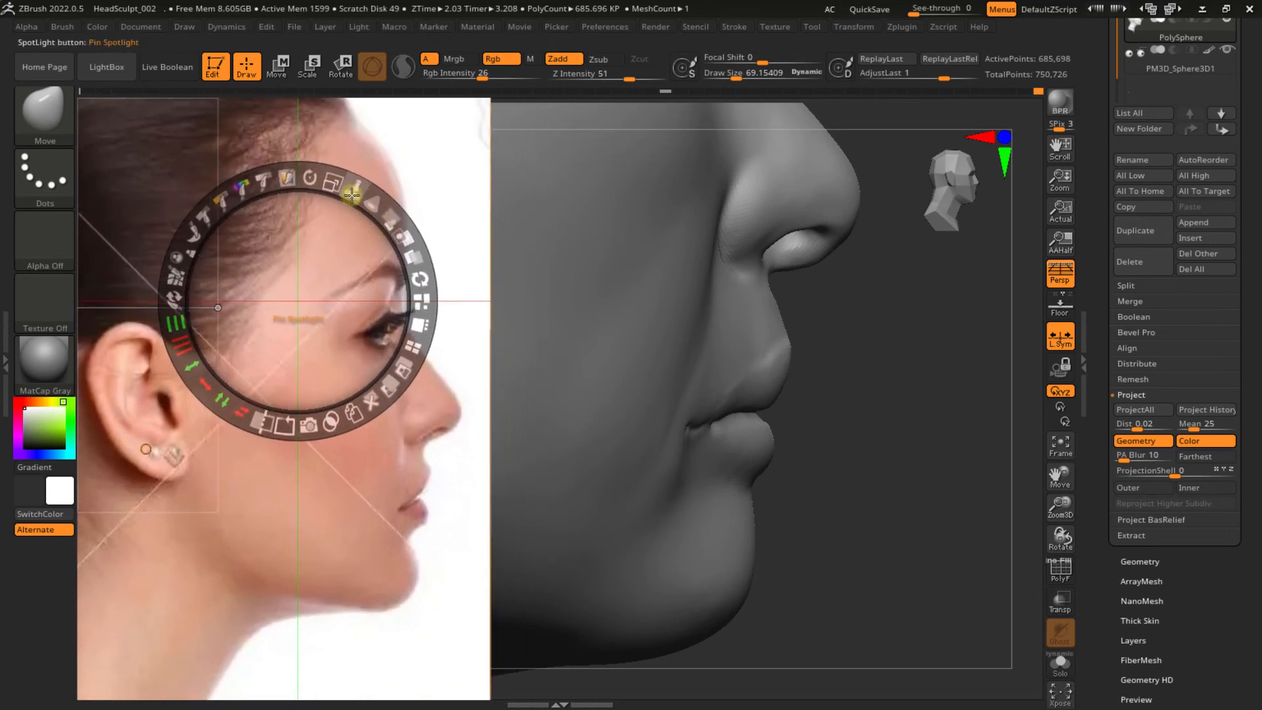
left_click_drag(334, 185, 369, 203)
left_click_drag(344, 291, 298, 218)
key("z")
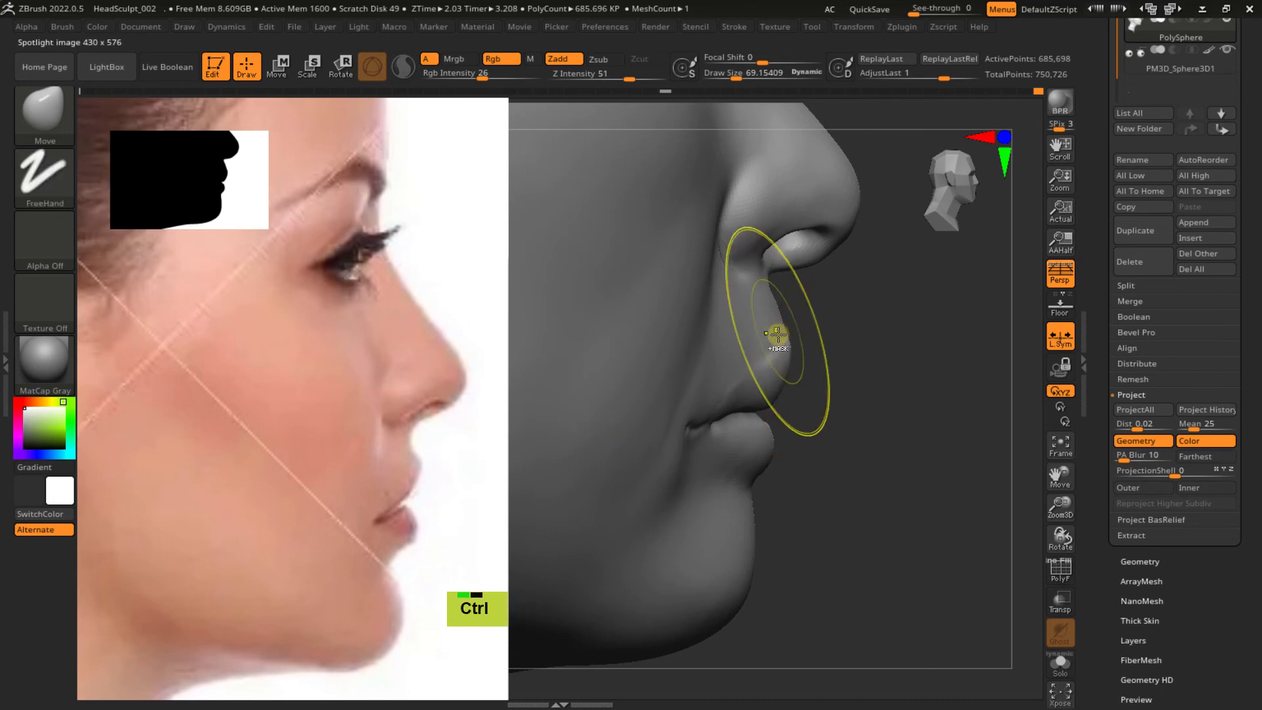
Set the Move brush's draw size to about 30 and reshape the nostril rim in profile, smoothing beneath the nose
mouse_move(775, 329)
right_mouse_down("ctrl")
mouse_move(805, 328)
mouse_move(751, 391)
right_mouse_up("ctrl")
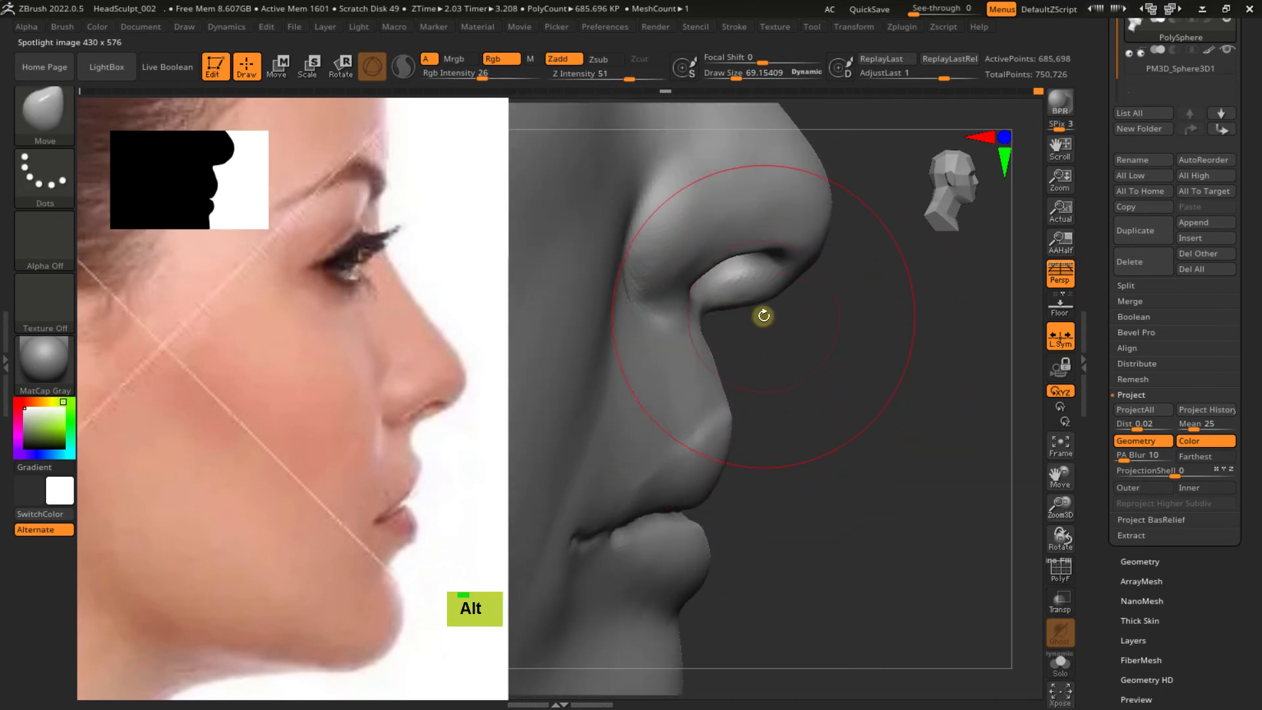
key("s")
mouse_move(761, 319)
left_mouse_down()
mouse_move(749, 322)
mouse_move(776, 305)
mouse_move(763, 296)
left_mouse_up()
key("s")
key("s")
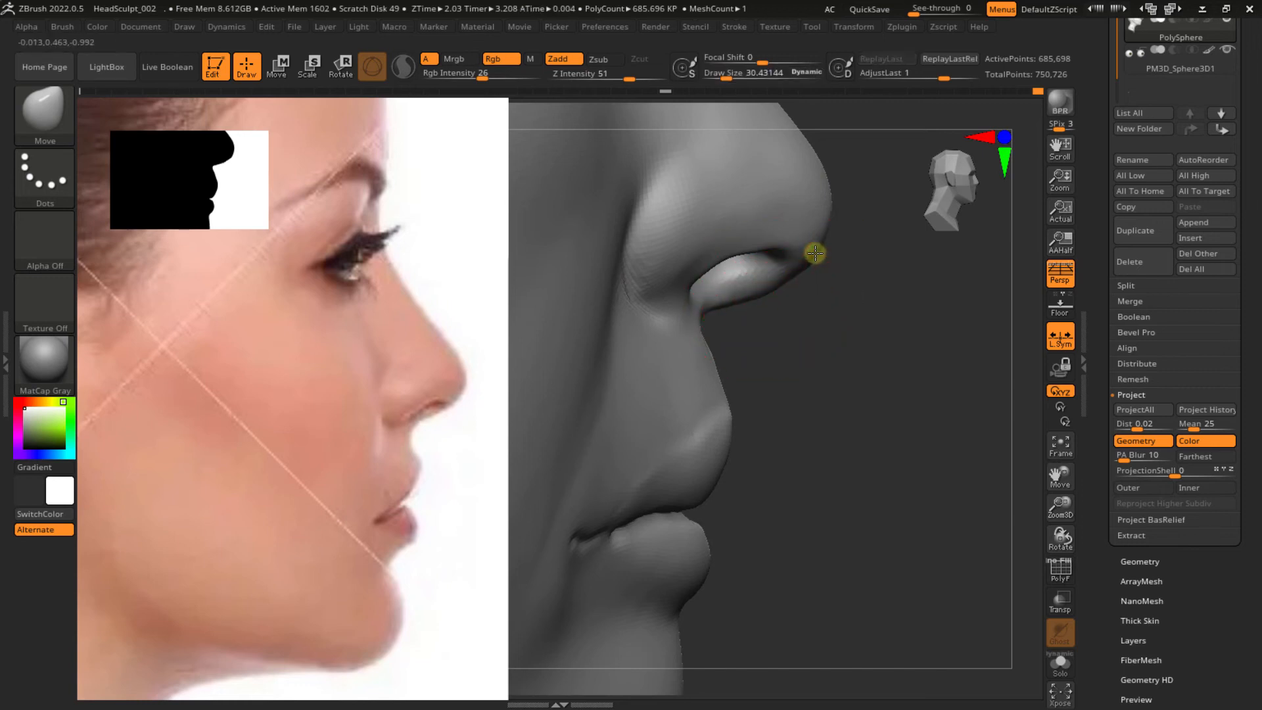
mouse_move(776, 282)
left_mouse_down("shift")
mouse_move(746, 293)
mouse_move(752, 270)
left_mouse_up("shift")
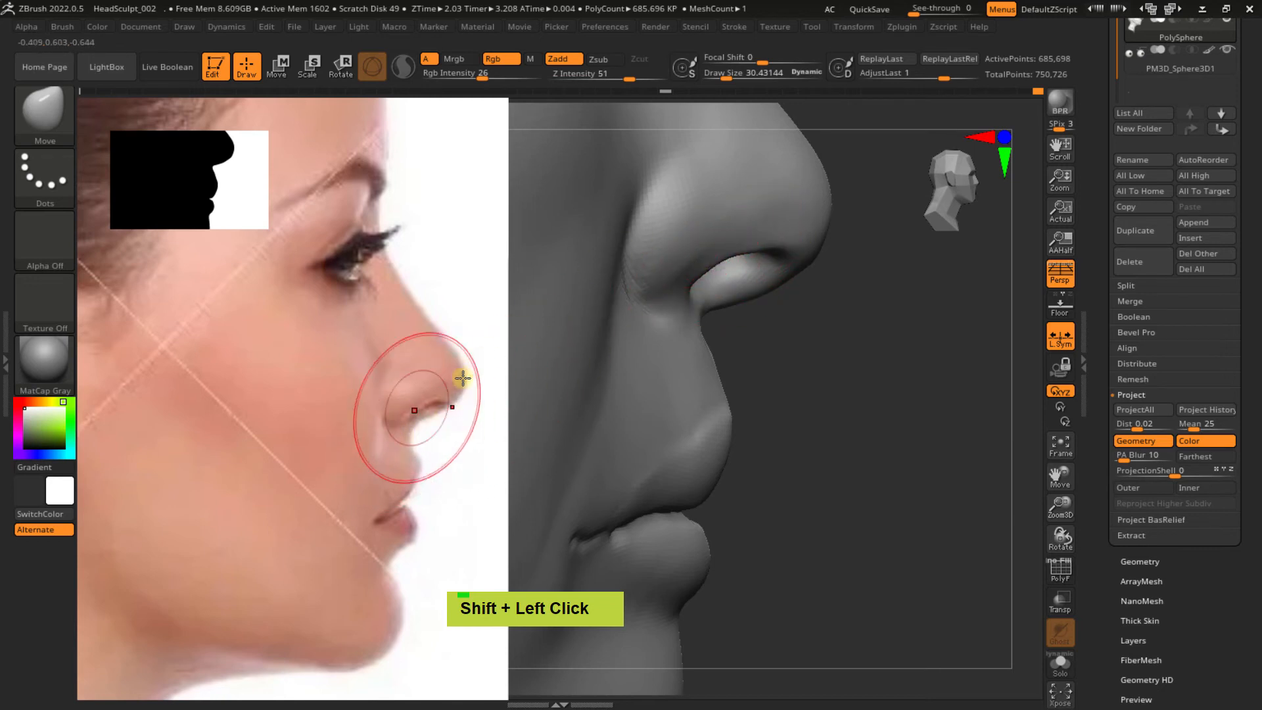
double_click(704, 264)
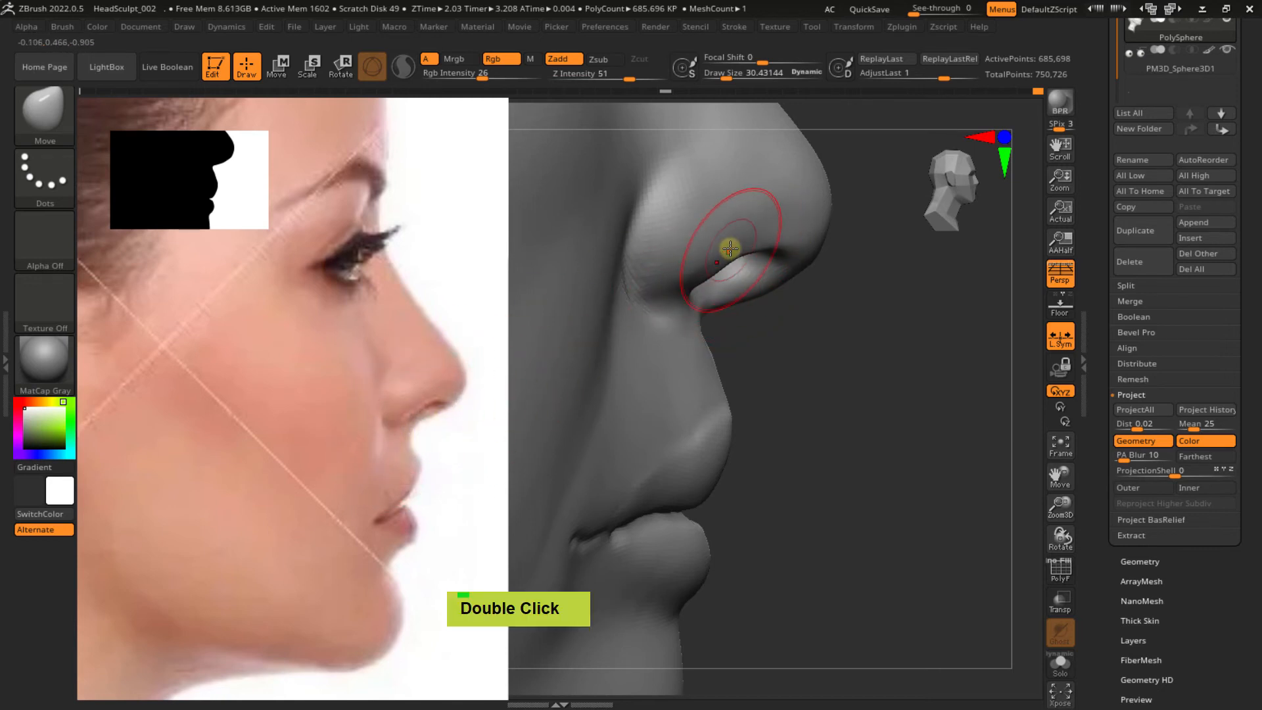
left_click_drag(730, 248, 738, 248)
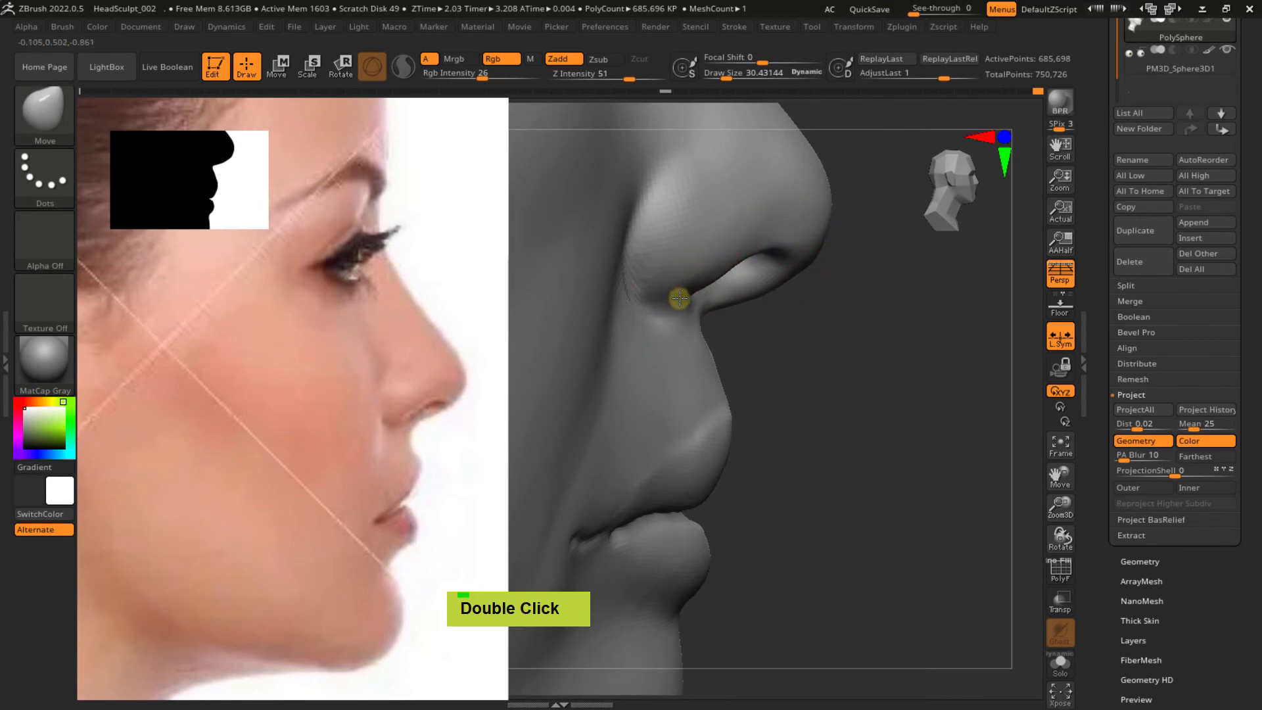
Reshape the nose tip with the Move brush at draw size about 42 and the profile above the upper lip at about 33
key("s")
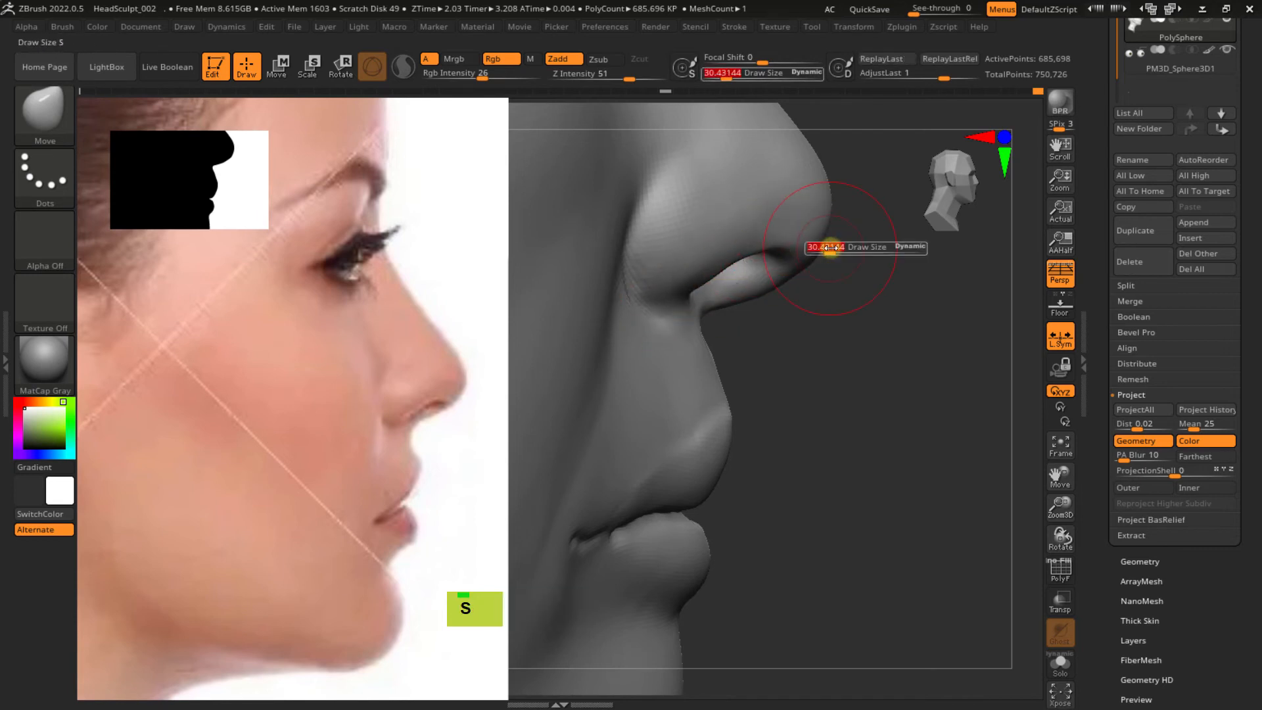
key("s")
double_click(824, 233)
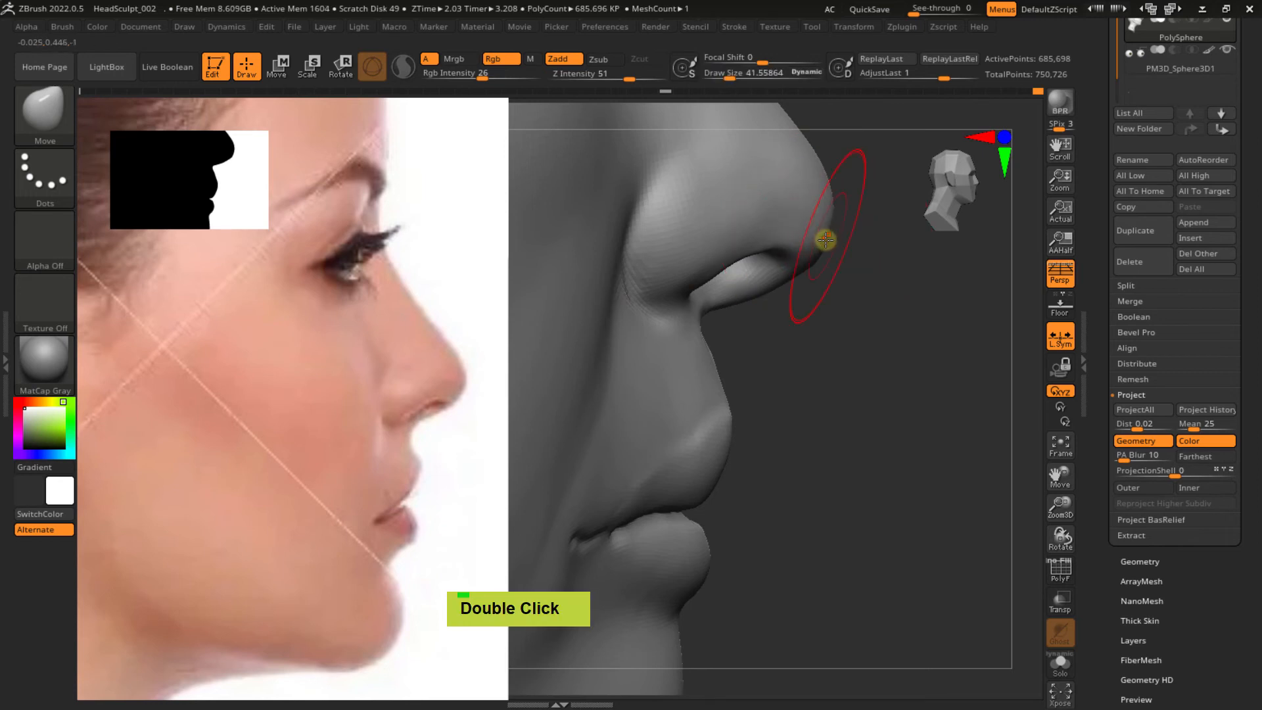
key("s")
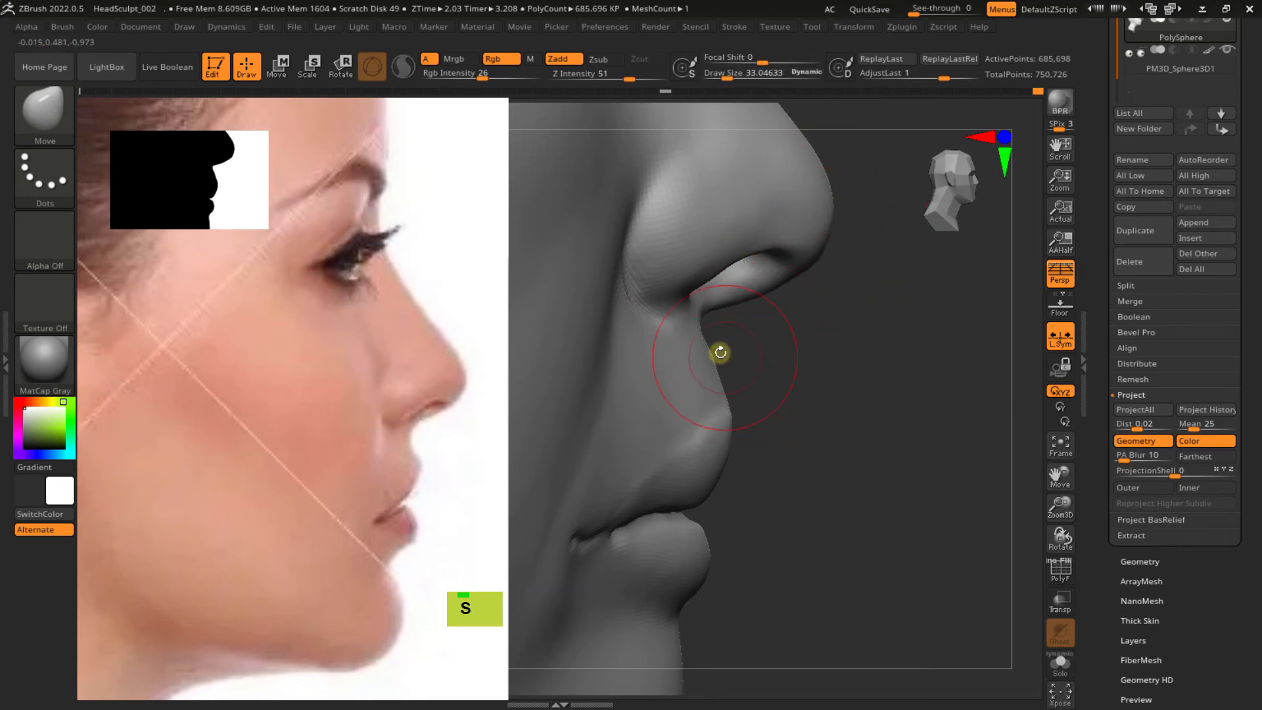
double_click(702, 362)
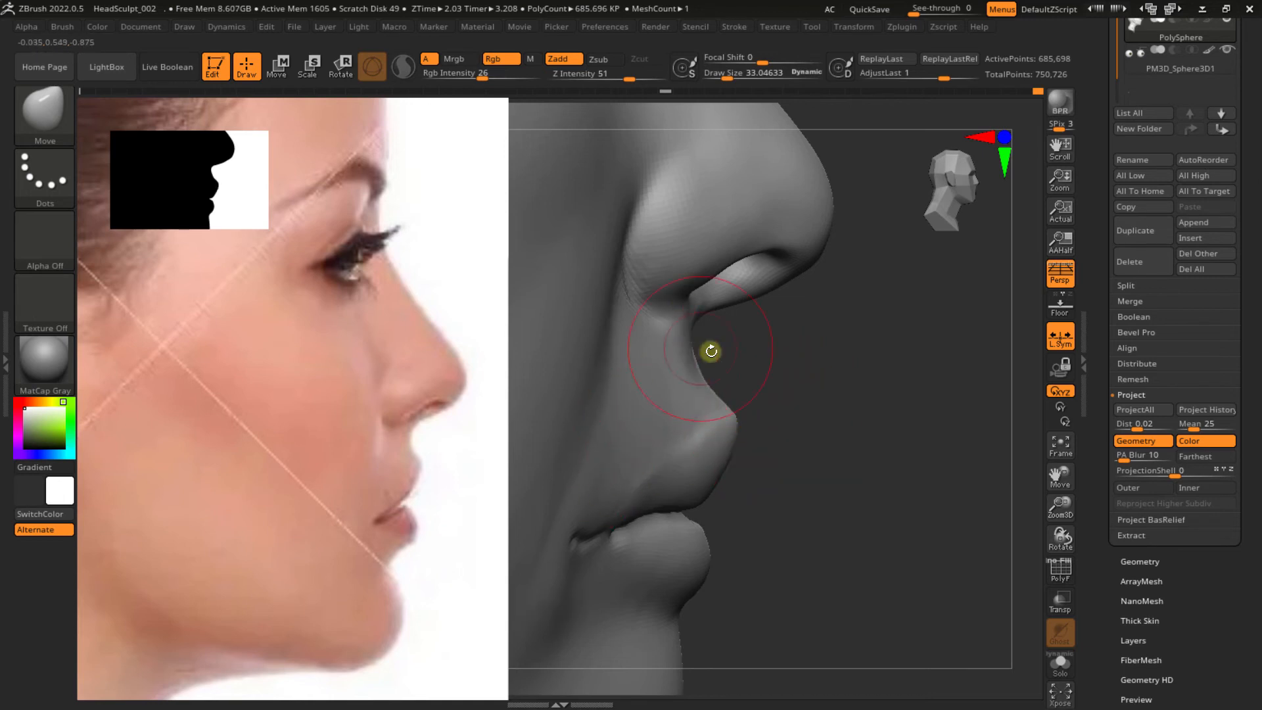
Build up the area between the nostril wing and mouth corner with ClayBuildup strokes and smooth them into the surrounding skin
mouse_move(710, 353)
right_mouse_down()
mouse_move(713, 377)
mouse_move(755, 408)
mouse_move(721, 368)
right_mouse_up()
right_click_drag(721, 368, 720, 314, "ctrl")
mouse_move(721, 314)
right_mouse_down()
mouse_move(774, 375)
mouse_move(738, 402)
mouse_move(738, 422)
mouse_move(684, 398)
mouse_move(709, 411)
mouse_move(704, 394)
mouse_move(670, 394)
mouse_move(675, 353)
mouse_move(651, 423)
mouse_move(659, 411)
right_mouse_up()
left_click(710, 375, "alt")
right_click_drag(694, 453, 679, 349, "ctrl")
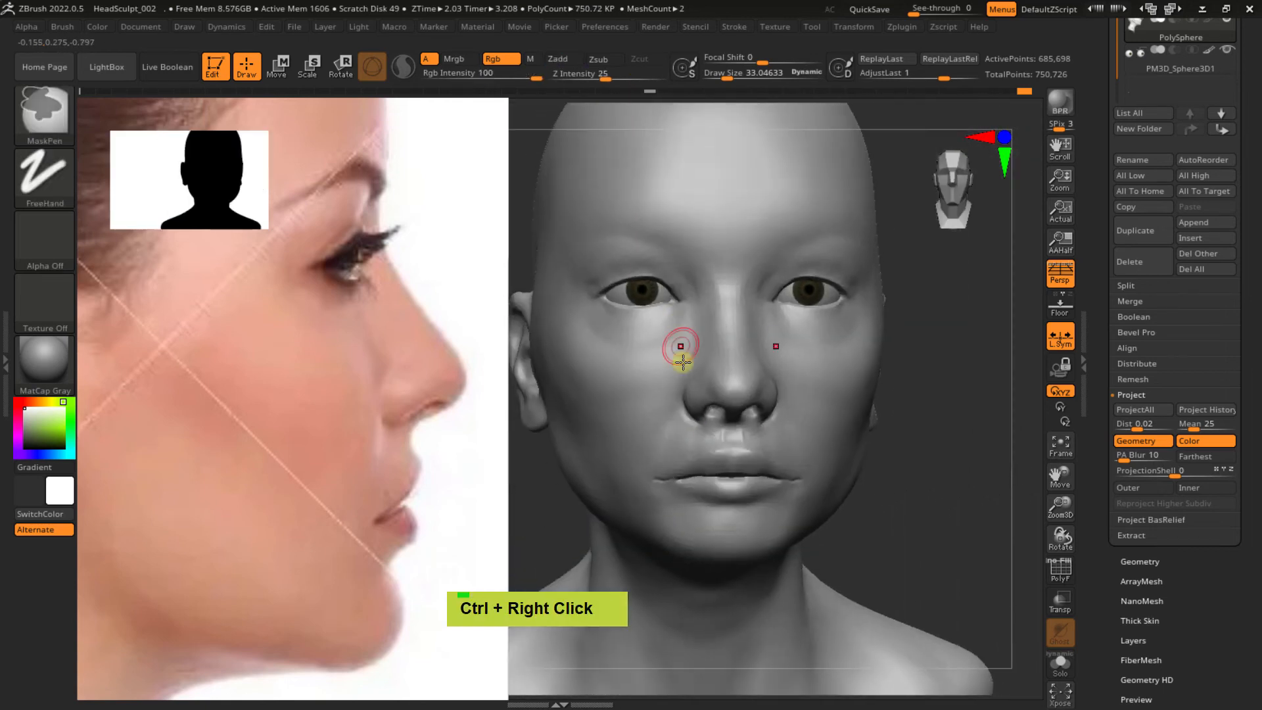
mouse_move(668, 442)
right_mouse_down()
mouse_move(685, 413)
mouse_move(696, 431)
mouse_move(717, 318)
mouse_move(682, 392)
mouse_move(721, 436)
mouse_move(718, 394)
mouse_move(734, 428)
mouse_move(698, 375)
right_mouse_up()
key("b")
key("c")
key("b")
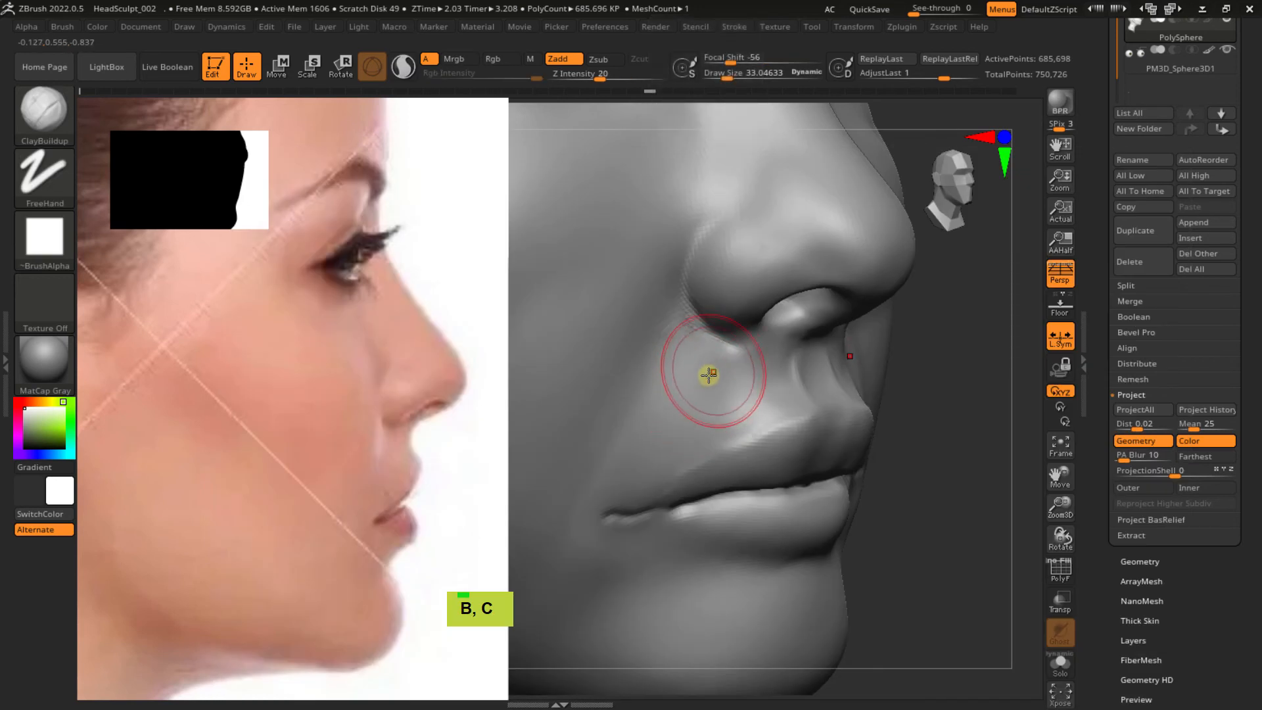
mouse_move(710, 365)
left_mouse_down()
mouse_move(657, 476)
mouse_move(668, 395)
mouse_move(711, 418)
left_mouse_up()
left_click_drag(705, 364, 651, 464)
left_click_drag(684, 362, 646, 503)
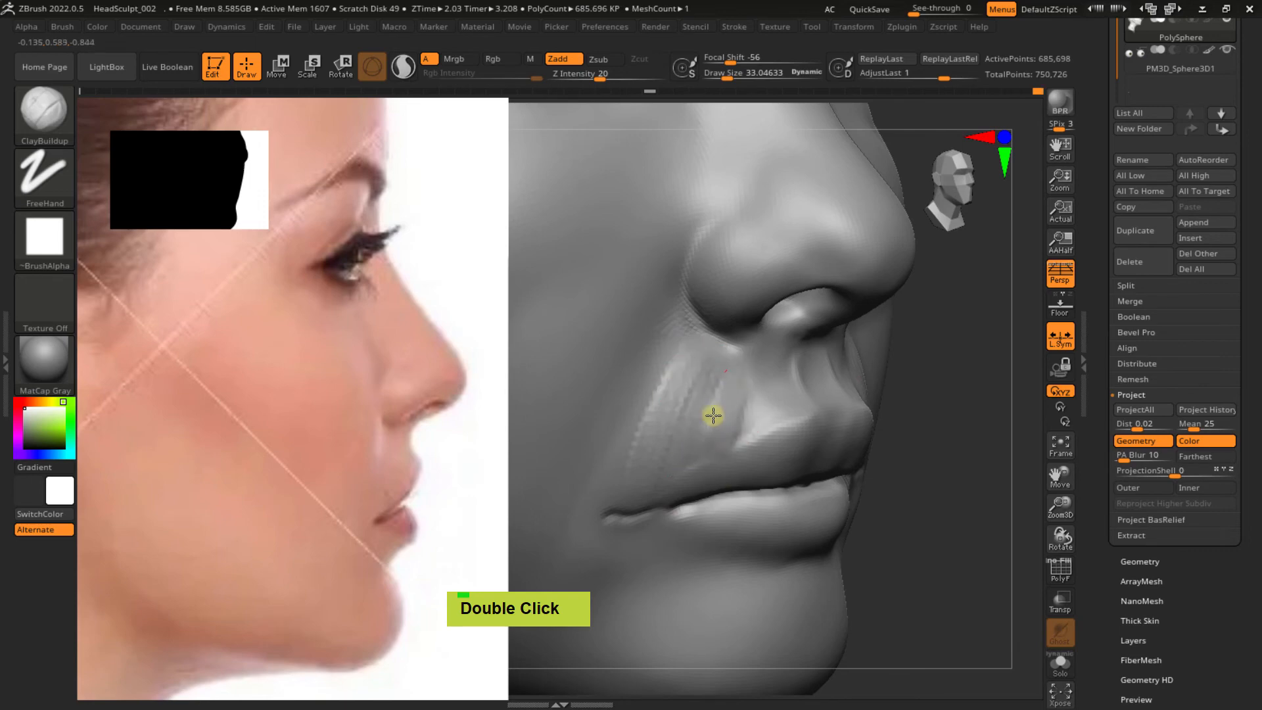
mouse_move(713, 415)
left_mouse_down("shift")
mouse_move(676, 417)
mouse_move(649, 458)
left_mouse_up("shift")
left_click_drag(727, 427, 735, 439, "shift")
Step back through the recent strokes around the mouth and smooth the skin beside the nostril wing
right_click_drag(716, 455, 711, 401, "ctrl")
right_click_drag(715, 420, 657, 421)
right_click_drag(721, 398, 738, 483, "ctrl")
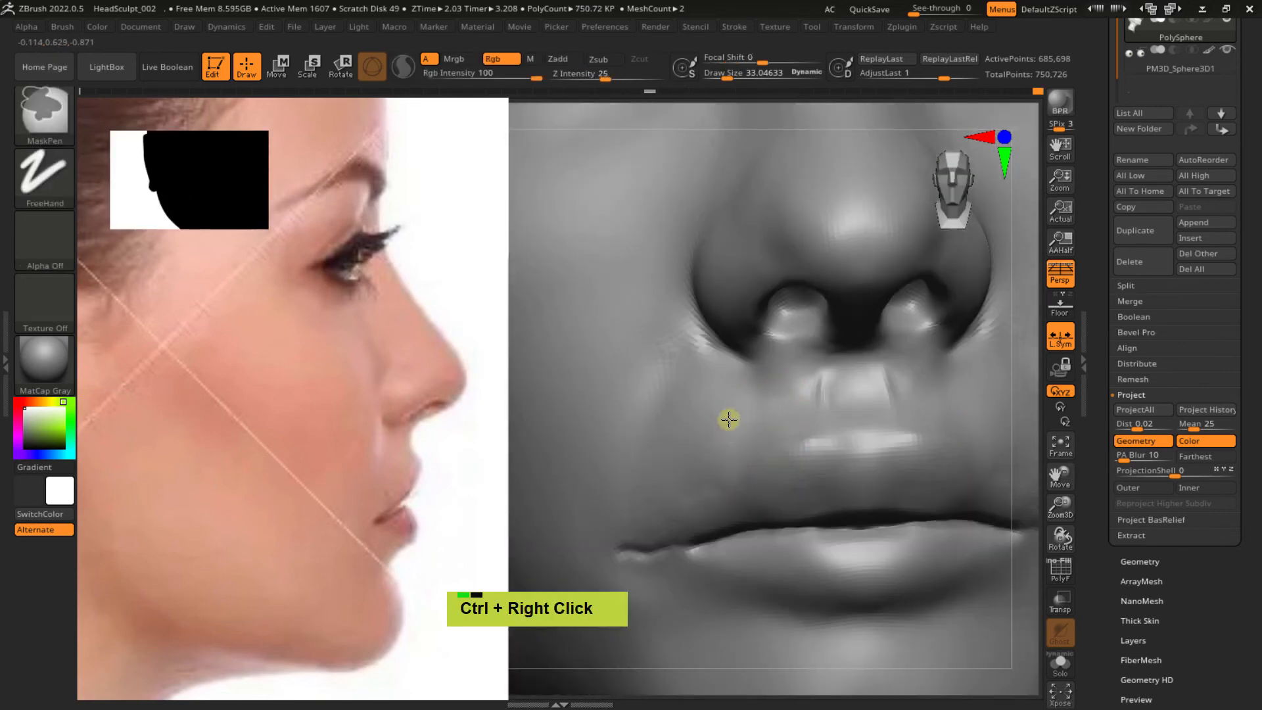
mouse_move(727, 417)
right_mouse_down("ctrl")
mouse_move(766, 414)
mouse_move(719, 451)
mouse_move(741, 402)
mouse_move(831, 439)
mouse_move(808, 431)
right_mouse_up("ctrl")
key("ctrl+z")
key("ctrl+z")
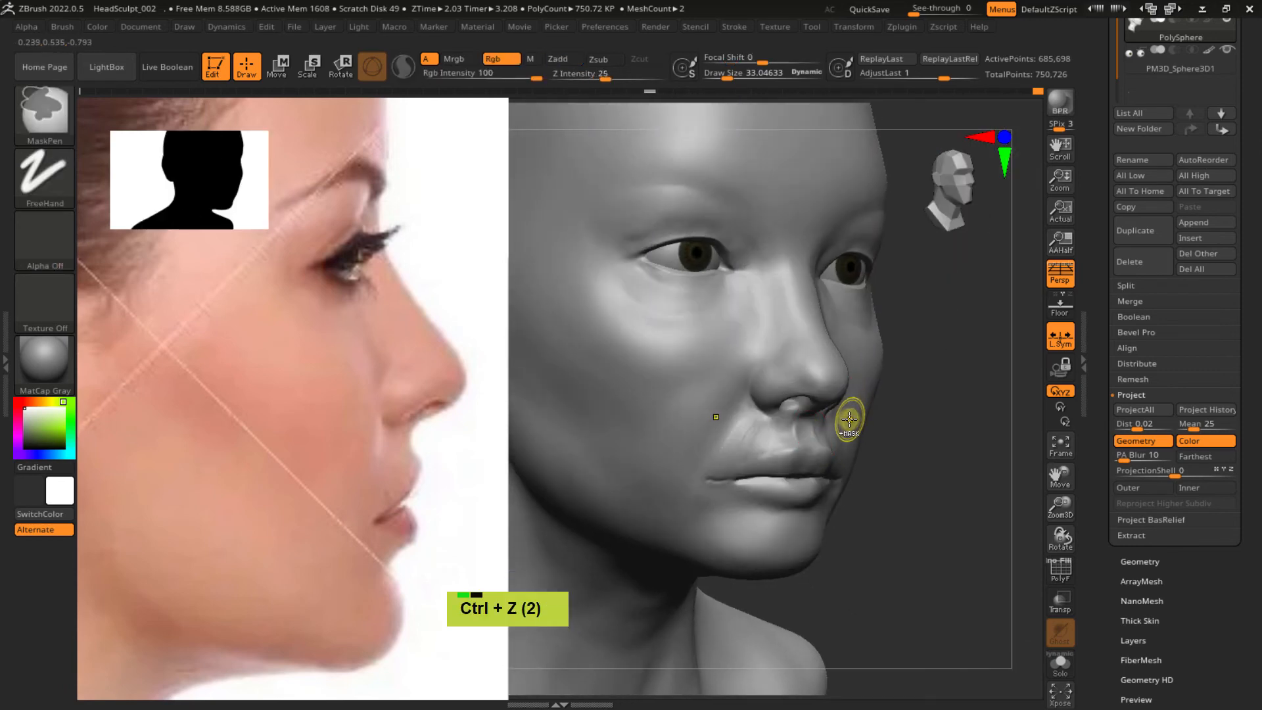
key("ctrl+z")
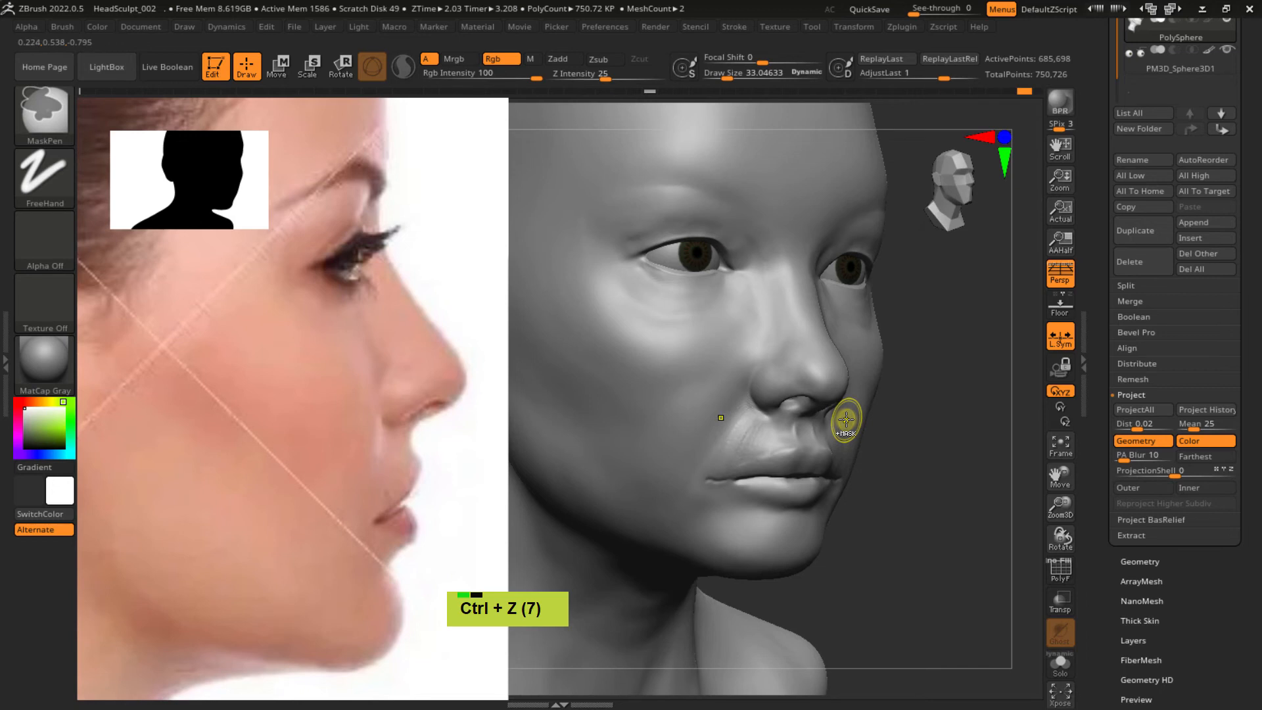
mouse_move(766, 445)
right_mouse_down("ctrl")
mouse_move(781, 516)
mouse_move(738, 403)
right_mouse_up("ctrl")
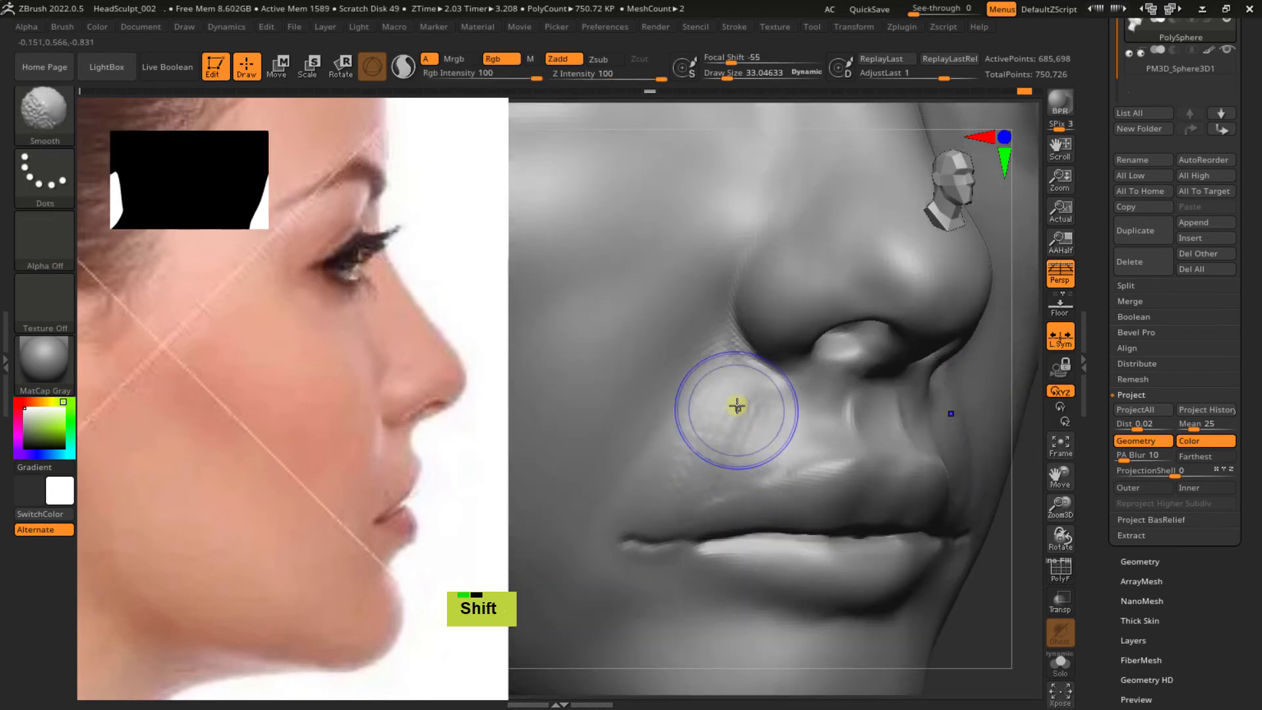
left_click_drag(738, 403, 752, 421, "shift")
Add volume to the lower lip with ClayBuildup strokes and smooth its surface toward the mouth corner
mouse_move(781, 429)
right_mouse_down("alt")
mouse_move(756, 399)
mouse_move(766, 403)
mouse_move(752, 423)
mouse_move(732, 392)
right_mouse_up("alt")
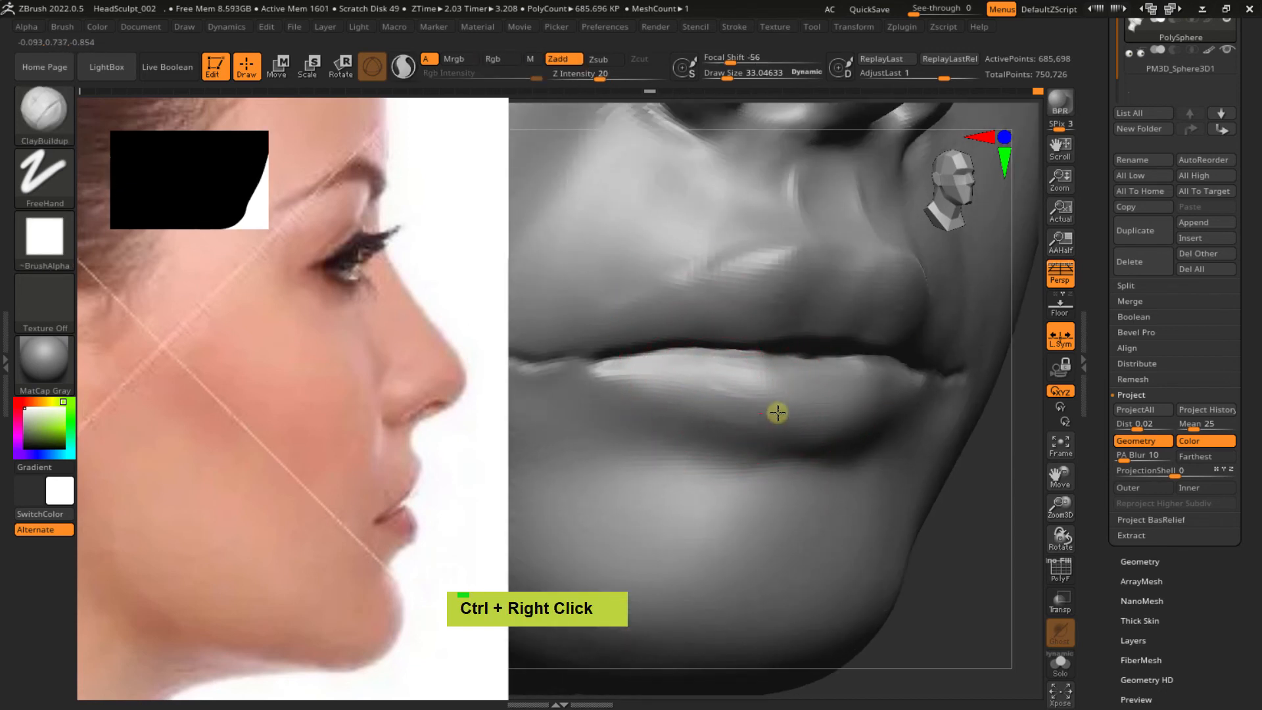
double_click(666, 395)
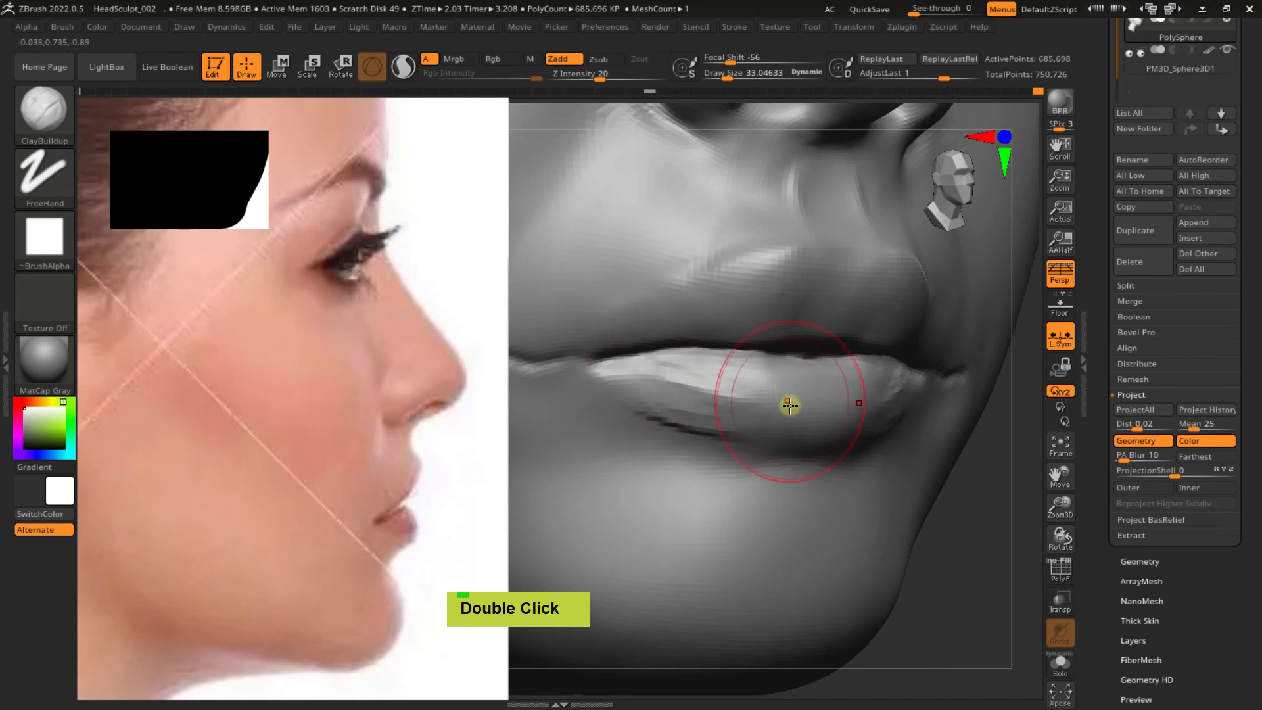
right_click_drag(802, 433, 826, 398, "ctrl")
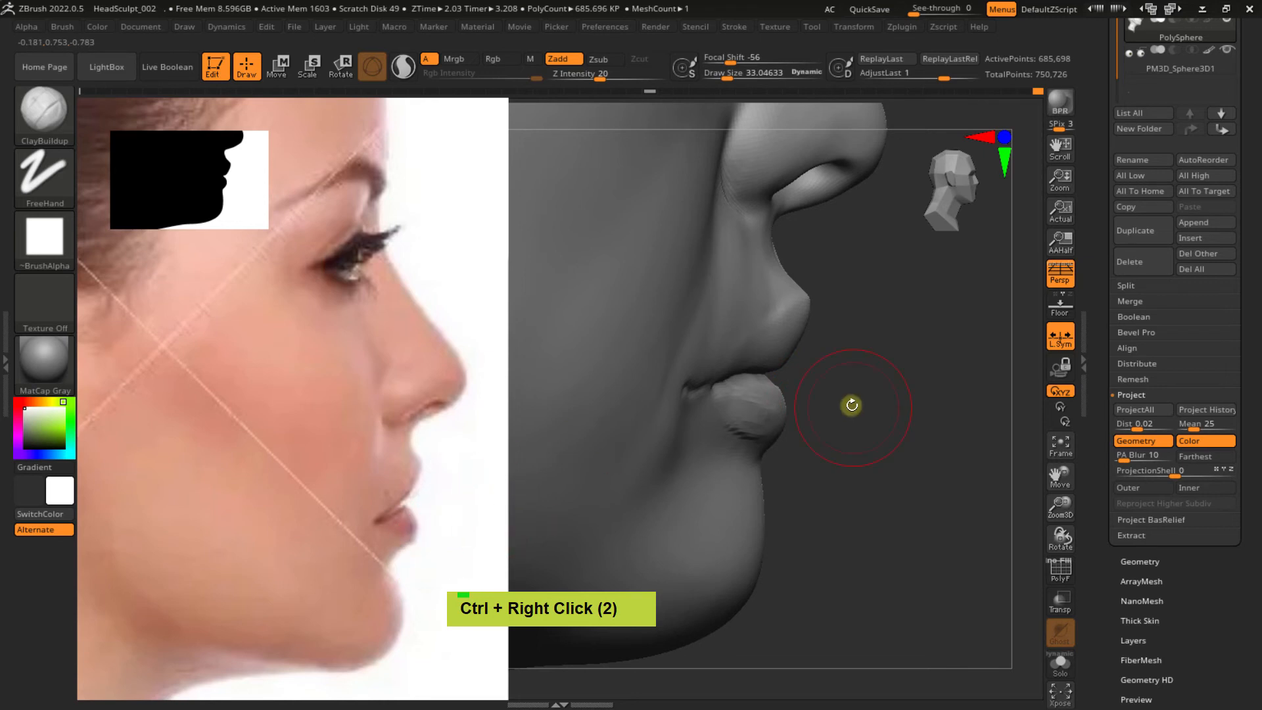
right_click_drag(848, 402, 753, 418)
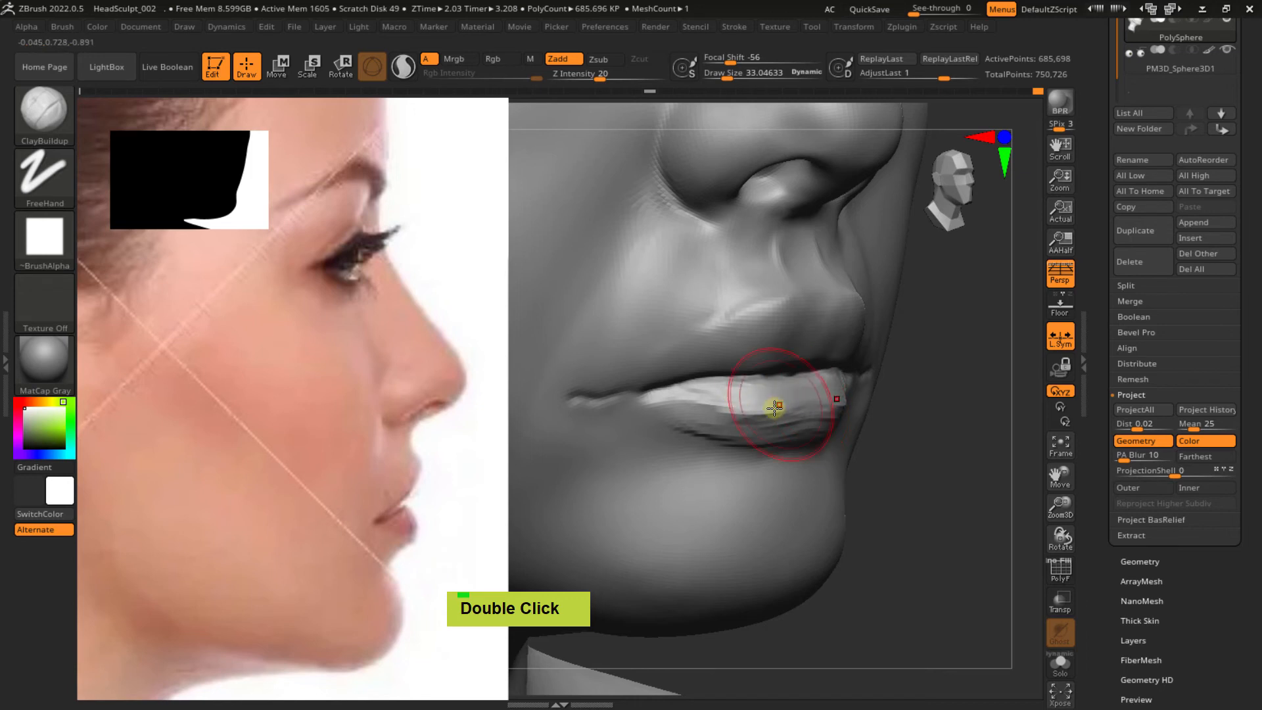
left_click(721, 417, "shift")
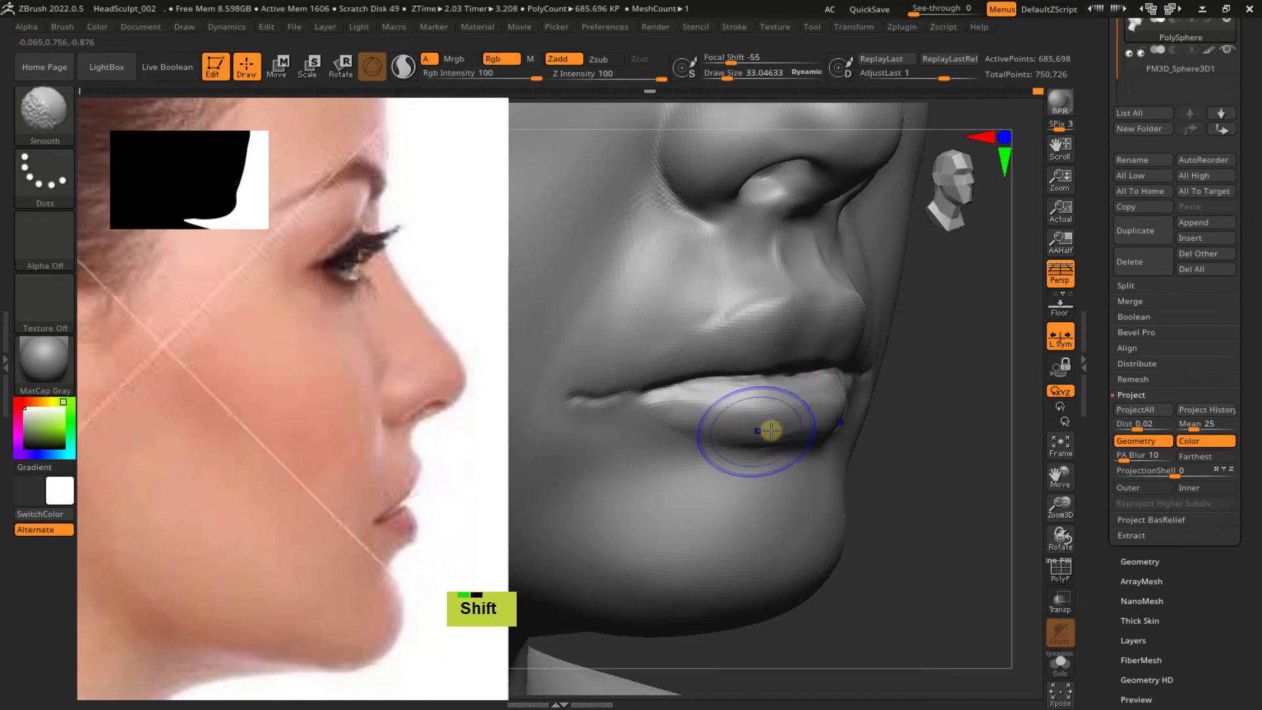
mouse_move(766, 427)
right_mouse_down("shift")
mouse_move(876, 408)
mouse_move(761, 425)
mouse_move(790, 397)
right_mouse_up("shift")
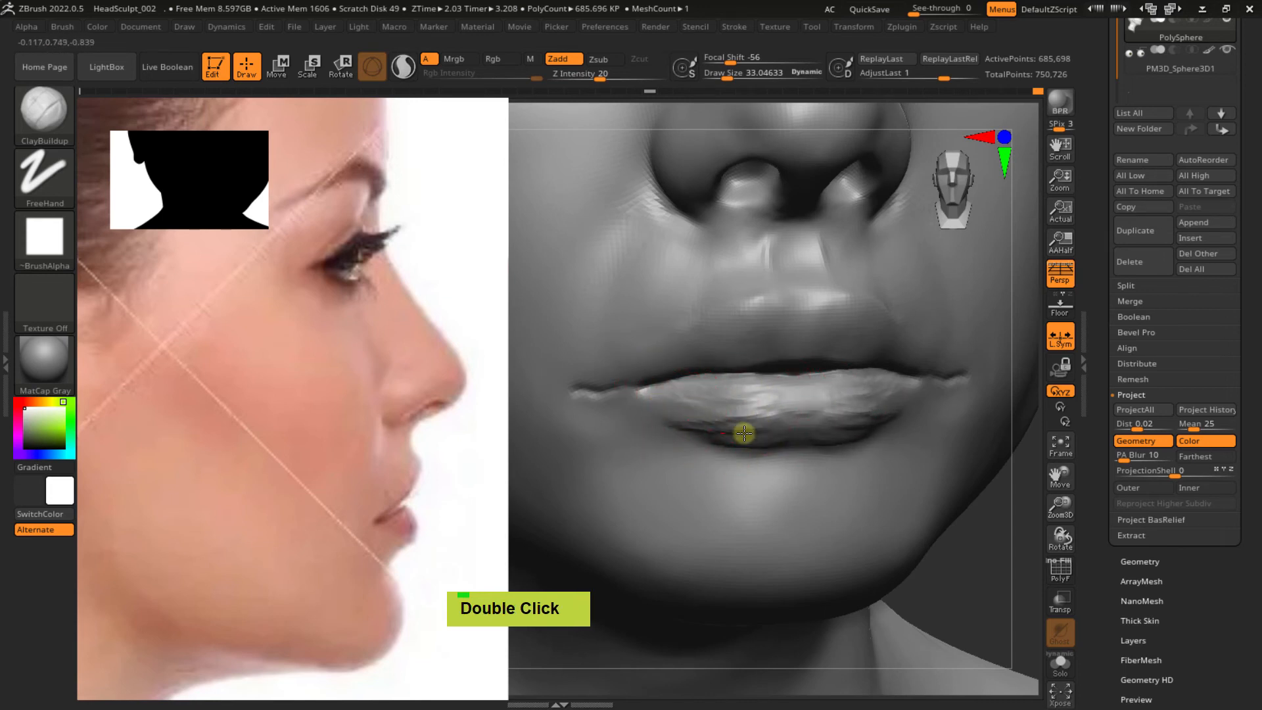
left_click_drag(786, 415, 685, 408, "shift")
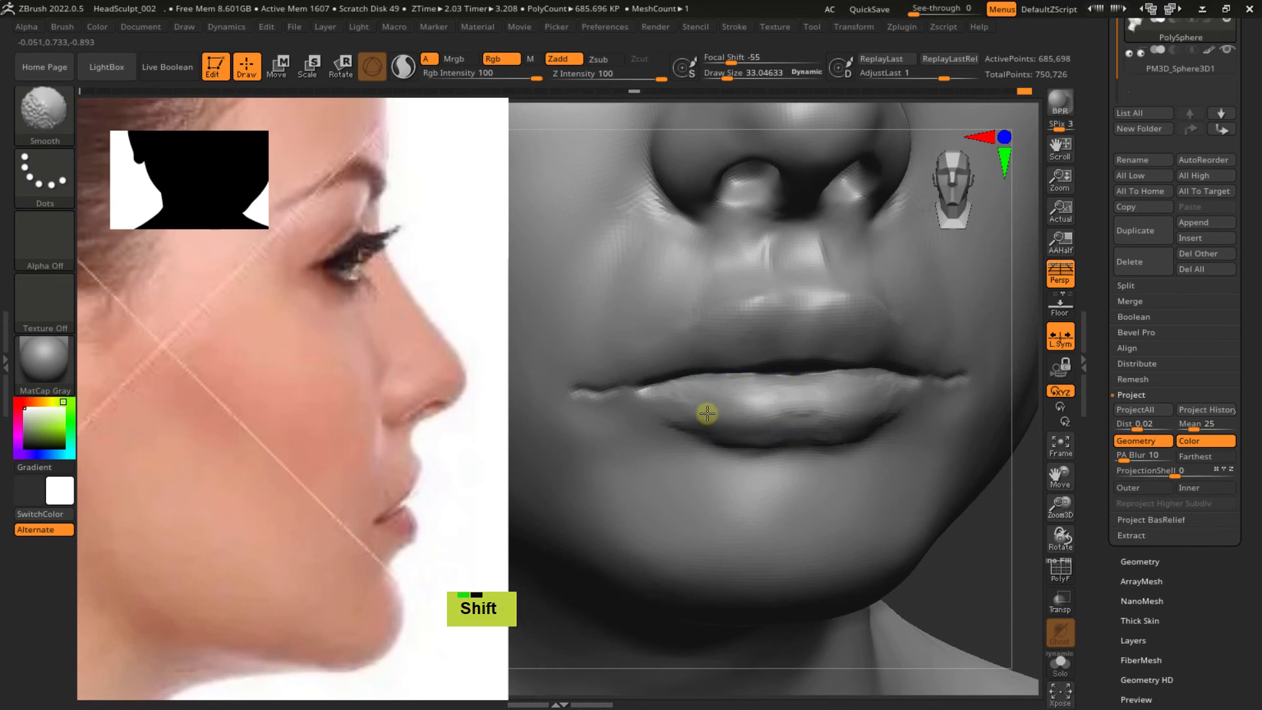
Fill out the lower lip's body and lower edge with further ClayBuildup strokes
mouse_move(774, 440)
right_mouse_down("ctrl")
mouse_move(766, 428)
mouse_move(741, 473)
mouse_move(791, 398)
mouse_move(816, 456)
mouse_move(785, 589)
right_mouse_up("ctrl")
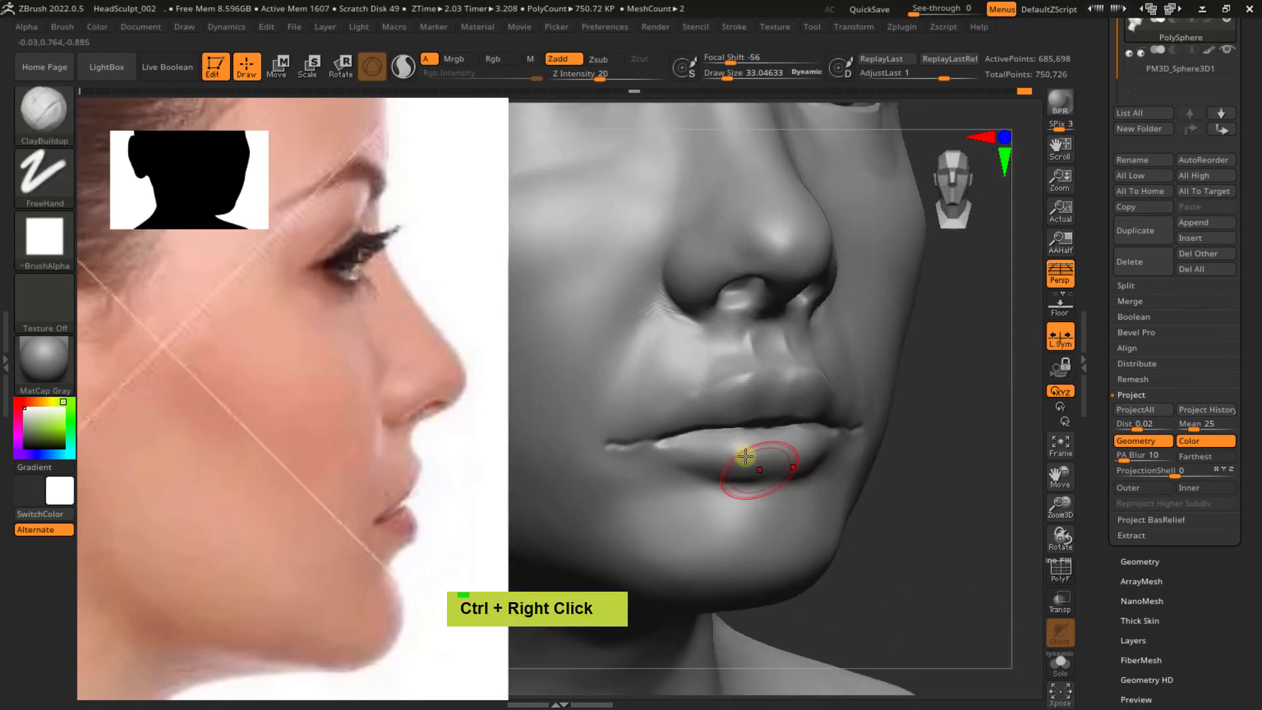
right_click_drag(744, 454, 767, 464, "ctrl")
mouse_move(677, 439)
right_mouse_down("alt")
mouse_move(777, 420)
mouse_move(720, 468)
right_mouse_up("alt")
double_click(795, 463)
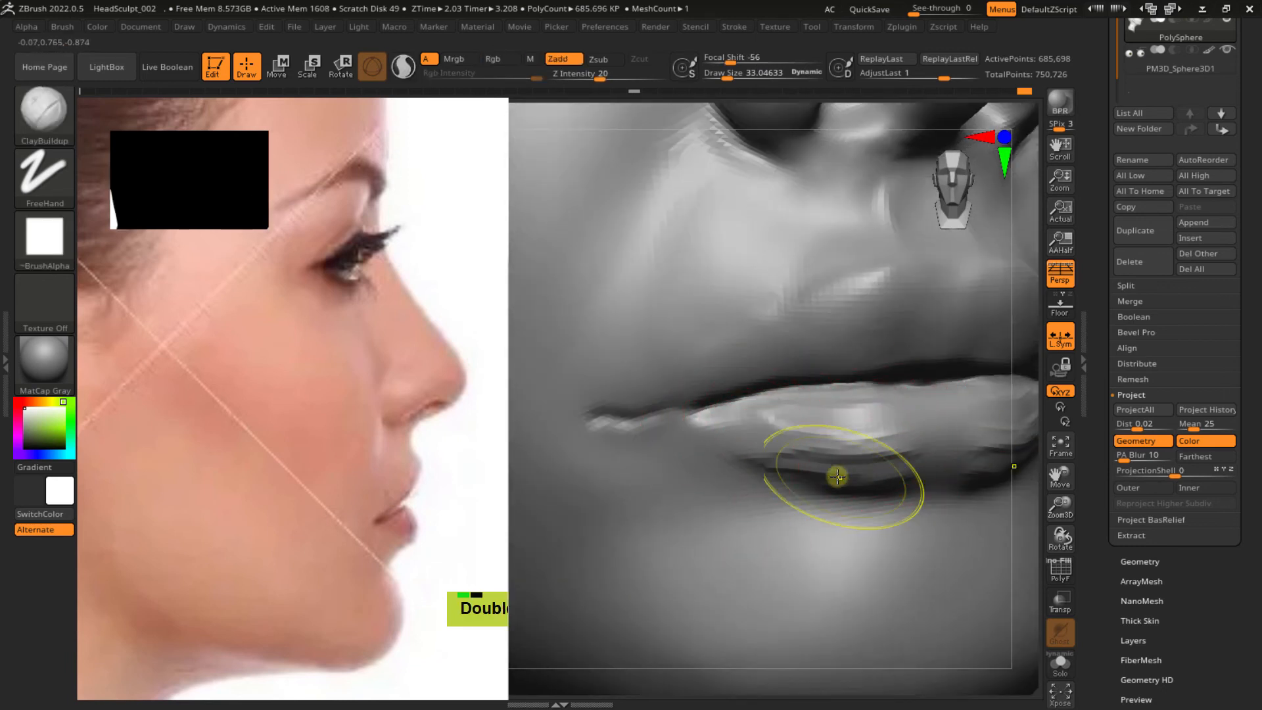
mouse_move(838, 477)
right_mouse_down("ctrl")
mouse_move(819, 451)
mouse_move(854, 454)
right_mouse_up("ctrl")
right_click(877, 456)
left_click_drag(846, 453, 865, 464)
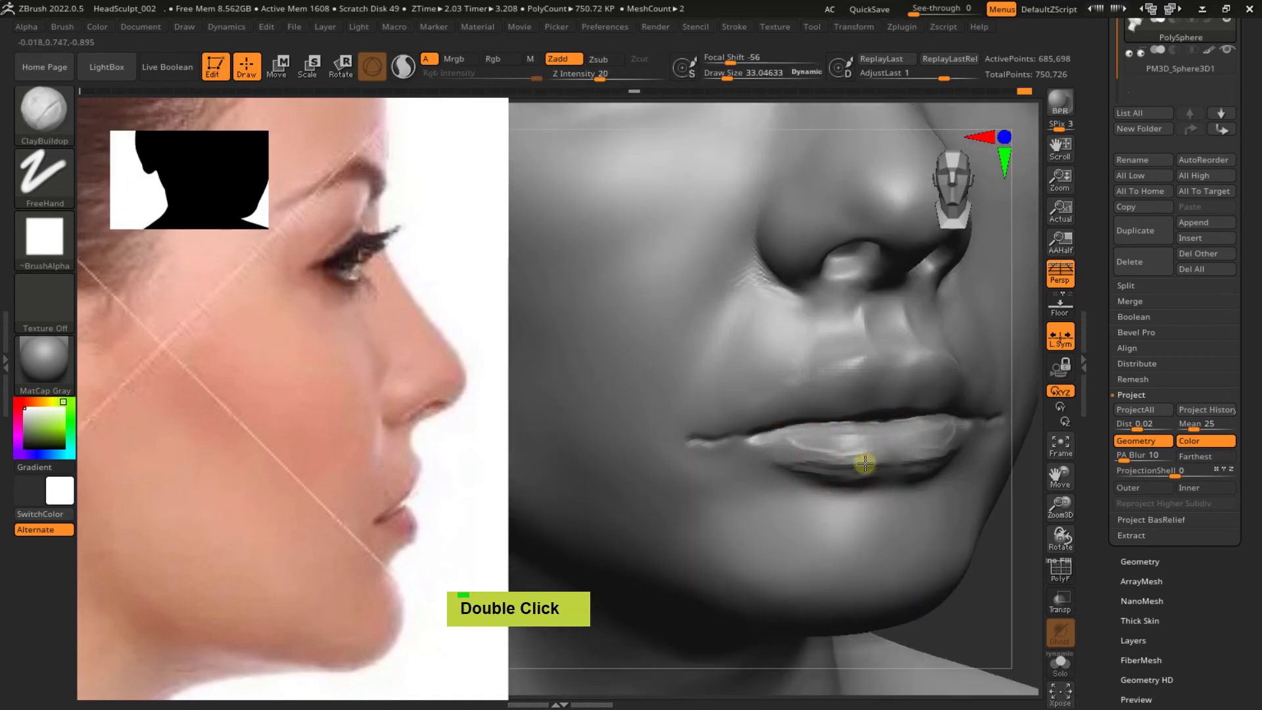
Check the lower lip in profile against the reference photo and smooth it across its width
right_click_drag(852, 475, 916, 448)
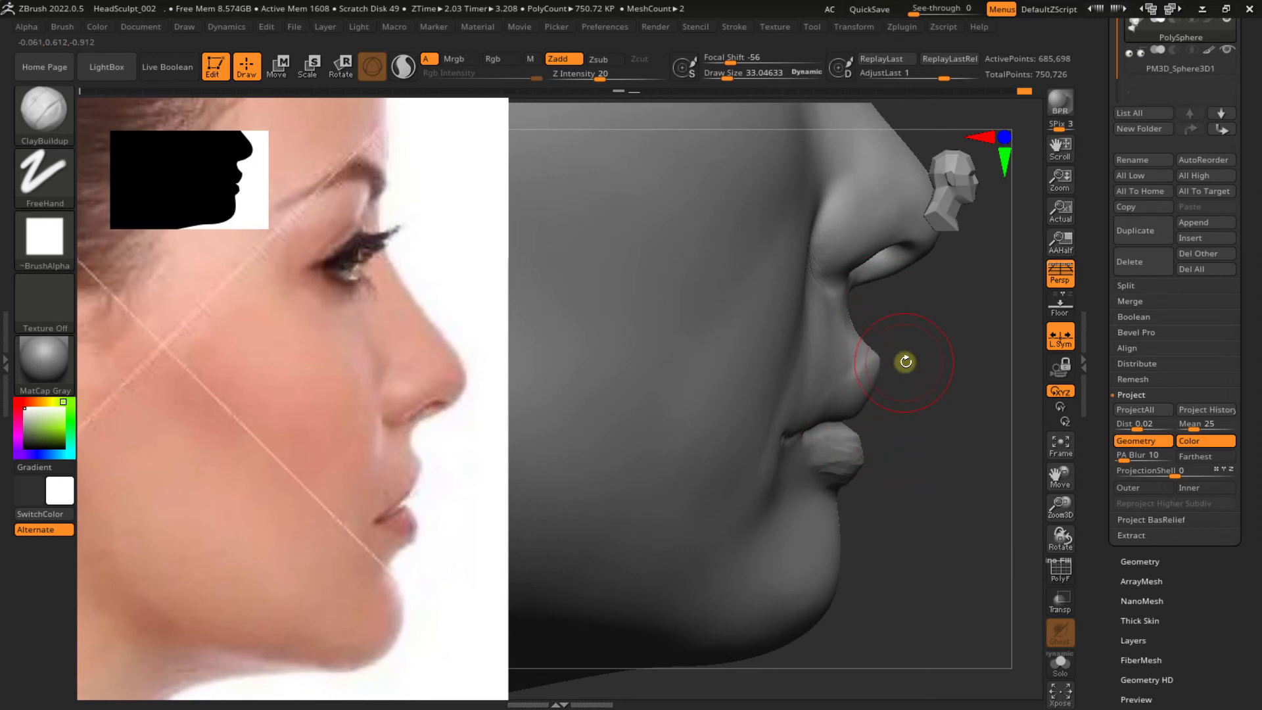
mouse_move(897, 344)
right_mouse_down("ctrl")
mouse_move(890, 383)
mouse_move(909, 360)
right_mouse_up("ctrl")
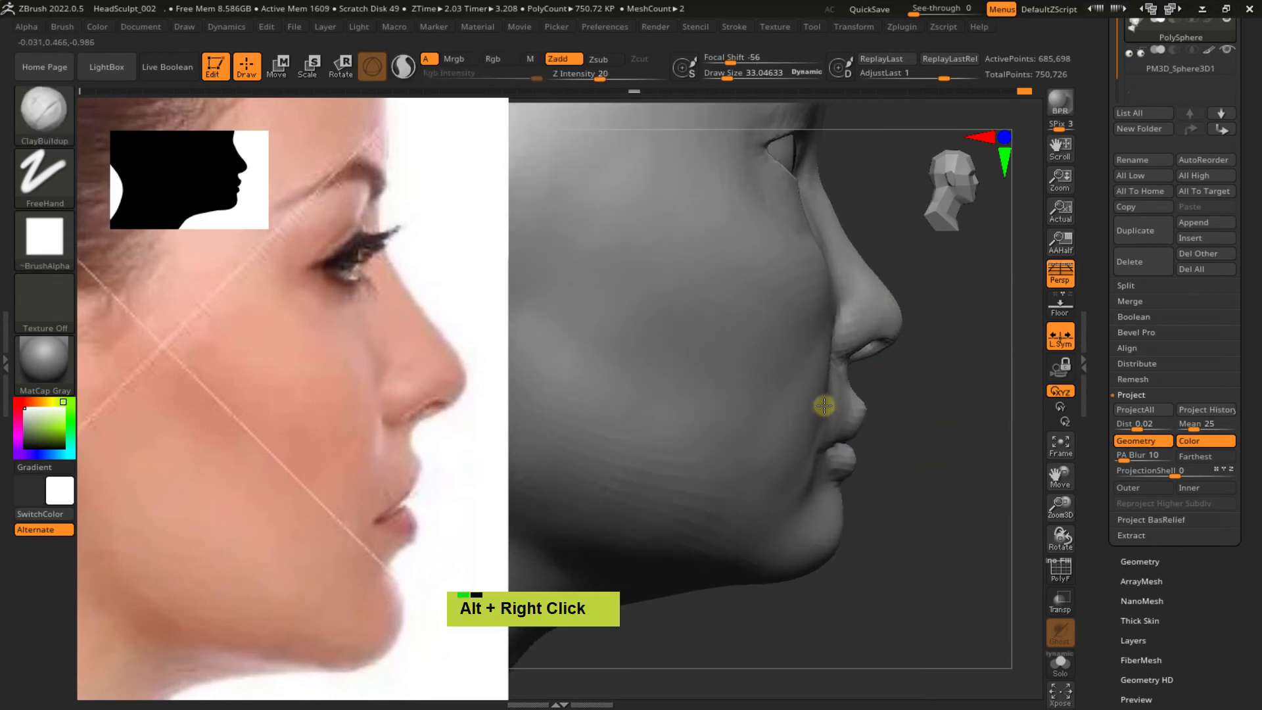
right_click_drag(822, 403, 780, 356, "alt")
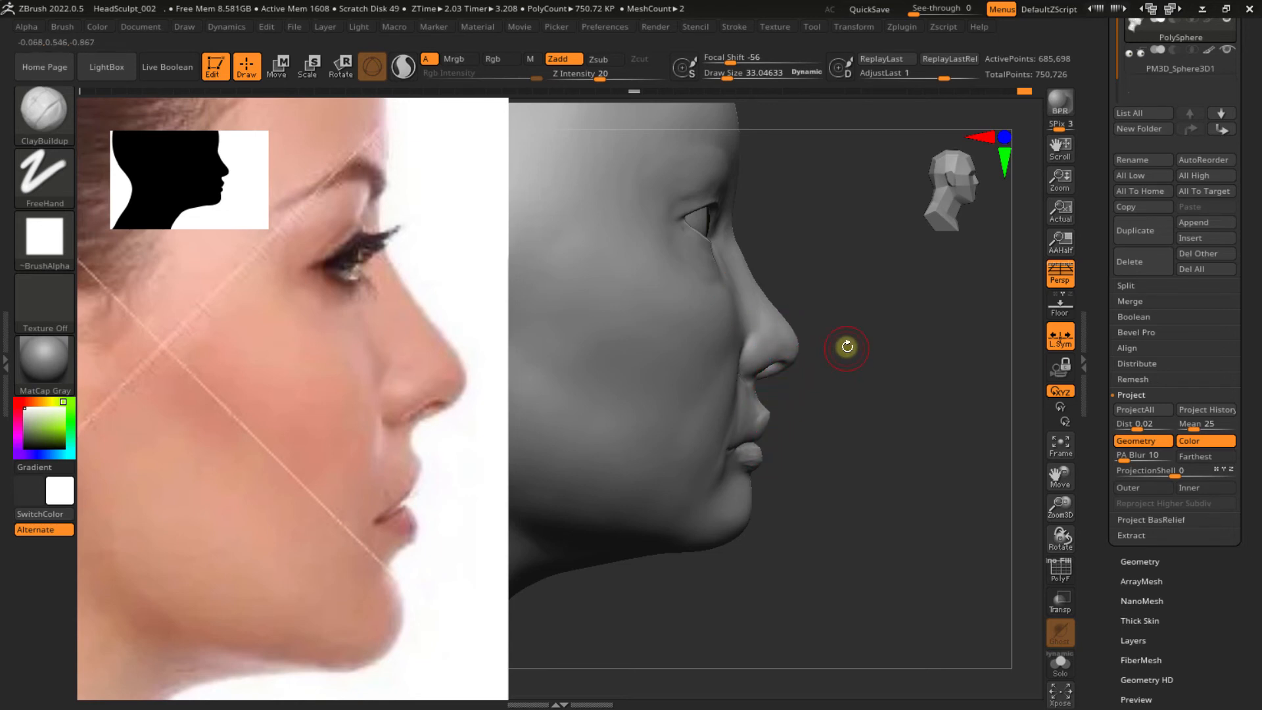
mouse_move(845, 346)
right_mouse_down()
mouse_move(766, 385)
mouse_move(769, 436)
mouse_move(736, 400)
mouse_move(699, 411)
mouse_move(747, 412)
mouse_move(767, 452)
mouse_move(755, 403)
mouse_move(755, 451)
mouse_move(741, 459)
right_mouse_up()
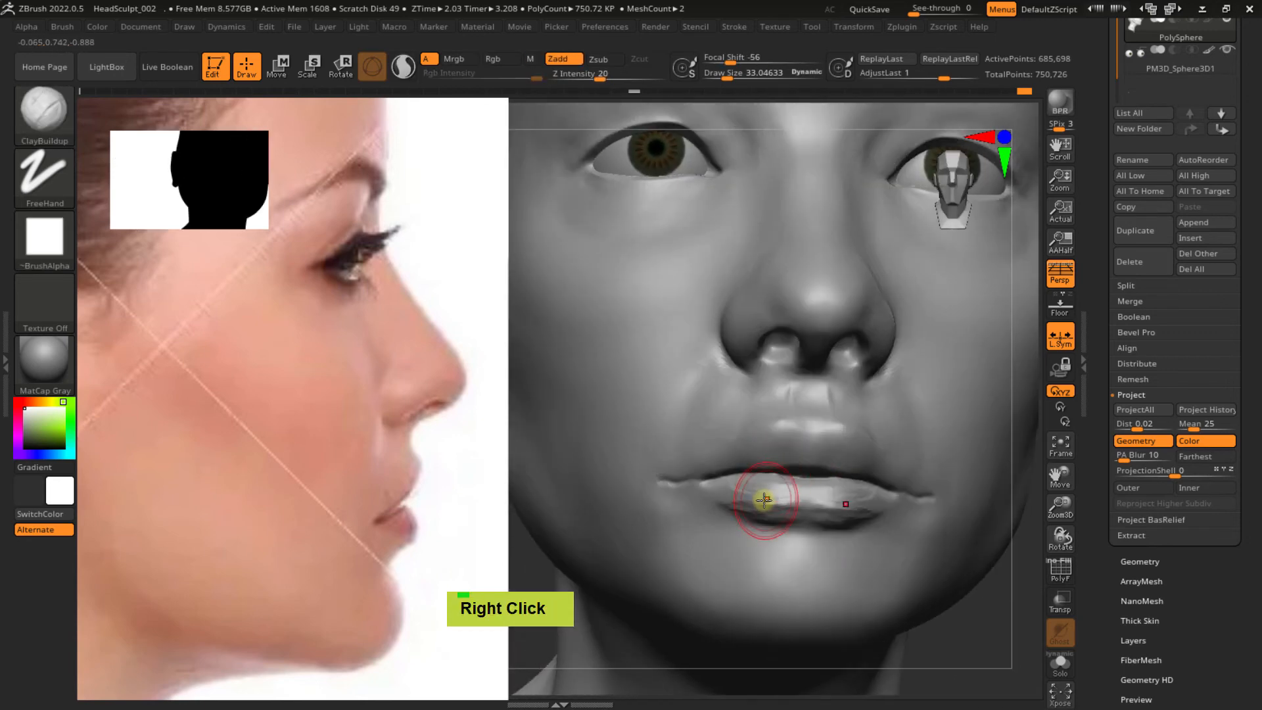
left_click_drag(760, 502, 731, 496, "shift")
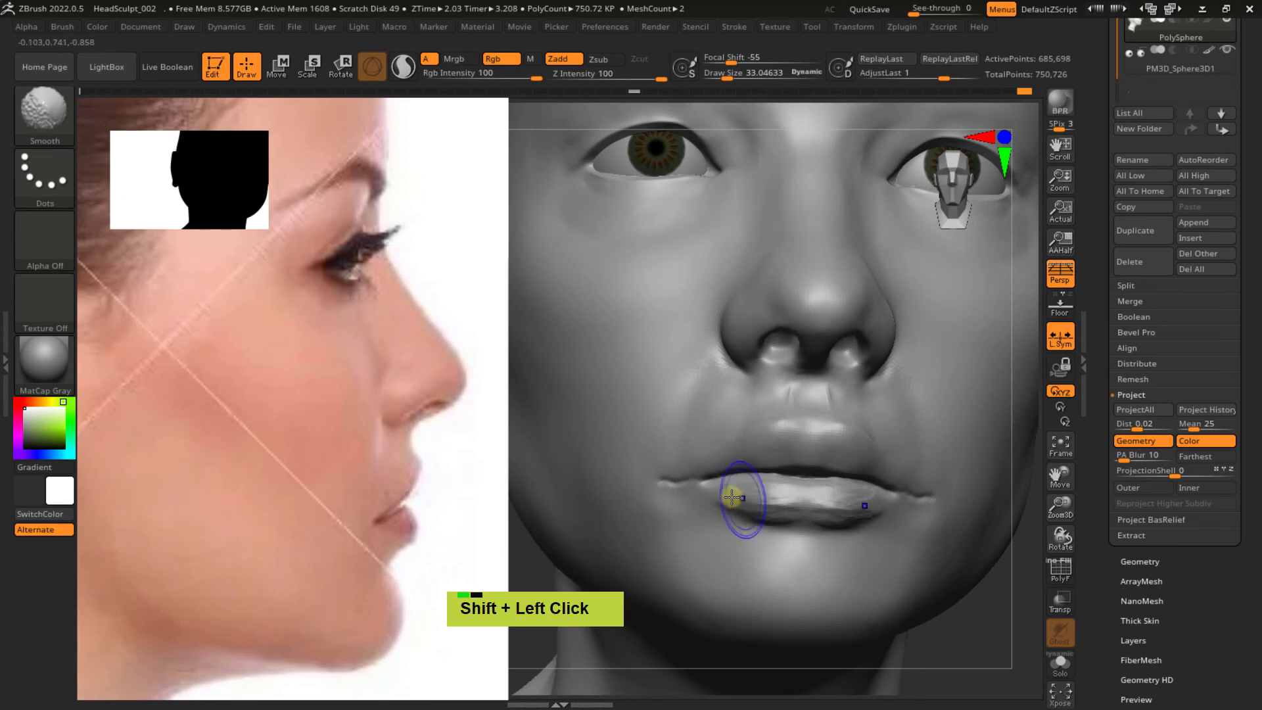
double_click(788, 514)
double_click(826, 505, "shift")
Compare the side profile with the reference photo and step the head mesh down to the coarse subdivision level with 10,716 points
mouse_move(826, 504)
right_mouse_down("ctrl")
mouse_move(797, 437)
mouse_move(822, 467)
mouse_move(833, 417)
mouse_move(879, 385)
mouse_move(791, 374)
mouse_move(801, 422)
right_mouse_up("ctrl")
mouse_move(798, 369)
right_mouse_down("alt")
mouse_move(779, 337)
mouse_move(834, 341)
mouse_move(733, 414)
mouse_move(798, 411)
mouse_move(810, 383)
right_mouse_up("alt")
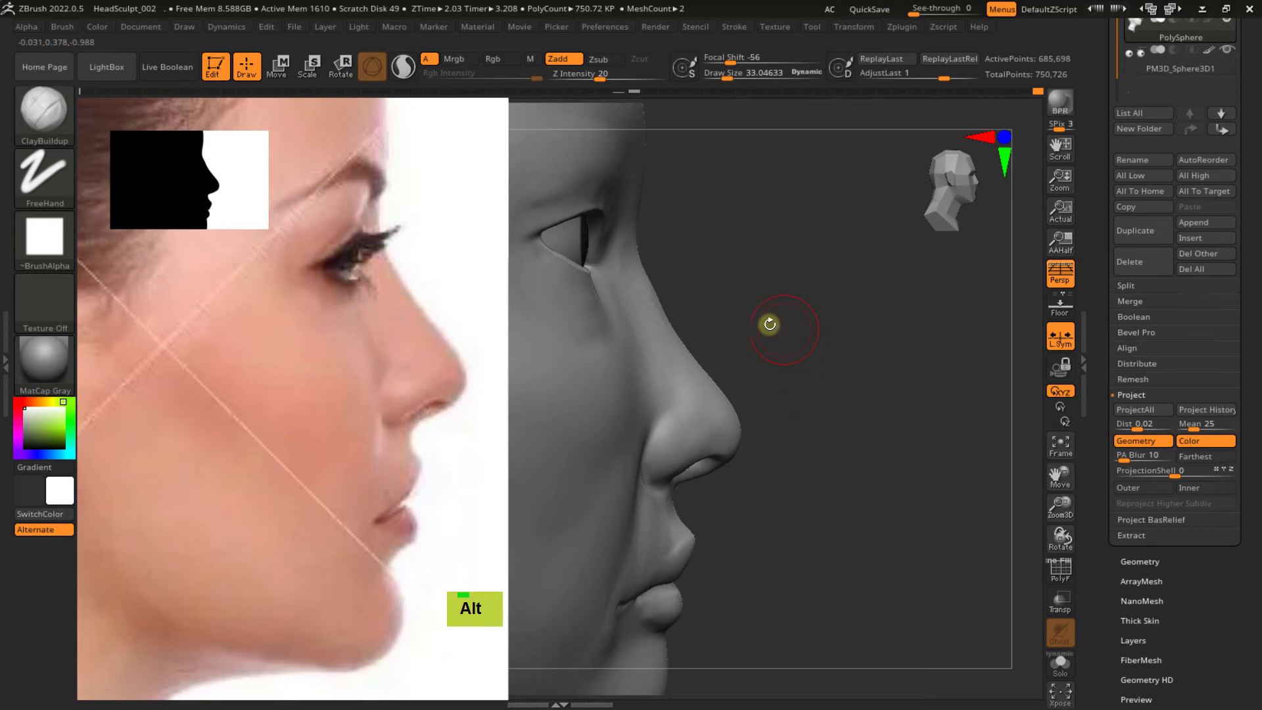
right_click_drag(769, 324, 740, 295, "ctrl")
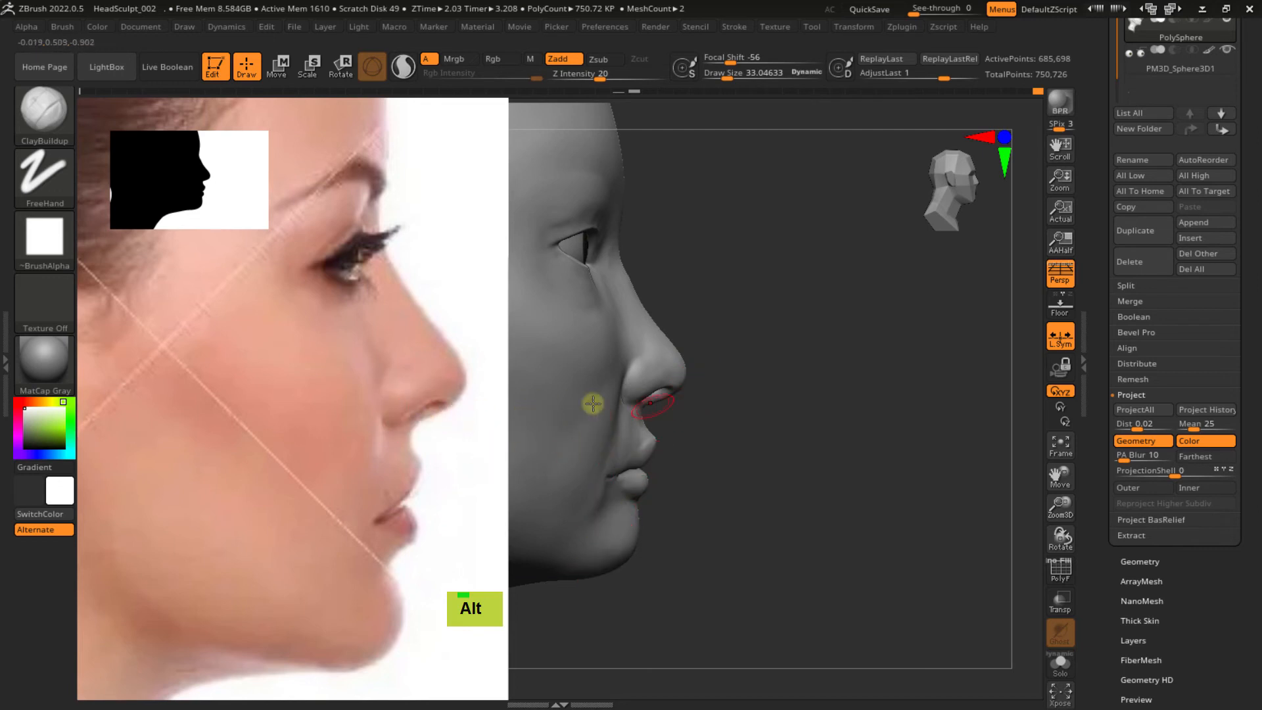
mouse_move(729, 343)
right_mouse_down("ctrl")
mouse_move(735, 355)
mouse_move(747, 326)
mouse_move(769, 341)
mouse_move(751, 336)
right_mouse_up("ctrl")
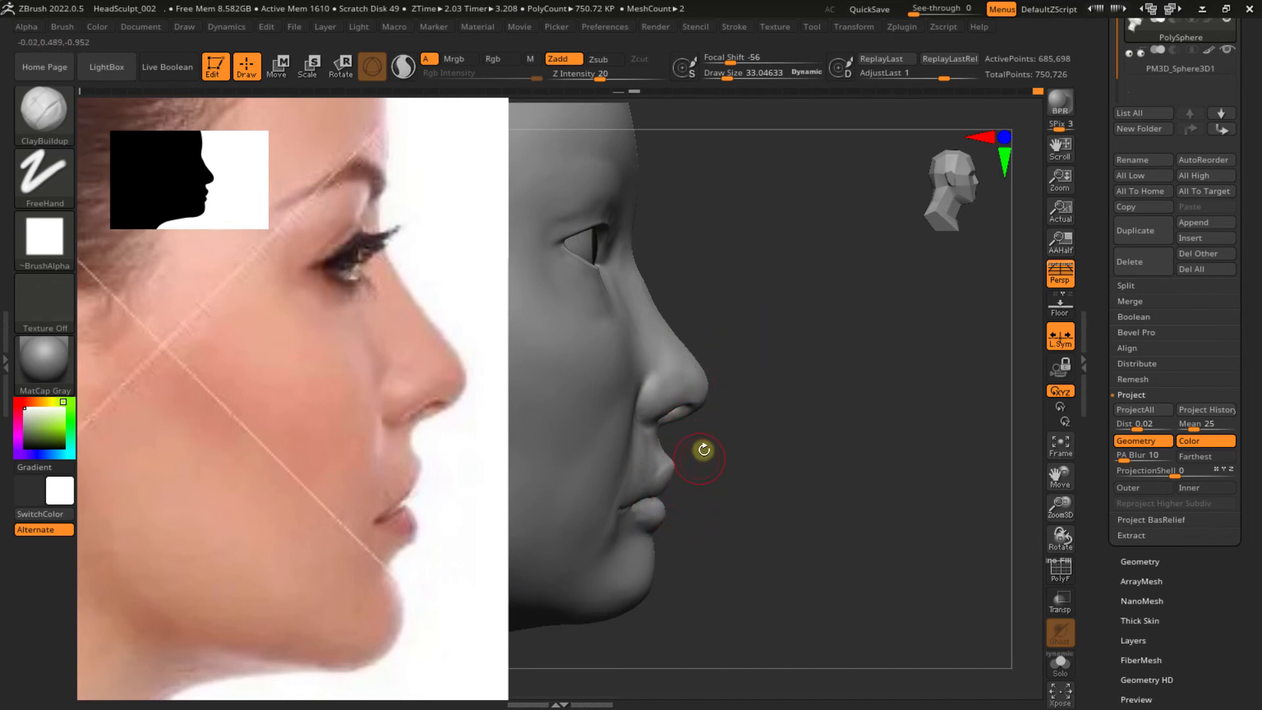
key("shift+d")
key("shift+d")
key("shift+d")
key("shift+d")
key("shift+d")
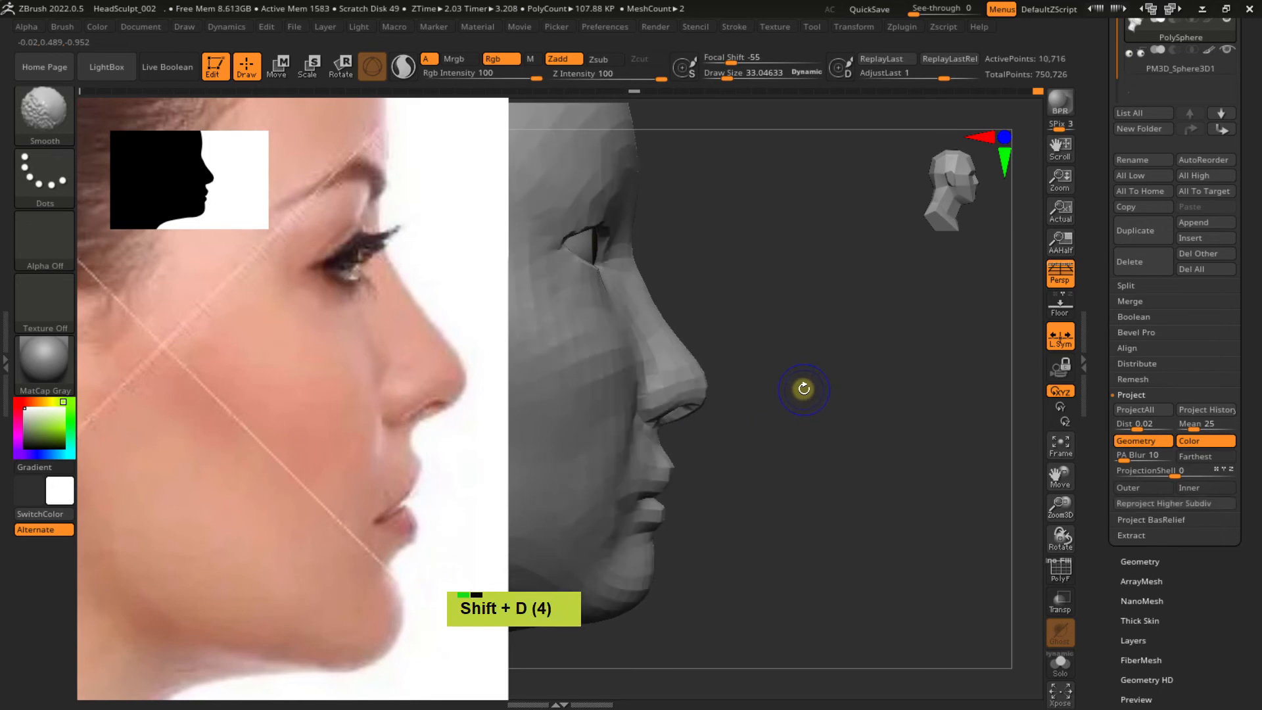
Set the masking brush to MaskLasso and mask the nose, lips and adjoining cheek in side profile
mouse_move(745, 329)
right_mouse_down("alt")
mouse_move(794, 324)
mouse_move(793, 313)
right_mouse_up("alt")
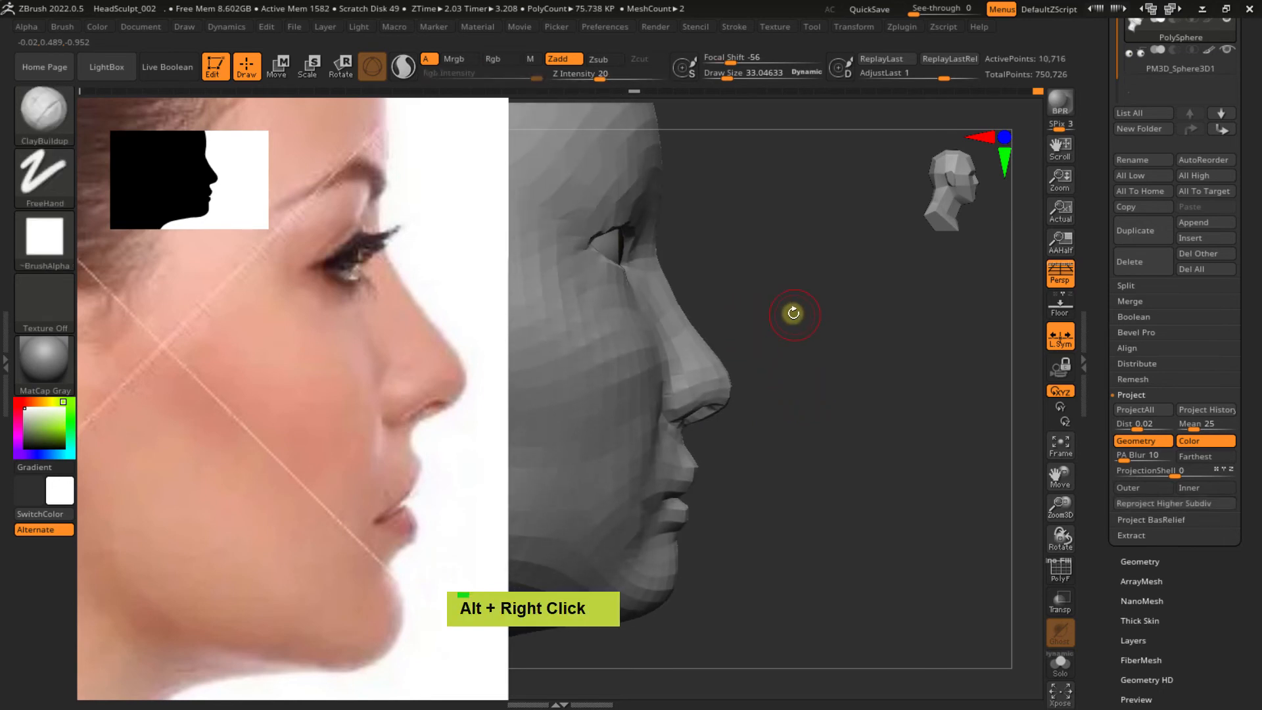
key("ctrl")
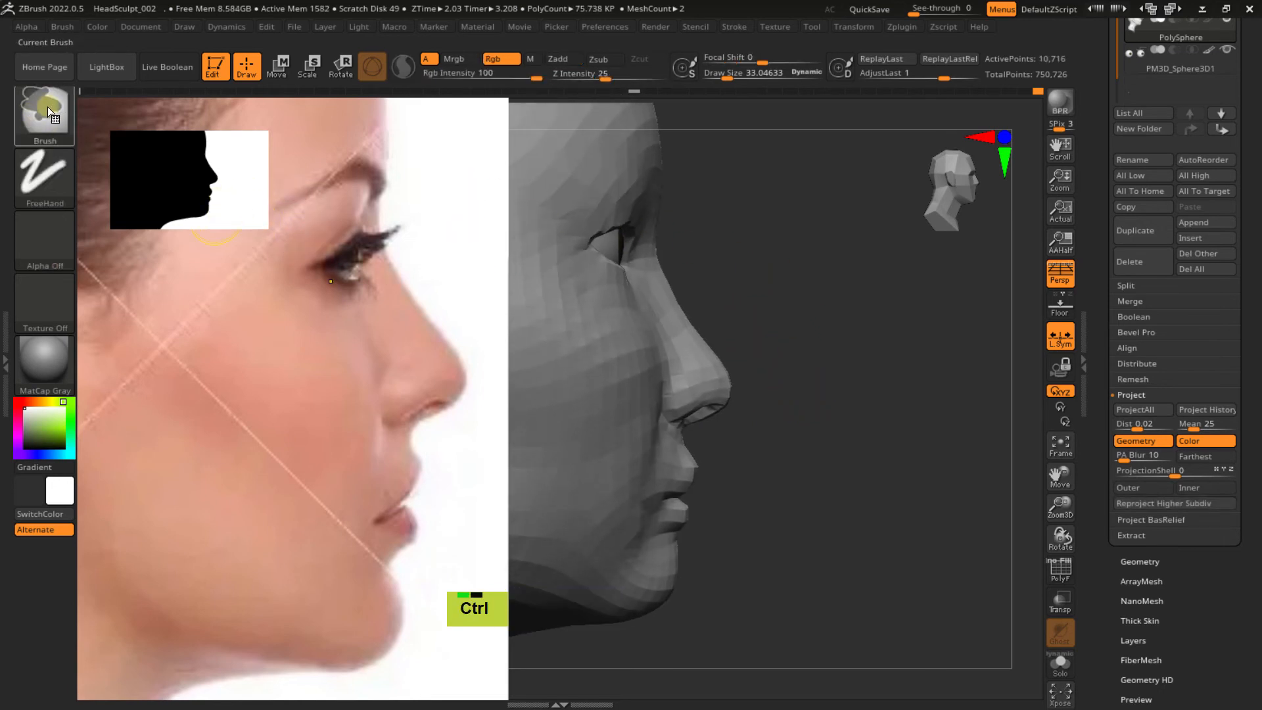
left_click(48, 106, "ctrl")
left_click(301, 202, "ctrl")
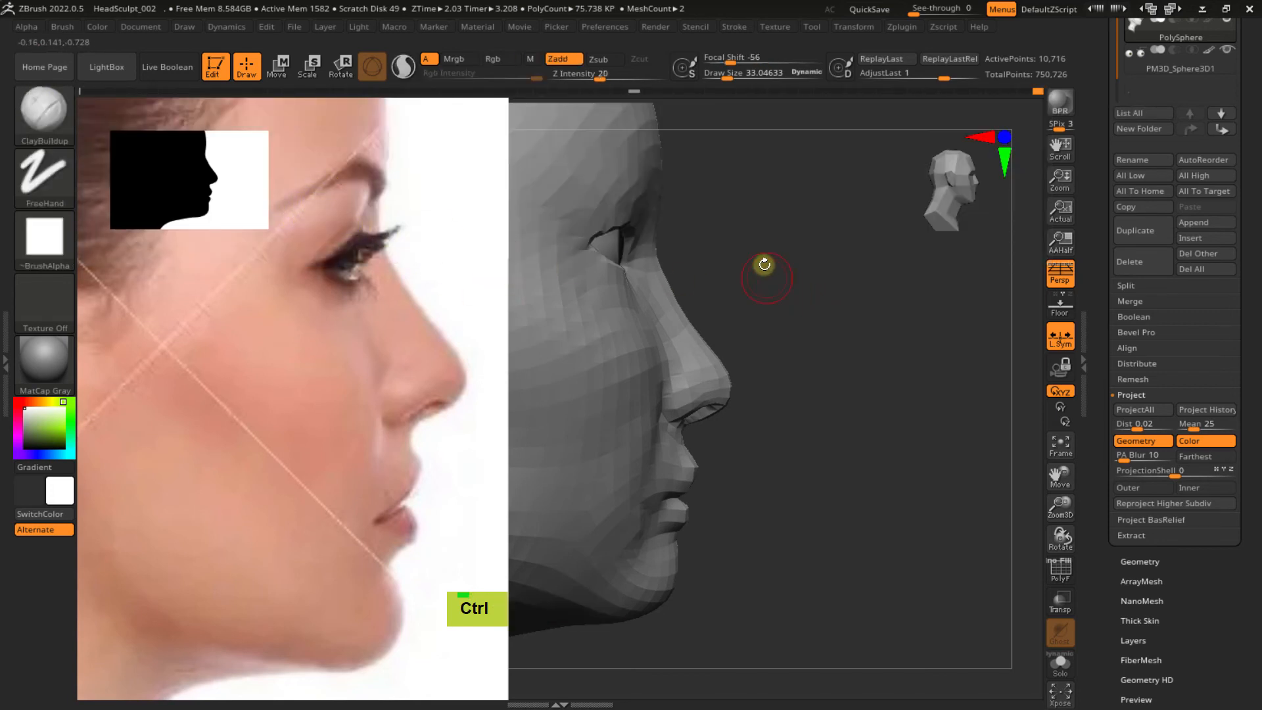
key("ctrl")
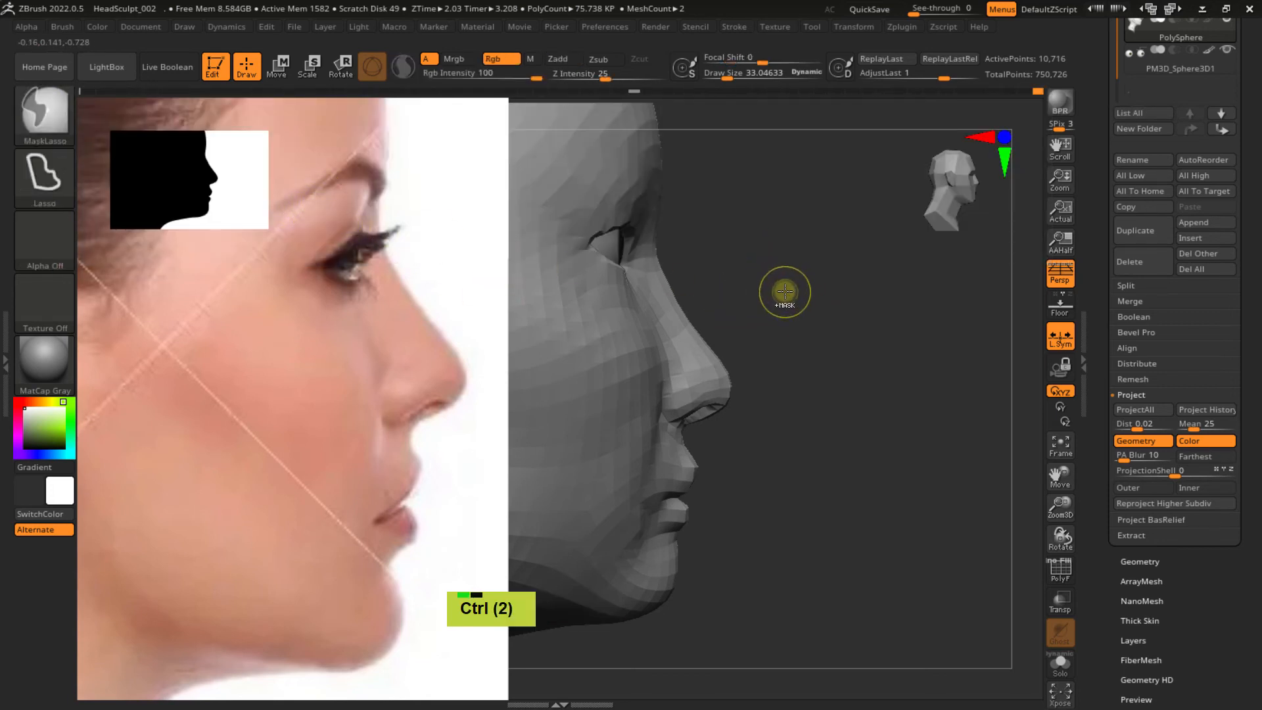
mouse_move(793, 279)
left_mouse_down("ctrl")
mouse_move(625, 273)
mouse_move(558, 346)
mouse_move(600, 490)
mouse_move(683, 552)
left_mouse_up("ctrl")
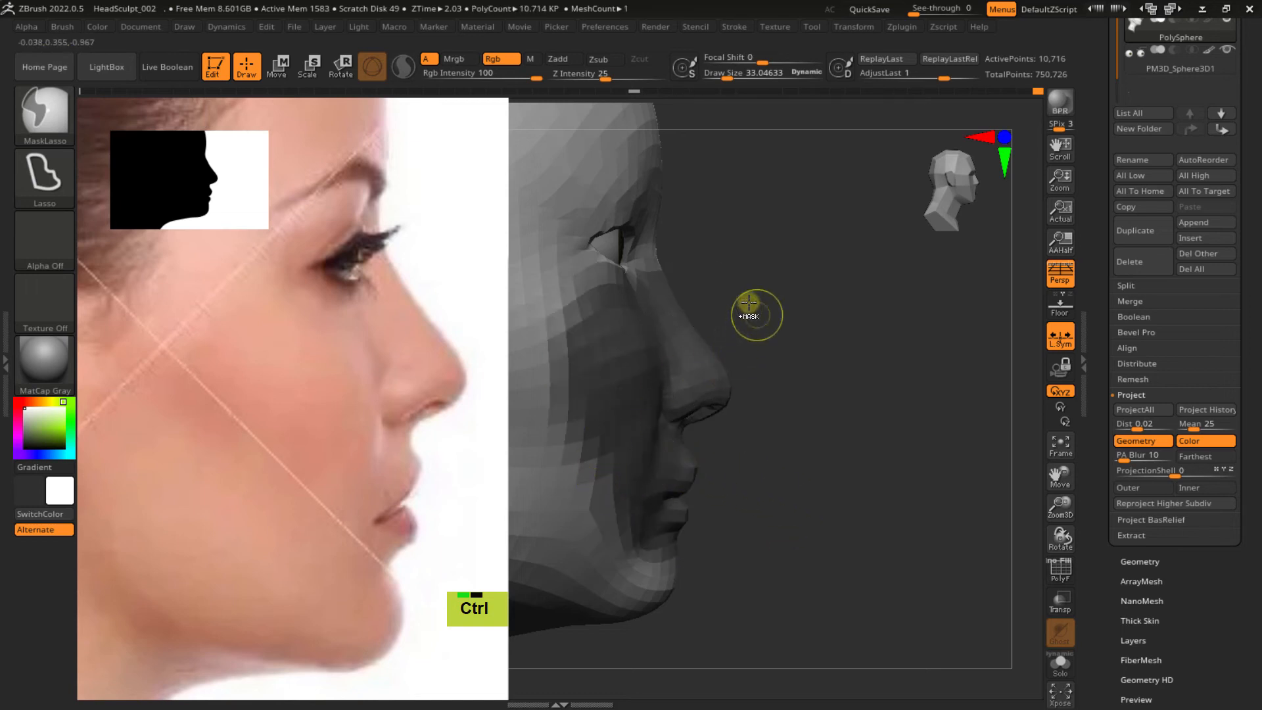
Soften the lower-face mask, invert it to free the nose, lips and adjoining cheek, and place the transform gizmo on that area
left_click_drag(745, 302, 566, 488, "ctrl")
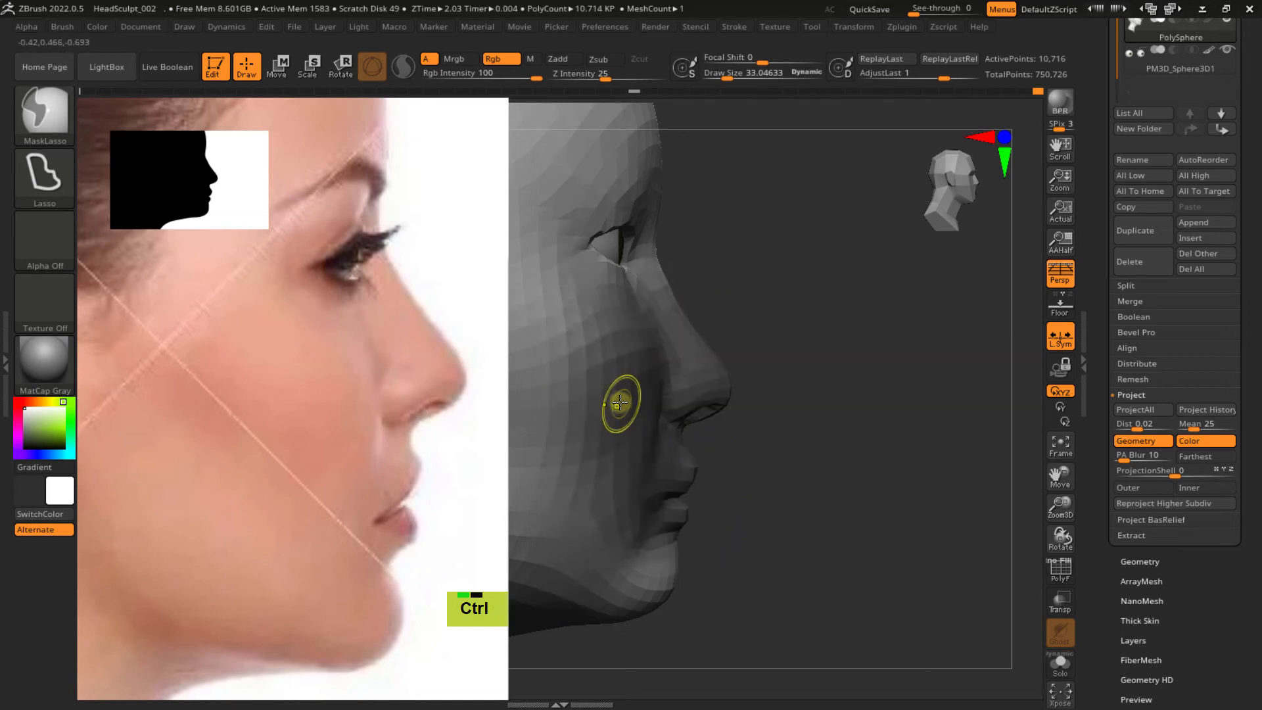
left_click(815, 301, "ctrl")
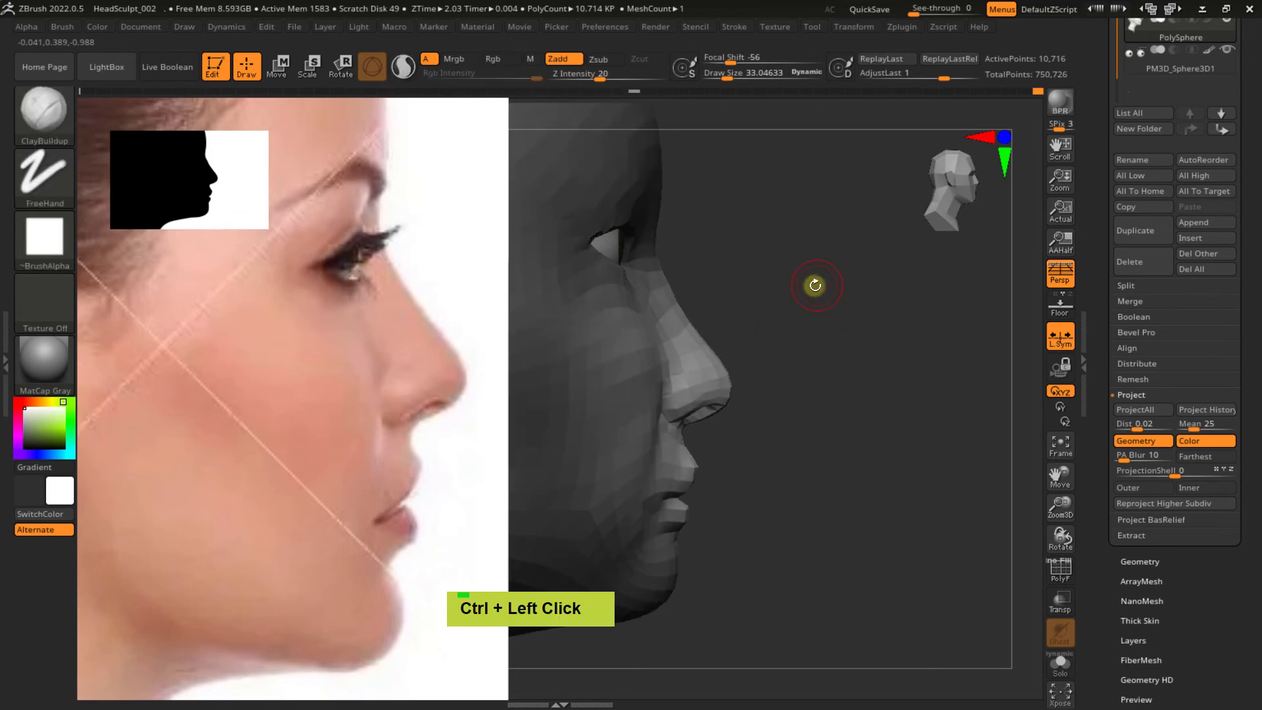
key("w")
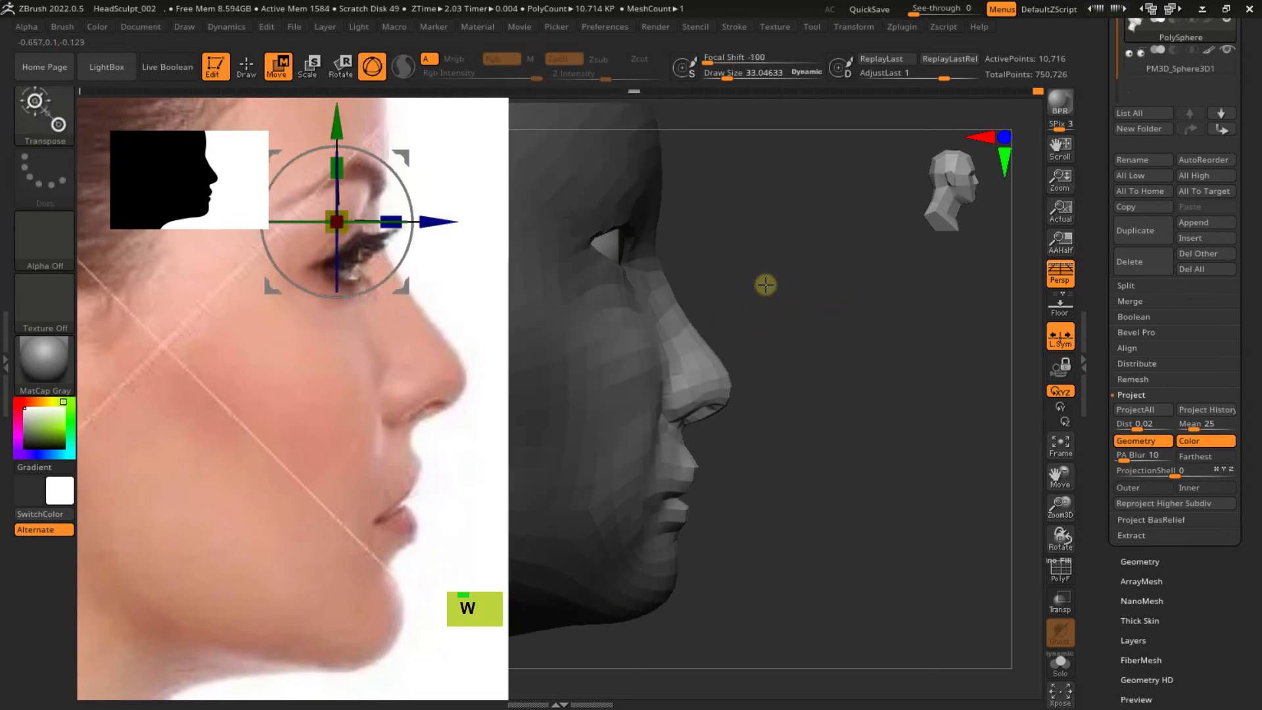
right_click_drag(766, 284, 790, 262, "alt")
left_click(478, 199, "alt")
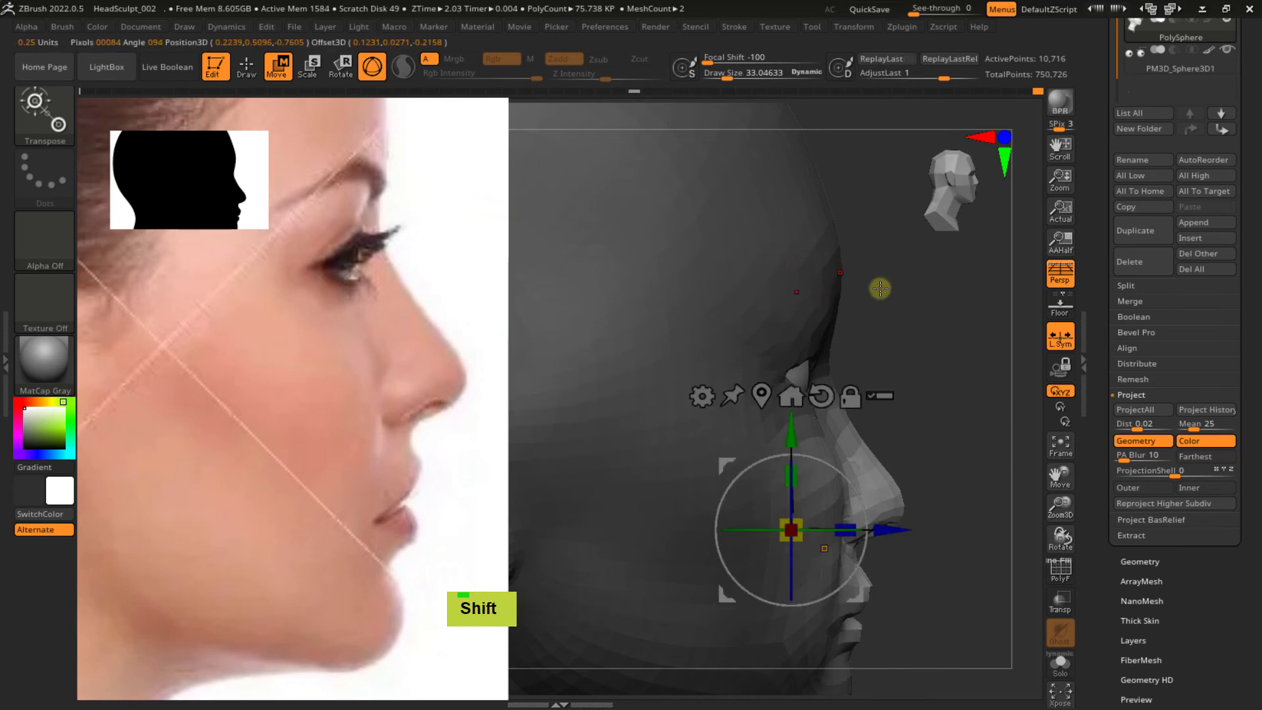
Turn off perspective and nudge the unmasked nose and lips slightly upward in the side profile
key("p")
right_click_drag(910, 345, 809, 287, "alt")
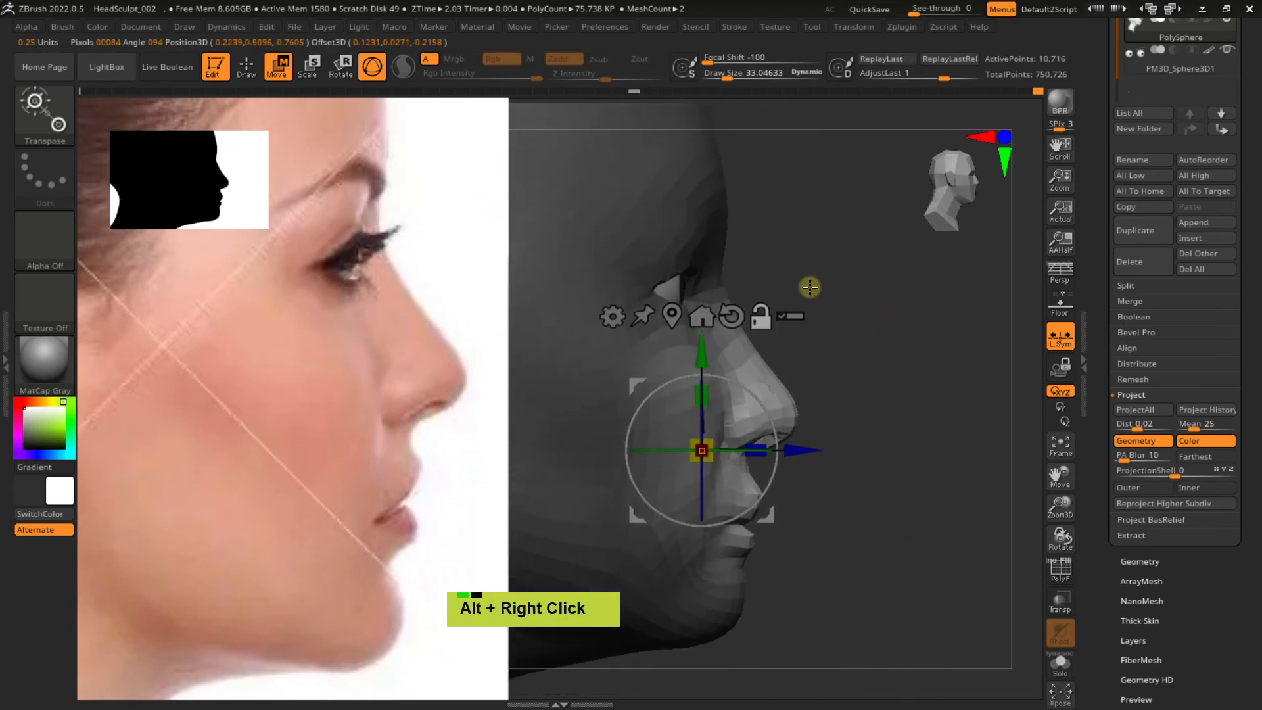
right_click_drag(821, 360, 839, 321, "alt")
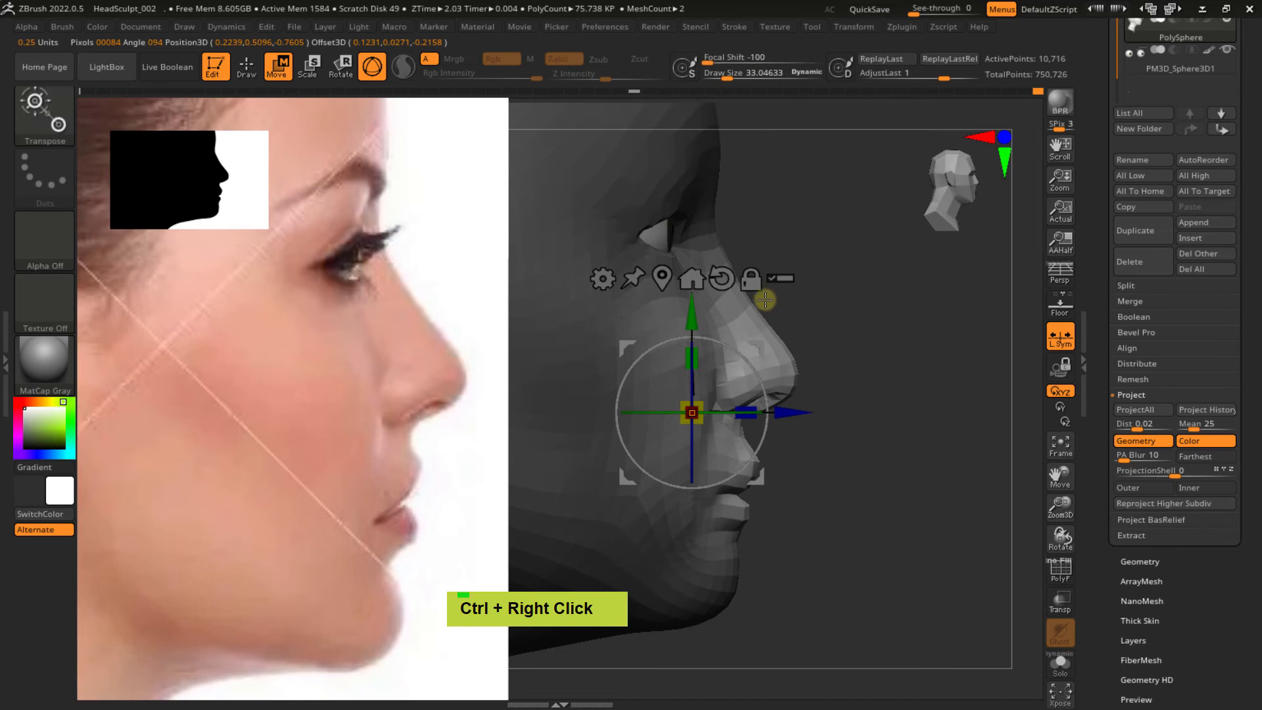
left_click_drag(692, 315, 691, 315)
right_click_drag(752, 324, 752, 320, "ctrl")
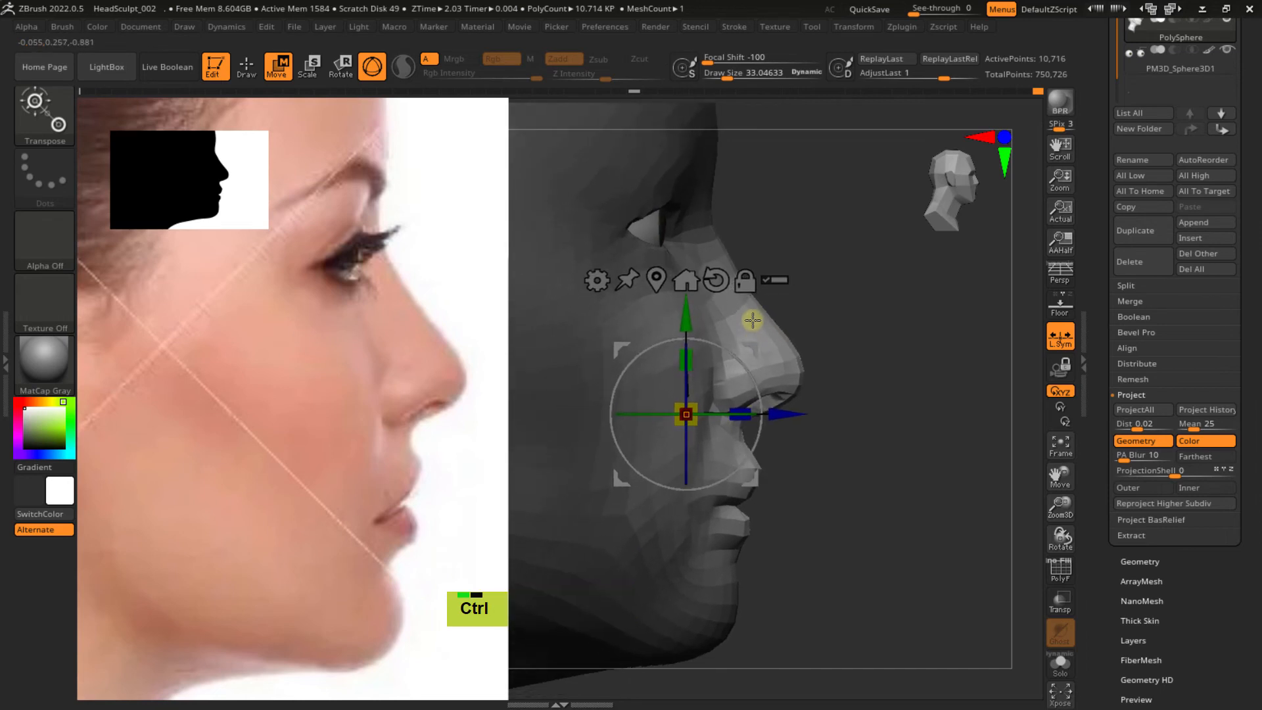
left_click_drag(687, 325, 687, 316)
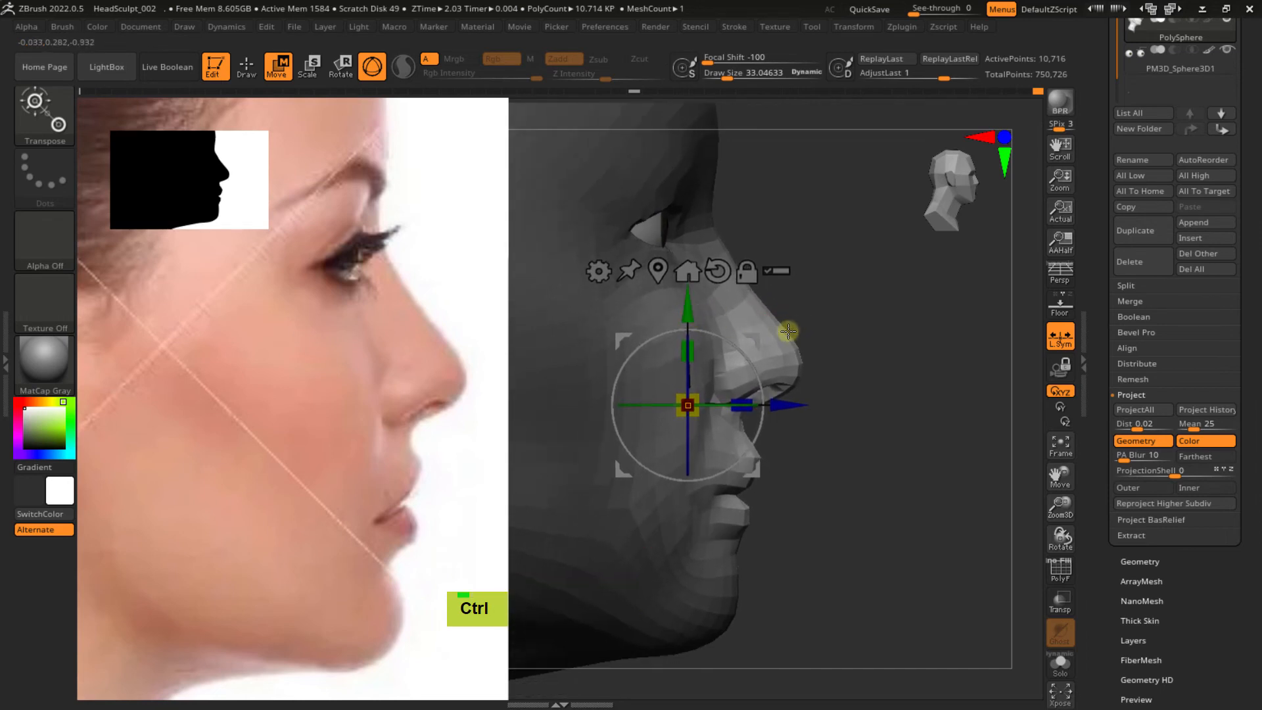
key("q")
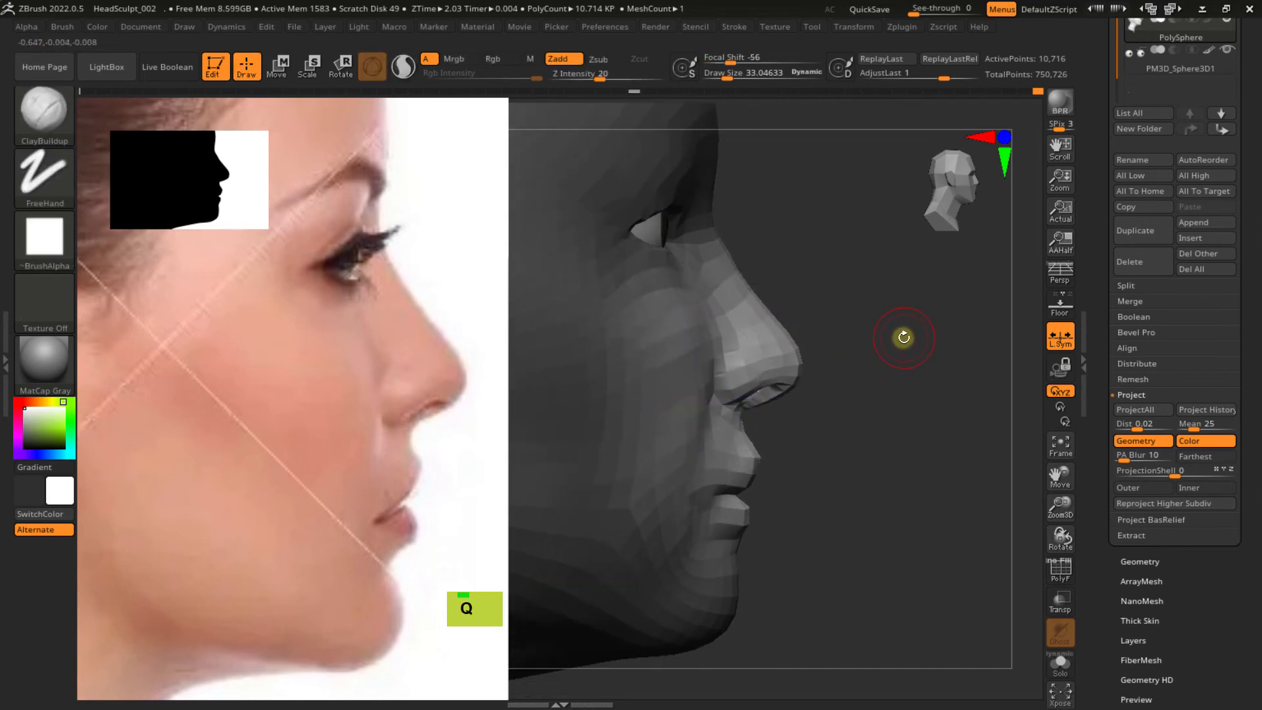
key("w")
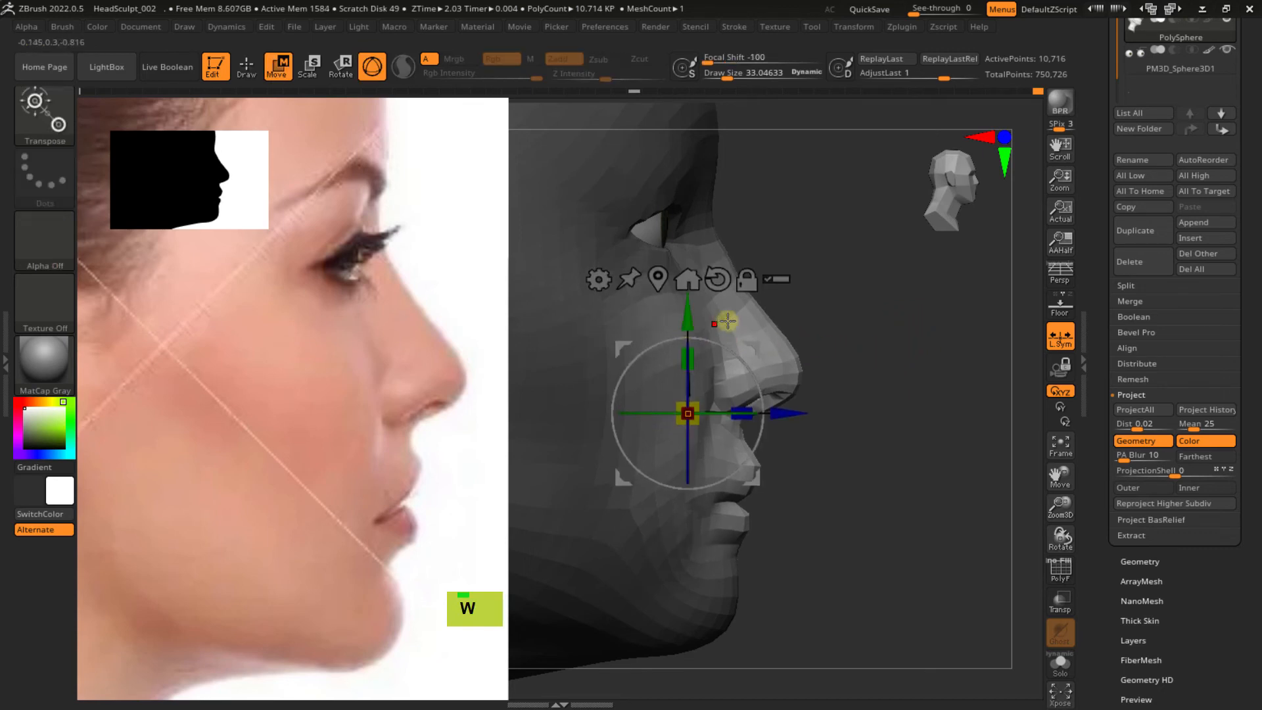
key("q")
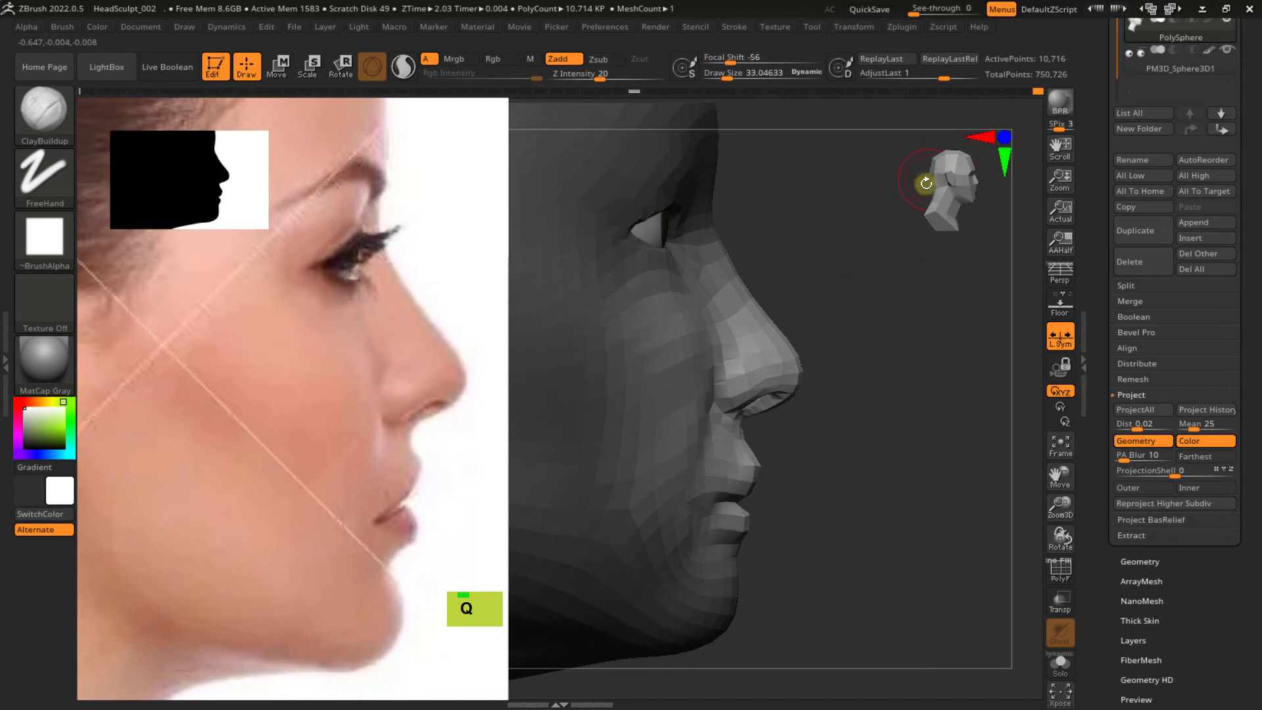
Step back and forth through the history to compare the profile before and after moving the nose and lips
key("ctrl+z")
key("ctrl+z")
key("ctrl+z")
key("ctrl+z")
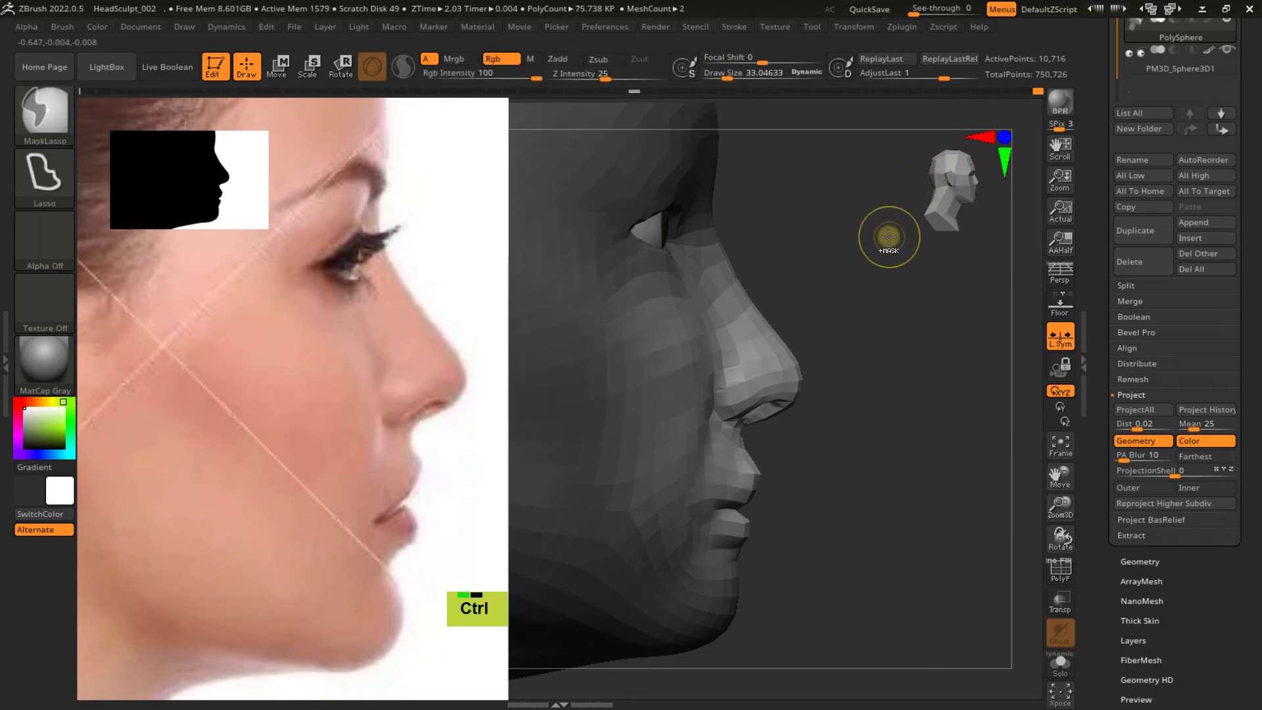
key("ctrl+shift")
key("ctrl+shift+z")
key("ctrl+shift+z")
key("ctrl+shift+z")
key("ctrl+shift+z")
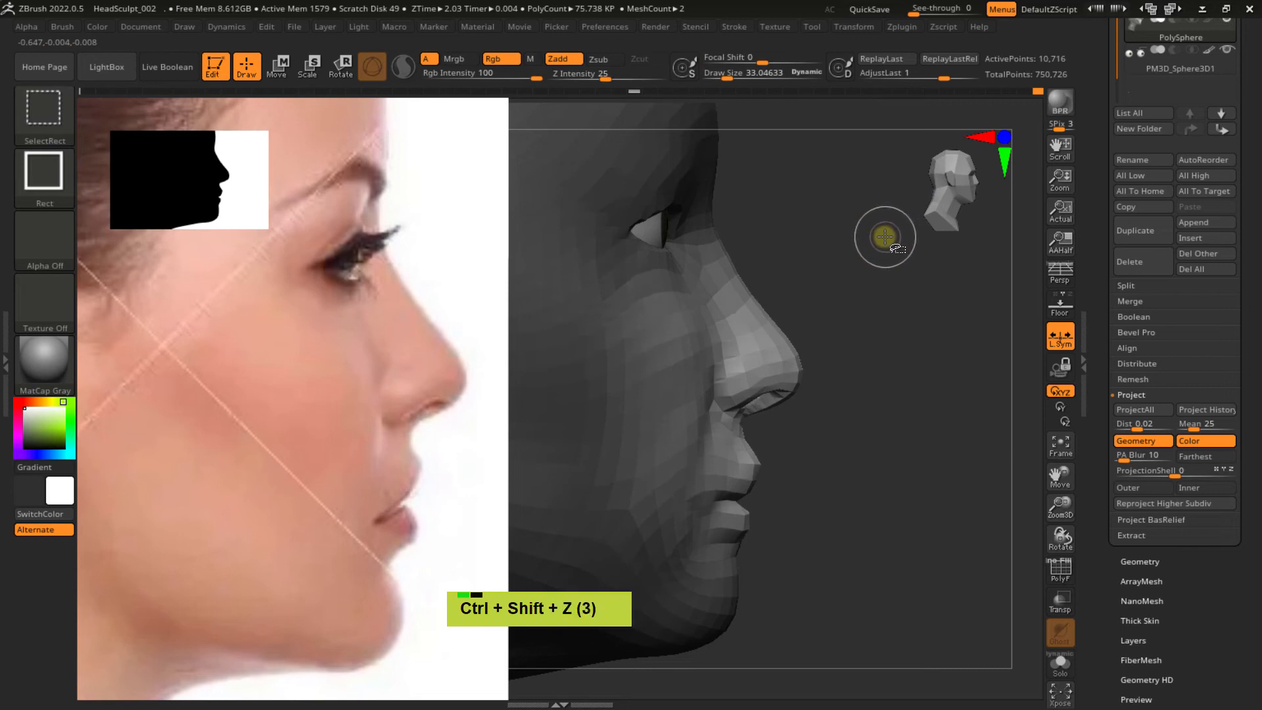
key("ctrl+shift+z")
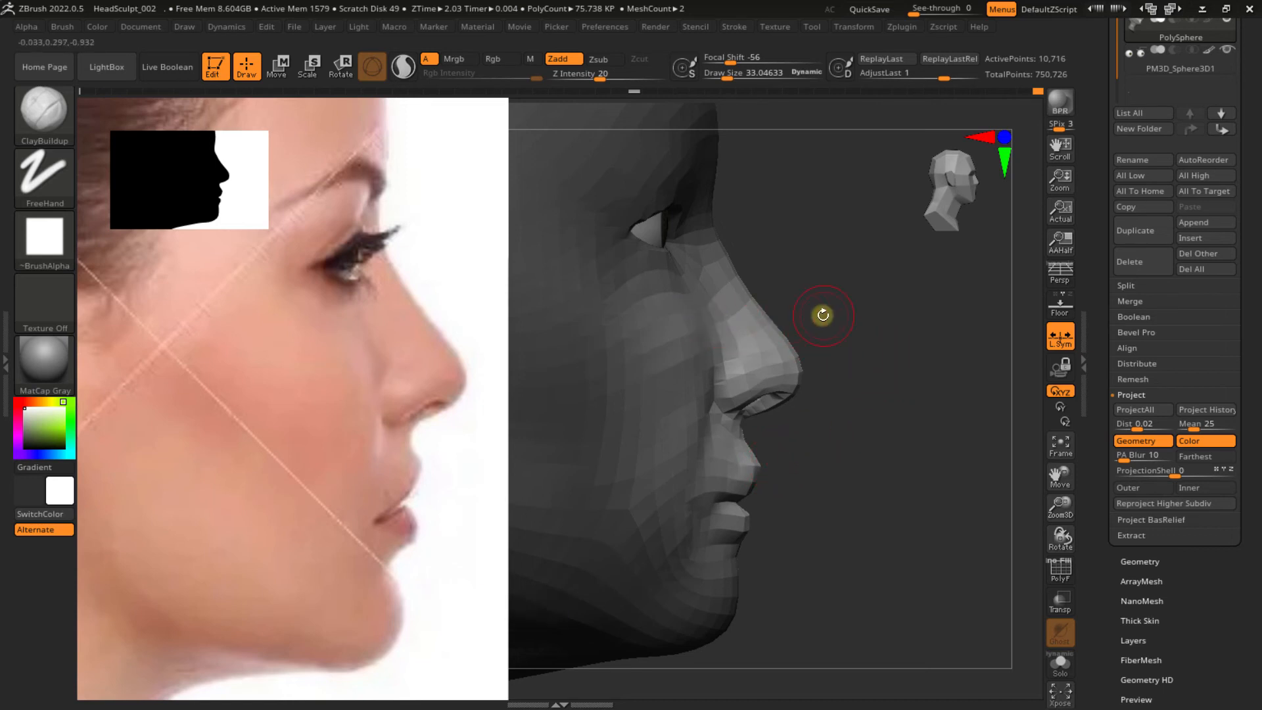
Clear the mask, lasso-mask the lips and upper chin in profile, then invert and soften that mask
left_click(891, 316, "ctrl")
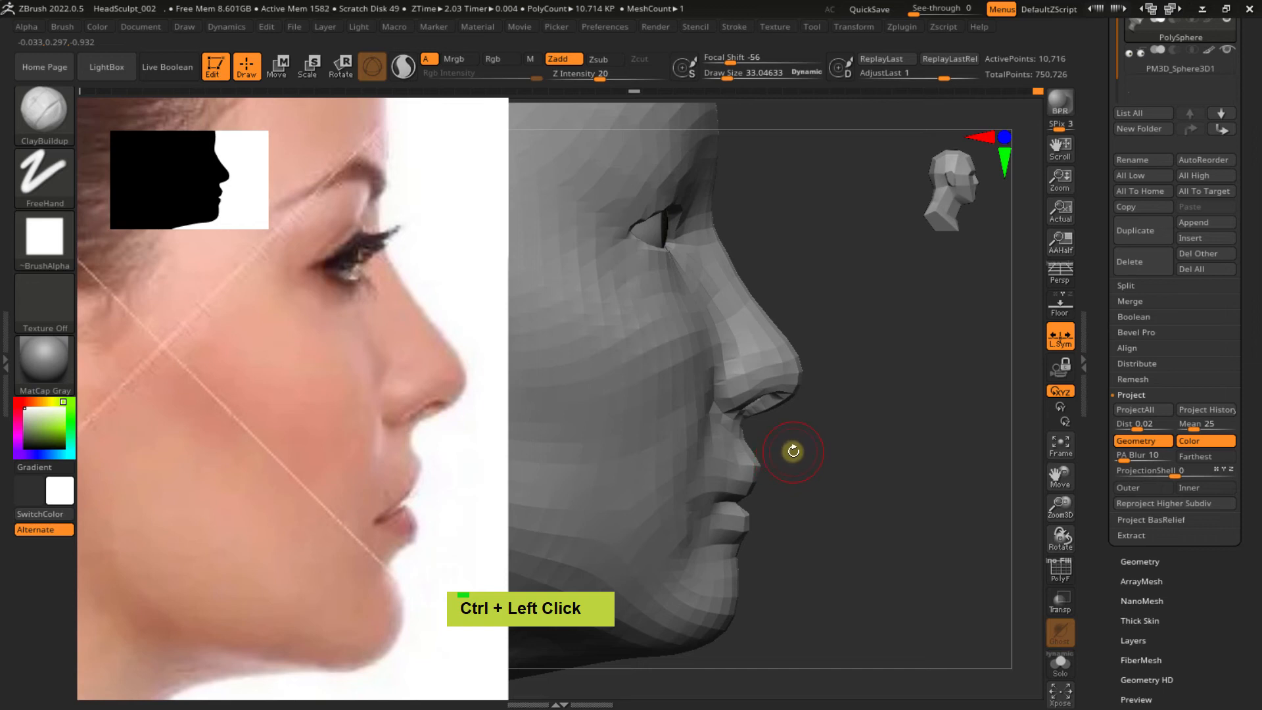
mouse_move(811, 435)
left_mouse_down("ctrl")
mouse_move(704, 431)
mouse_move(690, 572)
mouse_move(791, 551)
mouse_move(815, 519)
left_mouse_up("ctrl")
left_click(846, 451, "ctrl")
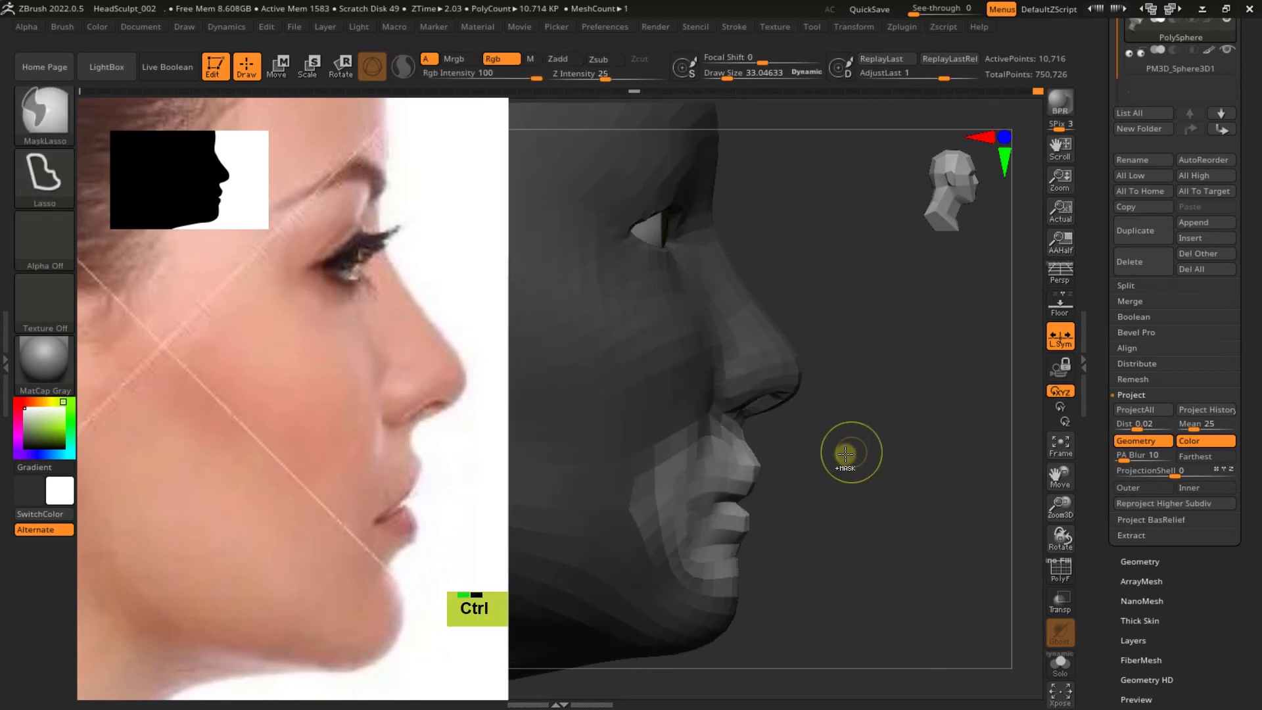
left_click(733, 369, "ctrl")
Centre the move gizmo on the unmasked mouth area, shift it slightly upward toward the nose, and clear the mask
key("w")
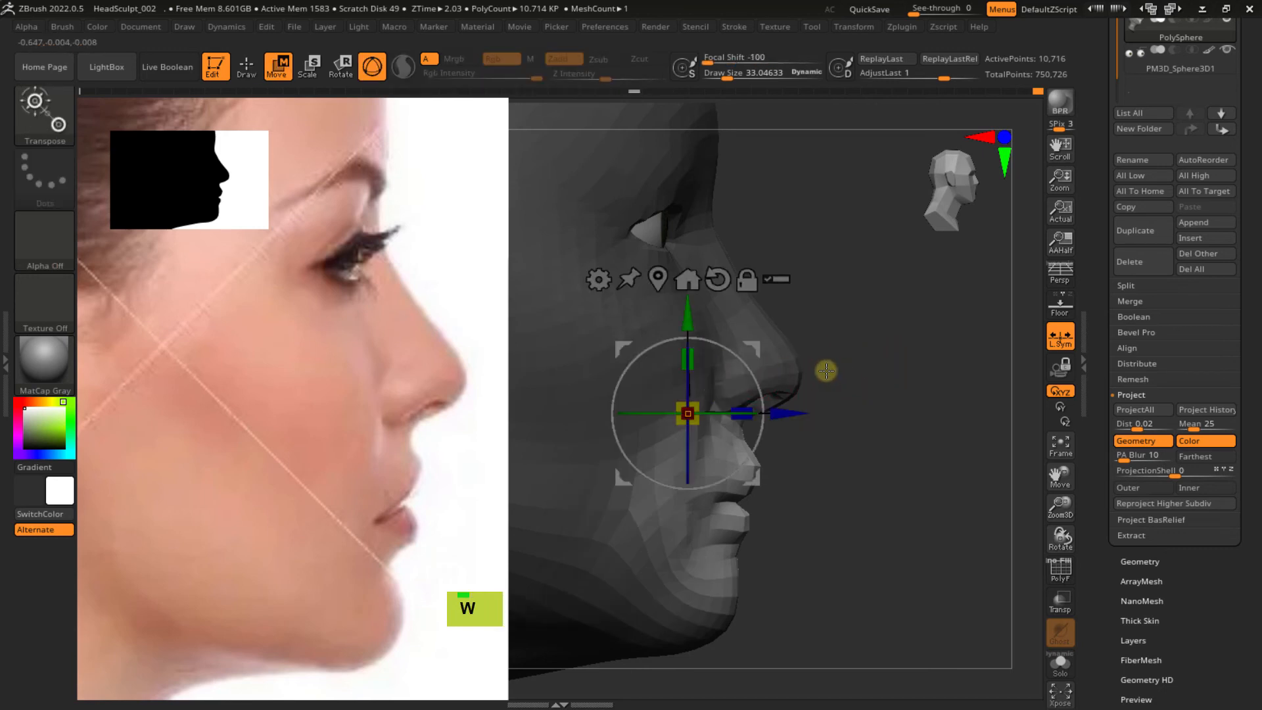
left_click(654, 279)
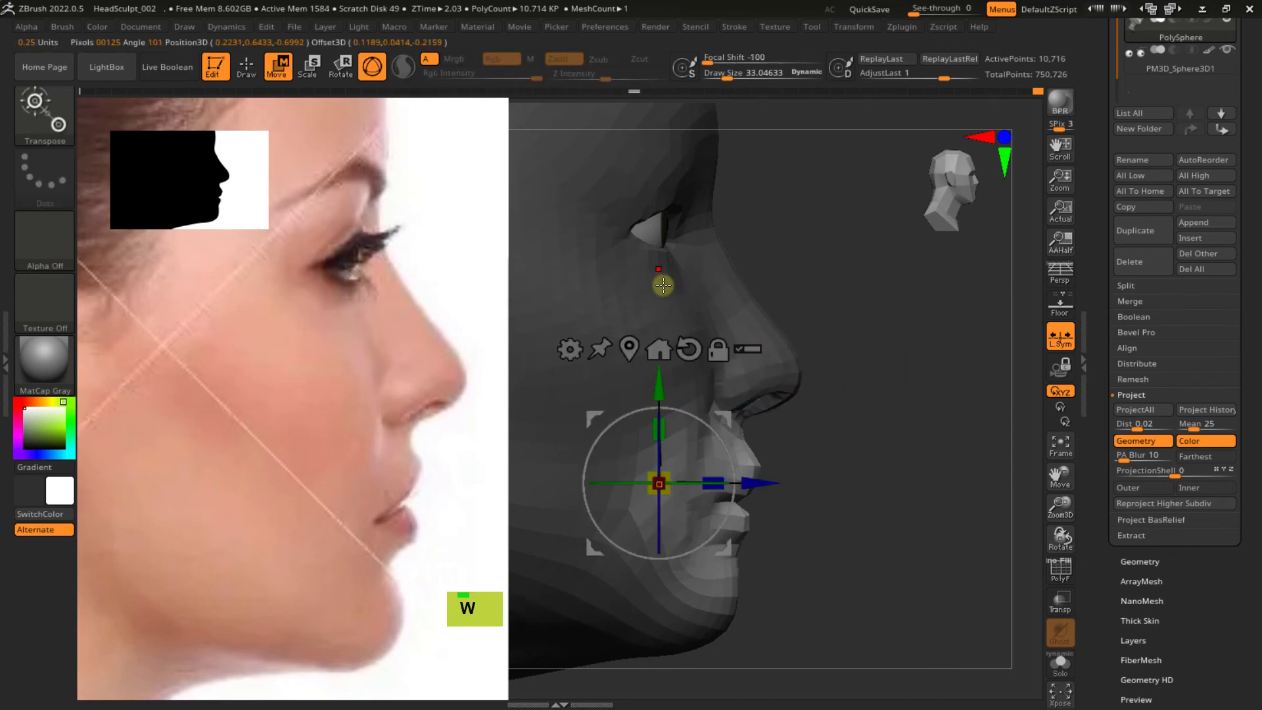
left_click_drag(660, 387, 658, 381)
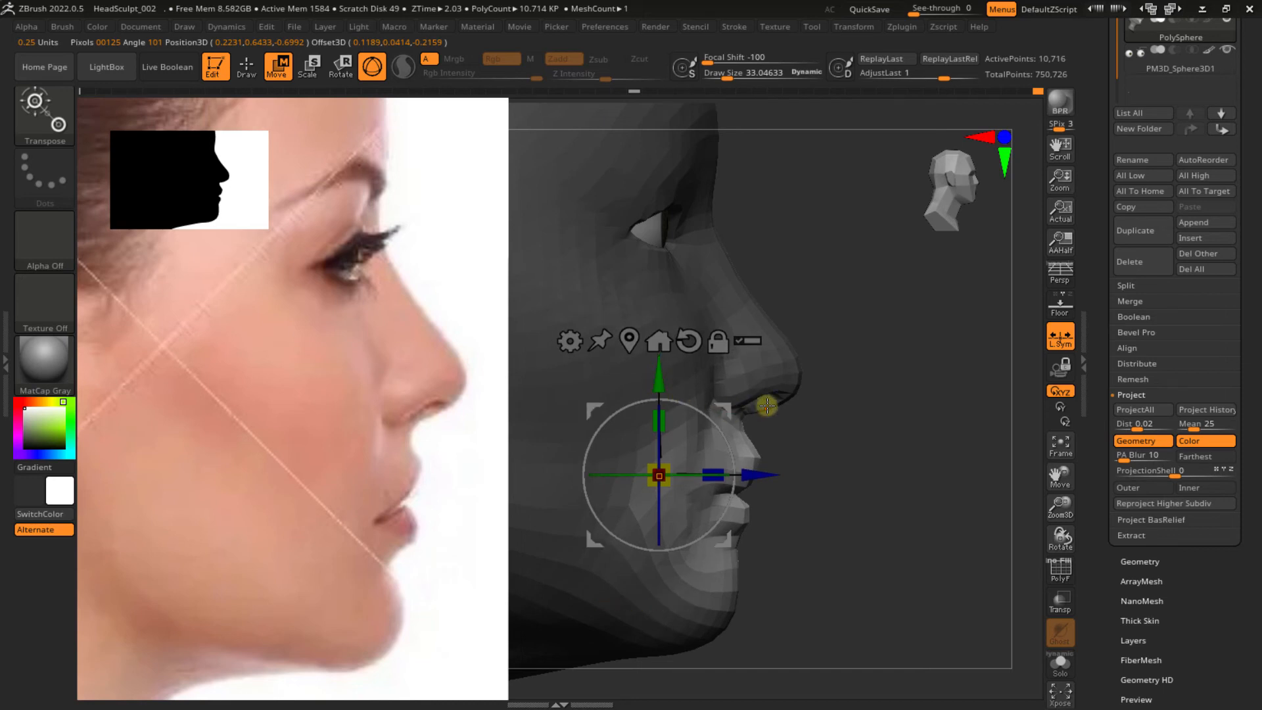
key("q")
left_click_drag(884, 366, 926, 388, "ctrl")
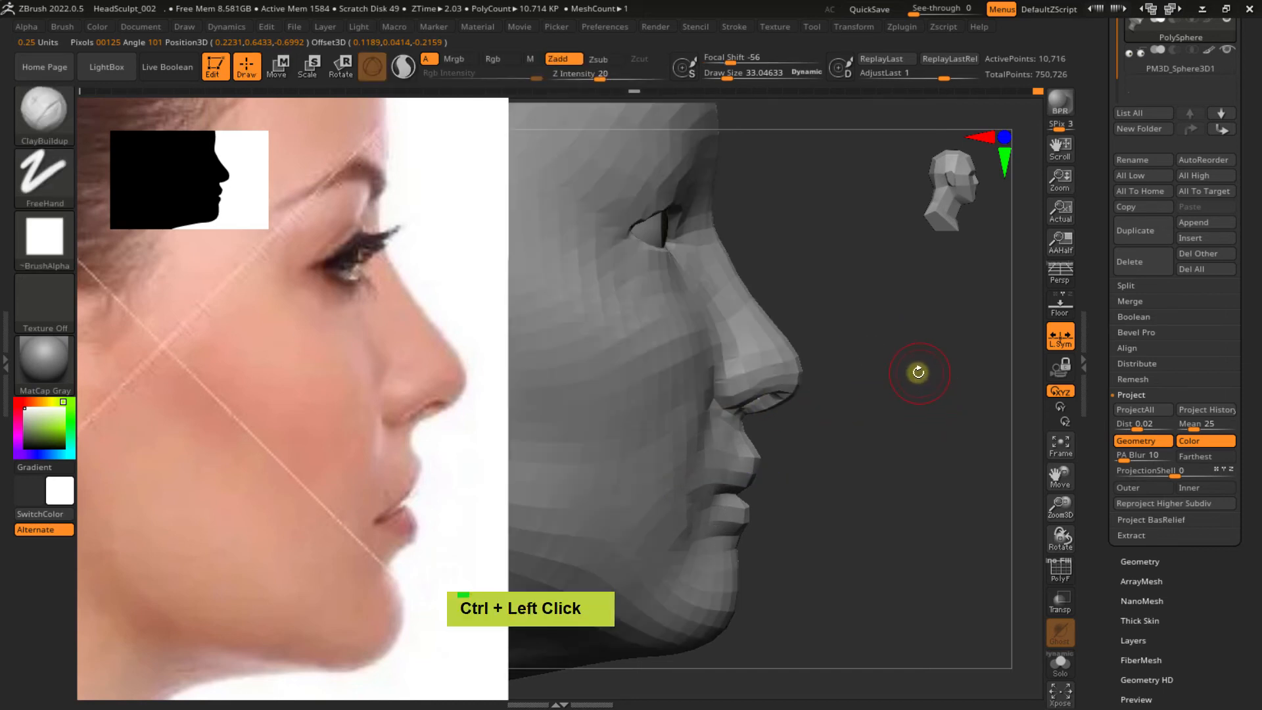
Raise the head mesh to the subdivision level with 171,426 points and turn perspective back on
key("d")
right_click_drag(910, 369, 859, 323)
key("p")
mouse_move(857, 343)
right_mouse_down()
mouse_move(831, 347)
mouse_move(875, 357)
mouse_move(811, 370)
mouse_move(786, 397)
mouse_move(789, 349)
mouse_move(853, 365)
mouse_move(802, 428)
mouse_move(874, 406)
mouse_move(775, 366)
mouse_move(834, 428)
mouse_move(781, 332)
mouse_move(797, 403)
mouse_move(721, 374)
mouse_move(854, 335)
right_mouse_up()
key("d")
right_click_drag(778, 378, 807, 325, "ctrl")
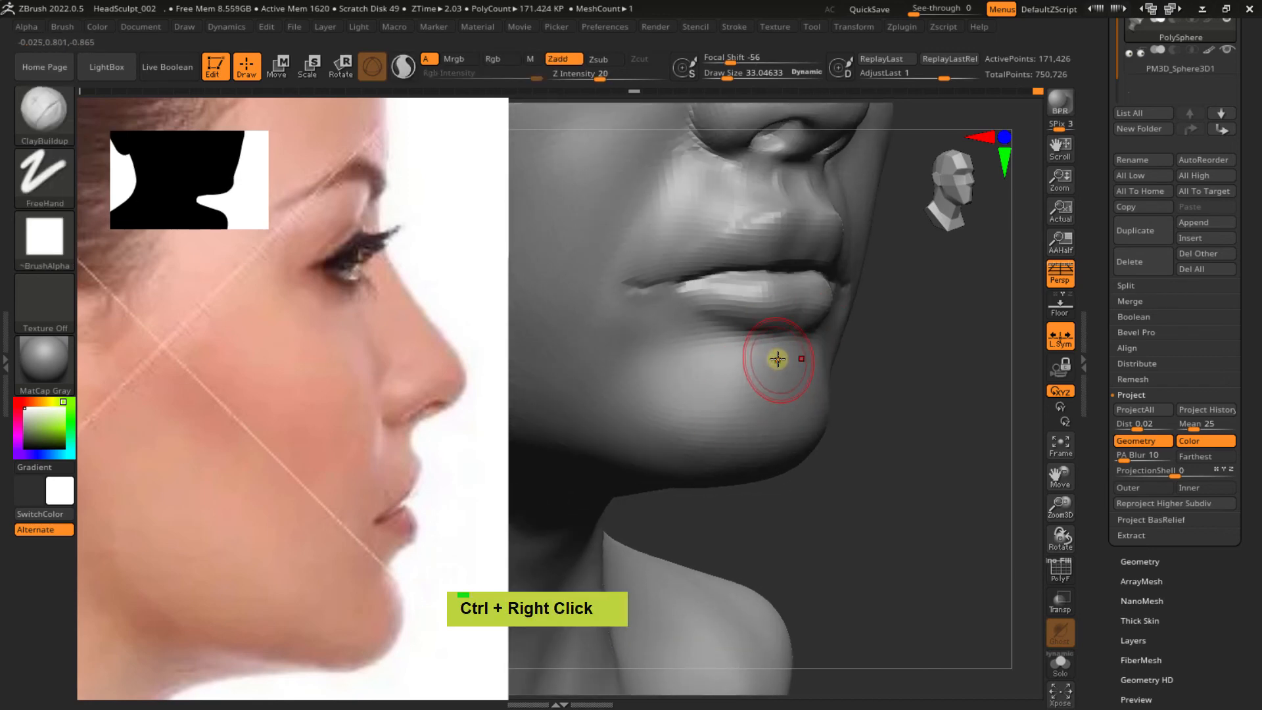
Carve the hollow beneath the lower lip with inverted ClayBuildup strokes and smooth it
key("b")
key("c")
key("b")
mouse_move(755, 358)
right_mouse_down()
mouse_move(784, 357)
mouse_move(777, 347)
right_mouse_up()
left_click_drag(778, 347, 677, 363, "alt")
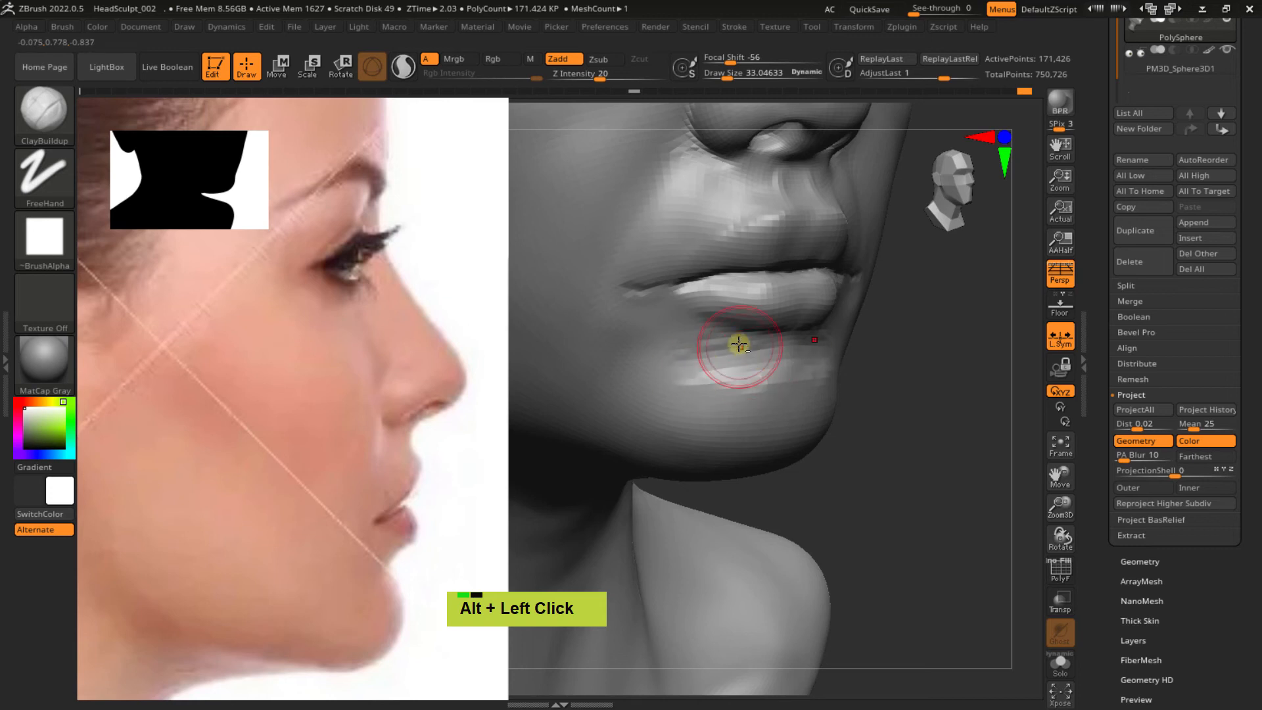
mouse_move(760, 359)
left_mouse_down("shift")
mouse_move(709, 344)
mouse_move(737, 360)
mouse_move(787, 352)
mouse_move(714, 351)
mouse_move(766, 362)
left_mouse_up("shift")
mouse_move(766, 361)
right_mouse_down()
mouse_move(802, 346)
mouse_move(752, 349)
mouse_move(732, 366)
mouse_move(757, 378)
mouse_move(785, 338)
mouse_move(718, 355)
right_mouse_up()
Set the draw size to about 44.6 and build up the front and underside of the chin with ClayBuildup
key("s")
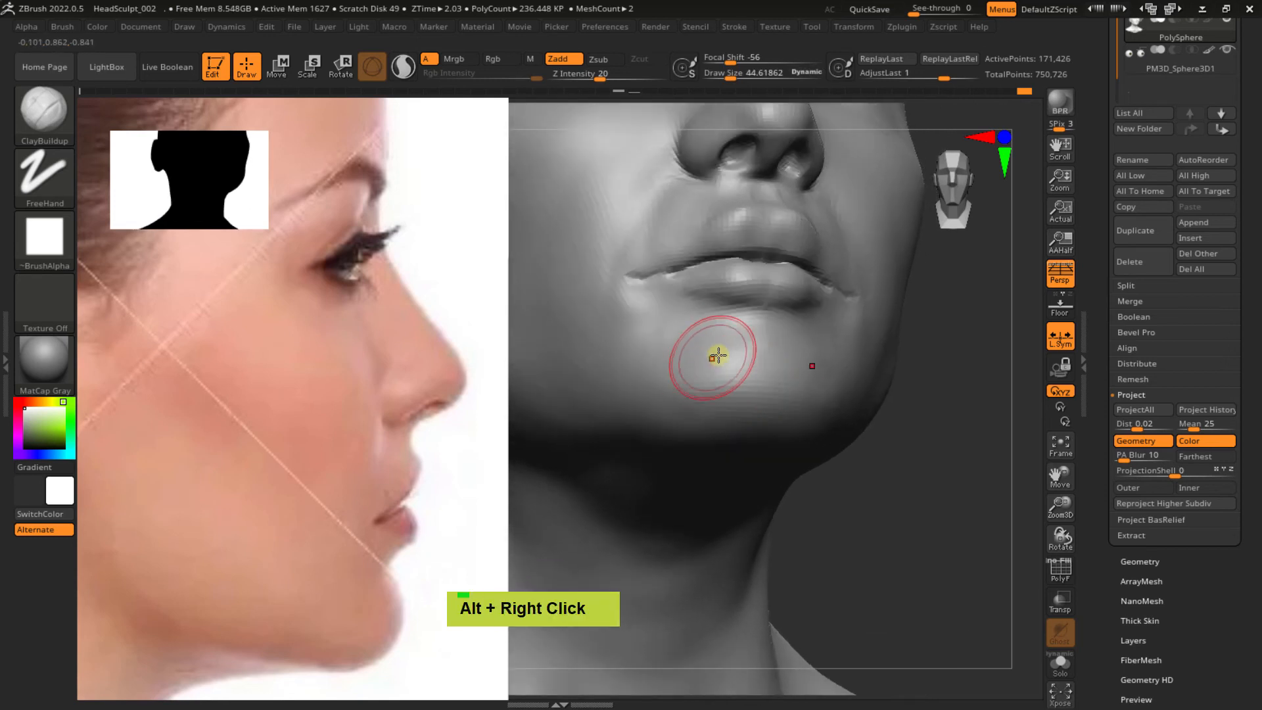
double_click(698, 368)
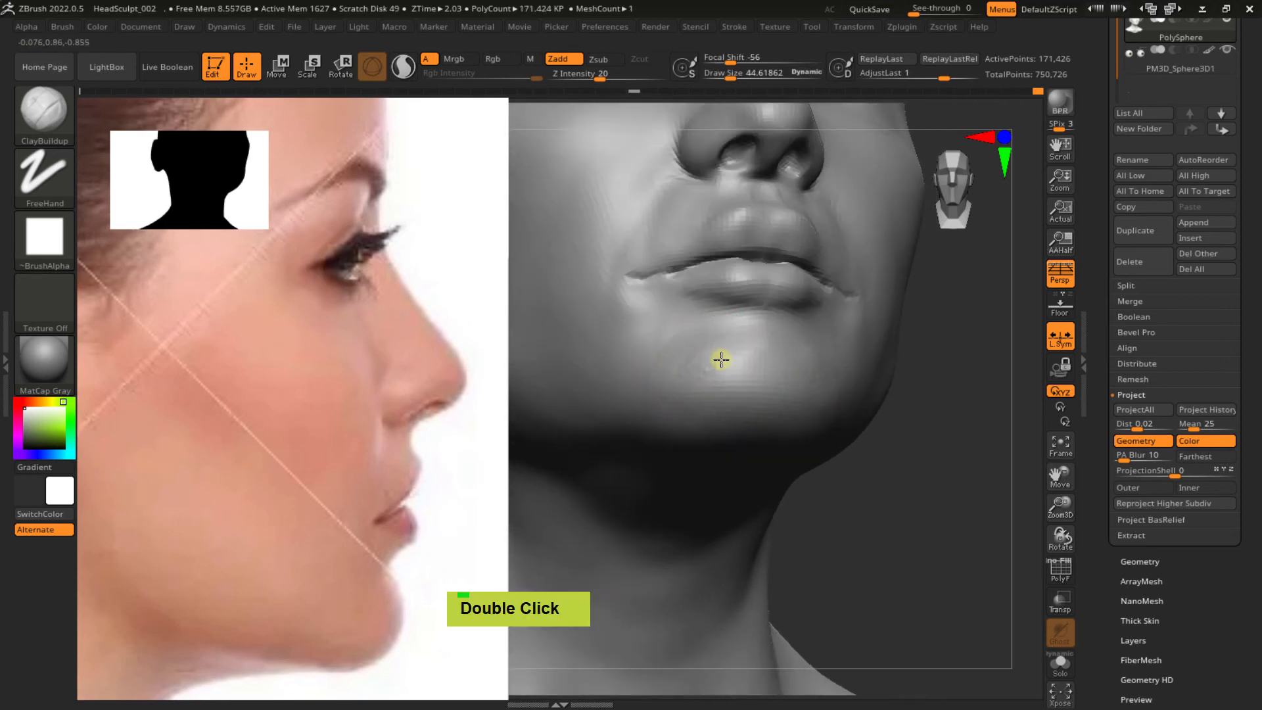
right_click_drag(737, 391, 715, 398)
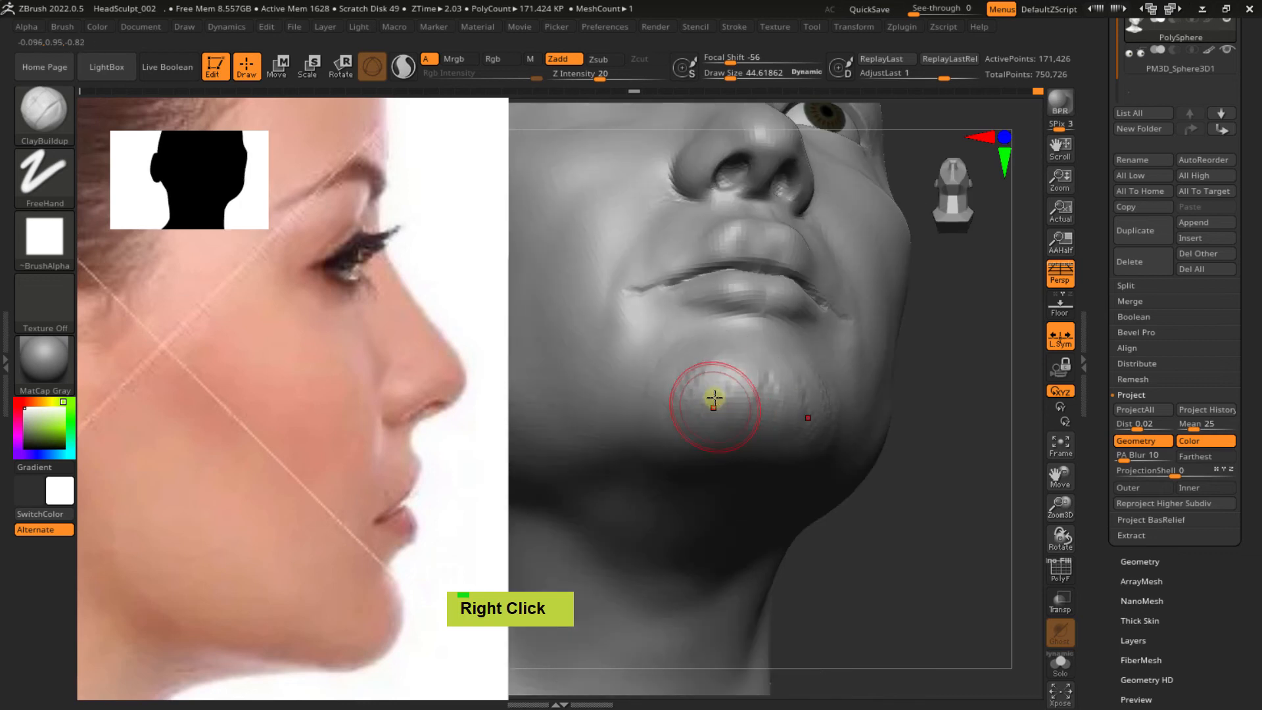
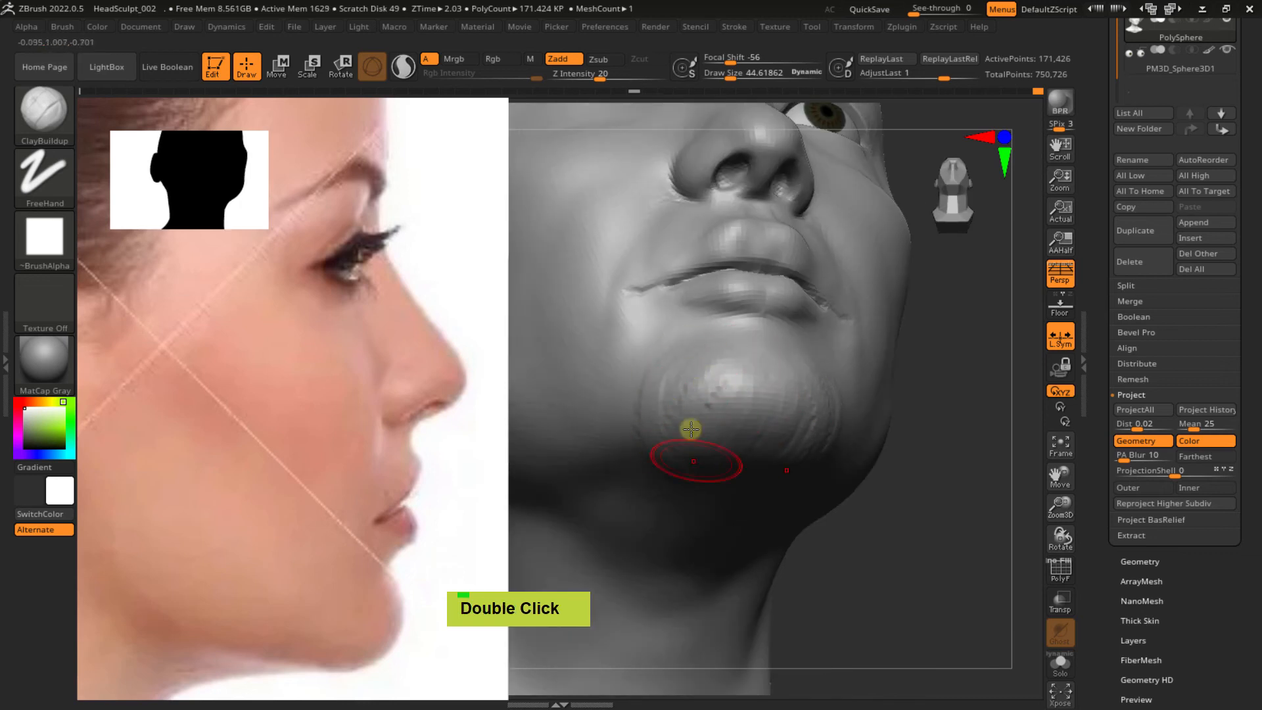
right_click_drag(718, 454, 758, 388)
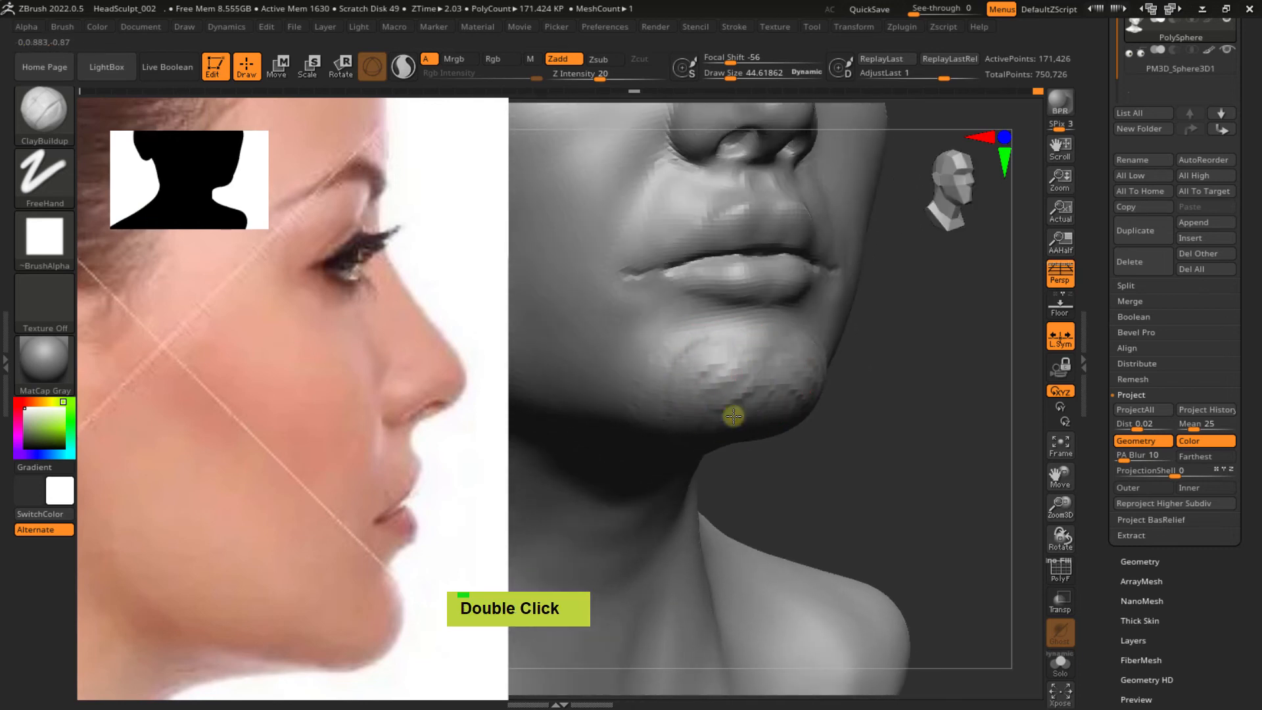
right_click_drag(719, 397, 773, 422)
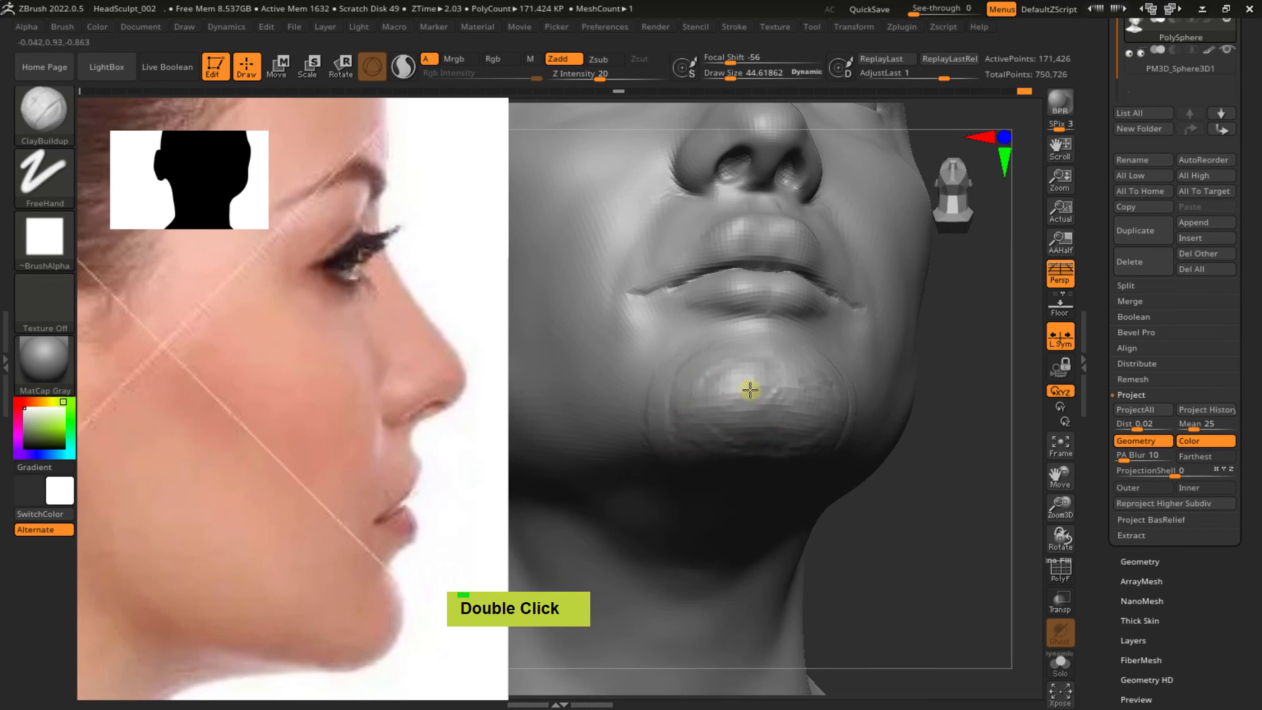
right_click_drag(698, 386, 748, 405)
Smooth the clay strokes on the chin and blend them into the area around the mouth and jaw
mouse_move(734, 394)
left_mouse_down("shift")
mouse_move(724, 380)
mouse_move(734, 396)
left_mouse_up("shift")
mouse_move(772, 414)
right_mouse_down("ctrl")
mouse_move(735, 429)
mouse_move(720, 401)
right_mouse_up("ctrl")
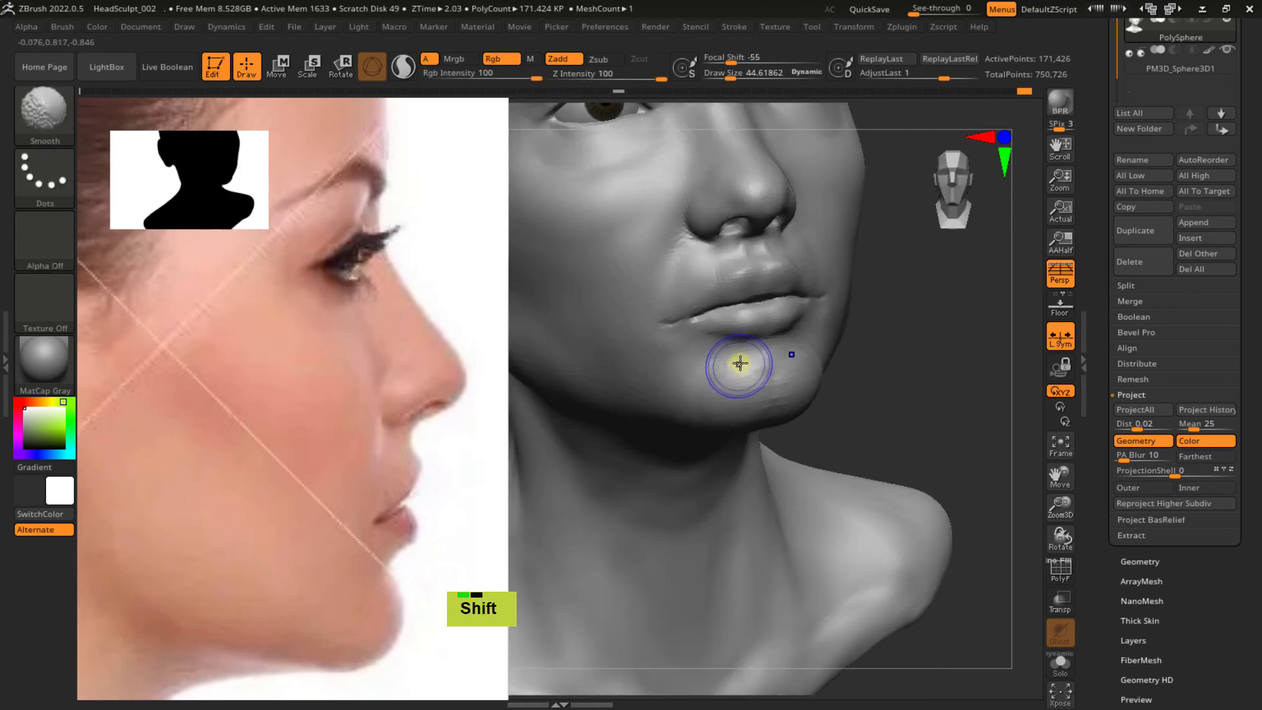
mouse_move(738, 361)
left_mouse_down("shift")
mouse_move(760, 364)
mouse_move(764, 400)
left_mouse_up("shift")
right_click_drag(764, 400, 687, 419)
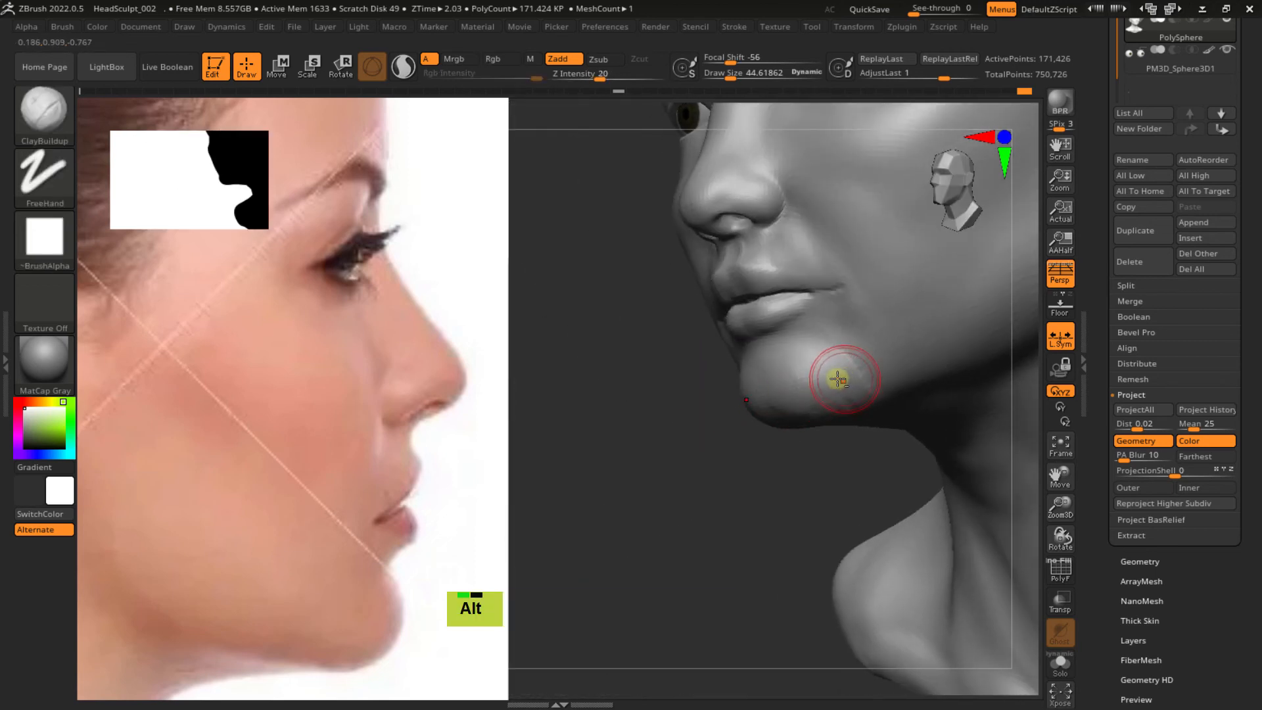
right_click_drag(839, 377, 723, 412, "alt")
mouse_move(715, 403)
left_mouse_down("shift")
mouse_move(710, 392)
mouse_move(723, 427)
left_mouse_up("shift")
right_click_drag(725, 434, 760, 420)
Enlarge the draw size to about 65.3 and smooth the underside of the jaw beside the chin
mouse_move(688, 449)
right_mouse_down("ctrl")
mouse_move(676, 397)
mouse_move(664, 412)
mouse_move(752, 377)
mouse_move(754, 356)
right_mouse_up("ctrl")
key("s")
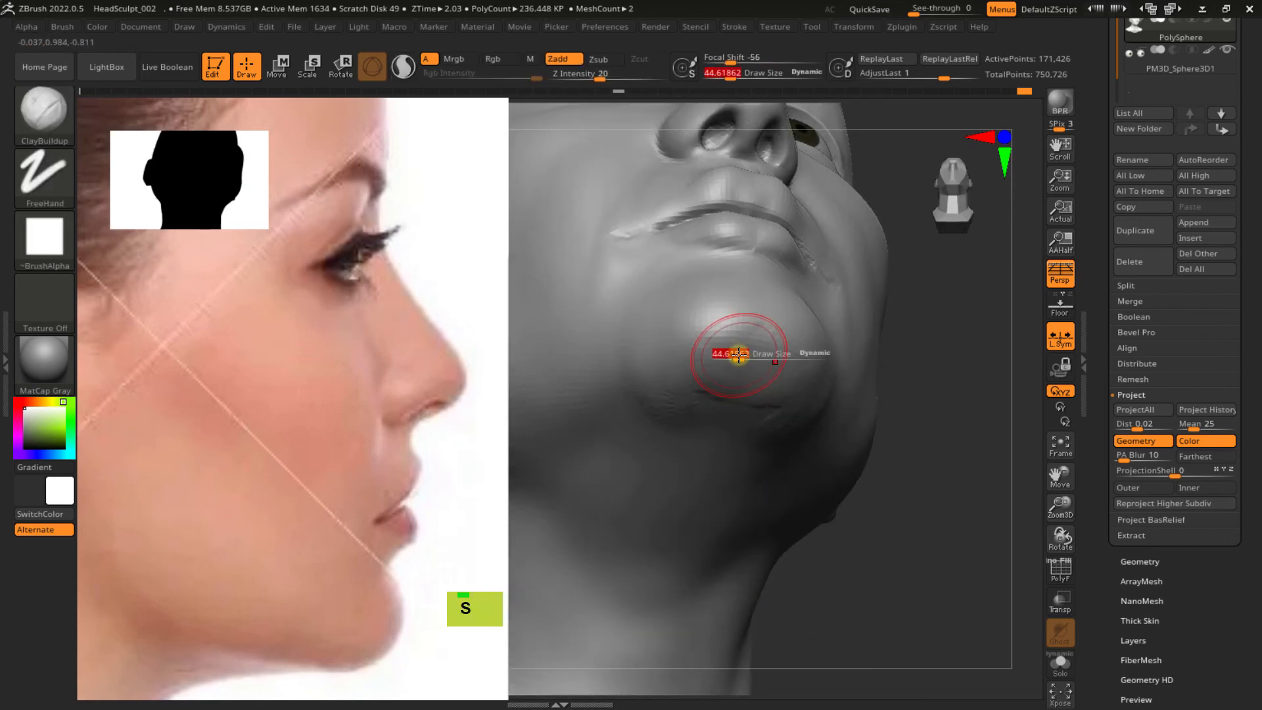
left_click_drag(743, 358, 744, 358)
mouse_move(716, 384)
right_mouse_down()
mouse_move(736, 417)
mouse_move(735, 381)
mouse_move(715, 388)
right_mouse_up()
left_click(670, 387, "shift")
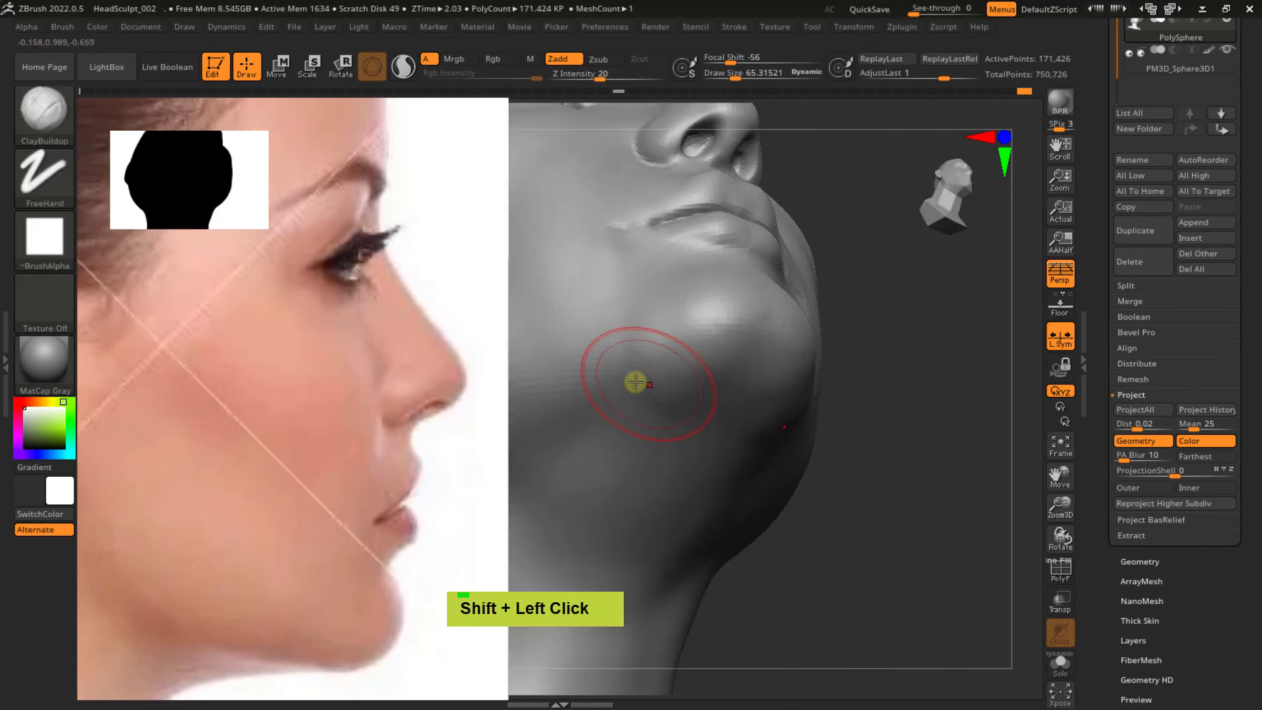
Add ClayBuildup volume along the jawline behind the chin and smooth it into the cheek and neck
mouse_move(634, 381)
right_mouse_down("alt")
mouse_move(727, 369)
mouse_move(751, 343)
right_mouse_up("alt")
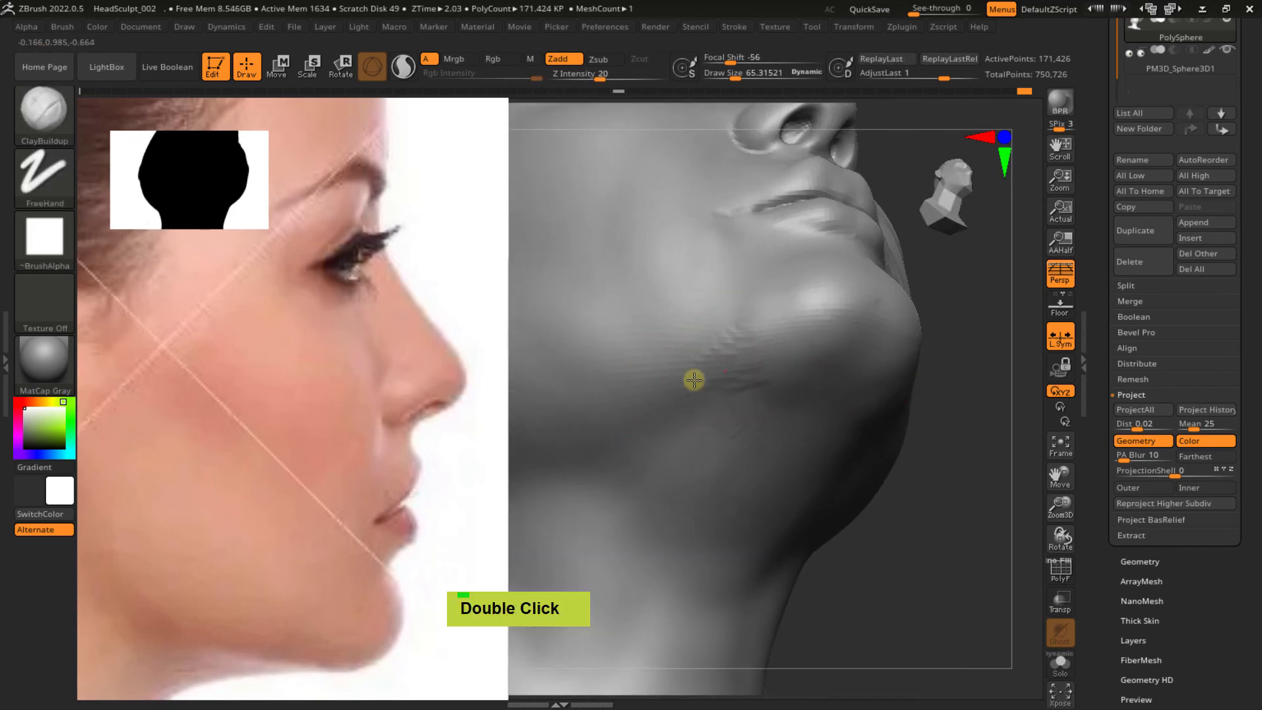
double_click(725, 351, "shift")
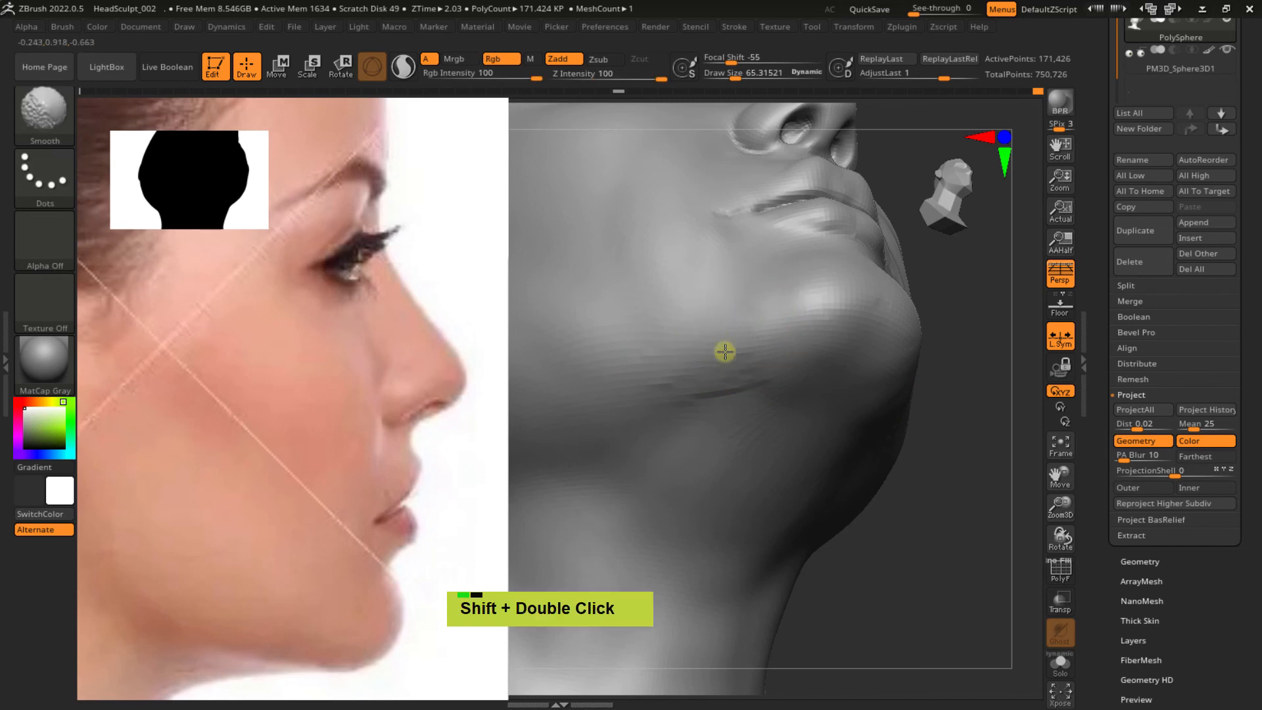
mouse_move(675, 392)
left_mouse_down("shift")
mouse_move(724, 357)
mouse_move(697, 375)
mouse_move(758, 375)
mouse_move(651, 404)
left_mouse_up("shift")
double_click(717, 374, "shift")
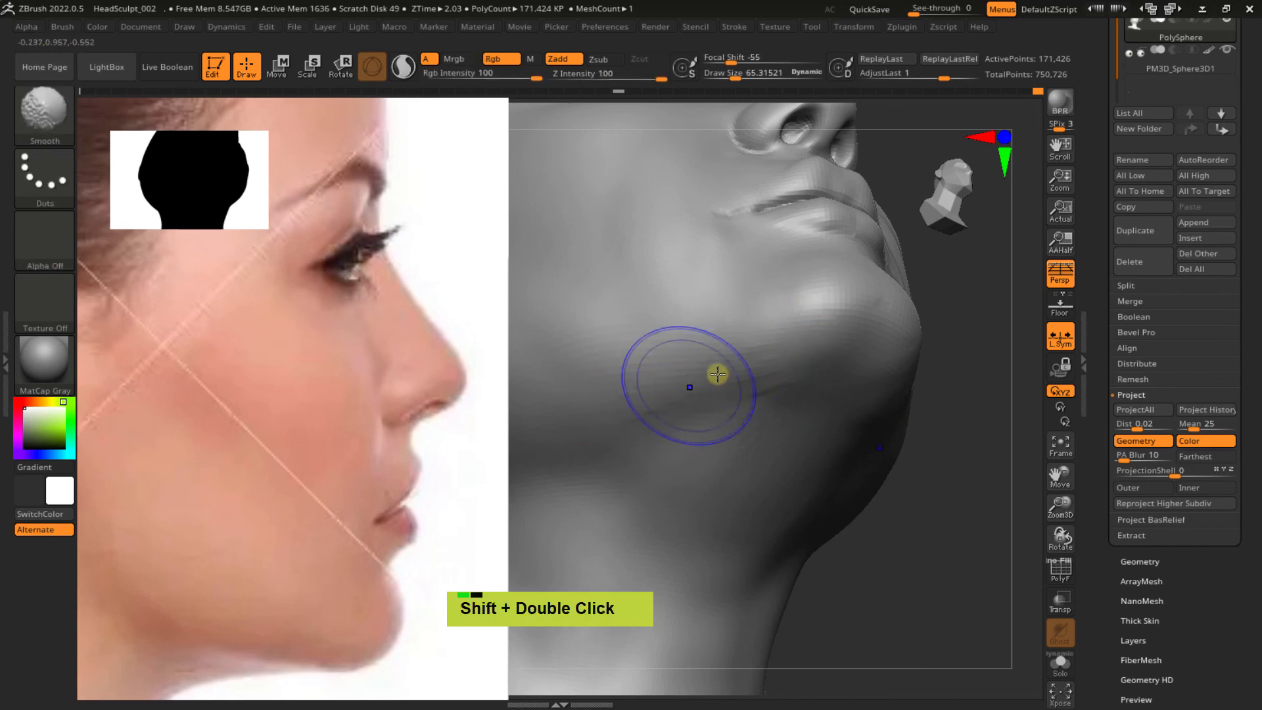
Smooth the jaw beside the chin, then build up the front of the chin with ClayBuildup at a draw size of about 58
left_click_drag(729, 387, 732, 391, "shift")
mouse_move(732, 392)
right_mouse_down("ctrl")
mouse_move(758, 324)
mouse_move(780, 431)
mouse_move(839, 361)
mouse_move(704, 462)
mouse_move(721, 456)
mouse_move(727, 474)
mouse_move(719, 423)
mouse_move(703, 439)
mouse_move(665, 397)
mouse_move(747, 394)
mouse_move(694, 403)
right_mouse_up("ctrl")
key("s")
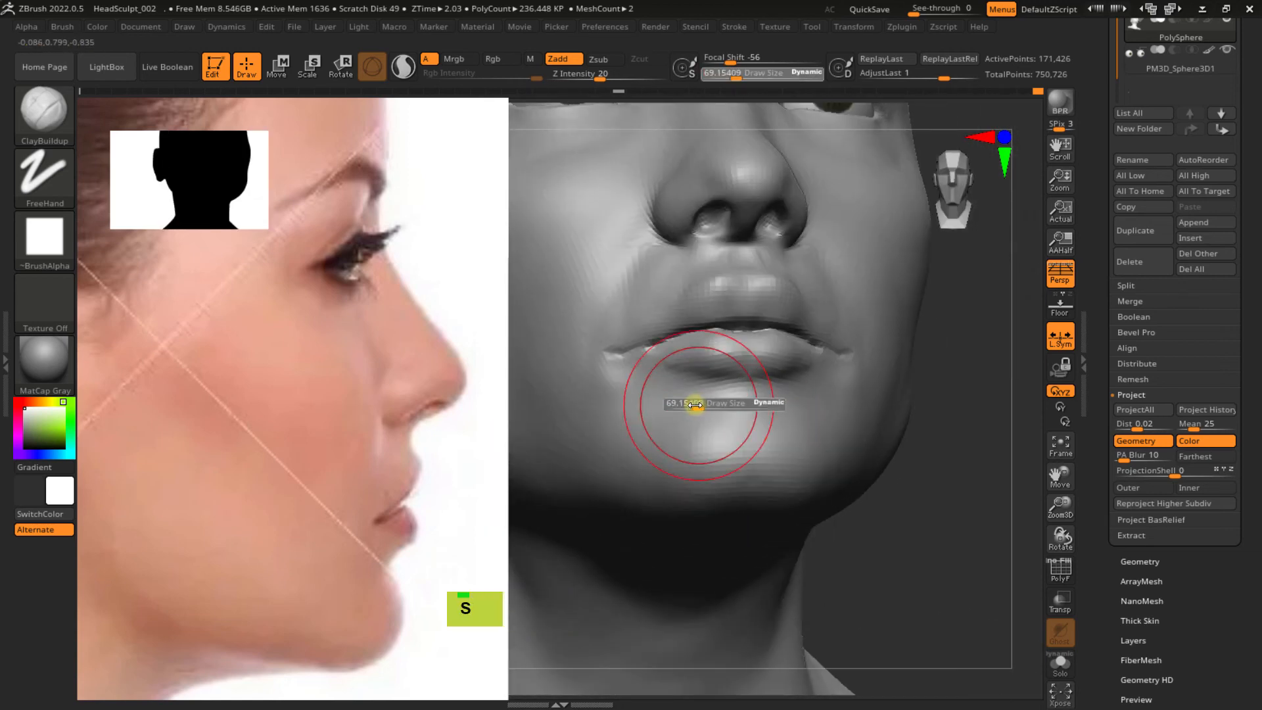
left_click_drag(694, 404, 692, 404)
double_click(665, 494)
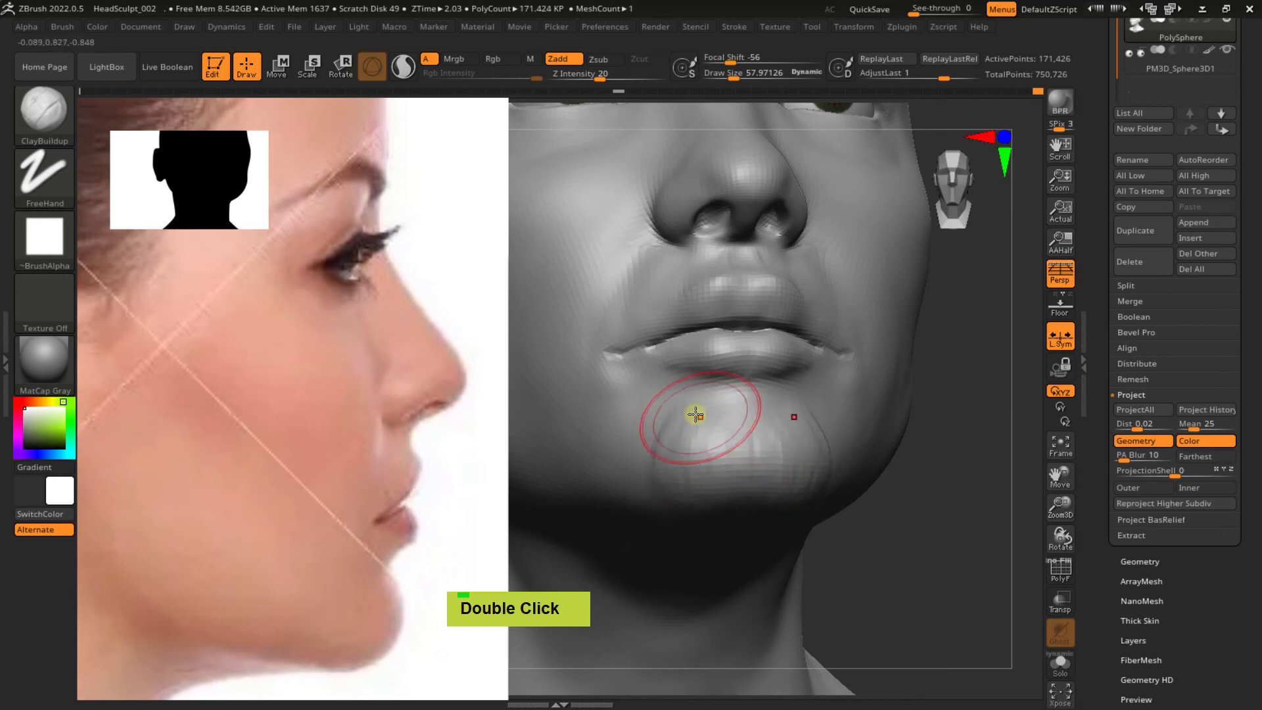
left_click_drag(663, 496, 671, 460)
mouse_move(670, 460)
left_mouse_down("shift")
mouse_move(676, 440)
mouse_move(742, 437)
left_mouse_up("shift")
Set up the Inflat brush with a draw size of about 35.8 and raise the head one subdivision level
mouse_move(747, 436)
right_mouse_down()
mouse_move(710, 361)
mouse_move(735, 360)
right_mouse_up()
key("s")
left_click_drag(752, 349, 748, 349)
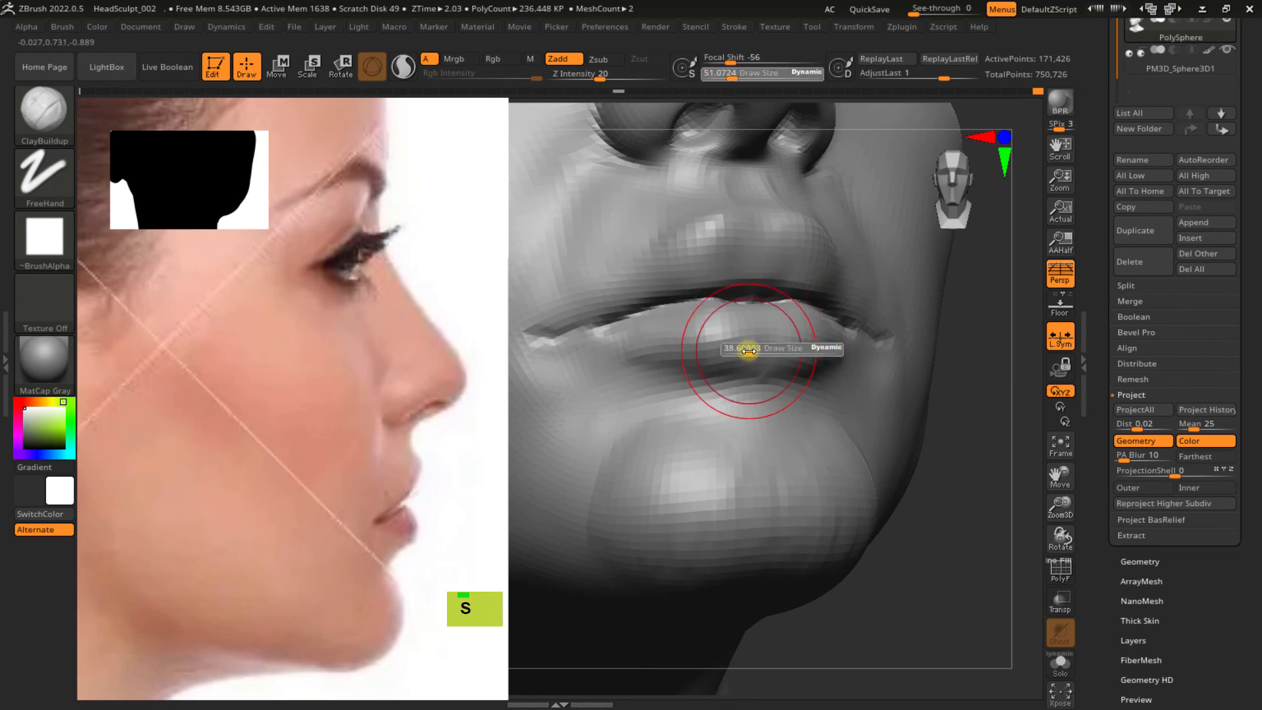
key("b")
key("i")
key("n")
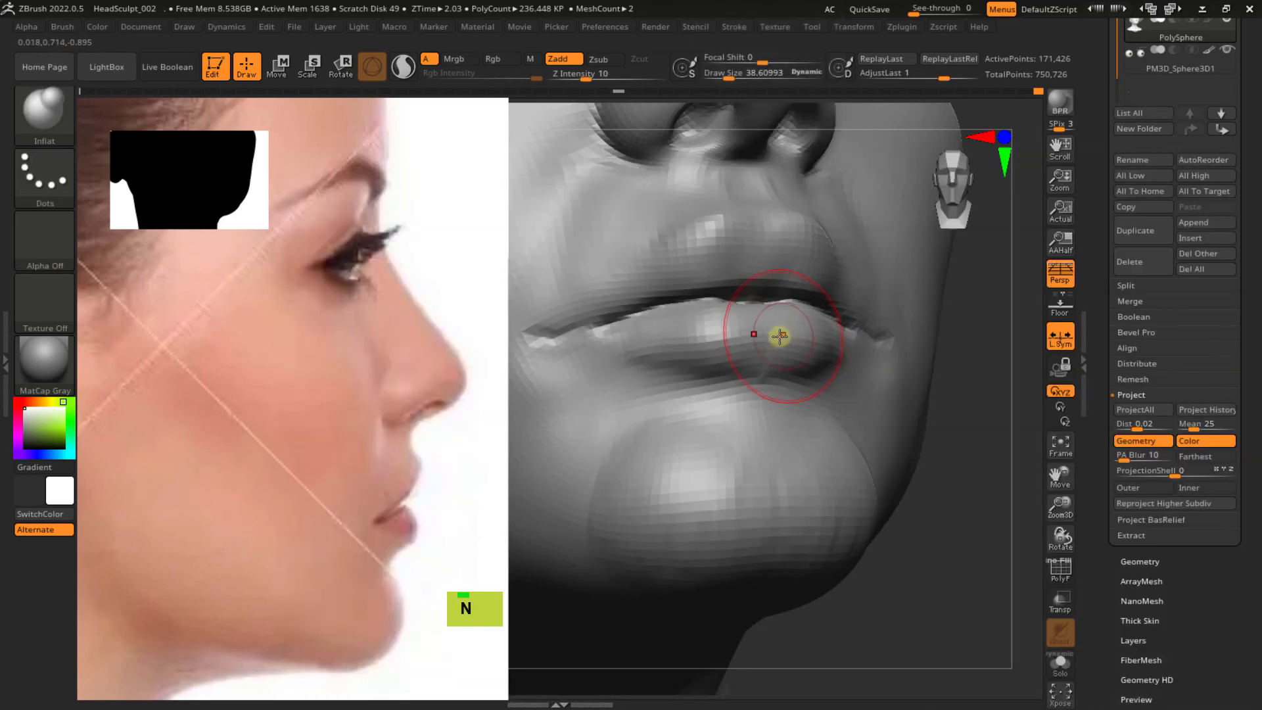
key("s")
left_click_drag(761, 335, 758, 336)
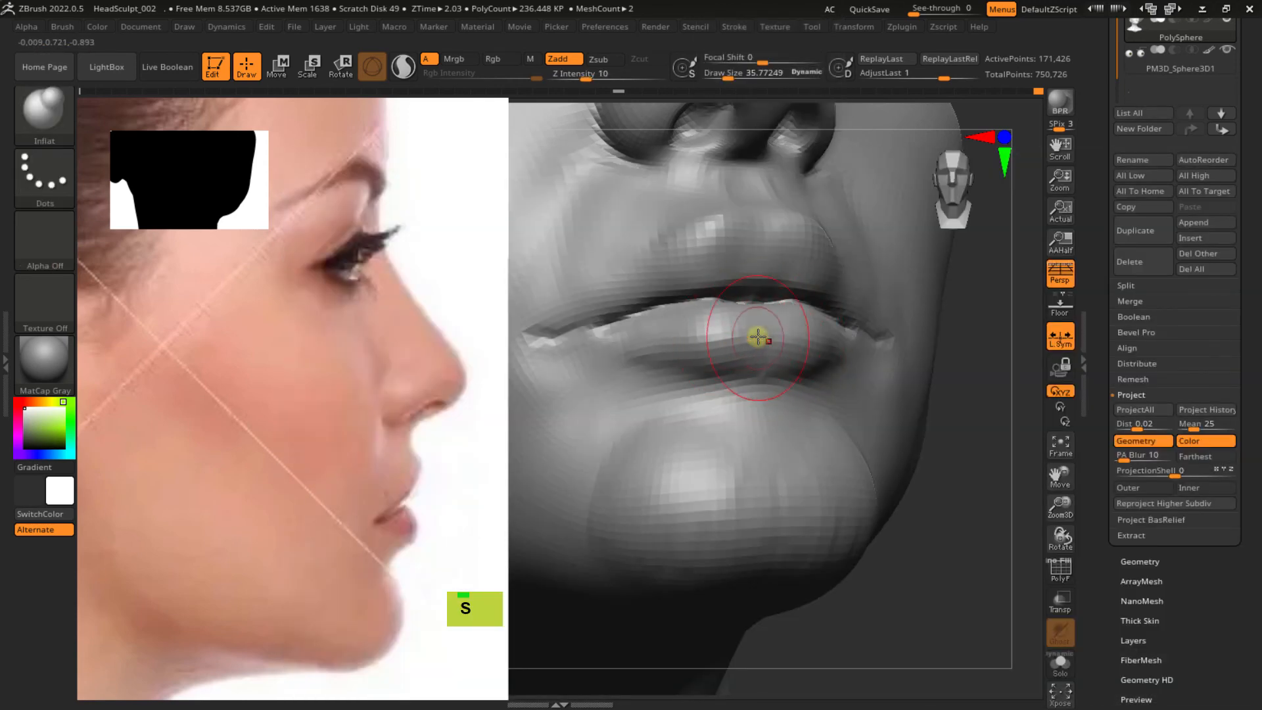
key("d")
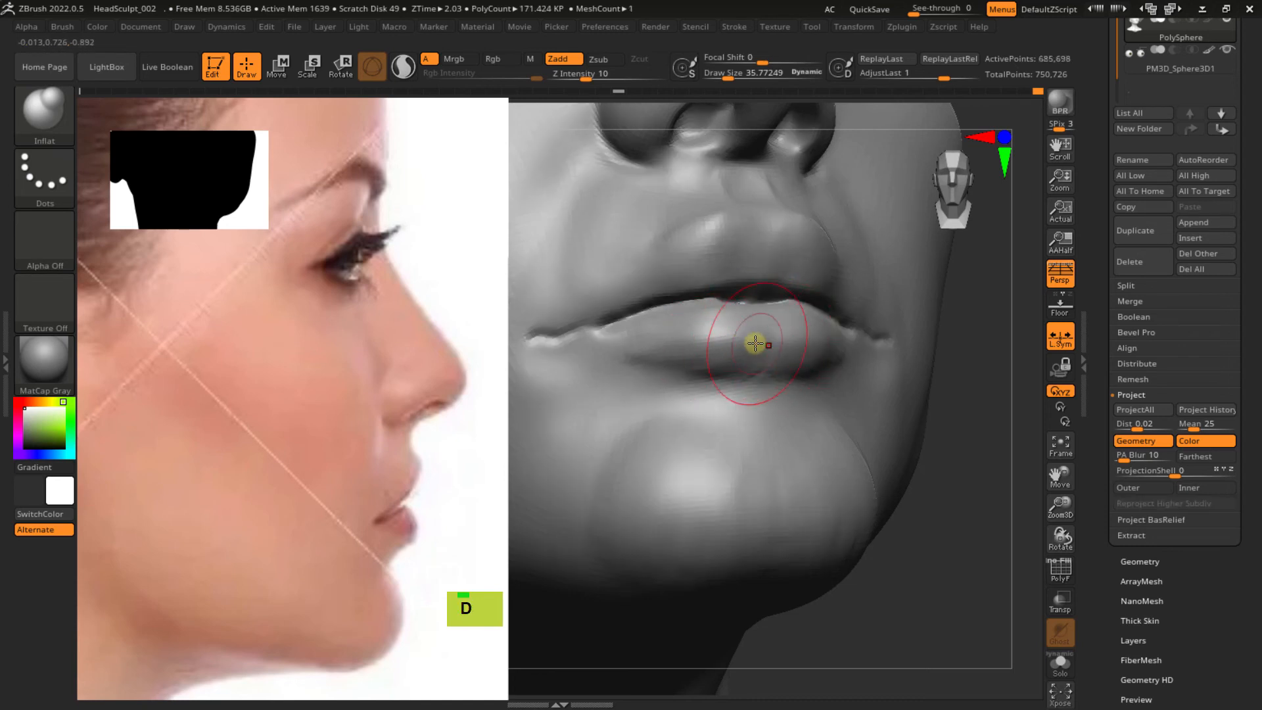
Enlarge the draw size to about 51.1 and inflate both sides of the lower lip, smoothing it lightly
double_click(737, 332)
key("s")
mouse_move(737, 331)
left_mouse_down()
mouse_move(757, 351)
mouse_move(730, 370)
mouse_move(644, 345)
left_mouse_up()
double_click(736, 332)
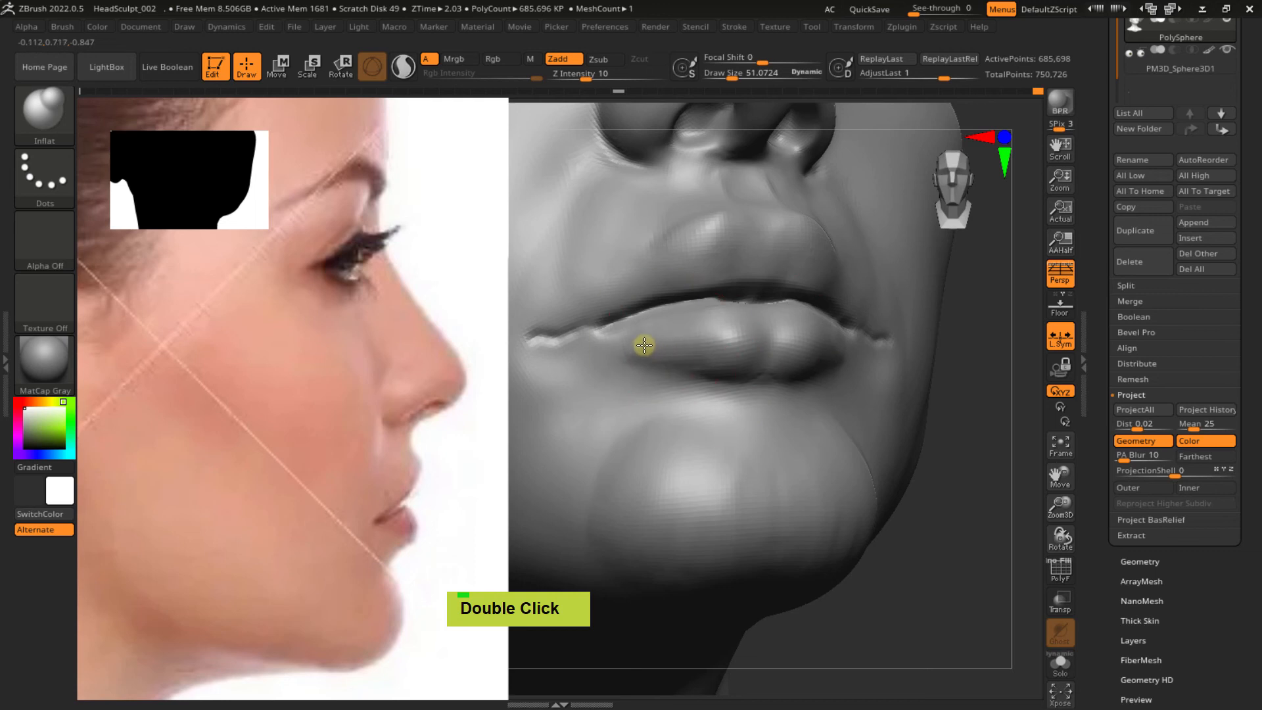
mouse_move(731, 378)
right_mouse_down()
mouse_move(755, 365)
mouse_move(721, 323)
mouse_move(738, 344)
mouse_move(893, 338)
mouse_move(769, 366)
mouse_move(675, 454)
mouse_move(688, 429)
right_mouse_up()
left_click(738, 344, "shift")
Flatten the front of the lower lip out toward its corner with the Flatten brush at a draw size of about 30.4
key("b")
key("f")
key("a")
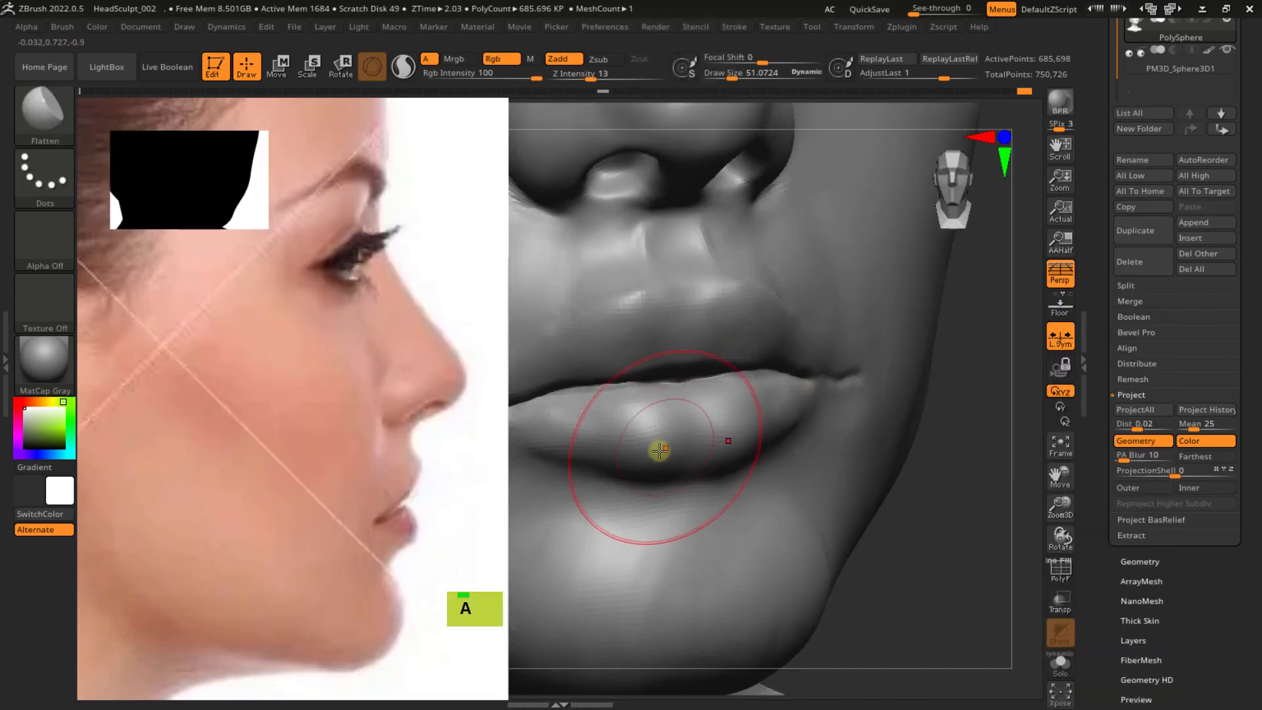
key("s")
left_click_drag(650, 431, 667, 475)
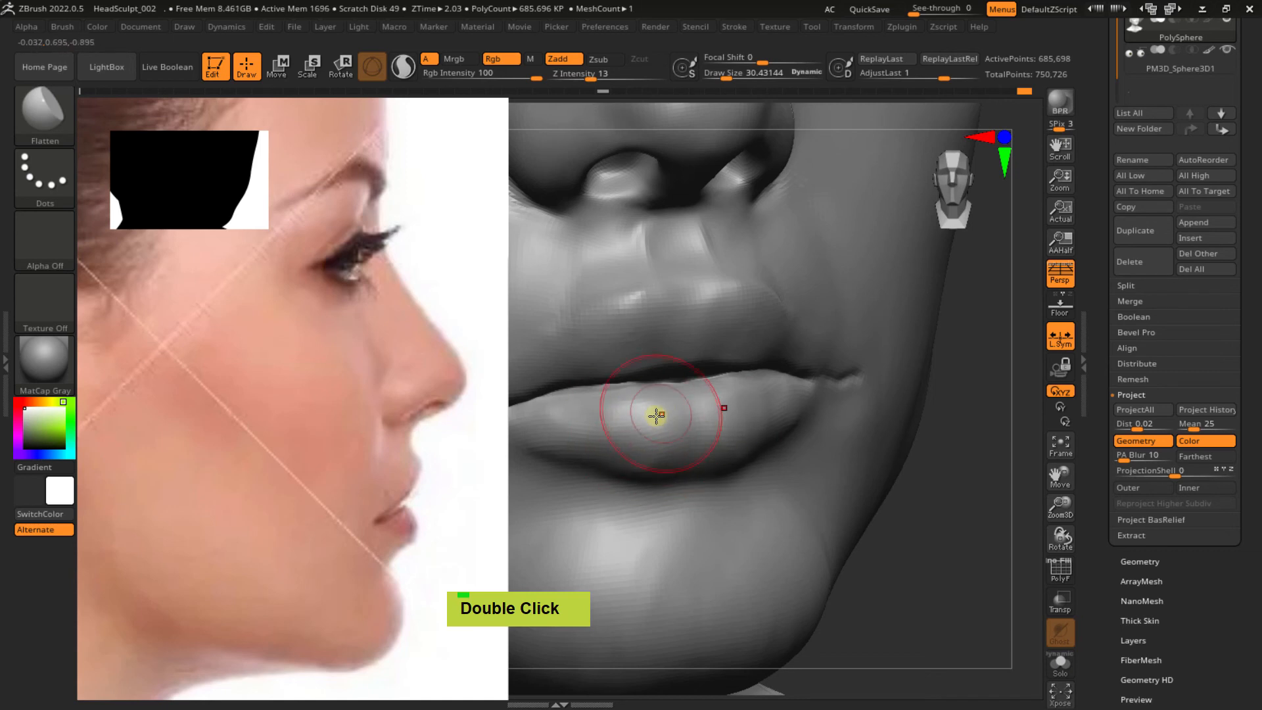
right_click_drag(656, 416, 618, 451)
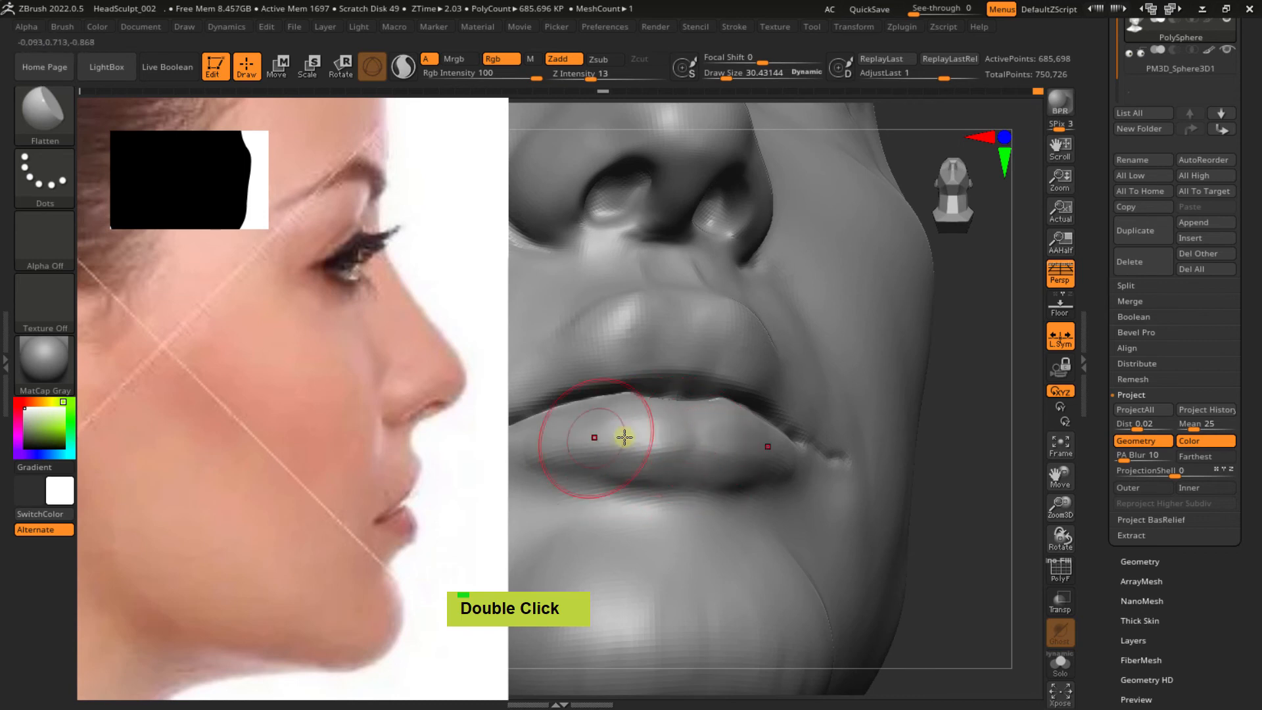
mouse_move(610, 446)
right_mouse_down()
mouse_move(668, 479)
mouse_move(651, 422)
mouse_move(714, 408)
mouse_move(671, 414)
mouse_move(710, 414)
mouse_move(696, 442)
mouse_move(732, 431)
mouse_move(762, 460)
mouse_move(727, 445)
mouse_move(755, 324)
mouse_move(700, 433)
mouse_move(767, 442)
mouse_move(775, 479)
mouse_move(755, 523)
mouse_move(790, 423)
mouse_move(825, 437)
mouse_move(873, 417)
mouse_move(834, 460)
mouse_move(805, 410)
mouse_move(755, 380)
right_mouse_up()
mouse_move(743, 394)
left_mouse_down()
mouse_move(747, 408)
mouse_move(757, 375)
left_mouse_up()
Define the lower lip's edge near the mouth corner with inverted DamStandard strokes at a draw size of about 25.5 and smooth them
key("b")
key("d")
key("s")
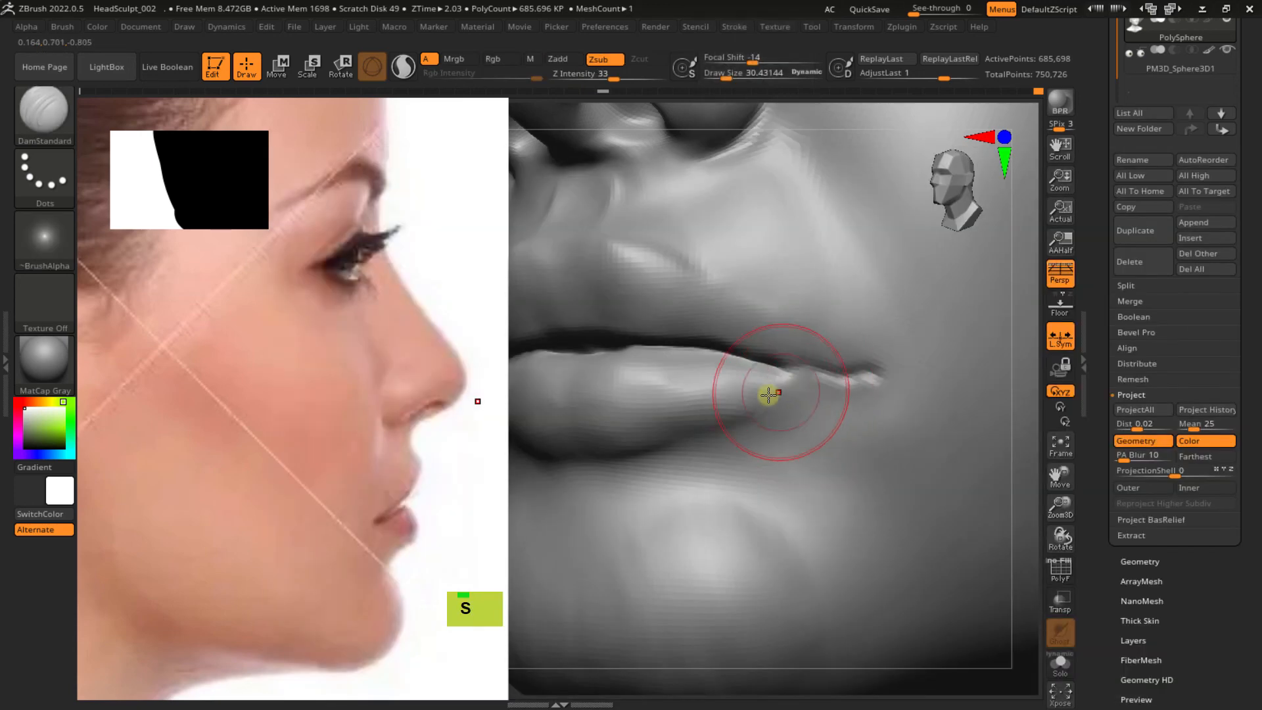
key("s")
left_click_drag(772, 392, 718, 417, "alt")
mouse_move(782, 389)
left_mouse_down("alt")
mouse_move(694, 428)
mouse_move(729, 417)
left_mouse_up("alt")
left_click_drag(728, 417, 771, 403, "shift")
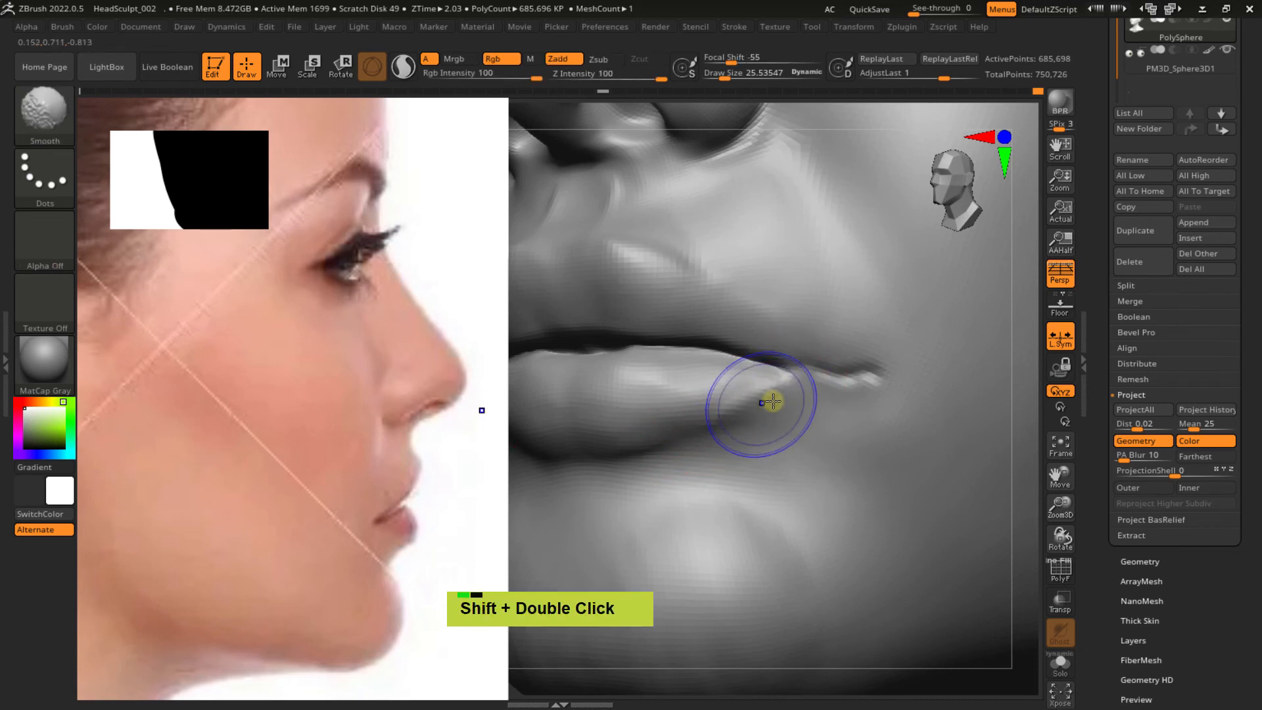
Carve the crease at the mouth corner with DamStandard, reducing the draw size to about 11.9
double_click(797, 371)
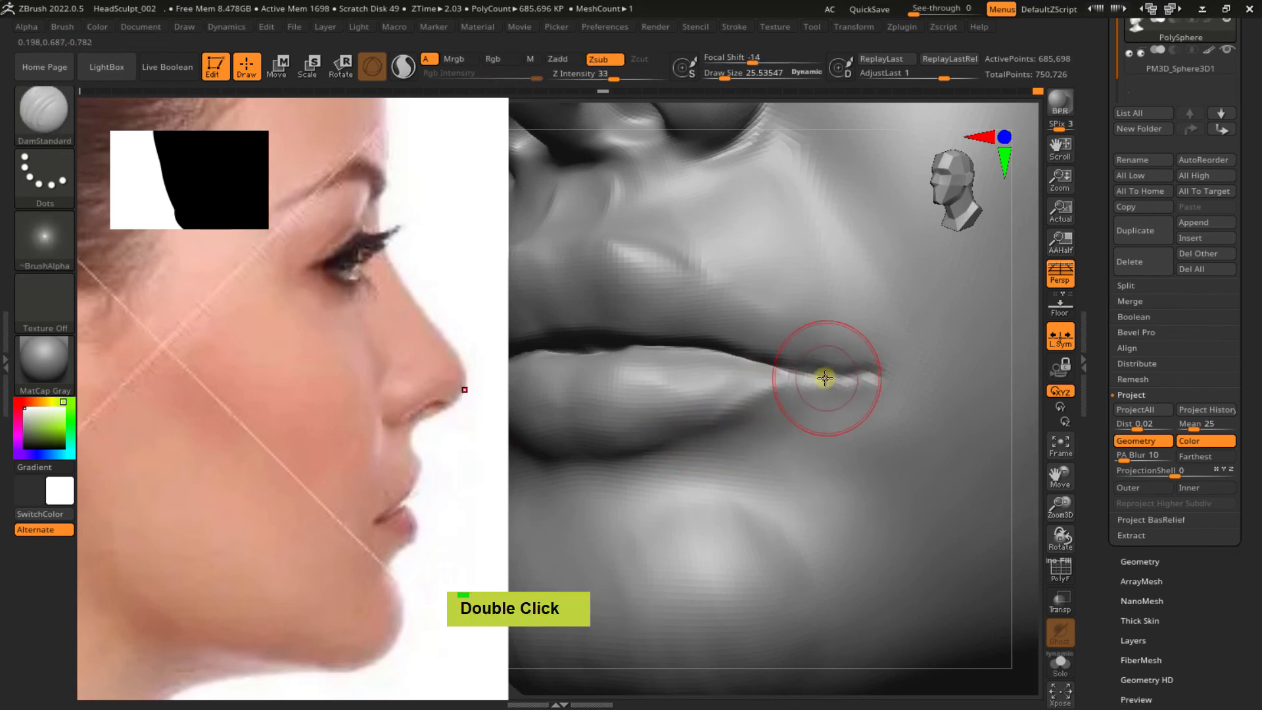
key("s")
left_click_drag(825, 378, 833, 376)
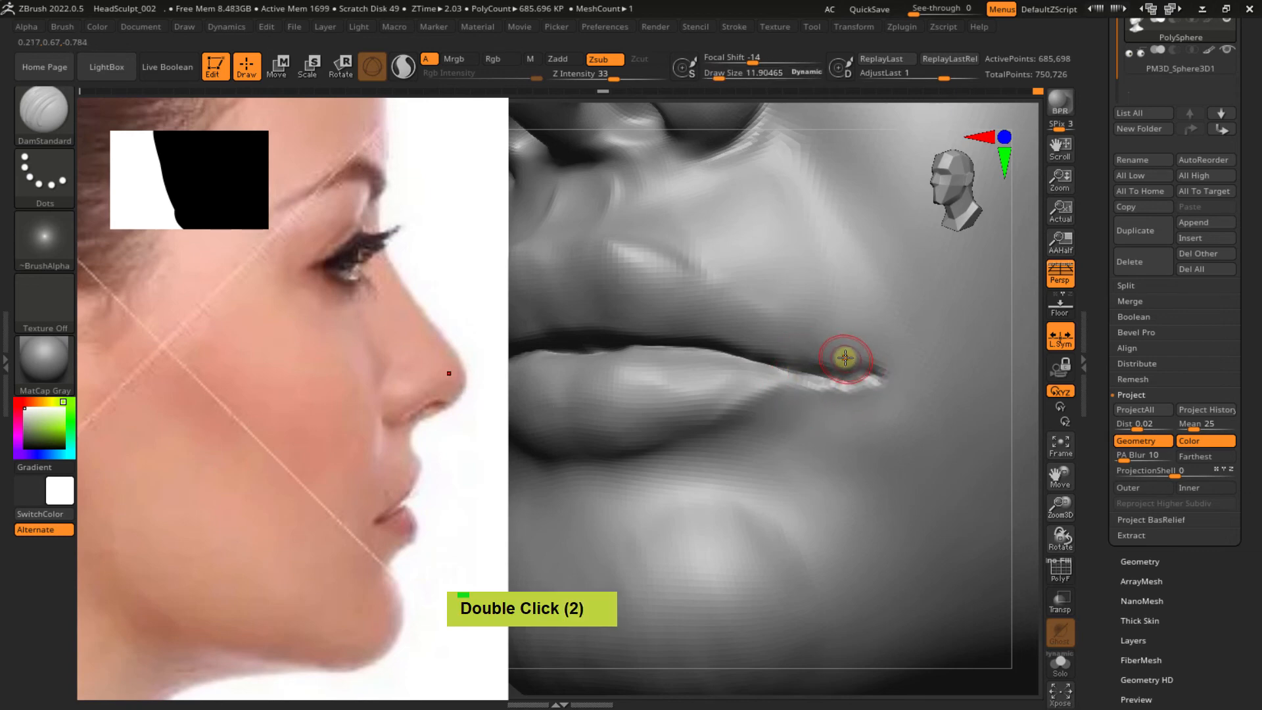
Smooth the mouth corner and tighten its crease with the Pinch brush at a draw size of about 38.6
key("b")
key("p")
key("i")
key("s")
mouse_move(818, 372)
left_mouse_down()
mouse_move(863, 376)
mouse_move(848, 379)
left_mouse_up()
key("s")
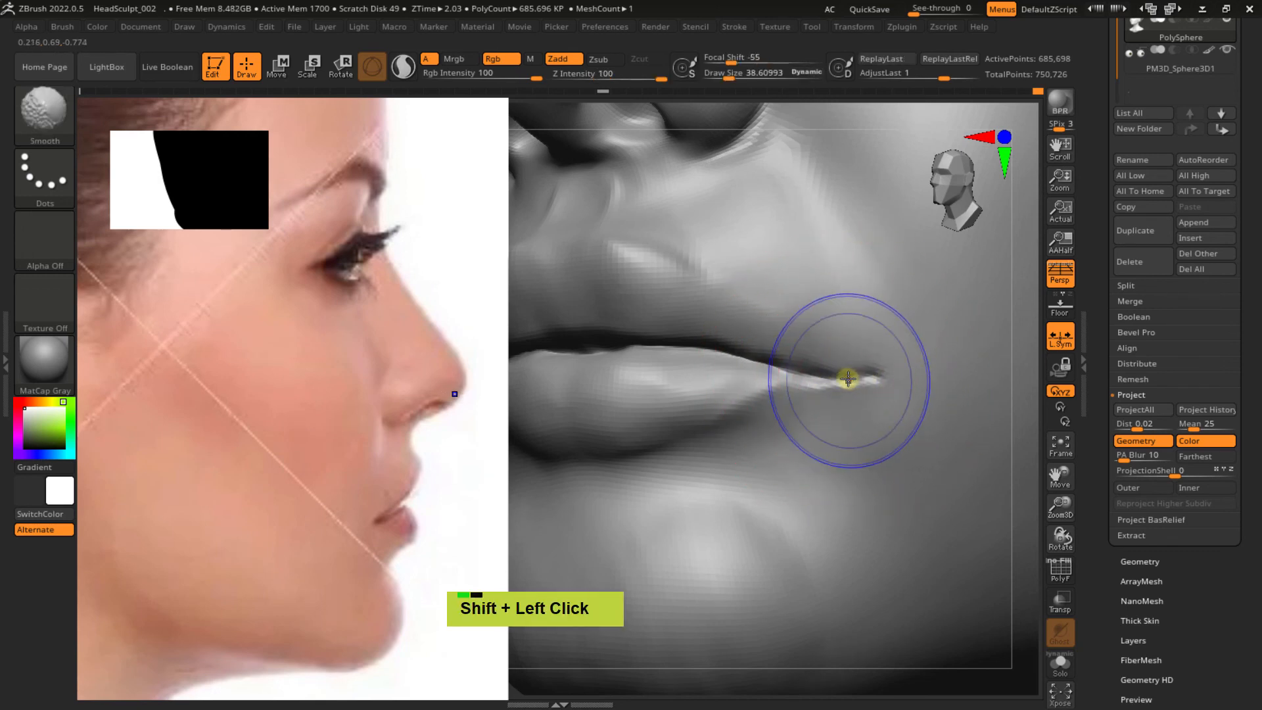
double_click(853, 375)
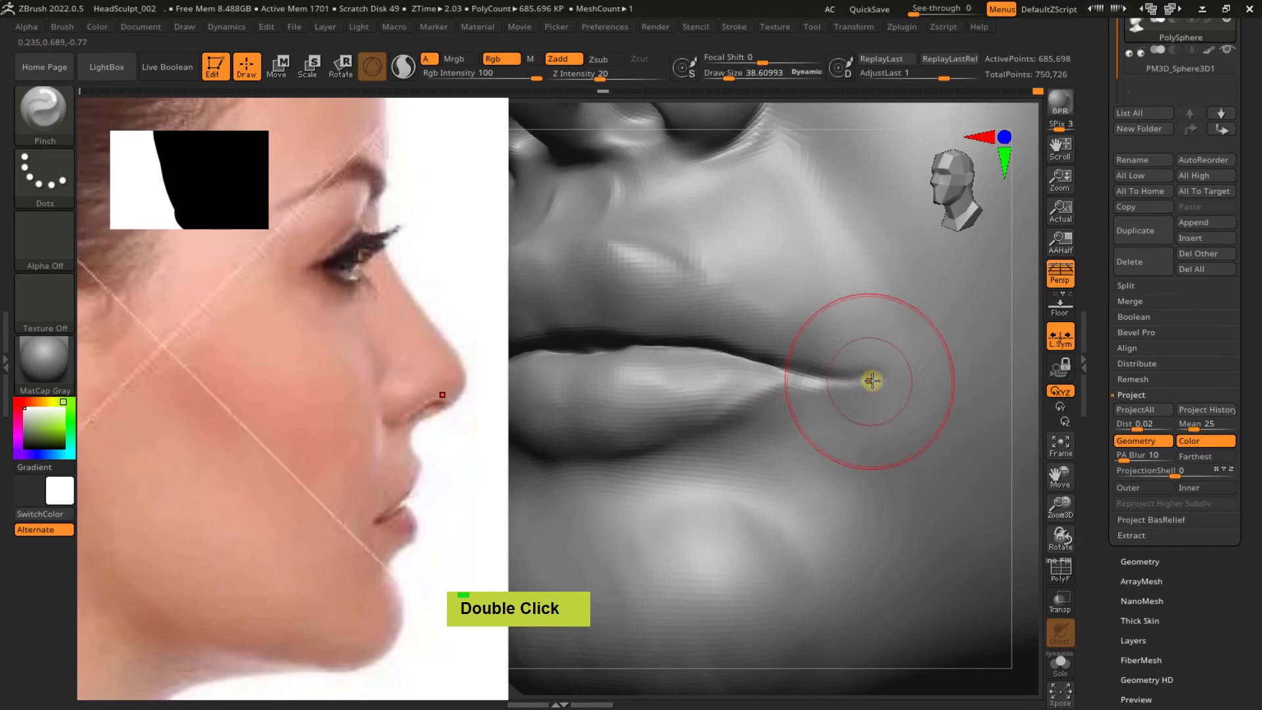
key("s")
Tile the SpotLight reference photos and enlarge the three-quarter view photo beside the model
mouse_move(826, 379)
right_mouse_down("ctrl")
mouse_move(862, 389)
mouse_move(806, 282)
mouse_move(840, 388)
mouse_move(772, 343)
mouse_move(841, 344)
mouse_move(755, 375)
mouse_move(690, 363)
mouse_move(704, 354)
mouse_move(670, 400)
right_mouse_up("ctrl")
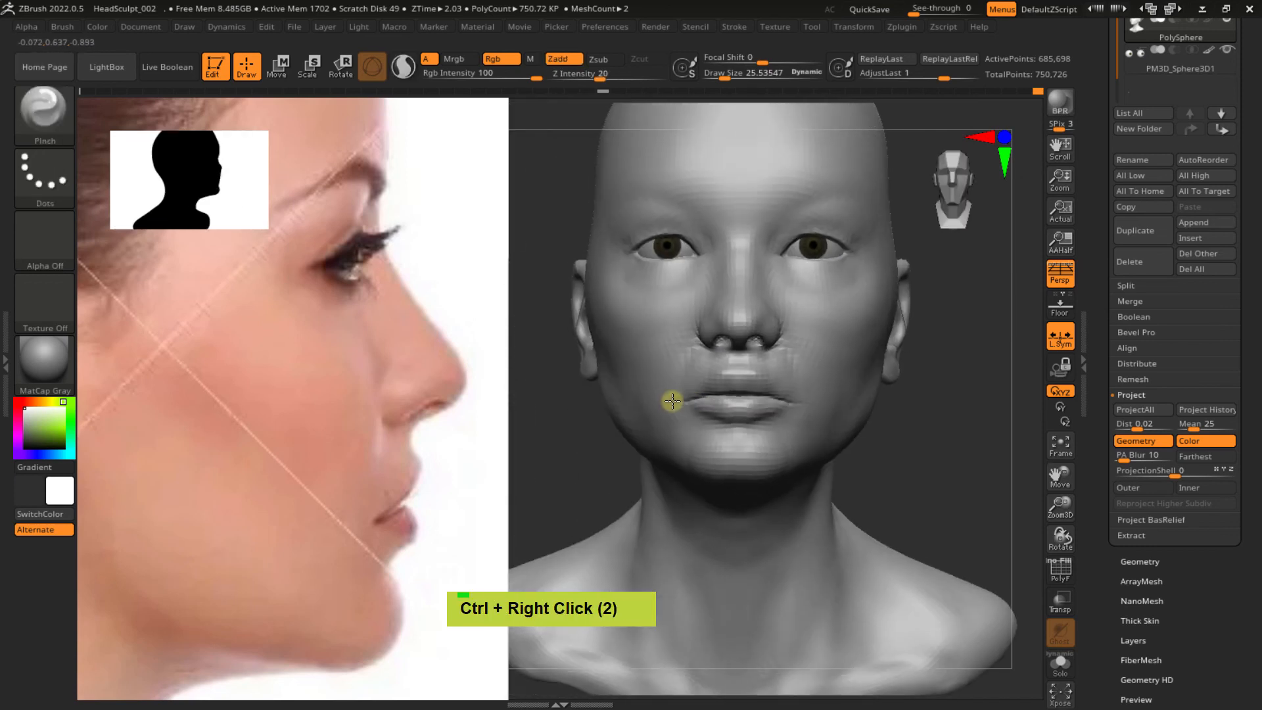
mouse_move(718, 366)
right_mouse_down()
mouse_move(795, 368)
mouse_move(808, 397)
mouse_move(834, 388)
mouse_move(817, 418)
right_mouse_up()
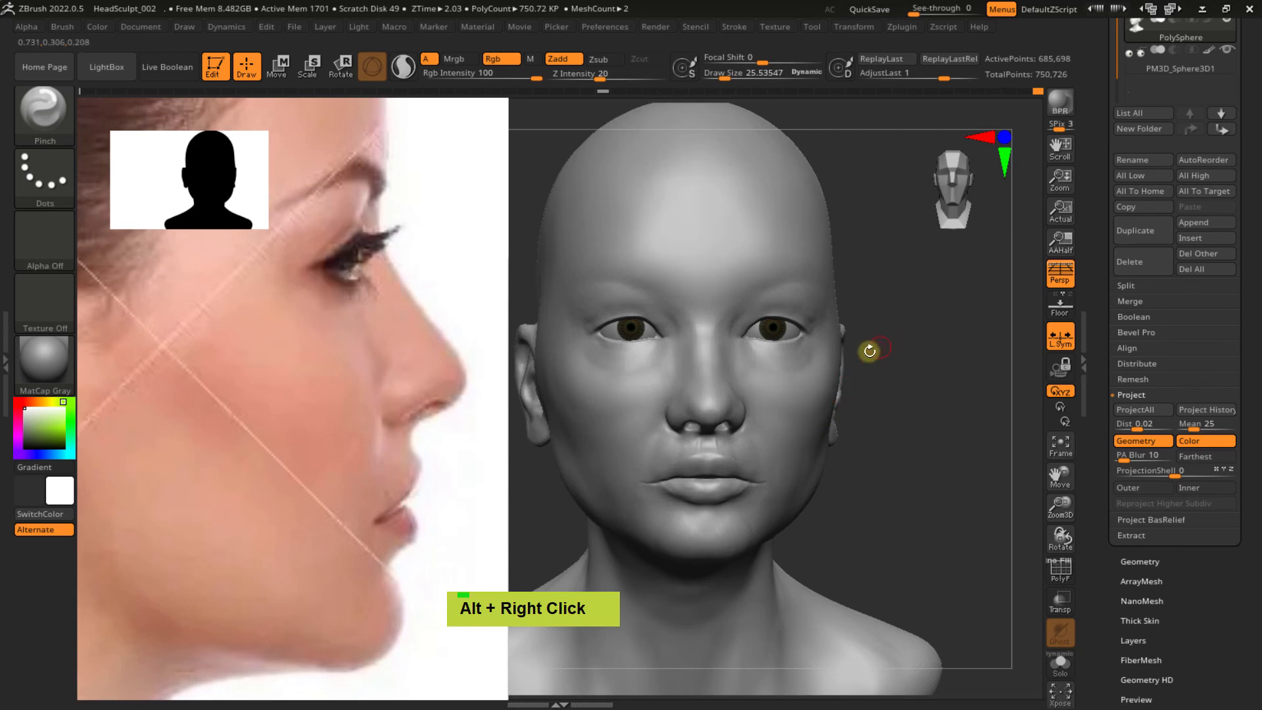
mouse_move(764, 365)
right_mouse_down("ctrl")
mouse_move(733, 353)
mouse_move(738, 395)
mouse_move(704, 352)
mouse_move(722, 433)
mouse_move(738, 427)
right_mouse_up("ctrl")
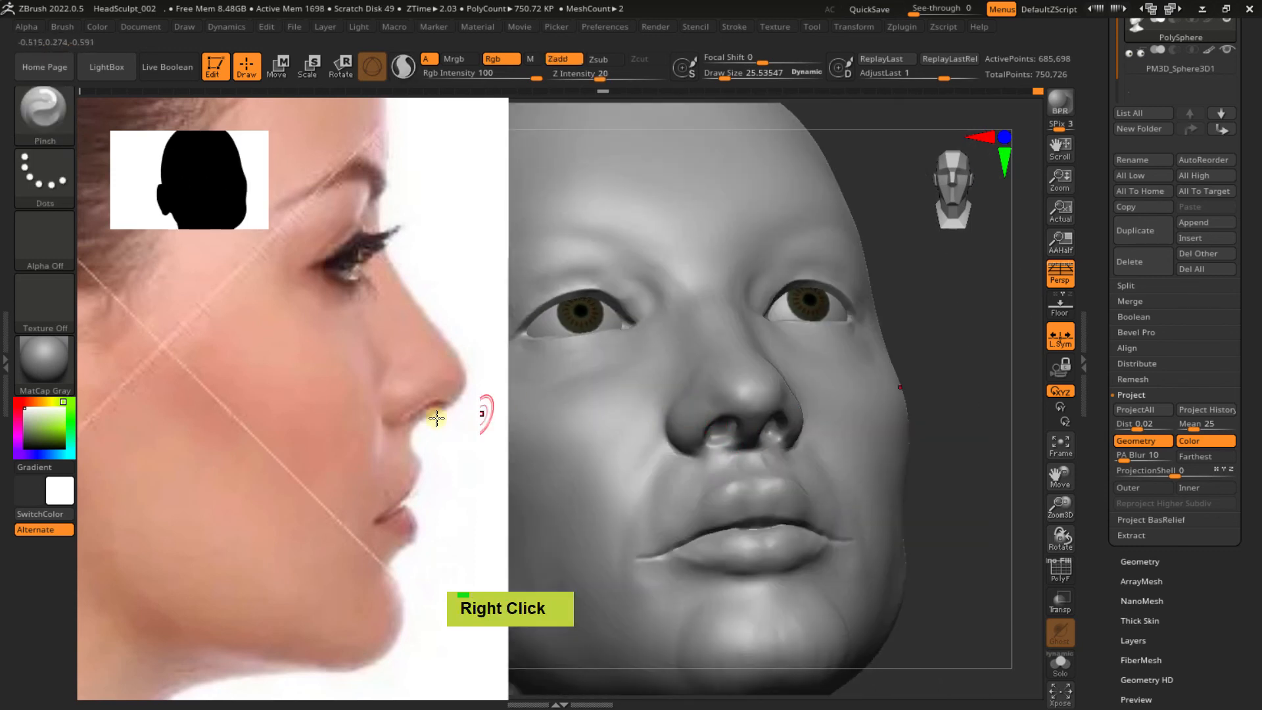
right_click_drag(370, 372, 389, 374)
key("z")
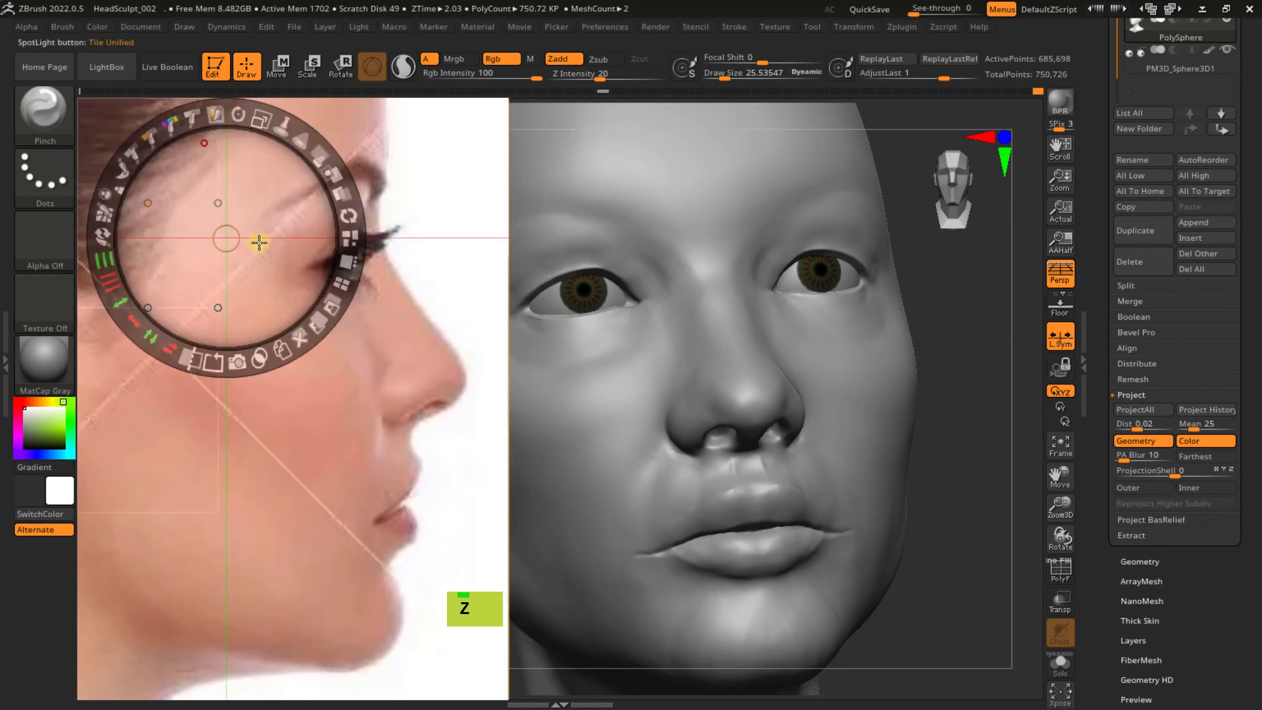
left_click(329, 320)
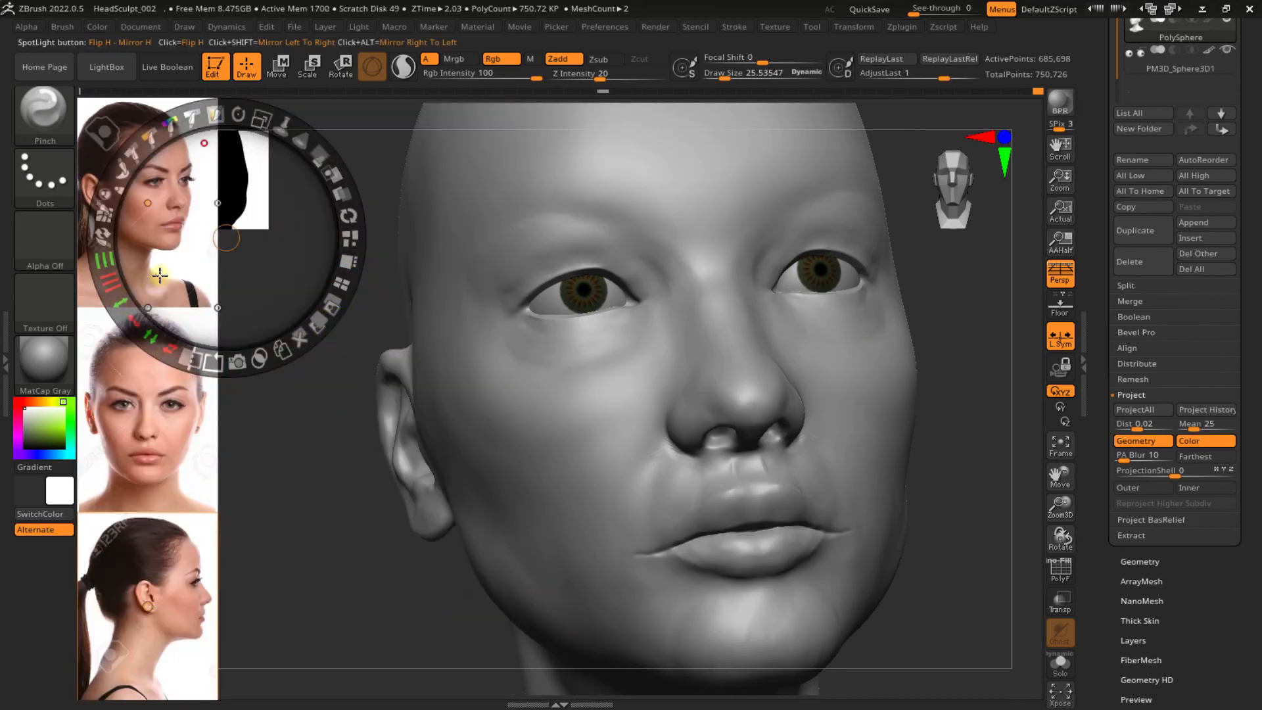
mouse_move(167, 240)
left_mouse_down()
mouse_move(278, 449)
mouse_move(176, 242)
left_mouse_up()
left_click_drag(142, 406, 162, 431)
left_click_drag(136, 226, 293, 484)
left_click_drag(397, 382, 828, 605)
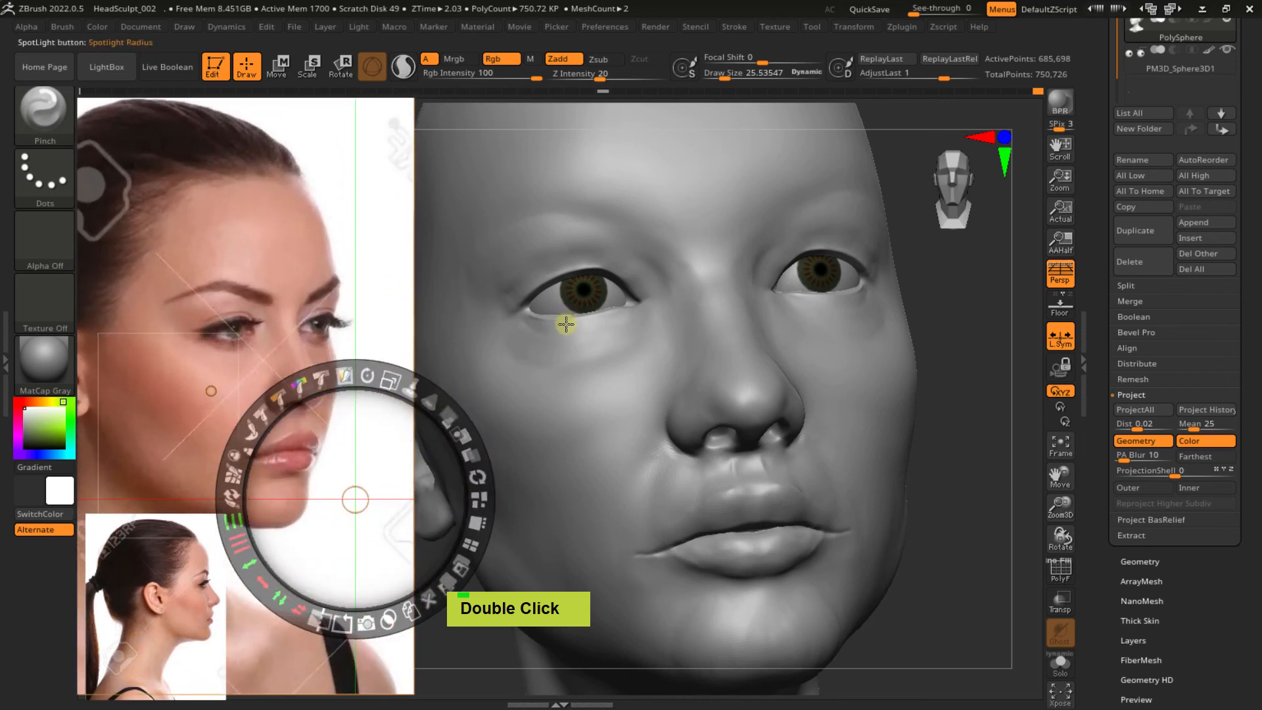
key("z")
Reshape the front of the chin with the Move brush at a draw size of about 94.5 to match the three-quarter photo
right_click_drag(721, 330, 756, 368)
right_click_drag(756, 368, 665, 290, "ctrl")
mouse_move(665, 289)
right_mouse_down()
mouse_move(689, 339)
mouse_move(755, 357)
mouse_move(749, 349)
mouse_move(755, 422)
mouse_move(748, 389)
right_mouse_up()
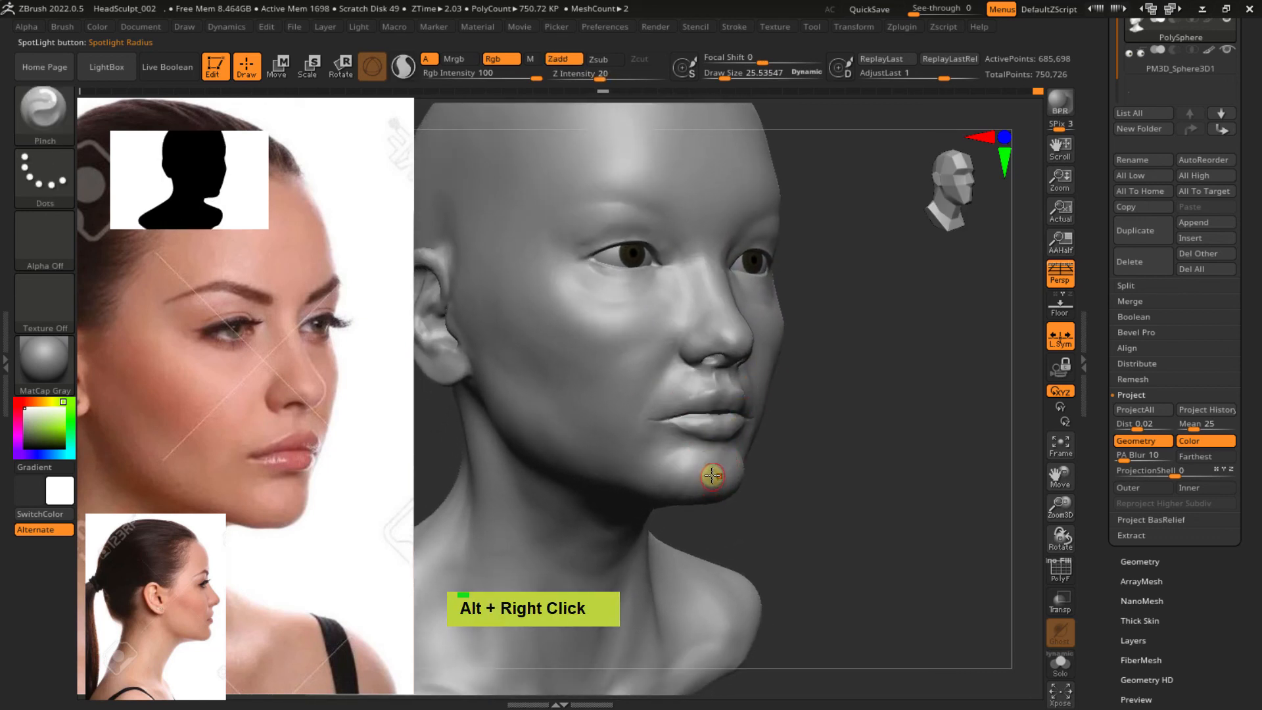
key("b")
key("m")
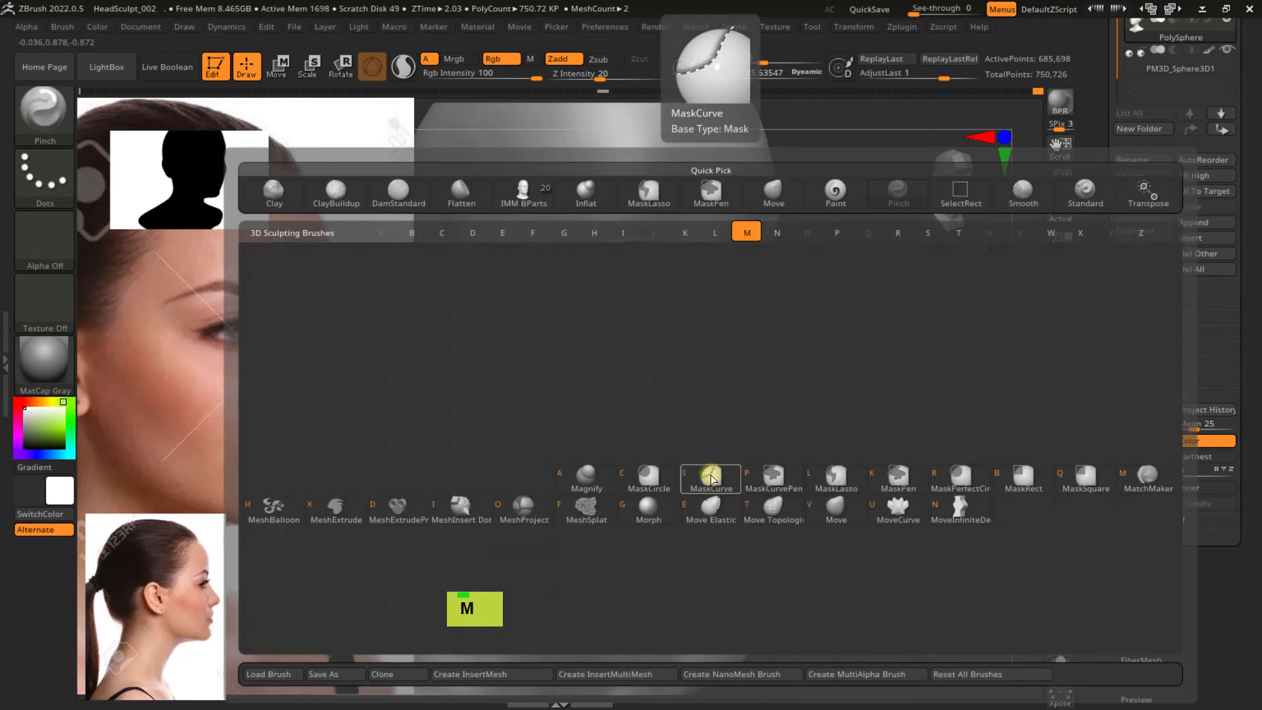
key("v")
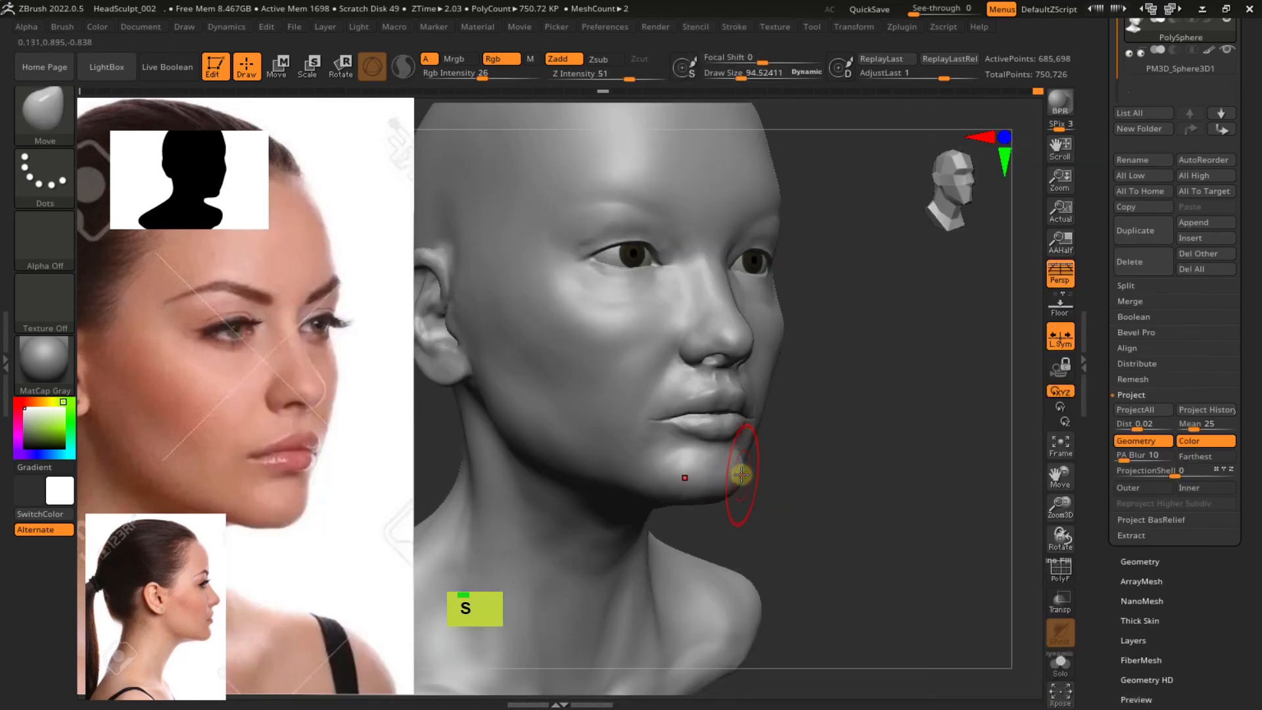
mouse_move(741, 474)
right_mouse_down()
mouse_move(719, 473)
mouse_move(782, 474)
right_mouse_up()
key("shift")
left_click_drag(747, 485, 737, 492)
double_click(751, 479)
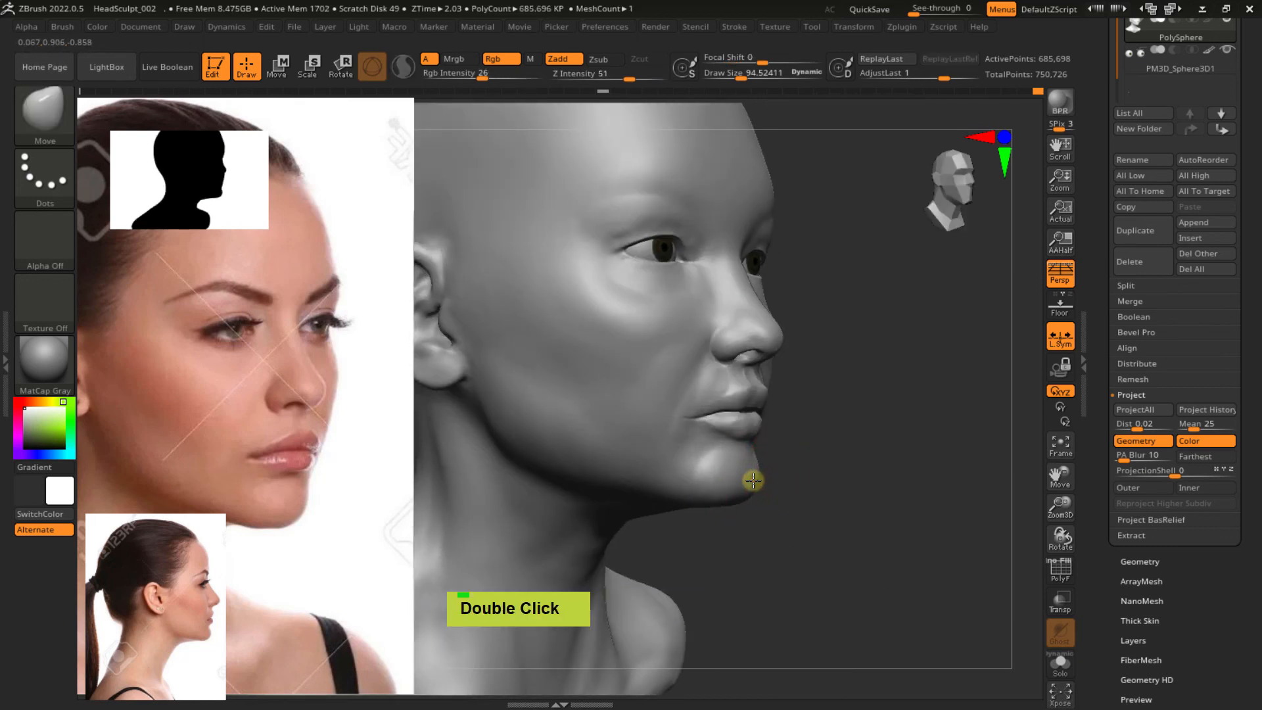
Add ClayBuildup volume below the mouth corner at a draw size of about 54.5
right_click_drag(752, 479, 770, 503)
mouse_move(769, 503)
right_mouse_down("ctrl")
mouse_move(771, 515)
mouse_move(772, 504)
mouse_move(750, 506)
right_mouse_up("ctrl")
right_click_drag(822, 476, 773, 452)
right_click(796, 482)
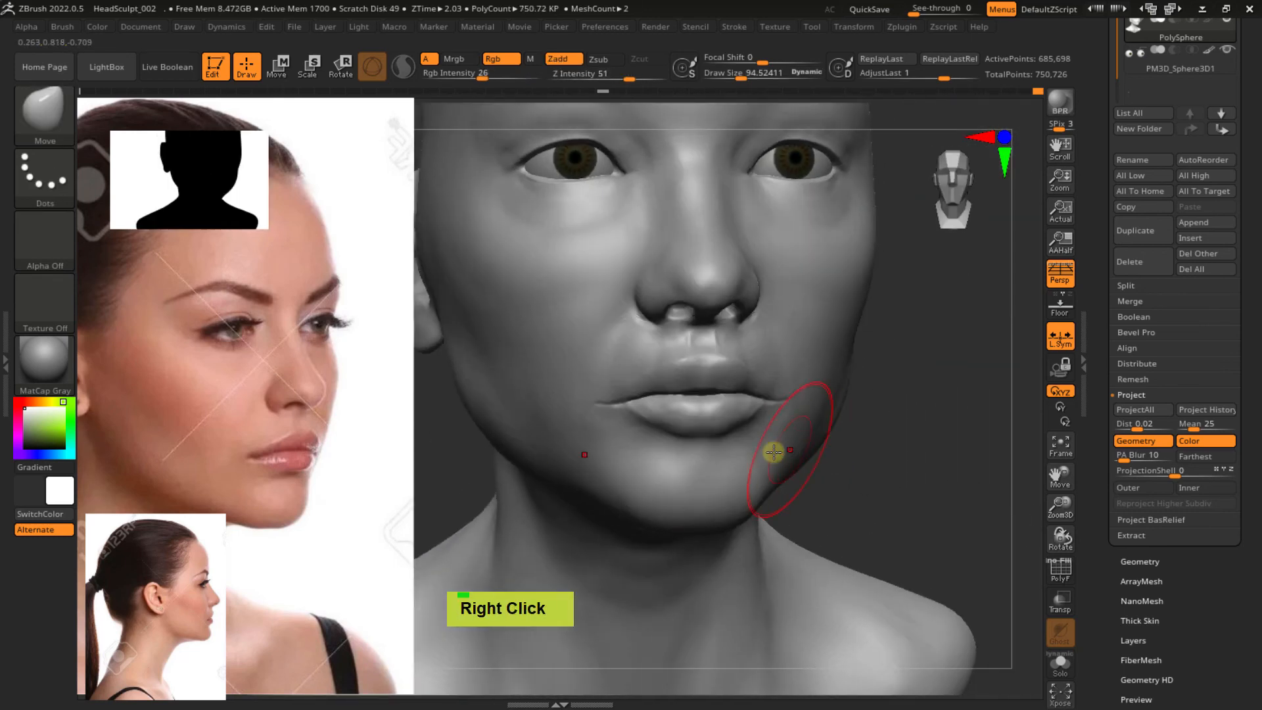
right_click_drag(627, 459, 600, 471)
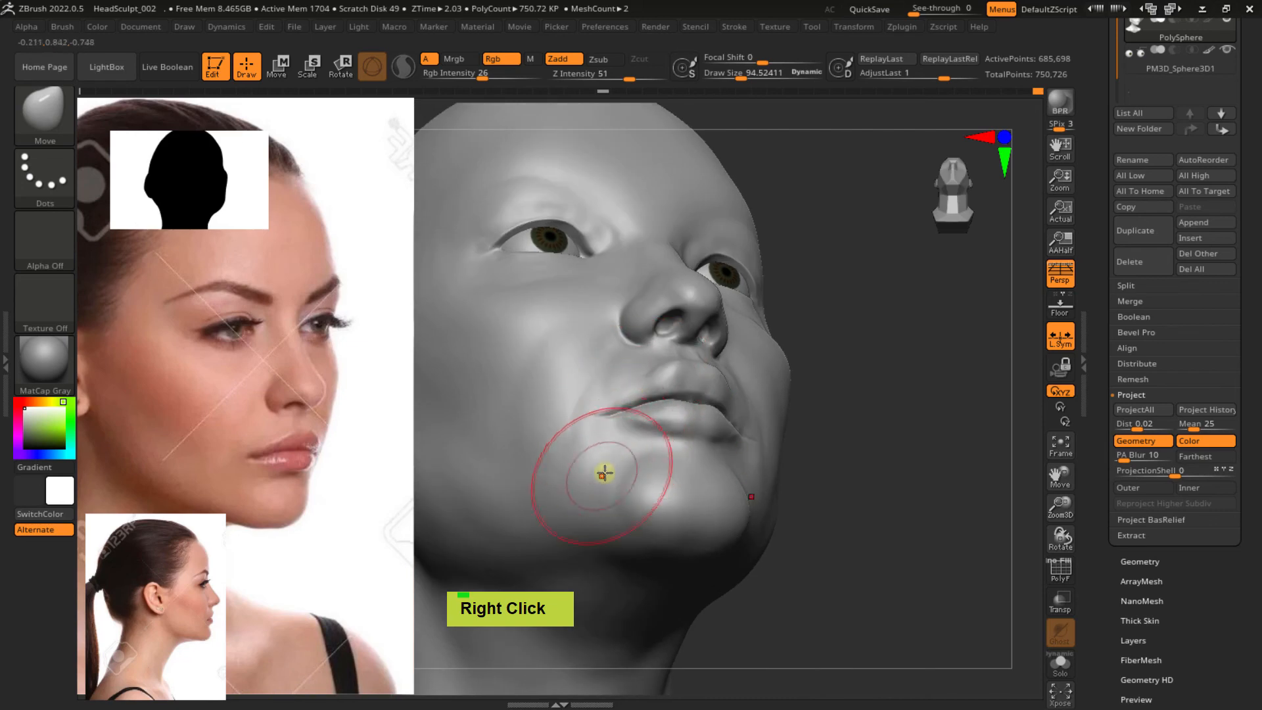
key("b")
key("c")
key("b")
key("s")
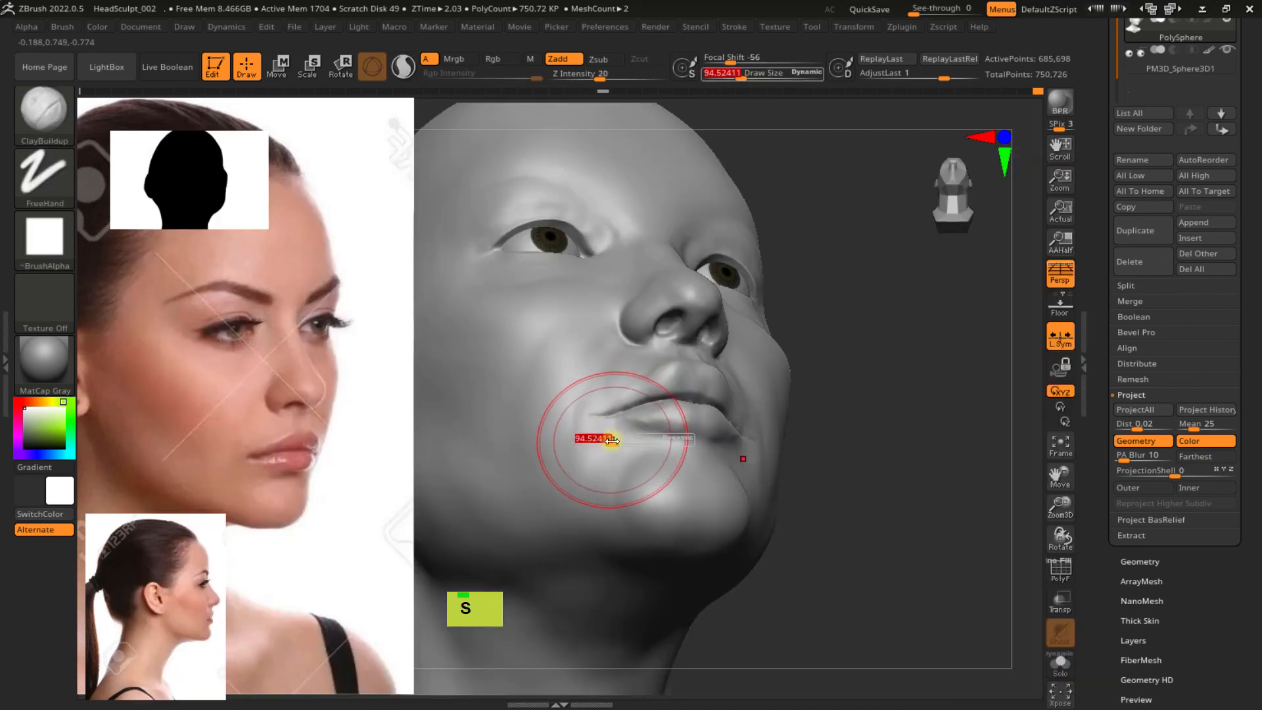
double_click(611, 475)
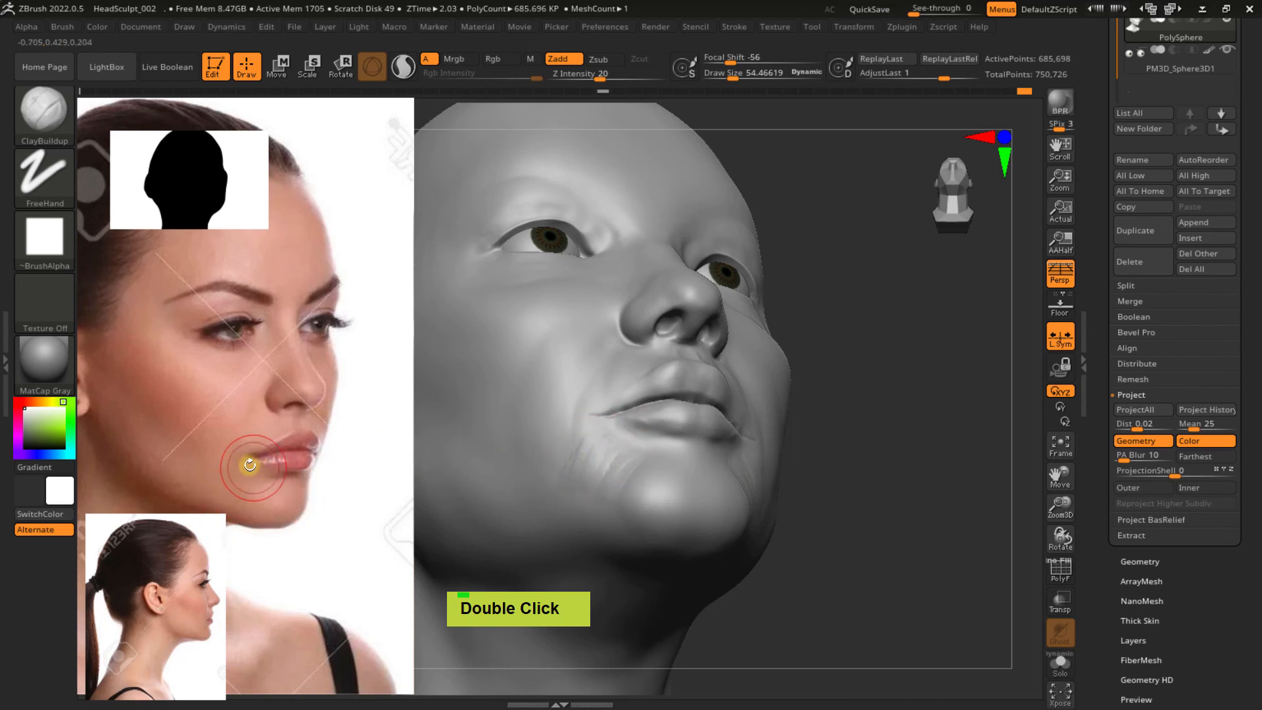
Build up the side of the chin with more ClayBuildup strokes and smooth them into the area below the mouth corner
right_click_drag(603, 446, 625, 476)
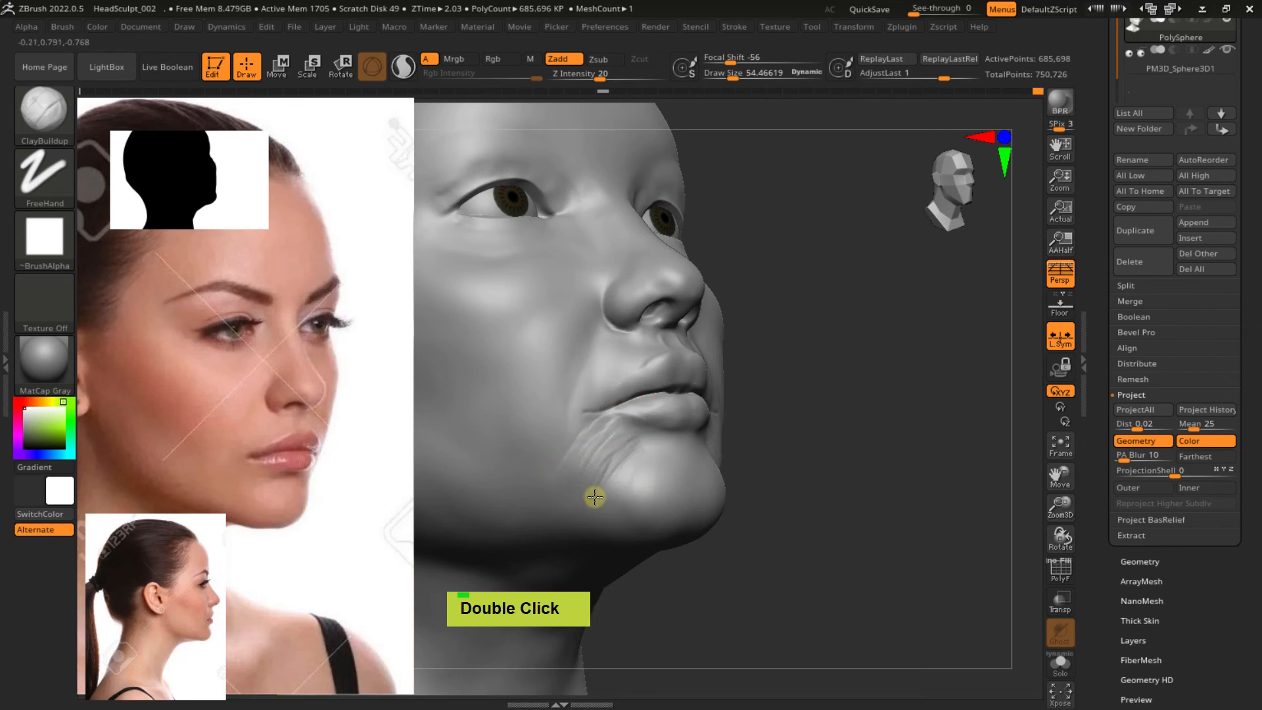
right_click_drag(607, 490, 625, 512)
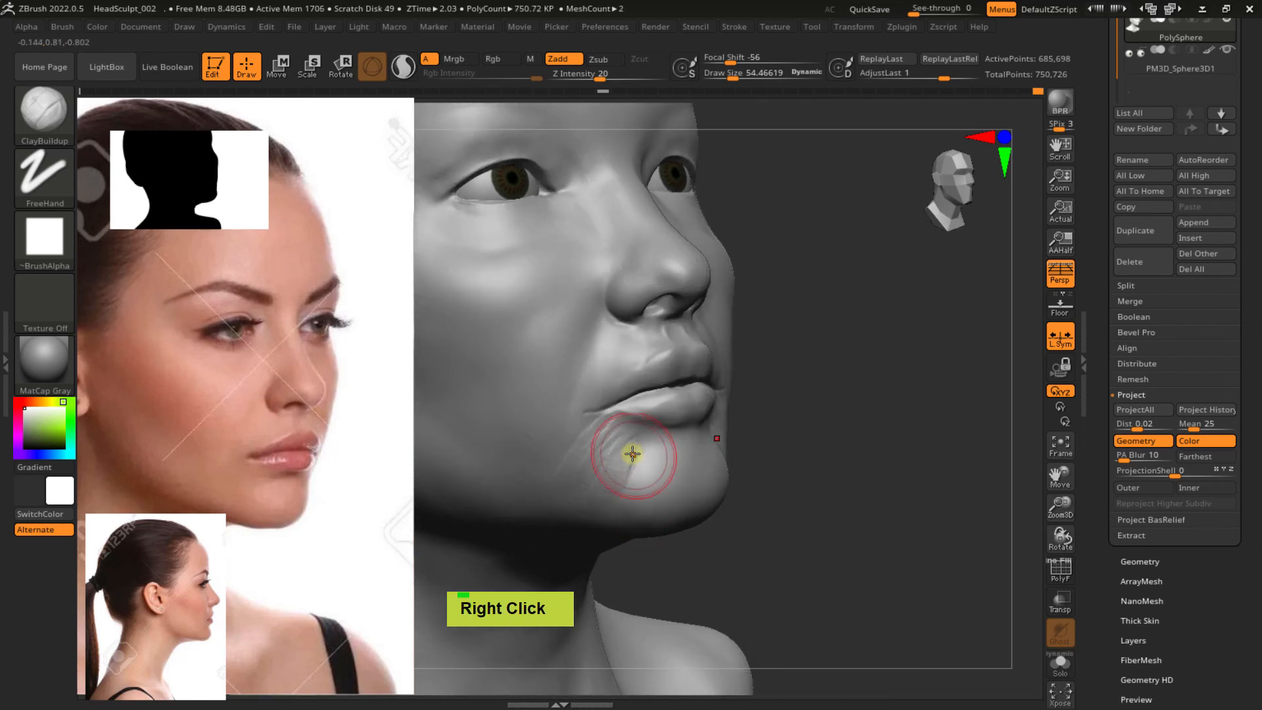
double_click(630, 484)
left_click(659, 460, "alt")
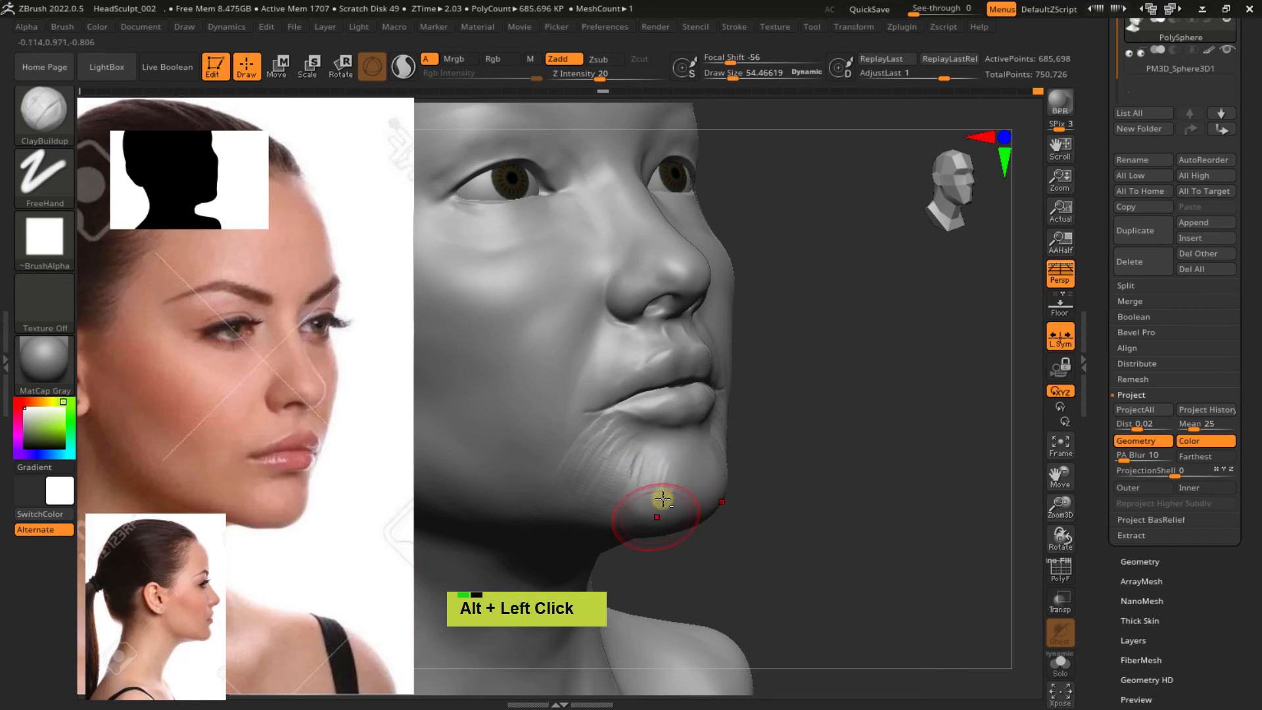
double_click(598, 459, "shift")
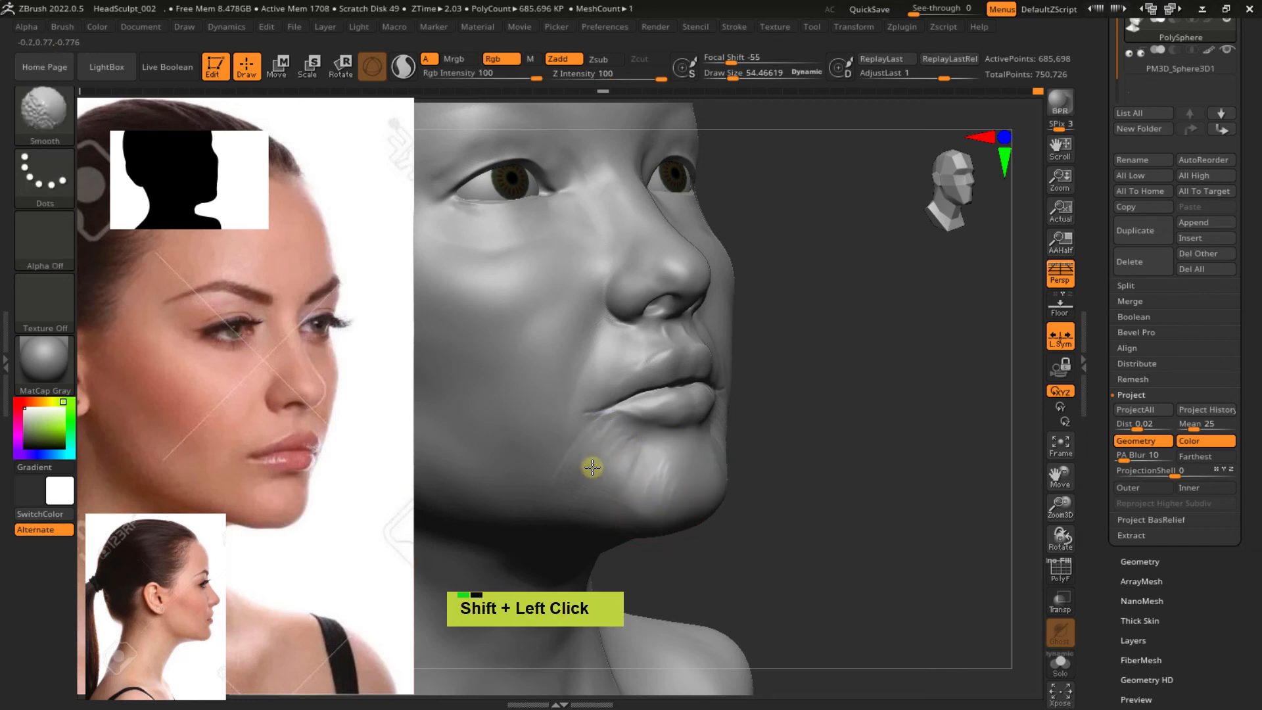
mouse_move(594, 468)
left_mouse_down("shift")
mouse_move(594, 479)
mouse_move(597, 448)
left_mouse_up("shift")
double_click(596, 481)
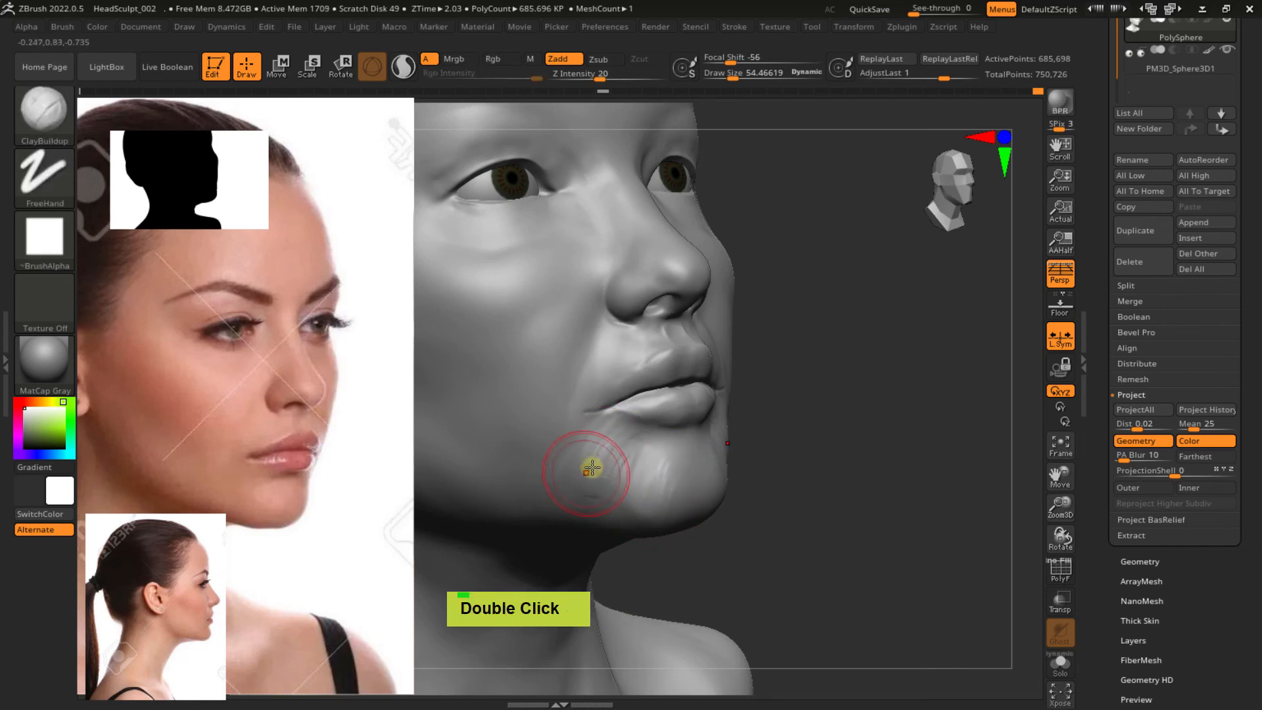
Smooth the built-up clay on the side and front of the chin at a draw size of about 54.5
left_click_drag(614, 481, 585, 500, "shift")
left_click_drag(587, 449, 597, 495, "shift")
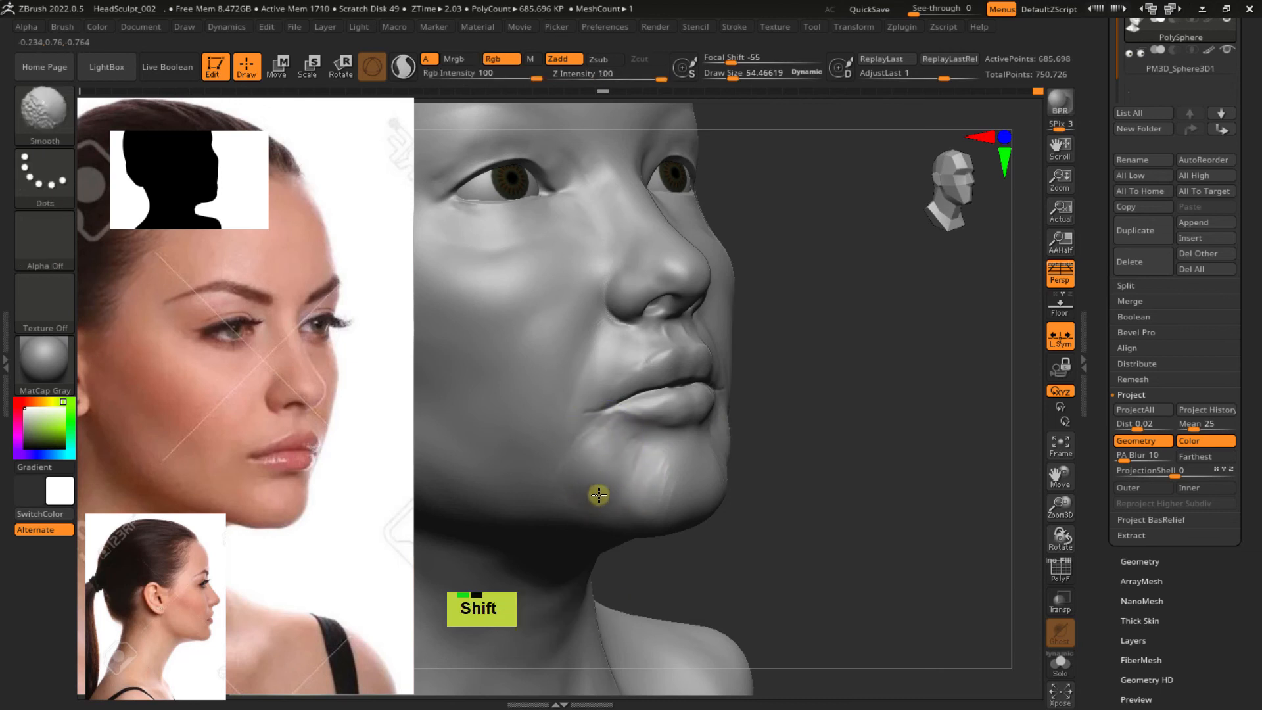
right_click_drag(638, 498, 625, 487)
left_click_drag(656, 464, 667, 473, "shift")
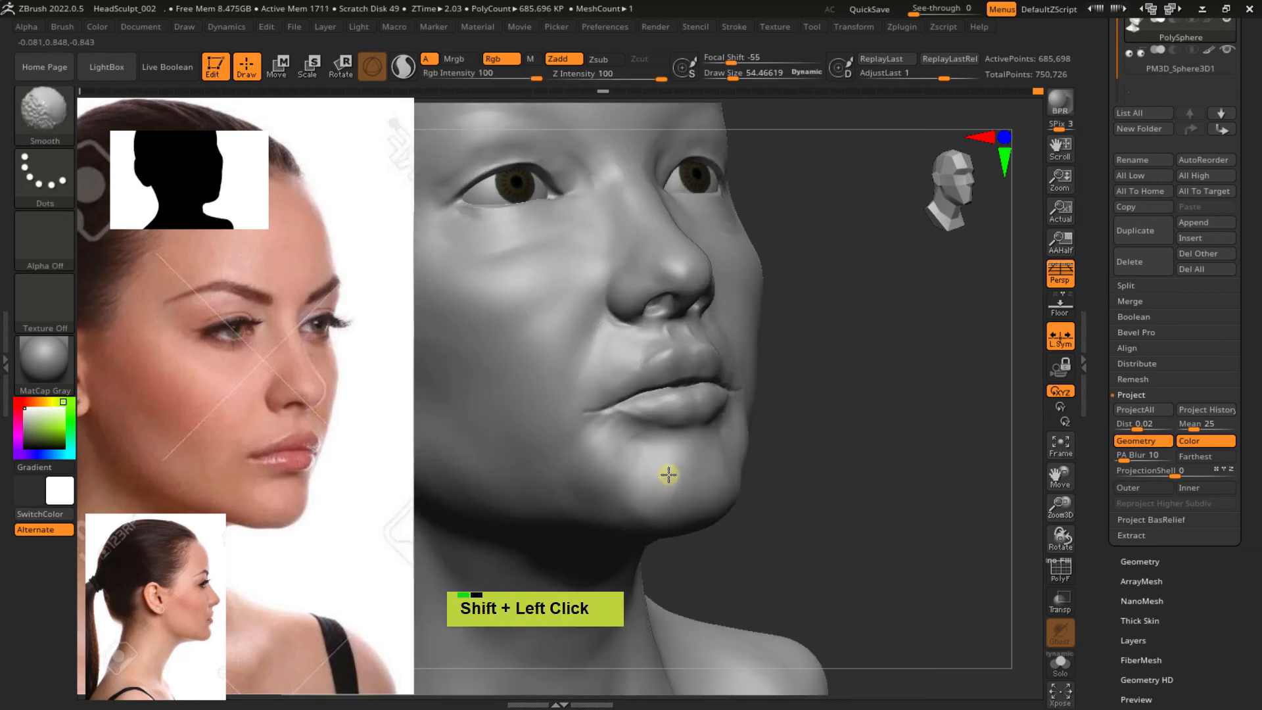
double_click(695, 471)
double_click(691, 494, "shift")
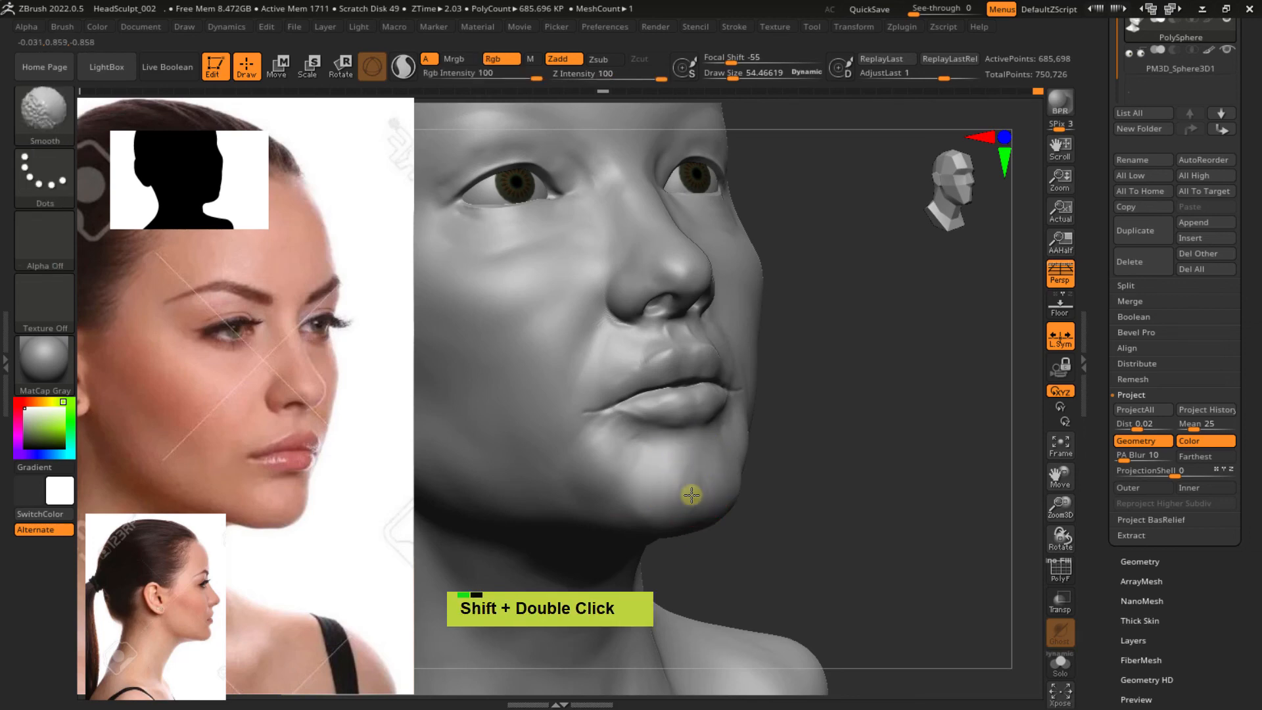
Flatten the side of the chin with the Flatten brush at a draw size of about 77.2
mouse_move(679, 481)
right_mouse_down("shift")
mouse_move(684, 426)
mouse_move(710, 431)
mouse_move(683, 444)
right_mouse_up("shift")
key("b")
key("f")
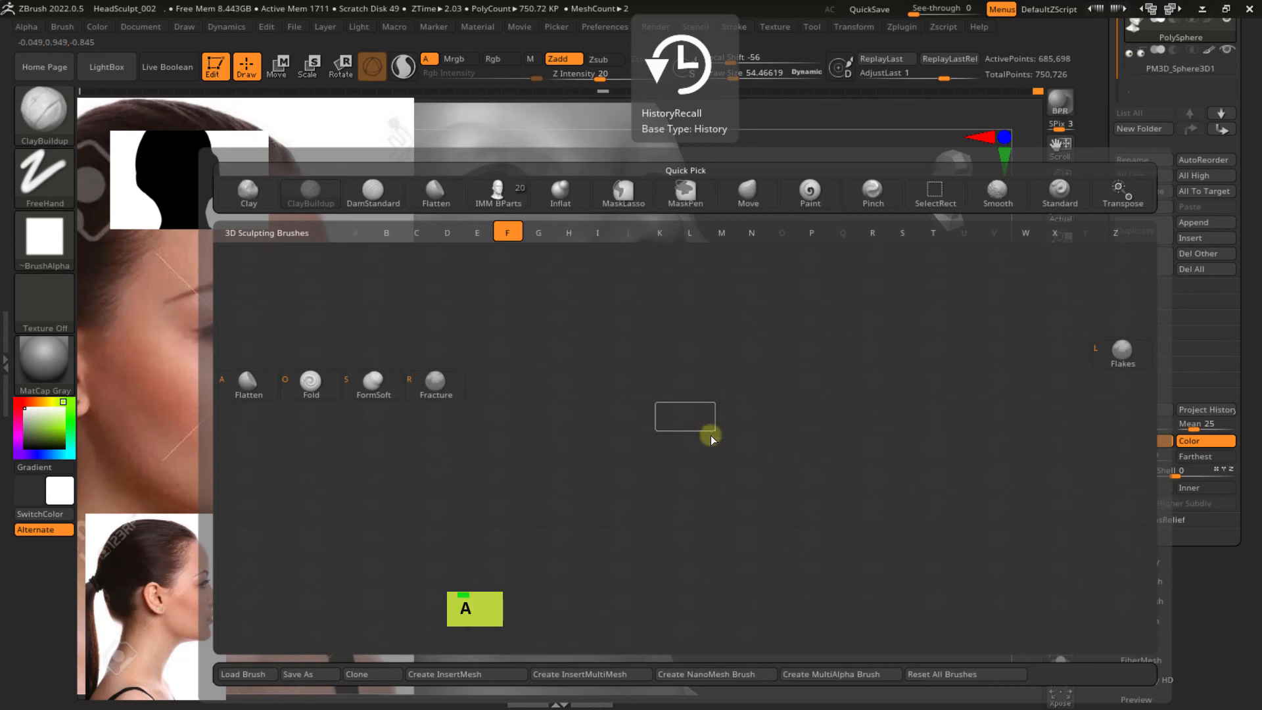
key("l")
key("s")
mouse_move(671, 435)
left_mouse_down()
mouse_move(647, 437)
mouse_move(667, 426)
mouse_move(633, 465)
left_mouse_up()
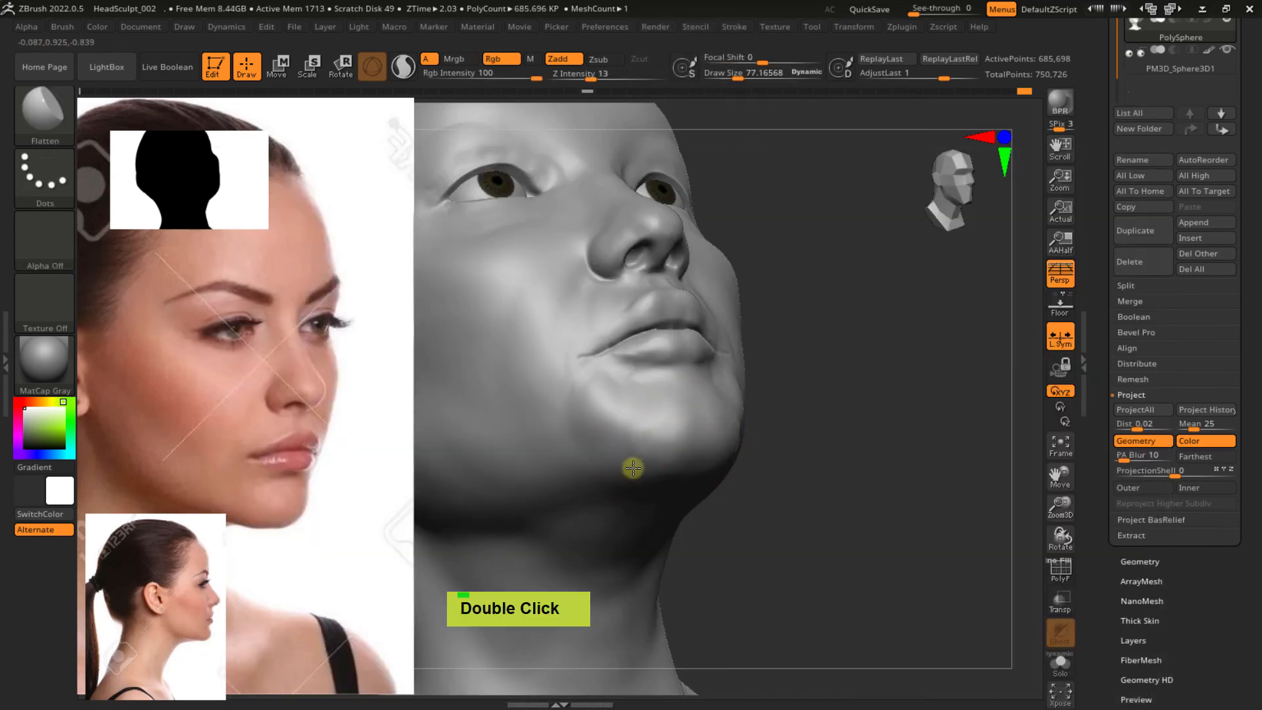
mouse_move(633, 465)
right_mouse_down()
mouse_move(667, 532)
mouse_move(722, 474)
right_mouse_up()
right_click_drag(632, 434, 639, 455)
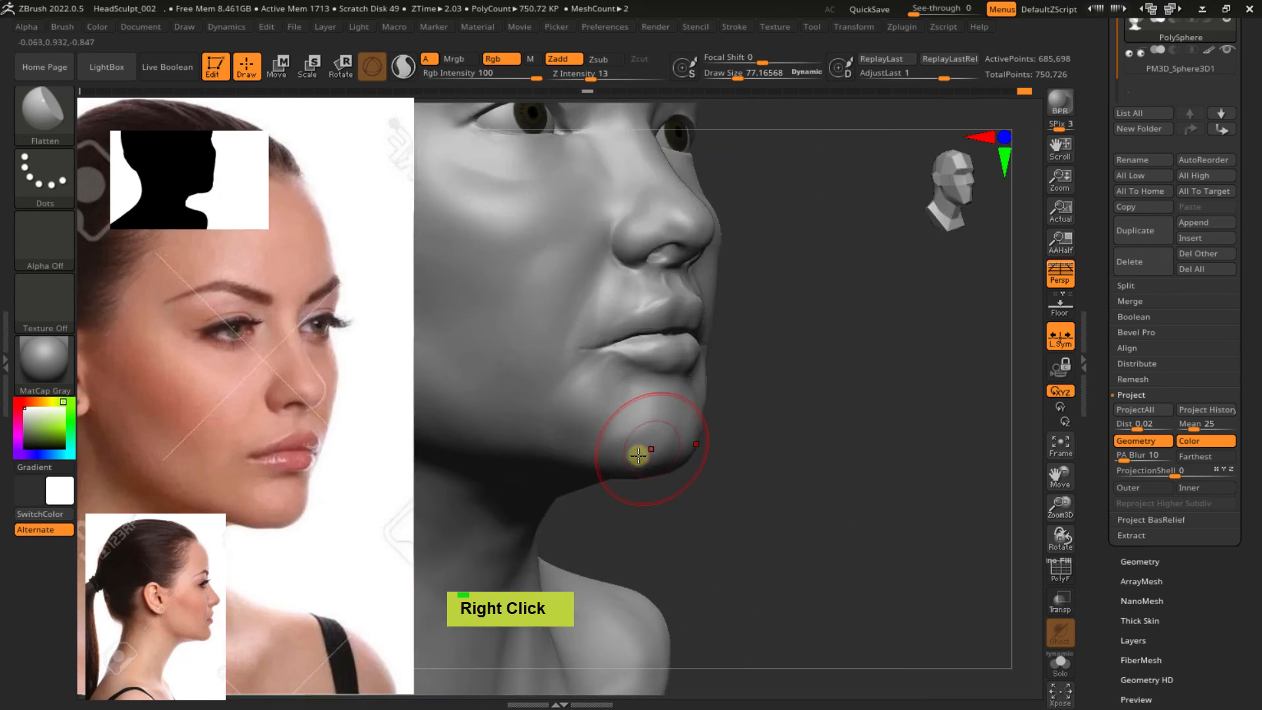
Flatten the area below the mouth corner from the opposite three-quarter view and smooth it into the cheek
mouse_move(727, 440)
right_mouse_down()
mouse_move(691, 471)
mouse_move(761, 418)
mouse_move(784, 431)
mouse_move(729, 406)
mouse_move(766, 434)
right_mouse_up()
mouse_move(748, 411)
left_mouse_down()
mouse_move(752, 436)
mouse_move(734, 418)
left_mouse_up()
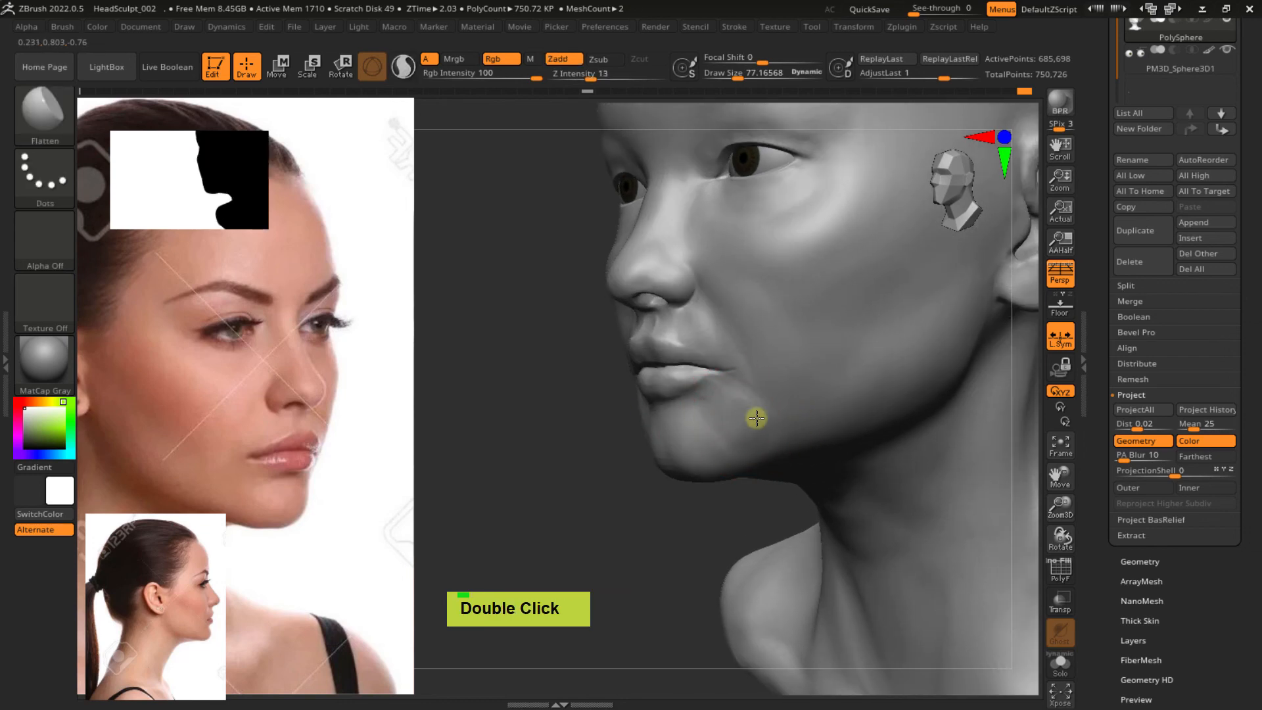
right_click_drag(773, 424, 792, 424)
mouse_move(749, 407)
left_mouse_down("shift")
mouse_move(741, 394)
mouse_move(755, 413)
left_mouse_up("shift")
Adjust the chin contour with the Move brush at a draw size of about 113.7, checking the whole head against the three-quarter photo
right_click_drag(761, 420, 761, 336, "ctrl")
right_click_drag(761, 336, 836, 382)
right_click_drag(644, 383, 660, 386)
mouse_move(659, 387)
right_mouse_down("ctrl")
mouse_move(659, 412)
mouse_move(676, 394)
mouse_move(724, 432)
mouse_move(631, 397)
mouse_move(639, 366)
mouse_move(582, 356)
mouse_move(591, 340)
right_mouse_up("ctrl")
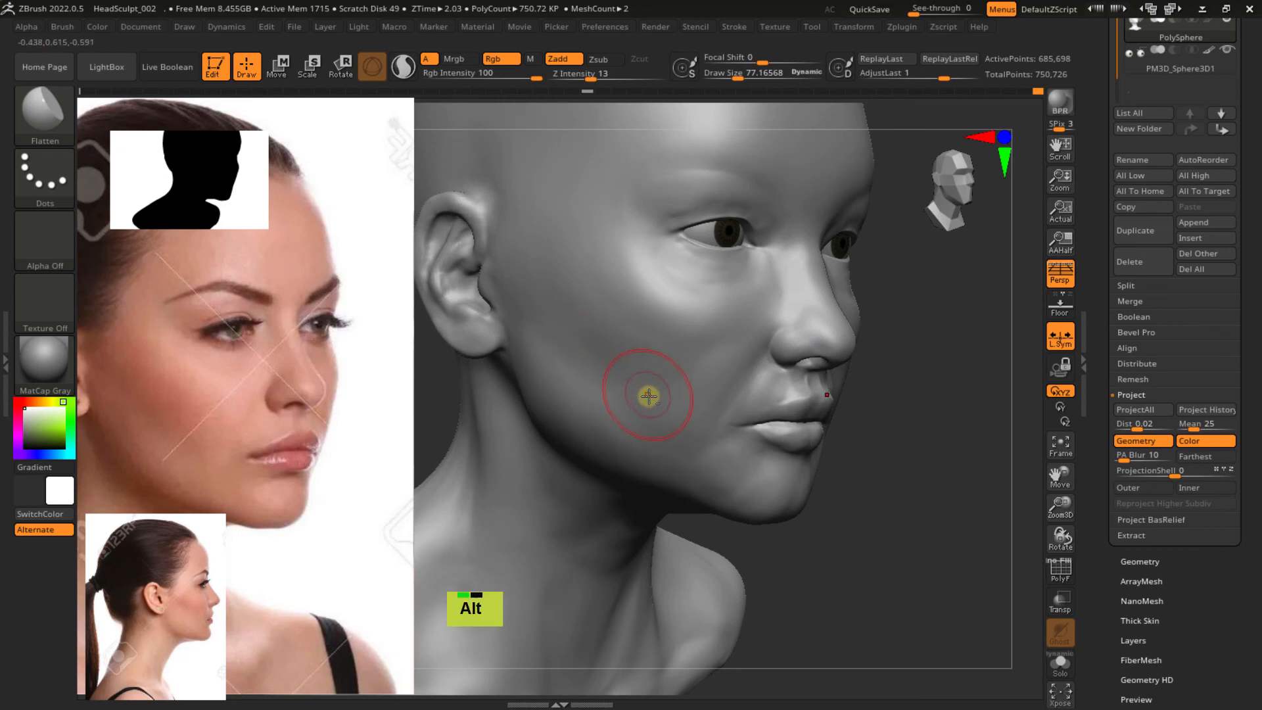
right_click_drag(649, 395, 661, 346, "alt")
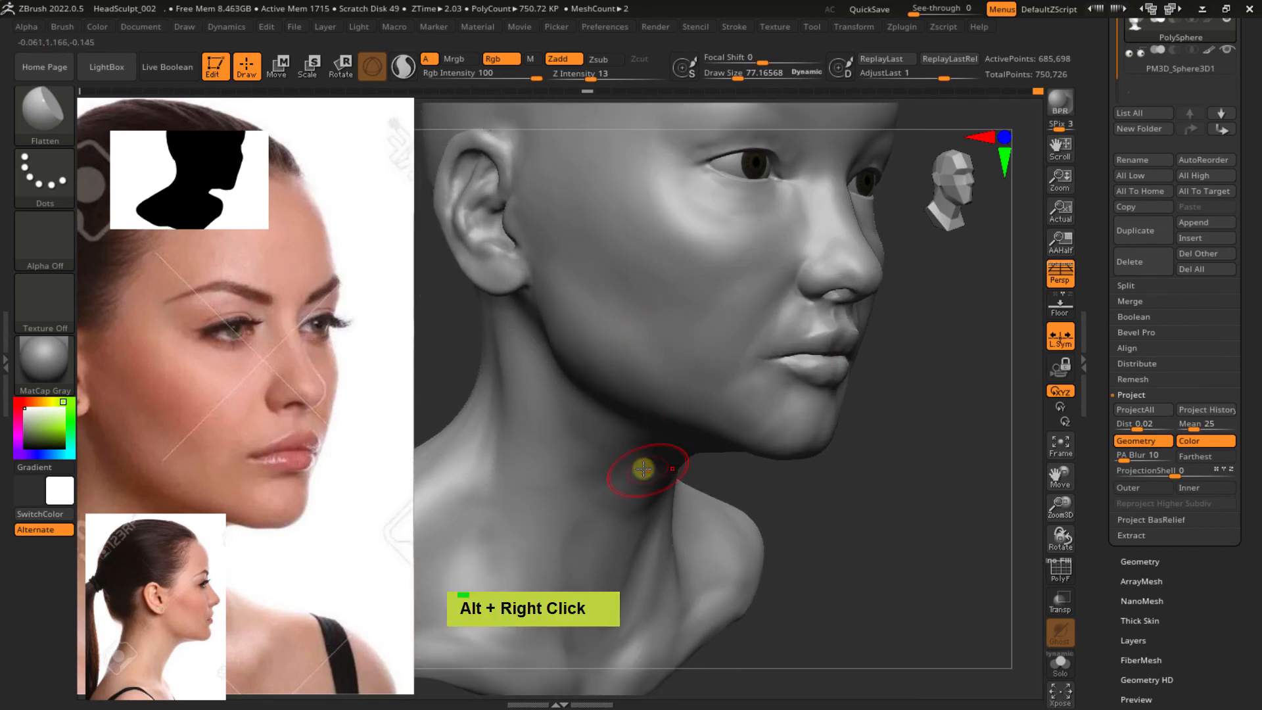
mouse_move(662, 440)
right_mouse_down()
mouse_move(636, 431)
mouse_move(631, 383)
mouse_move(656, 442)
mouse_move(625, 450)
mouse_move(662, 437)
right_mouse_up()
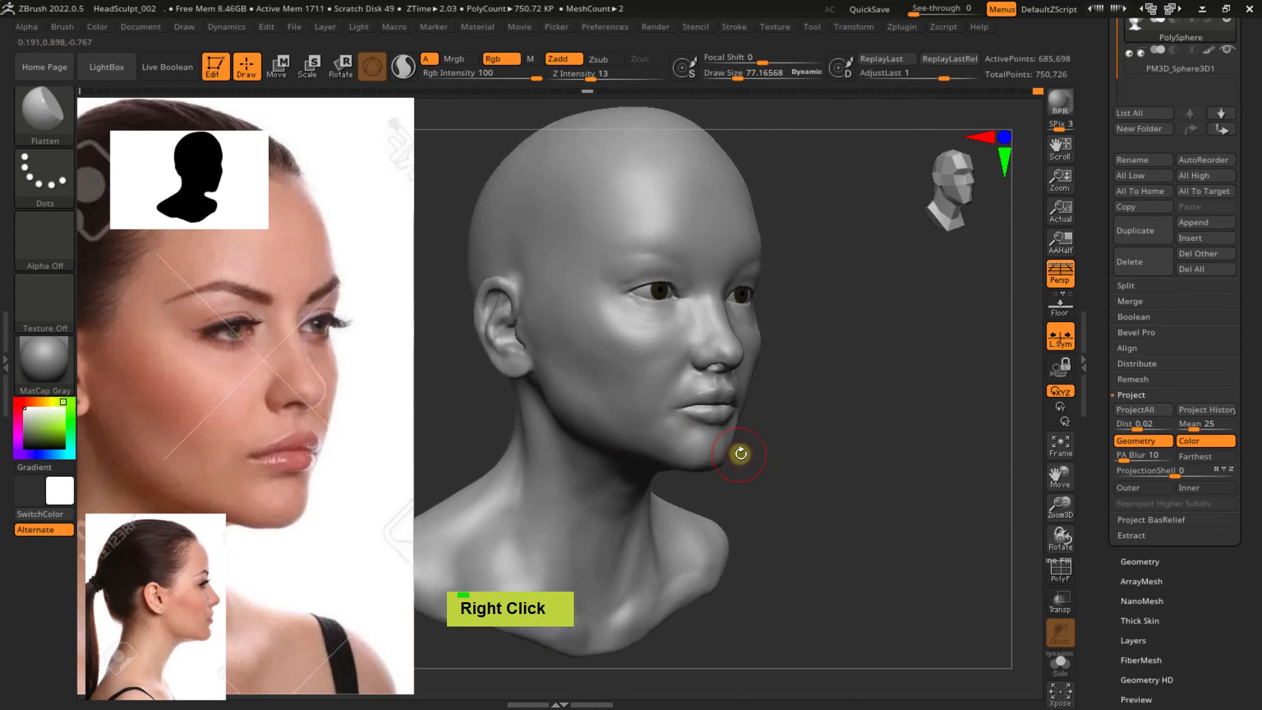
key("b")
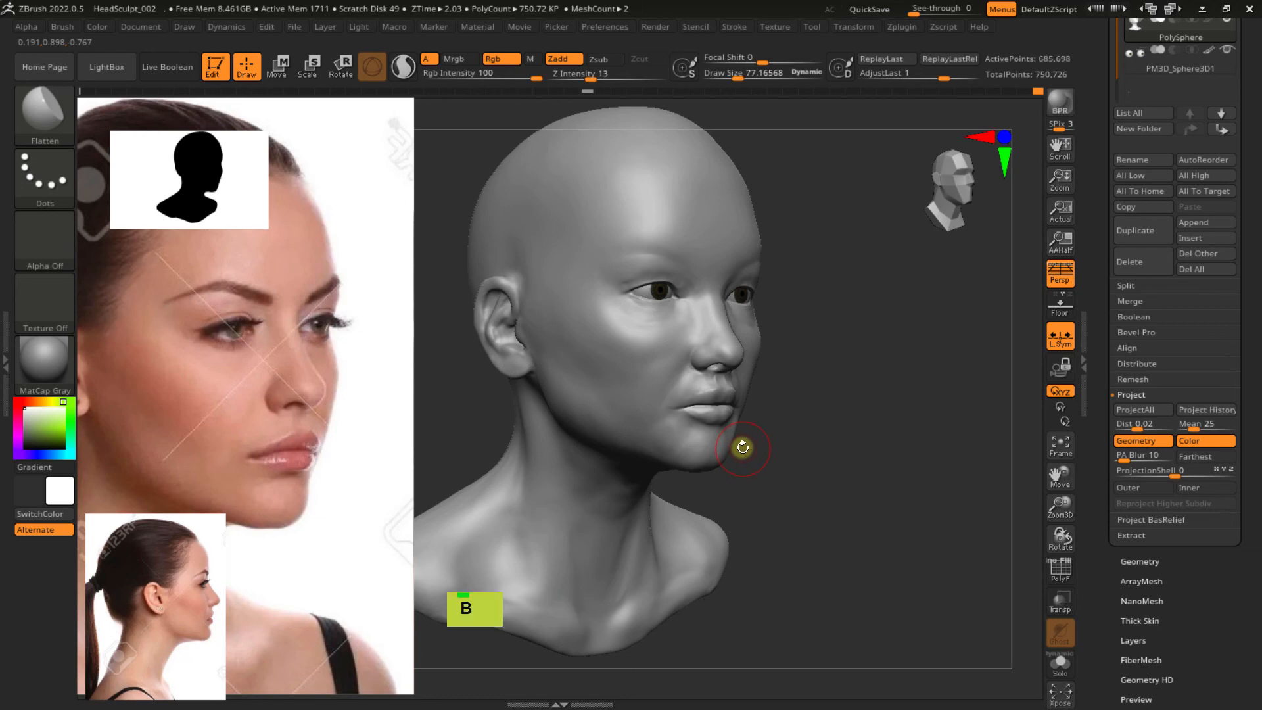
key("m")
key("v")
key("s")
left_click_drag(737, 451, 738, 451)
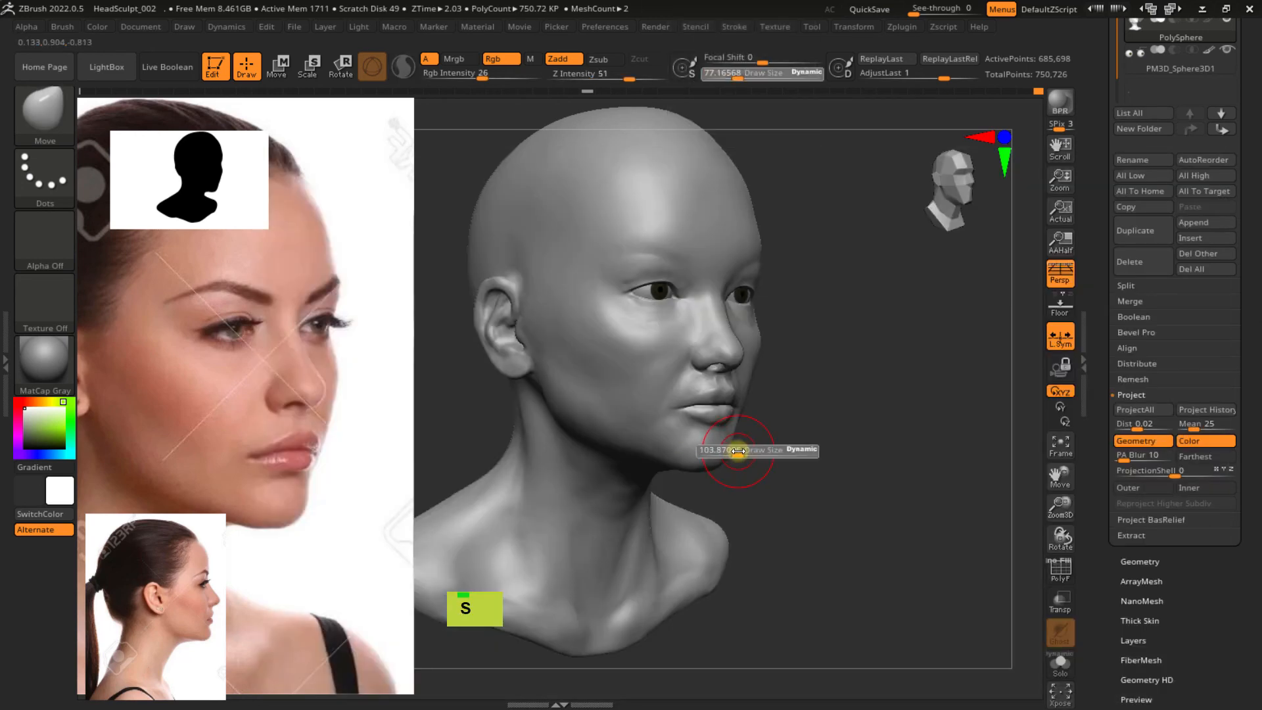
mouse_move(755, 416)
right_mouse_down()
mouse_move(769, 358)
mouse_move(799, 355)
right_mouse_up()
Adjust the cheek and jaw contour with the Move brush at draw sizes of about 157.3 and 175.5
key("s")
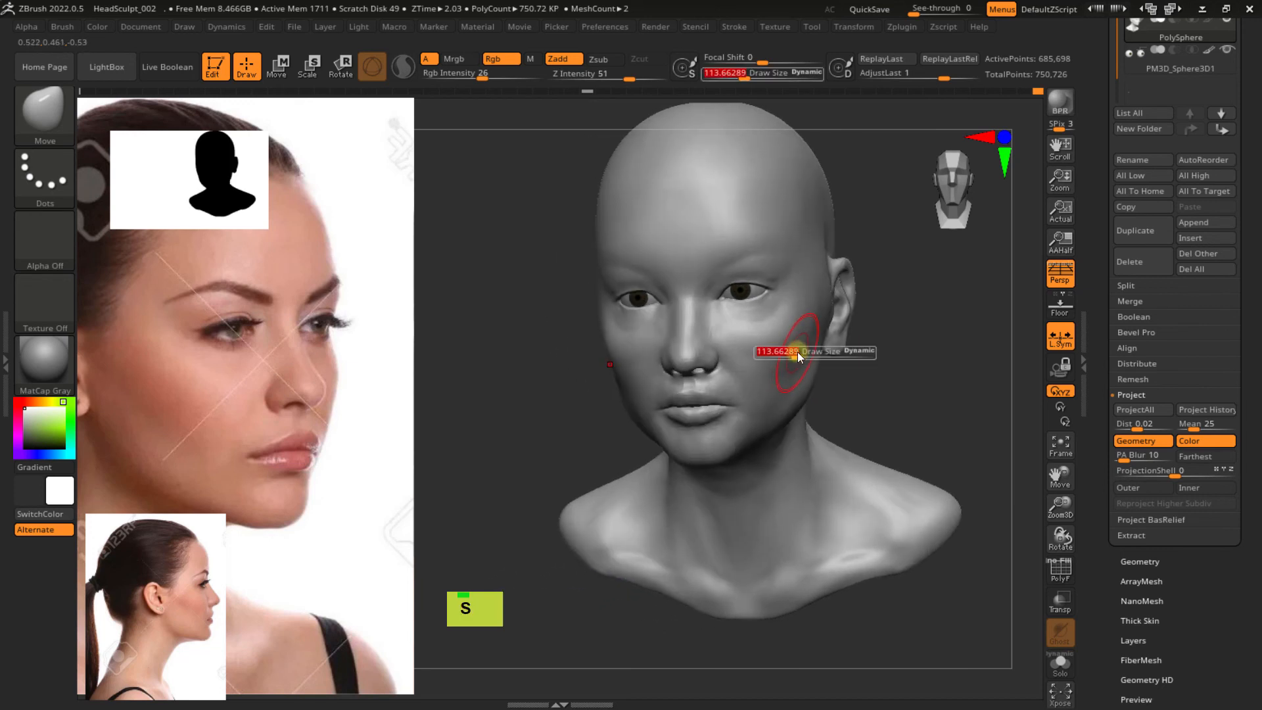
left_click_drag(800, 351, 798, 345)
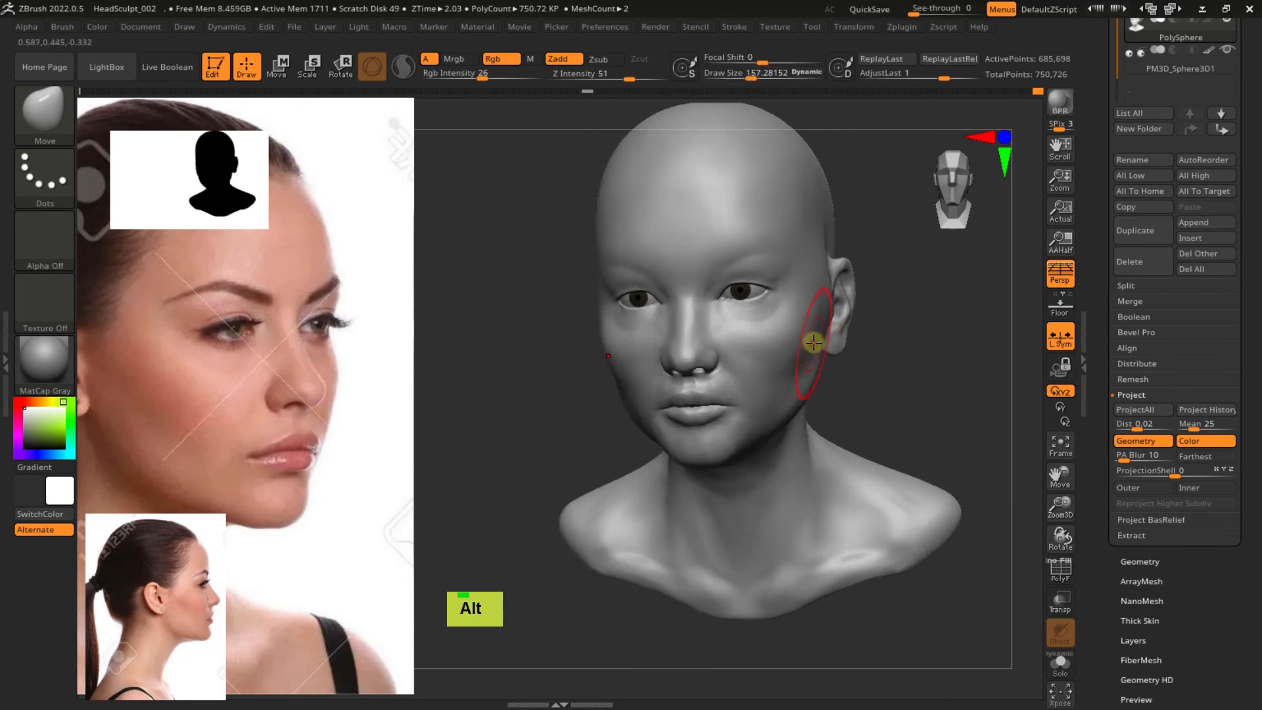
mouse_move(814, 341)
right_mouse_down()
mouse_move(826, 324)
mouse_move(857, 326)
mouse_move(832, 357)
right_mouse_up()
mouse_move(832, 357)
right_mouse_down()
mouse_move(854, 348)
mouse_move(836, 369)
mouse_move(839, 442)
mouse_move(789, 414)
right_mouse_up()
key("s")
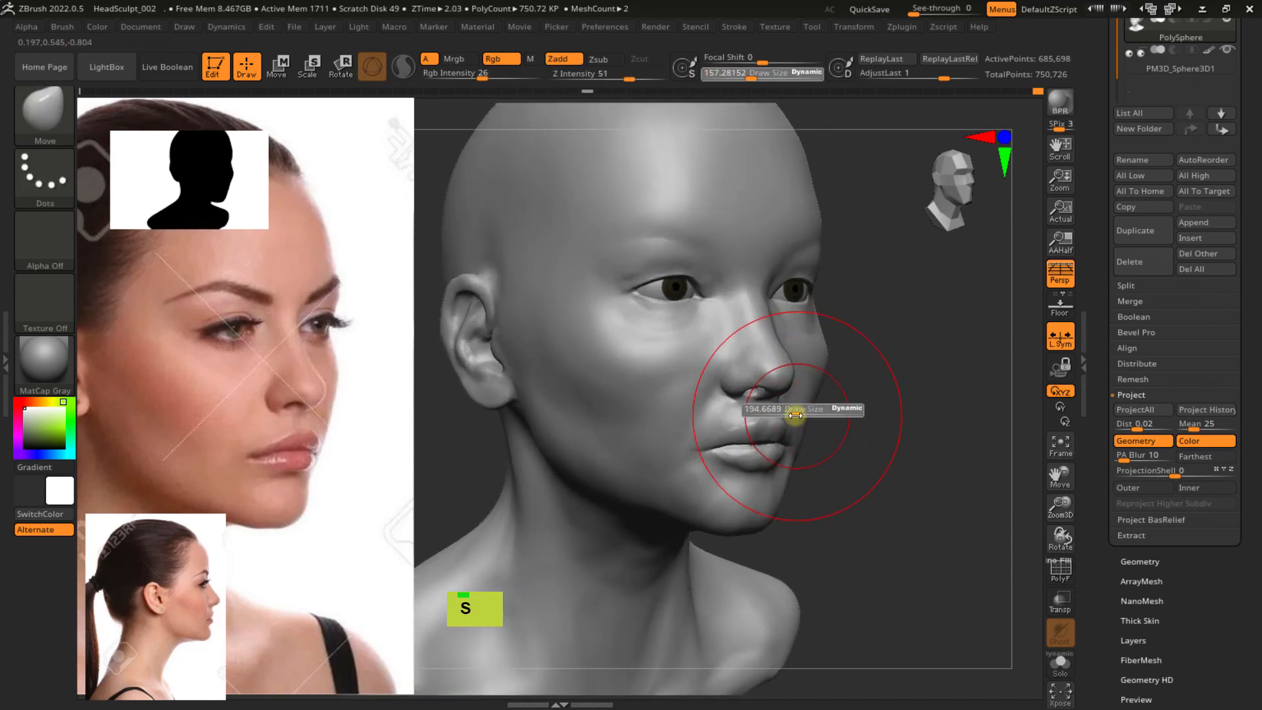
mouse_move(828, 367)
right_mouse_down()
mouse_move(808, 394)
mouse_move(885, 358)
mouse_move(834, 377)
mouse_move(782, 360)
right_mouse_up()
key("shift")
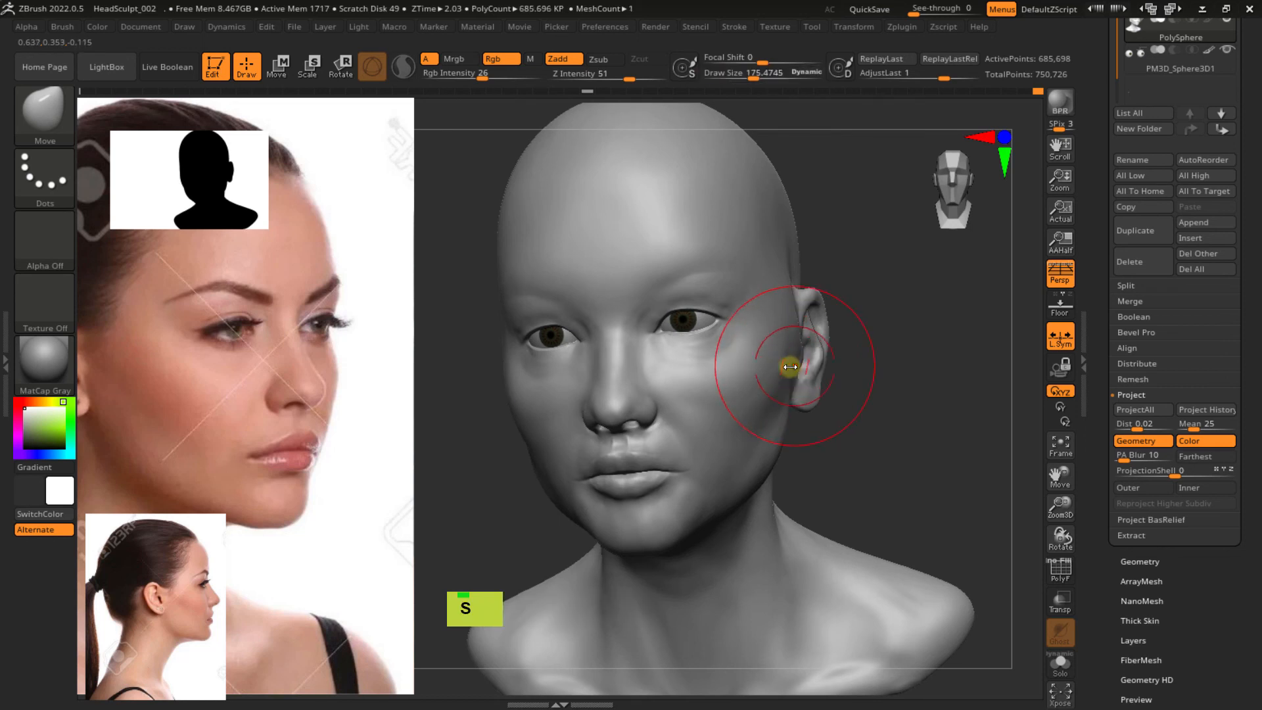
right_click_drag(806, 376, 783, 369)
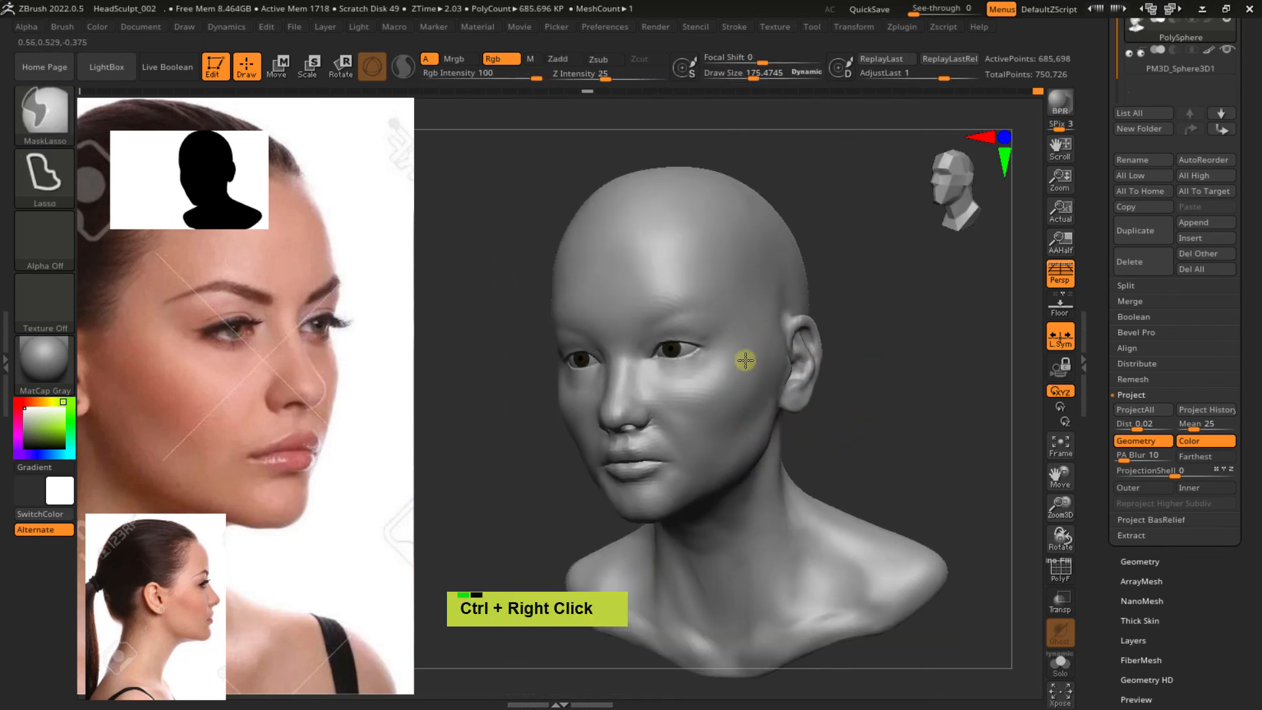
mouse_move(744, 358)
right_mouse_down("ctrl")
mouse_move(732, 392)
mouse_move(814, 374)
right_mouse_up("ctrl")
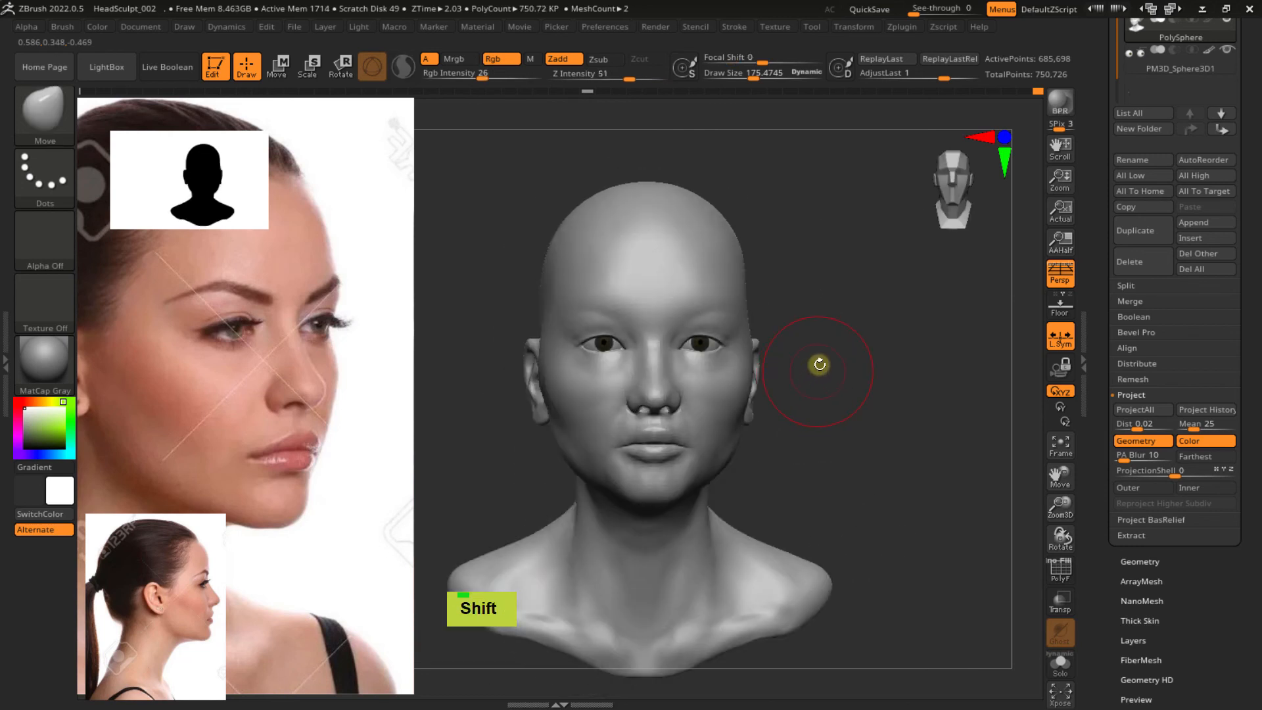
mouse_move(813, 366)
right_mouse_down()
mouse_move(858, 360)
mouse_move(835, 365)
right_mouse_up()
Refine the nose base and the lower lip near the mouth corner with the Move brush, reducing the draw size to about 58
right_click_drag(775, 329, 806, 341, "ctrl")
mouse_move(809, 281)
right_mouse_down("alt")
mouse_move(790, 401)
mouse_move(718, 357)
mouse_move(712, 386)
mouse_move(700, 349)
mouse_move(657, 347)
mouse_move(707, 352)
mouse_move(689, 358)
mouse_move(750, 326)
mouse_move(692, 361)
mouse_move(703, 451)
mouse_move(726, 438)
mouse_move(695, 394)
mouse_move(664, 423)
mouse_move(713, 374)
mouse_move(743, 458)
mouse_move(705, 403)
right_mouse_up("alt")
key("s")
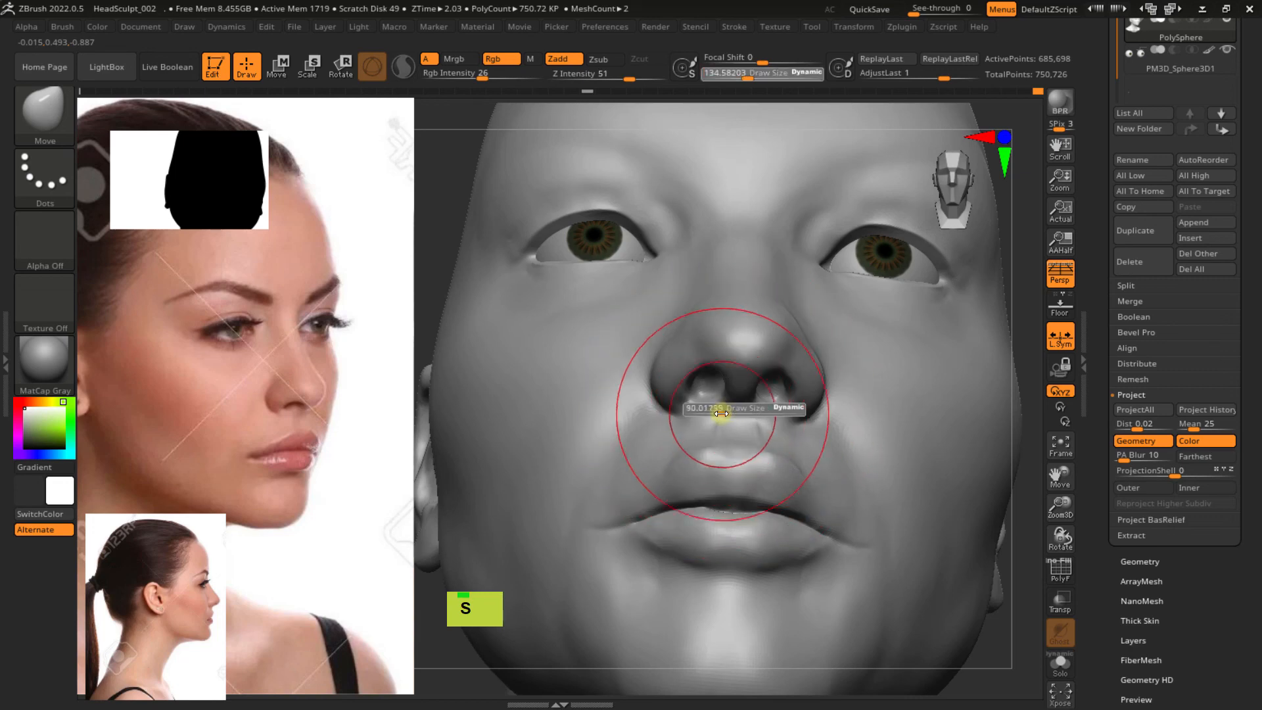
double_click(687, 370)
mouse_move(710, 444)
right_mouse_down()
mouse_move(682, 329)
mouse_move(775, 380)
mouse_move(831, 333)
mouse_move(791, 375)
right_mouse_up()
key("ctrl")
mouse_move(716, 434)
right_mouse_down("alt")
mouse_move(704, 422)
mouse_move(714, 462)
mouse_move(687, 415)
mouse_move(699, 440)
right_mouse_up("alt")
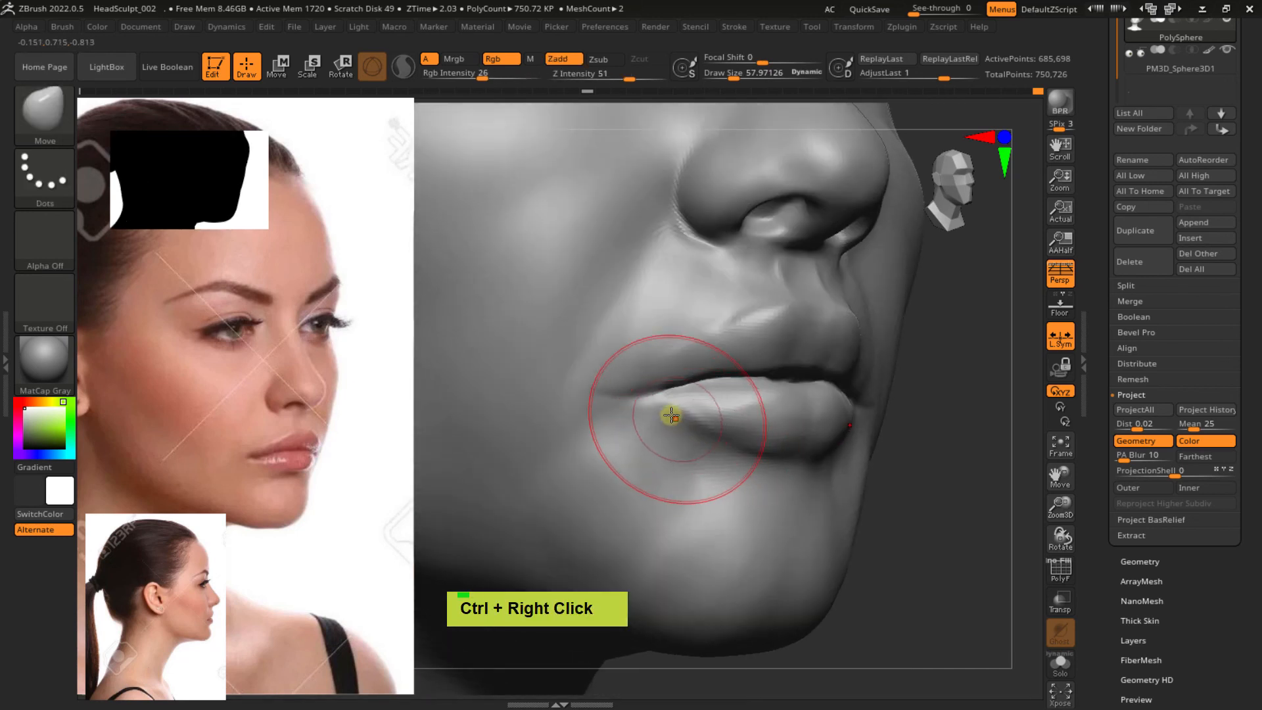
right_click_drag(666, 396, 671, 395, "ctrl")
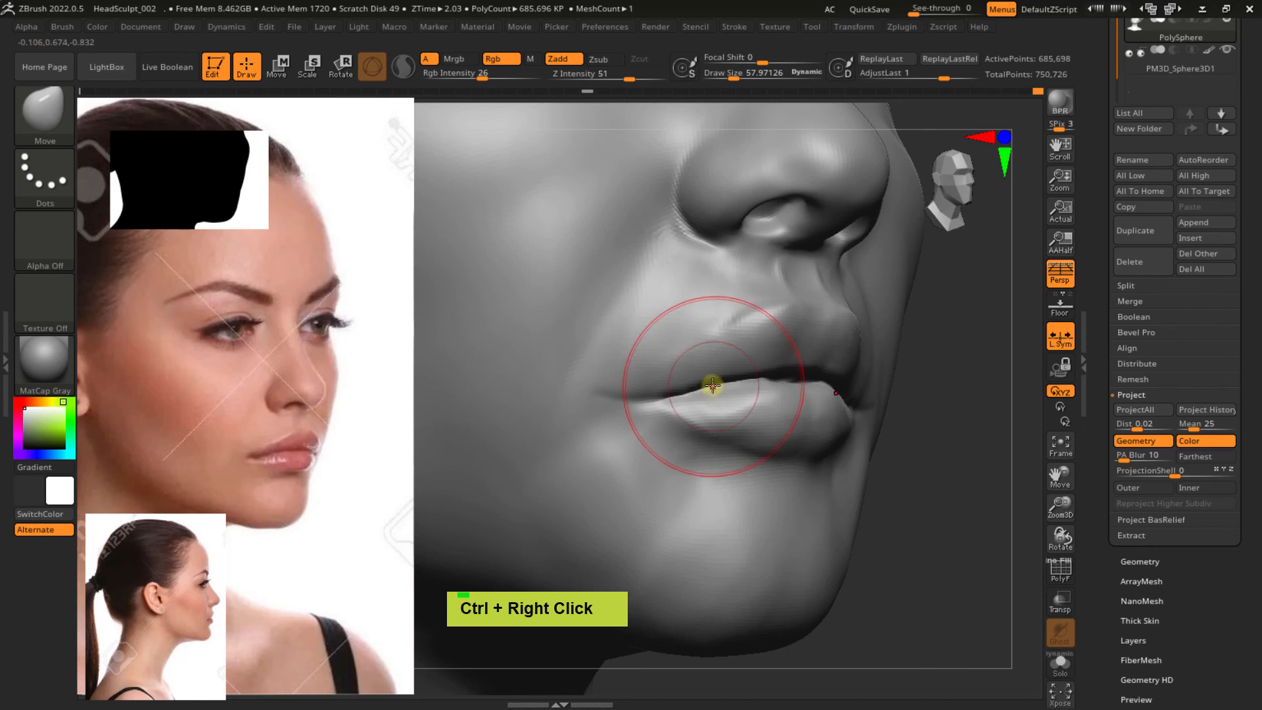
Fine-tune the parting line and lower lip edge with the Move brush at draw sizes of about 38.6 and 35.8
key("s")
left_click_drag(751, 380, 743, 376)
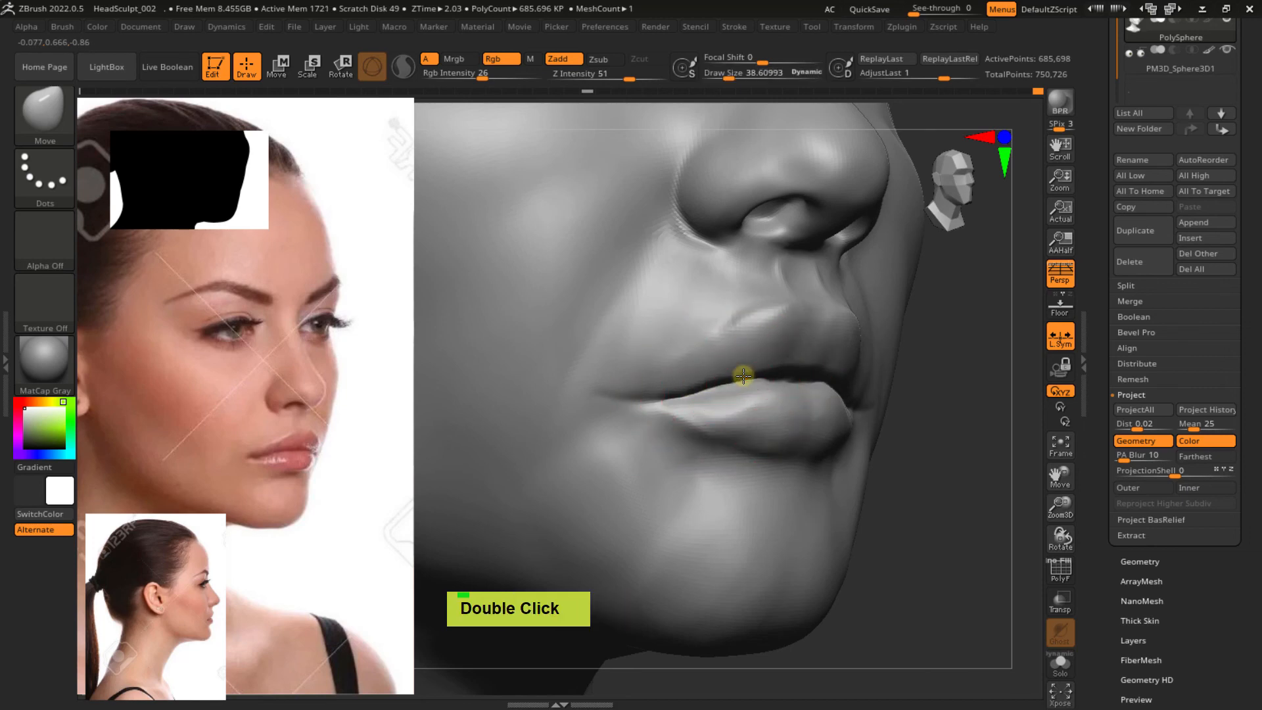
mouse_move(731, 438)
right_mouse_down("ctrl")
mouse_move(682, 270)
mouse_move(721, 403)
mouse_move(684, 427)
mouse_move(692, 388)
mouse_move(698, 459)
mouse_move(715, 479)
mouse_move(727, 464)
mouse_move(734, 474)
right_mouse_up("ctrl")
key("s")
left_click_drag(730, 473, 726, 472)
Build up the area below the outer lower lip with ClayBuildup at a draw size of about 33, and smooth it
key("b")
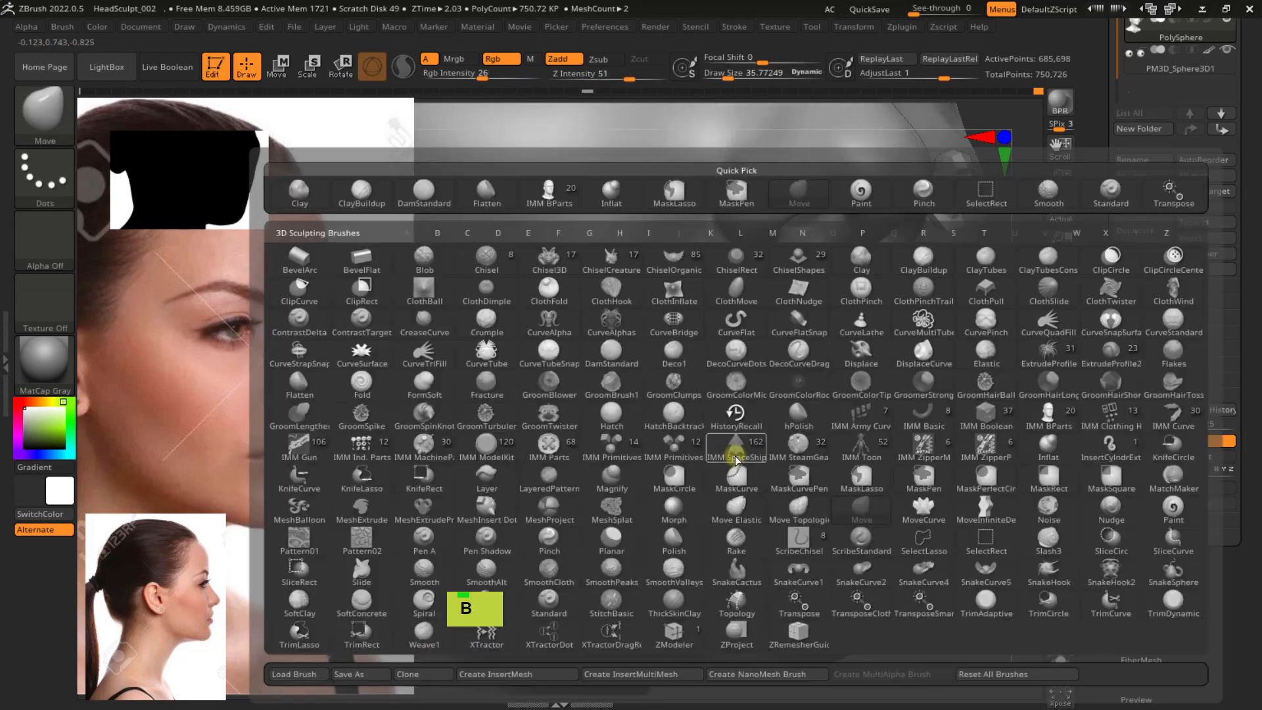
key("c")
key("b")
right_click_drag(722, 445, 728, 466, "ctrl")
key("s")
left_click_drag(728, 467, 723, 467)
double_click(742, 471)
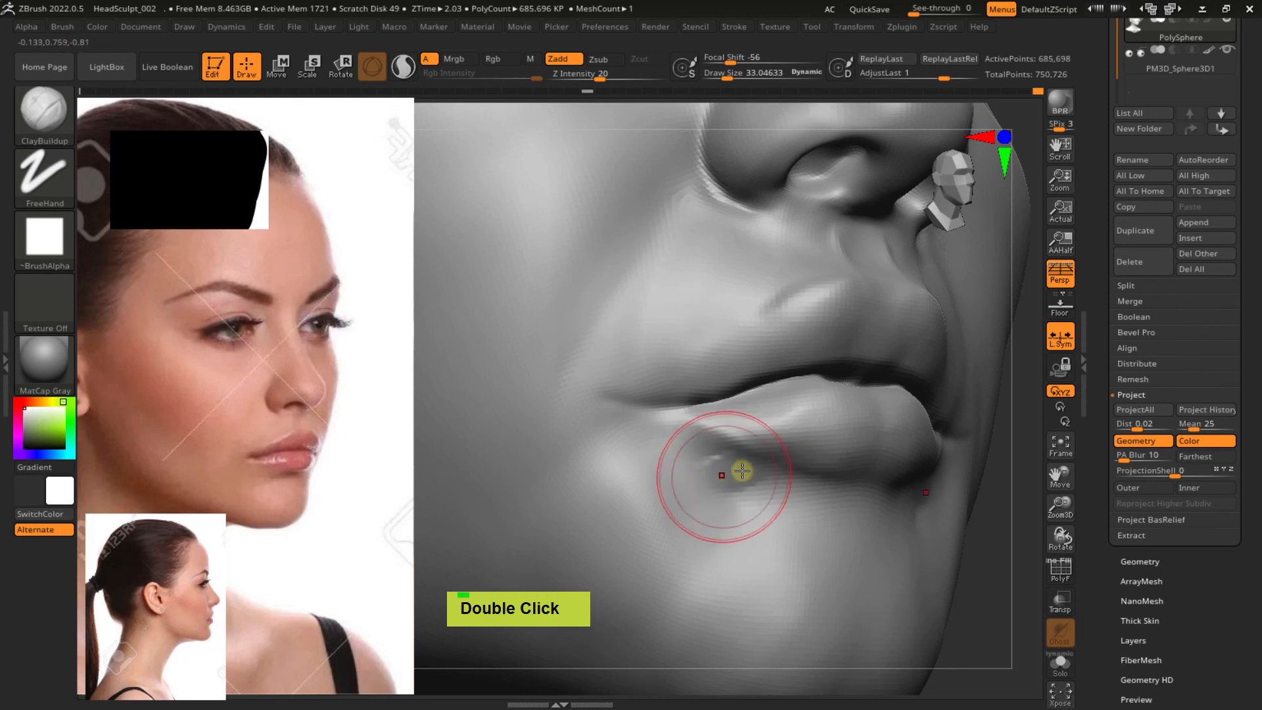
mouse_move(715, 467)
left_mouse_down("shift")
mouse_move(701, 447)
mouse_move(727, 459)
mouse_move(713, 452)
left_mouse_up("shift")
Add ClayBuildup volume along the outer part of the lower lip at a draw size of about 19
key("s")
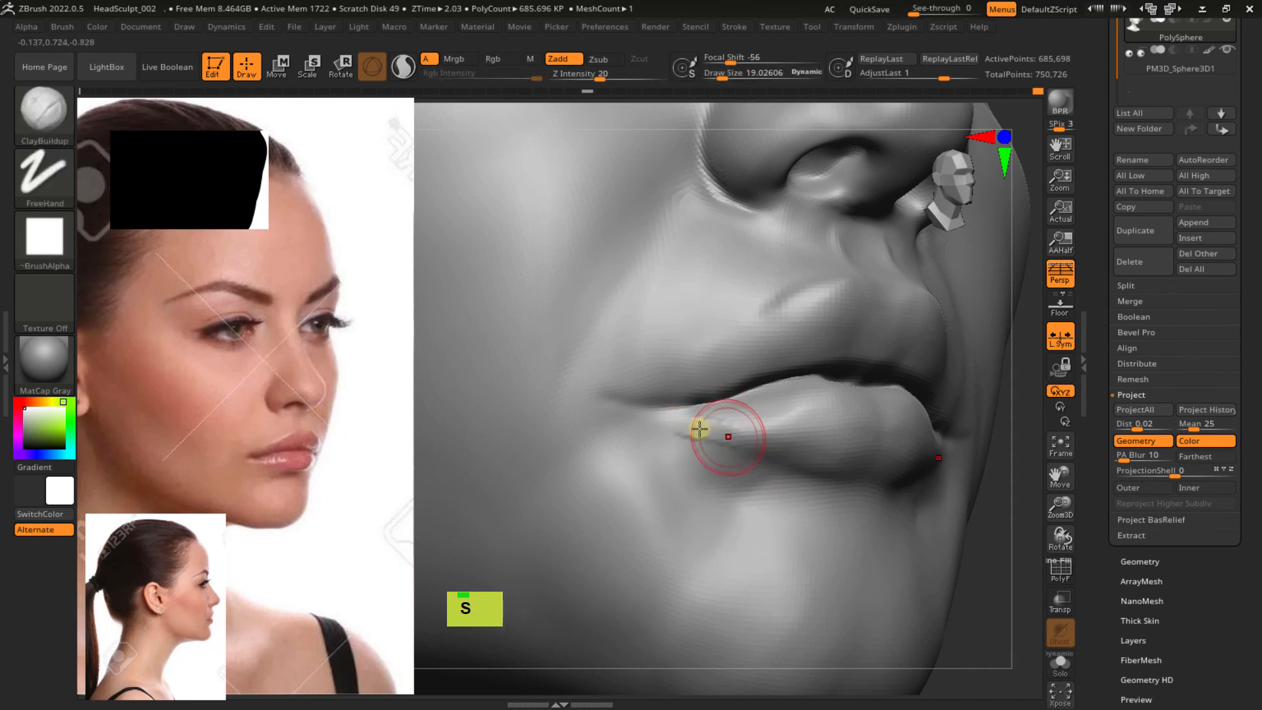
double_click(680, 429)
right_click_drag(680, 416, 756, 403)
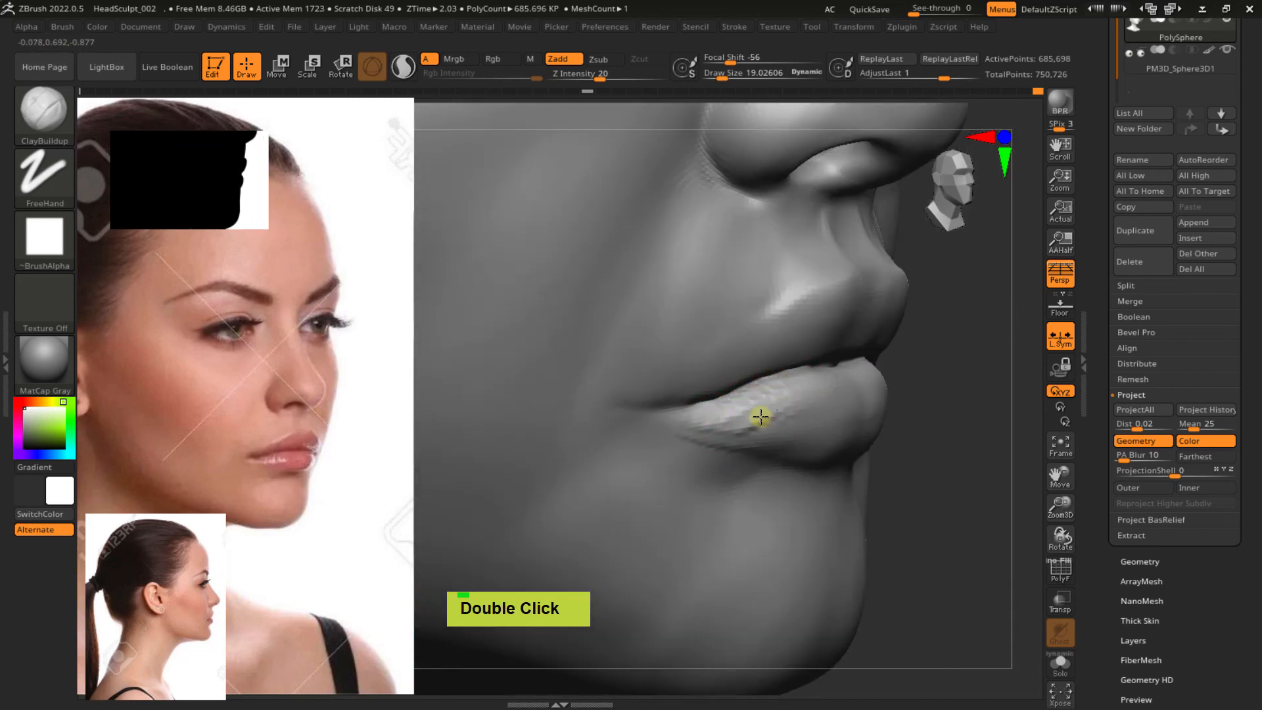
mouse_move(767, 418)
right_mouse_down()
mouse_move(806, 400)
mouse_move(775, 401)
right_mouse_up()
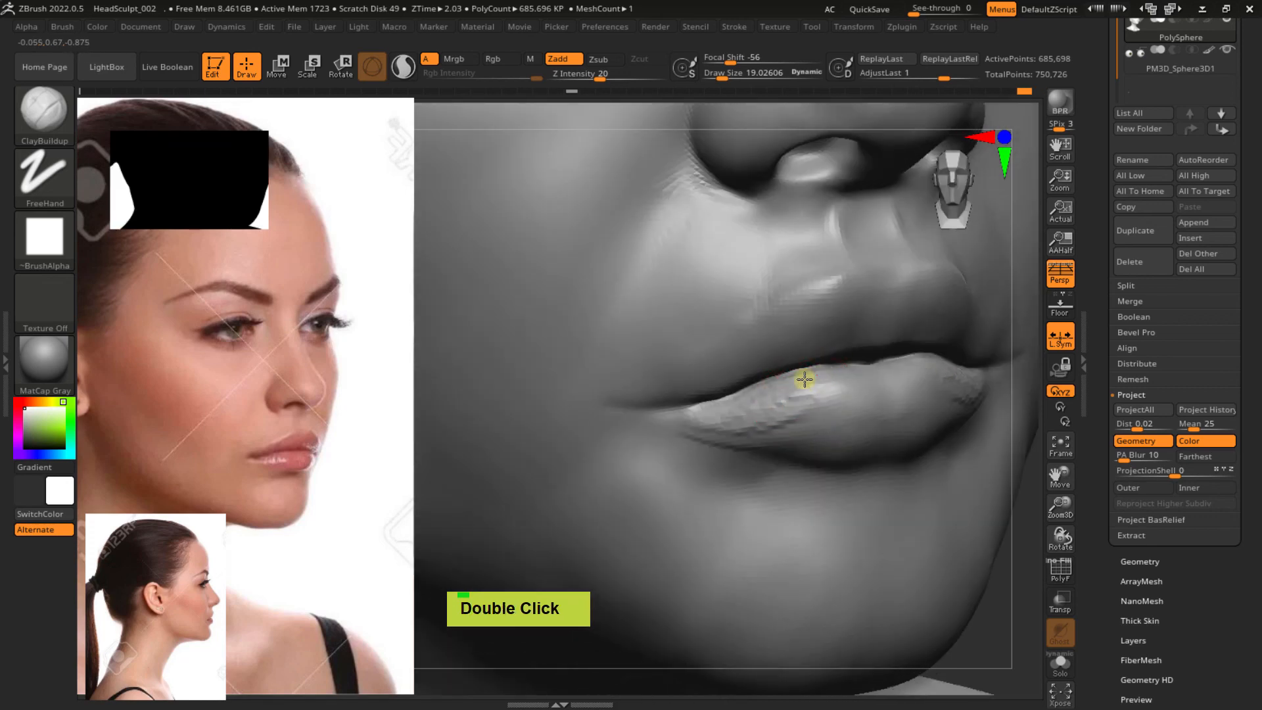
Smooth the lower lip strokes toward the mouth corner
key("shift")
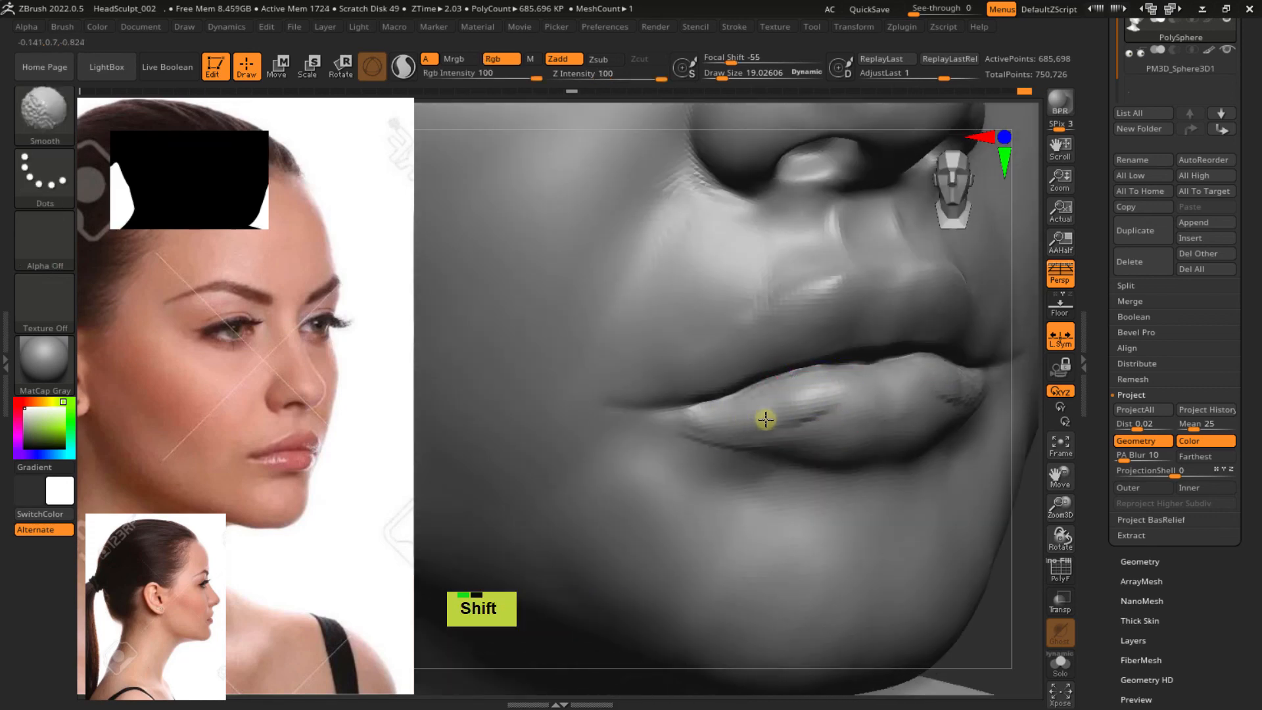
right_click_drag(741, 394, 782, 390)
mouse_move(743, 413)
left_mouse_down("shift")
mouse_move(699, 417)
mouse_move(731, 421)
left_mouse_up("shift")
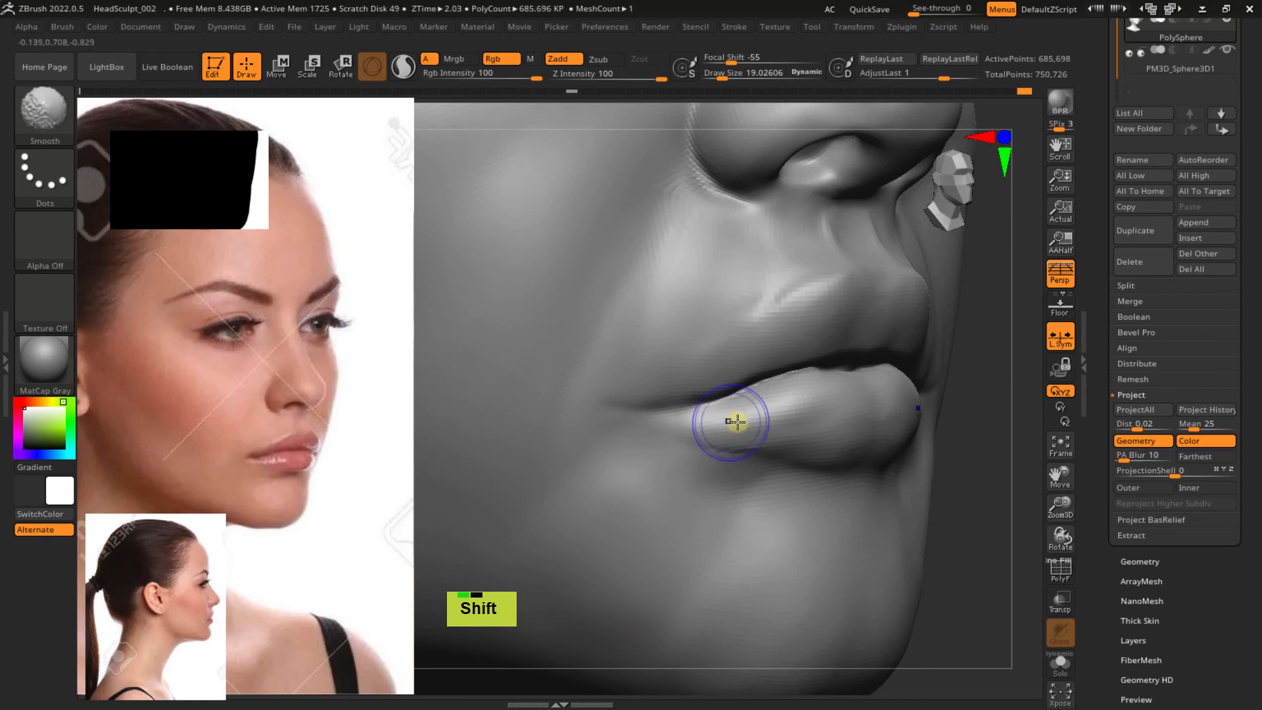
mouse_move(828, 399)
right_mouse_down()
mouse_move(760, 417)
mouse_move(732, 338)
mouse_move(889, 424)
mouse_move(889, 367)
mouse_move(932, 357)
mouse_move(792, 406)
mouse_move(828, 397)
mouse_move(813, 385)
mouse_move(712, 395)
mouse_move(775, 443)
mouse_move(798, 417)
mouse_move(749, 462)
mouse_move(784, 395)
right_mouse_up()
Build up the outer part of the upper lip with ClayBuildup and smooth it toward the mouth corner
right_click_drag(719, 442, 748, 441)
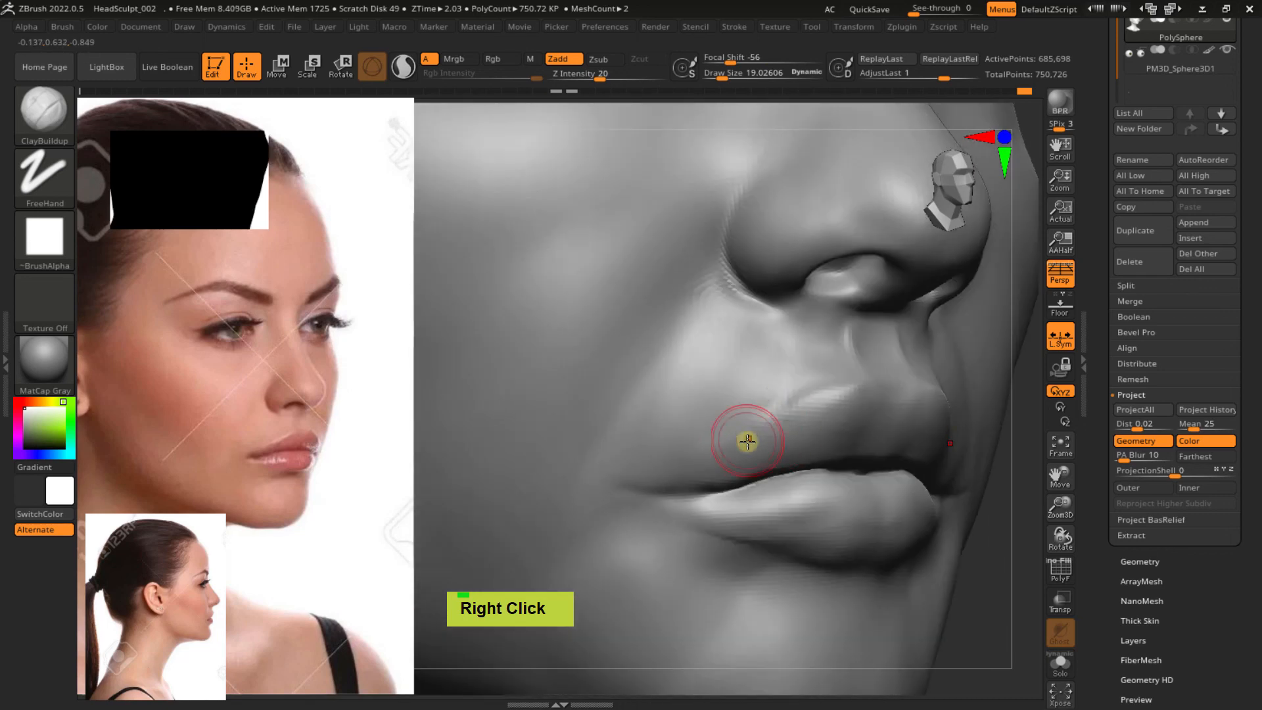
double_click(782, 424)
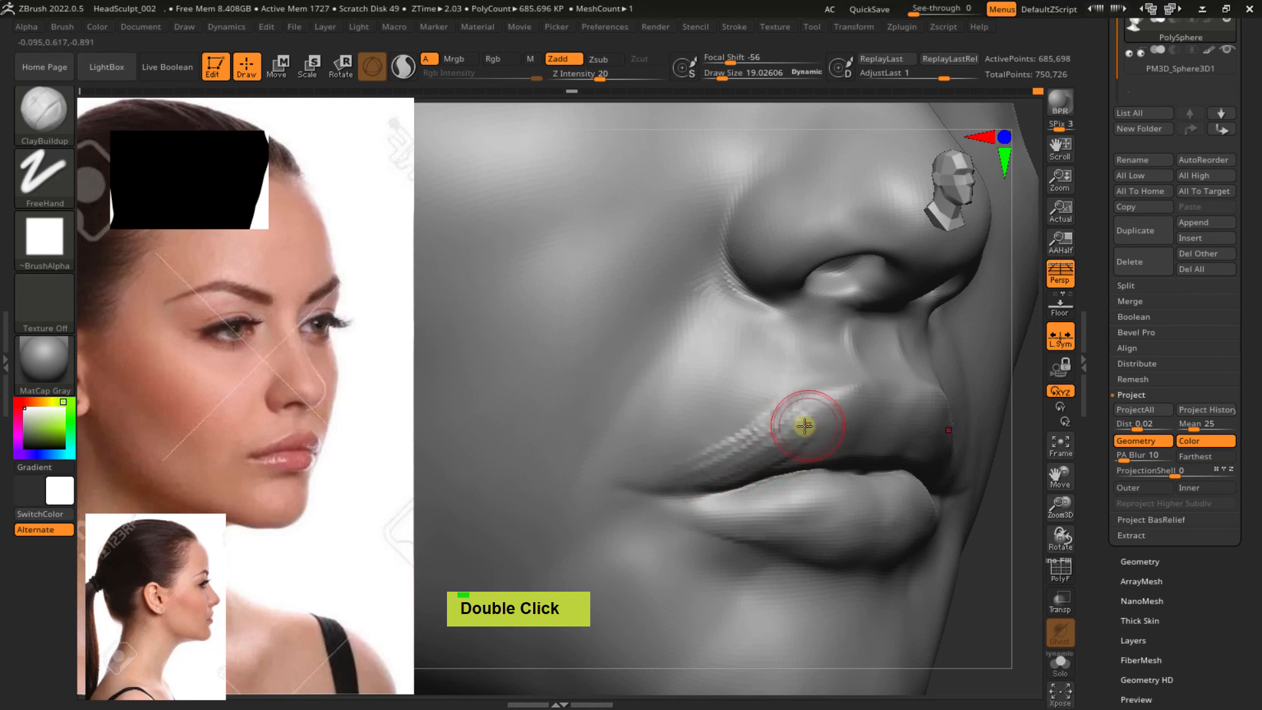
mouse_move(788, 441)
left_mouse_down("shift")
mouse_move(700, 475)
mouse_move(729, 466)
left_mouse_up("shift")
Raise a ridge along the upper lip border with inverted DamStandard strokes at a draw size of about 19, and soften it
key("b")
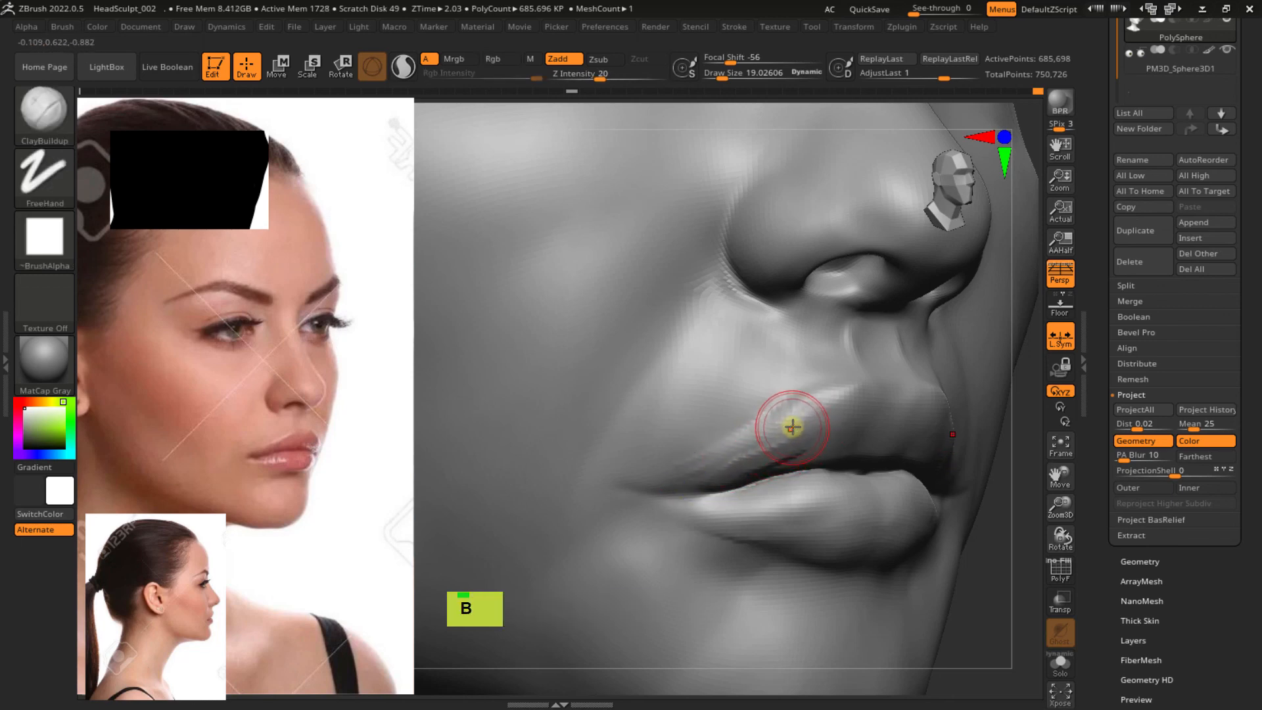
key("d")
key("s")
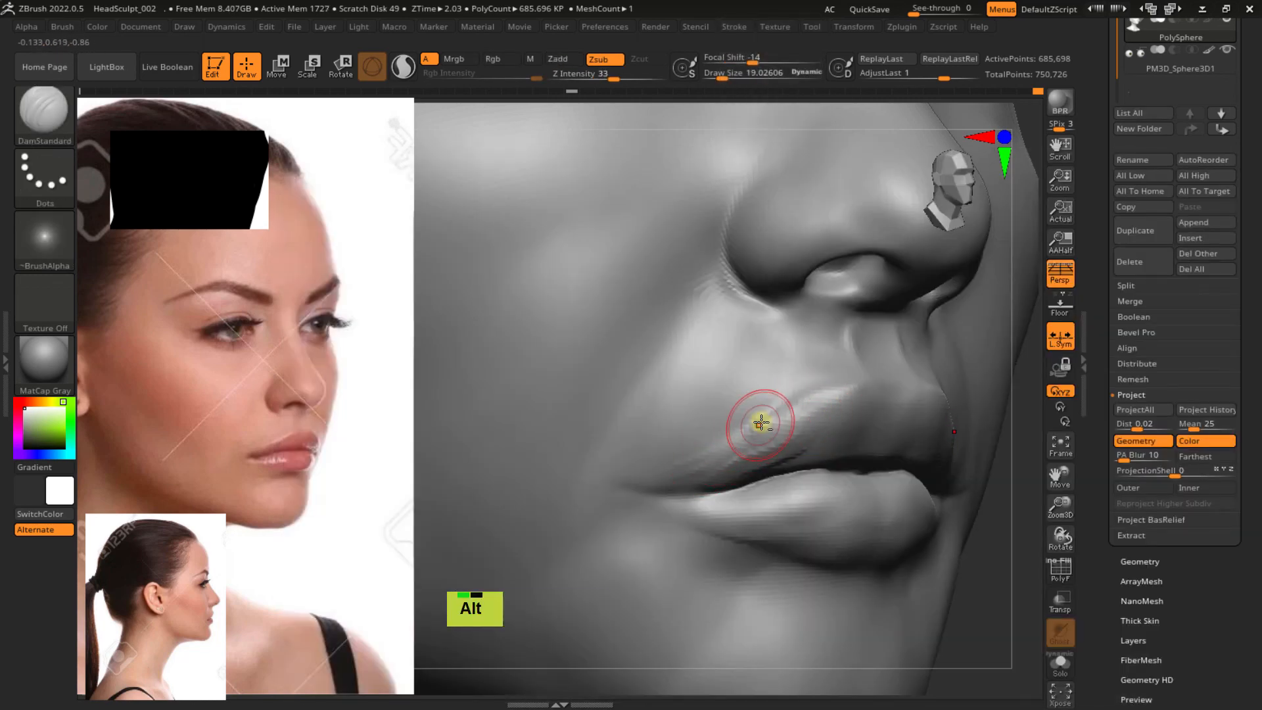
mouse_move(725, 444)
left_mouse_down("alt")
mouse_move(782, 412)
mouse_move(679, 464)
left_mouse_up("alt")
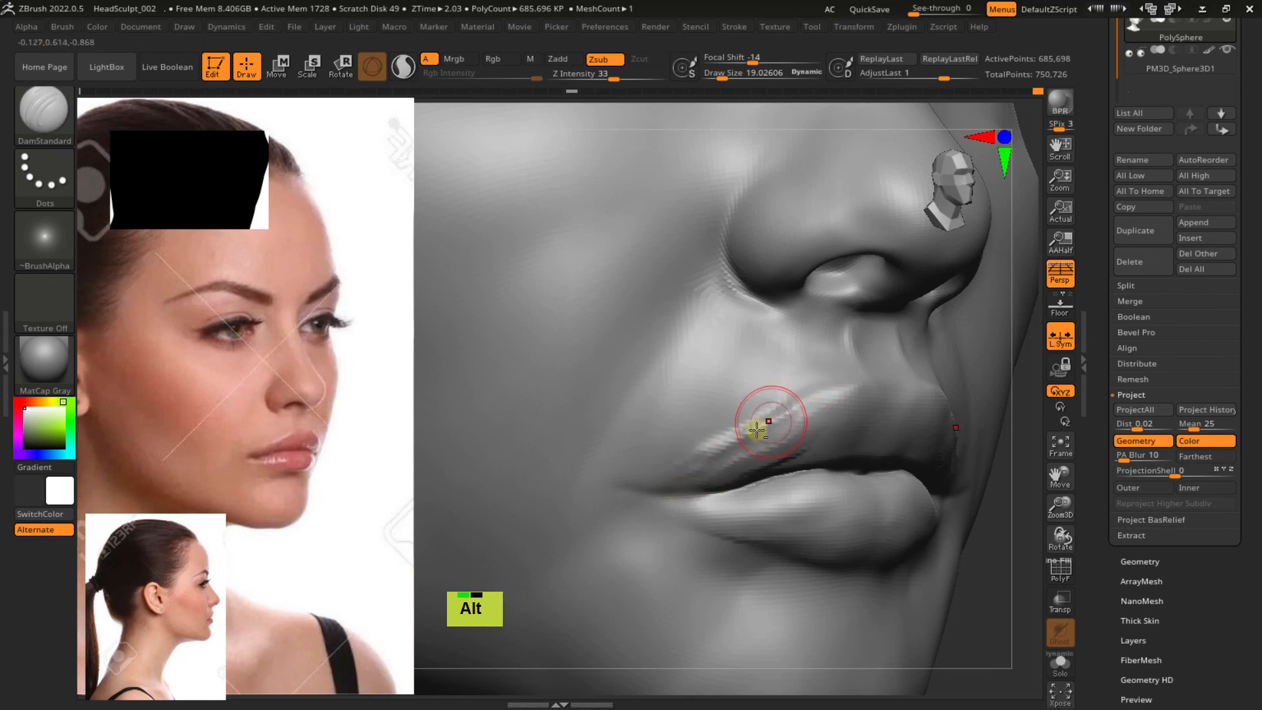
left_click_drag(768, 422, 688, 460, "alt")
left_click_drag(818, 395, 738, 428, "shift")
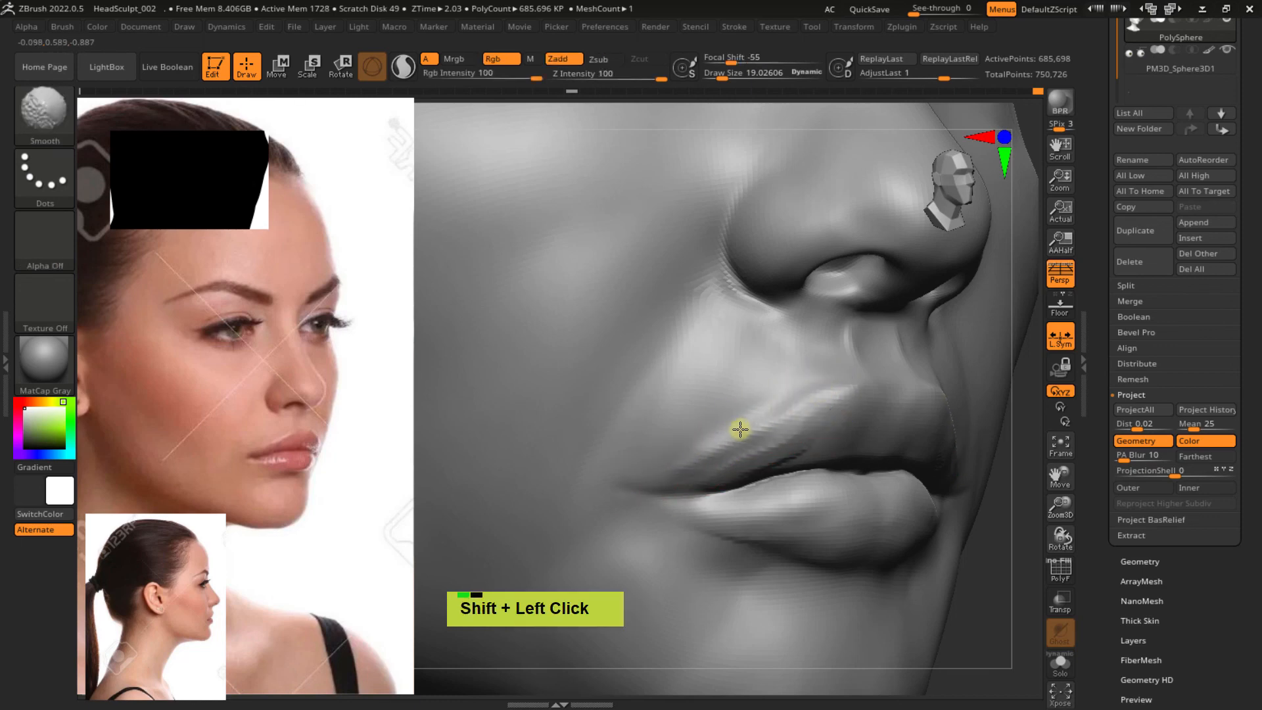
Smooth the ridge strokes along the upper lip, from the outer part toward the centre
mouse_move(738, 428)
right_mouse_down()
mouse_move(830, 428)
mouse_move(760, 380)
mouse_move(752, 401)
right_mouse_up()
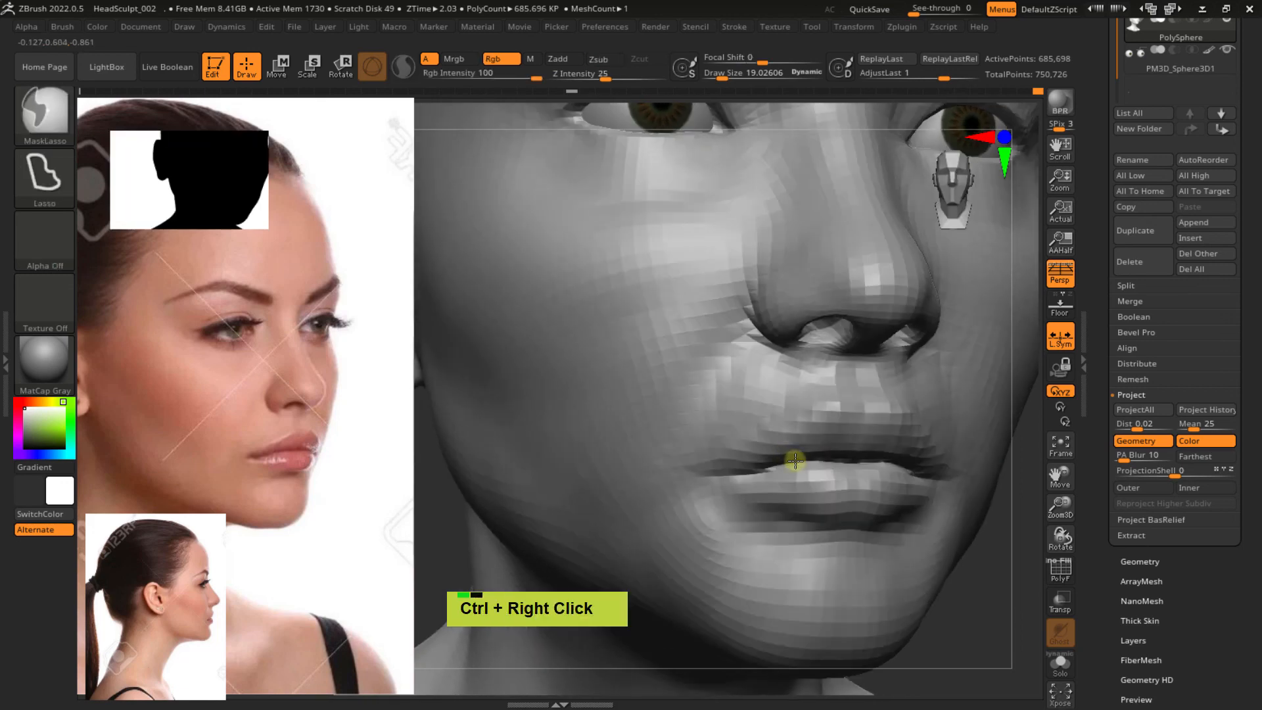
right_click_drag(797, 460, 797, 442, "ctrl")
left_click_drag(747, 476, 825, 442, "shift")
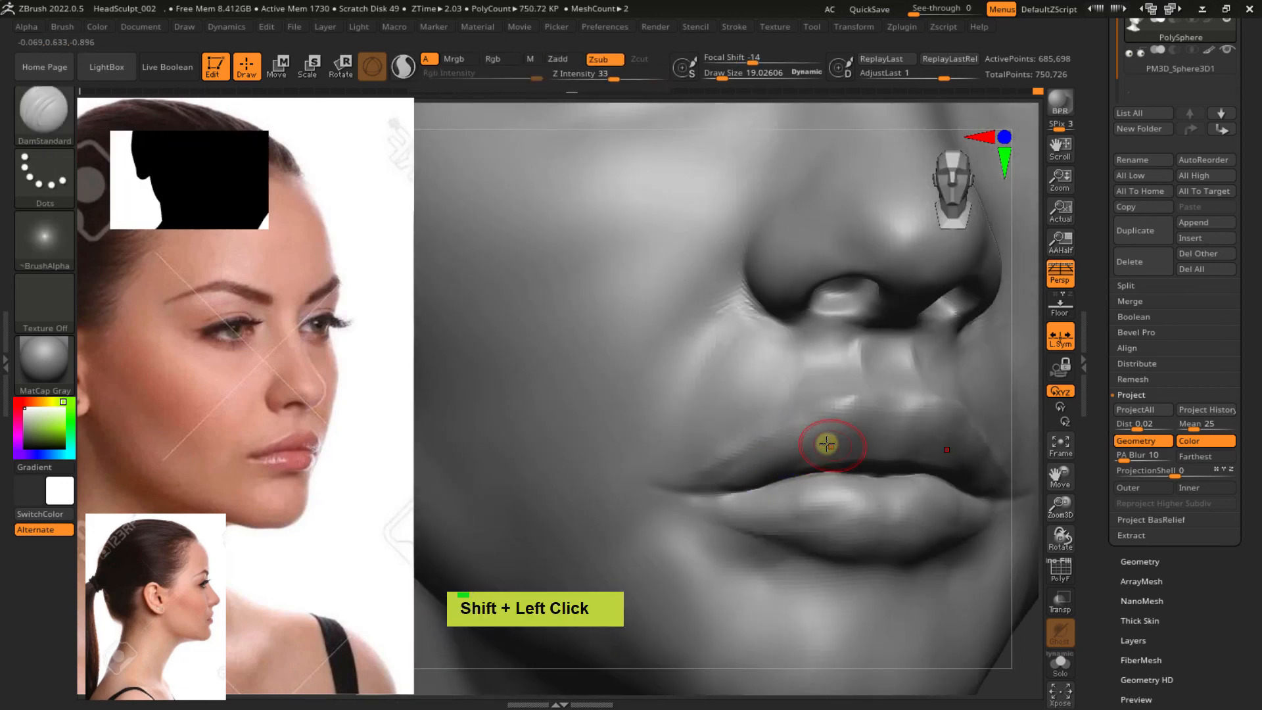
Add ClayBuildup volume to the side of the upper lip just above the mouth opening, at a draw size of about 28
mouse_move(826, 442)
right_mouse_down()
mouse_move(845, 445)
mouse_move(747, 423)
mouse_move(747, 394)
mouse_move(733, 408)
right_mouse_up()
key("b")
key("c")
key("b")
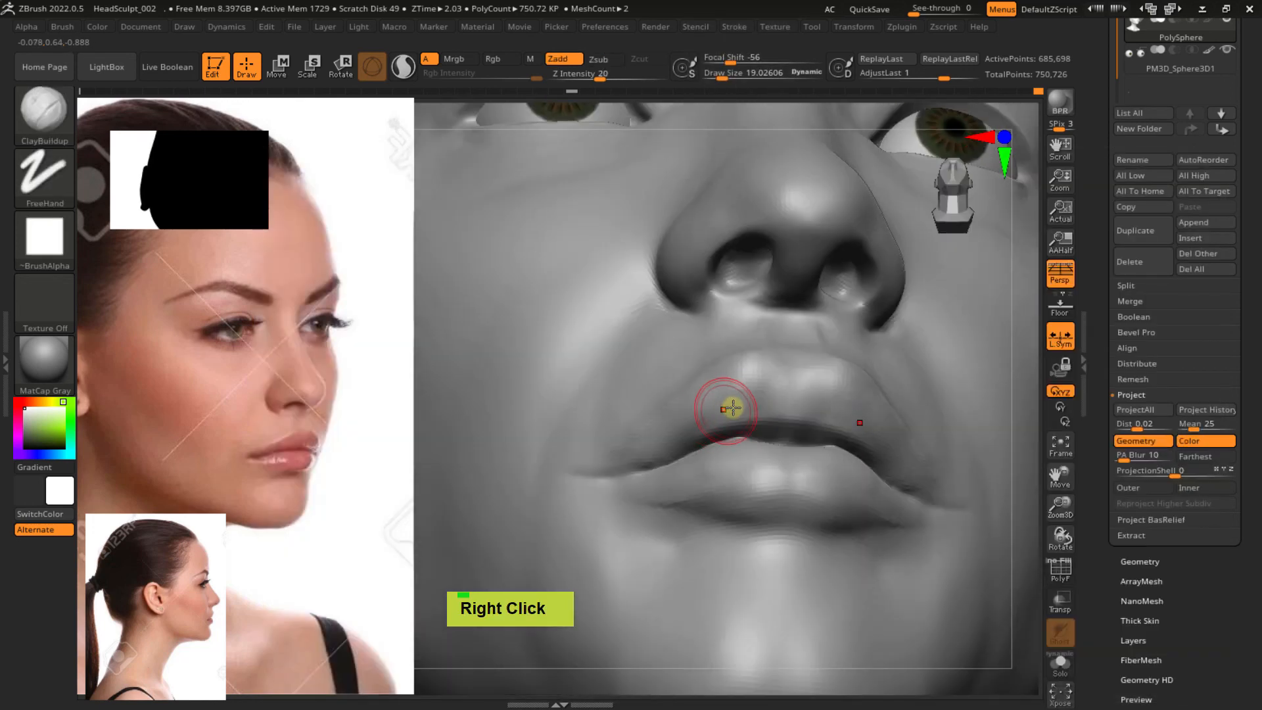
key("s")
left_click_drag(727, 408, 695, 431)
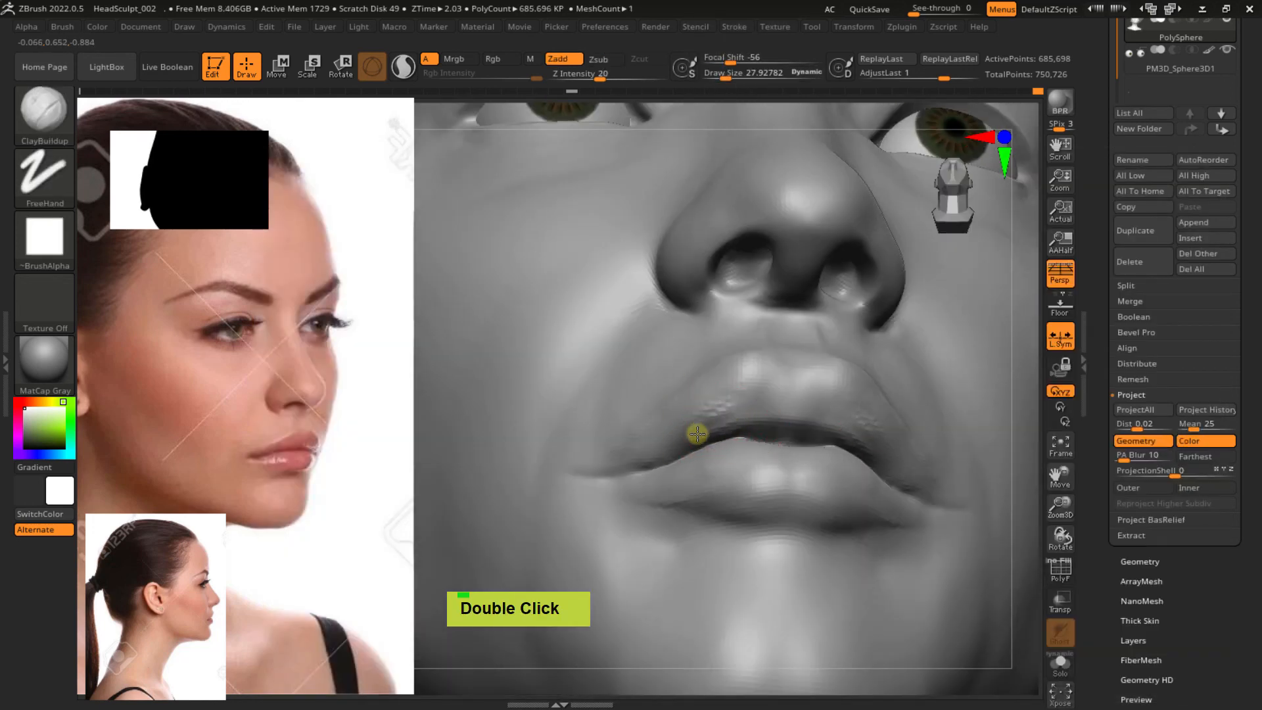
mouse_move(732, 394)
right_mouse_down()
mouse_move(732, 465)
mouse_move(727, 408)
right_mouse_up()
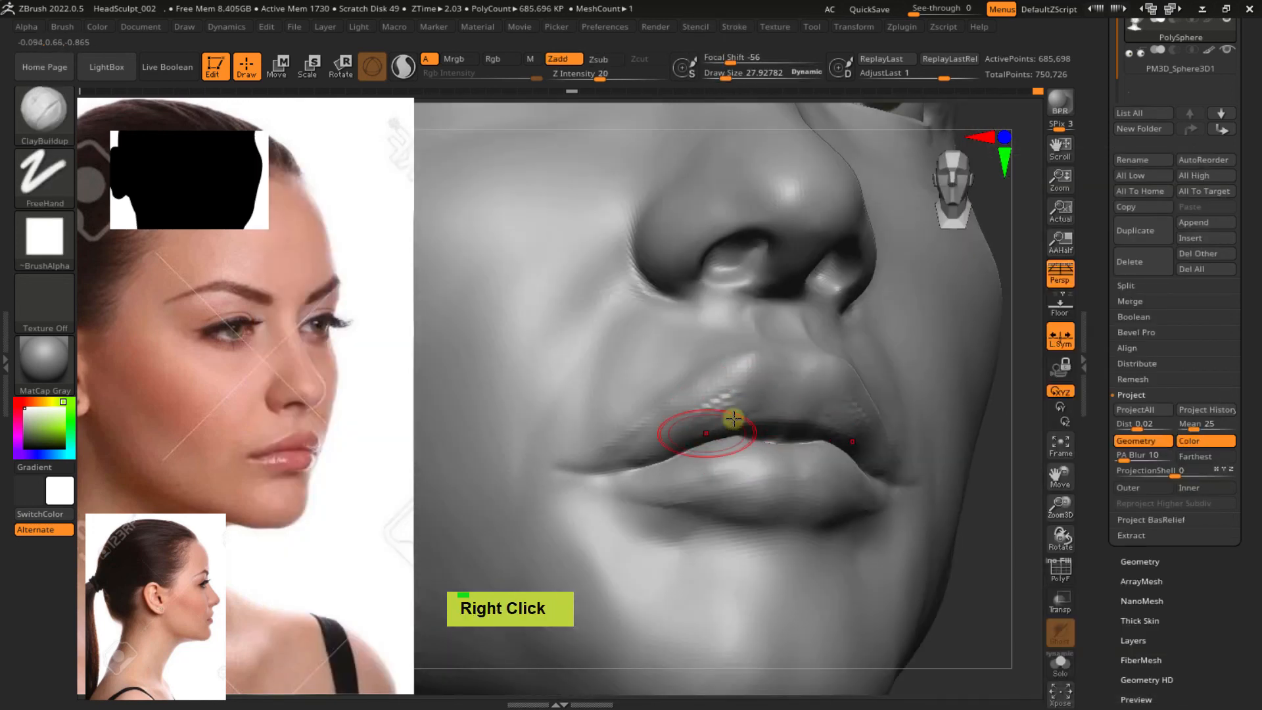
left_click_drag(733, 419, 718, 415)
Build up the middle of the upper lip with ClayBuildup at a draw size of about 23
key("s")
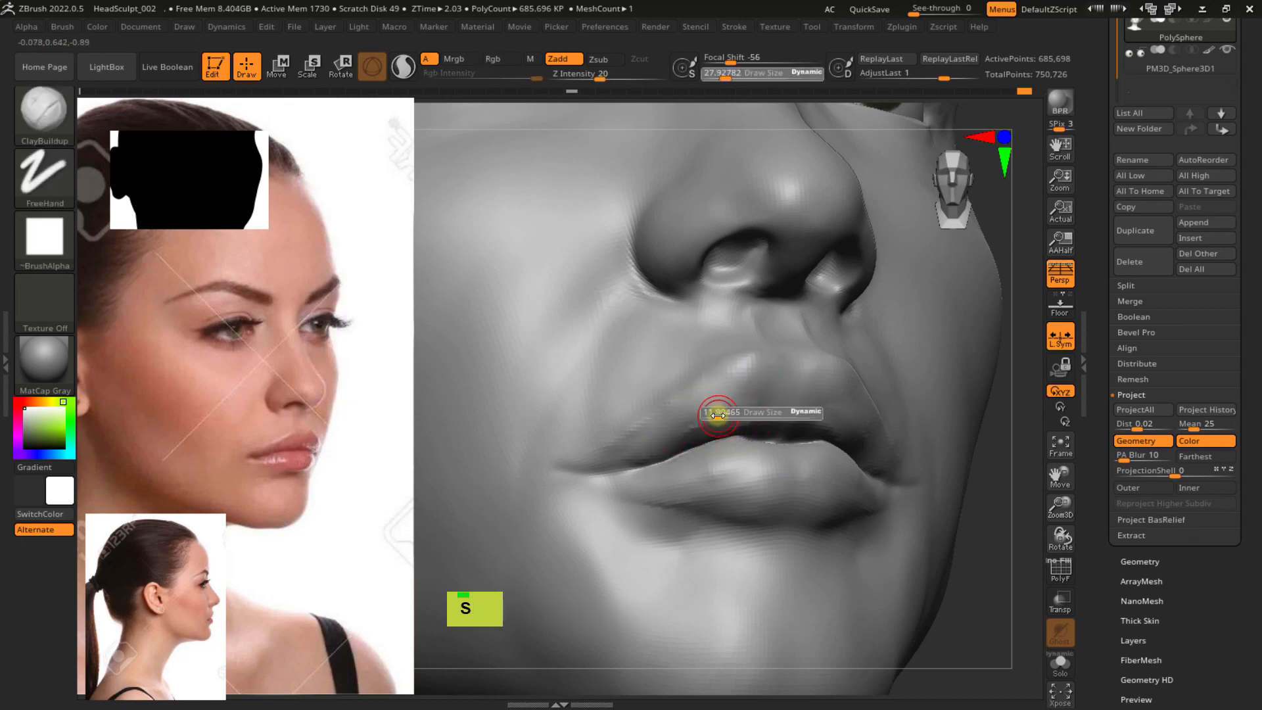
double_click(782, 412)
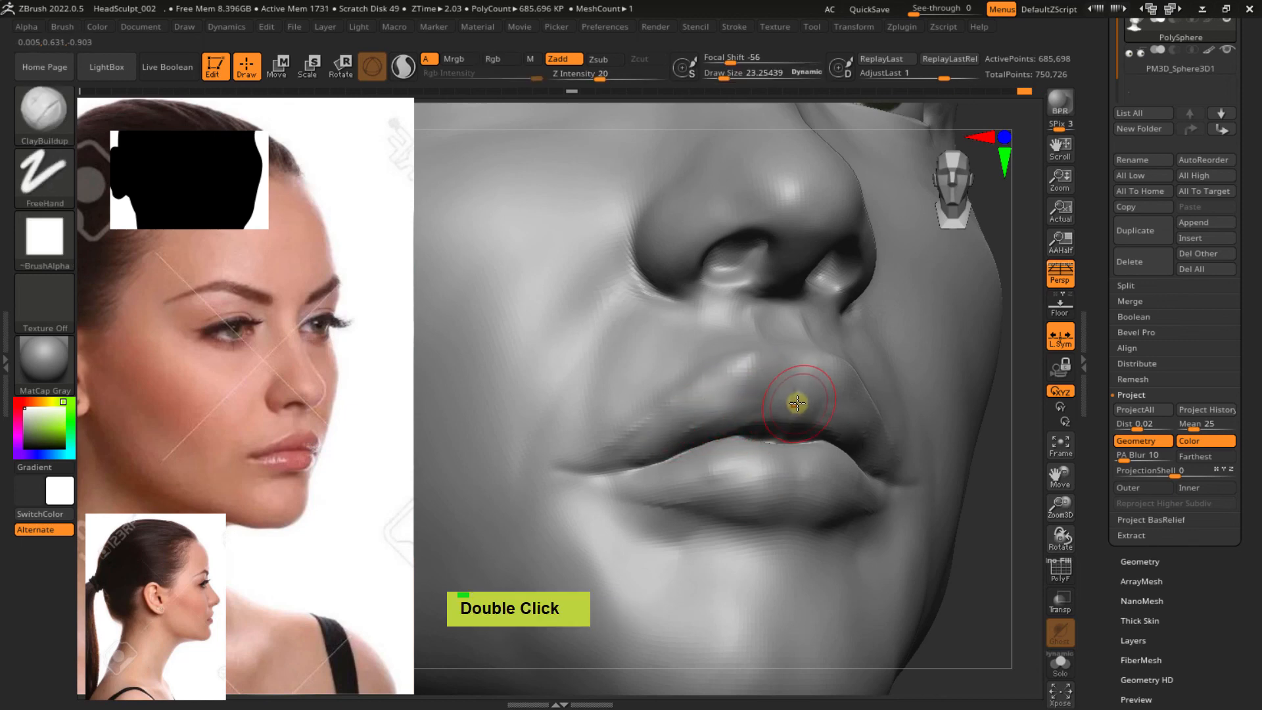
mouse_move(797, 403)
right_mouse_down()
mouse_move(787, 410)
mouse_move(772, 377)
mouse_move(782, 405)
right_mouse_up()
double_click(790, 405)
left_click_drag(769, 402, 774, 434)
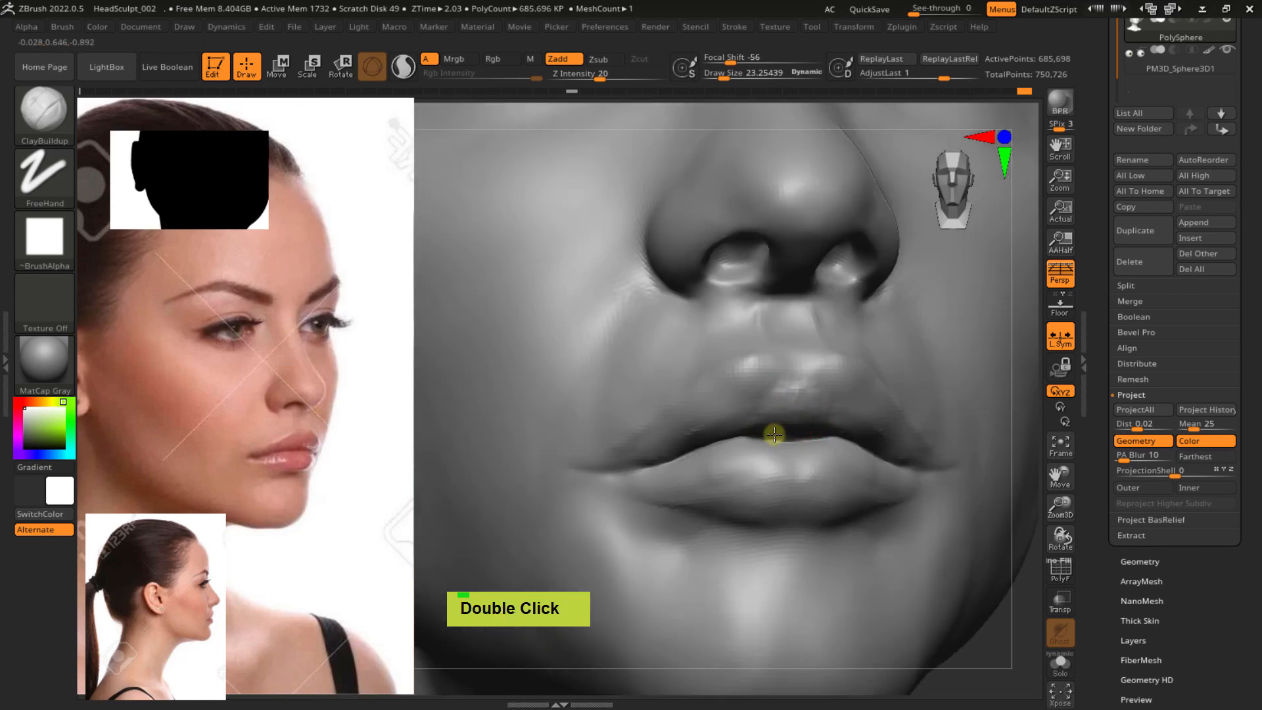
Smooth the middle of the upper lip just above the mouth opening and check it from below and the front
mouse_move(789, 427)
right_mouse_down()
mouse_move(789, 389)
mouse_move(784, 430)
mouse_move(797, 408)
right_mouse_up()
key("shift")
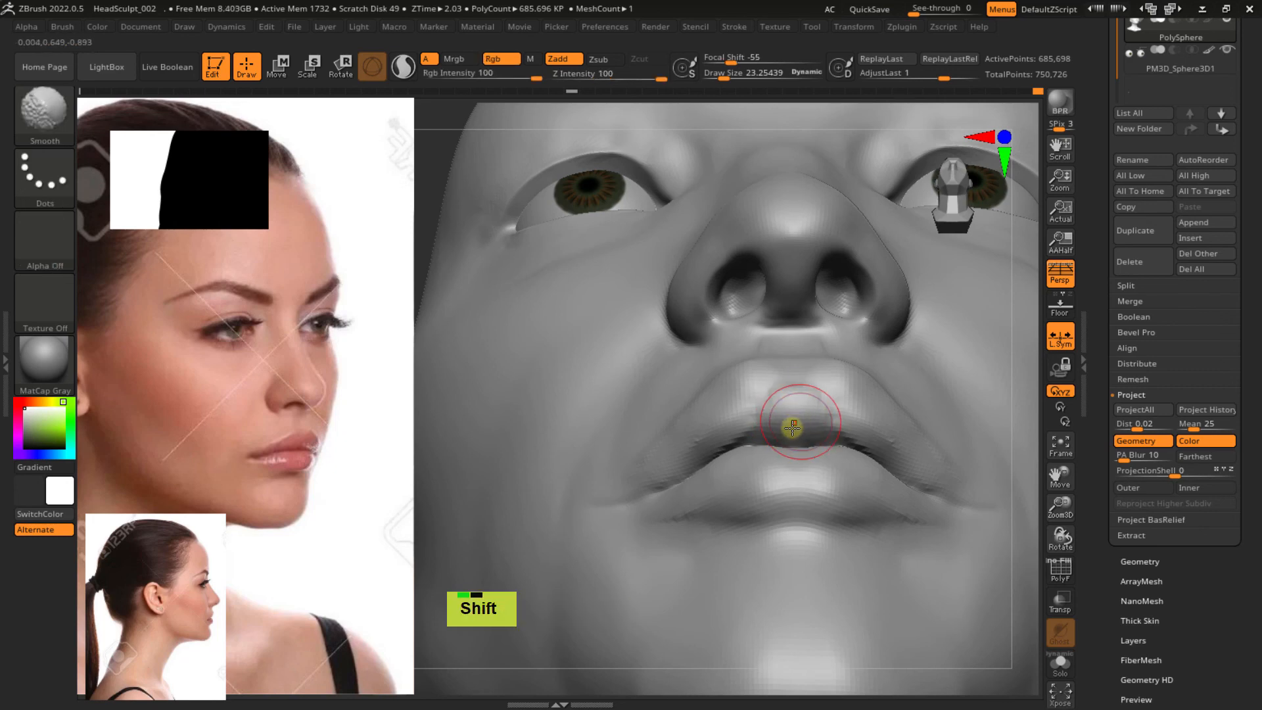
left_click_drag(792, 428, 789, 414)
right_click_drag(789, 416, 815, 510)
key("ctrl")
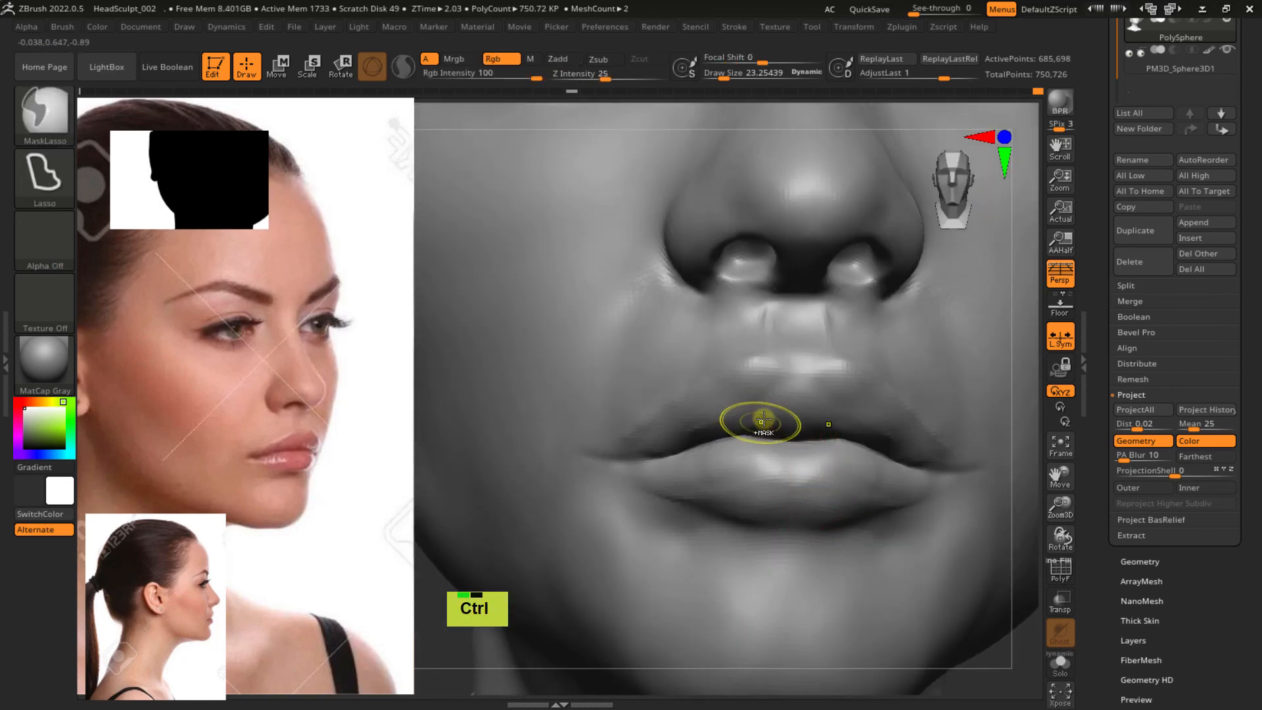
right_click_drag(762, 419, 755, 316, "ctrl")
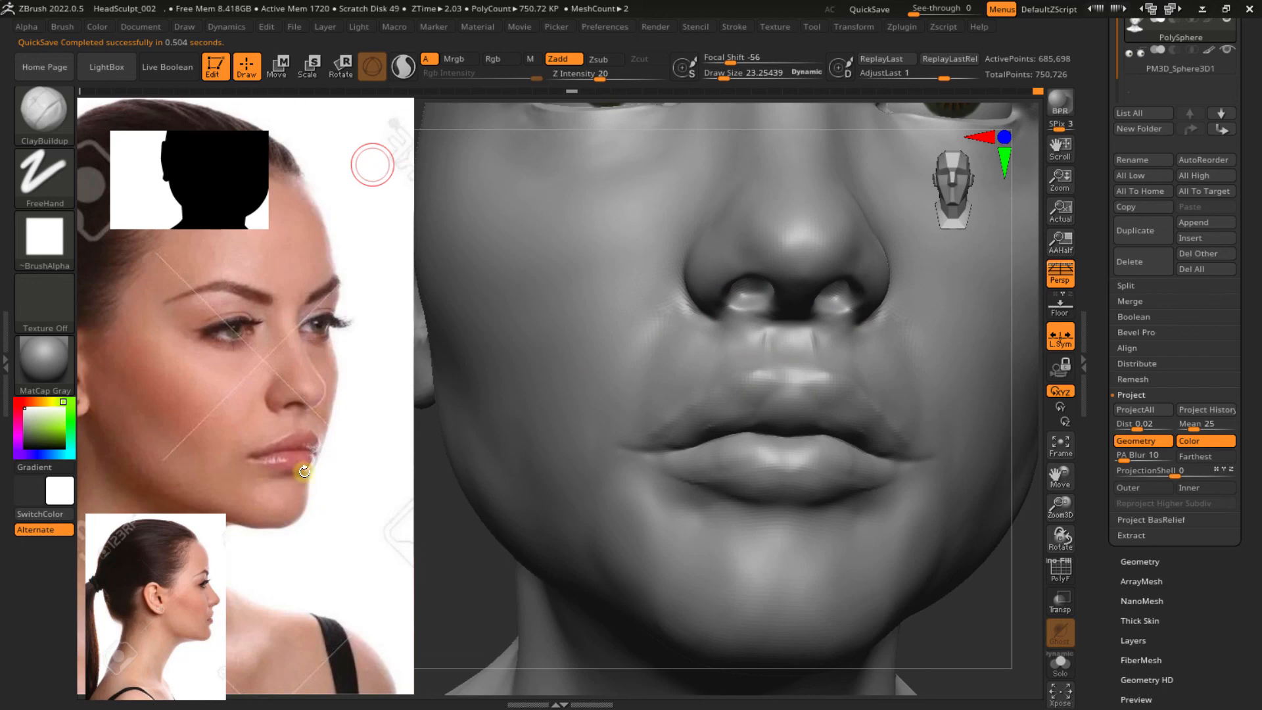
Build up the fullness of the central lower lip with ClayBuildup strokes and smooth them
right_click_drag(818, 397, 776, 365)
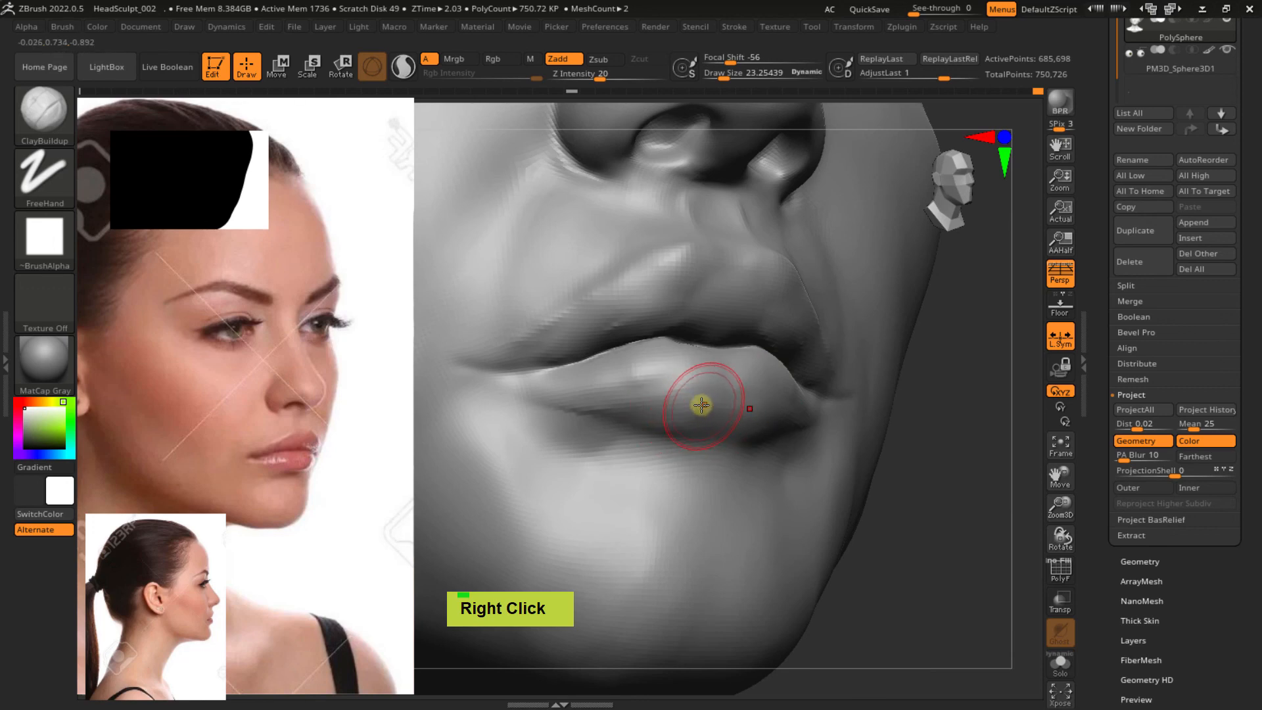
key("b")
key("c")
key("b")
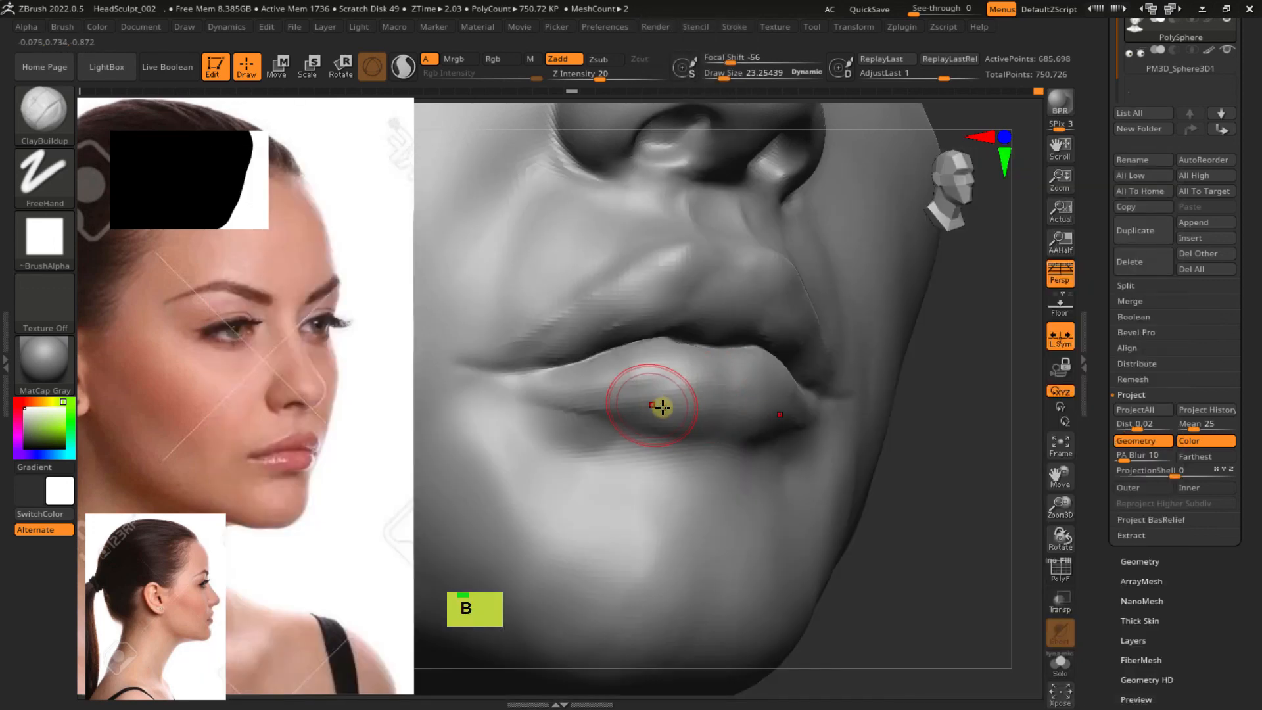
double_click(735, 411)
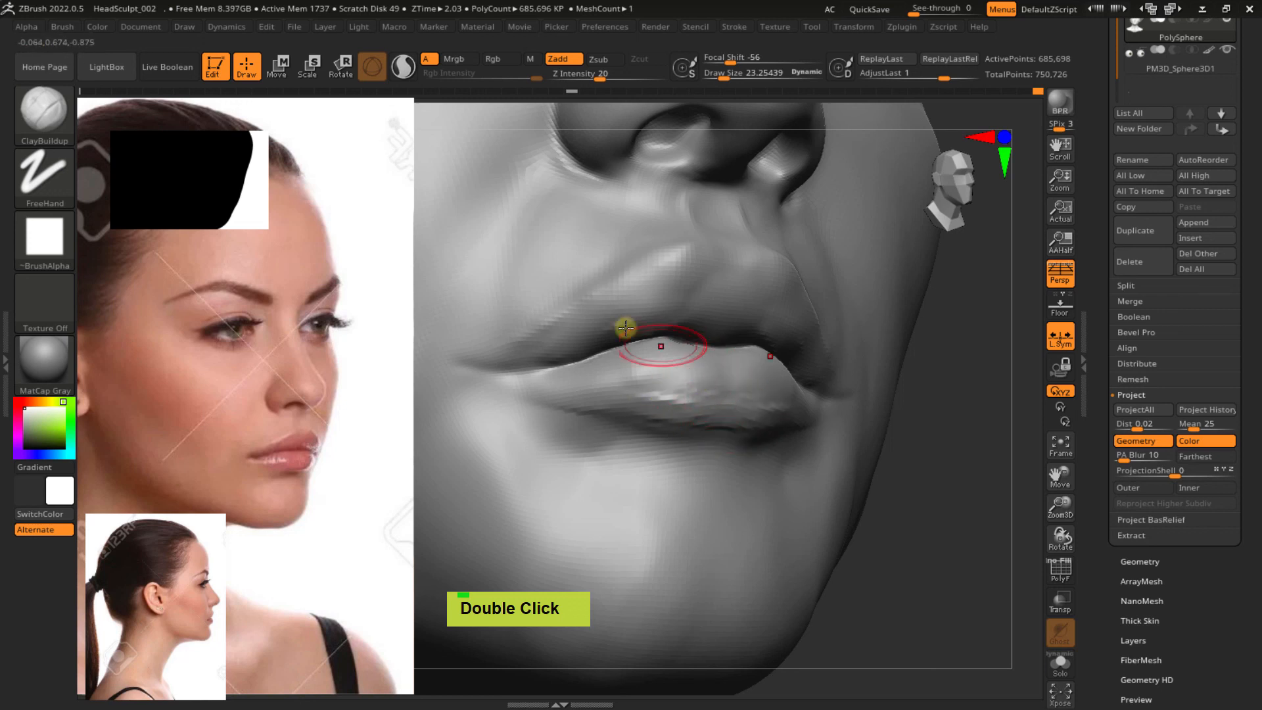
double_click(730, 395)
mouse_move(665, 381)
left_mouse_down()
mouse_move(738, 399)
mouse_move(740, 411)
left_mouse_up()
right_click_drag(768, 414, 685, 423)
double_click(721, 389, "shift")
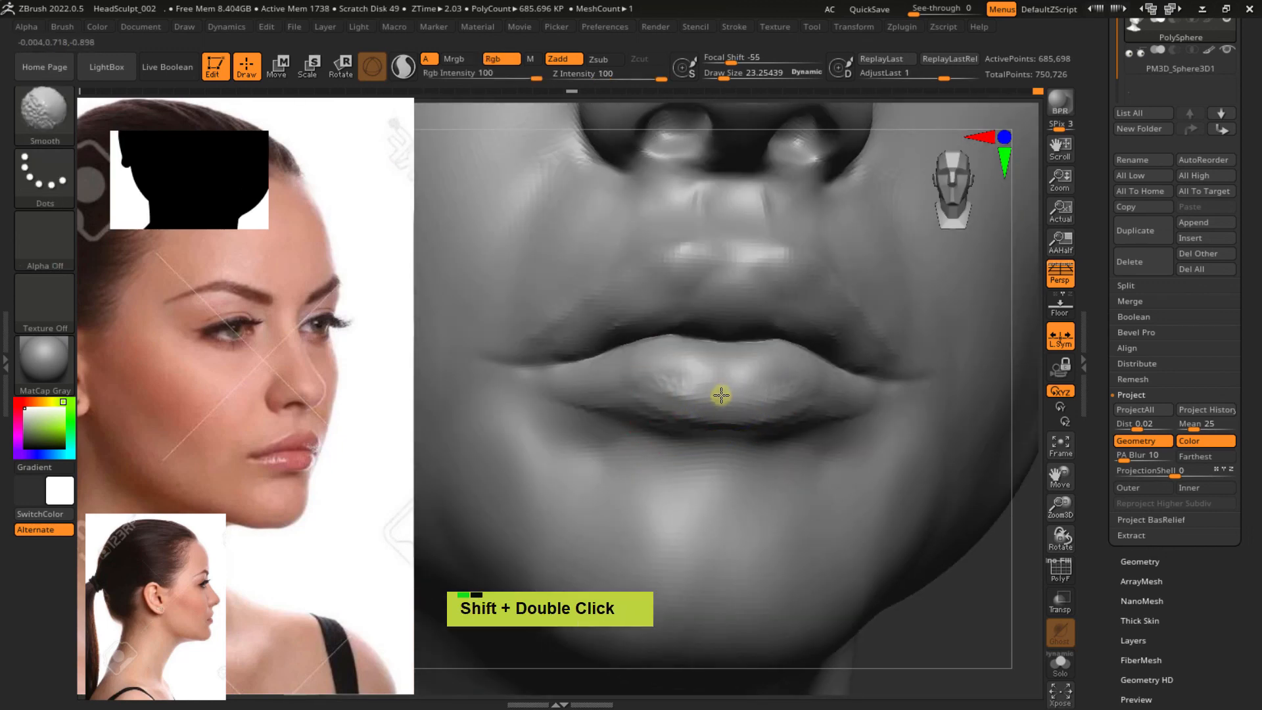
Add ClayBuildup volume to the side of the lower lip and blend it with light smoothing
right_click_drag(650, 413, 640, 395)
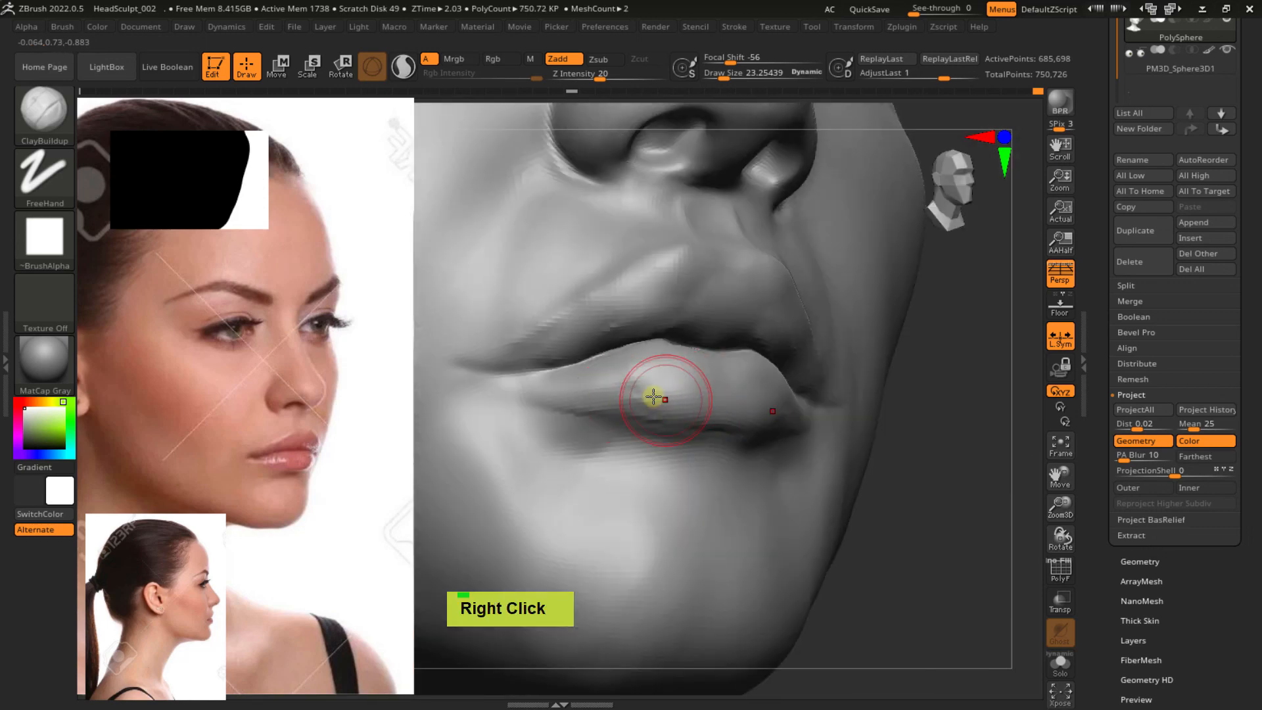
double_click(611, 388)
left_click(647, 395, "shift")
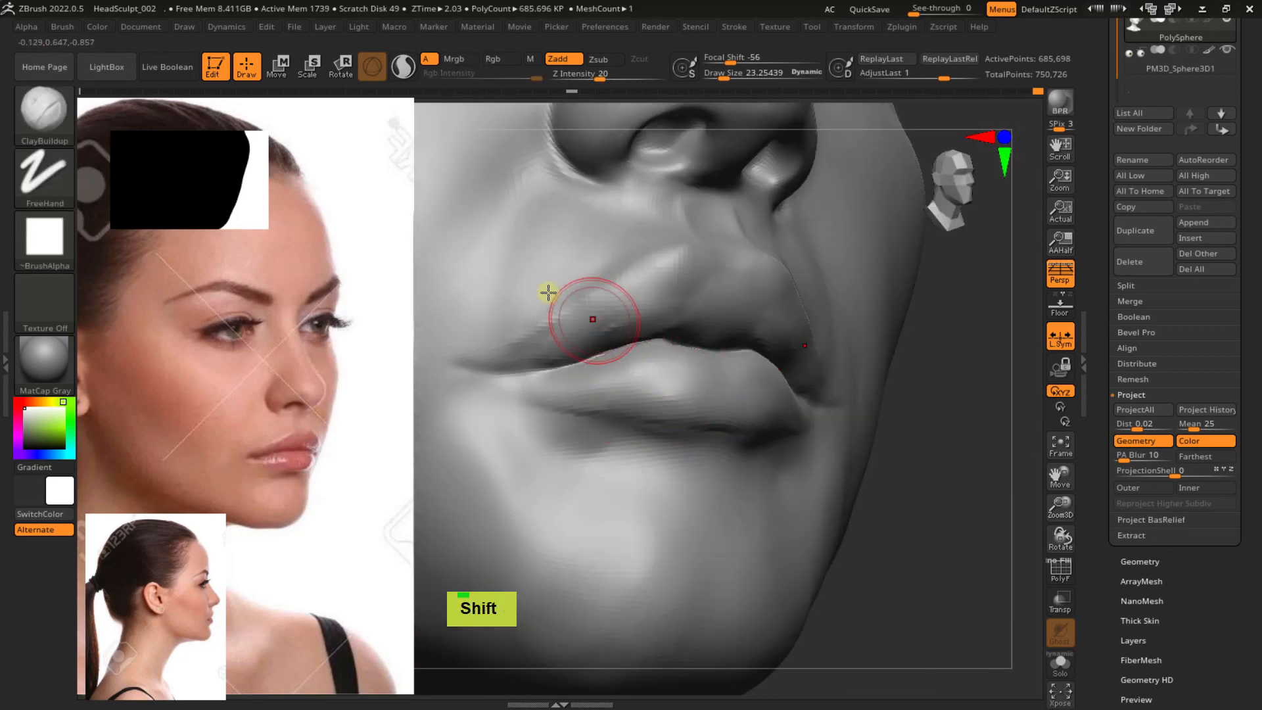
double_click(683, 401)
right_click_drag(690, 403, 664, 396)
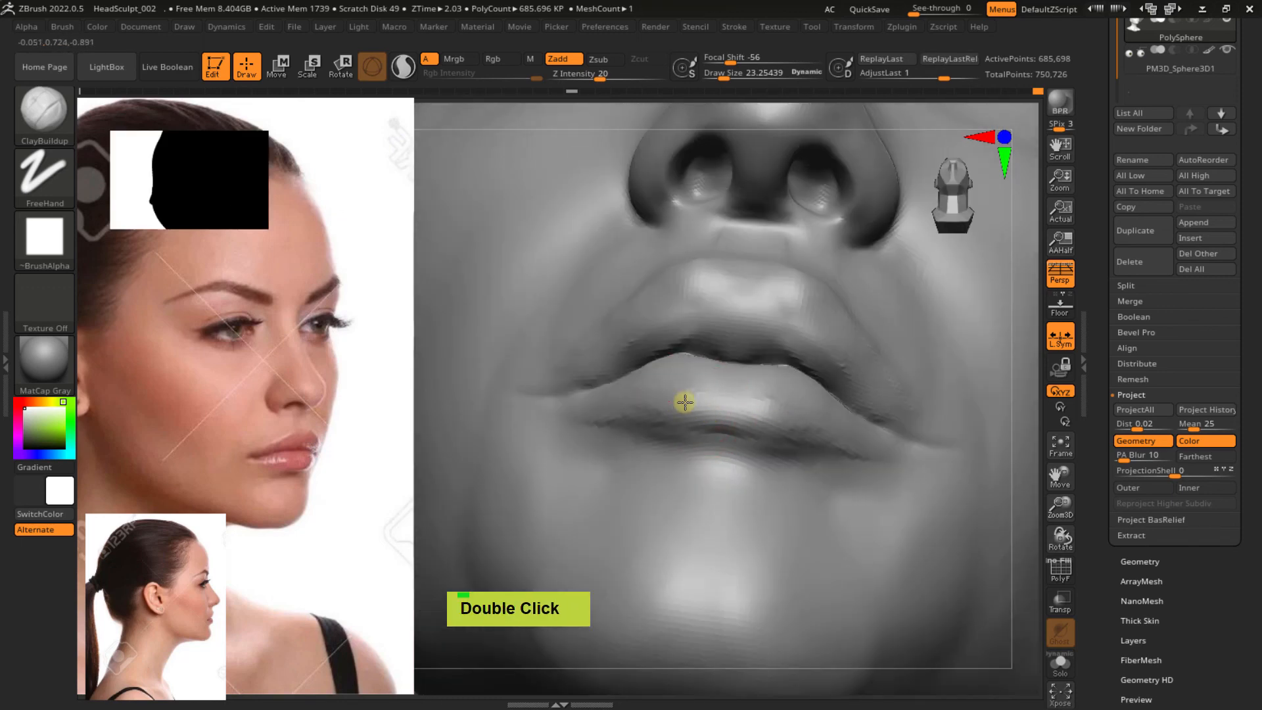
Smooth the centre of the lower lip to even out the added volume
right_click_drag(745, 399, 863, 393, "ctrl")
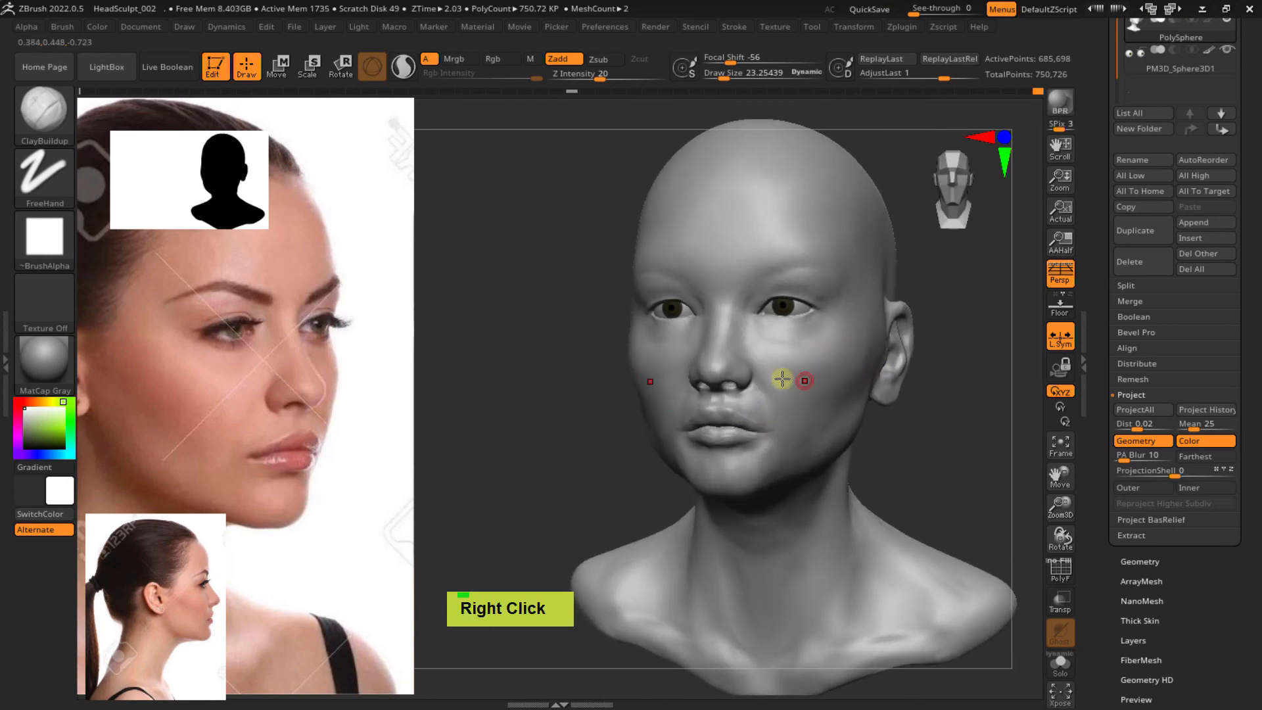
mouse_move(782, 379)
right_mouse_down()
mouse_move(837, 375)
mouse_move(771, 460)
mouse_move(693, 431)
mouse_move(746, 484)
right_mouse_up()
left_click_drag(746, 485, 712, 481, "shift")
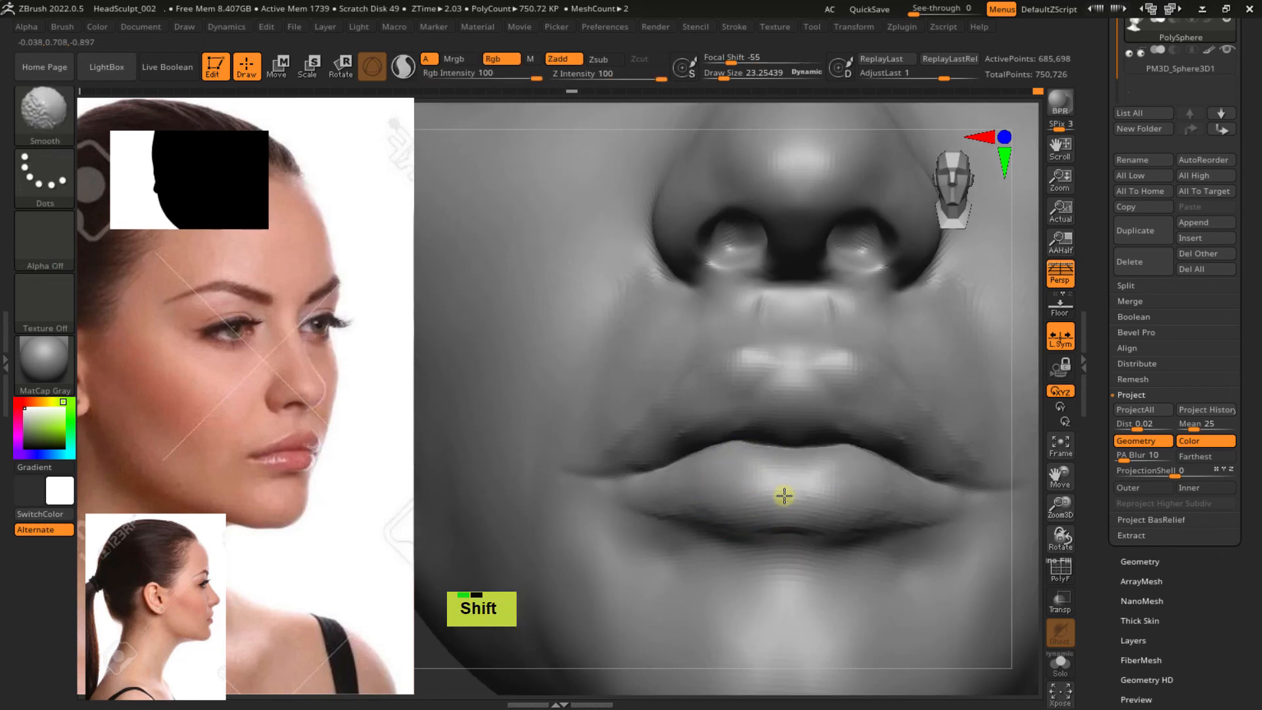
left_click_drag(784, 496, 822, 474, "shift")
Examine the lips and overall face from the front and both three-quarter angles against the reference photo
mouse_move(815, 470)
right_mouse_down("ctrl")
mouse_move(744, 352)
mouse_move(742, 309)
right_mouse_up("ctrl")
right_click_drag(777, 465, 828, 454)
mouse_move(828, 453)
right_mouse_down("ctrl")
mouse_move(757, 420)
mouse_move(765, 368)
right_mouse_up("ctrl")
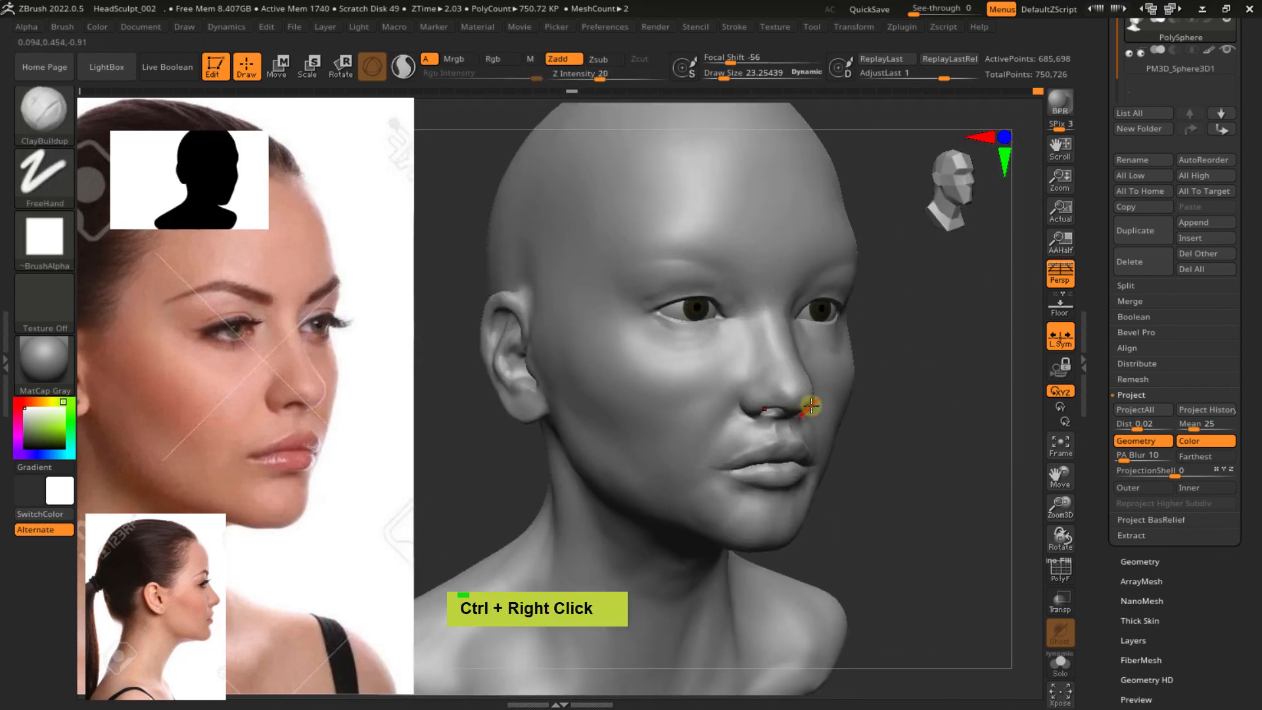
right_click_drag(758, 432, 833, 384, "ctrl")
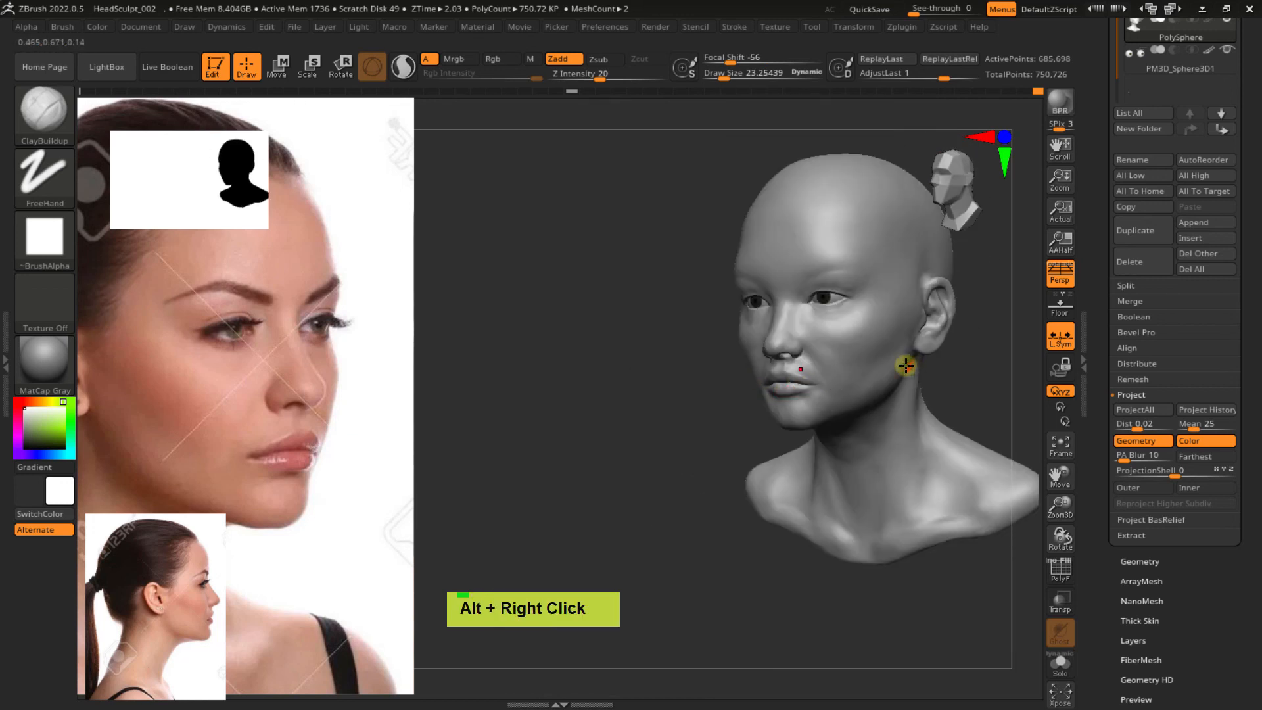
right_click_drag(906, 365, 841, 377, "shift")
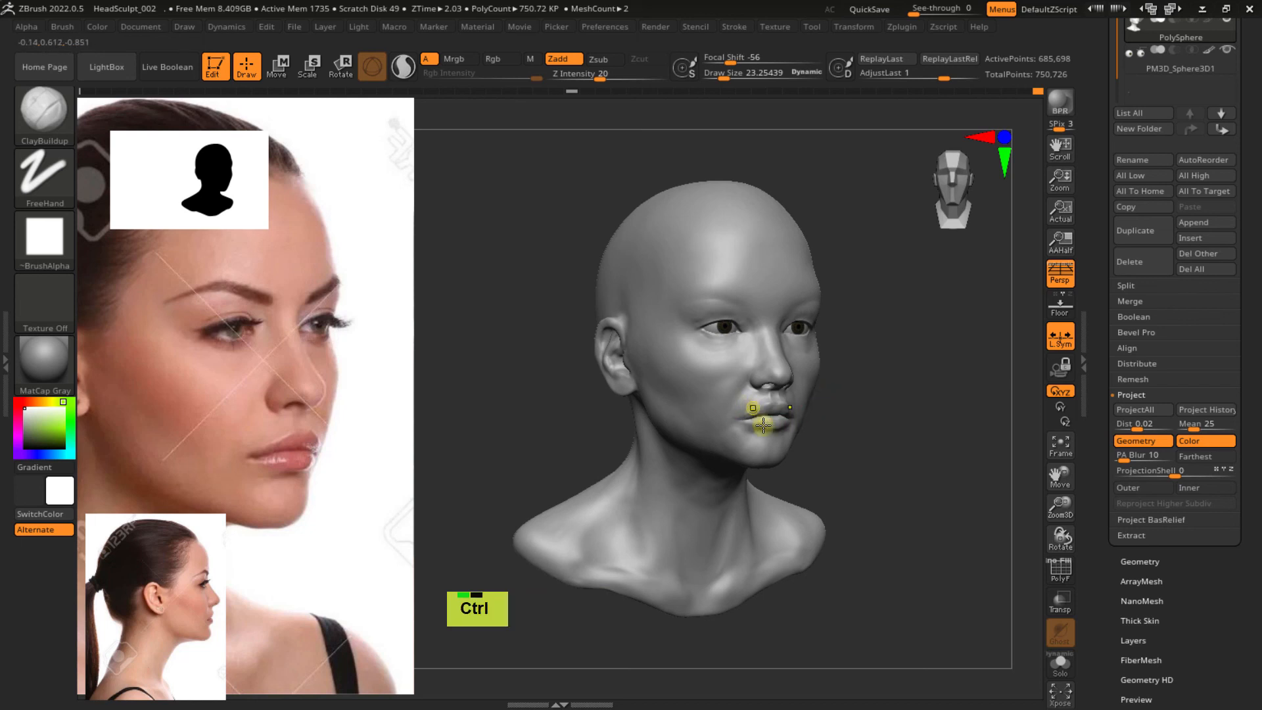
right_click_drag(755, 416, 780, 462, "ctrl")
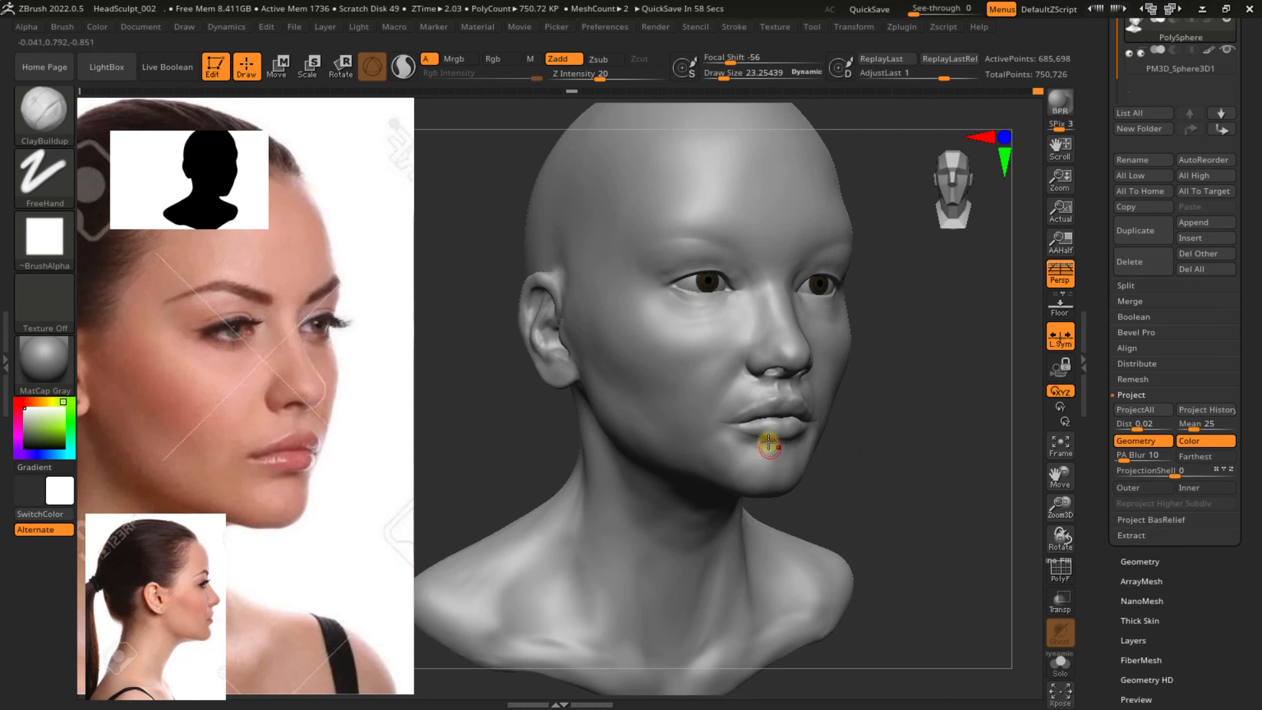
Deepen the crease beneath the lower lip with DamStandard strokes at a draw size of about 23 and soften them
right_click_drag(768, 442, 815, 454, "ctrl")
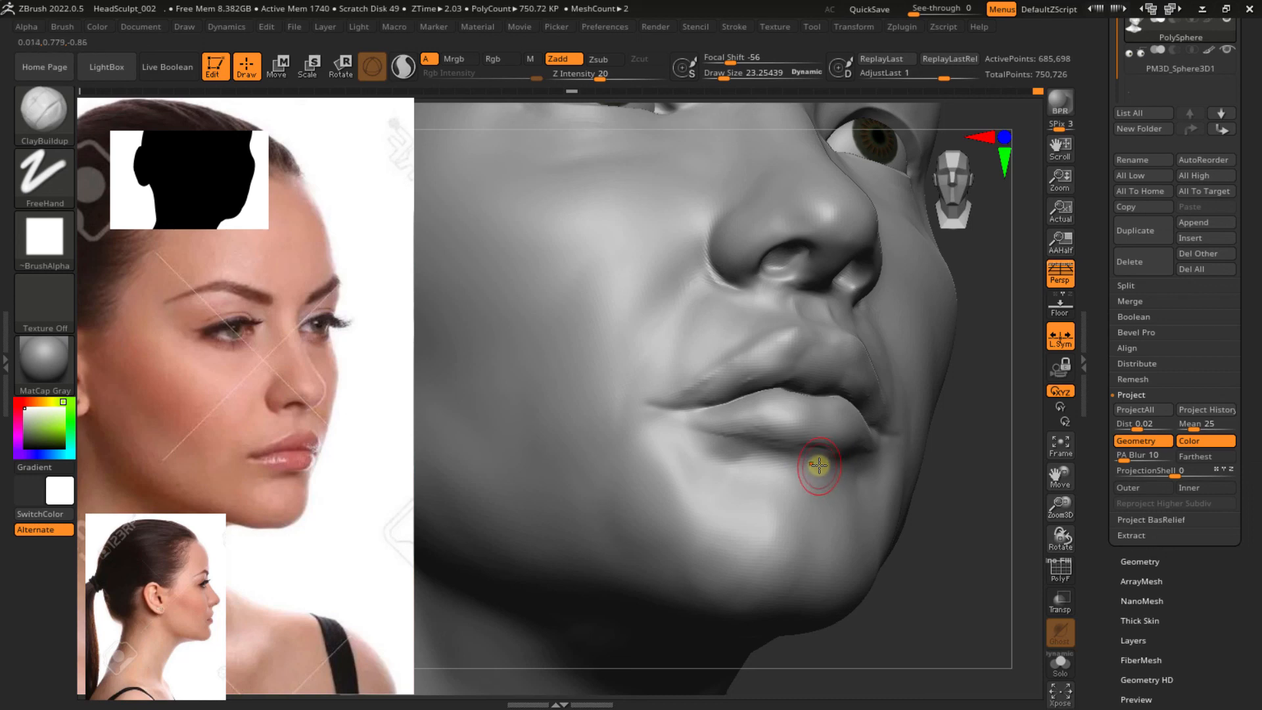
key("b")
key("d")
key("s")
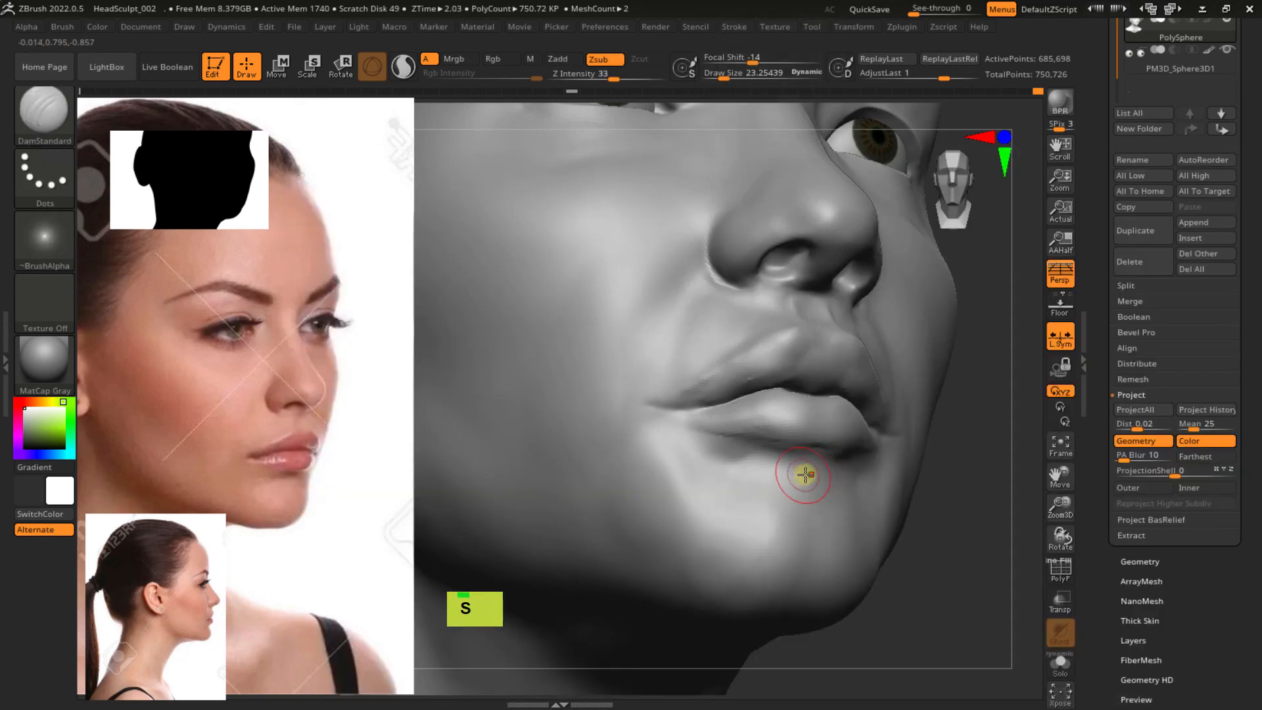
double_click(825, 464)
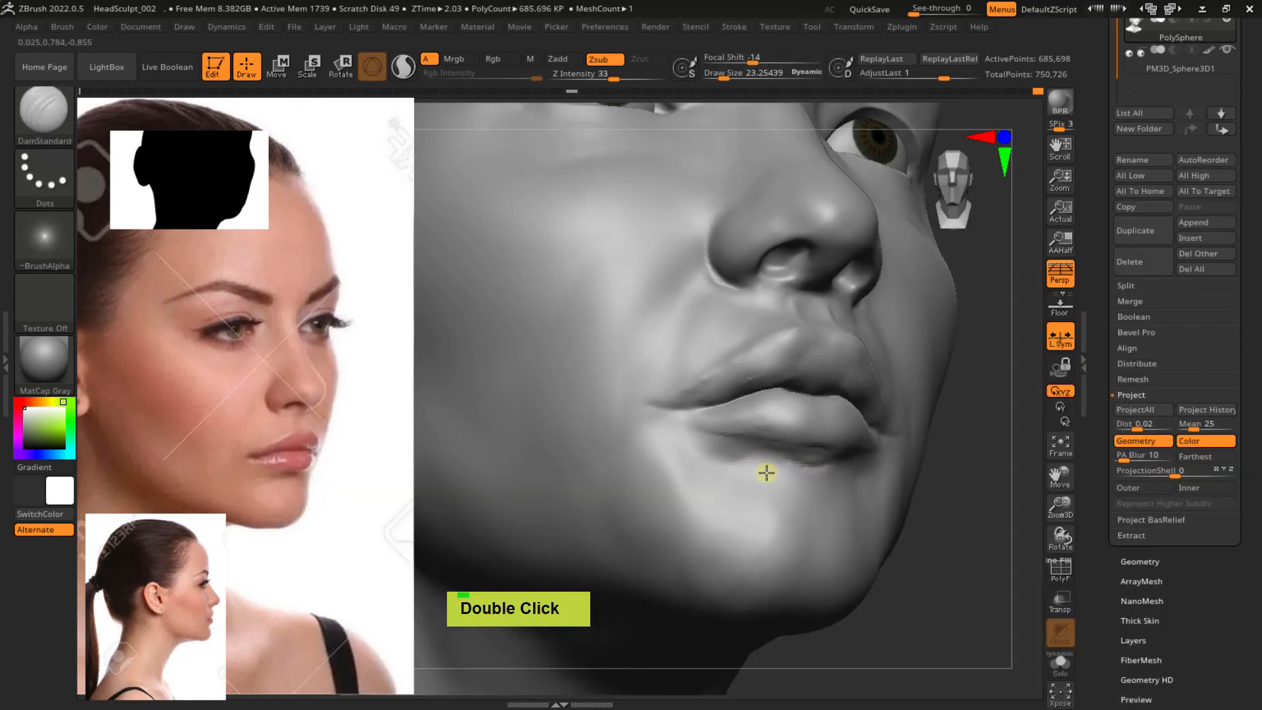
double_click(821, 464, "shift")
double_click(830, 466)
left_click(828, 467, "shift")
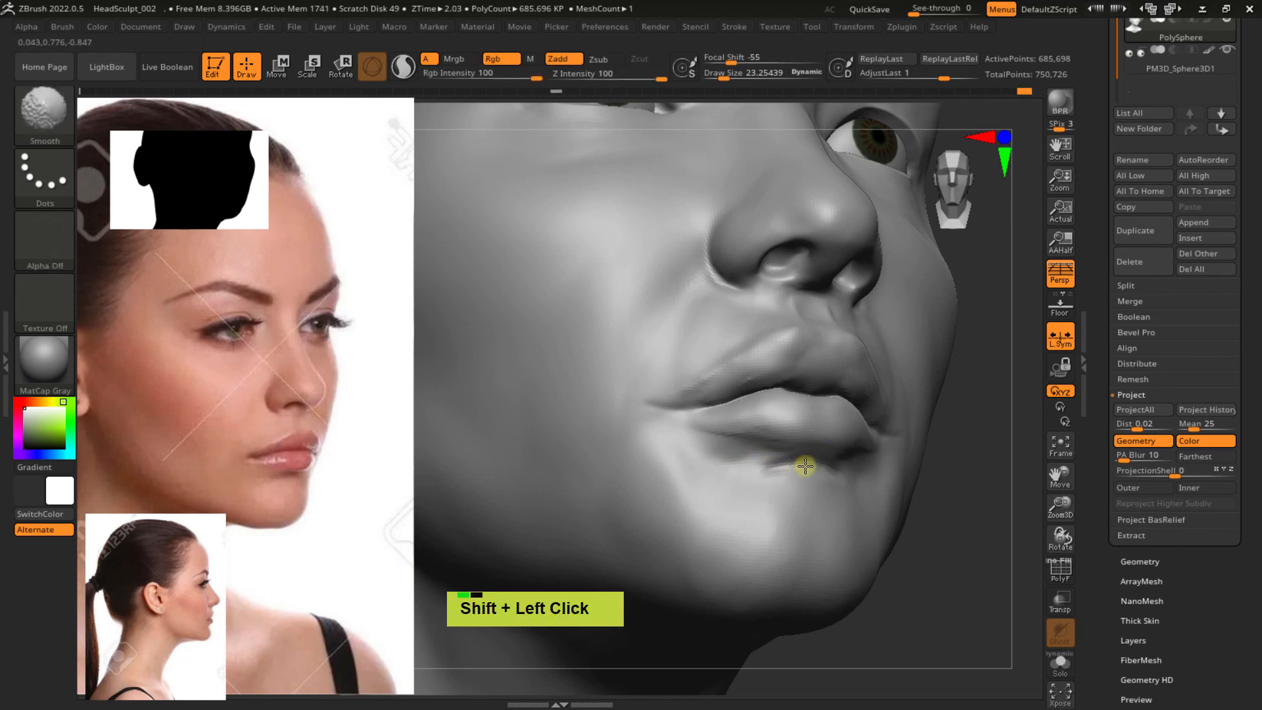
left_click(823, 469, "shift")
double_click(790, 475)
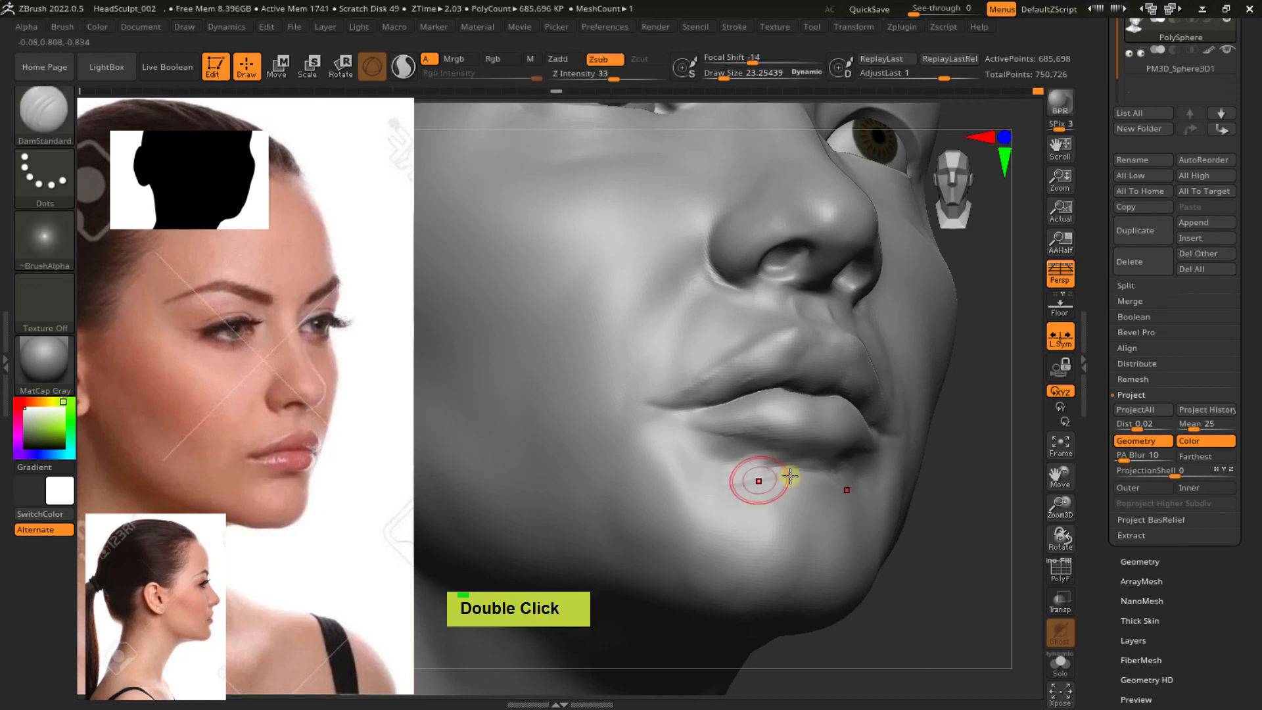
left_click_drag(782, 474, 801, 473)
left_click_drag(755, 474, 819, 474, "shift")
Select the eyes subtool and insert a sphere as a new subtool in the head model
mouse_move(817, 487)
right_mouse_down("ctrl")
mouse_move(776, 469)
mouse_move(799, 502)
mouse_move(814, 465)
mouse_move(876, 475)
mouse_move(856, 447)
mouse_move(896, 449)
right_mouse_up("ctrl")
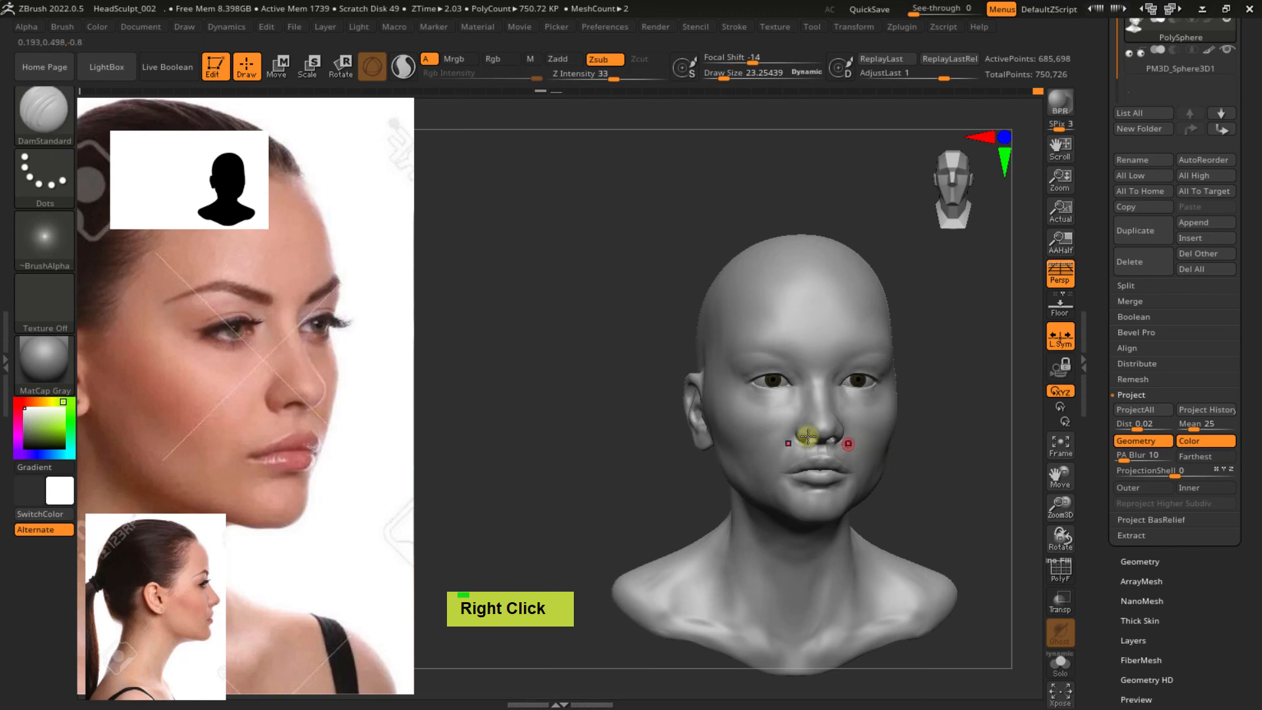
right_click_drag(809, 437, 784, 312)
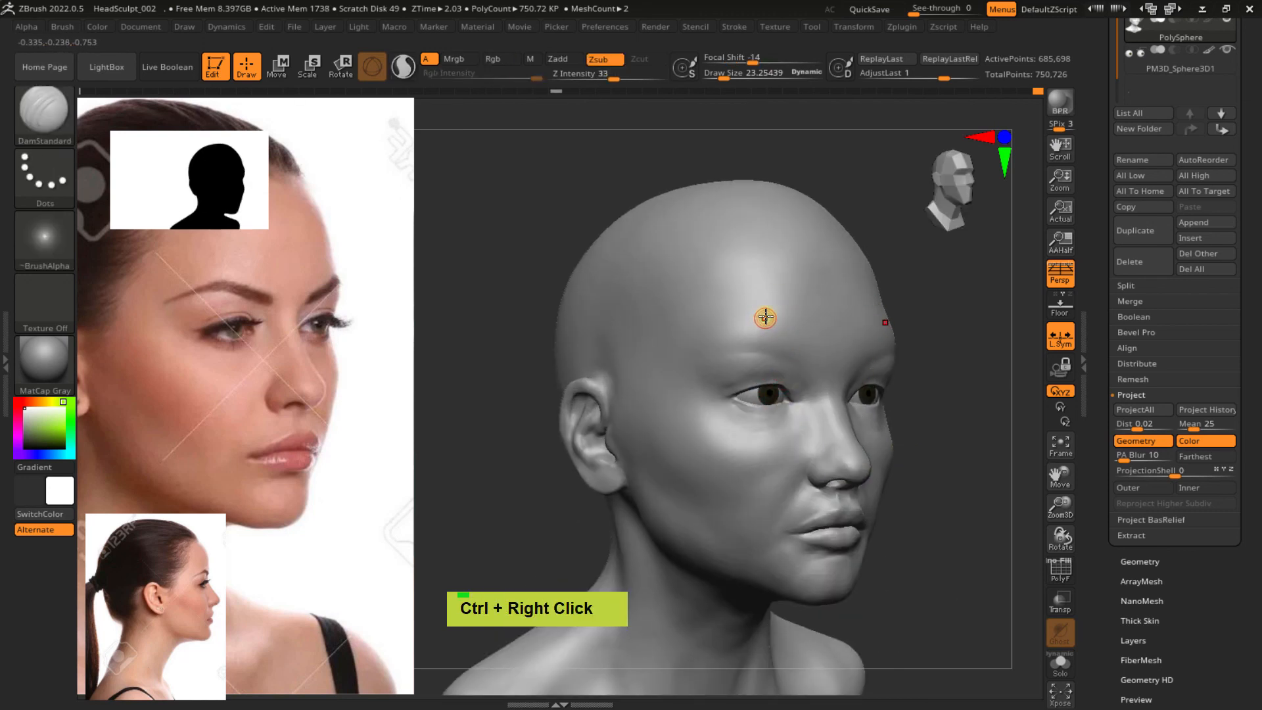
right_click_drag(761, 302, 851, 325)
left_click_drag(1107, 134, 1118, 282)
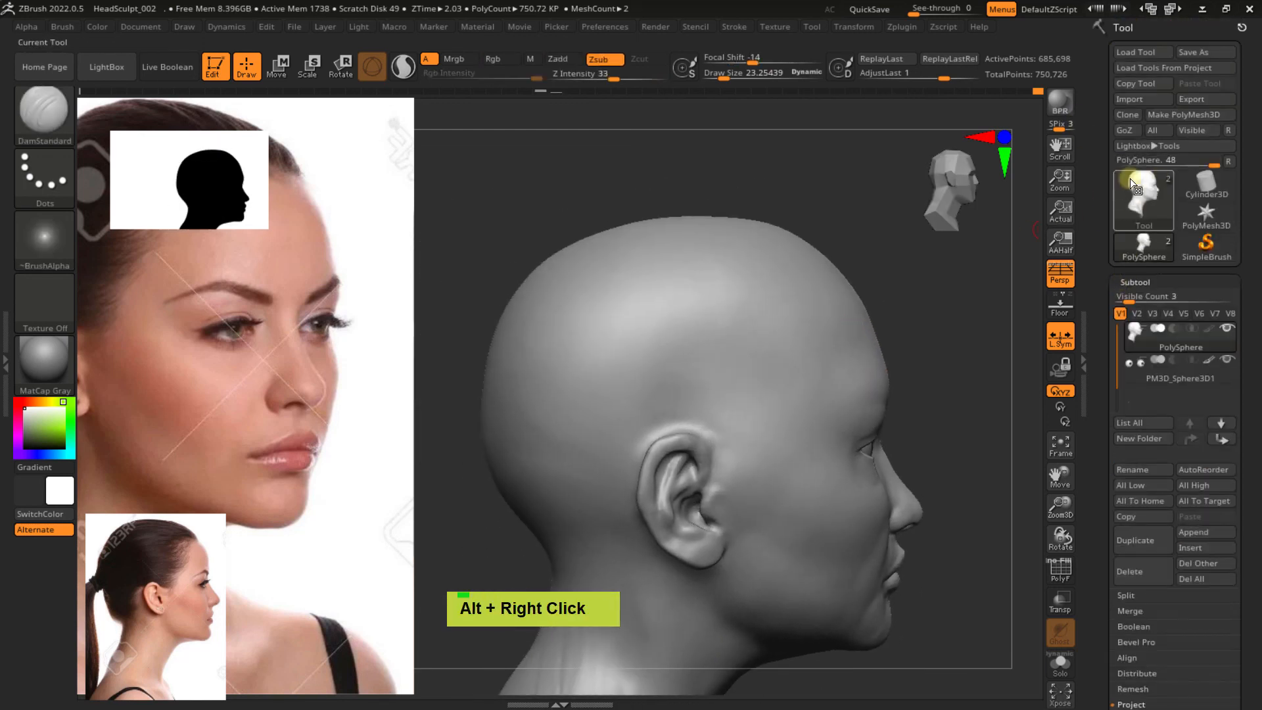
left_click(1170, 371)
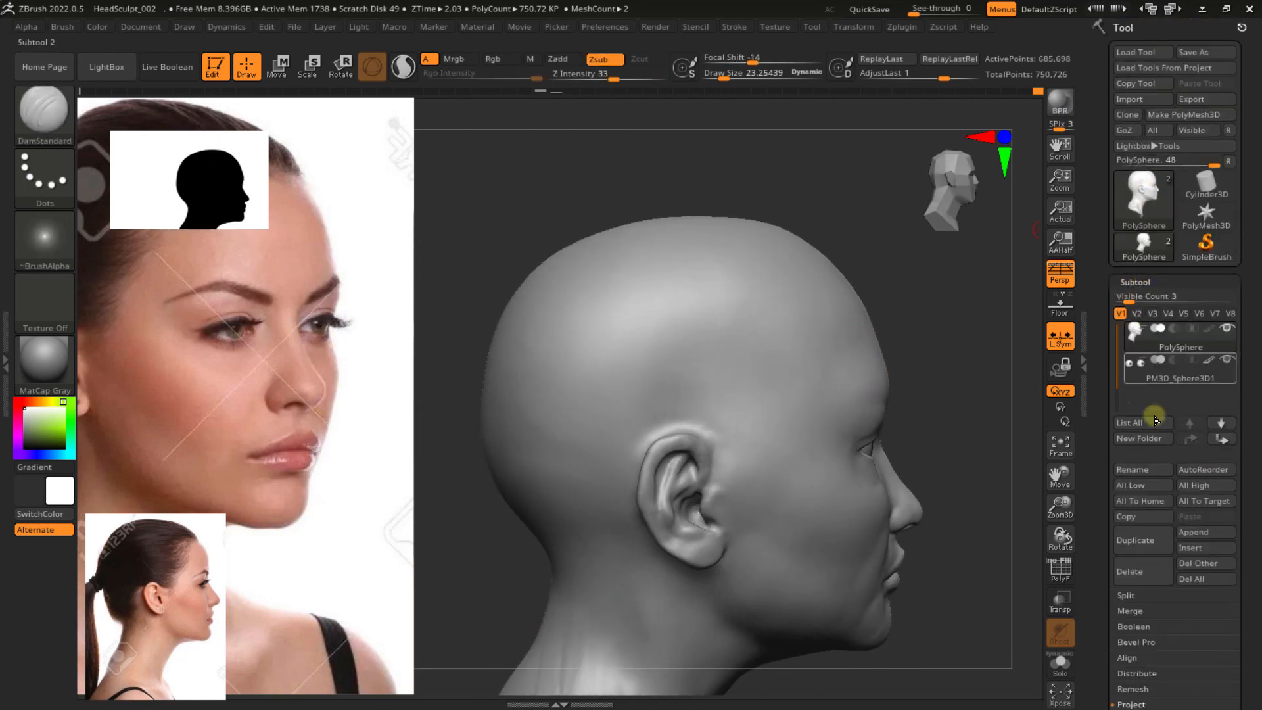
left_click(1200, 547)
left_click(1204, 549)
left_click(752, 421)
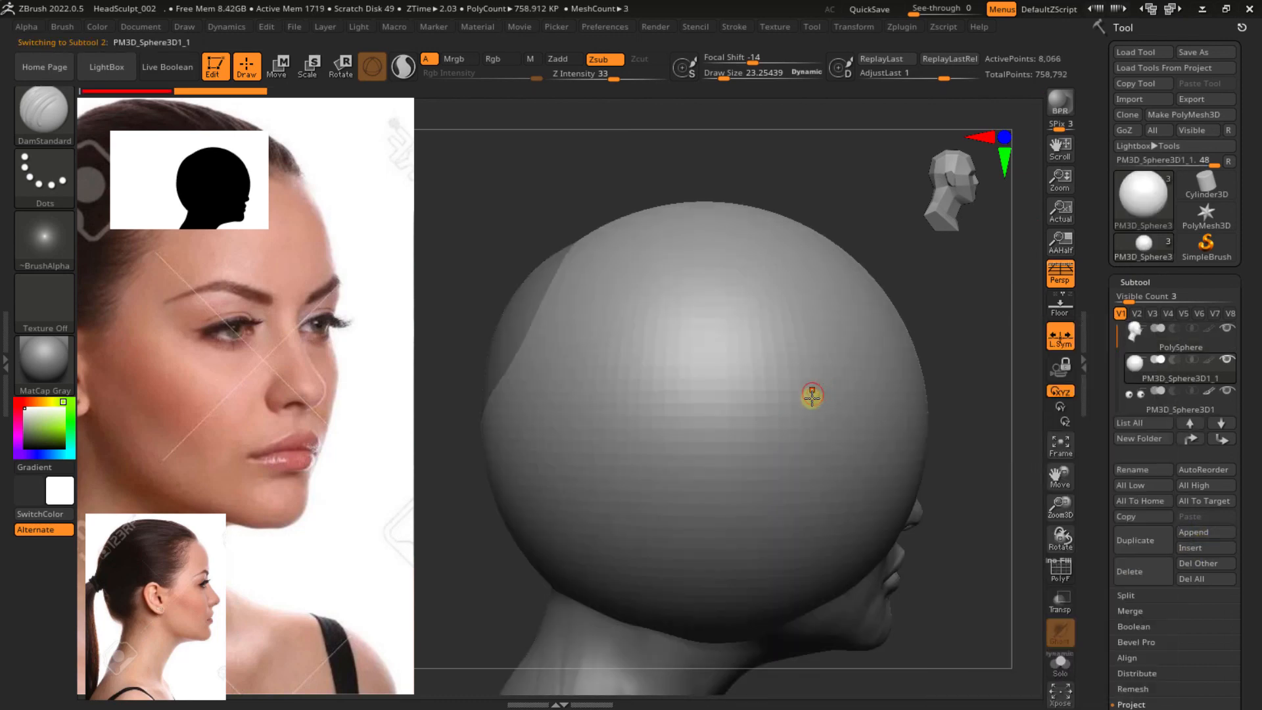
Make the head see-through and move the new sphere up and back inside the cranium
right_click_drag(808, 395, 878, 282, "ctrl")
key("w")
key("x")
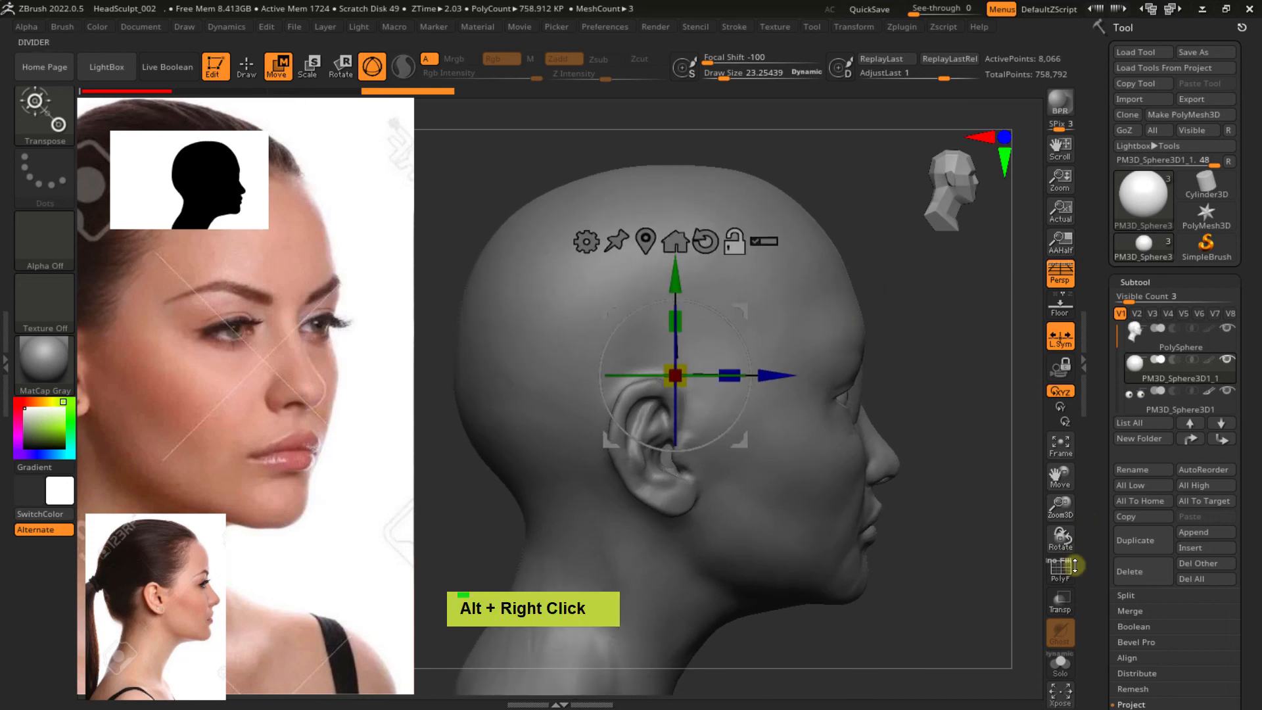
left_click(1060, 607)
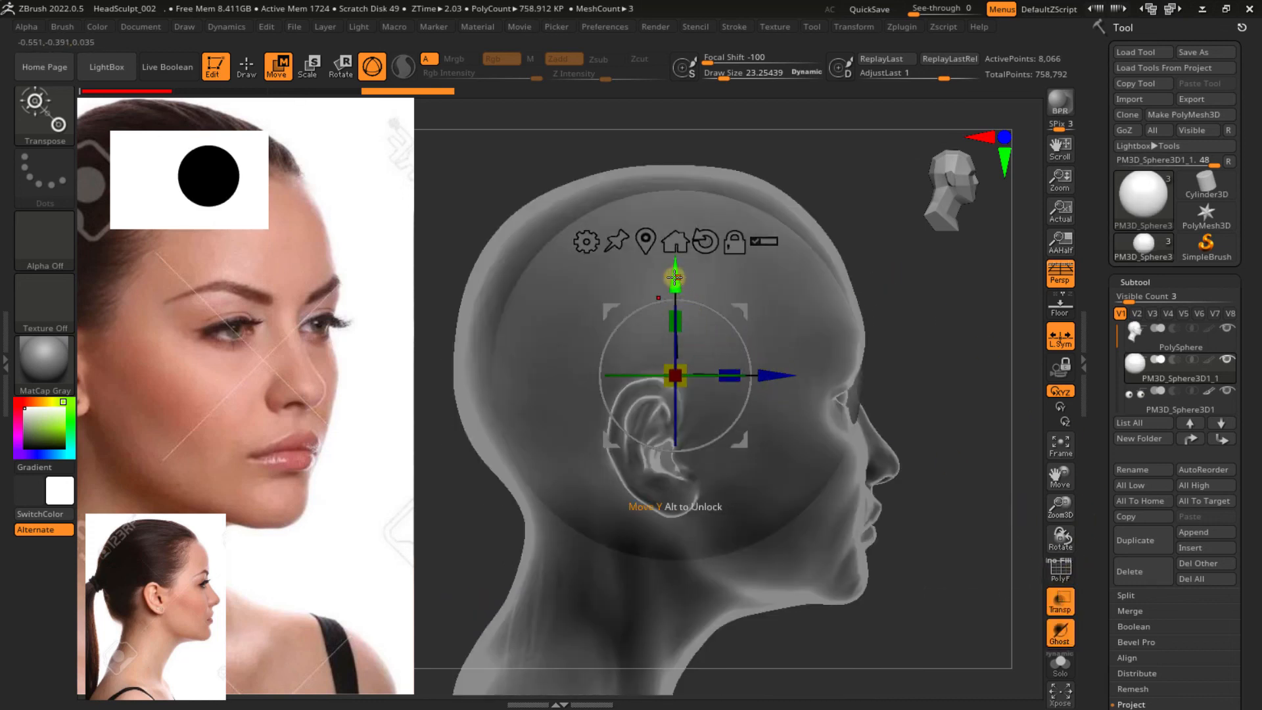
left_click_drag(675, 276, 664, 251)
left_click_drag(769, 347, 755, 349)
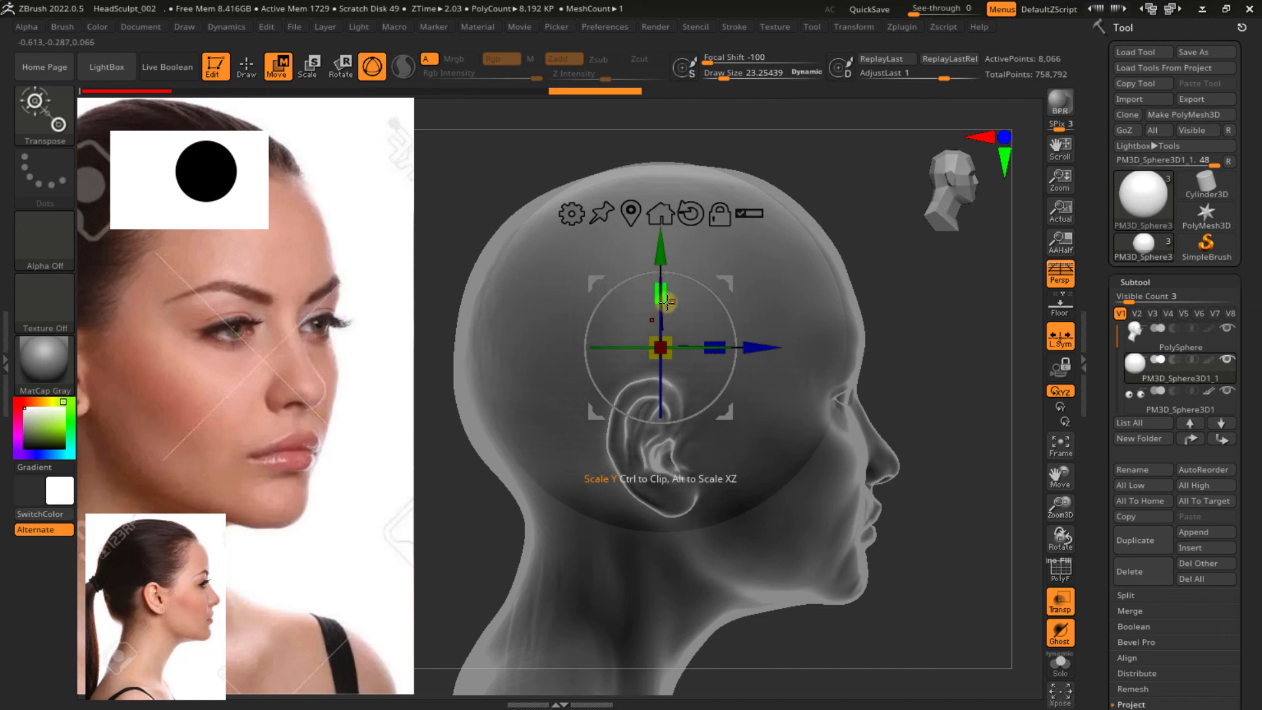
Scale the sphere narrower from side to side to fit the width of the skull
left_click_drag(658, 301, 659, 301)
key("ctrl+z")
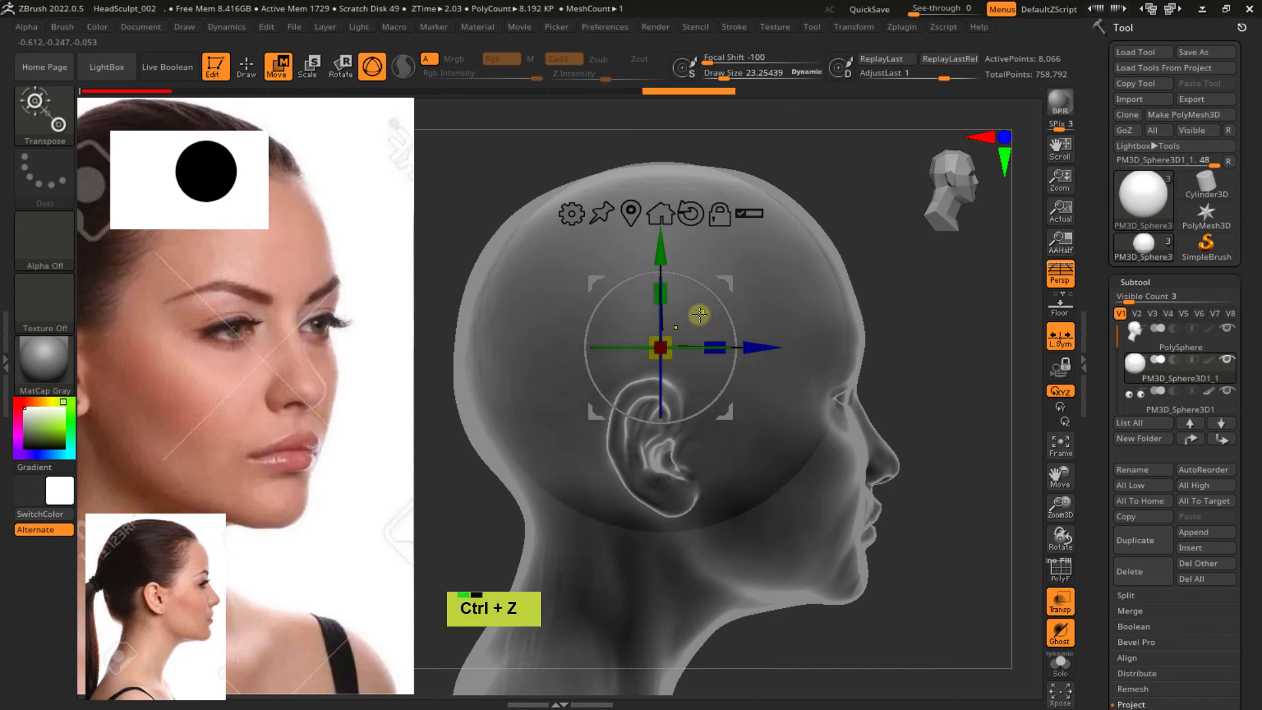
right_click_drag(699, 315, 684, 304)
left_click_drag(725, 288, 725, 241)
right_click_drag(738, 262, 697, 270, "shift")
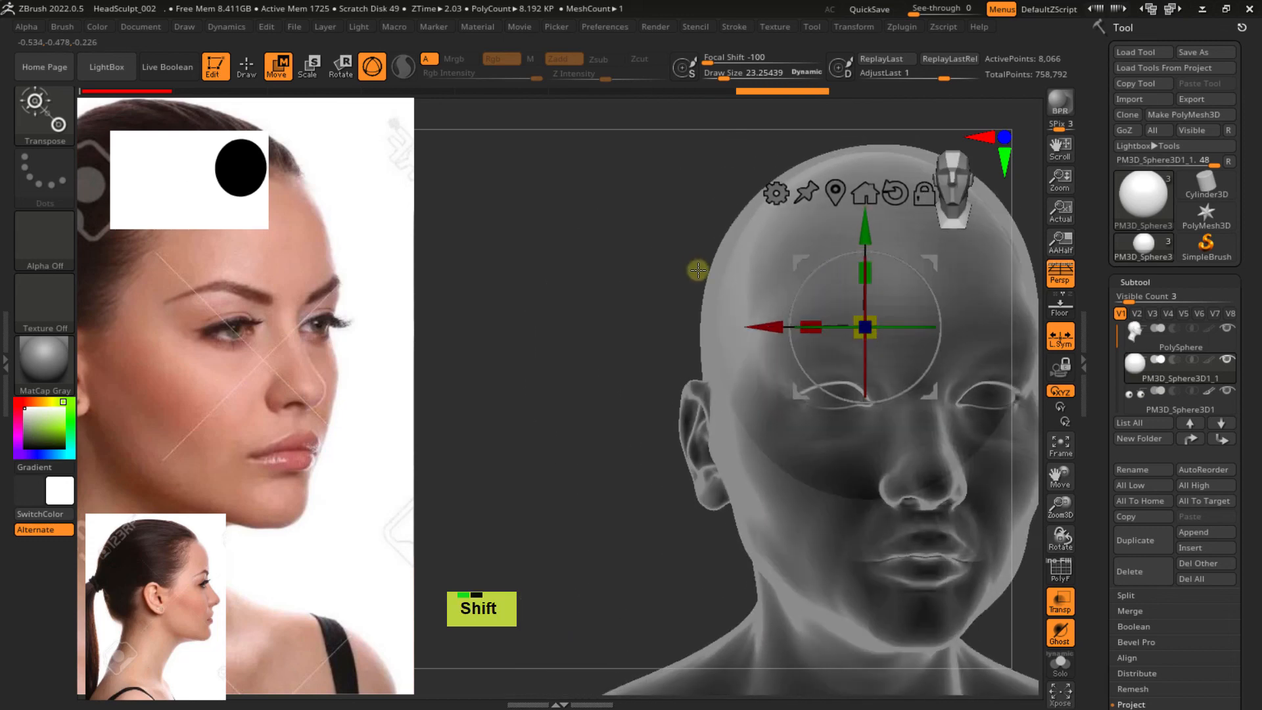
right_click_drag(792, 289, 638, 306, "alt")
left_click_drag(692, 339, 689, 338)
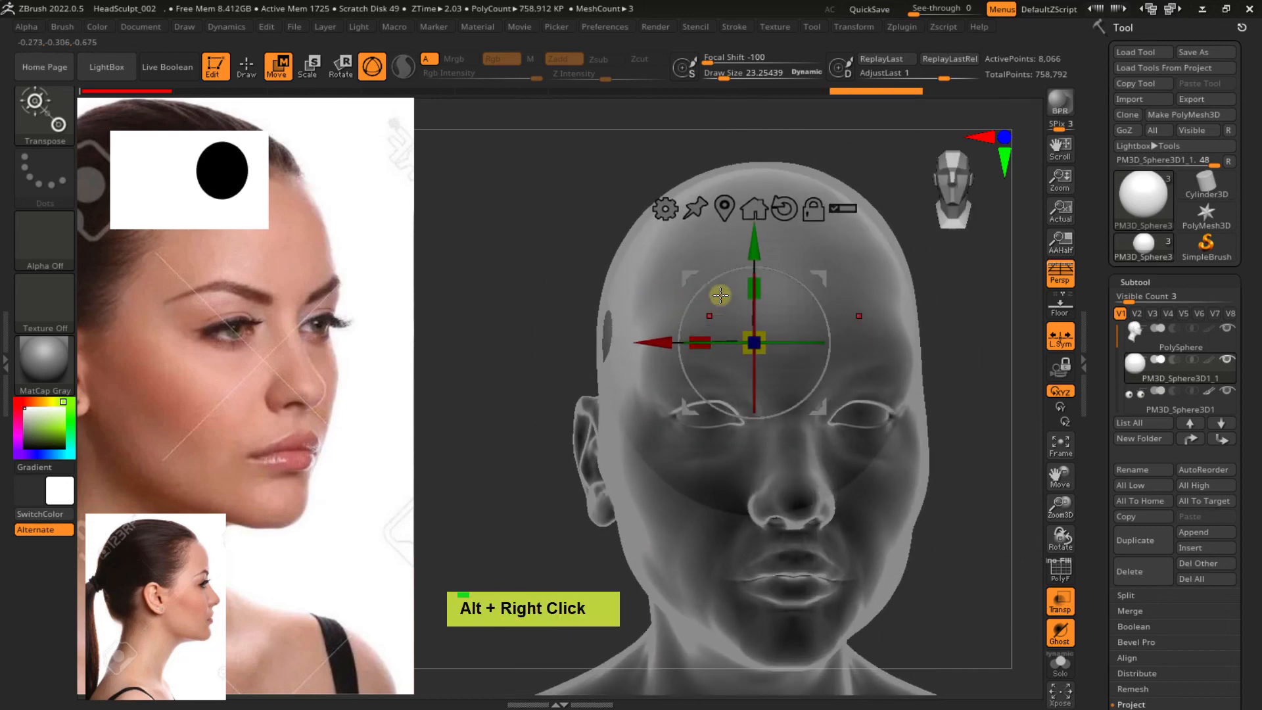
Flatten the sphere vertically and raise it slightly to sit in the upper part of the cranium
right_click_drag(733, 287, 855, 281)
right_click_drag(700, 276, 840, 317, "alt")
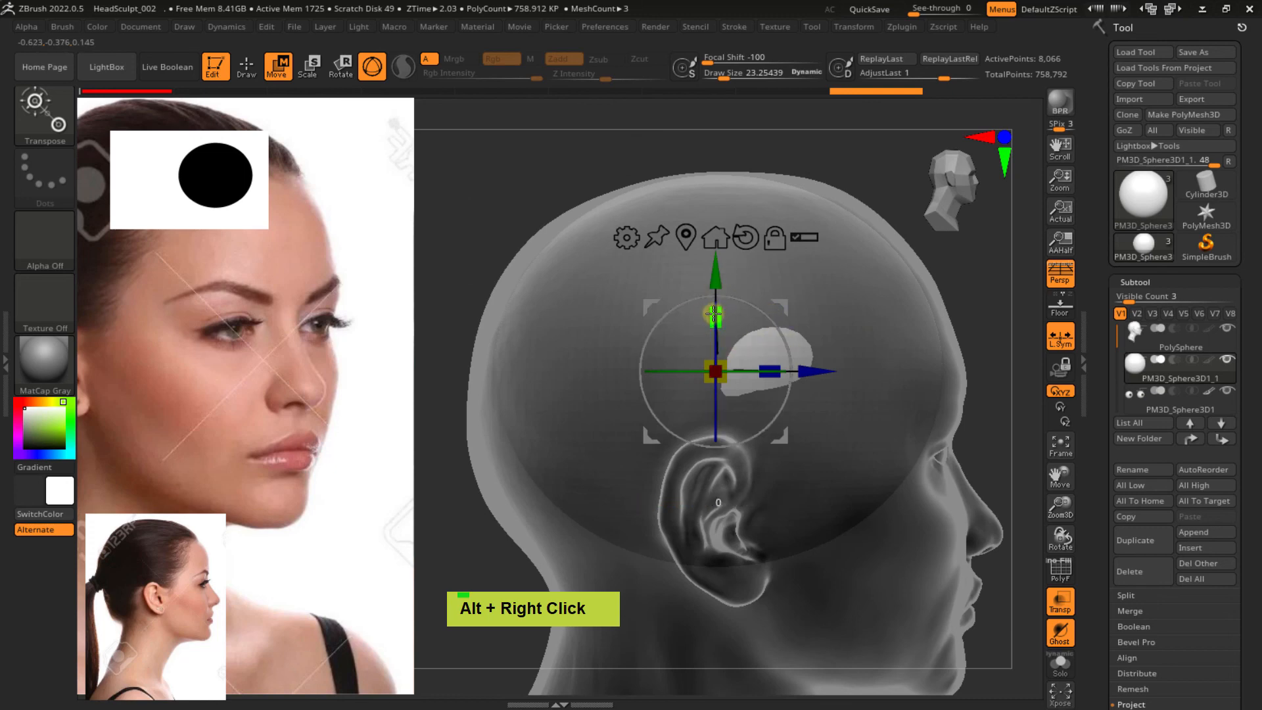
left_click_drag(713, 314, 779, 284)
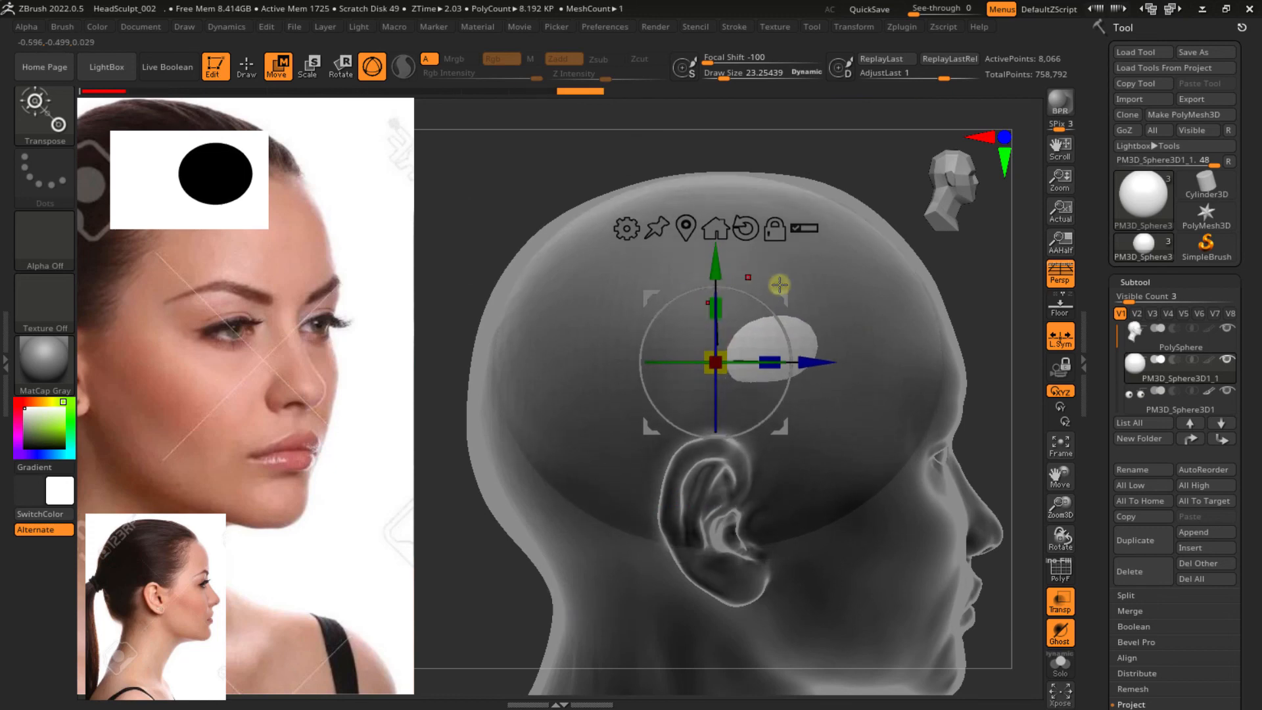
right_click_drag(779, 284, 839, 299)
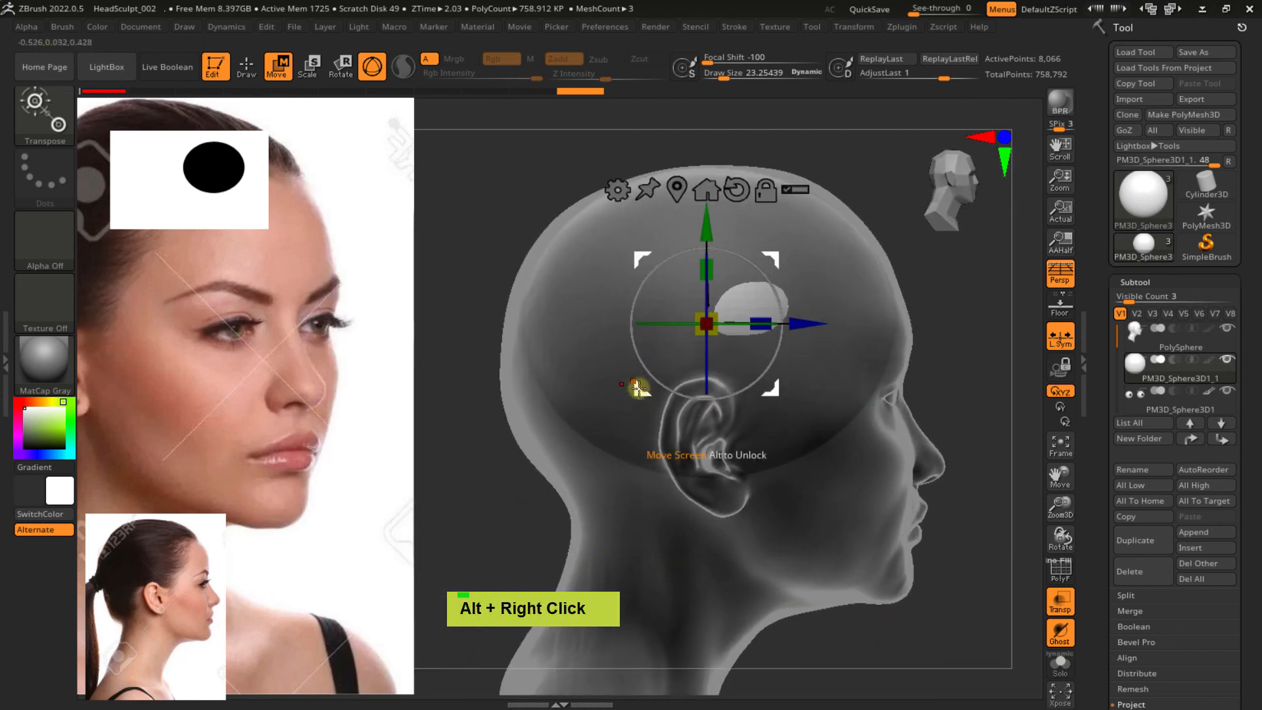
right_click_drag(647, 372, 706, 355, "ctrl")
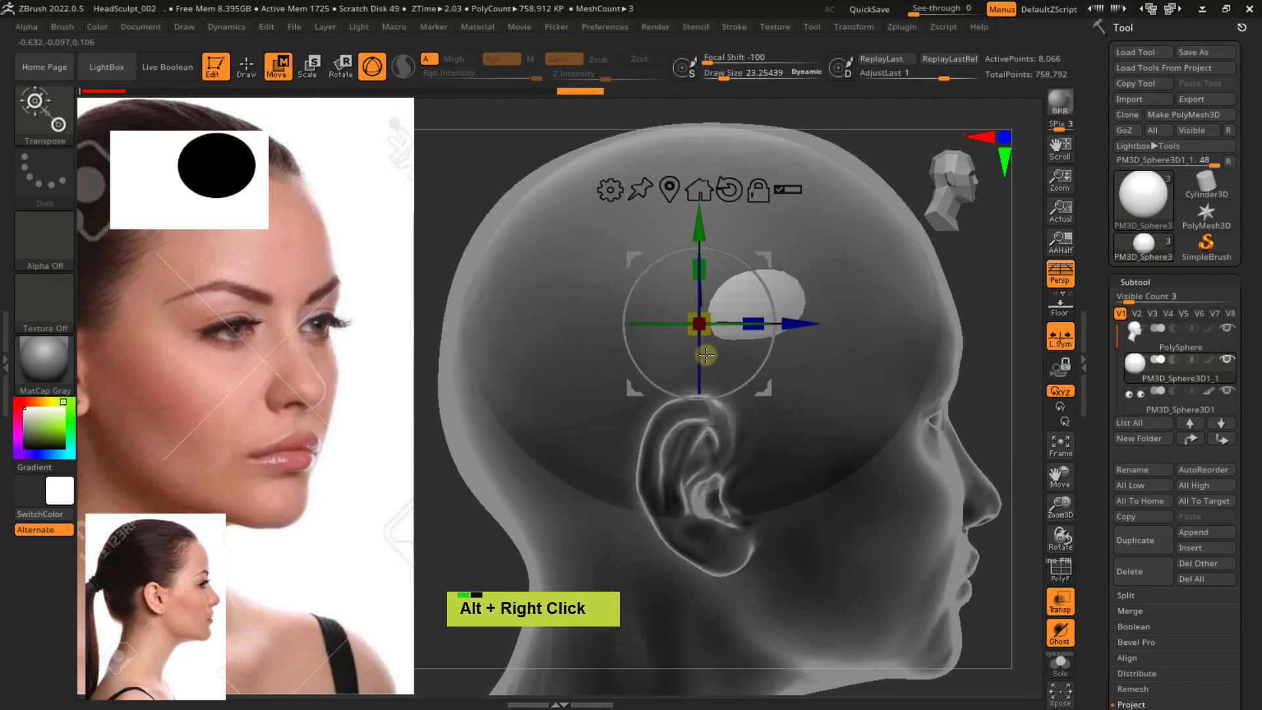
Pull the back and lower rear of the sphere out to the skull contour with the Move brush at a draw size of about 339
key("q")
right_click_drag(757, 319, 740, 315)
key("s")
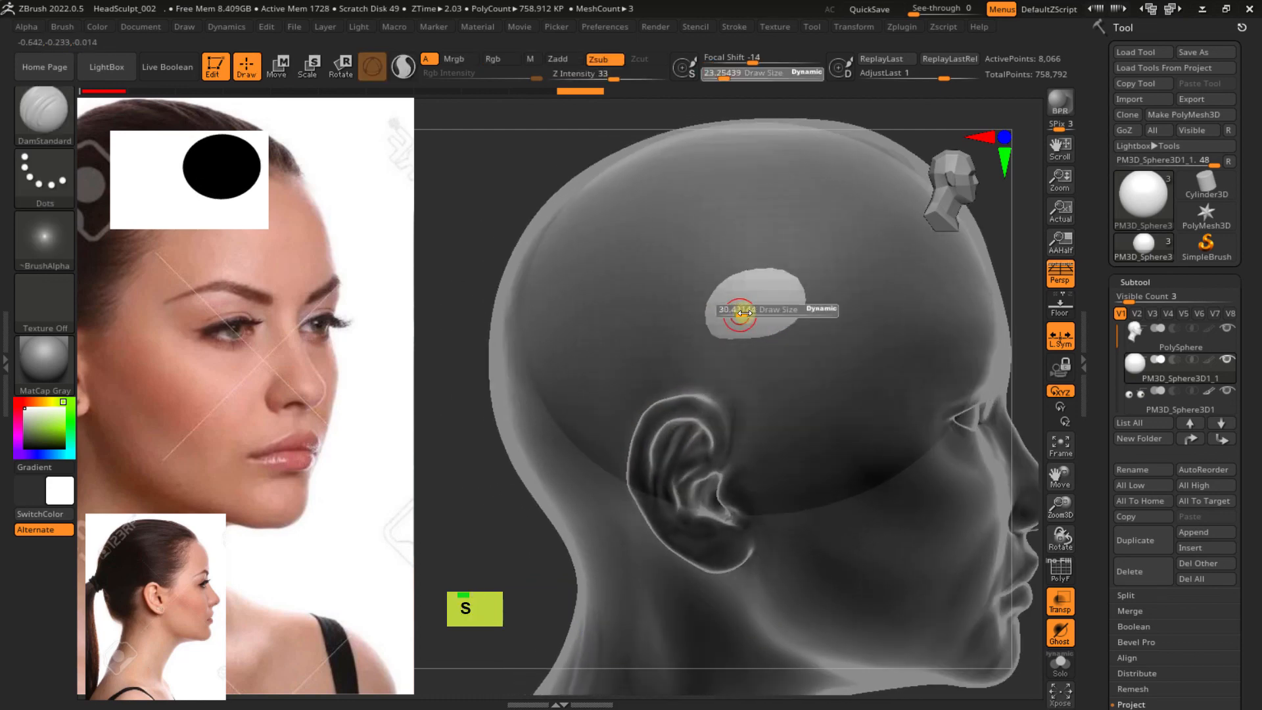
left_click_drag(744, 313, 782, 319)
key("b")
key("m")
key("v")
key("s")
right_click_drag(783, 318, 572, 395)
key("s")
double_click(544, 423)
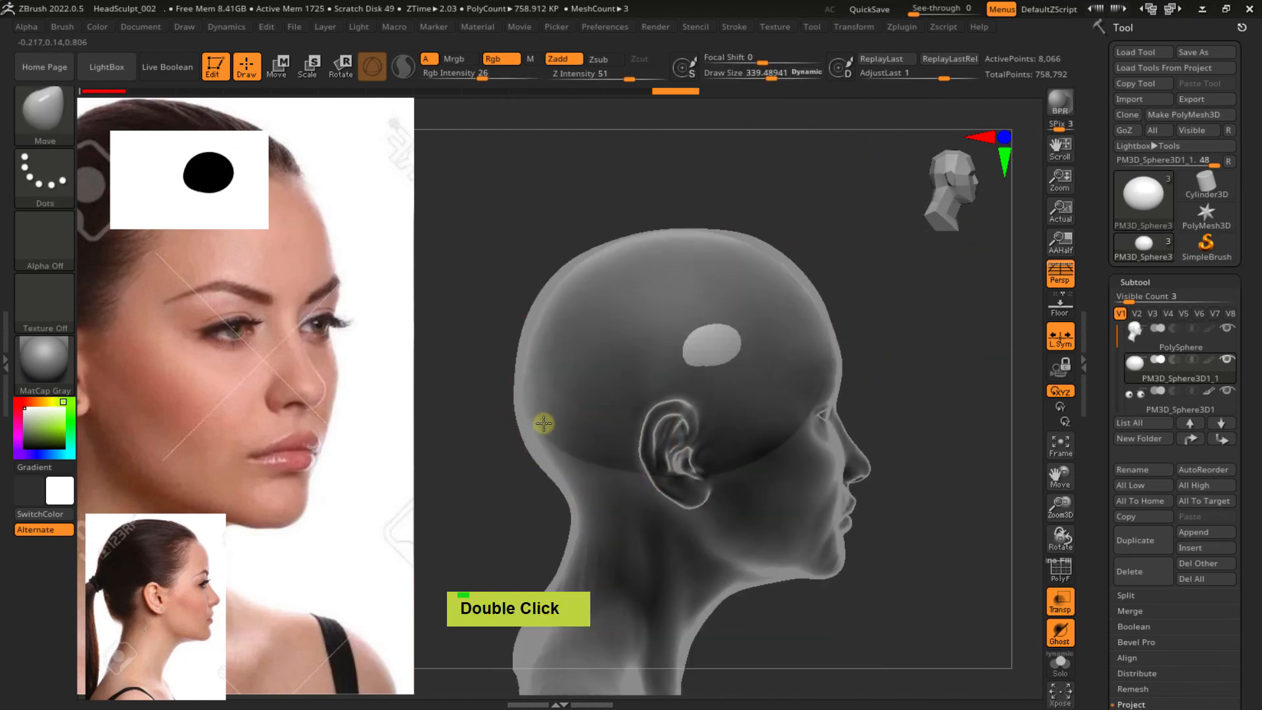
left_click_drag(549, 449, 538, 452)
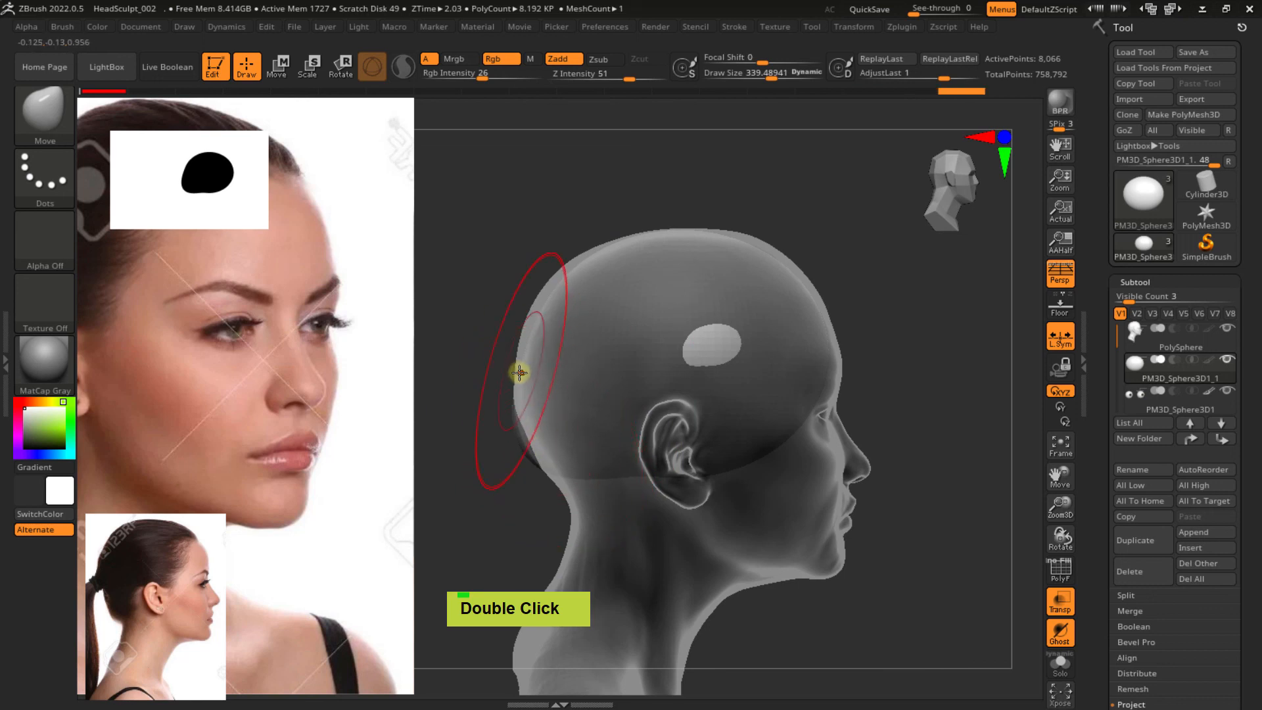
left_click_drag(522, 362, 520, 357)
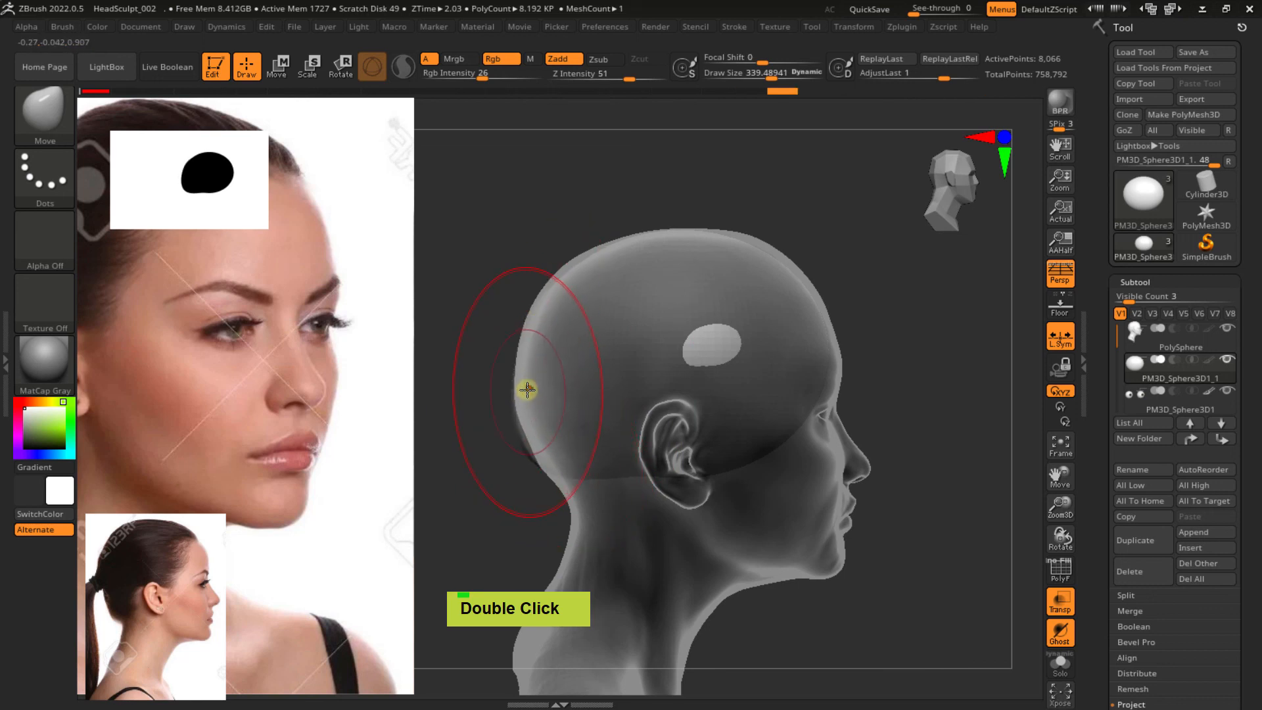
Fit the sphere's outline to the crown and forehead using the Move brush at a draw size of about 266
right_click_drag(637, 408, 606, 392, "shift")
key("s")
left_click_drag(621, 393, 630, 390)
right_click_drag(673, 369, 627, 362)
left_click_drag(659, 361, 693, 360)
right_click_drag(694, 360, 718, 362)
left_click_drag(687, 362, 678, 365, "alt")
right_click_drag(684, 367, 783, 368, "alt")
right_click_drag(782, 368, 760, 364, "shift")
right_click(762, 361)
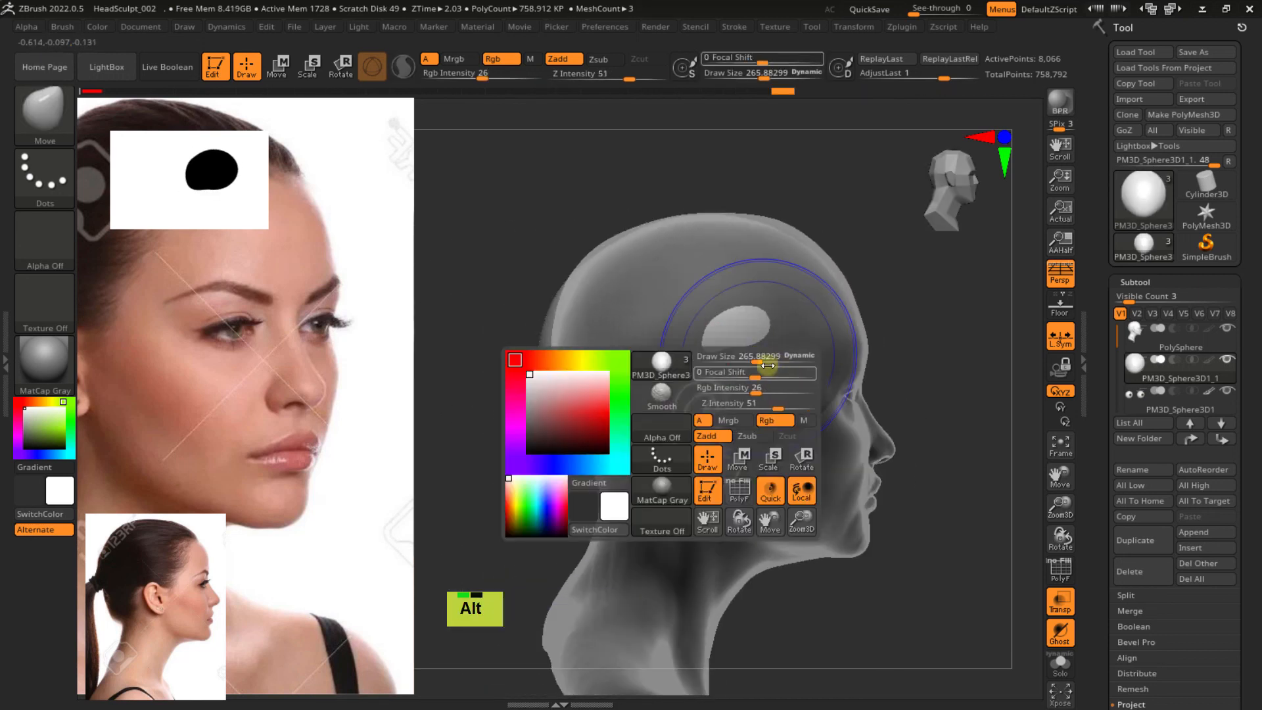
right_click(765, 360, "alt")
Lift the sphere's lower front edge above the face with the Move brush at a draw size of about 366 and turn transparency off
right_click_drag(834, 373, 735, 372, "alt")
key("s")
left_click_drag(736, 373, 801, 380)
mouse_move(752, 426)
left_mouse_down()
mouse_move(747, 403)
mouse_move(757, 408)
left_mouse_up()
key("s")
mouse_move(758, 405)
left_mouse_down()
mouse_move(751, 389)
mouse_move(726, 395)
left_mouse_up()
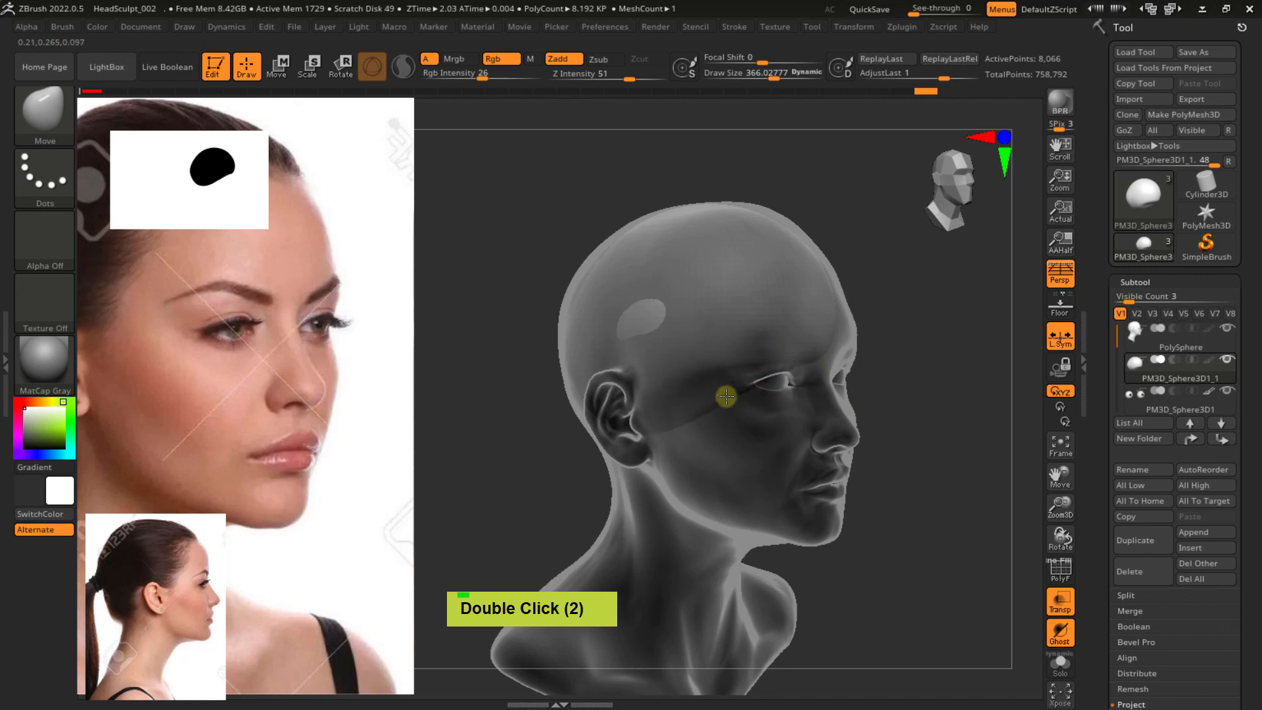
right_click_drag(693, 411, 761, 388)
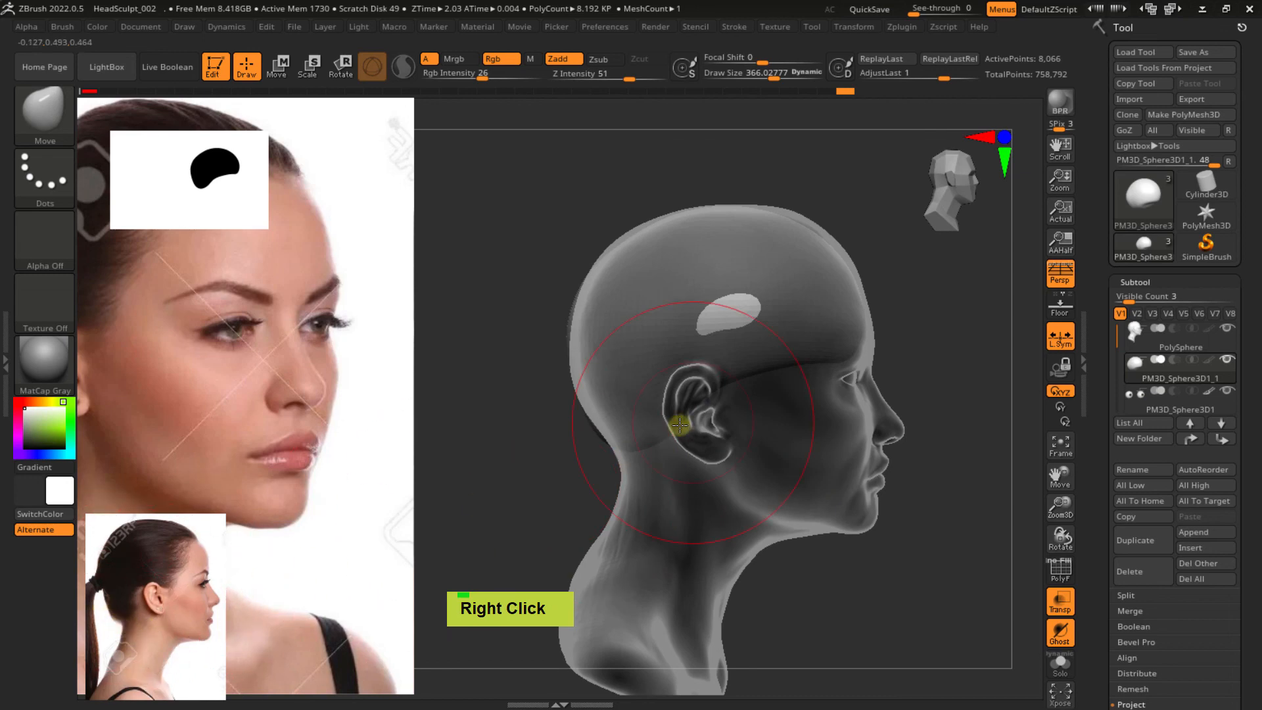
right_click_drag(685, 423, 748, 362)
right_click_drag(748, 361, 778, 338, "alt")
left_click(1061, 601)
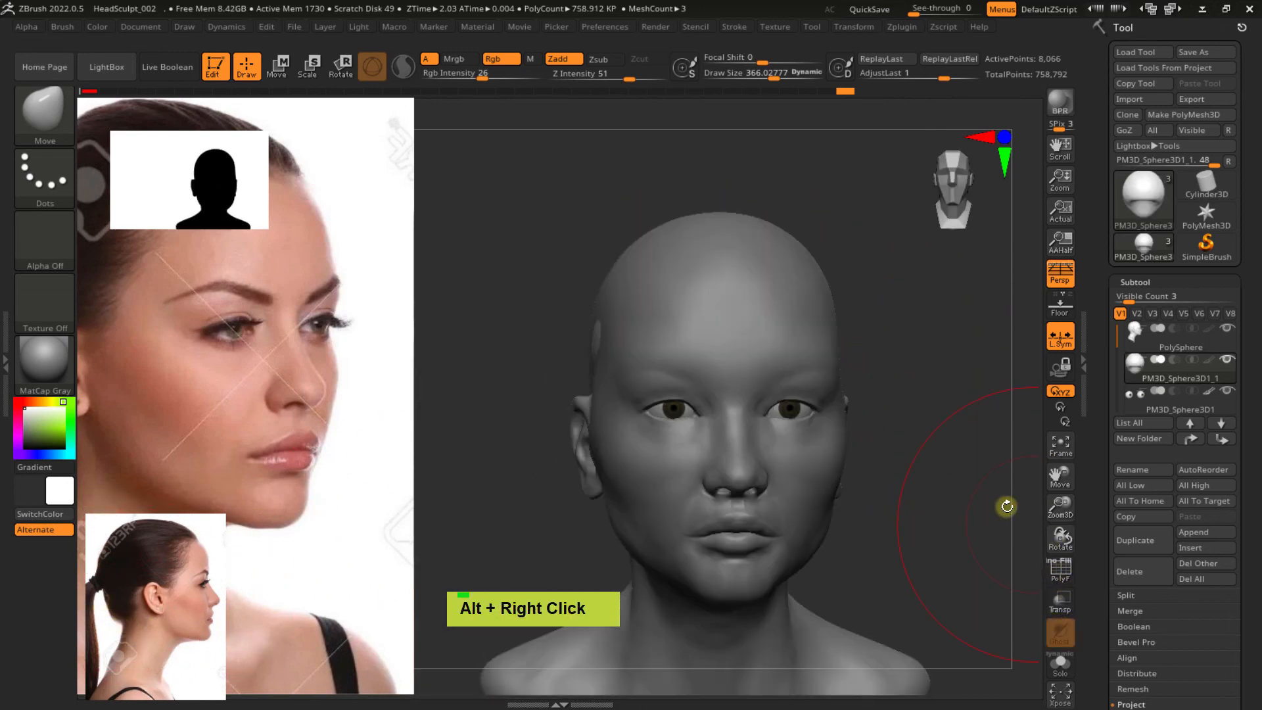
Build up hair volume on the side of the head above the ear with ClayBuildup strokes at a draw size of about 146
right_click_drag(1005, 506, 734, 311)
key("b")
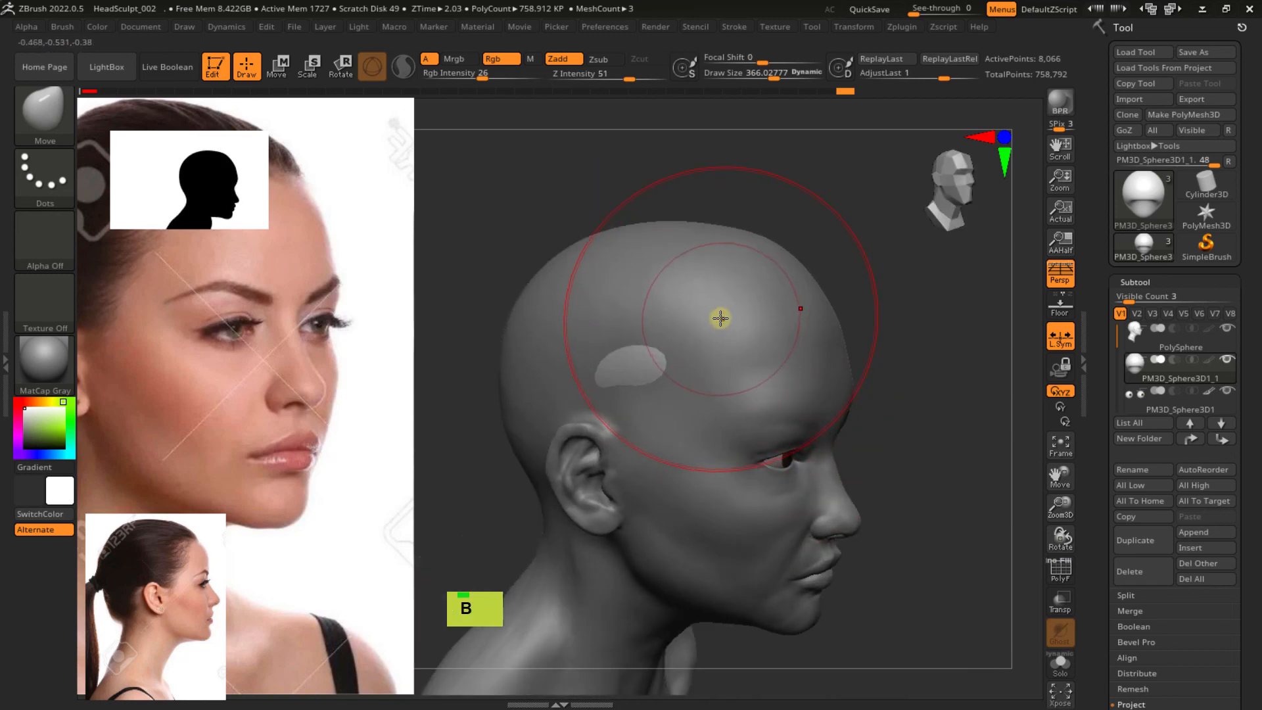
key("c")
key("b")
left_click_drag(686, 331, 655, 339)
double_click(602, 347)
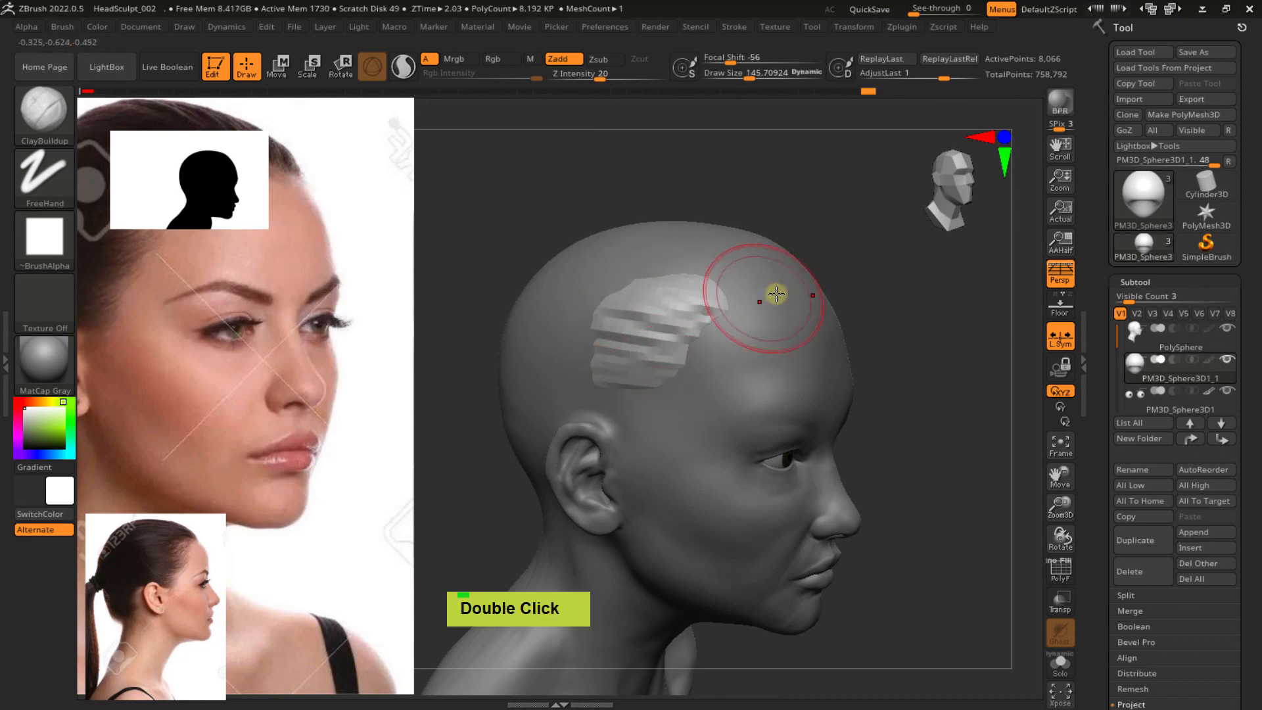
right_click_drag(776, 294, 742, 301)
double_click(645, 225)
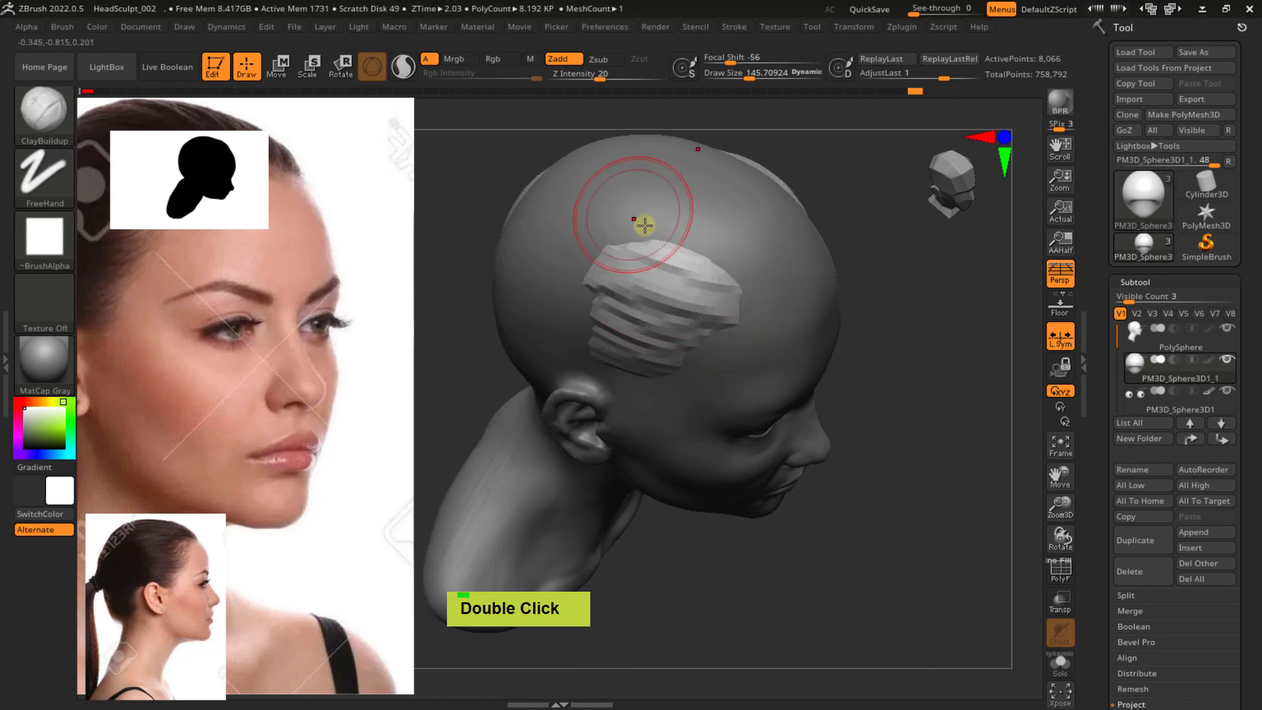
right_click_drag(747, 227, 858, 164)
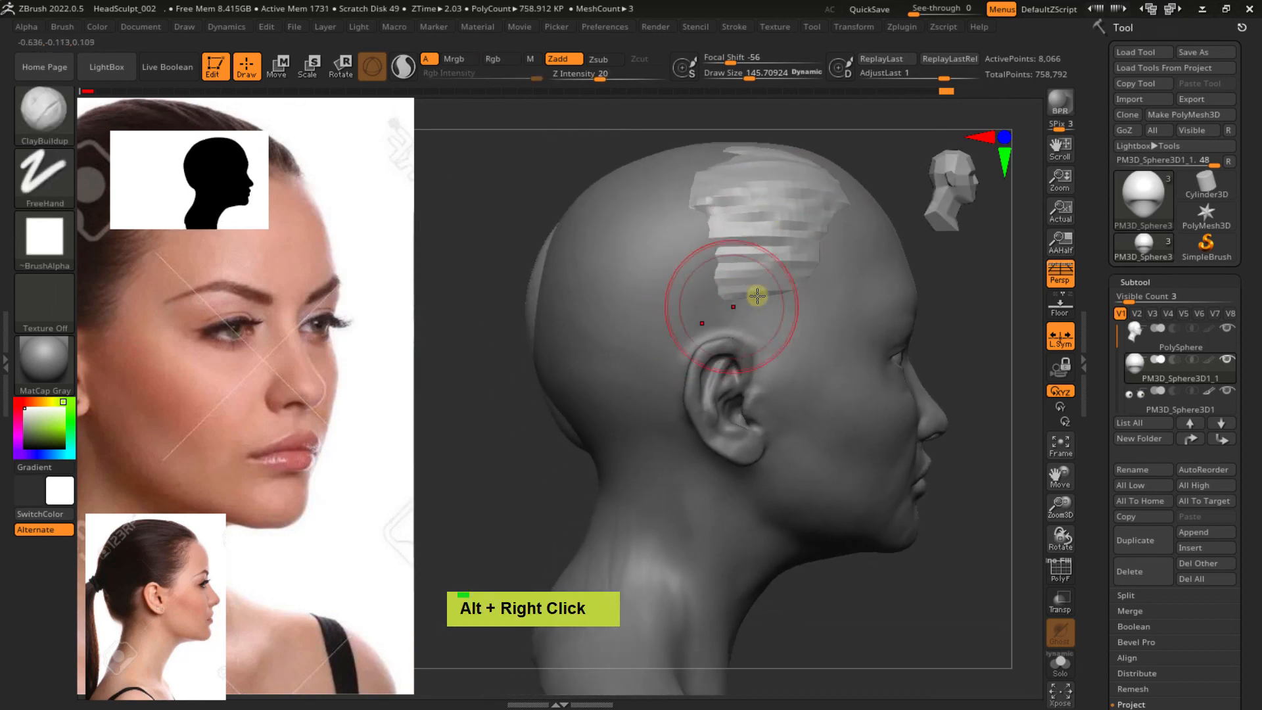
double_click(778, 326)
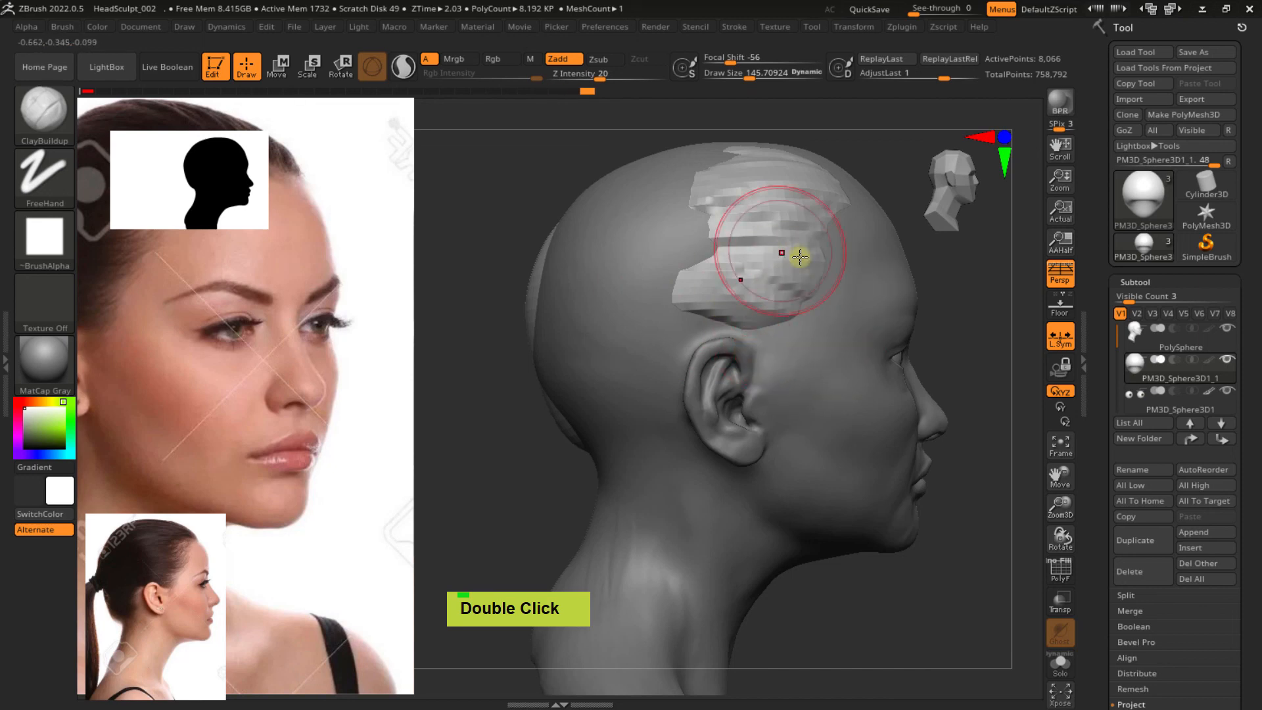
Extend the ClayBuildup hair mass forward over the top of the head and along the forehead hairline
right_click_drag(849, 219, 740, 337)
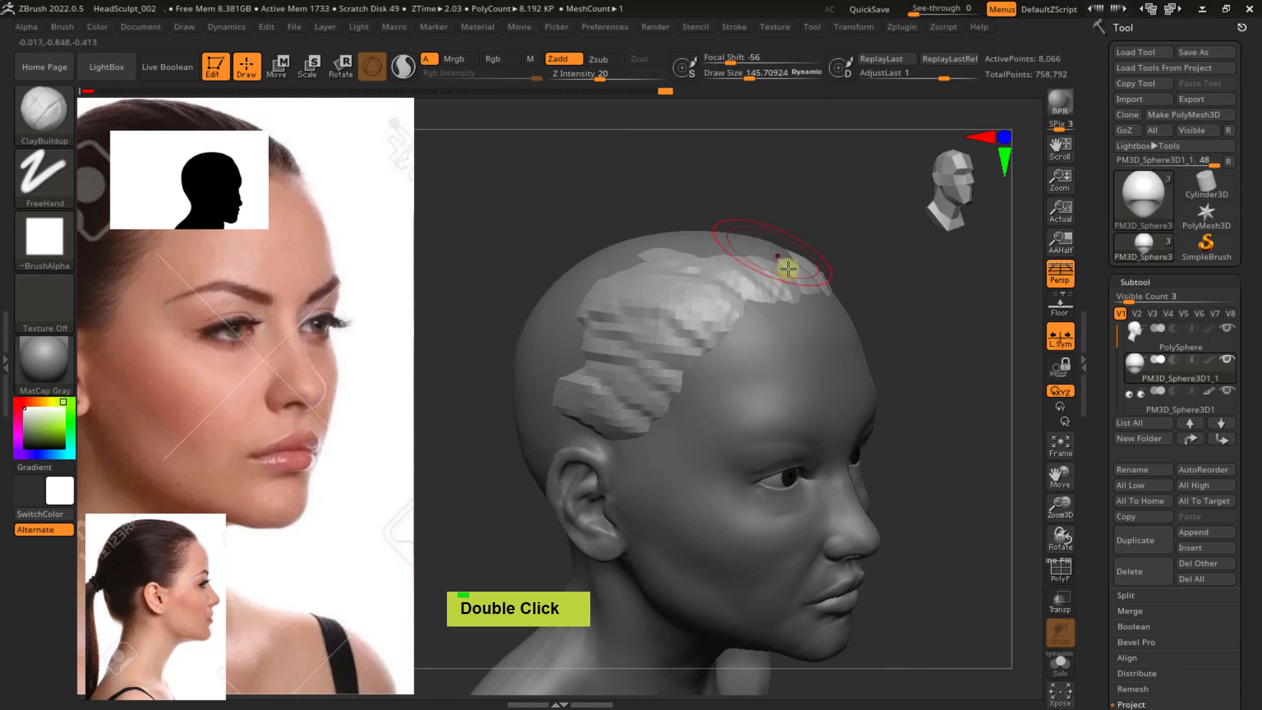
right_click_drag(800, 316, 774, 322)
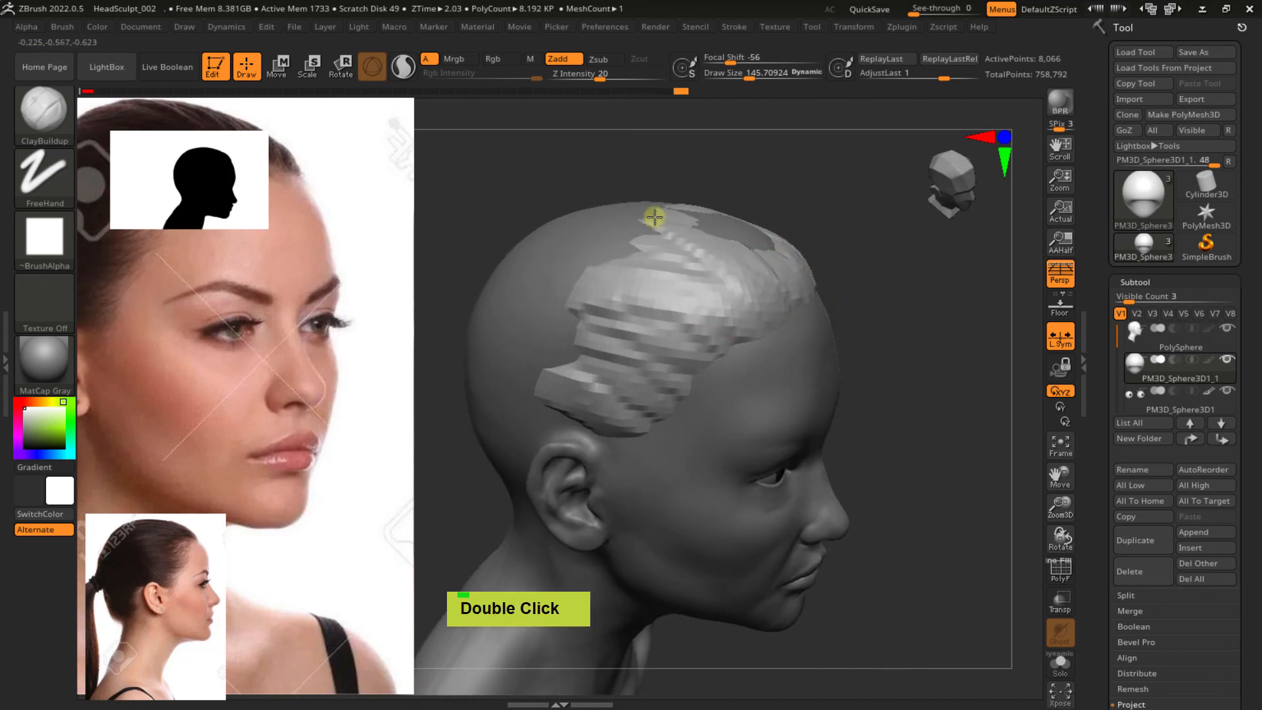
left_click_drag(708, 207, 698, 215)
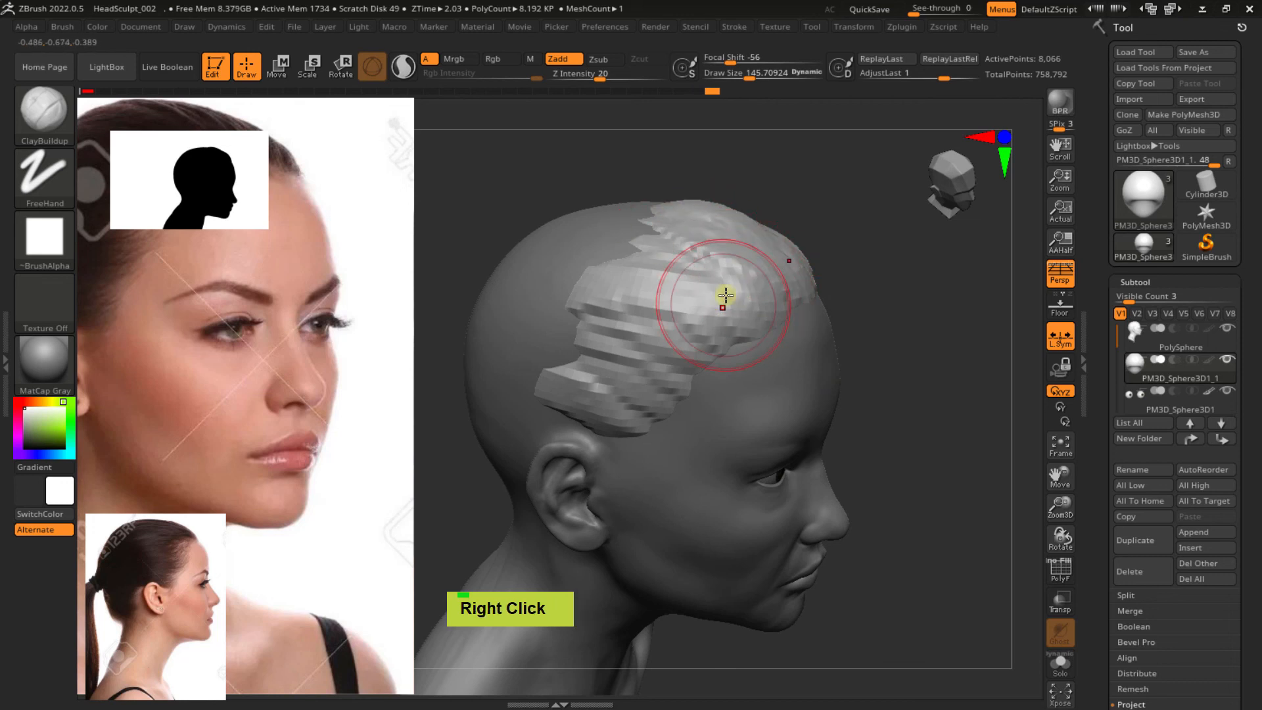
right_click_drag(724, 296, 789, 321)
left_click_drag(819, 328, 803, 296)
Fill in the hair mass along the temple hairline on the opposite side of the head
right_click_drag(812, 308, 738, 294, "ctrl")
right_click_drag(739, 293, 677, 322)
right_click_drag(756, 319, 664, 316, "alt")
mouse_move(788, 344)
right_mouse_down("ctrl")
mouse_move(807, 349)
mouse_move(744, 335)
right_mouse_up("ctrl")
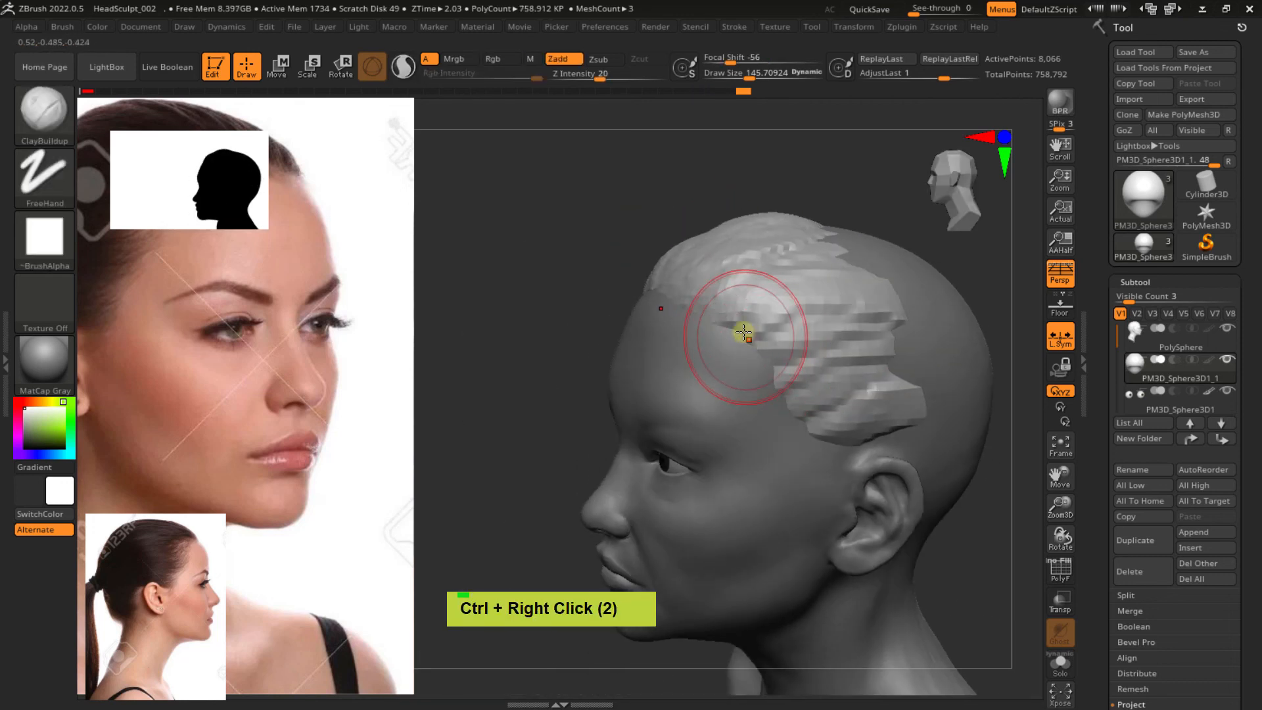
mouse_move(802, 332)
left_mouse_down()
mouse_move(851, 305)
mouse_move(822, 355)
mouse_move(837, 375)
mouse_move(800, 397)
mouse_move(811, 385)
left_mouse_up()
Build the hair down in front of the ear with ClayBuildup strokes at a draw size of about 104
mouse_move(811, 385)
right_mouse_down("alt")
mouse_move(817, 353)
mouse_move(839, 423)
right_mouse_up("alt")
key("s")
left_click_drag(851, 431, 830, 433)
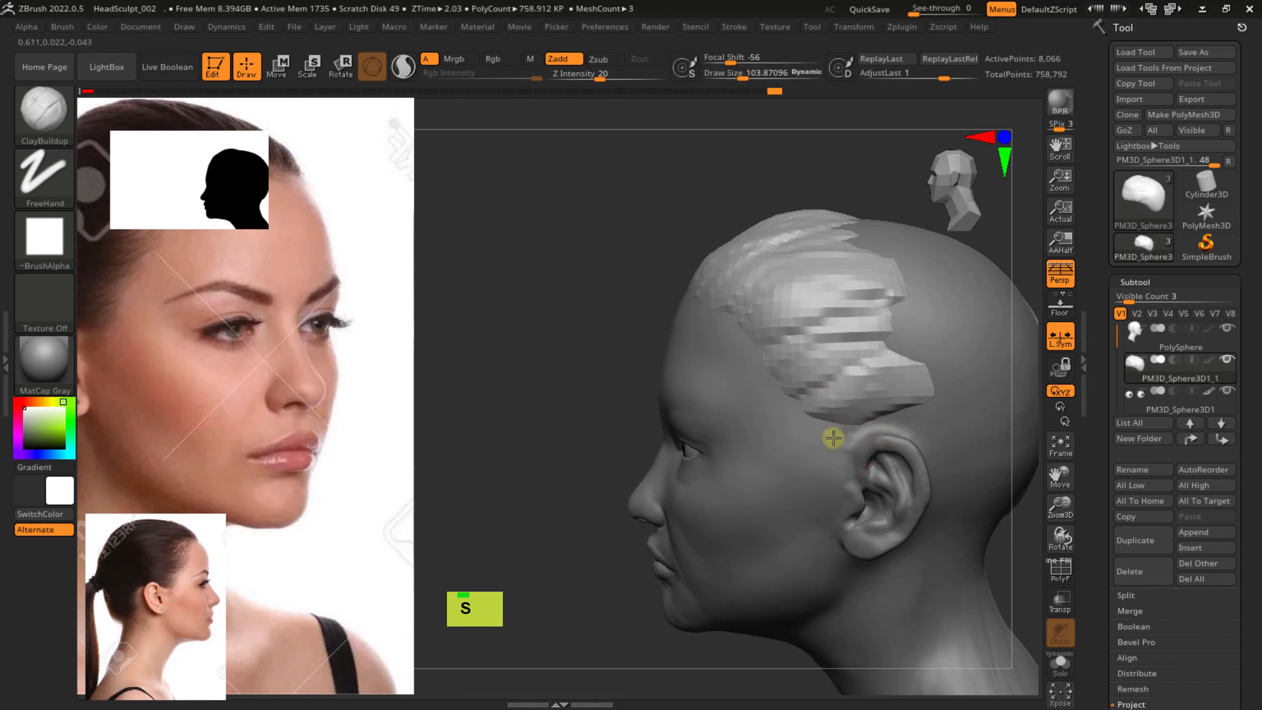
double_click(854, 426)
right_click_drag(844, 444, 788, 412, "alt")
double_click(781, 393)
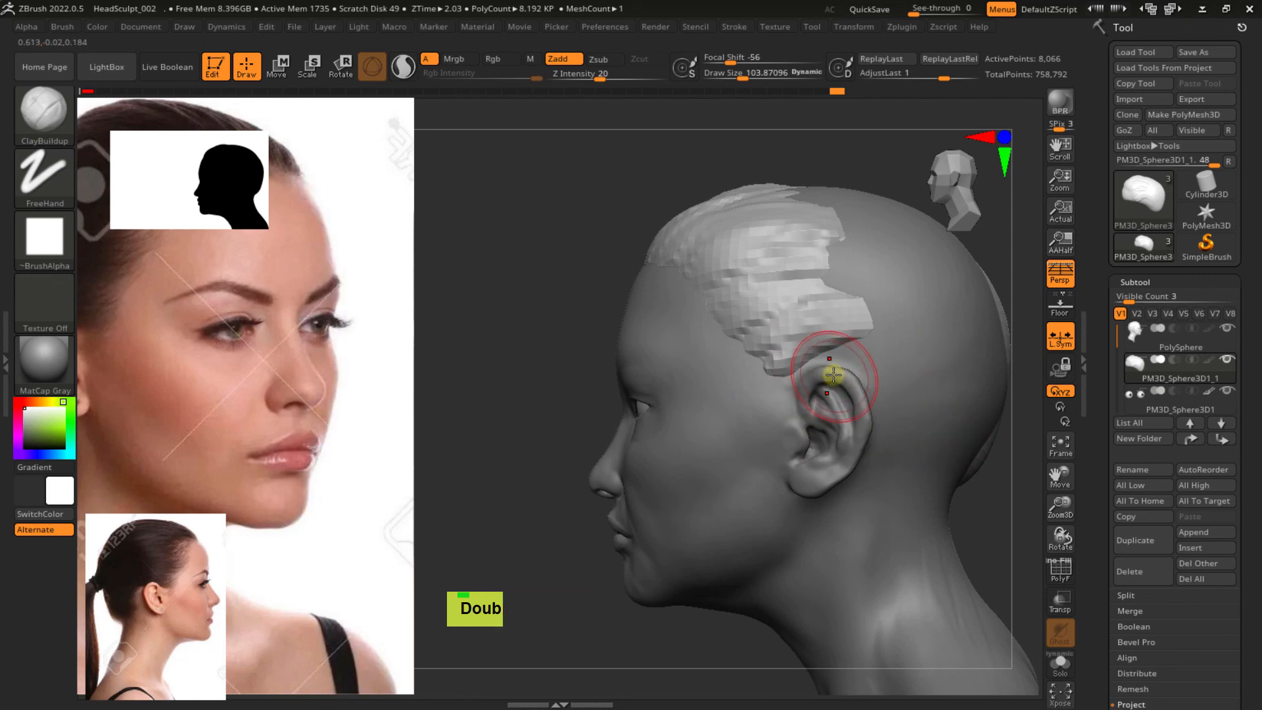
Pull the hair's tip down in front of the ear into a sideburn with the Move brush, ending at a draw size of about 182
key("b")
key("m")
key("v")
key("s")
mouse_move(814, 391)
left_mouse_down()
mouse_move(829, 397)
mouse_move(789, 424)
left_mouse_up()
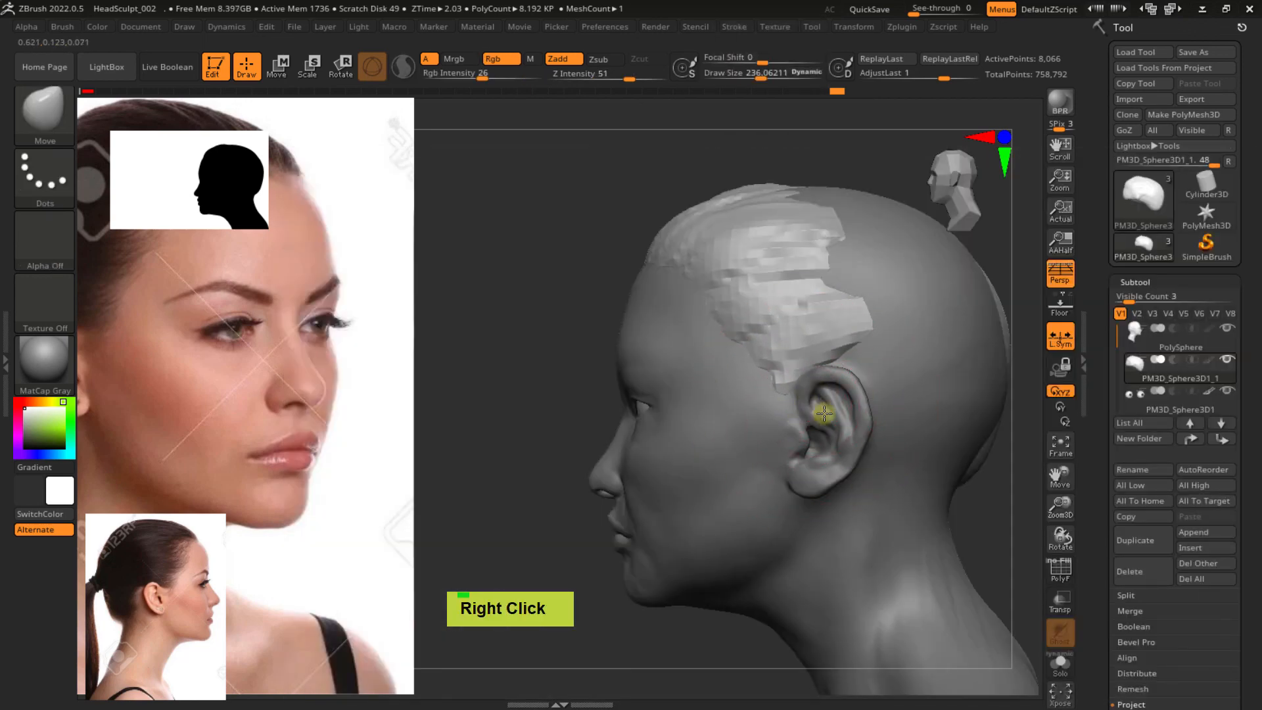
right_click_drag(789, 424, 784, 403)
key("s")
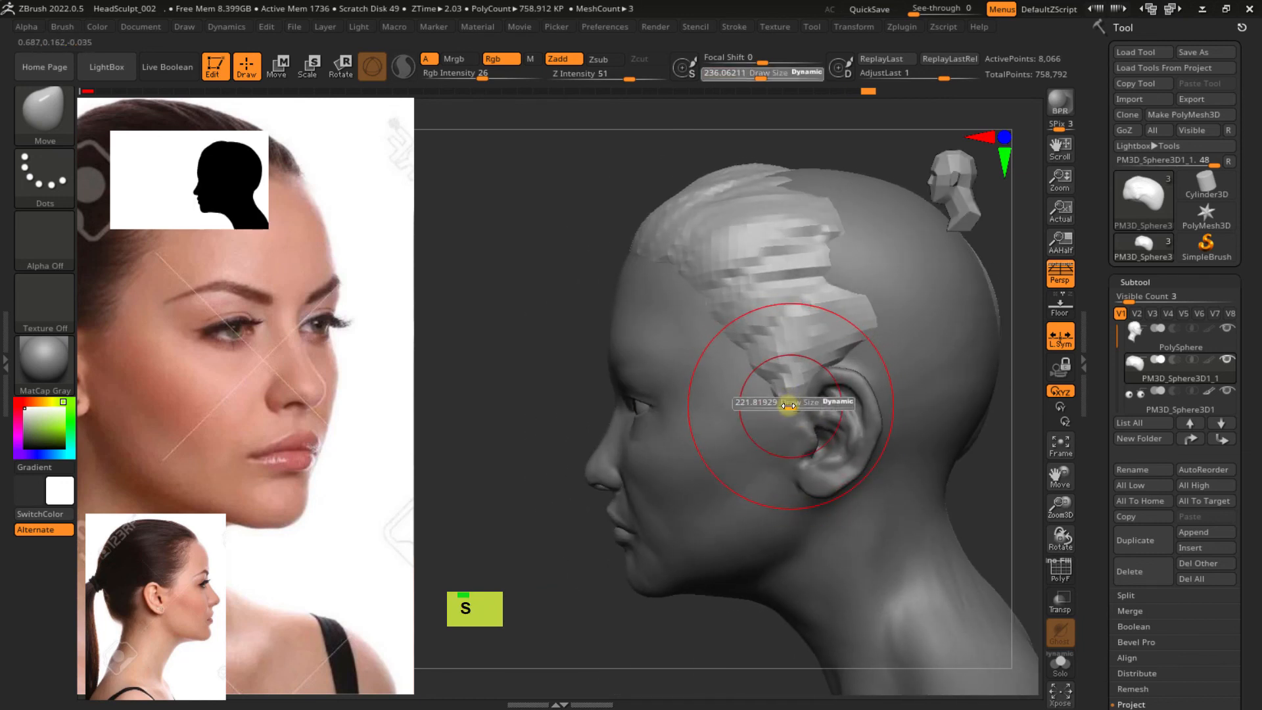
left_click_drag(788, 405, 781, 403)
double_click(781, 404)
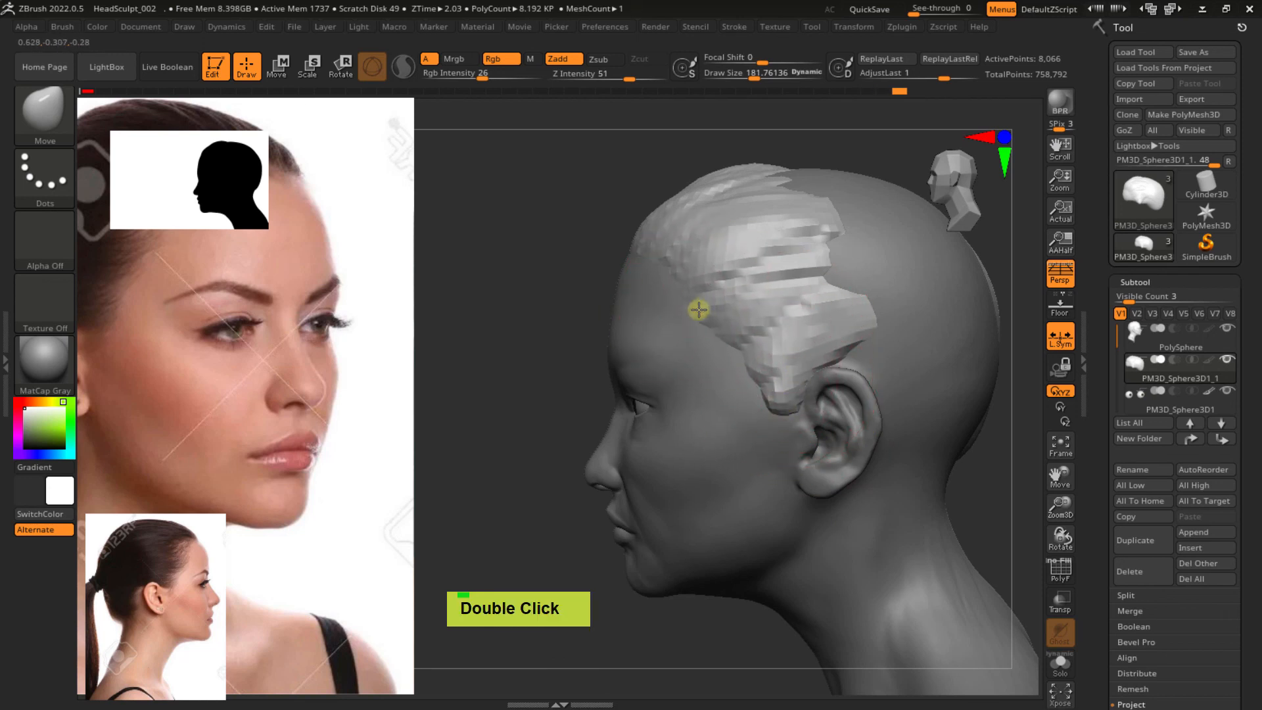
Build up the hair mass over the side and upper back of the head with ClayBuildup at a draw size of about 243
right_click_drag(696, 312, 809, 337)
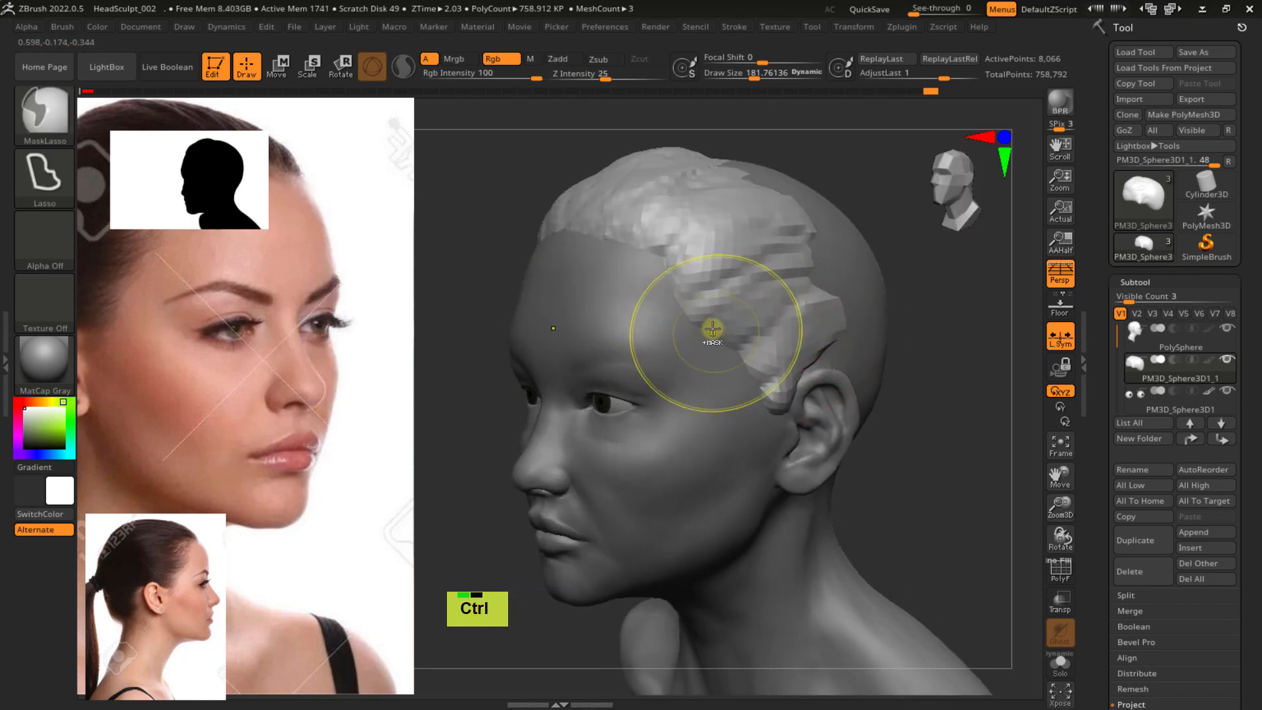
mouse_move(710, 327)
right_mouse_down("ctrl")
mouse_move(694, 295)
mouse_move(726, 283)
mouse_move(730, 293)
mouse_move(679, 270)
mouse_move(740, 299)
right_mouse_up("ctrl")
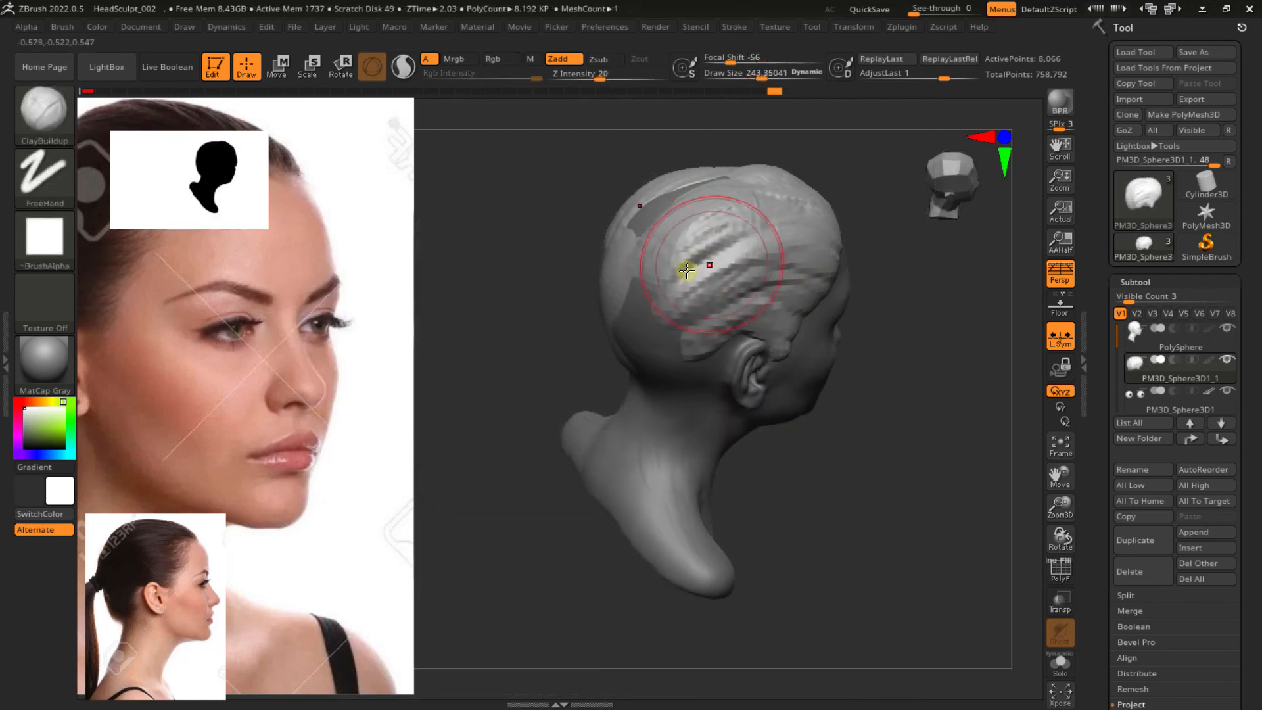
double_click(674, 268)
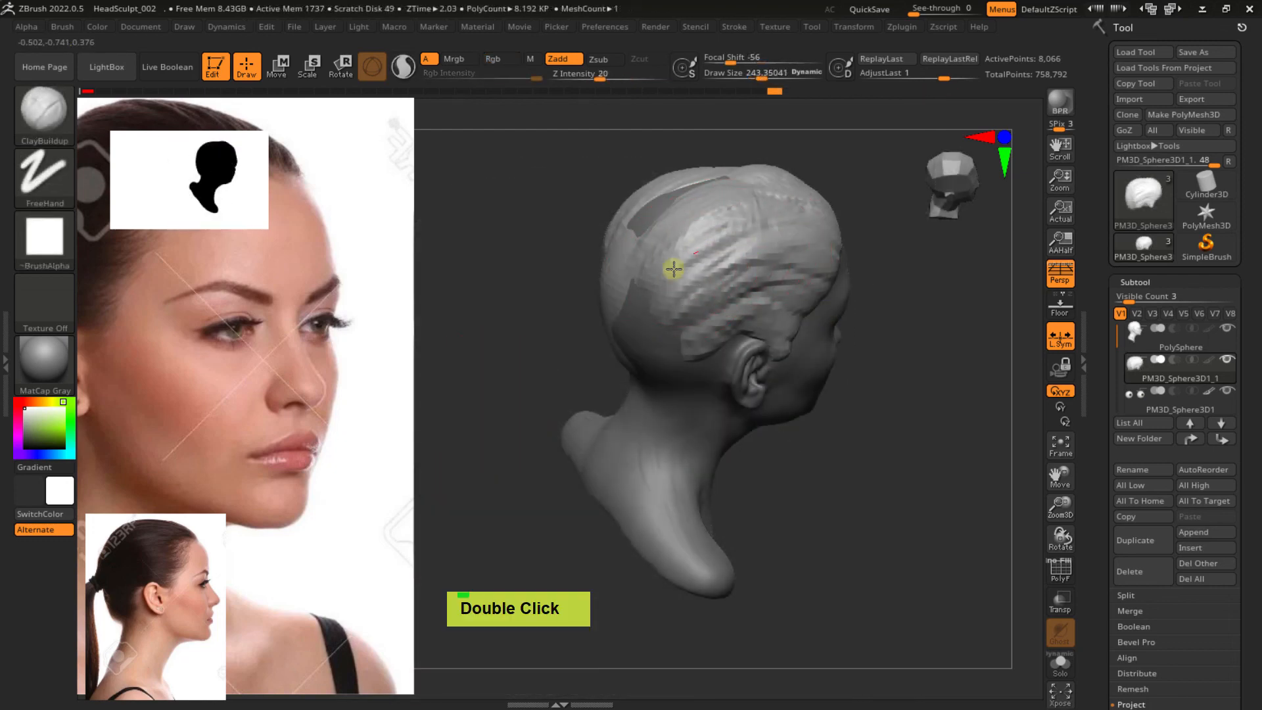
mouse_move(684, 217)
right_mouse_down()
mouse_move(668, 282)
mouse_move(679, 197)
mouse_move(721, 167)
right_mouse_up()
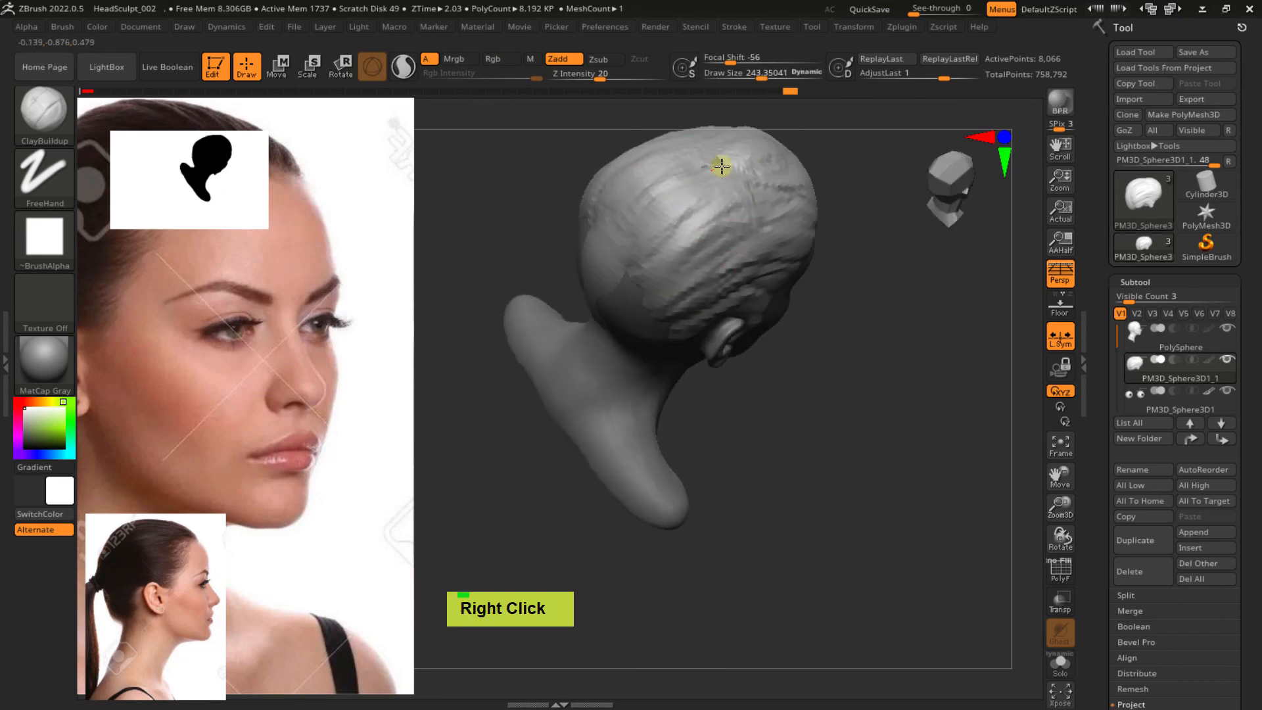
right_click_drag(649, 271, 663, 305)
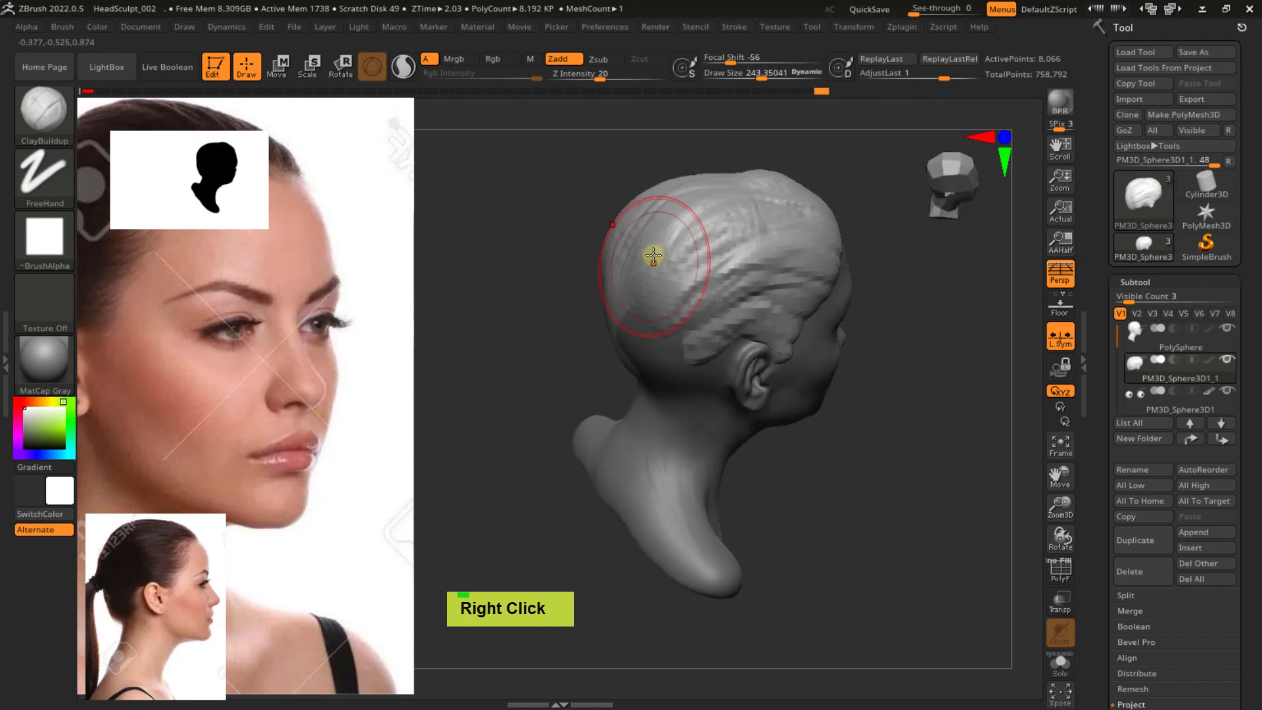
Extend the ClayBuildup hair mass behind the ear, down to the nape hairline and across the crown
double_click(644, 341)
mouse_move(669, 369)
right_mouse_down()
mouse_move(655, 324)
mouse_move(654, 396)
right_mouse_up()
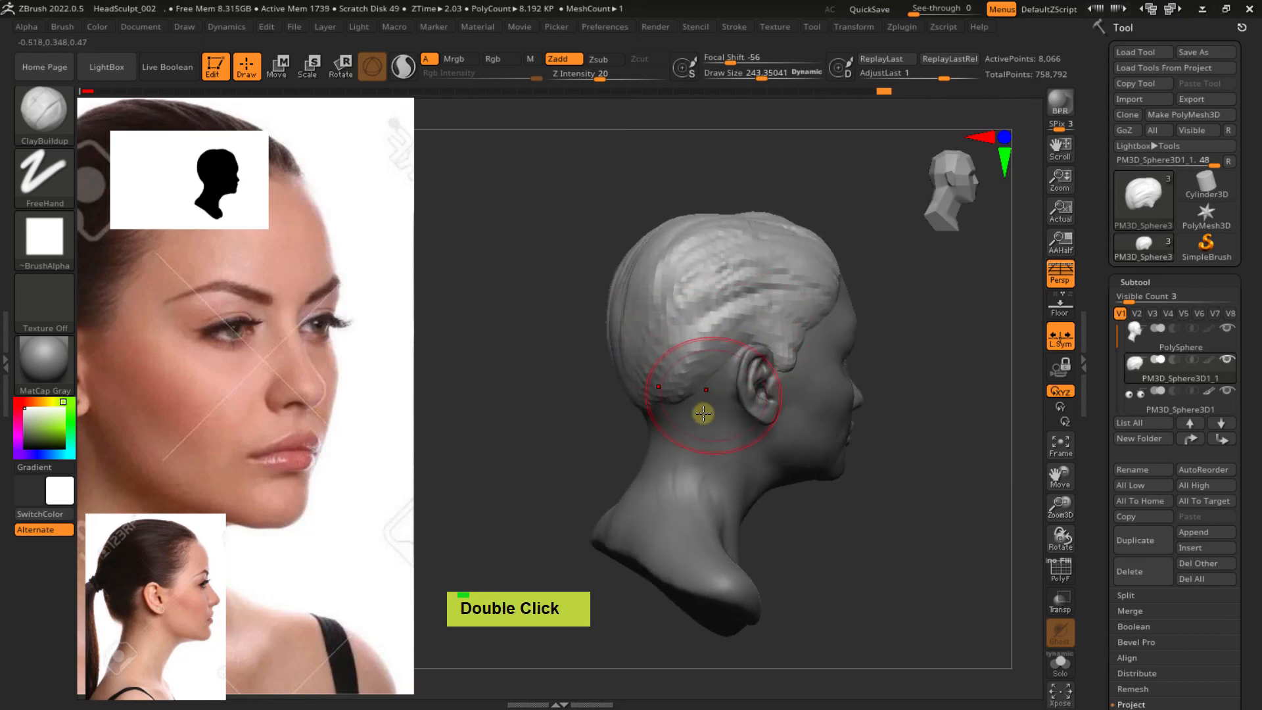
mouse_move(708, 402)
right_mouse_down()
mouse_move(665, 403)
mouse_move(728, 368)
mouse_move(716, 349)
mouse_move(761, 345)
mouse_move(700, 419)
right_mouse_up()
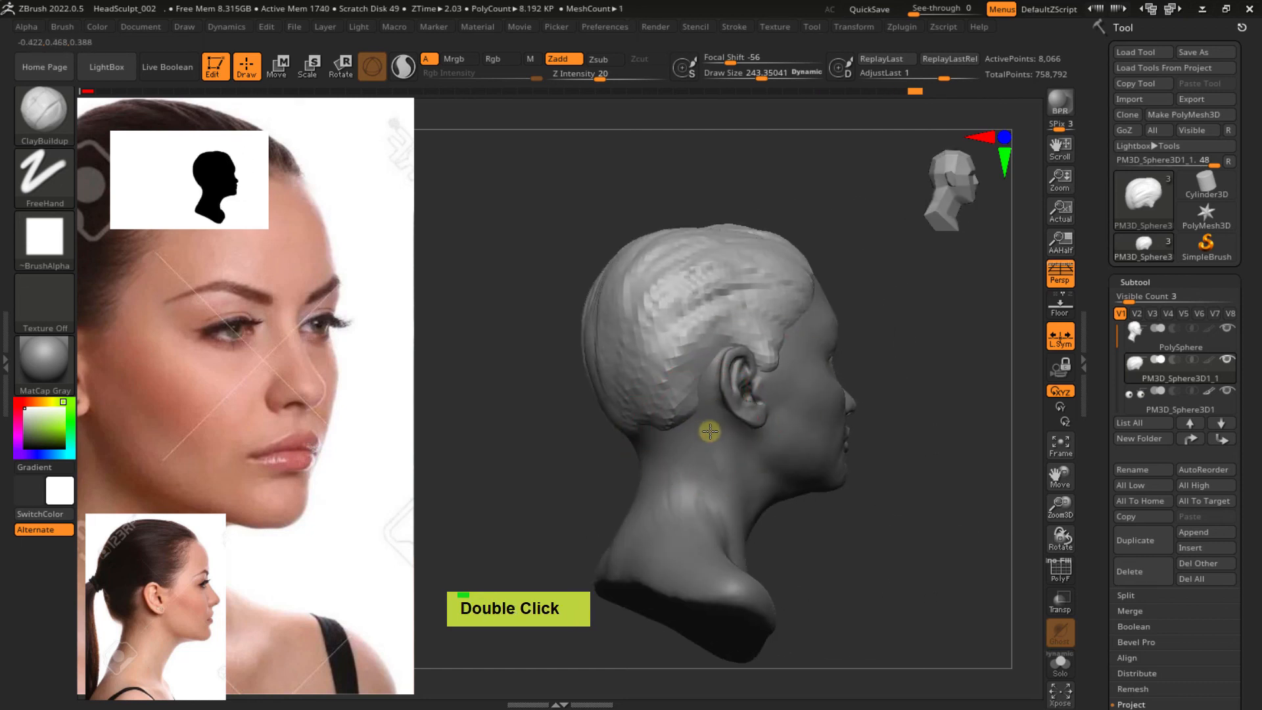
right_click_drag(723, 407, 663, 440)
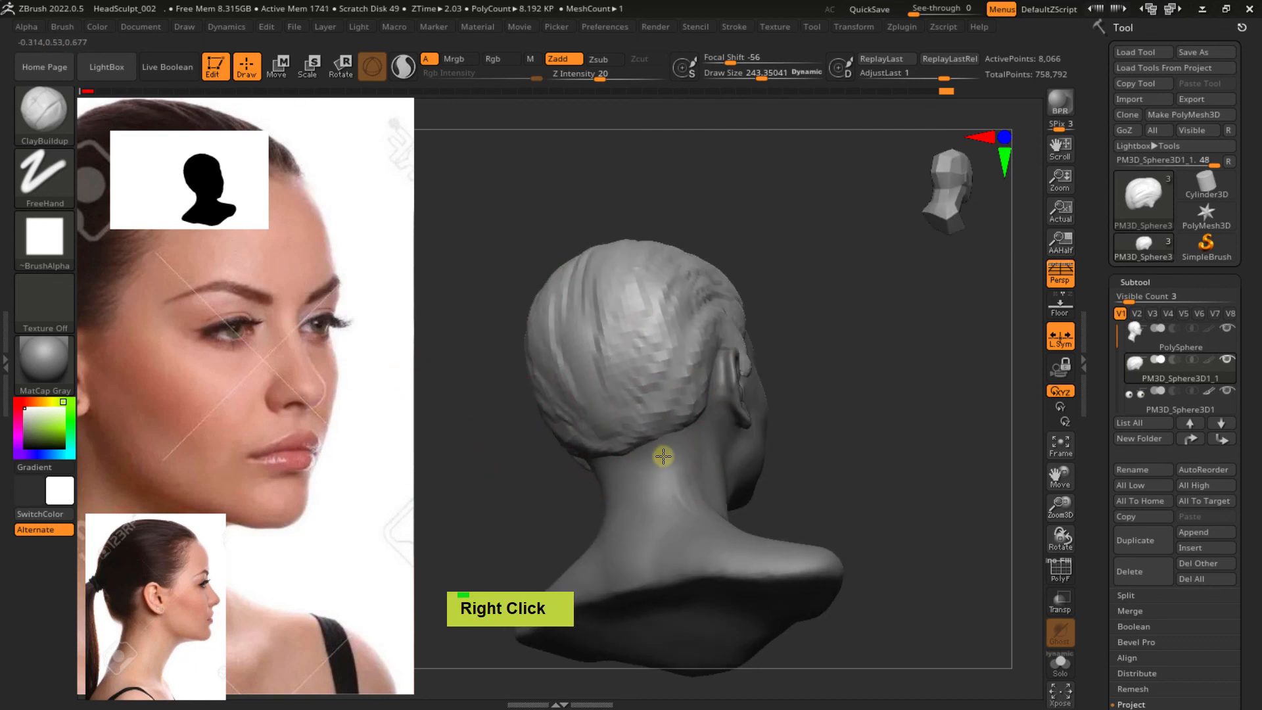
mouse_move(679, 460)
right_mouse_down()
mouse_move(618, 411)
mouse_move(665, 380)
mouse_move(741, 274)
mouse_move(736, 322)
mouse_move(701, 331)
mouse_move(726, 367)
mouse_move(742, 341)
mouse_move(625, 310)
right_mouse_up()
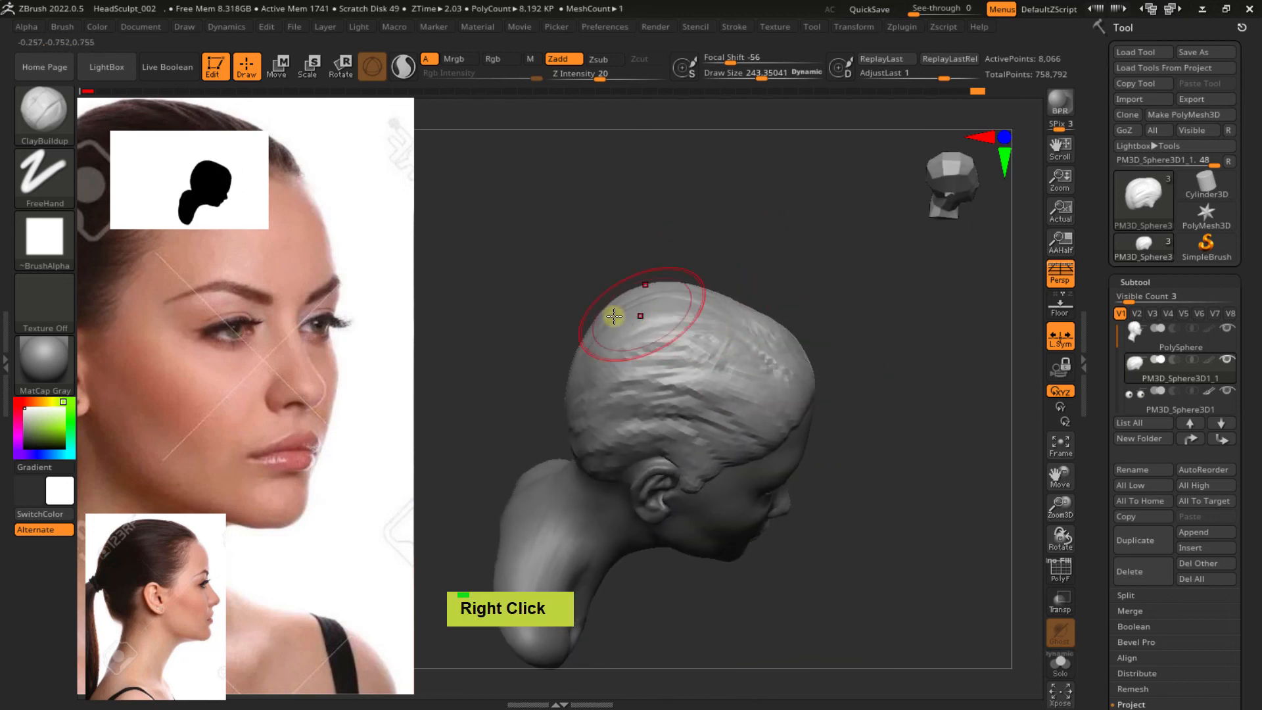
double_click(600, 334)
Reshape the hair silhouette at the crown and top of the head with the Move brush at a draw size of about 297
key("b")
key("m")
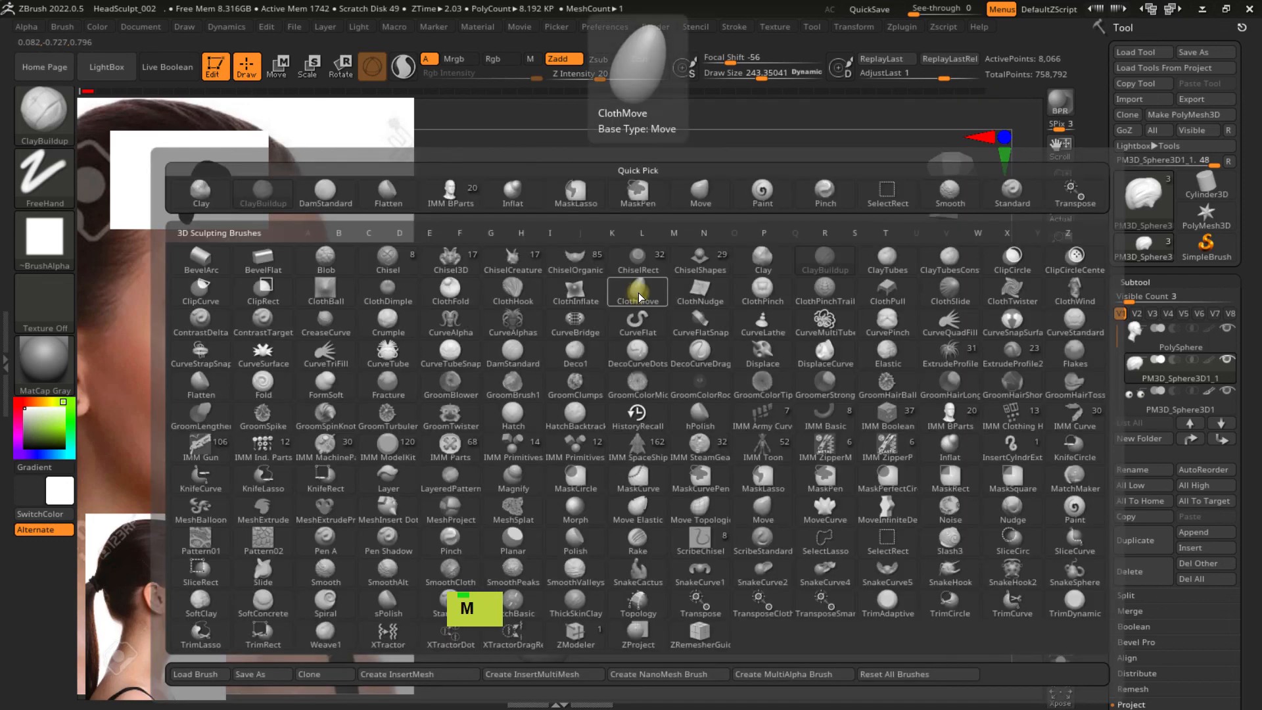
key("v")
key("s")
double_click(587, 334)
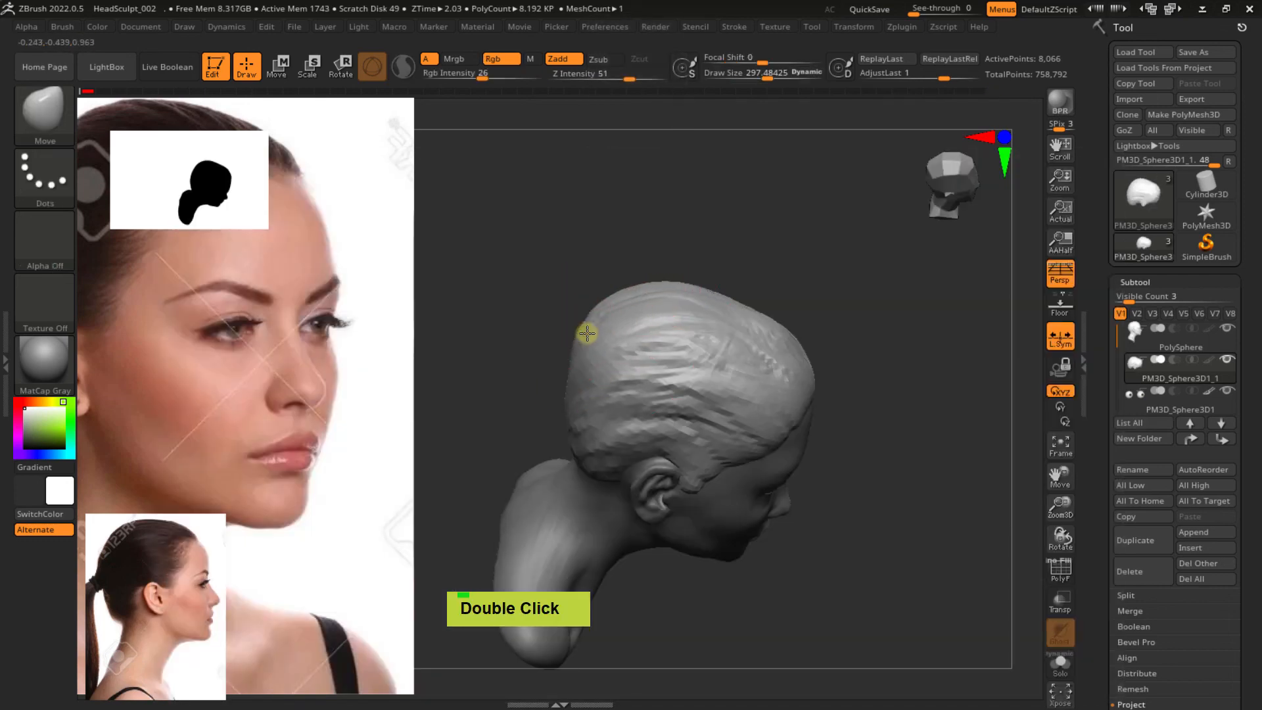
right_click_drag(631, 313, 691, 329)
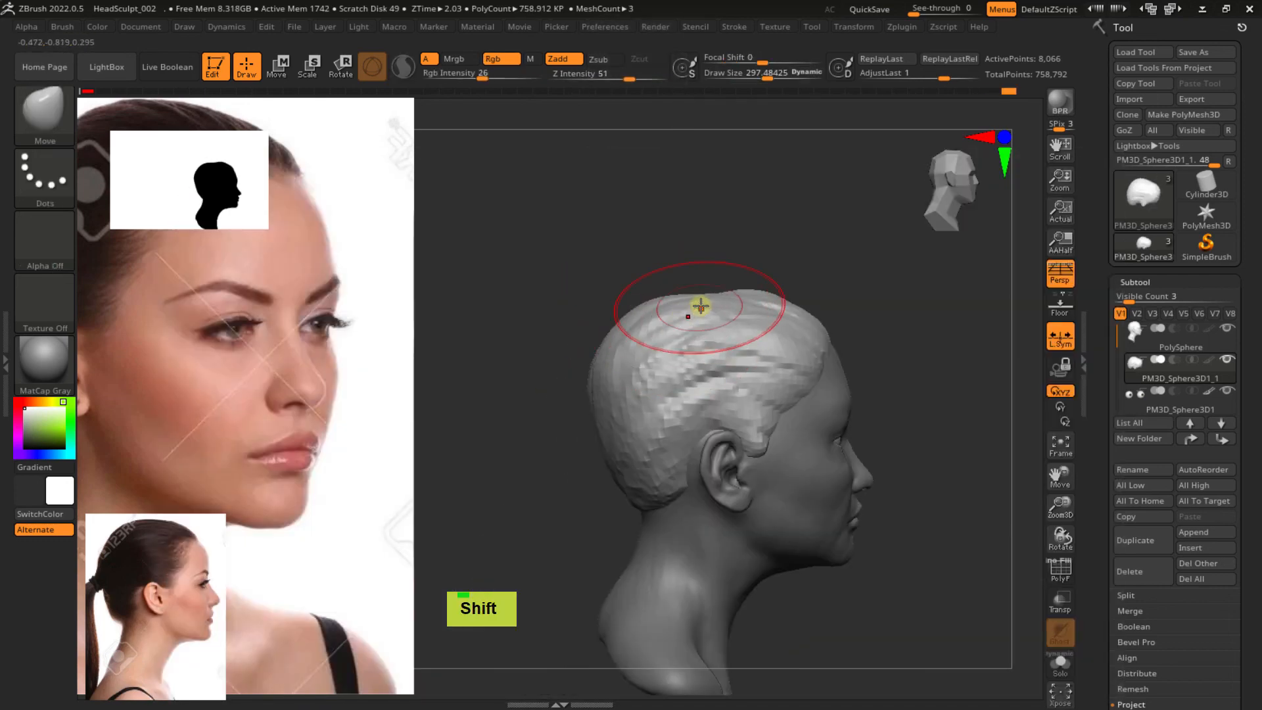
double_click(702, 285)
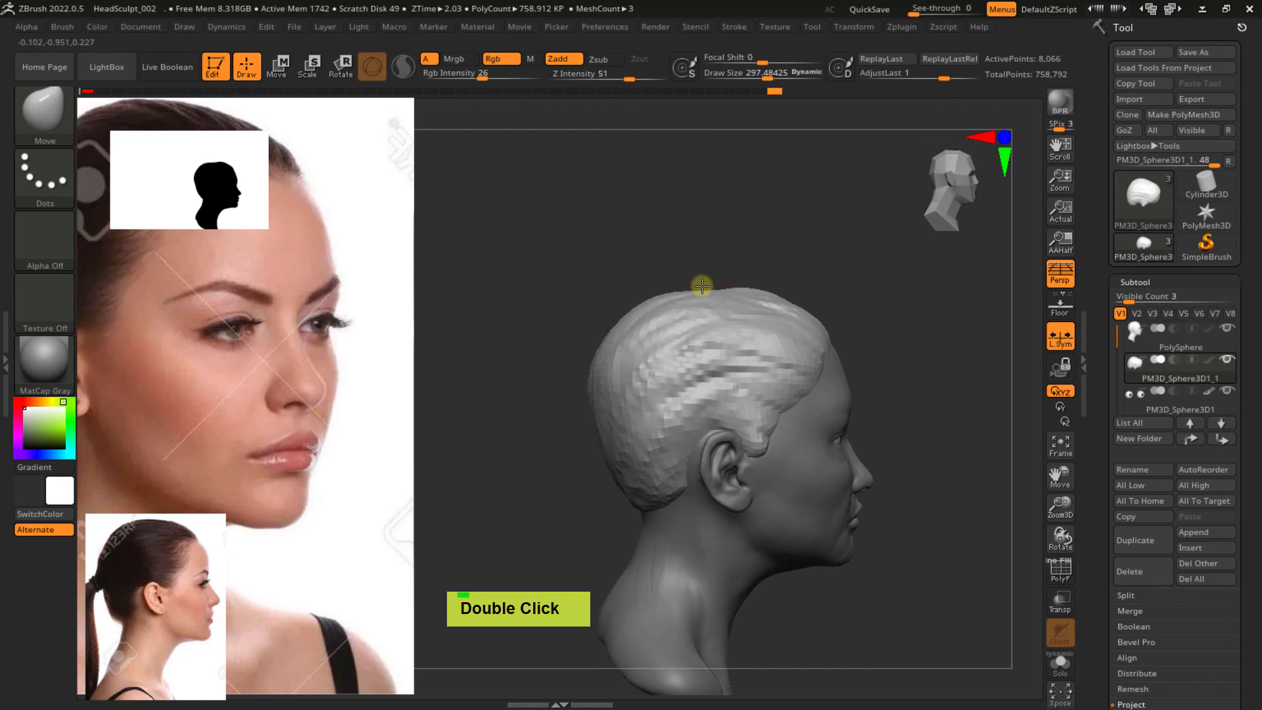
Adjust the hair contour along the back of the head and nape with the Move brush at a draw size of about 229
key("s")
left_click(592, 442)
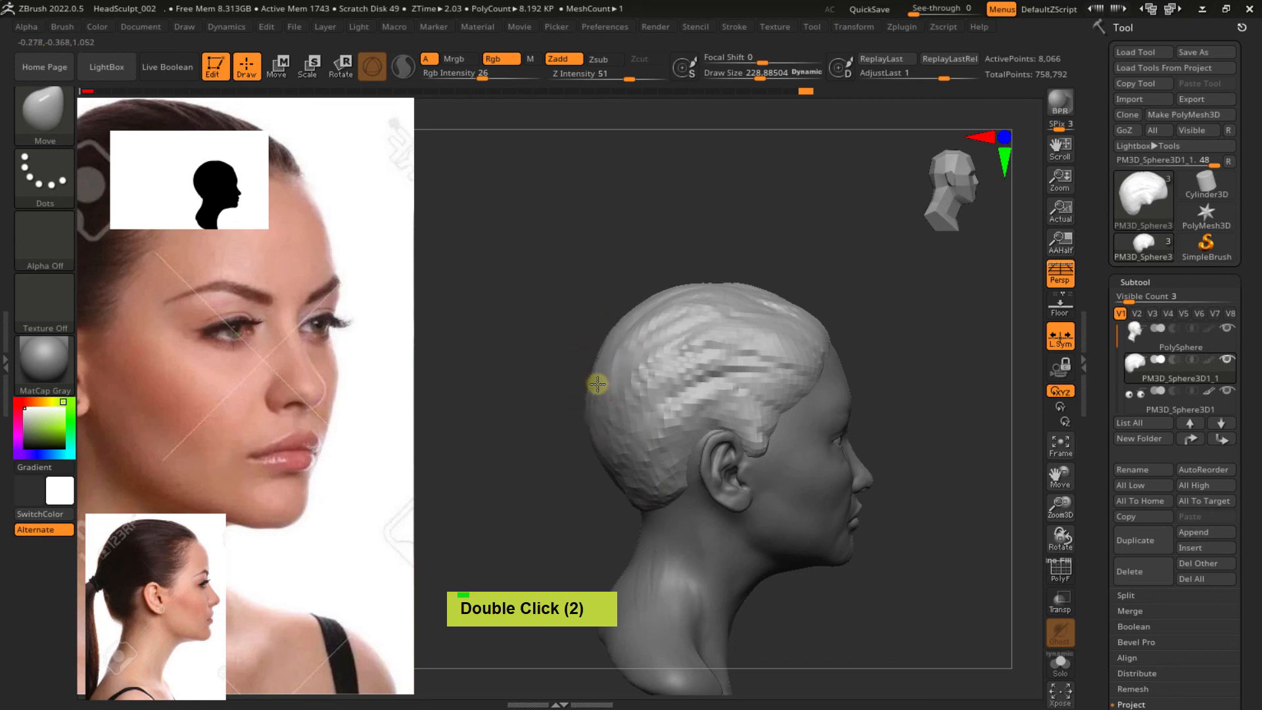
right_click_drag(601, 439, 591, 488)
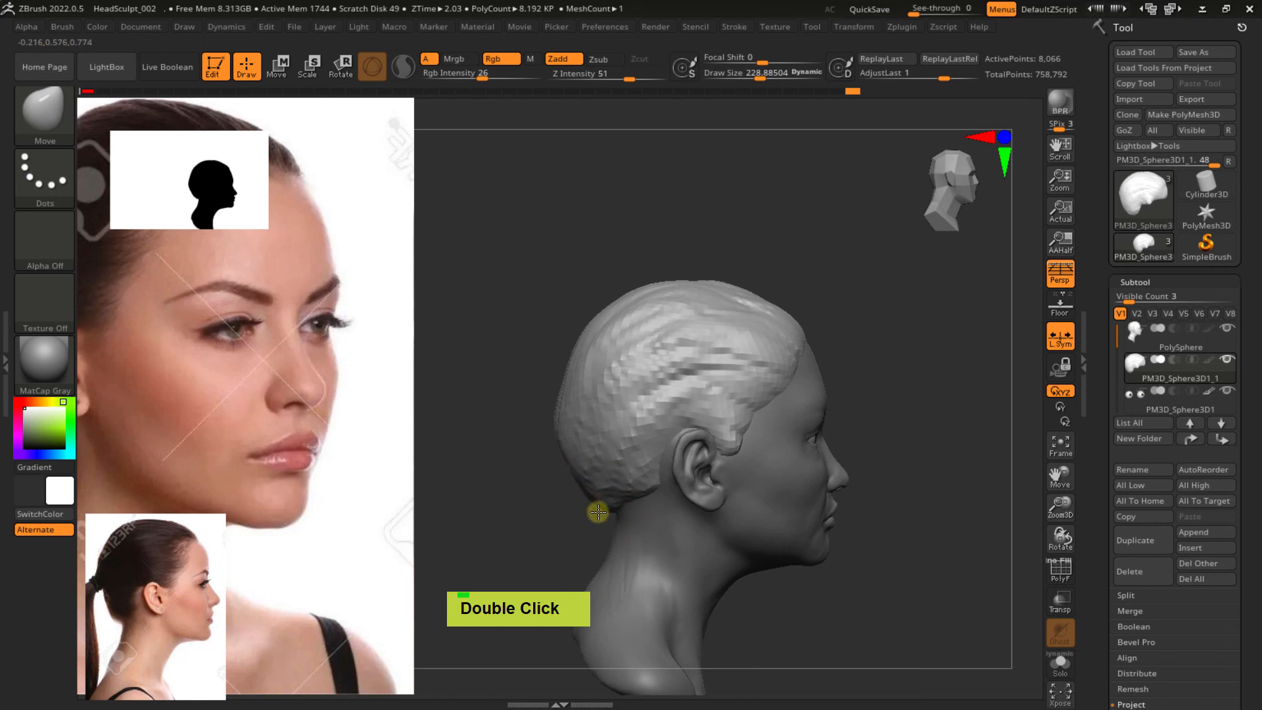
right_click_drag(598, 512, 616, 427)
double_click(574, 510)
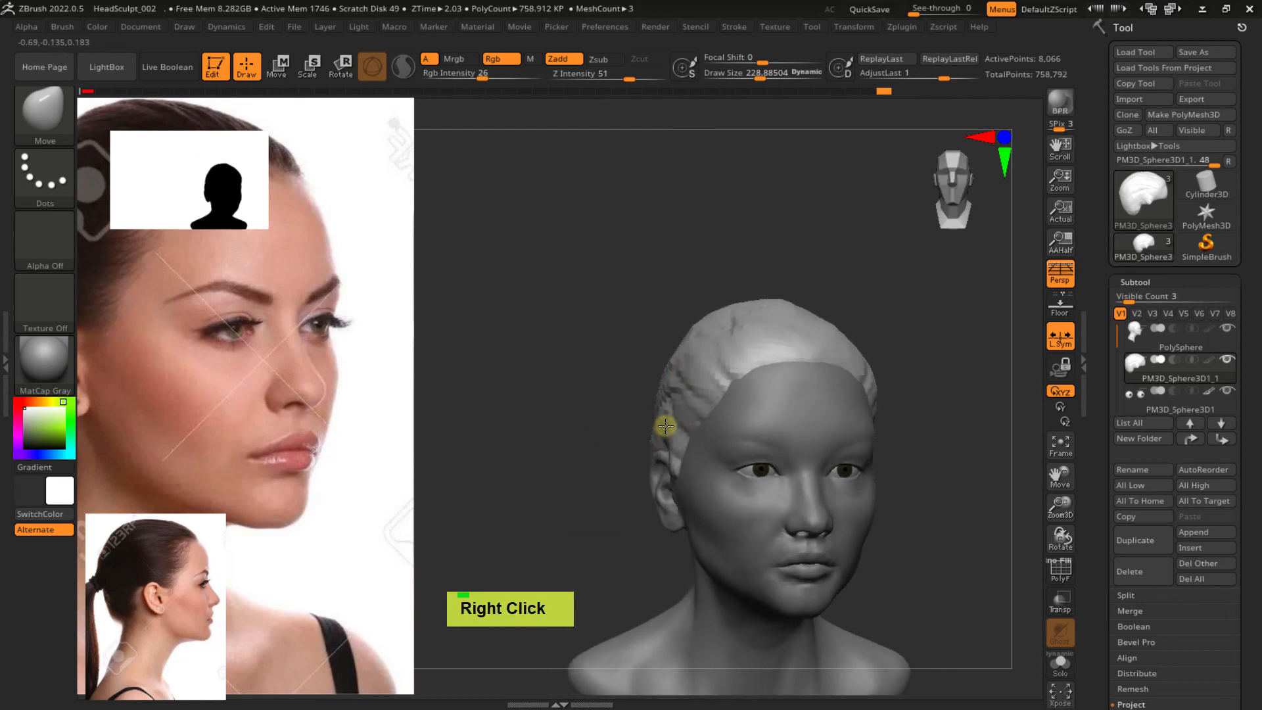
Smooth the ClayBuildup ridges over the front, side and back of the hair mass
mouse_move(695, 414)
right_mouse_down()
mouse_move(716, 414)
mouse_move(656, 456)
mouse_move(692, 434)
mouse_move(724, 368)
mouse_move(786, 383)
mouse_move(753, 354)
mouse_move(724, 369)
mouse_move(754, 373)
mouse_move(763, 369)
mouse_move(663, 375)
right_mouse_up()
mouse_move(808, 387)
right_mouse_down("alt")
mouse_move(784, 386)
mouse_move(777, 353)
mouse_move(855, 360)
right_mouse_up("alt")
left_click_drag(825, 328, 812, 315, "shift")
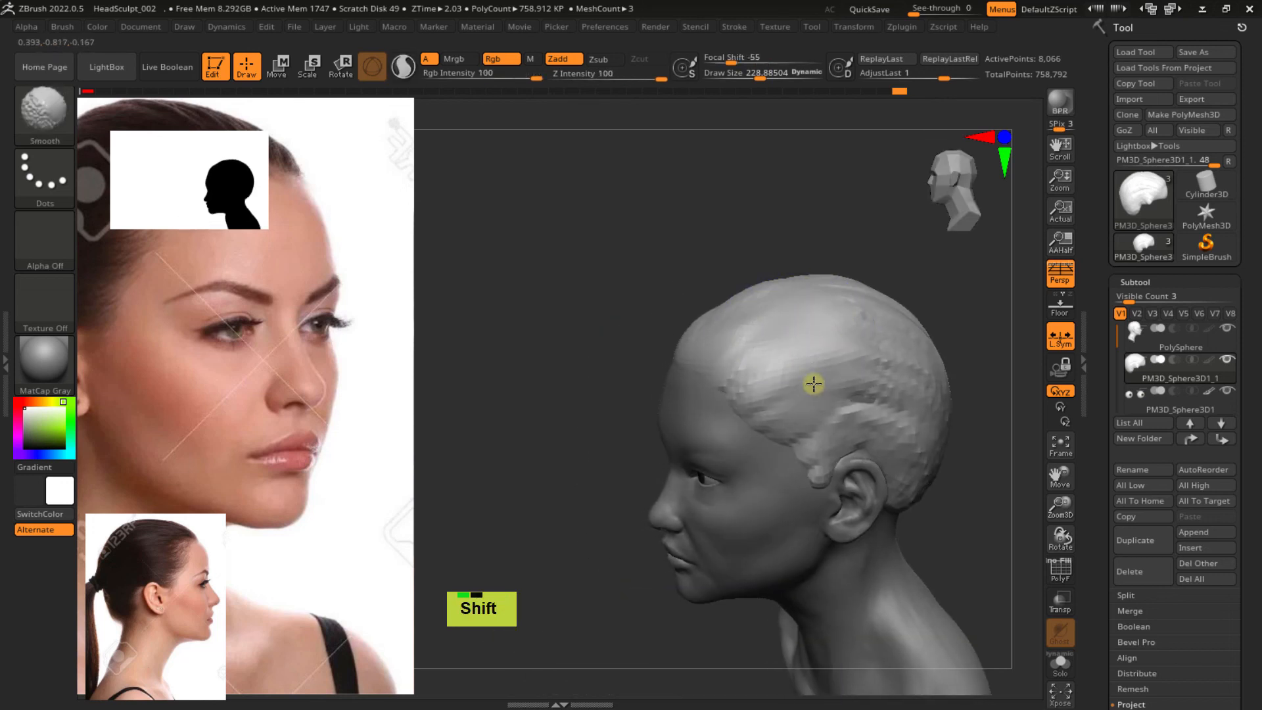
left_click_drag(814, 384, 861, 368, "shift")
mouse_move(884, 355)
right_mouse_down()
mouse_move(841, 352)
mouse_move(825, 403)
mouse_move(775, 367)
right_mouse_up()
mouse_move(933, 374)
right_mouse_down()
mouse_move(887, 378)
mouse_move(876, 352)
mouse_move(805, 361)
right_mouse_up()
left_click_drag(839, 348, 877, 388, "shift")
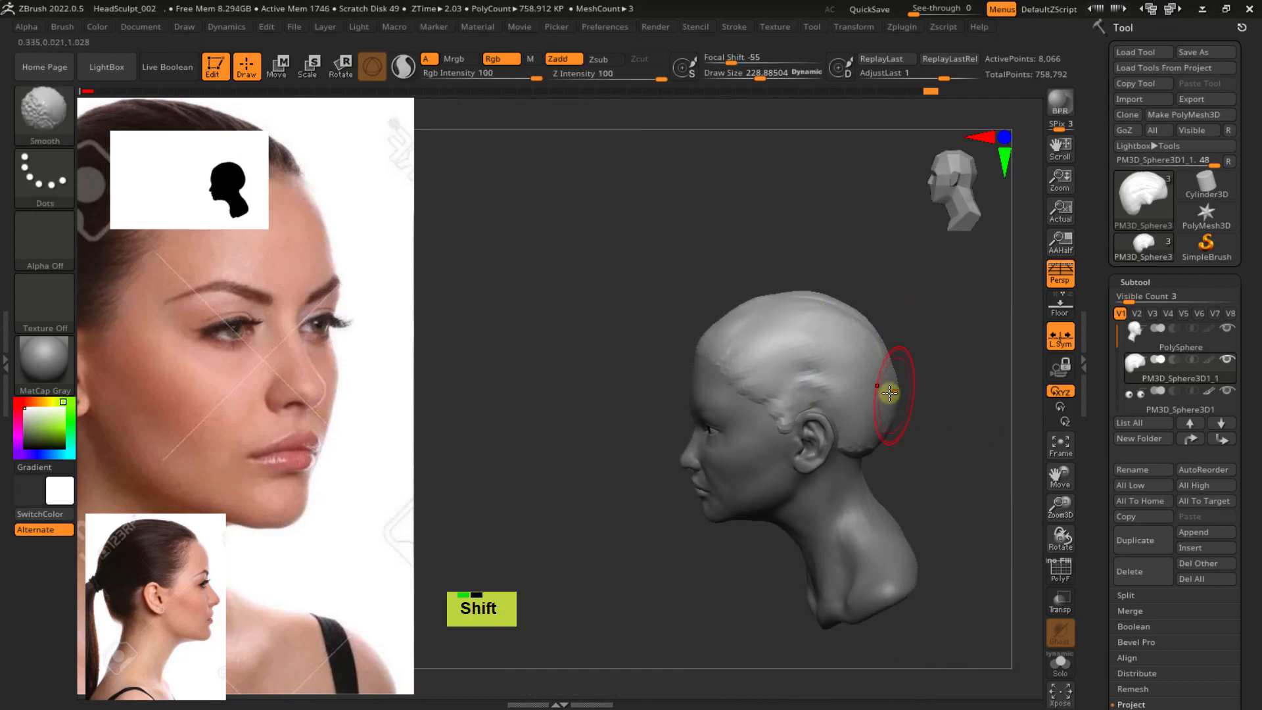
Smooth the hair on the opposite side of the head, along the temple and above and behind the ear
right_click_drag(893, 392, 819, 375)
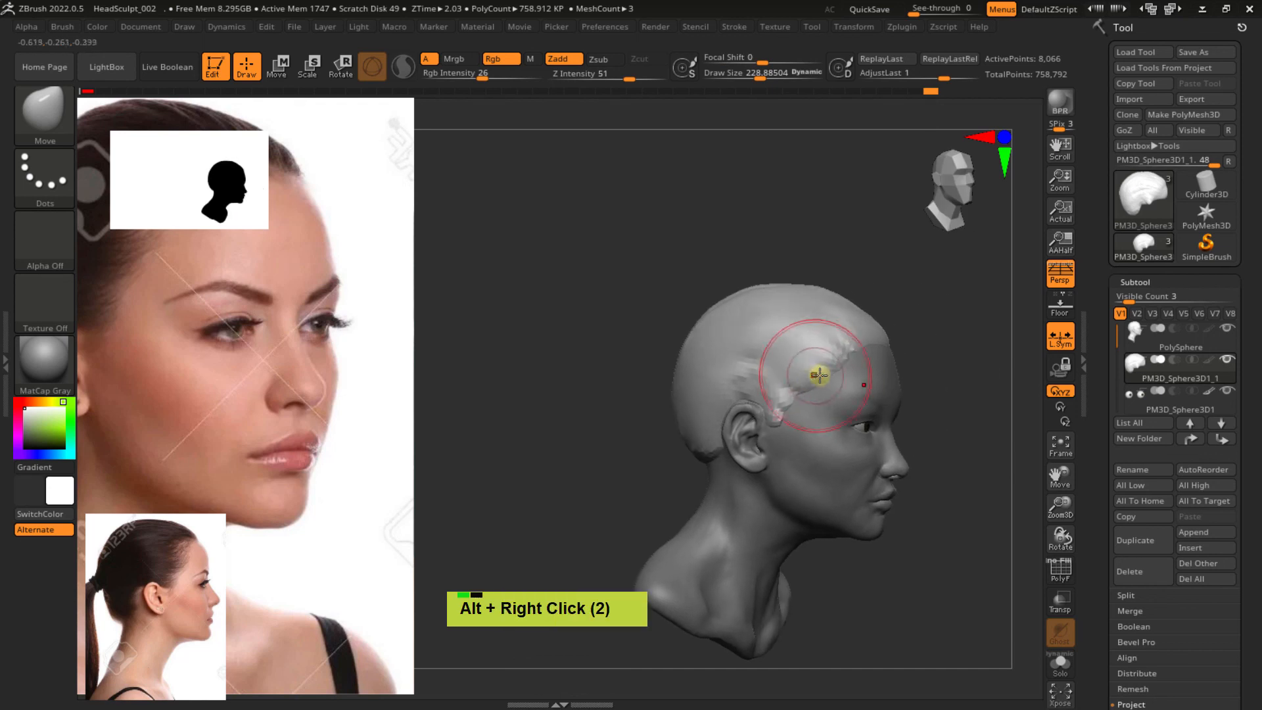
mouse_move(819, 375)
left_mouse_down("shift")
mouse_move(806, 366)
mouse_move(825, 354)
left_mouse_up("shift")
right_click_drag(826, 355, 805, 394, "ctrl")
left_click_drag(716, 386, 725, 354, "shift")
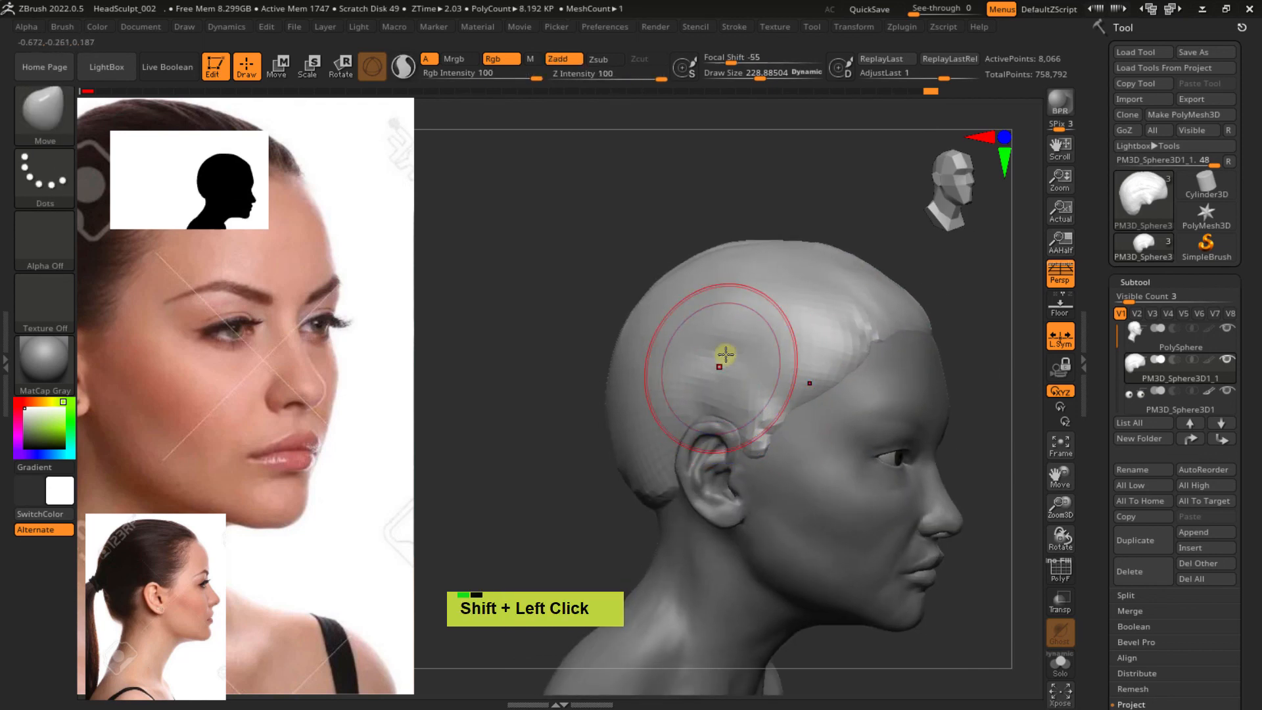
right_click_drag(726, 354, 738, 361)
right_click_drag(677, 403, 736, 337, "alt")
left_click_drag(688, 400, 678, 274, "shift")
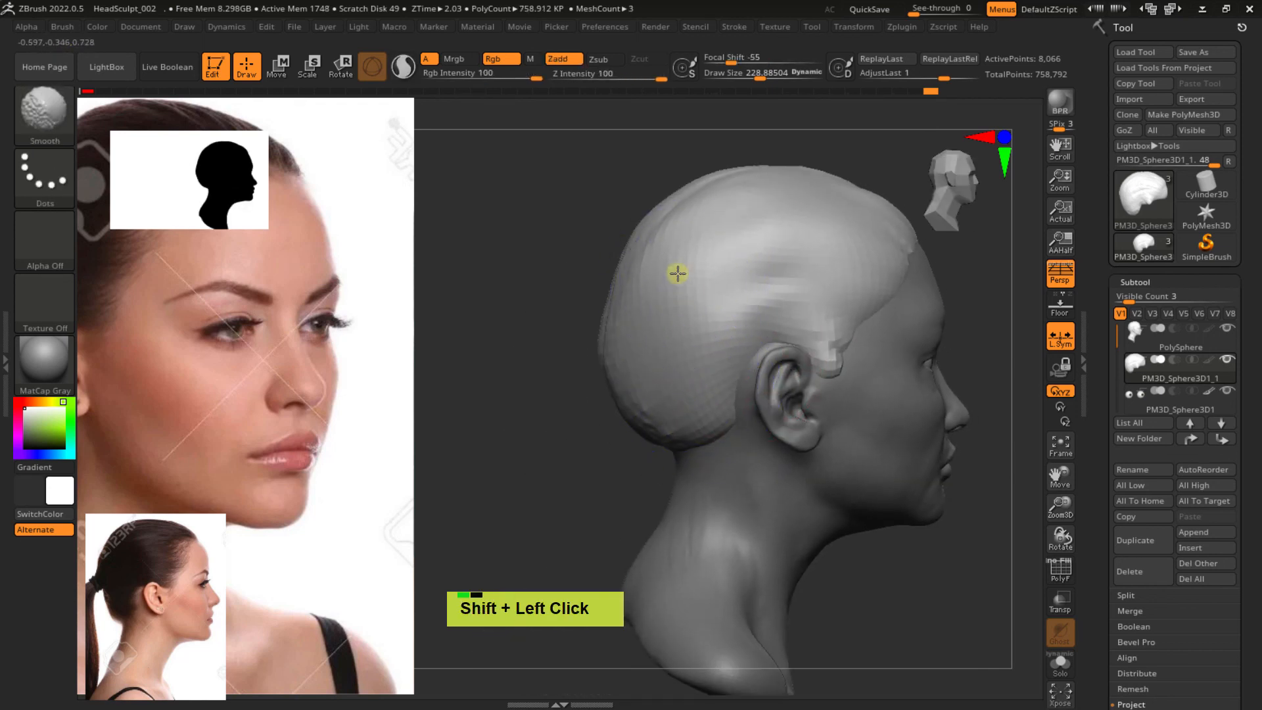
Smooth the sideburn and the hairline in front of the ear
right_click_drag(875, 341, 806, 349)
left_click_drag(805, 349, 848, 346, "shift")
mouse_move(887, 292)
right_mouse_down("alt")
mouse_move(766, 363)
mouse_move(739, 359)
mouse_move(822, 372)
mouse_move(802, 361)
mouse_move(812, 368)
right_mouse_up("alt")
right_click_drag(828, 373, 860, 343)
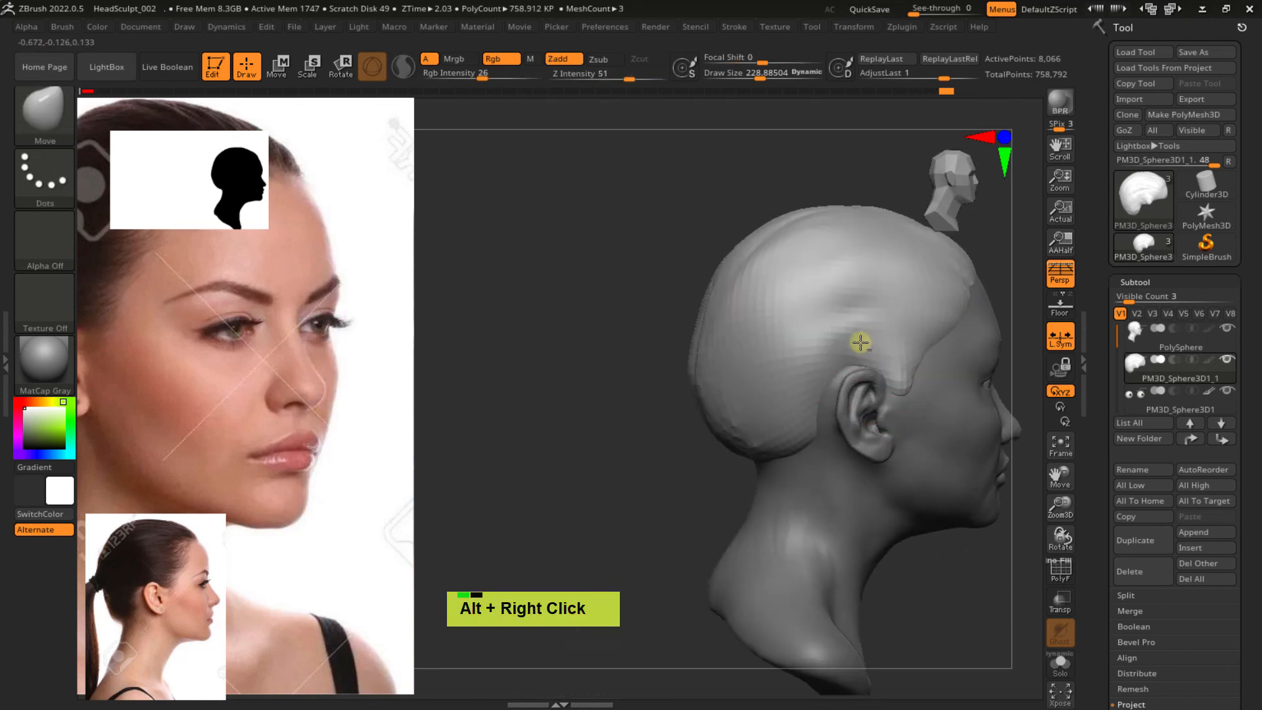
Reposition the side-profile ponytail reference image with Spotlight so that it sits slightly higher over the large photo
right_click_drag(789, 372, 807, 341, "alt")
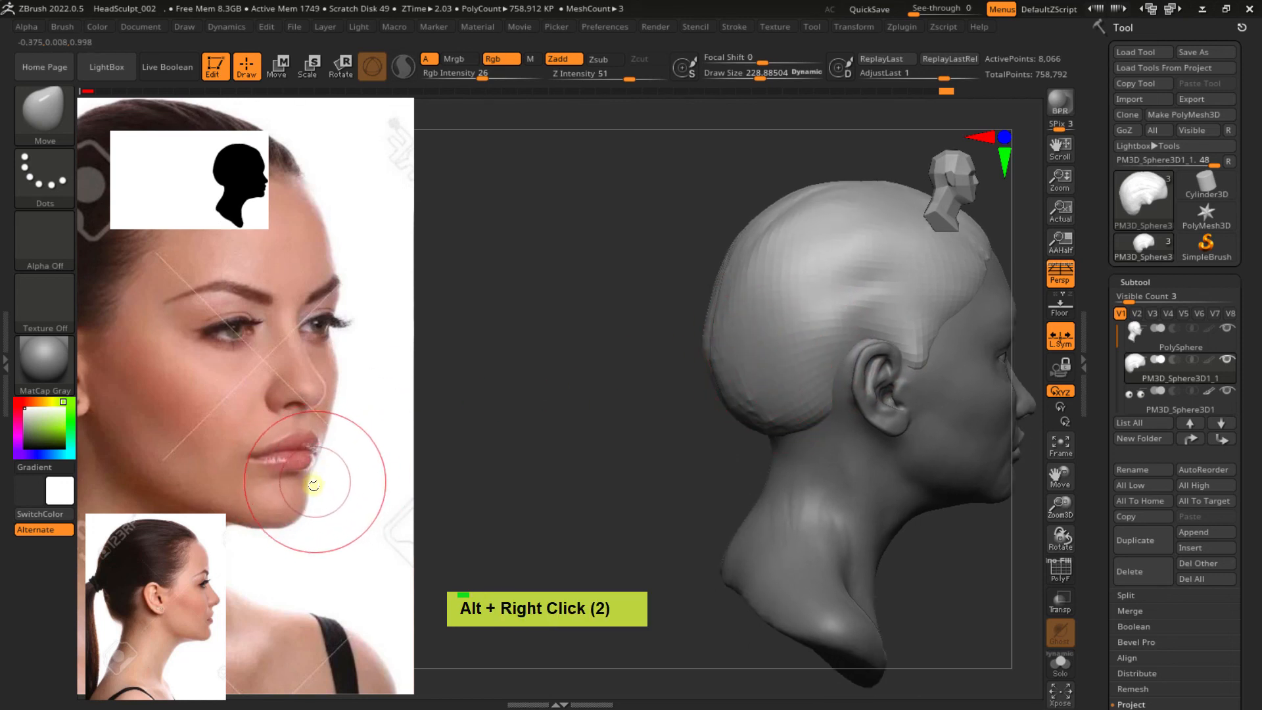
key("z")
left_click_drag(186, 558, 238, 484)
left_click_drag(274, 463, 246, 485)
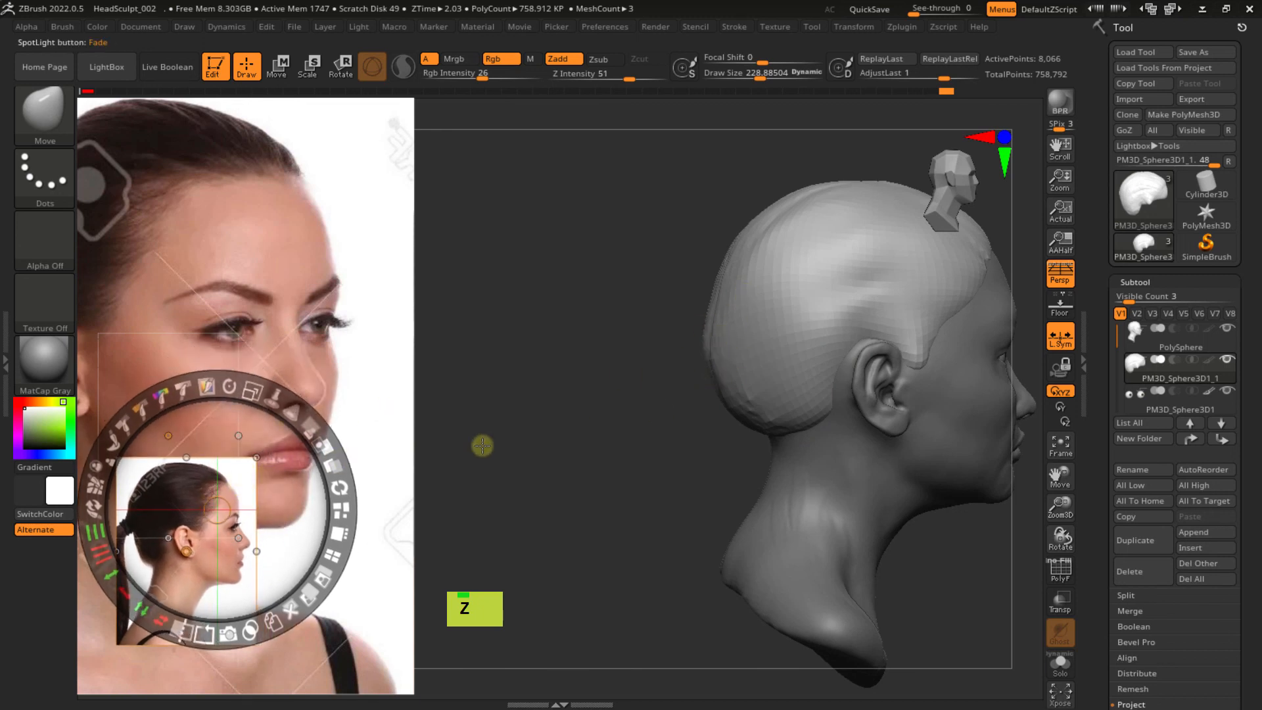
key("z")
Insert a Sphere3D as a new subtool below the hair mass
right_click_drag(808, 337, 678, 395, "alt")
right_click_drag(791, 412, 678, 394, "ctrl")
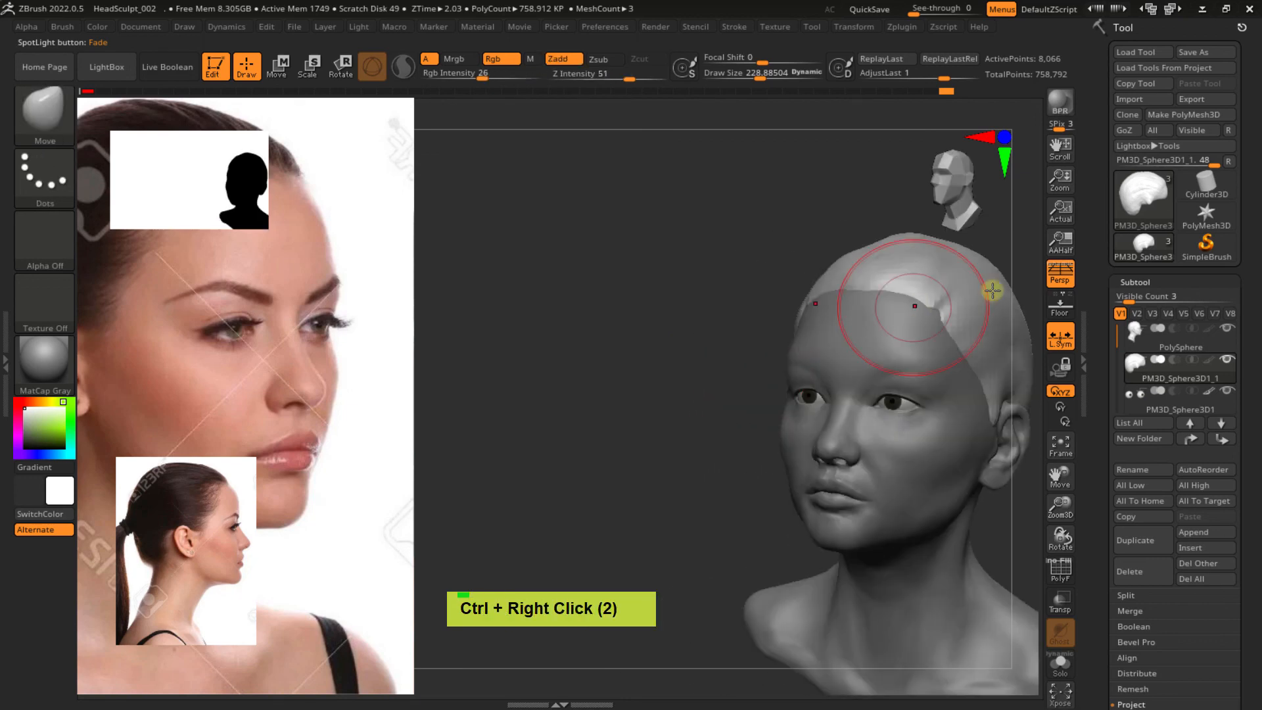
left_click(1191, 547)
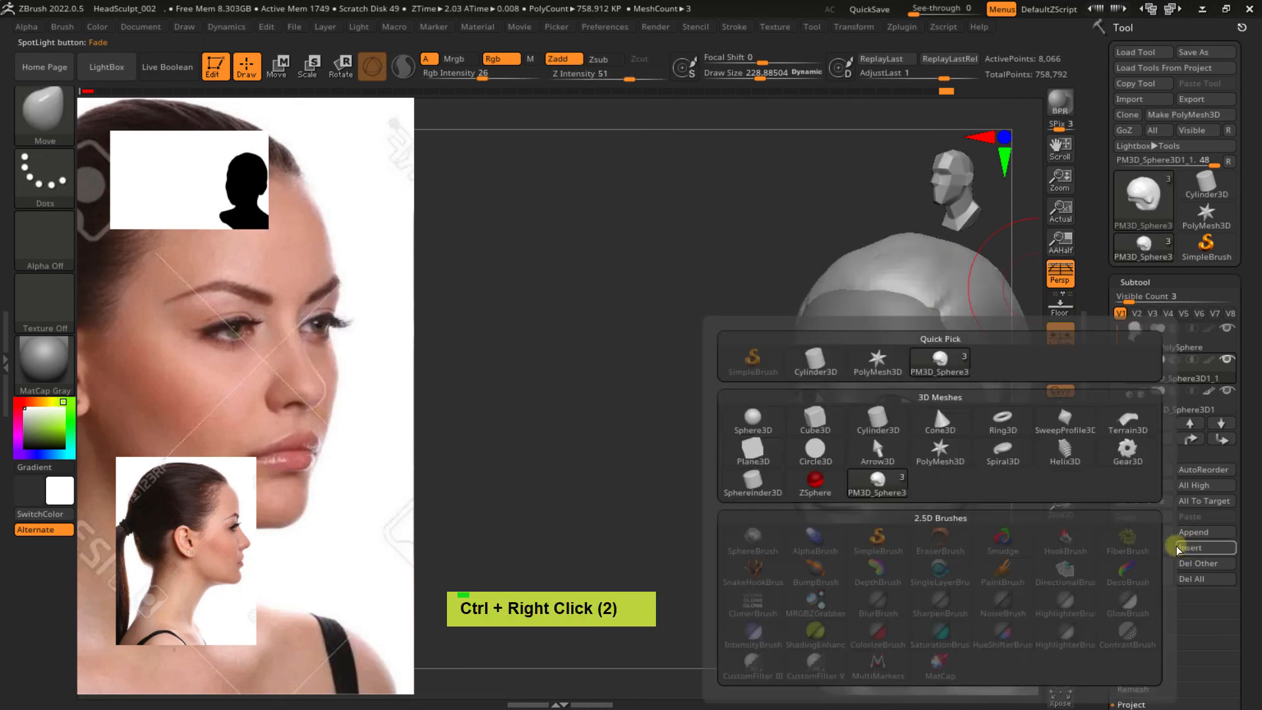
left_click(732, 428)
Move the new sphere behind the head and scale it down uniformly to the size of a hair bun
right_click_drag(746, 417, 809, 361)
key("w")
left_click_drag(867, 393, 734, 392)
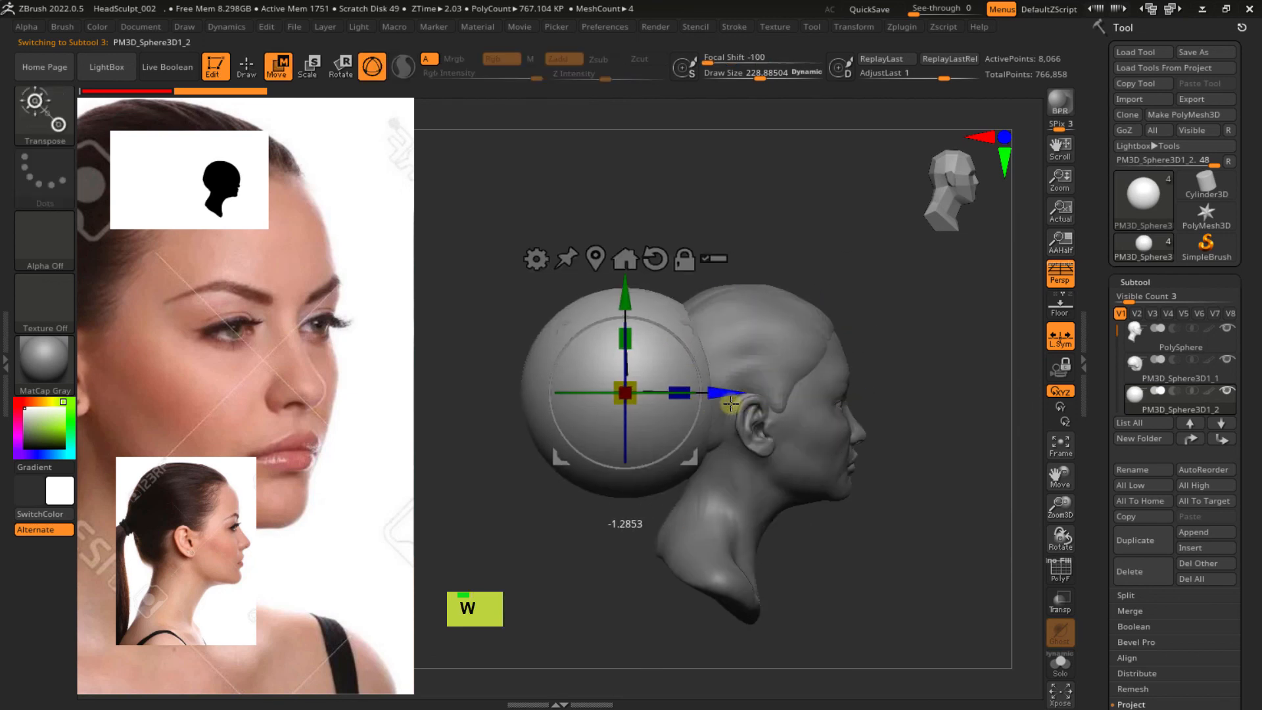
left_click_drag(635, 384, 519, 362)
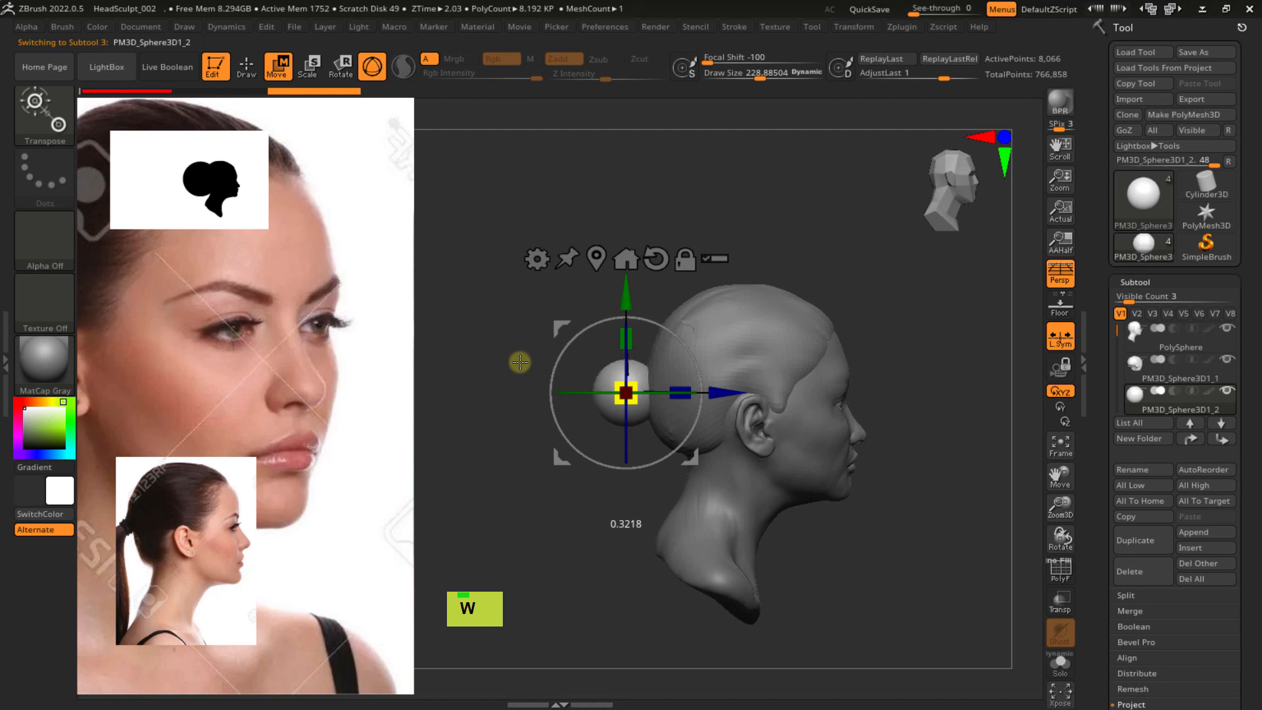
Flatten the bun sphere slightly along Z and push it in against the back of the hair
right_click_drag(671, 367, 695, 405, "ctrl")
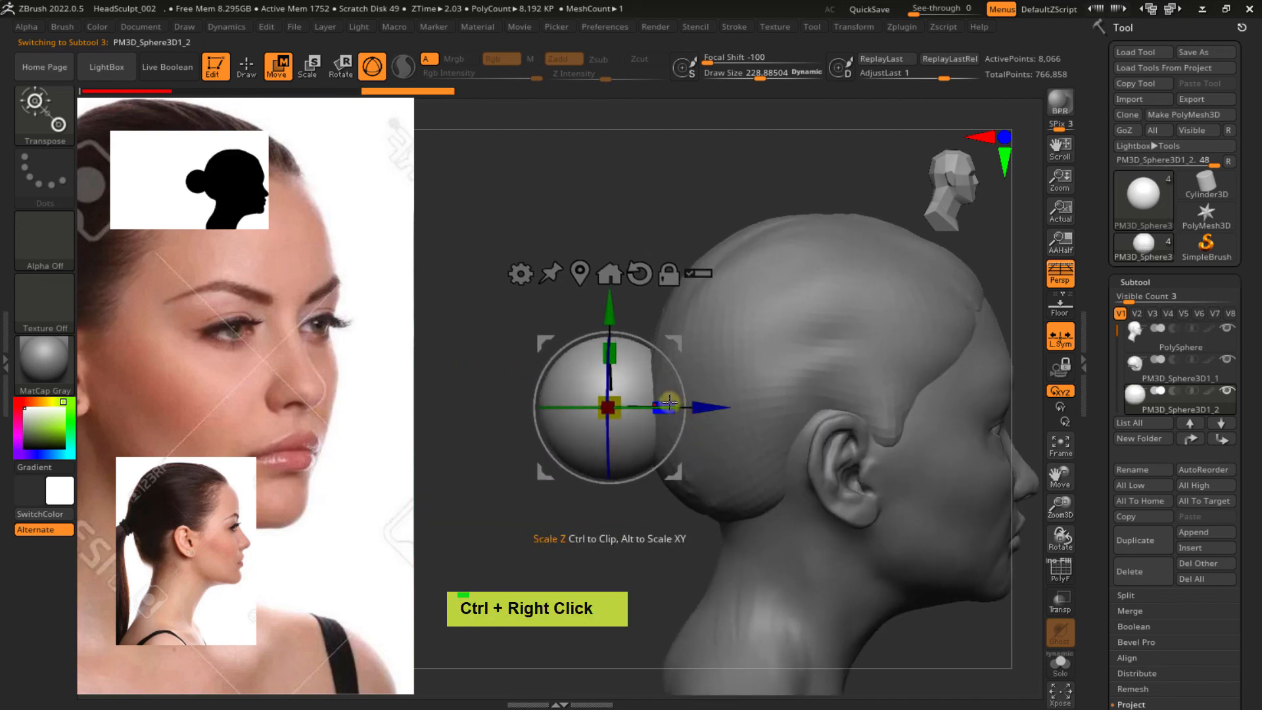
left_click_drag(667, 407, 660, 407)
left_click_drag(707, 407, 735, 407)
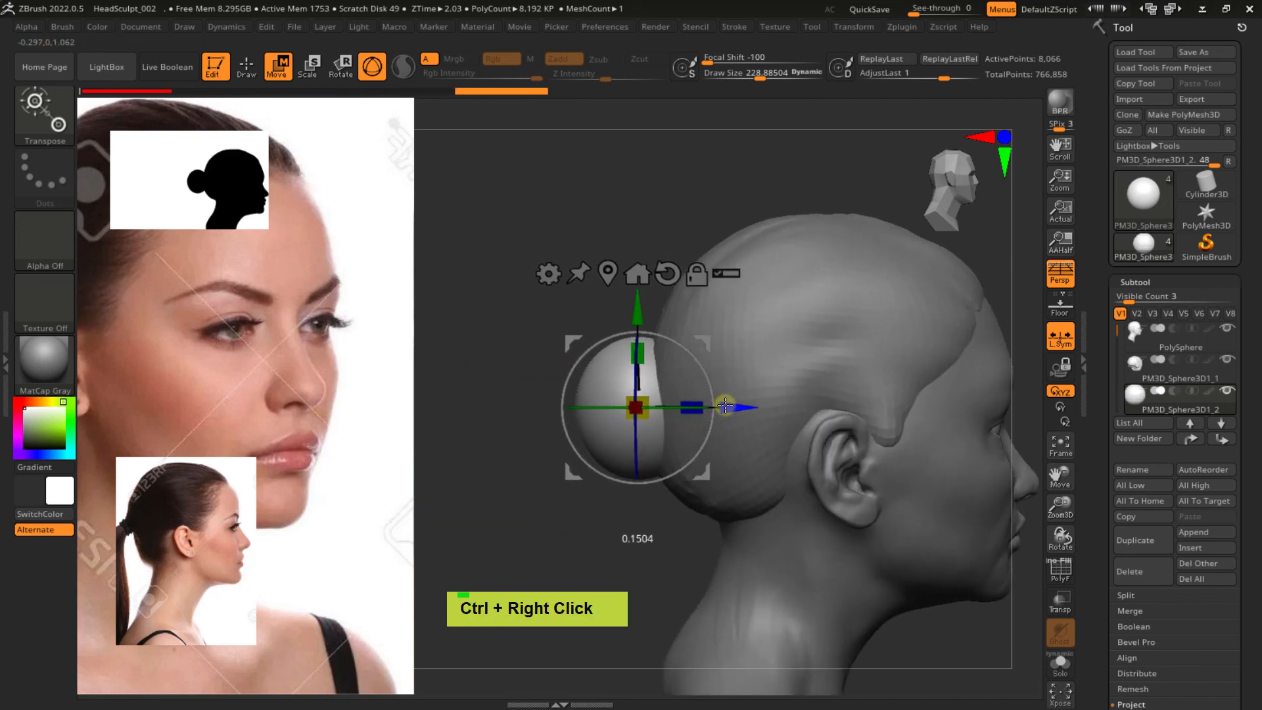
mouse_move(704, 394)
right_mouse_down("ctrl")
mouse_move(693, 353)
mouse_move(670, 372)
mouse_move(726, 346)
mouse_move(605, 360)
right_mouse_up("ctrl")
Carve into the outer face of the bun sphere with subtractive ClayBuildup strokes at a draw size of about 157
key("q")
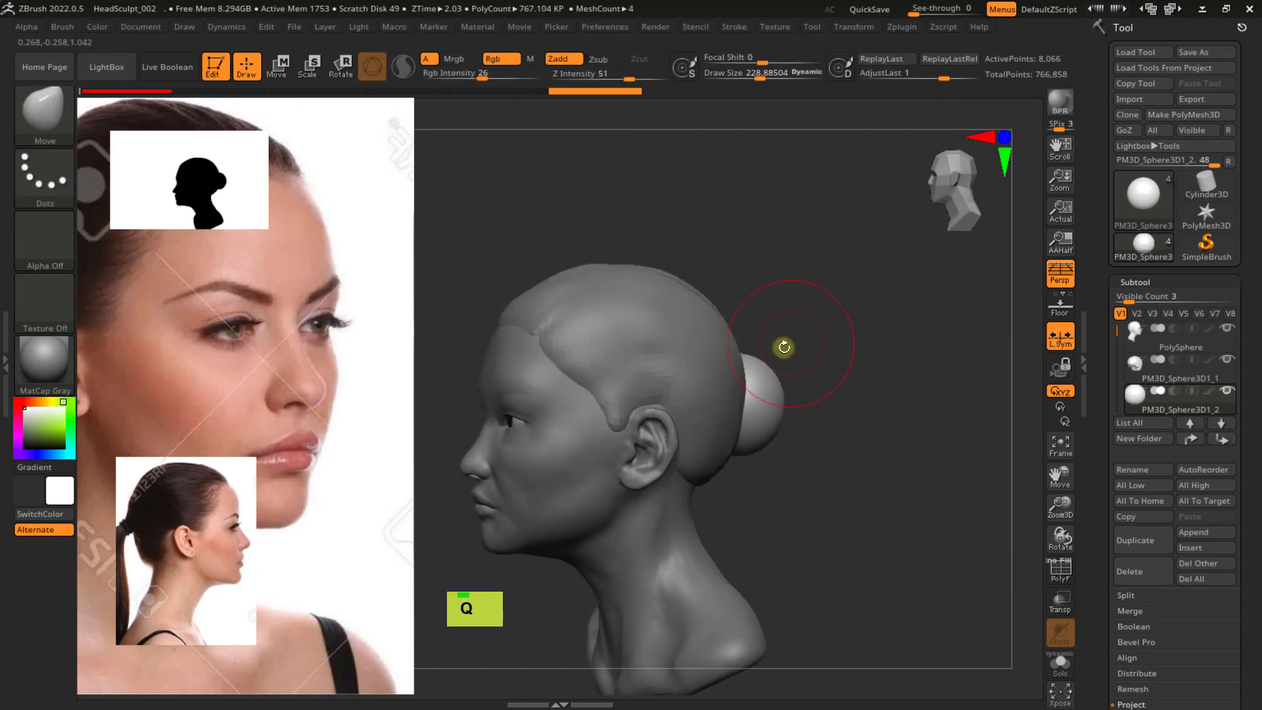
mouse_move(802, 358)
right_mouse_down("alt")
mouse_move(788, 315)
mouse_move(724, 344)
right_mouse_up("alt")
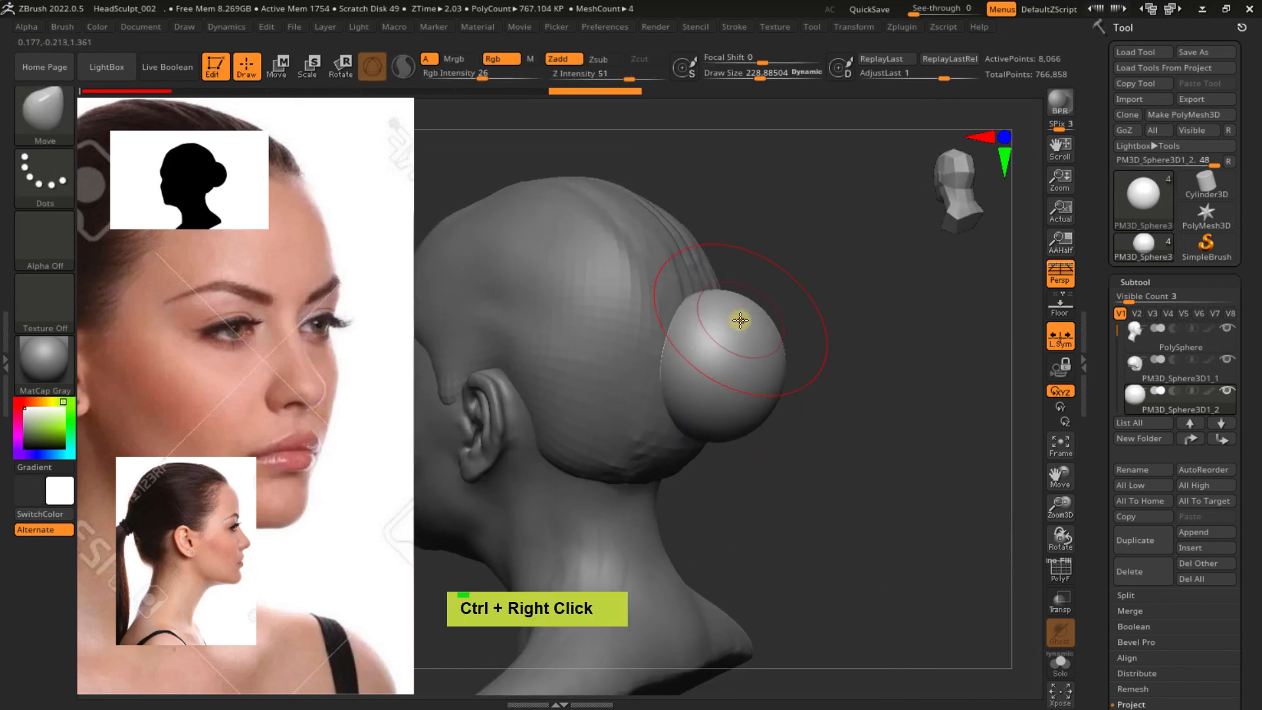
key("b")
key("c")
key("b")
key("s")
left_click_drag(707, 364, 699, 366)
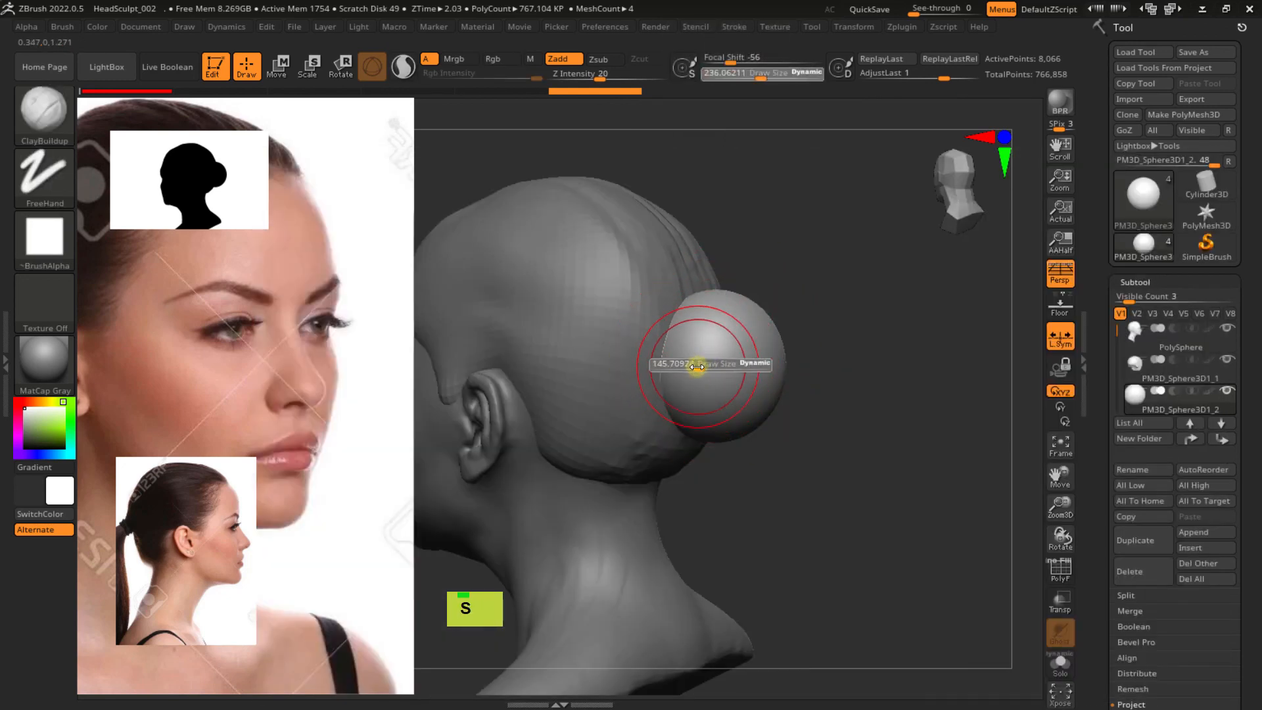
right_click_drag(713, 353, 764, 336)
mouse_move(694, 342)
left_mouse_down("alt")
mouse_move(690, 395)
mouse_move(682, 360)
mouse_move(712, 376)
left_mouse_up("alt")
left_click_drag(701, 311, 705, 360, "alt")
Deepen the hollow in the bun's outer face with subtractive ClayBuildup strokes along its edge at a draw size of about 157
right_click_drag(706, 361, 780, 375)
mouse_move(796, 353)
left_mouse_down("alt")
mouse_move(783, 360)
mouse_move(789, 328)
mouse_move(800, 386)
mouse_move(789, 326)
mouse_move(807, 348)
left_mouse_up("alt")
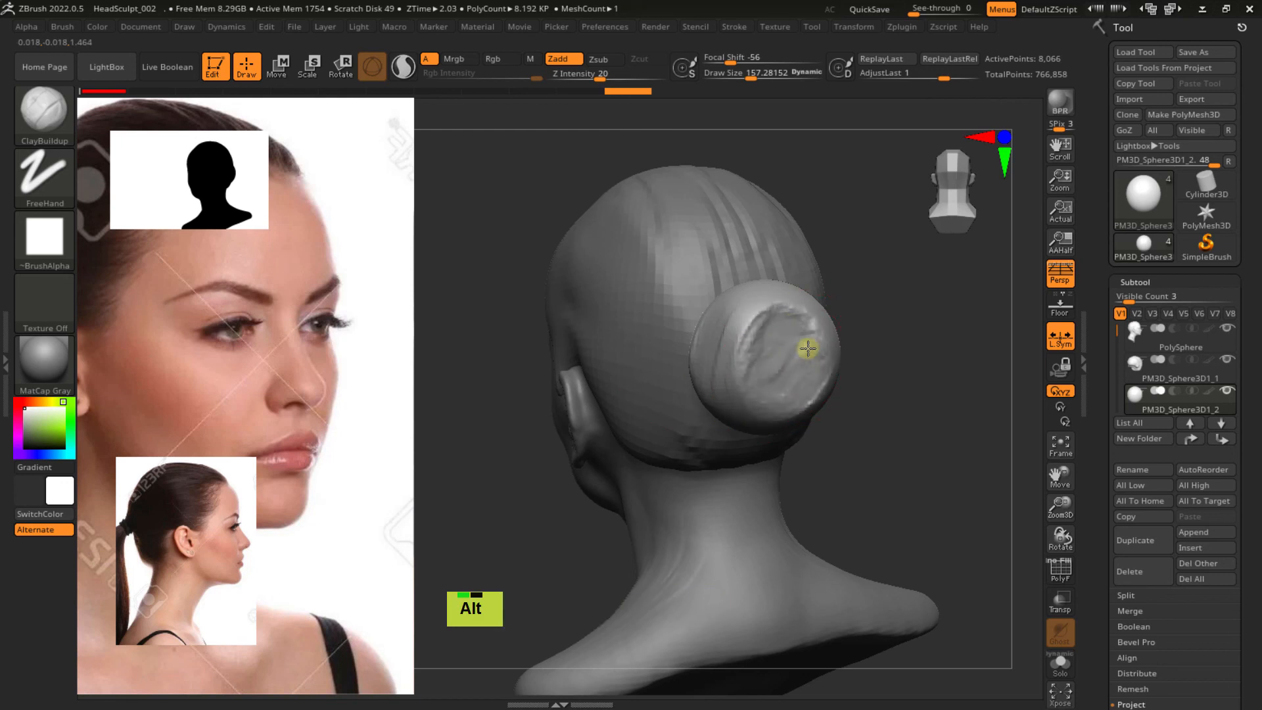
right_click_drag(808, 349, 855, 354)
left_click_drag(795, 338, 786, 352, "alt")
right_click_drag(789, 356, 761, 376)
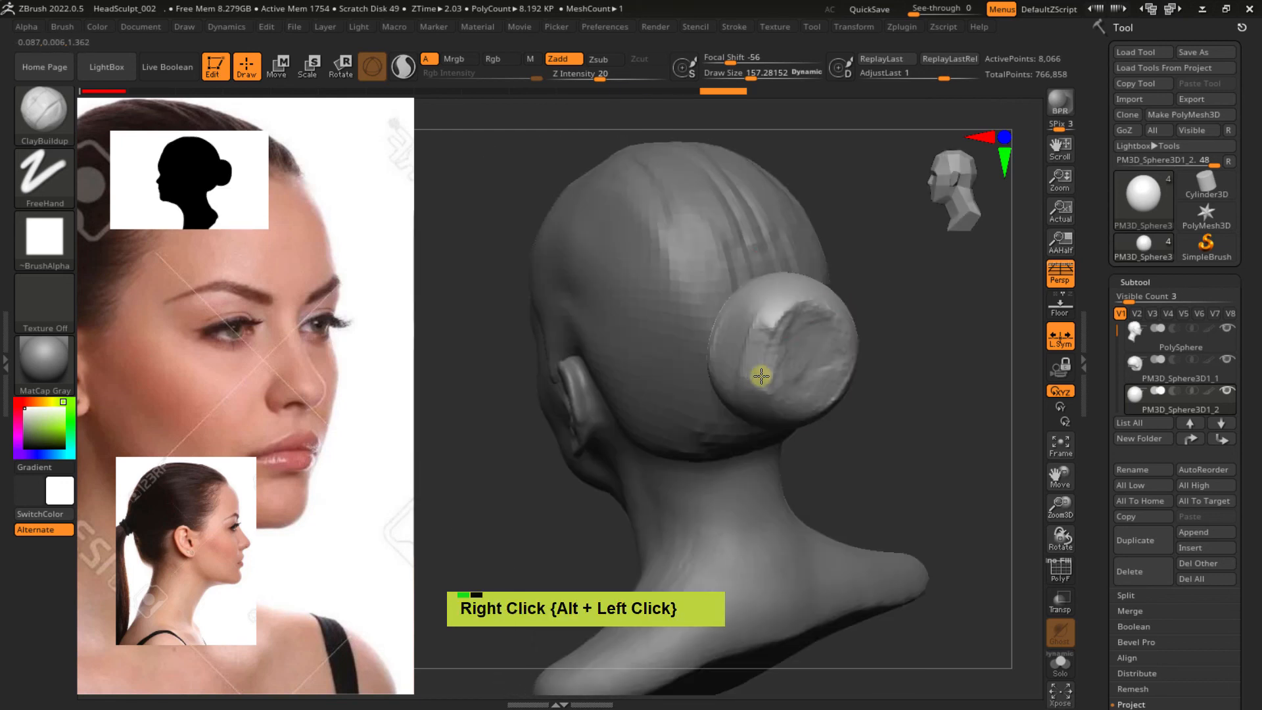
Carve down the upper rim and side of the bun with further subtractive ClayBuildup strokes
mouse_move(778, 308)
left_mouse_down("alt")
mouse_move(767, 296)
mouse_move(786, 335)
left_mouse_up("alt")
right_click_drag(788, 364, 797, 399)
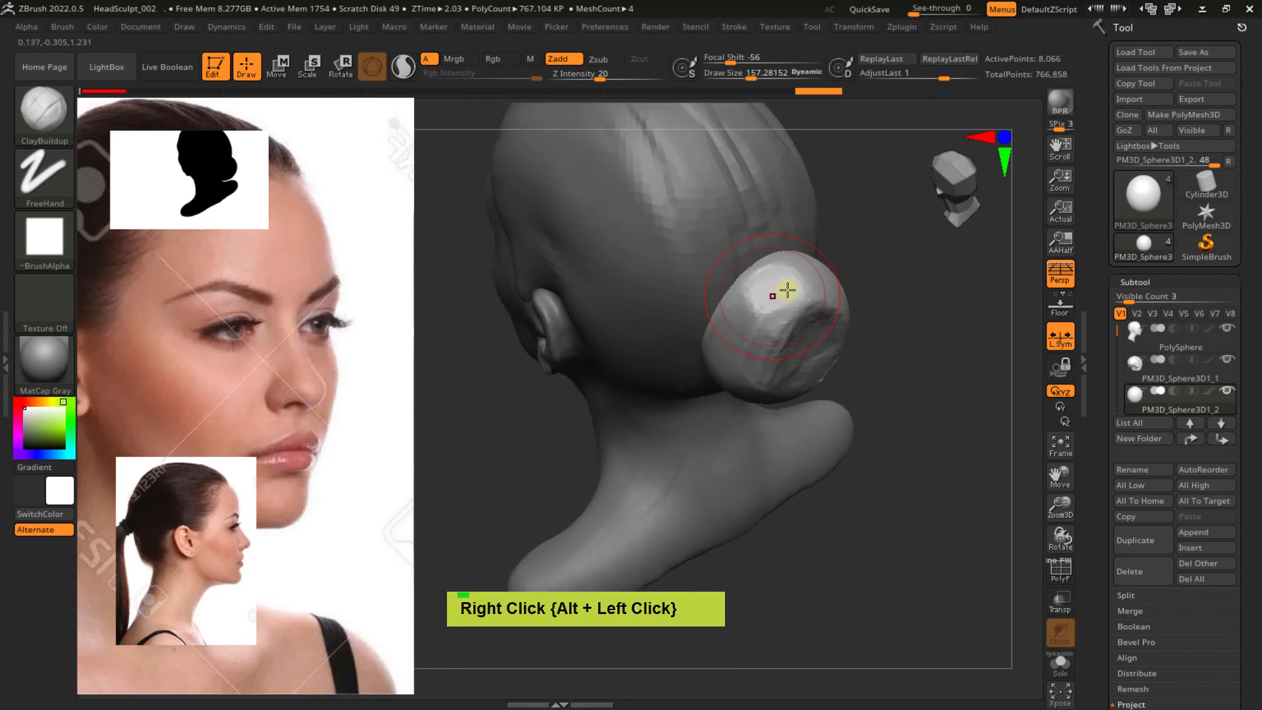
mouse_move(787, 290)
left_mouse_down("alt")
mouse_move(789, 262)
mouse_move(779, 276)
left_mouse_up("alt")
mouse_move(780, 289)
right_mouse_down()
mouse_move(775, 352)
mouse_move(806, 328)
right_mouse_up()
mouse_move(806, 282)
left_mouse_down("alt")
mouse_move(814, 297)
mouse_move(927, 304)
left_mouse_up("alt")
mouse_move(904, 294)
right_mouse_down()
mouse_move(881, 264)
mouse_move(894, 275)
right_mouse_up()
mouse_move(905, 281)
left_mouse_down("alt")
mouse_move(946, 338)
mouse_move(942, 356)
mouse_move(955, 316)
mouse_move(947, 361)
left_mouse_up("alt")
Scale the bun up uniformly by a factor of about 1.12 and return to sculpting mode
right_click_drag(884, 276, 907, 349, "ctrl")
mouse_move(919, 367)
right_mouse_down("shift")
mouse_move(979, 333)
mouse_move(846, 344)
mouse_move(915, 358)
mouse_move(845, 344)
right_mouse_up("shift")
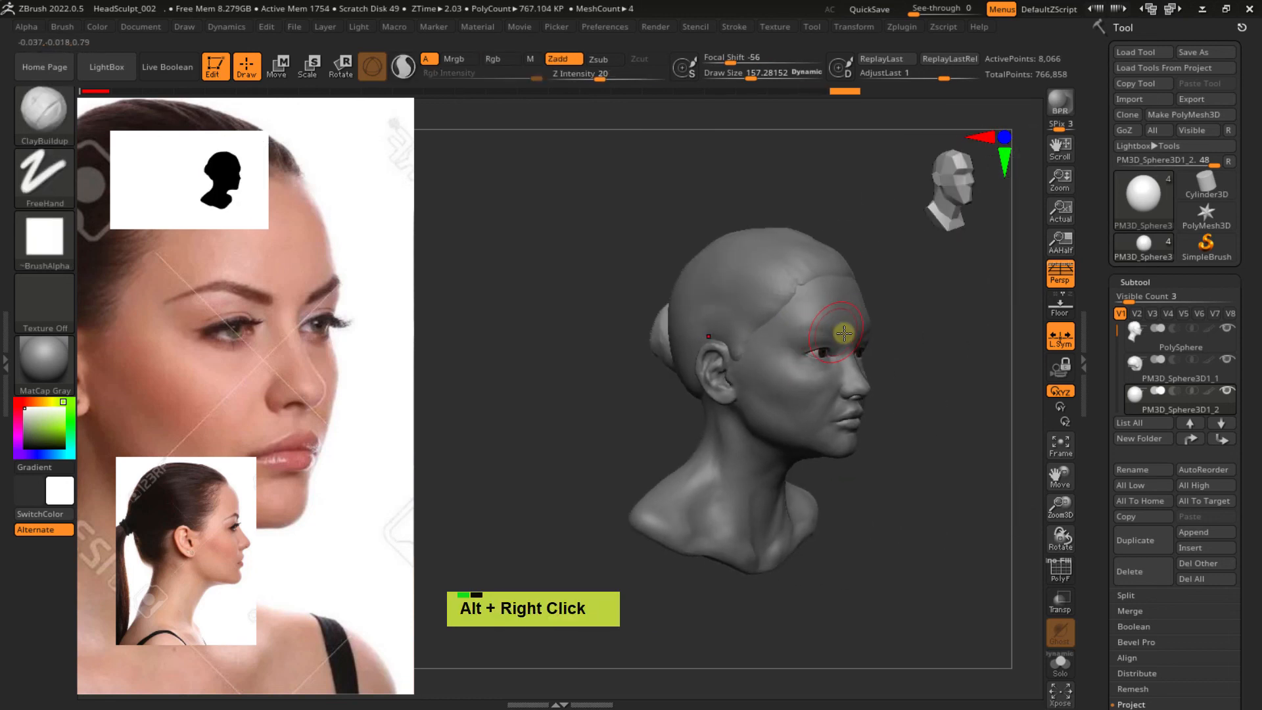
right_click_drag(752, 347, 754, 329, "ctrl")
right_click_drag(754, 329, 797, 354)
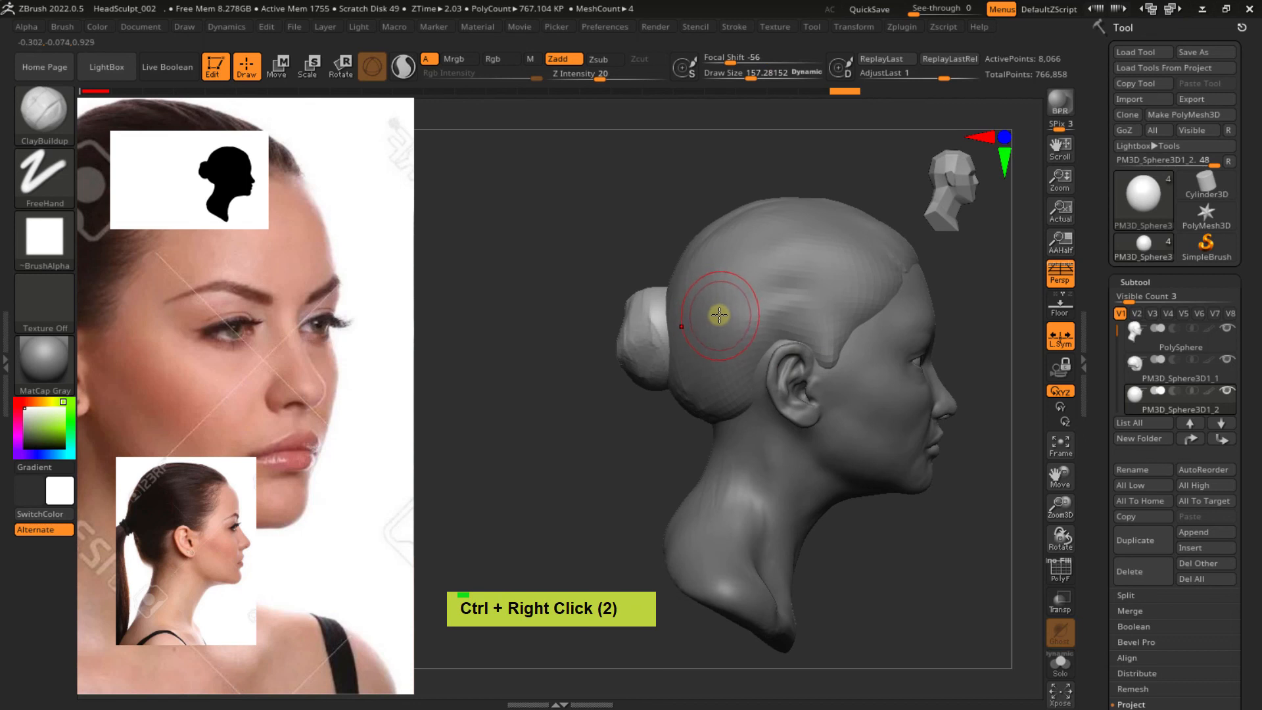
key("w")
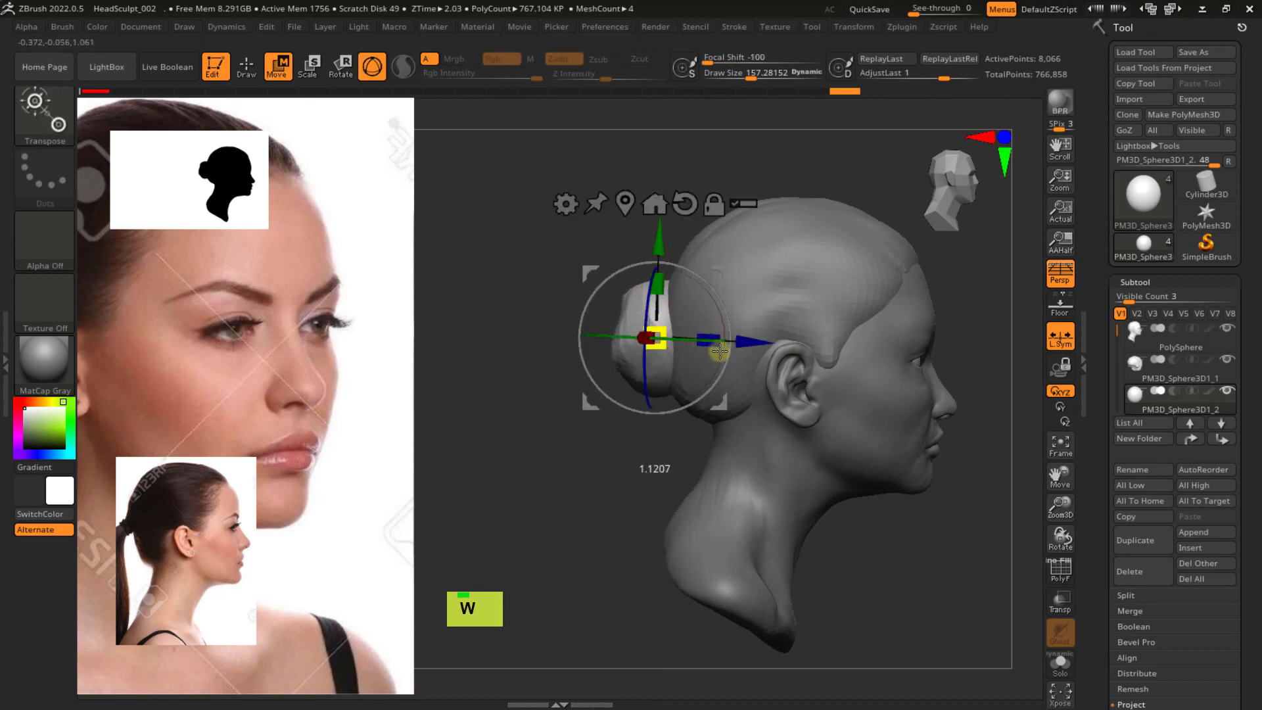
right_click_drag(720, 353, 714, 324)
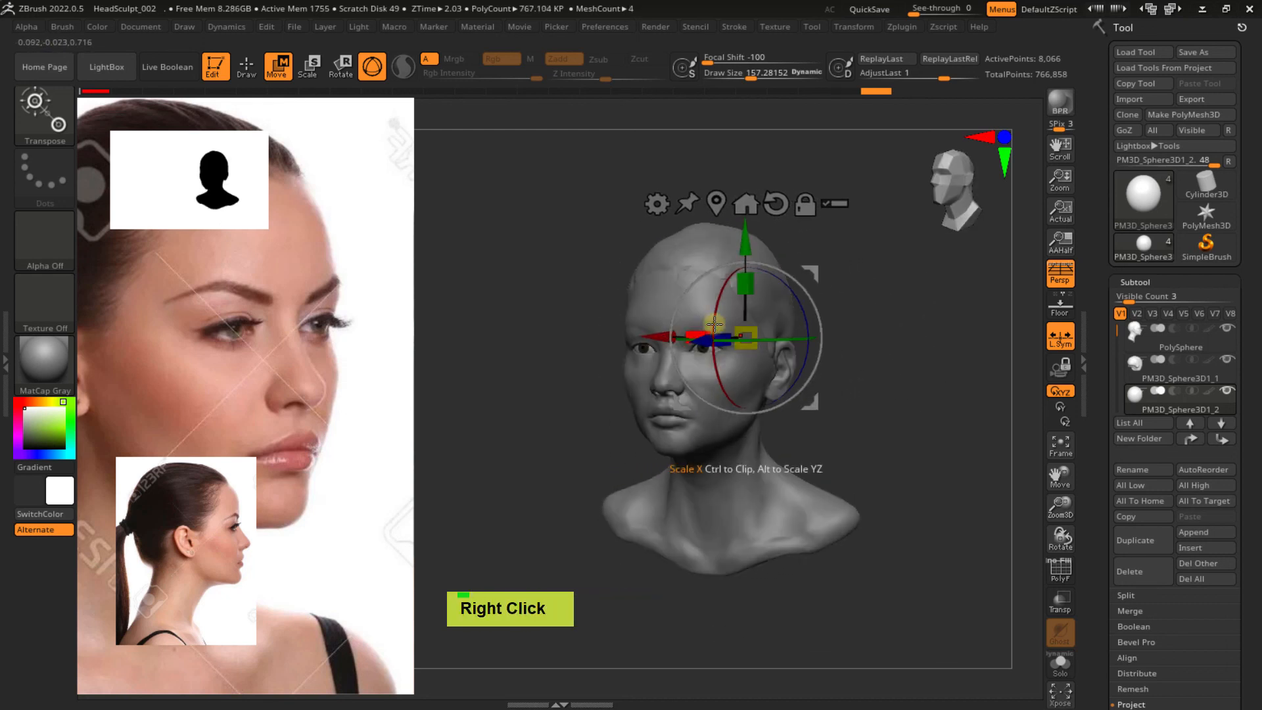
key("q")
Make the hair mass the active subtool and pull its sideburn edge forward over the temple with the Move brush at draw size about 114
mouse_move(811, 322)
right_mouse_down()
mouse_move(917, 316)
mouse_move(965, 346)
mouse_move(852, 340)
mouse_move(839, 313)
right_mouse_up()
left_click(852, 311, "alt")
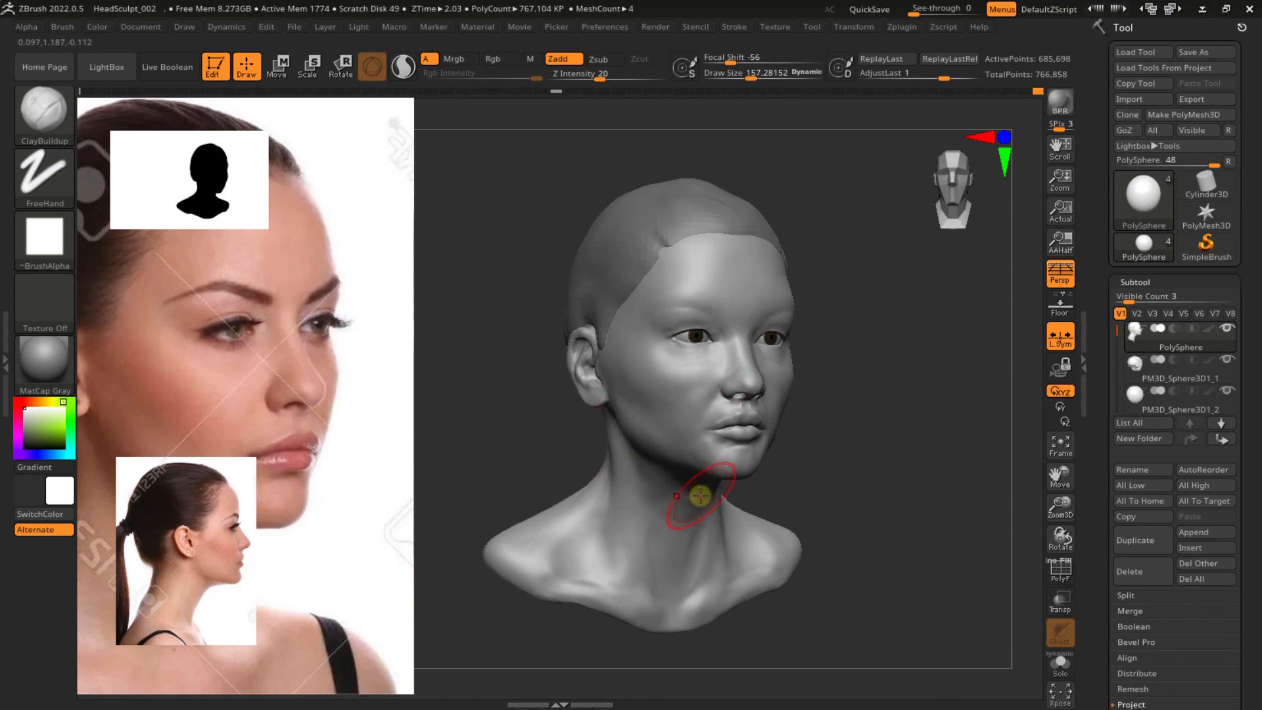
mouse_move(676, 347)
right_mouse_down()
mouse_move(693, 347)
mouse_move(587, 289)
mouse_move(648, 389)
right_mouse_up()
left_click(597, 283, "alt")
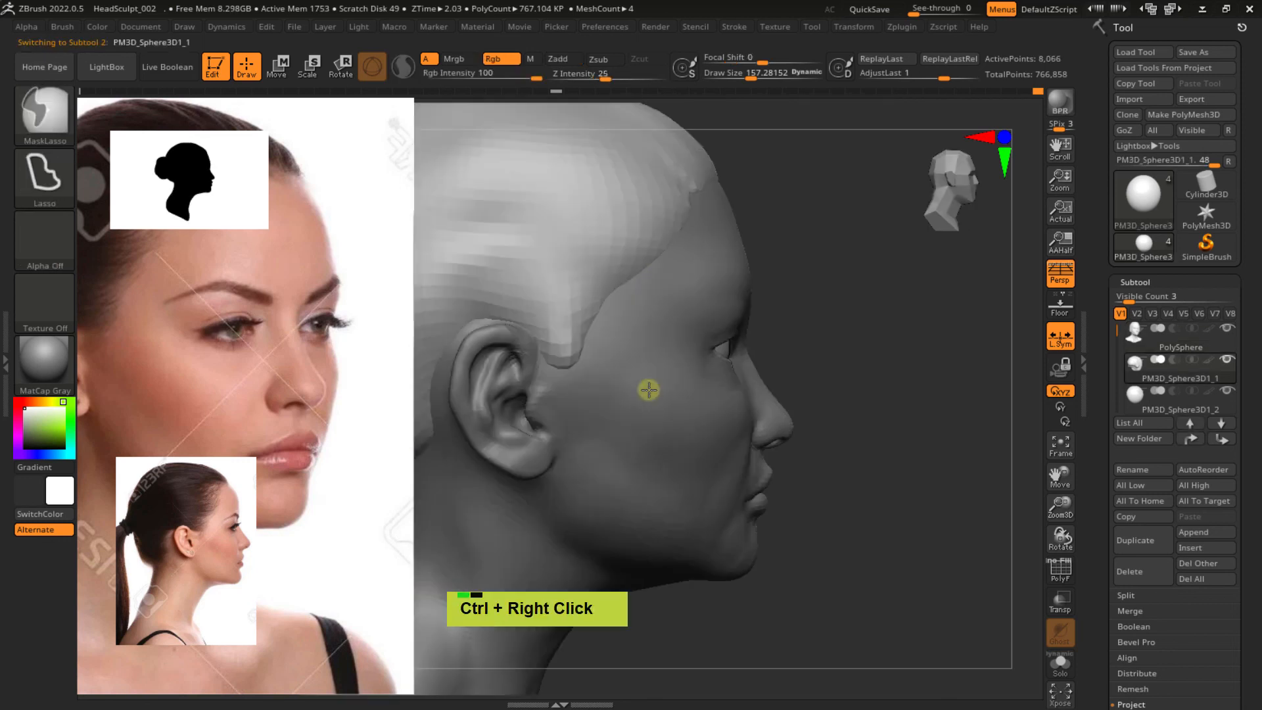
key("s")
left_click_drag(593, 314, 585, 286)
double_click(593, 311)
right_click_drag(593, 295, 617, 309, "ctrl")
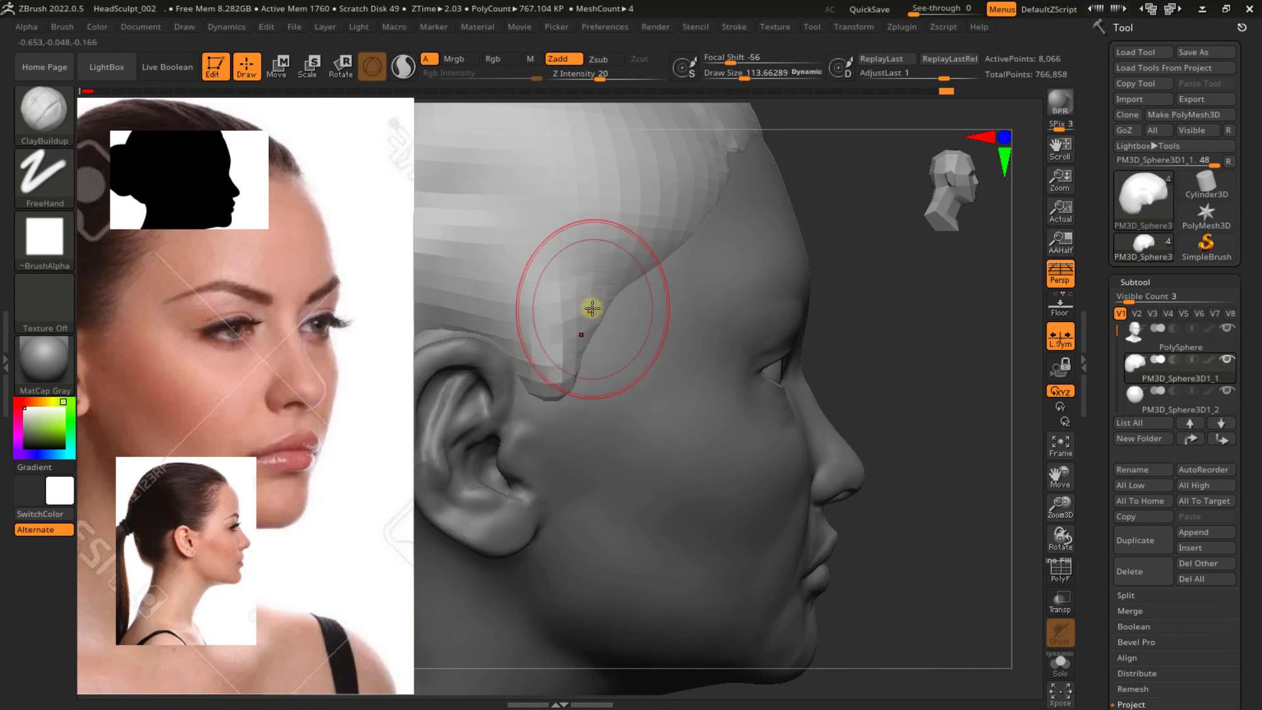
key("b")
key("m")
key("v")
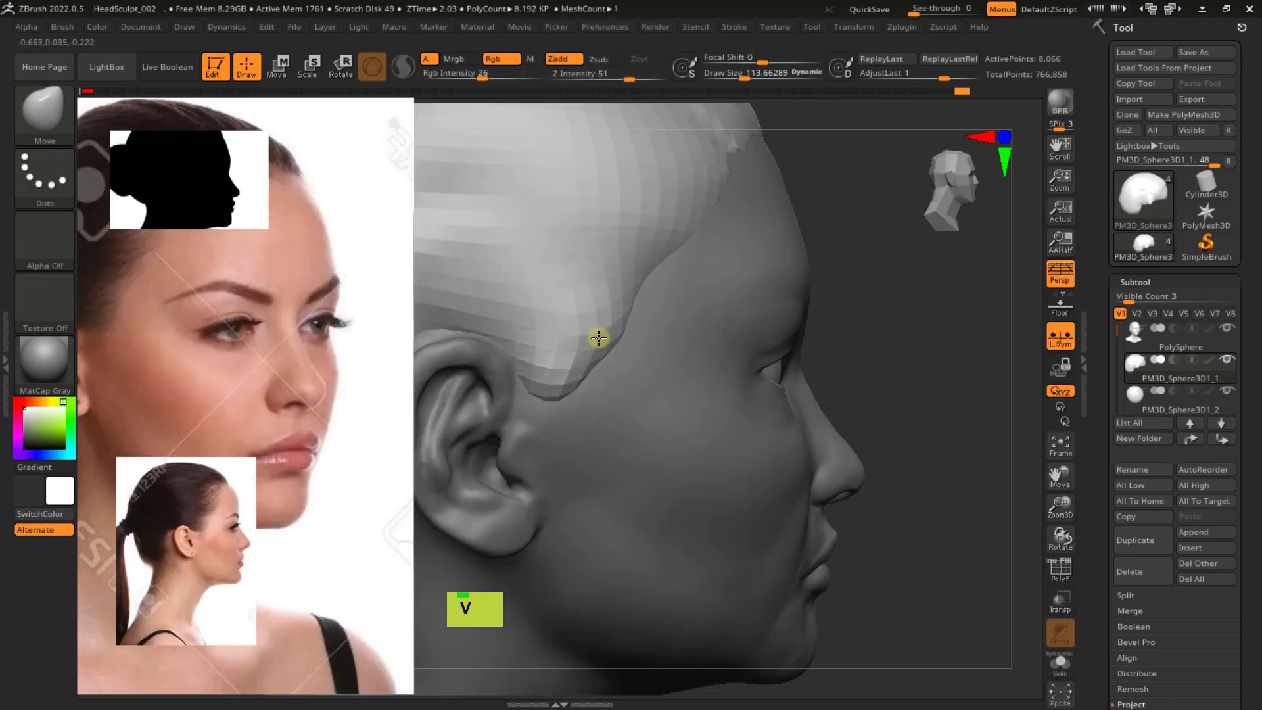
double_click(596, 369)
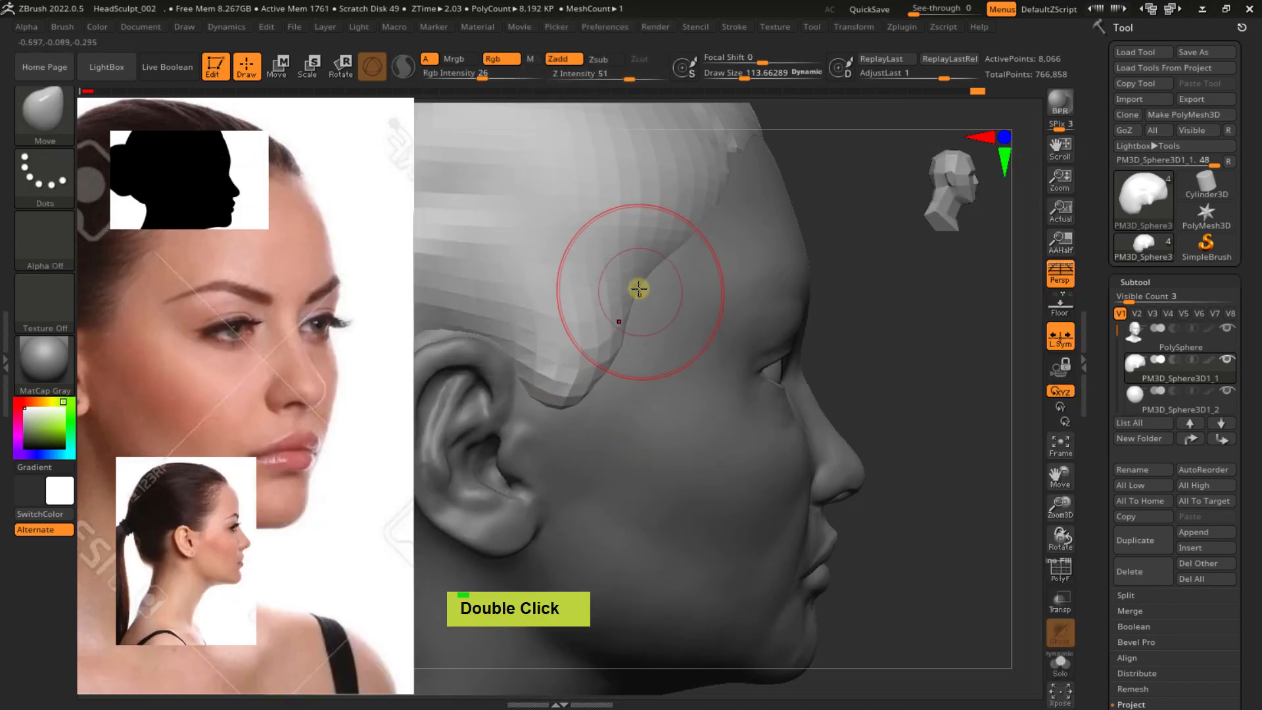
Adjust the hairline where the temple meets the forehead with small Move brush strokes and check it from a three-quarter view
mouse_move(673, 256)
right_mouse_down("alt")
mouse_move(668, 343)
mouse_move(675, 318)
mouse_move(732, 276)
mouse_move(719, 276)
right_mouse_up("alt")
left_click_drag(718, 276, 712, 276)
right_click_drag(717, 278, 700, 241, "ctrl")
right_click_drag(699, 241, 675, 294)
left_click_drag(748, 274, 751, 275)
right_click_drag(772, 293, 718, 252)
mouse_move(718, 253)
right_mouse_down()
mouse_move(755, 282)
mouse_move(679, 293)
mouse_move(738, 296)
mouse_move(719, 290)
mouse_move(726, 308)
mouse_move(718, 274)
right_mouse_up()
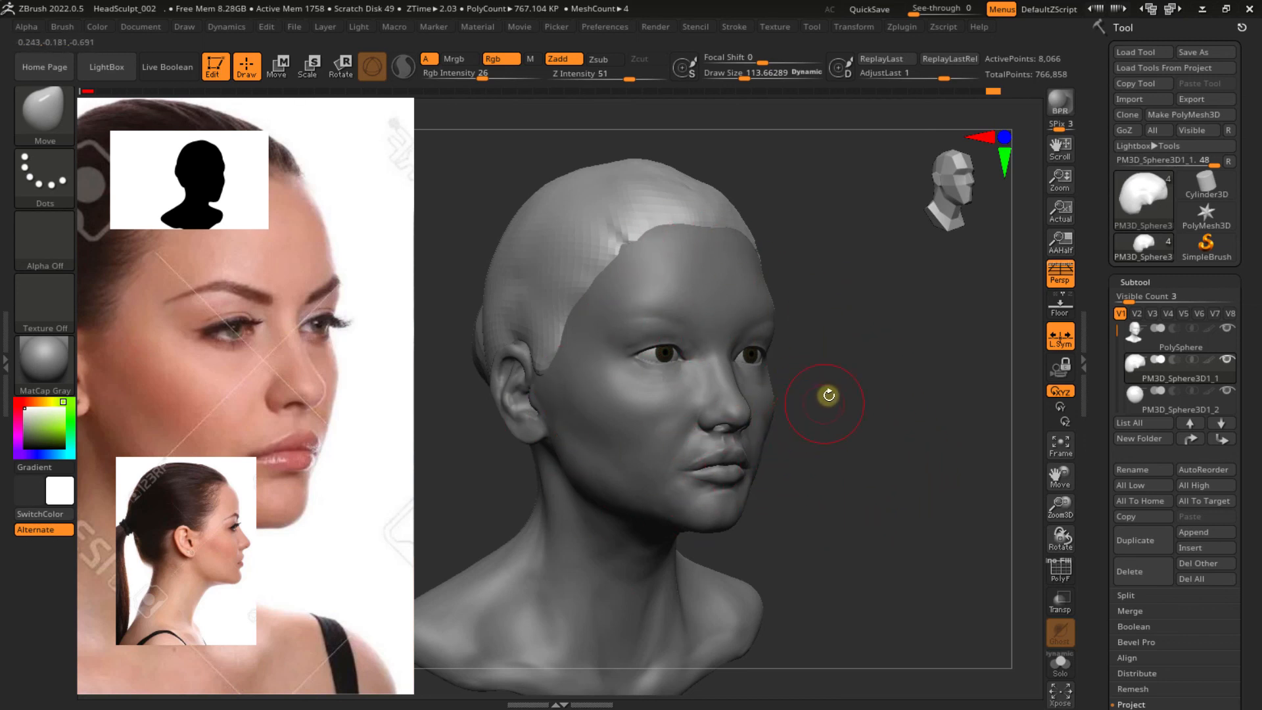
right_click_drag(828, 394, 858, 350, "alt")
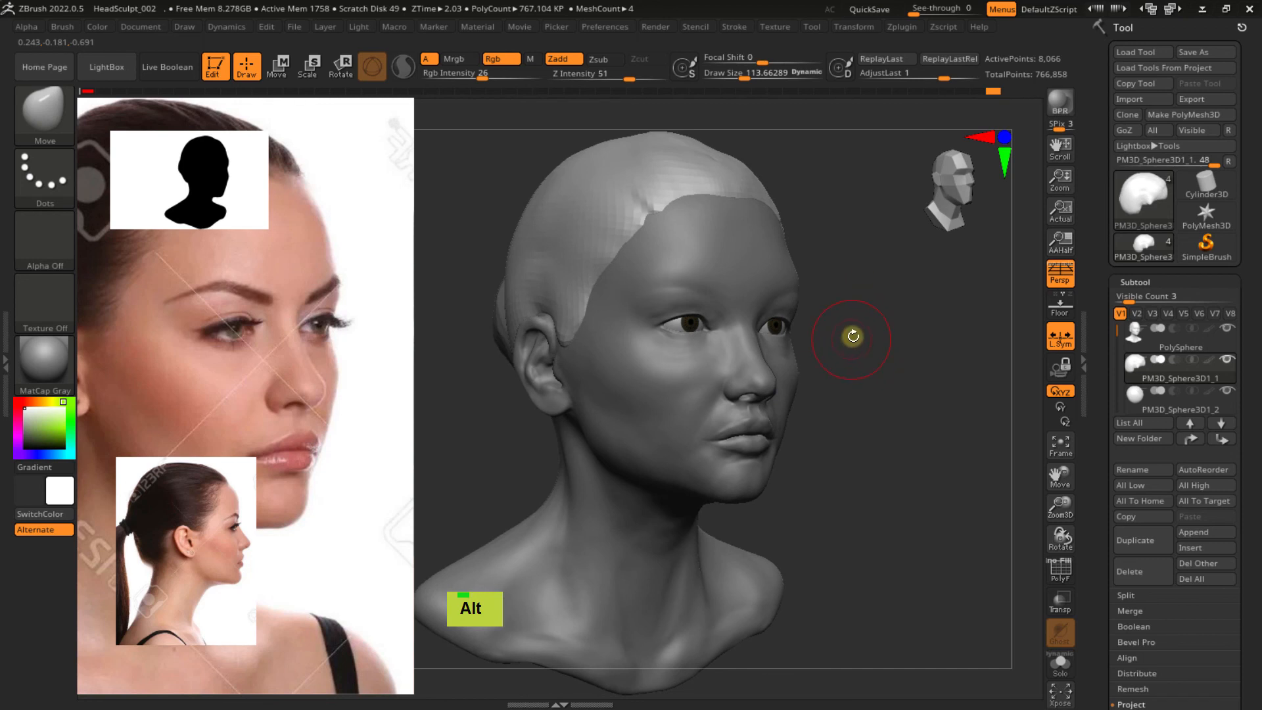